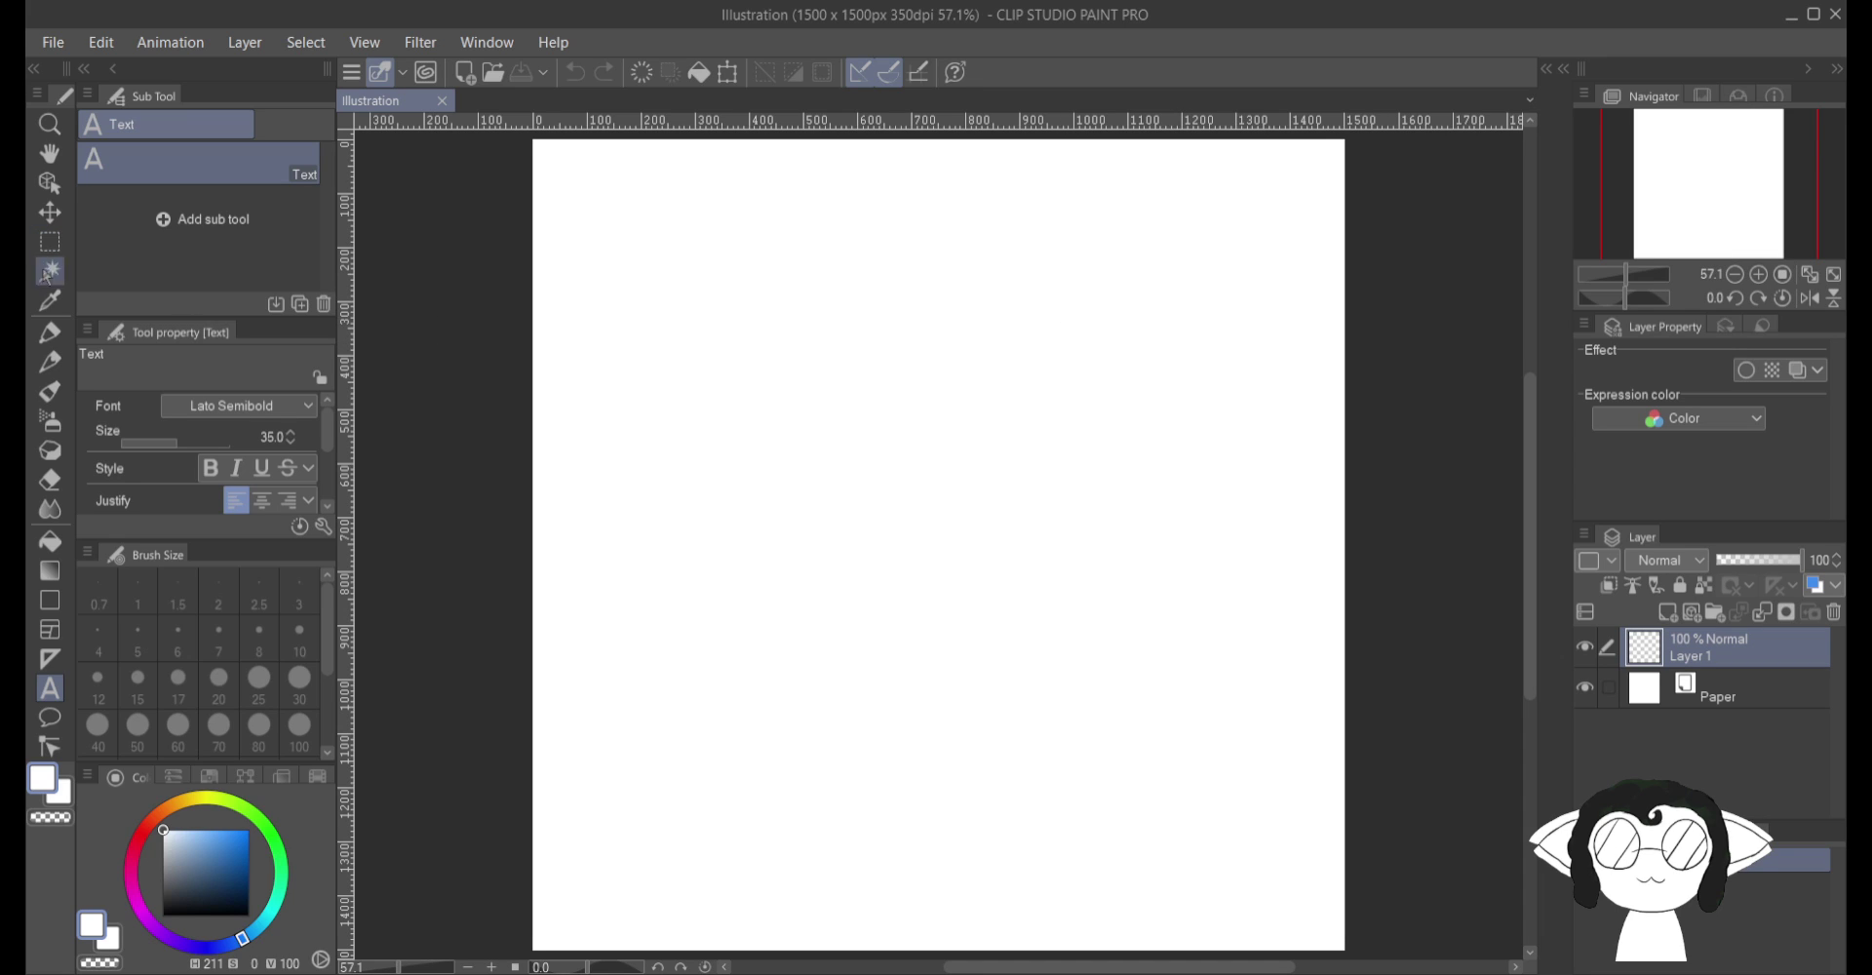
Step: Choose the Rough pencil, undo the white test stroke and set the drawing colour to black
click(49, 362)
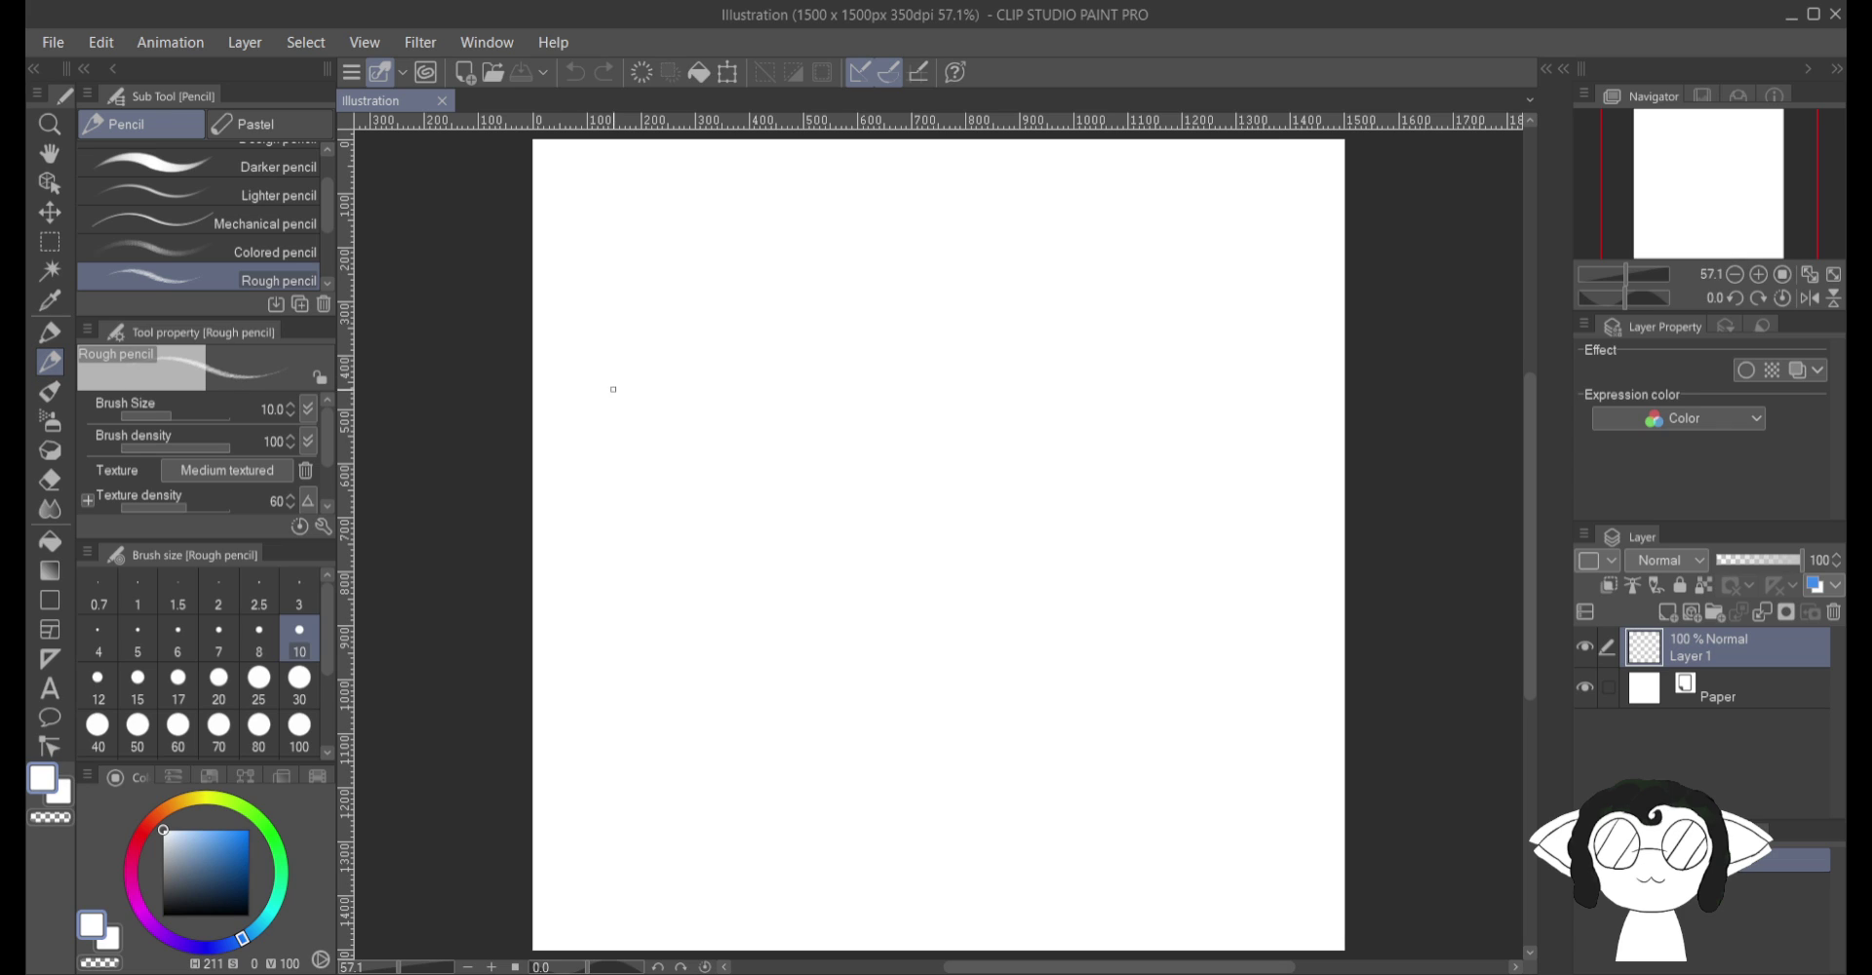
drag(944, 479, 1057, 590)
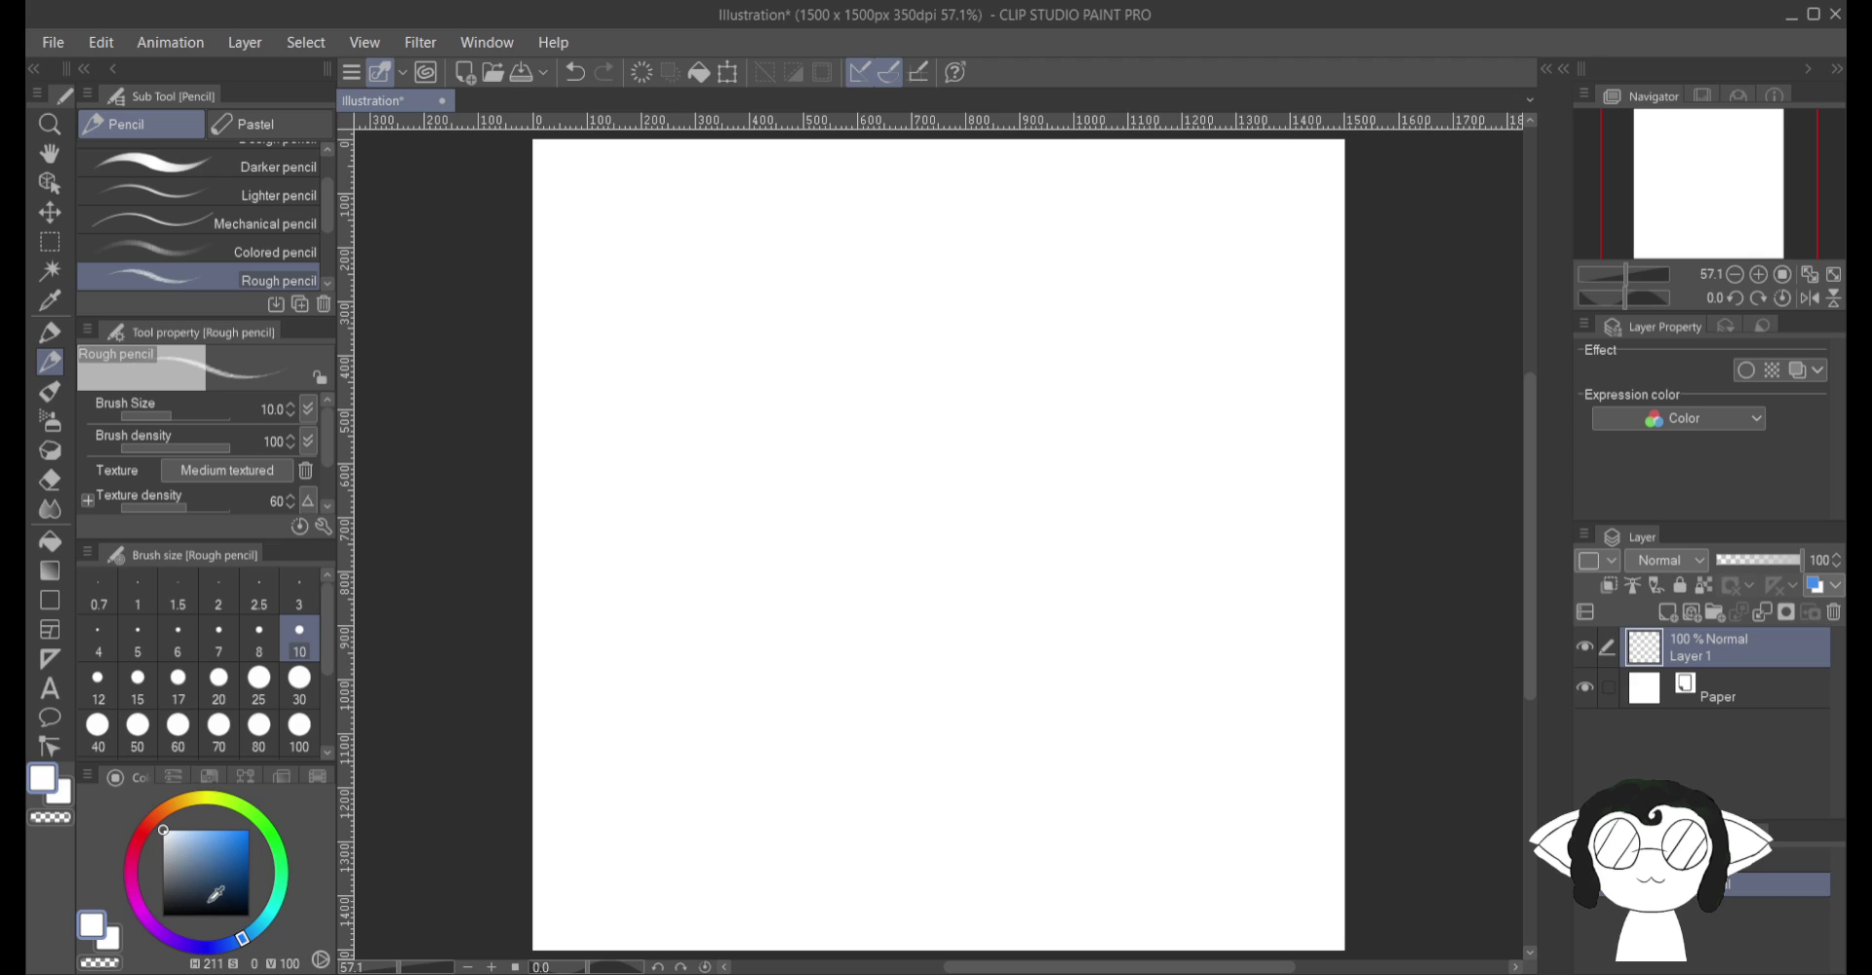
click(575, 72)
click(216, 885)
drag(216, 885, 163, 915)
mouse_move(944, 481)
mouse_down()
mouse_move(895, 361)
mouse_move(1082, 594)
mouse_move(795, 569)
mouse_move(803, 285)
mouse_up()
click(576, 73)
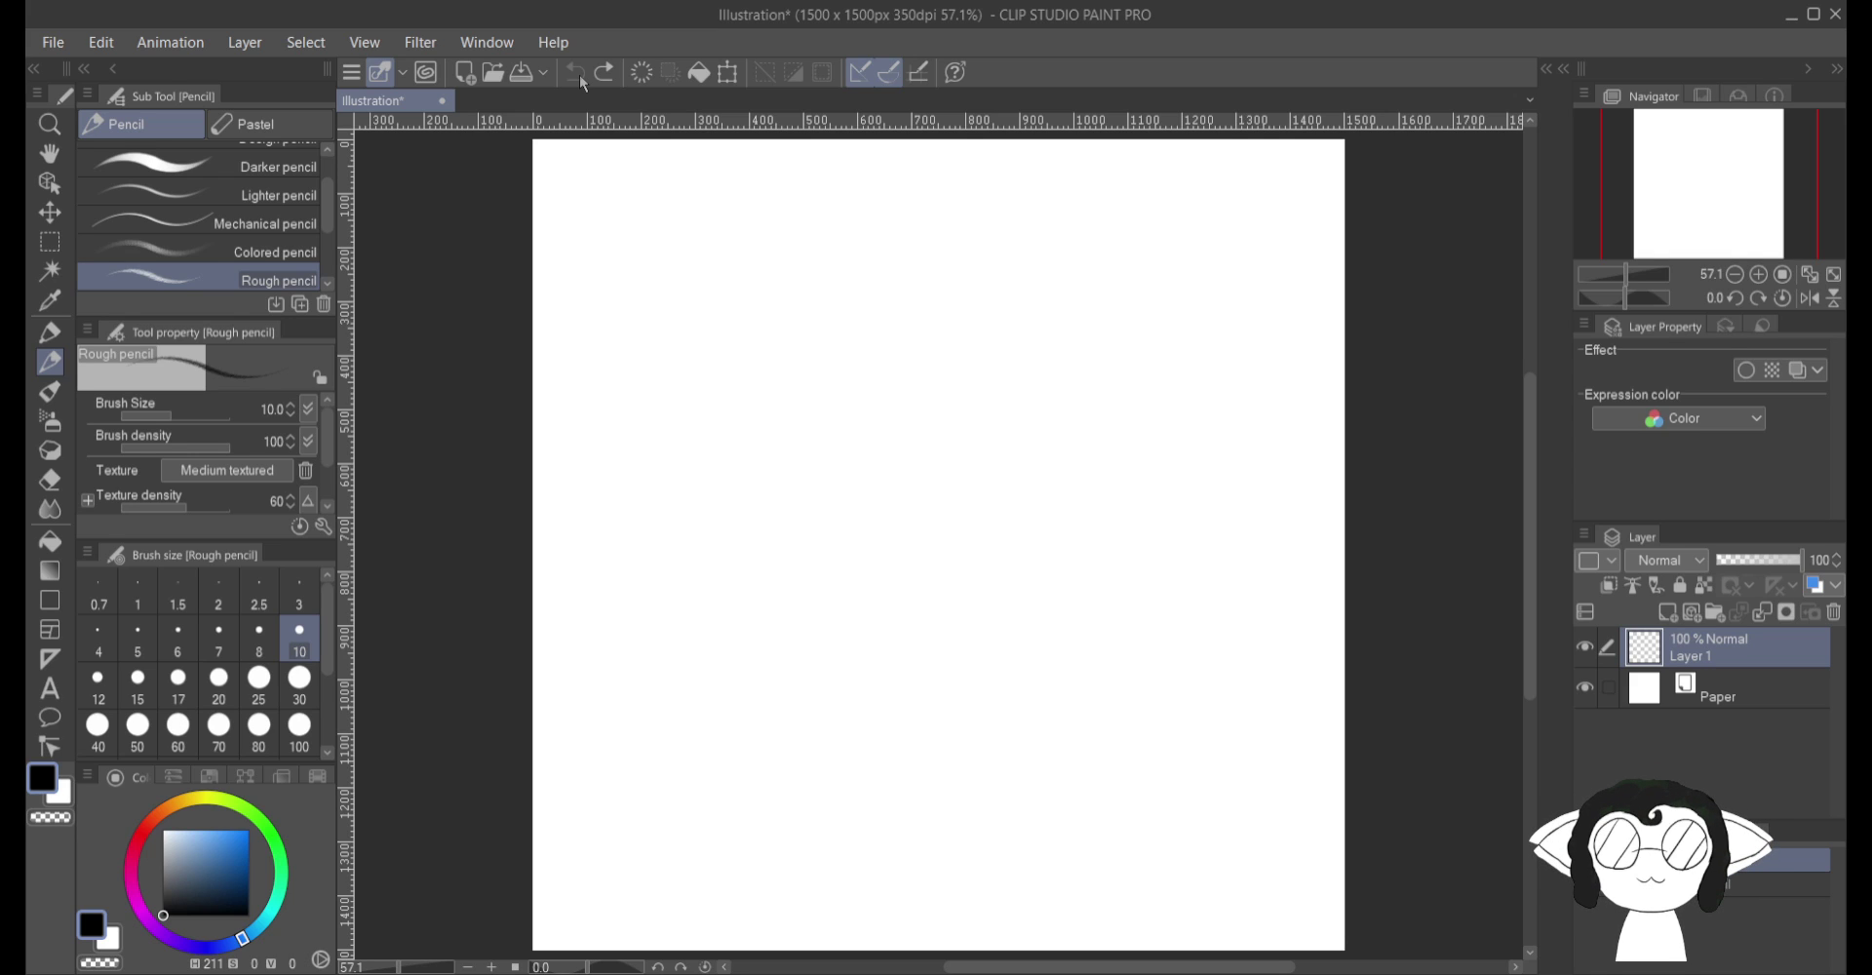
mouse_move(1061, 414)
mouse_down()
mouse_move(920, 585)
mouse_move(966, 501)
mouse_up()
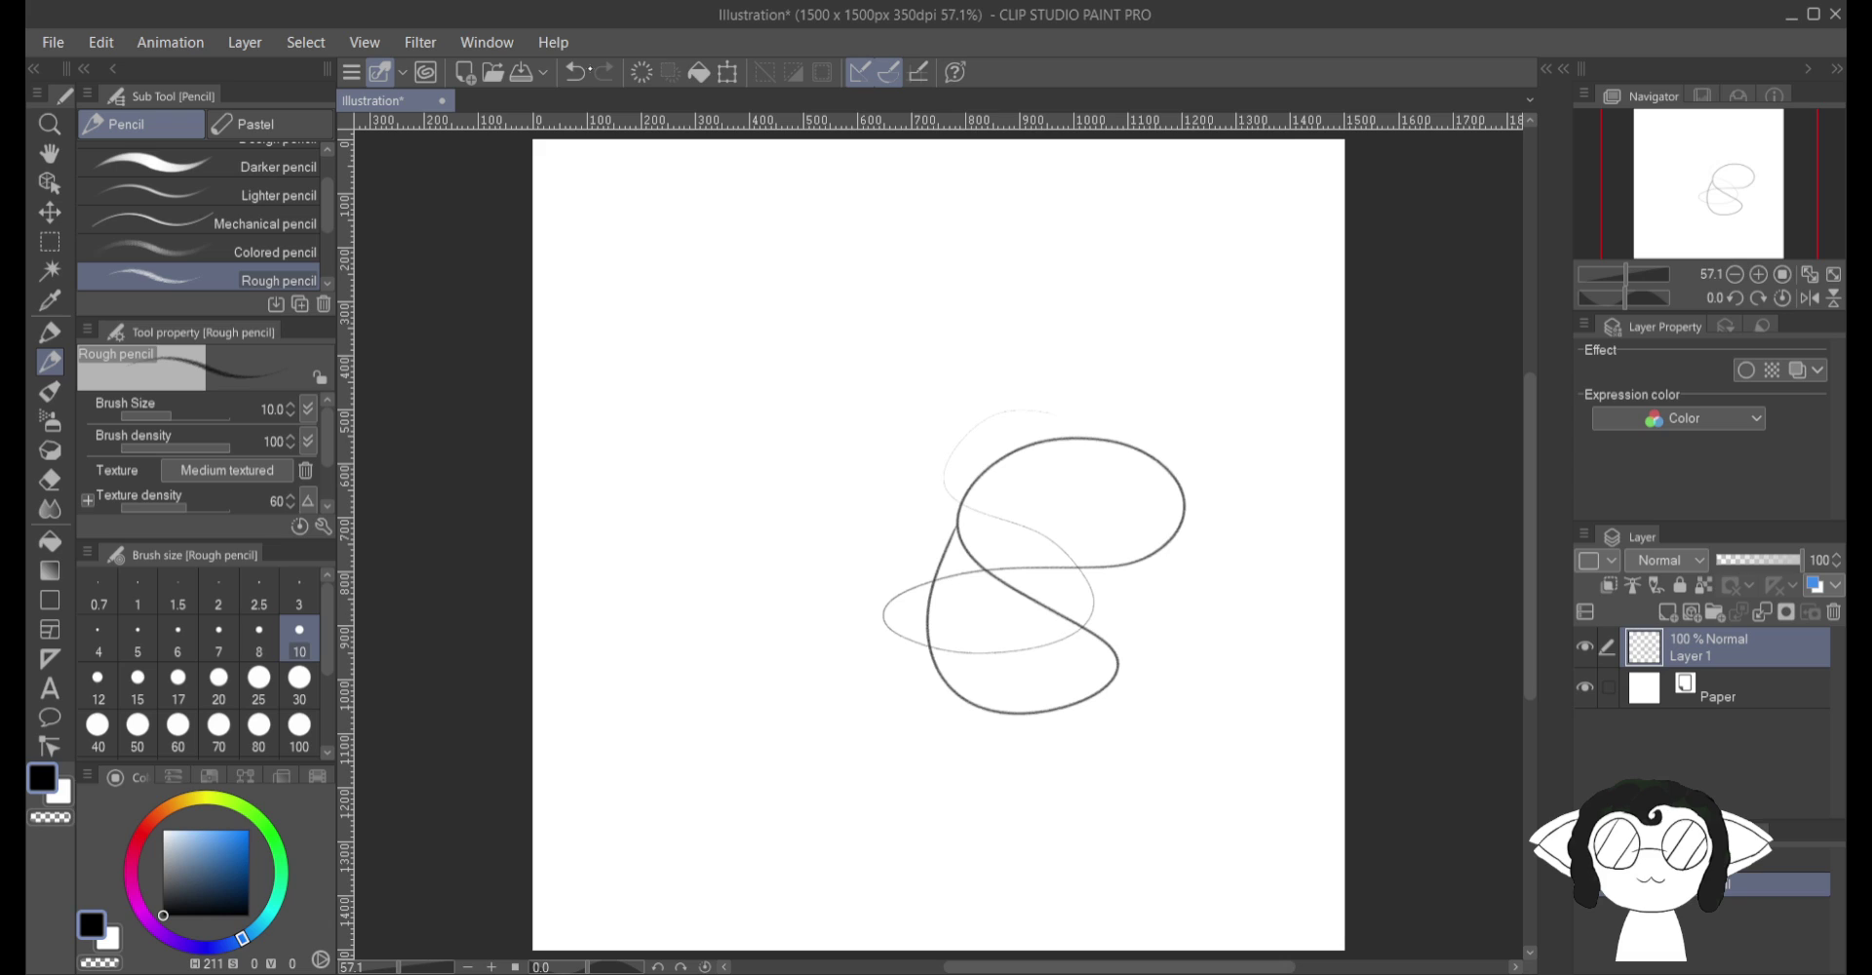
key(ctrl+z)
key(ctrl+z)
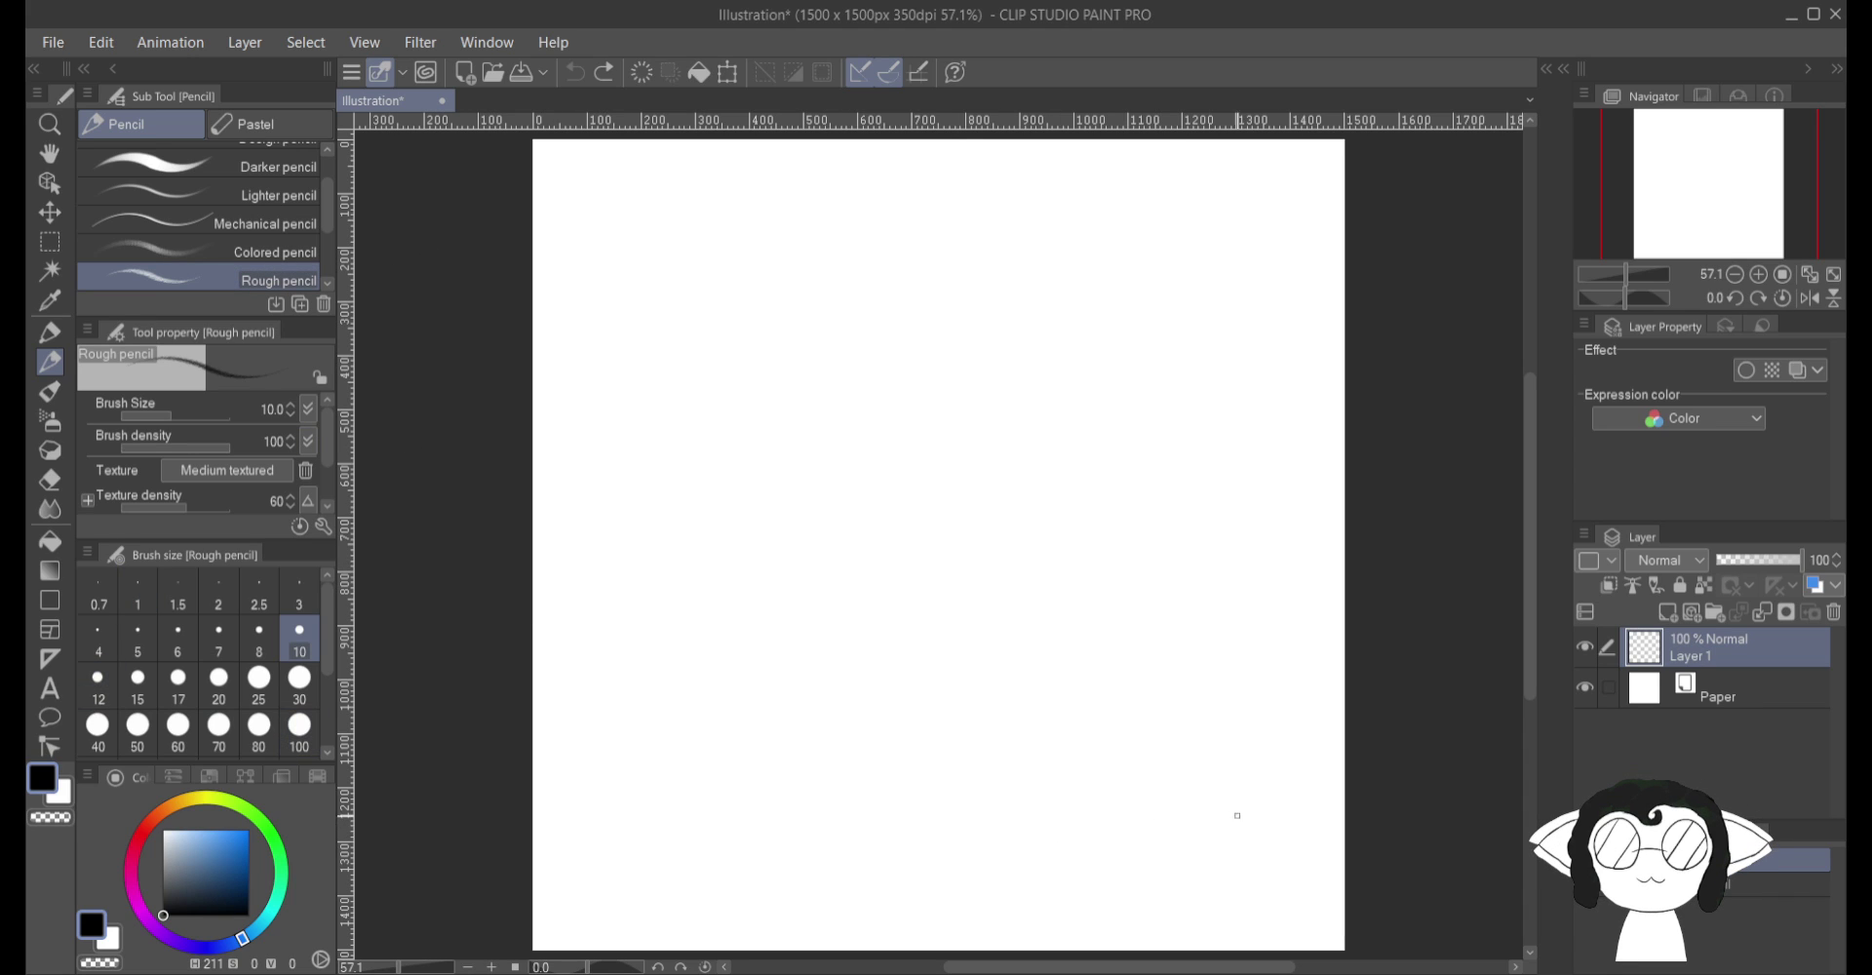
Step: Add two layer folders named "pumpkin" and "deja vu", and move Layer 1 into the pumpkin folder
click(1713, 612)
click(1713, 613)
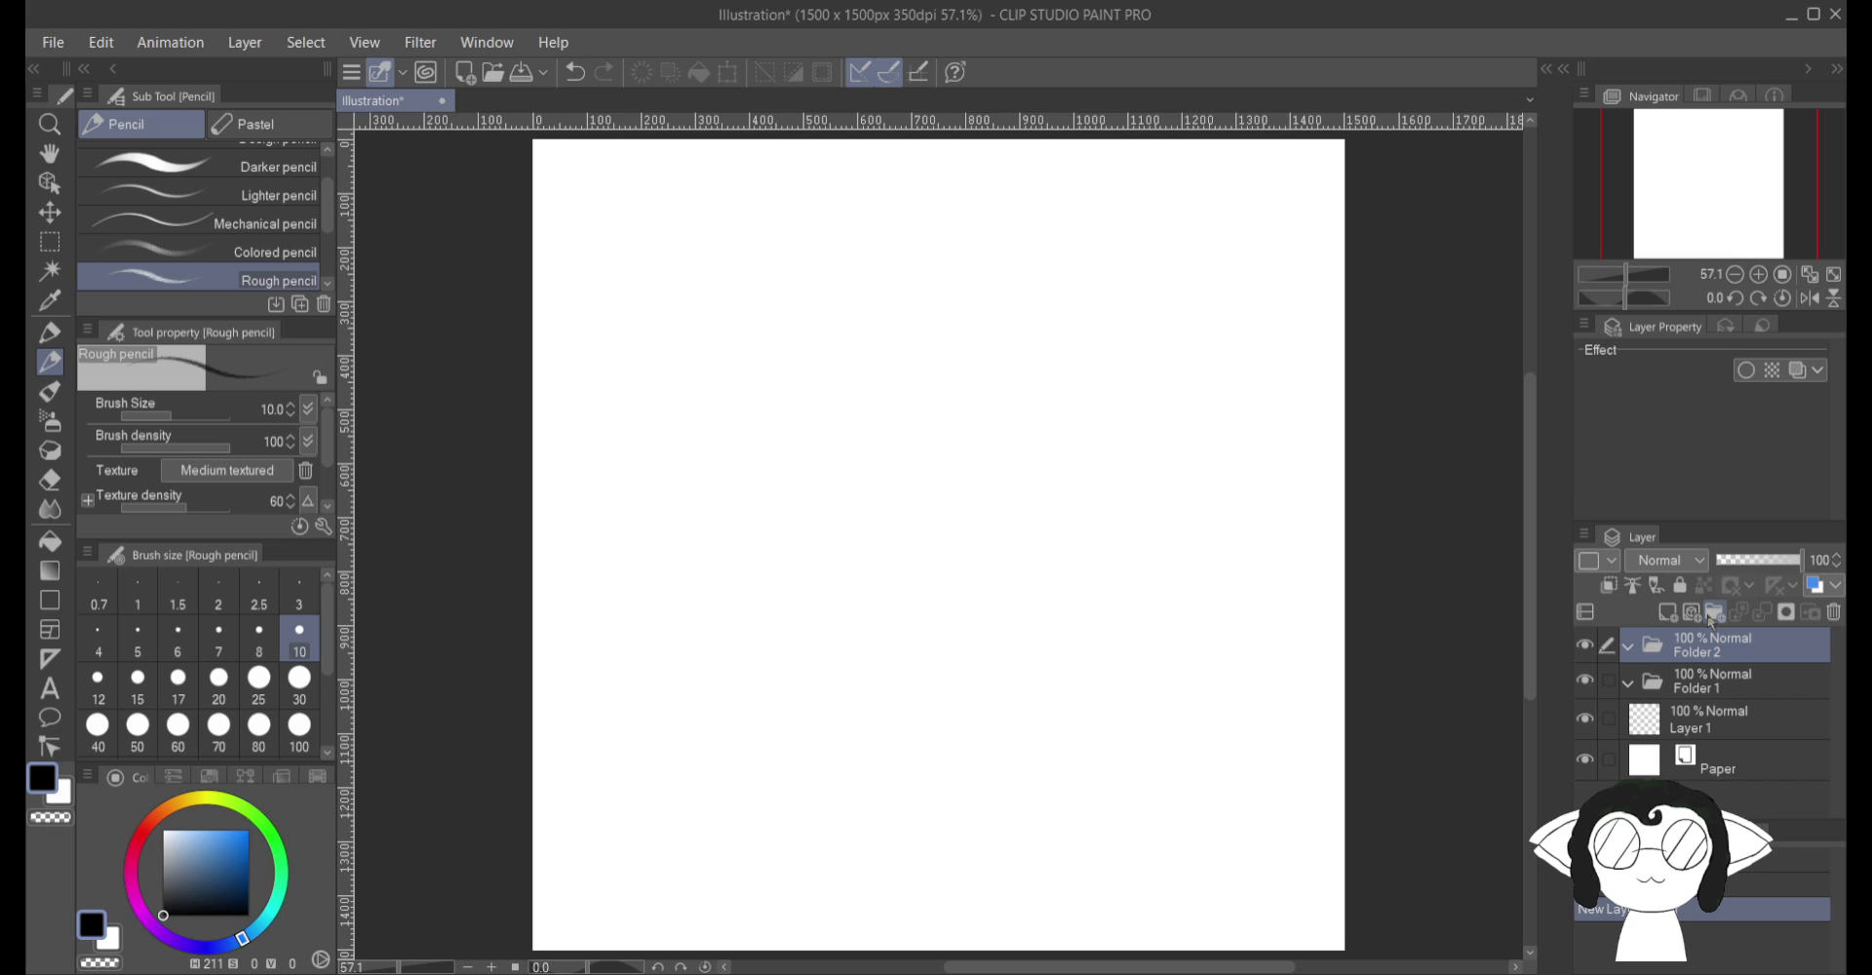
click(1701, 692)
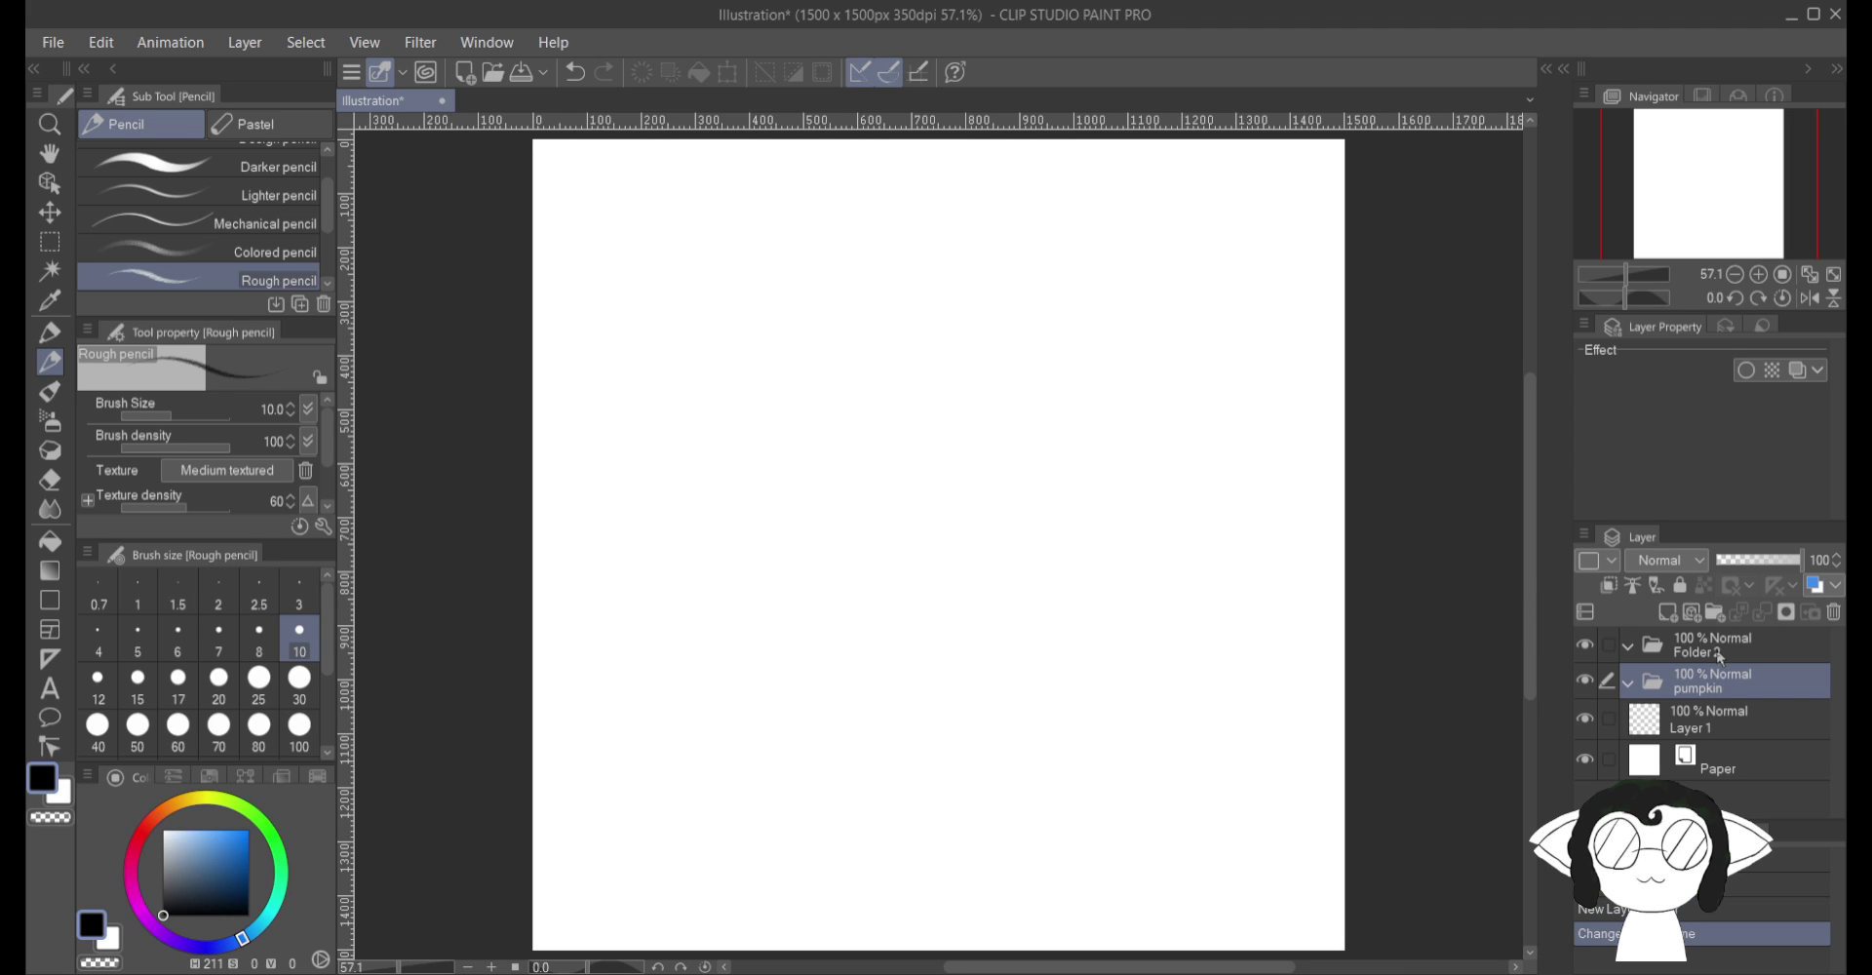
click(1716, 652)
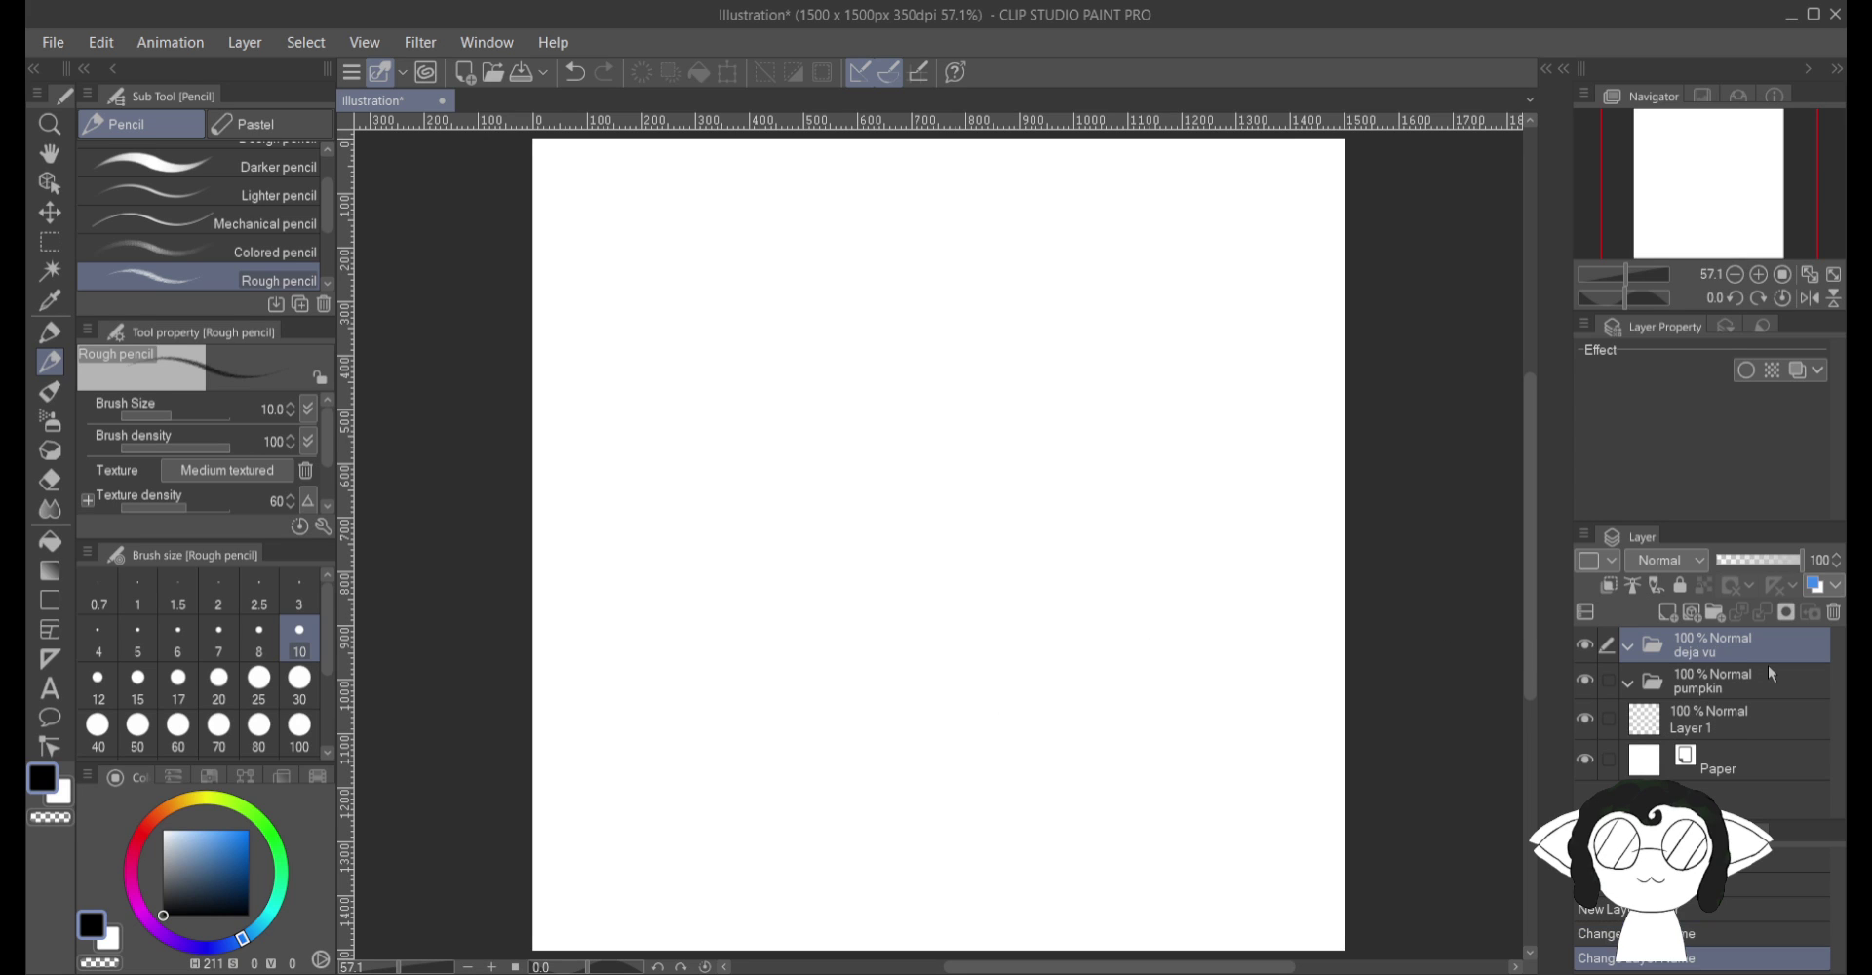
drag(1764, 714, 1716, 743)
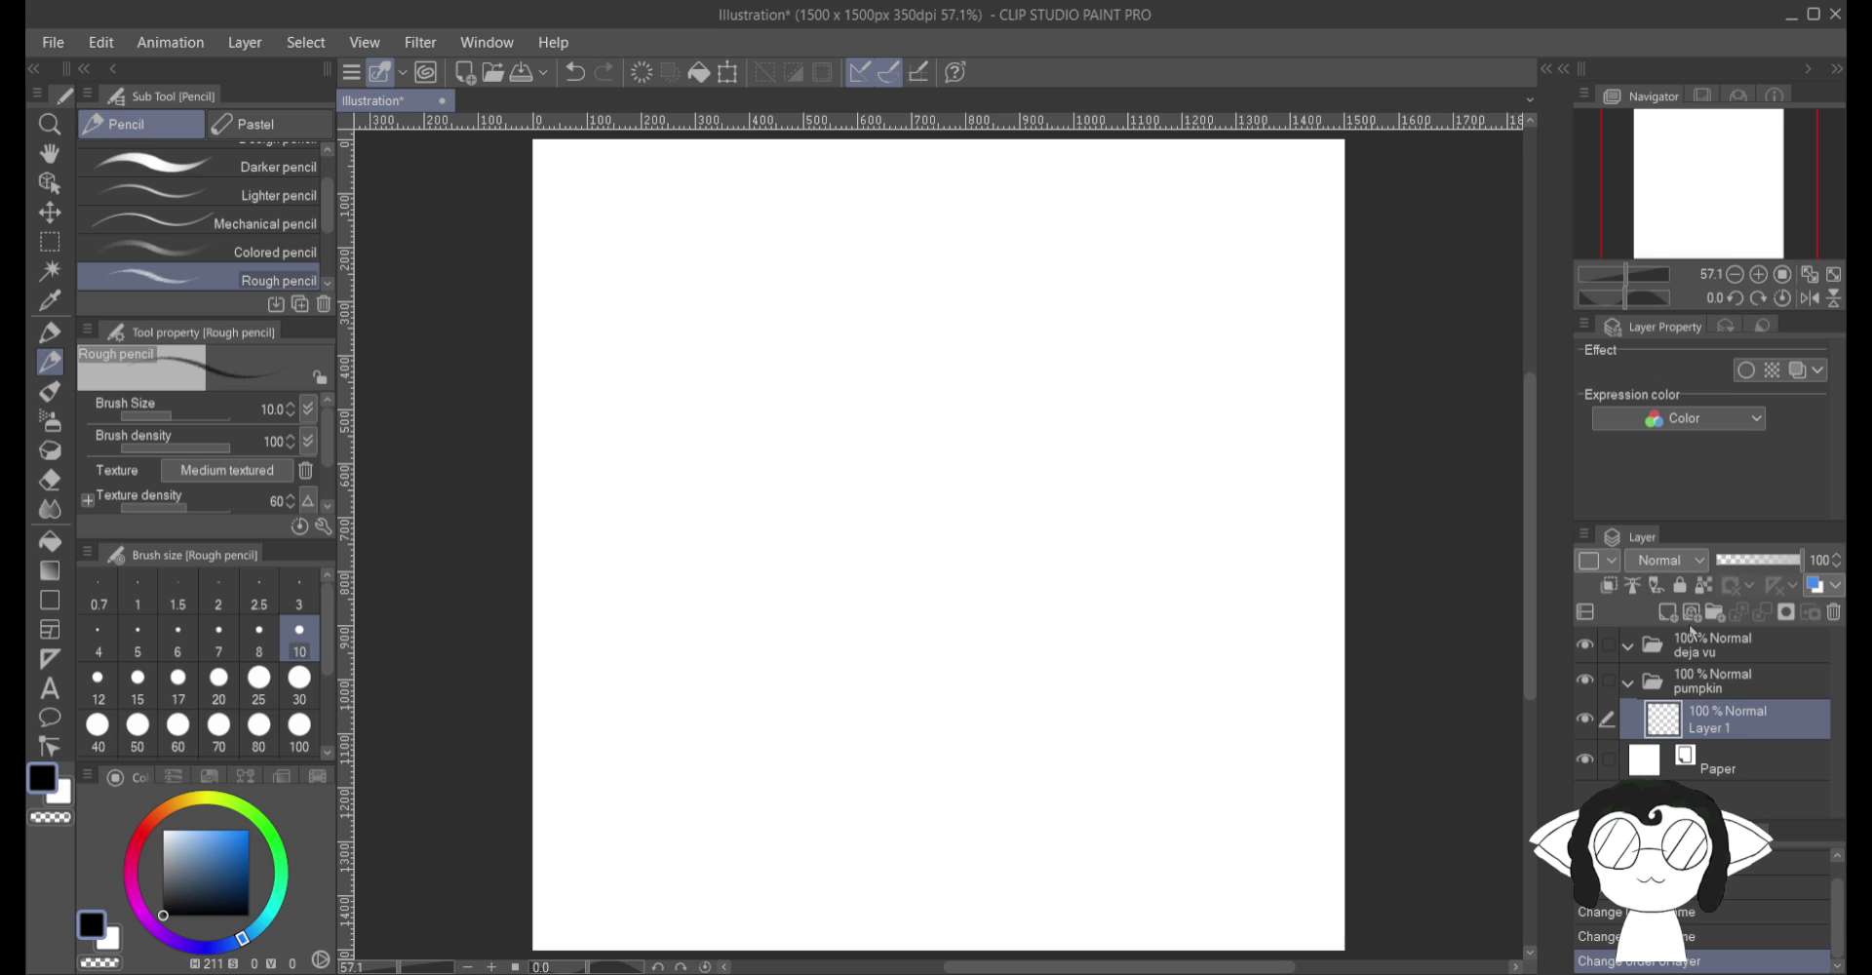
Step: Add "sketch", "color" and "outline" subfolders inside pumpkin, and place Layer 1 in sketch, renamed "bass"
click(1711, 618)
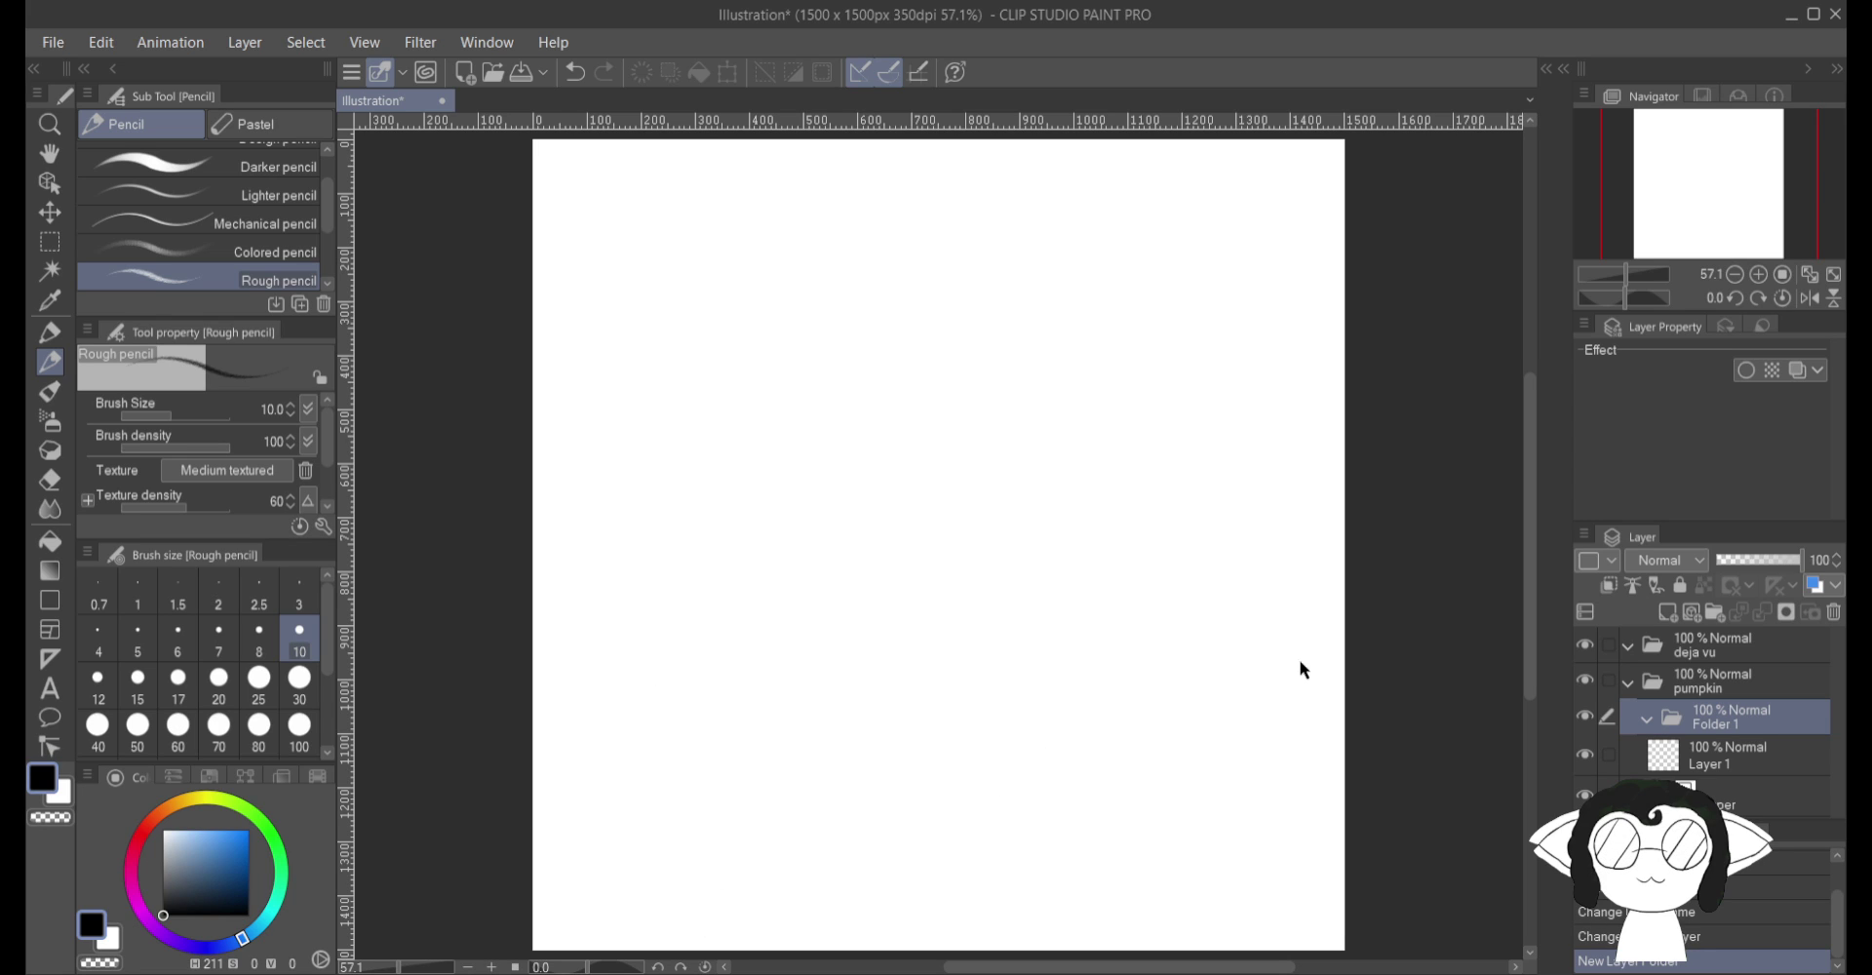
click(1718, 614)
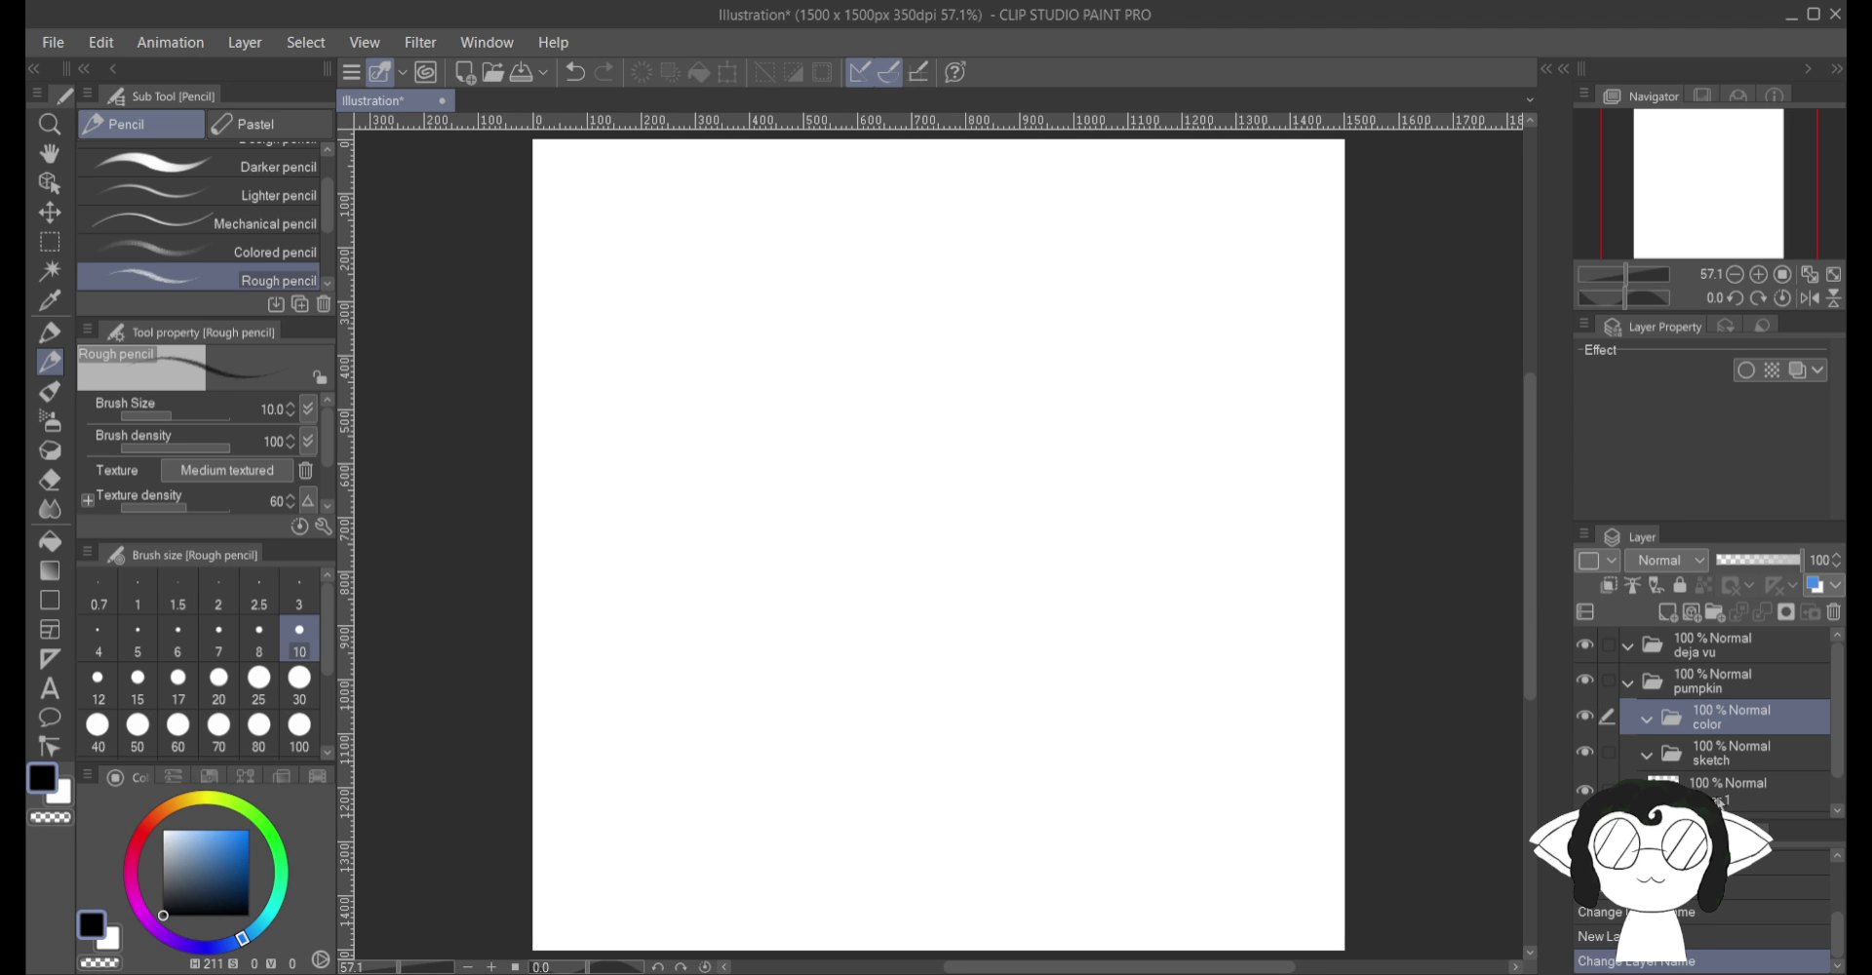
click(1714, 613)
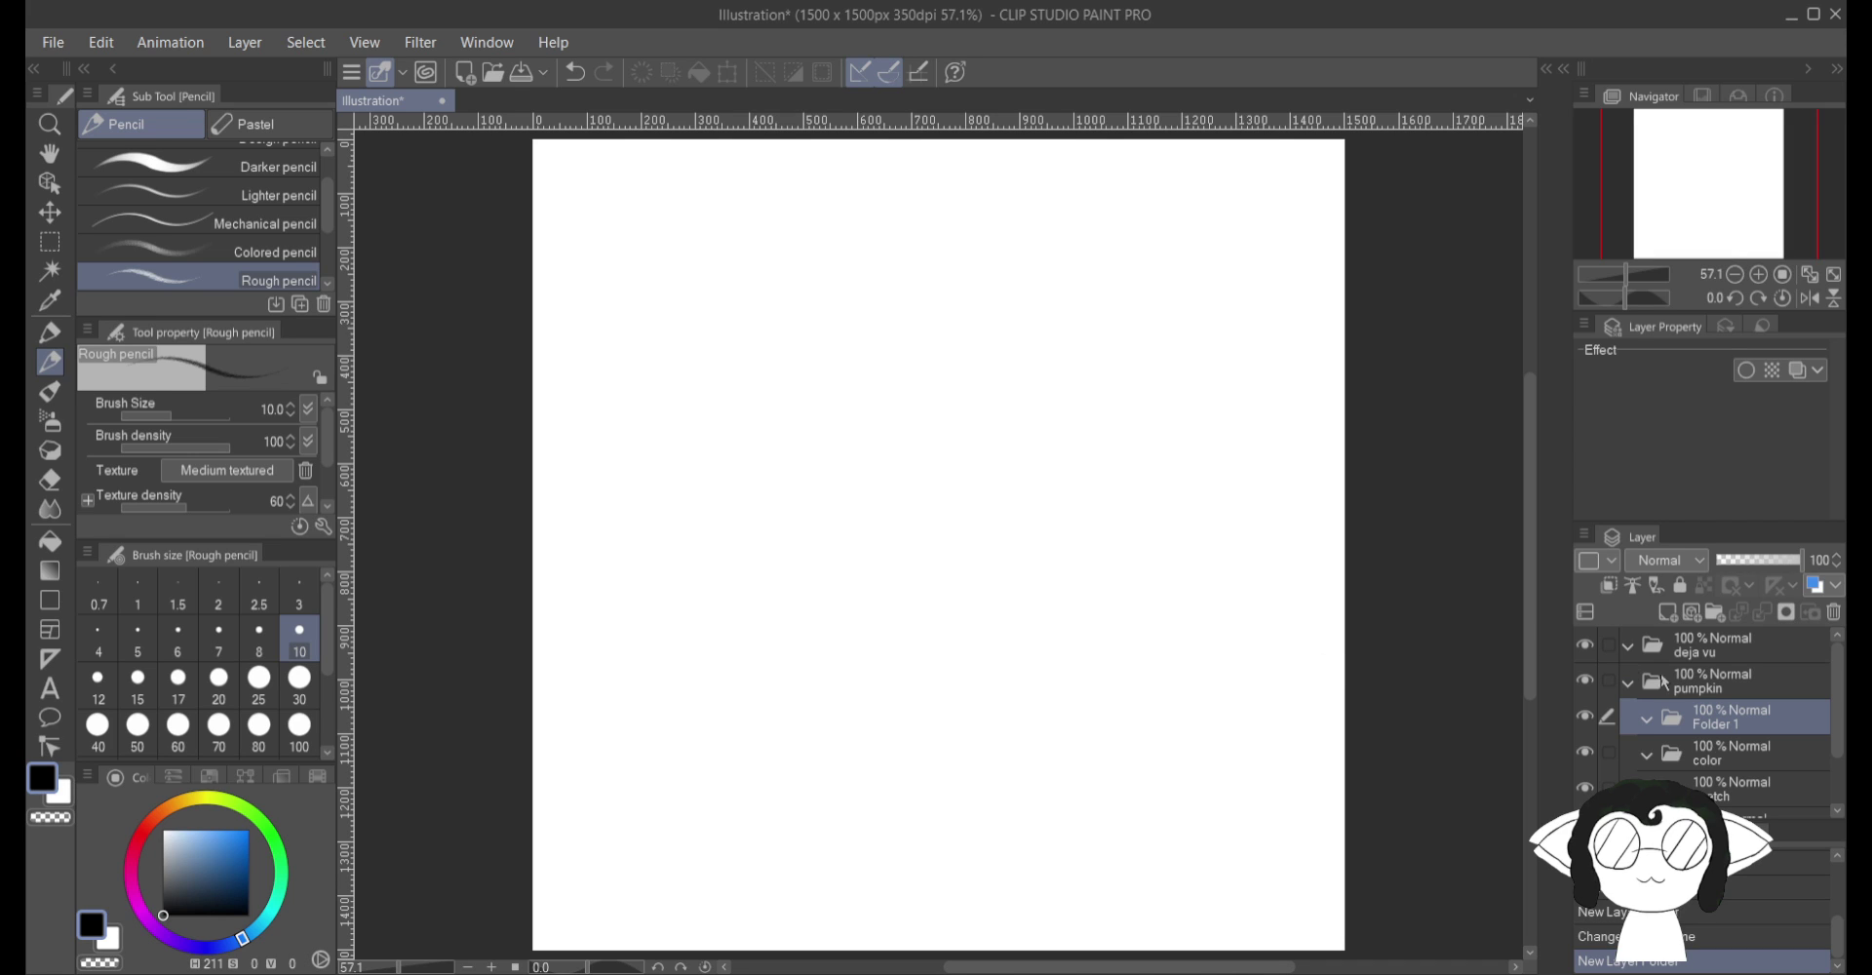
scroll(1741, 692, down, 2)
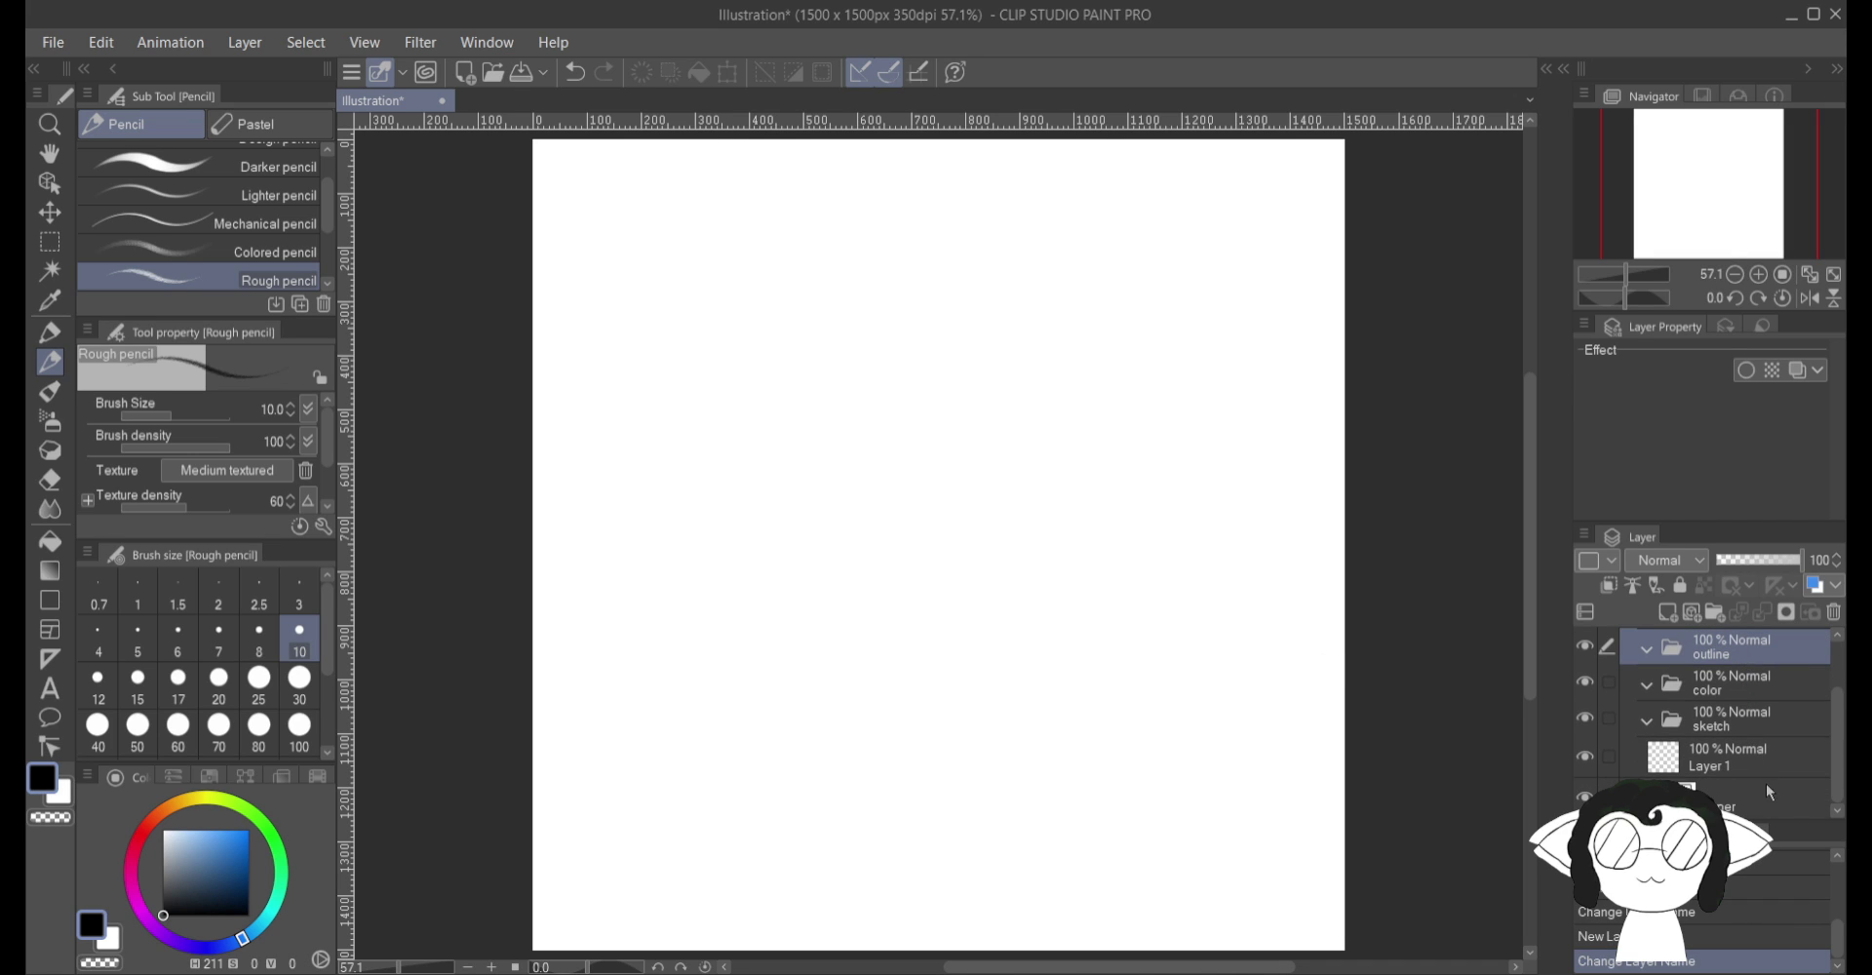
mouse_move(1761, 770)
mouse_down()
mouse_move(1774, 726)
mouse_move(1737, 777)
mouse_up()
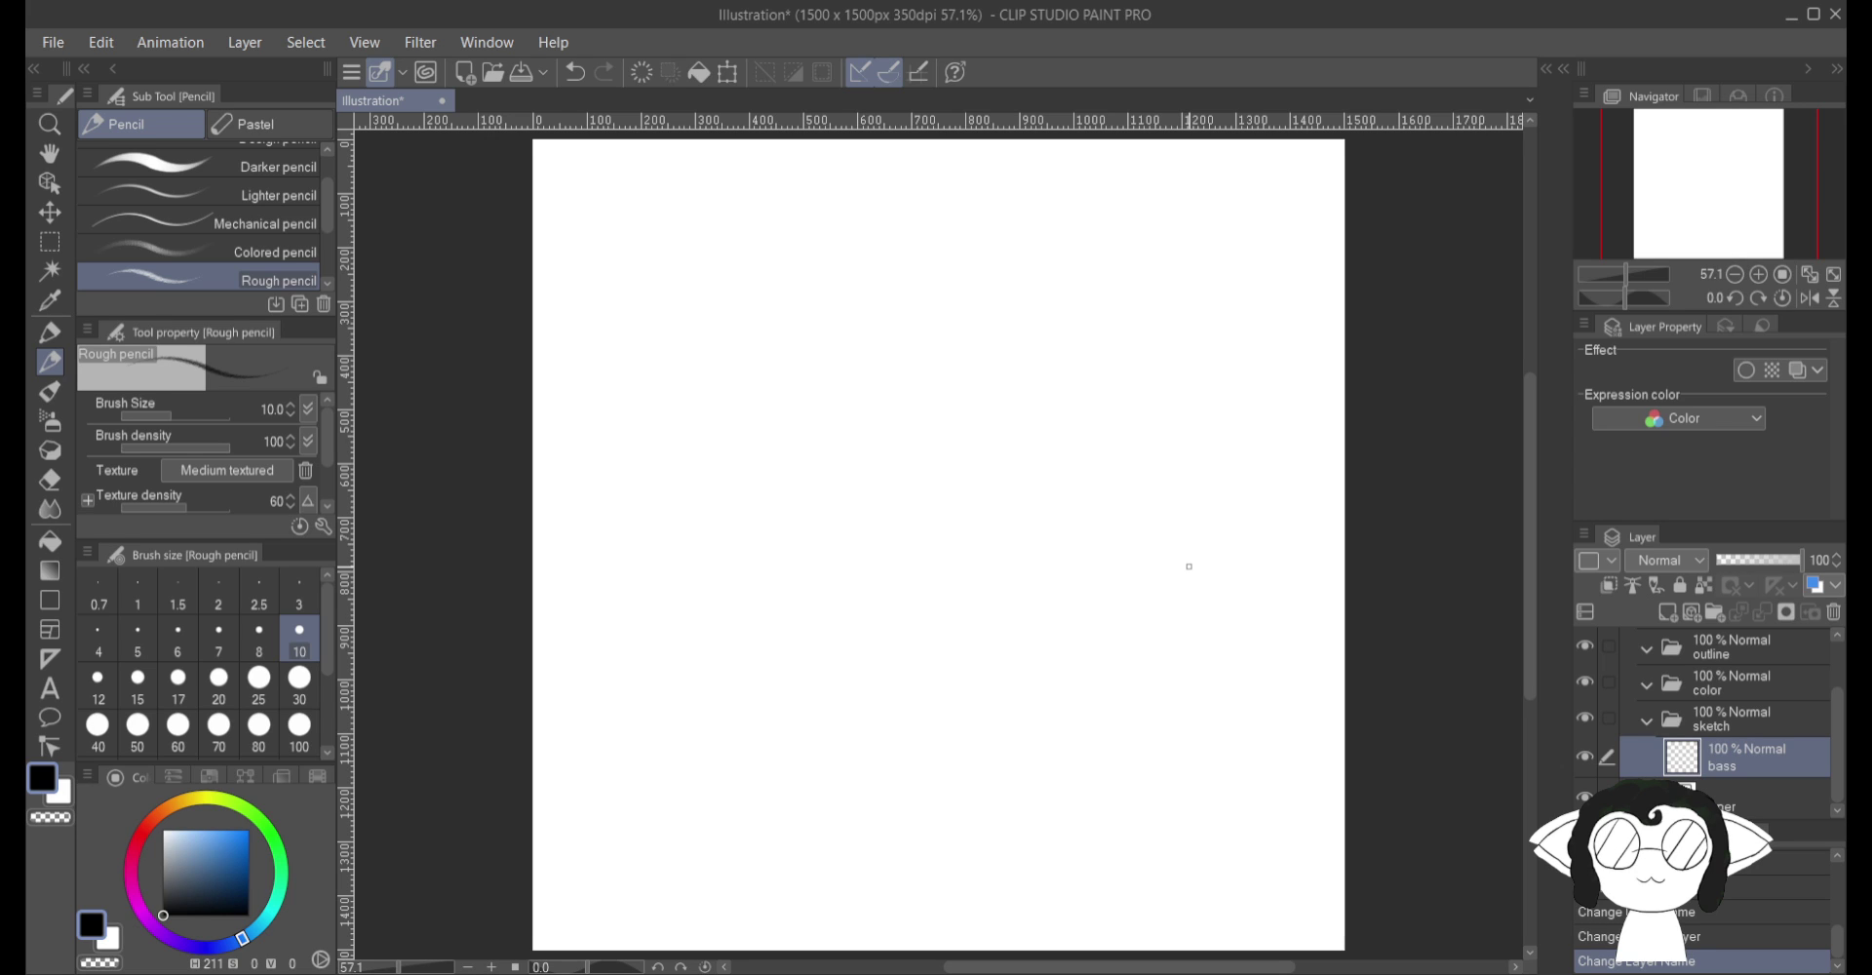
Step: Sketch a wide rounded body shape with short black pencil strokes in the lower half of the canvas
drag(992, 464, 872, 478)
click(1005, 525)
mouse_move(1005, 524)
mouse_down()
mouse_move(866, 521)
mouse_move(982, 529)
mouse_move(896, 522)
mouse_move(809, 550)
mouse_up()
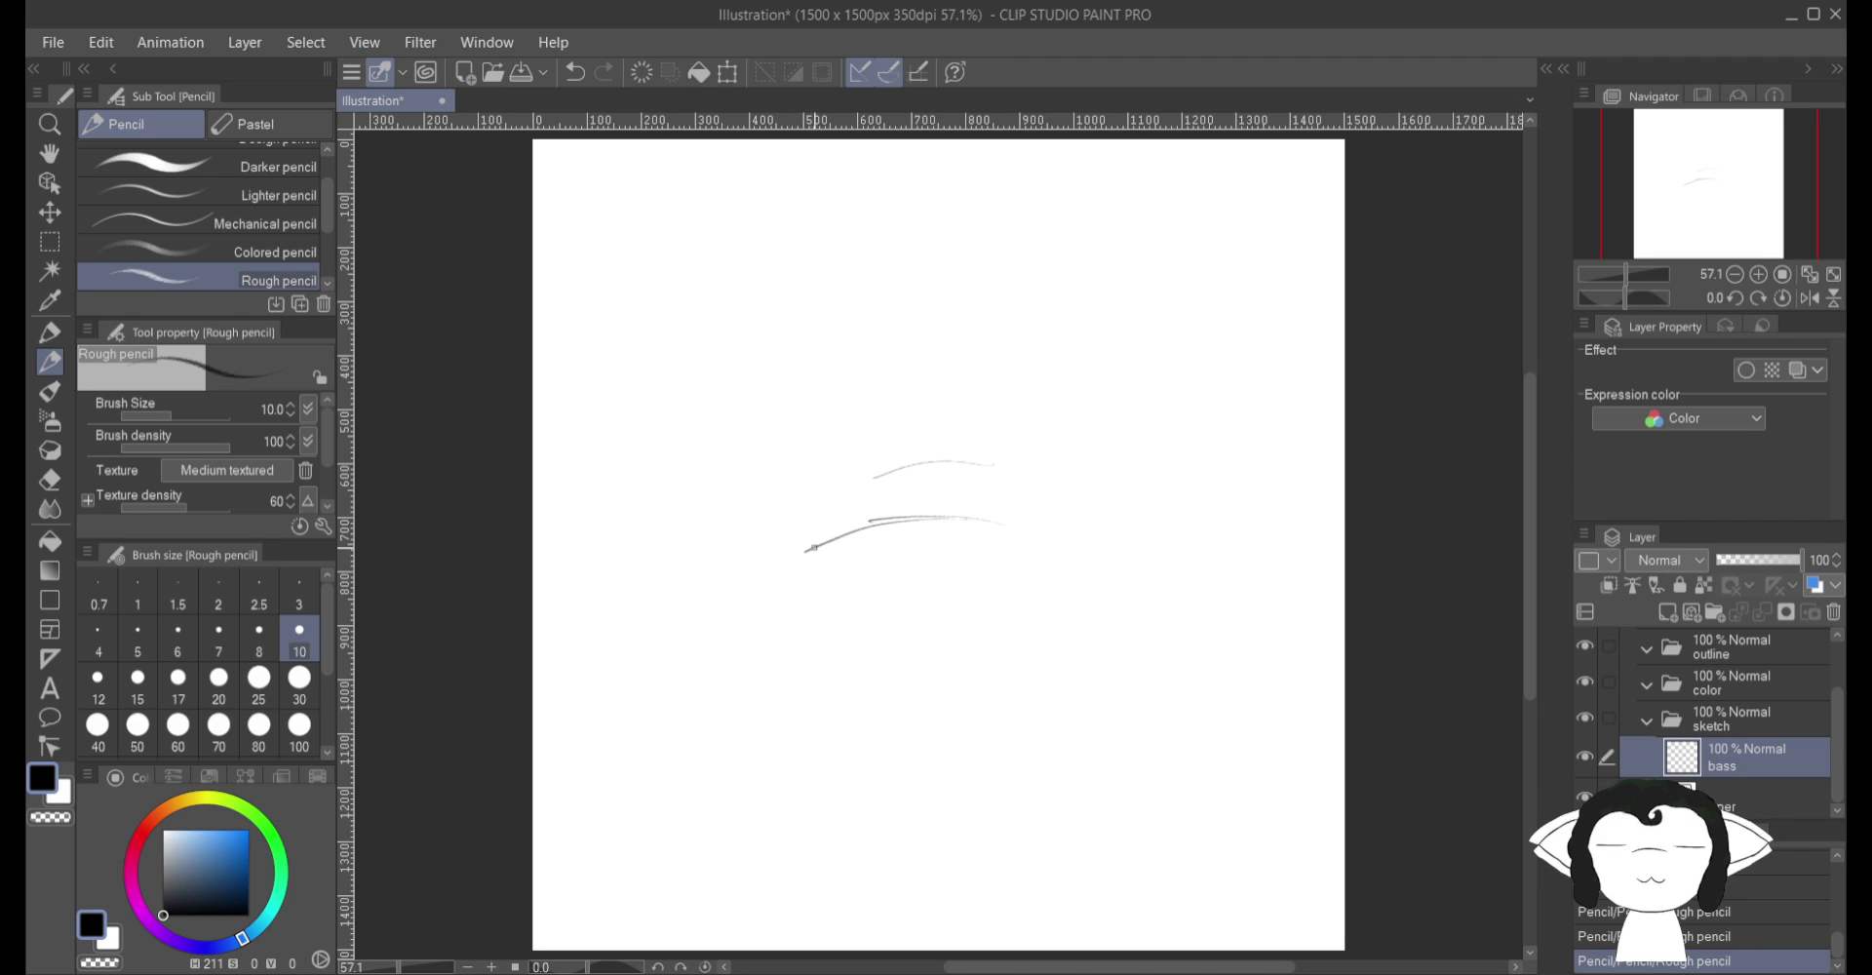
mouse_move(895, 506)
mouse_down()
mouse_move(758, 567)
mouse_move(712, 651)
mouse_up()
mouse_move(768, 561)
mouse_down()
mouse_move(694, 700)
mouse_move(744, 858)
mouse_move(910, 899)
mouse_move(1063, 891)
mouse_move(1166, 842)
mouse_move(1187, 786)
mouse_move(1183, 685)
mouse_move(1156, 624)
mouse_move(1005, 523)
mouse_up()
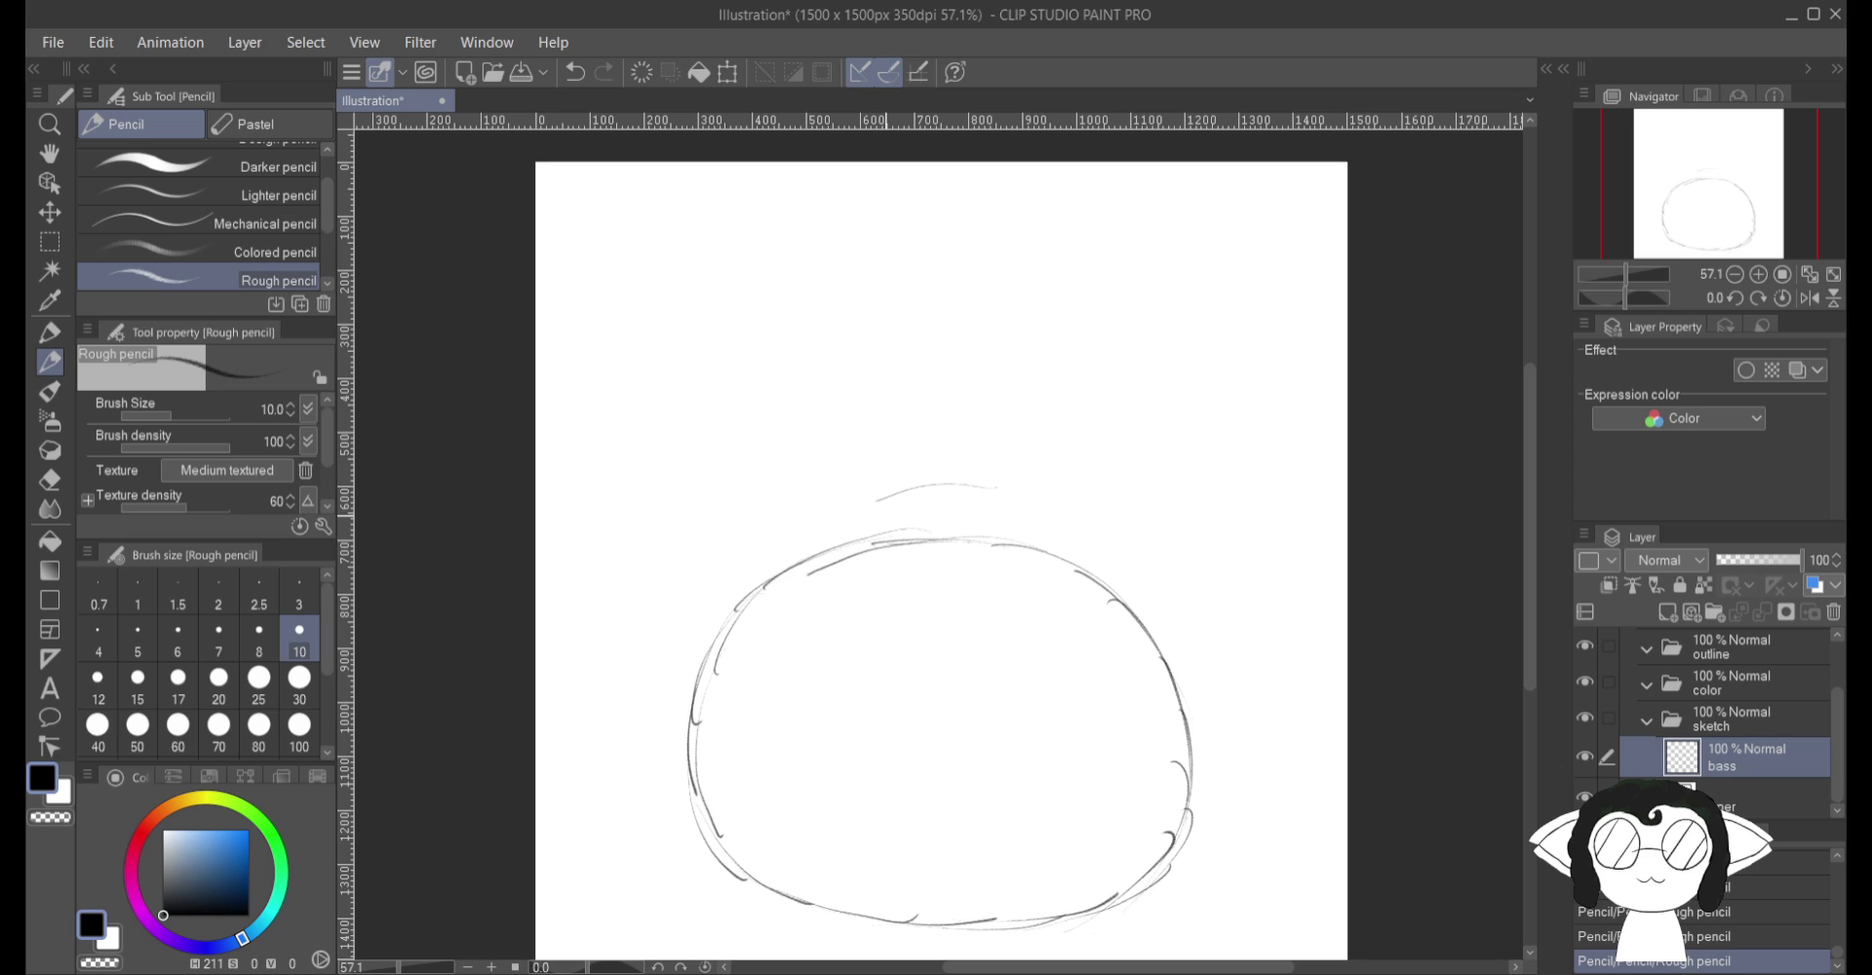
mouse_move(886, 515)
mouse_down()
mouse_move(870, 503)
mouse_move(883, 514)
mouse_up()
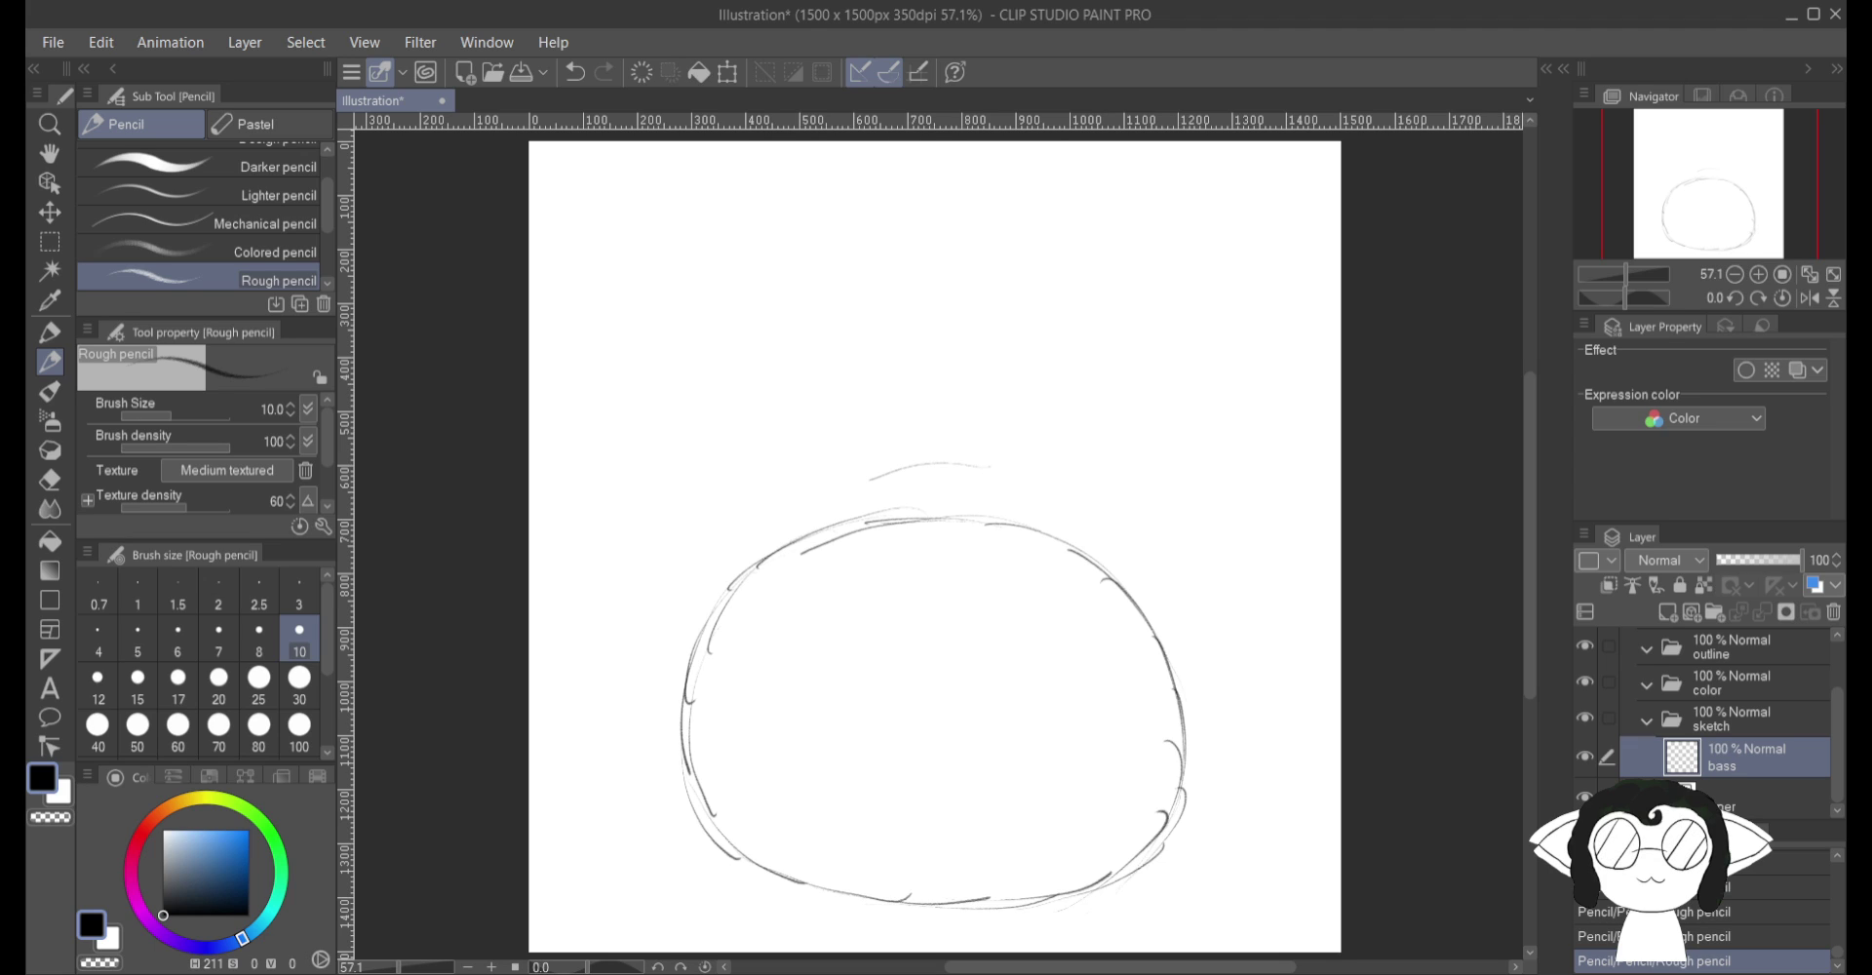
Step: Move the bass layer out of the pumpkin folder and extend the canvas upward to 1500 x 2000 px
drag(1745, 757, 1778, 792)
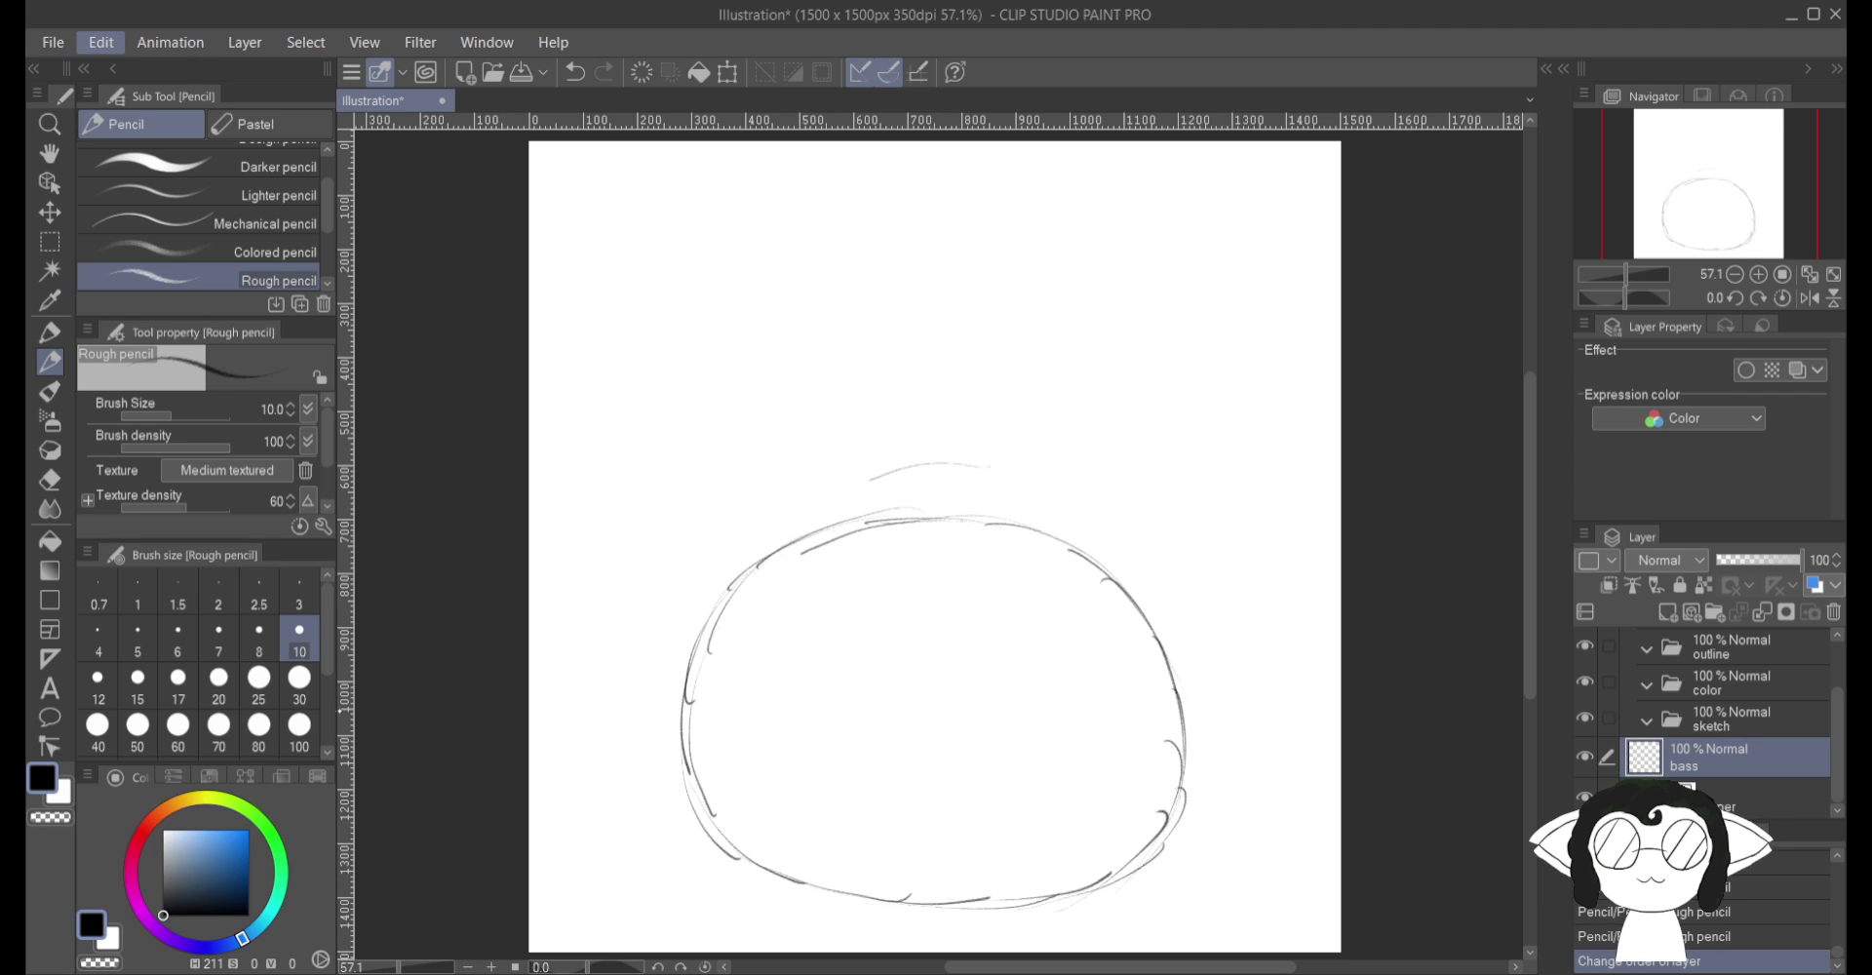
key(ctrl+t)
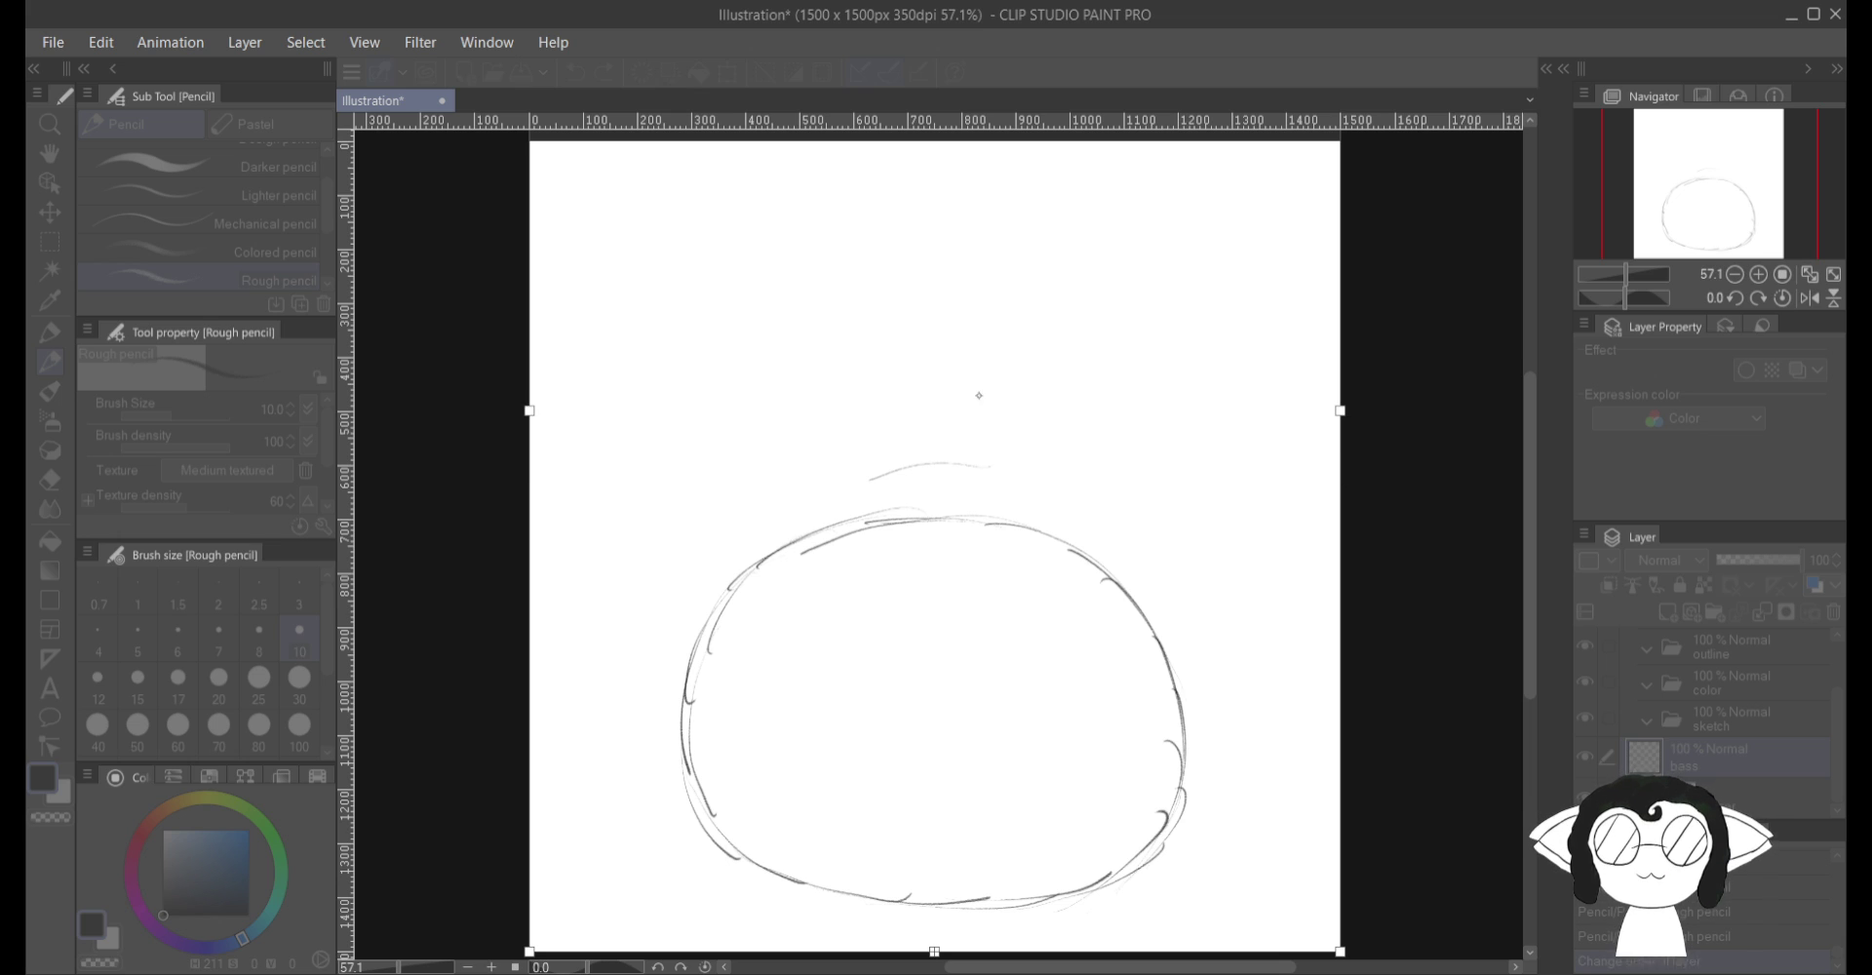
key(Return)
scroll(1125, 423, down, 1)
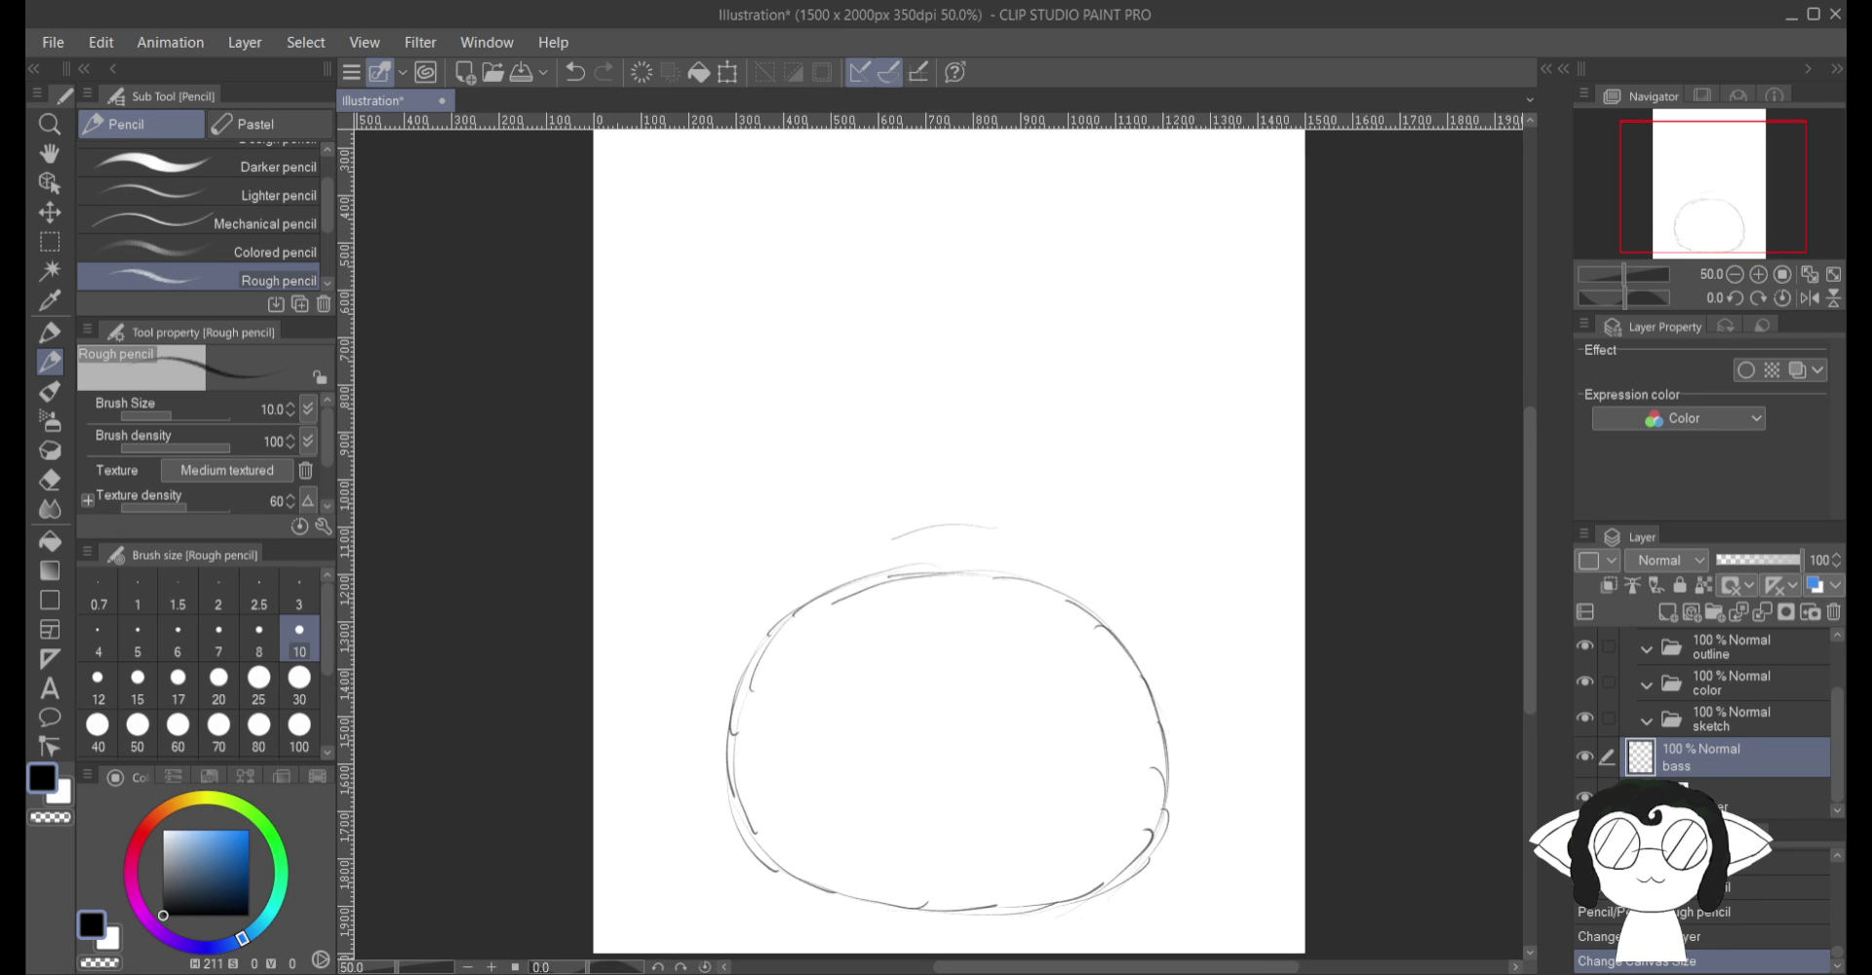
Step: Sketch overlapping vertical guide strokes in magenta (hue 315, saturation 80, value 89) from above the rounded body down to its middle
scroll(907, 541, down, 2)
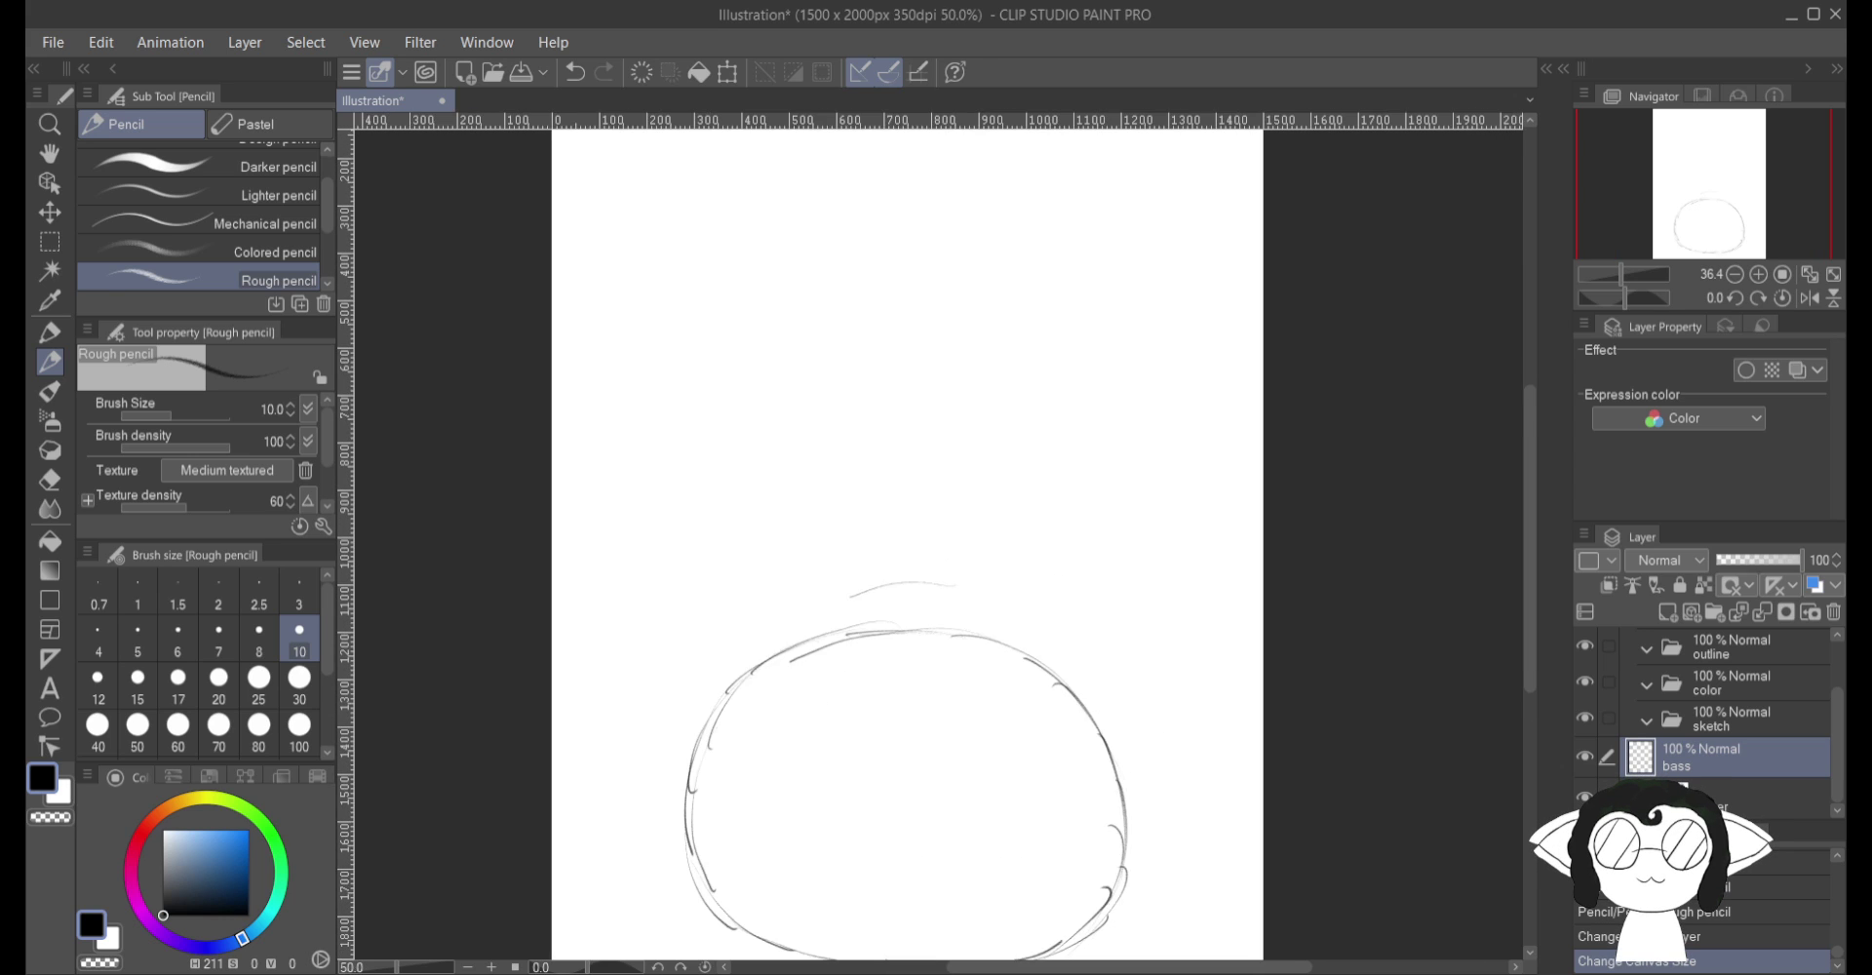
scroll(930, 536, up, 2)
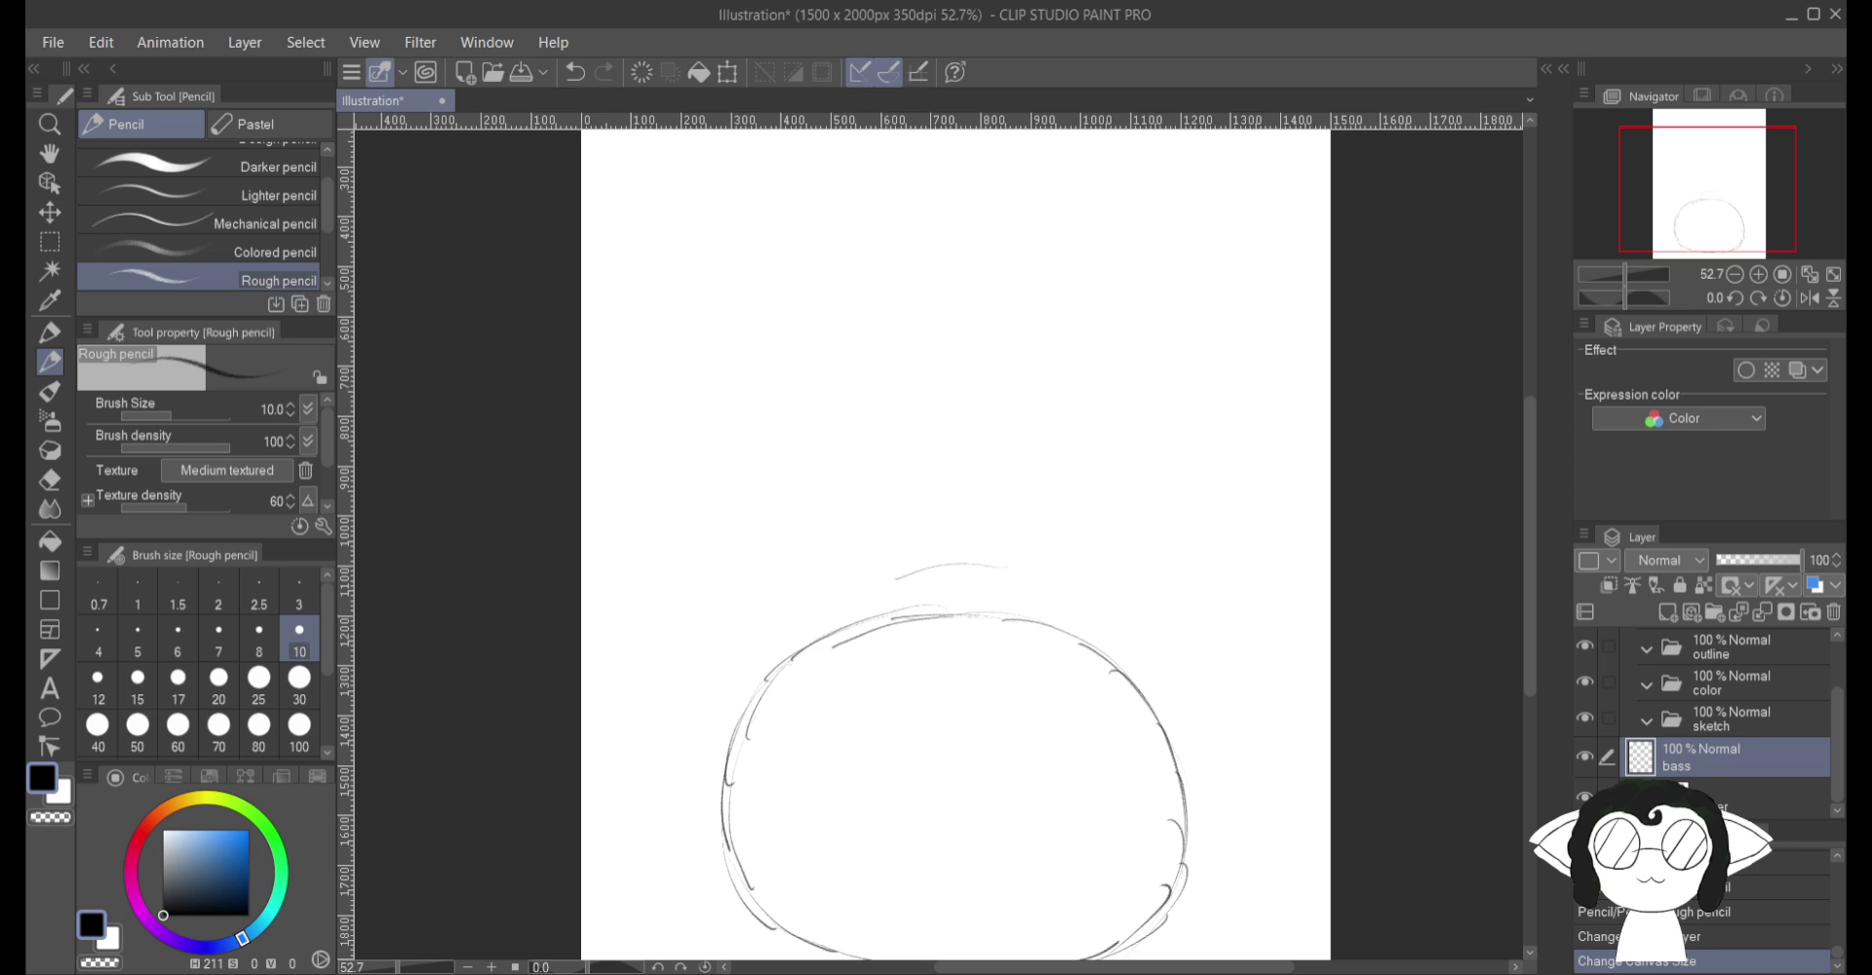
click(133, 892)
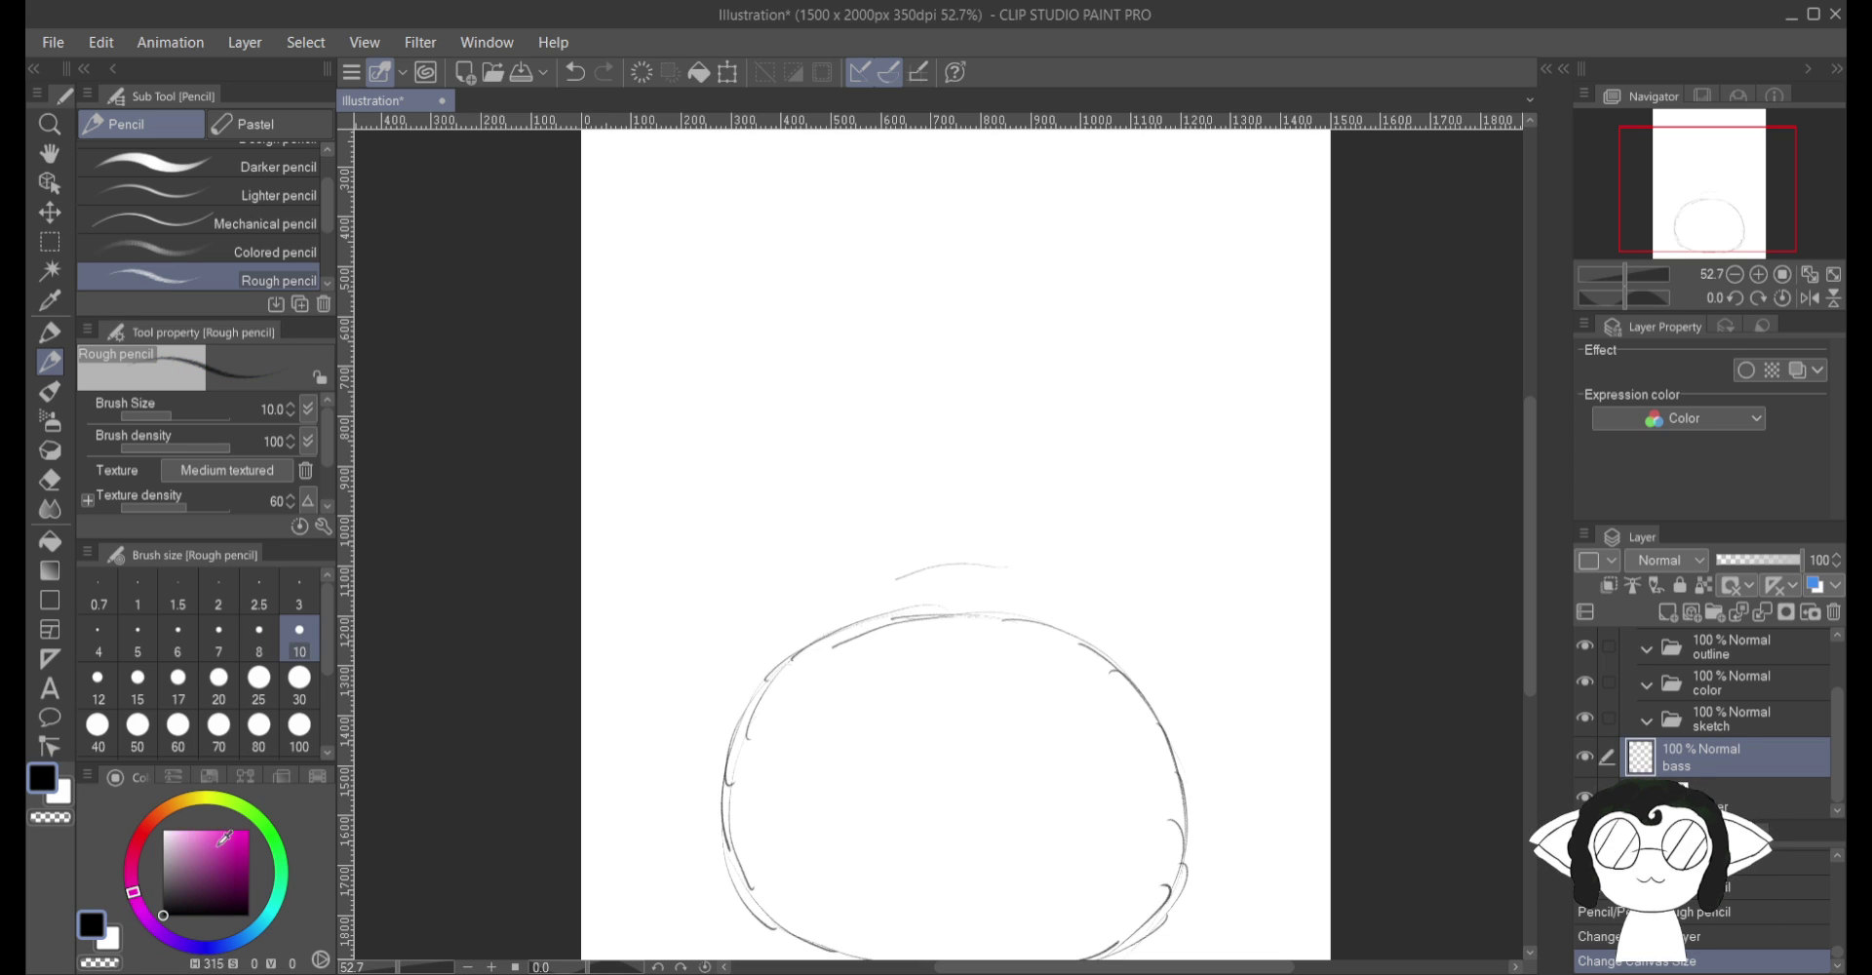
mouse_move(234, 850)
mouse_down()
mouse_move(253, 835)
mouse_move(216, 829)
mouse_up()
click(233, 828)
click(232, 839)
click(231, 838)
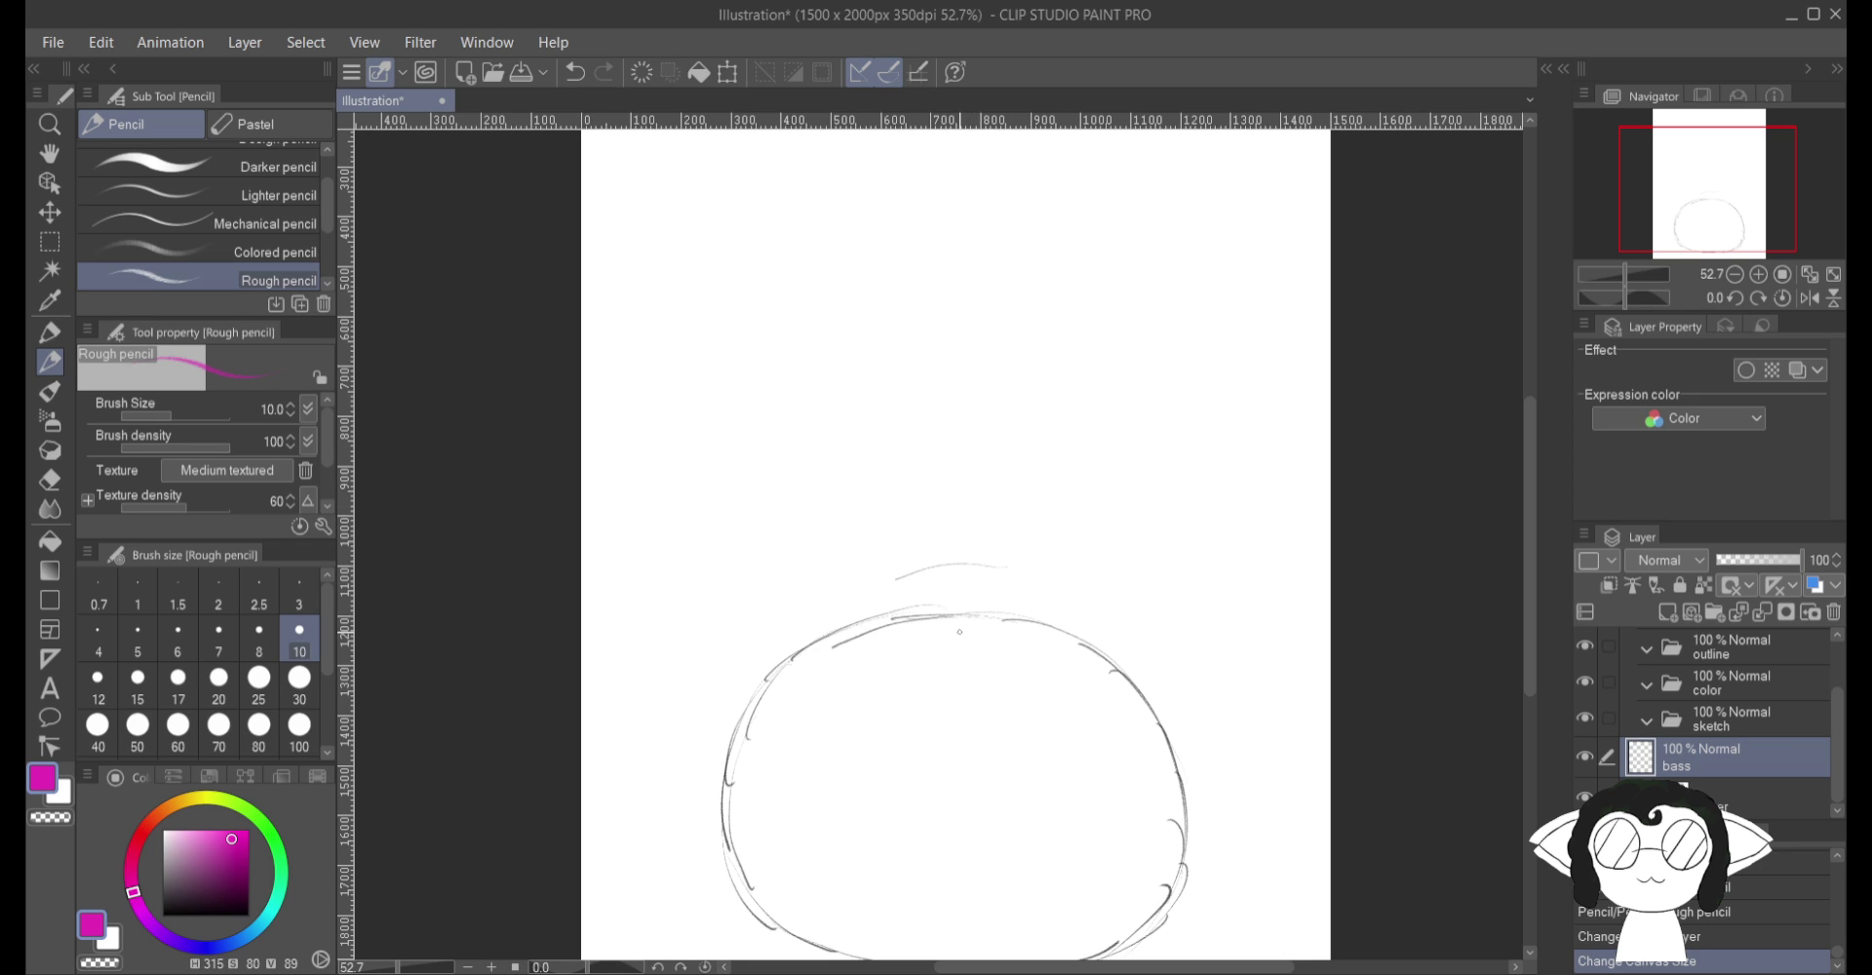
drag(966, 421, 956, 624)
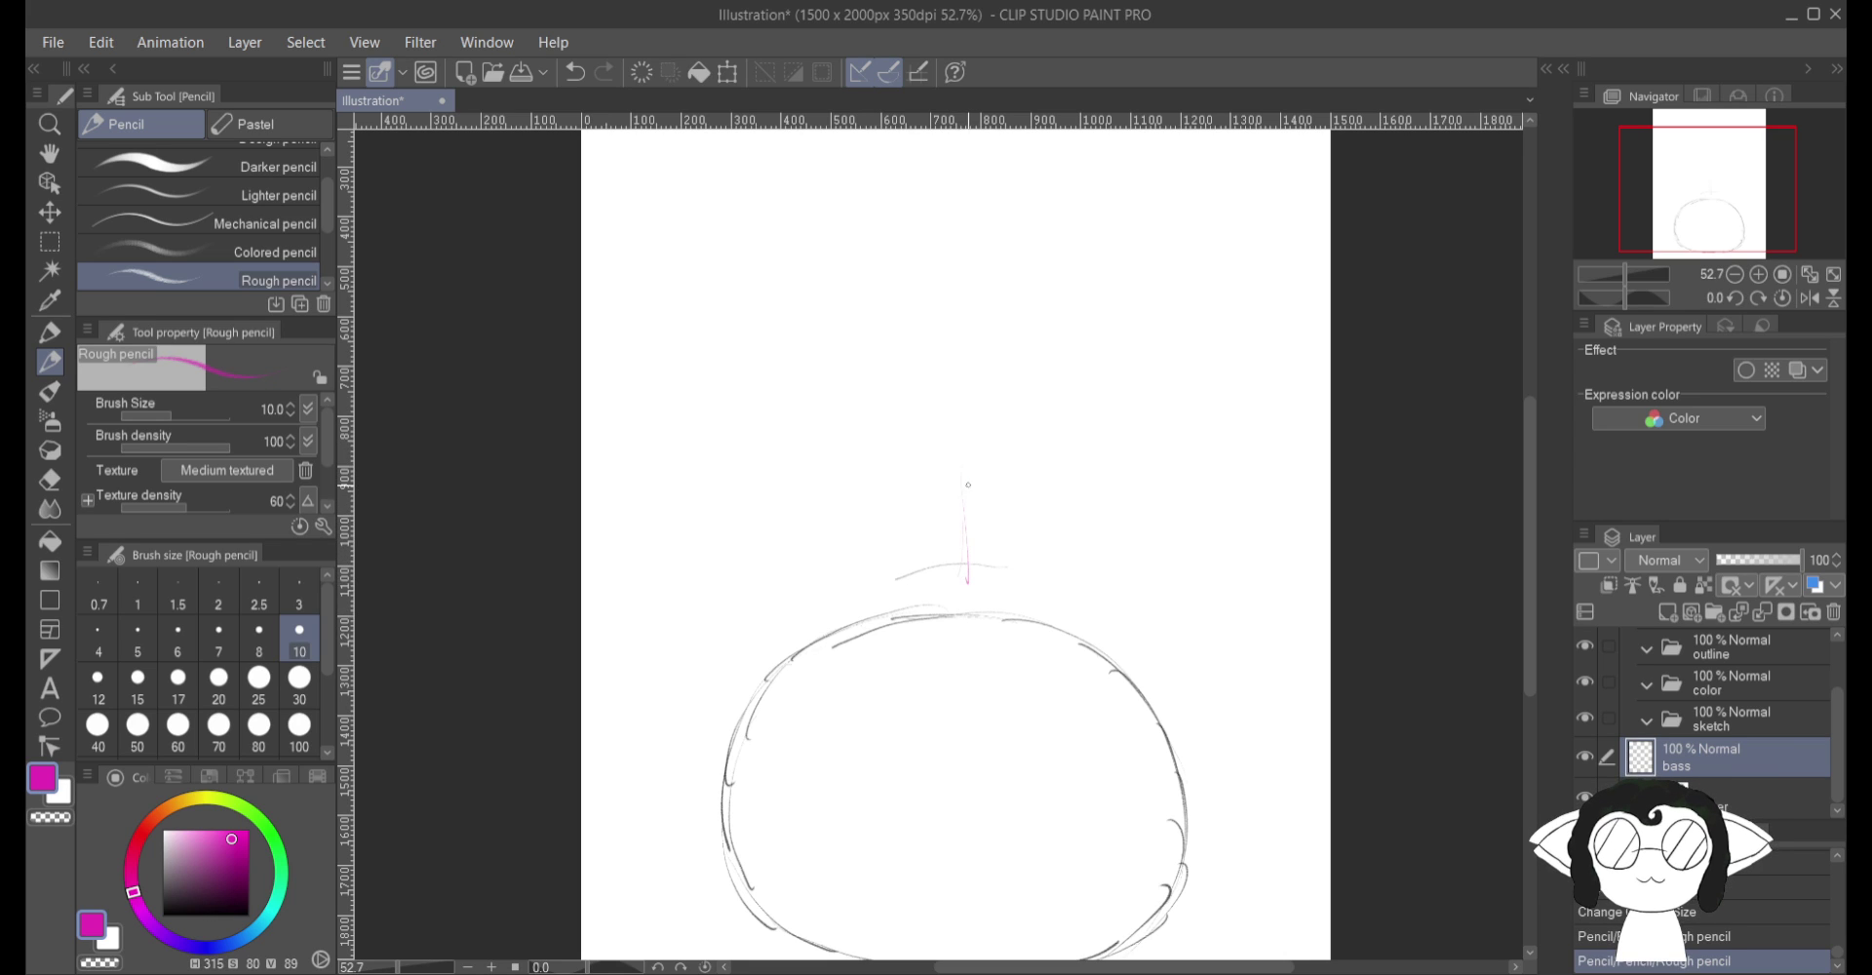
drag(969, 458, 969, 751)
drag(968, 626, 959, 760)
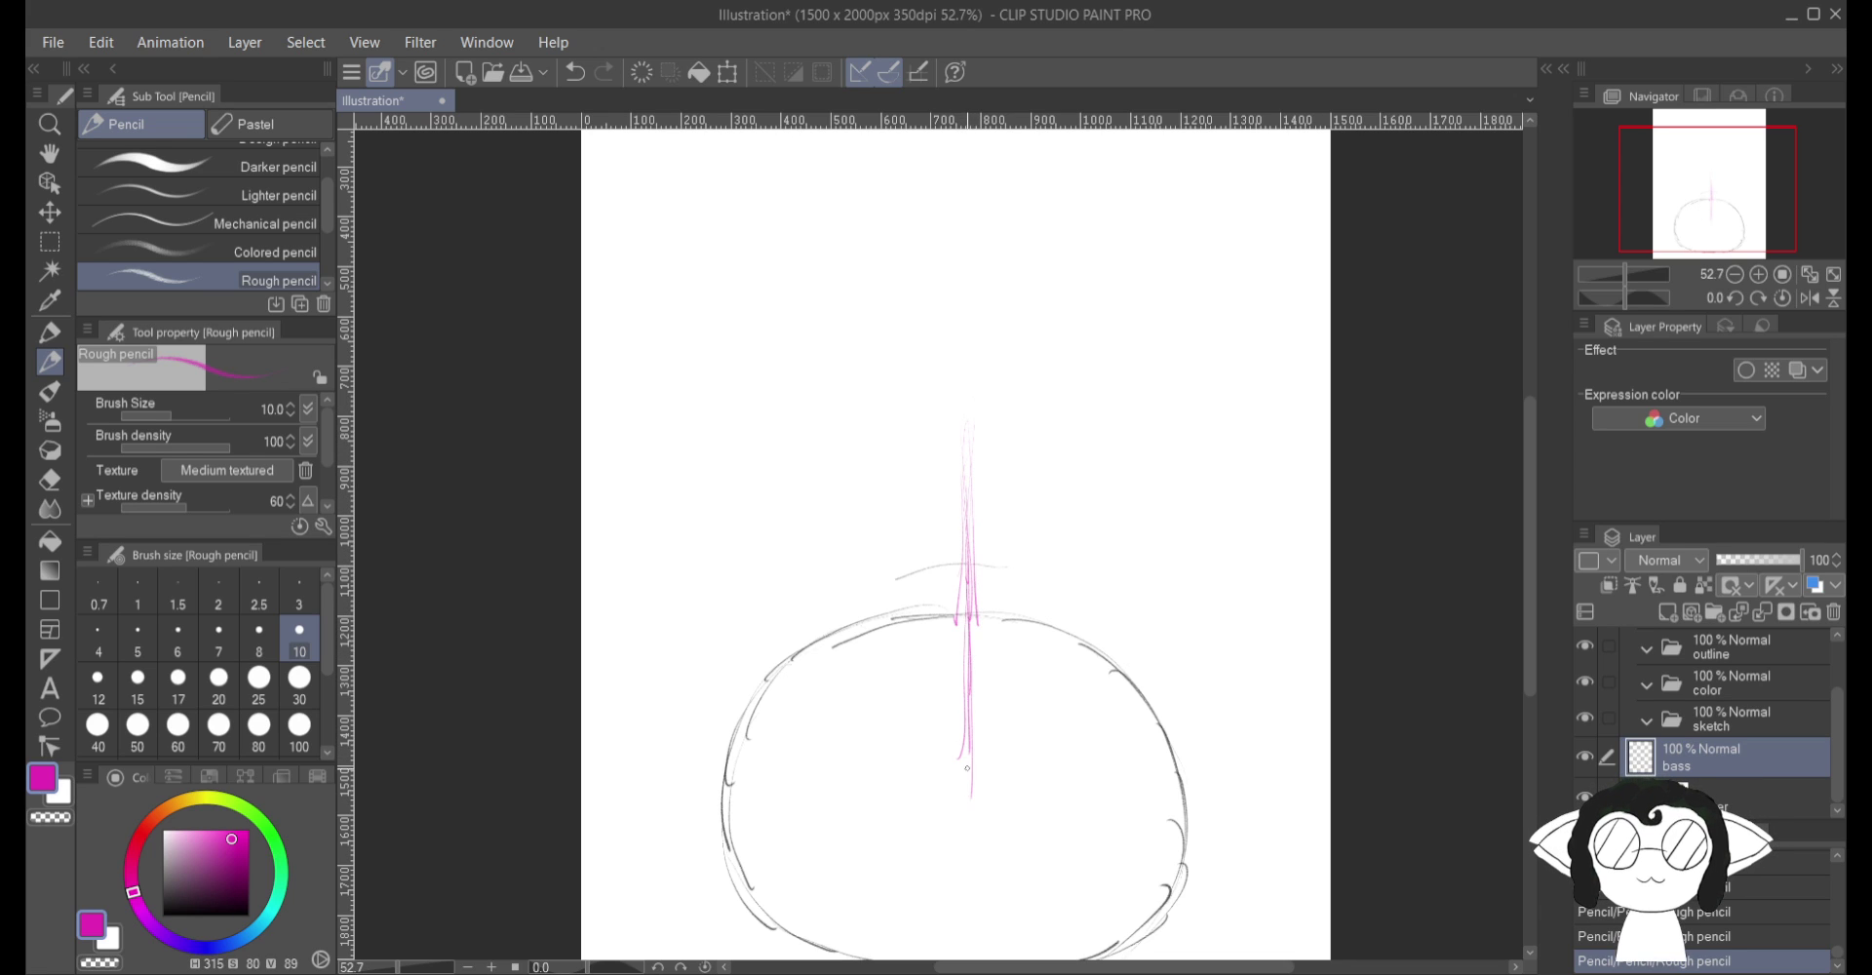
drag(974, 617, 992, 824)
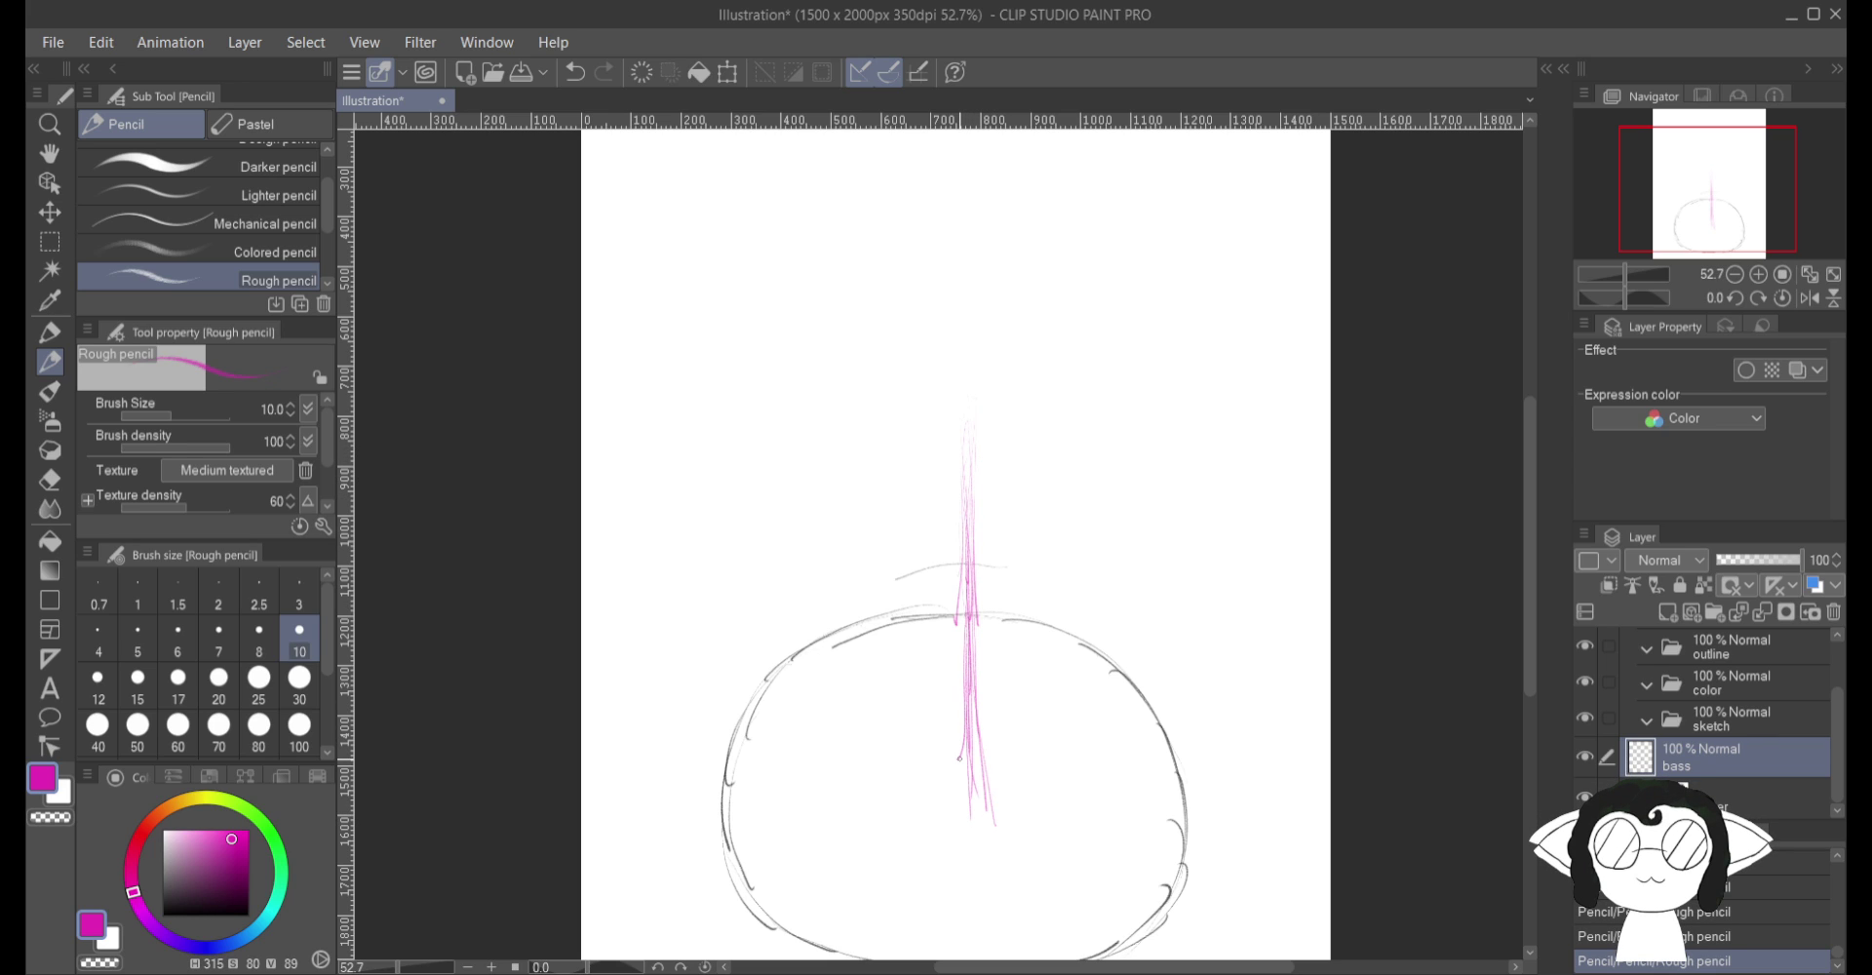
Step: Sketch a large rounded head shape in blue (hue 219, saturation 80, value 89) above the body, crossing the magenta guide
scroll(956, 546, down, 1)
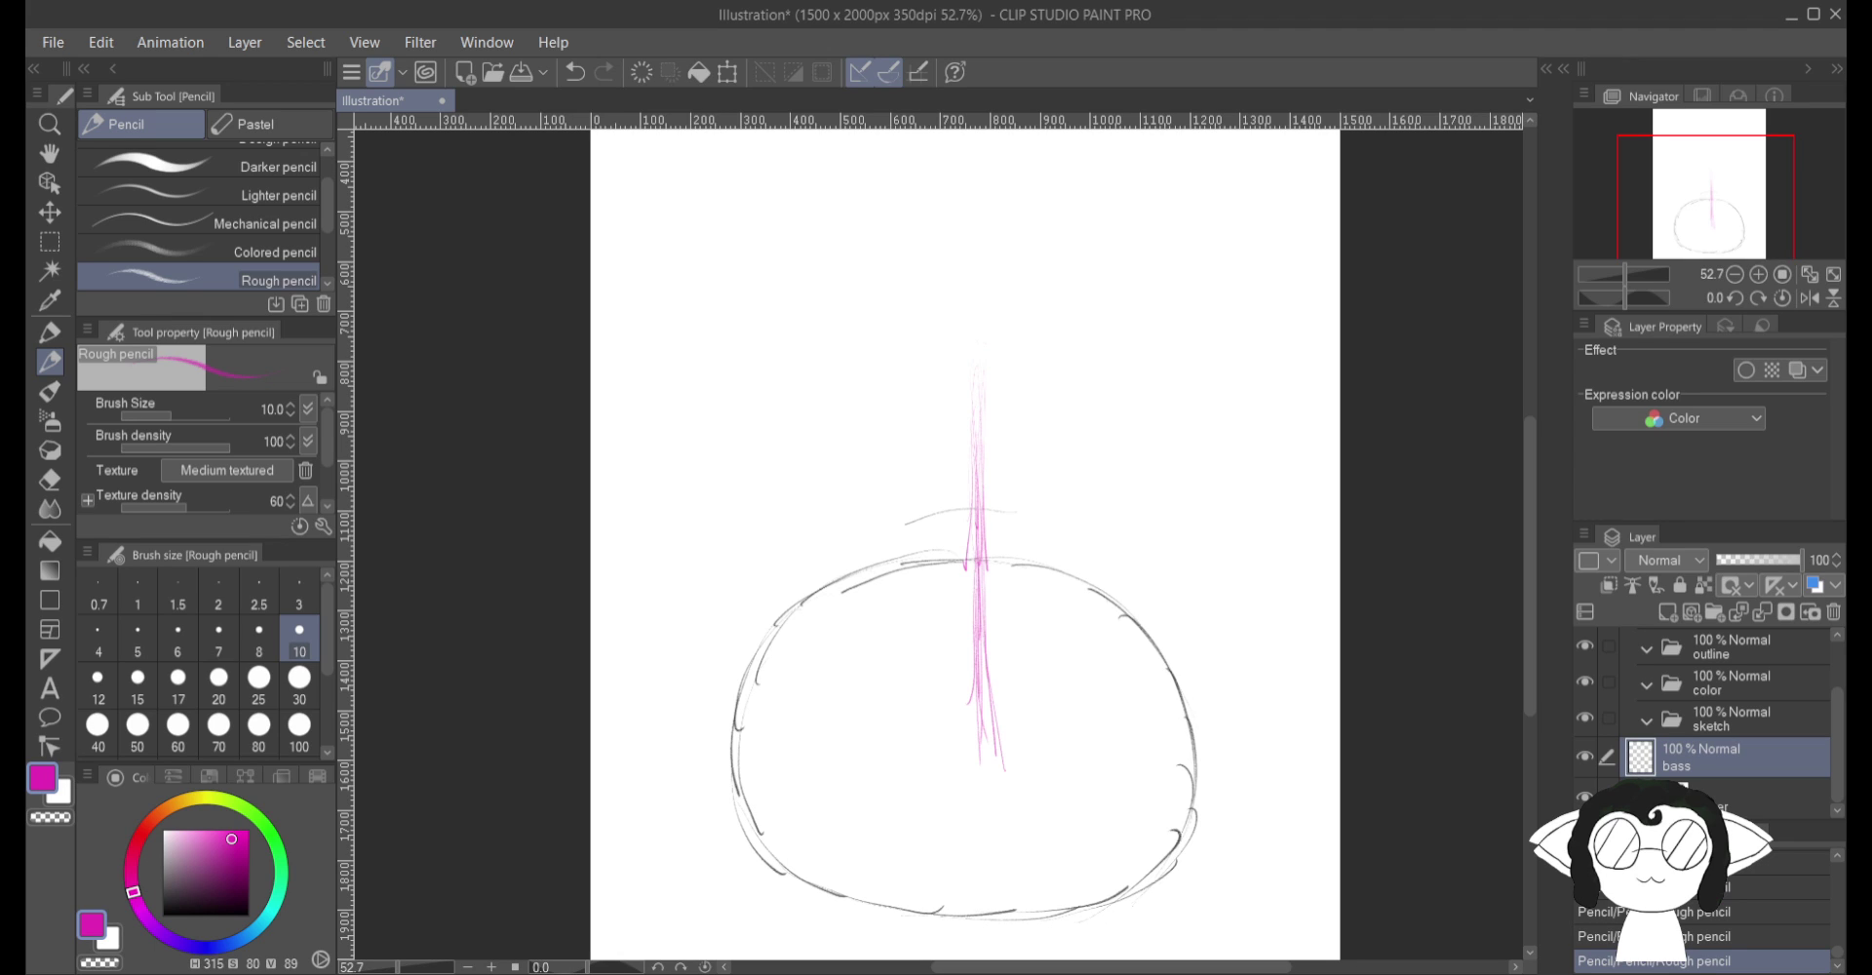
drag(227, 943, 232, 941)
drag(930, 480, 1019, 487)
mouse_move(891, 465)
mouse_down()
mouse_move(1008, 493)
mouse_move(900, 477)
mouse_move(958, 495)
mouse_up()
drag(848, 443, 936, 490)
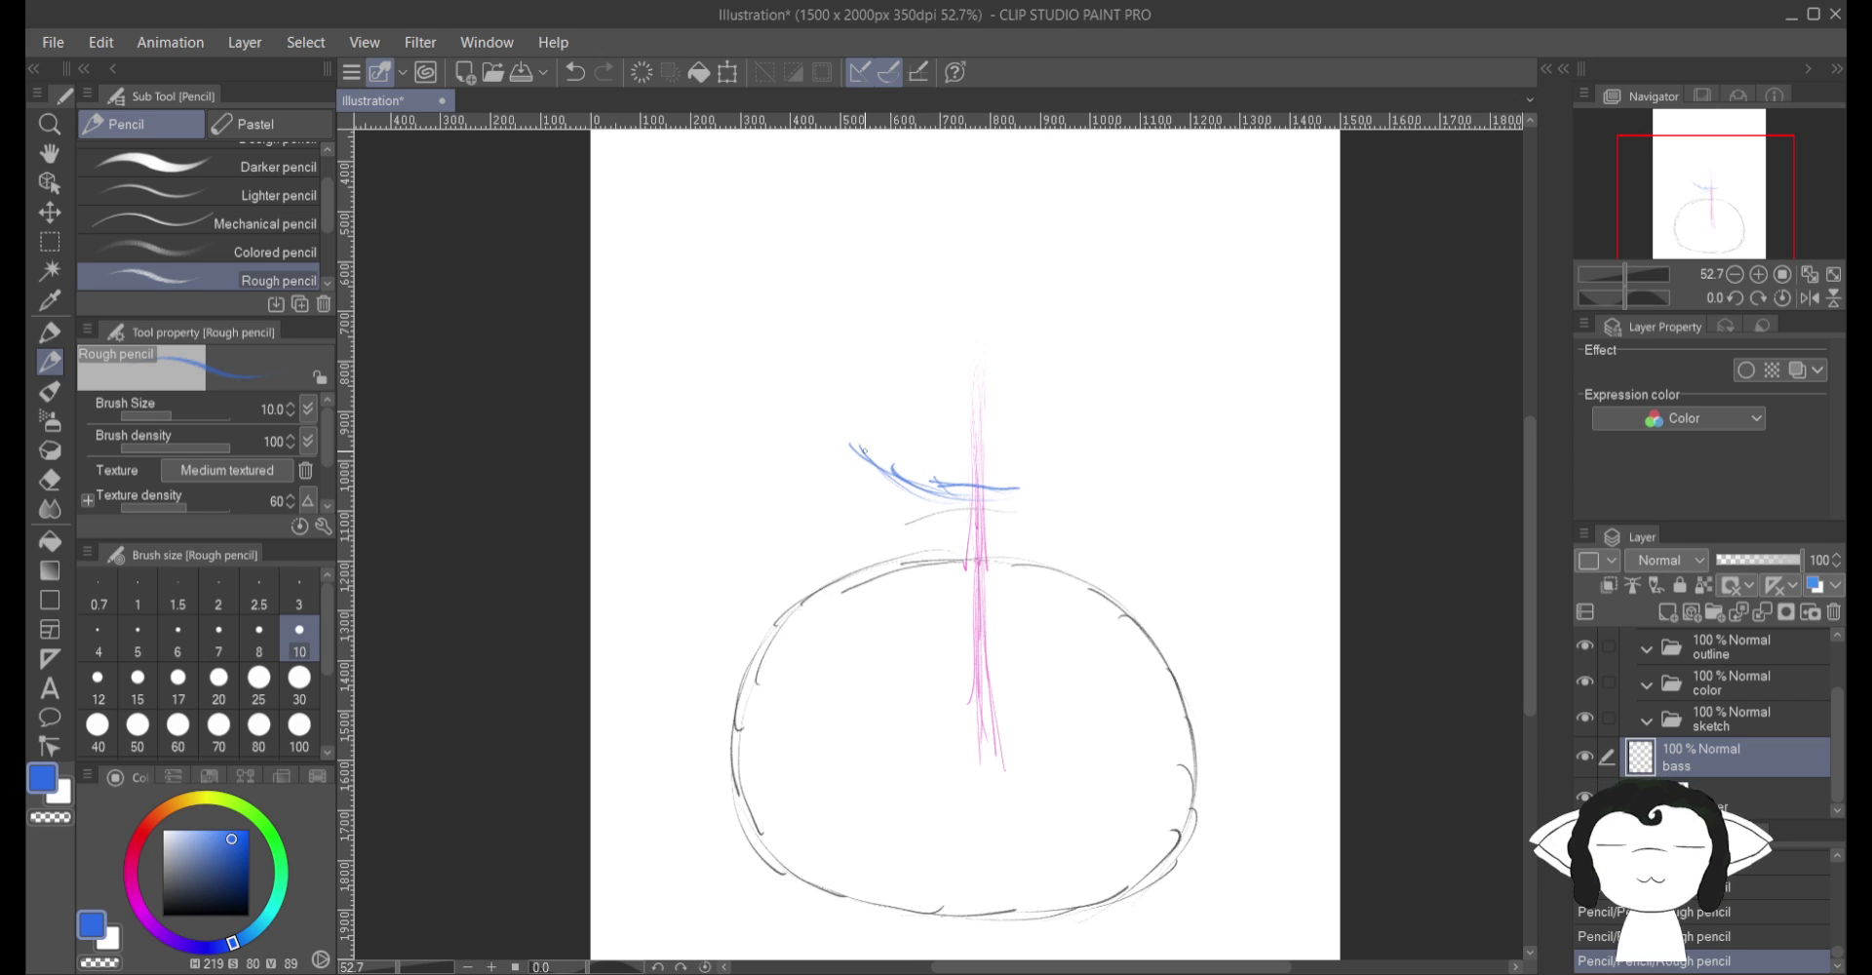
mouse_move(837, 408)
mouse_down()
mouse_move(926, 487)
mouse_move(793, 349)
mouse_move(799, 198)
mouse_move(839, 434)
mouse_up()
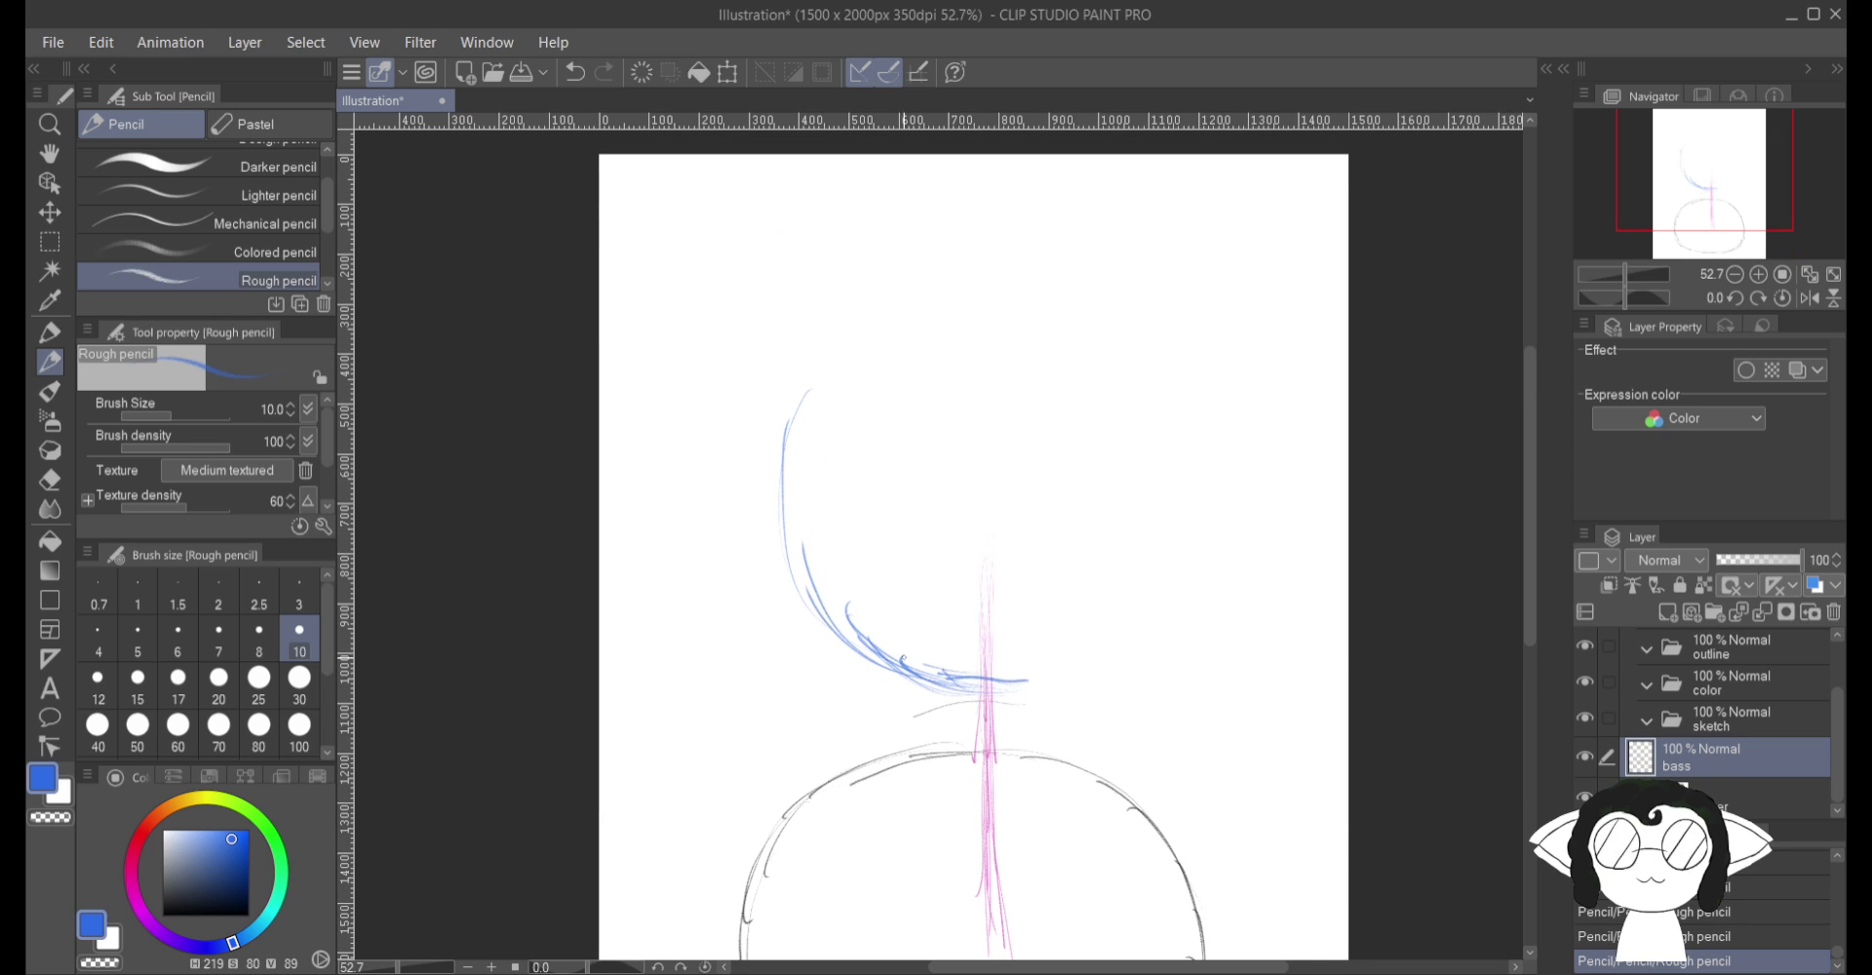
mouse_move(822, 615)
mouse_down()
mouse_move(777, 421)
mouse_move(834, 329)
mouse_move(899, 284)
mouse_move(1024, 259)
mouse_move(1124, 328)
mouse_move(1150, 402)
mouse_up()
drag(1124, 329, 1156, 435)
mouse_move(1002, 677)
mouse_down()
mouse_move(1067, 673)
mouse_move(1134, 632)
mouse_up()
drag(1029, 682, 1141, 638)
drag(1169, 563, 1129, 622)
drag(1176, 503, 1149, 594)
drag(1160, 466, 1168, 551)
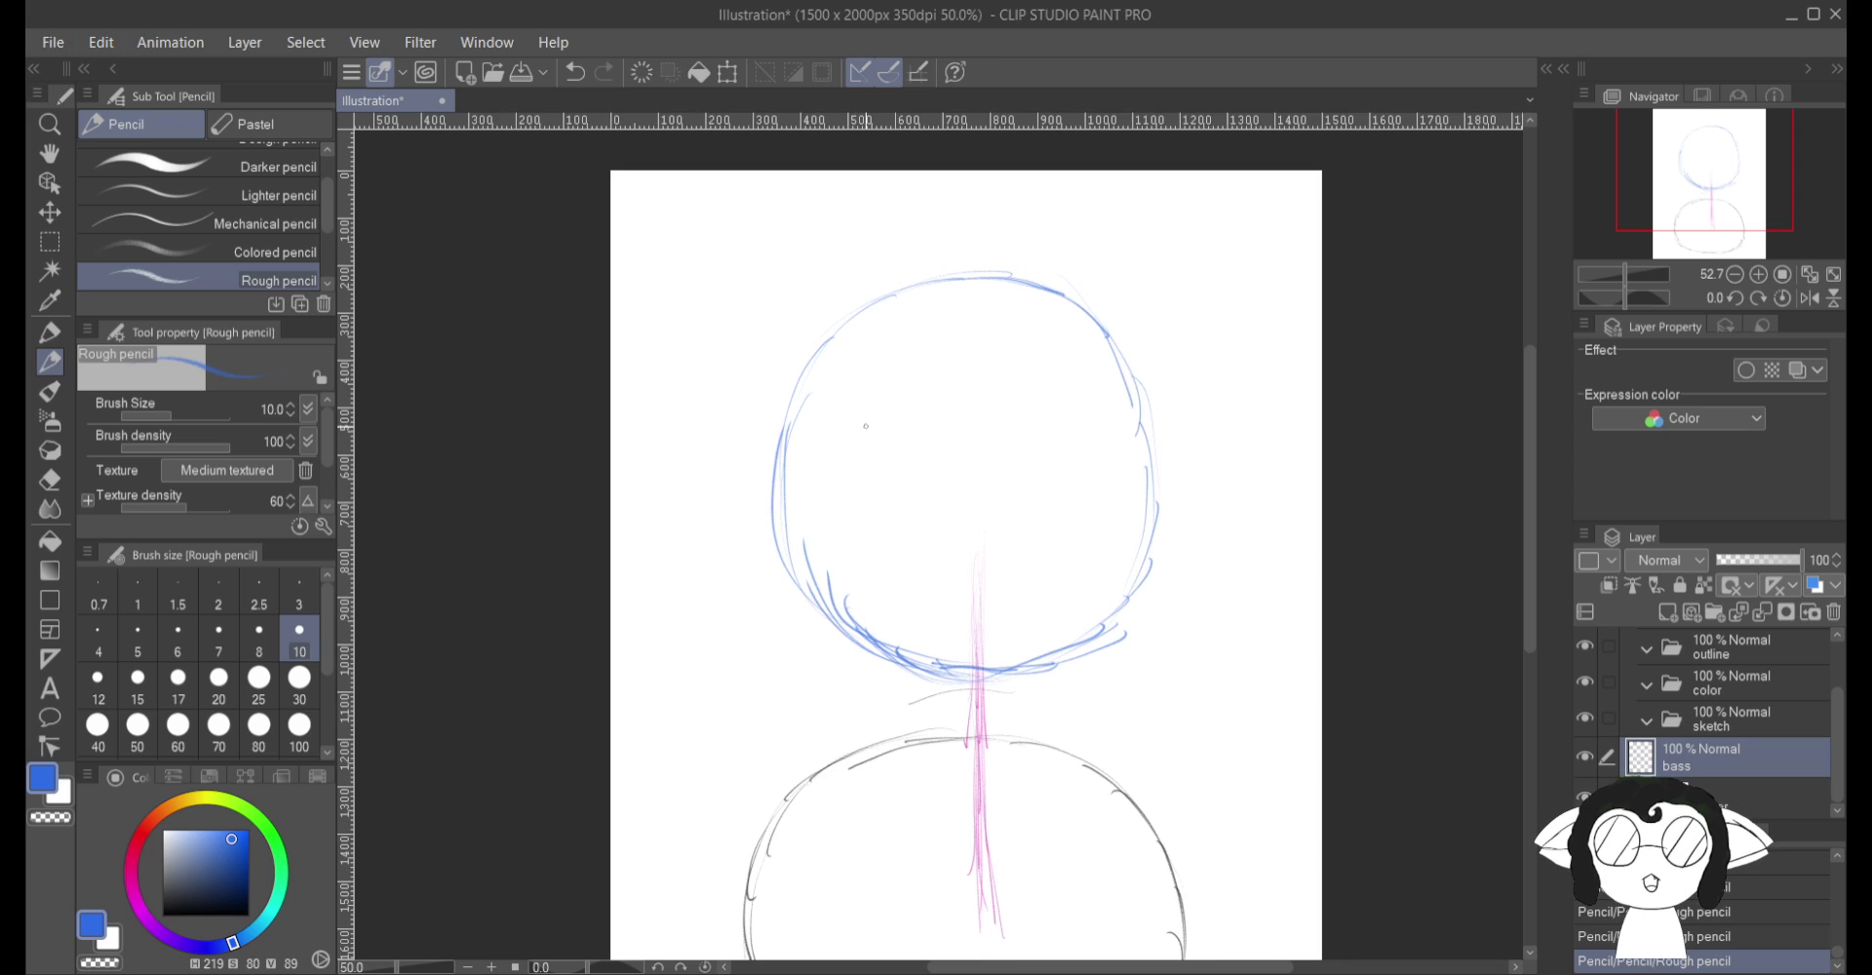
Step: Enlarge the canvas to 1900 x 2100 px, adding equal space on both sides of the sketch
scroll(643, 440, up, 1)
scroll(642, 440, down, 1)
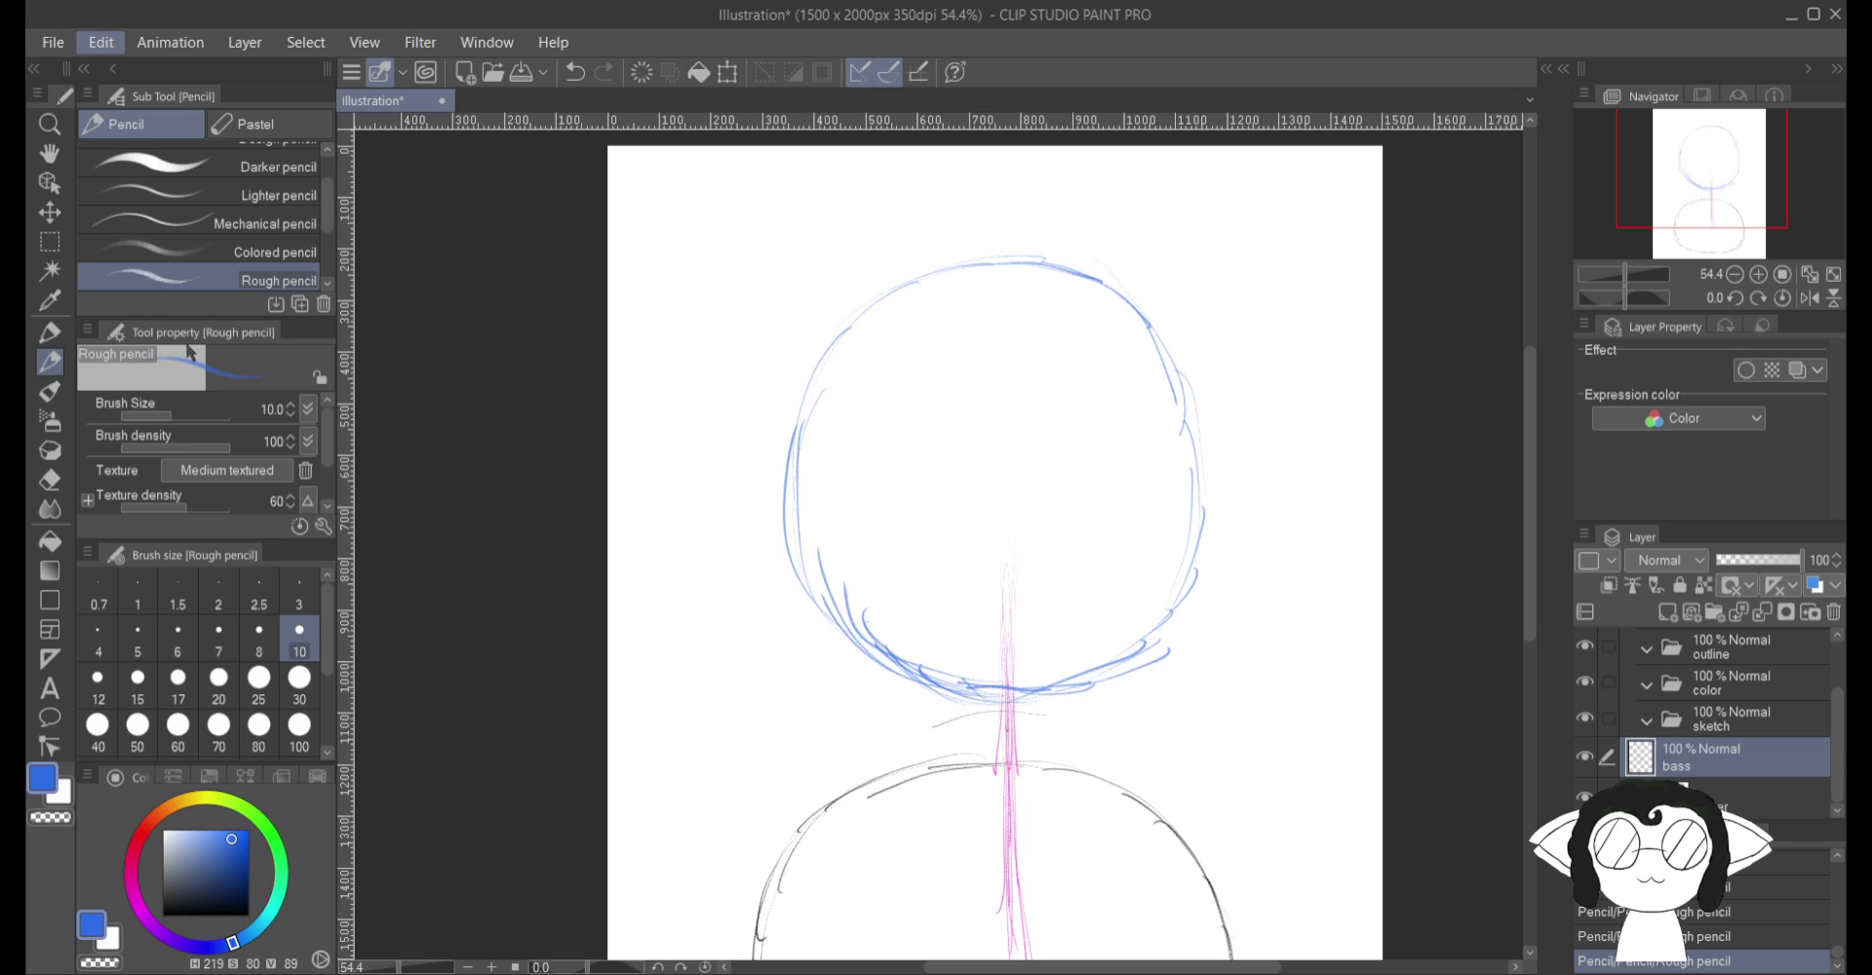
key(ctrl+alt+c)
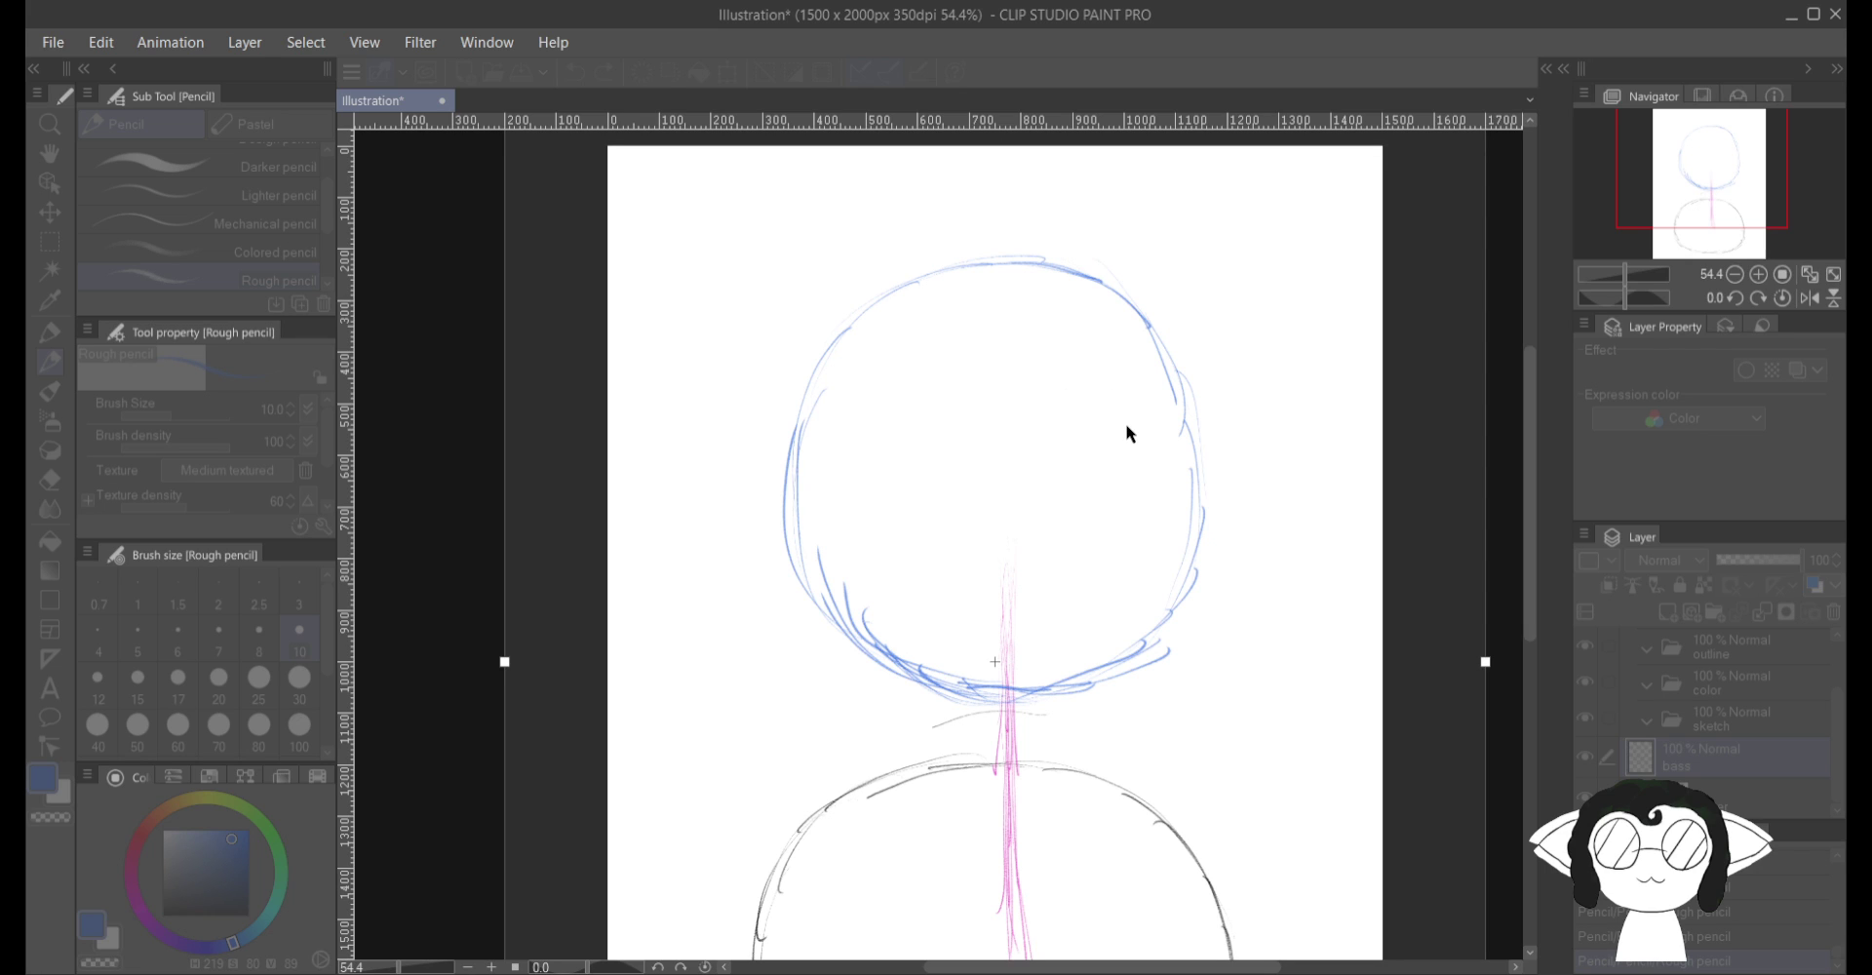
key(Return)
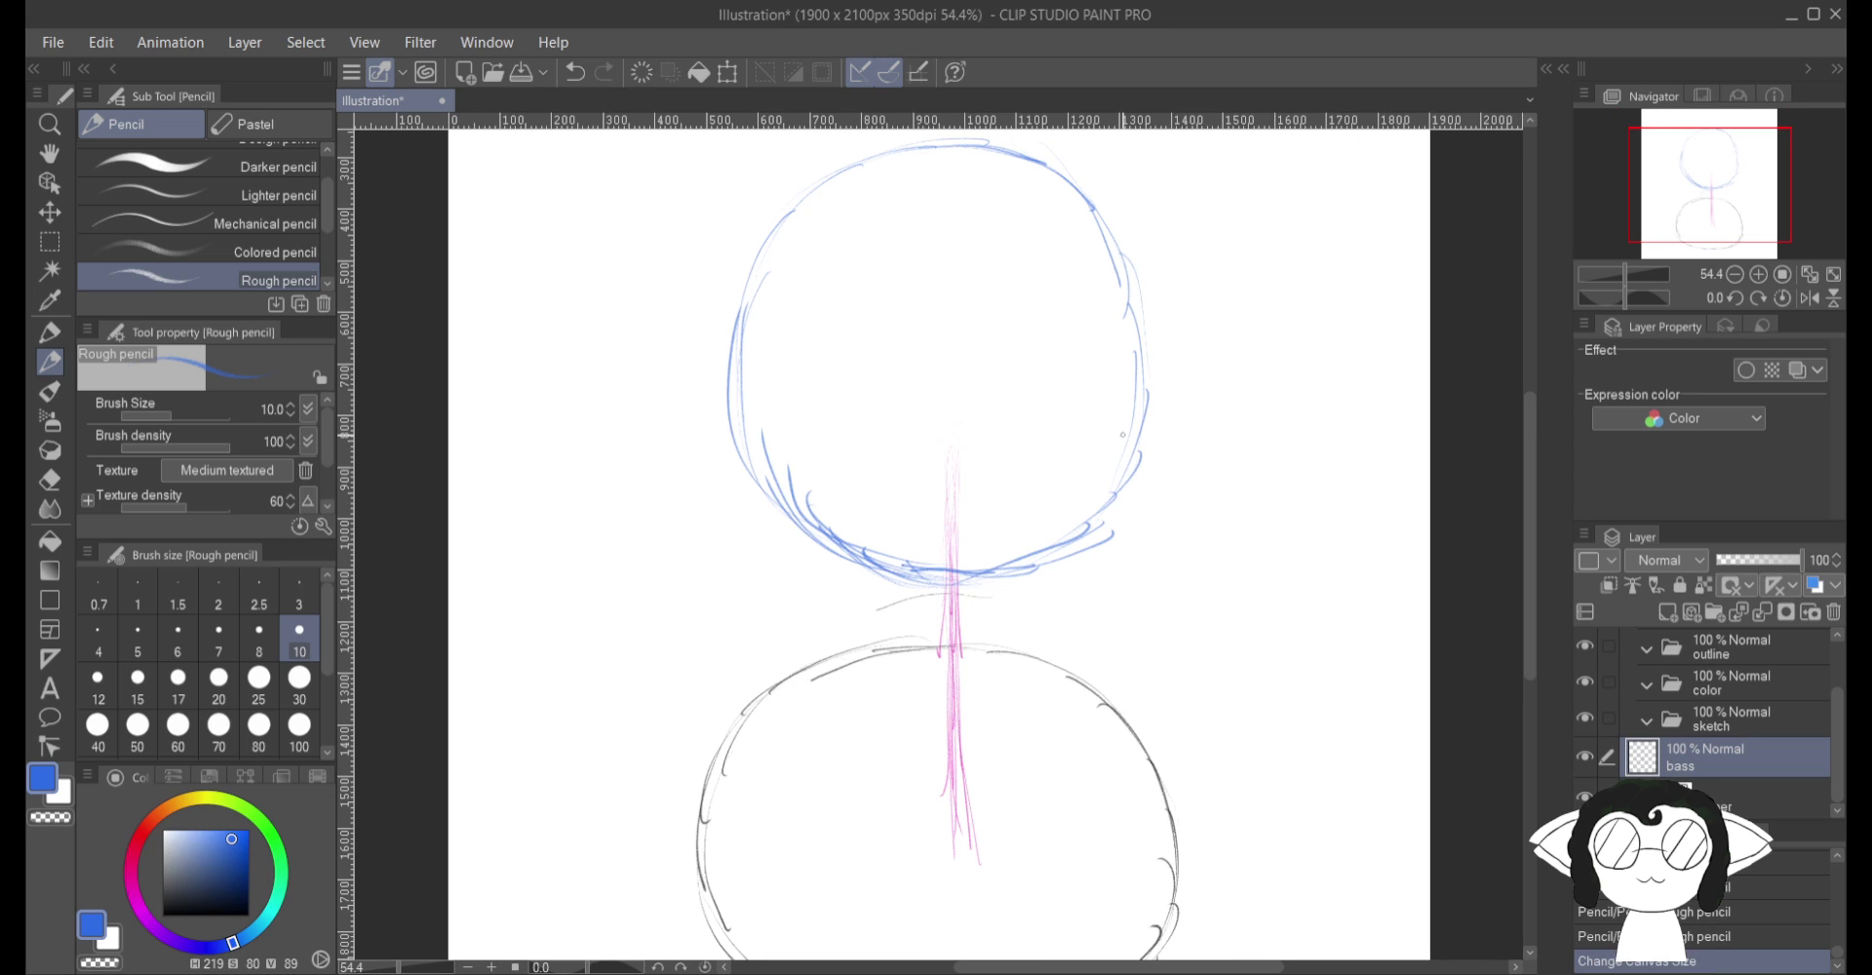
scroll(1135, 397, down, 2)
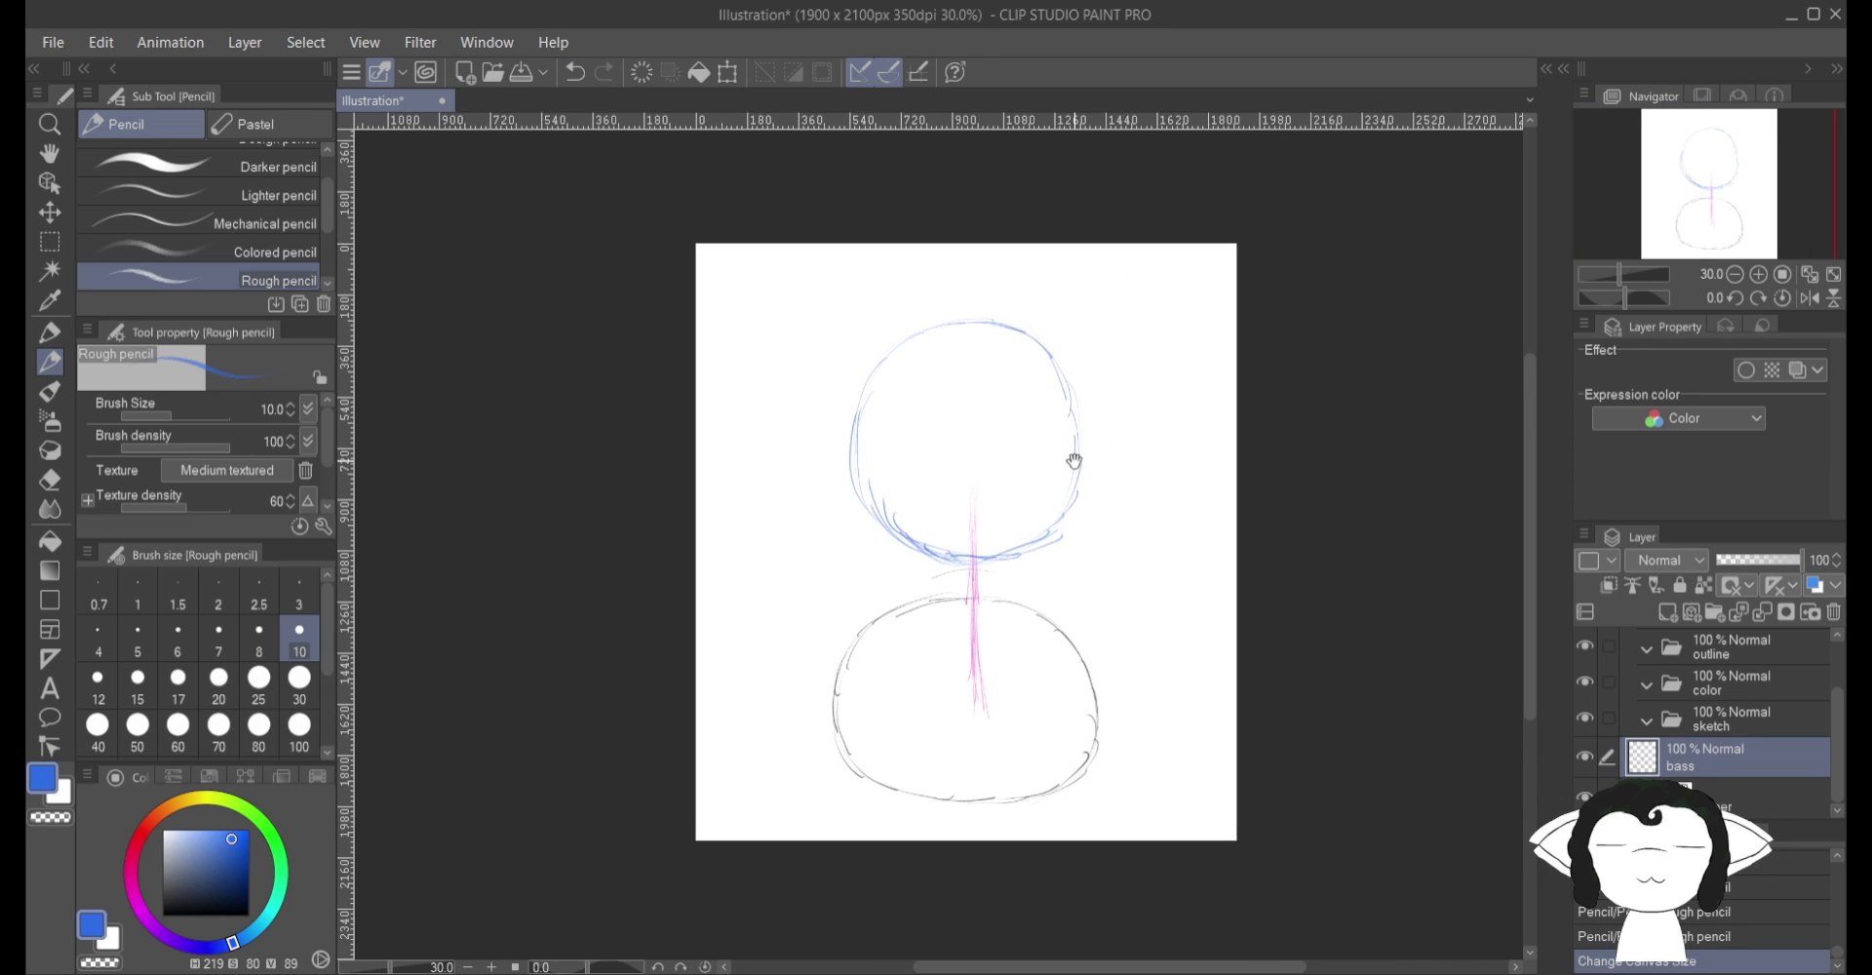
Step: Sketch overlapping blue strokes slanting up and outward from the head's upper right as the top edge of a large ear-like shape
scroll(1057, 486, up, 4)
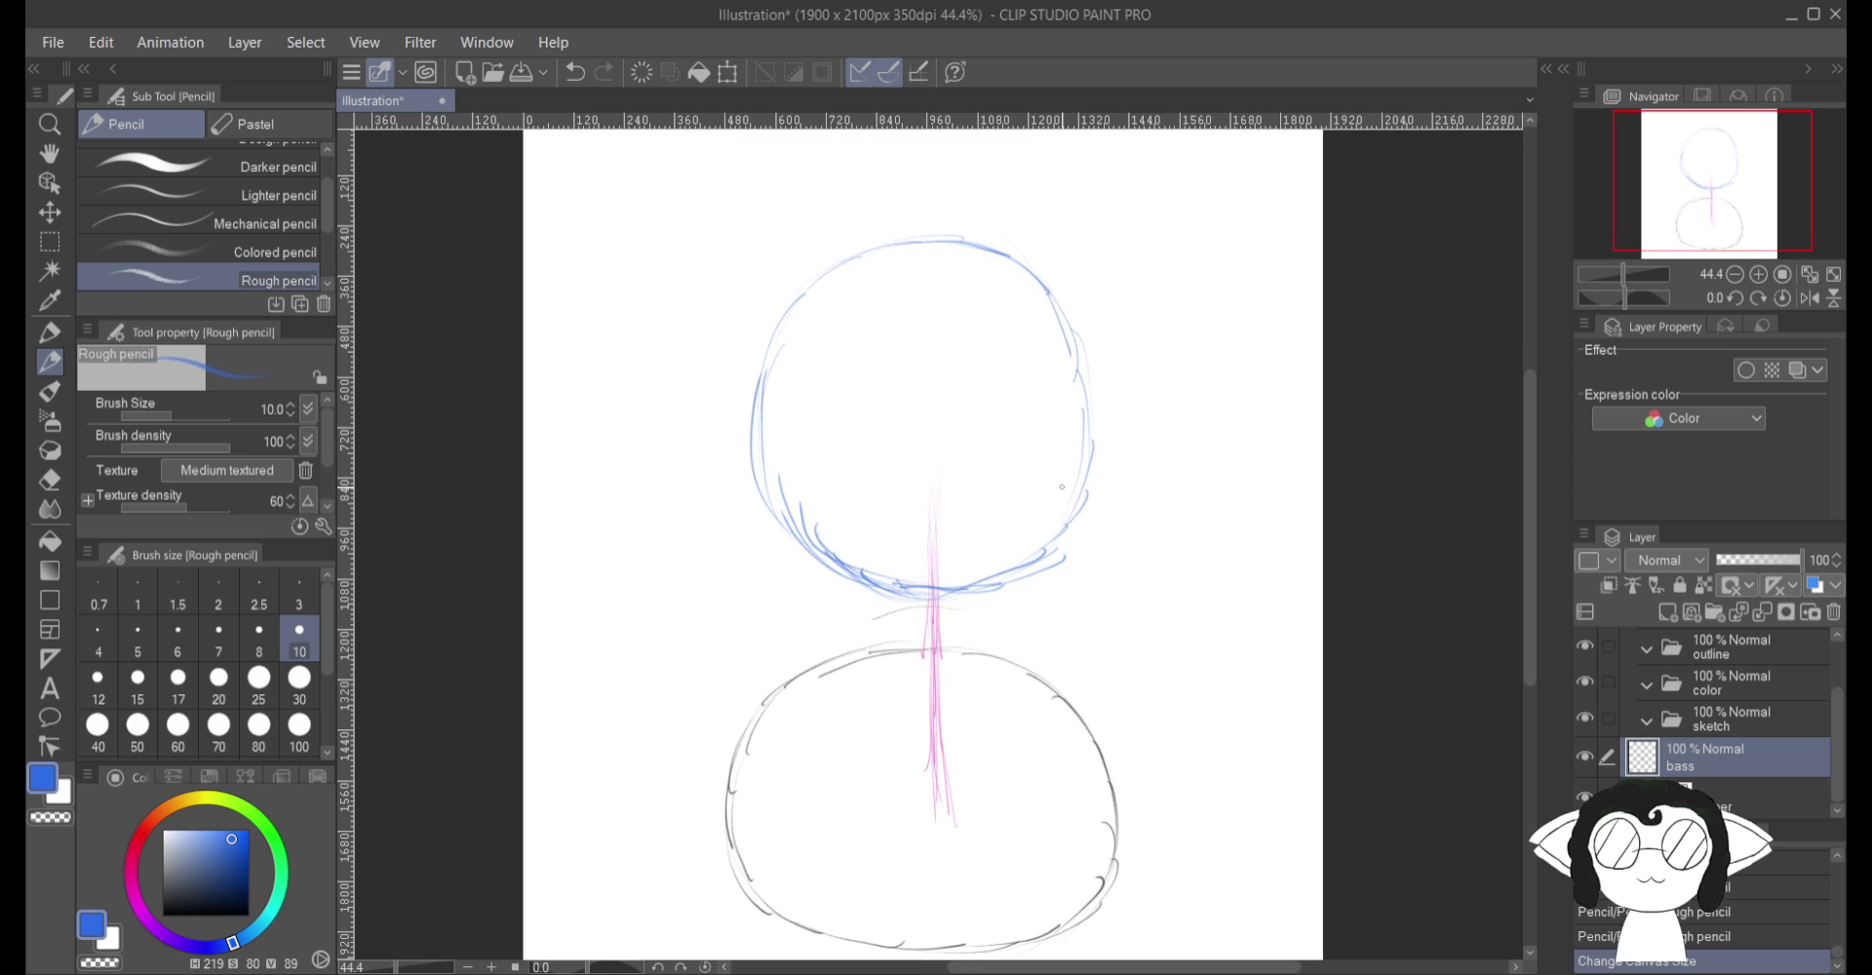
mouse_move(1062, 486)
mouse_down()
mouse_move(1096, 519)
mouse_move(1096, 581)
mouse_move(1088, 514)
mouse_move(1095, 544)
mouse_up()
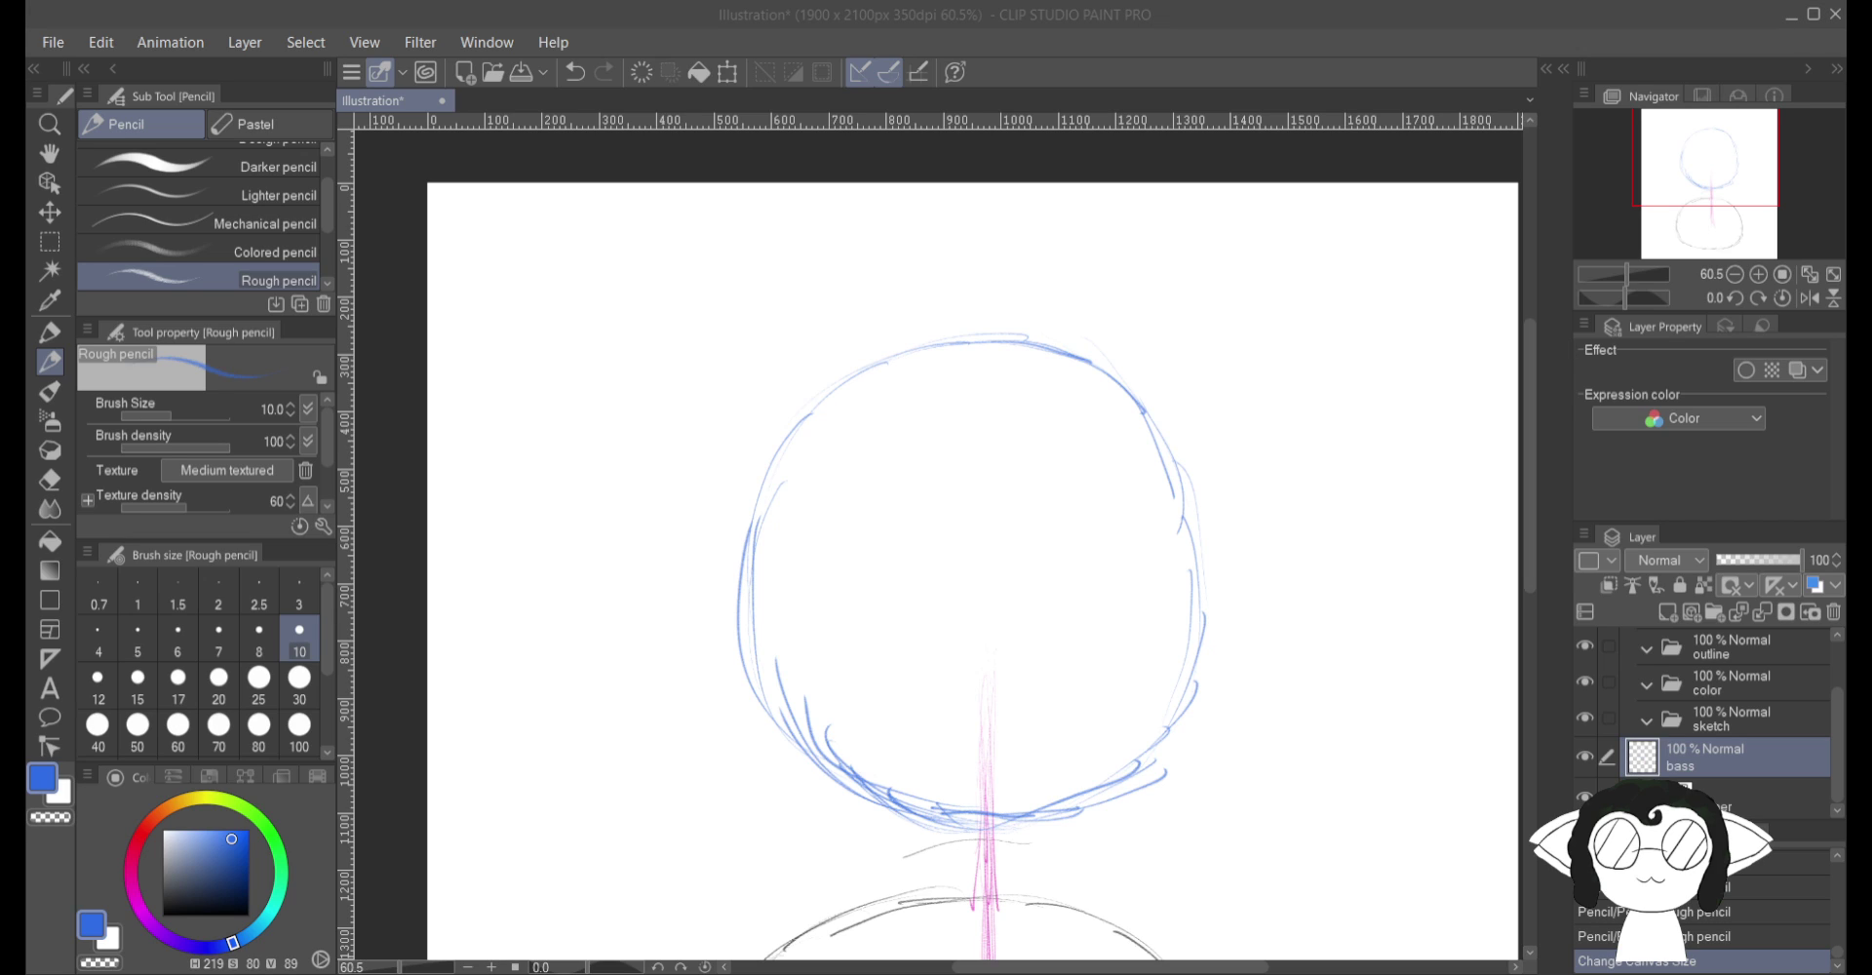
drag(1165, 431, 1201, 367)
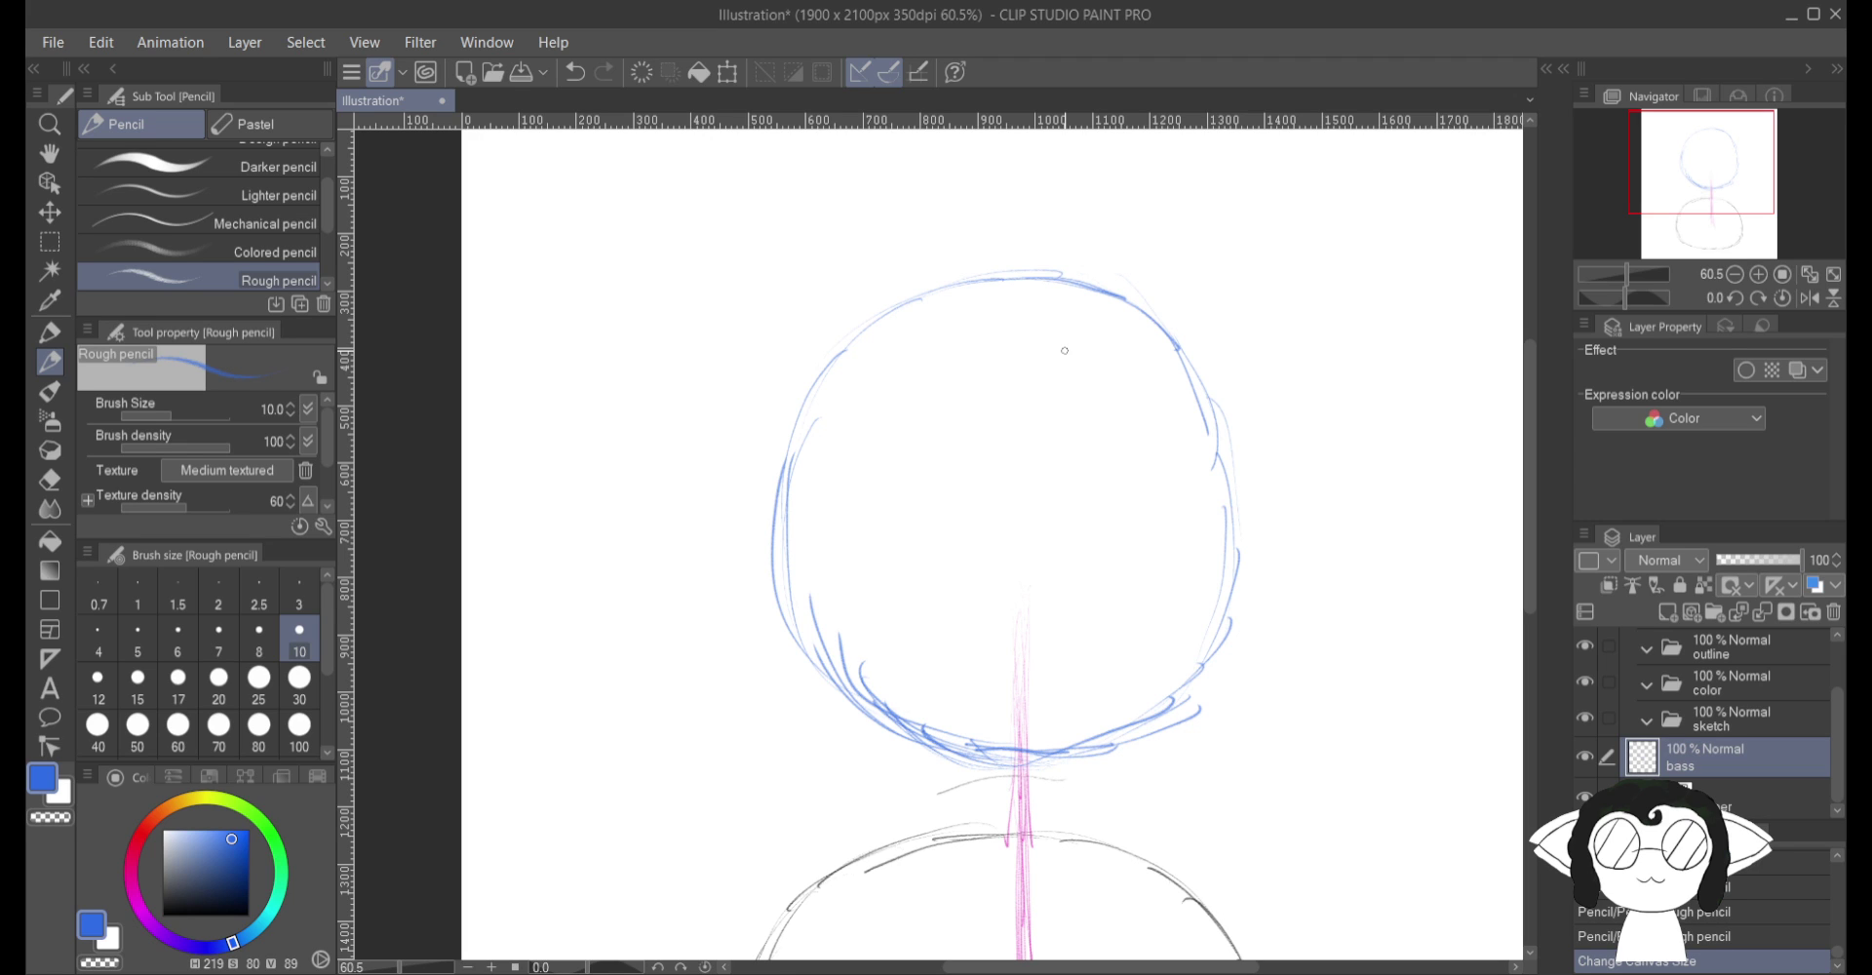
mouse_move(1065, 351)
mouse_down()
mouse_move(1018, 355)
mouse_move(1263, 235)
mouse_up()
drag(1073, 305, 1292, 229)
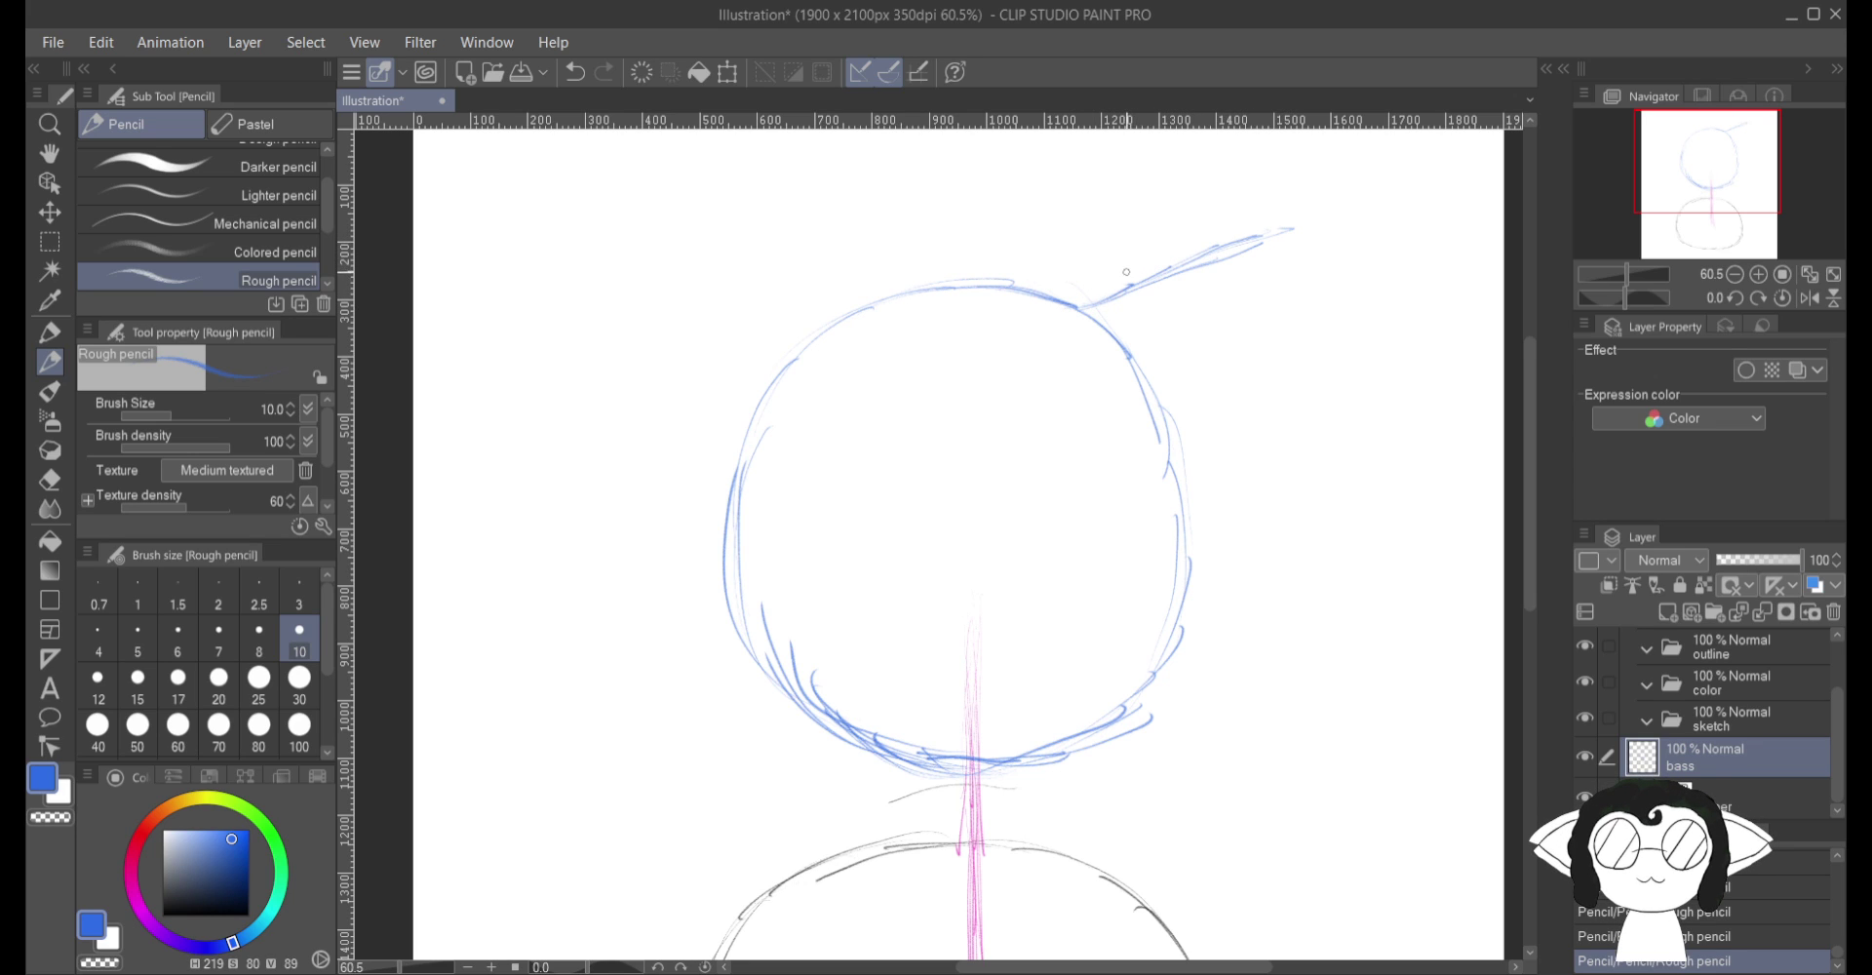
drag(1073, 311, 1297, 223)
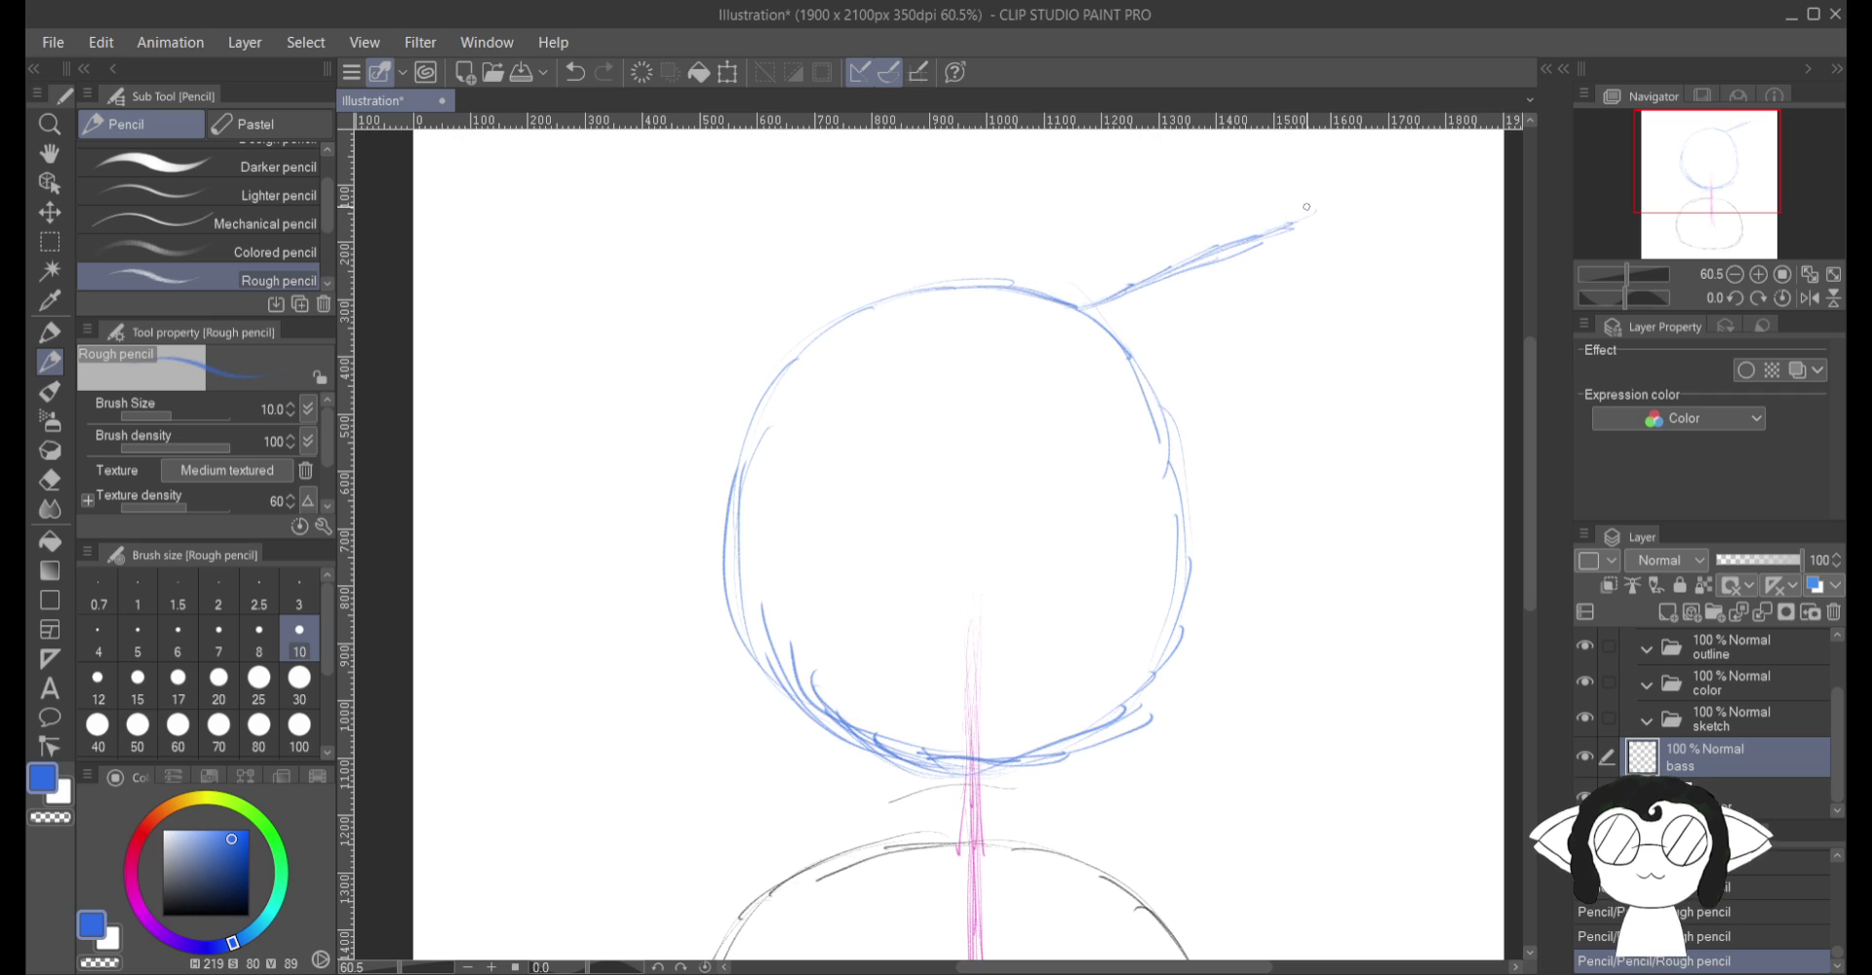
drag(1078, 308, 1004, 351)
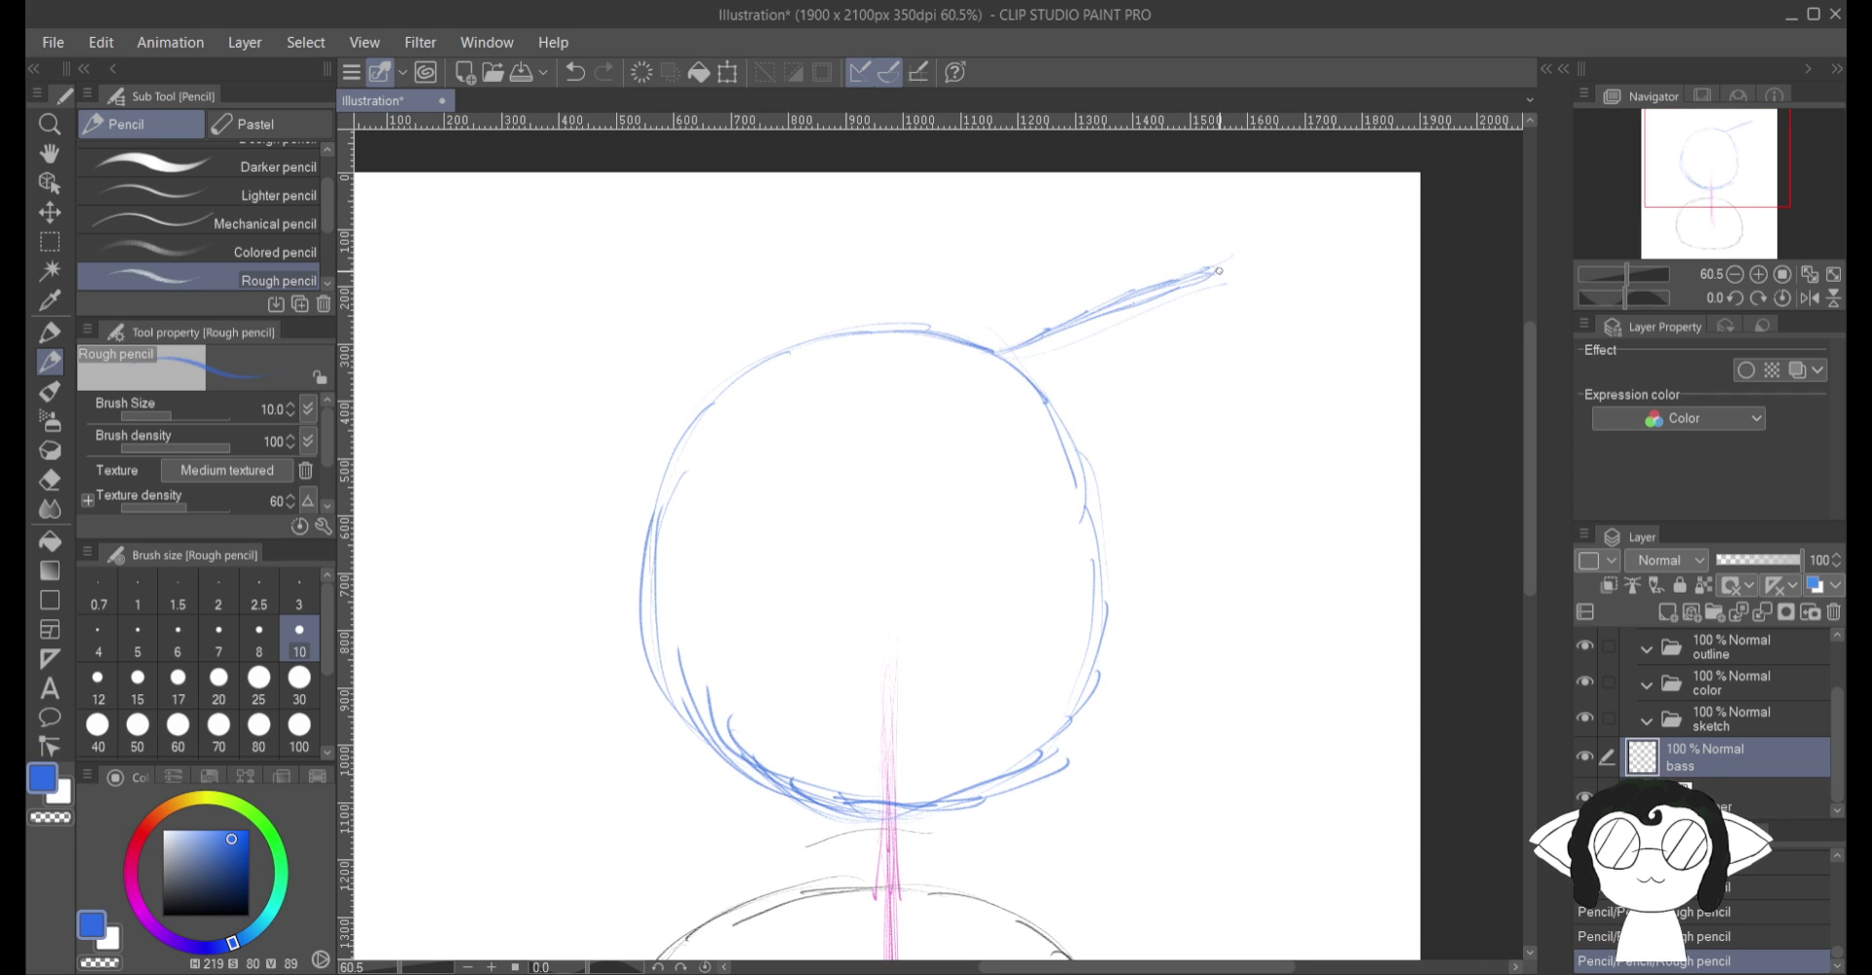
Step: Sketch the shape's outer edge in blue, curving from the tip of its top edge down to near the head's lower level
mouse_move(1219, 270)
mouse_down()
mouse_move(1175, 230)
mouse_move(1237, 307)
mouse_up()
mouse_move(1183, 232)
mouse_down()
mouse_move(1260, 348)
mouse_move(1283, 404)
mouse_up()
drag(1248, 324, 1268, 468)
drag(1273, 368, 1277, 545)
mouse_move(1279, 471)
mouse_down()
mouse_move(1254, 606)
mouse_move(1207, 694)
mouse_up()
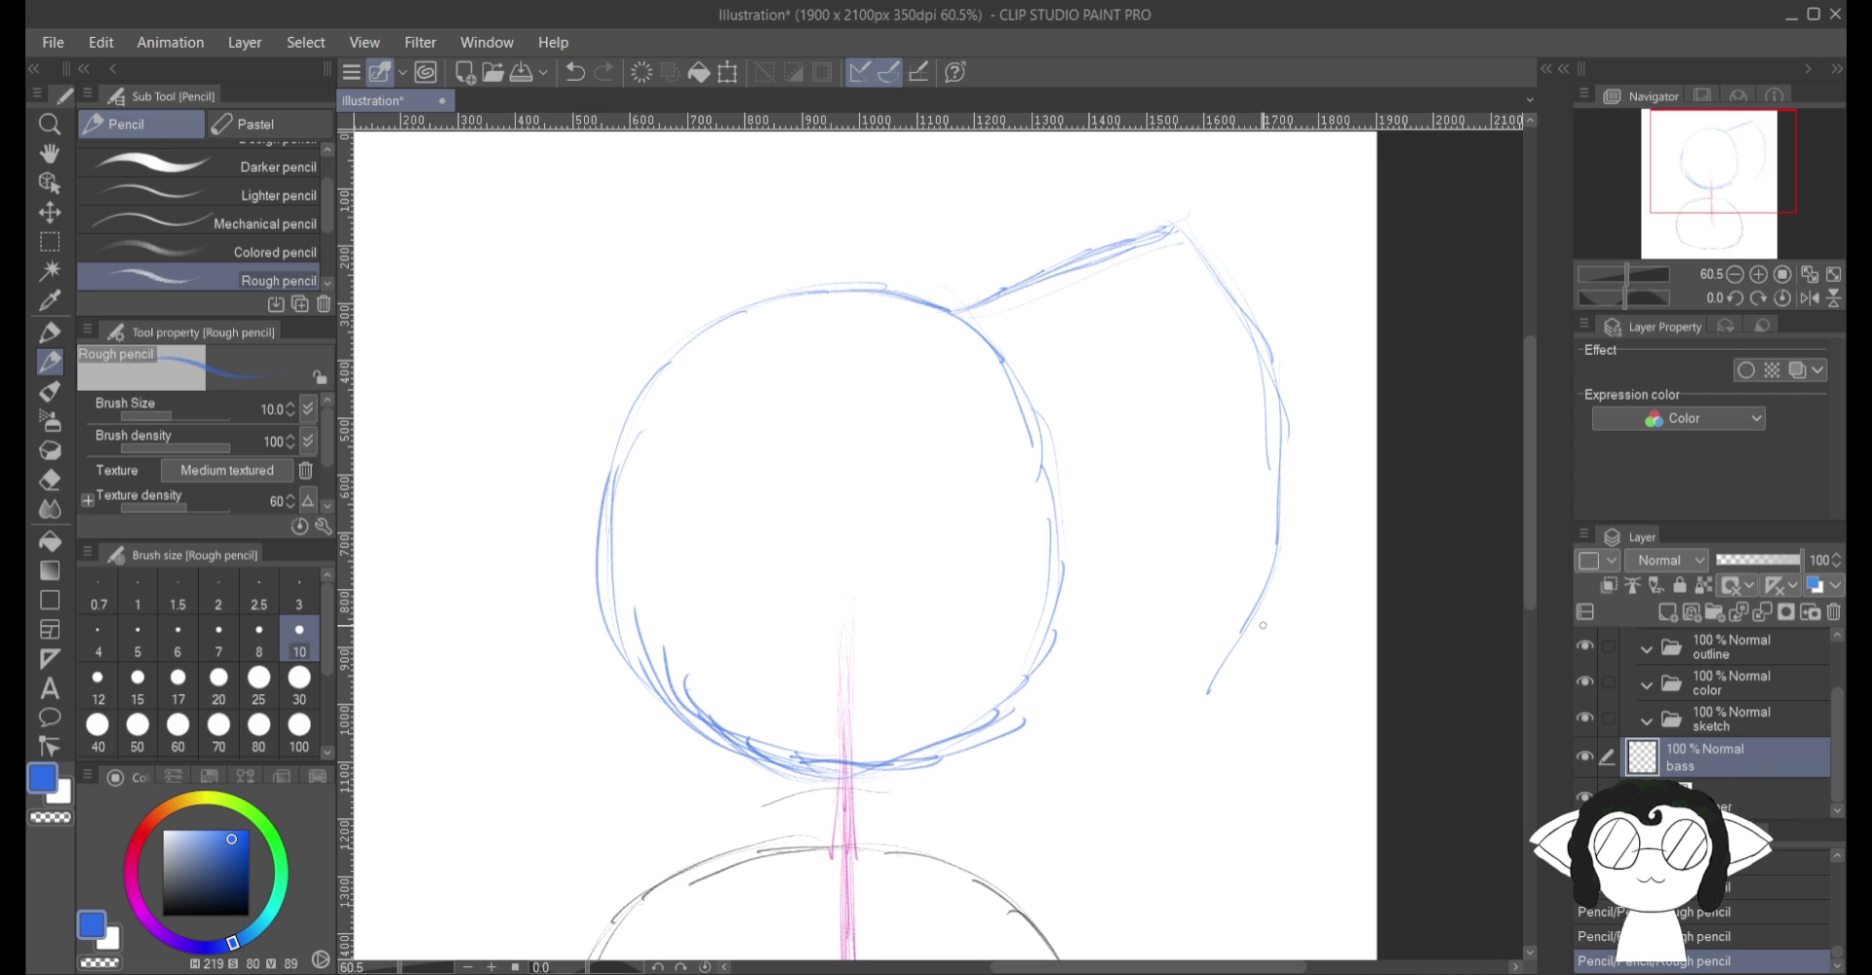
Step: Sketch the shape's lower edge to a pointed bottom corner and its inner edge rising along the head's right side
mouse_move(1179, 680)
mouse_down()
mouse_move(1209, 694)
mouse_move(1112, 731)
mouse_move(1126, 677)
mouse_move(1109, 727)
mouse_up()
drag(1073, 563, 1086, 673)
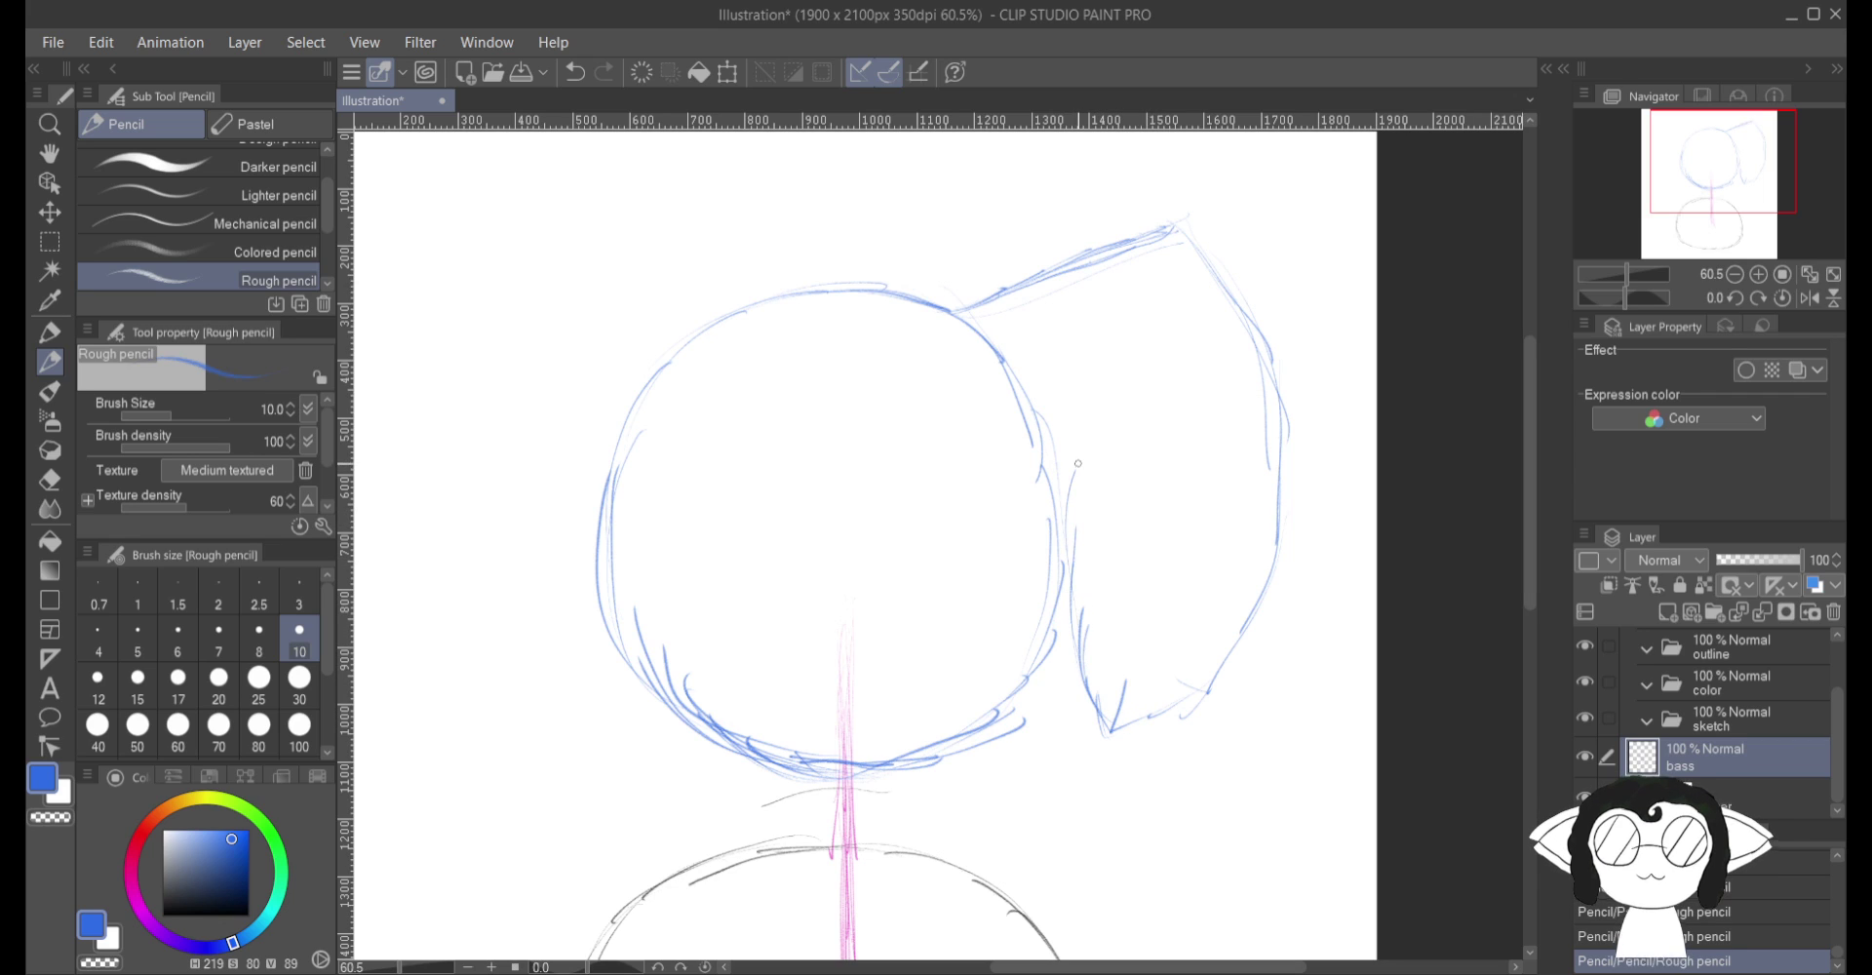
drag(1063, 582, 1059, 511)
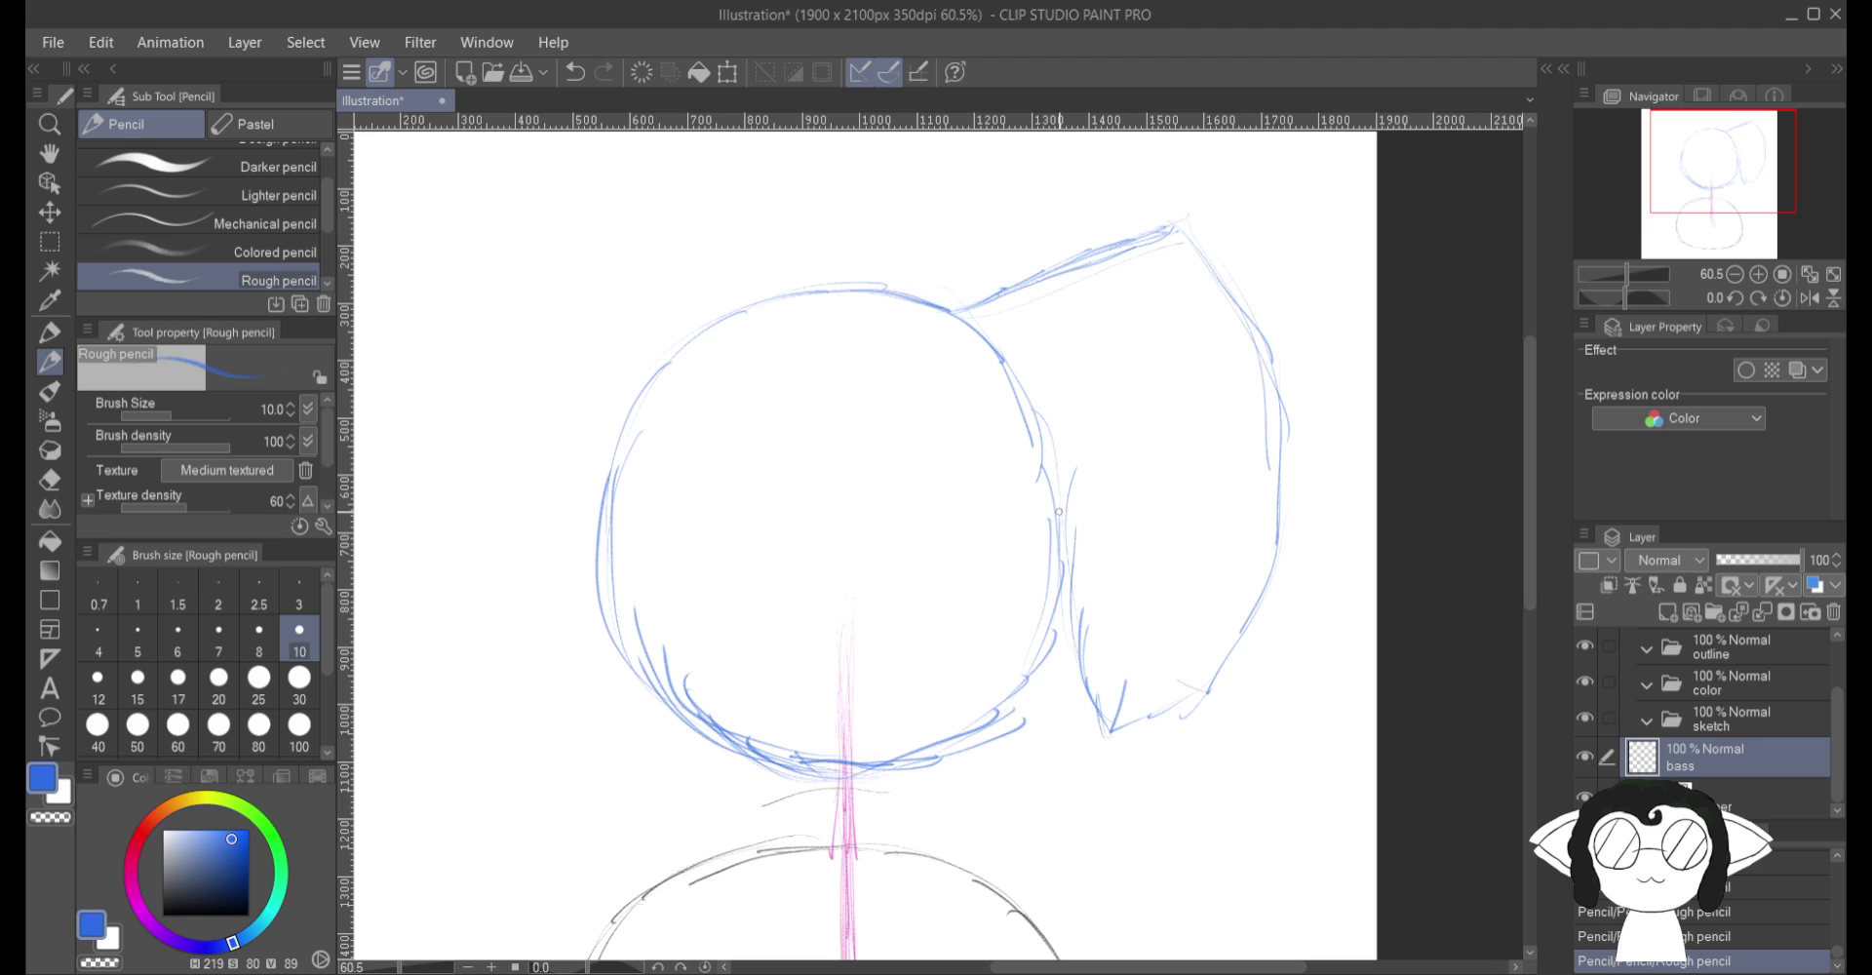
drag(1107, 716, 1035, 338)
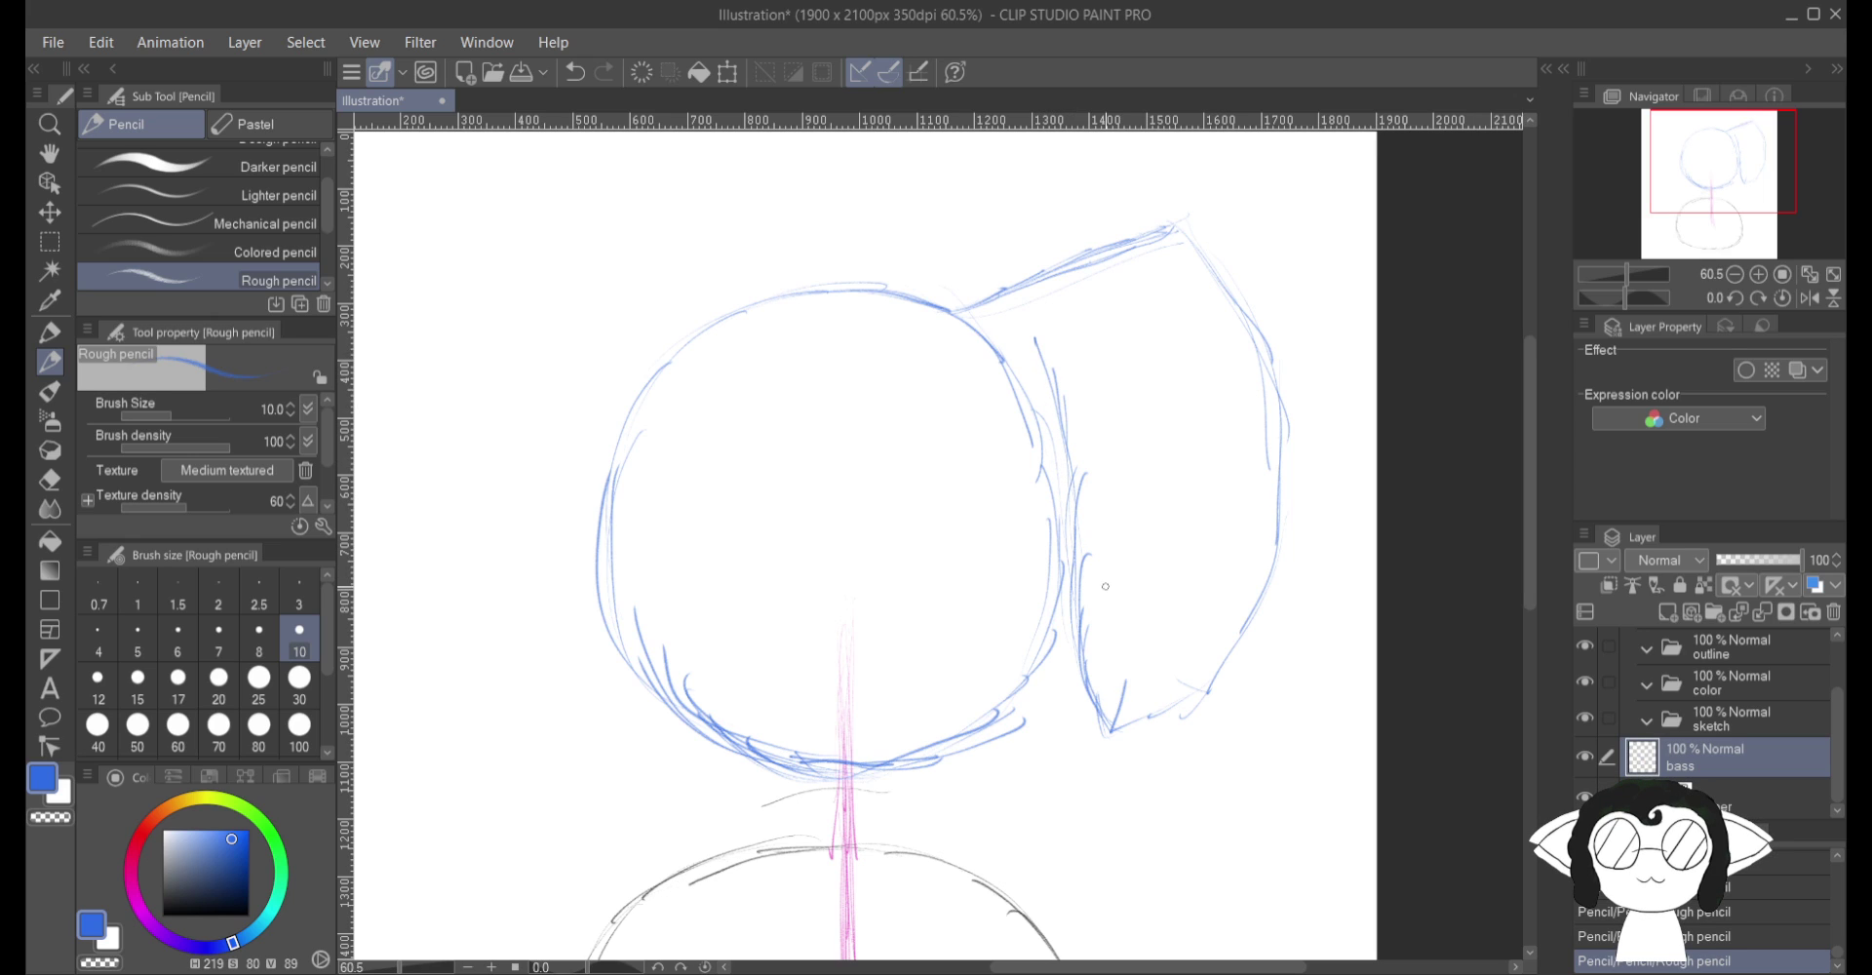
drag(1077, 466, 1041, 331)
drag(968, 331, 1024, 54)
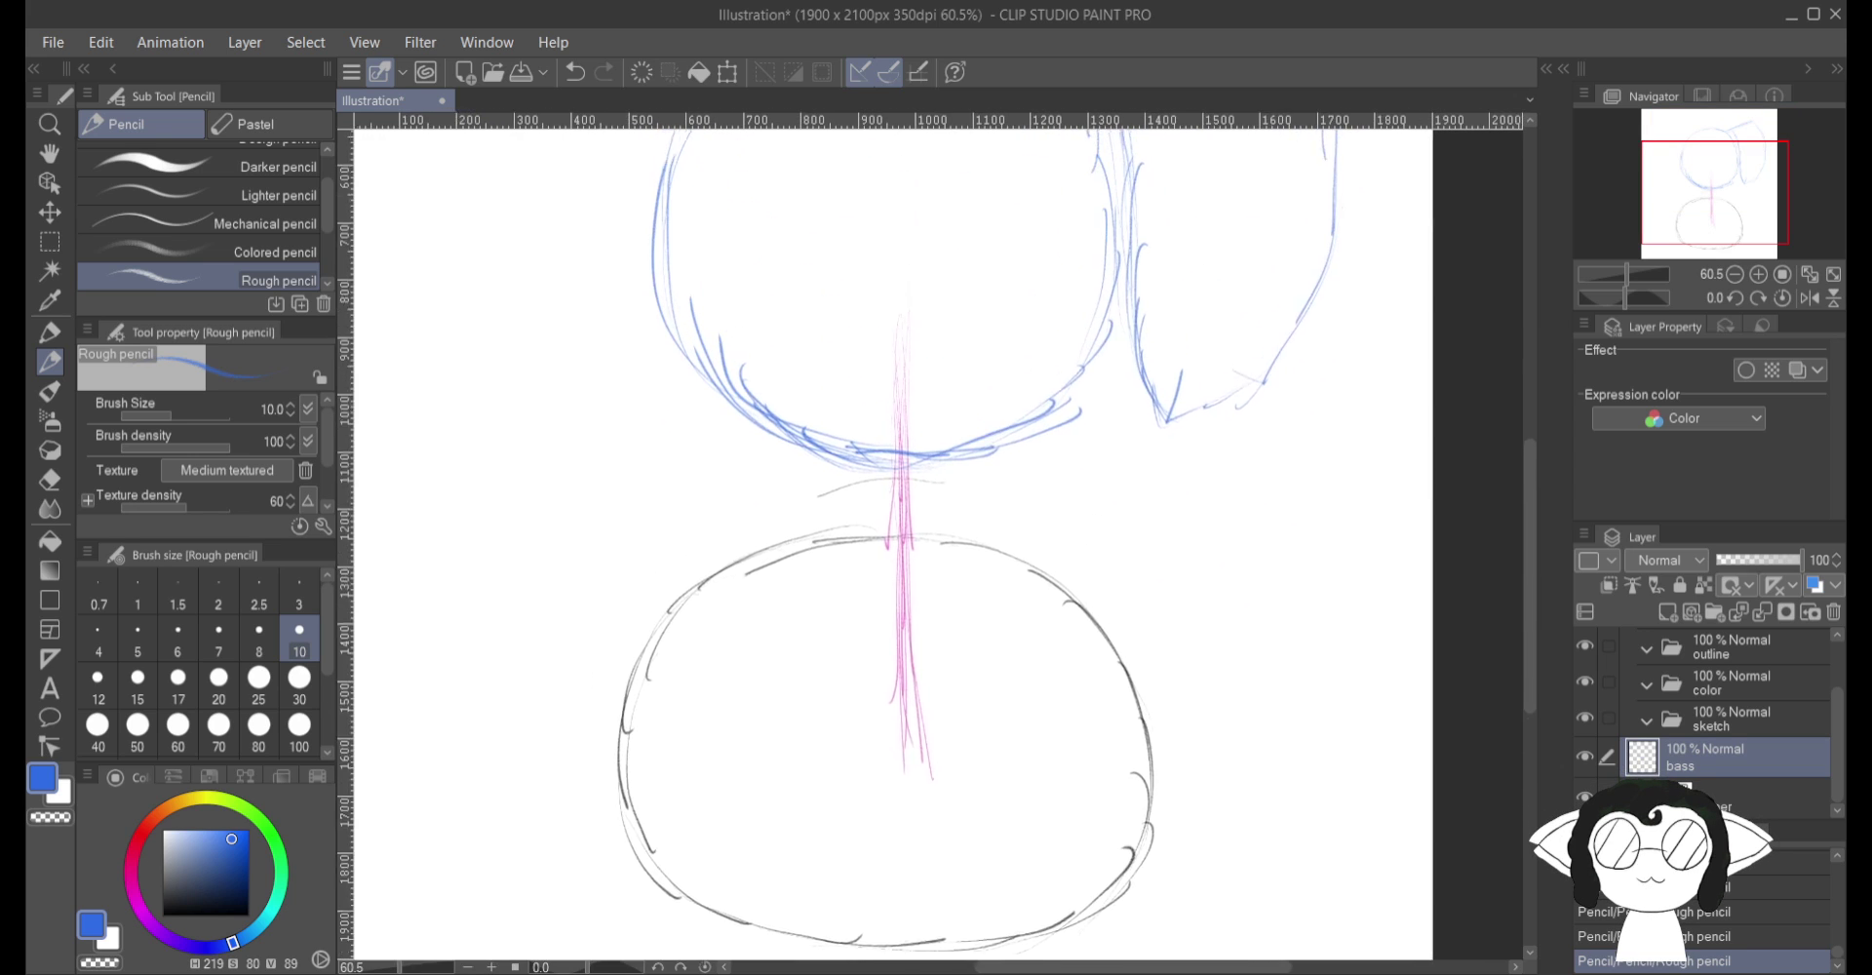
scroll(1000, 382, down, 2)
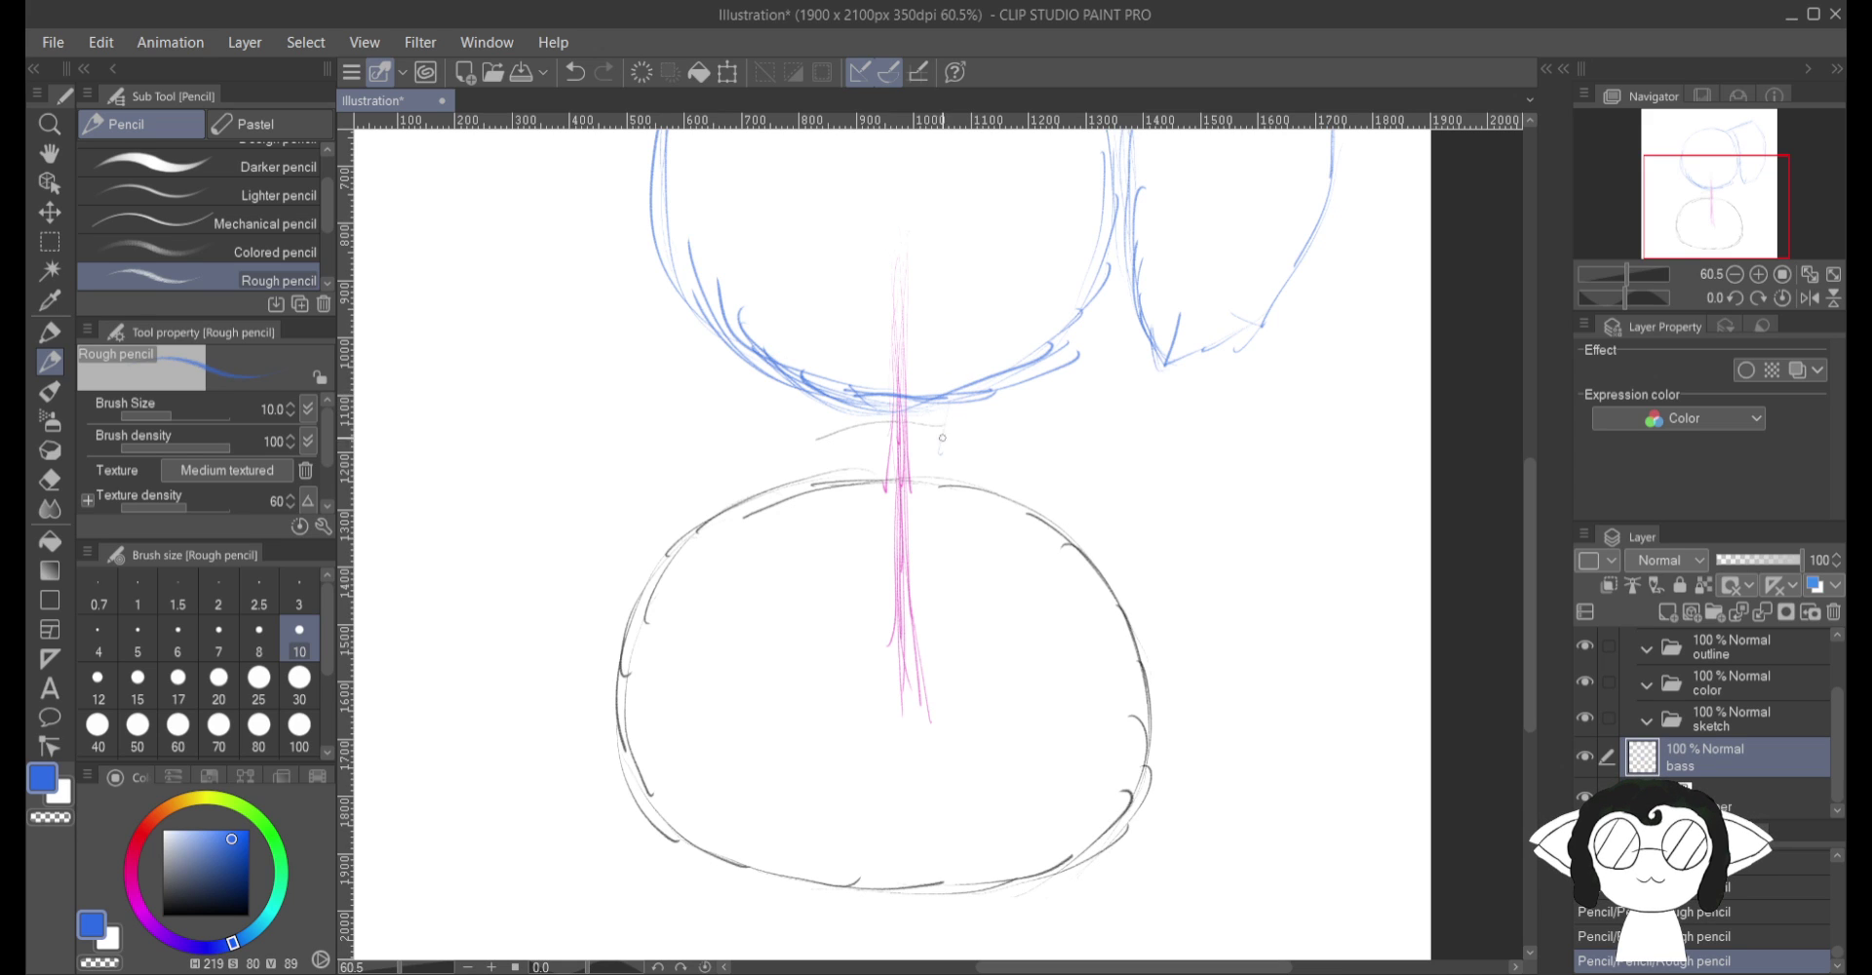
drag(953, 408, 967, 512)
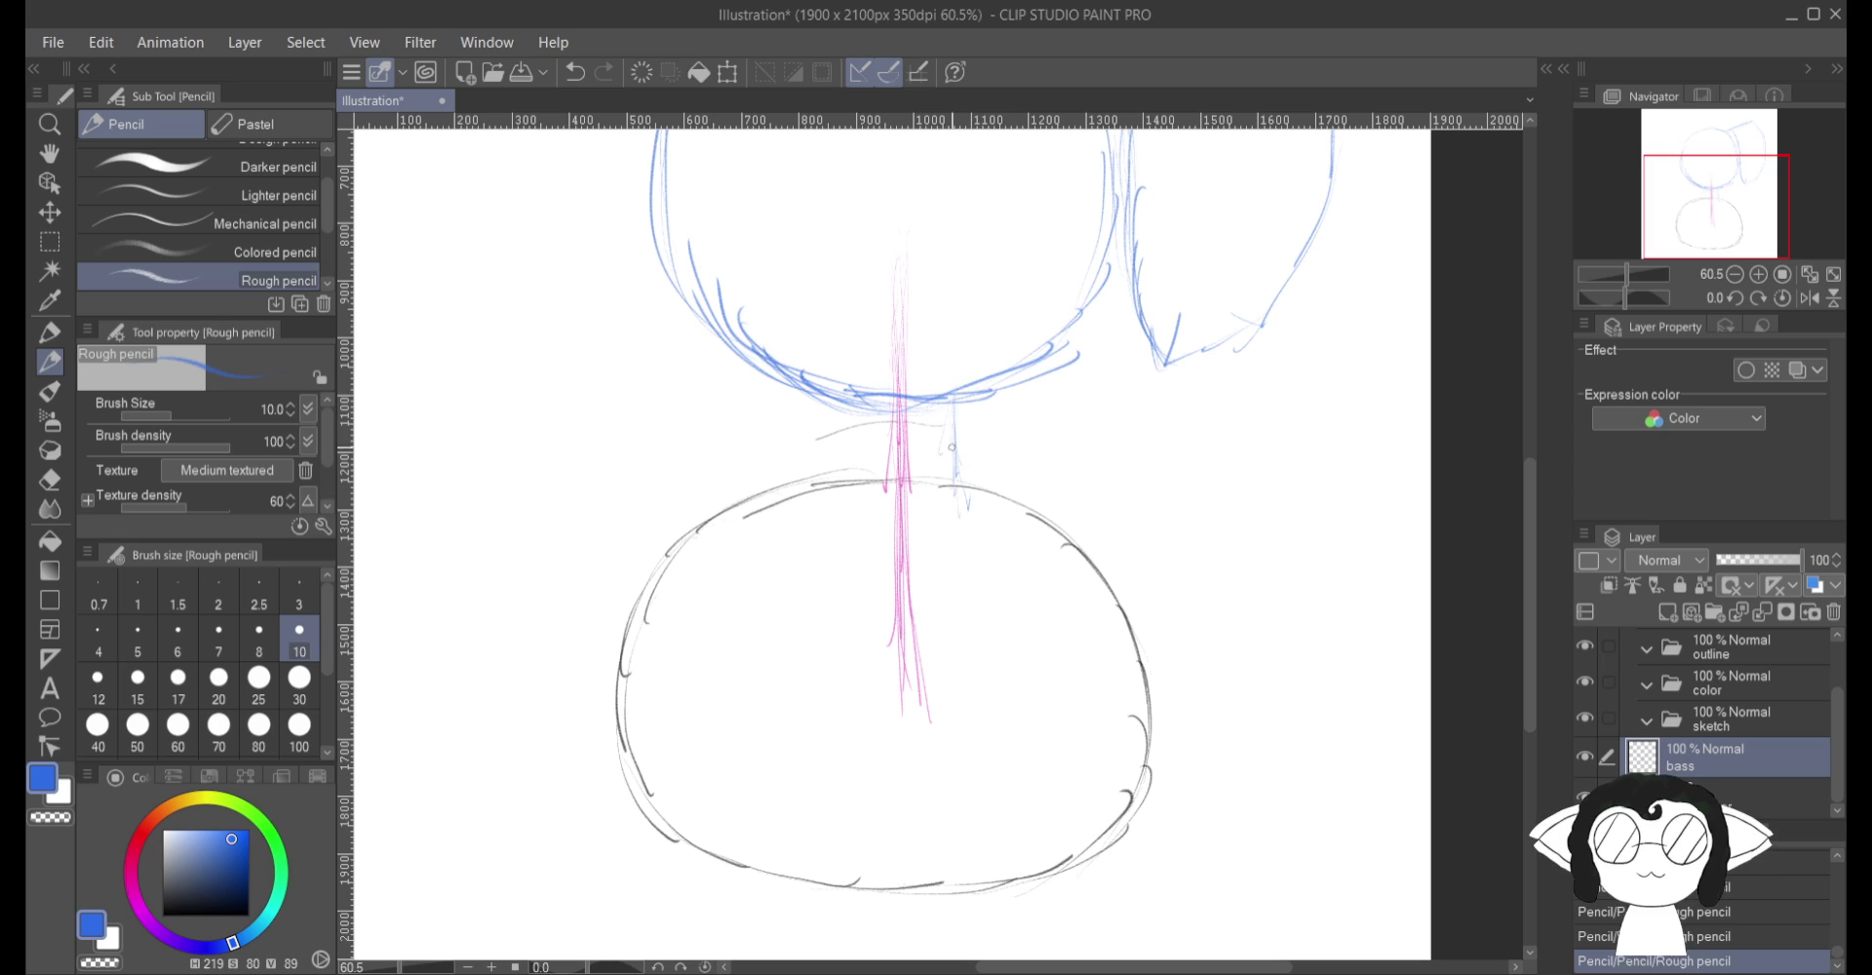
drag(955, 399, 955, 542)
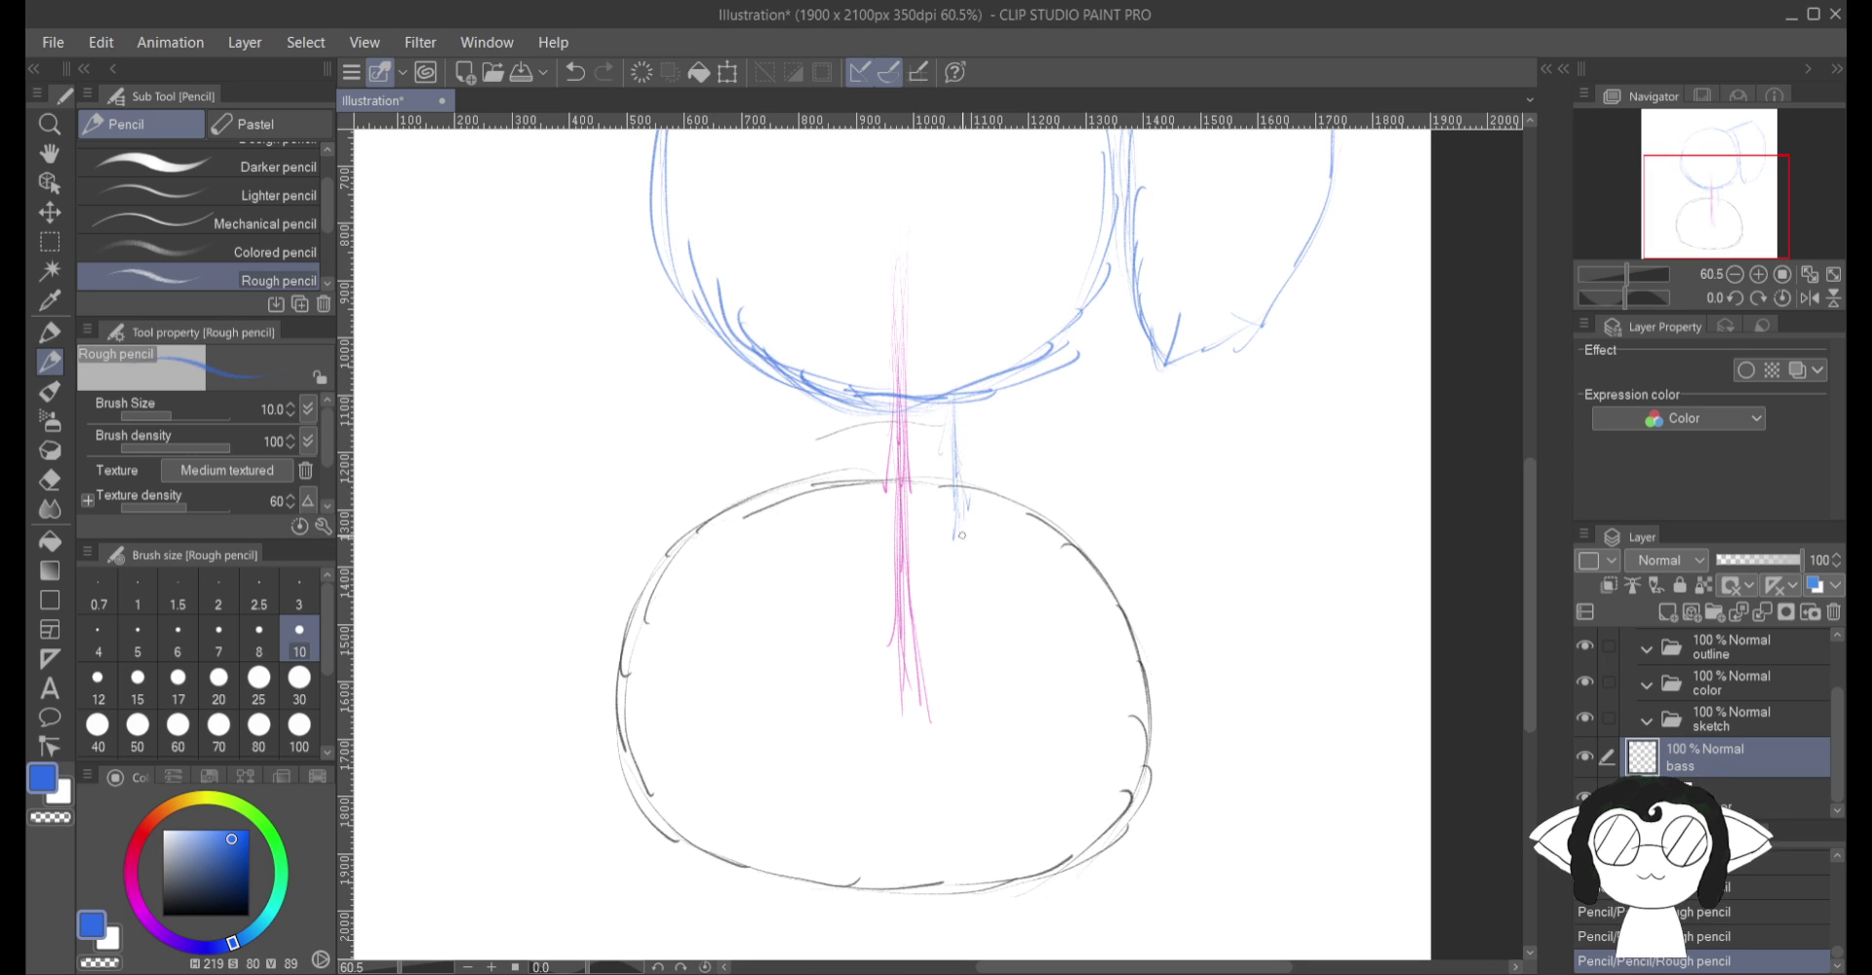
drag(956, 419, 965, 583)
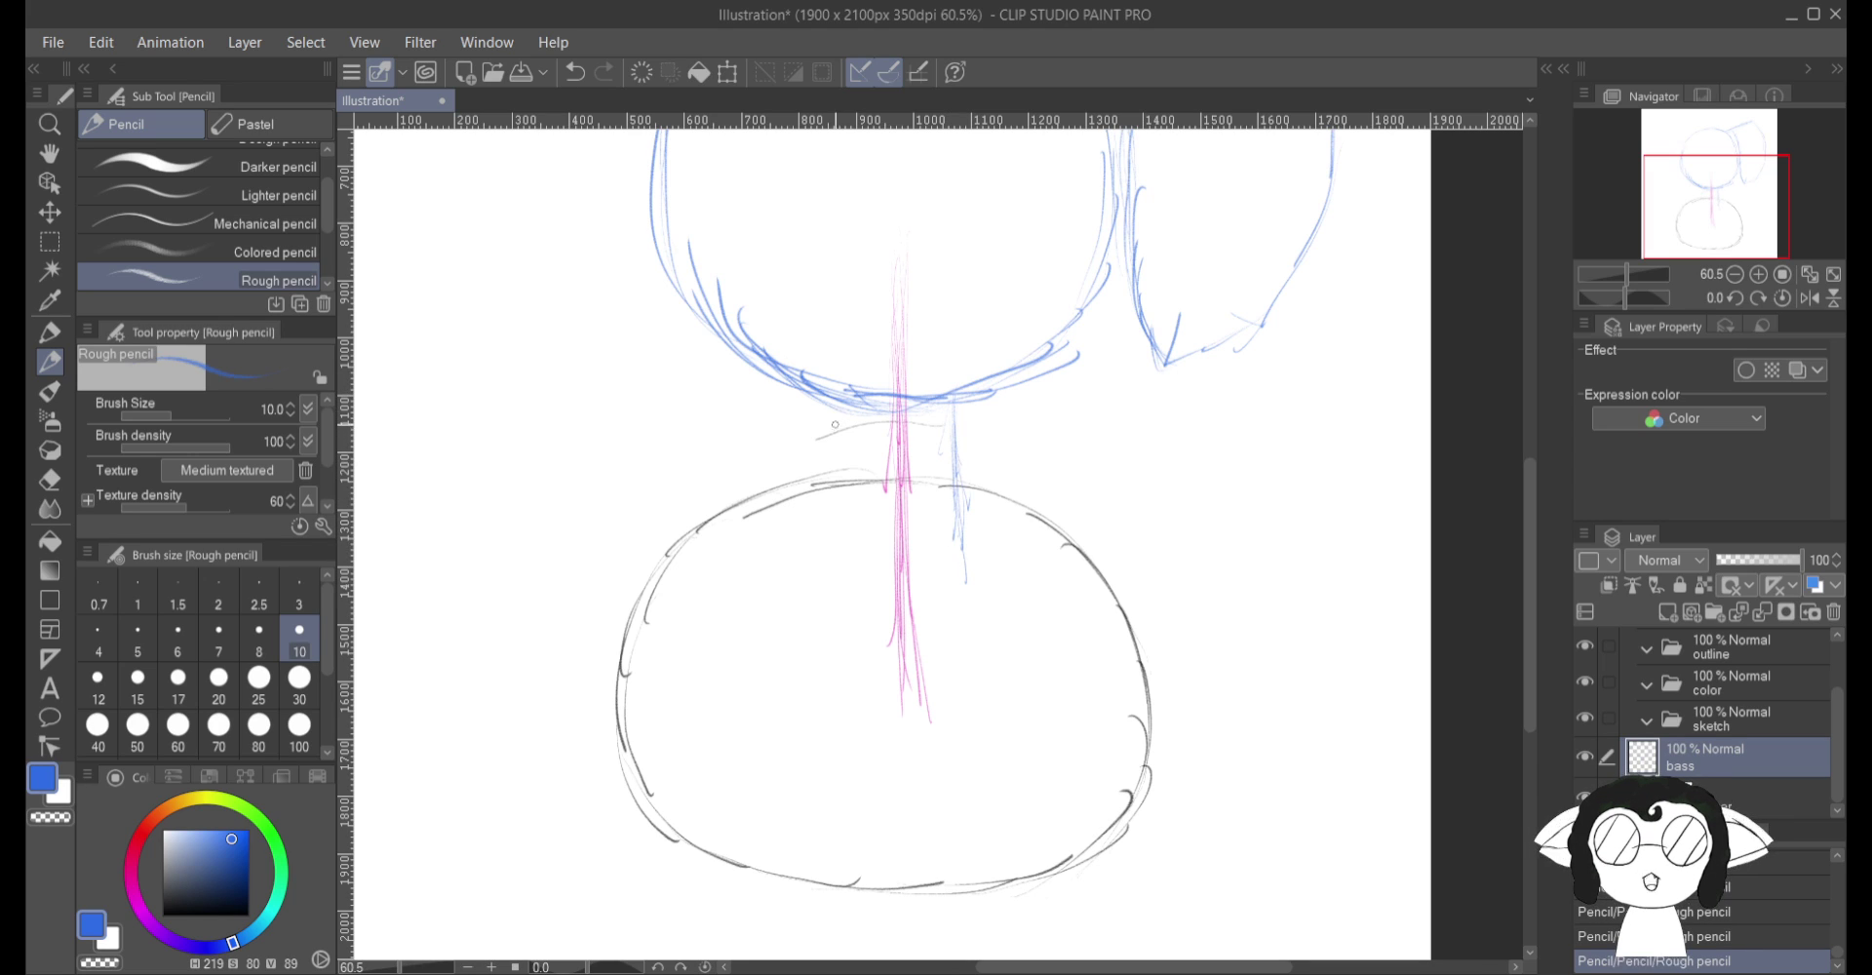
drag(837, 419, 846, 502)
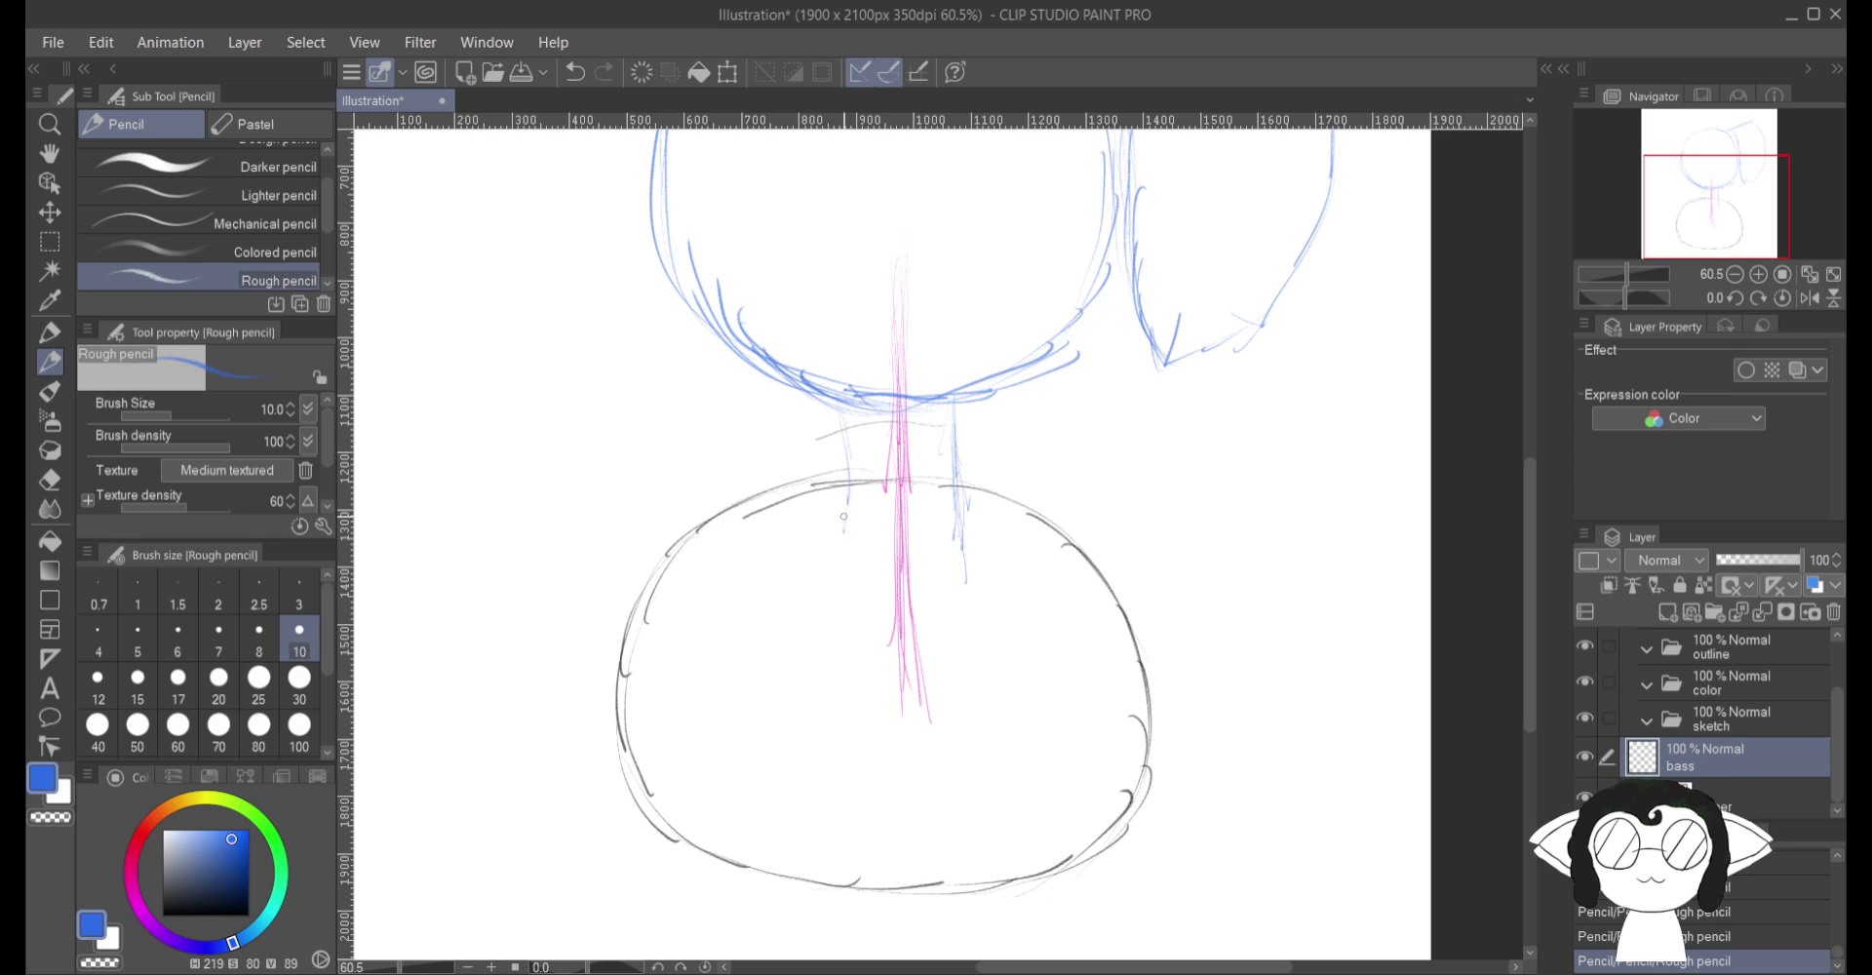
drag(842, 429, 836, 539)
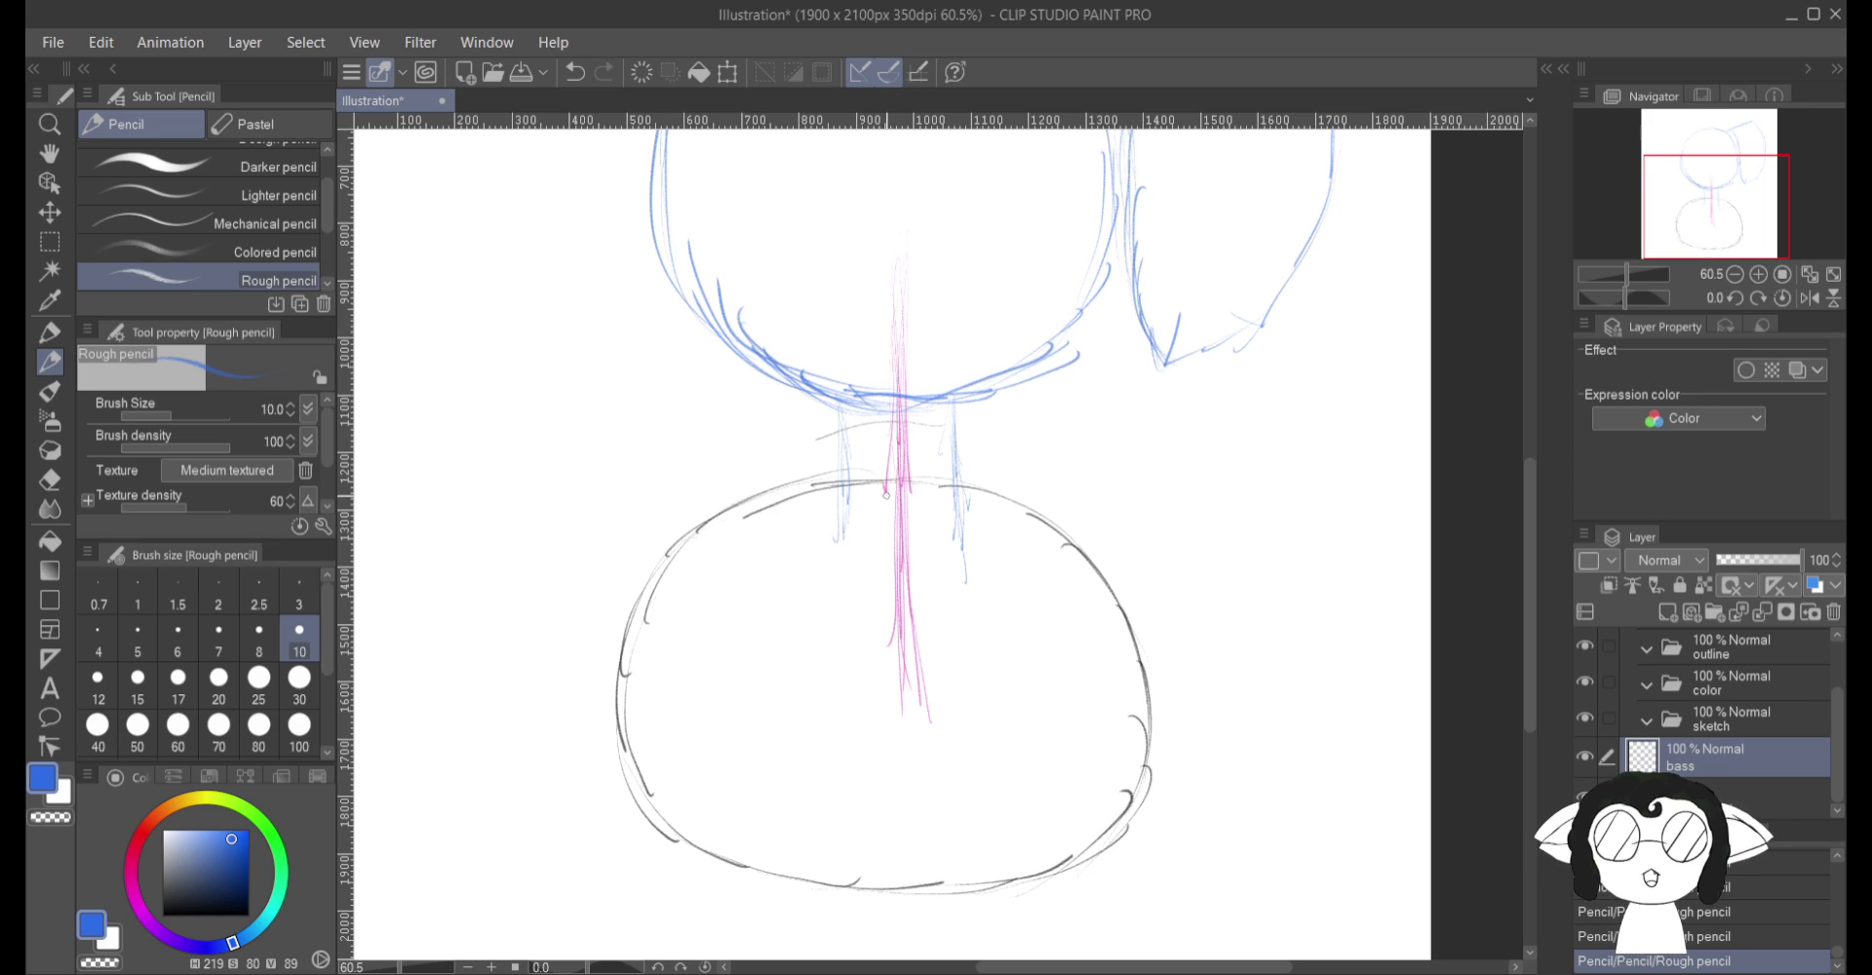
click(577, 72)
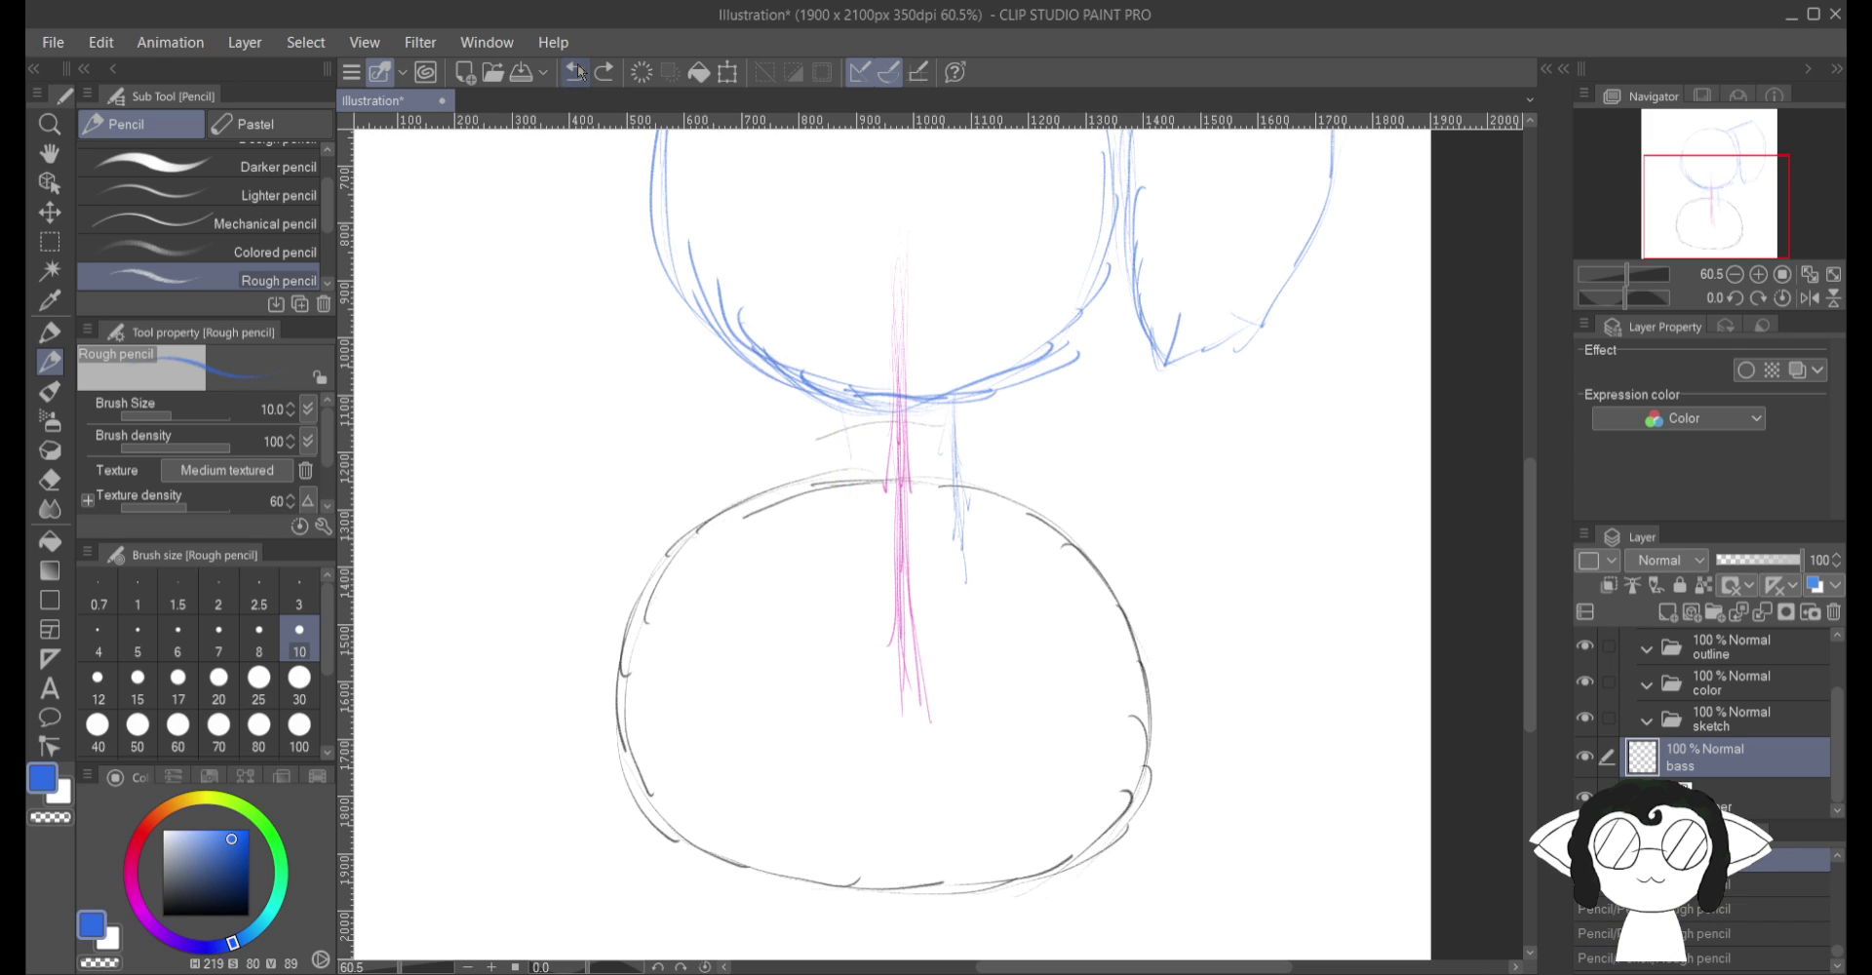
click(577, 72)
click(577, 72)
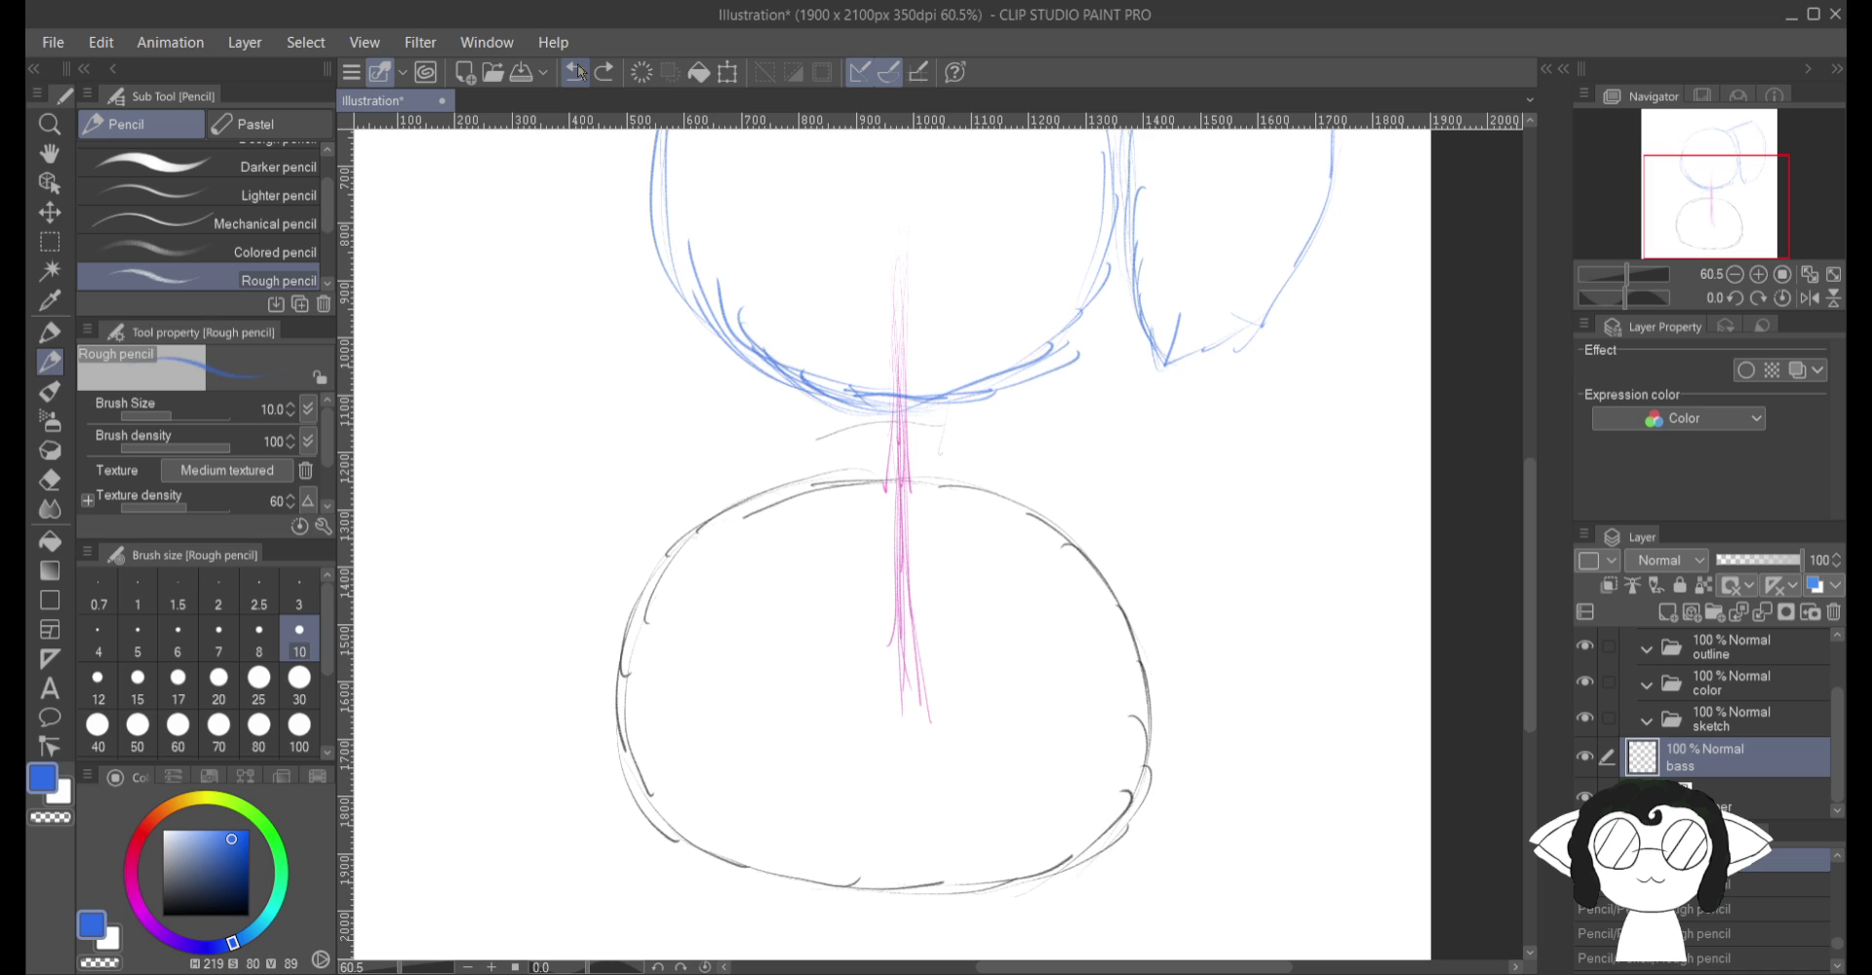
Step: Sketch widely spaced blue neck lines from the head down into the rounded body and save the illustration as dalmpumkinstreem
drag(971, 395, 980, 571)
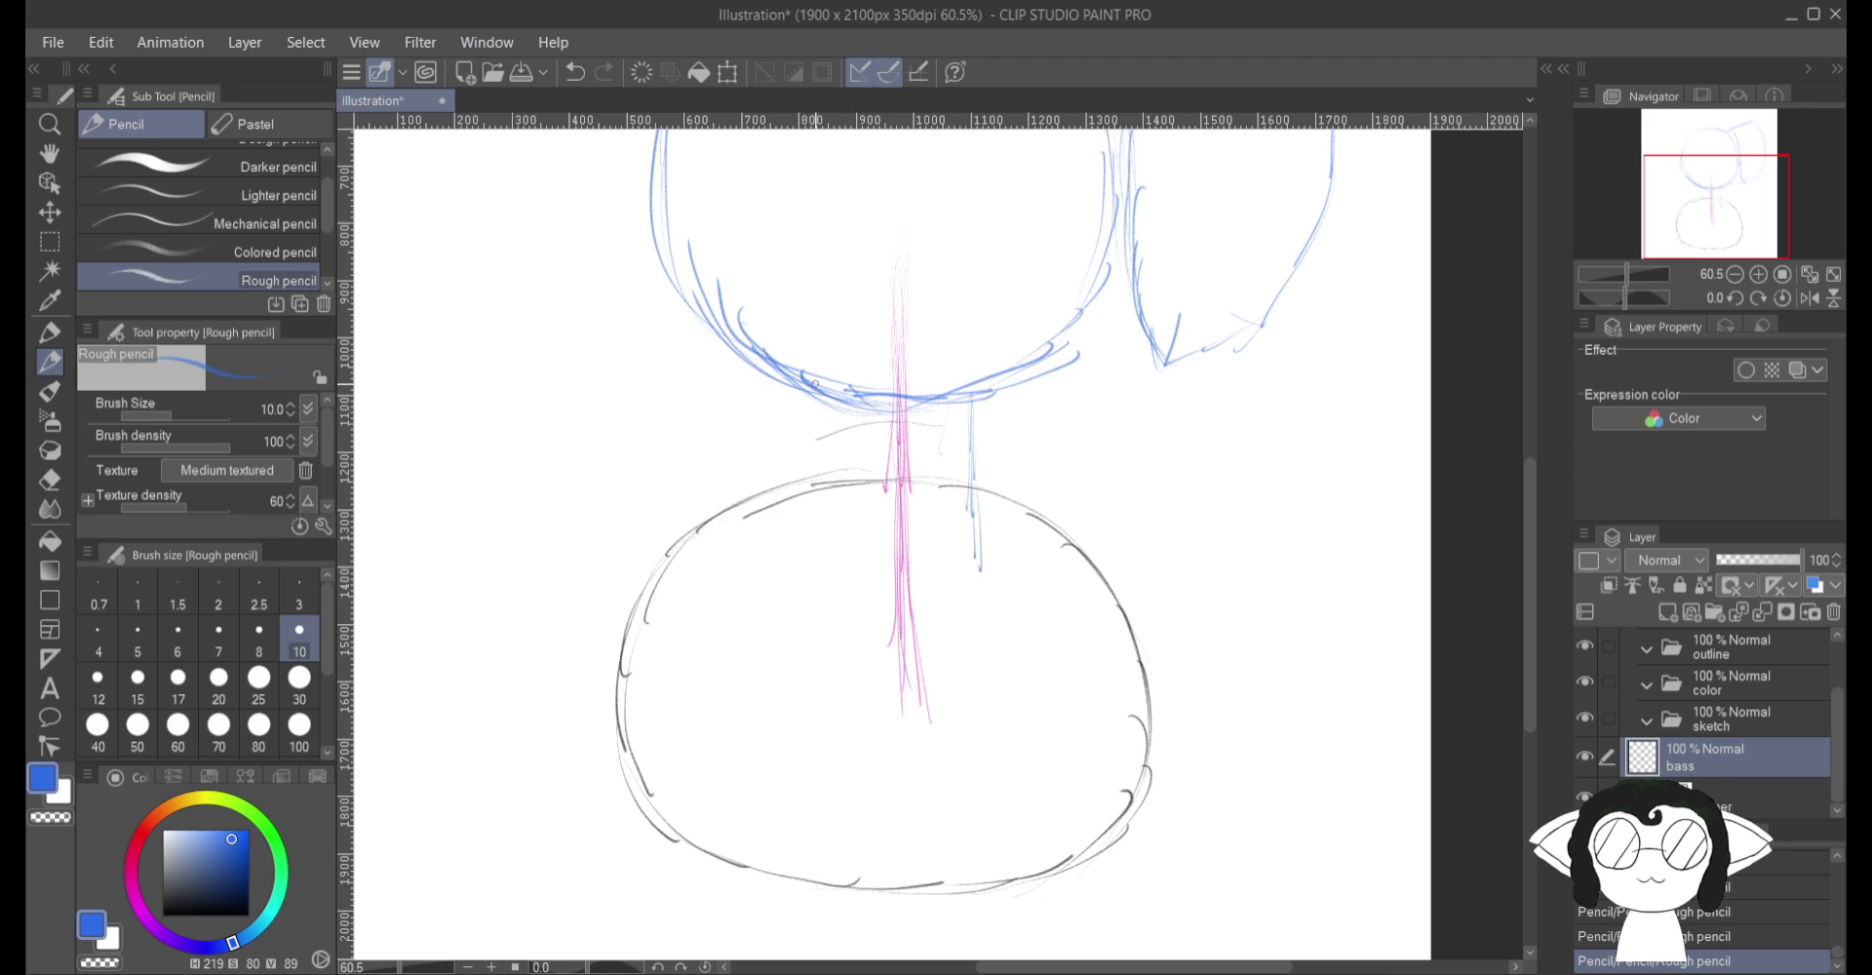
mouse_move(817, 451)
mouse_down()
mouse_move(818, 517)
mouse_move(816, 400)
mouse_move(817, 583)
mouse_up()
key(alt)
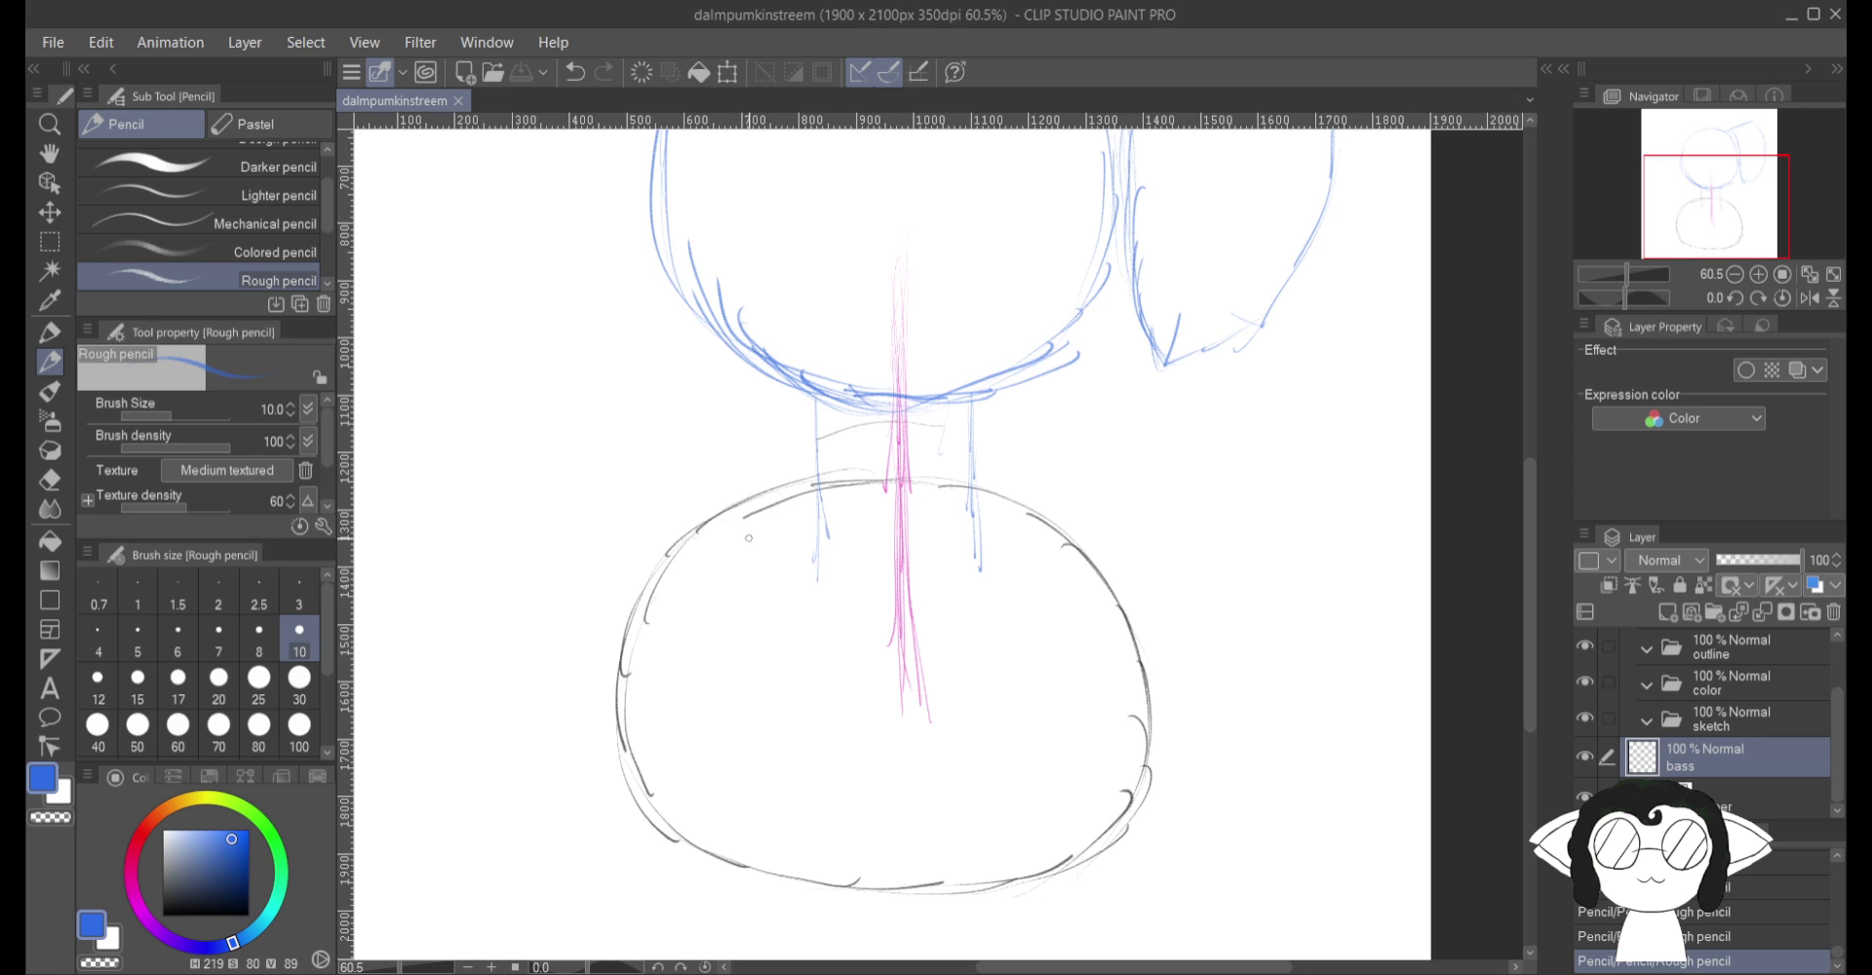
drag(803, 430, 810, 600)
scroll(810, 617, down, 2)
scroll(810, 616, up, 2)
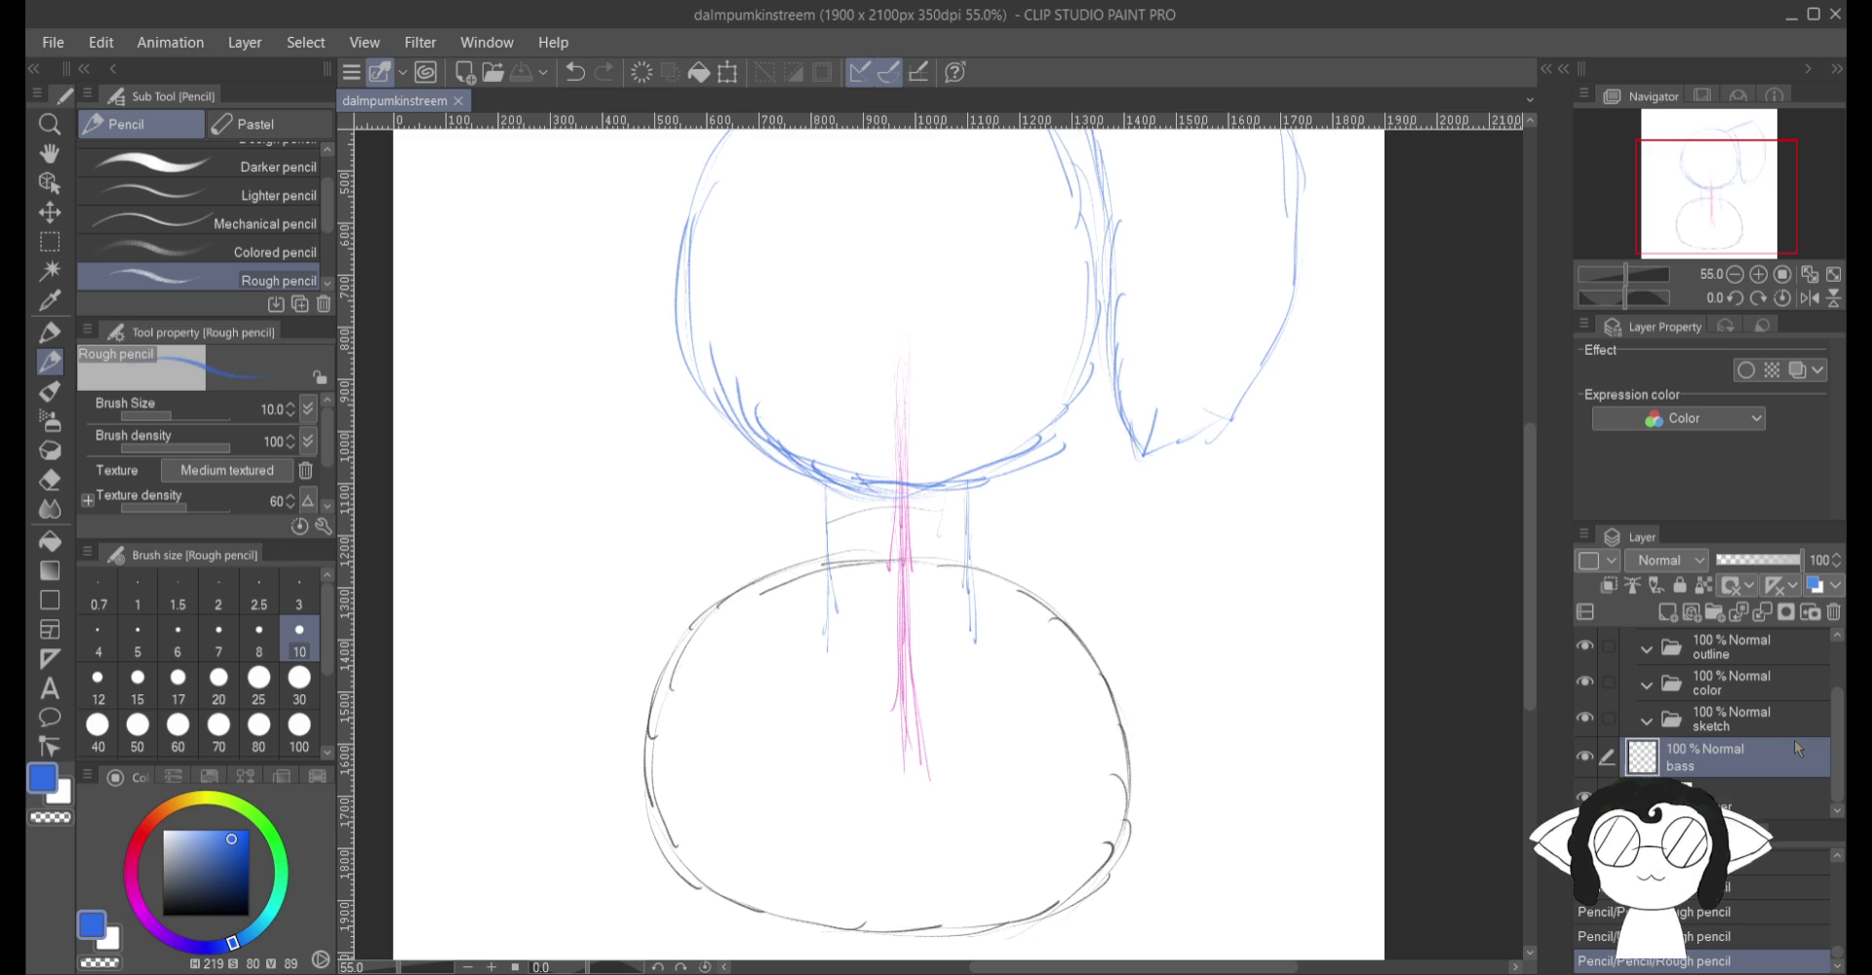
Step: Lower the opacity of the bass layer to 24%
click(1745, 720)
scroll(1740, 724, up, 2)
scroll(1740, 724, down, 2)
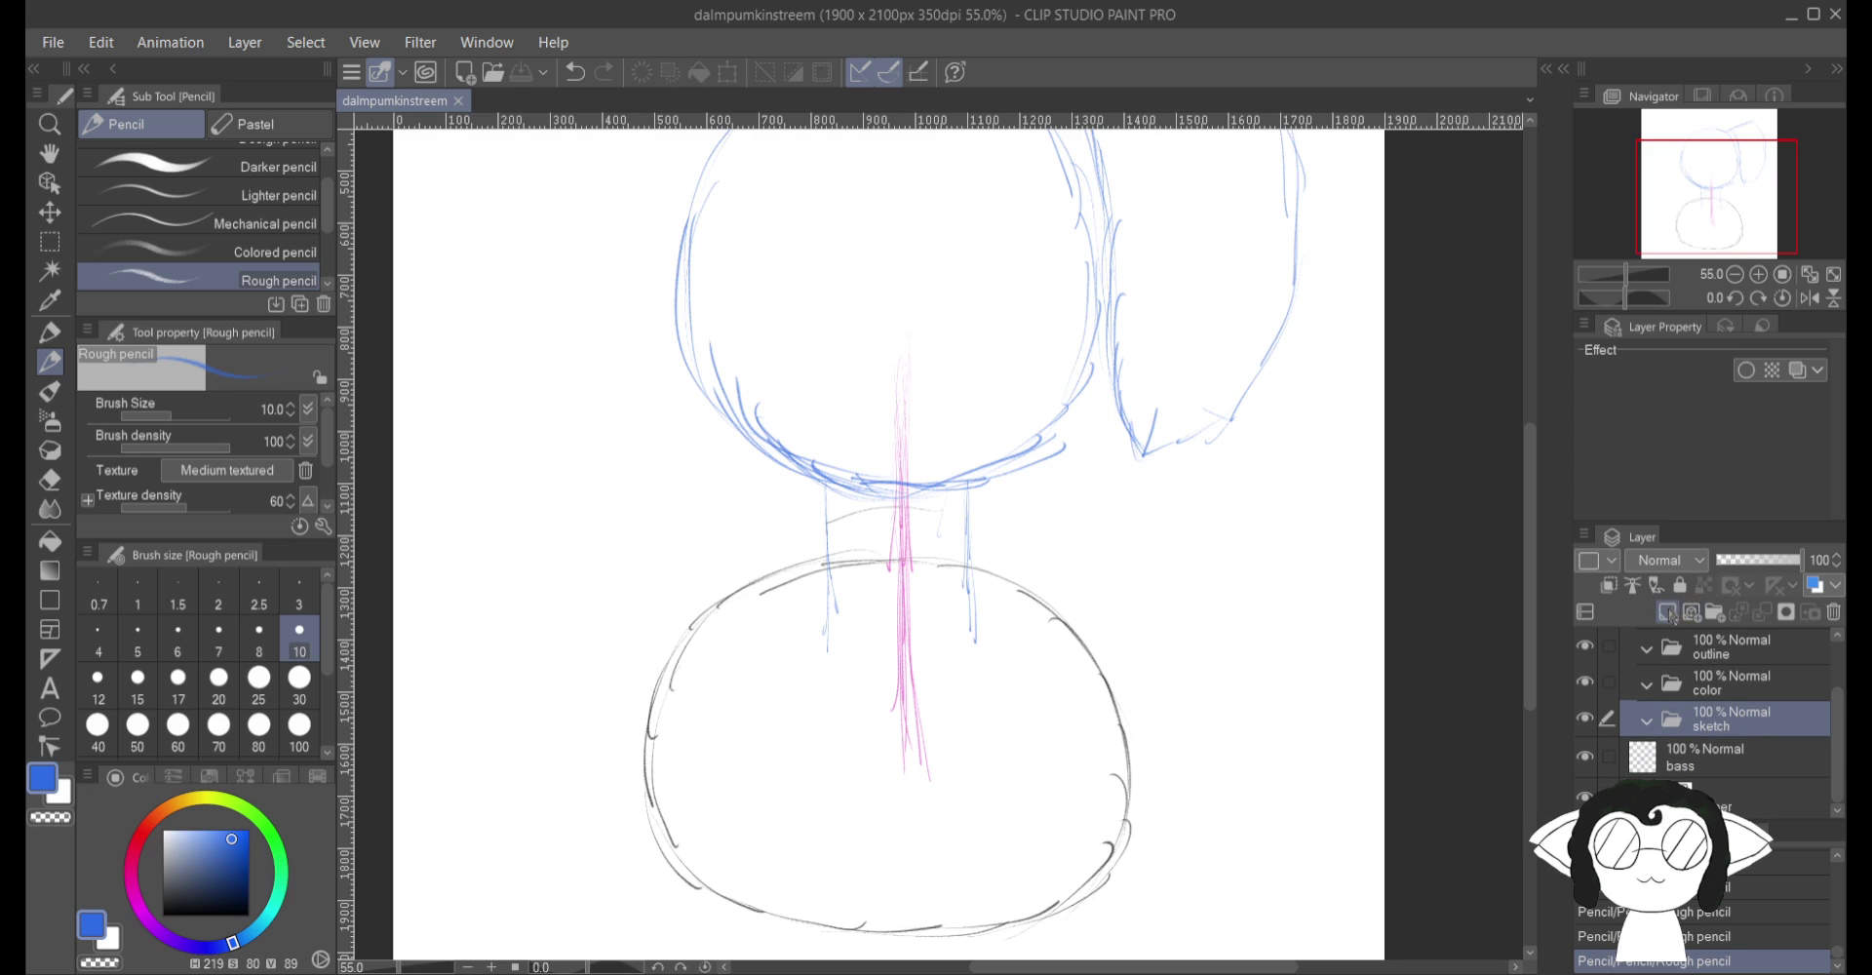
click(1726, 765)
click(1748, 560)
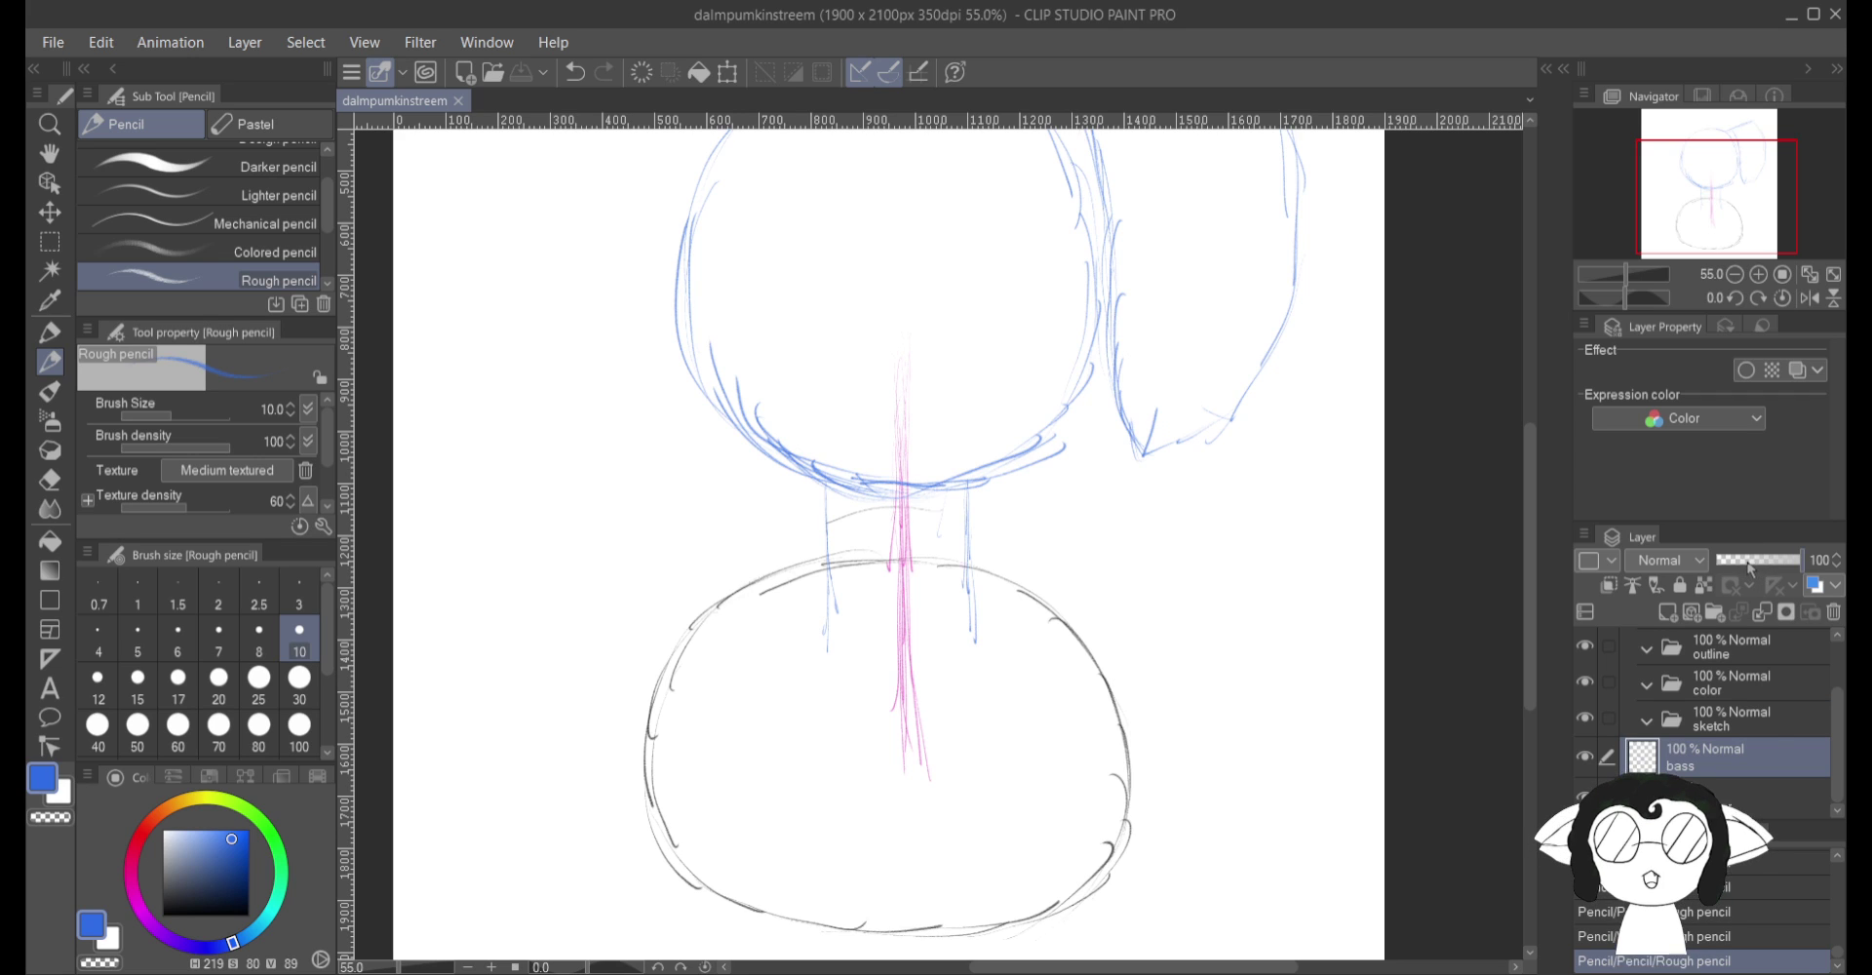
drag(1747, 560, 1736, 560)
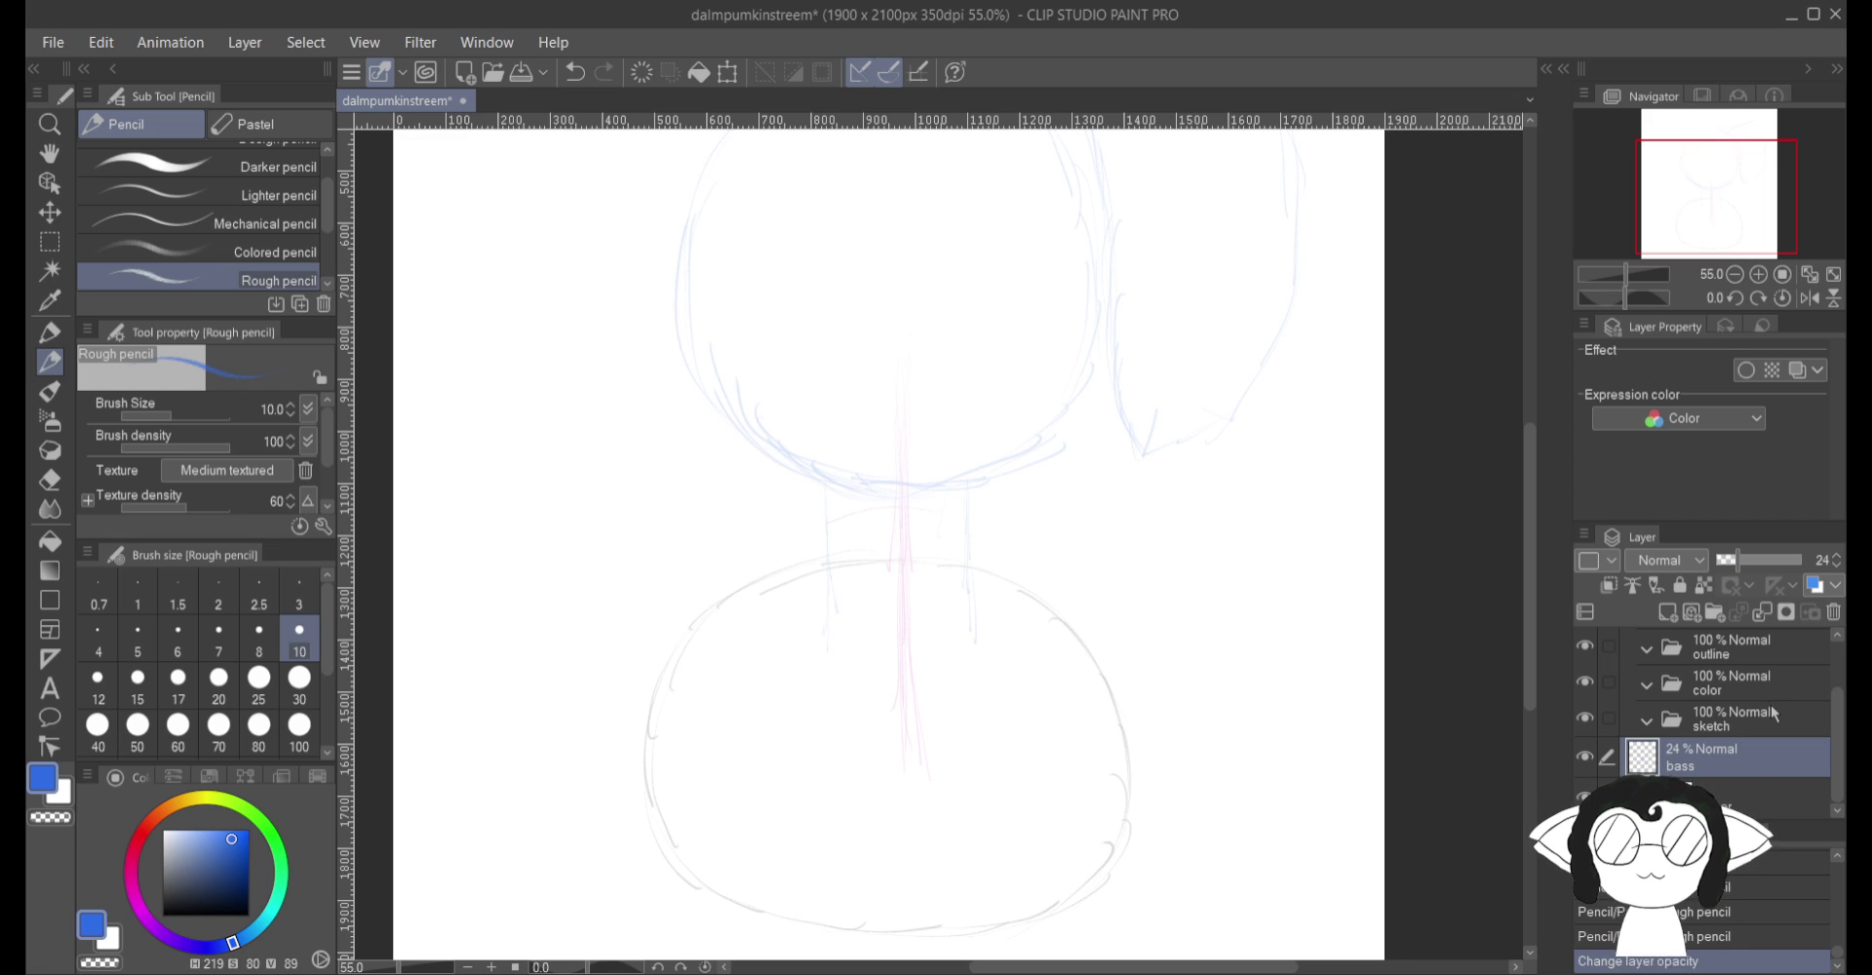
Step: Add a raster layer inside the sketch folder and set up the Milli pen marker with black
click(1775, 718)
click(1677, 613)
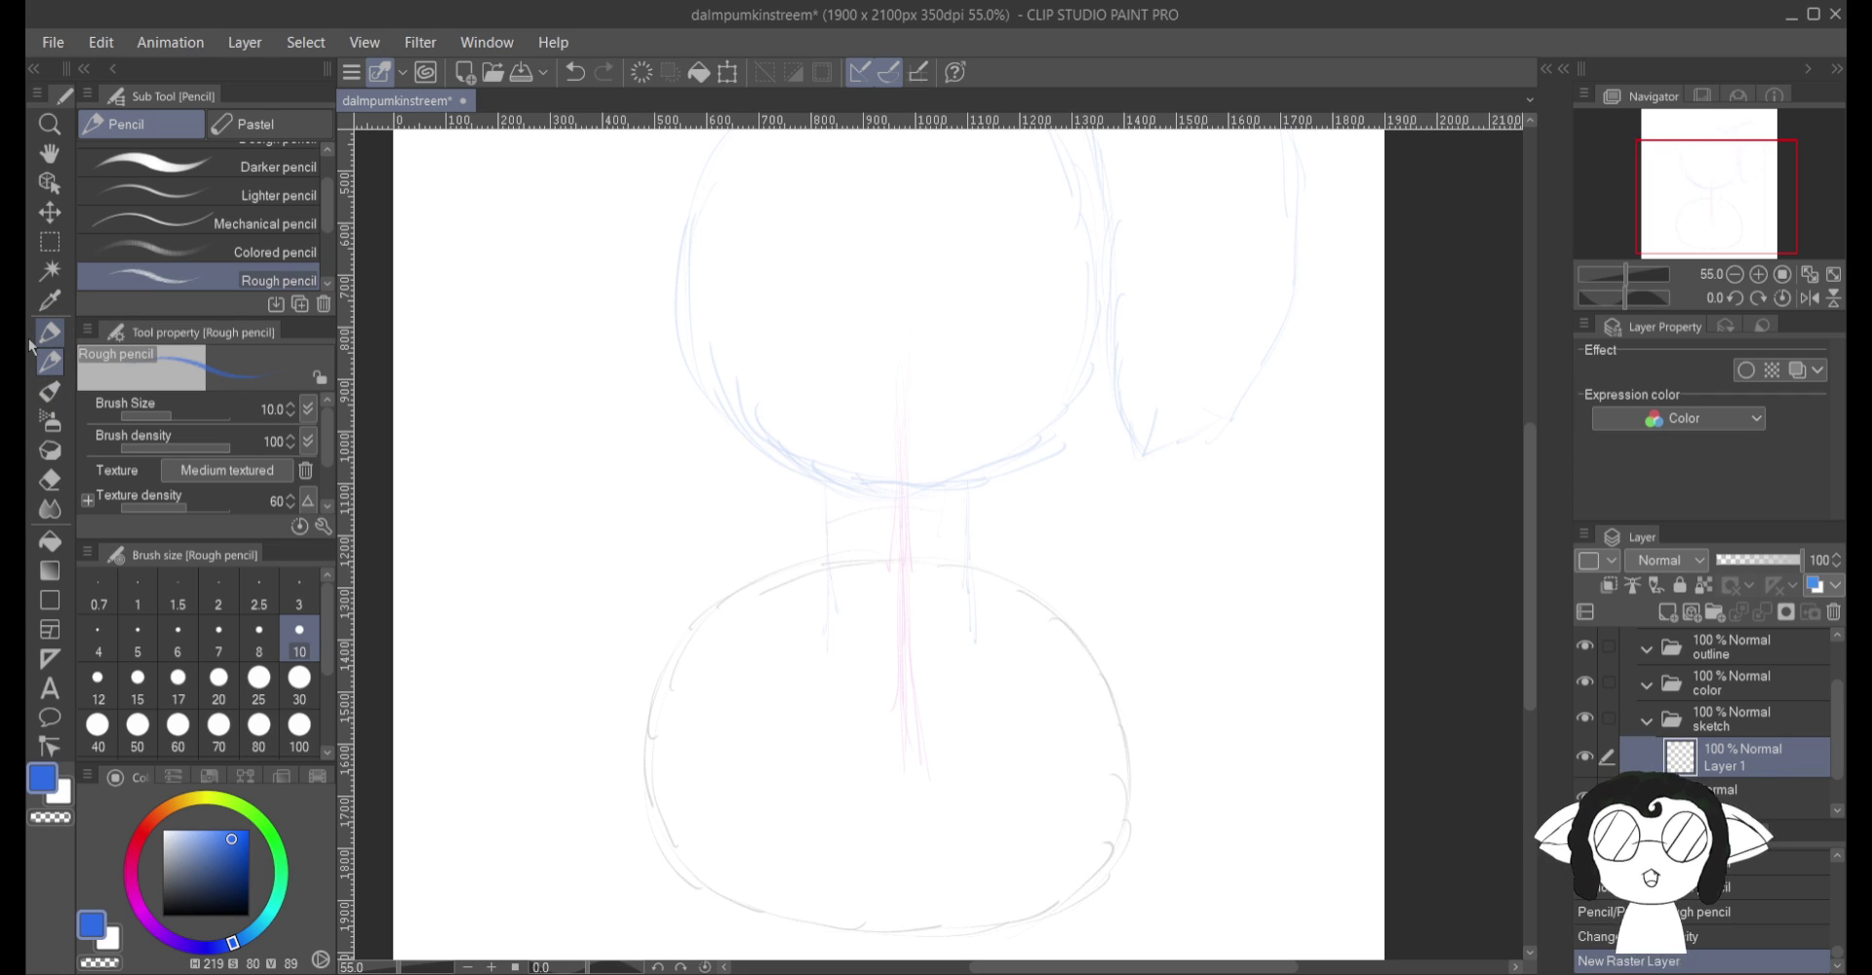
click(49, 332)
click(196, 870)
click(163, 915)
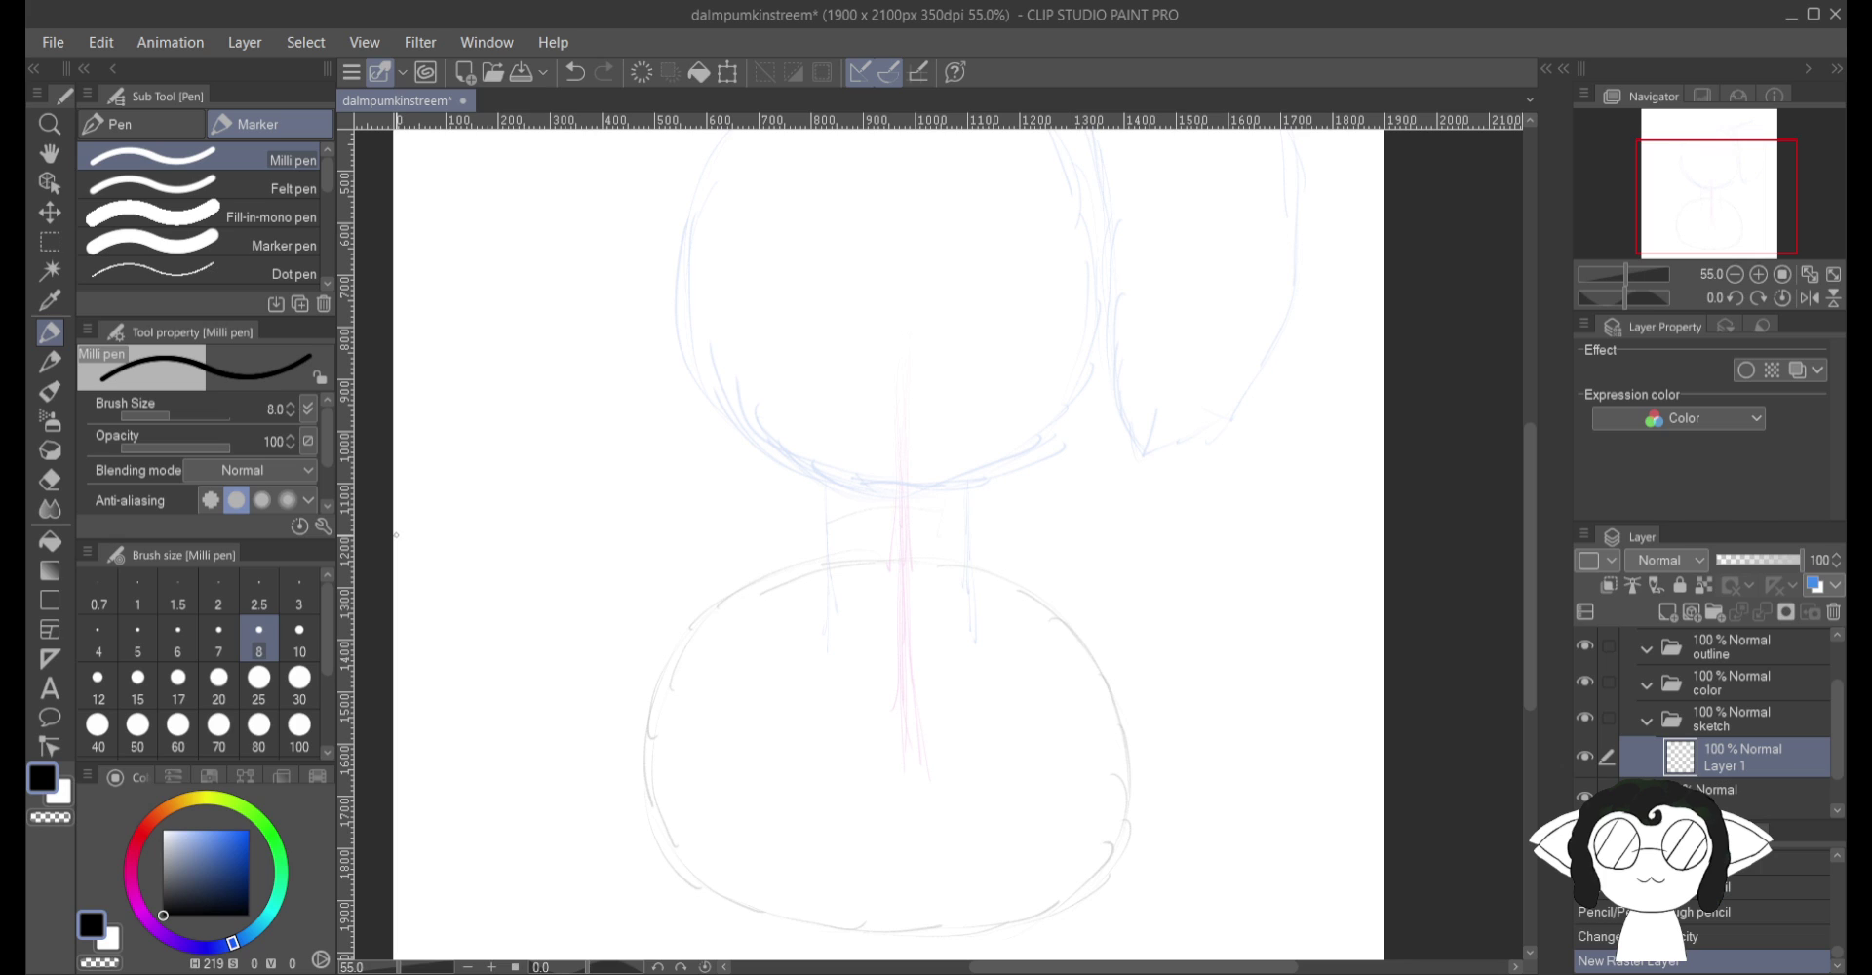
Step: Trace the rounded pumpkin body all the way around with overlapping black Milli pen strokes at brush size 8
mouse_move(920, 562)
mouse_down()
mouse_move(846, 557)
mouse_move(702, 616)
mouse_up()
mouse_move(798, 565)
mouse_down()
mouse_move(702, 619)
mouse_move(680, 671)
mouse_up()
drag(717, 606, 663, 720)
mouse_move(696, 629)
mouse_down()
mouse_move(639, 719)
mouse_move(663, 726)
mouse_move(709, 644)
mouse_move(661, 804)
mouse_up()
mouse_move(713, 595)
mouse_down()
mouse_move(659, 778)
mouse_move(678, 858)
mouse_up()
drag(637, 769, 688, 883)
mouse_move(640, 804)
mouse_down()
mouse_move(670, 857)
mouse_move(784, 942)
mouse_move(877, 948)
mouse_move(1092, 902)
mouse_up()
mouse_move(1005, 941)
mouse_down()
mouse_move(1154, 848)
mouse_move(1150, 687)
mouse_move(1140, 766)
mouse_up()
drag(1079, 628, 1144, 729)
mouse_move(1100, 583)
mouse_down()
mouse_move(1187, 765)
mouse_move(1161, 690)
mouse_move(934, 554)
mouse_move(874, 561)
mouse_up()
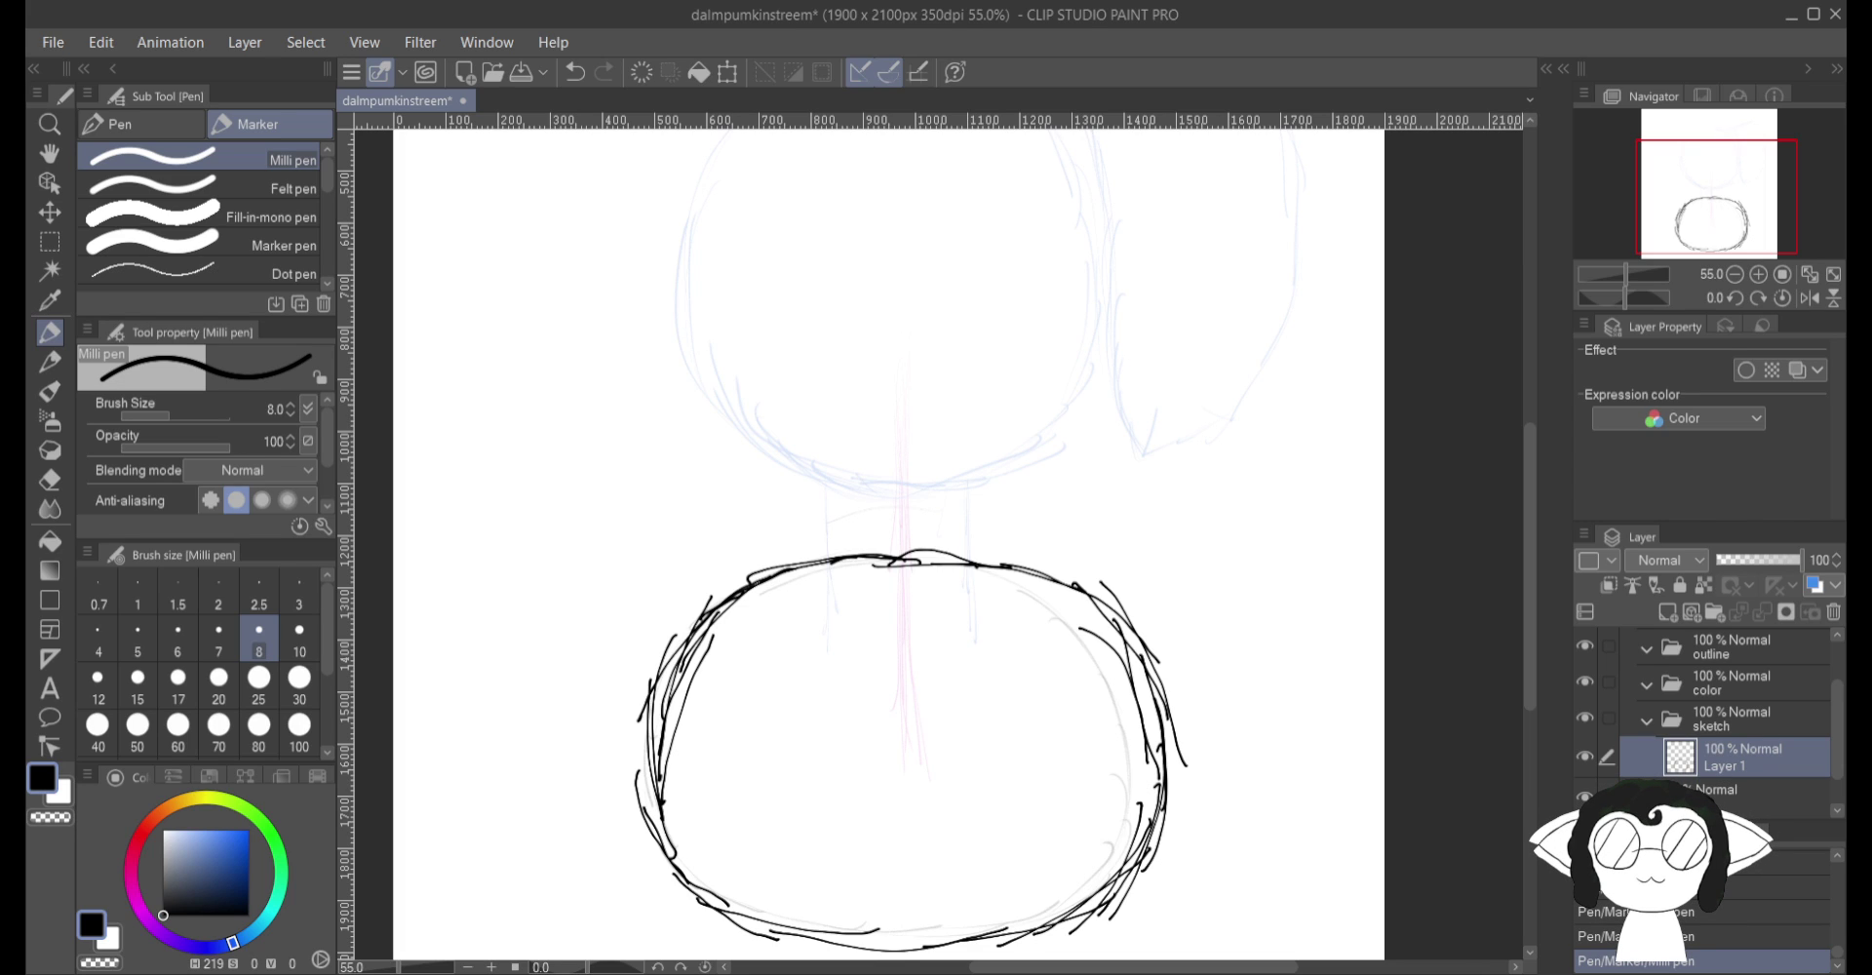
Step: Rename the layer holding the black body outline as round
text(round)
key(Return)
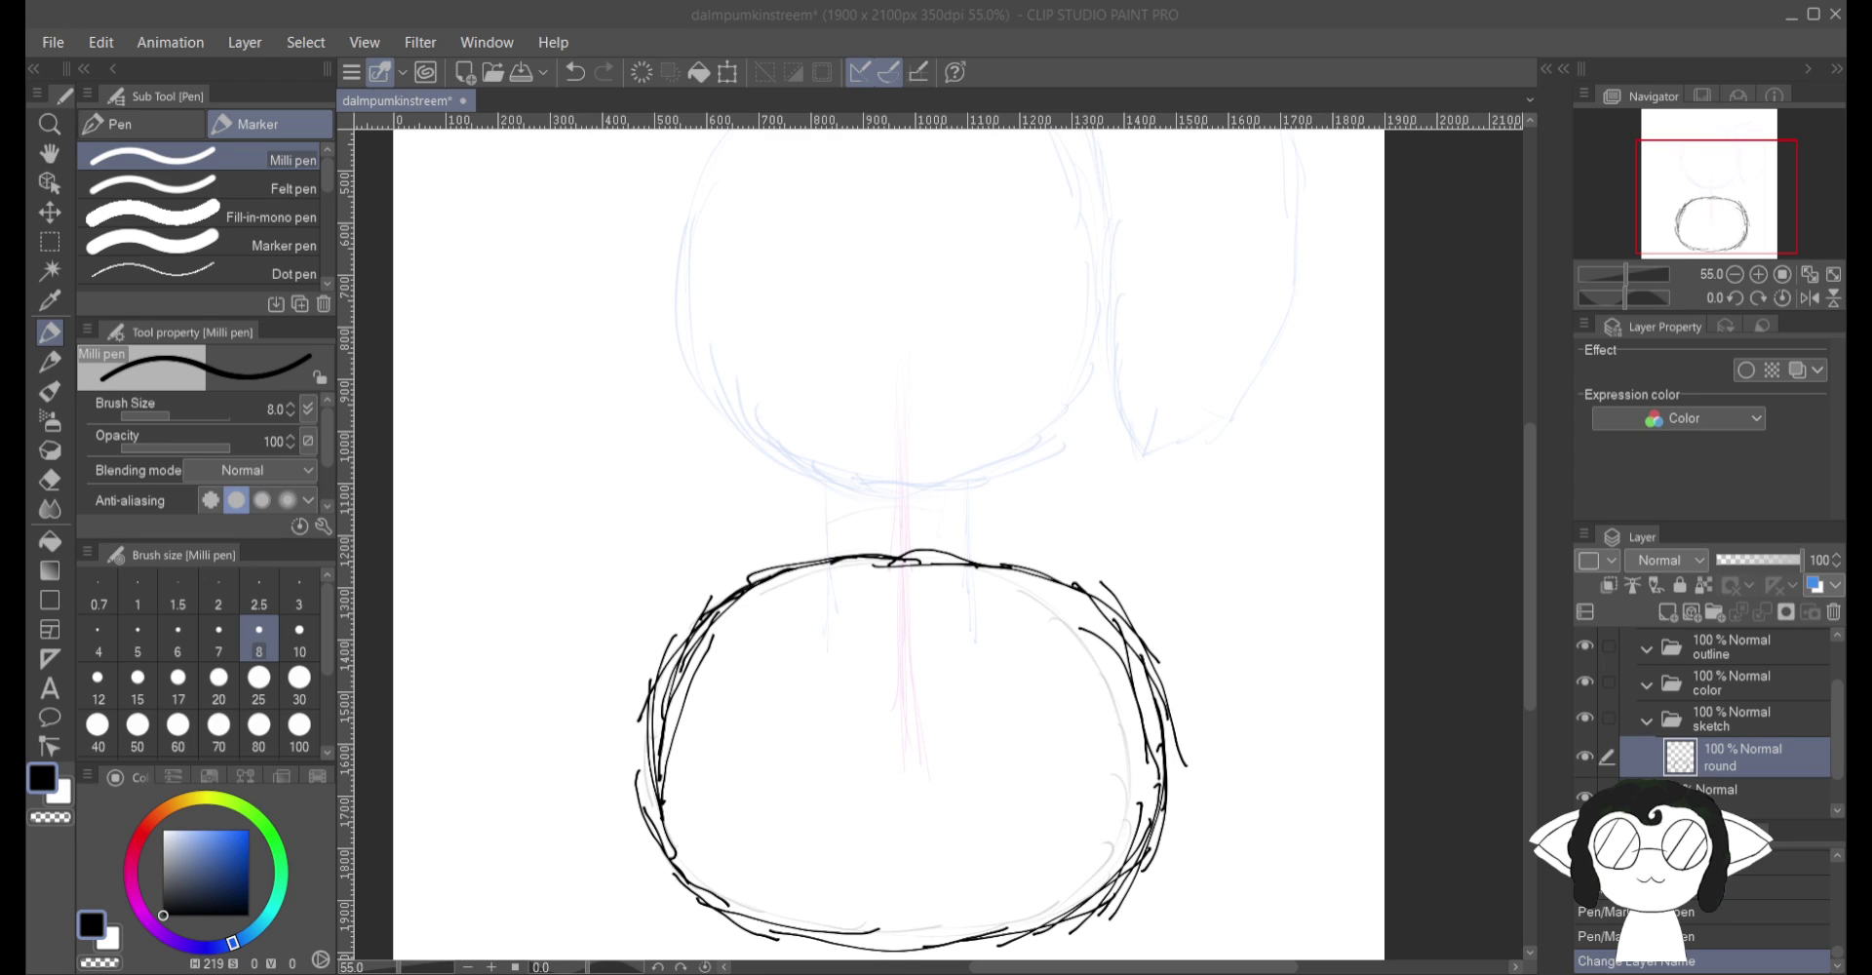
click(1264, 16)
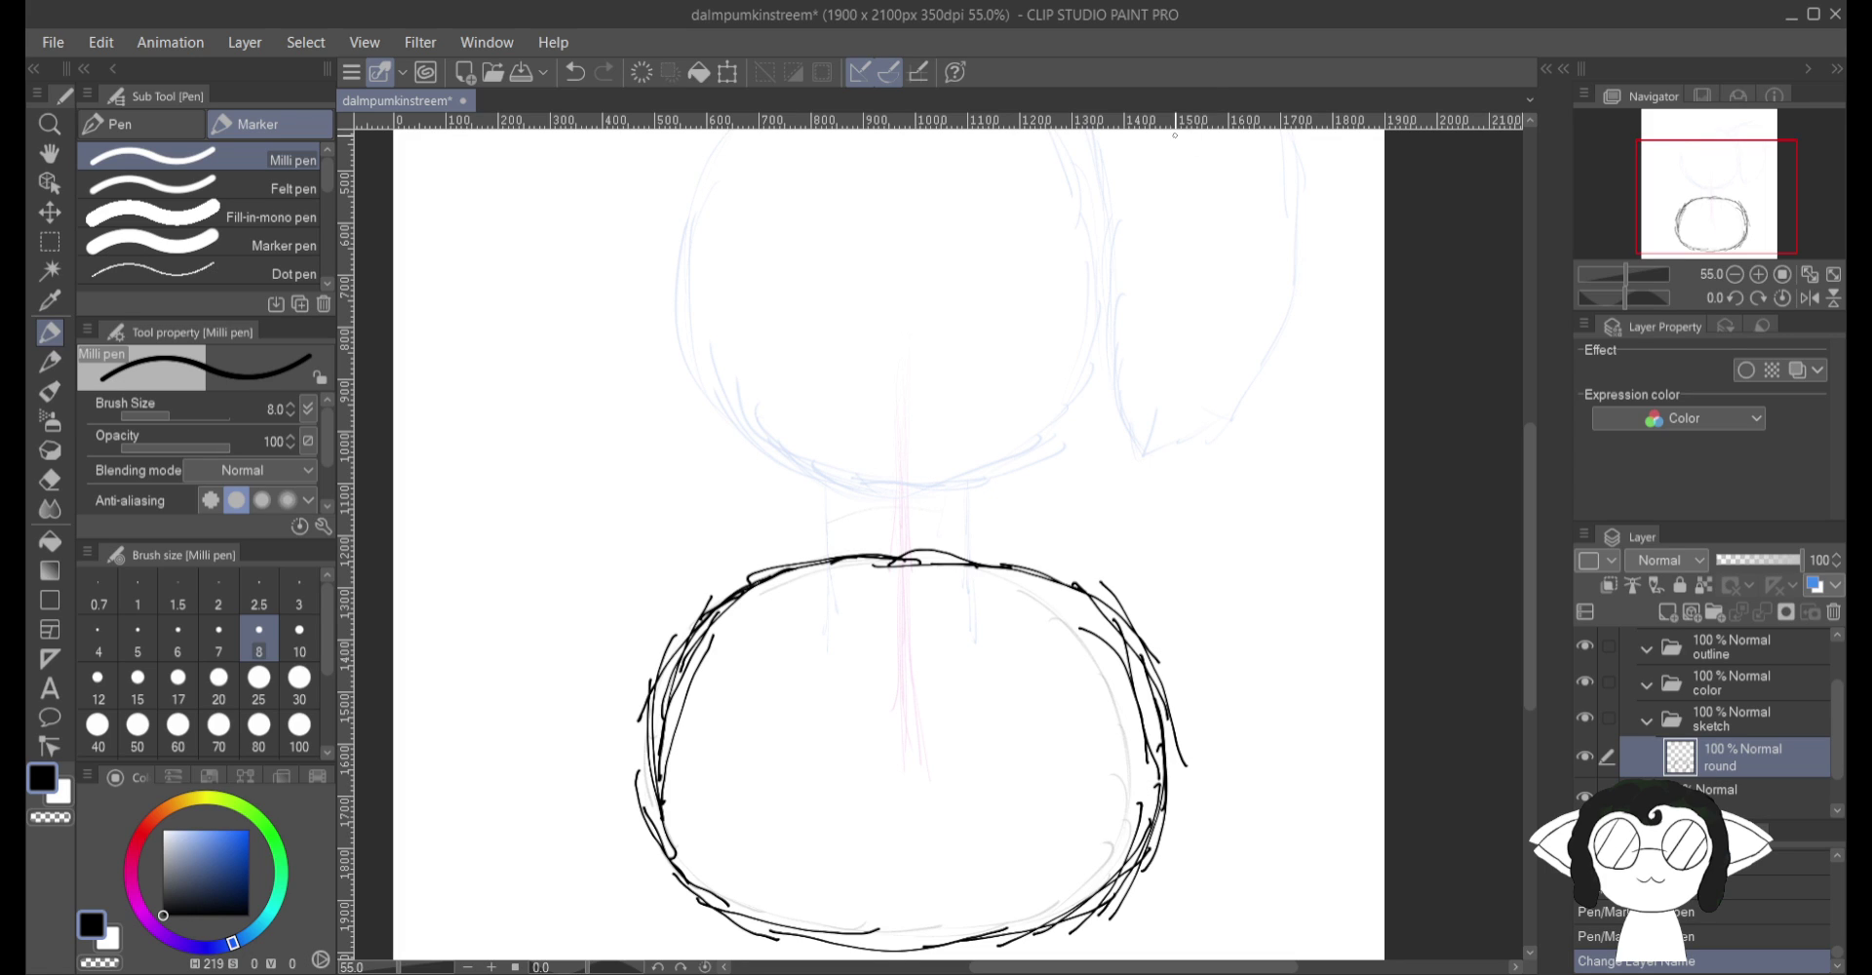
Step: Add another raster layer above the round layer and name it hole
click(1667, 614)
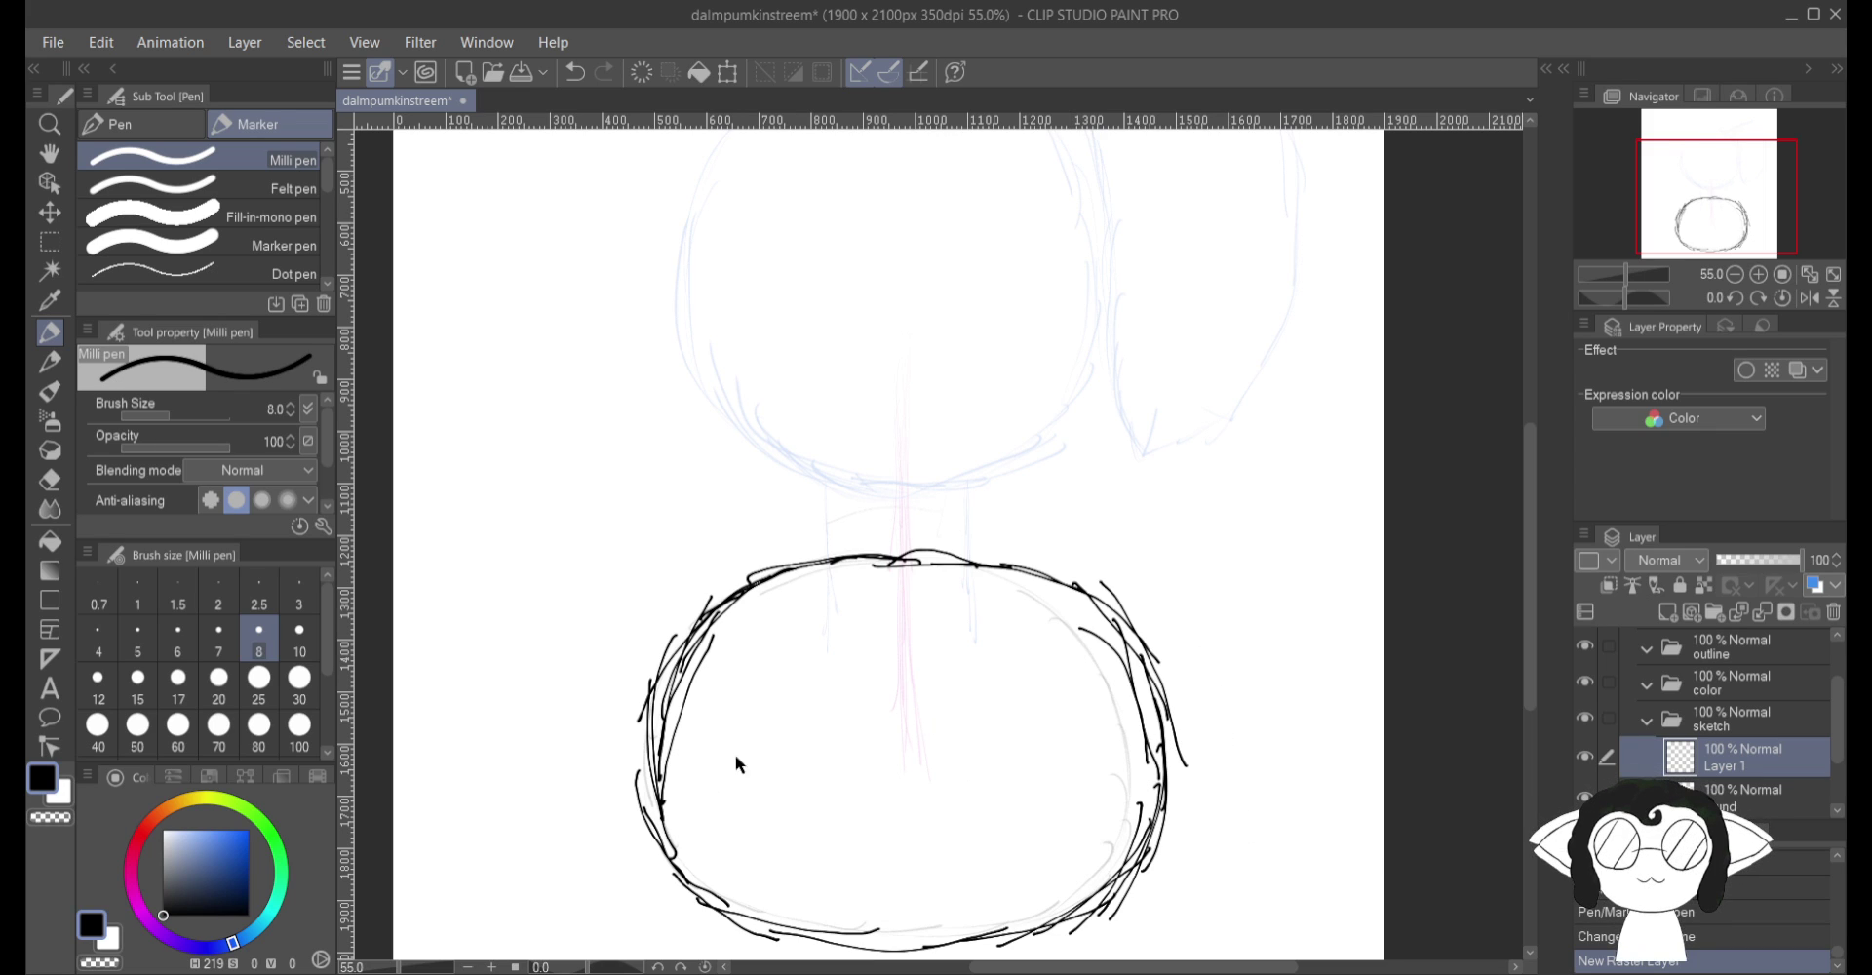
double_click(1724, 766)
text(hole)
key(Return)
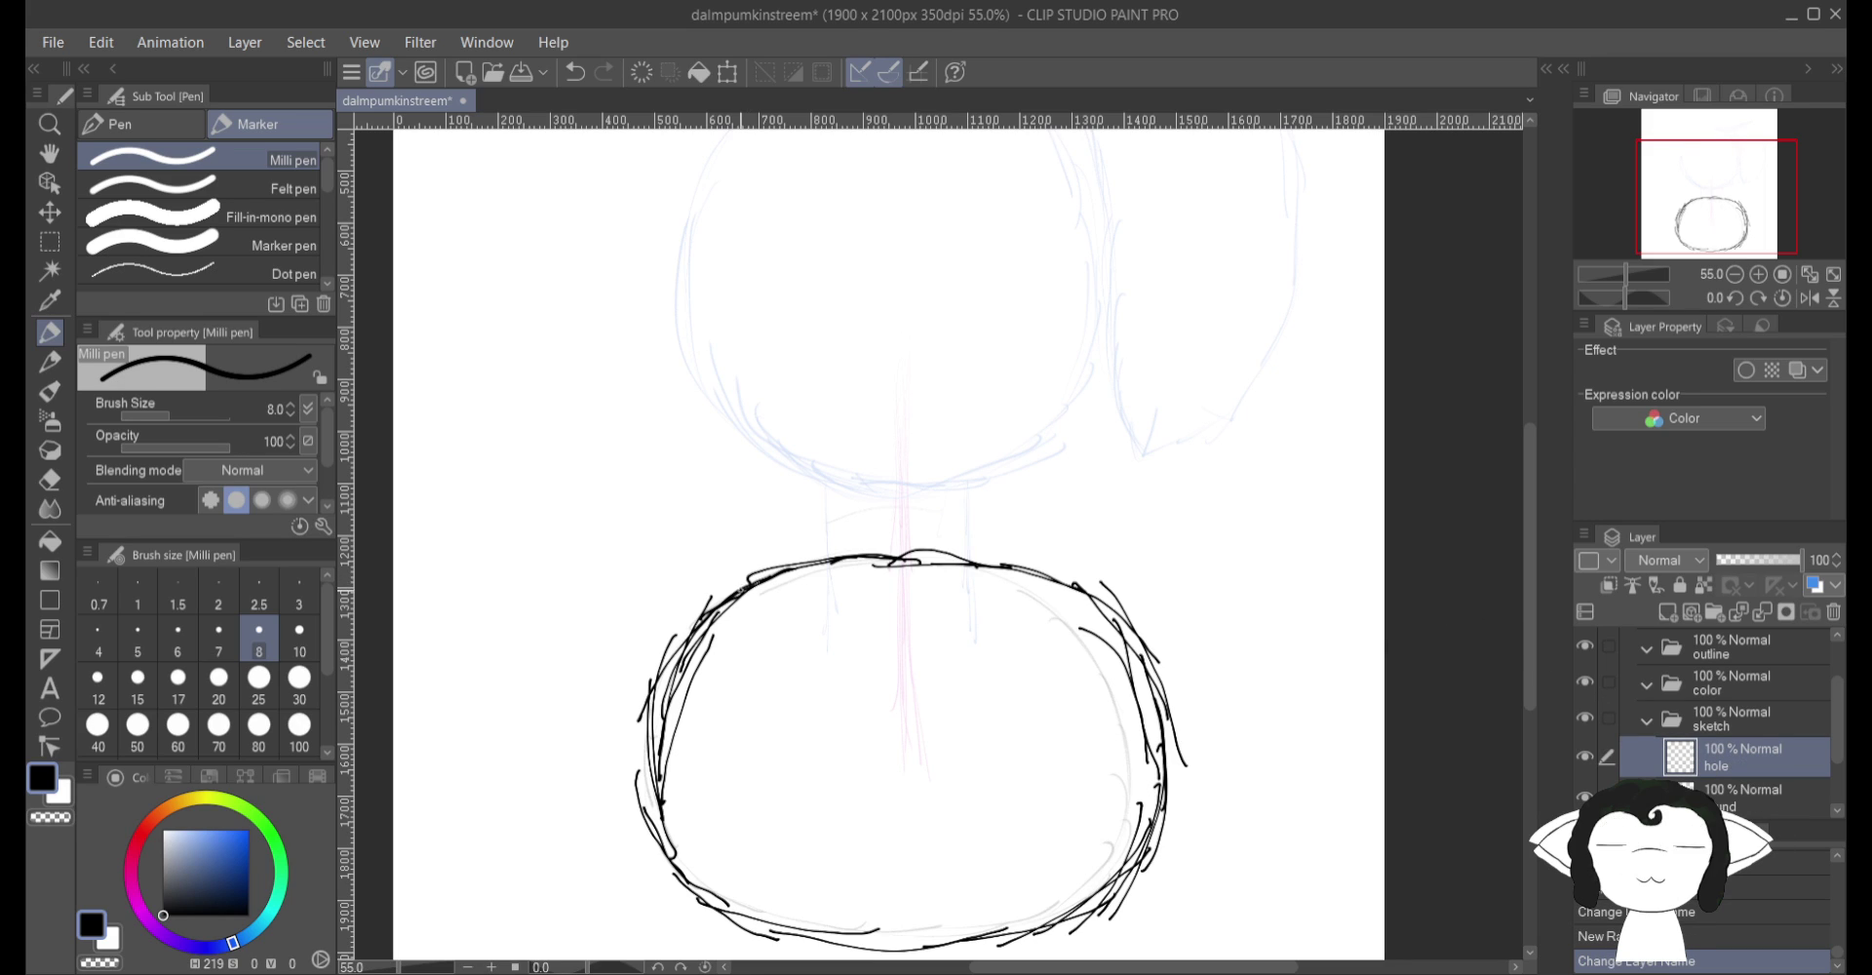
Step: Sketch a curved black rim and a flatter inner line across the pumpkin's top for the opening, and switch to the Hard eraser
mouse_move(748, 577)
mouse_down()
mouse_move(775, 618)
mouse_move(824, 633)
mouse_up()
mouse_move(747, 599)
mouse_down()
mouse_move(873, 648)
mouse_move(941, 649)
mouse_move(1029, 622)
mouse_move(1057, 590)
mouse_move(1042, 606)
mouse_up()
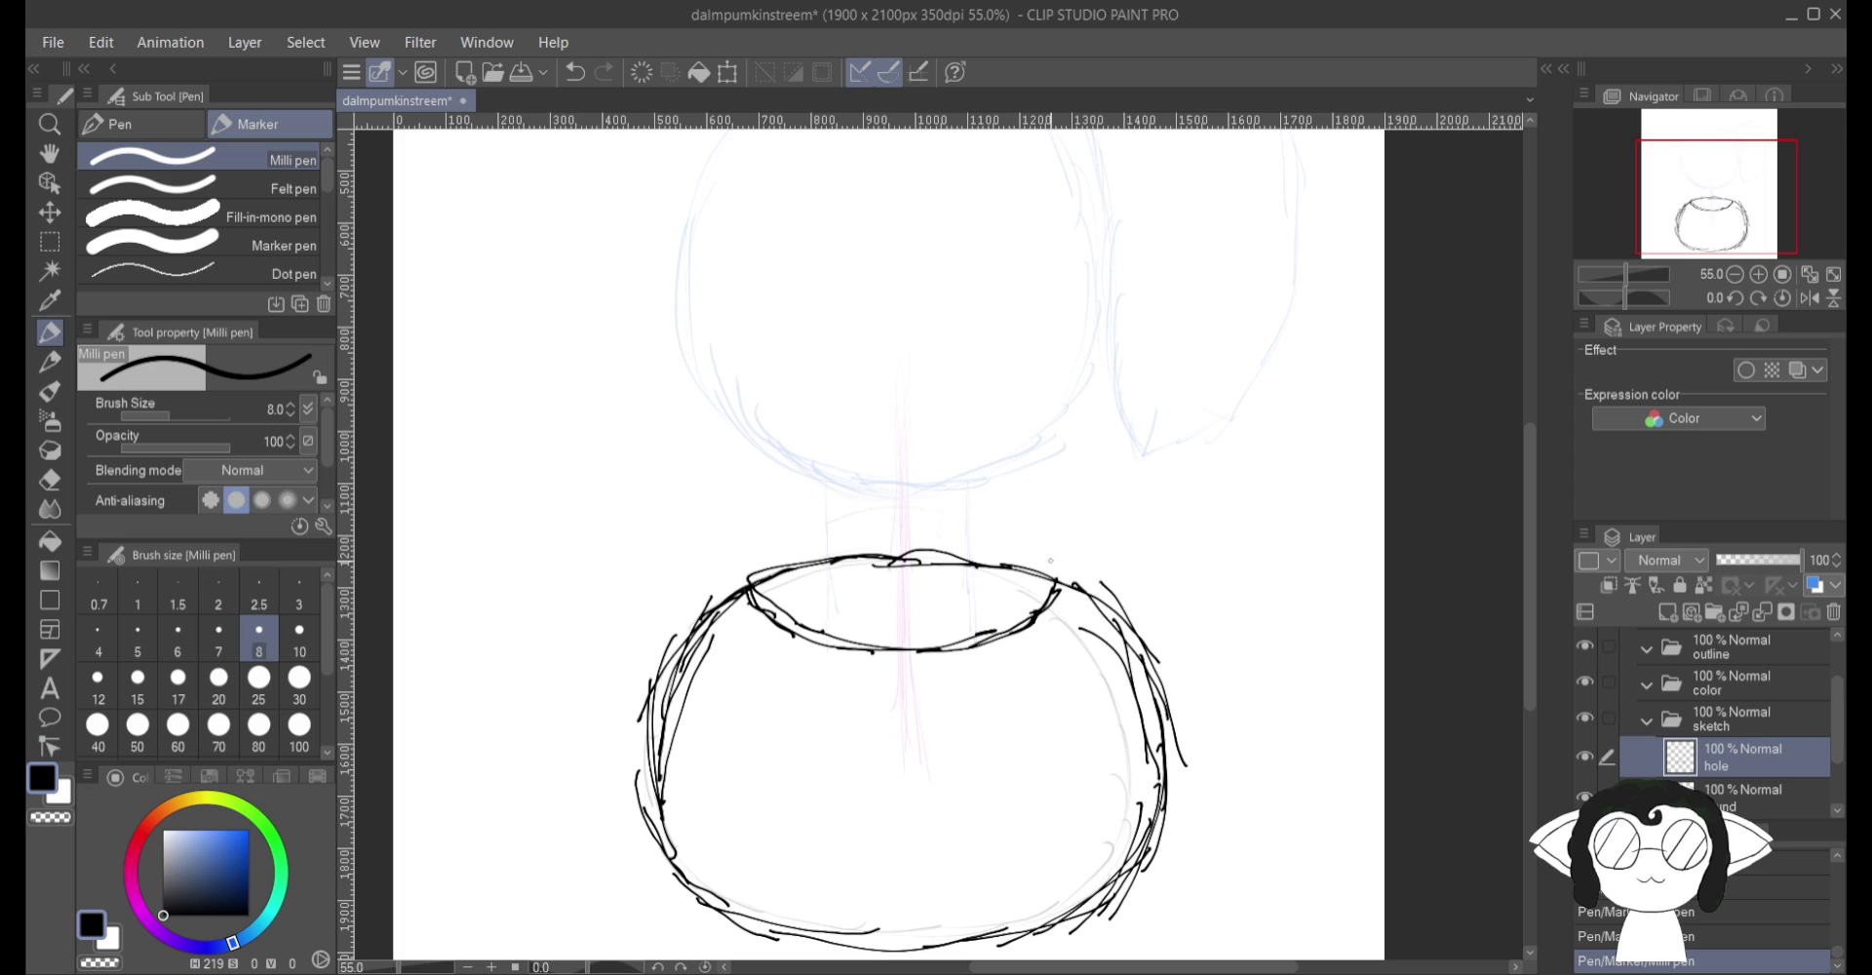
mouse_move(1058, 581)
mouse_down()
mouse_move(769, 585)
mouse_move(825, 589)
mouse_up()
drag(781, 583, 757, 586)
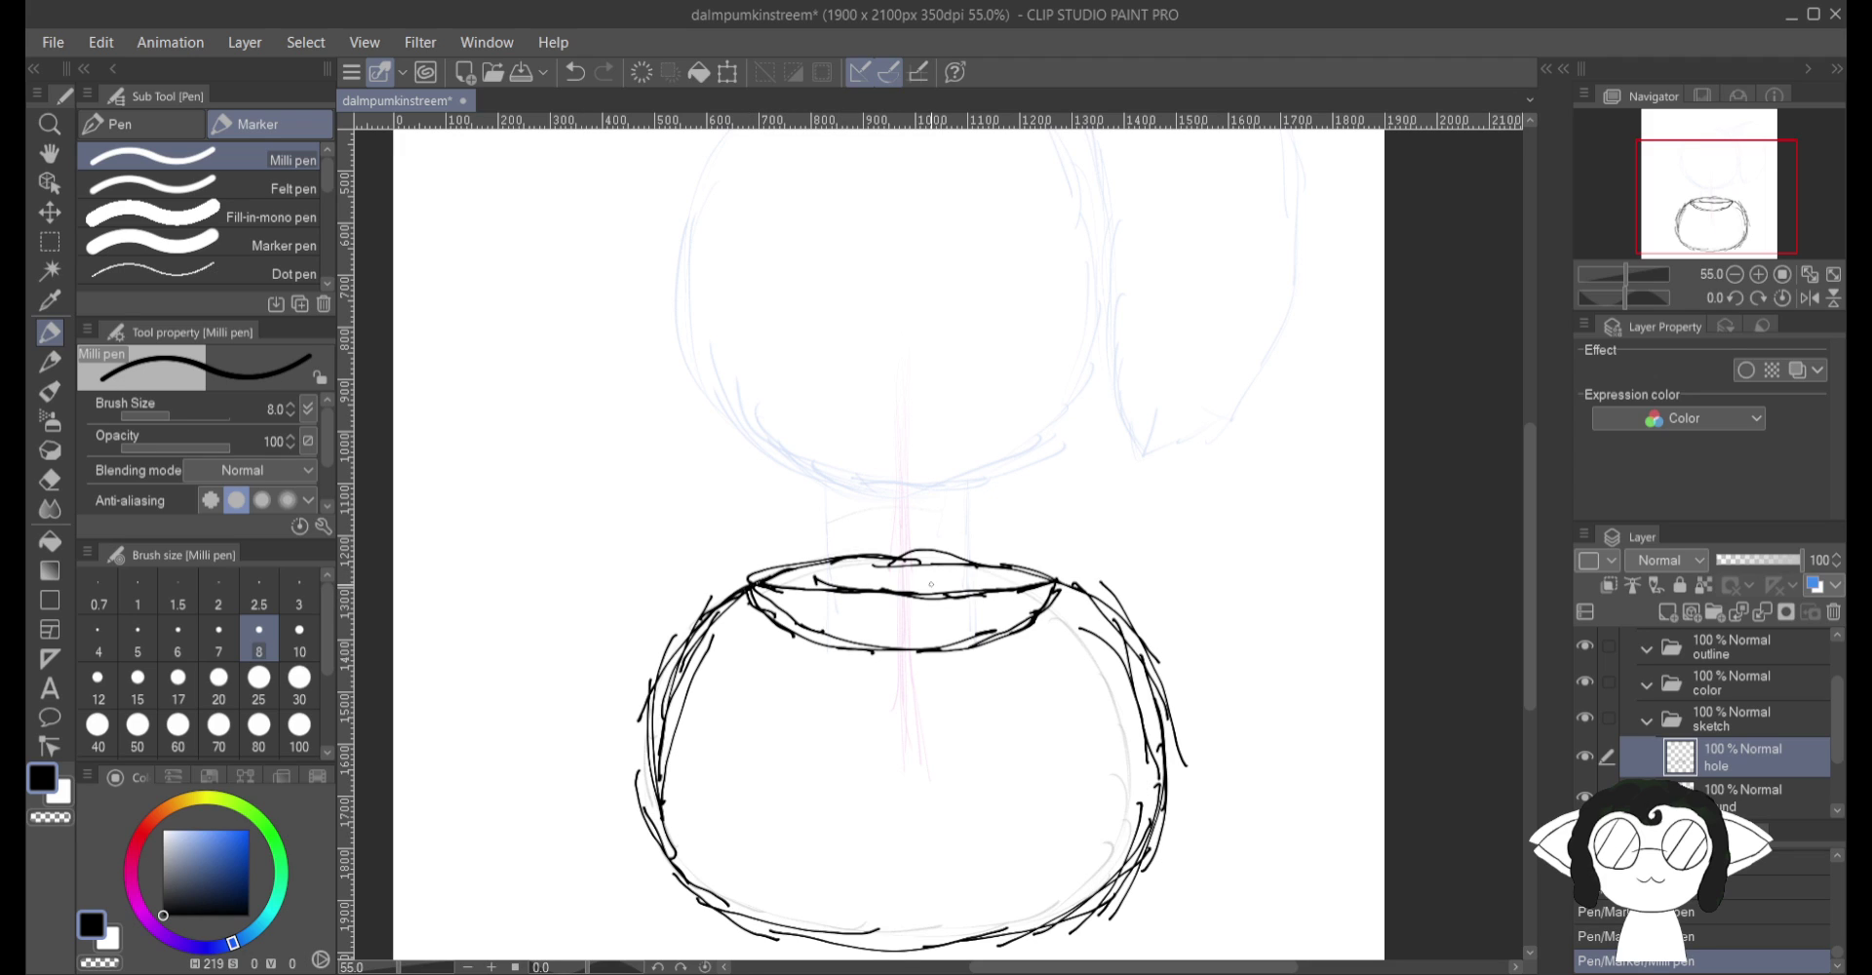
key(e)
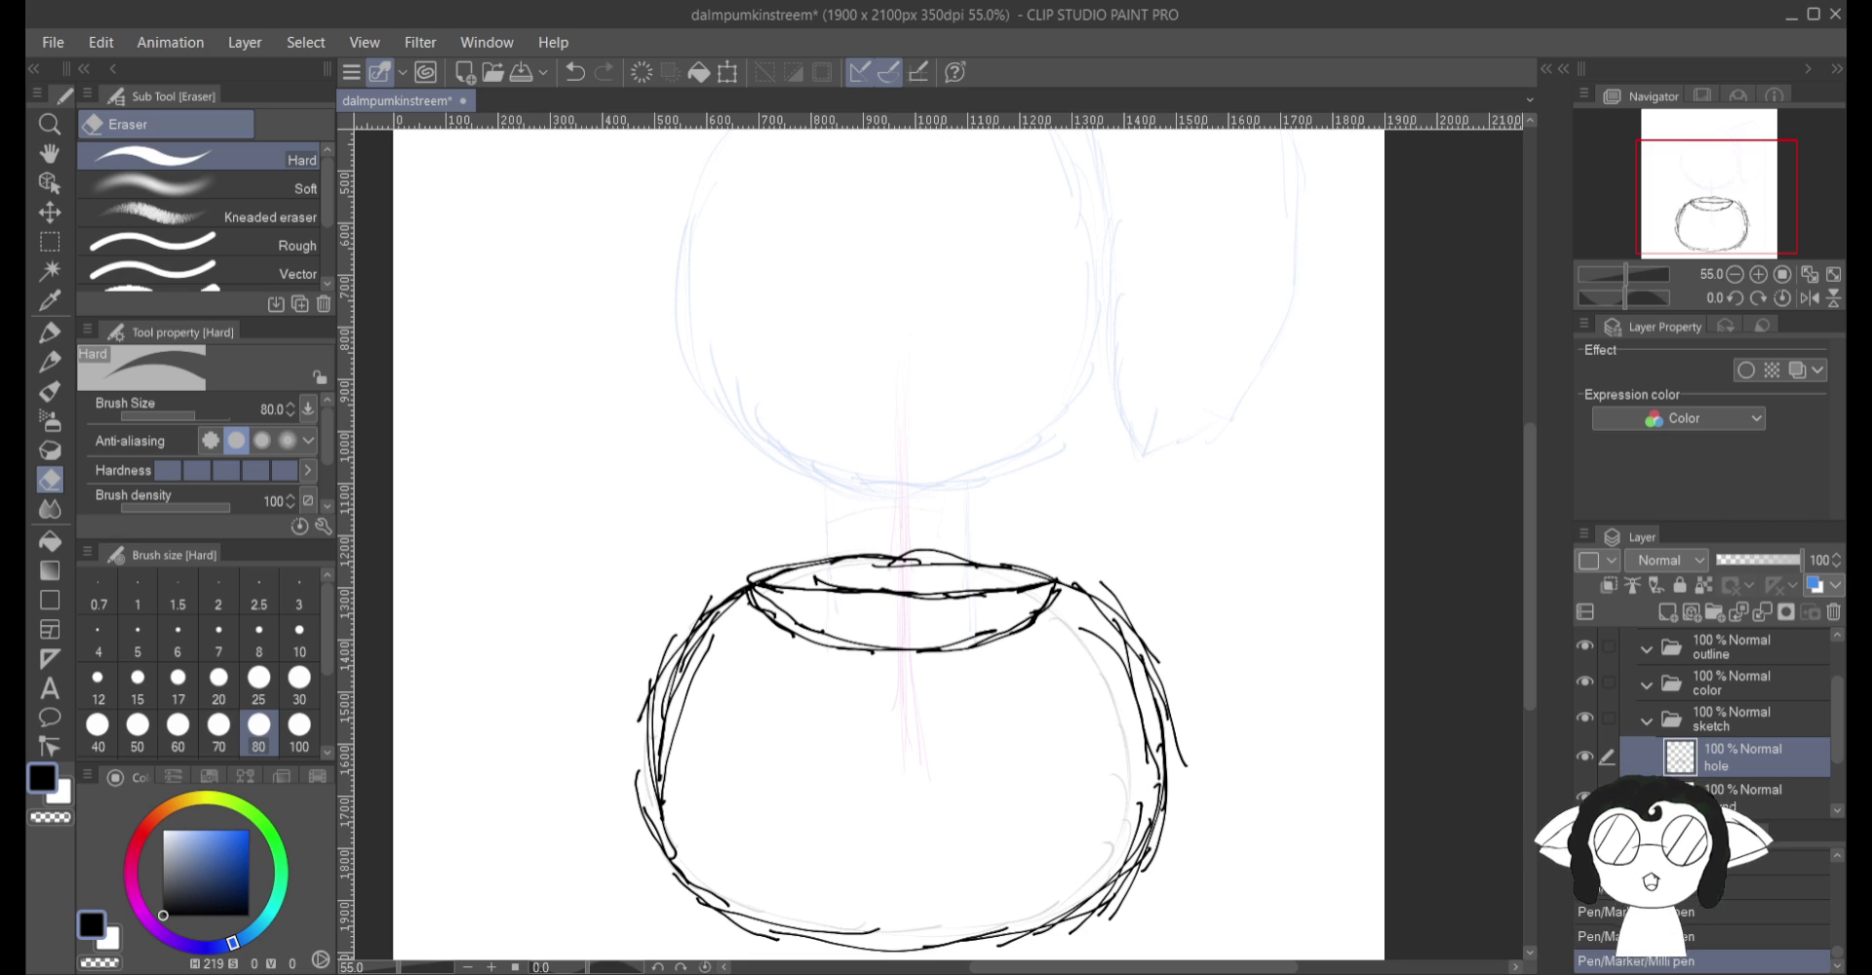
Step: Erase the body outline strokes arching above the opening on the round layer, and save the file
key(alt+bracketleft)
mouse_move(902, 551)
mouse_down()
mouse_move(990, 541)
mouse_move(980, 581)
mouse_move(1016, 577)
mouse_move(838, 556)
mouse_move(773, 571)
mouse_move(765, 536)
mouse_up()
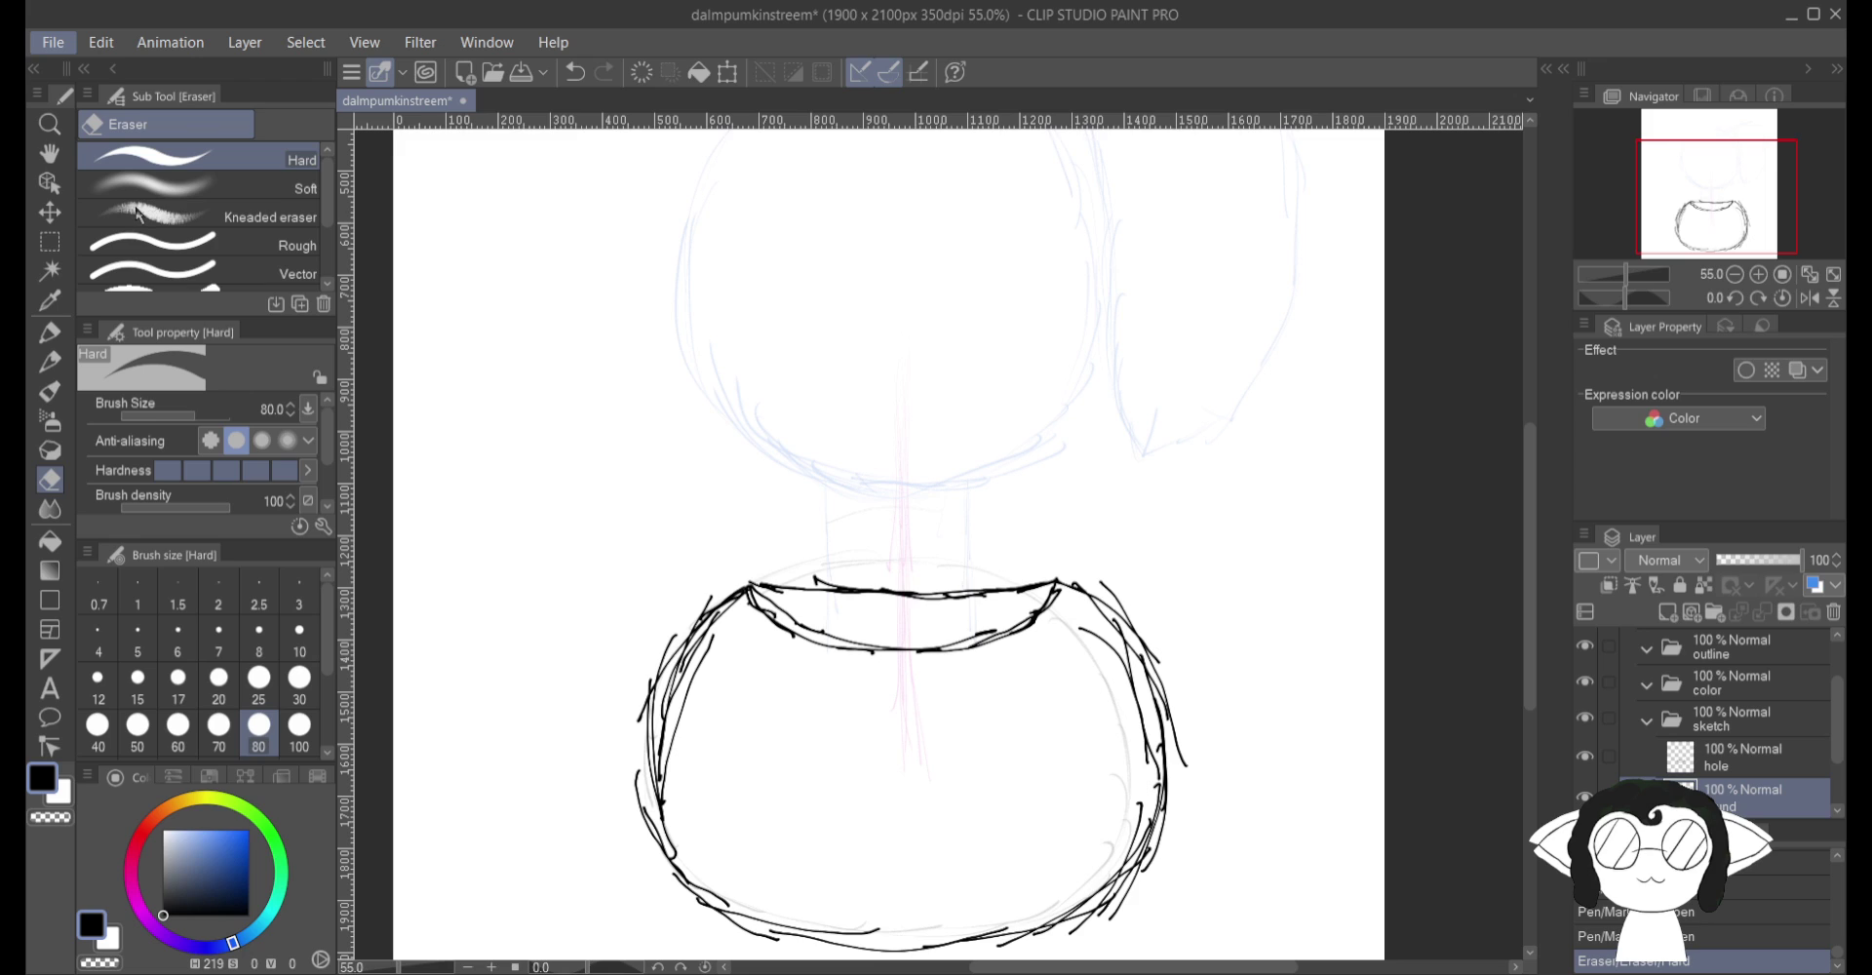
key(ctrl+s)
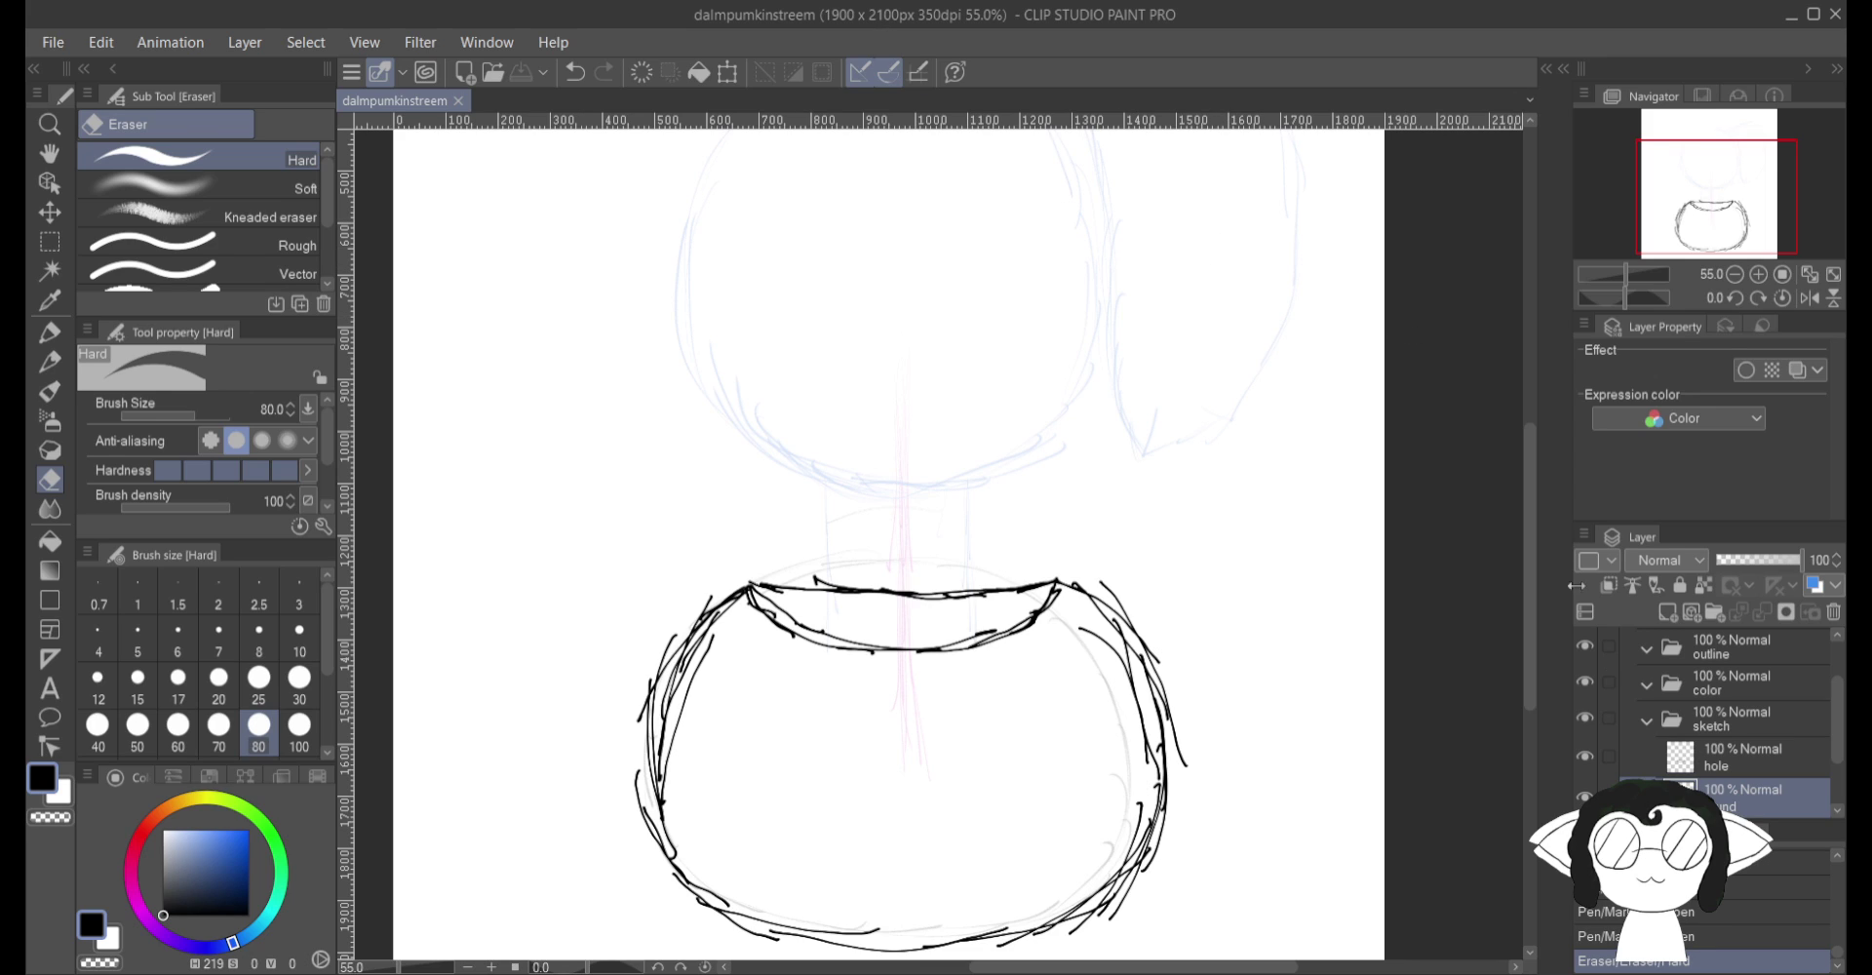
Step: Add a raster layer above the hole layer and name it ridges
click(1777, 768)
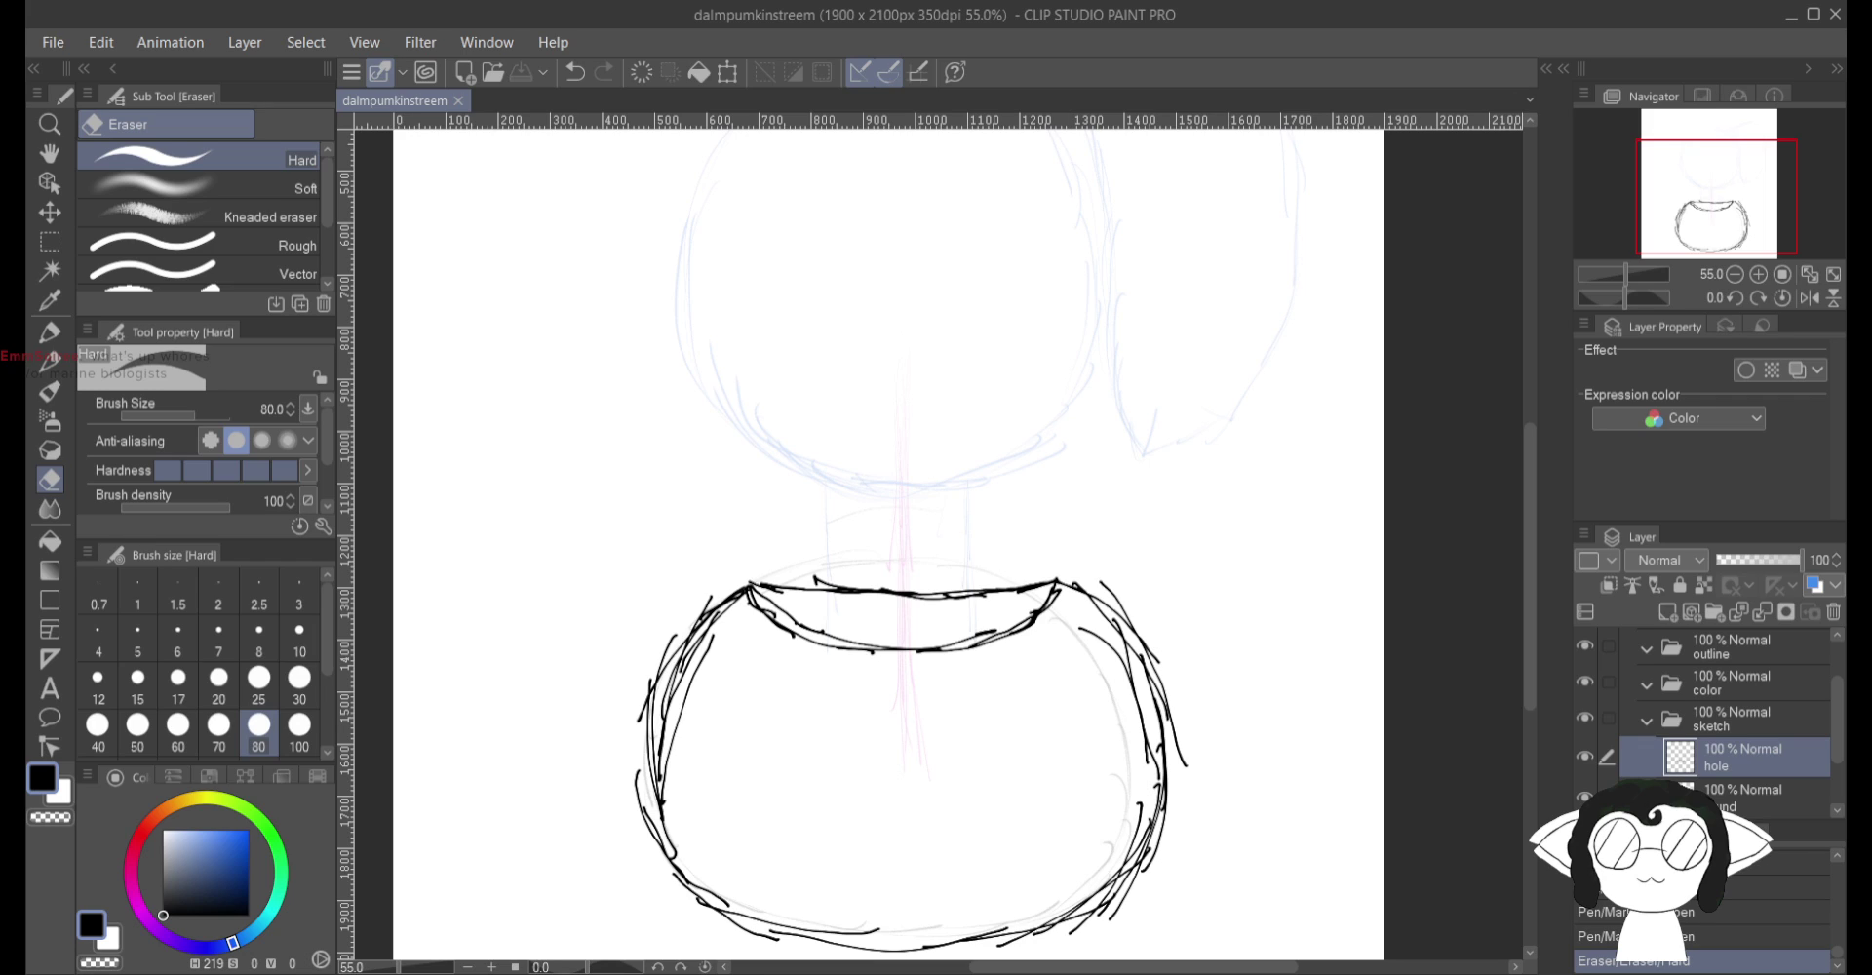
click(1667, 611)
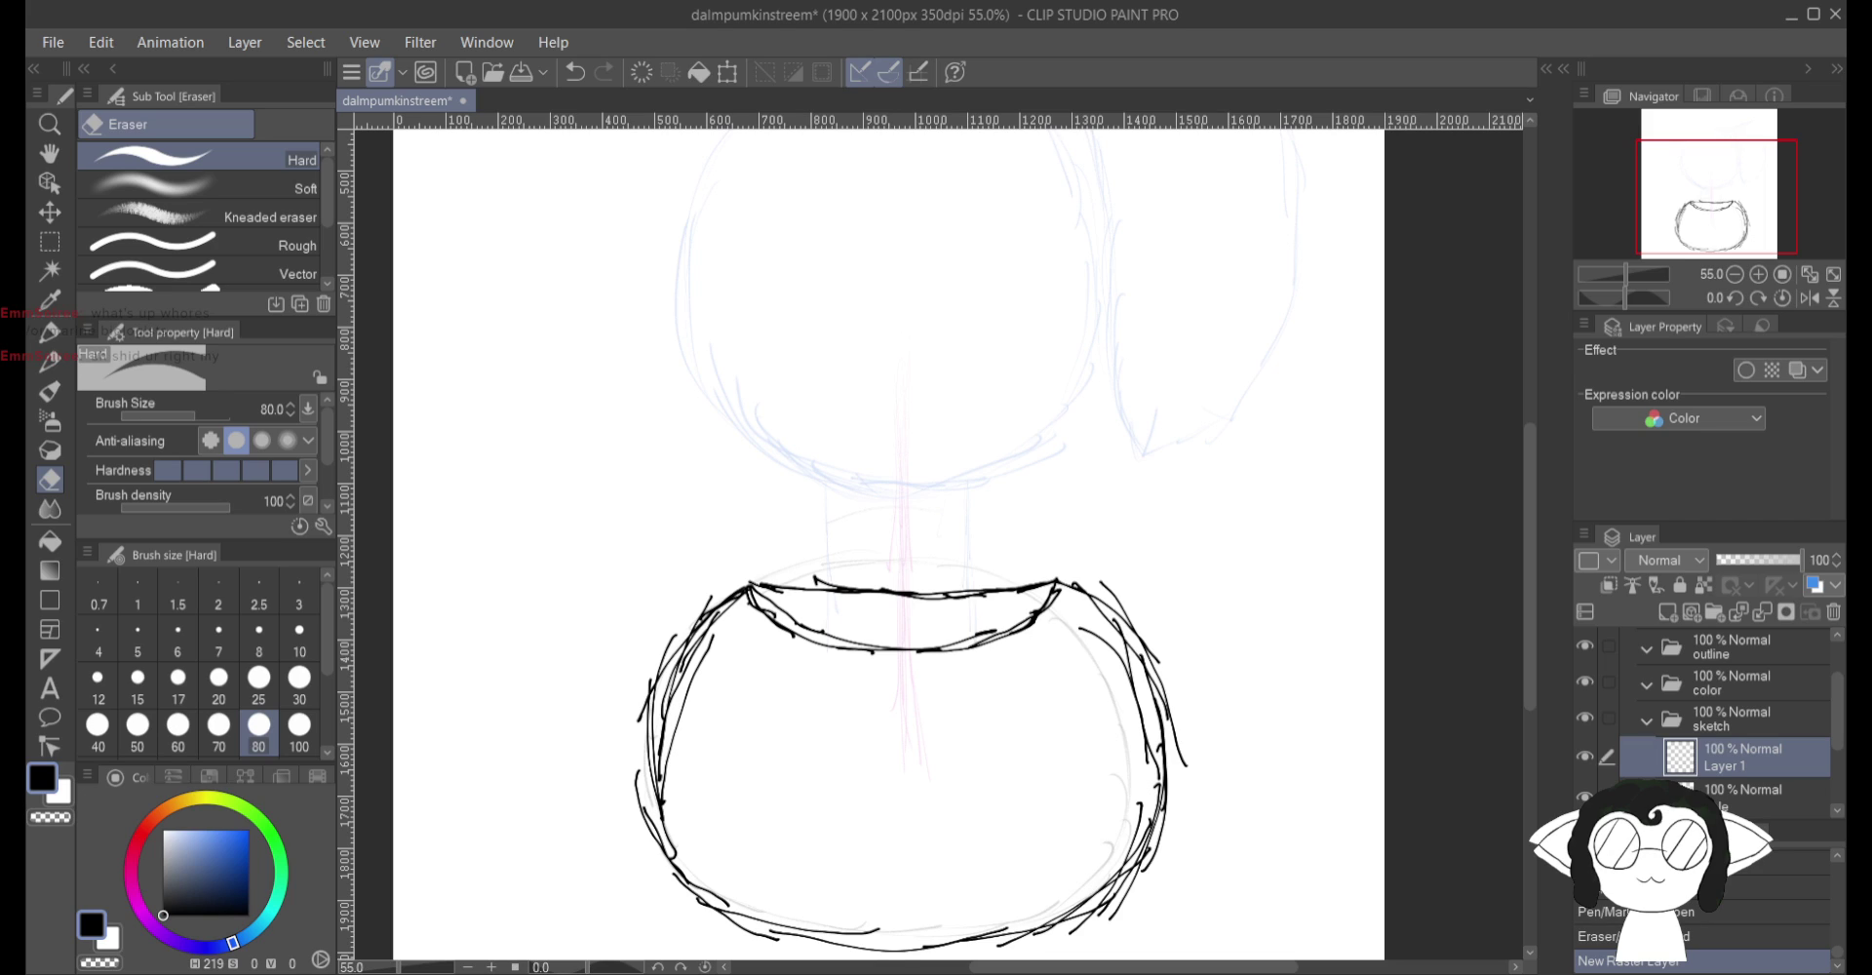
text(ridges)
key(Return)
Step: Sketch the pumpkin's leftmost curved ridge from the rim to the base with overlapping black Milli pen strokes at brush size 8
key(ctrl+plus)
key(ctrl+plus)
key(ctrl+plus)
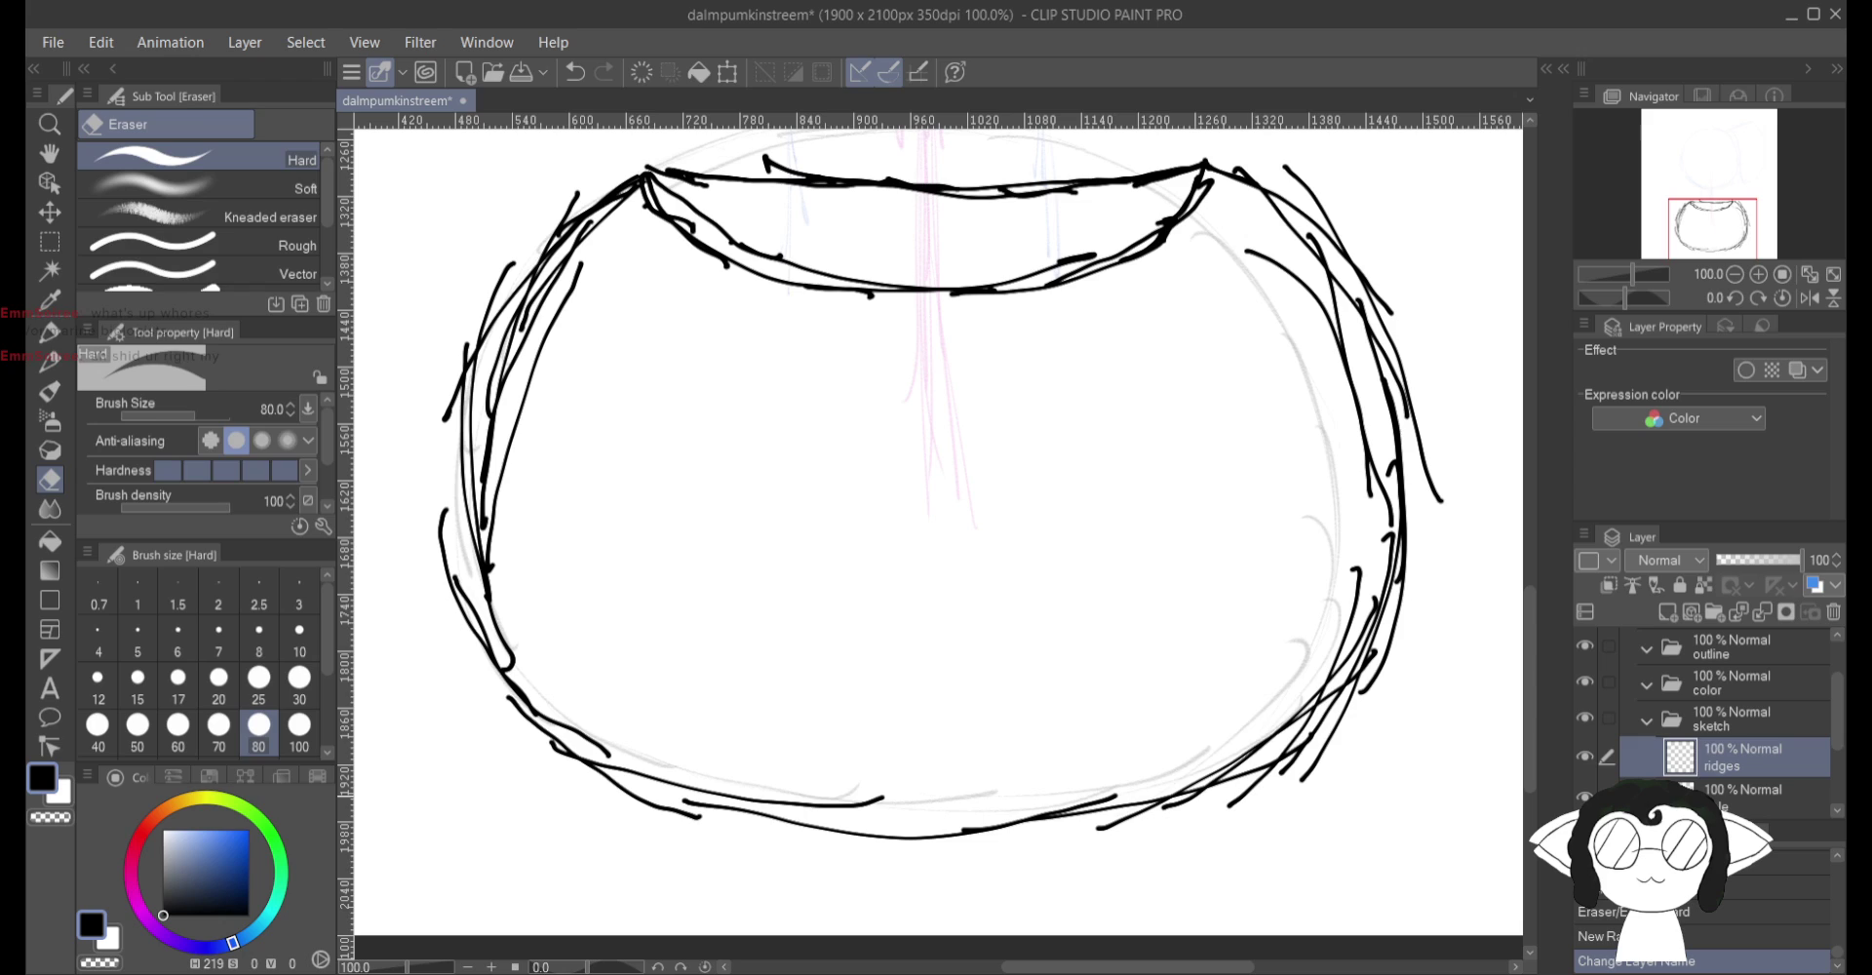
key(p)
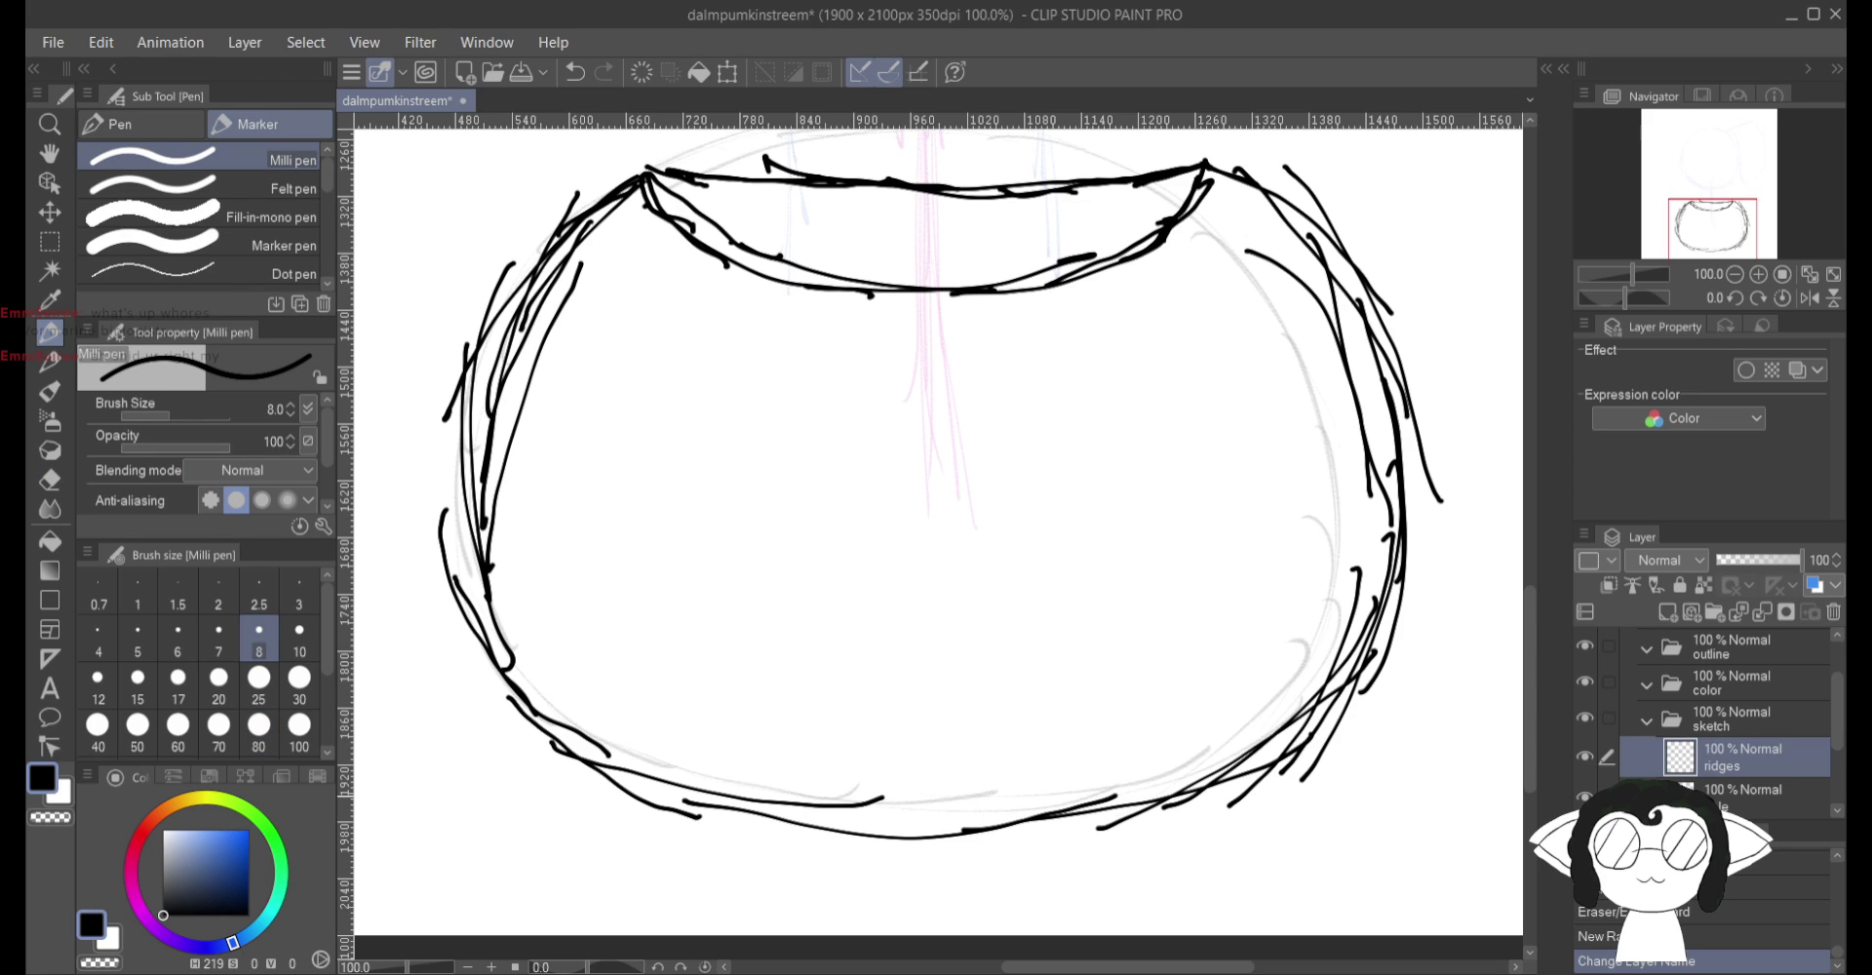
drag(689, 235, 639, 309)
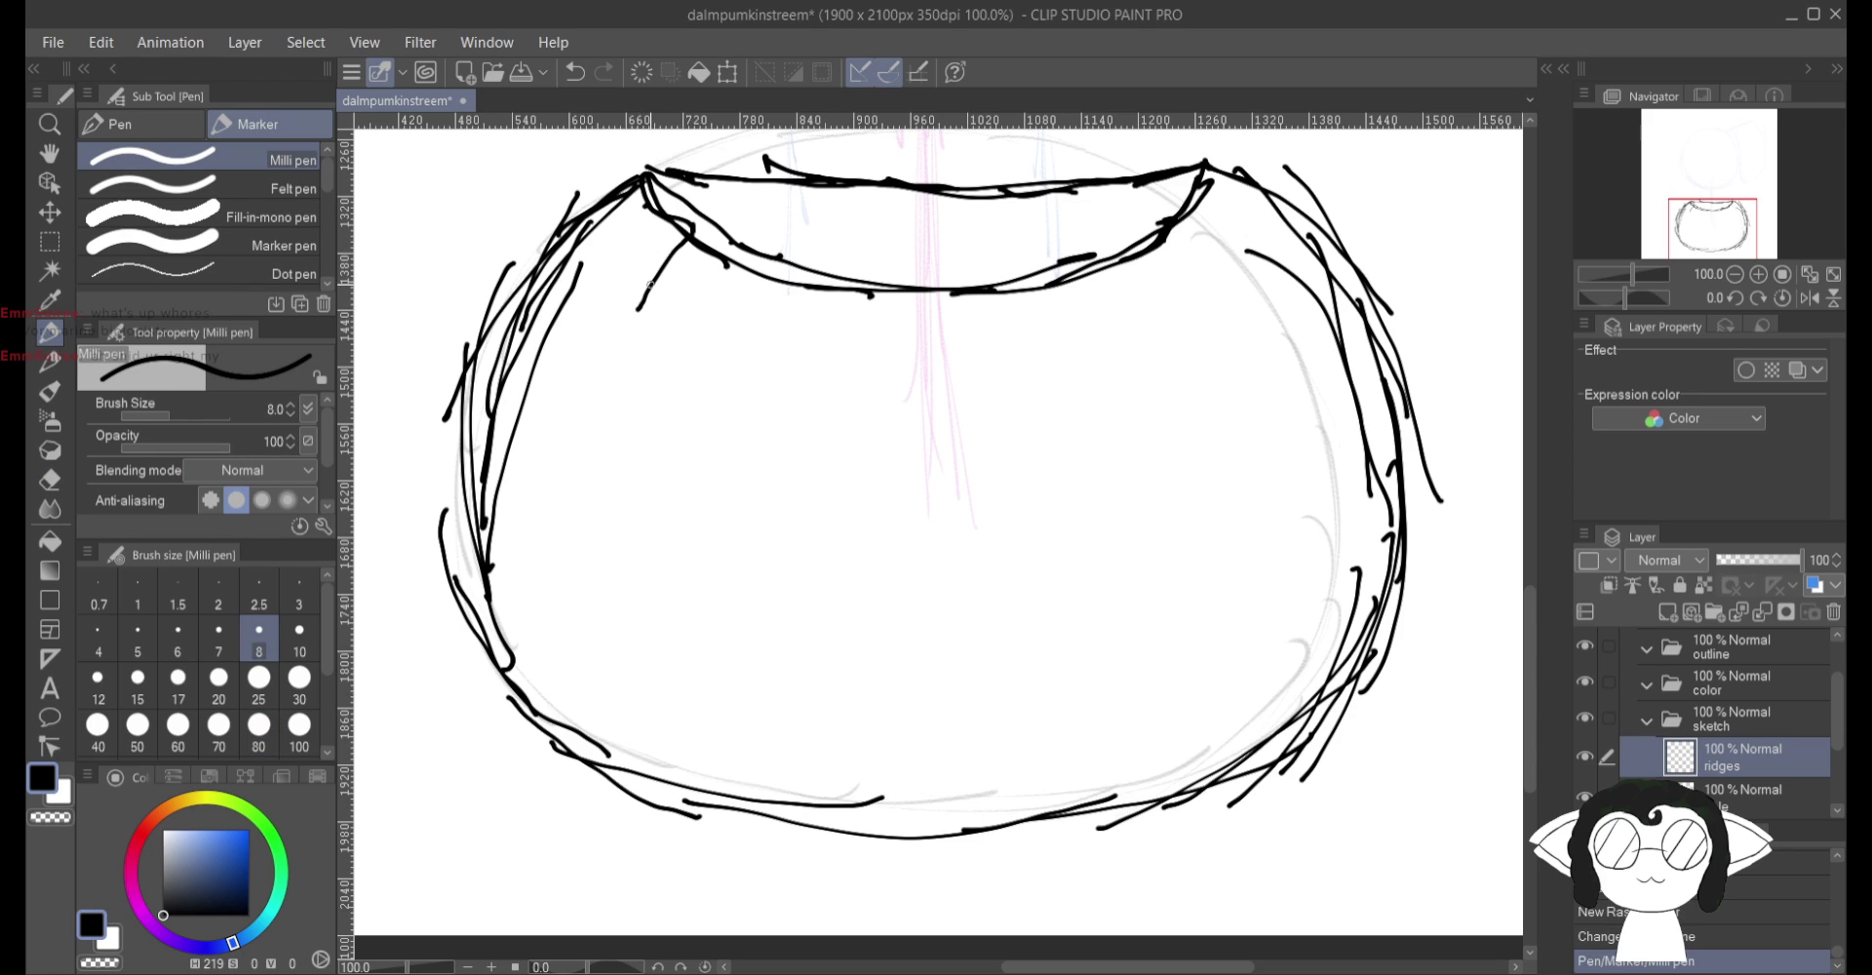
mouse_move(687, 243)
mouse_down()
mouse_move(595, 375)
mouse_move(598, 425)
mouse_up()
drag(638, 298, 579, 486)
drag(620, 325, 563, 552)
drag(561, 632, 565, 651)
drag(575, 450, 563, 612)
drag(567, 630, 585, 722)
drag(567, 537, 558, 639)
drag(575, 673, 589, 756)
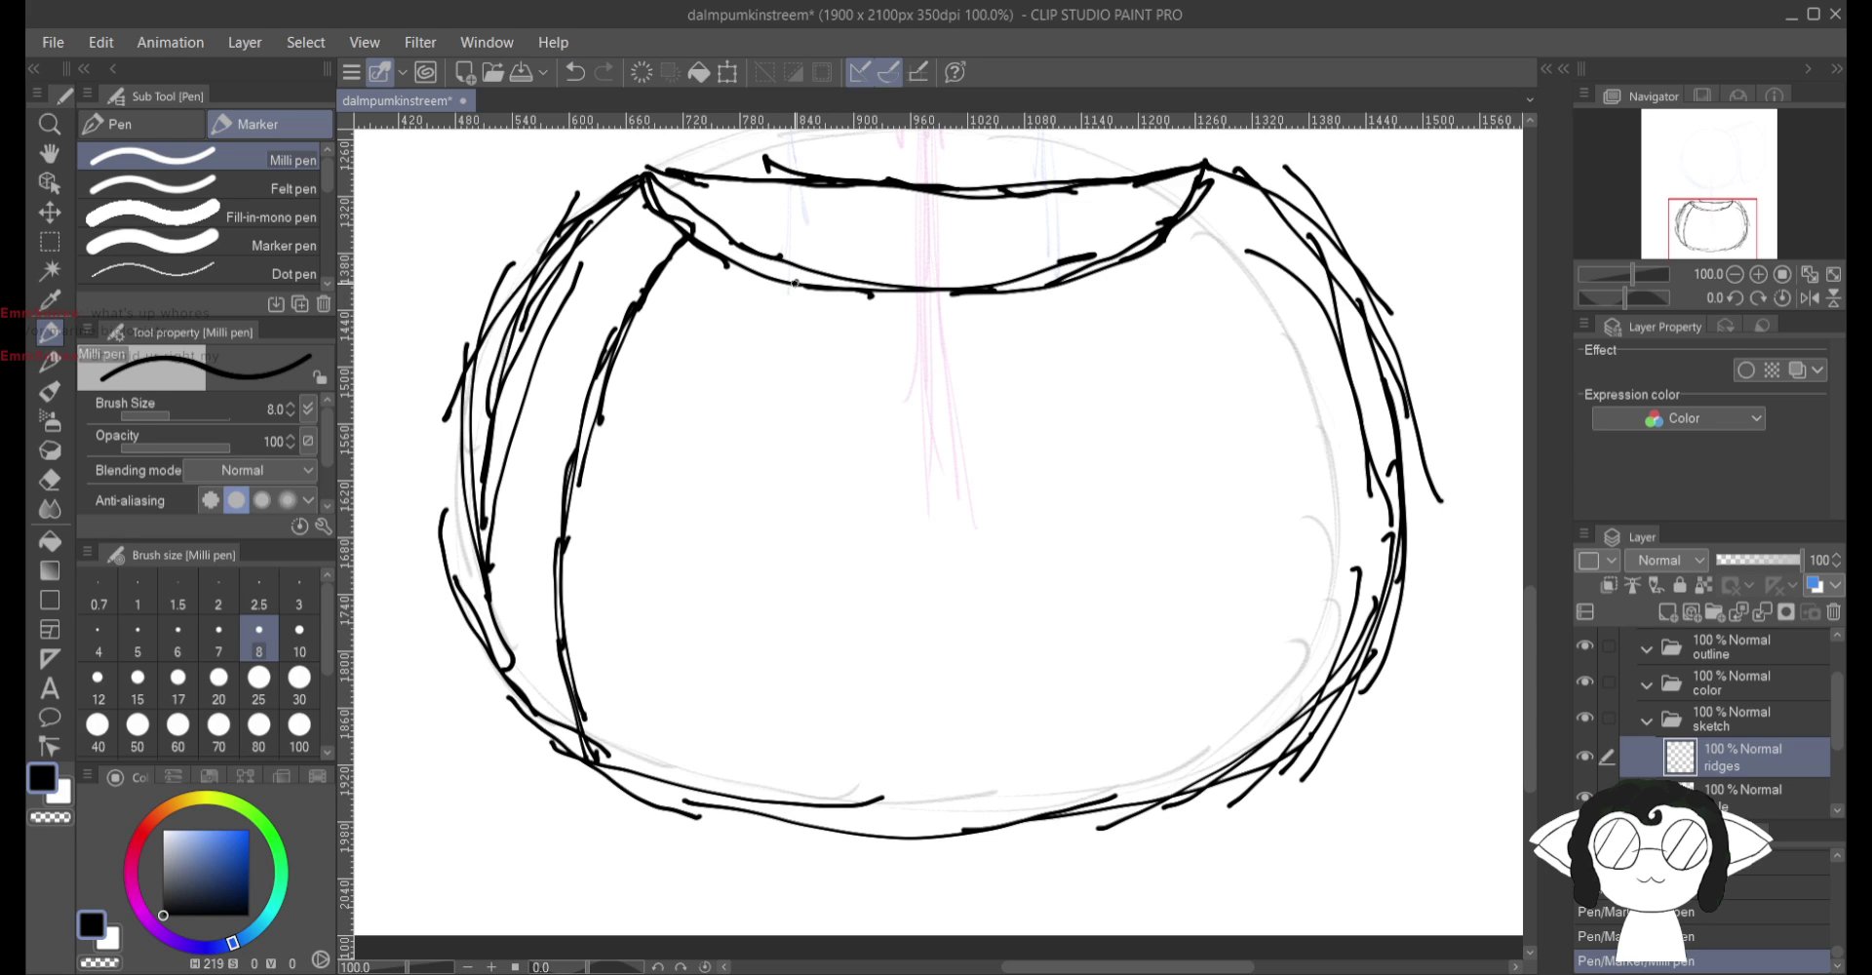
Step: Sketch three more curved ridges across the pumpkin's left half, from the opening's lower rim to the base
drag(798, 281, 719, 514)
drag(777, 323, 706, 650)
drag(752, 413, 741, 429)
drag(728, 509, 710, 786)
drag(706, 645, 712, 808)
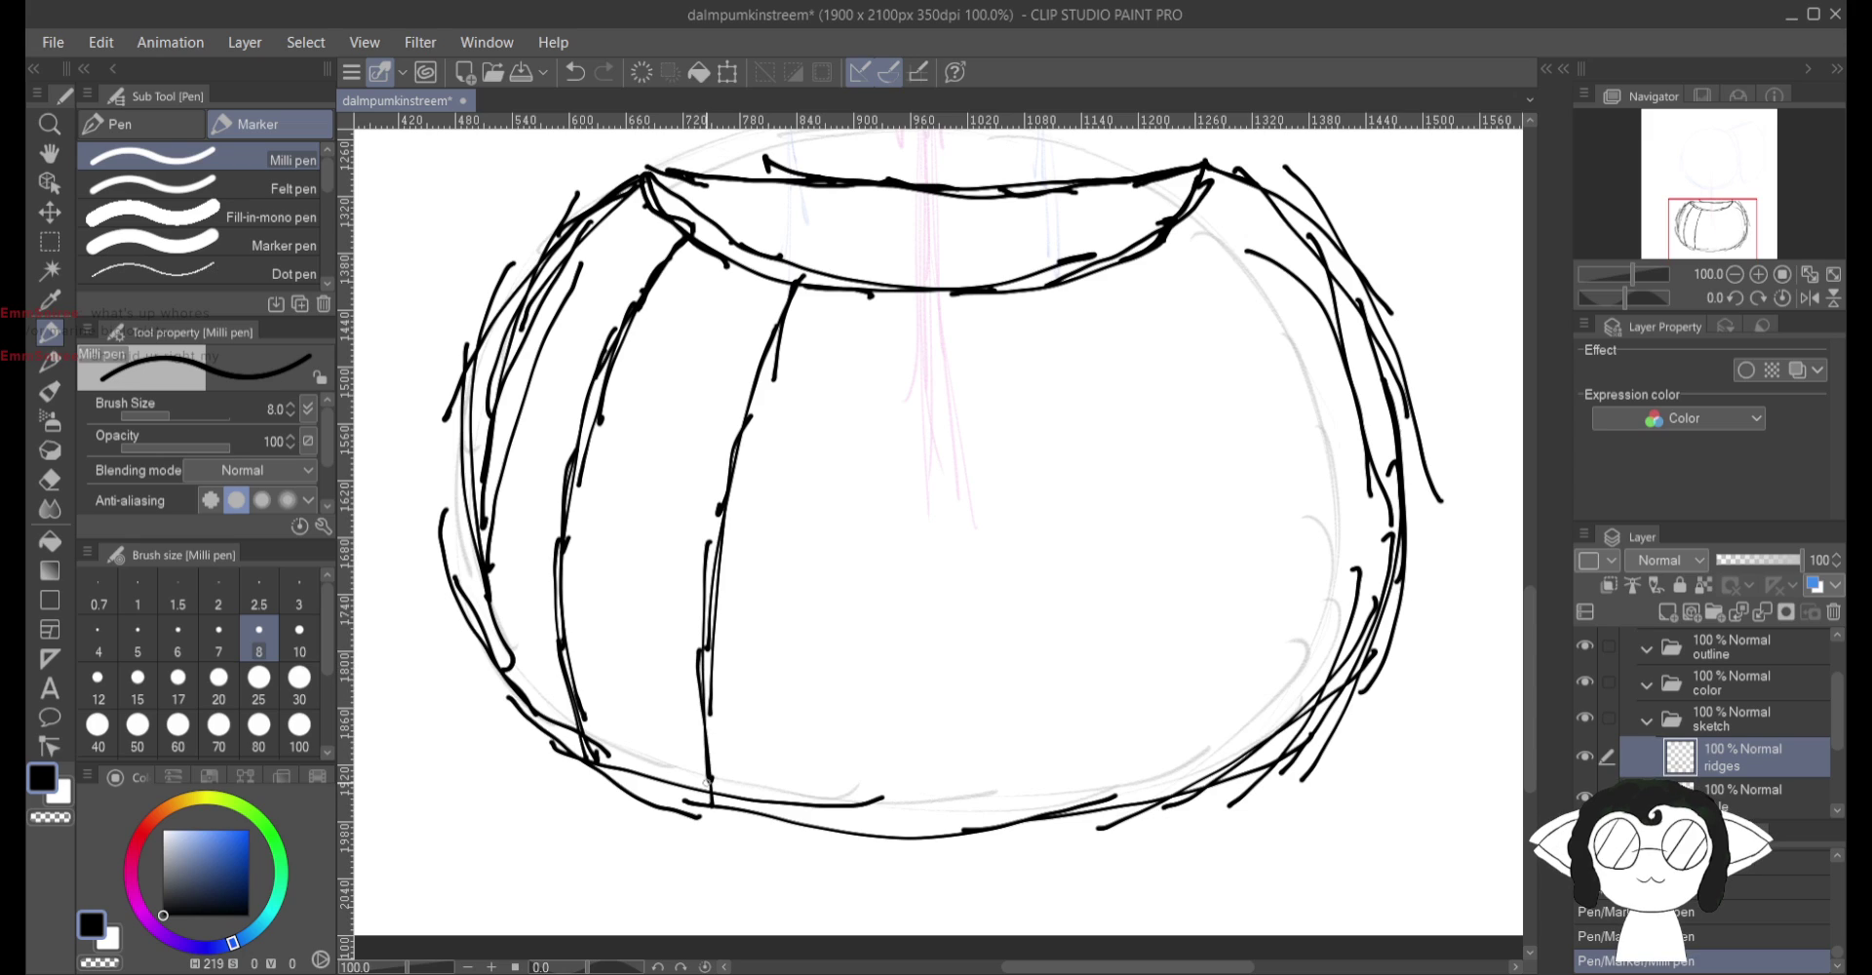
mouse_move(722, 251)
mouse_down()
mouse_move(664, 363)
mouse_move(627, 515)
mouse_up()
drag(661, 386, 629, 495)
mouse_move(632, 503)
mouse_down()
mouse_move(609, 618)
mouse_move(621, 585)
mouse_move(630, 770)
mouse_up()
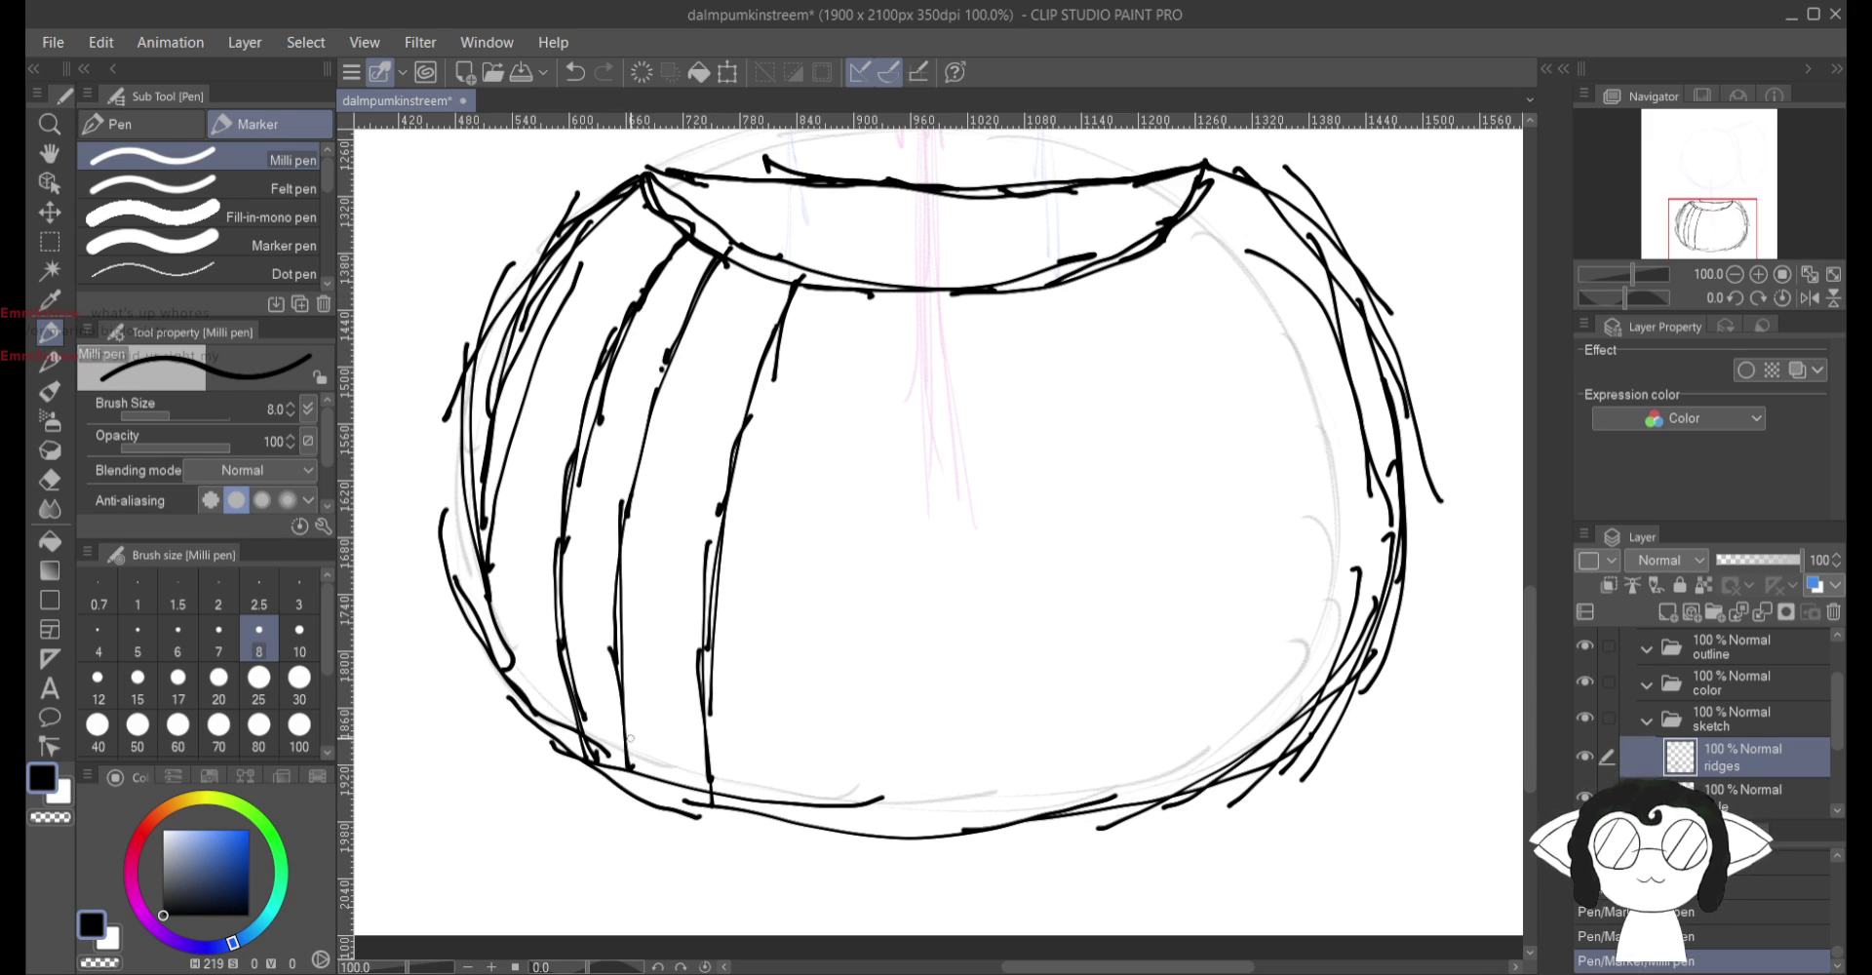
drag(881, 285, 798, 551)
drag(835, 395, 806, 681)
drag(815, 546, 840, 834)
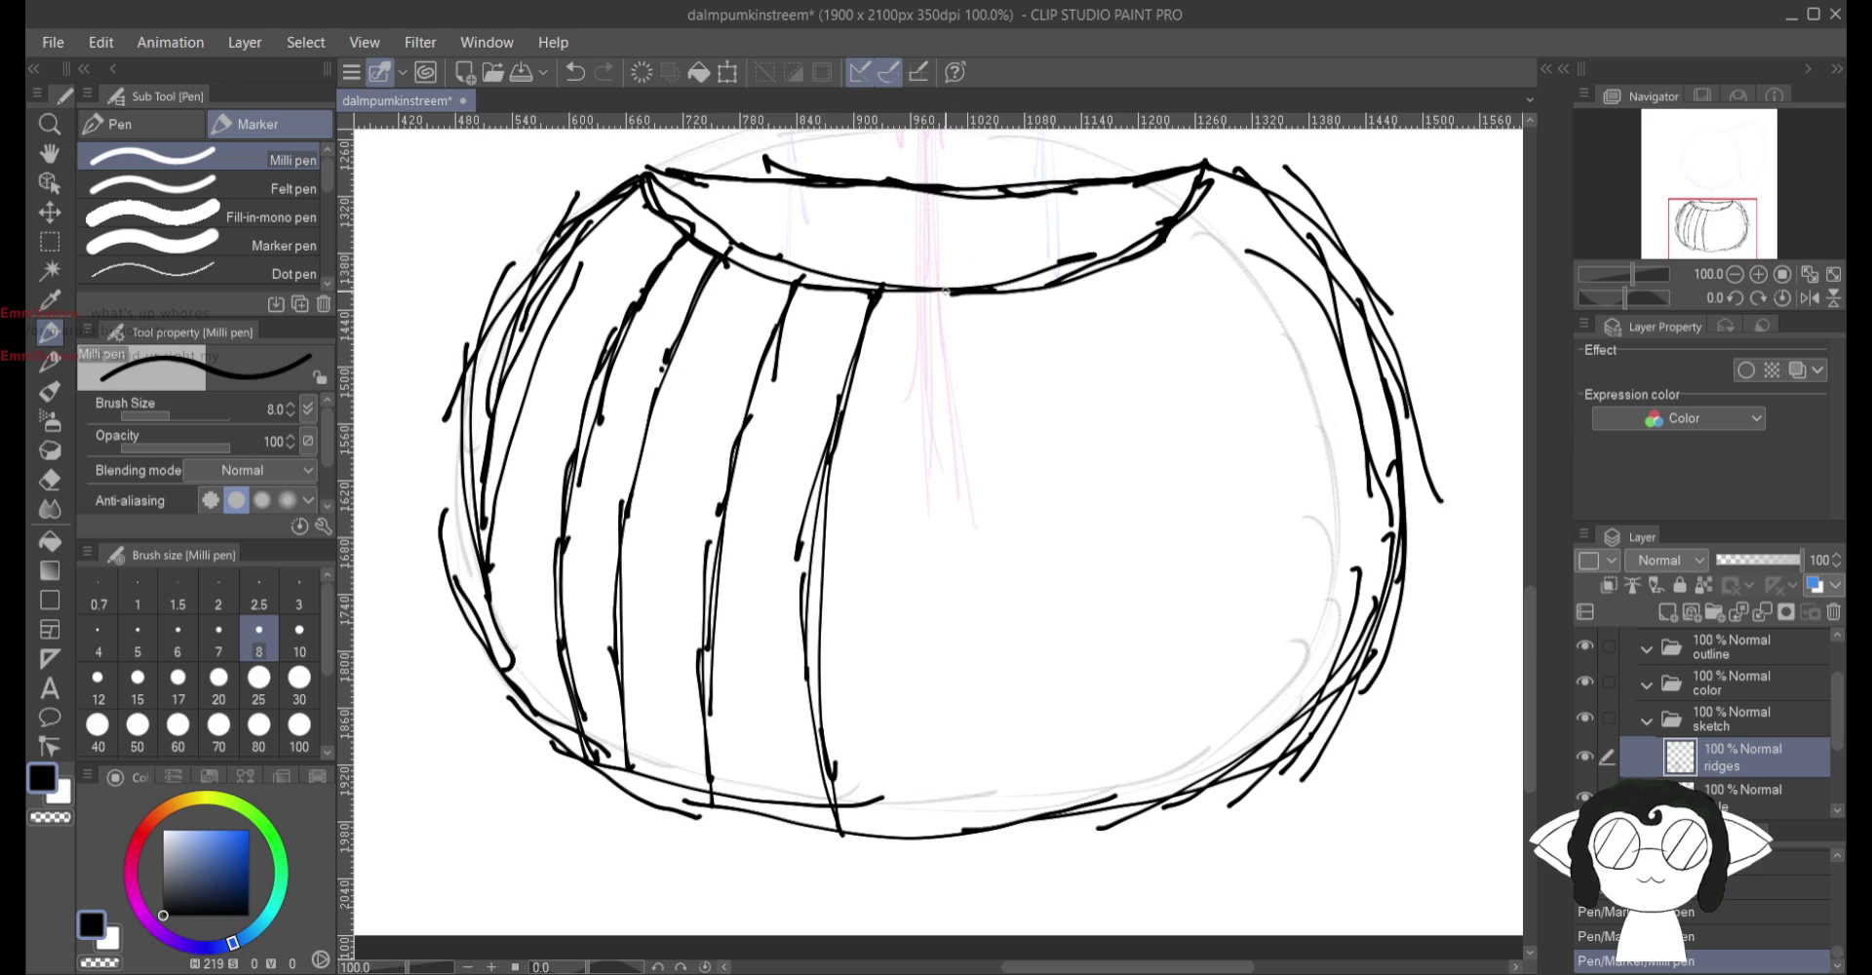
Step: Sketch two ridges just right of the pumpkin's centre, bowing outward from the rim down to the base
drag(944, 289, 1014, 822)
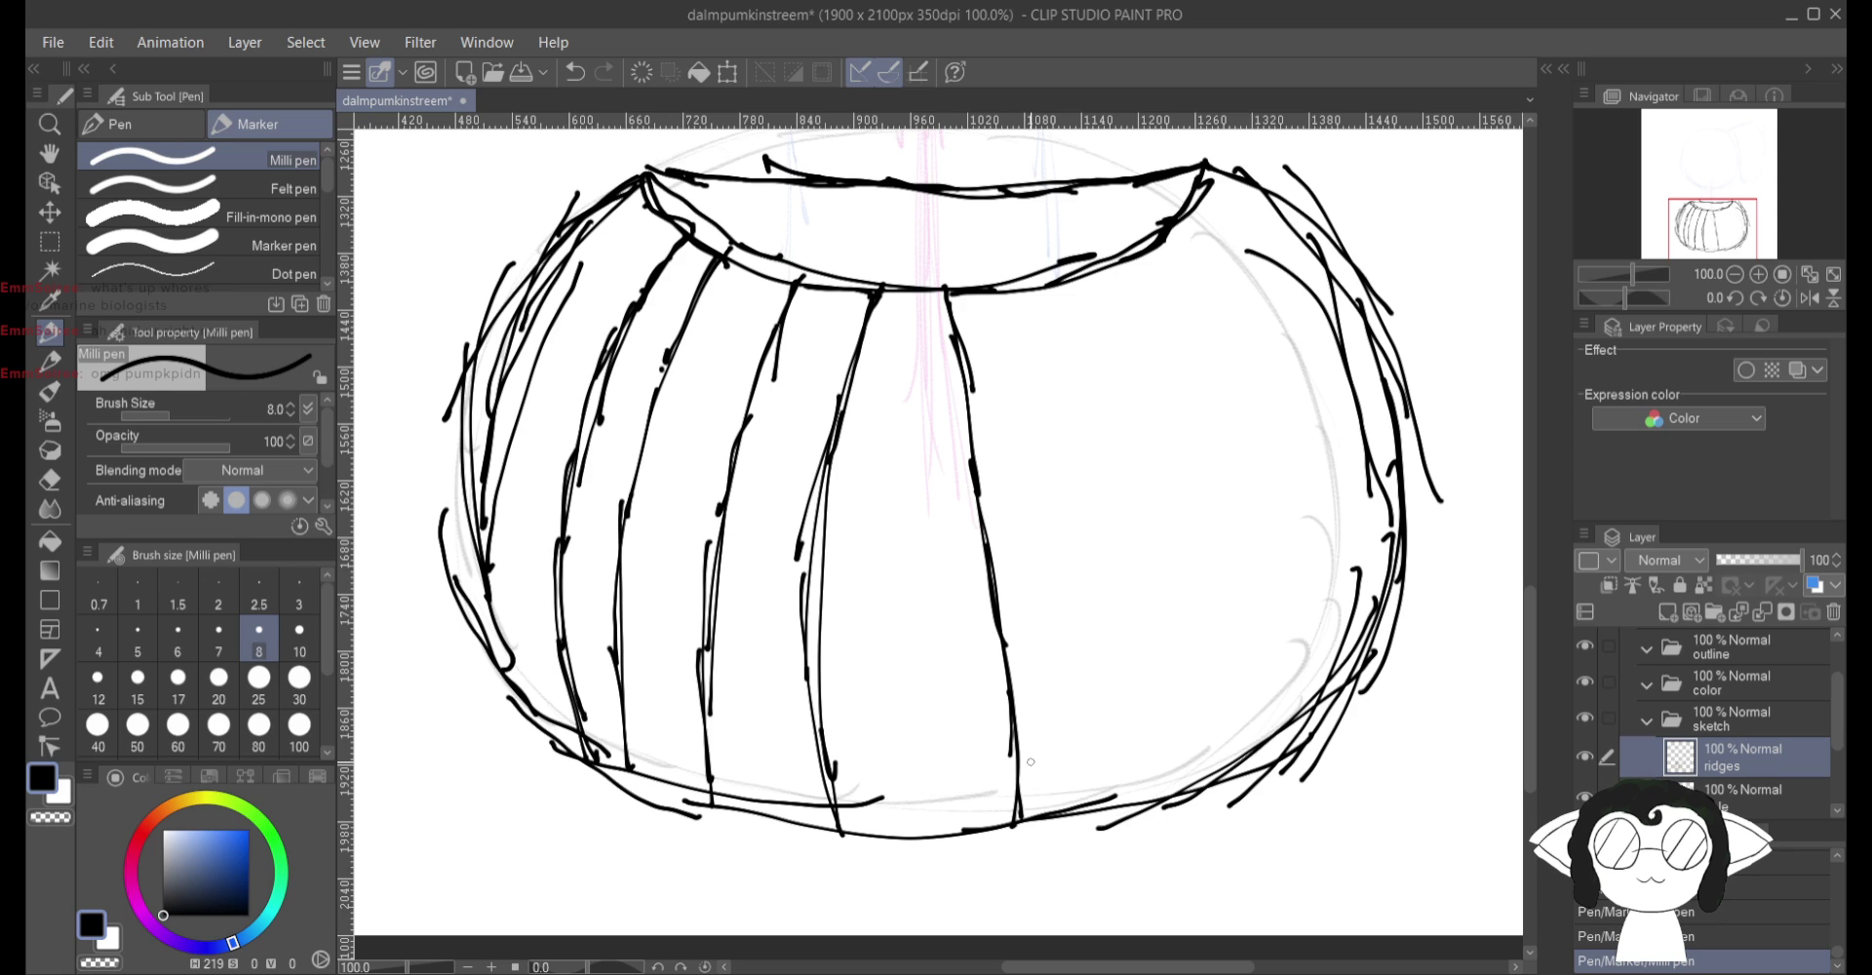
mouse_move(1033, 290)
mouse_down()
mouse_move(1078, 390)
mouse_move(1077, 458)
mouse_up()
drag(1068, 376, 1090, 517)
drag(1039, 325, 1072, 453)
drag(1061, 385, 1121, 624)
drag(1078, 441, 1123, 696)
drag(1112, 624, 1118, 766)
drag(1107, 683, 1109, 792)
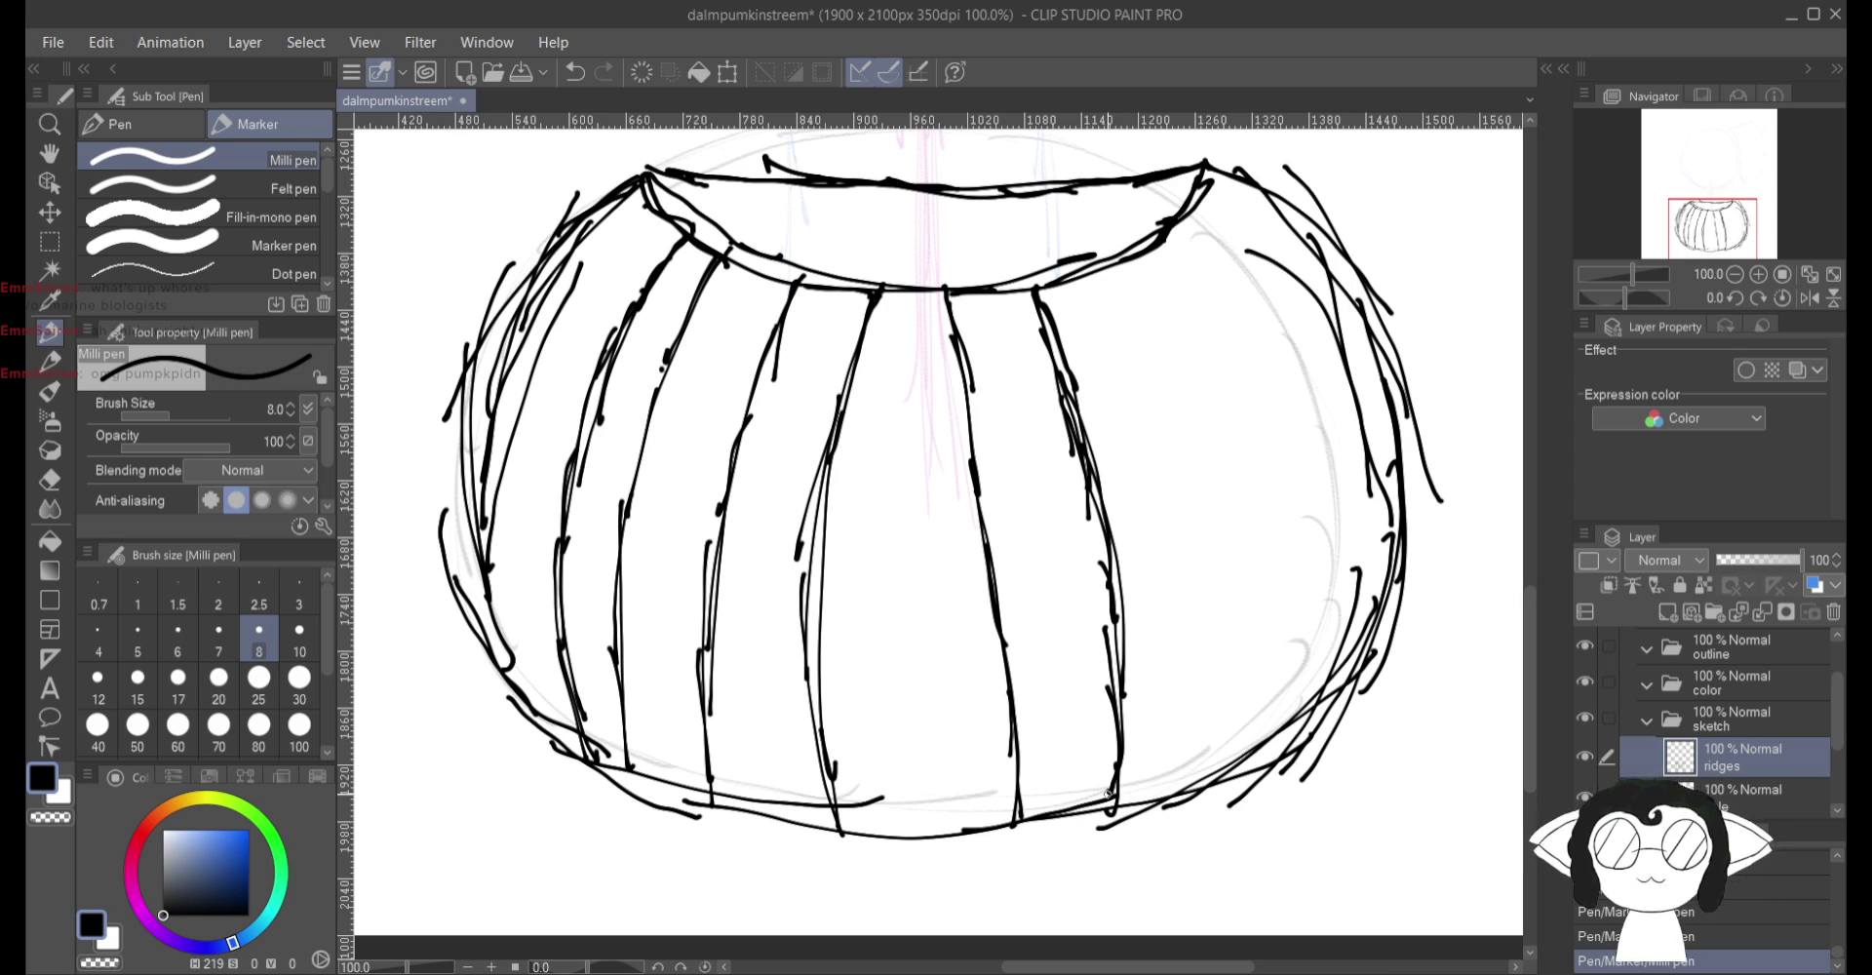
Step: Sketch the remaining ridges on the pumpkin's right side, following the curve of its outer edge
drag(1099, 271, 1191, 490)
drag(1119, 342, 1205, 541)
drag(1175, 449, 1209, 676)
drag(1209, 575, 1222, 710)
mouse_move(1195, 610)
mouse_down()
mouse_move(1218, 737)
mouse_move(1219, 568)
mouse_up()
drag(1177, 216, 1232, 317)
mouse_move(1178, 224)
mouse_down()
mouse_move(1250, 400)
mouse_move(1309, 659)
mouse_up()
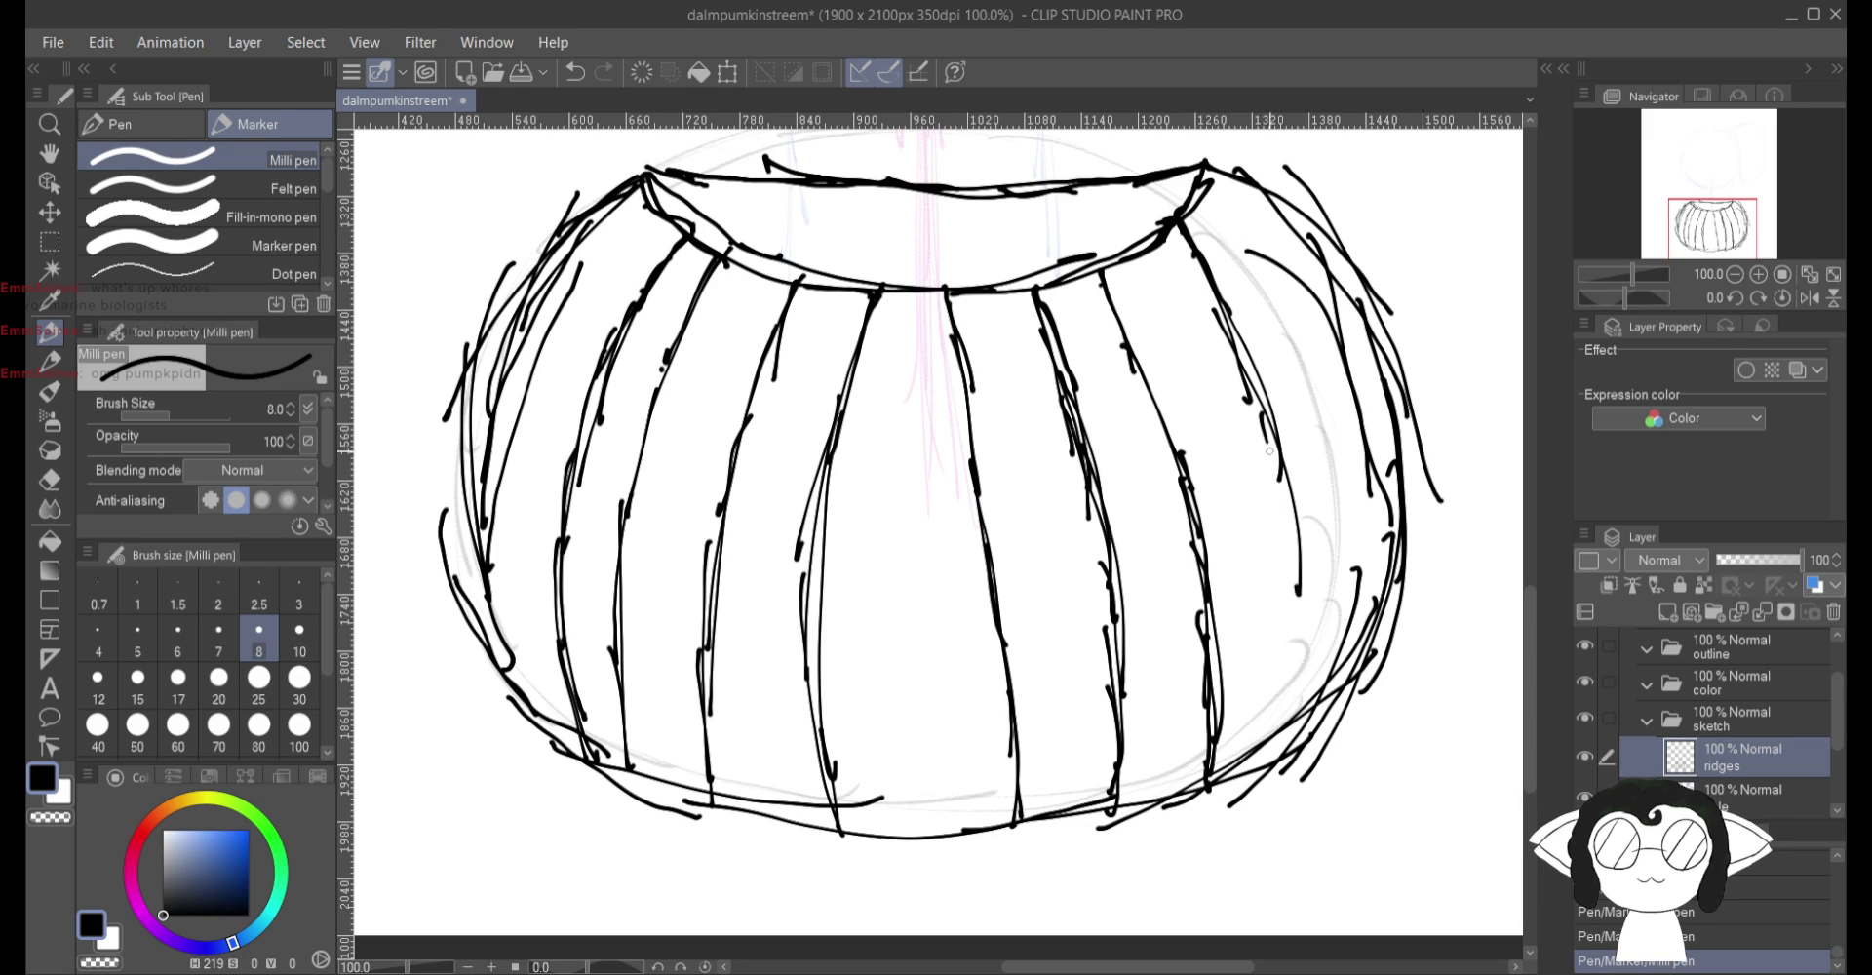
drag(1312, 725, 1297, 594)
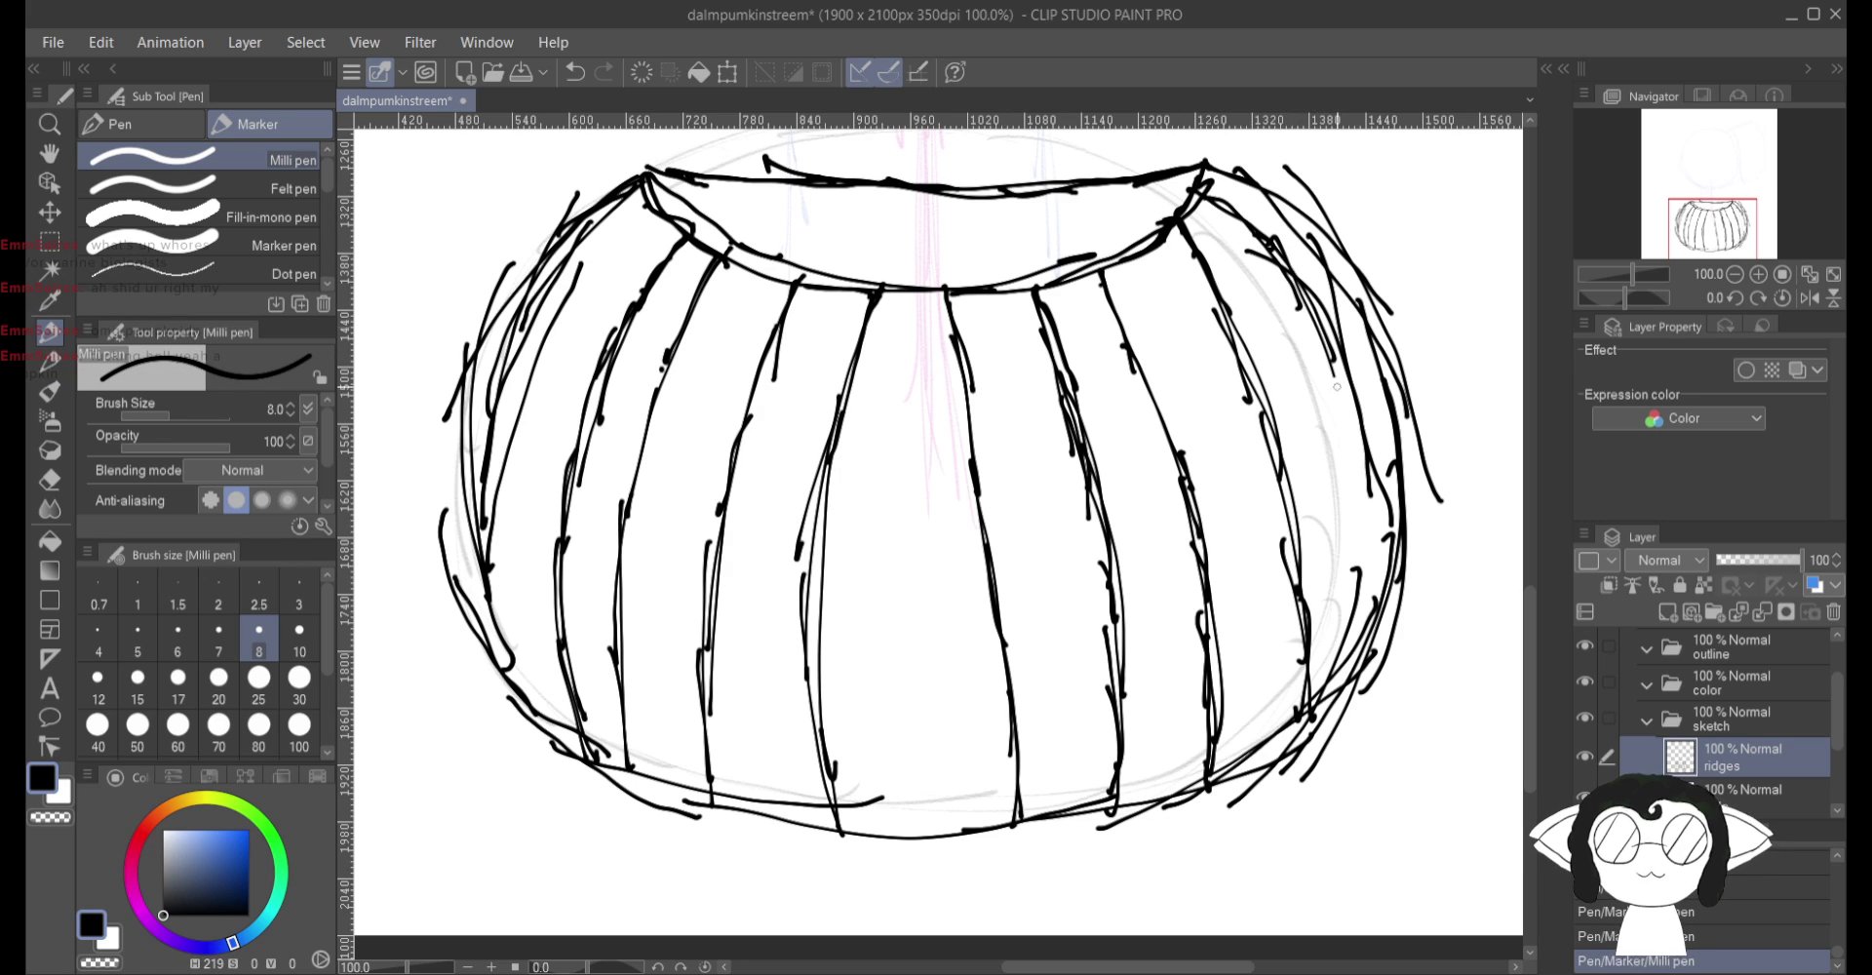
drag(1377, 548, 1369, 643)
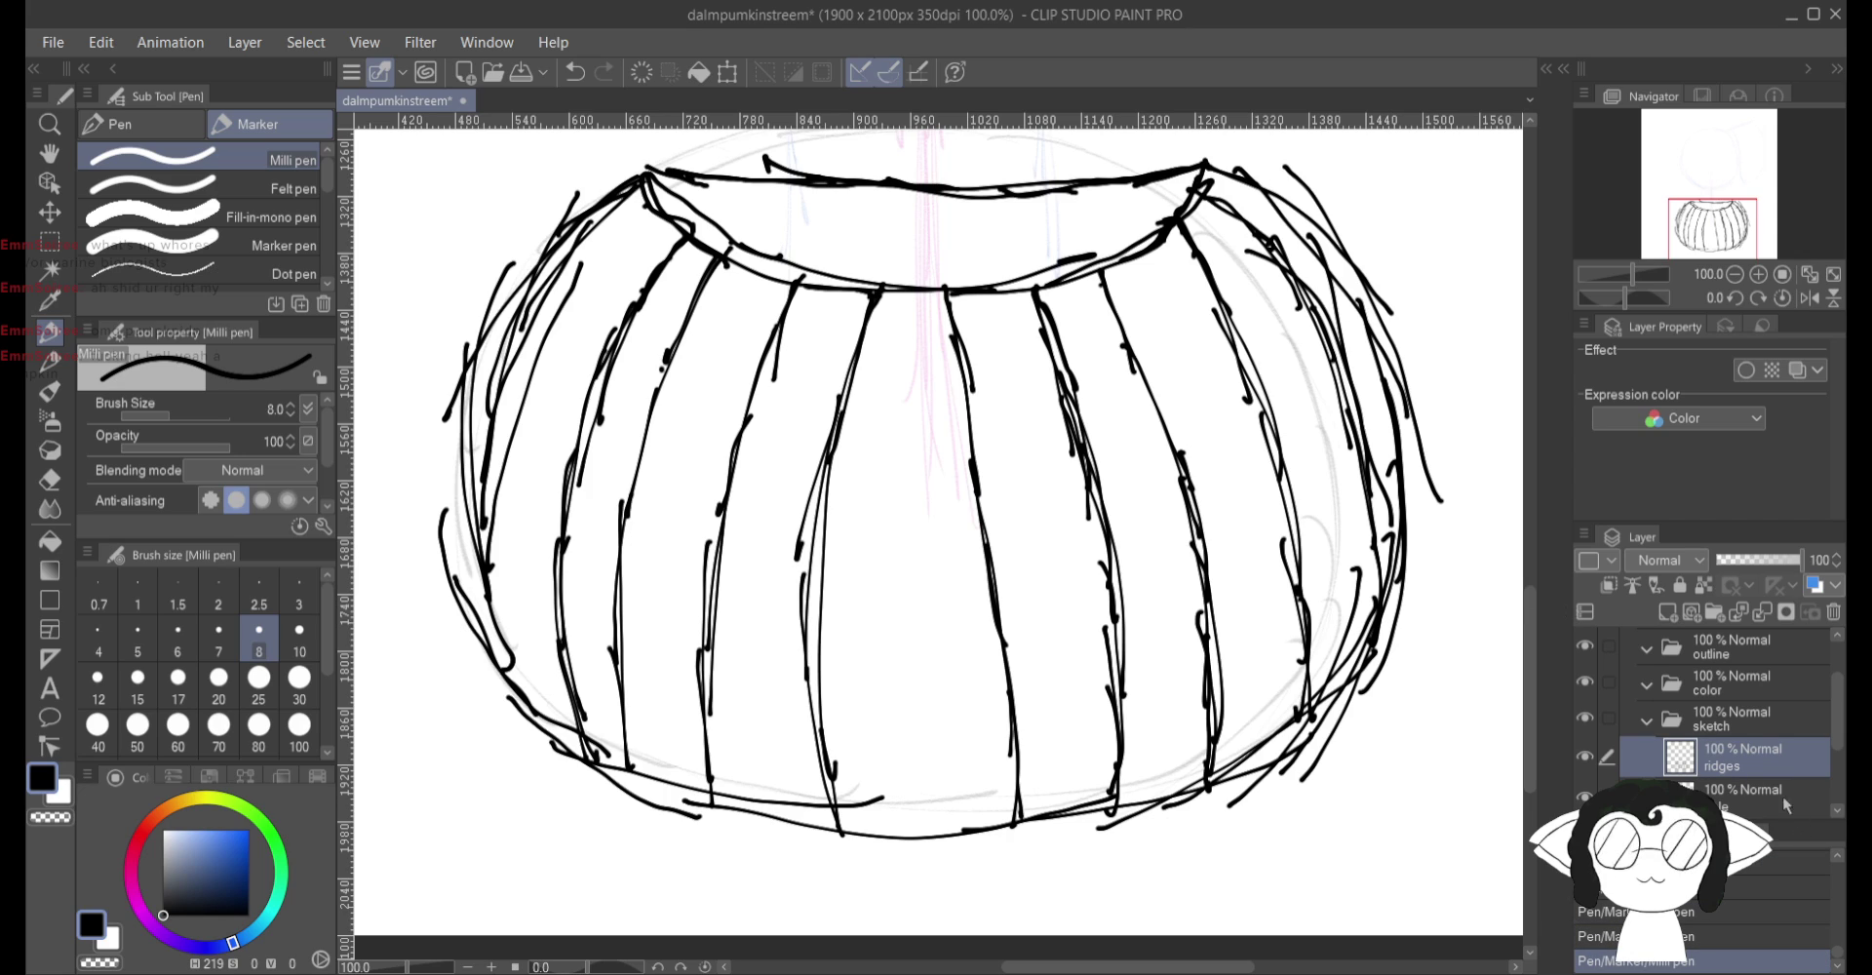
Step: Collapse the sketch folder and add a raster layer named outliine inside the outline folder
click(1759, 663)
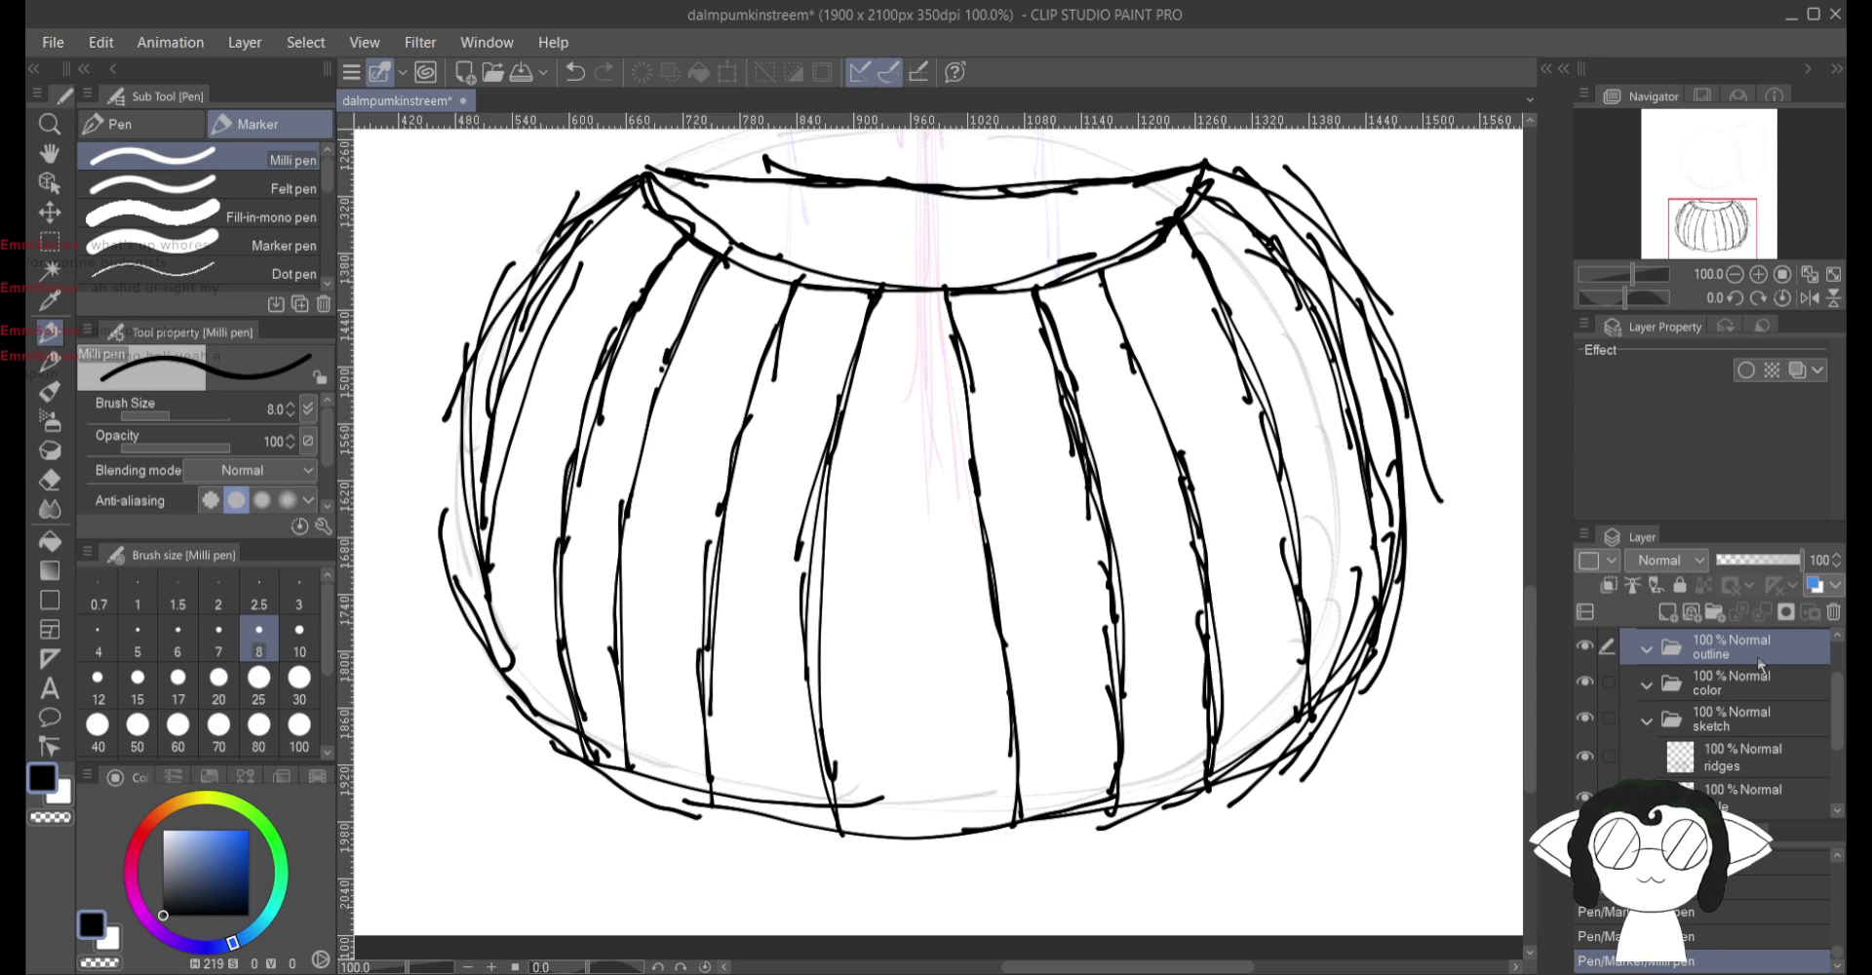
click(1652, 726)
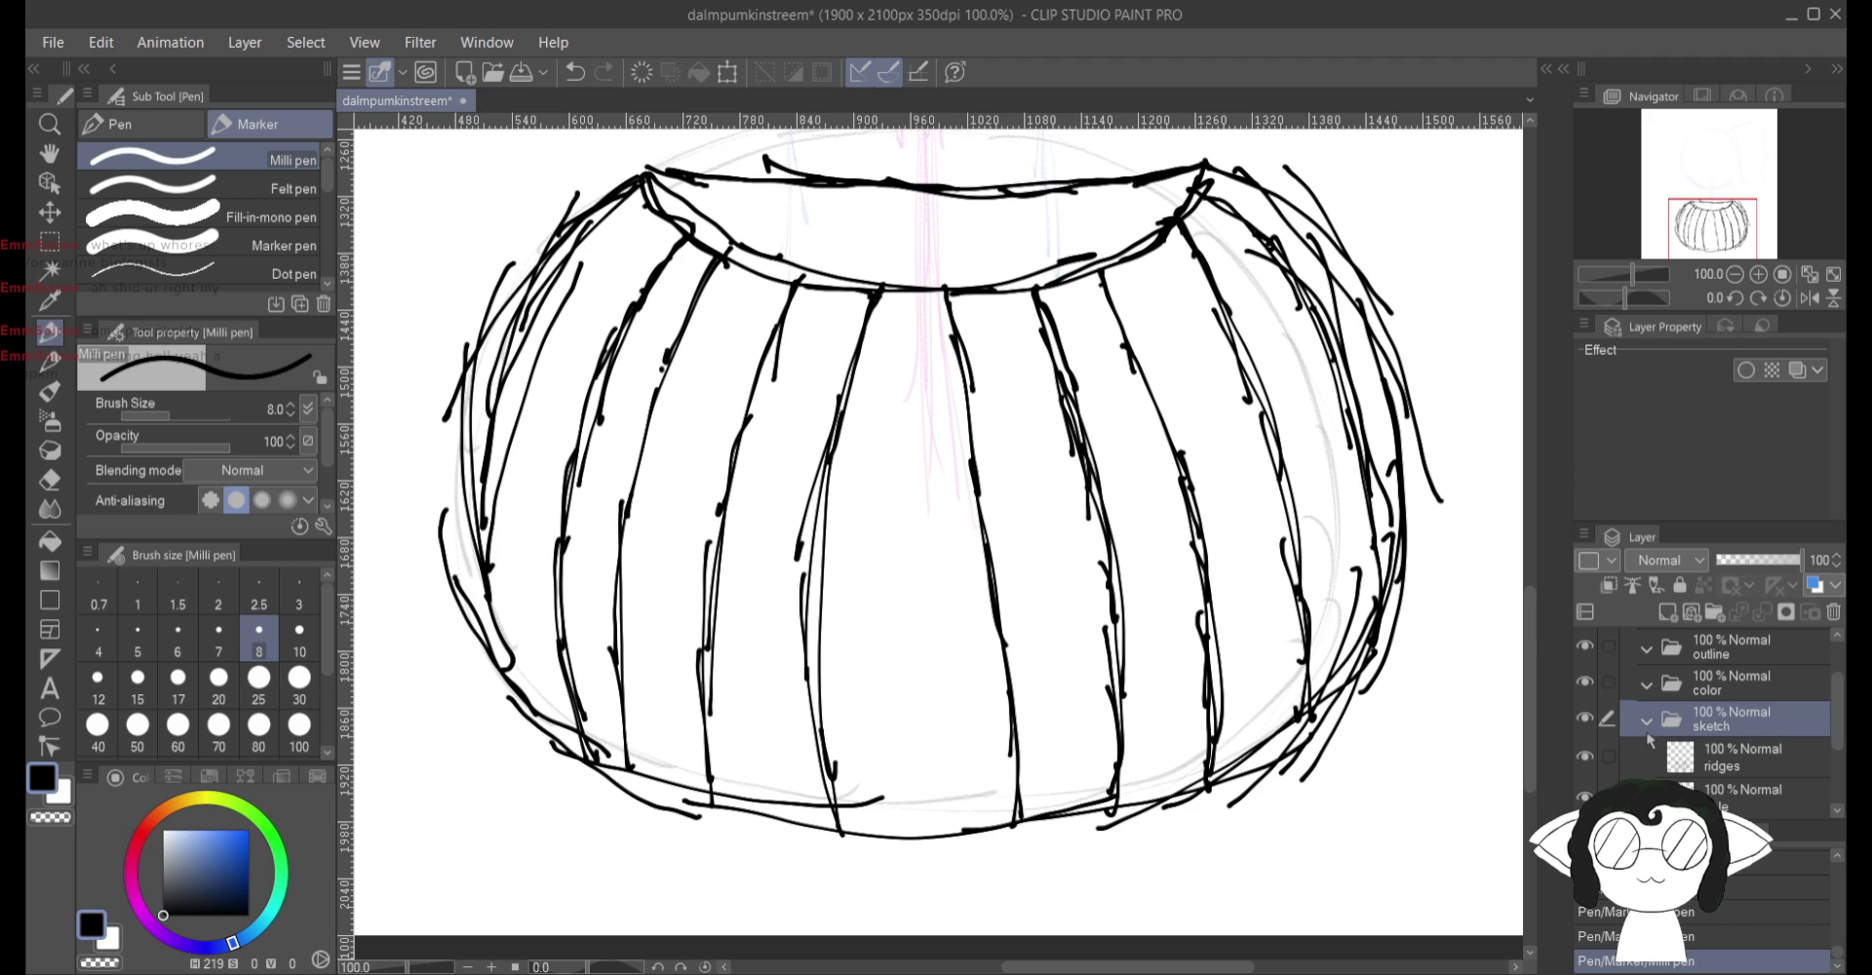
click(1648, 723)
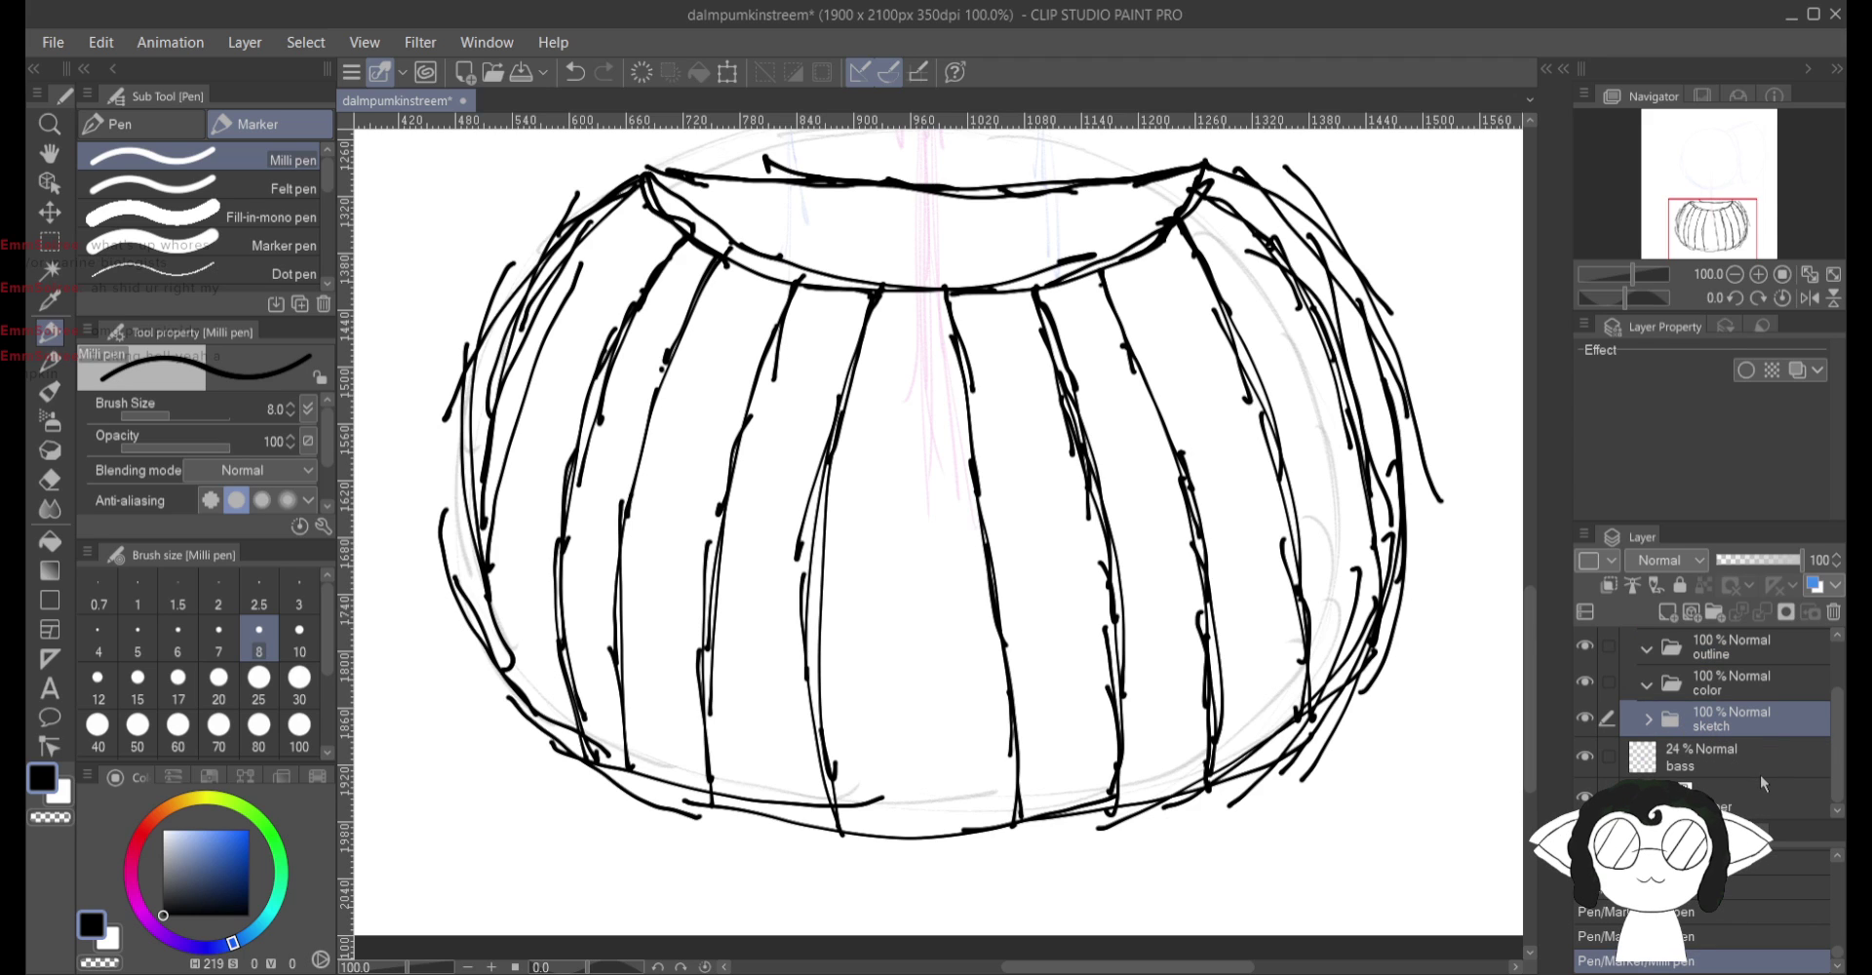
scroll(1079, 545, down, 3)
scroll(1079, 545, down, 2)
drag(1033, 536, 1079, 581)
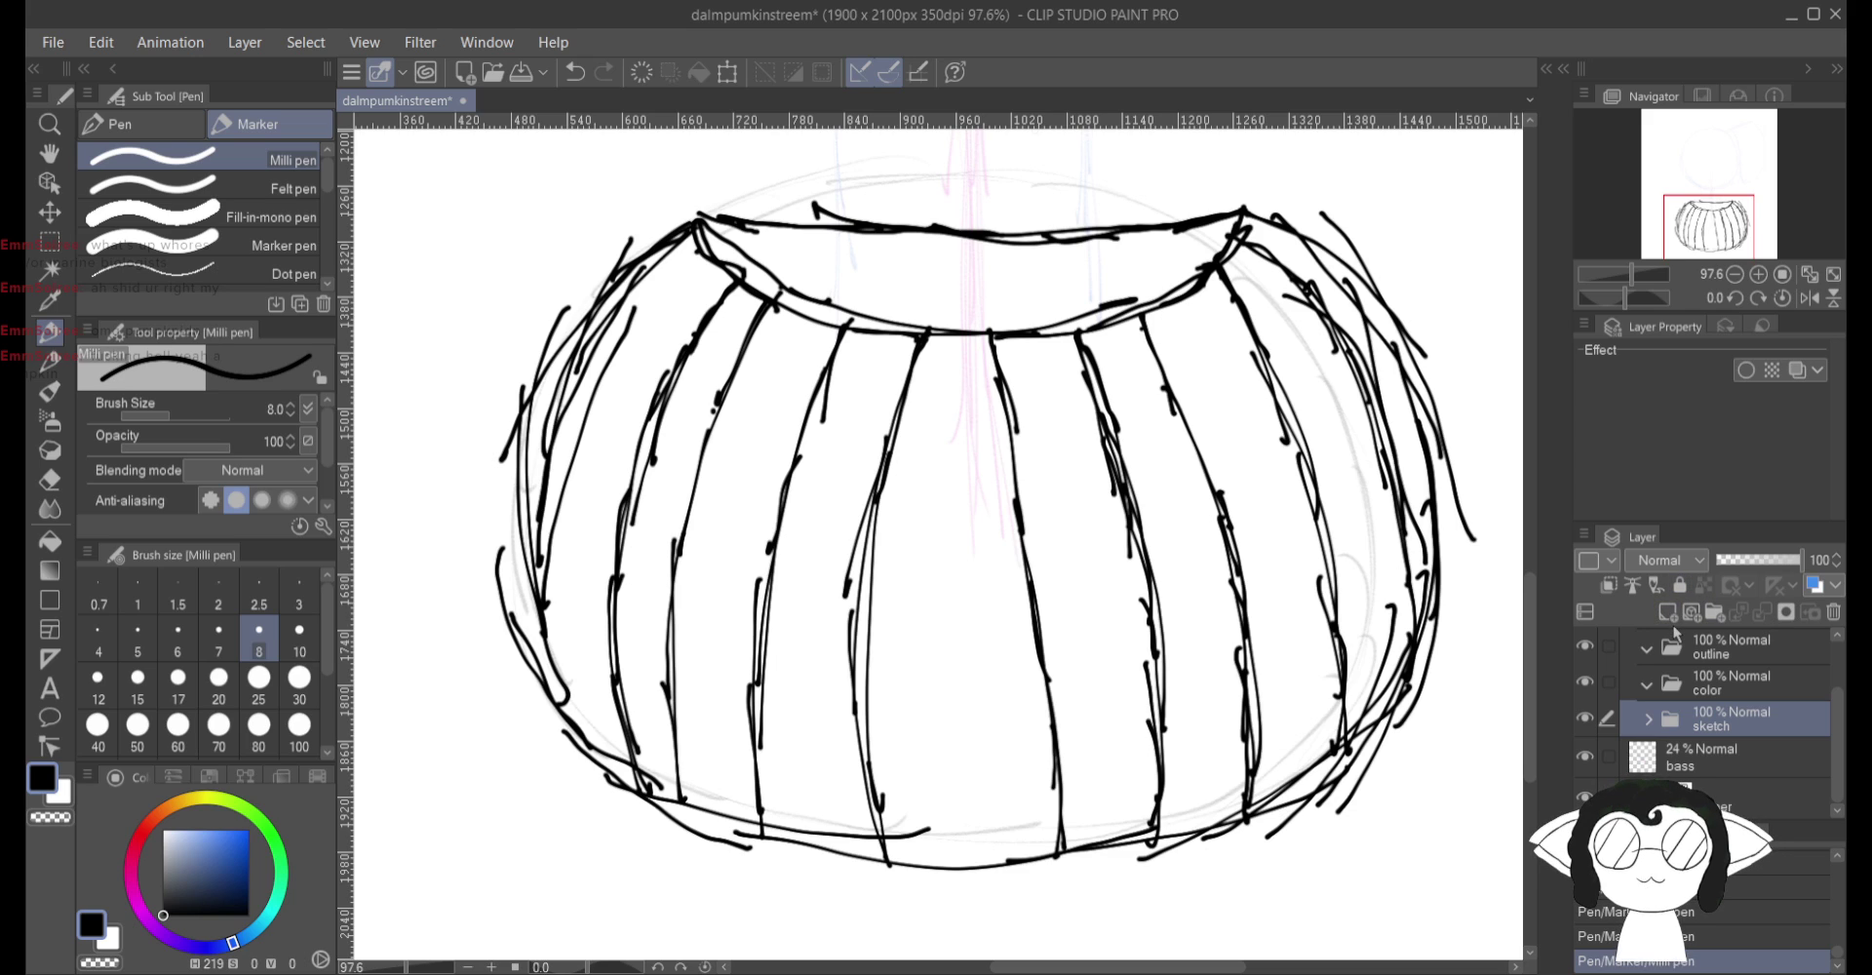
click(1713, 663)
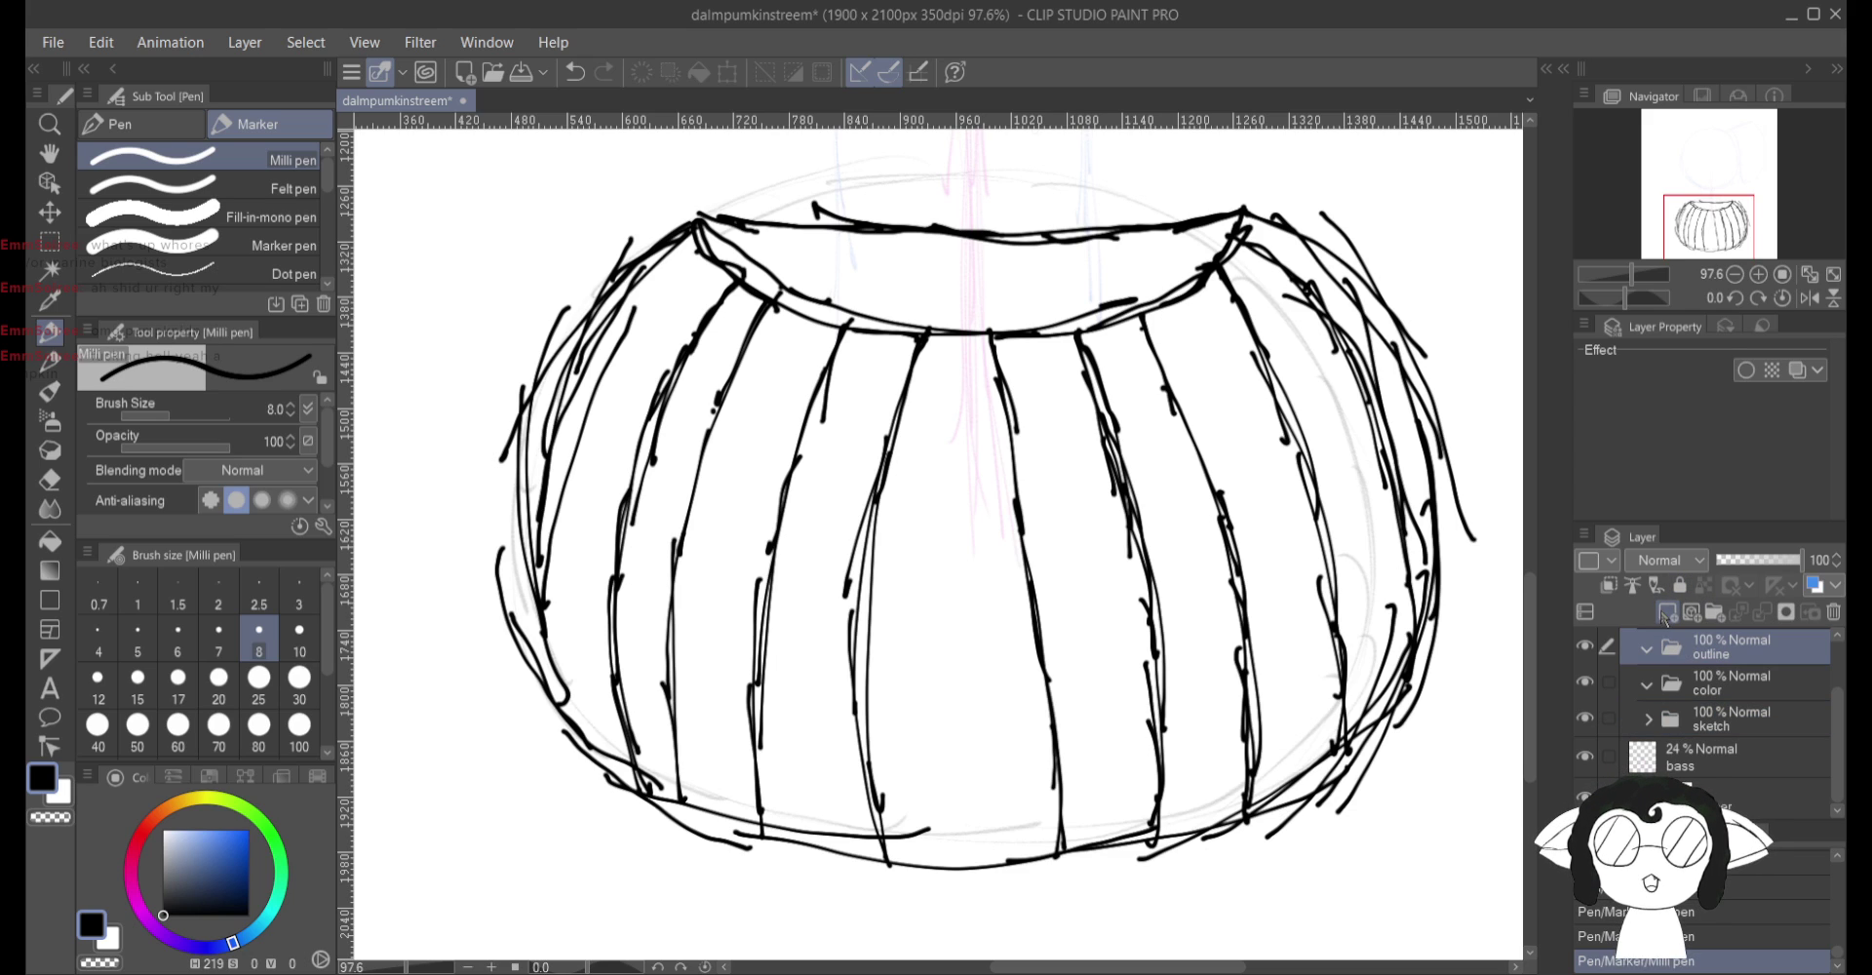
click(1667, 614)
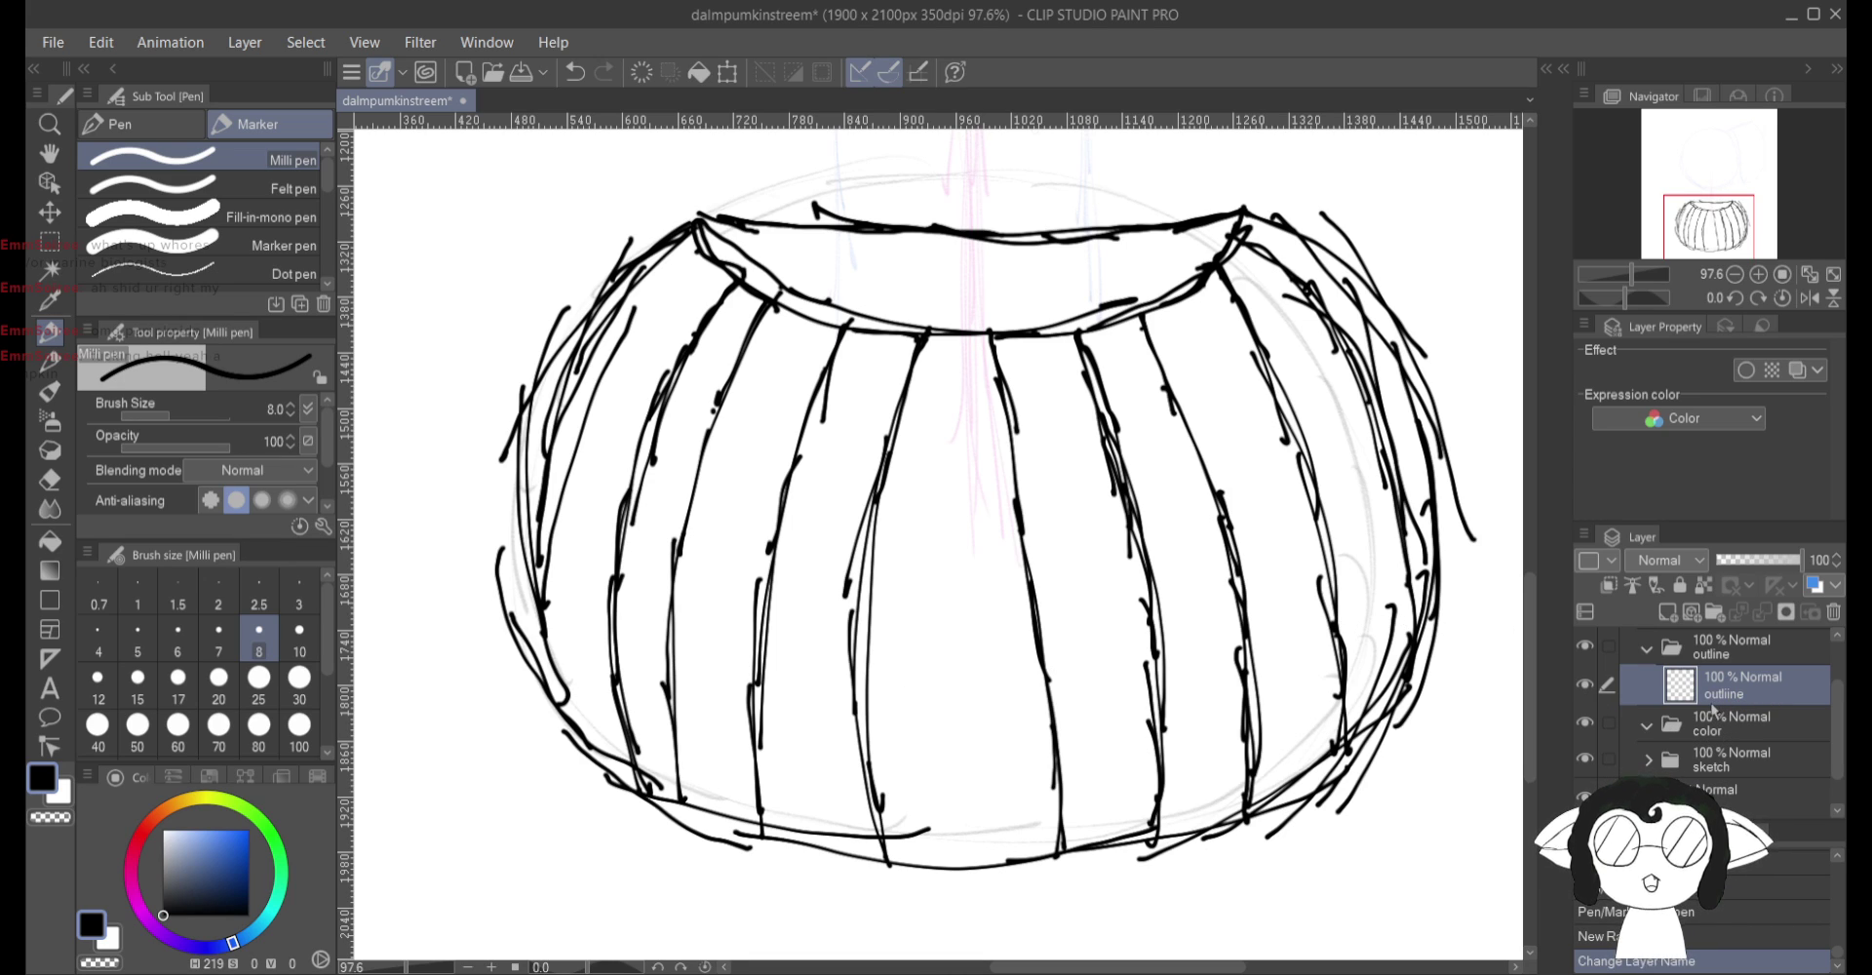
Step: Lower the sketch folder's opacity to 32% and choose the Turnip pen for inking on the outliine layer
click(1718, 754)
drag(1752, 571, 1746, 575)
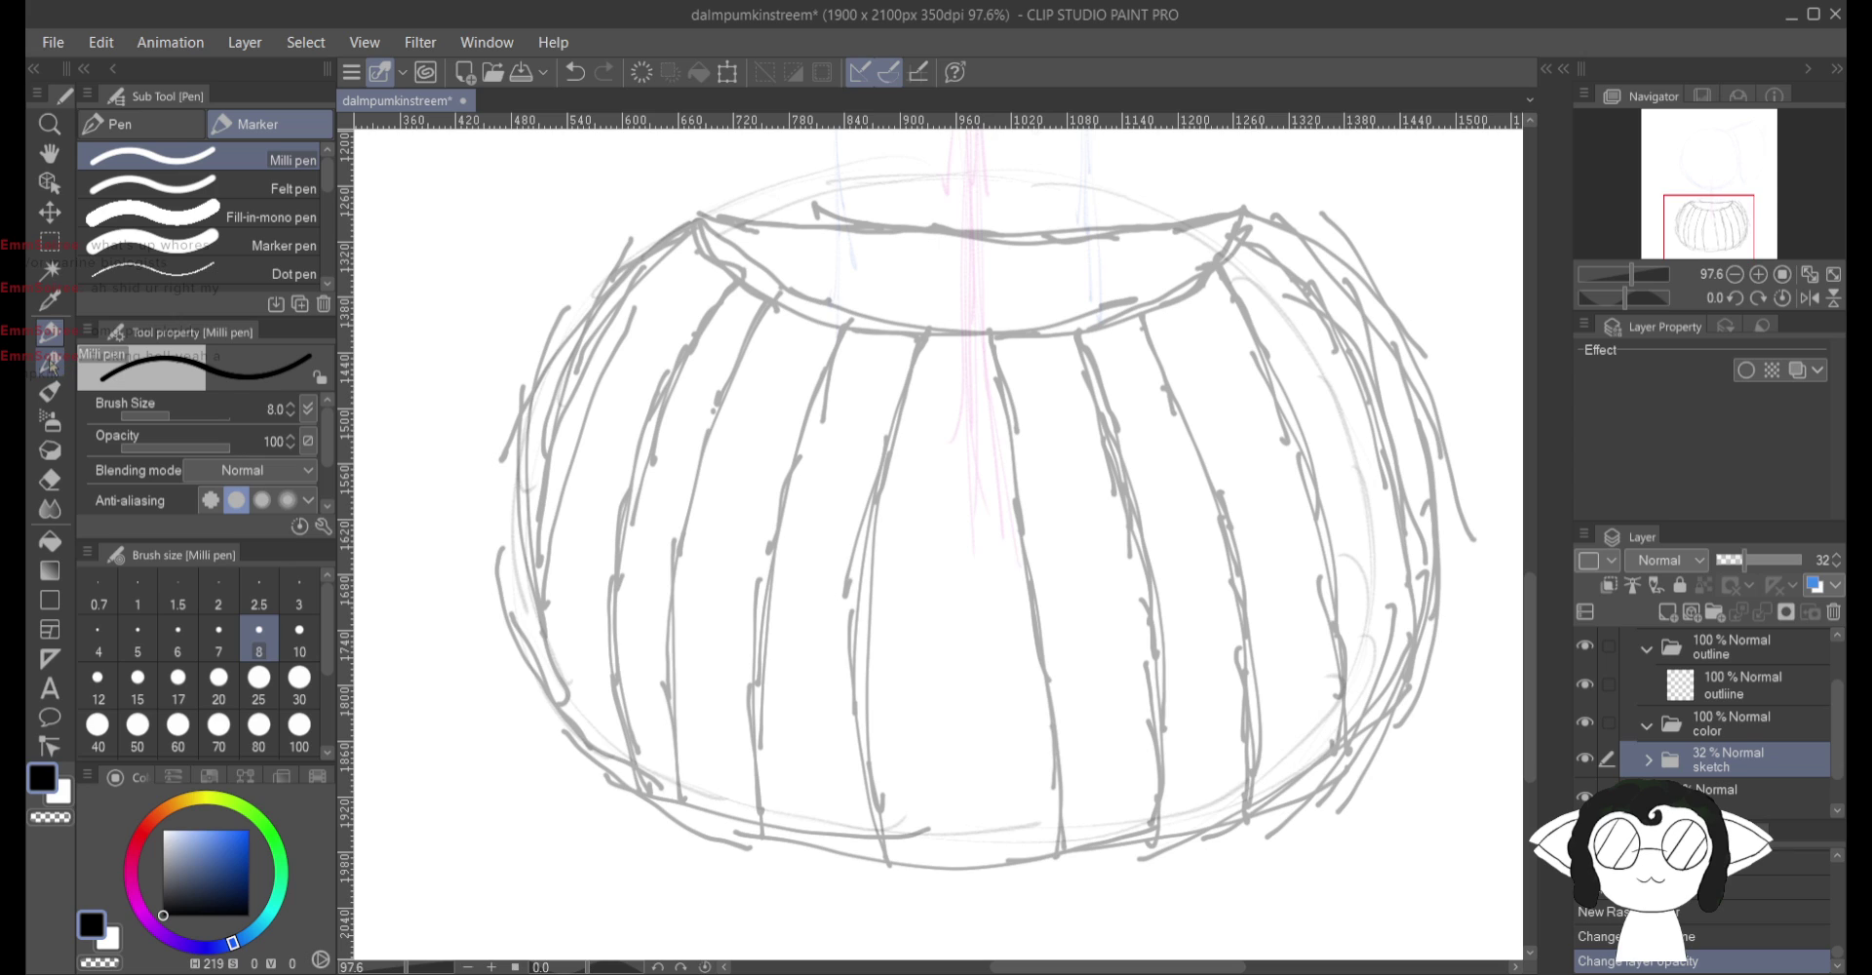
click(142, 124)
click(195, 245)
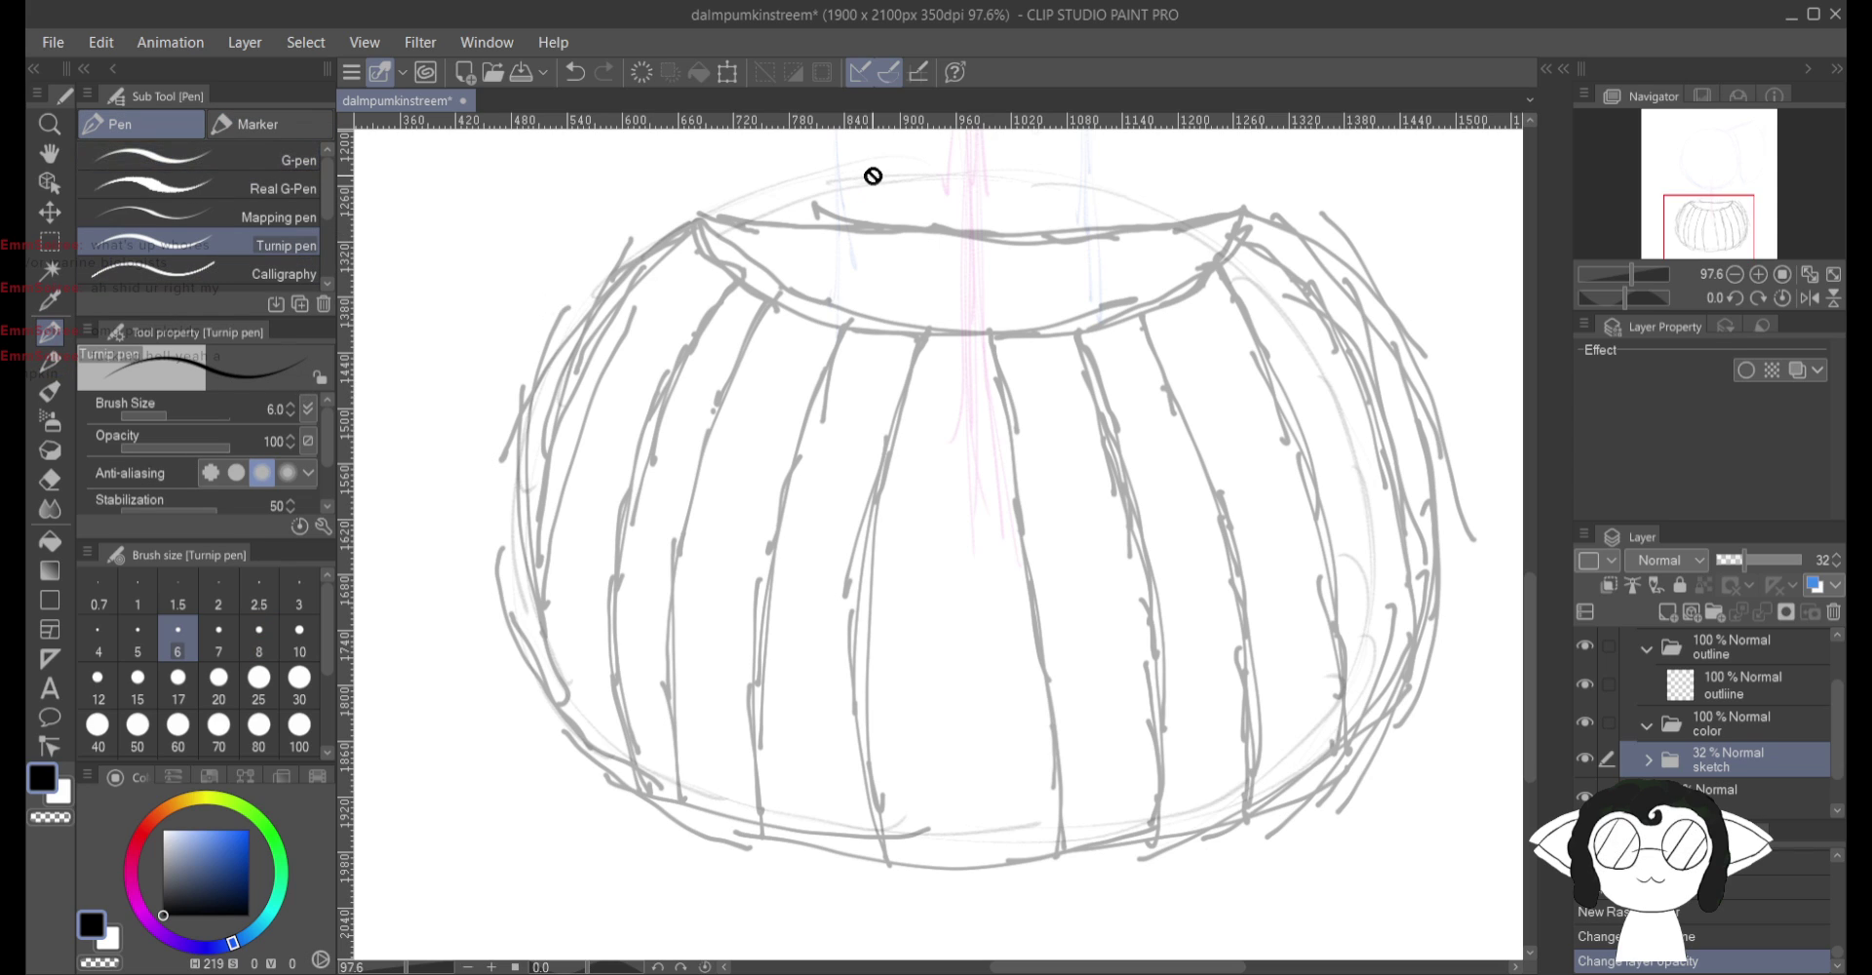
click(1743, 696)
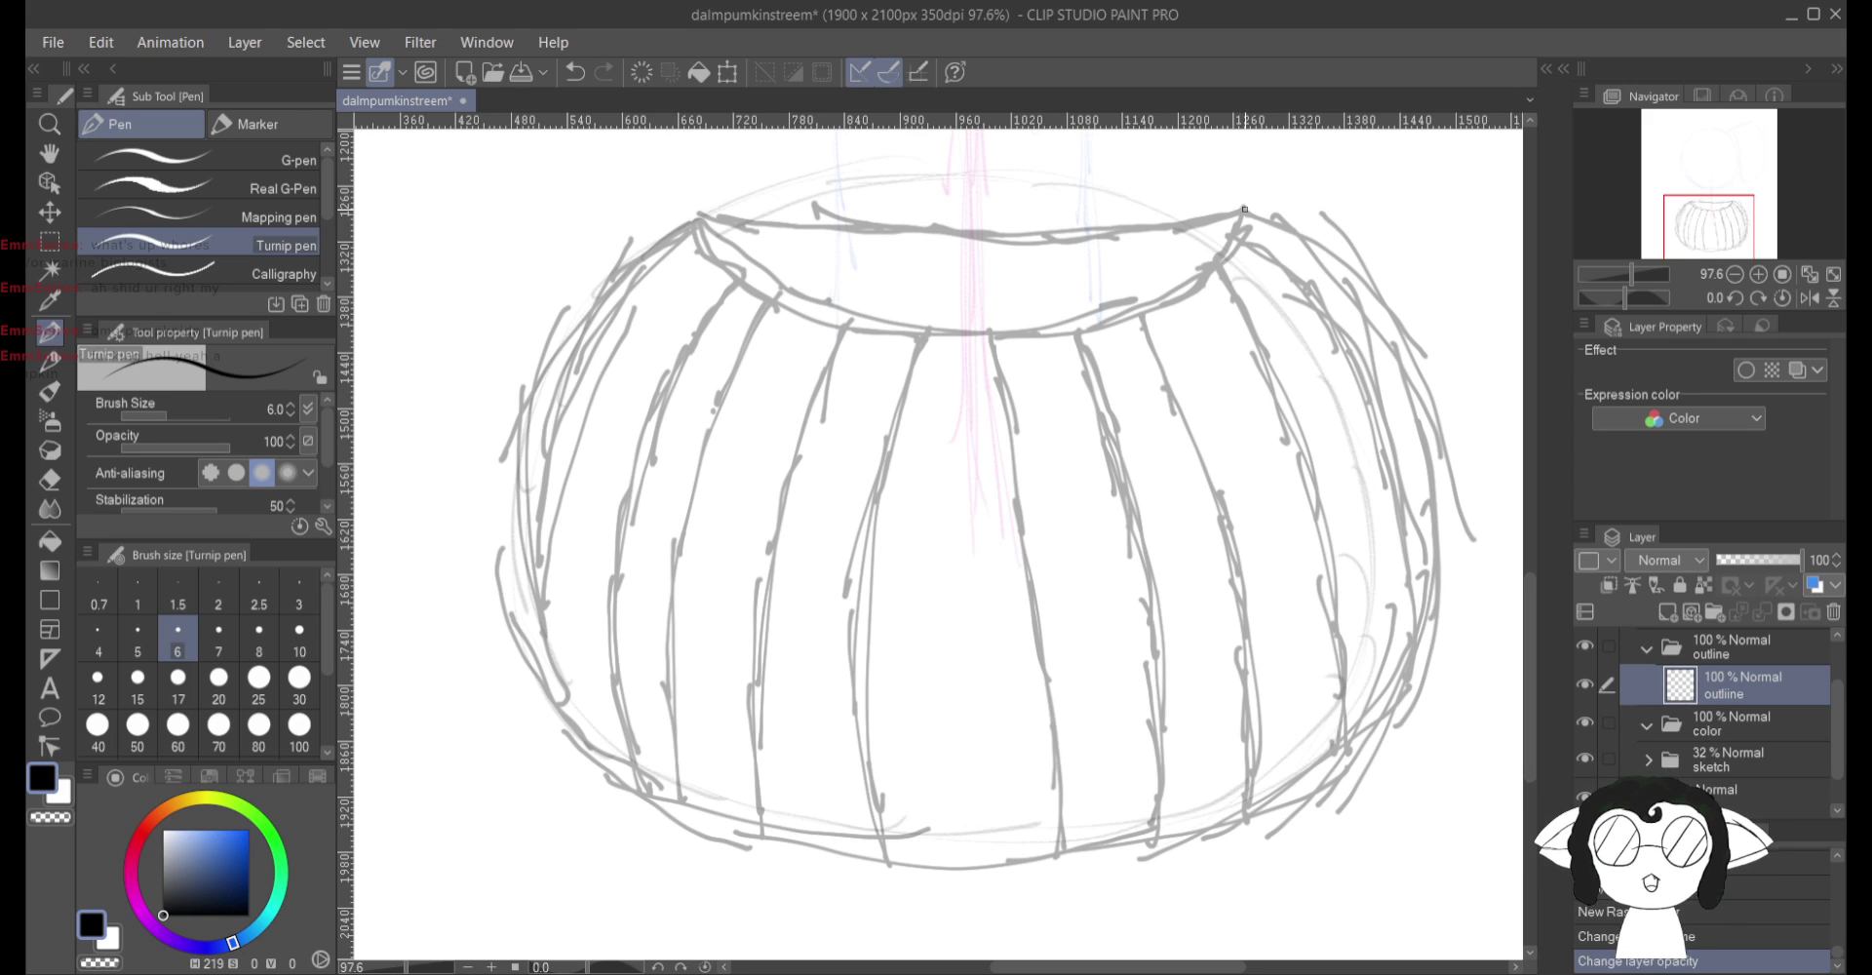
Step: Ink the upper and lower curves of the pumpkin's opening with the Turnip pen at brush size 10
mouse_move(1244, 210)
mouse_down()
mouse_move(974, 250)
mouse_move(698, 214)
mouse_up()
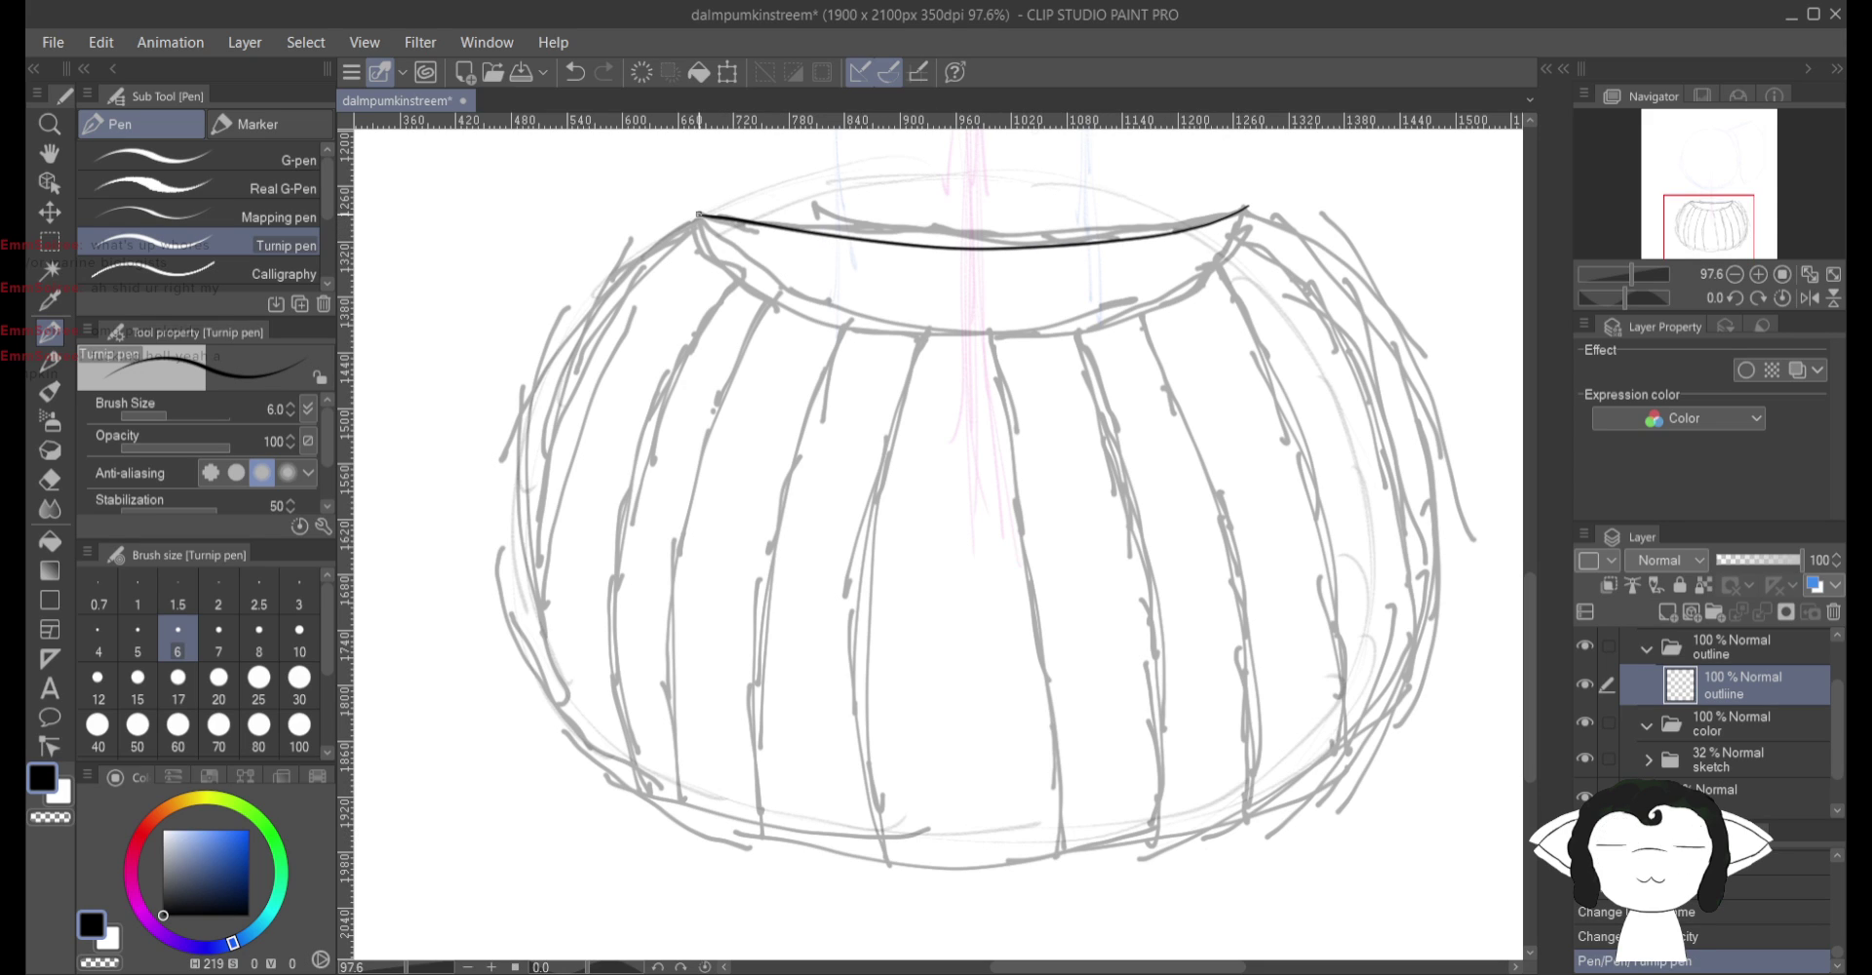
key(ctrl+z)
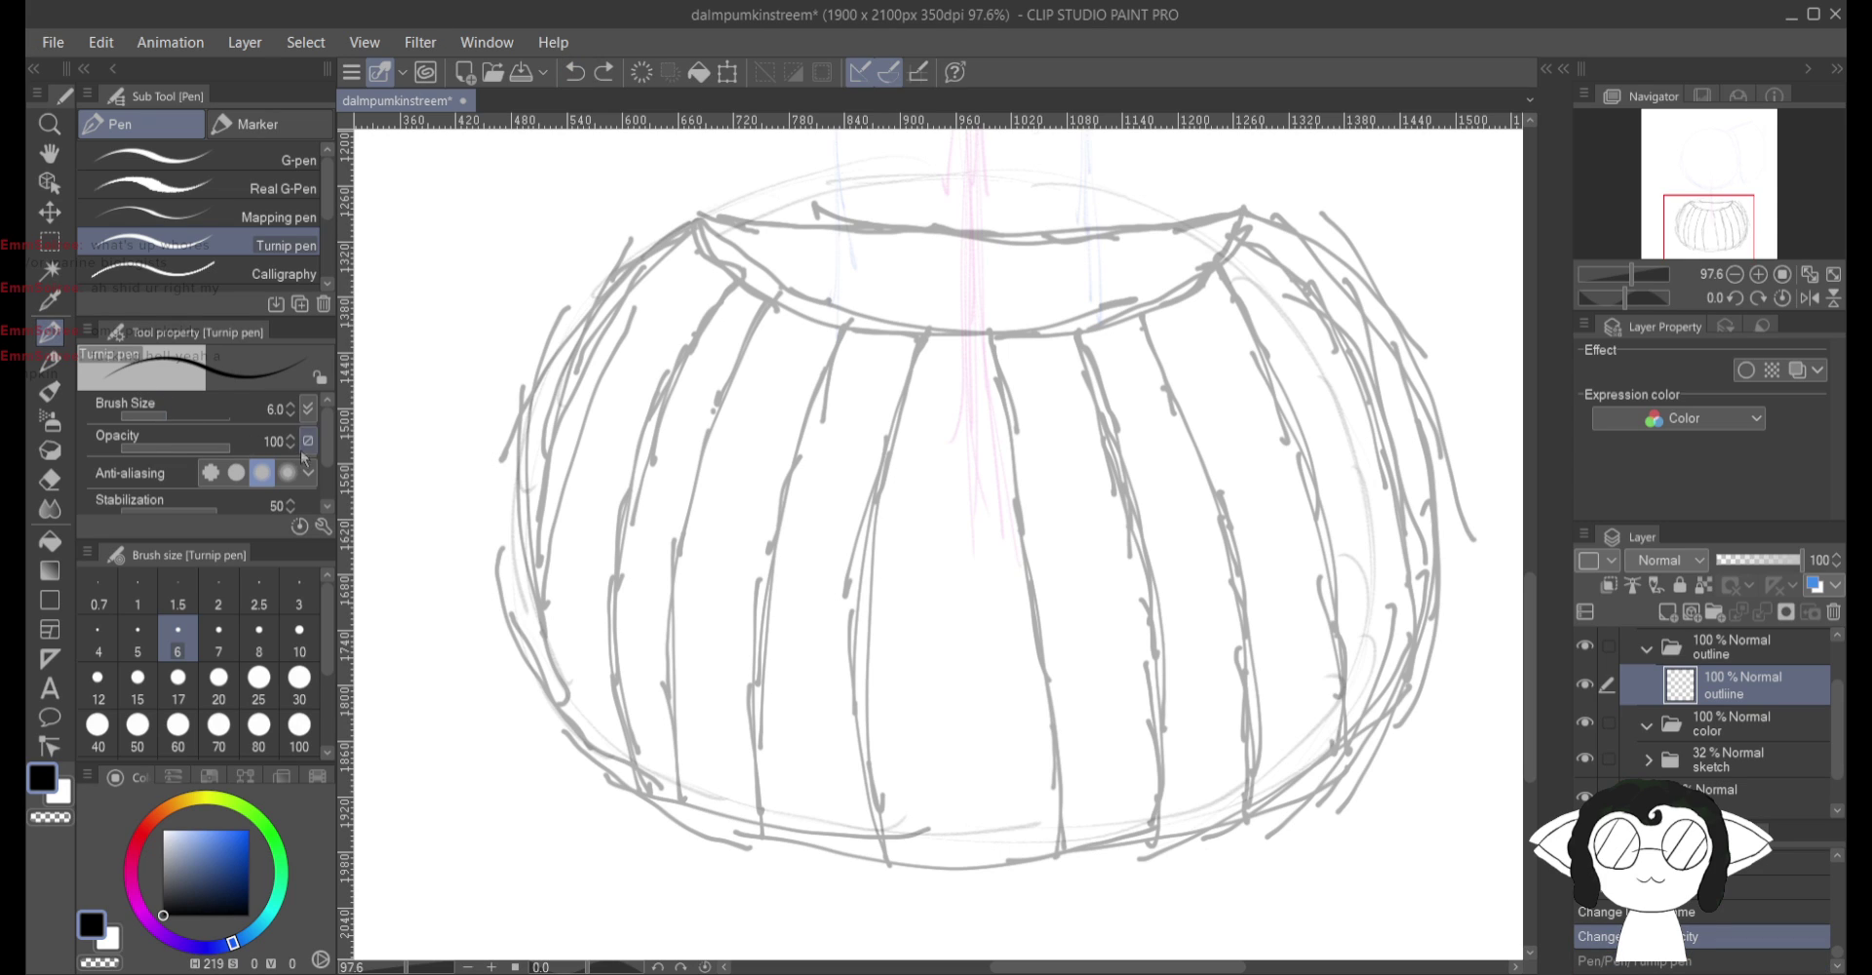
click(292, 406)
click(291, 406)
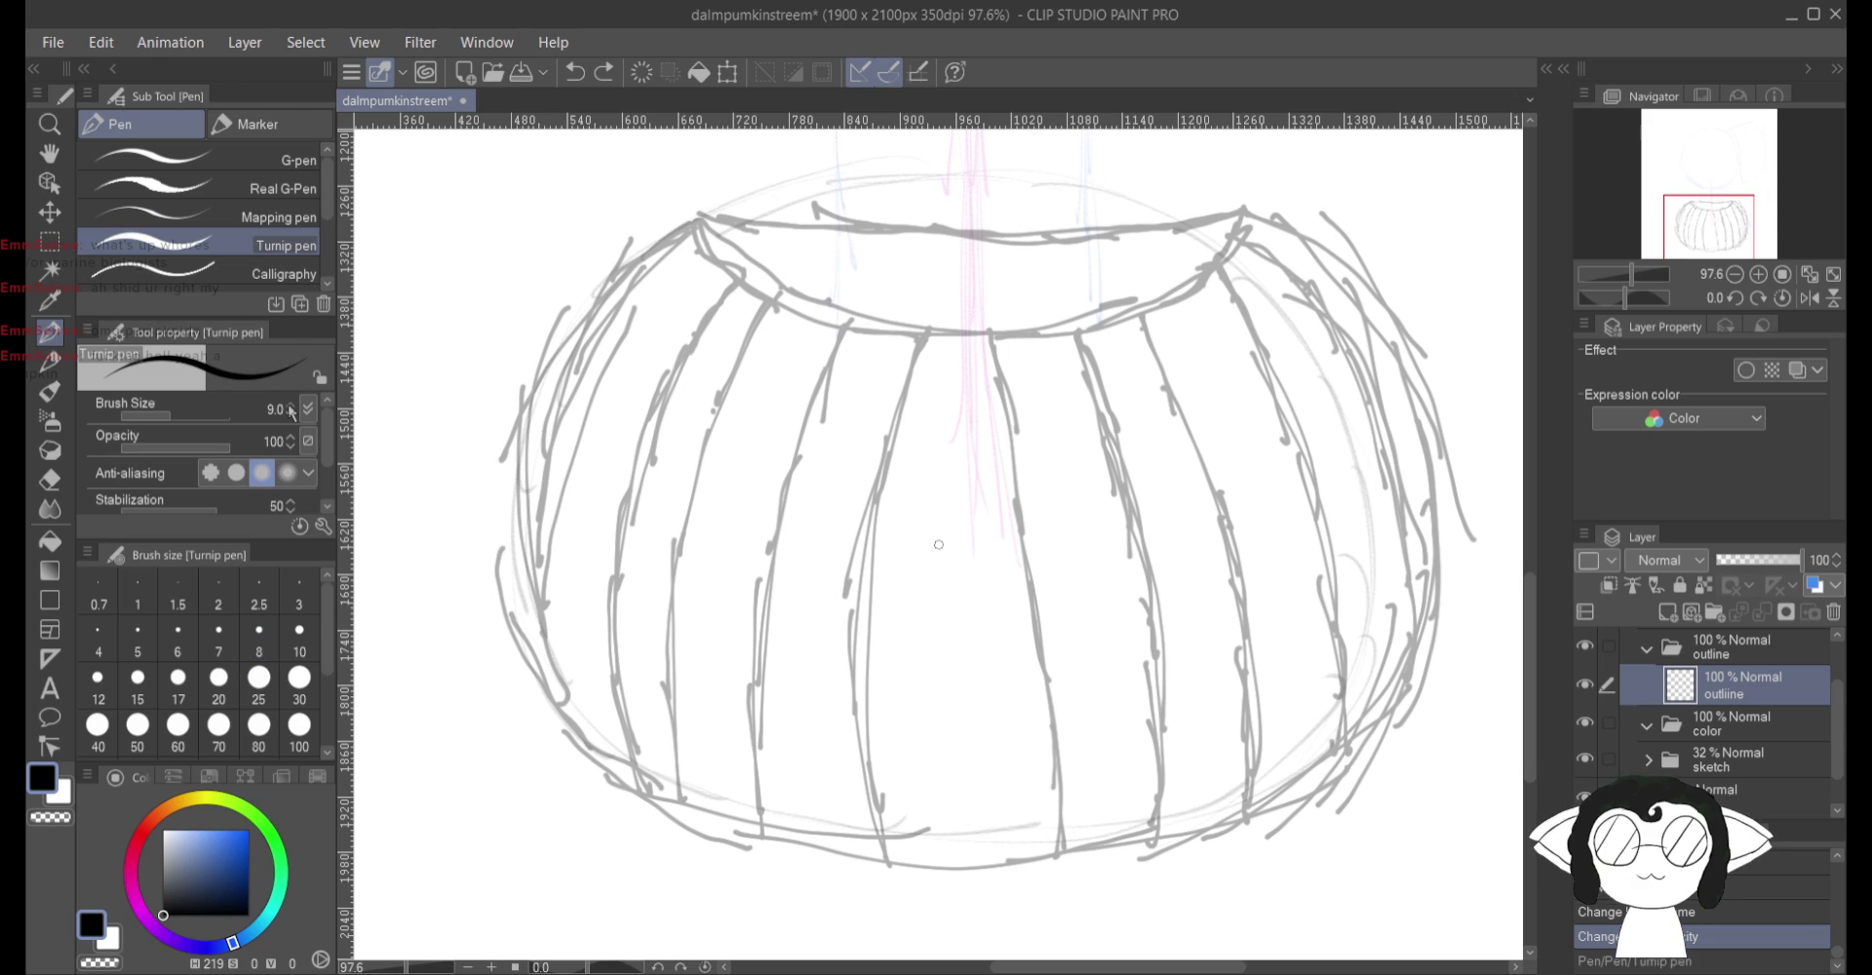
click(292, 406)
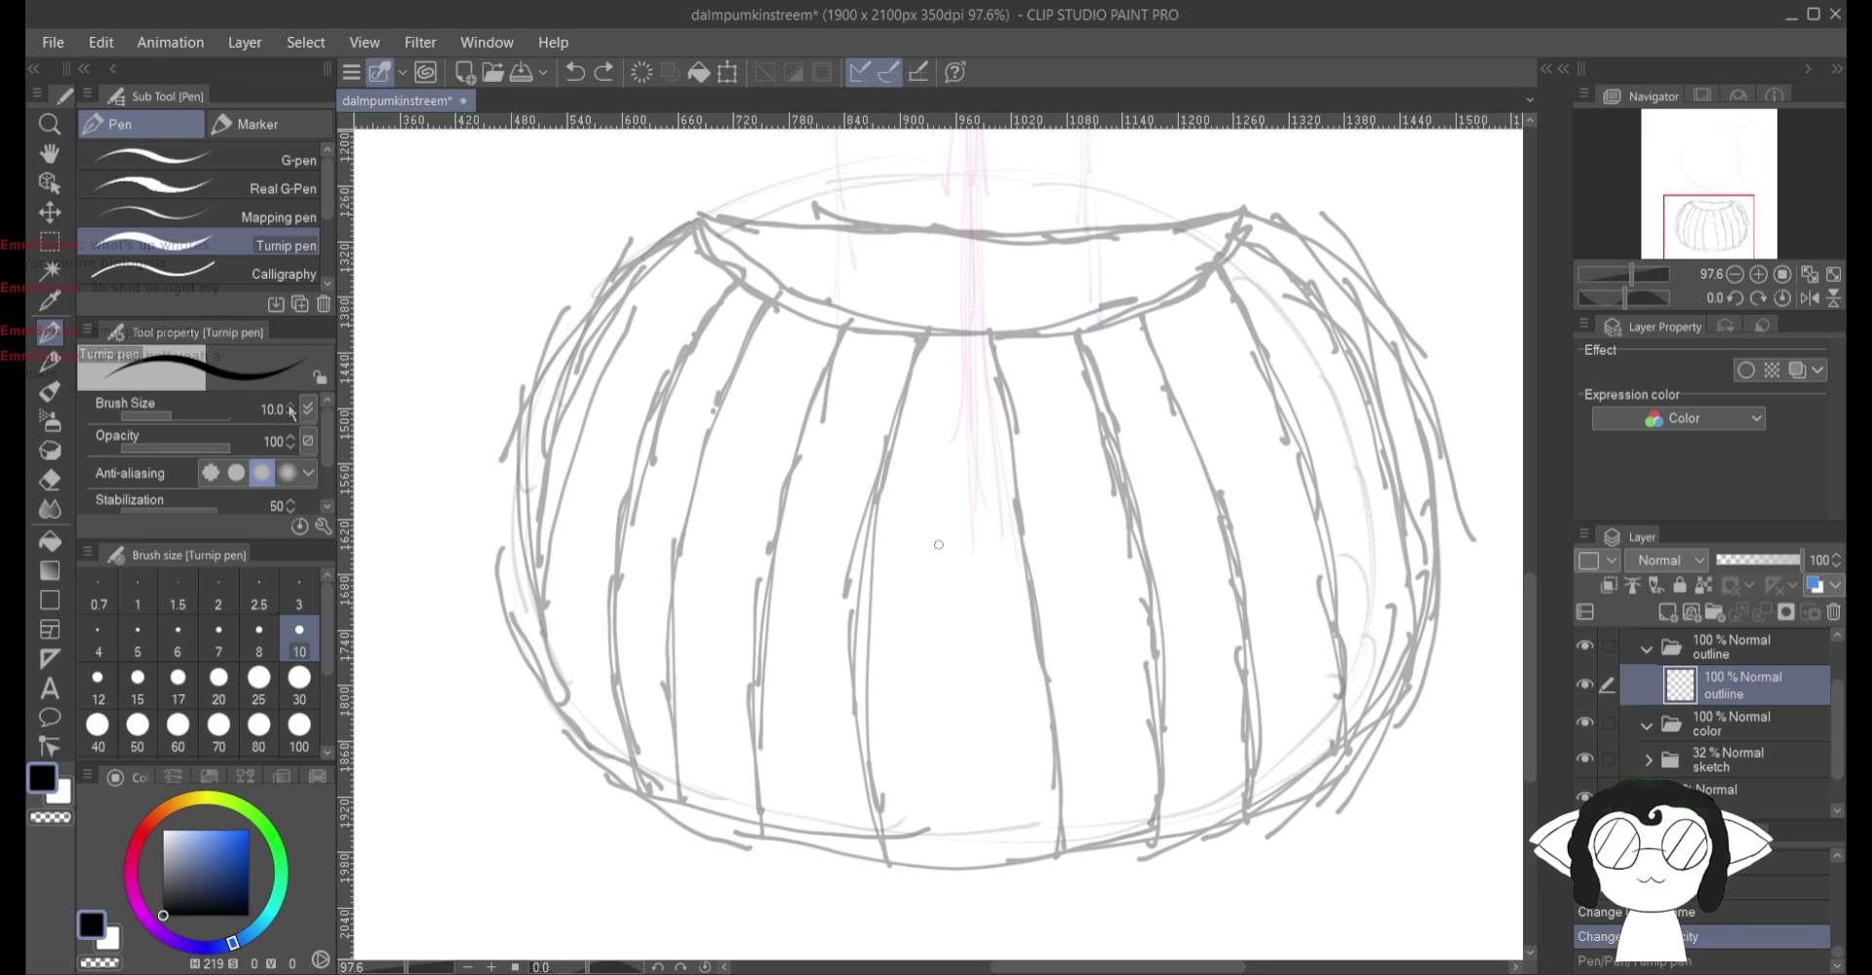
mouse_move(1247, 204)
mouse_down()
mouse_move(994, 240)
mouse_move(692, 216)
mouse_up()
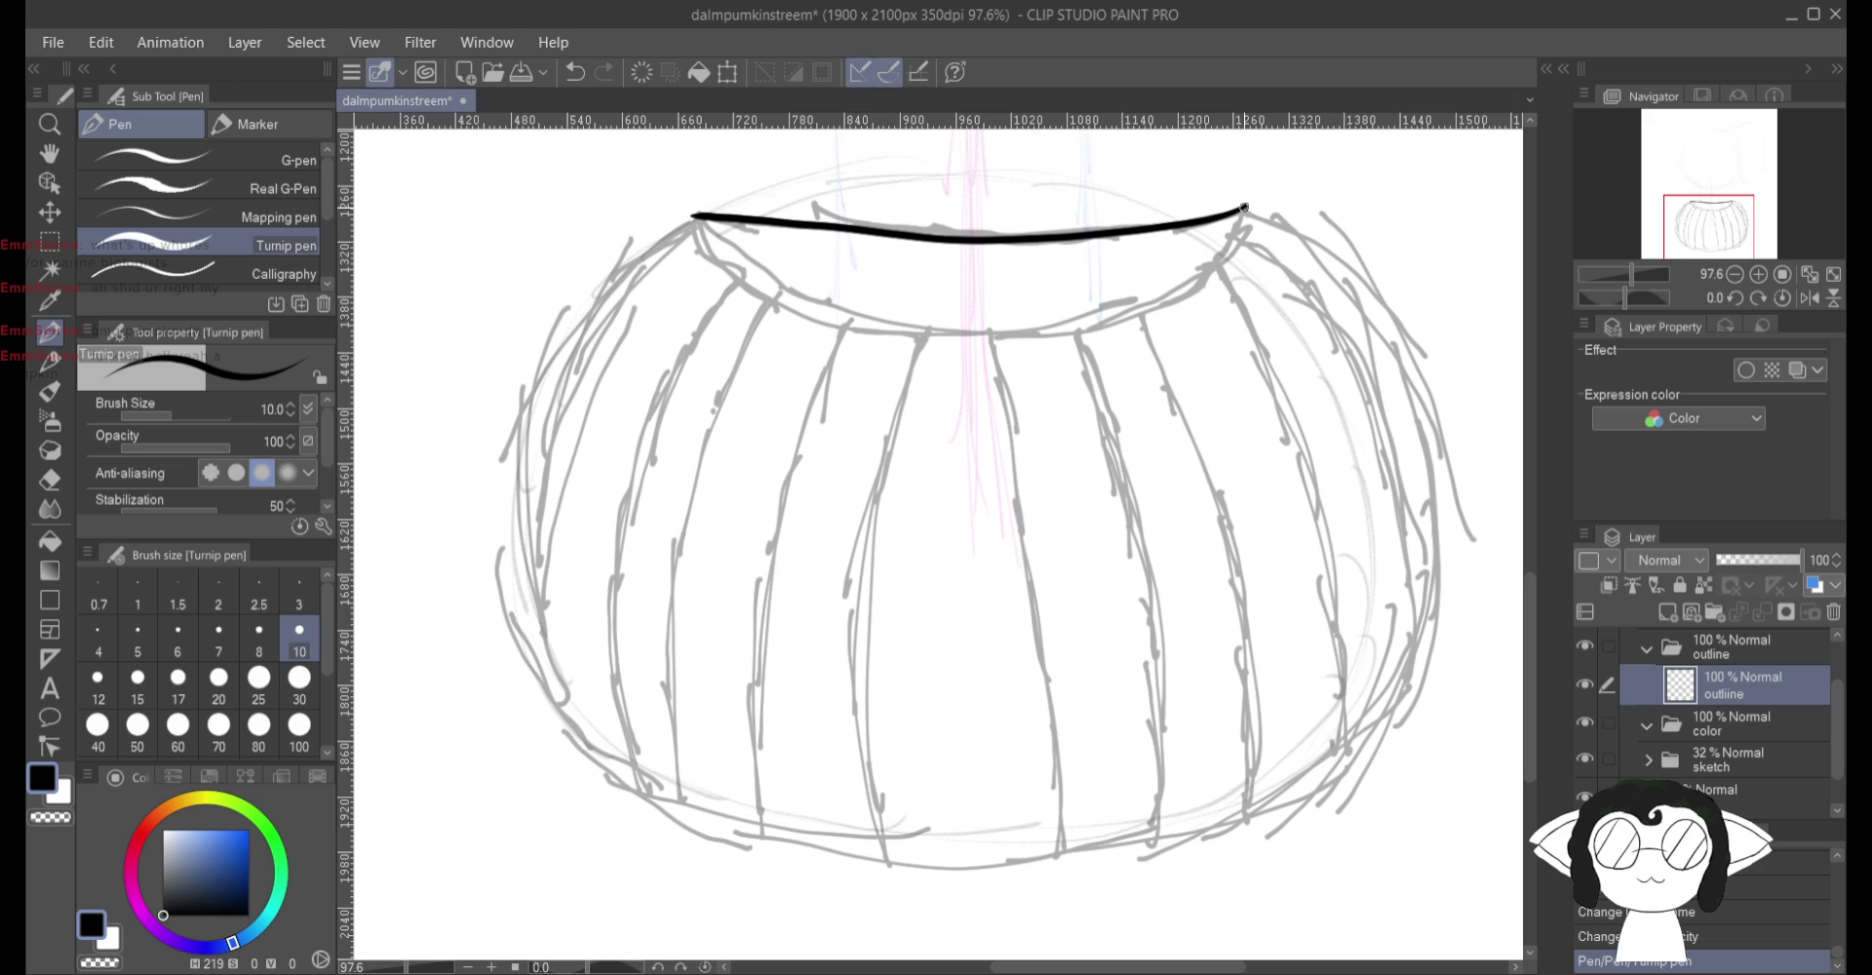
mouse_move(1246, 204)
mouse_down()
mouse_move(1227, 256)
mouse_move(1116, 323)
mouse_move(875, 345)
mouse_move(755, 306)
mouse_move(707, 264)
mouse_move(691, 219)
mouse_up()
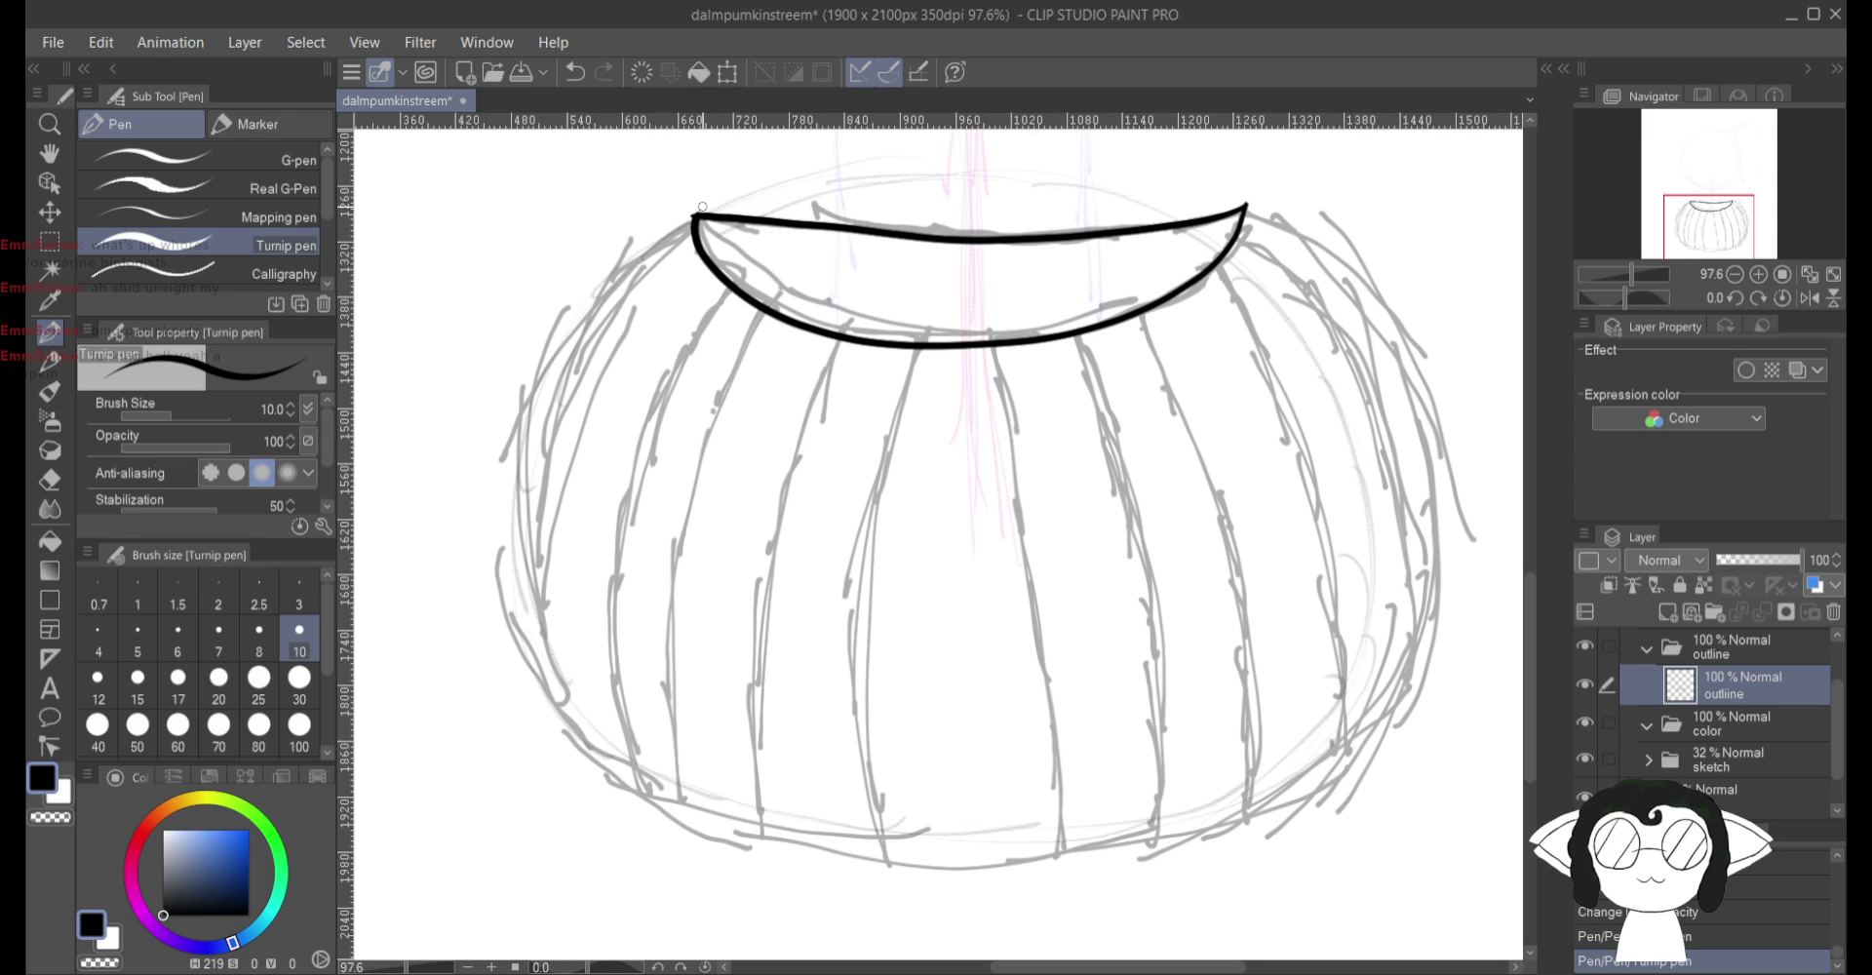
Step: Ink the pumpkin's rounded outer contour from the opening's left corner around the base to its right corner
mouse_move(694, 216)
mouse_down()
mouse_move(569, 332)
mouse_move(517, 451)
mouse_move(531, 683)
mouse_move(559, 738)
mouse_move(657, 823)
mouse_move(1032, 908)
mouse_up()
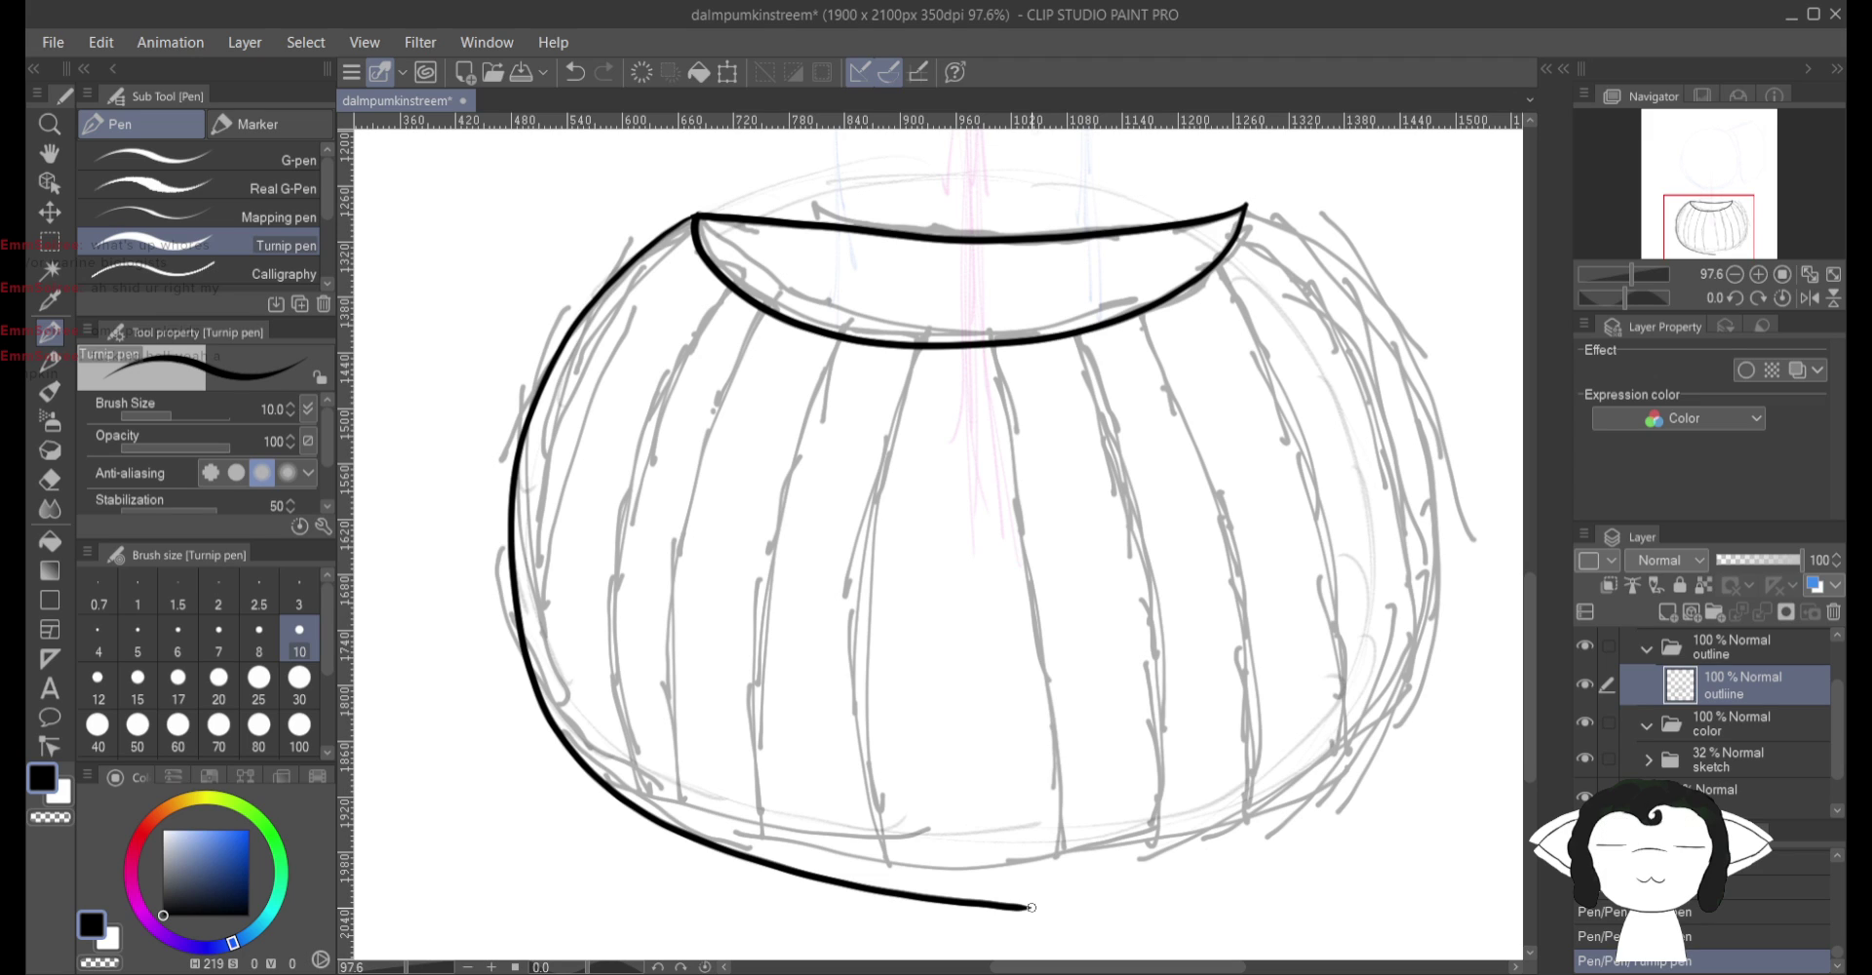
key(ctrl+z)
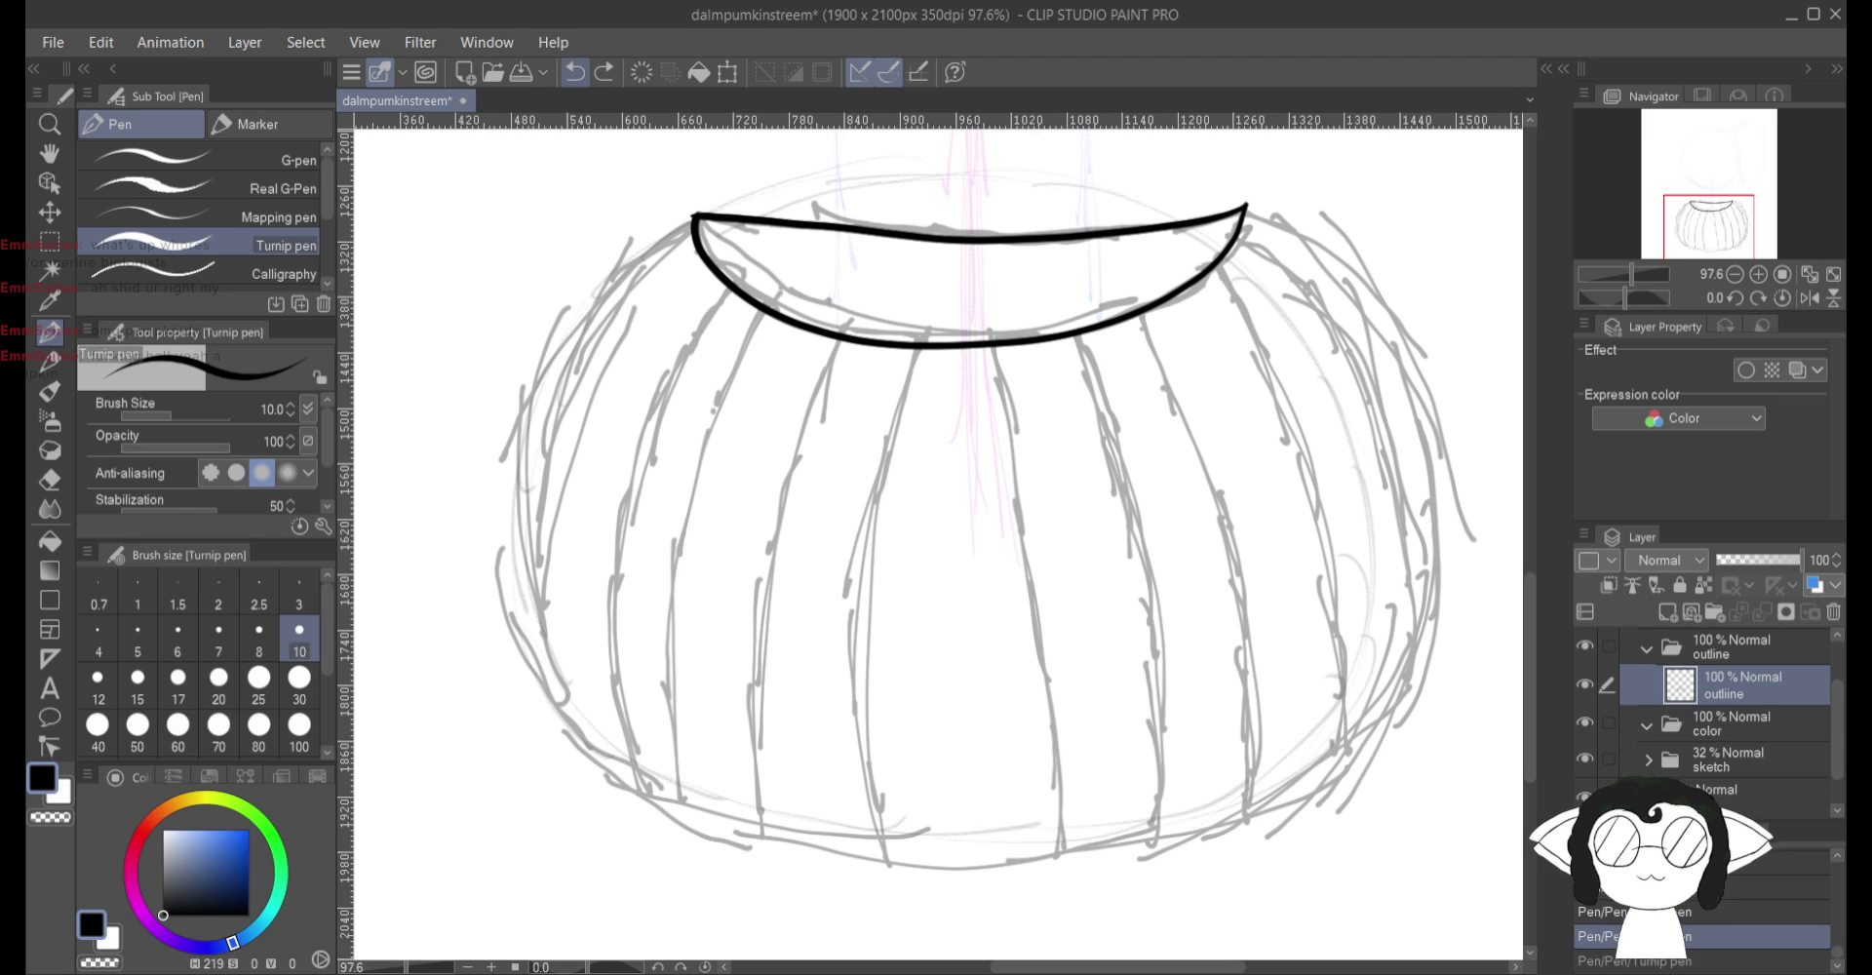
mouse_move(704, 215)
mouse_down()
mouse_move(575, 311)
mouse_move(534, 390)
mouse_move(514, 477)
mouse_move(540, 671)
mouse_move(662, 804)
mouse_move(763, 843)
mouse_move(1079, 860)
mouse_move(1302, 811)
mouse_move(1395, 750)
mouse_move(1455, 603)
mouse_move(1459, 504)
mouse_move(1402, 330)
mouse_move(1240, 213)
mouse_up()
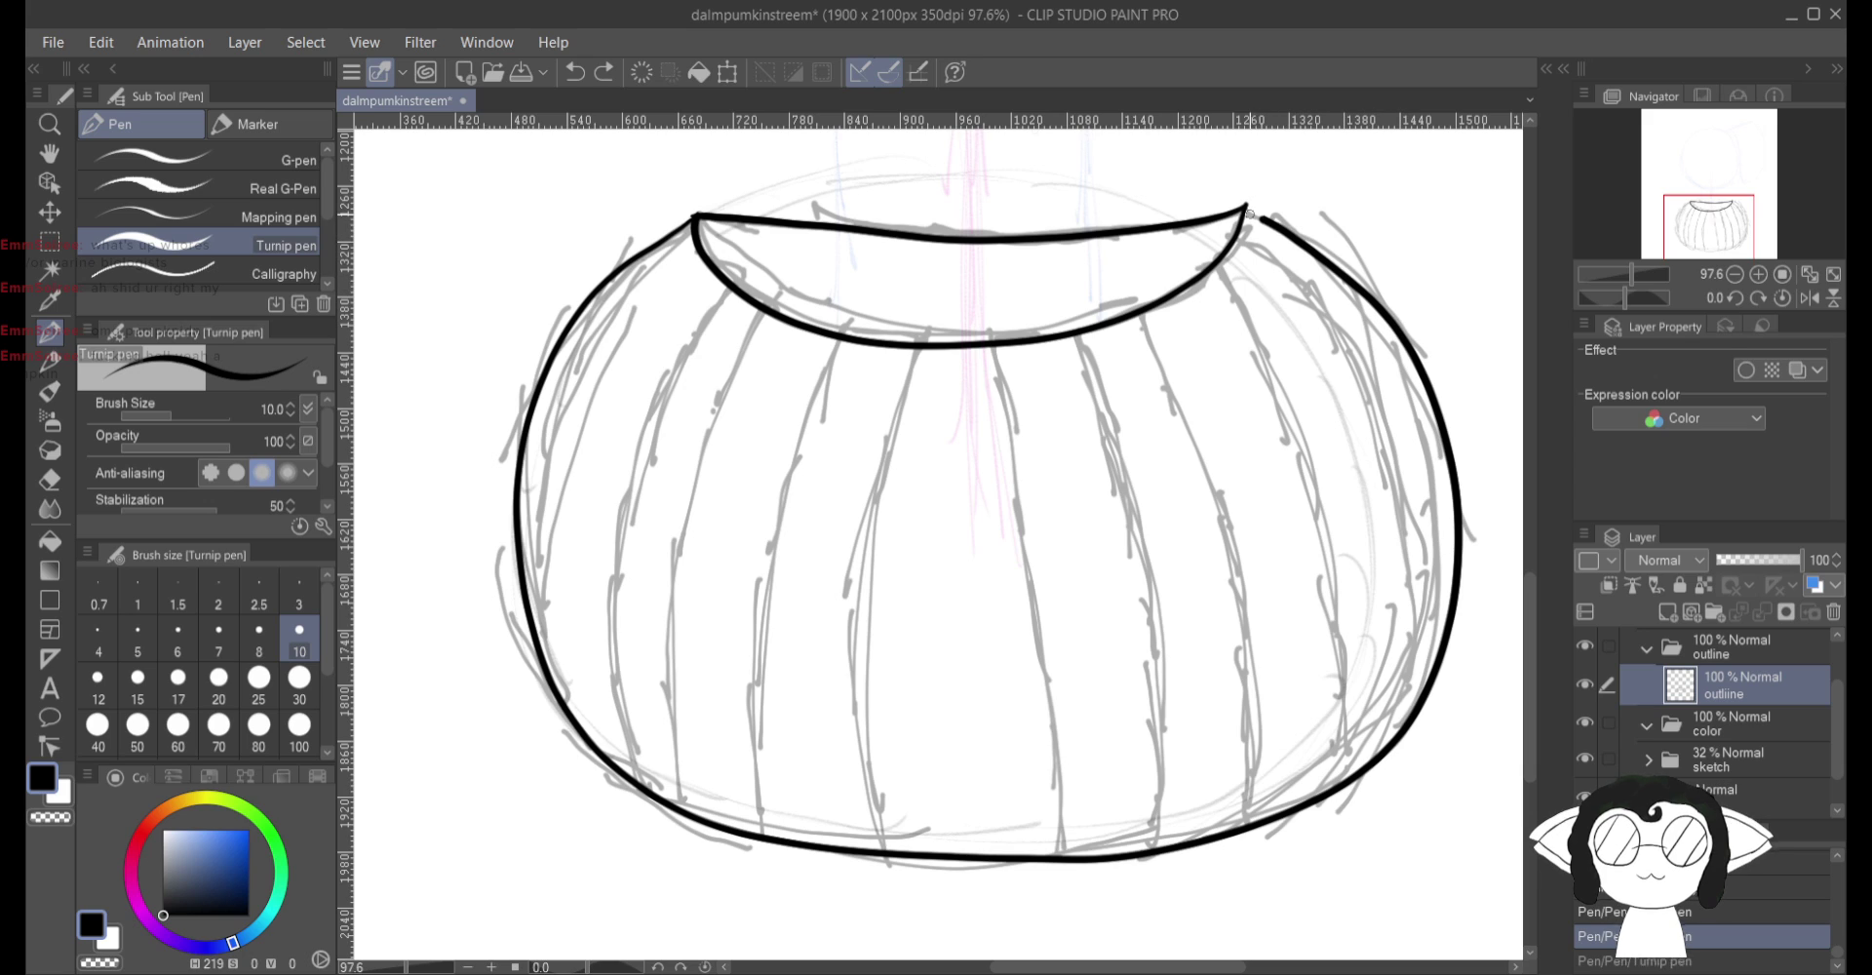
Step: Clean up the line ends at the opening's right corner with the Hard eraser at brush size 7
key(e)
click(1274, 164)
click(219, 643)
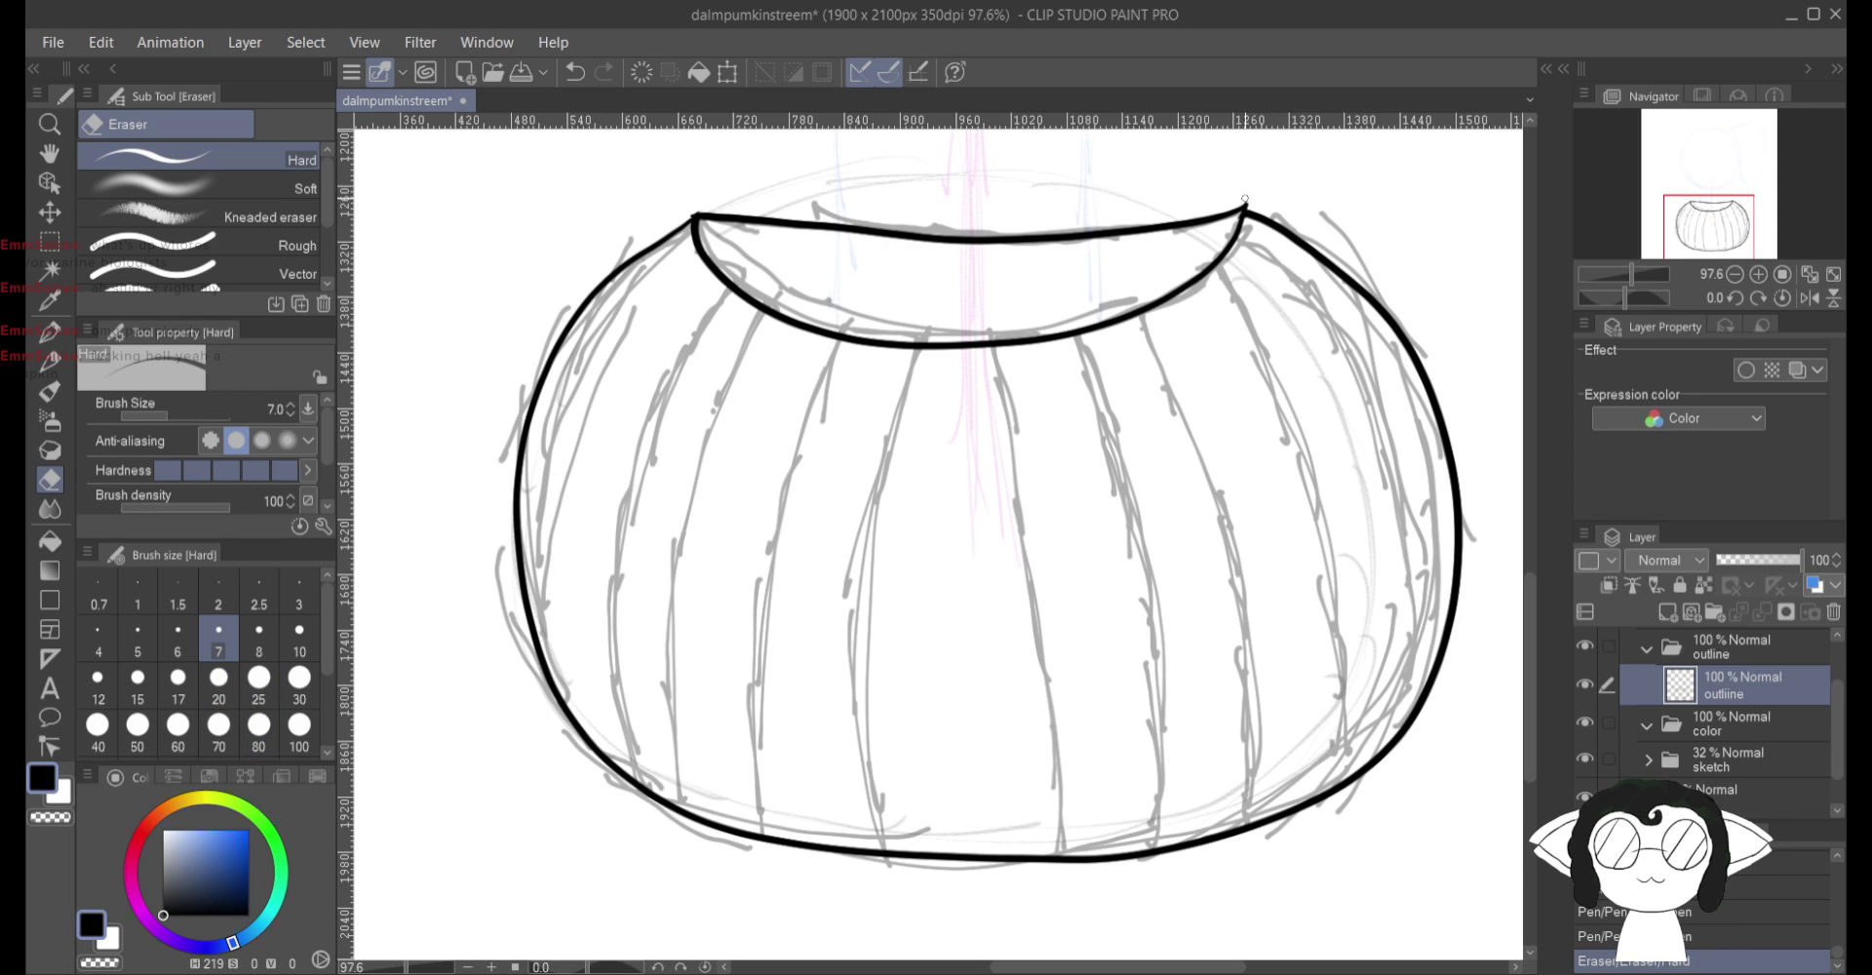
Step: Erase the stray tip at the opening's right corner and add a raster layer named ridges inside the color folder
drag(1248, 204, 1249, 200)
click(1707, 728)
click(1666, 611)
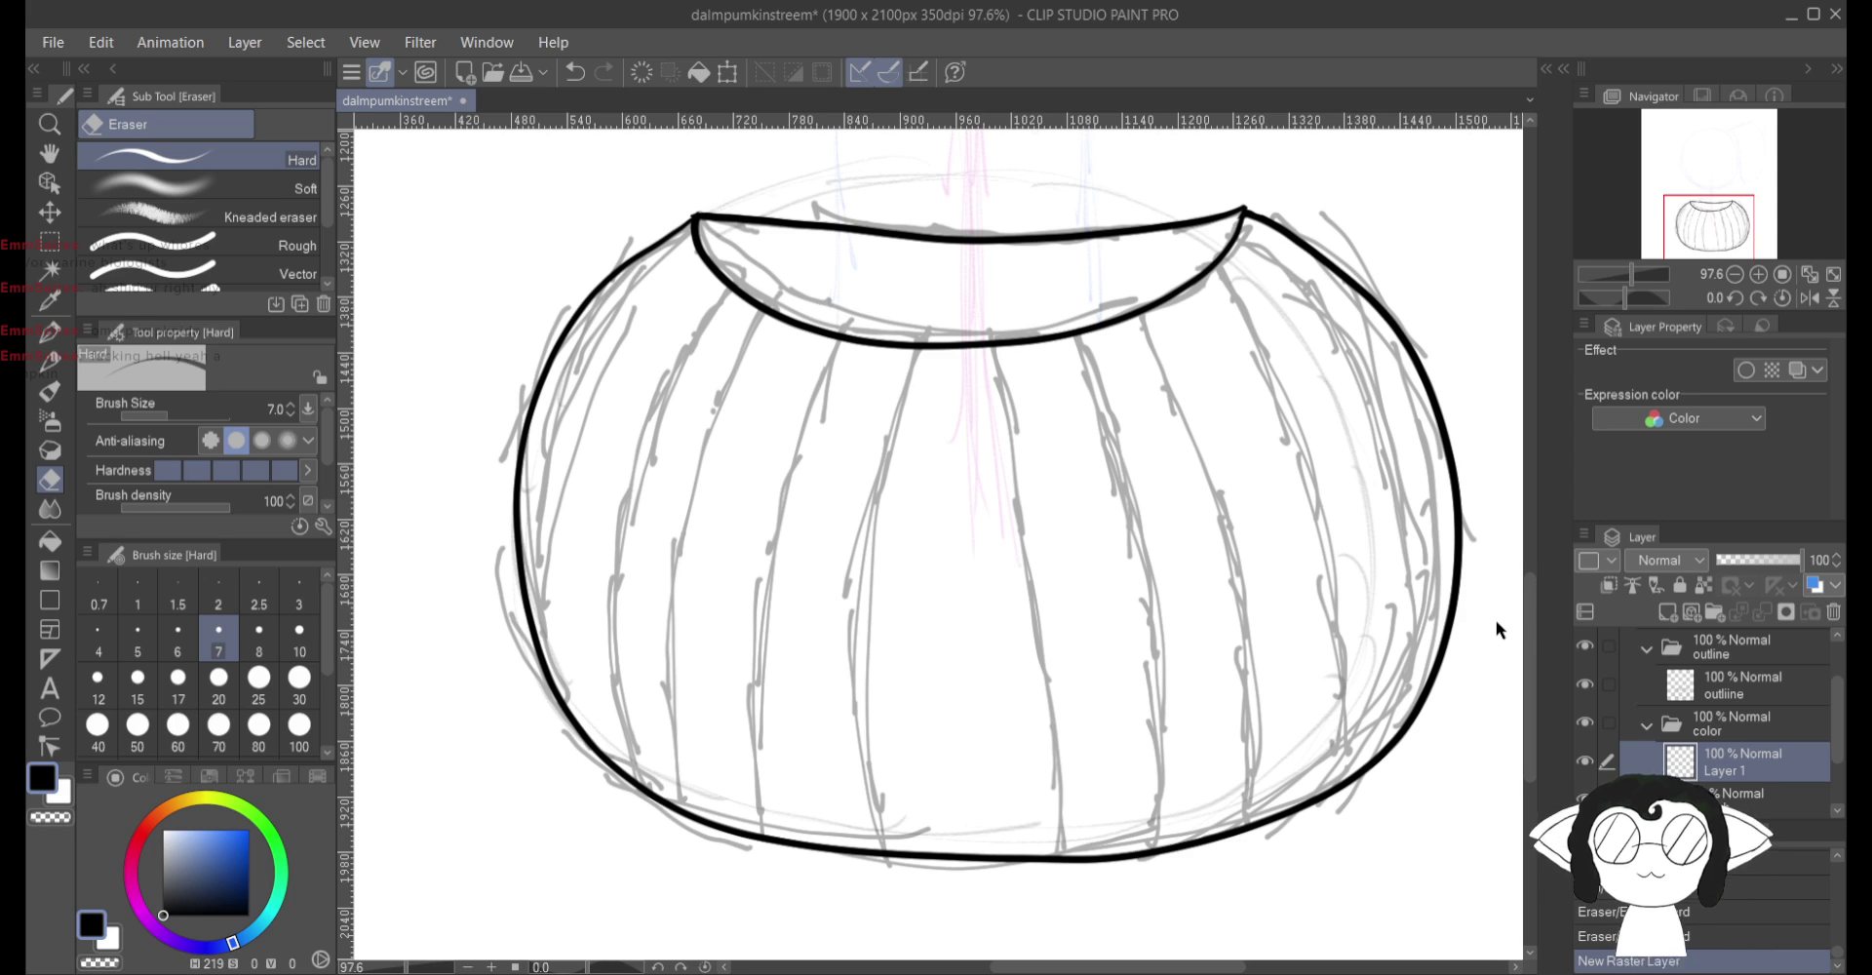
key(Return)
scroll(1739, 673, down, 1)
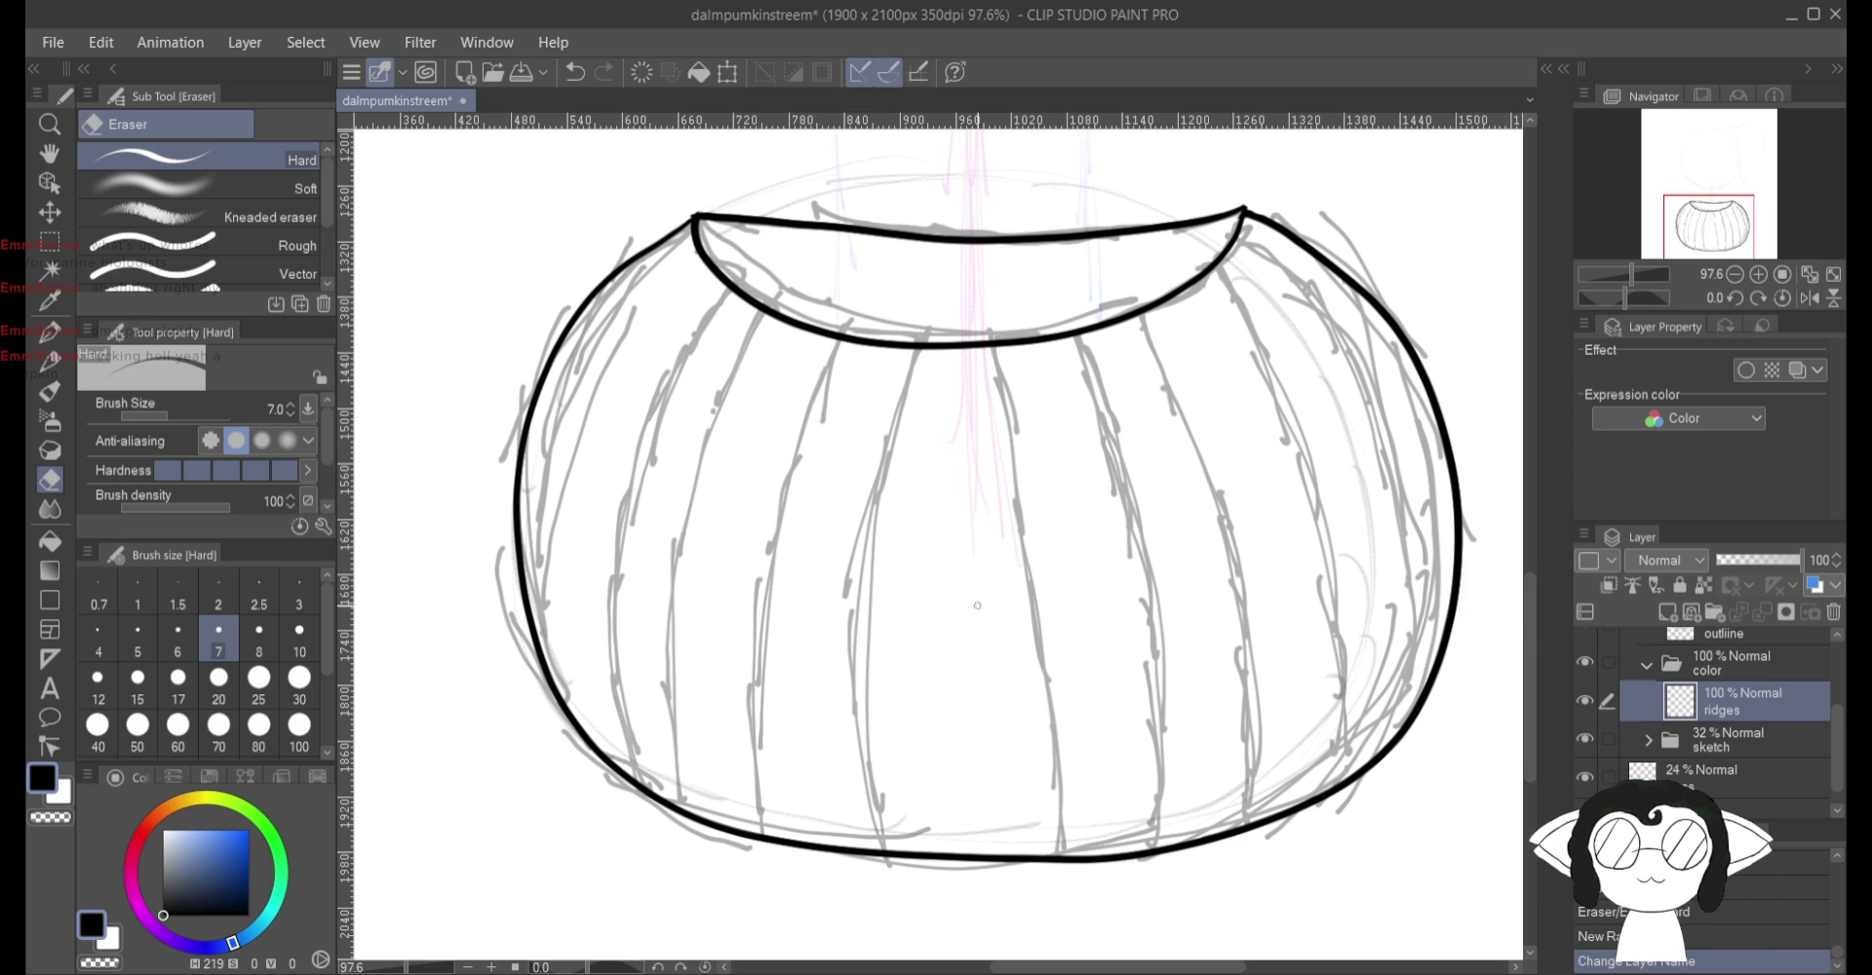
Step: Set the drawing color to a dark orange (H 24, S 100, V 83) and choose the Turnip pen
click(176, 806)
drag(169, 799, 163, 805)
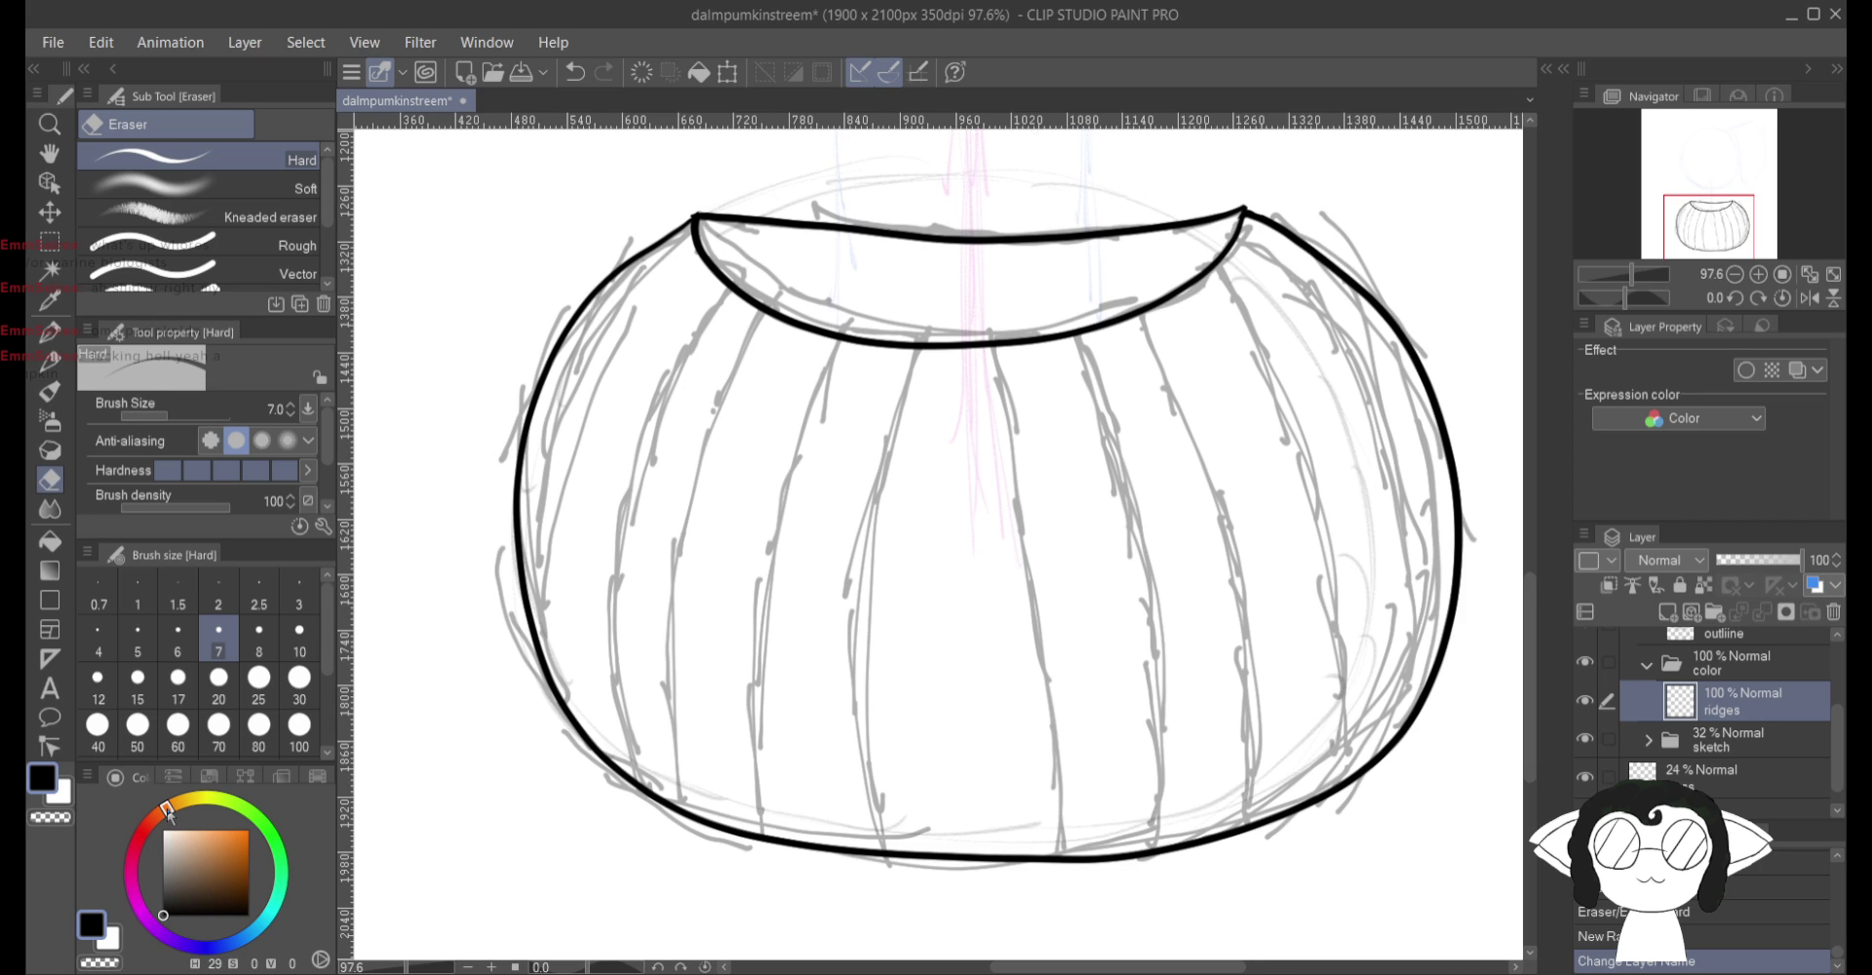
click(232, 846)
mouse_move(168, 809)
mouse_down()
mouse_move(232, 829)
mouse_move(162, 810)
mouse_move(245, 858)
mouse_move(262, 813)
mouse_up()
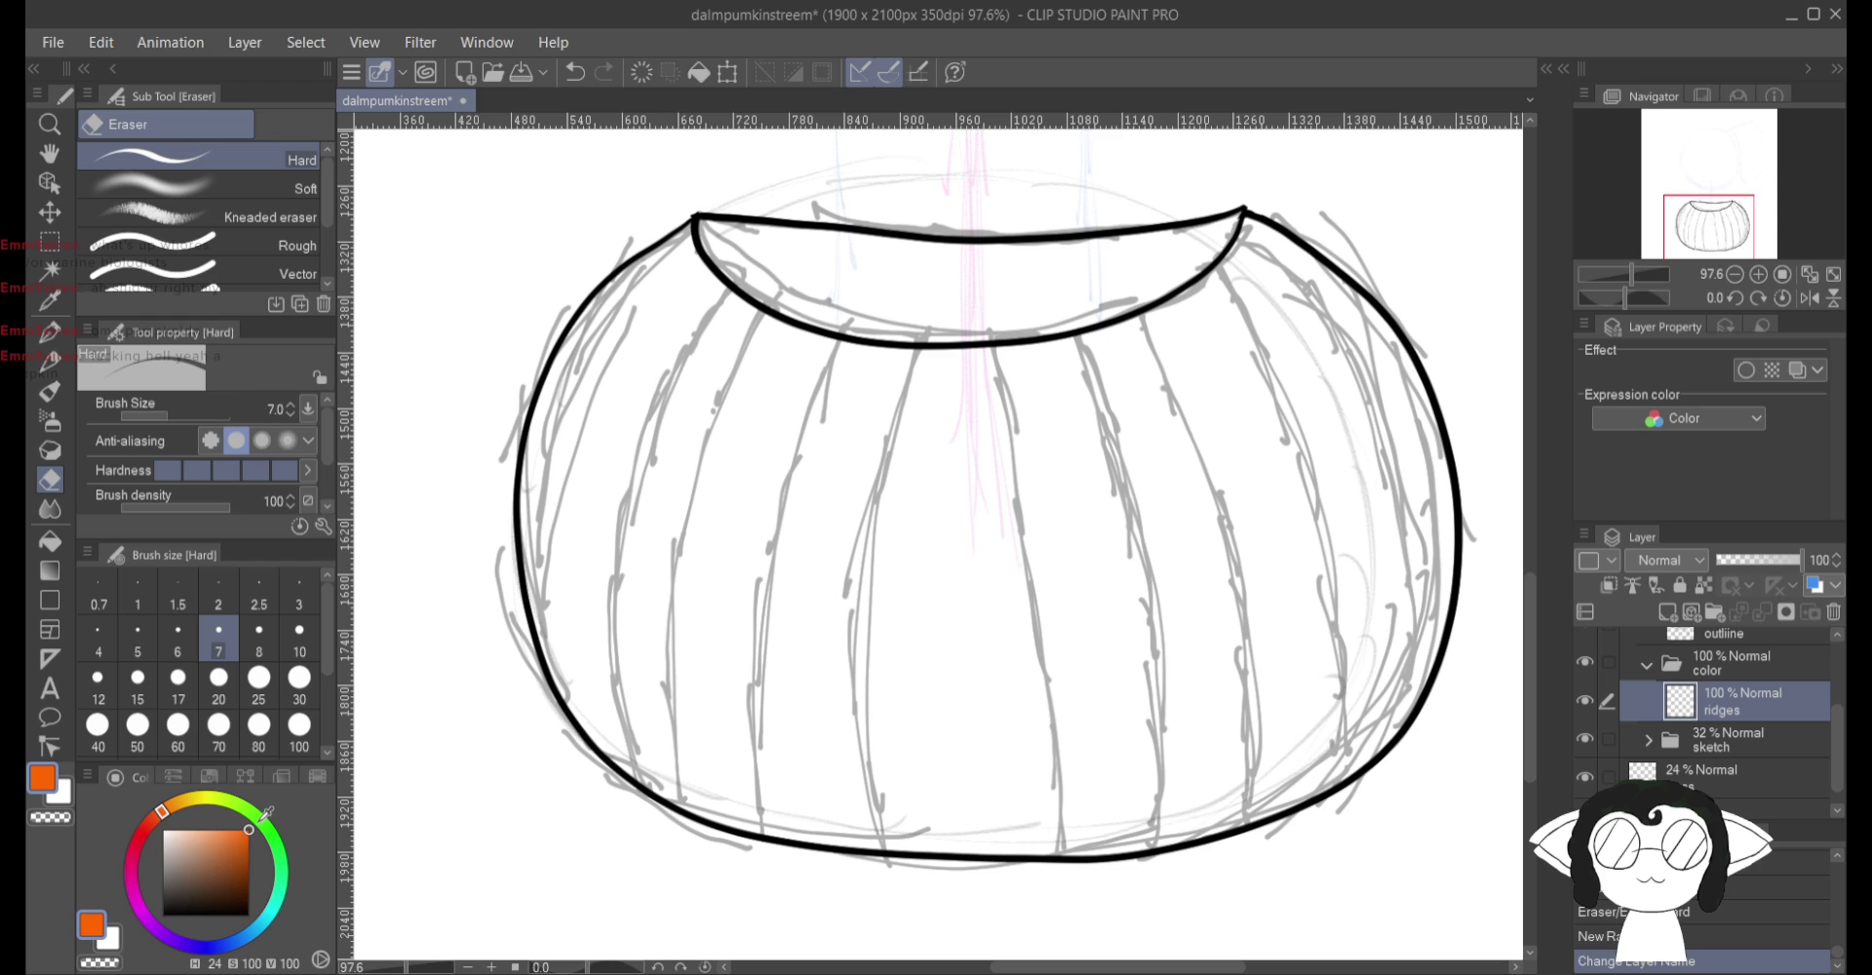
click(243, 842)
click(251, 844)
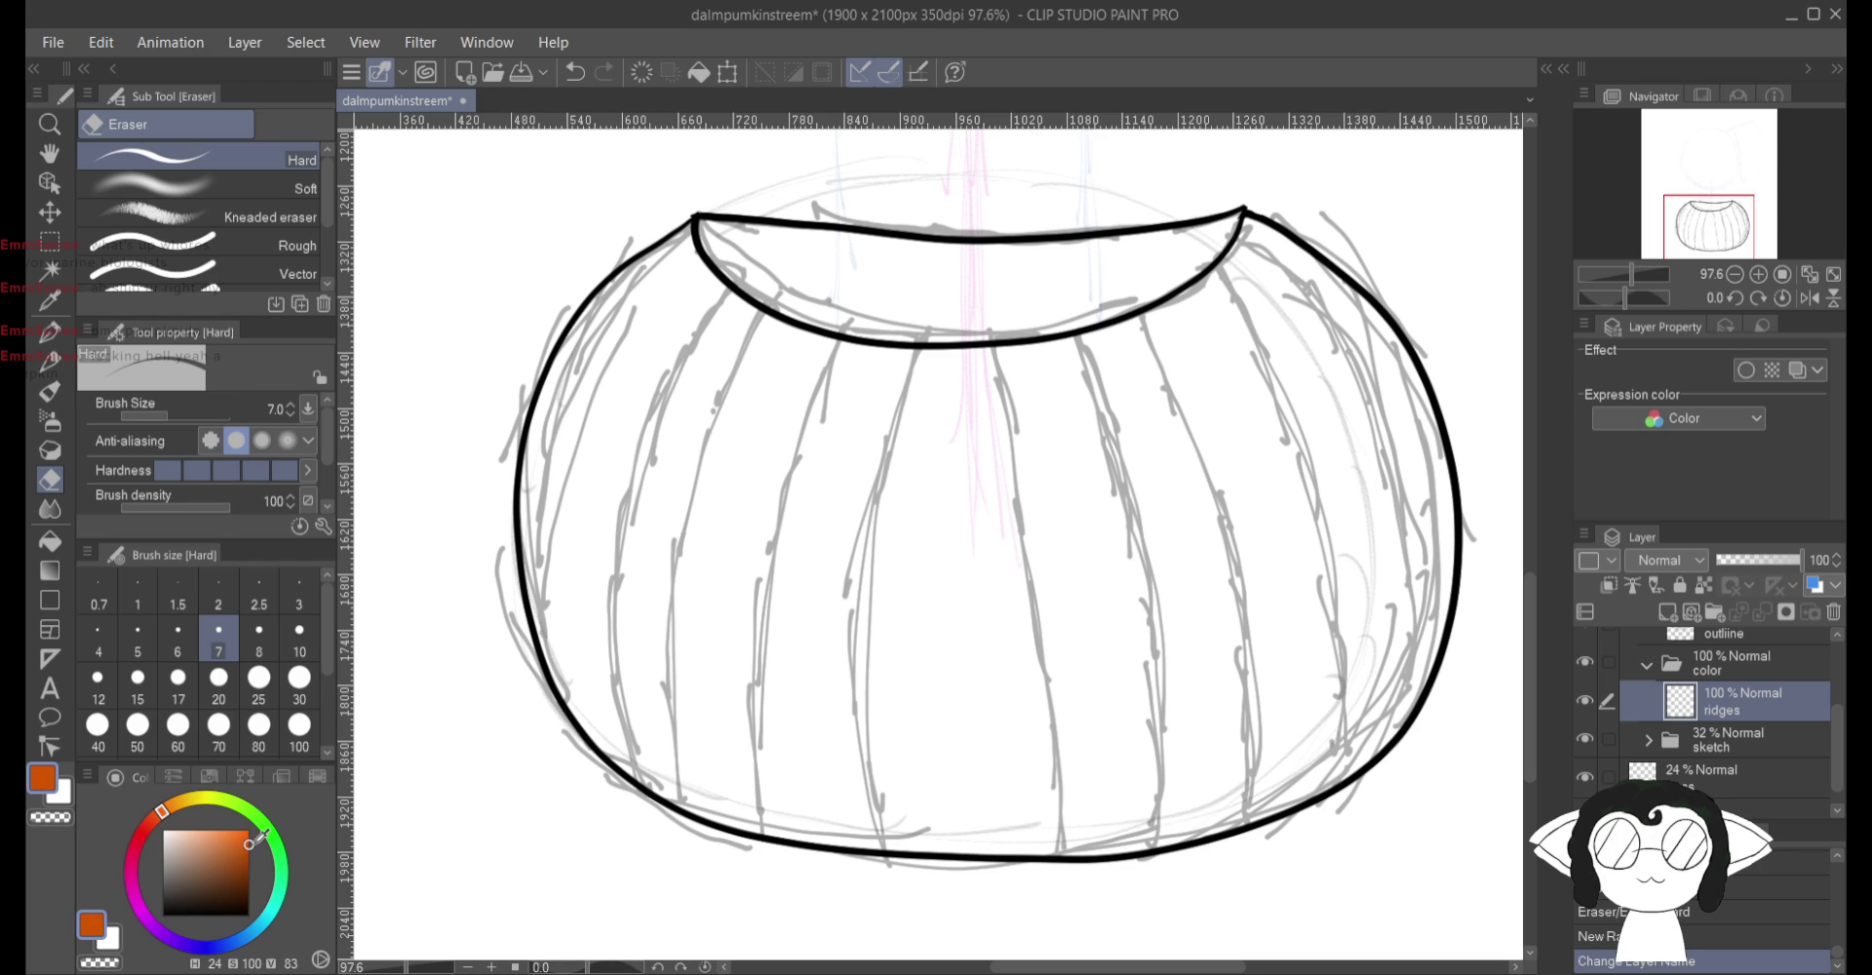
click(161, 812)
click(51, 336)
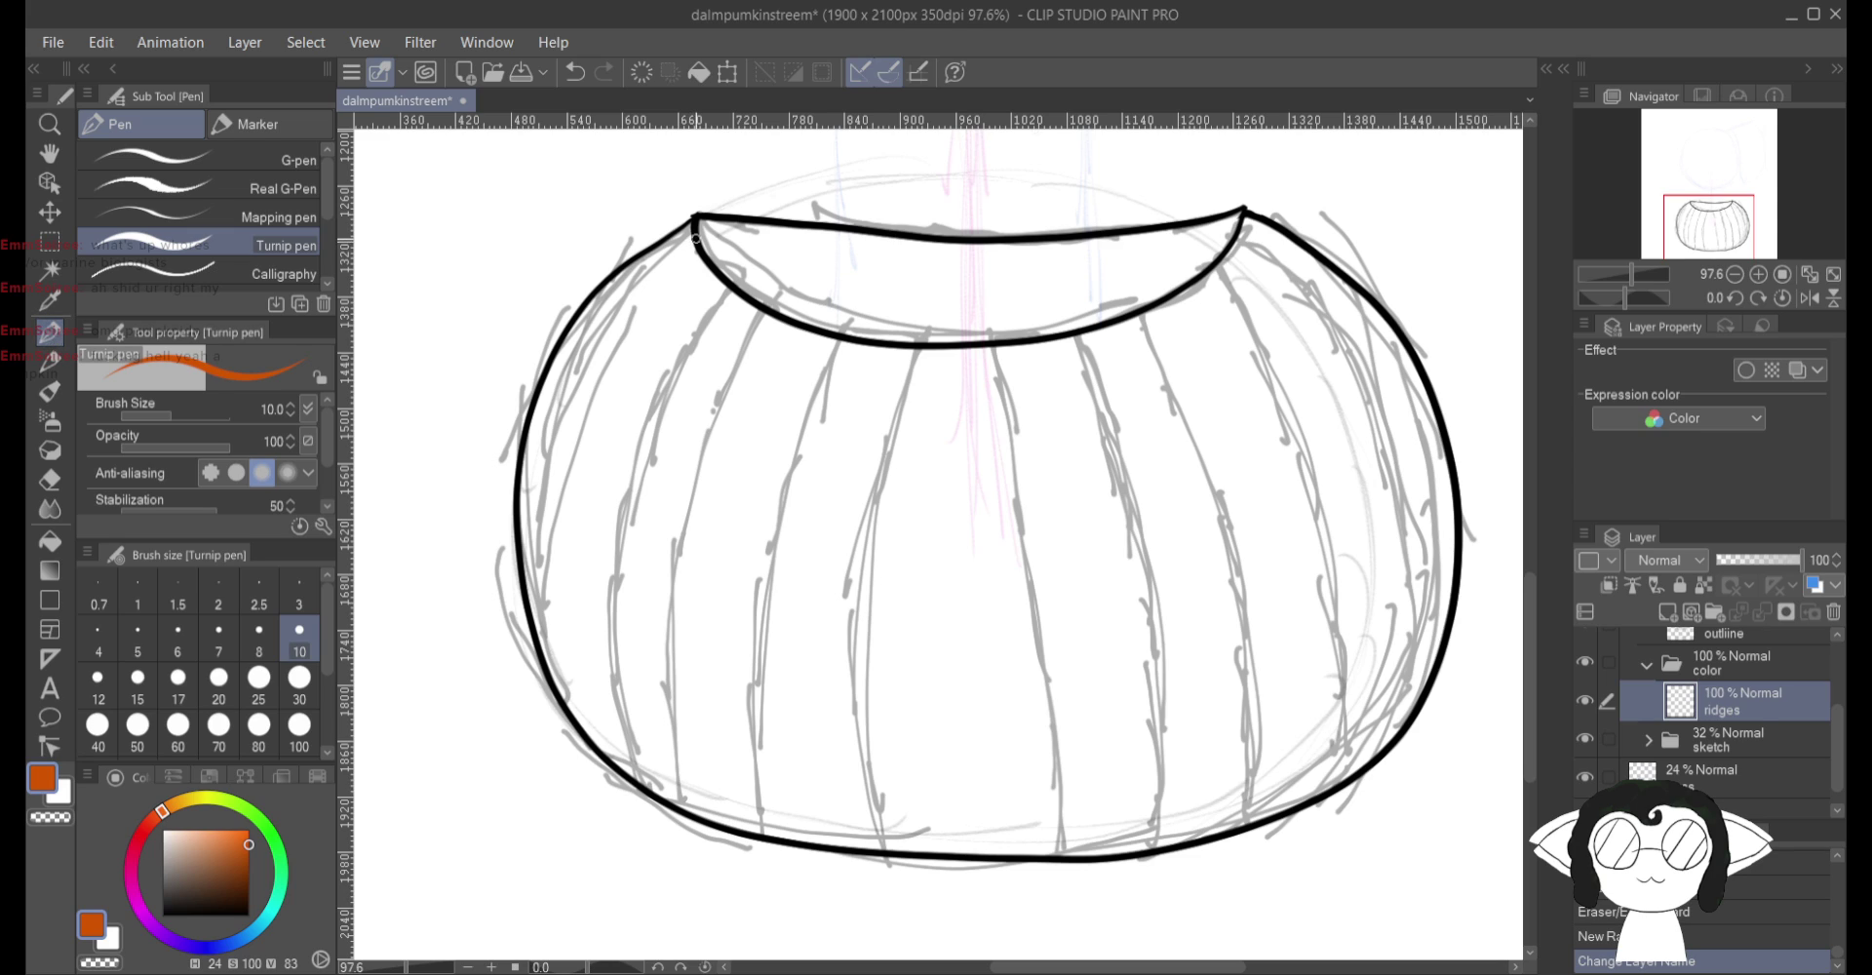
Step: Draw five curved orange ridge lines down the left half of the pumpkin, following the faded sketch
mouse_move(695, 235)
mouse_down()
mouse_move(612, 307)
mouse_move(575, 386)
mouse_move(542, 482)
mouse_move(529, 658)
mouse_up()
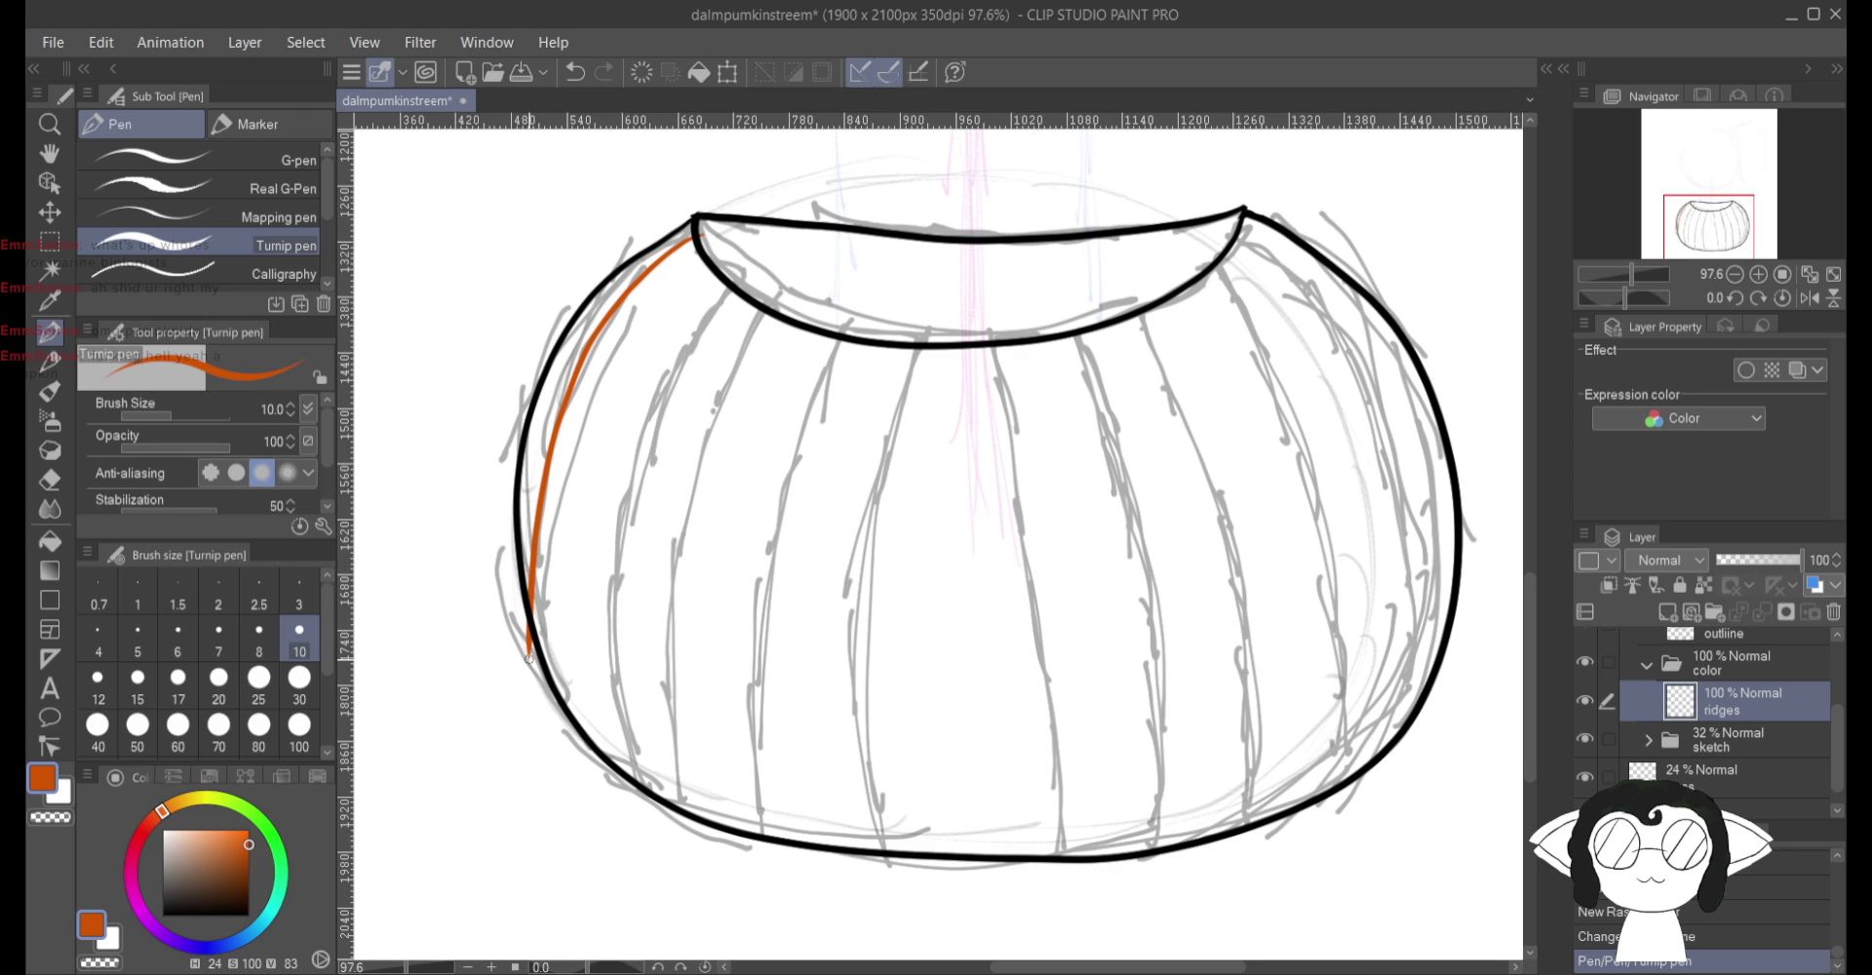
mouse_move(734, 289)
mouse_down()
mouse_move(666, 380)
mouse_move(613, 566)
mouse_move(646, 851)
mouse_up()
mouse_move(792, 286)
mouse_down()
mouse_move(756, 327)
mouse_move(674, 546)
mouse_move(693, 889)
mouse_up()
mouse_move(868, 307)
mouse_down()
mouse_move(819, 419)
mouse_move(757, 713)
mouse_move(802, 916)
mouse_up()
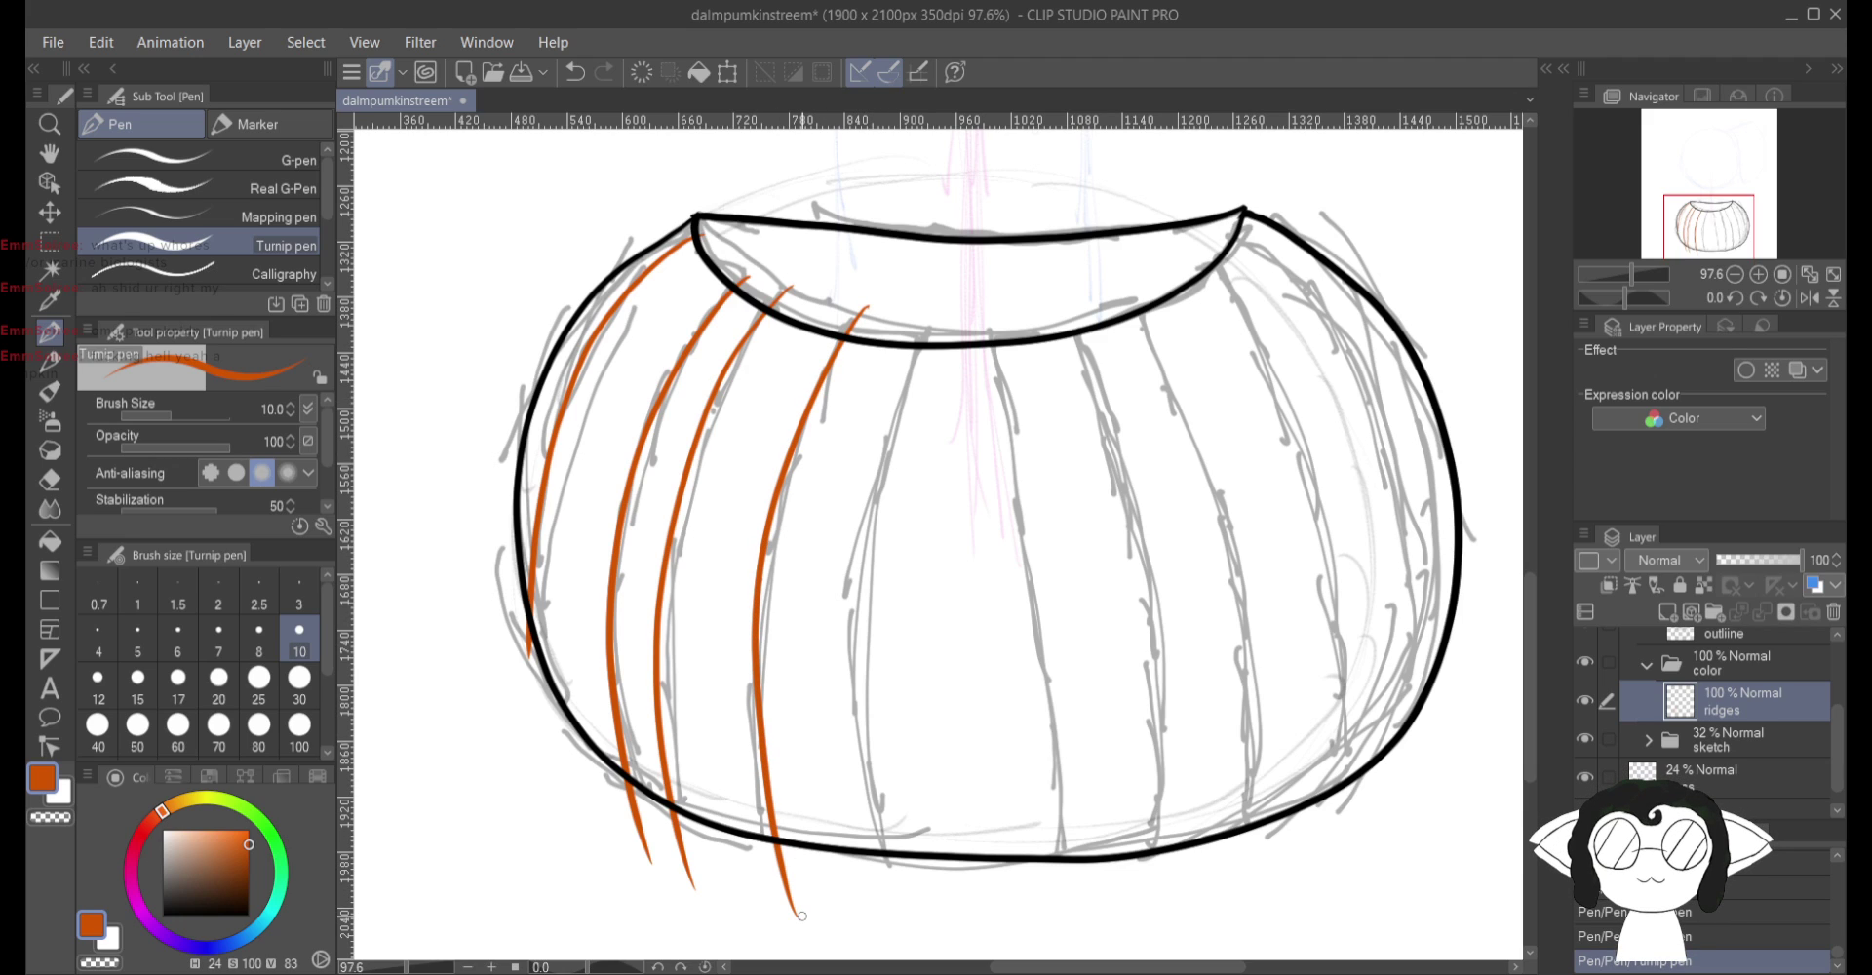
mouse_move(934, 325)
mouse_down()
mouse_move(863, 585)
mouse_move(895, 885)
mouse_up()
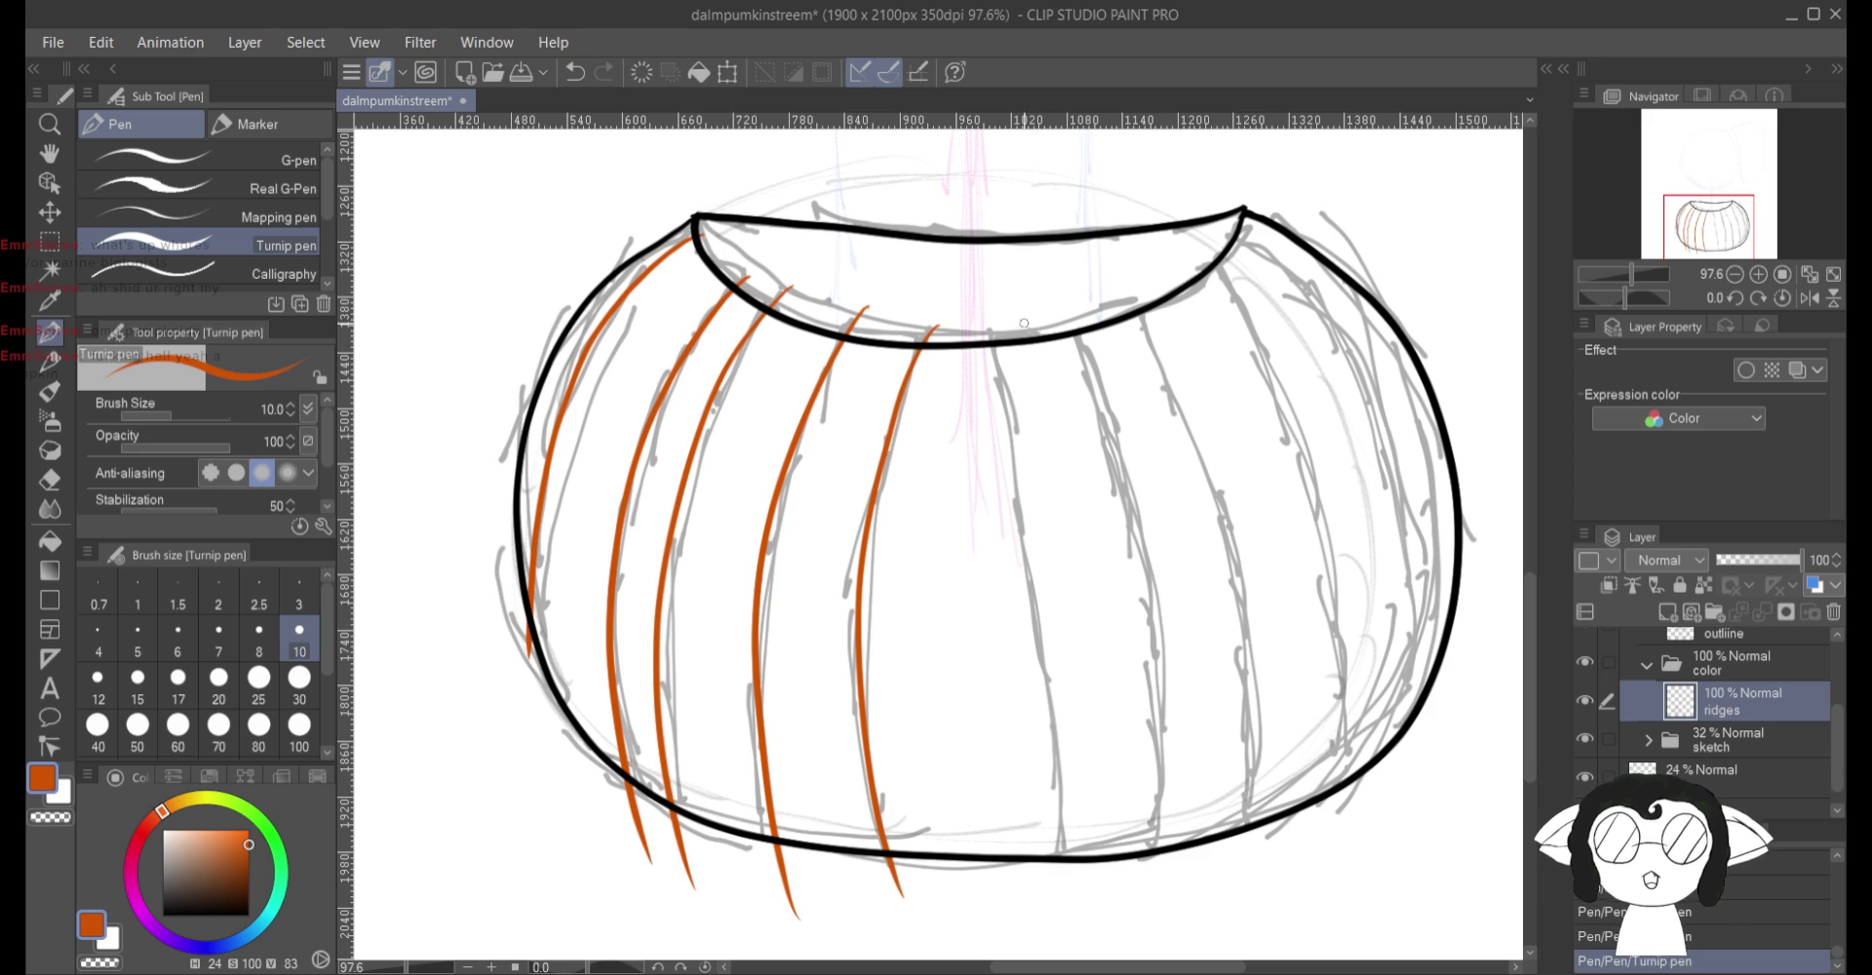
Step: Draw five curved orange ridge lines down the right half of the pumpkin, following the faded sketch
drag(986, 349, 1065, 907)
mouse_move(1066, 309)
mouse_down()
mouse_move(1111, 429)
mouse_move(1152, 682)
mouse_move(1156, 873)
mouse_up()
mouse_move(1129, 285)
mouse_down()
mouse_move(1229, 614)
mouse_move(1254, 827)
mouse_move(1240, 884)
mouse_up()
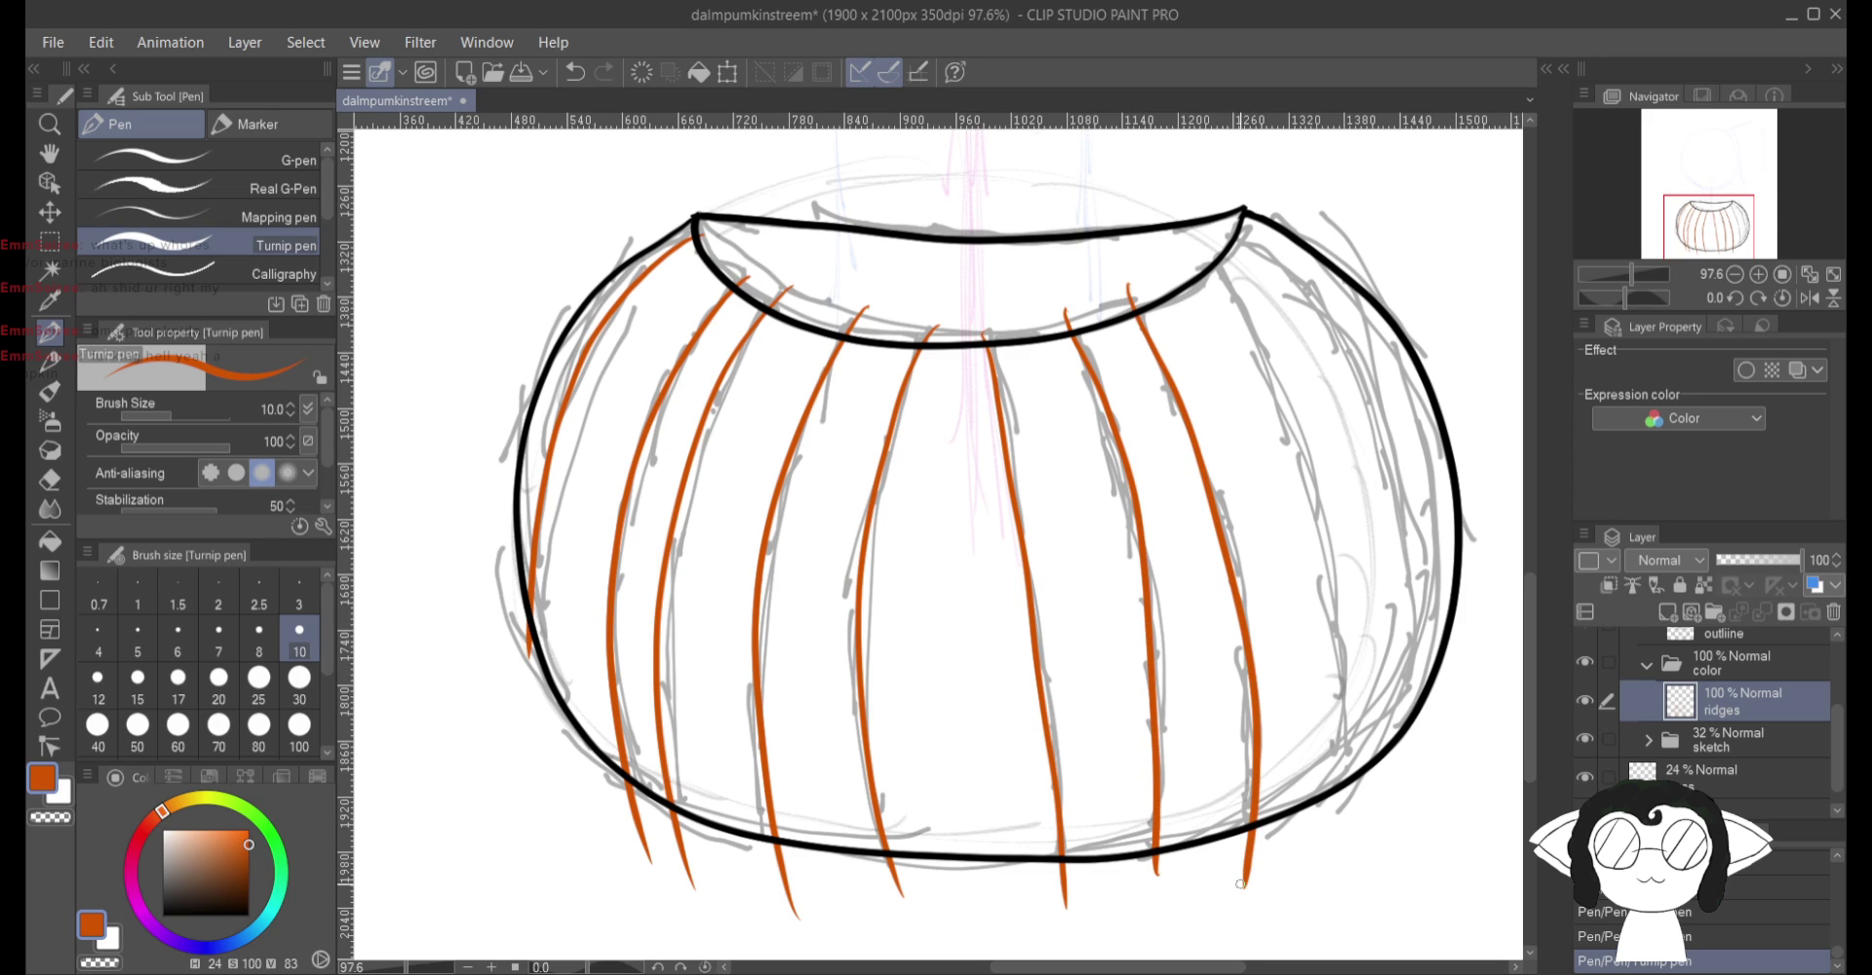
mouse_move(1200, 241)
mouse_down()
mouse_move(1323, 536)
mouse_move(1340, 811)
mouse_move(1324, 834)
mouse_up()
mouse_move(1214, 227)
mouse_down()
mouse_move(1337, 316)
mouse_move(1385, 424)
mouse_move(1428, 542)
mouse_move(1406, 782)
mouse_up()
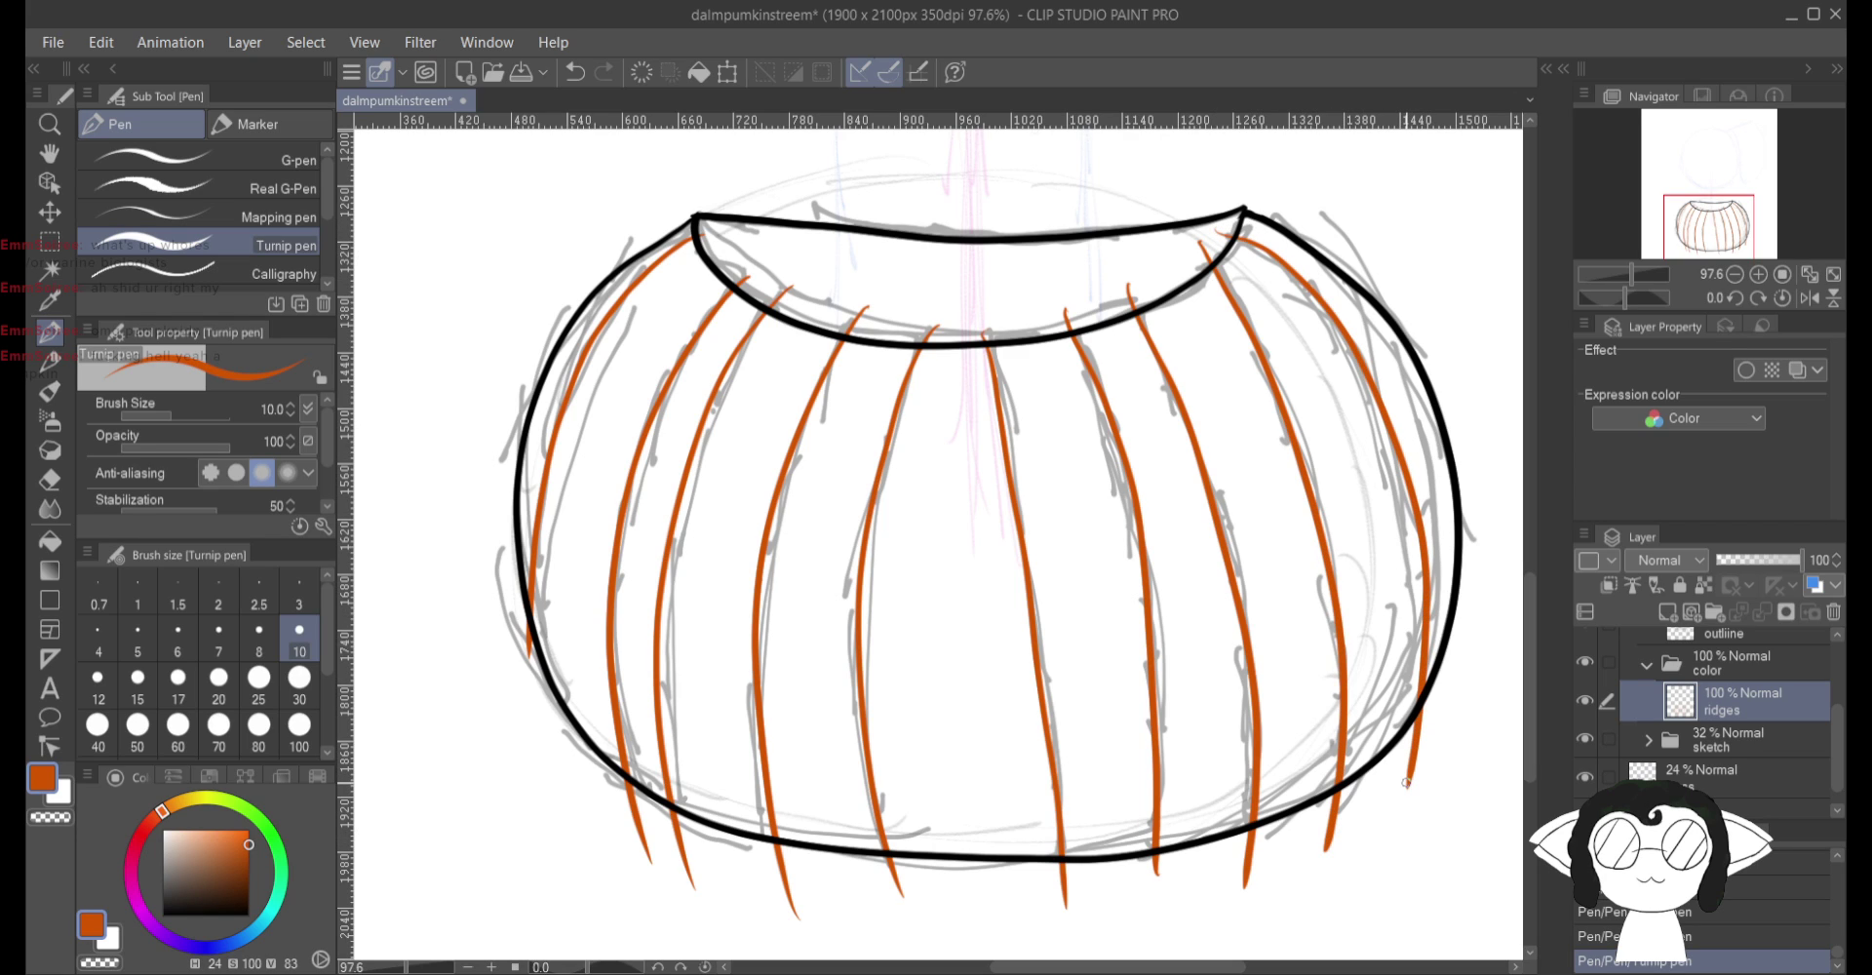
Step: Trim the right-hand ridge lines where they overshoot the pumpkin's base, using the Hard eraser at brush size 25
key(e)
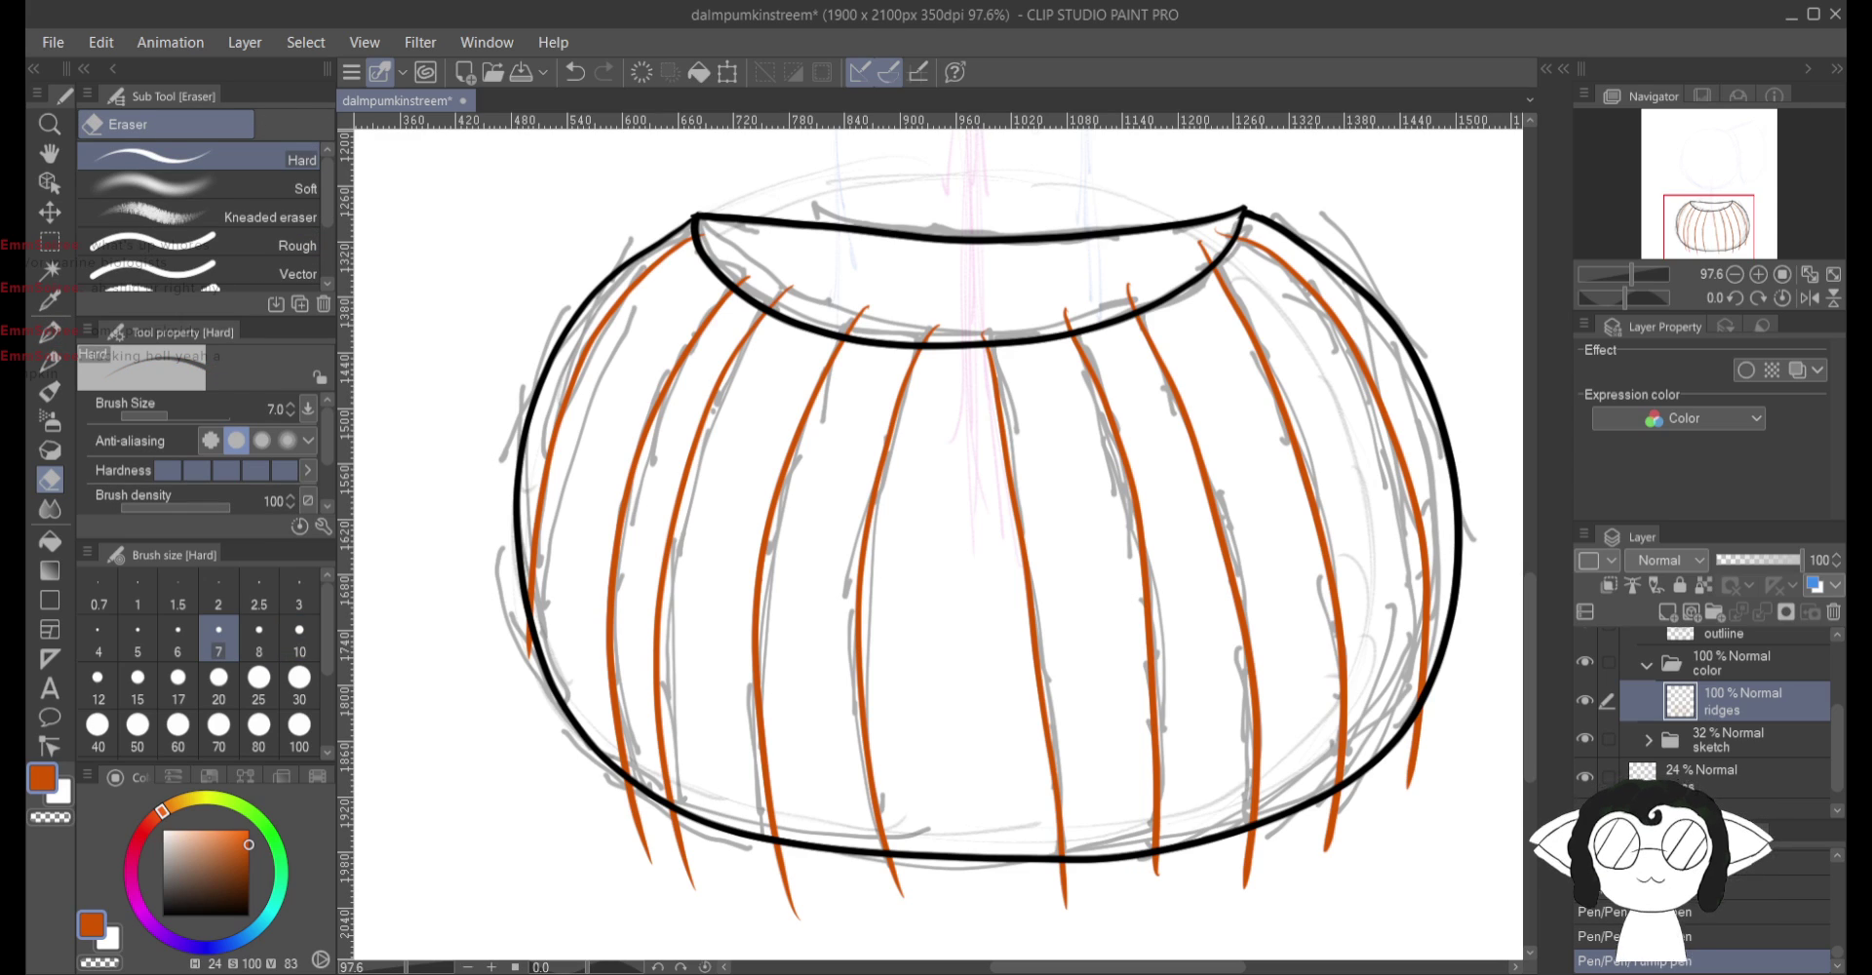
key(bracketright)
key(bracketright)
key(bracketright)
key(bracketright)
key(bracketright)
key(bracketright)
key(bracketright)
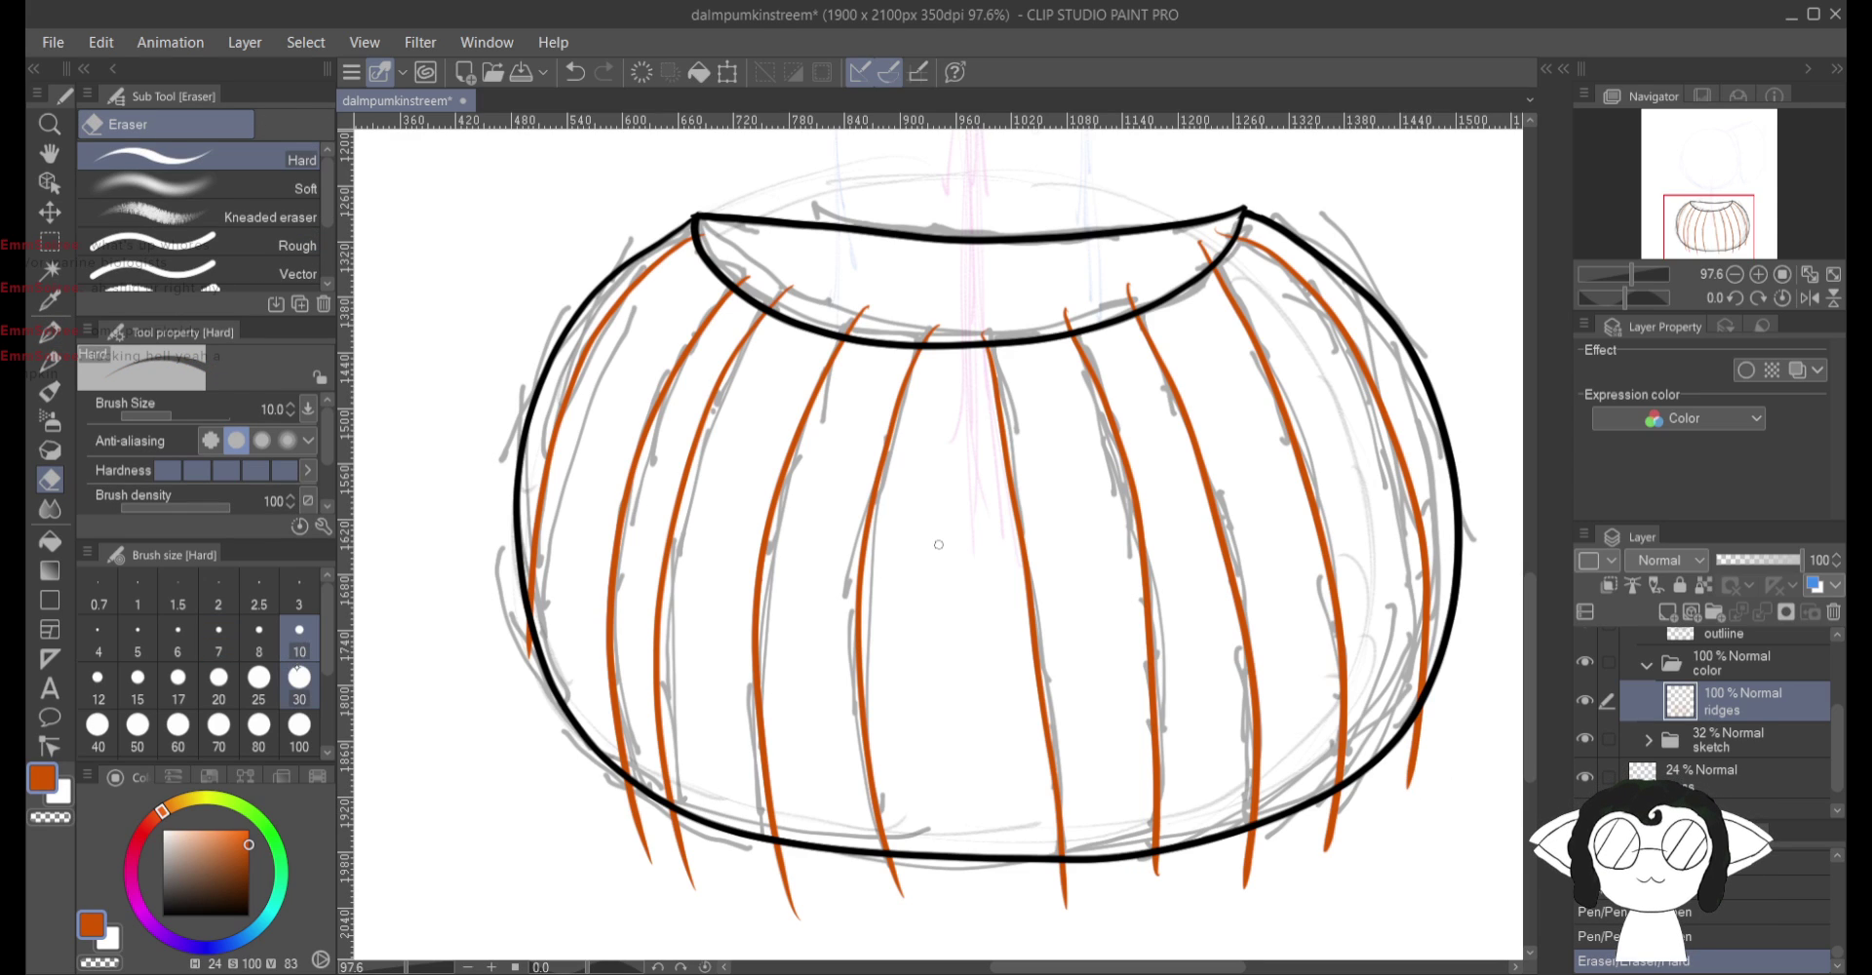
click(1413, 774)
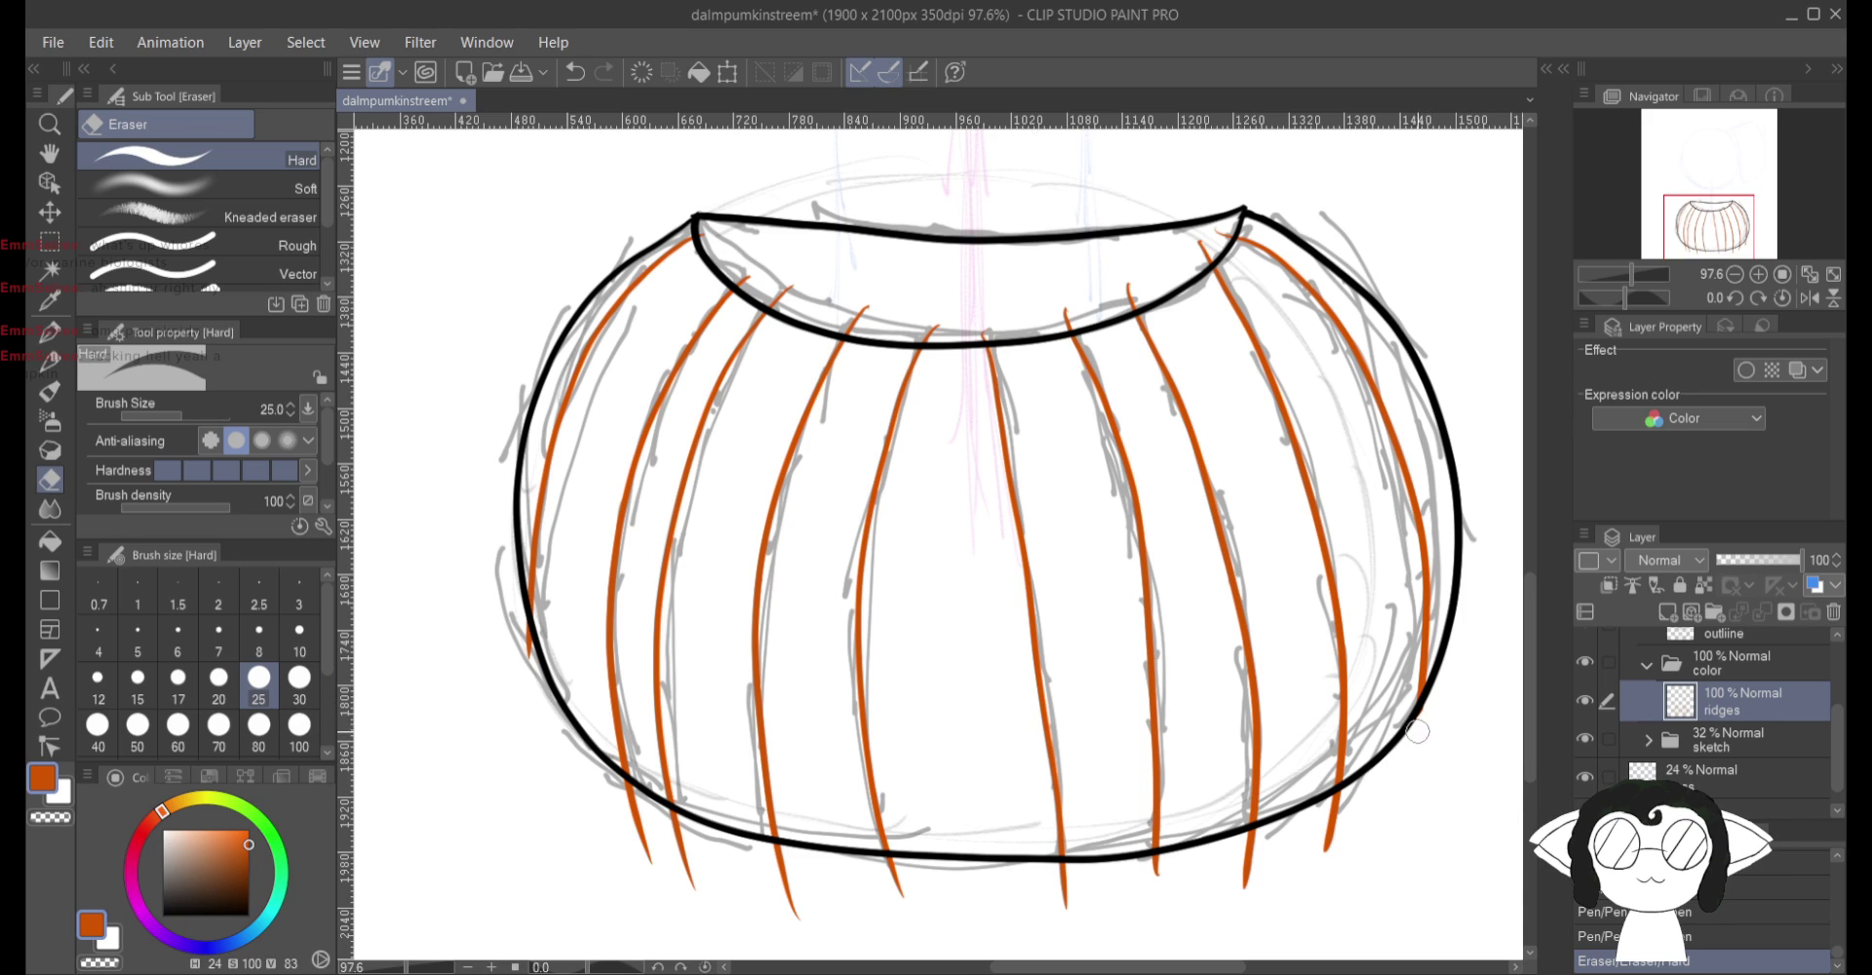
drag(1432, 709, 1414, 748)
mouse_move(1332, 833)
mouse_down()
mouse_move(1354, 792)
mouse_move(1238, 844)
mouse_move(1254, 884)
mouse_move(1184, 911)
mouse_move(1143, 868)
mouse_up()
drag(1070, 917, 1061, 867)
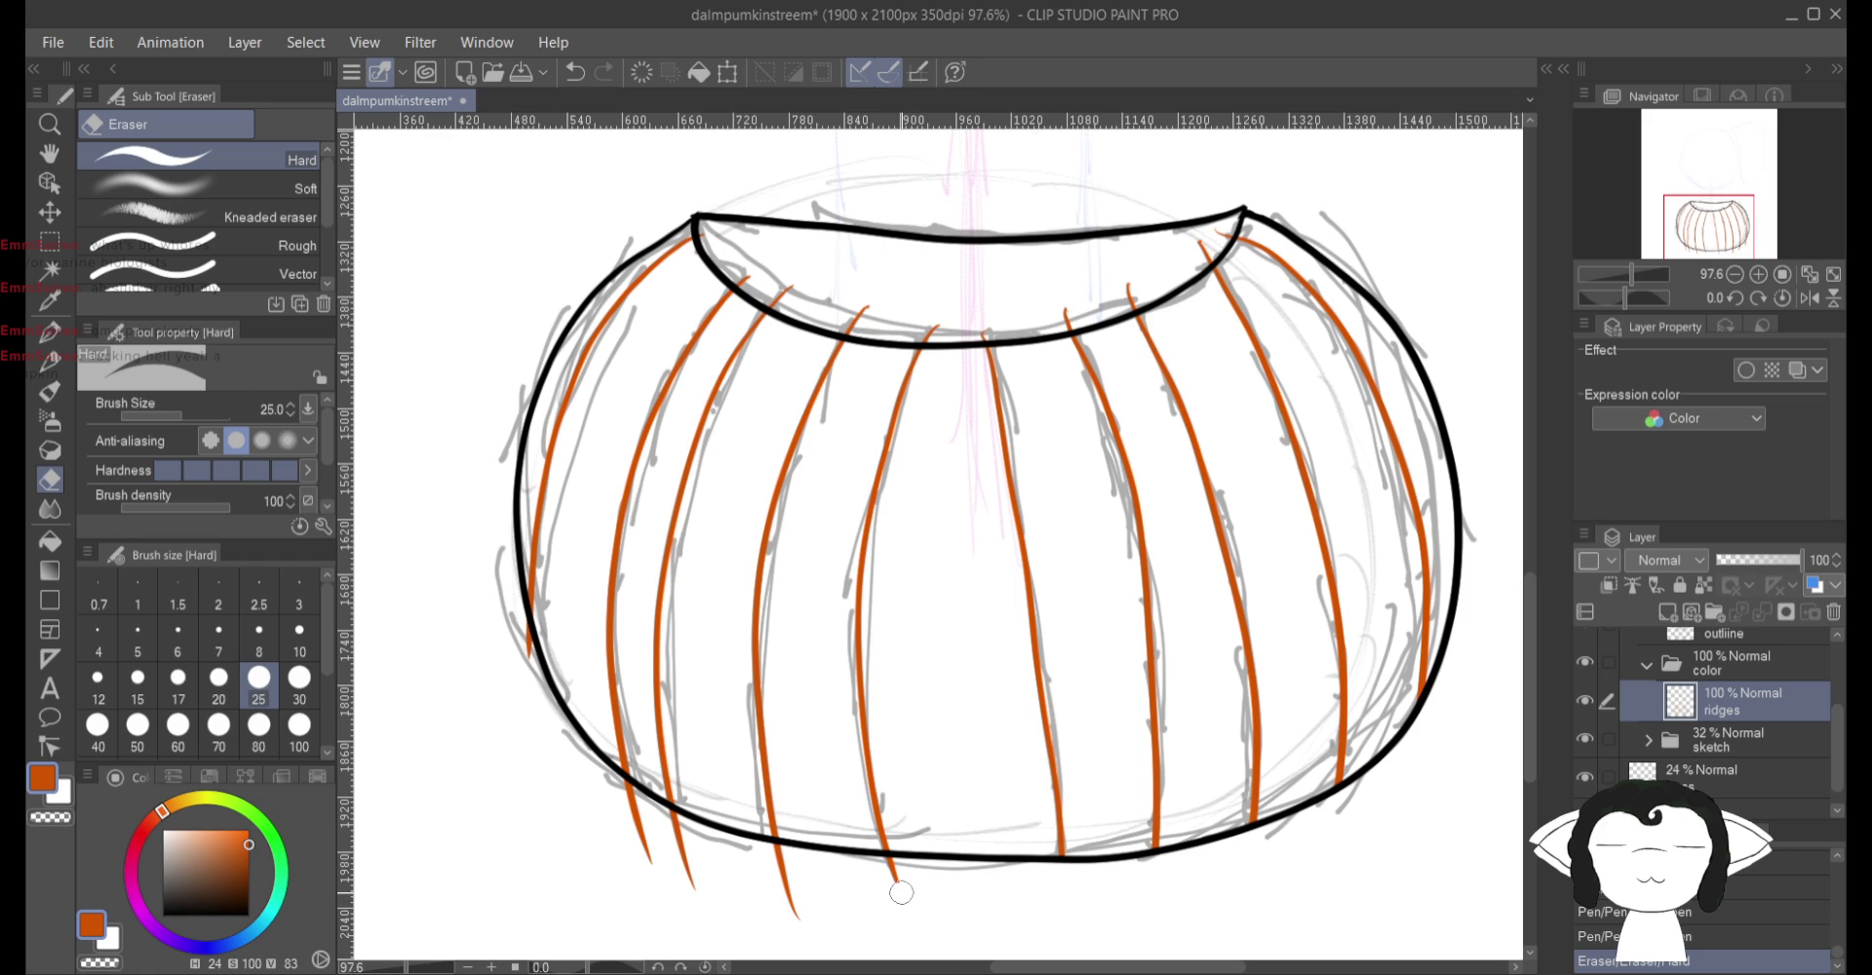
Step: Erase the lower ends of the left-hand ridge lines that extend past the pumpkin's outline
drag(907, 906, 887, 872)
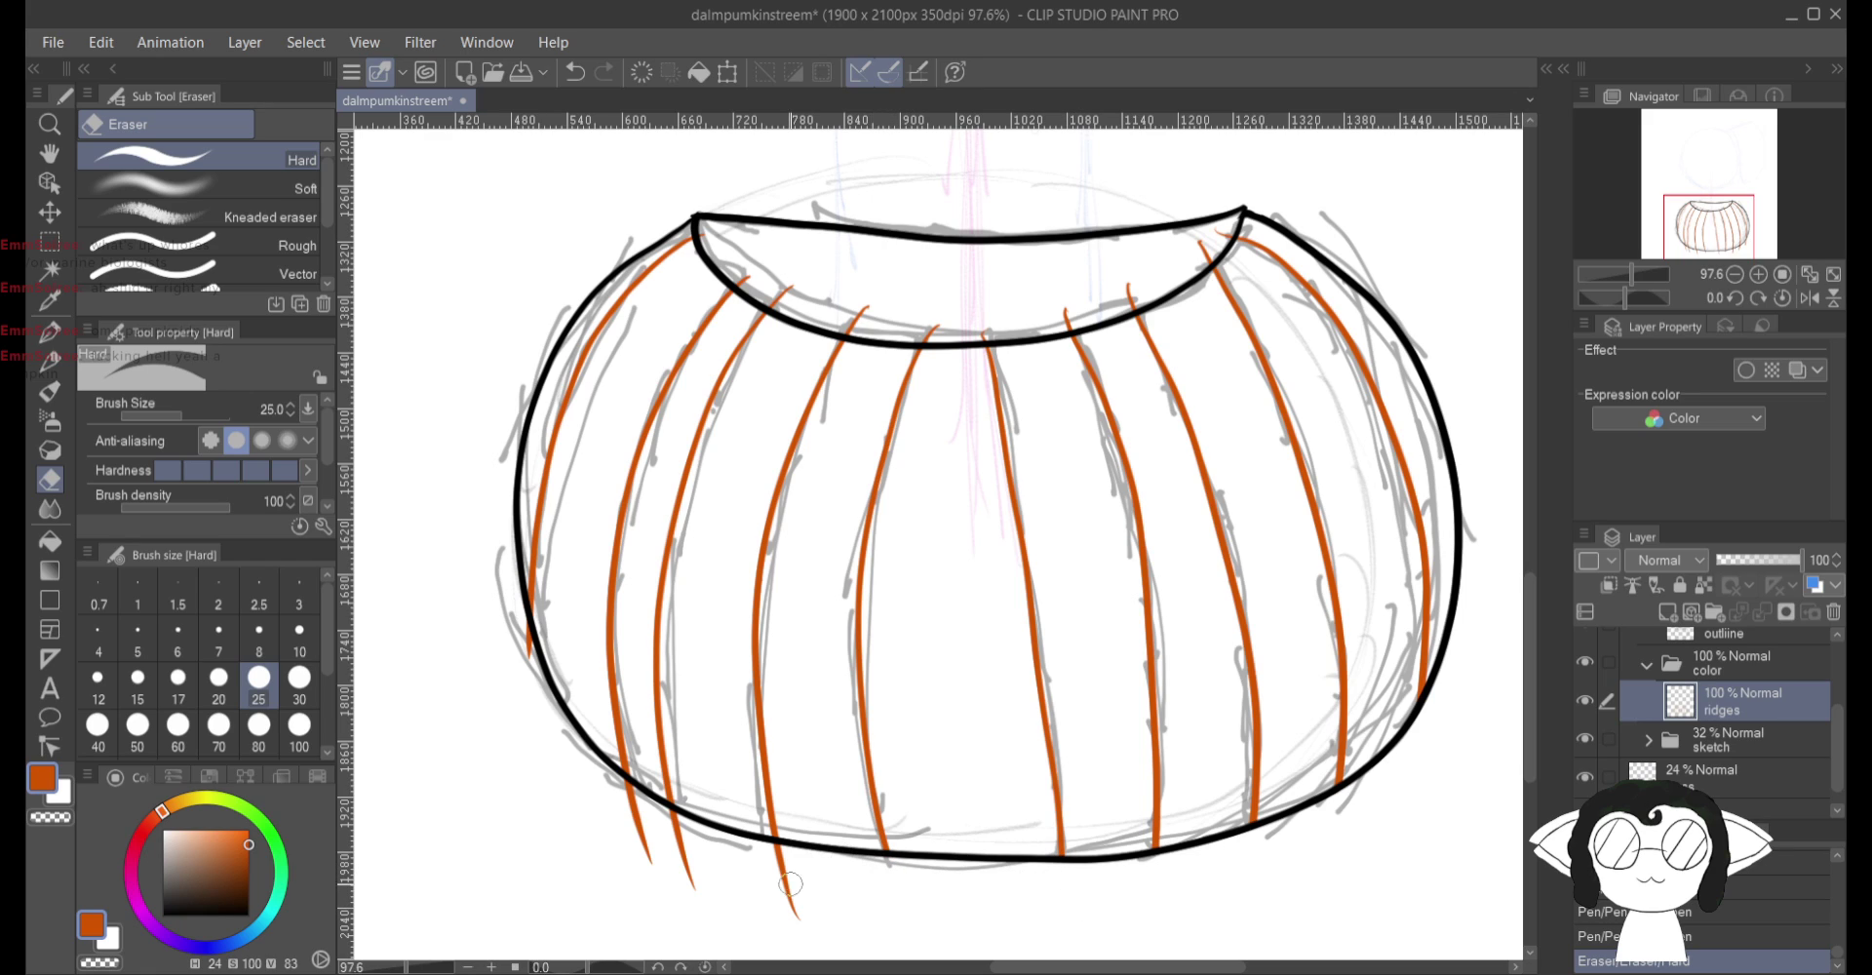
drag(771, 866, 780, 858)
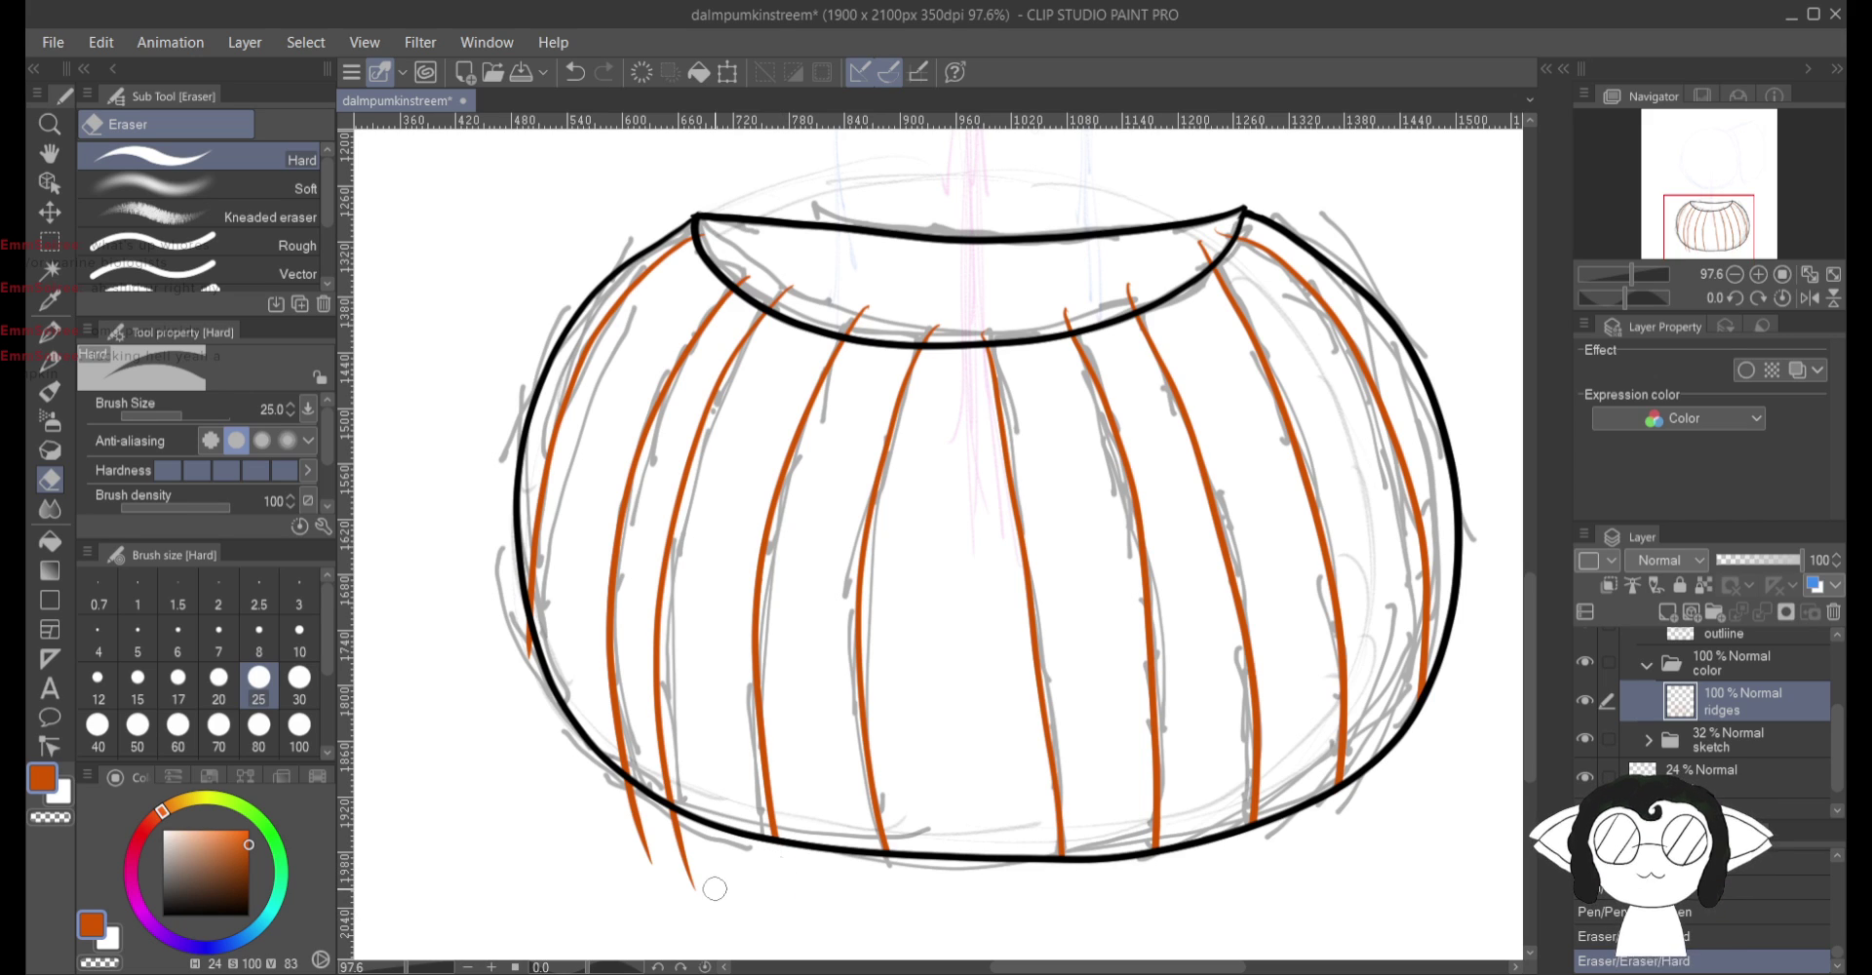
drag(616, 841, 677, 889)
mouse_move(602, 837)
mouse_down()
mouse_move(746, 905)
mouse_move(608, 817)
mouse_move(695, 889)
mouse_move(610, 859)
mouse_move(689, 864)
mouse_move(613, 801)
mouse_move(694, 860)
mouse_move(633, 803)
mouse_up()
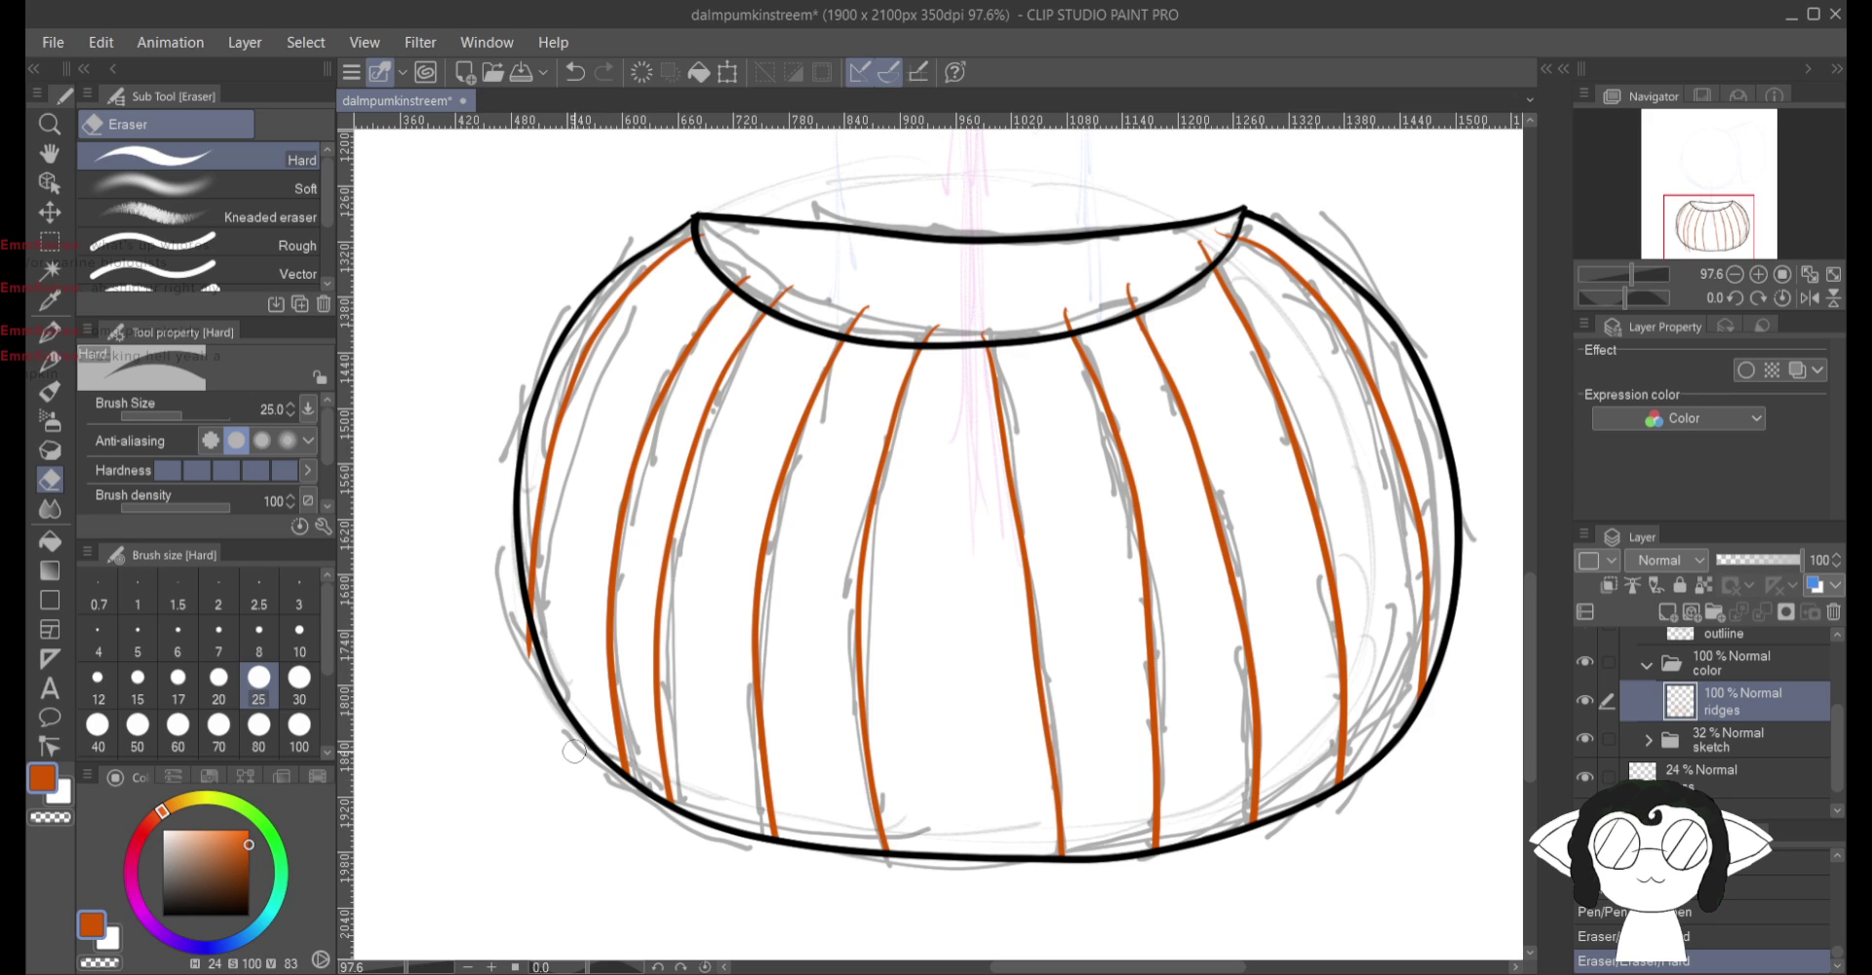
drag(520, 668, 523, 640)
mouse_move(521, 651)
mouse_down()
mouse_move(526, 838)
mouse_move(624, 780)
mouse_up()
Step: Erase the upper ends of the ridge lines that poke into the pumpkin's opening
key(ctrl+at)
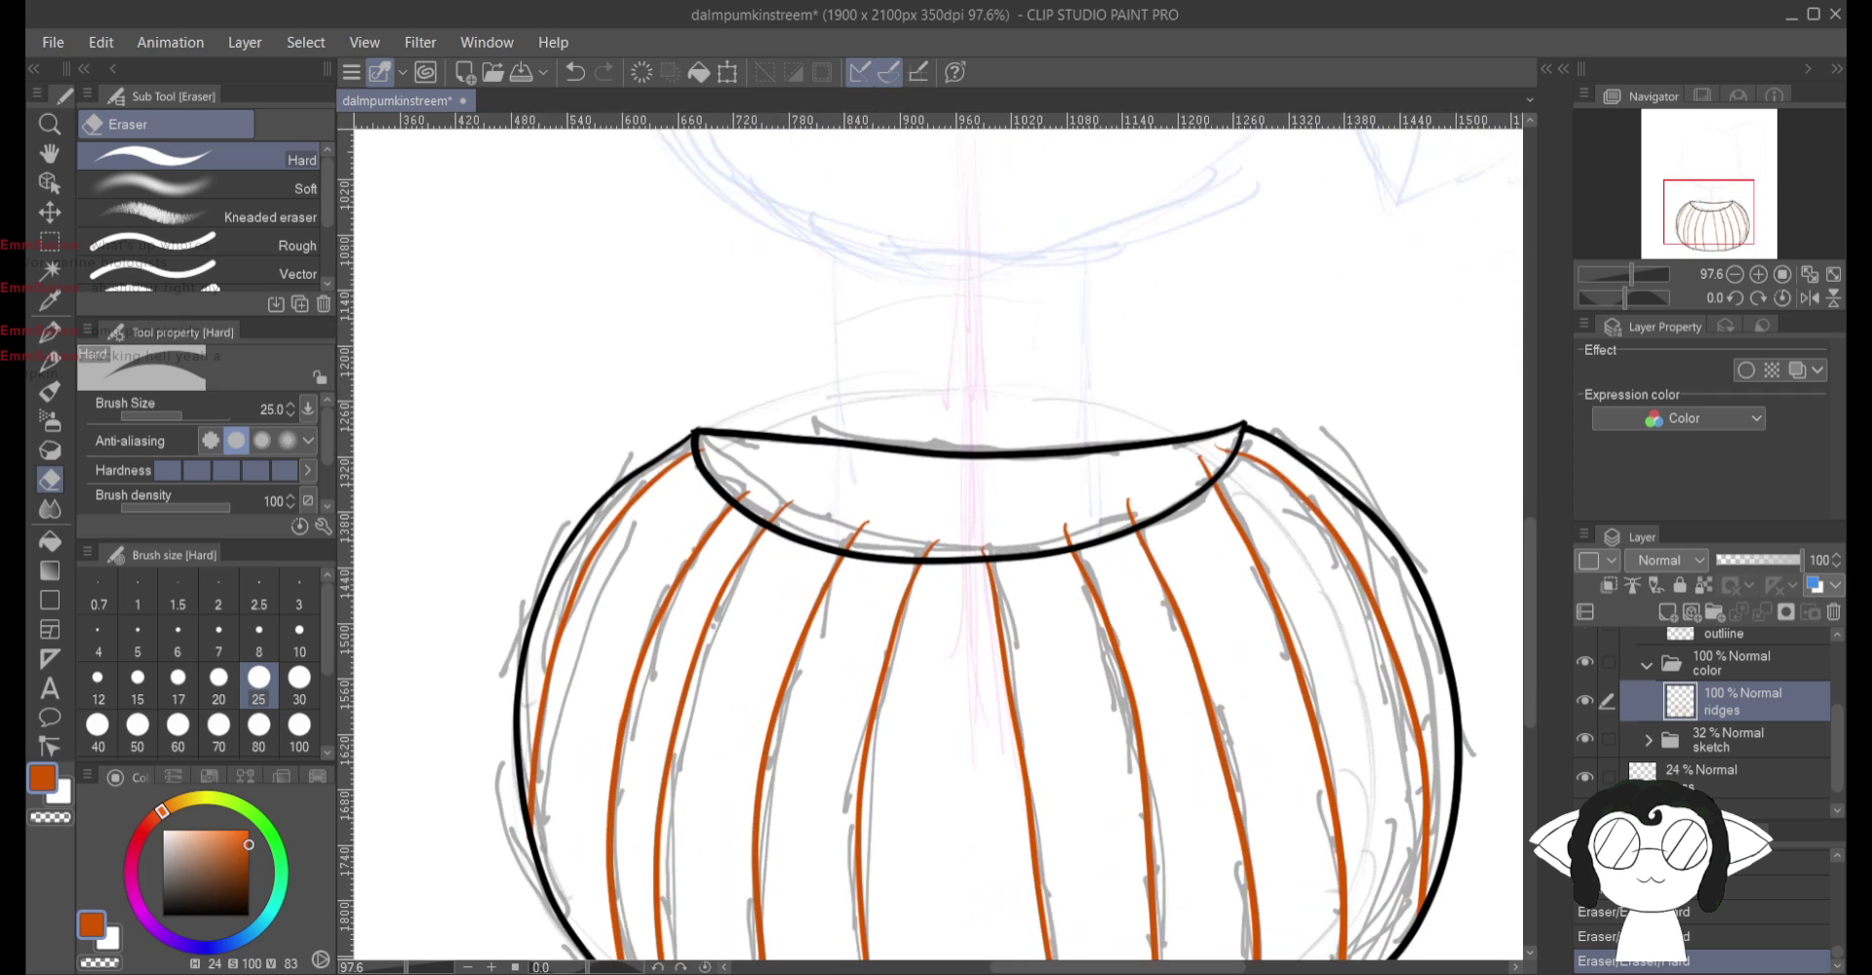
scroll(850, 449, up, 3)
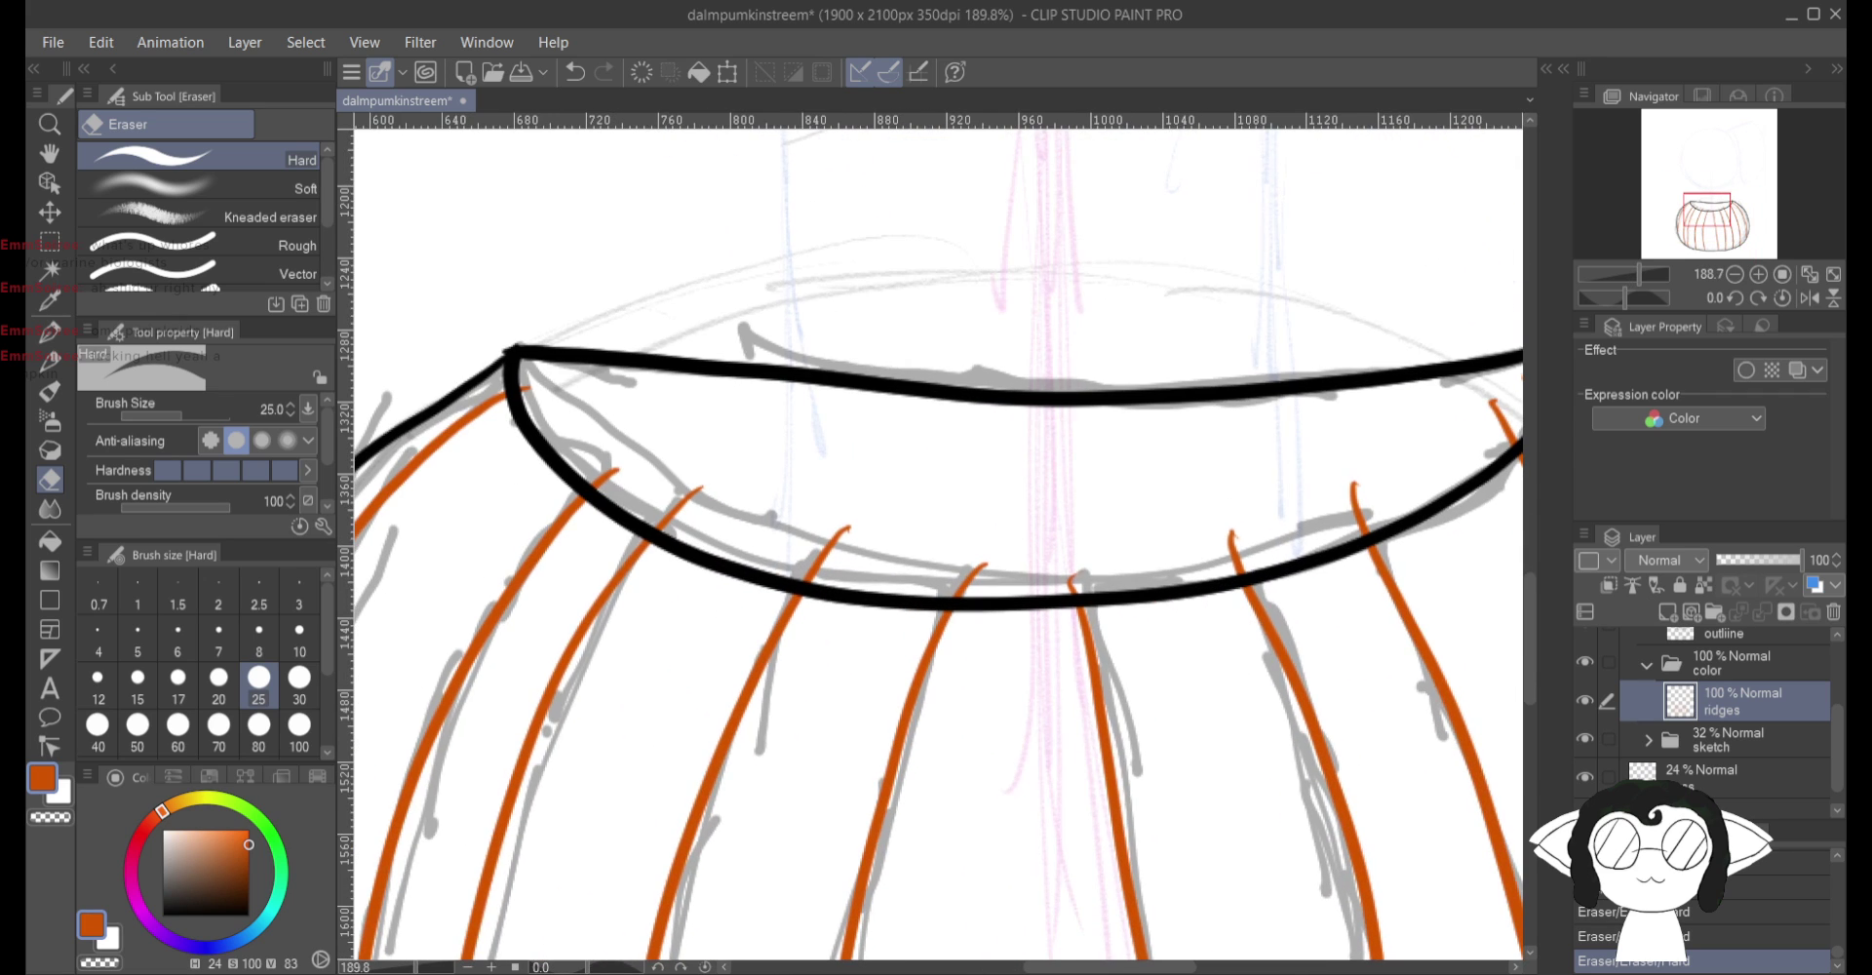
drag(936, 536, 1005, 561)
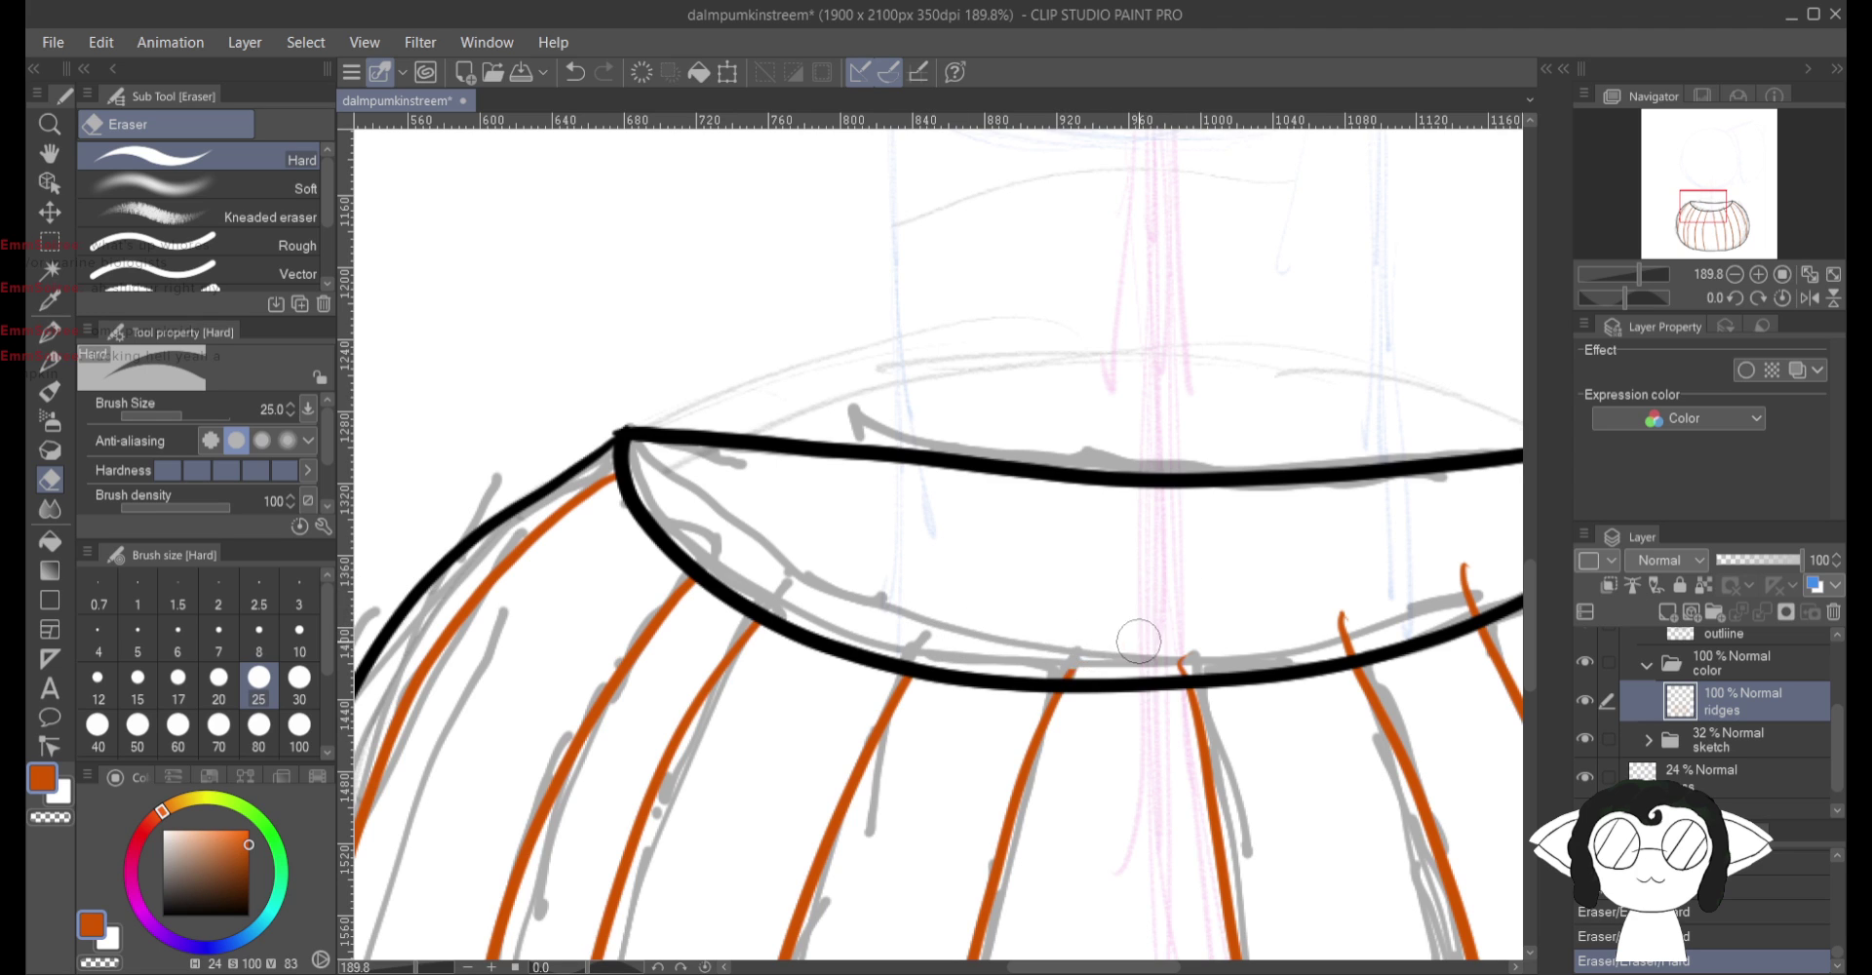
scroll(1206, 652, right, 5)
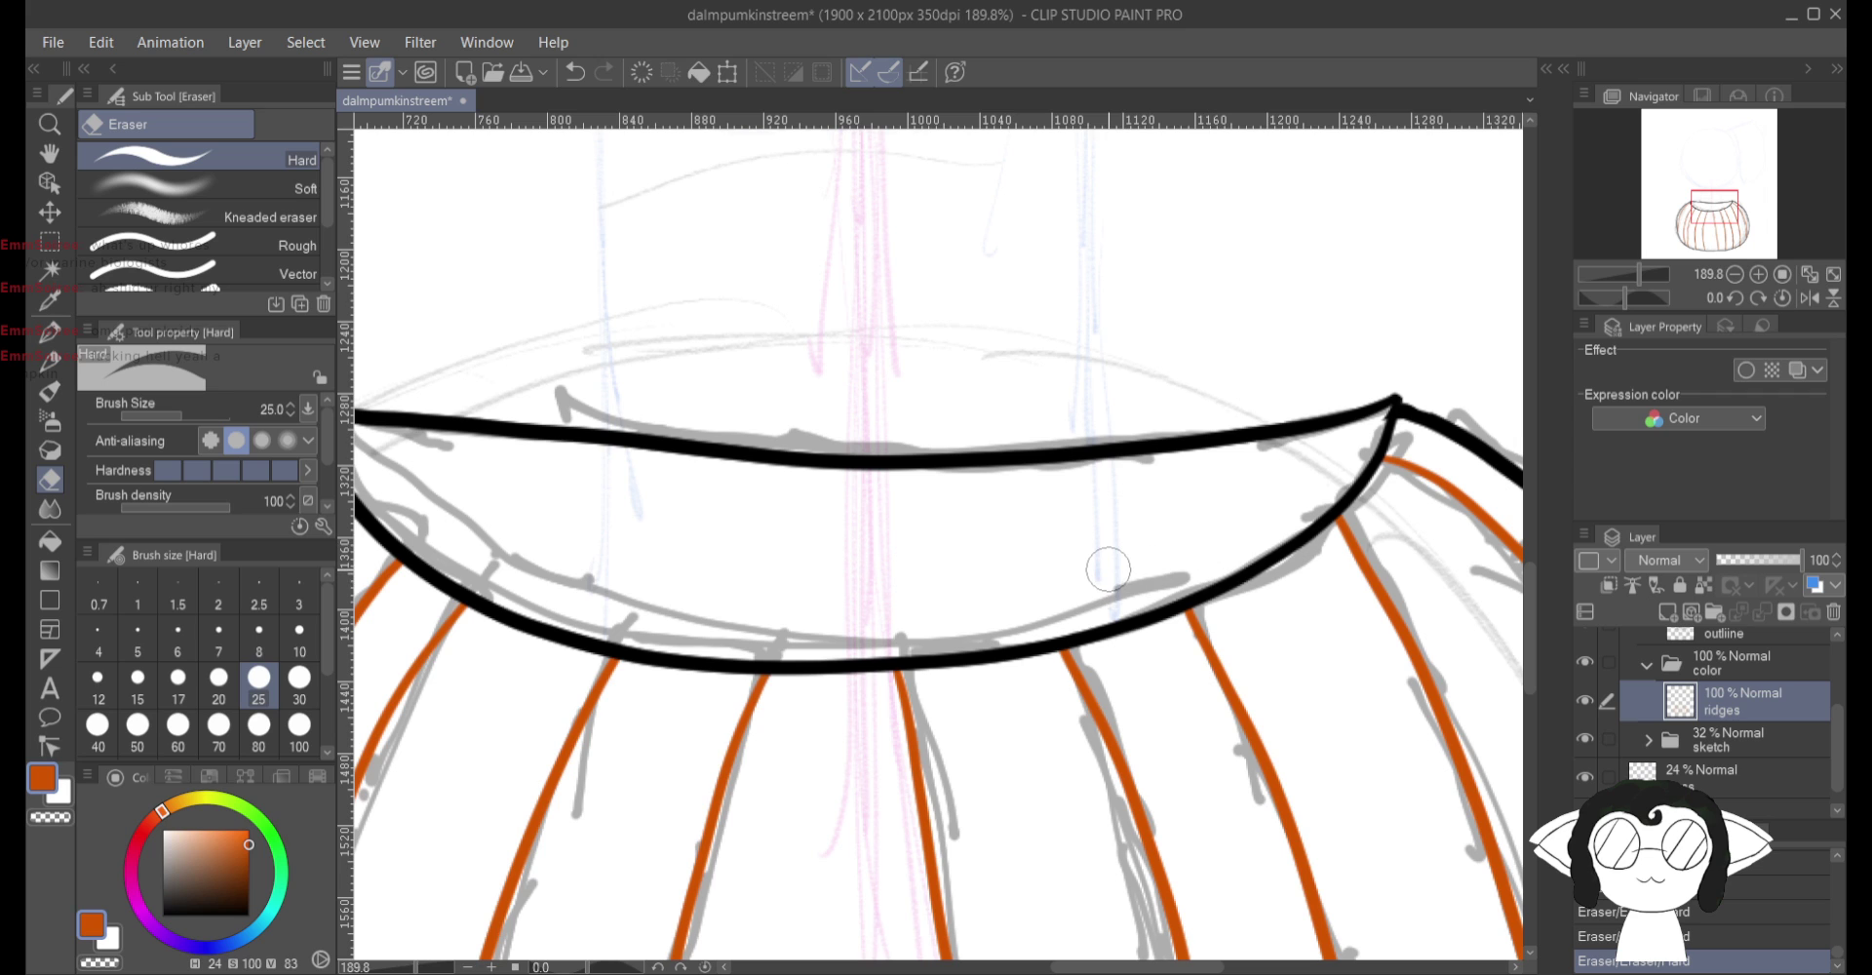
scroll(1108, 570, down, 6)
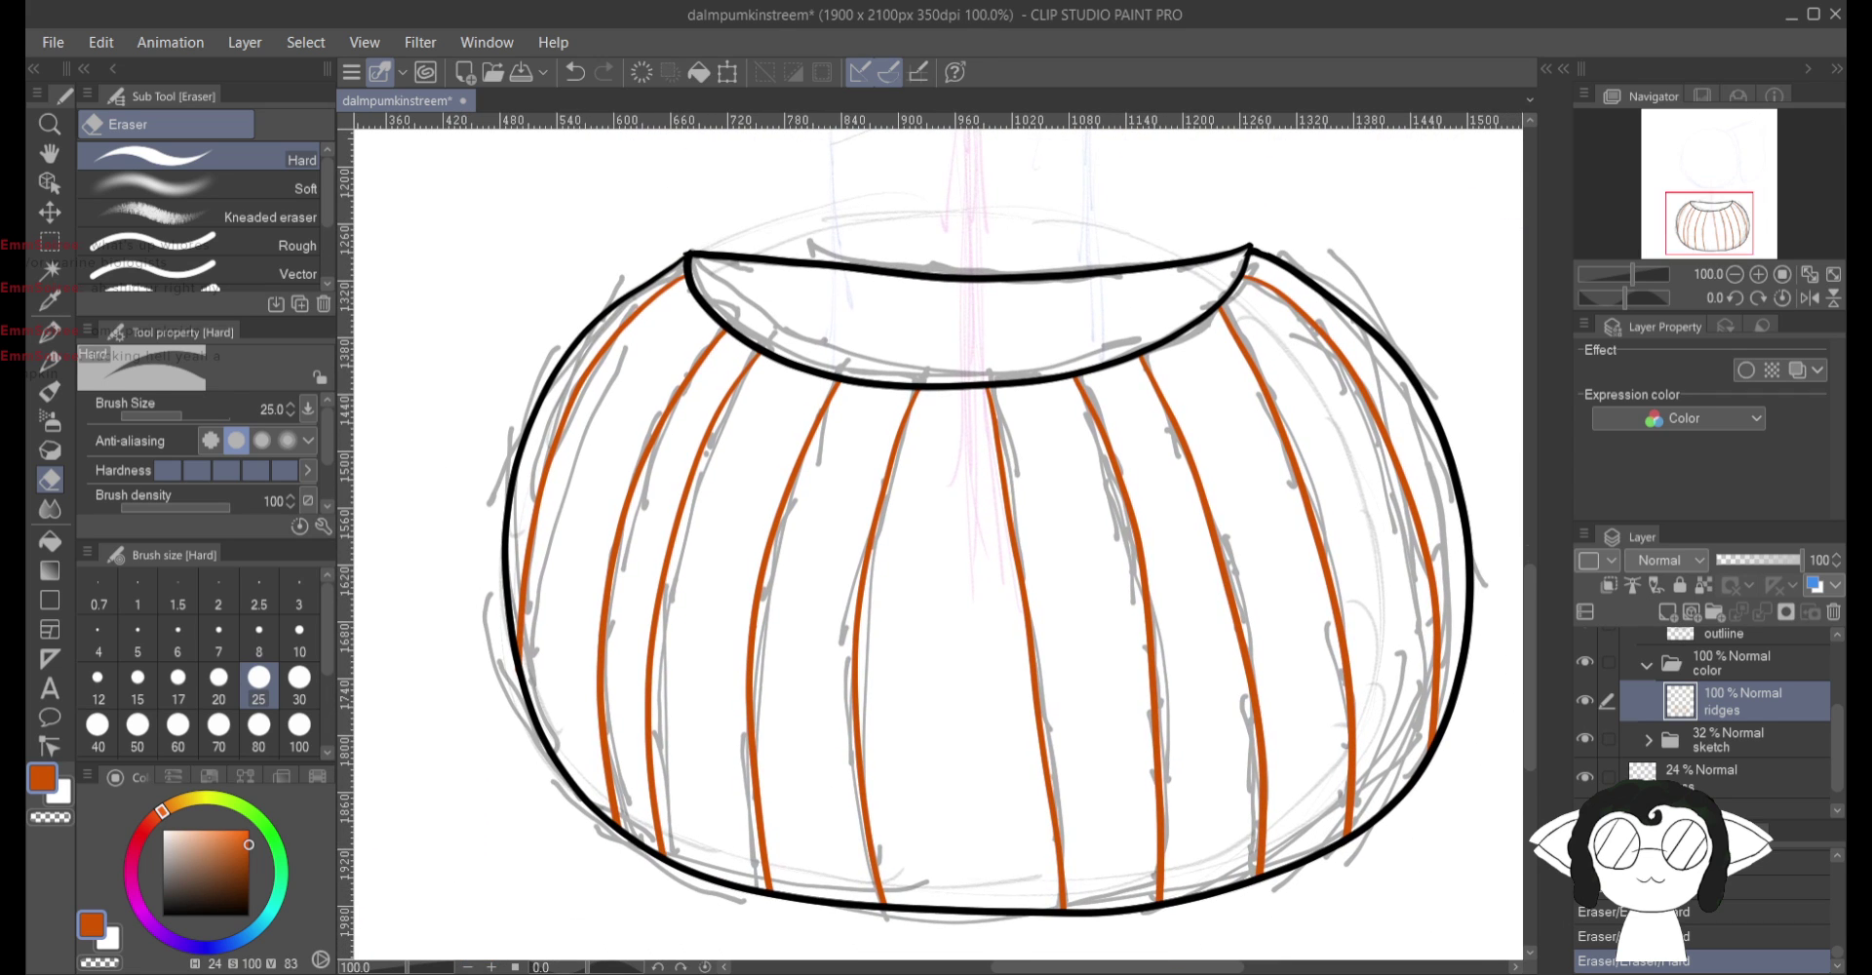
Step: Add a raster layer named punkin directly below the ridges layer and hide the sketch folder
scroll(1019, 582, down, 3)
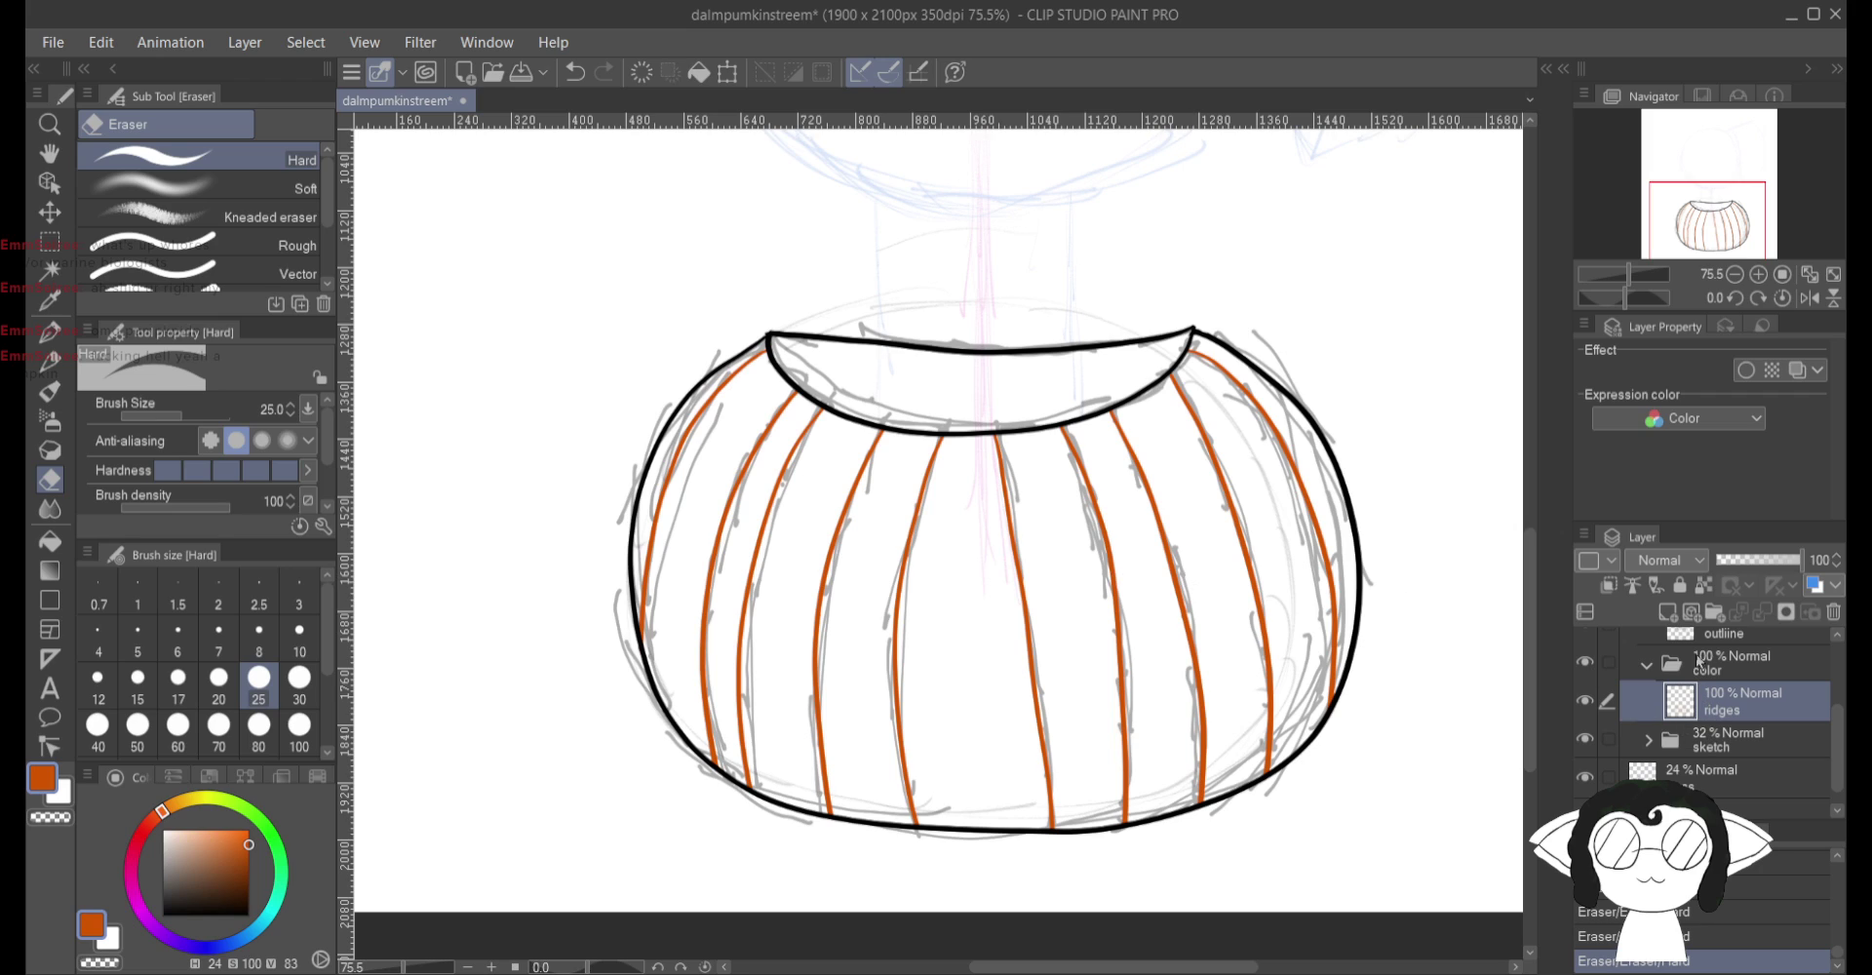
click(1667, 619)
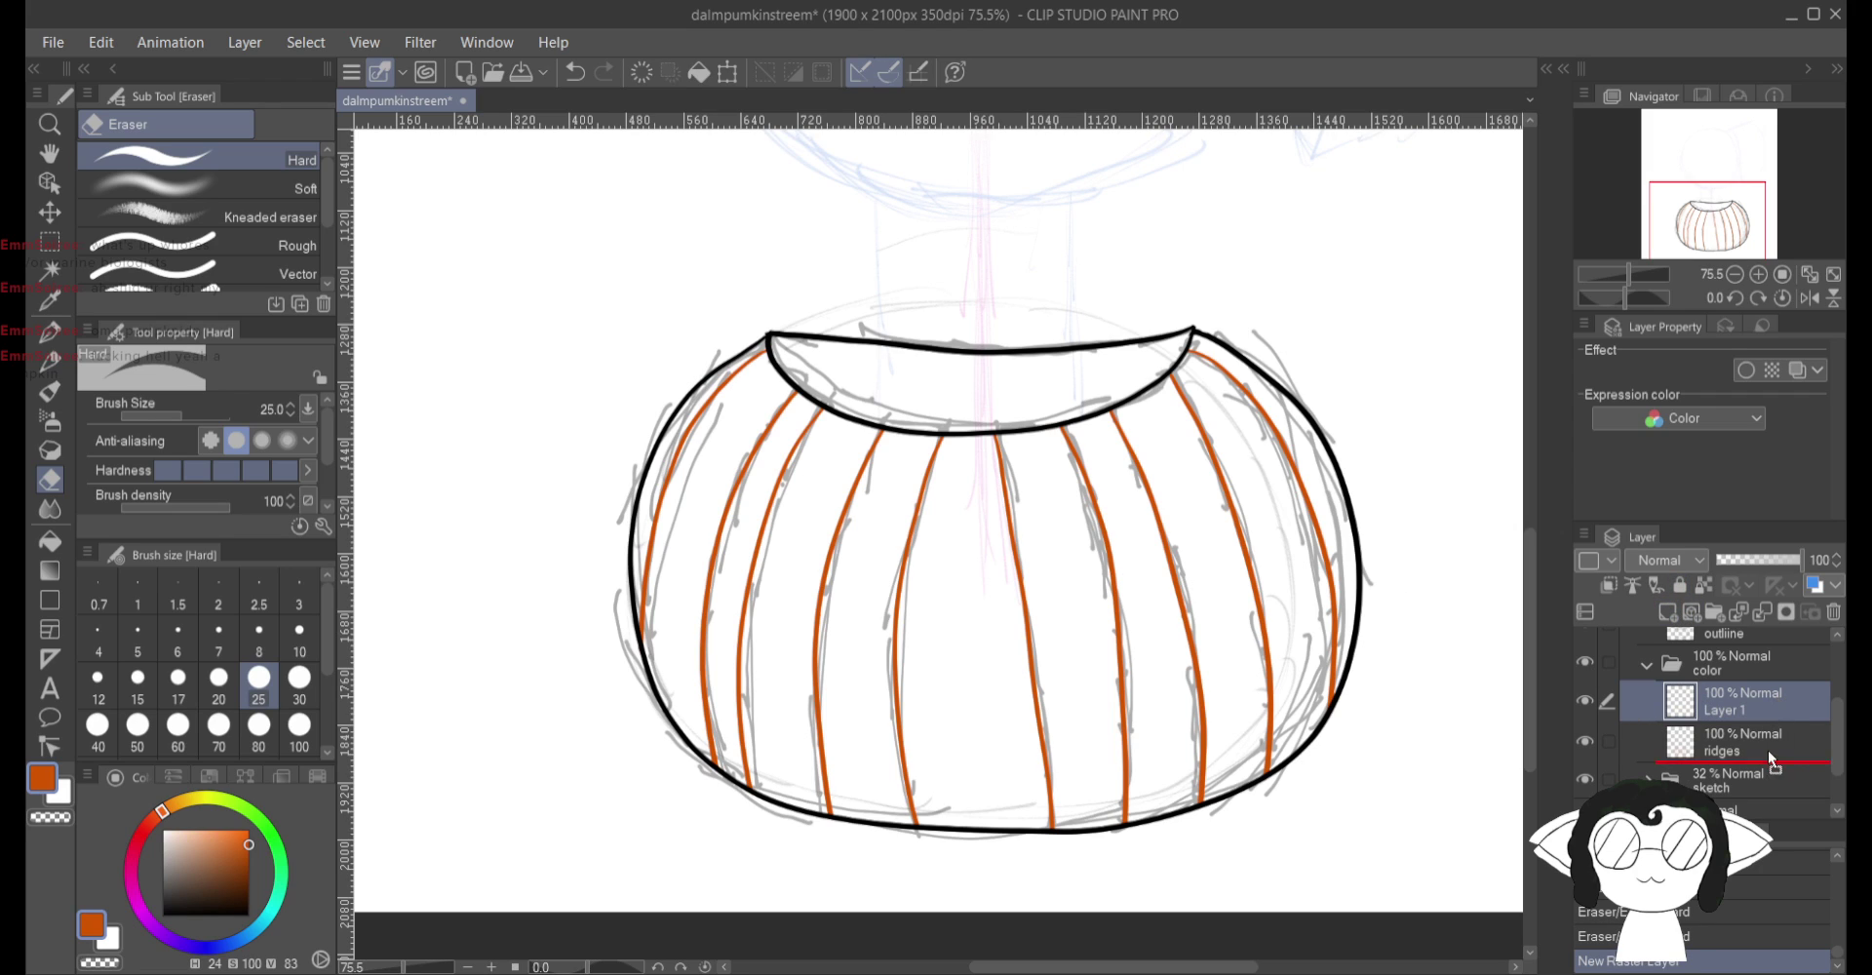
drag(1772, 759, 1732, 752)
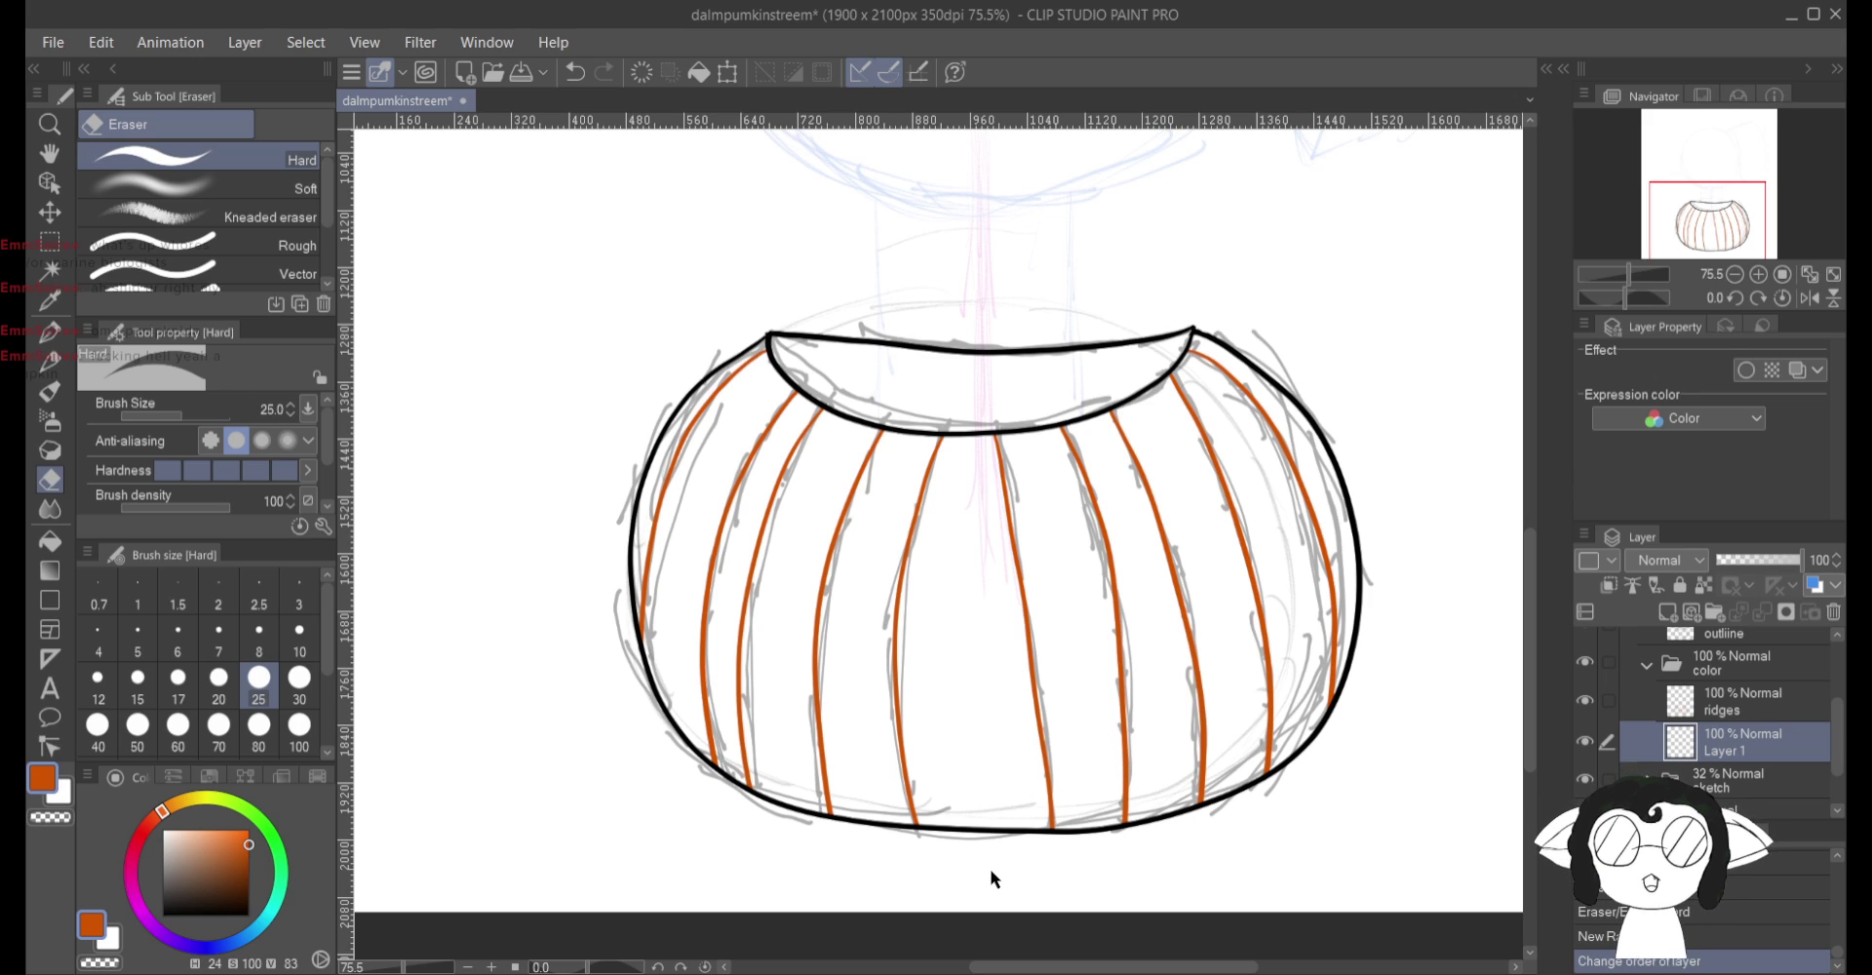
double_click(1721, 751)
text(punkin)
key(Return)
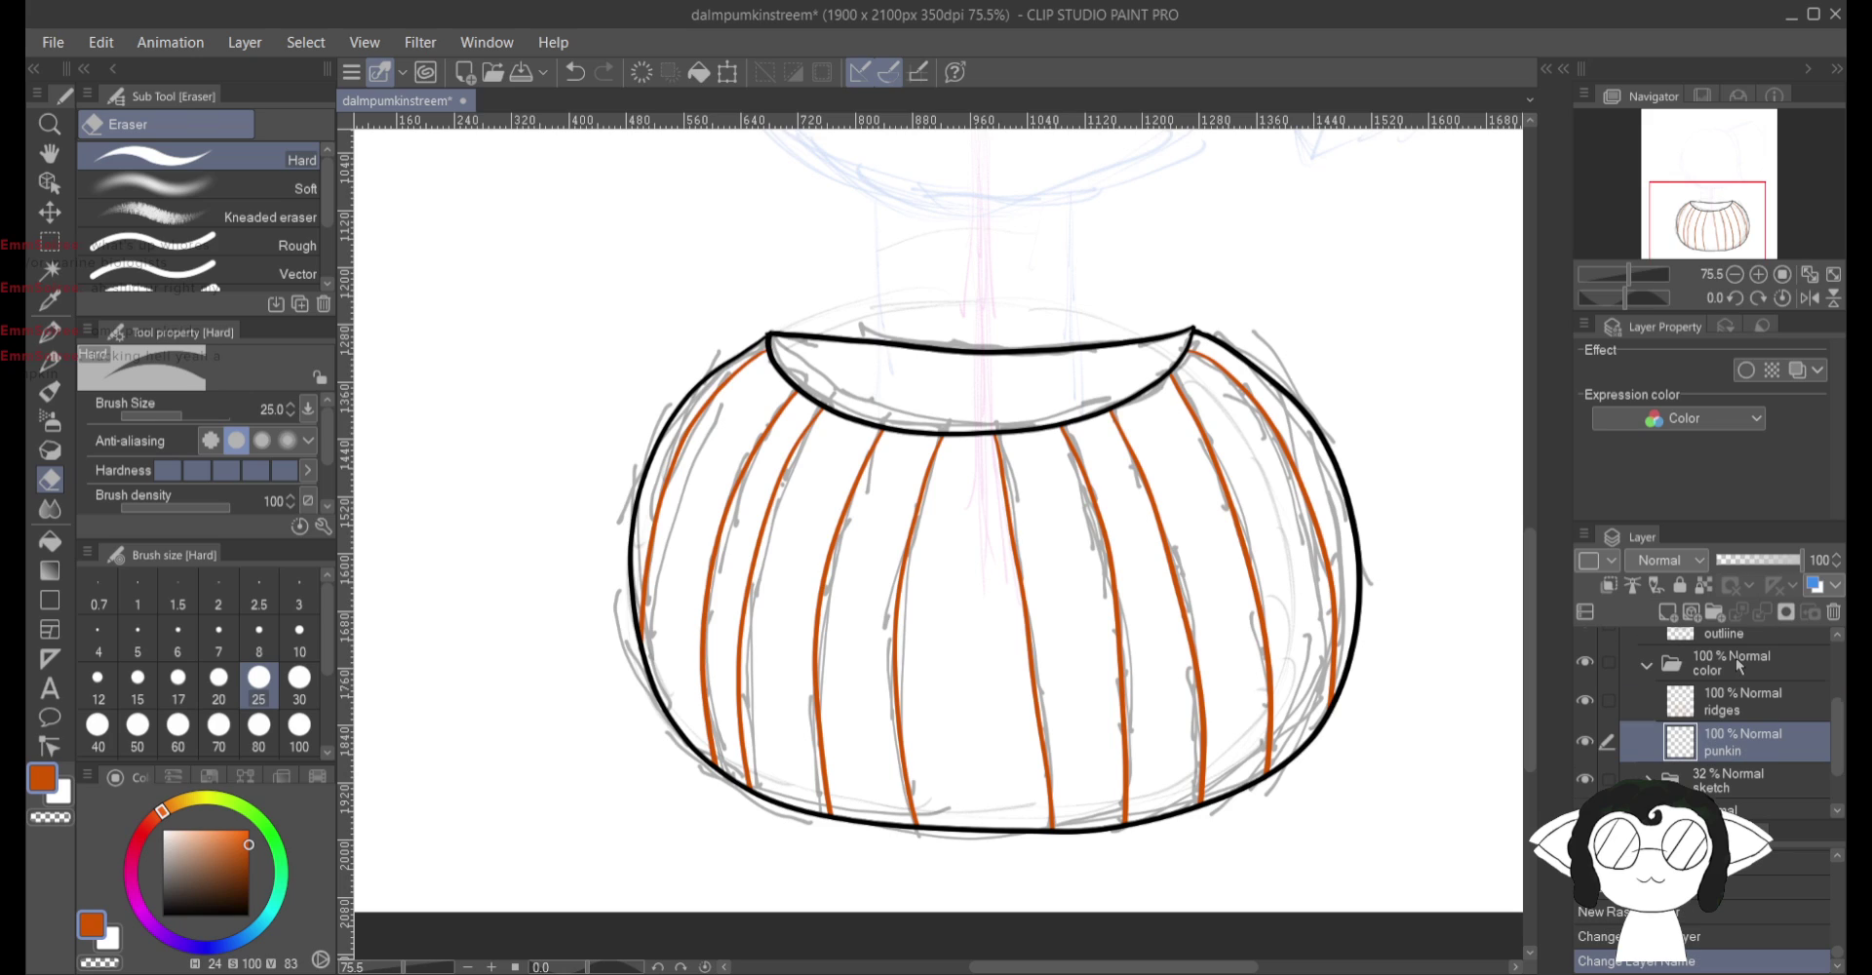
scroll(1735, 657, down, 1)
click(1588, 719)
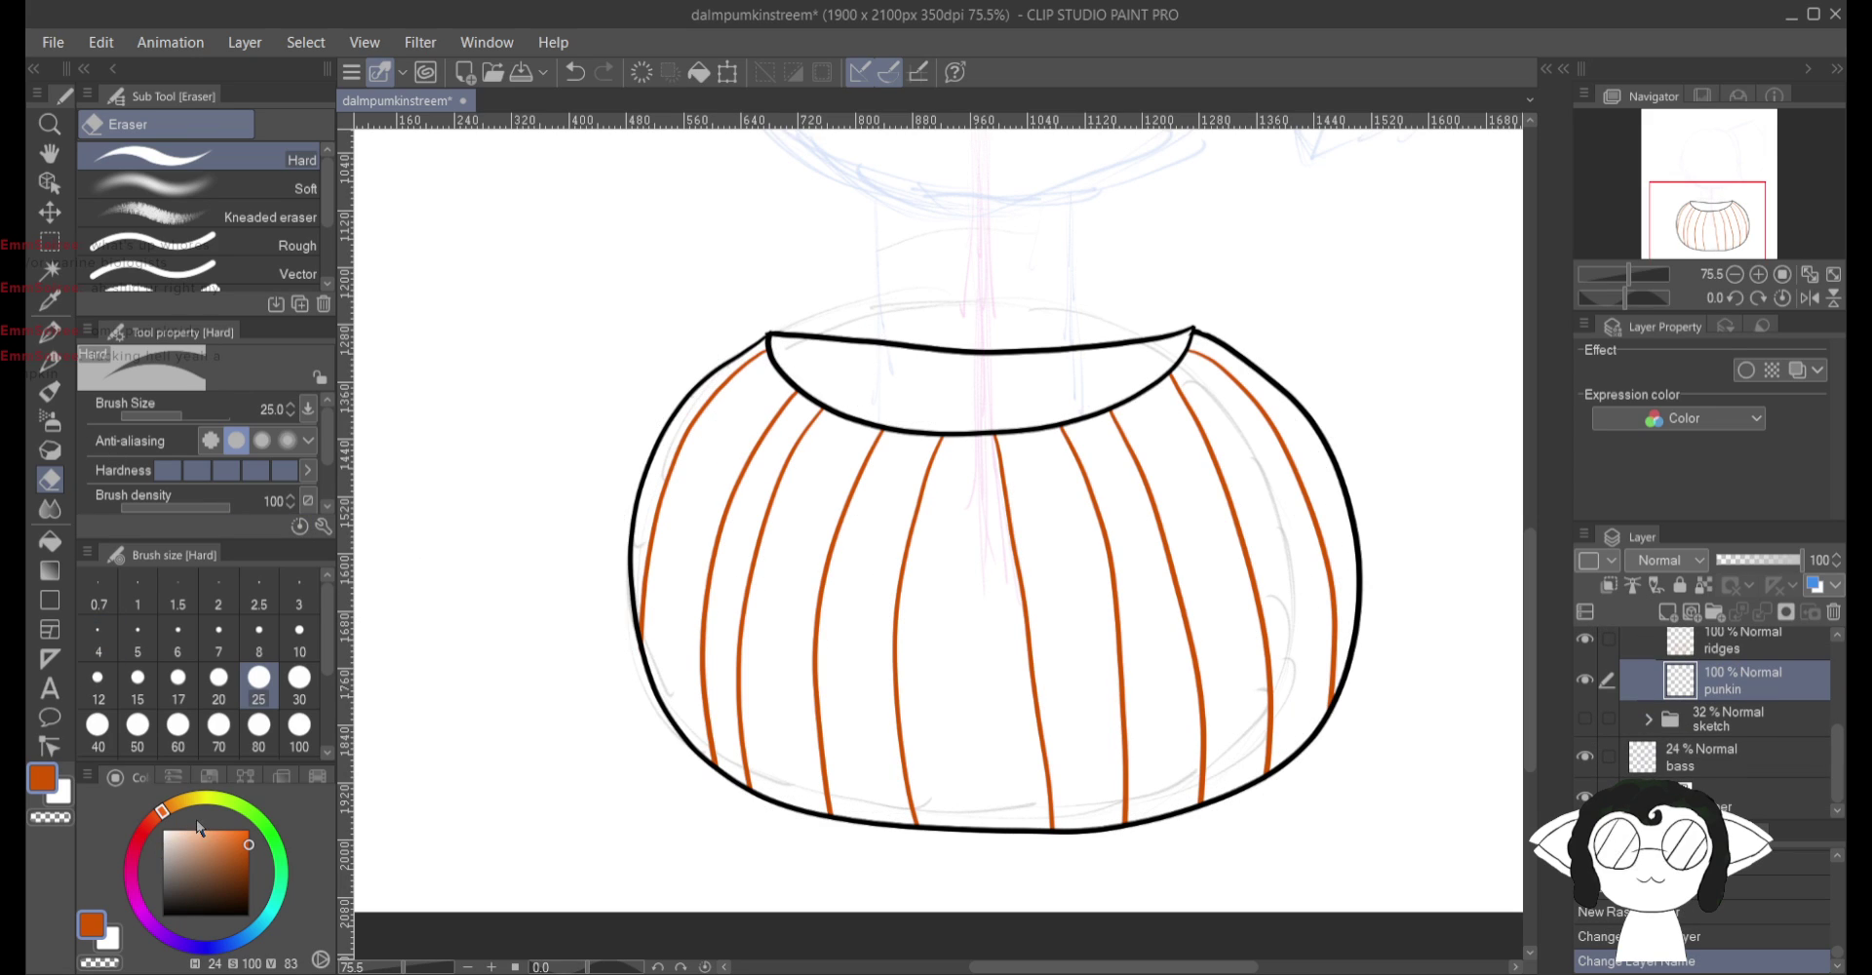
Step: Set the drawing color to a red-orange (H 16, S 91, V 100) and choose the Gouache brush at size 80
drag(166, 812, 158, 815)
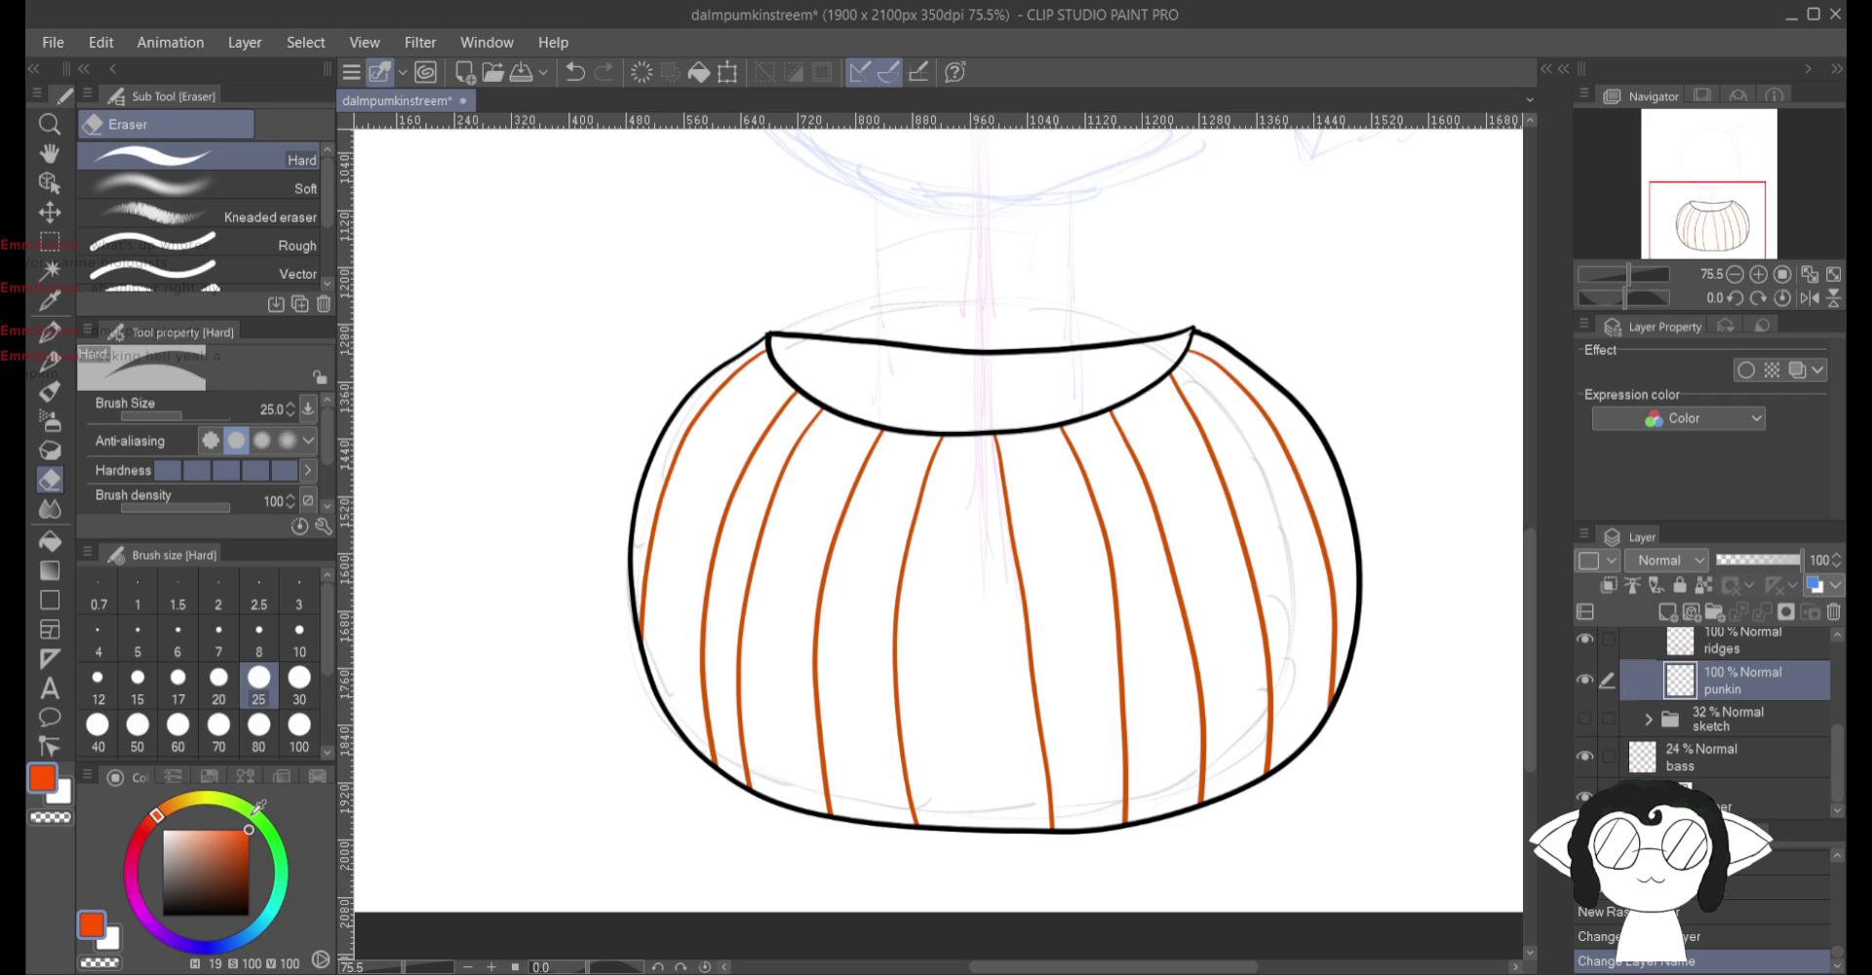
click(150, 821)
drag(156, 817, 153, 819)
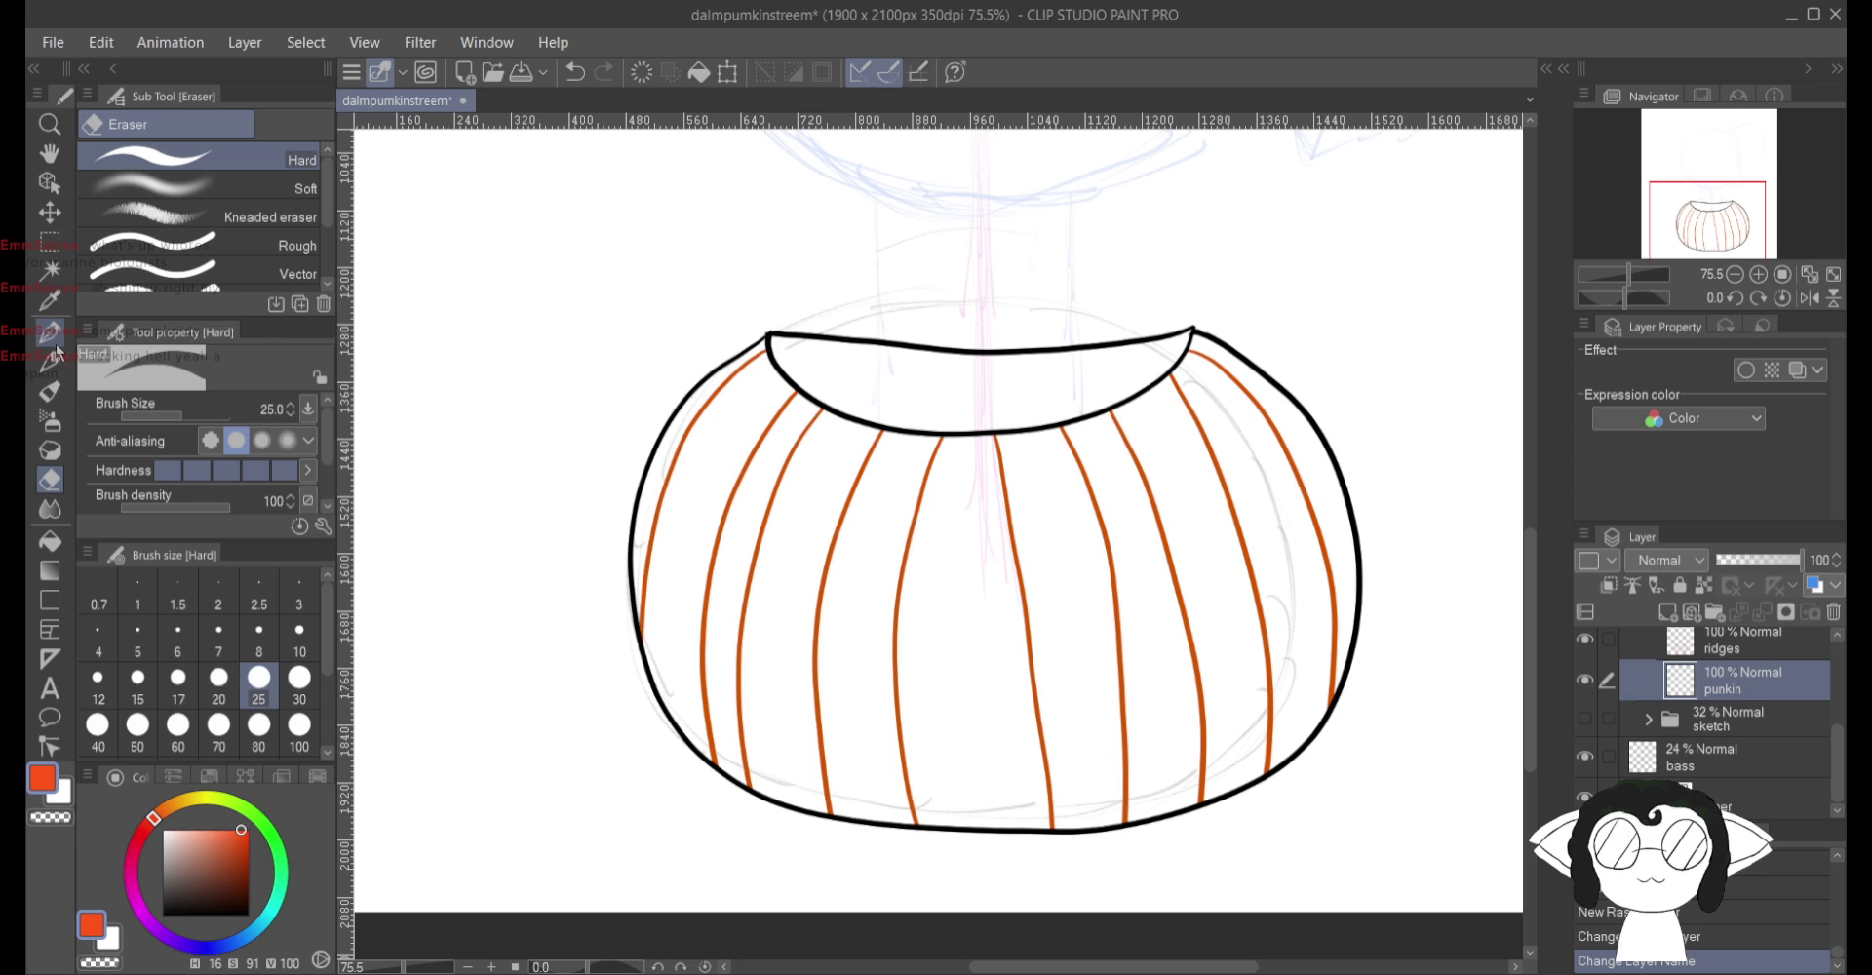
click(55, 345)
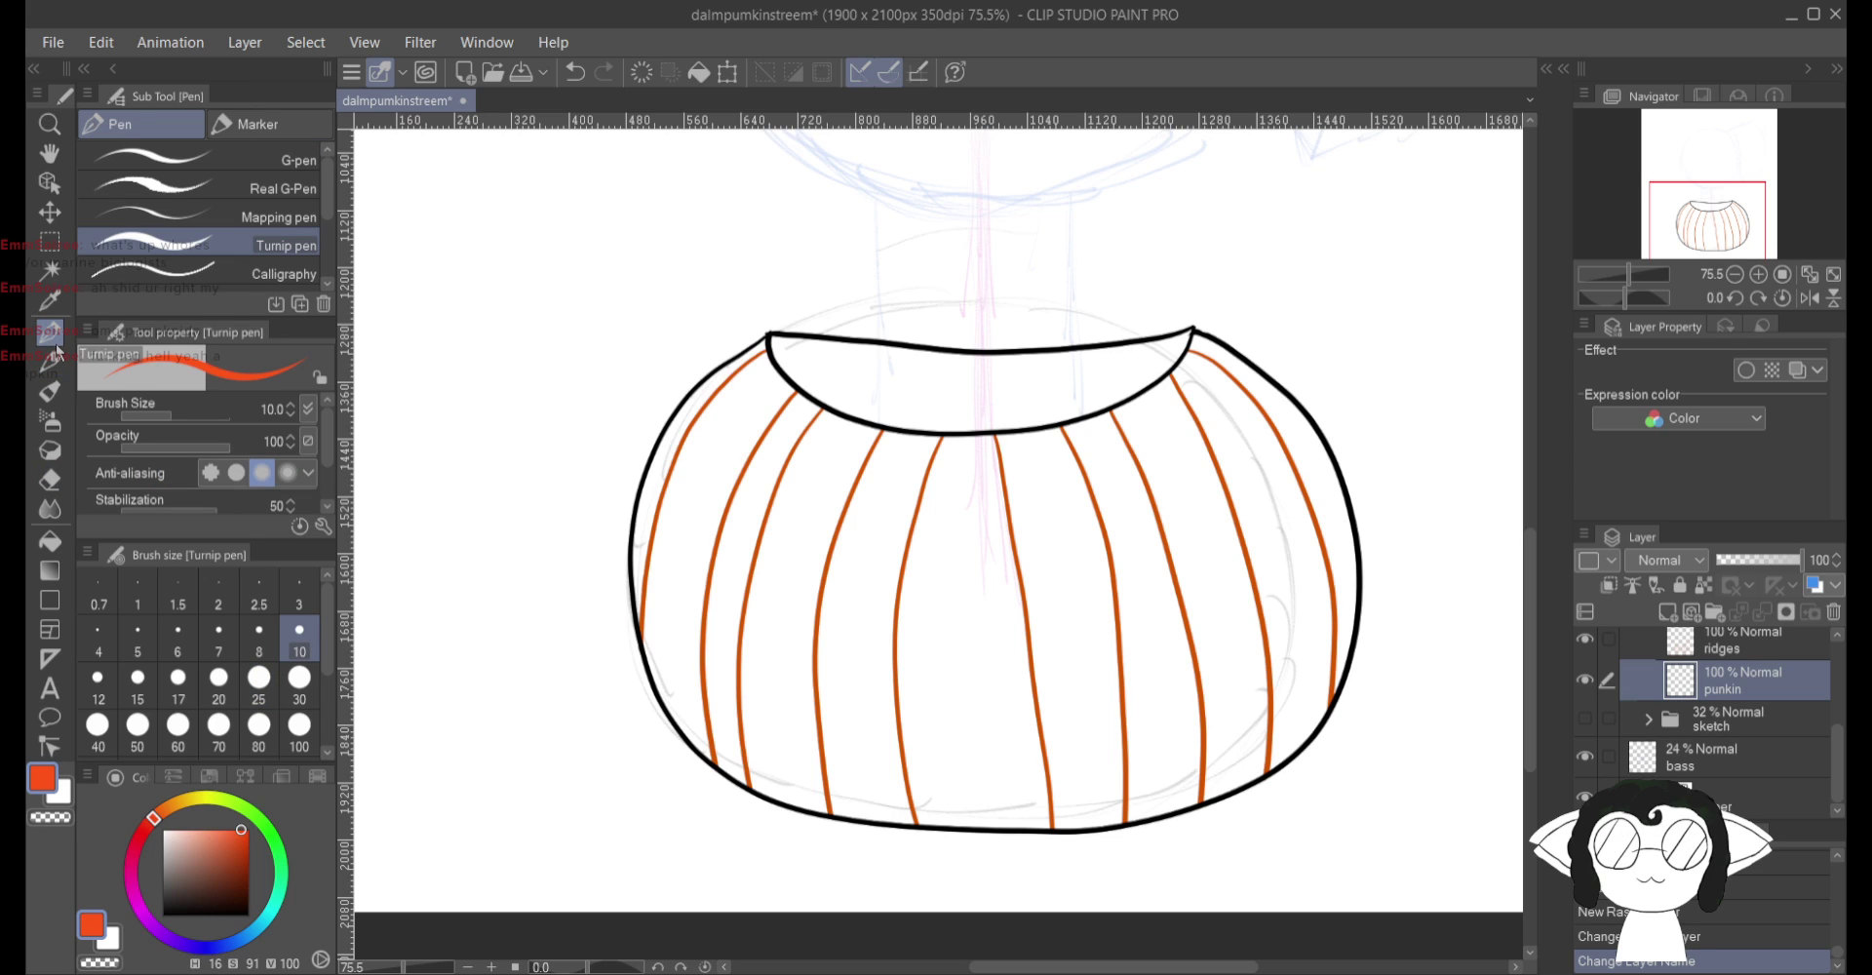
click(54, 402)
Step: Test the red-orange on the pumpkin, undo it, then paint a band across the middle in lighter orange (H 23, S 91, V 100)
mouse_move(805, 554)
mouse_down()
mouse_move(878, 590)
mouse_move(830, 550)
mouse_move(892, 578)
mouse_move(803, 546)
mouse_move(944, 584)
mouse_move(754, 533)
mouse_move(888, 660)
mouse_move(785, 641)
mouse_move(780, 550)
mouse_move(910, 616)
mouse_move(808, 546)
mouse_move(1009, 599)
mouse_move(883, 653)
mouse_move(963, 585)
mouse_move(985, 653)
mouse_move(928, 630)
mouse_move(1038, 662)
mouse_move(921, 647)
mouse_move(1033, 641)
mouse_move(850, 633)
mouse_move(1042, 555)
mouse_move(881, 607)
mouse_move(1016, 584)
mouse_move(1031, 614)
mouse_move(861, 641)
mouse_move(1079, 652)
mouse_move(860, 670)
mouse_move(1101, 672)
mouse_move(876, 695)
mouse_move(1105, 678)
mouse_move(804, 622)
mouse_move(988, 609)
mouse_move(899, 545)
mouse_move(1154, 566)
mouse_move(716, 543)
mouse_up()
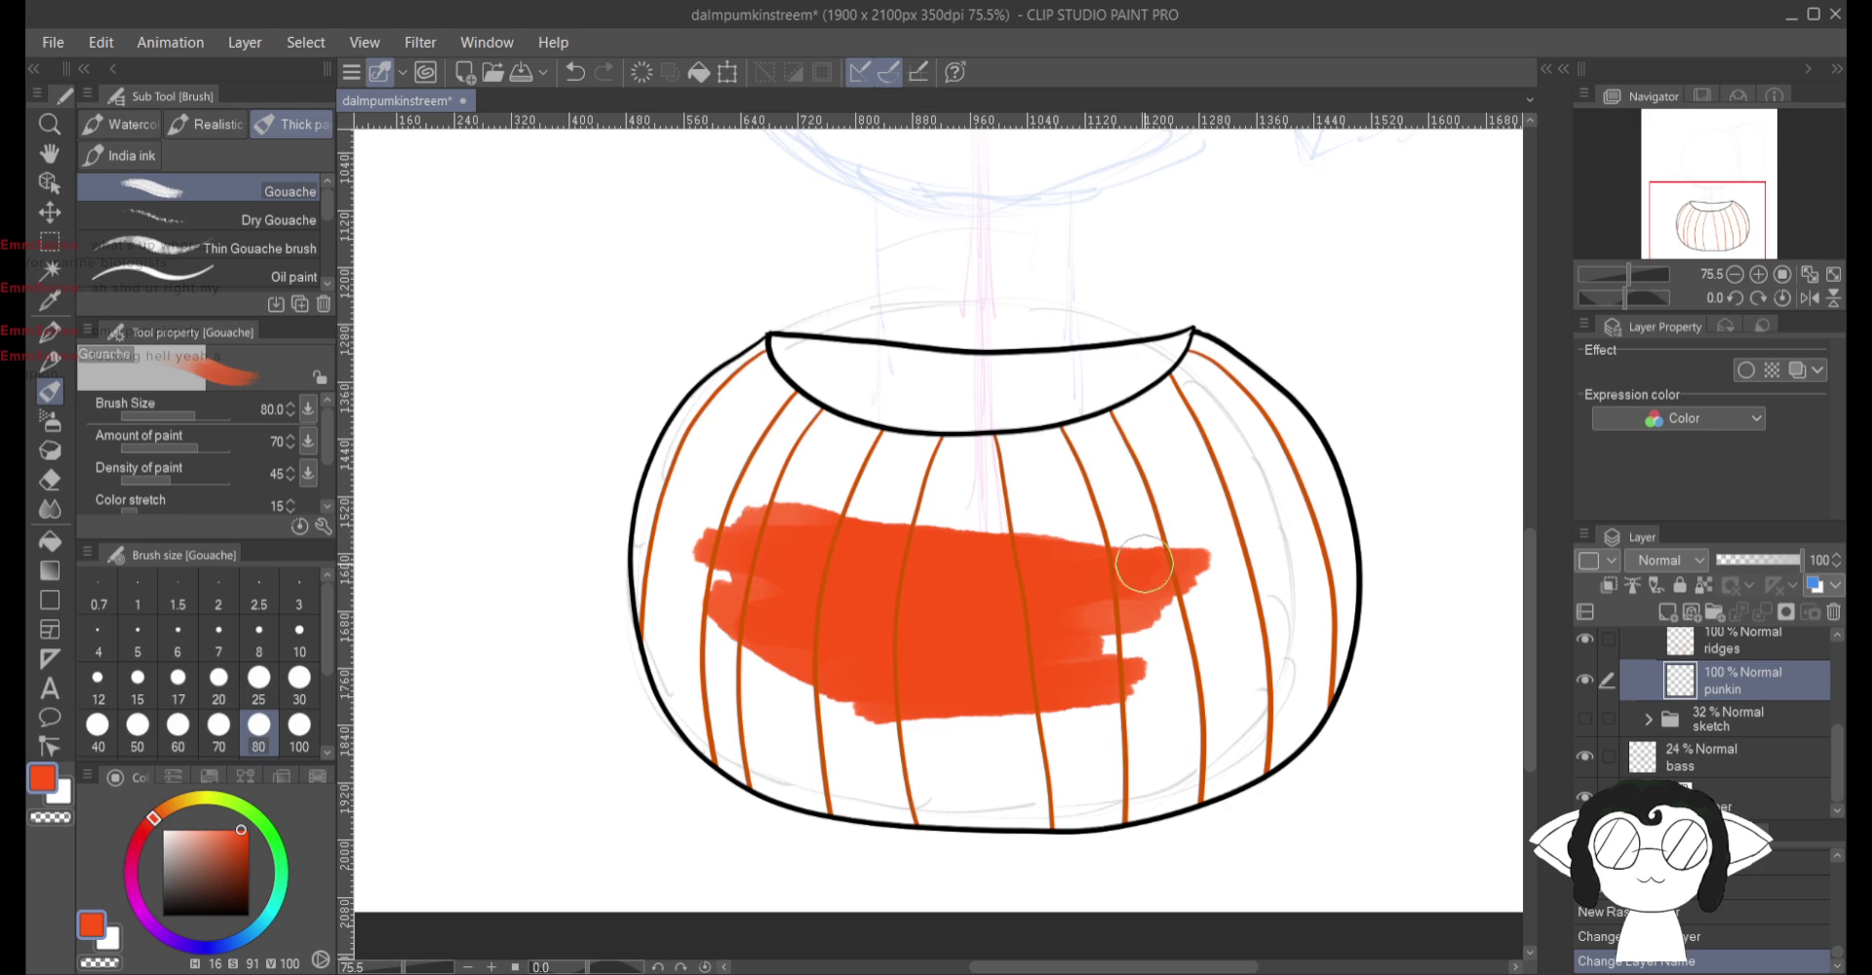
click(574, 71)
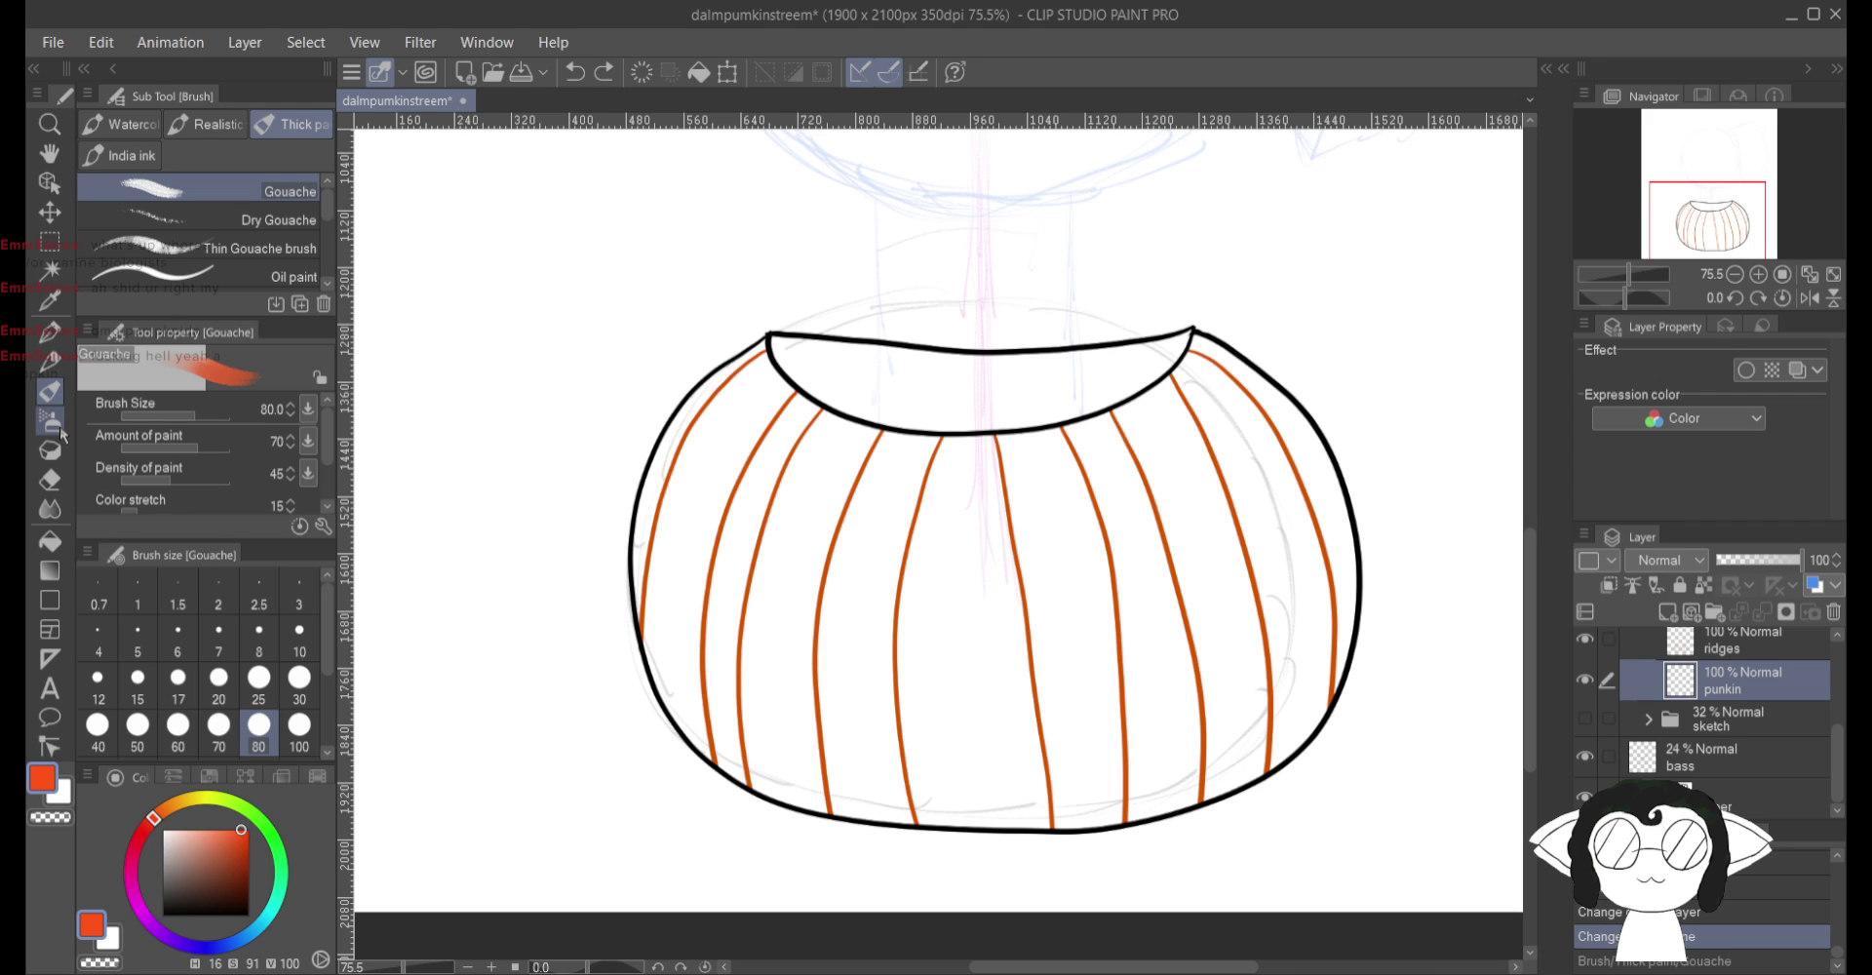
click(163, 823)
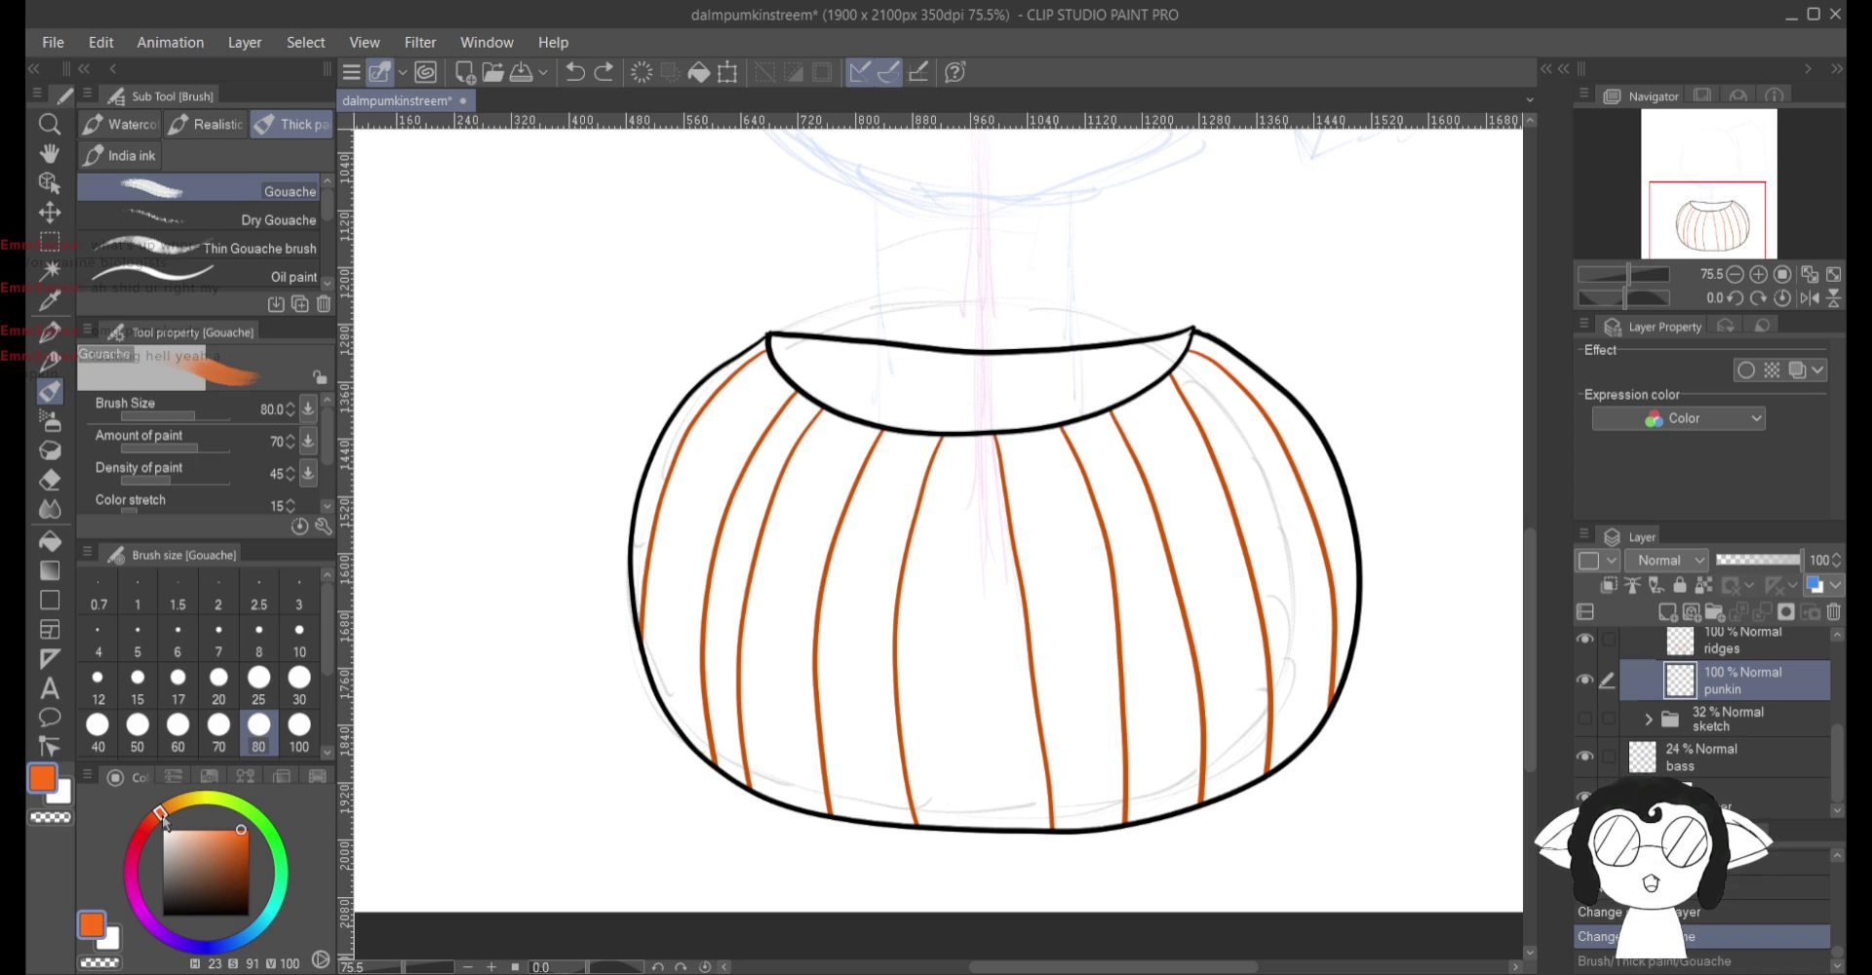
mouse_move(867, 522)
mouse_down()
mouse_move(1183, 552)
mouse_move(853, 563)
mouse_move(1069, 550)
mouse_move(880, 570)
mouse_move(1034, 617)
mouse_move(866, 610)
mouse_move(1155, 589)
mouse_move(833, 579)
mouse_move(755, 555)
mouse_move(1218, 559)
mouse_move(810, 532)
mouse_move(1093, 521)
mouse_move(1252, 486)
mouse_move(1167, 534)
mouse_move(1241, 526)
mouse_move(966, 545)
mouse_move(1190, 554)
mouse_move(699, 549)
mouse_move(889, 574)
mouse_move(818, 590)
mouse_up()
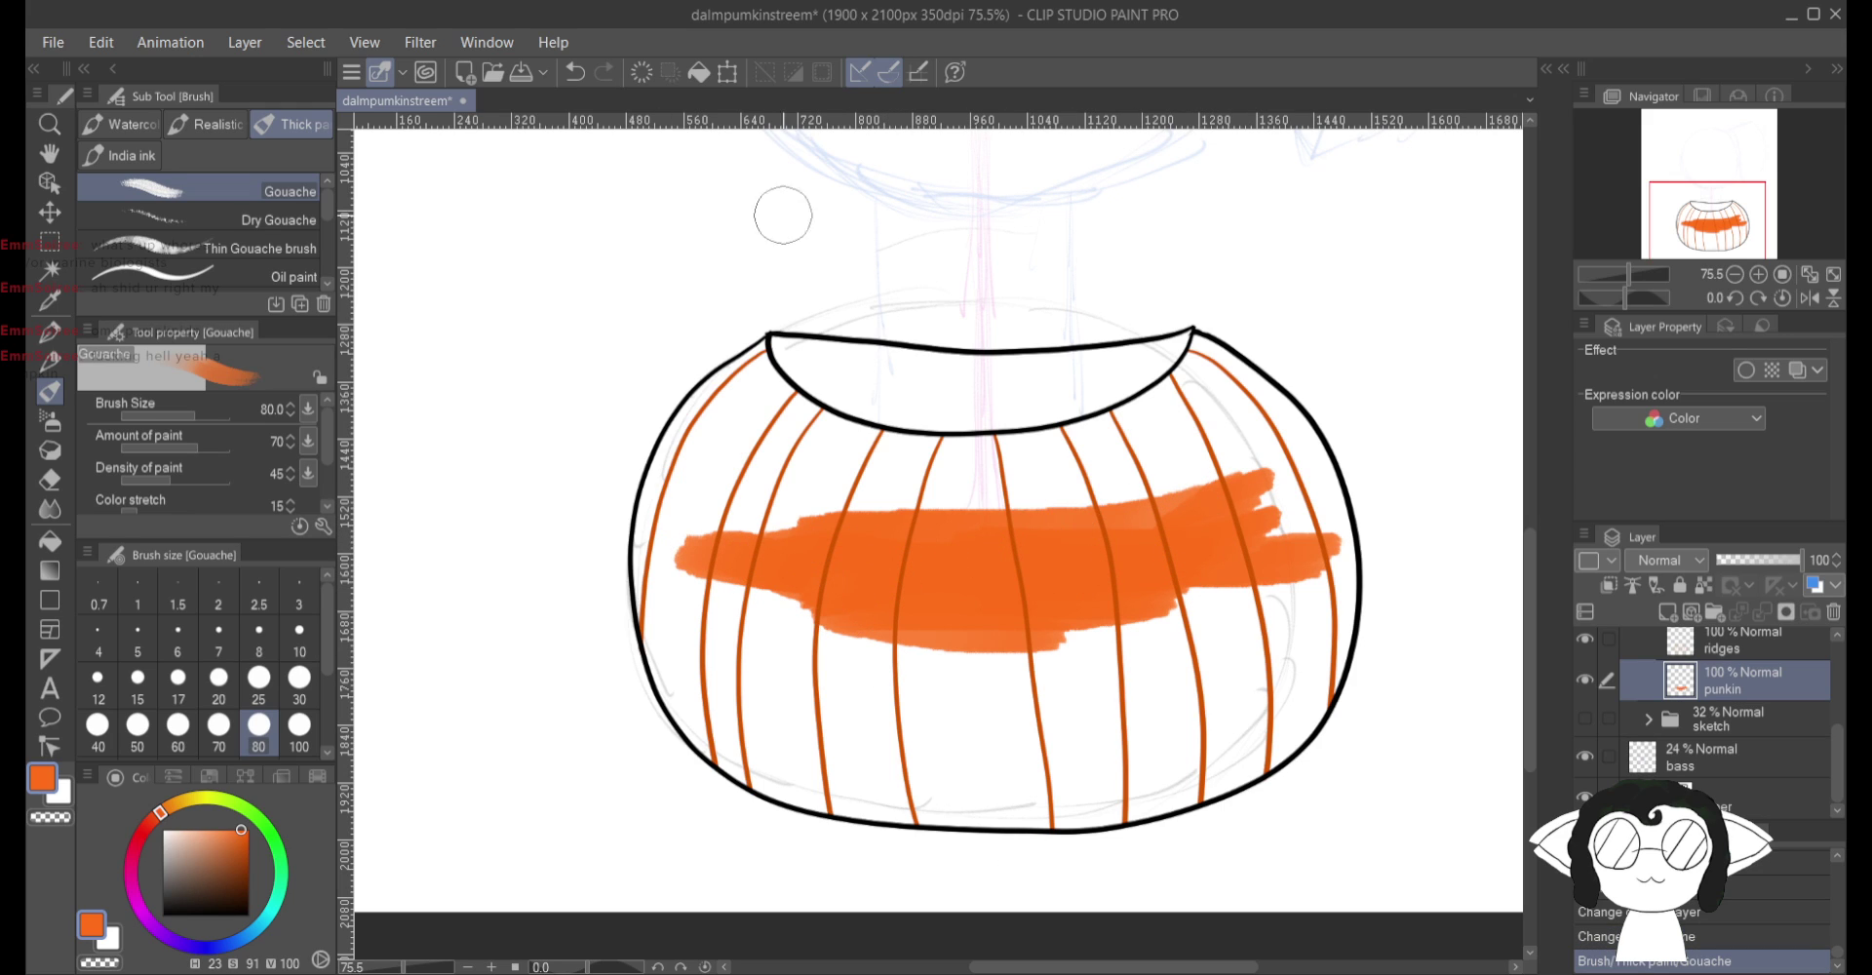
Step: Undo the orange Gouache band and switch to the Felt pen marker
click(575, 76)
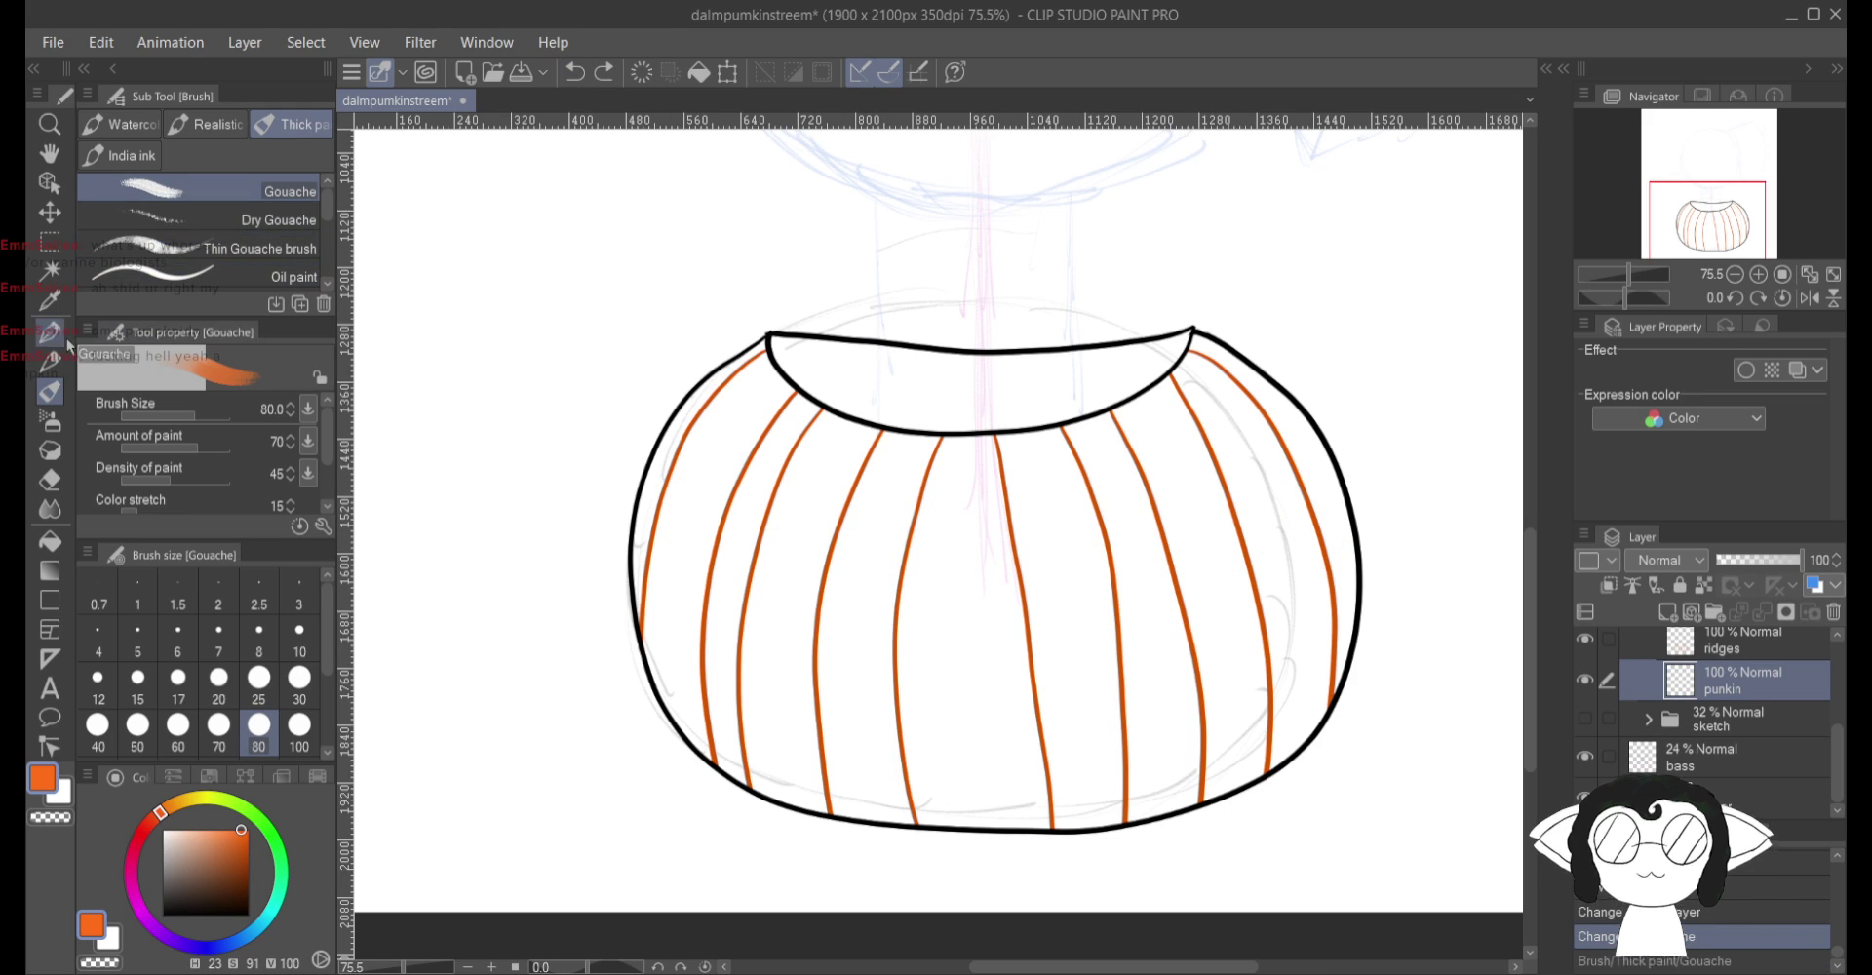
key(p)
click(248, 132)
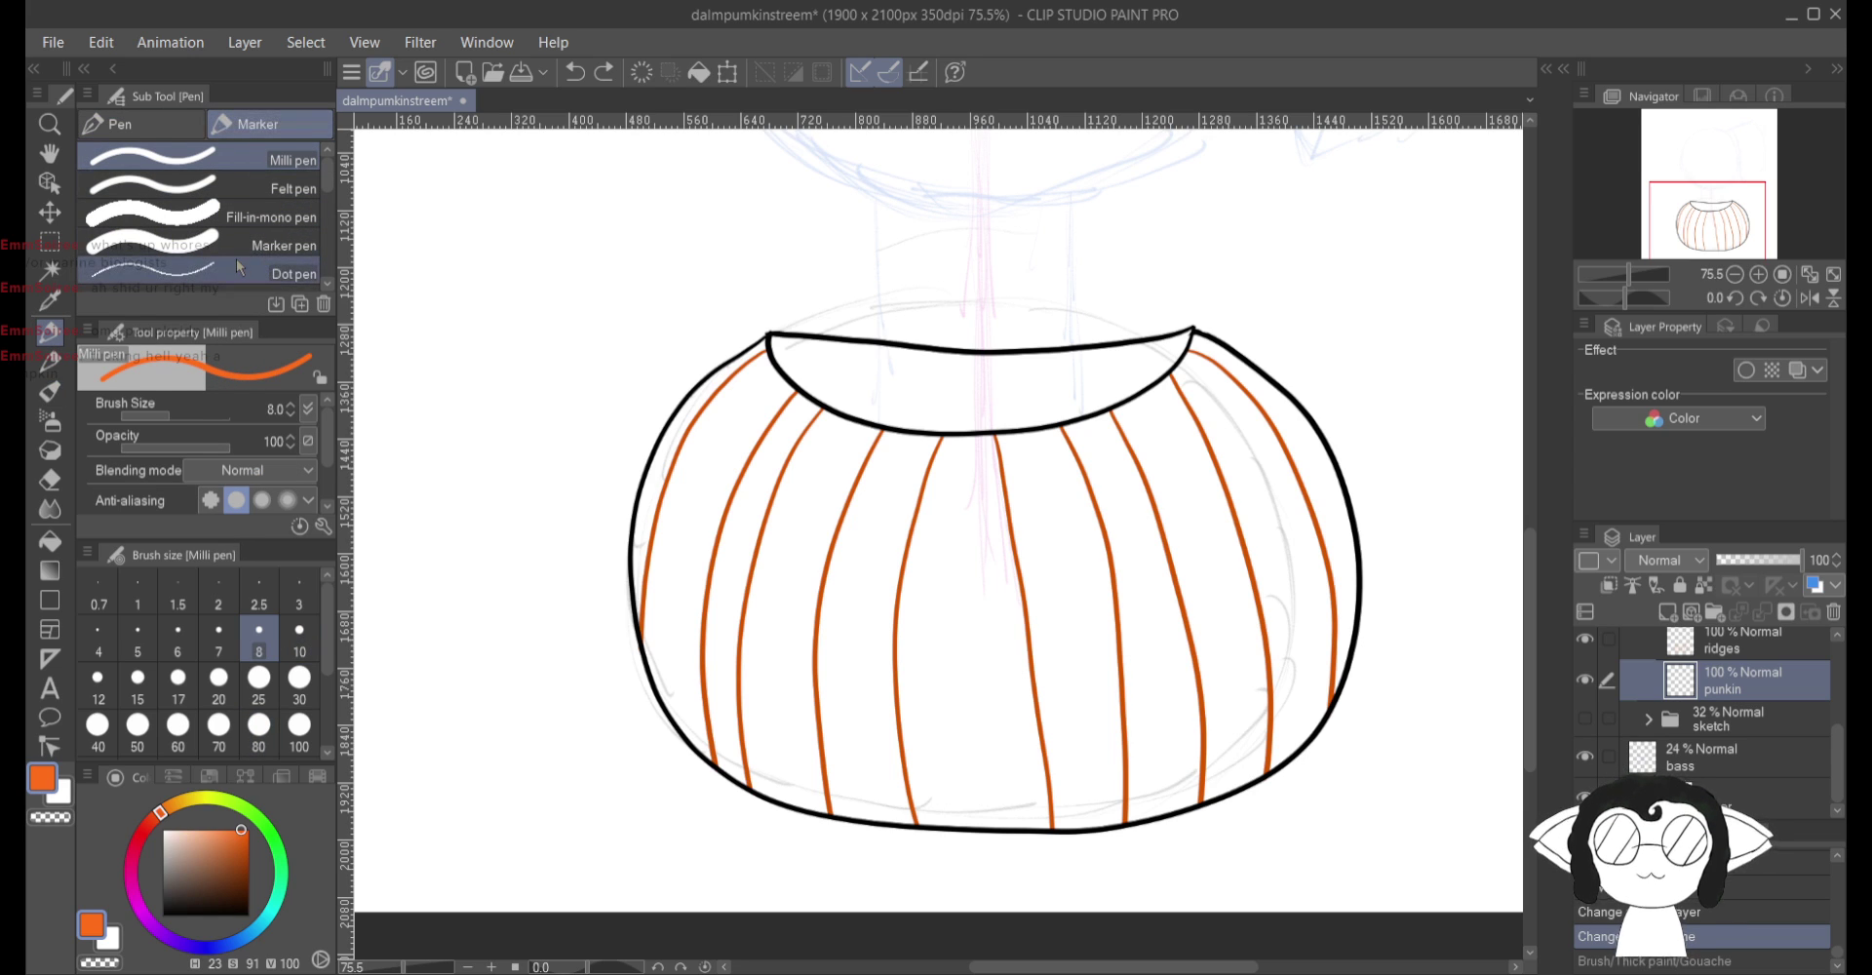
click(279, 197)
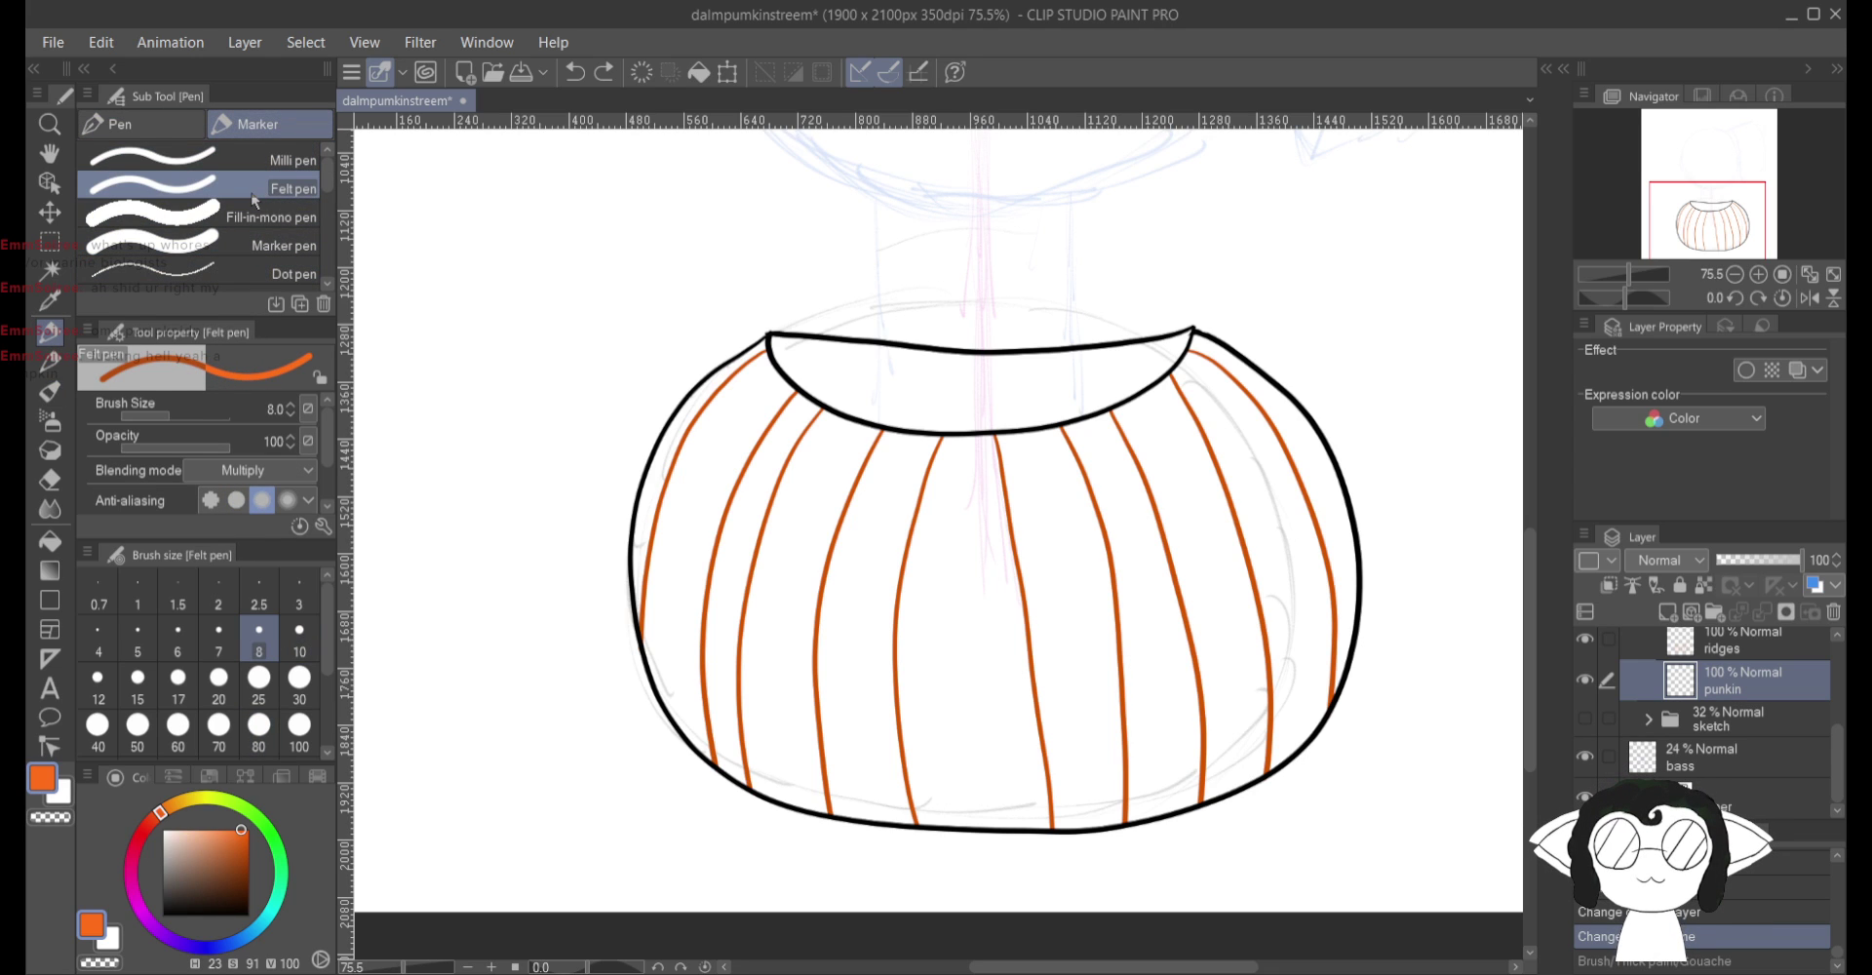
click(289, 220)
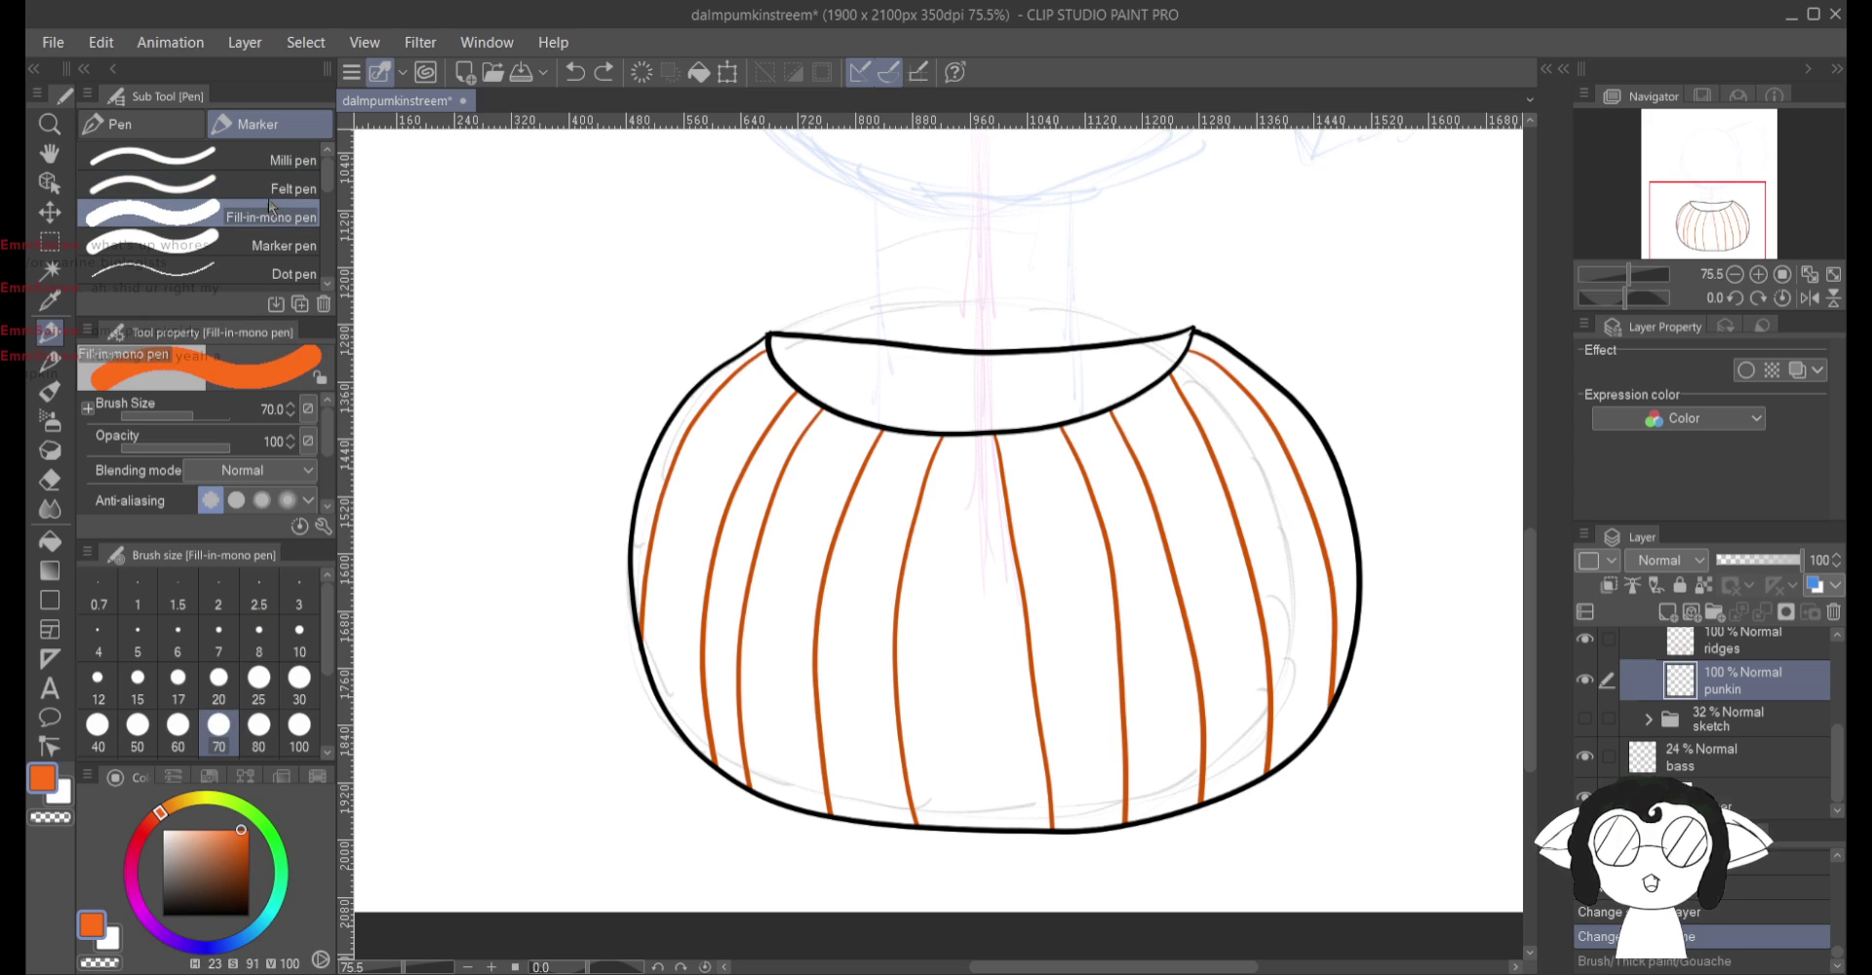
click(273, 187)
Step: Try the Felt pen in orange across the pumpkin at brush sizes 8, 25 and 80, undoing test strokes
drag(706, 504, 1360, 607)
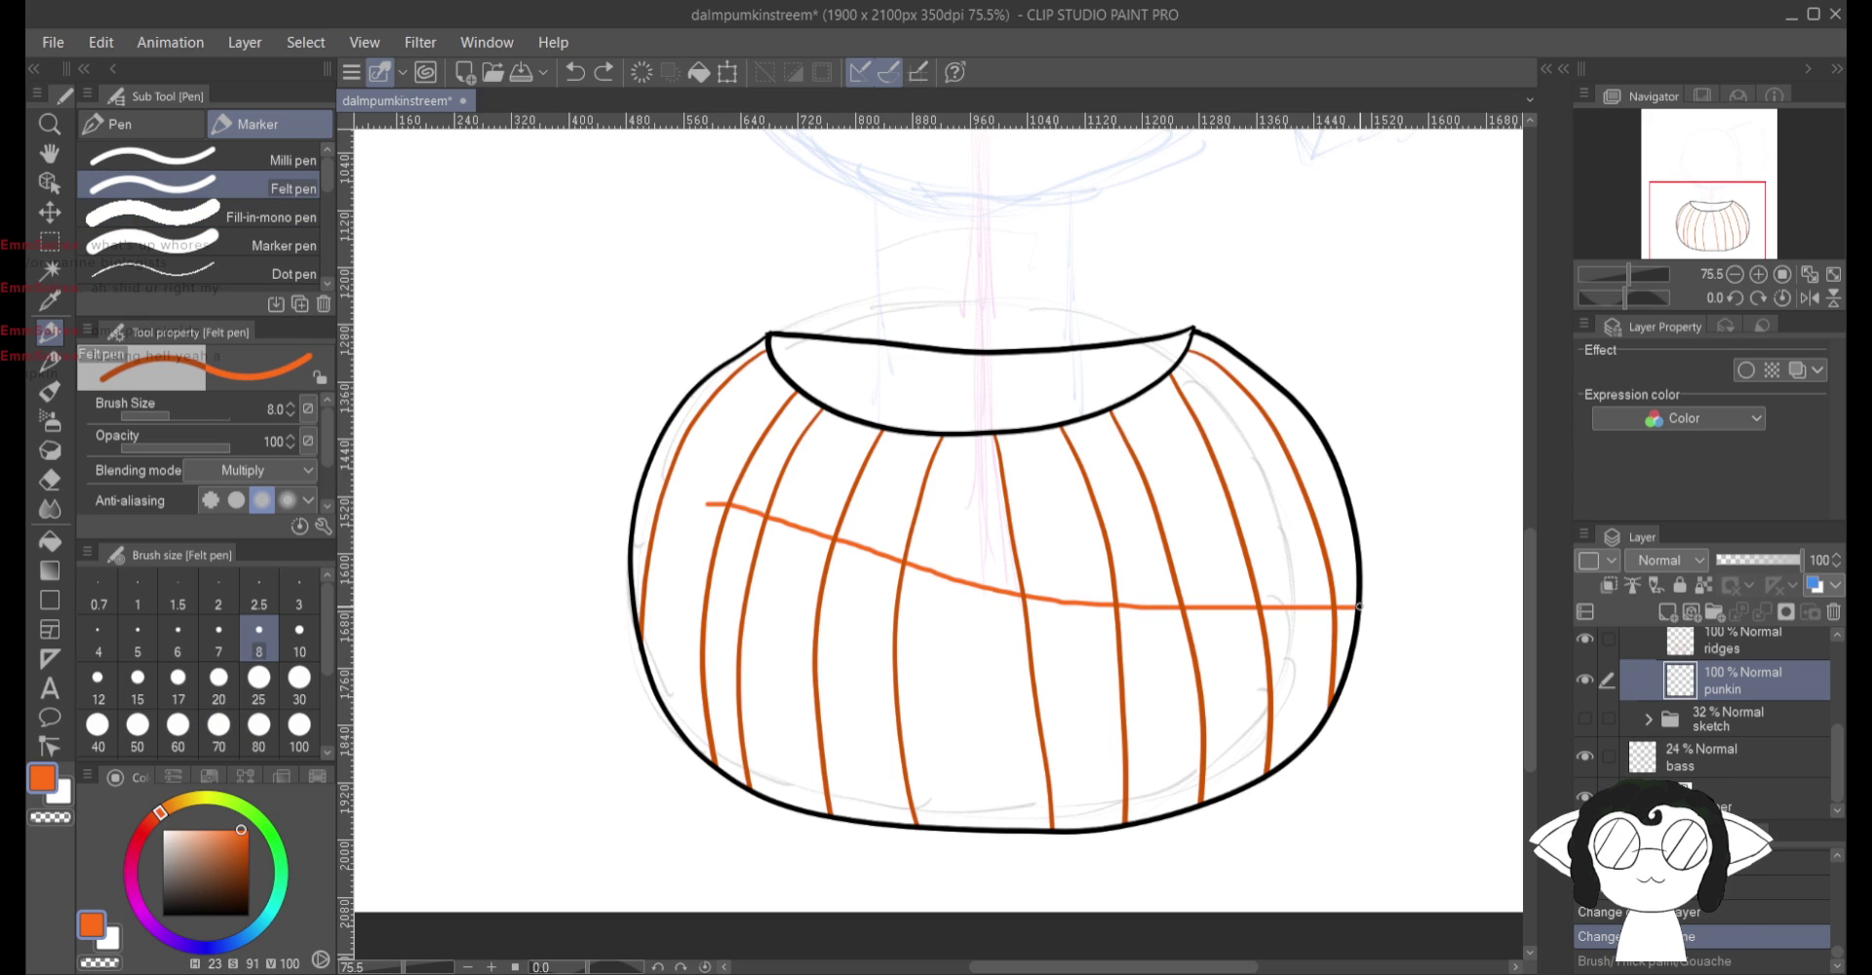
mouse_move(1048, 597)
mouse_down()
mouse_move(1014, 624)
mouse_move(857, 567)
mouse_move(772, 576)
mouse_move(895, 595)
mouse_move(755, 560)
mouse_move(872, 554)
mouse_move(780, 552)
mouse_move(658, 471)
mouse_move(746, 516)
mouse_up()
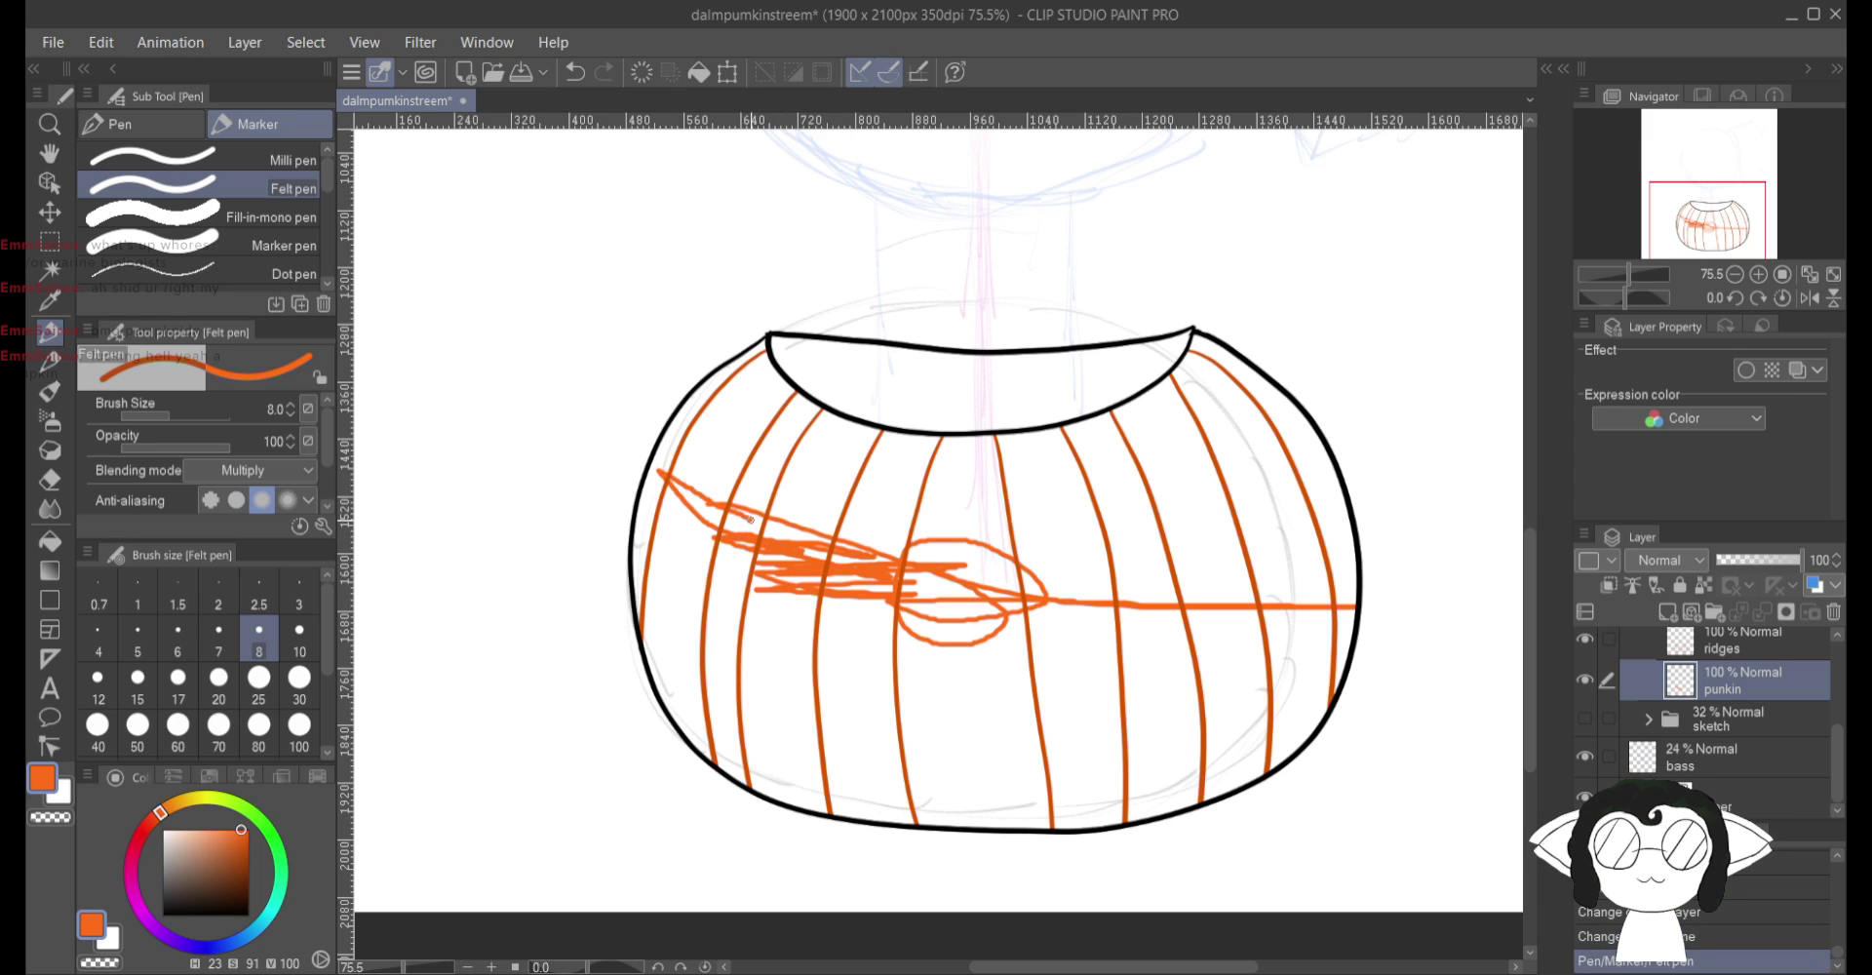
click(575, 70)
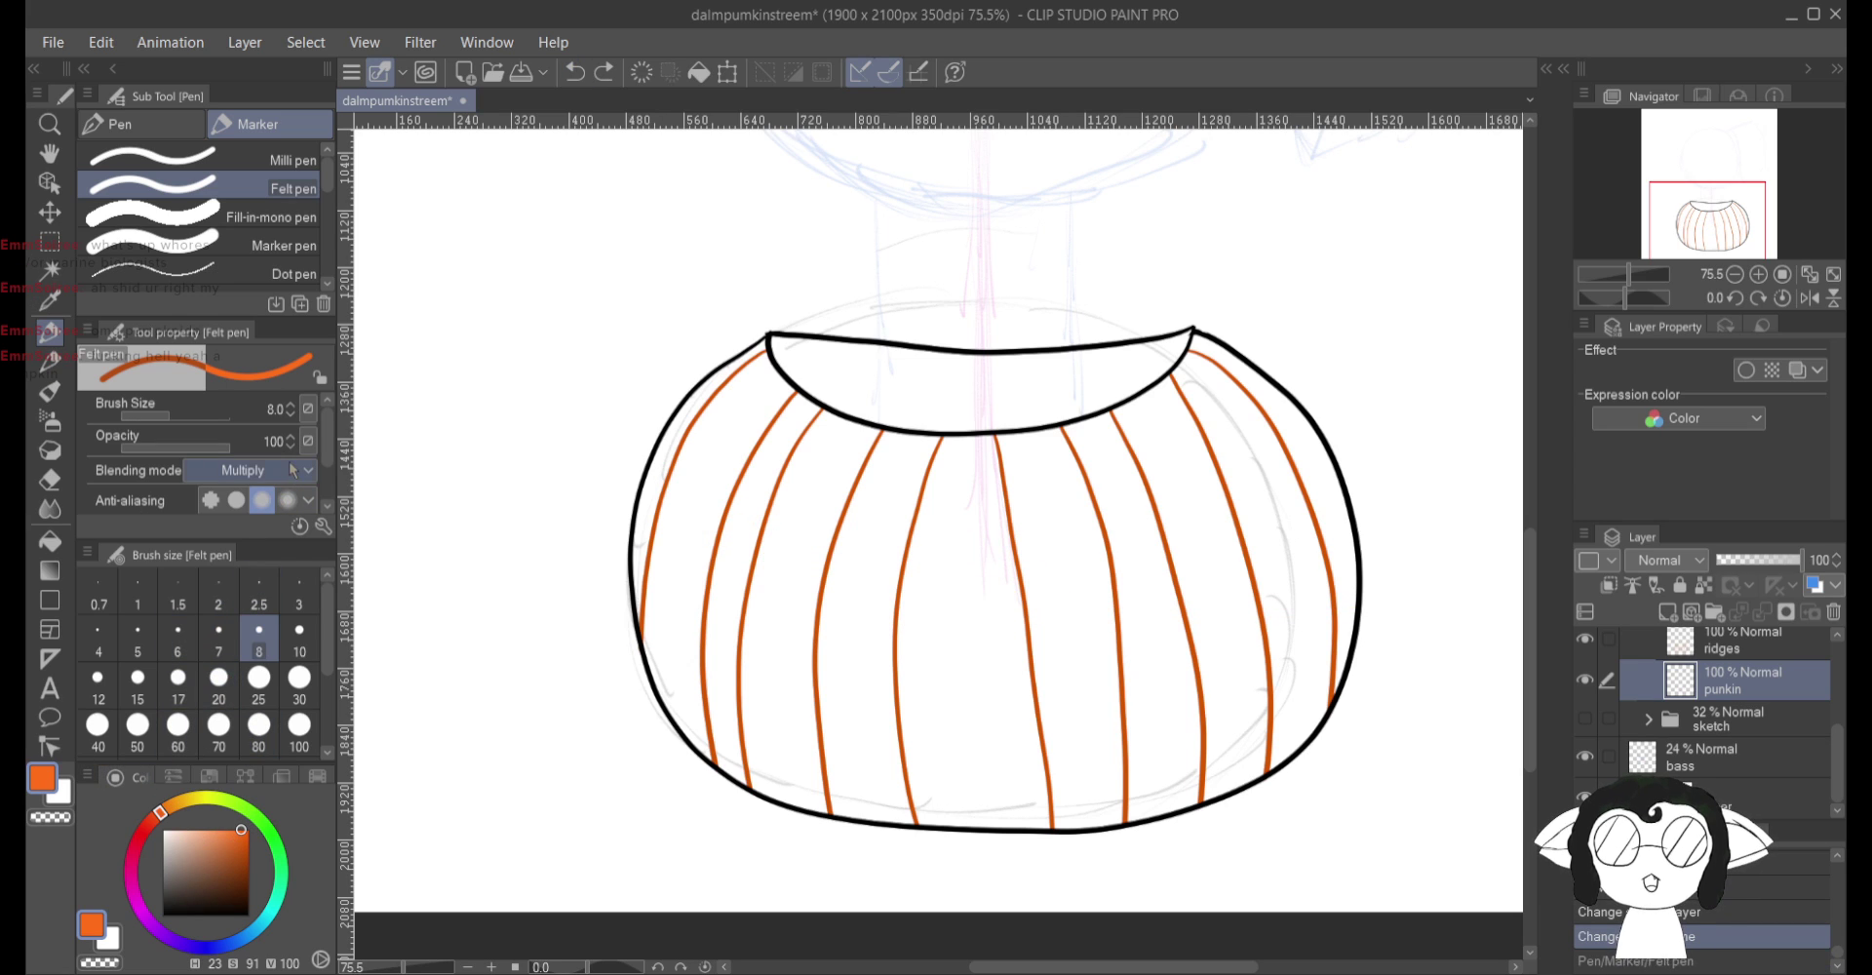
click(259, 685)
mouse_move(780, 507)
mouse_down()
mouse_move(891, 583)
mouse_move(727, 601)
mouse_move(841, 639)
mouse_move(888, 542)
mouse_move(704, 506)
mouse_up()
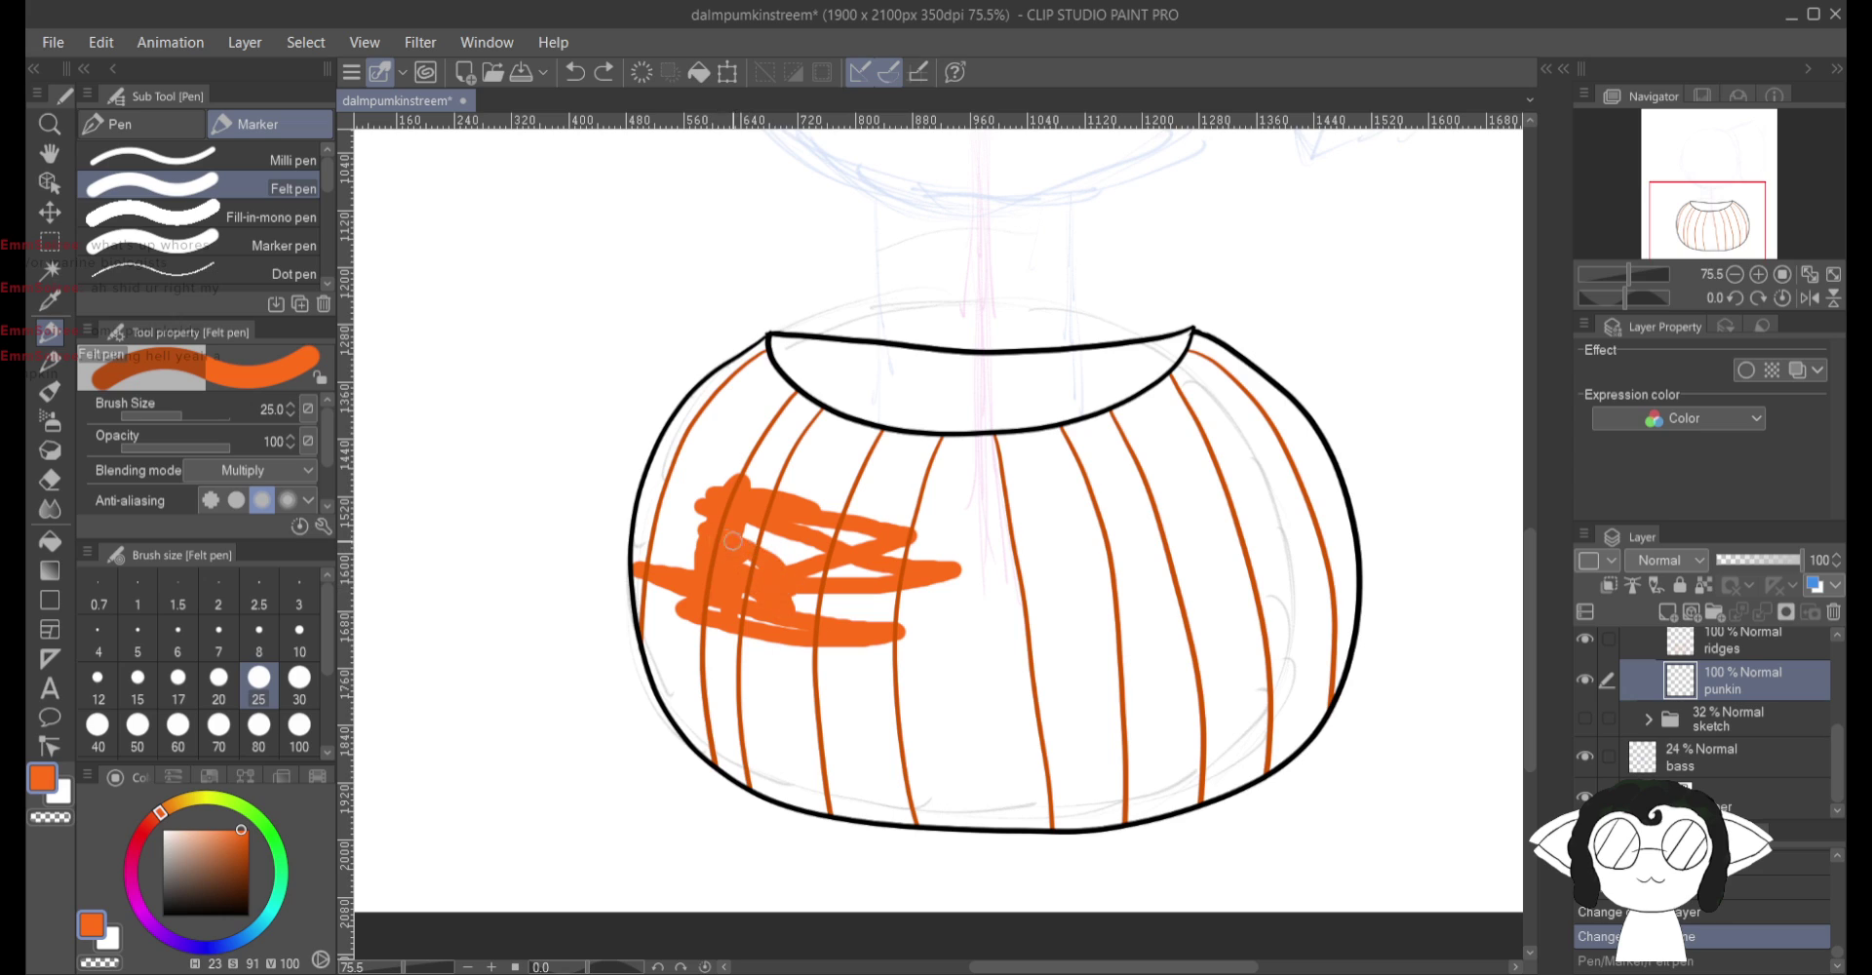
mouse_move(850, 567)
mouse_down()
mouse_move(1051, 557)
mouse_move(911, 578)
mouse_move(1066, 585)
mouse_move(789, 615)
mouse_move(886, 558)
mouse_move(880, 593)
mouse_move(895, 505)
mouse_move(906, 609)
mouse_move(863, 573)
mouse_move(877, 683)
mouse_up()
click(259, 723)
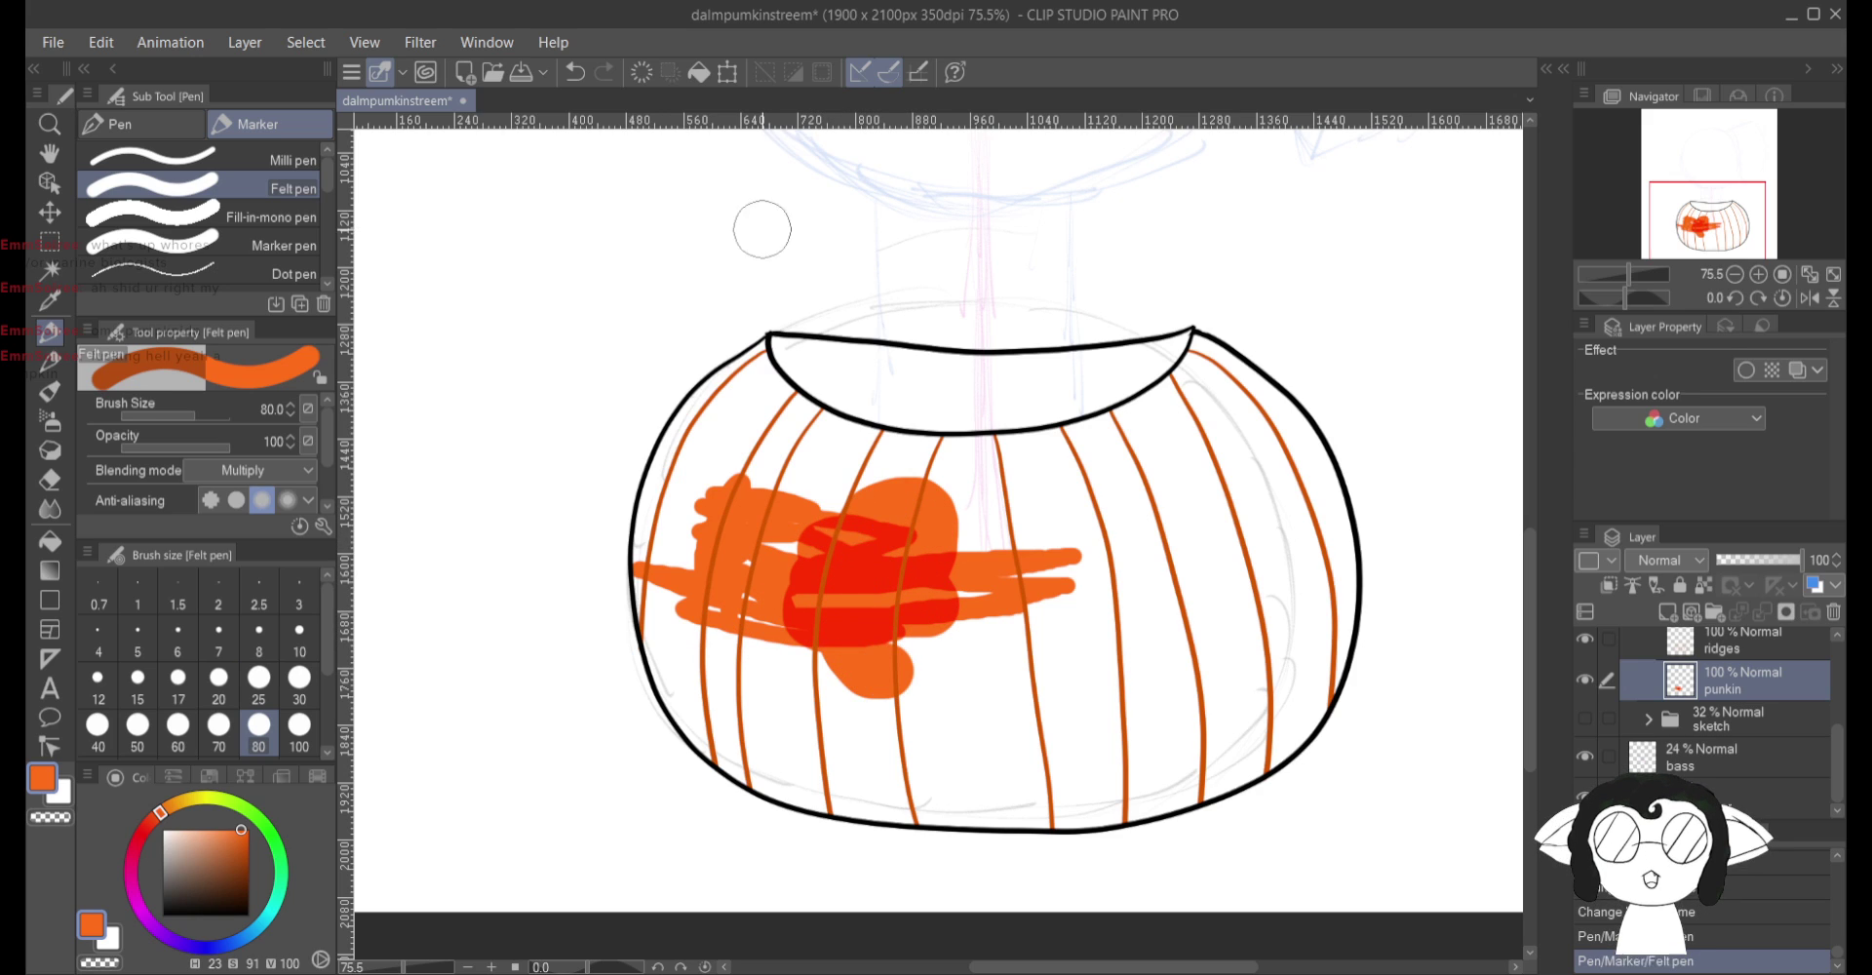
click(574, 72)
Step: Undo the remaining Felt pen strokes and switch to the Milli pen at brush size 80
click(254, 161)
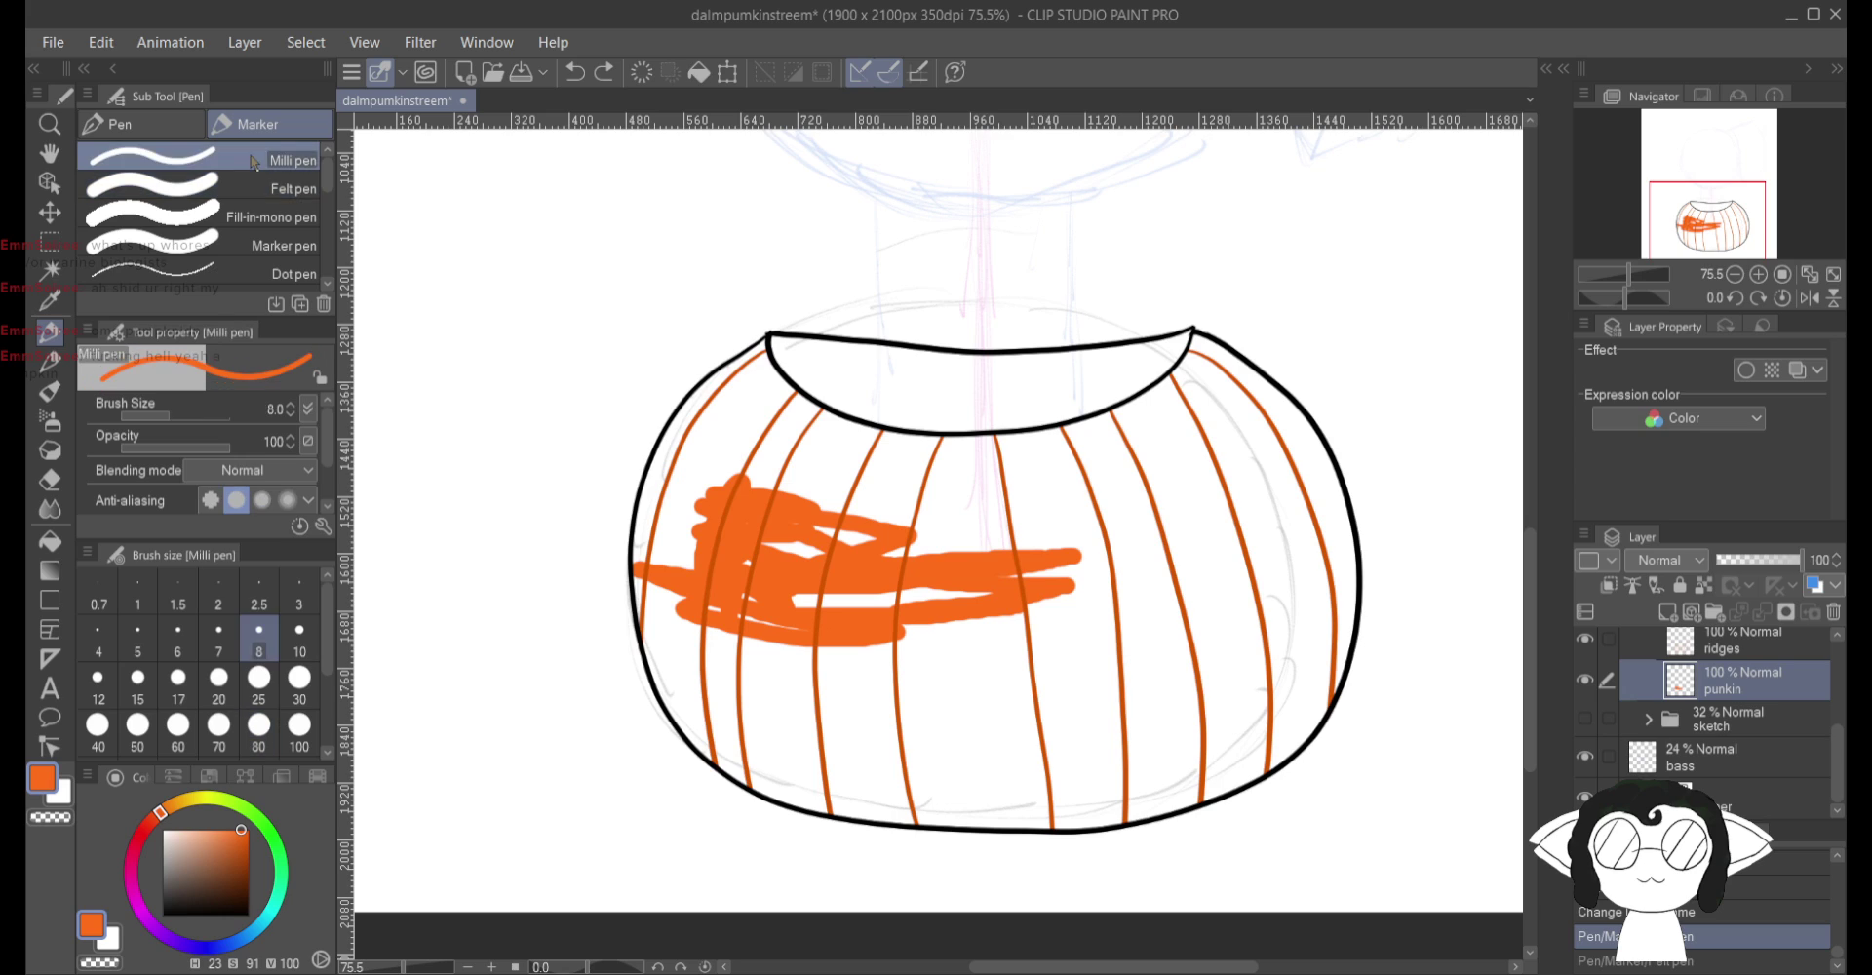
click(574, 72)
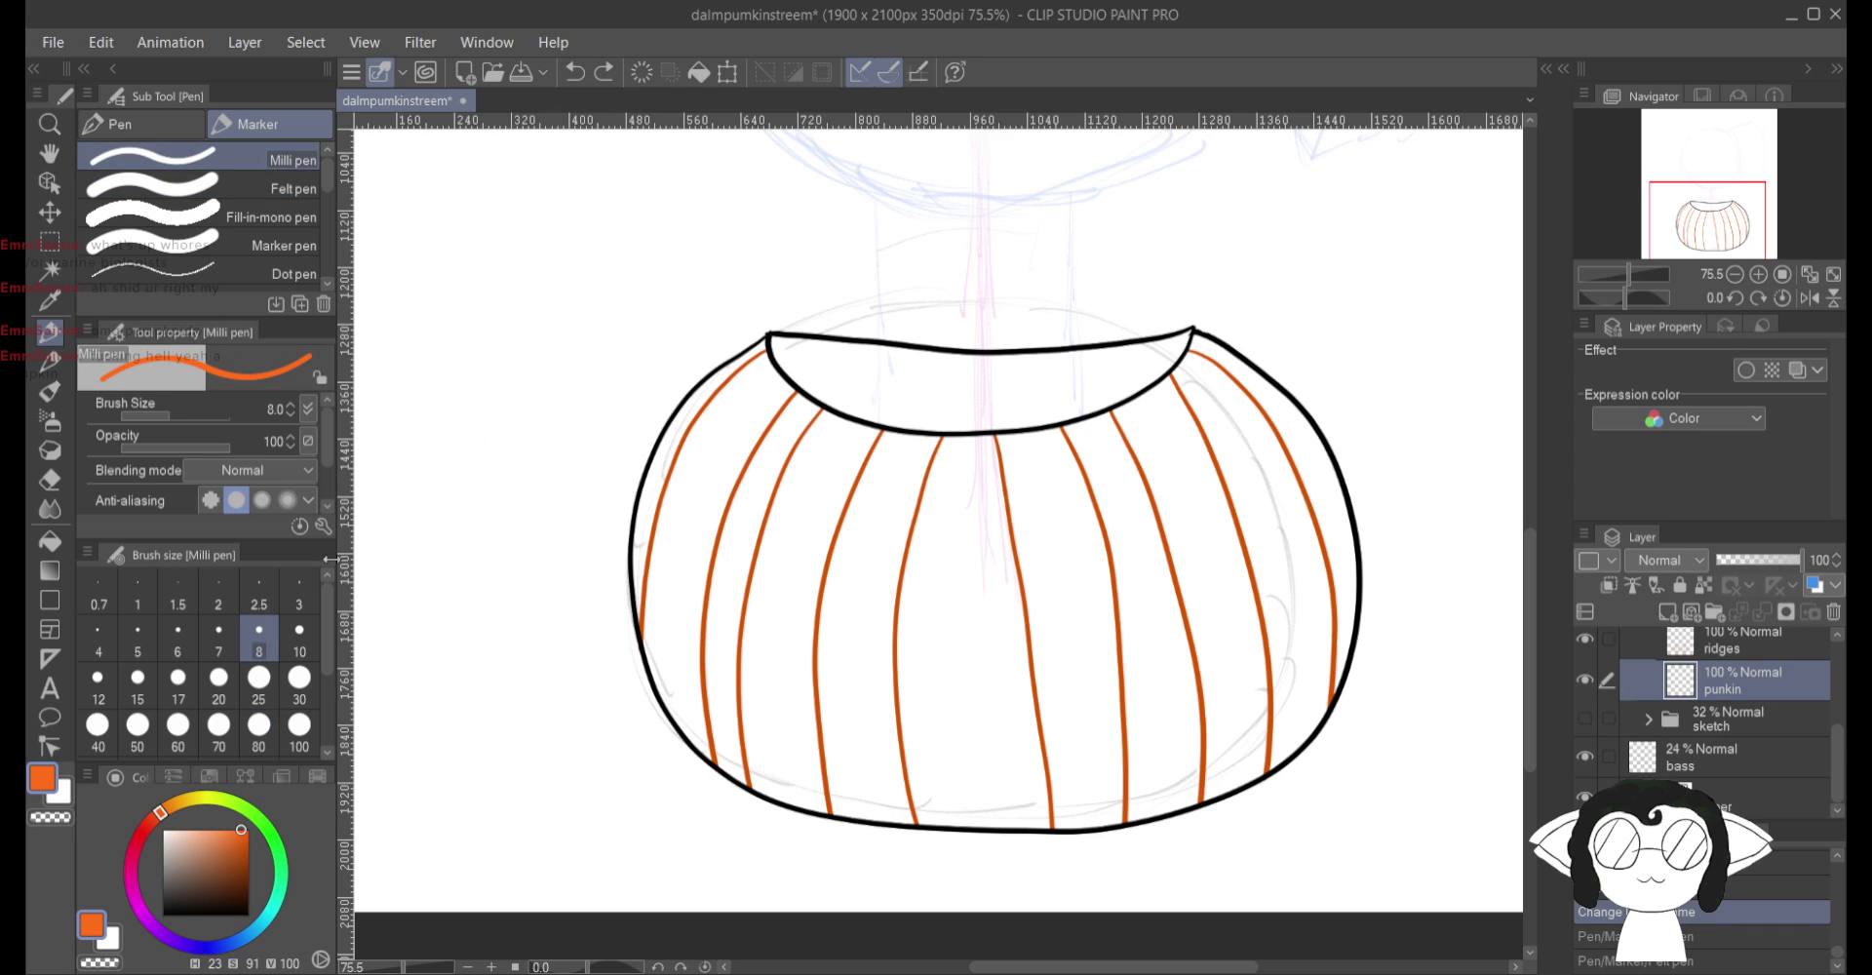
click(290, 405)
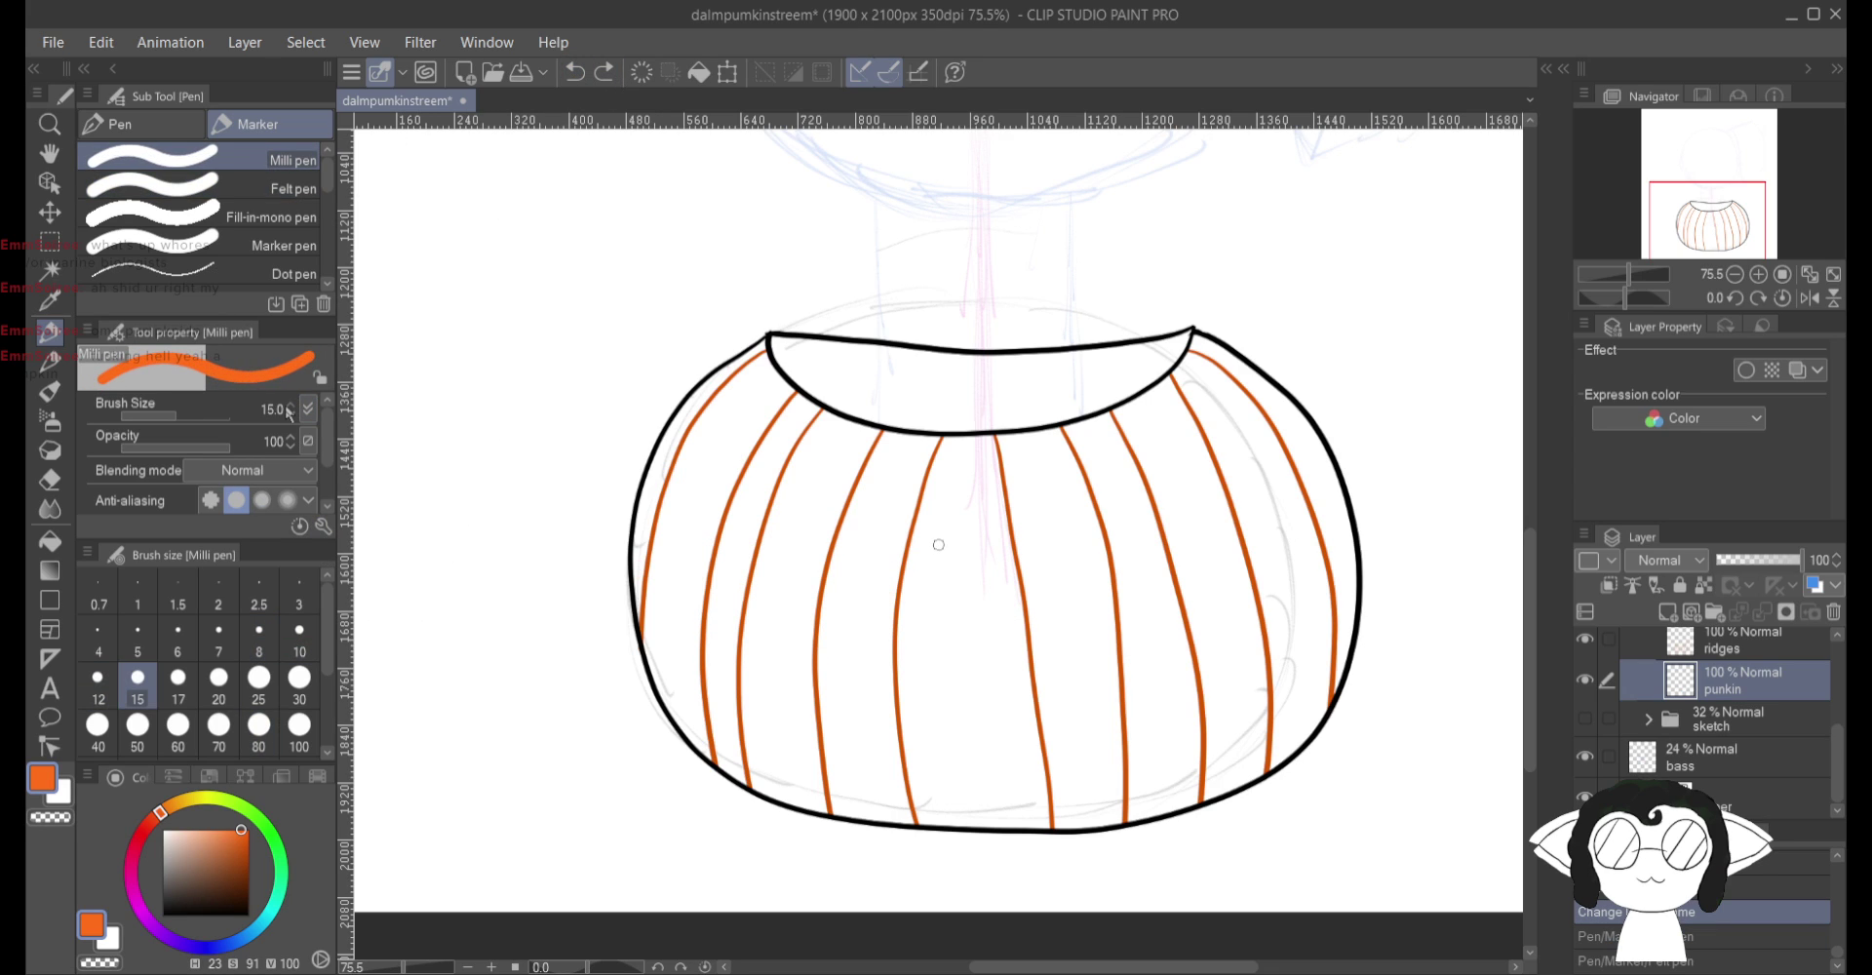
click(259, 724)
Step: Paint the whole pumpkin body below the opening in solid orange on the punkin layer, covering up to the black outline
mouse_move(985, 606)
mouse_down()
mouse_move(900, 579)
mouse_move(932, 564)
mouse_move(839, 554)
mouse_move(1065, 582)
mouse_move(915, 569)
mouse_move(1140, 529)
mouse_move(967, 572)
mouse_move(1073, 601)
mouse_move(1035, 629)
mouse_move(900, 622)
mouse_move(1066, 628)
mouse_move(923, 611)
mouse_move(941, 593)
mouse_move(980, 616)
mouse_move(906, 583)
mouse_move(942, 652)
mouse_move(854, 630)
mouse_move(784, 567)
mouse_move(911, 550)
mouse_move(902, 573)
mouse_move(859, 477)
mouse_move(946, 576)
mouse_move(813, 501)
mouse_move(1002, 564)
mouse_move(903, 578)
mouse_move(1014, 519)
mouse_move(918, 522)
mouse_move(990, 538)
mouse_up()
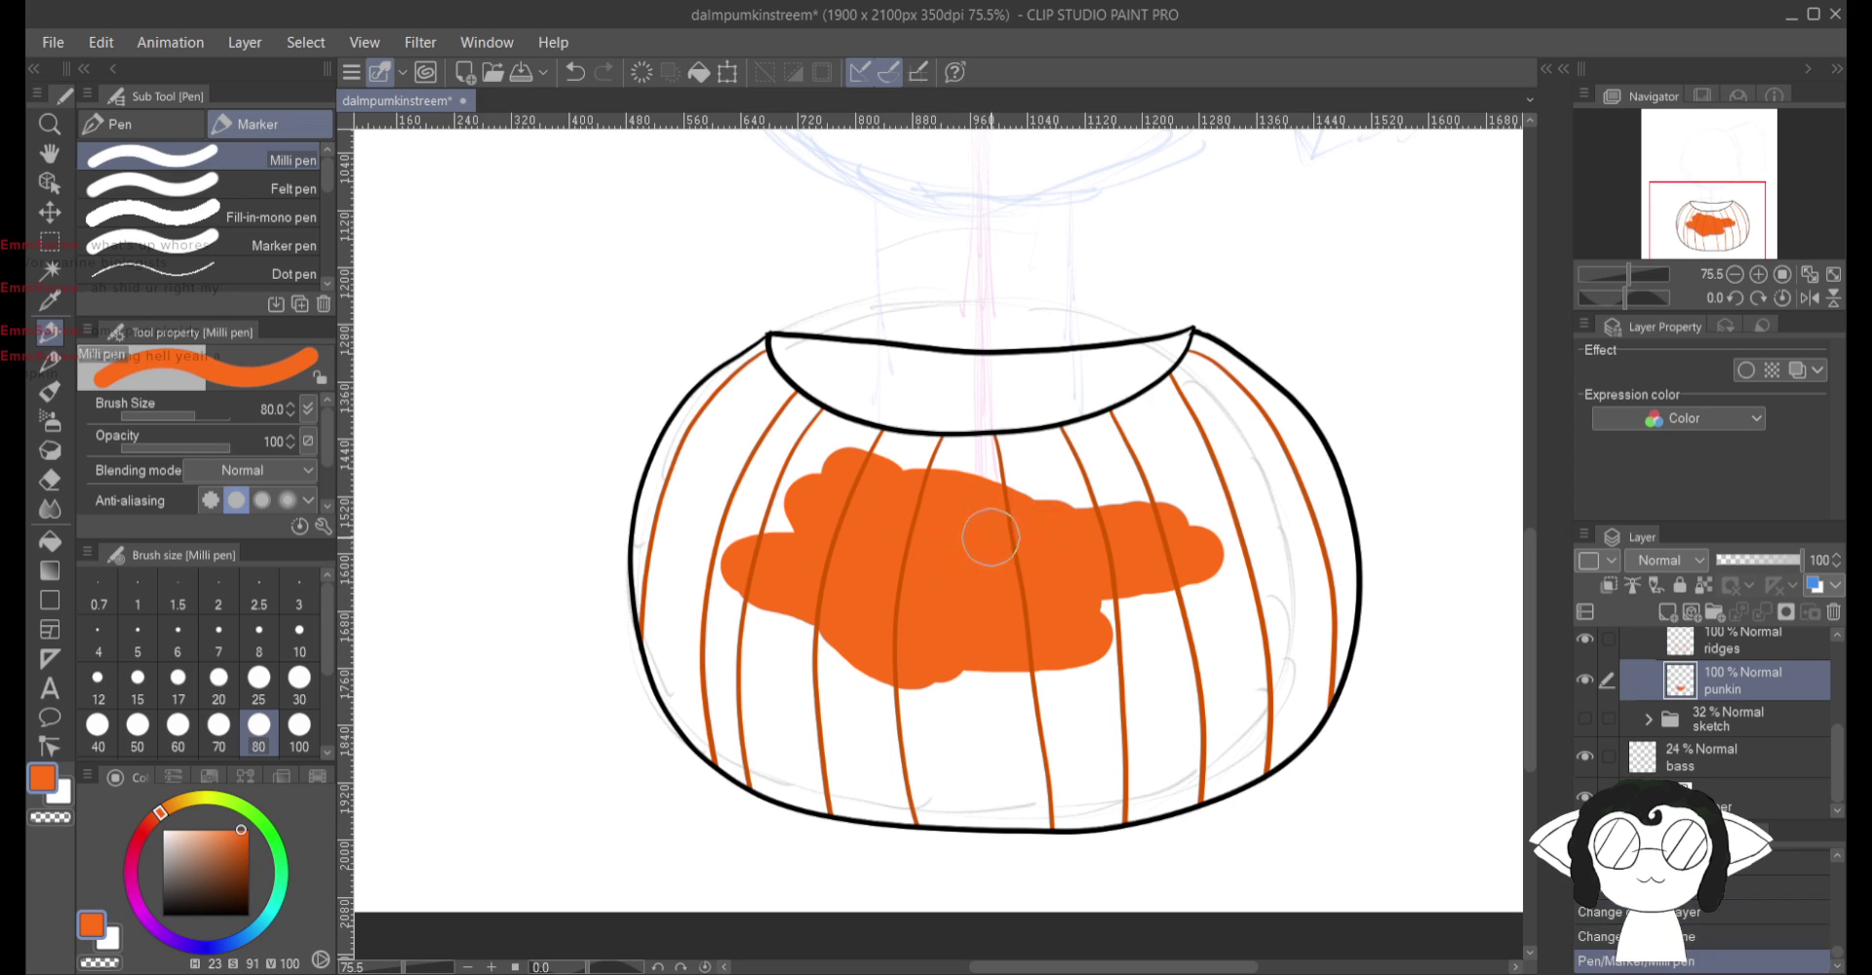
mouse_move(809, 546)
mouse_down()
mouse_move(732, 607)
mouse_move(728, 499)
mouse_move(820, 508)
mouse_up()
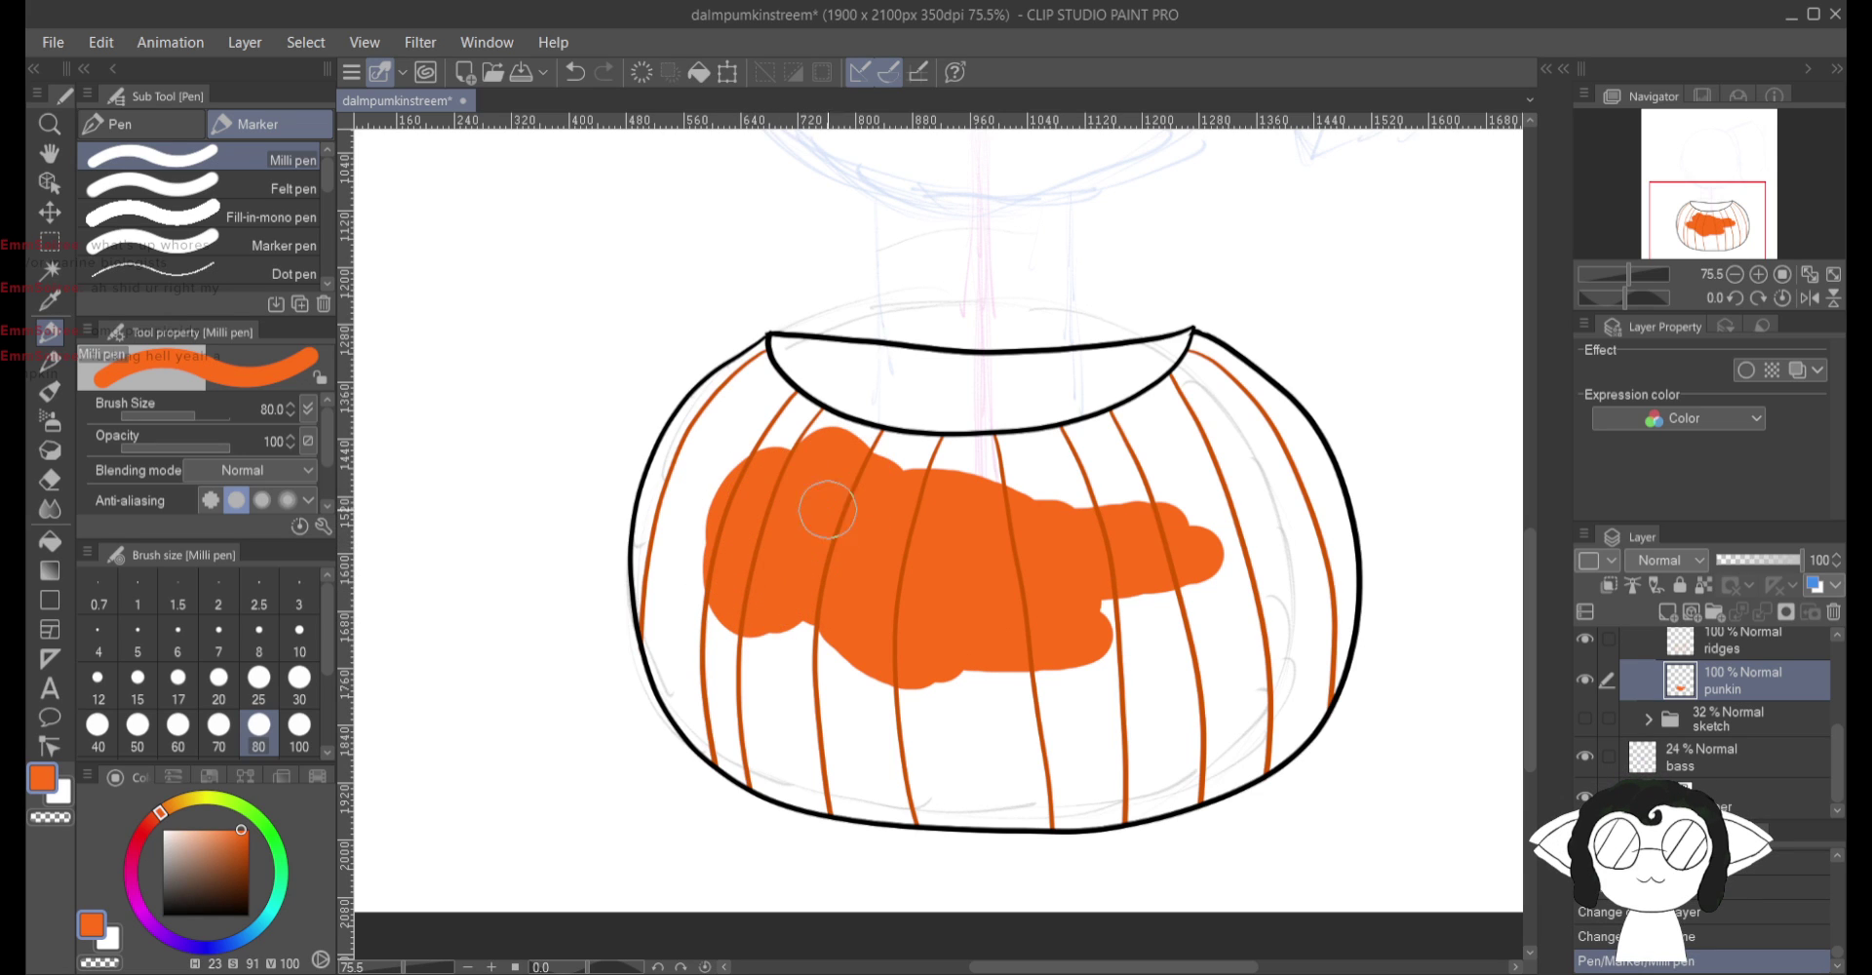
mouse_move(887, 573)
mouse_down()
mouse_move(824, 681)
mouse_move(778, 673)
mouse_move(800, 649)
mouse_move(761, 634)
mouse_move(767, 734)
mouse_move(738, 621)
mouse_move(718, 614)
mouse_move(735, 734)
mouse_move(702, 668)
mouse_move(701, 596)
mouse_move(720, 717)
mouse_move(702, 484)
mouse_move(678, 622)
mouse_move(695, 456)
mouse_move(701, 611)
mouse_move(694, 641)
mouse_move(667, 612)
mouse_move(671, 703)
mouse_move(648, 548)
mouse_move(668, 439)
mouse_move(642, 535)
mouse_move(722, 380)
mouse_up()
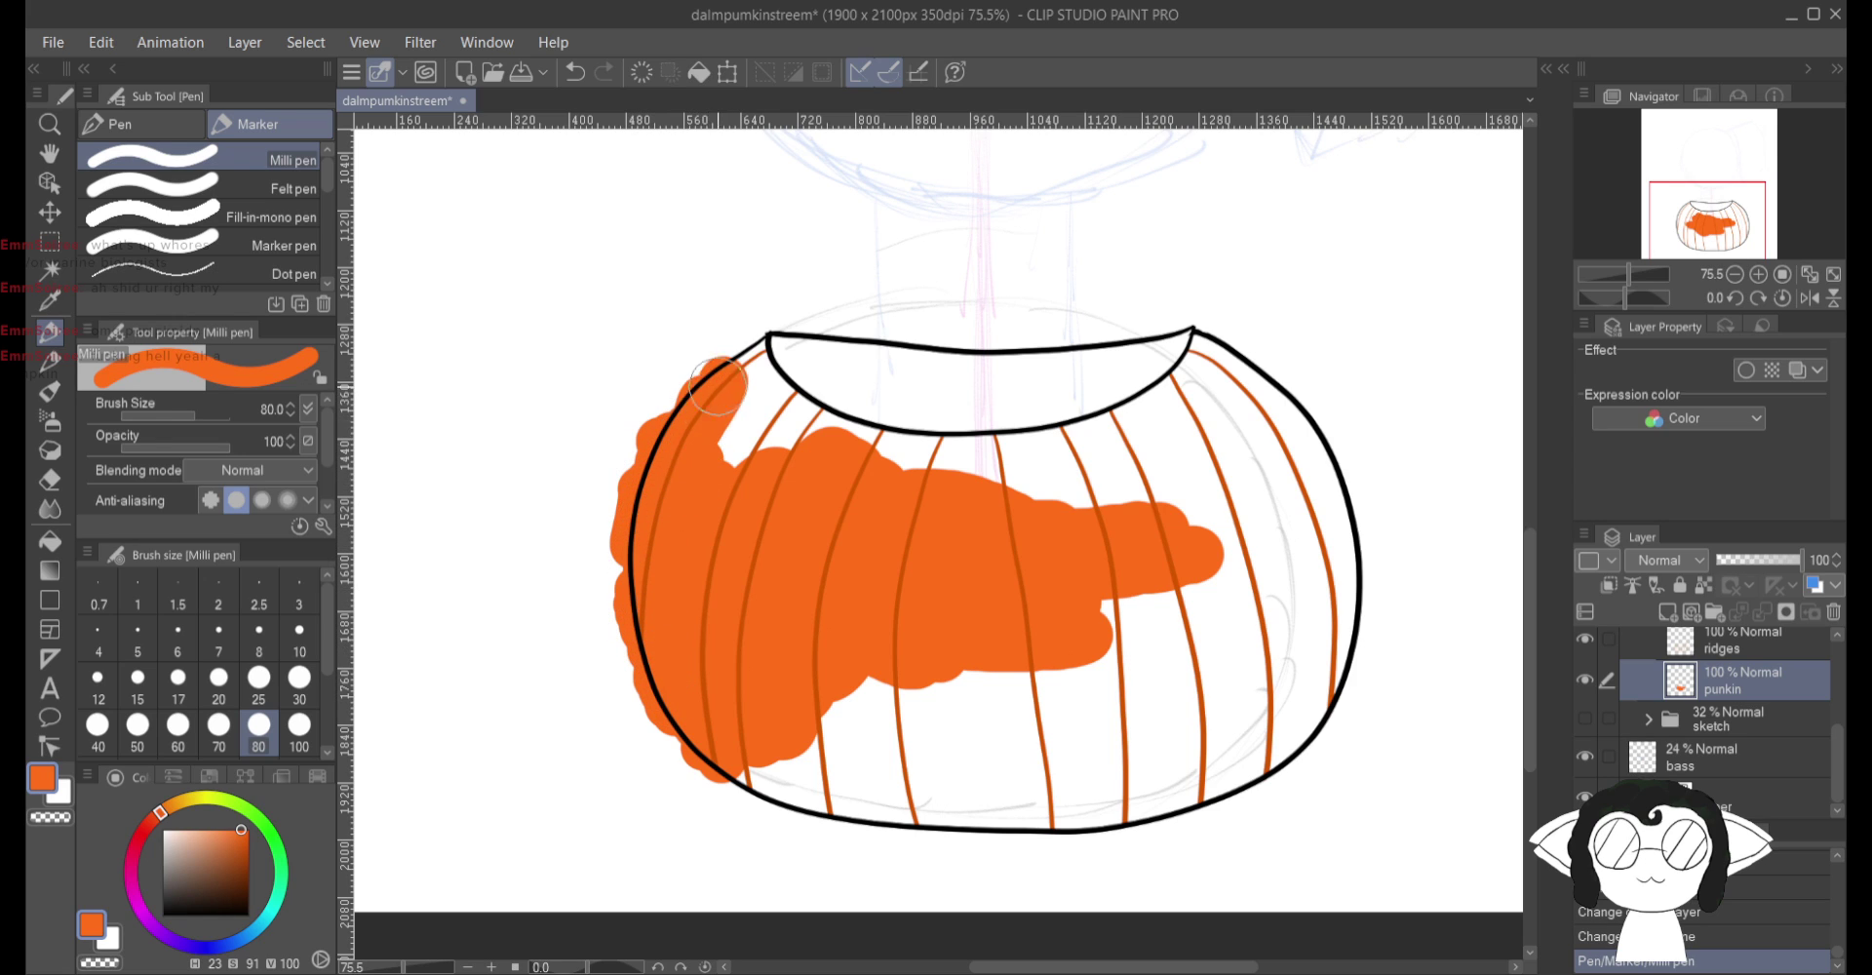
mouse_move(722, 444)
mouse_down()
mouse_move(803, 479)
mouse_move(910, 439)
mouse_move(916, 456)
mouse_move(952, 445)
mouse_move(967, 478)
mouse_move(983, 451)
mouse_move(1271, 346)
mouse_move(1315, 411)
mouse_move(1348, 608)
mouse_move(1345, 475)
mouse_move(1329, 472)
mouse_move(1344, 681)
mouse_move(1328, 720)
mouse_move(1223, 805)
mouse_move(1124, 820)
mouse_move(990, 837)
mouse_move(770, 804)
mouse_move(772, 777)
mouse_move(1059, 720)
mouse_move(823, 748)
mouse_move(1018, 635)
mouse_move(1060, 680)
mouse_up()
mouse_move(920, 767)
mouse_down()
mouse_move(1077, 753)
mouse_move(1162, 775)
mouse_move(1108, 799)
mouse_move(1324, 648)
mouse_move(1297, 489)
mouse_move(1271, 452)
mouse_move(1209, 440)
mouse_move(1048, 522)
mouse_move(1129, 466)
mouse_move(1198, 516)
mouse_move(1163, 572)
mouse_move(1221, 564)
mouse_move(1243, 612)
mouse_move(1289, 637)
mouse_move(1253, 577)
mouse_move(1226, 584)
mouse_move(1247, 708)
mouse_move(1182, 744)
mouse_move(1211, 663)
mouse_move(1122, 754)
mouse_move(1206, 692)
mouse_up()
mouse_move(1047, 735)
mouse_down()
mouse_move(1197, 596)
mouse_move(1057, 635)
mouse_up()
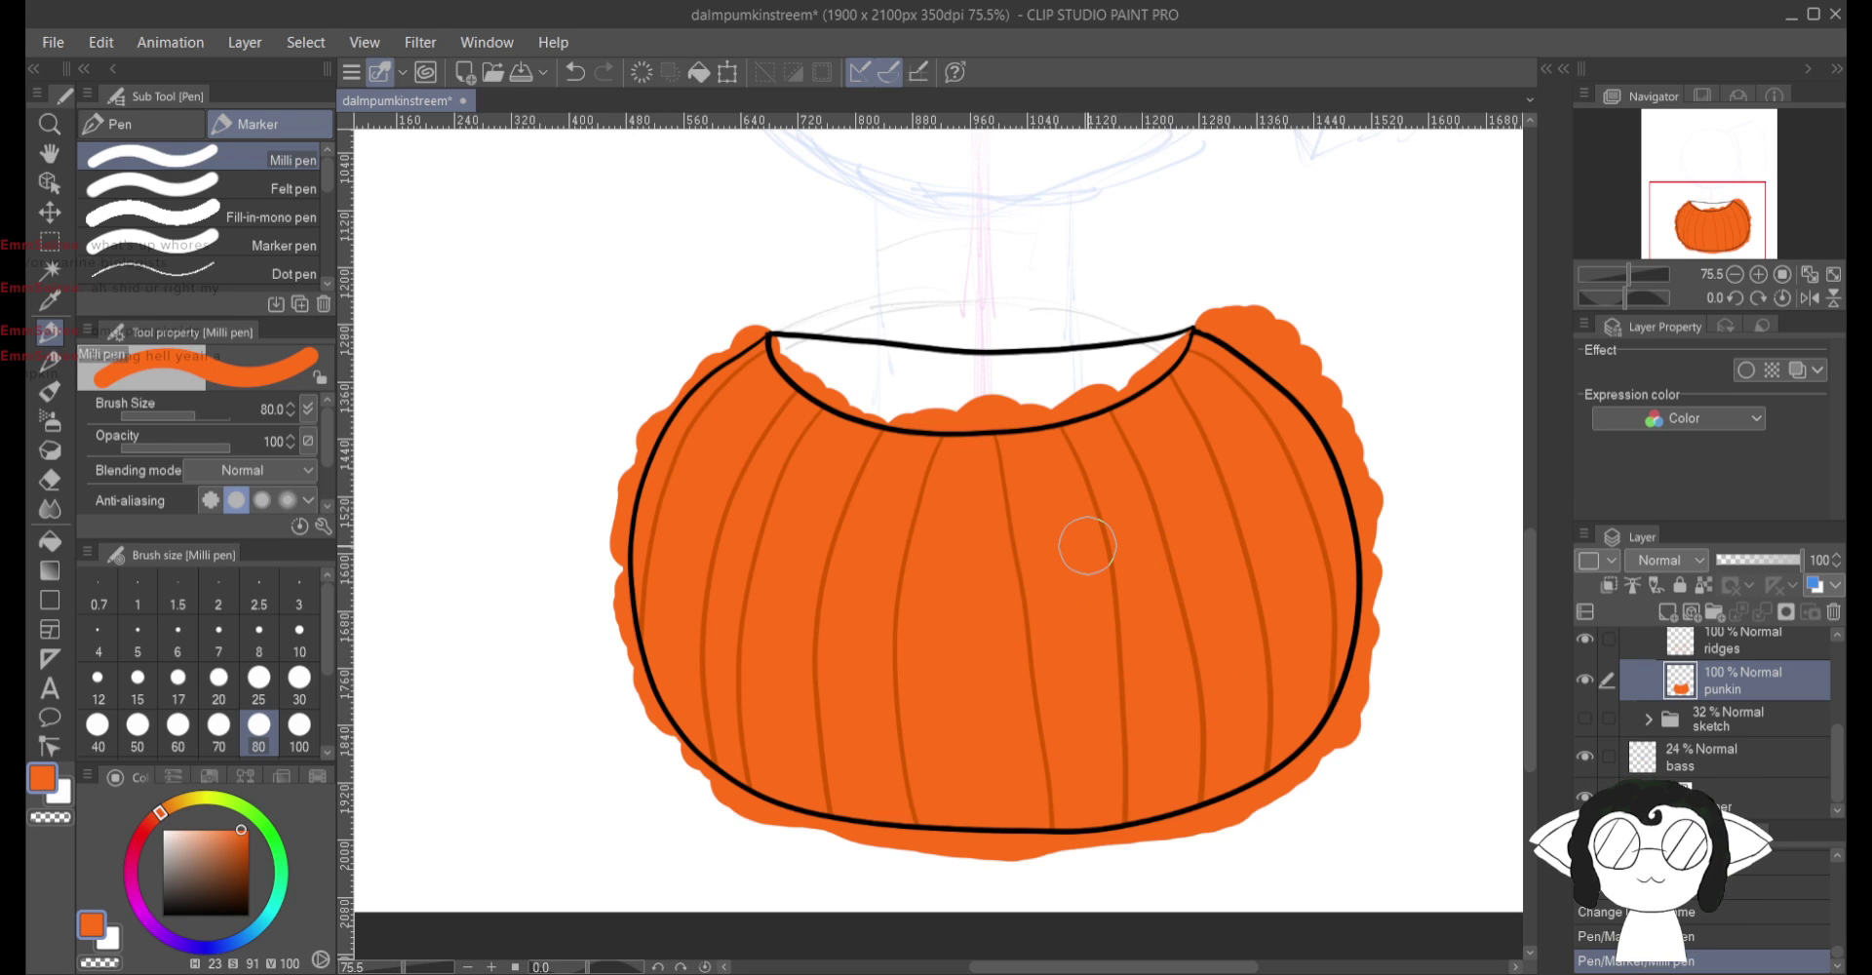
Step: Erase the orange overspill outside the pumpkin's lower right outline with the Hard eraser at size 25
click(50, 478)
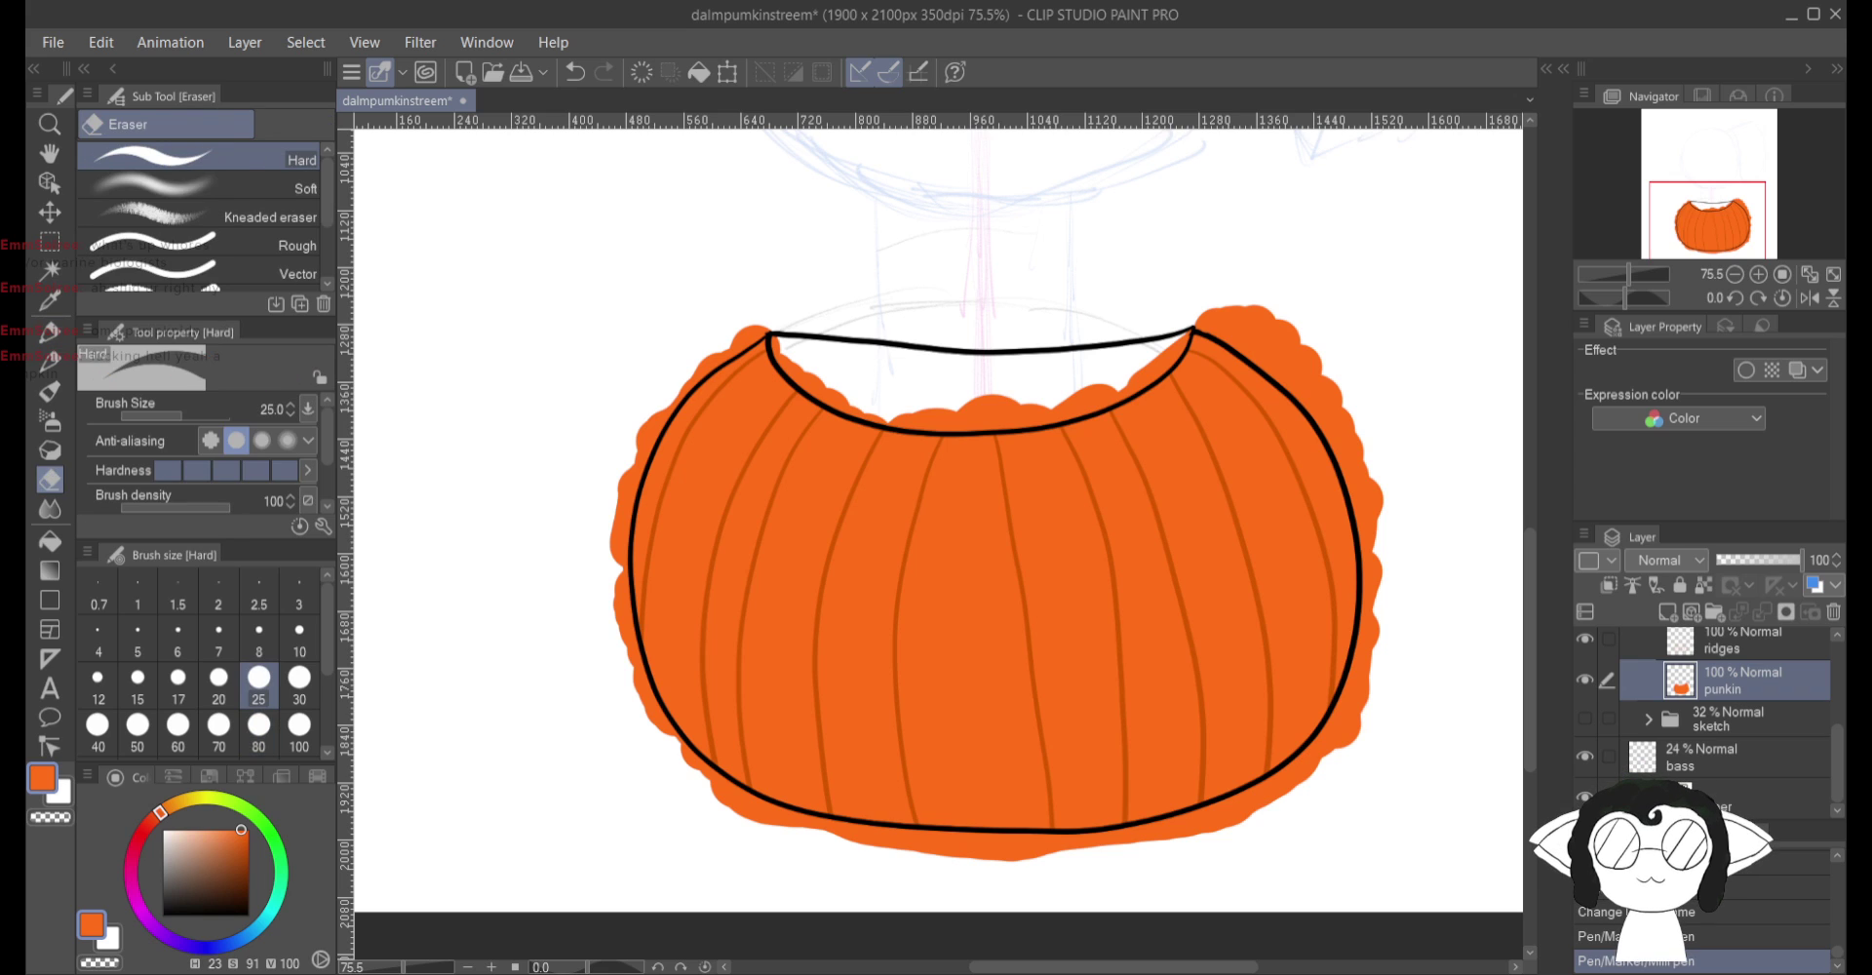
click(1365, 701)
scroll(1365, 701, up, 4)
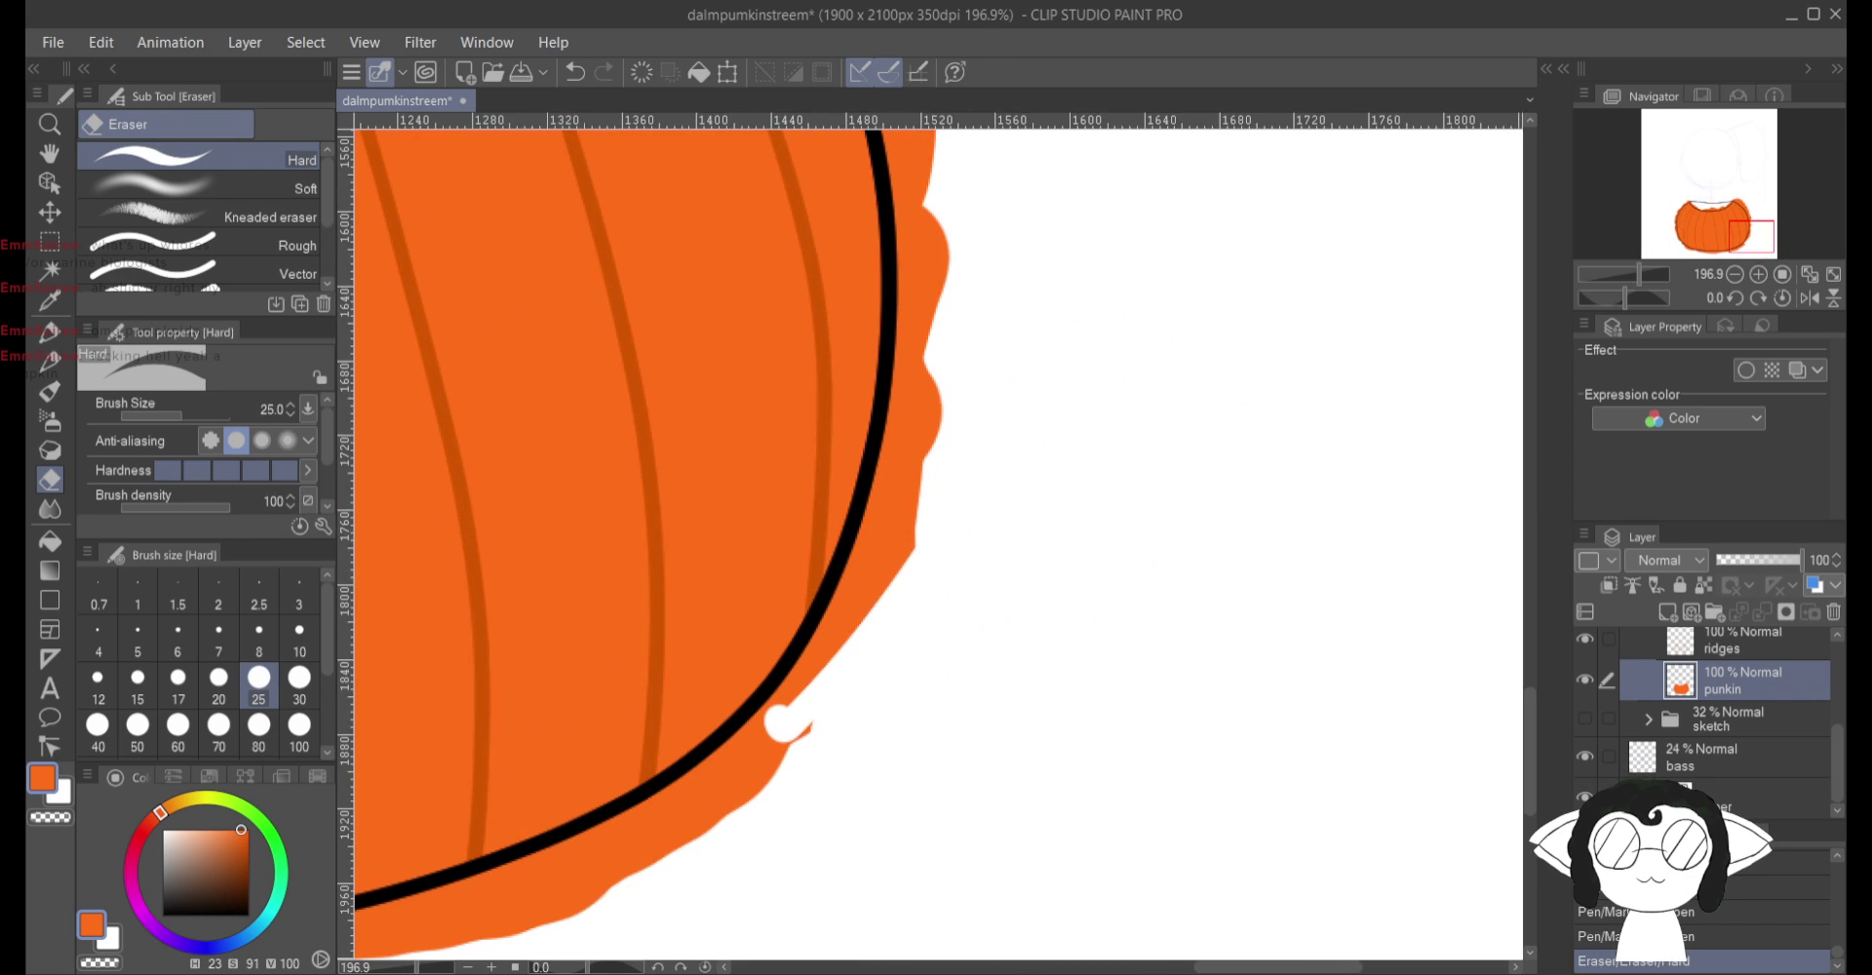
drag(780, 585, 961, 527)
mouse_move(1147, 292)
mouse_down()
mouse_move(1123, 358)
mouse_move(1146, 245)
mouse_move(1116, 265)
mouse_move(1129, 230)
mouse_move(1122, 404)
mouse_up()
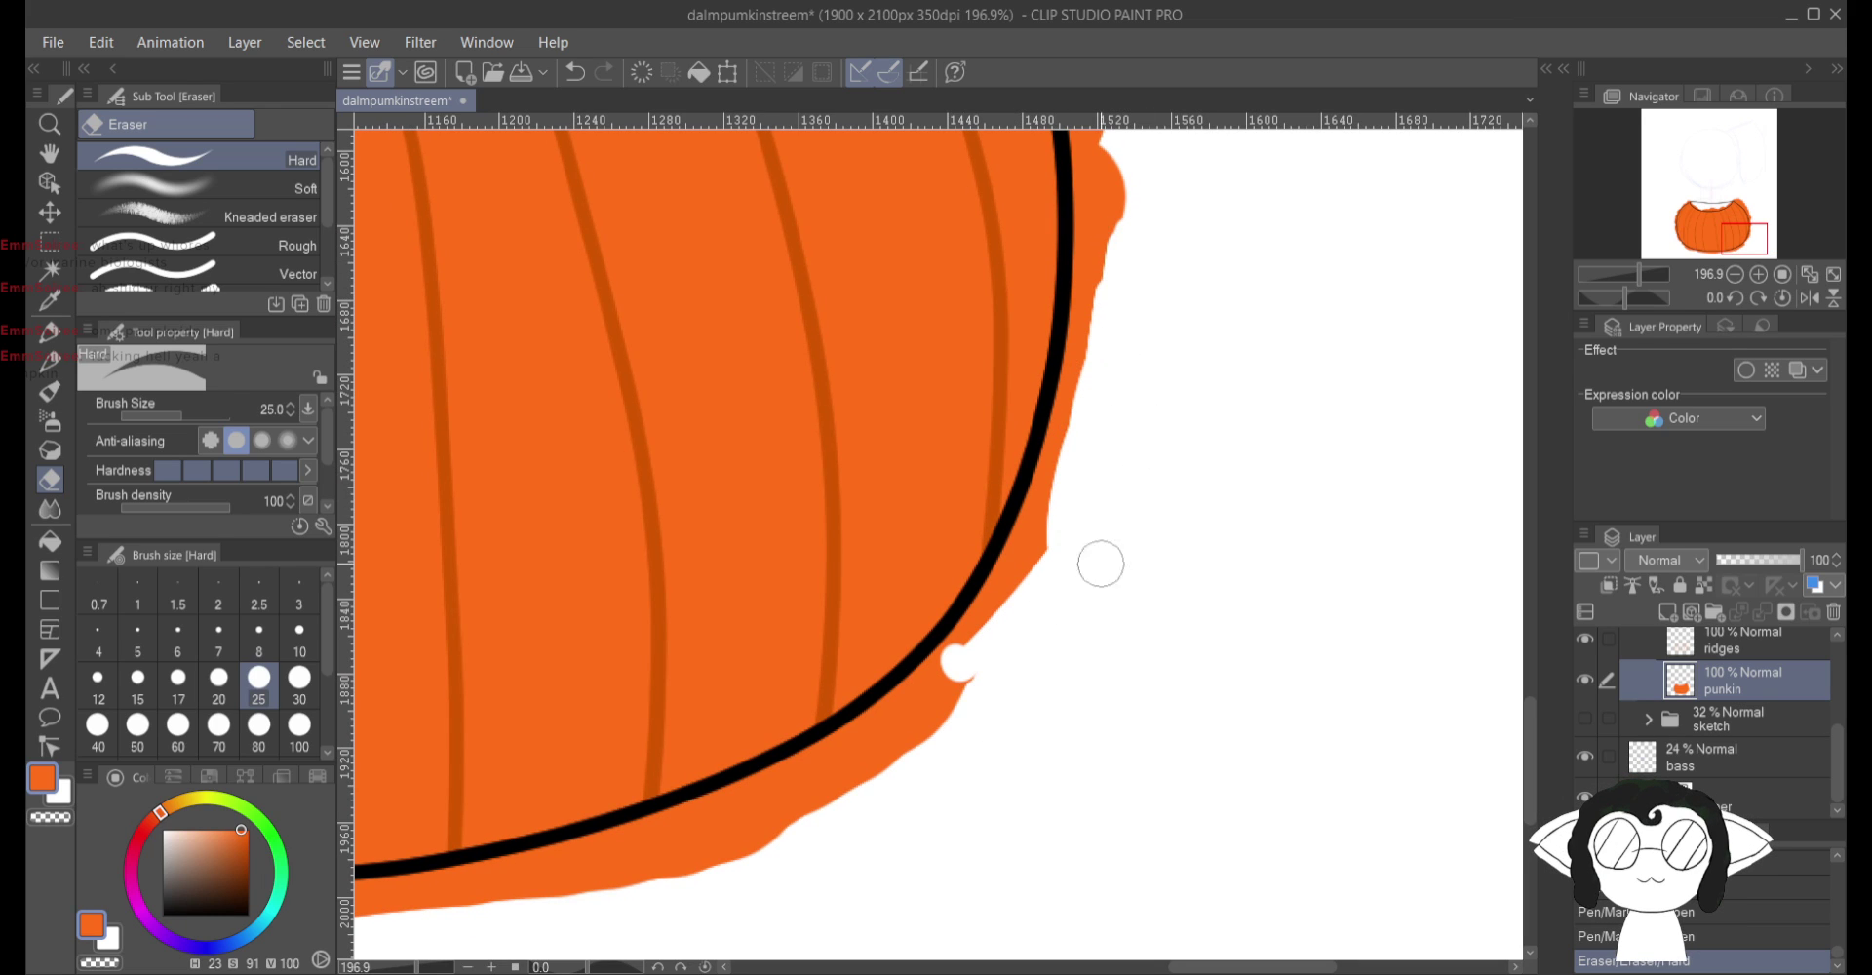
drag(975, 673, 922, 746)
drag(951, 673, 858, 805)
drag(1019, 585, 887, 741)
mouse_move(1043, 546)
mouse_down()
mouse_move(908, 717)
mouse_move(973, 630)
mouse_move(969, 657)
mouse_move(837, 763)
mouse_move(954, 682)
mouse_move(795, 773)
mouse_move(827, 753)
mouse_move(760, 824)
mouse_move(889, 746)
mouse_move(664, 902)
mouse_move(800, 797)
mouse_move(706, 874)
mouse_move(654, 863)
mouse_move(750, 799)
mouse_move(756, 815)
mouse_move(668, 836)
mouse_move(684, 815)
mouse_move(776, 784)
mouse_move(564, 865)
mouse_move(663, 843)
mouse_move(548, 892)
mouse_move(642, 865)
mouse_move(530, 919)
mouse_move(525, 872)
mouse_move(592, 846)
mouse_move(421, 872)
mouse_move(393, 883)
mouse_move(495, 888)
mouse_move(413, 905)
mouse_up()
mouse_move(1094, 501)
mouse_down()
mouse_move(993, 587)
mouse_move(1039, 521)
mouse_up()
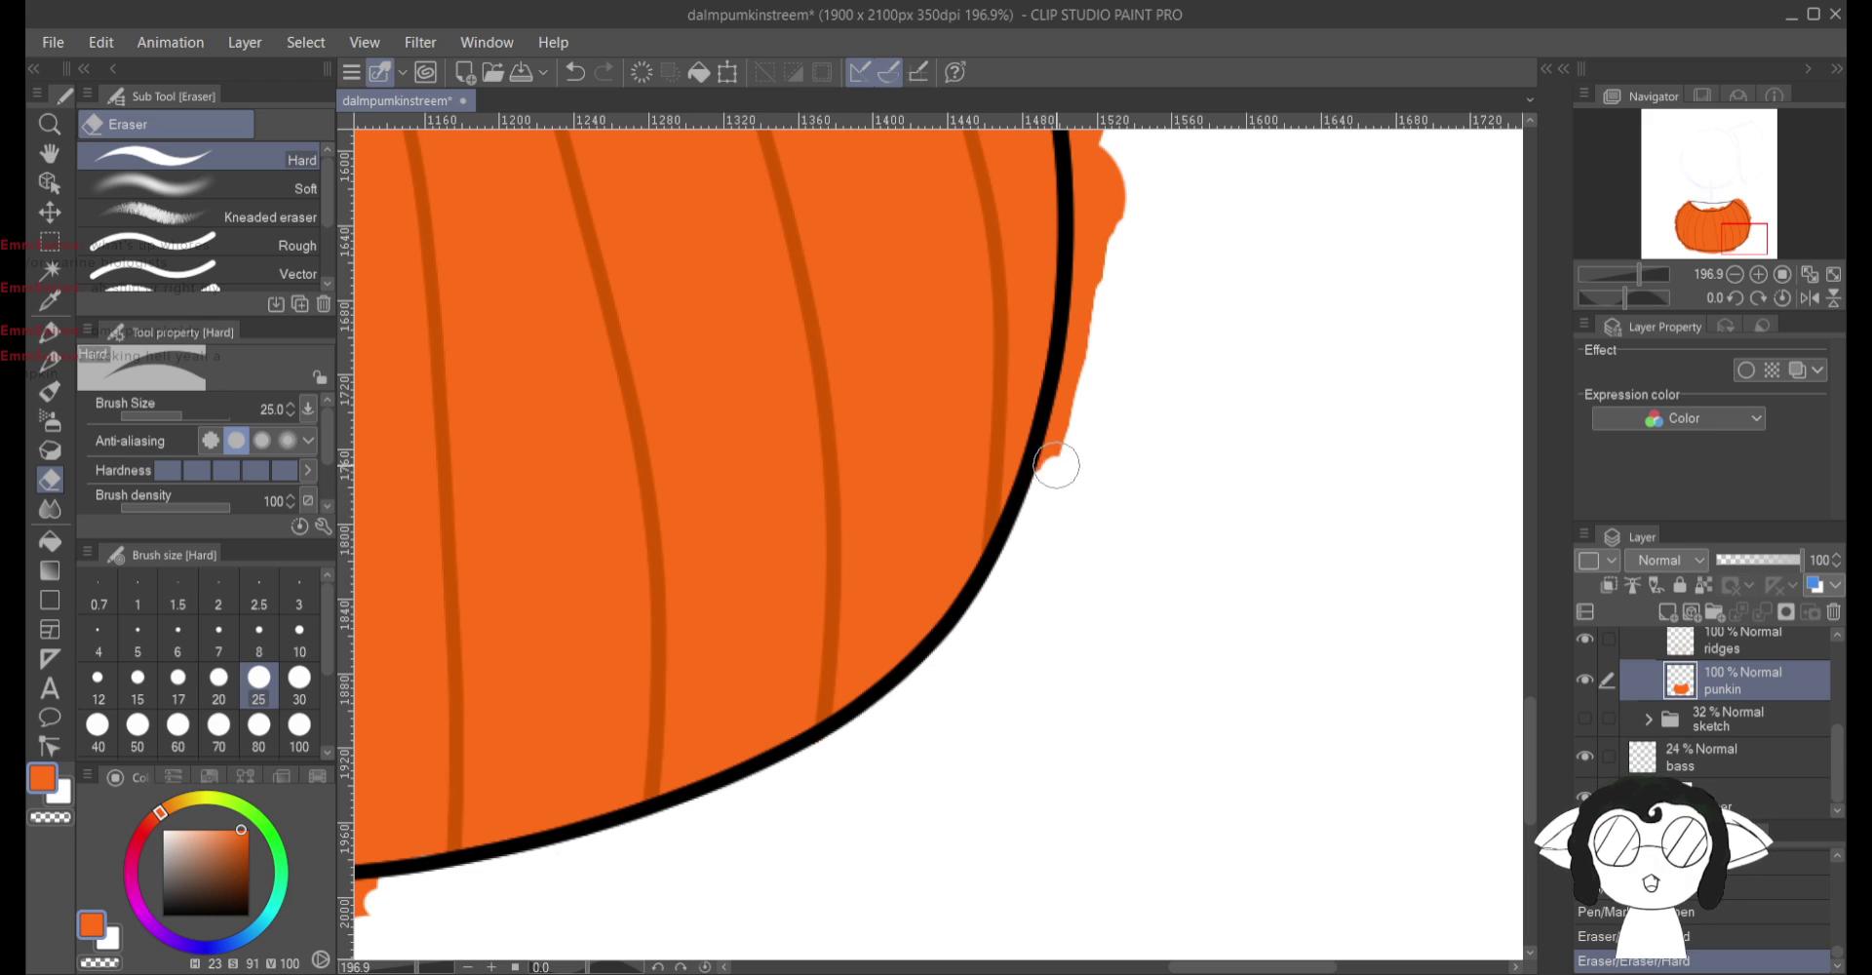
mouse_move(1054, 459)
mouse_down()
mouse_move(1088, 310)
mouse_move(1095, 338)
mouse_move(1103, 323)
mouse_move(1080, 329)
mouse_move(1101, 183)
mouse_up()
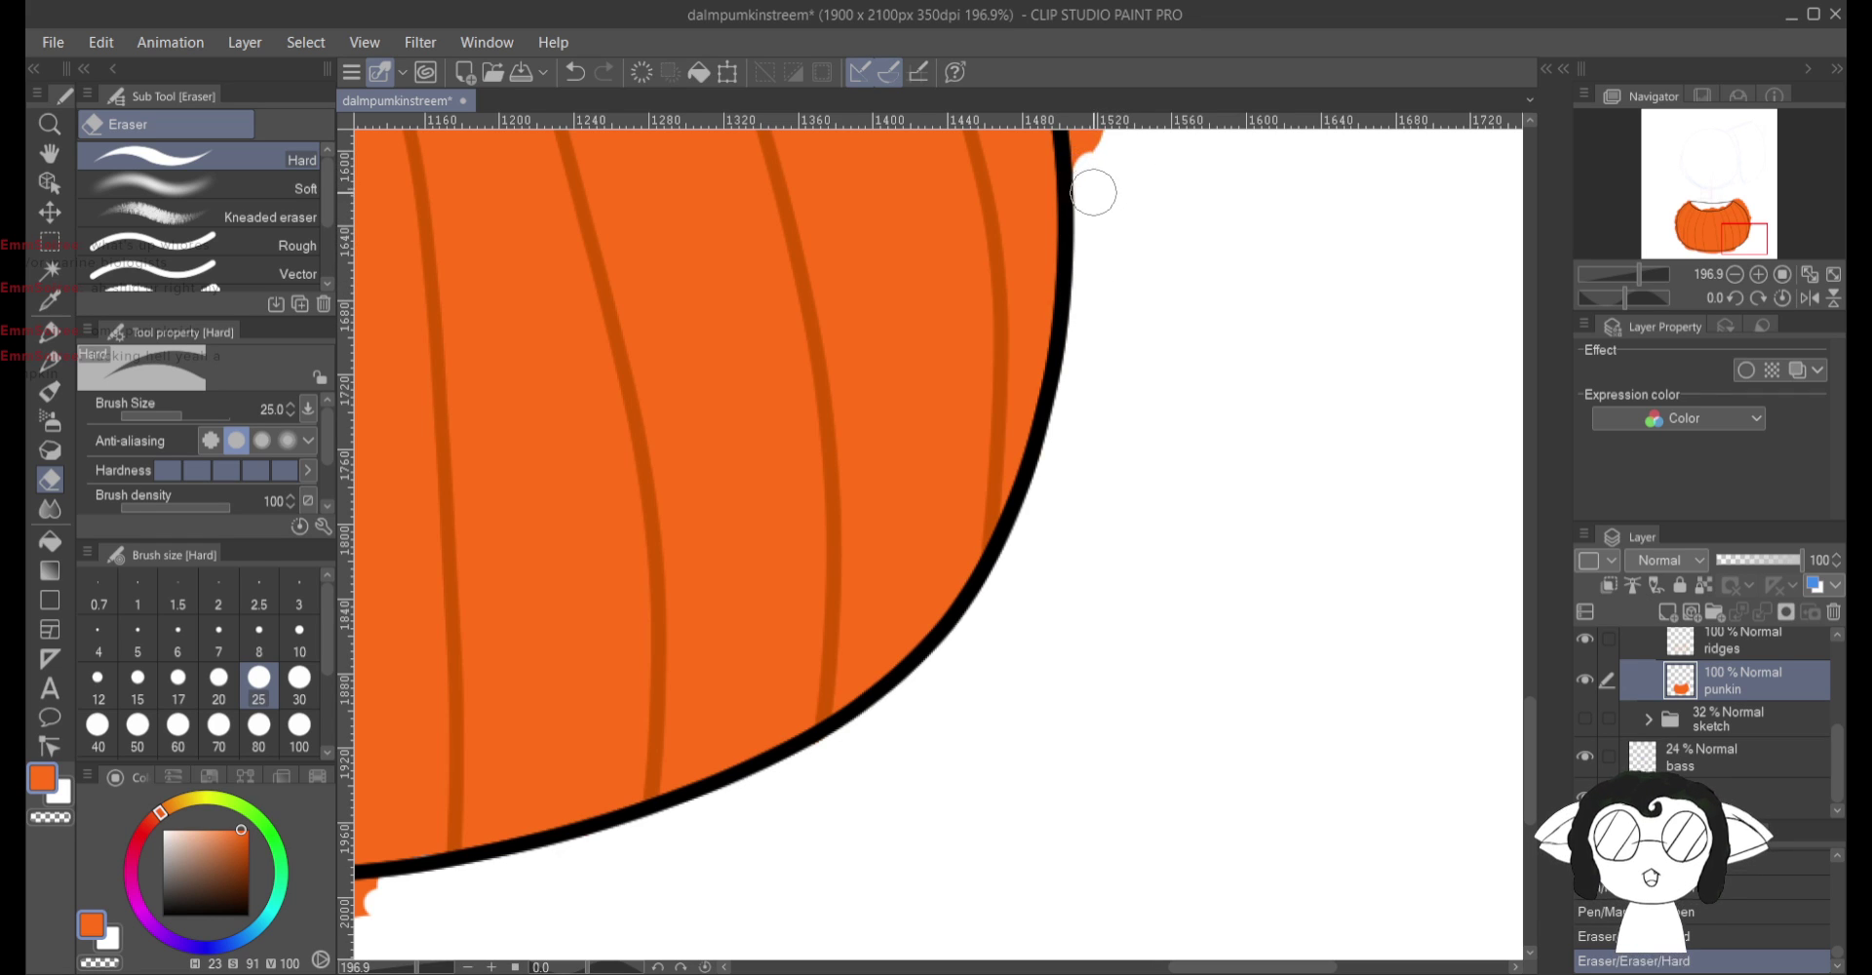
Step: Erase the orange overspill outside the pumpkin's upper right outline up to the corner of the rim
scroll(1086, 245, up, 5)
mouse_move(1082, 409)
mouse_down()
mouse_move(1098, 547)
mouse_move(1050, 343)
mouse_up()
mouse_move(1043, 454)
mouse_down()
mouse_move(1039, 589)
mouse_move(993, 401)
mouse_move(1009, 421)
mouse_move(962, 368)
mouse_up()
key(ctrl+z)
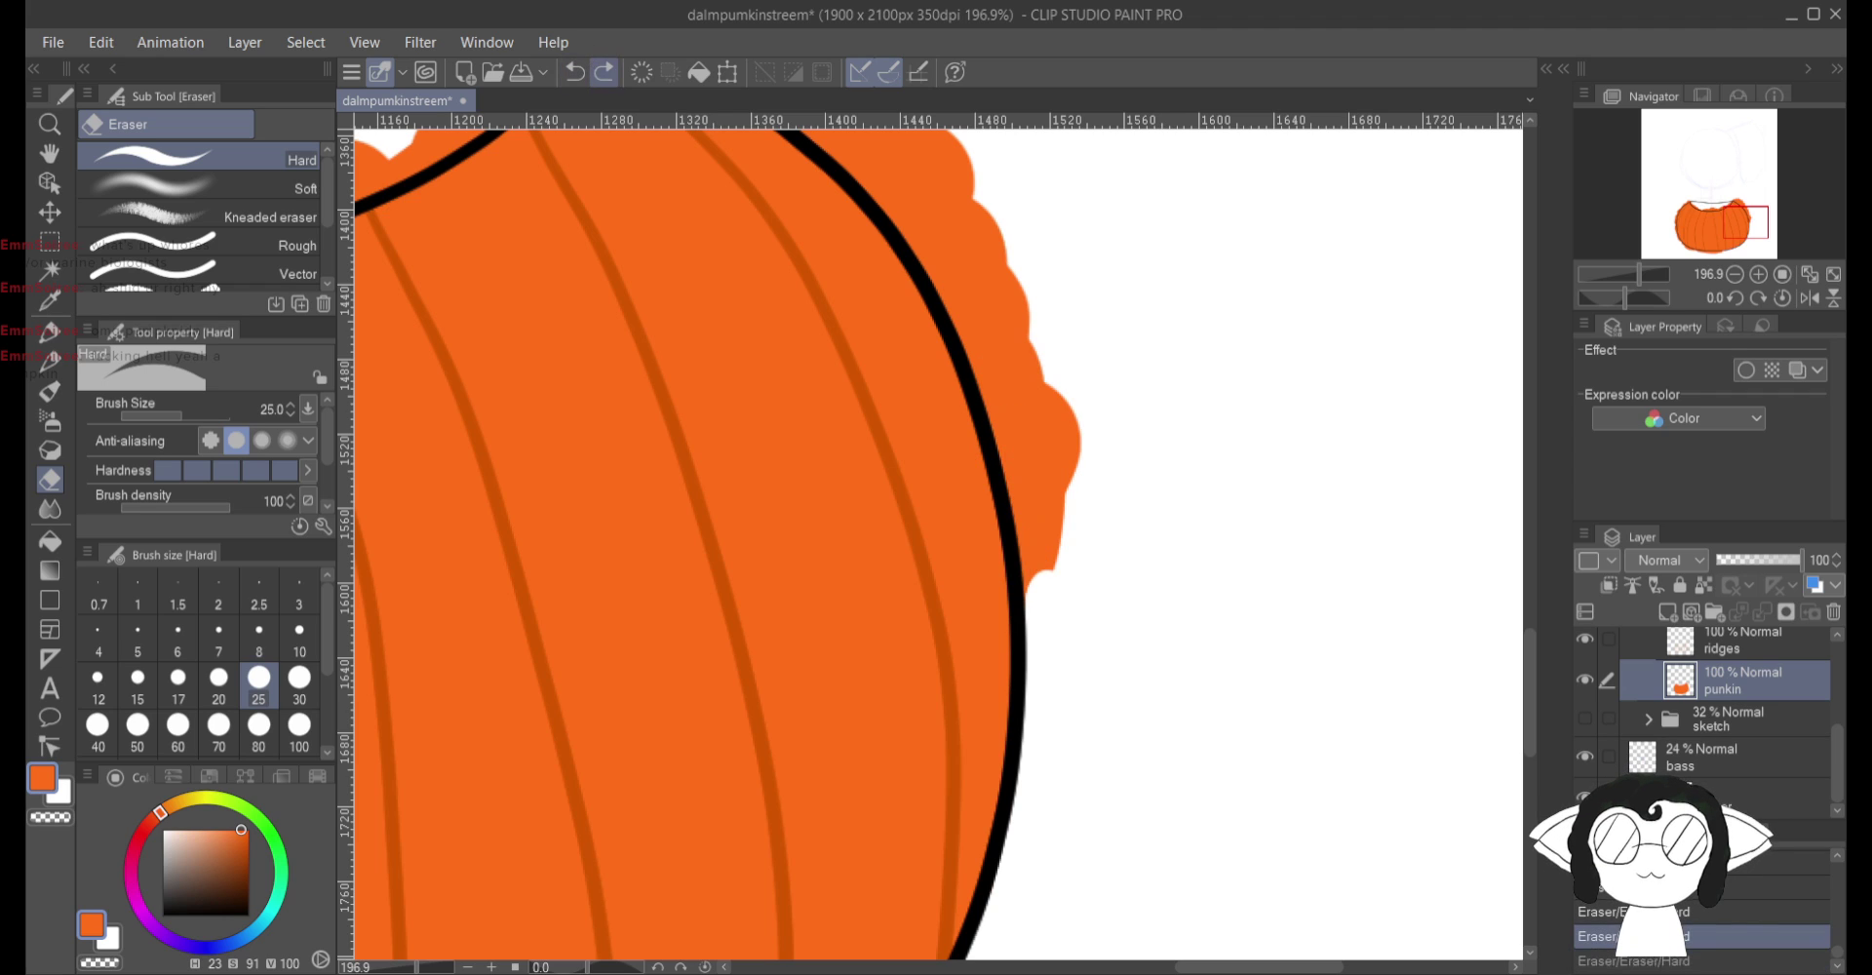
mouse_move(1103, 433)
mouse_down()
mouse_move(1078, 283)
mouse_move(1076, 620)
mouse_move(1058, 424)
mouse_move(1057, 624)
mouse_move(958, 226)
mouse_move(1006, 315)
mouse_move(1060, 345)
mouse_move(1003, 322)
mouse_up()
mouse_move(882, 292)
mouse_down()
mouse_move(1002, 599)
mouse_move(941, 297)
mouse_move(975, 310)
mouse_move(984, 359)
mouse_move(1057, 422)
mouse_move(1116, 530)
mouse_move(1086, 509)
mouse_move(1058, 556)
mouse_move(1017, 500)
mouse_move(1040, 456)
mouse_move(975, 398)
mouse_move(984, 452)
mouse_move(760, 288)
mouse_move(714, 300)
mouse_move(895, 364)
mouse_move(836, 351)
mouse_up()
mouse_move(936, 422)
mouse_down()
mouse_move(916, 373)
mouse_move(936, 330)
mouse_move(967, 329)
mouse_move(894, 332)
mouse_move(859, 310)
mouse_move(873, 259)
mouse_up()
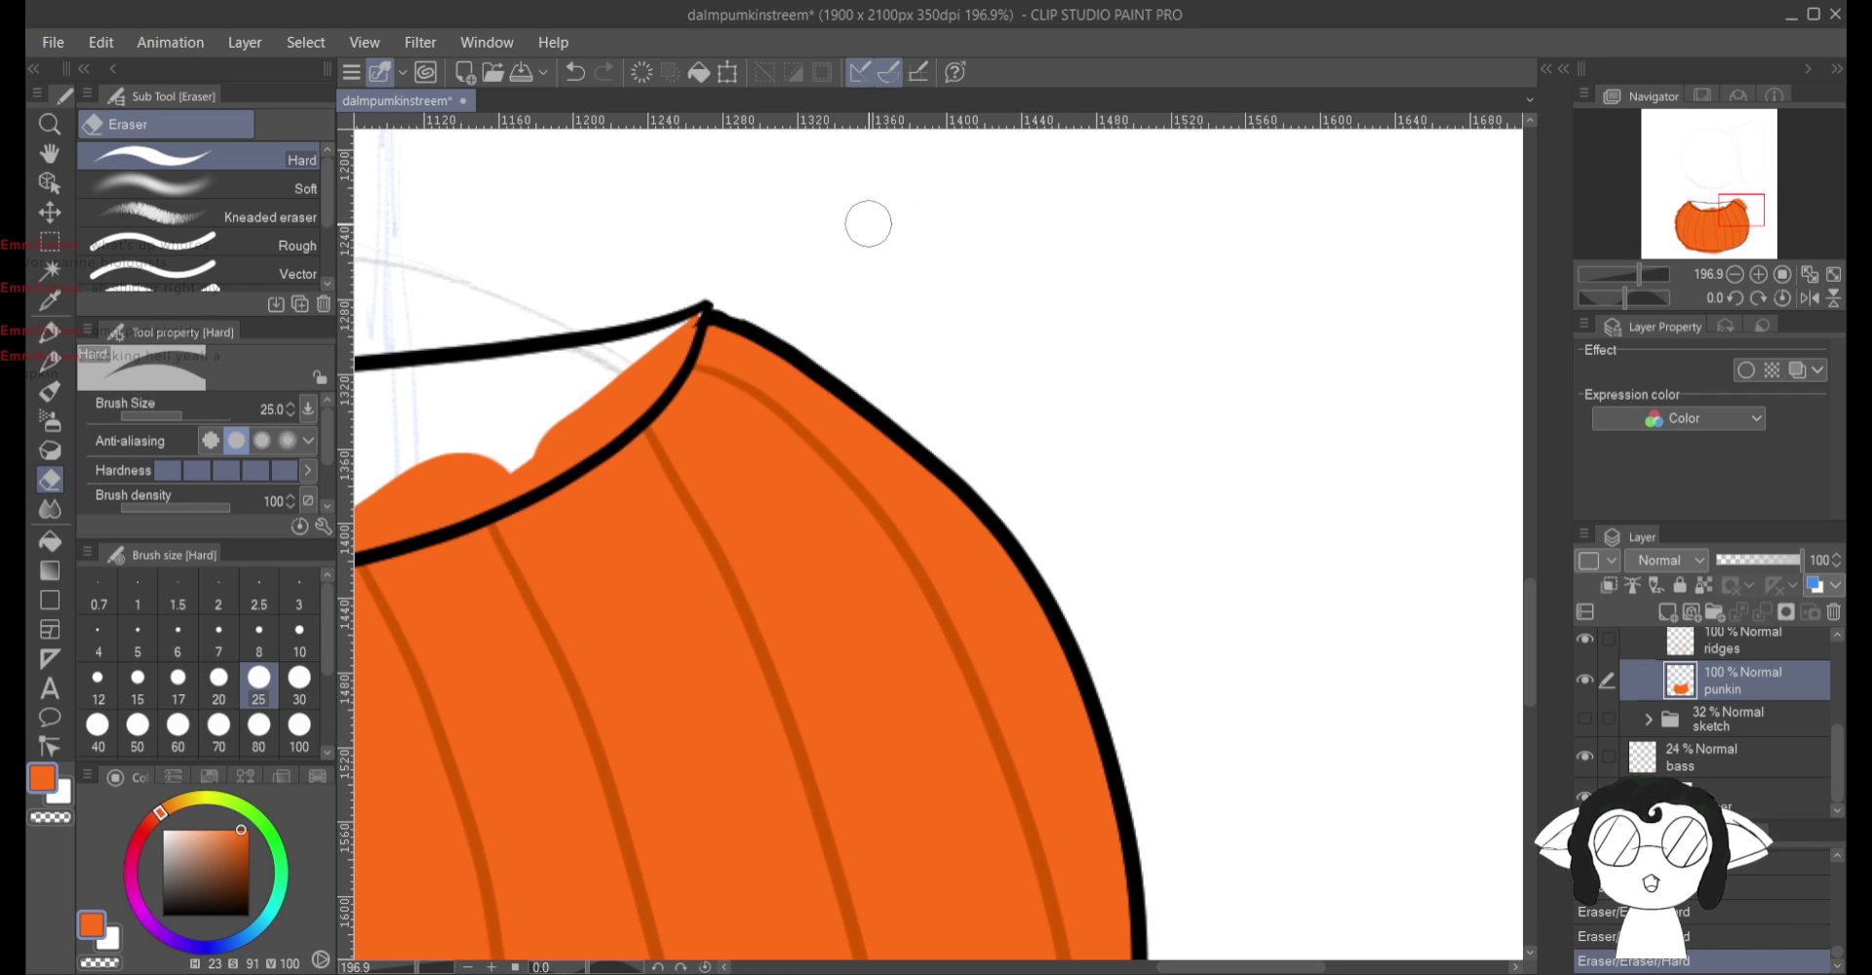
Step: Erase the orange that spills over the front rim into the pumpkin's opening
drag(601, 363, 691, 288)
mouse_move(651, 353)
mouse_down()
mouse_move(692, 317)
mouse_move(590, 434)
mouse_move(535, 438)
mouse_move(576, 430)
mouse_move(431, 493)
mouse_move(444, 466)
mouse_move(1010, 428)
mouse_move(1088, 448)
mouse_up()
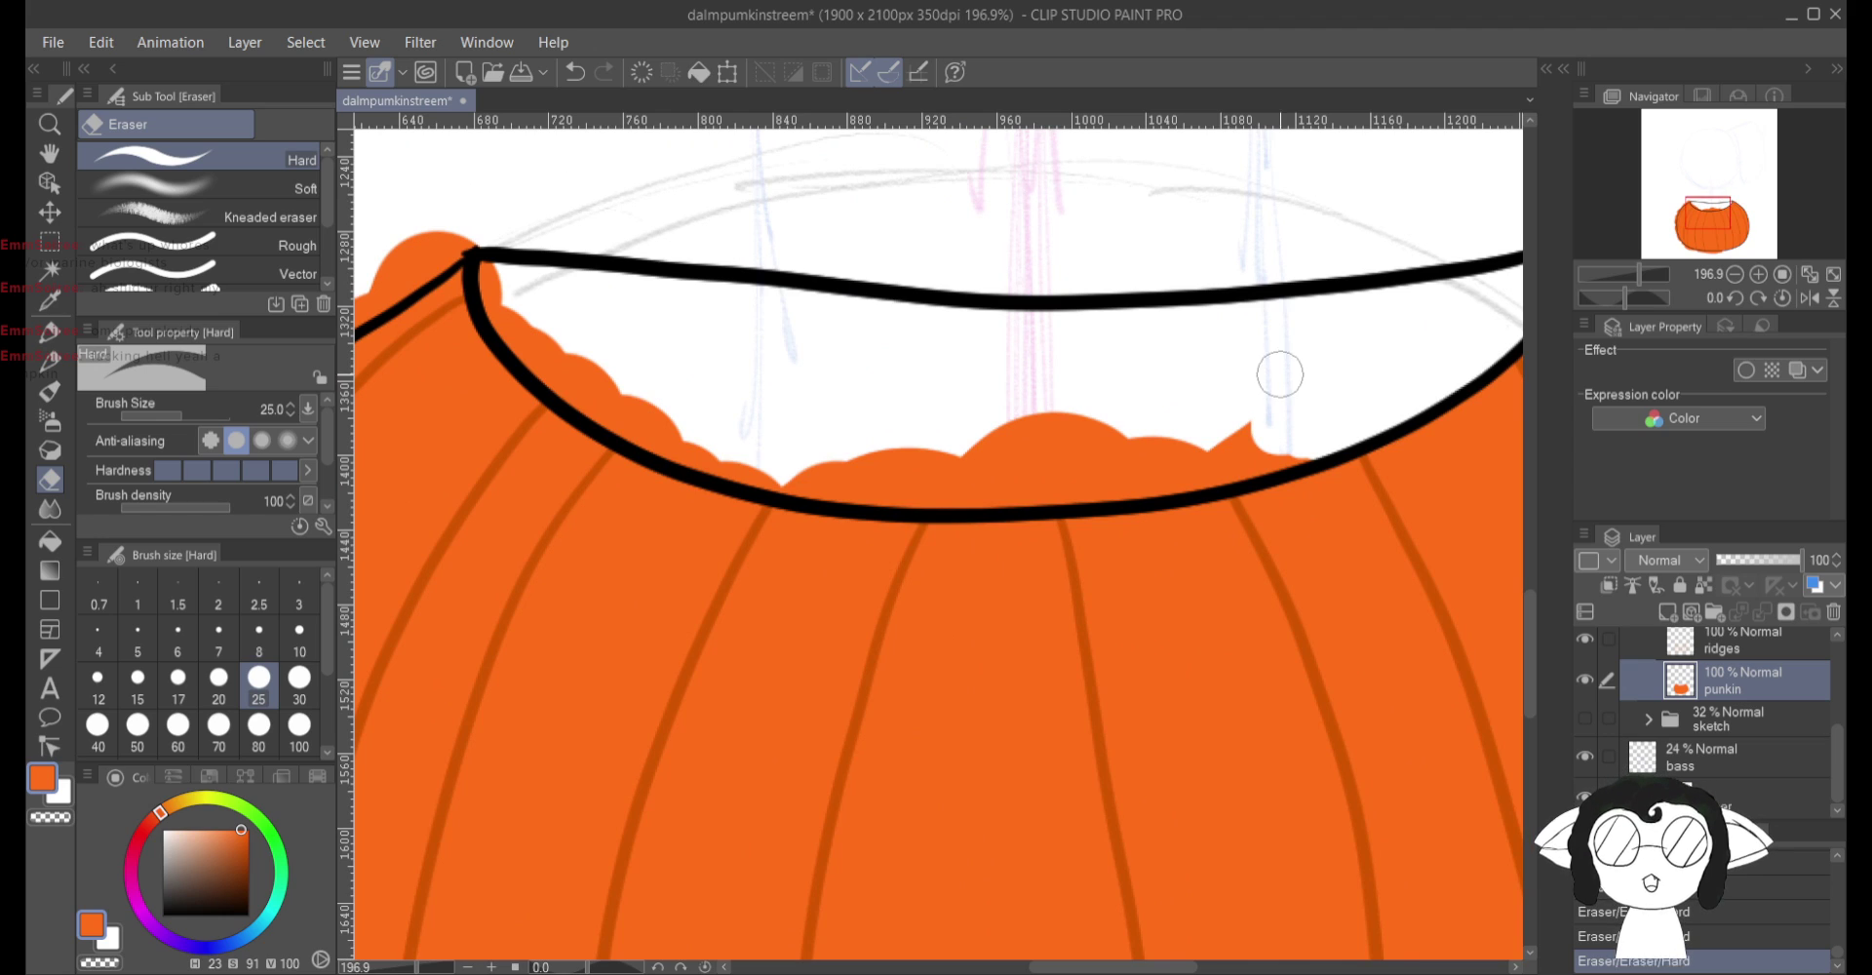
mouse_move(1272, 356)
mouse_down()
mouse_move(1257, 421)
mouse_move(1219, 437)
mouse_move(1319, 438)
mouse_move(1171, 462)
mouse_move(1153, 460)
mouse_move(1223, 435)
mouse_move(904, 439)
mouse_move(1175, 414)
mouse_move(848, 436)
mouse_move(1182, 461)
mouse_move(1124, 474)
mouse_move(1270, 455)
mouse_move(1001, 494)
mouse_move(1058, 490)
mouse_move(972, 480)
mouse_move(1006, 499)
mouse_up()
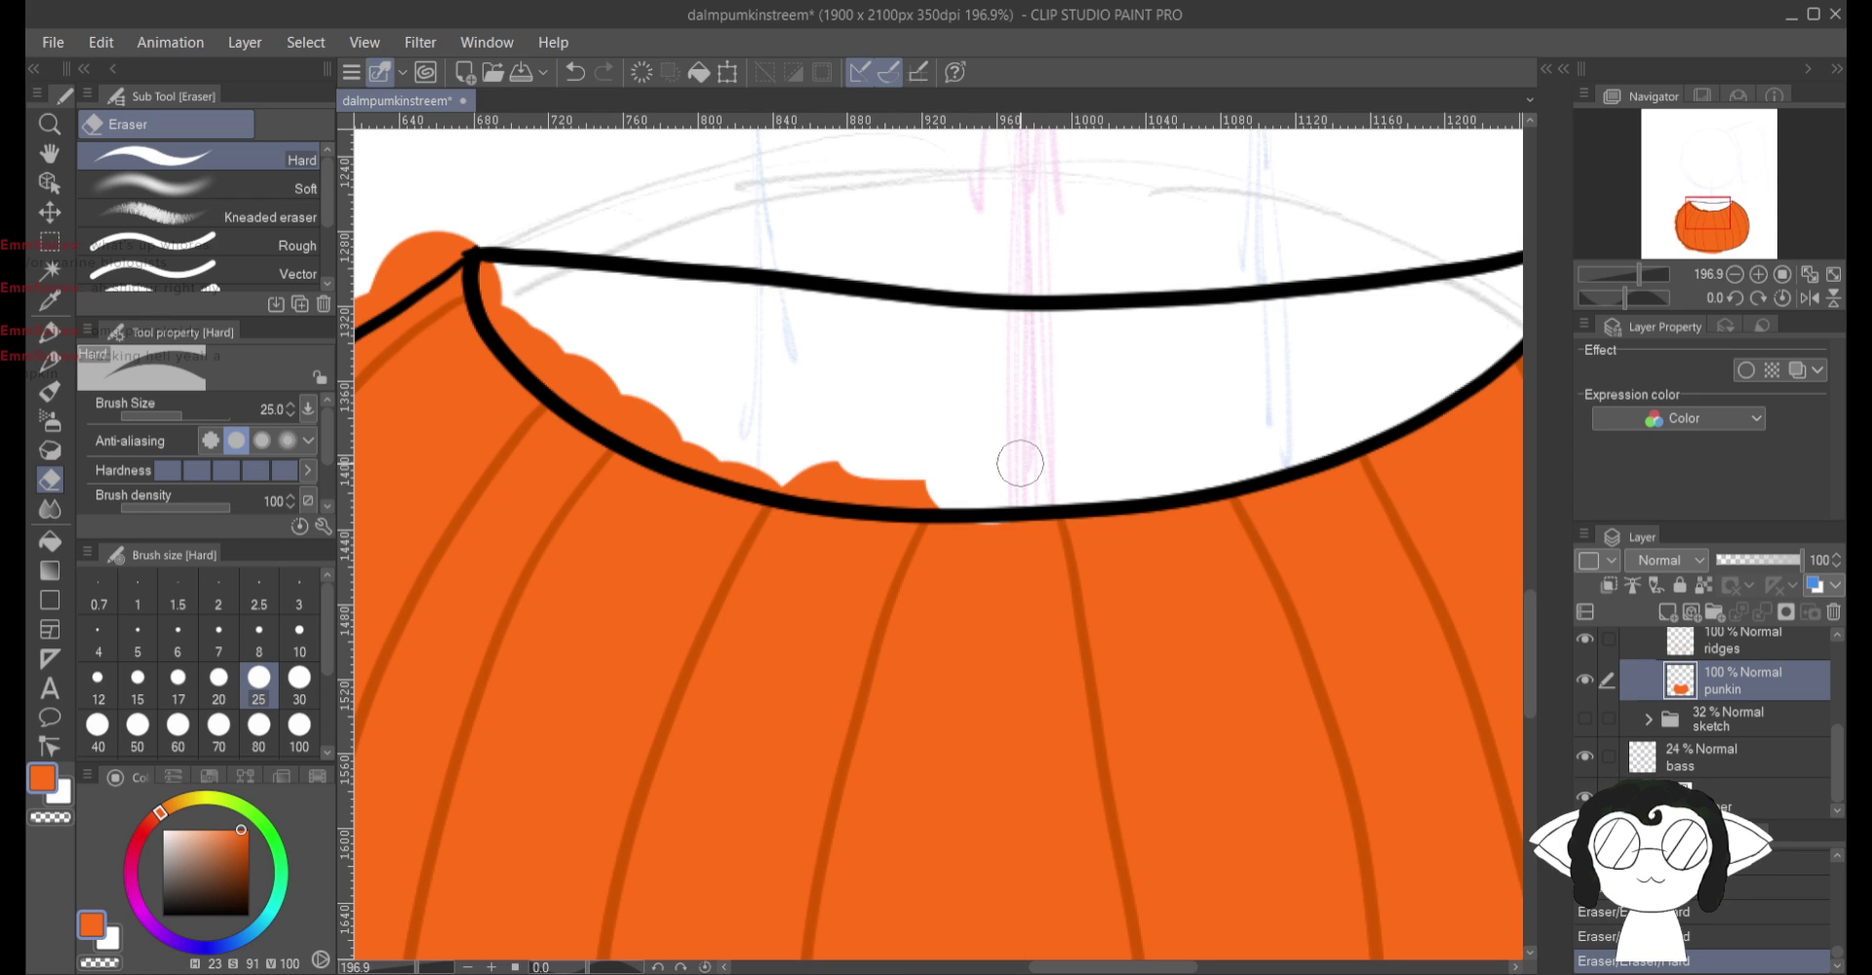
key(ctrl+z)
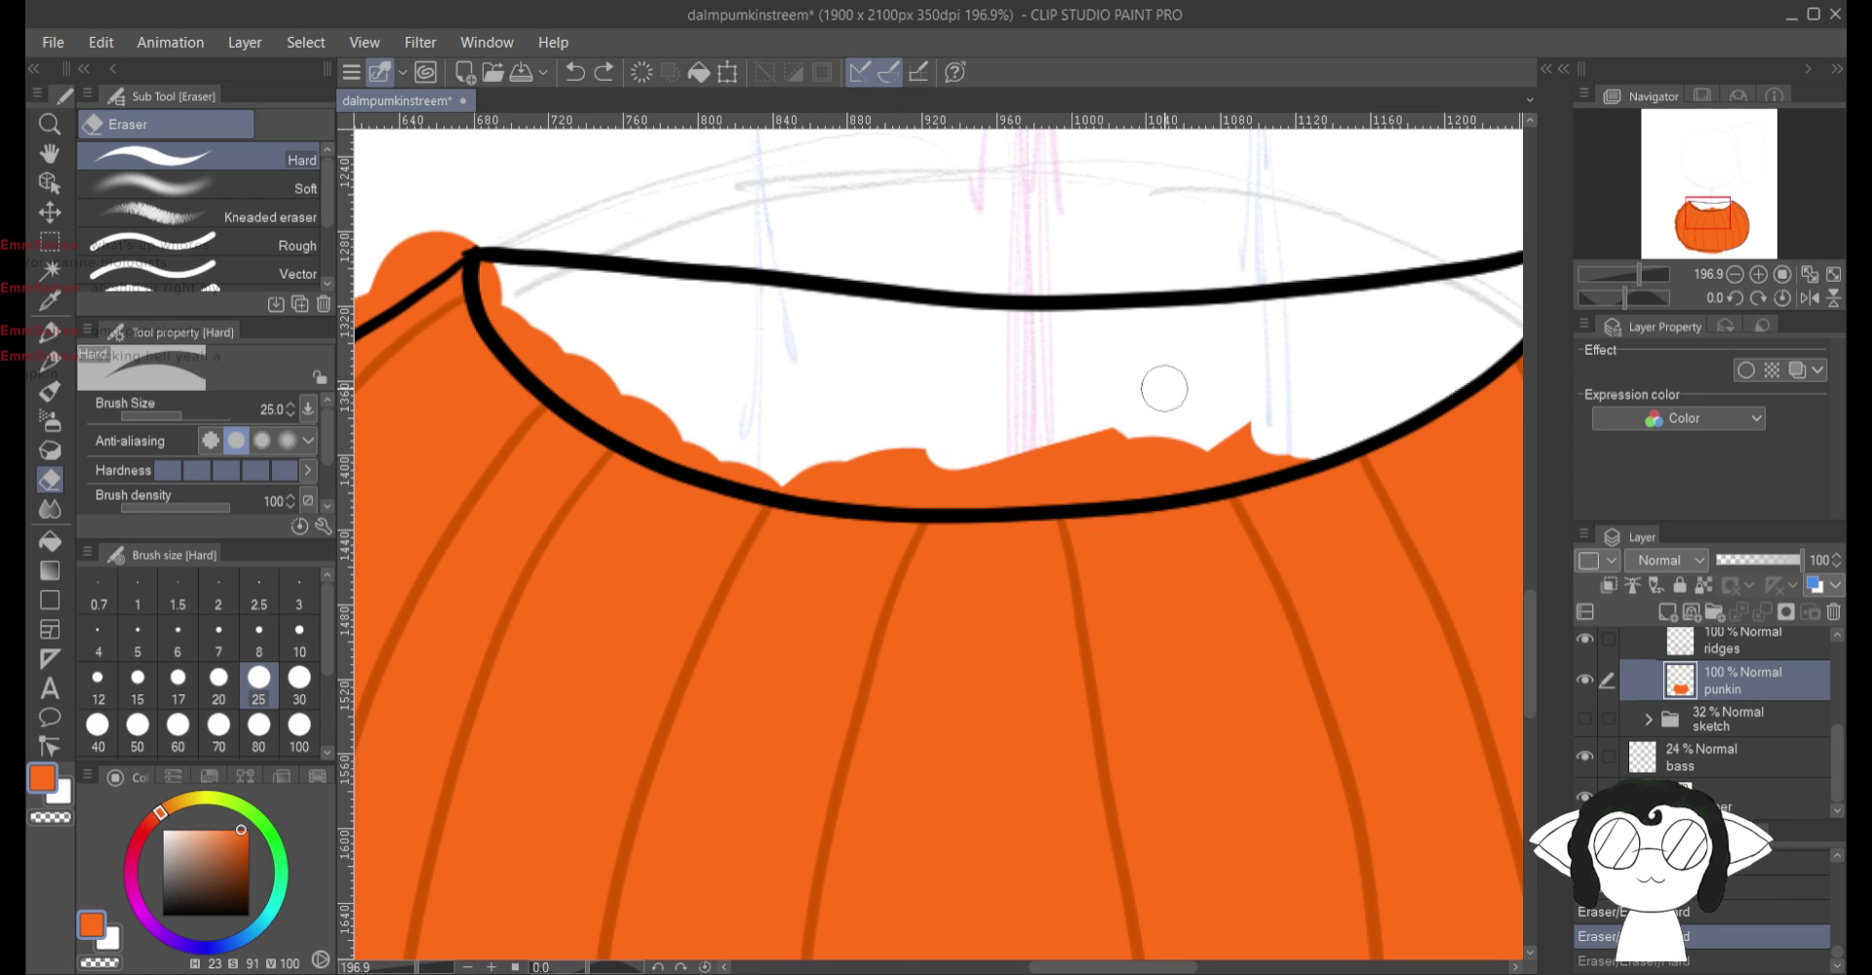
mouse_move(857, 442)
mouse_down()
mouse_move(962, 443)
mouse_move(1022, 480)
mouse_move(1141, 478)
mouse_move(1117, 479)
mouse_move(1303, 440)
mouse_move(1126, 440)
mouse_move(961, 490)
mouse_move(710, 457)
mouse_move(556, 375)
mouse_move(498, 312)
mouse_move(505, 253)
mouse_move(709, 422)
mouse_move(271, 422)
mouse_move(1076, 453)
mouse_up()
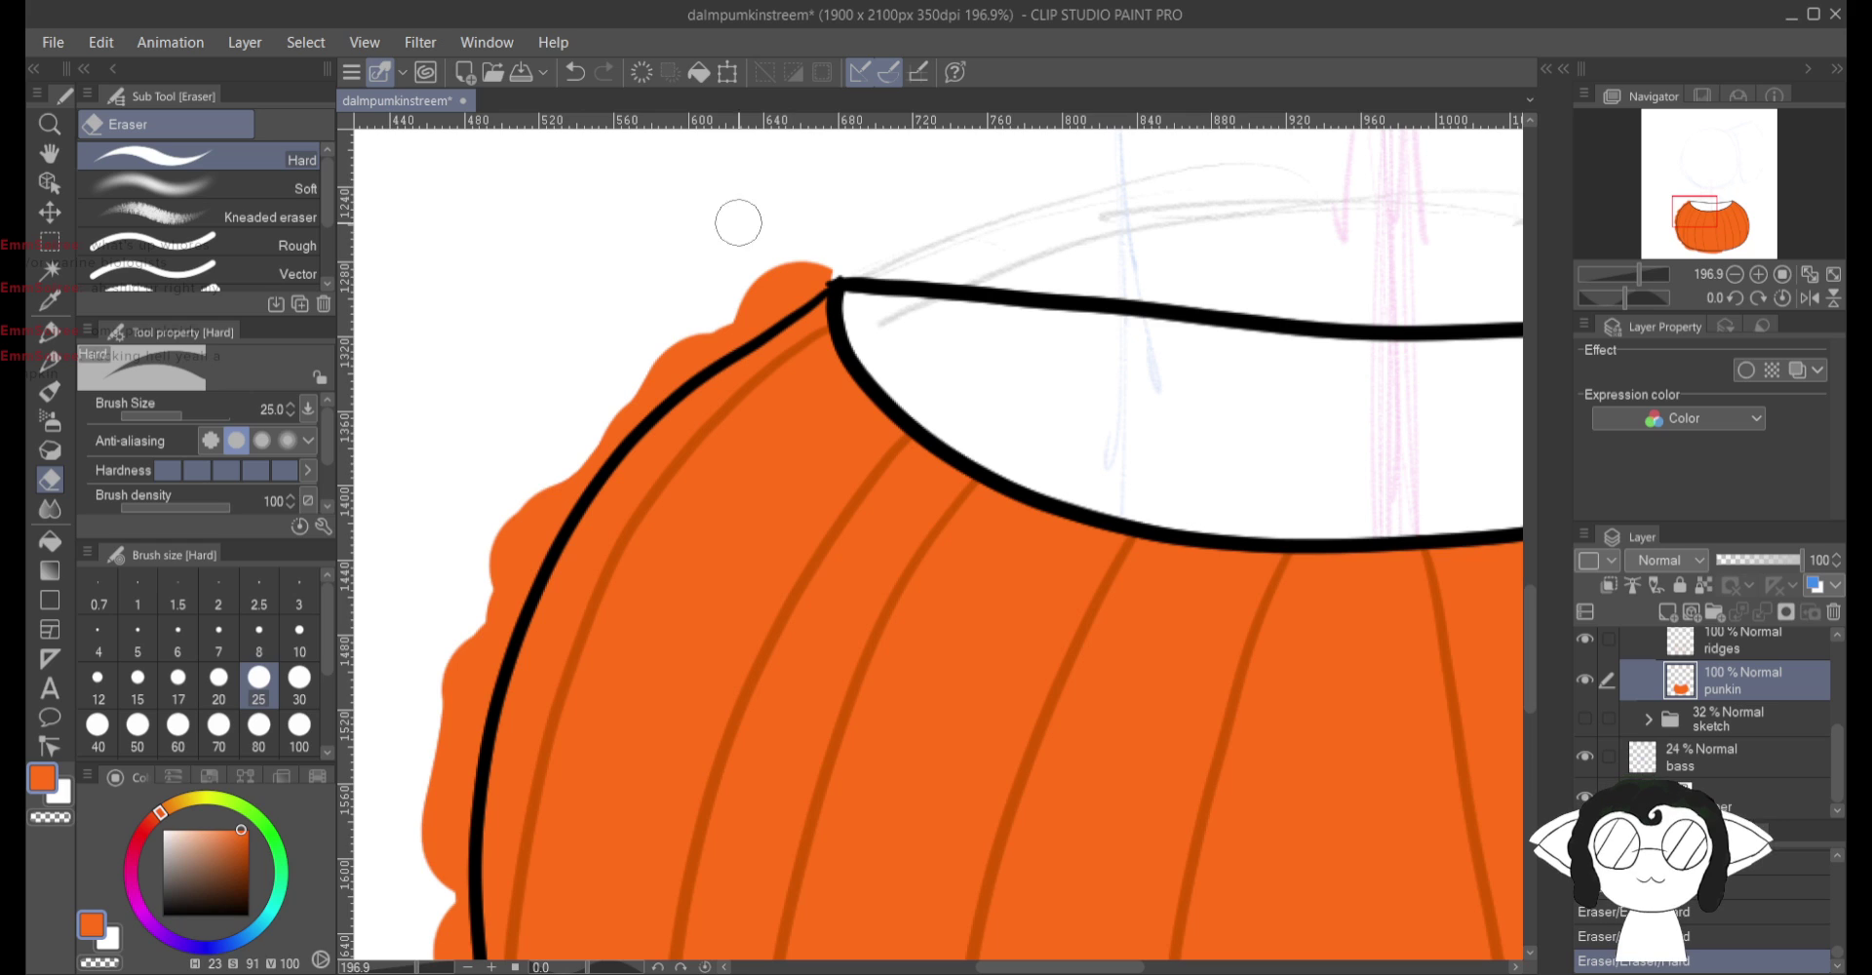
Step: Erase the orange overspill outside the pumpkin's left outline, from the rim corner down to the lower curve
mouse_move(760, 273)
mouse_down()
mouse_move(837, 259)
mouse_move(746, 317)
mouse_move(782, 281)
mouse_move(720, 308)
mouse_move(749, 283)
mouse_up()
mouse_move(683, 351)
mouse_down()
mouse_move(740, 292)
mouse_move(713, 337)
mouse_move(766, 311)
mouse_move(588, 434)
mouse_move(676, 367)
mouse_move(613, 421)
mouse_up()
drag(516, 532, 547, 484)
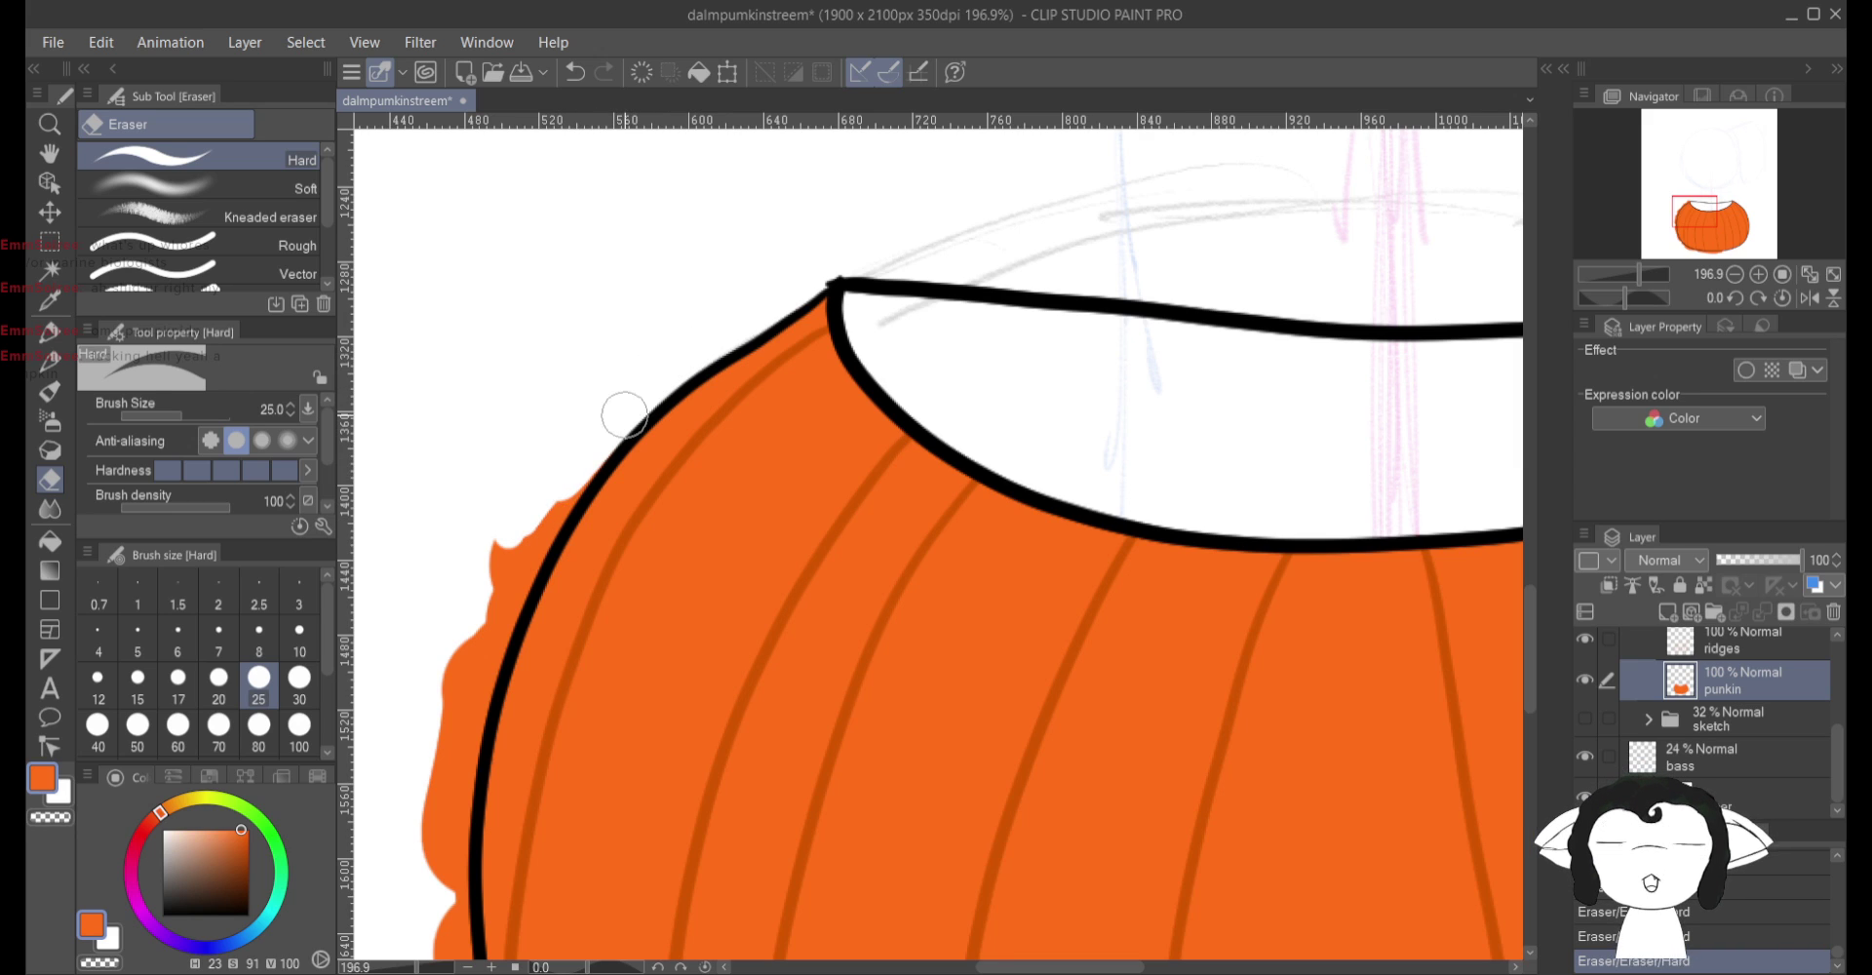
mouse_move(615, 423)
mouse_down()
mouse_move(510, 532)
mouse_move(588, 468)
mouse_move(535, 530)
mouse_move(470, 676)
mouse_move(494, 585)
mouse_move(406, 877)
mouse_move(448, 741)
mouse_move(439, 886)
mouse_move(596, 414)
mouse_move(627, 443)
mouse_move(633, 566)
mouse_move(618, 530)
mouse_move(711, 822)
mouse_move(689, 761)
mouse_up()
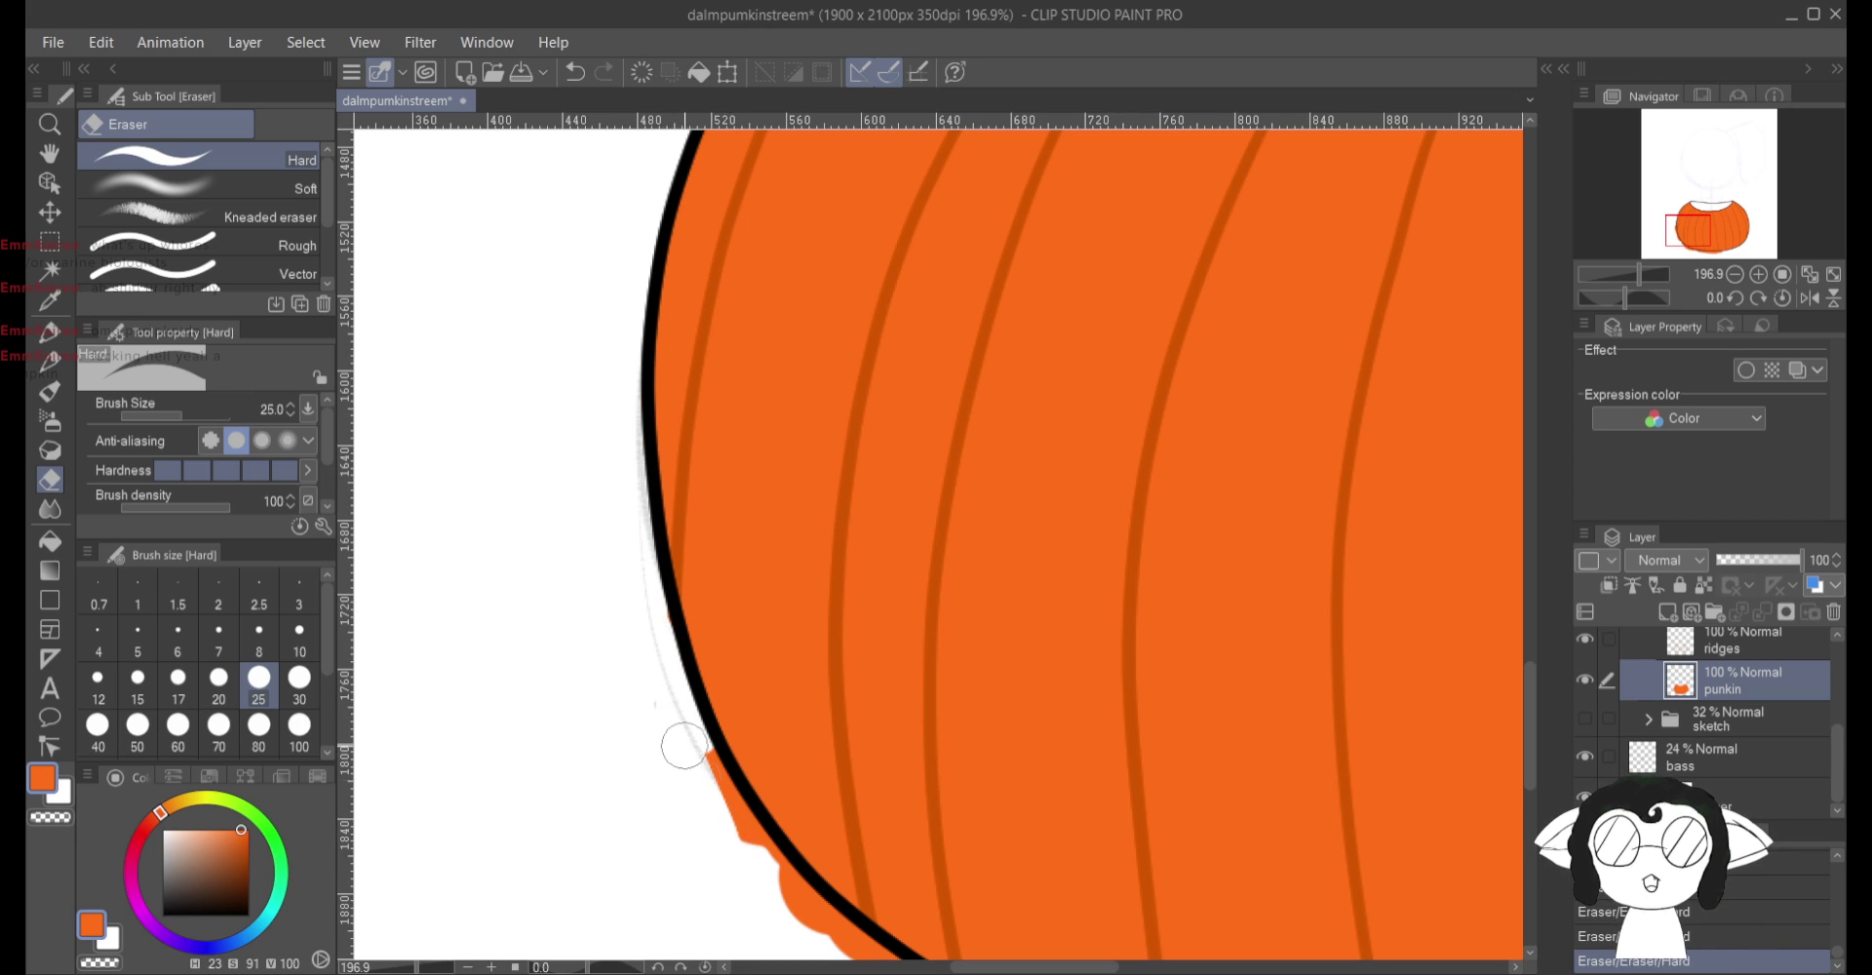
mouse_move(731, 826)
mouse_down()
mouse_move(707, 780)
mouse_move(746, 836)
mouse_move(610, 526)
mouse_up()
Step: Erase the remaining orange overspill below the pumpkin's bottom outline
mouse_move(820, 769)
mouse_down()
mouse_move(735, 761)
mouse_move(769, 718)
mouse_move(635, 565)
mouse_move(690, 630)
mouse_move(894, 751)
mouse_move(861, 765)
mouse_move(986, 808)
mouse_move(1421, 863)
mouse_move(961, 785)
mouse_move(1057, 781)
mouse_move(1006, 773)
mouse_move(1371, 812)
mouse_move(1259, 835)
mouse_move(1491, 851)
mouse_move(896, 709)
mouse_up()
mouse_move(1159, 700)
mouse_down()
mouse_move(1192, 723)
mouse_move(1145, 735)
mouse_move(1147, 714)
mouse_move(1111, 707)
mouse_move(1118, 734)
mouse_move(970, 758)
mouse_move(1005, 720)
mouse_move(1079, 716)
mouse_move(941, 709)
mouse_up()
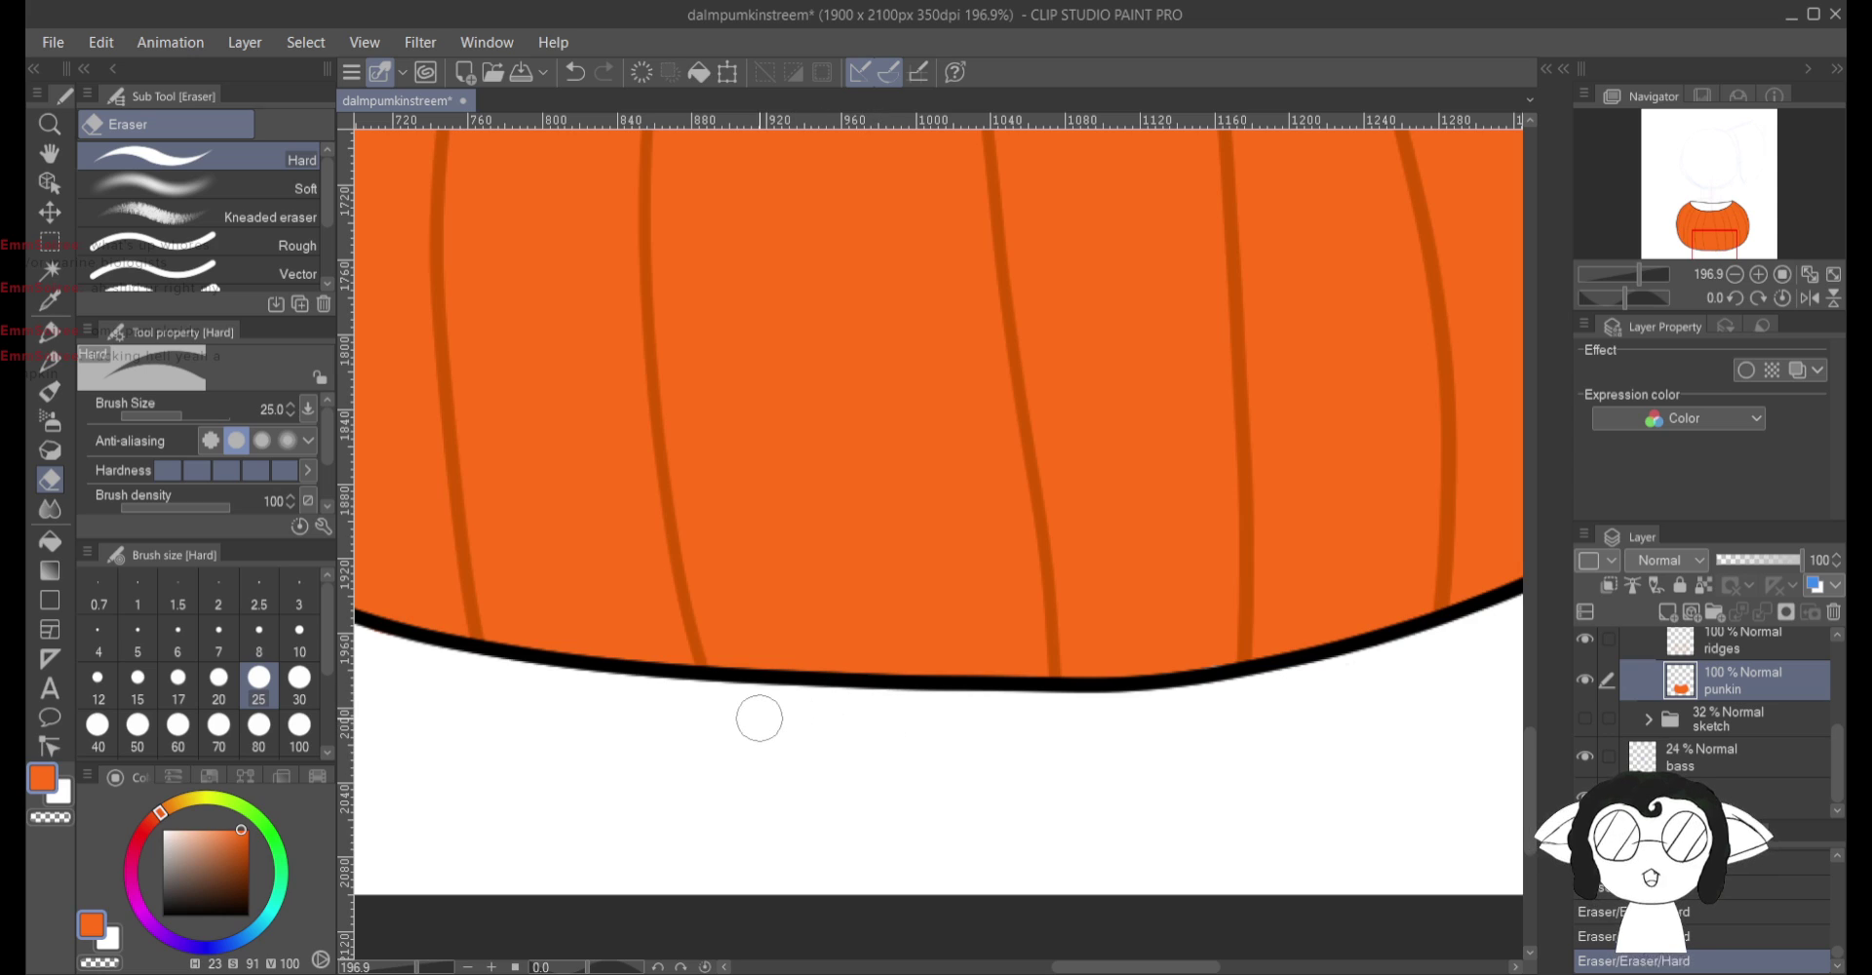
mouse_move(759, 719)
mouse_down()
mouse_move(409, 780)
mouse_move(1462, 955)
mouse_move(1365, 809)
mouse_move(1502, 673)
mouse_up()
Step: Add a new raster layer directly above the ridges layer in the color folder
mouse_move(1073, 156)
mouse_down()
mouse_move(926, 936)
mouse_move(385, 643)
mouse_move(1166, 179)
mouse_move(883, 523)
mouse_move(1183, 690)
mouse_move(1463, 936)
mouse_move(858, 539)
mouse_move(841, 392)
mouse_move(708, 465)
mouse_up()
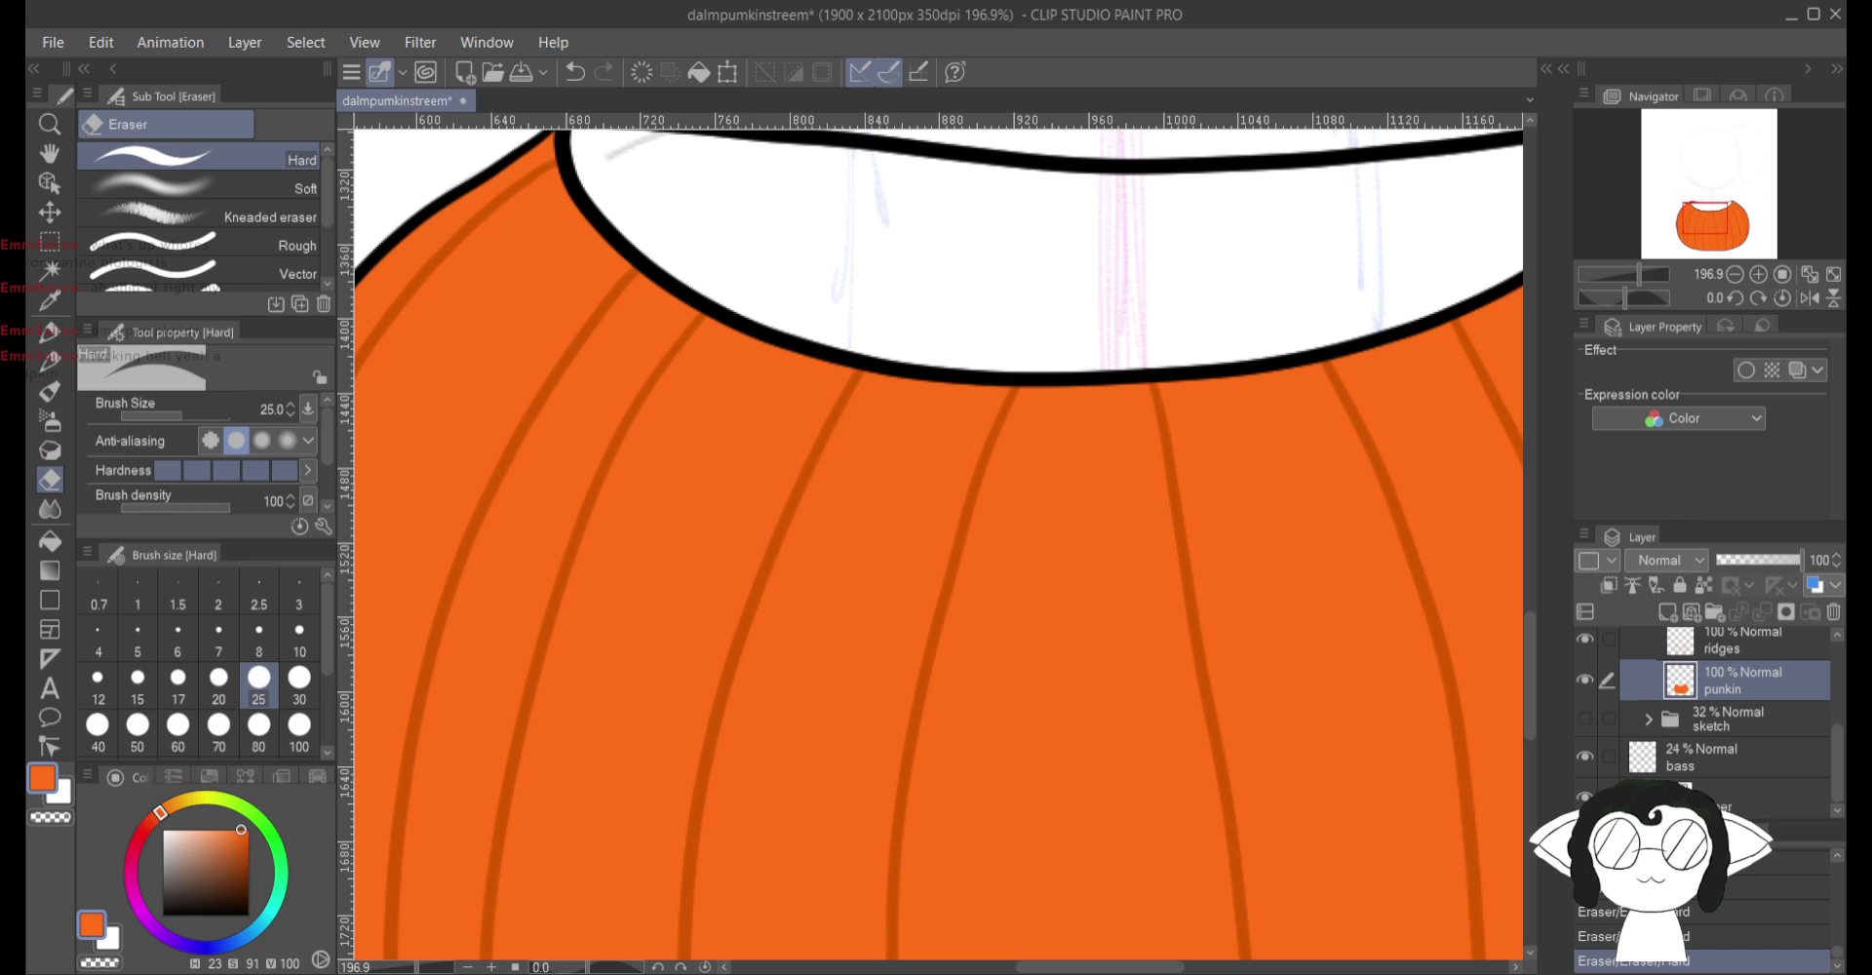
scroll(936, 537, down, 4)
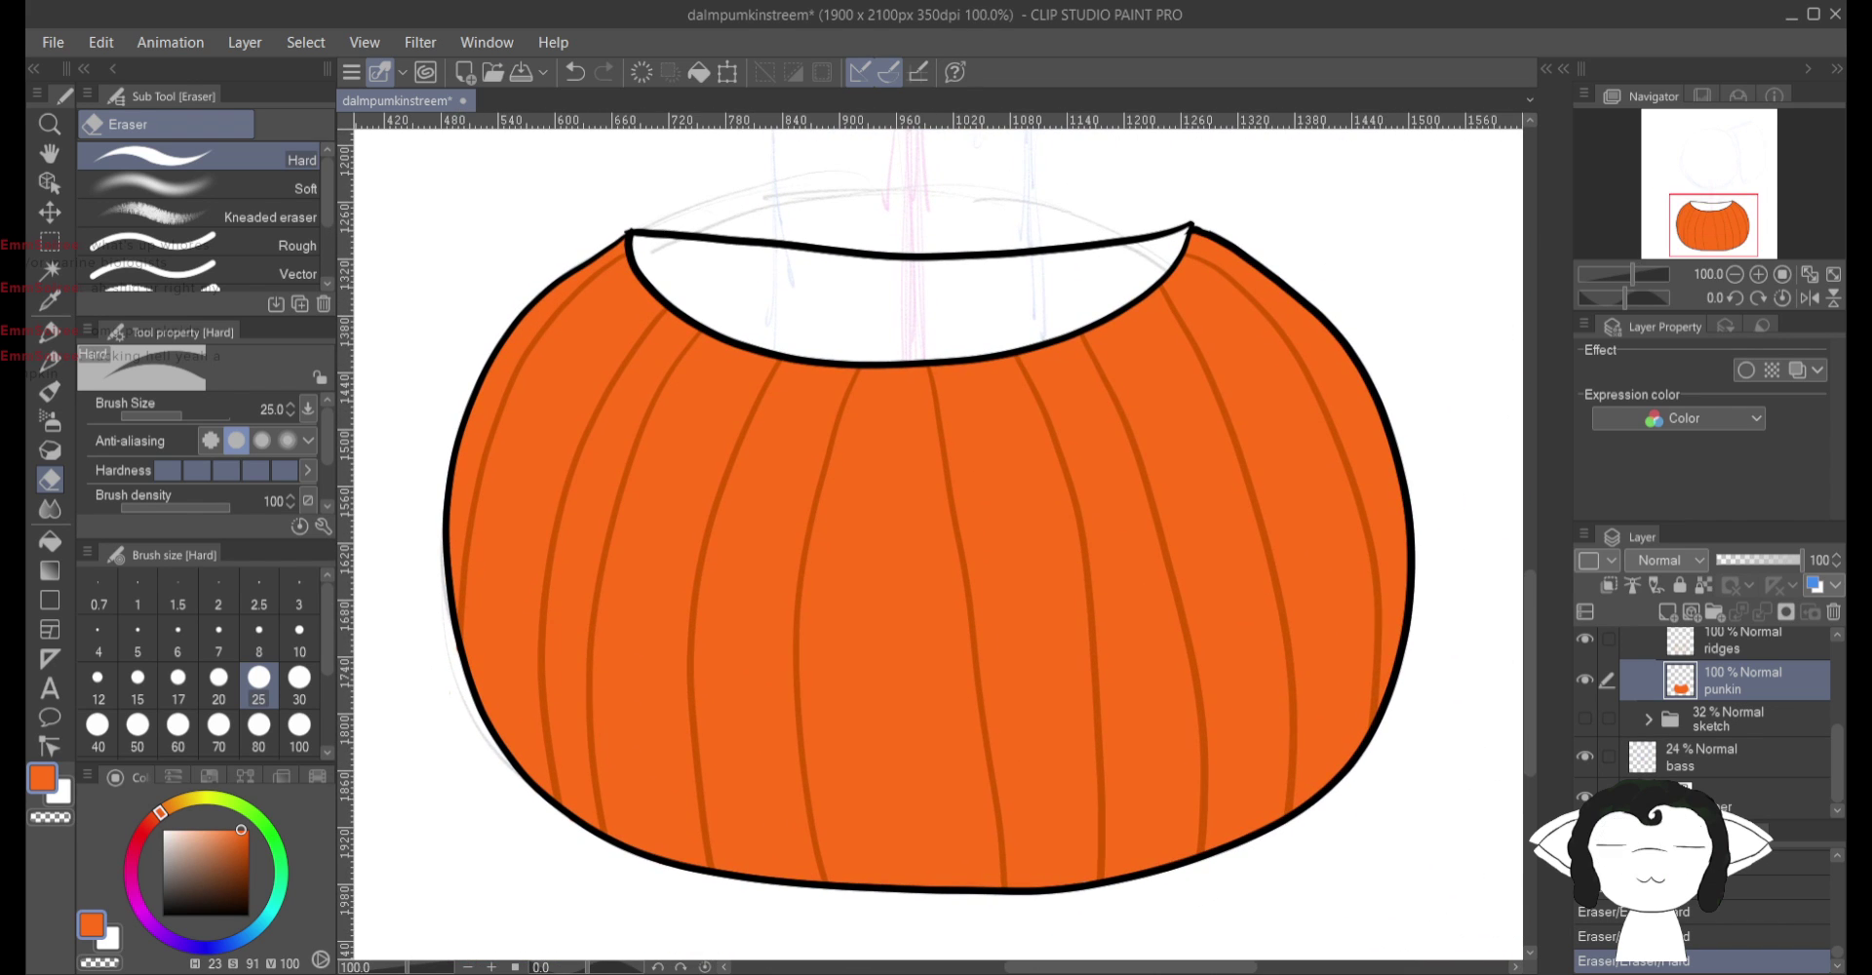
click(1720, 640)
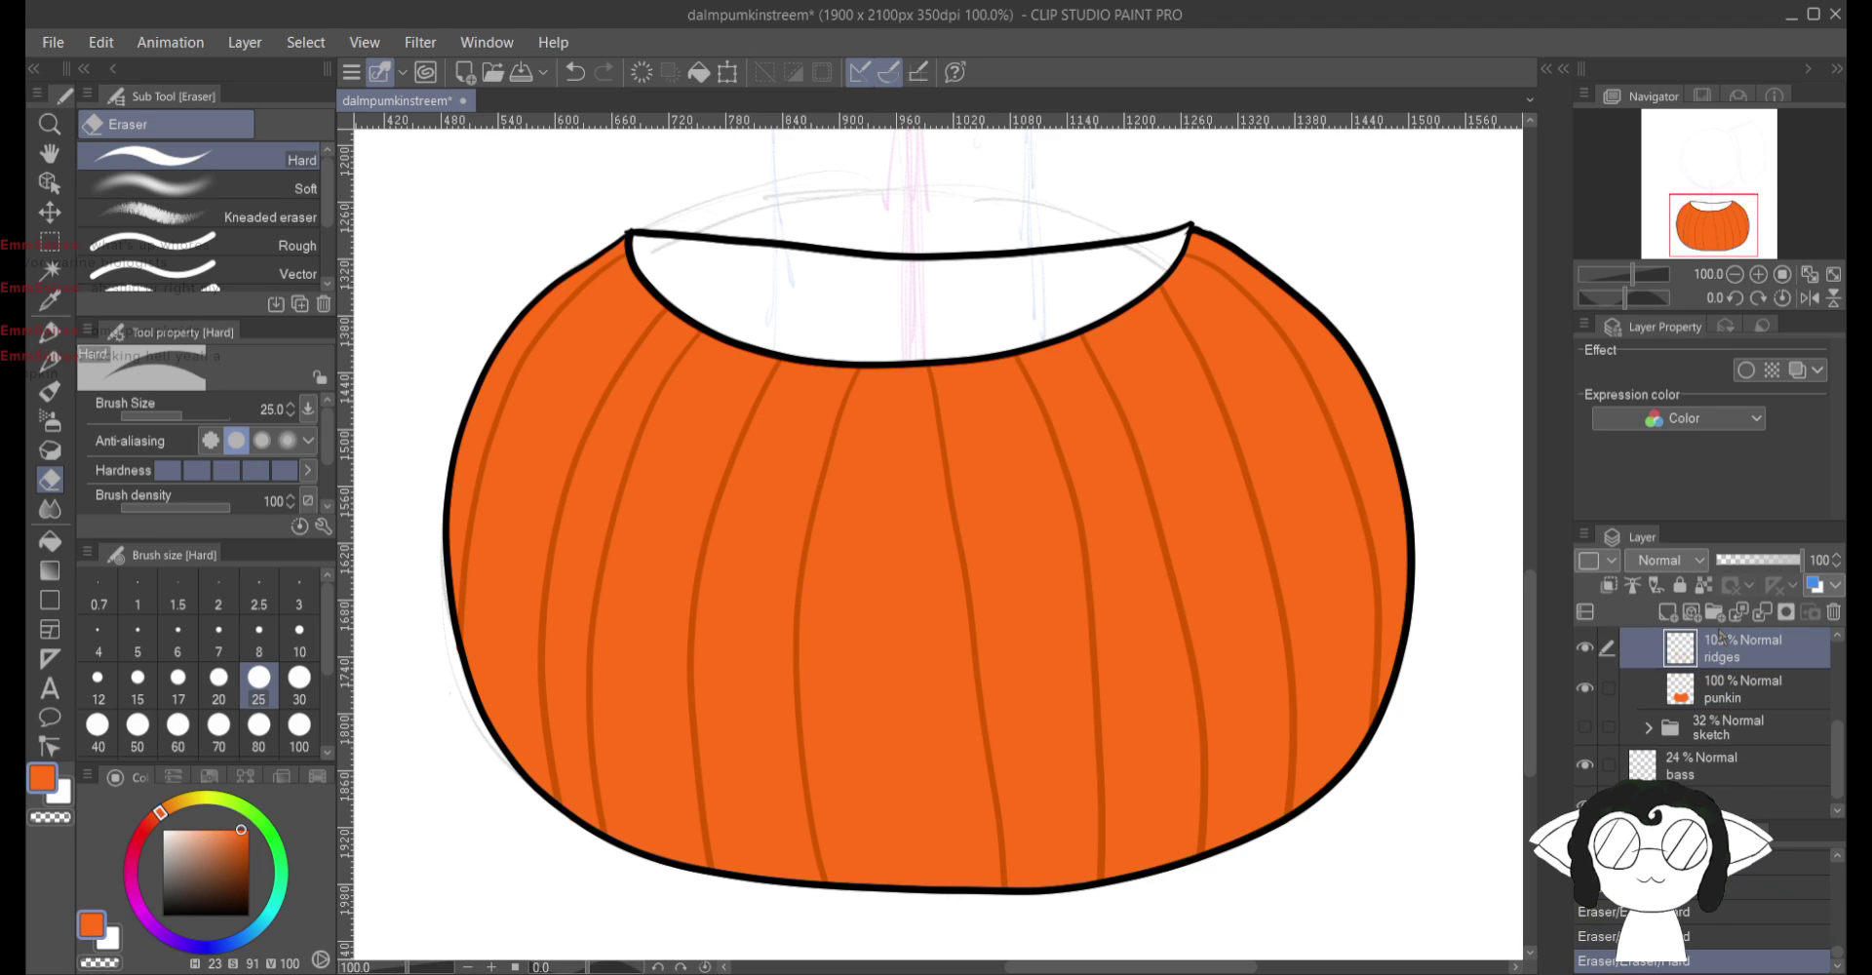
scroll(1733, 661, up, 1)
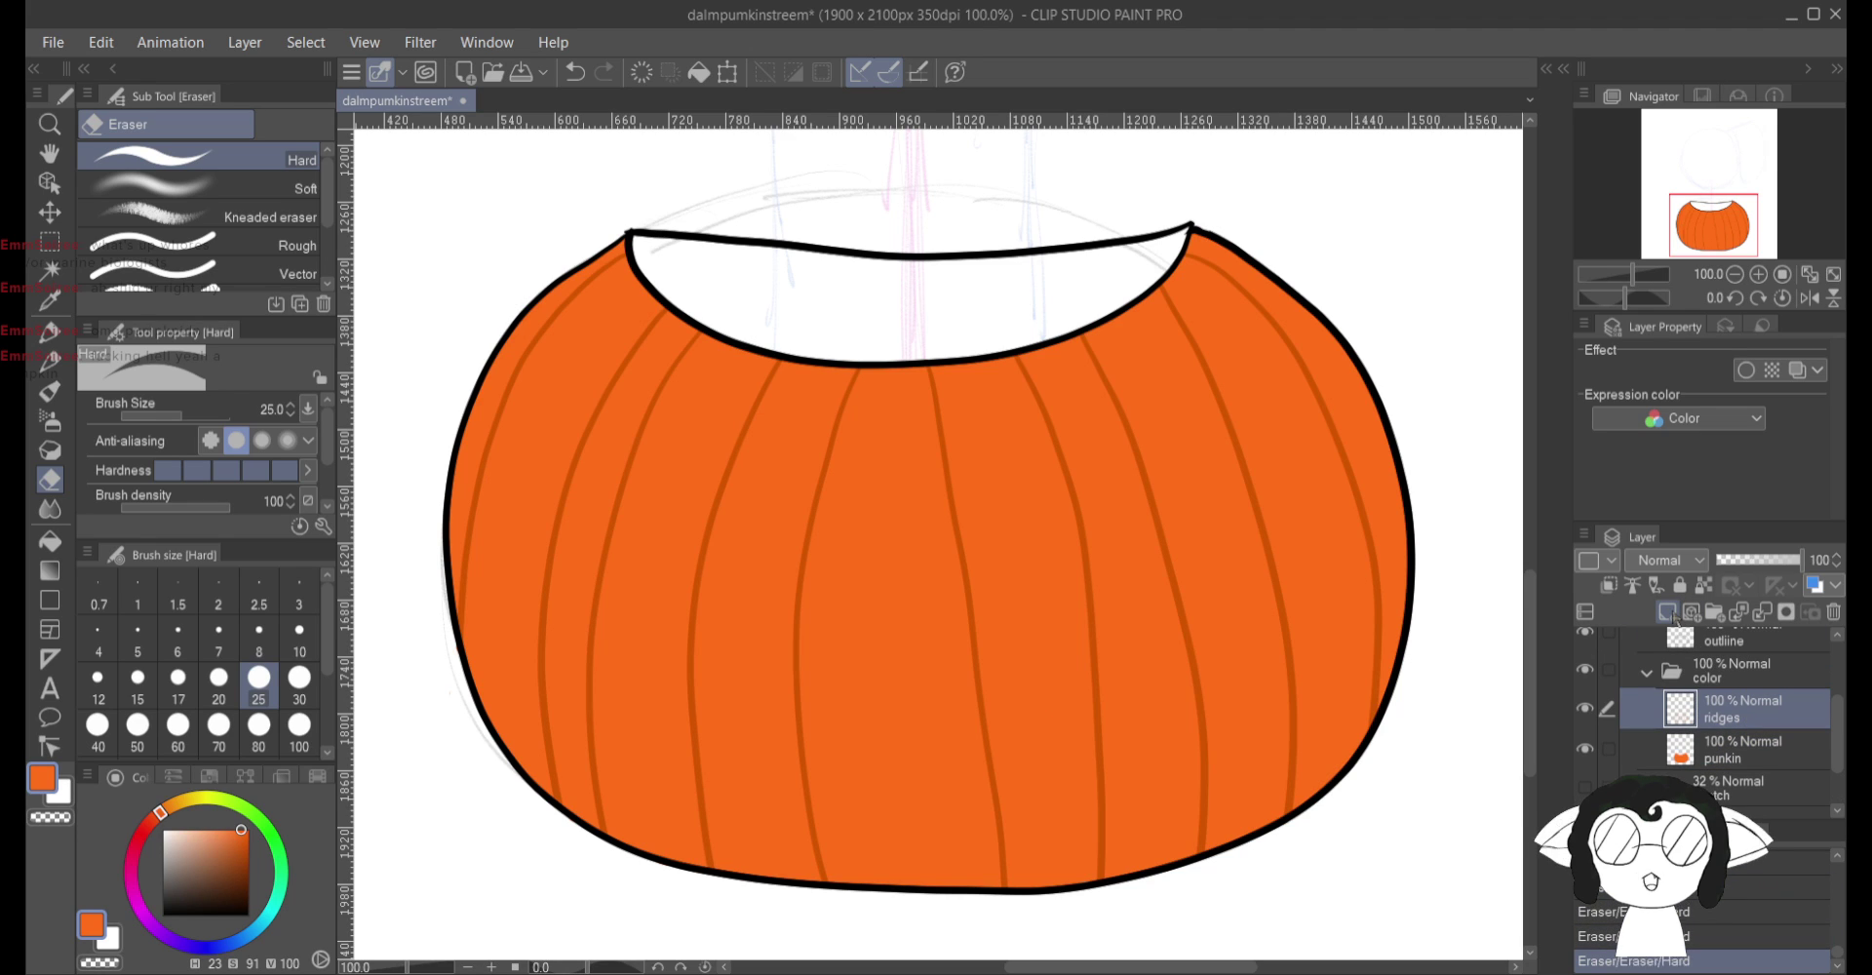
click(1669, 612)
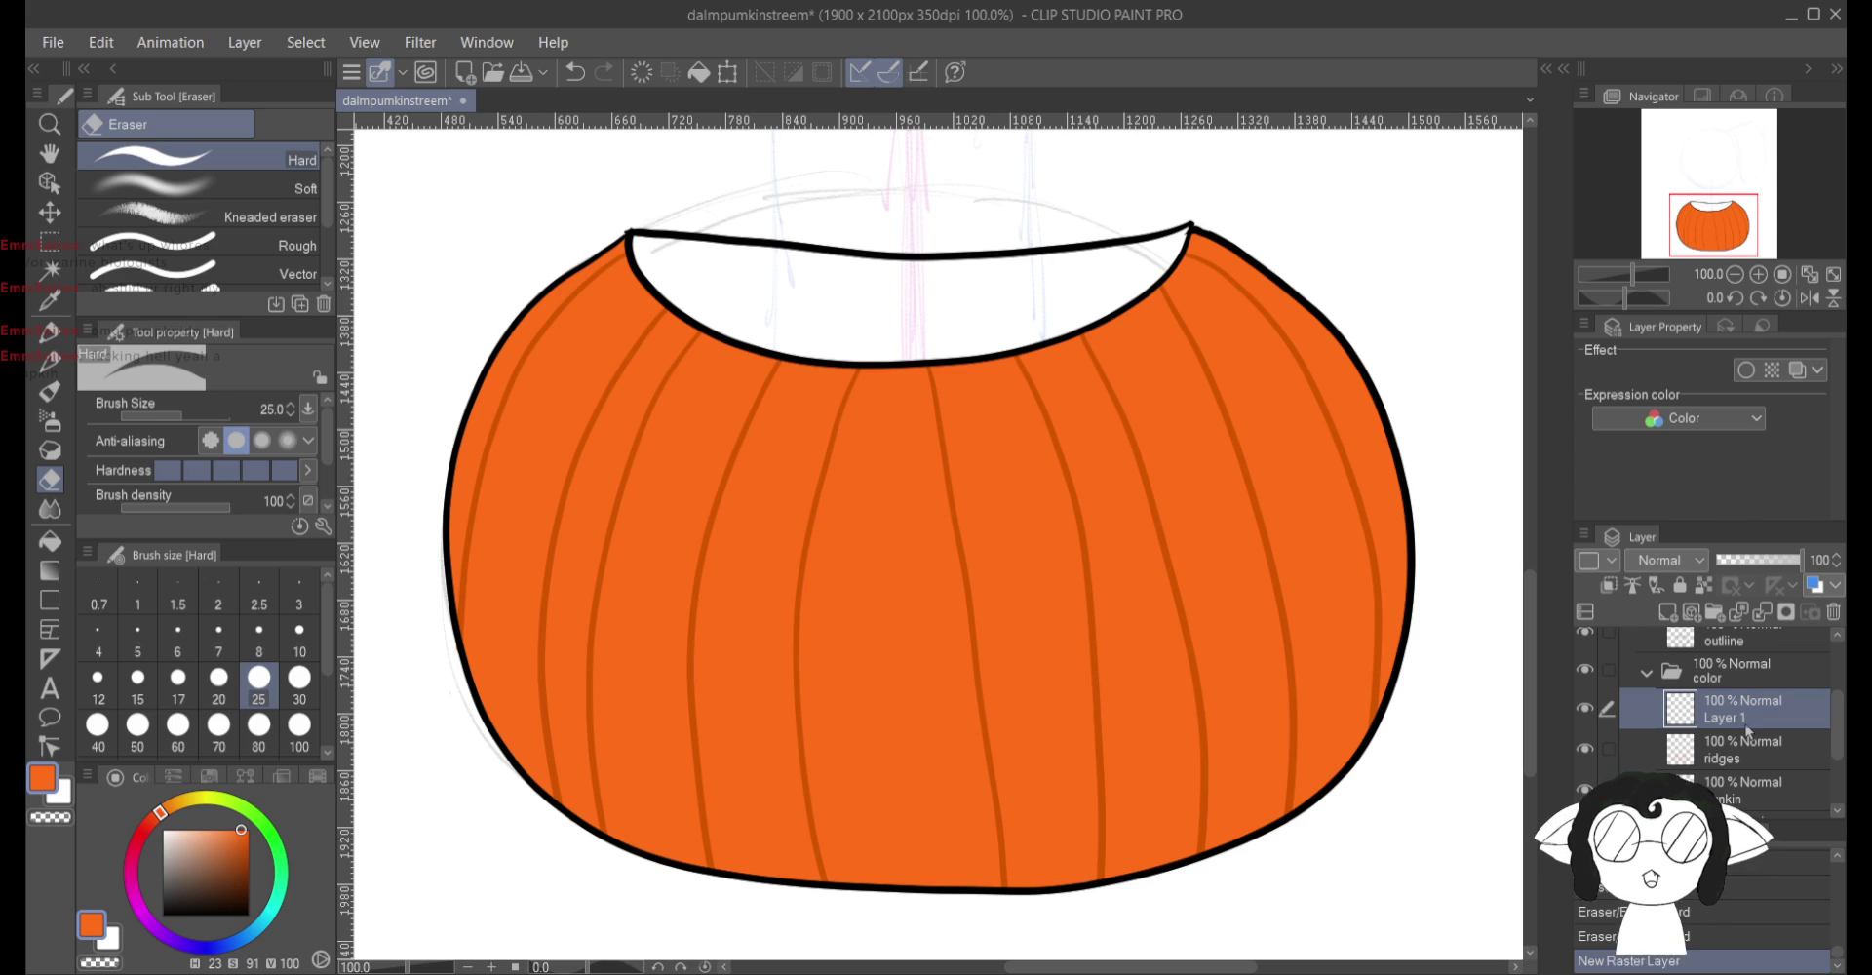
Step: Move the new raster layer directly below the punkin layer and rename it "inside"
scroll(1733, 767, down, 1)
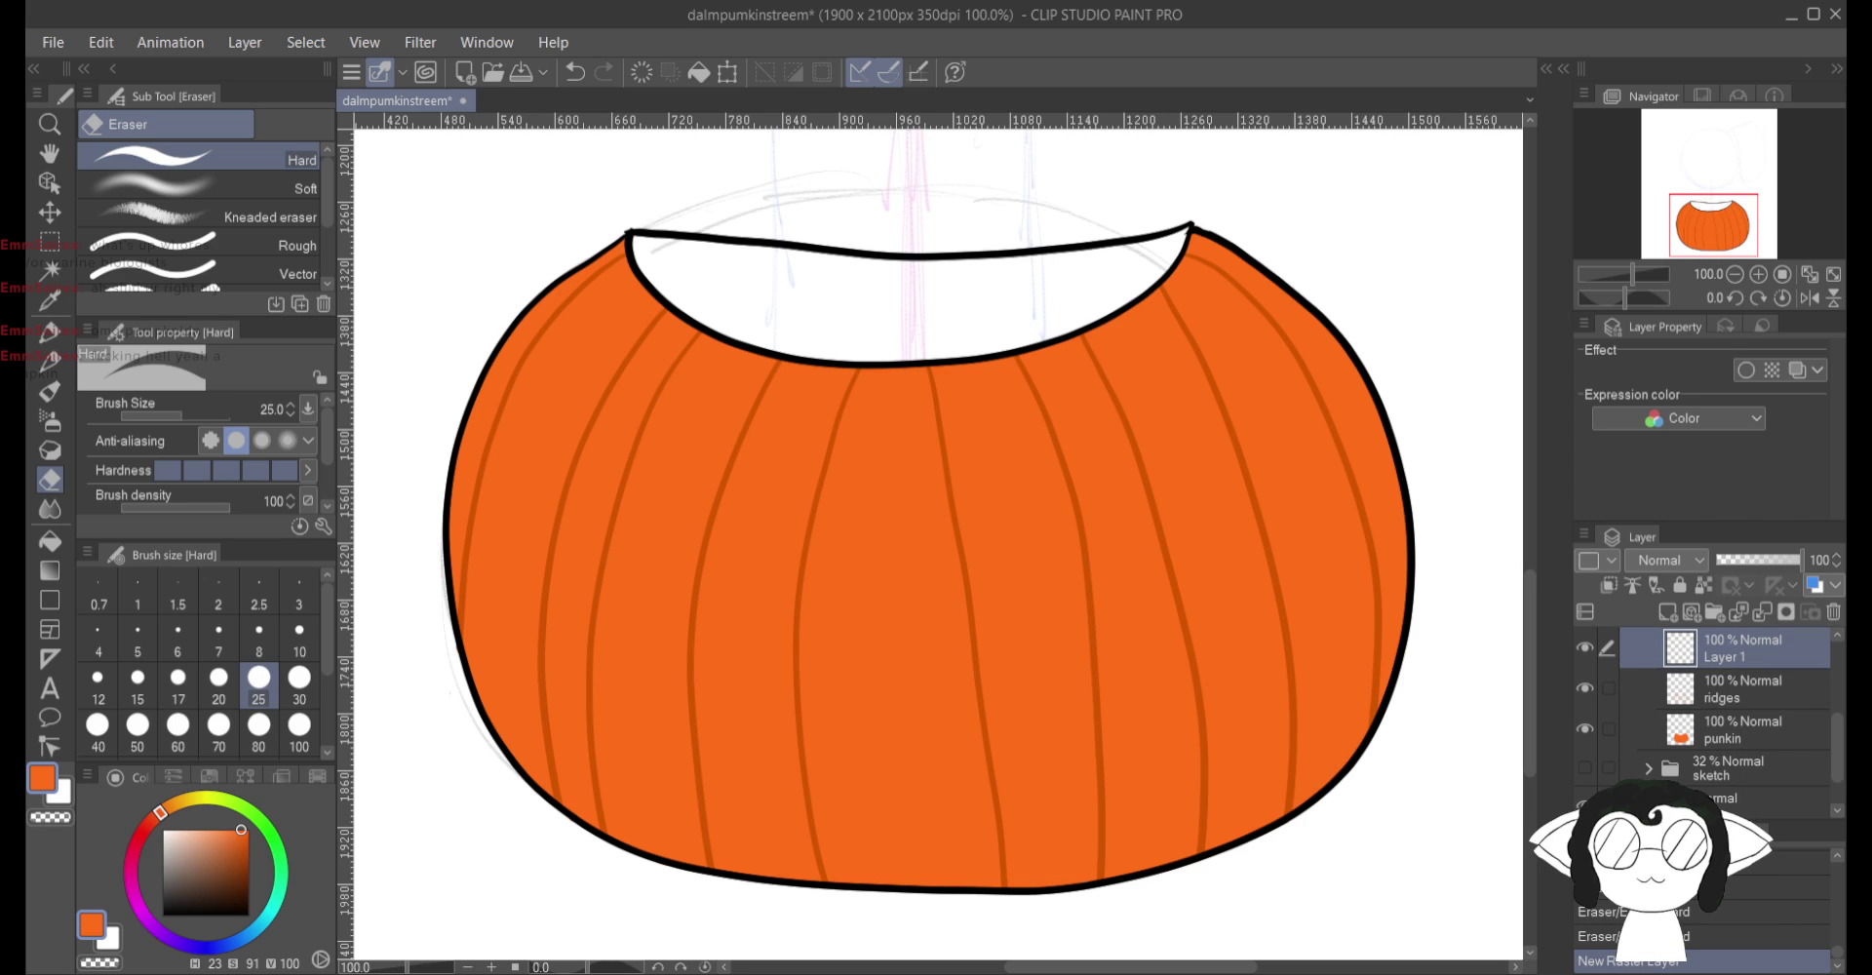
drag(1756, 647, 1766, 719)
drag(1767, 755, 1767, 756)
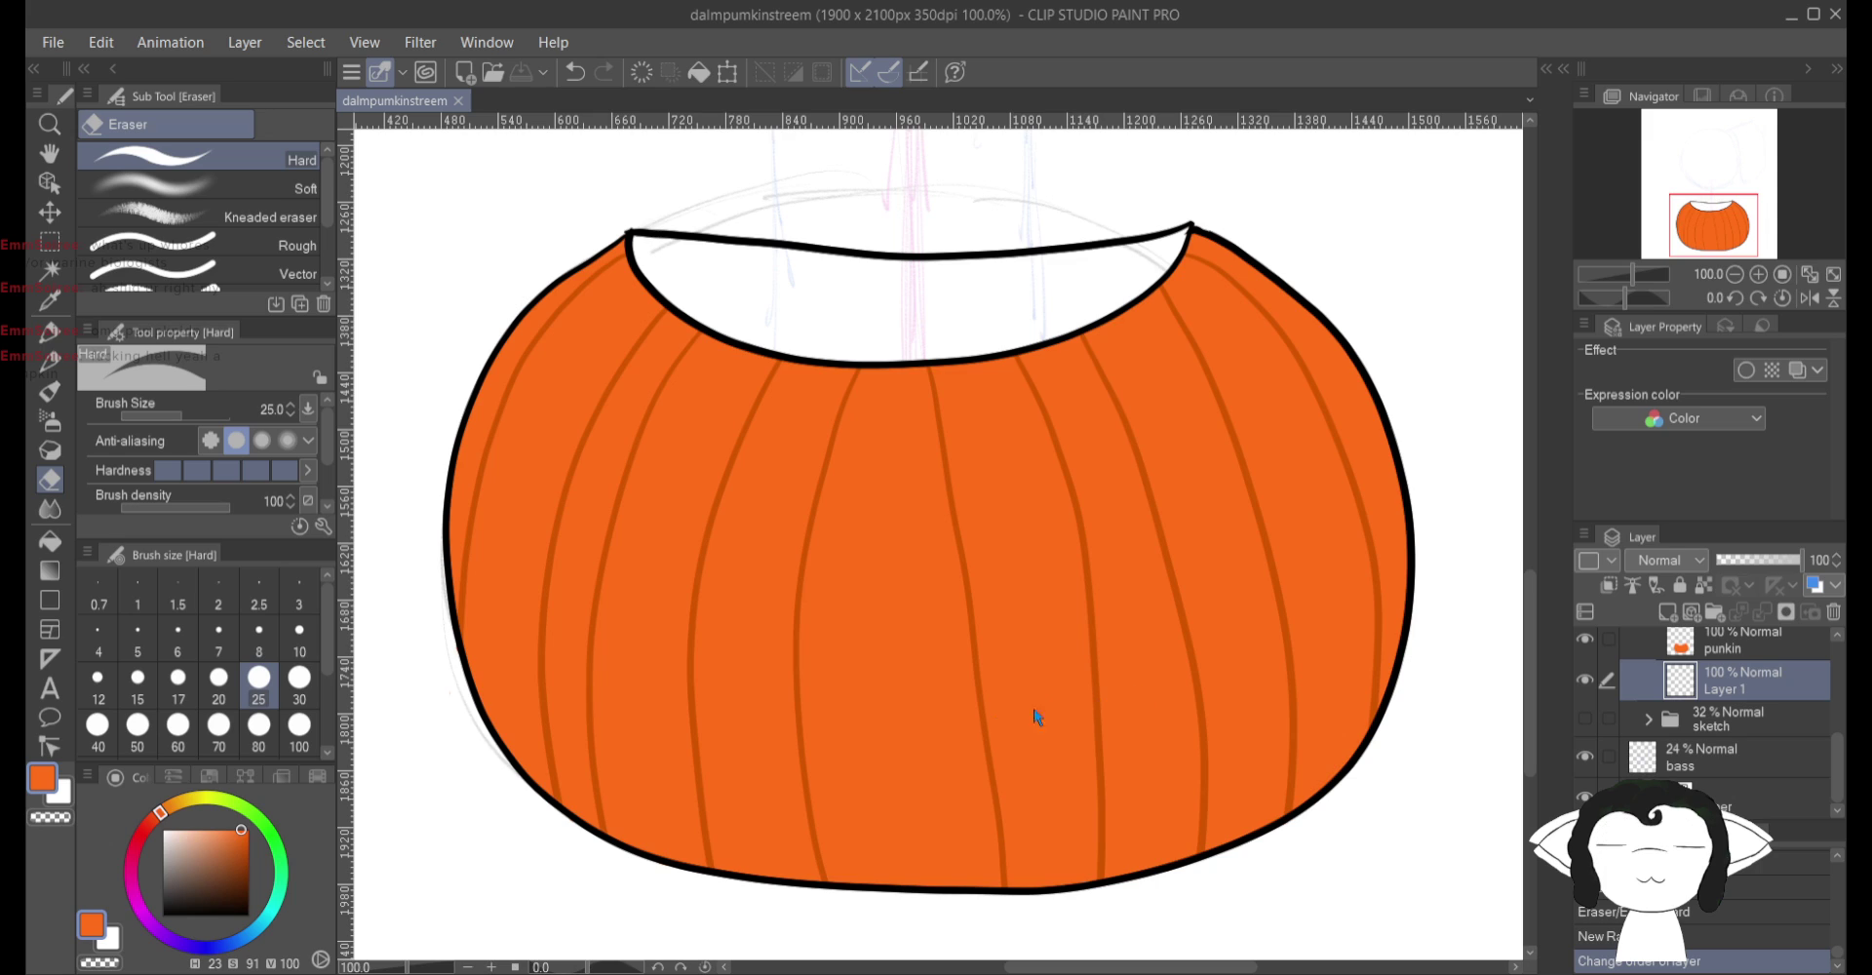
double_click(1721, 689)
text(inside)
key(Return)
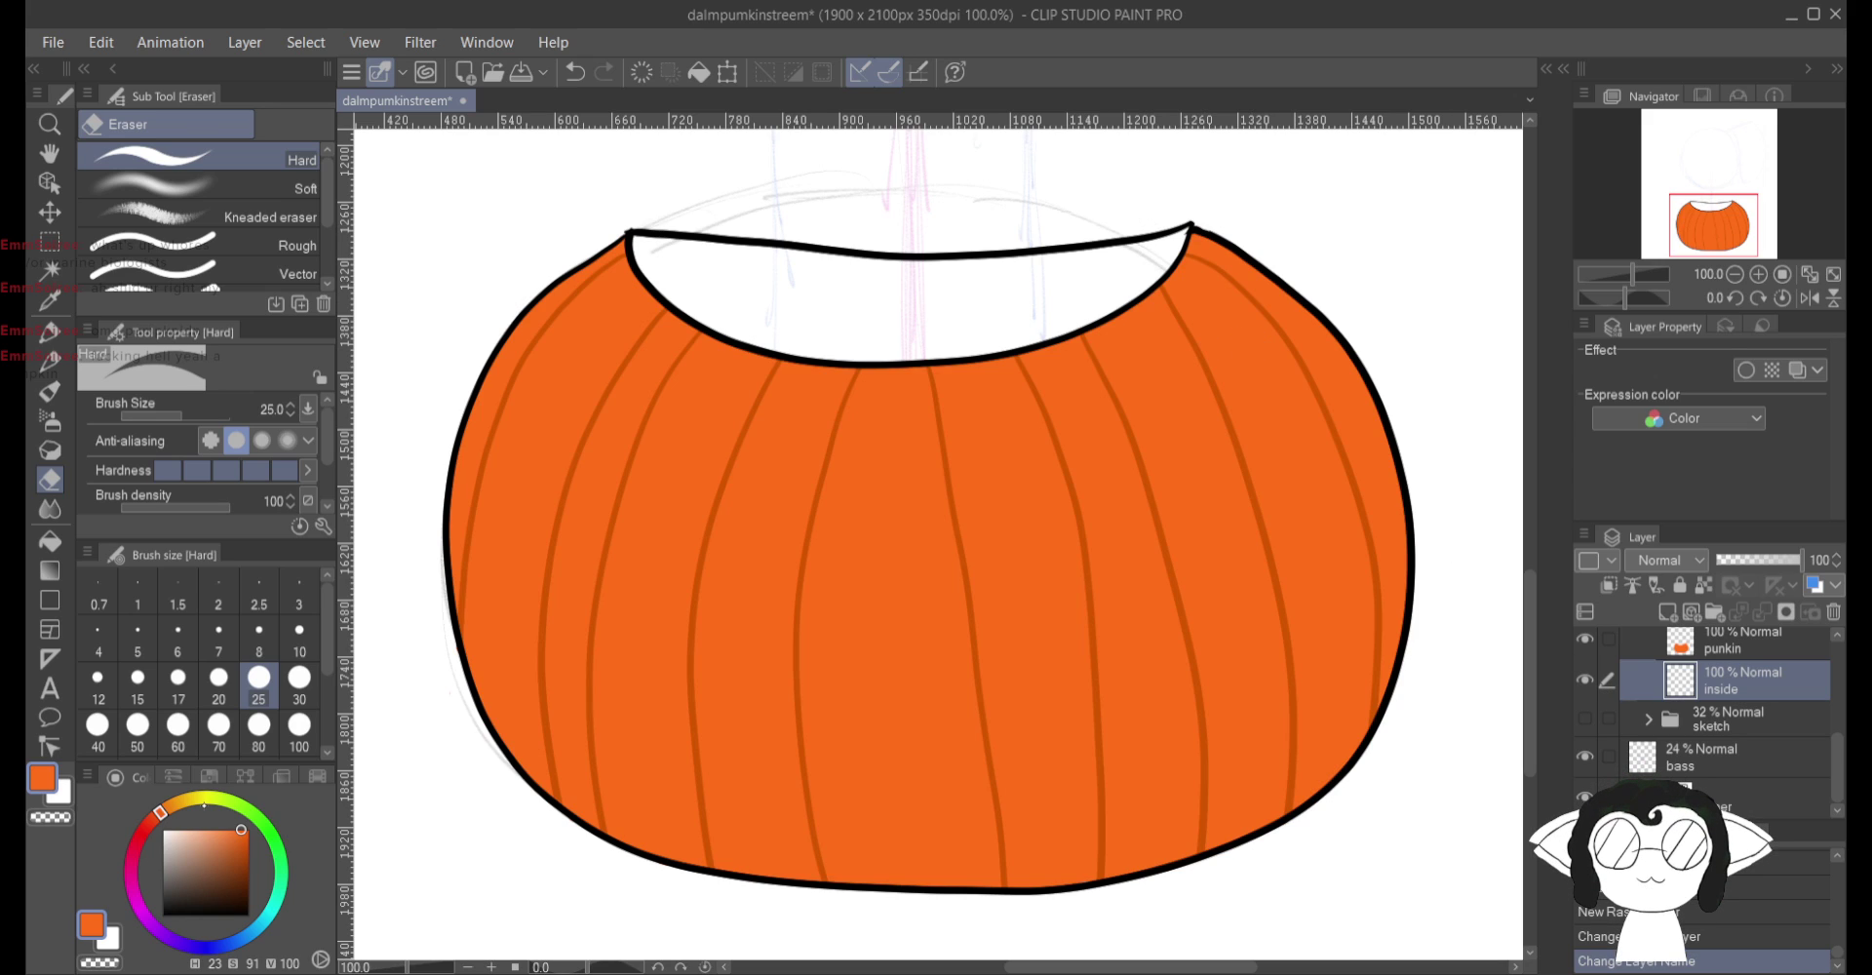
Step: Paint the pumpkin's opening warm yellow (hue 46, saturation 72, value 100) on the inside layer with the Milli pen at size 80
click(194, 798)
click(242, 836)
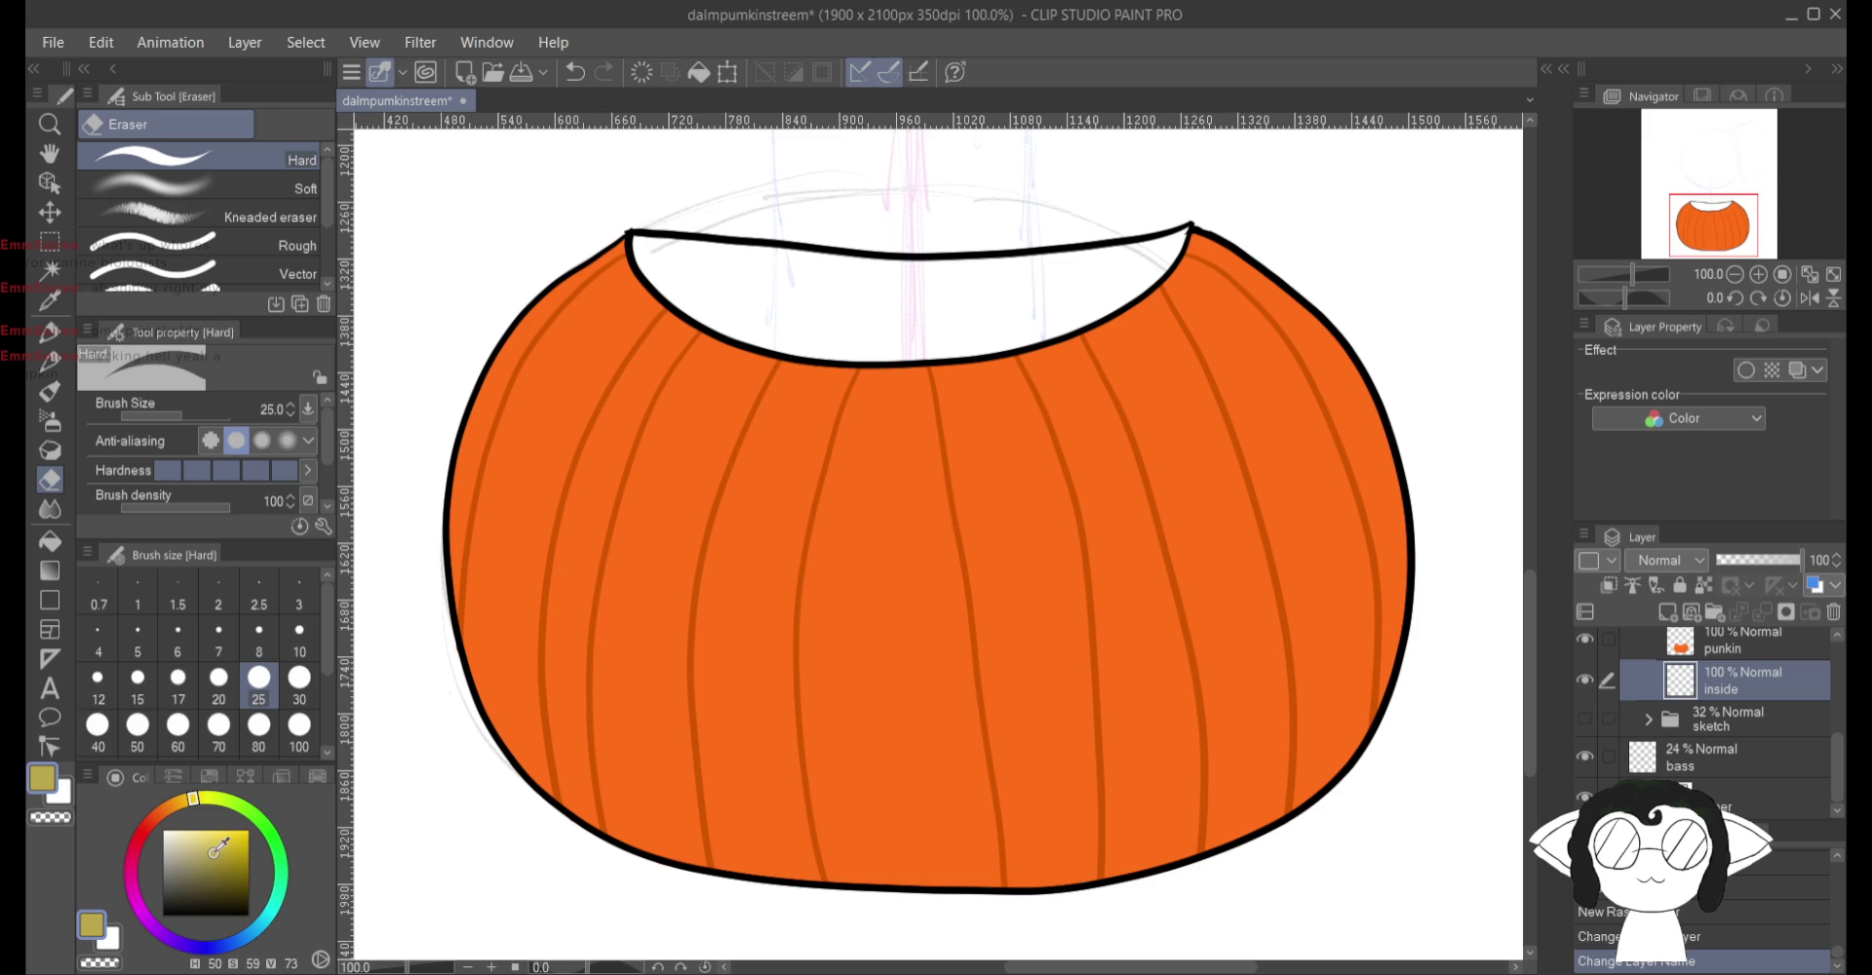
click(240, 837)
click(182, 801)
click(191, 802)
click(241, 836)
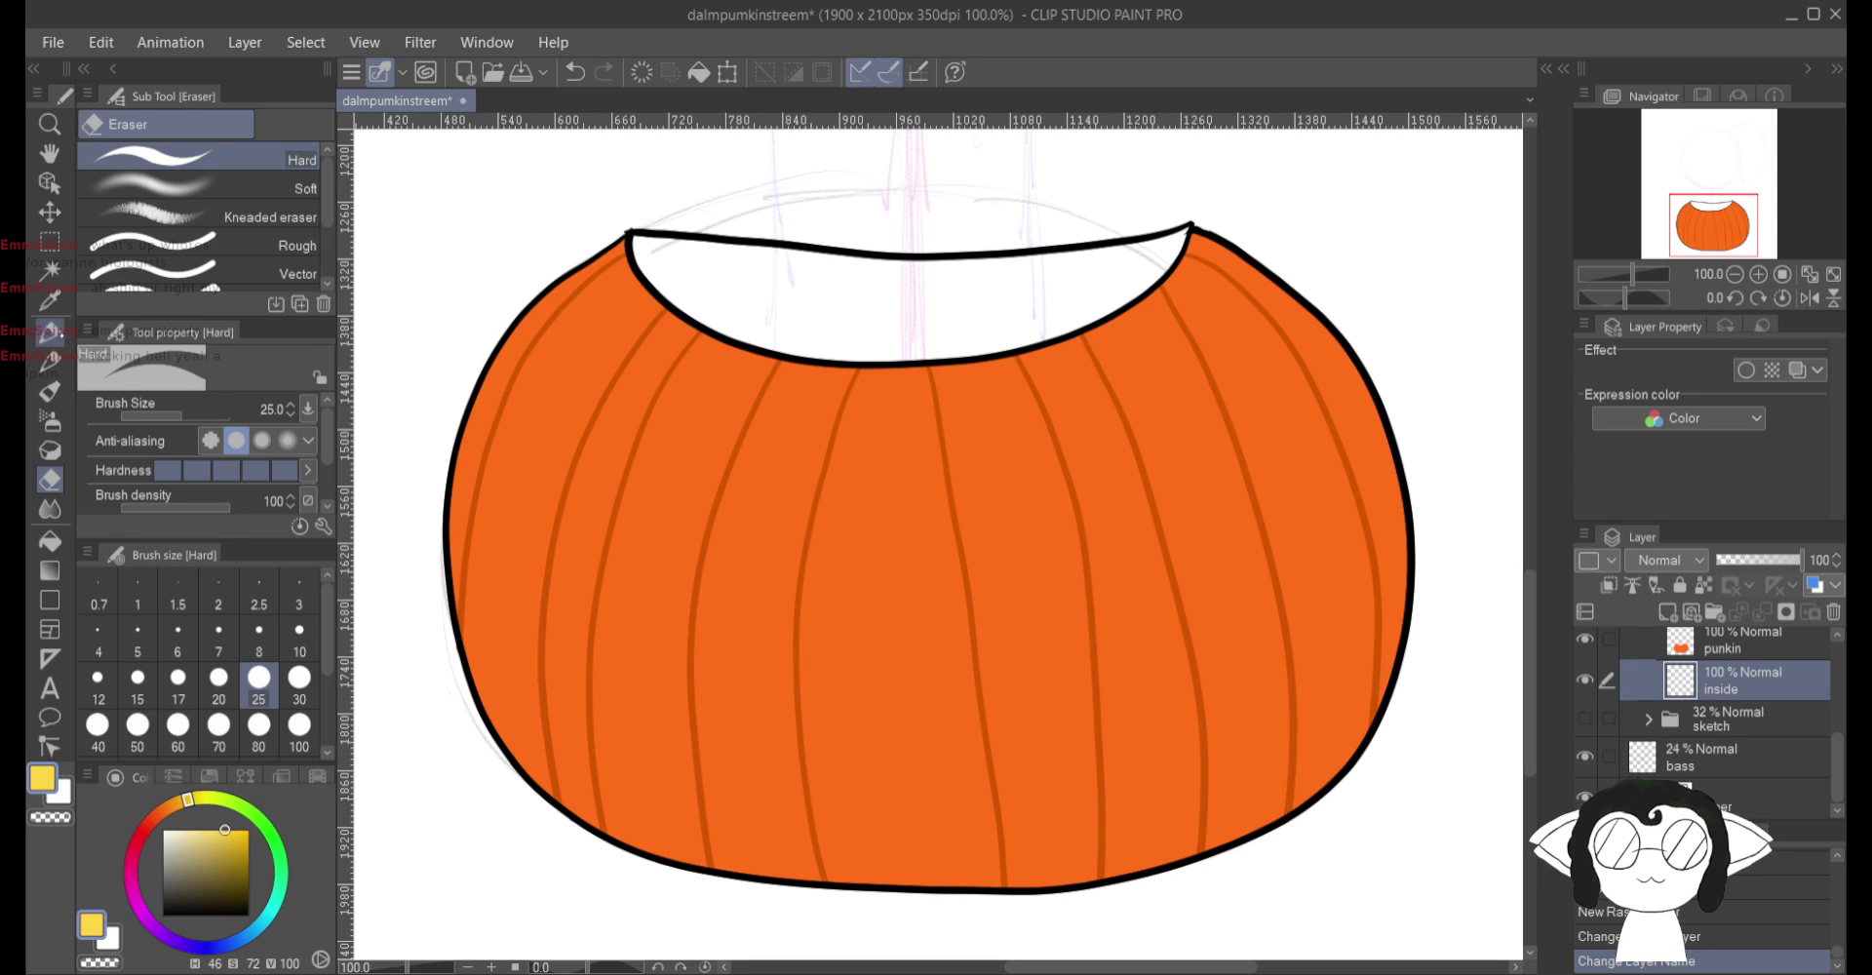
click(50, 331)
mouse_move(786, 278)
mouse_down()
mouse_move(768, 320)
mouse_move(785, 282)
mouse_move(815, 324)
mouse_move(776, 338)
mouse_move(740, 282)
mouse_move(772, 283)
mouse_move(719, 318)
mouse_move(731, 243)
mouse_move(759, 285)
mouse_move(660, 272)
mouse_move(653, 224)
mouse_up()
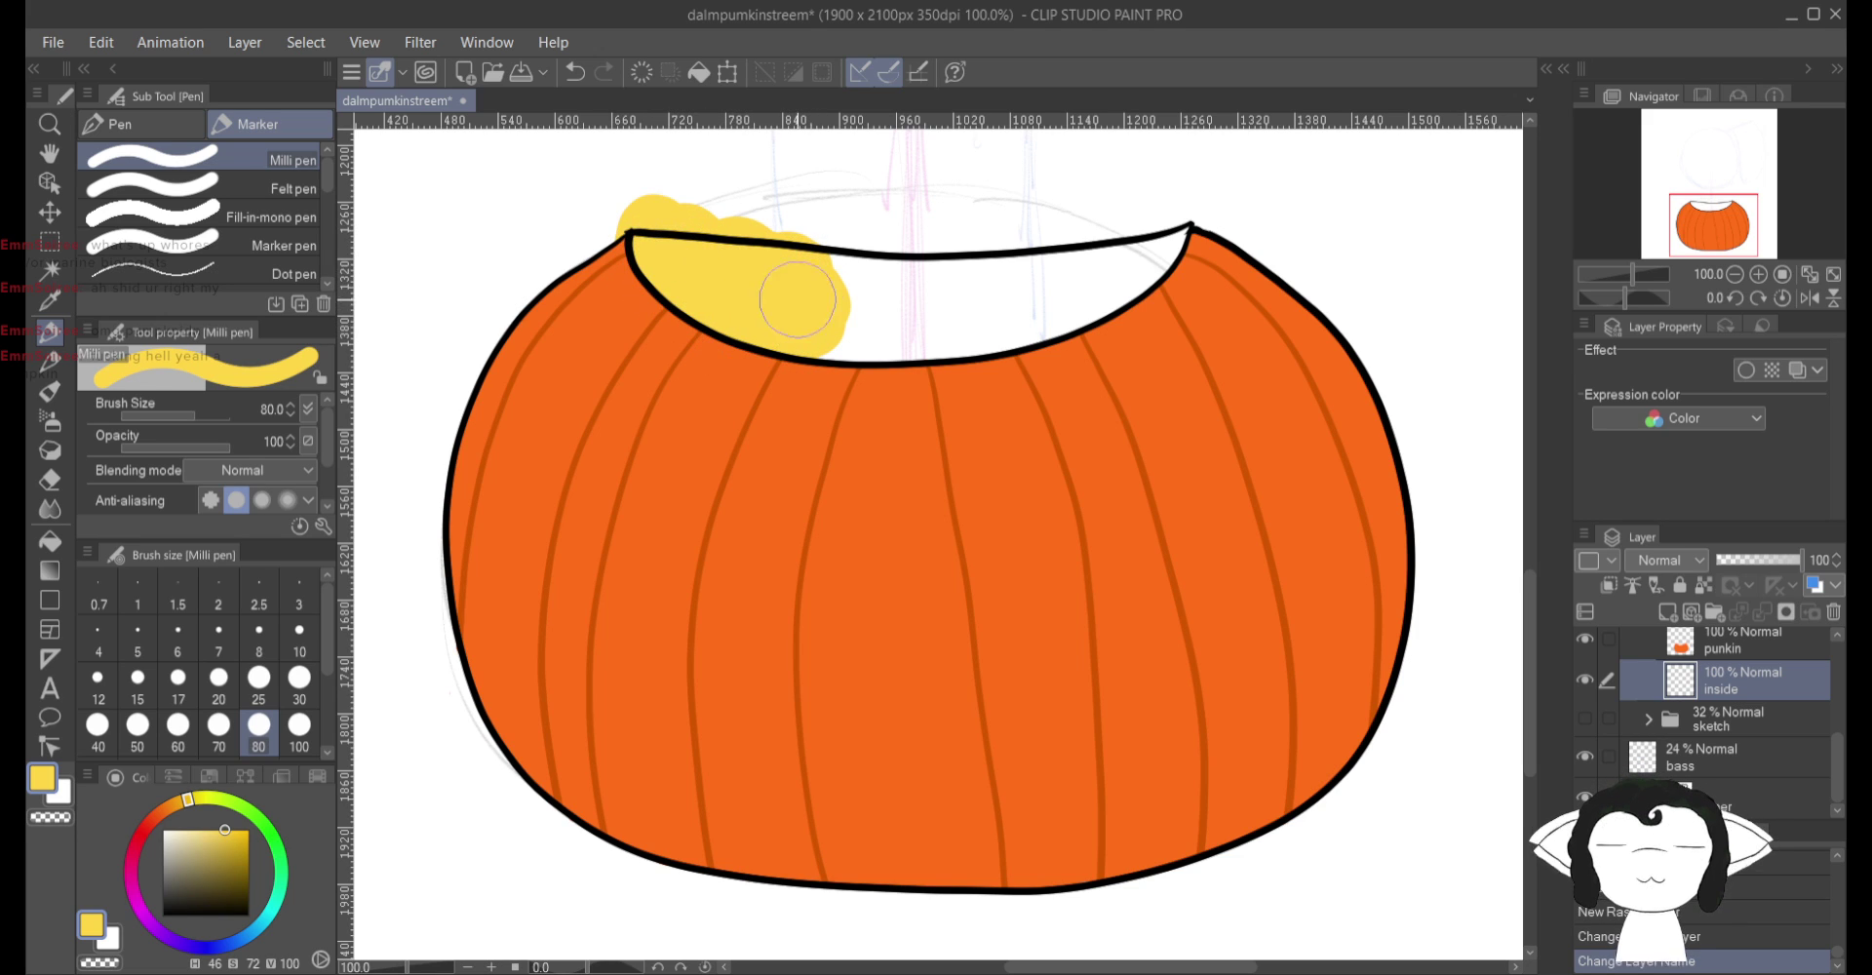
drag(838, 293, 873, 322)
mouse_move(842, 253)
mouse_down()
mouse_move(994, 282)
mouse_move(828, 304)
mouse_move(950, 252)
mouse_move(1015, 281)
mouse_move(929, 309)
mouse_move(1224, 231)
mouse_move(948, 348)
mouse_move(1103, 313)
mouse_up()
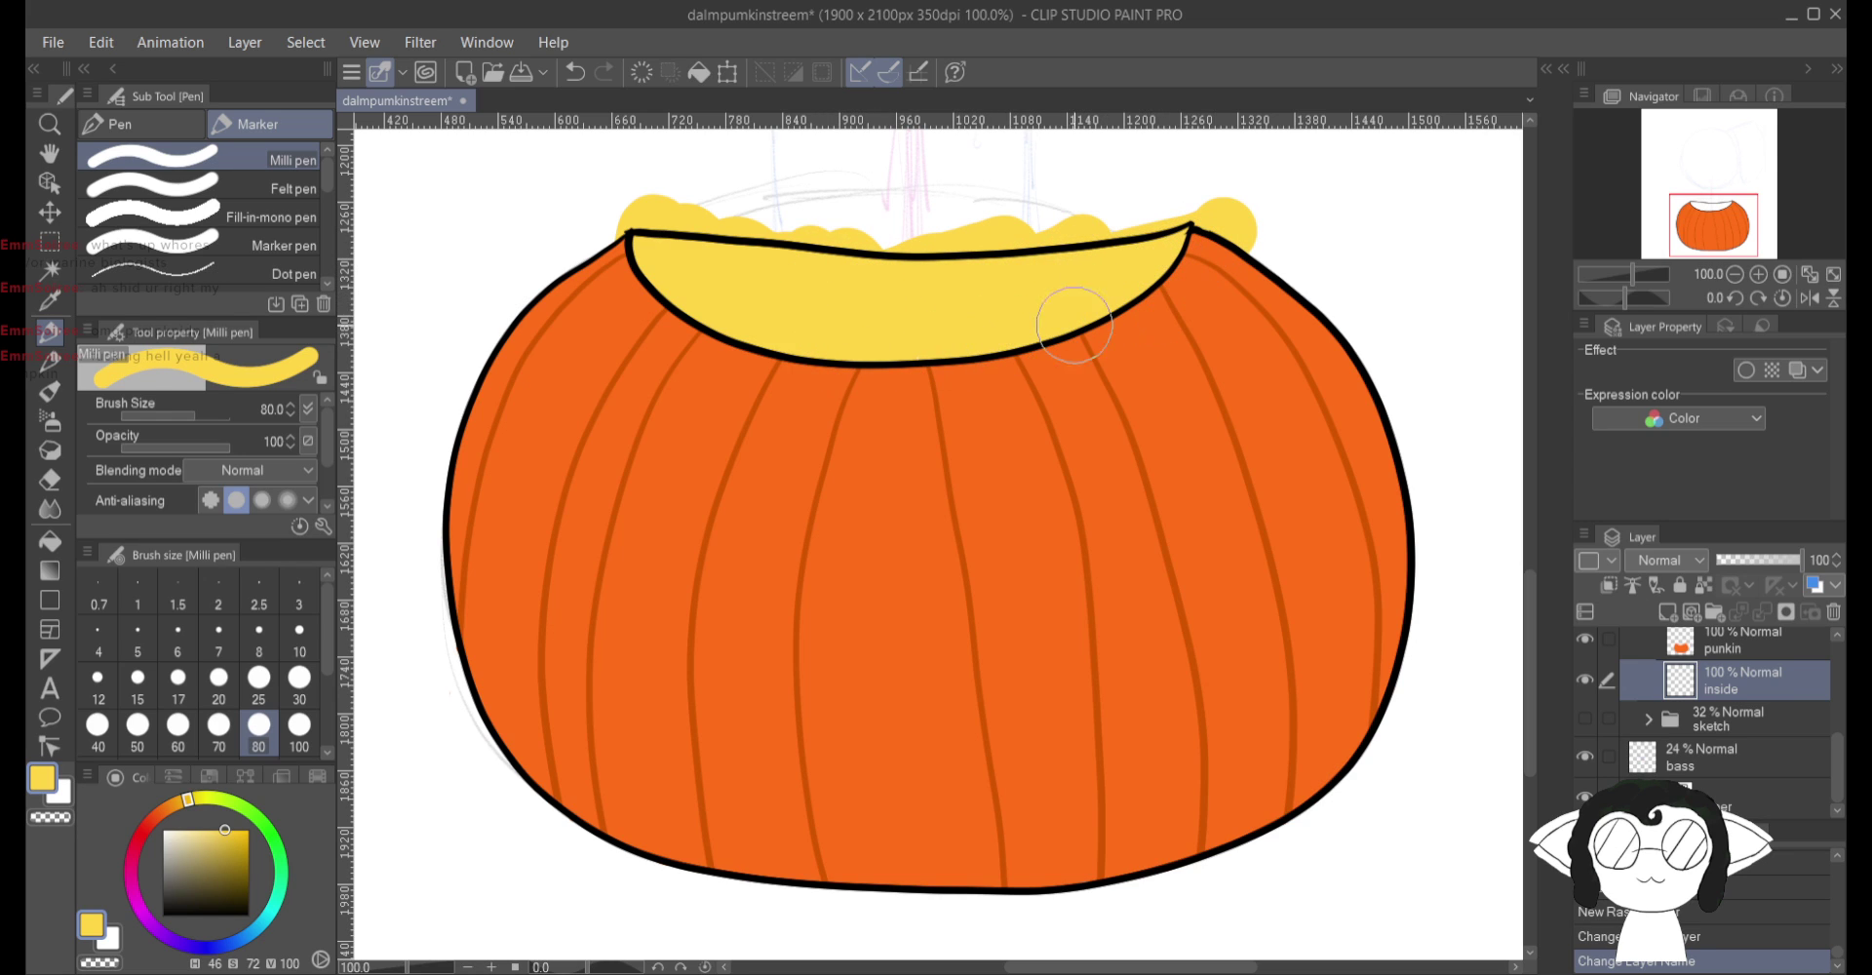
Step: Erase the yellow overspill around the right corner of the pumpkin's rim with the Hard eraser
key(e)
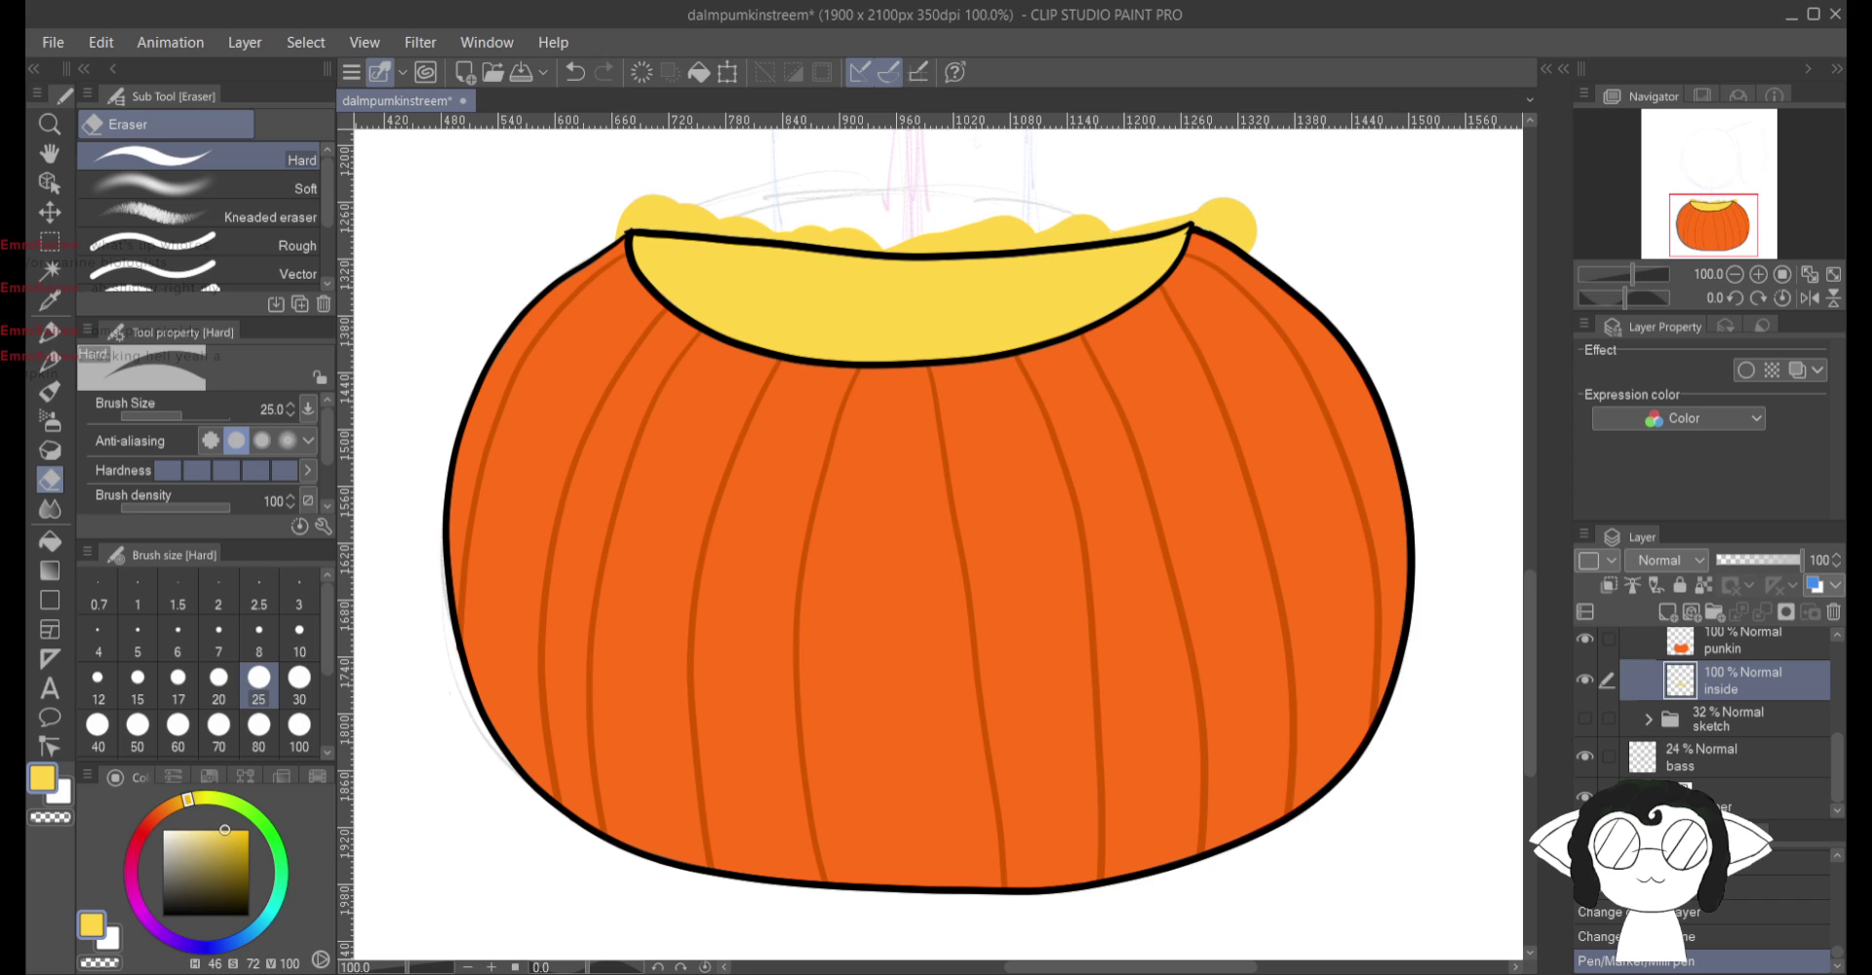
scroll(1011, 325, up, 5)
scroll(1322, 637, up, 2)
scroll(936, 537, up, 2)
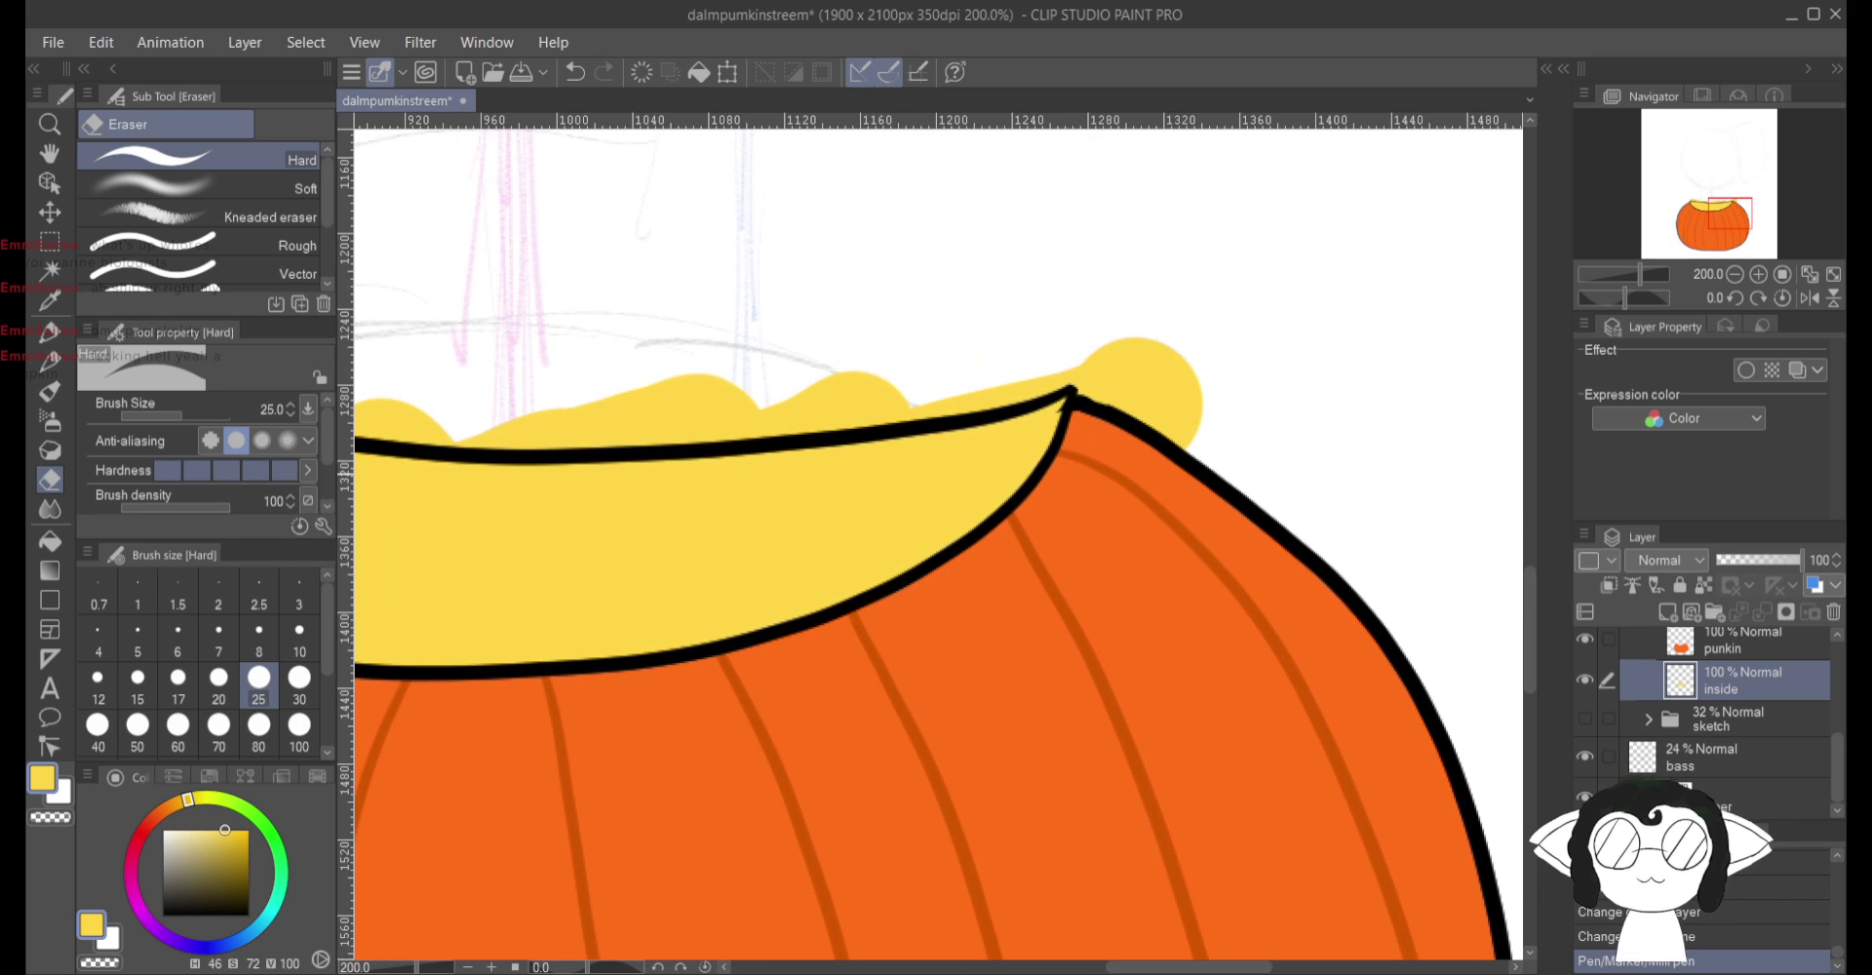
mouse_move(1204, 385)
mouse_down()
mouse_move(1182, 364)
mouse_move(1208, 399)
mouse_move(1183, 424)
mouse_move(1088, 385)
mouse_move(1131, 359)
mouse_move(1108, 339)
mouse_up()
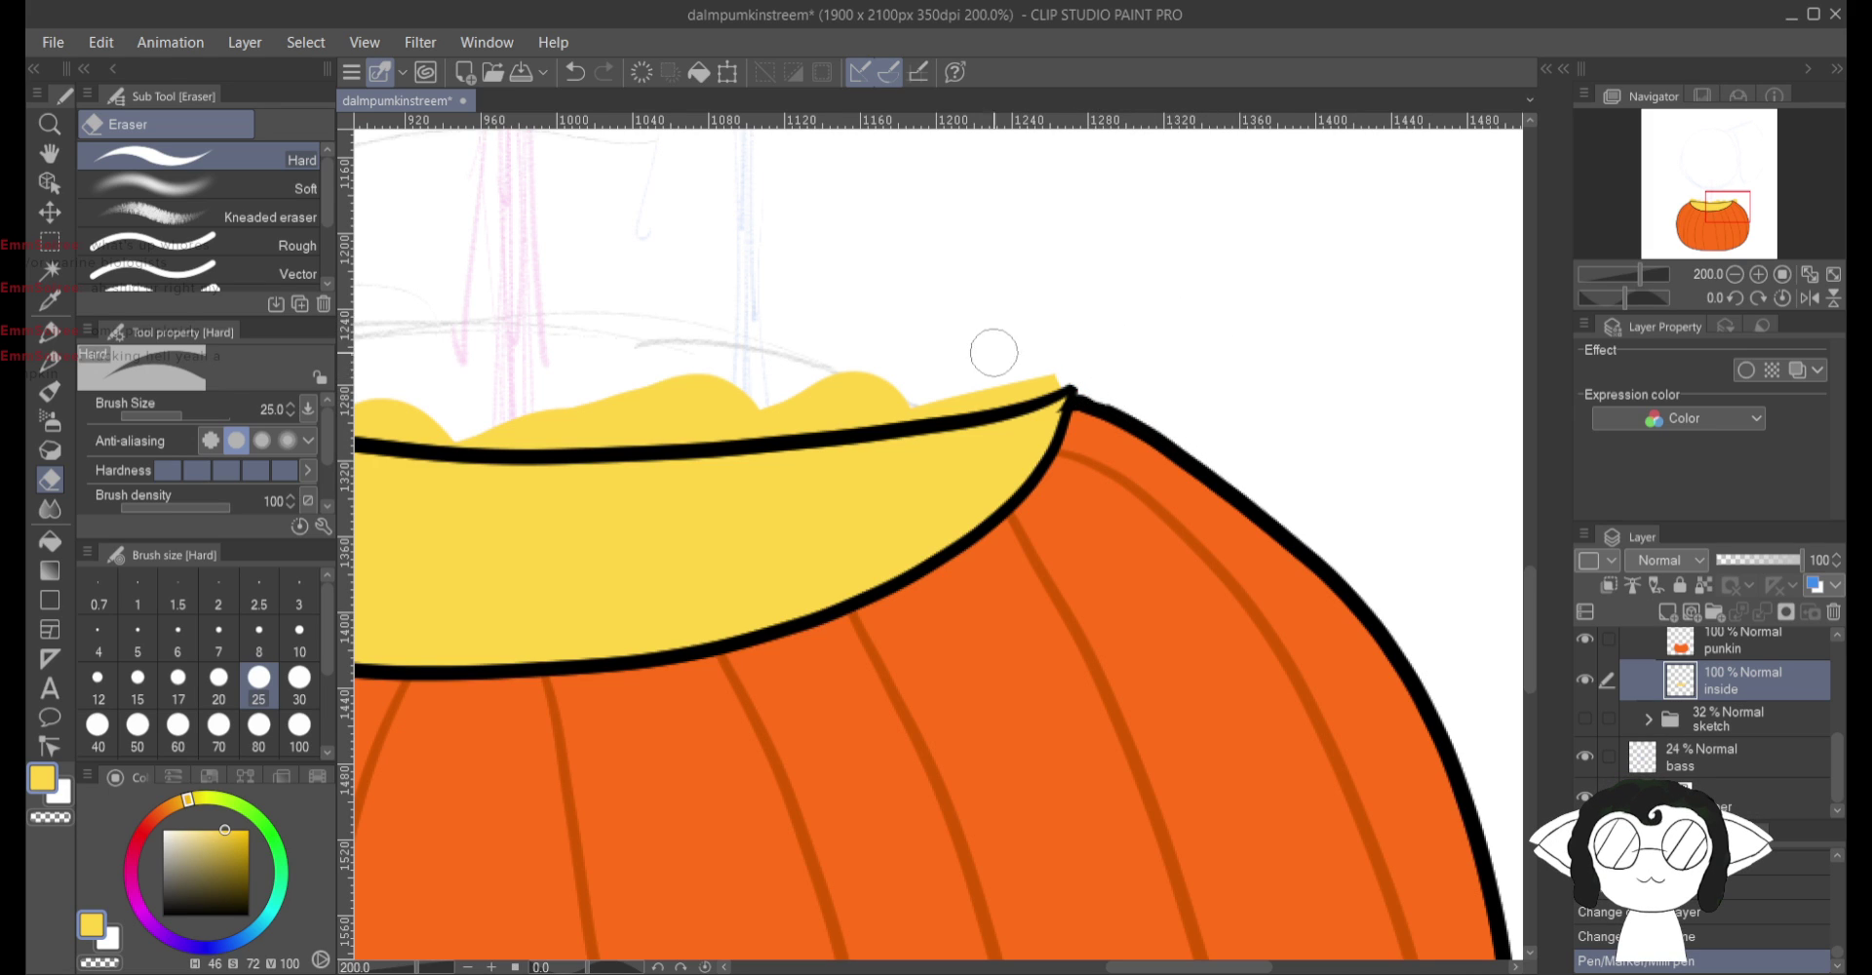
drag(965, 385, 1049, 388)
Step: Erase the remaining yellow overspill above the back rim, across to the opening's left corner
mouse_move(936, 399)
mouse_down()
mouse_move(872, 407)
mouse_move(858, 376)
mouse_move(751, 359)
mouse_move(752, 419)
mouse_move(673, 441)
mouse_move(473, 433)
mouse_move(793, 360)
mouse_move(1551, 363)
mouse_move(1528, 412)
mouse_up()
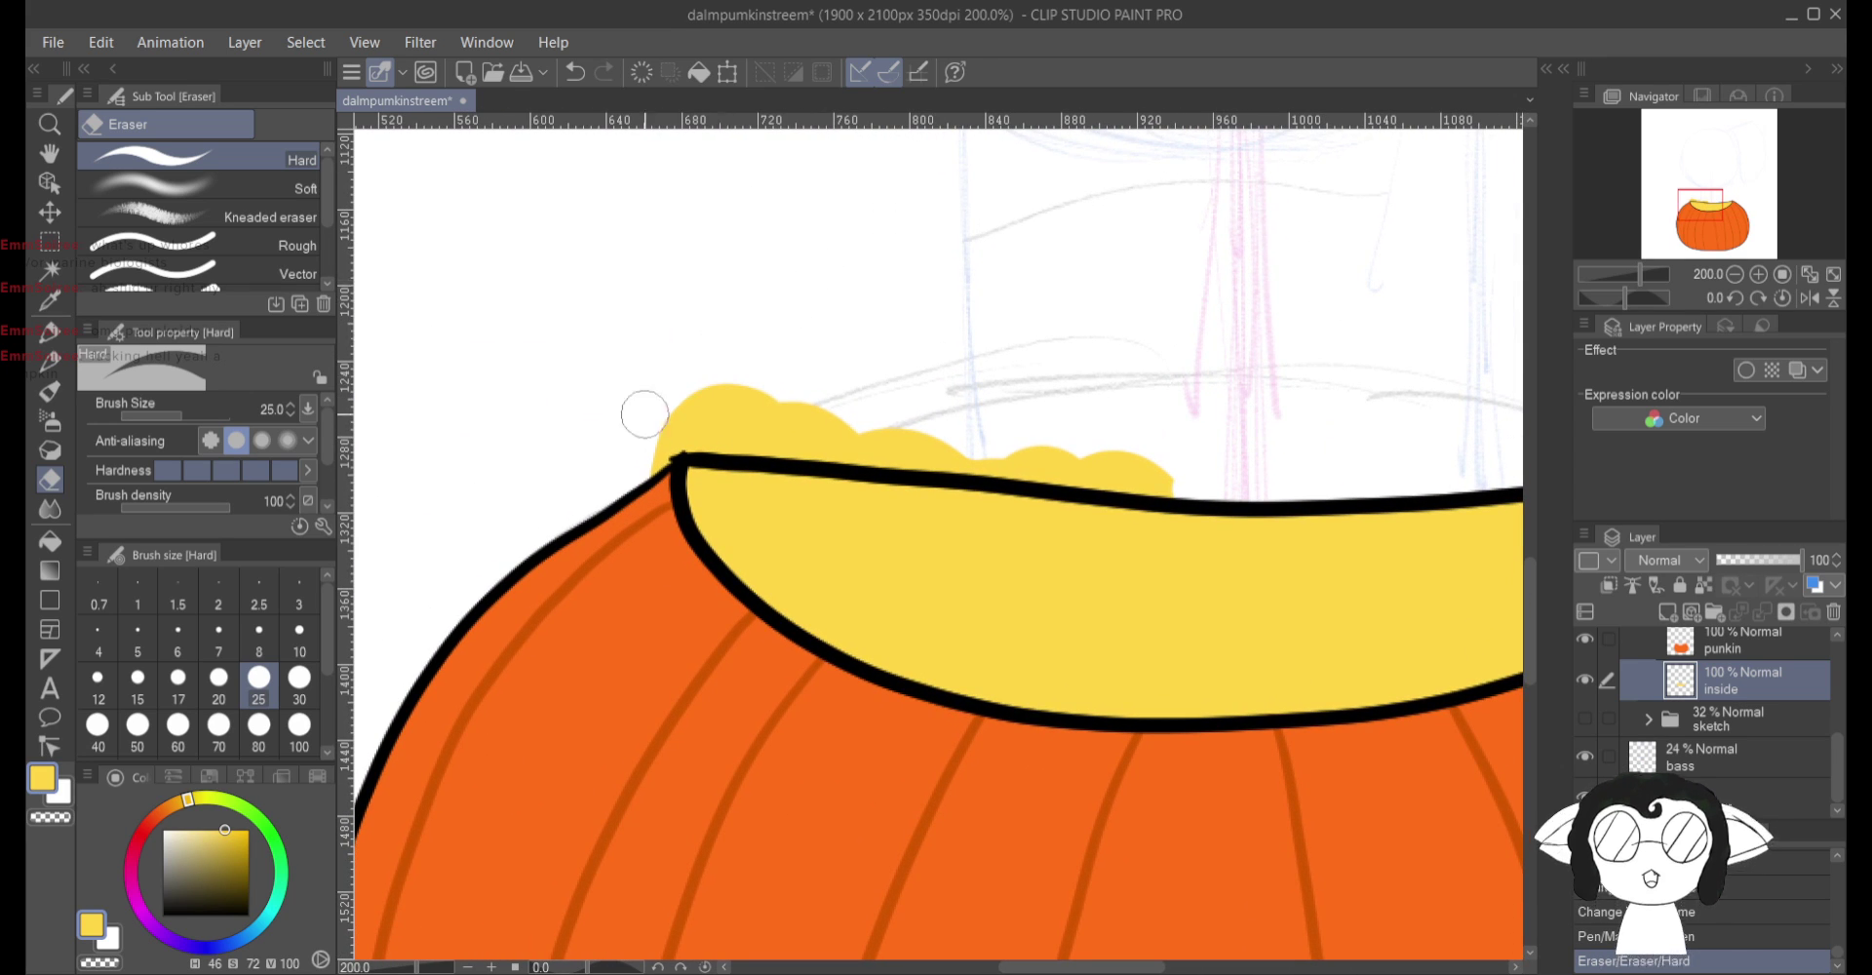
mouse_move(702, 392)
mouse_down()
mouse_move(649, 452)
mouse_move(687, 409)
mouse_move(831, 395)
mouse_move(809, 429)
mouse_move(888, 449)
mouse_move(1199, 468)
mouse_move(977, 339)
mouse_move(995, 532)
mouse_up()
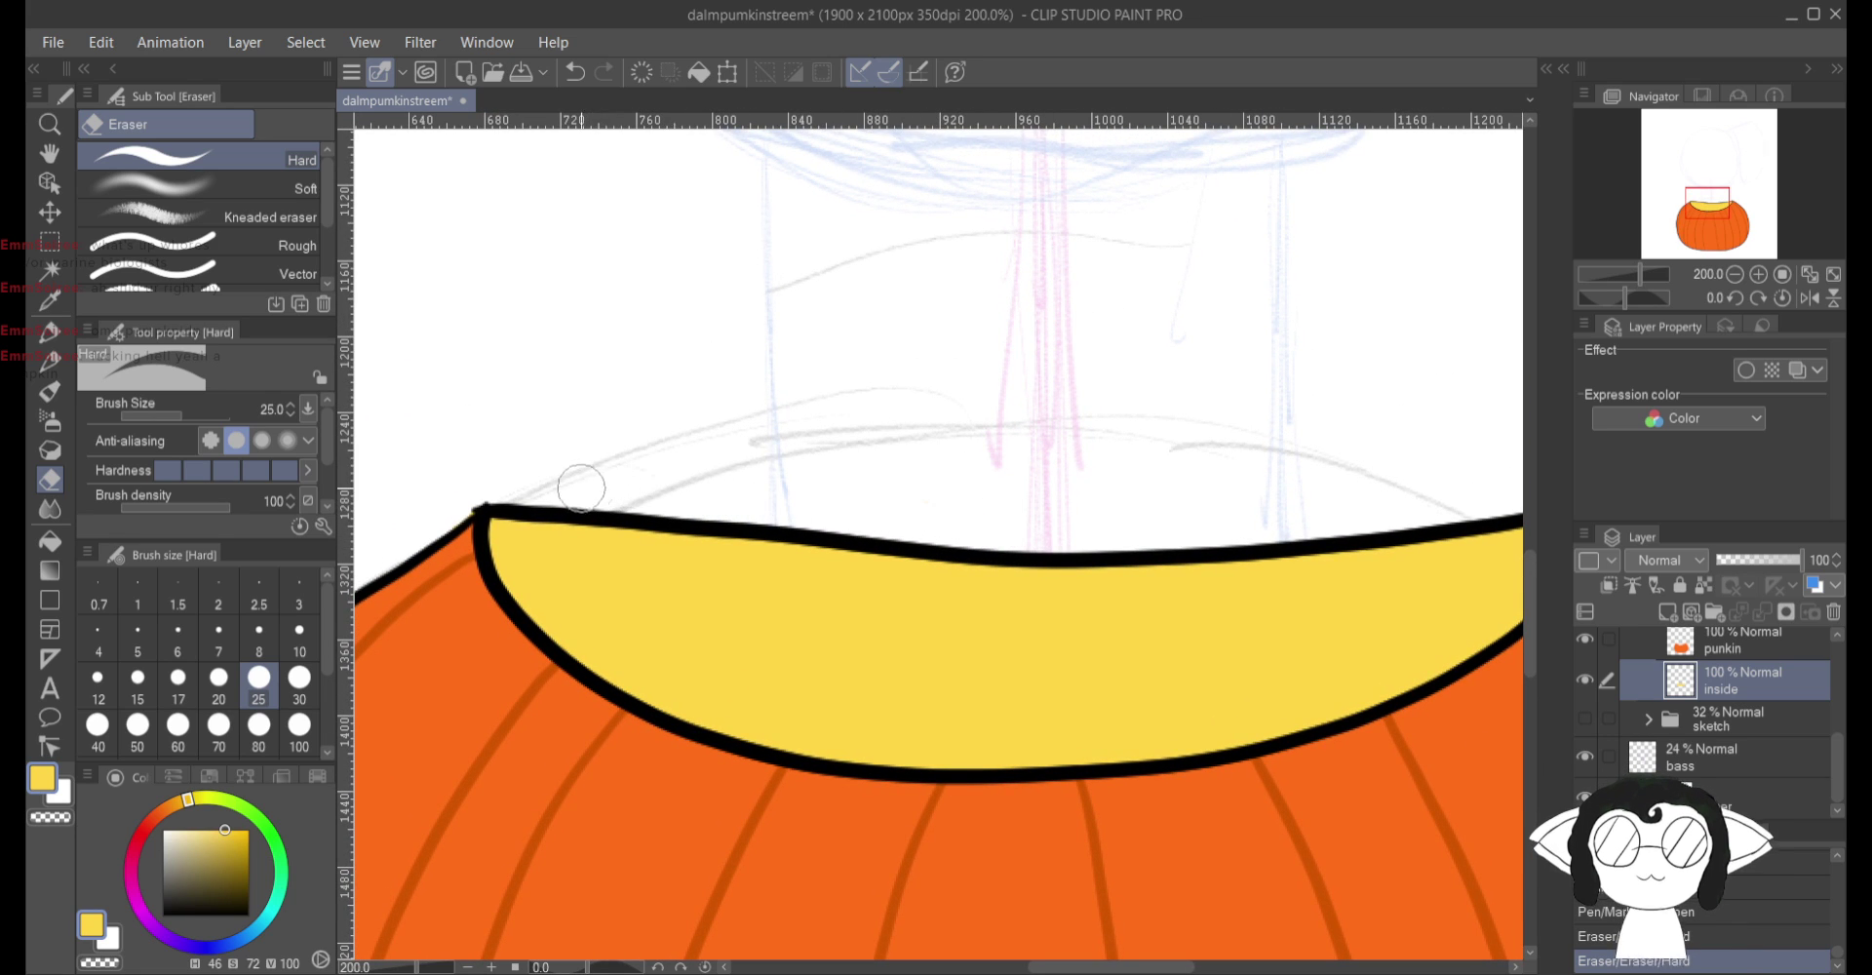
drag(574, 452, 618, 188)
key(ctrl+minus)
key(ctrl+minus)
key(ctrl+minus)
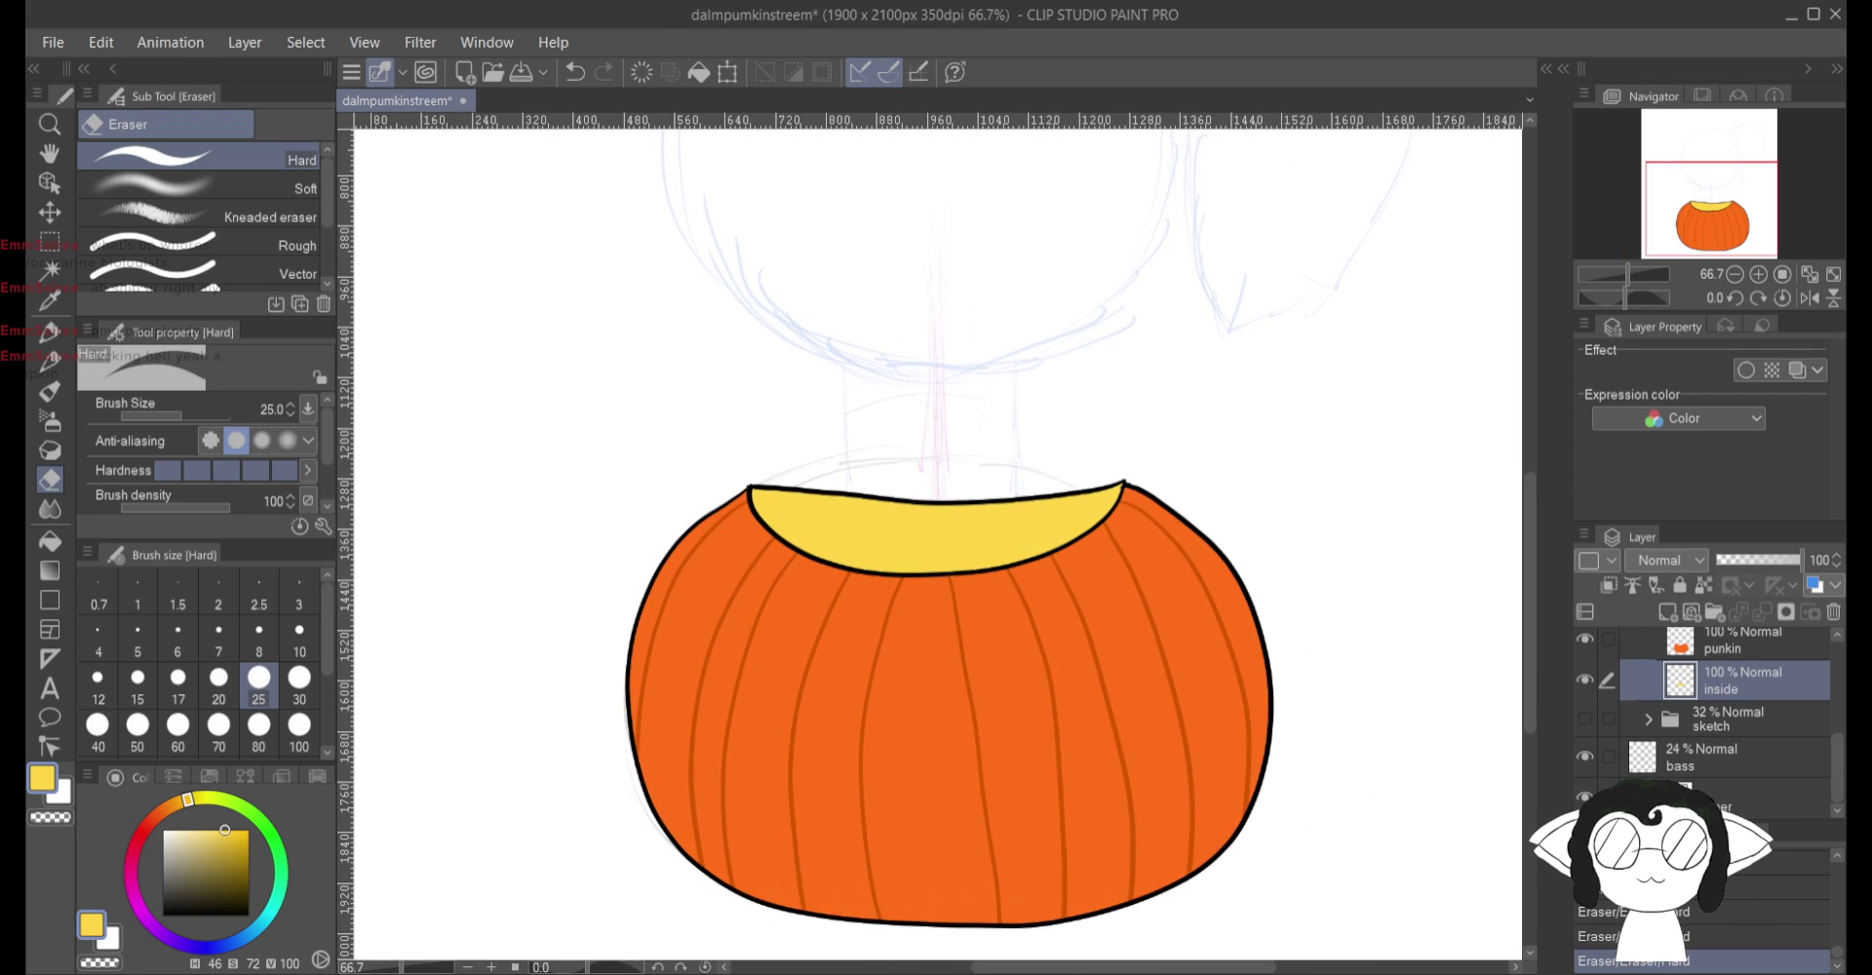
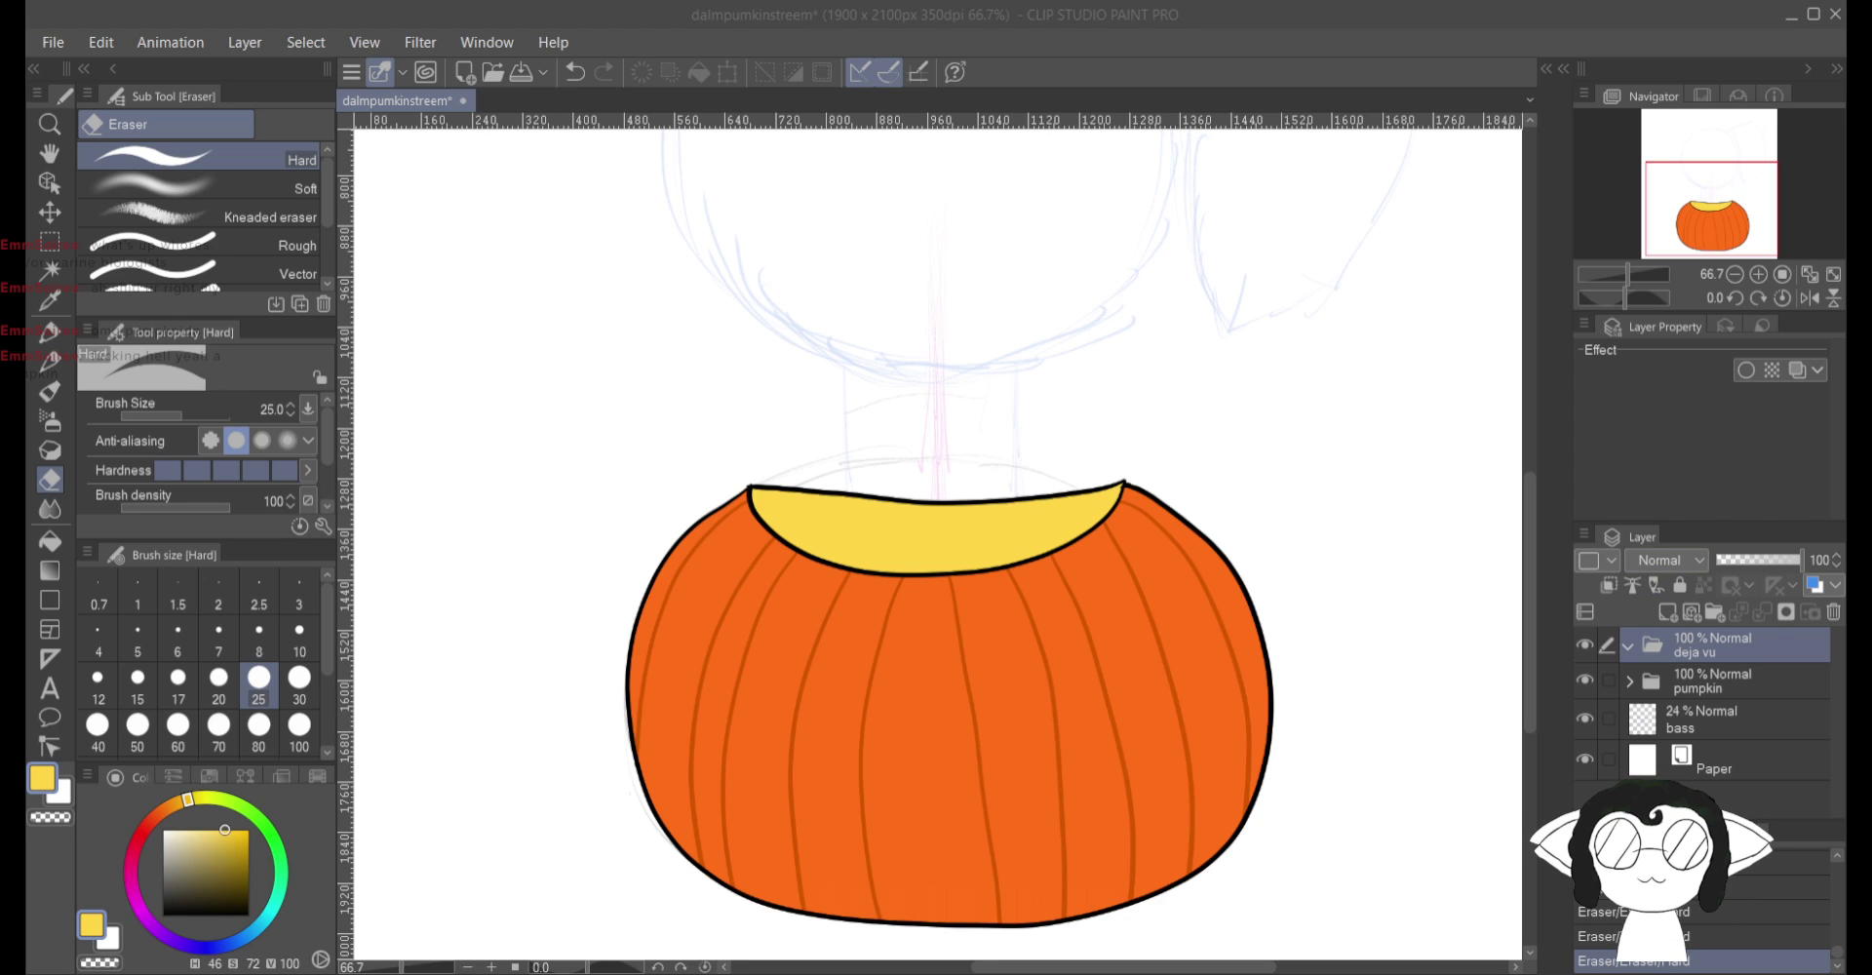
Step: Add a raster layer and three subfolders inside the deja vu folder
click(1657, 661)
click(1065, 376)
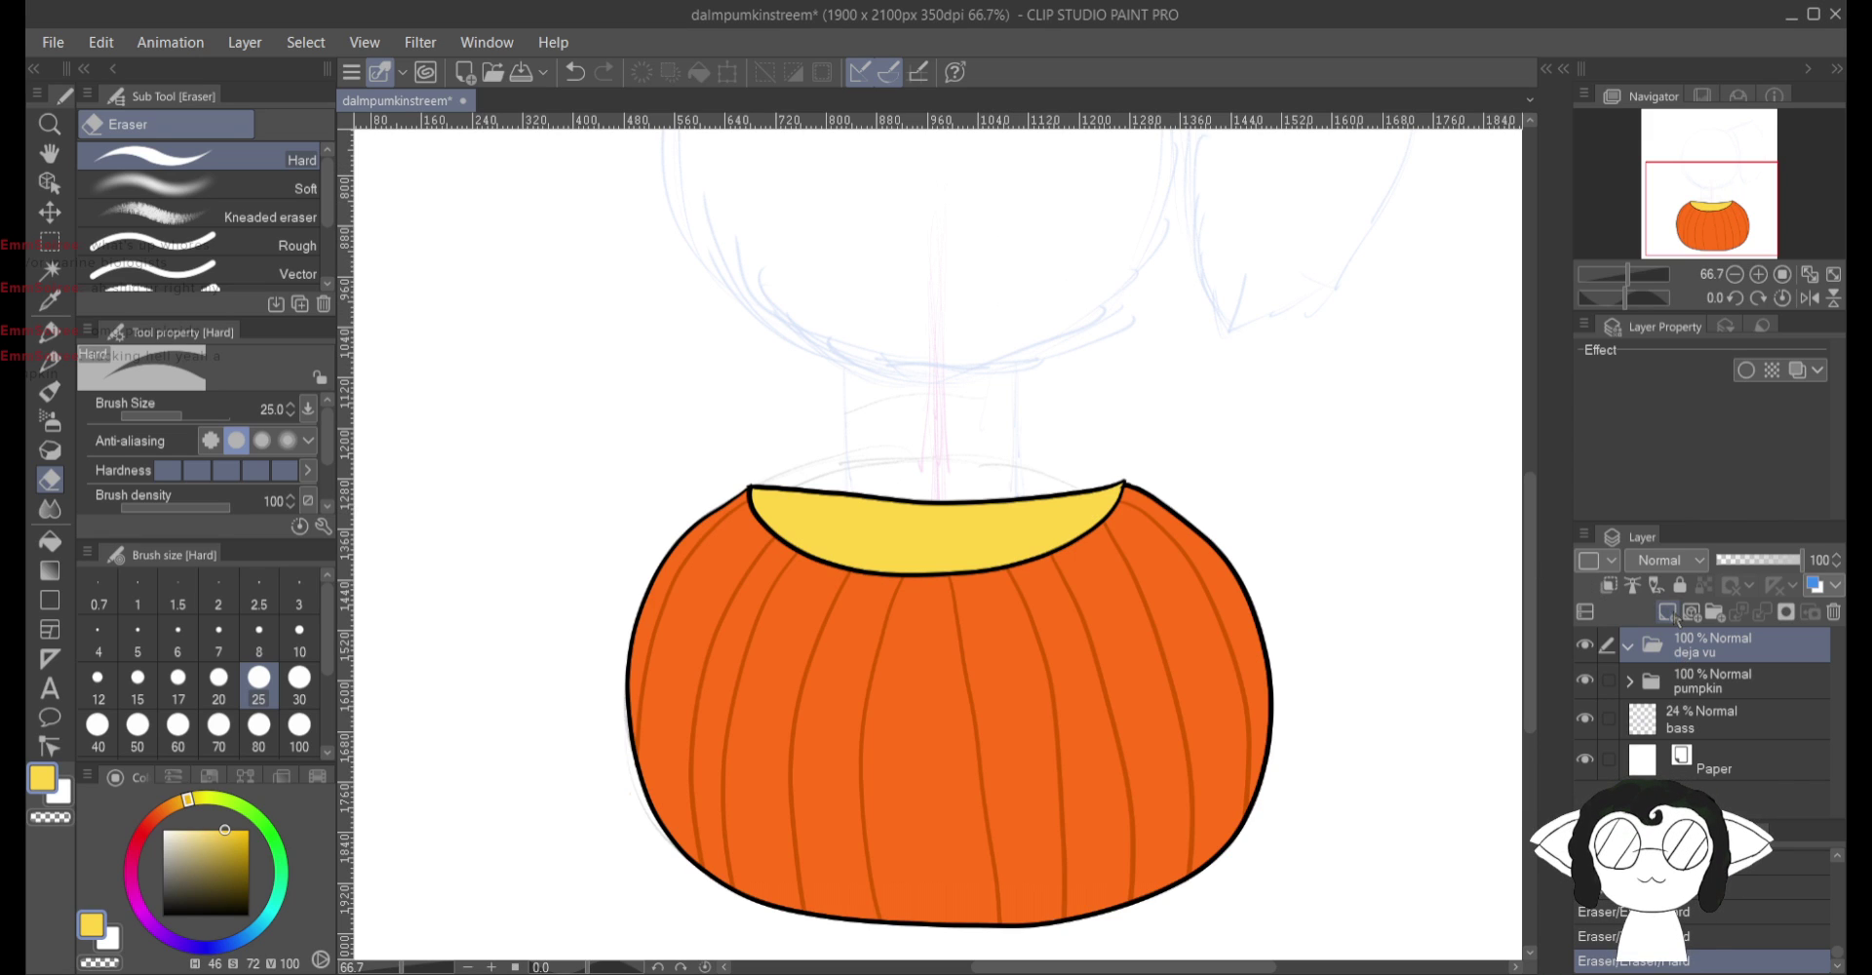
click(1668, 612)
click(1718, 614)
click(1722, 622)
click(1722, 622)
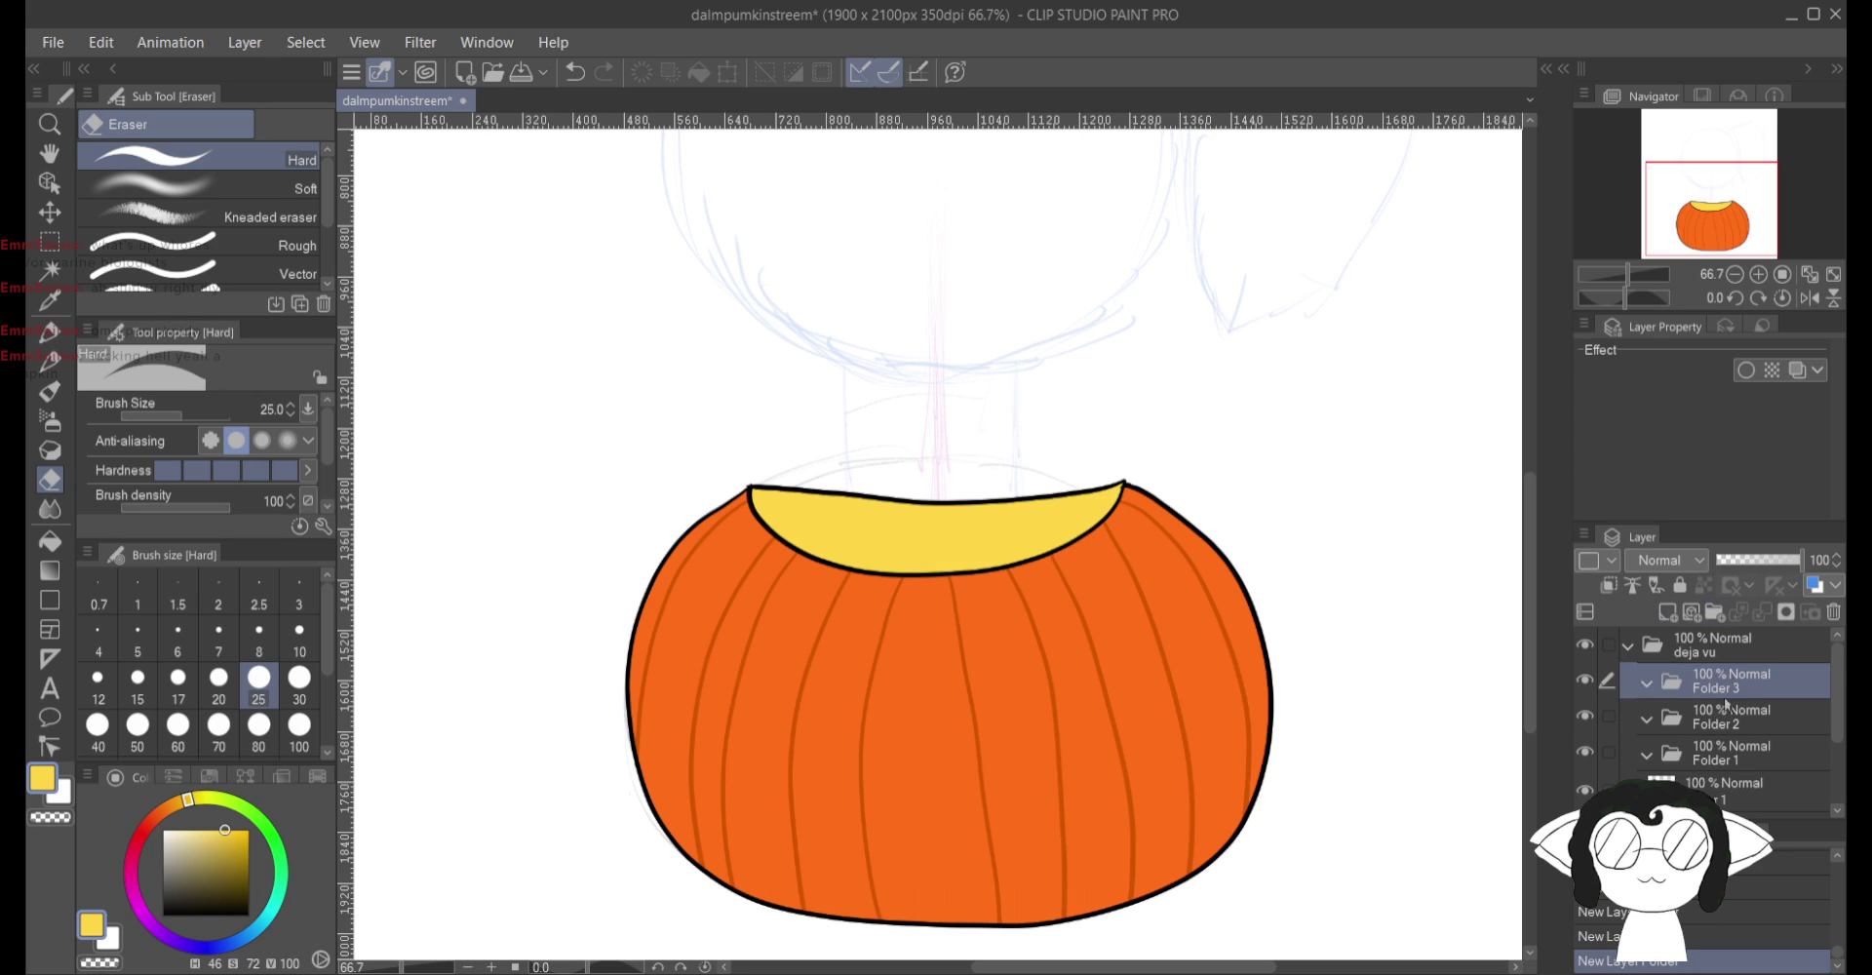
Step: Rename the lowest new subfolder "skethc" and the middle one "colours"
click(1716, 761)
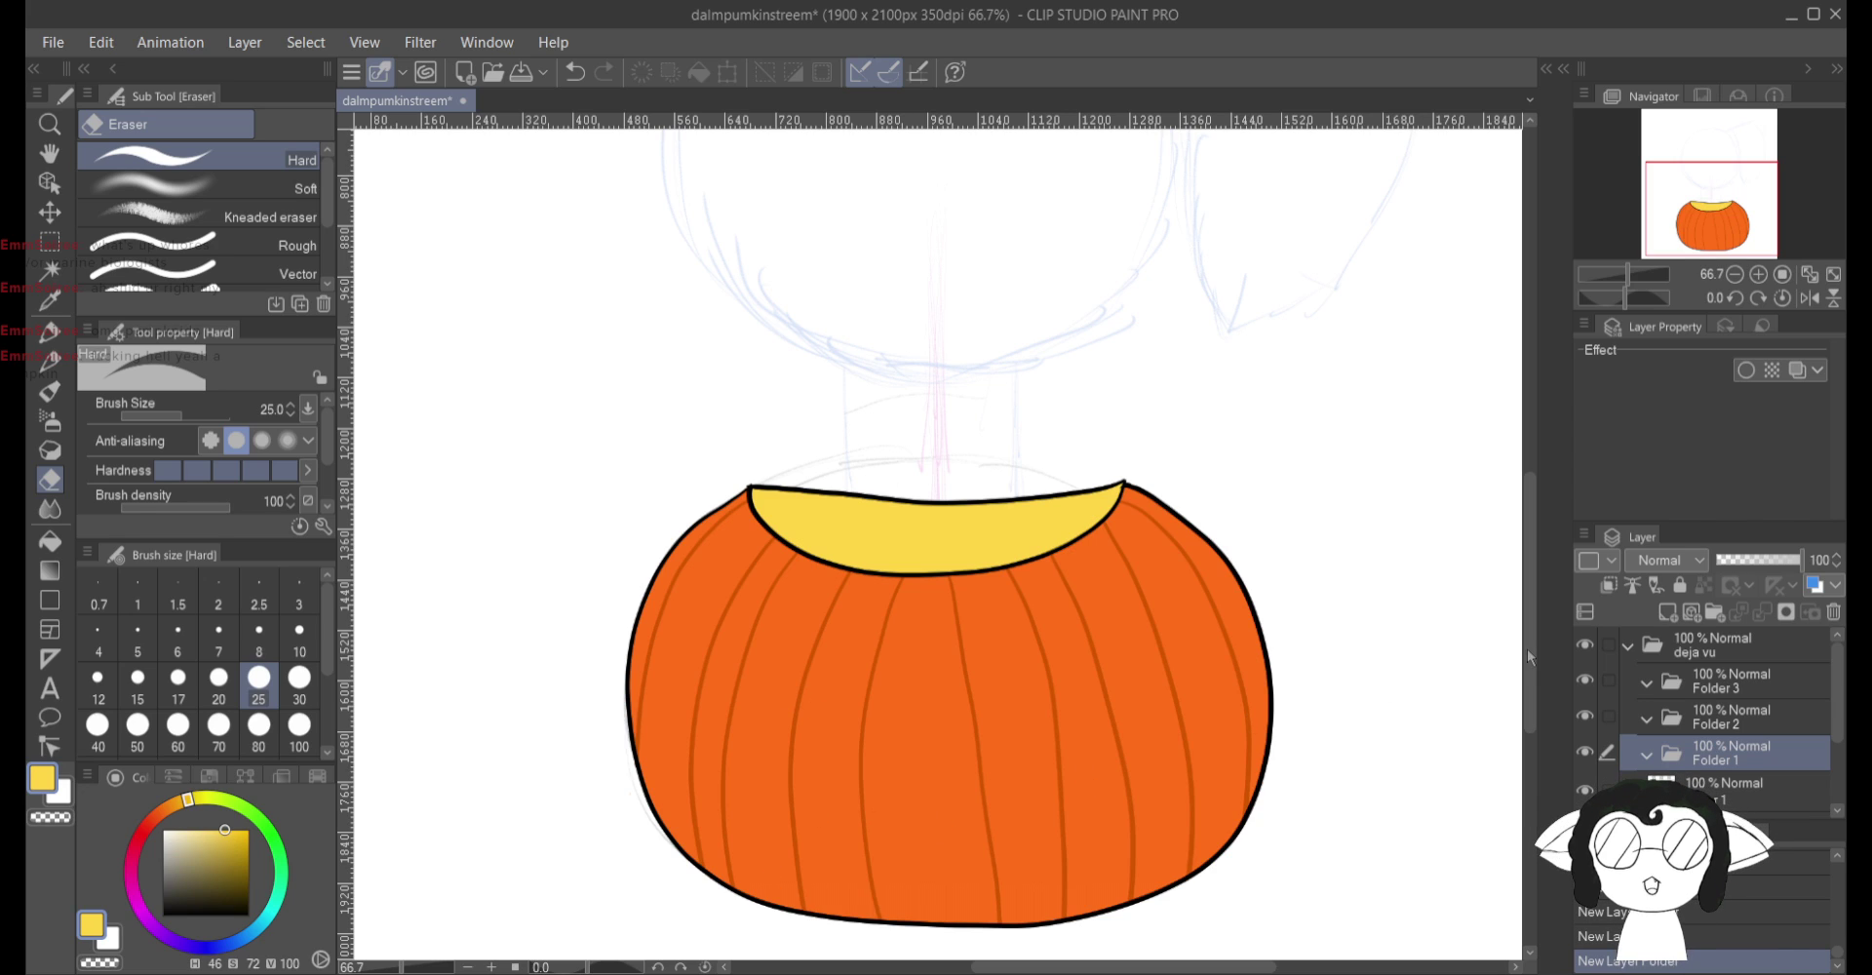
double_click(1705, 760)
text(skethc)
key(Return)
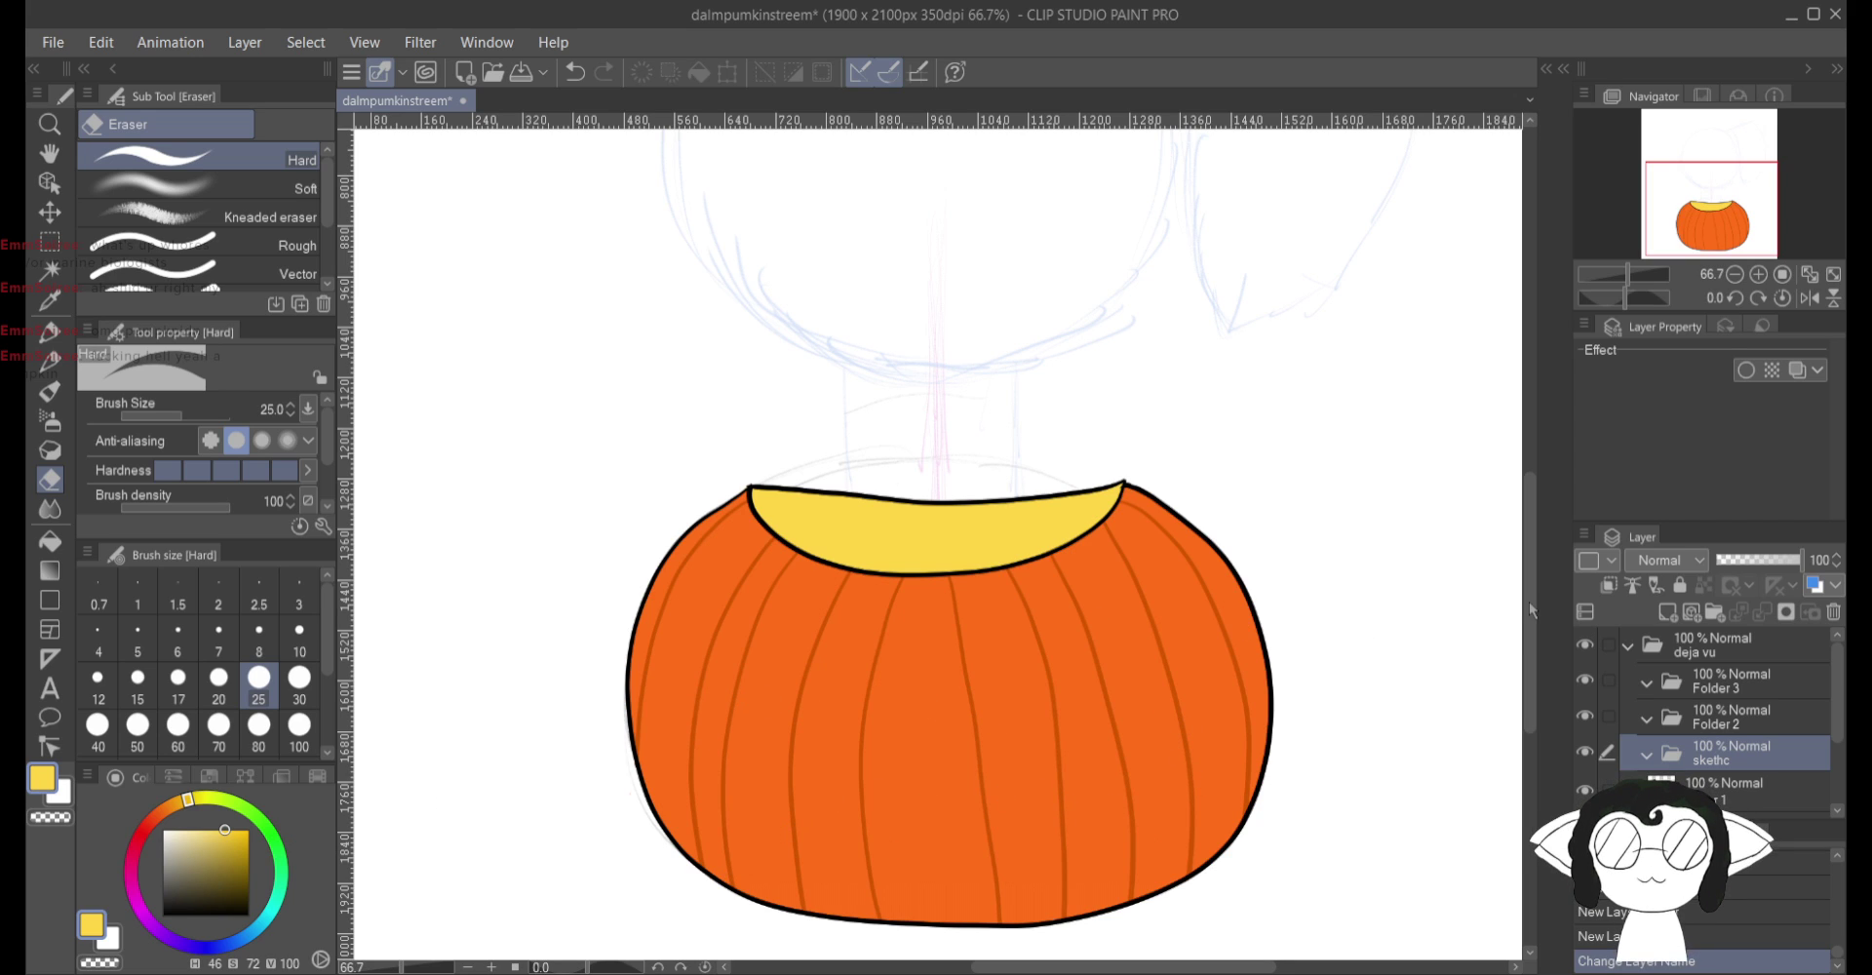
double_click(1744, 703)
text(colours)
key(Return)
key(Return)
Step: Add a raster layer inside the skethc folder and name it "head"
click(1661, 614)
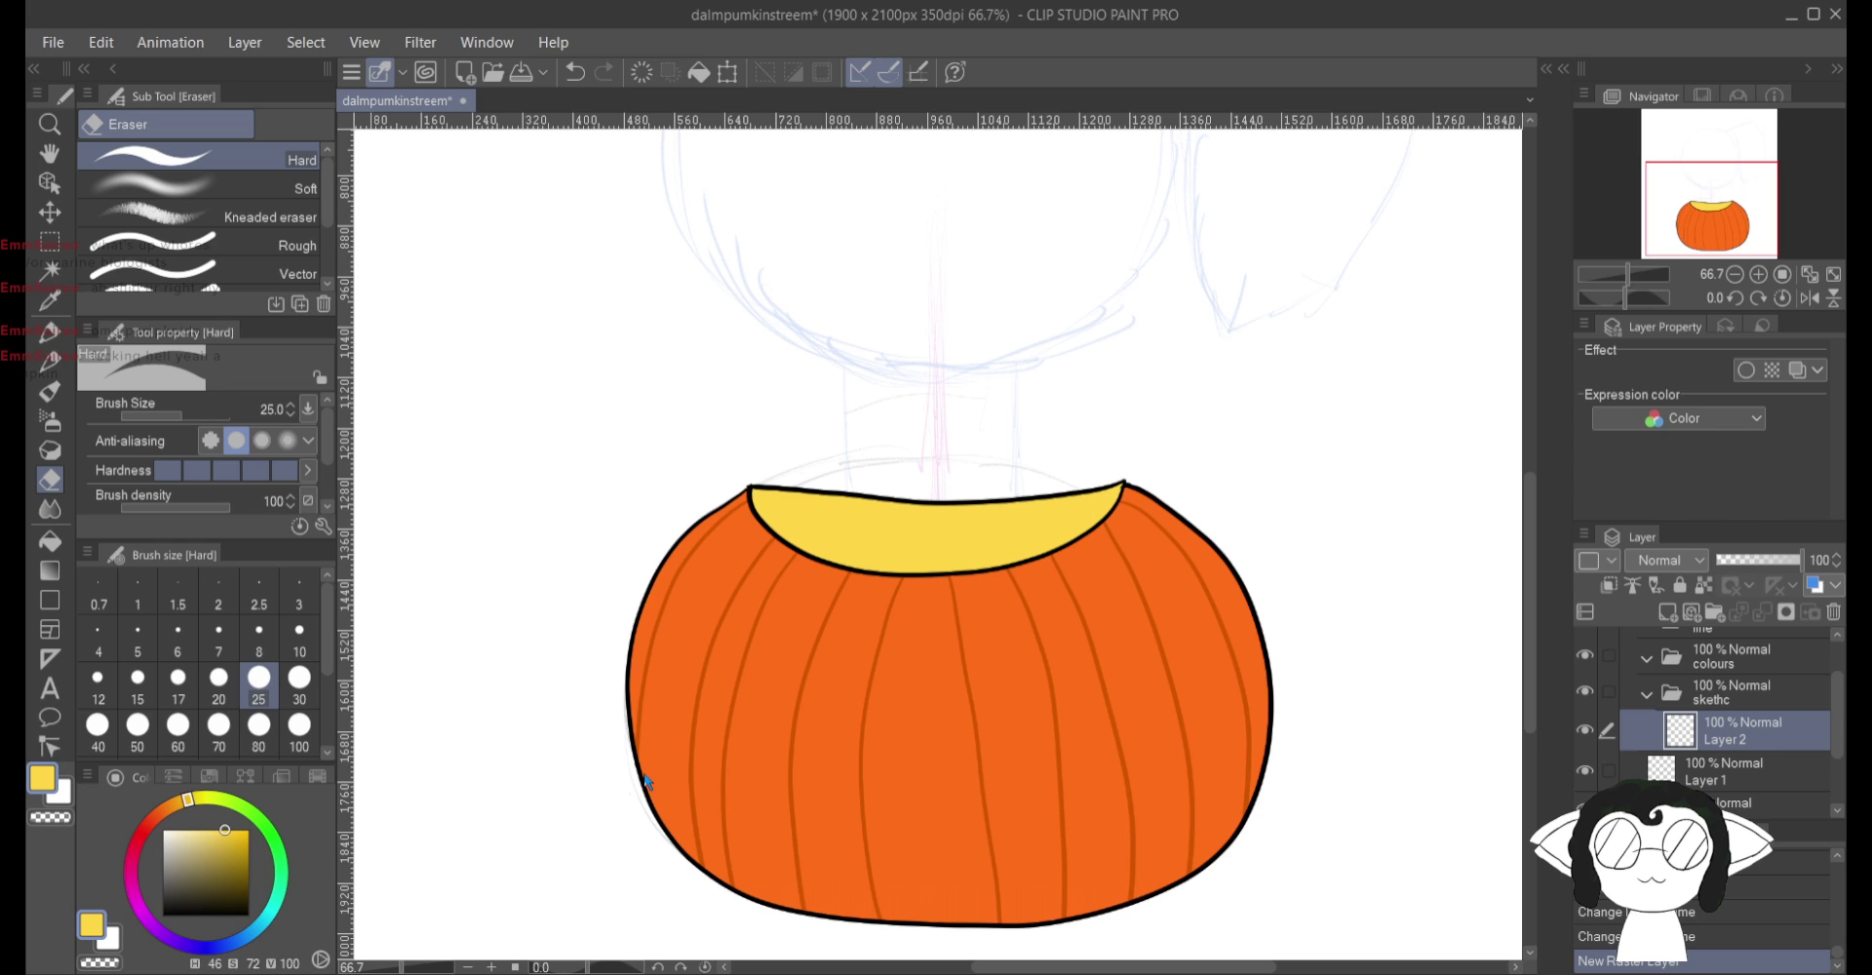
double_click(1720, 739)
text(head)
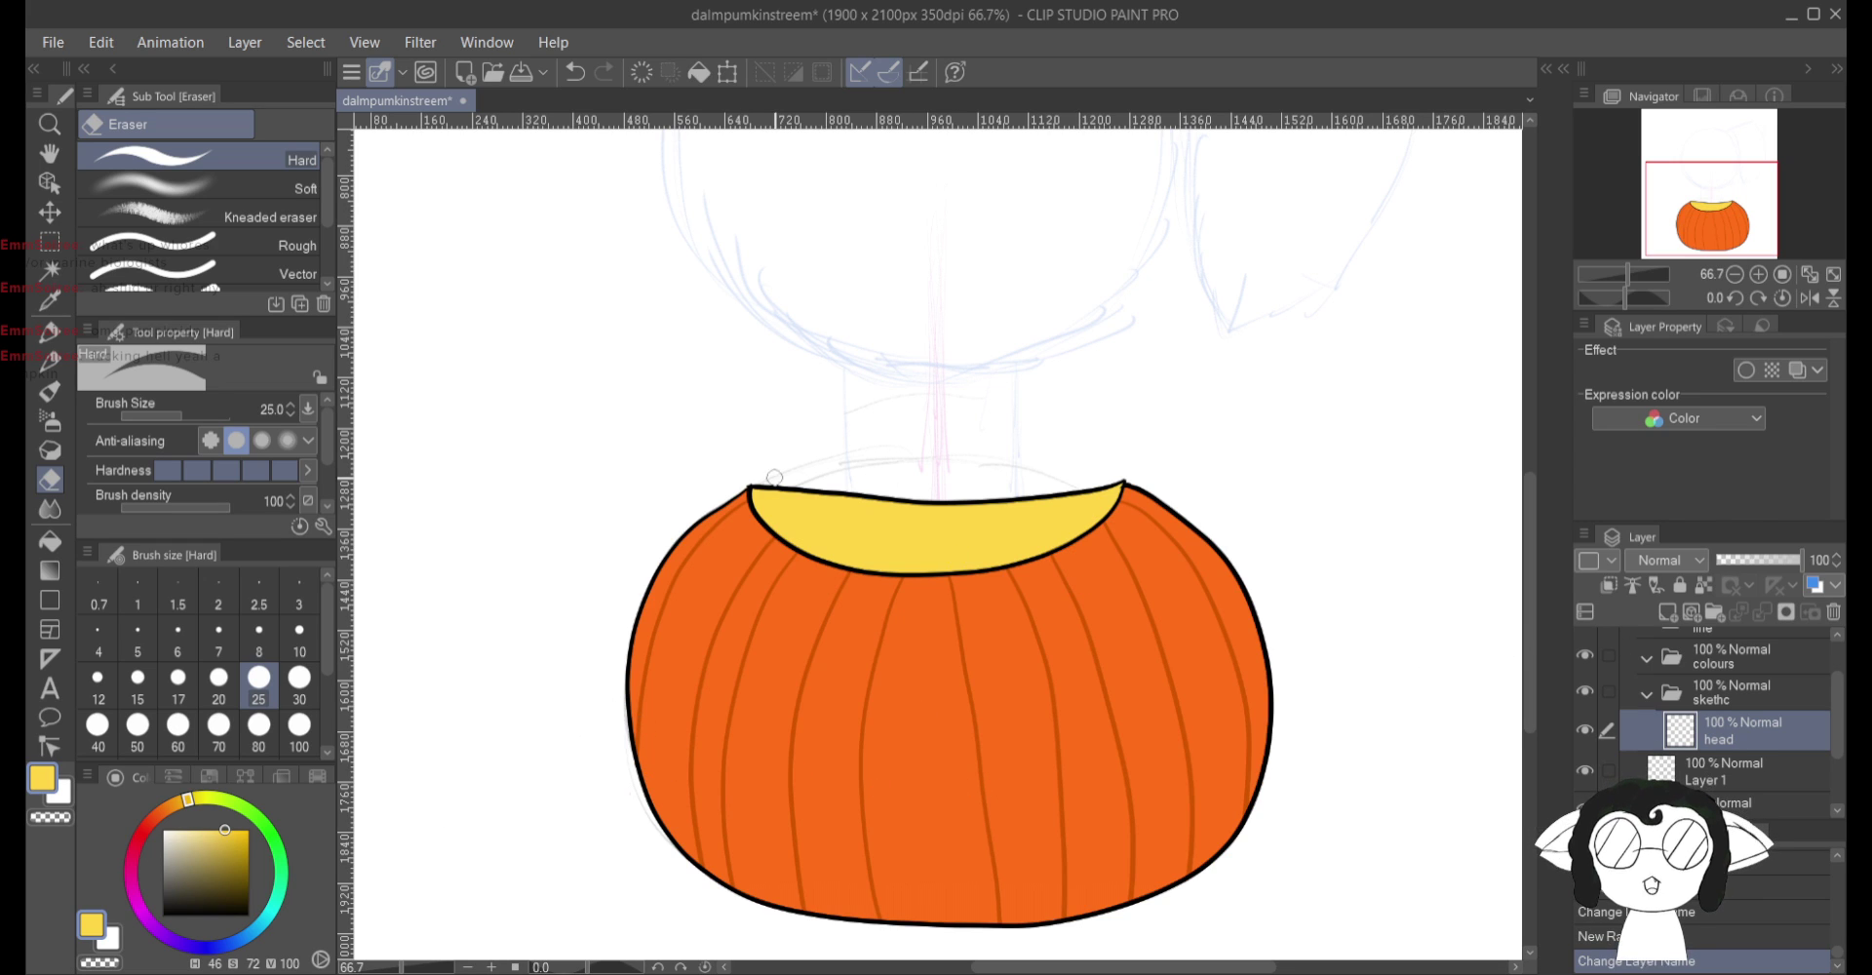
key(Return)
Step: Create a vertical two-line symmetrical ruler with line symmetry through the middle of the head sketch on the head layer
scroll(991, 477, down, 2)
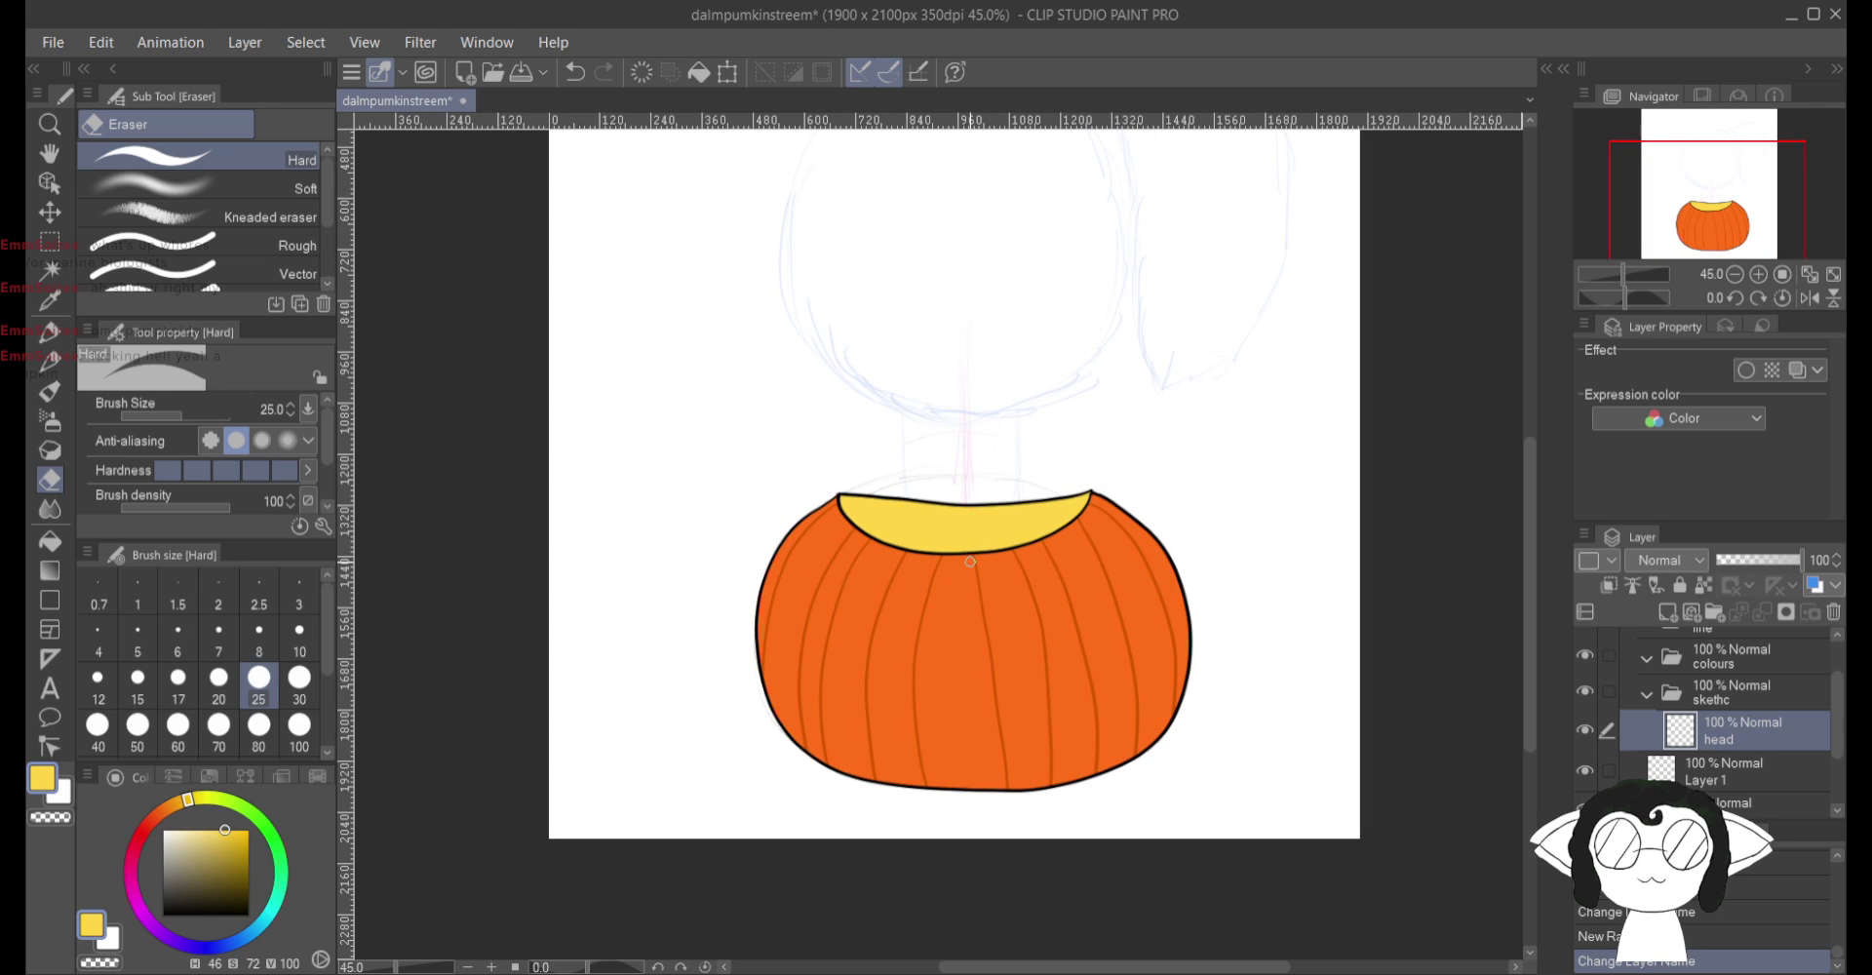
drag(894, 337, 874, 541)
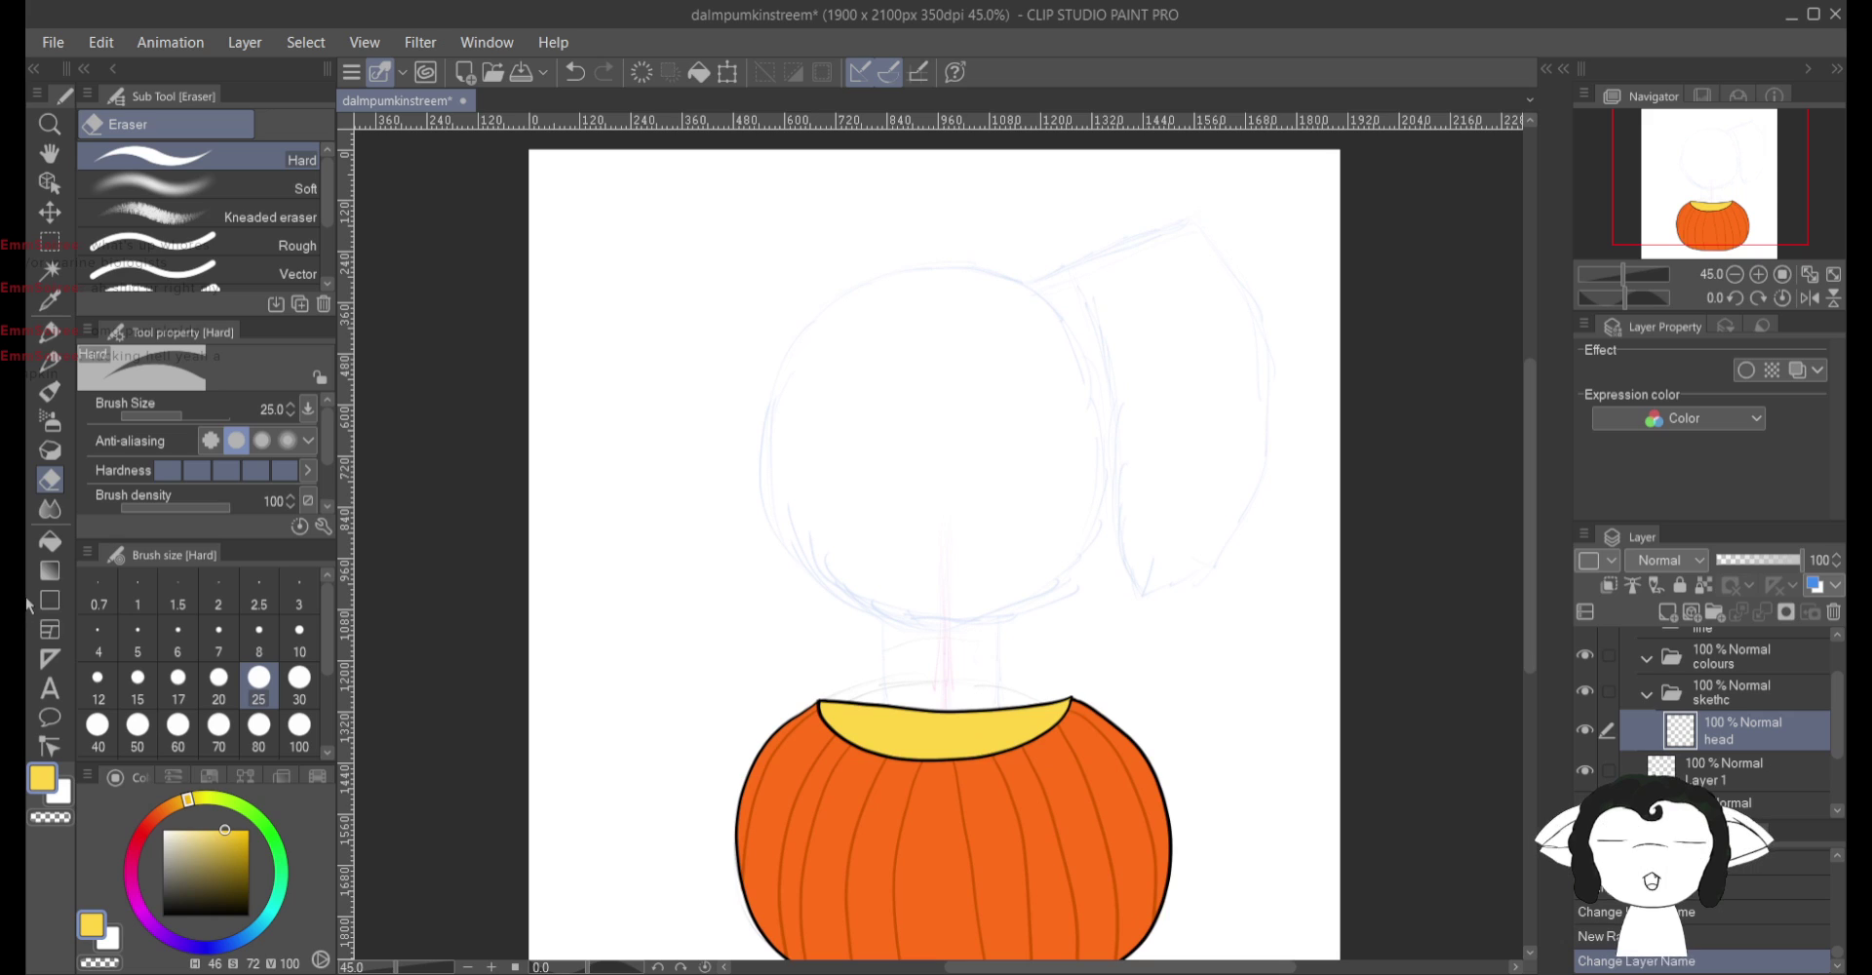
click(50, 658)
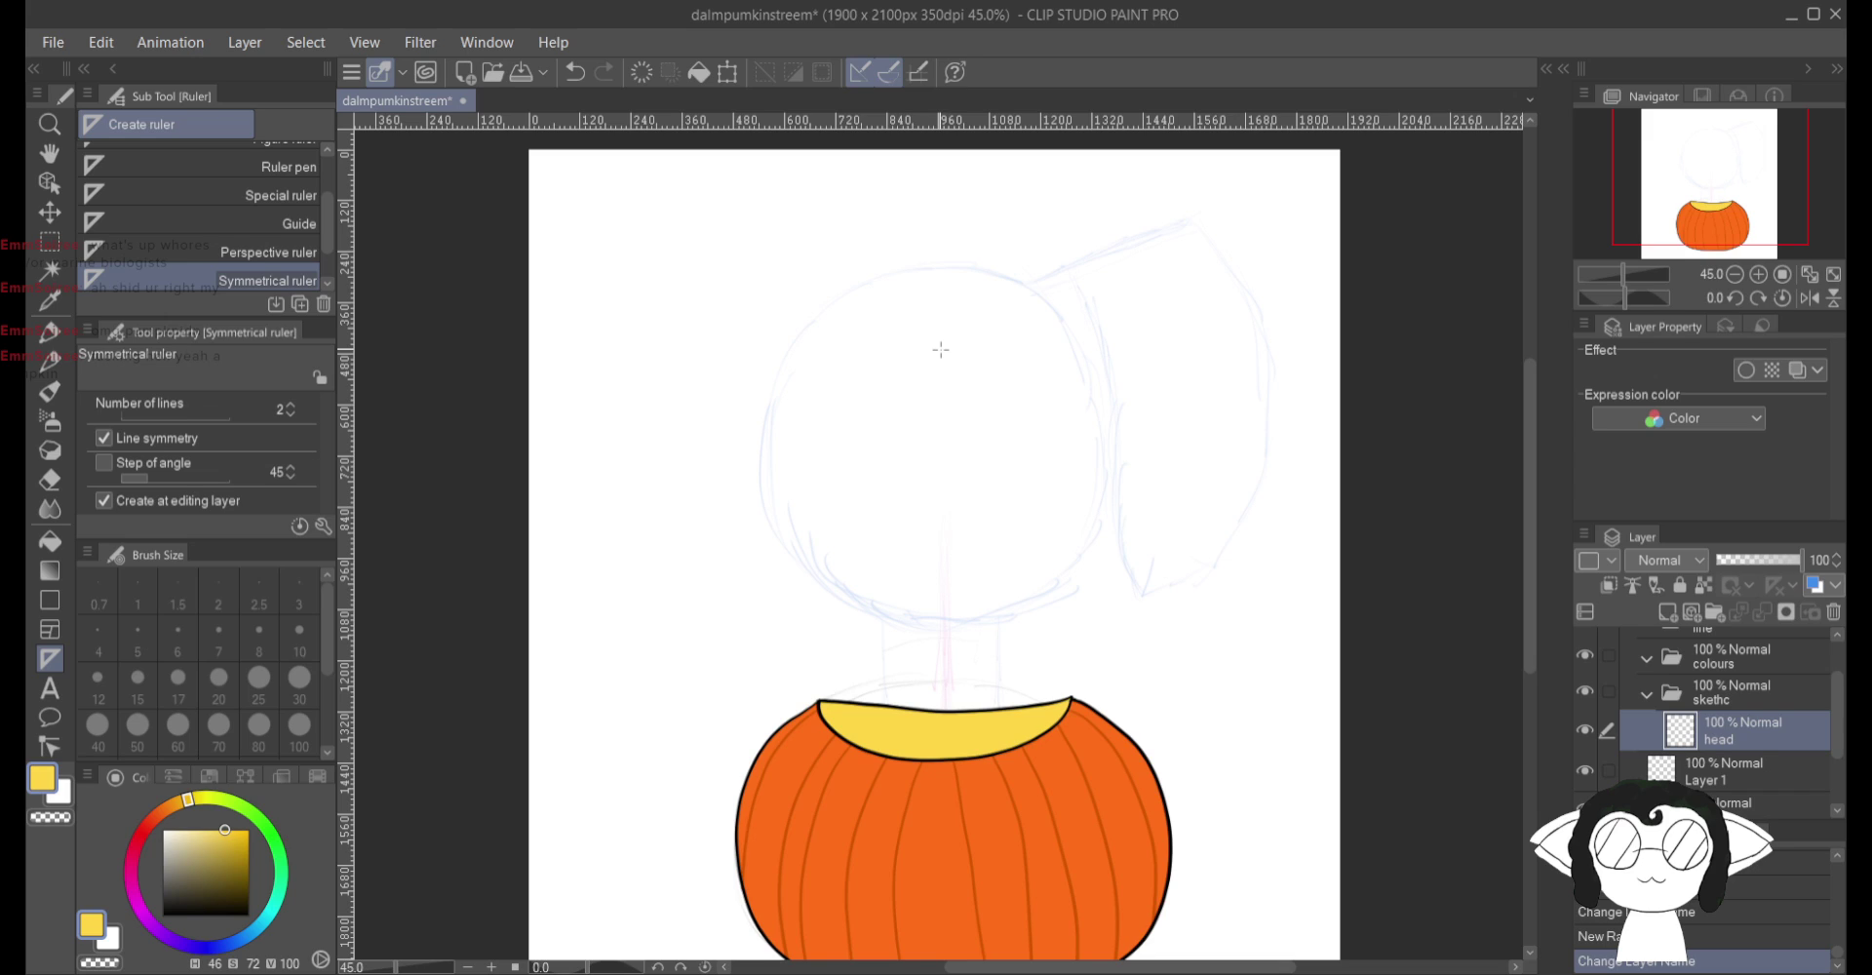
drag(941, 349, 939, 348)
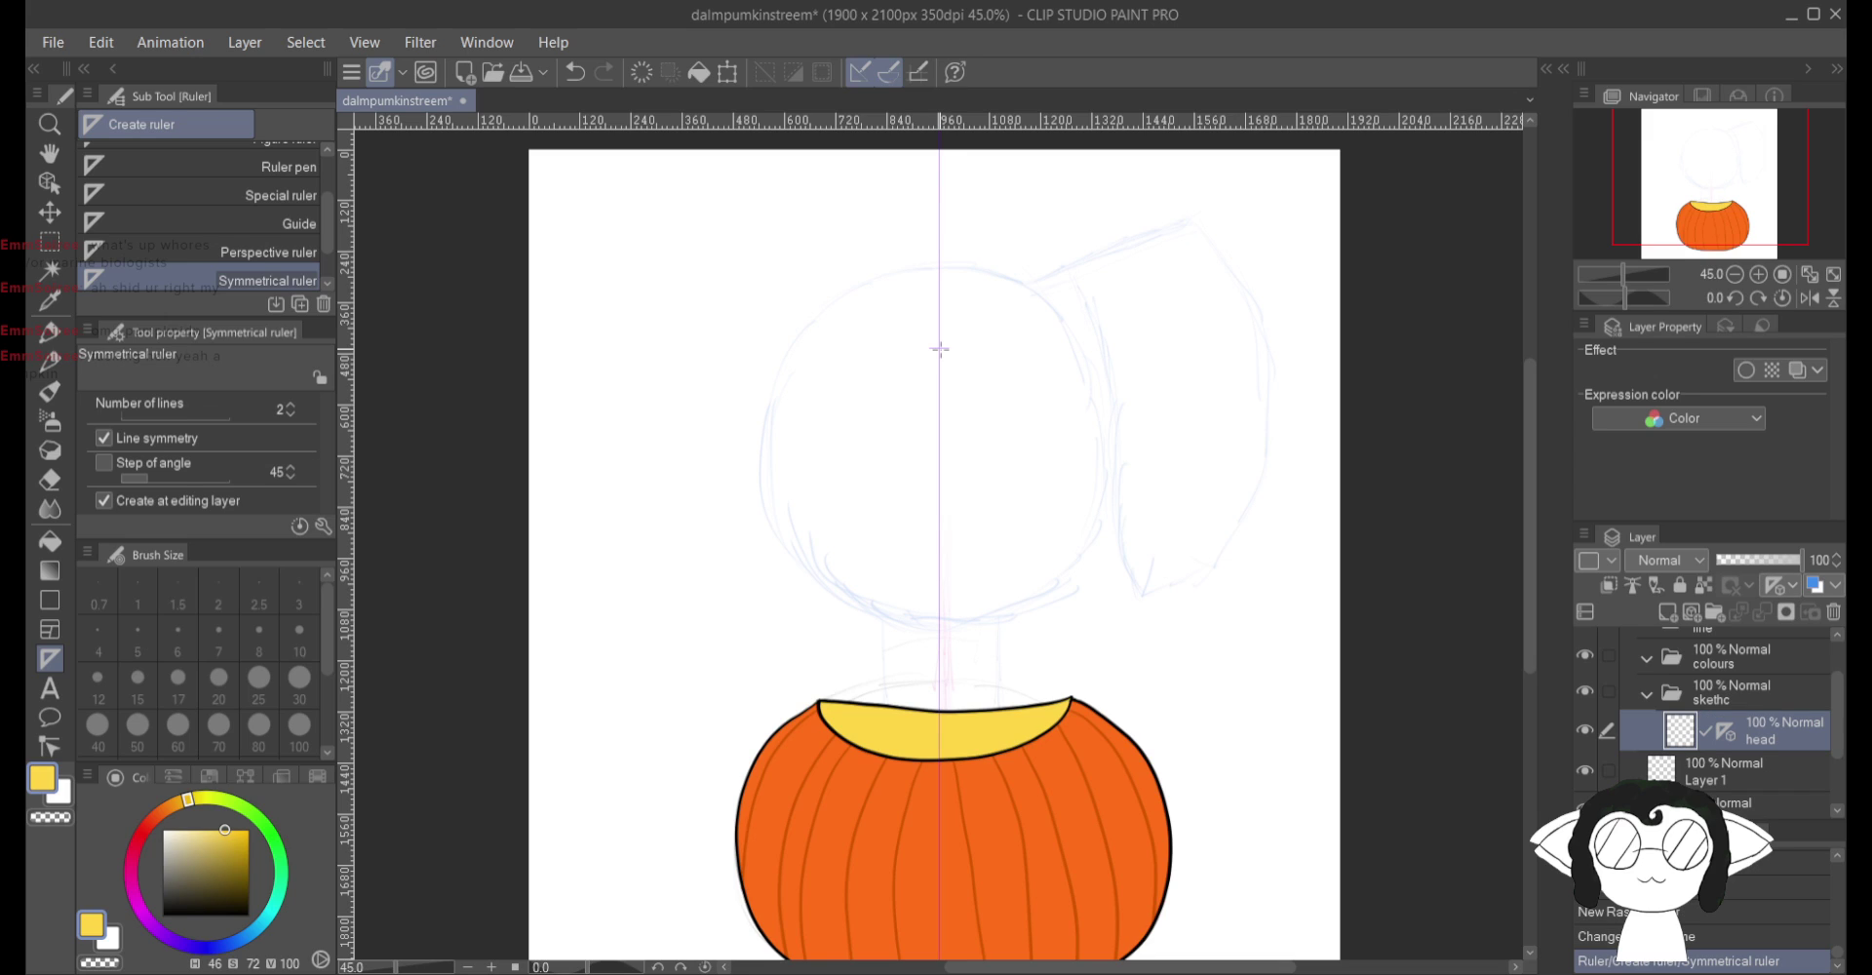
drag(939, 349, 1022, 357)
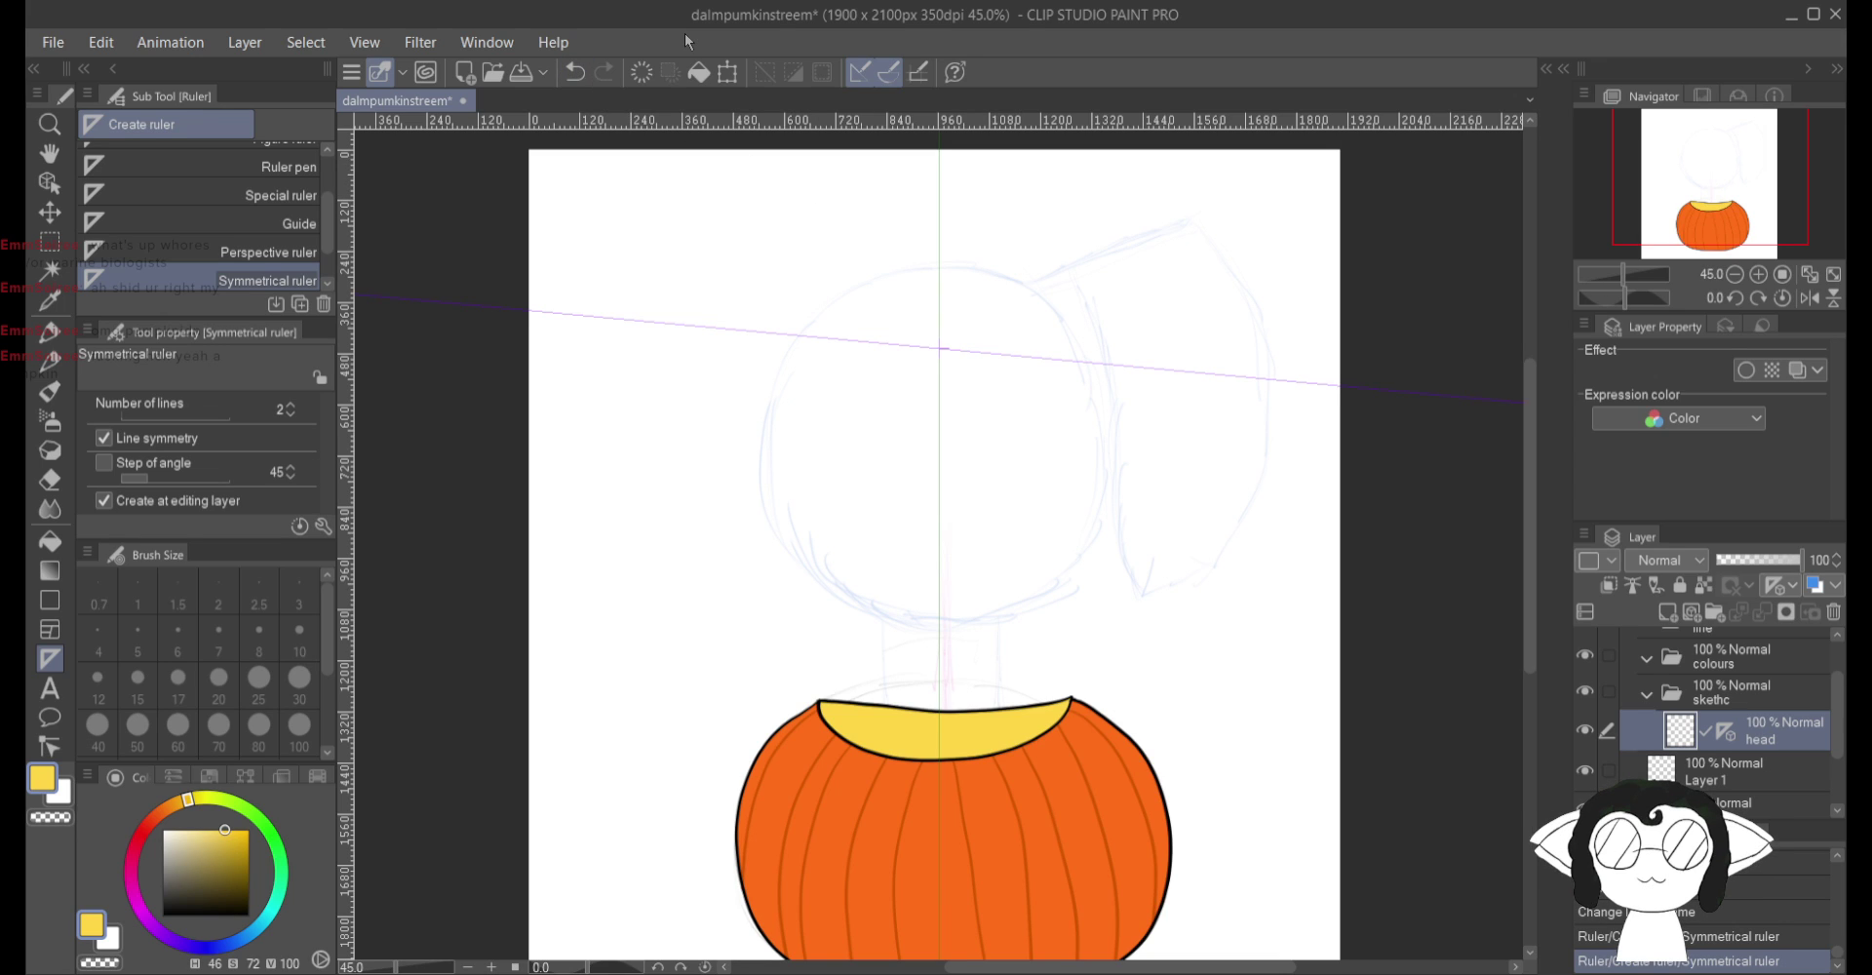
key(i)
key(p)
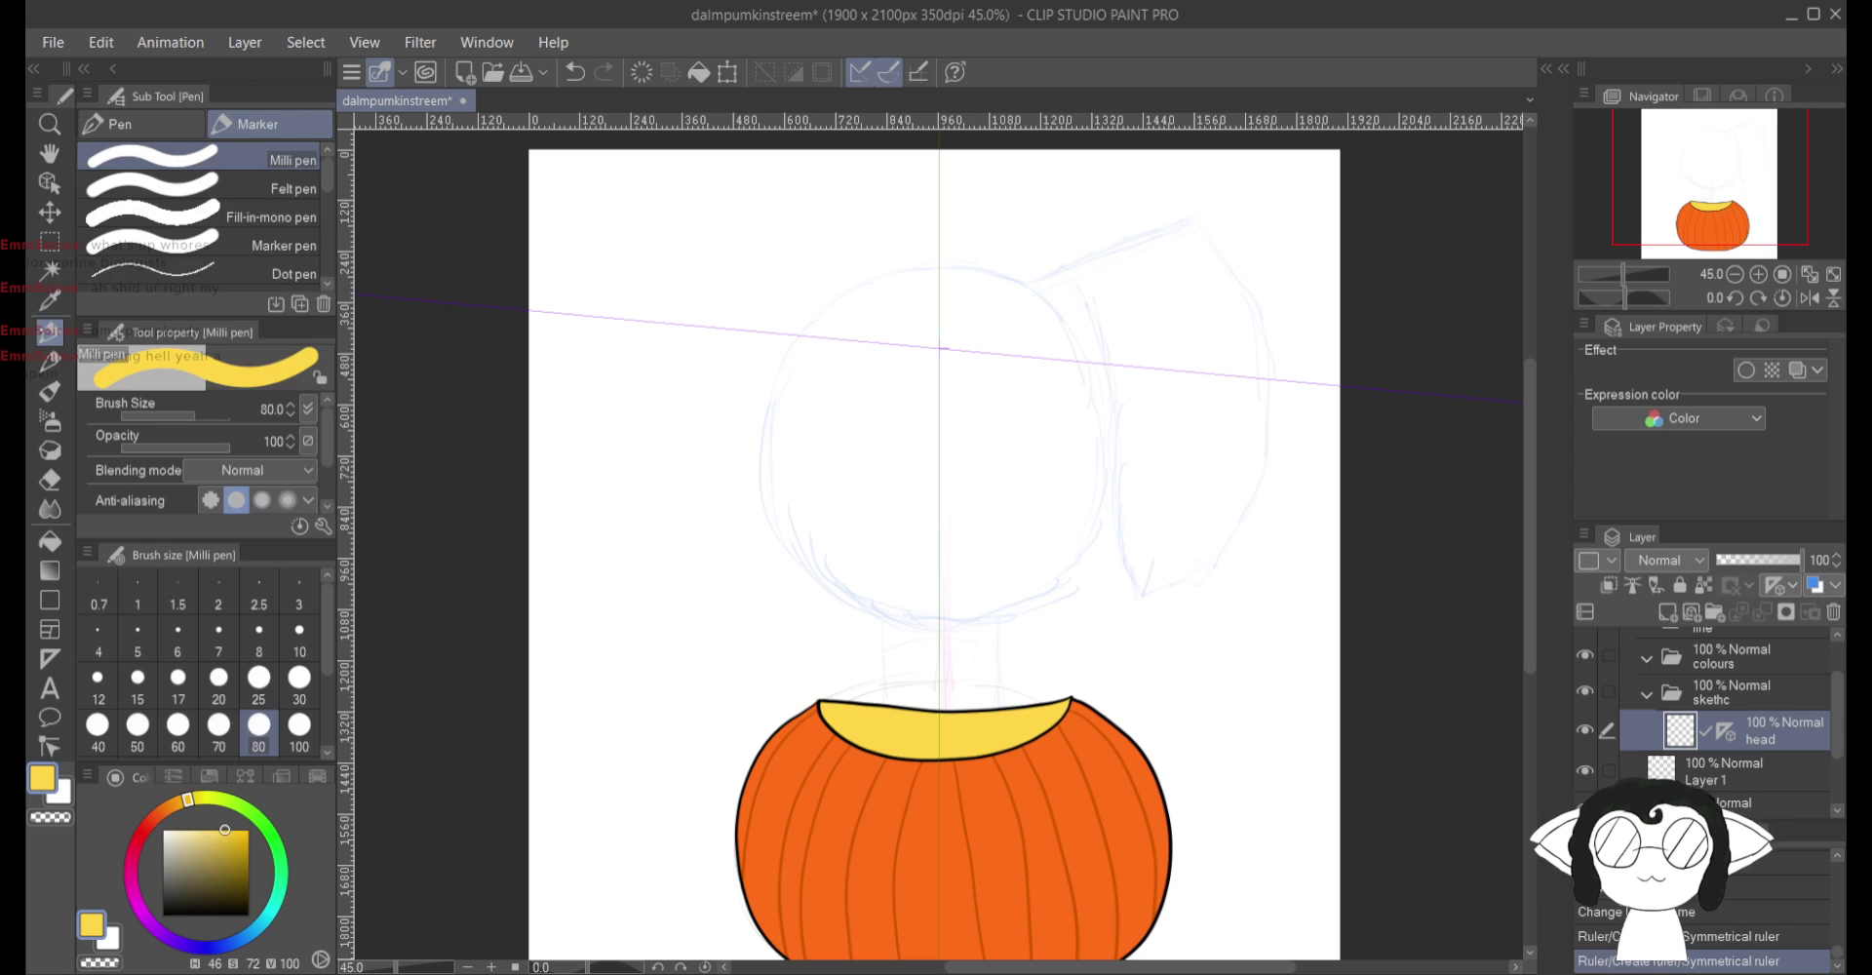
mouse_move(1073, 551)
mouse_down()
mouse_move(1141, 500)
mouse_move(1145, 577)
mouse_move(1107, 589)
mouse_move(894, 467)
mouse_move(818, 477)
mouse_move(761, 446)
mouse_move(877, 282)
mouse_move(1010, 291)
mouse_move(920, 467)
mouse_move(947, 564)
mouse_move(1049, 399)
mouse_move(764, 357)
mouse_move(648, 540)
mouse_move(853, 505)
mouse_up()
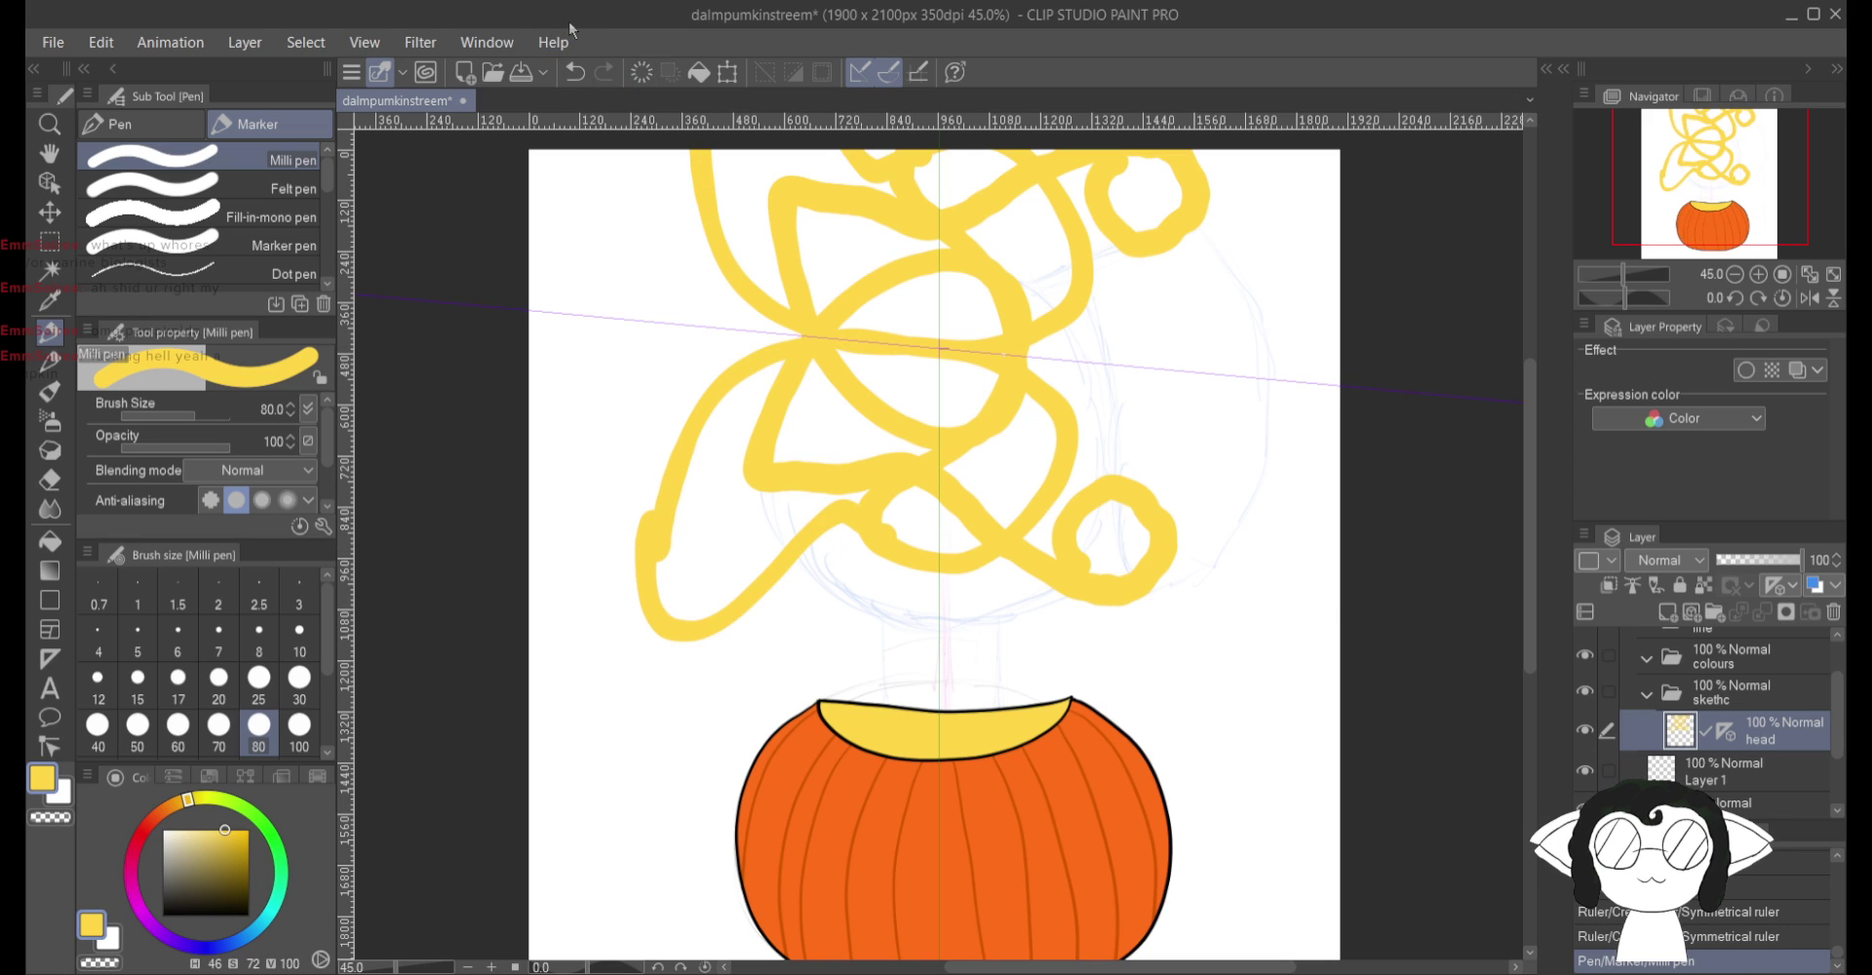
click(577, 74)
click(577, 74)
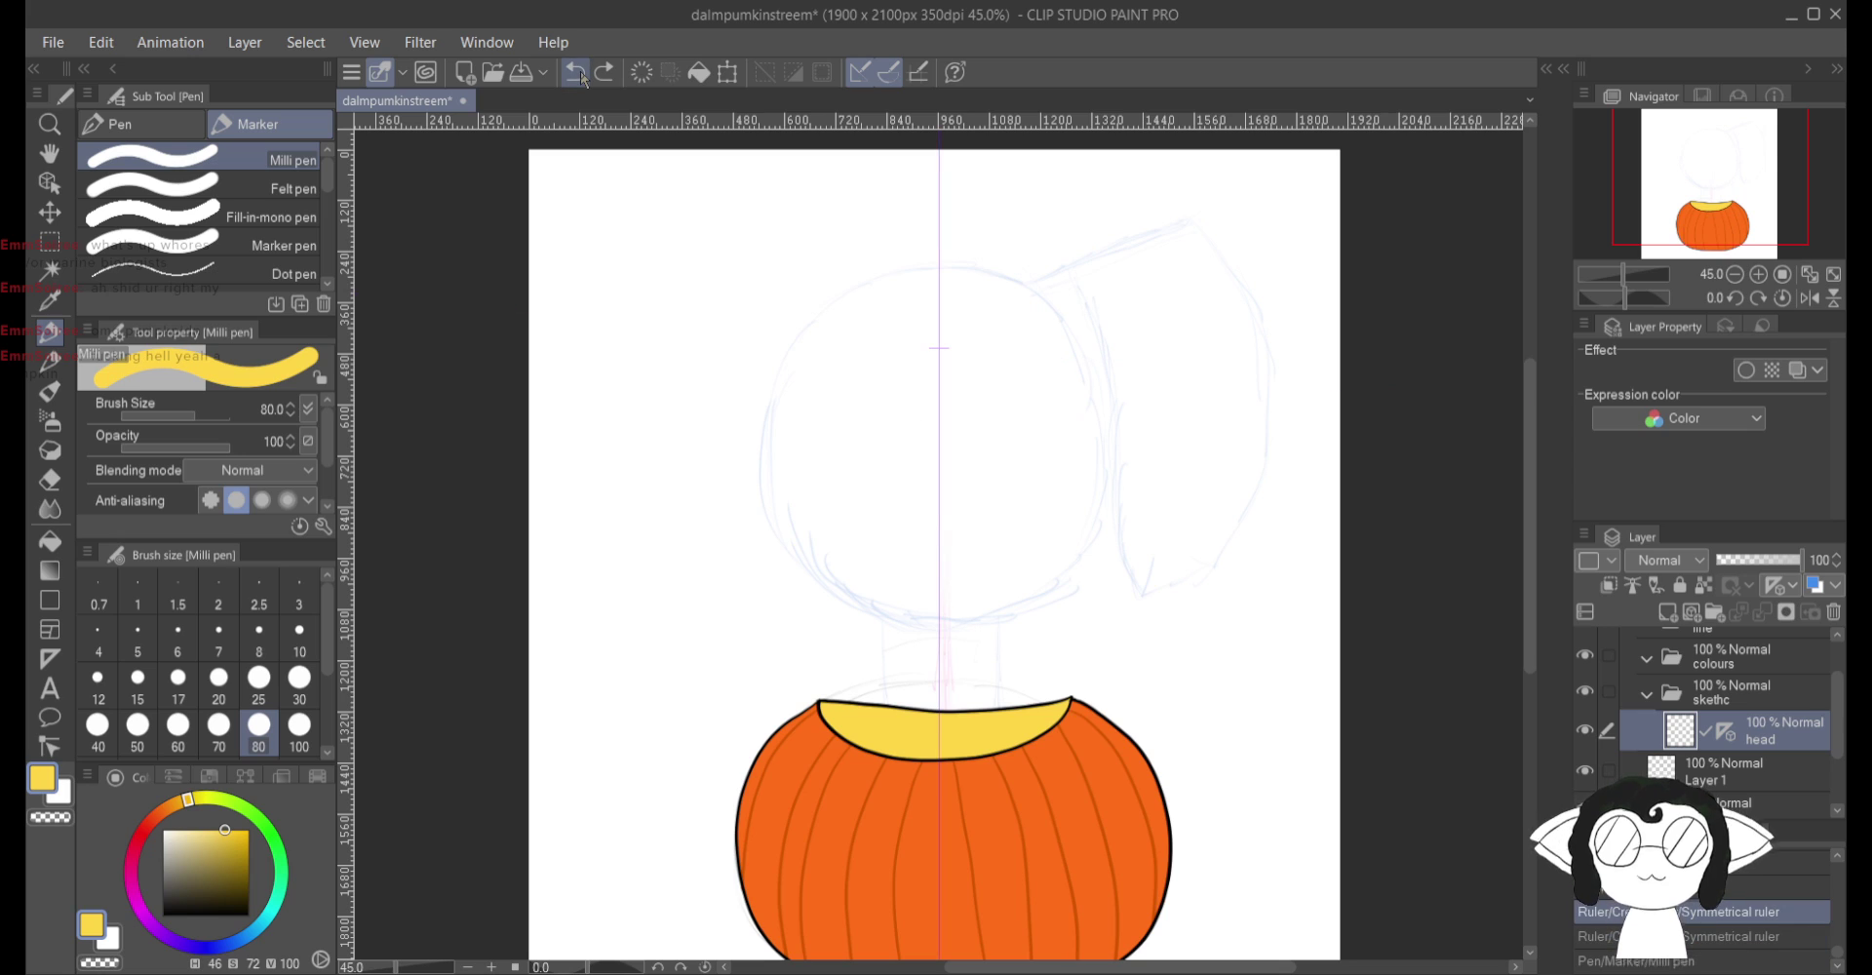
mouse_move(1175, 304)
mouse_down()
mouse_move(1083, 463)
mouse_move(1014, 532)
mouse_move(965, 500)
mouse_move(948, 551)
mouse_move(944, 312)
mouse_move(1102, 232)
mouse_move(1157, 336)
mouse_up()
key(ctrl+z)
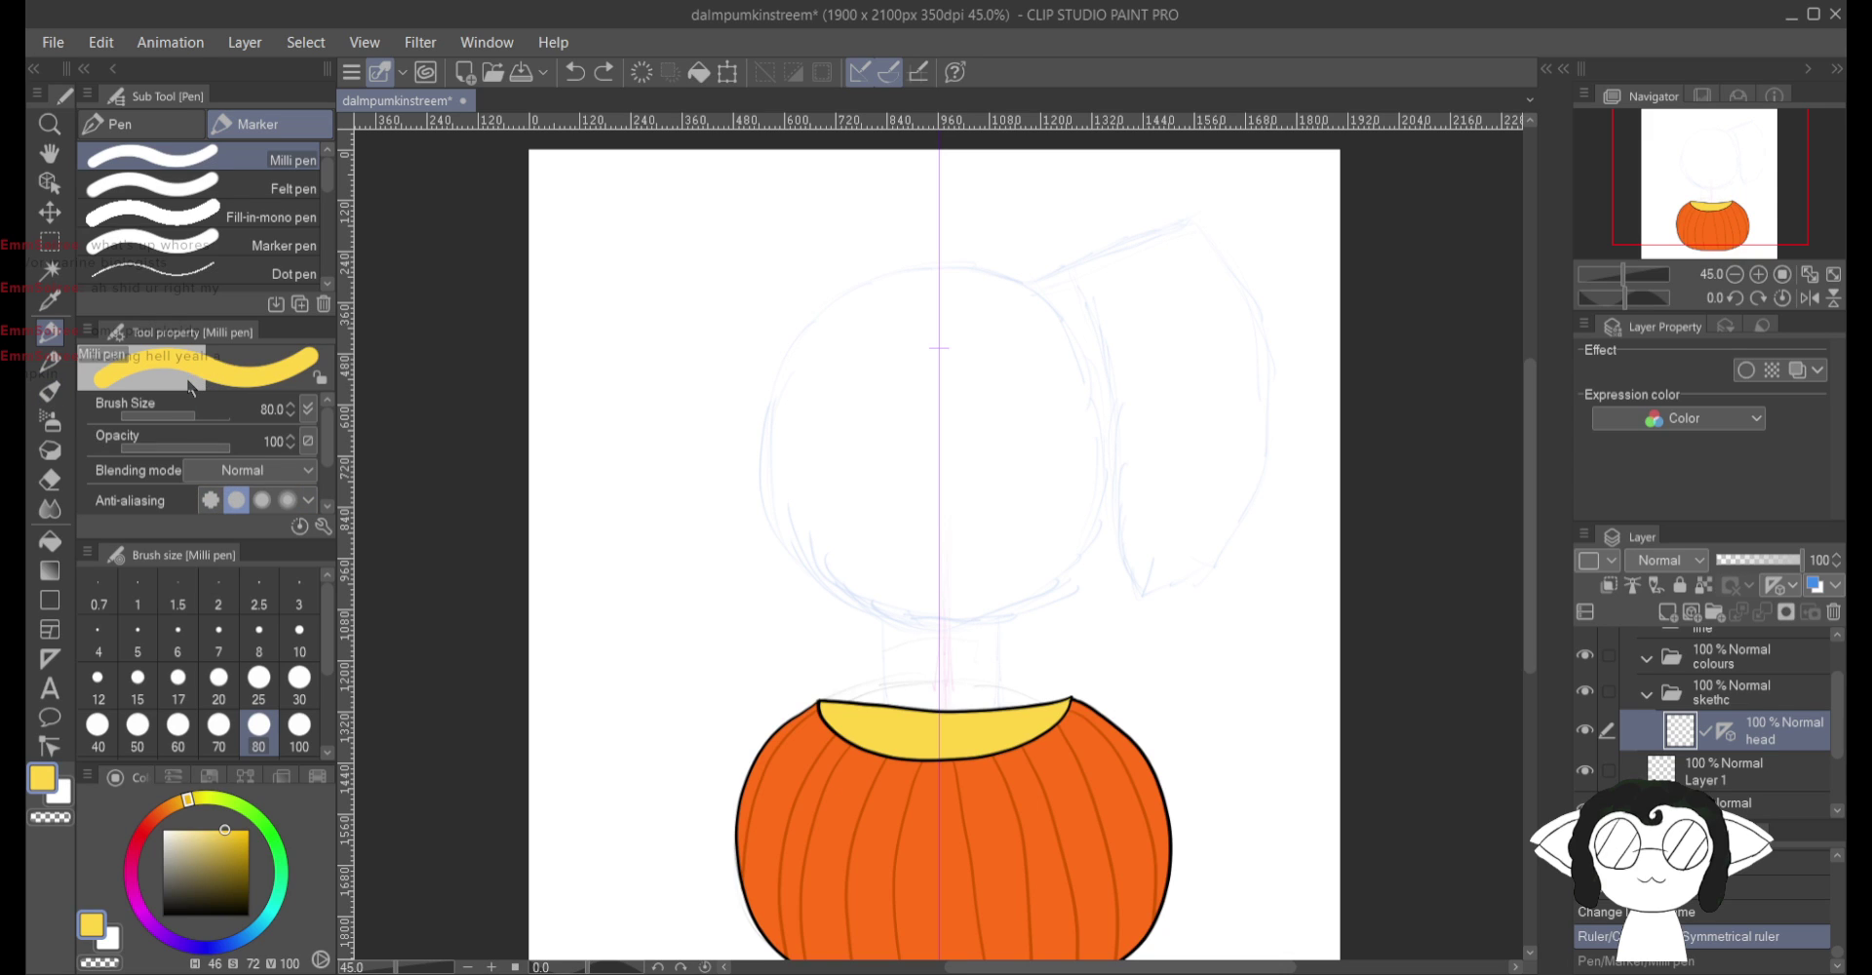
Step: Set the Milli pen's brush size to 9 and the drawing color to black for sketching the head
drag(191, 415, 174, 420)
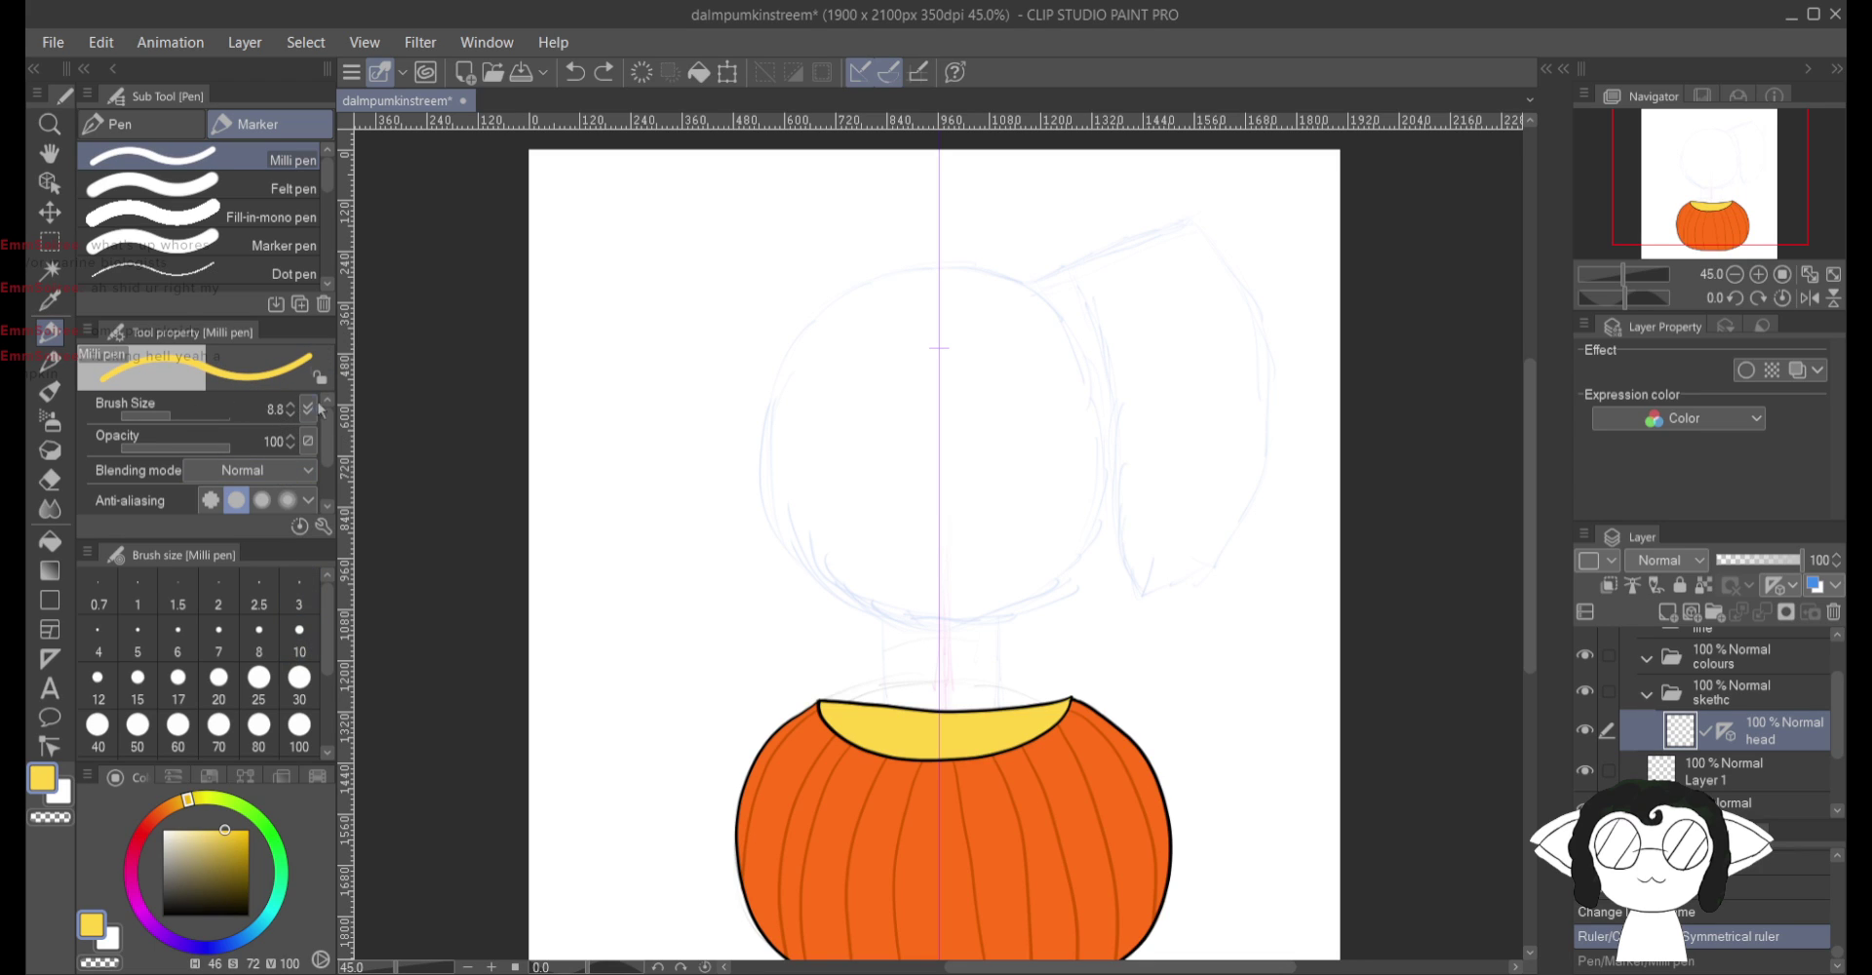
key(bracketright)
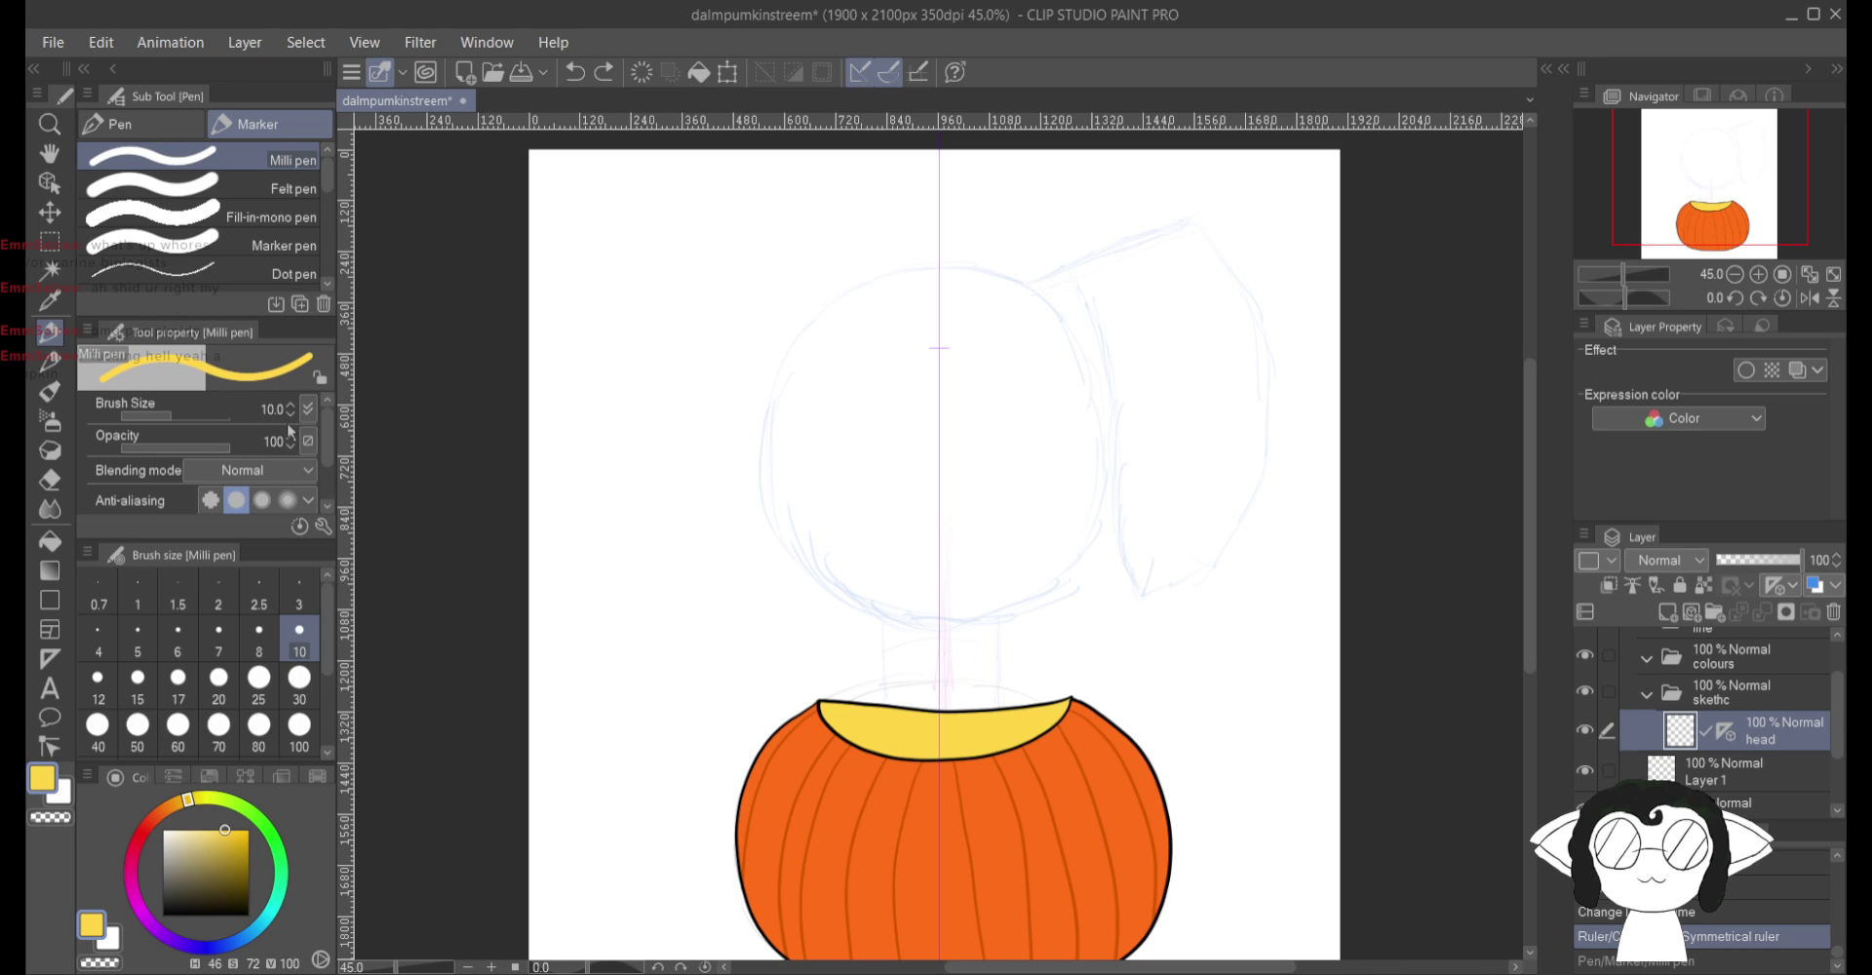
key(bracketleft)
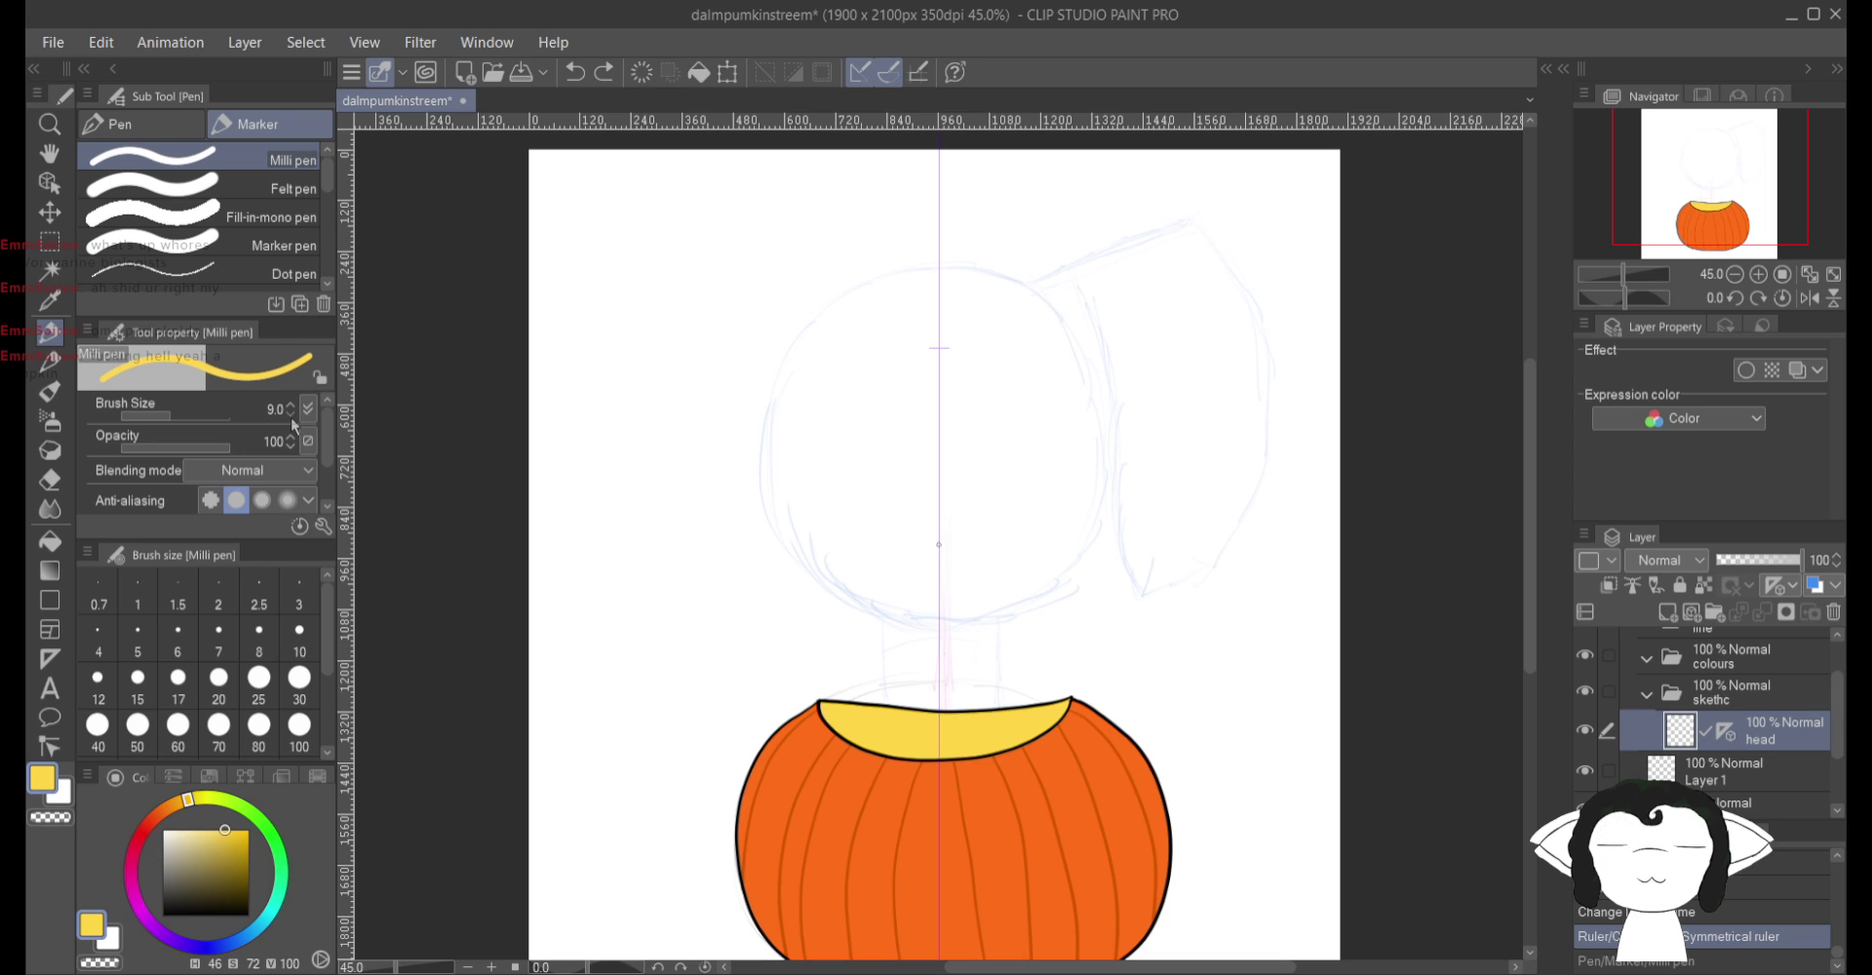
click(182, 903)
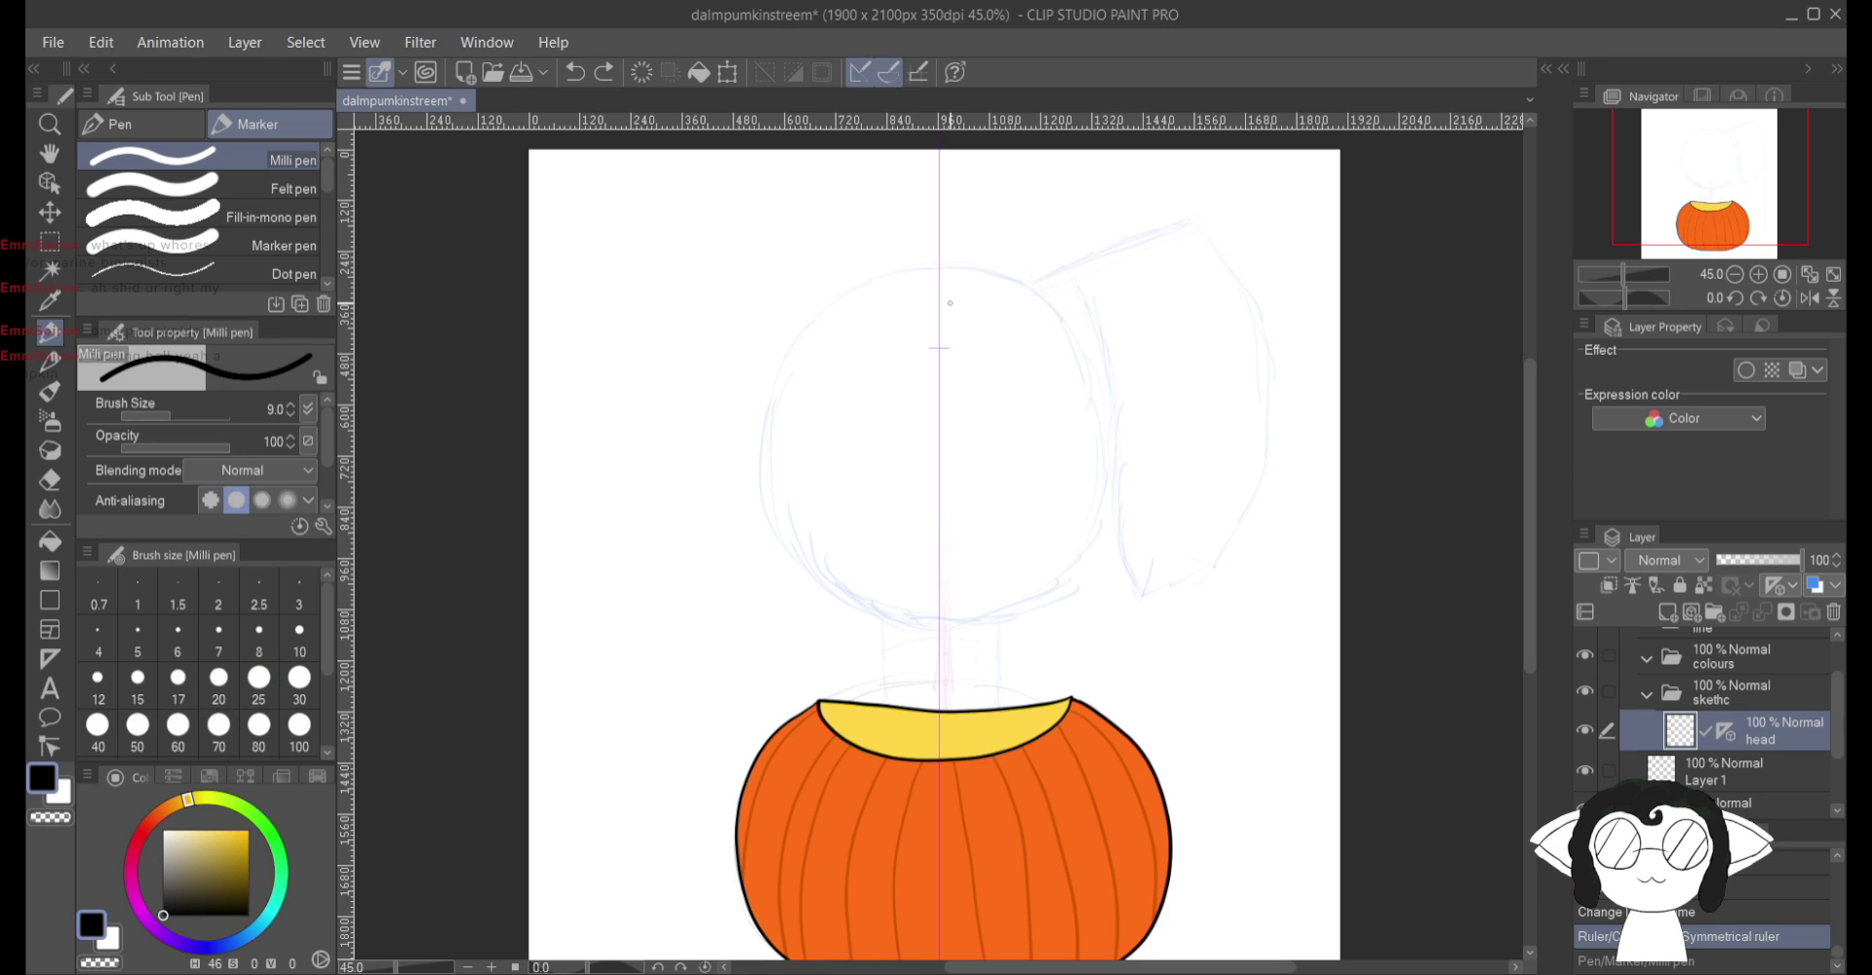
scroll(981, 411, up, 1)
scroll(981, 410, up, 4)
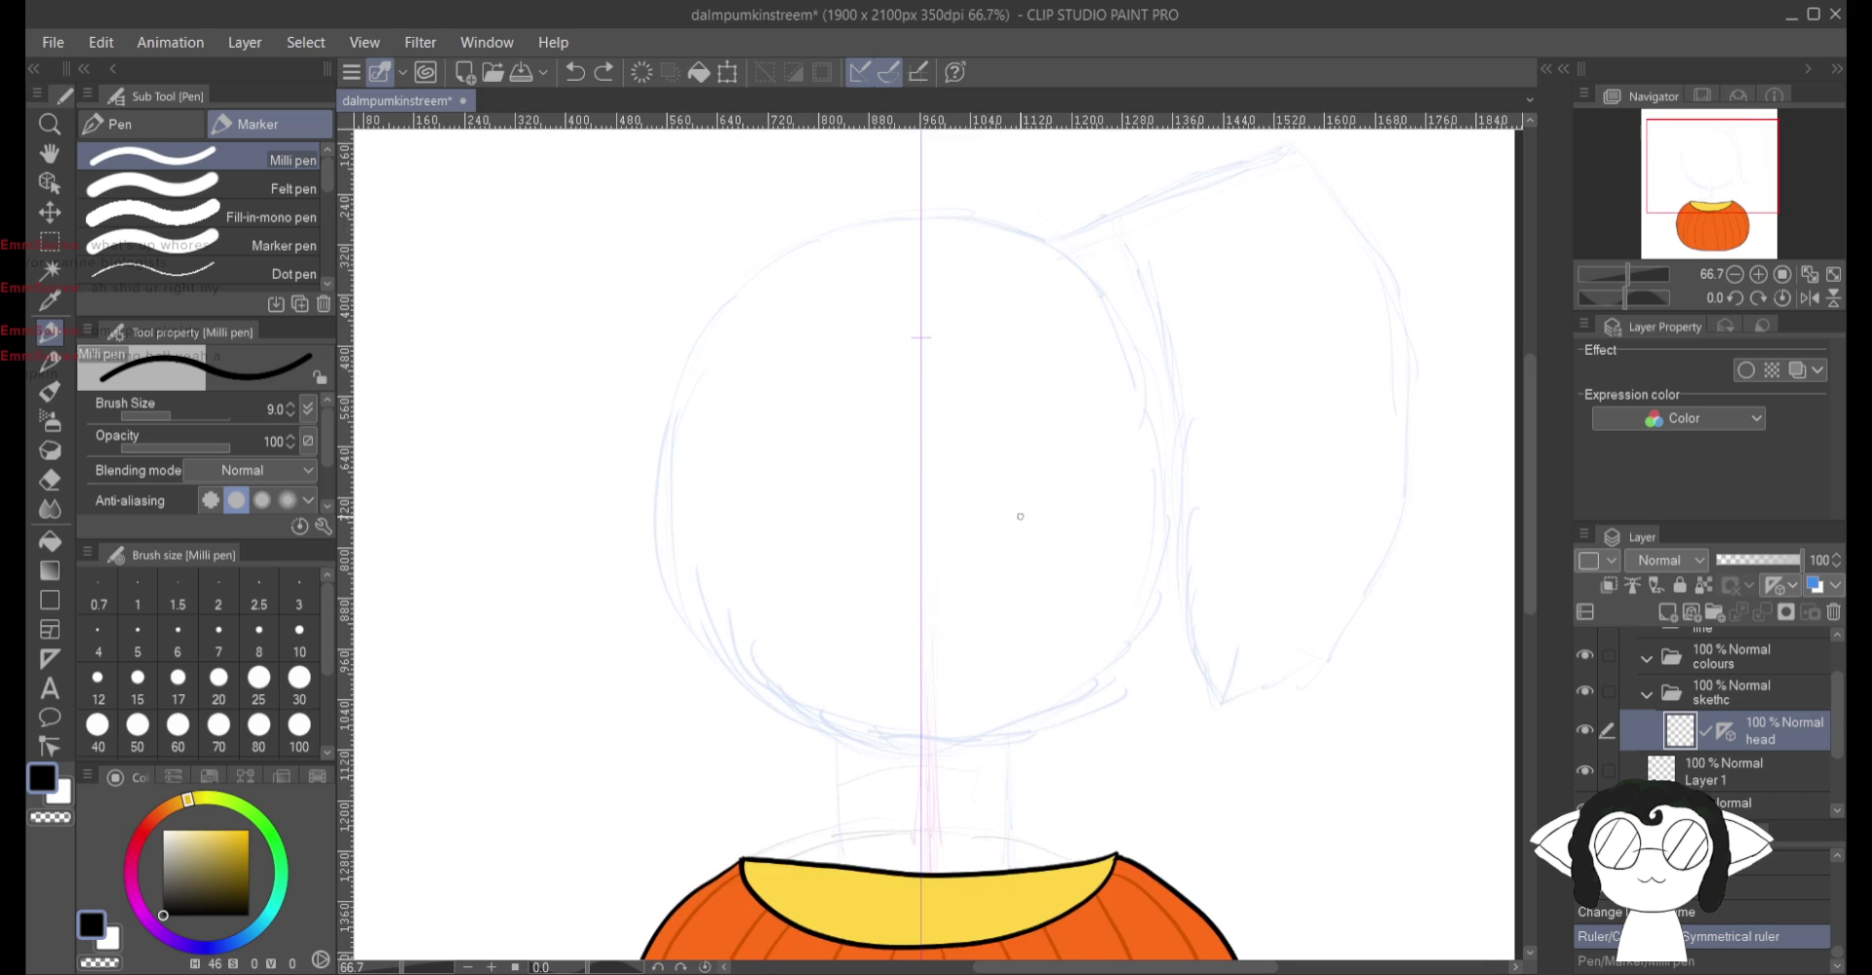
drag(1019, 531, 1027, 541)
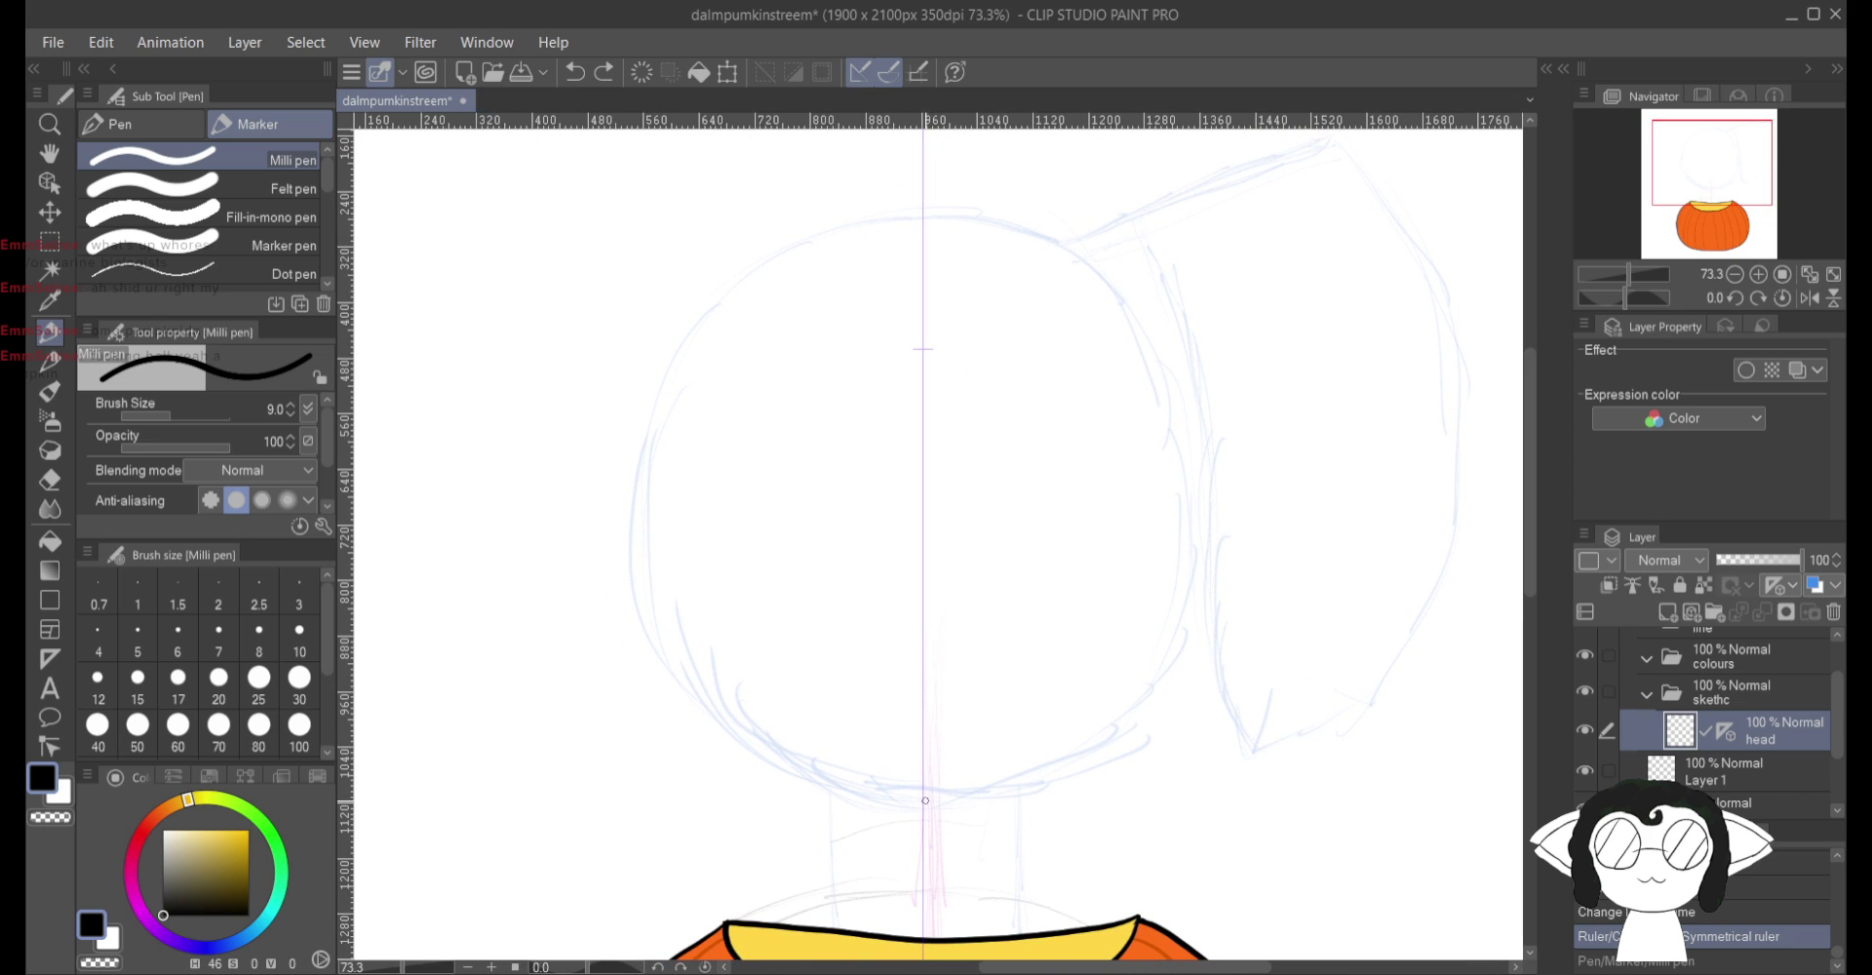
mouse_move(924, 808)
mouse_down()
mouse_move(850, 800)
mouse_move(1014, 806)
mouse_move(1092, 773)
mouse_move(1185, 624)
mouse_up()
mouse_move(1111, 760)
mouse_down()
mouse_move(1206, 586)
mouse_move(1195, 449)
mouse_move(1126, 283)
mouse_up()
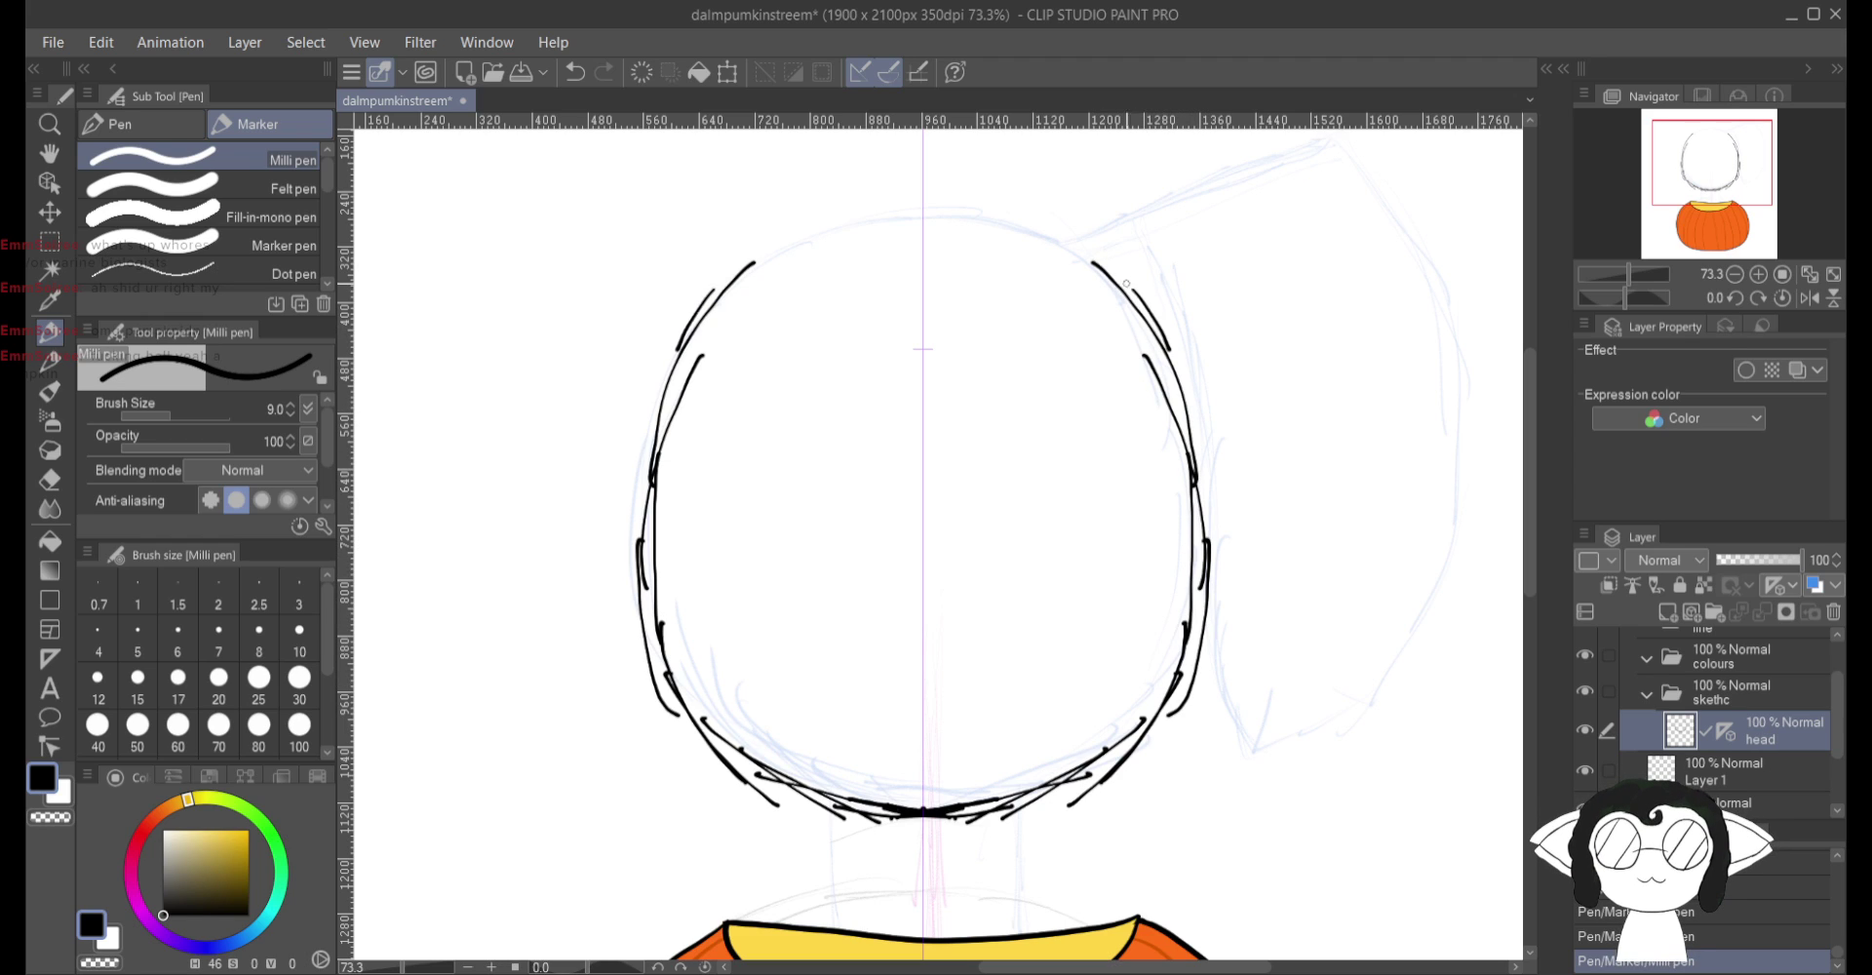
drag(831, 206, 919, 209)
drag(921, 208, 859, 230)
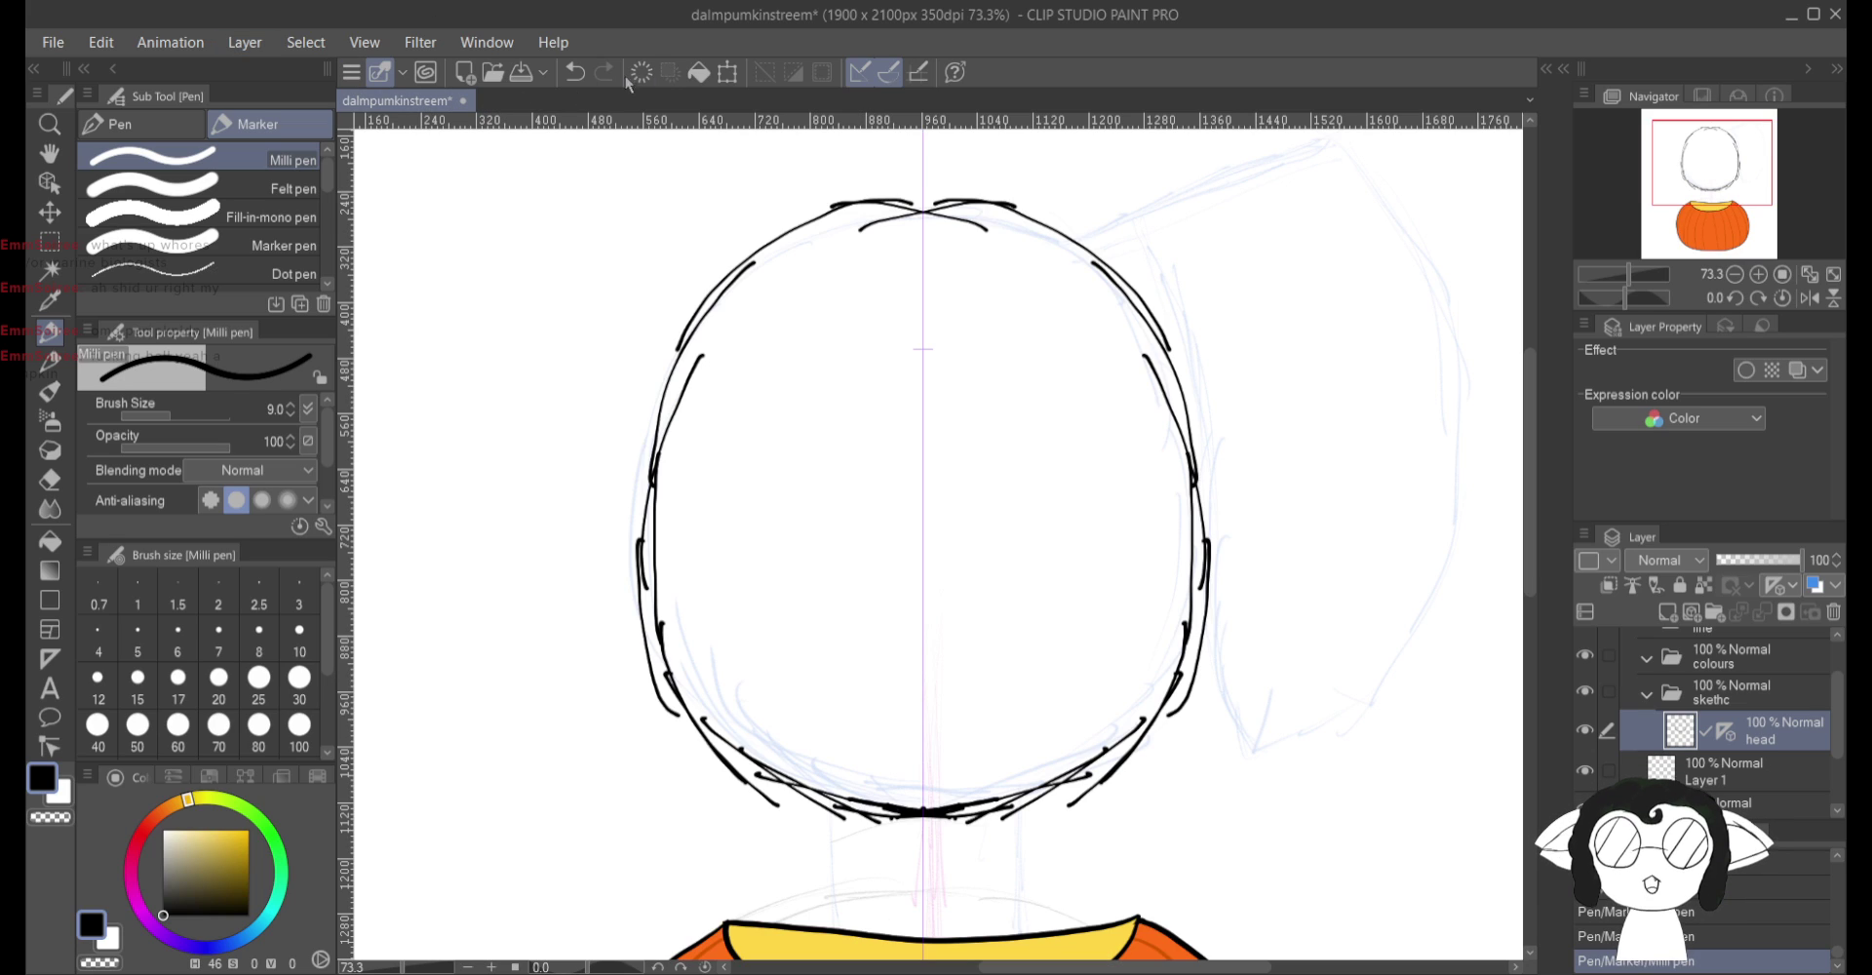
click(576, 71)
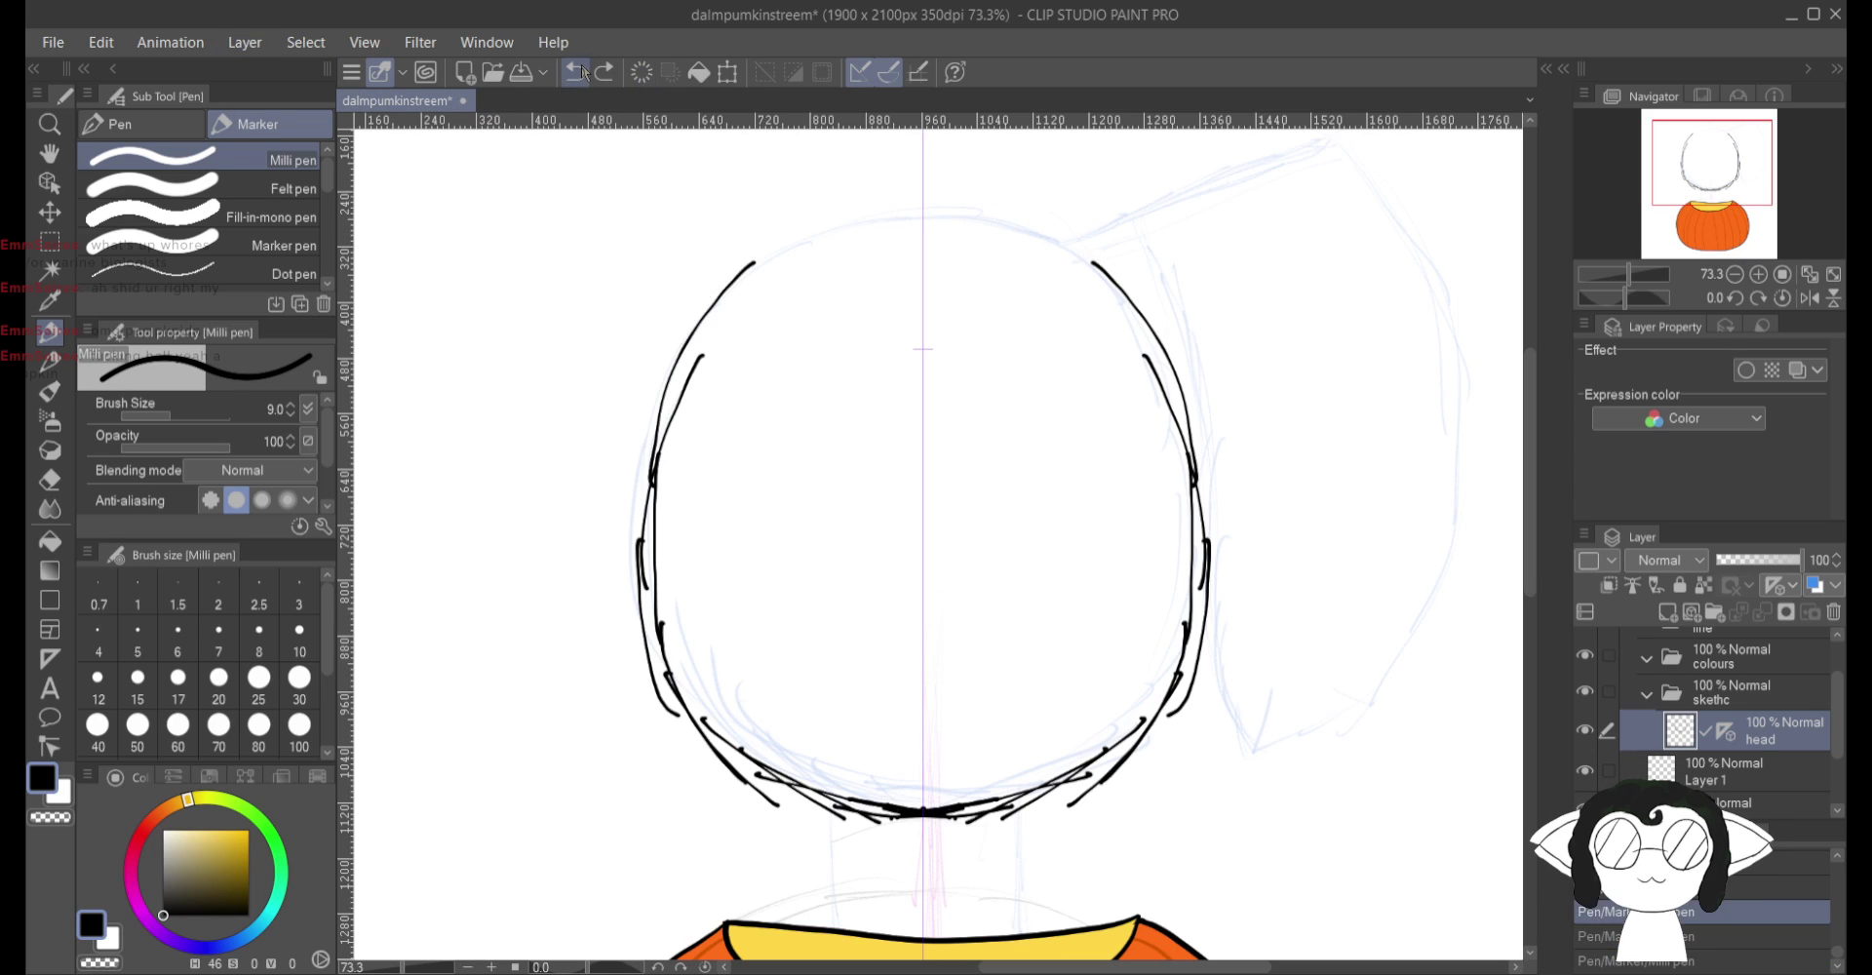
click(576, 71)
click(576, 71)
click(576, 72)
click(583, 72)
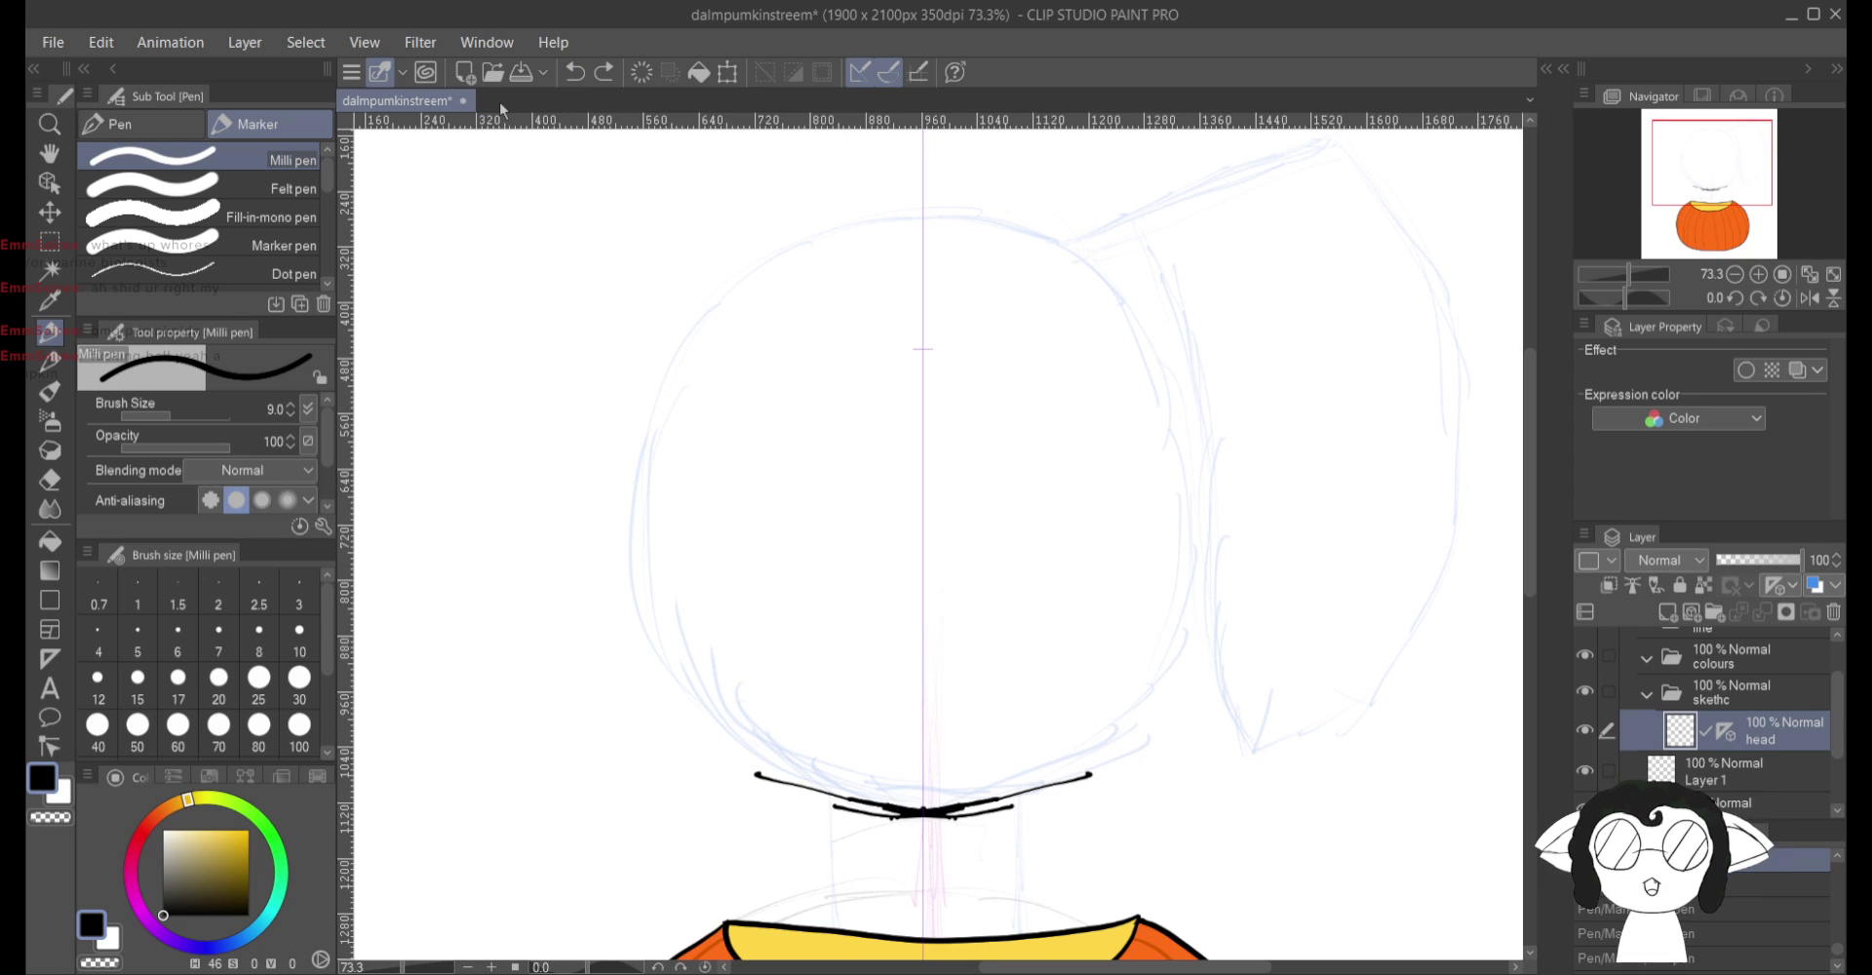
mouse_move(926, 811)
mouse_down()
mouse_move(1100, 803)
mouse_move(1179, 762)
mouse_up()
mouse_move(1042, 810)
mouse_down()
mouse_move(1219, 722)
mouse_move(1255, 663)
mouse_up()
drag(936, 814, 1305, 612)
mouse_move(1094, 807)
mouse_down()
mouse_move(1234, 739)
mouse_move(1284, 663)
mouse_up()
drag(1152, 775, 1326, 507)
mouse_move(1236, 716)
mouse_down()
mouse_move(1324, 414)
mouse_move(1260, 315)
mouse_up()
mouse_move(1331, 434)
mouse_down()
mouse_move(1199, 209)
mouse_move(1112, 167)
mouse_move(955, 162)
mouse_move(1050, 156)
mouse_up()
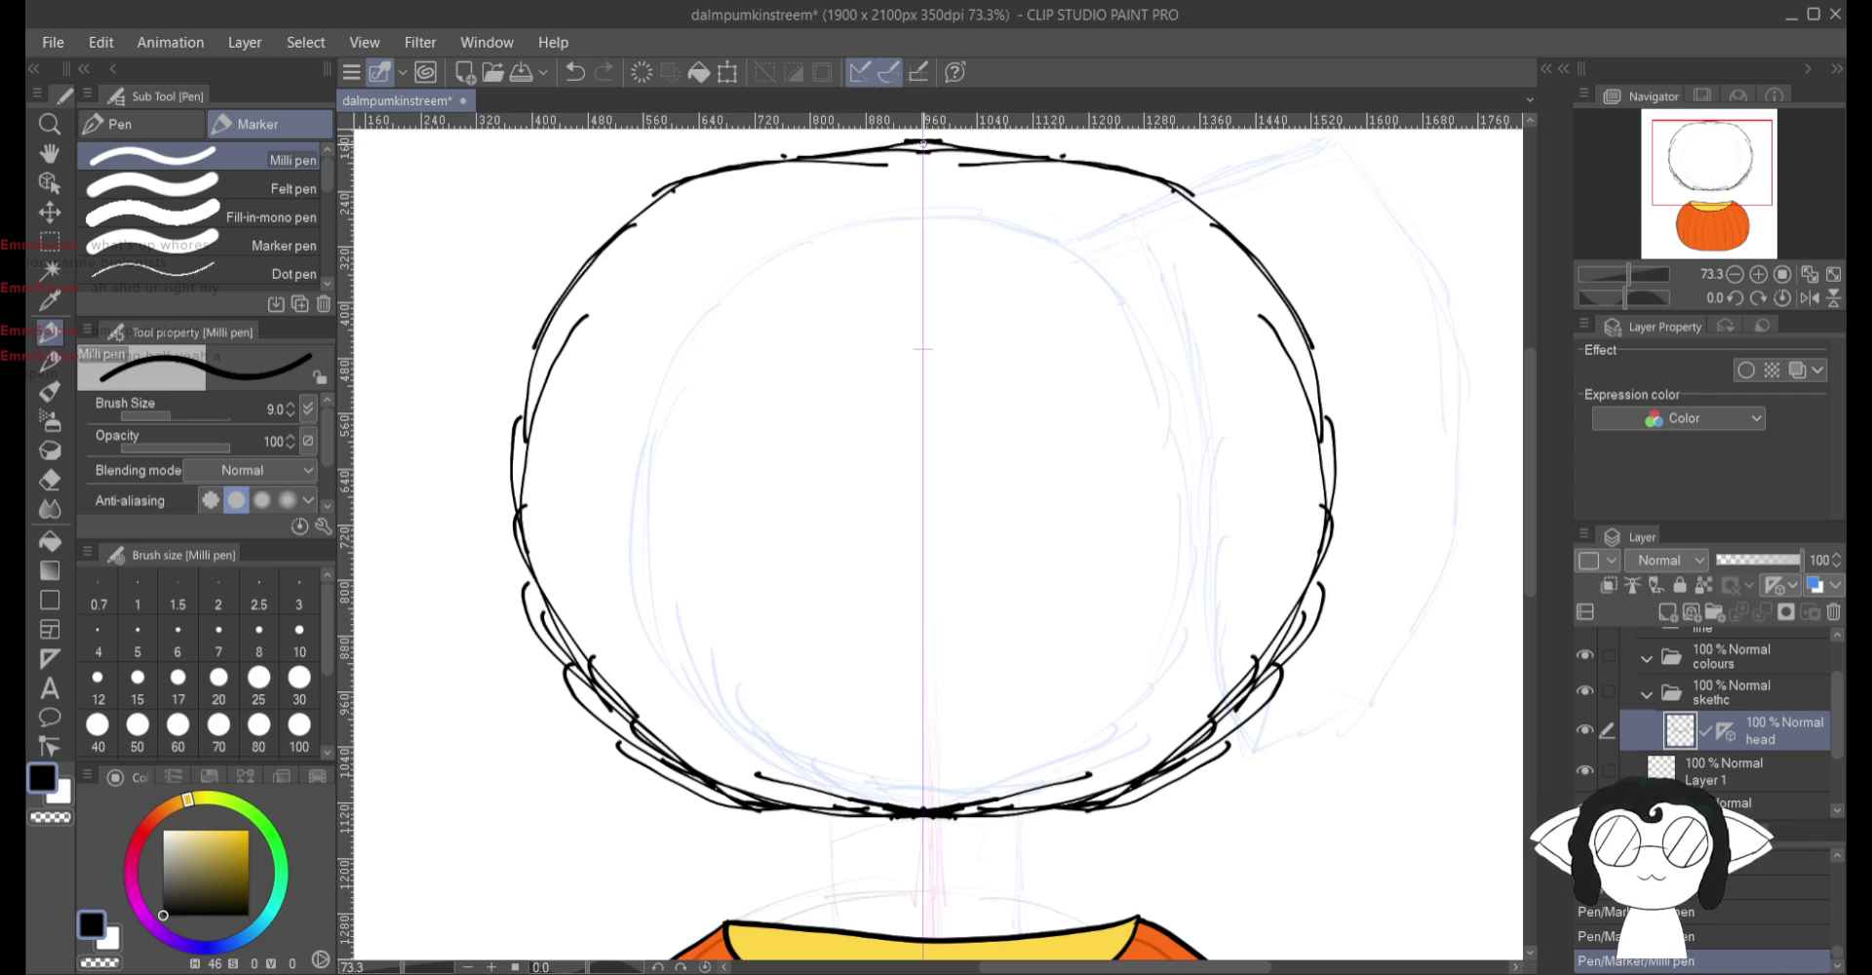
drag(917, 146, 778, 178)
key(ctrl+minus)
key(ctrl+minus)
key(ctrl+minus)
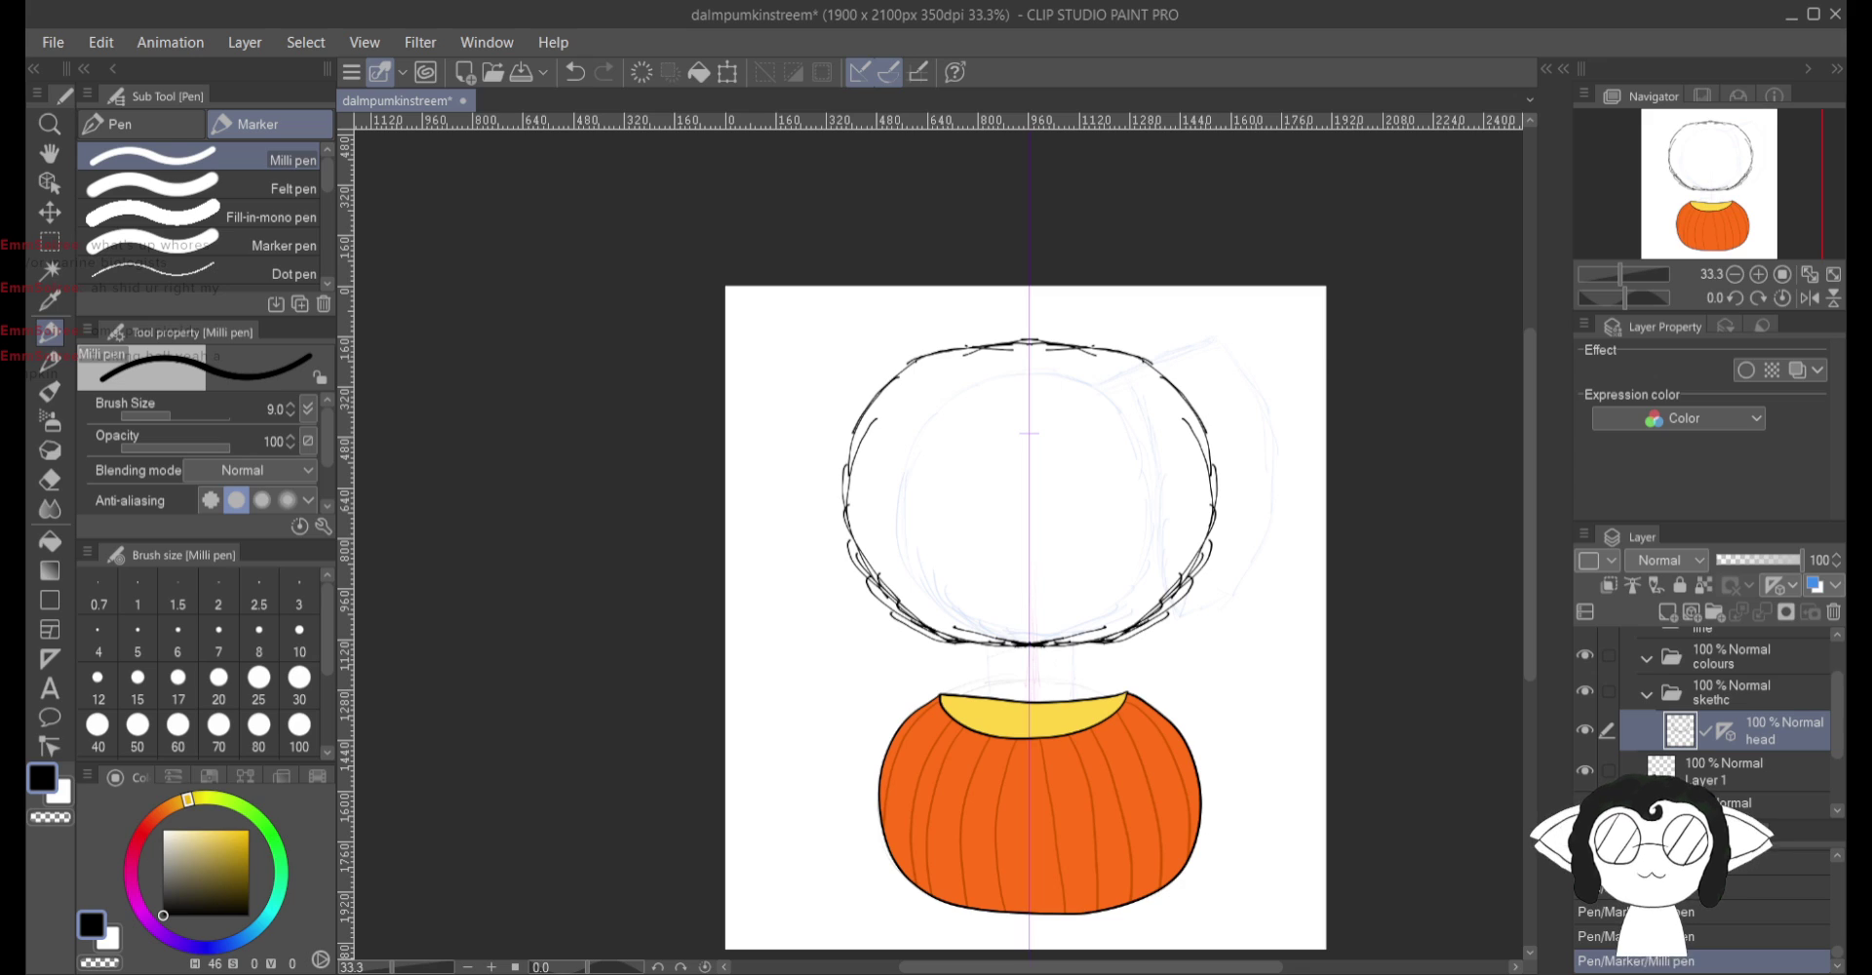
click(577, 73)
click(577, 73)
click(576, 73)
click(576, 73)
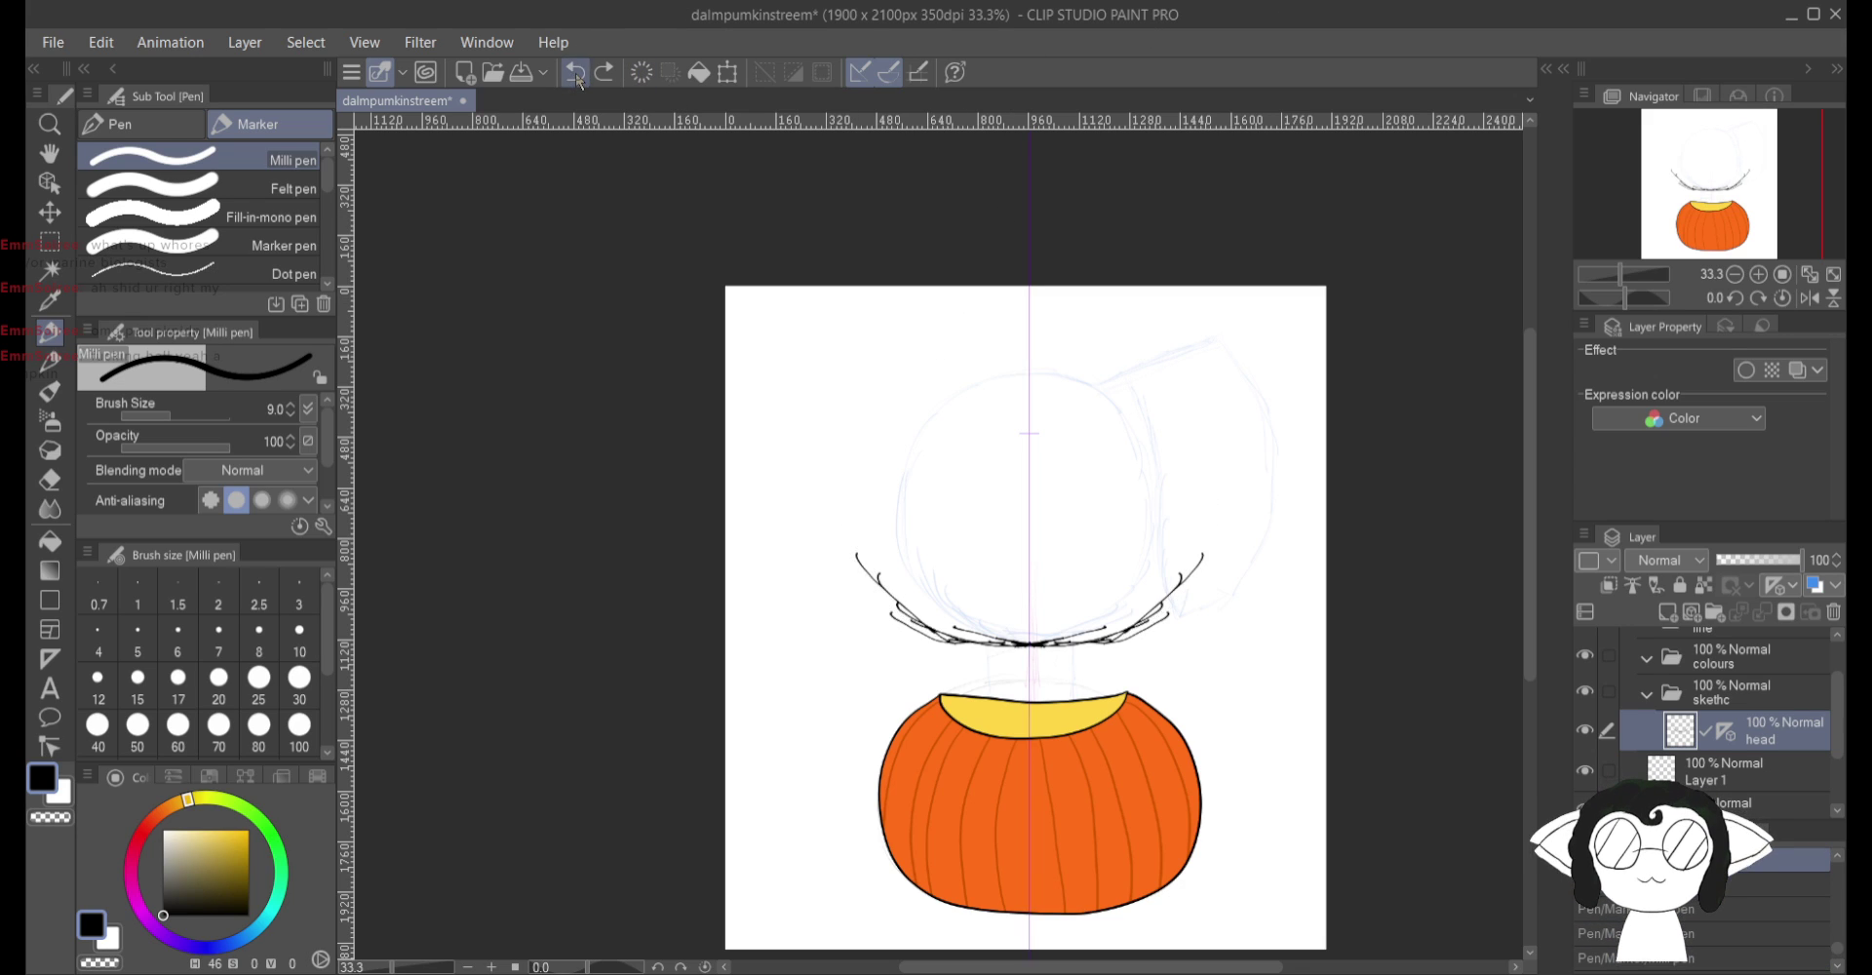
click(576, 73)
click(576, 73)
click(576, 73)
click(576, 73)
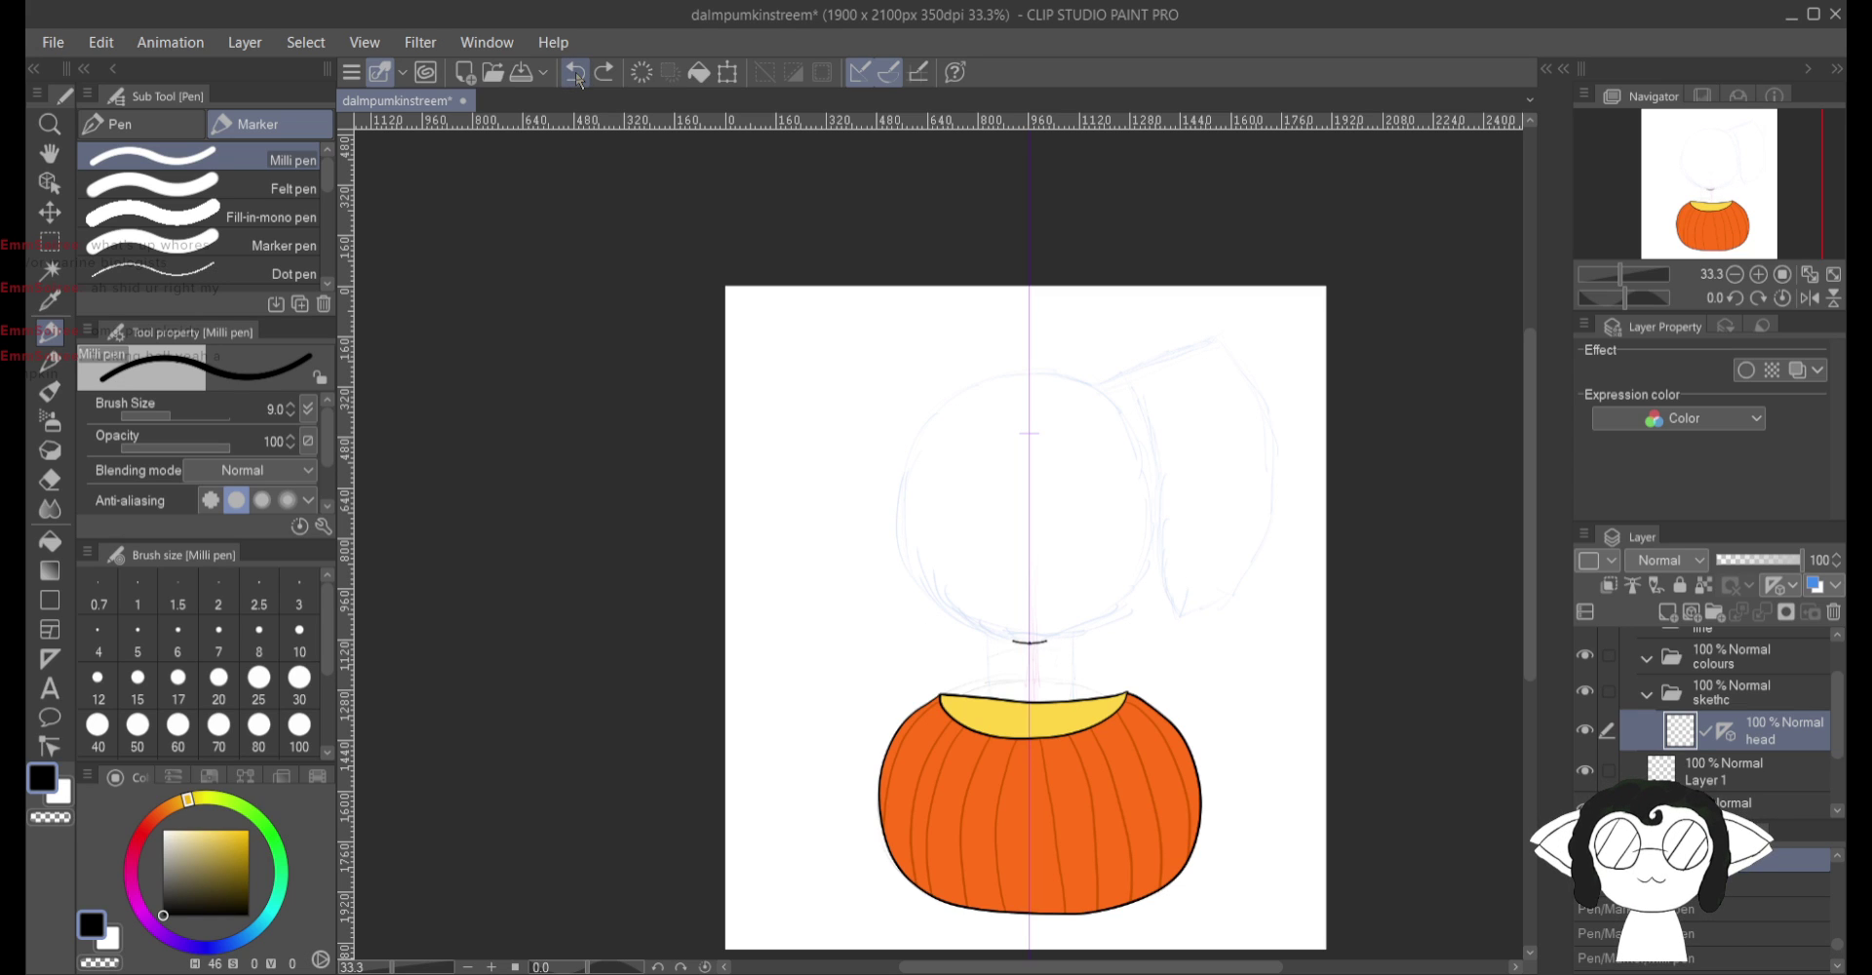
click(576, 73)
Step: Sketch a round, symmetrical head outline in black along the faint circular guide on the head layer
scroll(1281, 746, up, 1)
scroll(1281, 746, up, 1)
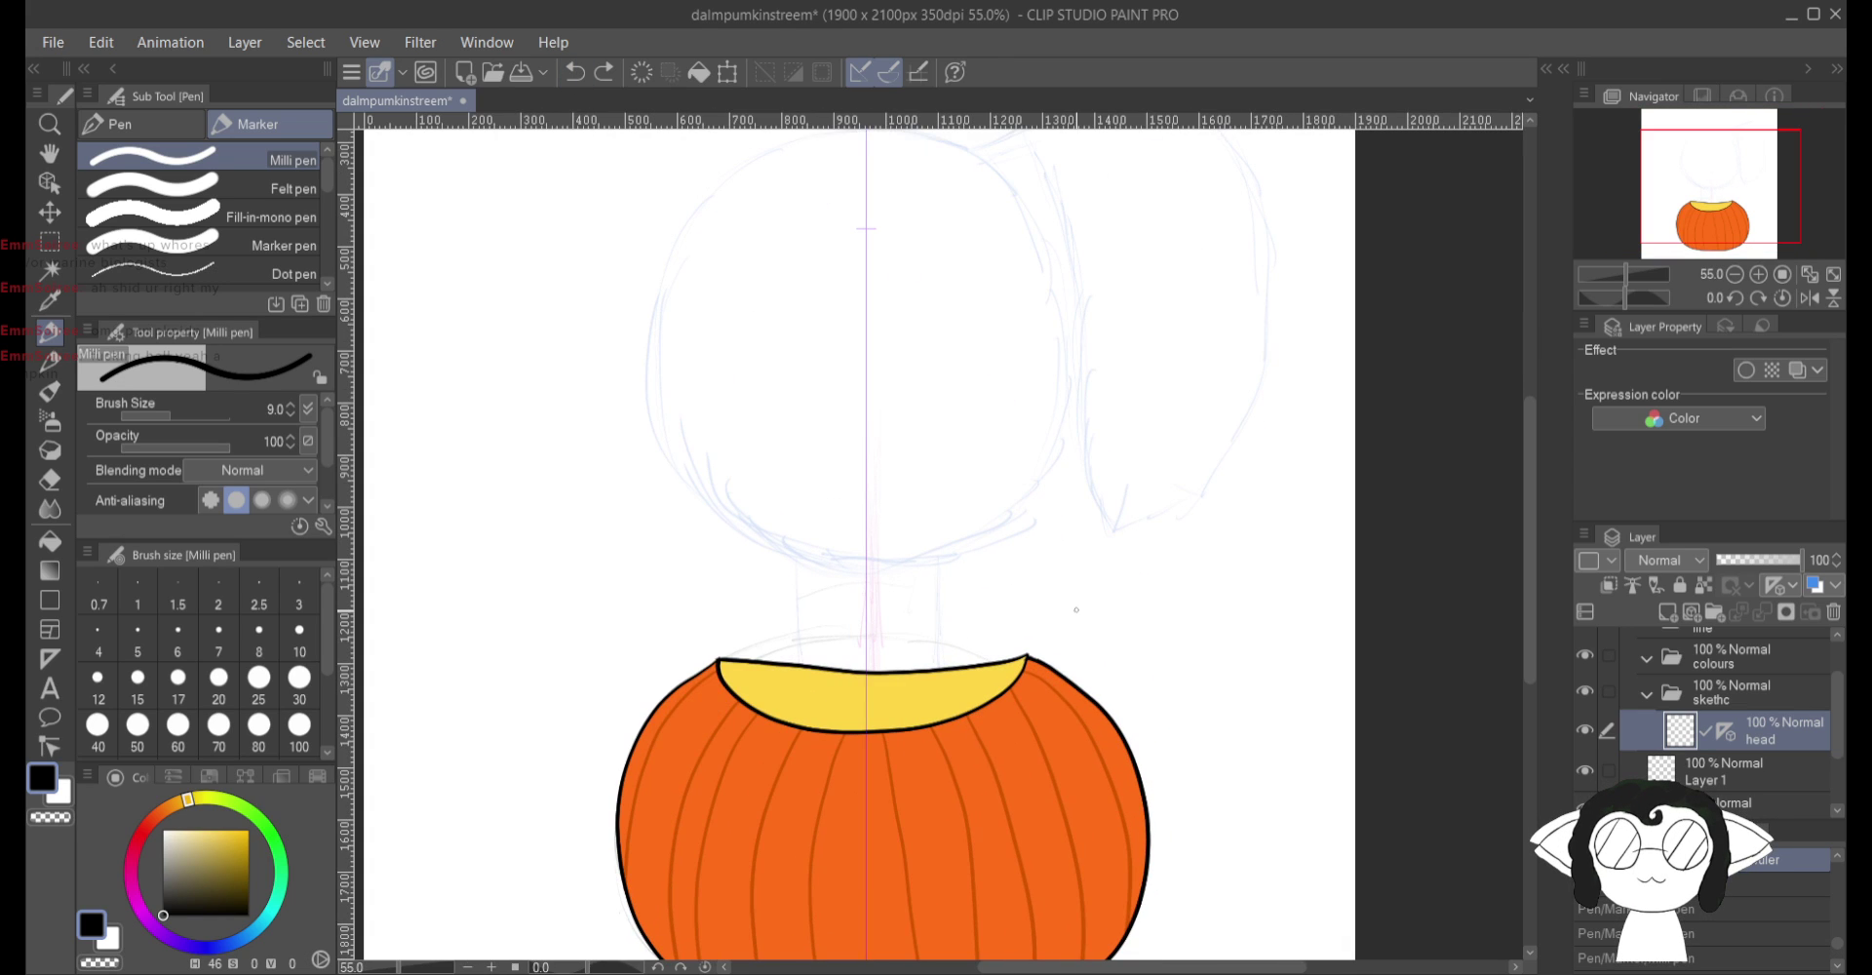
drag(908, 497, 1041, 657)
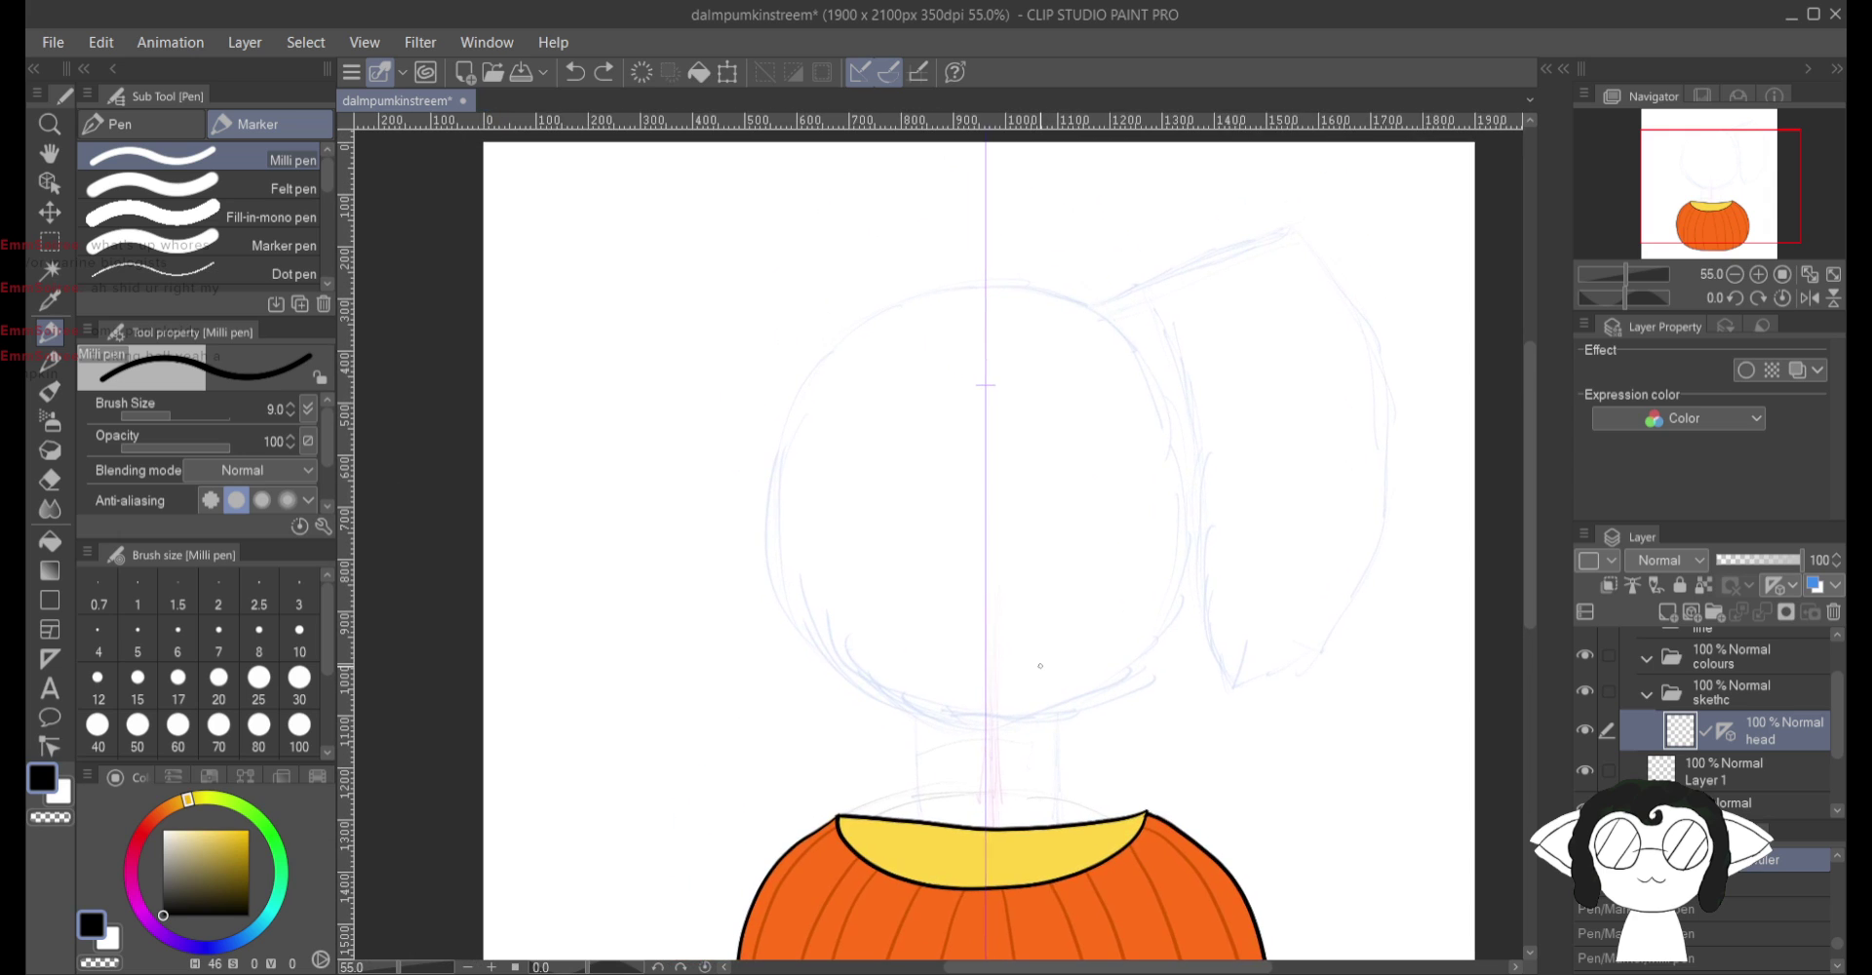
scroll(1023, 543, up, 1)
drag(1024, 543, 1079, 584)
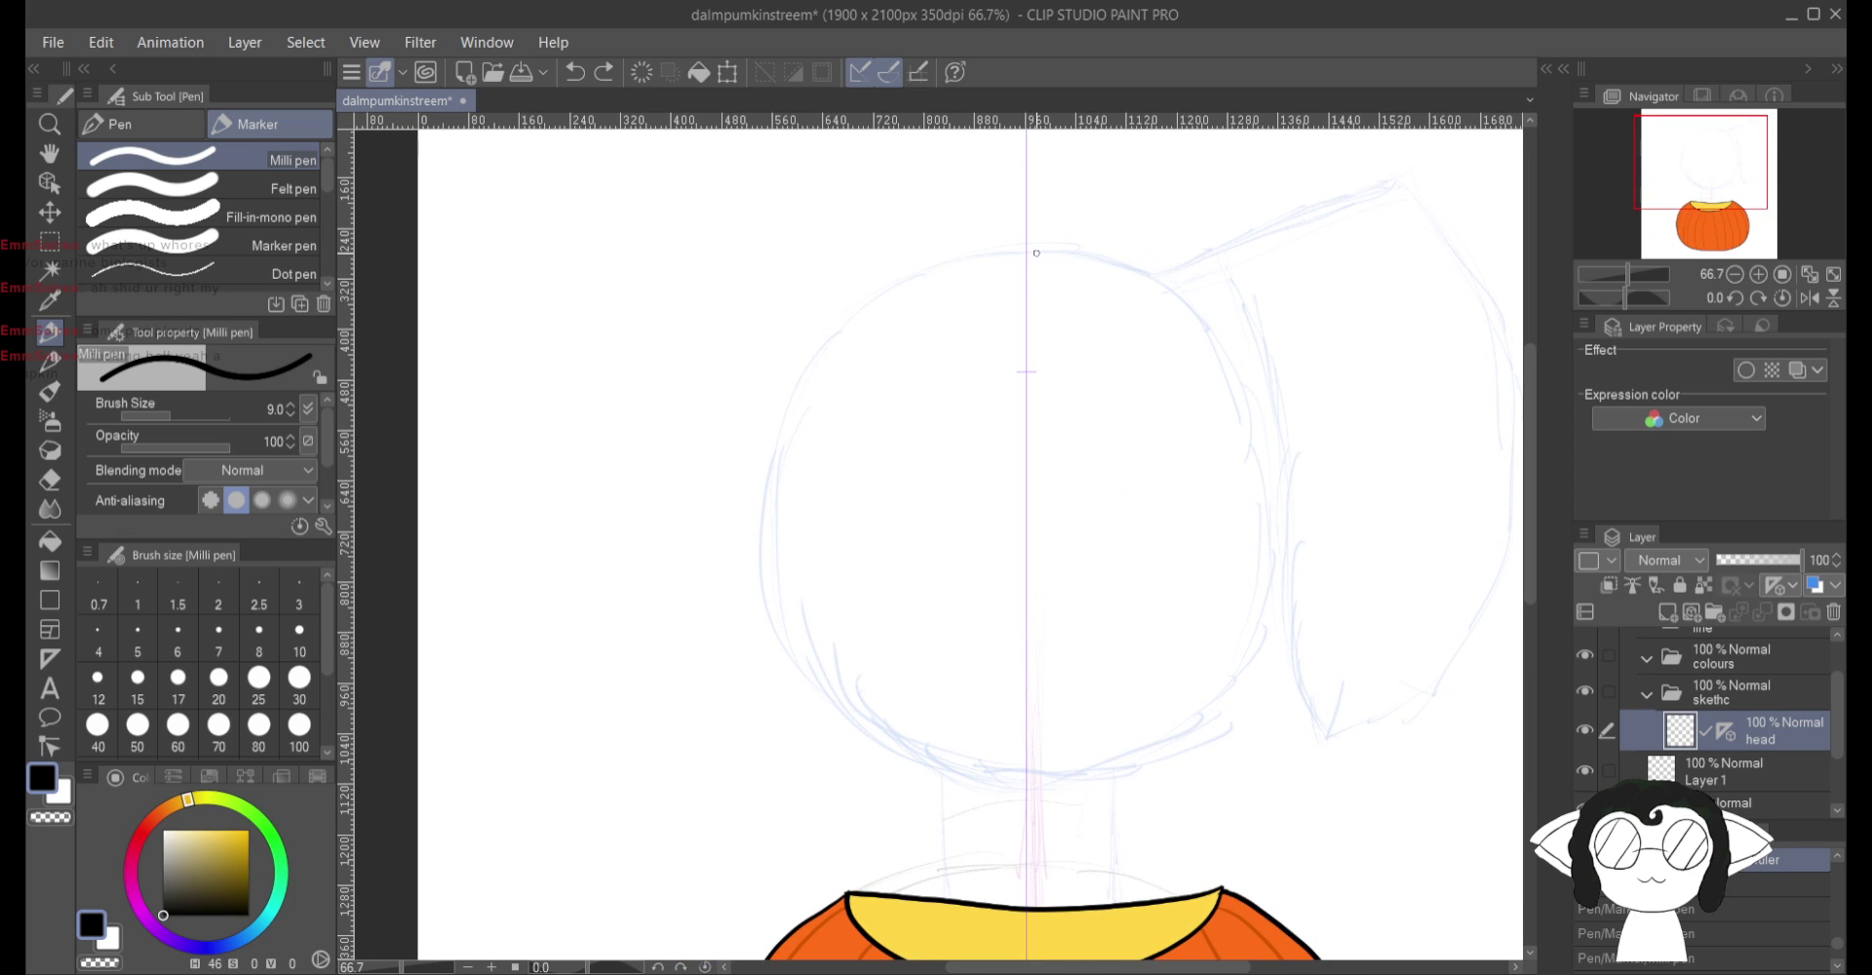
mouse_move(1034, 251)
mouse_down()
mouse_move(852, 321)
mouse_move(802, 381)
mouse_move(774, 515)
mouse_move(790, 634)
mouse_up()
mouse_move(756, 541)
mouse_down()
mouse_move(798, 671)
mouse_move(848, 713)
mouse_move(884, 711)
mouse_move(906, 757)
mouse_move(1040, 790)
mouse_up()
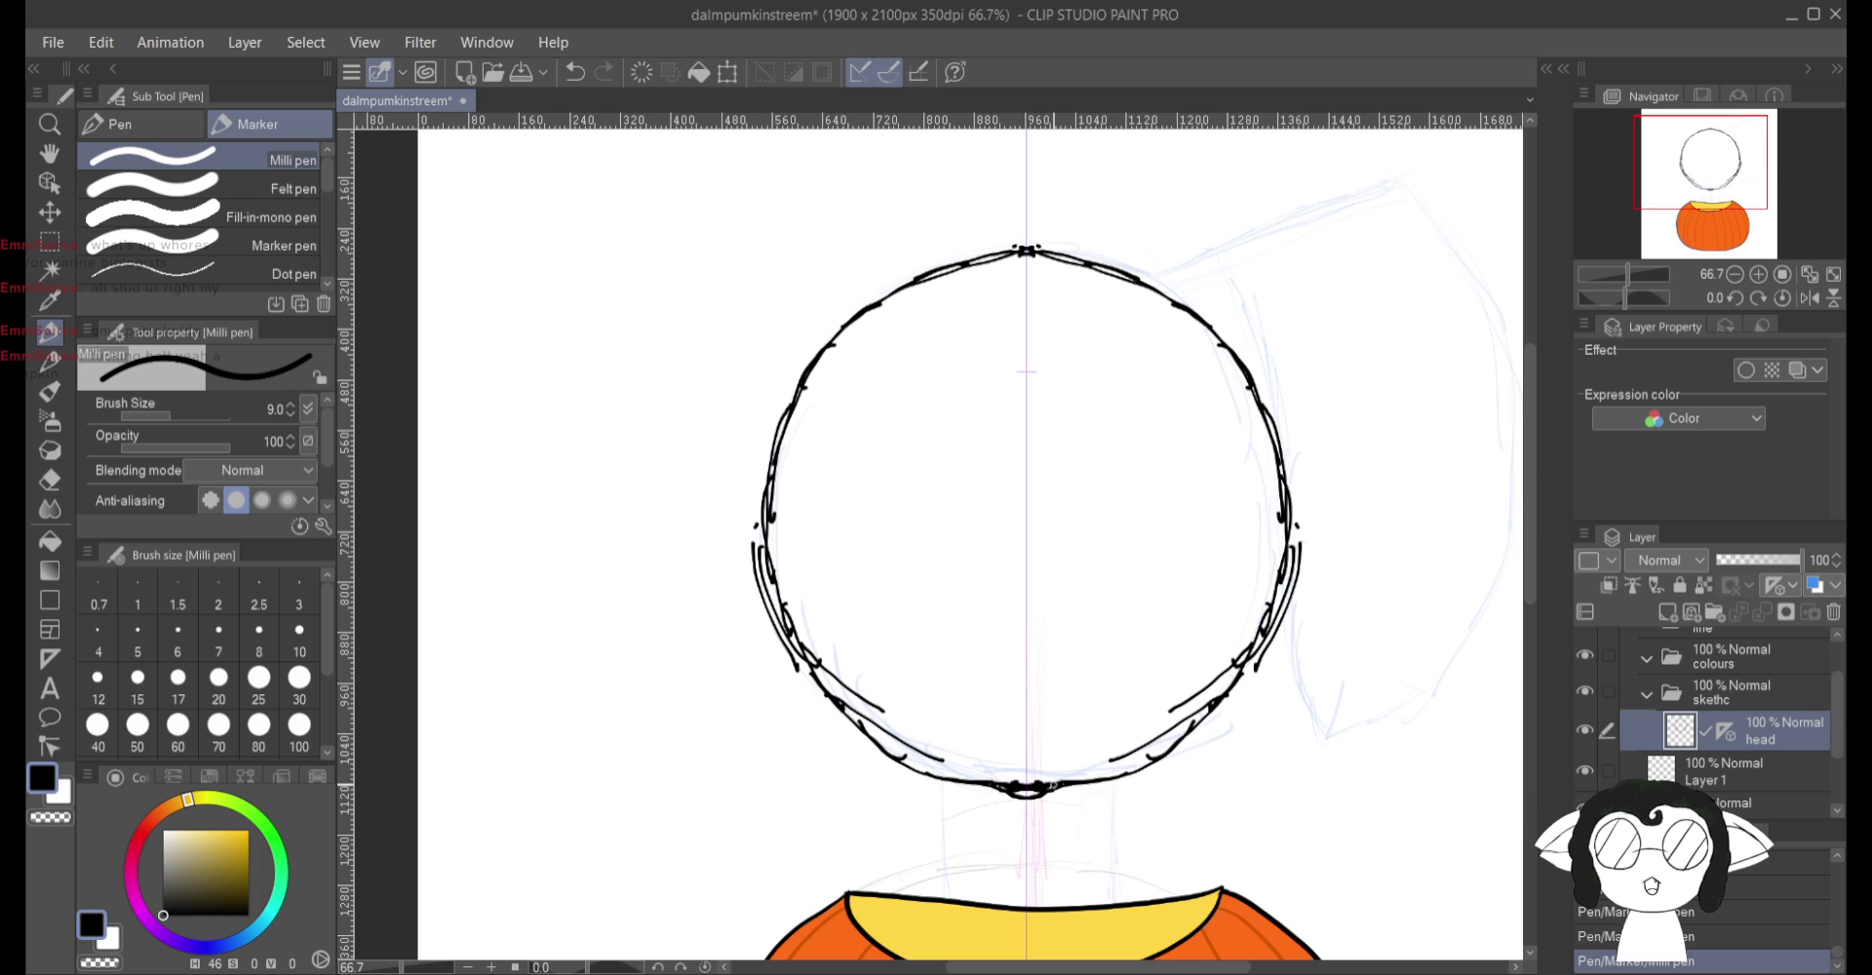
Step: Sketch the large mirrored ears along the faint ear guide, including the small pointed folds where they join the head
mouse_move(1051, 783)
mouse_down()
mouse_move(881, 891)
mouse_move(862, 851)
mouse_up()
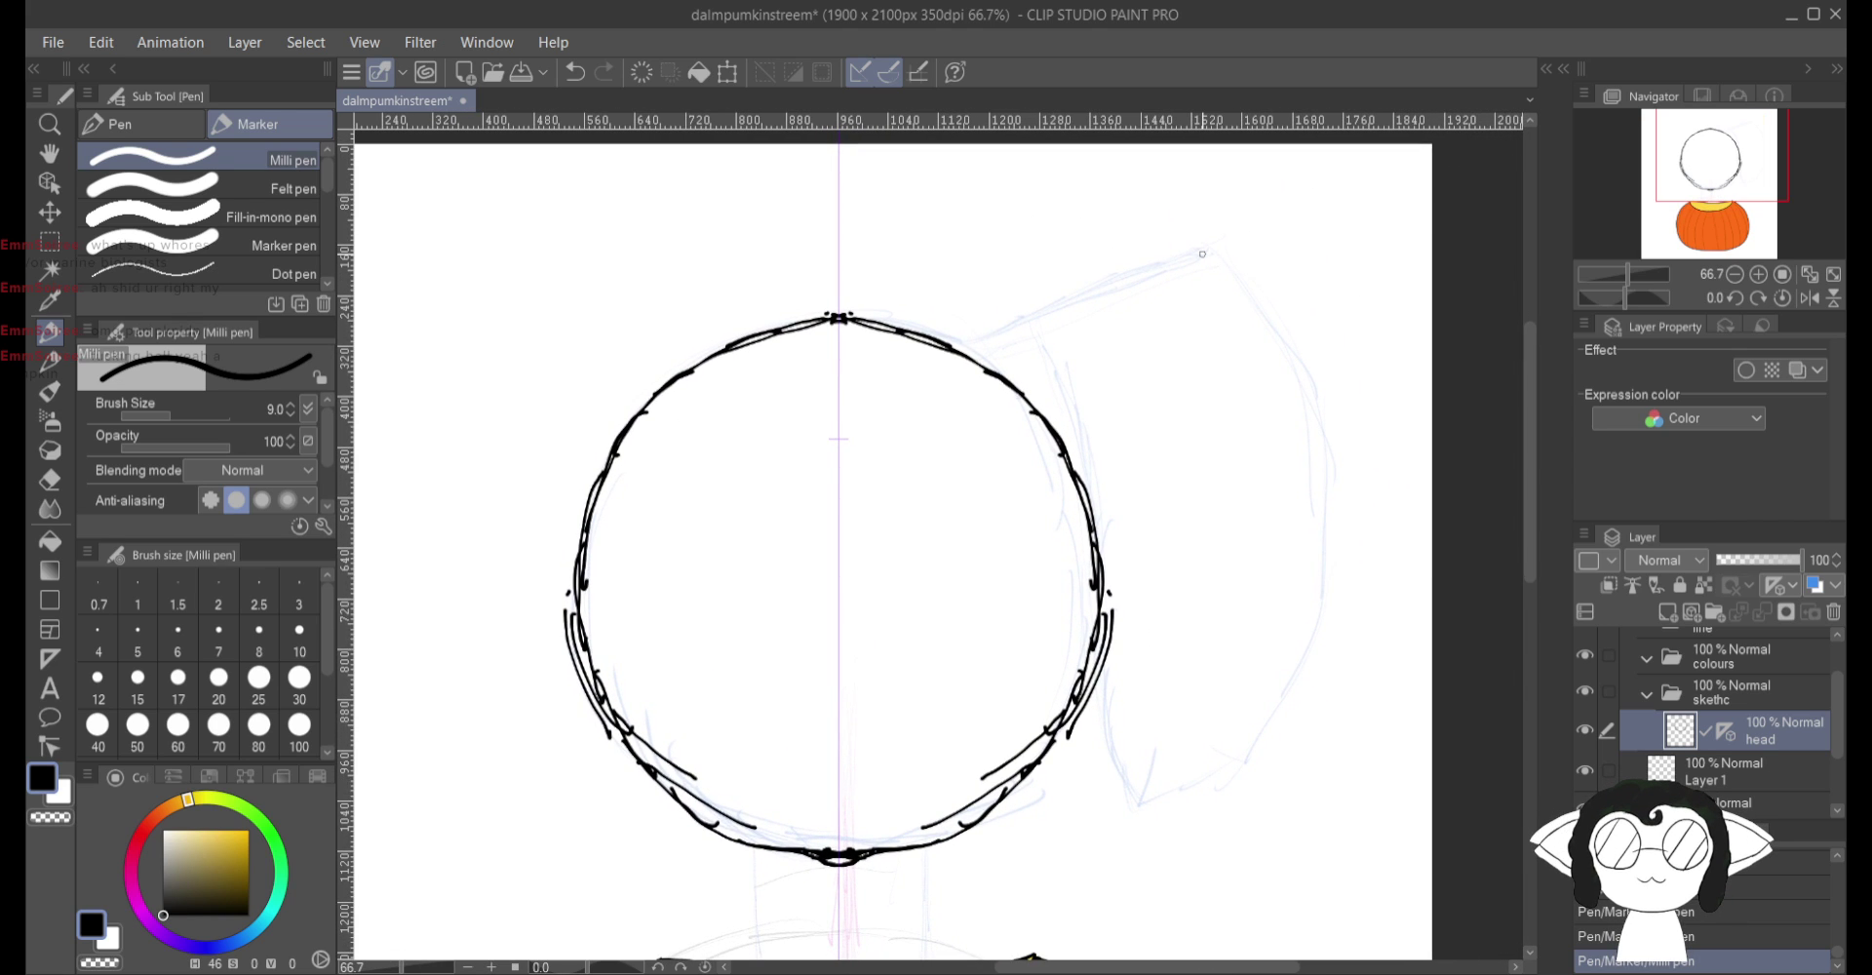
drag(1209, 250, 963, 341)
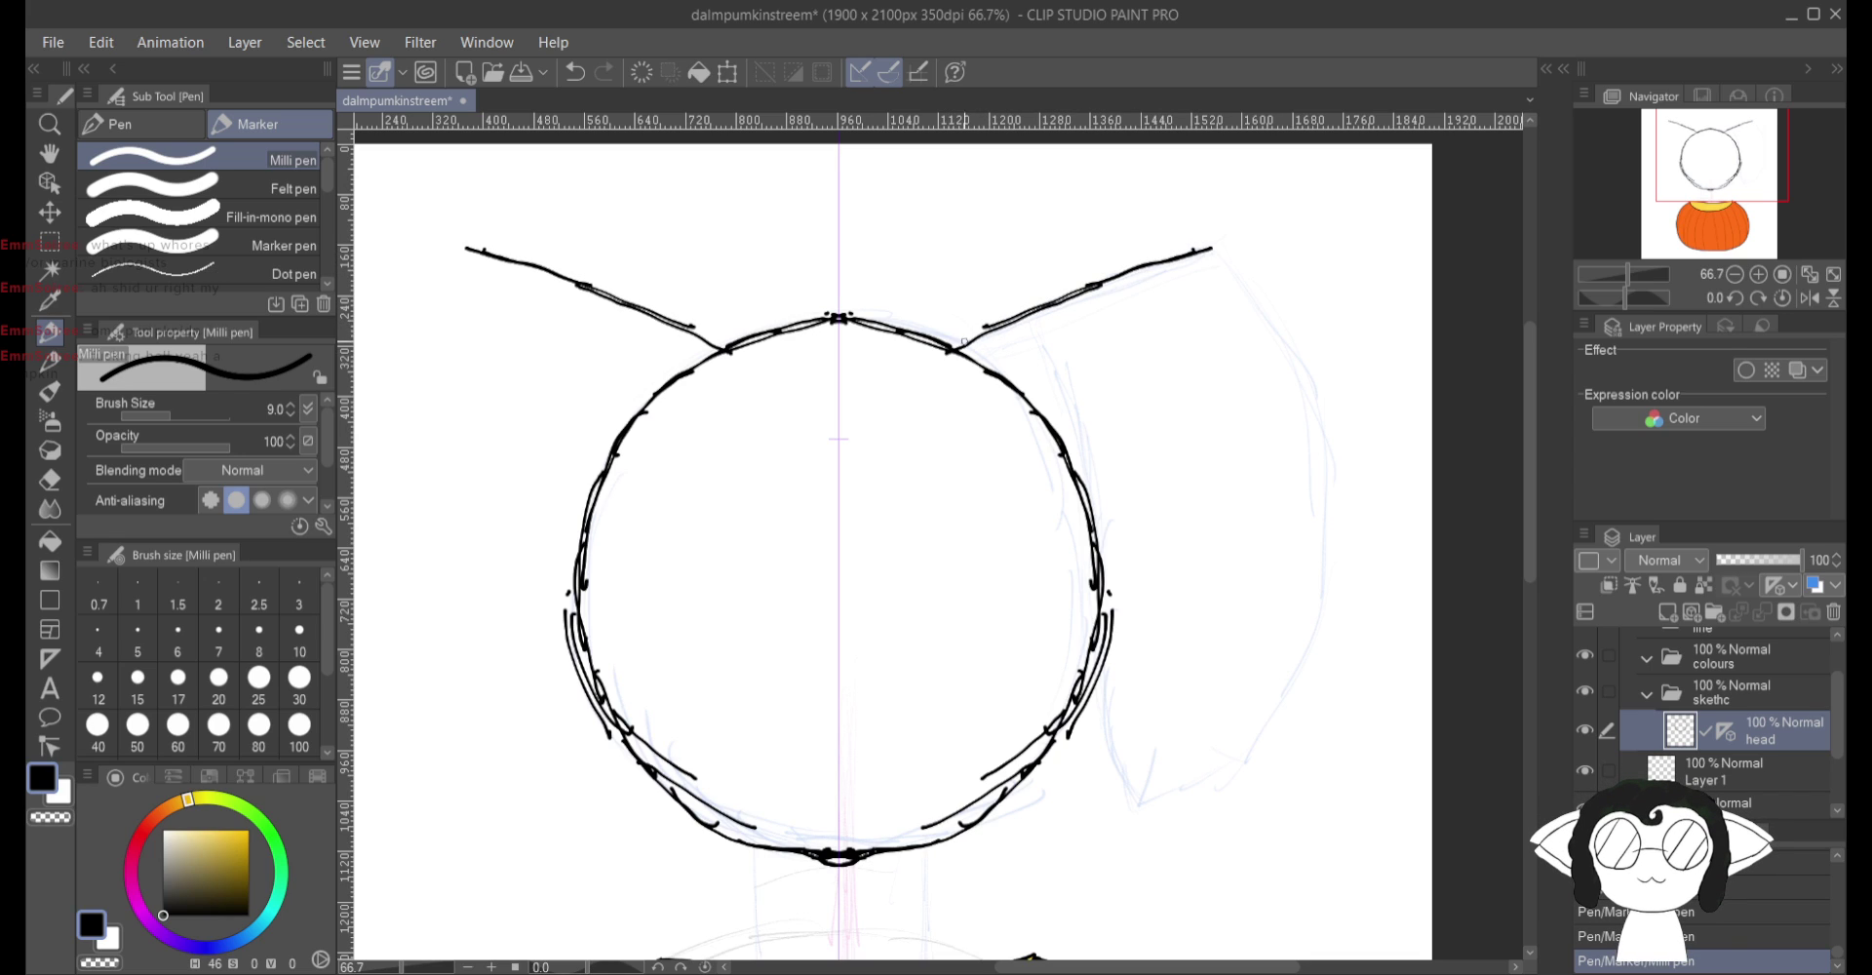
mouse_move(1210, 250)
mouse_down()
mouse_move(1310, 377)
mouse_move(1338, 475)
mouse_move(1283, 757)
mouse_up()
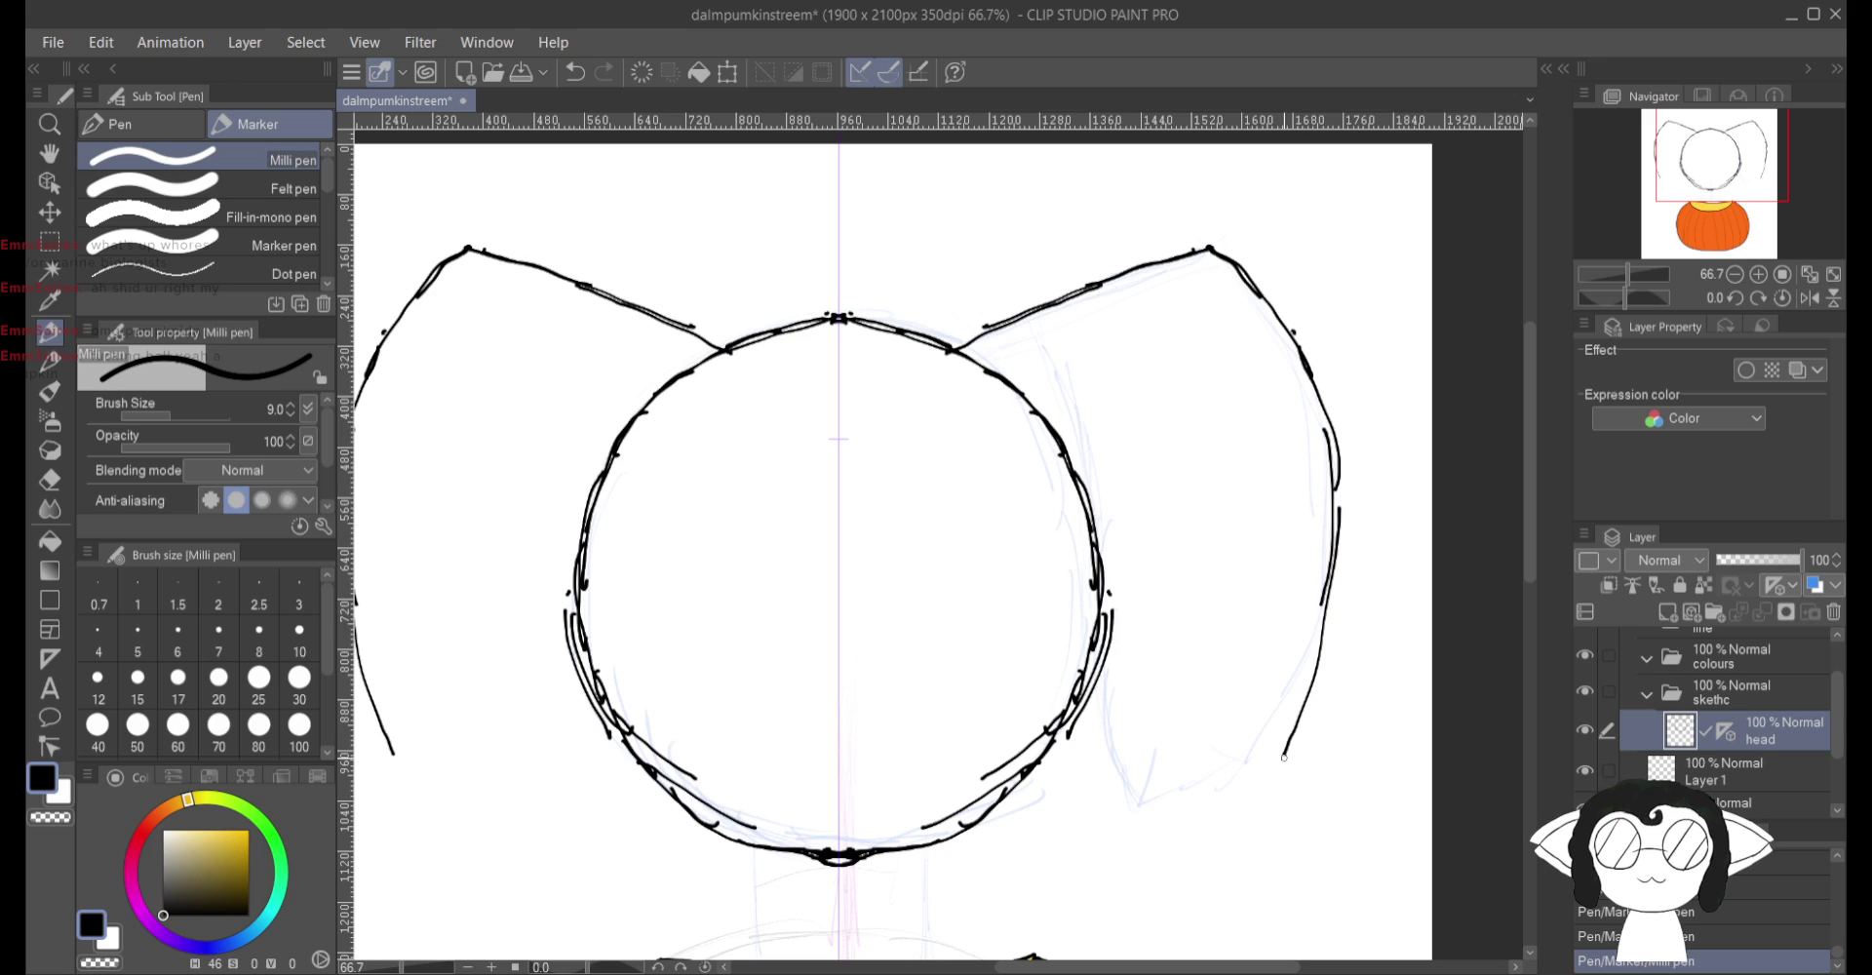
mouse_move(1328, 610)
mouse_down()
mouse_move(1259, 752)
mouse_move(1143, 809)
mouse_up()
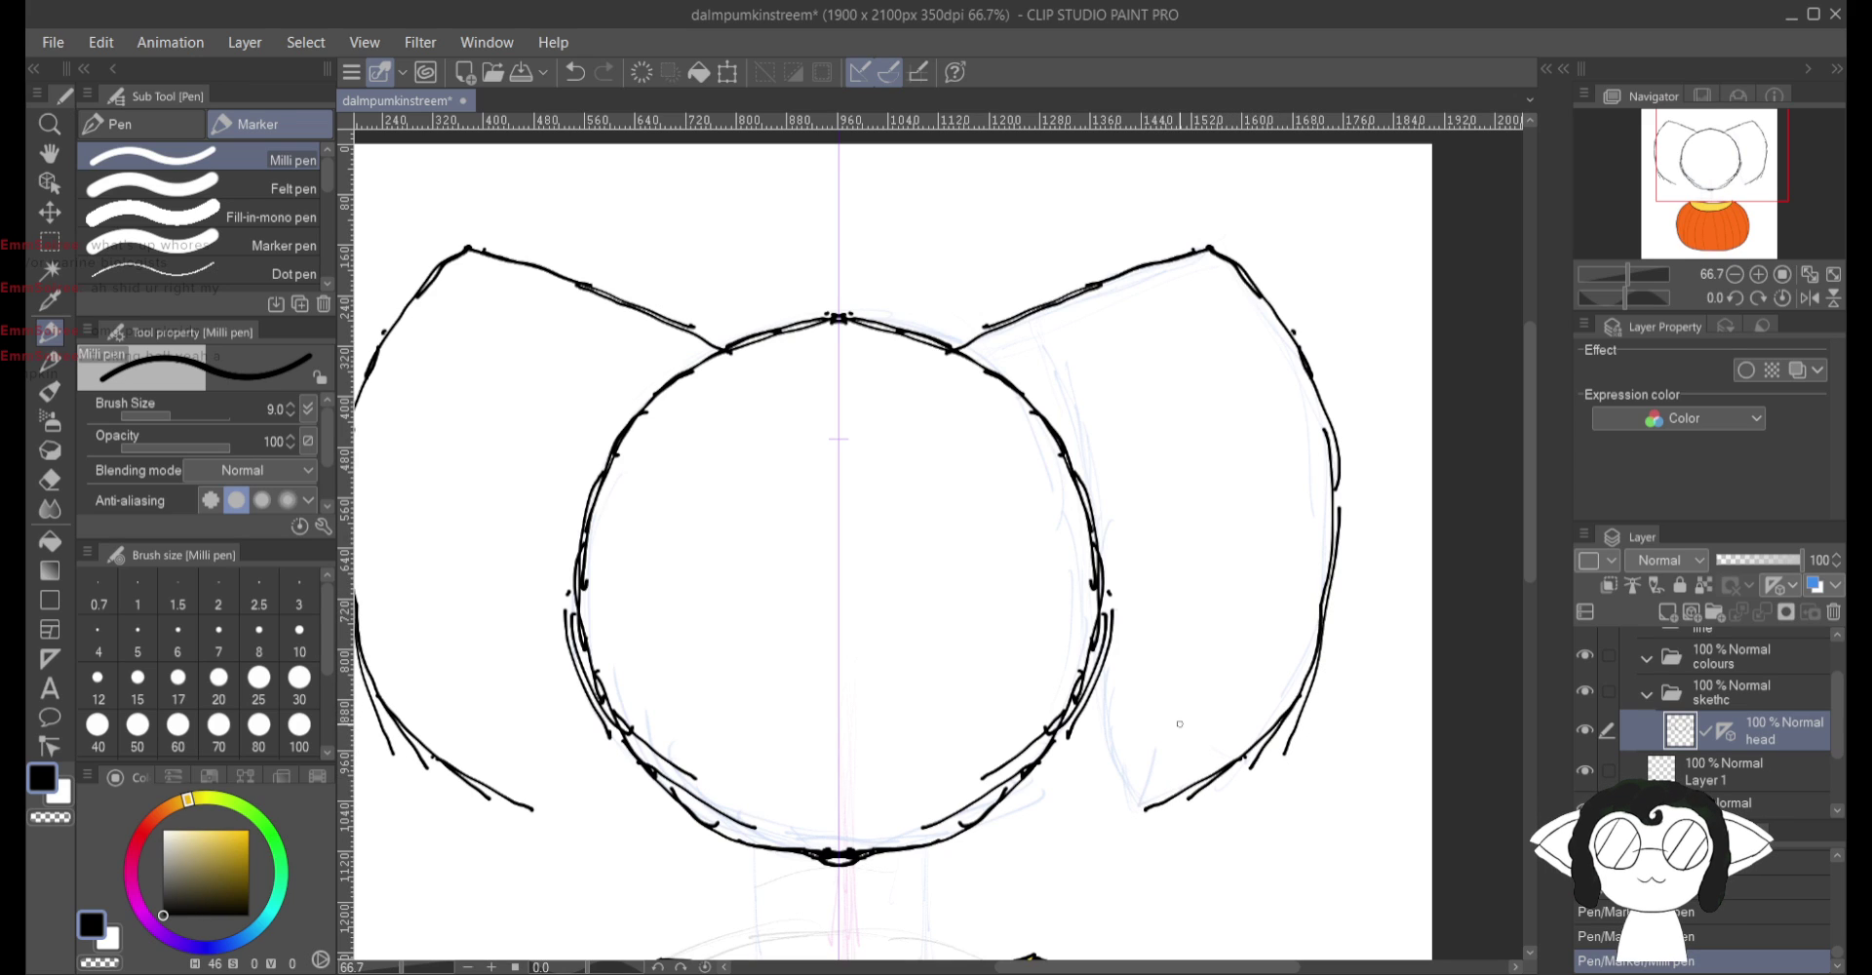
mouse_move(1243, 775)
mouse_down()
mouse_move(1181, 804)
mouse_move(1148, 805)
mouse_move(1178, 802)
mouse_move(1147, 803)
mouse_move(1120, 760)
mouse_move(1129, 790)
mouse_move(1079, 646)
mouse_move(1077, 504)
mouse_up()
mouse_move(1077, 564)
mouse_down()
mouse_move(1046, 323)
mouse_move(1056, 340)
mouse_move(987, 371)
mouse_up()
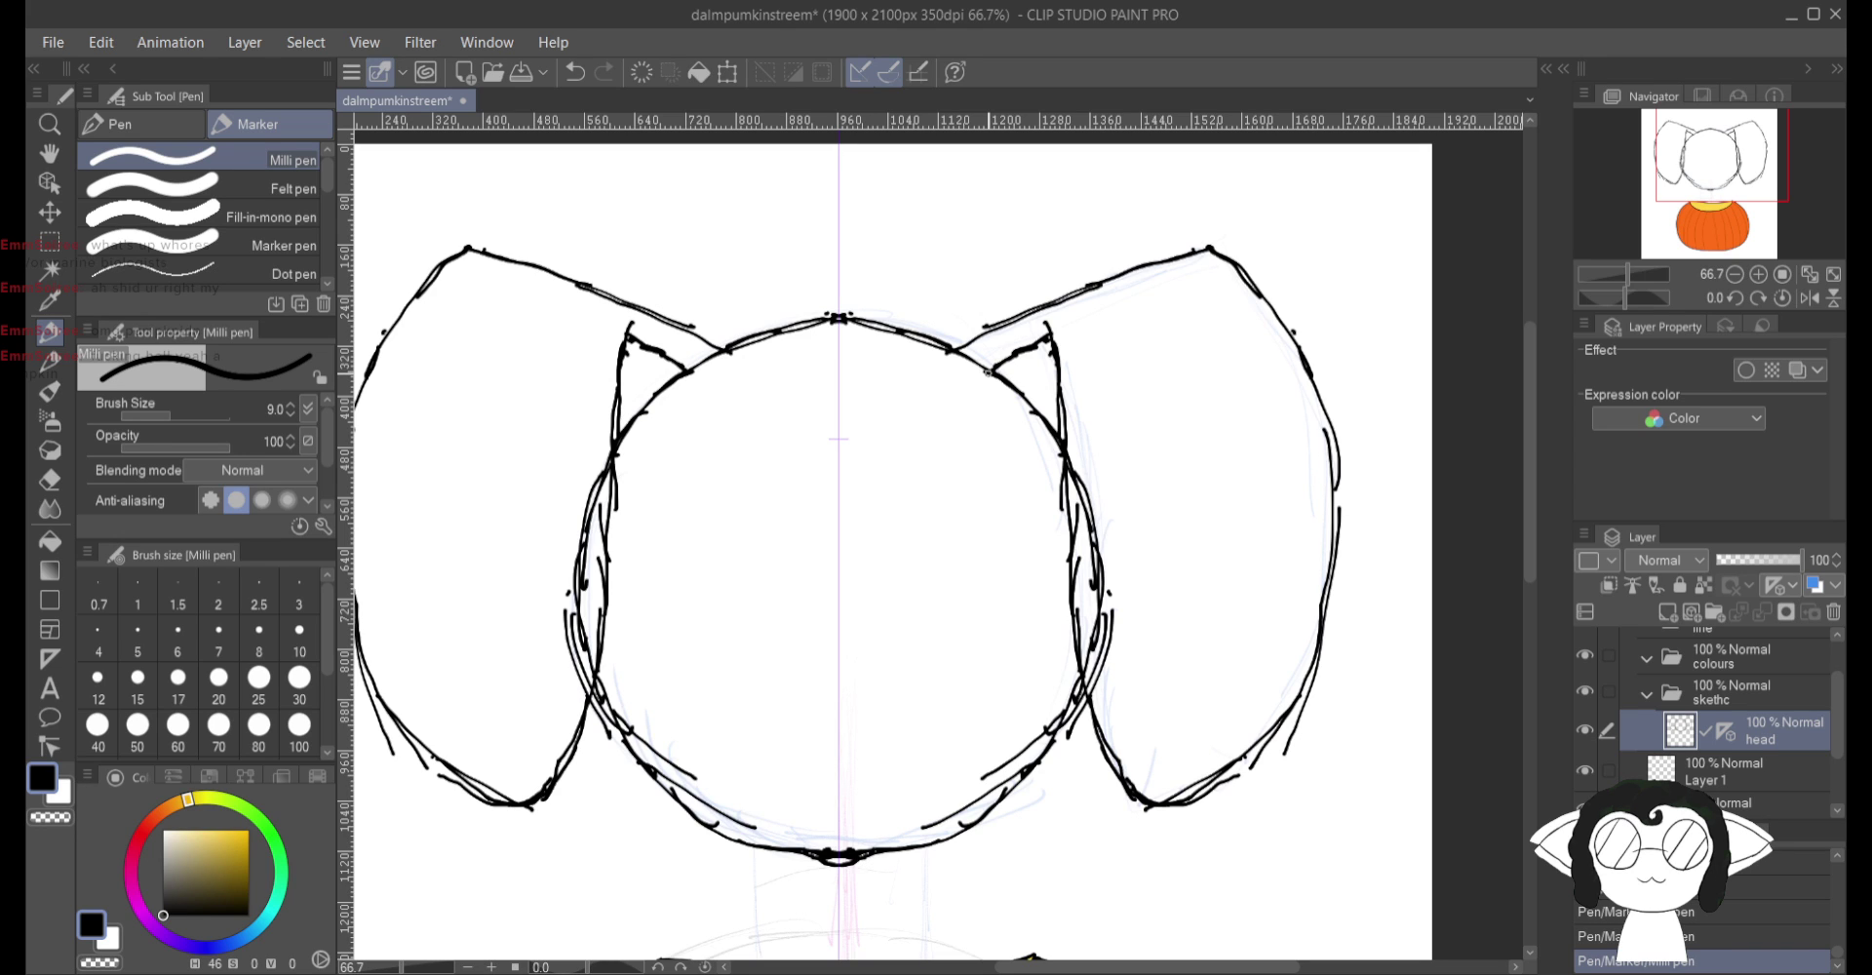
Step: Add a raster layer named "guidelines" in the skethc folder and sketch a vertical centre line from the head's crown to the chin
scroll(834, 554, down, 3)
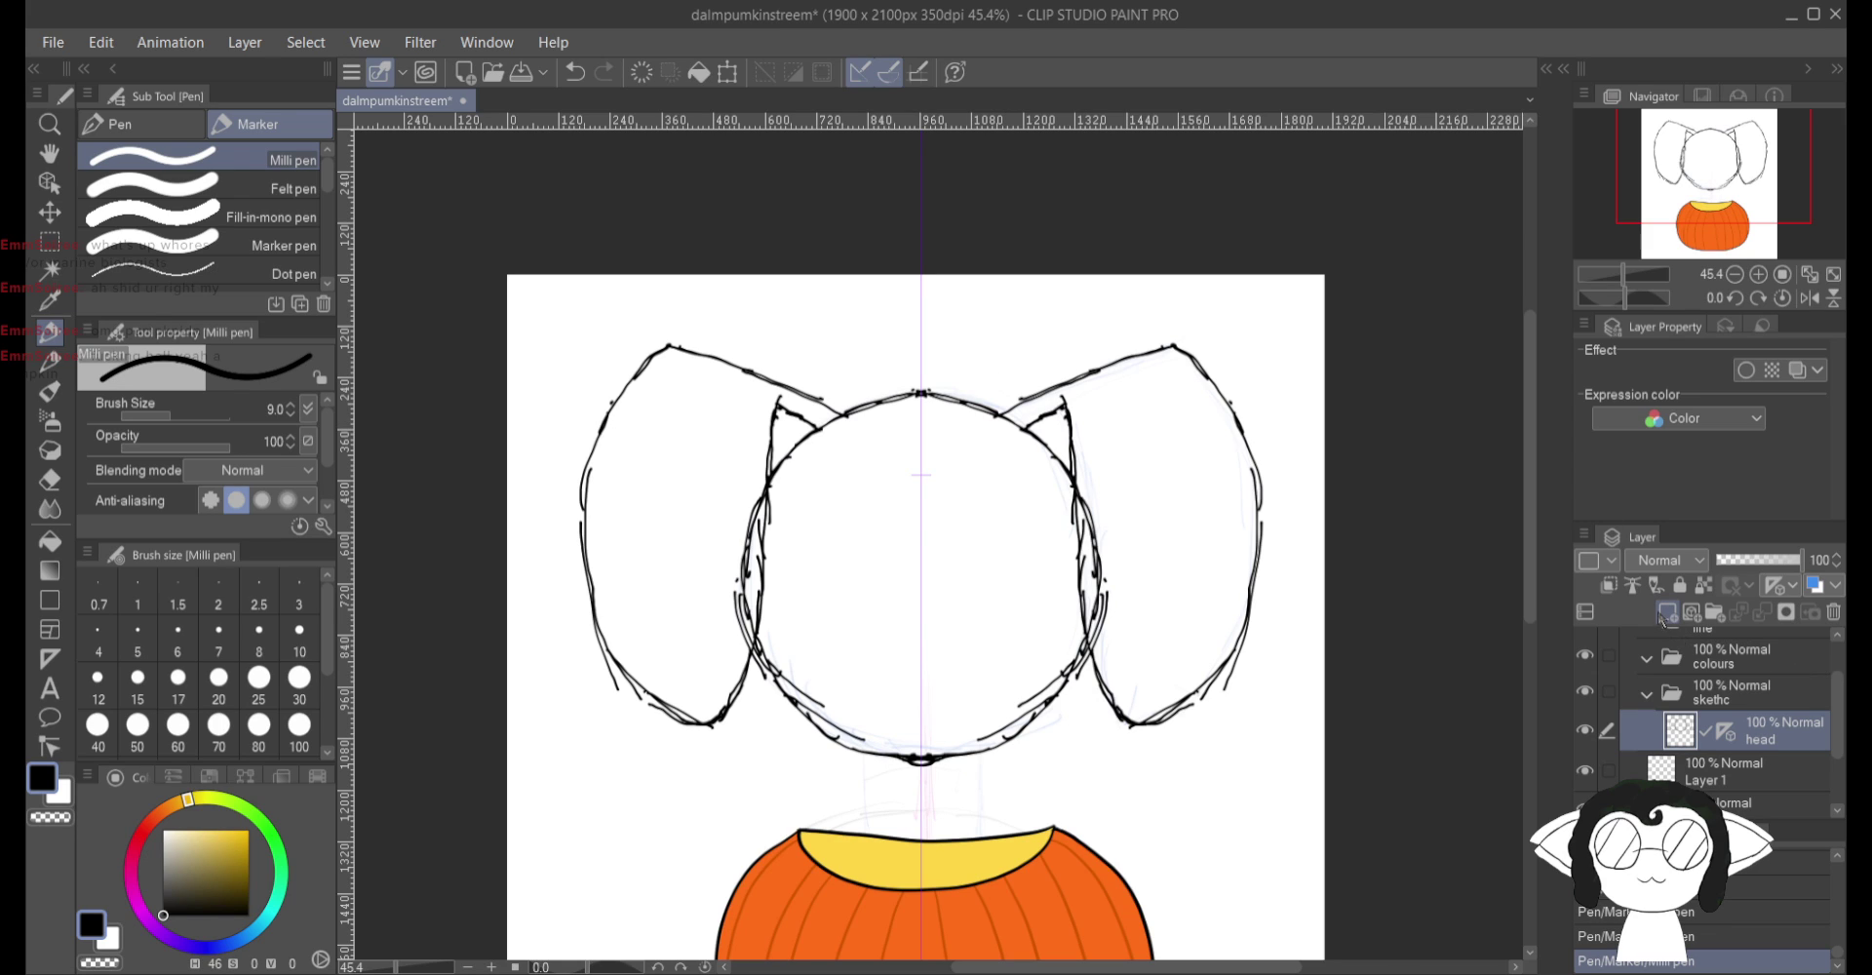
click(1667, 612)
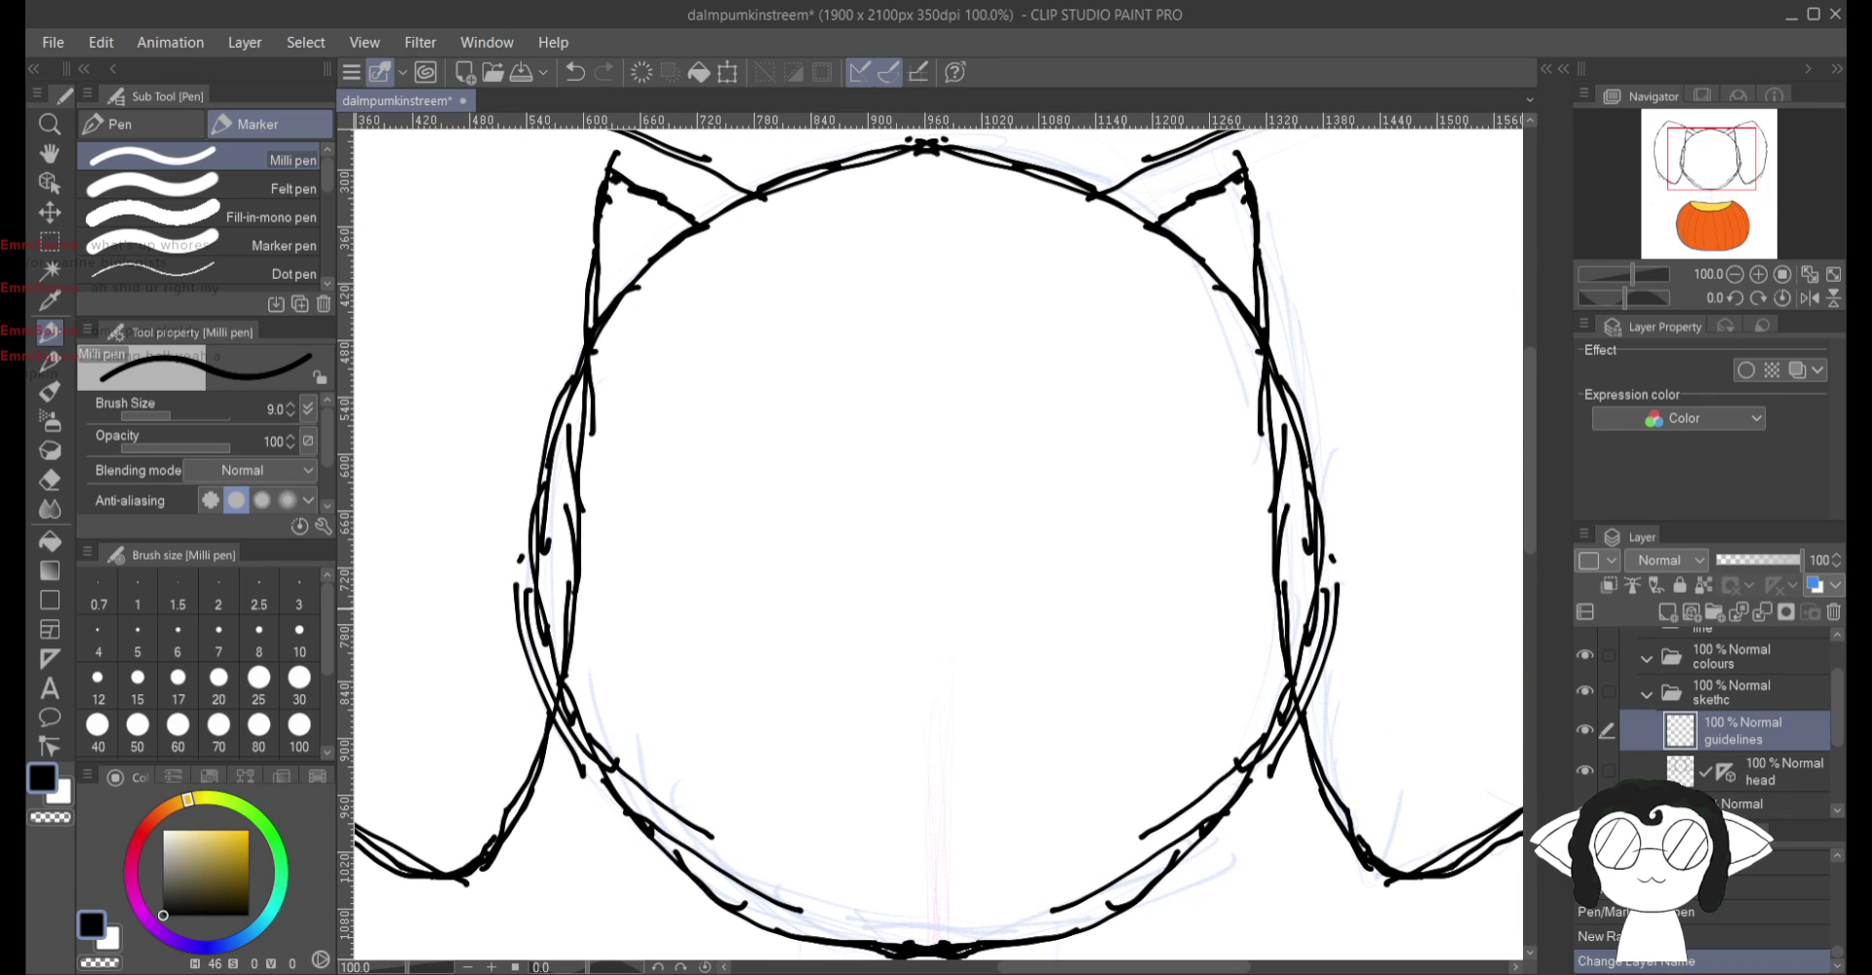
drag(926, 146, 928, 228)
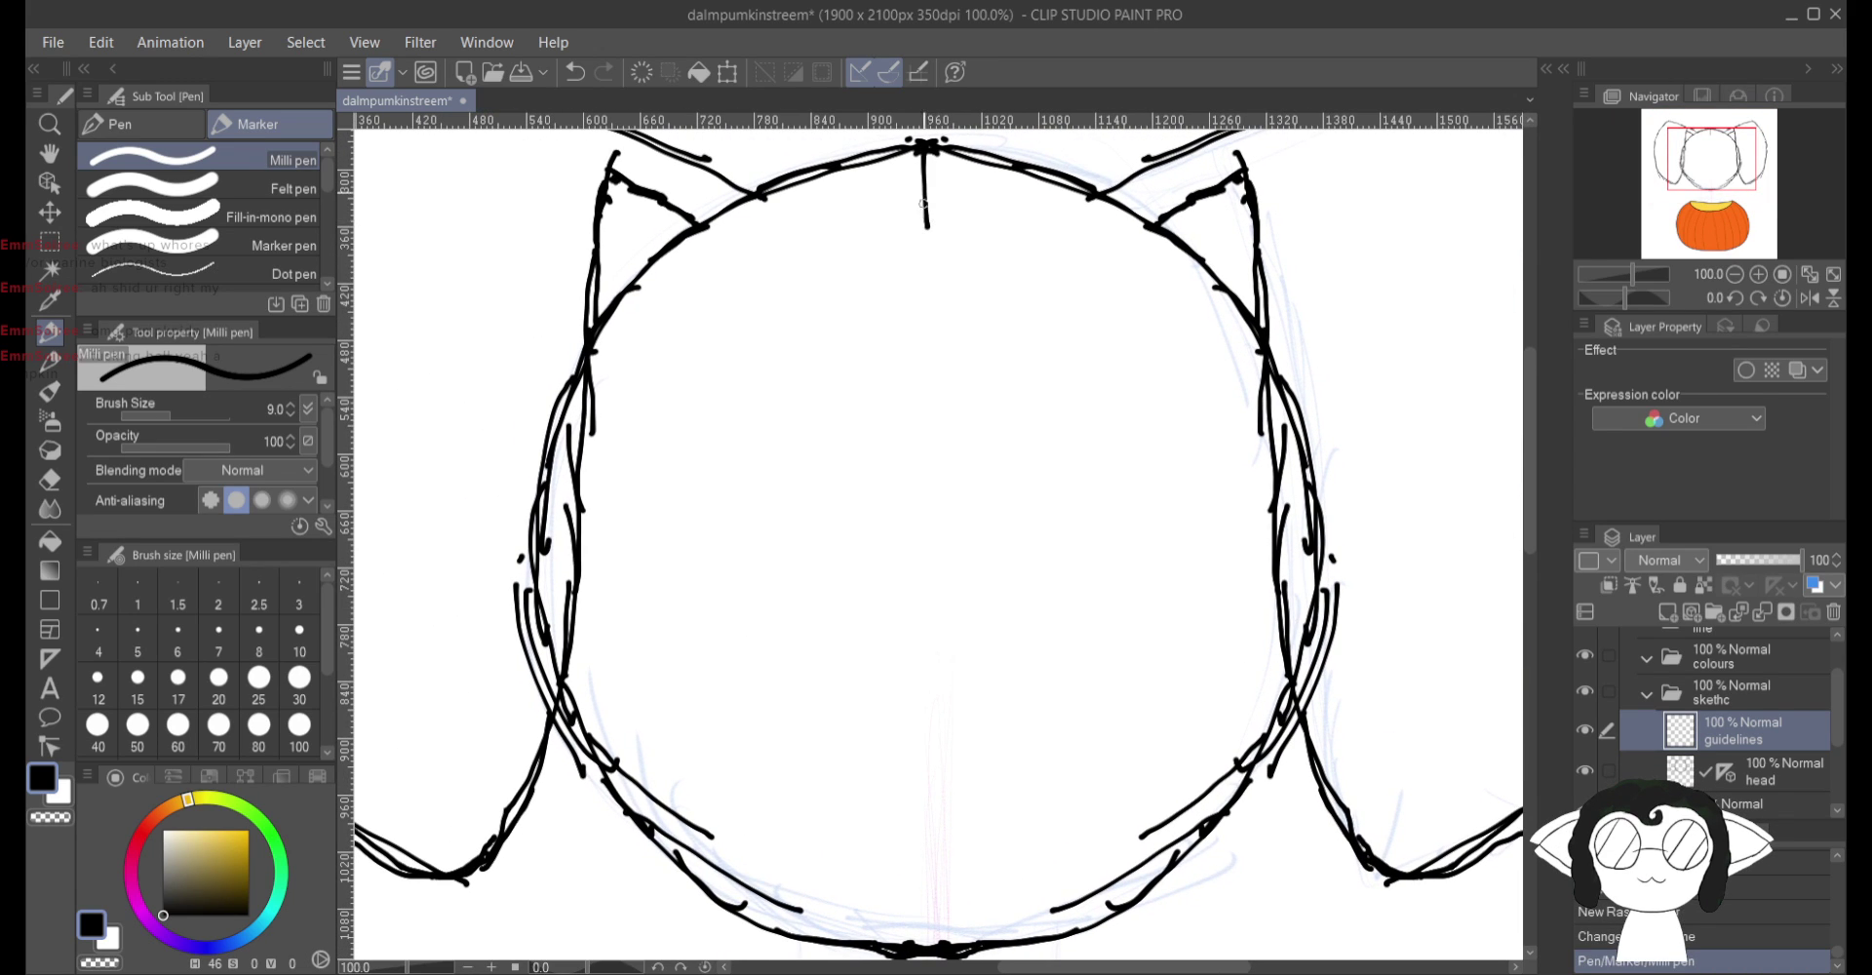
drag(926, 161, 945, 724)
drag(925, 483, 922, 837)
drag(926, 570, 925, 863)
drag(934, 451, 951, 738)
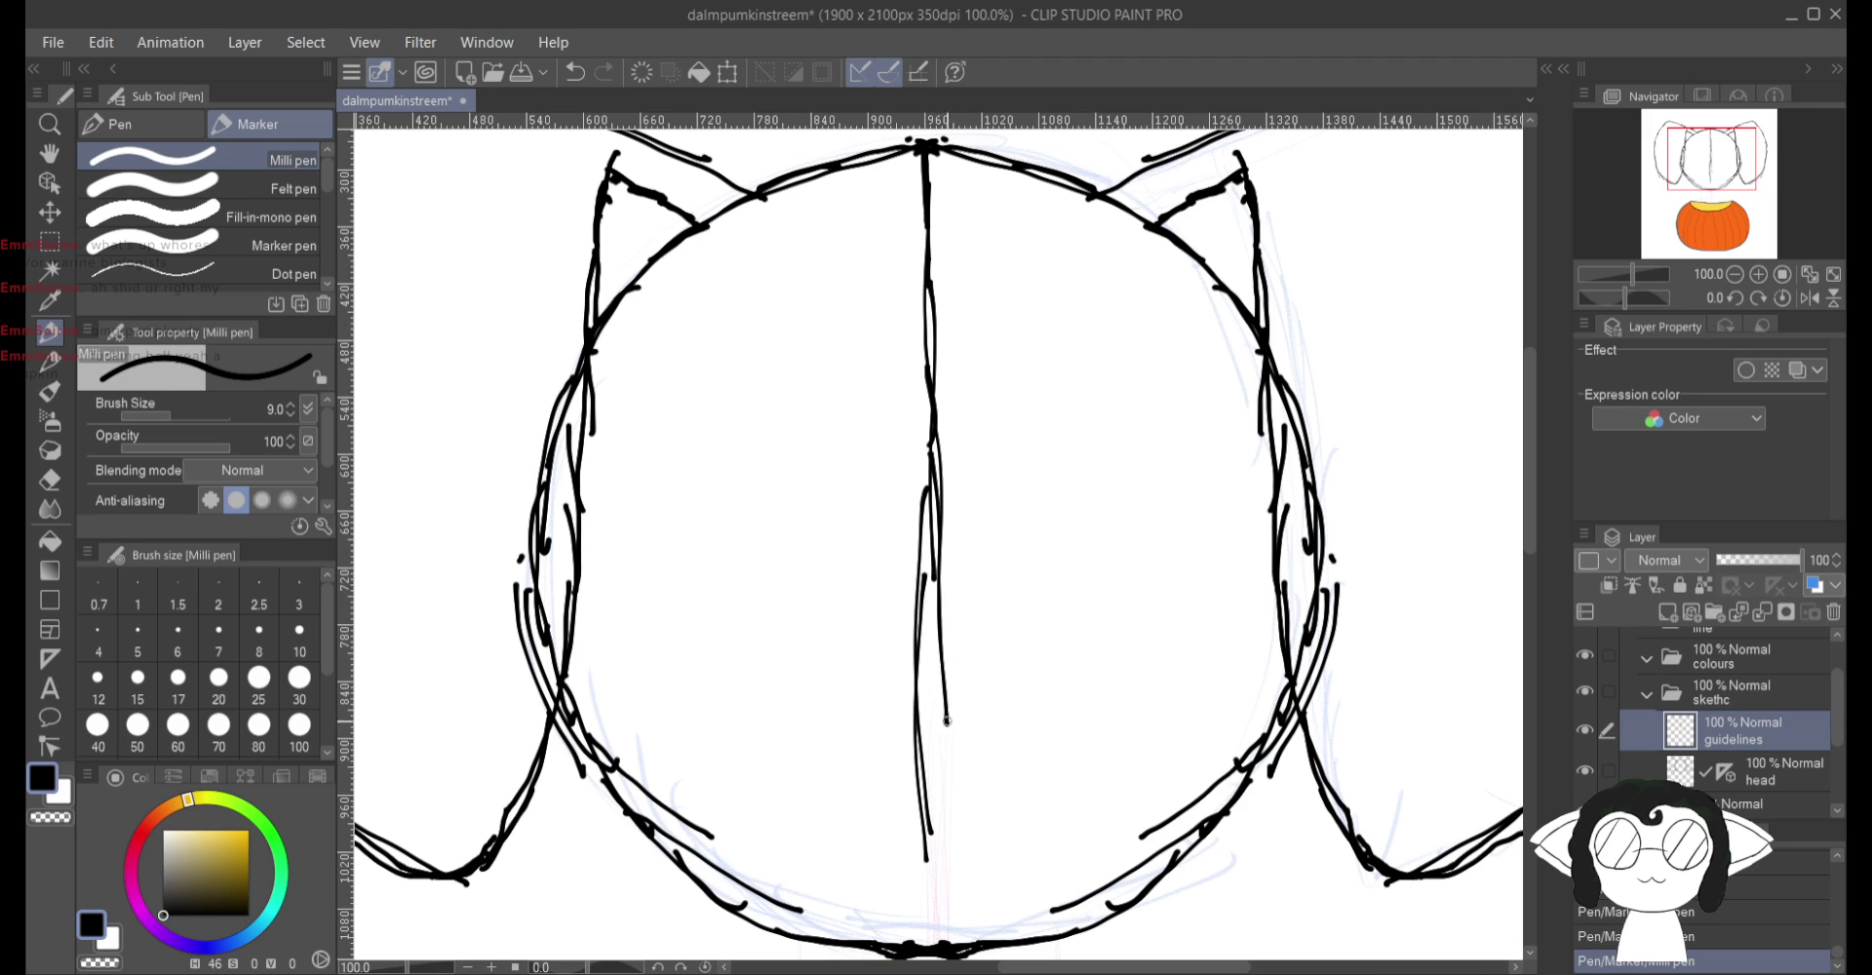
drag(928, 530, 936, 871)
drag(926, 624, 924, 944)
drag(930, 775, 924, 941)
drag(931, 869, 926, 934)
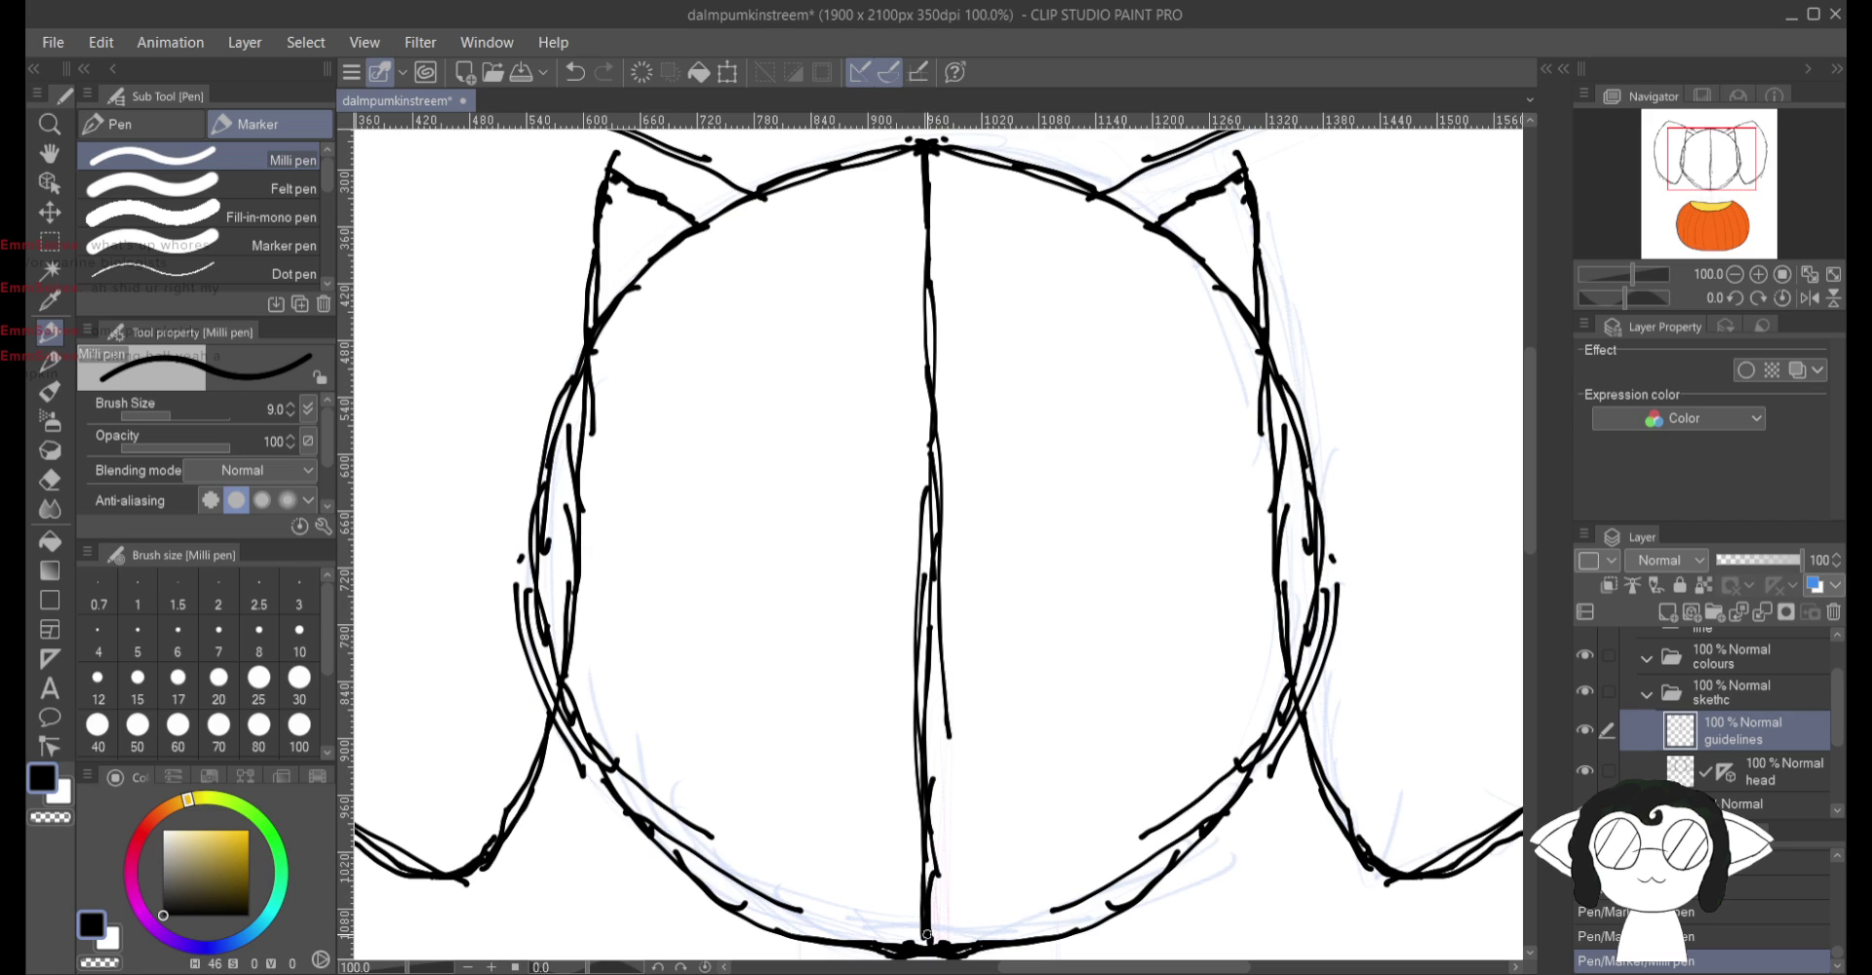
Step: Sketch a horizontal eye line across the middle of the head and lower the guidelines layer's opacity to 13%
drag(527, 555, 911, 531)
drag(723, 558, 1044, 538)
drag(805, 553, 1167, 536)
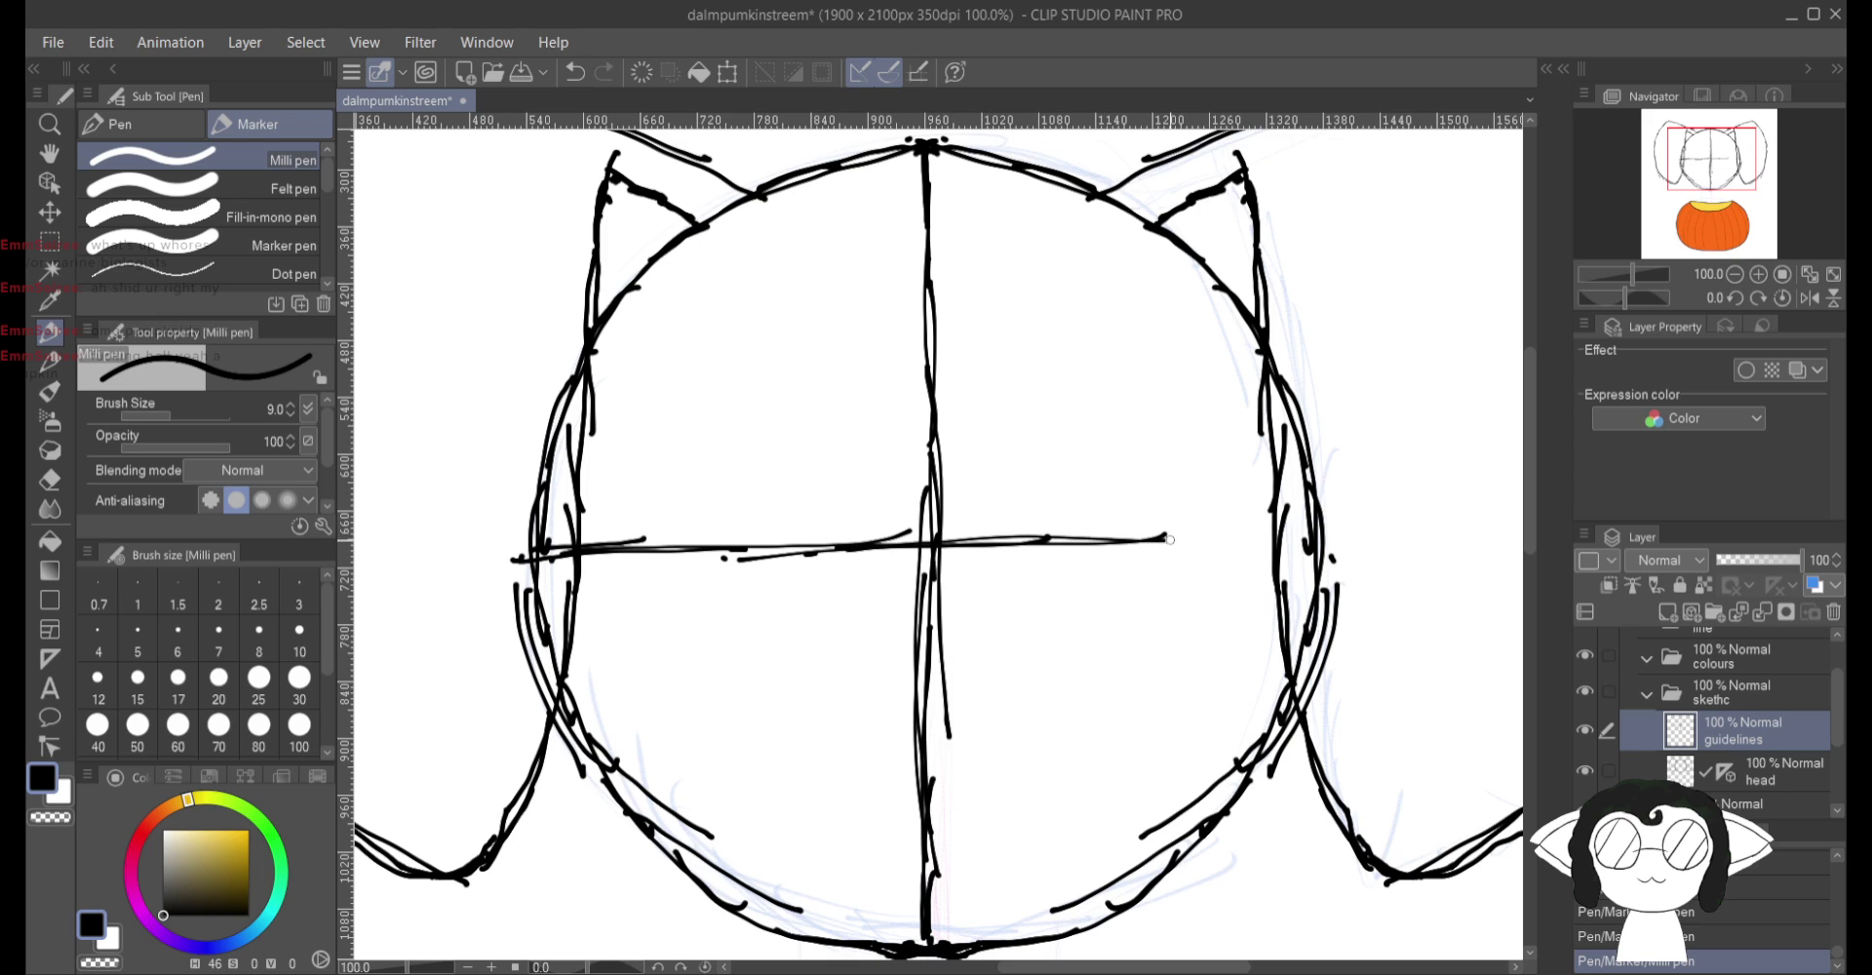
drag(1049, 537, 1330, 525)
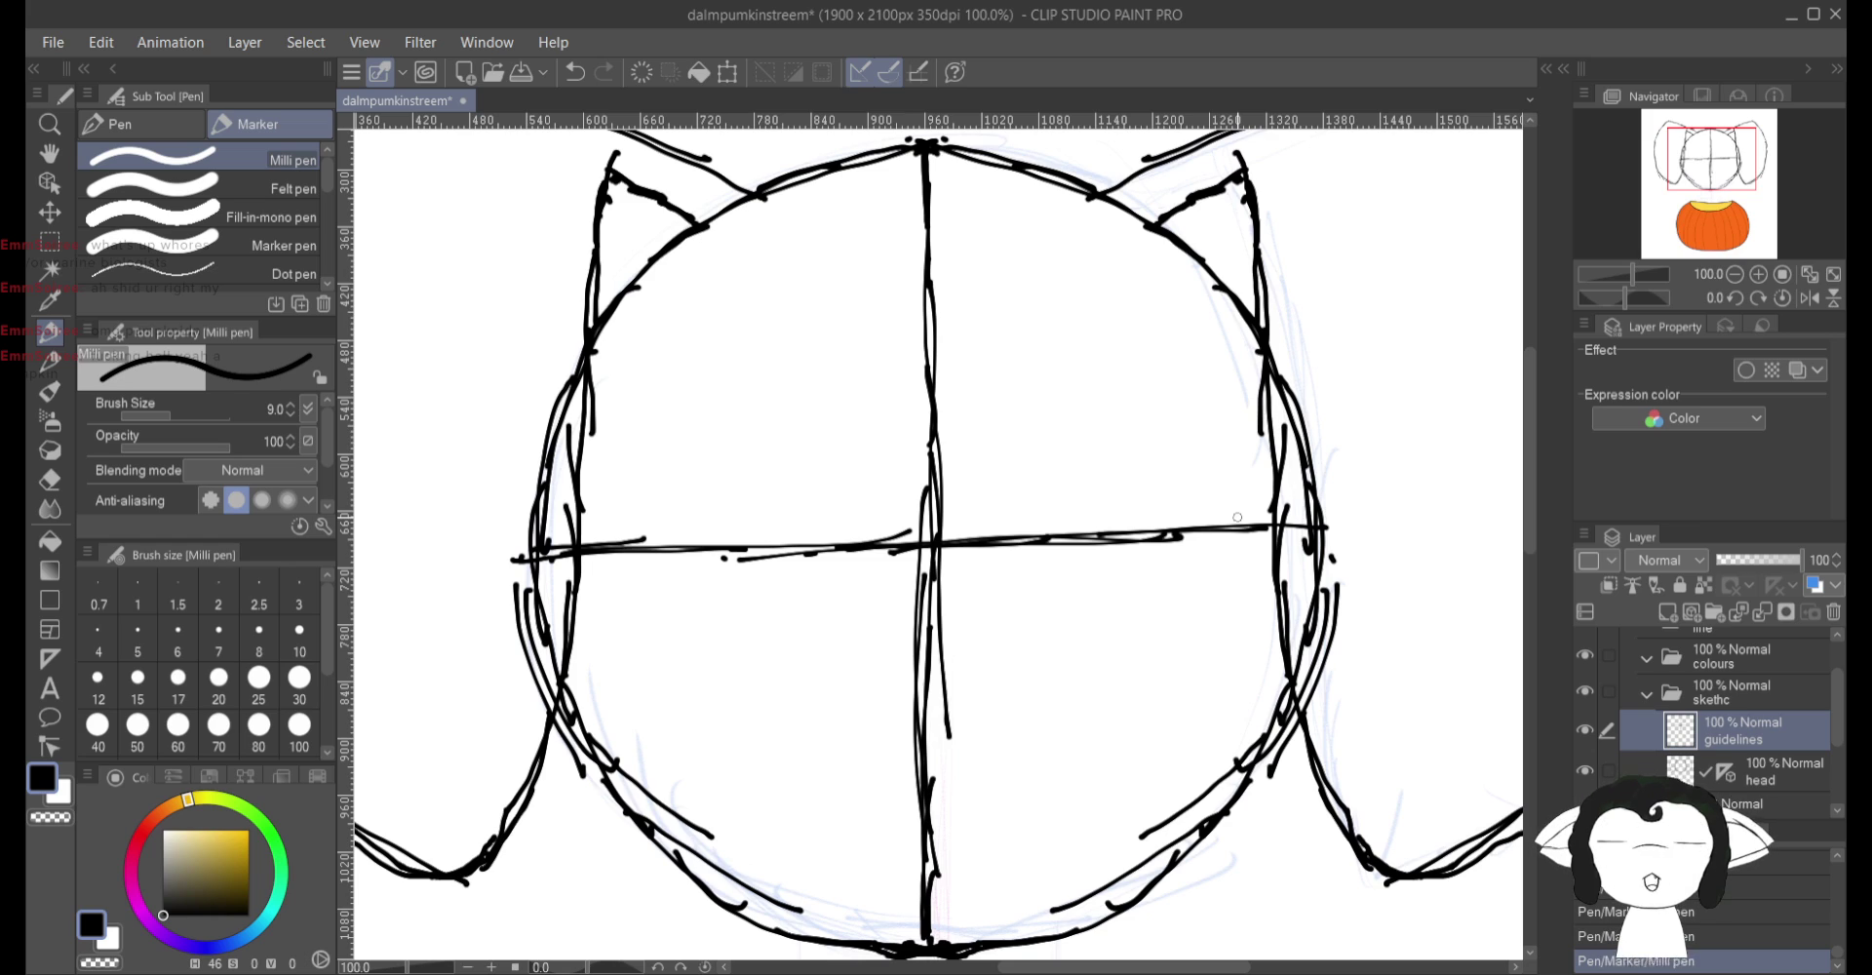
drag(1802, 560, 1726, 560)
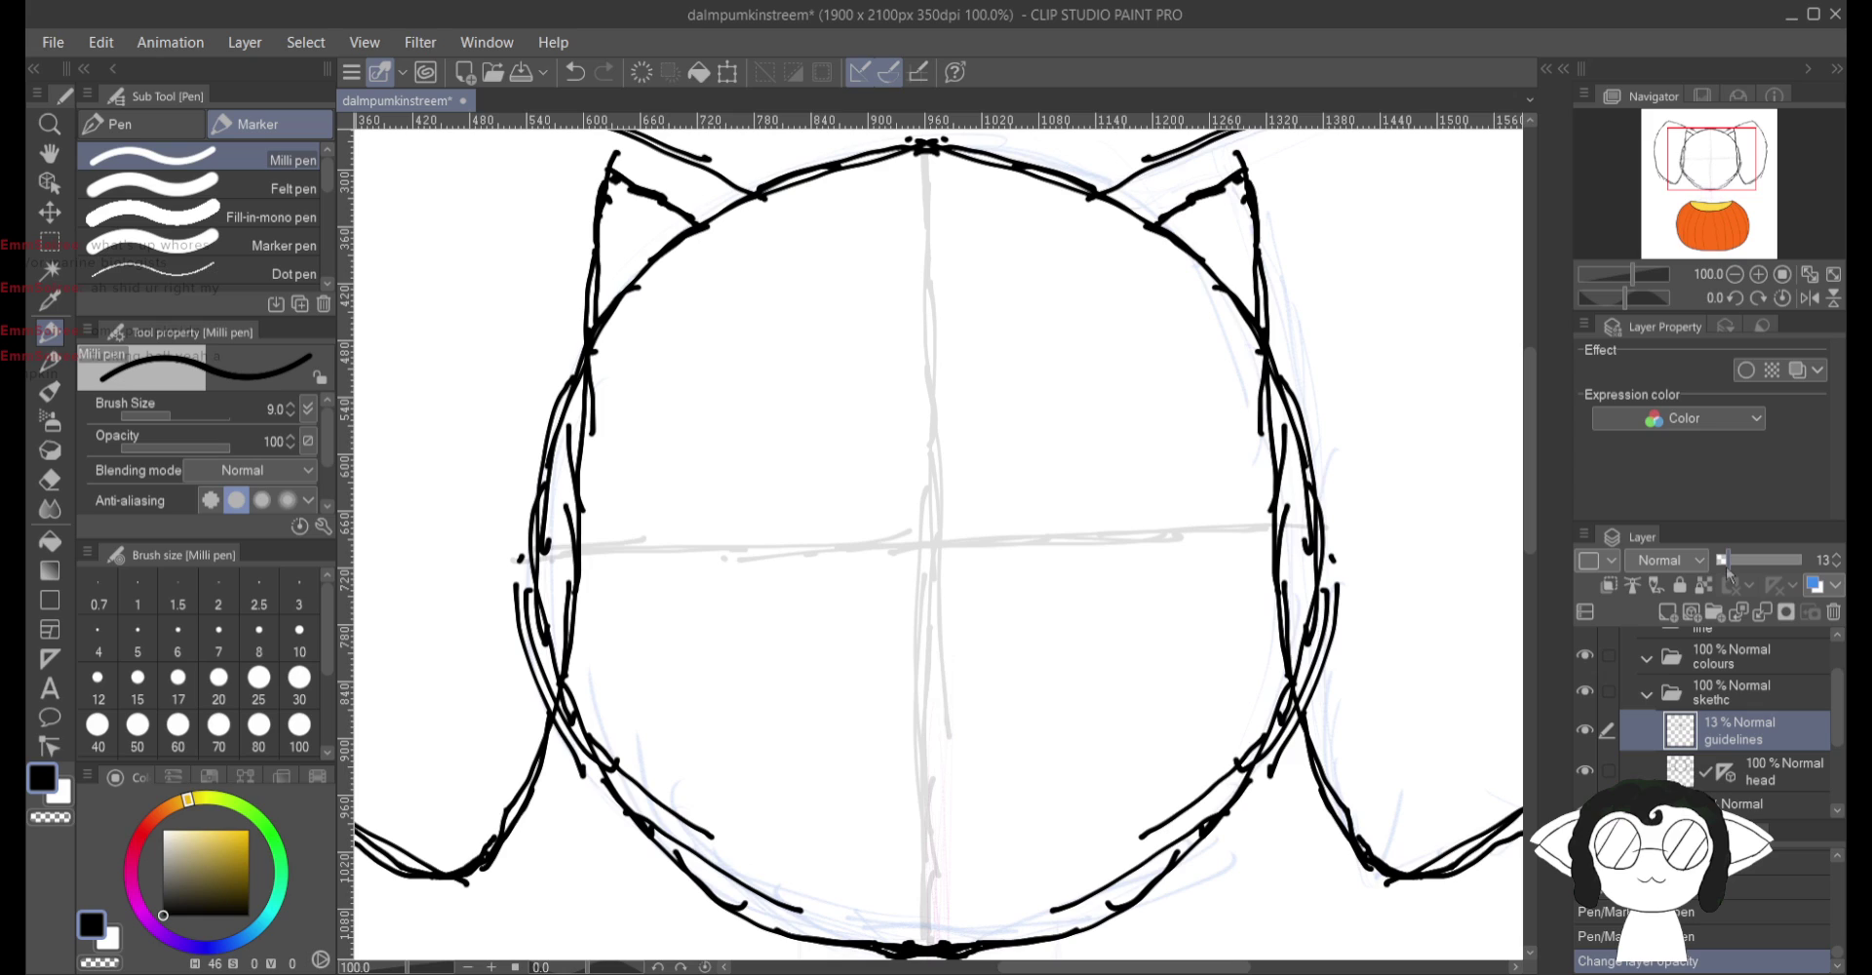
Step: Add a raster layer above the guidelines layer and name it "eyes"
click(1667, 611)
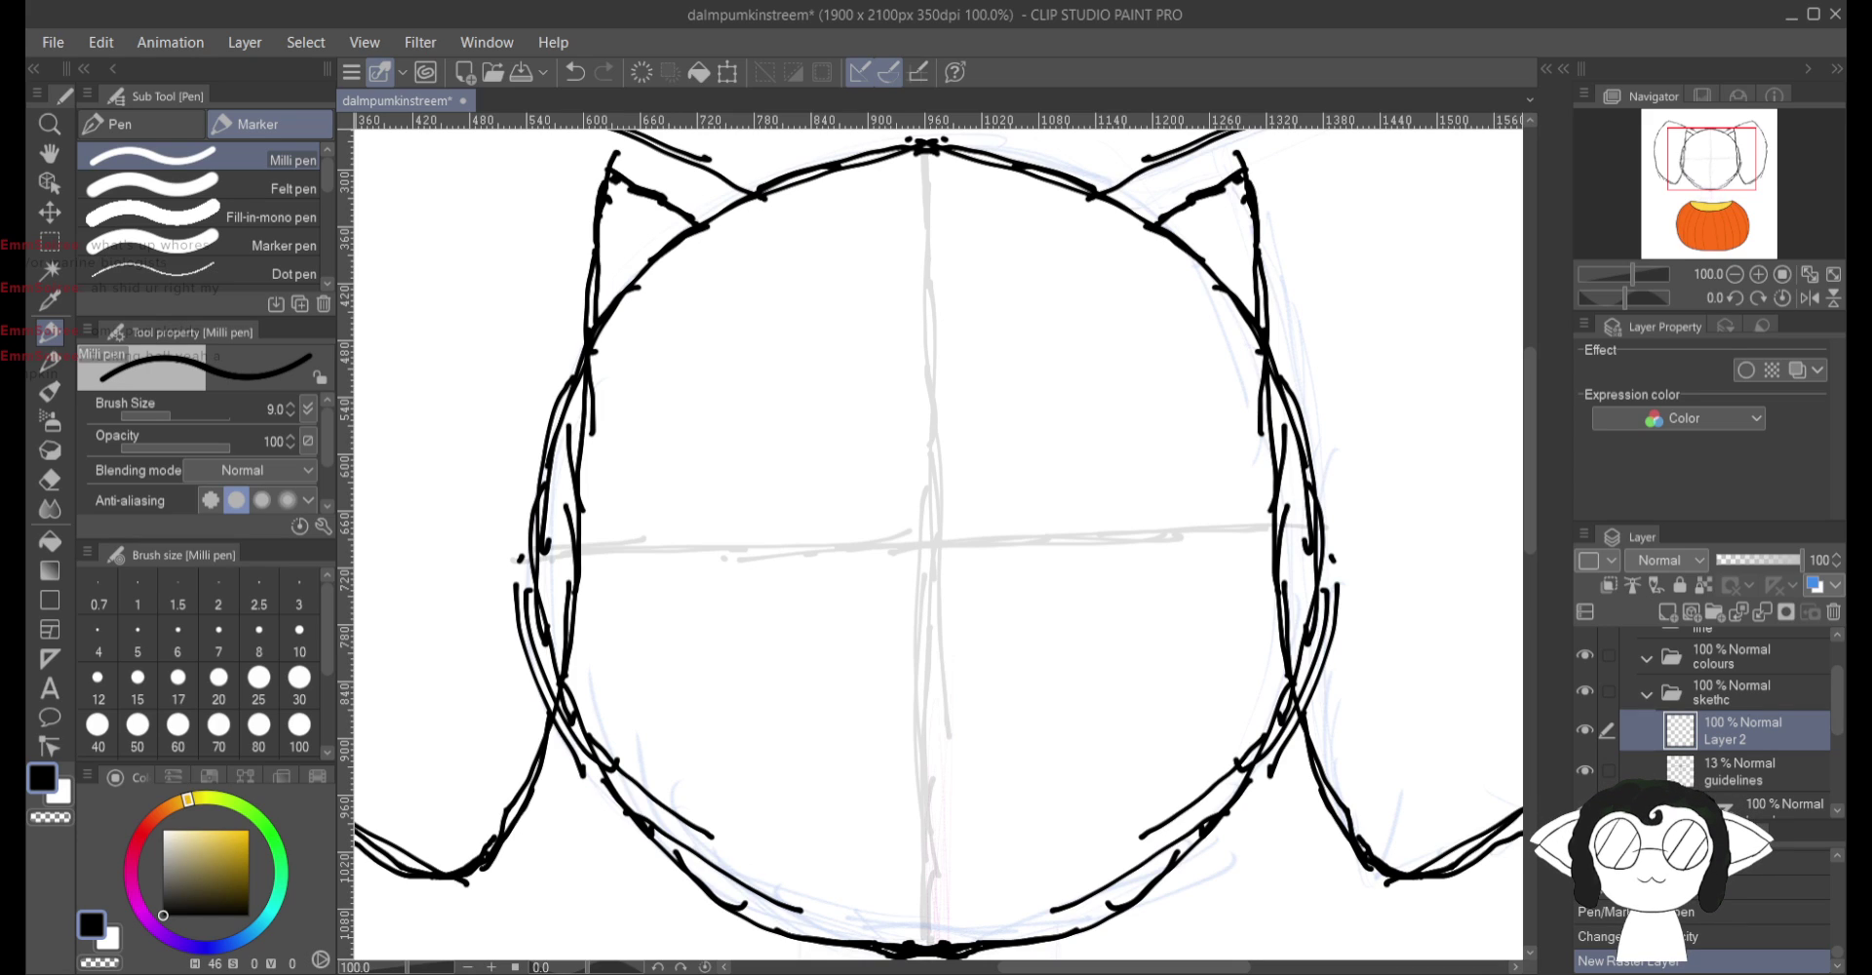
text(eyes)
key(Return)
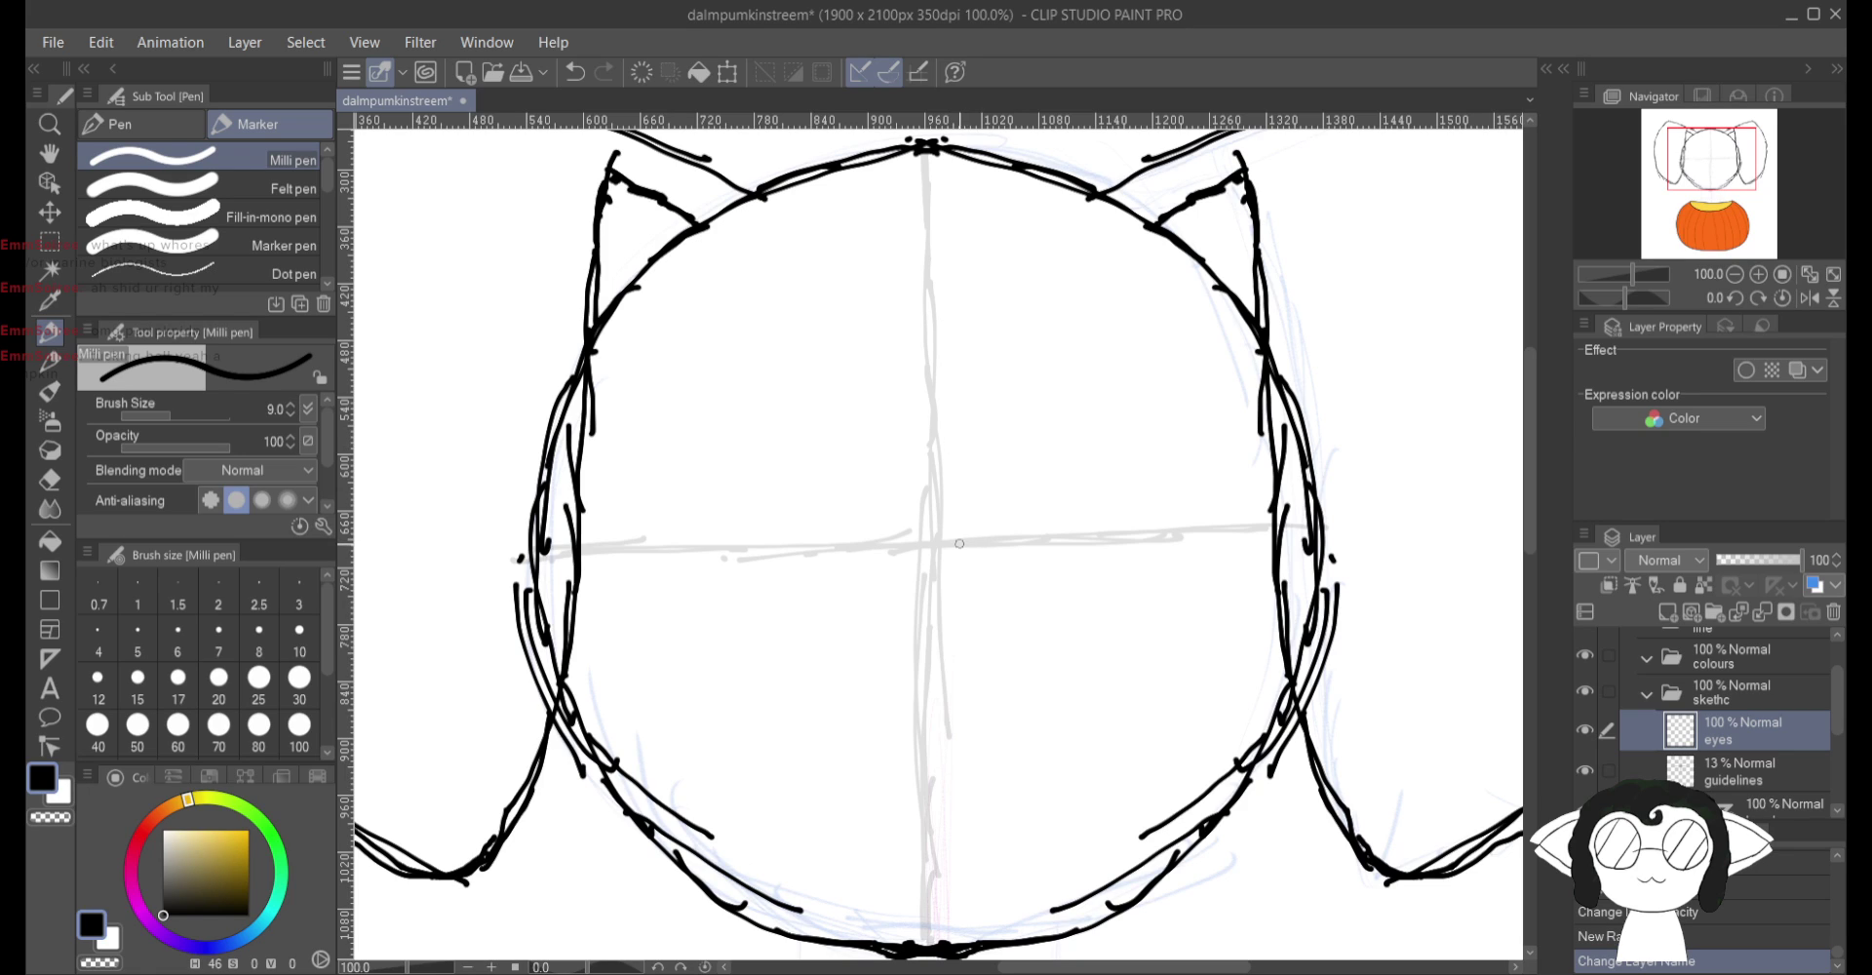
Step: Sketch a large round eye outline on the right half of the face, centred near the horizontal guideline
mouse_move(952, 561)
mouse_down()
mouse_move(1007, 439)
mouse_move(1041, 426)
mouse_up()
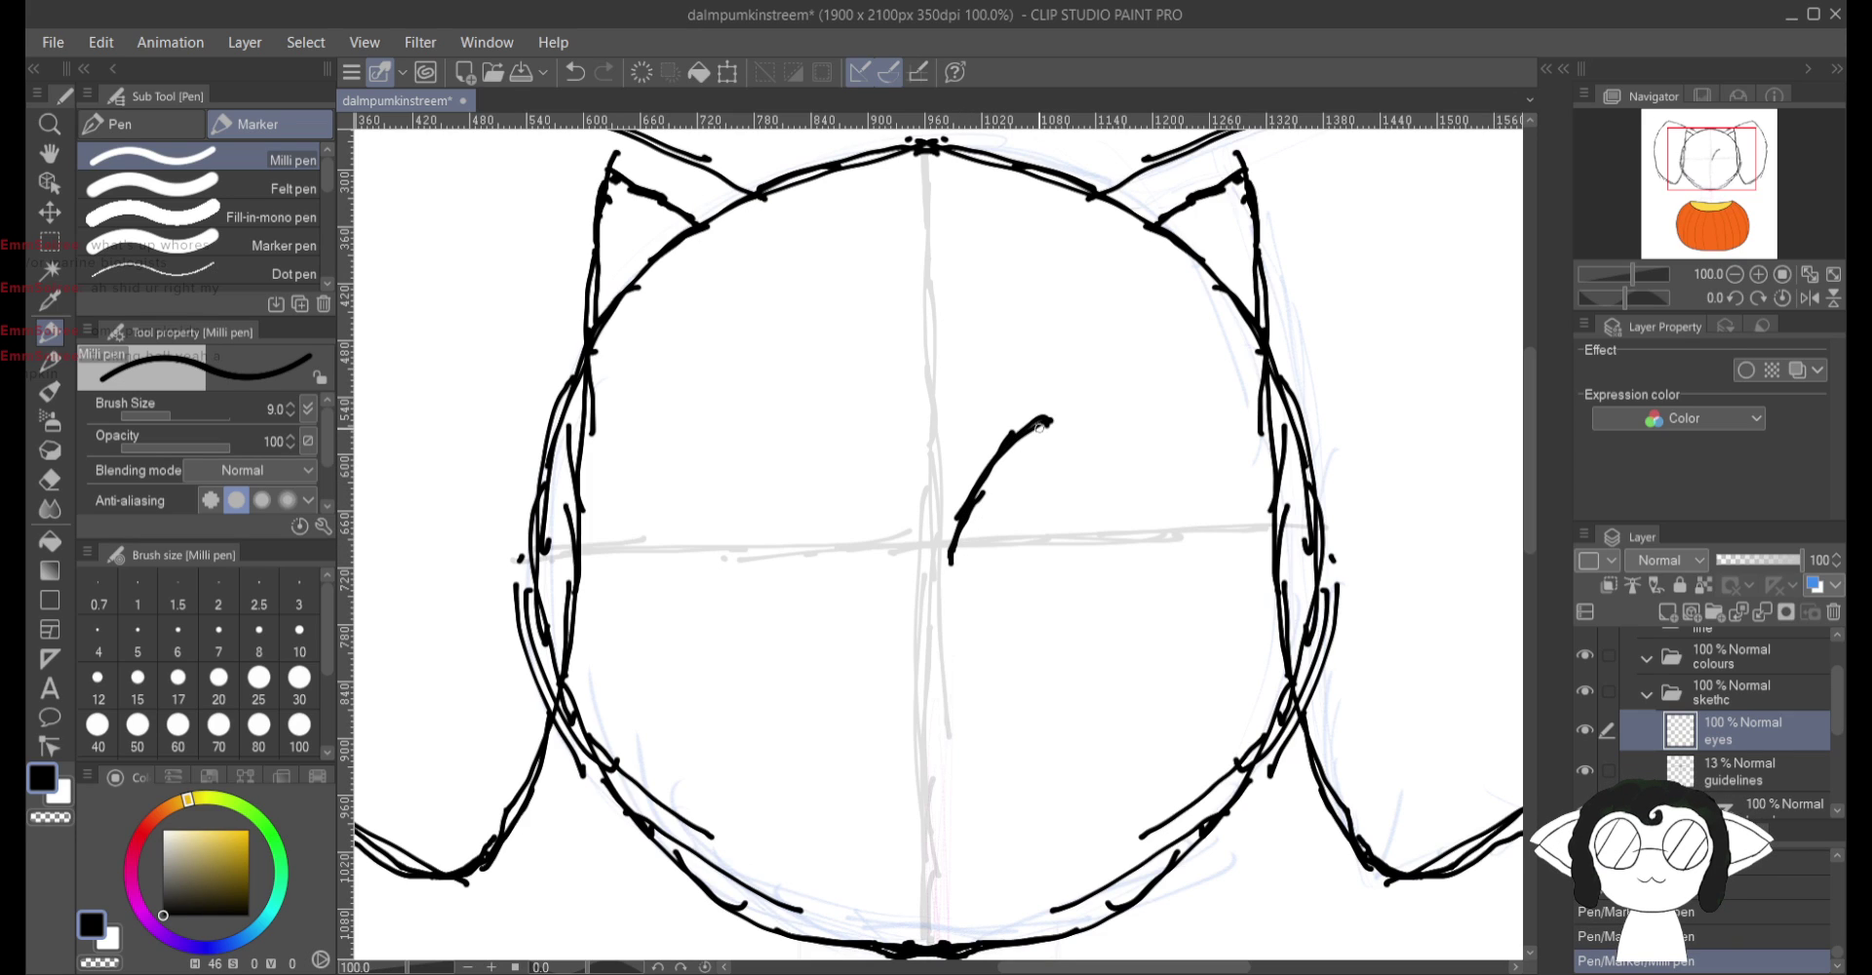
mouse_move(951, 563)
mouse_down()
mouse_move(952, 505)
mouse_move(944, 551)
mouse_move(1053, 417)
mouse_move(1129, 434)
mouse_up()
mouse_move(1082, 376)
mouse_down()
mouse_move(1235, 488)
mouse_move(1238, 529)
mouse_up()
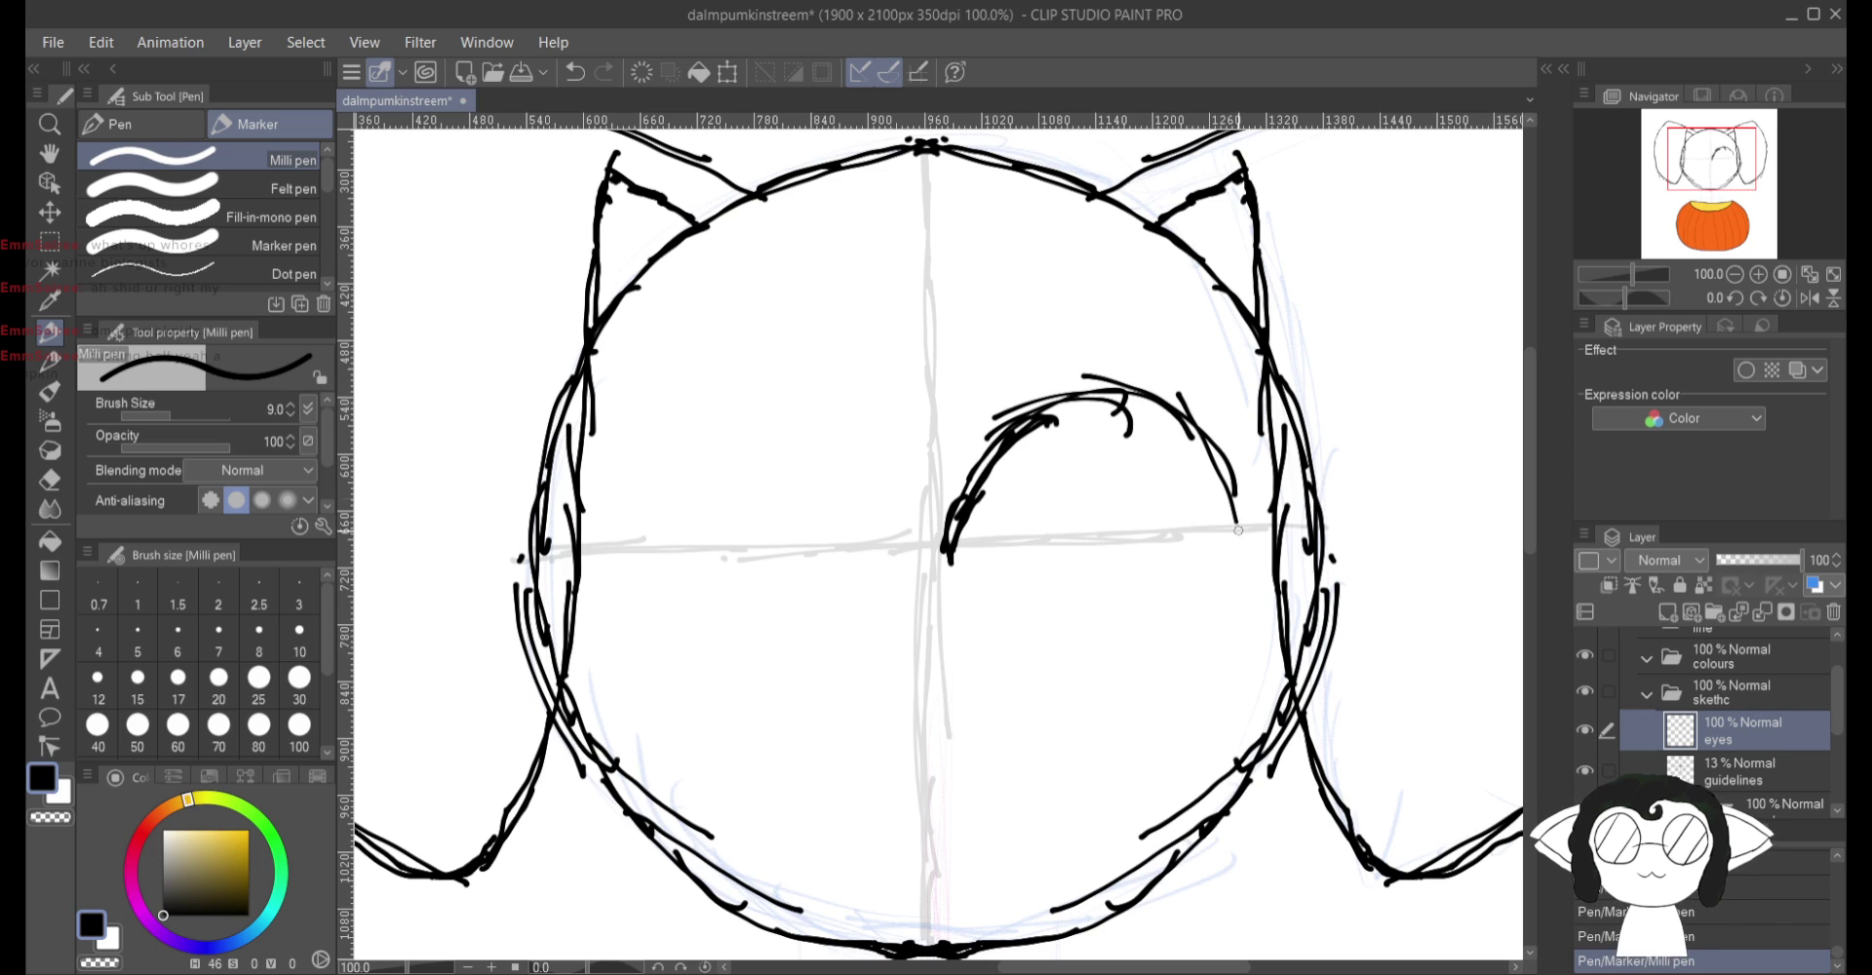
mouse_move(1217, 453)
mouse_down()
mouse_move(1232, 507)
mouse_move(1201, 632)
mouse_up()
drag(1218, 436, 1238, 629)
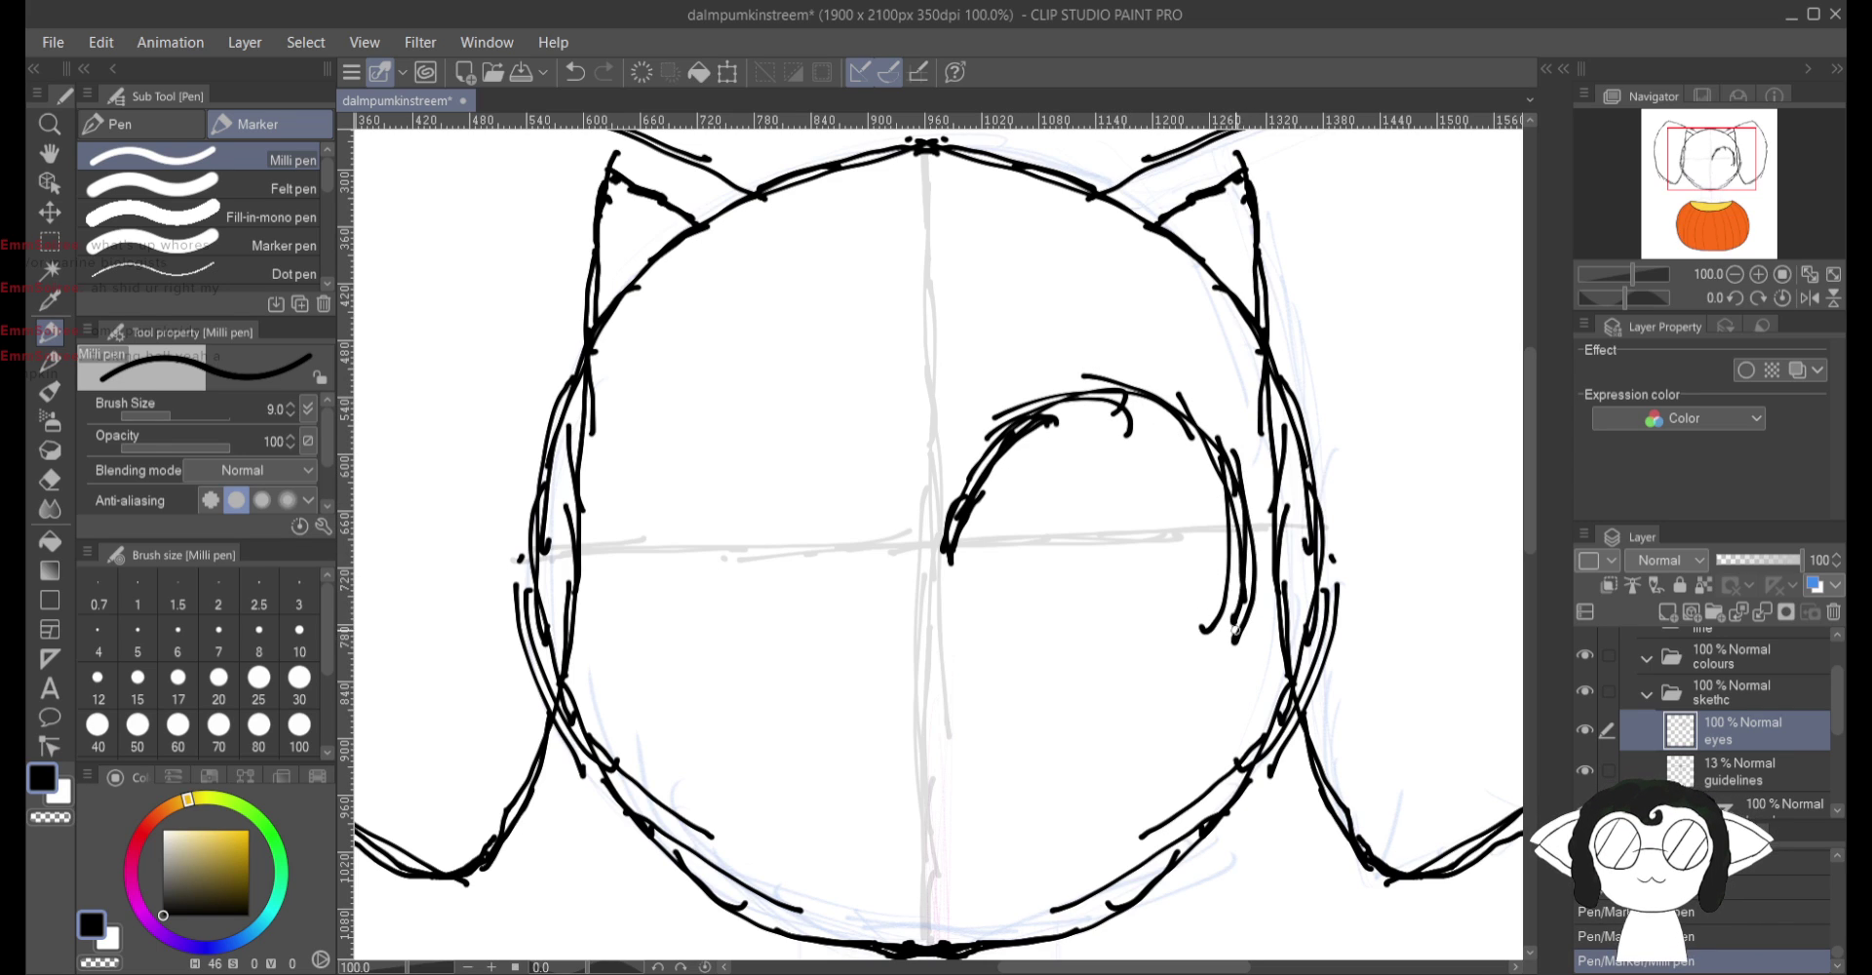
mouse_move(1246, 546)
mouse_down()
mouse_move(1121, 694)
mouse_move(1075, 700)
mouse_move(992, 643)
mouse_move(950, 570)
mouse_up()
mouse_move(1014, 683)
mouse_down()
mouse_move(955, 585)
mouse_move(968, 509)
mouse_up()
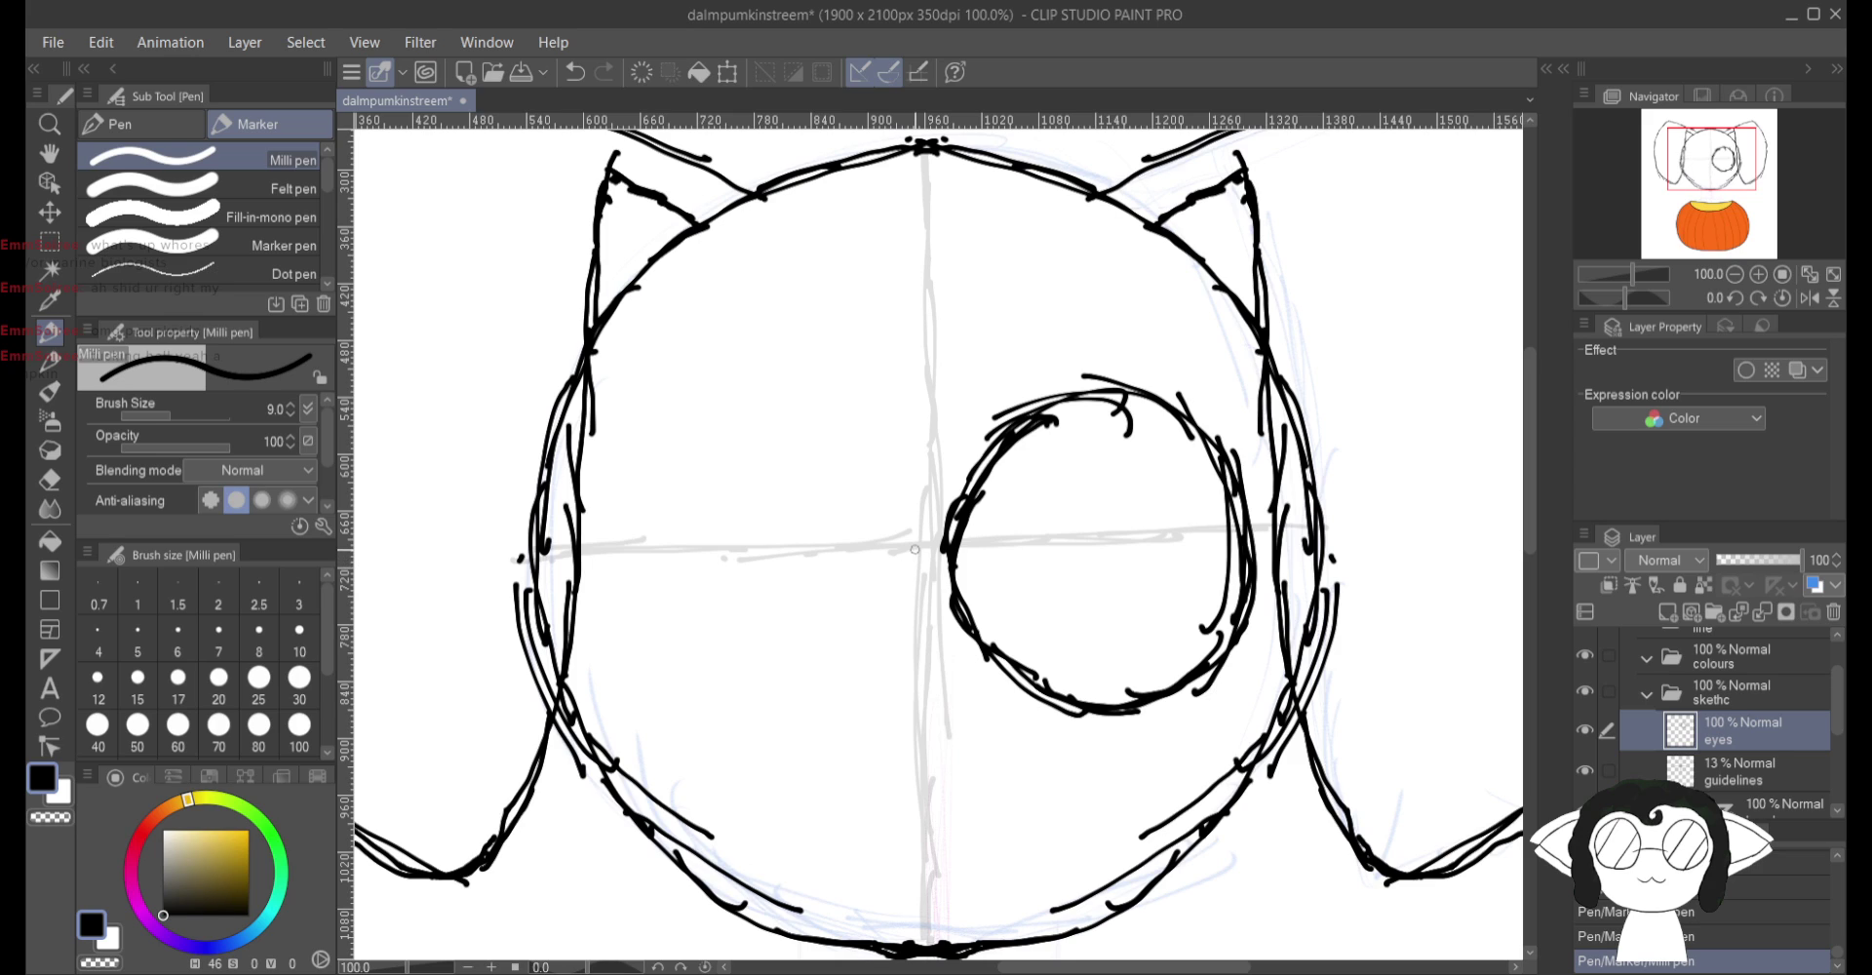
Step: Sketch a matching large round eye outline on the left half of the face, mirroring the right eye
mouse_move(871, 509)
mouse_down()
mouse_move(914, 555)
mouse_move(887, 478)
mouse_up()
mouse_move(907, 538)
mouse_down()
mouse_move(893, 486)
mouse_move(810, 449)
mouse_up()
mouse_move(912, 542)
mouse_down()
mouse_move(864, 434)
mouse_move(905, 506)
mouse_move(802, 413)
mouse_move(872, 463)
mouse_move(809, 393)
mouse_up()
mouse_move(908, 537)
mouse_down()
mouse_move(856, 426)
mouse_move(749, 390)
mouse_move(700, 415)
mouse_up()
mouse_move(851, 427)
mouse_down()
mouse_move(713, 405)
mouse_move(651, 436)
mouse_up()
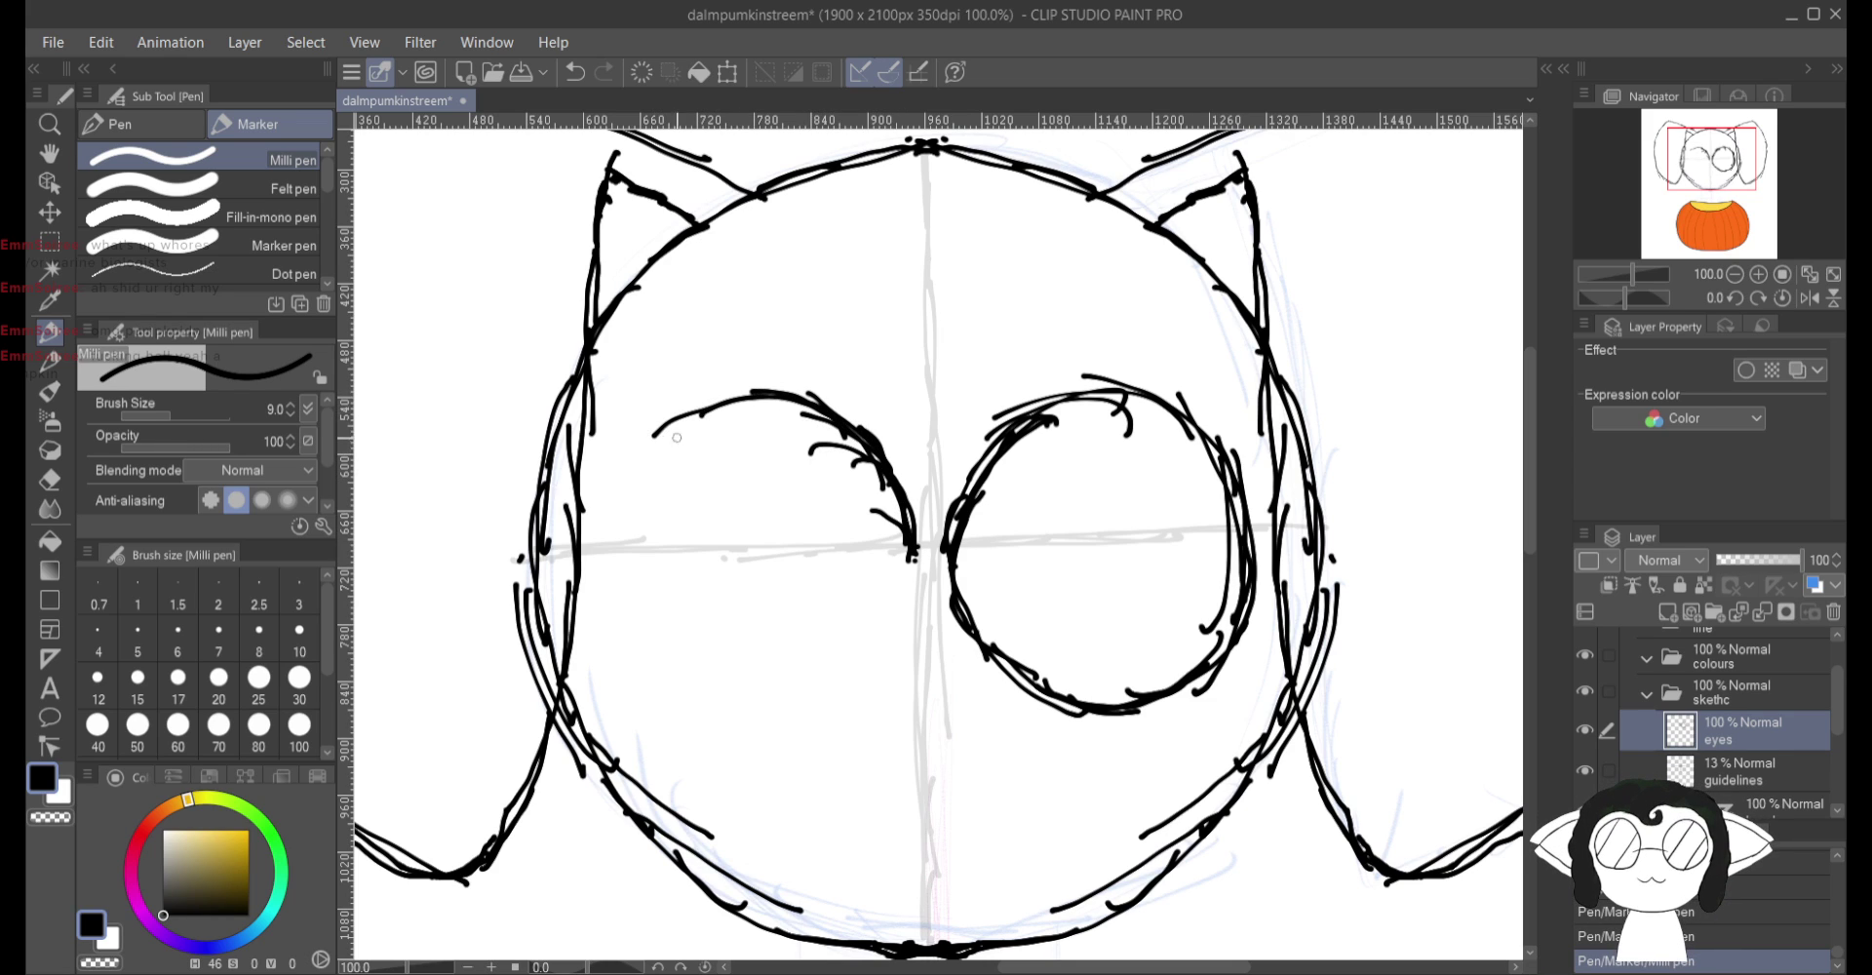
drag(795, 398, 610, 478)
mouse_move(700, 407)
mouse_down()
mouse_move(606, 495)
mouse_move(634, 615)
mouse_up()
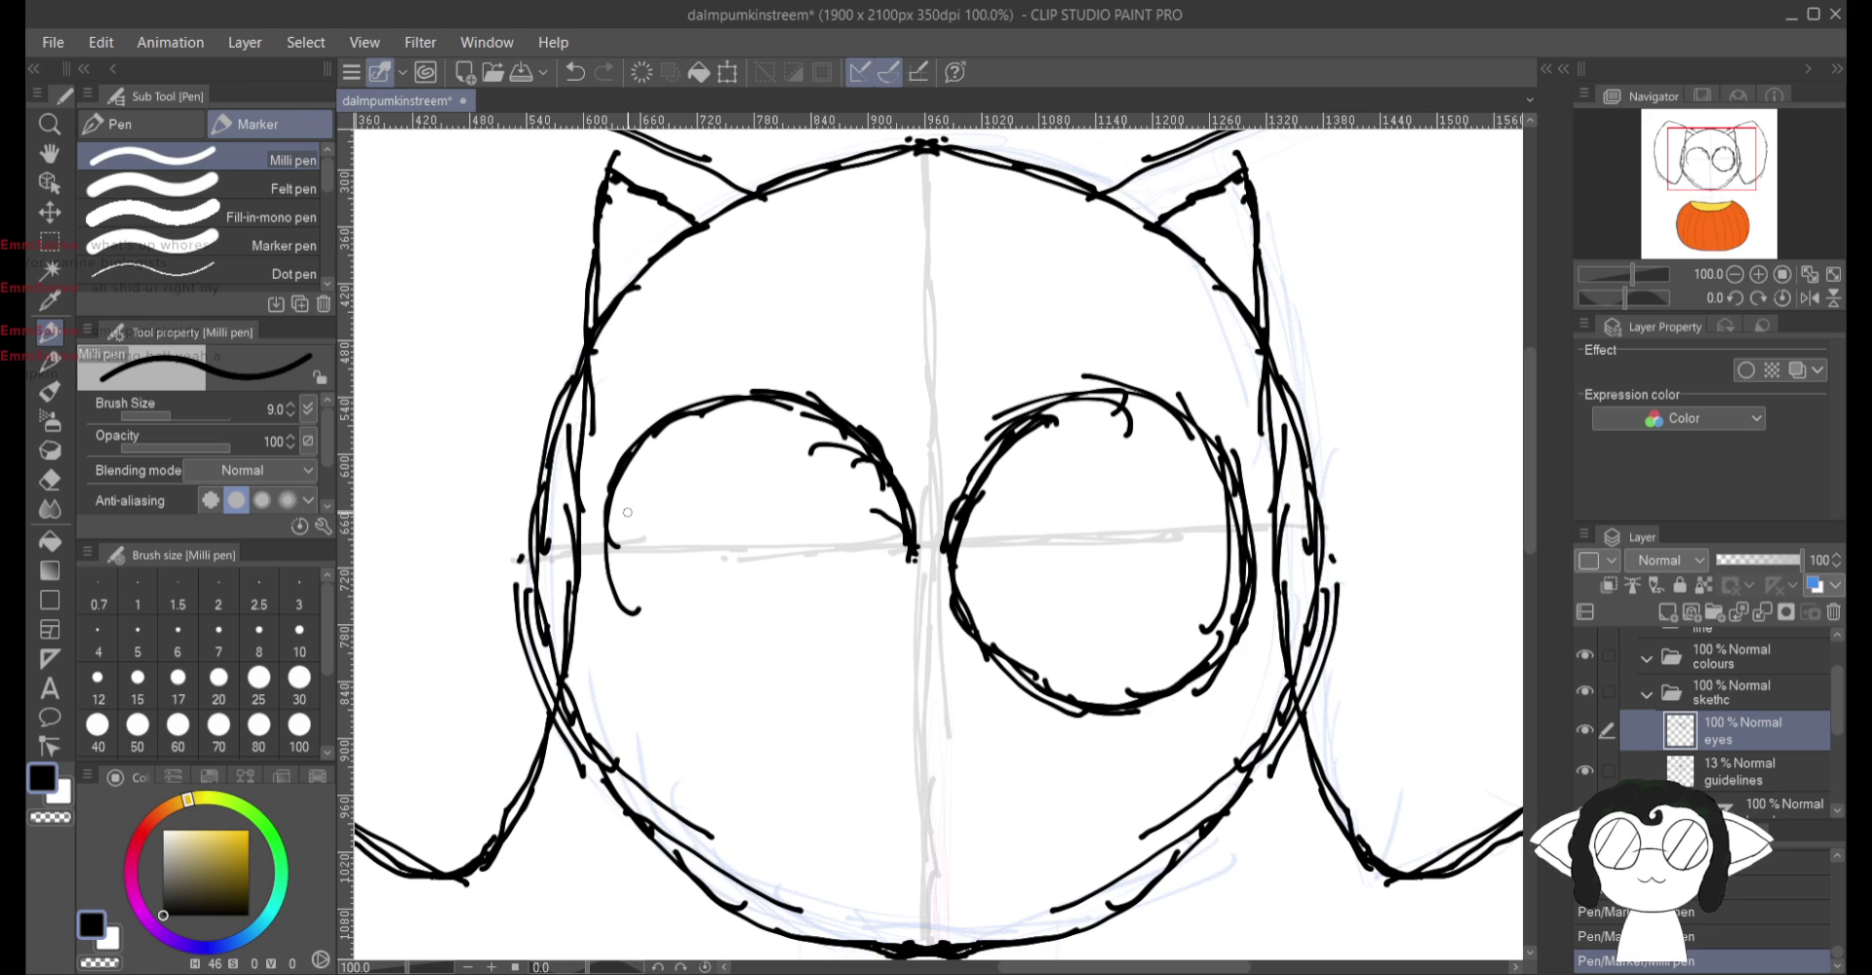
drag(609, 511, 633, 650)
mouse_move(601, 549)
mouse_down()
mouse_move(652, 671)
mouse_move(709, 675)
mouse_up()
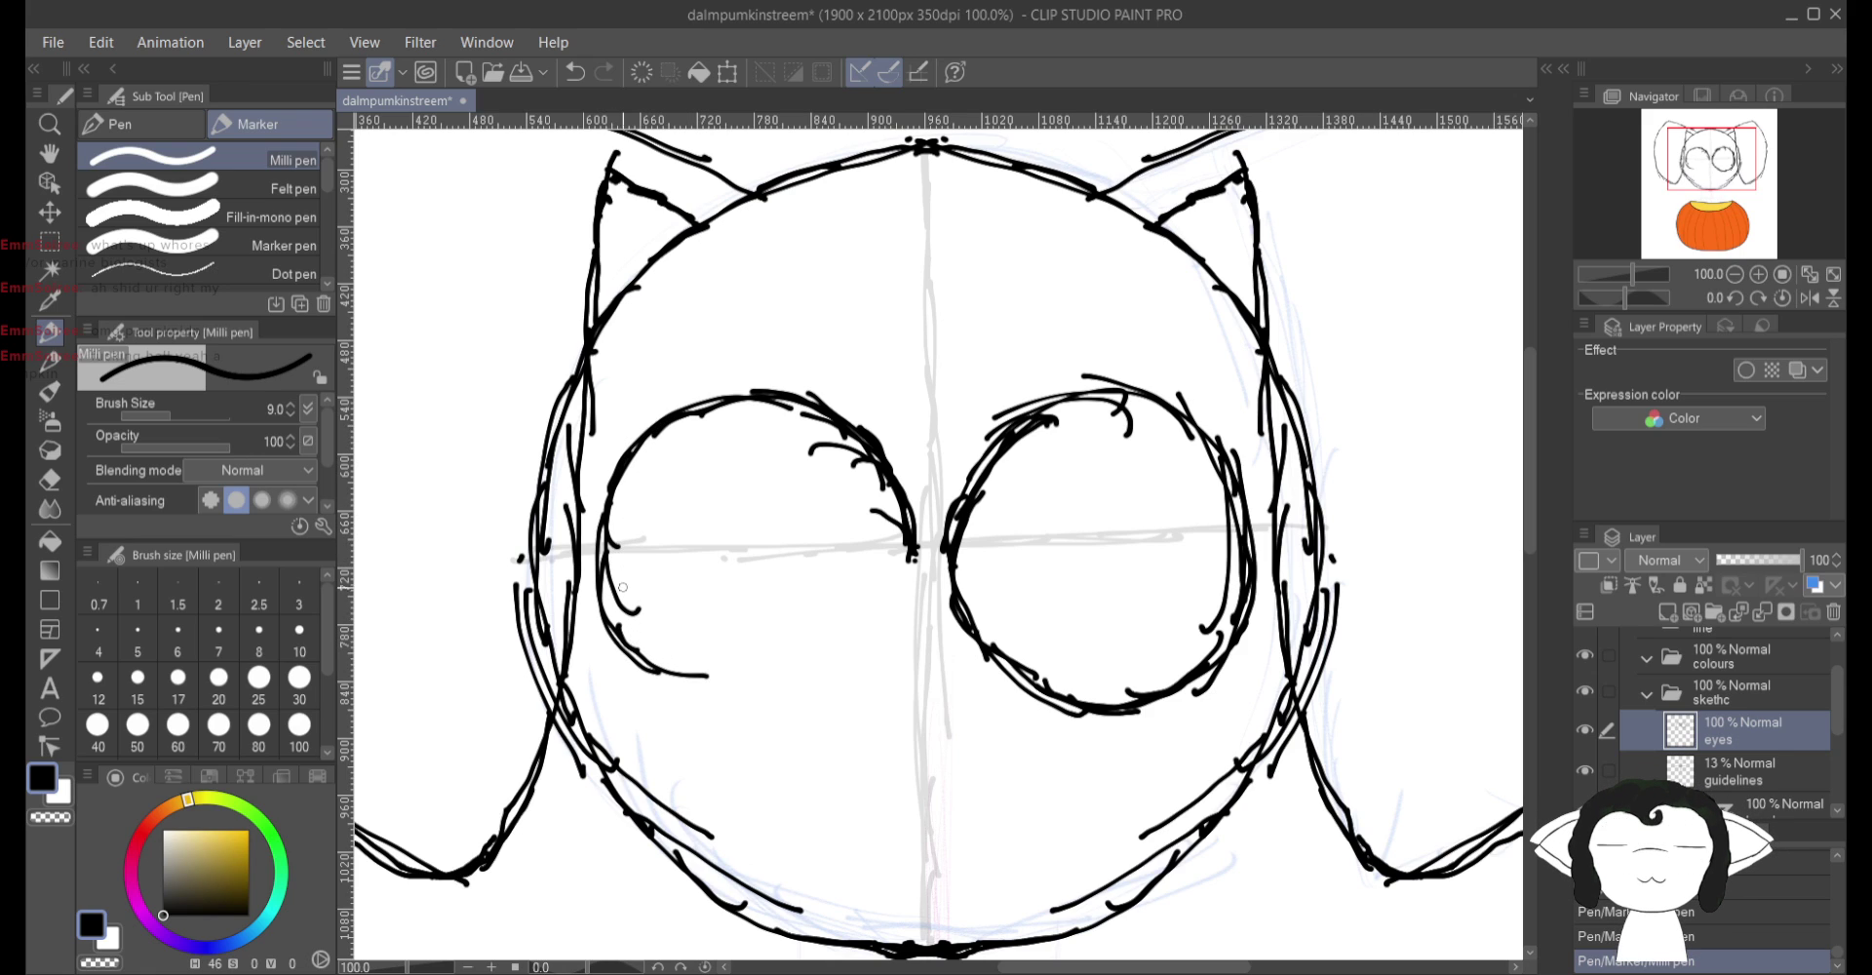
mouse_move(612, 546)
mouse_down()
mouse_move(632, 668)
mouse_move(663, 687)
mouse_up()
mouse_move(609, 633)
mouse_down()
mouse_move(754, 720)
mouse_move(858, 638)
mouse_up()
drag(752, 717, 868, 634)
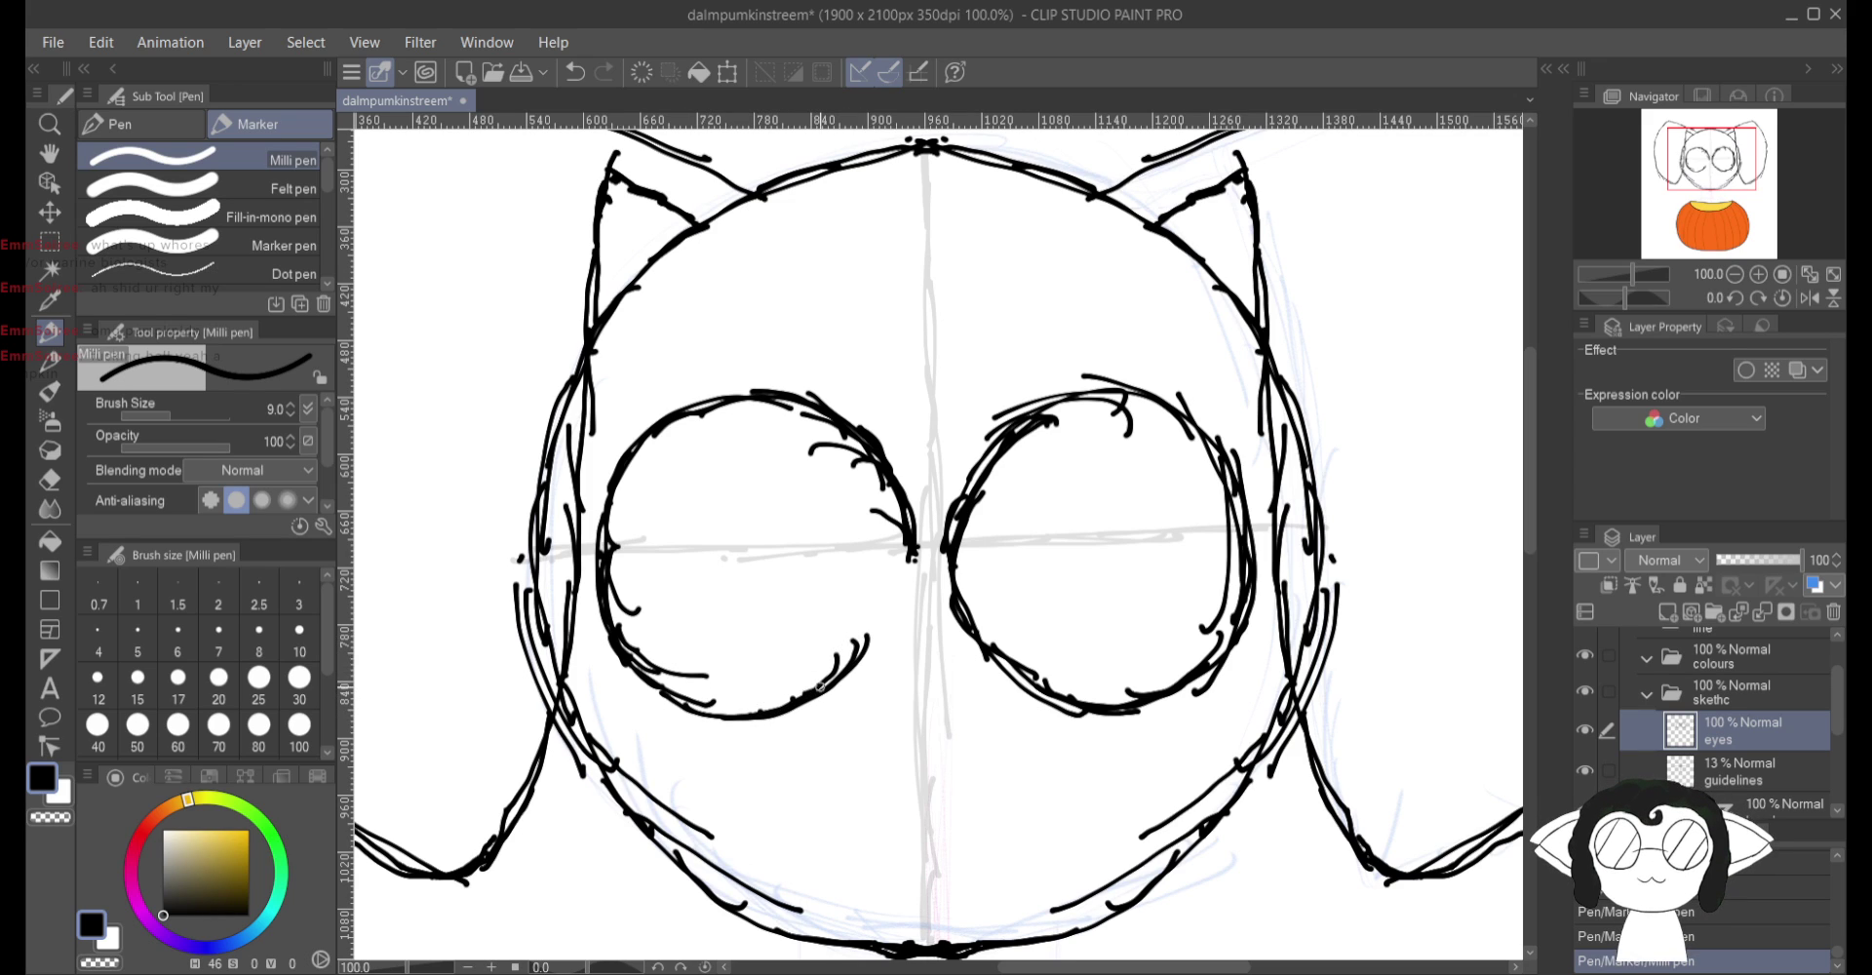
drag(817, 690, 888, 583)
drag(850, 659, 903, 587)
mouse_move(751, 717)
mouse_down()
mouse_move(853, 672)
mouse_move(822, 685)
mouse_move(884, 609)
mouse_move(876, 641)
mouse_move(909, 545)
mouse_up()
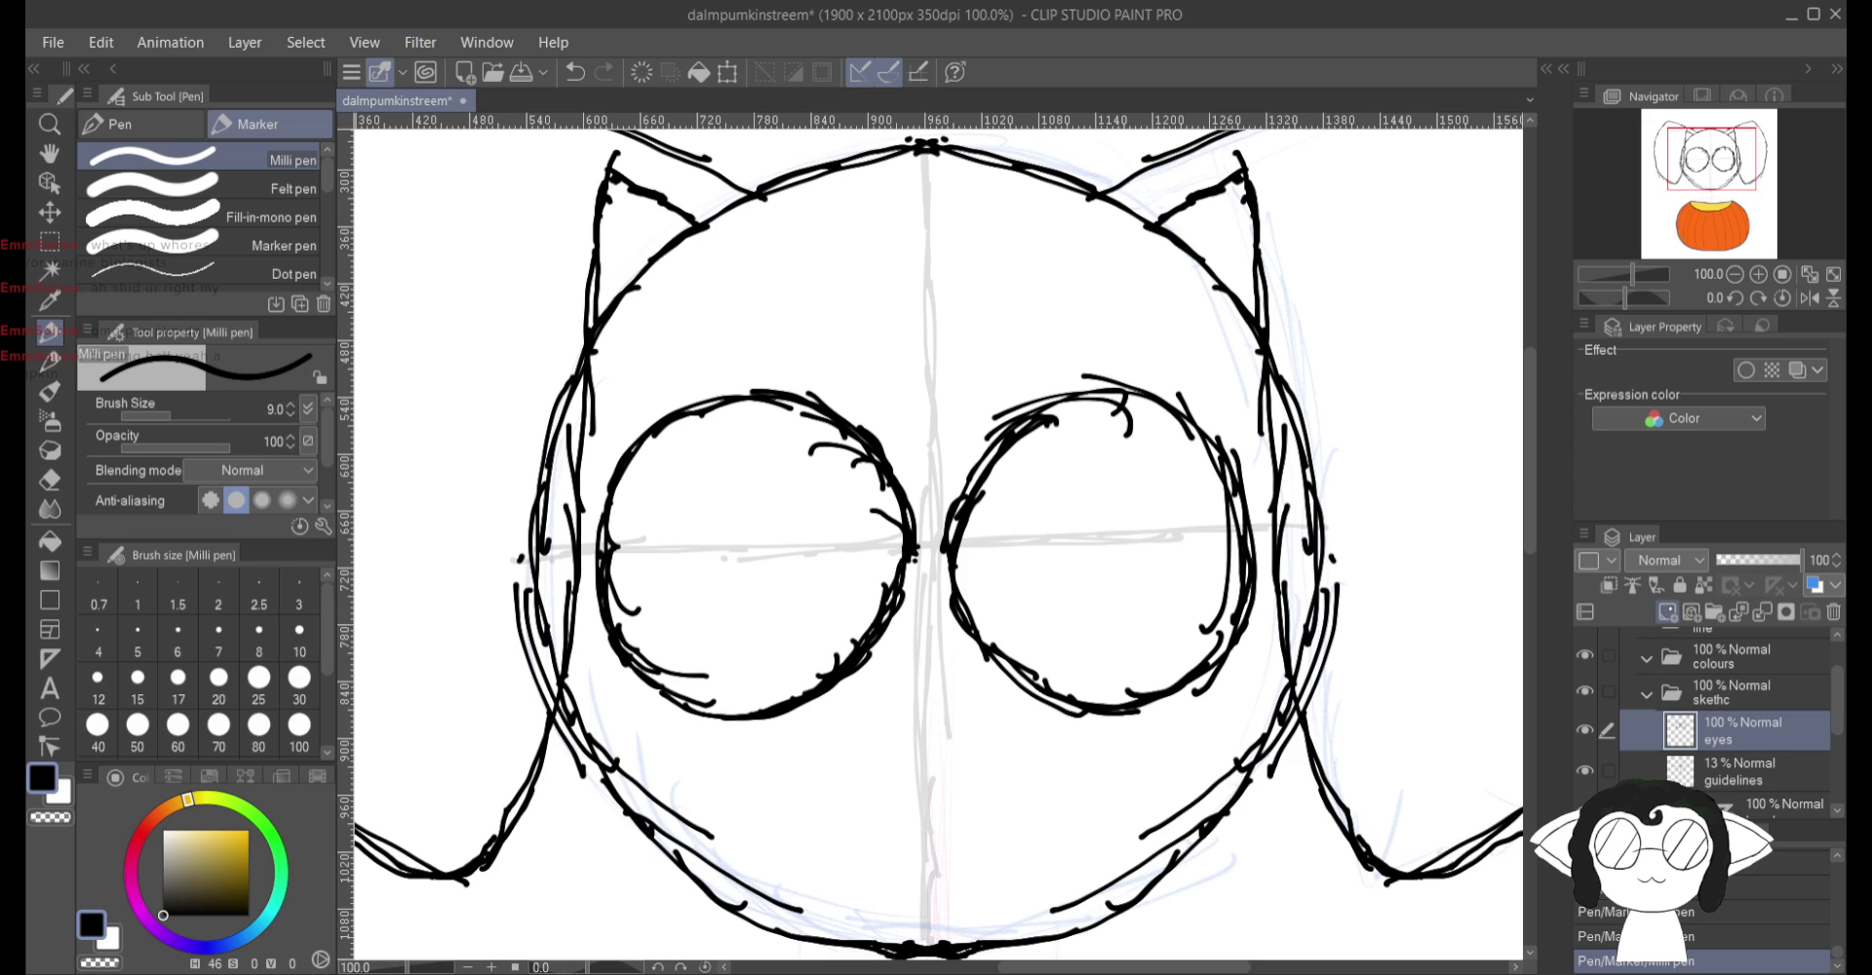
Step: Add a raster layer named "snoot" above the eyes layer and sketch a small rounded nose on the centre line below the eyes
click(1667, 611)
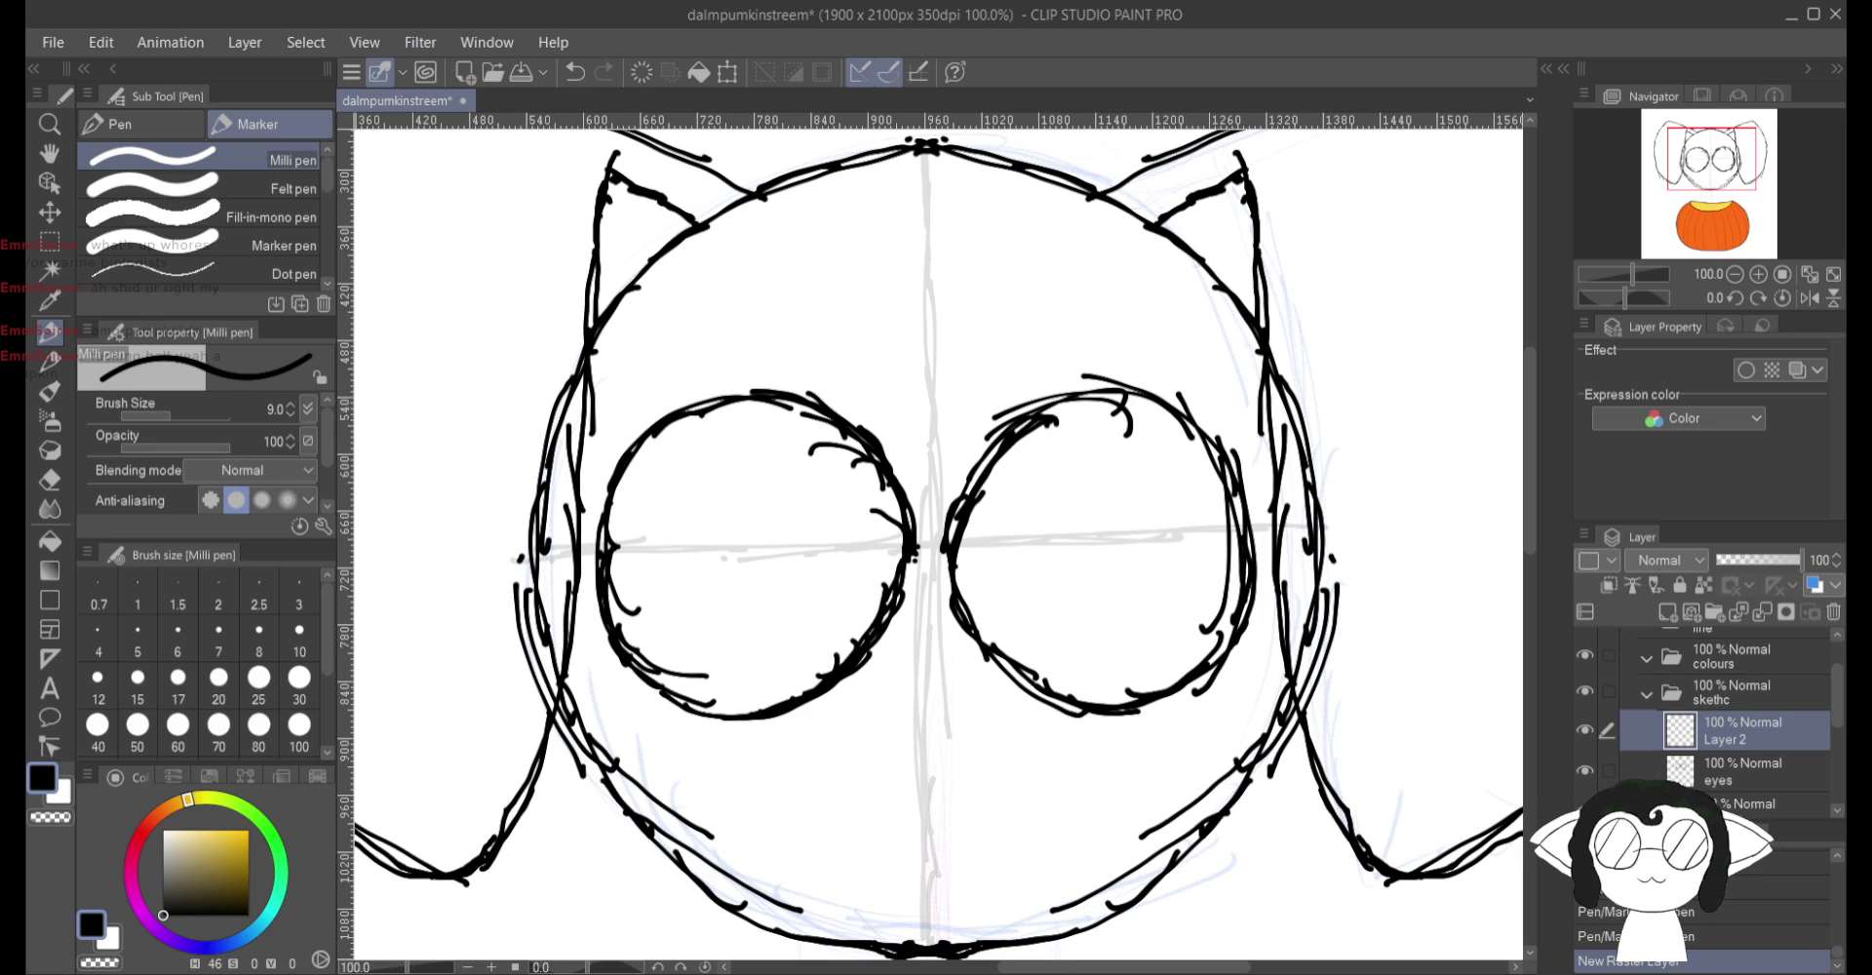
key(Return)
drag(883, 698, 986, 706)
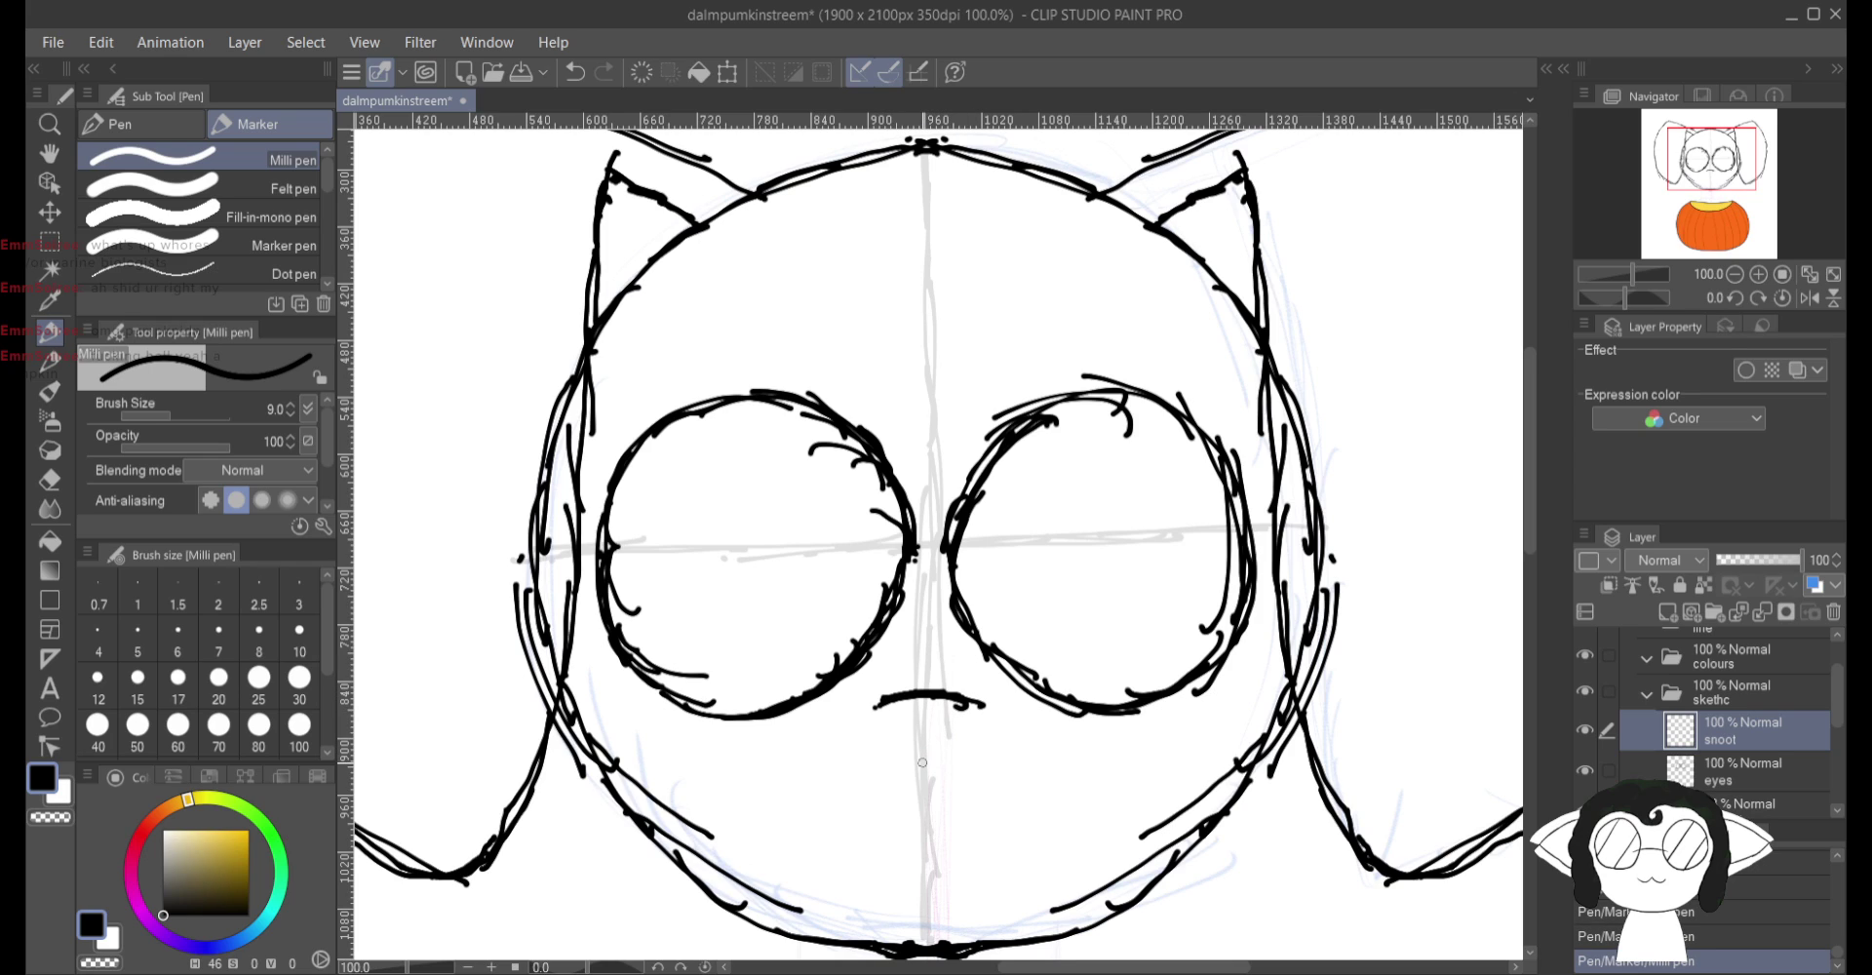
mouse_move(927, 766)
mouse_down()
mouse_move(882, 712)
mouse_move(932, 766)
mouse_move(980, 706)
mouse_move(928, 764)
mouse_move(889, 741)
mouse_move(905, 756)
mouse_move(881, 700)
mouse_up()
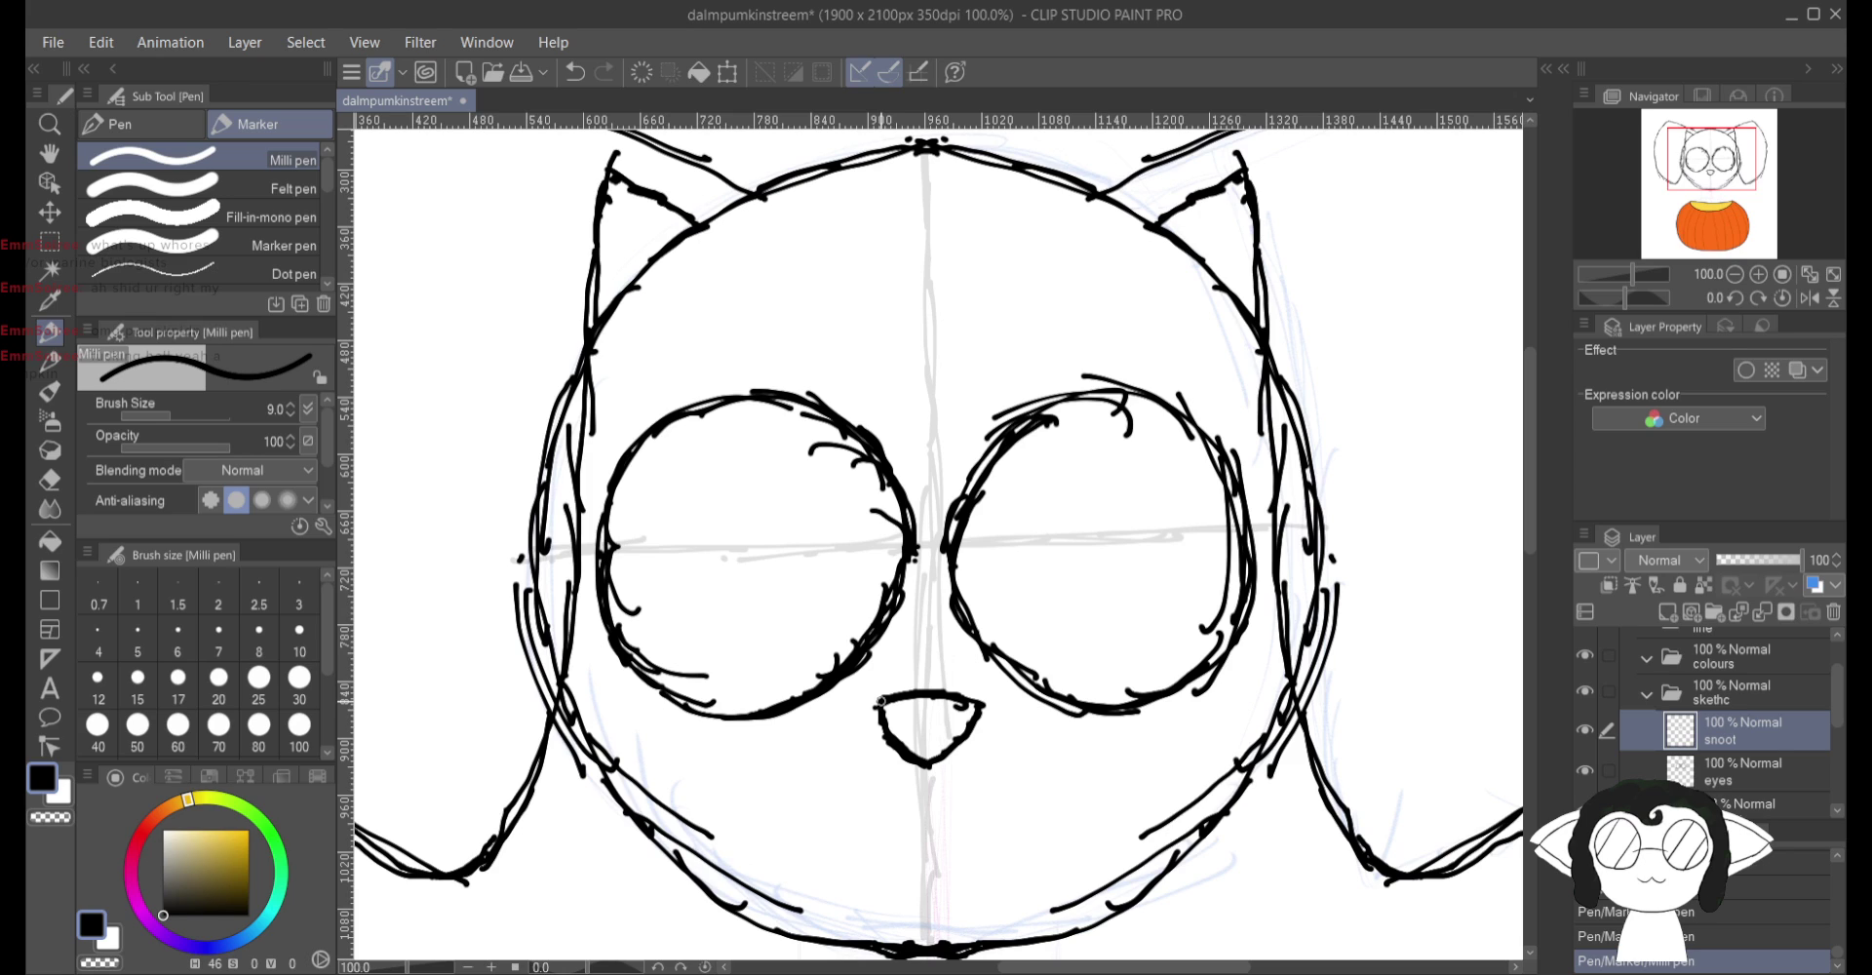
Step: Undo the nose's side strokes, redraw them as a wider downward-pointing triangle, and erase the overshooting corner line
key(ctrl+z)
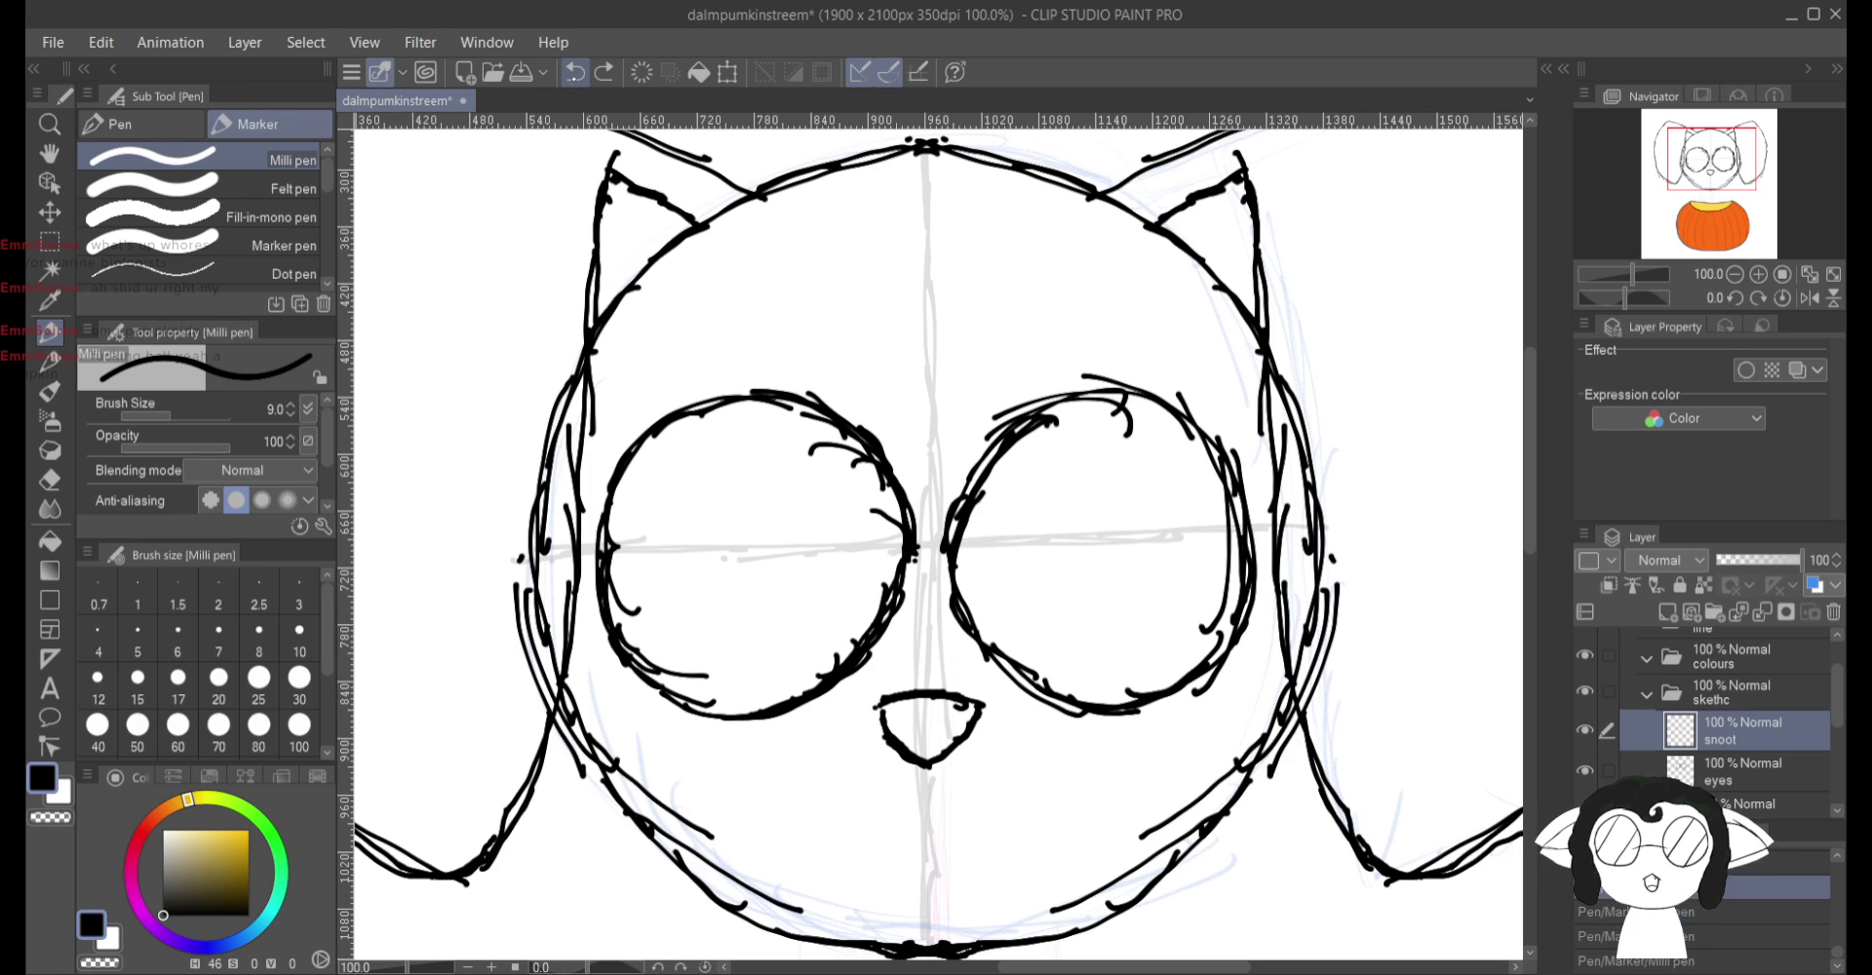
key(ctrl+z)
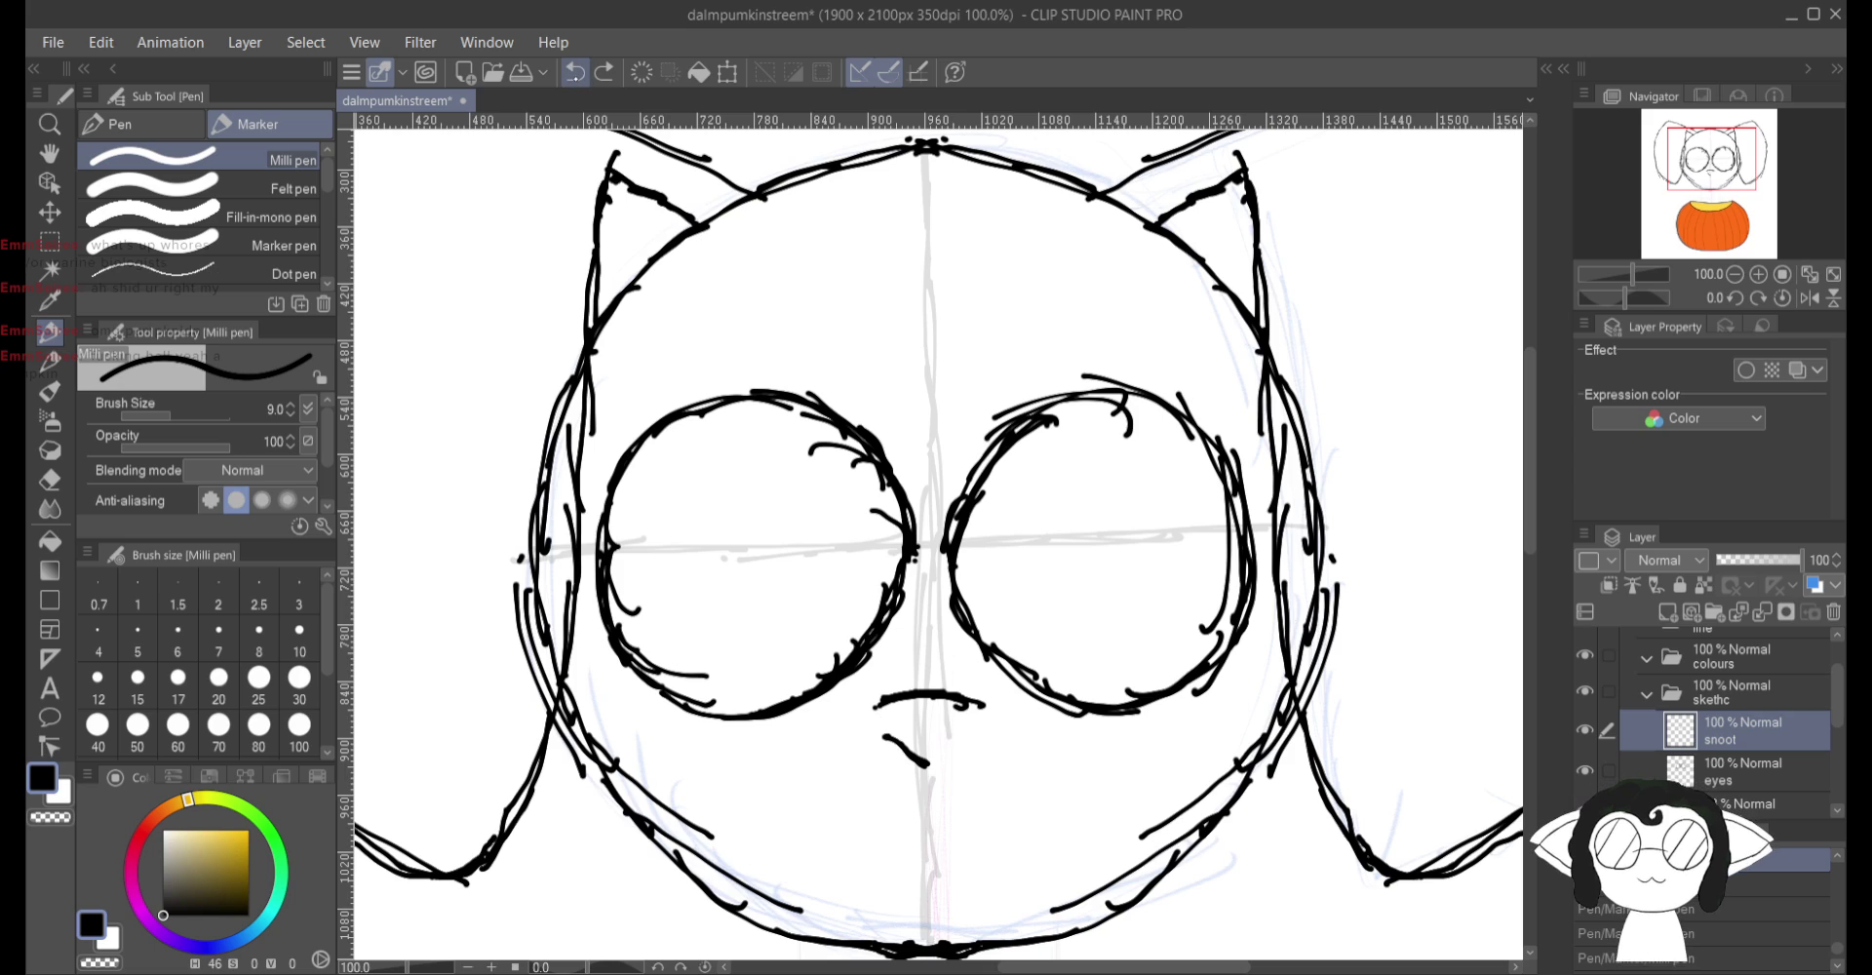
key(ctrl+z)
drag(883, 704, 867, 716)
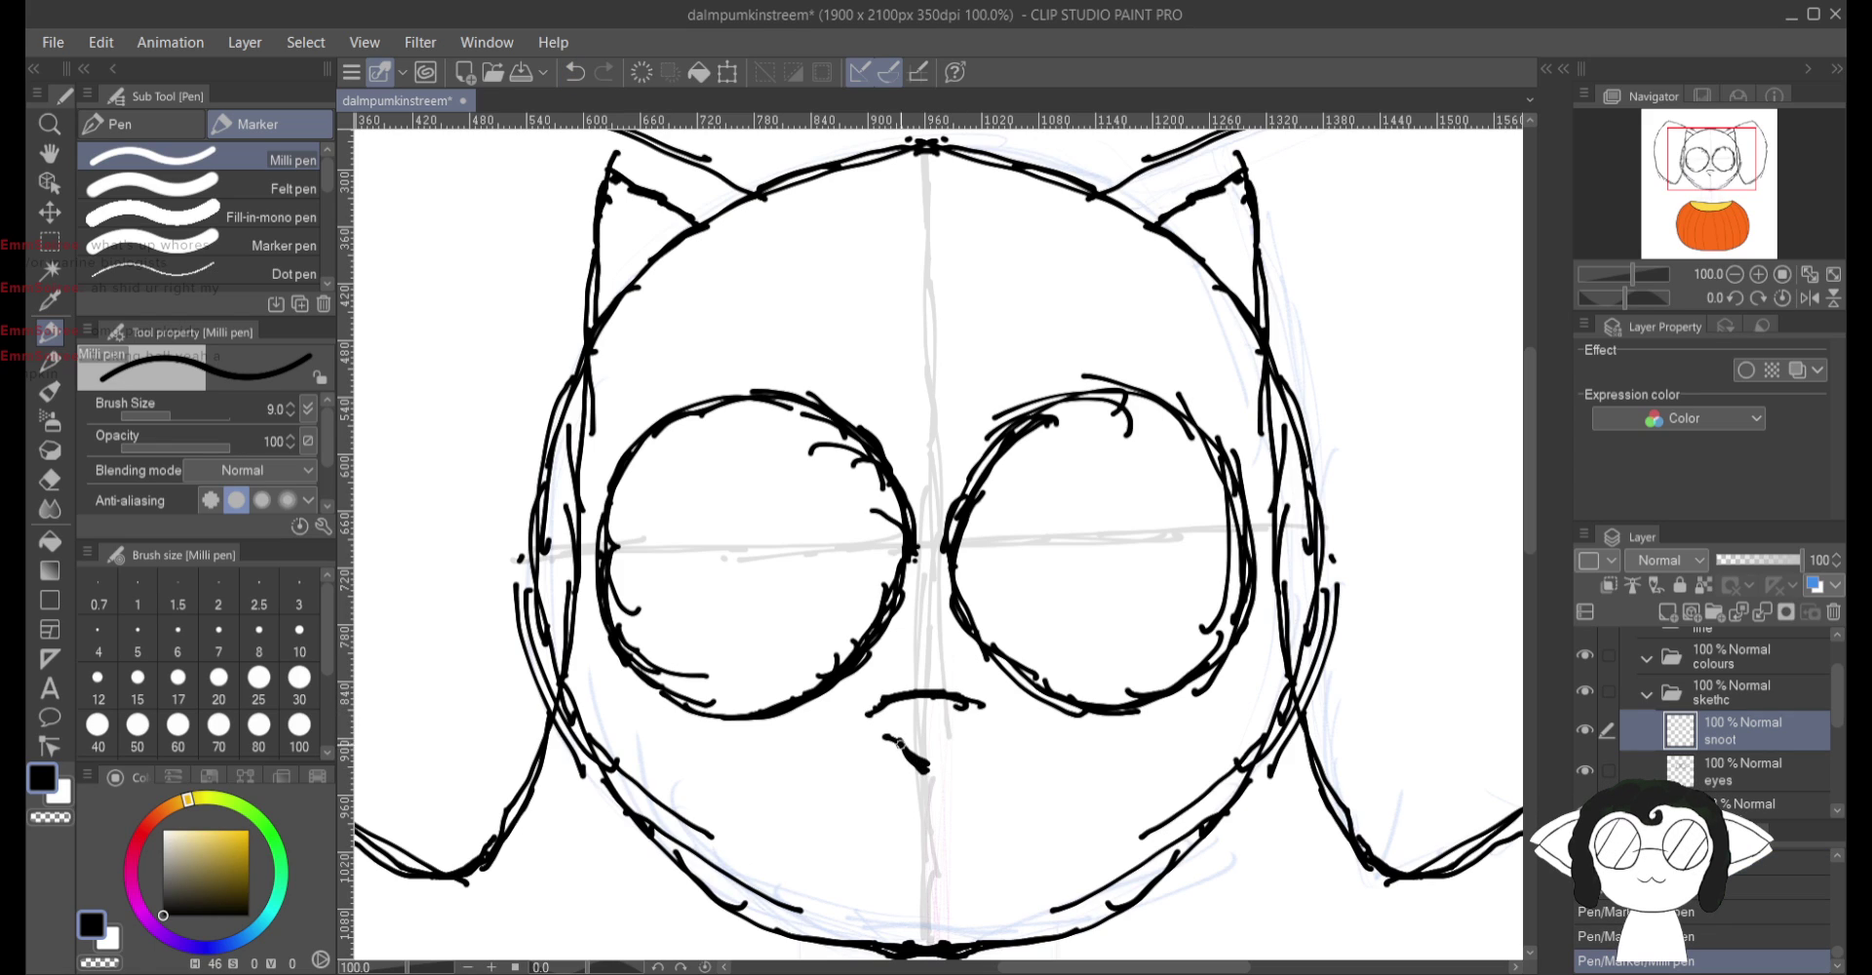
drag(926, 769, 866, 718)
drag(921, 775, 1009, 707)
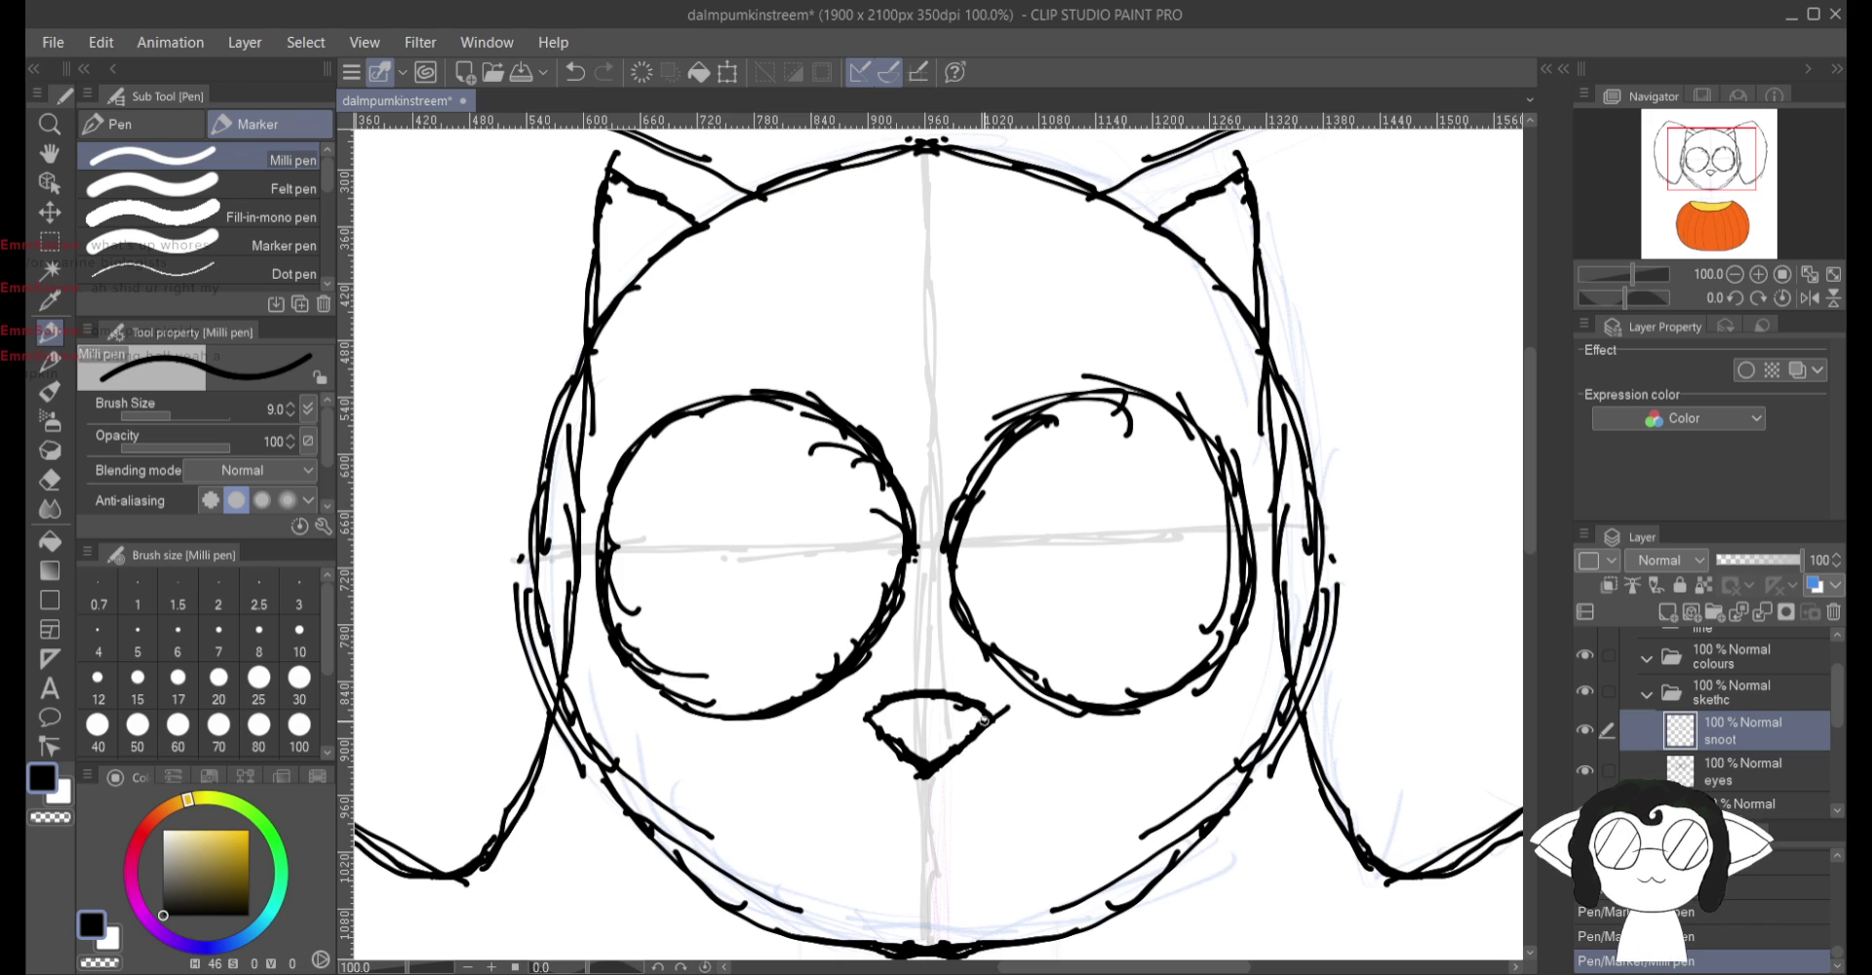
key(e)
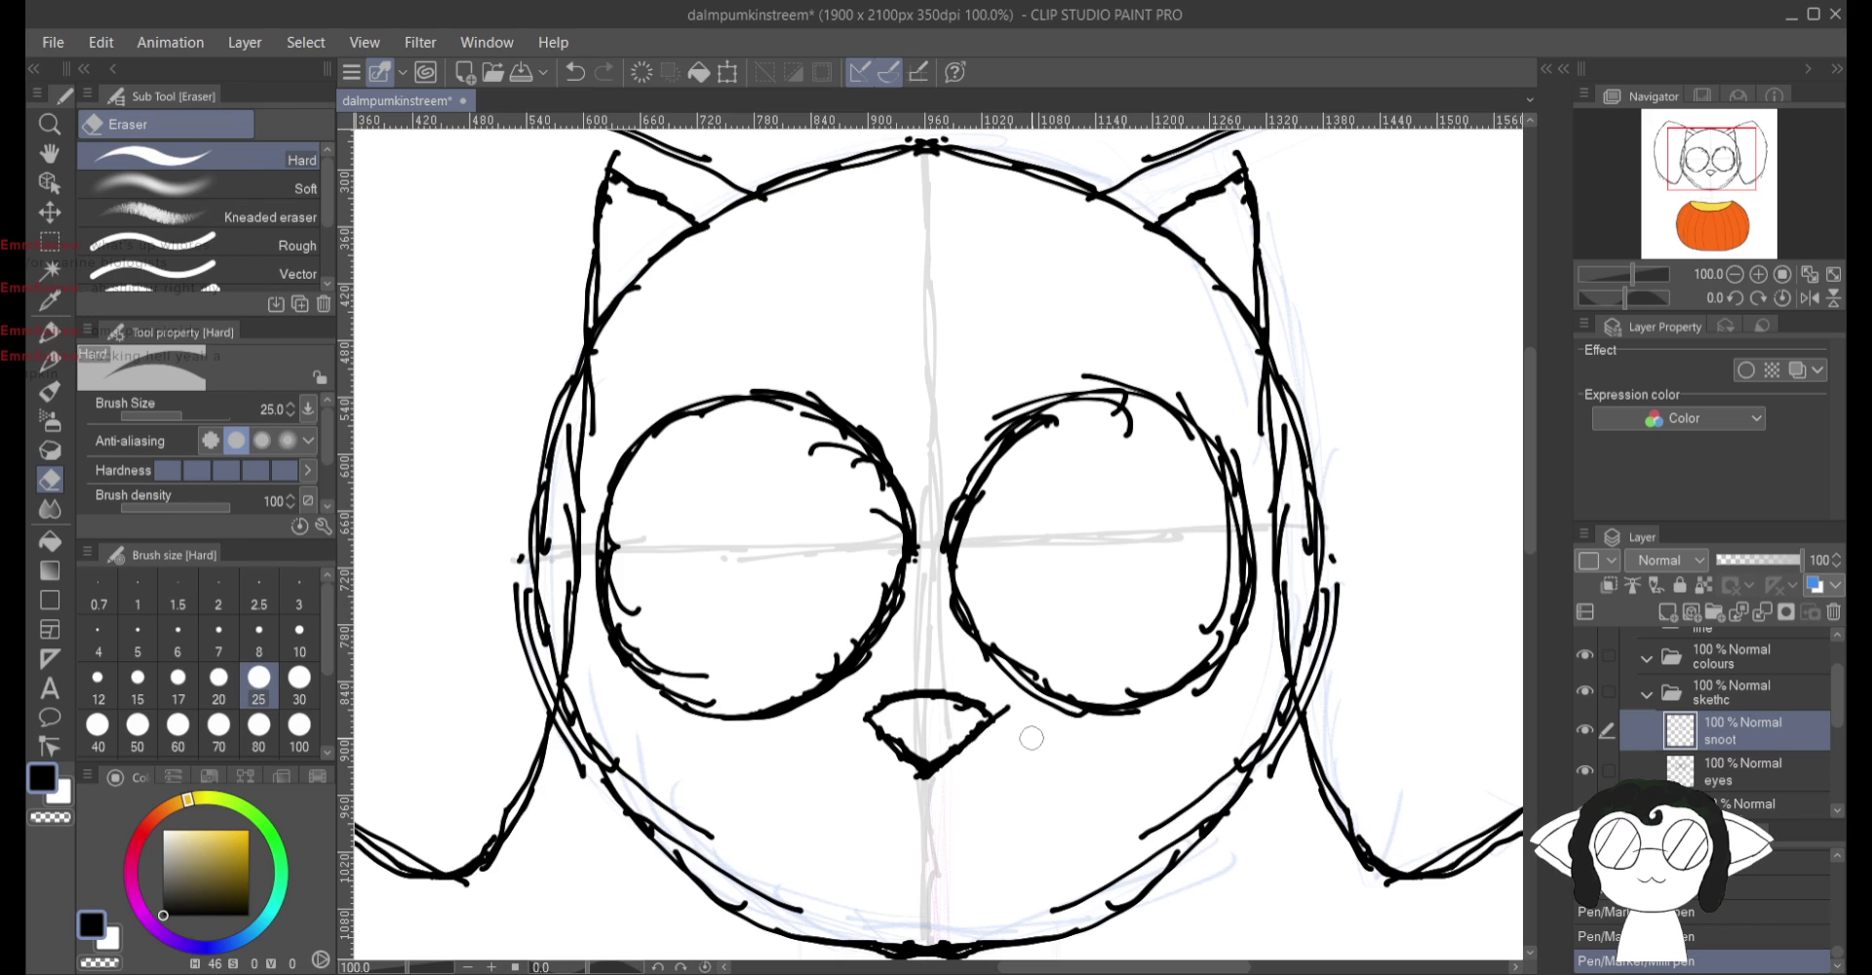
drag(1017, 710, 1009, 724)
key(p)
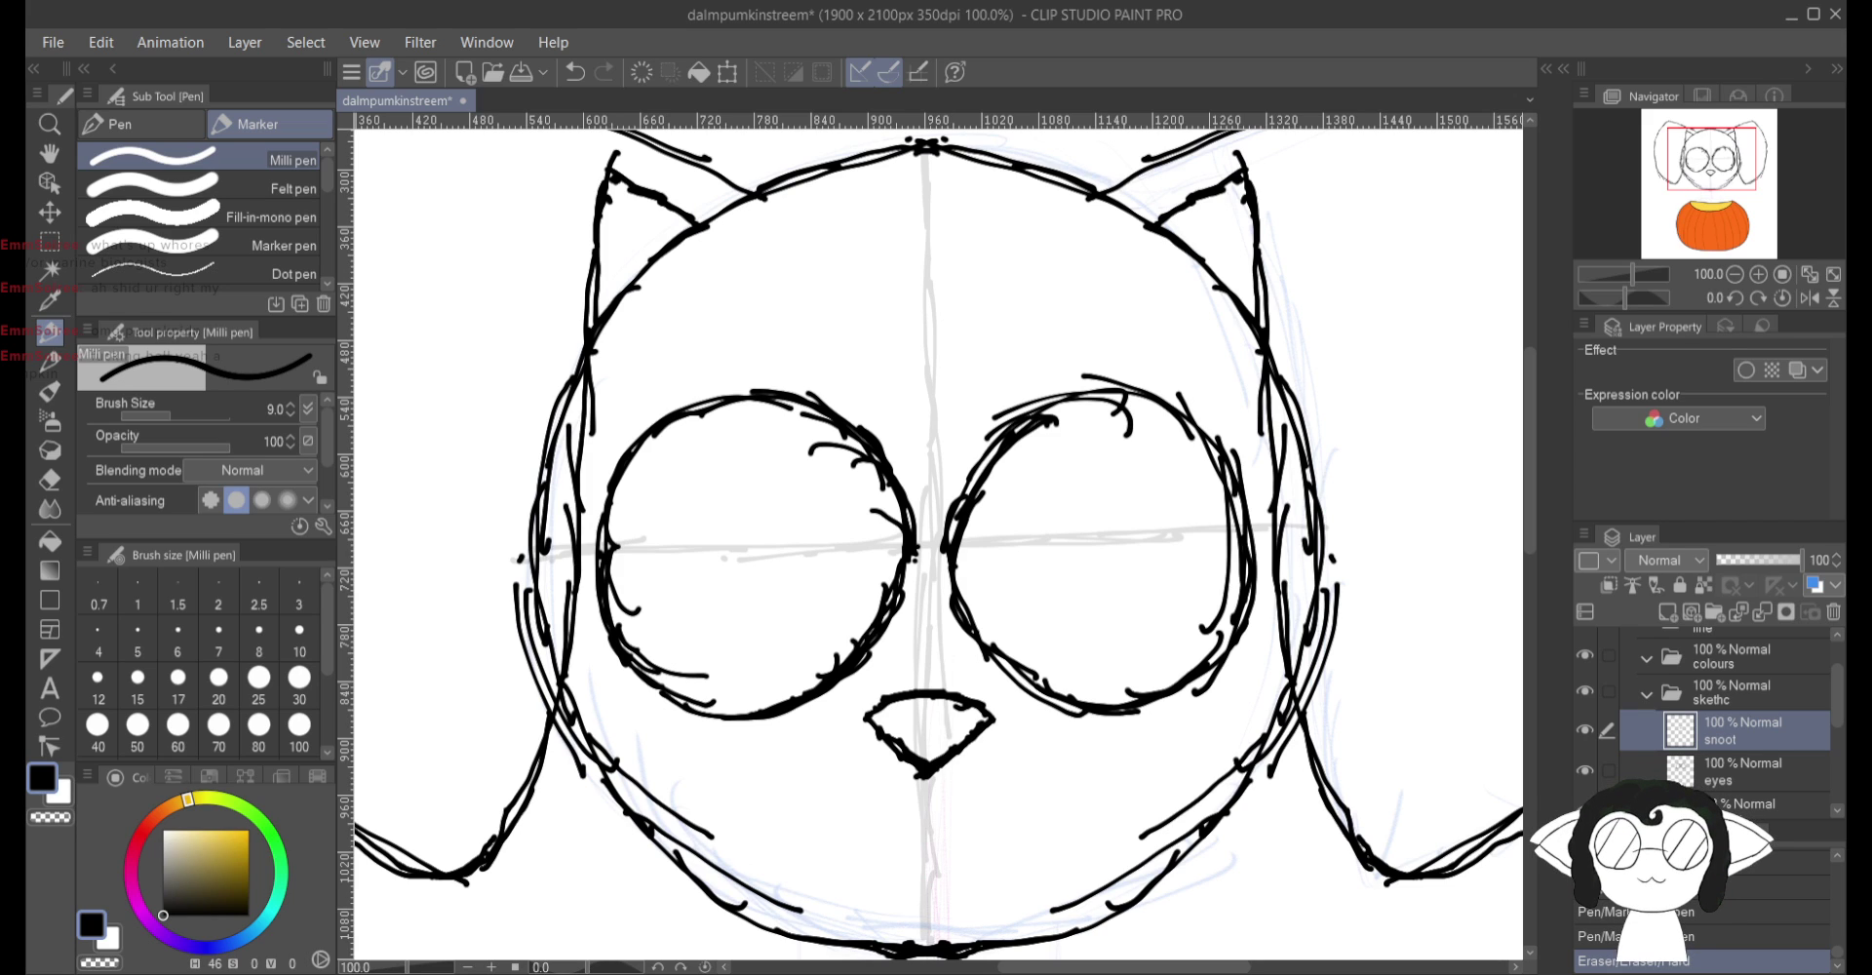
Step: Sketch a wide, two-lobed muzzle outline from just under the nose down to the chin line
scroll(936, 536, down, 3)
scroll(965, 527, up, 4)
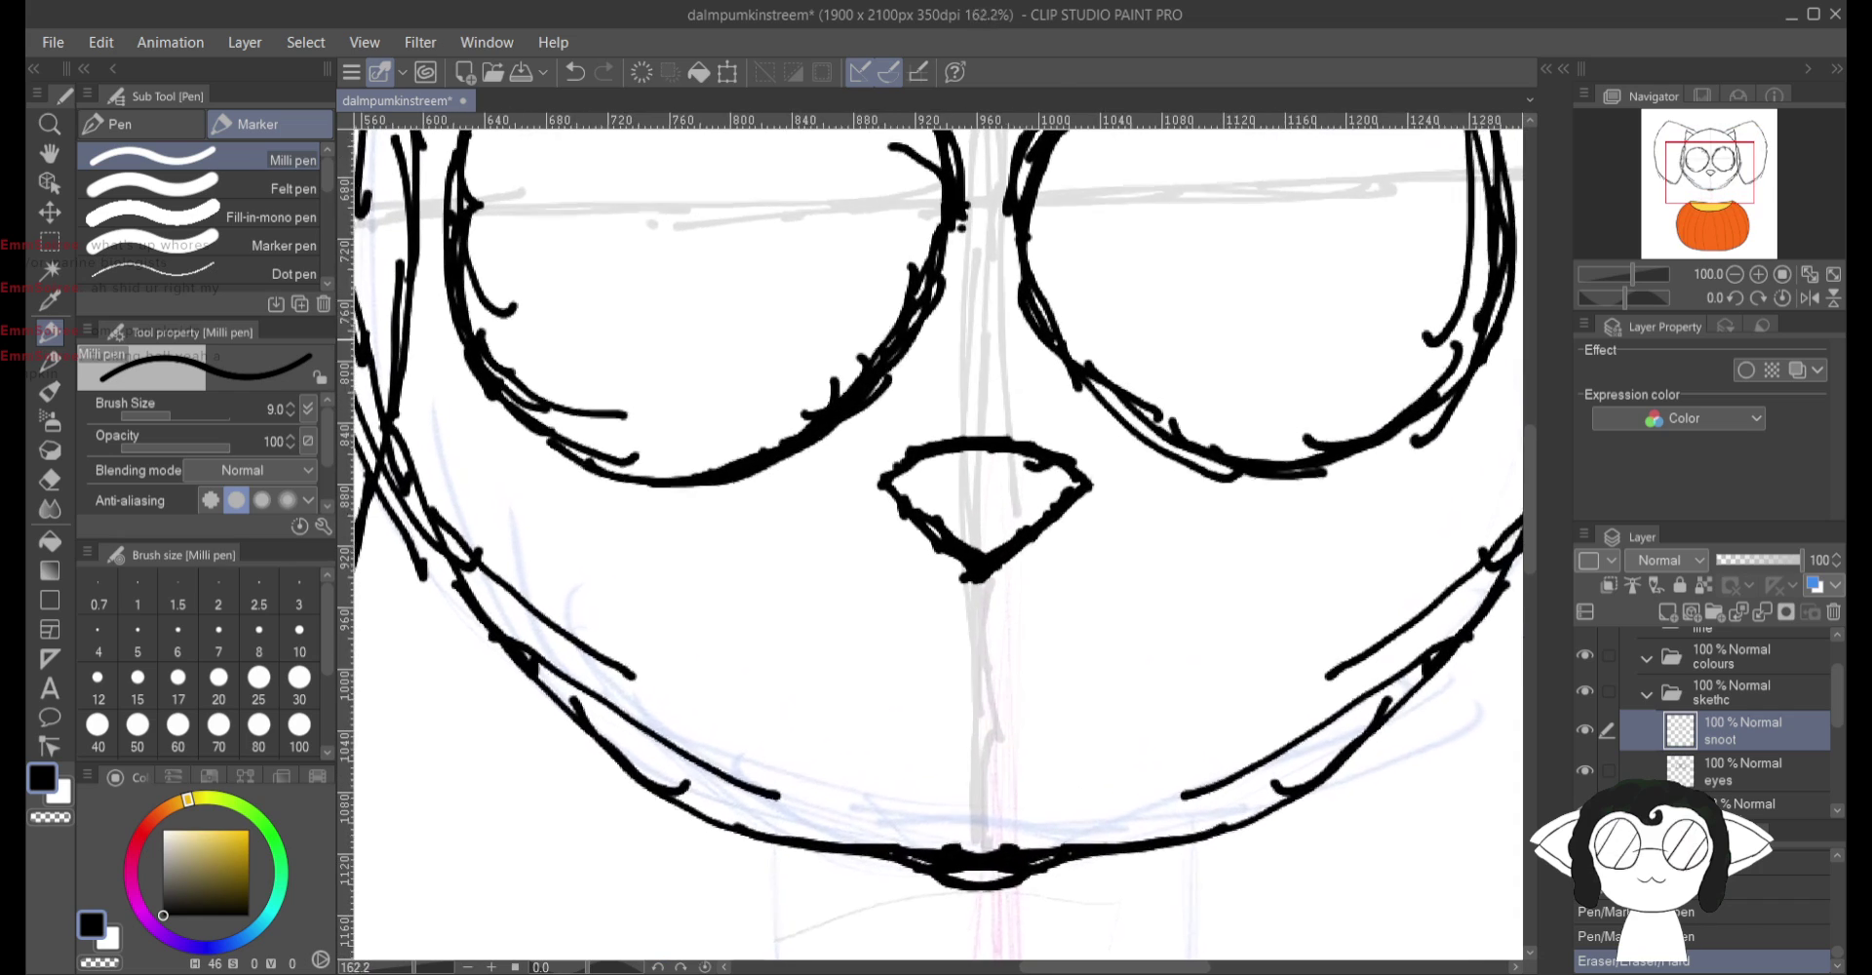
scroll(985, 468, down, 3)
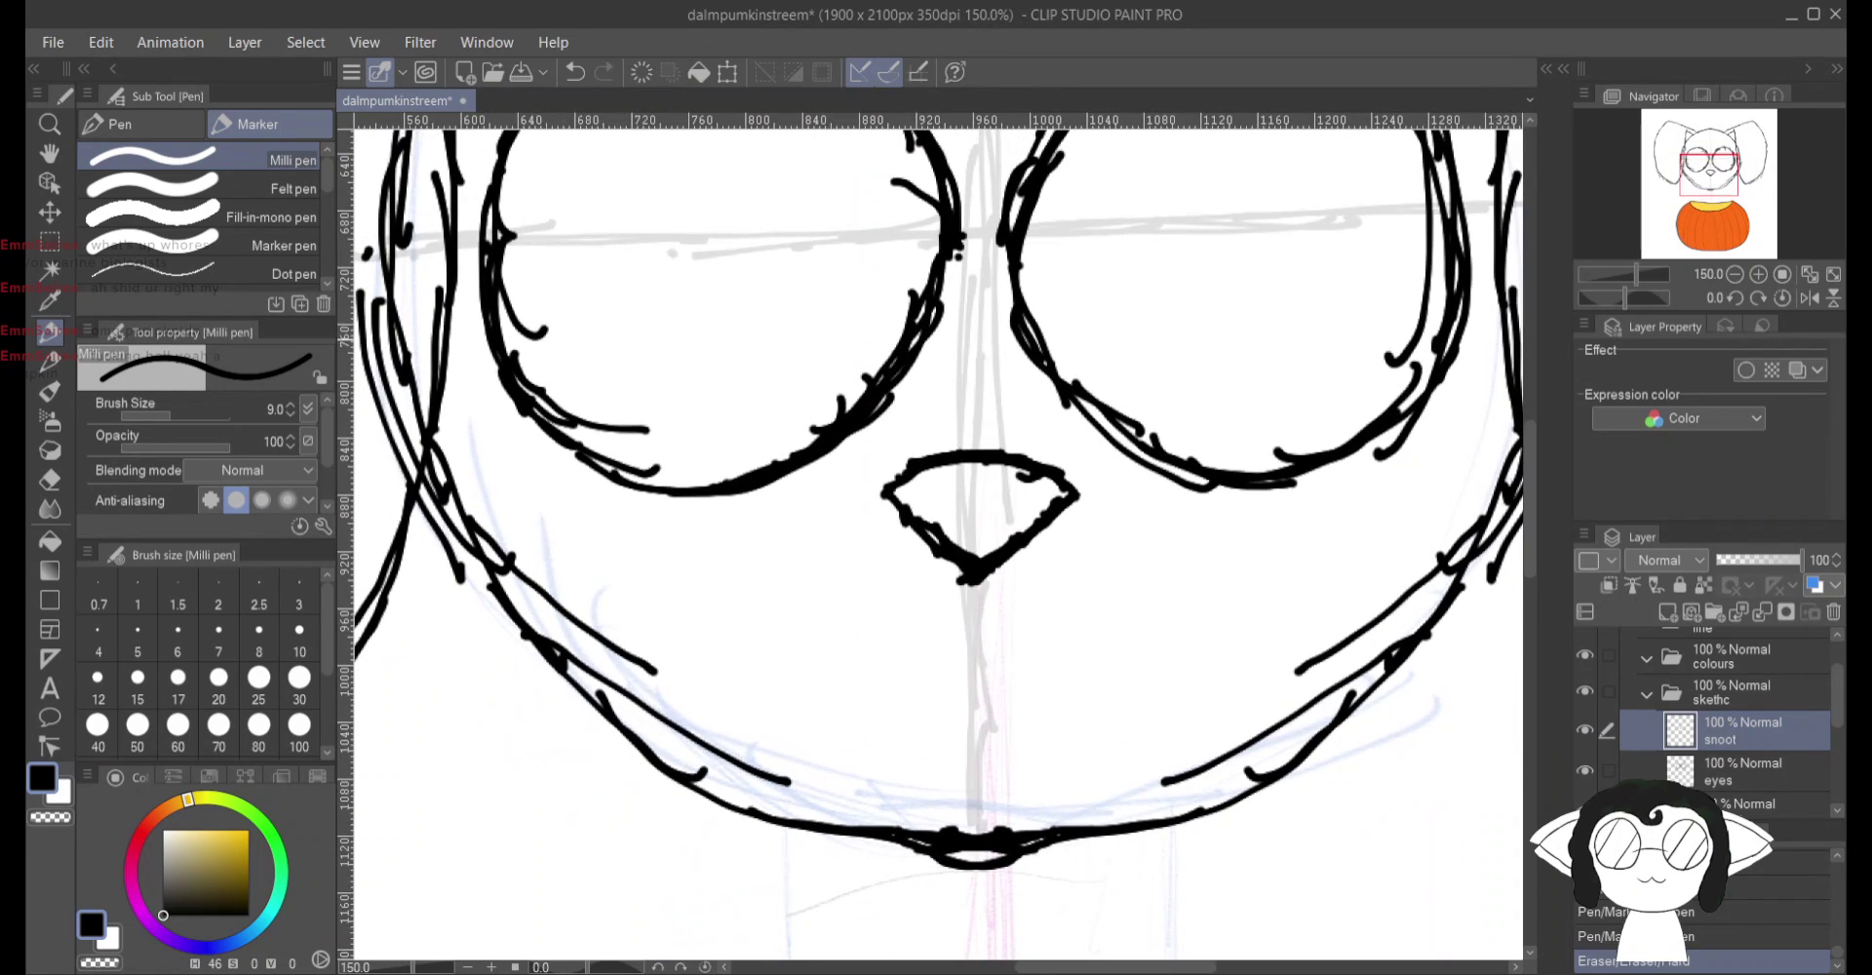
scroll(985, 468, up, 2)
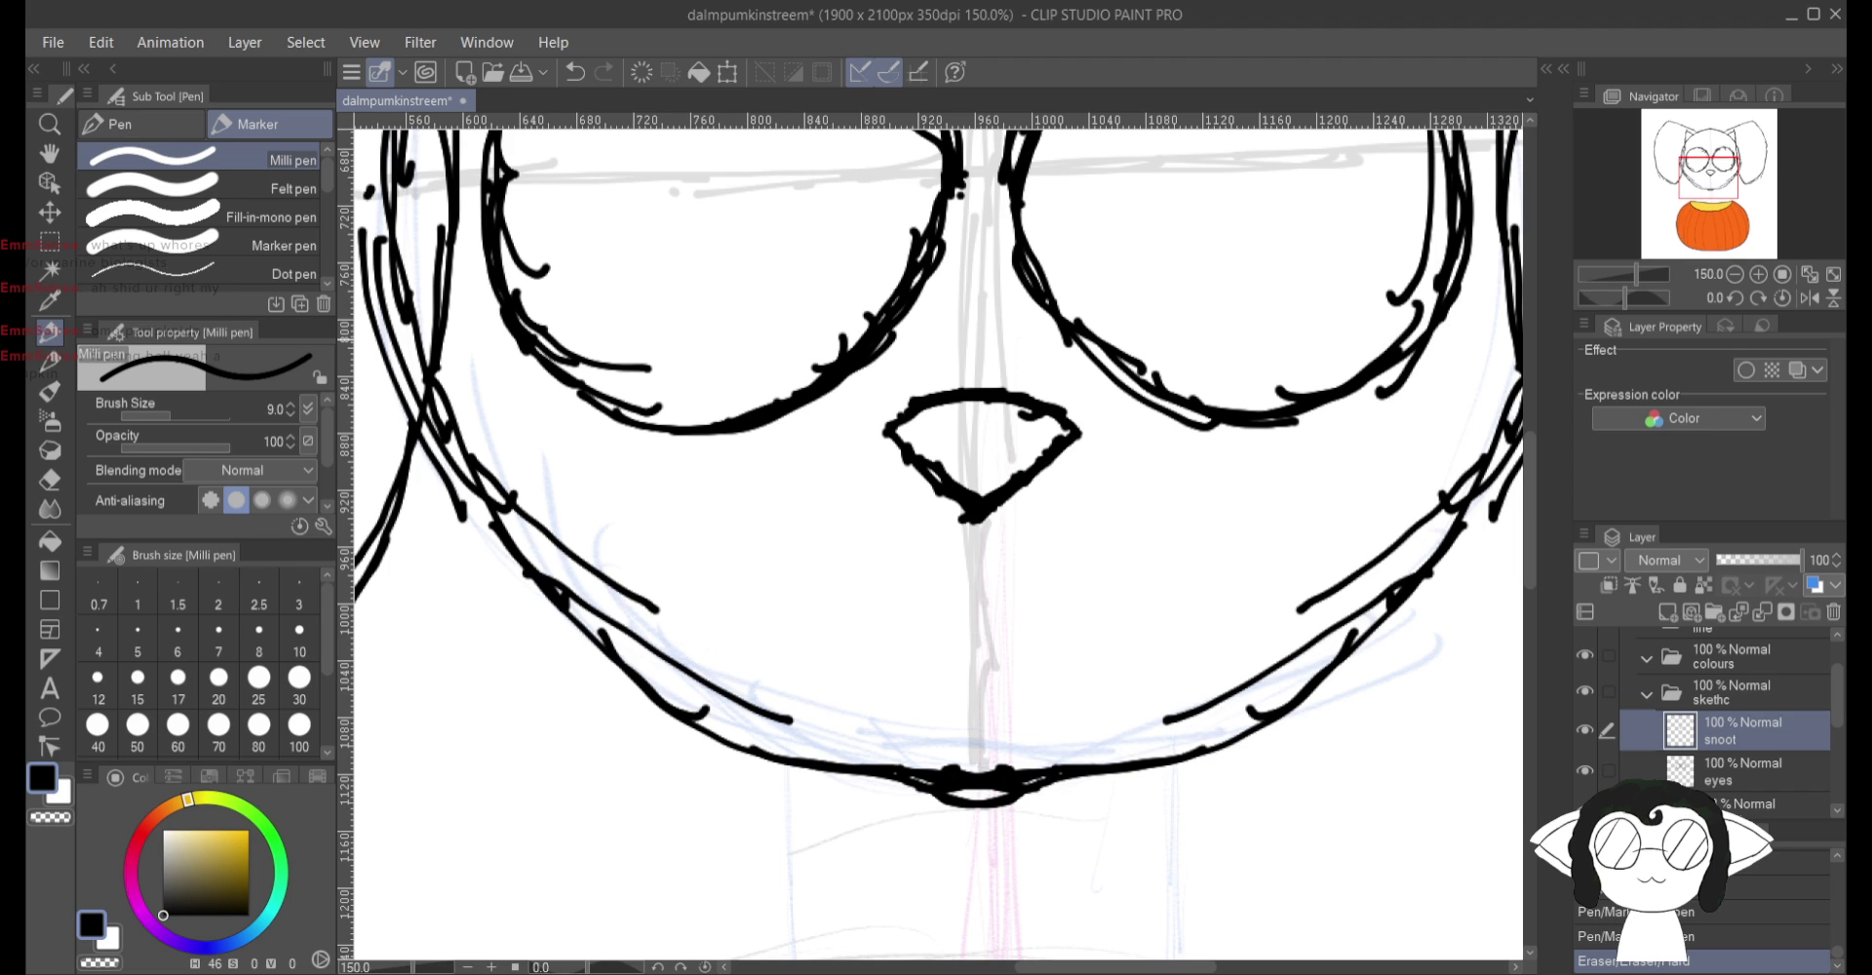
mouse_move(979, 546)
mouse_down()
mouse_move(918, 546)
mouse_move(994, 539)
mouse_move(904, 533)
mouse_move(821, 477)
mouse_move(712, 477)
mouse_move(672, 519)
mouse_move(668, 651)
mouse_move(816, 734)
mouse_move(1015, 734)
mouse_move(1044, 523)
mouse_move(1146, 480)
mouse_move(1249, 503)
mouse_move(1267, 642)
mouse_move(1179, 705)
mouse_move(1063, 743)
mouse_up()
mouse_move(1170, 707)
mouse_down()
mouse_move(983, 754)
mouse_move(921, 744)
mouse_up()
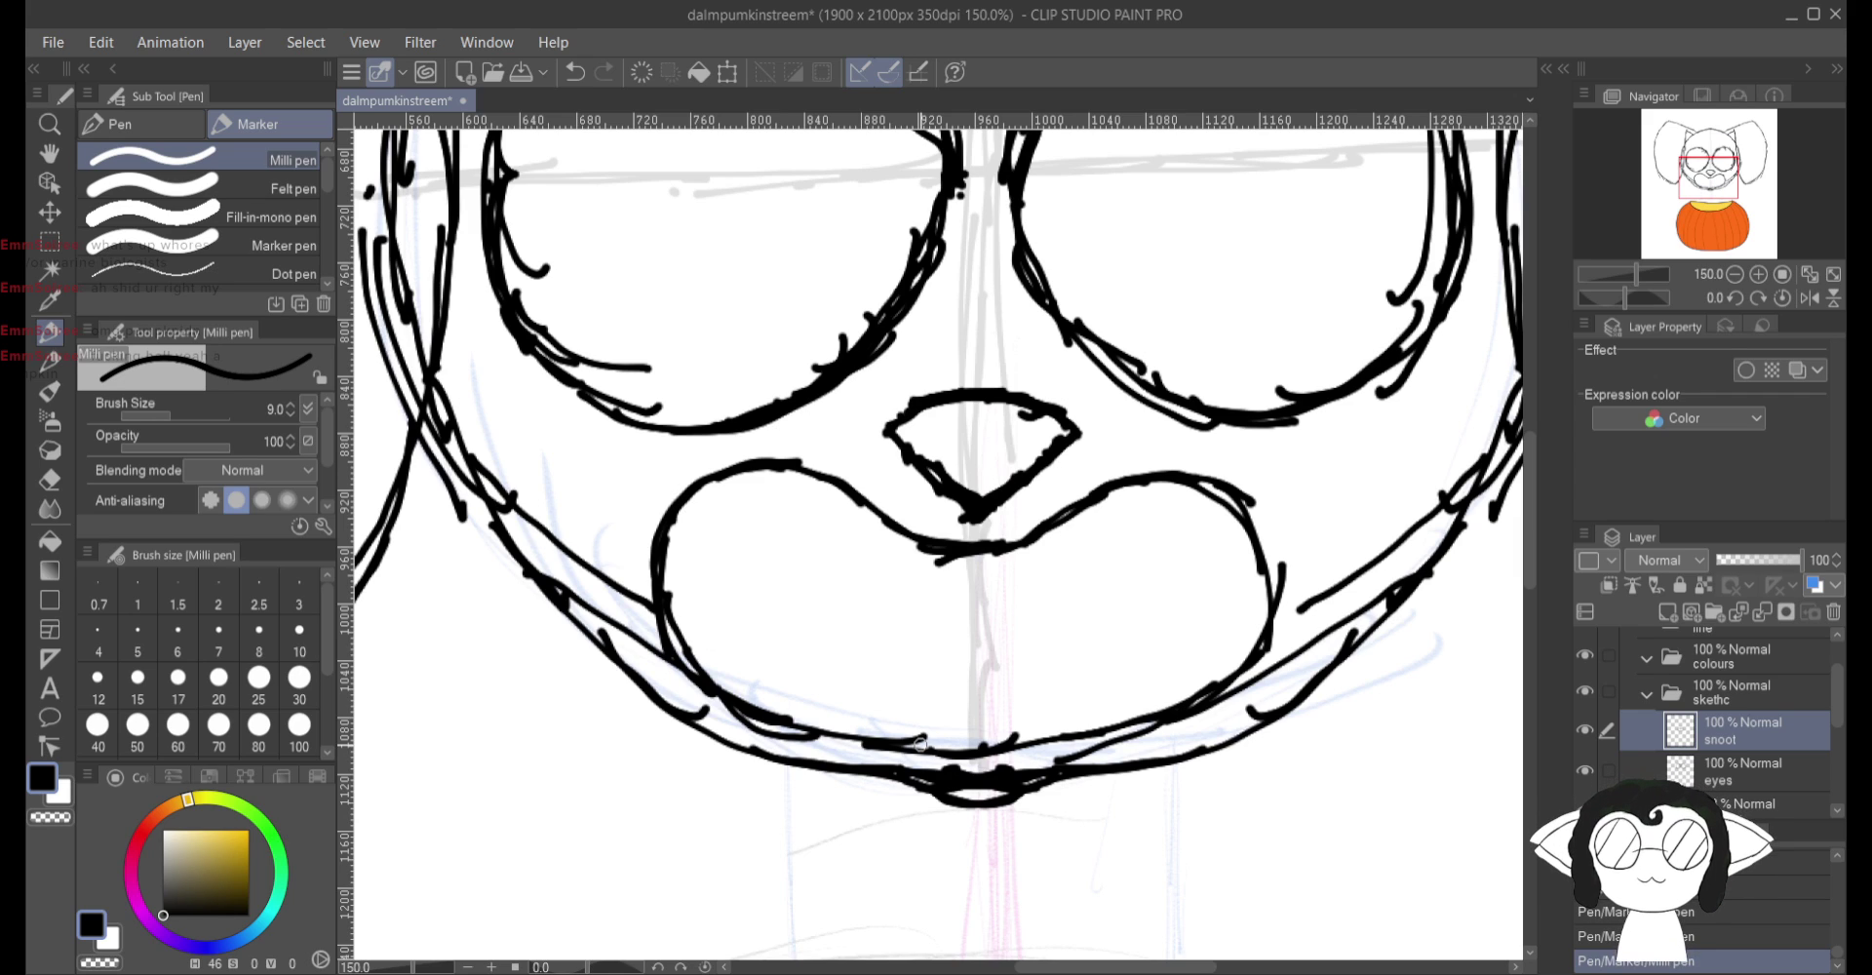
Step: Add a raster layer named "necc" and sketch two vertical neck lines from the jaw down to the pumpkin opening's lower rim
click(1692, 612)
key(Return)
scroll(938, 541, down, 5)
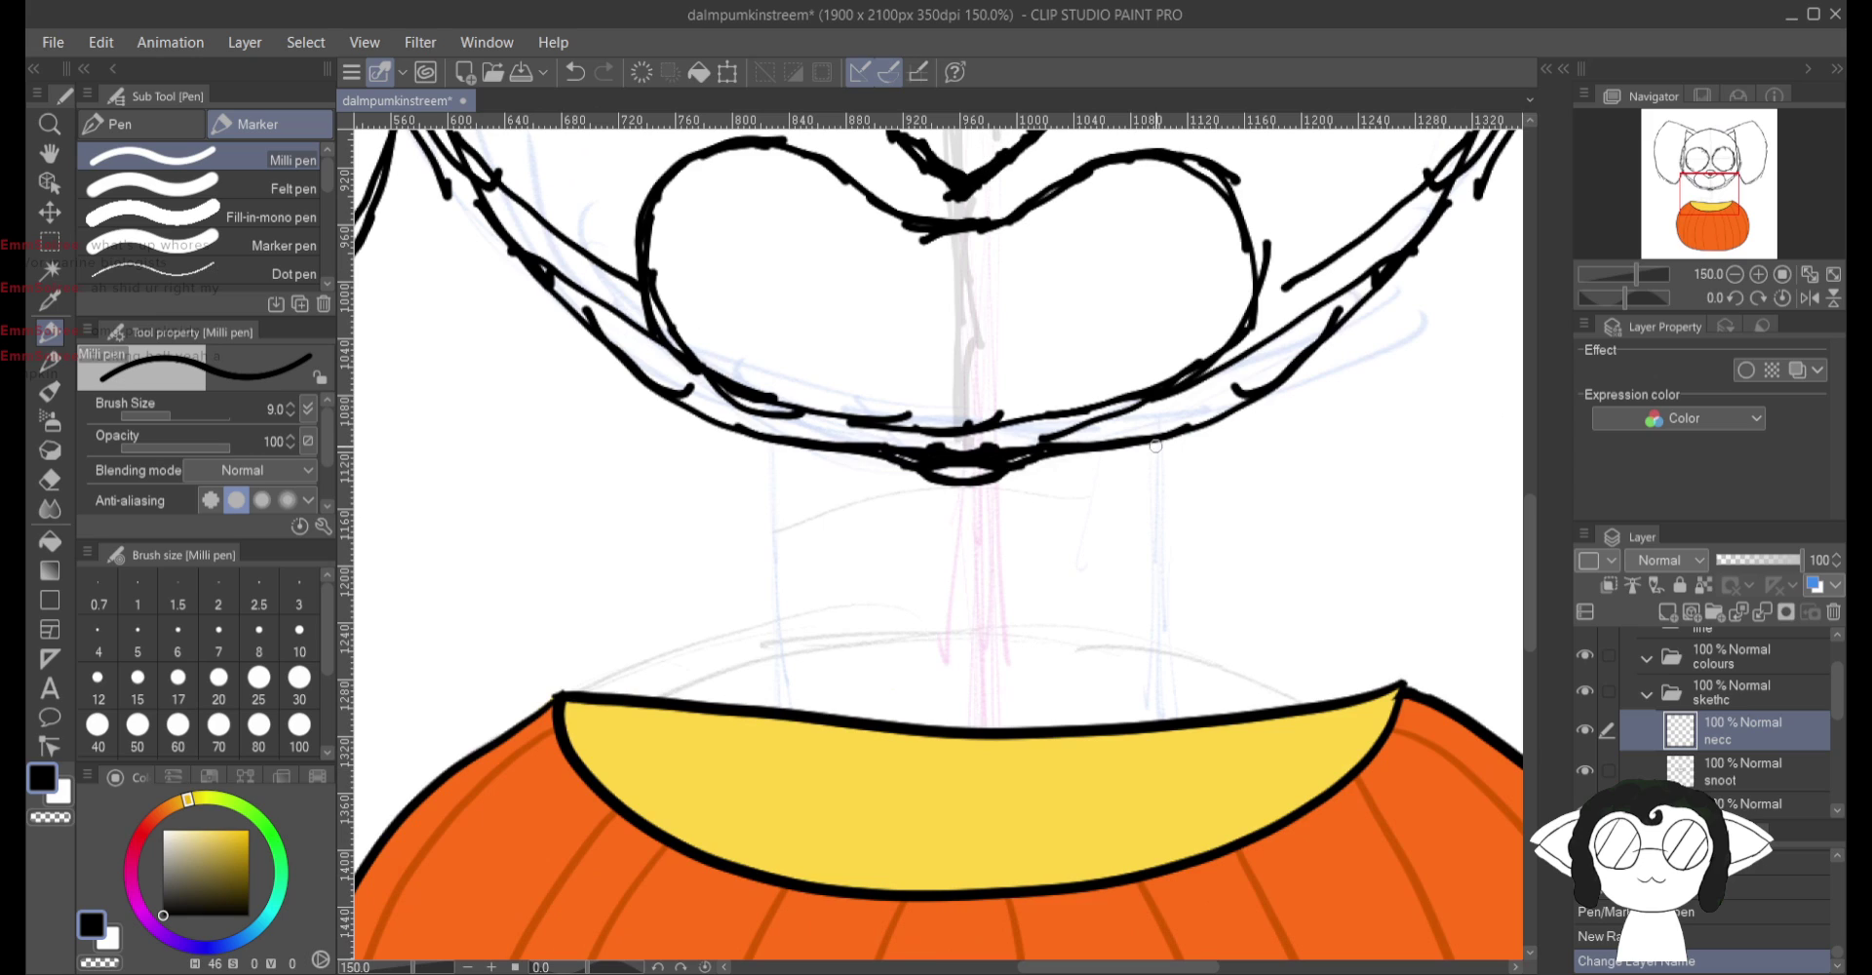
drag(1162, 426, 1160, 648)
drag(1154, 516, 1160, 738)
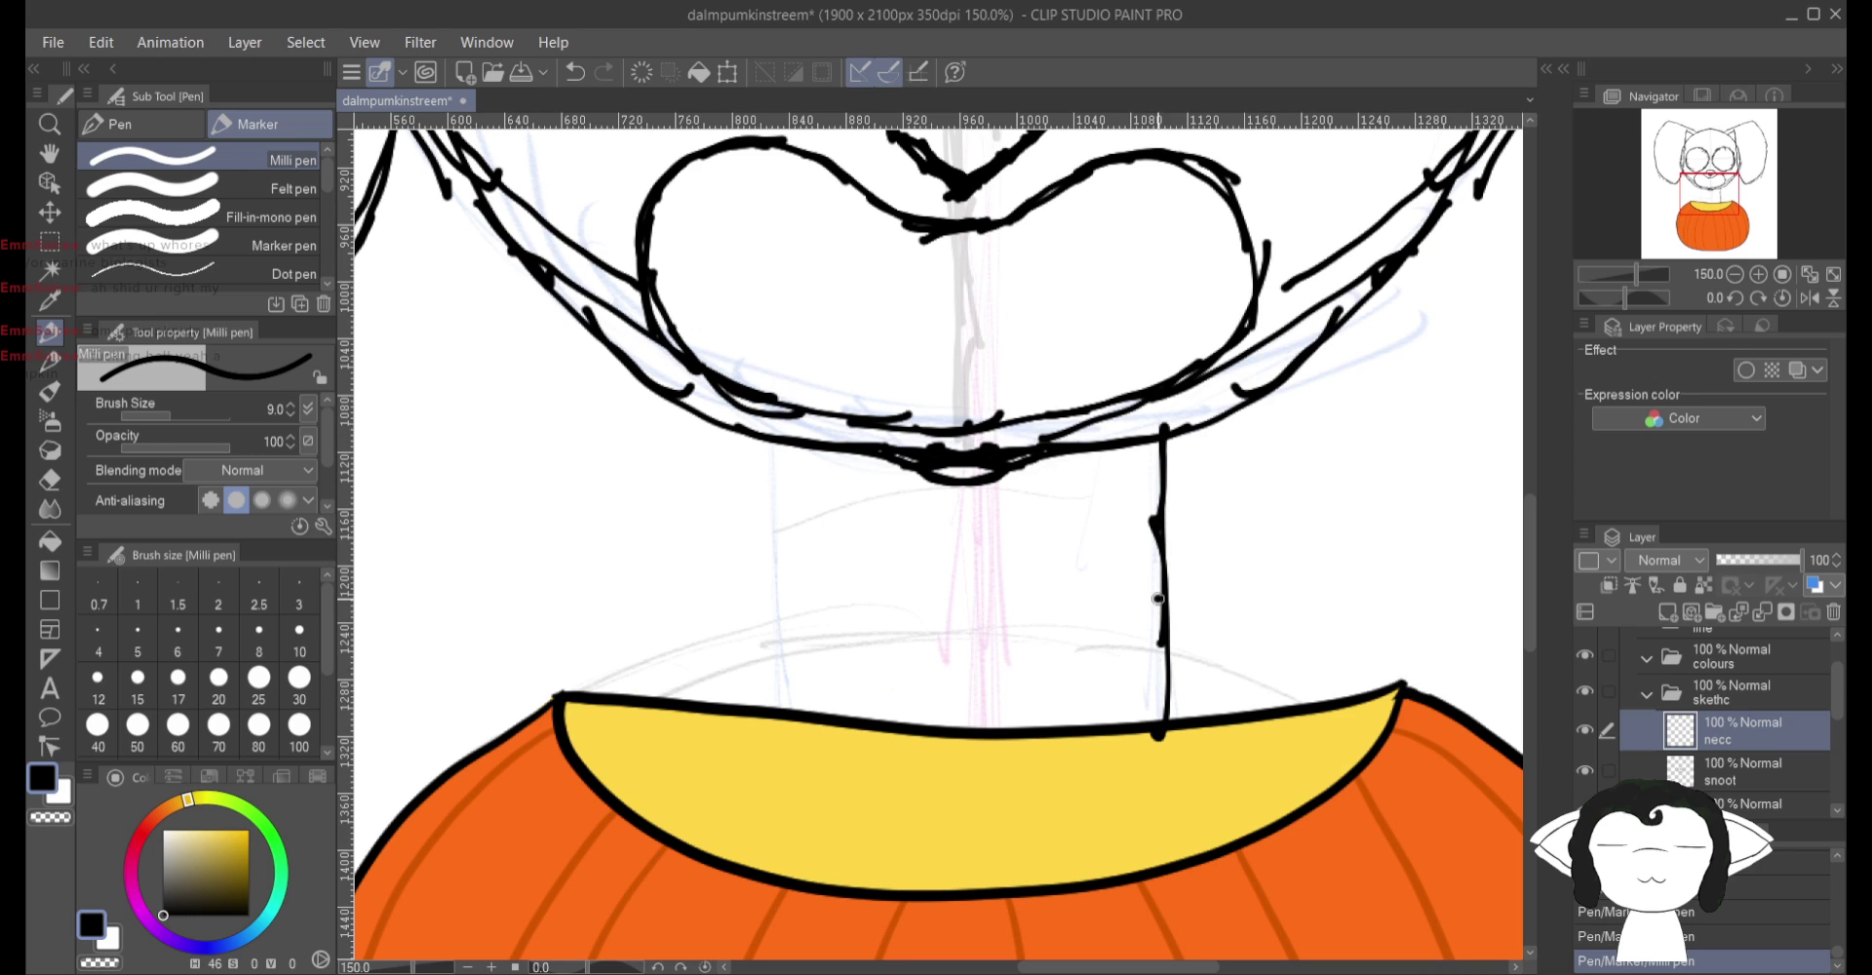
drag(1158, 598, 1175, 863)
drag(1165, 741, 1176, 893)
drag(772, 436, 781, 892)
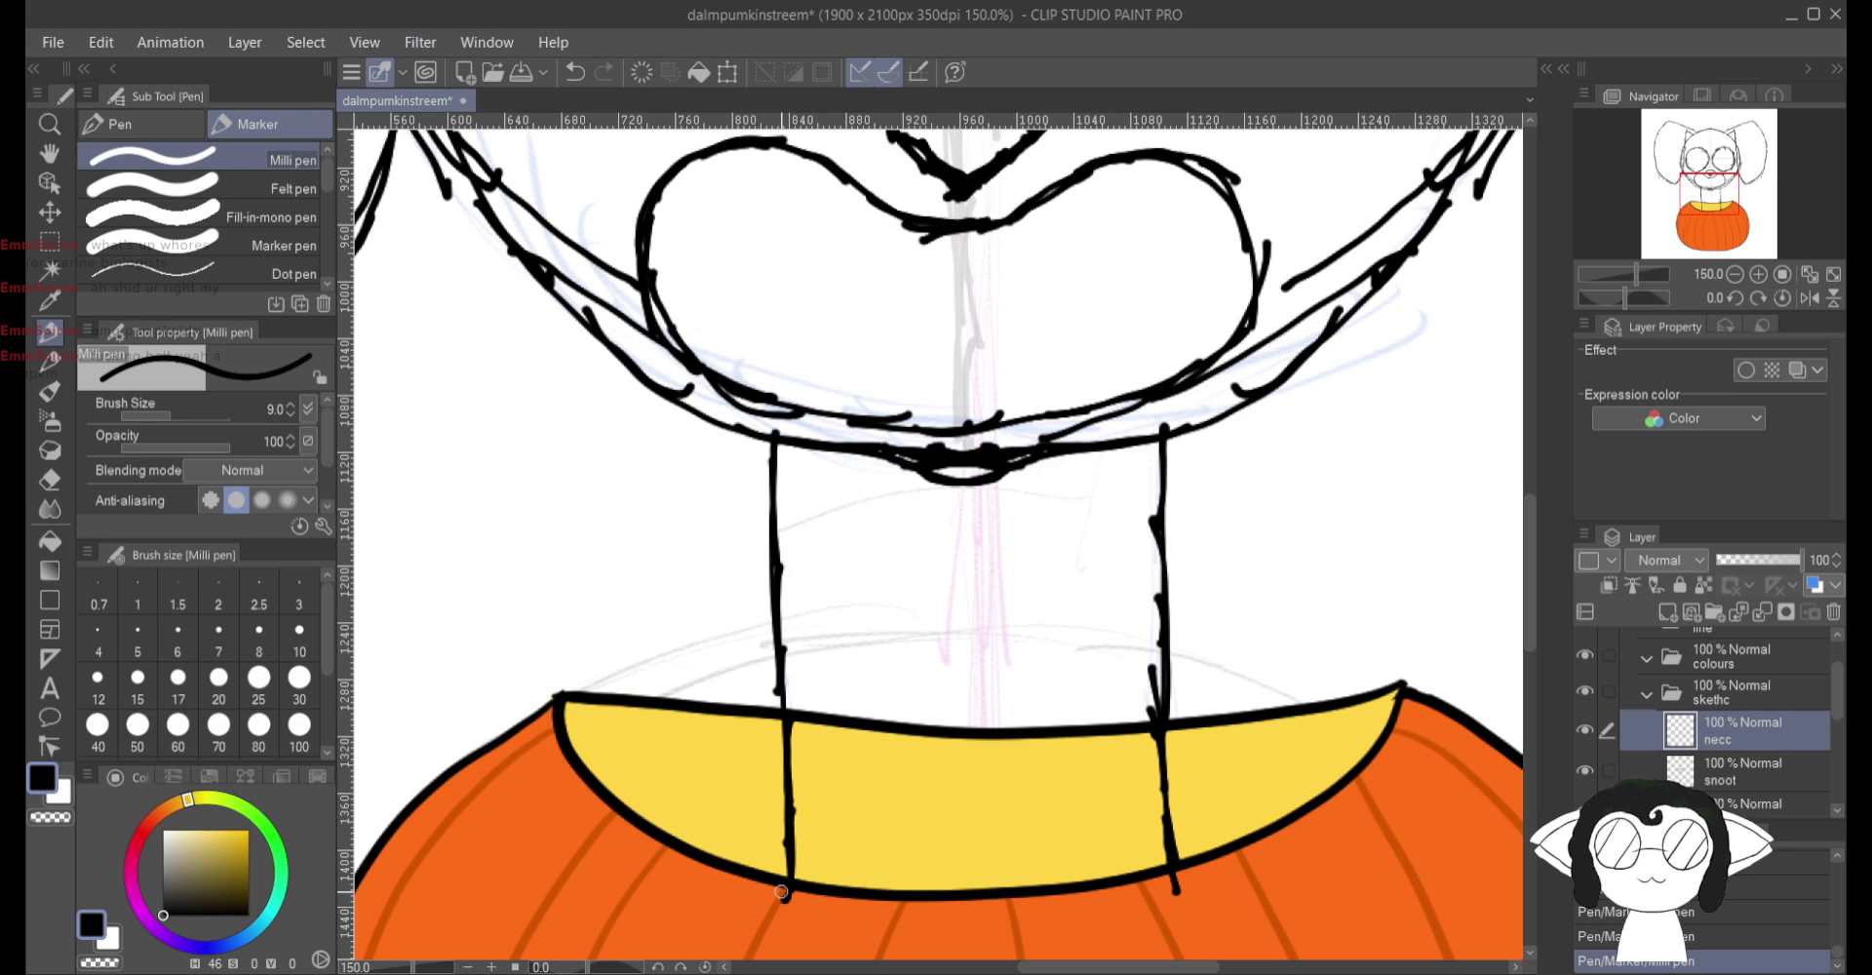
scroll(781, 892, down, 8)
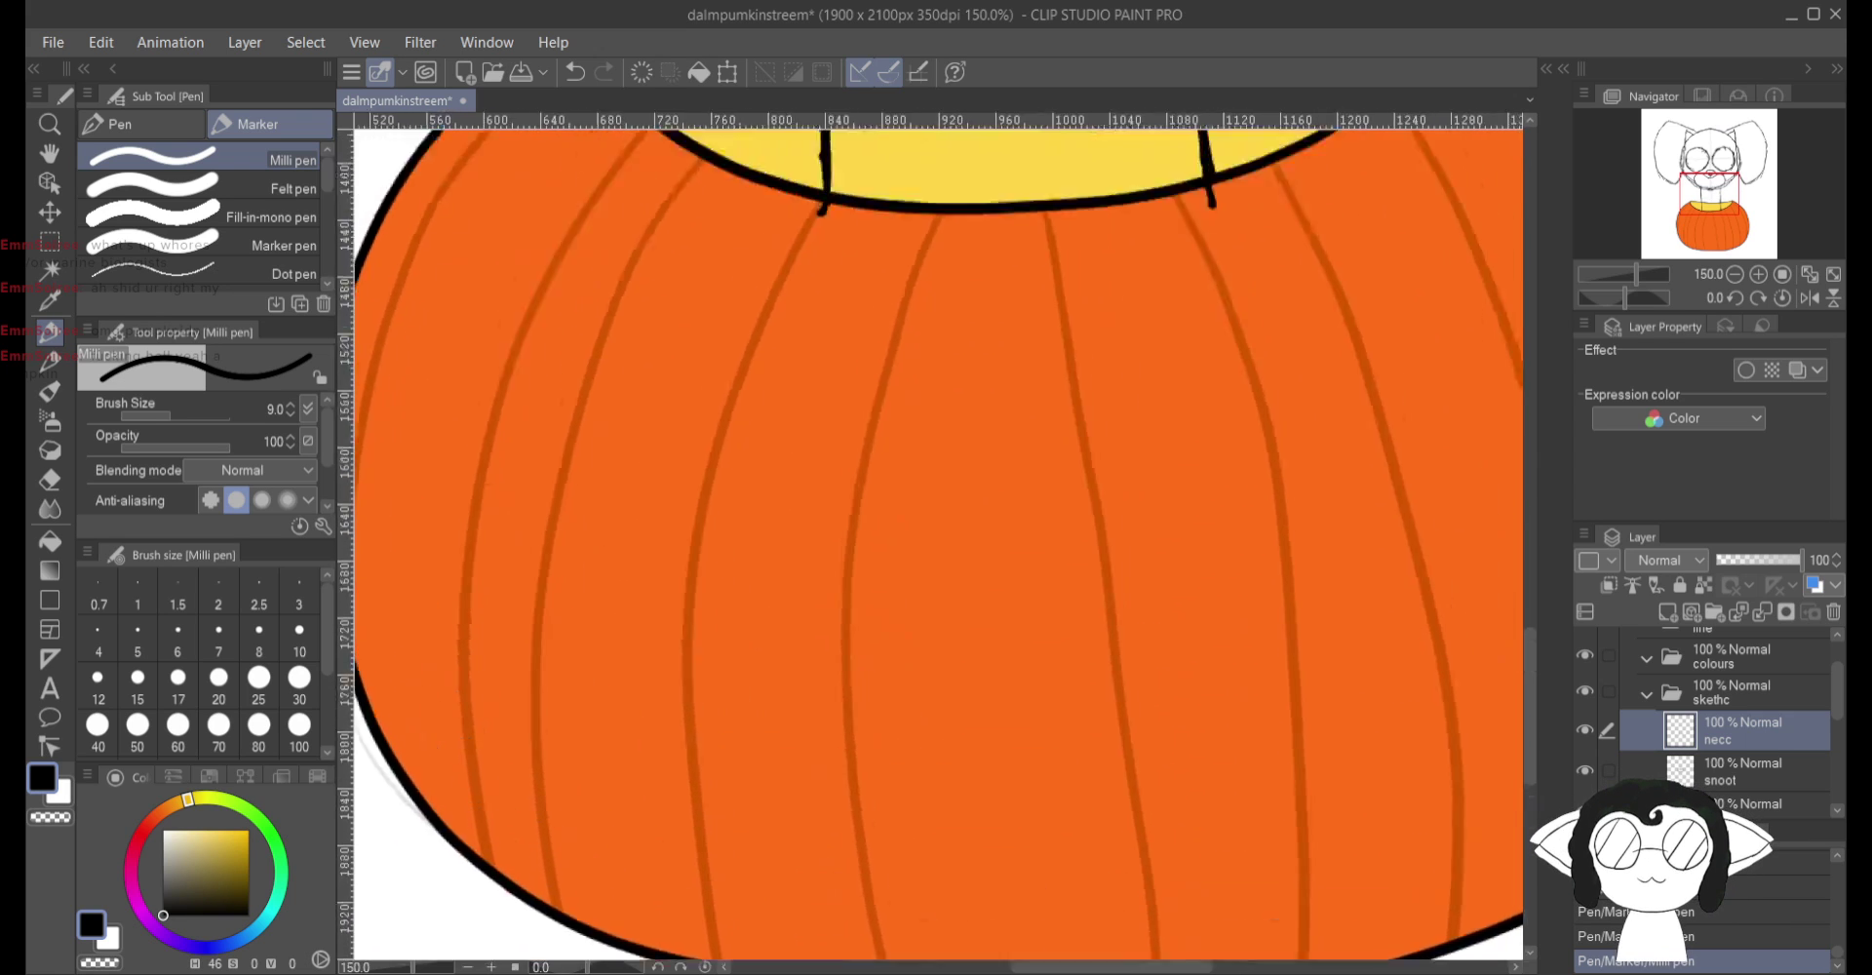
scroll(936, 537, up, 10)
scroll(936, 536, down, 6)
scroll(936, 536, up, 5)
scroll(936, 536, down, 5)
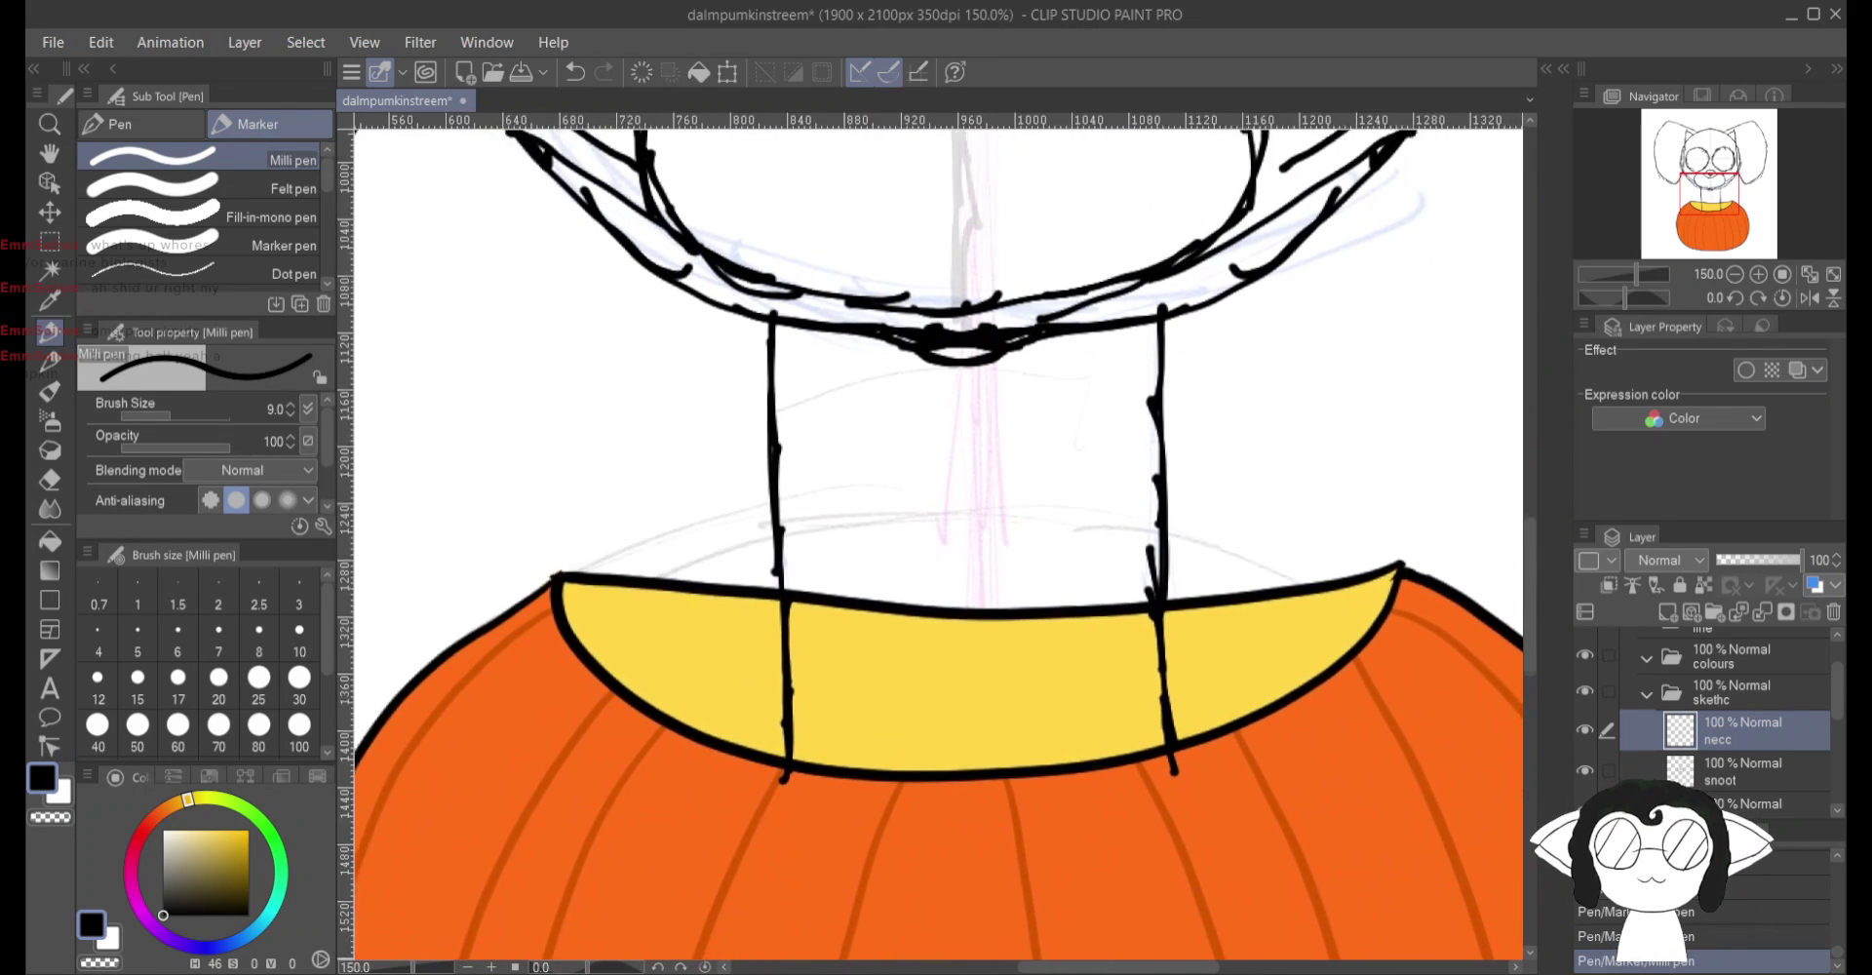
scroll(936, 536, down, 2)
scroll(936, 536, up, 4)
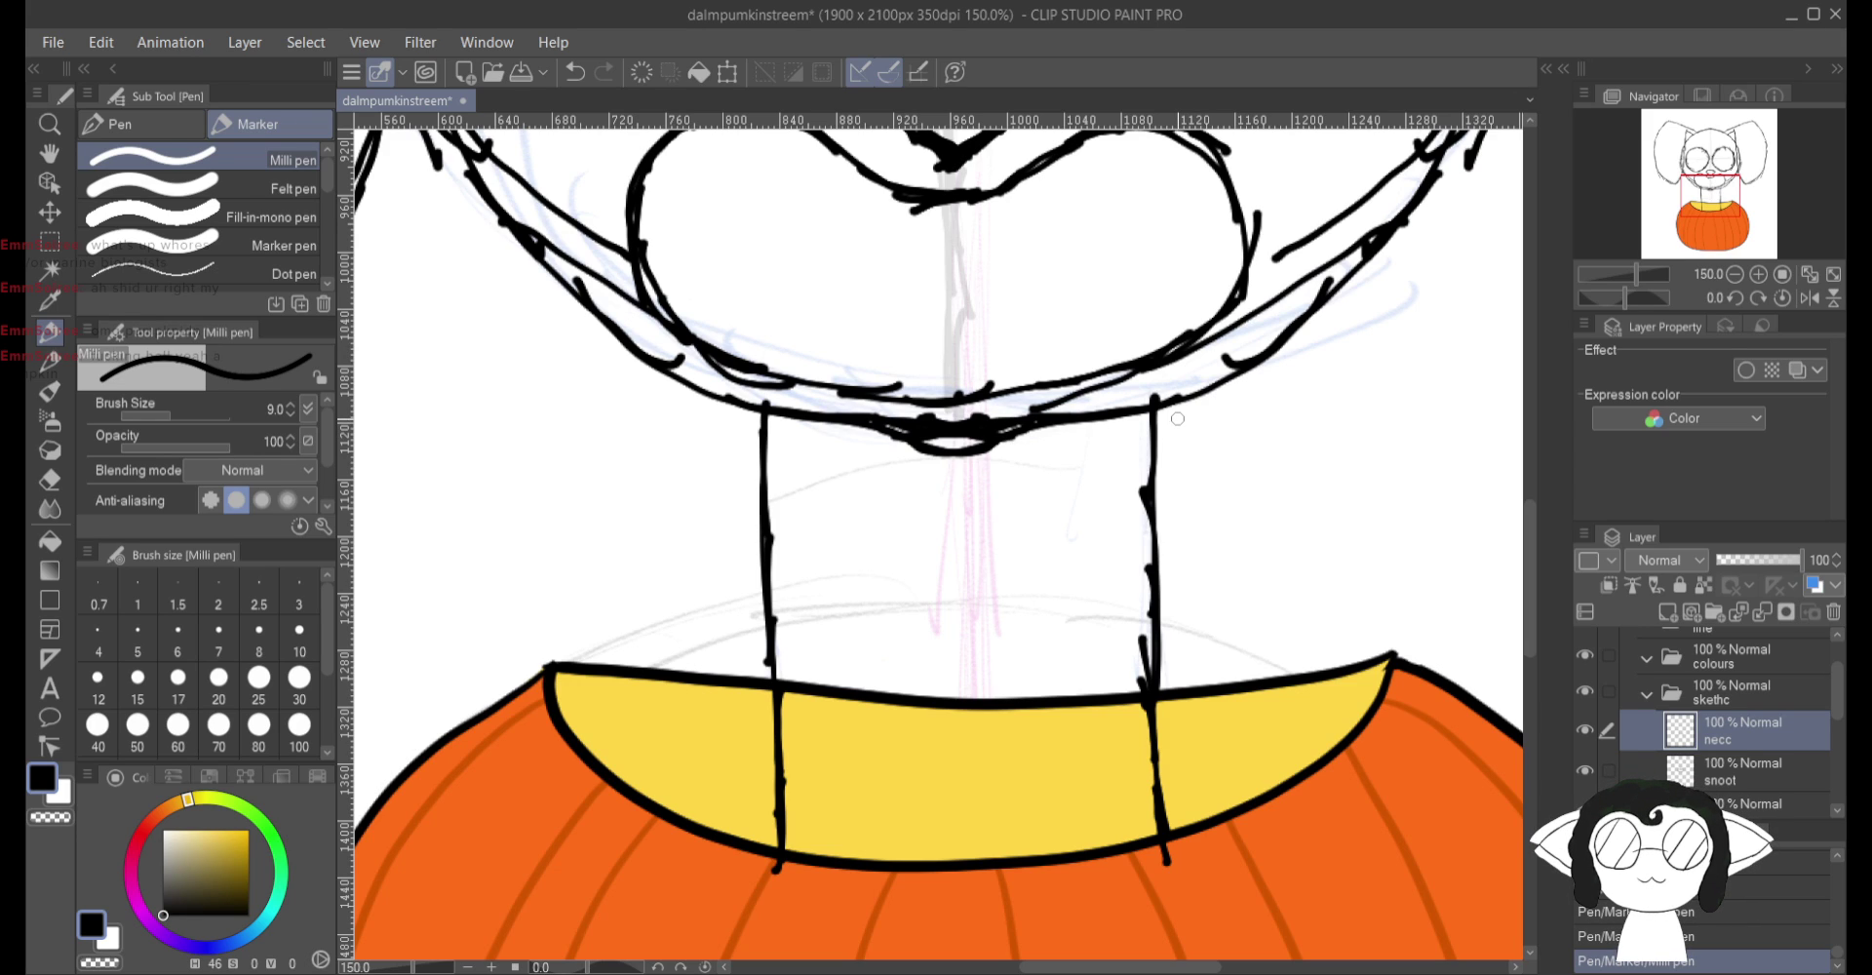
Step: Add a raster layer above the necc layer and name it "ollar"
click(1667, 613)
double_click(1718, 740)
text(ollar)
key(Return)
Step: Sketch a collar band slightly wider than the neck just under the chin, with short vertical sides and curved upper and lower edges
drag(1175, 421, 1177, 544)
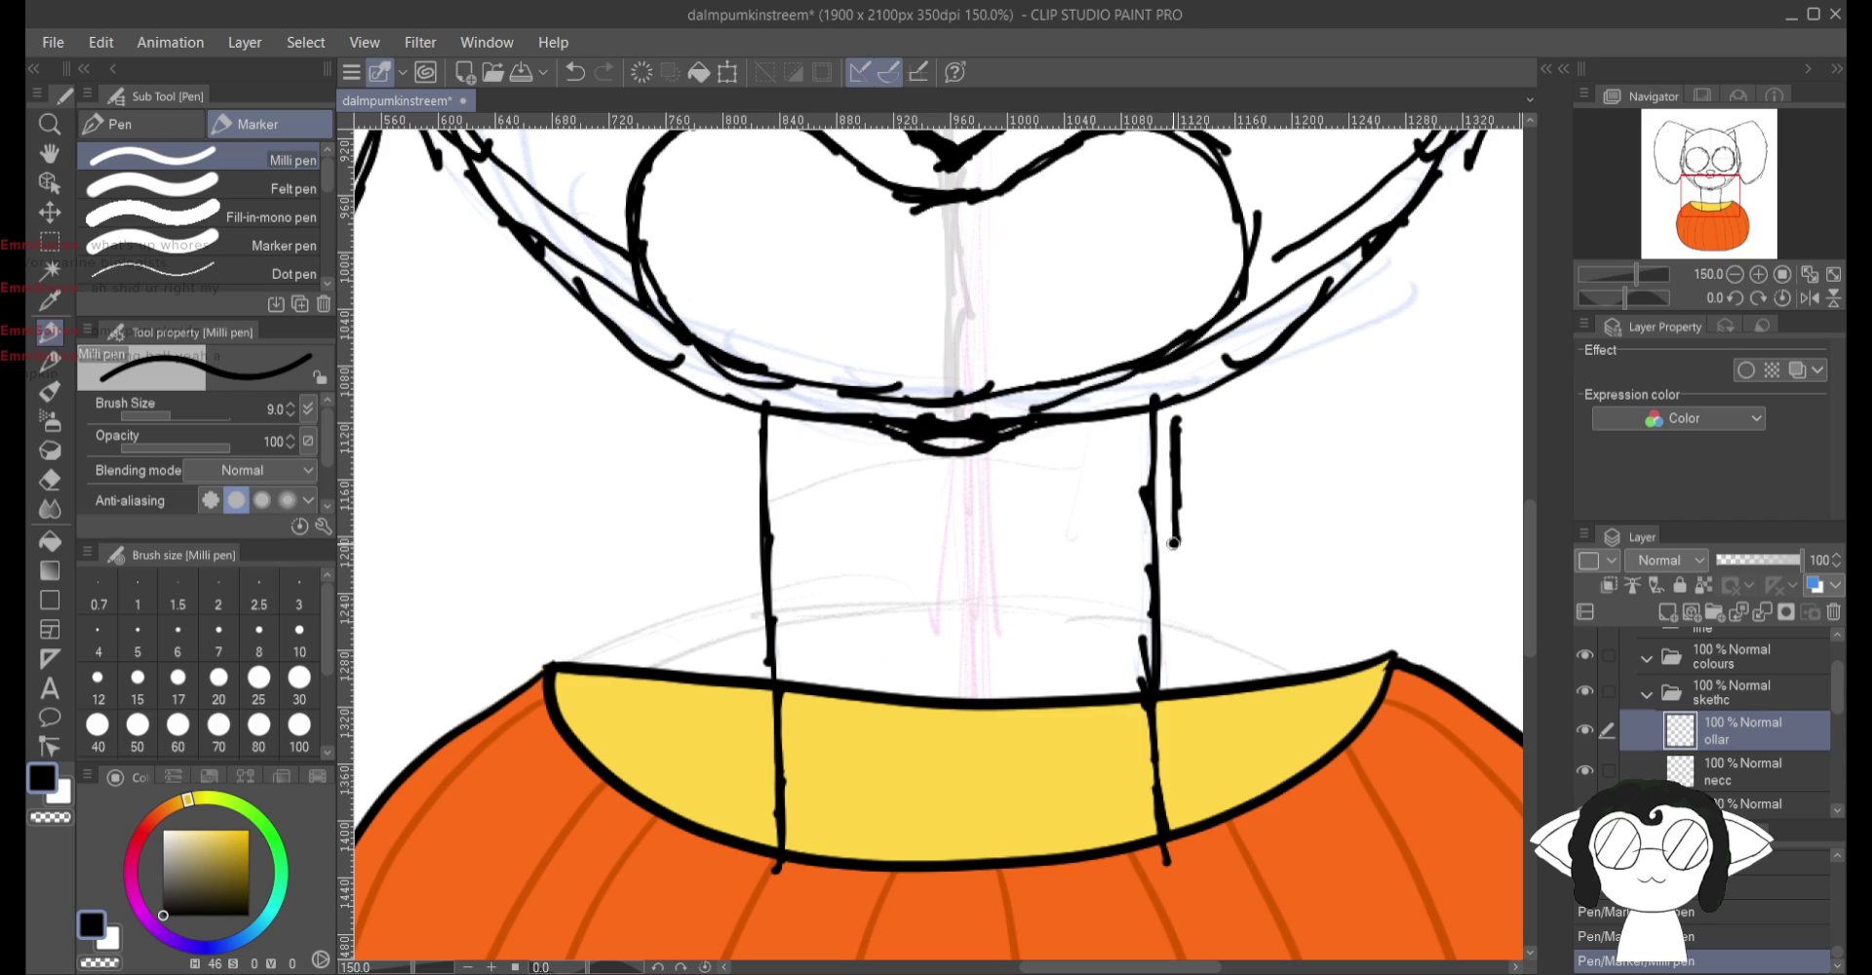
drag(1176, 543, 1102, 563)
drag(736, 427, 730, 539)
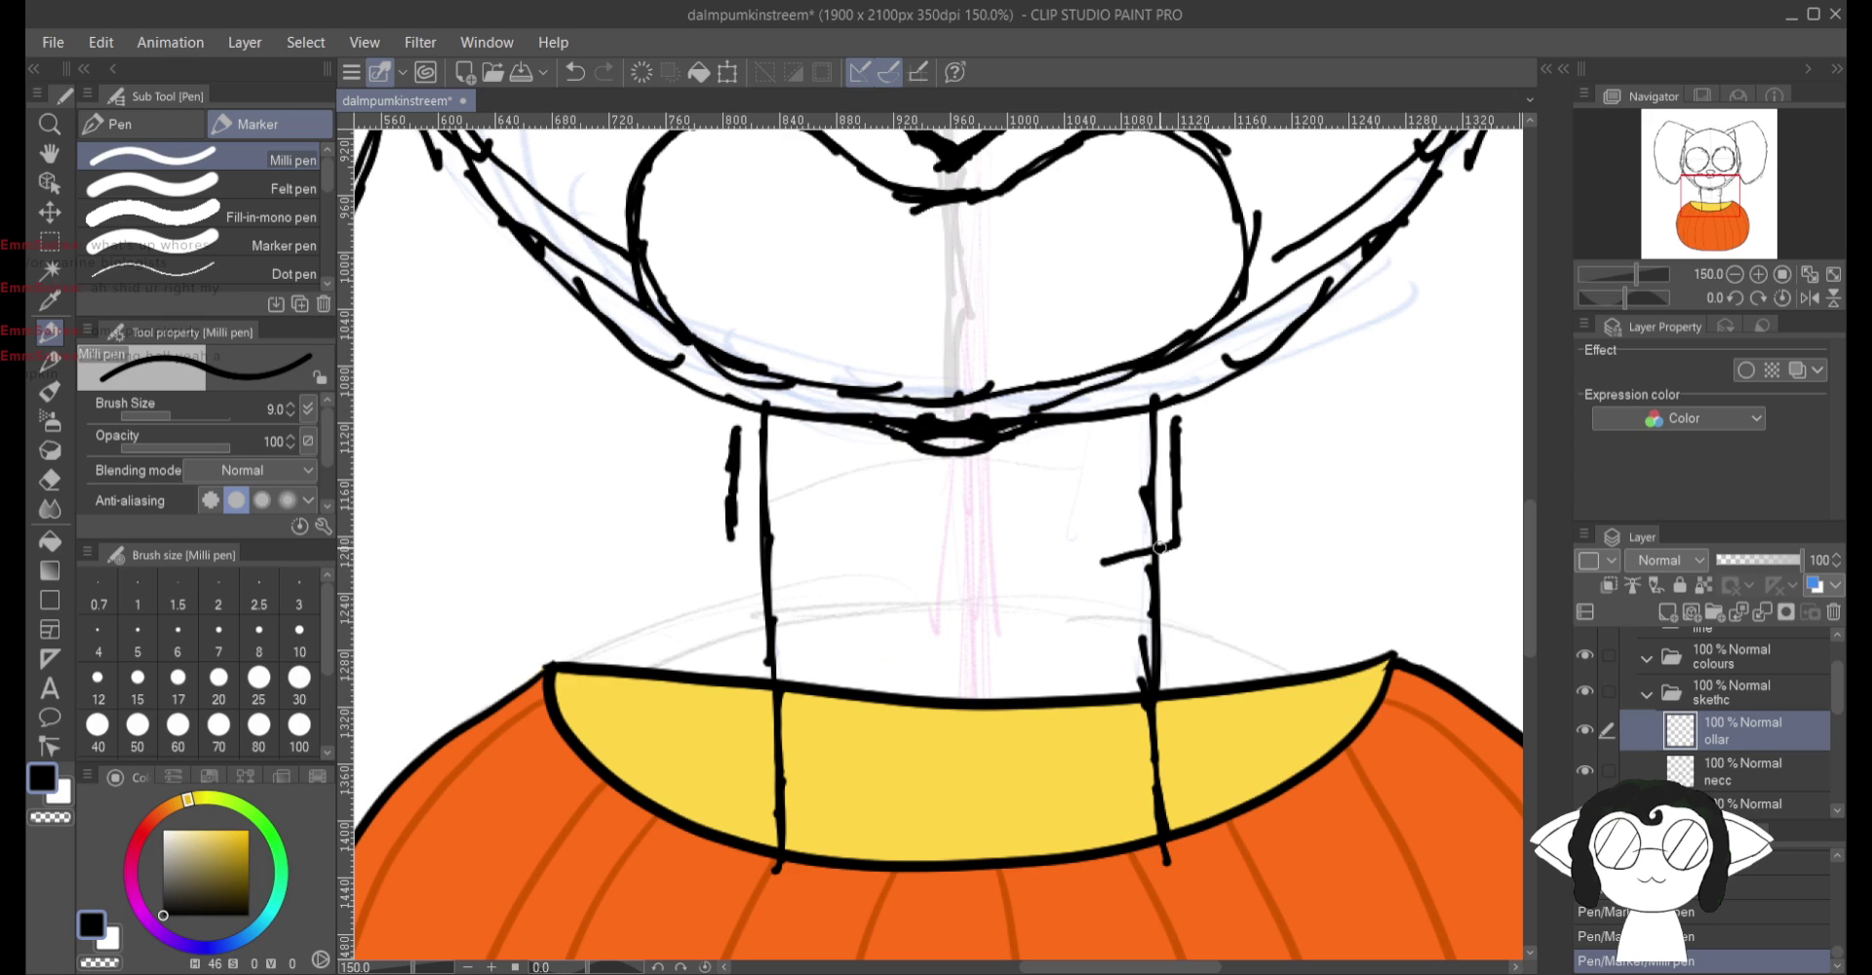
drag(1157, 547, 958, 586)
drag(1102, 564, 883, 578)
drag(1043, 567, 812, 565)
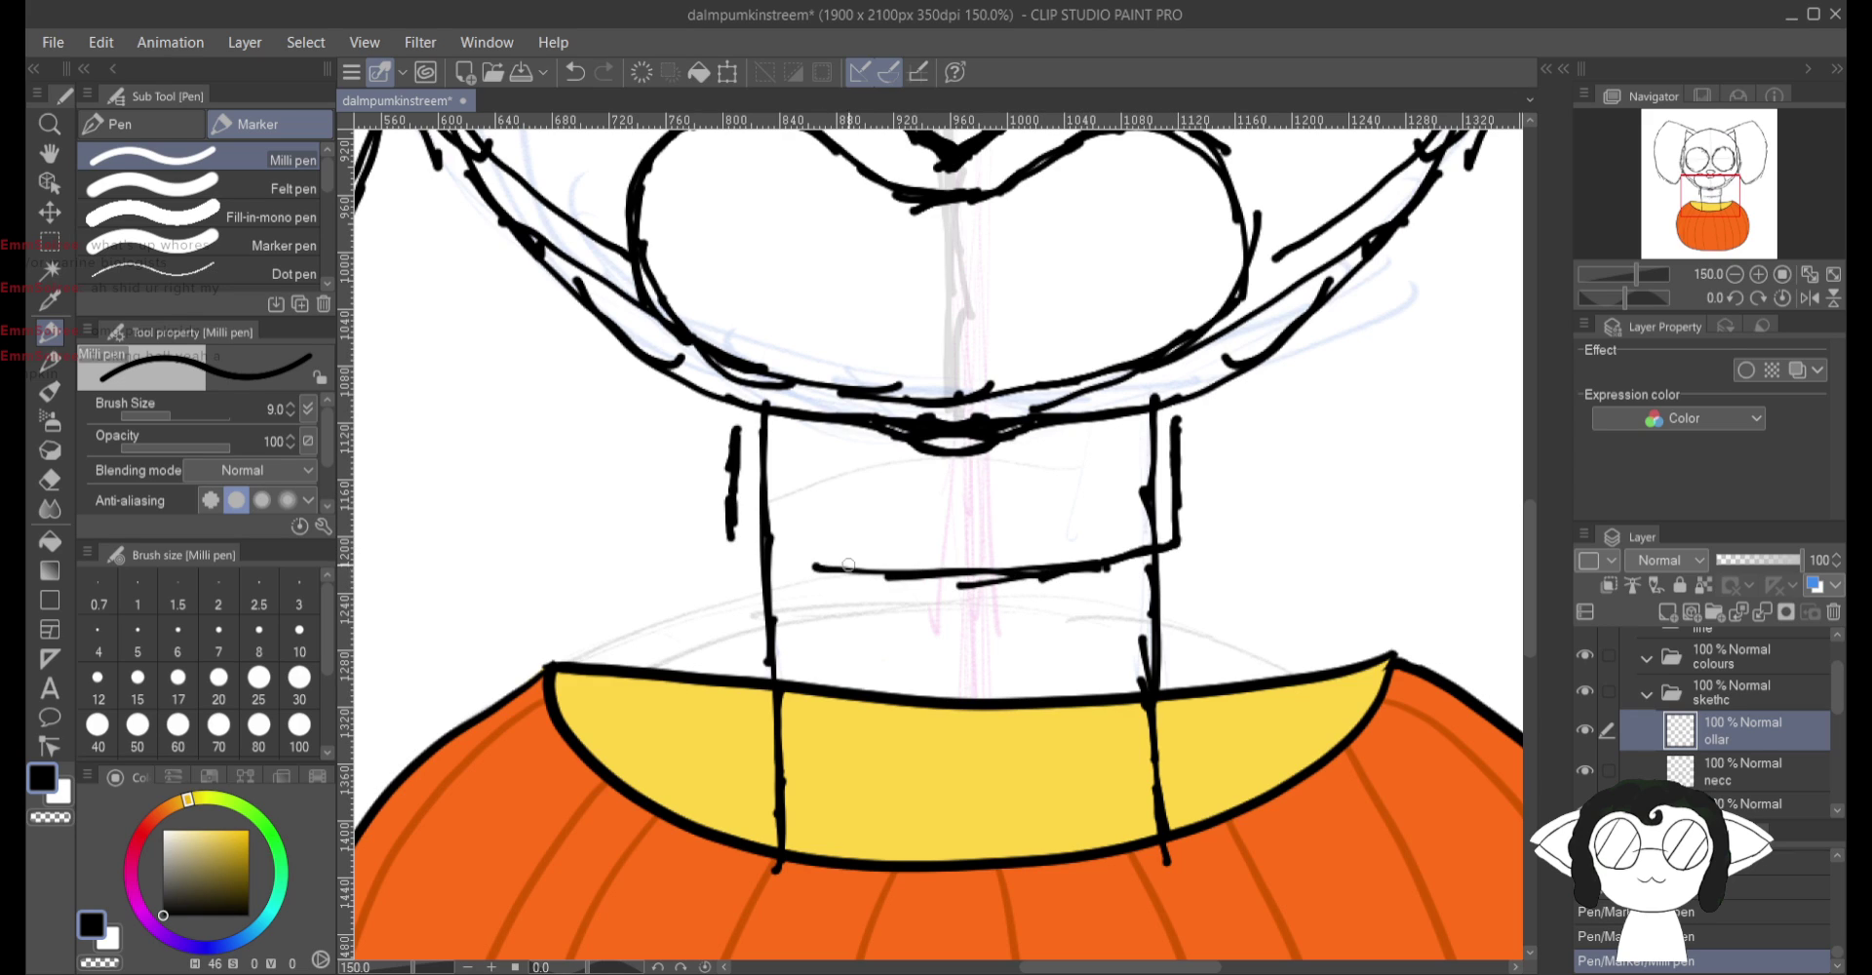
drag(1005, 575, 770, 570)
mouse_move(912, 571)
mouse_down()
mouse_move(719, 552)
mouse_move(733, 544)
mouse_up()
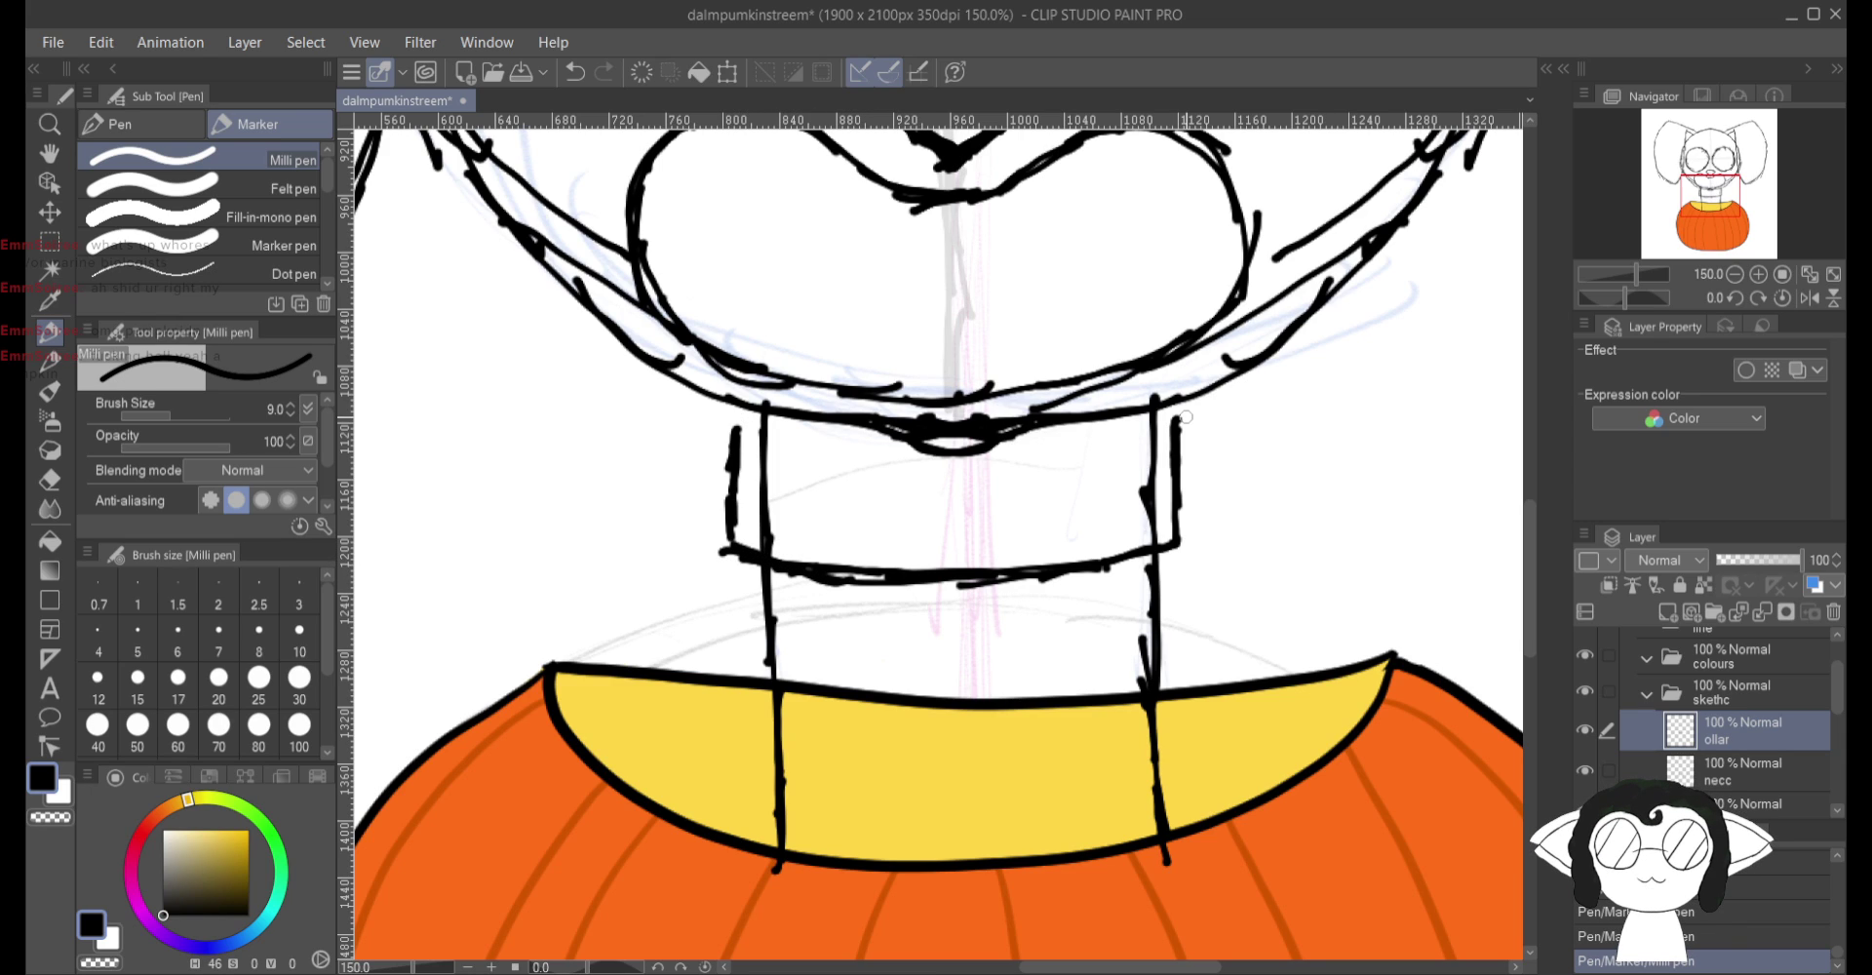
mouse_move(1175, 417)
mouse_down()
mouse_move(1126, 430)
mouse_move(1193, 415)
mouse_move(946, 453)
mouse_move(875, 444)
mouse_move(951, 453)
mouse_move(796, 444)
mouse_move(834, 439)
mouse_up()
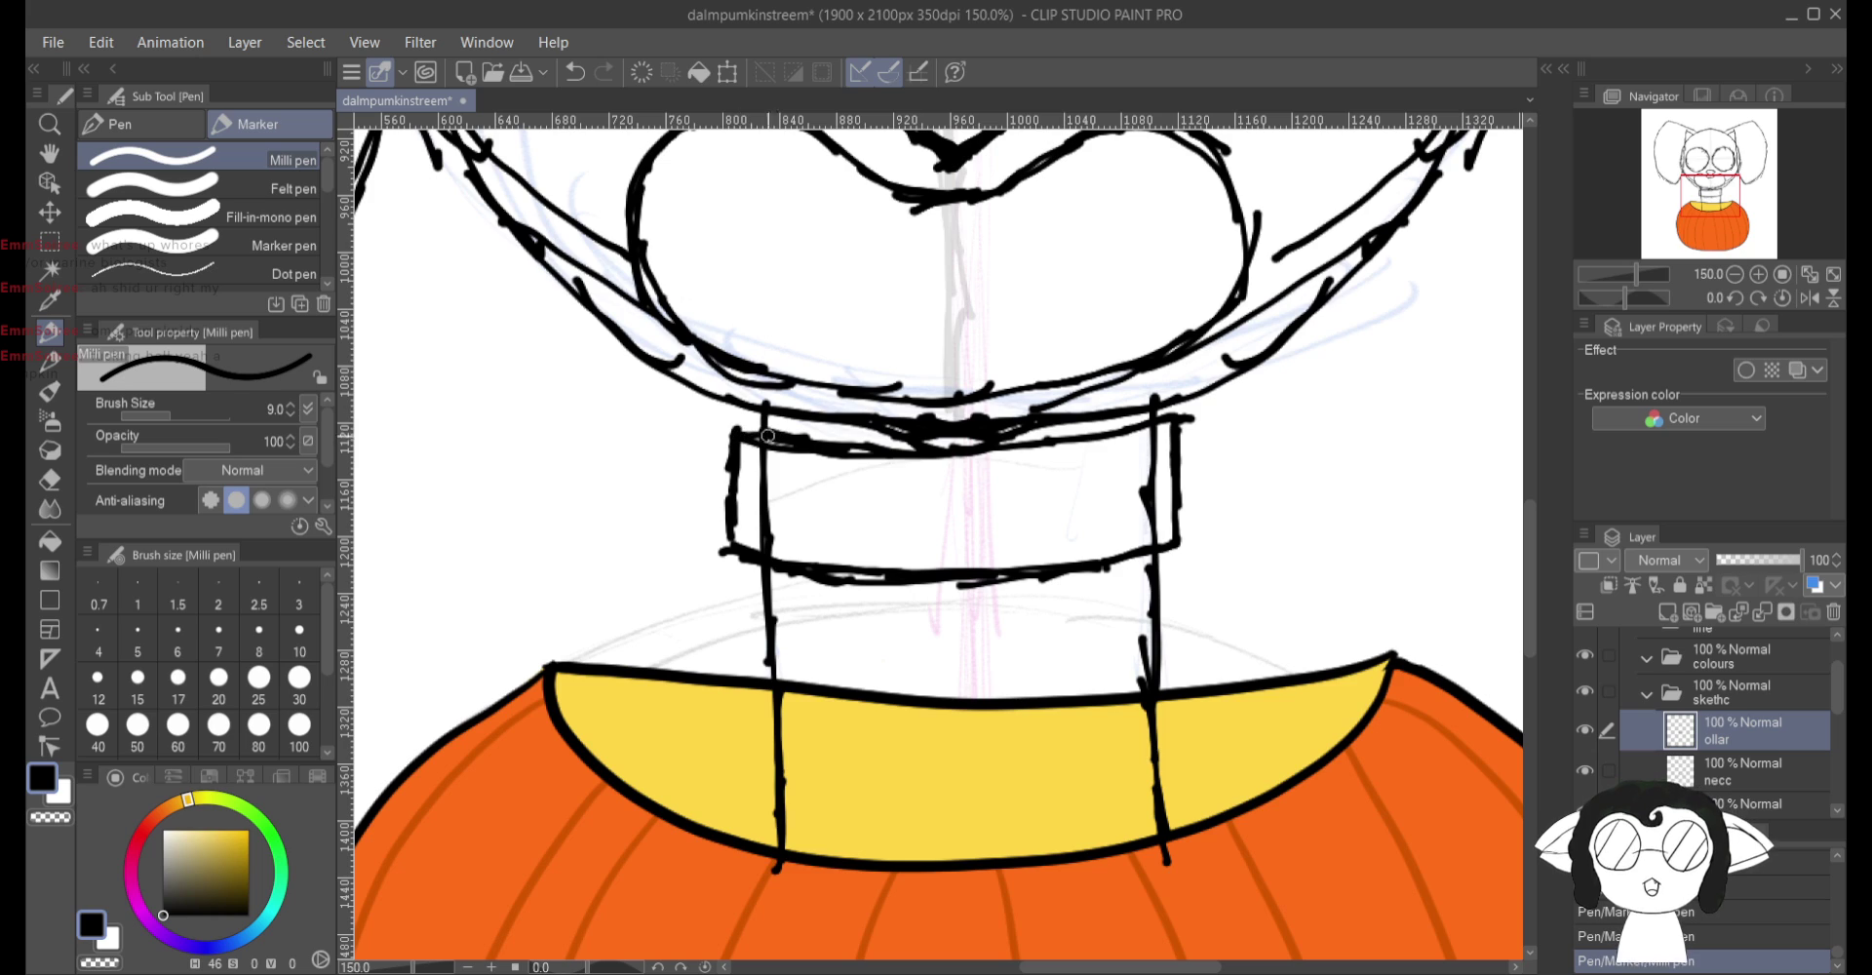
drag(771, 441, 733, 432)
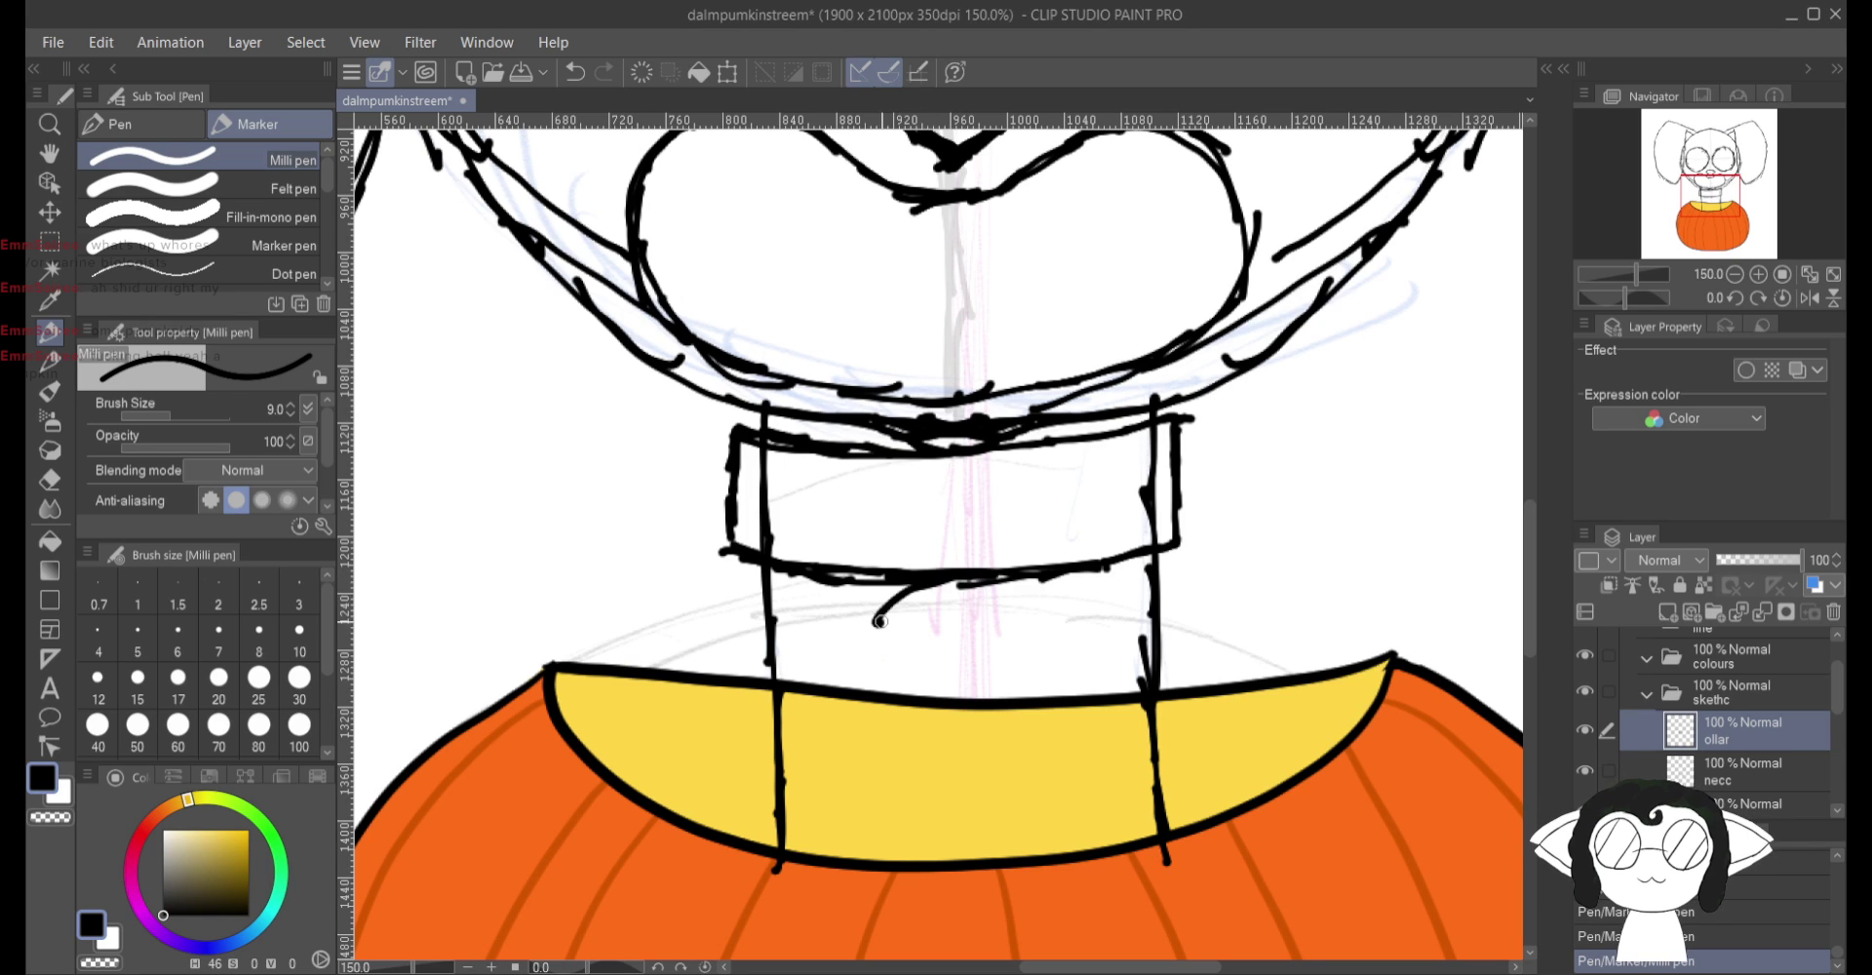
Step: Sketch a large round tag hanging below the collar's centre and round studs along the band, with a partial stud at its left edge
mouse_move(931, 588)
mouse_down()
mouse_move(853, 658)
mouse_move(883, 615)
mouse_move(867, 720)
mouse_move(884, 754)
mouse_move(988, 779)
mouse_move(1045, 743)
mouse_move(1064, 686)
mouse_move(996, 611)
mouse_move(1030, 611)
mouse_move(958, 591)
mouse_move(983, 584)
mouse_move(914, 605)
mouse_up()
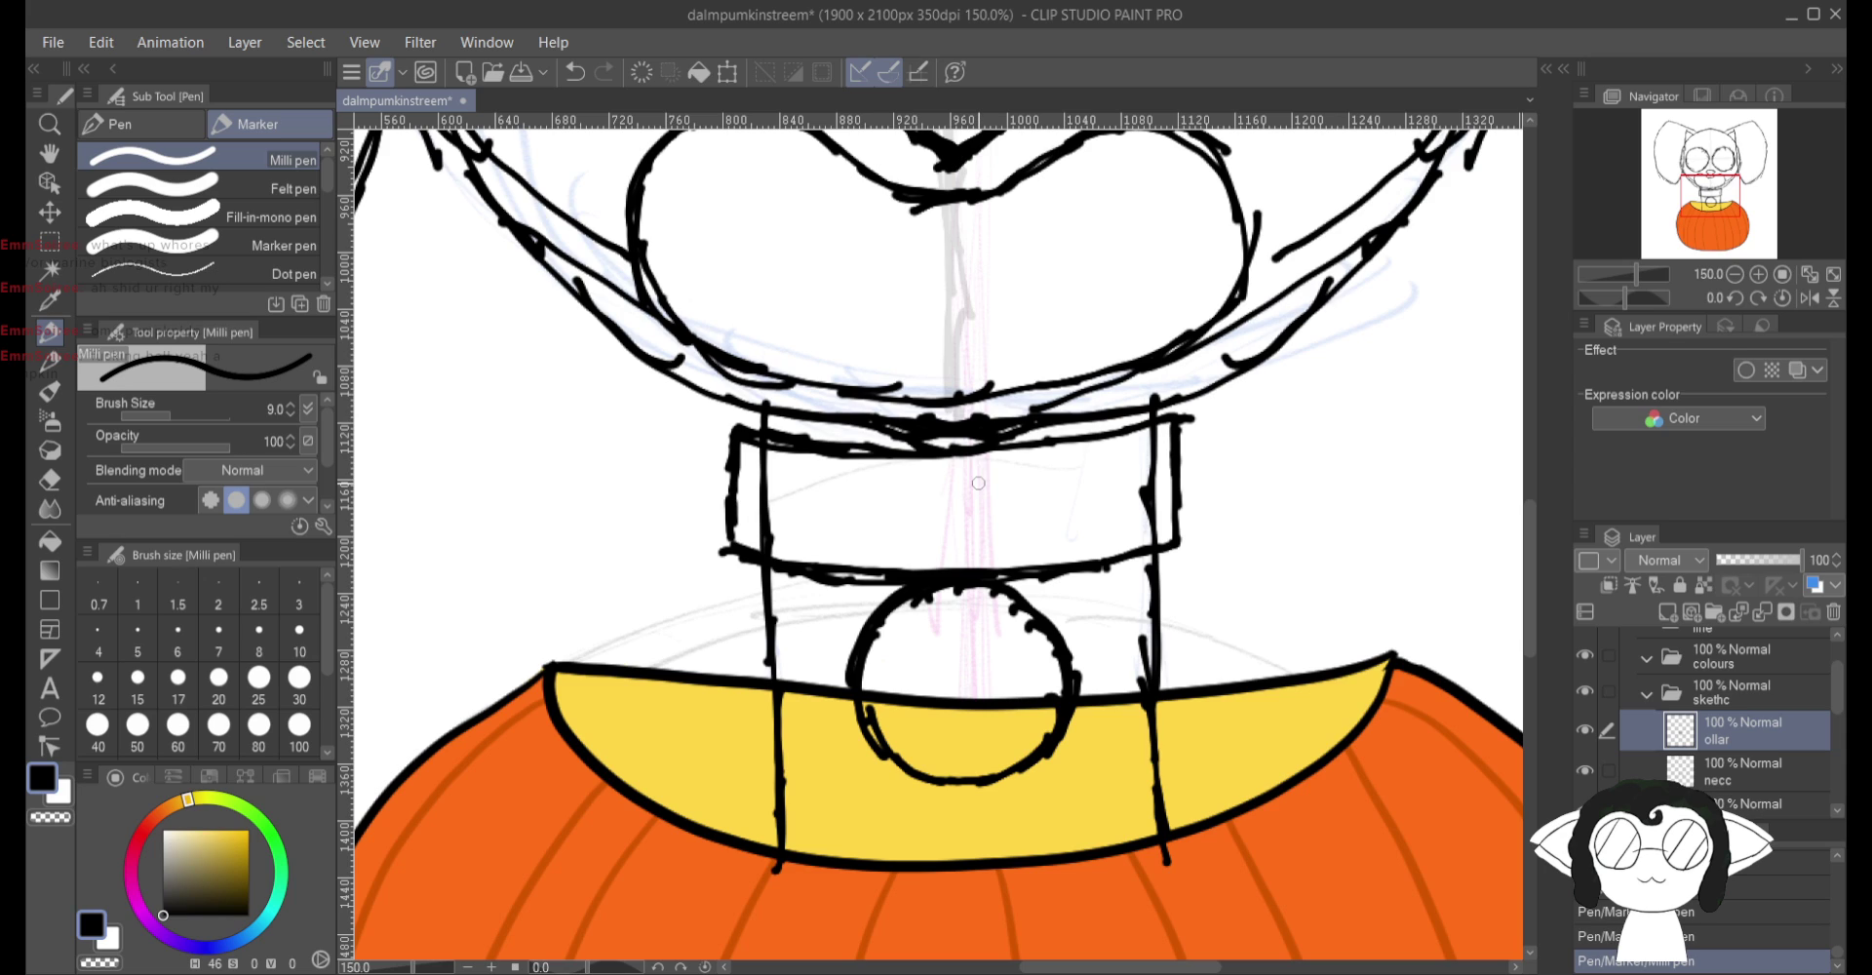
mouse_move(1012, 471)
mouse_down()
mouse_move(978, 528)
mouse_move(992, 480)
mouse_move(991, 541)
mouse_move(997, 516)
mouse_move(1003, 548)
mouse_move(999, 533)
mouse_move(1042, 541)
mouse_move(1014, 542)
mouse_move(1054, 497)
mouse_move(992, 478)
mouse_move(857, 518)
mouse_move(877, 560)
mouse_move(924, 525)
mouse_move(905, 476)
mouse_up()
mouse_move(1116, 477)
mouse_down()
mouse_move(1096, 515)
mouse_move(1127, 535)
mouse_move(1161, 493)
mouse_up()
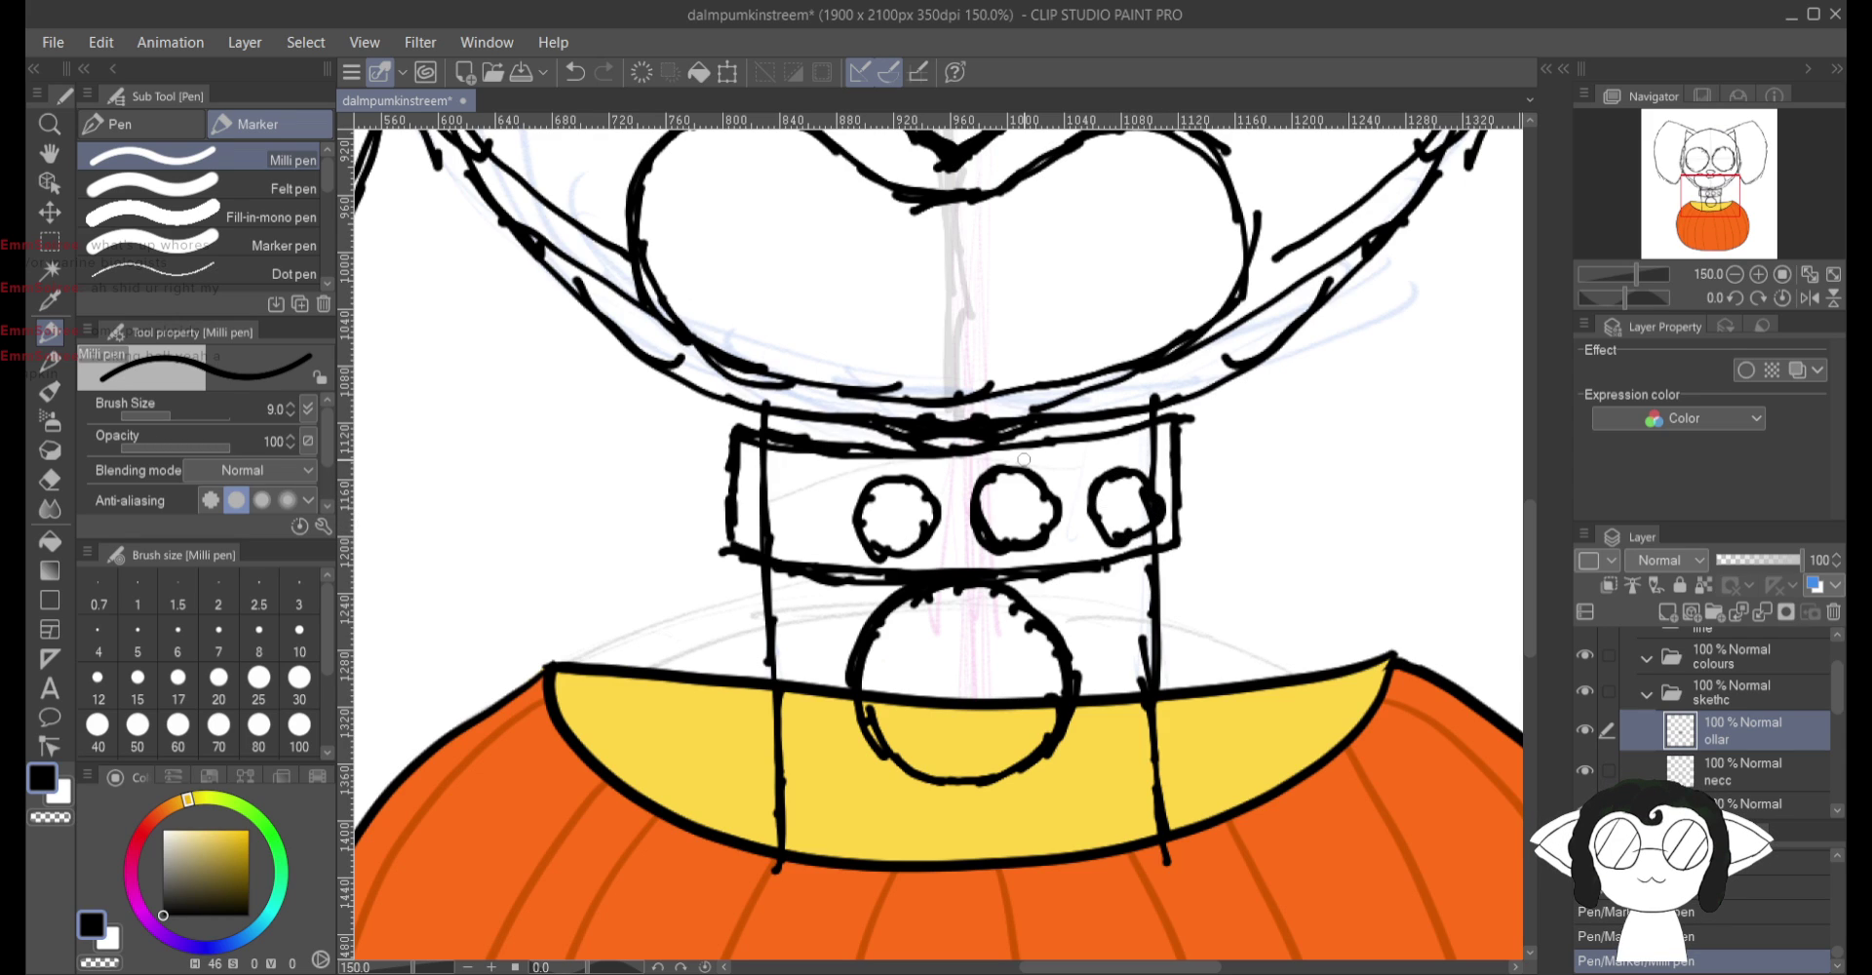
mouse_move(806, 485)
mouse_down()
mouse_move(784, 483)
mouse_move(770, 527)
mouse_move(808, 548)
mouse_move(838, 521)
mouse_move(807, 480)
mouse_up()
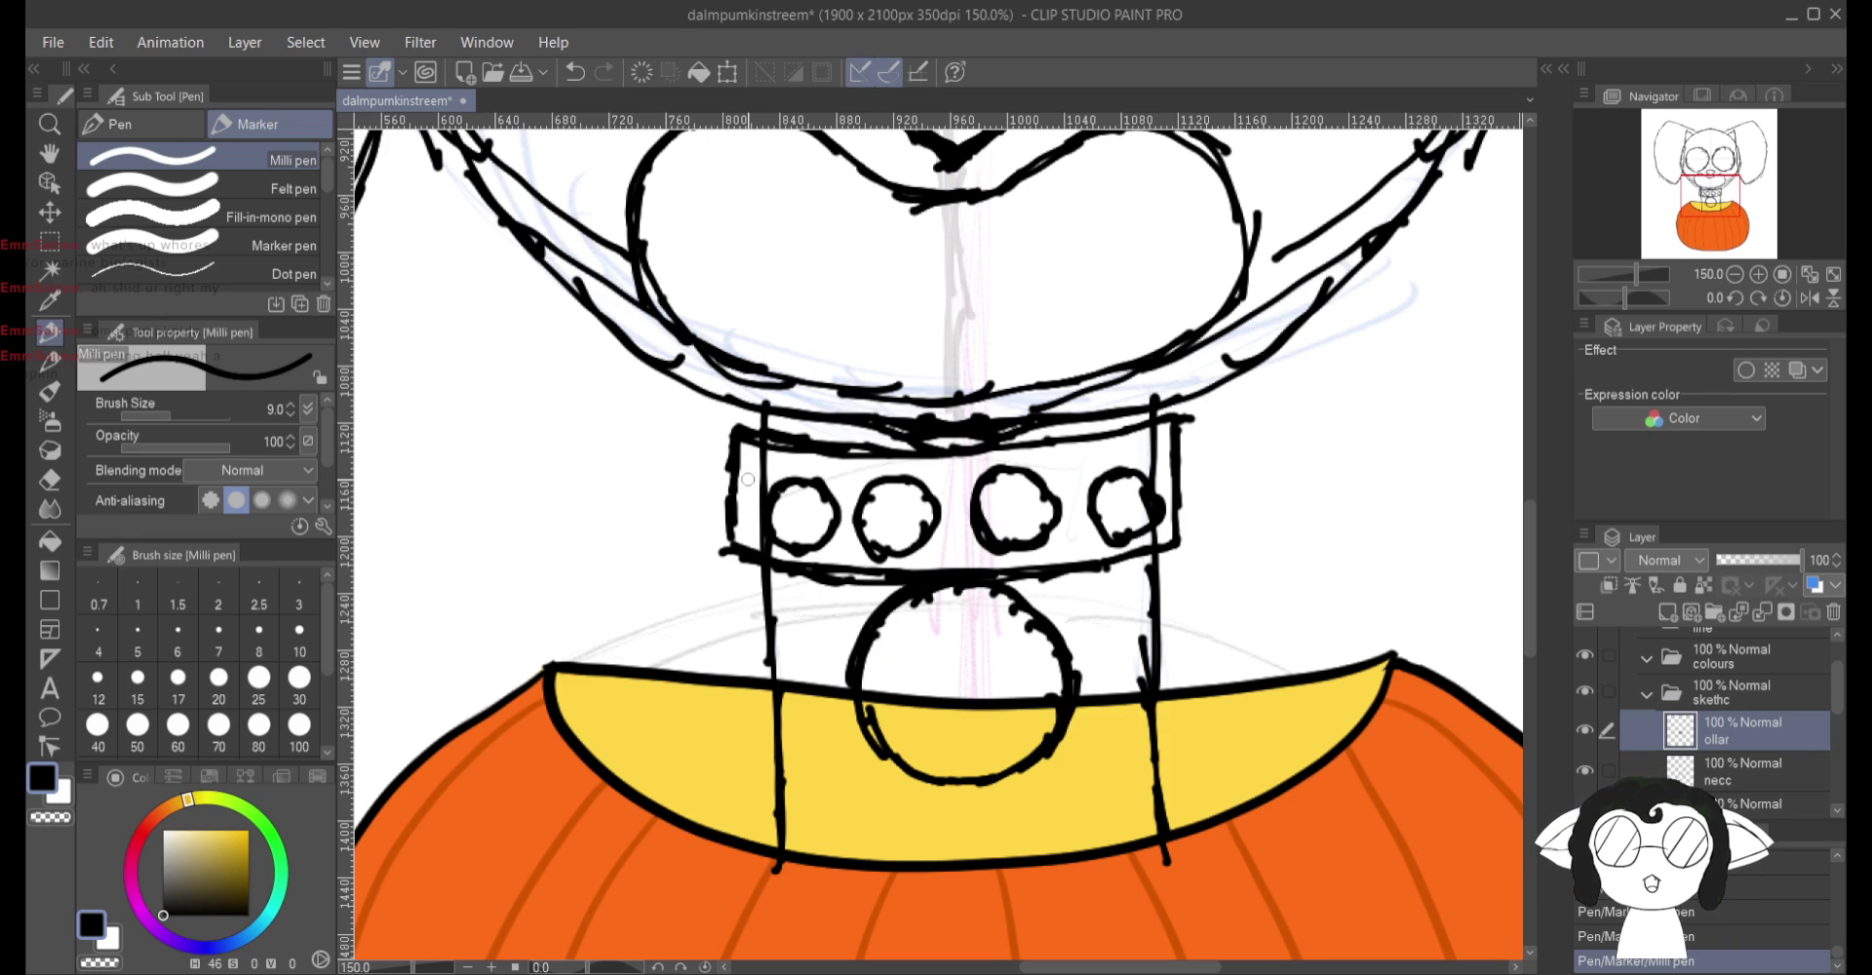
mouse_move(737, 458)
mouse_down()
mouse_move(753, 517)
mouse_move(732, 526)
mouse_up()
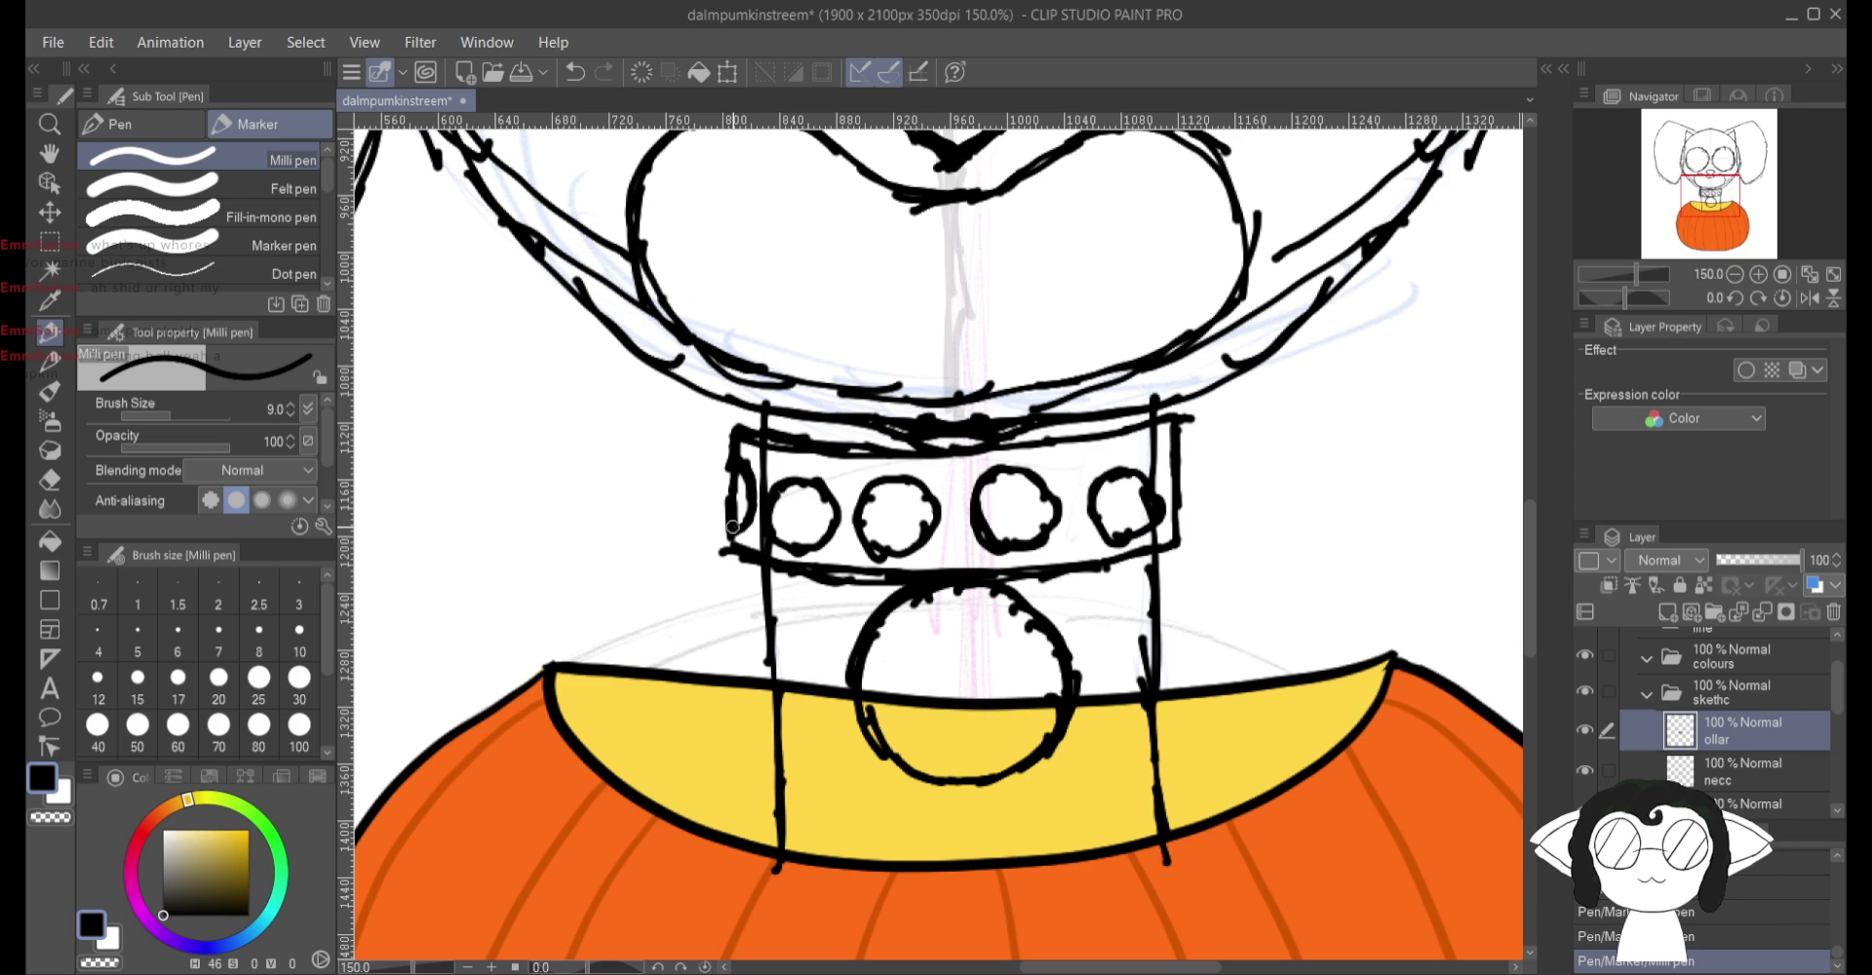
drag(733, 526, 729, 534)
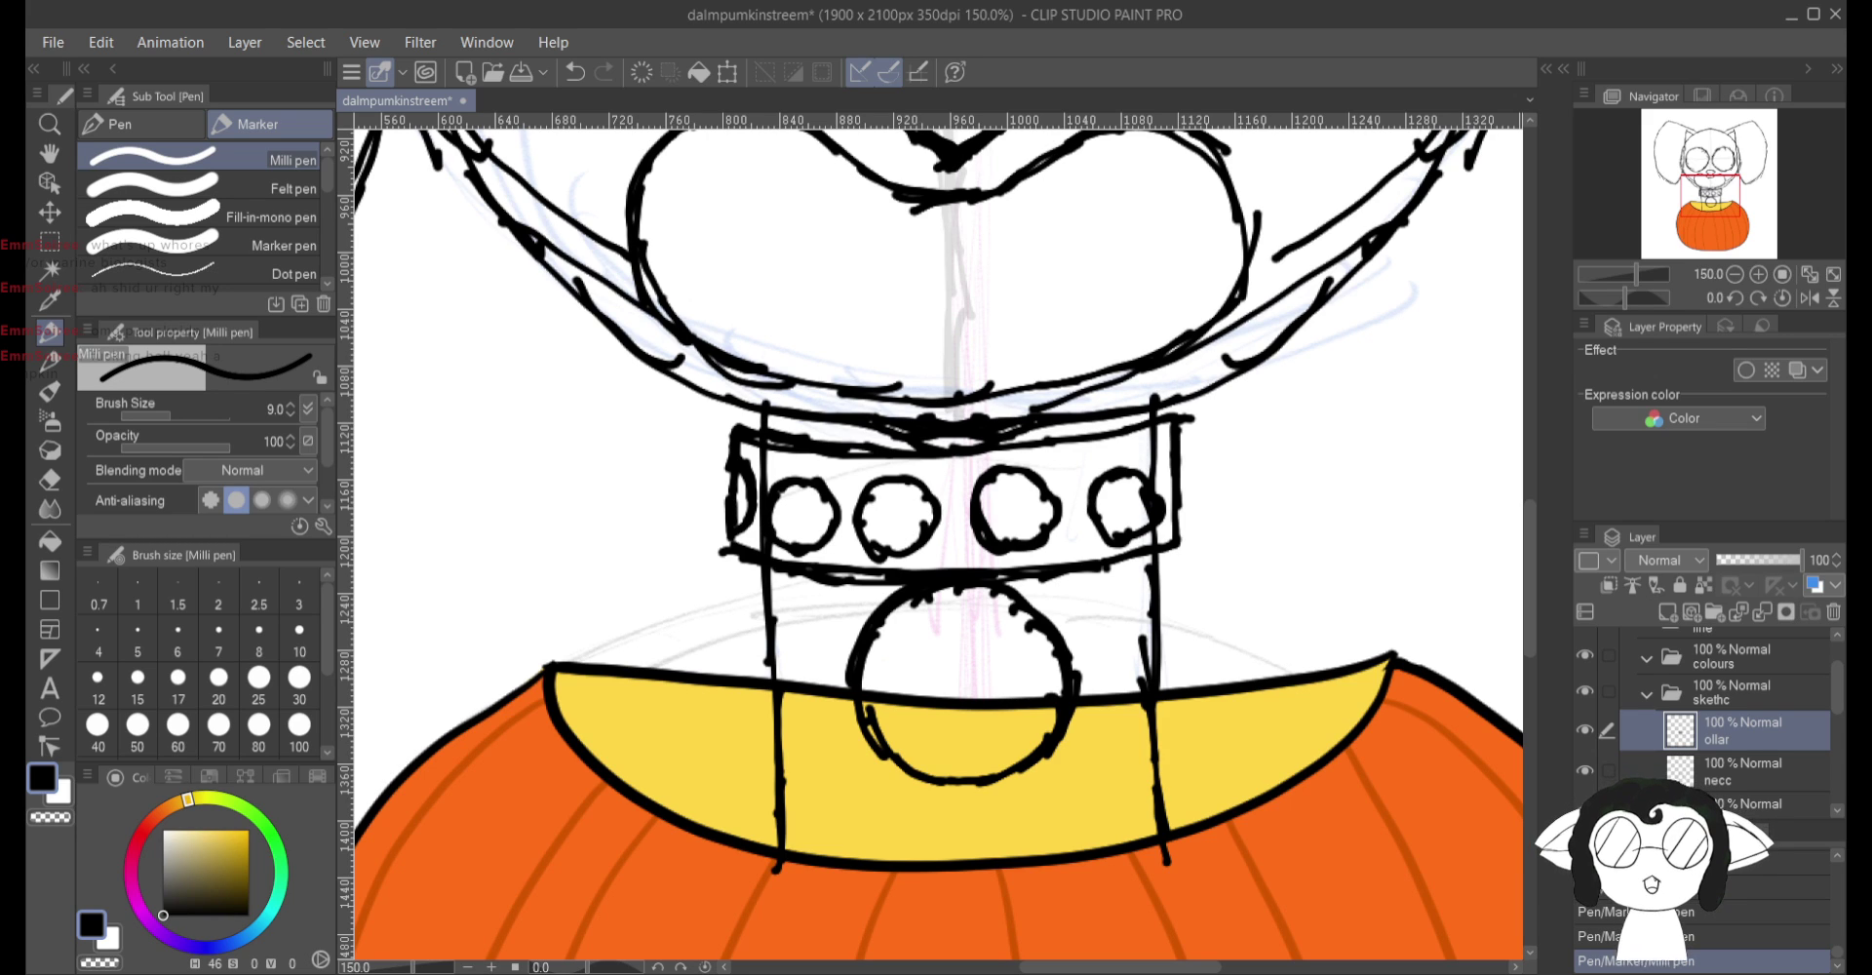
Step: Add a raster layer above the ollar layer and name it "oms"
scroll(938, 541, down, 3)
scroll(938, 541, down, 1)
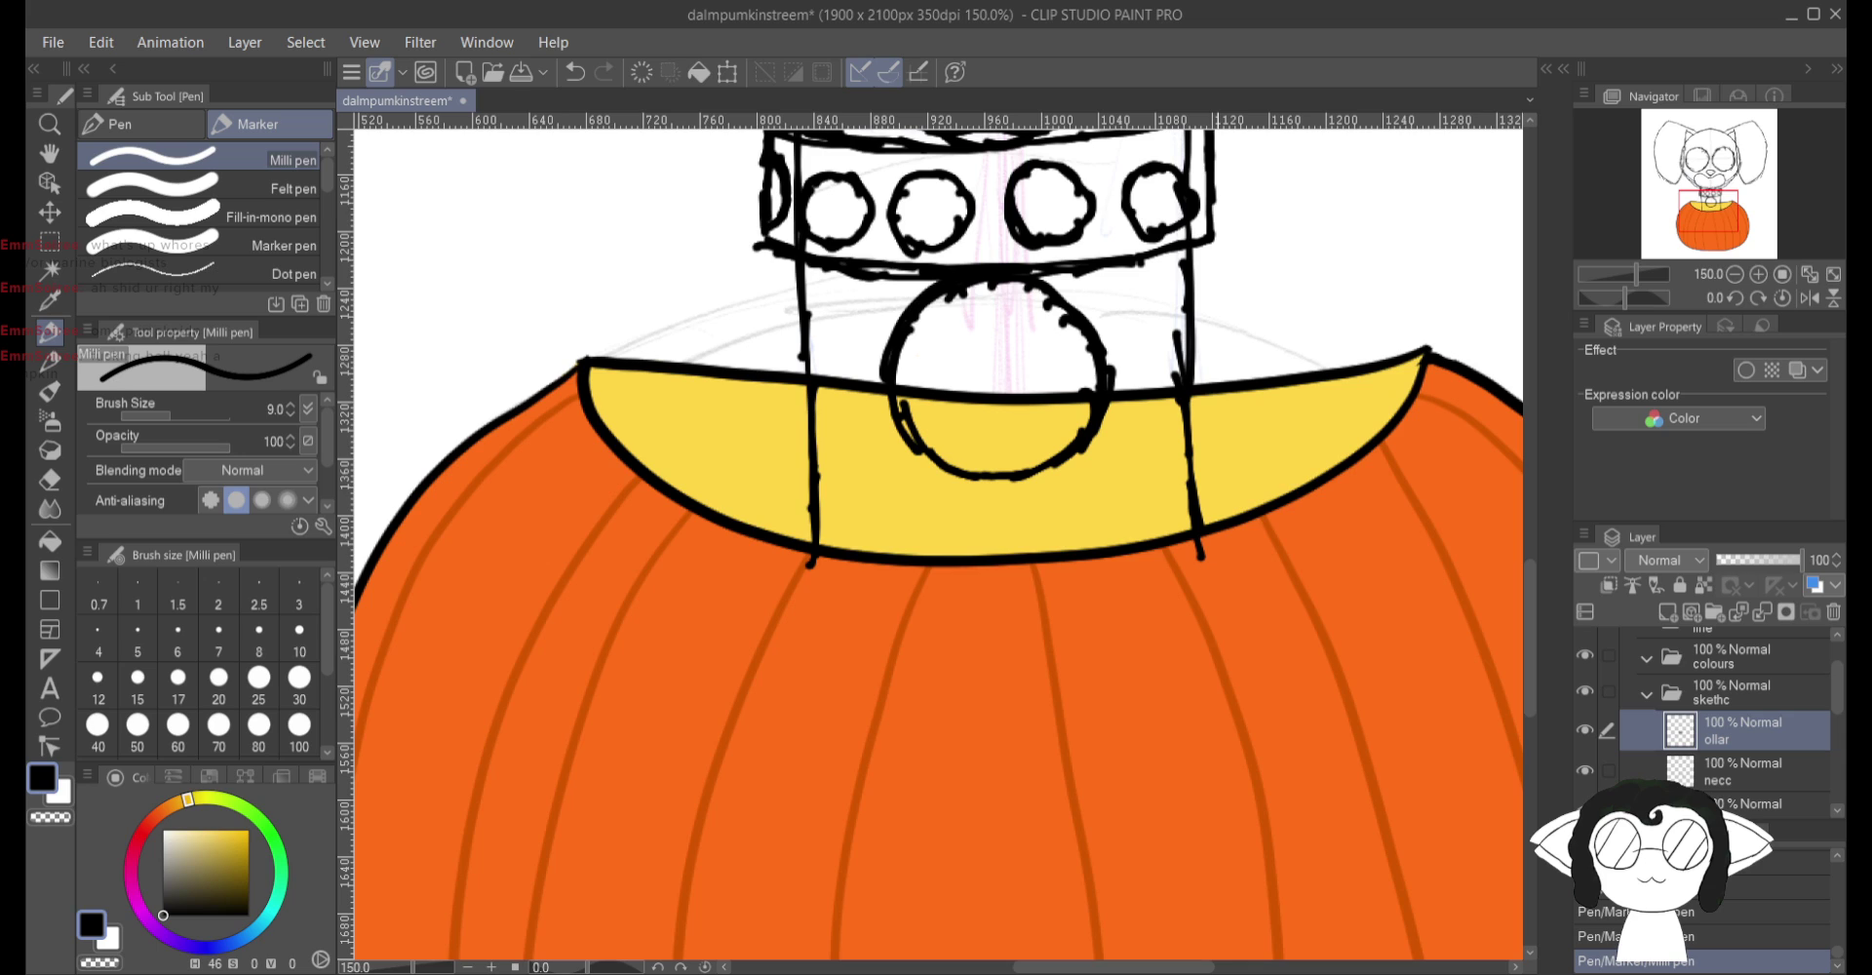
scroll(938, 541, down, 1)
click(1667, 611)
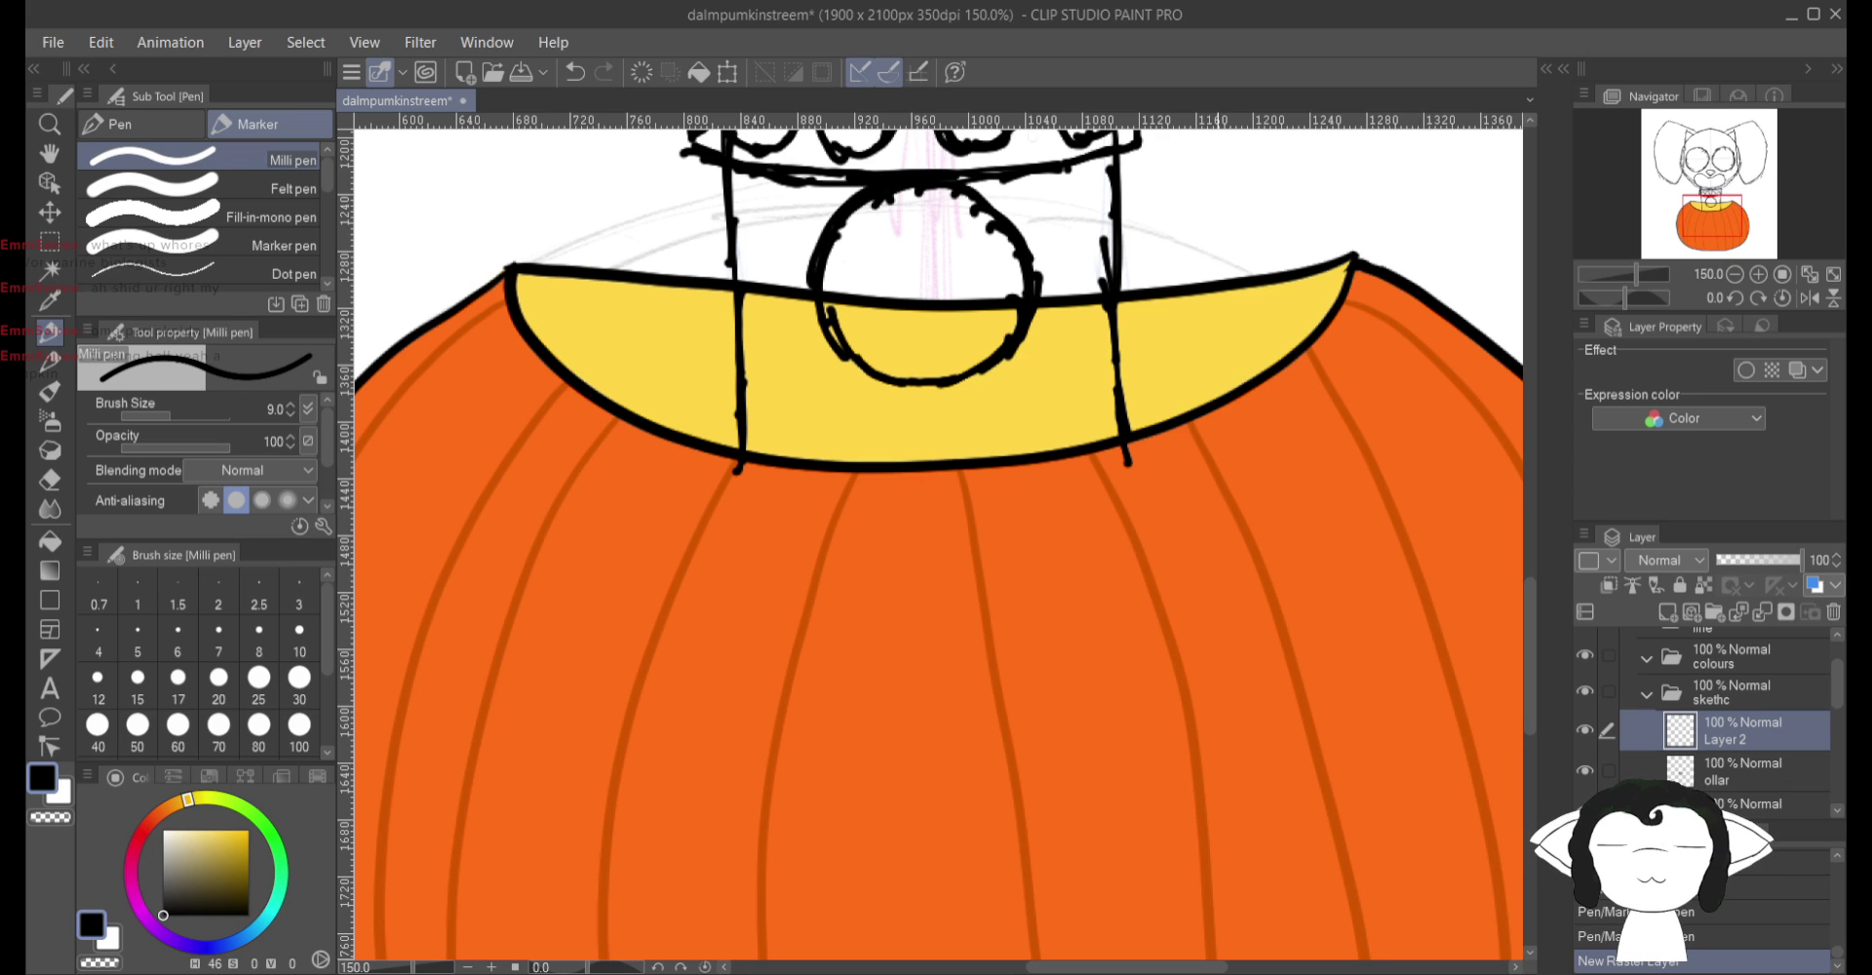
key(Return)
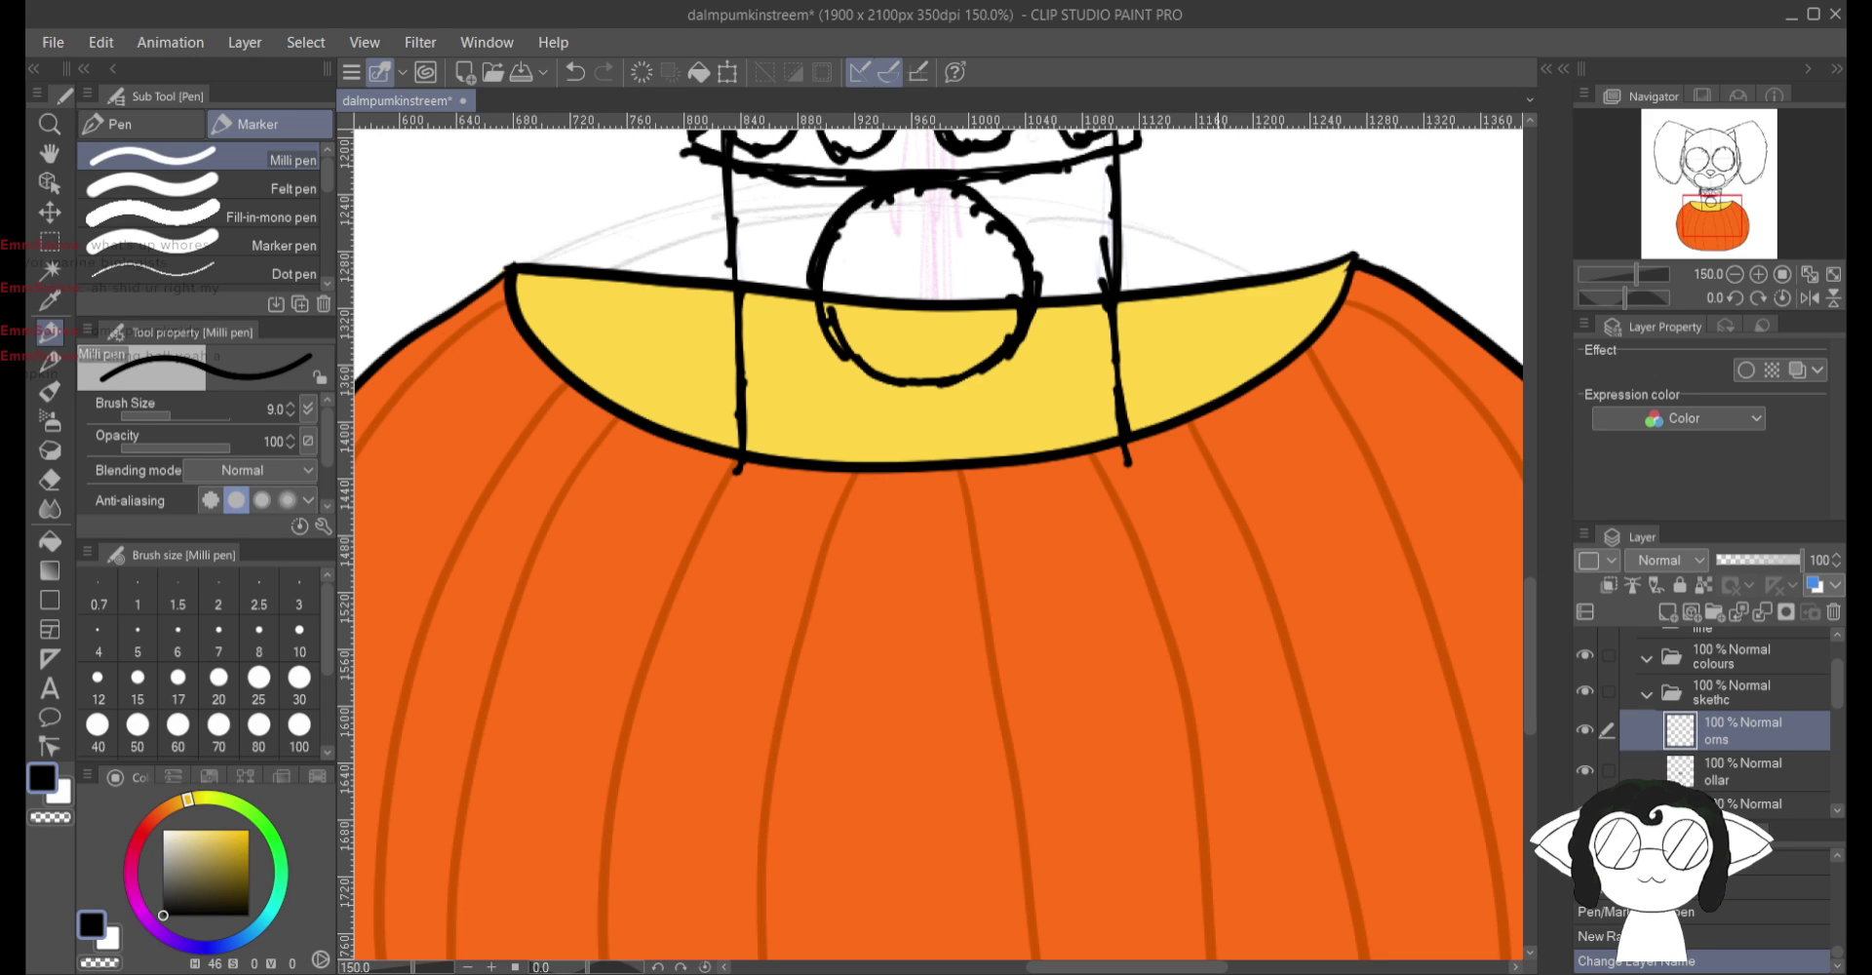
Step: Sketch two slanted arm lines from the opening down and outward over the pumpkin's right half, plus a short outward line below the left neck line
drag(936, 546, 868, 517)
drag(1045, 361, 1154, 668)
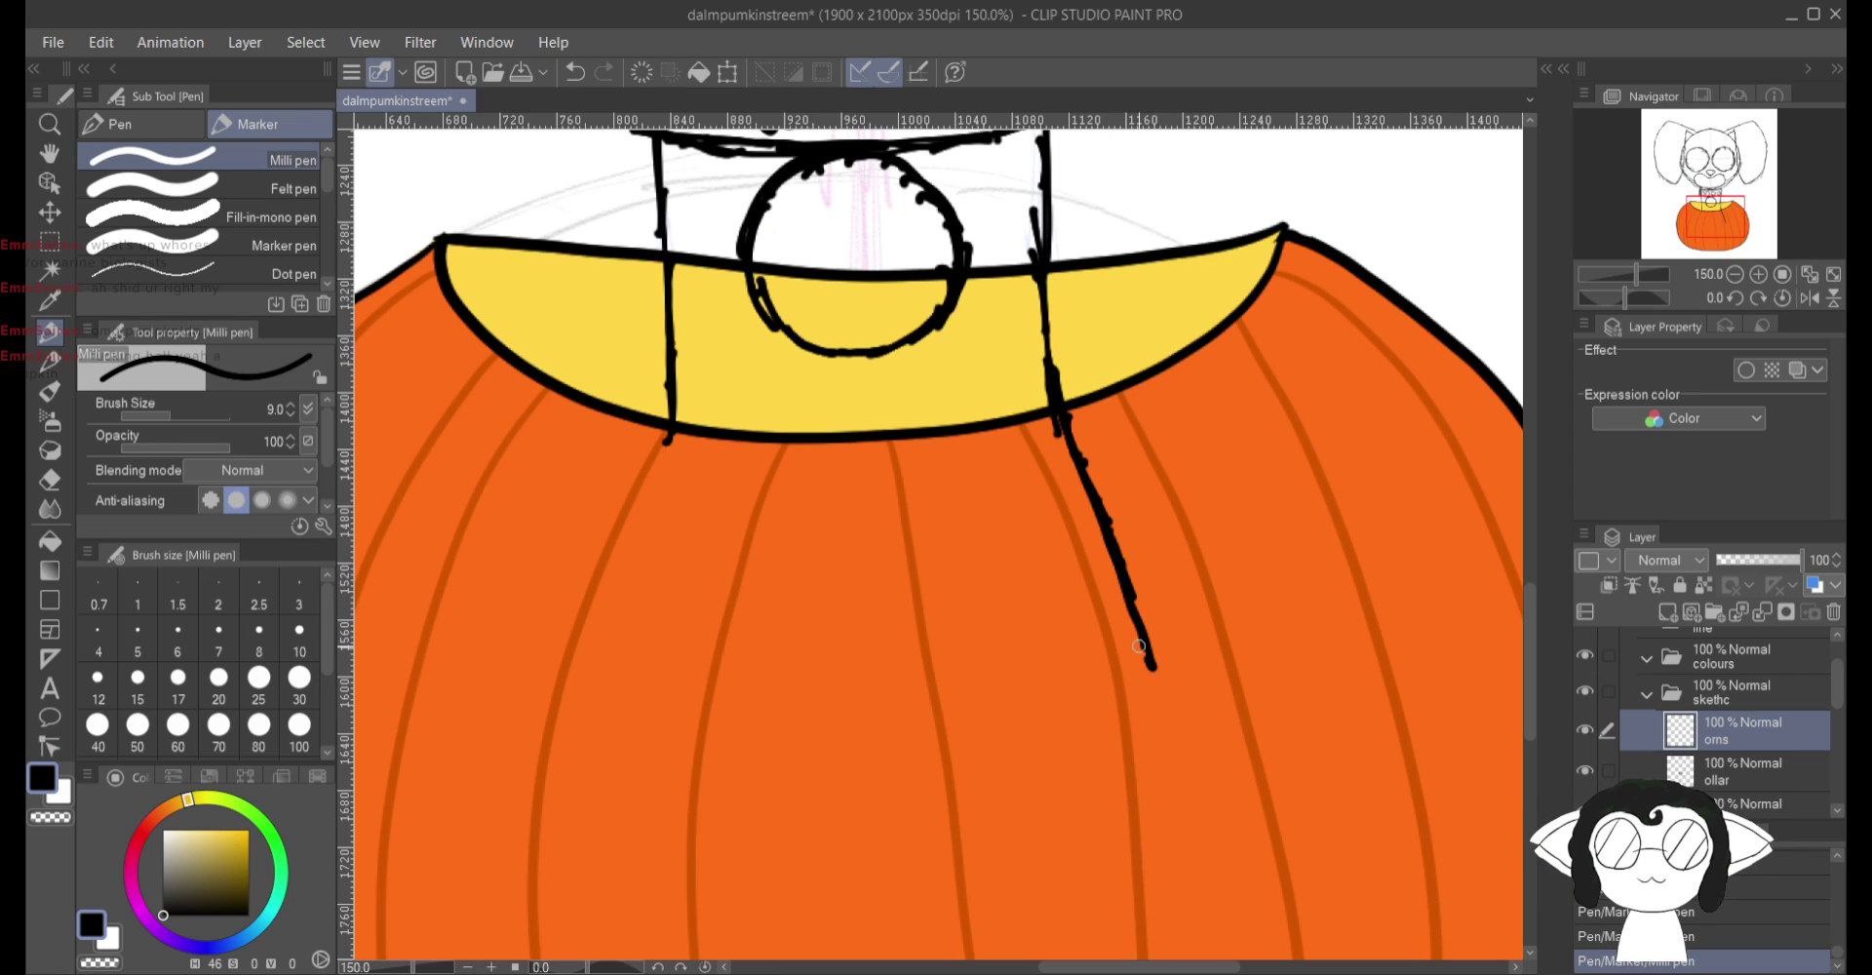
drag(901, 363, 1024, 668)
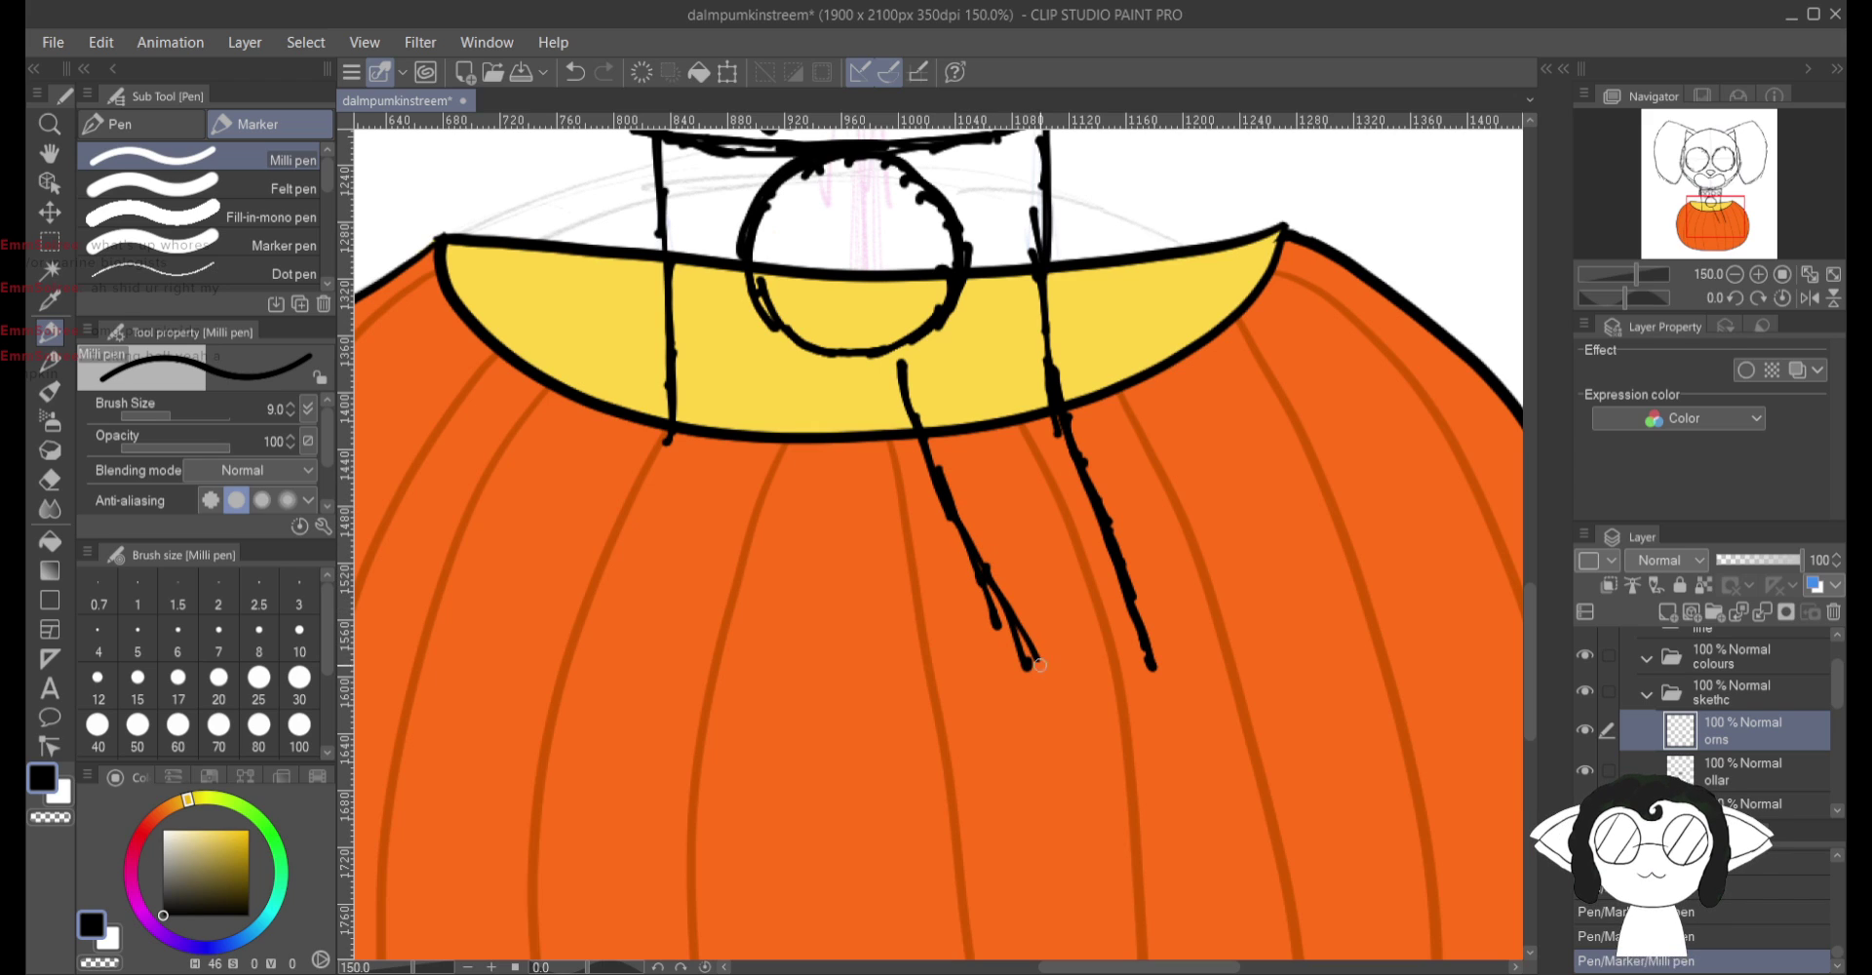
mouse_move(997, 609)
mouse_down()
mouse_move(1053, 687)
mouse_move(1182, 643)
mouse_up()
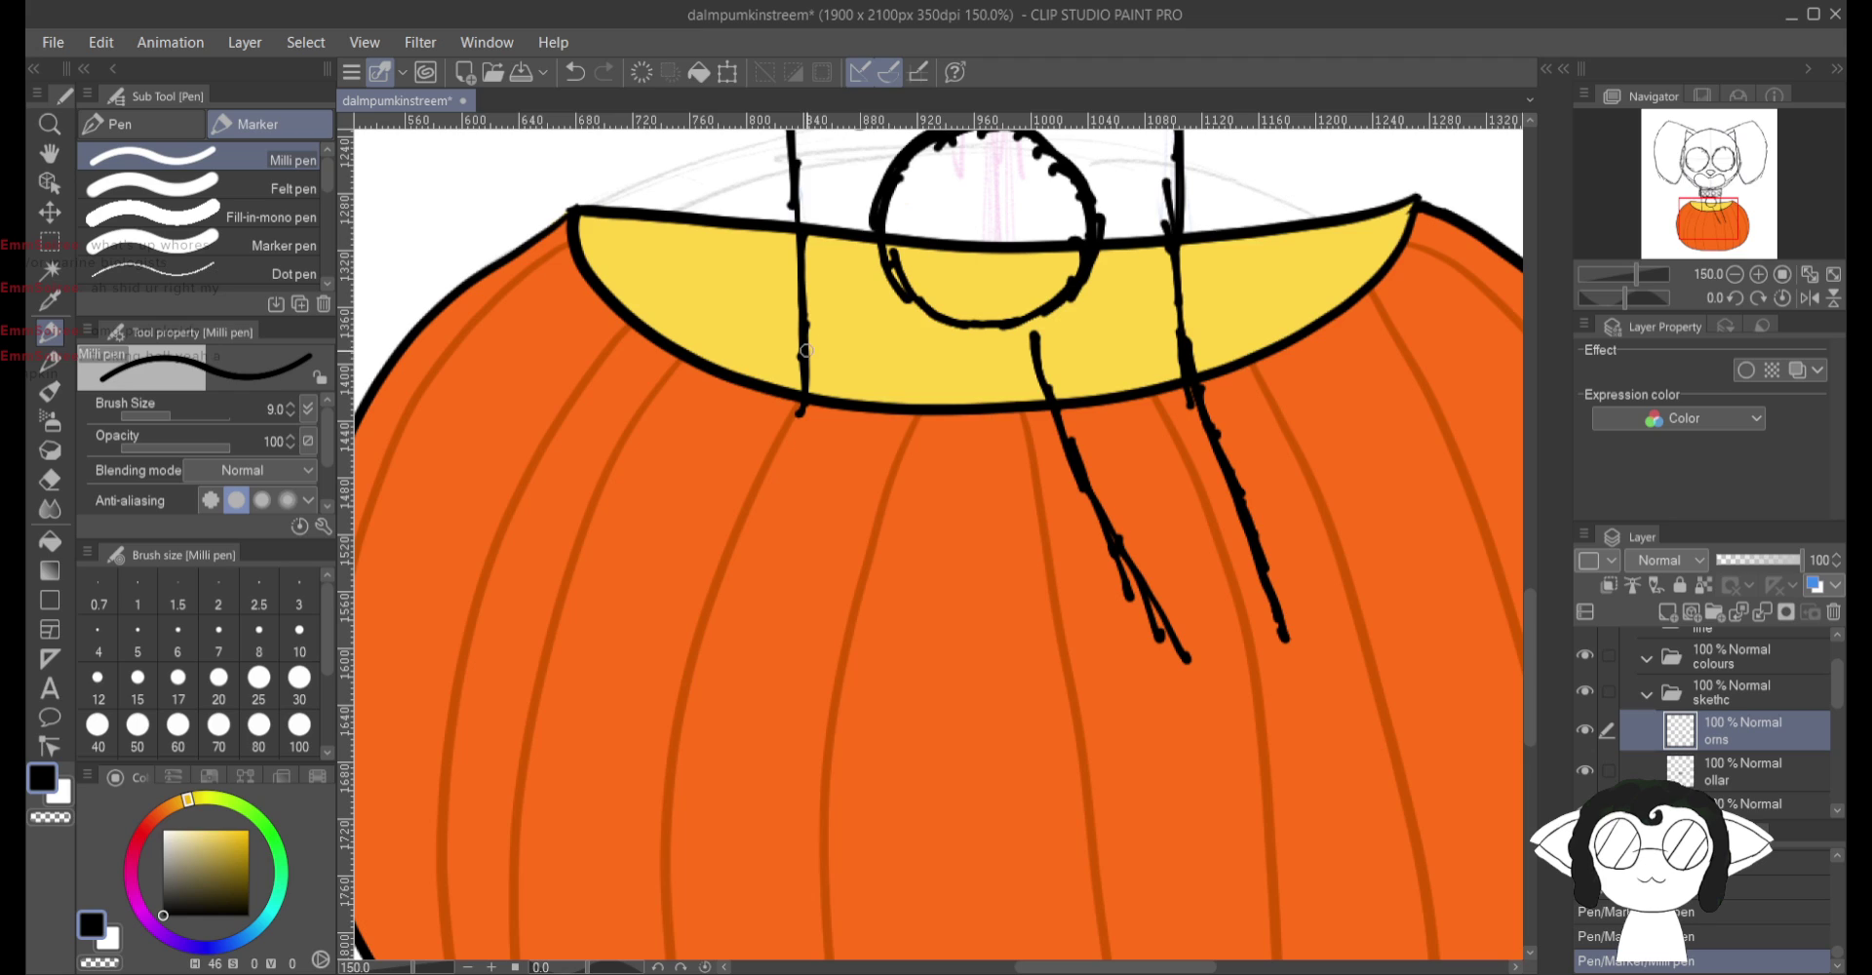
mouse_move(801, 389)
mouse_down()
mouse_move(805, 441)
mouse_move(750, 561)
mouse_up()
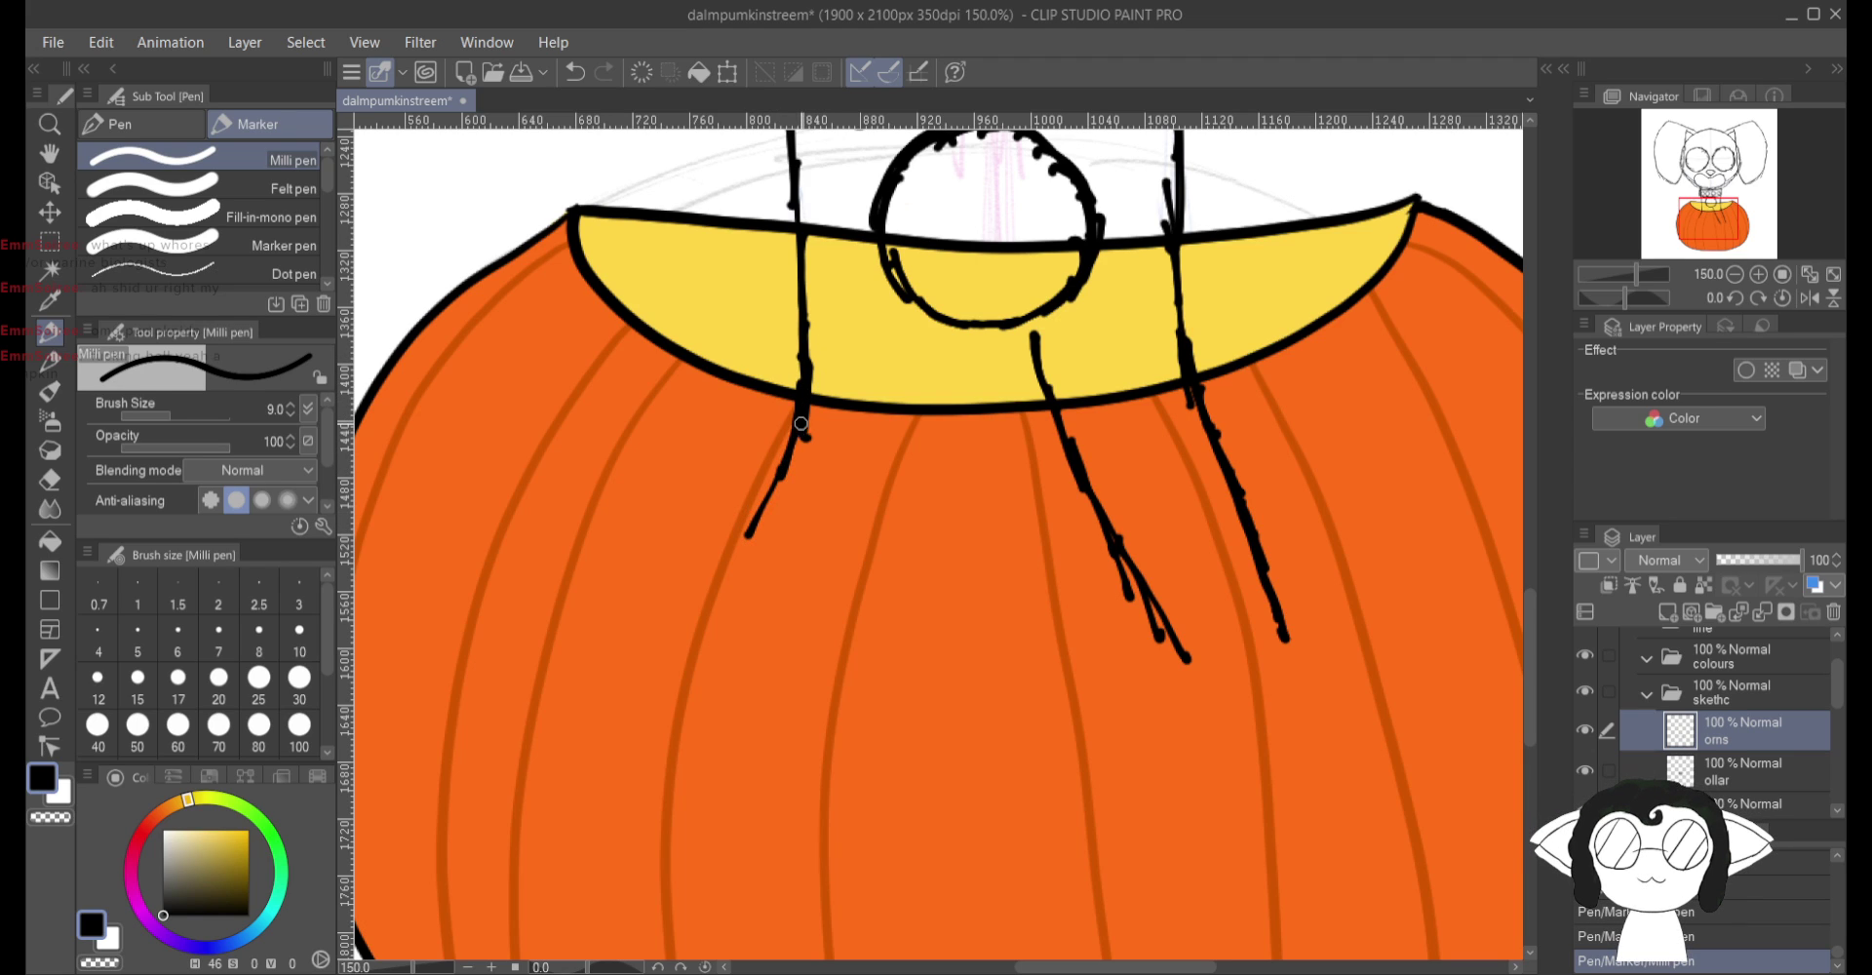
Step: Sketch the black outlines of the left-hand arm, extending from the neck area down over the pumpkin with the Milli pen at size 9
drag(776, 493, 736, 598)
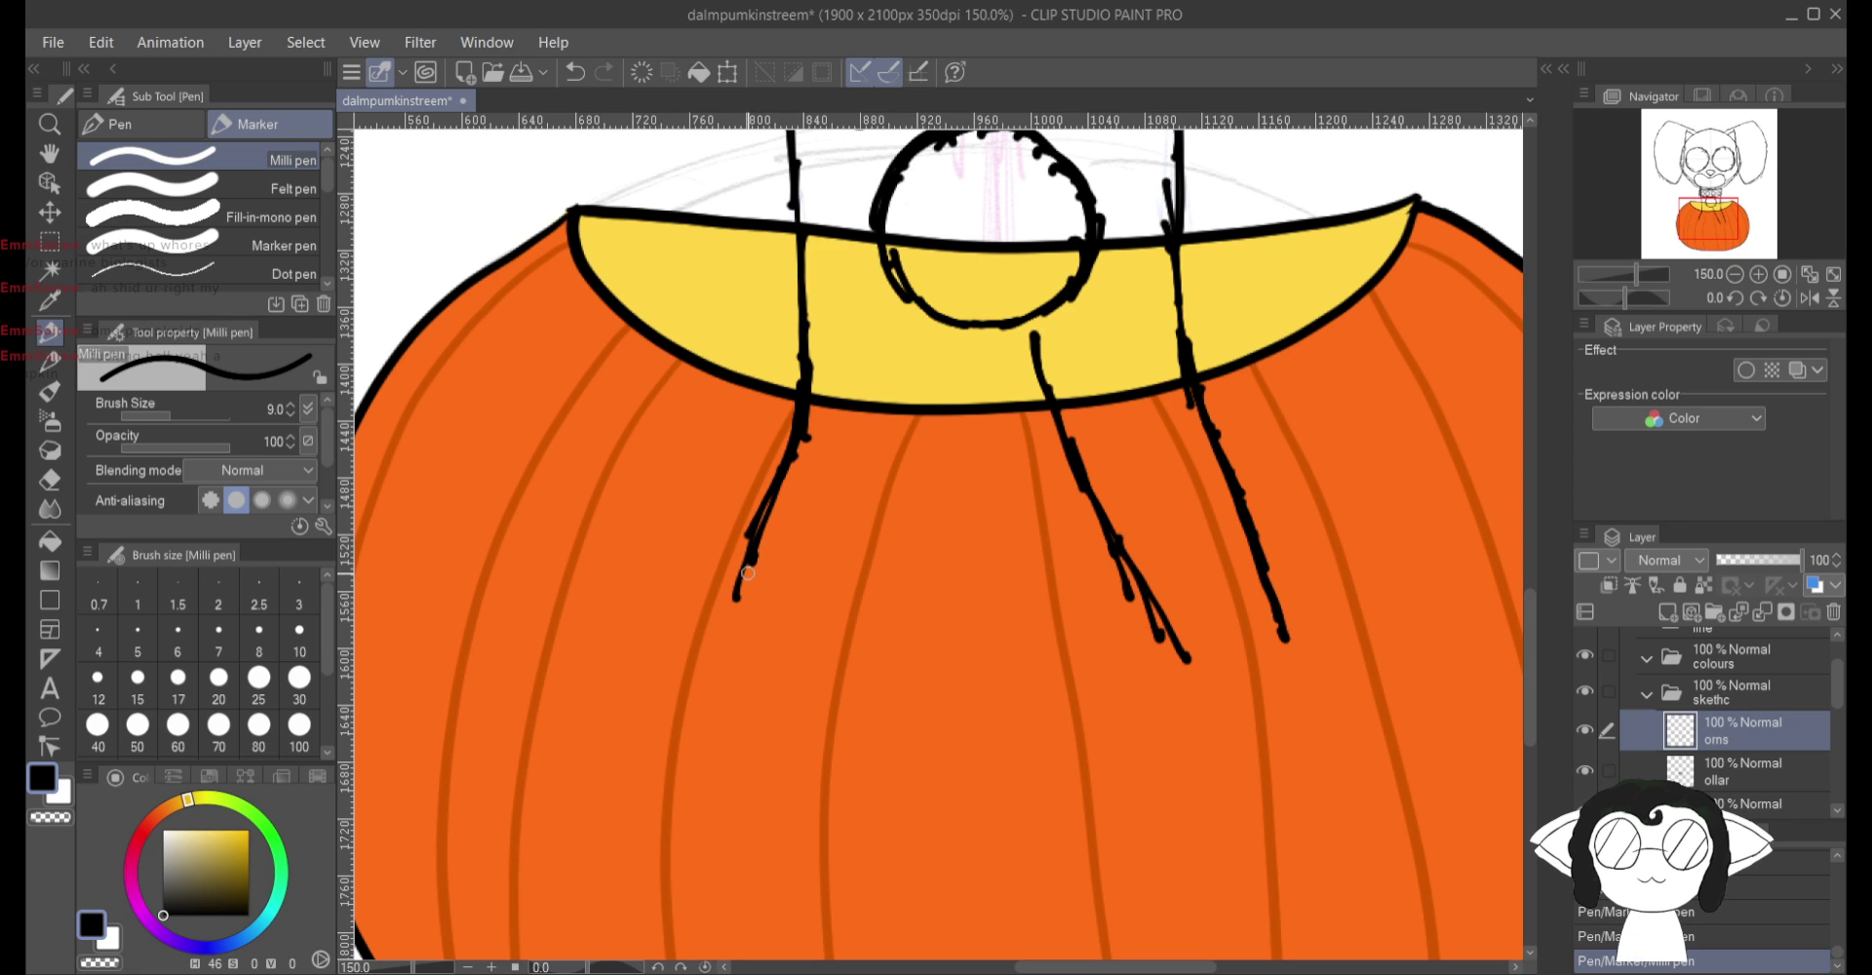
drag(955, 339, 903, 516)
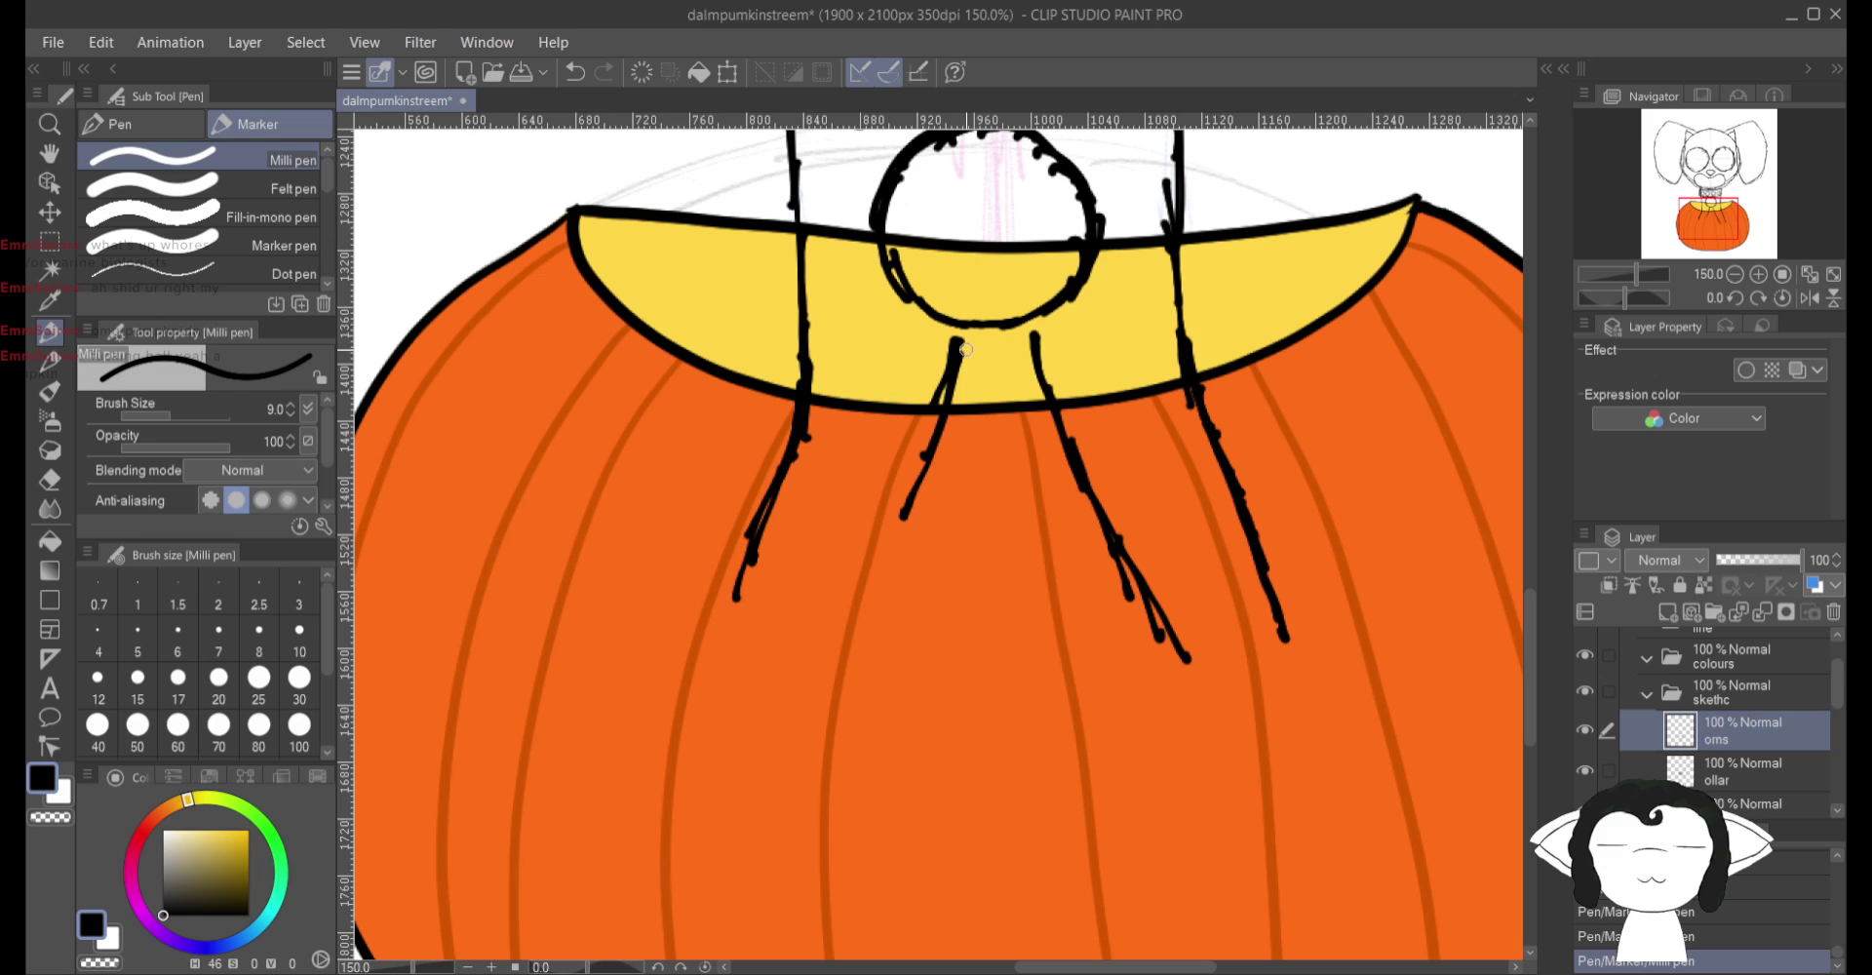
mouse_move(962, 343)
mouse_down()
mouse_move(925, 507)
mouse_move(924, 477)
mouse_move(877, 606)
mouse_move(903, 561)
mouse_move(854, 634)
mouse_up()
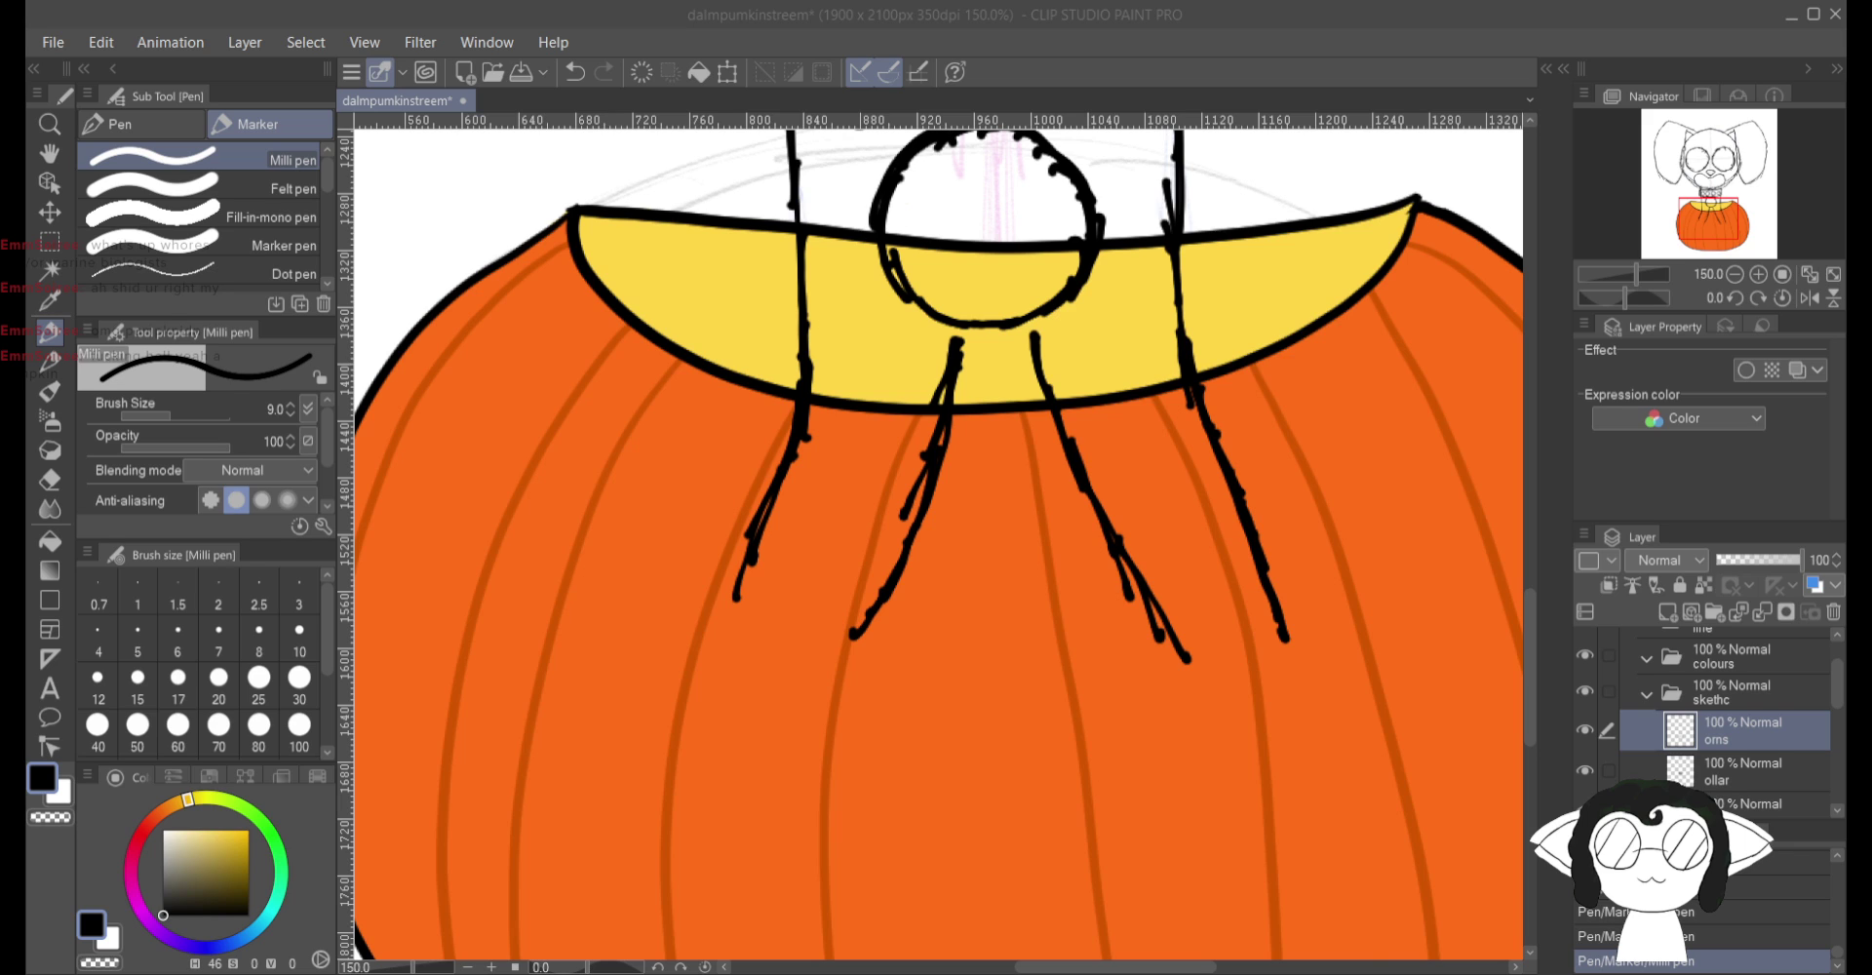
Step: Sketch rounded hands that close off the lower ends of both arms on the front of the pumpkin
drag(975, 585, 787, 455)
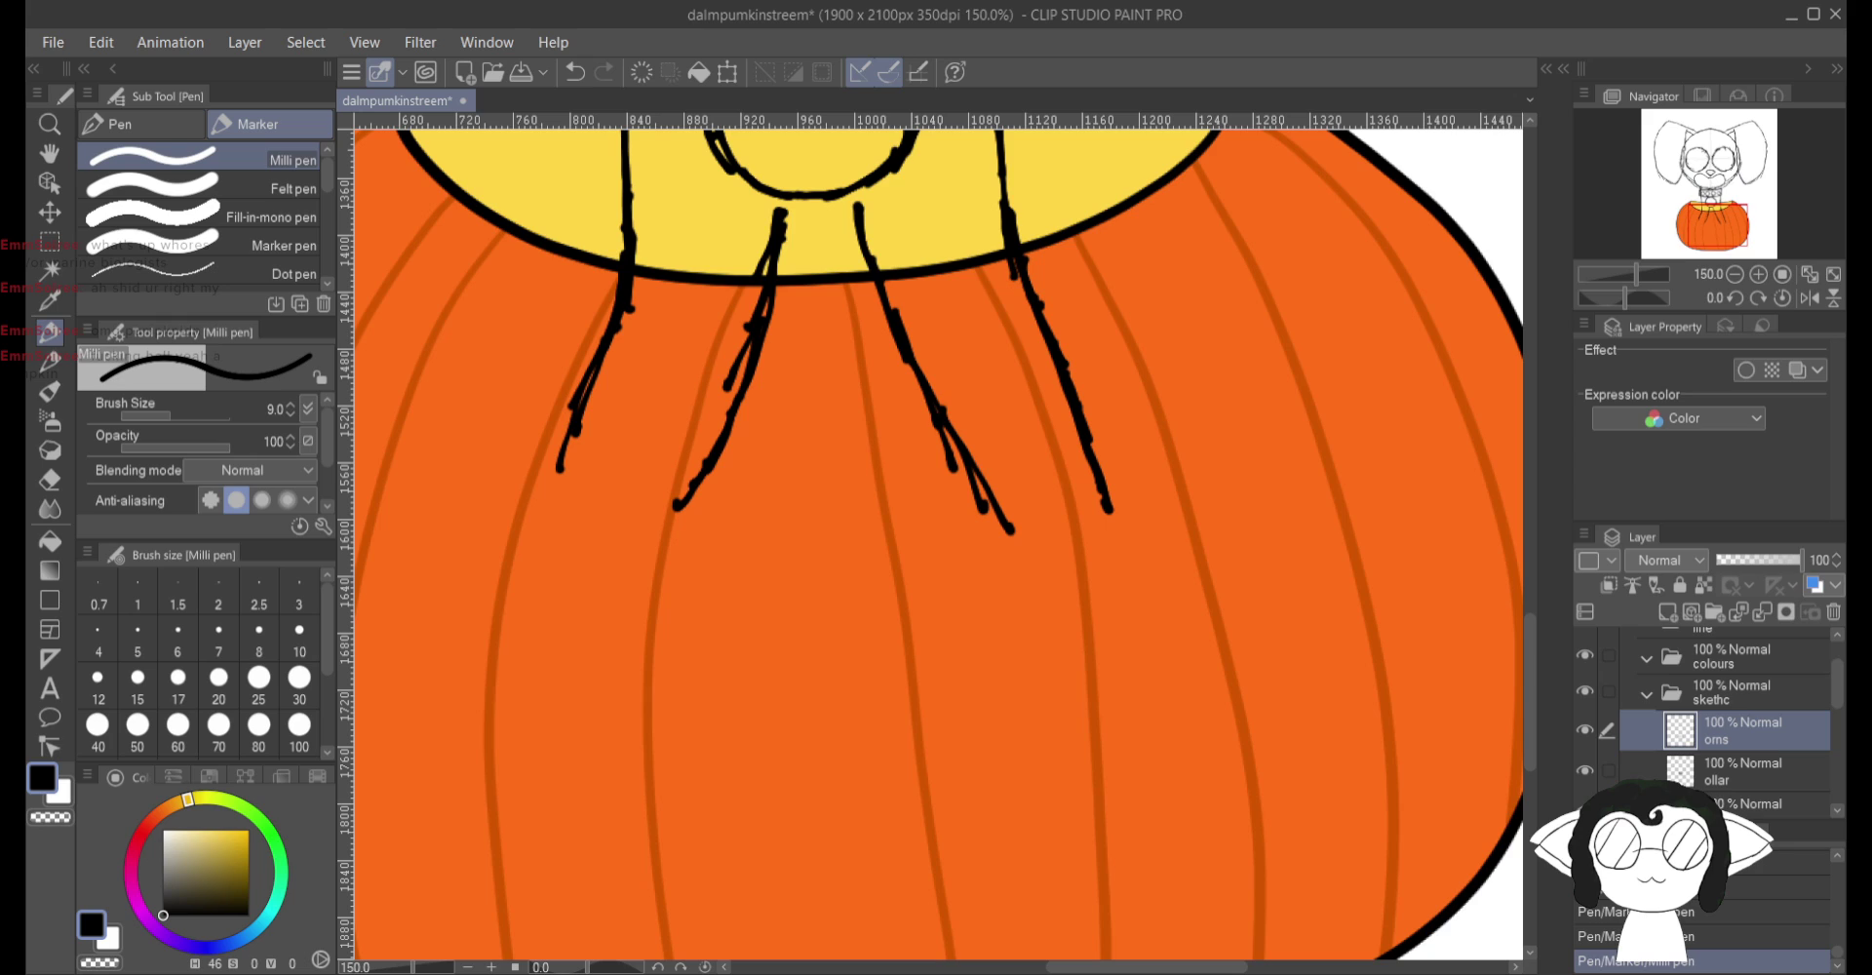
mouse_move(1107, 503)
mouse_down()
mouse_move(1147, 528)
mouse_move(1110, 496)
mouse_move(1149, 579)
mouse_move(1077, 620)
mouse_up()
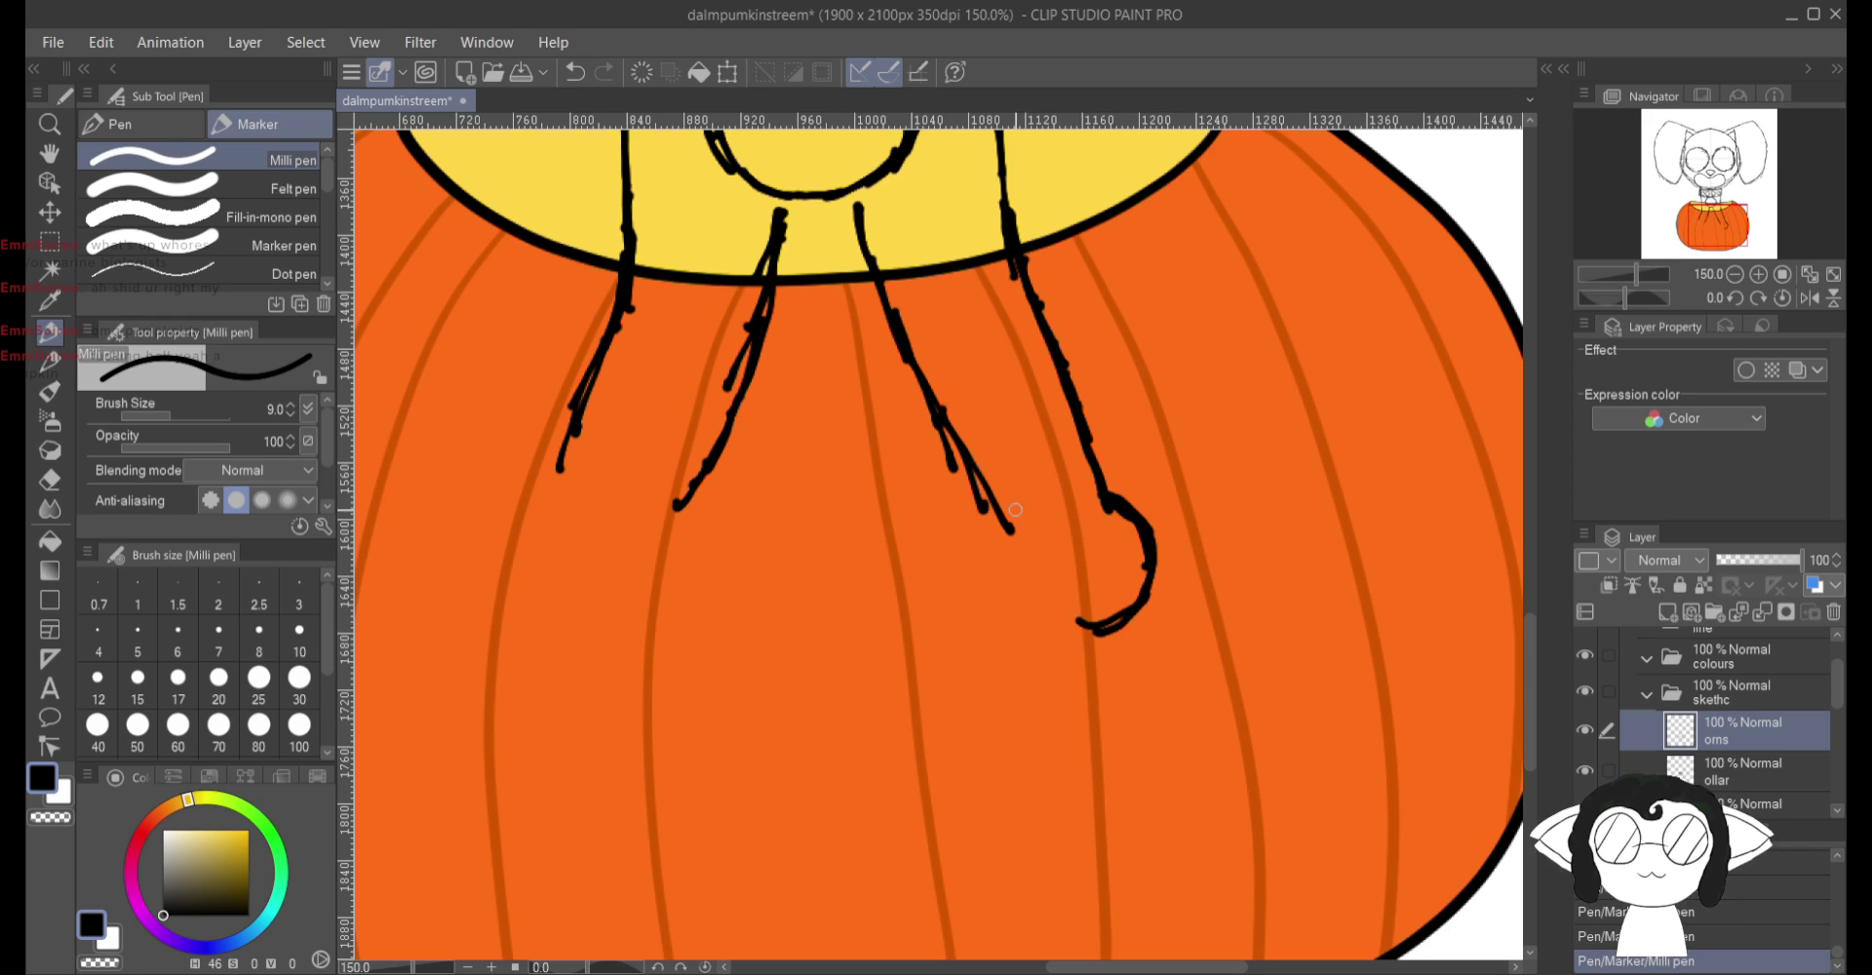
mouse_move(1009, 514)
mouse_down()
mouse_move(990, 566)
mouse_move(1006, 606)
mouse_move(1107, 643)
mouse_move(1136, 614)
mouse_move(1092, 644)
mouse_move(1287, 713)
mouse_up()
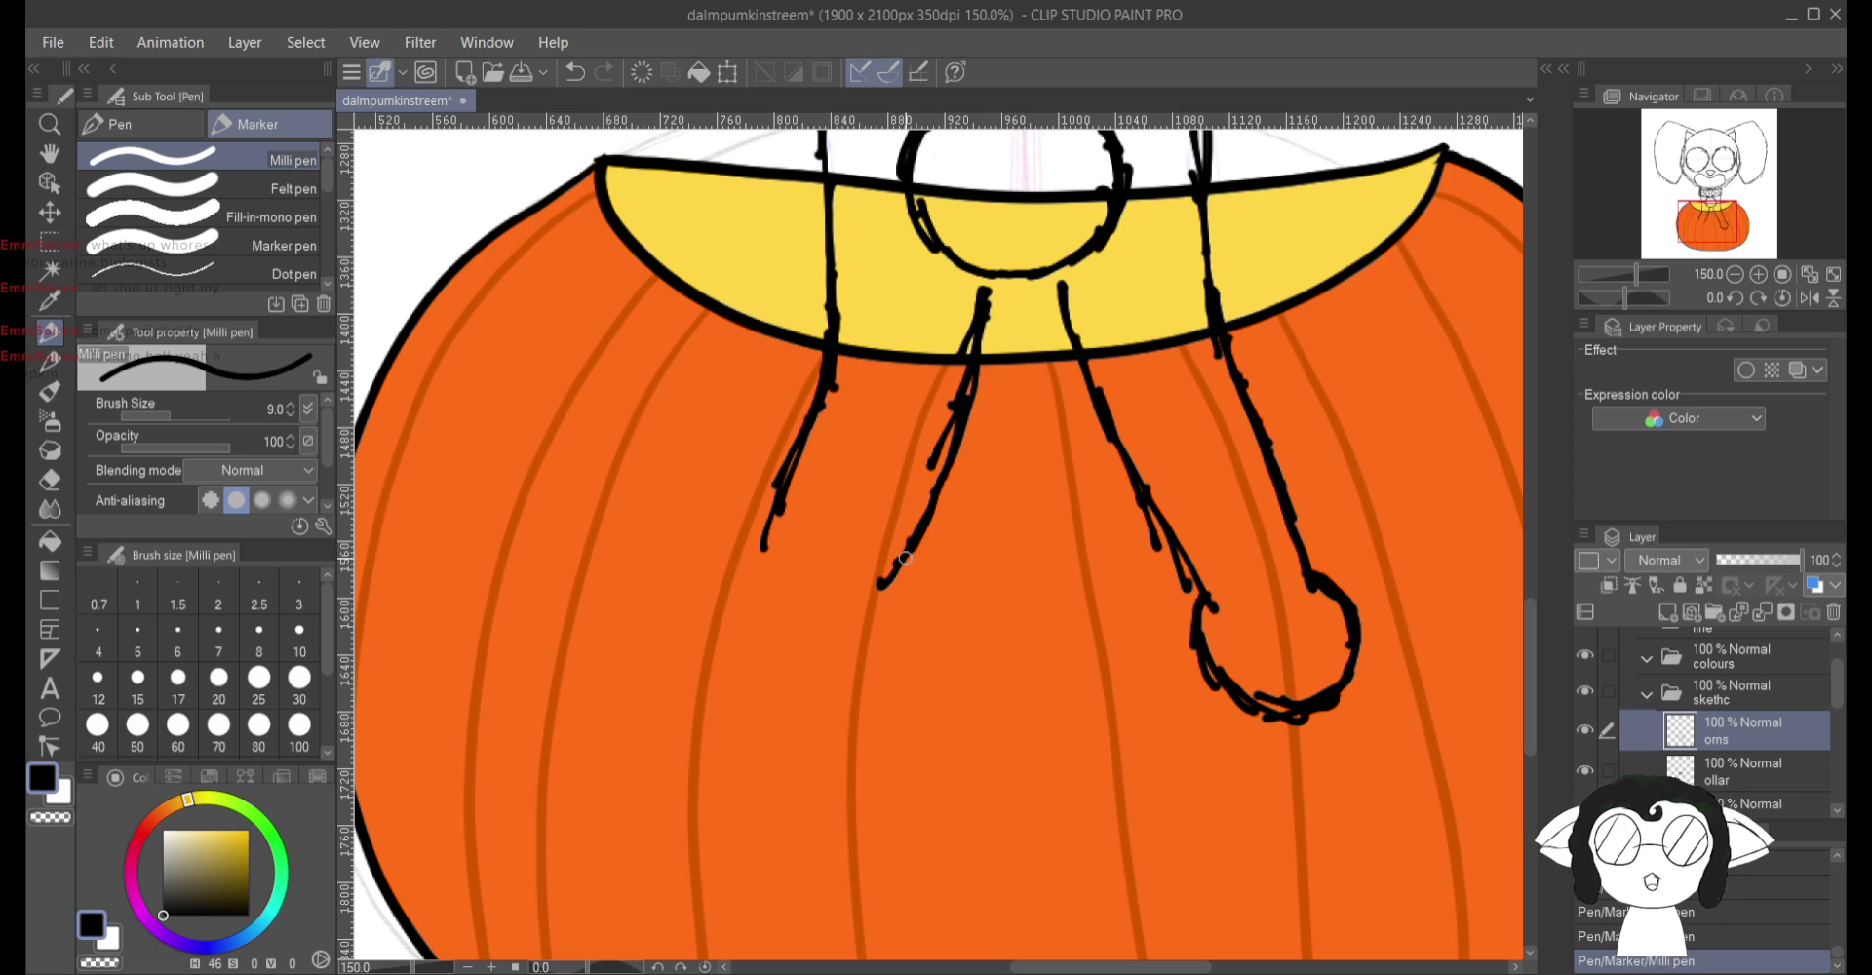
mouse_move(908, 543)
mouse_down()
mouse_move(893, 625)
mouse_move(894, 590)
mouse_move(845, 673)
mouse_up()
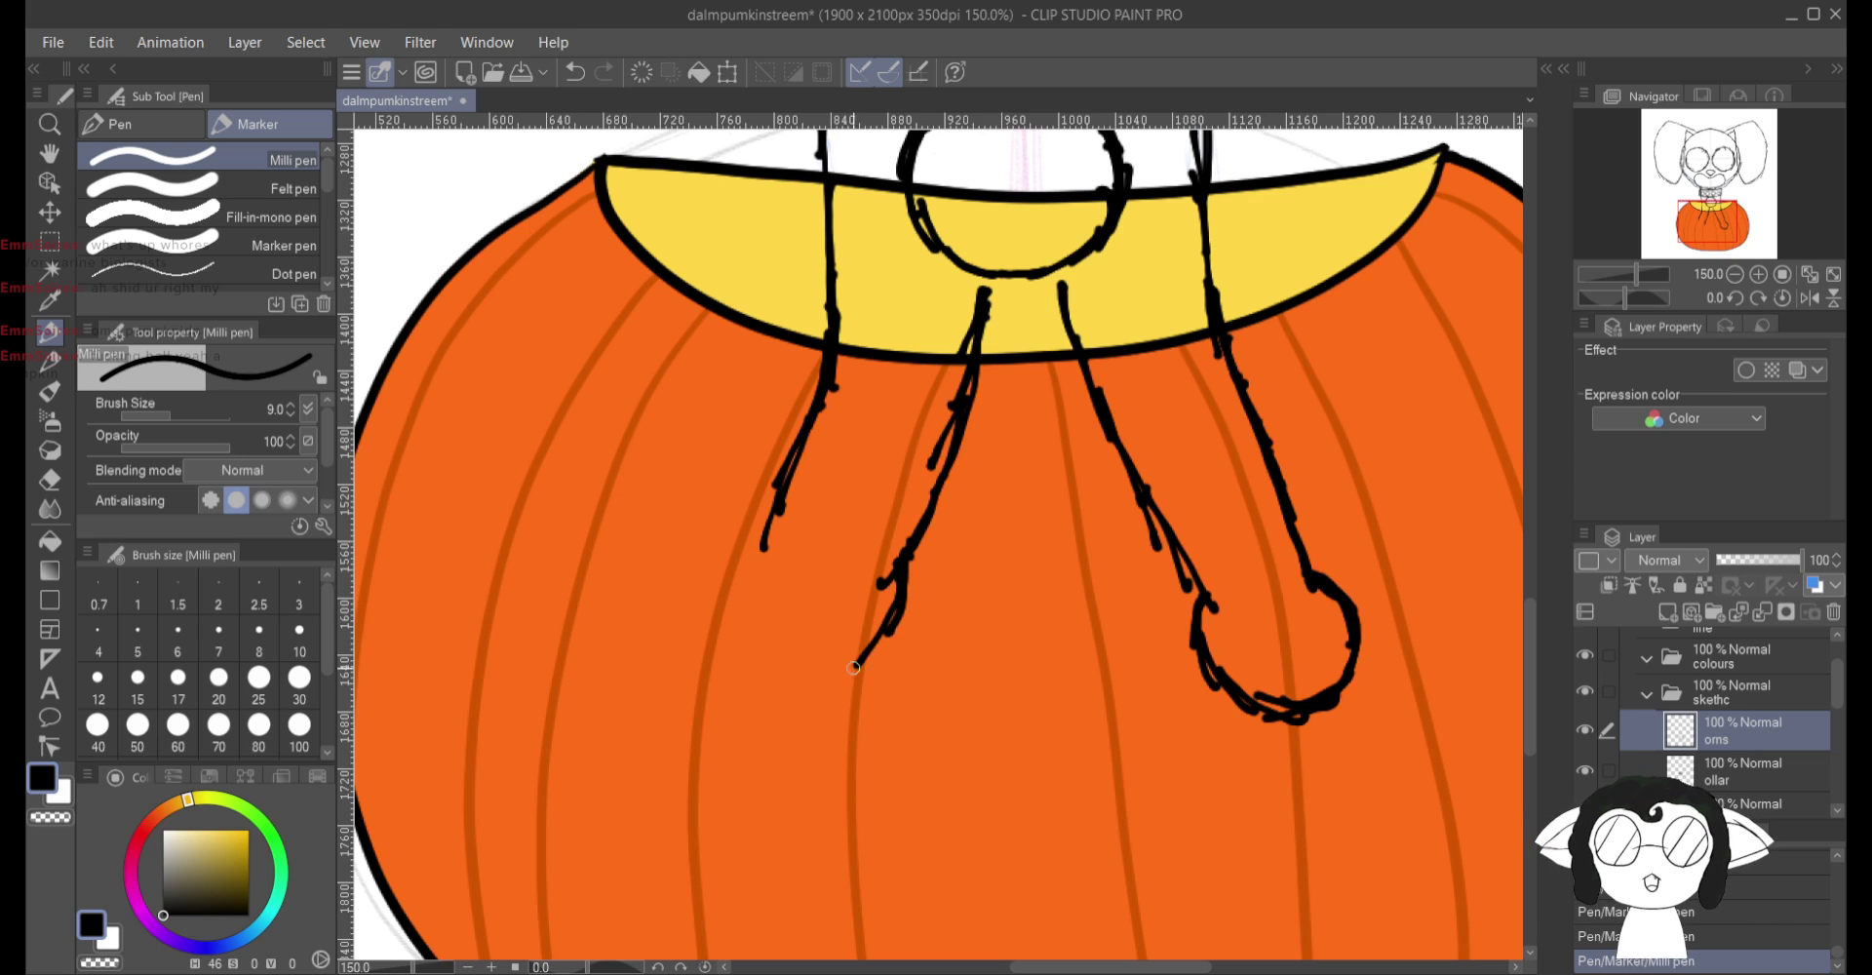
drag(905, 590, 836, 658)
mouse_move(897, 590)
mouse_down()
mouse_move(841, 673)
mouse_move(864, 650)
mouse_move(785, 673)
mouse_up()
mouse_move(778, 505)
mouse_down()
mouse_move(736, 585)
mouse_move(736, 565)
mouse_move(747, 632)
mouse_move(790, 675)
mouse_move(760, 649)
mouse_move(824, 666)
mouse_up()
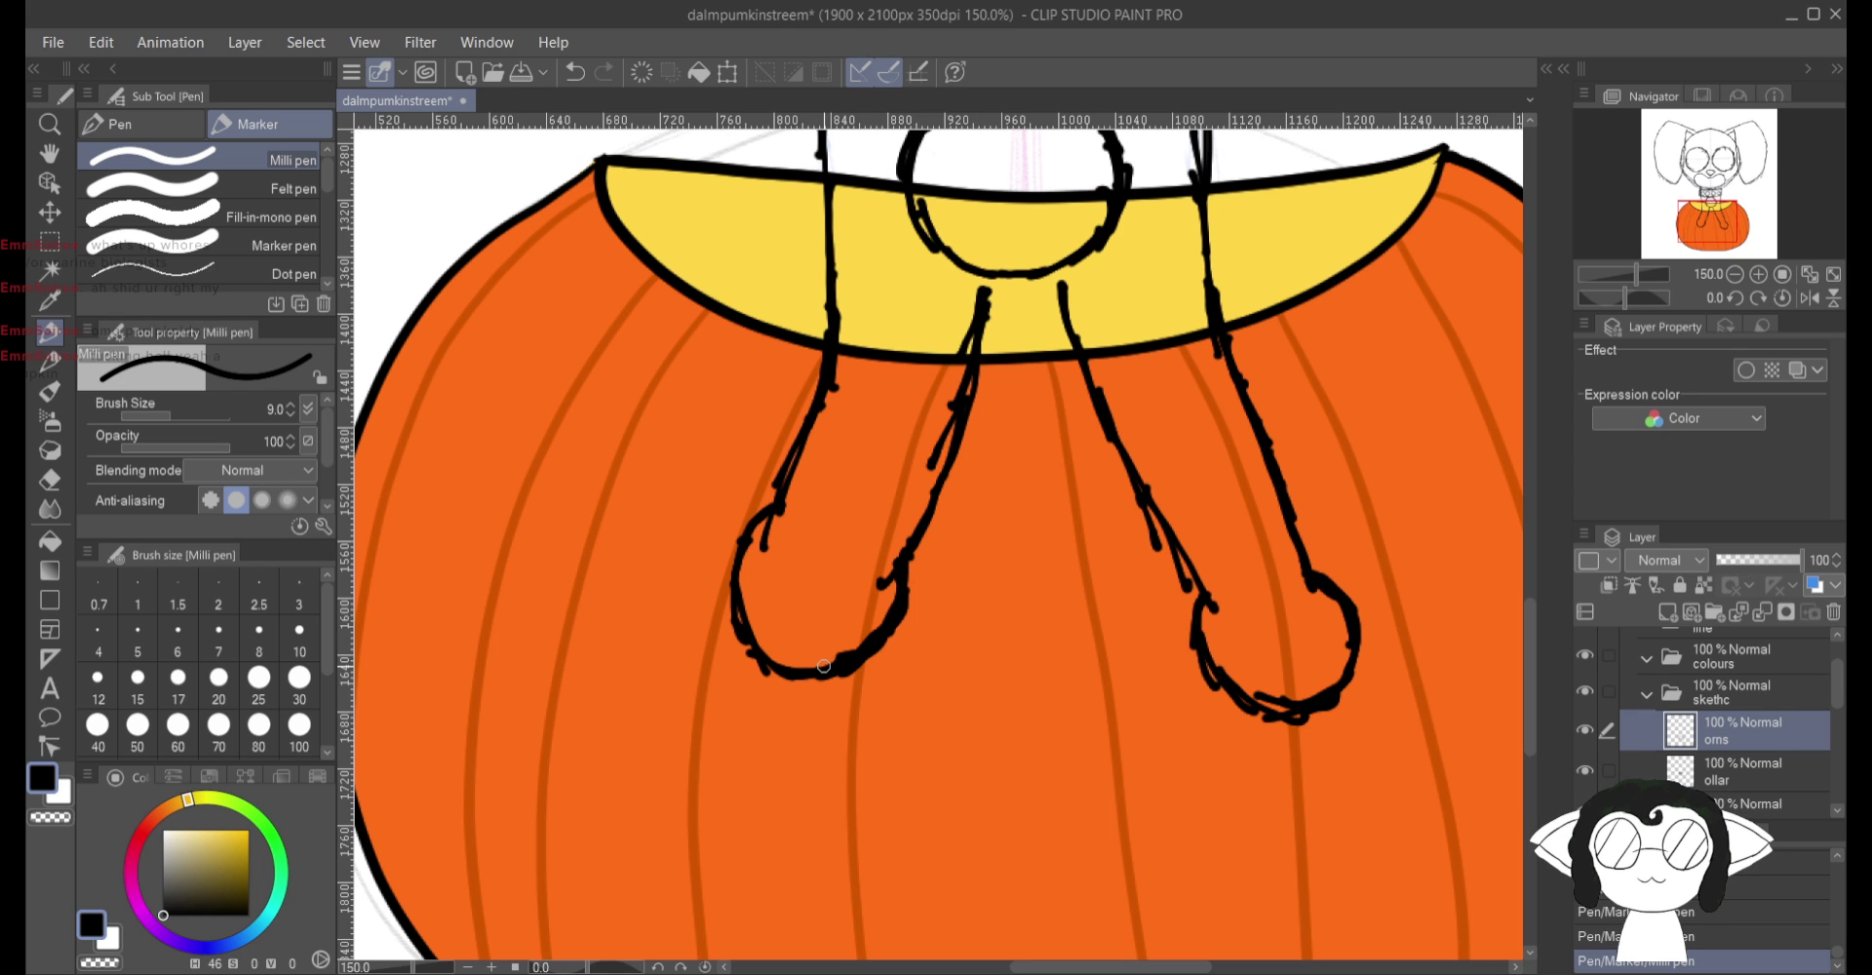
Step: Examine the whole character, from the face and ears down to the sketched arms, to judge the proportions
scroll(823, 666, up, 10)
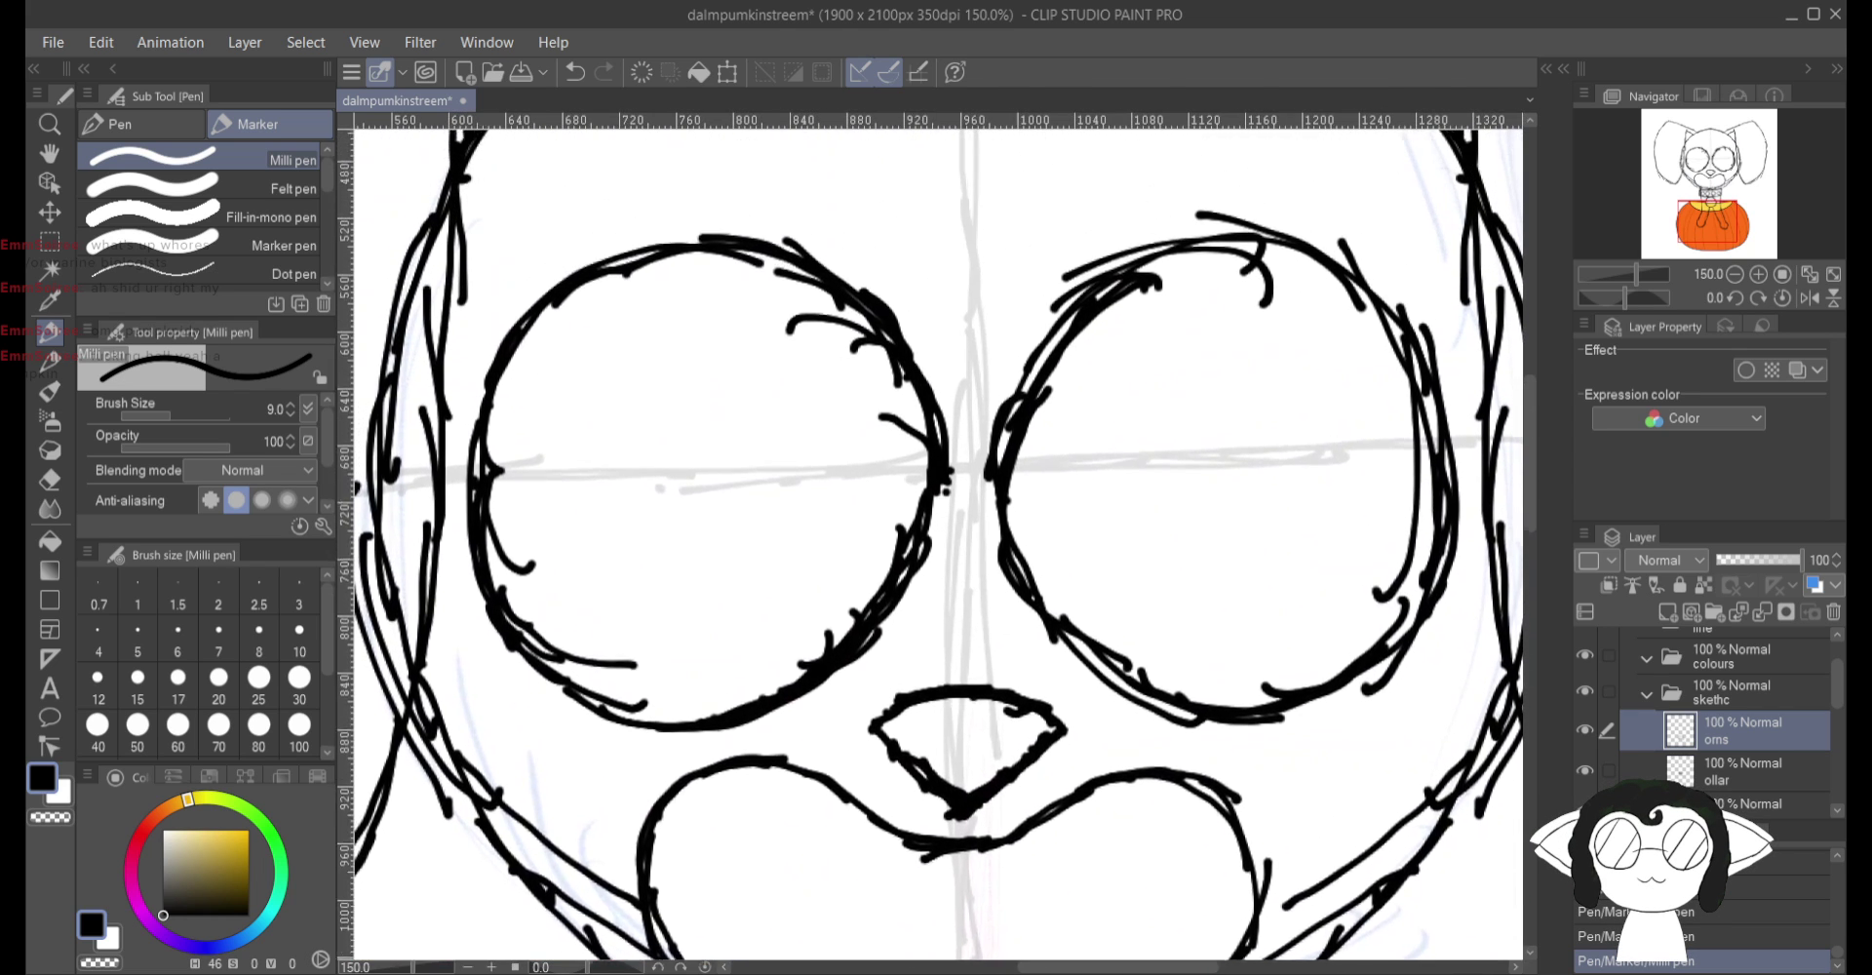
scroll(824, 666, down, 4)
scroll(936, 536, up, 2)
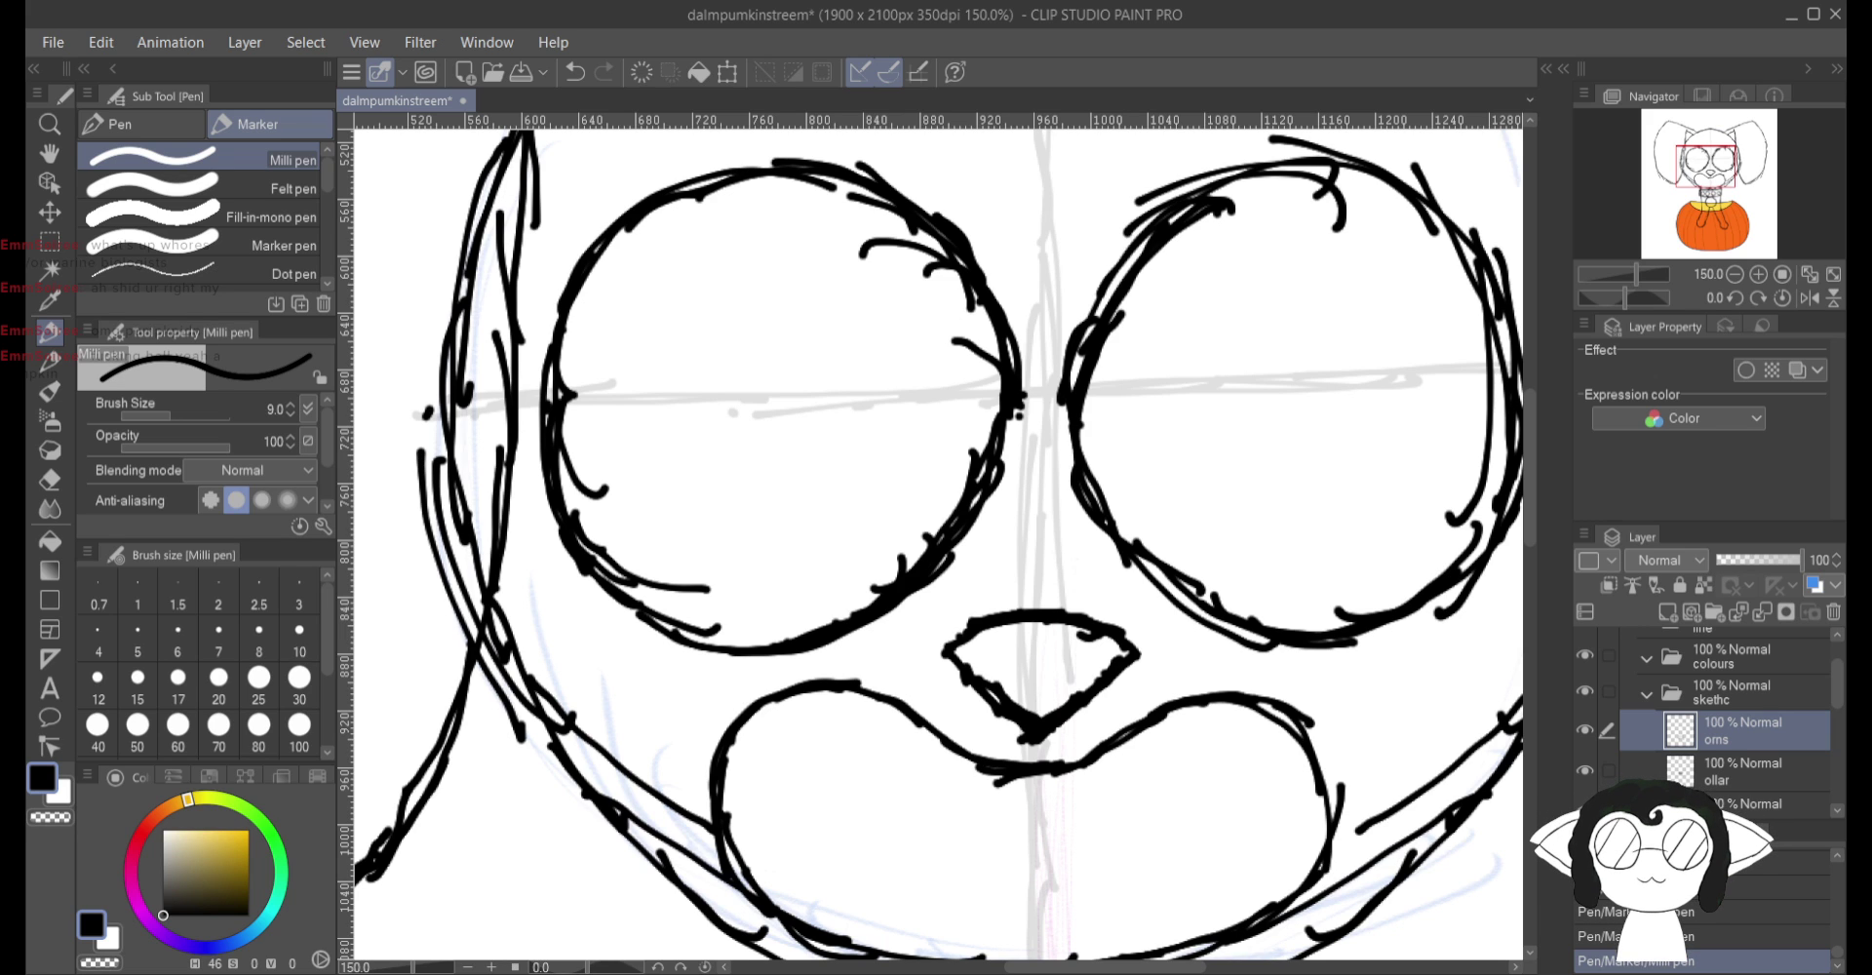
scroll(936, 536, down, 5)
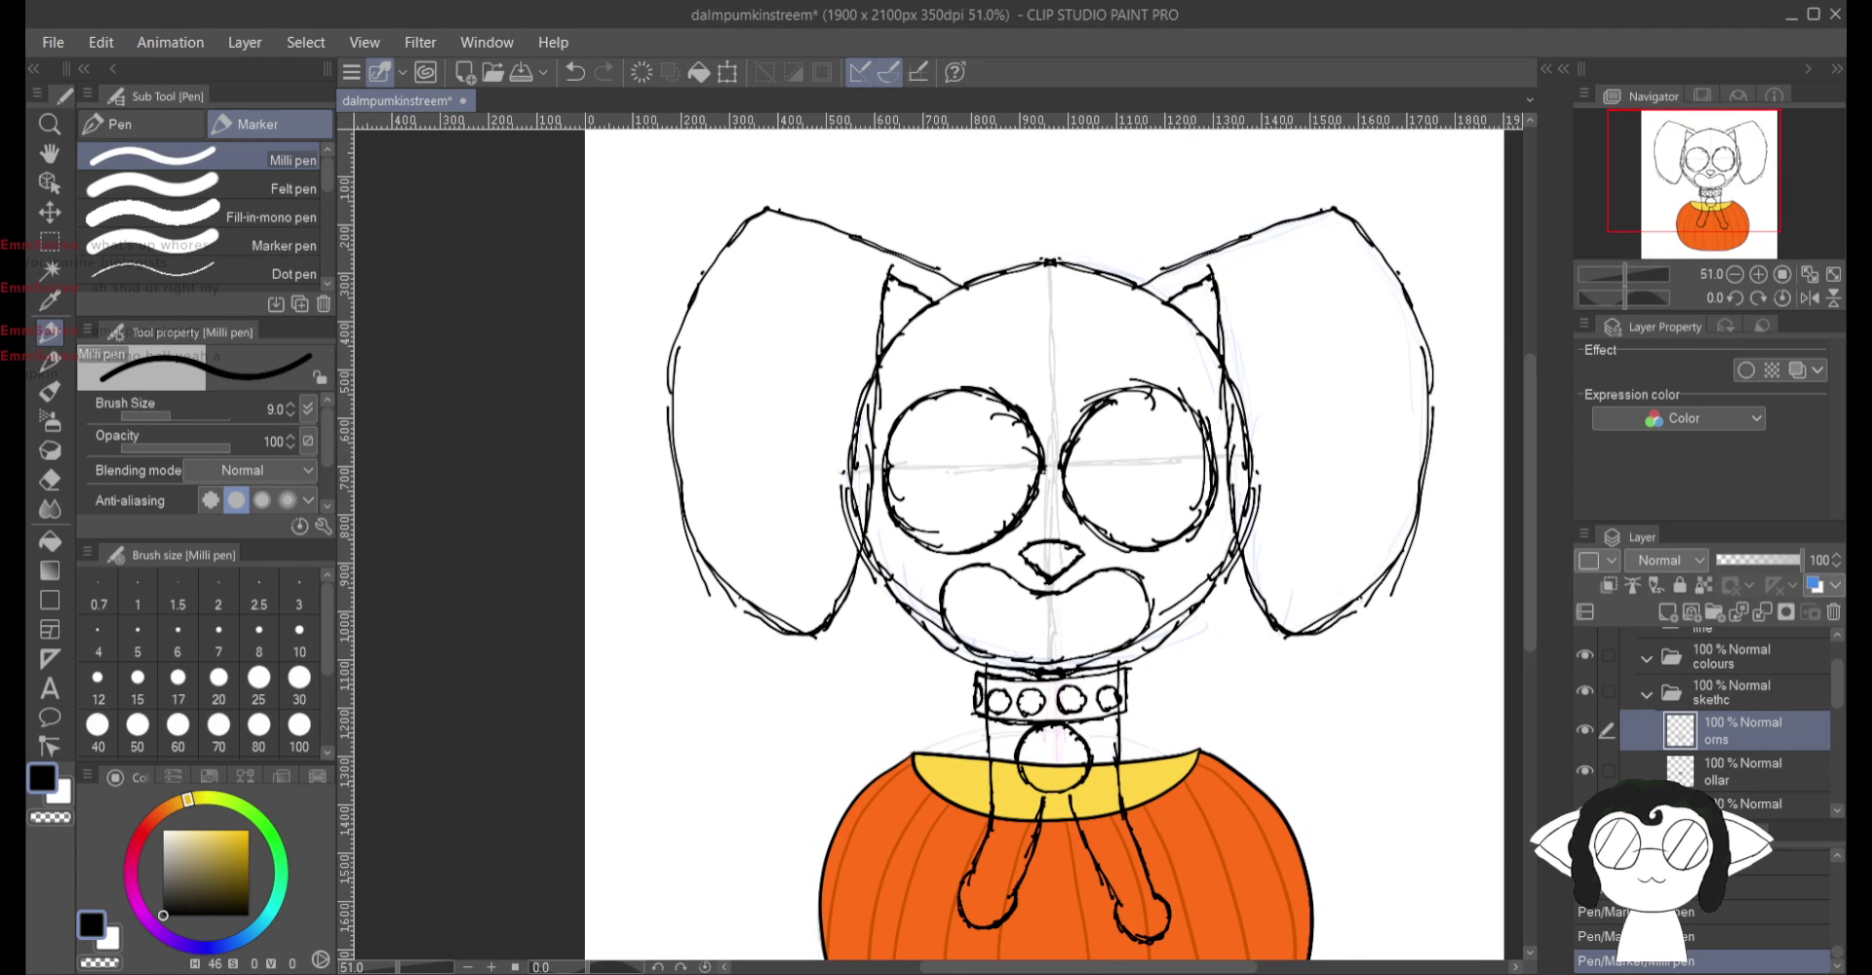
scroll(936, 536, down, 3)
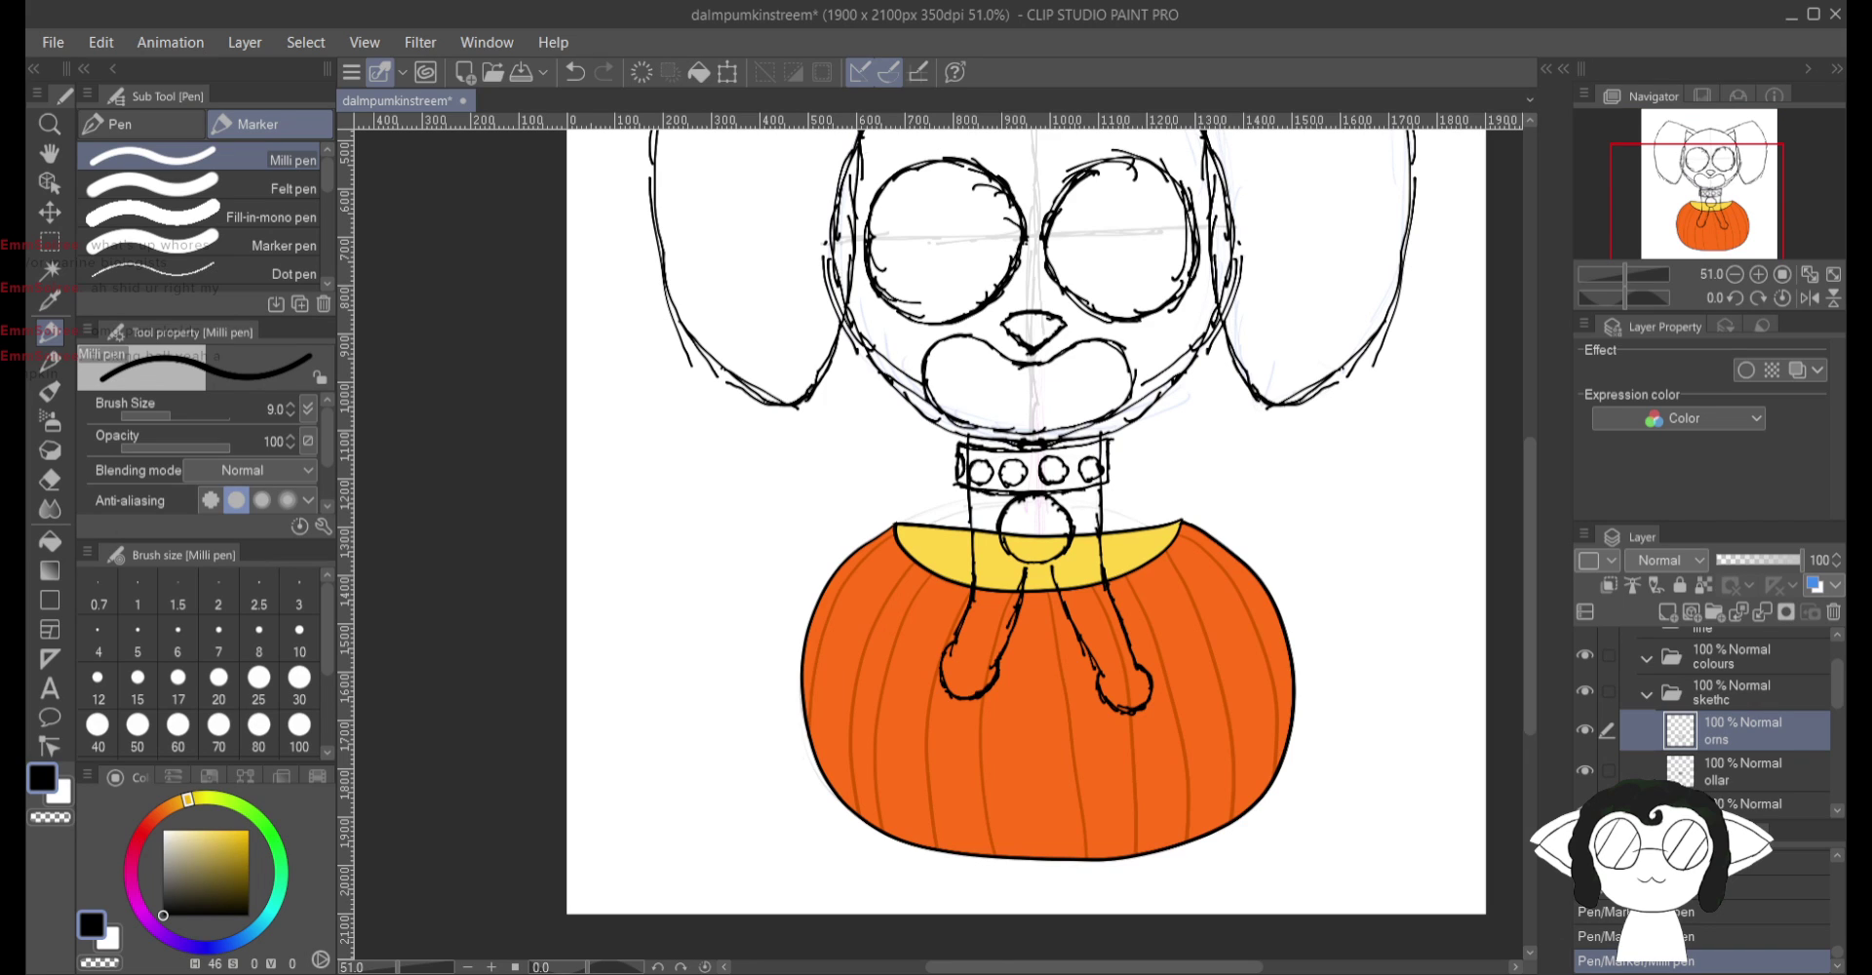
scroll(965, 634, up, 5)
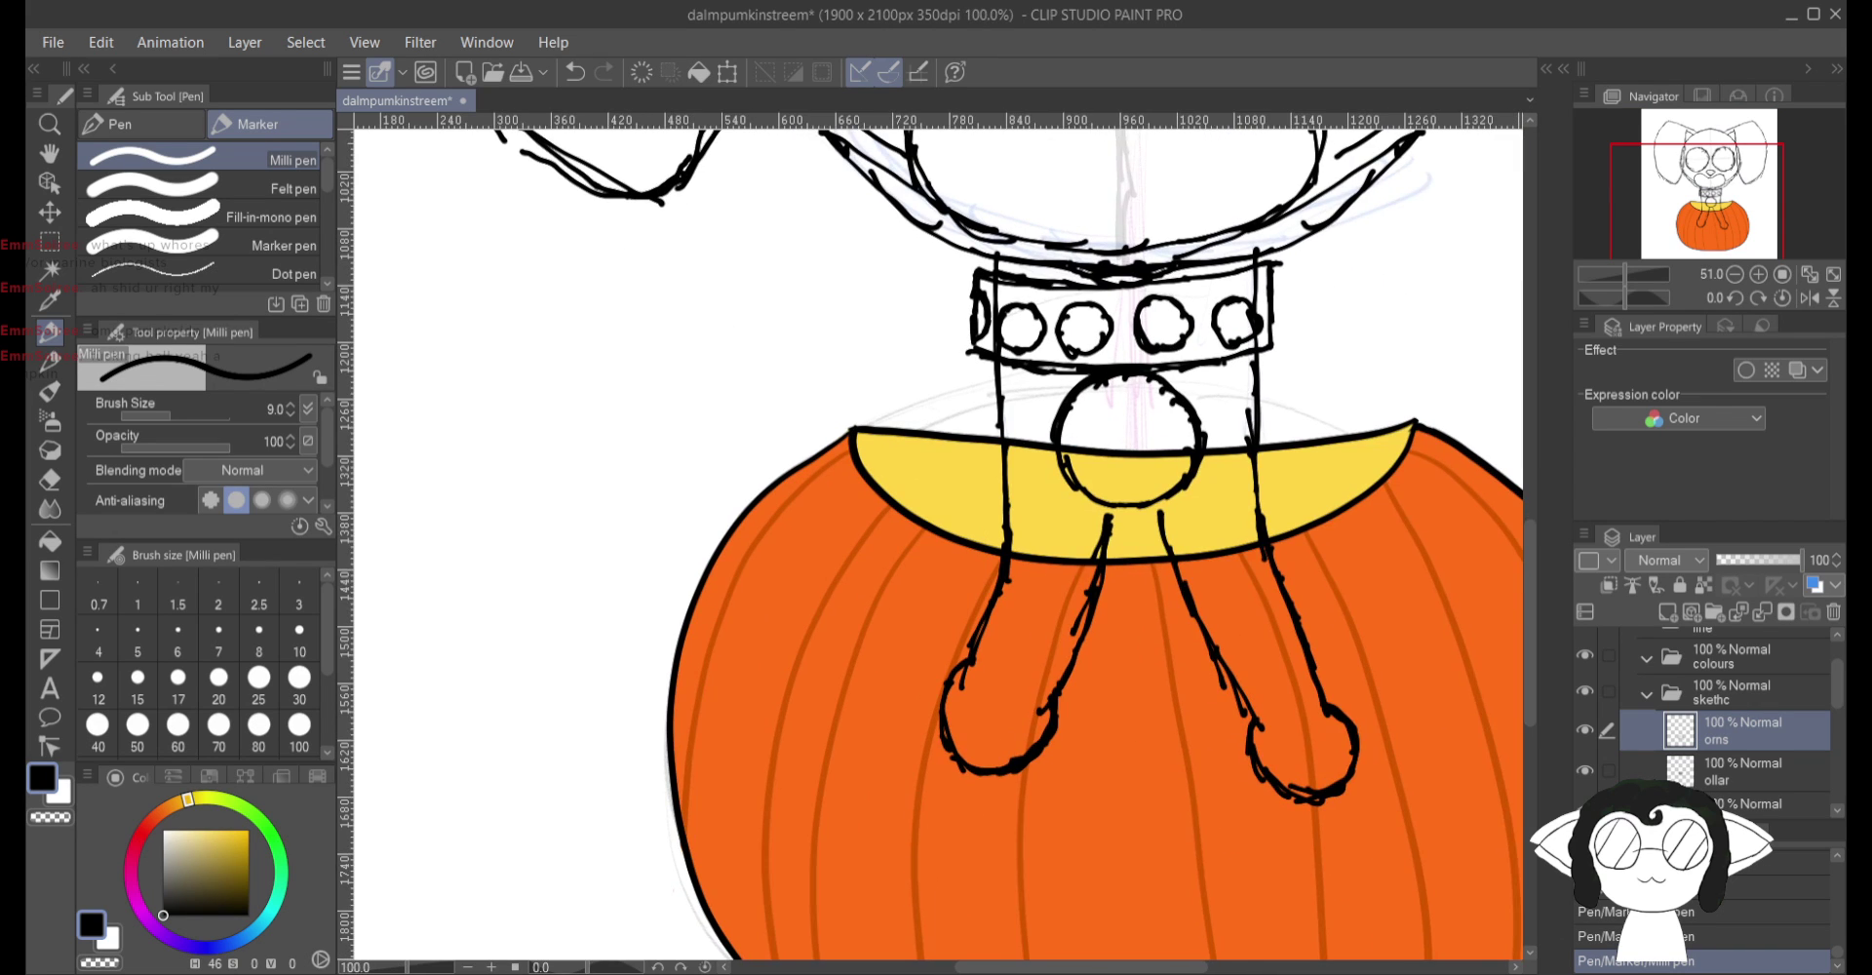
scroll(936, 536, right, 2)
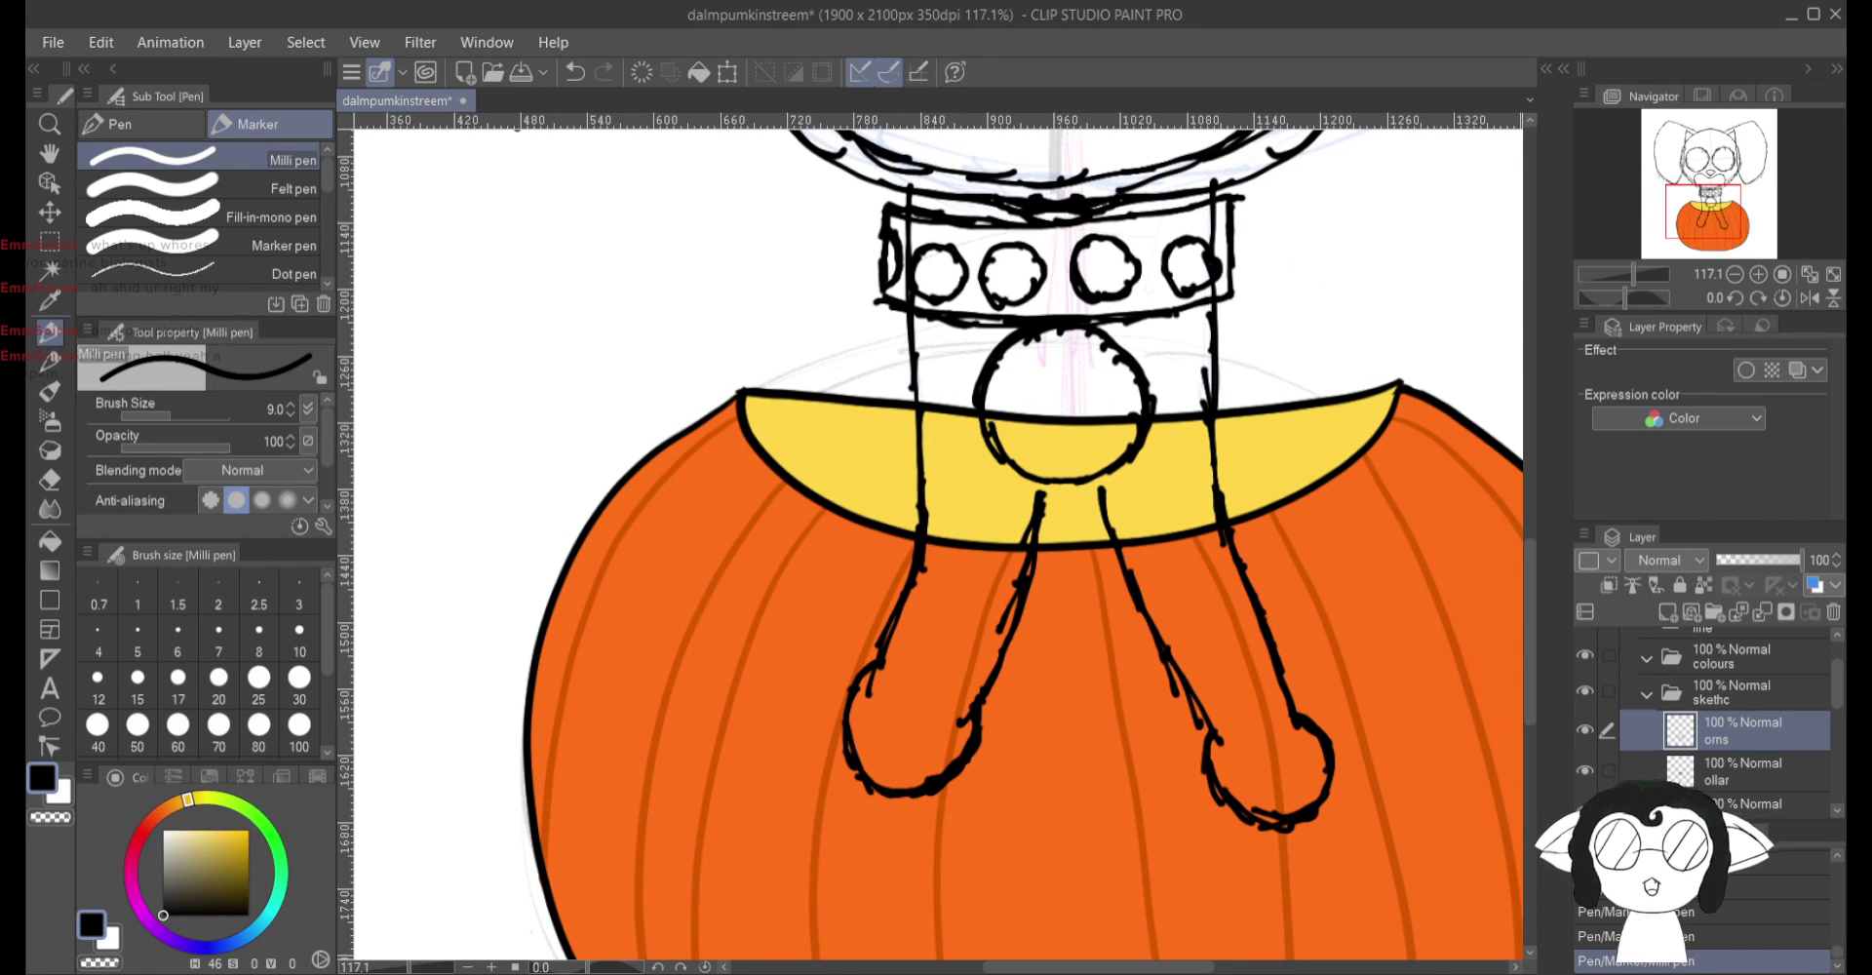
Step: Erase both sketched arms and hands over the pumpkin and its yellow opening, using the Hard eraser at size 25
key(e)
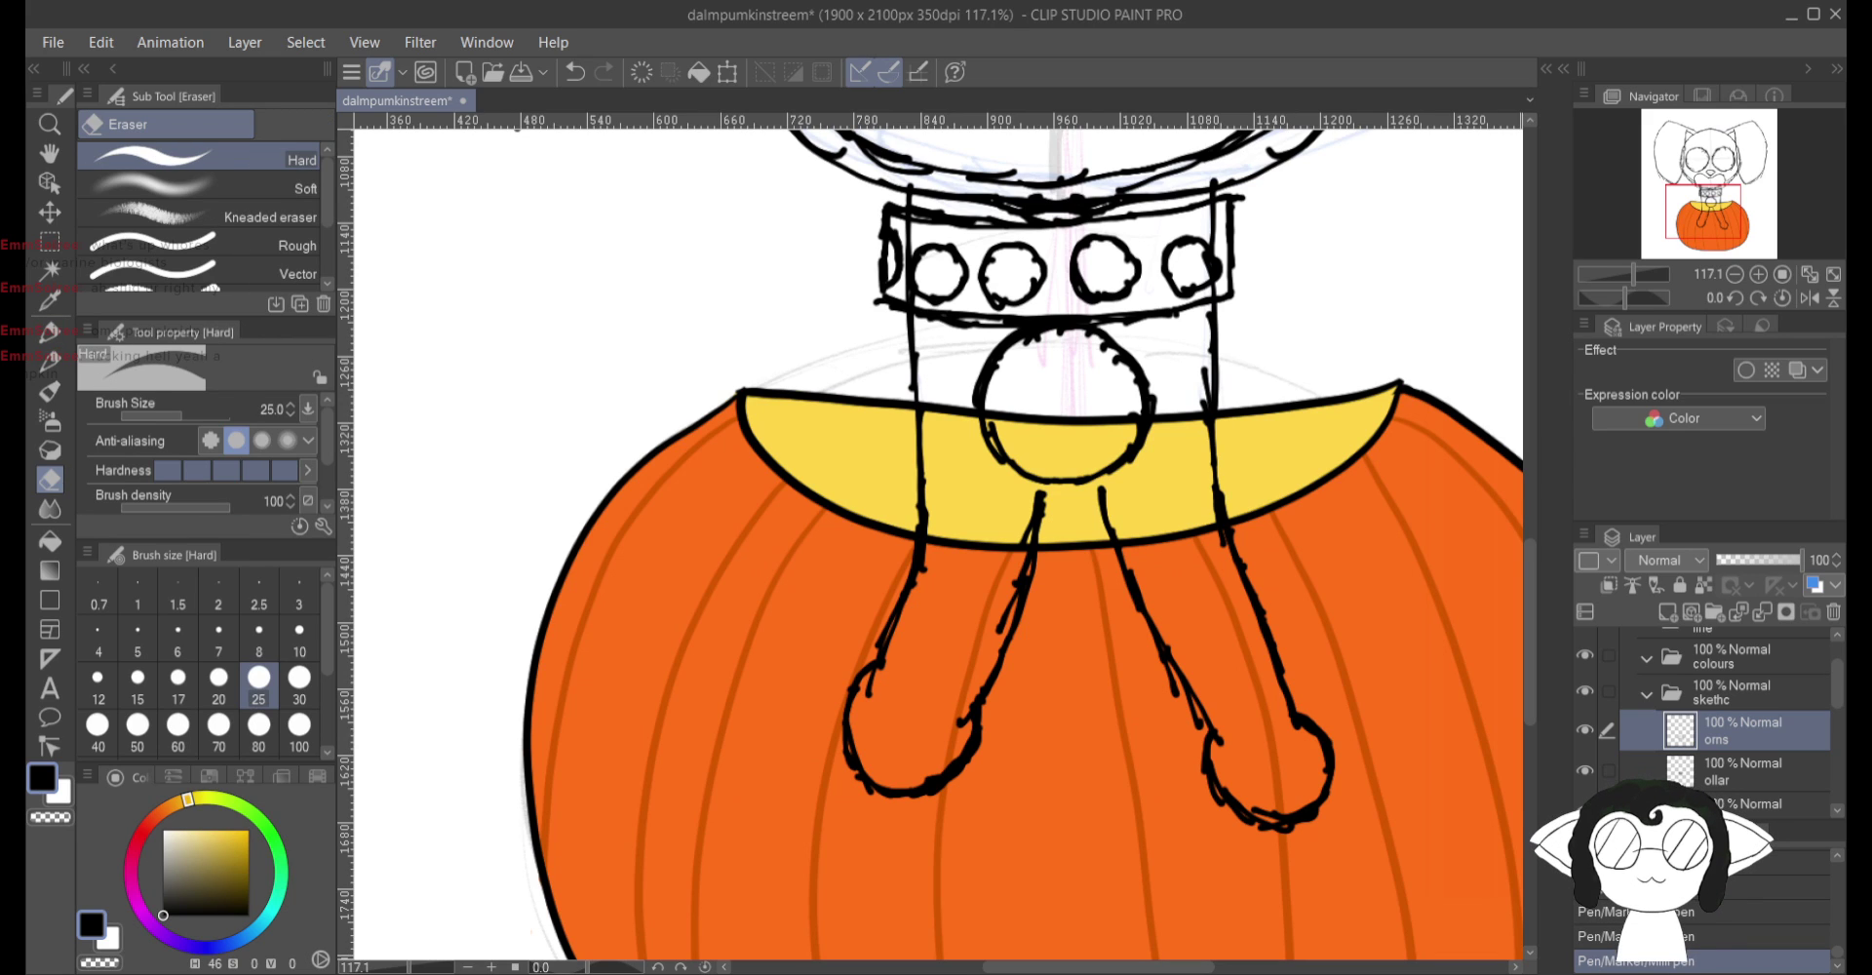
drag(1131, 592, 1109, 551)
drag(1236, 551, 1280, 496)
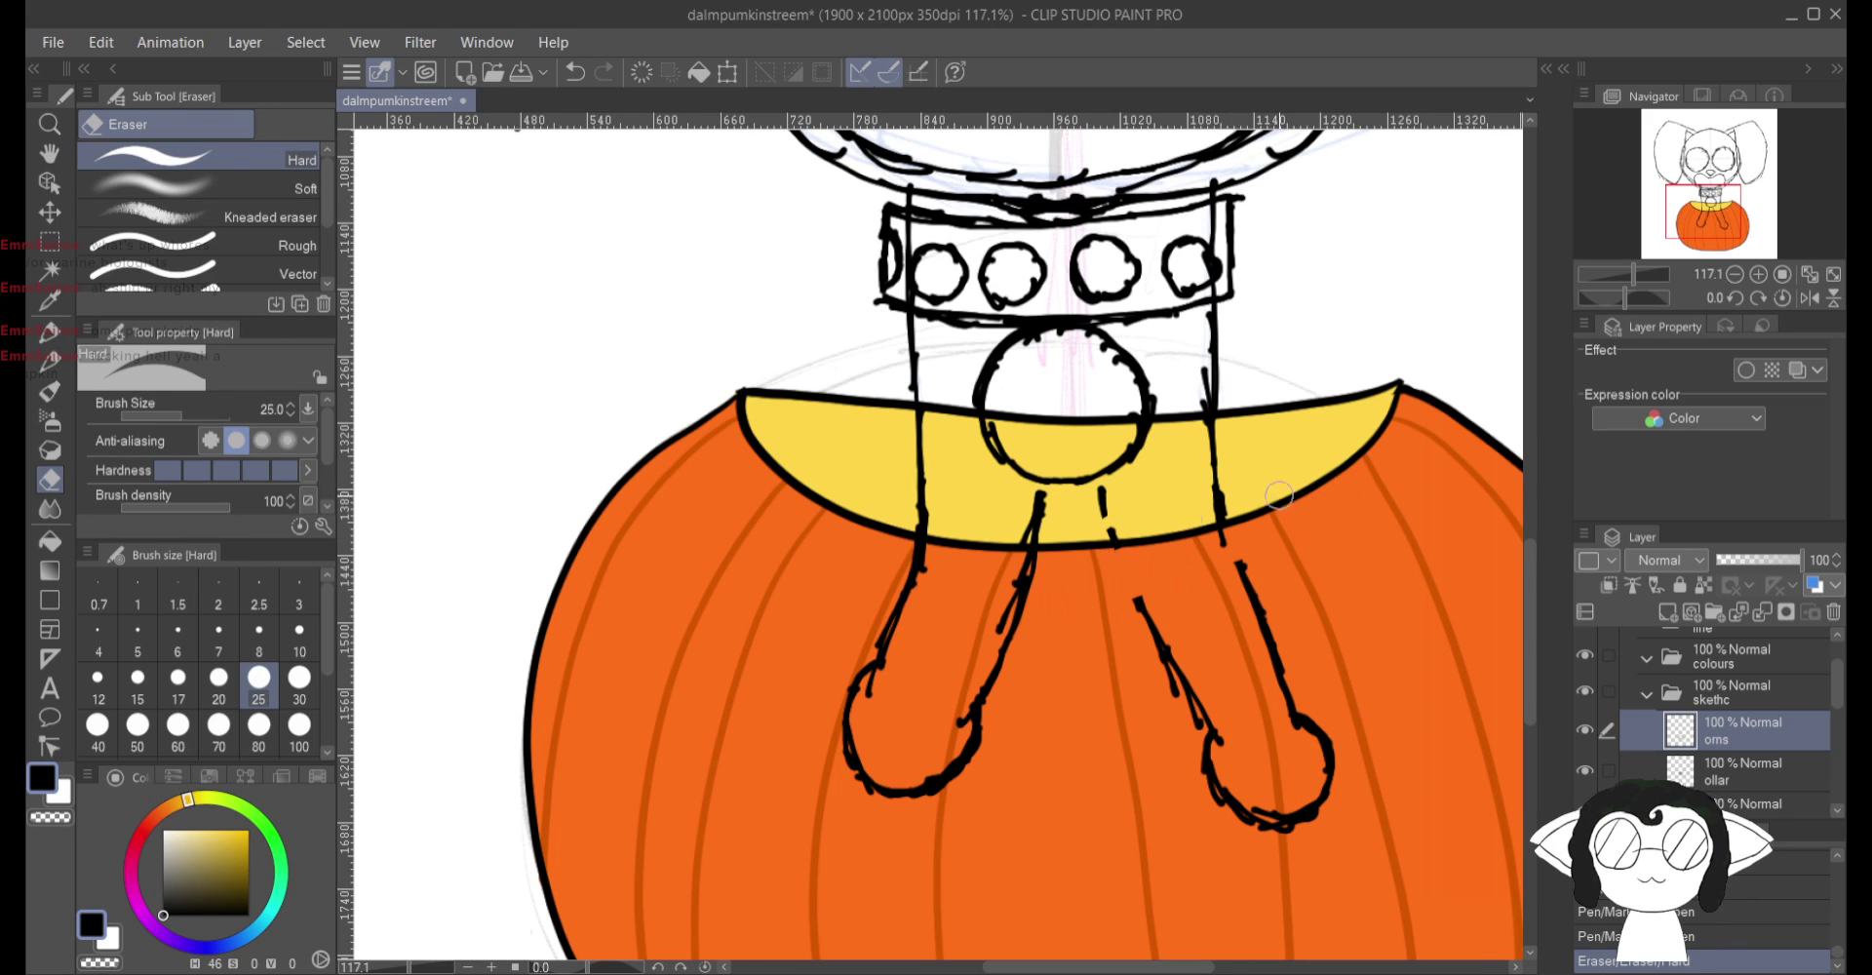
drag(1104, 517, 1032, 517)
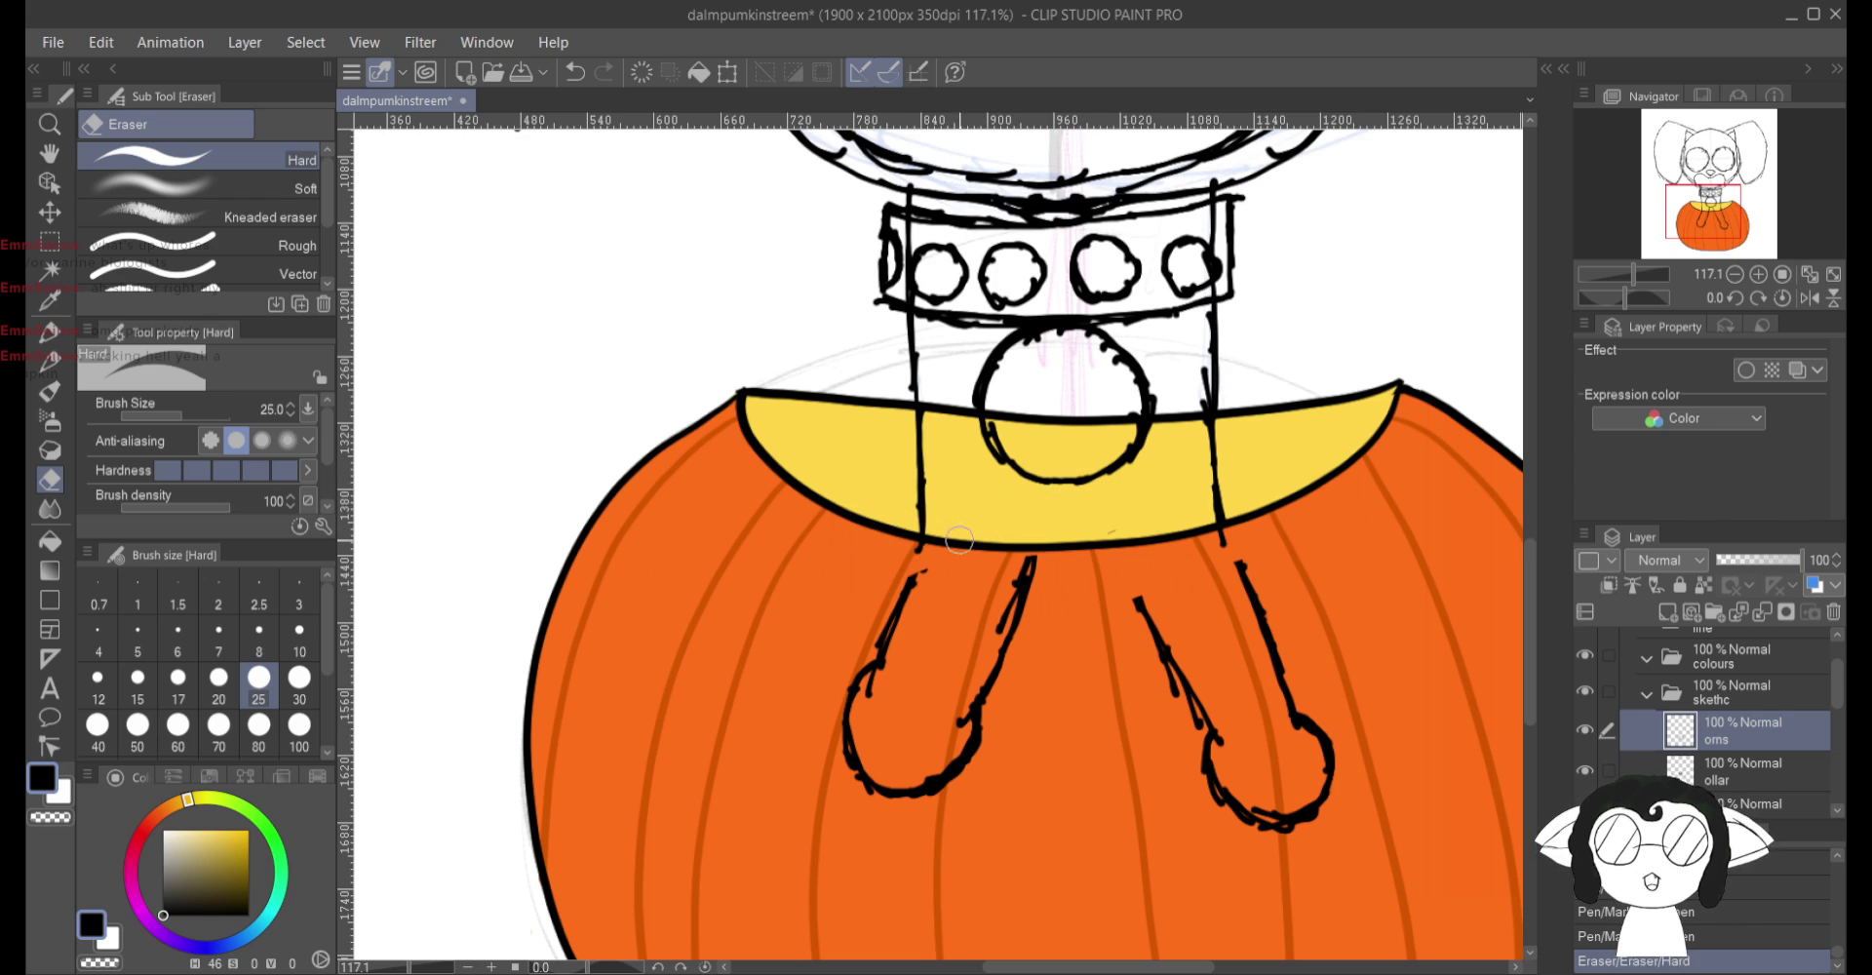
mouse_move(917, 580)
mouse_down()
mouse_move(862, 694)
mouse_move(858, 771)
mouse_up()
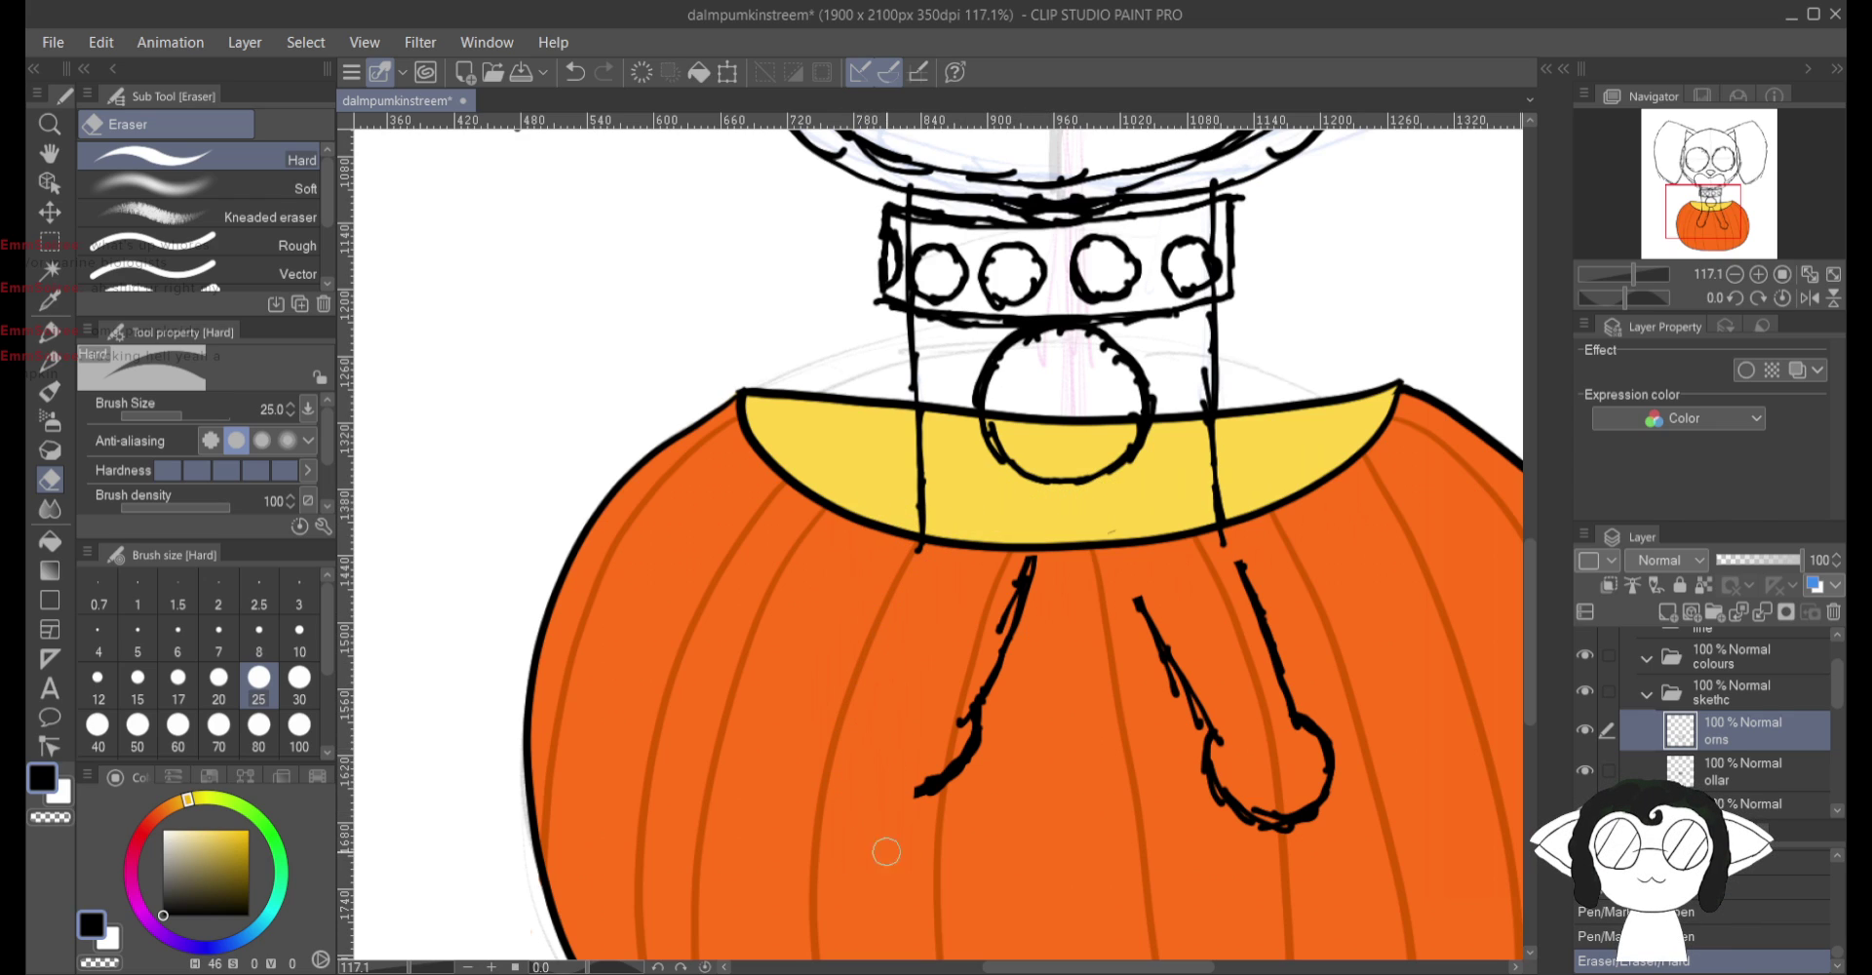
mouse_move(886, 851)
mouse_down()
mouse_move(935, 736)
mouse_move(907, 840)
mouse_move(947, 799)
mouse_move(1028, 561)
mouse_up()
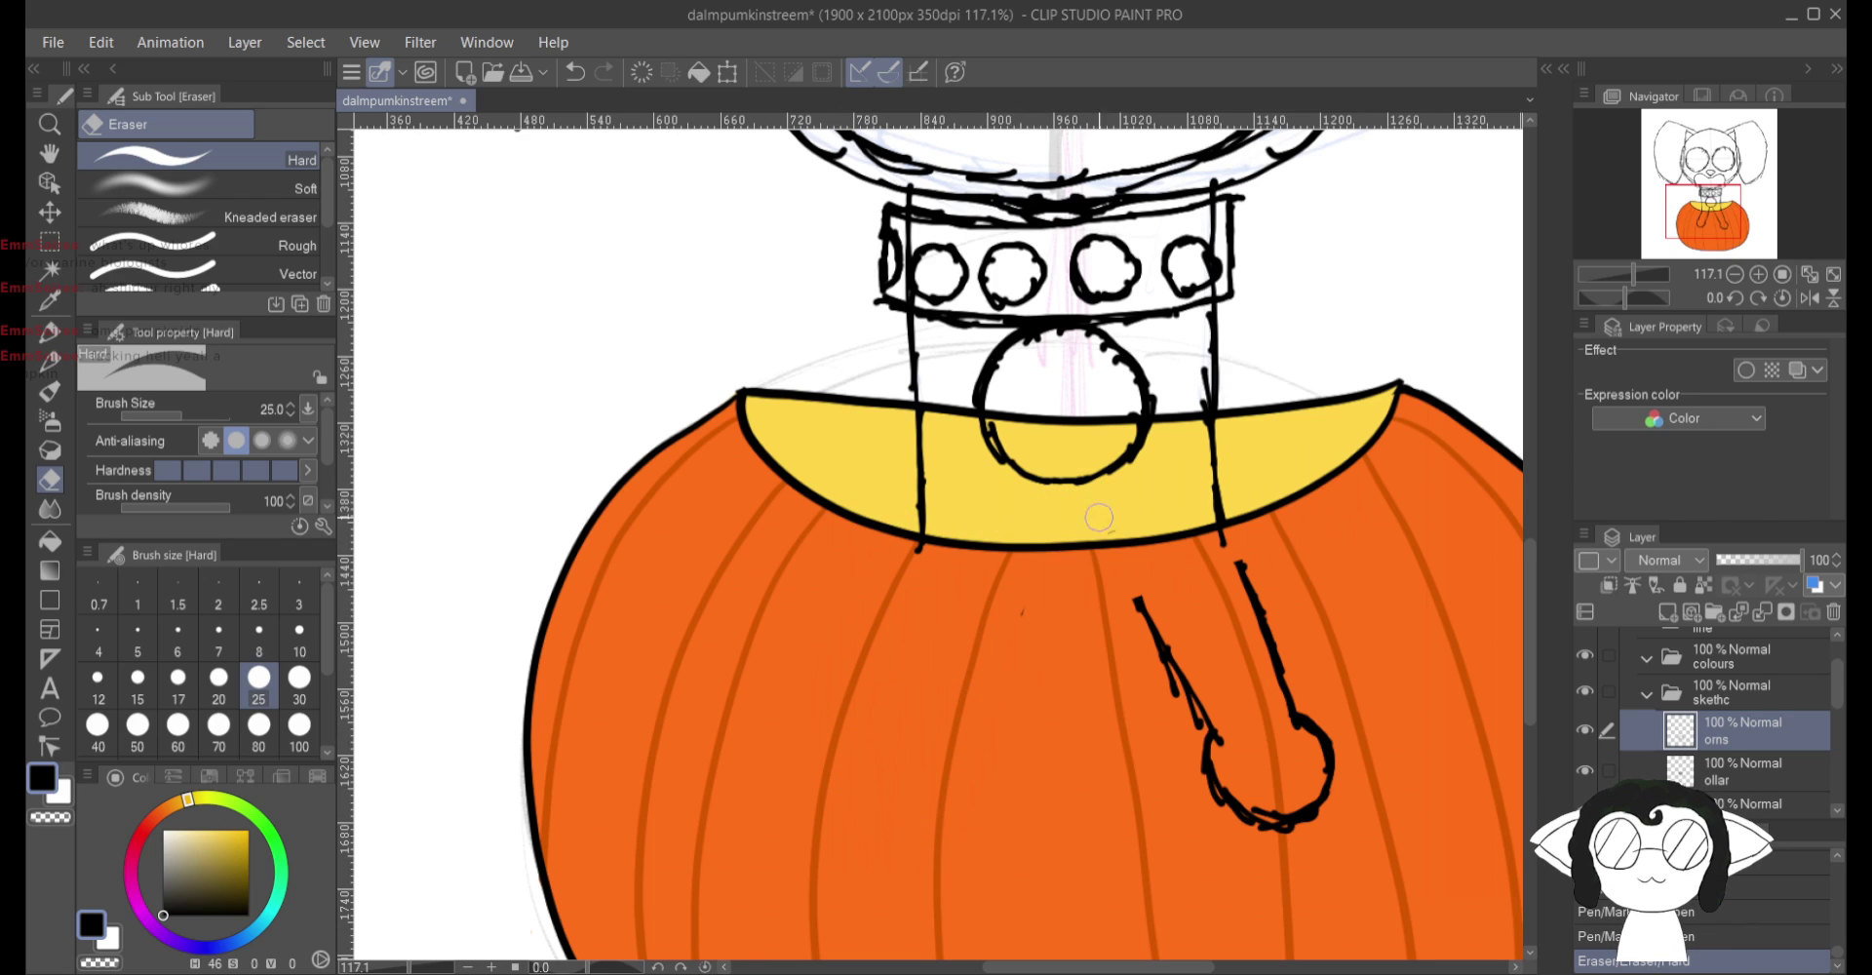
drag(1133, 591, 1163, 644)
mouse_move(1270, 481)
mouse_down()
mouse_move(1165, 653)
mouse_move(1180, 682)
mouse_move(1266, 634)
mouse_move(1198, 688)
mouse_move(1287, 692)
mouse_move(1233, 735)
mouse_up()
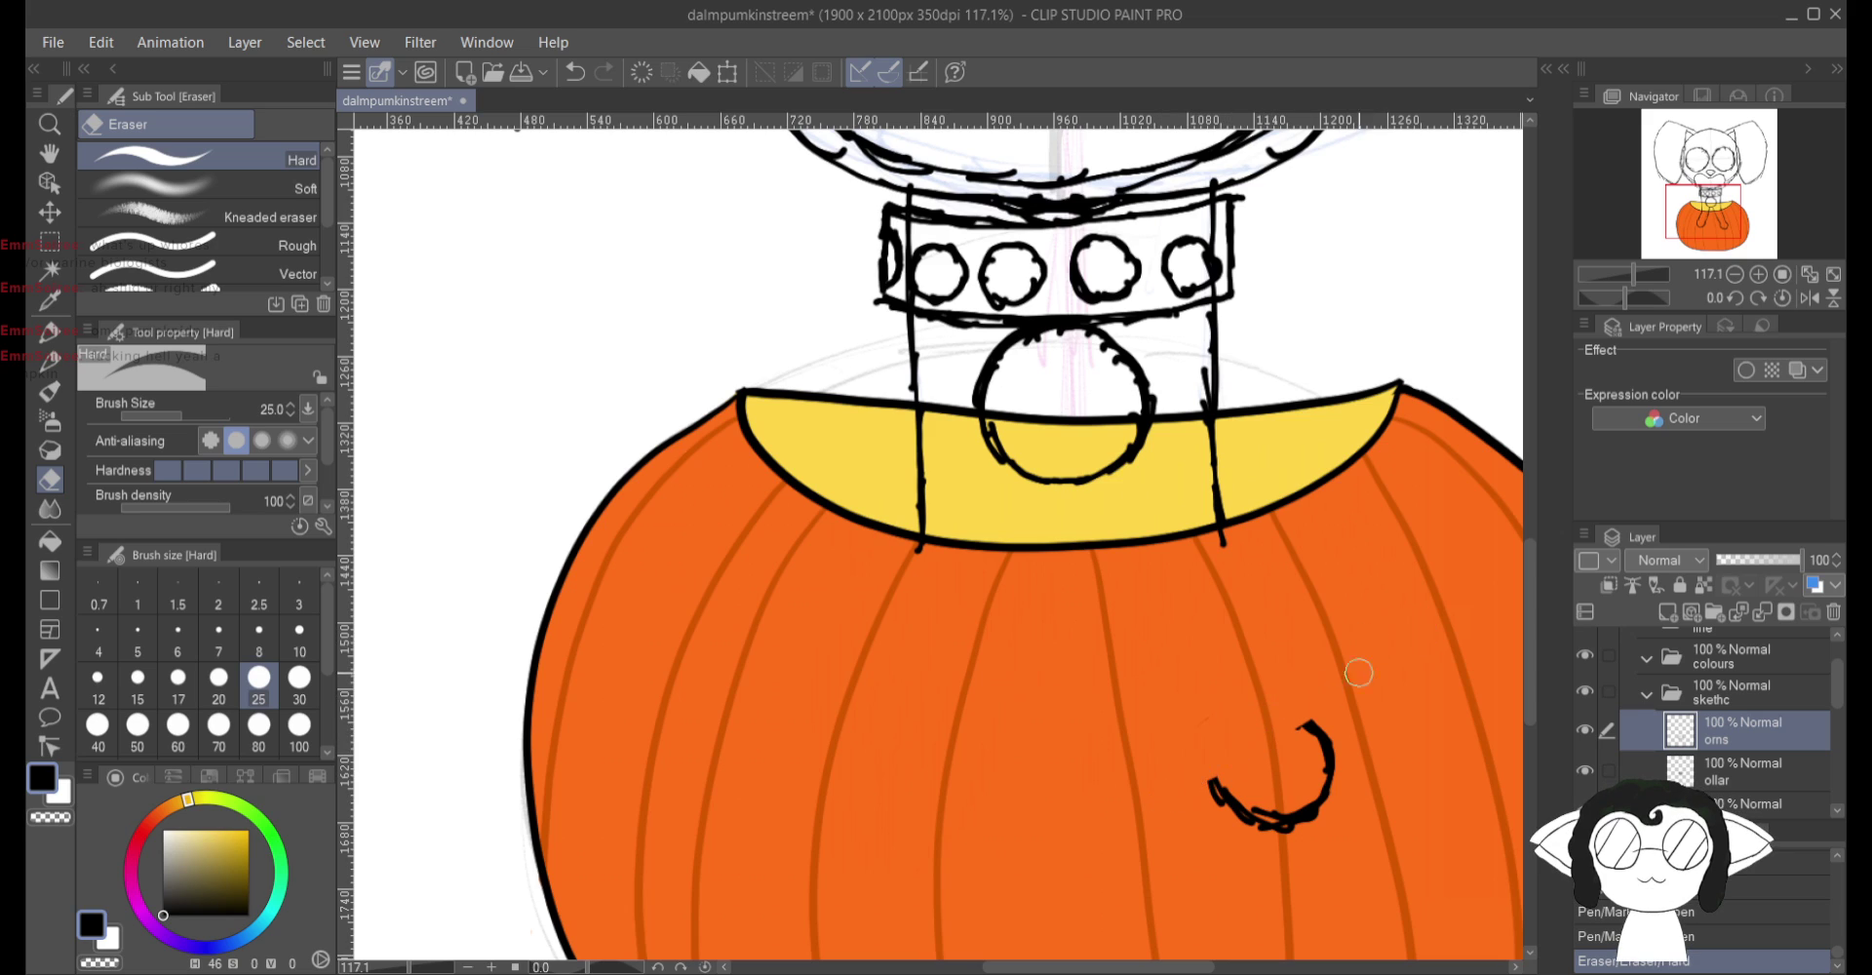
mouse_move(1358, 673)
mouse_down()
mouse_move(1212, 779)
mouse_move(1252, 744)
mouse_move(1245, 722)
mouse_move(1343, 702)
mouse_move(1274, 848)
mouse_up()
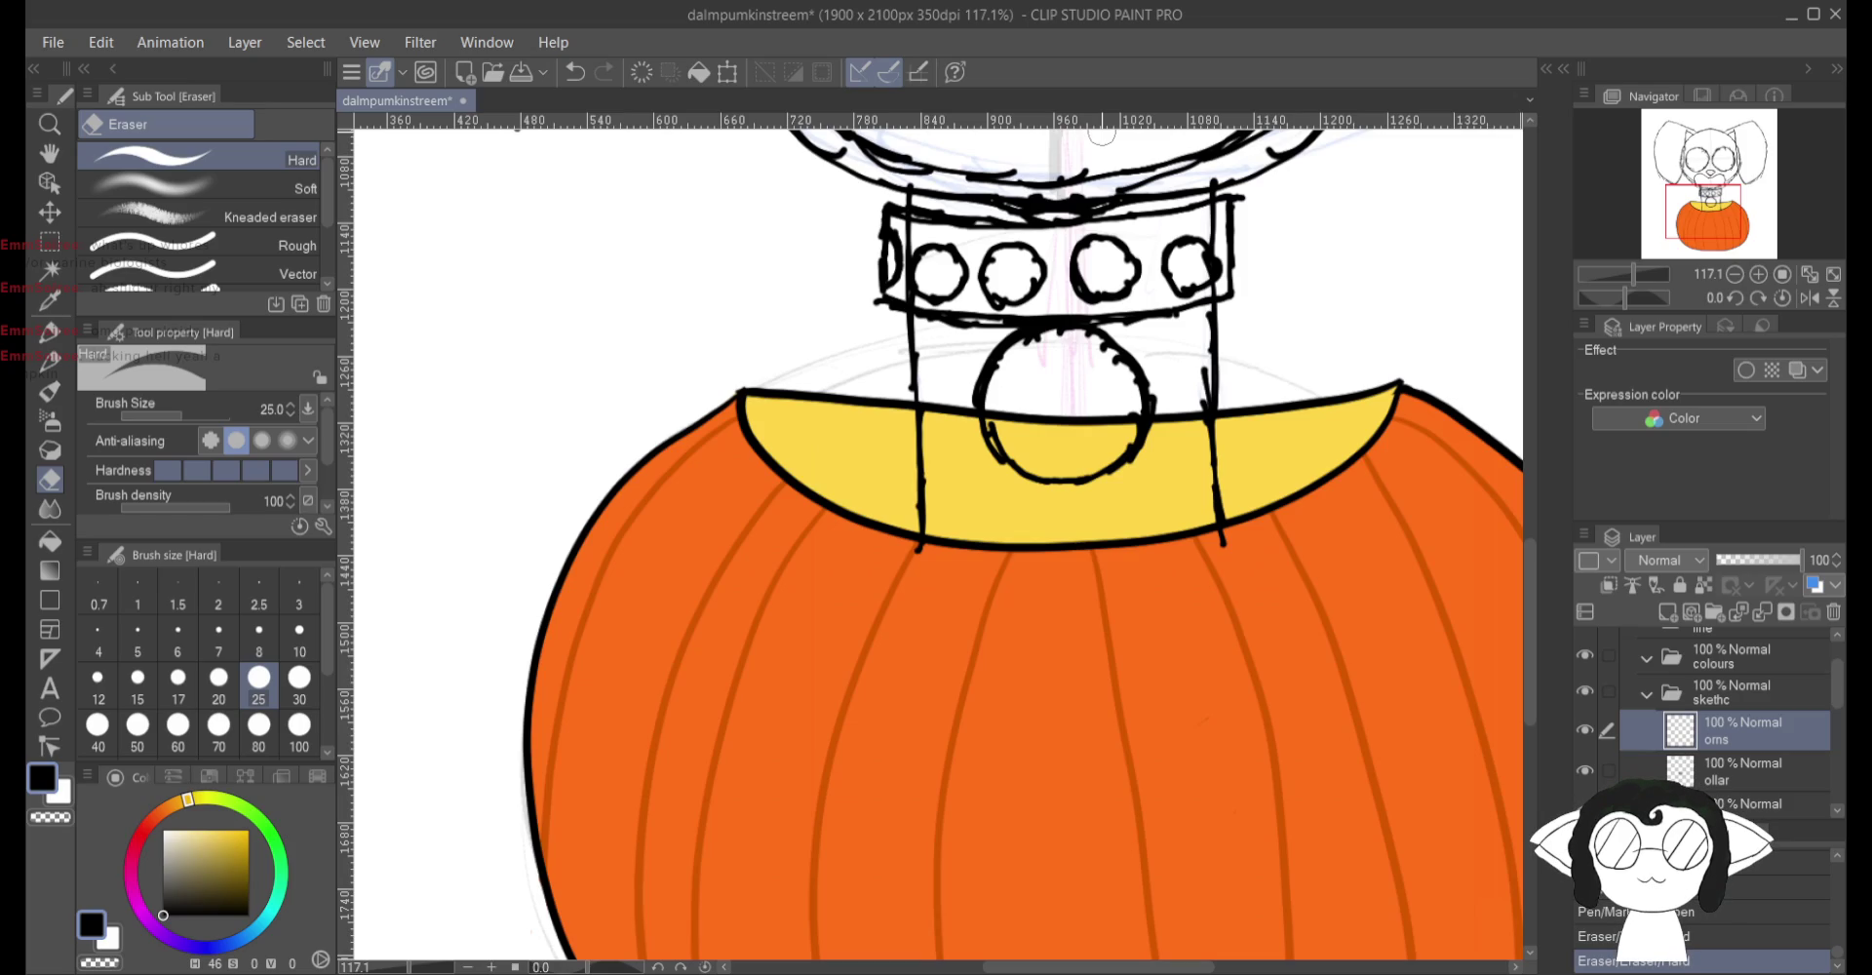
Step: Examine the face, collar and empty pumpkin front to judge where the arms should go
scroll(1102, 133, up, 5)
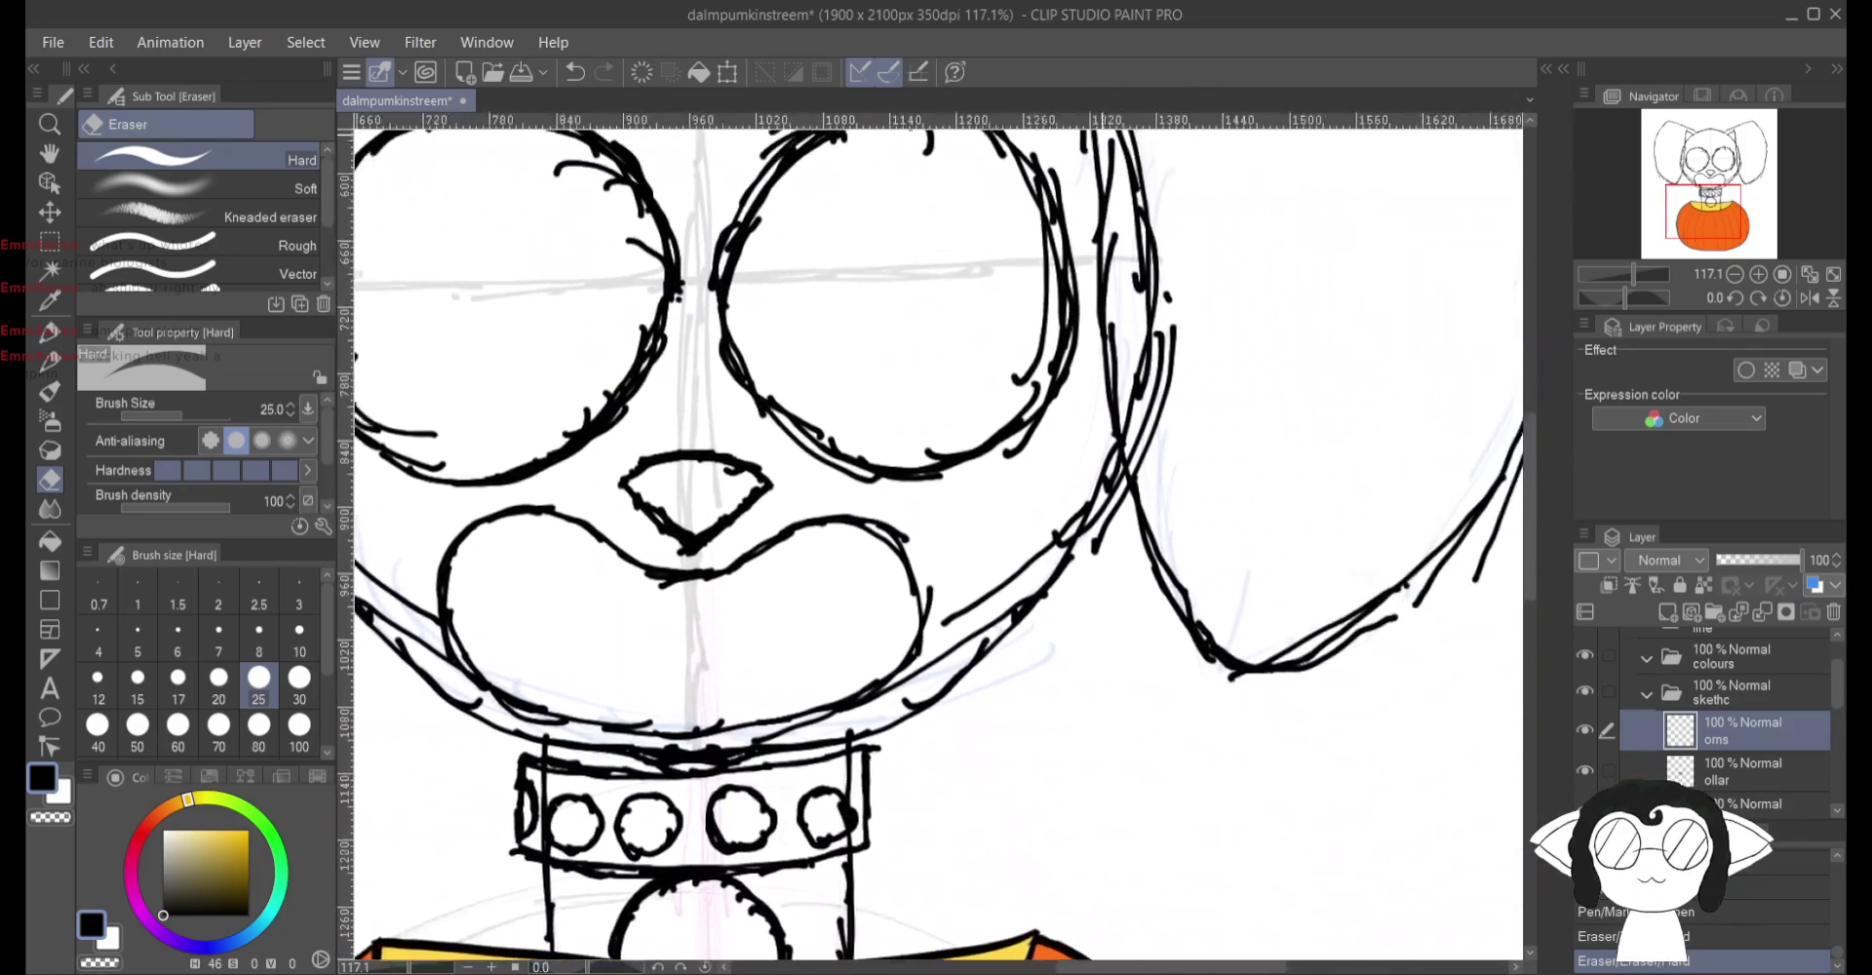
scroll(938, 536, down, 5)
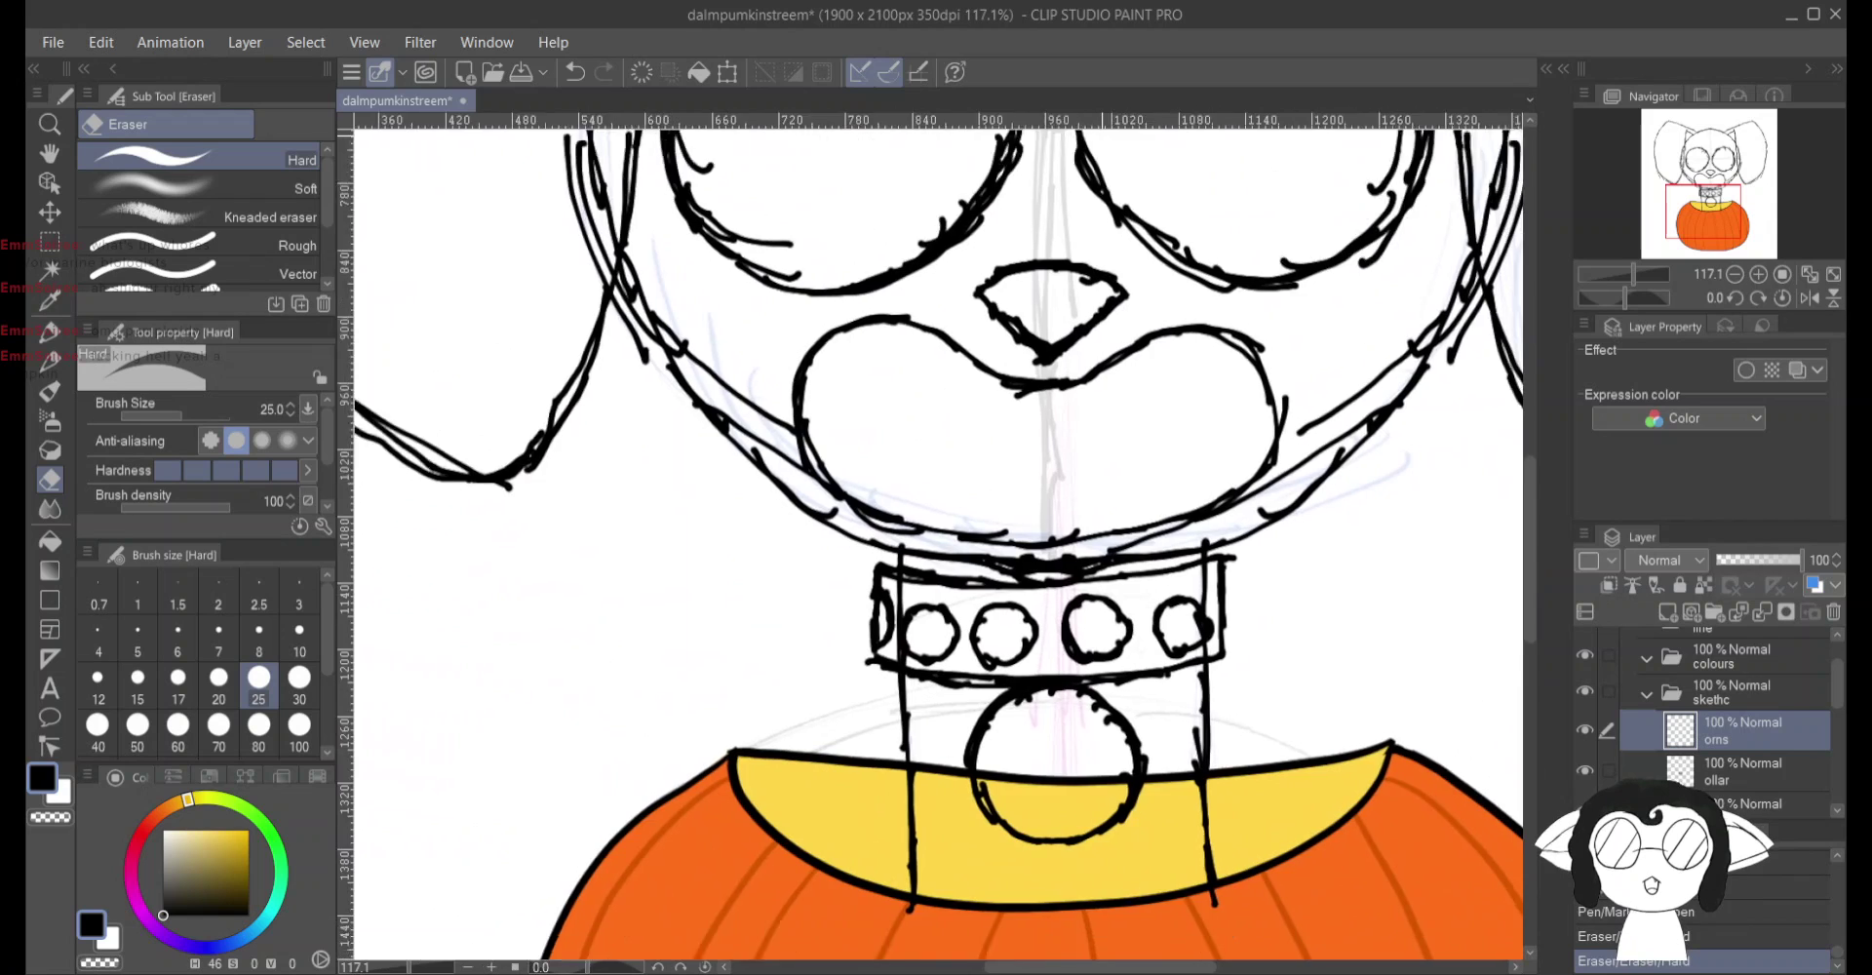
scroll(939, 535, down, 8)
scroll(939, 536, up, 3)
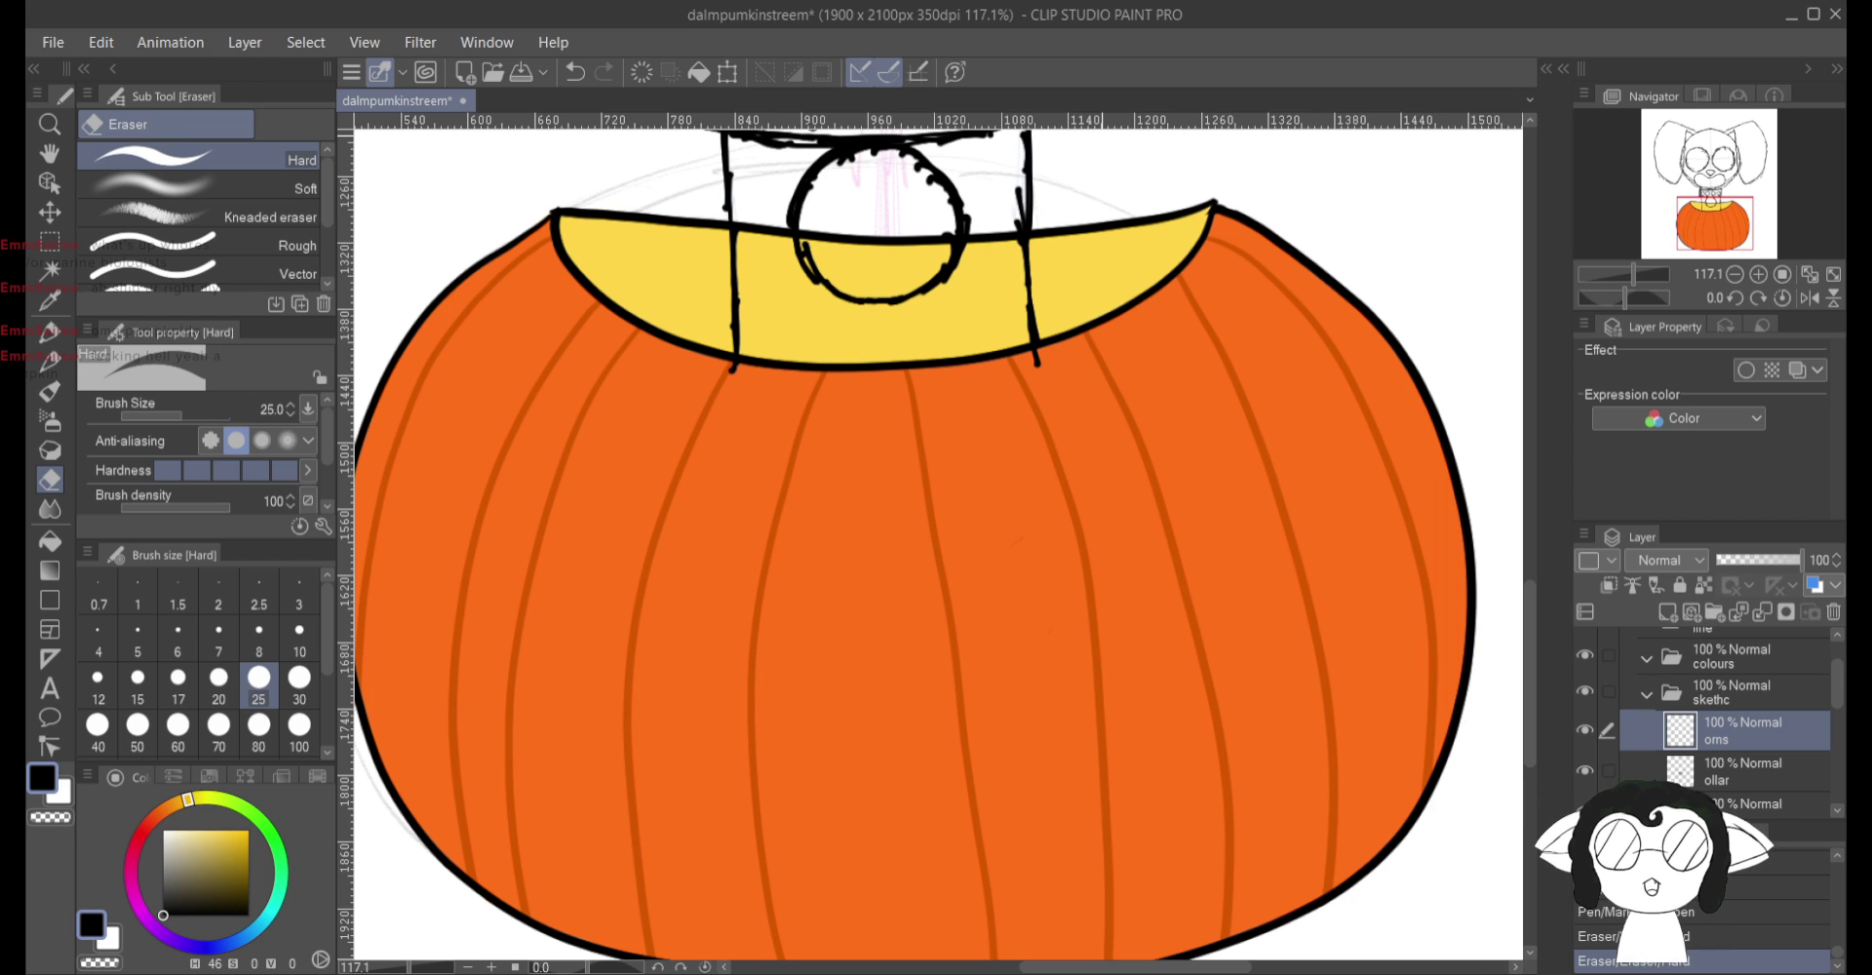
scroll(936, 546, up, 3)
scroll(936, 546, down, 4)
scroll(936, 546, right, 1)
scroll(936, 546, up, 1)
scroll(936, 546, left, 1)
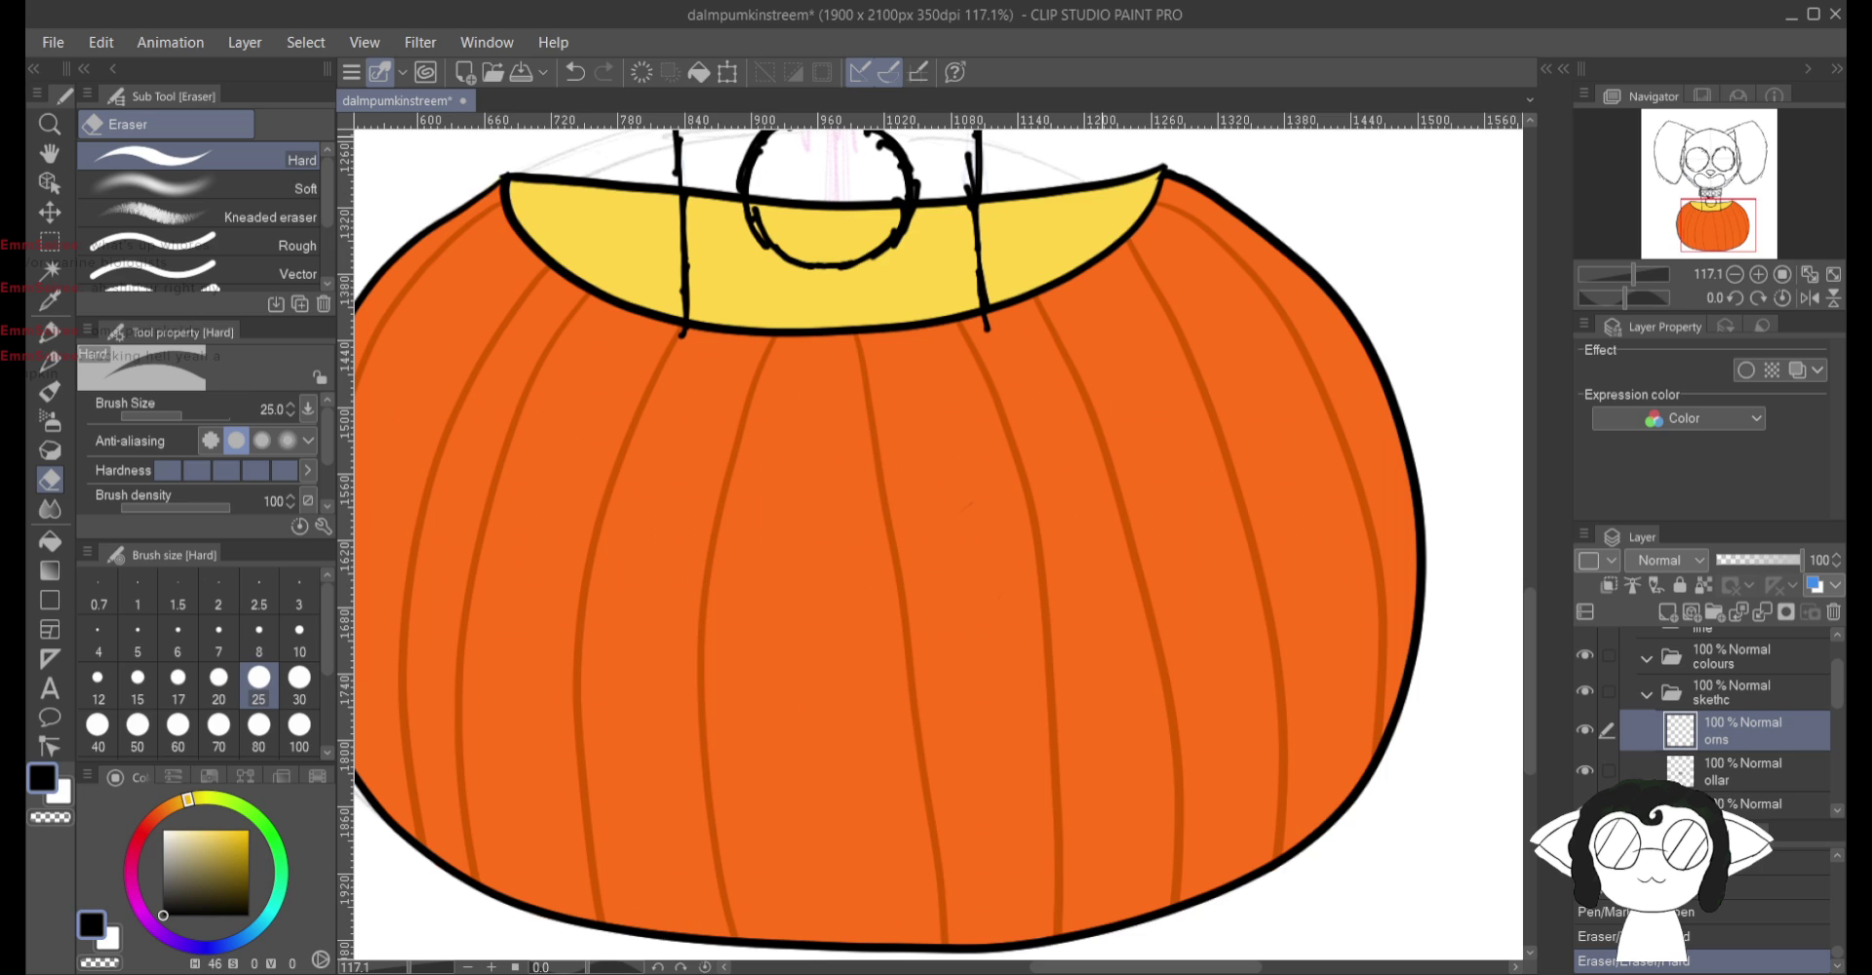
Step: Sketch the outer line of the right-hand arm with the Milli pen, slanting down from the neck line's lower end over the pumpkin
key(p)
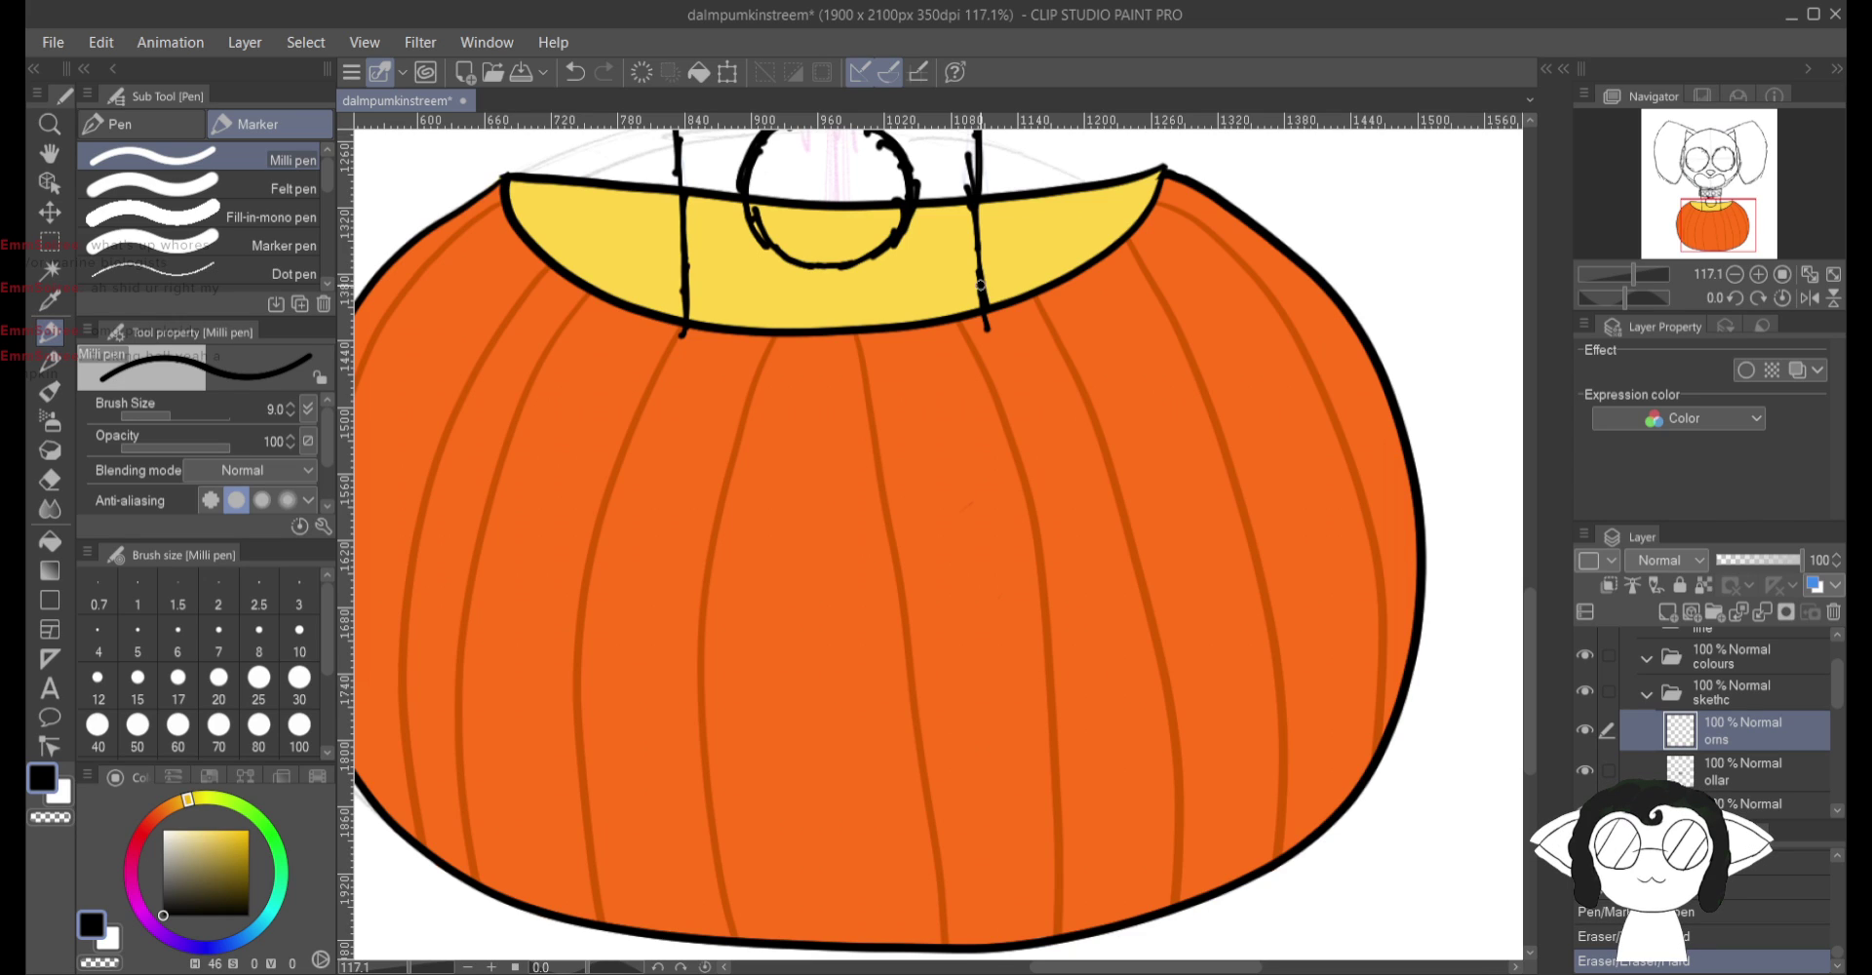
drag(987, 317, 1024, 437)
drag(995, 332, 1051, 478)
drag(1014, 385, 1073, 527)
drag(1034, 429, 1102, 606)
drag(1059, 478, 1104, 629)
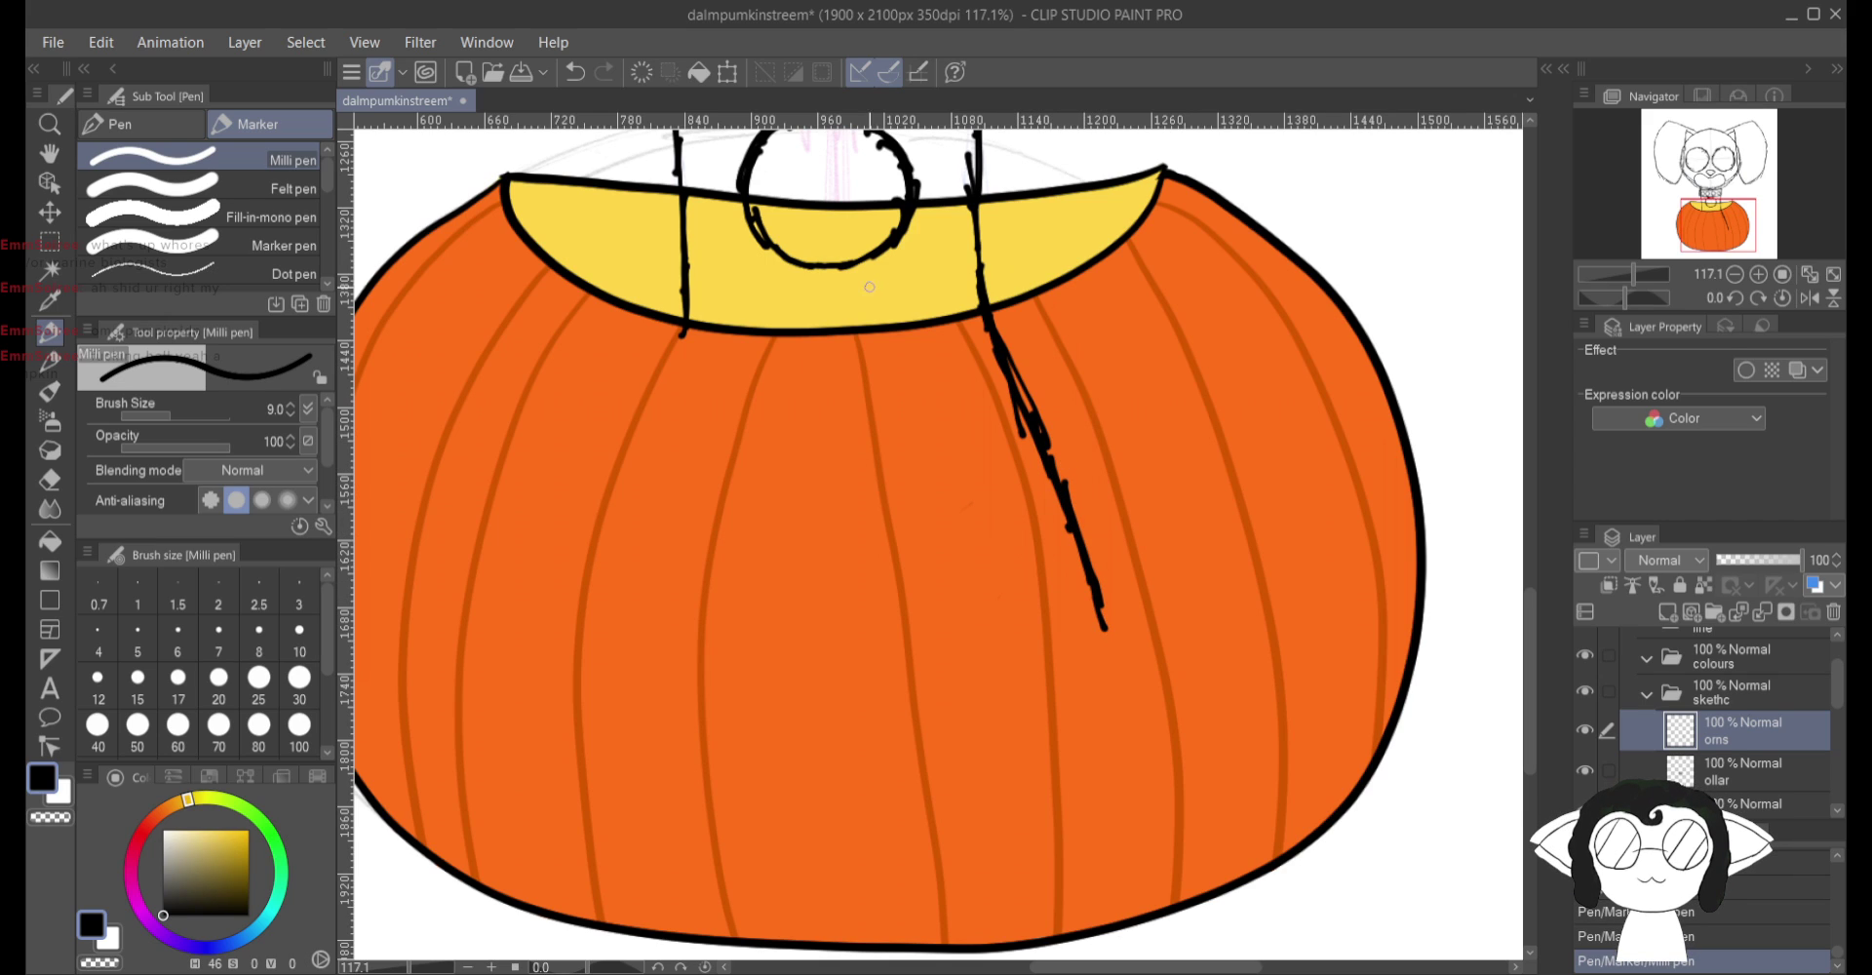
Step: Sketch the inner line of the same arm from below the collar's round pendant, roughly parallel to the outer line
drag(859, 277, 885, 327)
drag(862, 283, 917, 415)
drag(882, 332, 948, 489)
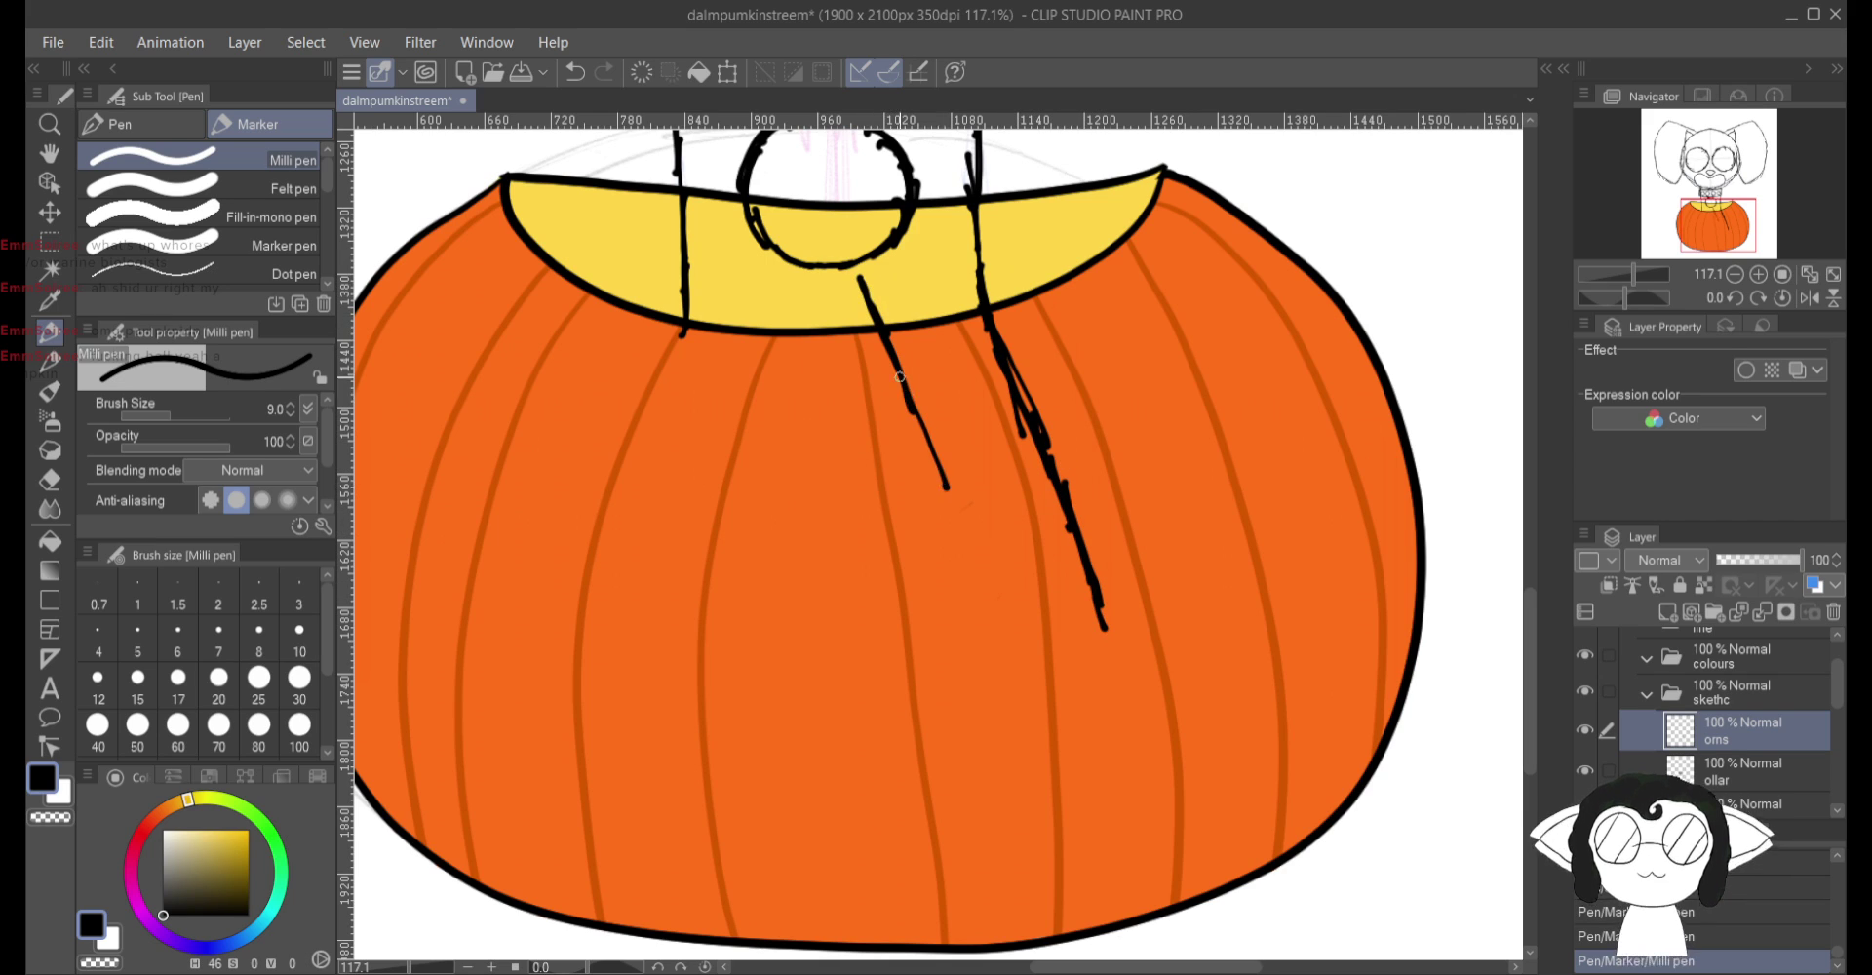
drag(904, 403, 970, 577)
drag(936, 453, 986, 603)
mouse_move(942, 488)
mouse_down()
mouse_move(993, 644)
mouse_move(967, 532)
mouse_move(984, 599)
mouse_up()
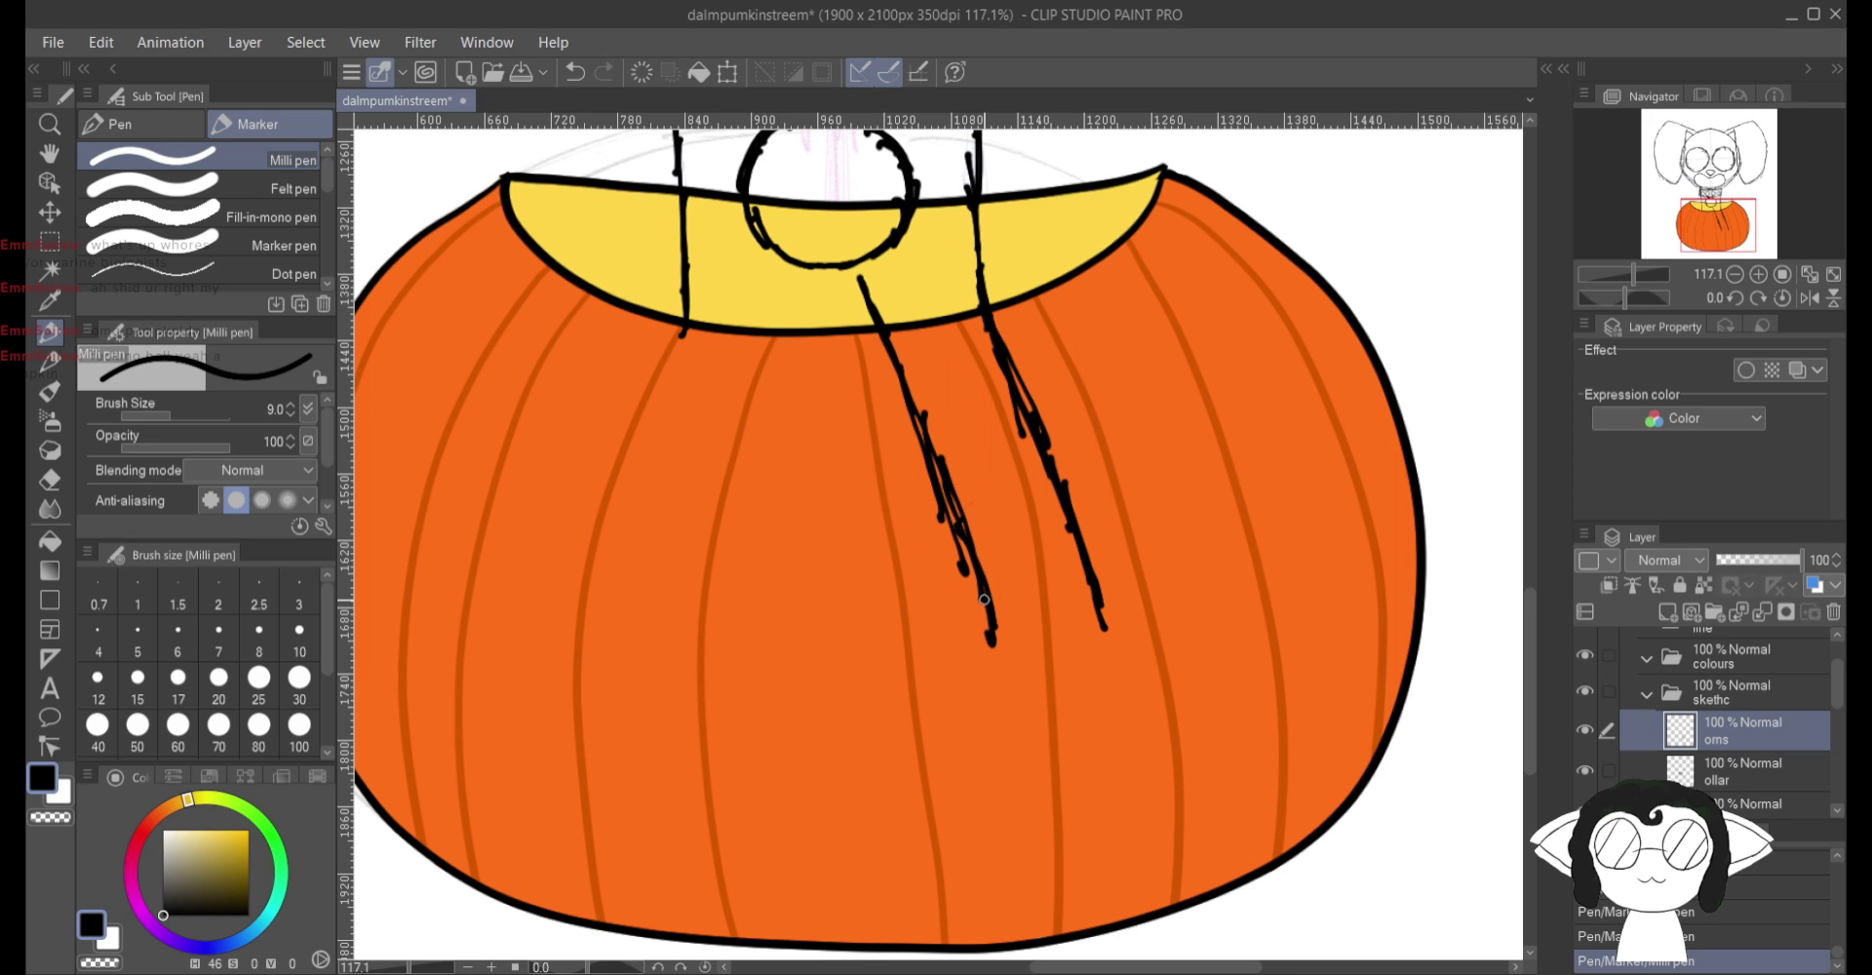
Step: Flip the canvas view horizontally to check the collar, neck and redrawn arm lines in mirror image
drag(984, 598, 1154, 652)
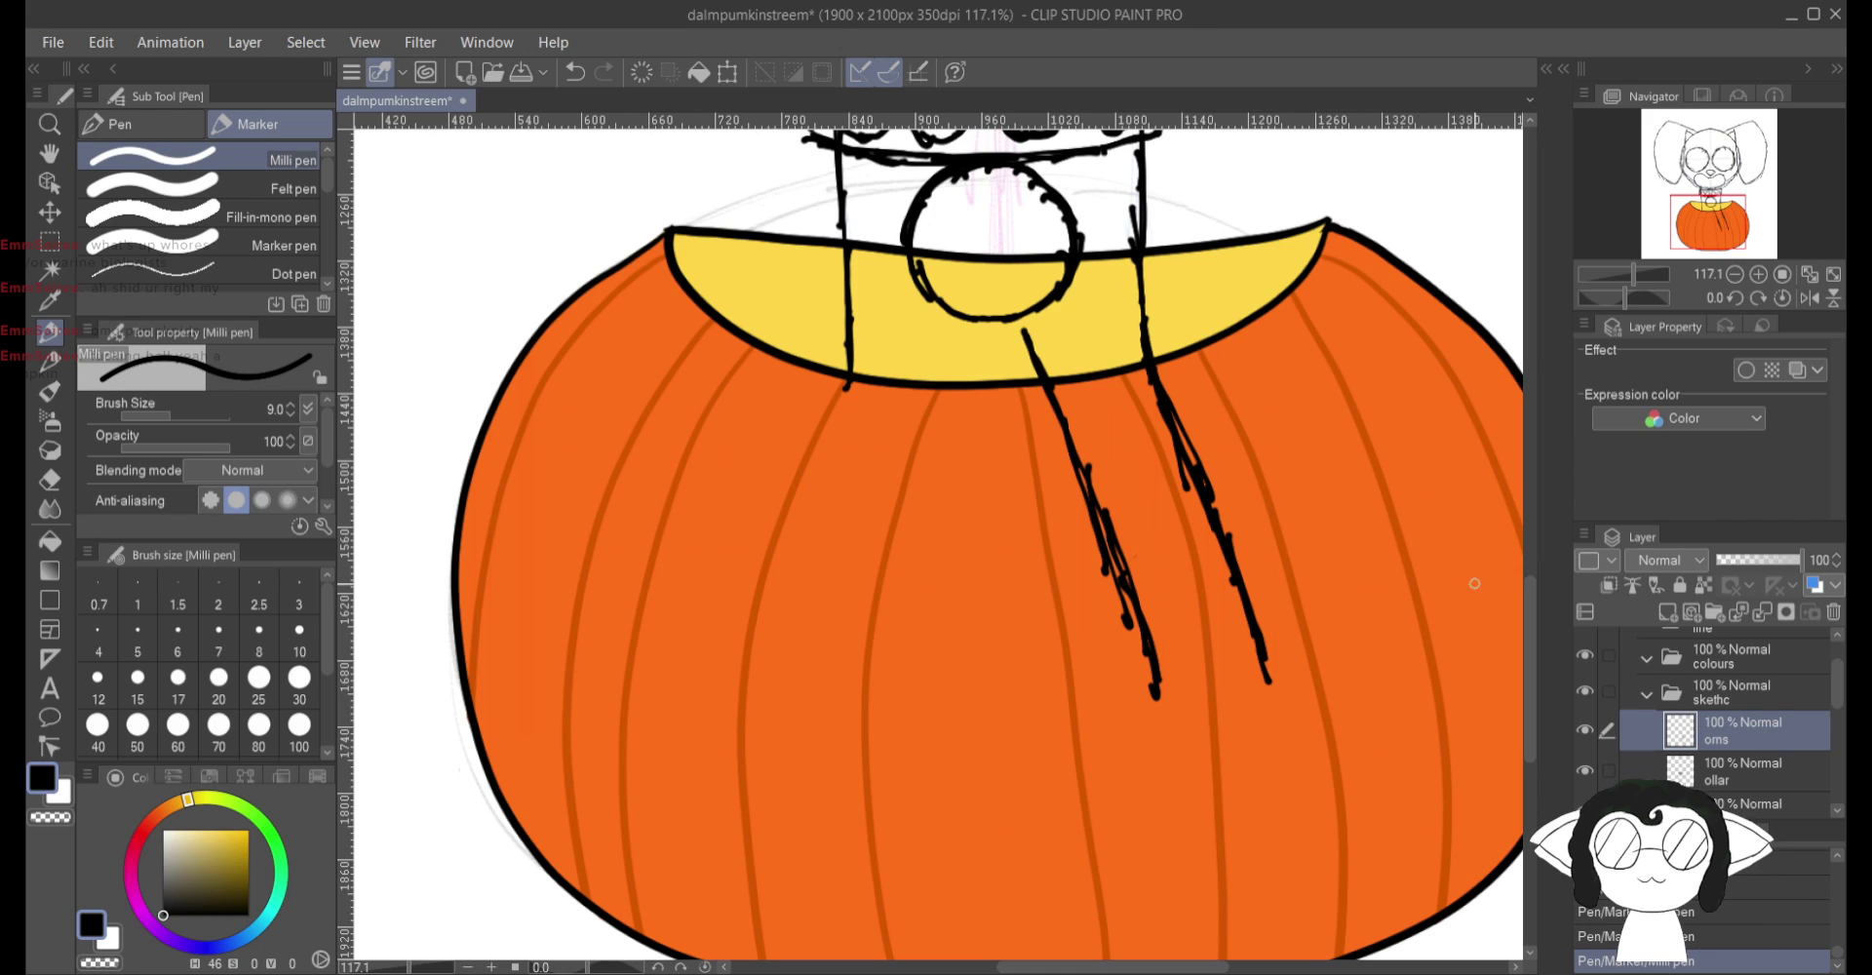
click(1808, 298)
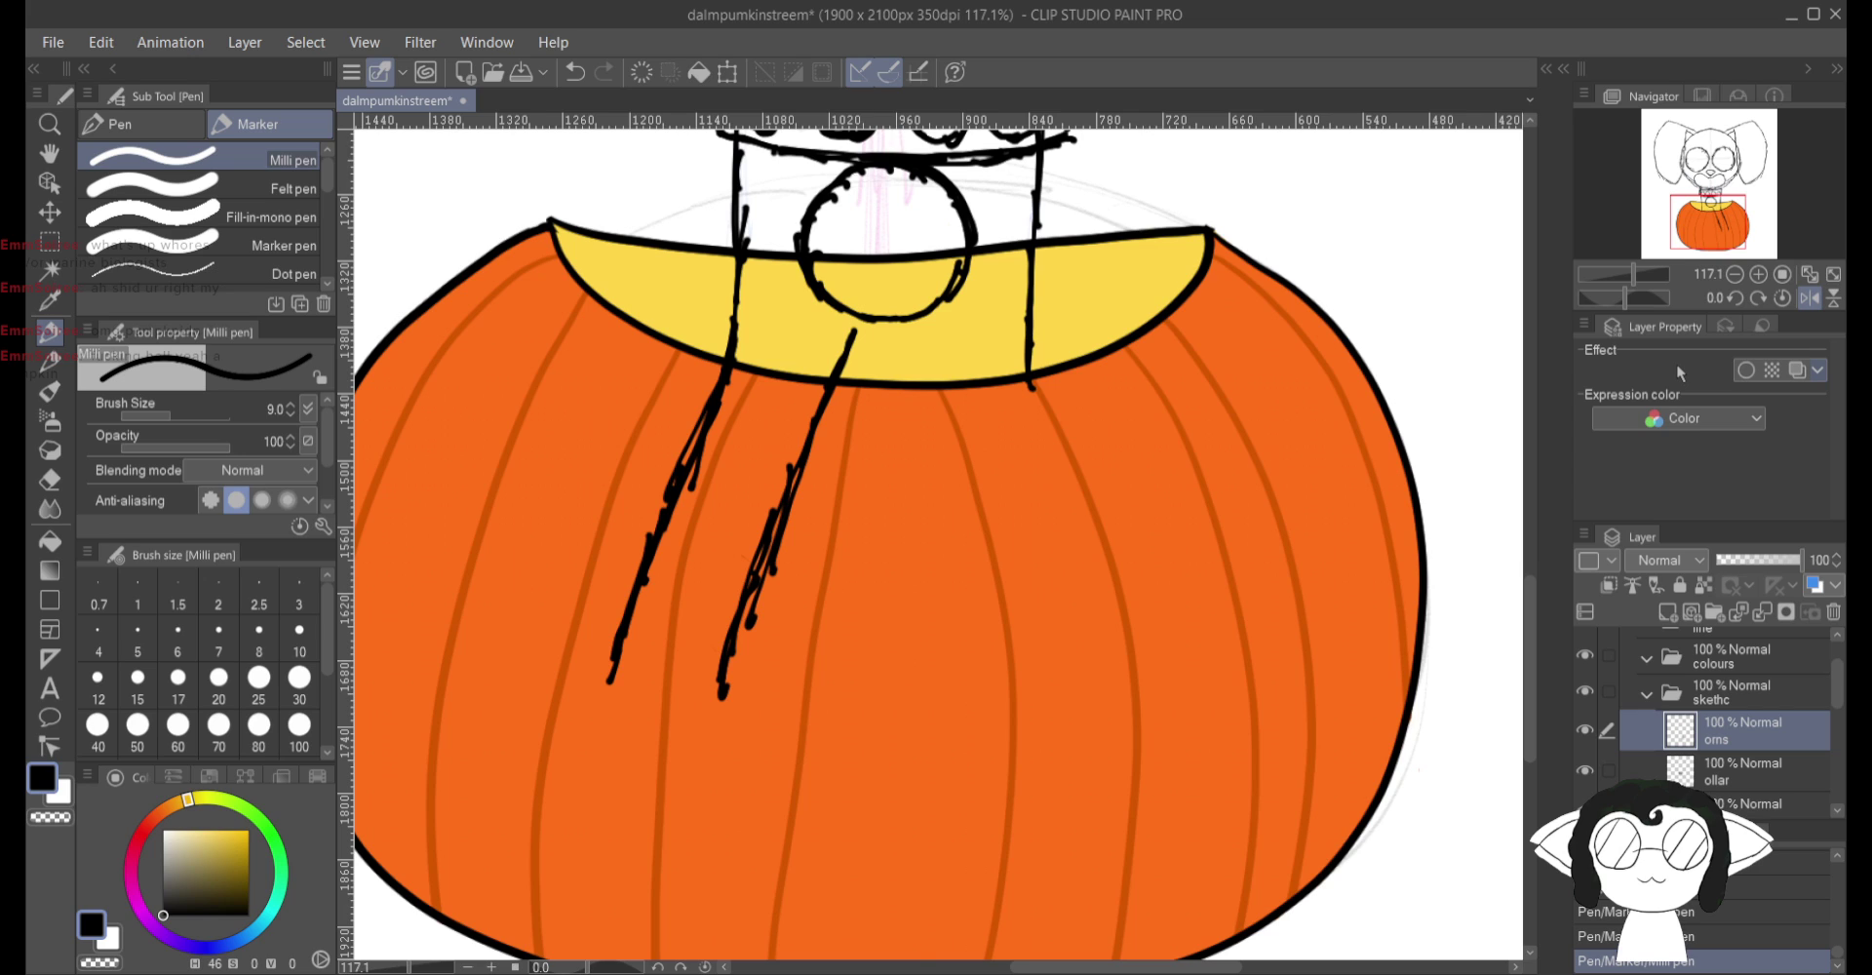
scroll(938, 546, up, 5)
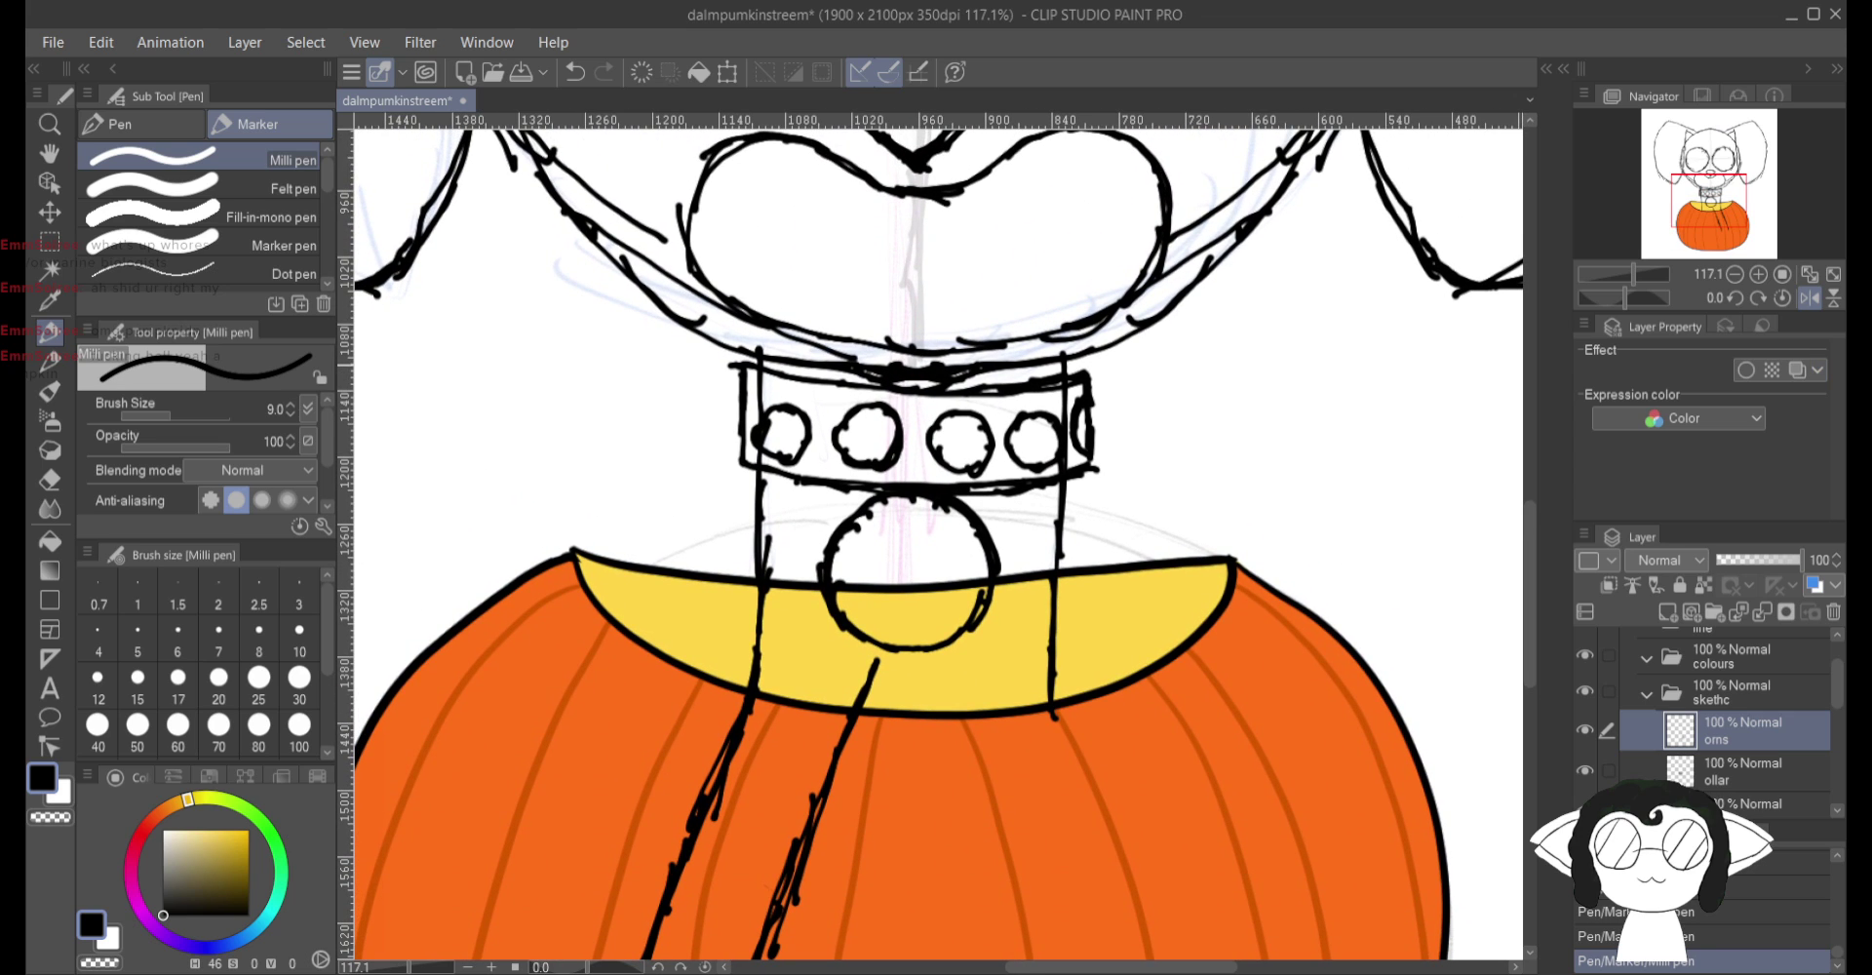
scroll(938, 536, down, 1)
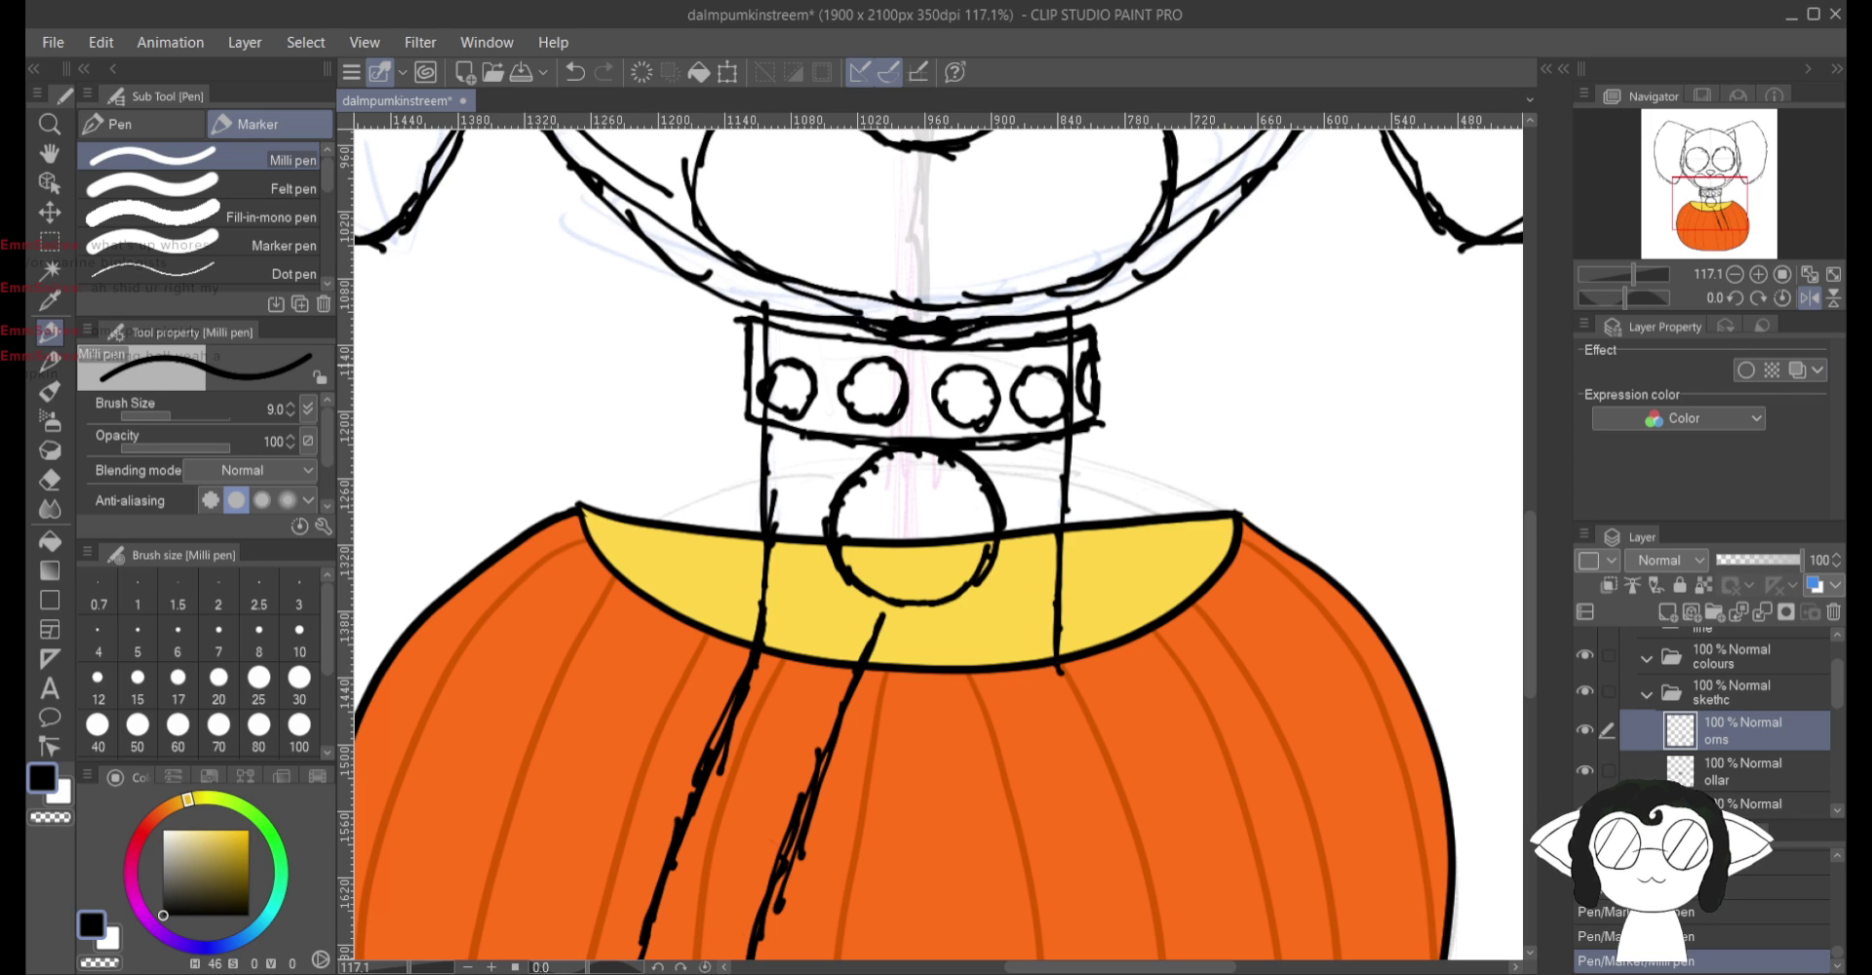
Step: Erase the right-hand neck line on the necc layer with the Hard eraser, from the collar down to the pumpkin's rim
scroll(1759, 769, down, 3)
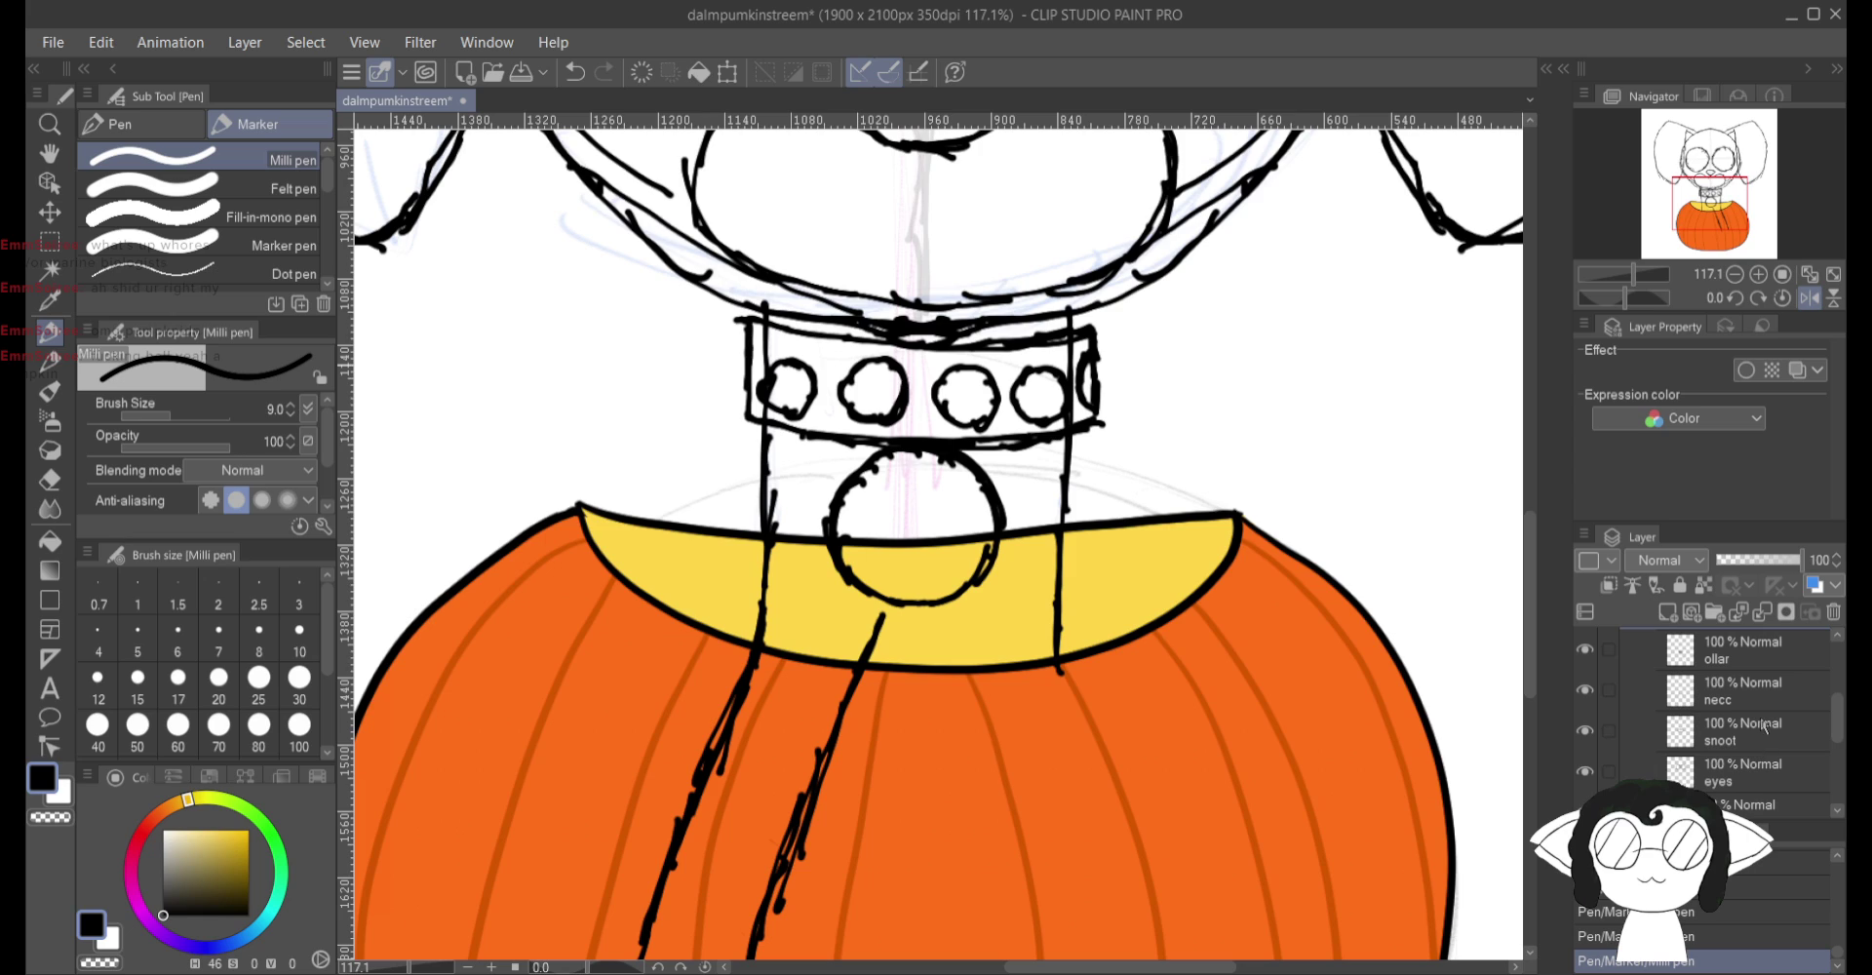
scroll(1764, 726, down, 2)
scroll(1759, 717, up, 2)
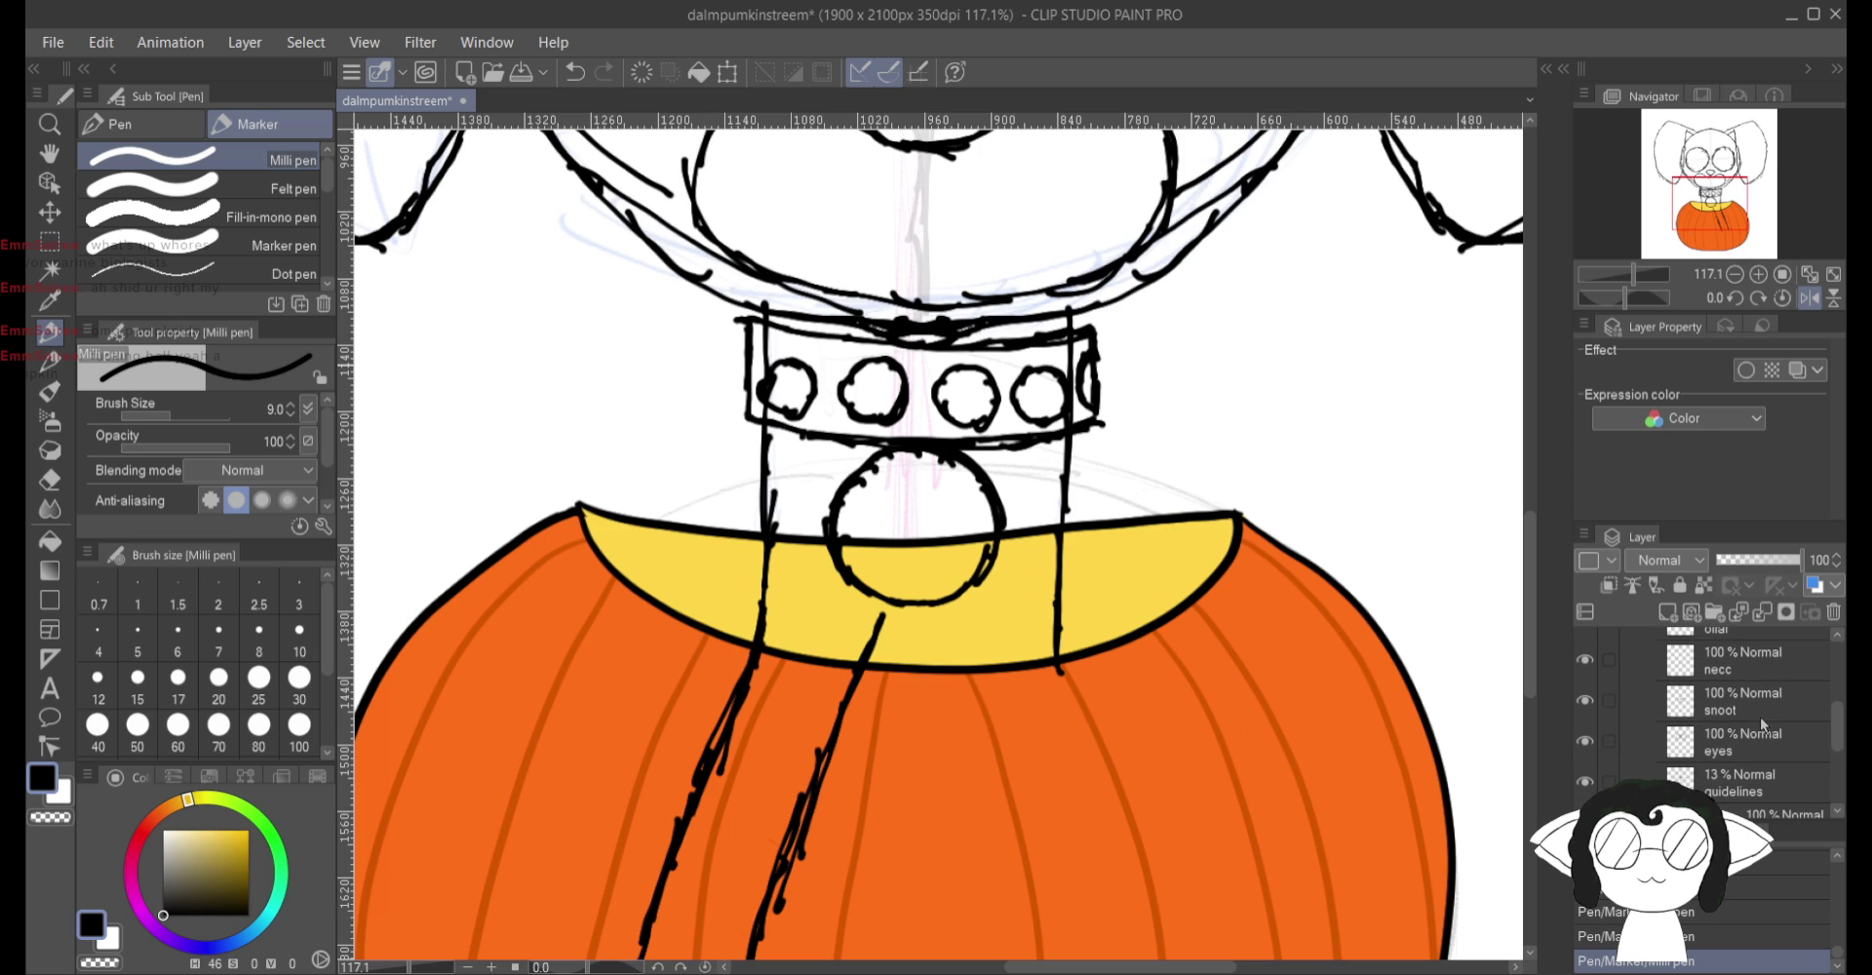
click(1759, 716)
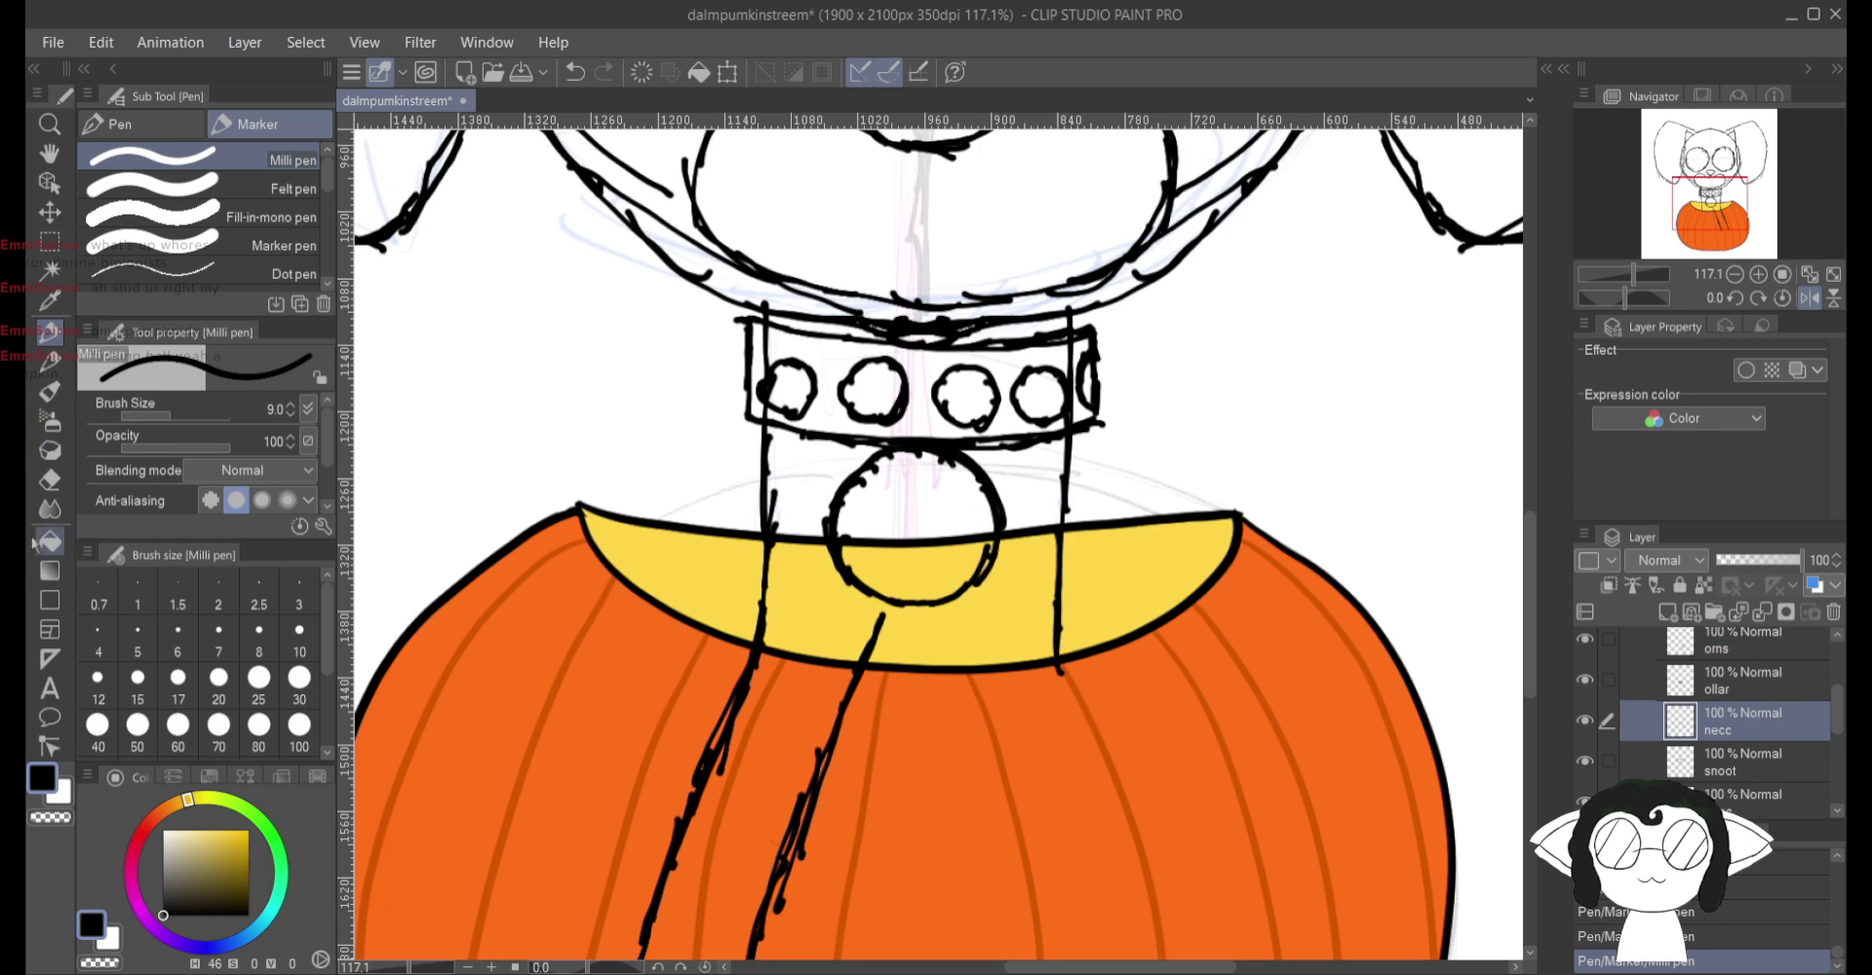
click(50, 479)
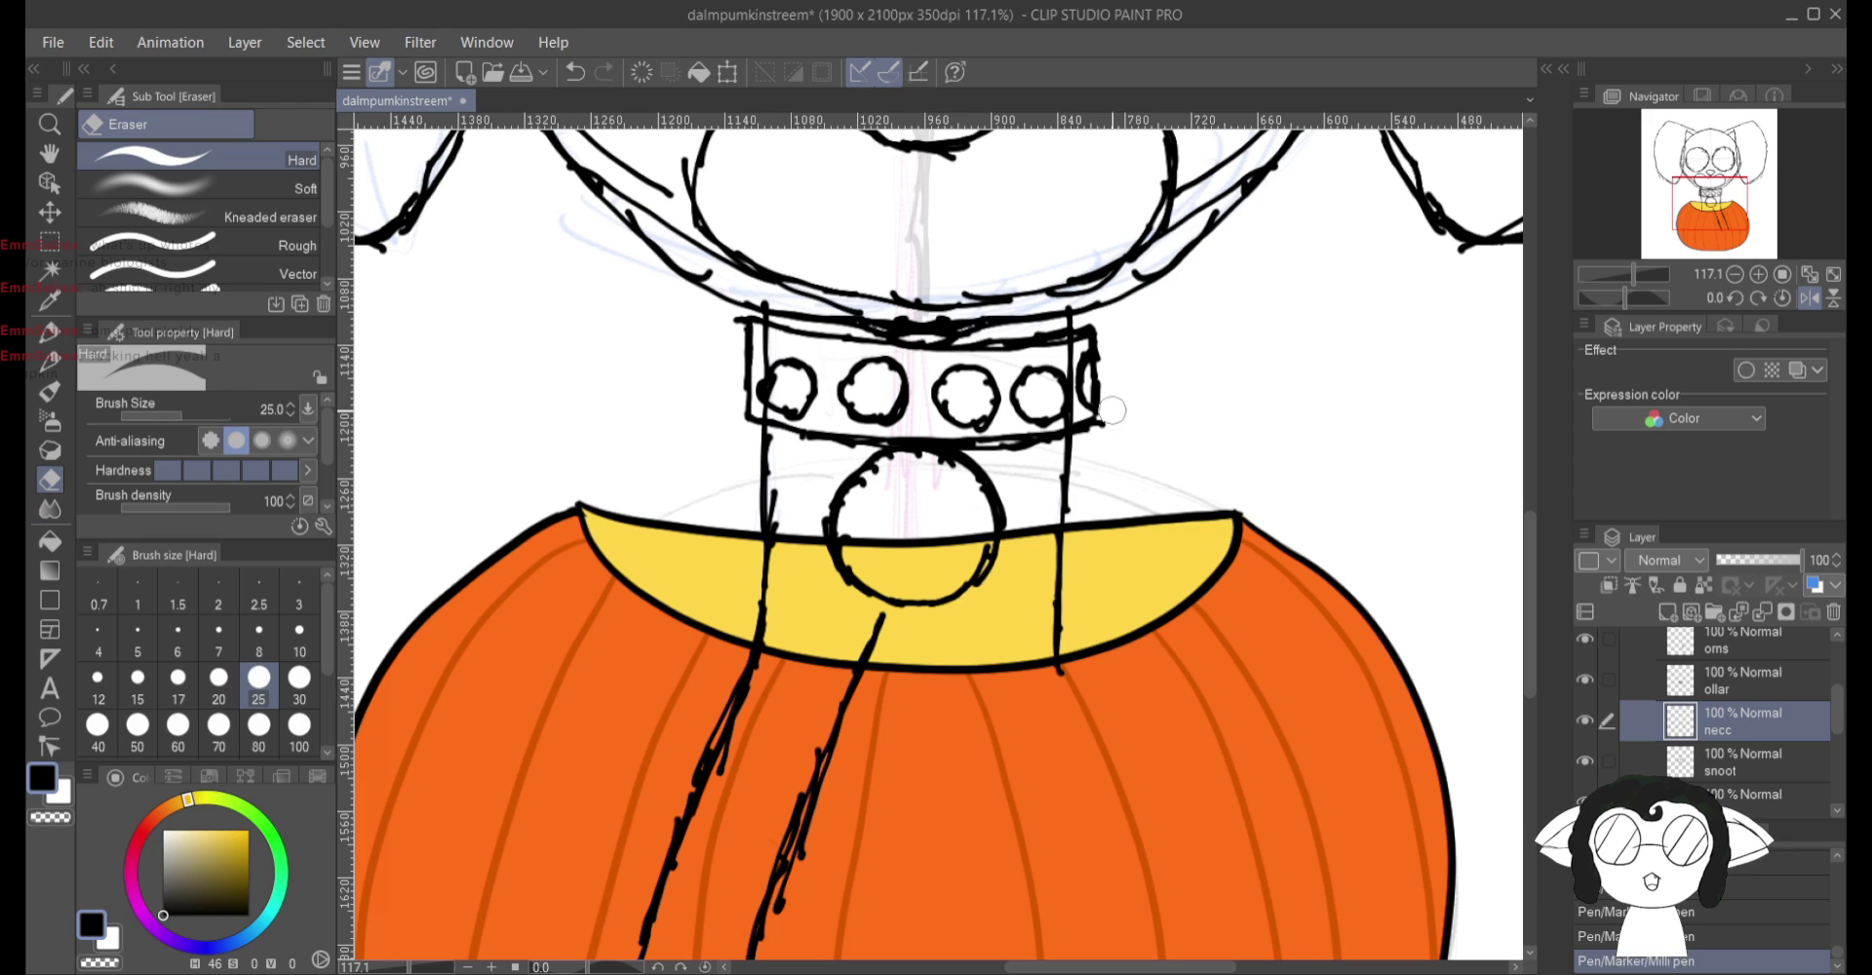
drag(1058, 556, 1069, 369)
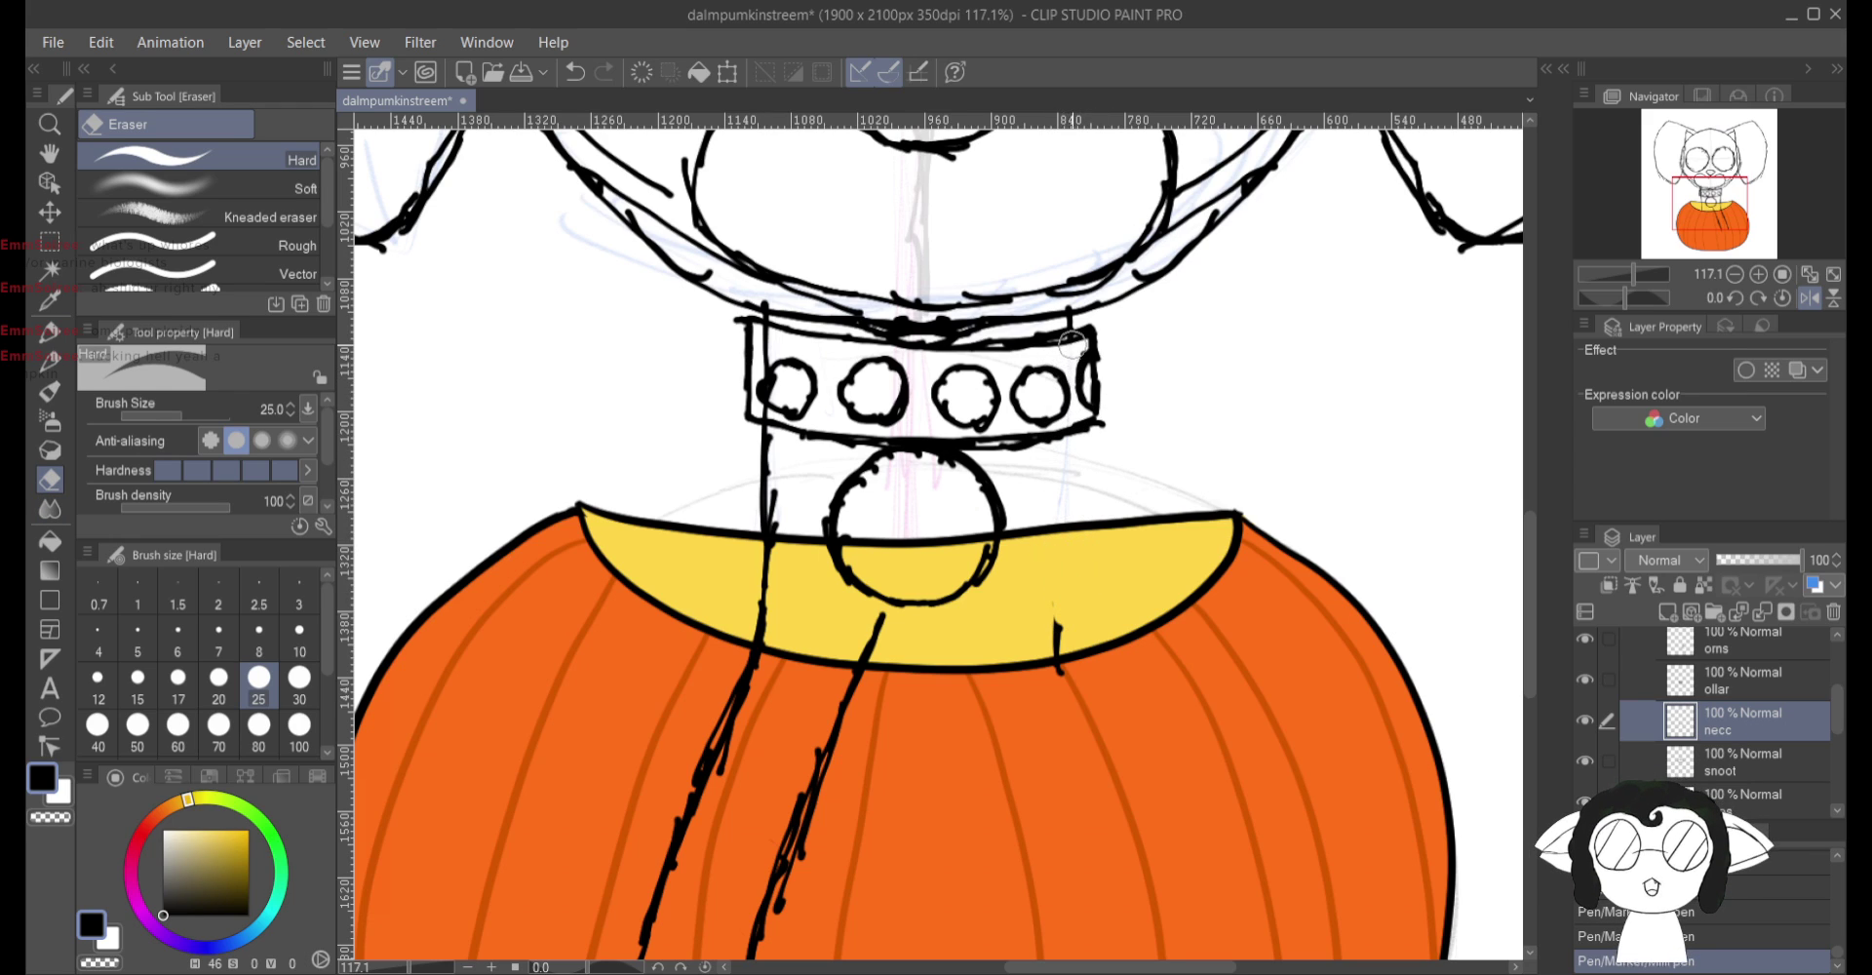
drag(1053, 619, 1061, 675)
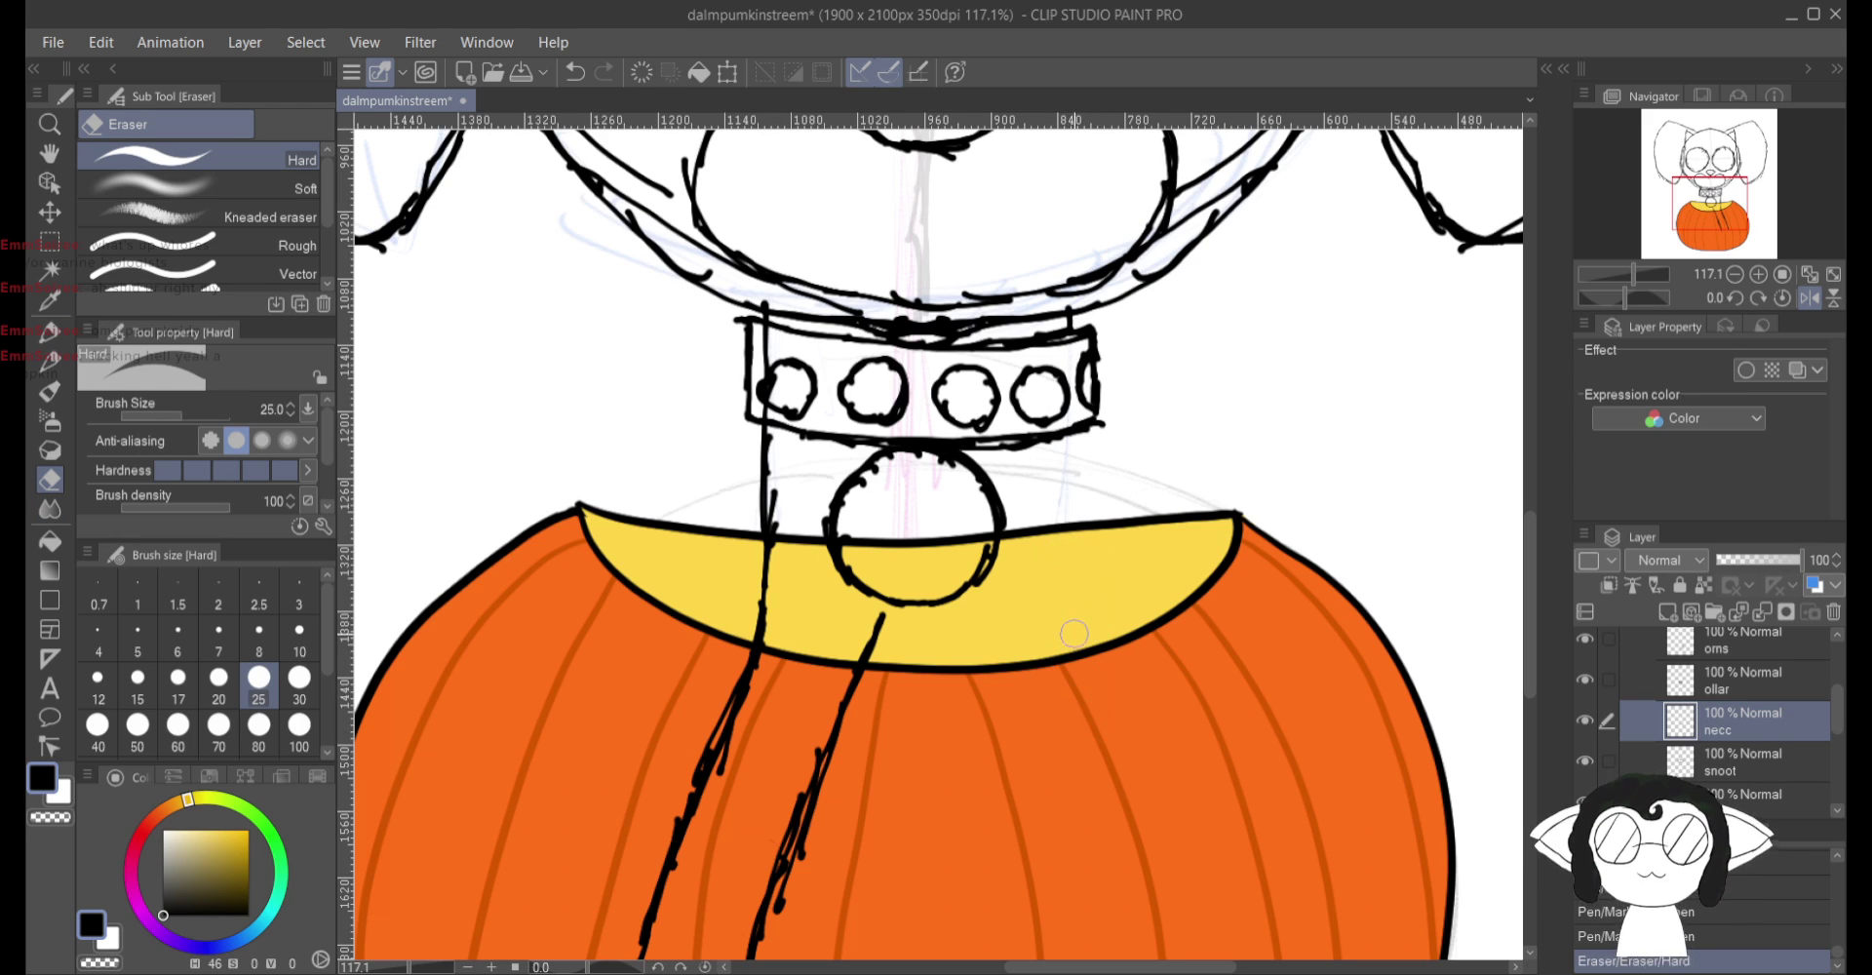
Step: Redraw the right-hand neck line slightly farther out with the Milli pen, running from the chin to the pumpkin's front rim
key(p)
mouse_move(878, 336)
mouse_down()
mouse_move(1078, 306)
mouse_move(1084, 571)
mouse_up()
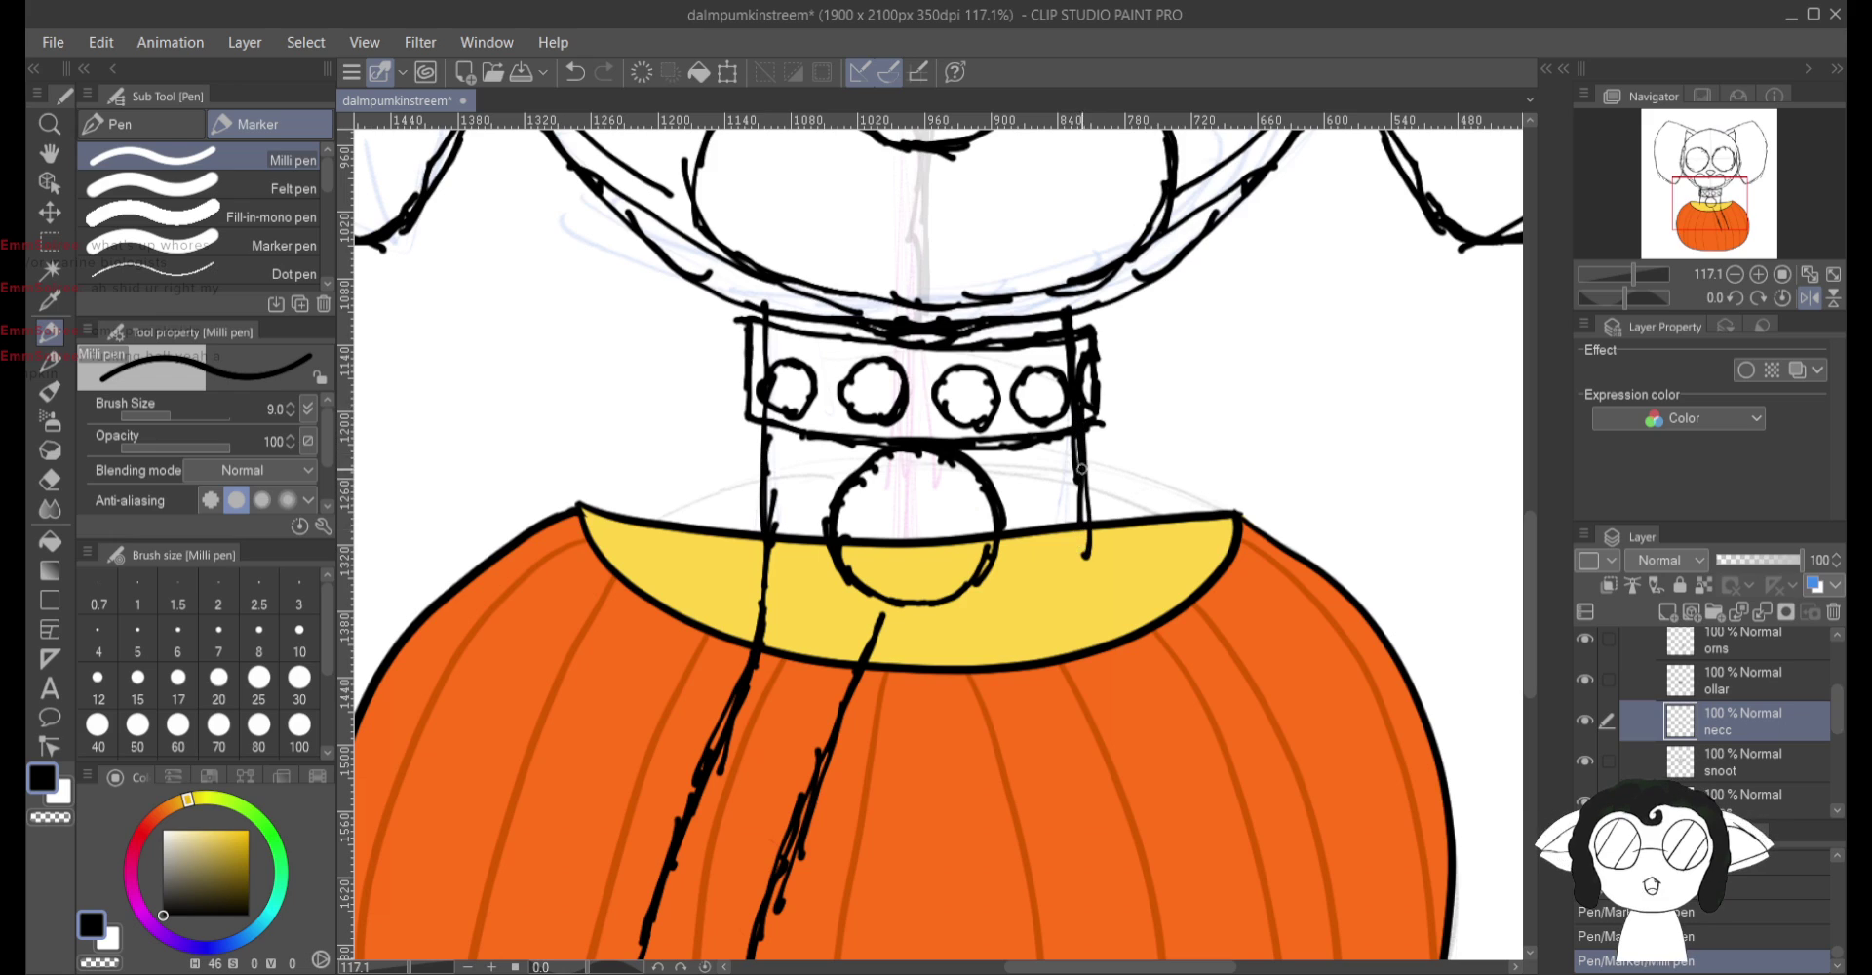
drag(1083, 569, 1089, 669)
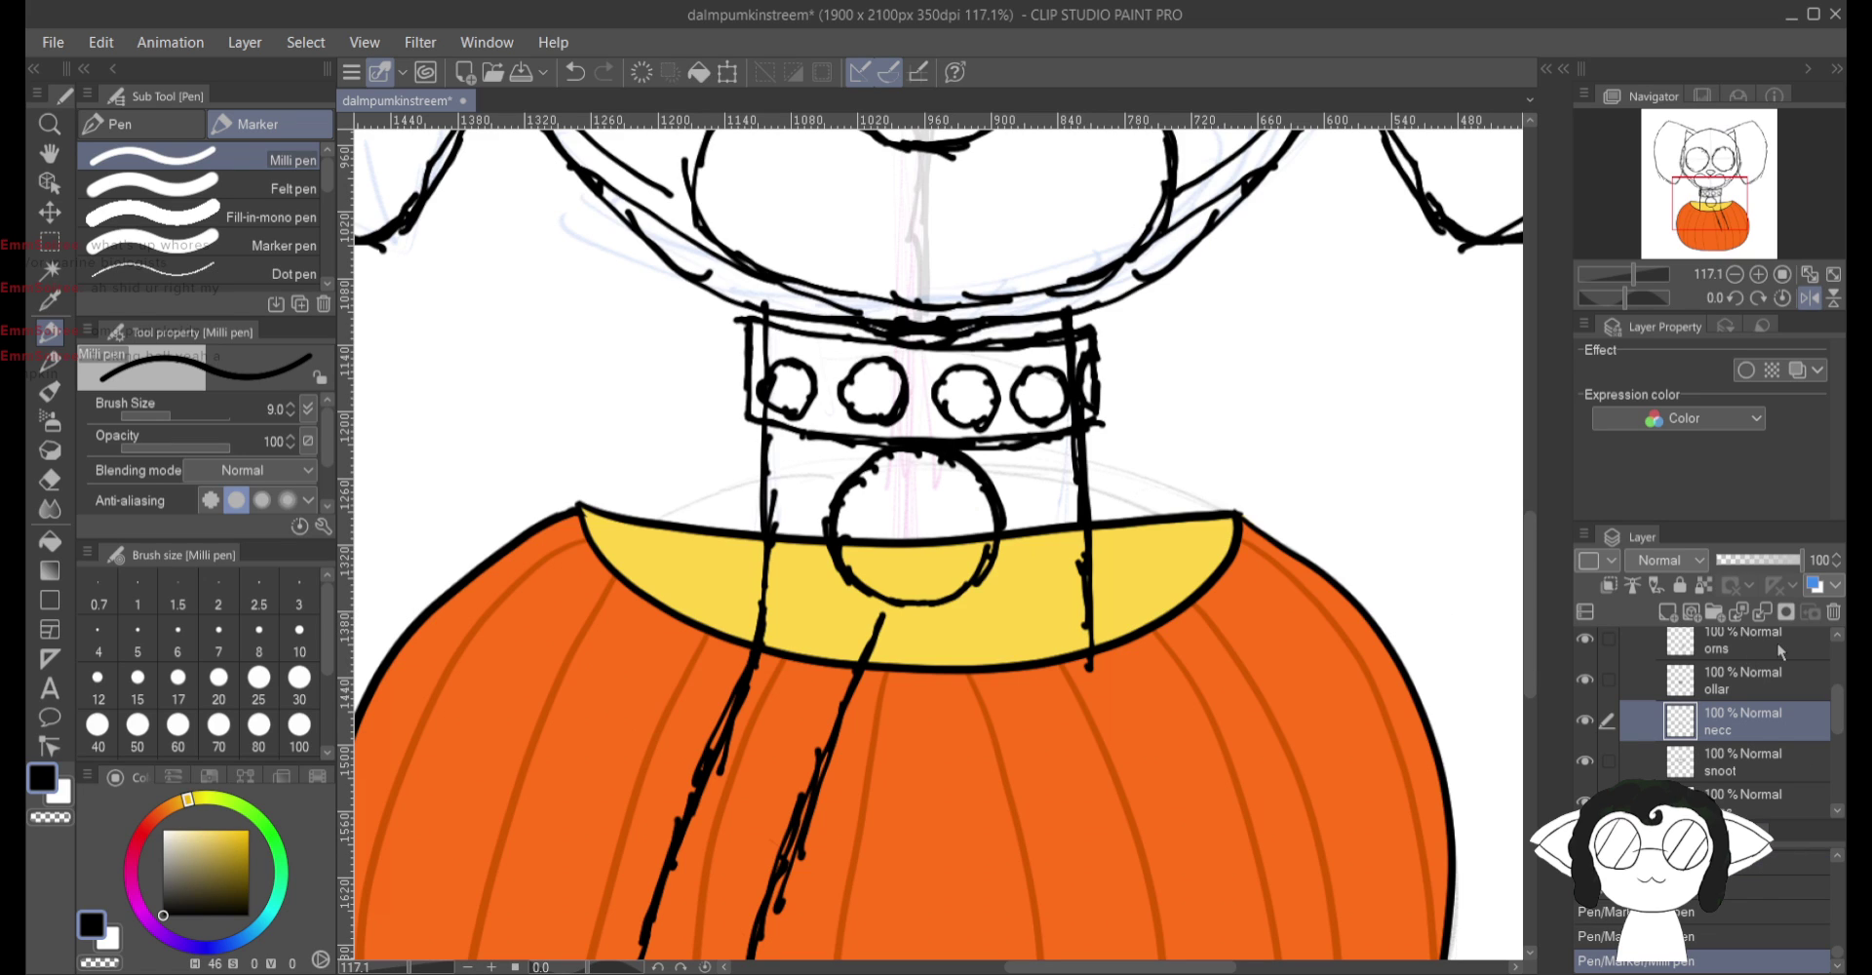
Step: Sketch the outer line of the second arm on the arm sketch layer, slanting outward from the redrawn neck line over the pumpkin
click(1745, 640)
scroll(1750, 673, up, 2)
scroll(917, 536, down, 3)
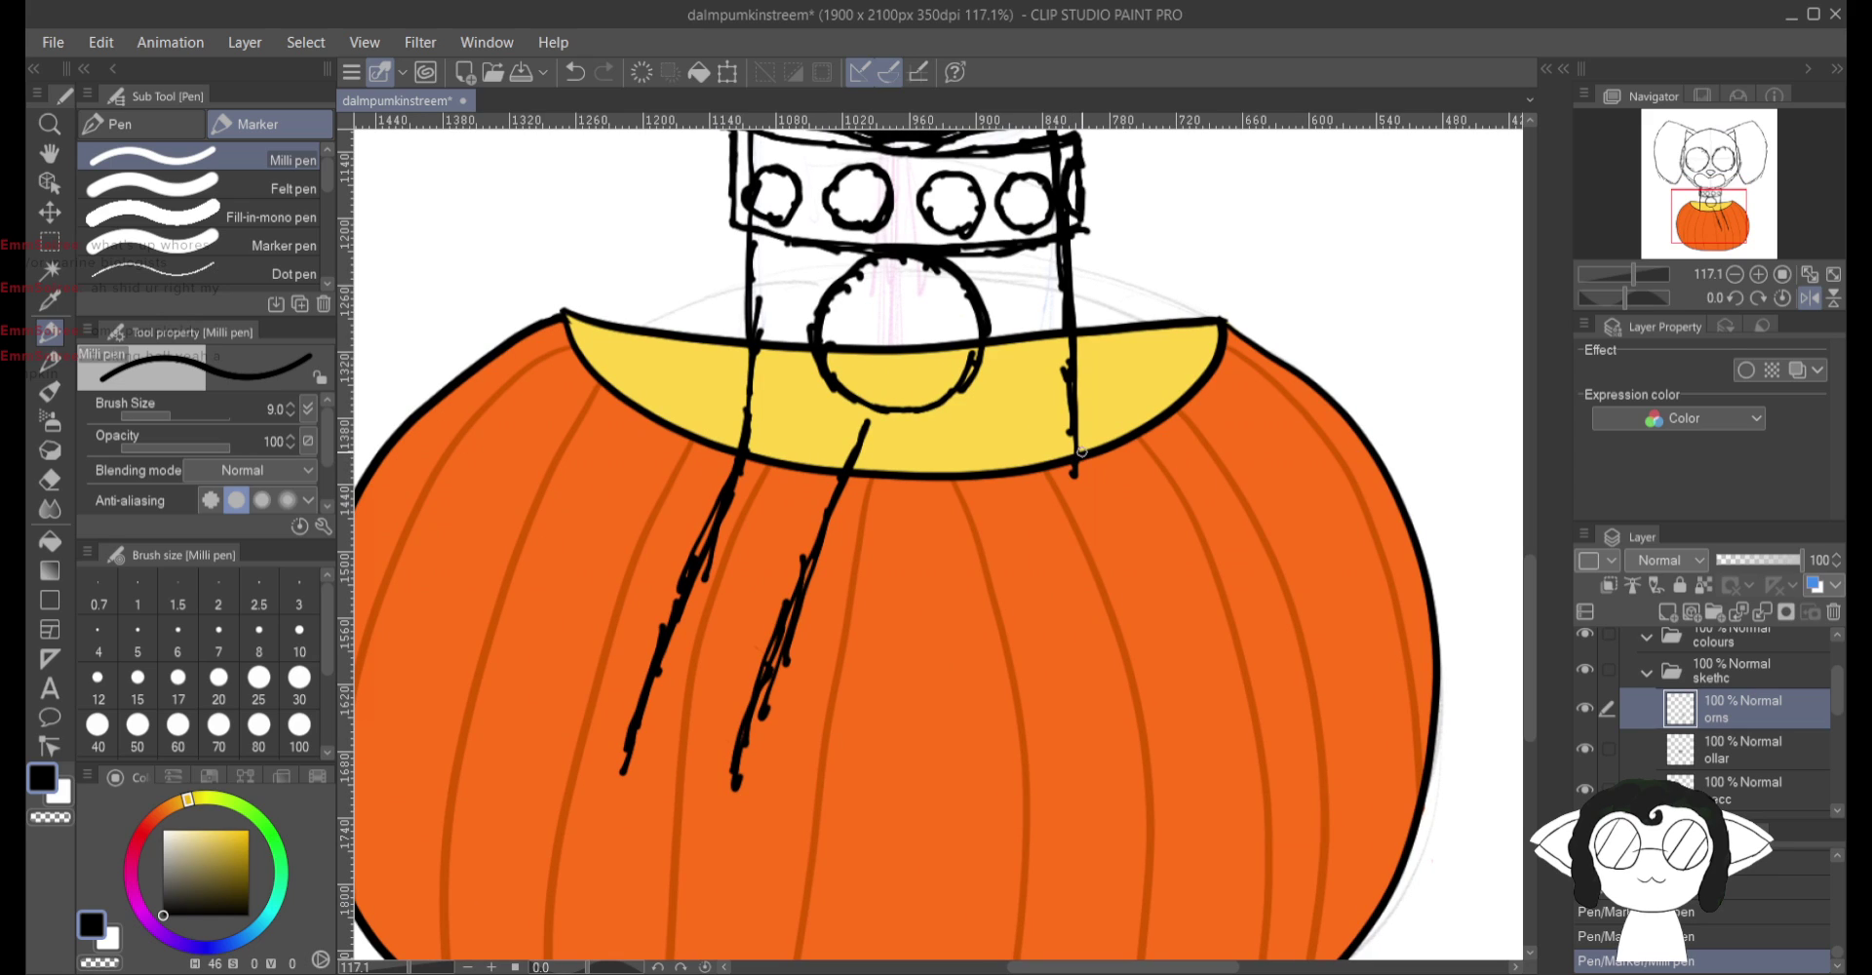
drag(1081, 451, 1134, 583)
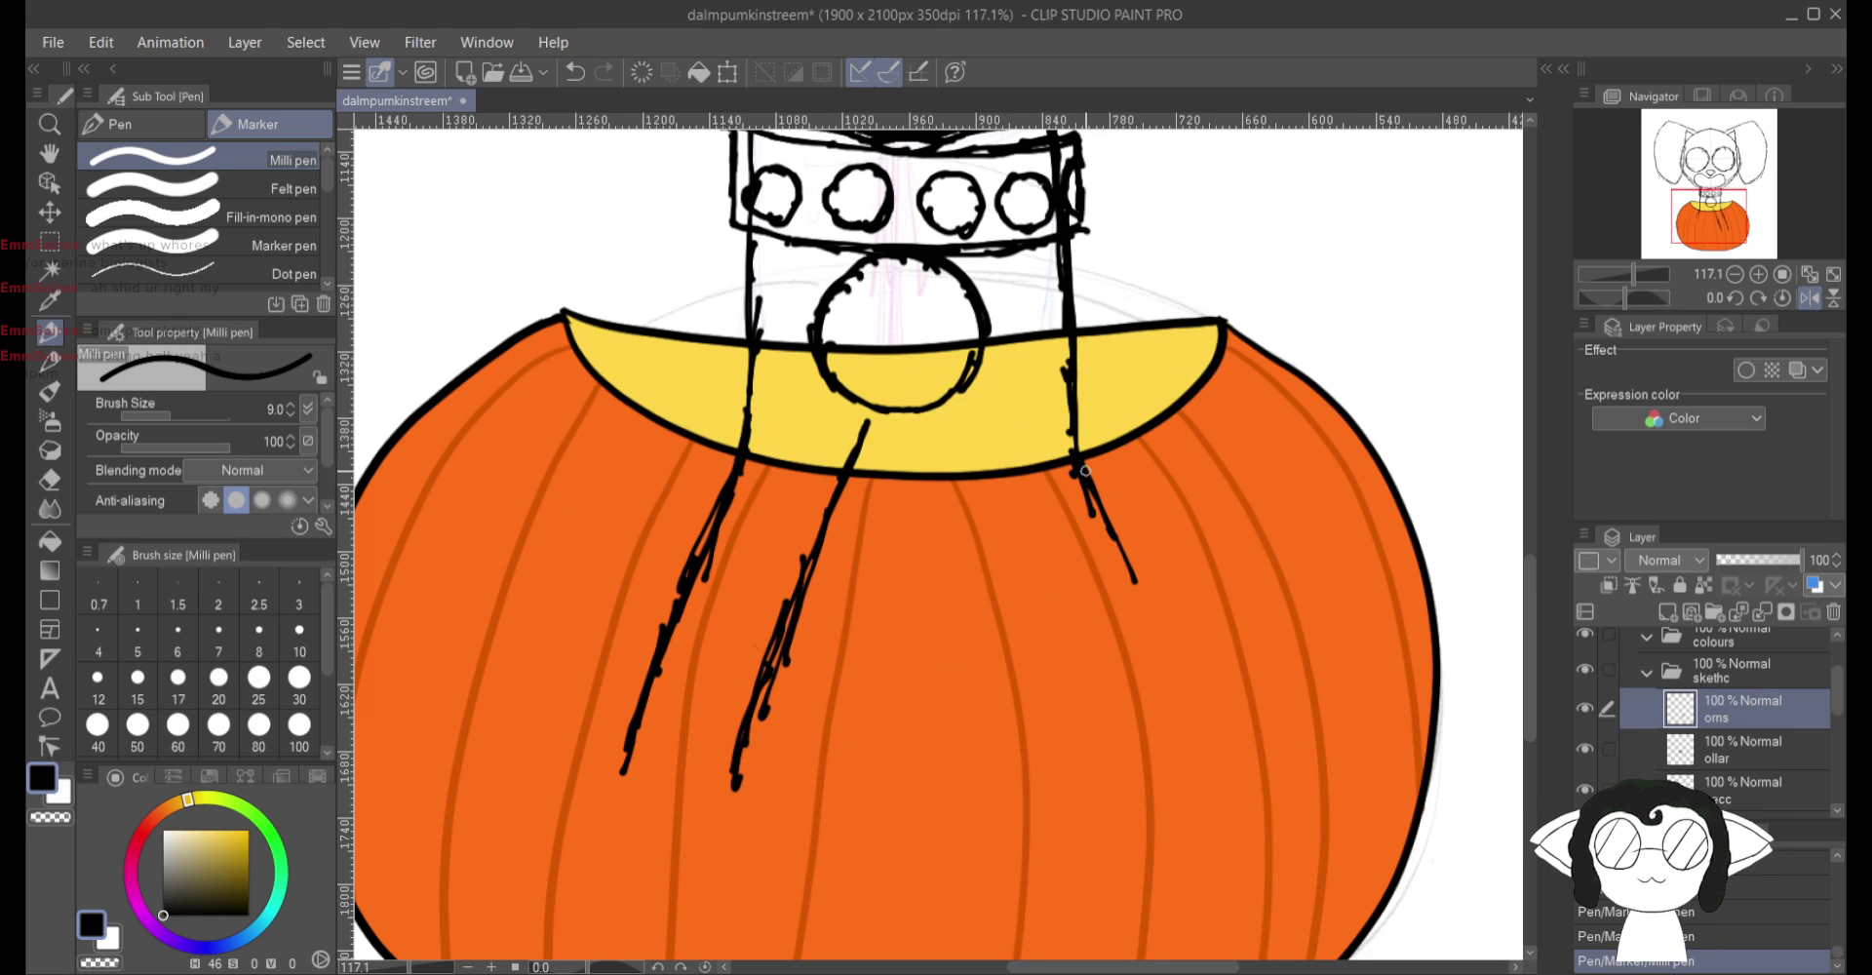
drag(1084, 471, 1188, 737)
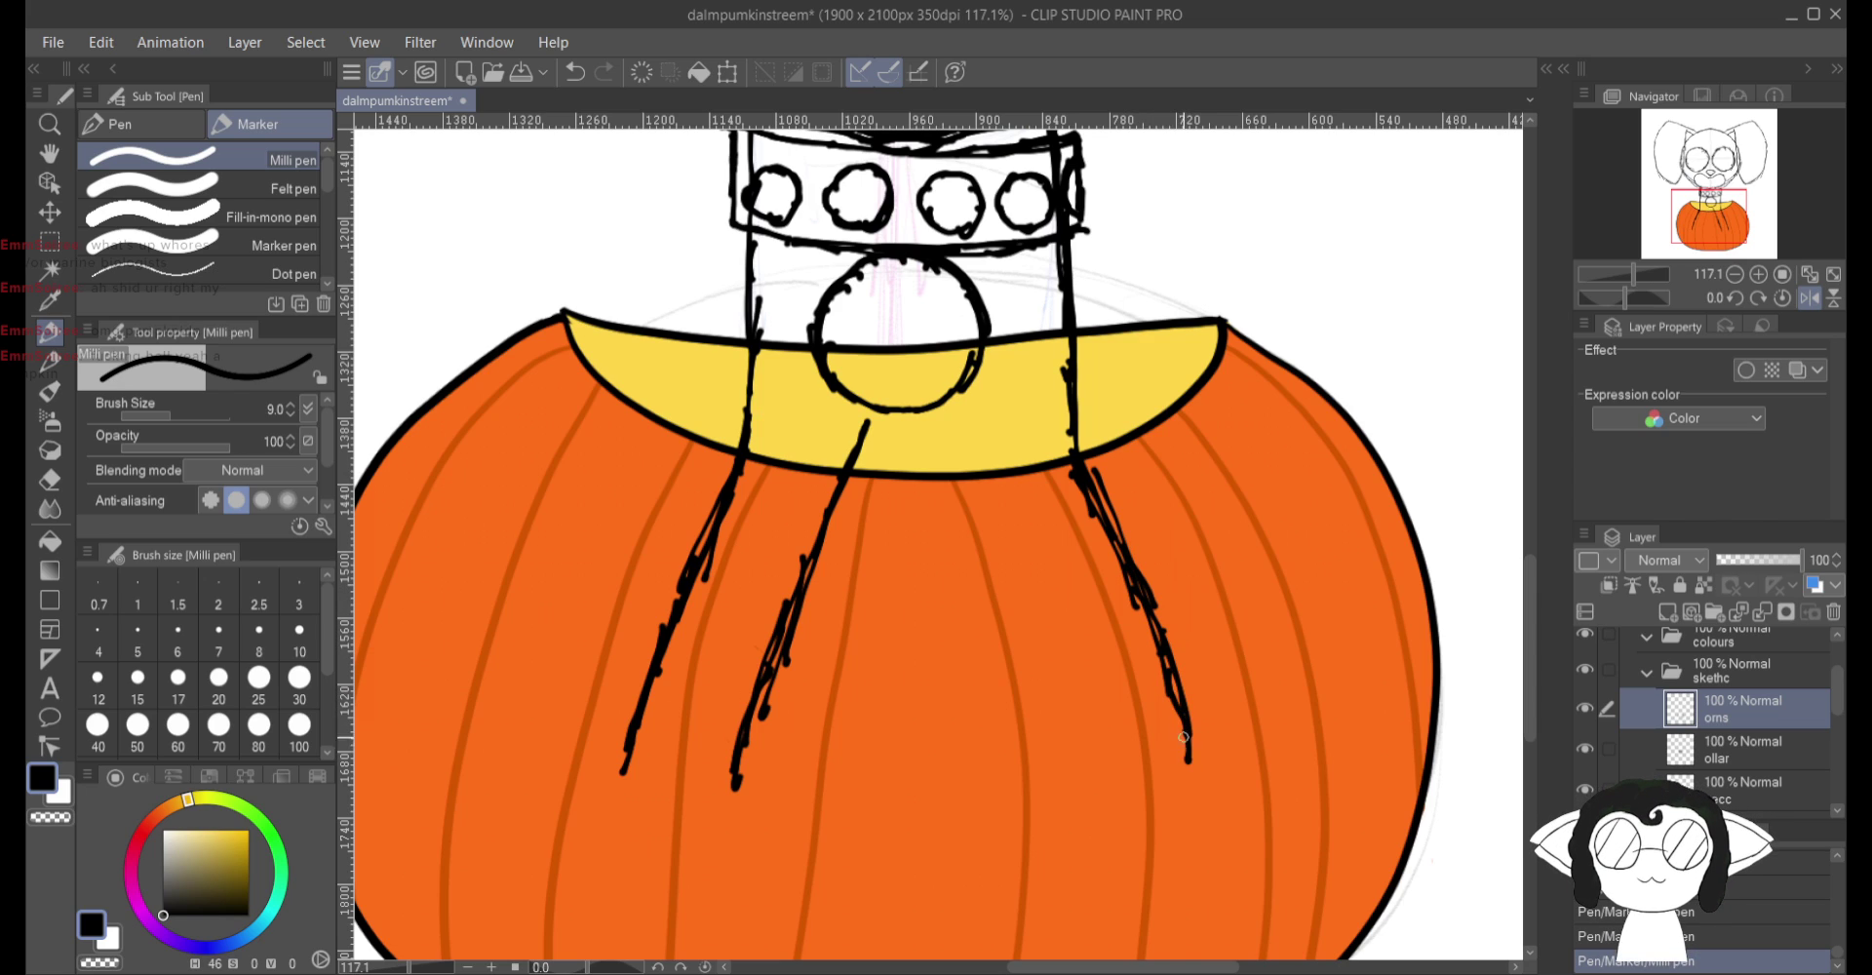
drag(1175, 683, 1181, 751)
drag(938, 418, 1026, 580)
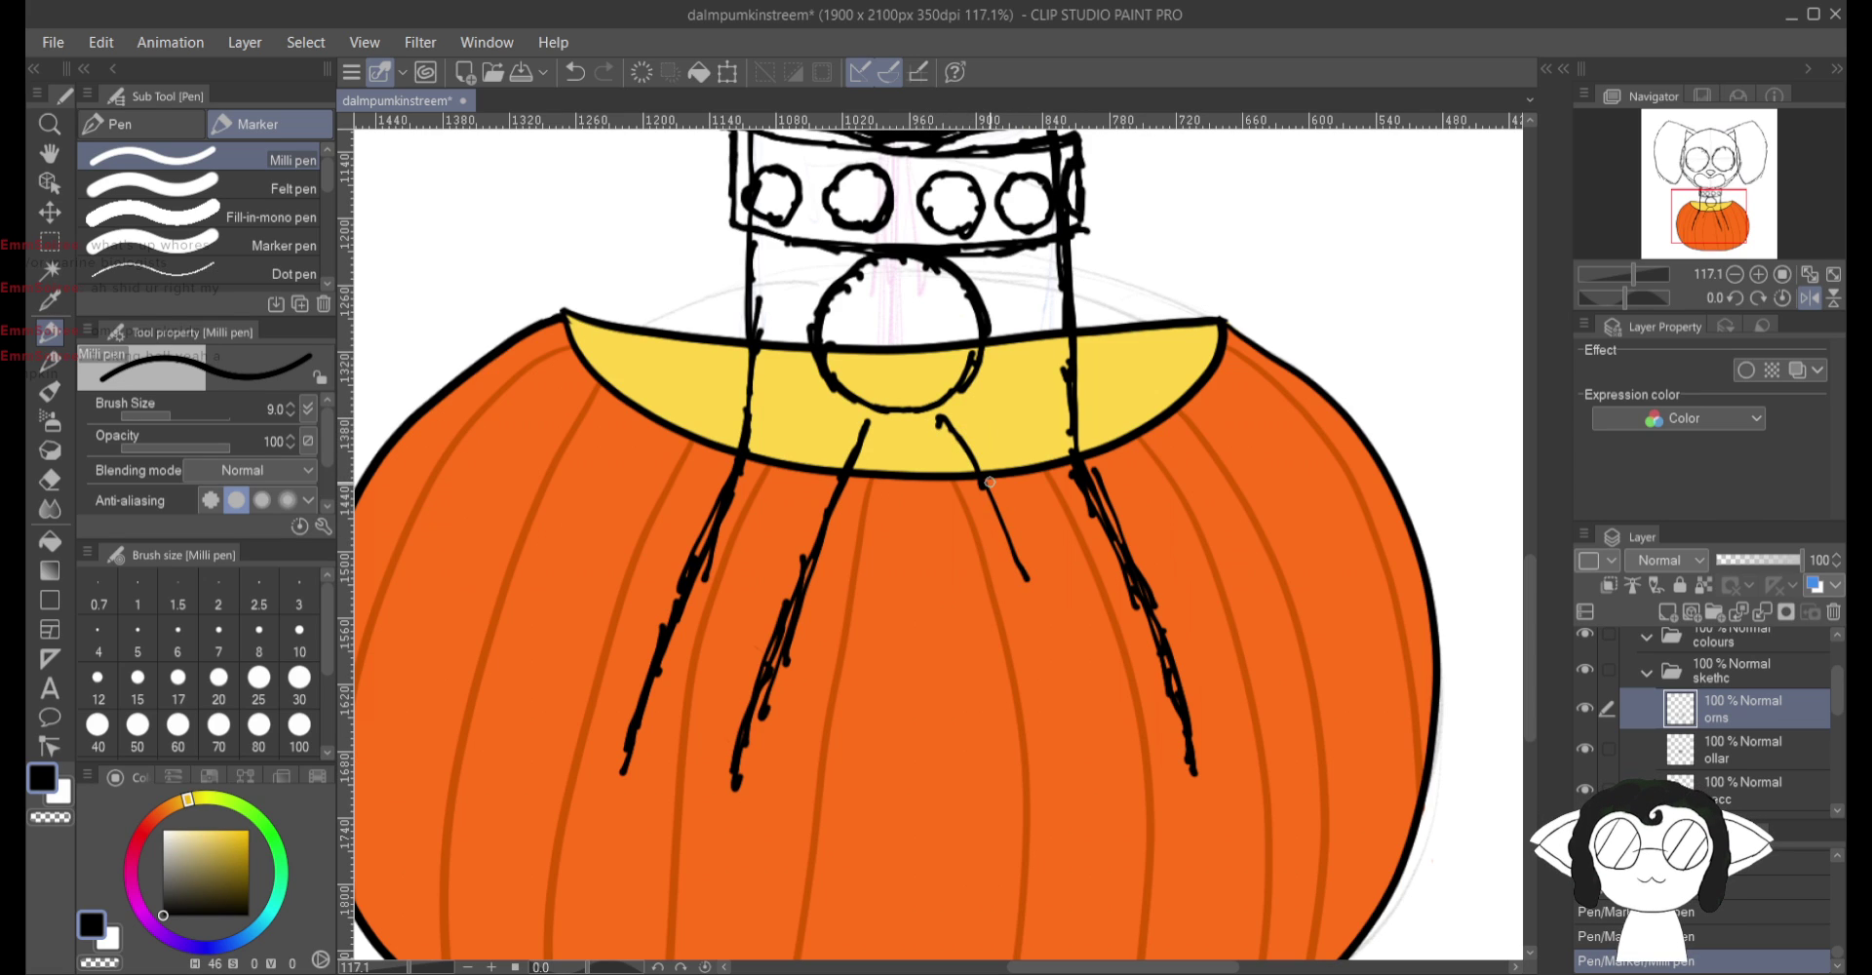
key(ctrl+z)
scroll(936, 536, up, 2)
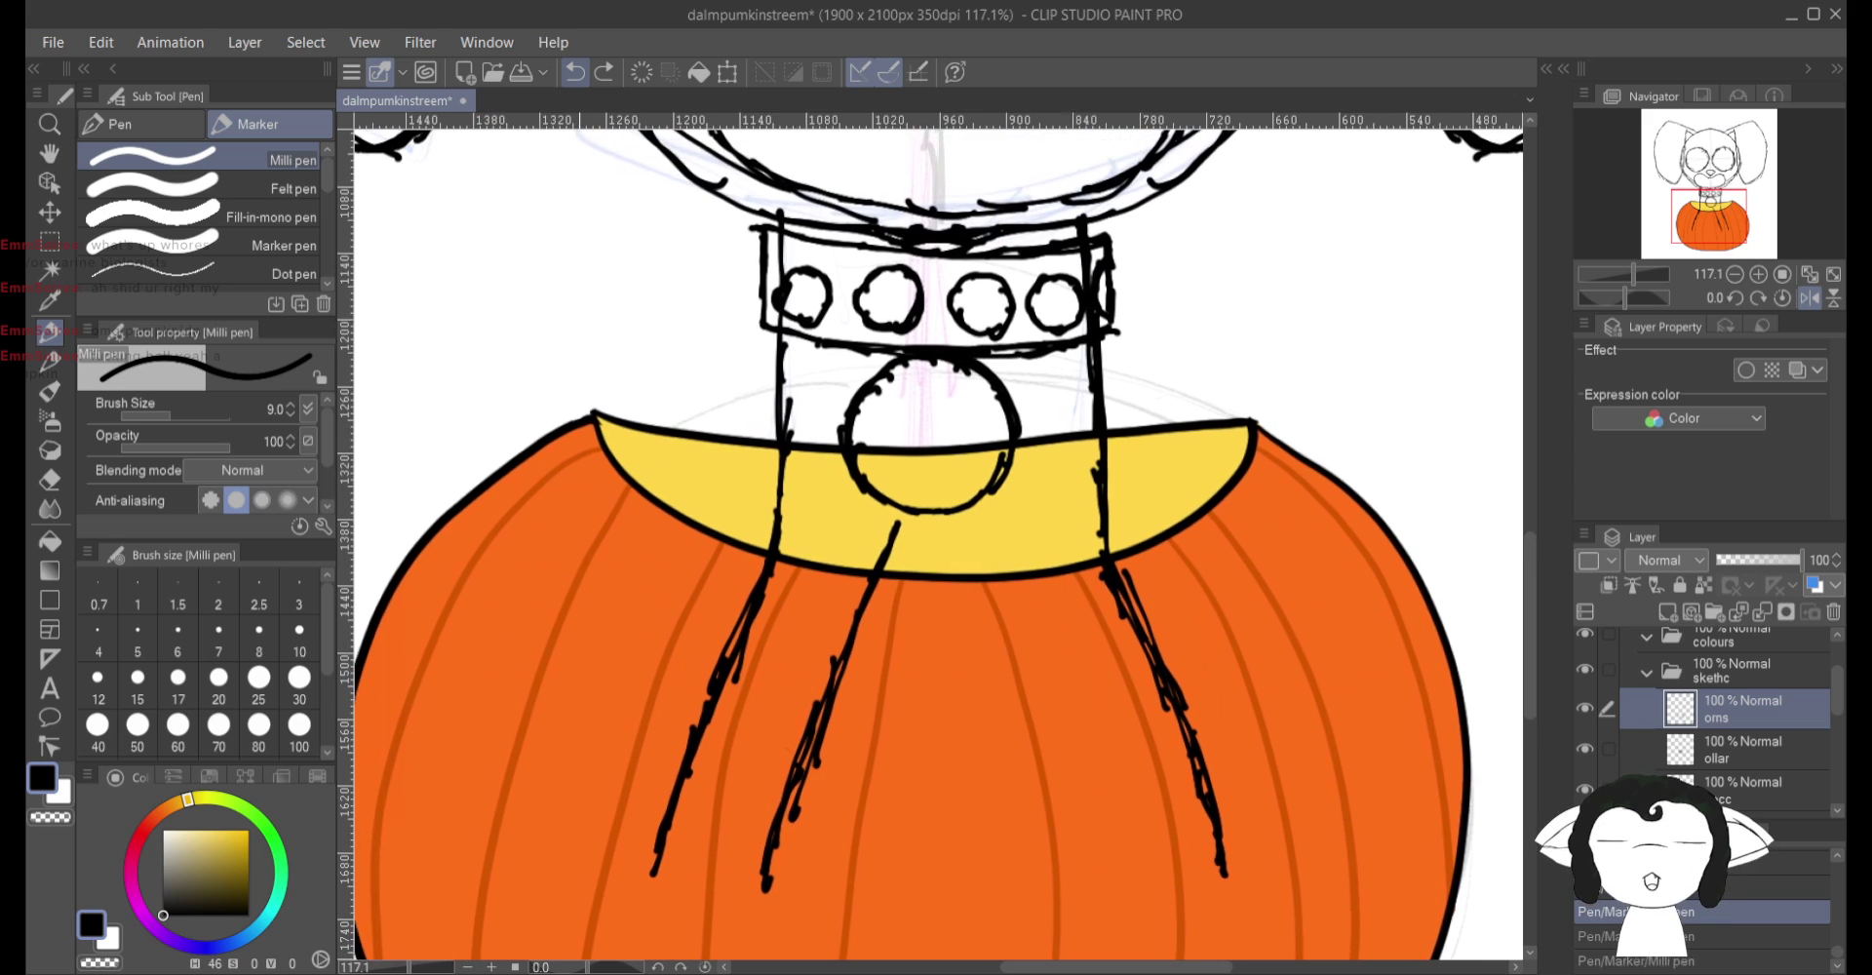
key(ctrl+z)
Step: Erase the collar's round pendant on the collar layer and redraw it narrower and centred under the collar with the Milli pen
click(1746, 749)
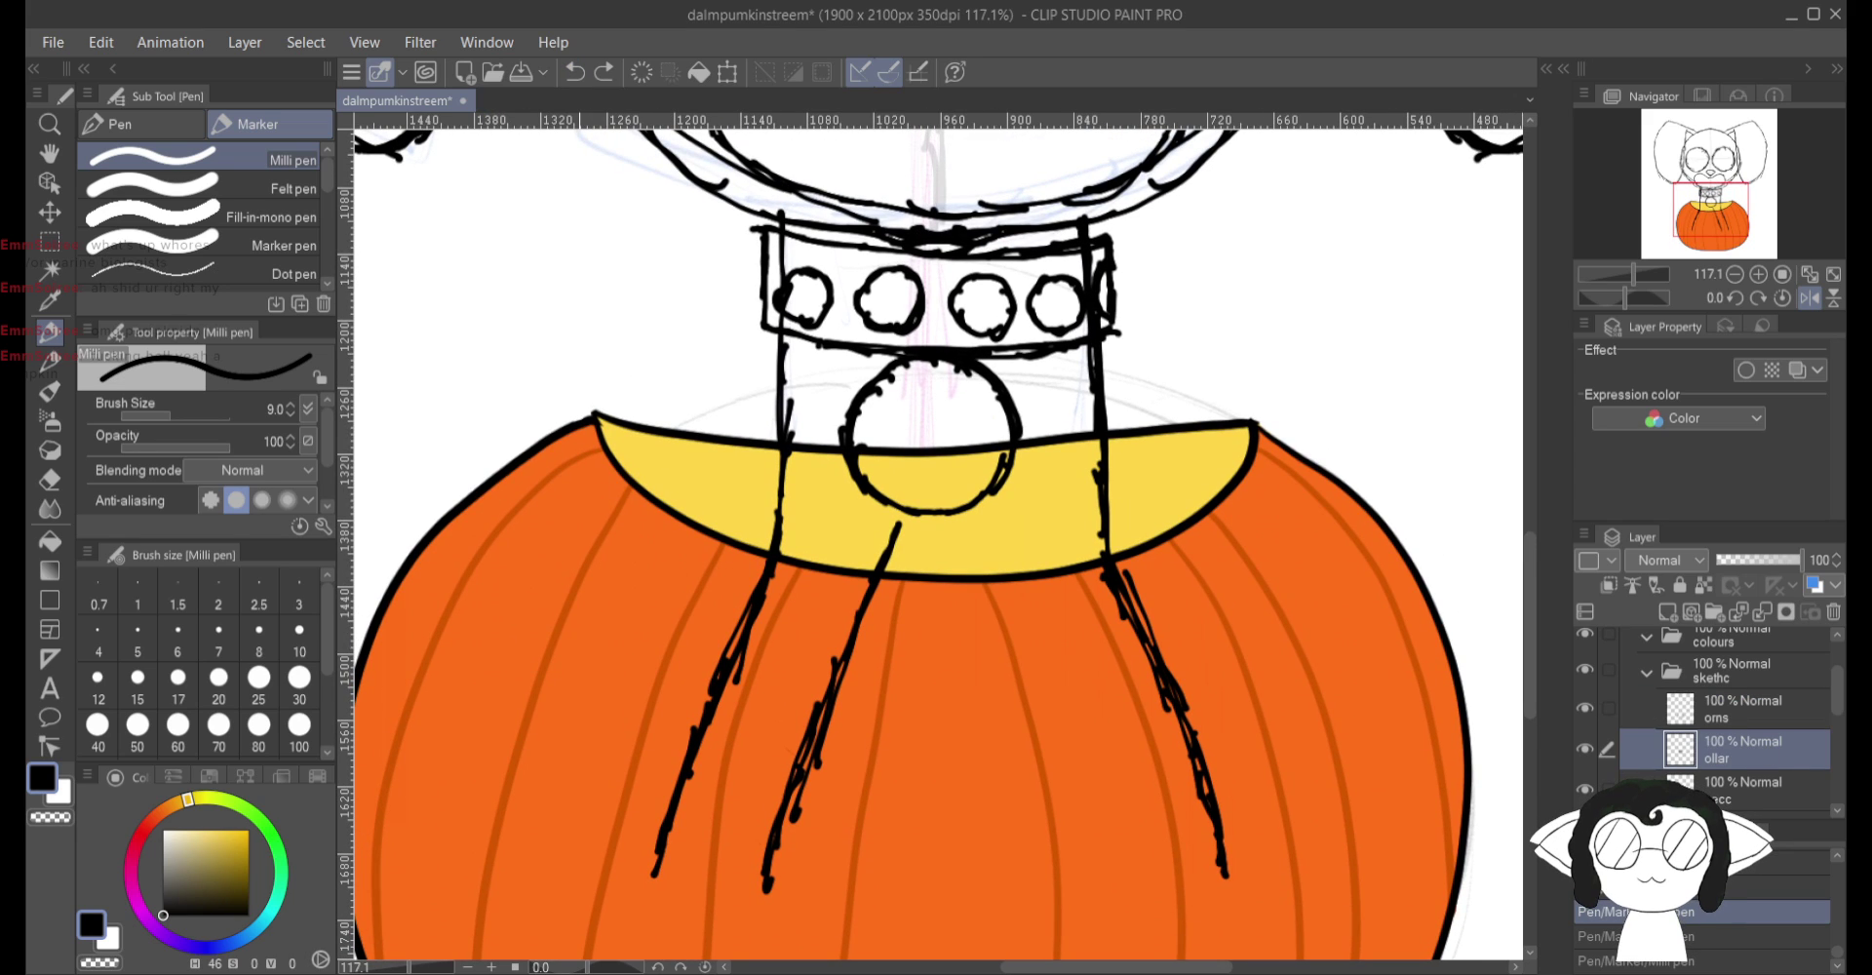
click(50, 478)
mouse_move(1010, 456)
mouse_down()
mouse_move(917, 519)
mouse_move(849, 470)
mouse_move(840, 433)
mouse_move(870, 378)
mouse_move(893, 390)
mouse_move(907, 373)
mouse_move(988, 388)
mouse_move(1010, 459)
mouse_move(976, 377)
mouse_move(1011, 403)
mouse_move(899, 385)
mouse_move(873, 456)
mouse_move(947, 504)
mouse_move(1026, 459)
mouse_up()
key(p)
mouse_move(949, 354)
mouse_down()
mouse_move(1002, 370)
mouse_move(1002, 466)
mouse_move(1031, 430)
mouse_move(990, 512)
mouse_up()
drag(1024, 414, 960, 517)
mouse_move(1028, 468)
mouse_down()
mouse_move(933, 499)
mouse_move(955, 509)
mouse_move(897, 488)
mouse_up()
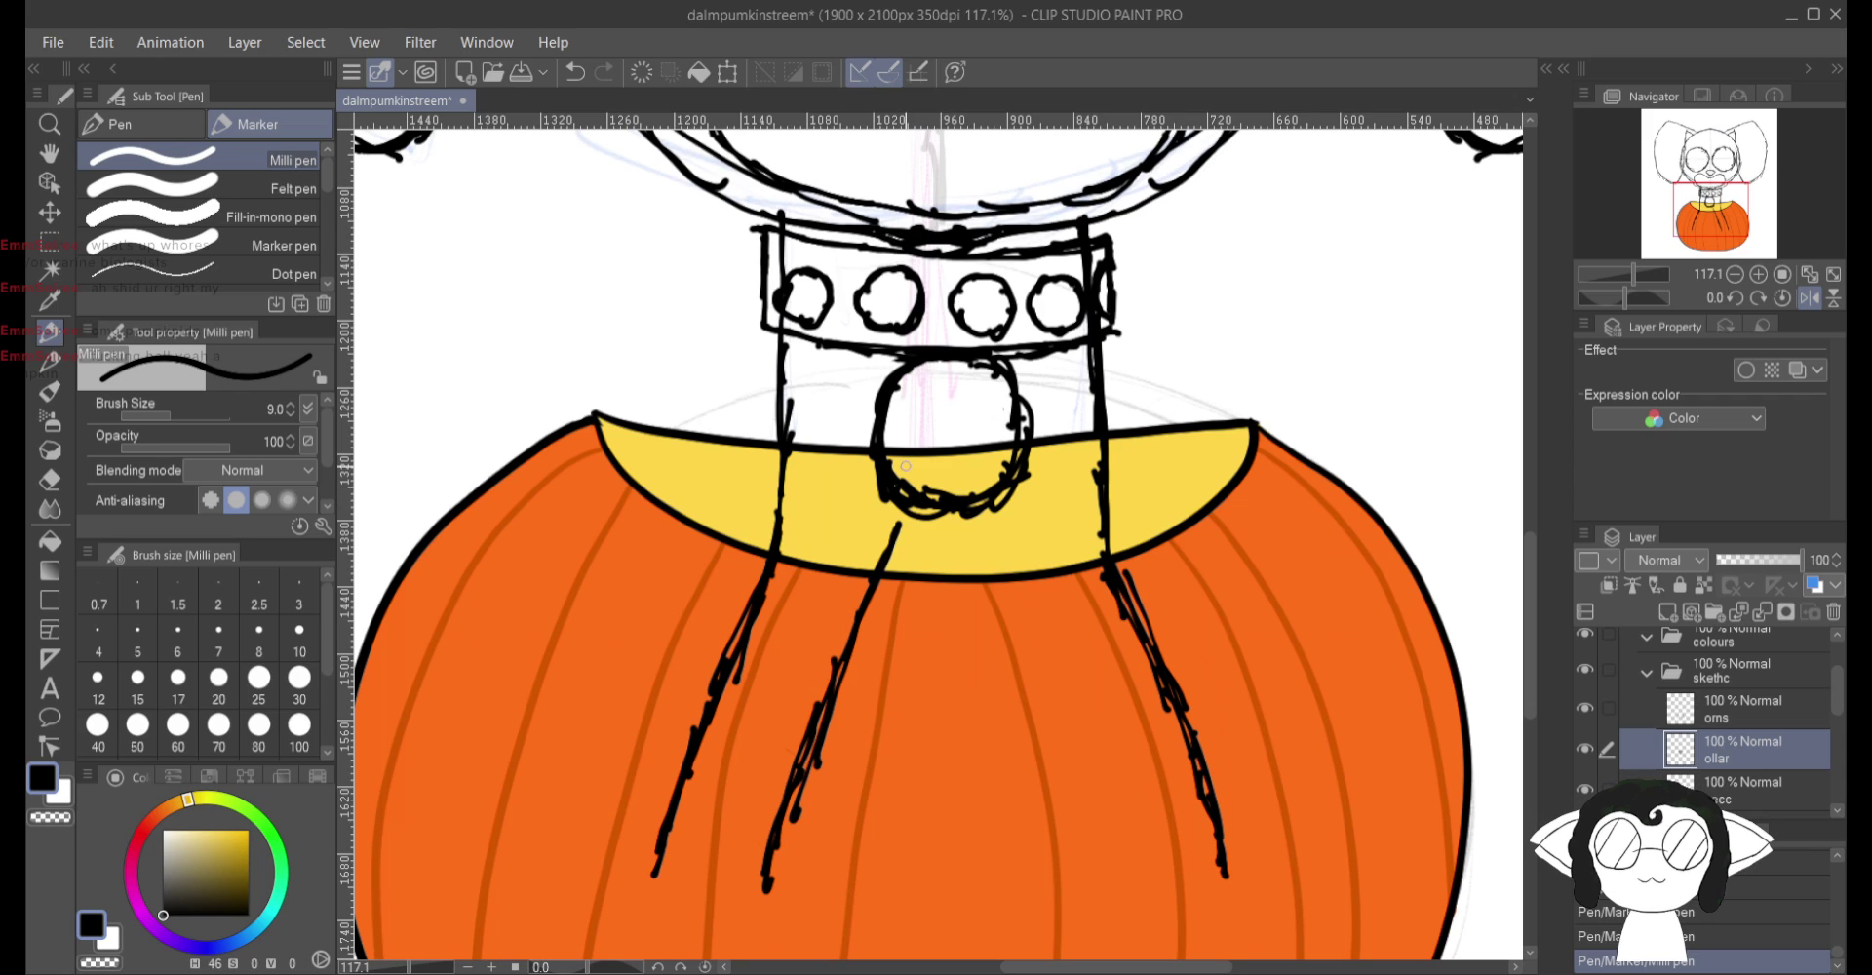
Step: Sketch the second arm's inner line on the arm sketch layer, from below the pendant and roughly parallel to its outer line
key(alt+bracketright)
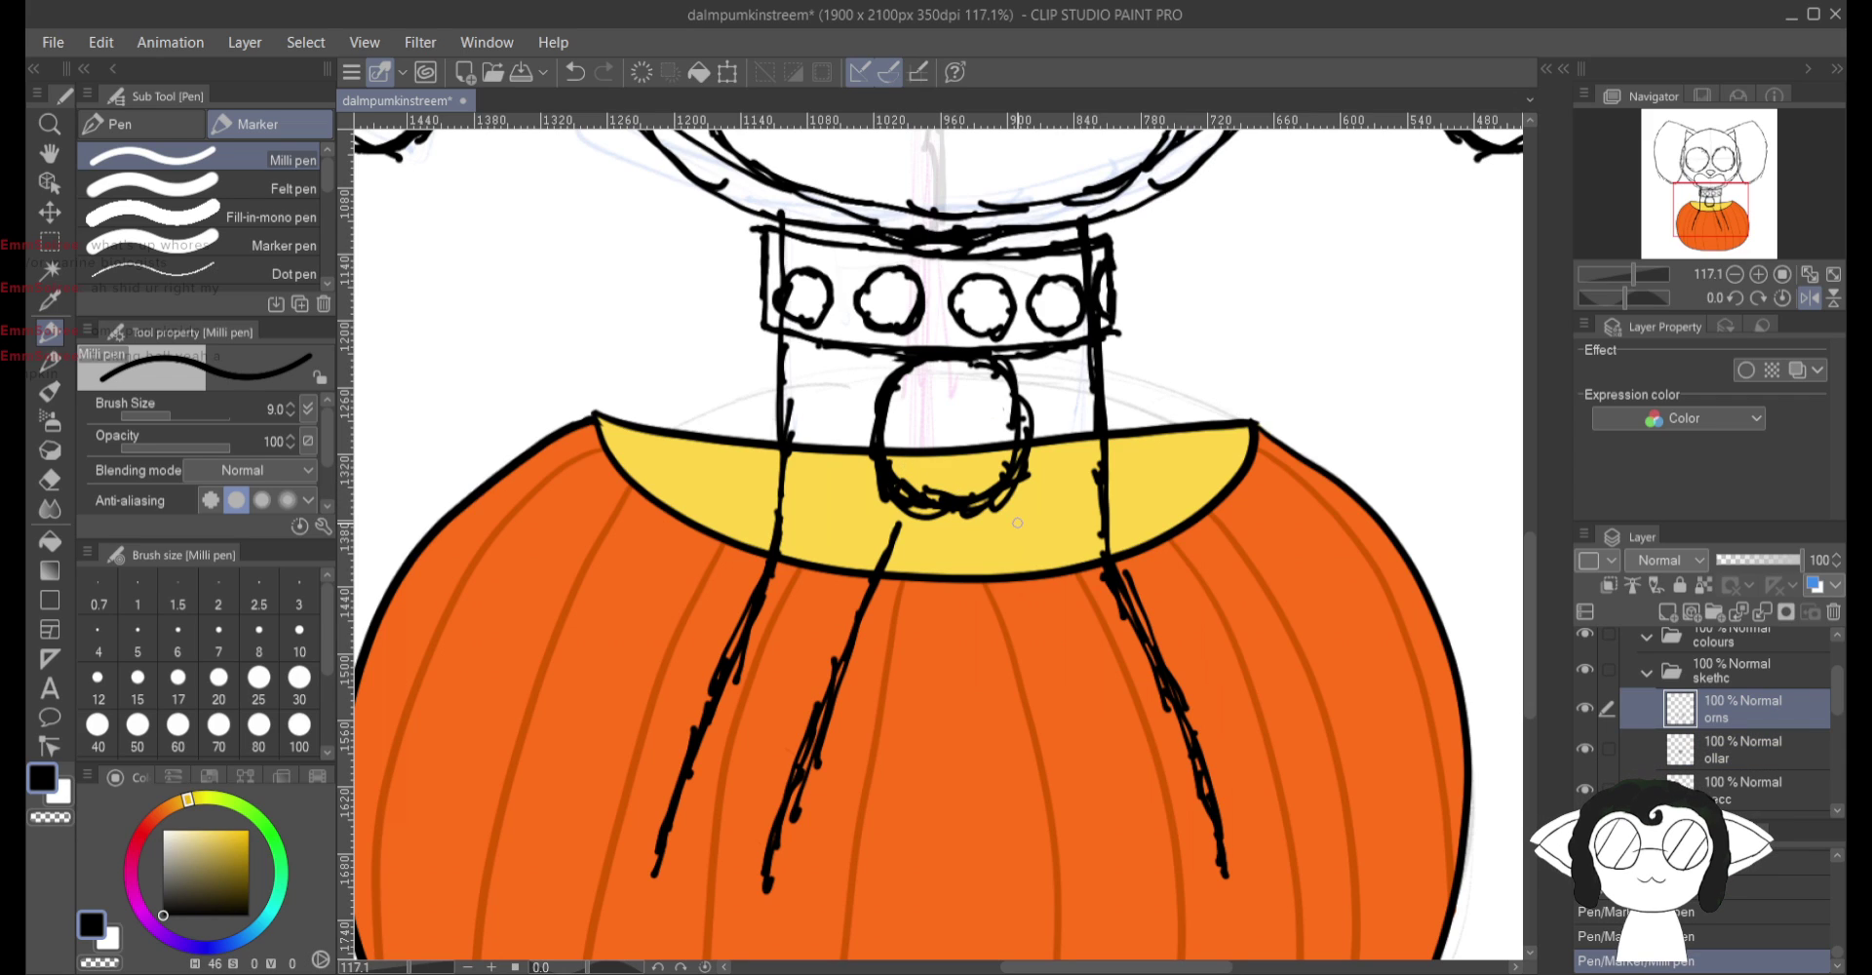
mouse_move(1000, 517)
mouse_down()
mouse_move(1037, 652)
mouse_move(1063, 676)
mouse_up()
drag(1016, 548, 1079, 738)
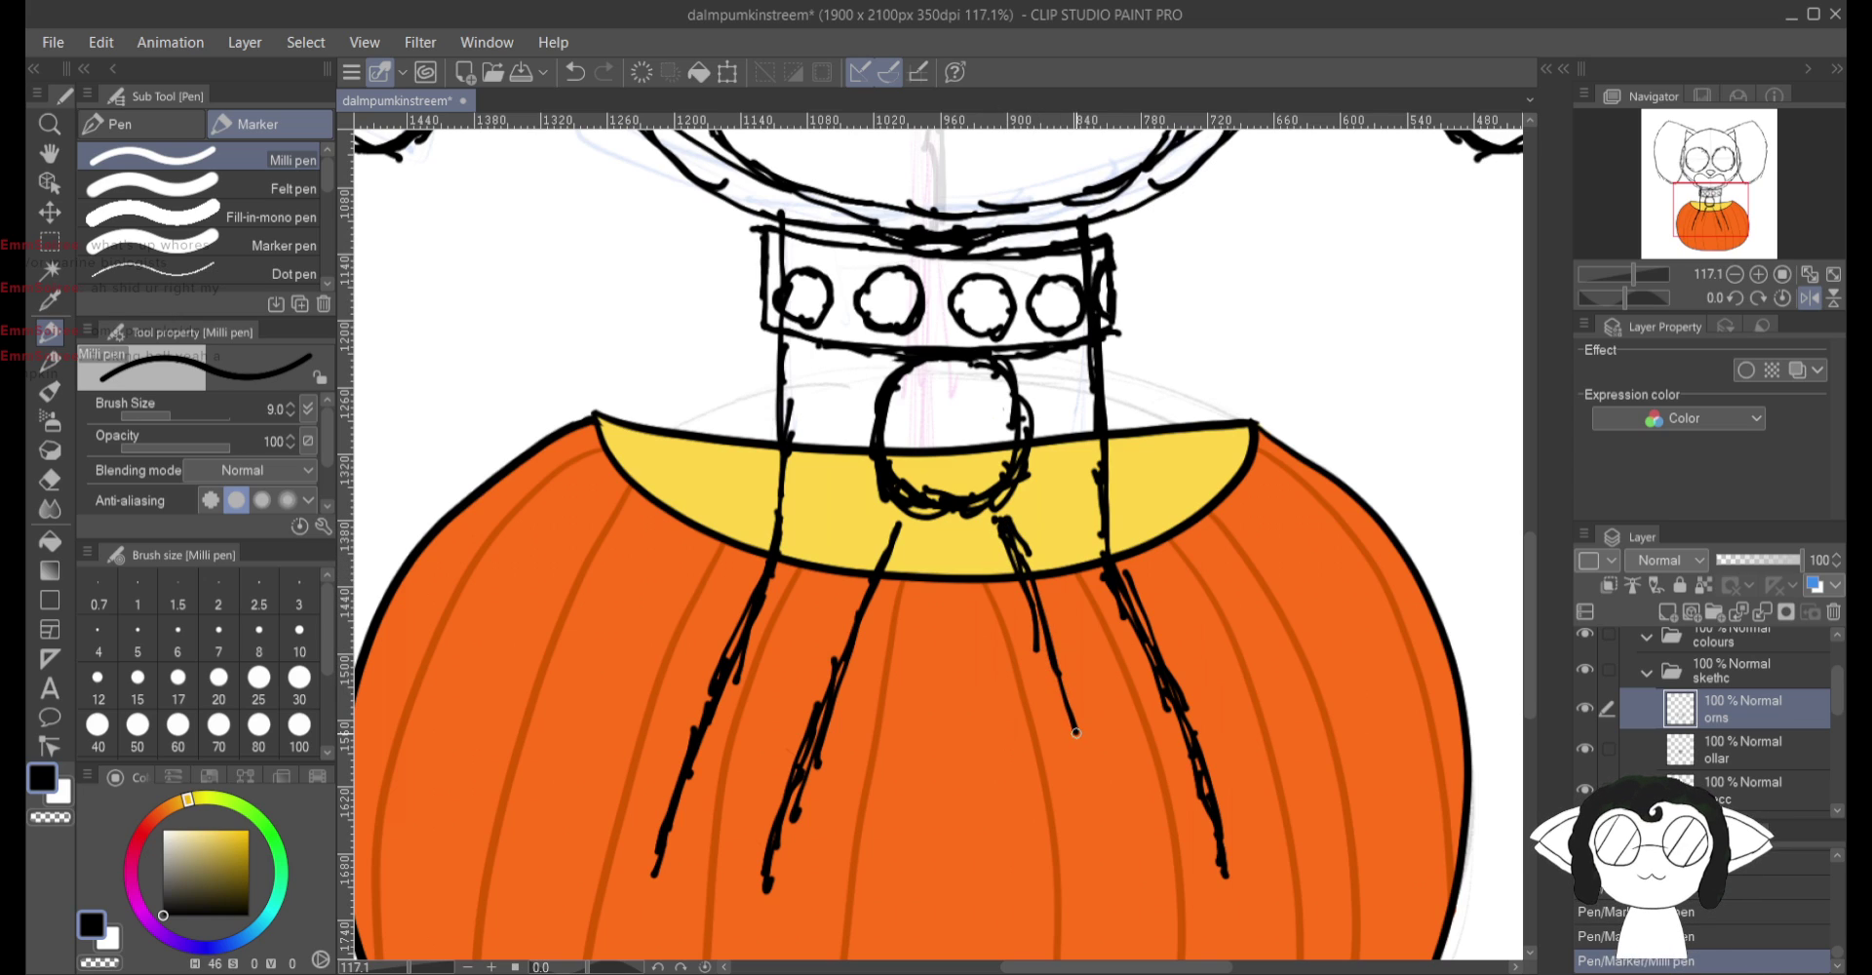
drag(1041, 619, 1083, 785)
drag(1051, 651, 1096, 819)
drag(1028, 583, 1102, 761)
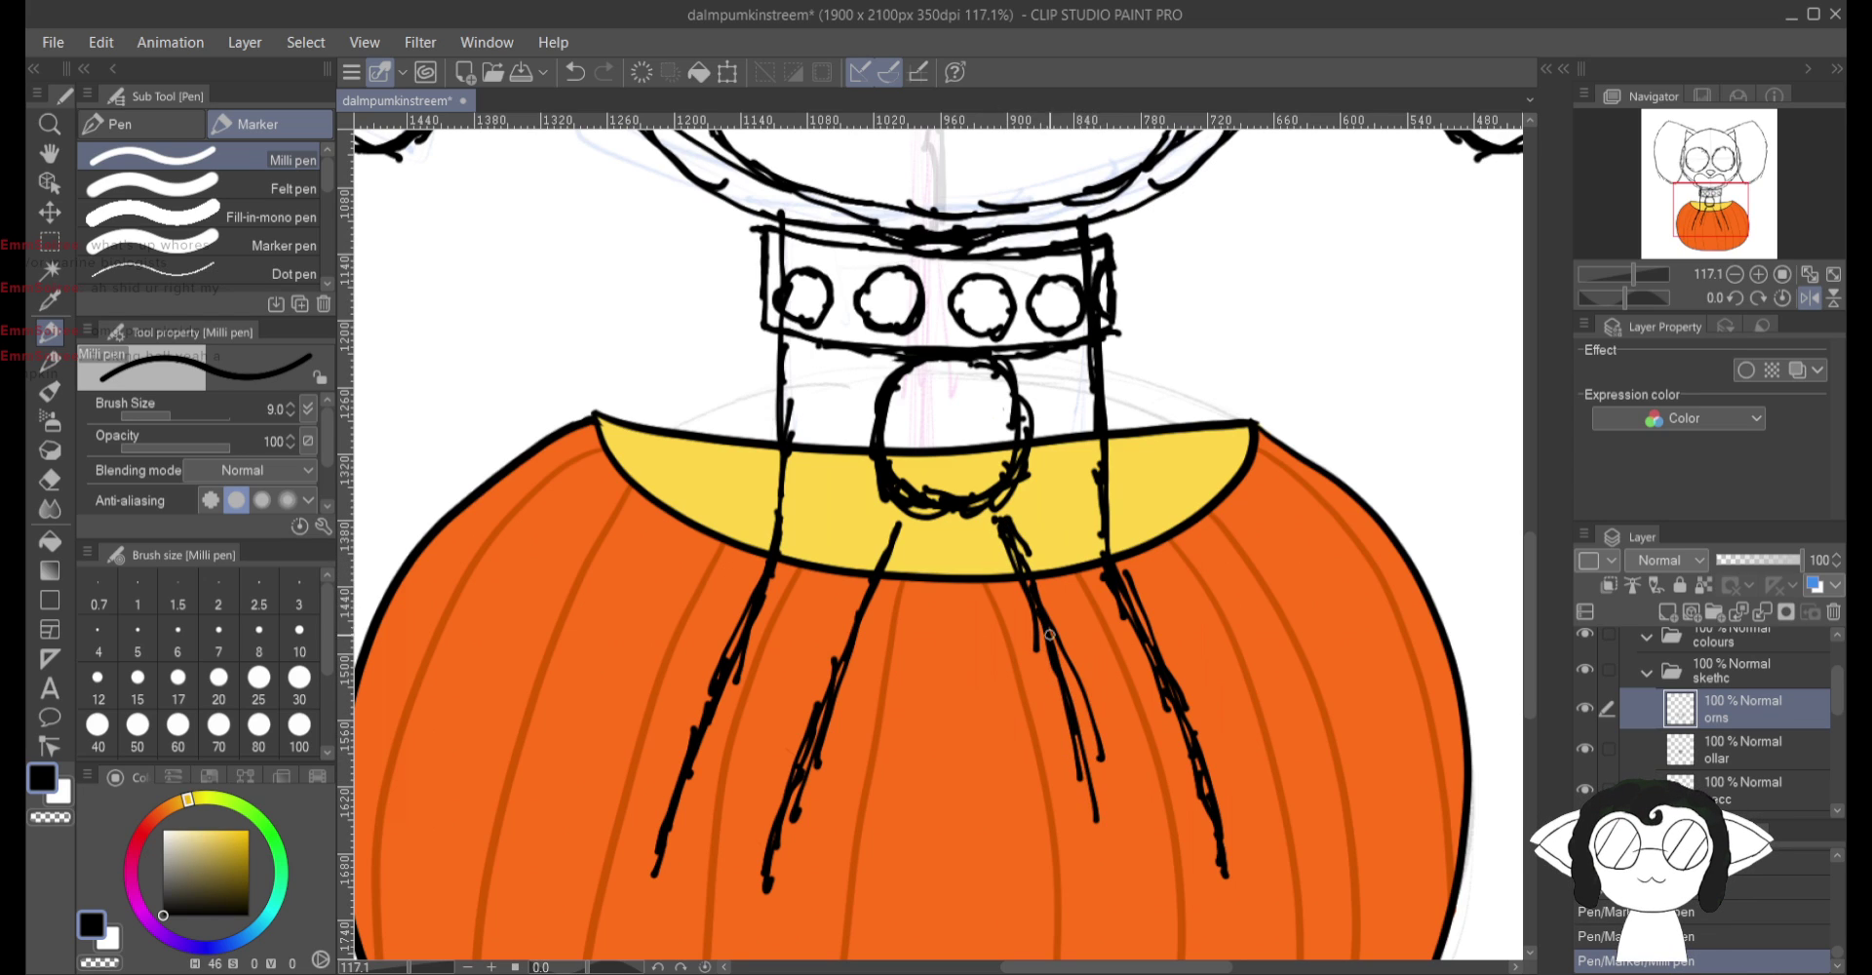
drag(1045, 626, 1112, 831)
drag(1090, 741, 1113, 860)
mouse_move(1078, 698)
mouse_down()
mouse_move(1121, 889)
mouse_move(1171, 744)
mouse_move(1152, 646)
mouse_up()
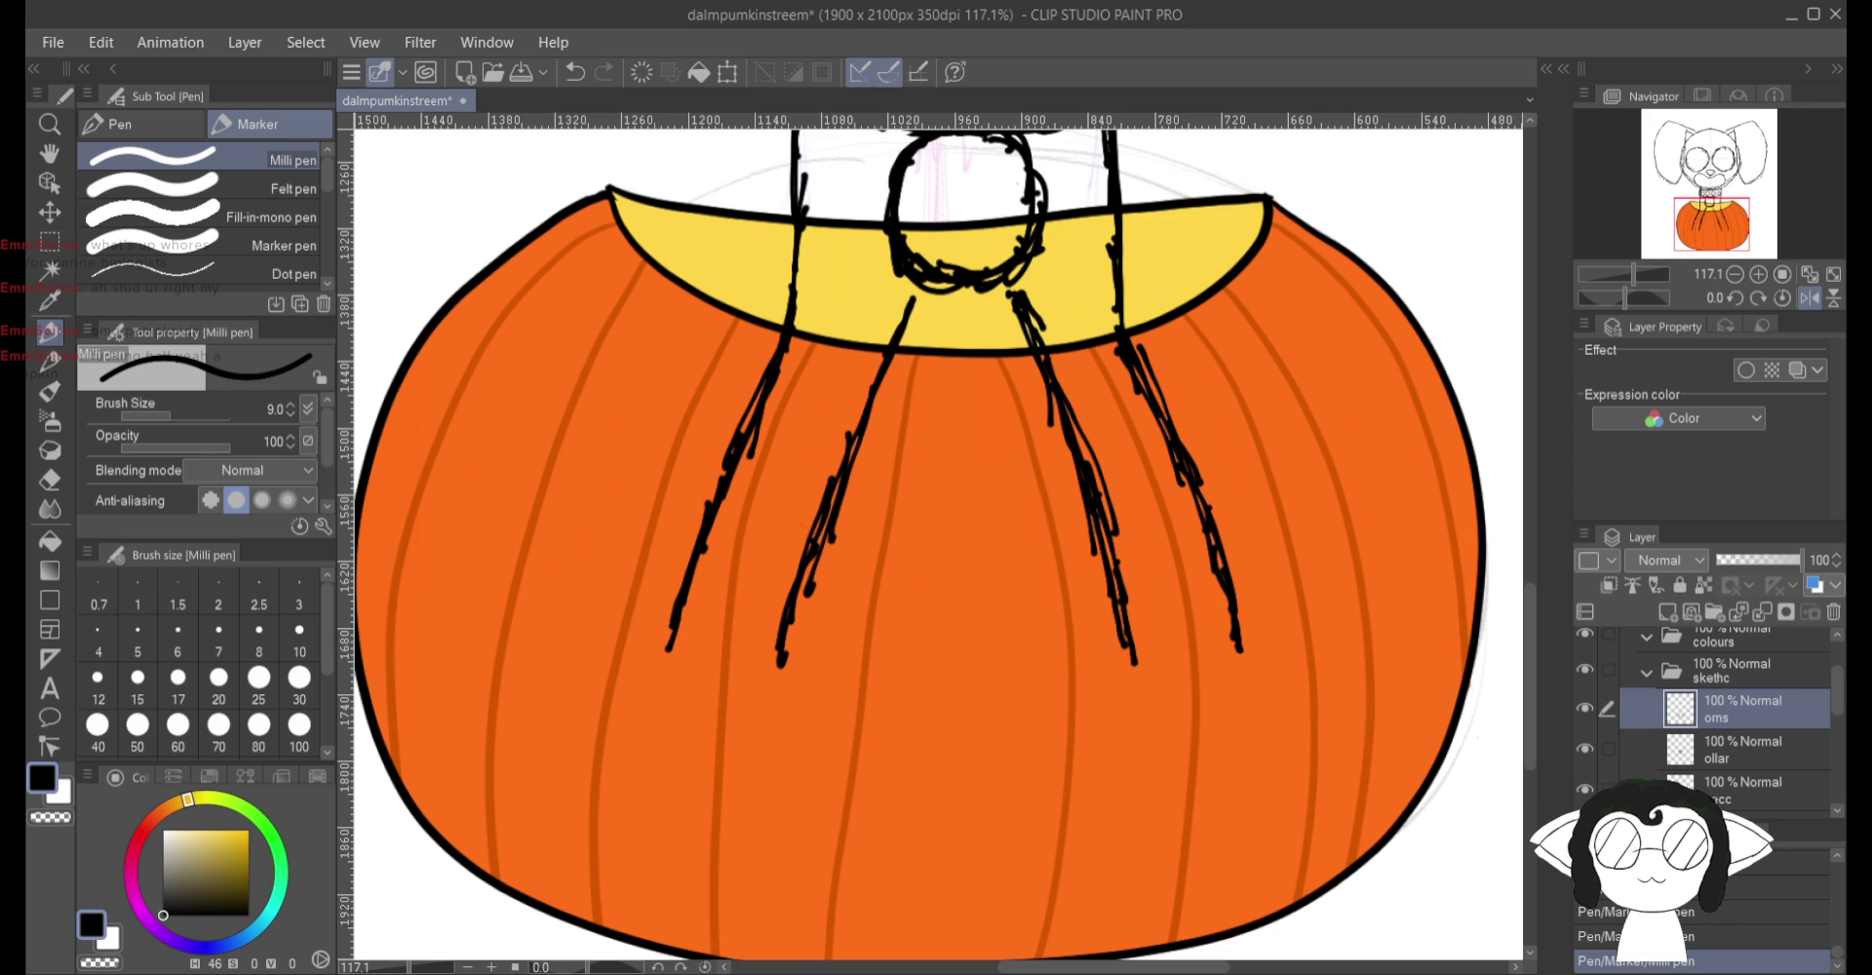
Step: Sketch a rounded hand joining the lower ends of the second arm's two lines
mouse_move(1120, 624)
mouse_down()
mouse_move(1125, 628)
mouse_move(1115, 699)
mouse_move(1108, 665)
mouse_move(1125, 725)
mouse_move(1105, 671)
mouse_move(1137, 760)
mouse_move(1129, 738)
mouse_move(1158, 770)
mouse_move(1203, 773)
mouse_move(1253, 734)
mouse_move(1244, 751)
mouse_move(1268, 689)
mouse_move(1267, 713)
mouse_move(1252, 638)
mouse_up()
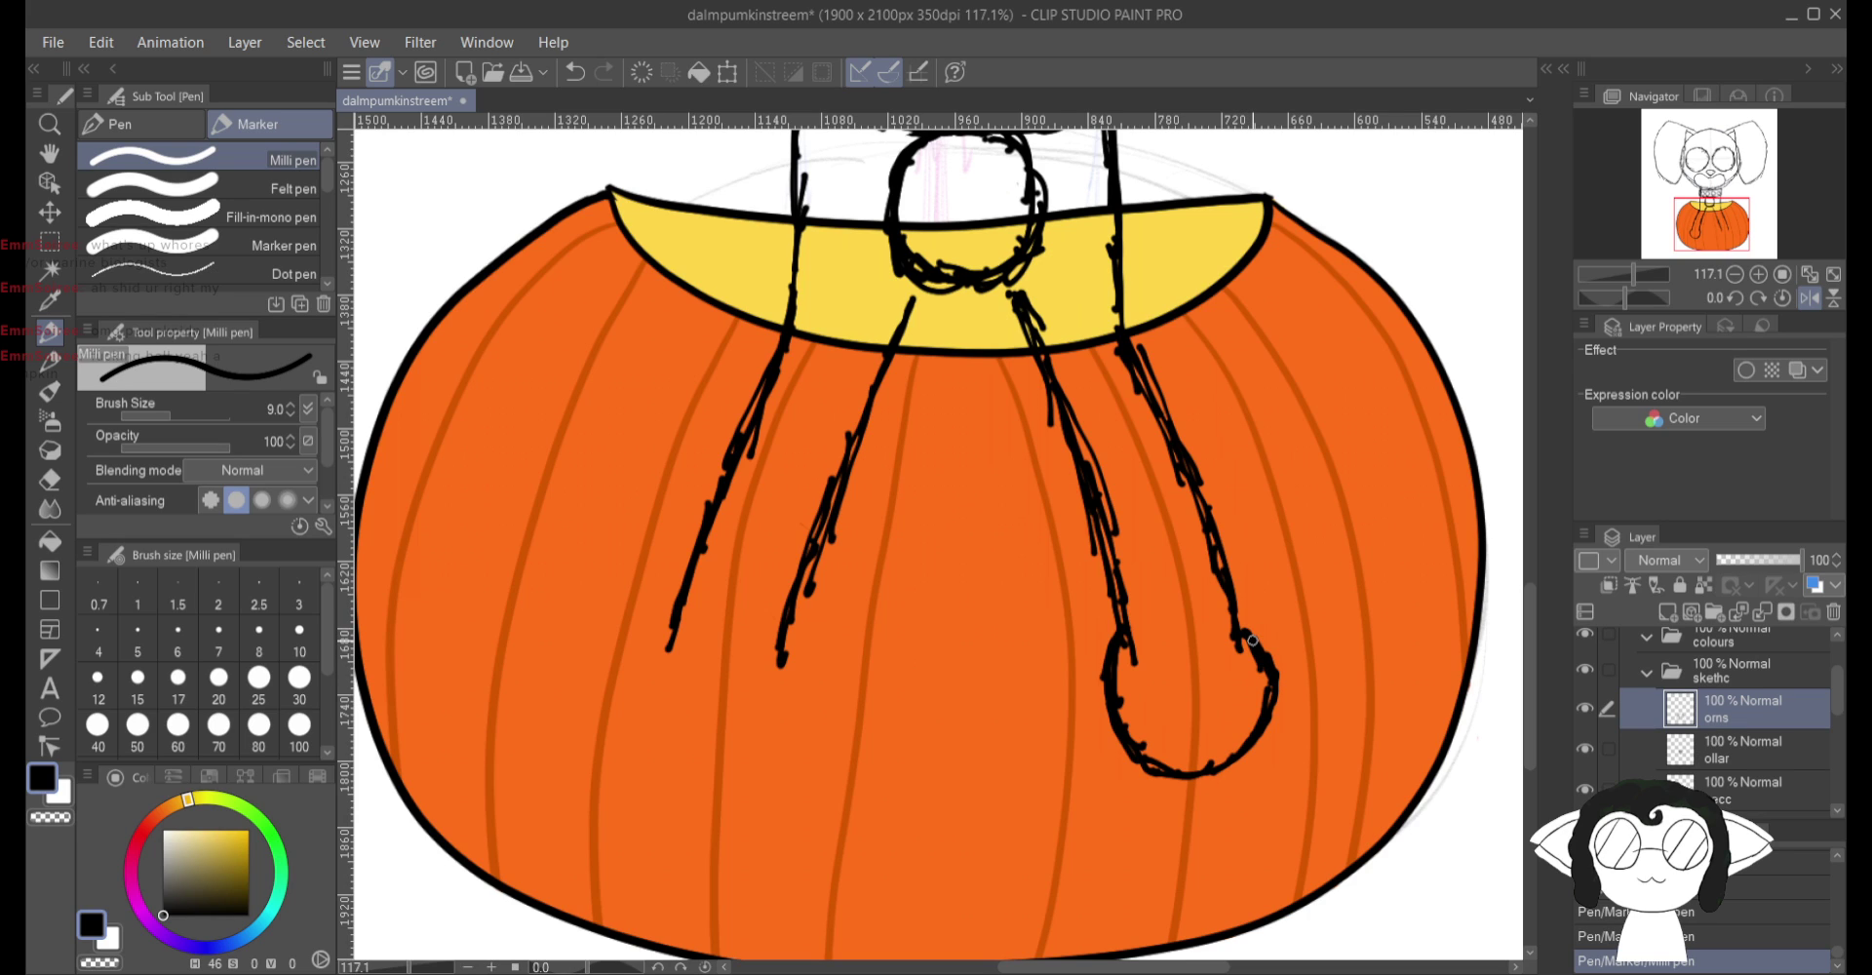
click(1832, 297)
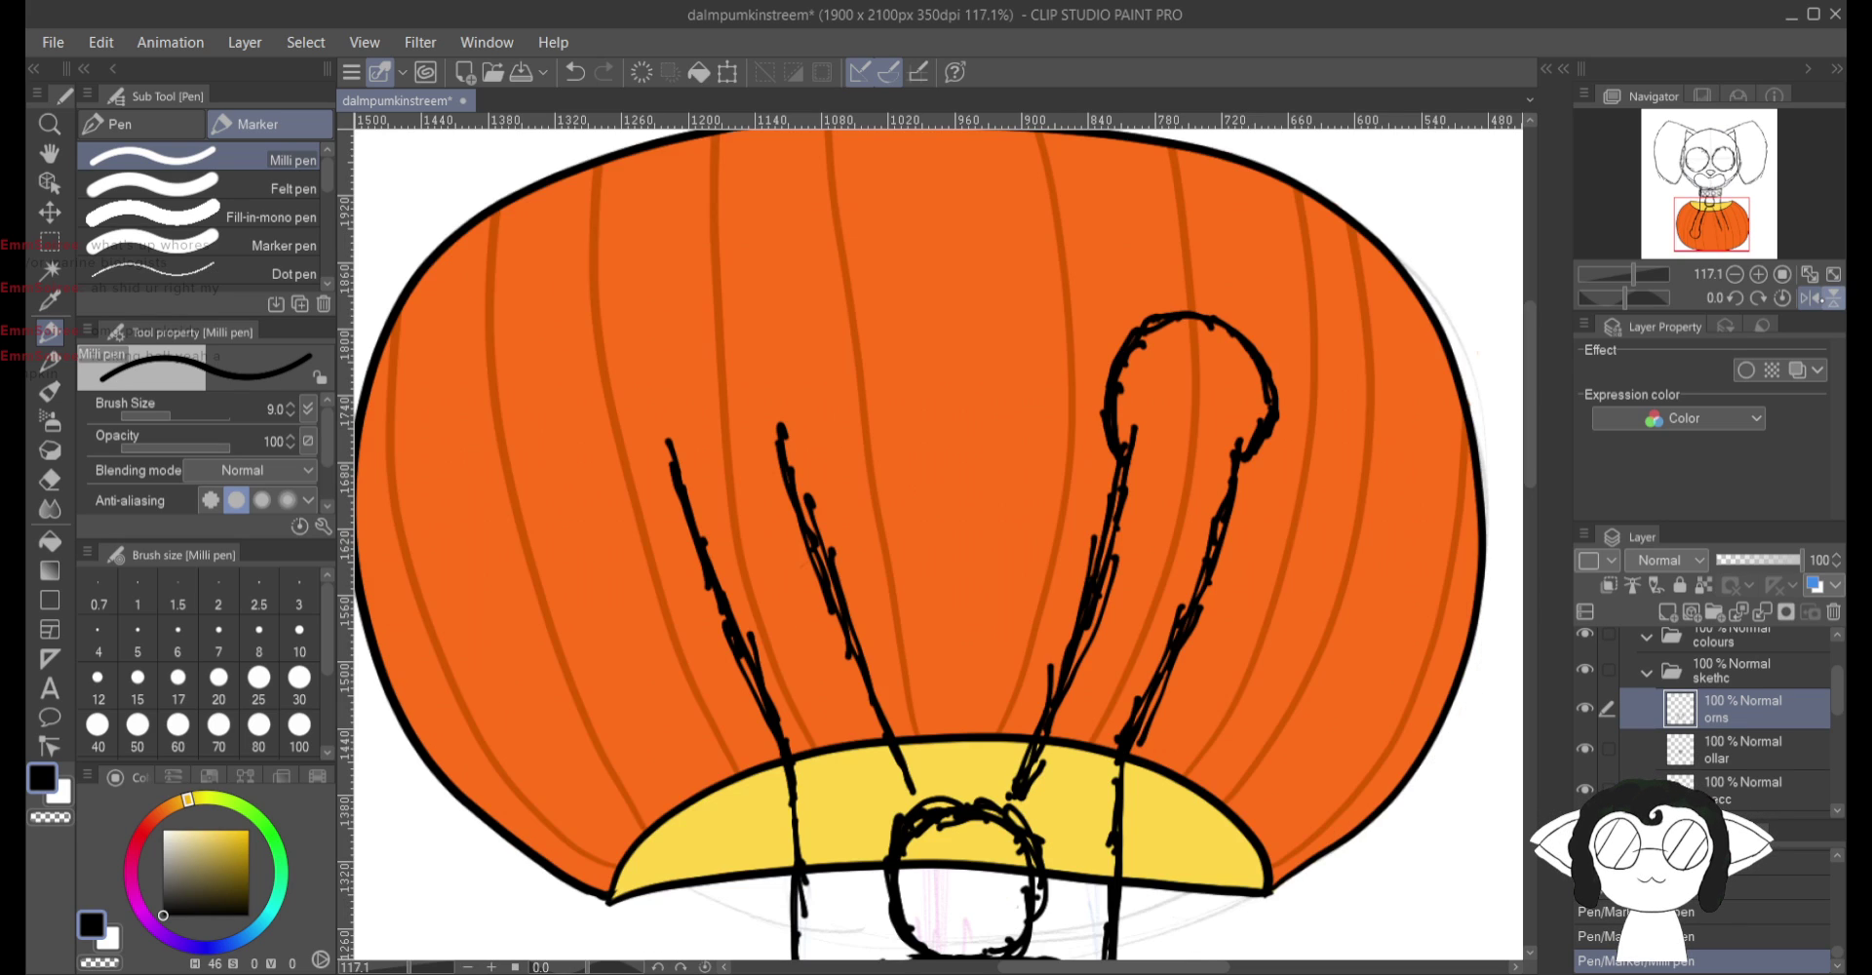
click(1832, 297)
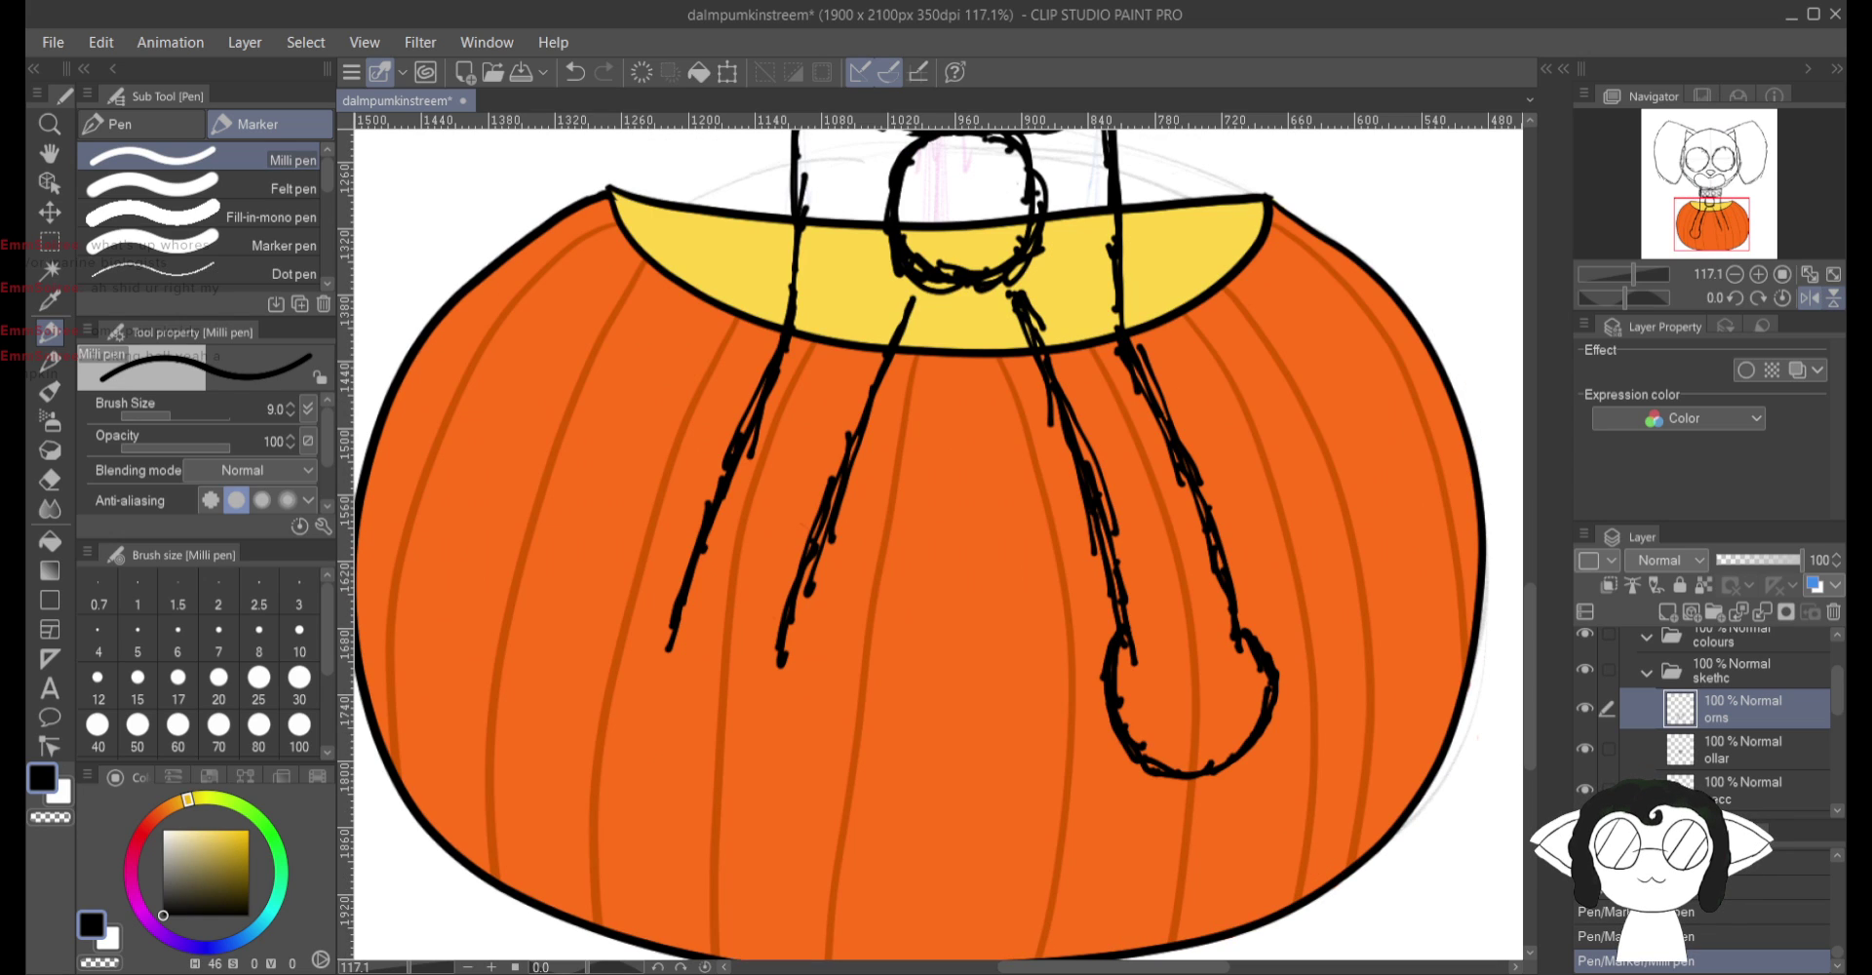
Step: Flip the canvas view back horizontally and sketch a matching rounded hand at the end of the other arm
click(1811, 299)
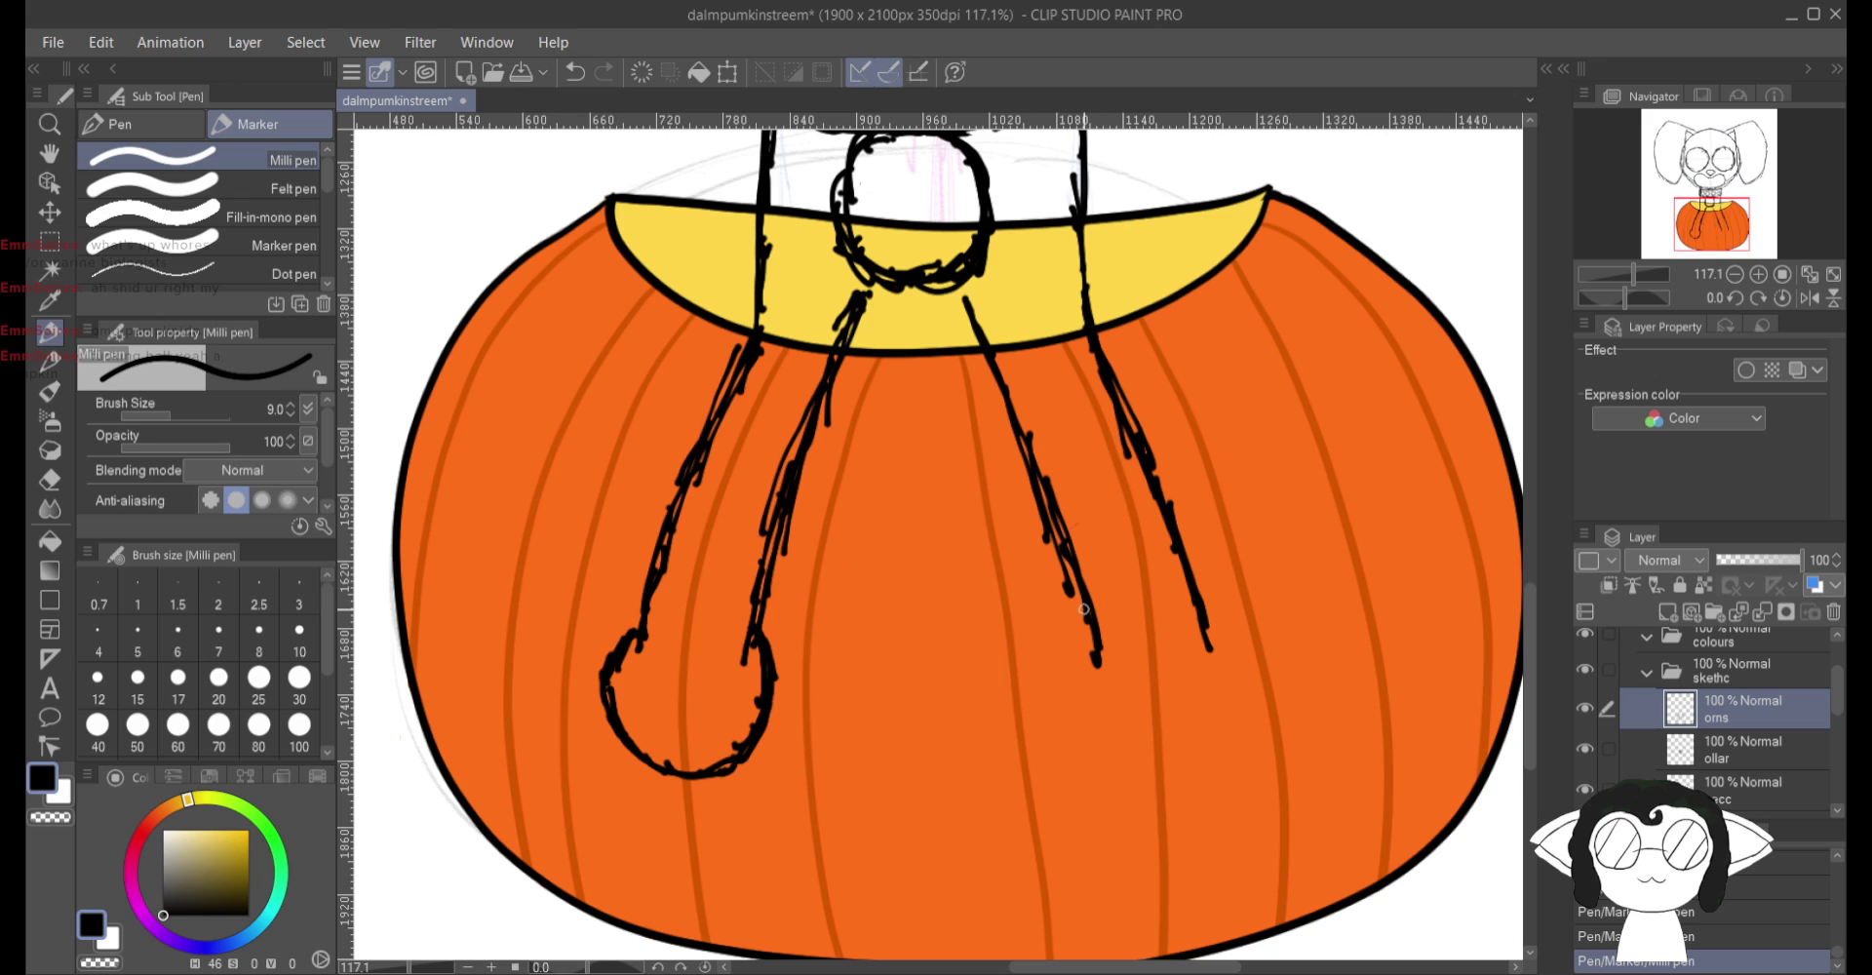
mouse_move(1083, 609)
mouse_down()
mouse_move(1062, 688)
mouse_move(1079, 610)
mouse_move(1087, 719)
mouse_up()
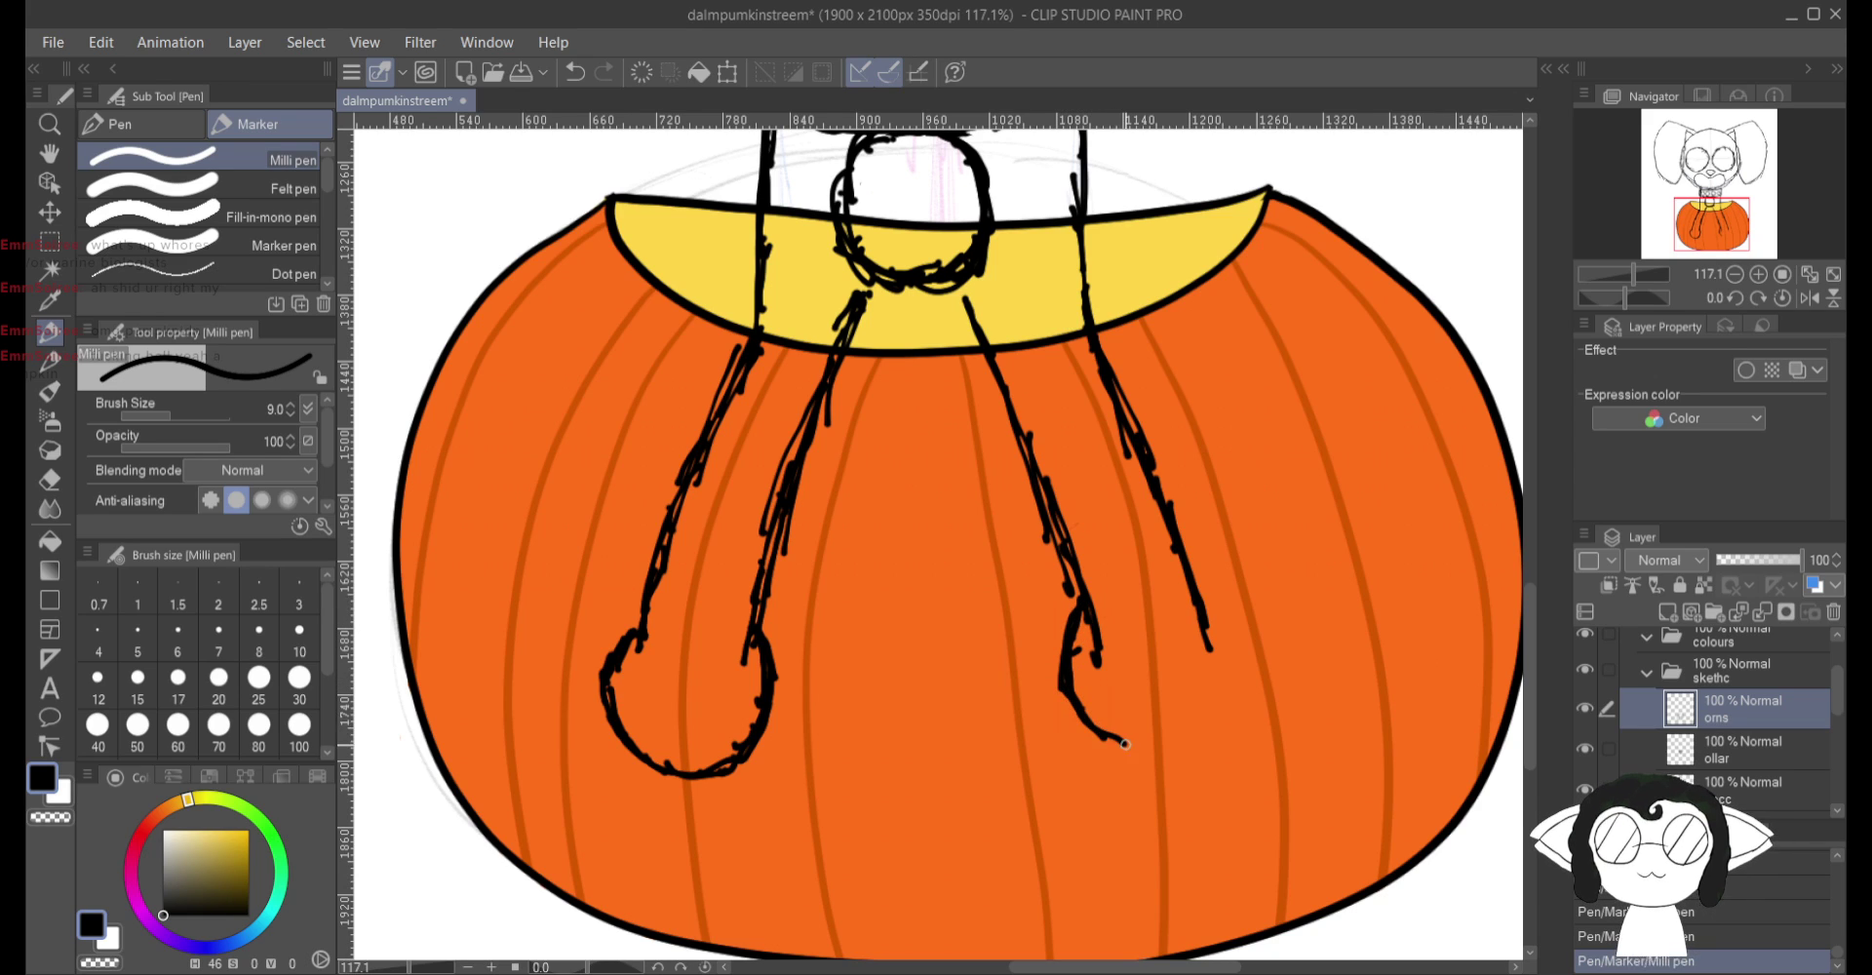
mouse_move(1090, 716)
mouse_down()
mouse_move(1132, 748)
mouse_move(1101, 730)
mouse_move(1167, 752)
mouse_move(1145, 747)
mouse_move(1214, 732)
mouse_move(1244, 698)
mouse_move(1210, 736)
mouse_move(1244, 651)
mouse_move(1236, 673)
mouse_move(1207, 610)
mouse_up()
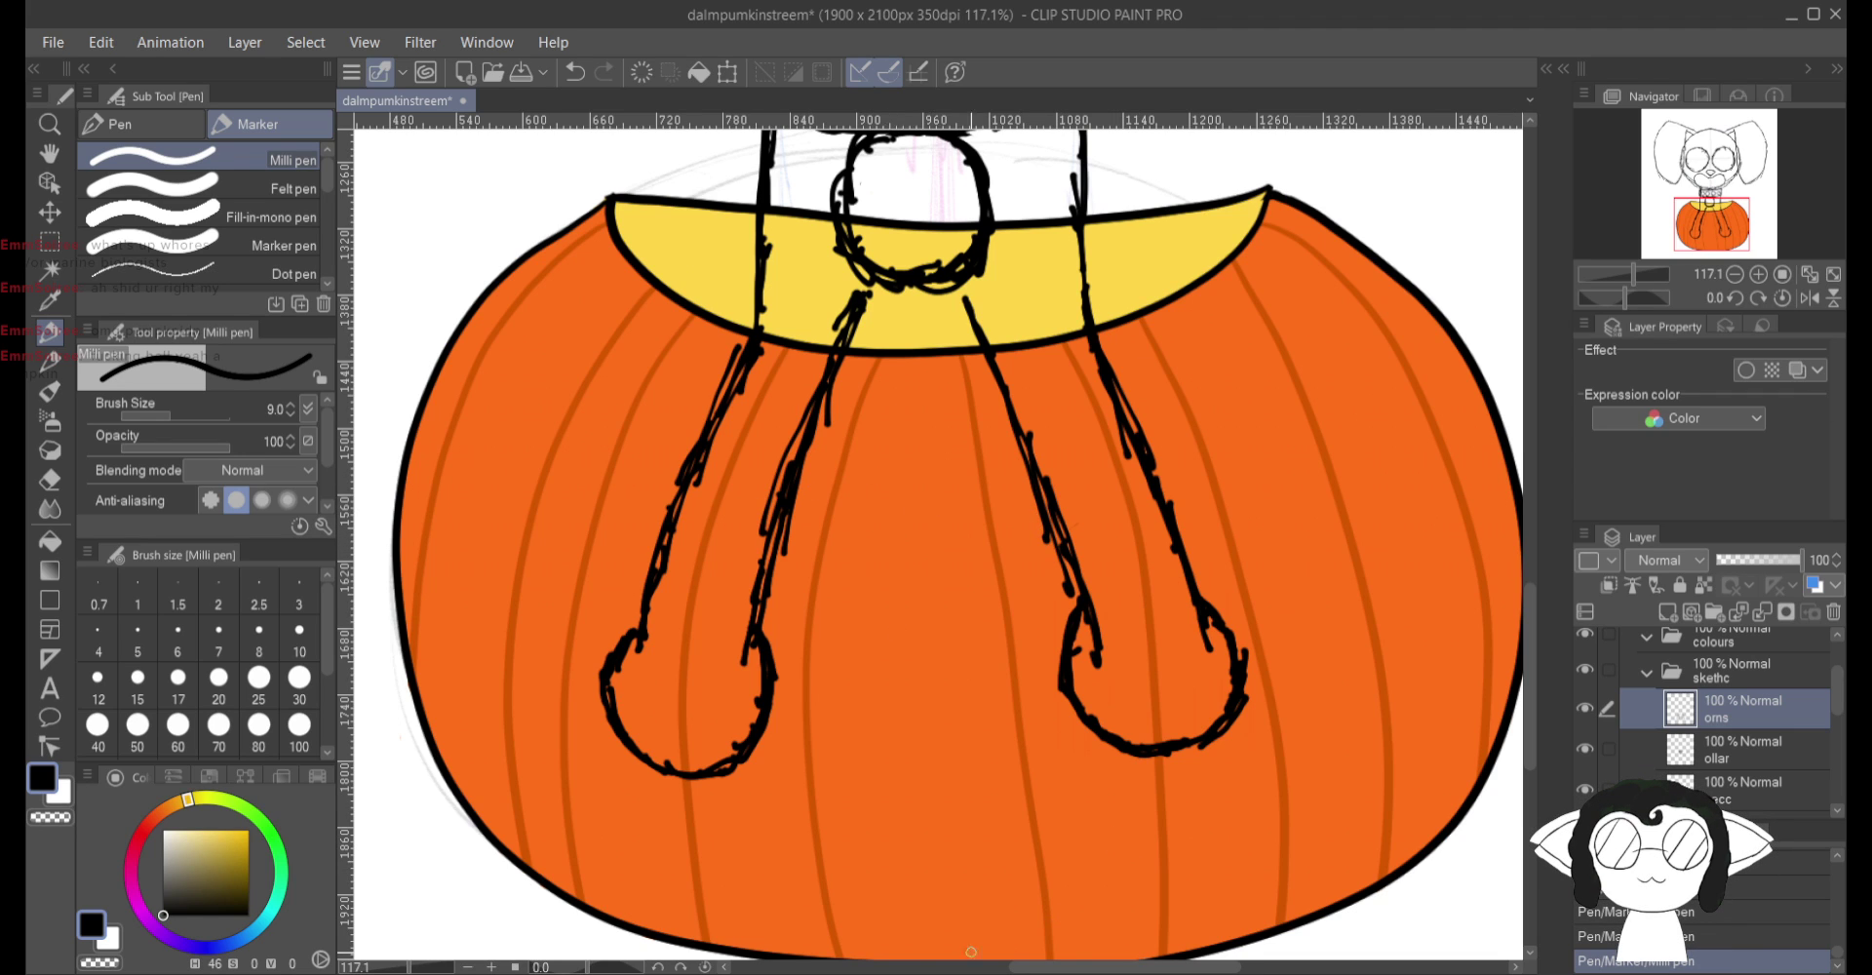
Step: Examine the whole figure at several zoom levels to judge the proportions of the arms, collar and head
scroll(970, 950, down, 5)
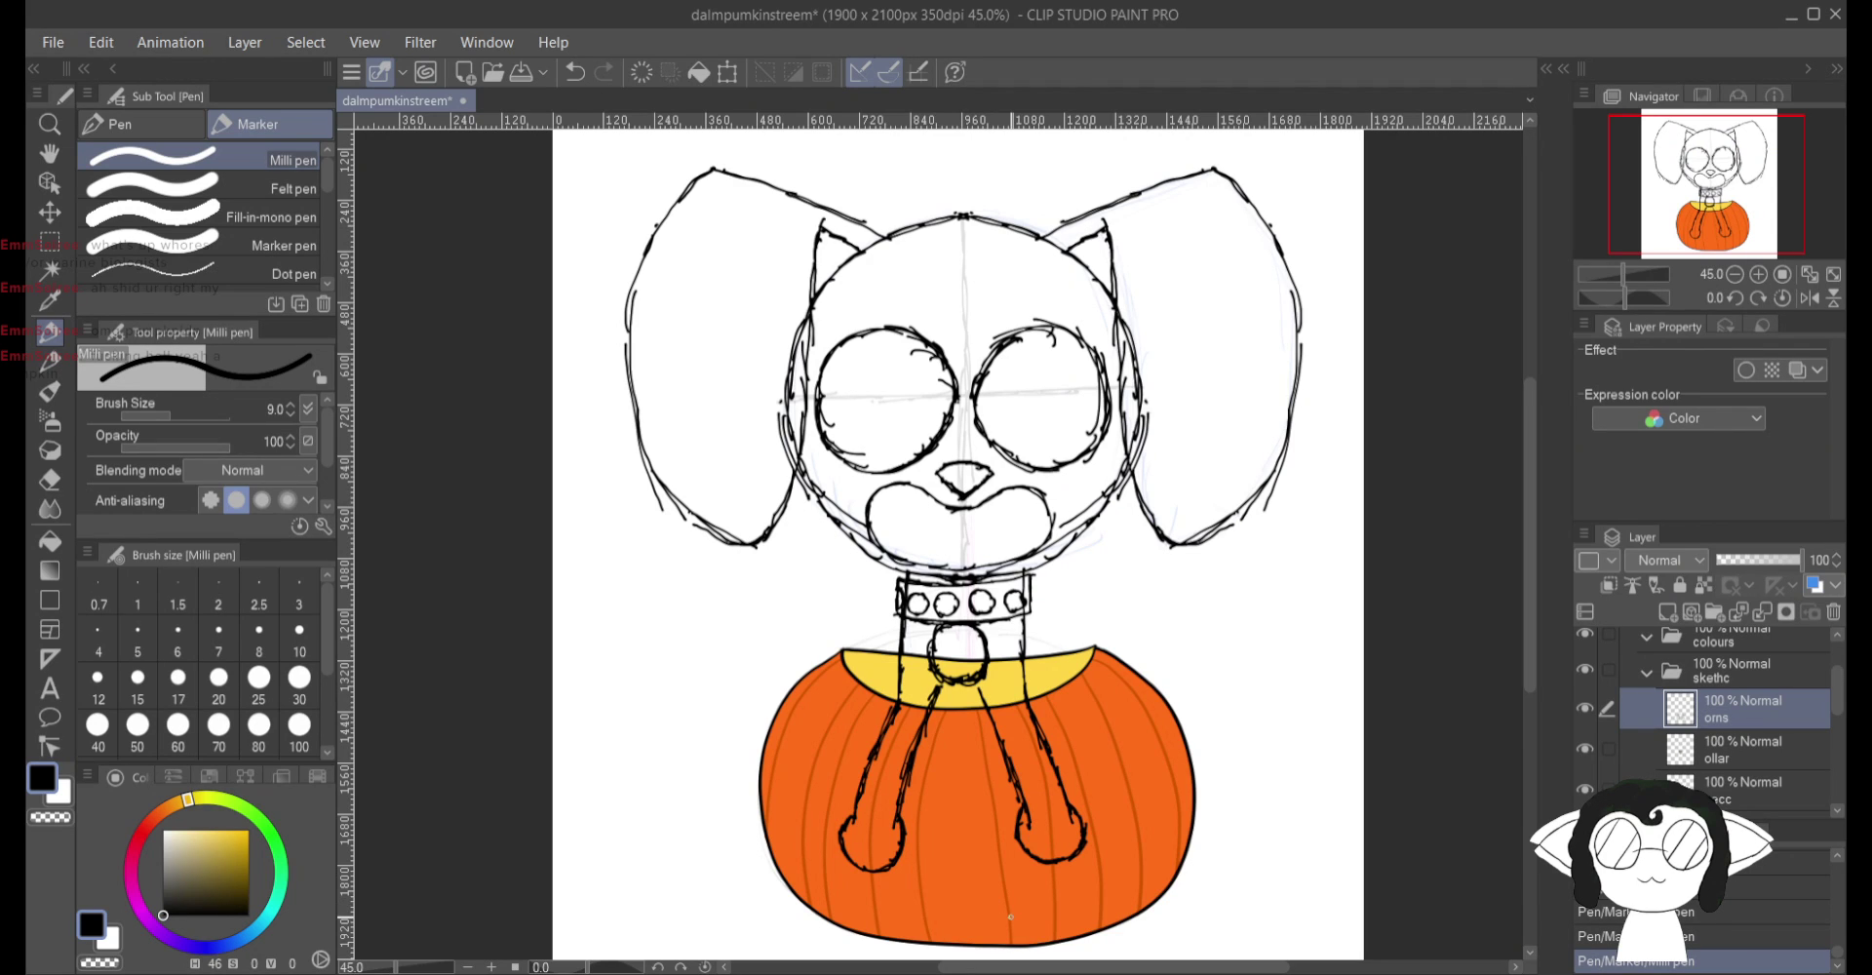
drag(1120, 945, 1170, 941)
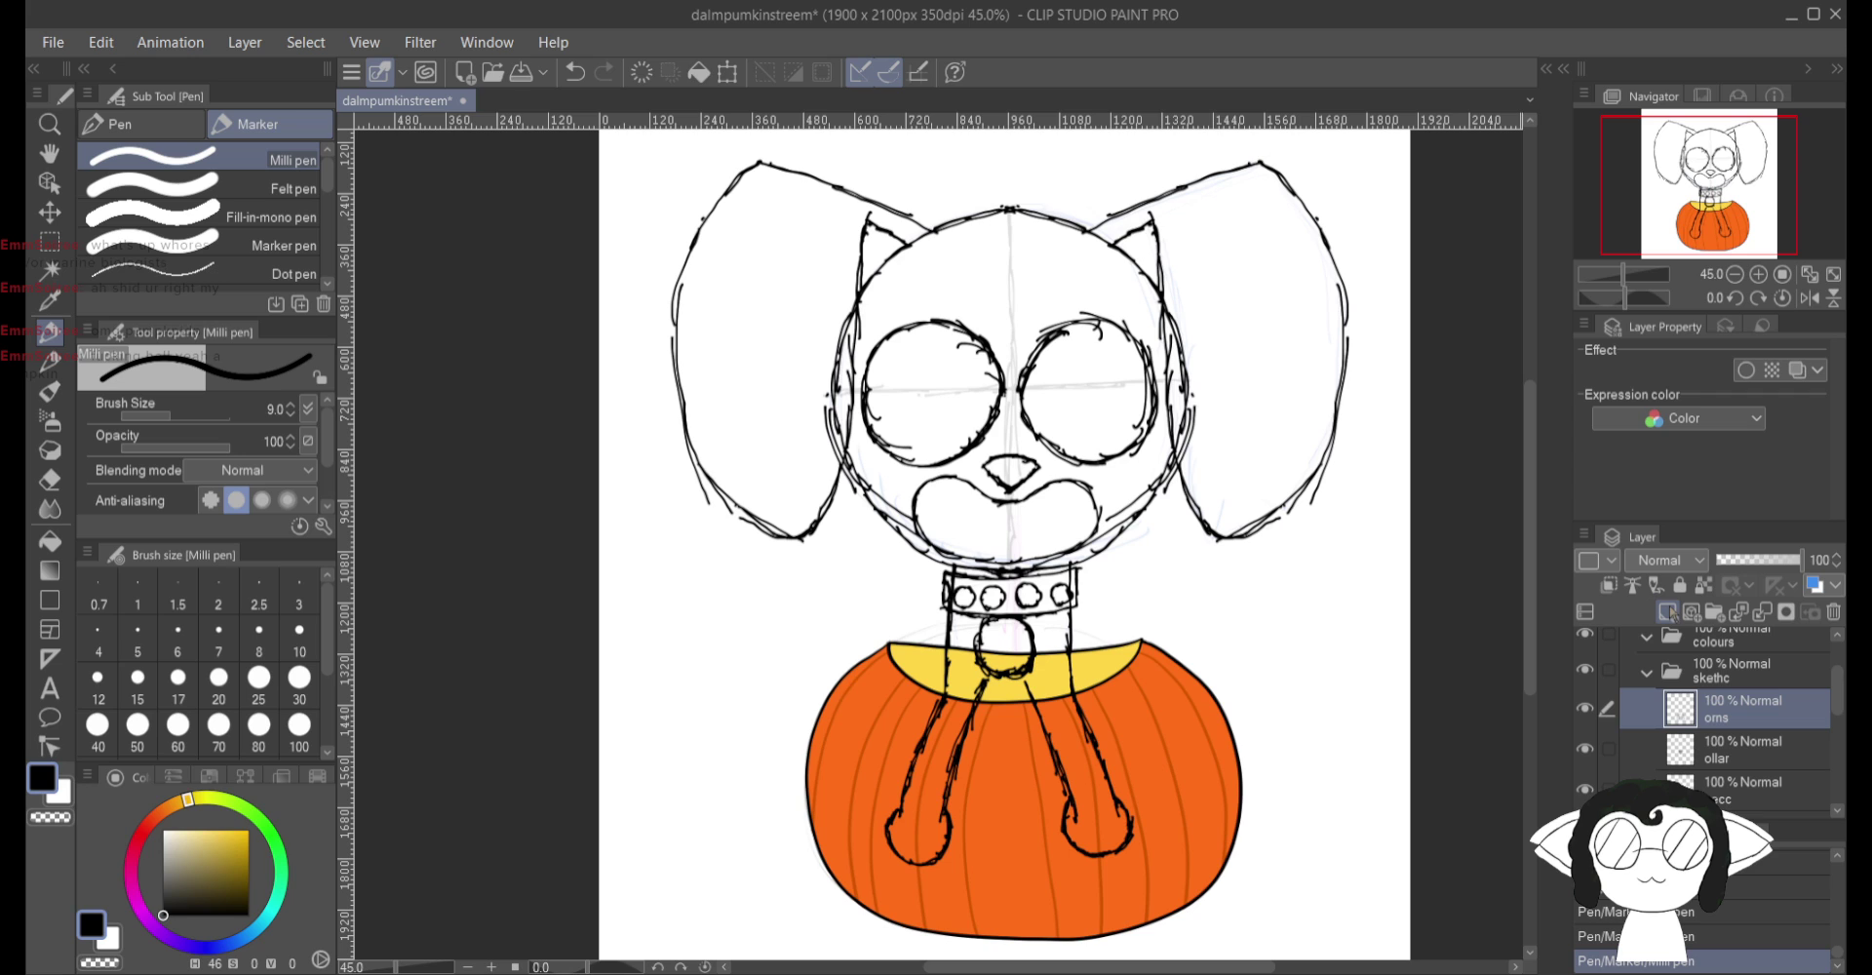
scroll(1148, 578, down, 2)
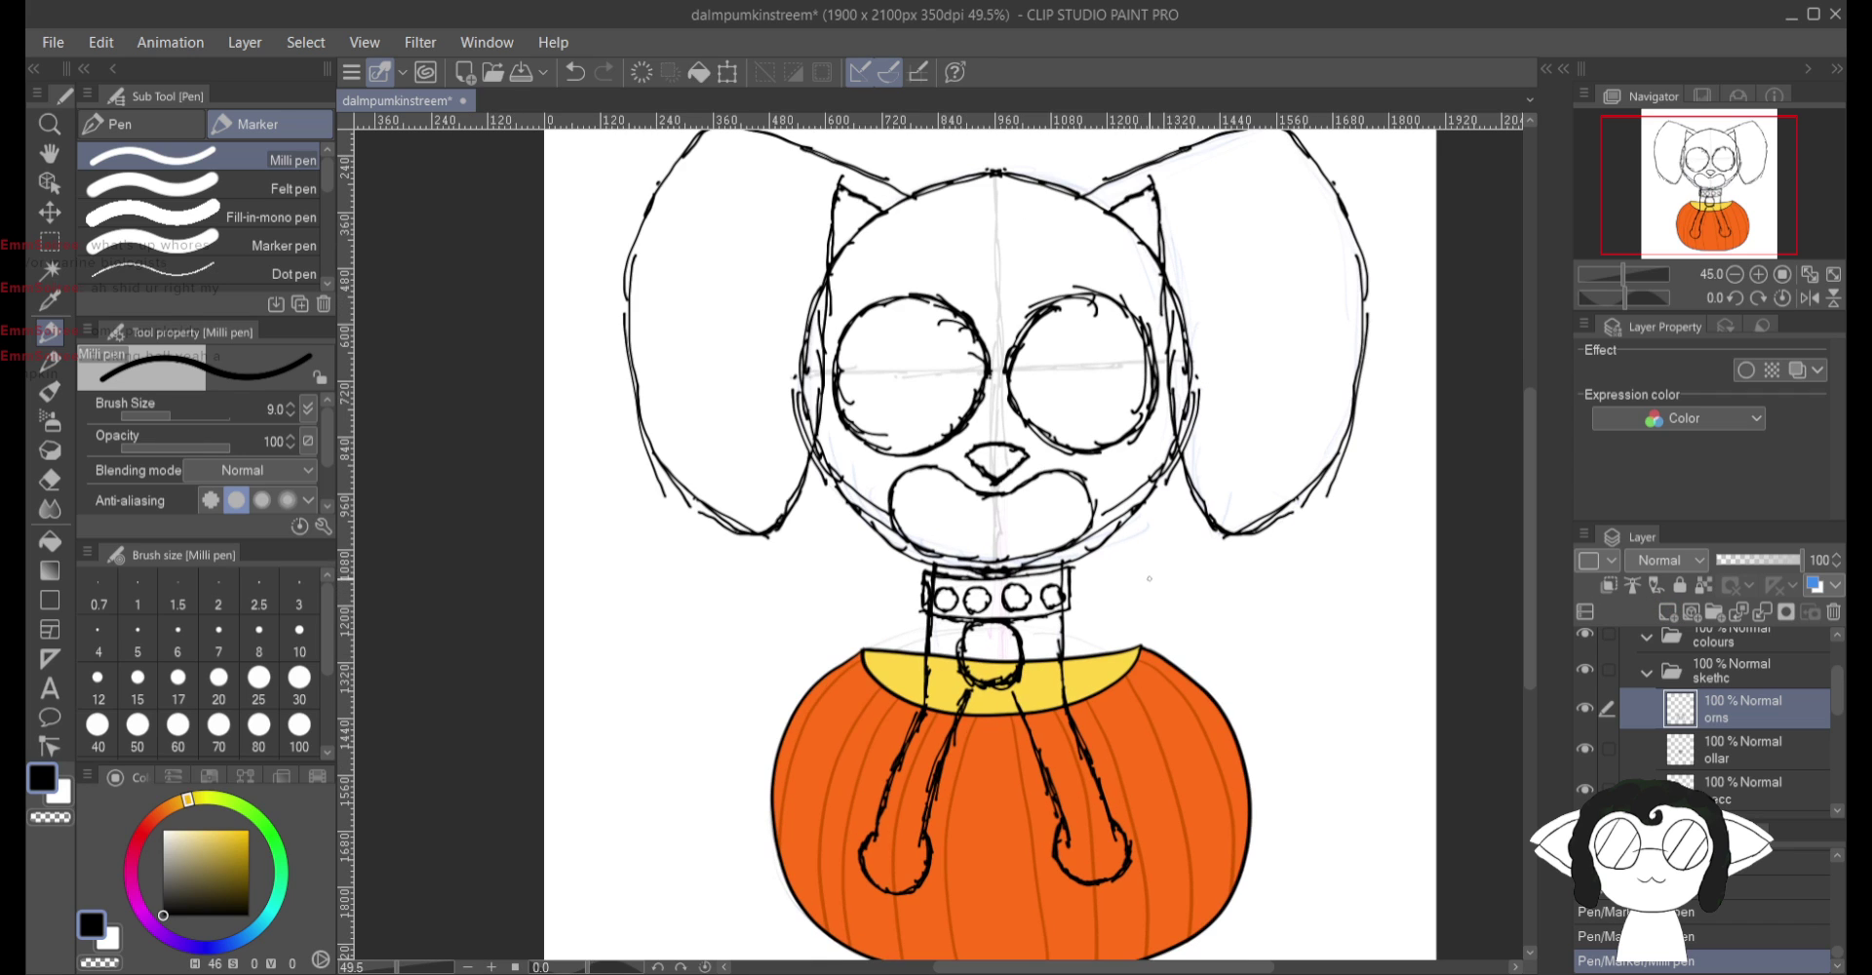
scroll(1148, 586, up, 2)
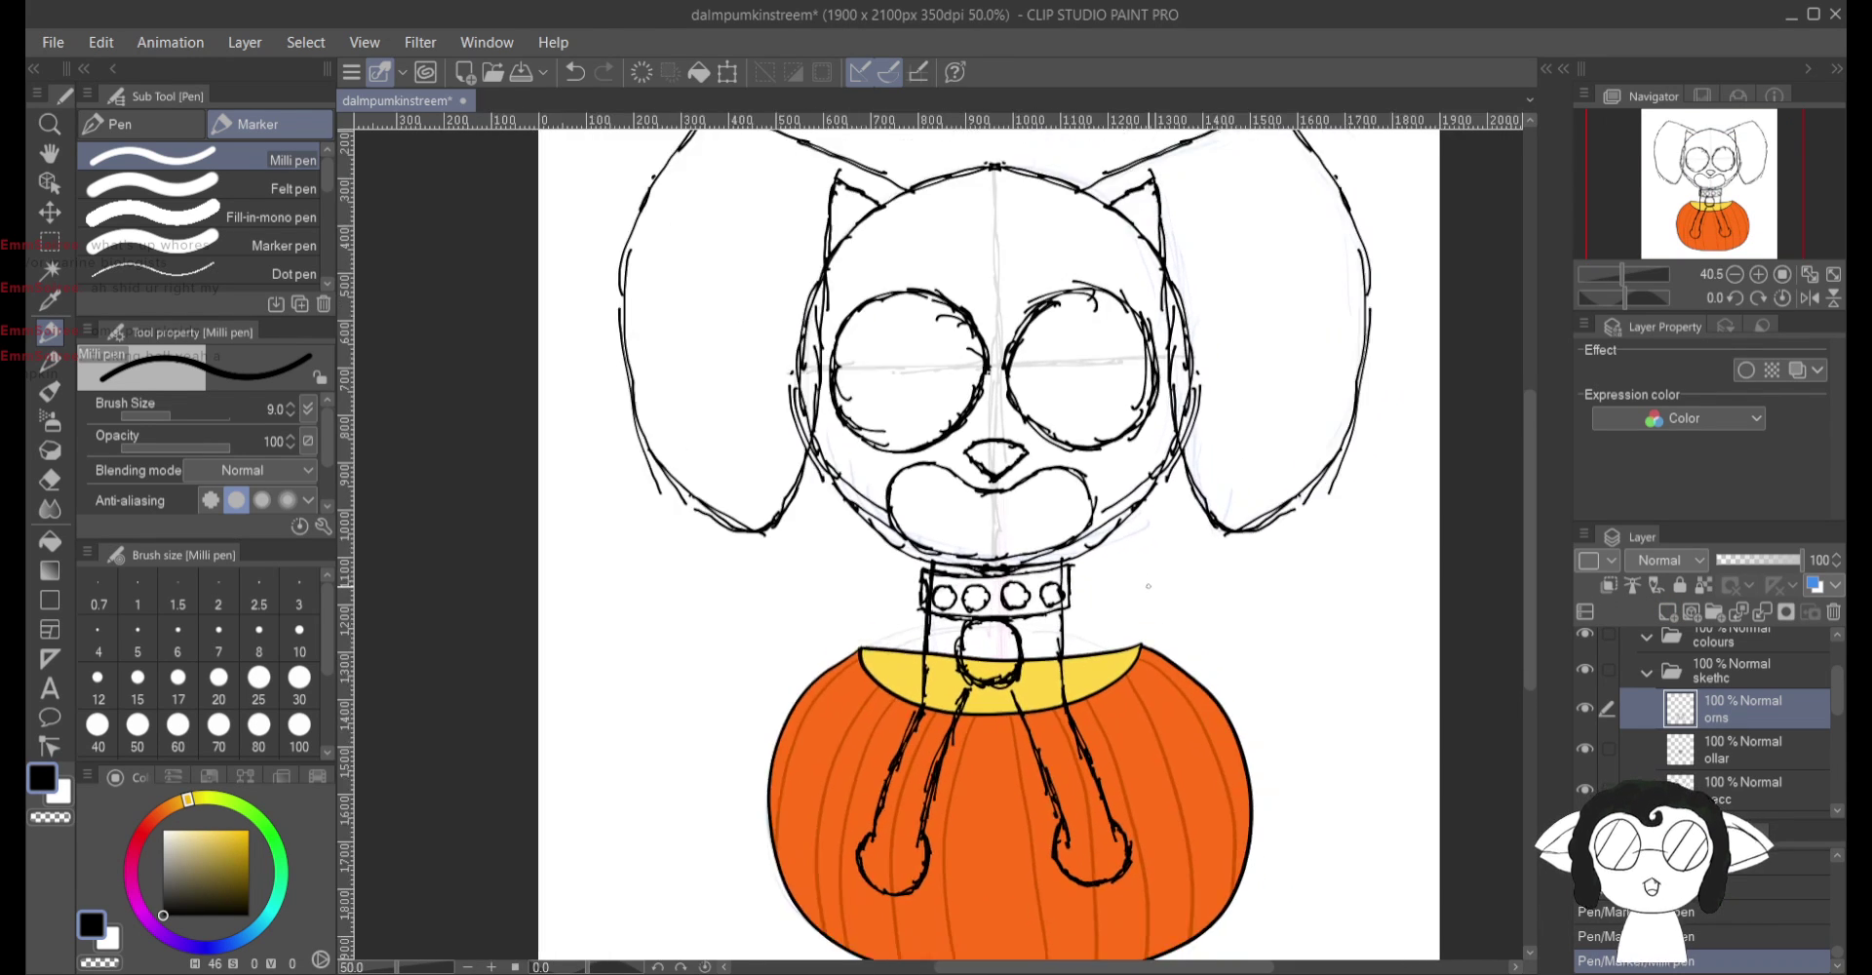
scroll(1148, 586, down, 3)
scroll(1149, 586, up, 3)
scroll(1149, 586, up, 3)
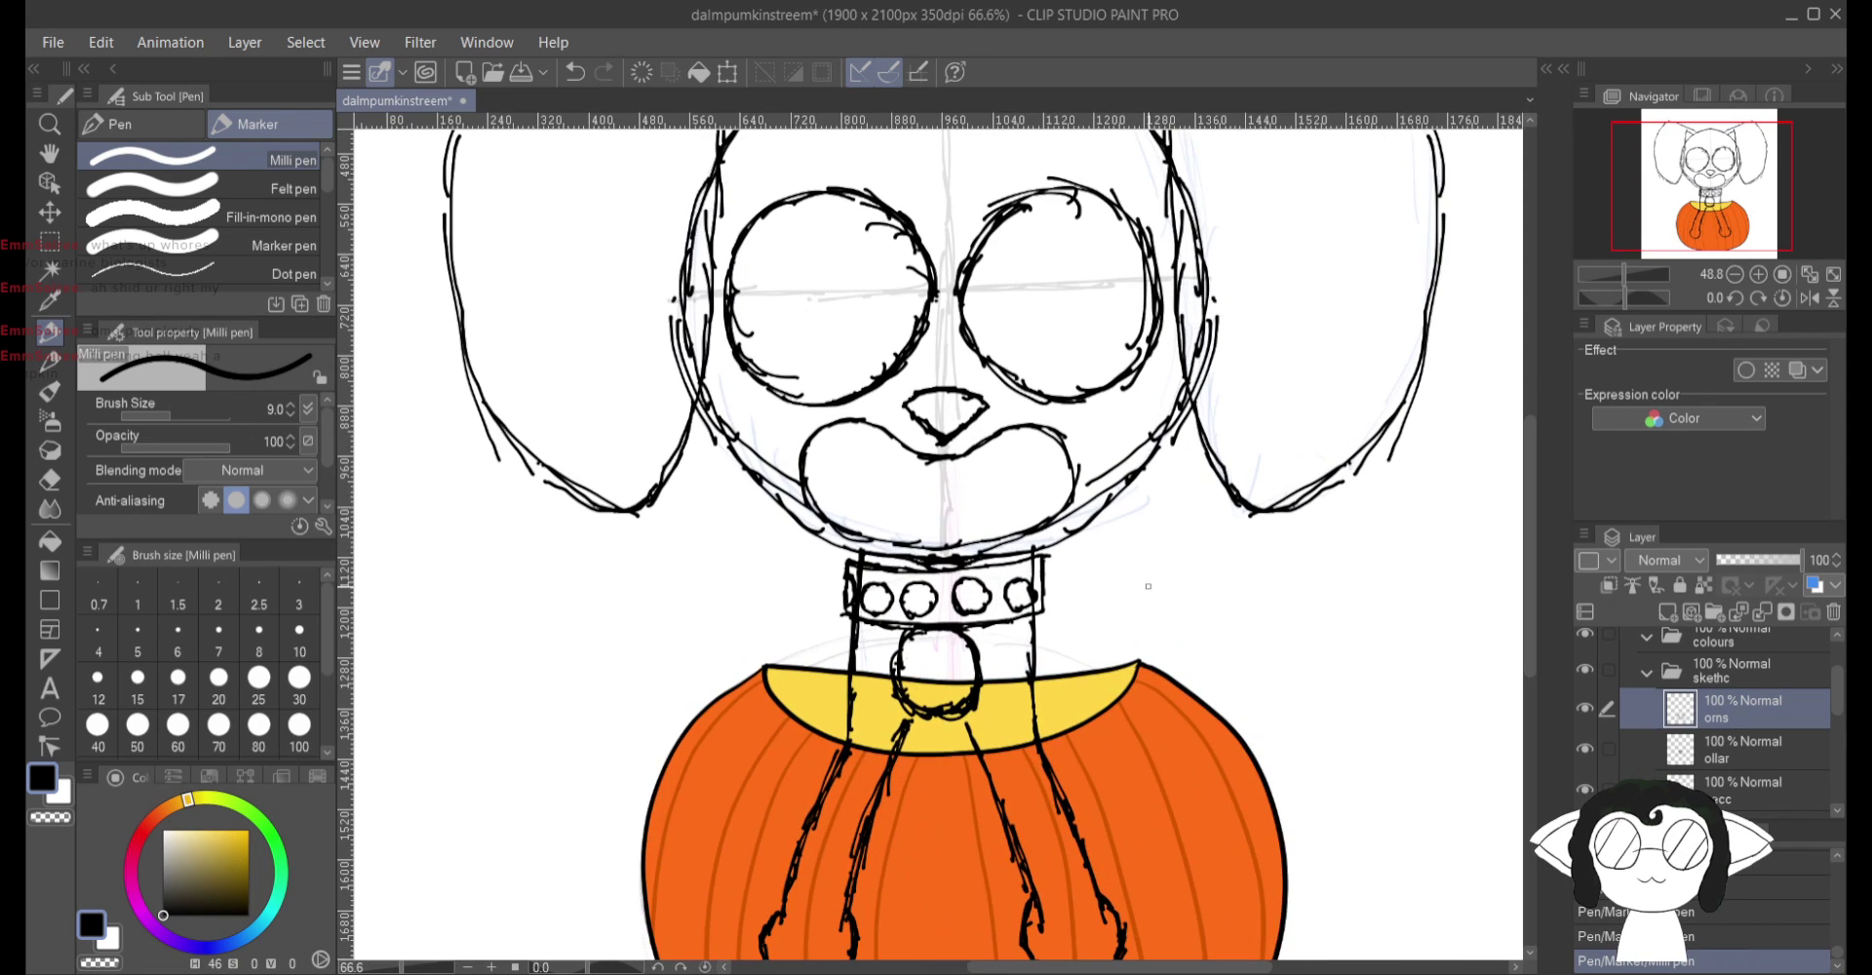
scroll(1141, 597, down, 4)
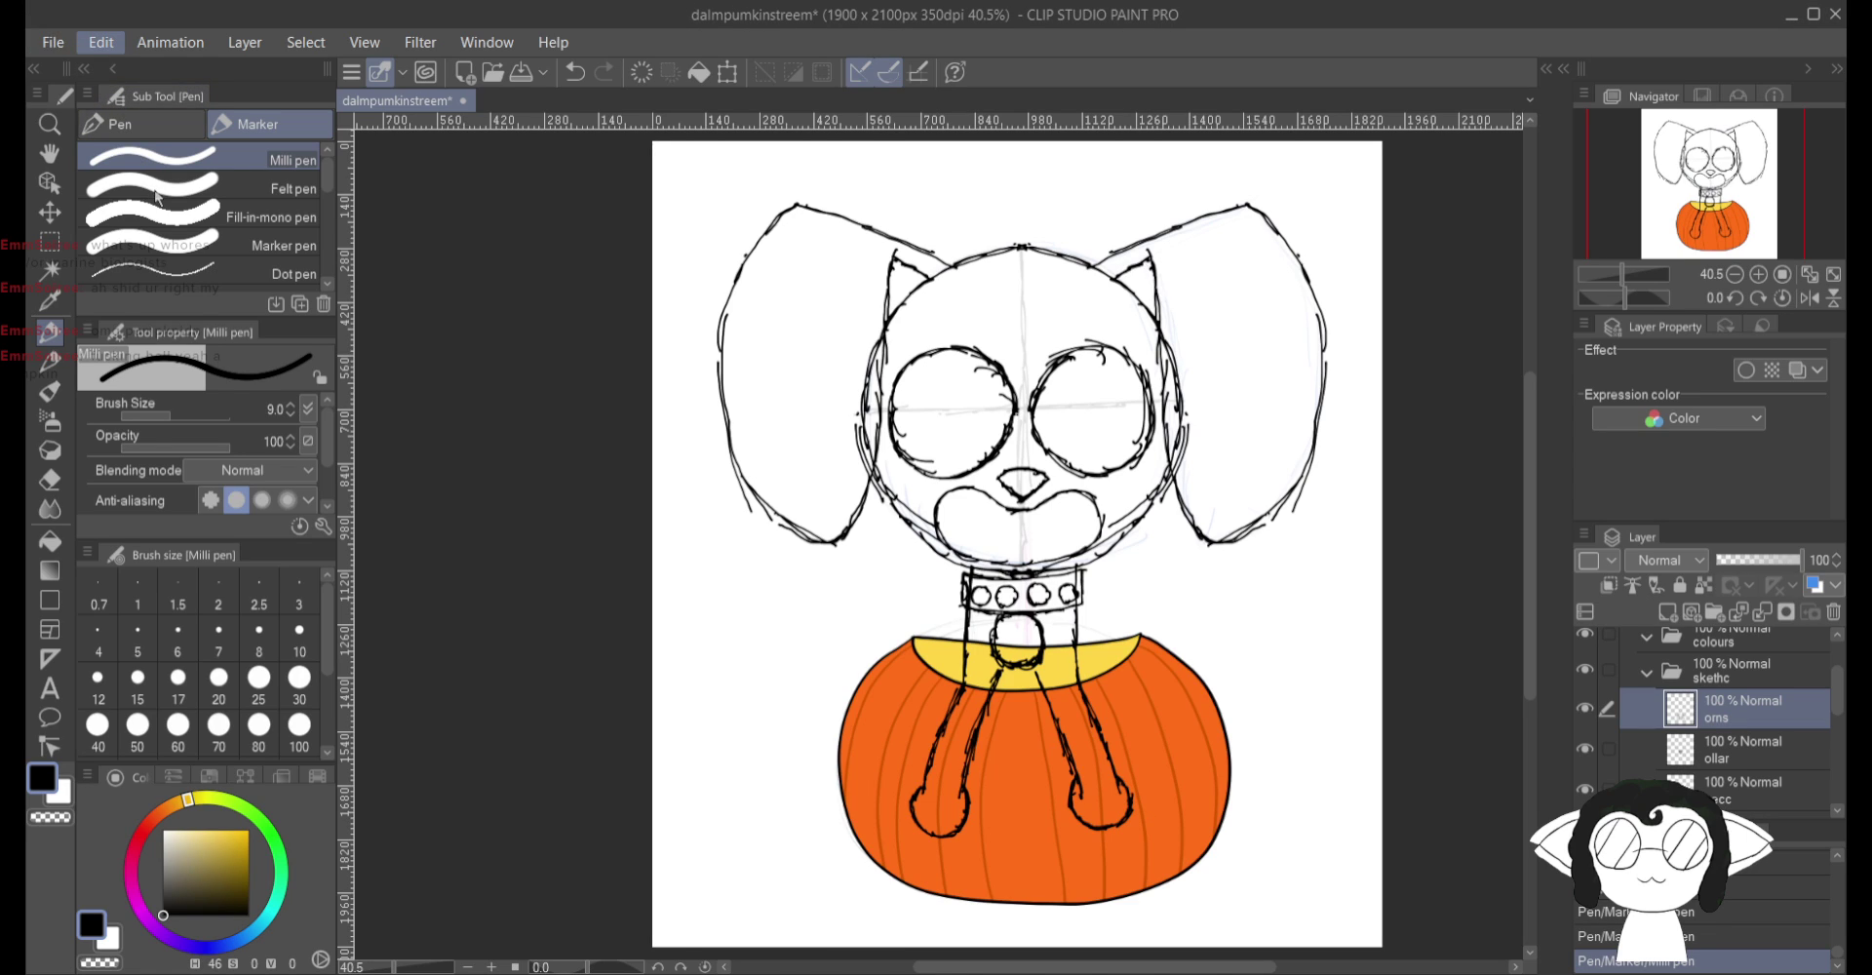
Step: Save the drawing and fade the collapsed sketch folder to 33% opacity
key(ctrl+s)
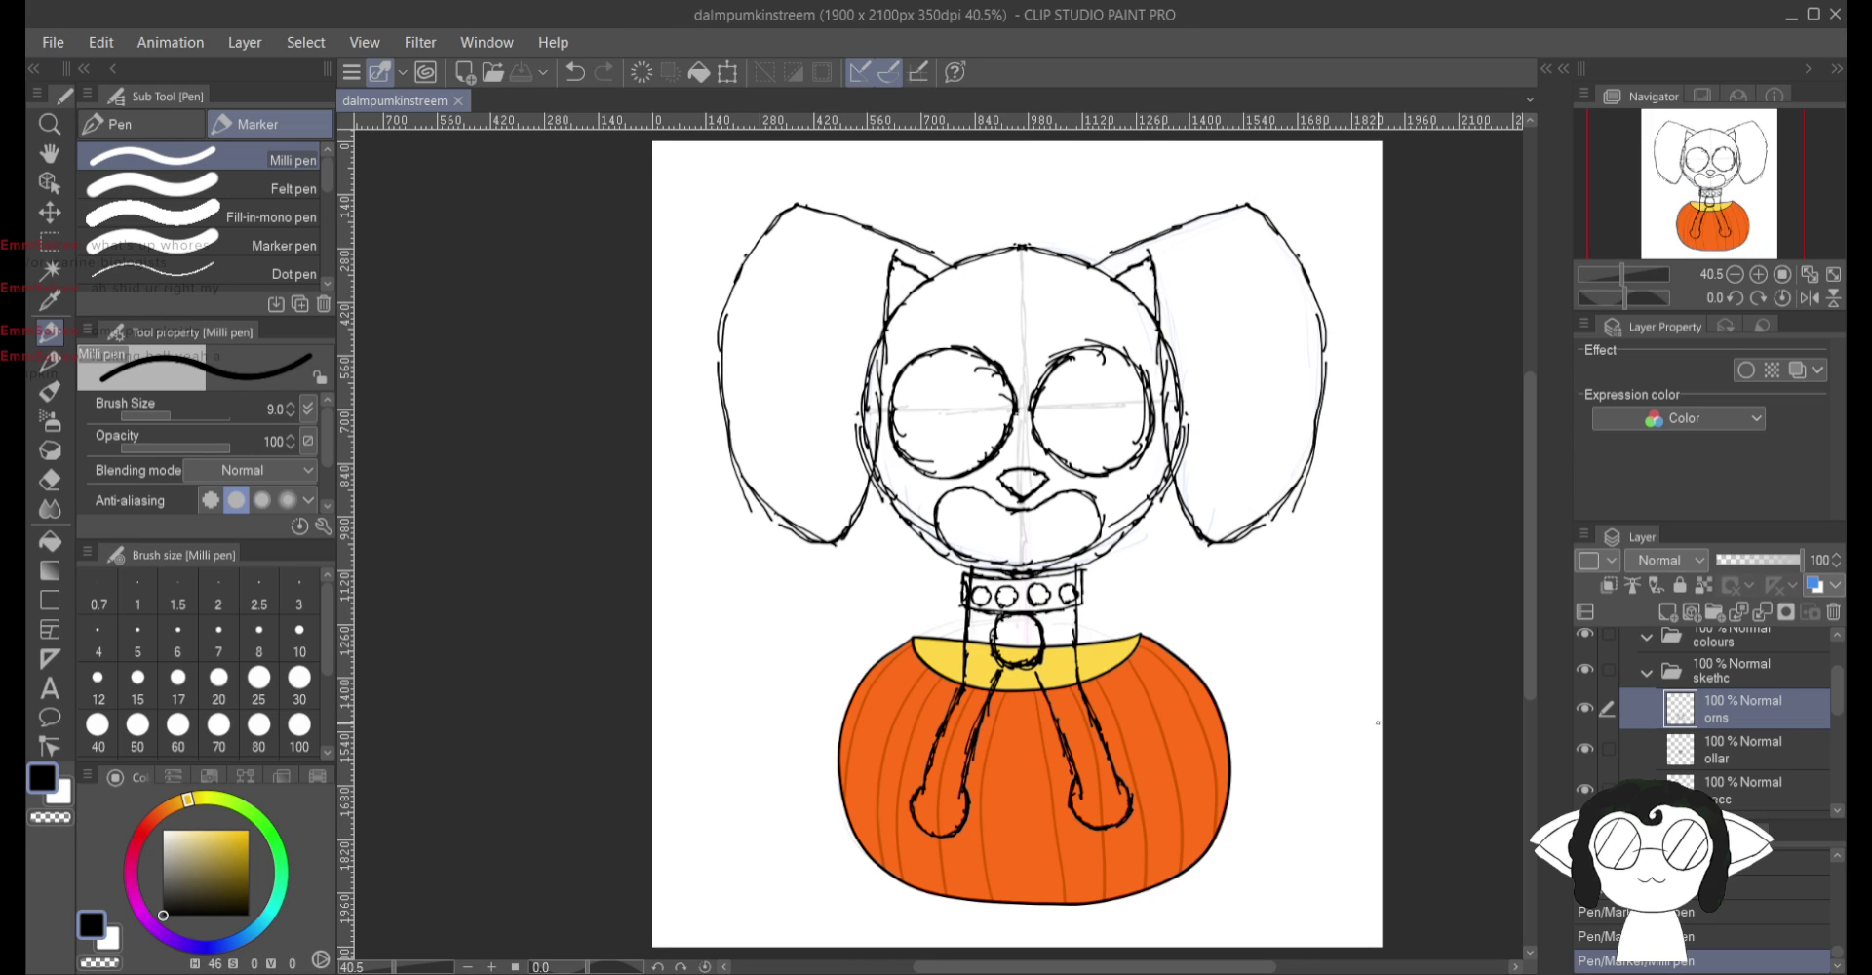
click(1647, 677)
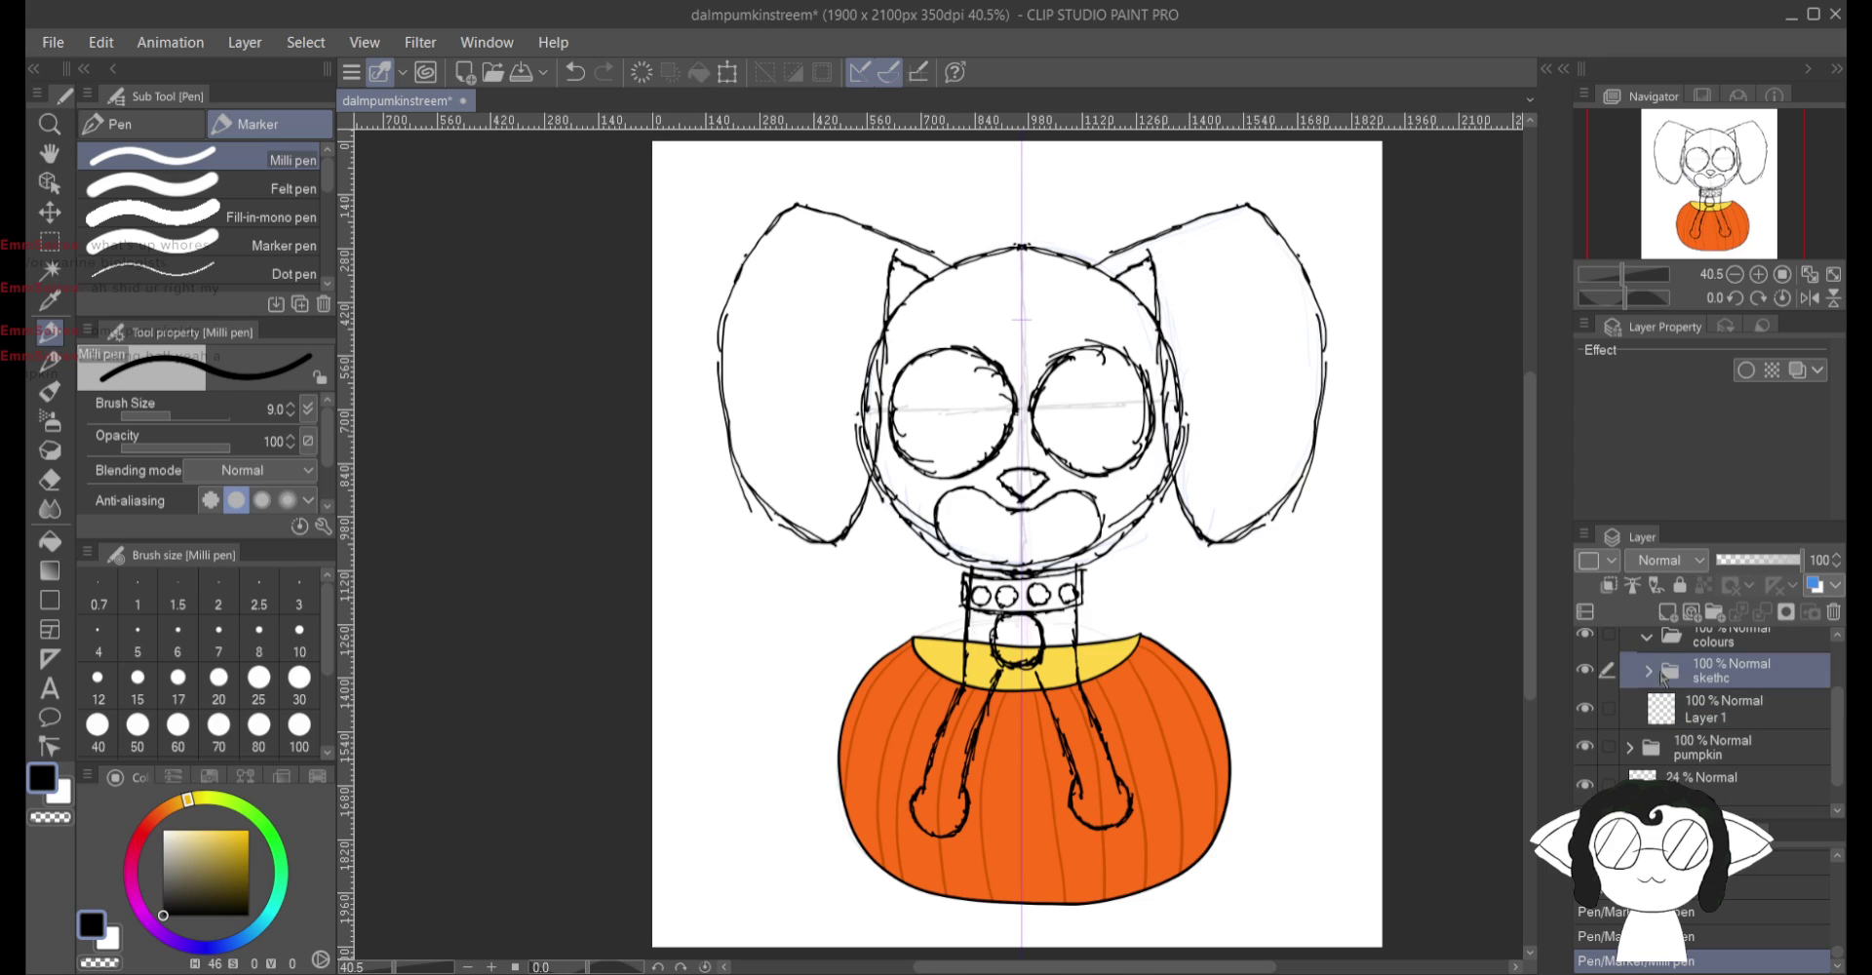
click(1748, 563)
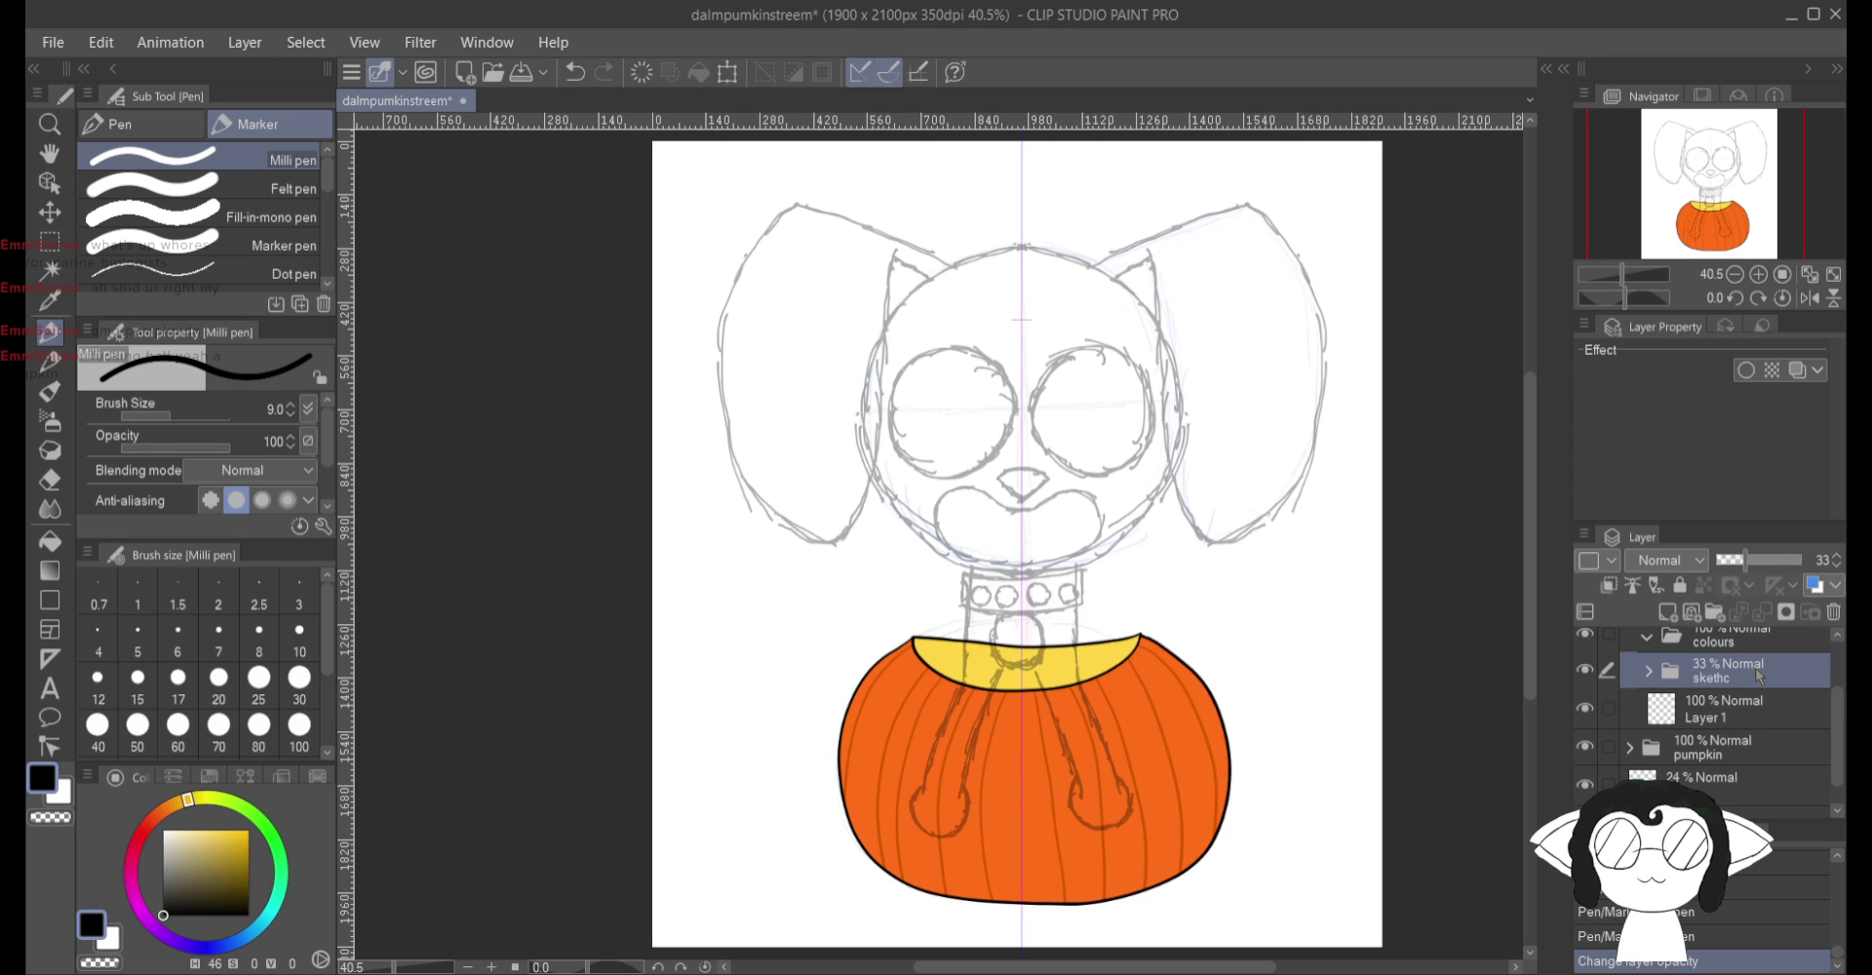
Step: Add a new raster layer inside the line folder and name it "hed"
scroll(1738, 641, up, 2)
click(1740, 688)
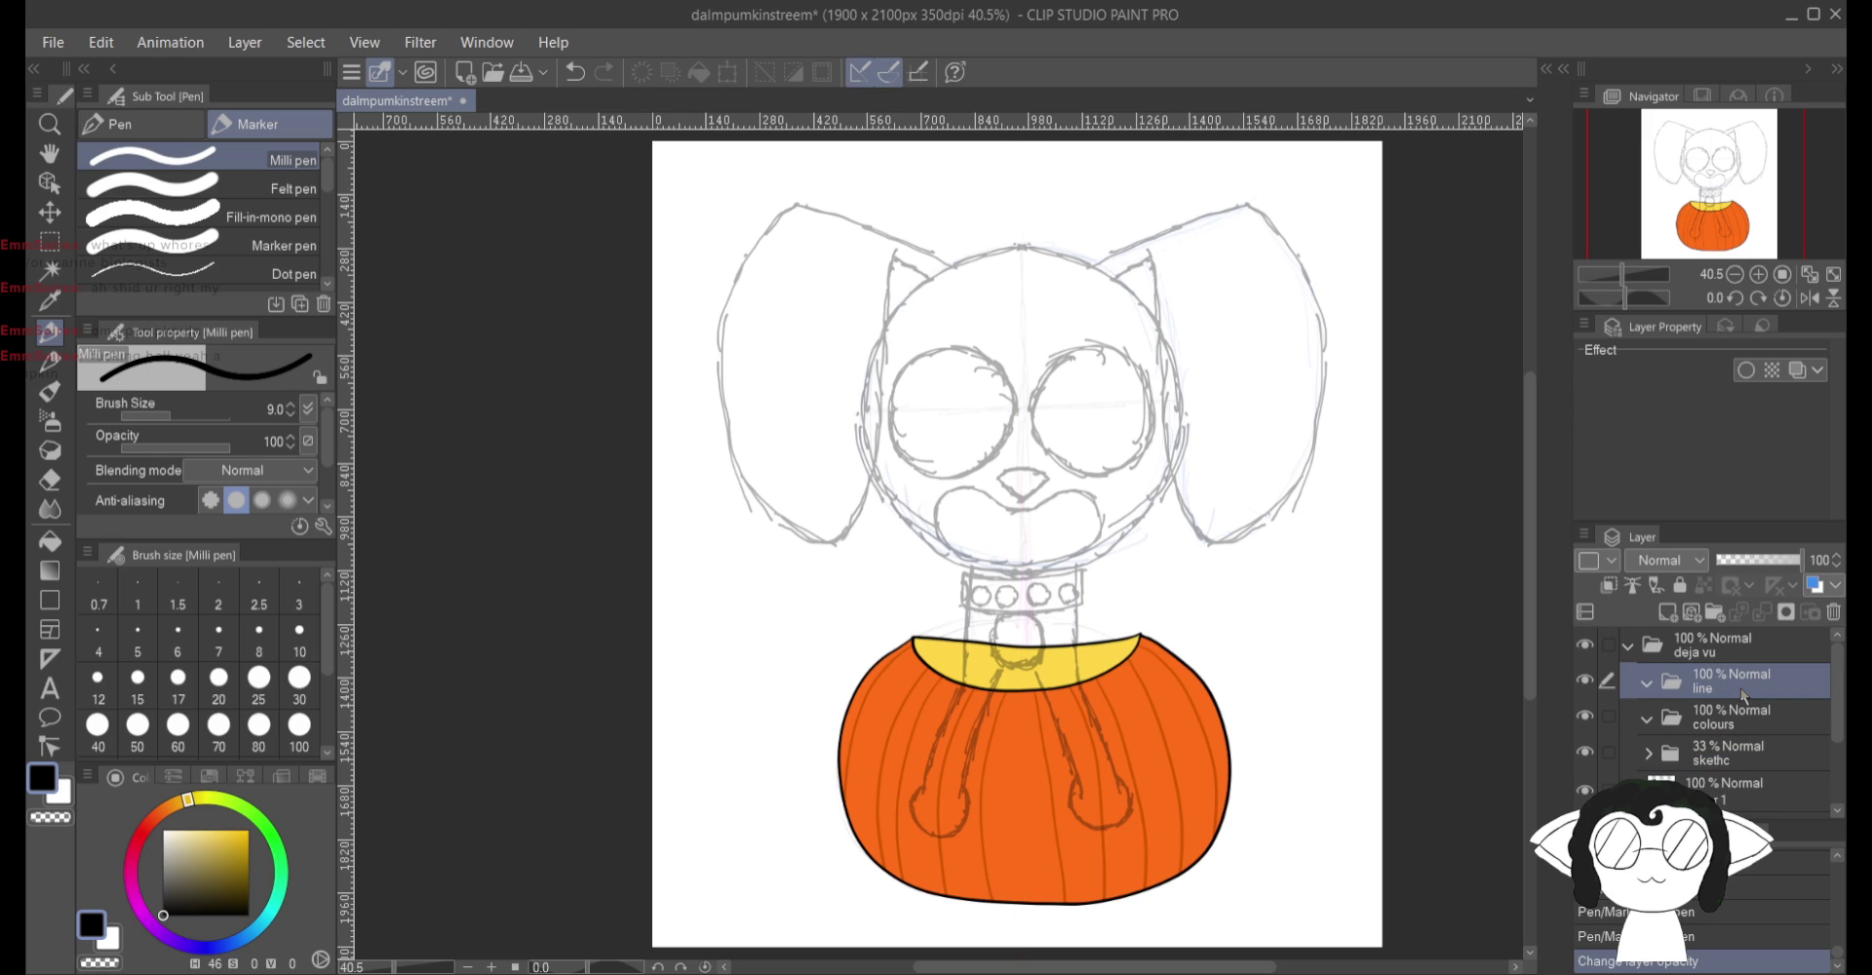
click(1667, 612)
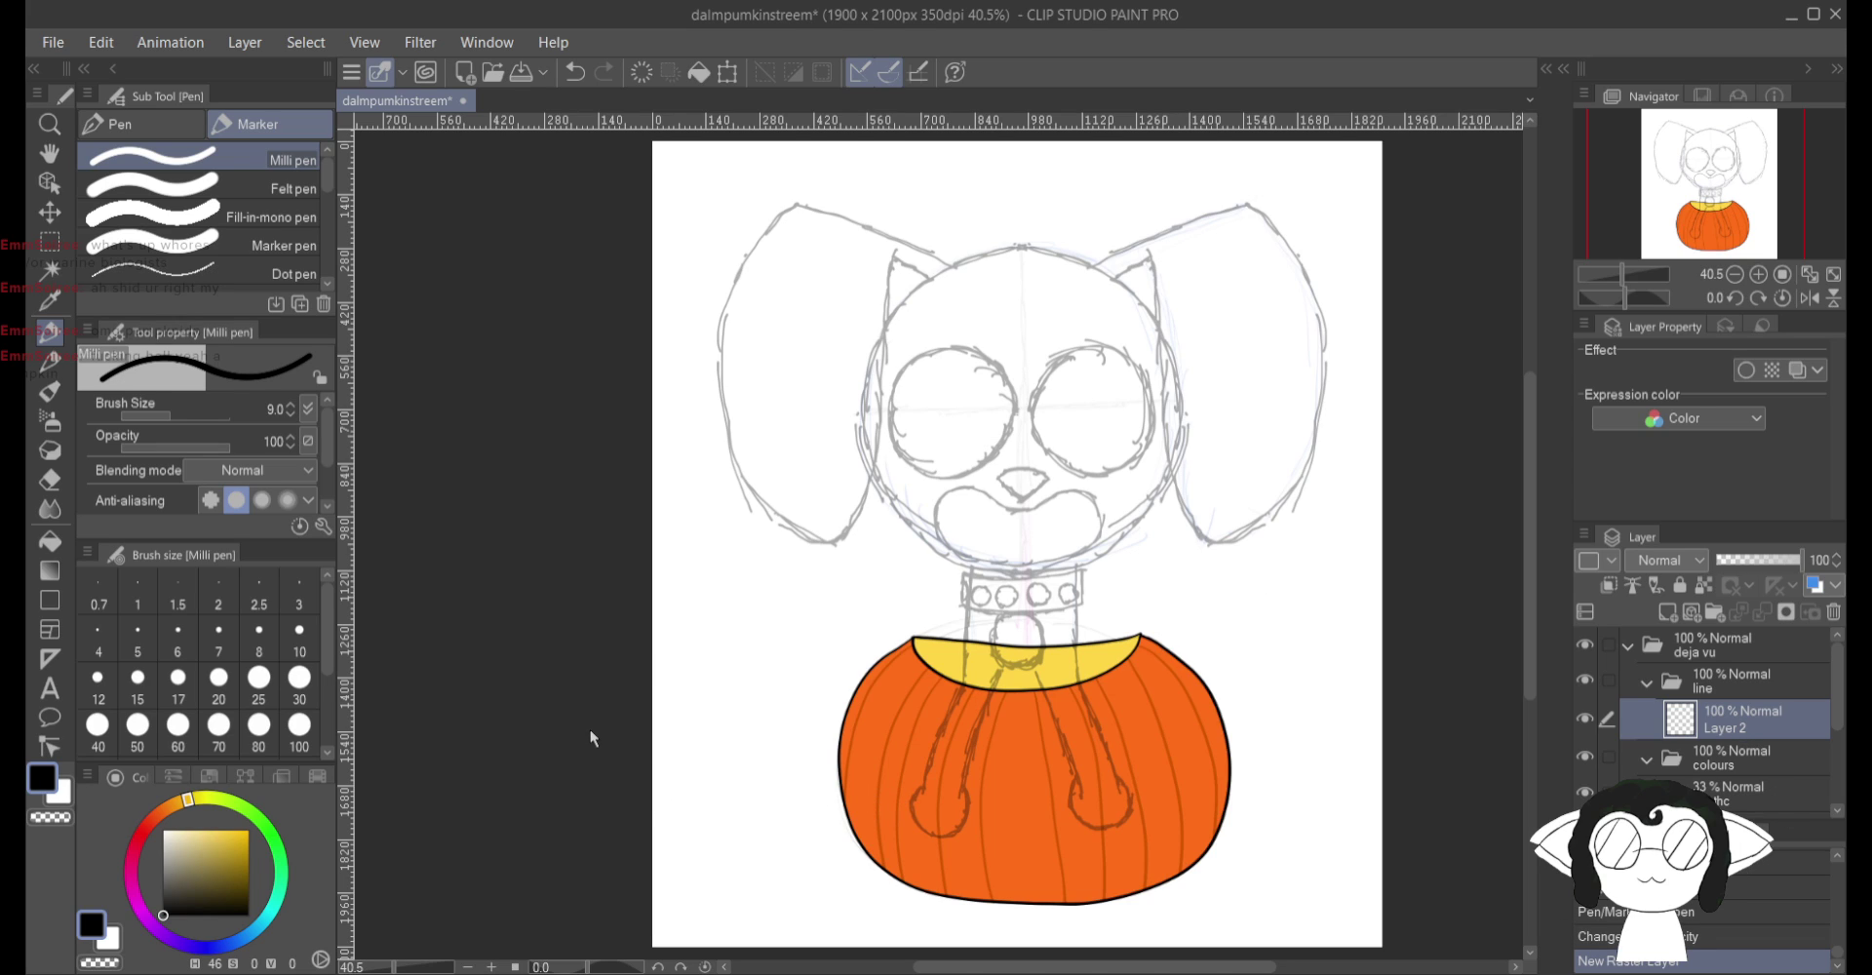
double_click(1724, 728)
text(hed)
key(Return)
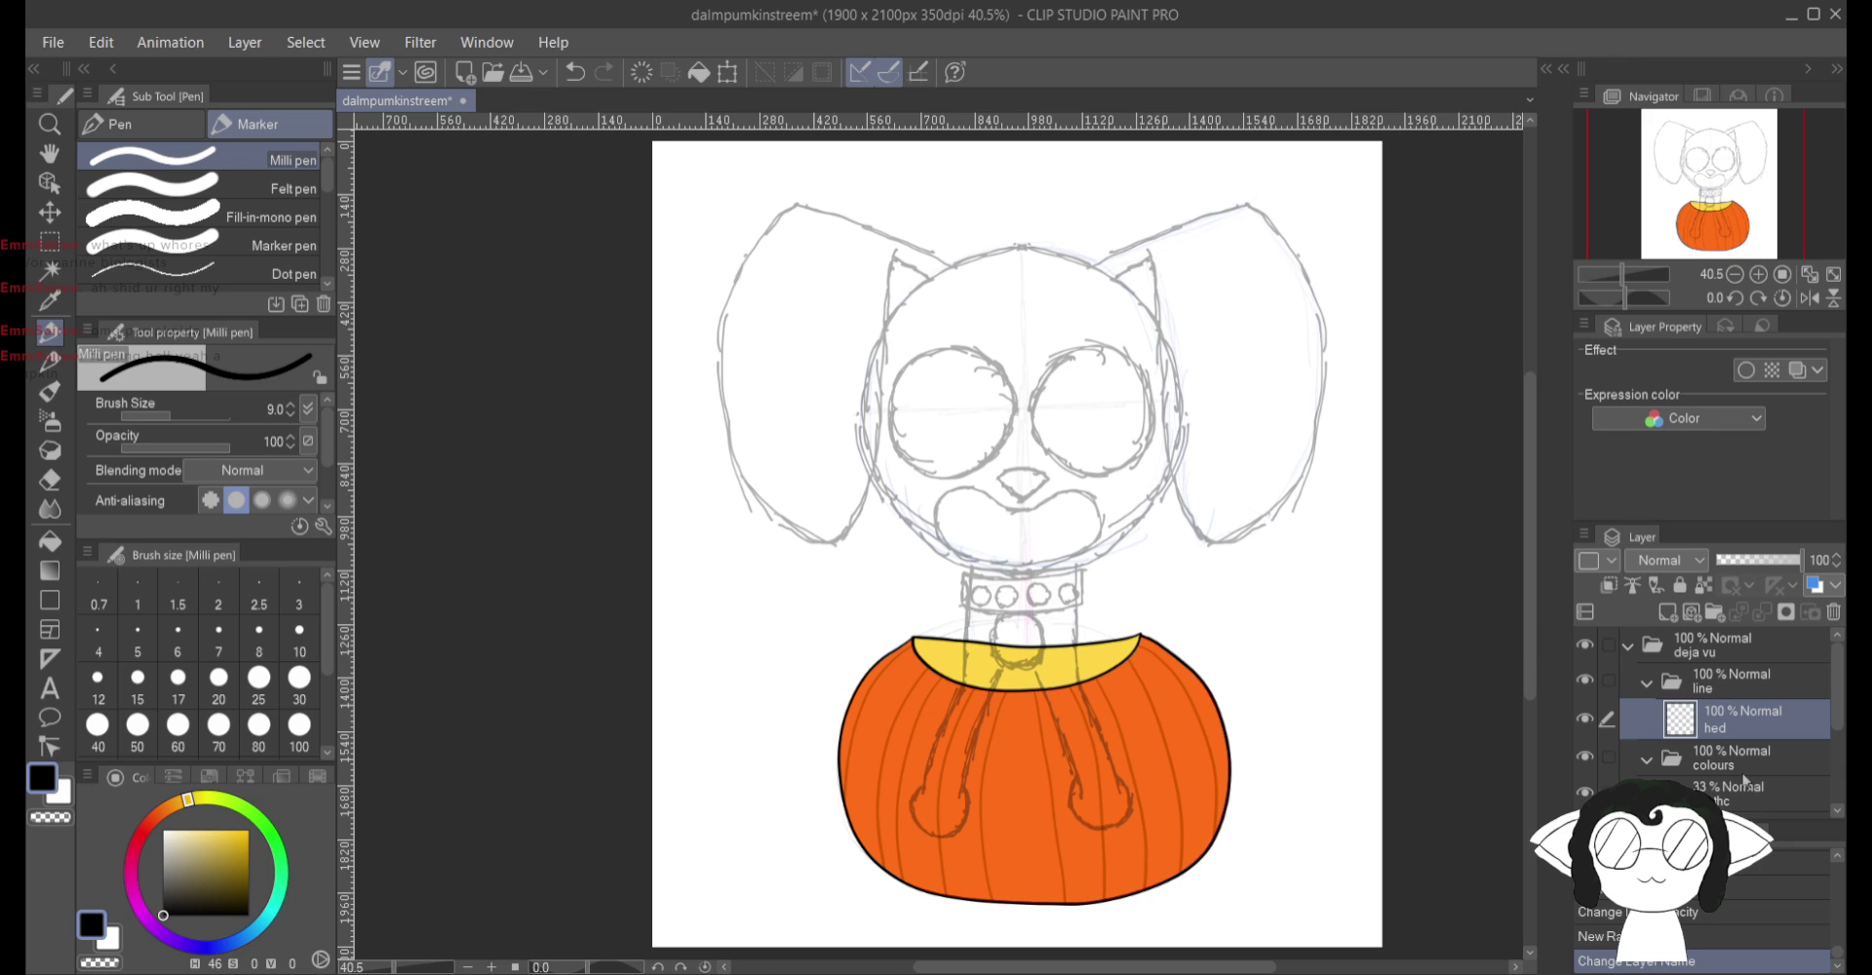
Step: Switch to the Turnip pen and set its brush size to 12 for inking the head
click(143, 123)
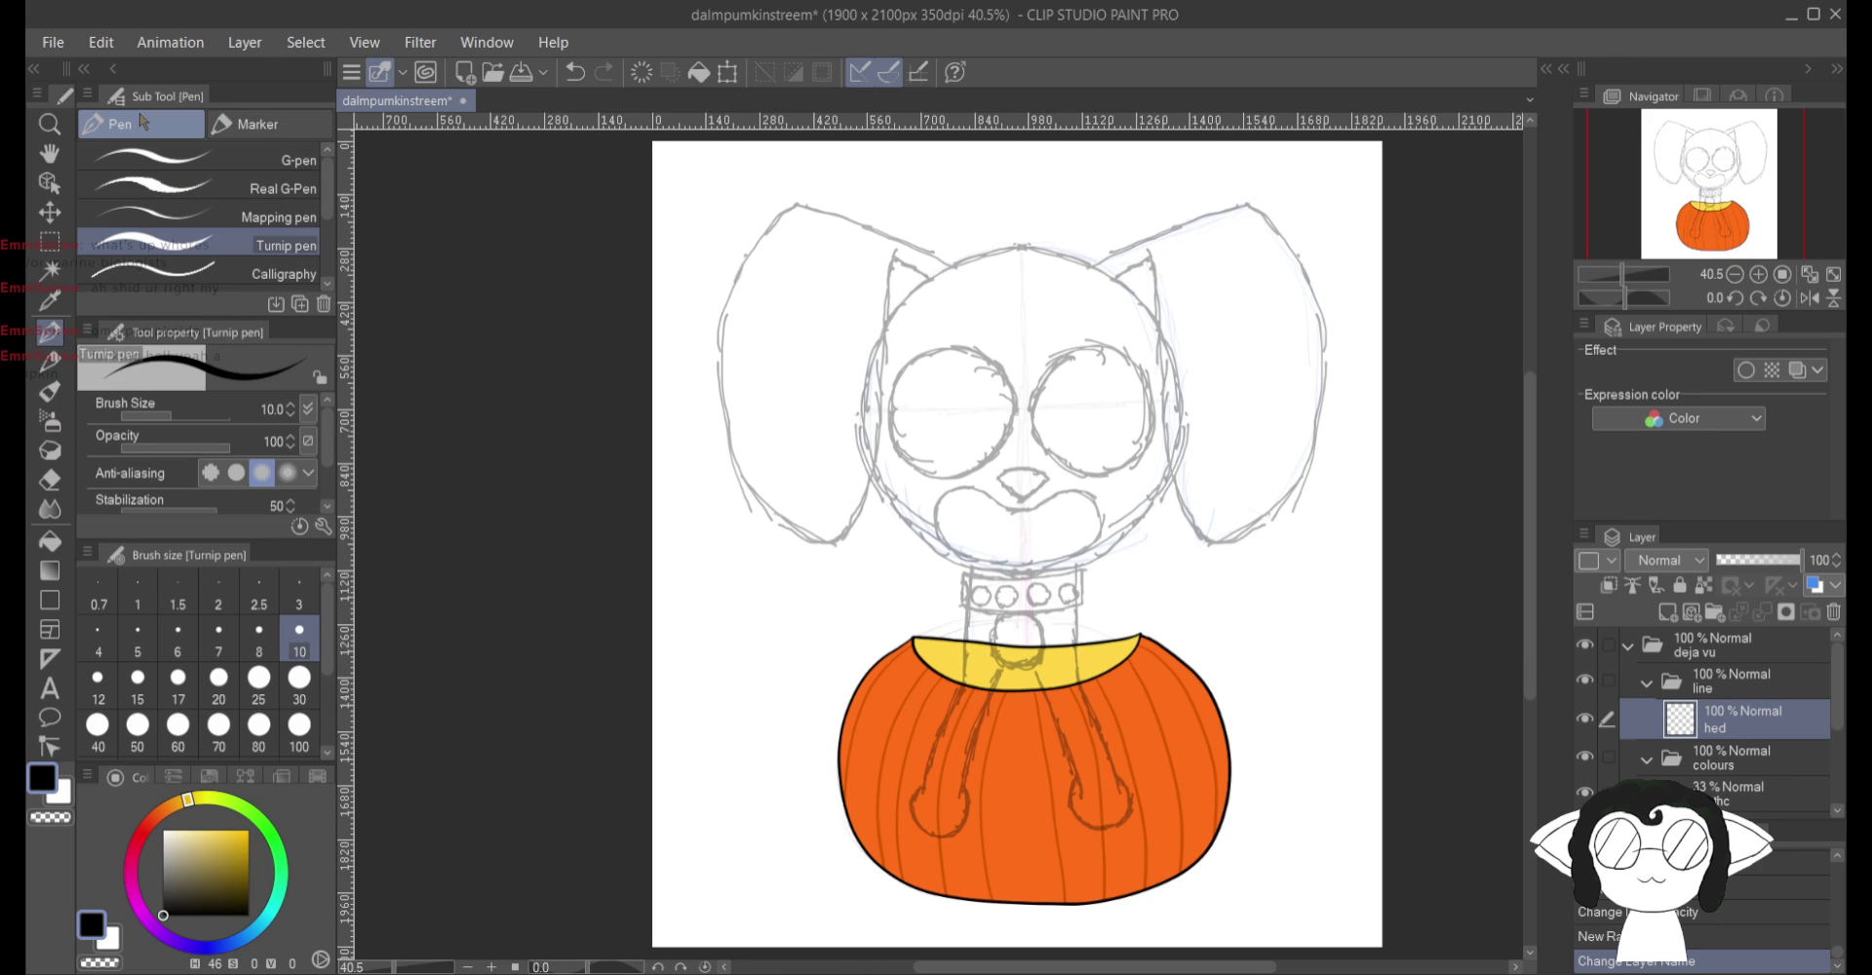
click(97, 680)
scroll(1331, 450, up, 1)
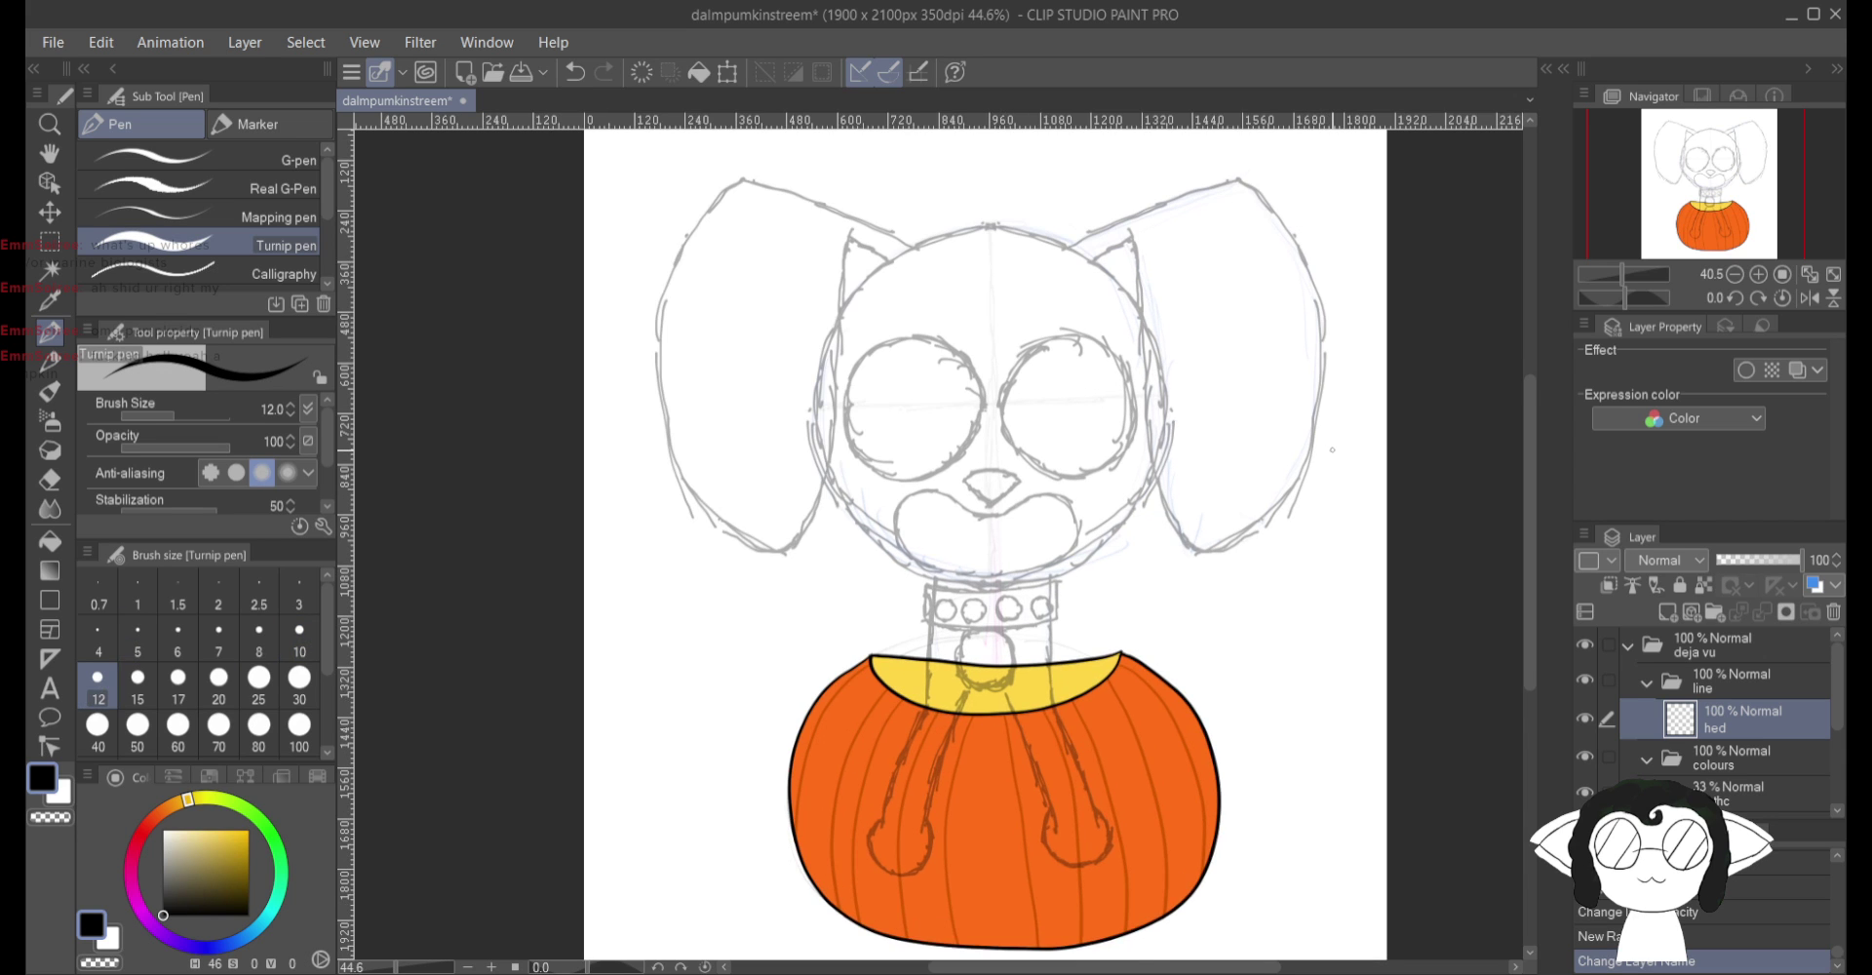
scroll(1332, 449, up, 2)
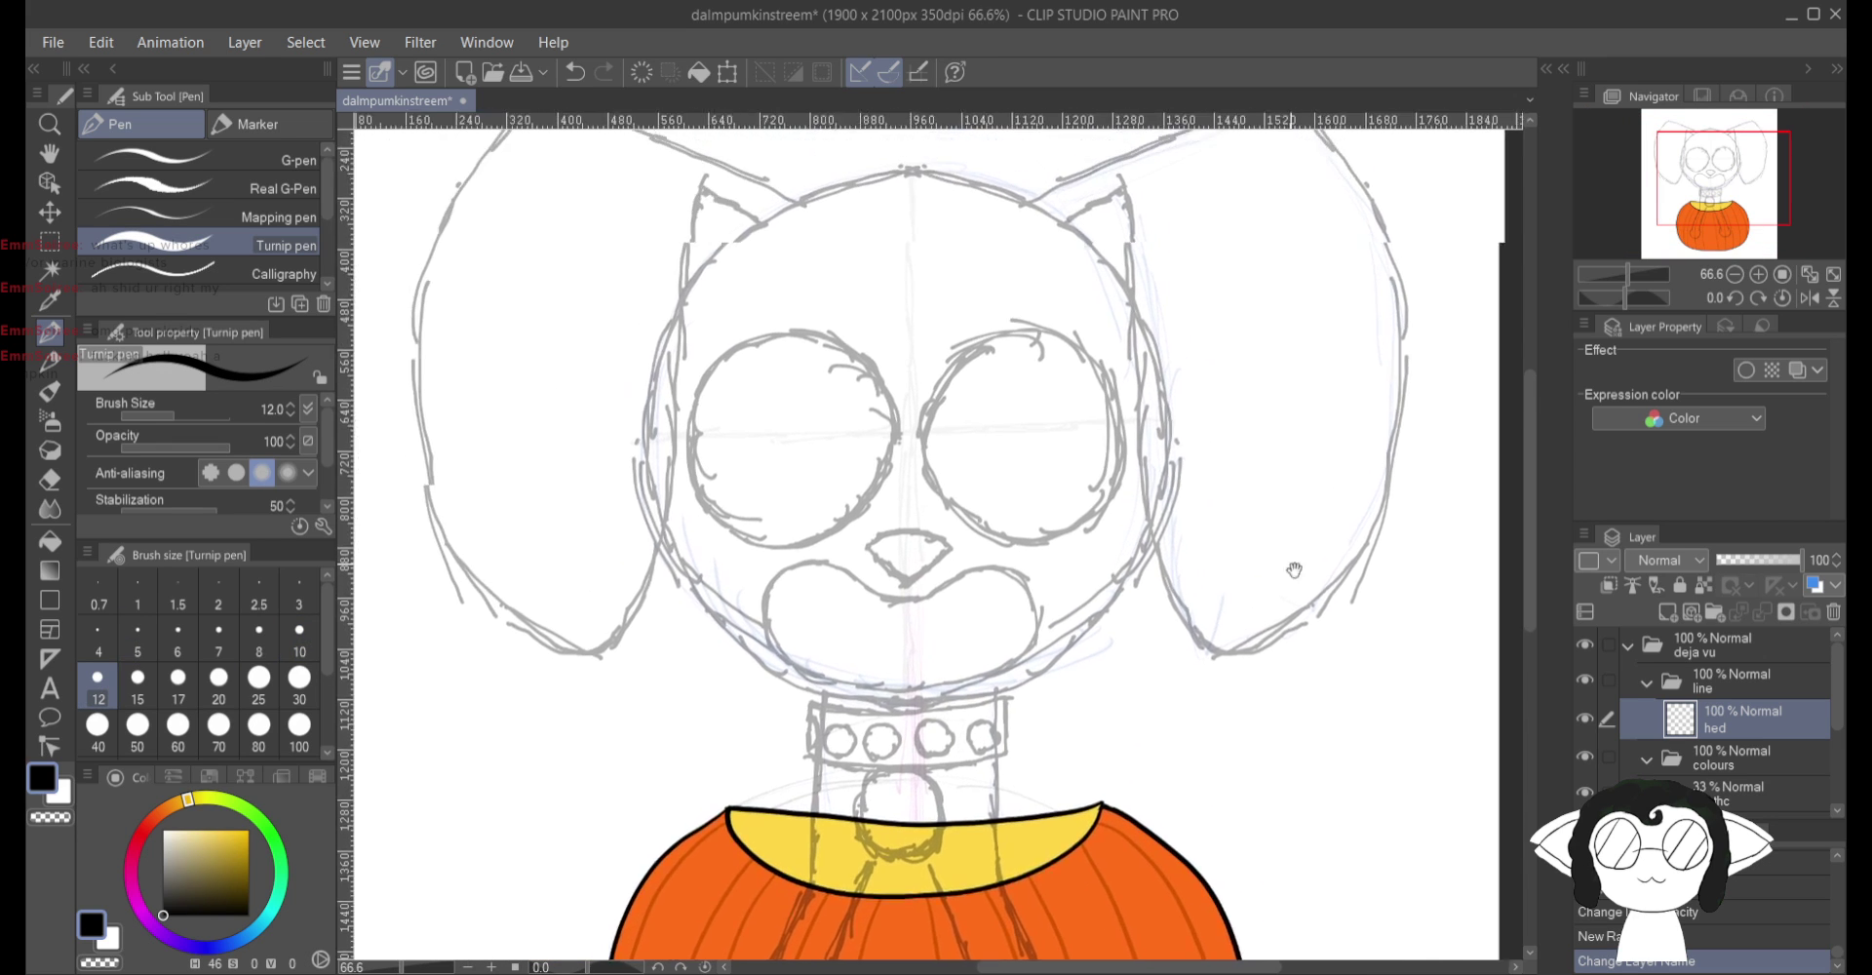
mouse_move(1320, 539)
mouse_down()
mouse_move(1345, 589)
mouse_move(1293, 633)
mouse_move(1323, 635)
mouse_move(1285, 607)
mouse_up()
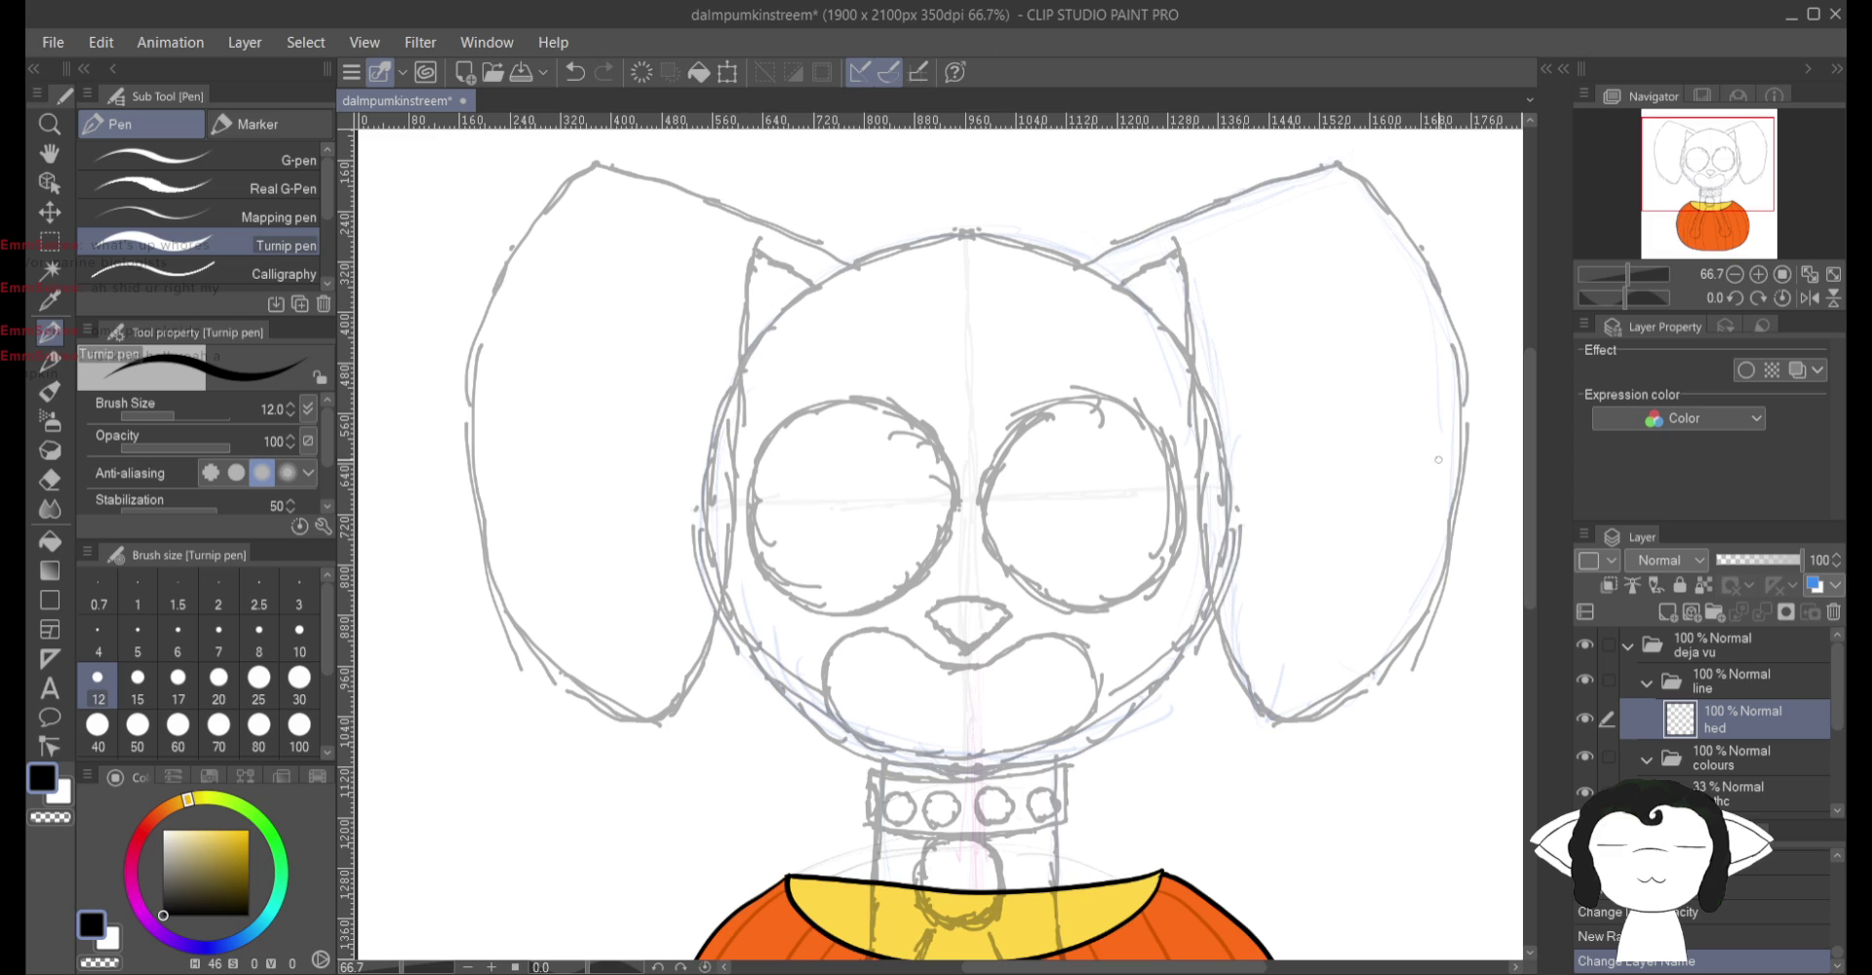
Step: Try to ink the chin and crown of the head mirrored, using a vertical symmetrical ruler along the face's centre line
click(50, 658)
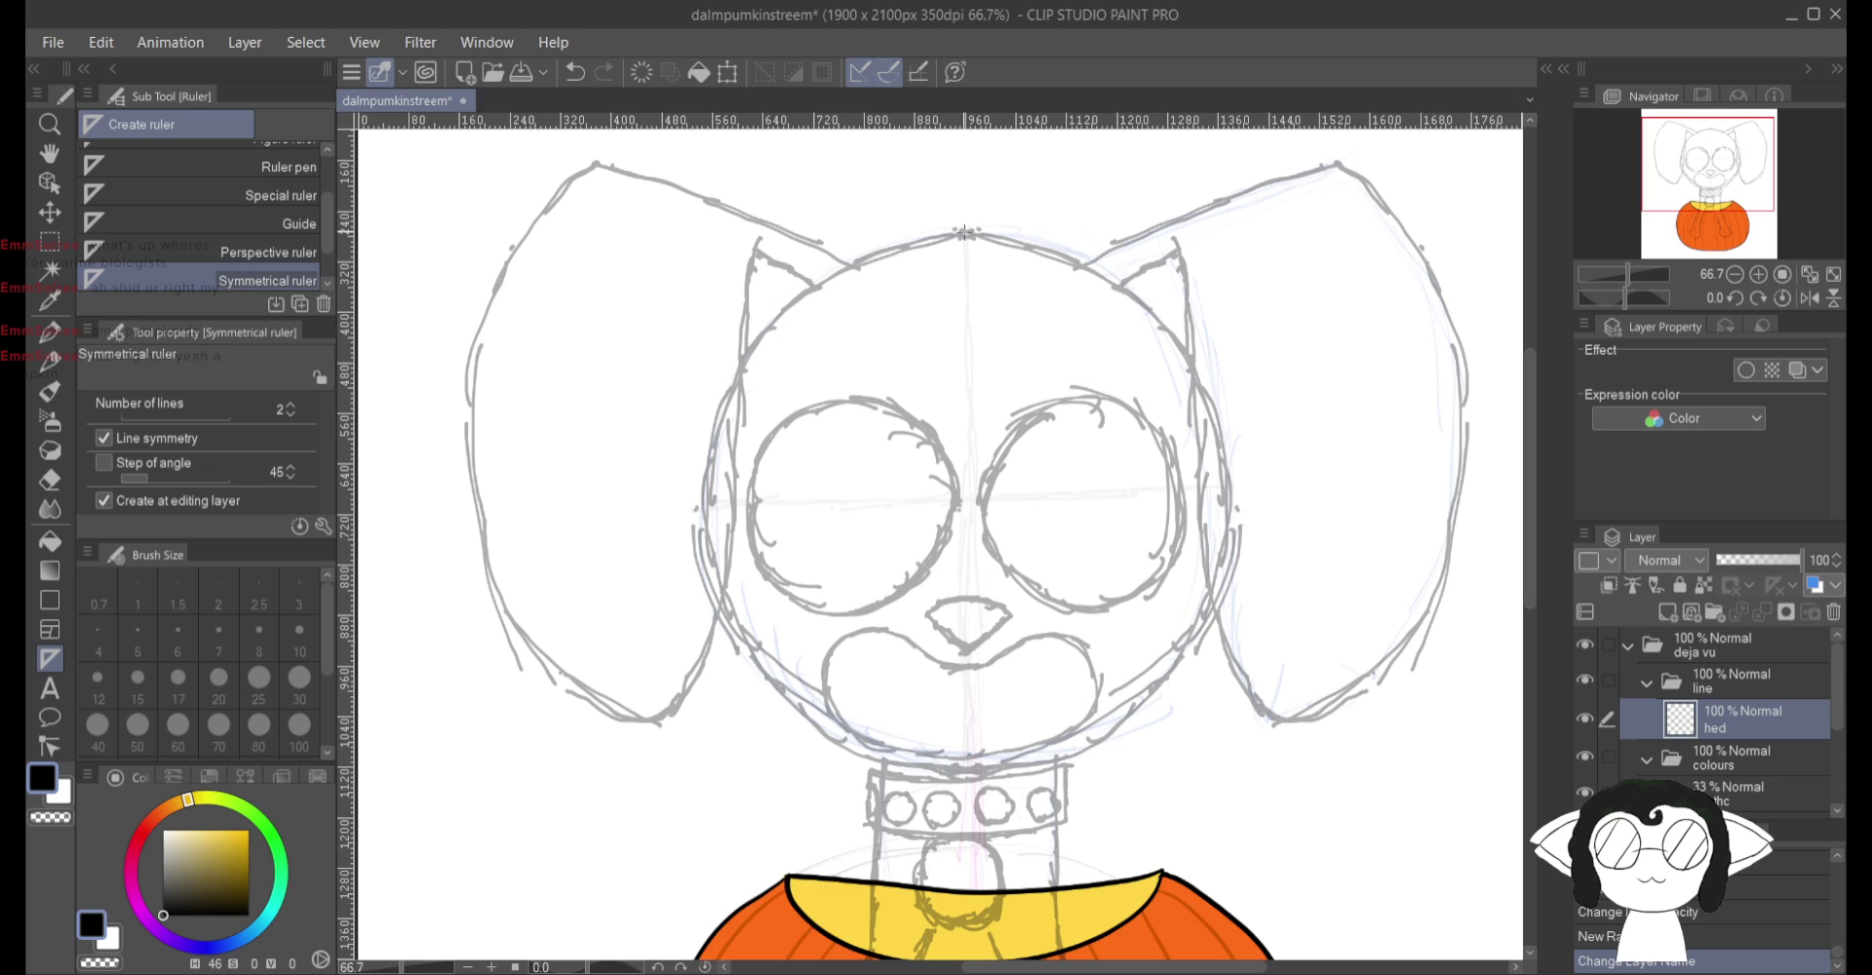
drag(963, 232, 963, 232)
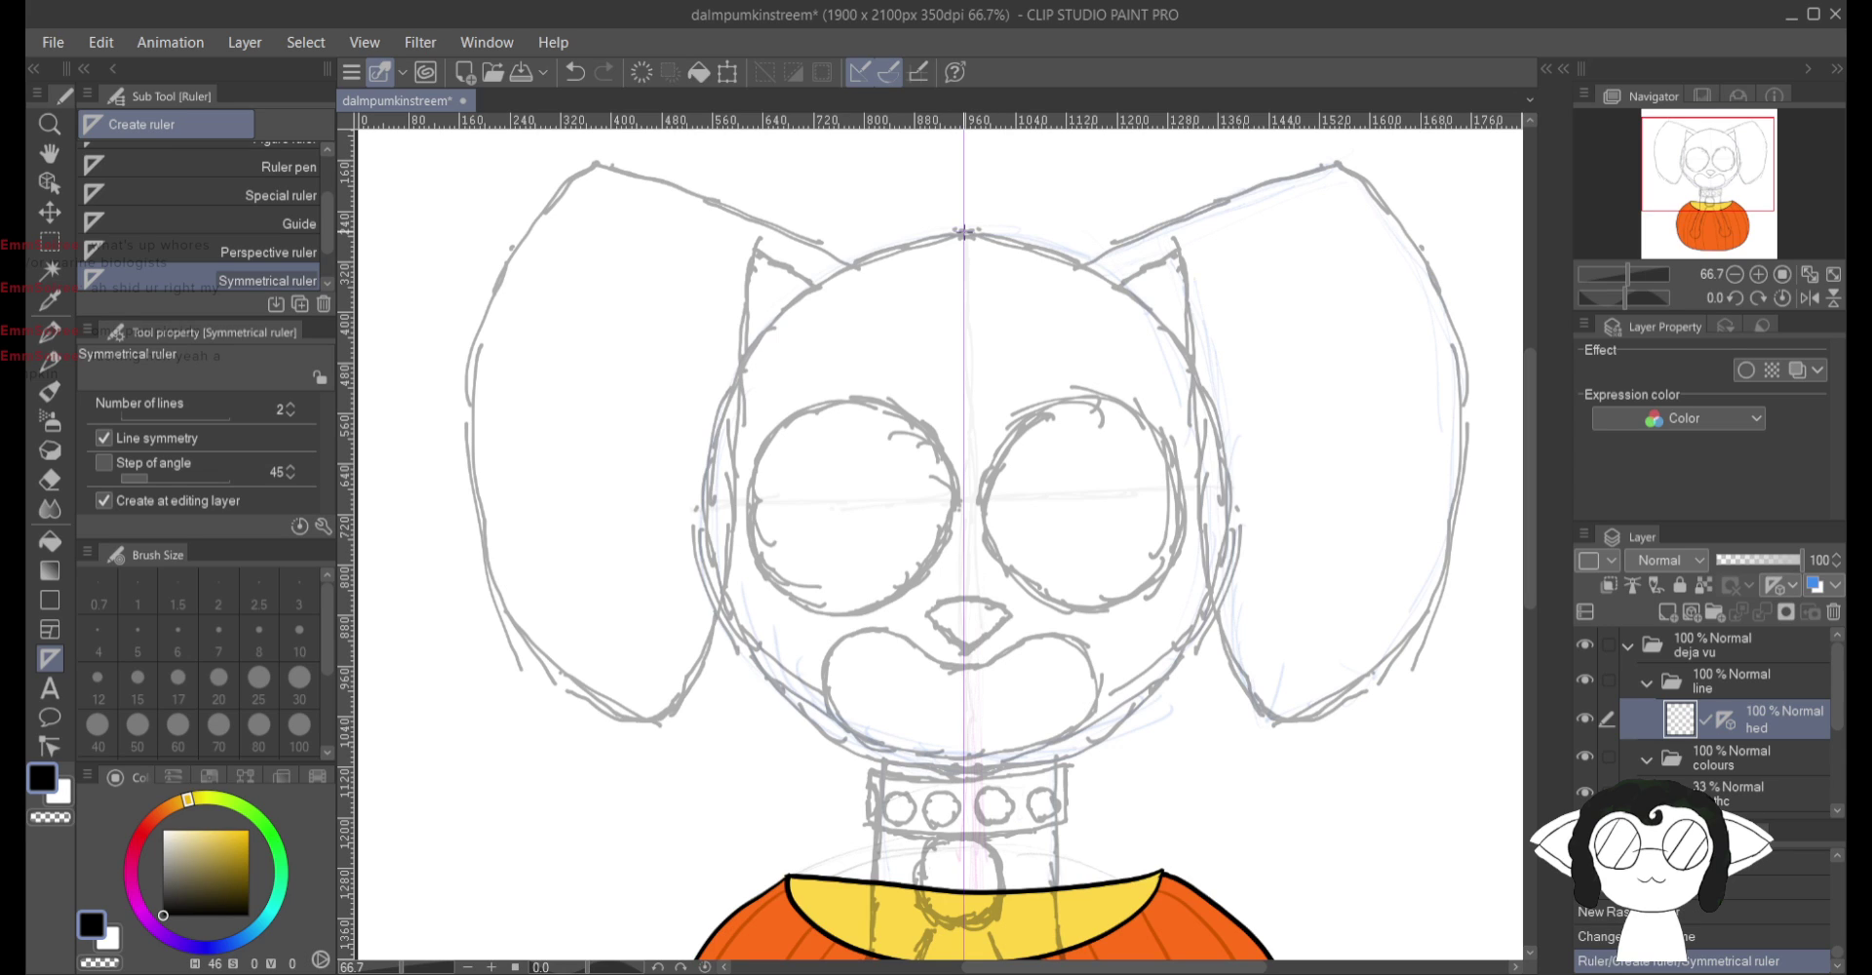
click(53, 333)
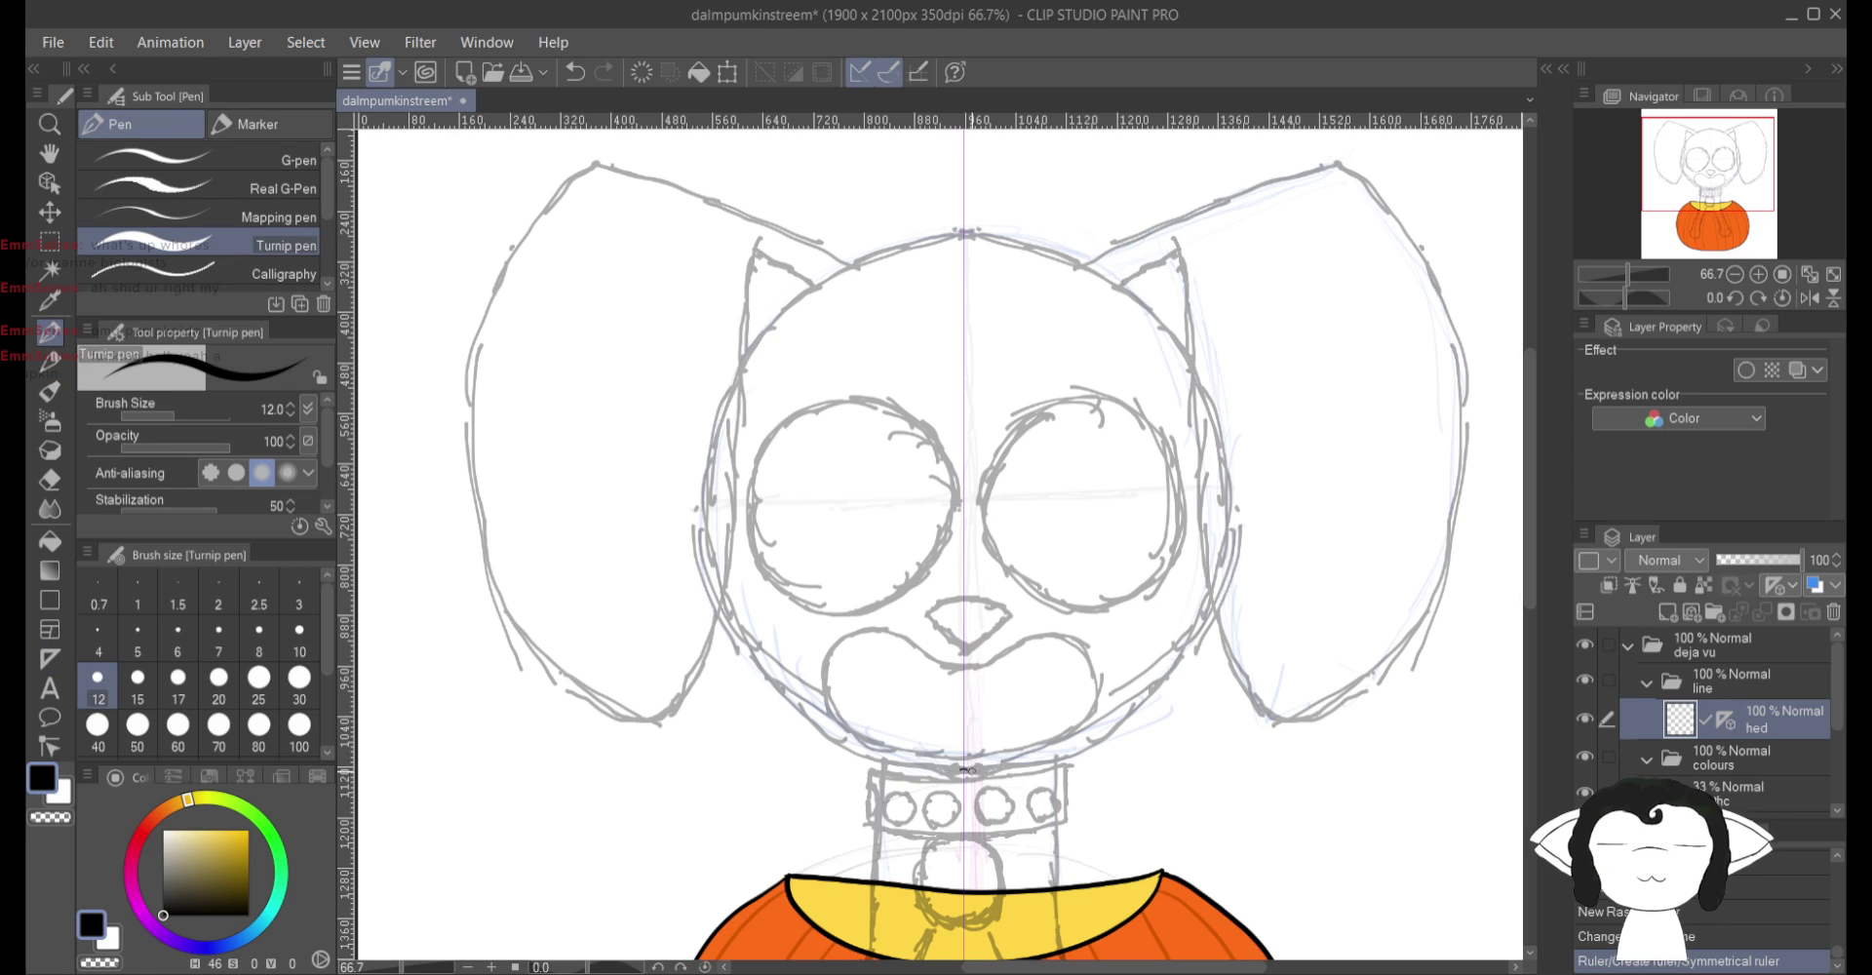
mouse_move(967, 770)
mouse_down()
mouse_move(1099, 740)
mouse_move(1211, 602)
mouse_up()
click(575, 72)
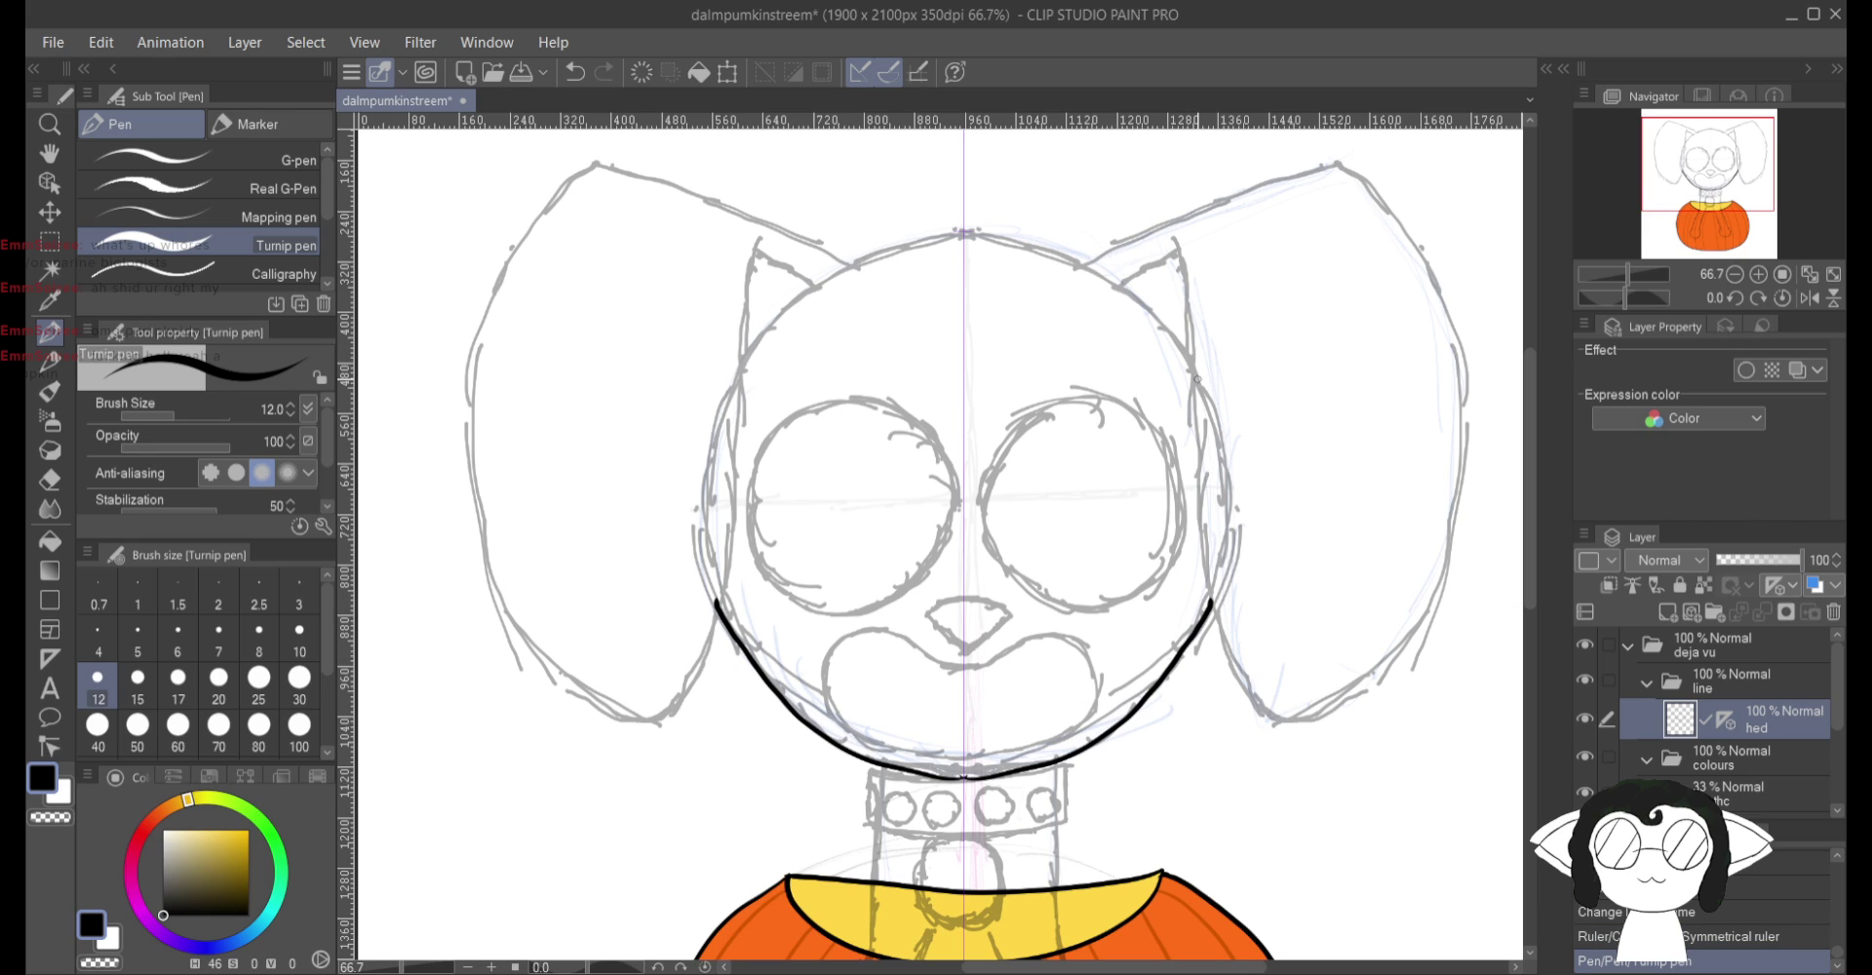
mouse_move(1201, 368)
mouse_down()
mouse_move(1076, 256)
mouse_move(997, 232)
mouse_move(919, 240)
mouse_up()
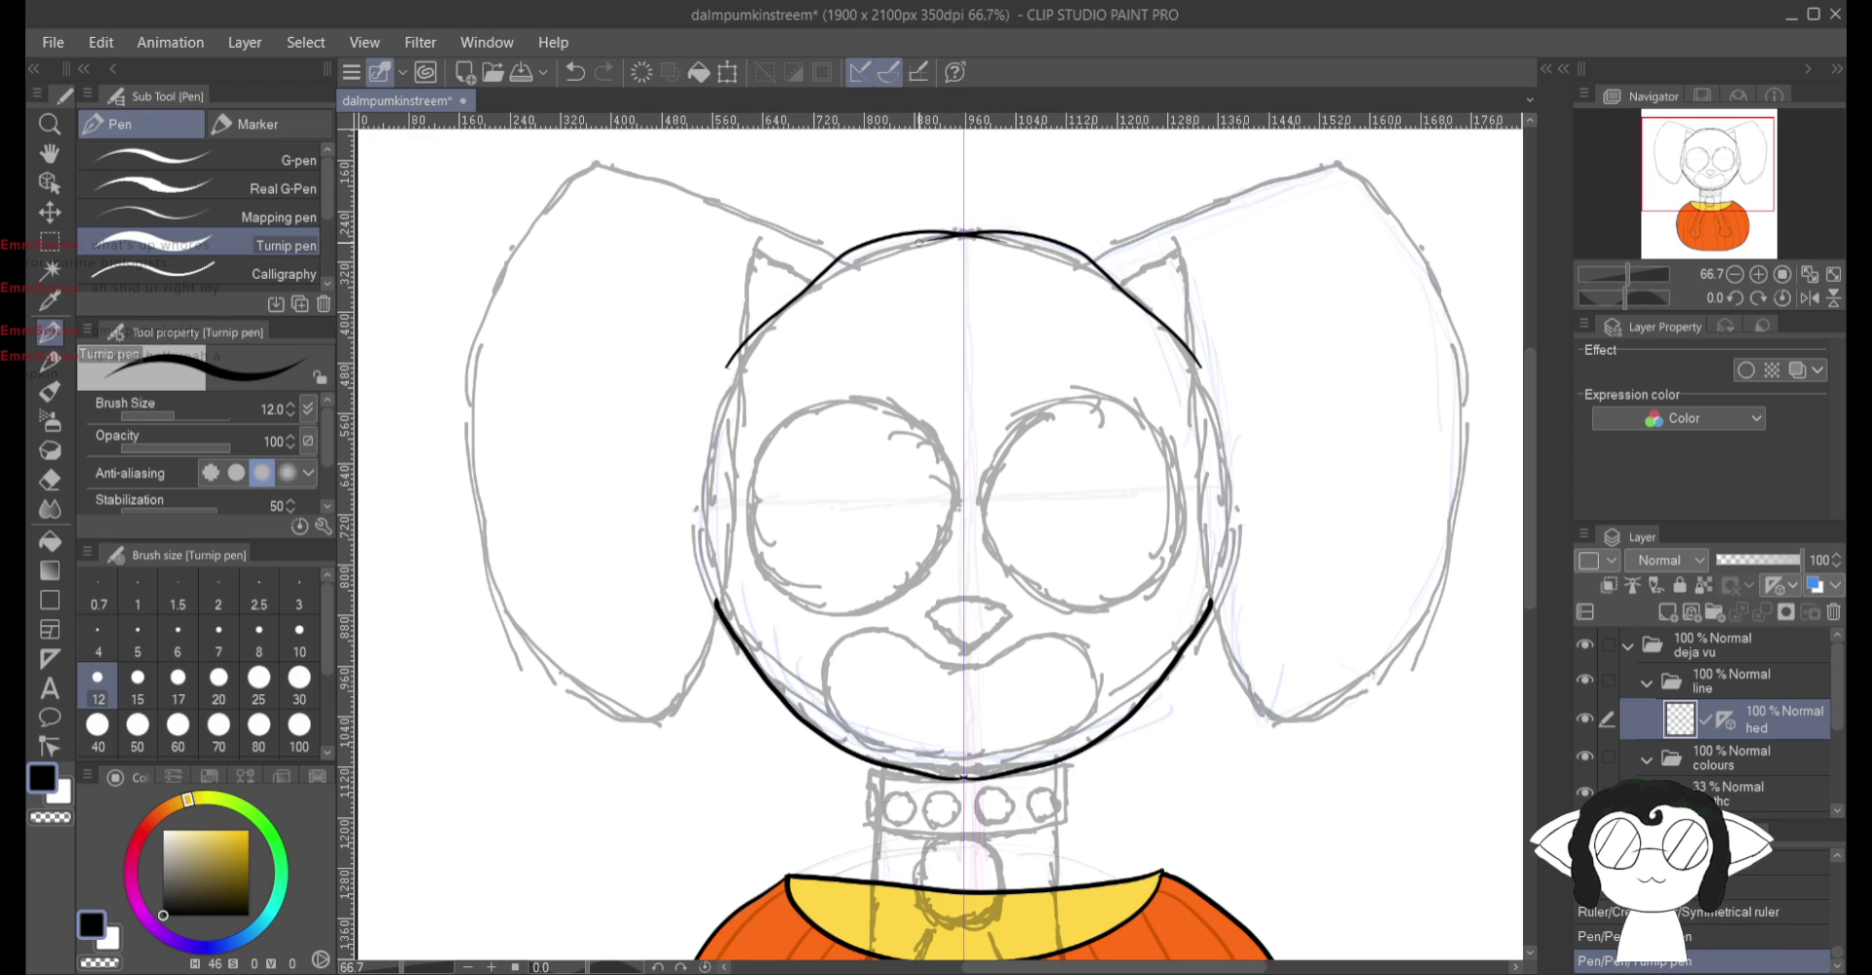
click(575, 71)
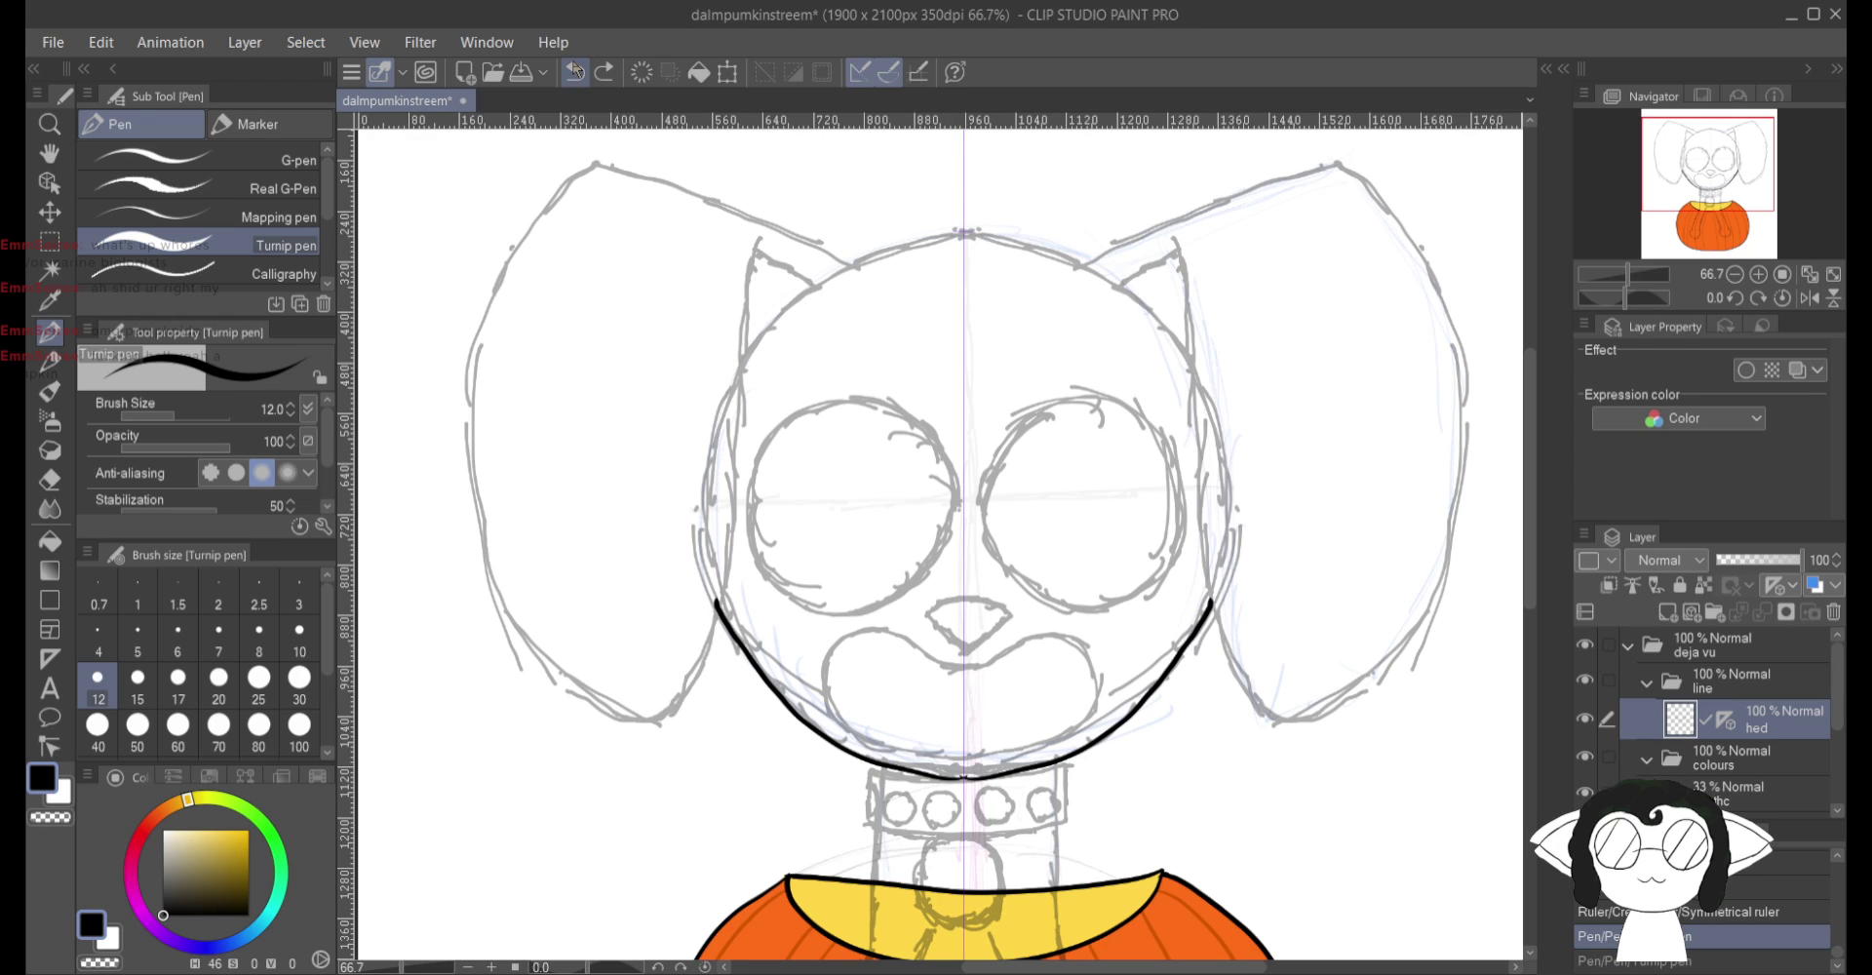
click(575, 71)
click(575, 72)
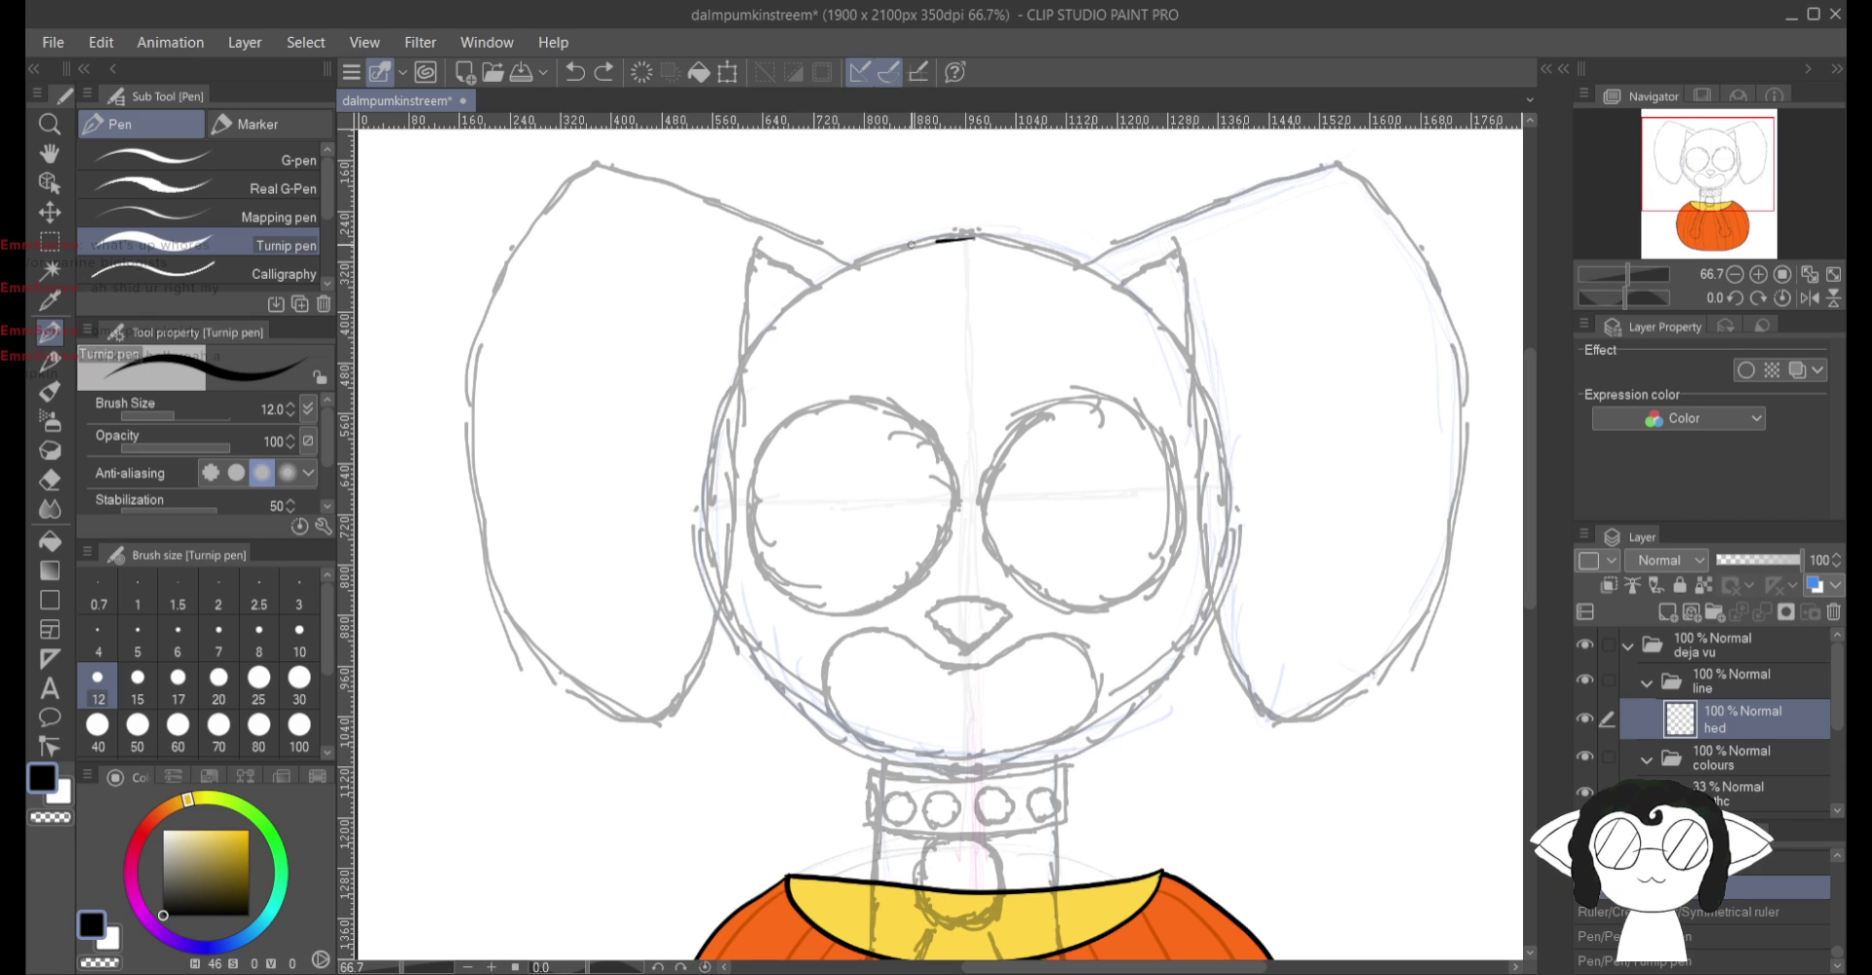
Step: Try to ink the whole head circle freehand without a ruler, starting strokes from the crown and from the chin
mouse_move(975, 236)
mouse_down()
mouse_move(839, 260)
mouse_move(738, 366)
mouse_move(694, 556)
mouse_move(756, 677)
mouse_move(861, 755)
mouse_move(1018, 780)
mouse_move(1118, 736)
mouse_move(1182, 667)
mouse_move(1230, 550)
mouse_move(1229, 448)
mouse_move(1160, 332)
mouse_move(934, 260)
mouse_up()
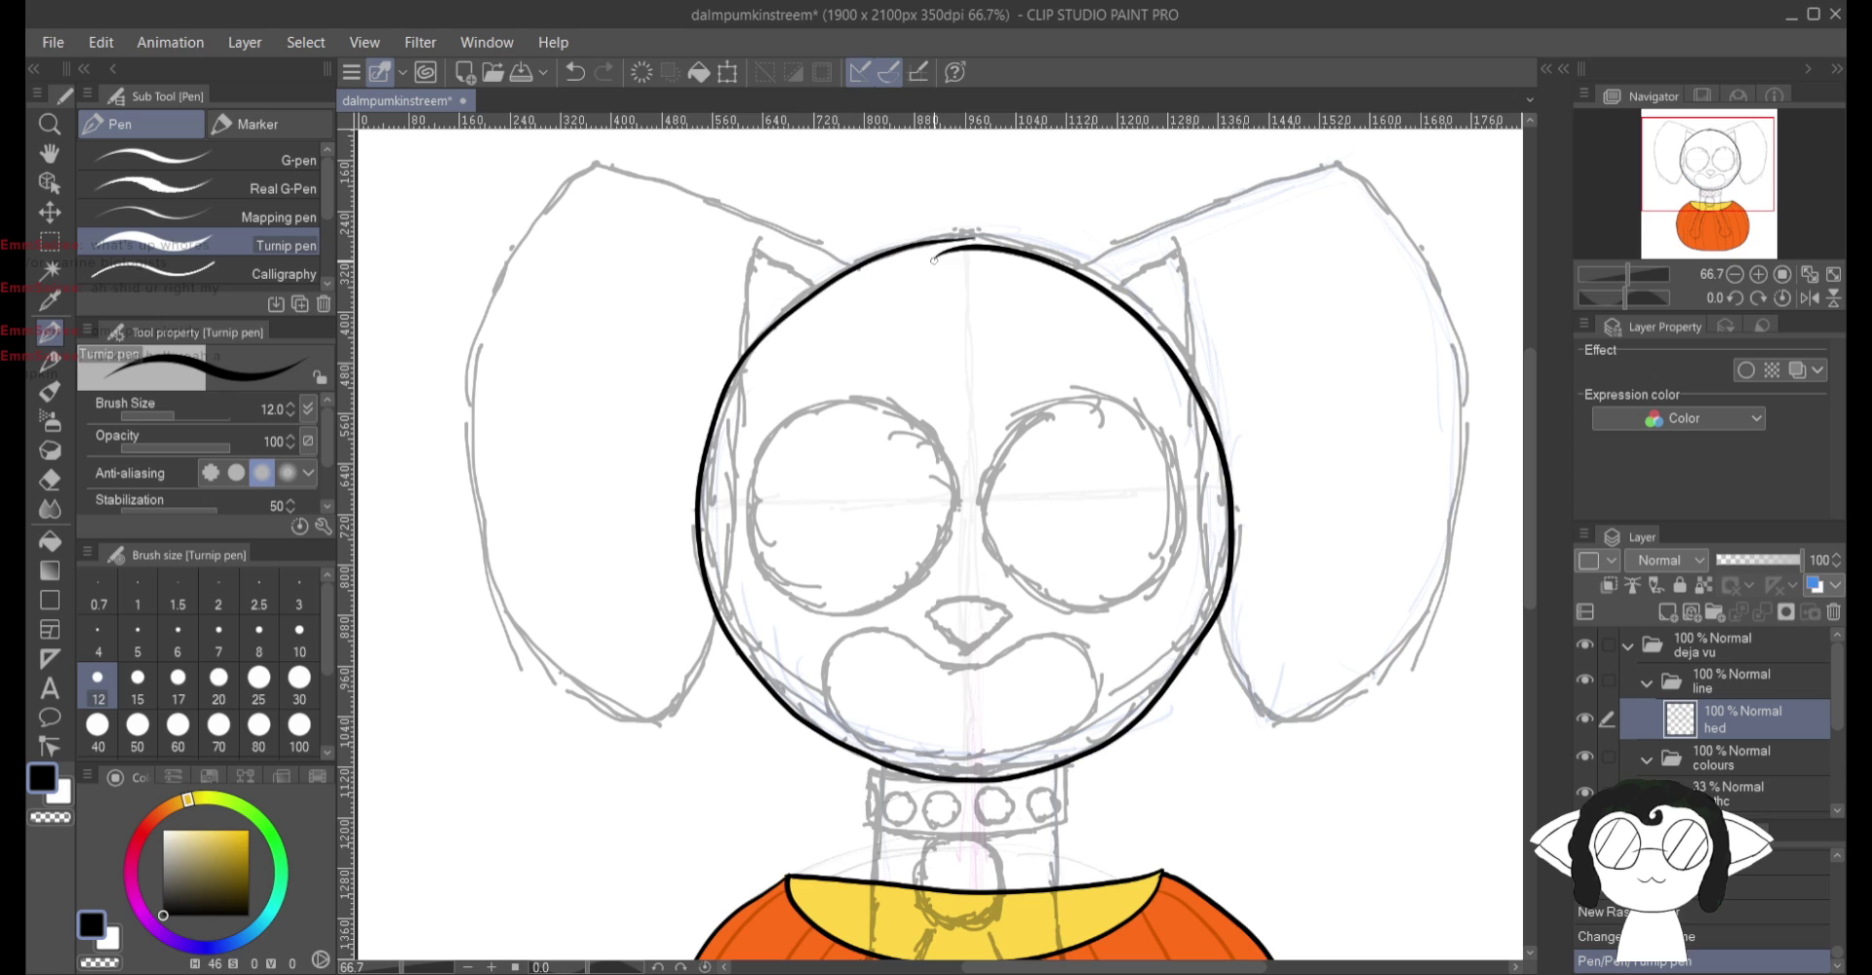
key(ctrl+z)
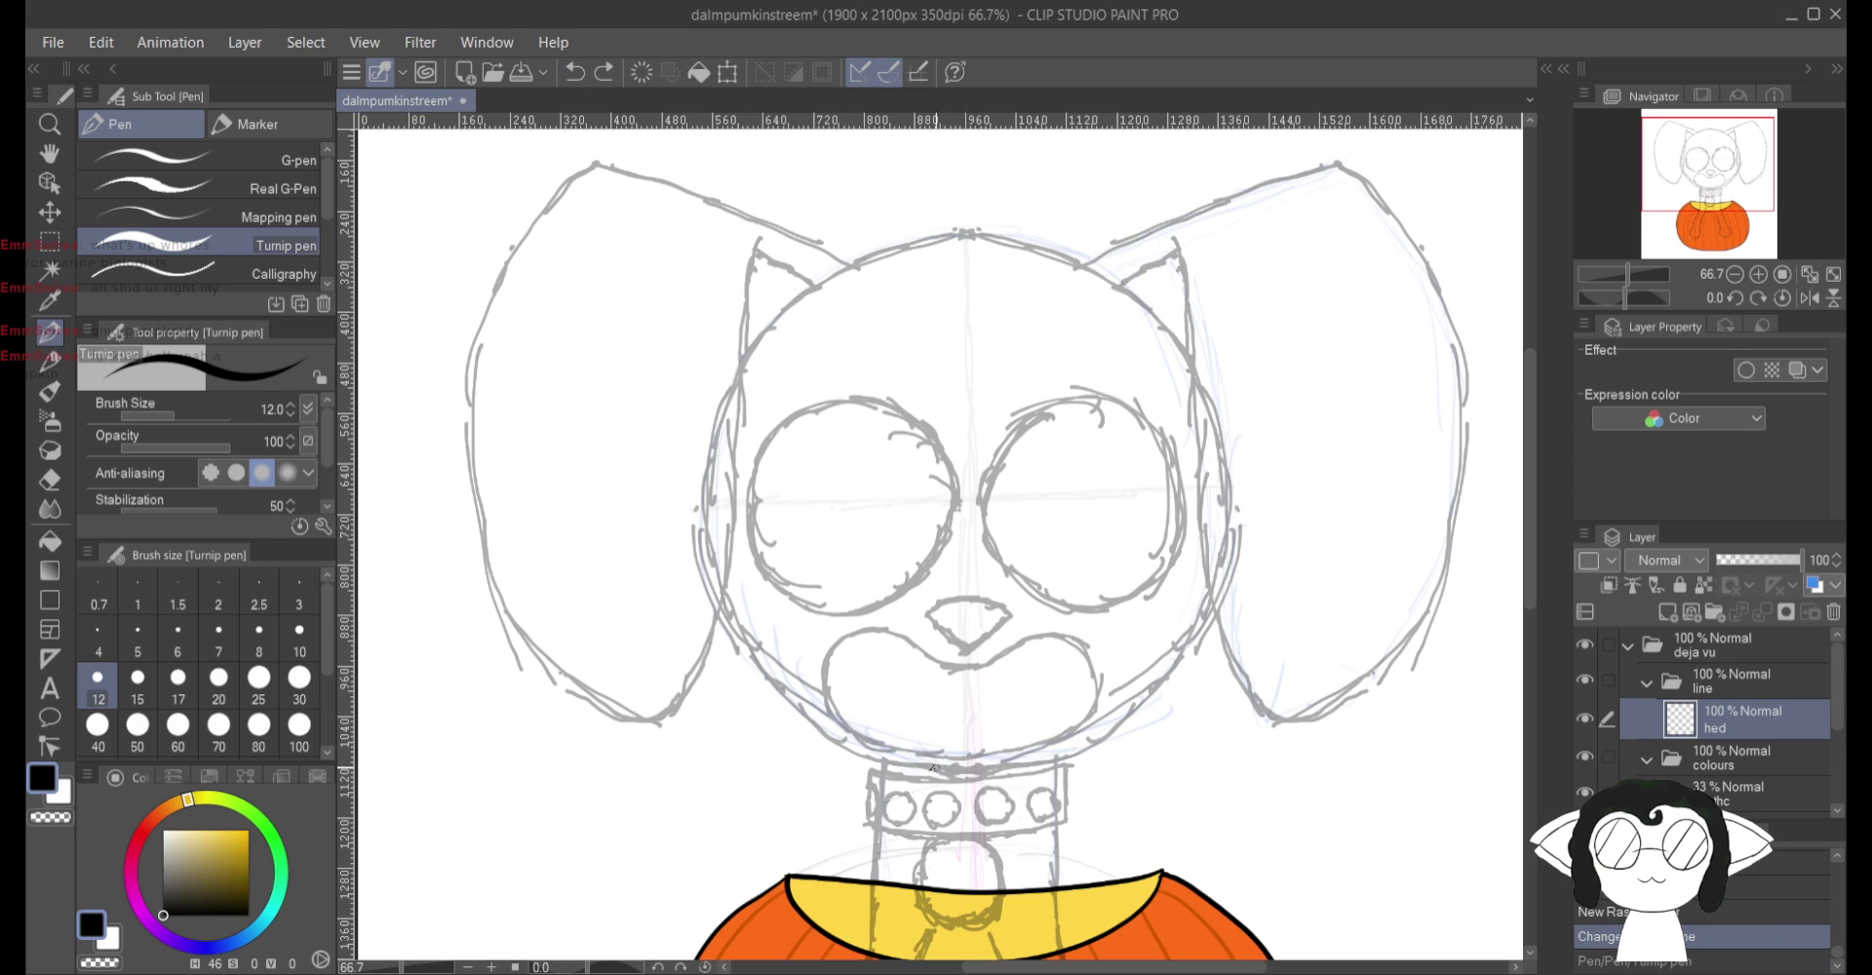
mouse_move(1065, 756)
mouse_down()
mouse_move(1209, 649)
mouse_move(1248, 480)
mouse_move(1139, 314)
mouse_move(1051, 261)
mouse_move(936, 240)
mouse_move(860, 267)
mouse_move(773, 341)
mouse_move(696, 494)
mouse_move(770, 673)
mouse_move(875, 738)
mouse_move(1048, 744)
mouse_up()
key(ctrl+z)
mouse_move(946, 770)
mouse_down()
mouse_move(1010, 776)
mouse_move(1108, 740)
mouse_move(1192, 663)
mouse_move(1231, 570)
mouse_move(1234, 477)
mouse_move(1191, 373)
mouse_move(1102, 281)
mouse_move(993, 240)
mouse_move(905, 244)
mouse_move(819, 286)
mouse_move(736, 368)
mouse_move(690, 476)
mouse_move(708, 605)
mouse_move(766, 693)
mouse_move(845, 752)
mouse_move(925, 784)
mouse_move(1043, 748)
mouse_up()
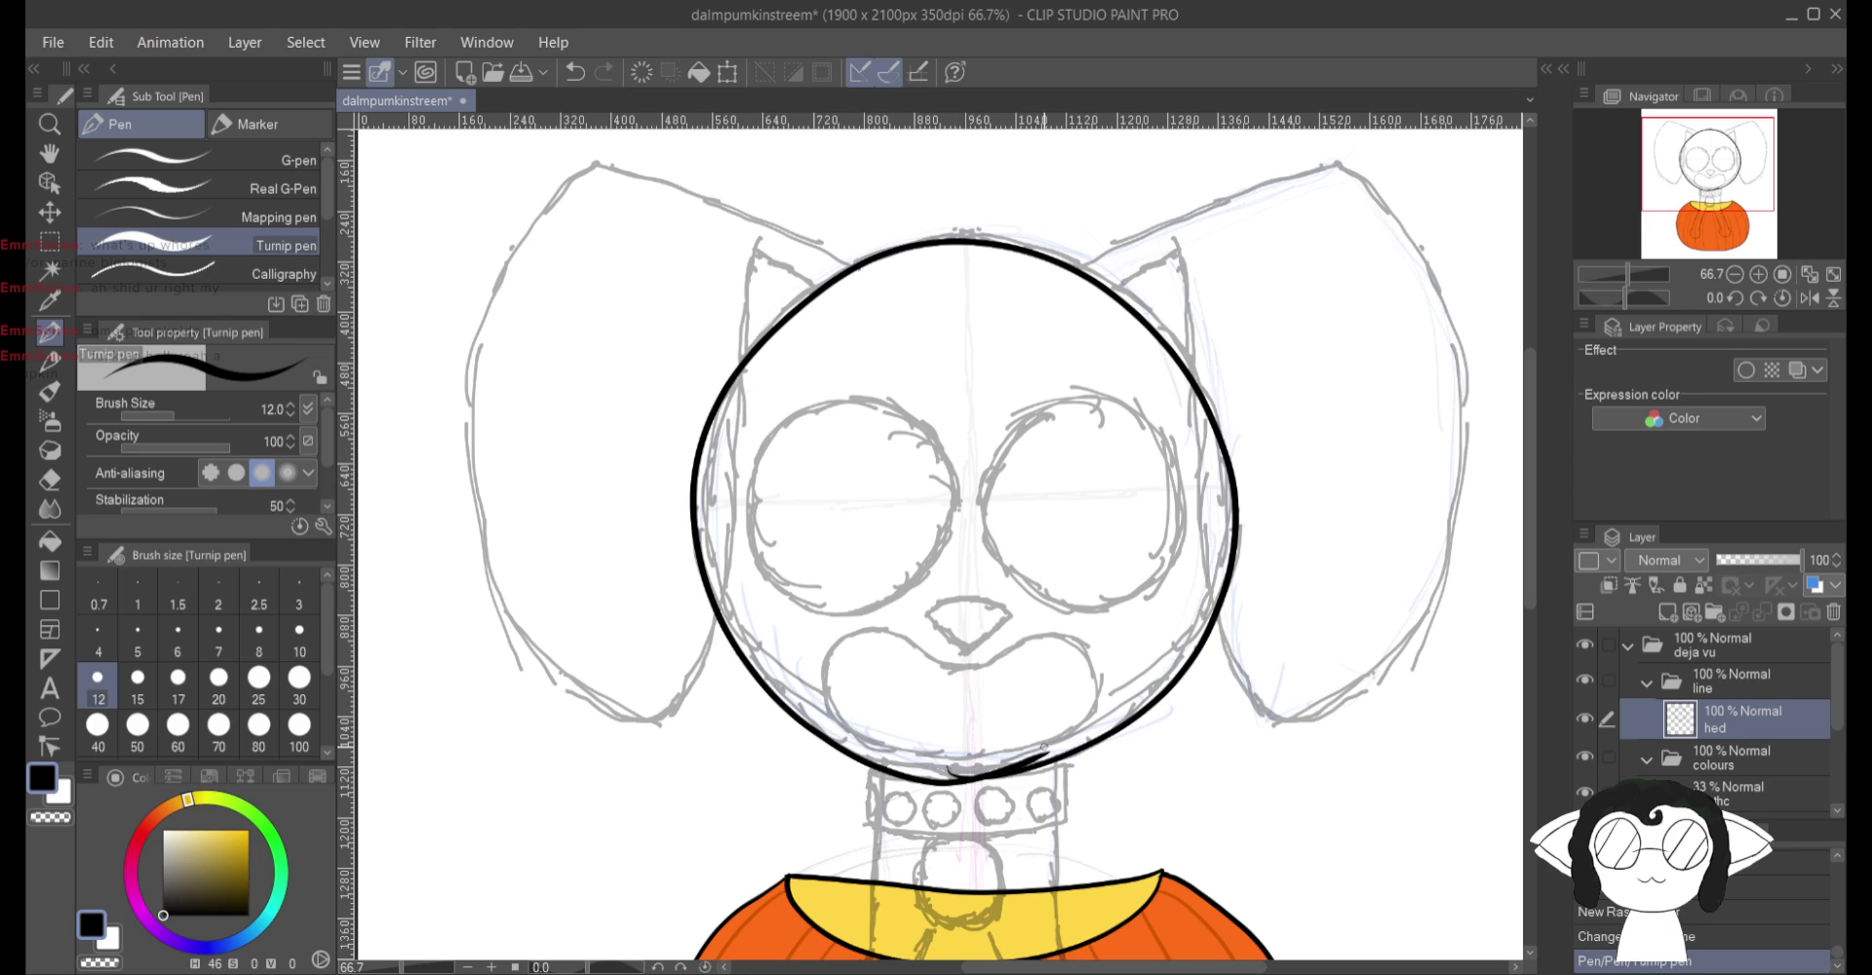
key(ctrl+z)
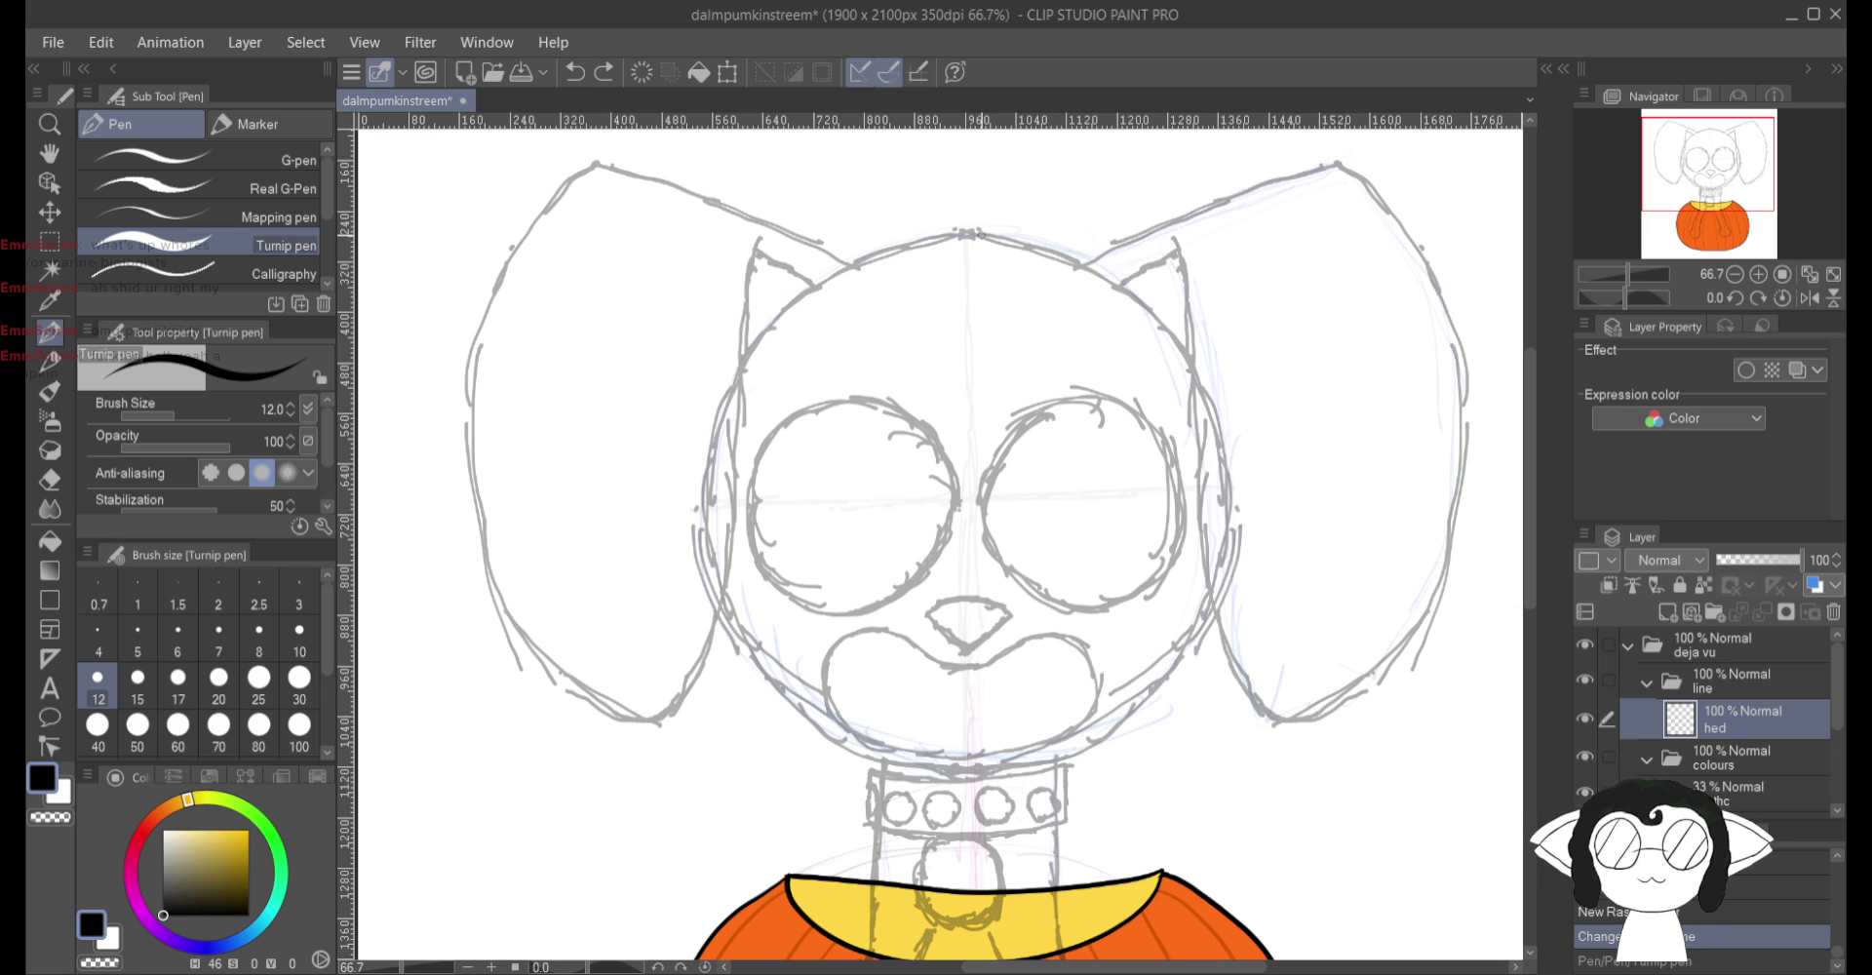
mouse_move(975, 234)
mouse_down()
mouse_move(855, 259)
mouse_move(738, 359)
mouse_move(701, 535)
mouse_move(723, 636)
mouse_move(782, 712)
mouse_move(866, 757)
mouse_move(1040, 767)
mouse_move(1123, 726)
mouse_move(1225, 593)
mouse_move(1220, 397)
mouse_move(1117, 278)
mouse_move(1051, 243)
mouse_move(889, 247)
mouse_up()
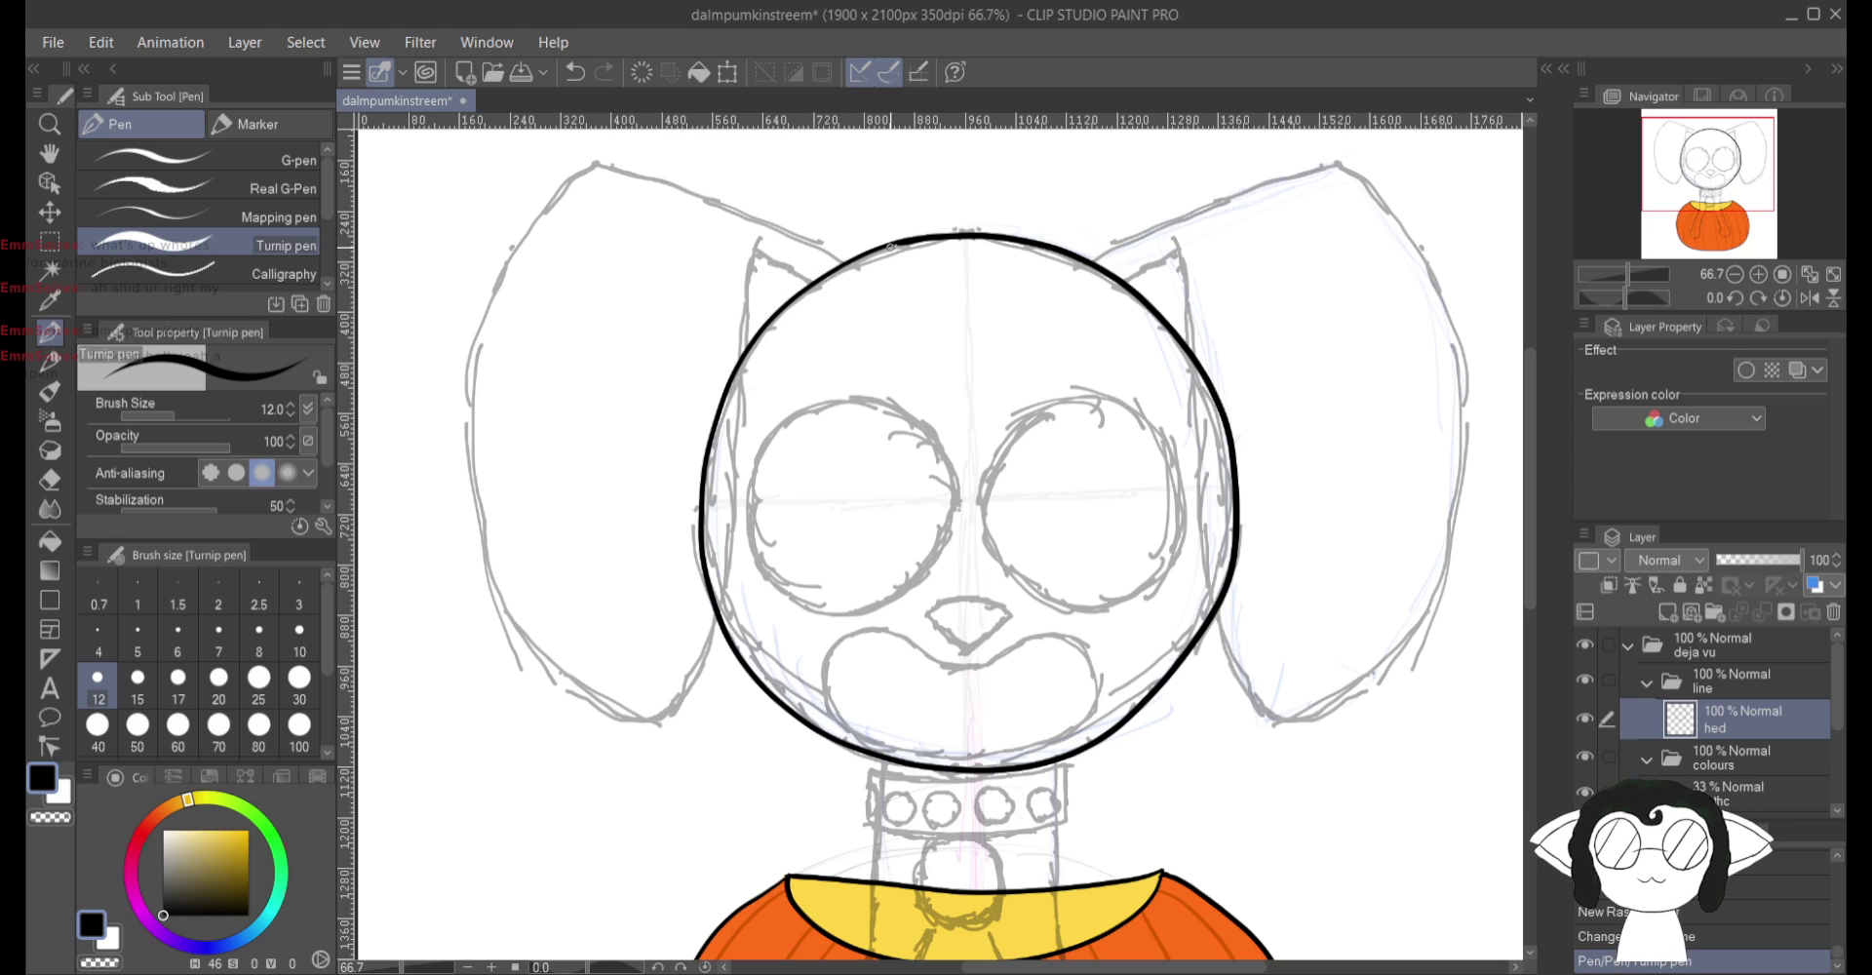
click(587, 85)
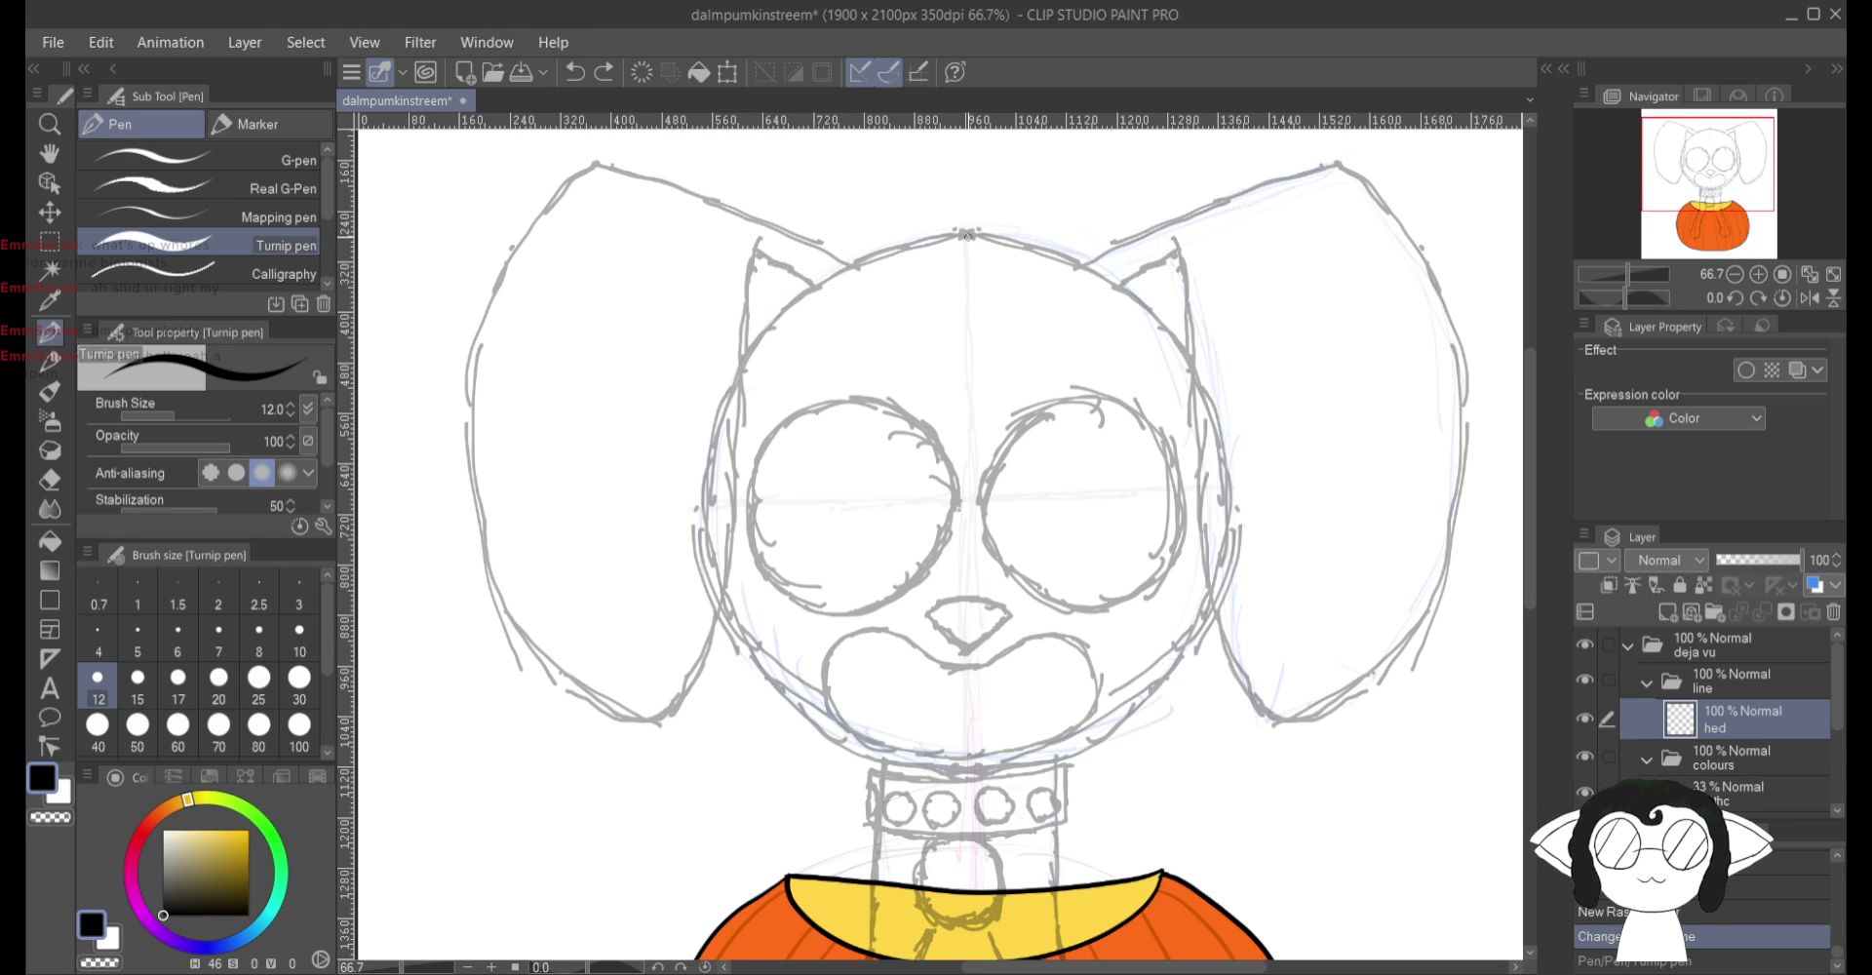
mouse_move(988, 237)
mouse_down()
mouse_move(805, 298)
mouse_move(711, 413)
mouse_move(708, 582)
mouse_move(743, 671)
mouse_move(792, 695)
mouse_up()
key(ctrl+z)
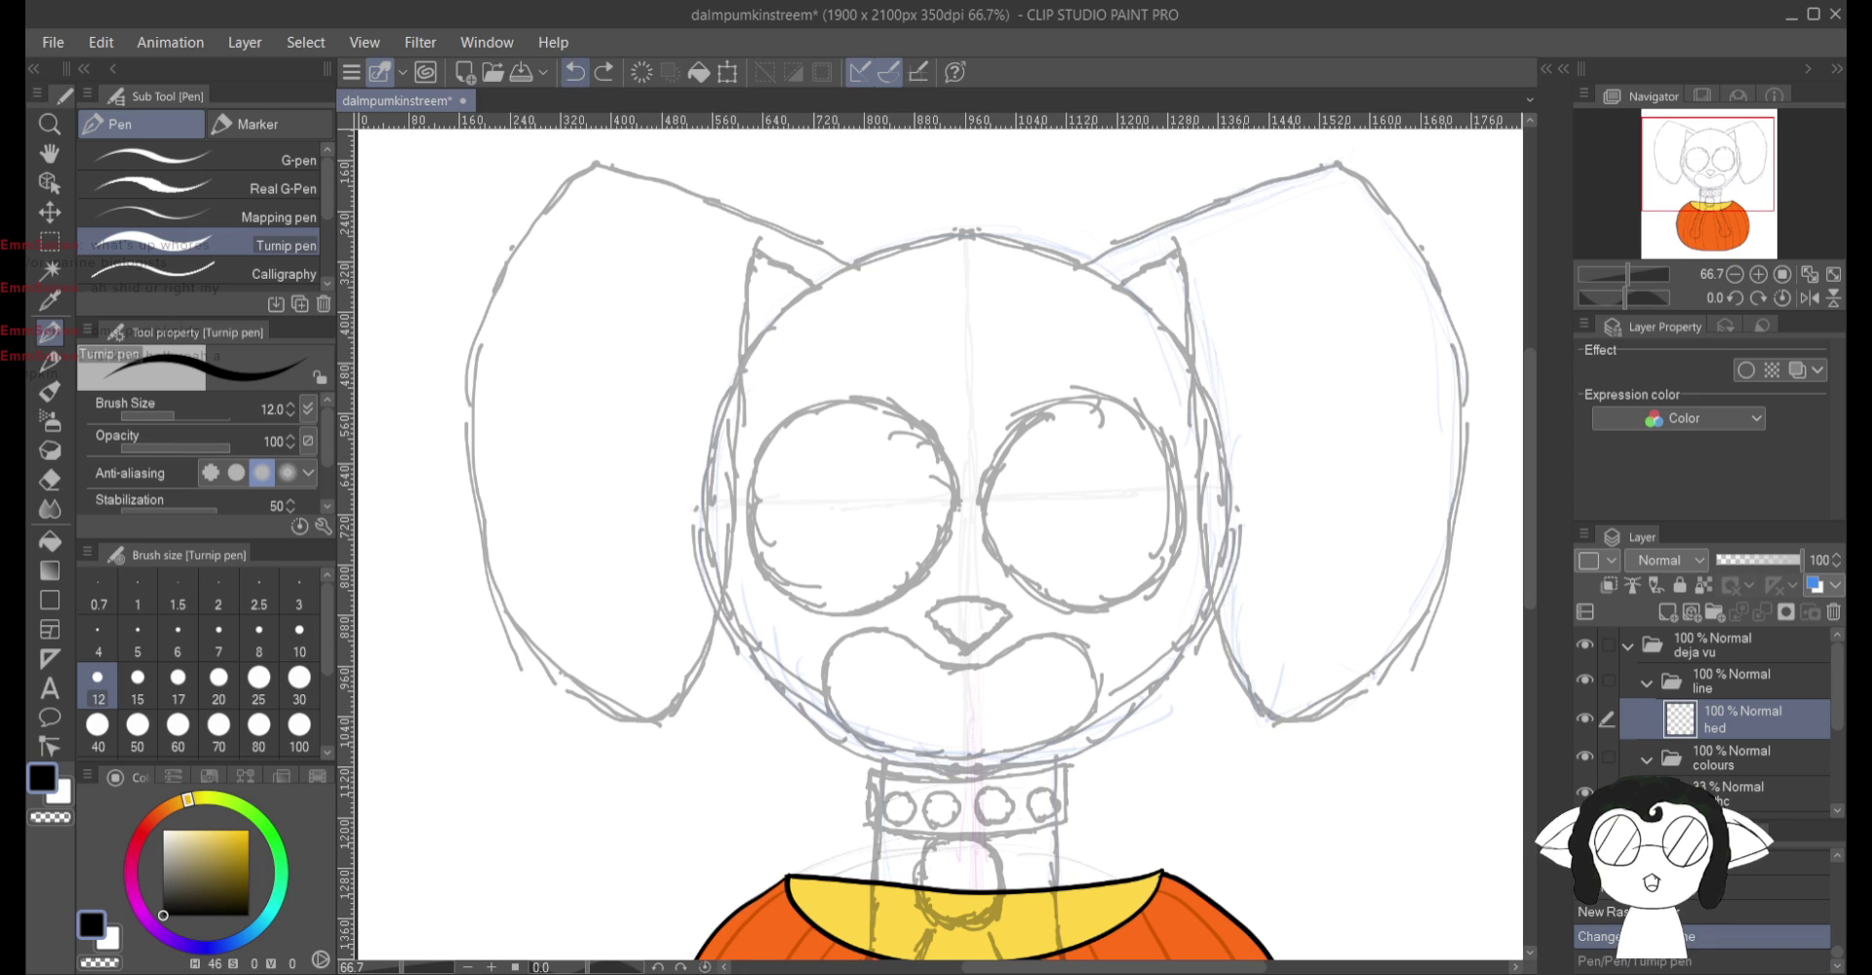
Step: Try to ink the head outline in one counterclockwise stroke from the crown around the cheeks and chin, undoing each attempt
mouse_move(845, 278)
mouse_down()
mouse_move(711, 417)
mouse_move(688, 555)
mouse_move(785, 744)
mouse_move(944, 778)
mouse_move(1096, 758)
mouse_move(1219, 640)
mouse_move(999, 237)
mouse_up()
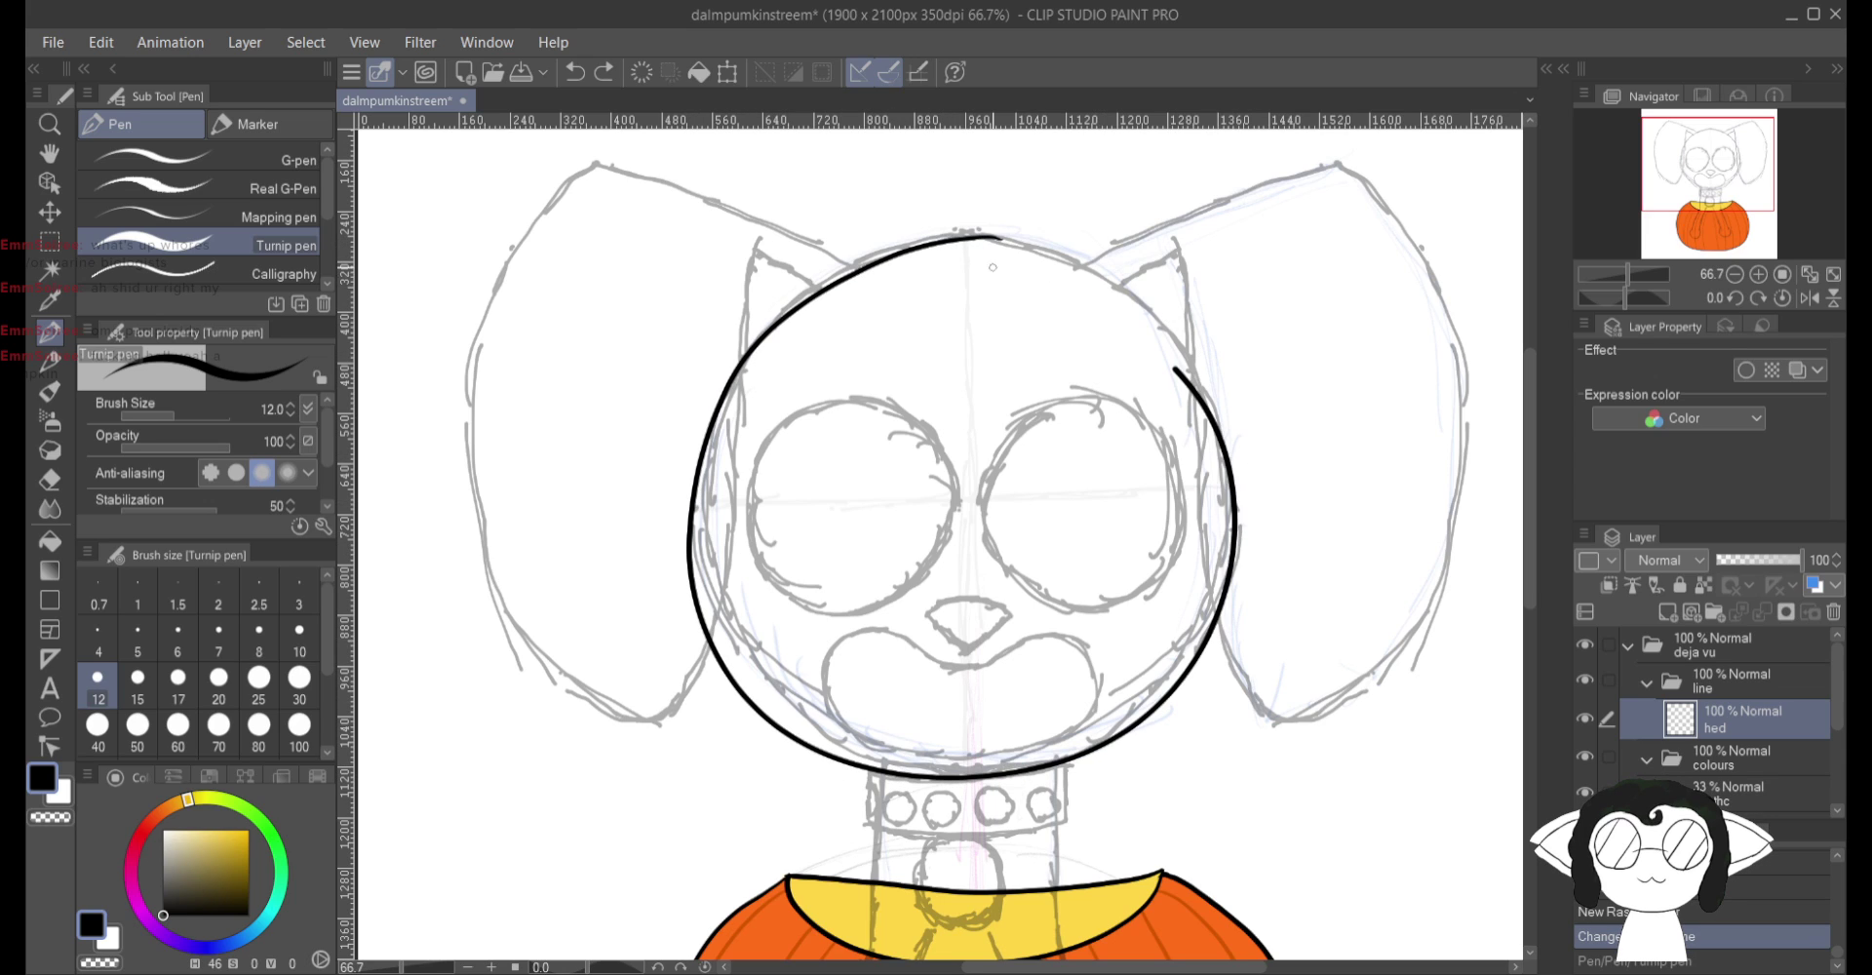
click(575, 71)
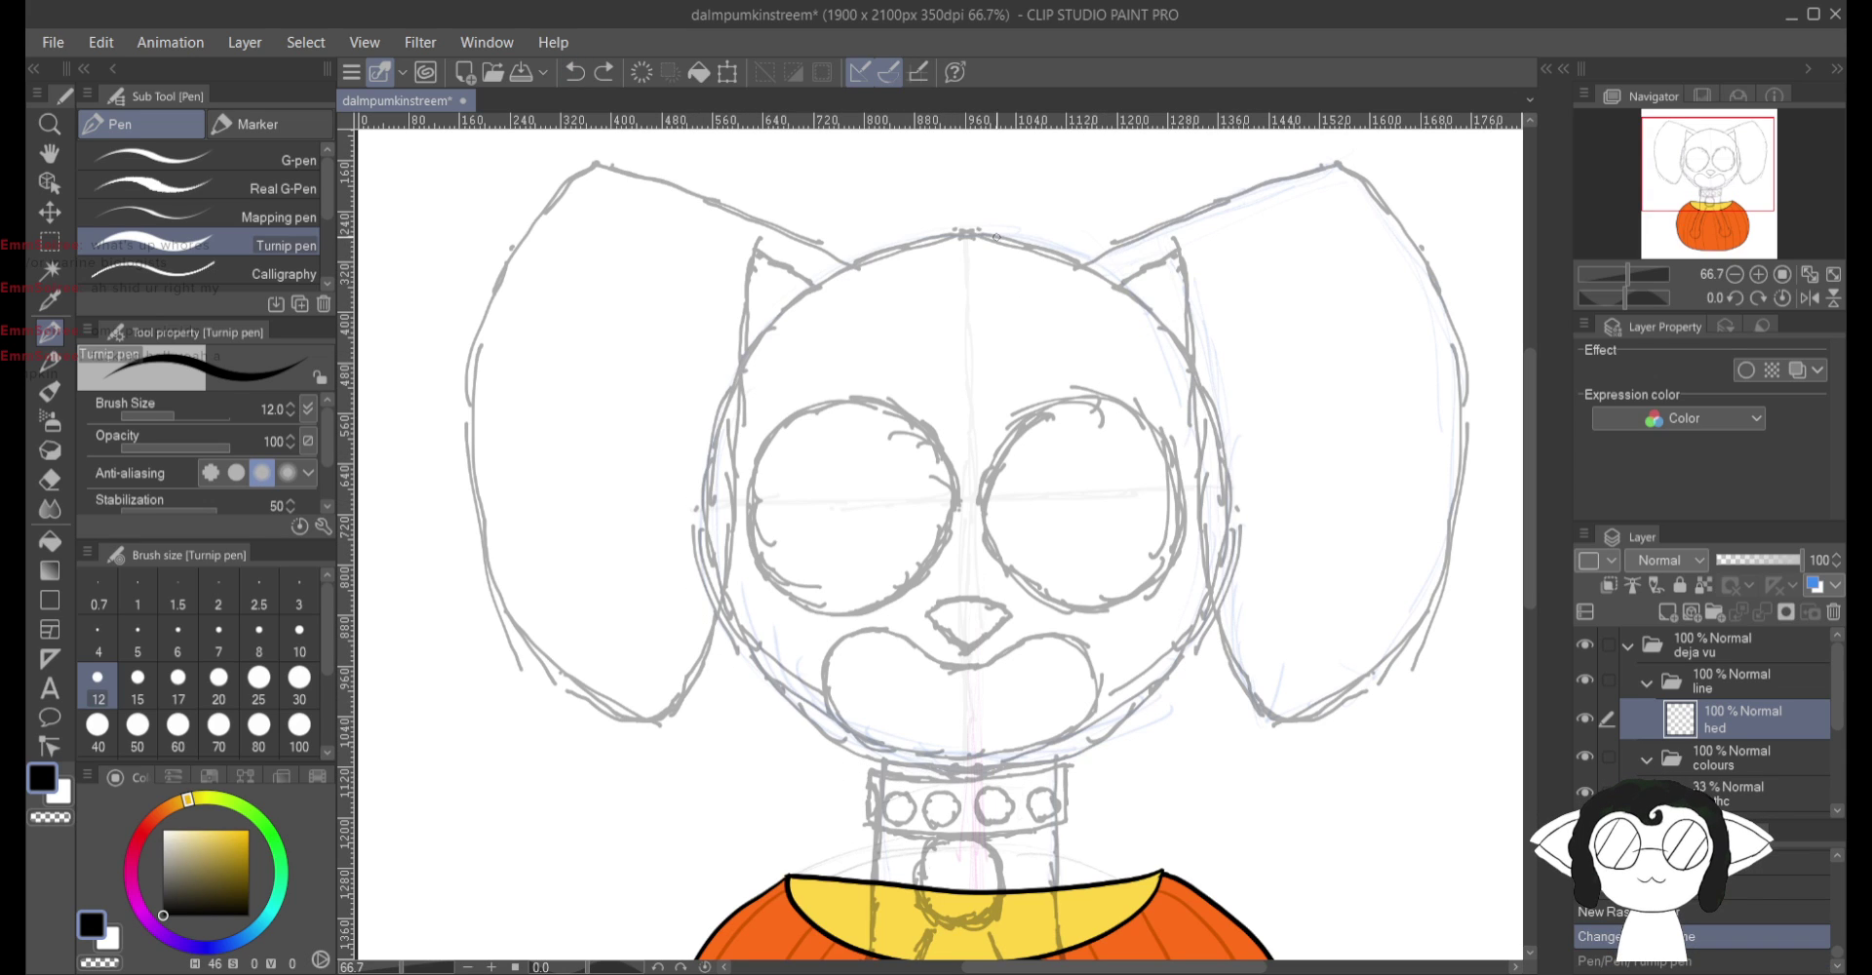
mouse_move(1012, 240)
mouse_down()
mouse_move(931, 241)
mouse_move(759, 349)
mouse_up()
key(ctrl+z)
mouse_move(990, 237)
mouse_down()
mouse_move(849, 269)
mouse_move(720, 398)
mouse_up()
mouse_move(700, 458)
mouse_down()
mouse_move(721, 624)
mouse_move(848, 751)
mouse_move(1062, 760)
mouse_move(1246, 566)
mouse_move(1256, 429)
mouse_move(1005, 239)
mouse_move(938, 233)
mouse_move(819, 268)
mouse_move(707, 439)
mouse_move(732, 651)
mouse_move(917, 758)
mouse_move(1112, 726)
mouse_move(1240, 527)
mouse_move(1160, 329)
mouse_up()
key(ctrl+z)
mouse_move(1209, 410)
mouse_down()
mouse_move(1162, 330)
mouse_move(1044, 256)
mouse_move(941, 243)
mouse_move(996, 240)
mouse_move(846, 266)
mouse_move(737, 368)
mouse_up()
key(ctrl+z)
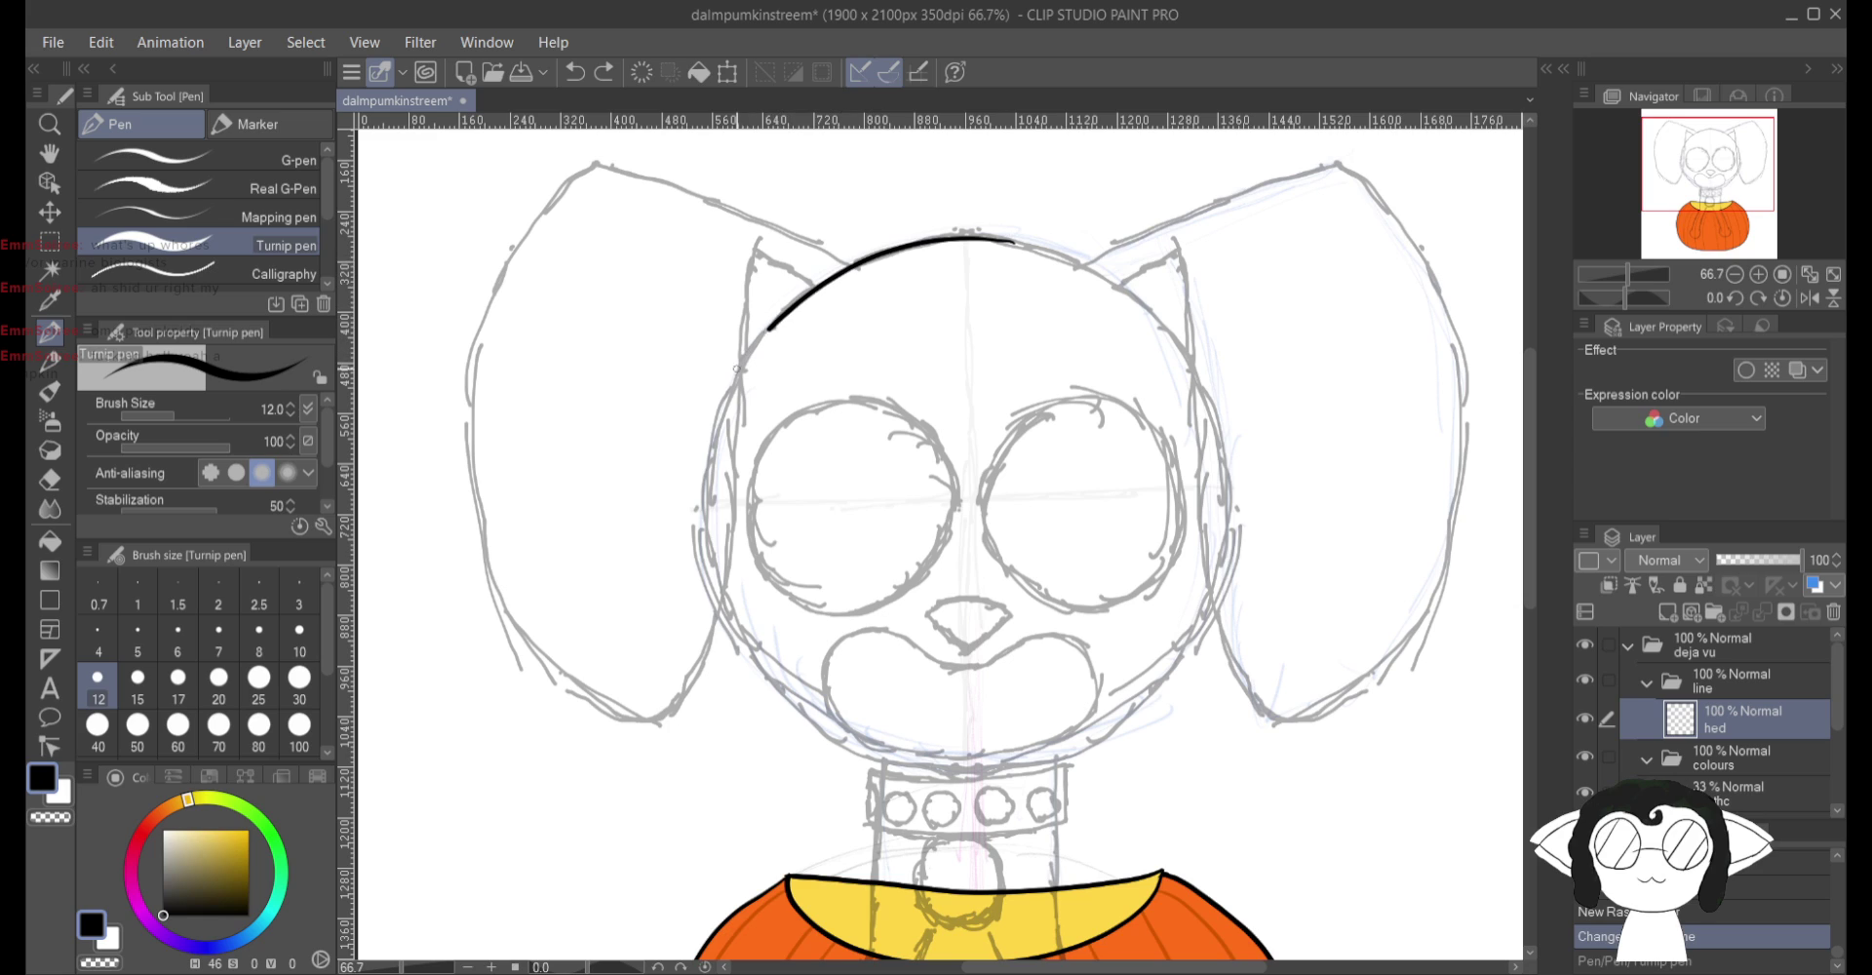
mouse_move(716, 636)
mouse_down()
mouse_move(825, 734)
mouse_move(955, 777)
mouse_move(1101, 737)
mouse_move(1206, 632)
mouse_move(1233, 544)
mouse_up()
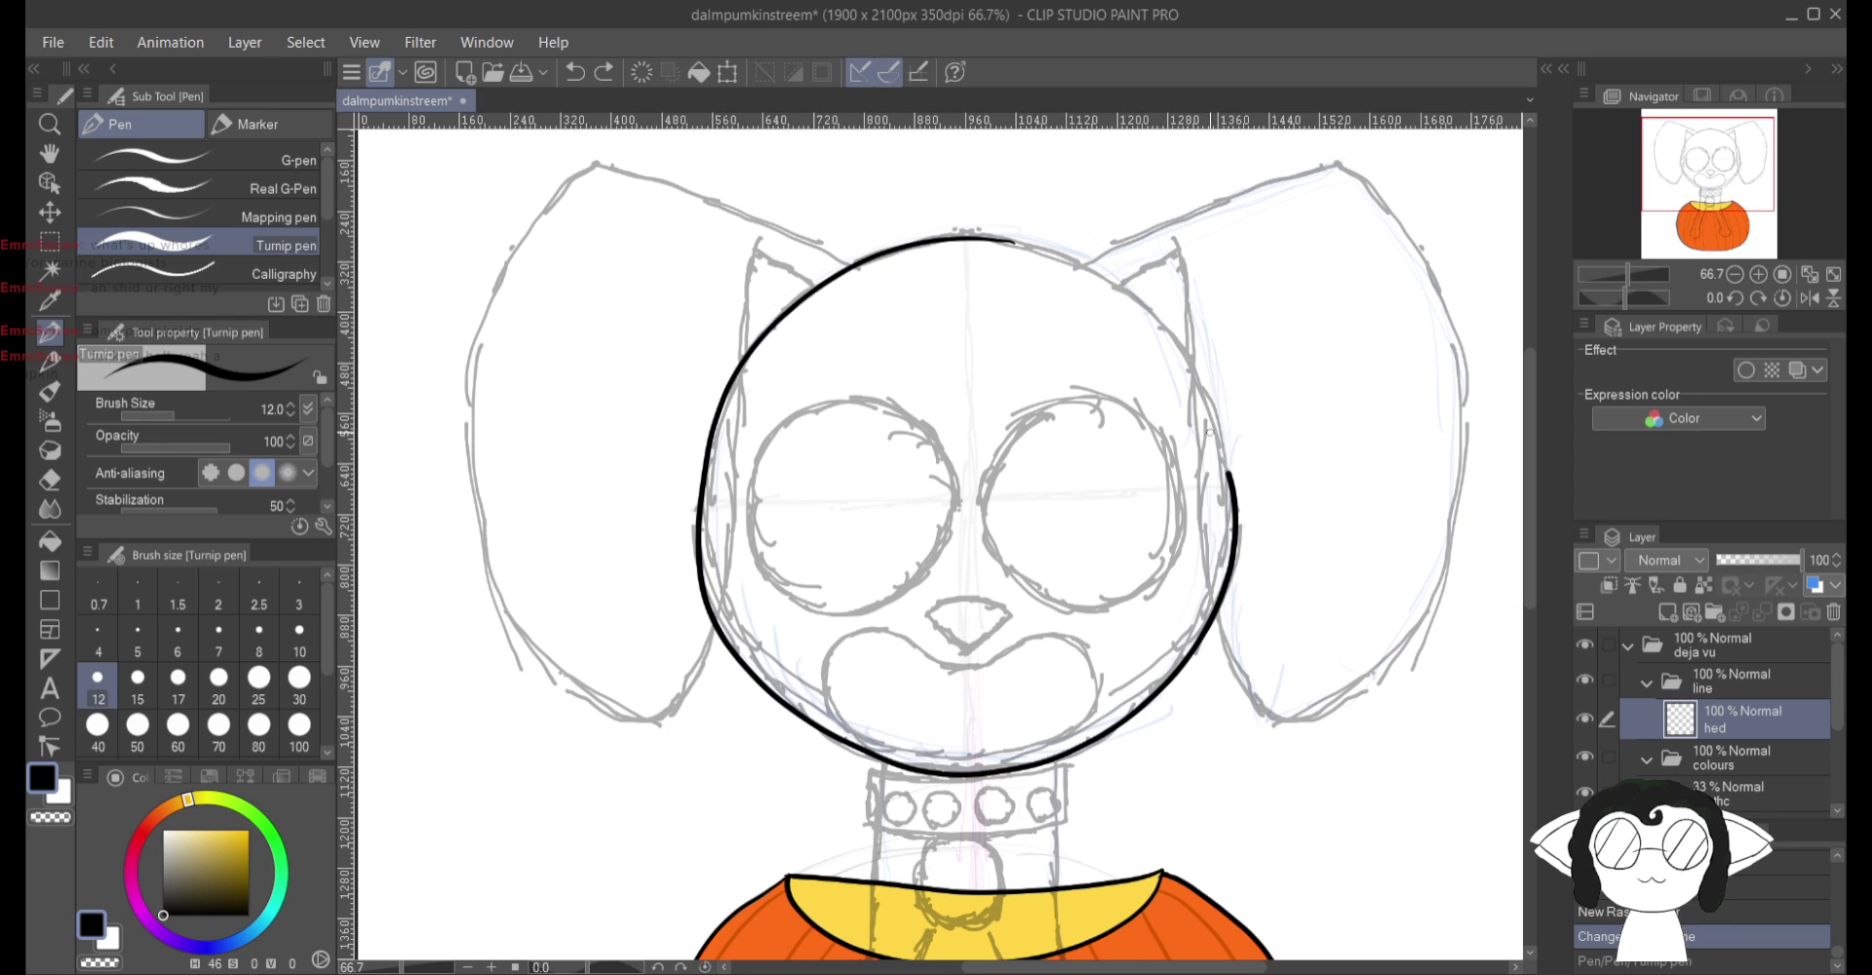
mouse_move(1148, 315)
mouse_down()
mouse_move(1102, 277)
mouse_move(1014, 240)
mouse_up()
click(575, 72)
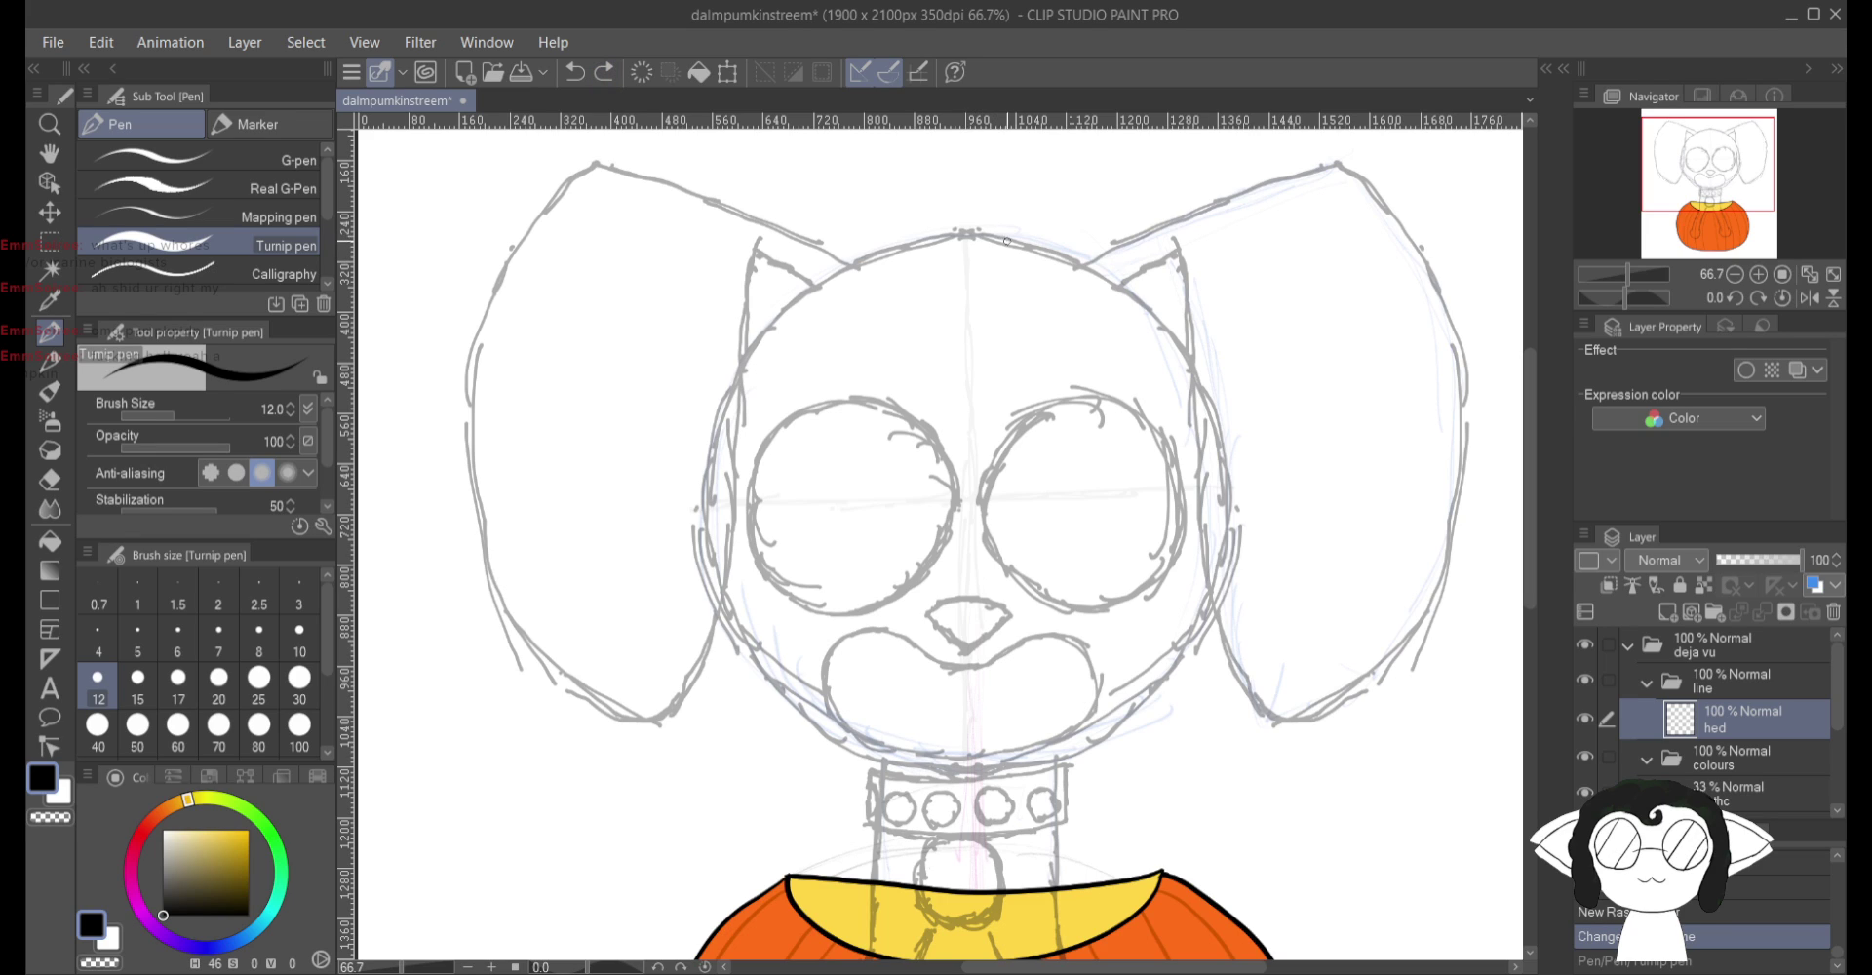
drag(1007, 239, 958, 239)
mouse_move(757, 344)
mouse_down()
mouse_move(687, 585)
mouse_move(819, 741)
mouse_move(1030, 773)
mouse_move(1212, 523)
mouse_move(1004, 242)
mouse_up()
key(ctrl+z)
drag(749, 343, 696, 455)
mouse_move(716, 631)
mouse_down()
mouse_move(839, 755)
mouse_move(938, 785)
mouse_move(1077, 755)
mouse_move(1212, 654)
mouse_move(1252, 524)
mouse_move(1225, 423)
mouse_move(1163, 326)
mouse_up()
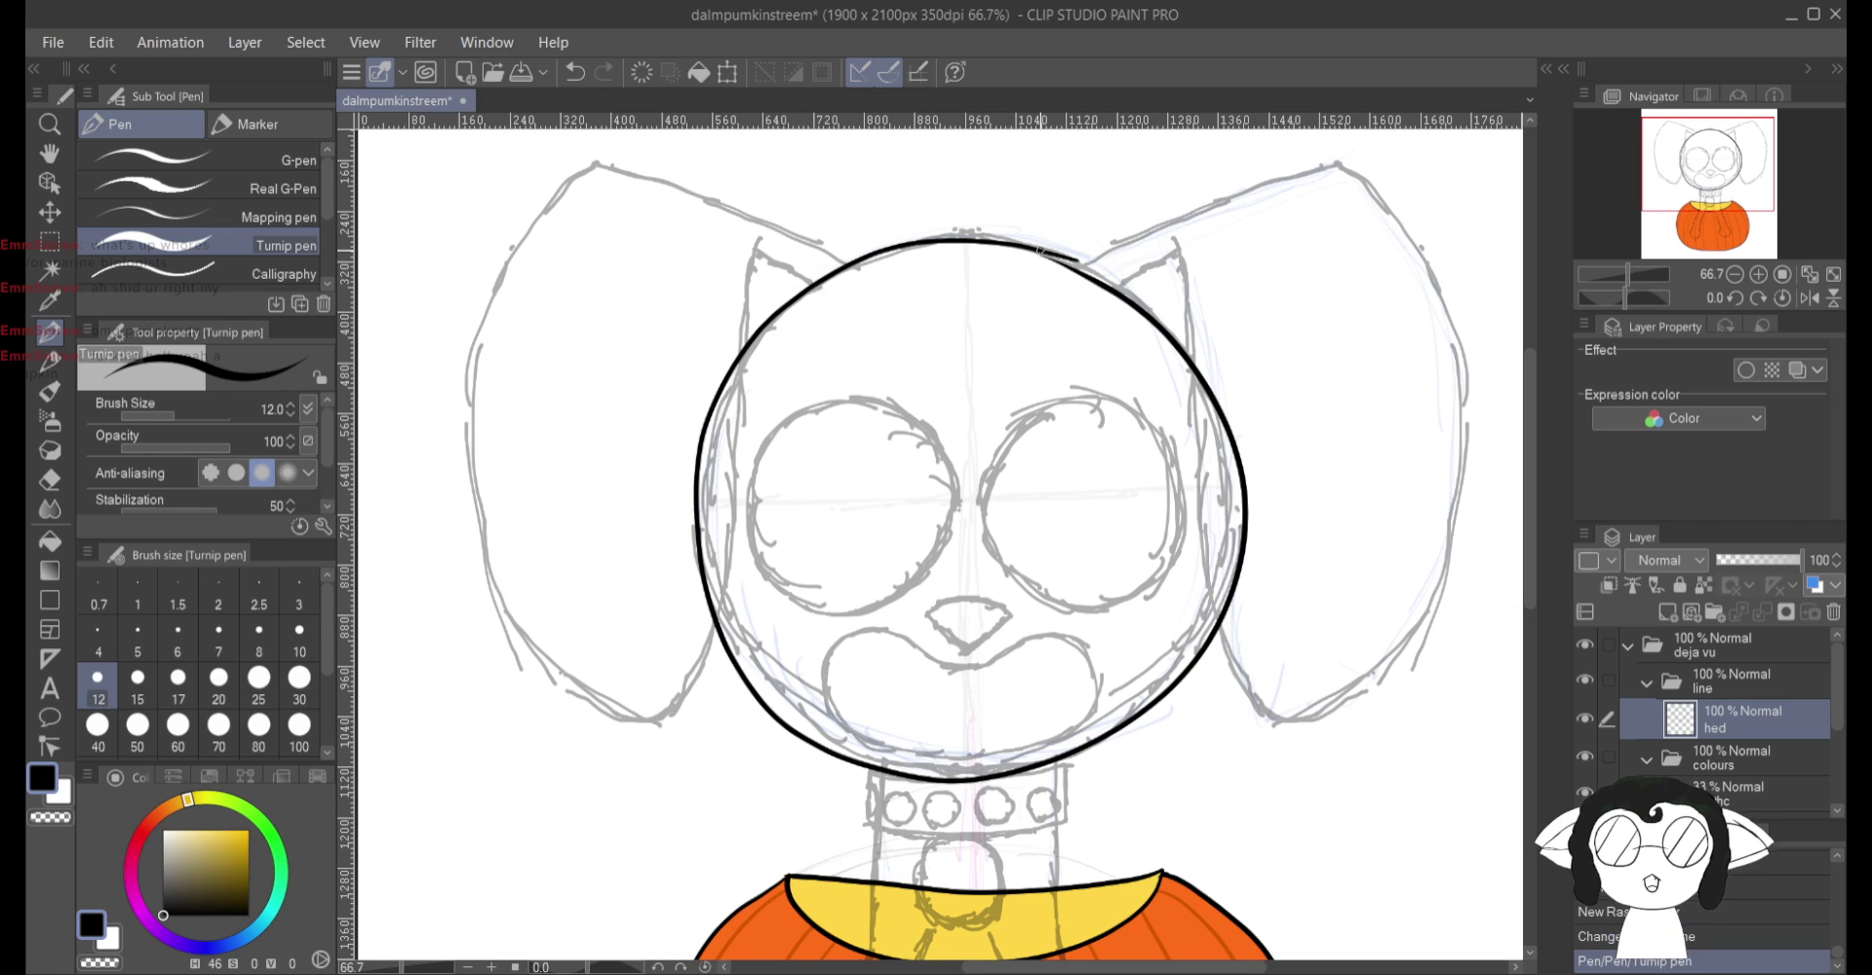
key(ctrl+z)
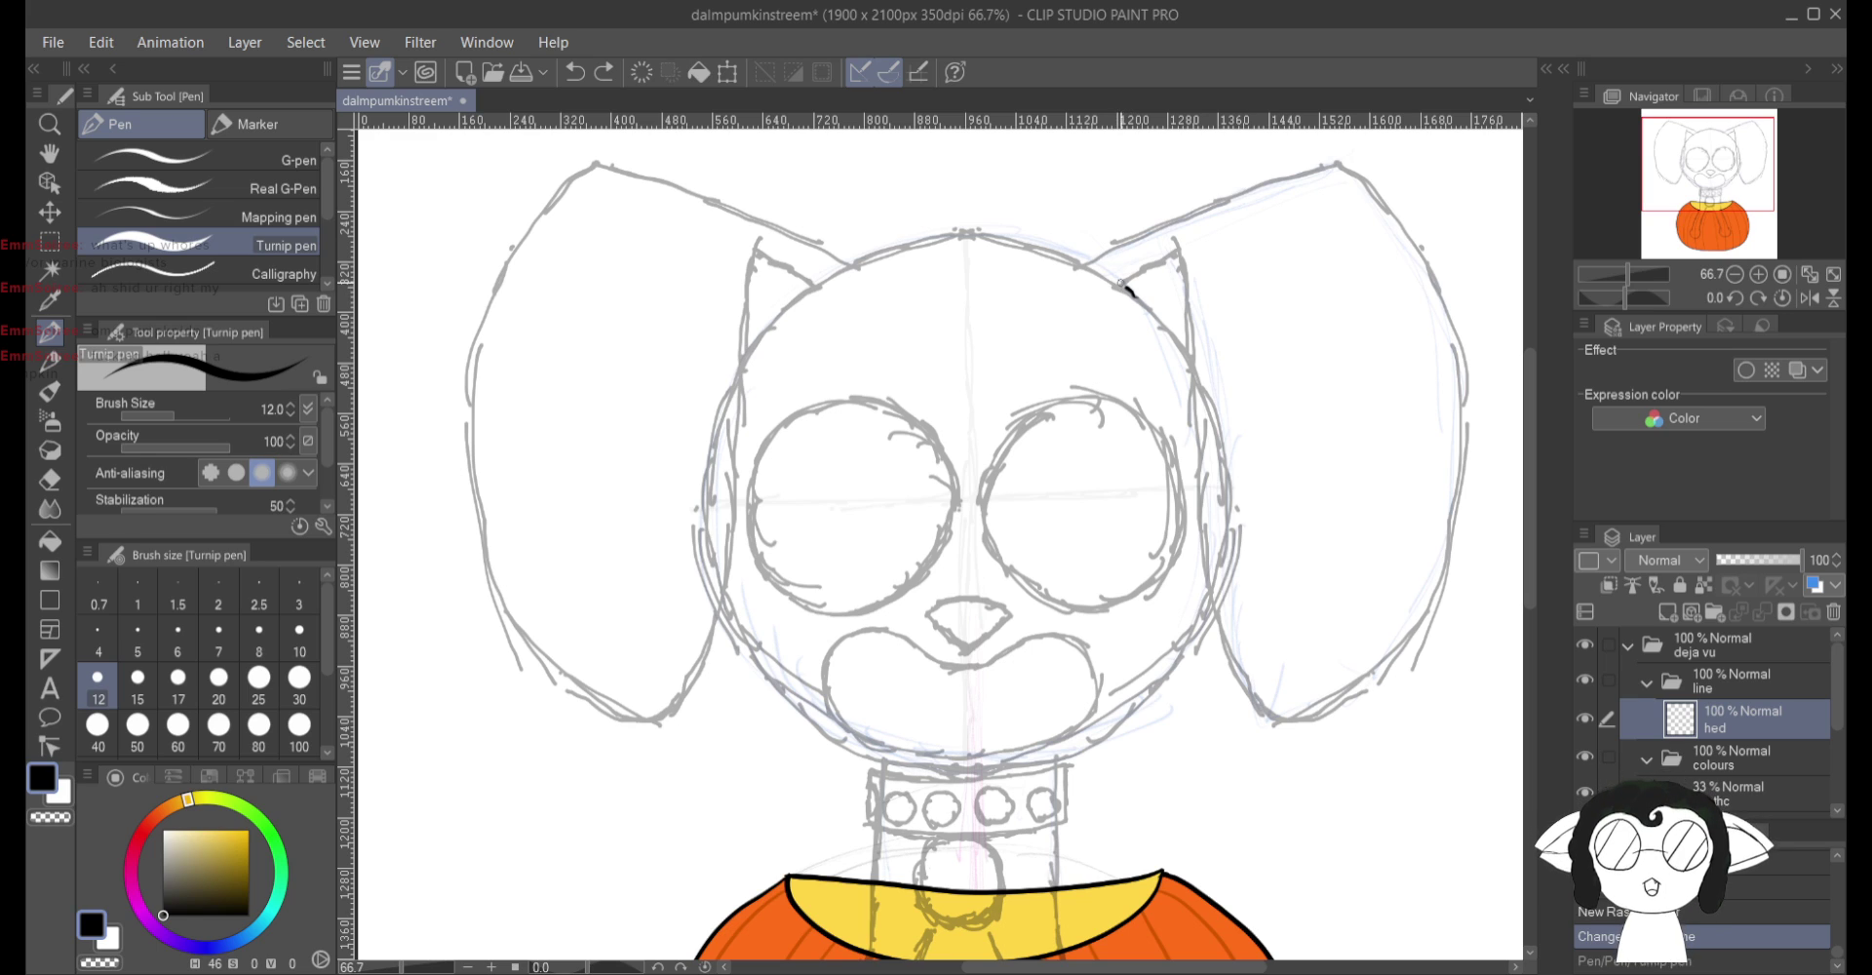
Step: Try to ink the head circle with strokes sweeping over the crown from the head's upper right side, undoing each attempt
mouse_move(1024, 247)
mouse_down()
mouse_move(1133, 294)
mouse_move(941, 237)
mouse_move(815, 293)
mouse_move(746, 363)
mouse_up()
click(575, 72)
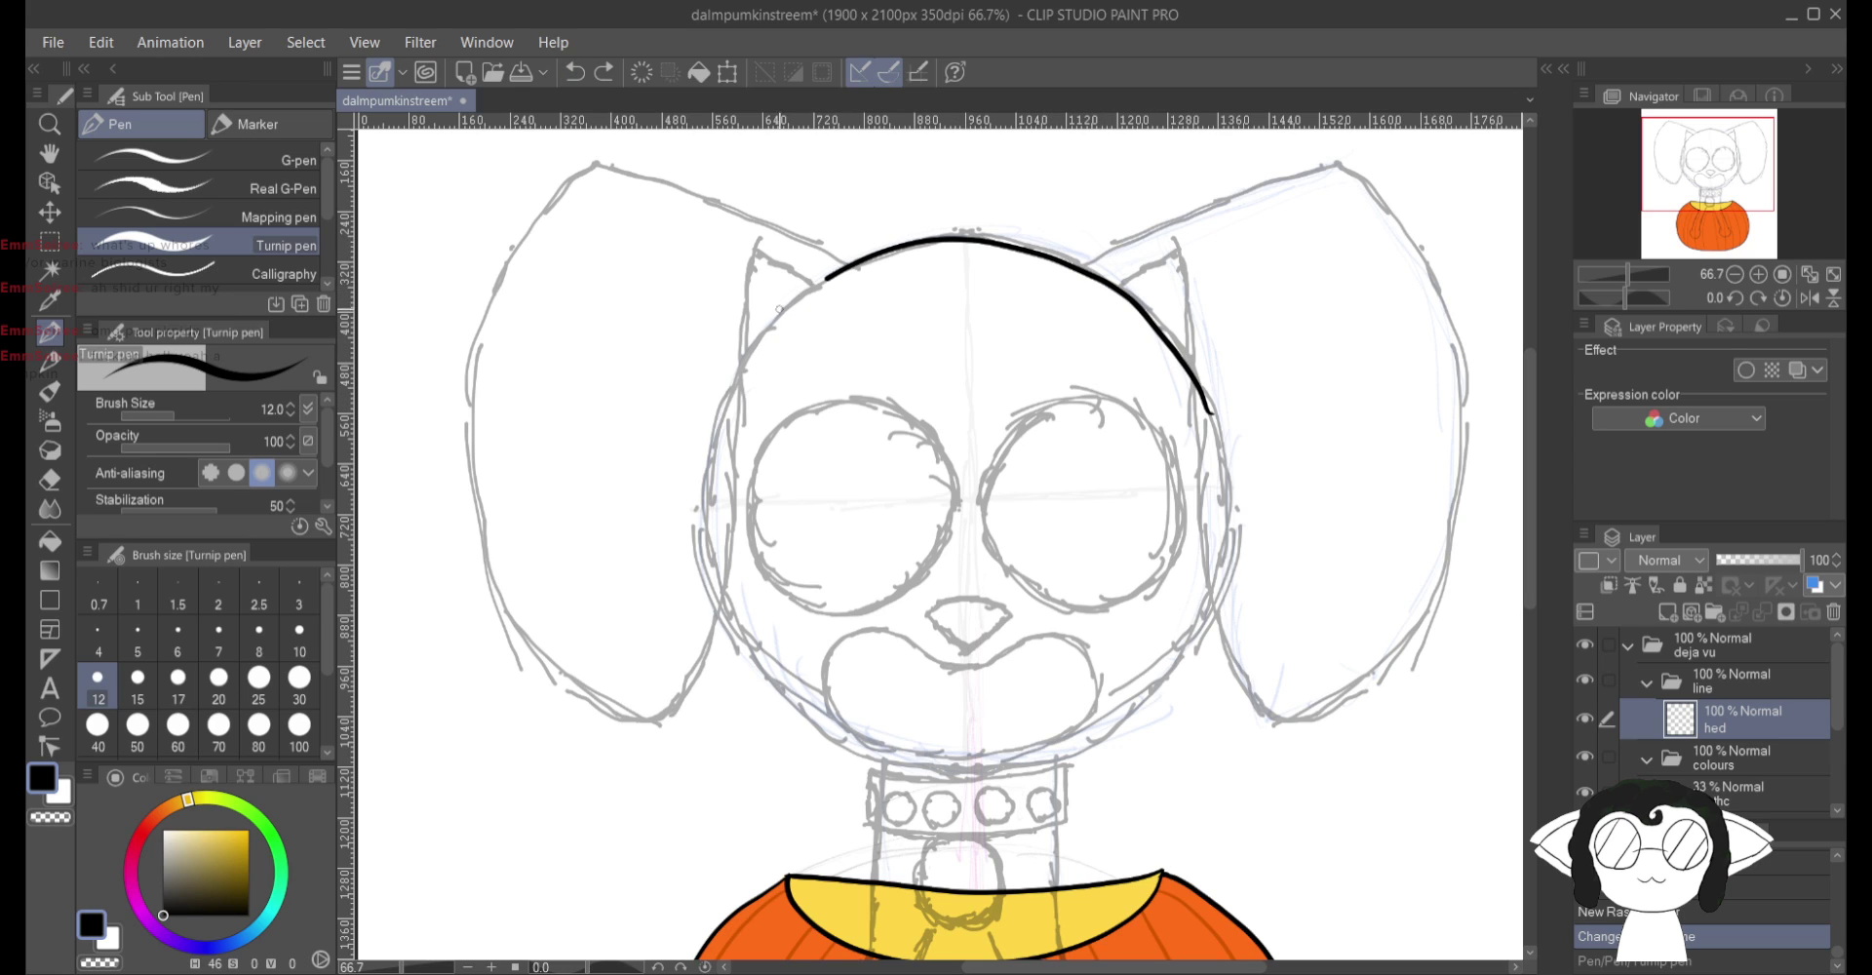
mouse_move(780, 309)
mouse_down()
mouse_move(690, 450)
mouse_move(689, 613)
mouse_move(810, 764)
mouse_move(898, 805)
mouse_move(1023, 791)
mouse_move(1162, 691)
mouse_move(1250, 566)
mouse_move(1212, 409)
mouse_up()
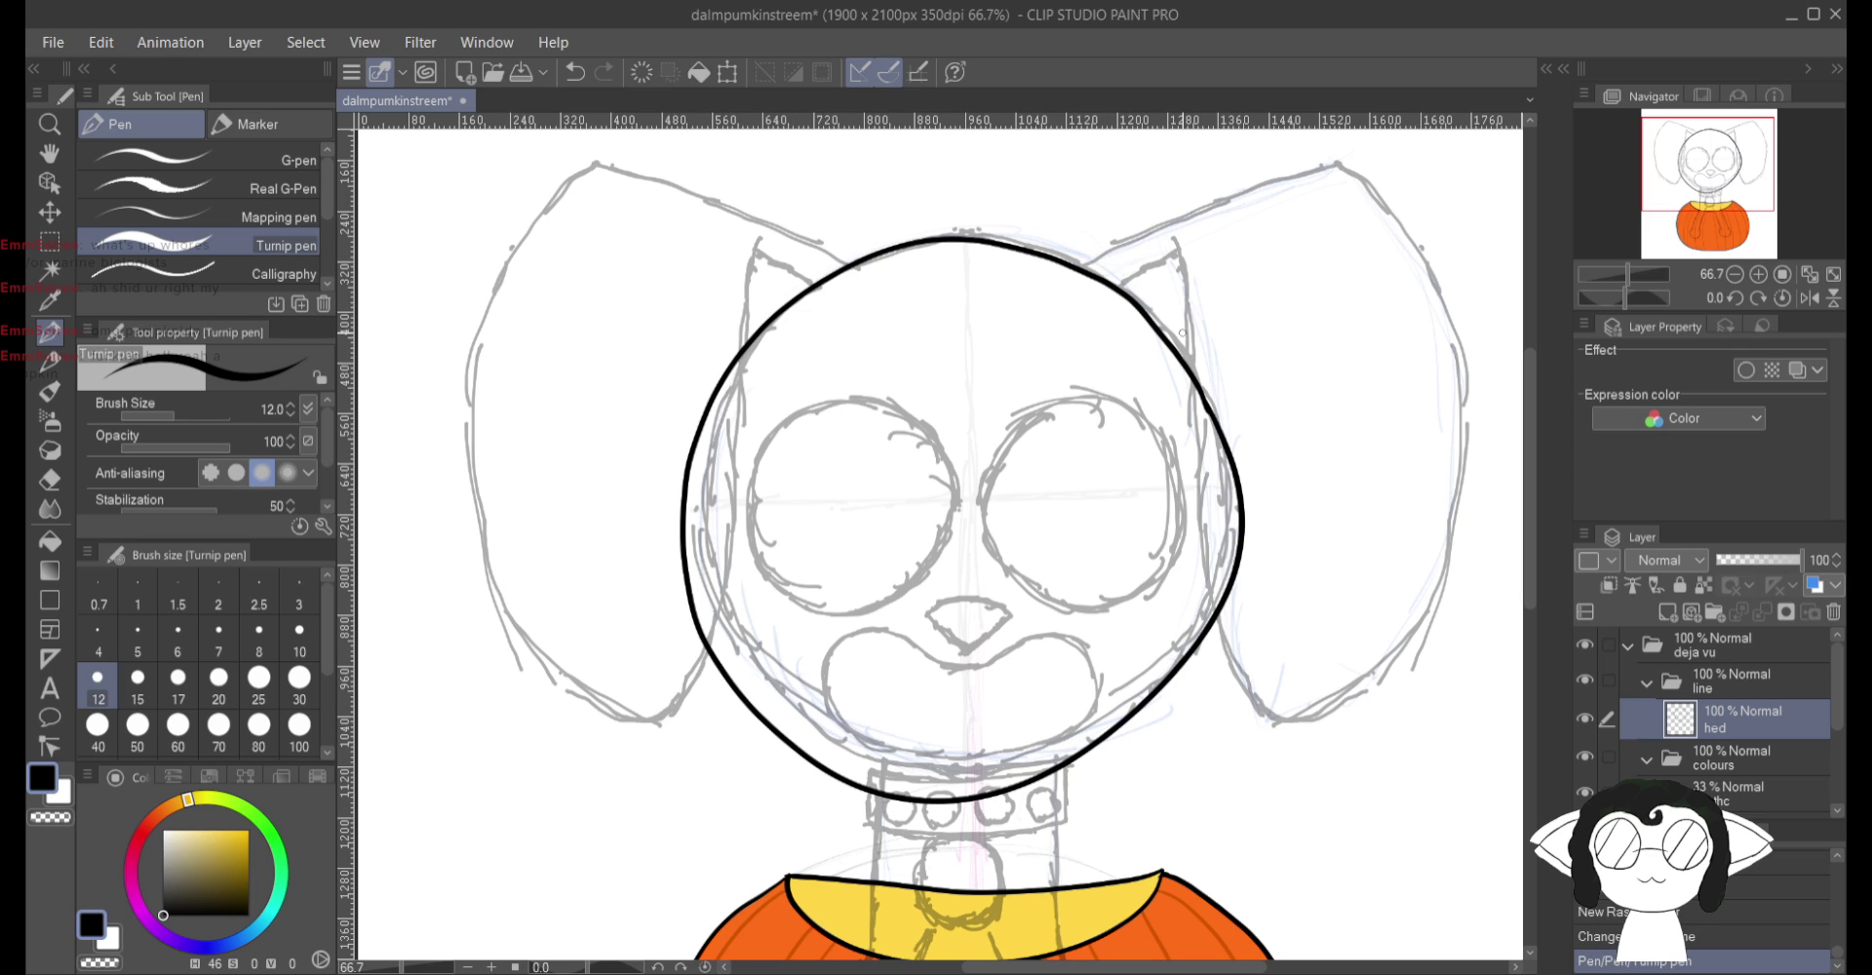
click(575, 72)
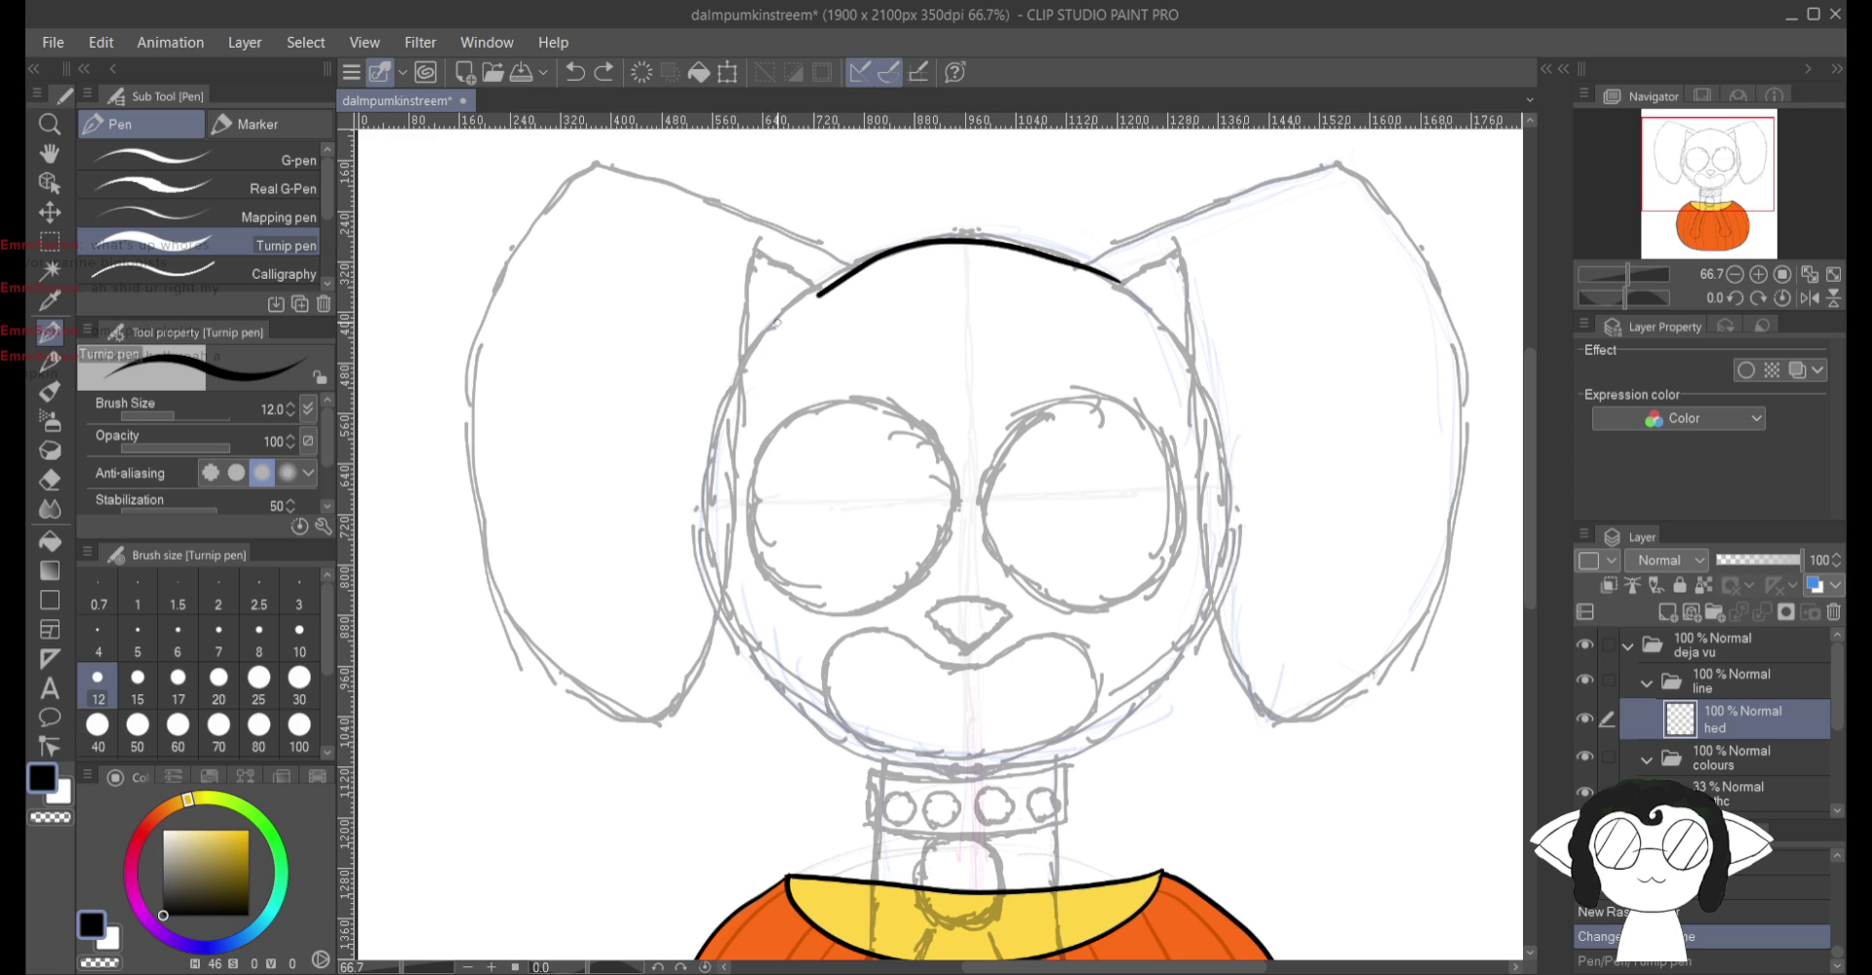
mouse_move(703, 426)
mouse_down()
mouse_move(694, 586)
mouse_move(797, 737)
mouse_move(910, 781)
mouse_move(1019, 782)
mouse_move(1195, 653)
mouse_move(1232, 580)
mouse_move(1240, 505)
mouse_move(1214, 404)
mouse_move(1096, 287)
mouse_move(1012, 238)
mouse_move(937, 239)
mouse_move(795, 314)
mouse_up()
key(ctrl+z)
drag(723, 410, 721, 401)
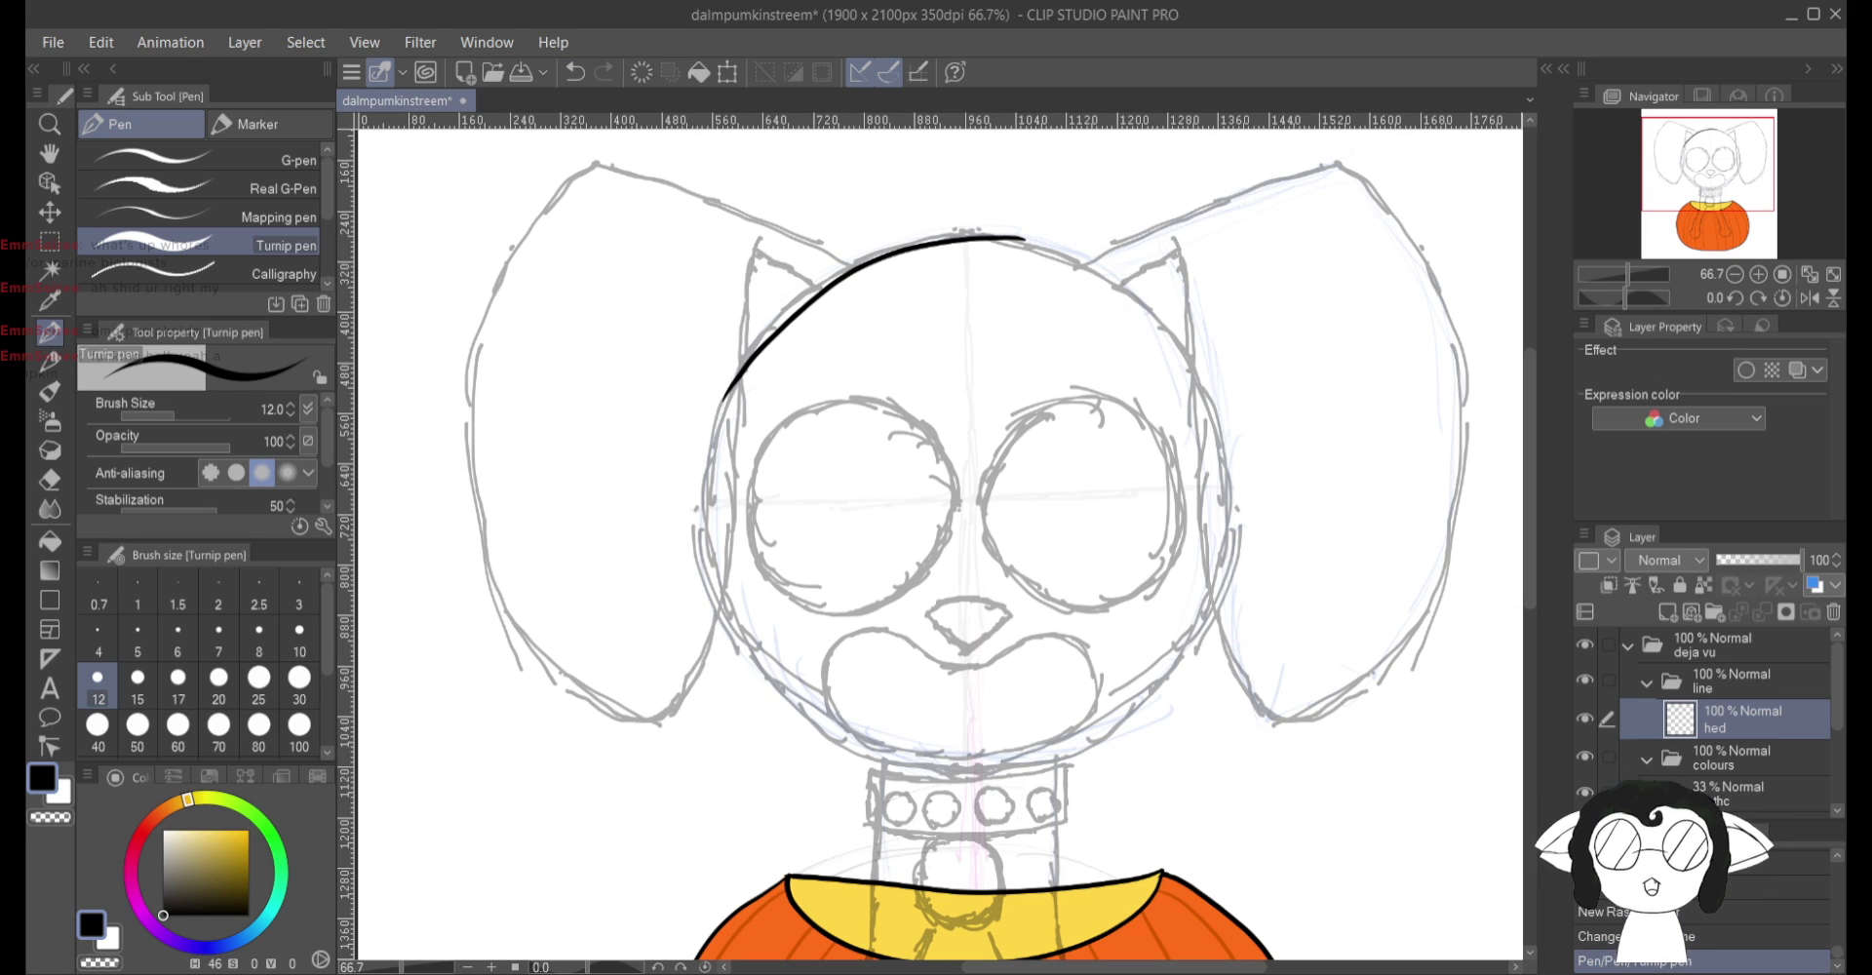
key(ctrl+z)
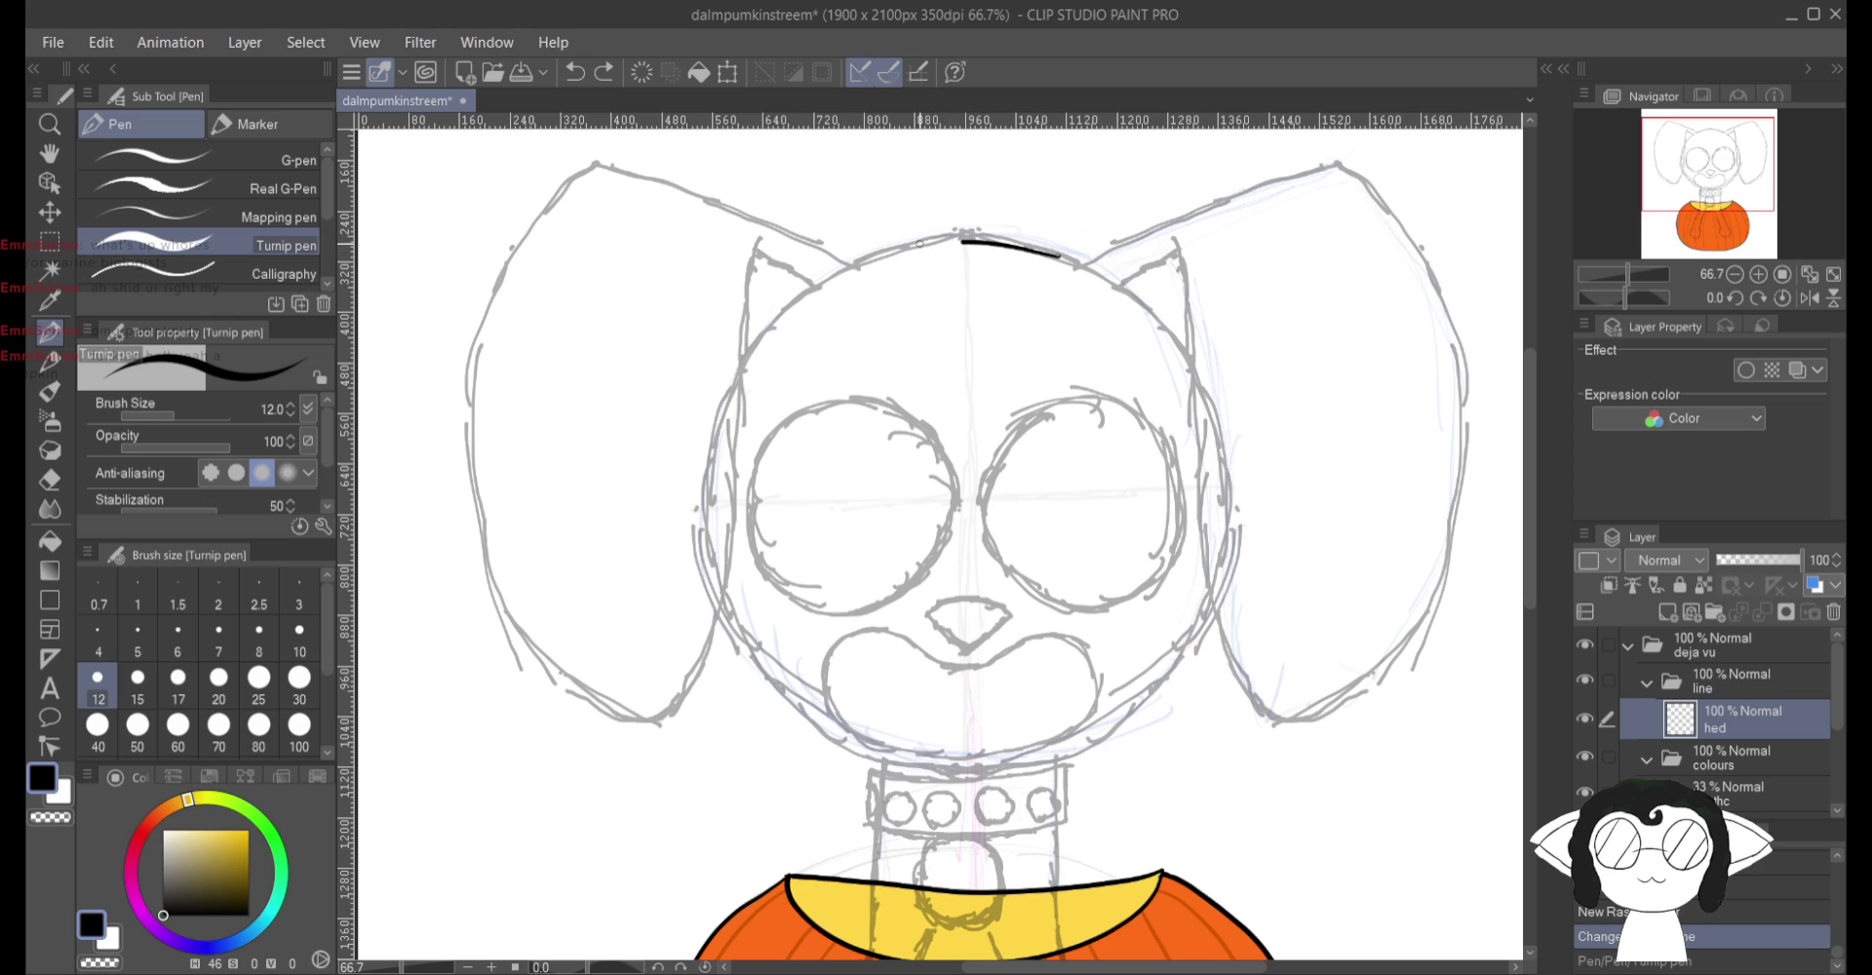
key(ctrl+z)
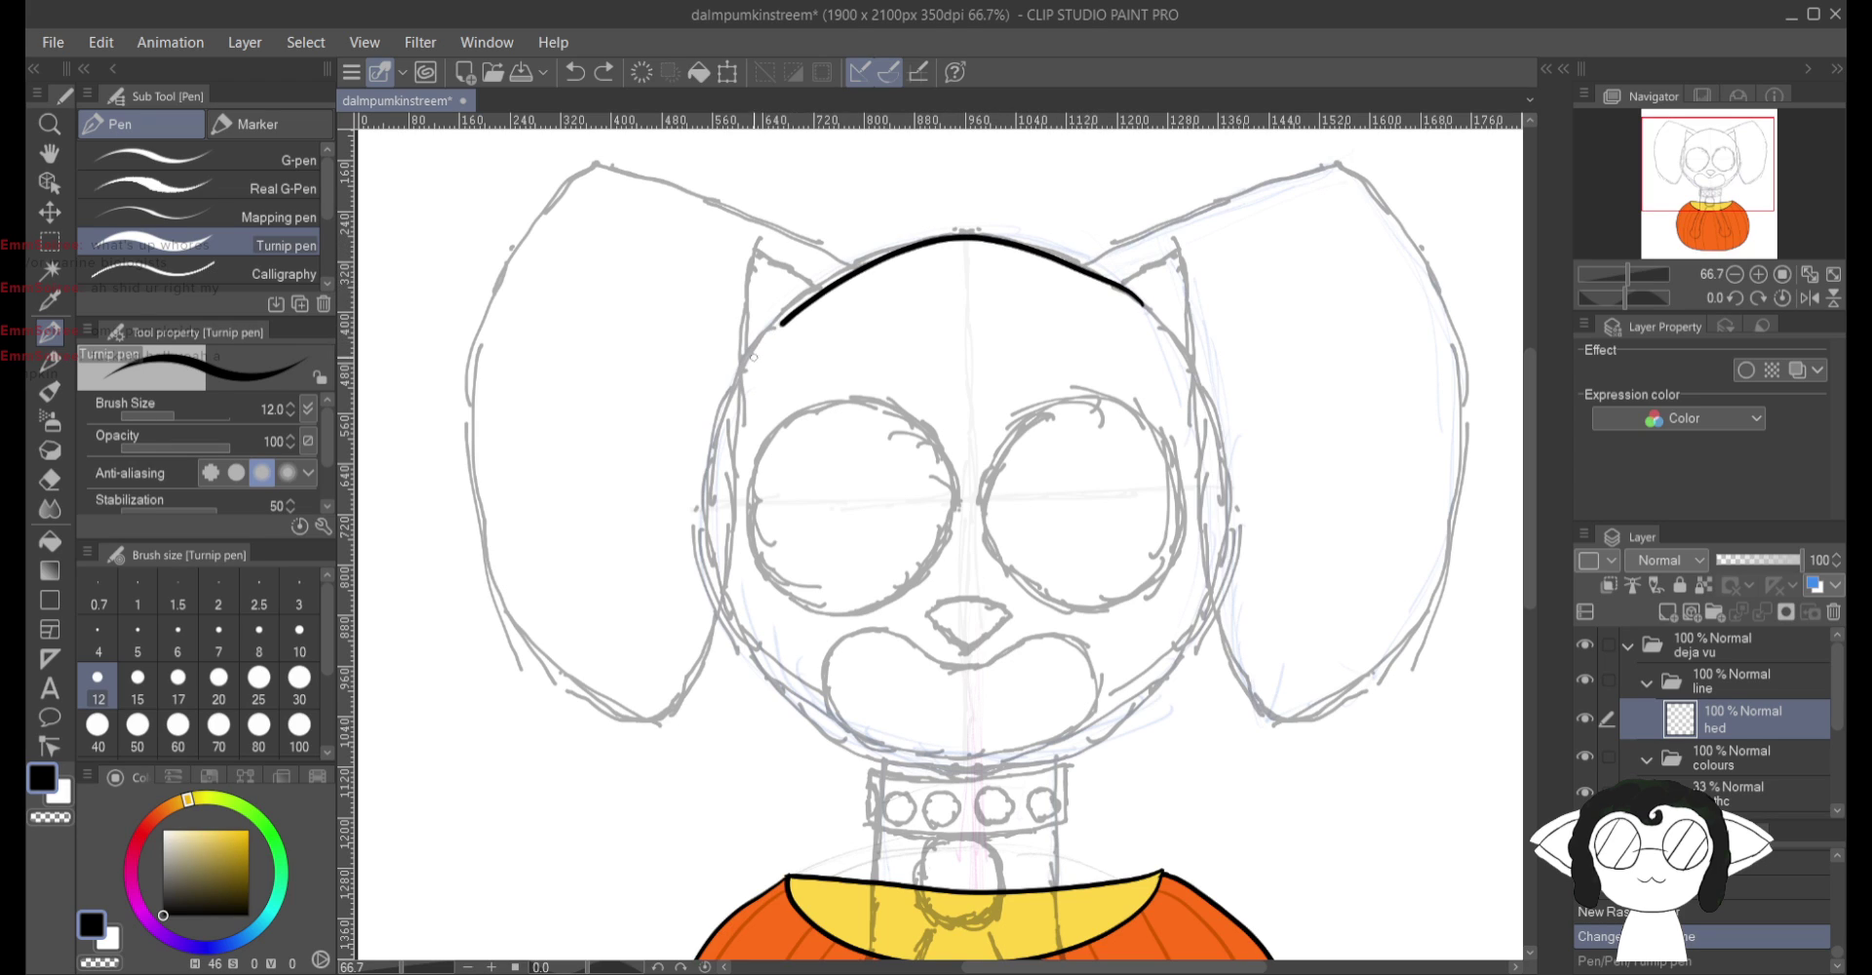
mouse_move(780, 324)
mouse_down()
mouse_move(696, 491)
mouse_move(726, 643)
mouse_move(781, 716)
mouse_move(989, 769)
mouse_move(1095, 735)
mouse_move(1177, 632)
mouse_move(1223, 499)
mouse_move(1199, 390)
mouse_move(1146, 302)
mouse_up()
click(575, 71)
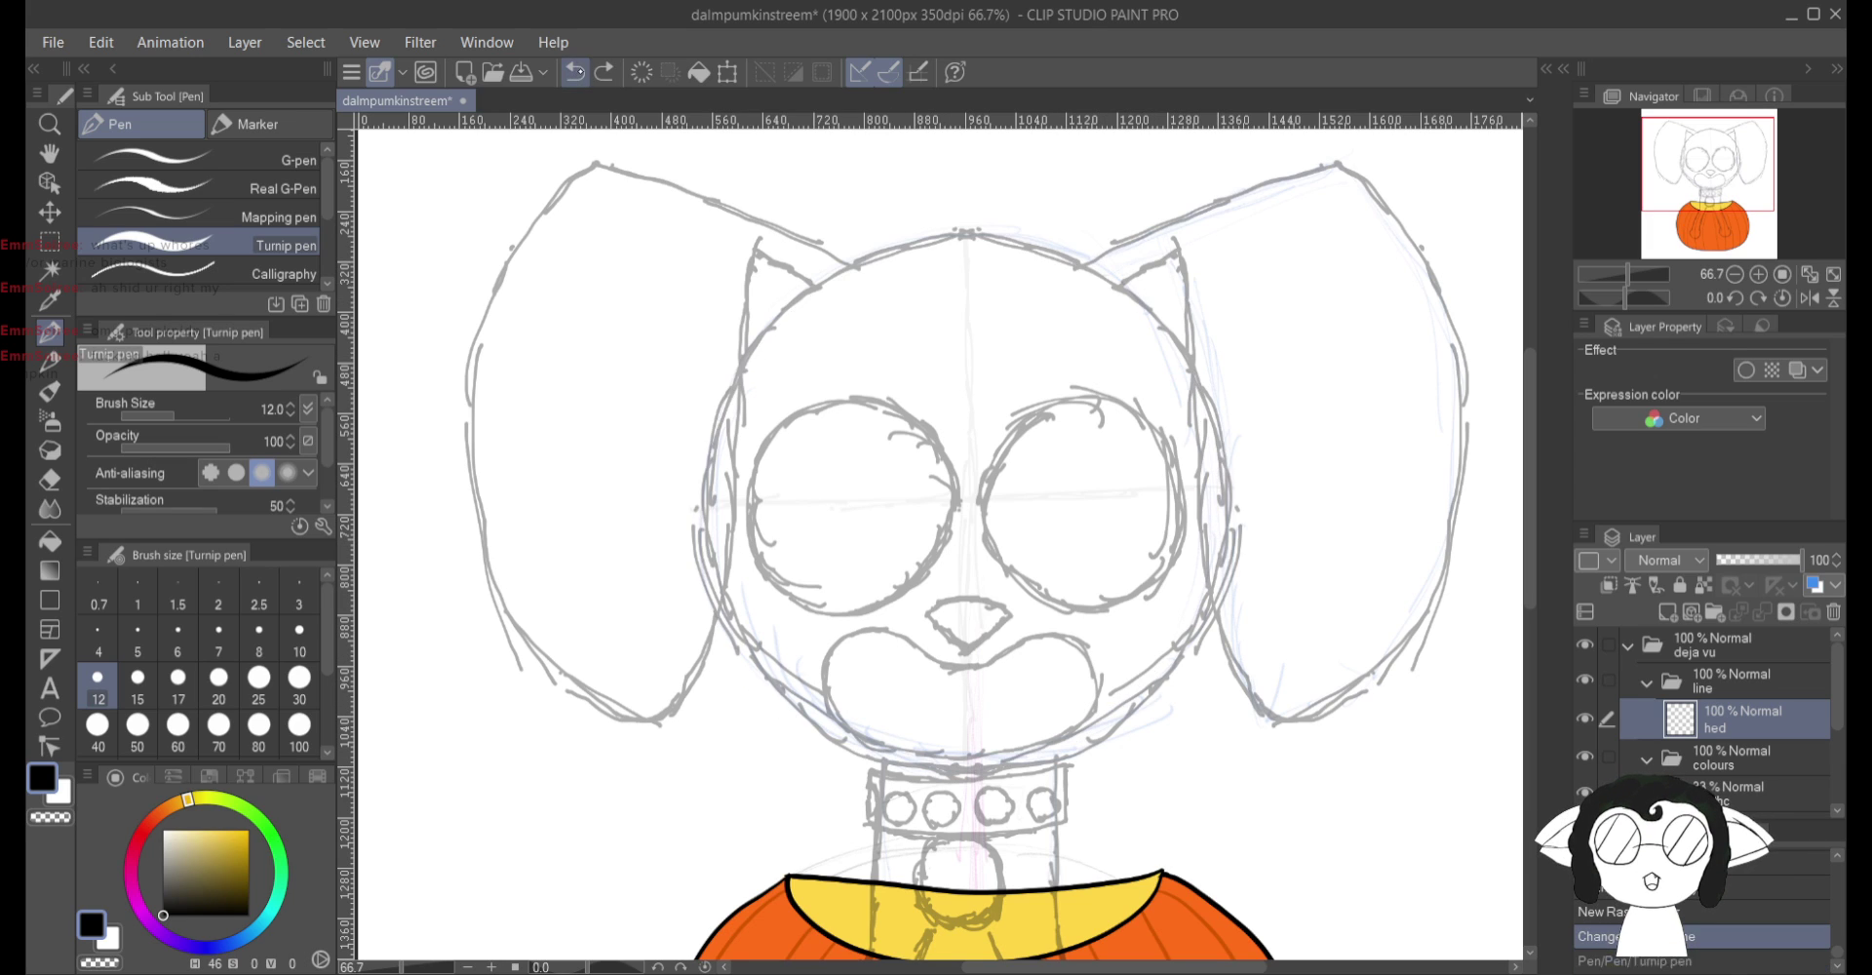
Step: Try to ink the head circle in long strokes over the crown and around the cheeks and chin, undoing each attempt
drag(961, 236, 854, 256)
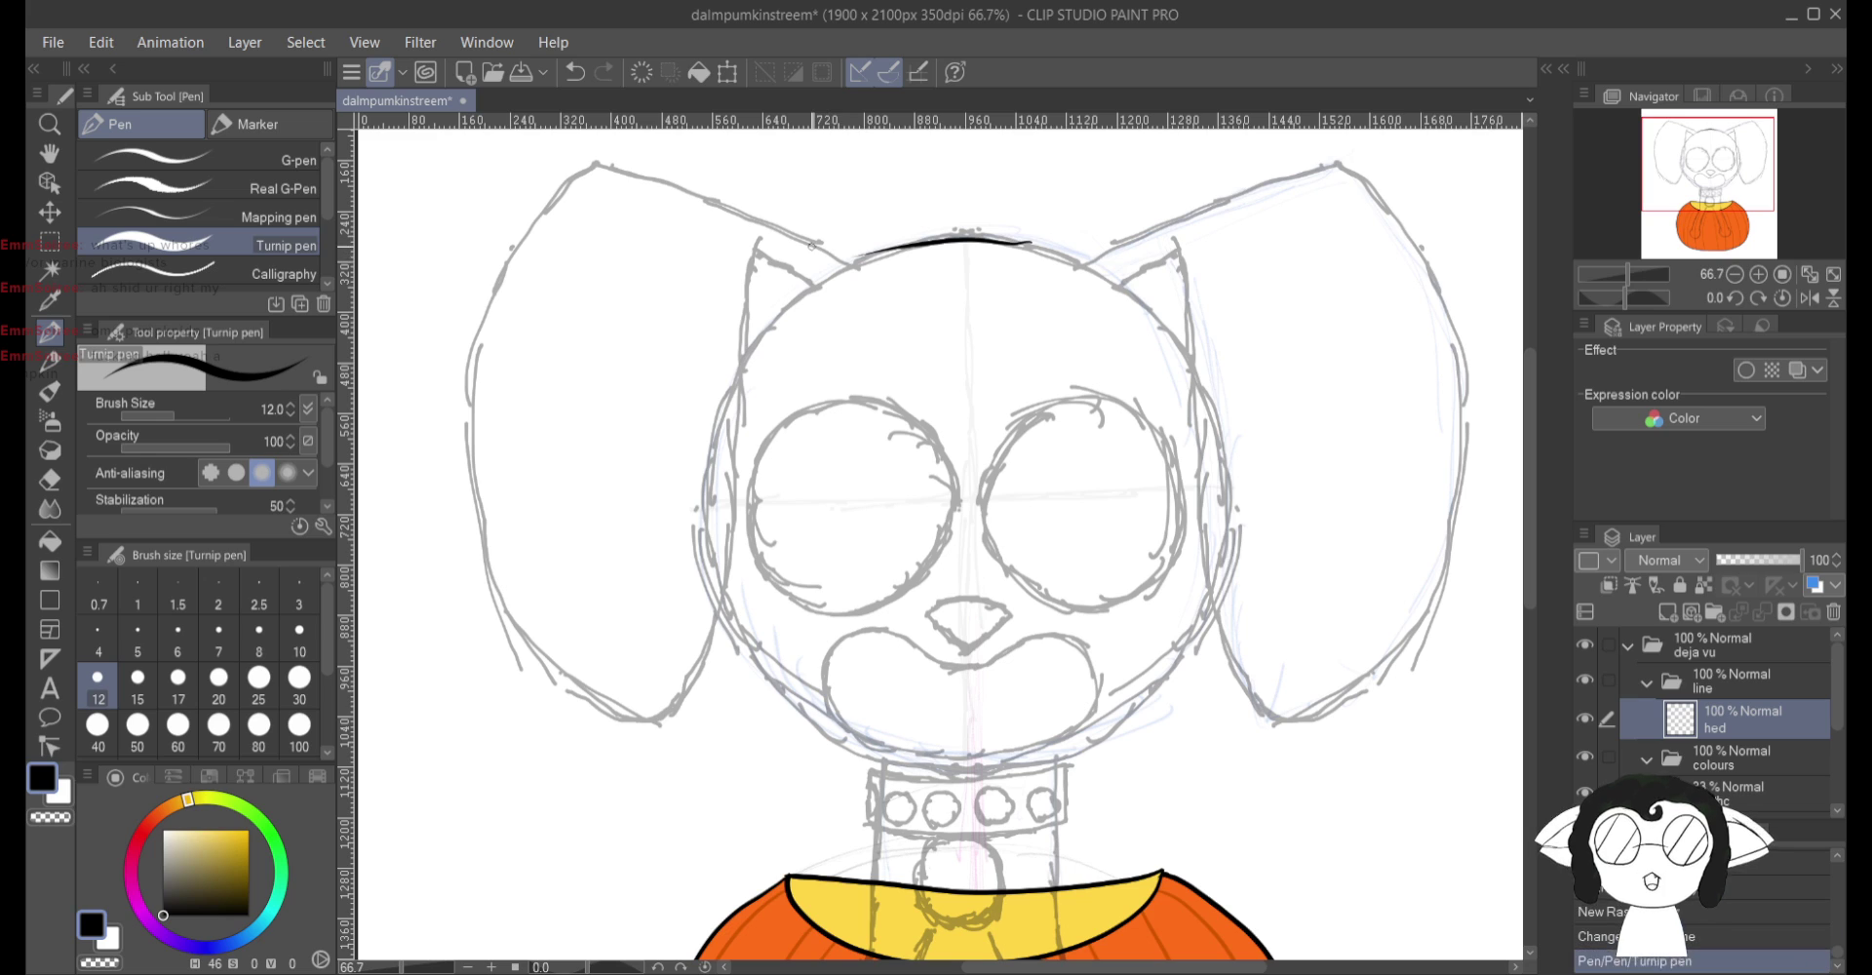
key(ctrl+z)
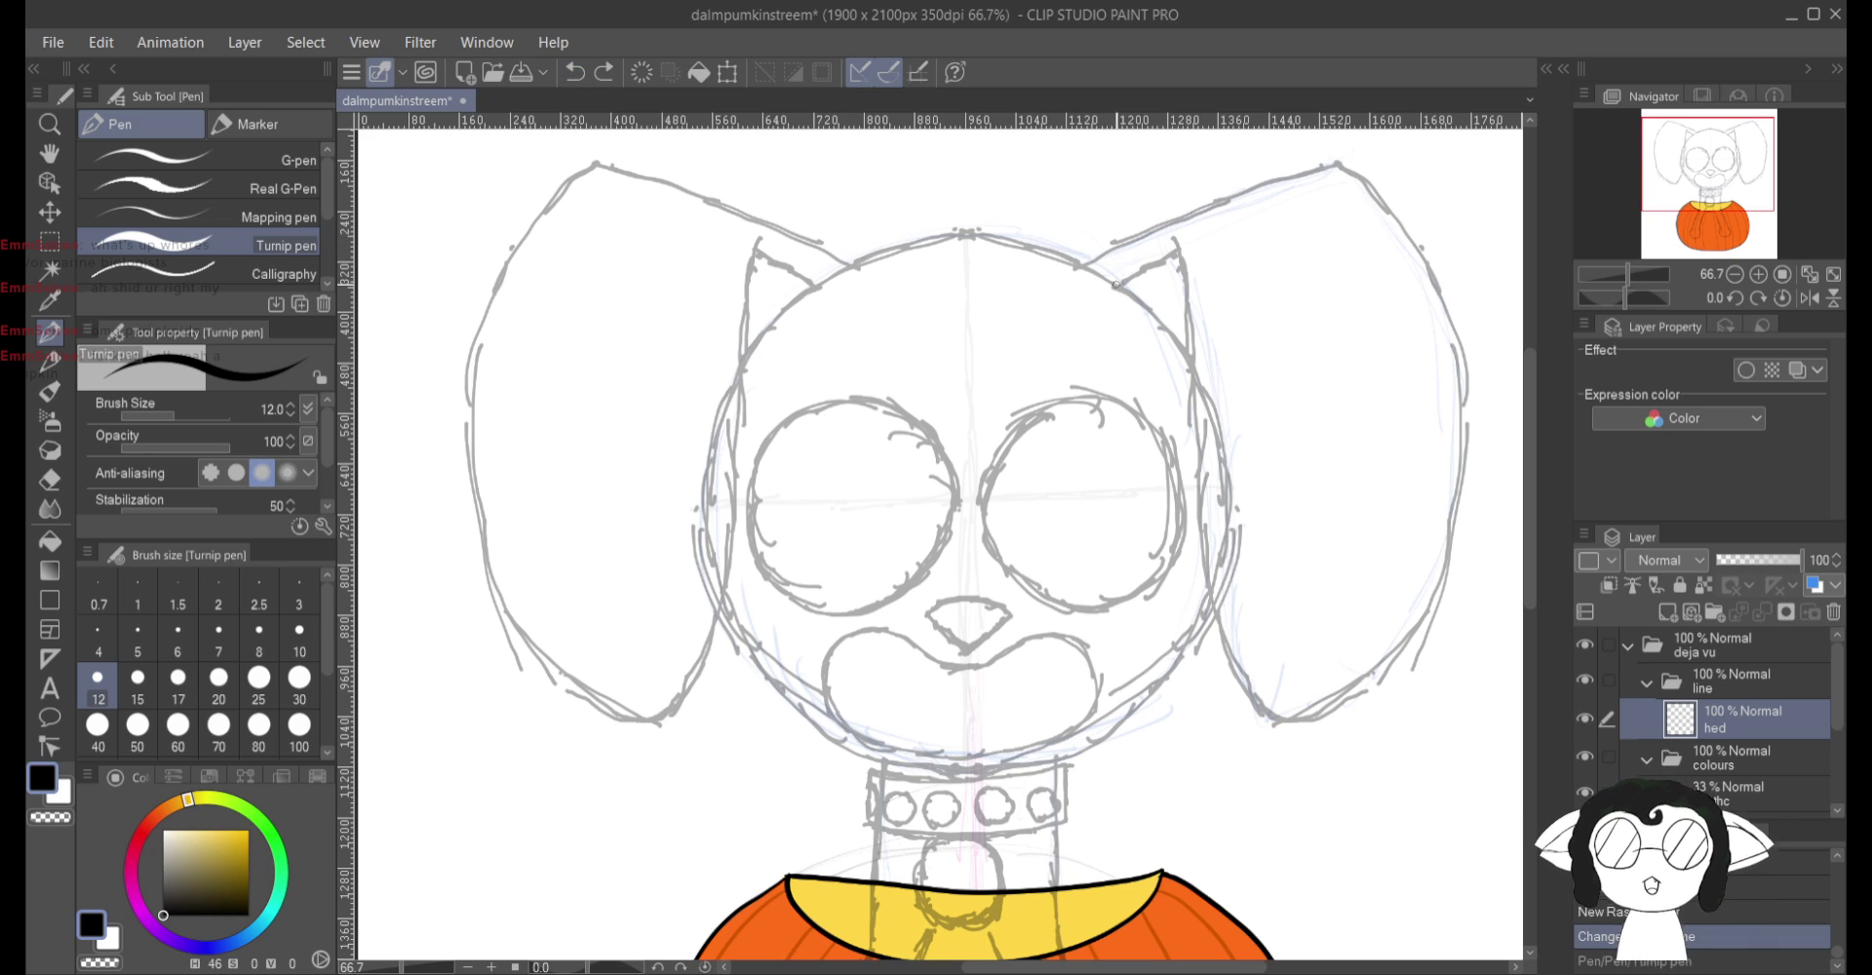
drag(1142, 301, 1024, 249)
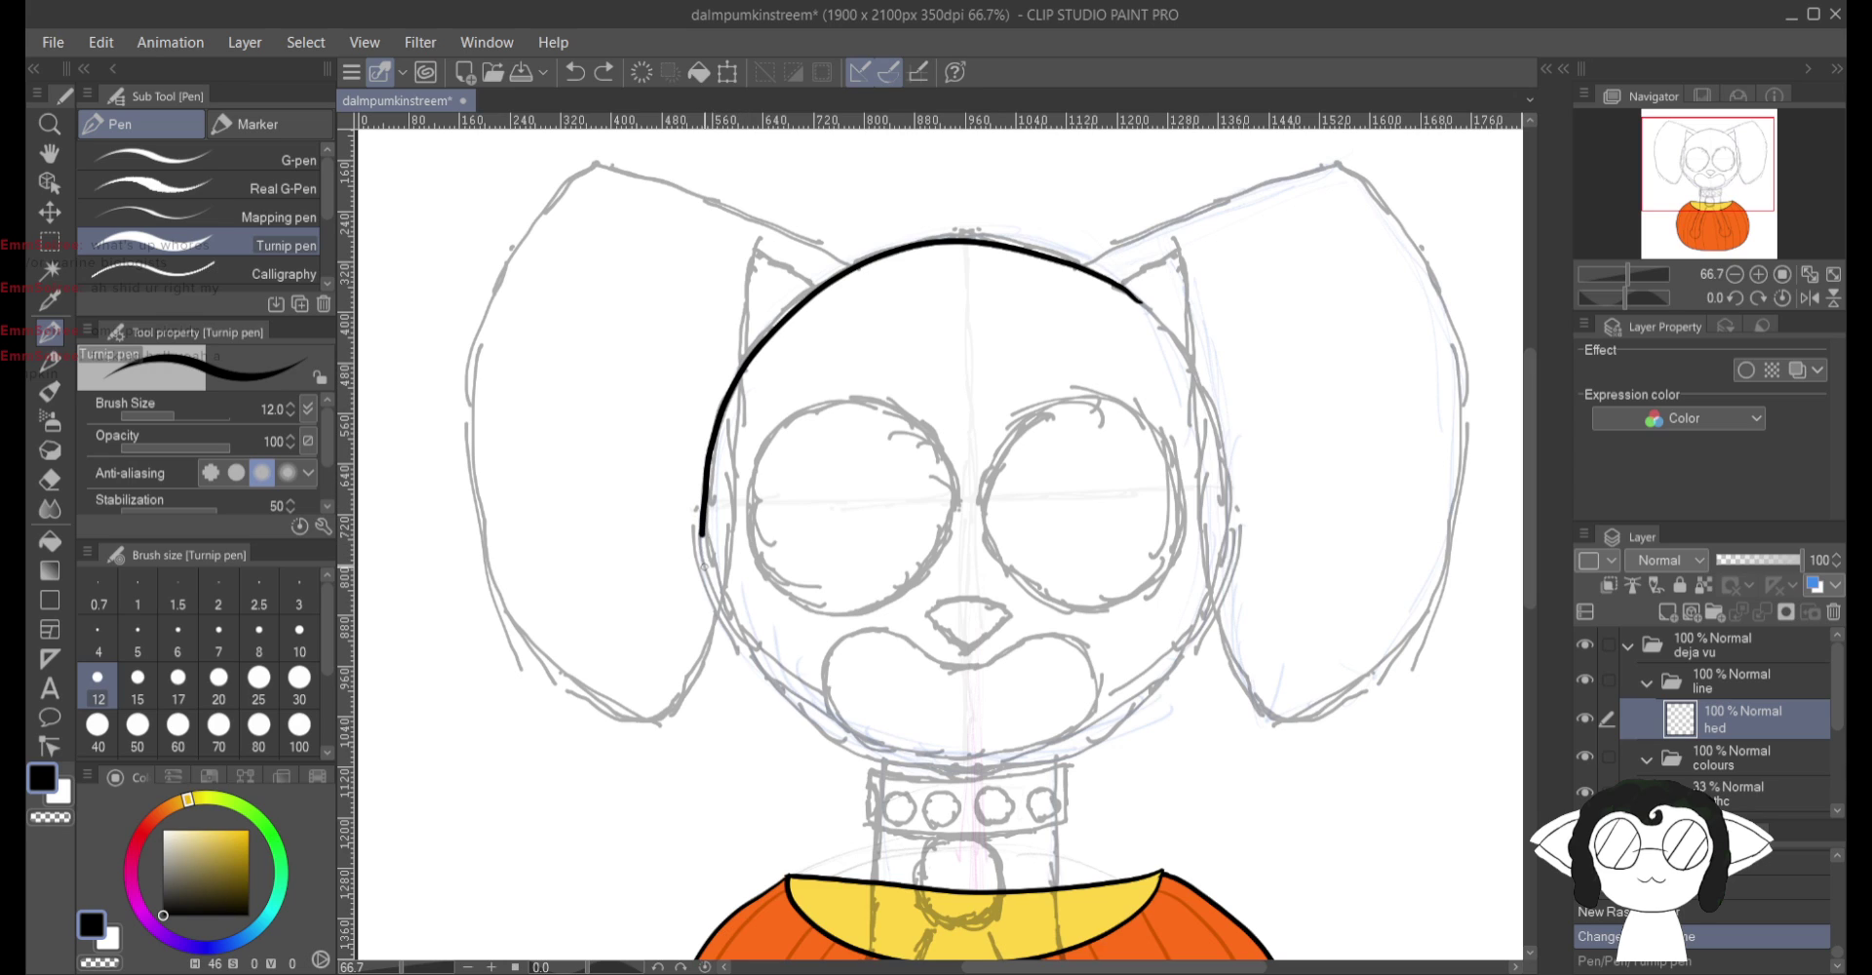
mouse_move(704, 566)
mouse_down()
mouse_move(731, 658)
mouse_move(822, 736)
mouse_up()
mouse_move(941, 773)
mouse_down()
mouse_move(1048, 760)
mouse_move(1165, 697)
mouse_move(1233, 585)
mouse_move(1247, 507)
mouse_move(1223, 390)
mouse_move(1104, 263)
mouse_up()
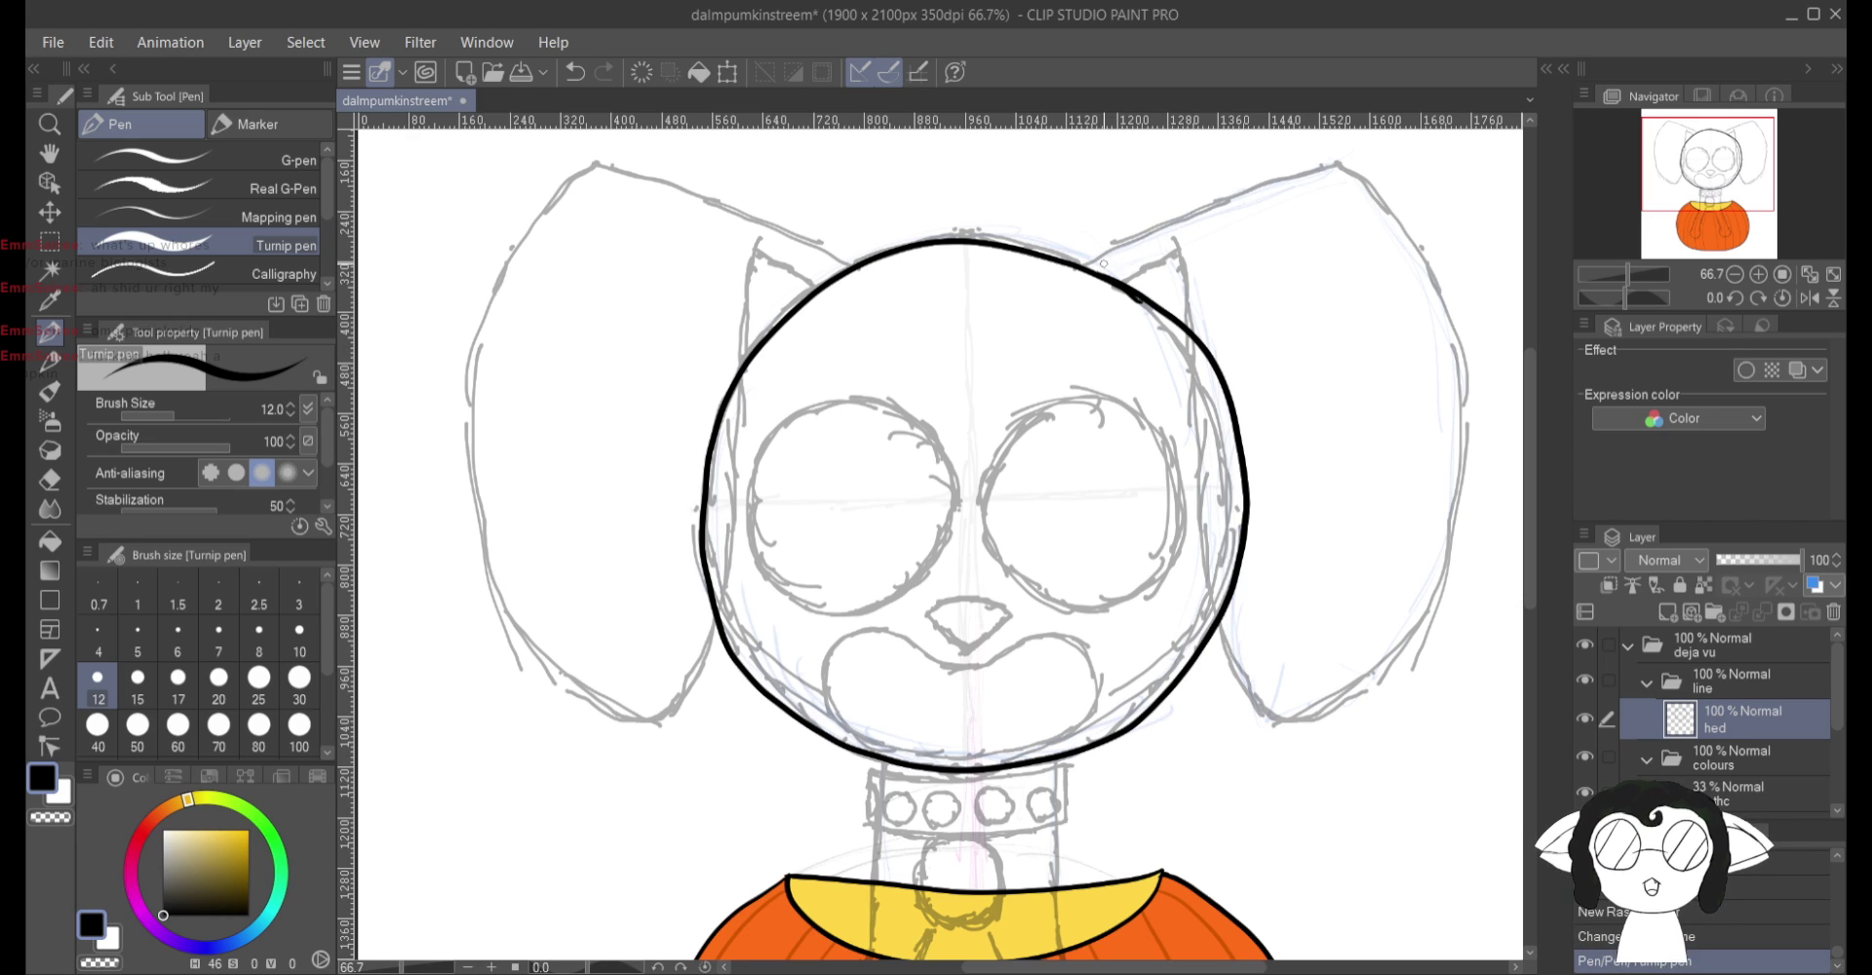
click(575, 72)
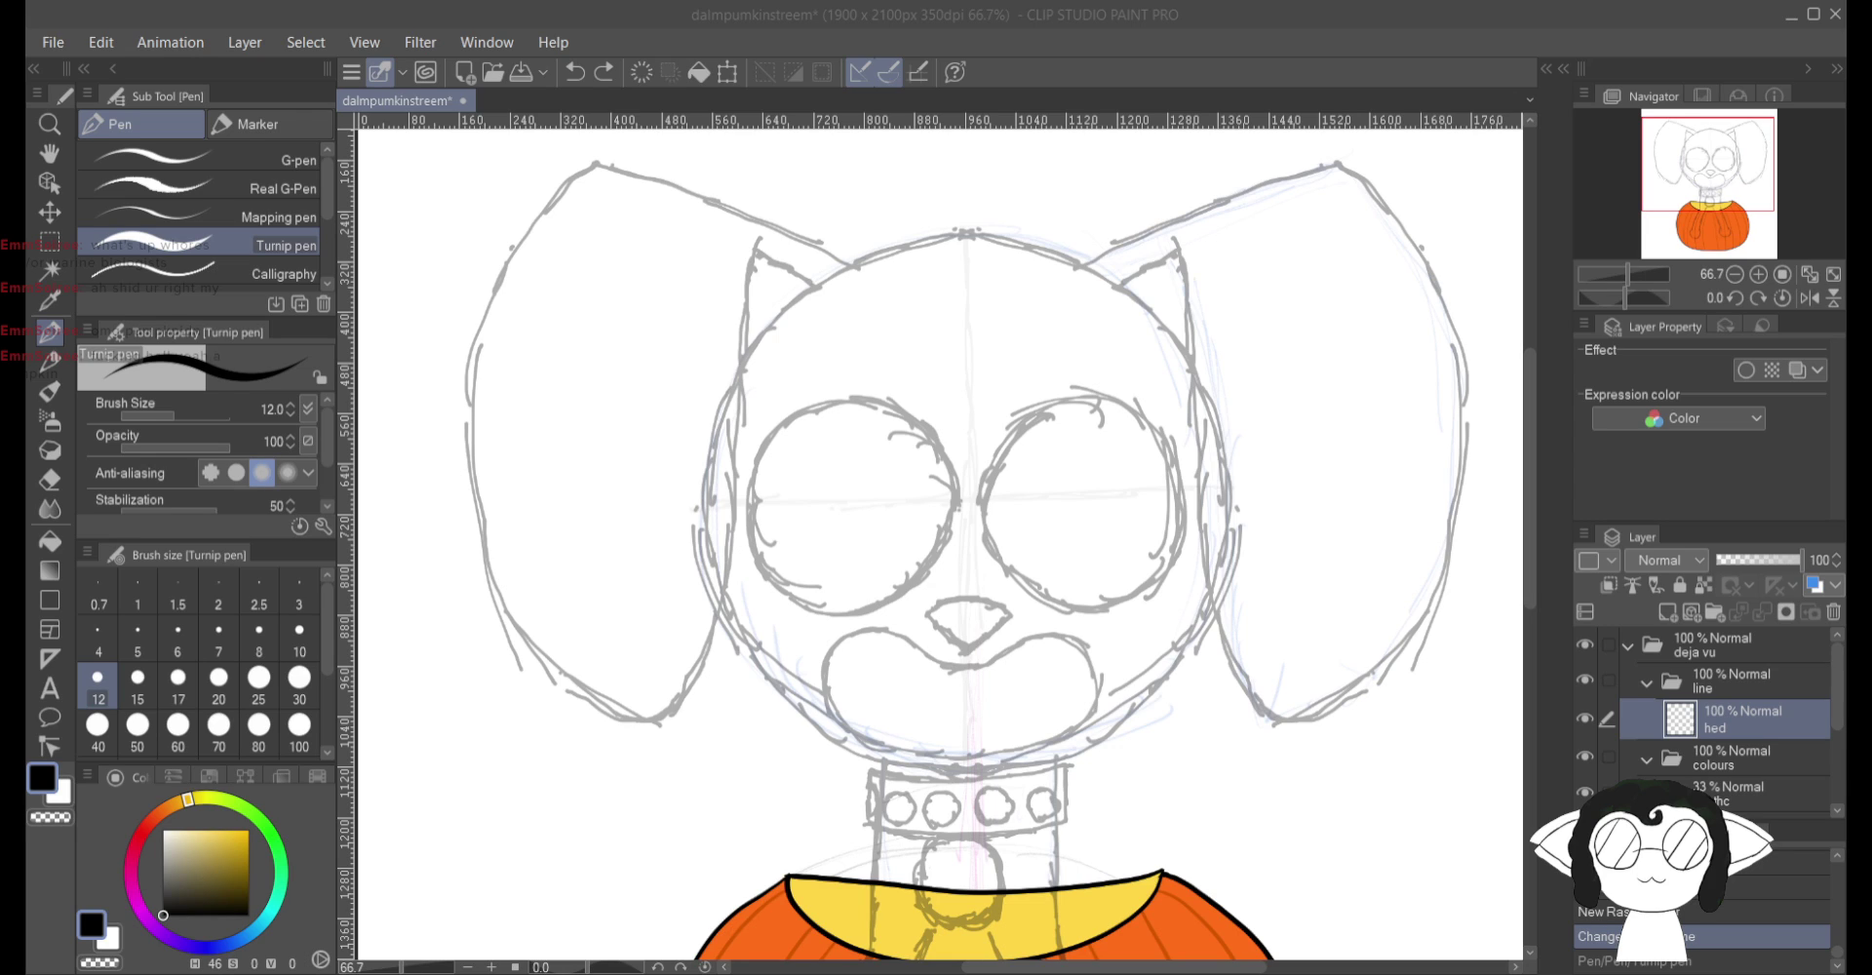
click(698, 7)
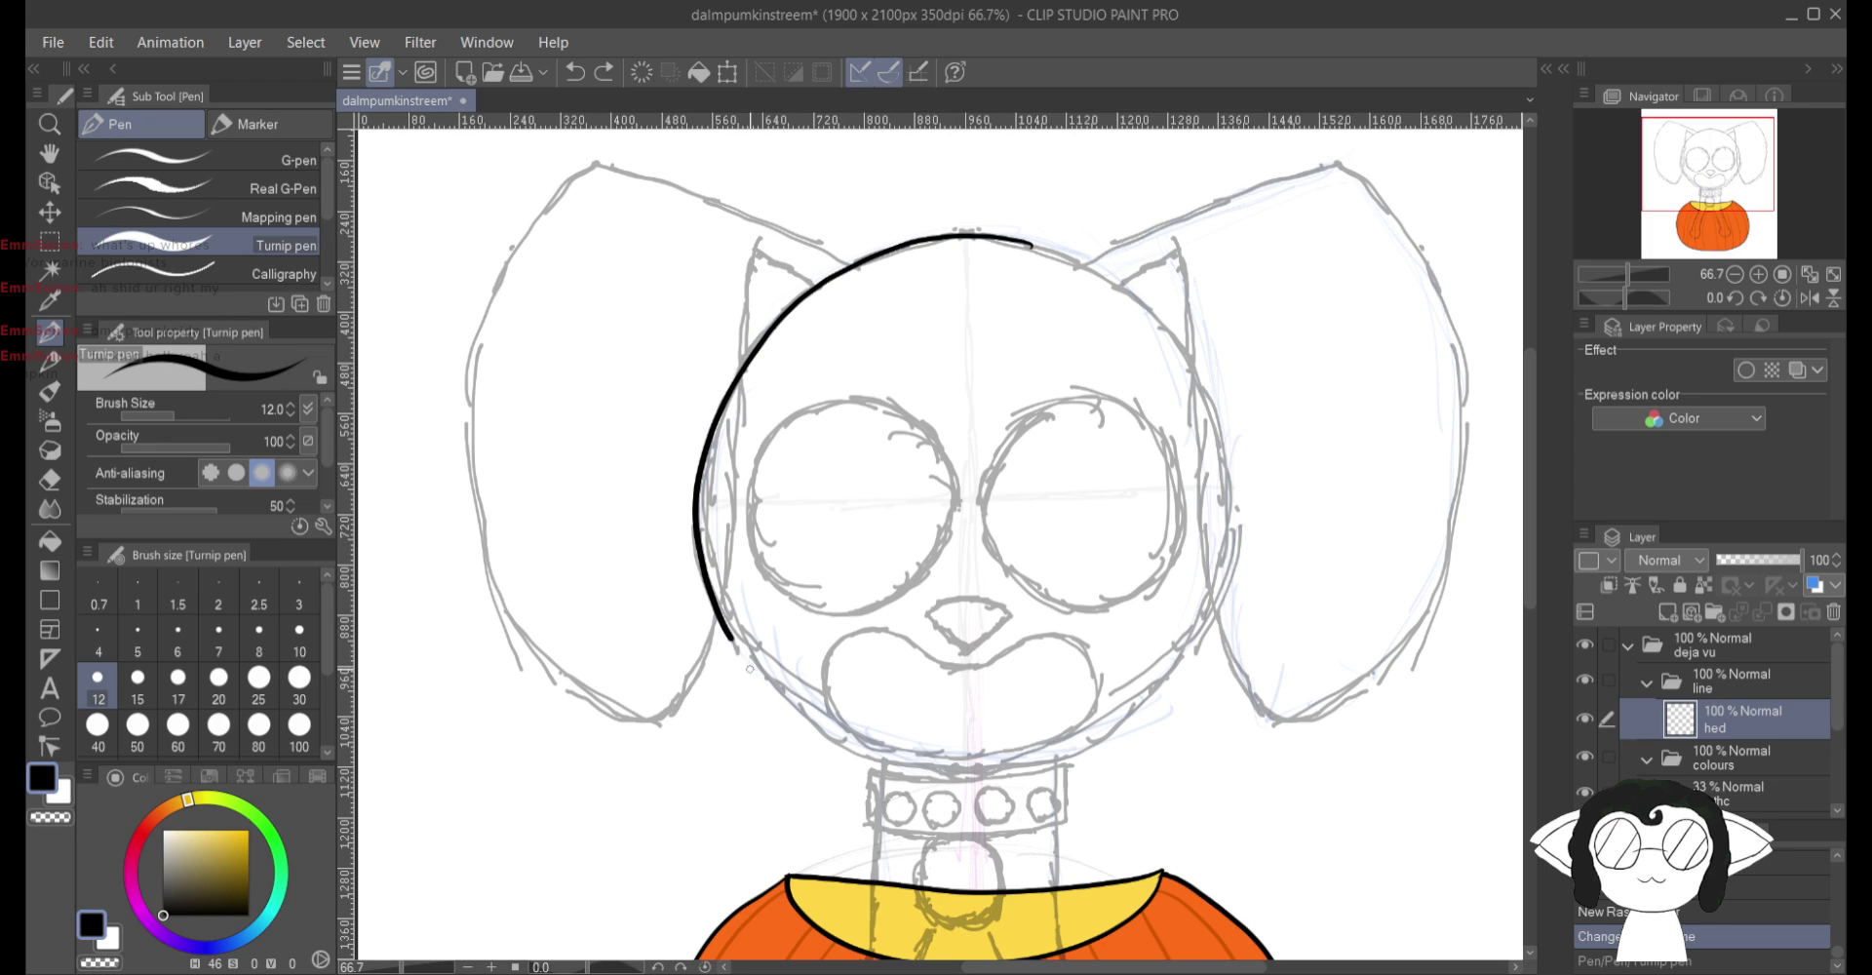
mouse_move(1072, 768)
mouse_down()
mouse_move(1142, 718)
mouse_move(1237, 566)
mouse_move(1245, 481)
mouse_move(1141, 398)
mouse_up()
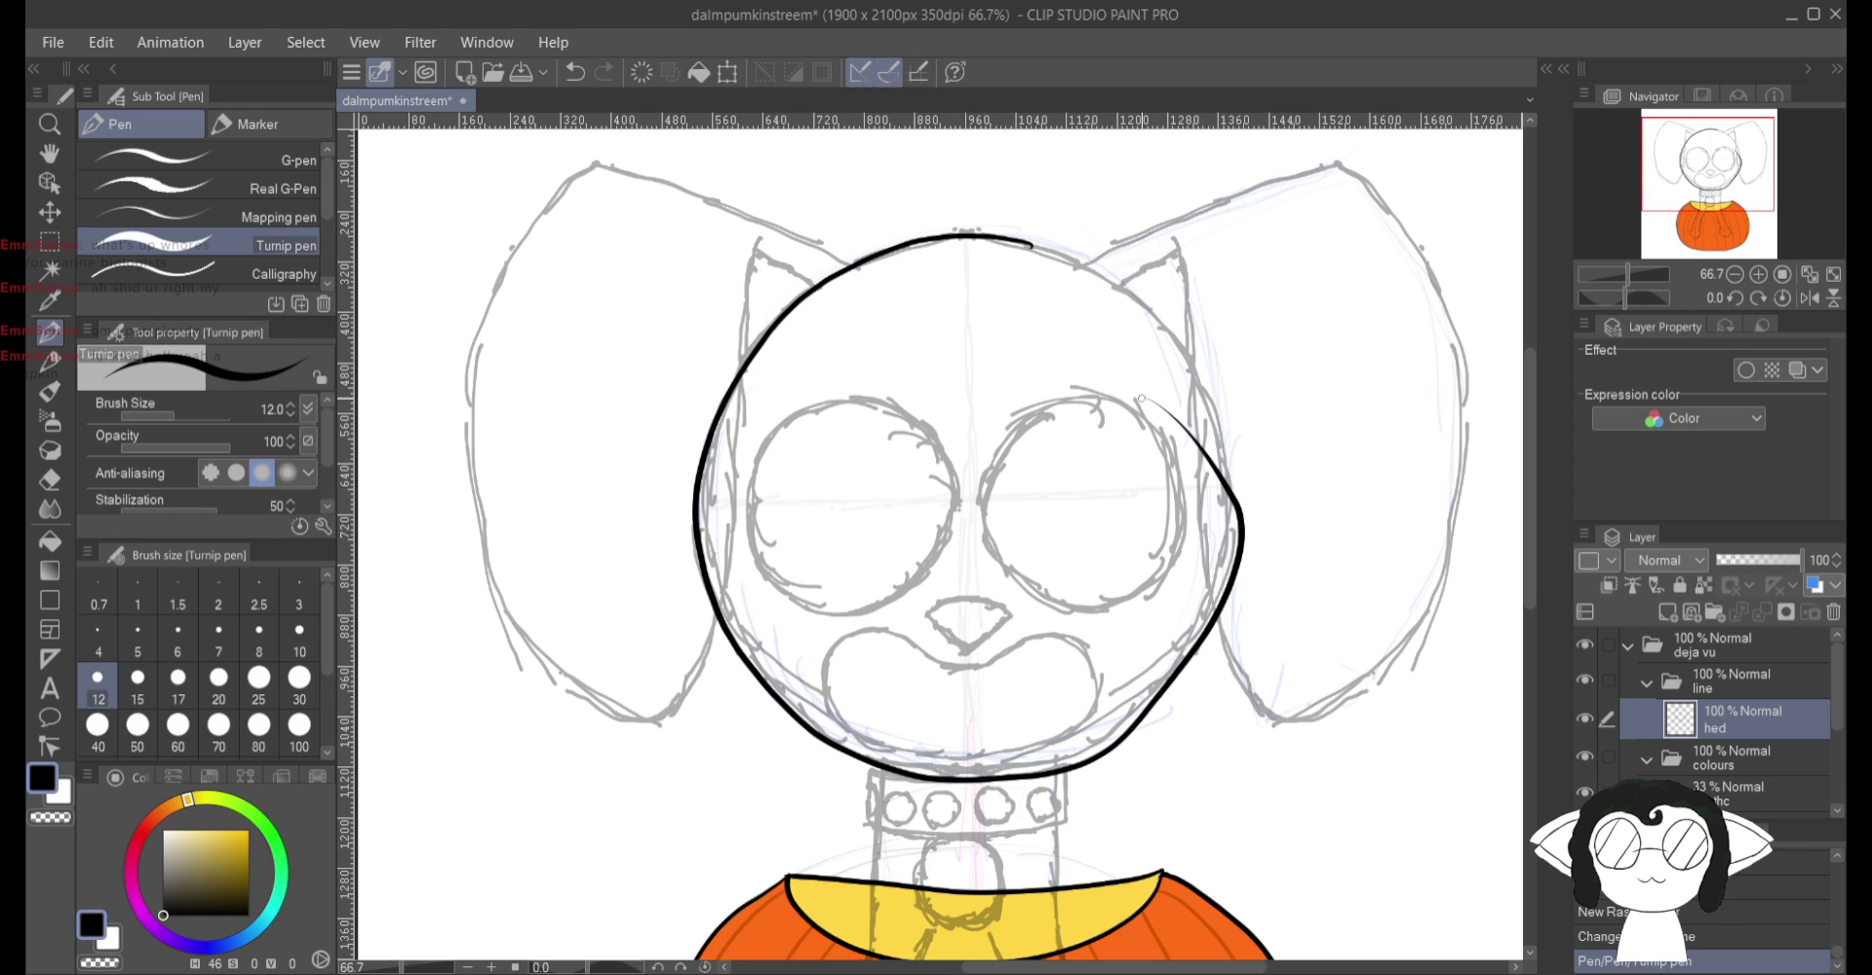
click(575, 71)
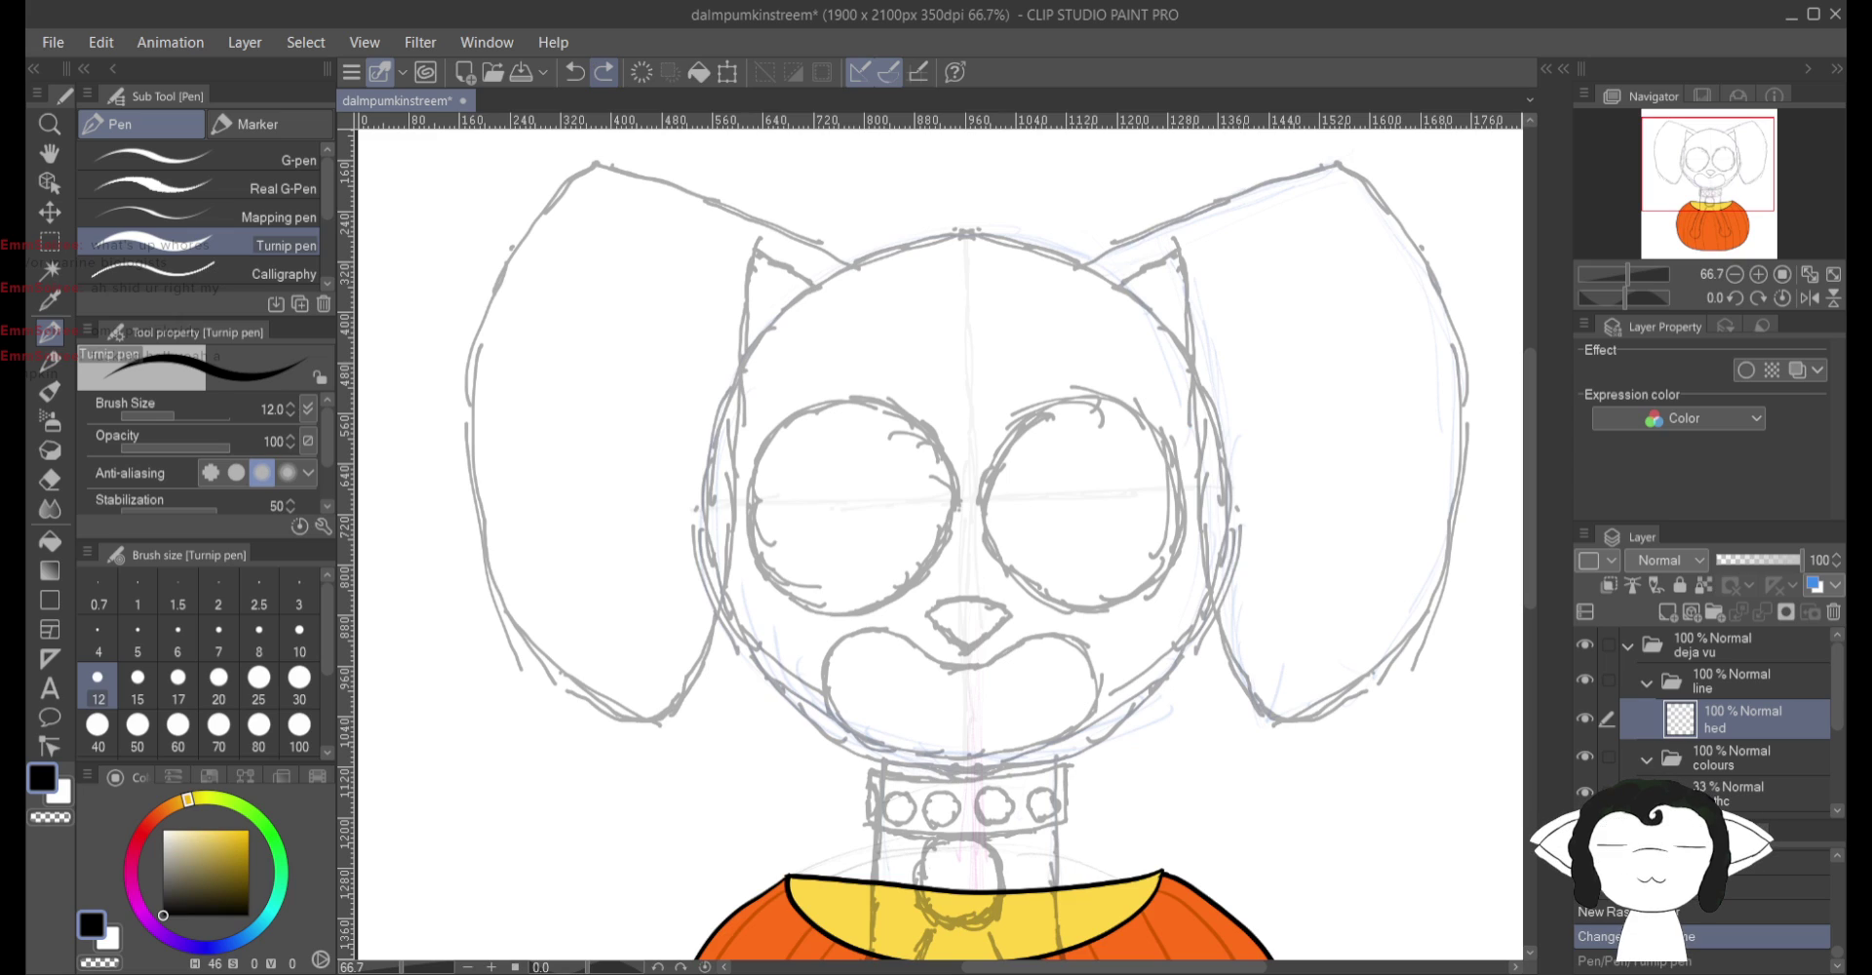
drag(1141, 304, 1053, 252)
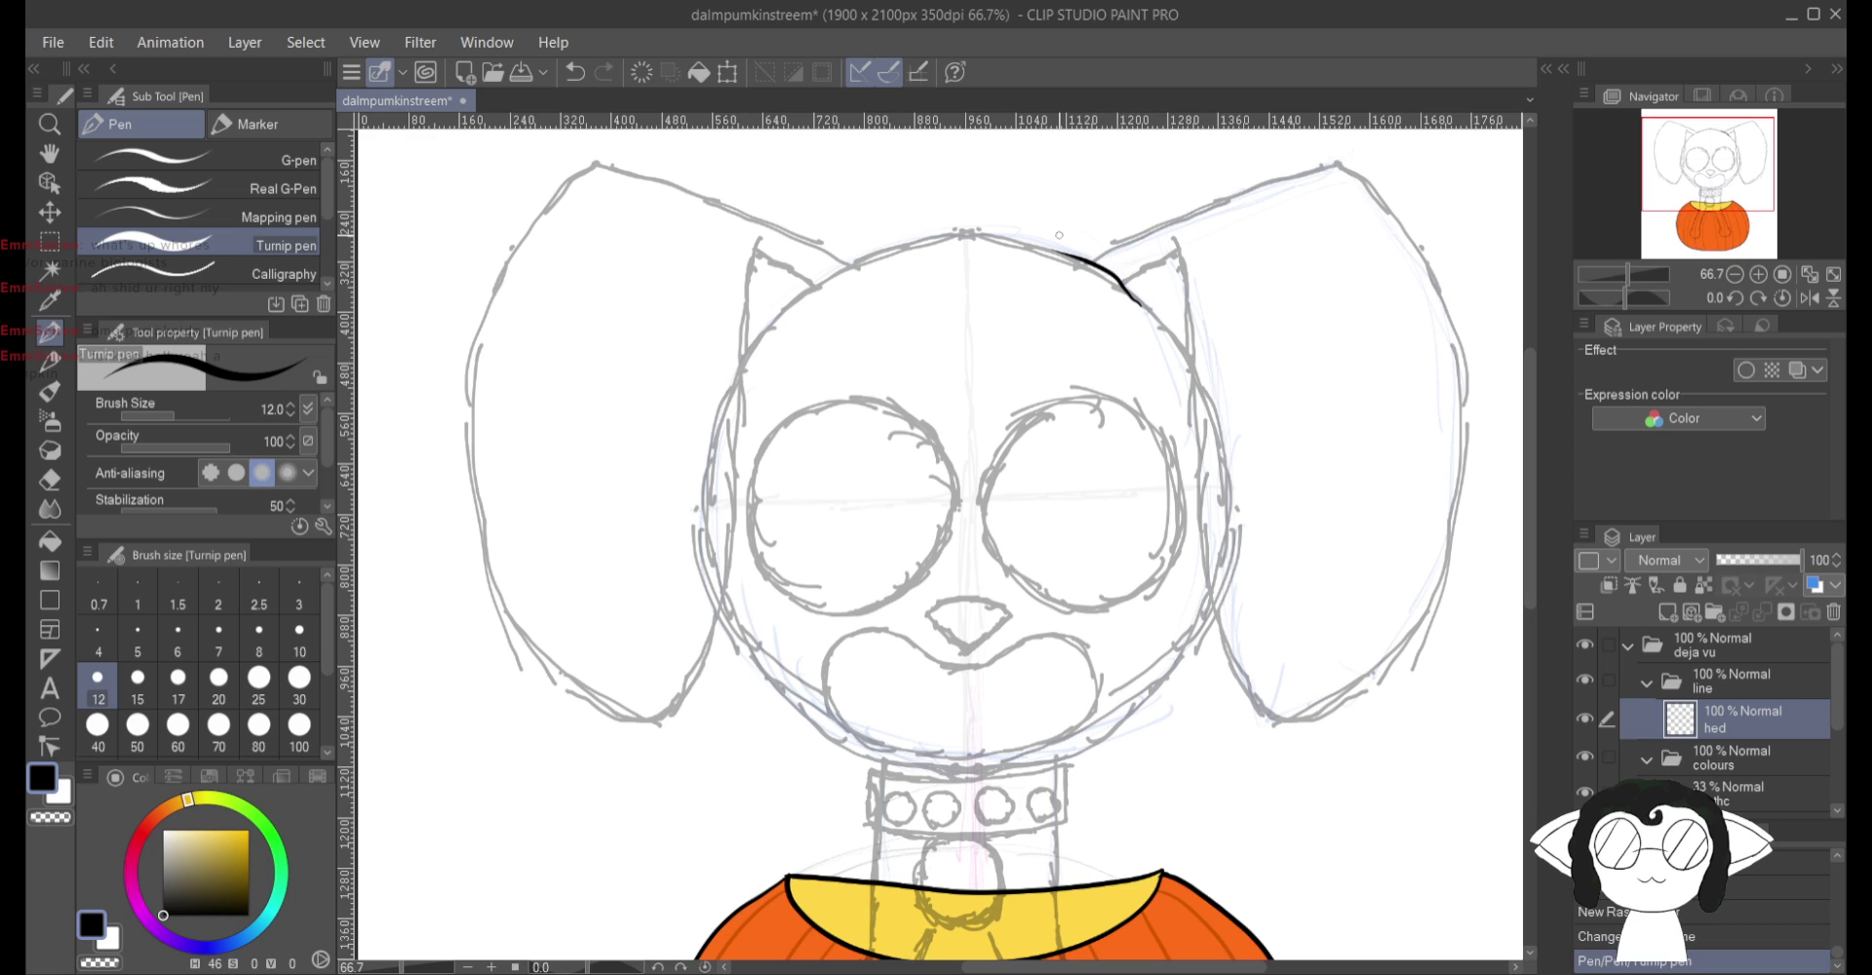
key(ctrl+z)
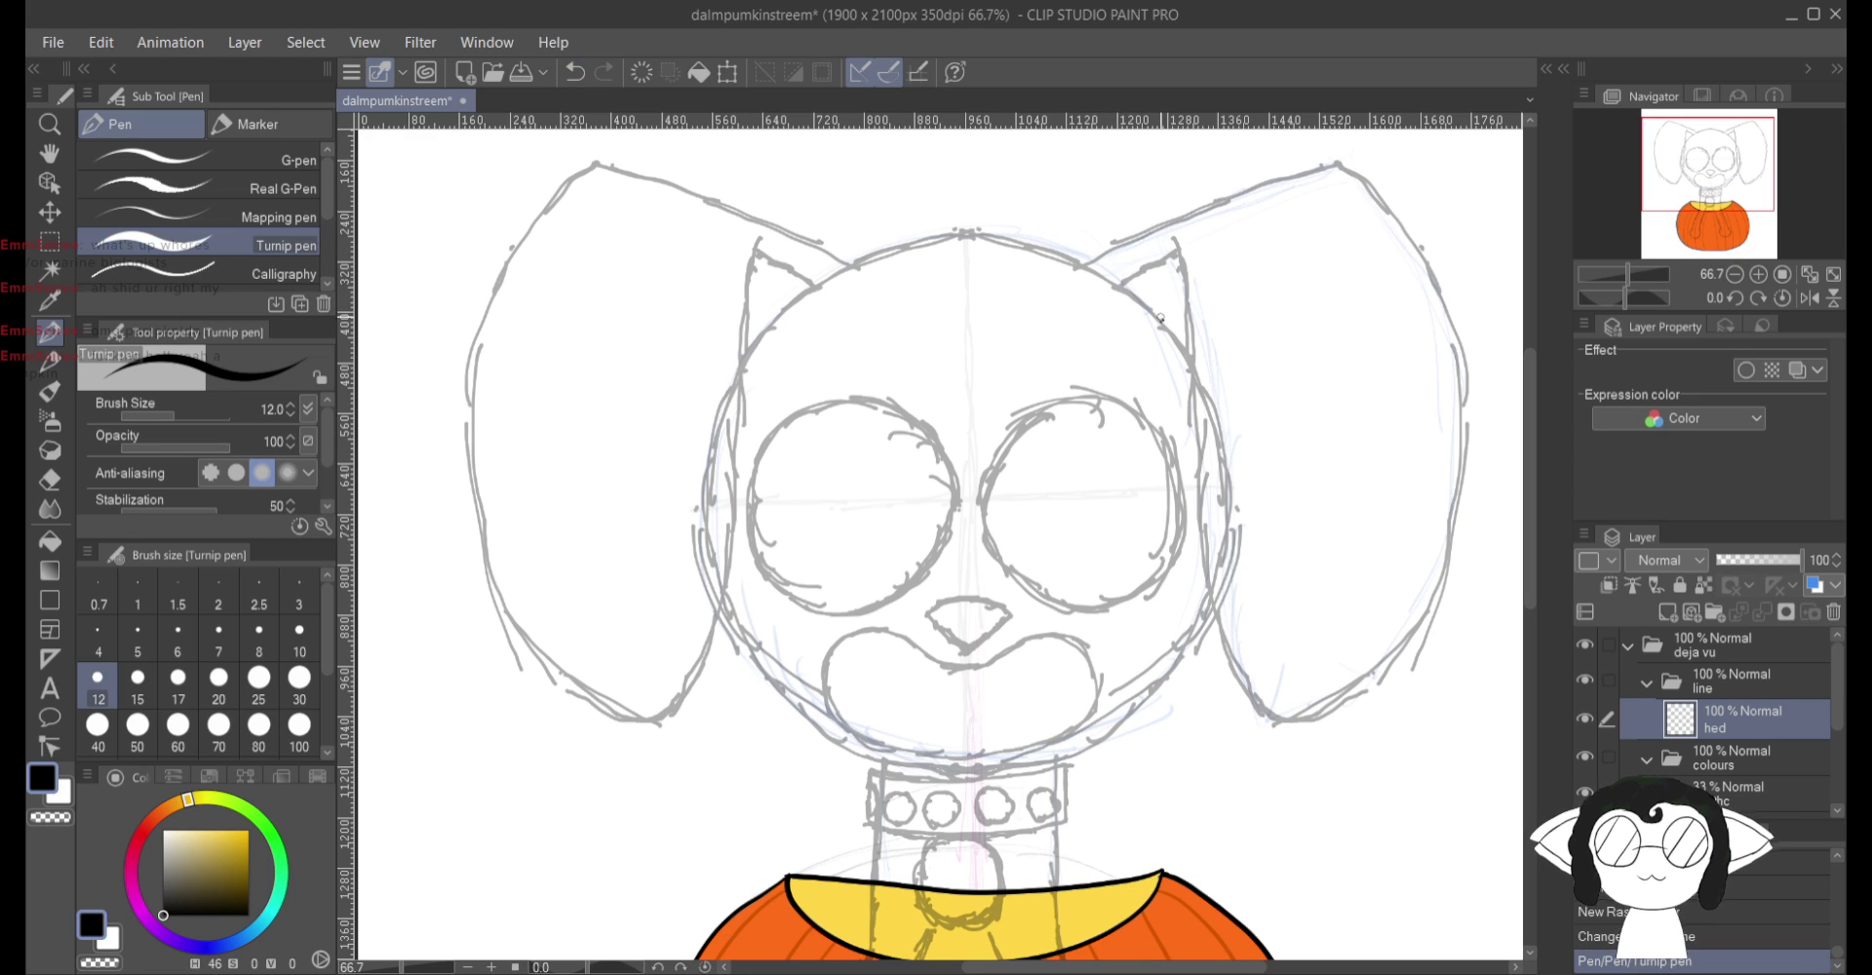
Step: Ink the whole head circle on the hed layer in several overlapping strokes, from the crown around the cheeks and chin
mouse_move(1162, 320)
mouse_down()
mouse_move(1094, 272)
mouse_move(960, 237)
mouse_move(839, 274)
mouse_move(755, 352)
mouse_up()
drag(708, 469, 704, 465)
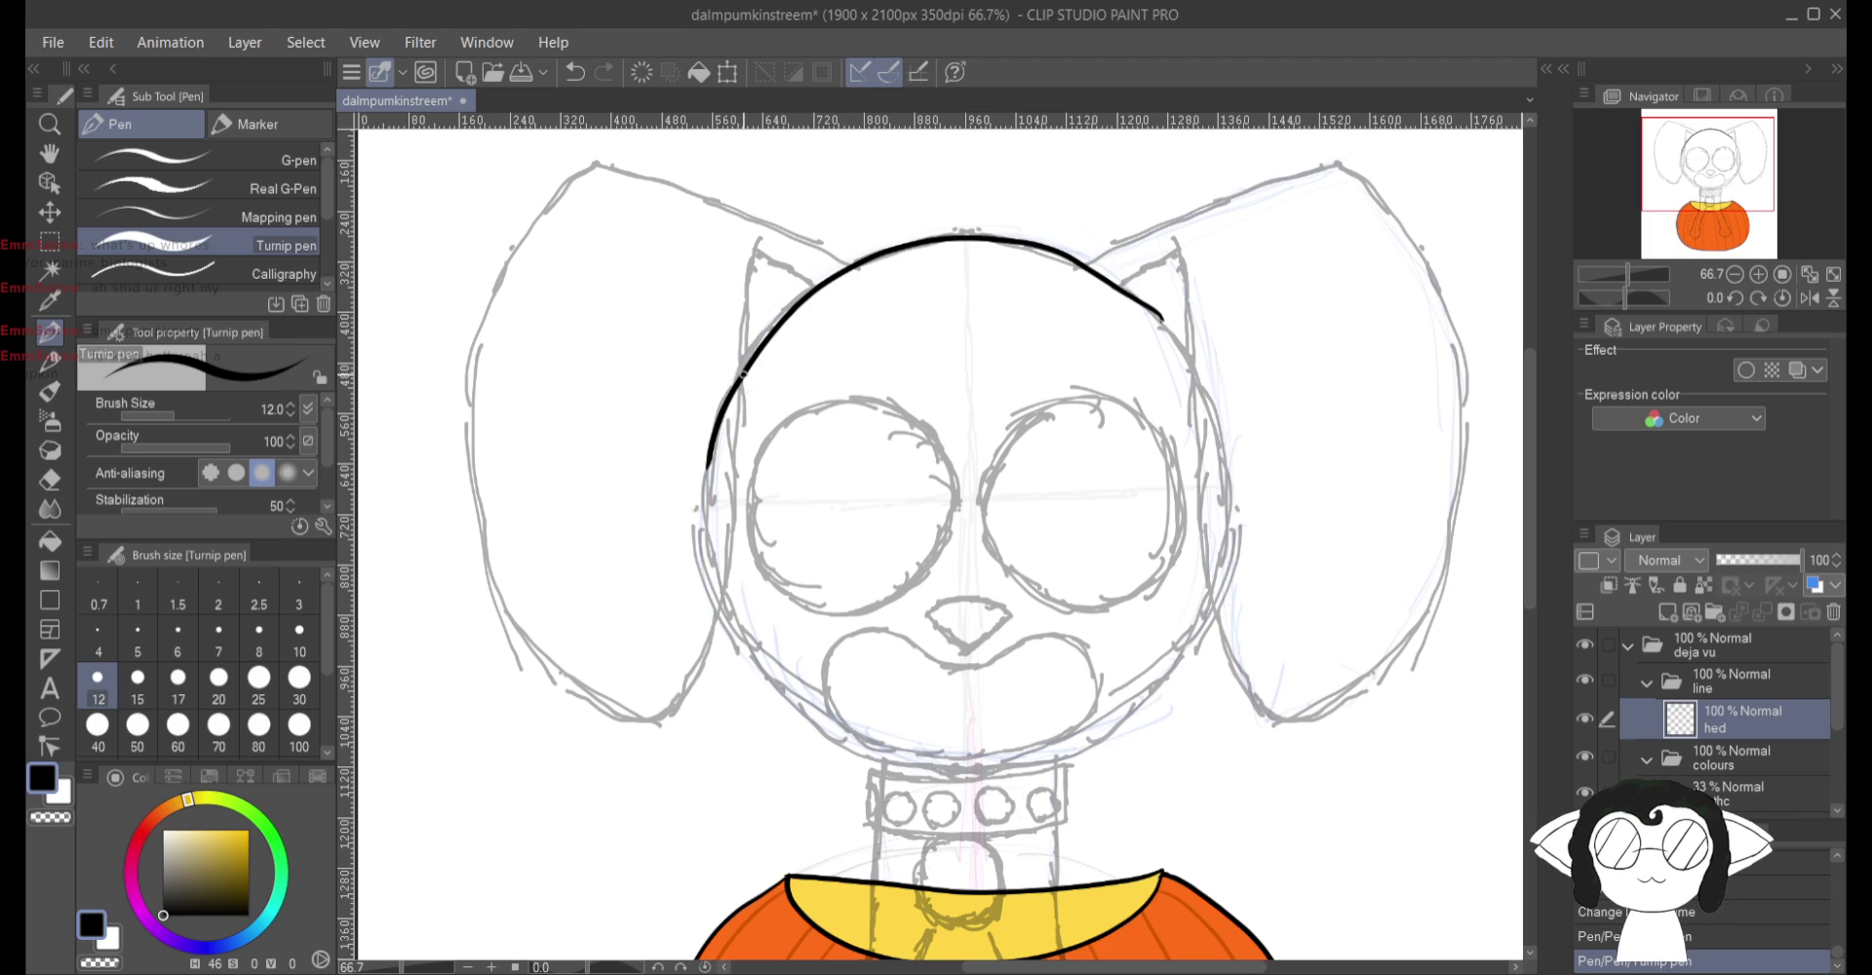
drag(710, 440, 702, 559)
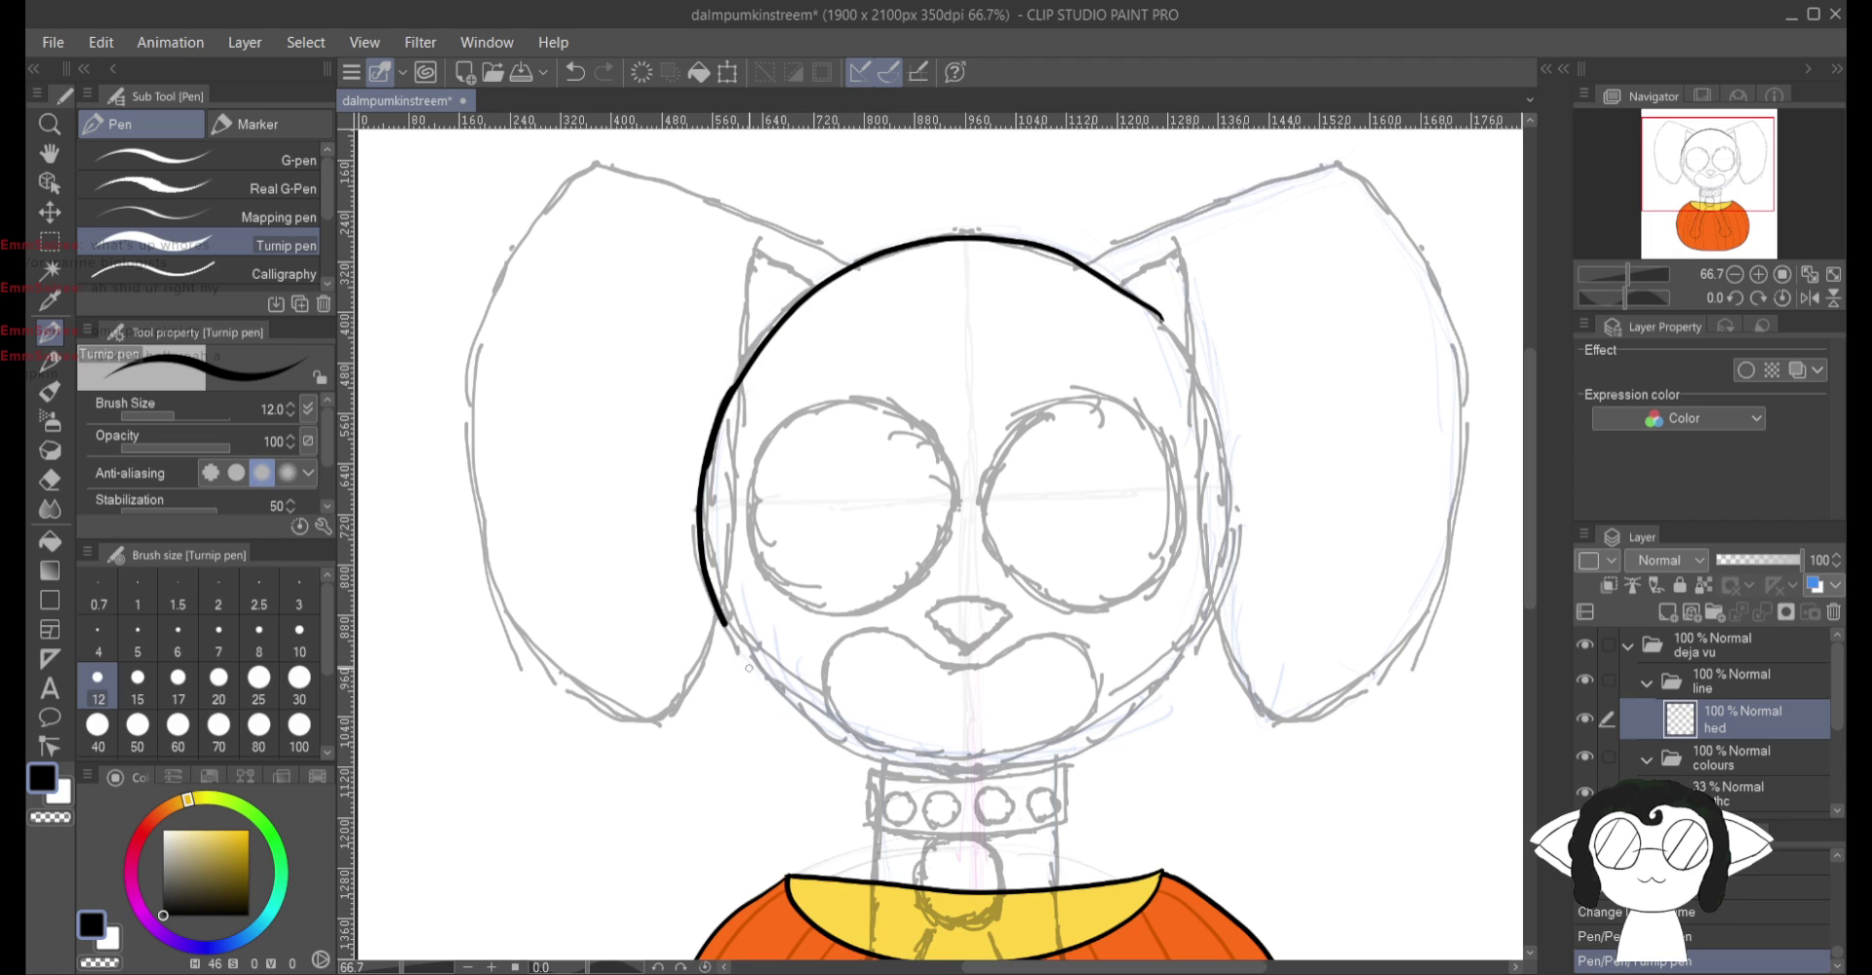
drag(749, 668, 848, 745)
mouse_move(1086, 742)
mouse_down()
mouse_move(1153, 697)
mouse_move(1246, 527)
mouse_up()
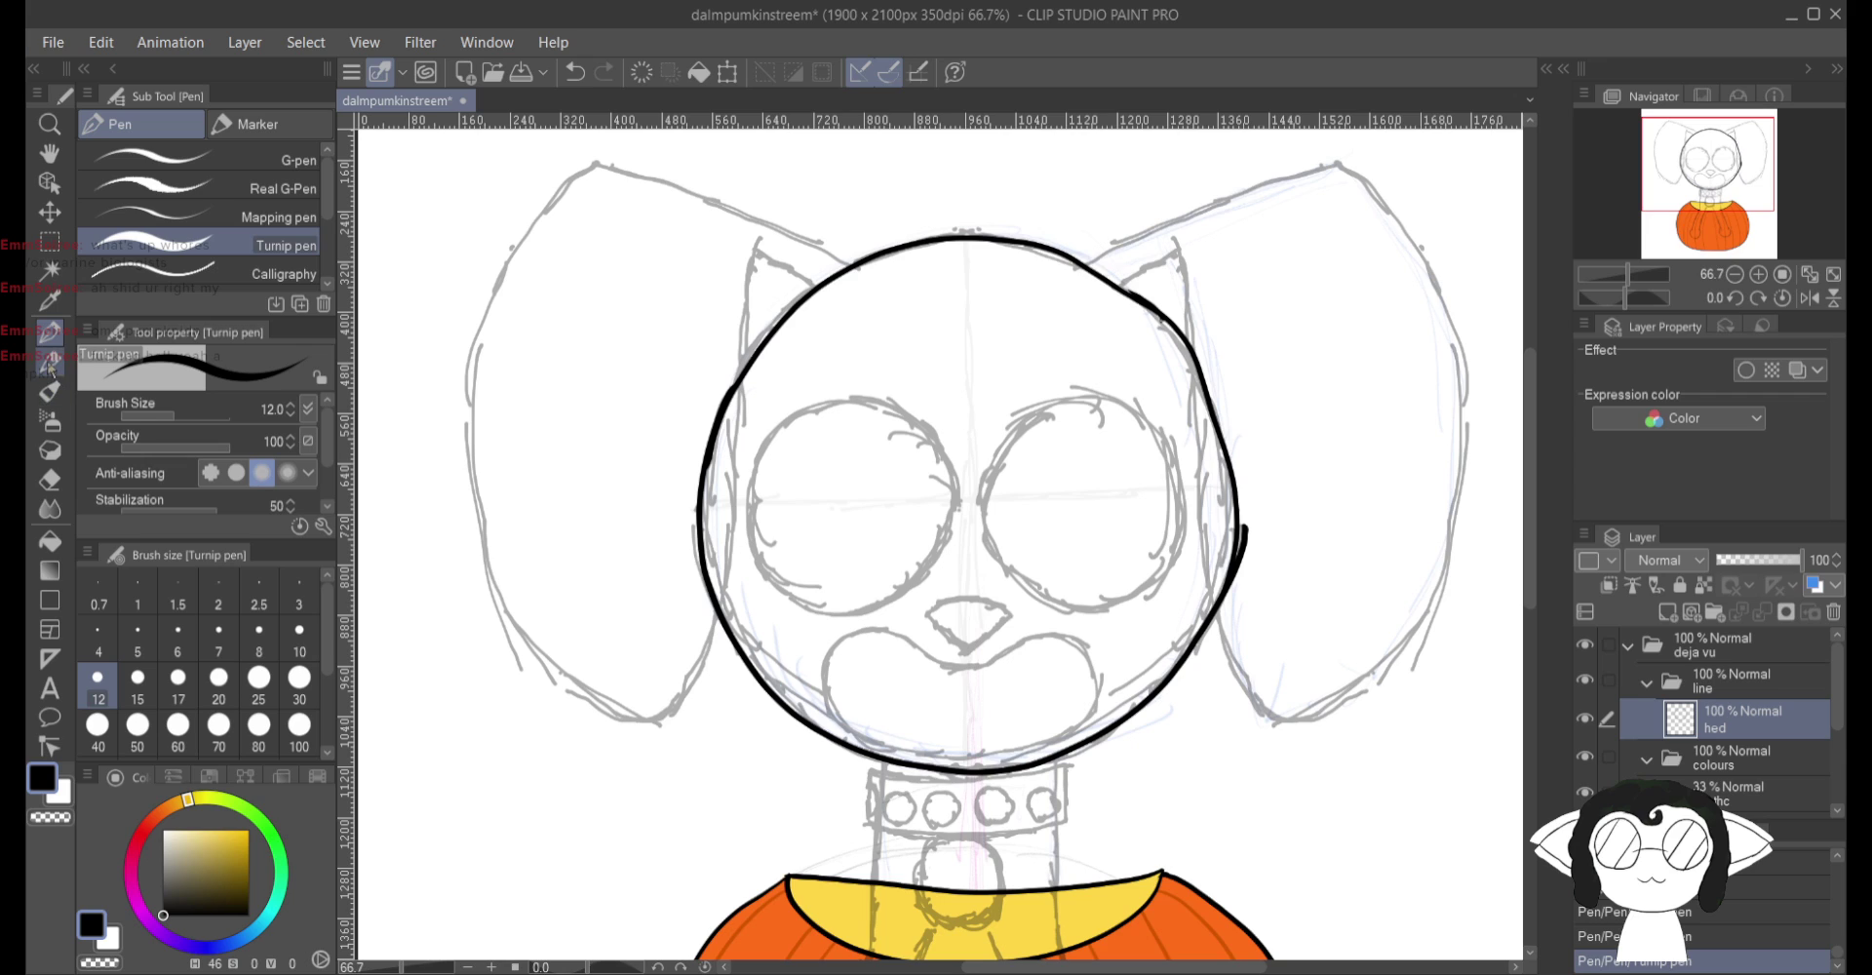
Step: Erase the uneven upper-right arc of the head outline with the Hard eraser and redraw it with the Turnip pen
click(49, 478)
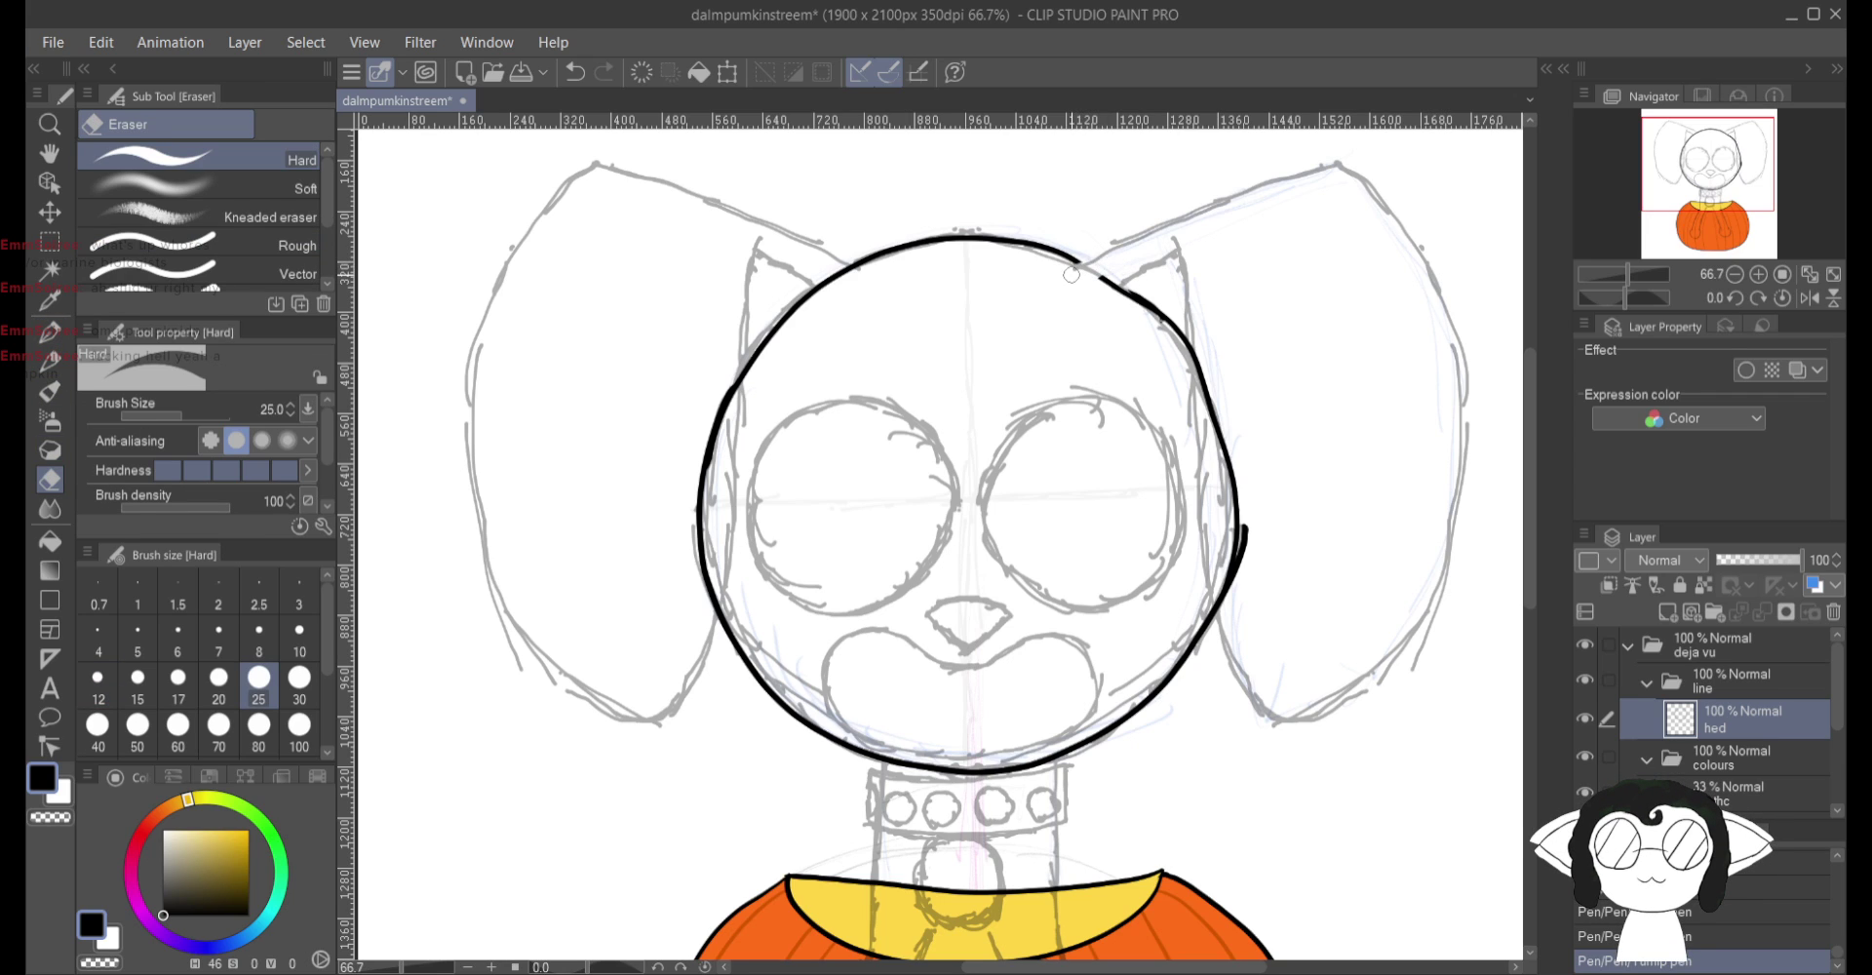
drag(1072, 275, 1133, 268)
drag(1139, 294, 1173, 293)
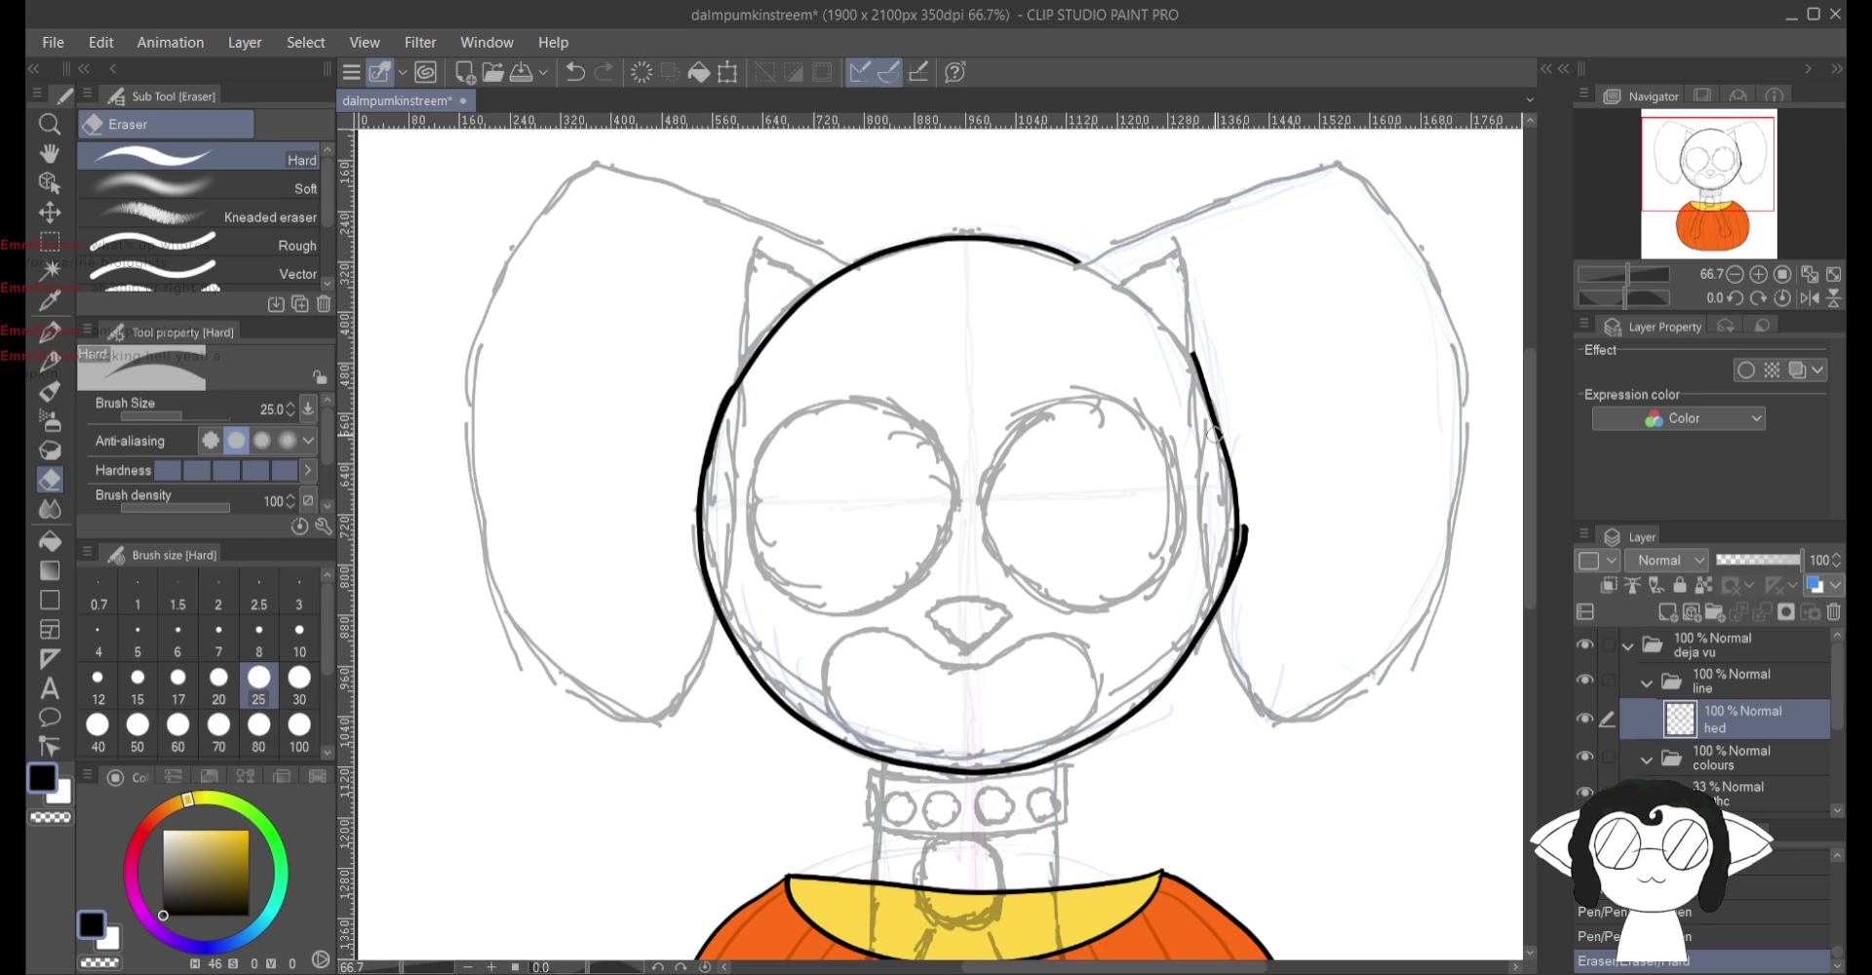
key(p)
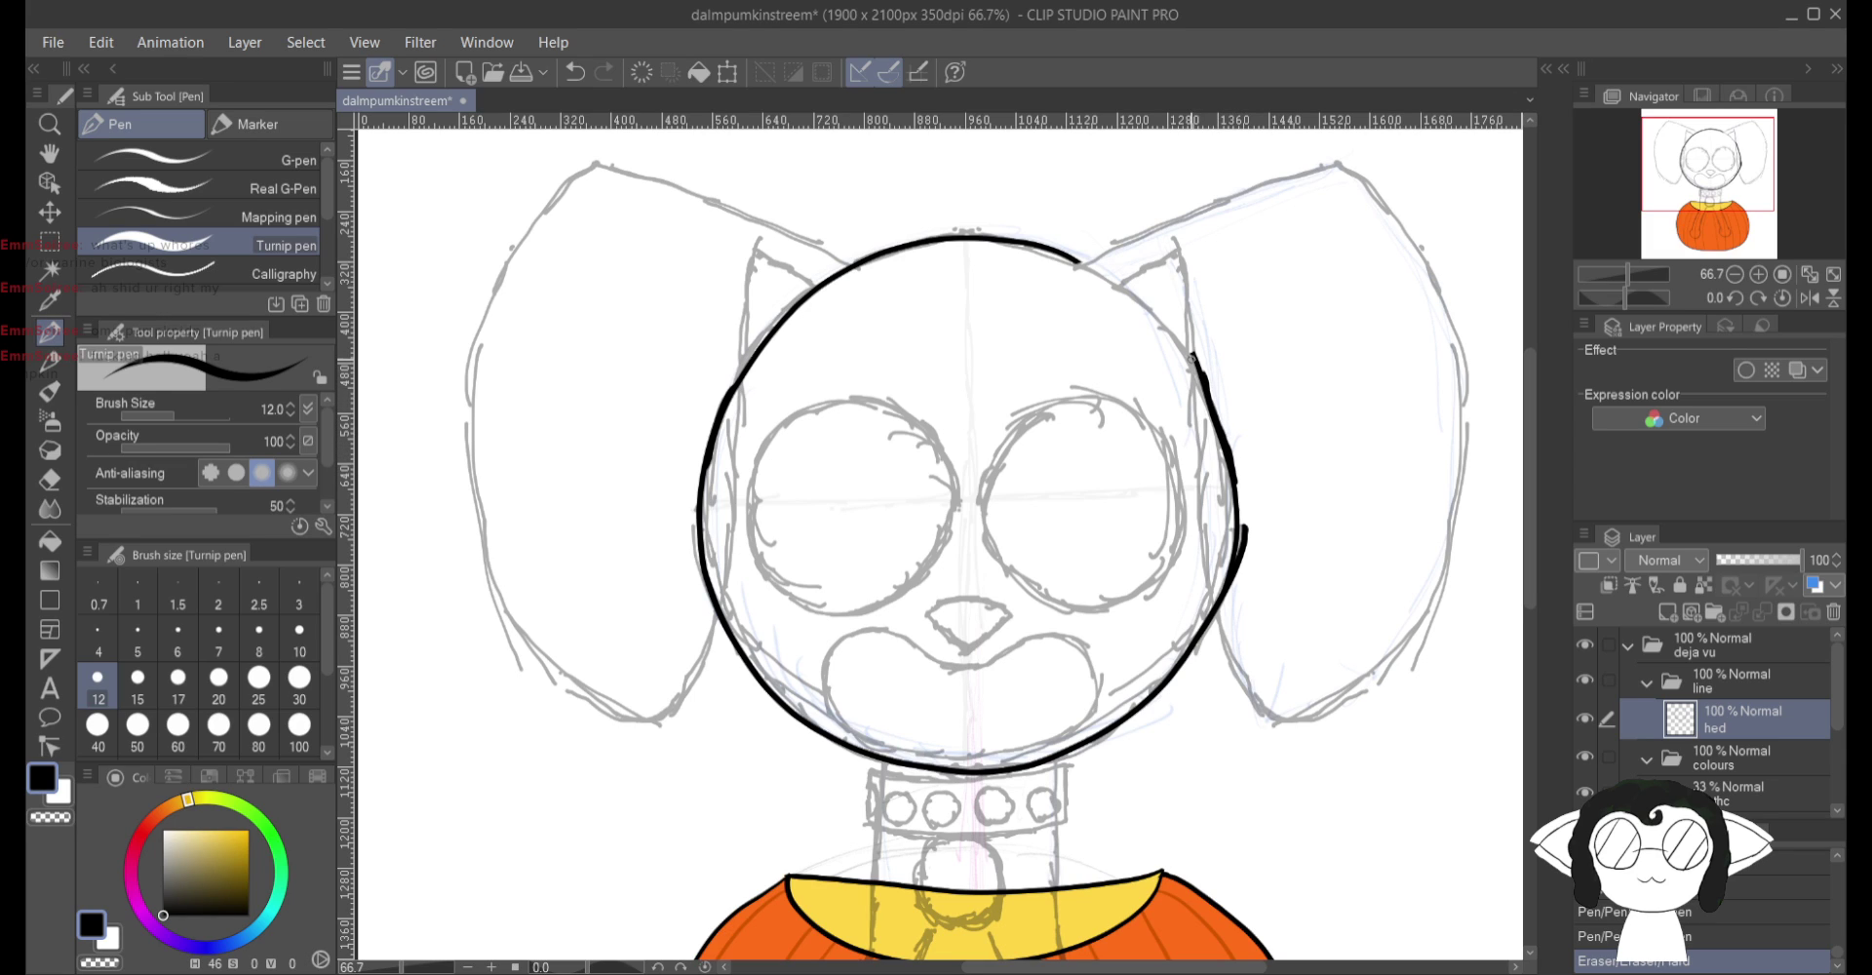
drag(1108, 280, 1080, 261)
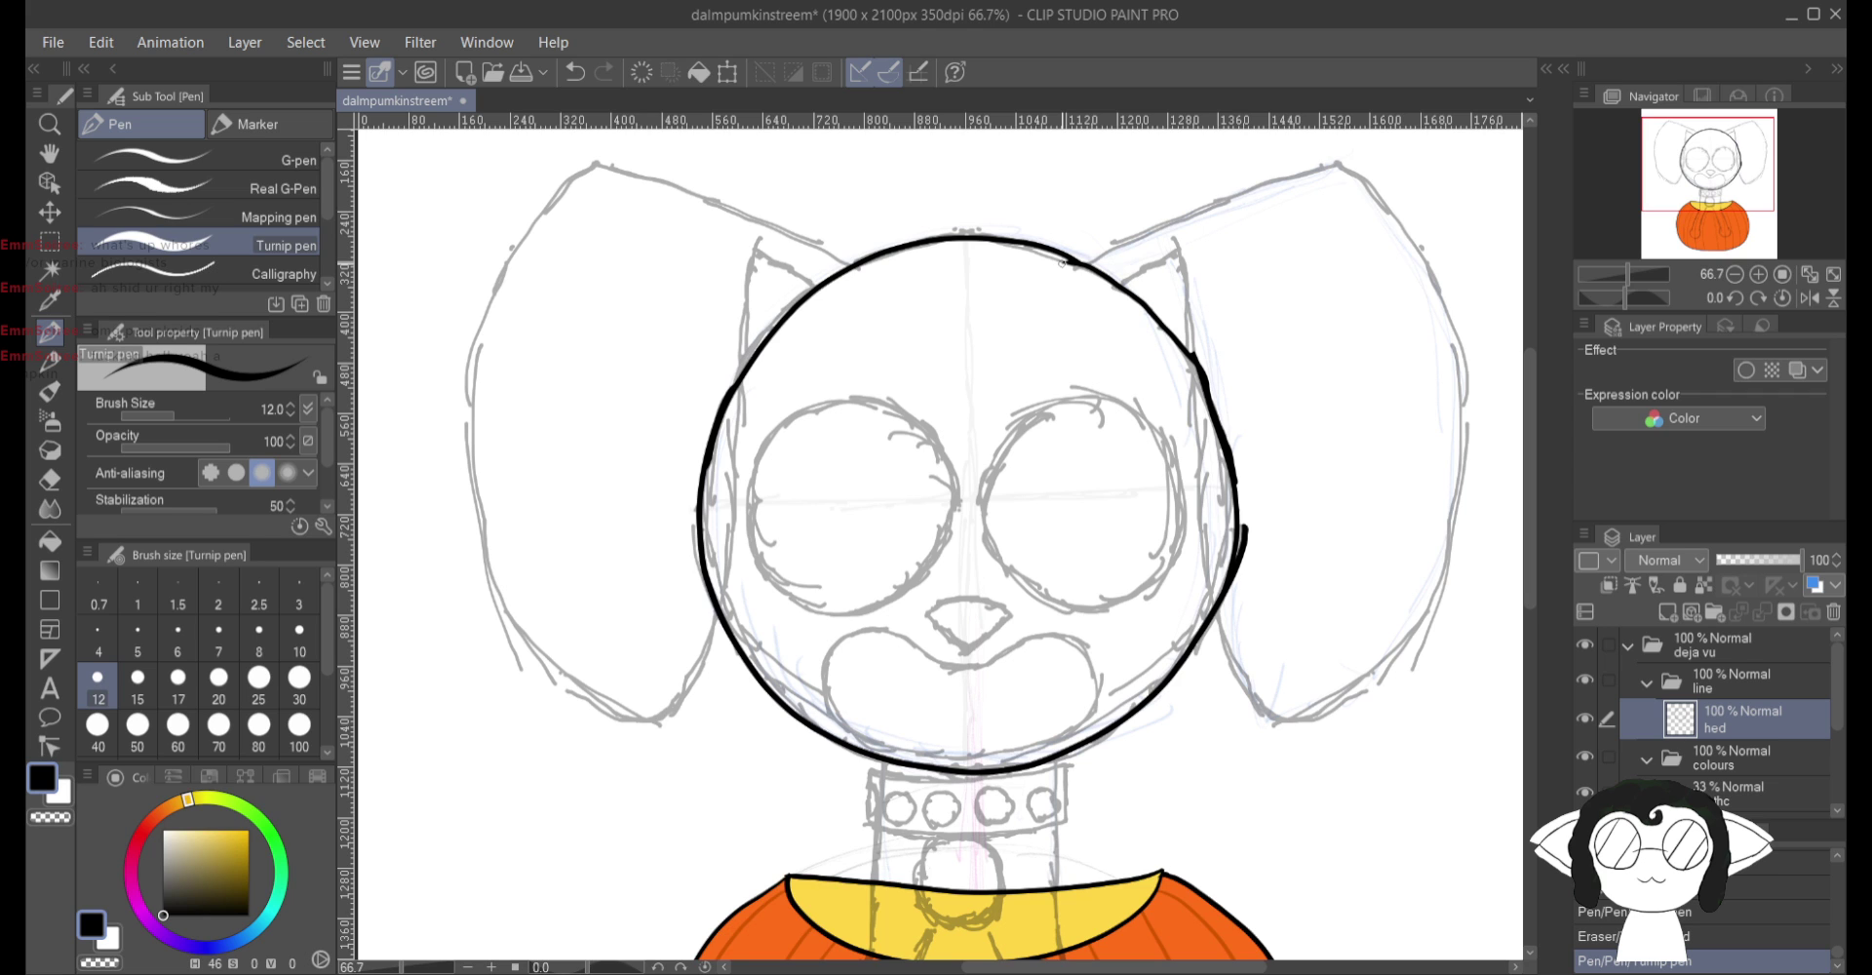
Step: Erase the stray stroke tip inside the head outline's upper-right join with the Hard eraser at size 8
scroll(1063, 262, up, 10)
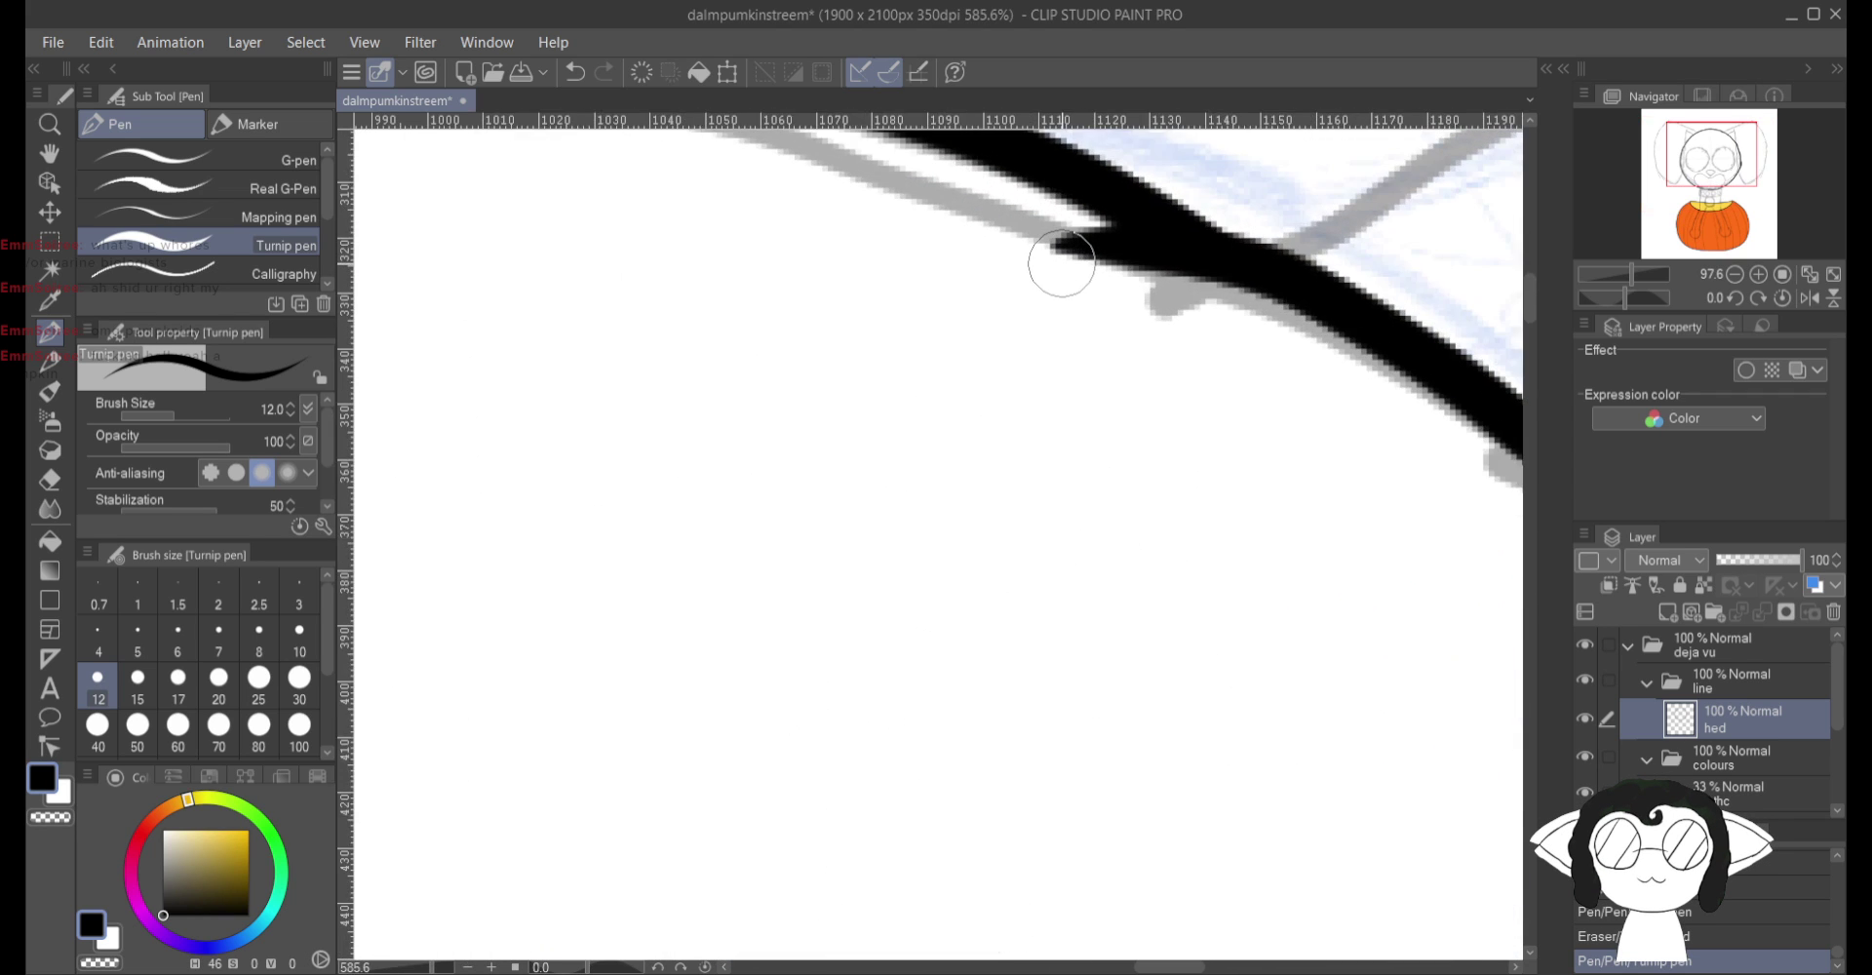
scroll(1062, 262, up, 3)
click(50, 449)
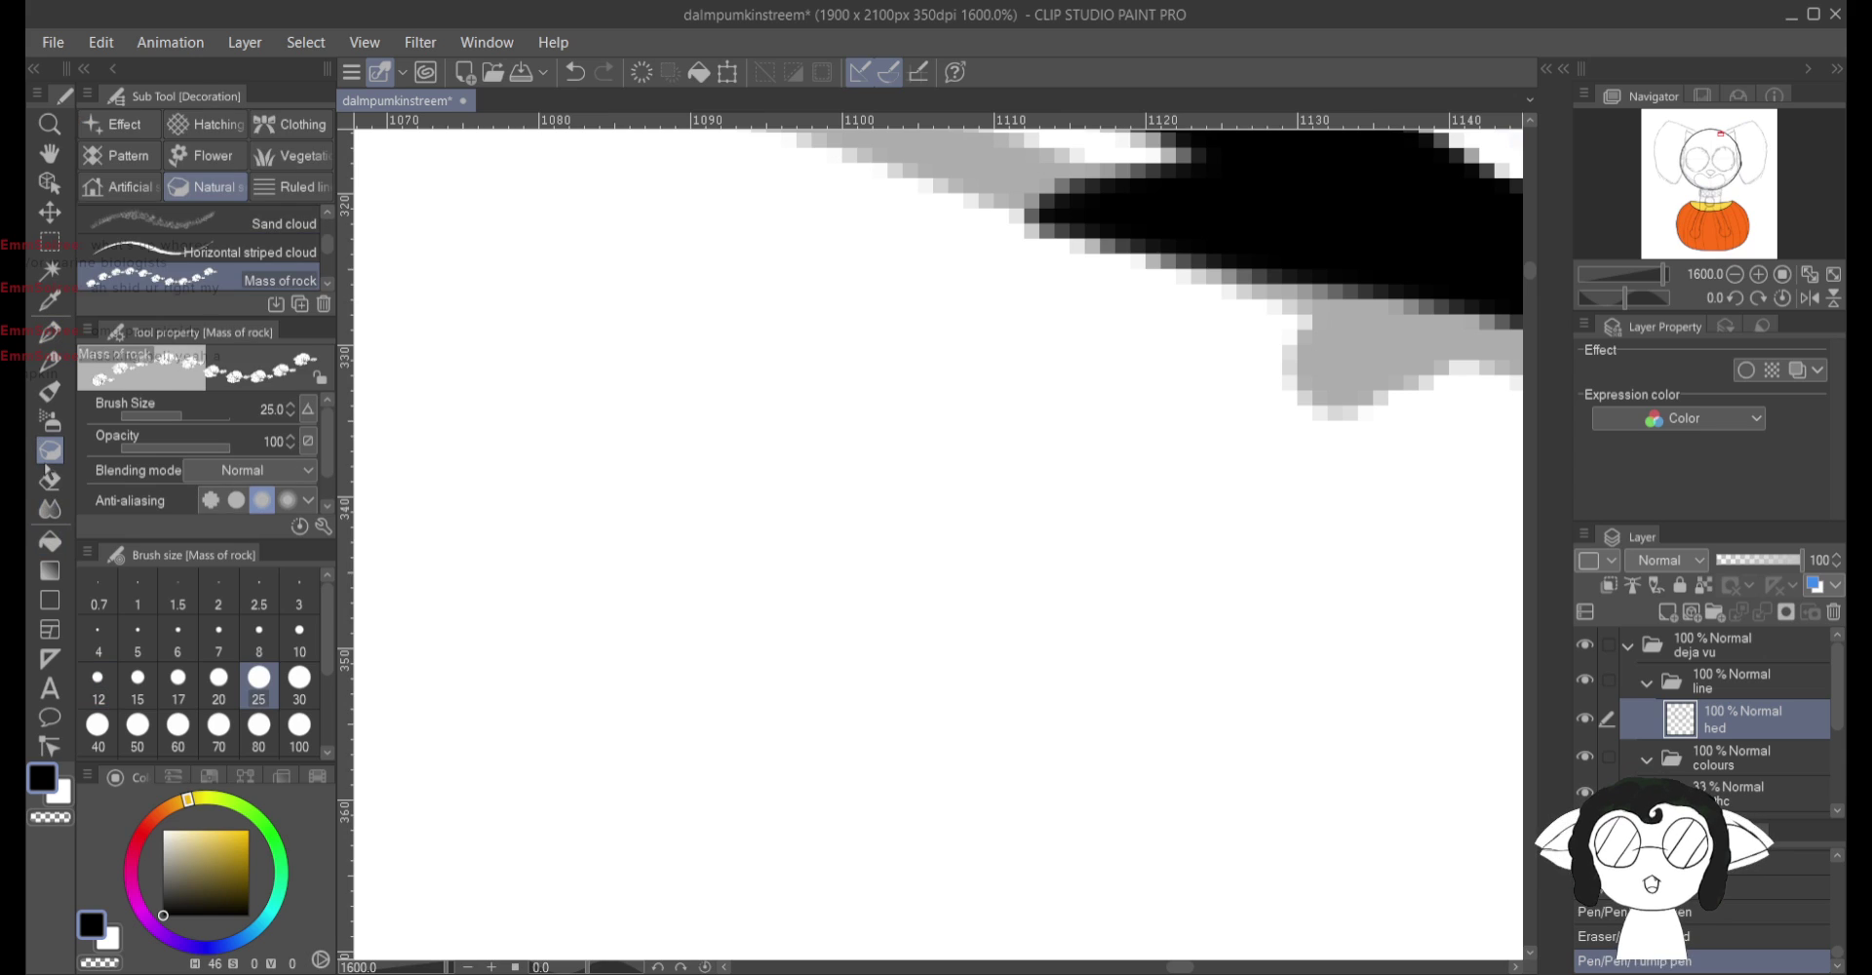
click(50, 479)
click(259, 629)
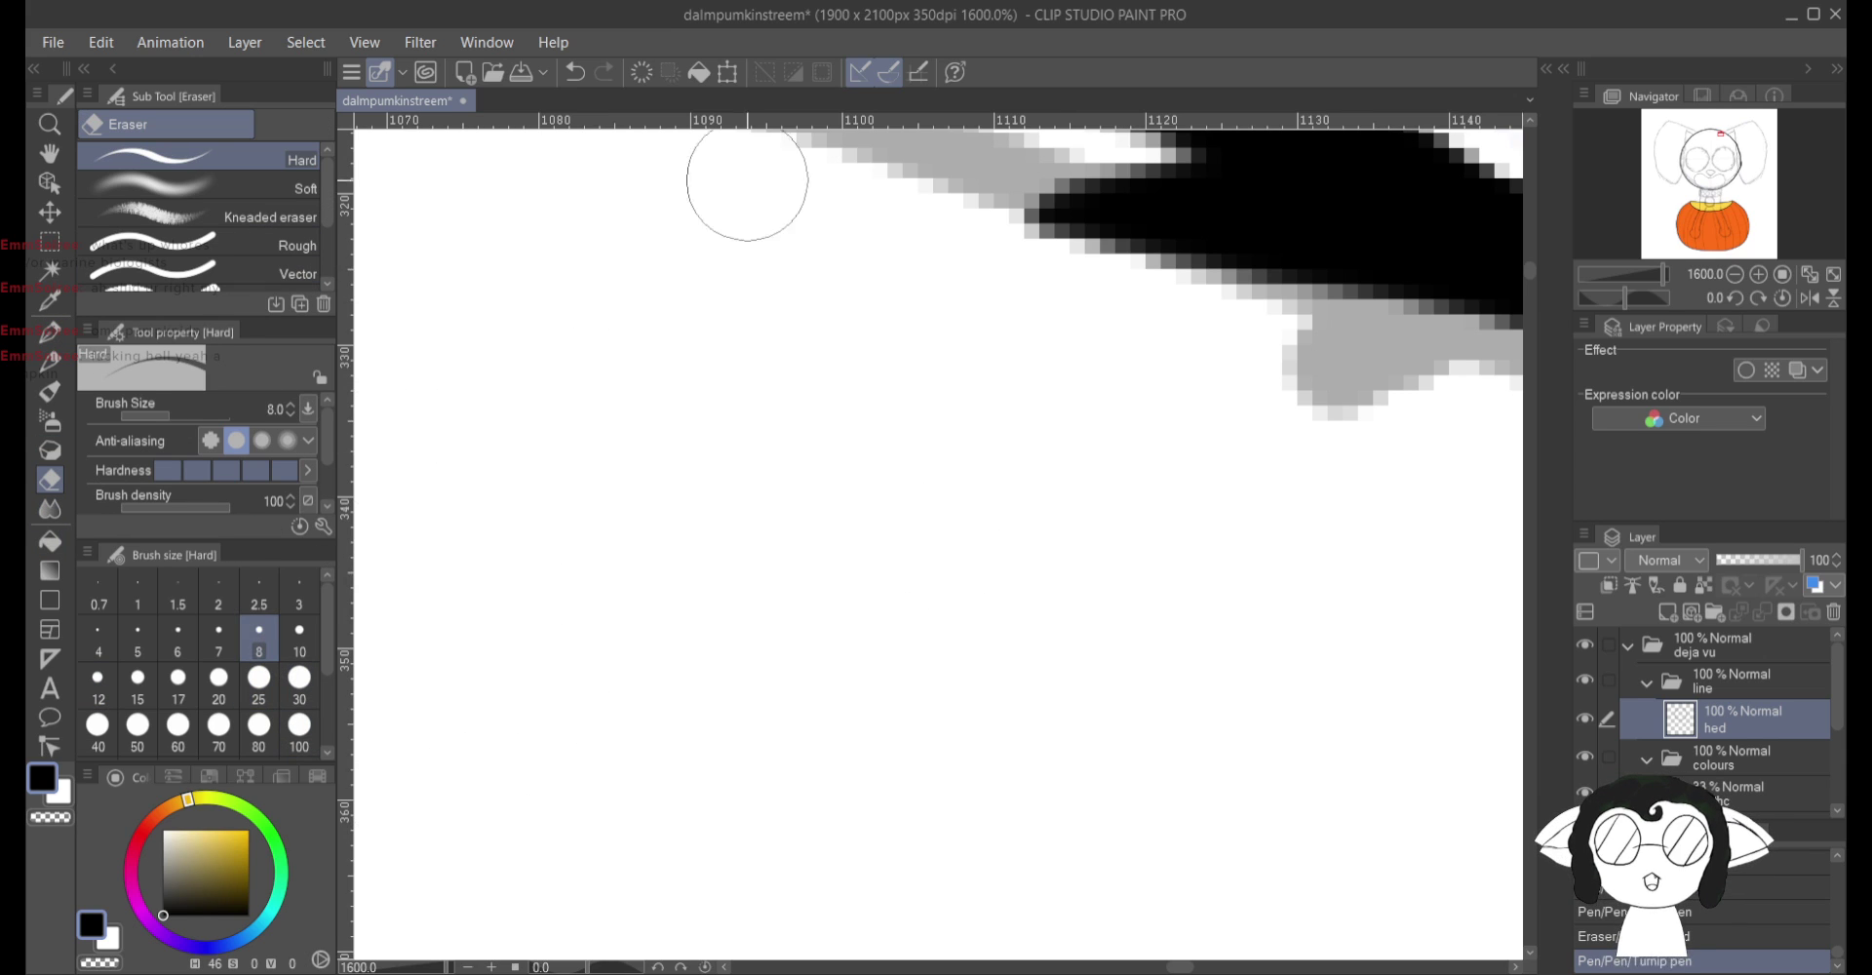
mouse_move(1082, 250)
mouse_down()
mouse_move(1050, 191)
mouse_move(1175, 235)
mouse_move(1116, 214)
mouse_move(1200, 205)
mouse_move(1173, 214)
mouse_move(1431, 325)
mouse_move(1191, 414)
mouse_up()
scroll(1128, 542, down, 2)
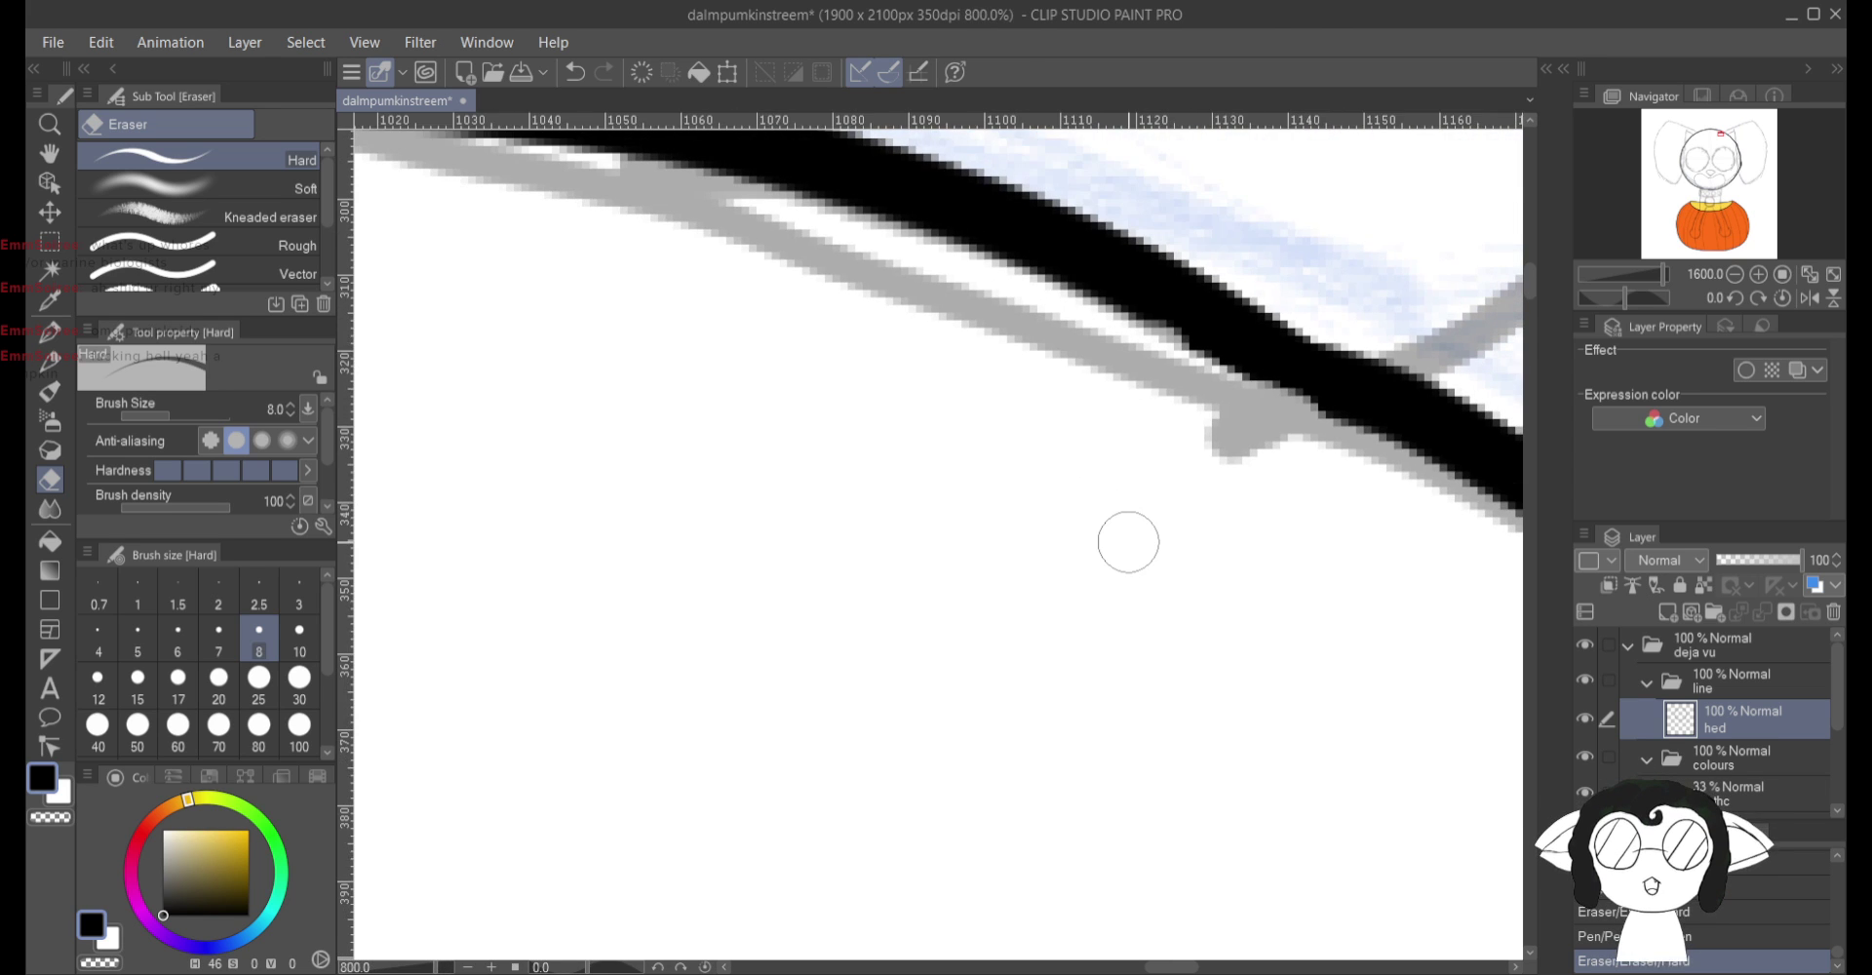
scroll(1128, 542, down, 7)
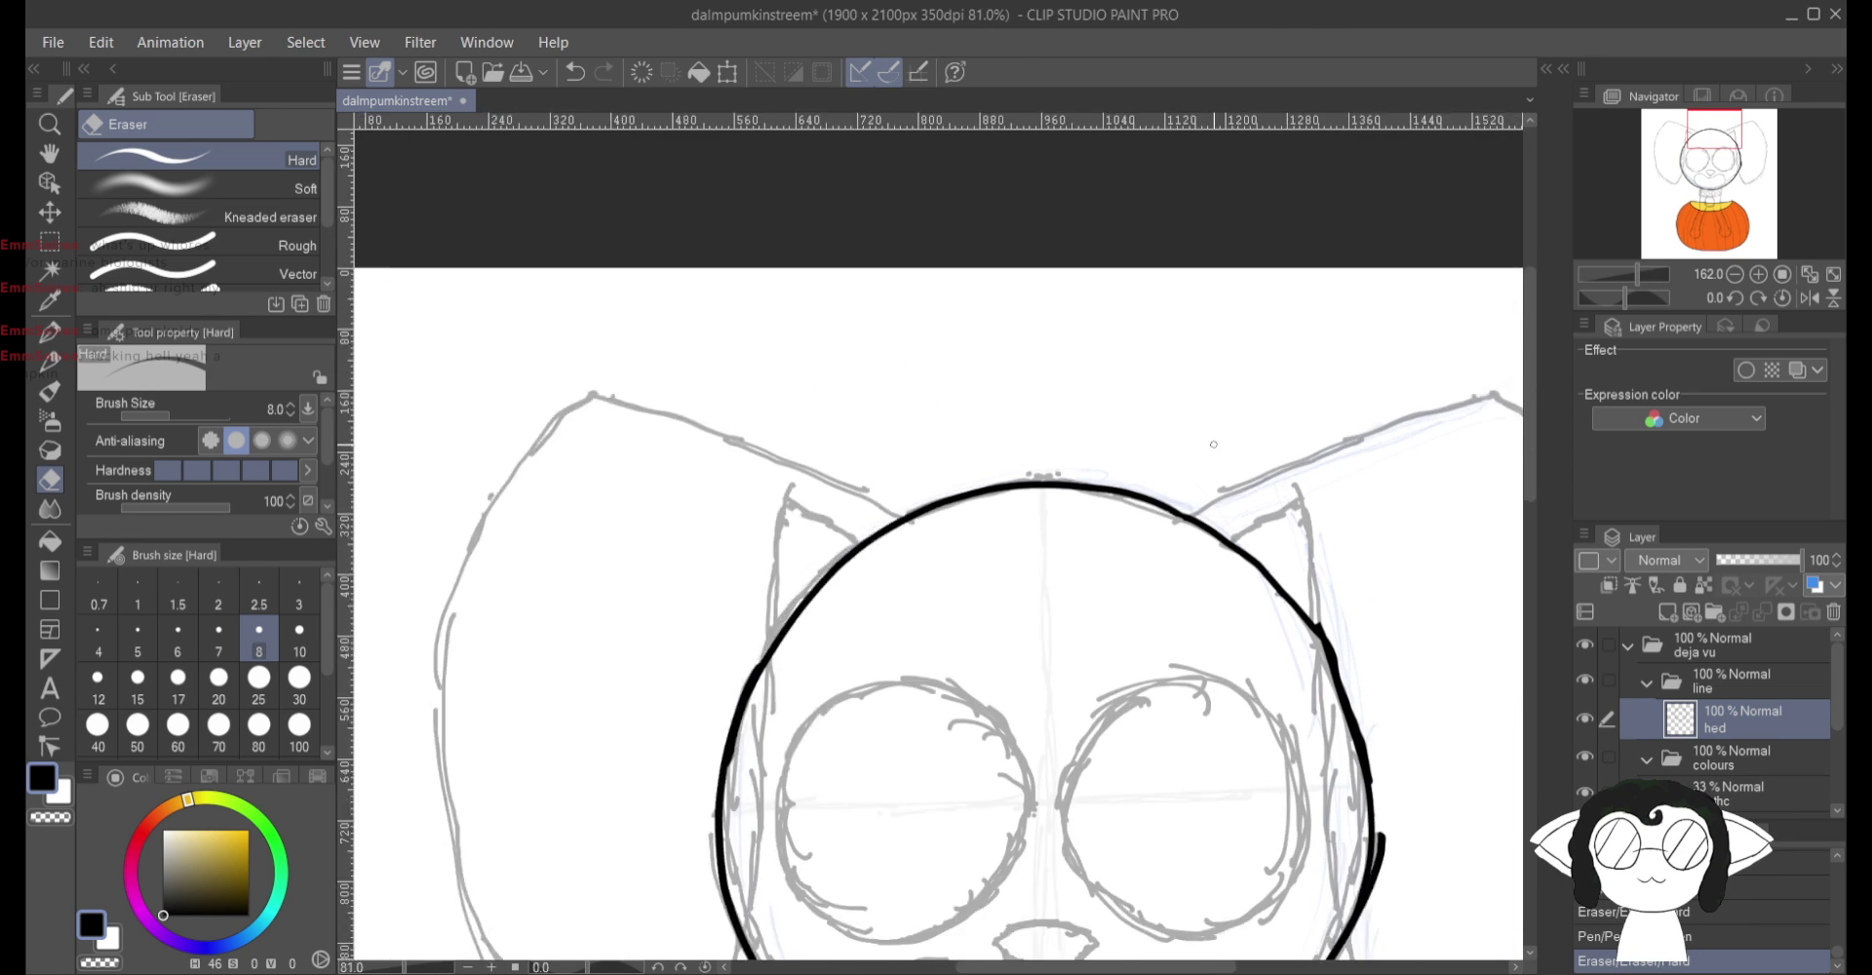
scroll(1213, 444, down, 2)
scroll(1186, 750, up, 3)
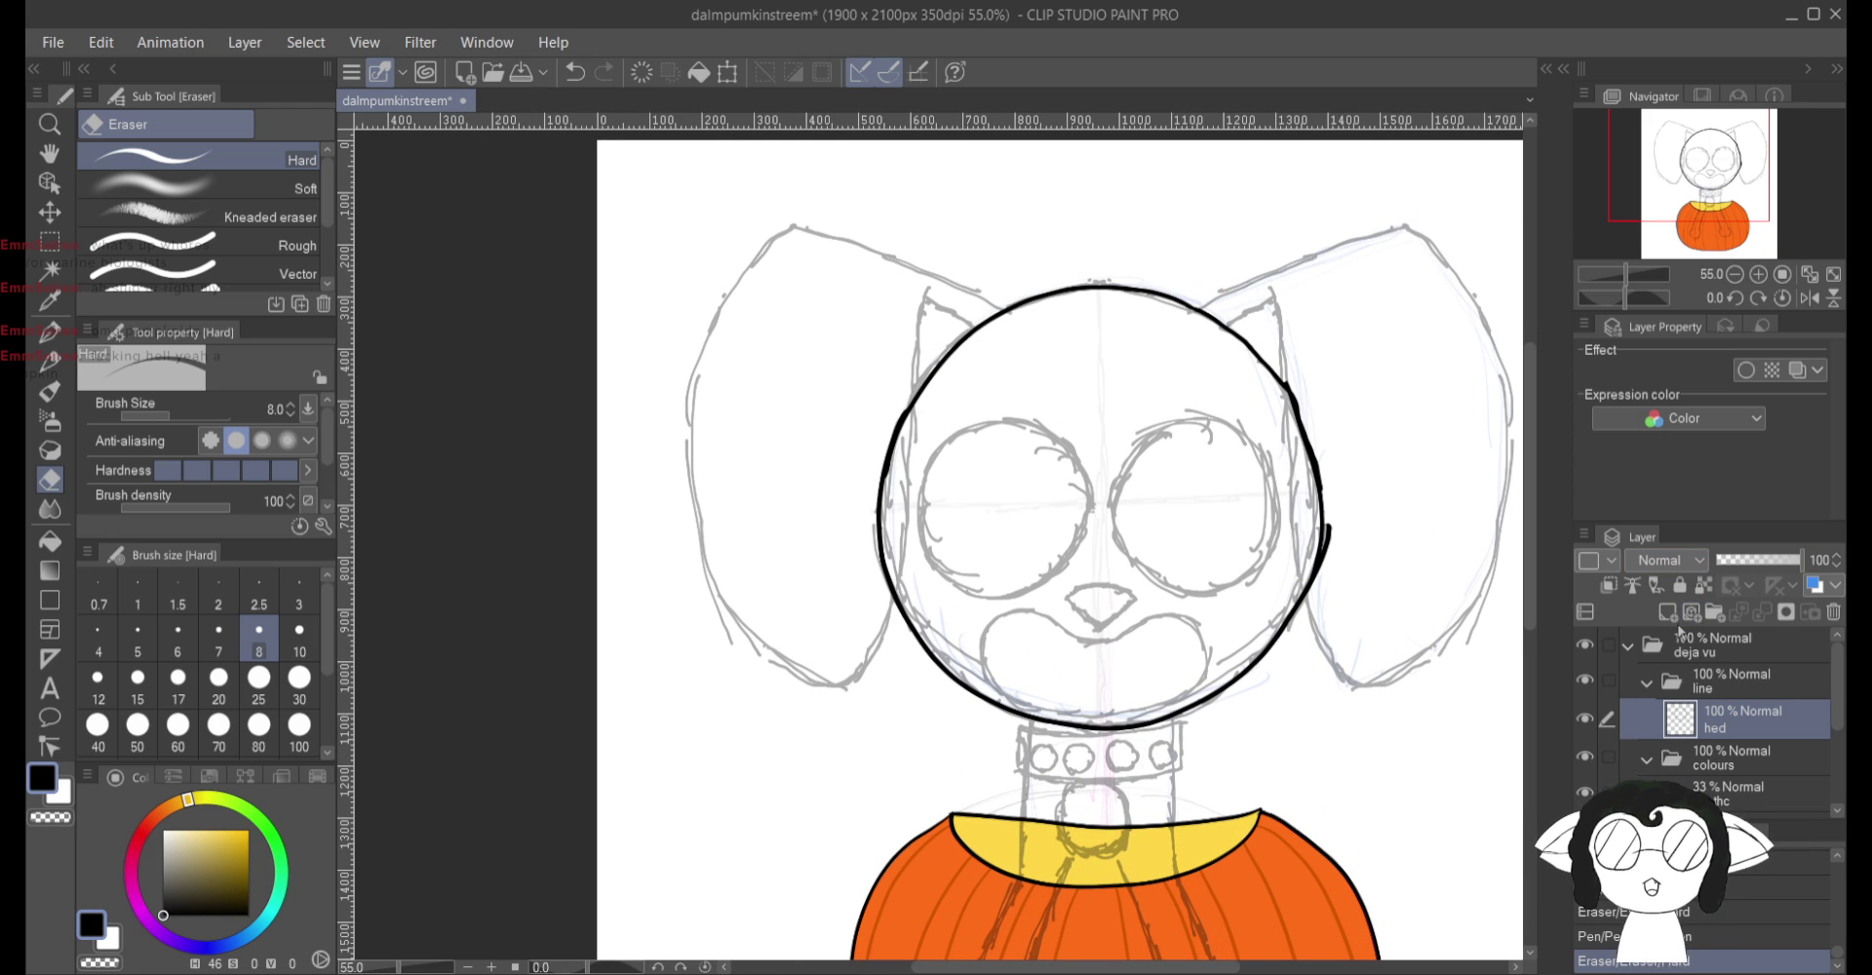
Step: Add a new raster layer above the hed layer in the line folder and name it eers
click(1665, 612)
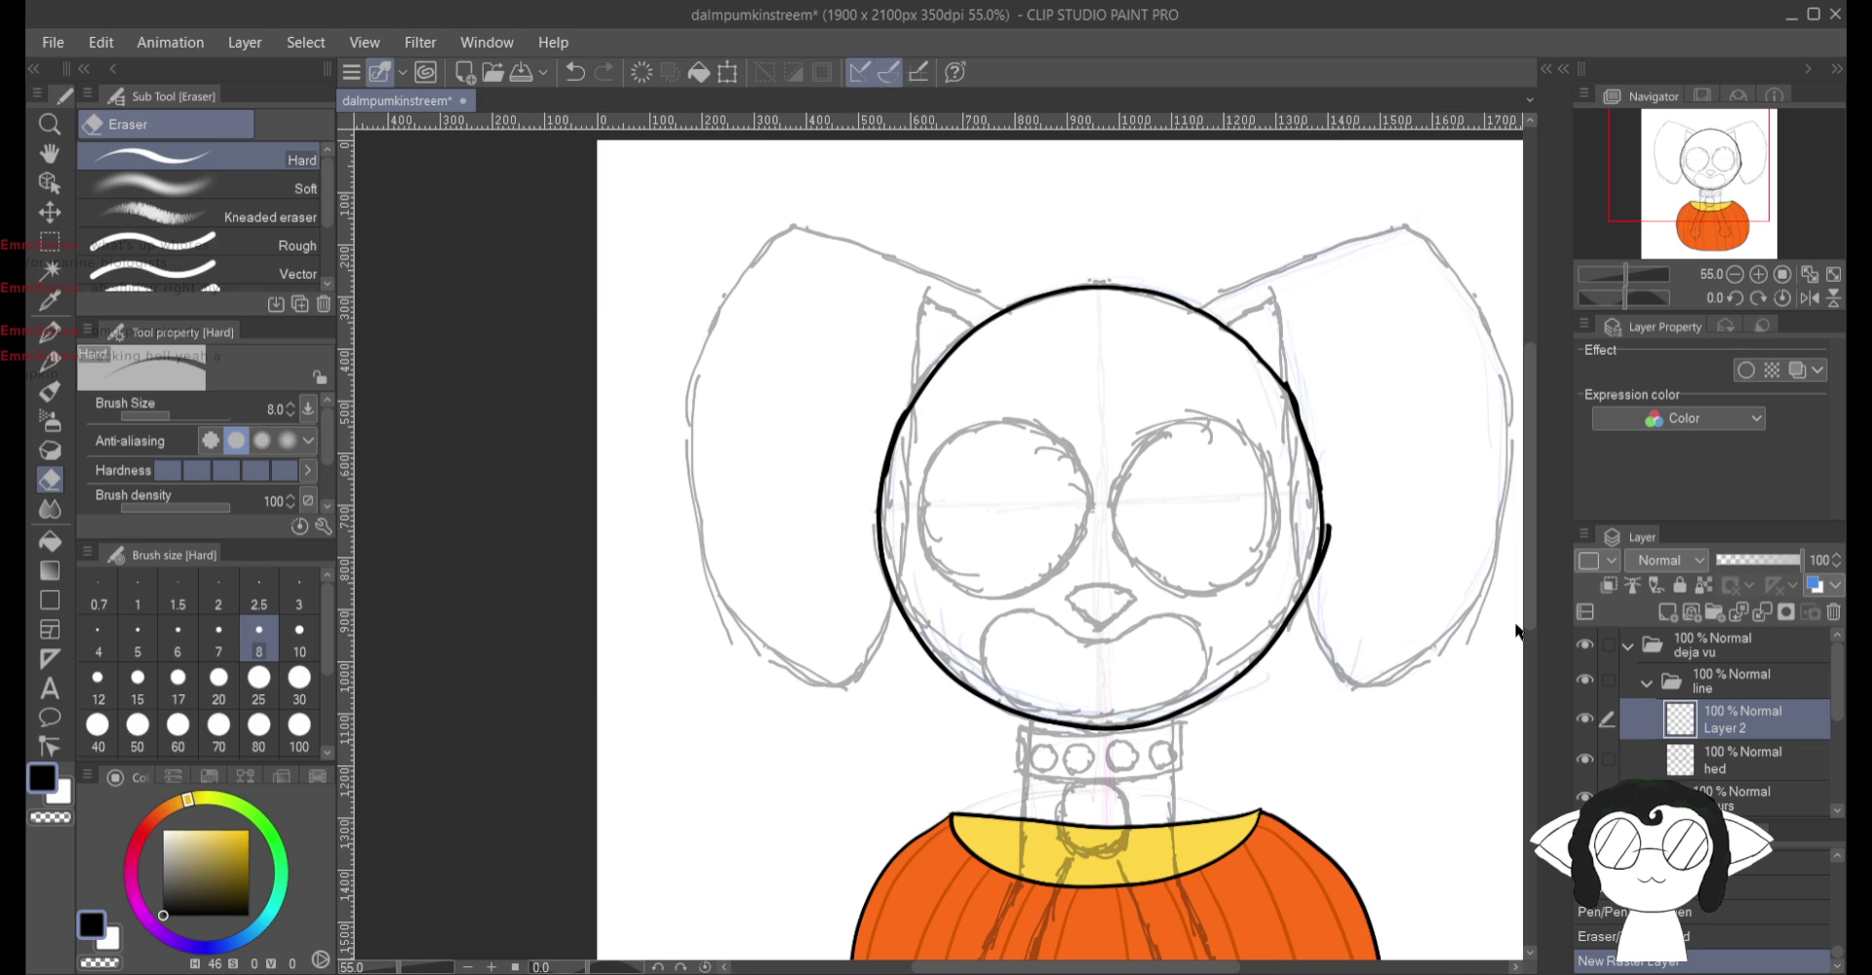
double_click(1724, 727)
text(eers)
key(Return)
scroll(1150, 479, up, 1)
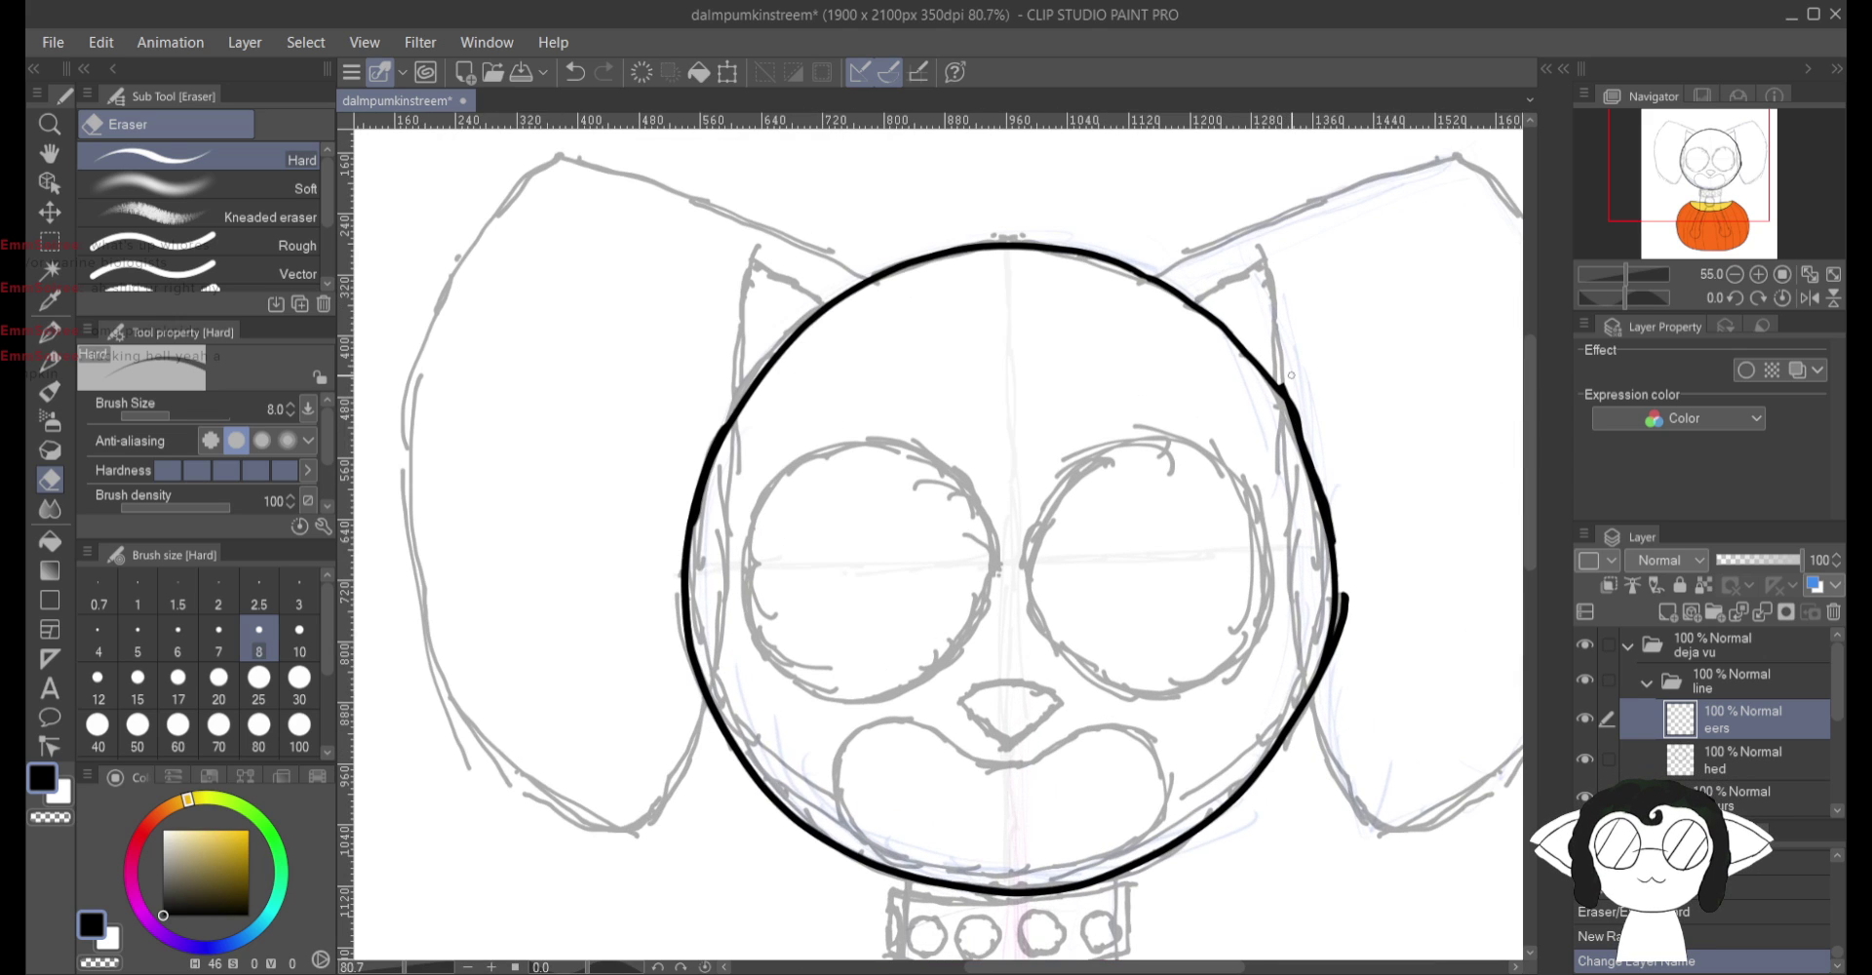
scroll(1151, 480, down, 1)
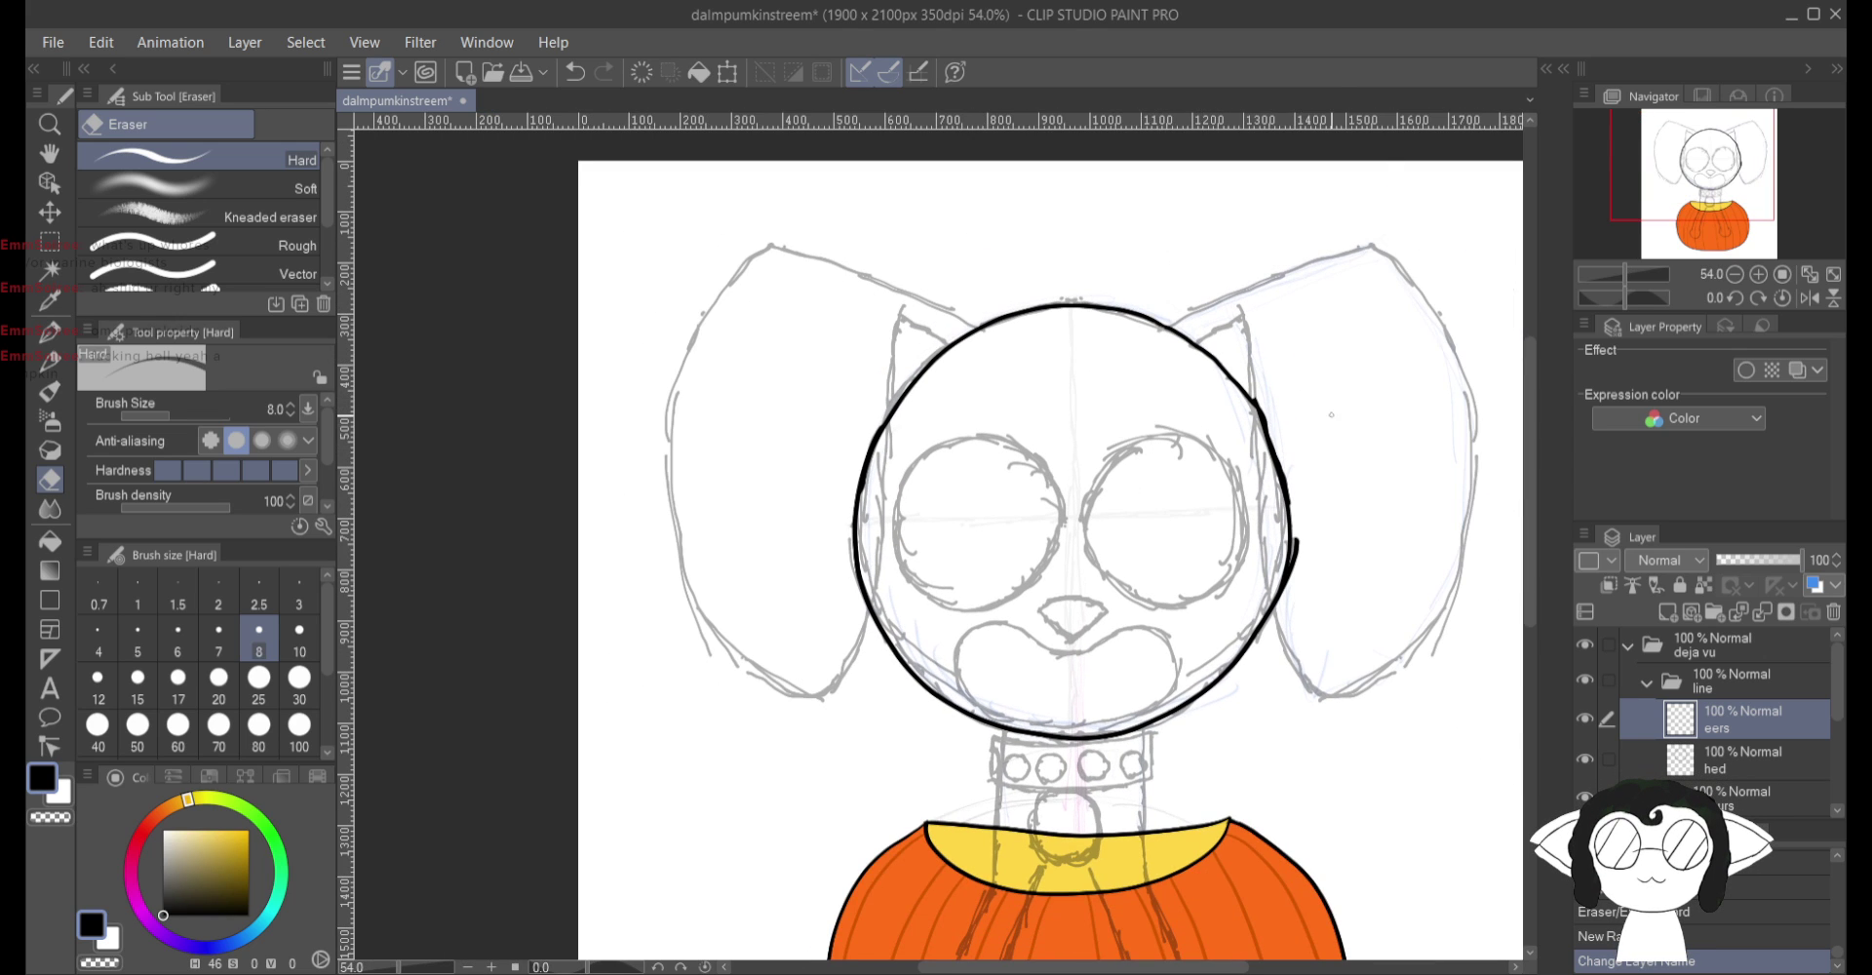
scroll(1386, 438, up, 1)
scroll(1386, 437, up, 1)
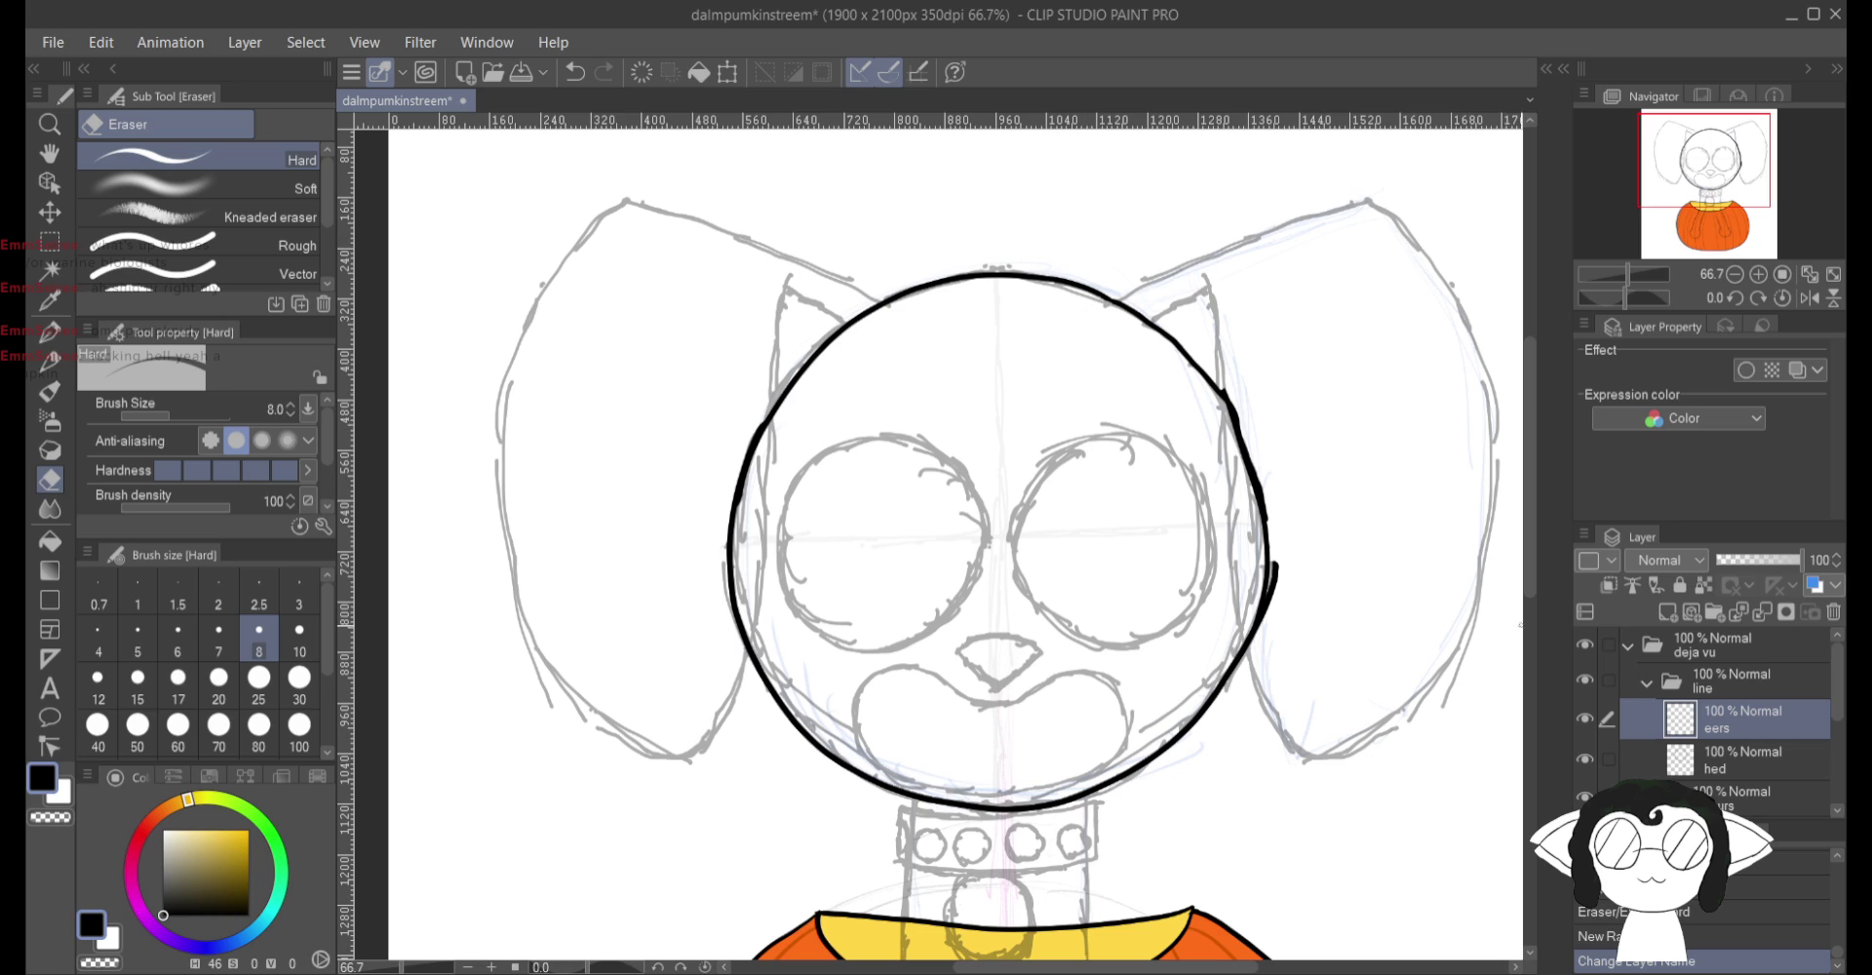
Step: Look inside the skethc folder for the head layer with the symmetrical ruler, and collapse the folder again
scroll(1711, 722, down, 5)
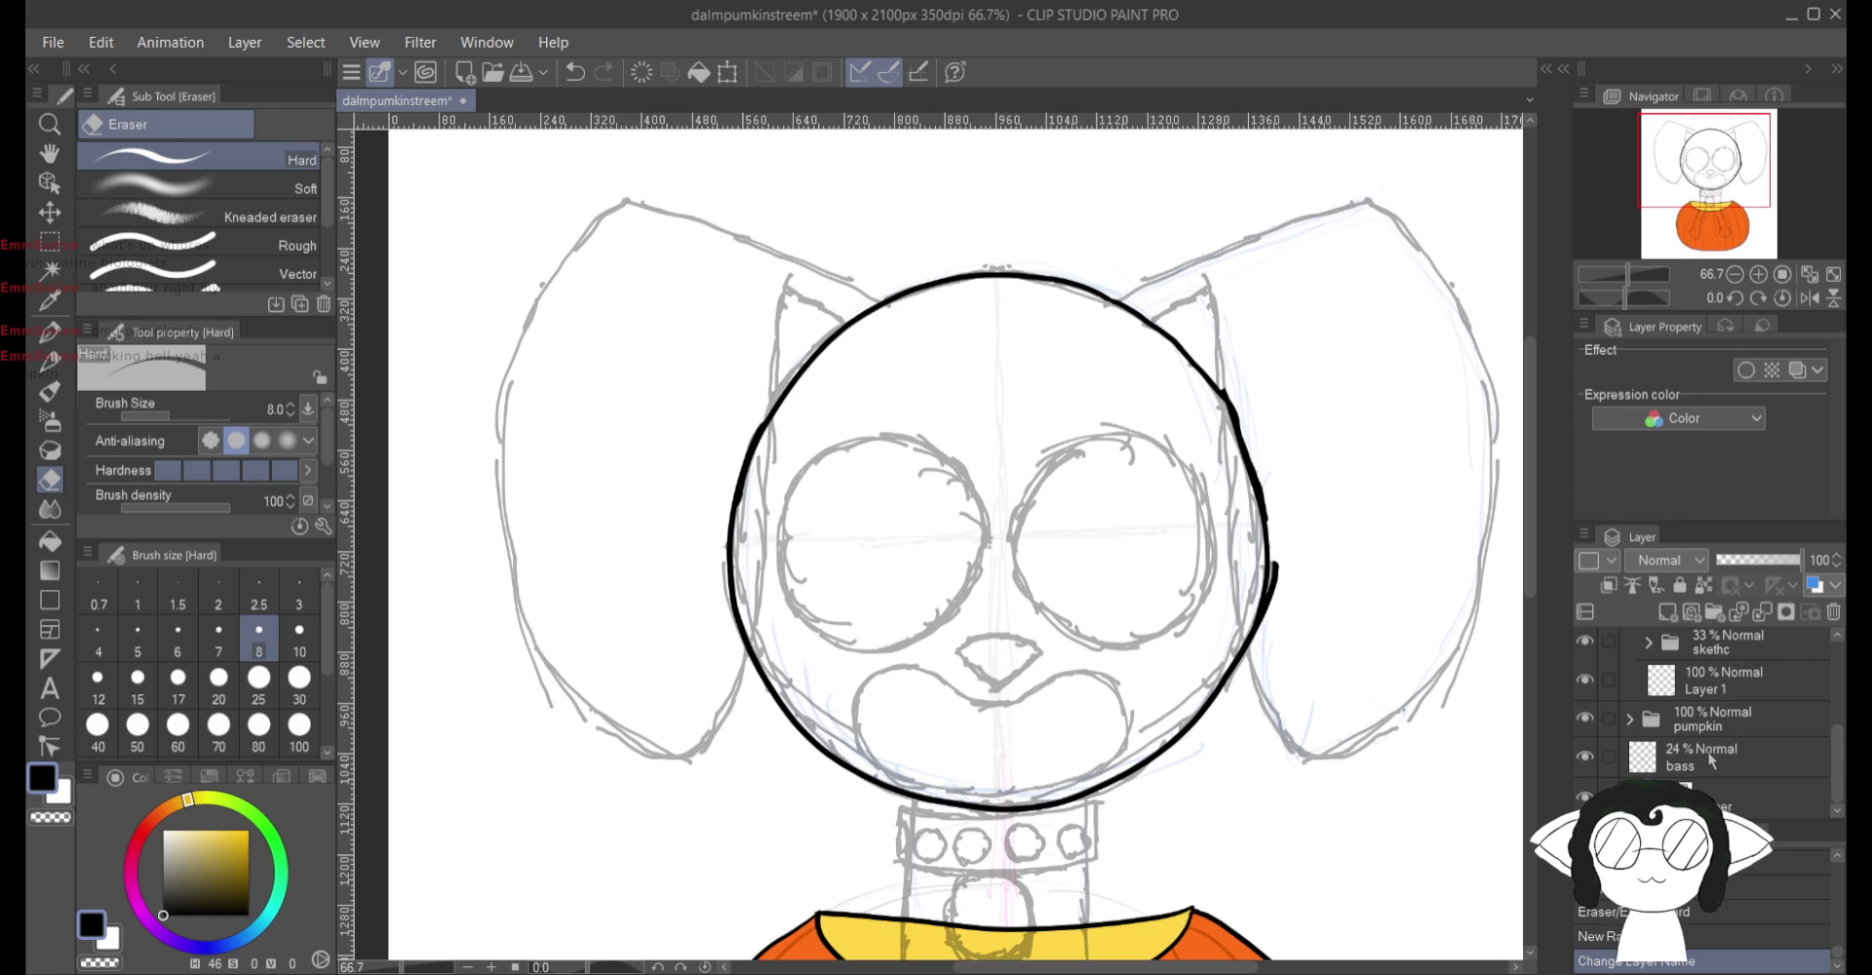
scroll(1711, 760, up, 2)
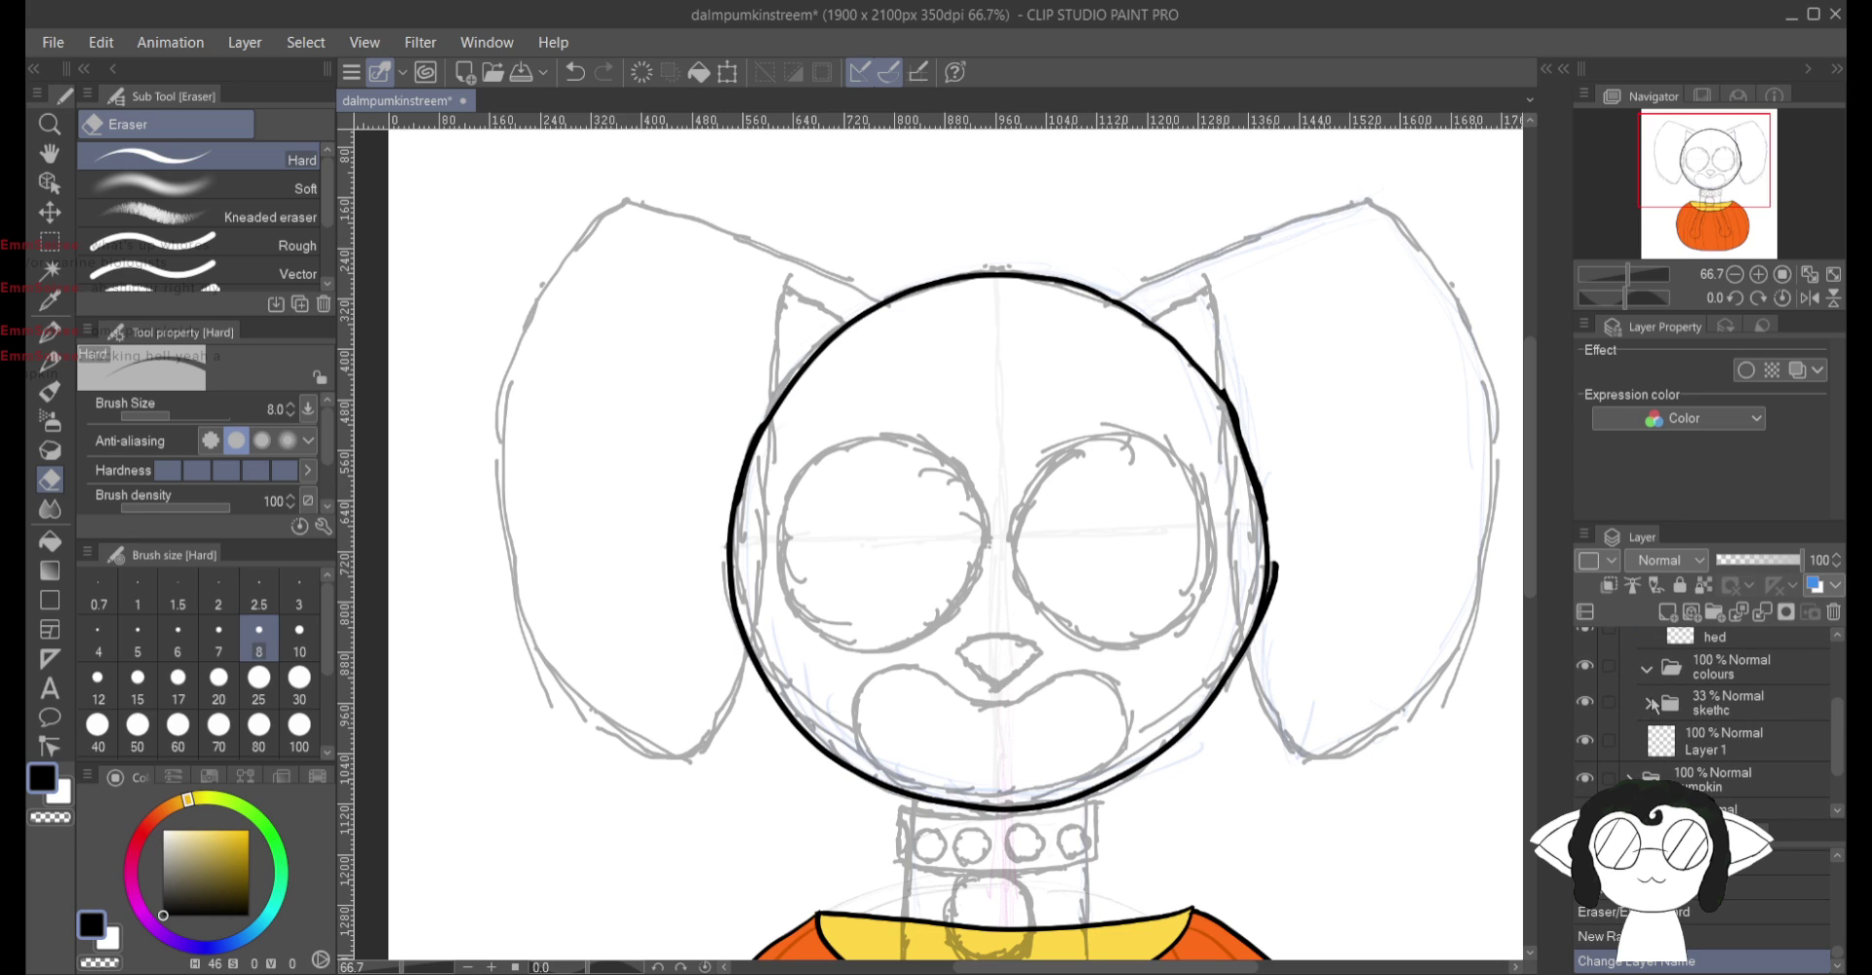
click(1652, 703)
scroll(1696, 722, down, 2)
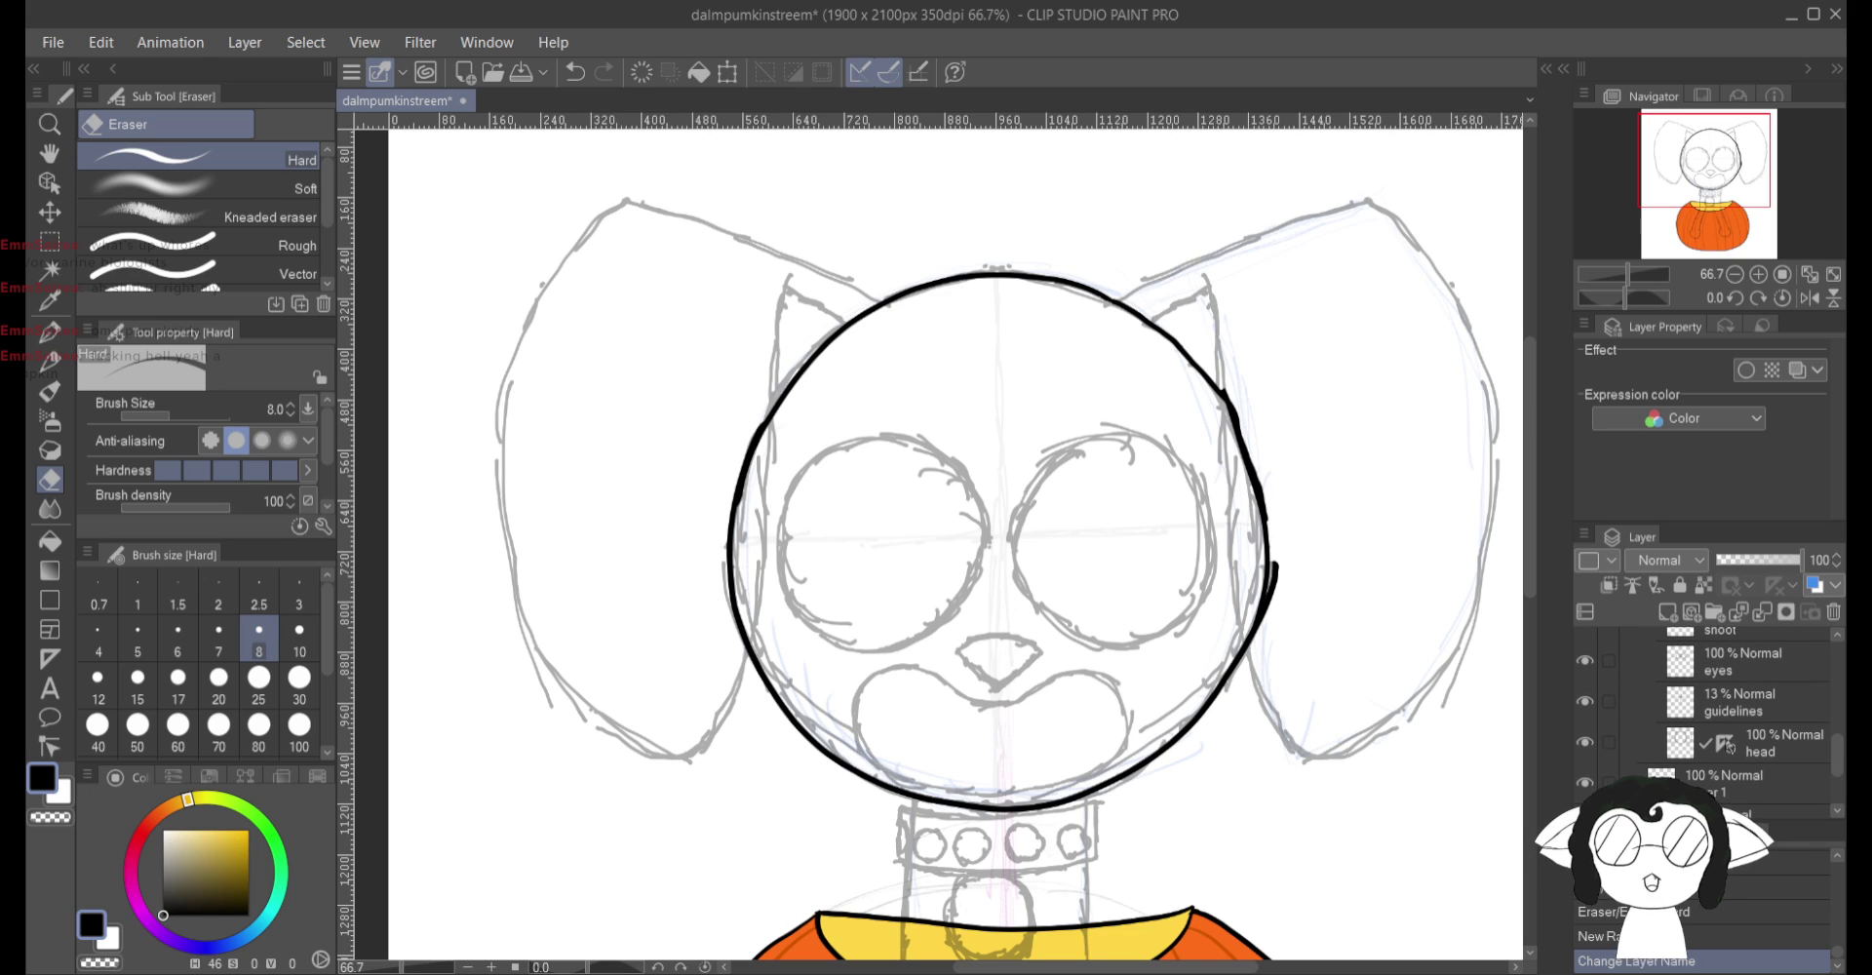
click(1727, 748)
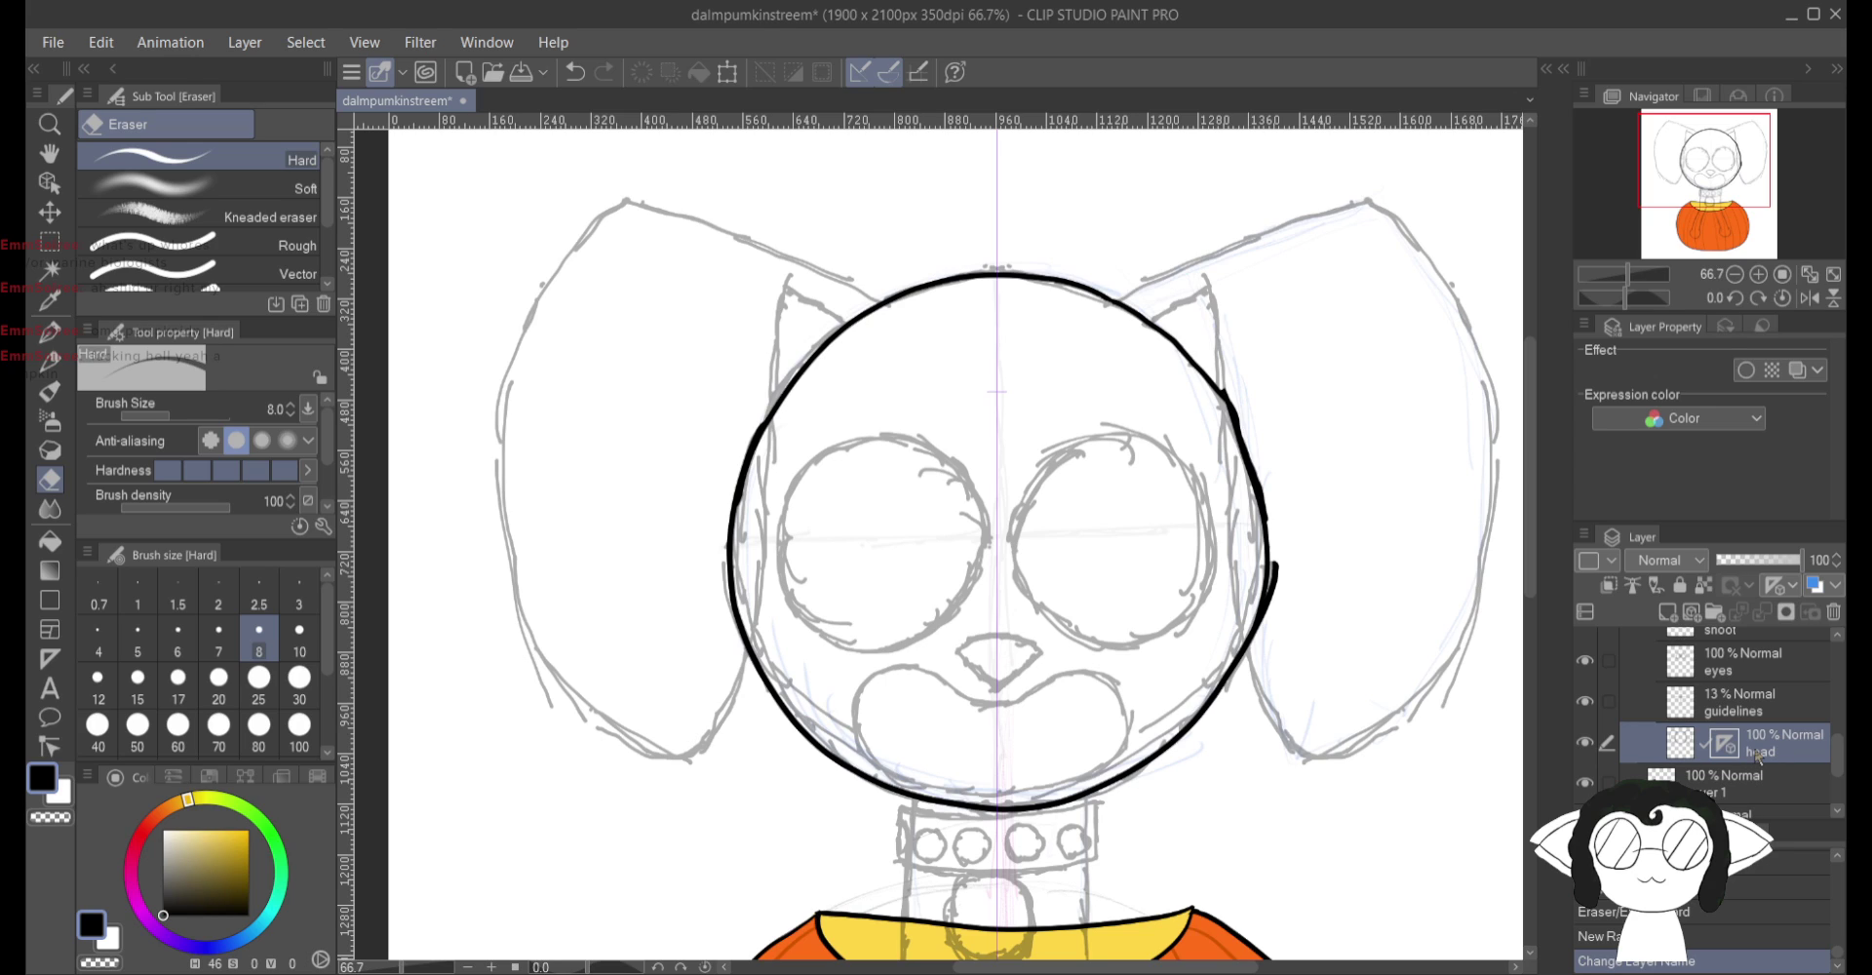
scroll(1809, 717, up, 5)
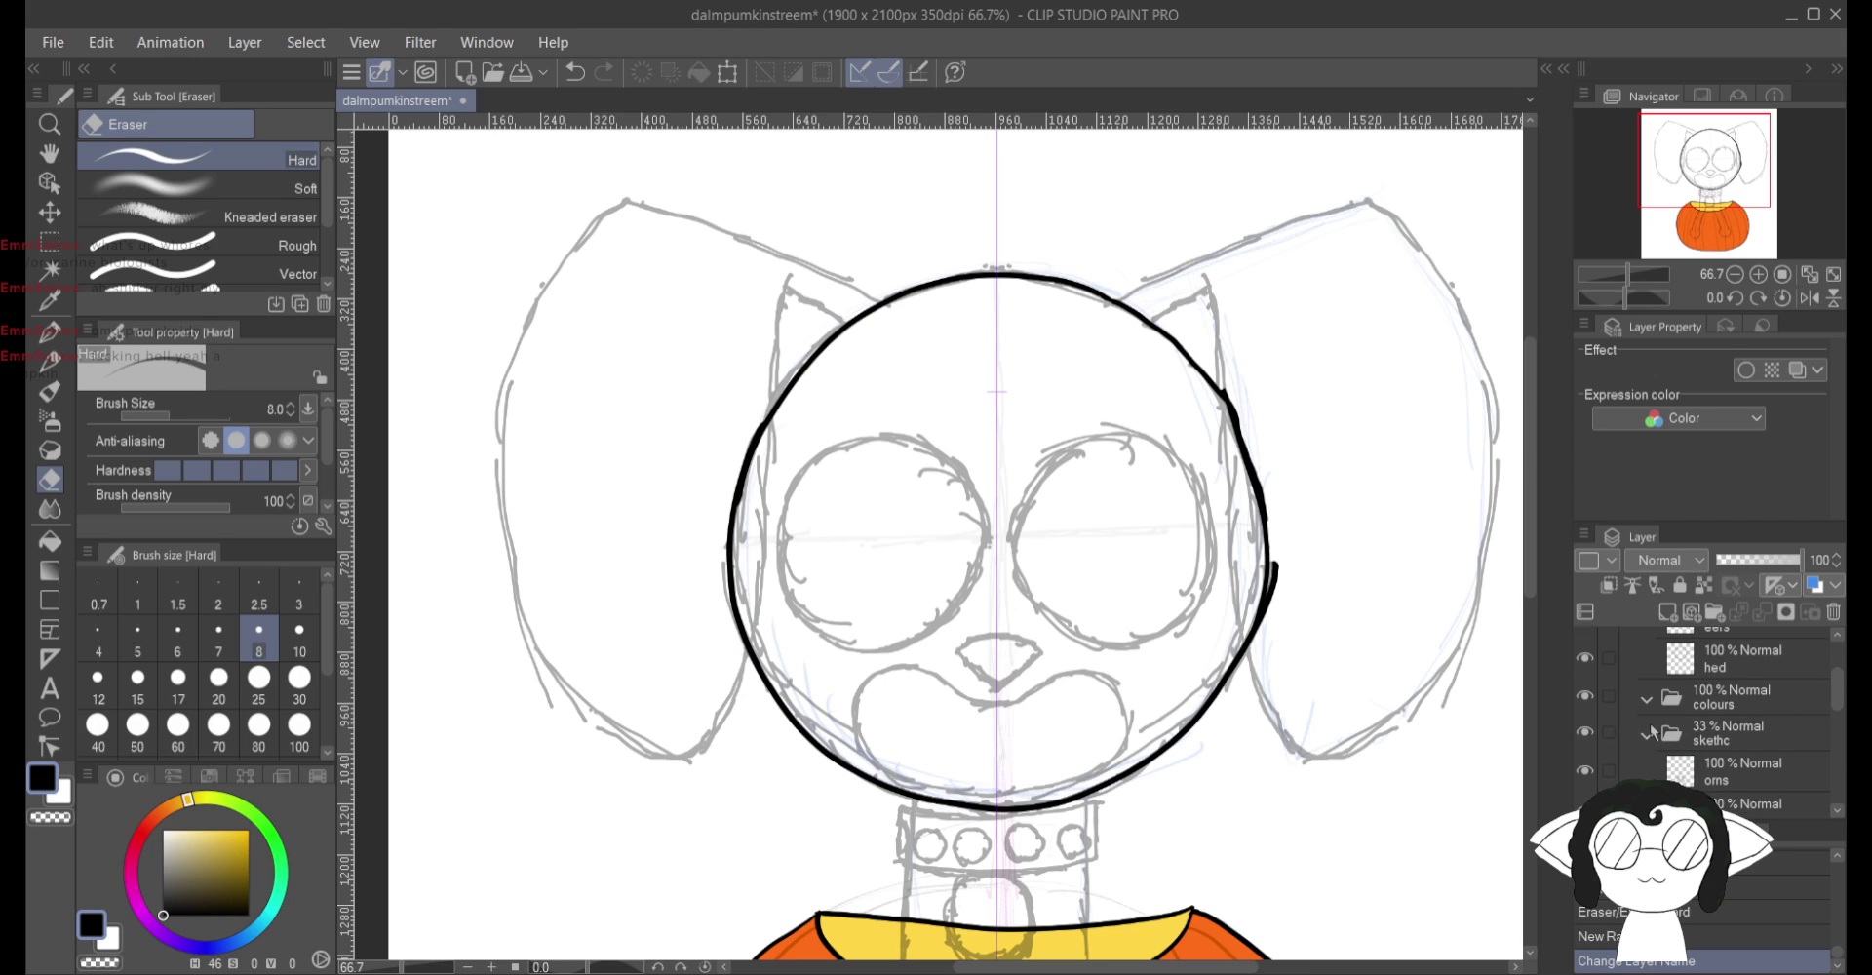
click(1658, 741)
scroll(1697, 759, up, 2)
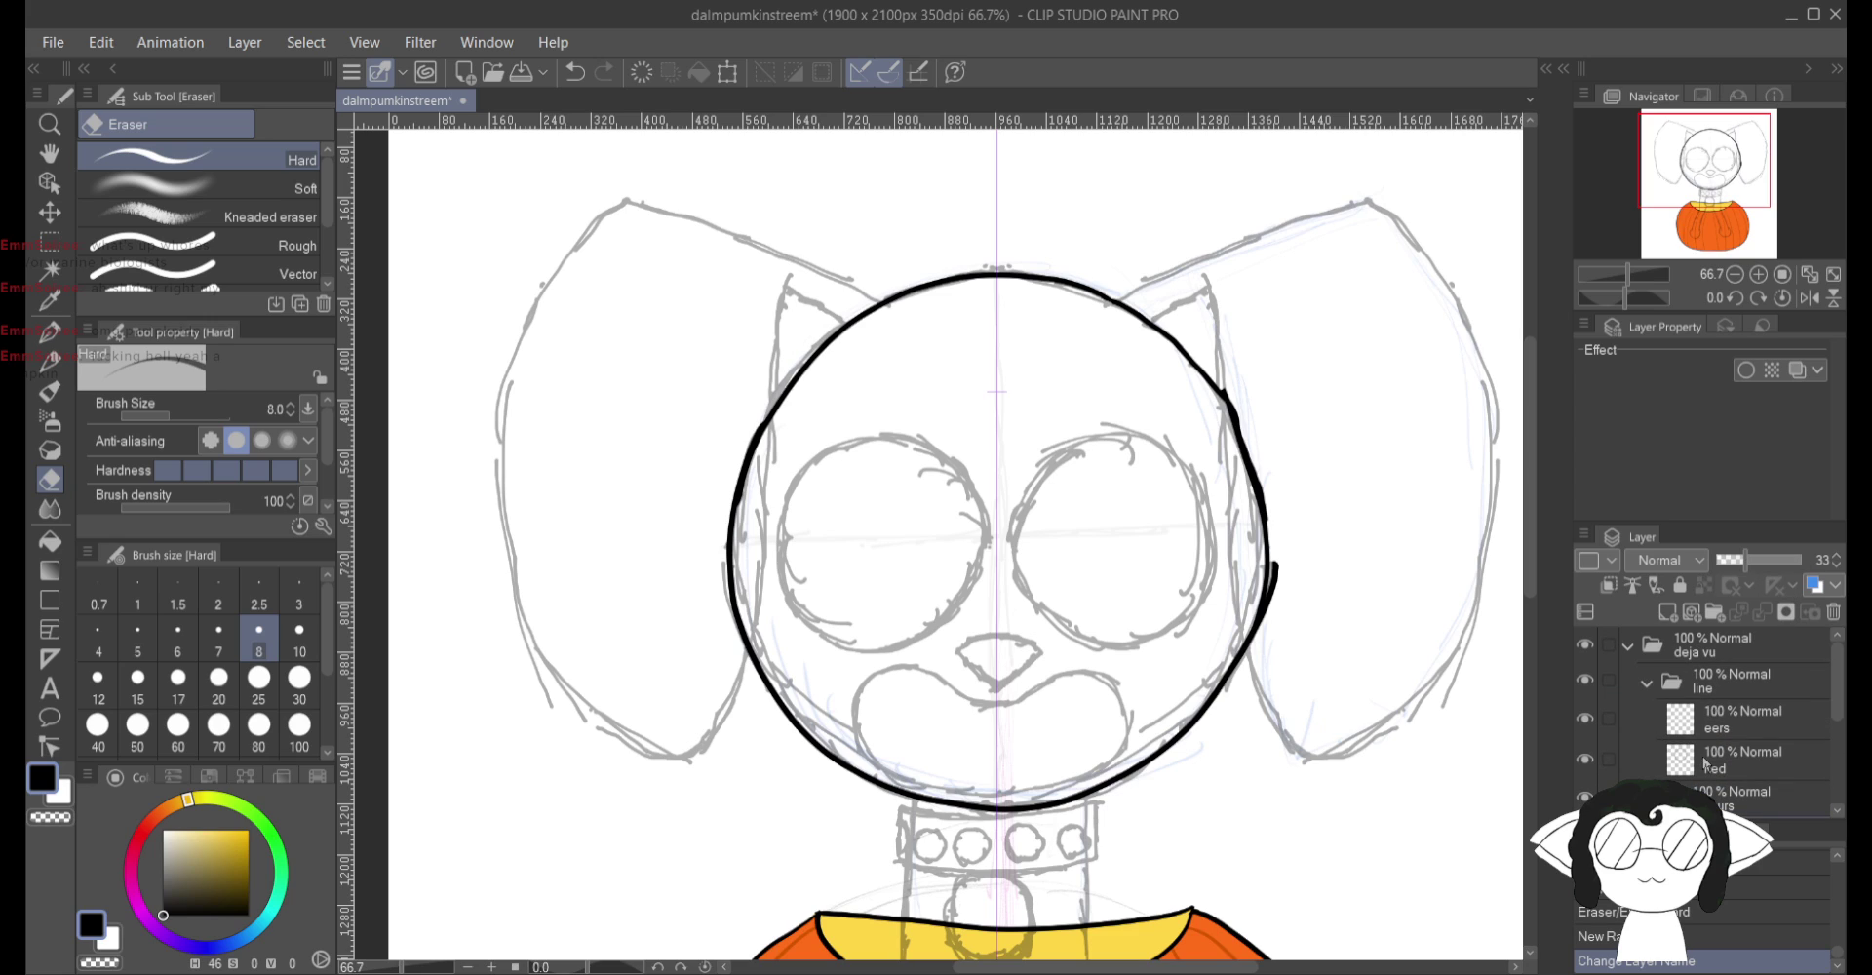
Step: On the eers layer, ink the upper edge and short inner edge of the right-hand ear with the Turnip pen at size 12
click(1765, 712)
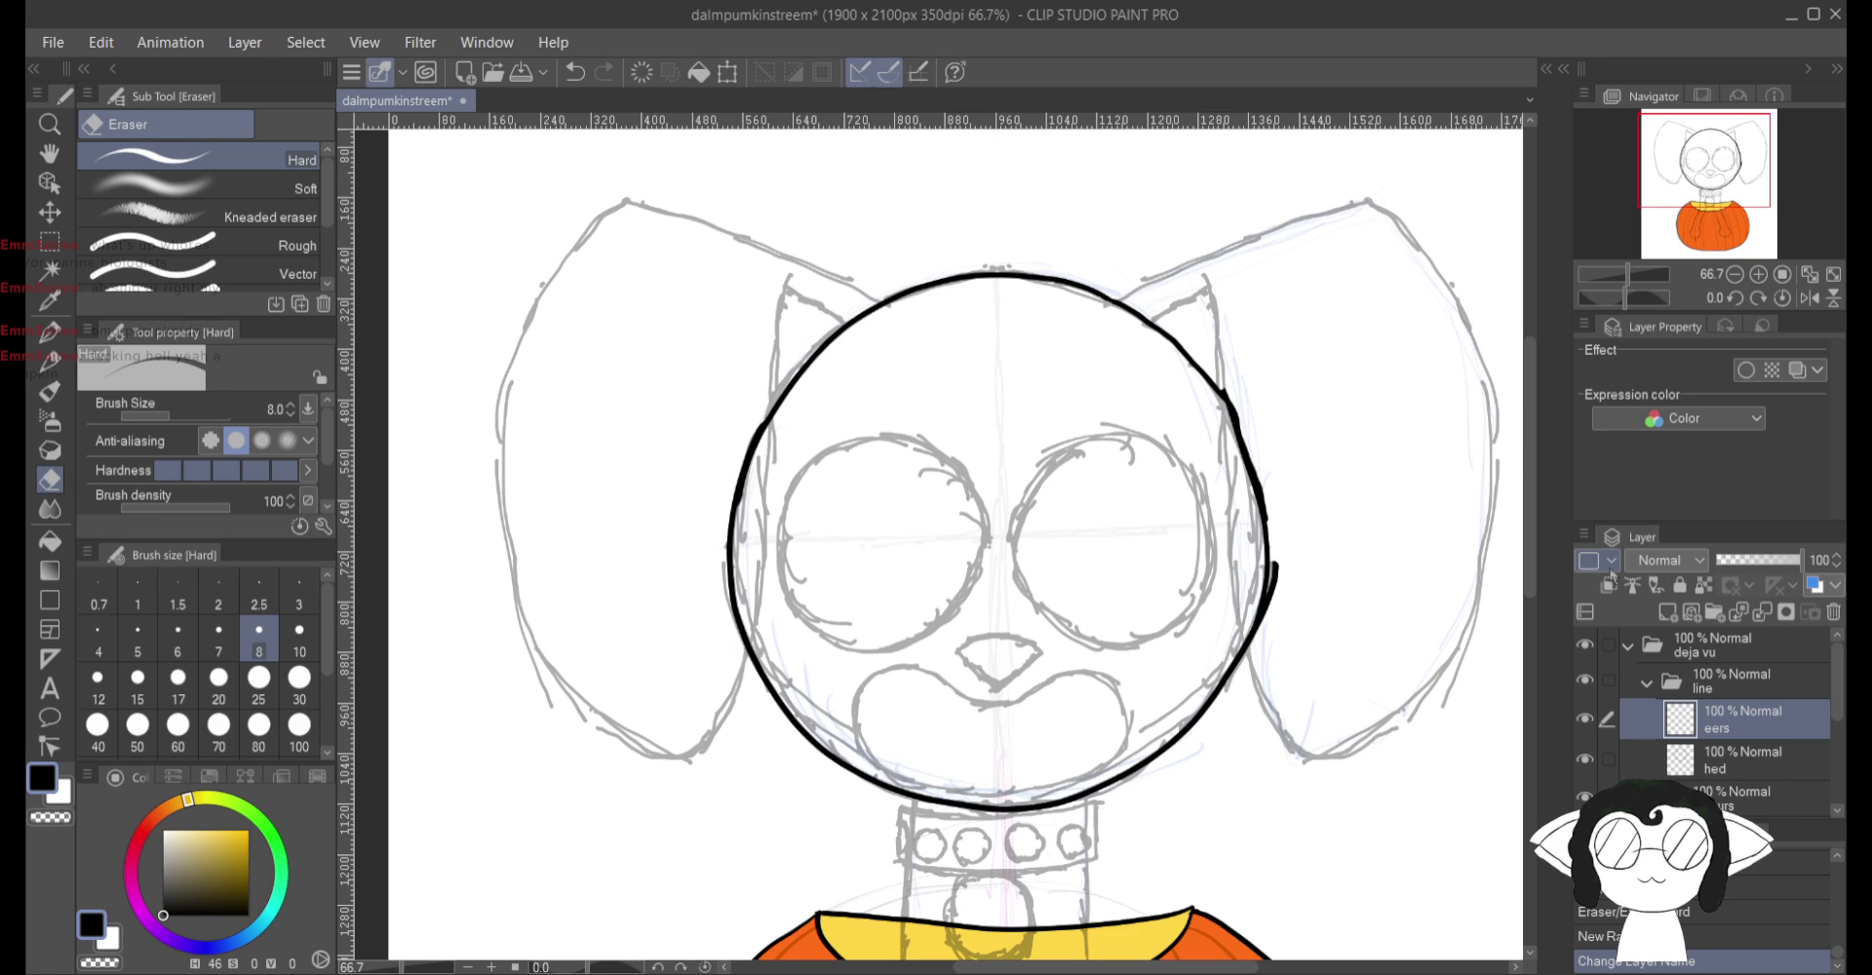
key(p)
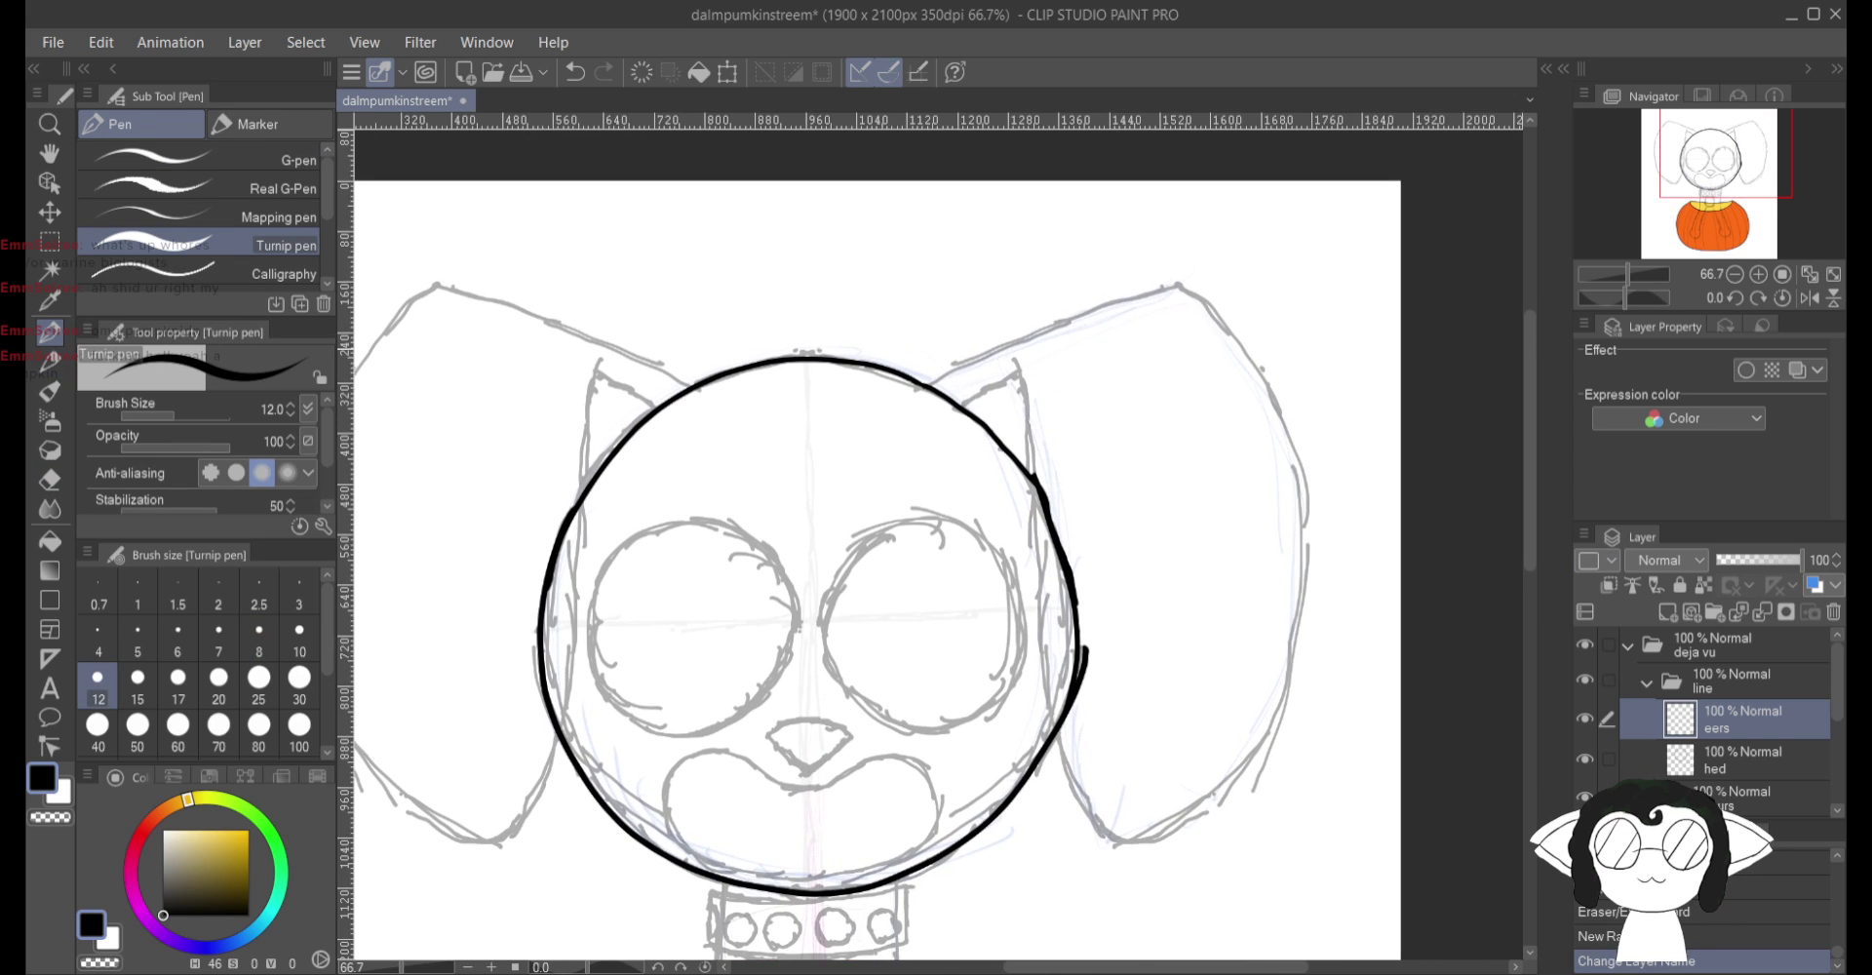
scroll(936, 536, up, 3)
scroll(936, 536, down, 3)
scroll(936, 536, up, 2)
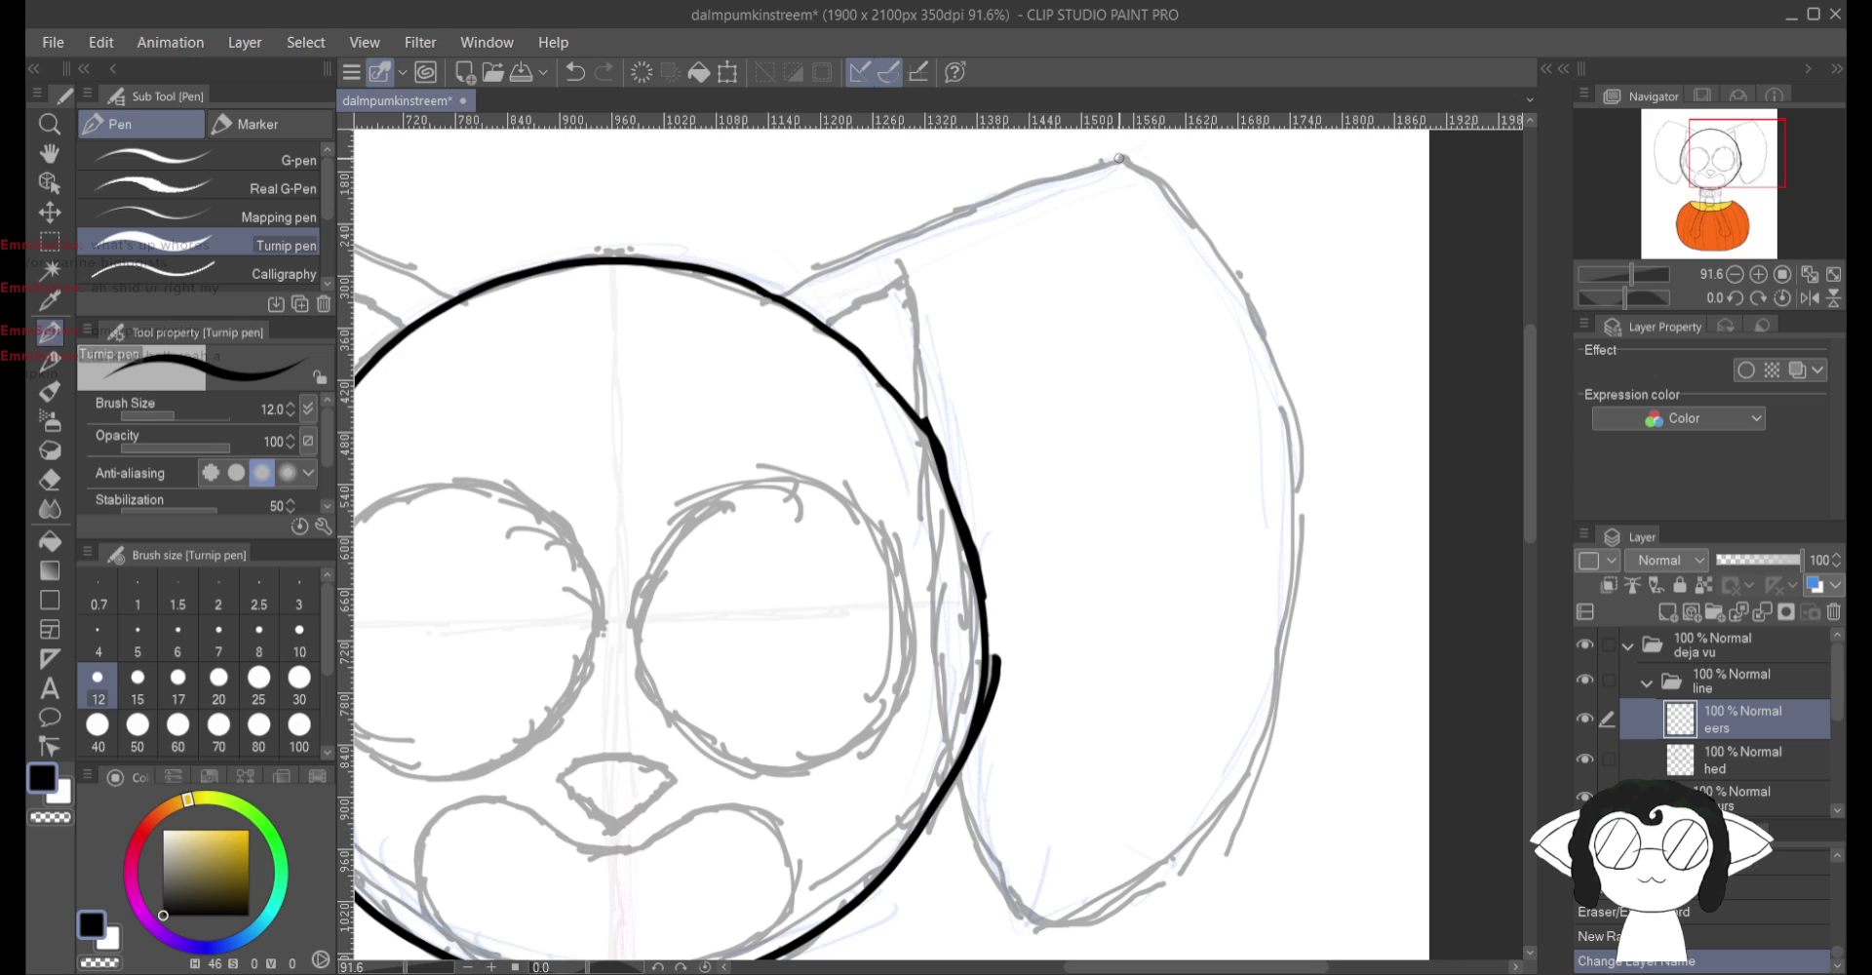
drag(1134, 158, 765, 297)
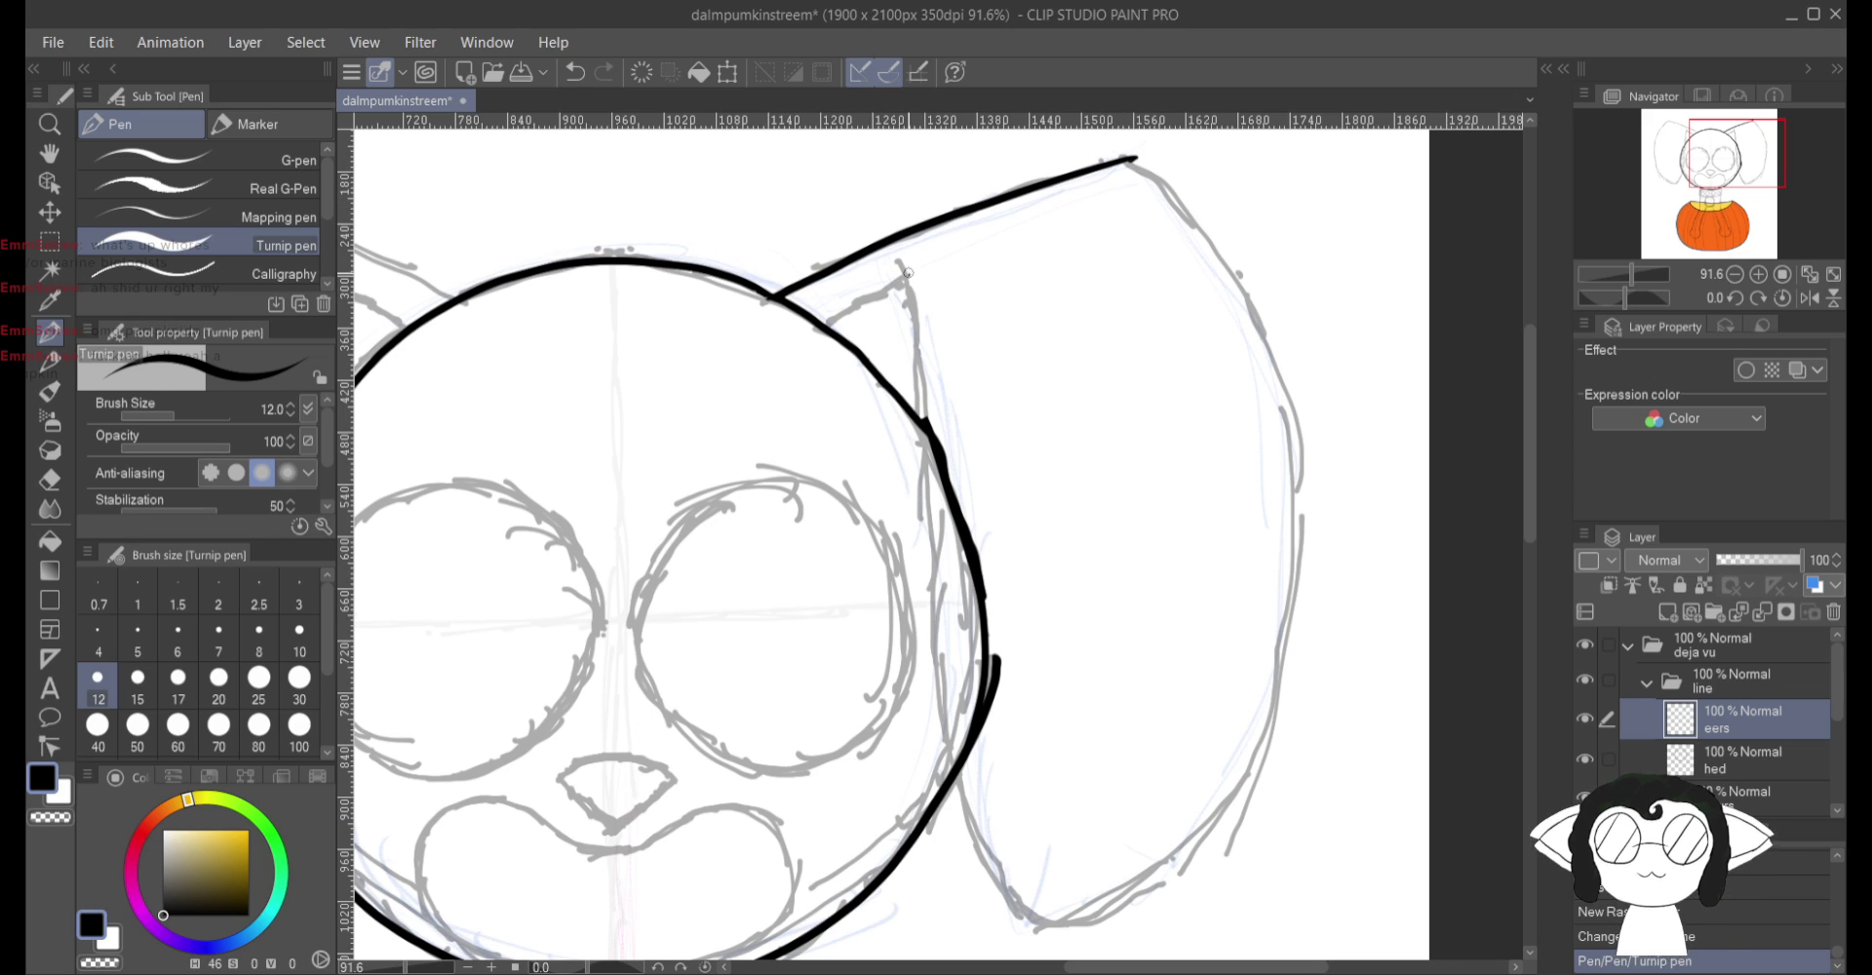
drag(909, 274, 819, 331)
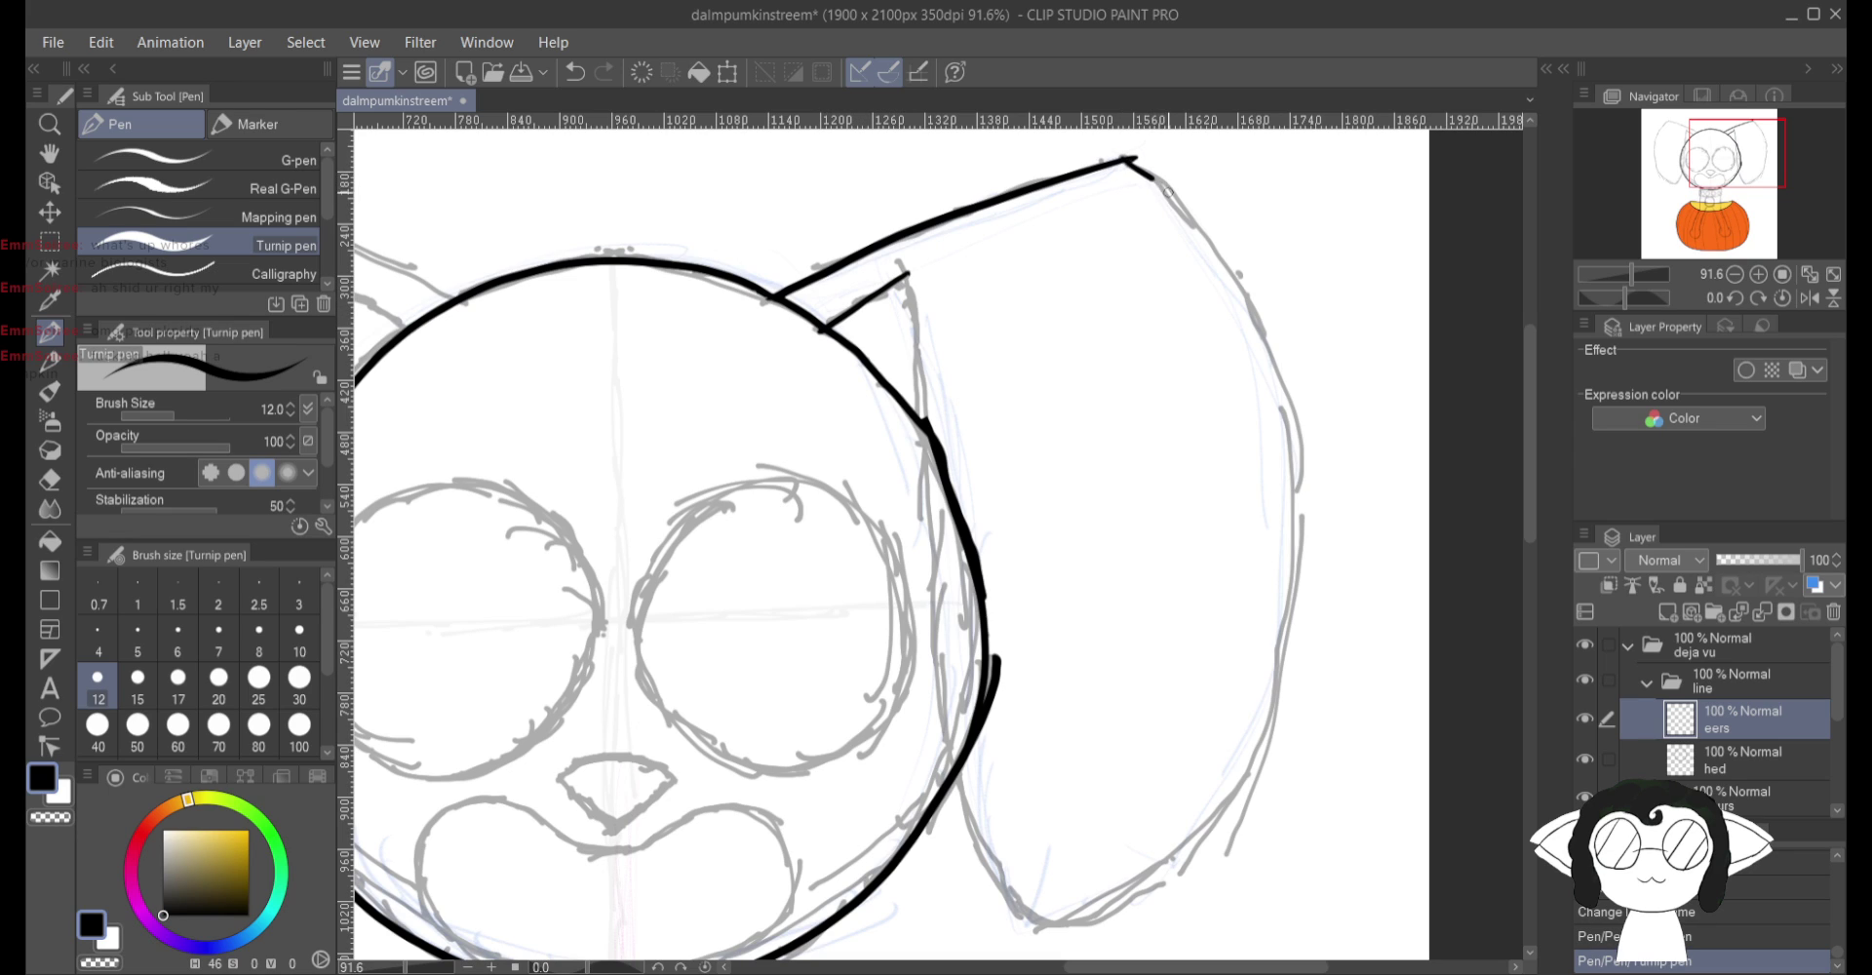
Step: Ink the right-hand ear's long outer curve down around the drooping end and back up to its inner corner
mouse_move(1217, 257)
mouse_down()
mouse_move(1307, 458)
mouse_move(1316, 605)
mouse_move(1287, 738)
mouse_move(1200, 870)
mouse_move(1092, 922)
mouse_move(1010, 905)
mouse_move(954, 816)
mouse_move(922, 629)
mouse_move(905, 261)
mouse_up()
key(ctrl+z)
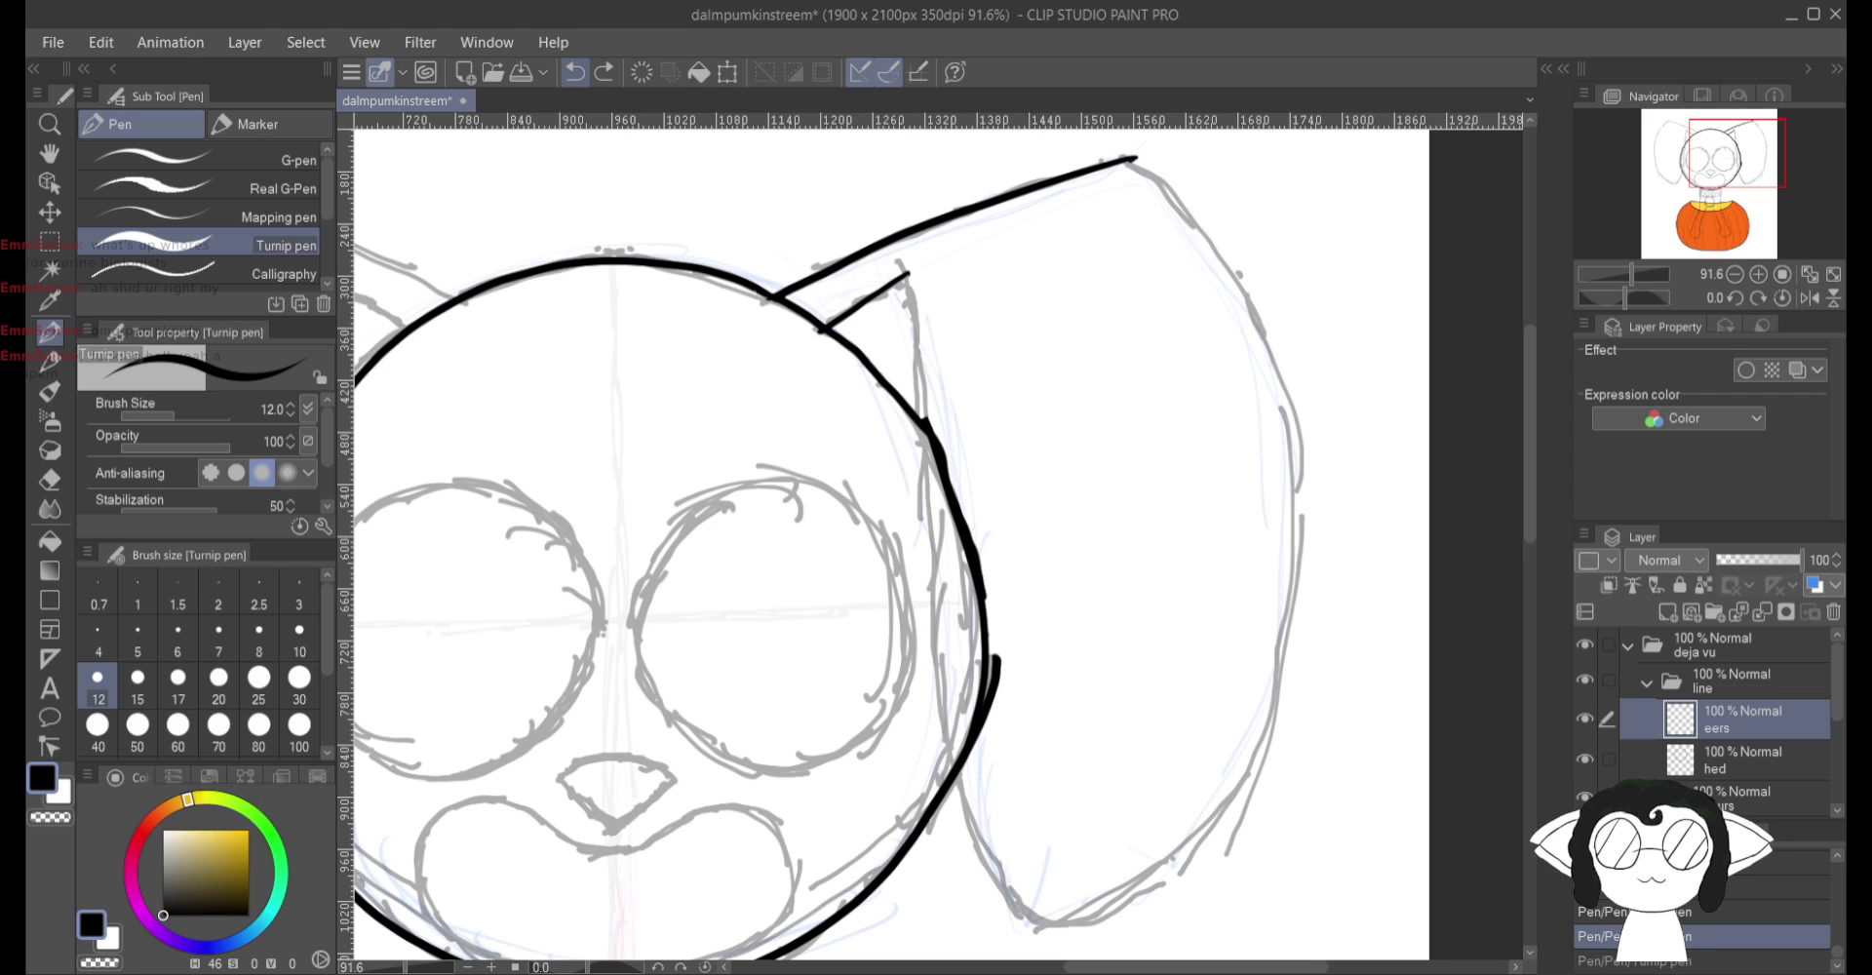
mouse_move(1192, 210)
mouse_down()
mouse_move(1278, 343)
mouse_move(1295, 657)
mouse_move(1239, 799)
mouse_move(1185, 862)
mouse_move(1065, 928)
mouse_move(997, 873)
mouse_move(933, 703)
mouse_move(903, 252)
mouse_up()
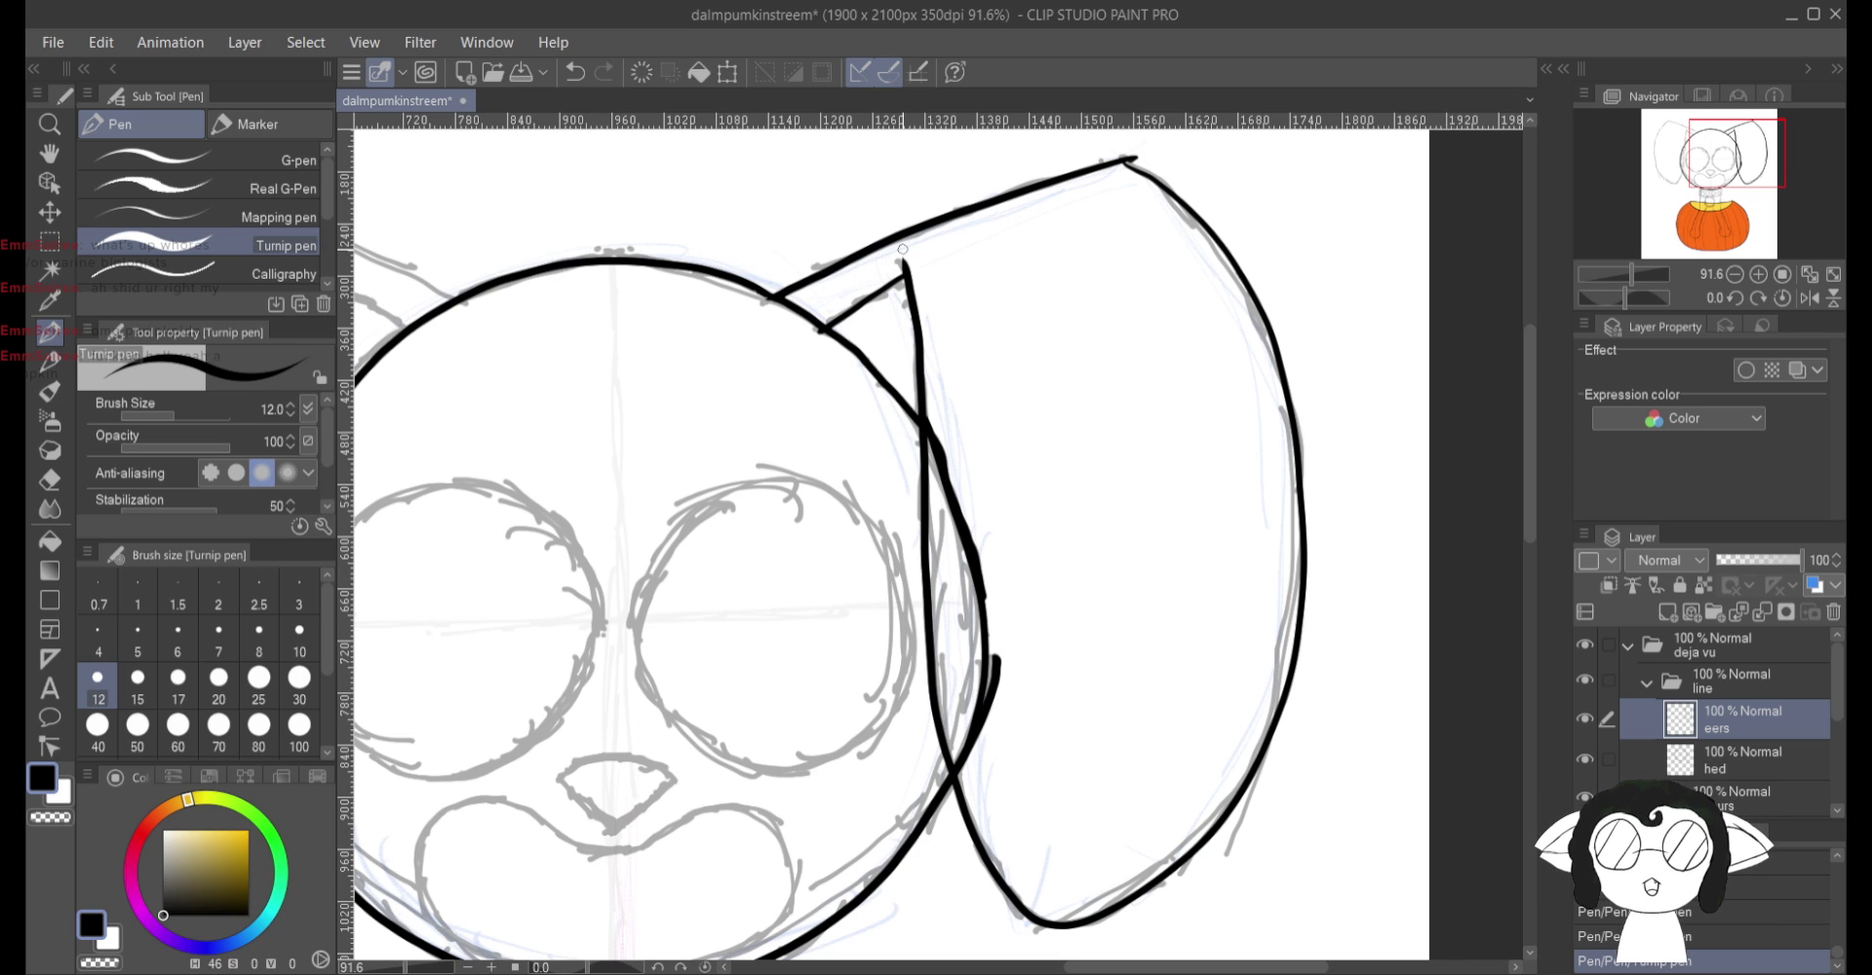
drag(903, 249, 971, 198)
Step: Ink the left-hand ear over the sketch: upper edge, short inner edge and the long curve around the drooping end
mouse_move(936, 526)
mouse_down()
mouse_move(977, 452)
mouse_move(1302, 524)
mouse_move(1460, 594)
mouse_move(1495, 580)
mouse_move(1475, 573)
mouse_up()
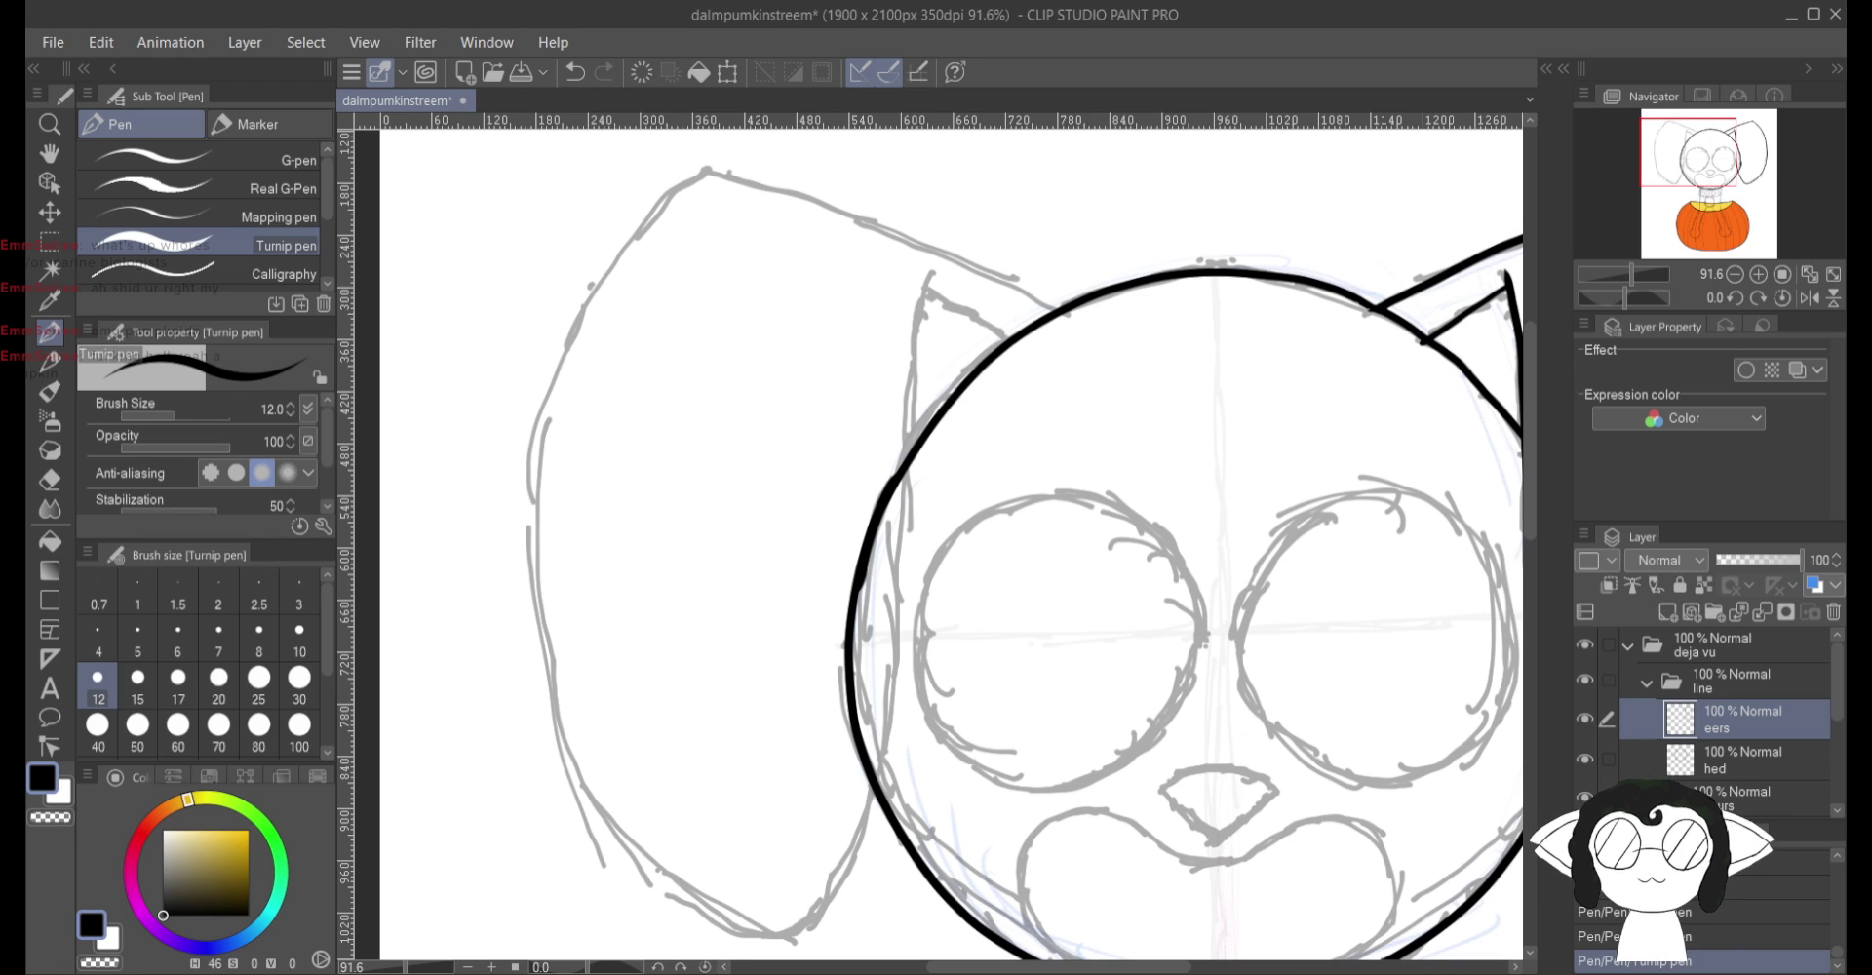
drag(708, 170, 1070, 319)
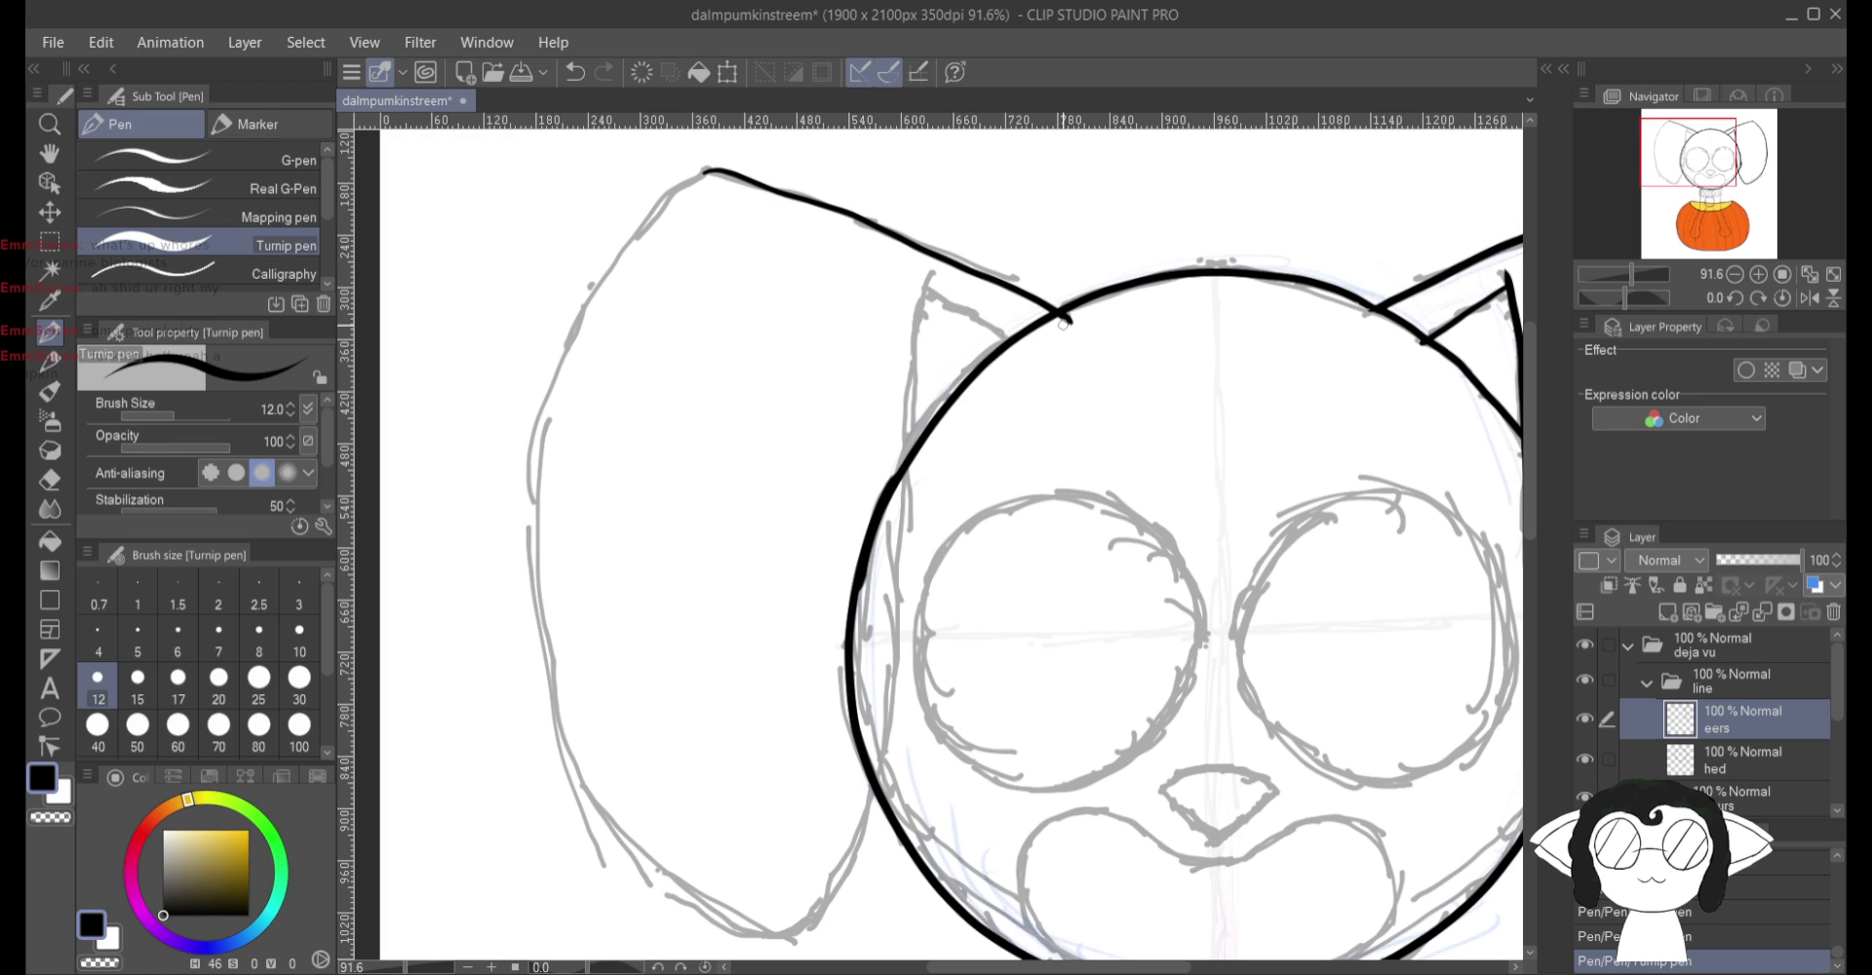
drag(926, 289, 1017, 351)
mouse_move(647, 216)
mouse_down()
mouse_move(542, 414)
mouse_move(523, 539)
mouse_move(553, 702)
mouse_move(599, 819)
mouse_move(712, 912)
mouse_move(805, 922)
mouse_move(823, 879)
mouse_up()
click(575, 72)
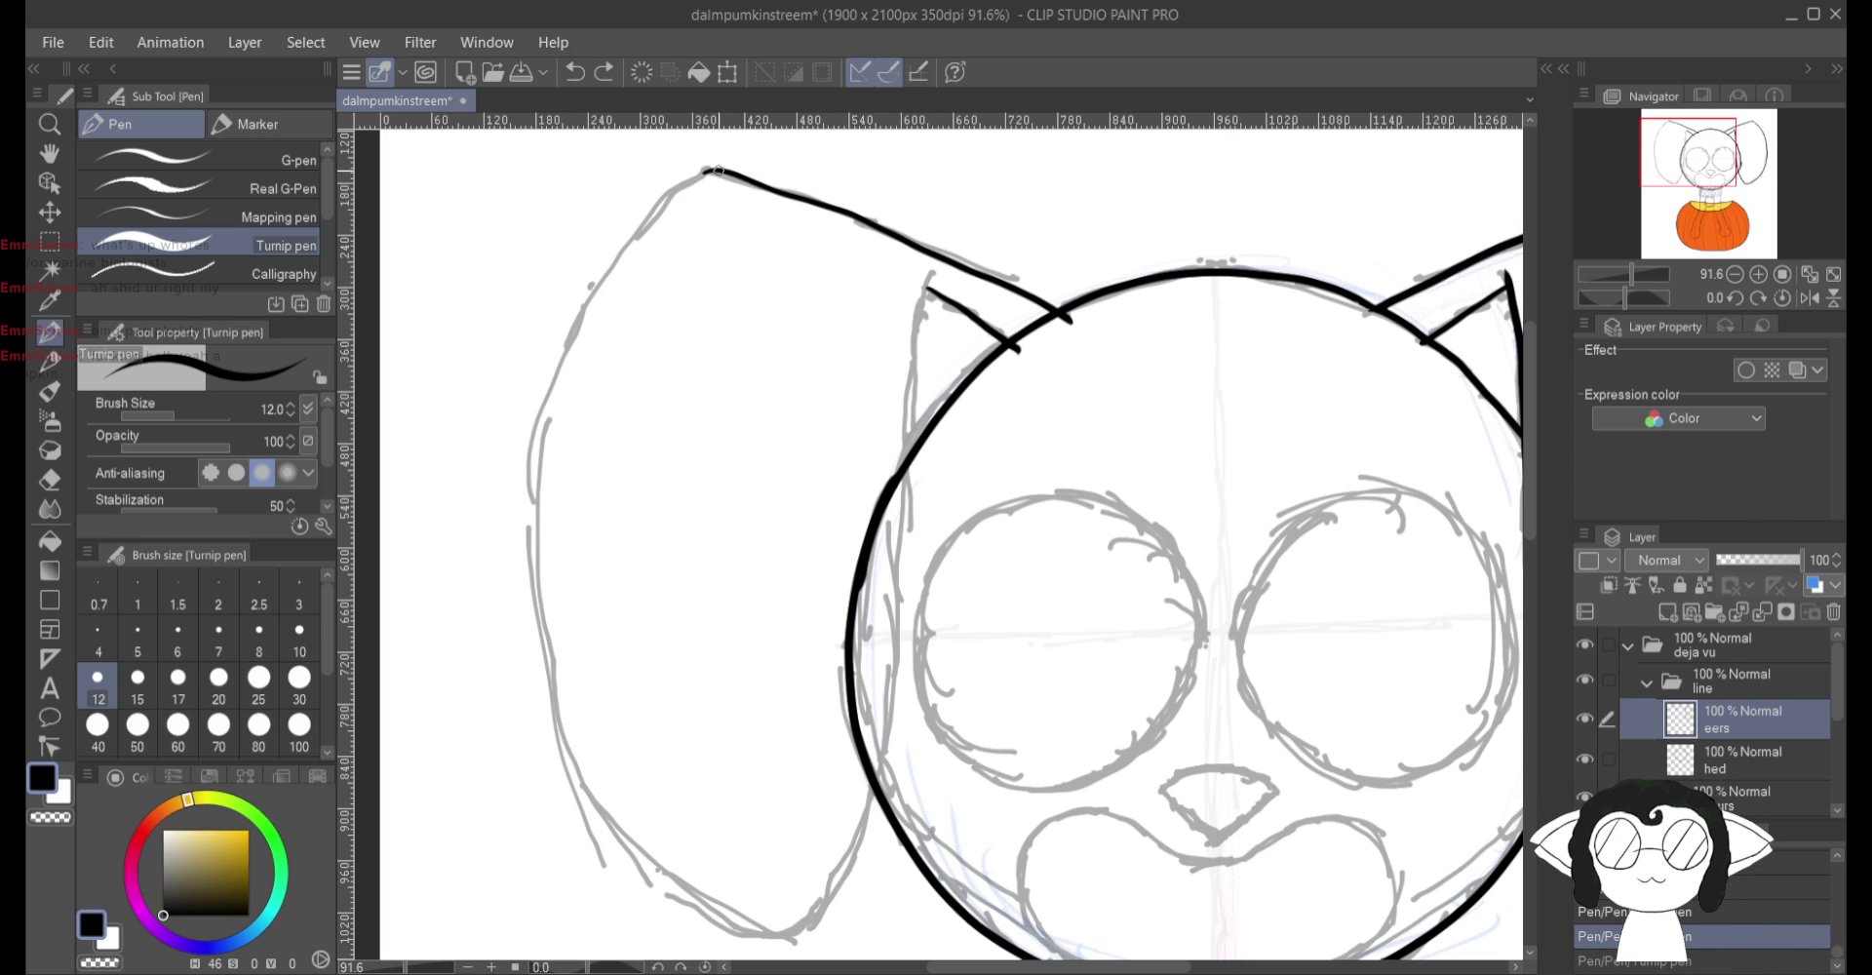
mouse_move(719, 171)
mouse_down()
mouse_move(649, 219)
mouse_move(580, 336)
mouse_move(536, 507)
mouse_move(553, 749)
mouse_move(637, 892)
mouse_move(787, 951)
mouse_move(864, 846)
mouse_move(900, 709)
mouse_move(931, 273)
mouse_move(913, 244)
mouse_move(744, 165)
mouse_up()
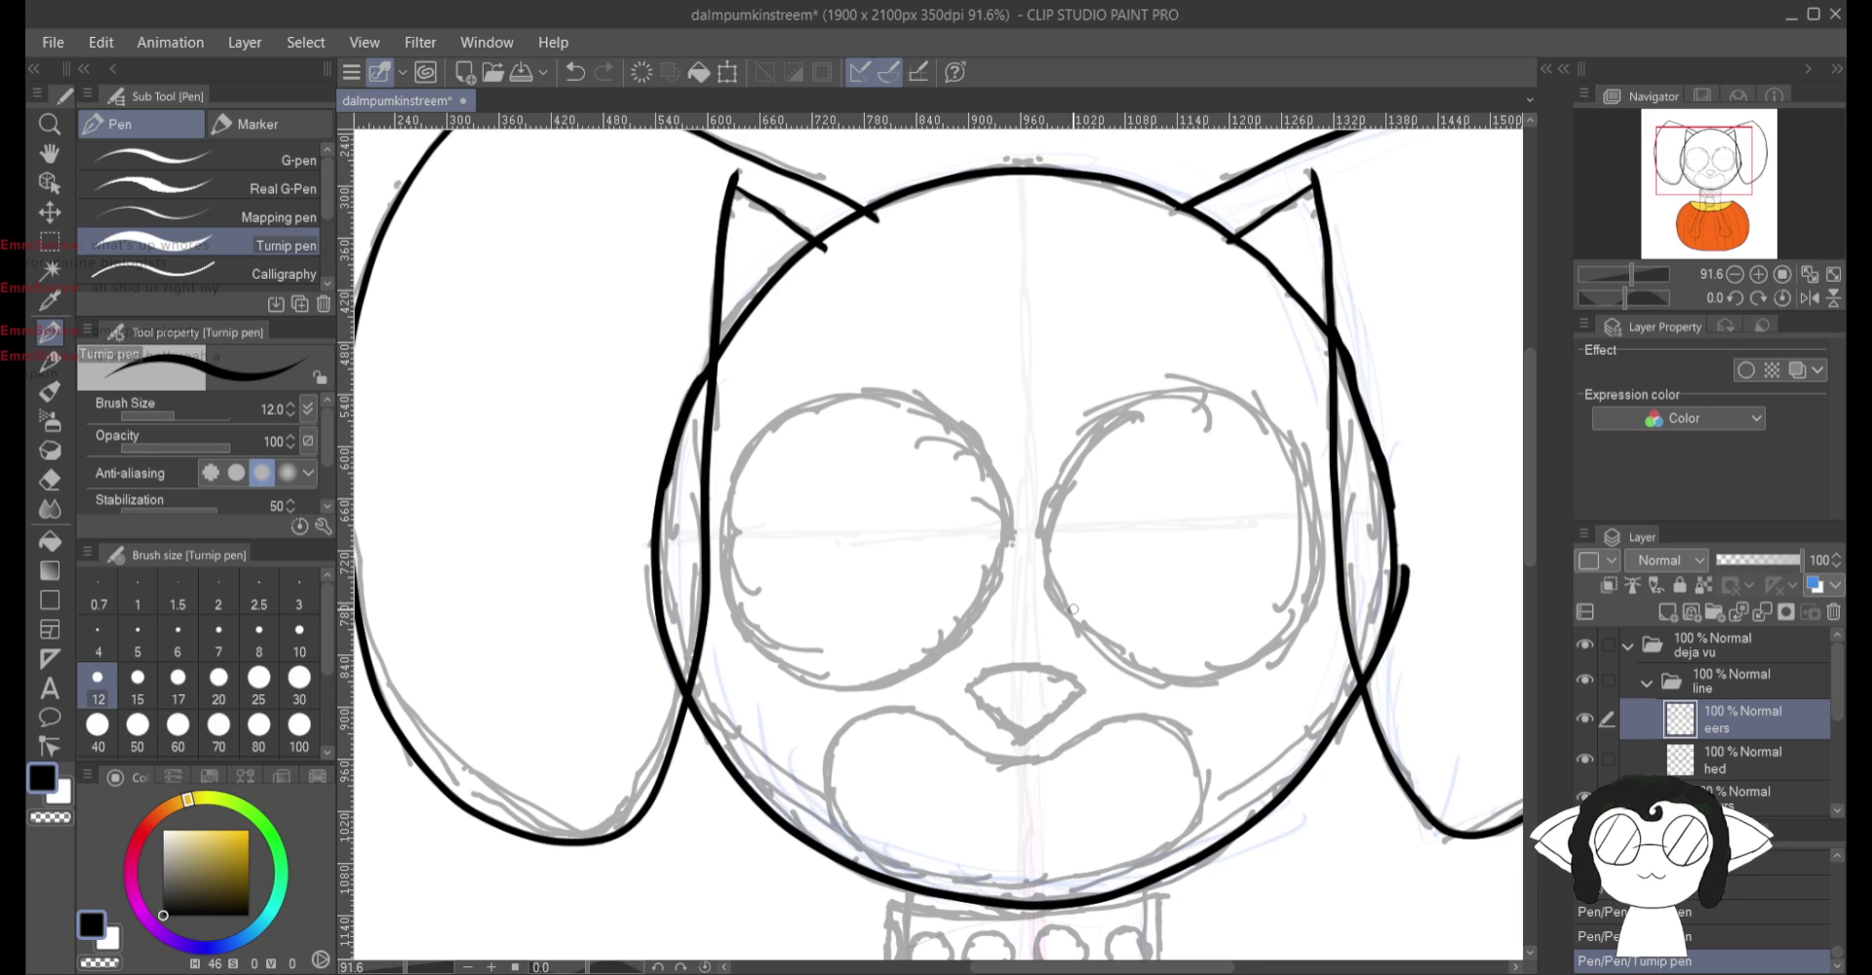
Step: On the hed layer, erase the parts of the head outline that run behind both ears with the Hard eraser at size 25
click(49, 486)
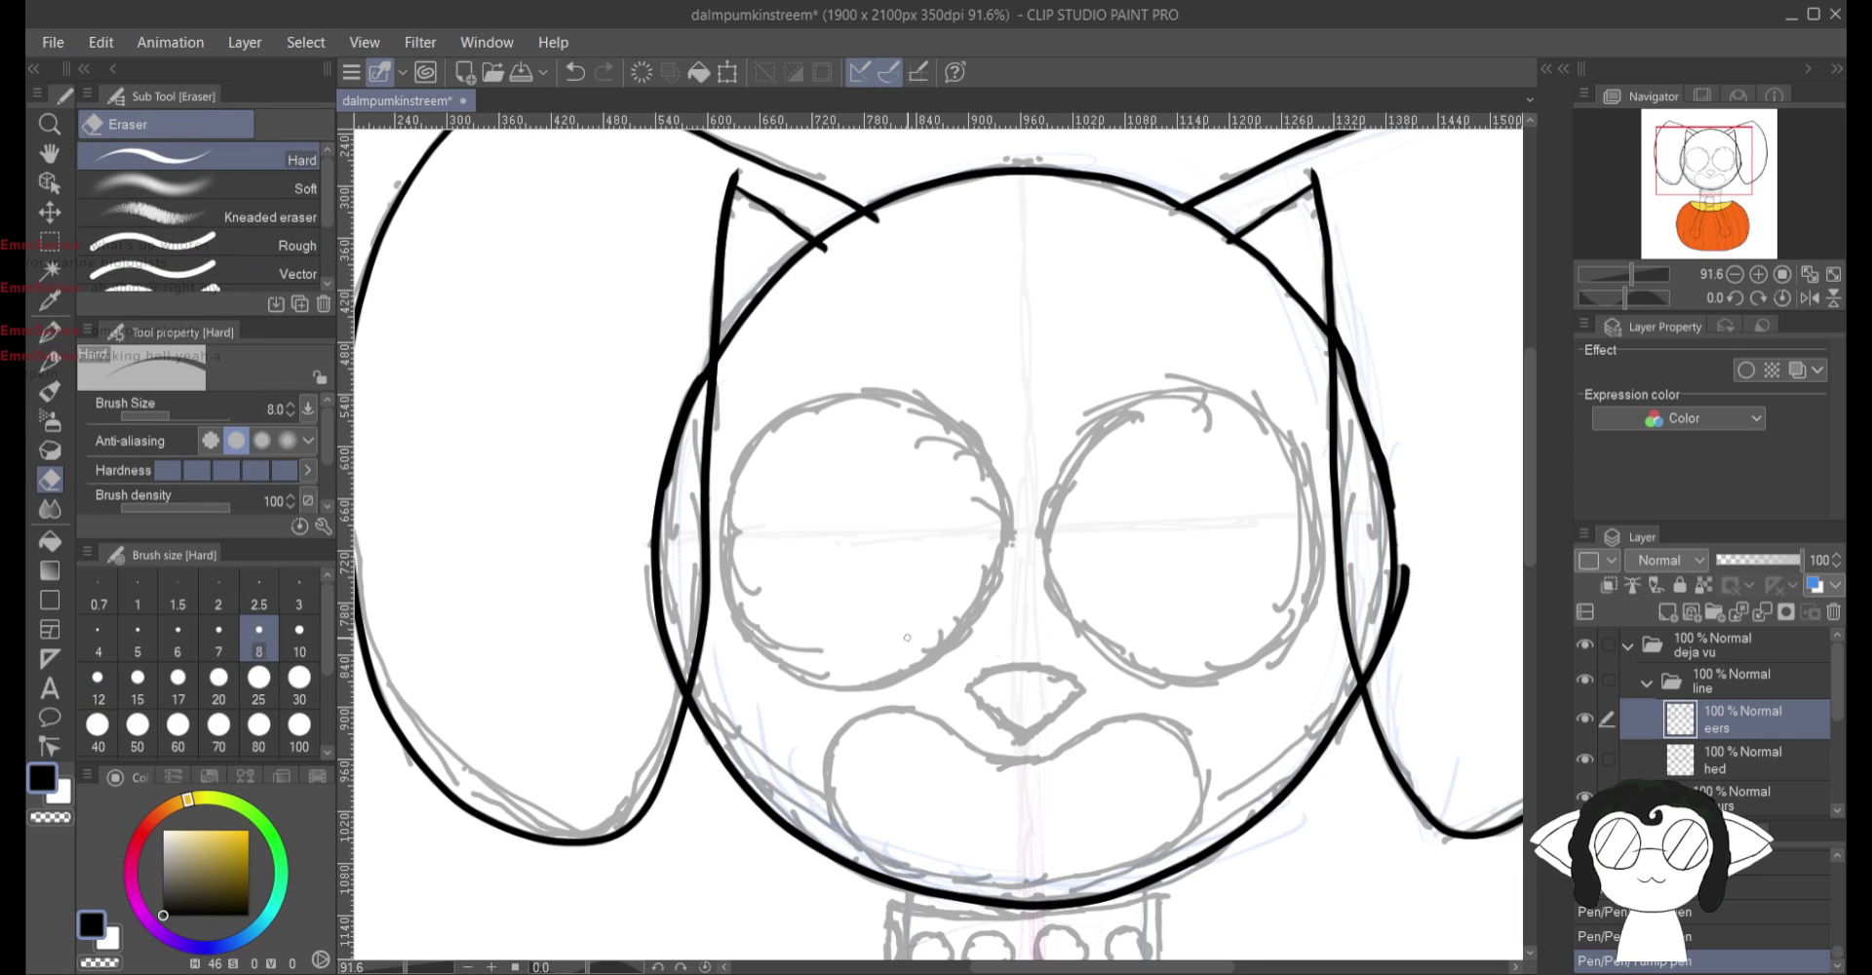
click(1766, 765)
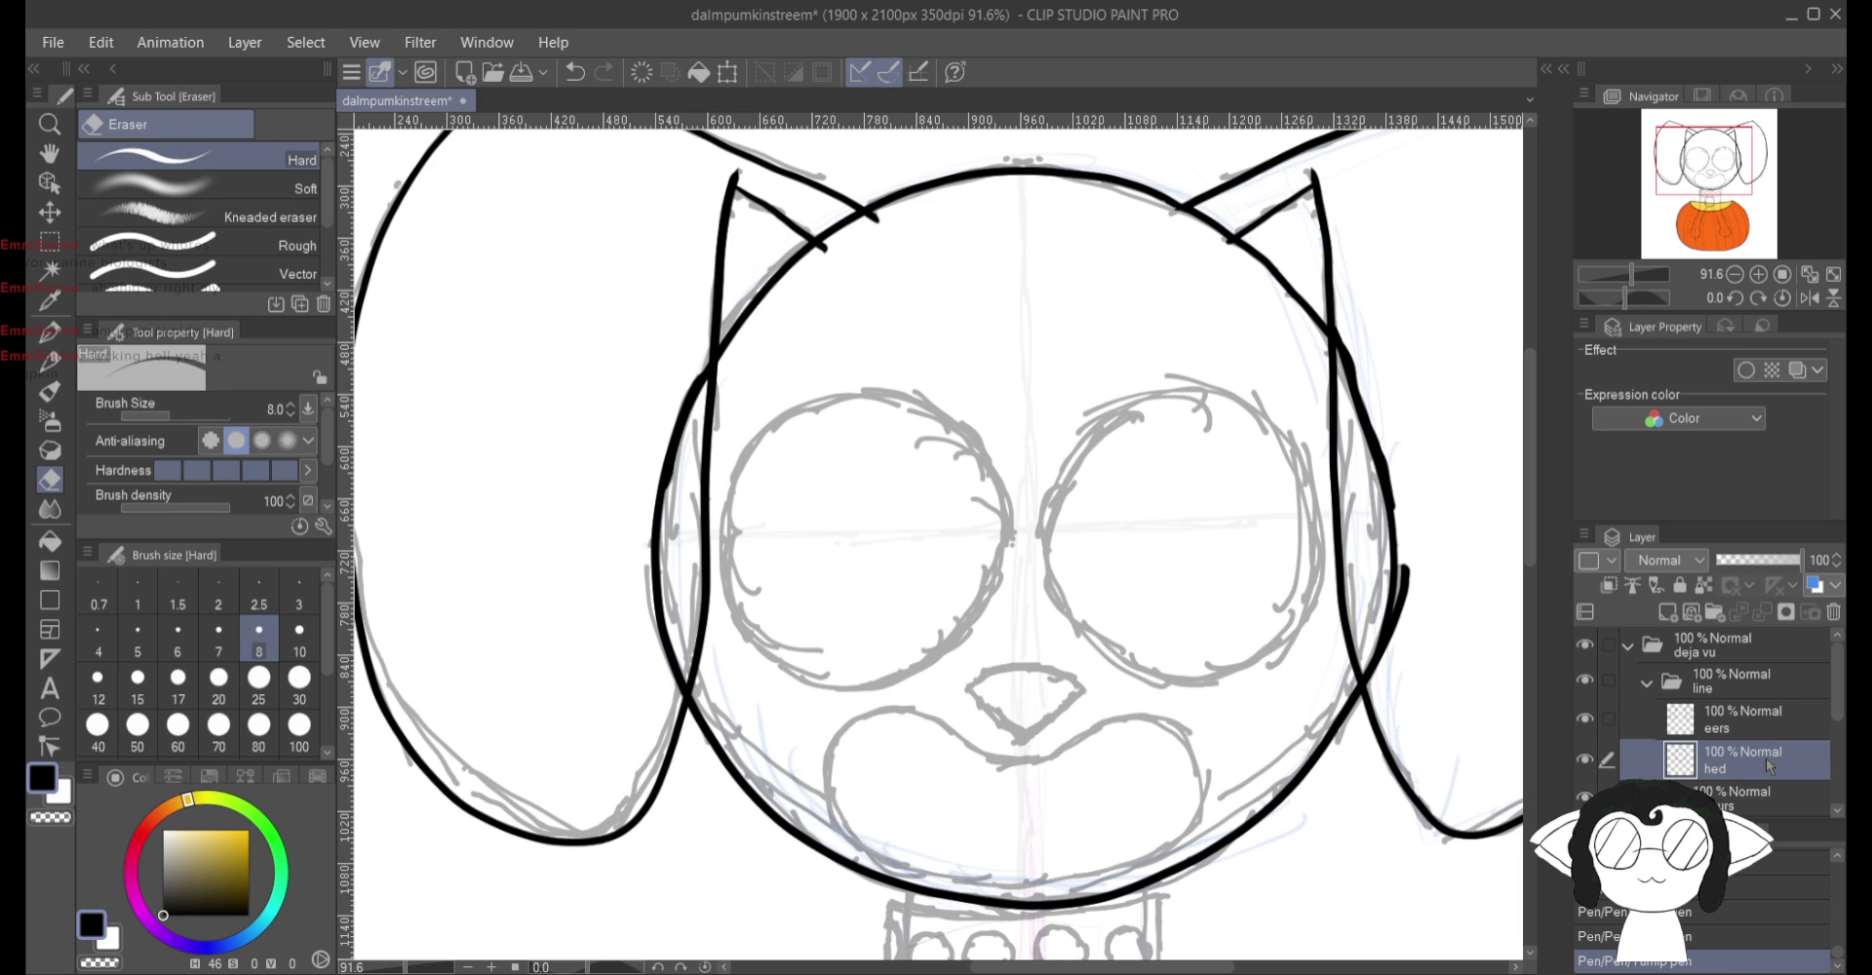
drag(1350, 499, 1158, 525)
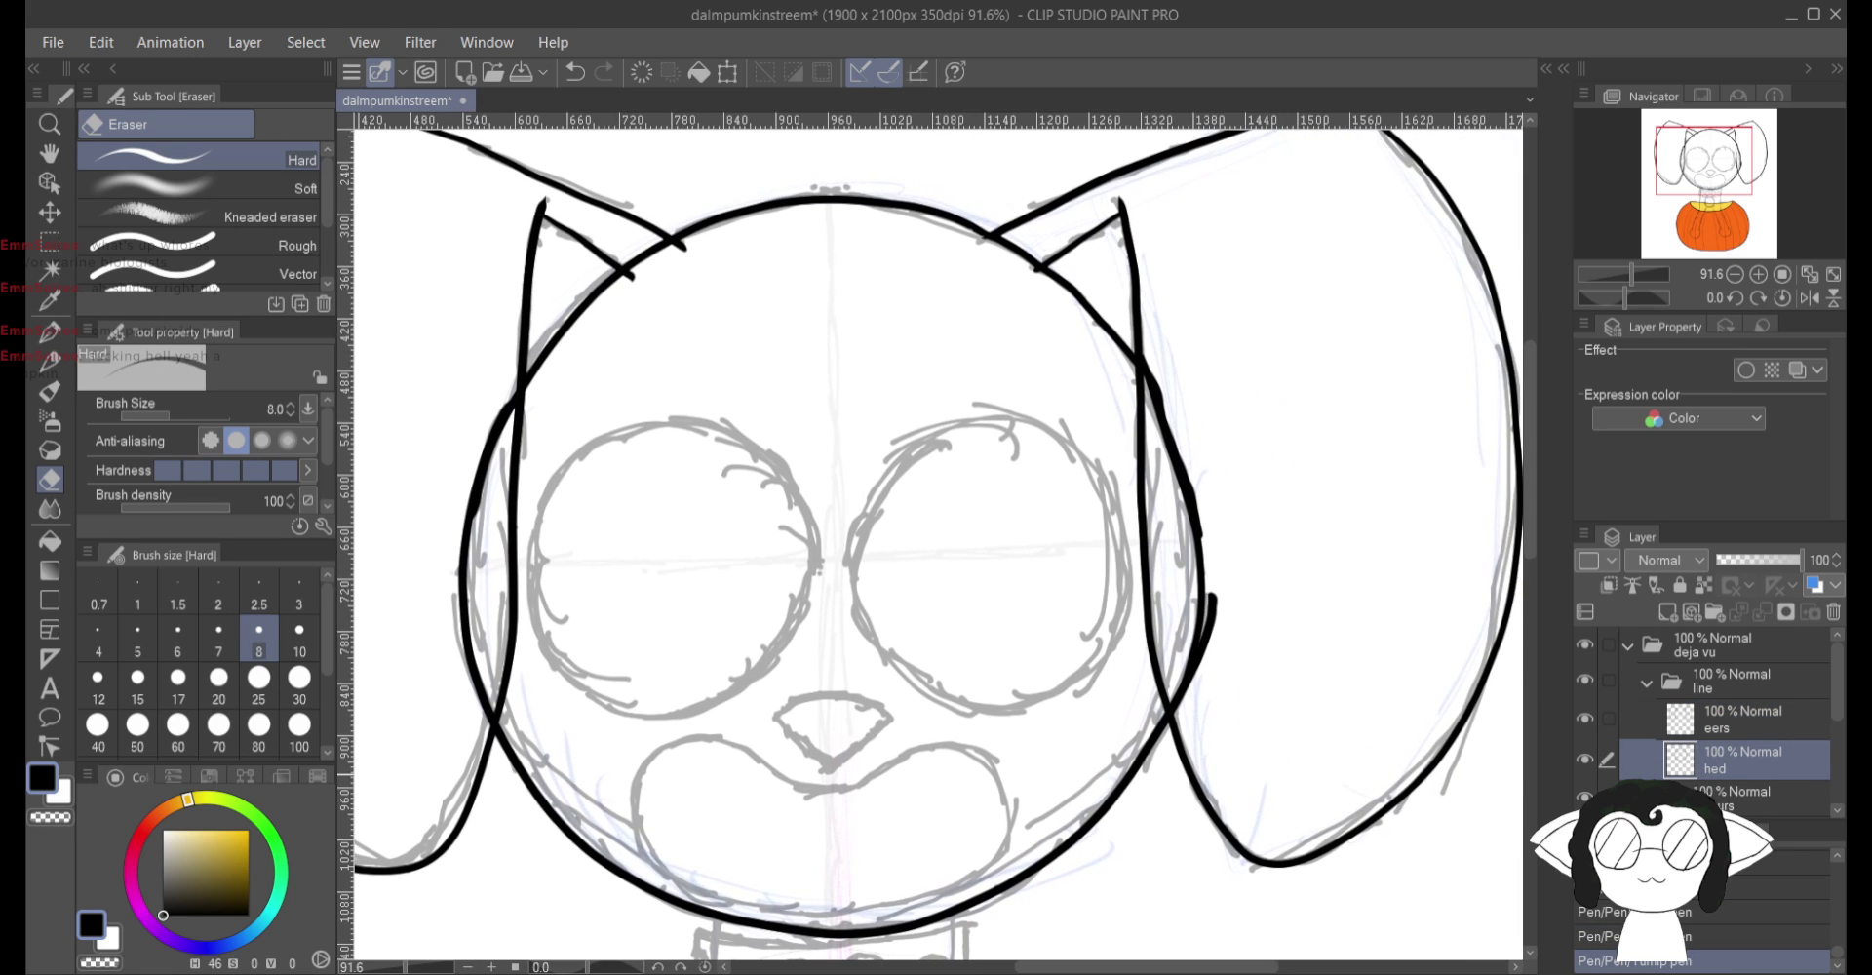
key(bracketright)
key(bracketright)
key(bracketright)
key(bracketright)
key(bracketright)
key(bracketright)
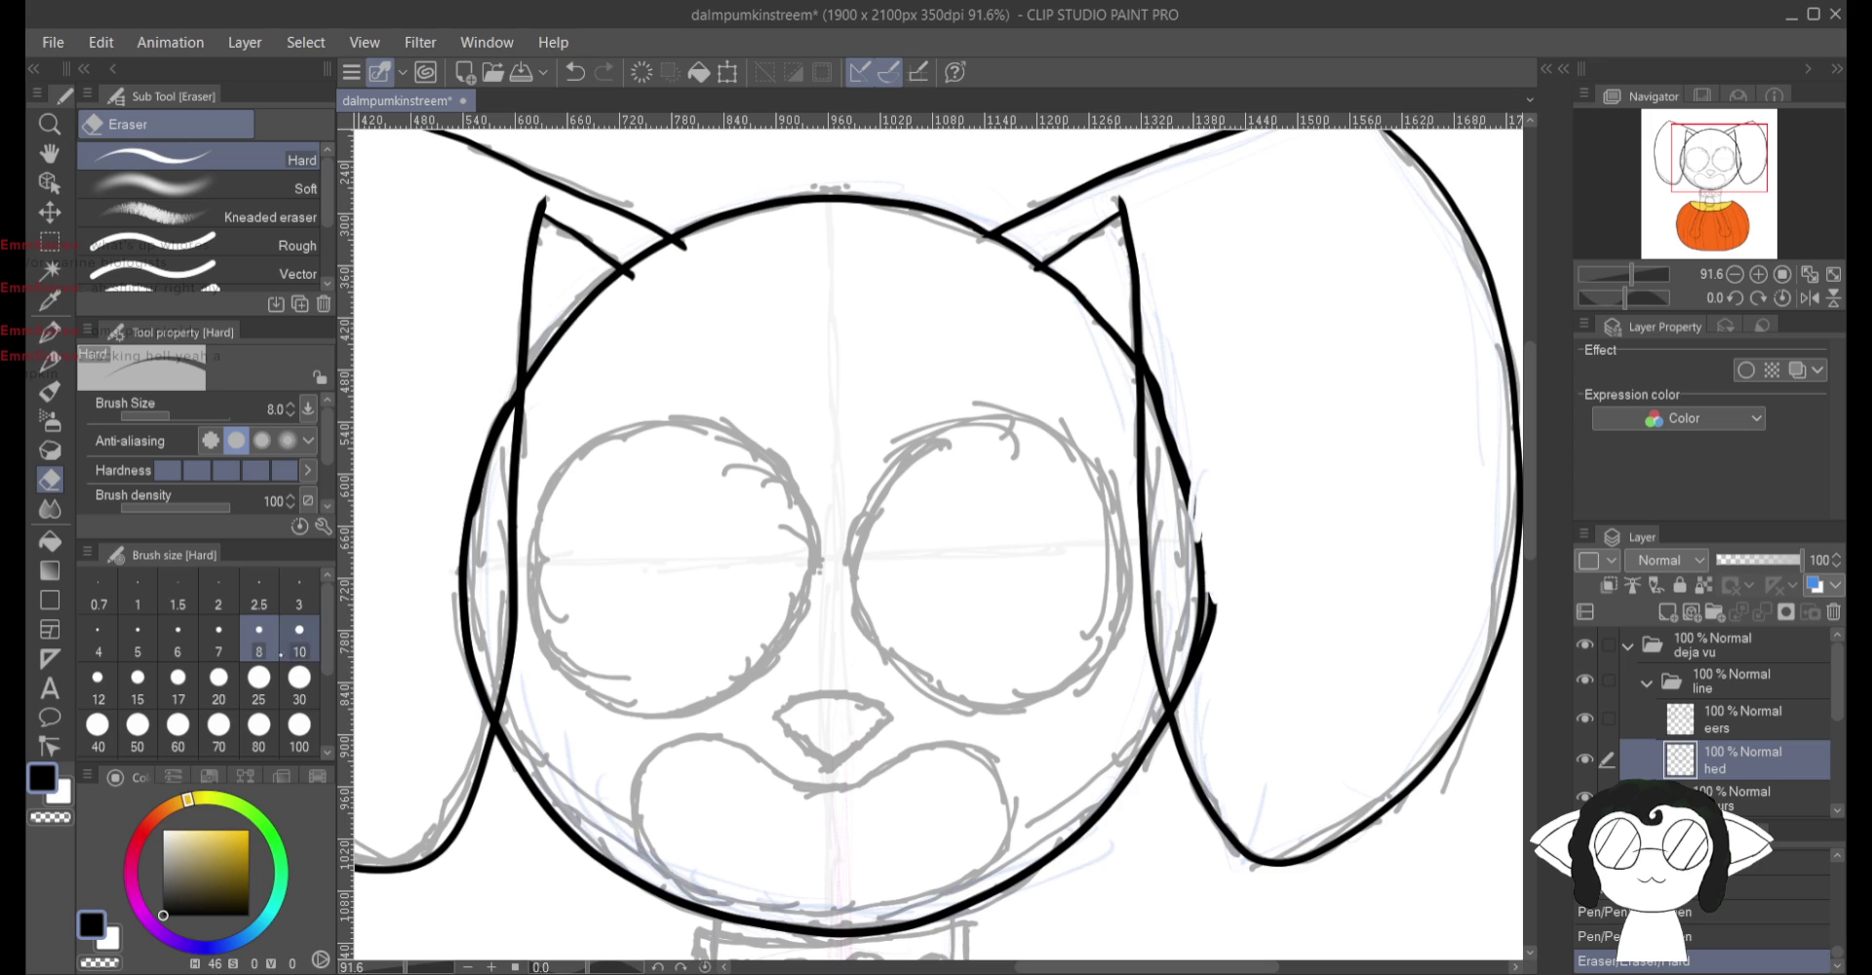
mouse_move(1207, 491)
mouse_down()
mouse_move(1205, 624)
mouse_move(1197, 585)
mouse_move(1224, 548)
mouse_up()
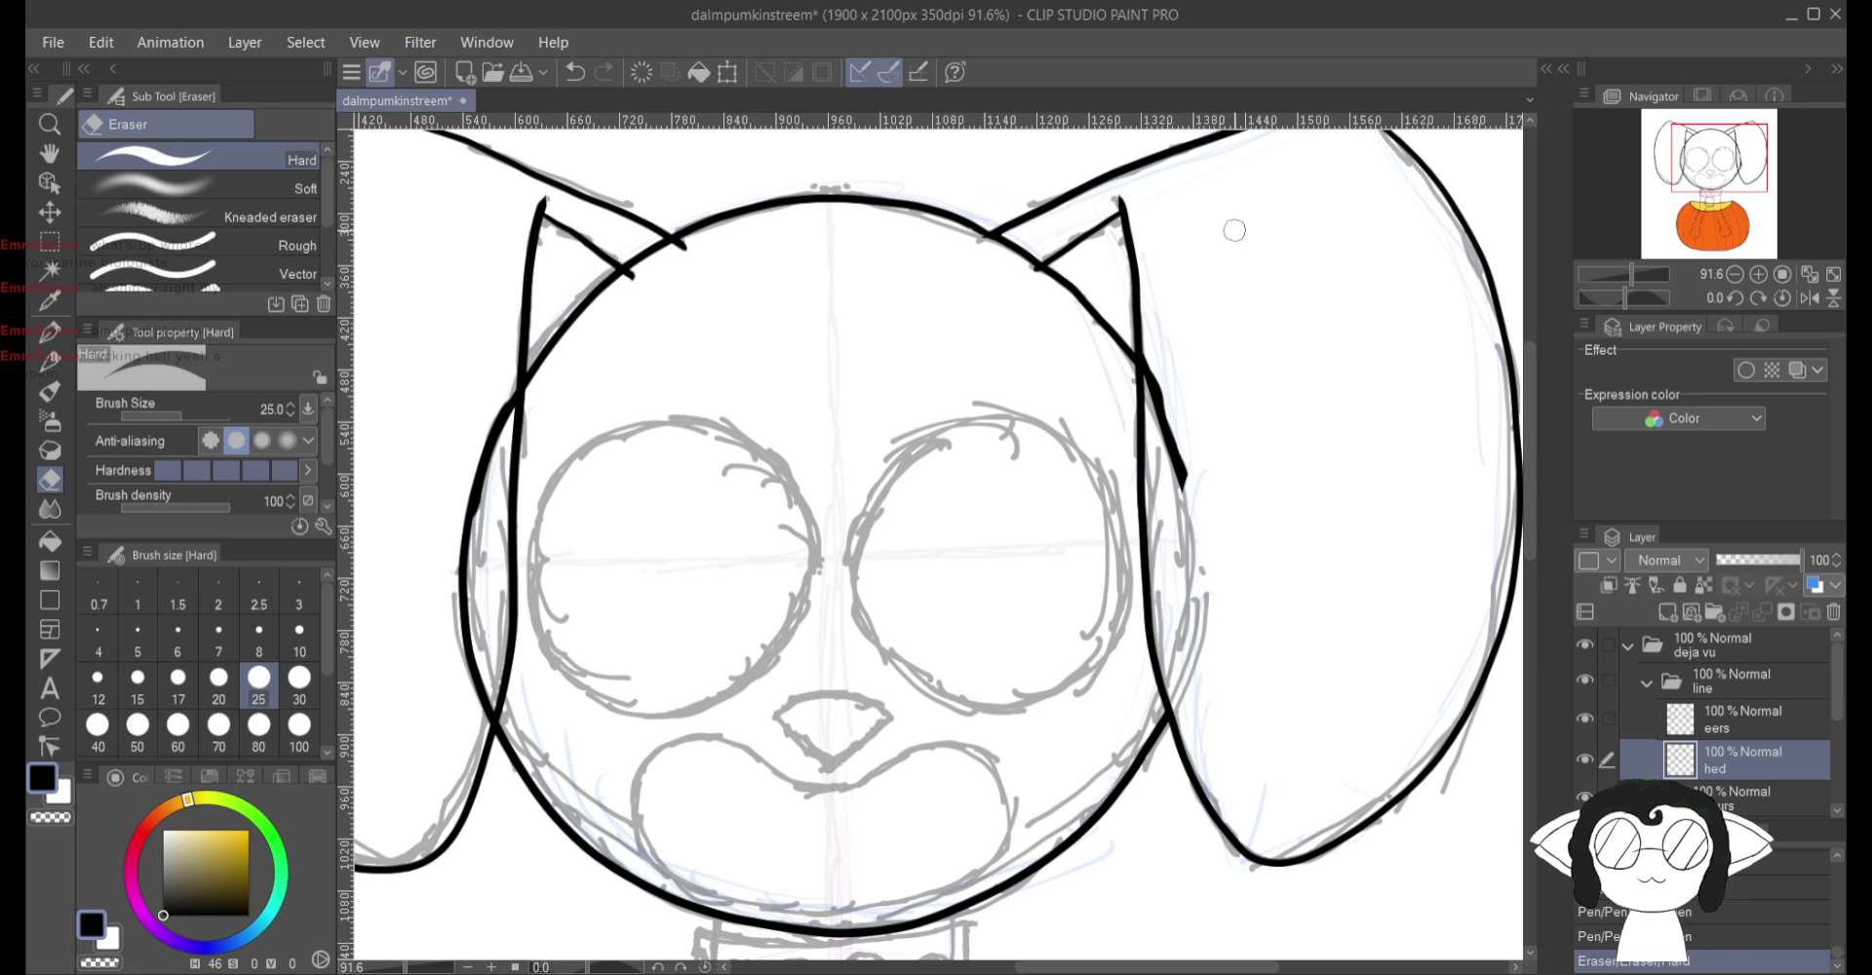
mouse_move(1182, 478)
mouse_down()
mouse_move(1168, 521)
mouse_move(1157, 357)
mouse_up()
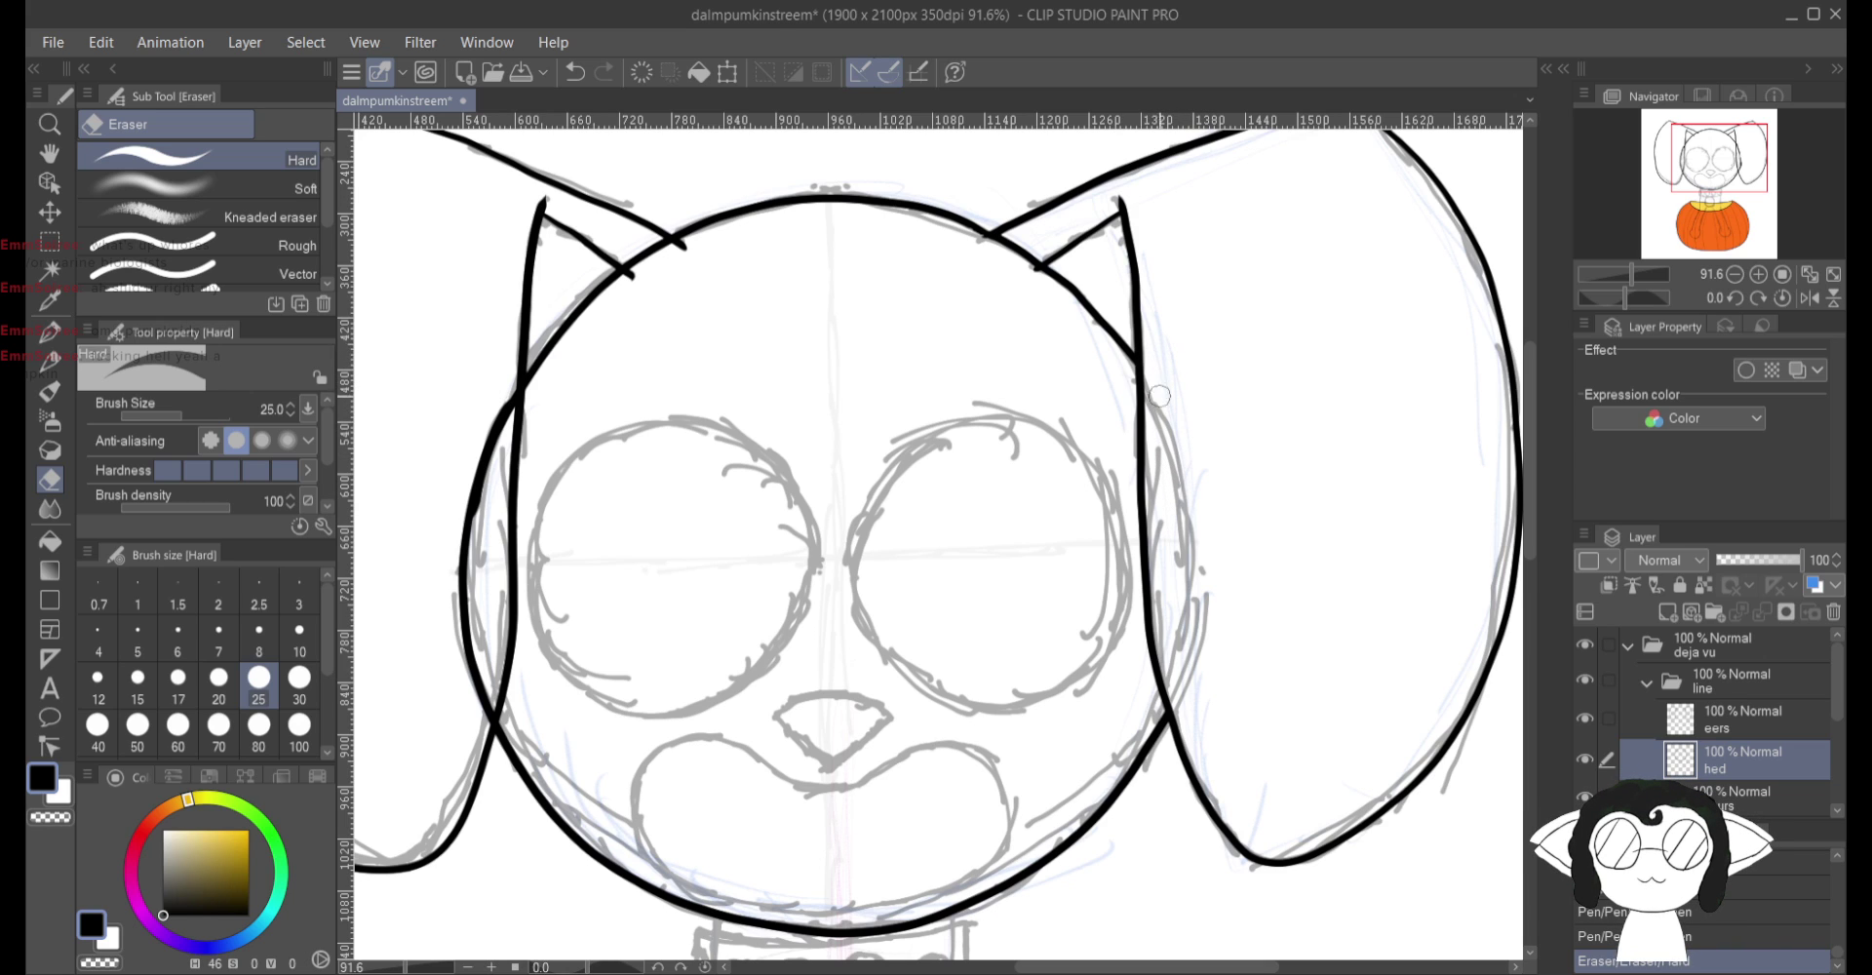
drag(1266, 504, 1613, 534)
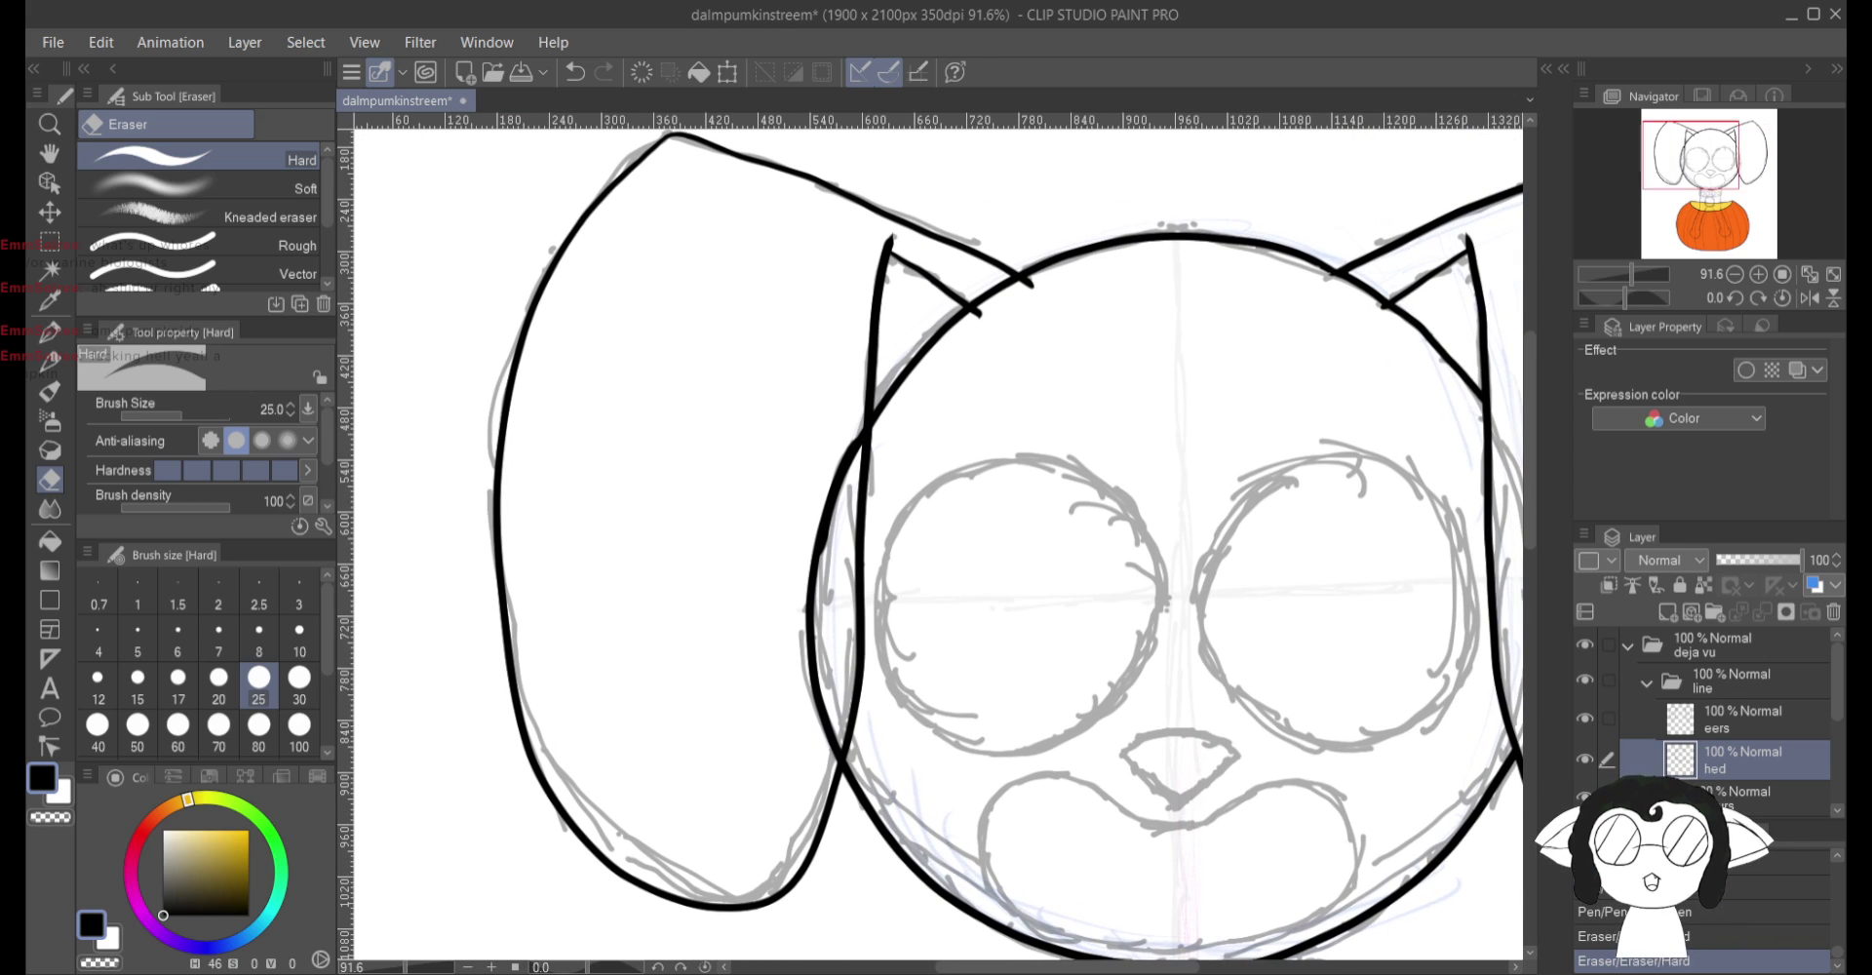
mouse_move(824, 476)
mouse_down()
mouse_move(813, 585)
mouse_move(840, 438)
mouse_move(823, 606)
mouse_move(822, 575)
mouse_move(836, 702)
mouse_up()
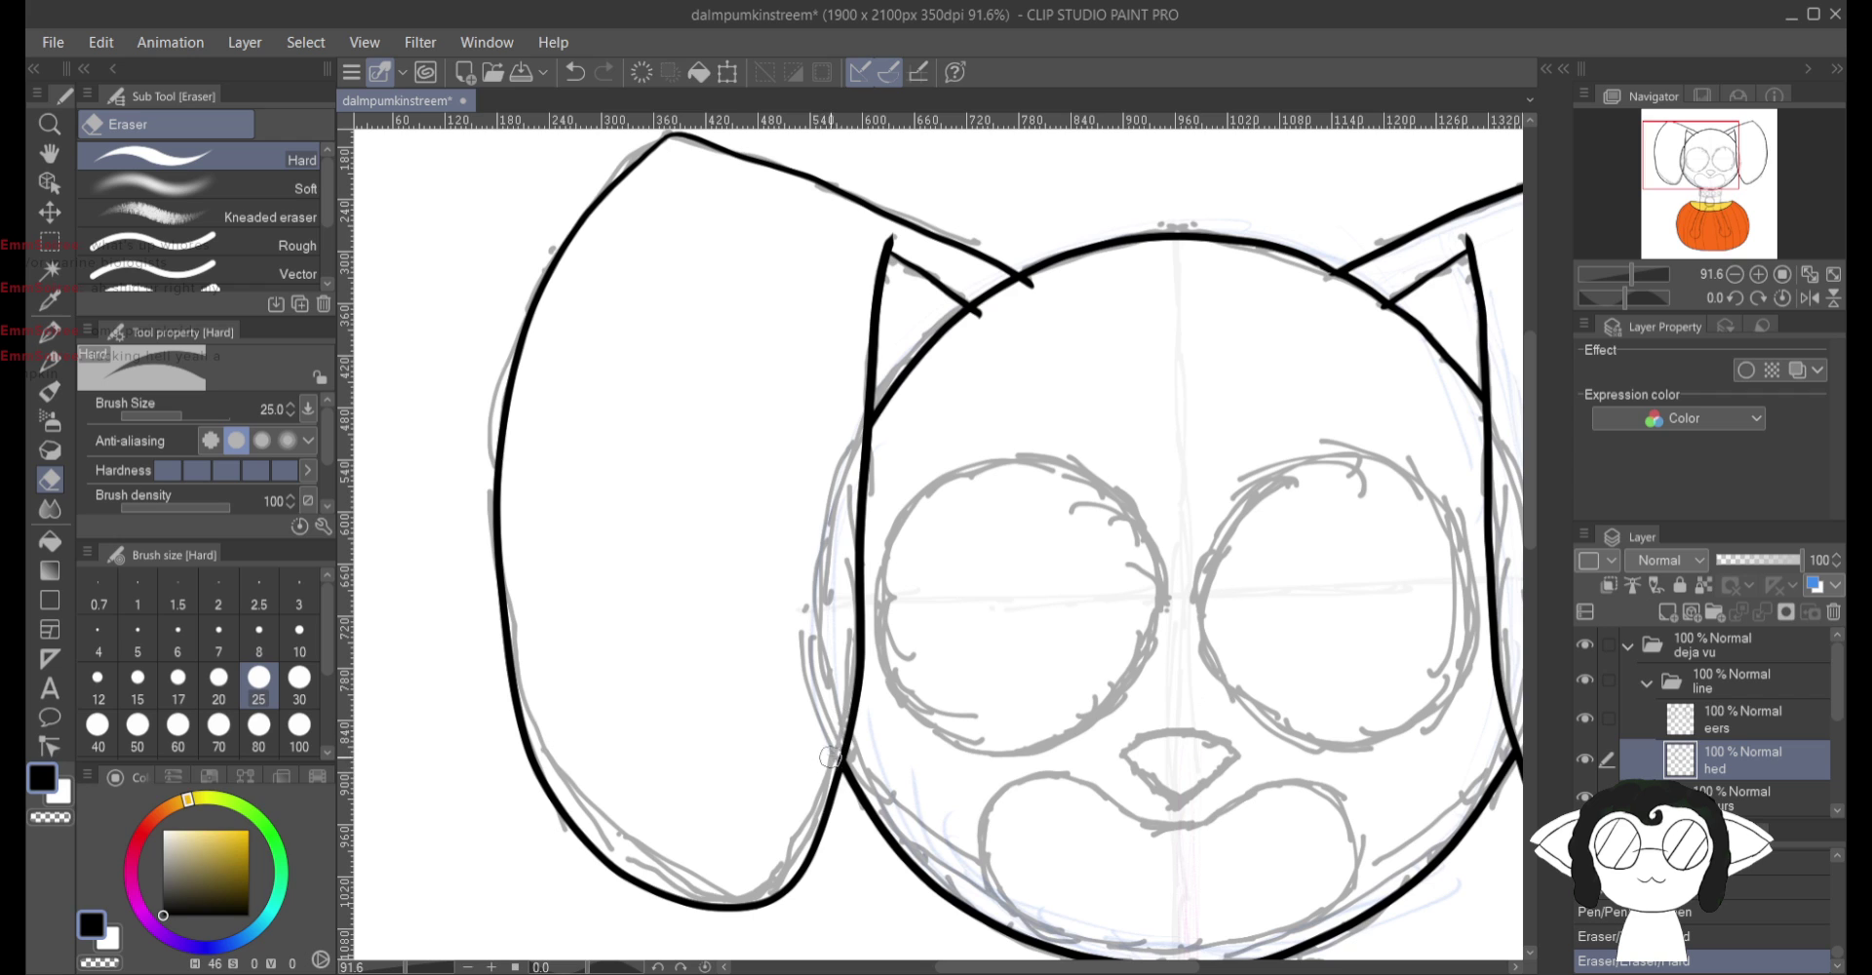
Step: On the eers layer, erase the ear stroke ends that poke inside the head outline, and save the file
drag(792, 631, 681, 607)
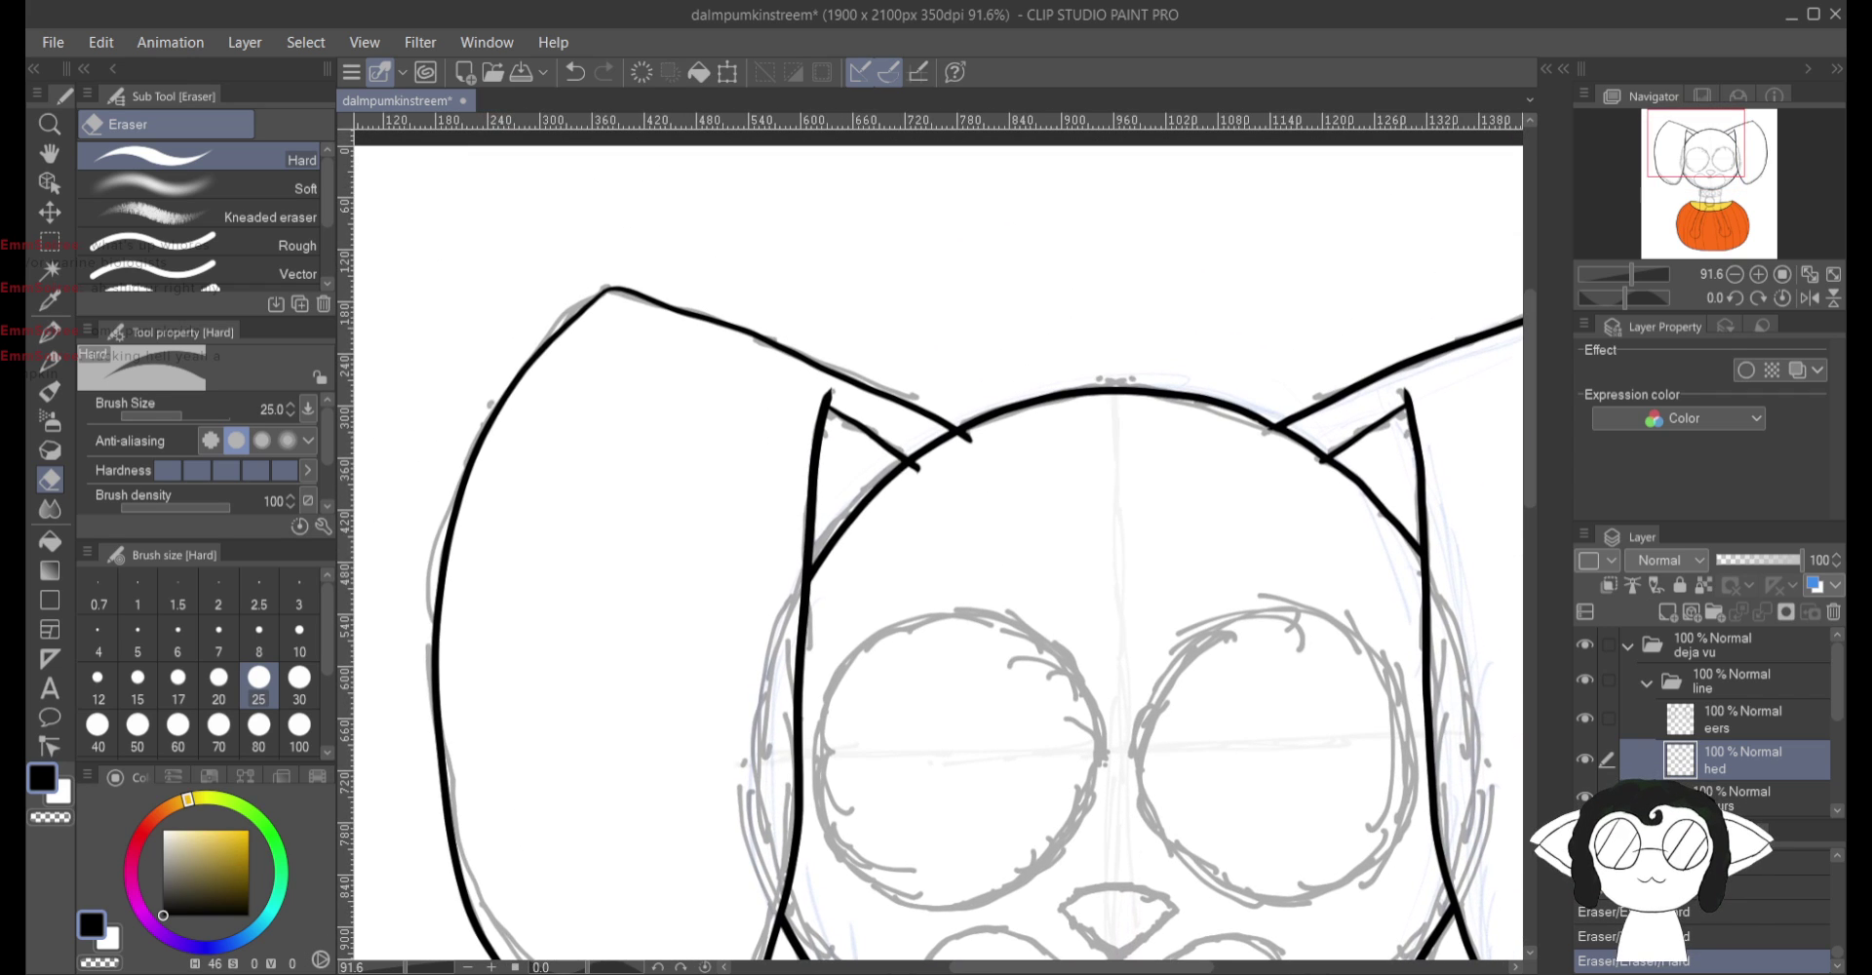
scroll(906, 195, up, 5)
click(1745, 719)
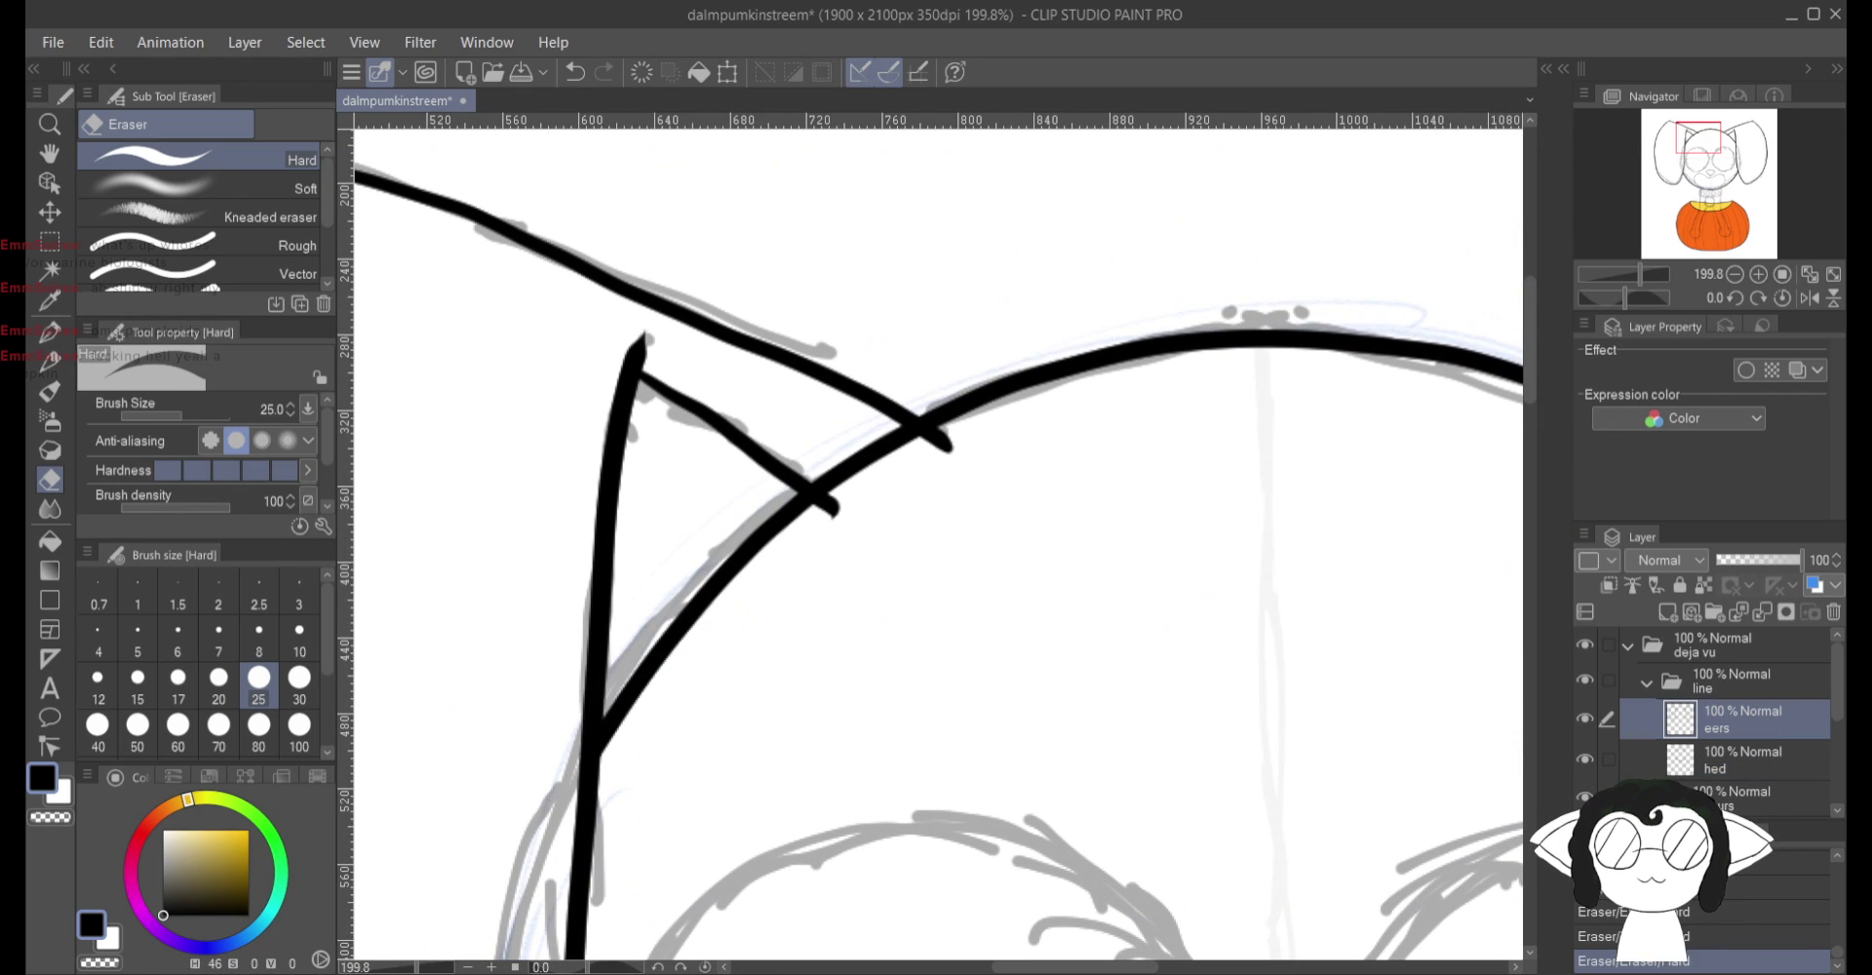
mouse_move(990, 447)
mouse_down()
mouse_move(950, 434)
mouse_move(902, 459)
mouse_move(798, 547)
mouse_move(198, 612)
mouse_move(62, 488)
mouse_up()
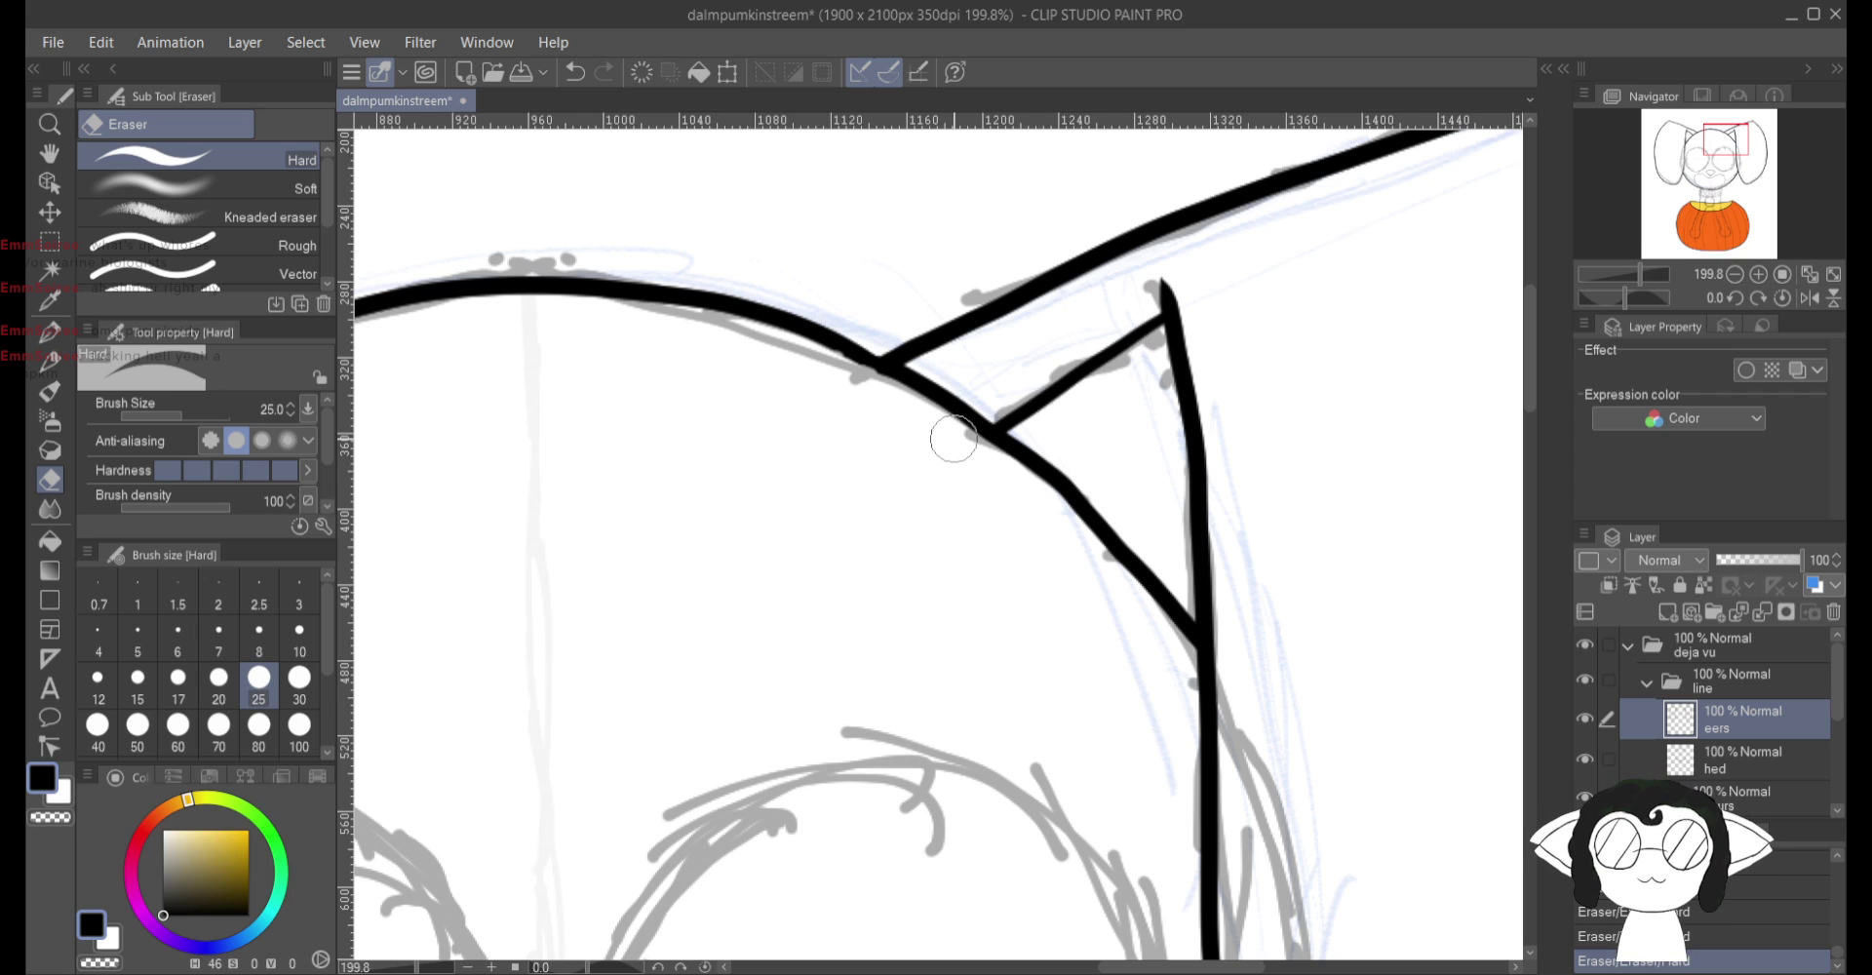
scroll(954, 438, down, 3)
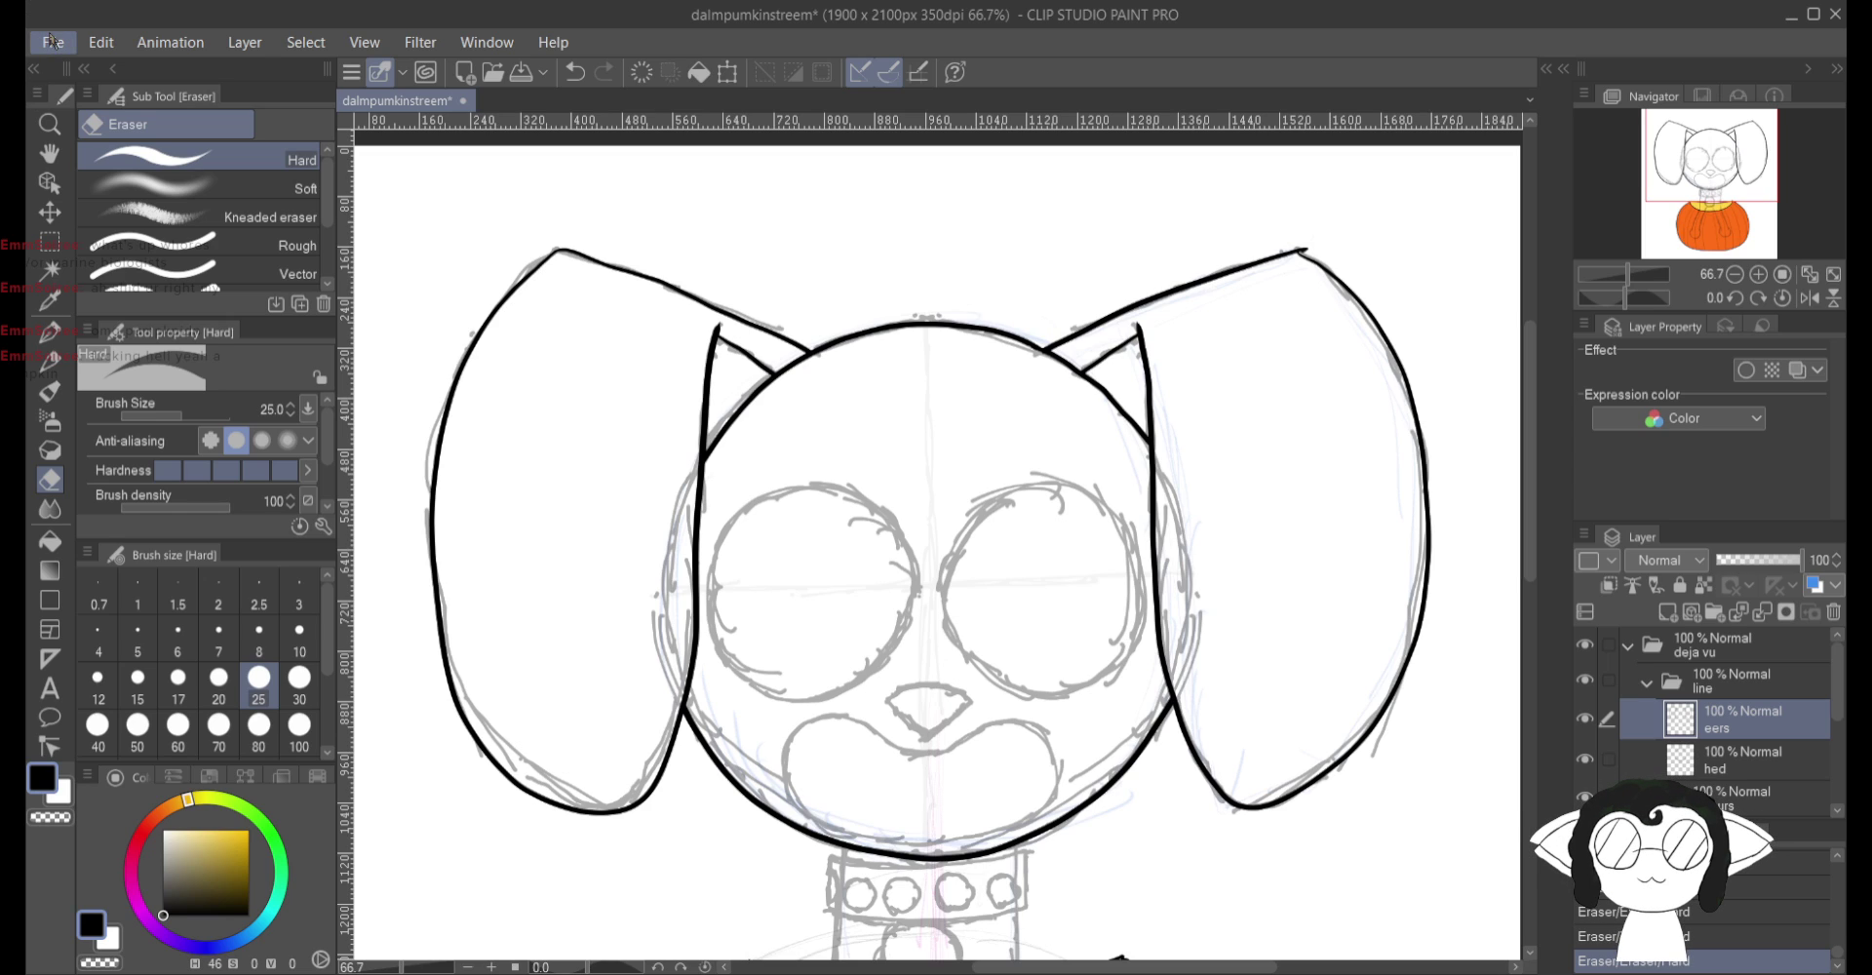
key(ctrl+s)
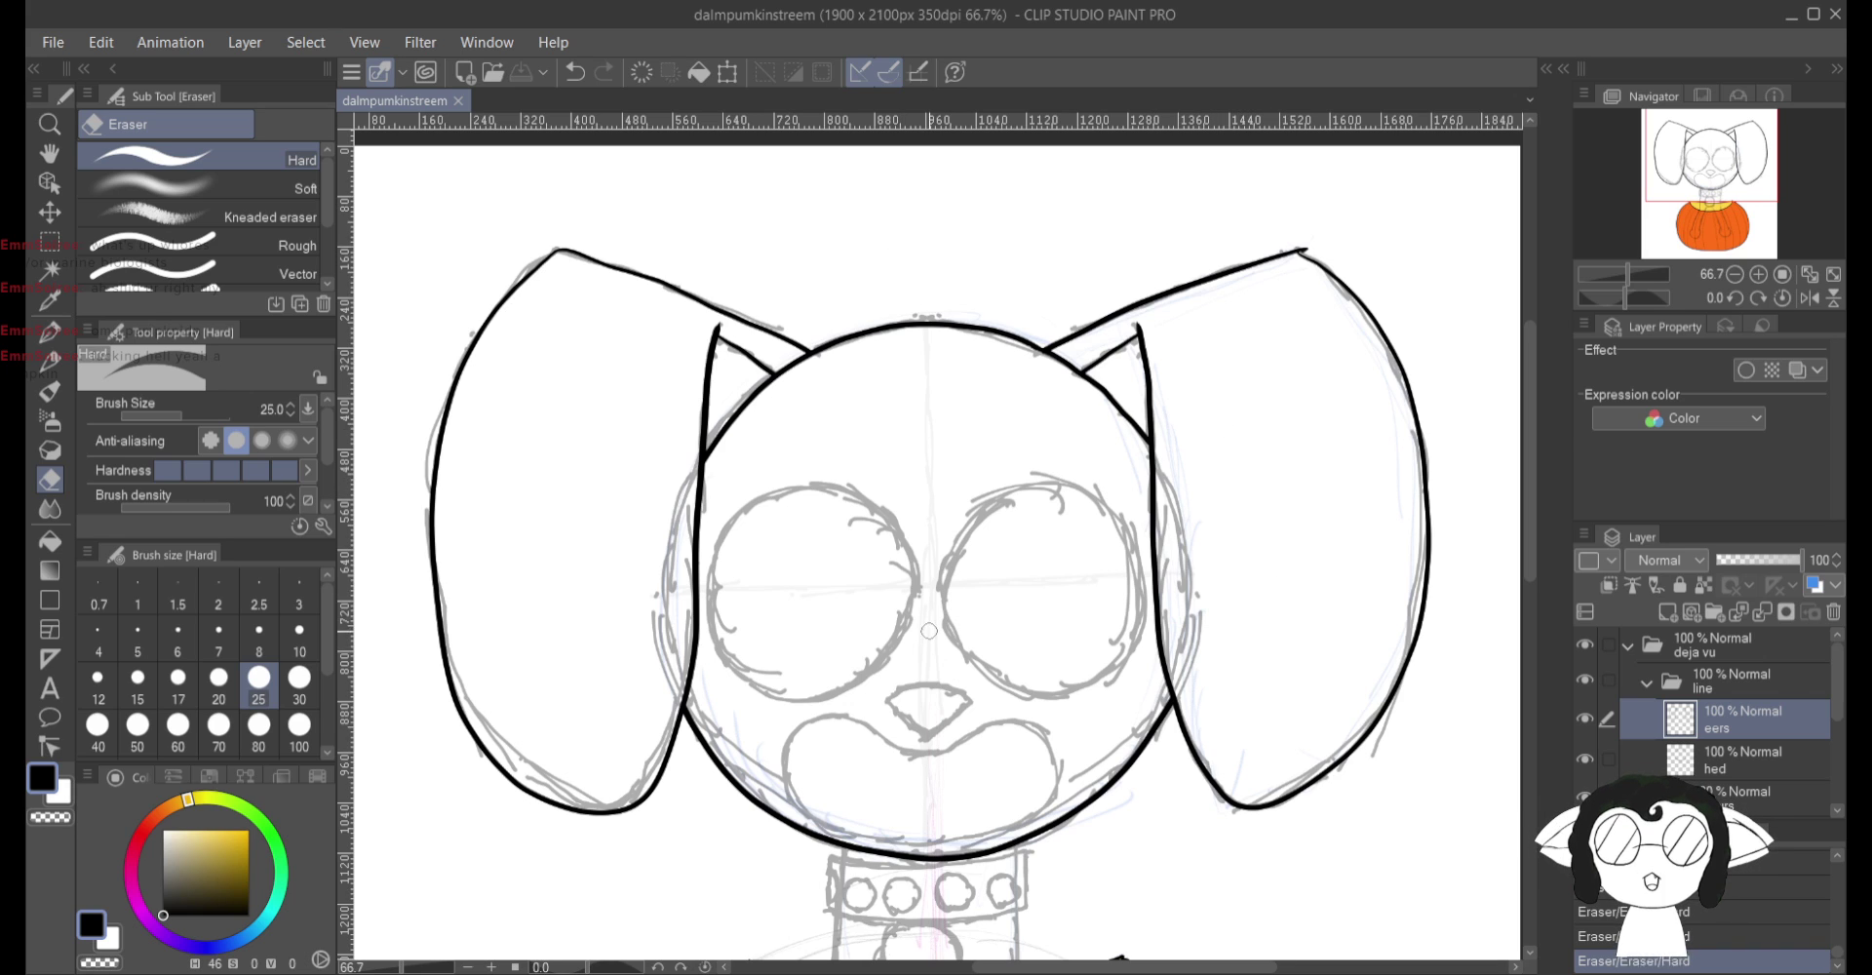
Step: Switch back to the Turnip pen, add a new raster layer above the eers layer and name it necc
scroll(1010, 677, down, 3)
scroll(1014, 731, up, 5)
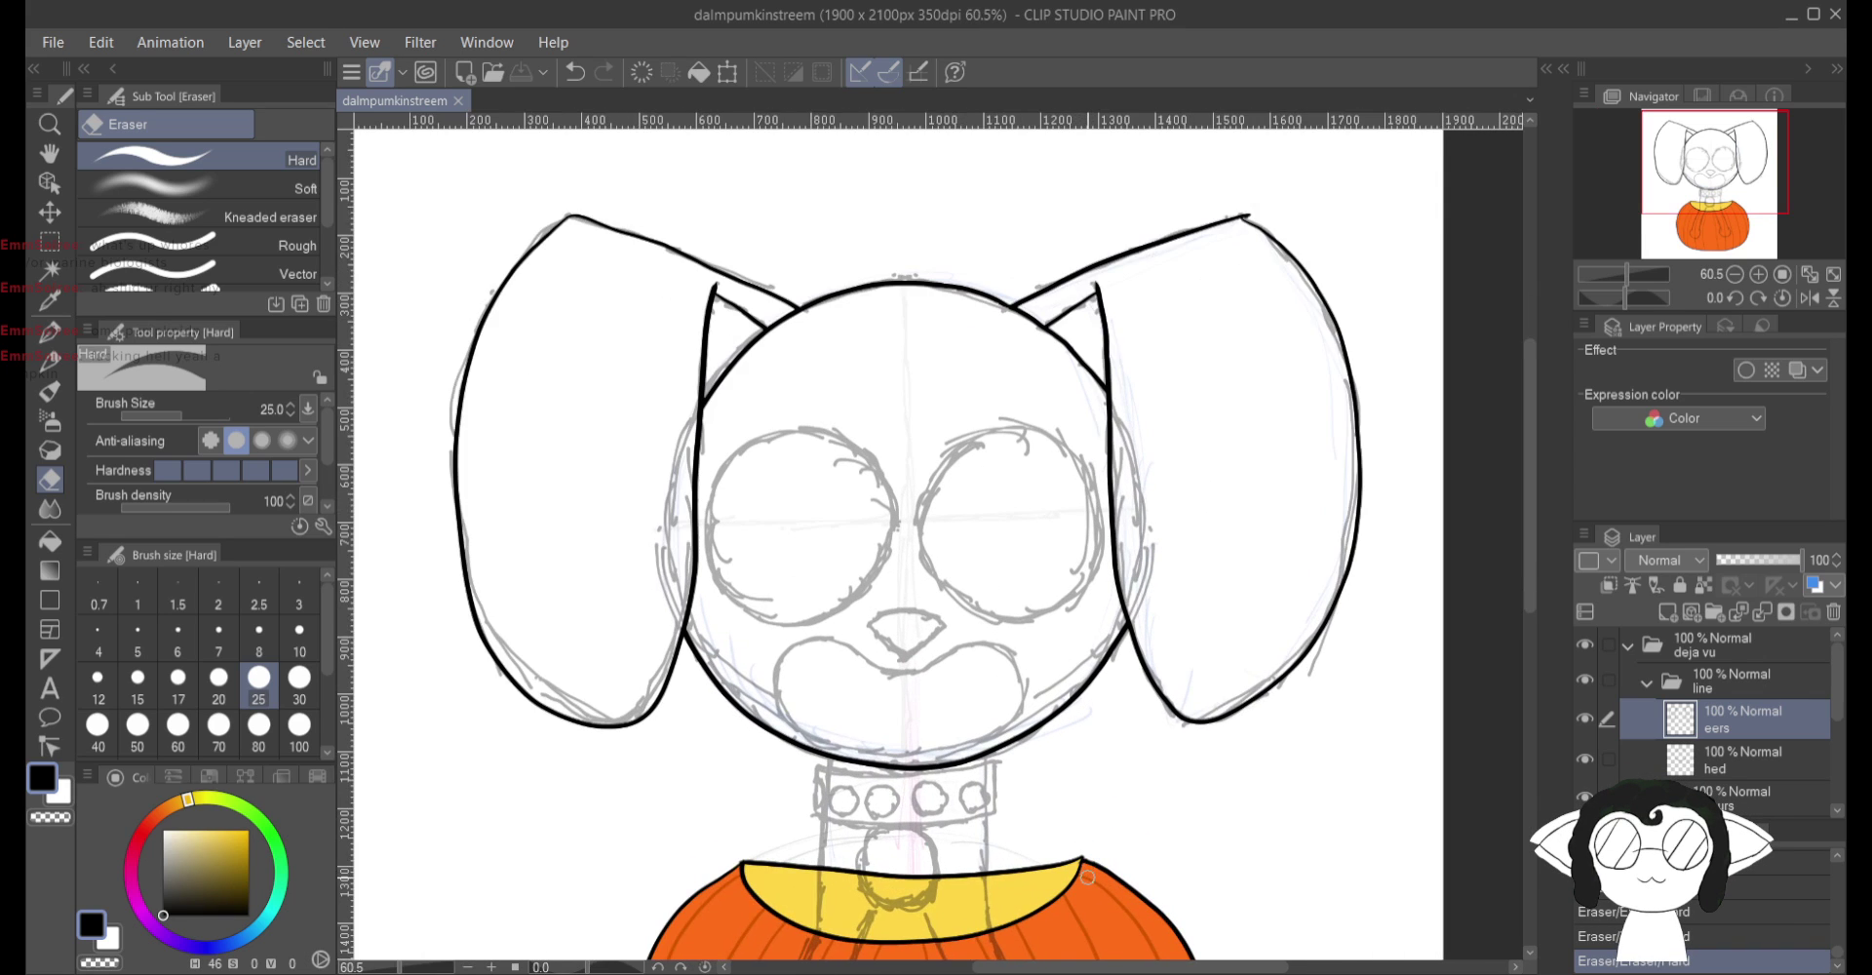
click(48, 330)
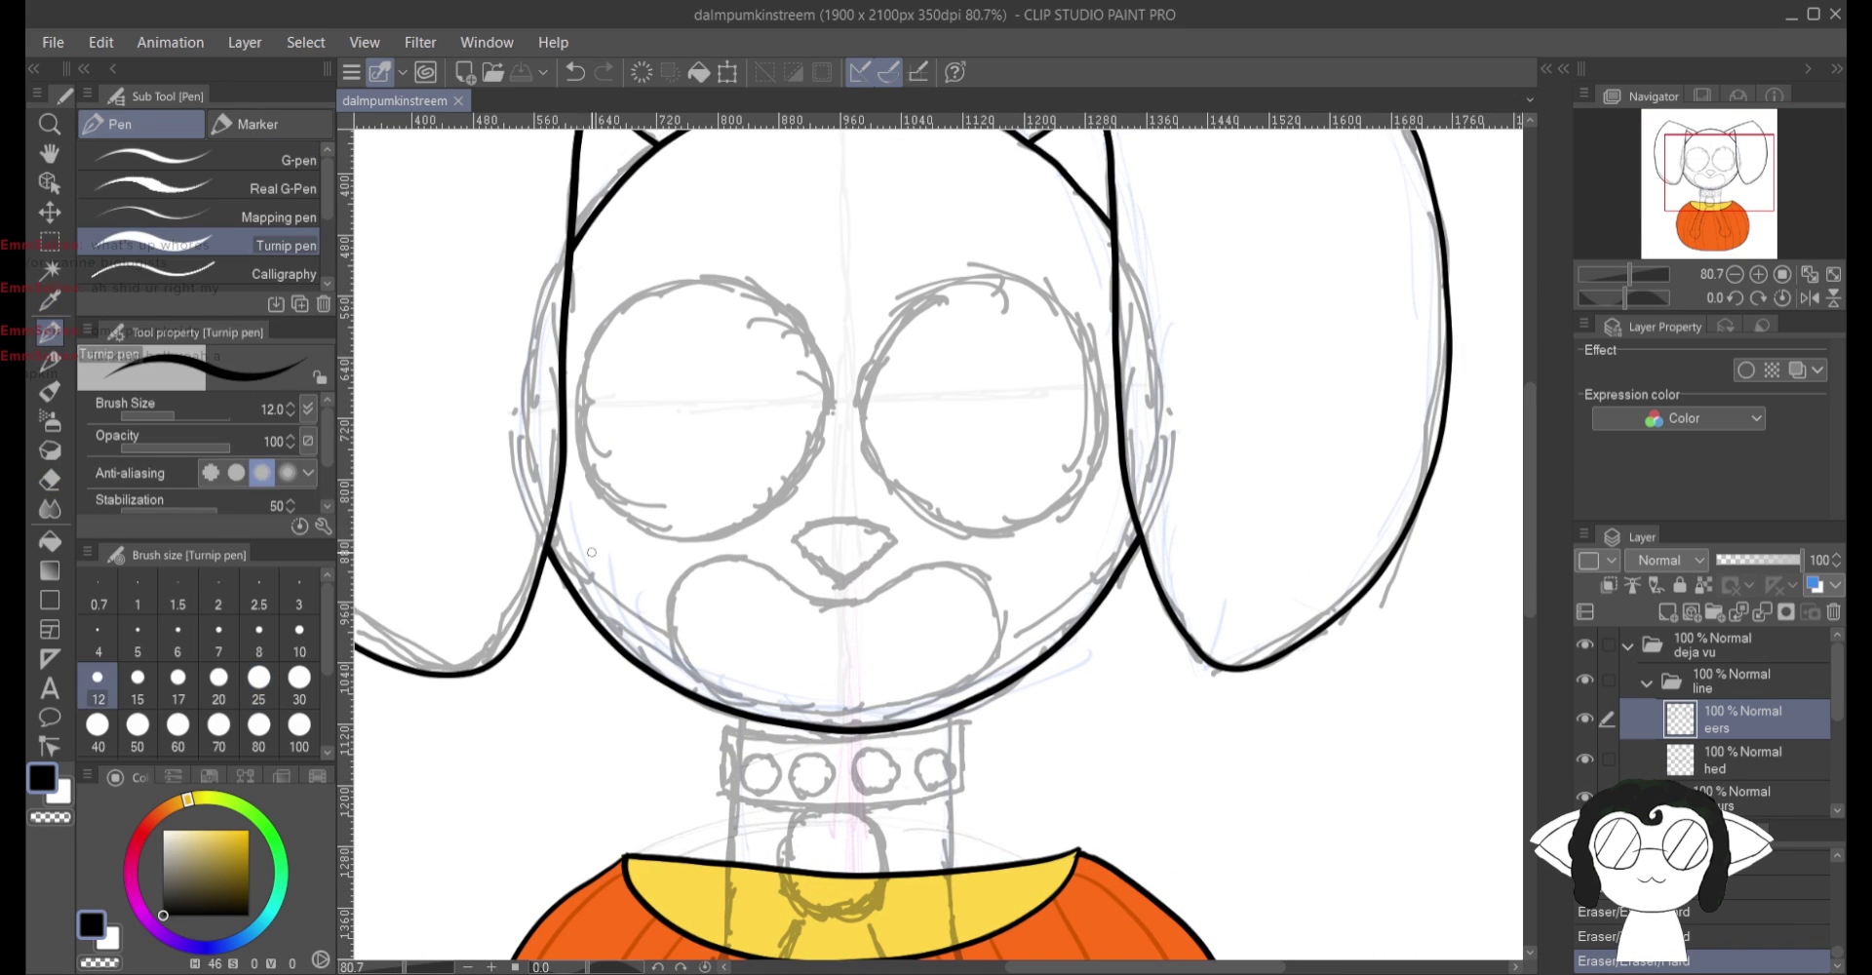
mouse_move(676, 599)
mouse_down()
mouse_move(770, 551)
mouse_move(796, 441)
mouse_up()
scroll(1014, 658, up, 3)
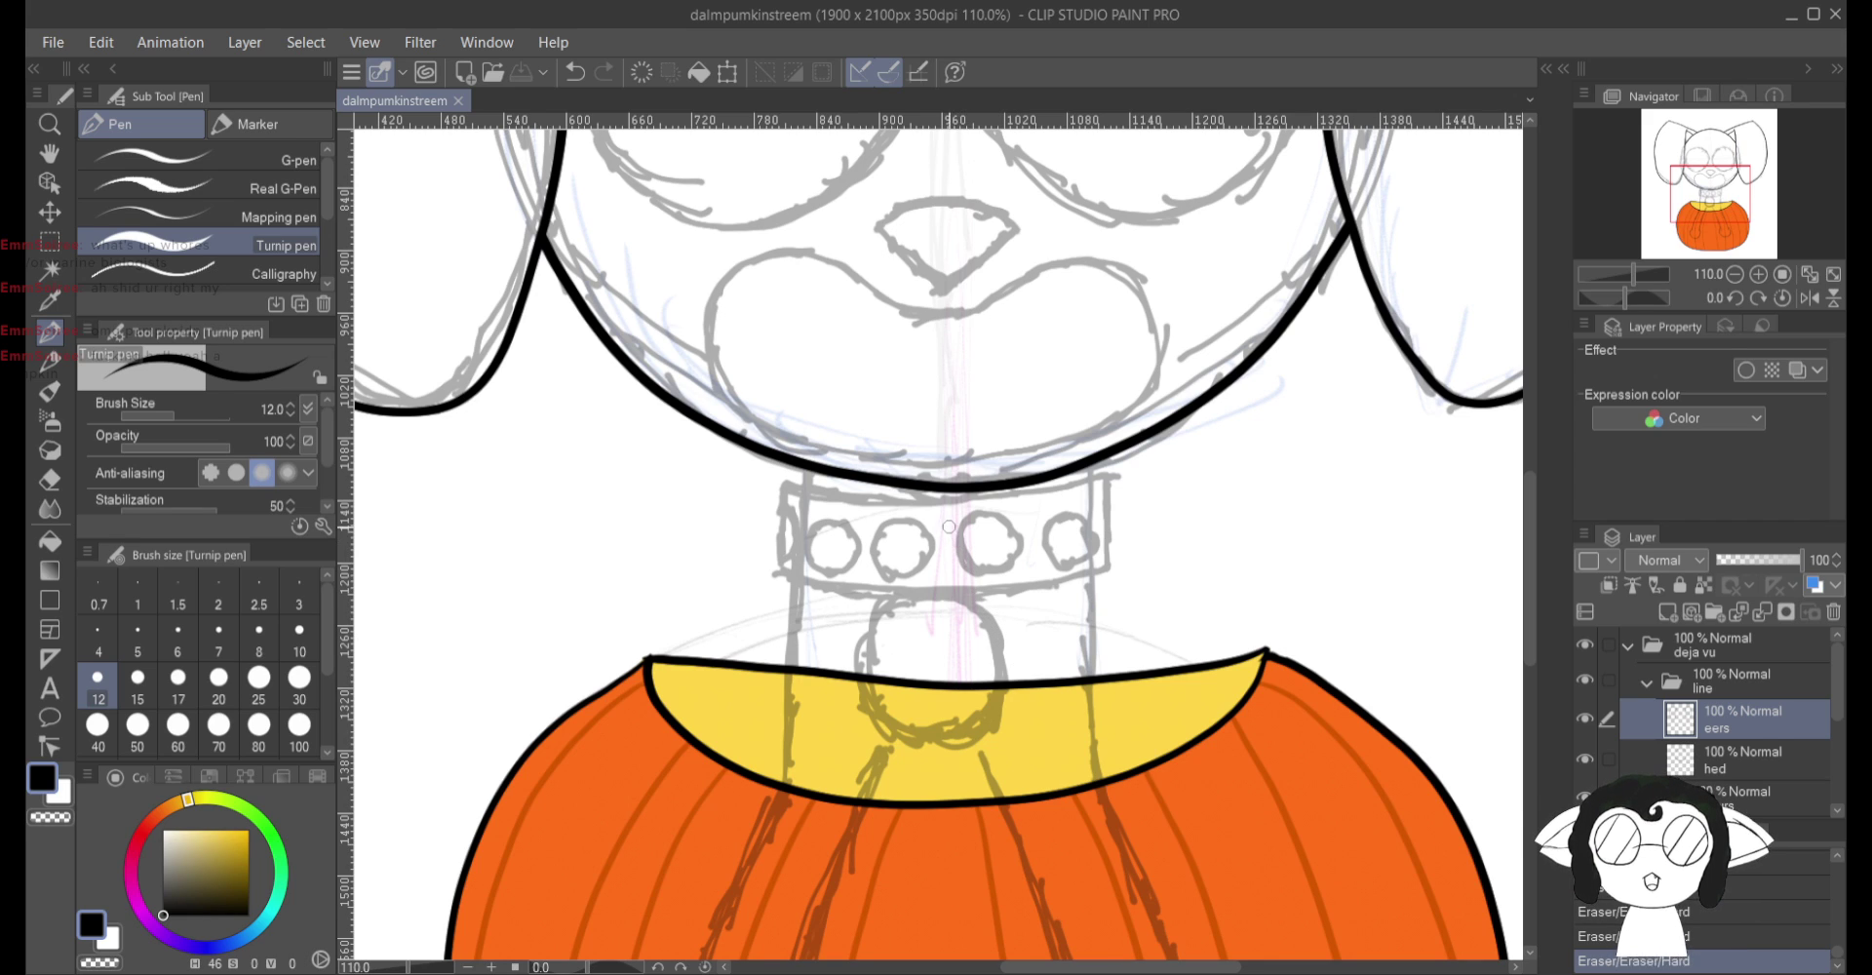
click(1745, 681)
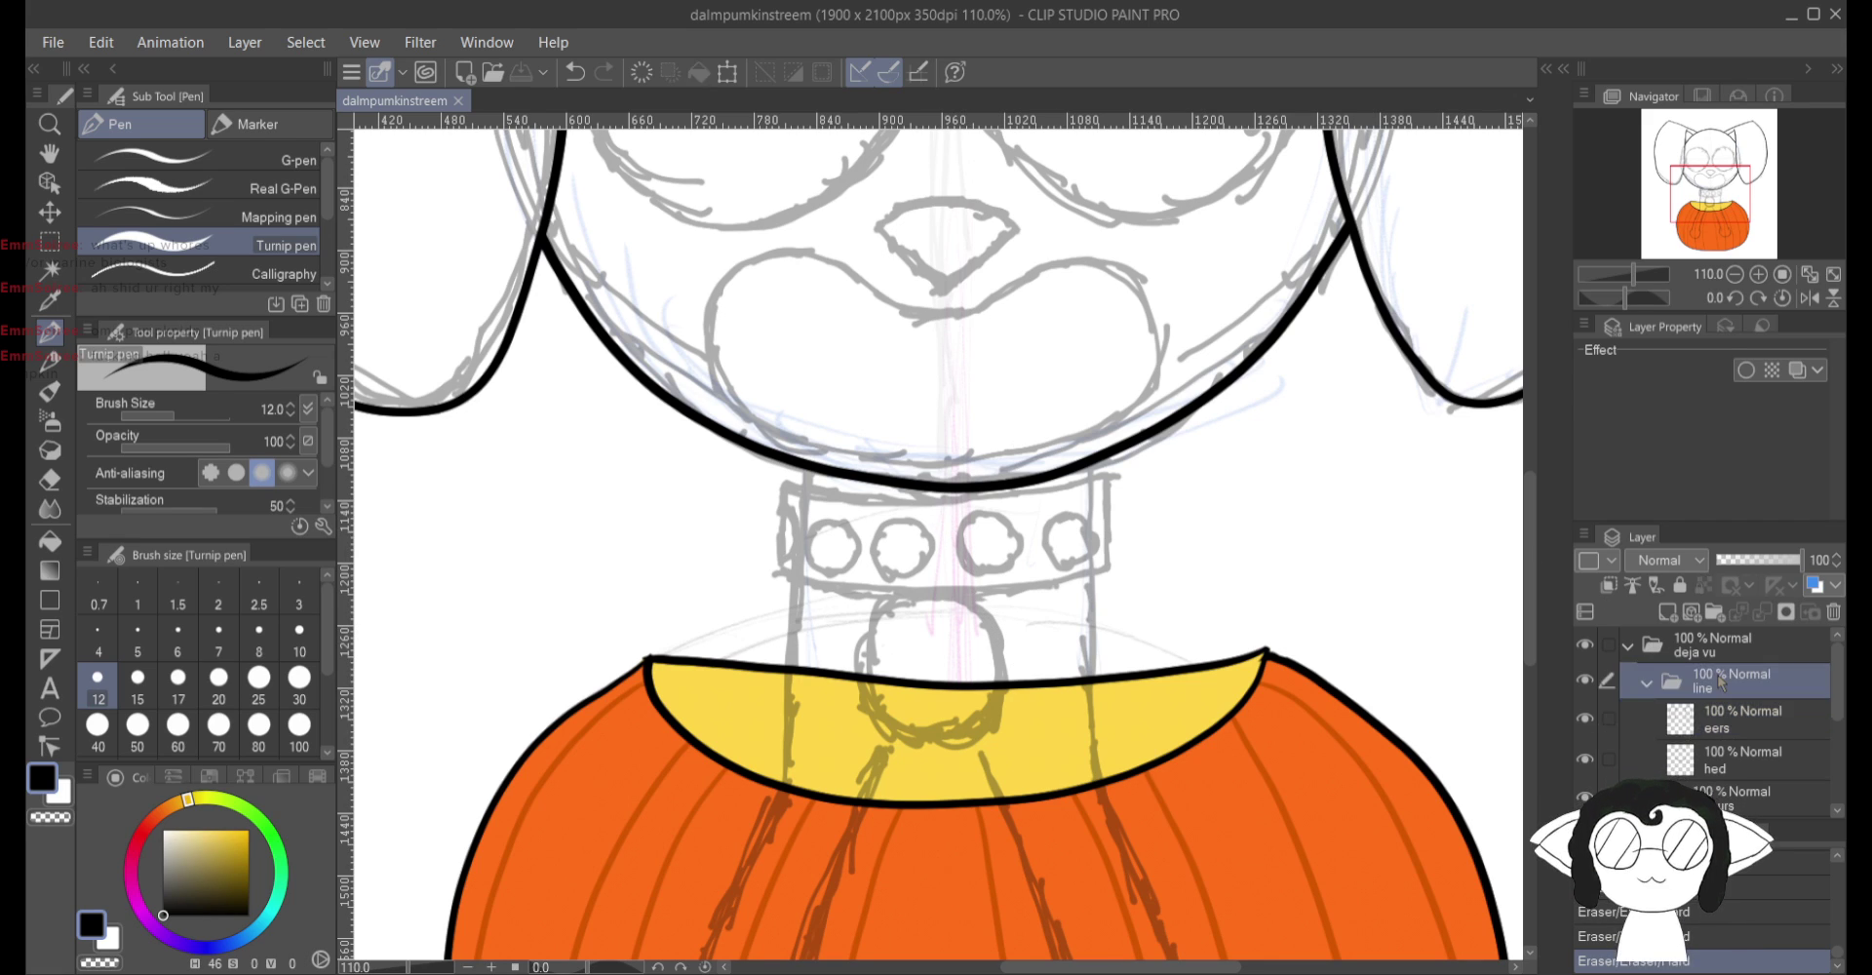
click(1750, 725)
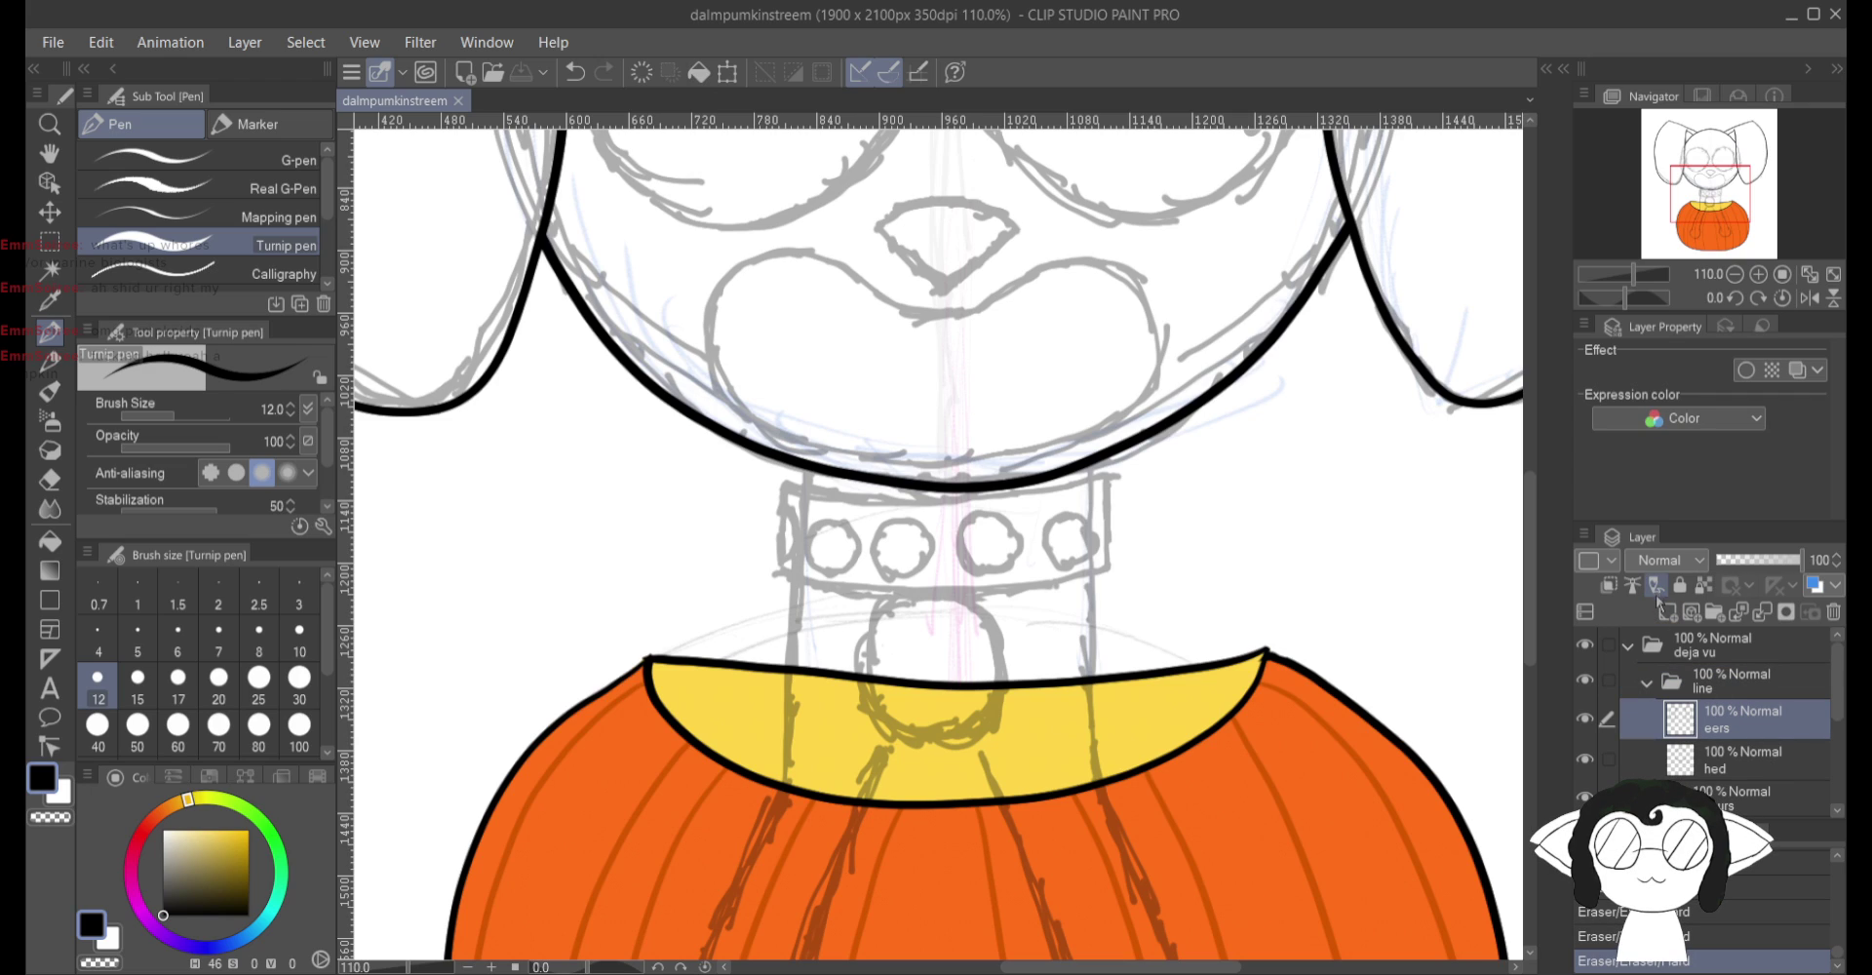
click(1665, 610)
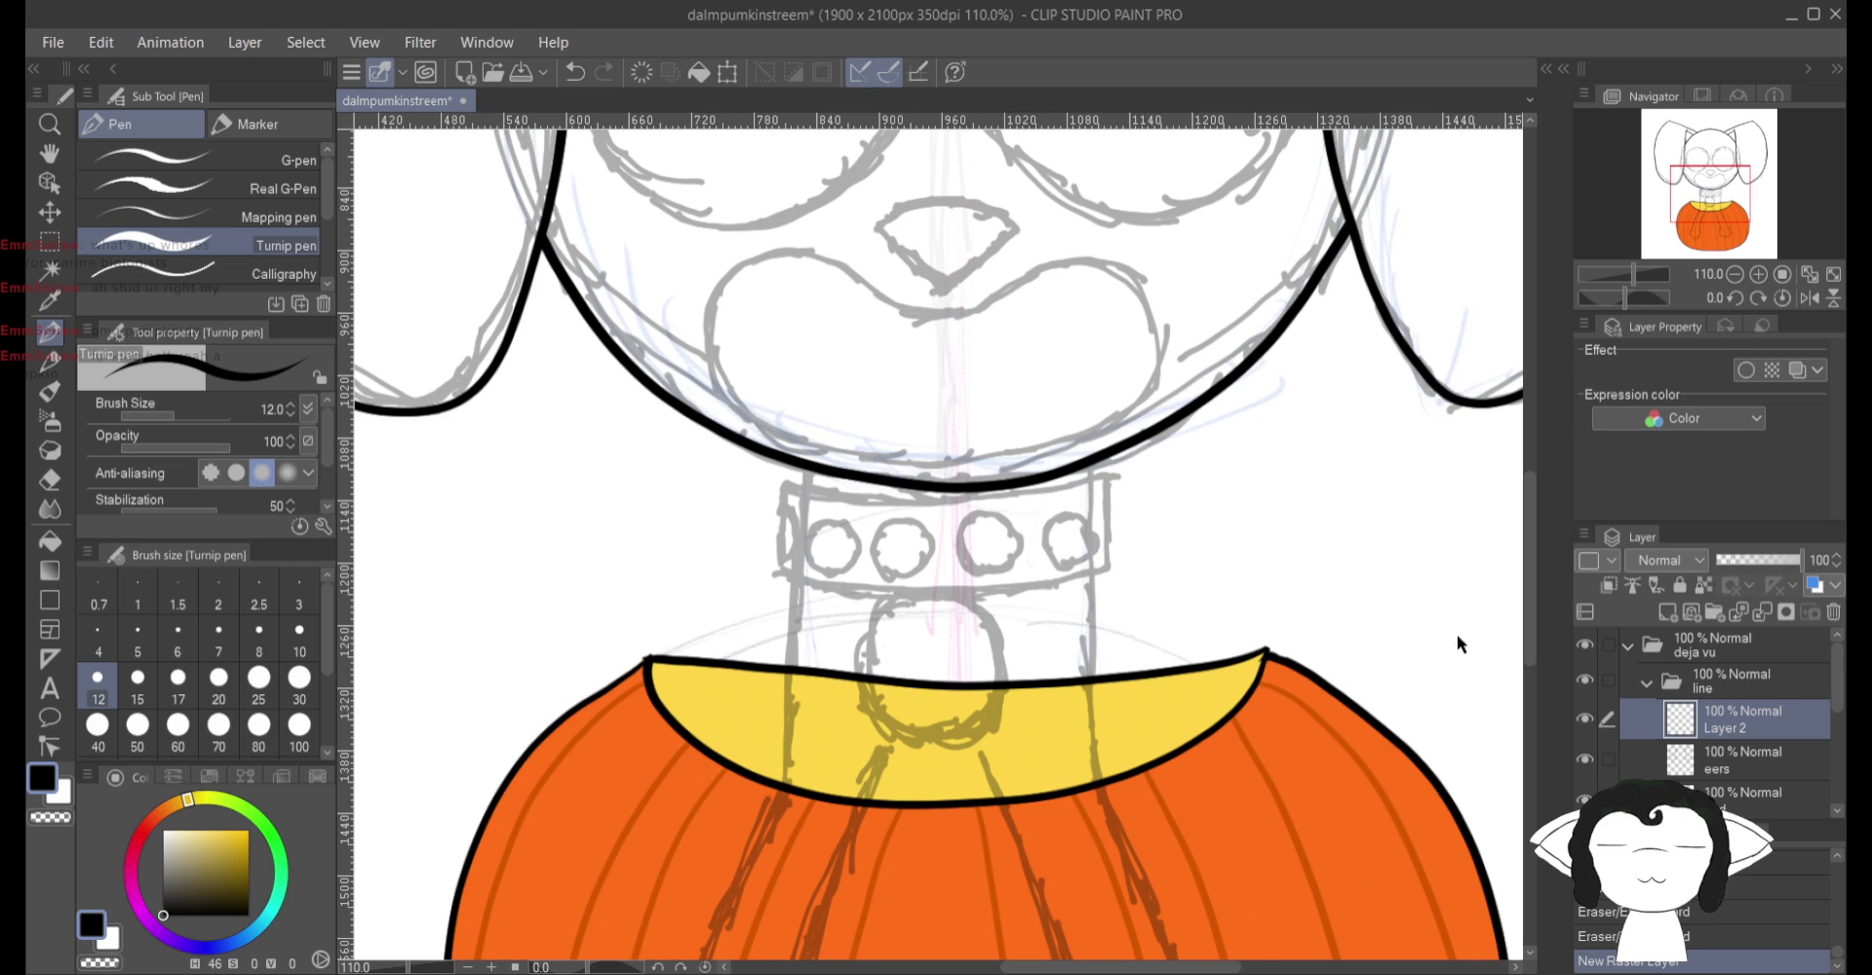
double_click(1724, 727)
text(necc)
key(Return)
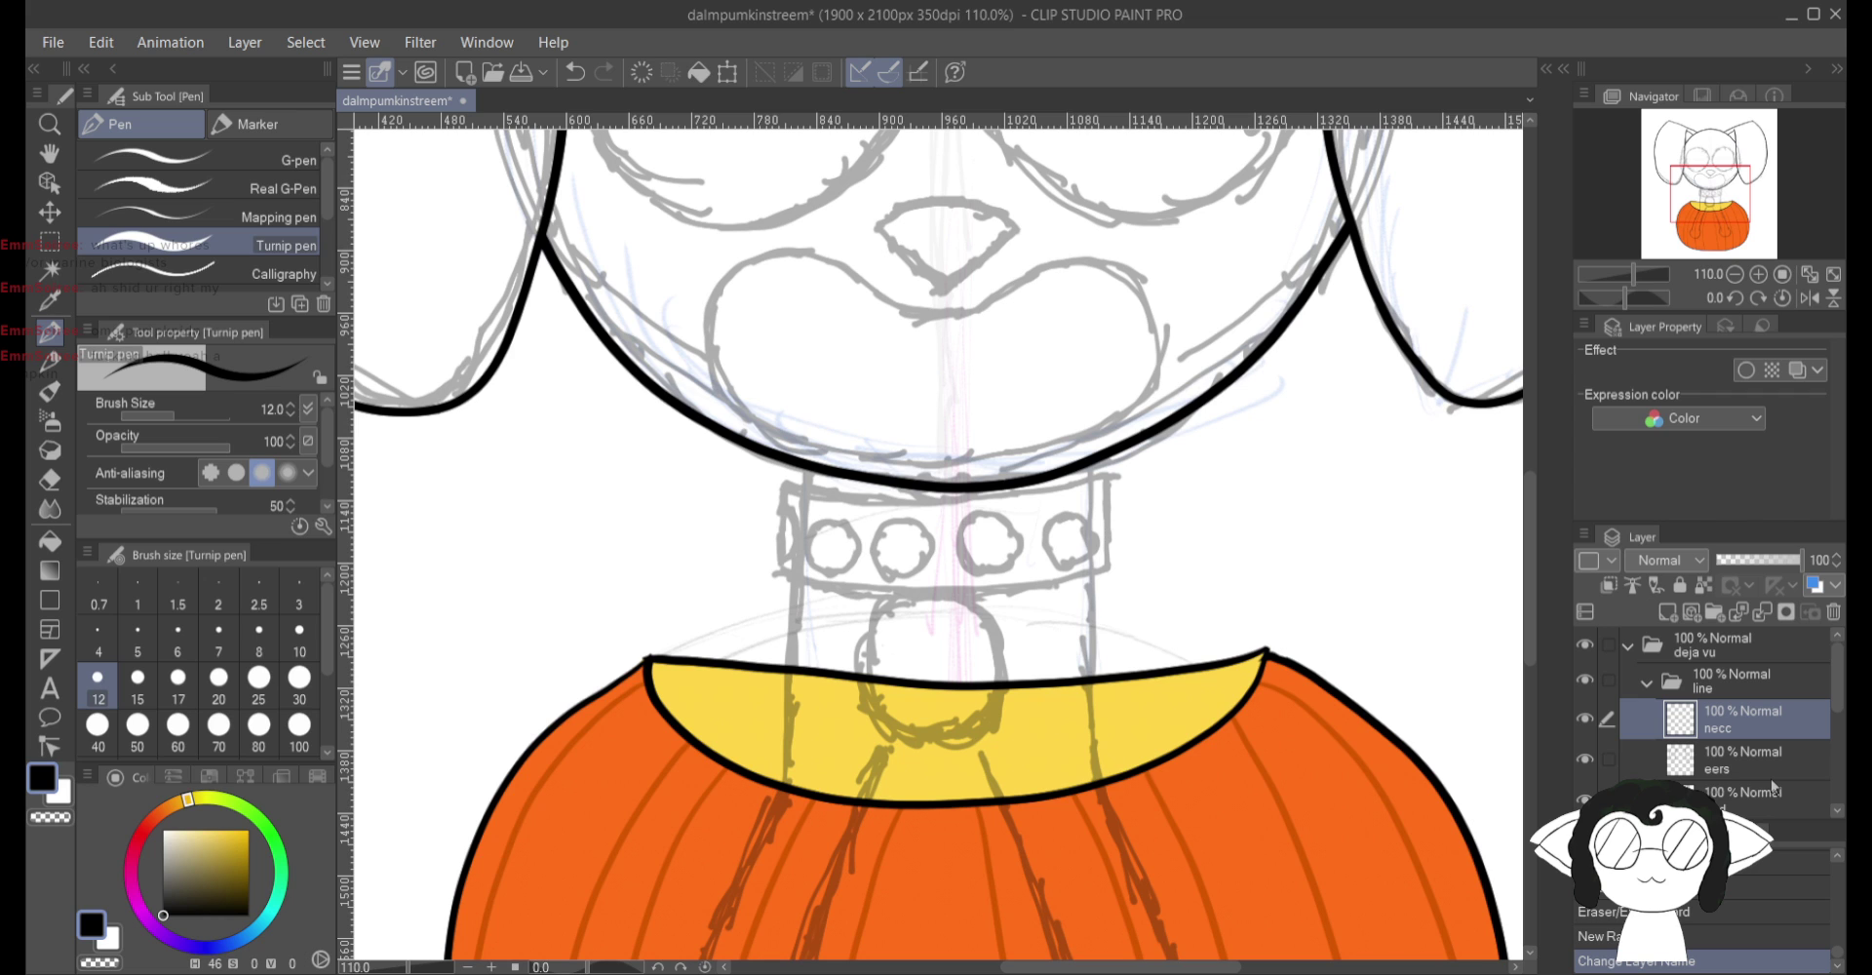
scroll(1269, 628, up, 2)
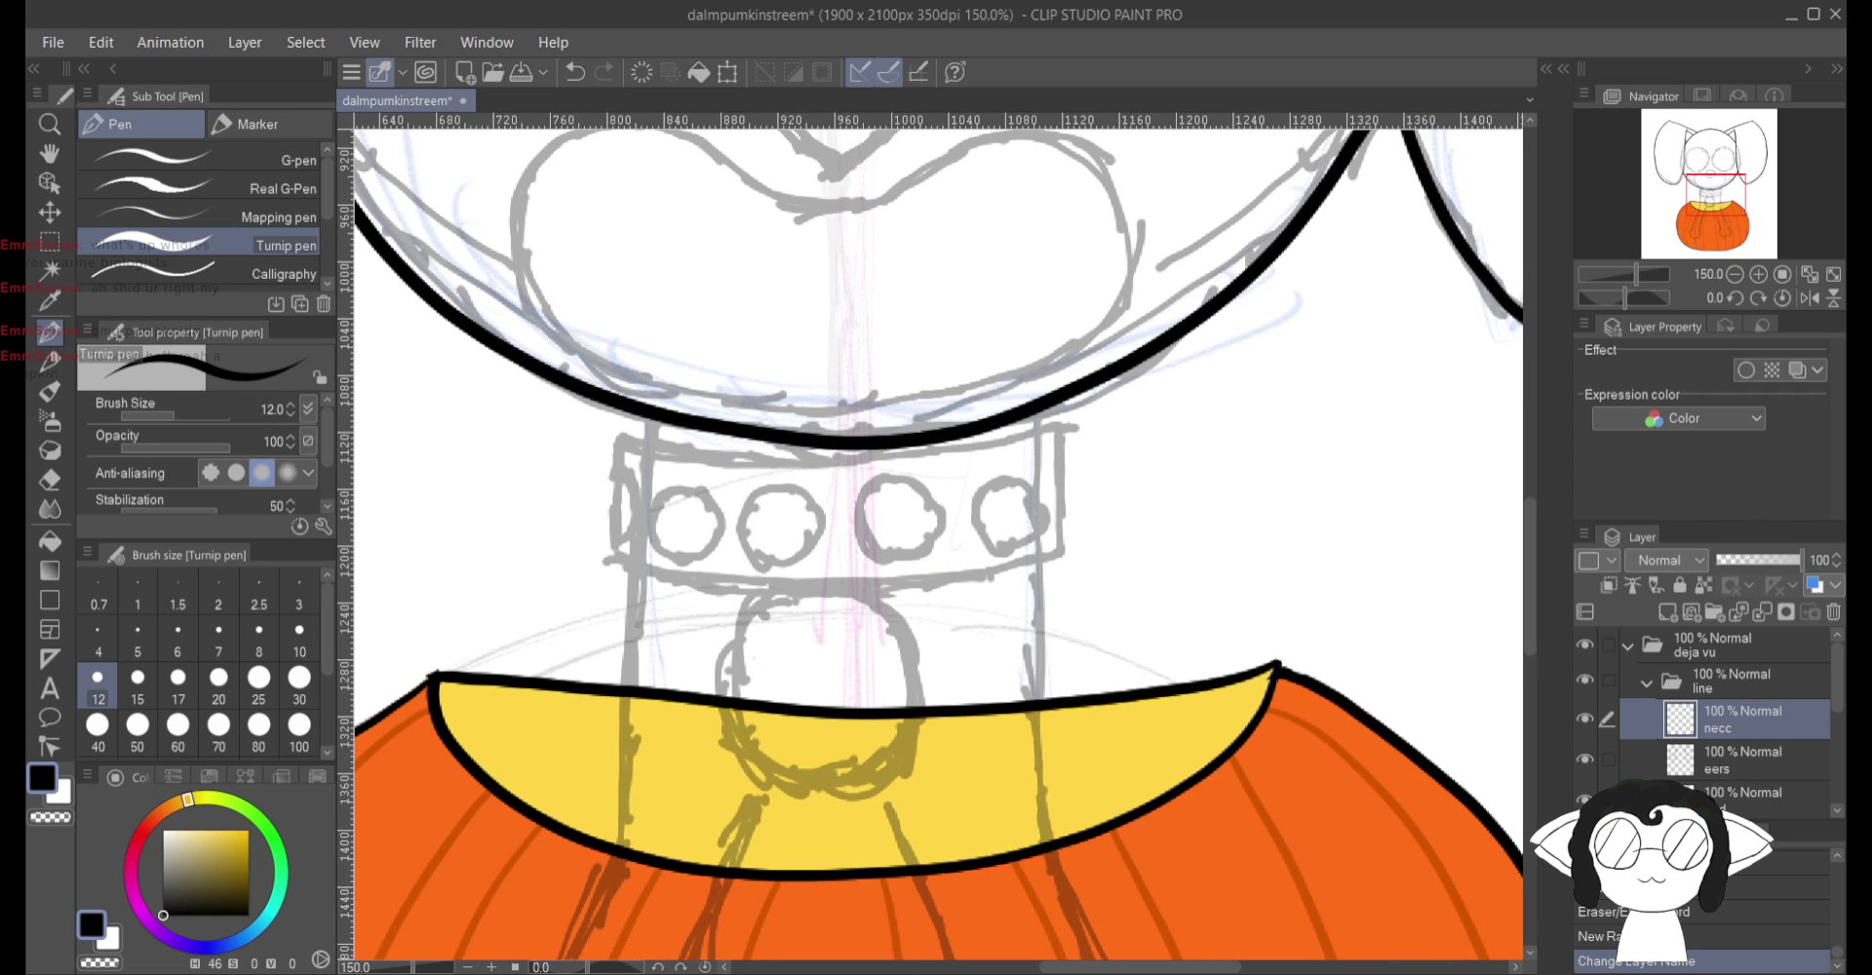
scroll(936, 537, down, 3)
scroll(936, 536, up, 3)
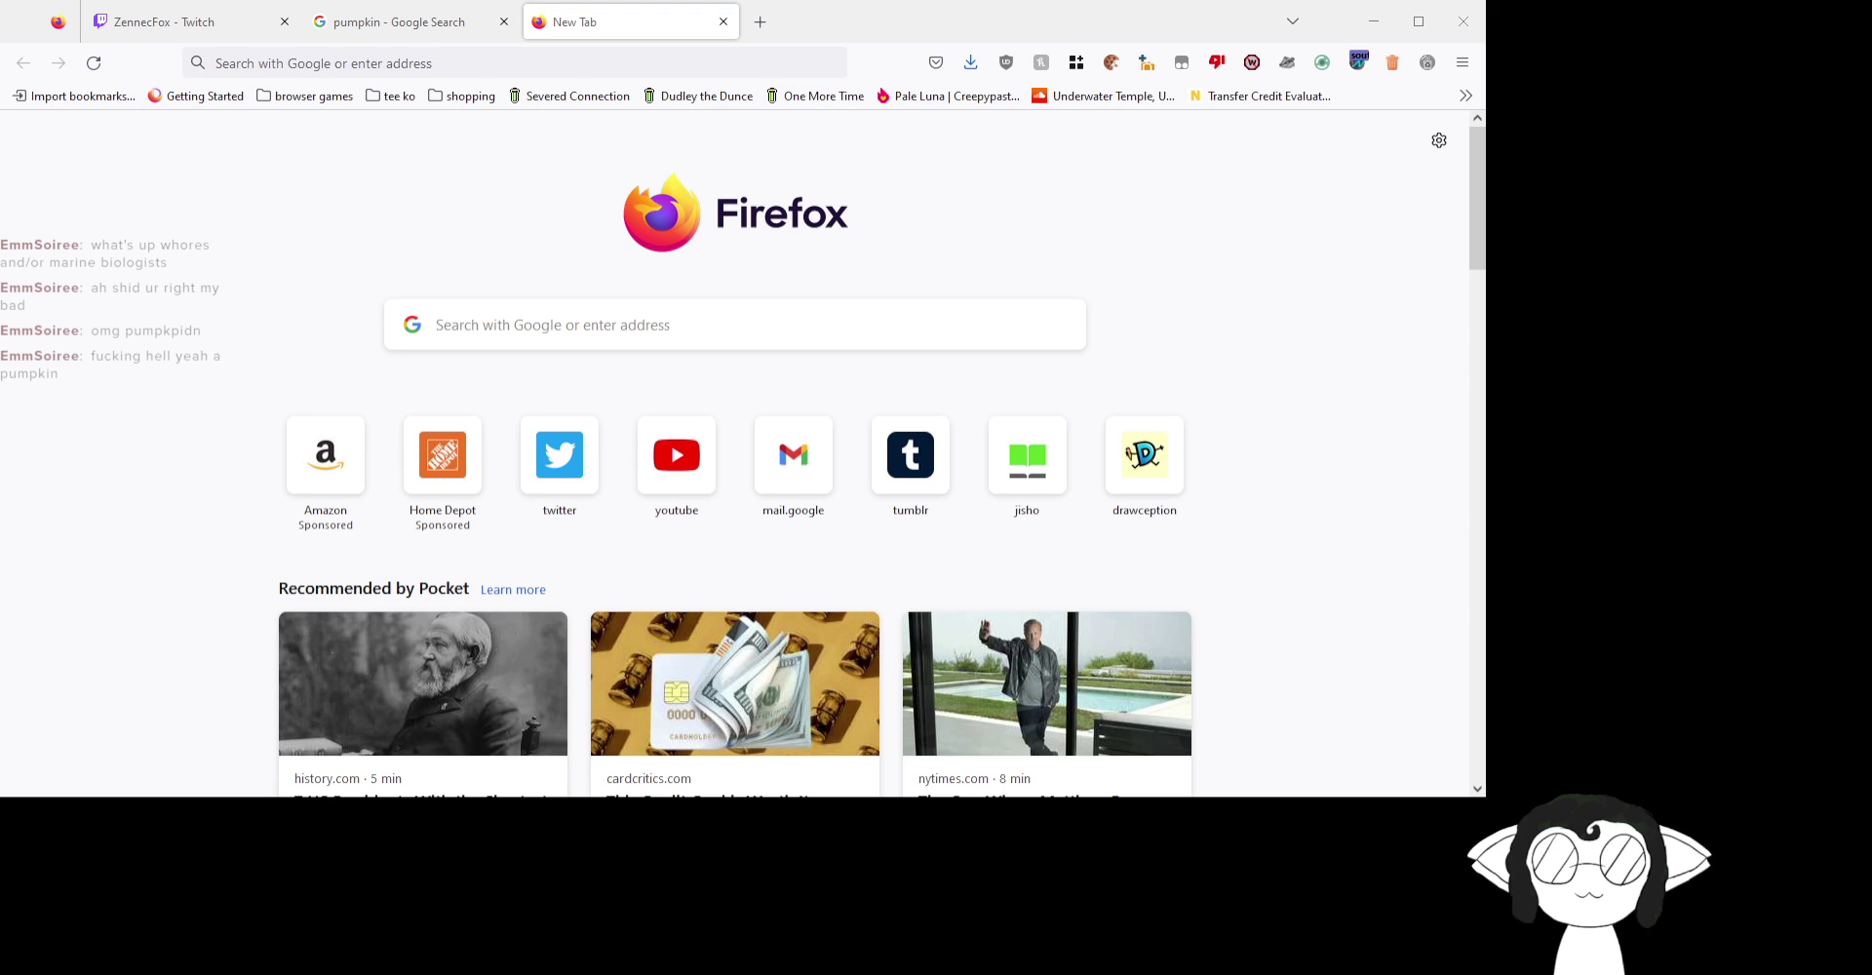
Step: Search Google Images for bode, narrowed by the tumblr filter, and open the post with the fat cat picture
click(216, 62)
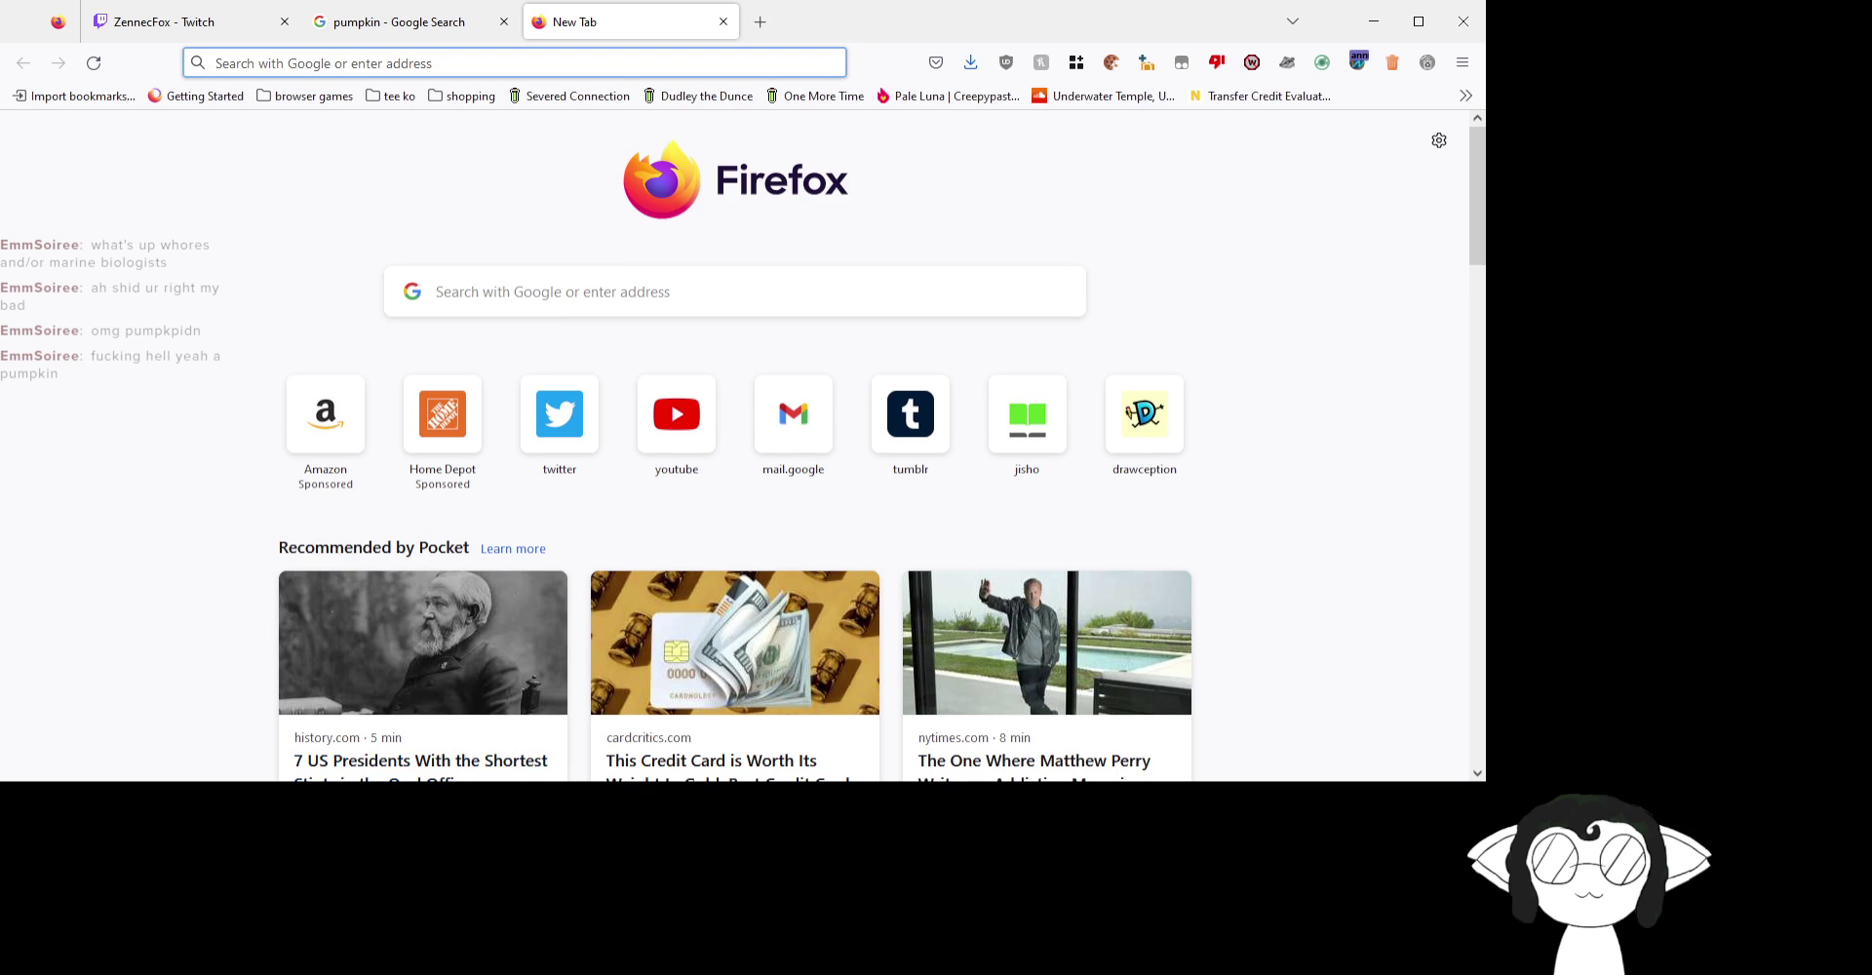
text(bode)
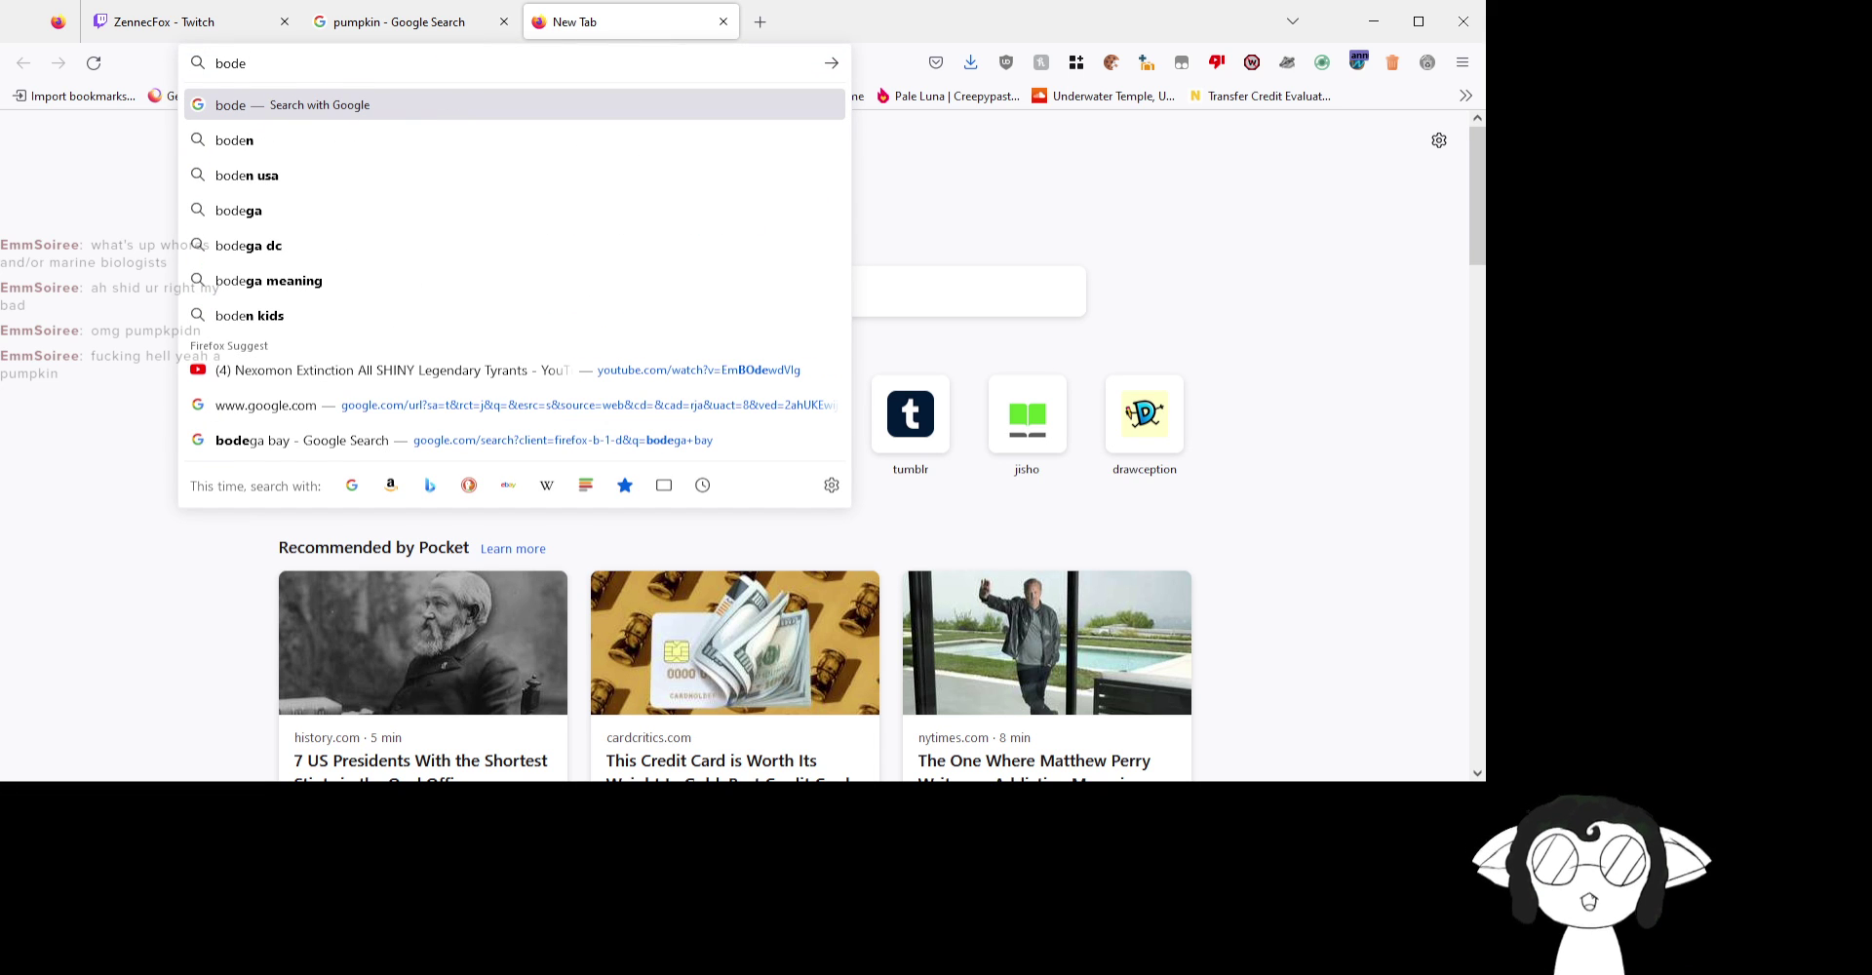
key(Return)
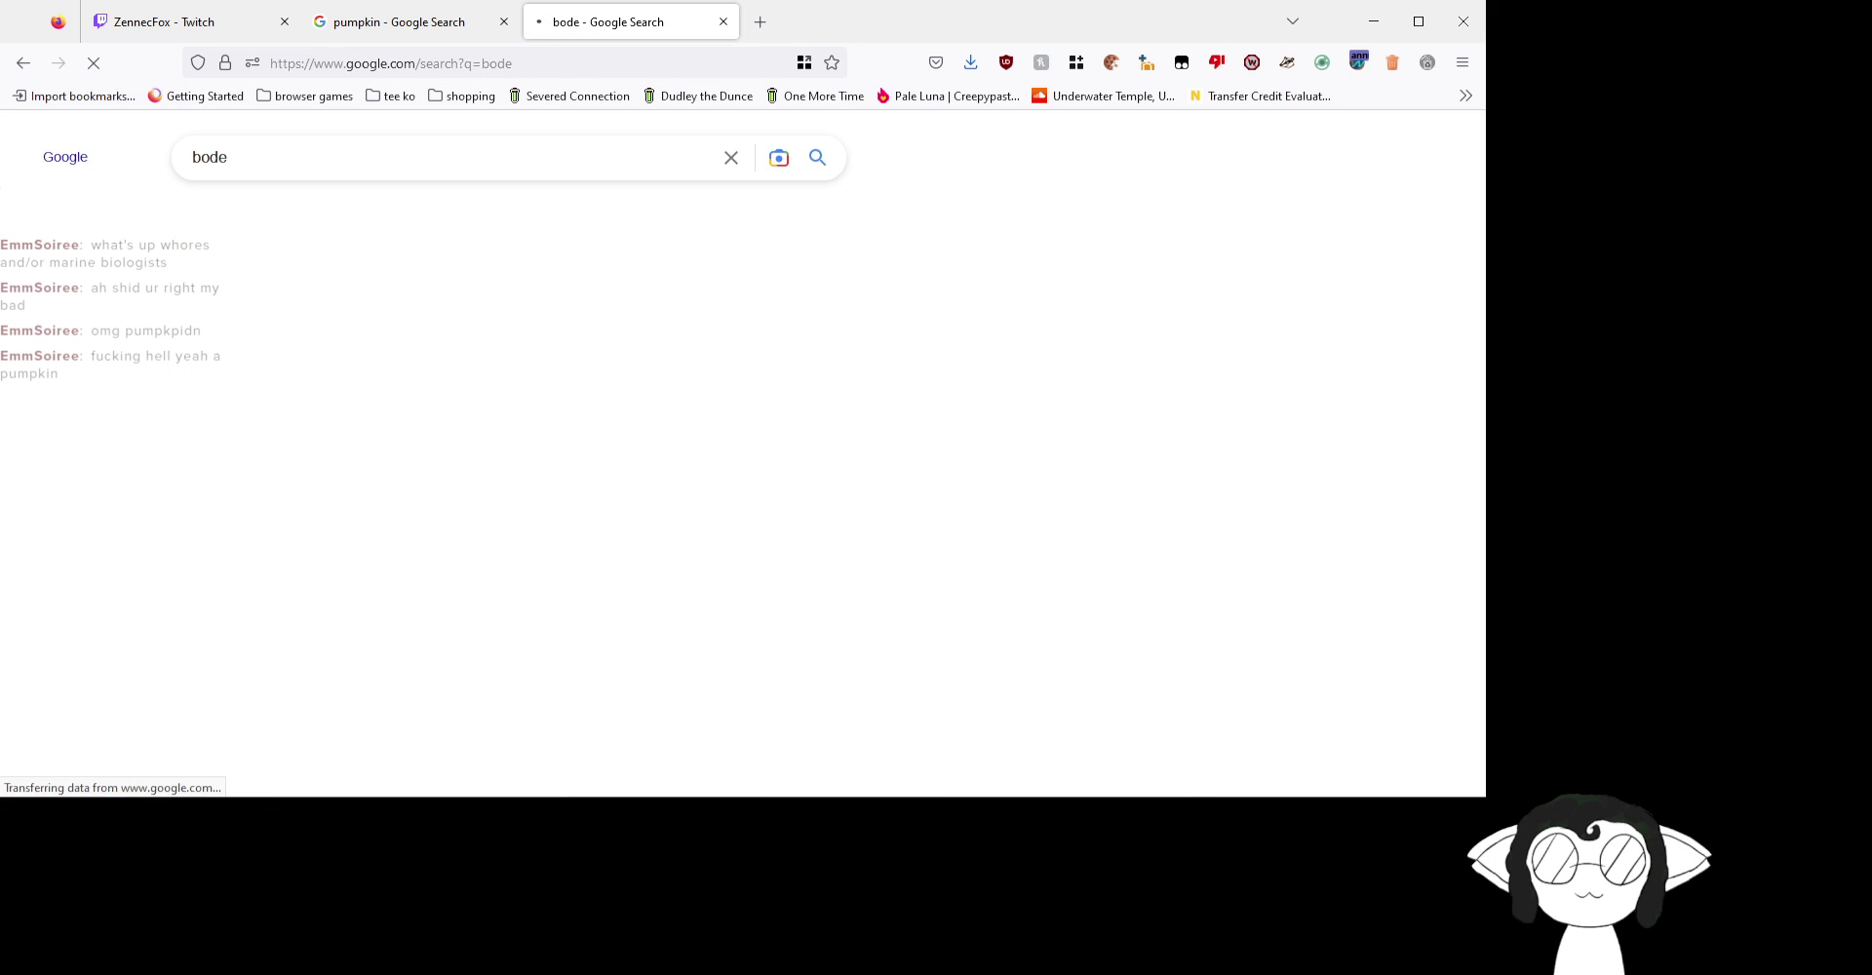
click(282, 217)
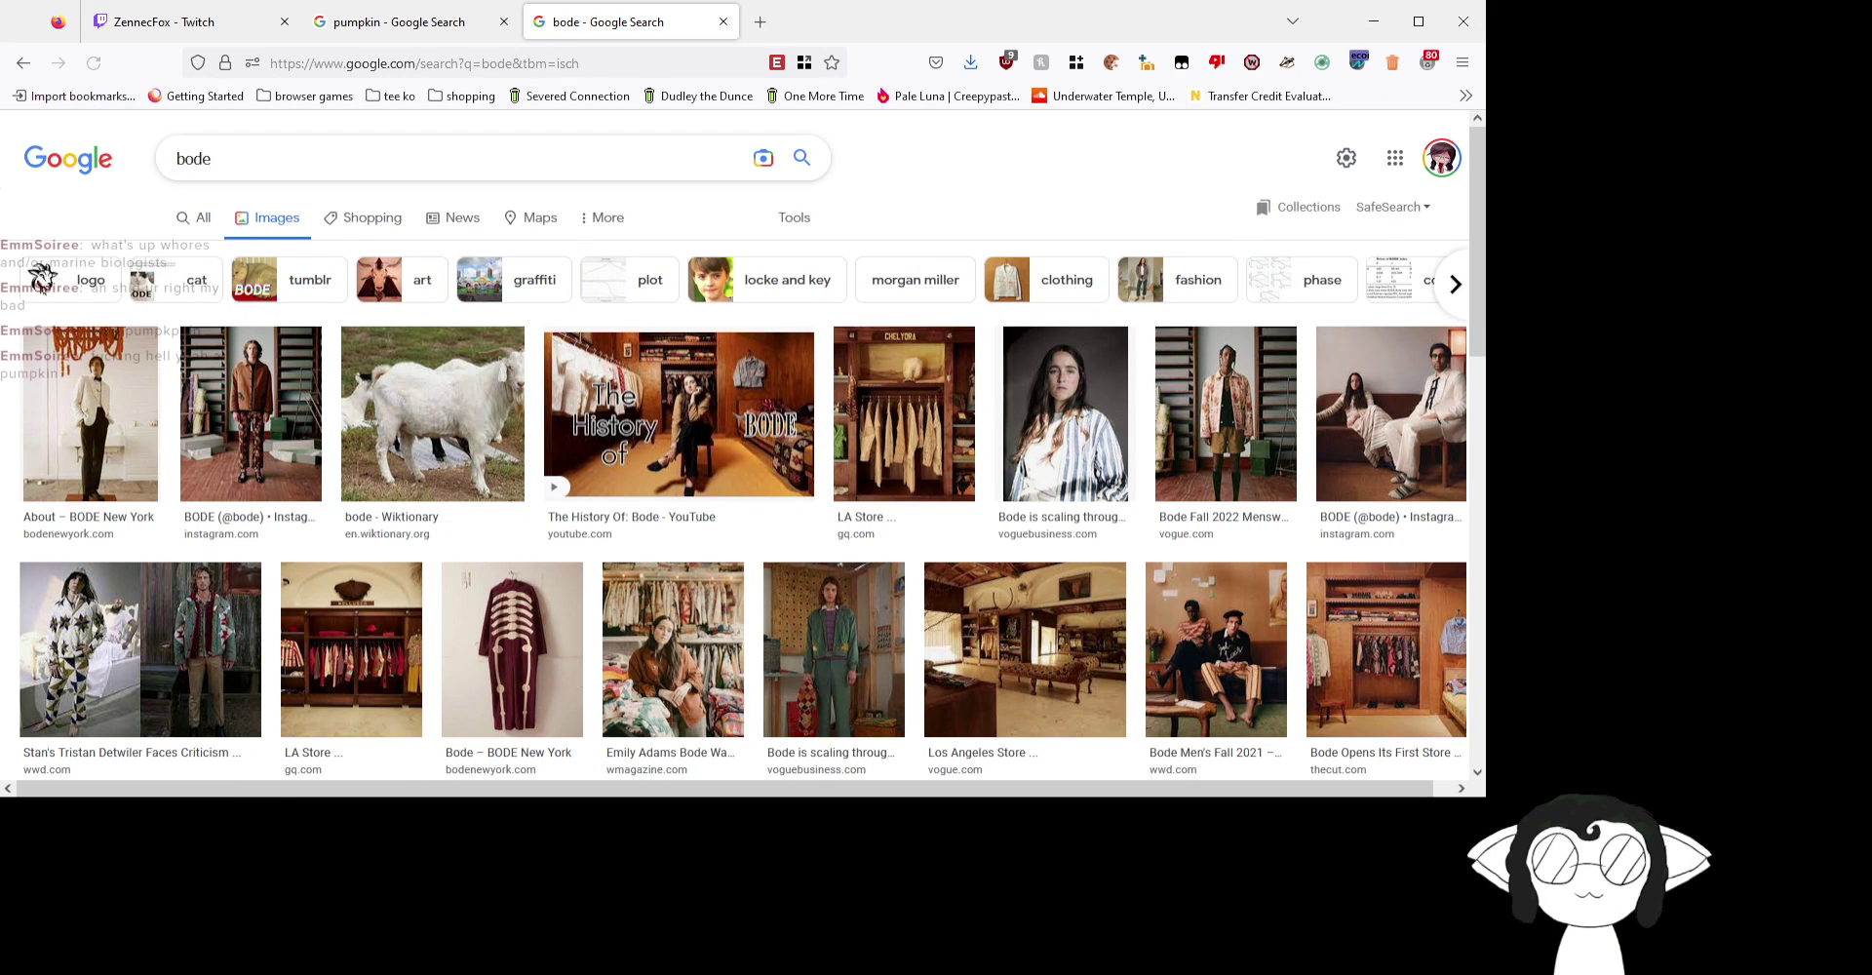
click(212, 158)
click(40, 278)
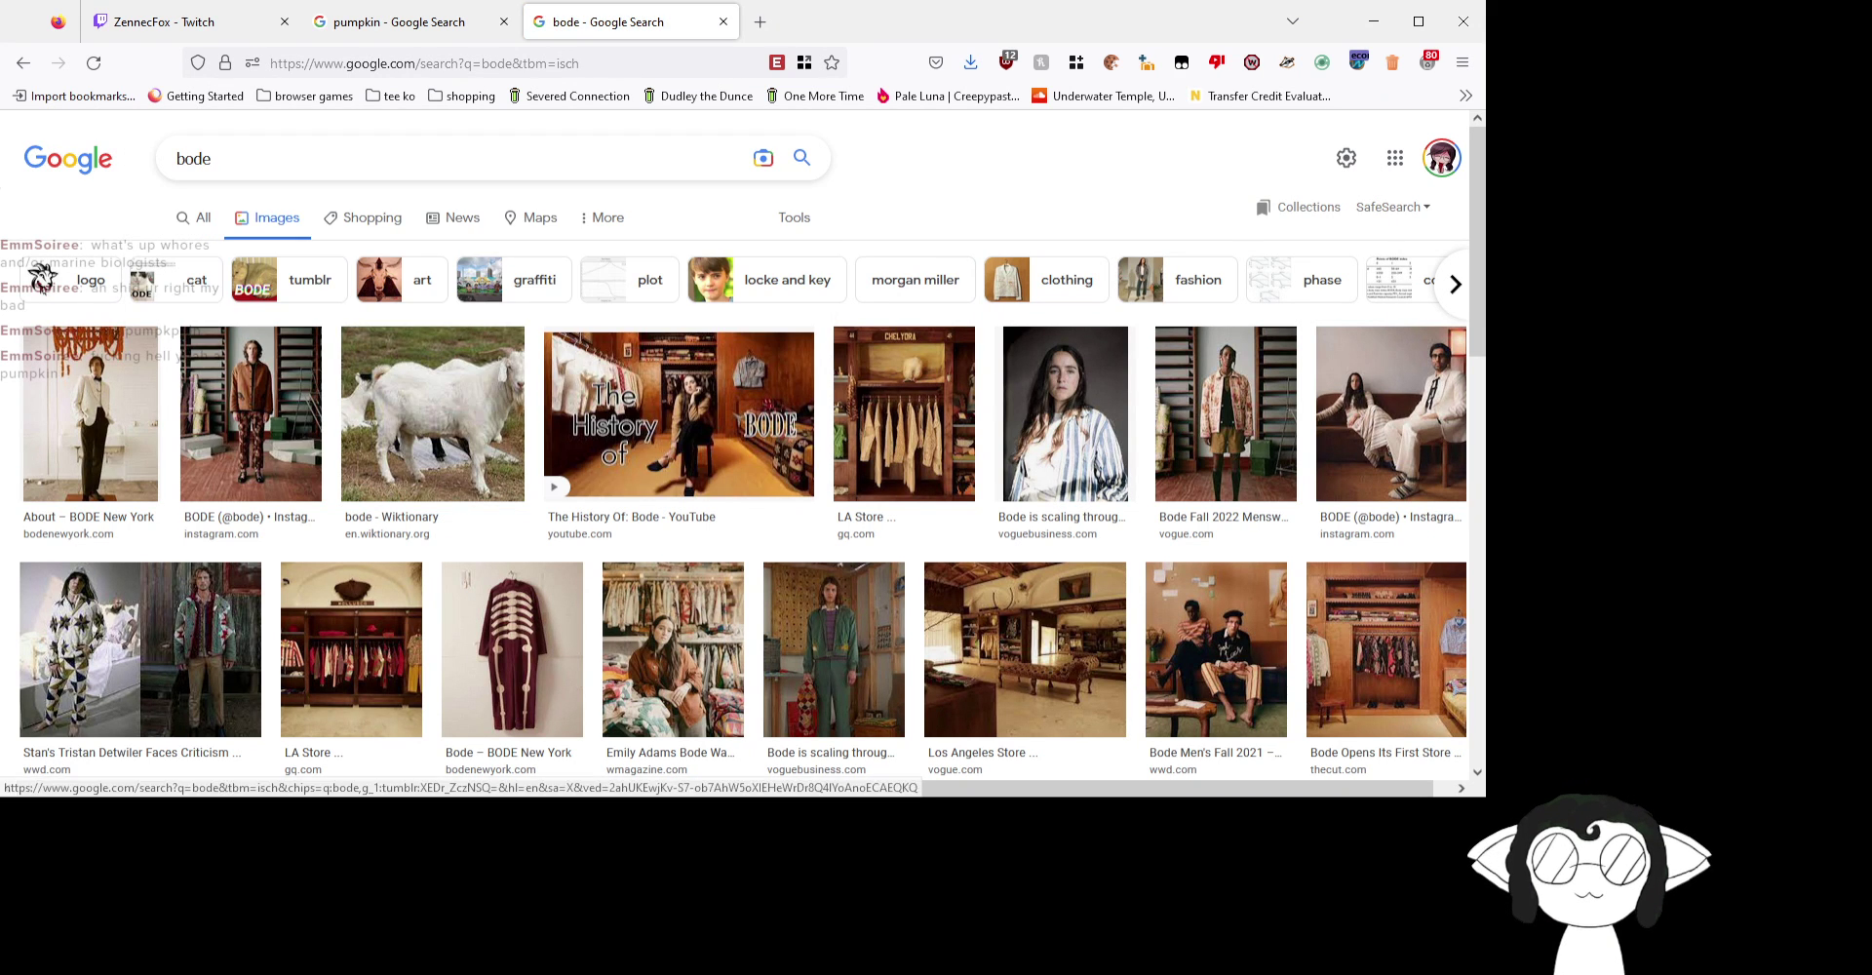
click(41, 278)
click(134, 429)
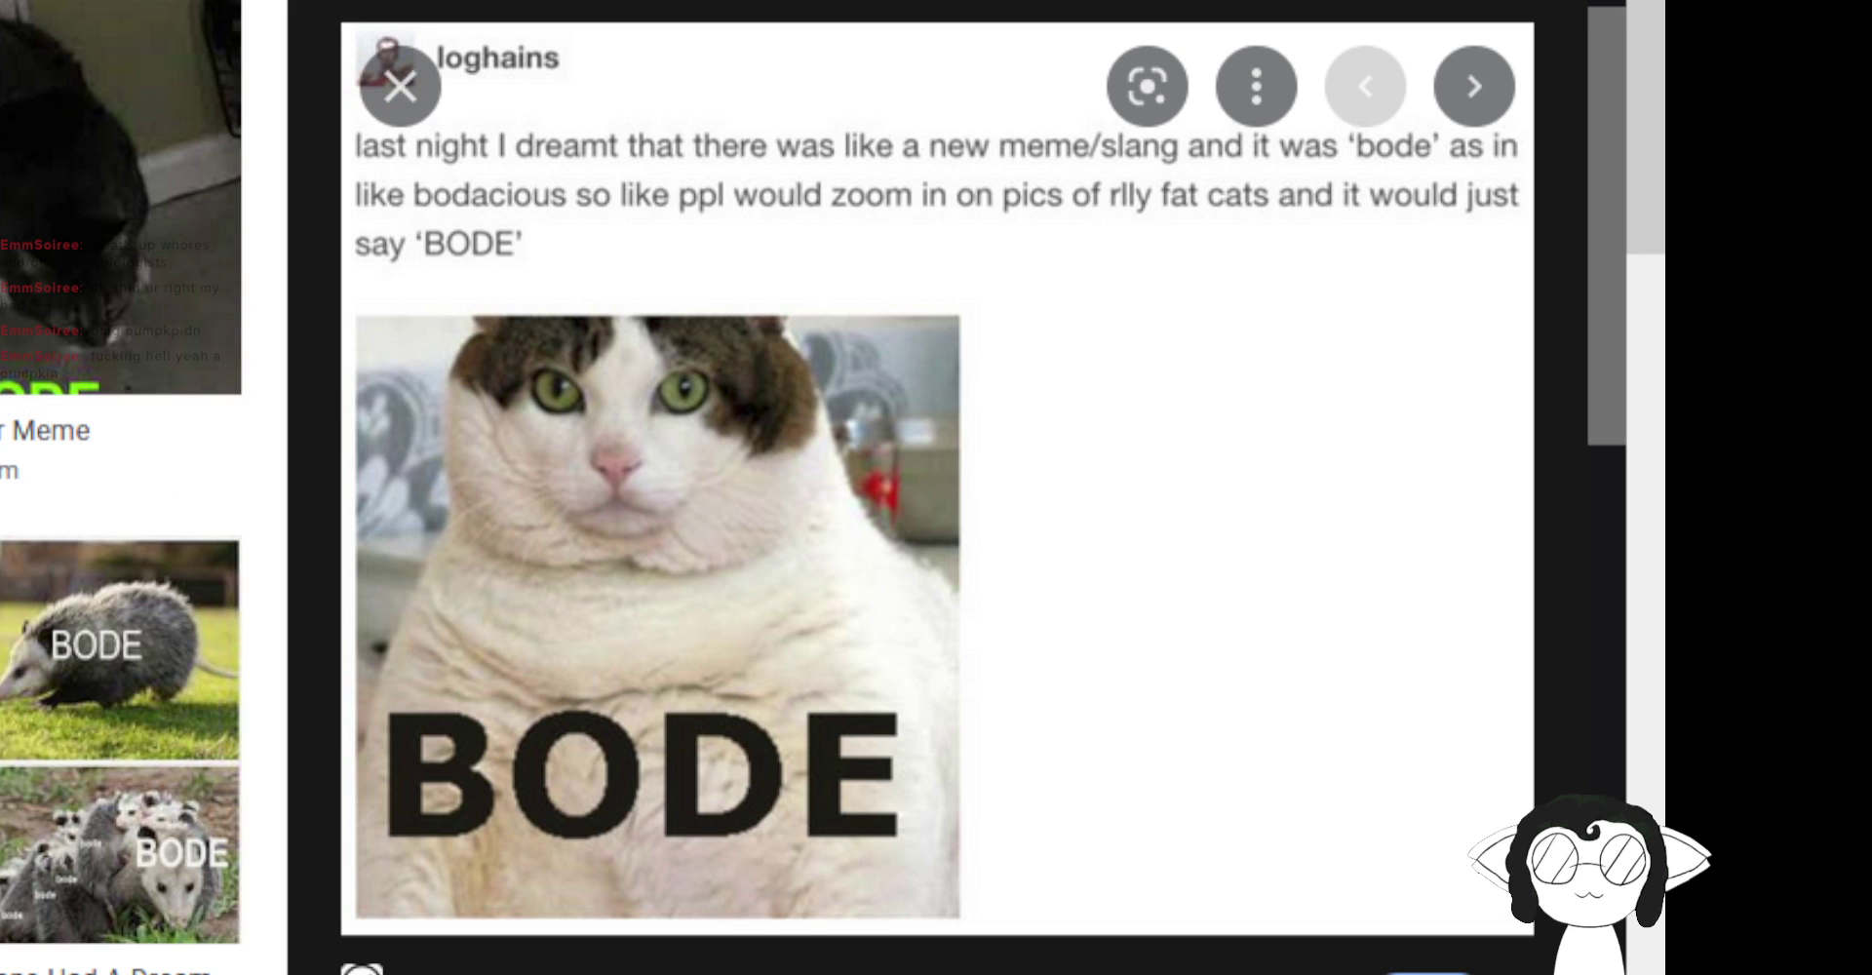
Step: Browse the tumblr-filtered bode image results and preview the Know Your Meme picture of the white cartoon cat beside a food bowl
scroll(122, 488, down, 5)
scroll(122, 487, up, 5)
scroll(122, 487, down, 5)
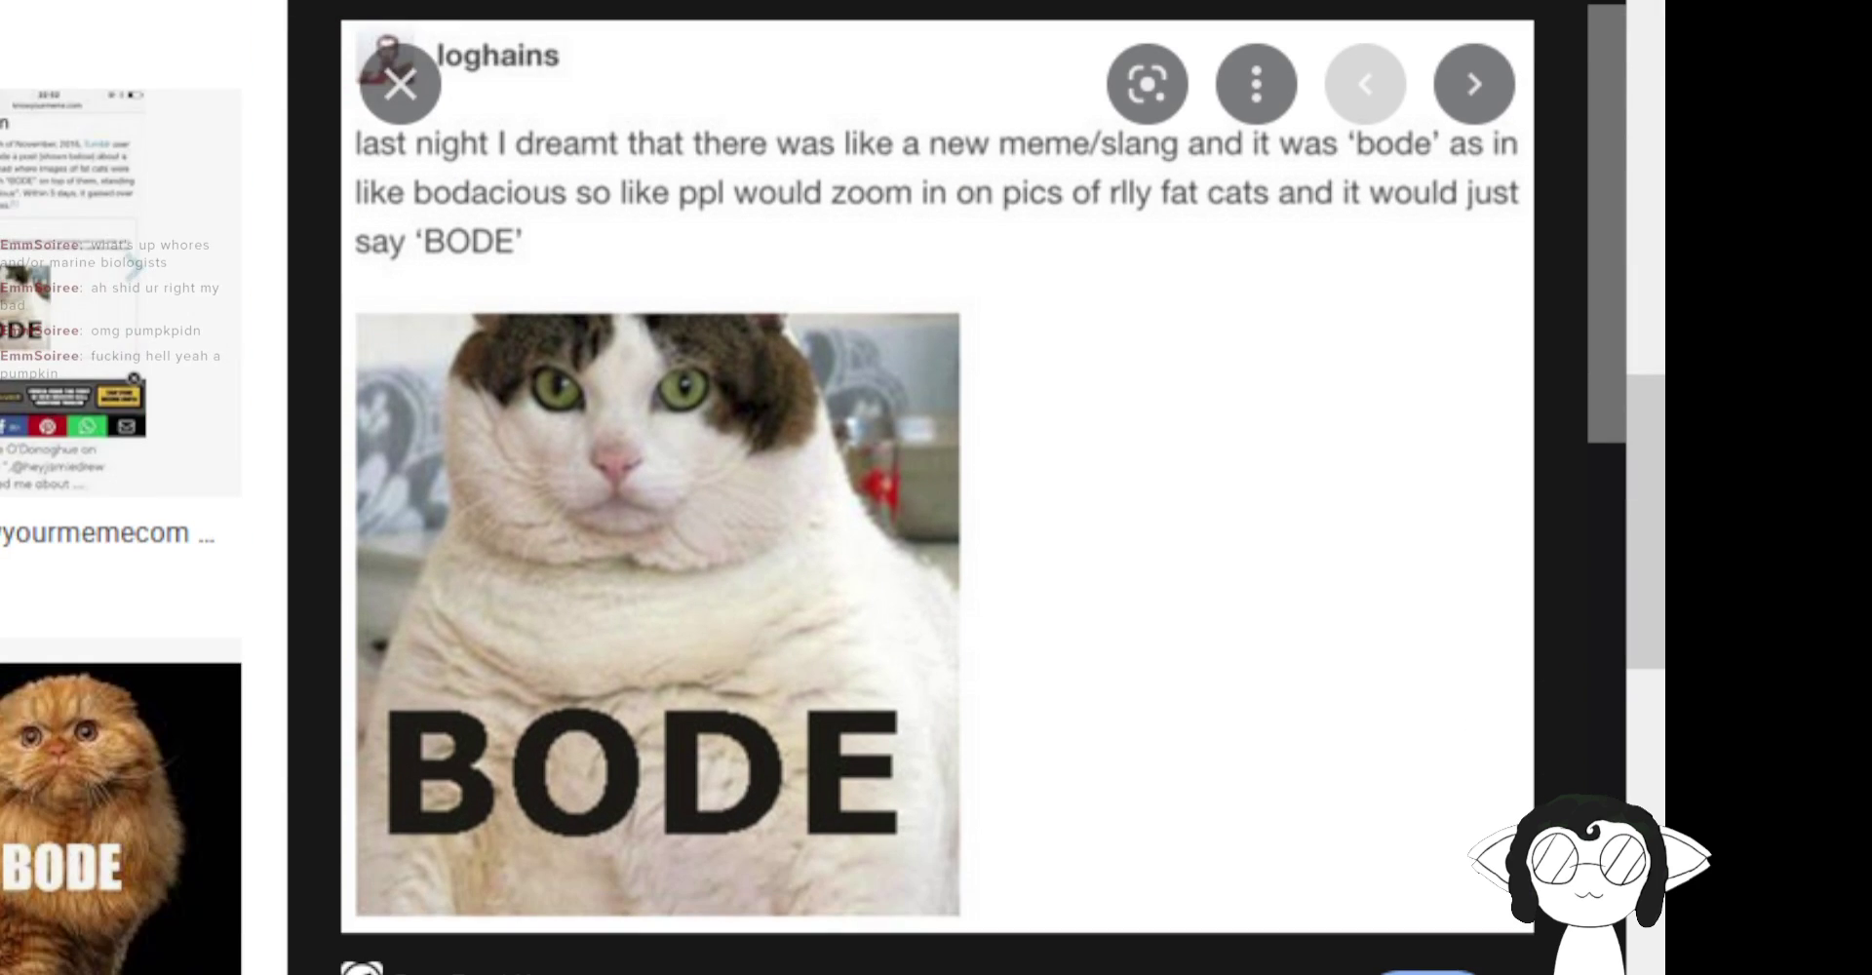
scroll(122, 487, down, 10)
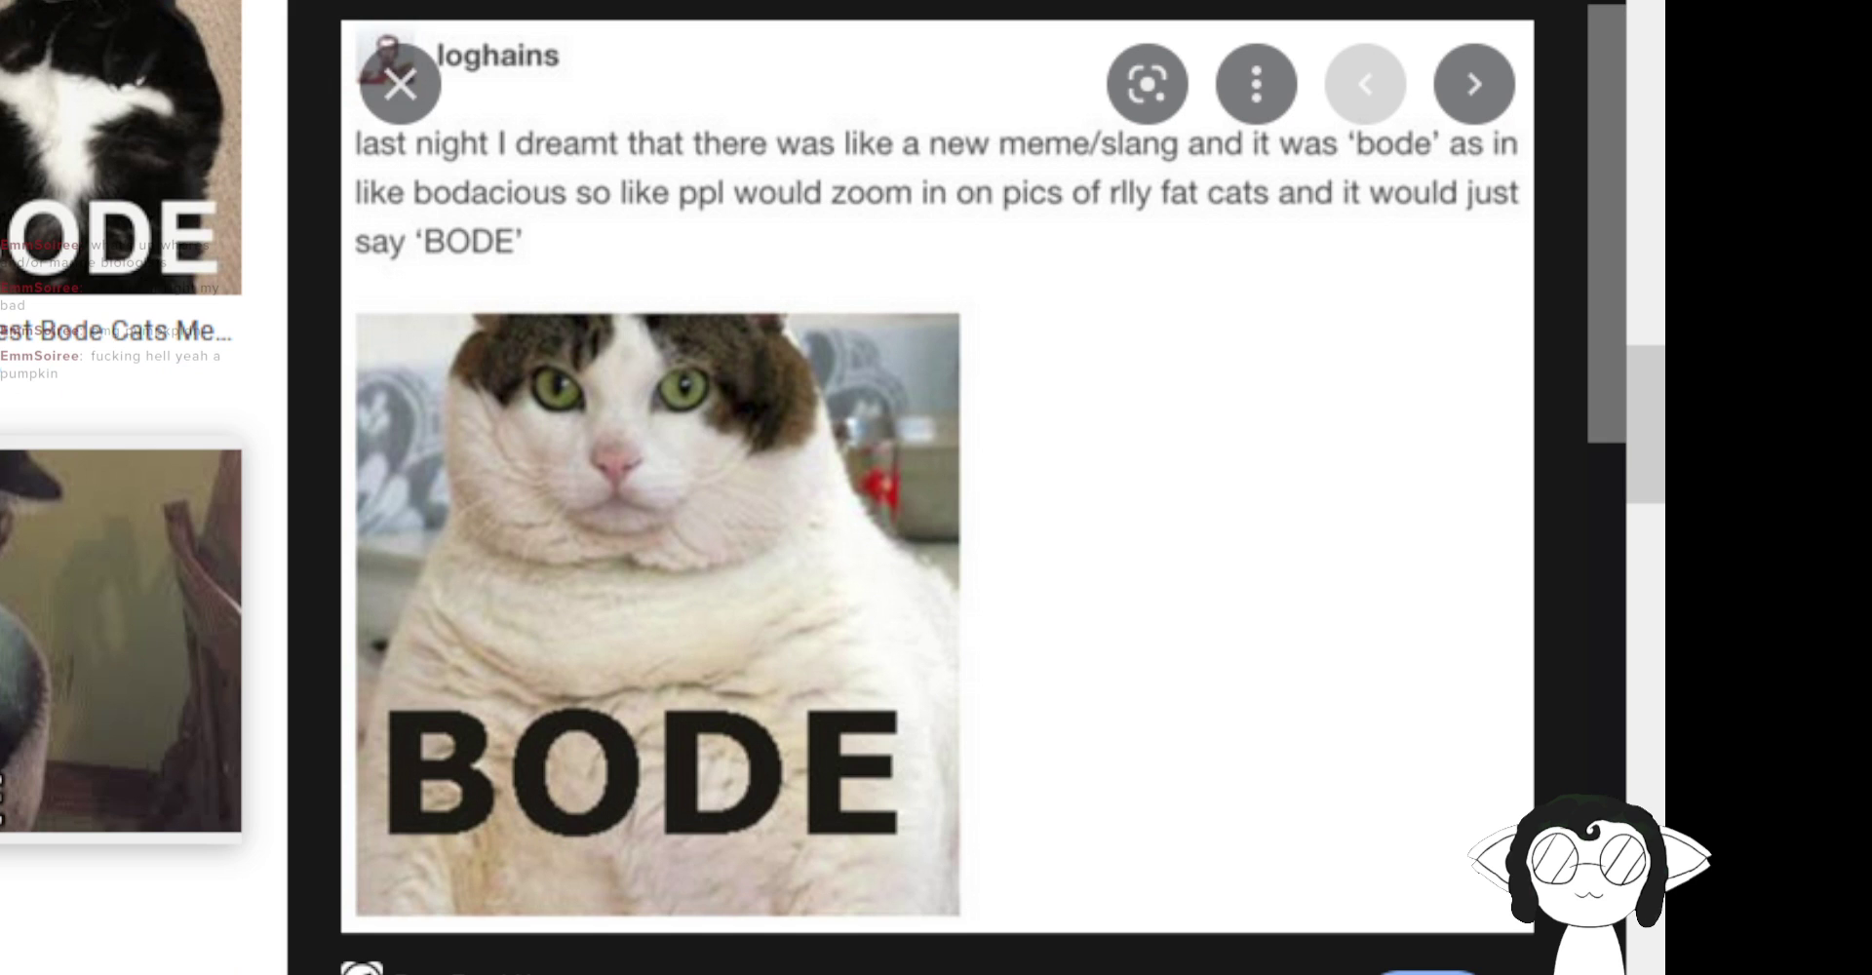
scroll(122, 487, down, 10)
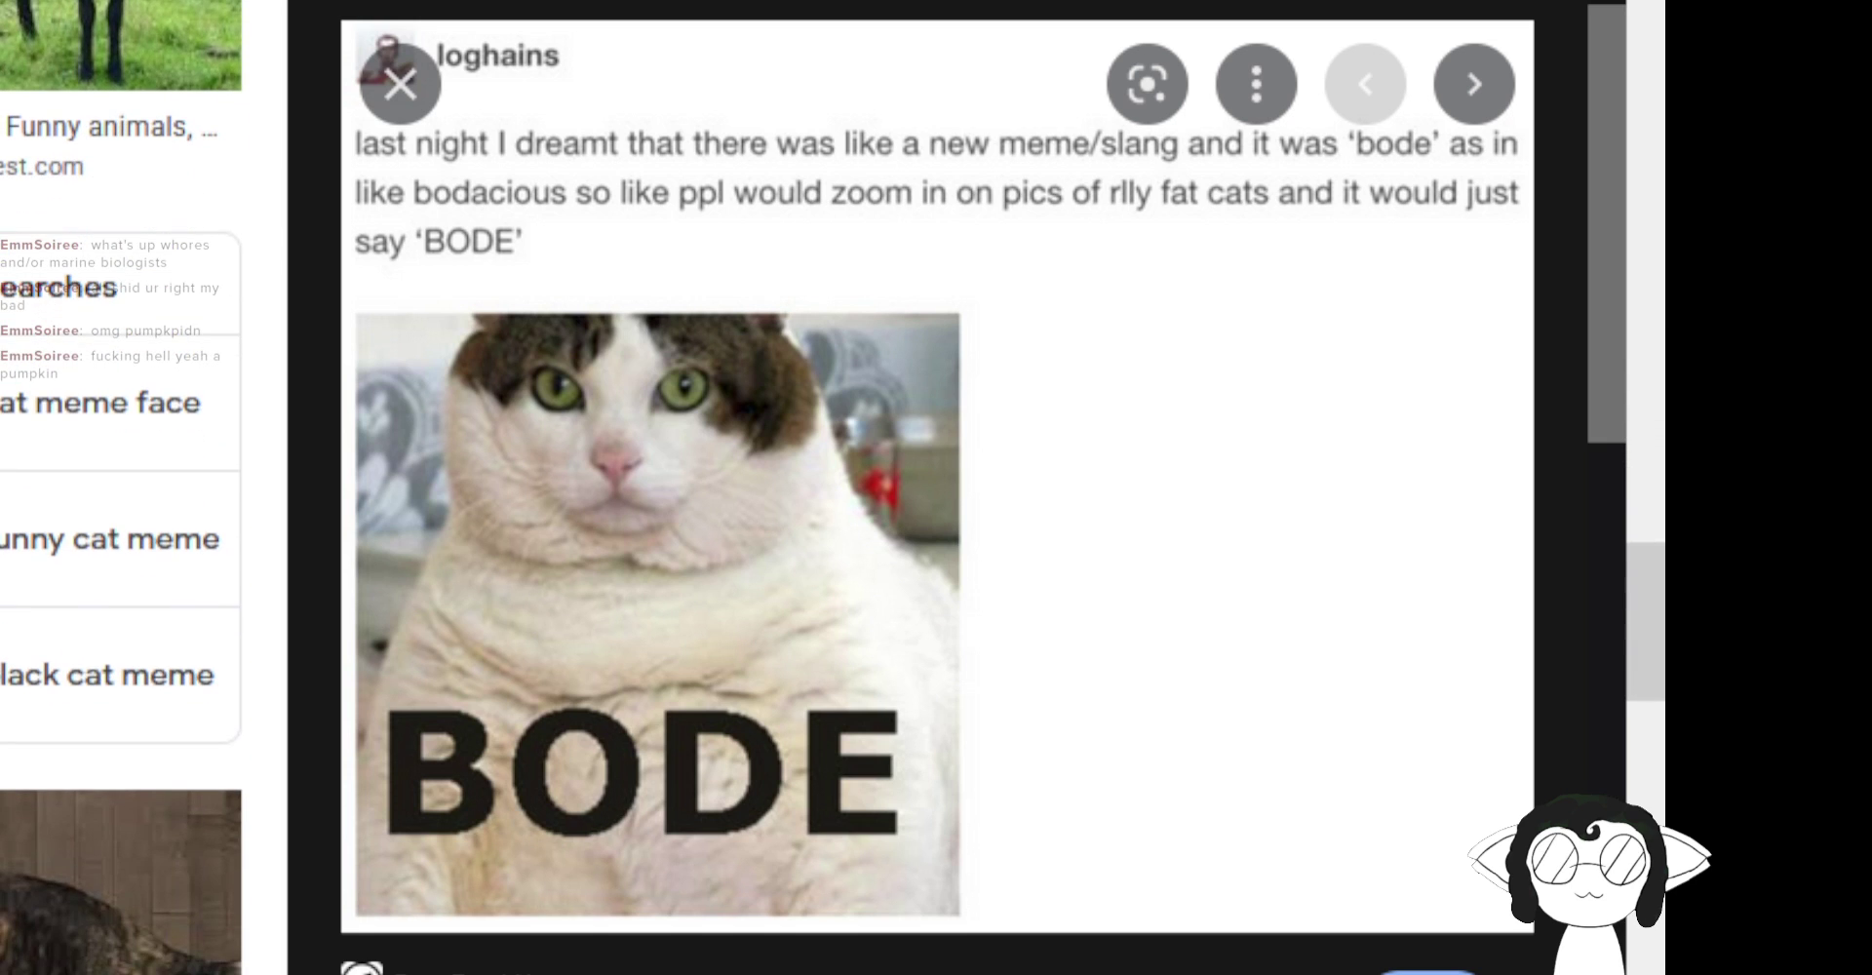
scroll(122, 488, down, 10)
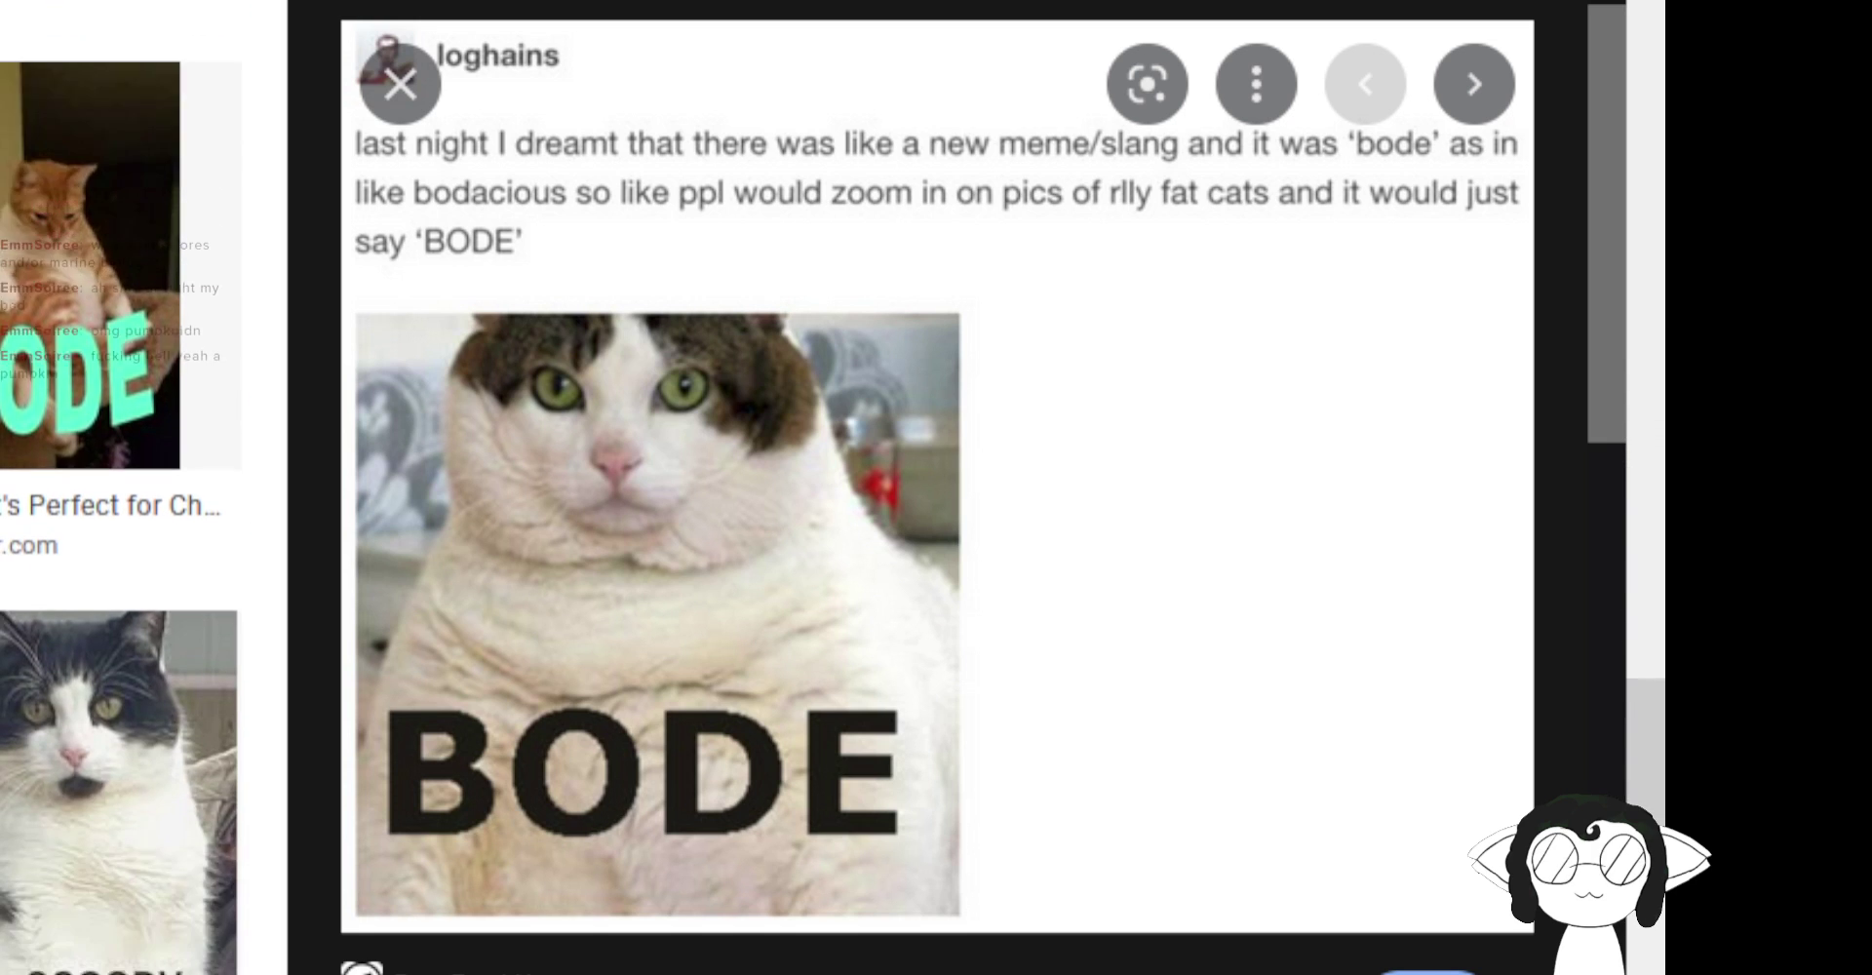
scroll(122, 488, down, 7)
scroll(121, 488, down, 15)
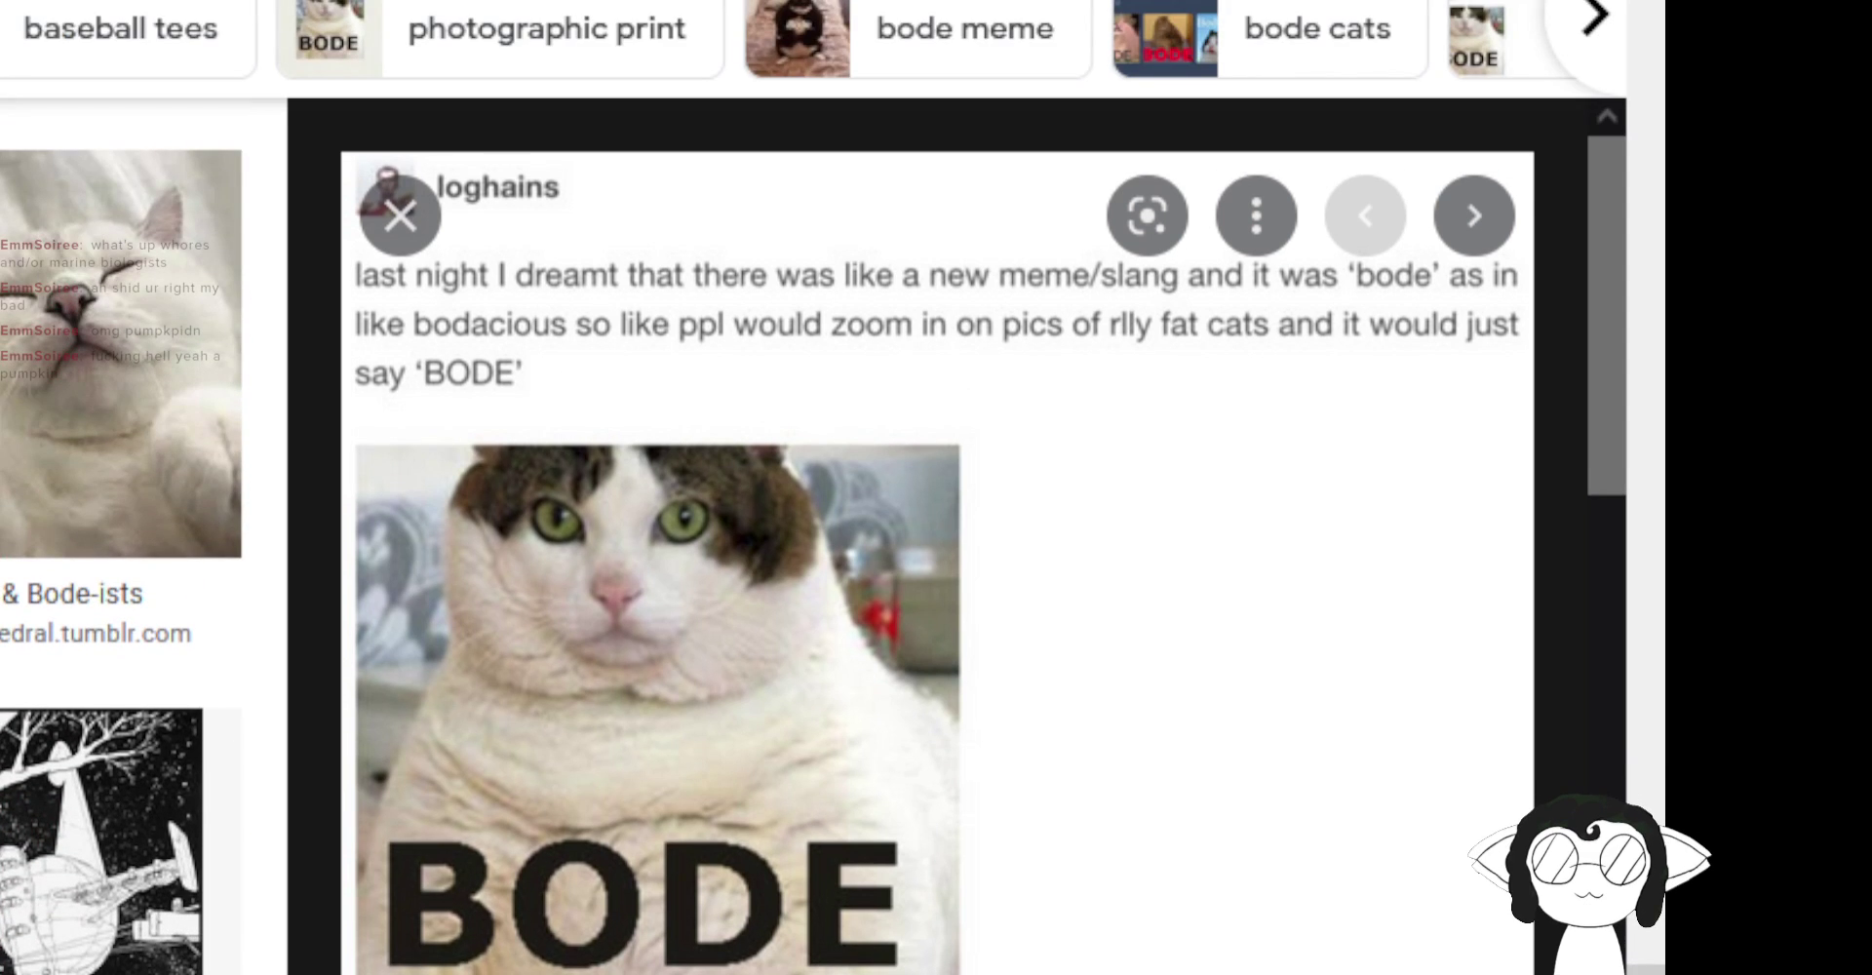
key(Right)
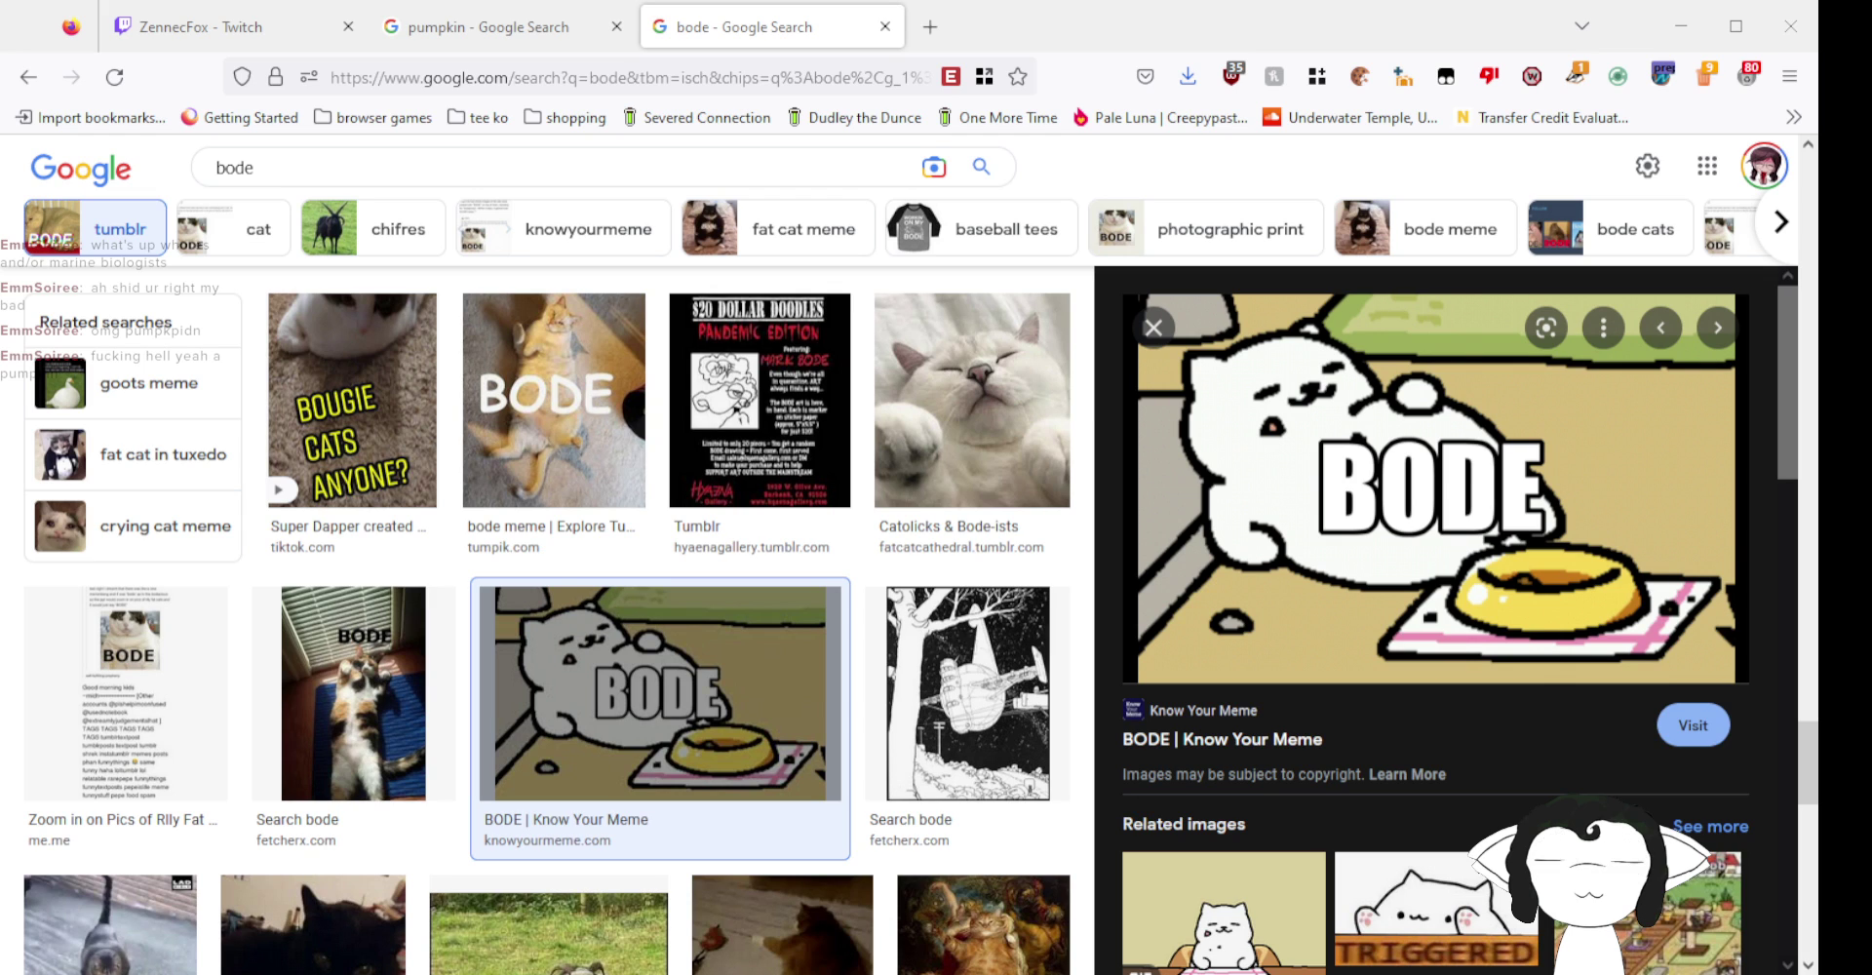
Step: Switch back to Clip Studio Paint and, on the bode layer, ink the right-hand neck side and both lines of the arm below it
key(alt+Tab)
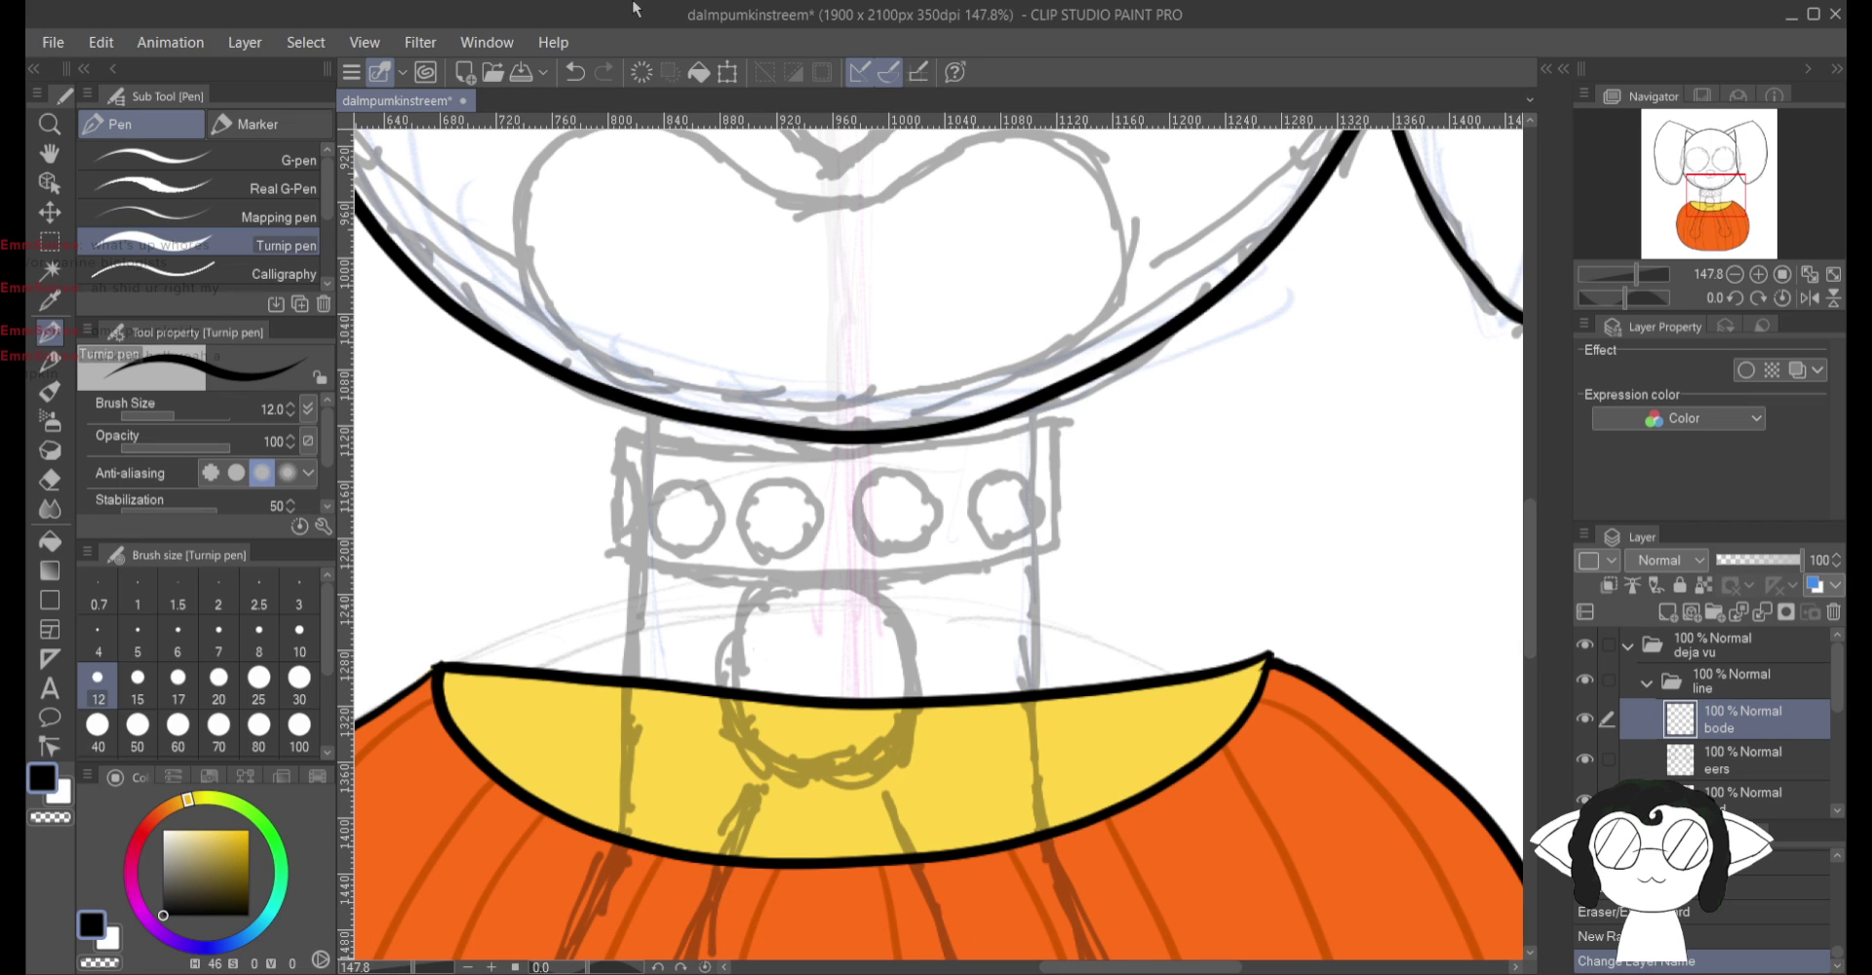
scroll(936, 536, down, 3)
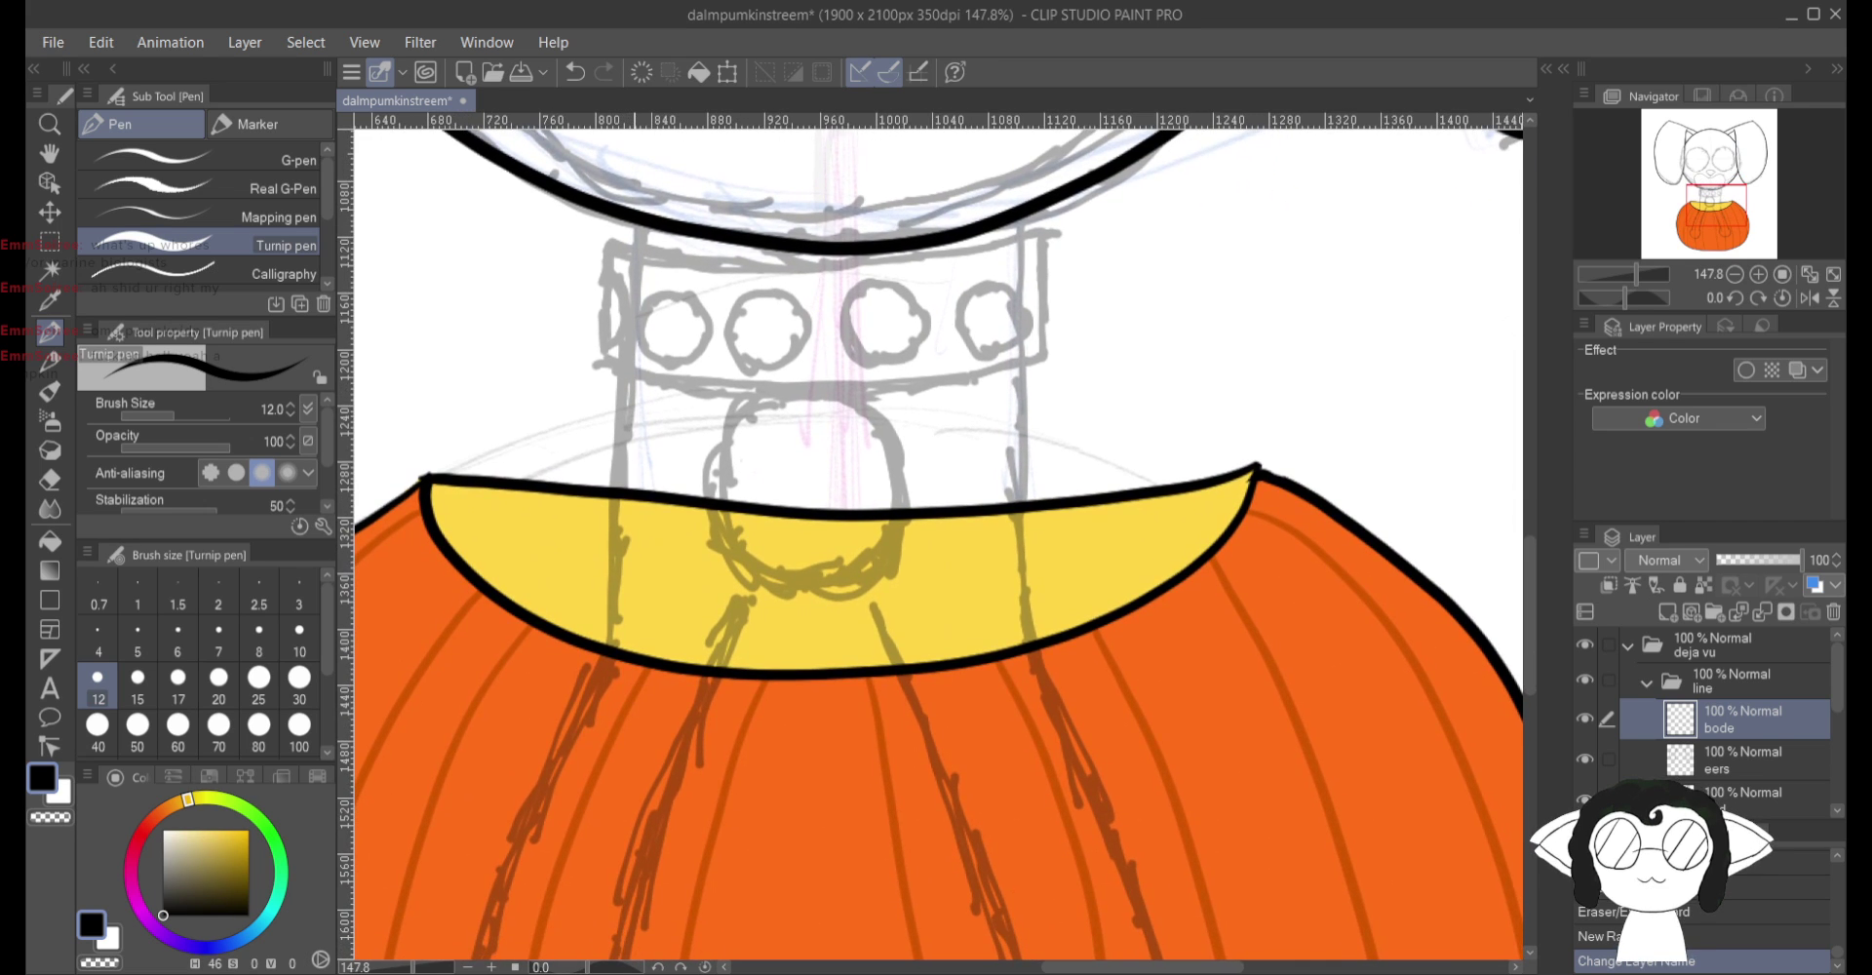
scroll(1208, 390, down, 2)
scroll(936, 536, down, 1)
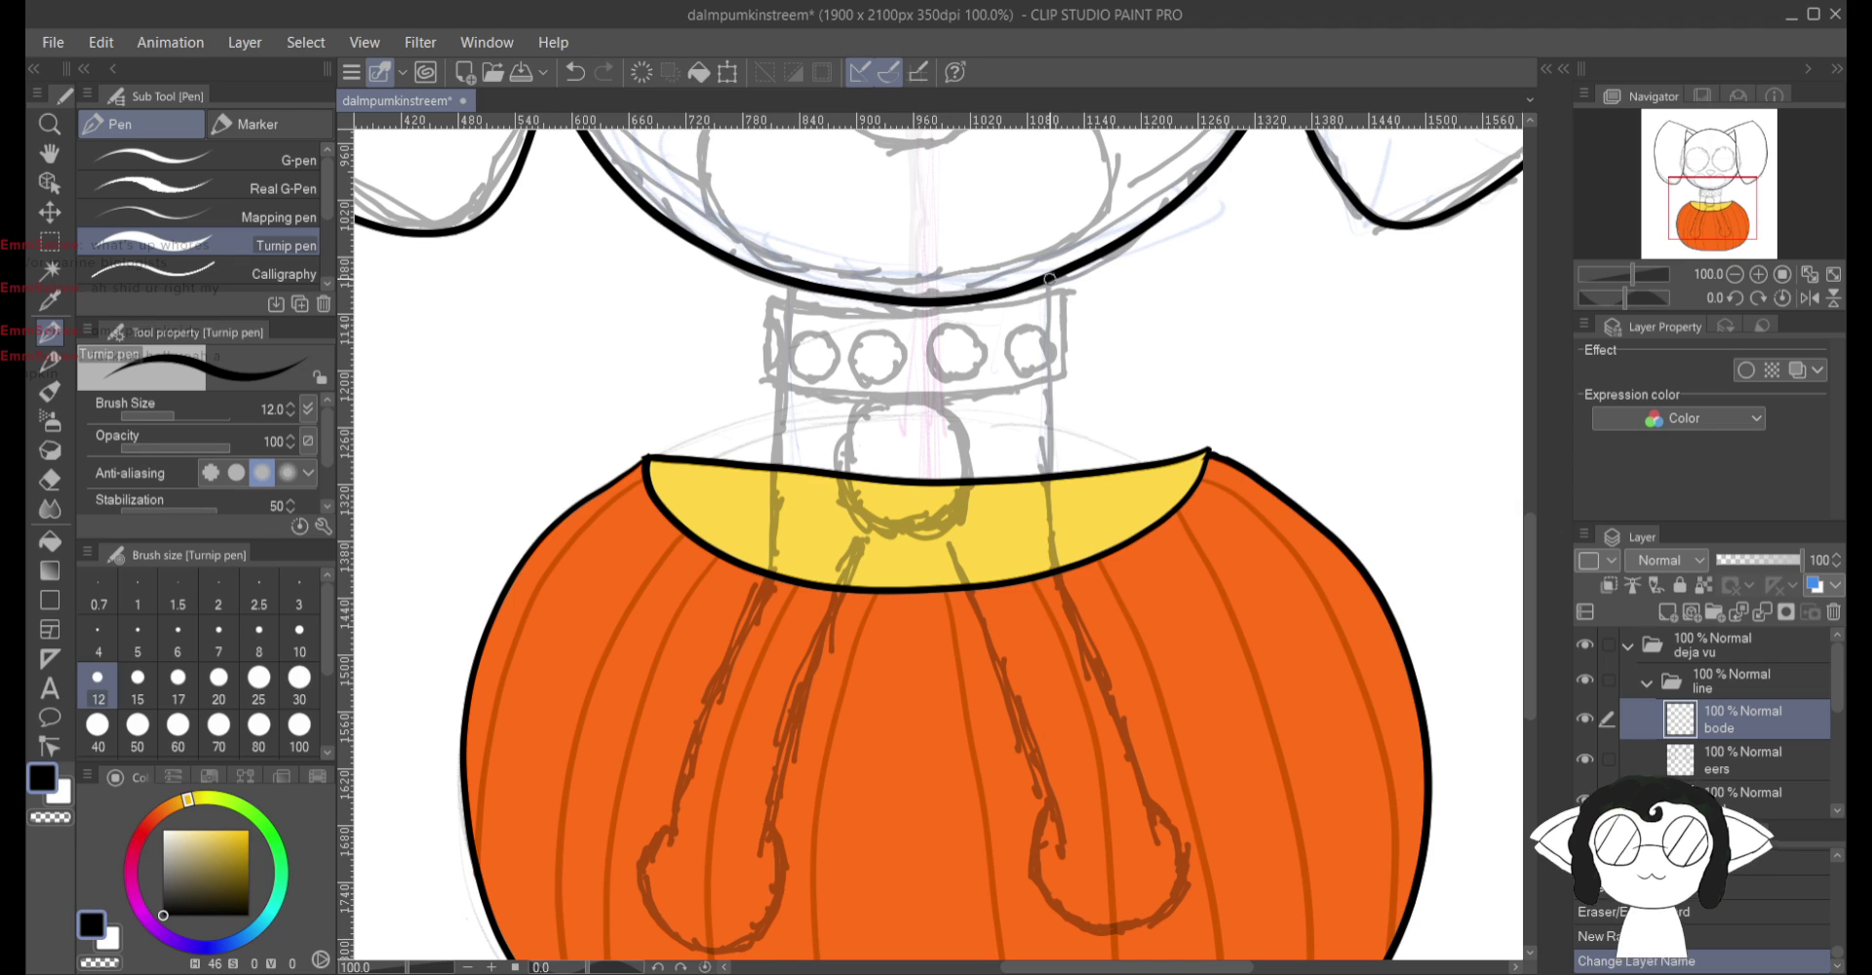
mouse_move(1048, 281)
mouse_down()
mouse_move(1043, 518)
mouse_move(1156, 850)
mouse_up()
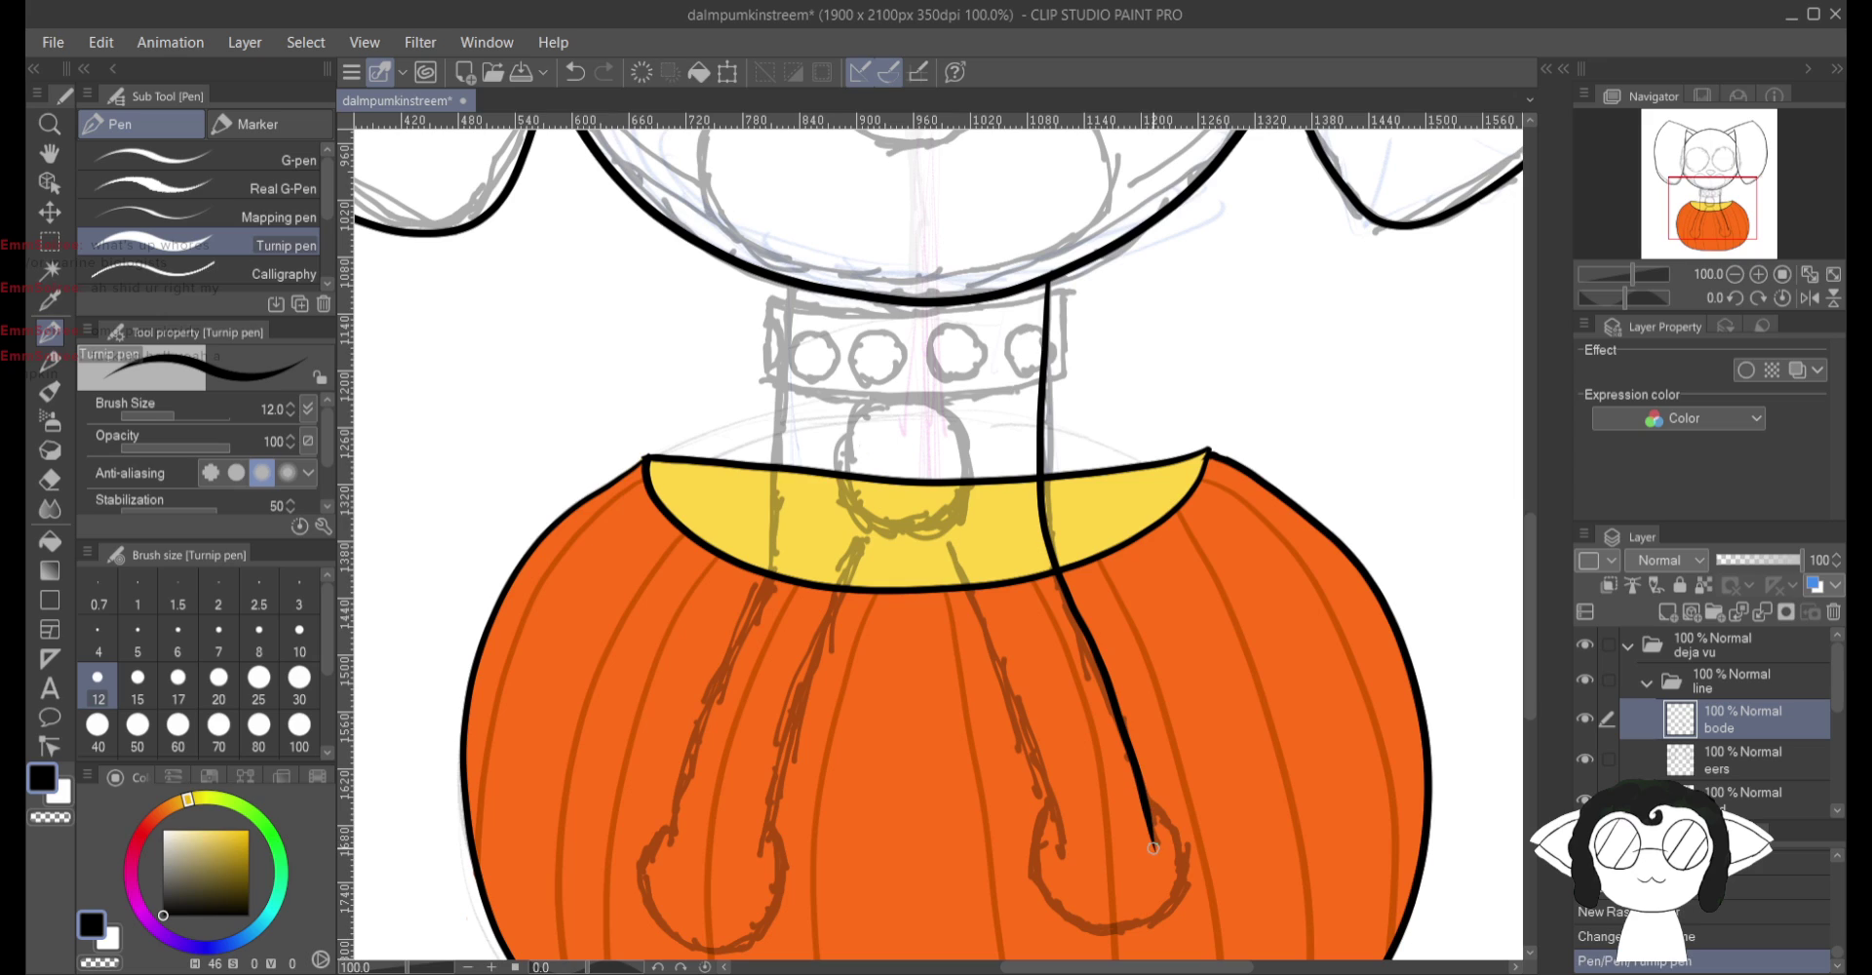
drag(954, 548, 1068, 869)
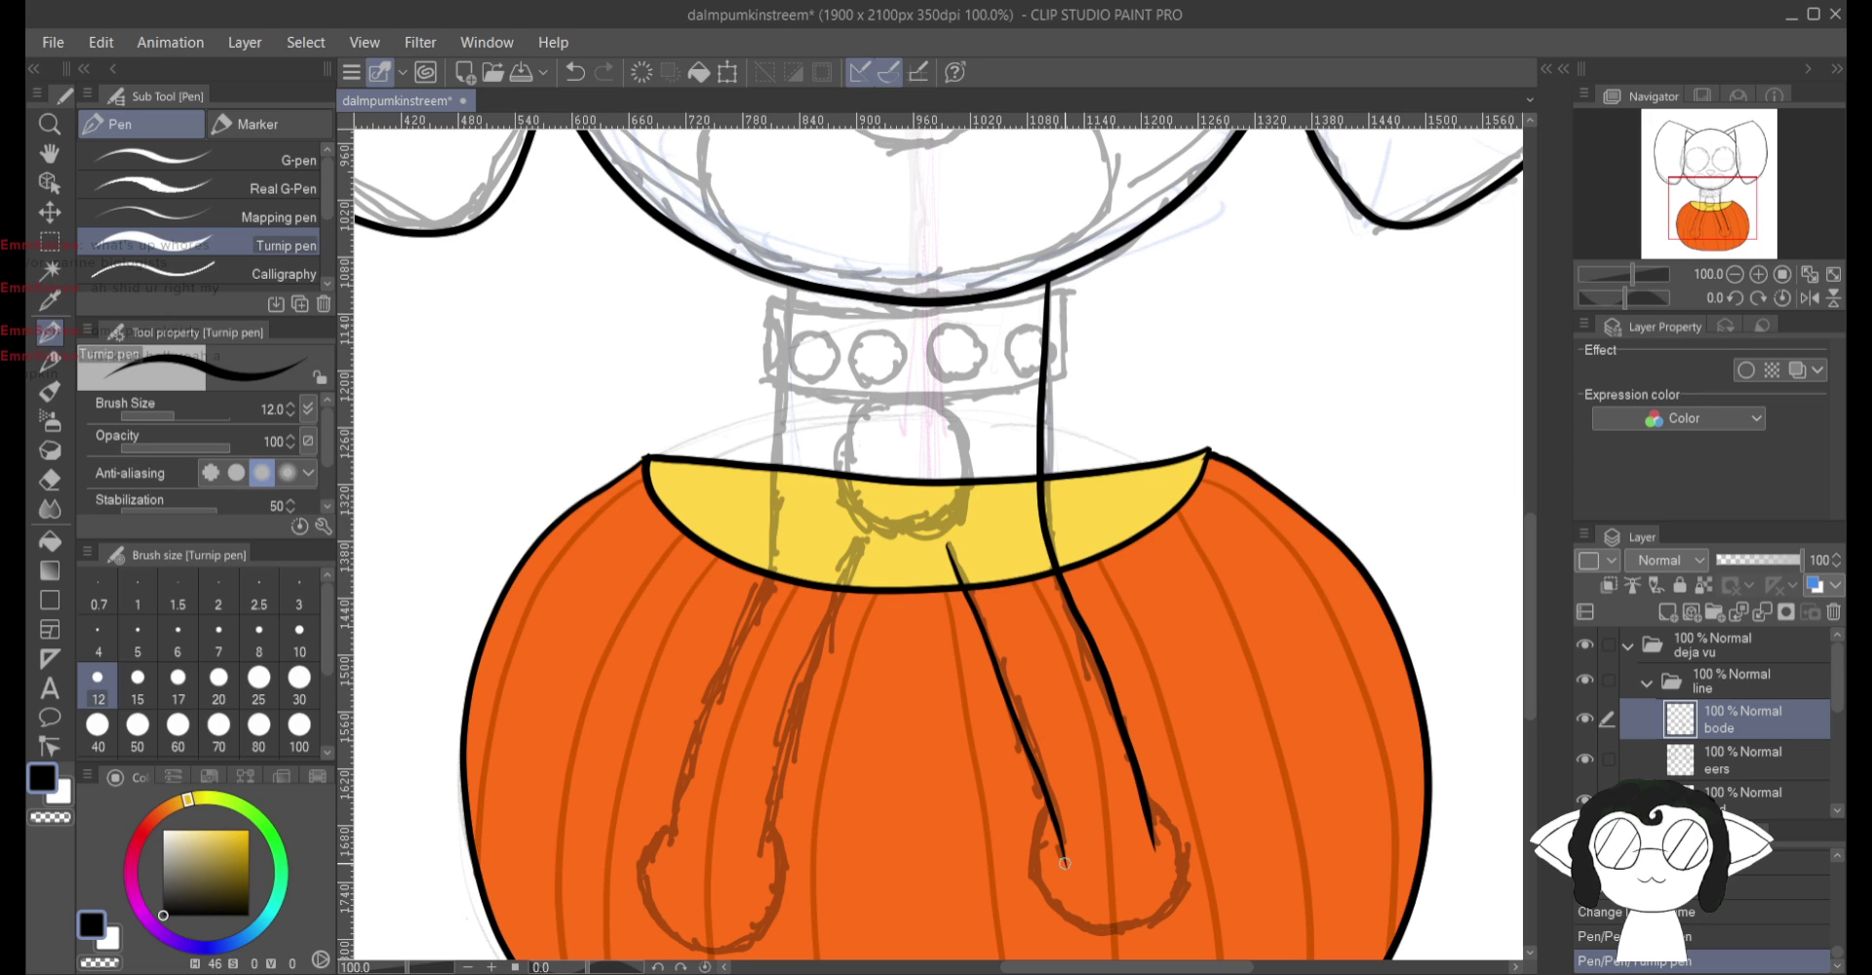
mouse_move(867, 536)
mouse_down()
mouse_move(808, 664)
mouse_move(759, 856)
mouse_up()
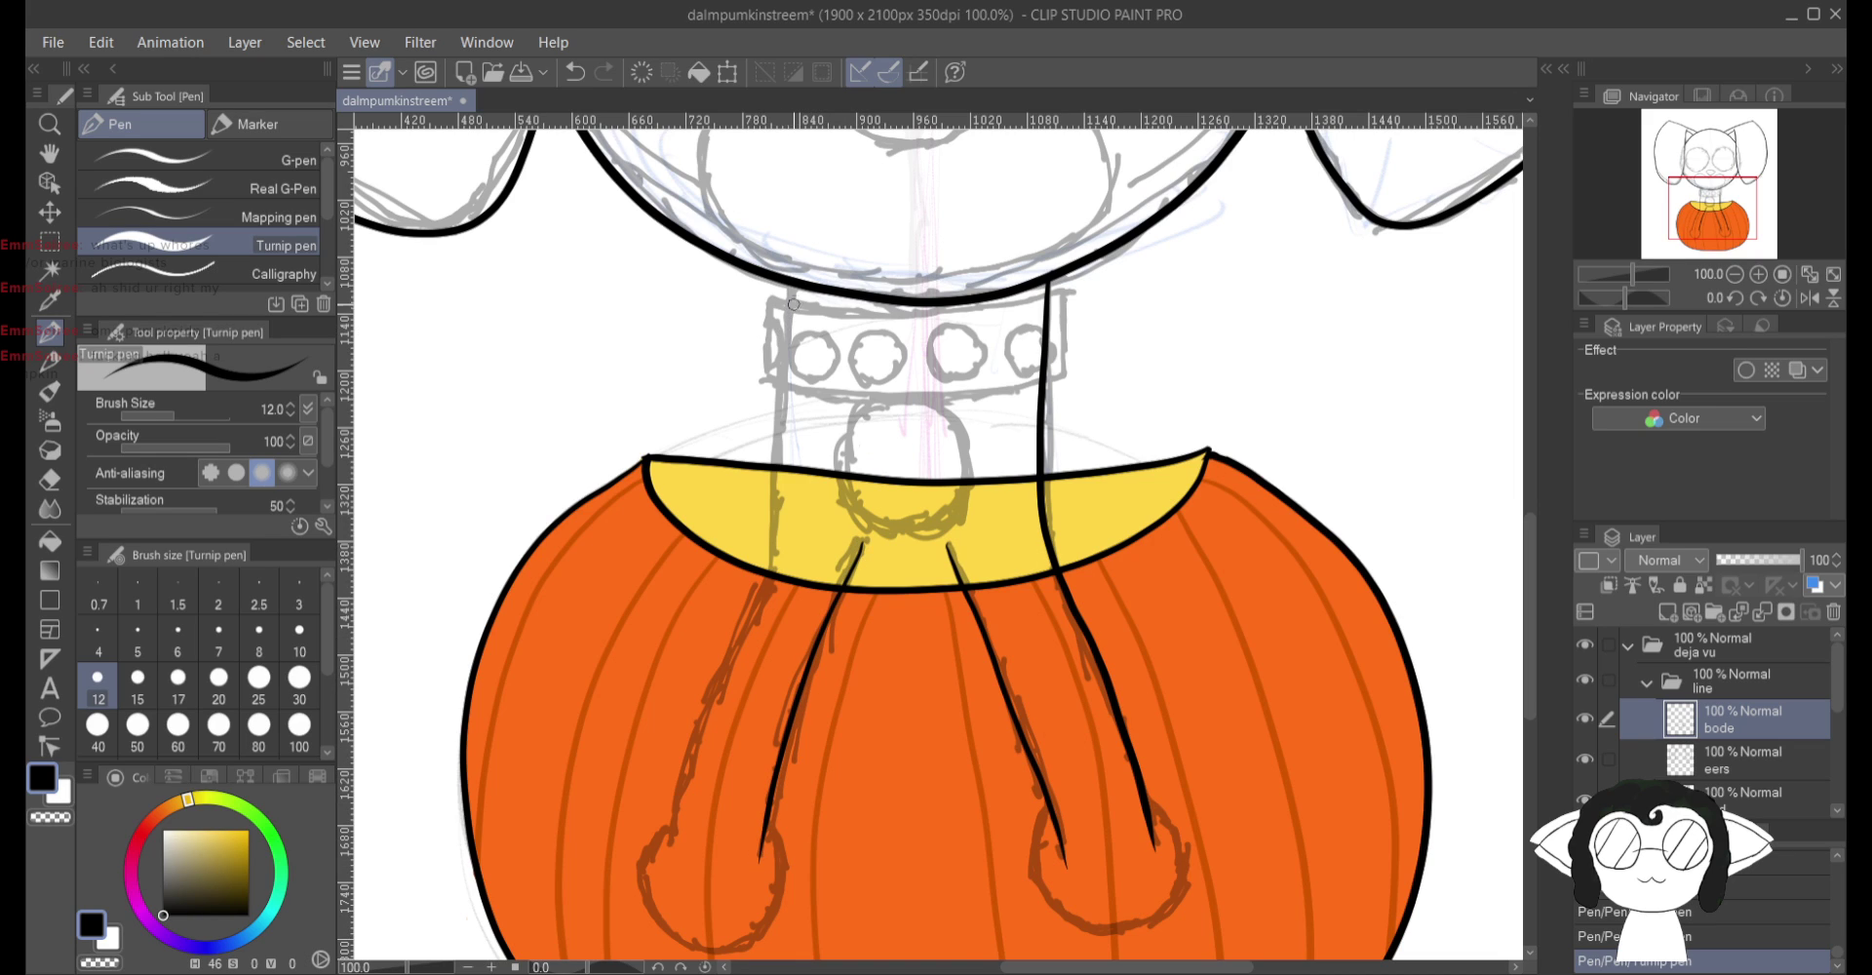
mouse_move(792, 285)
mouse_down()
mouse_move(770, 586)
mouse_move(699, 729)
mouse_move(667, 857)
mouse_up()
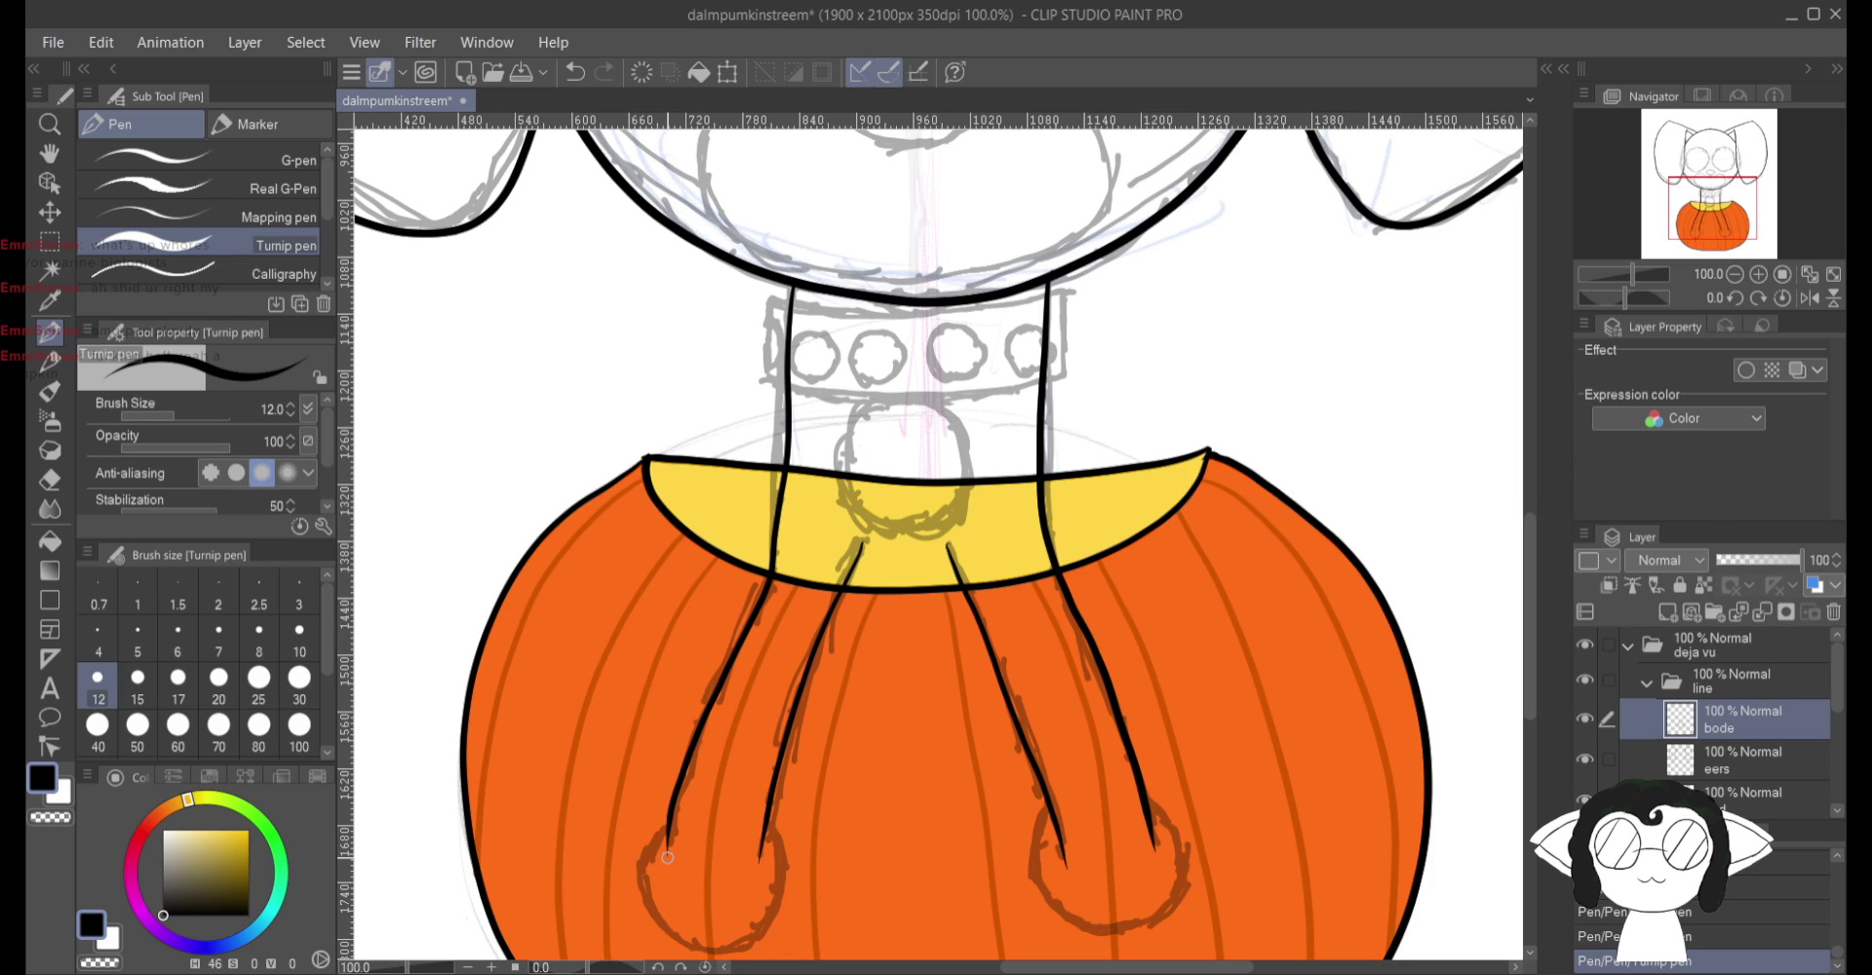
click(575, 72)
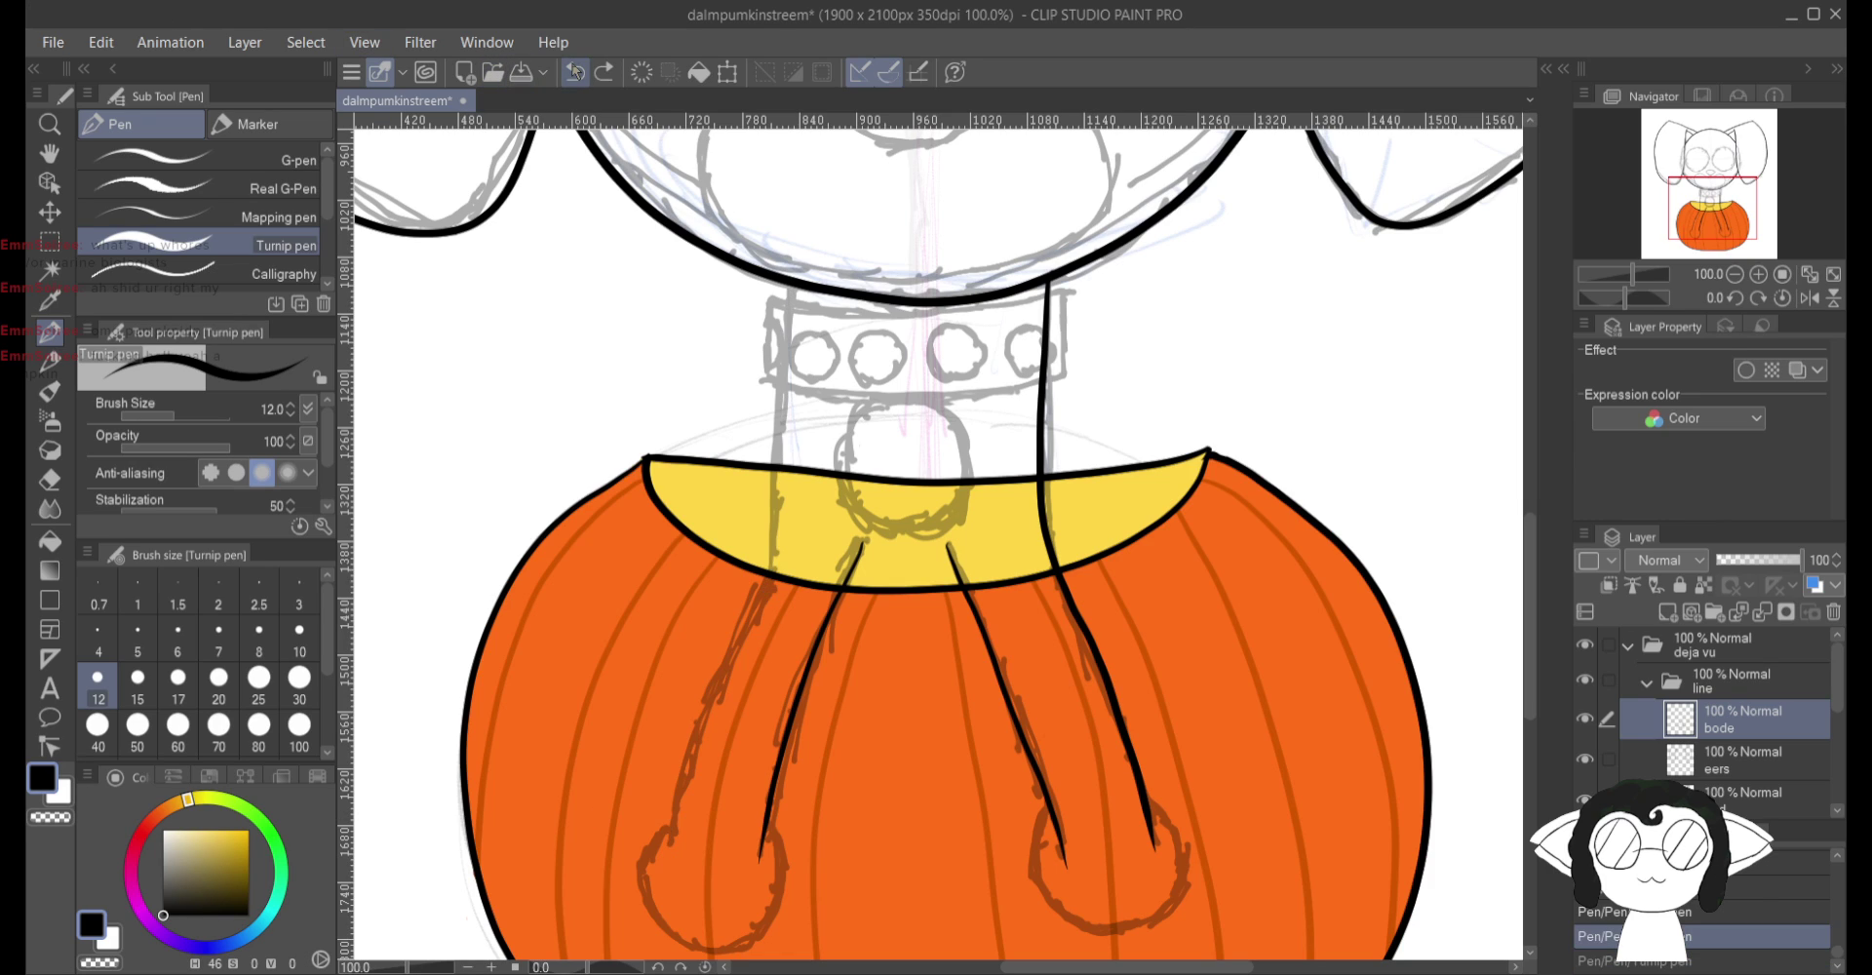
click(576, 72)
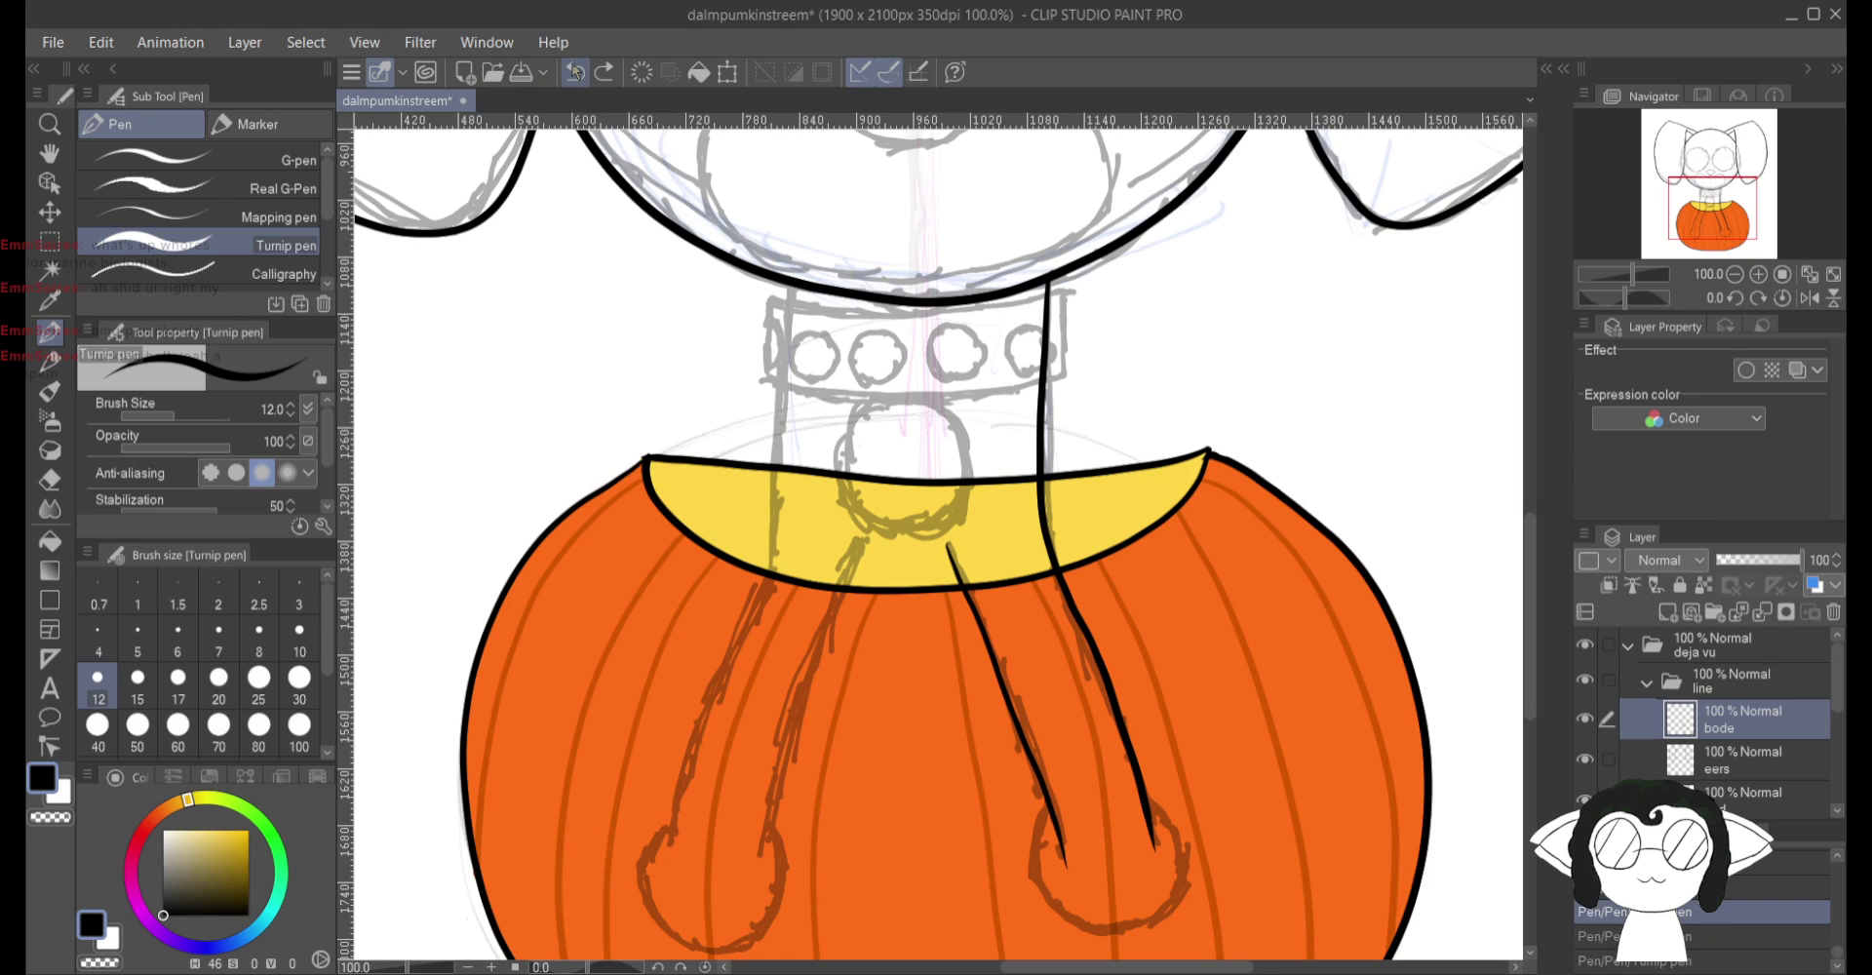
Step: Mirror the canvas view horizontally and ink the remaining neck side with its outer arm line, plus that arm's inner line
click(1810, 298)
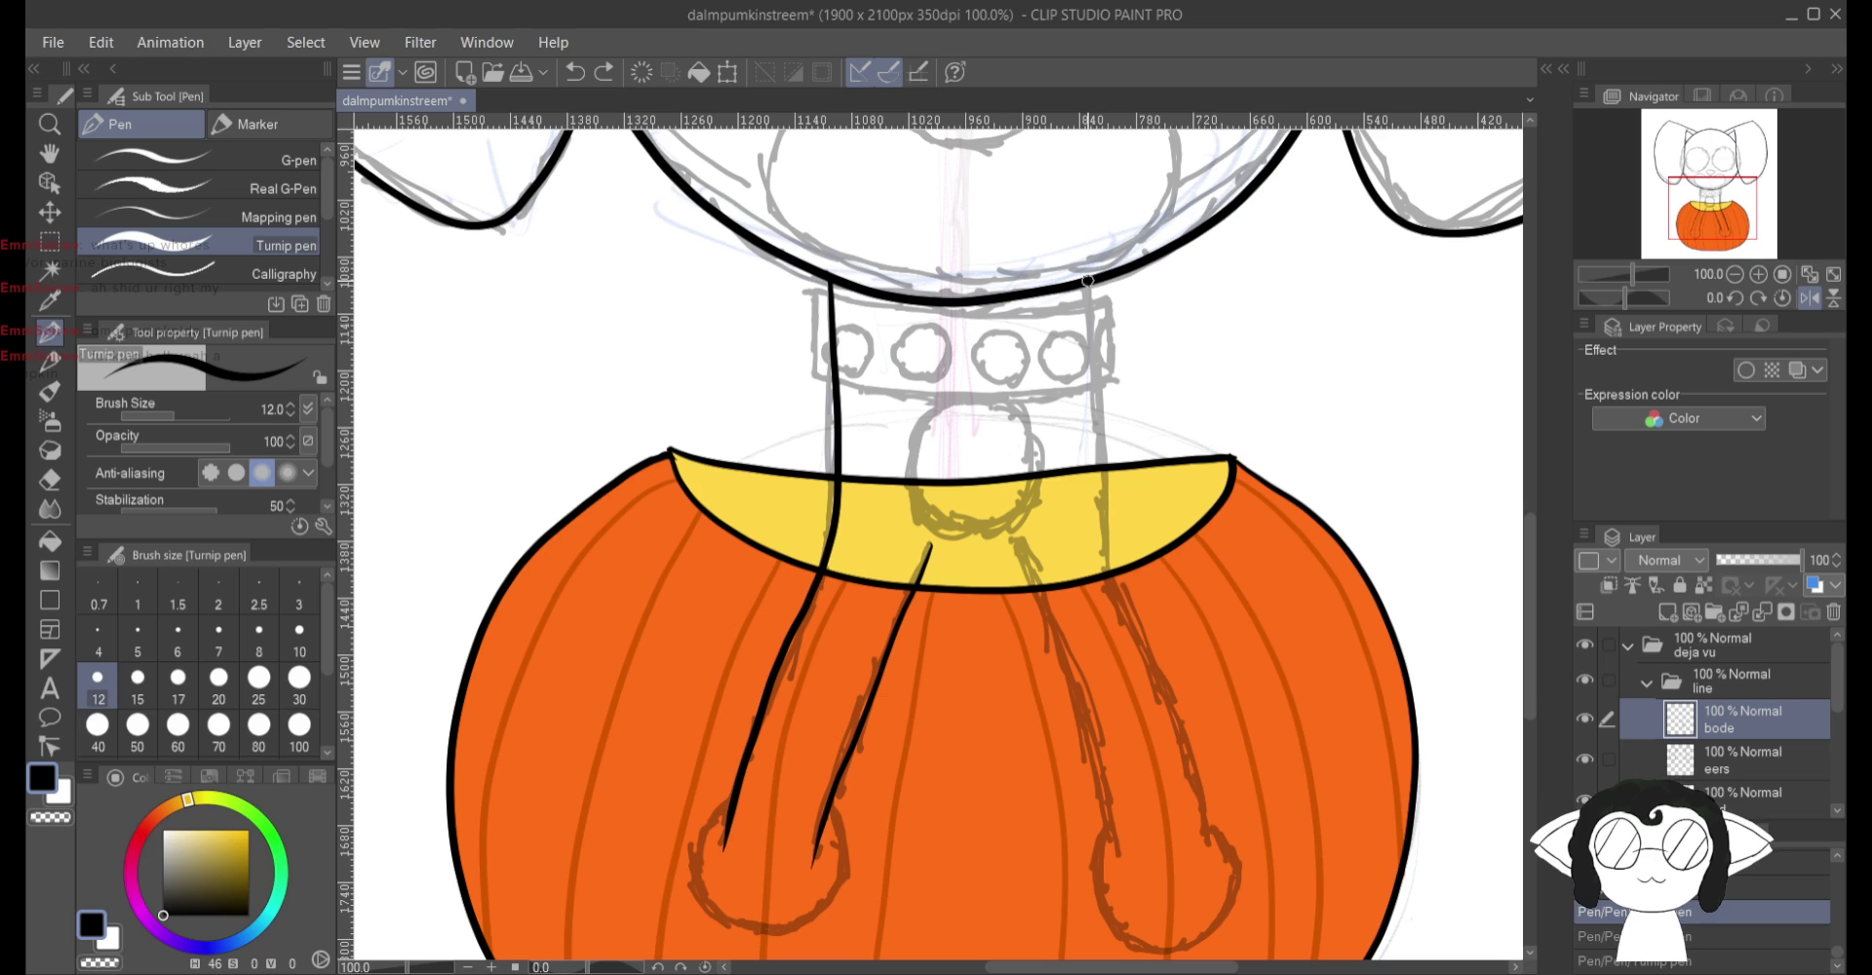
mouse_move(1090, 278)
mouse_down()
mouse_move(1107, 579)
mouse_move(1208, 845)
mouse_up()
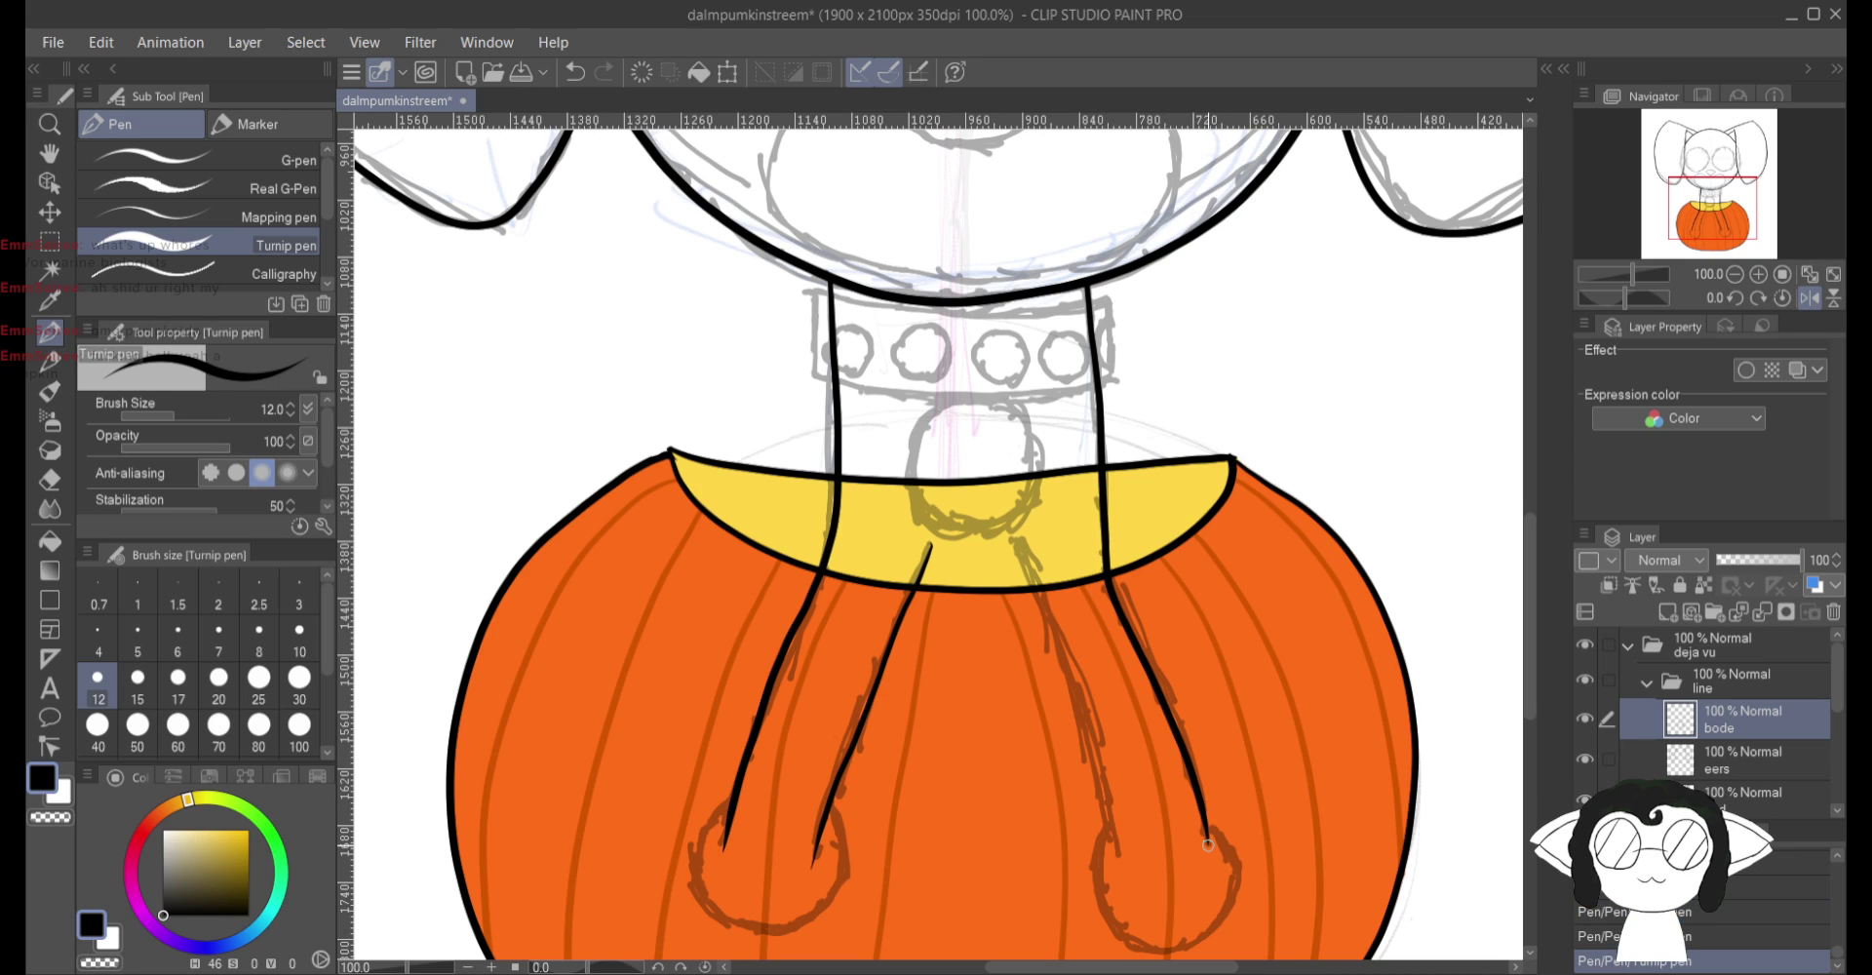
drag(1017, 543, 1114, 851)
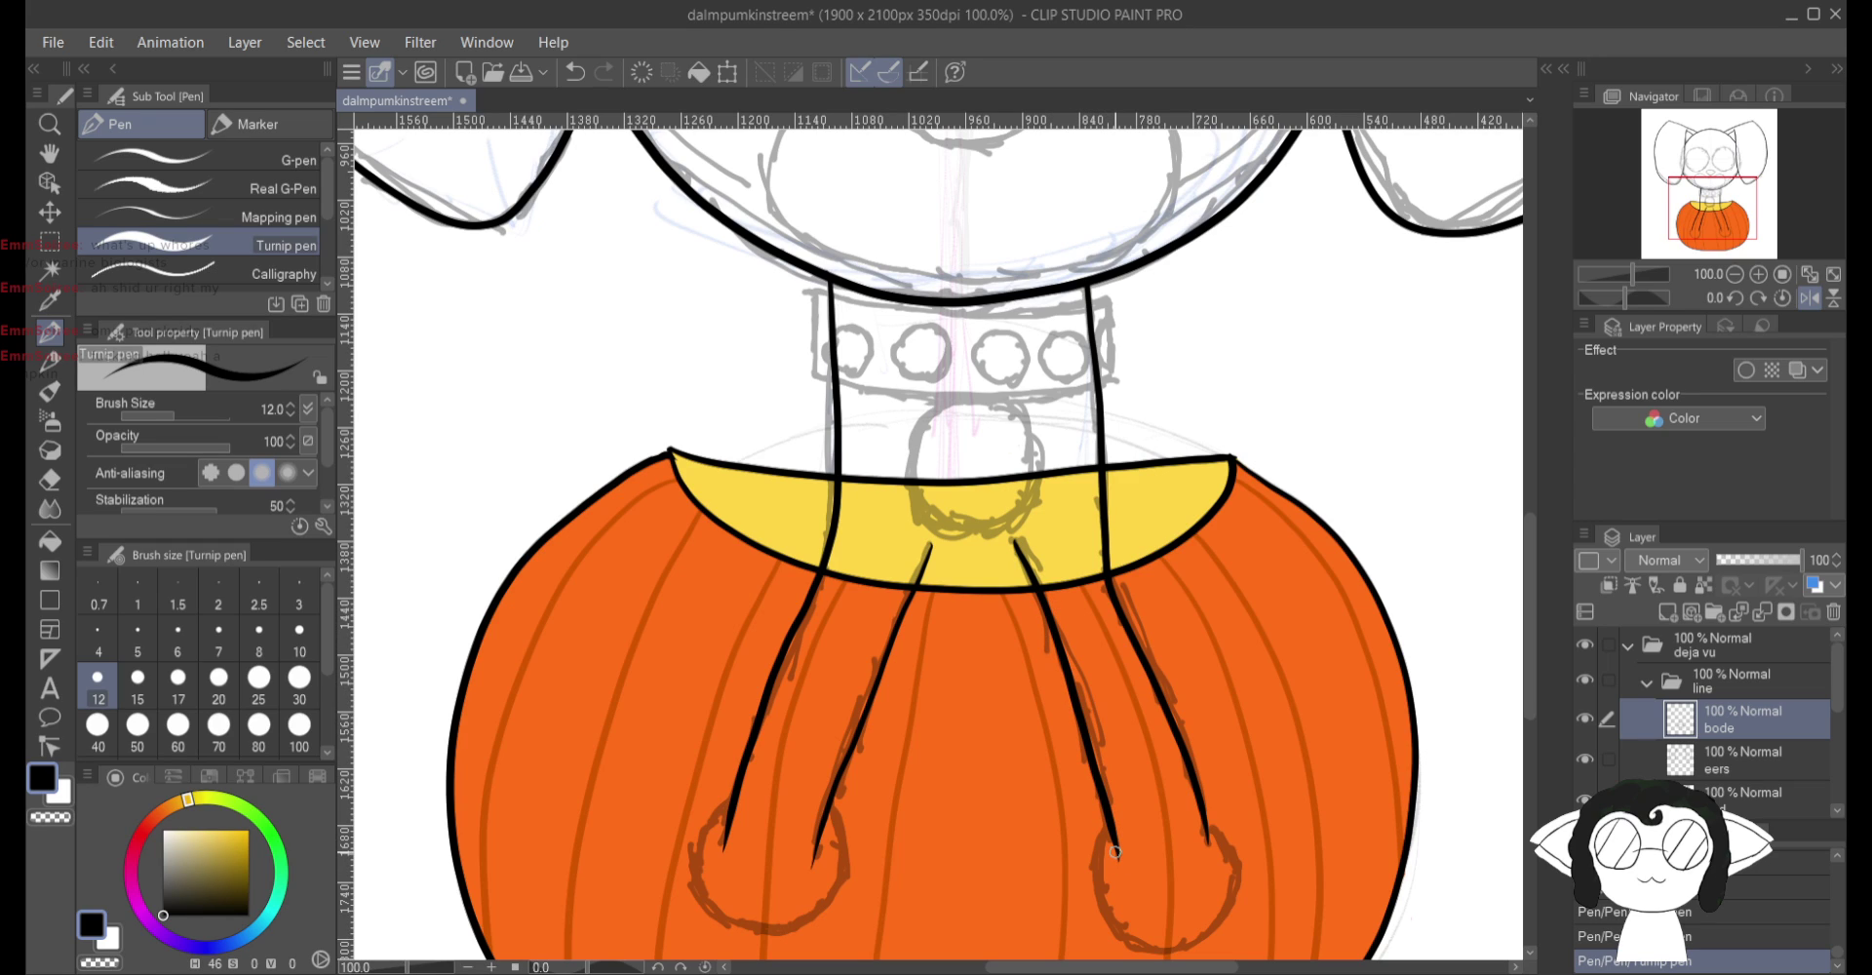
mouse_move(1110, 828)
mouse_down()
mouse_move(1098, 910)
mouse_move(1124, 950)
mouse_move(1161, 954)
mouse_move(1231, 909)
mouse_move(1207, 827)
mouse_up()
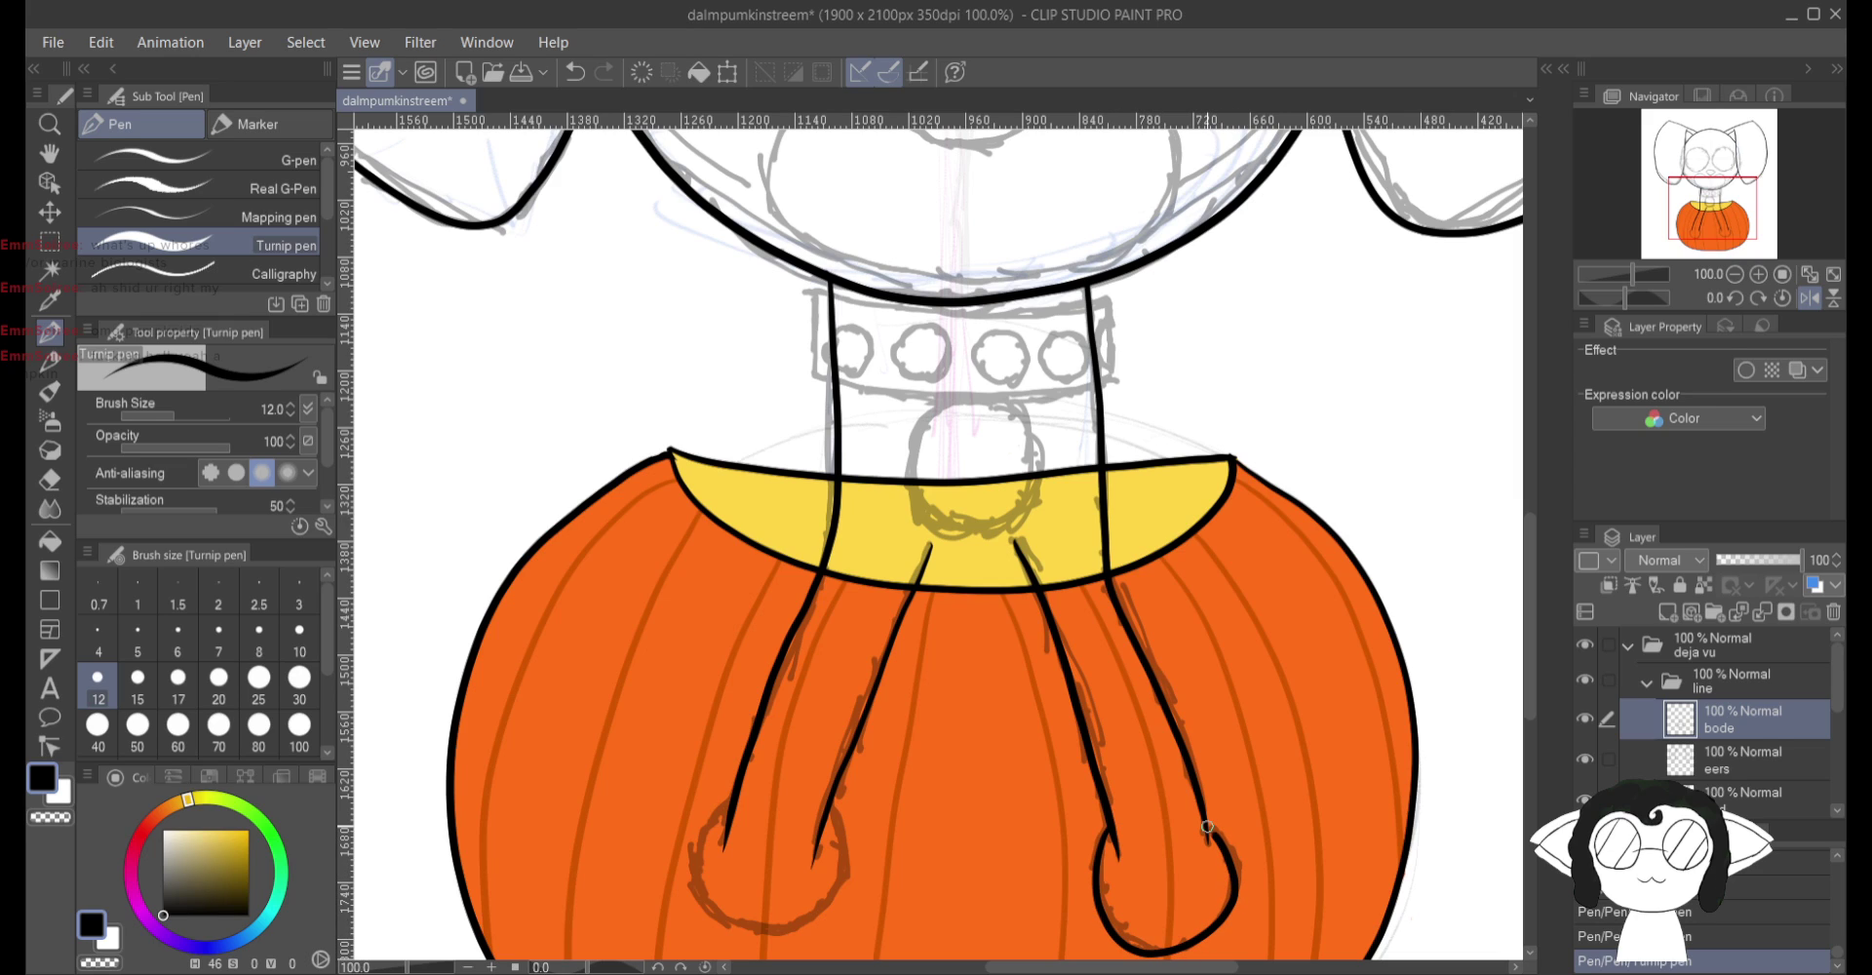
key(ctrl+z)
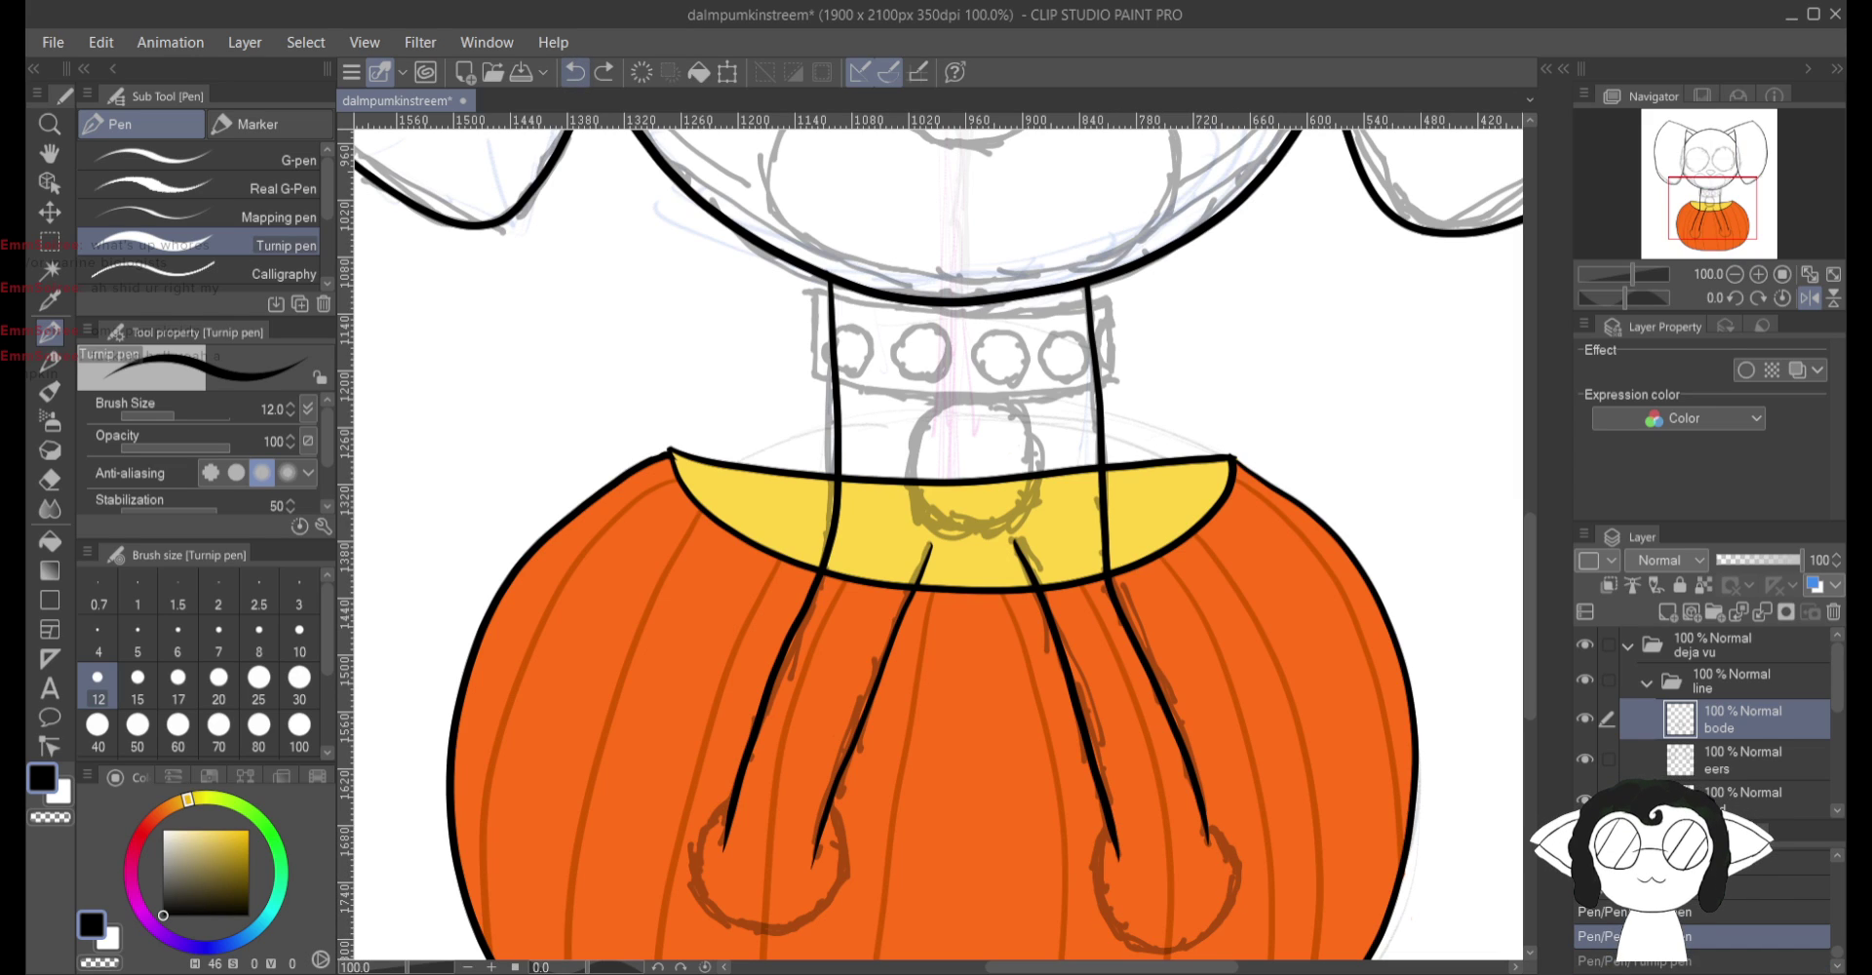
mouse_move(729, 801)
mouse_down()
mouse_move(693, 854)
mouse_move(725, 924)
mouse_up()
key(ctrl+z)
mouse_move(737, 800)
mouse_down()
mouse_move(689, 865)
mouse_move(696, 910)
mouse_move(733, 936)
mouse_move(833, 905)
mouse_move(819, 807)
mouse_up()
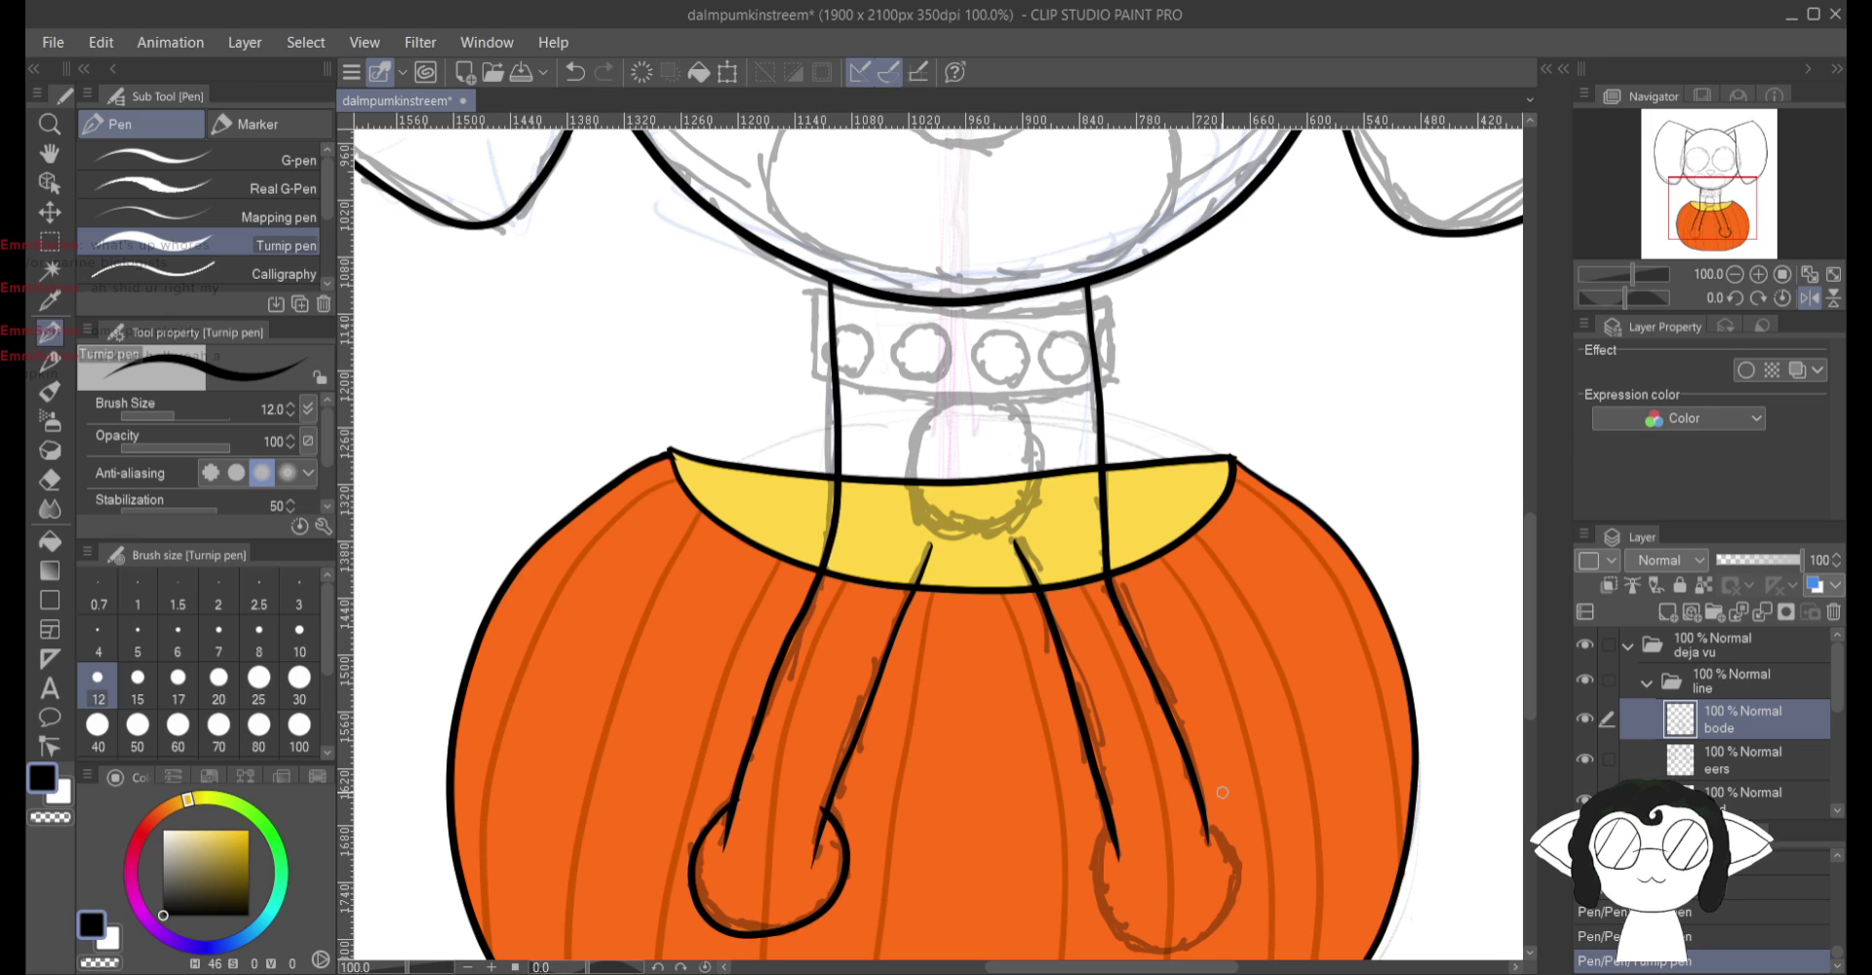
click(575, 71)
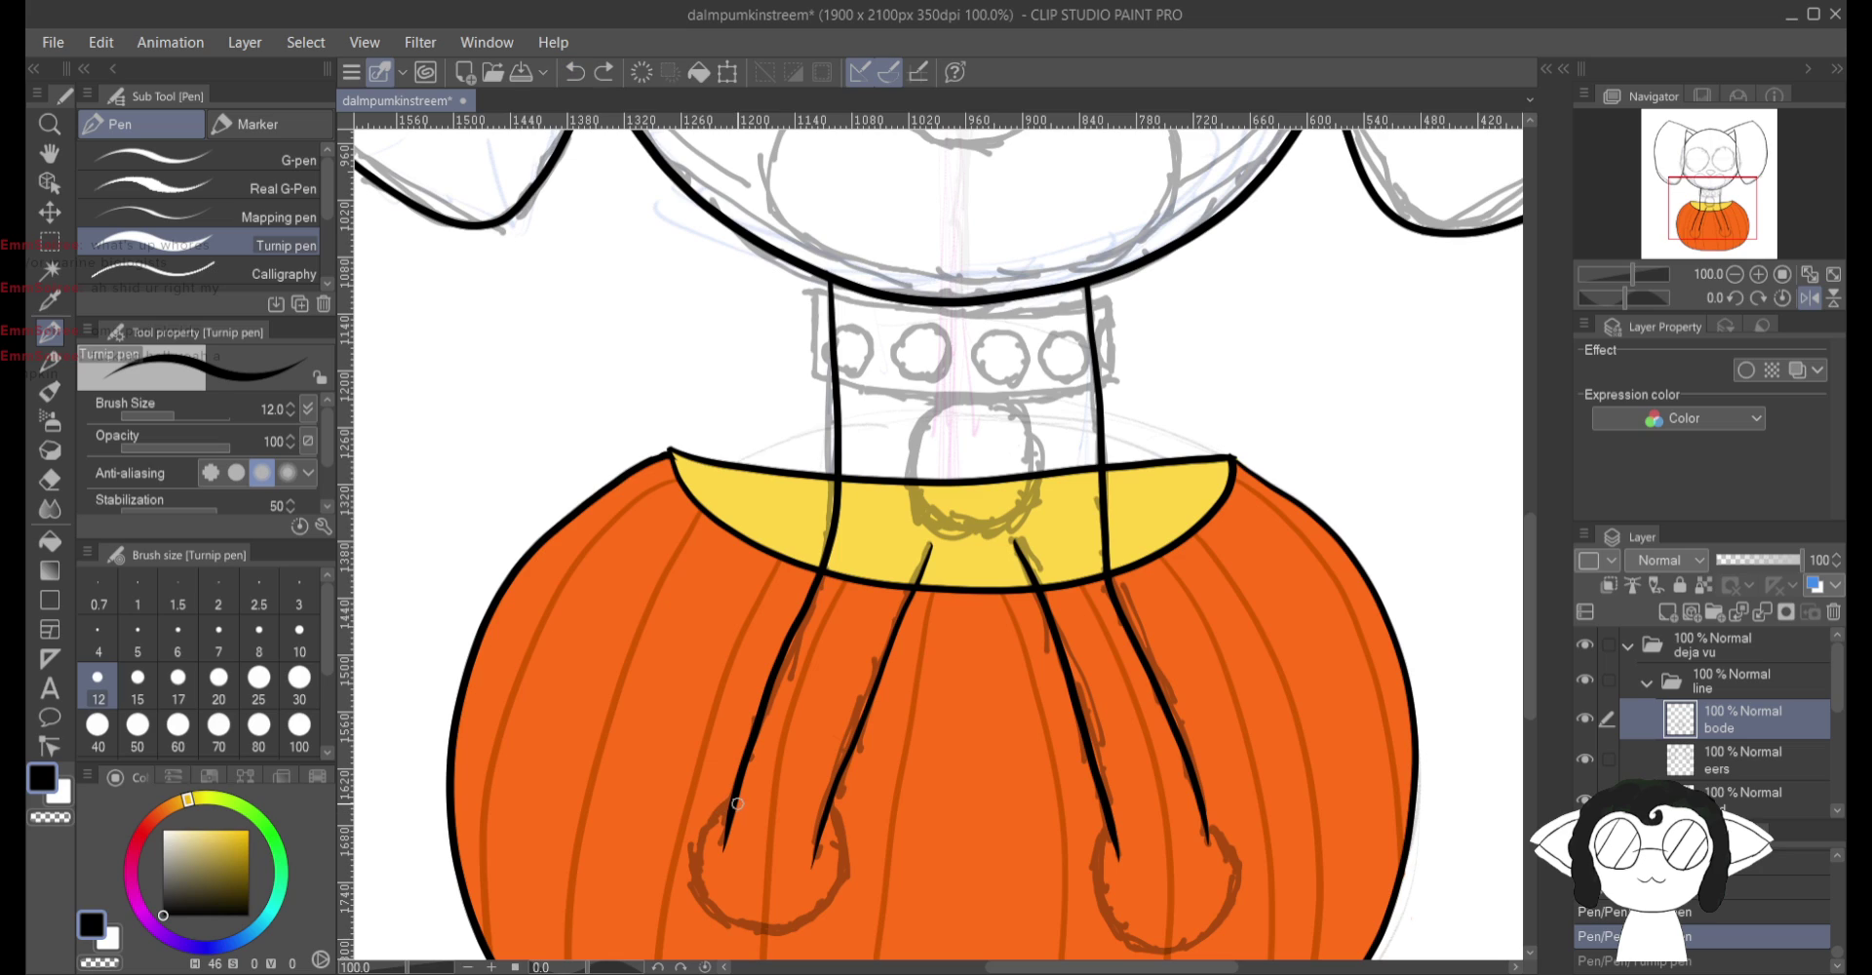
Step: Ink the round paw on the left-hand arm of the mirrored view, check it flipped vertically, and restore the normal canvas orientation
mouse_move(733, 801)
mouse_down()
mouse_move(698, 880)
mouse_move(713, 918)
mouse_move(756, 935)
mouse_move(845, 886)
mouse_move(828, 806)
mouse_up()
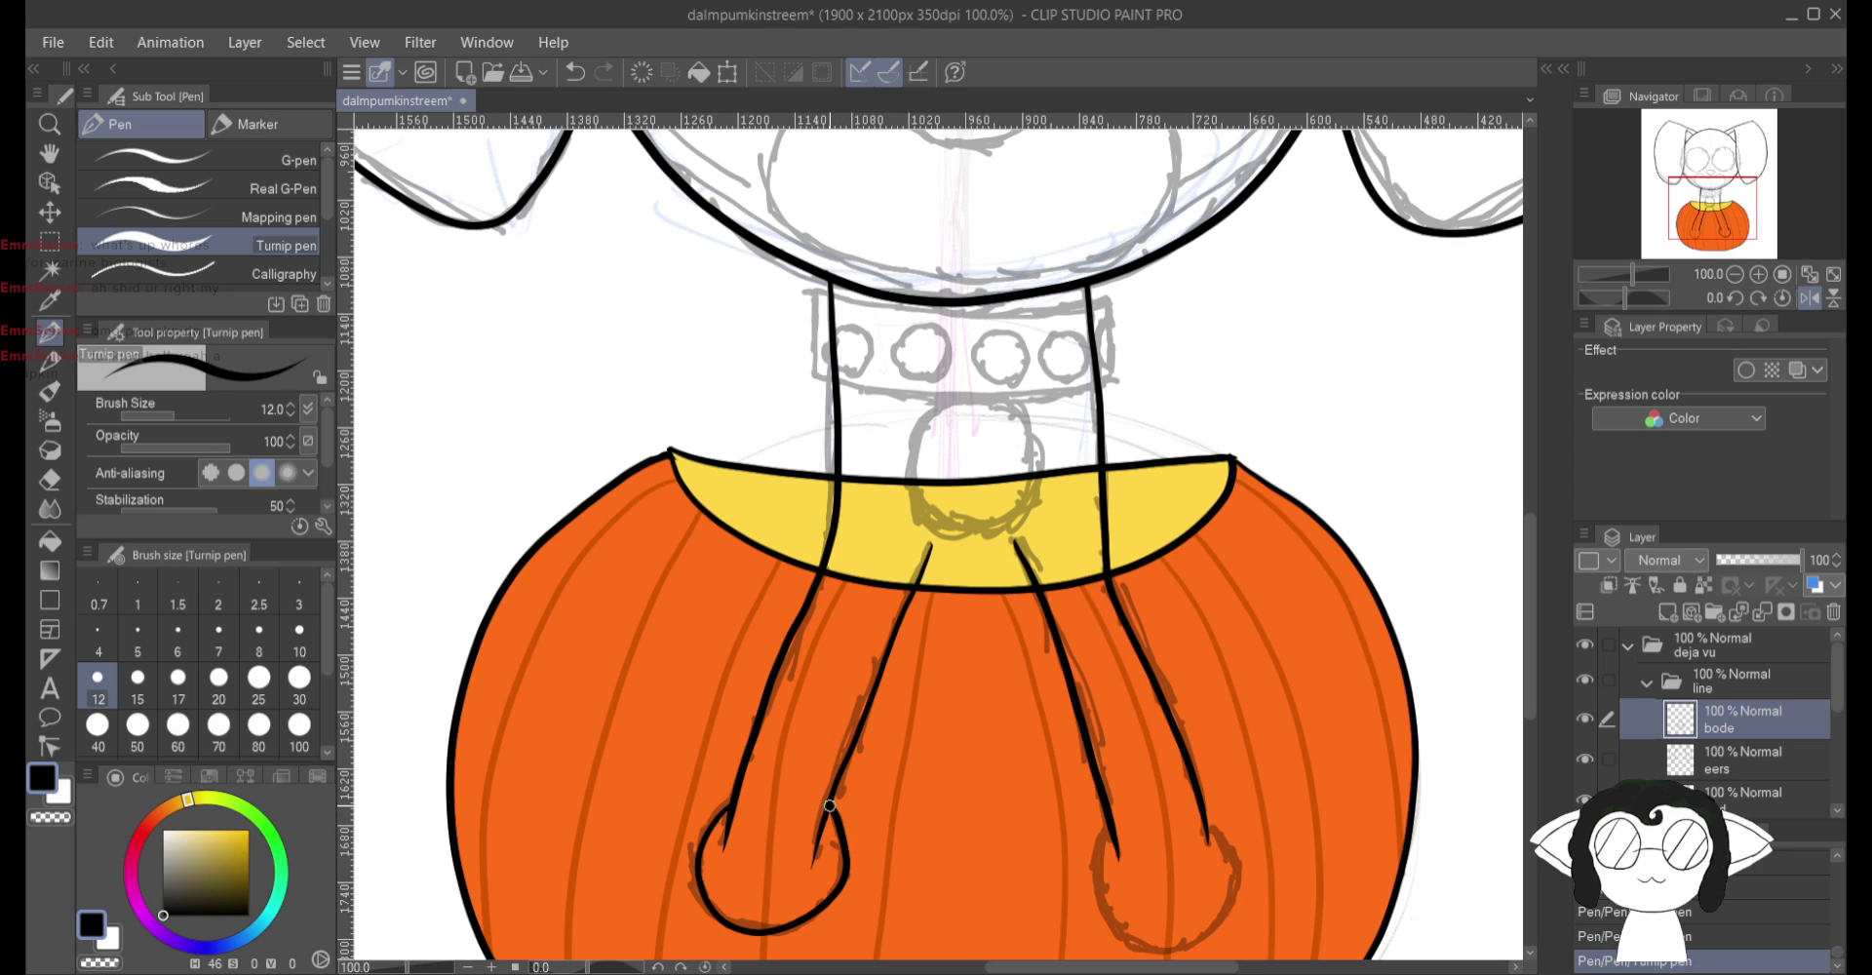
click(1833, 297)
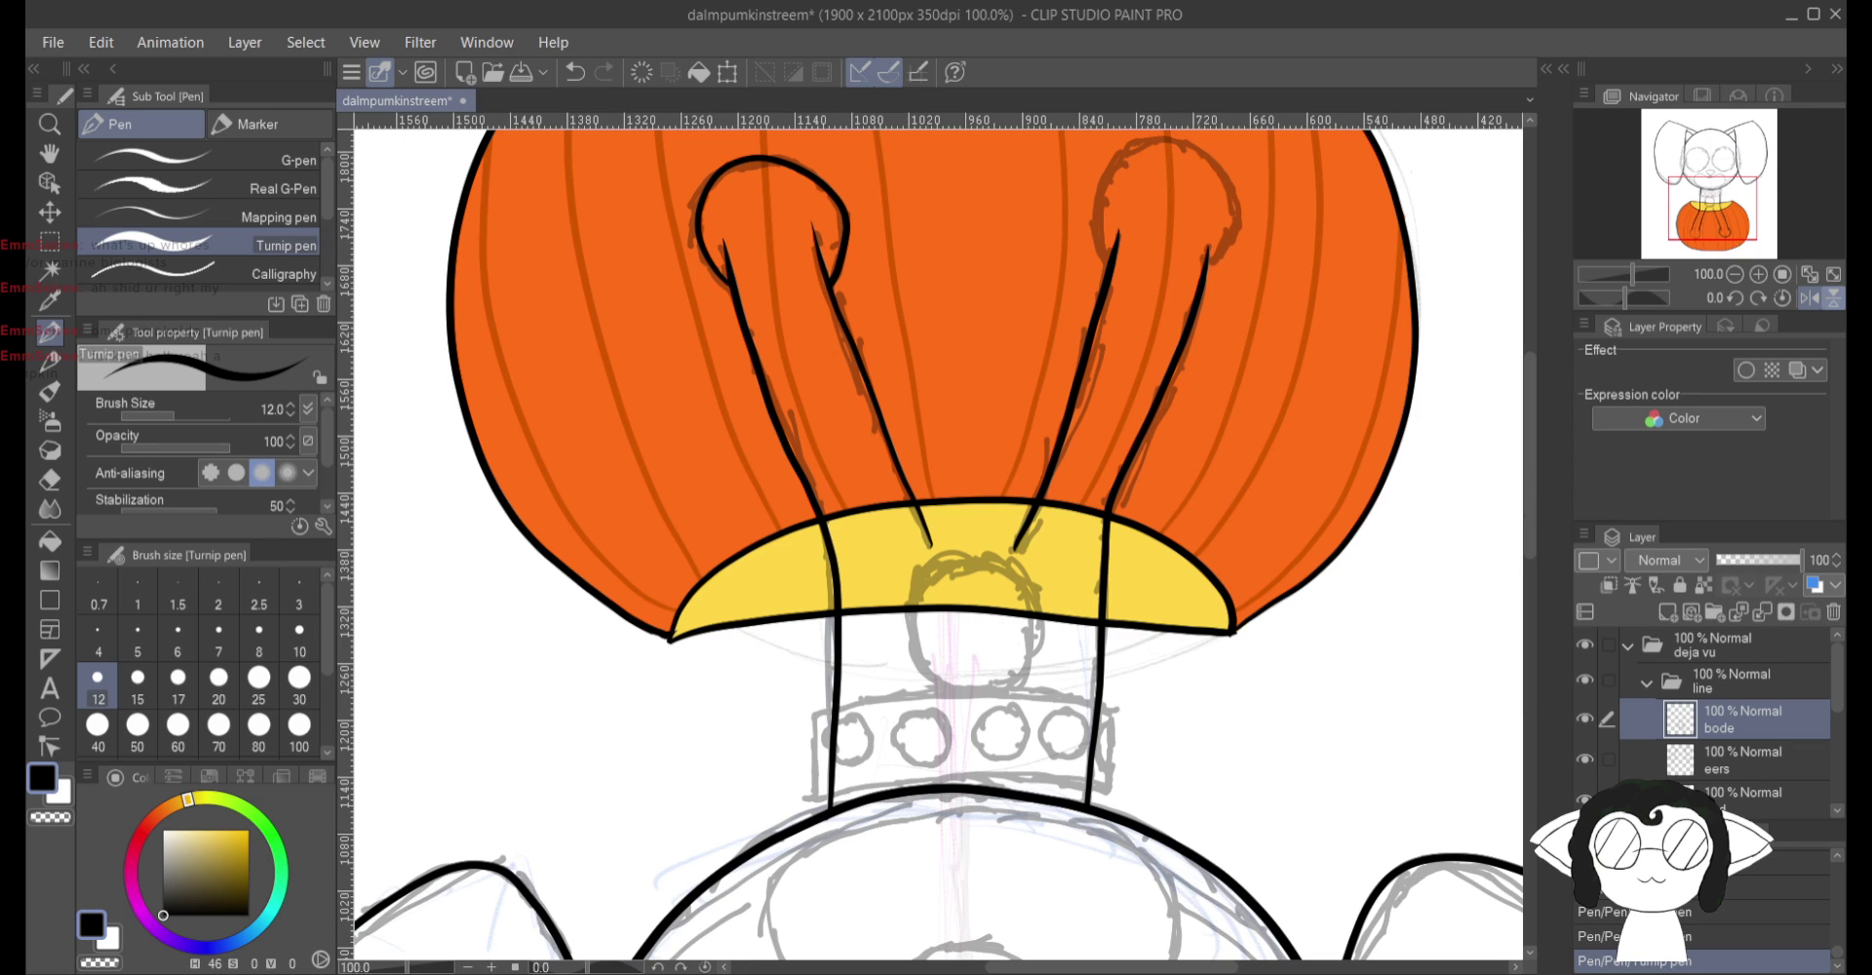
click(1833, 298)
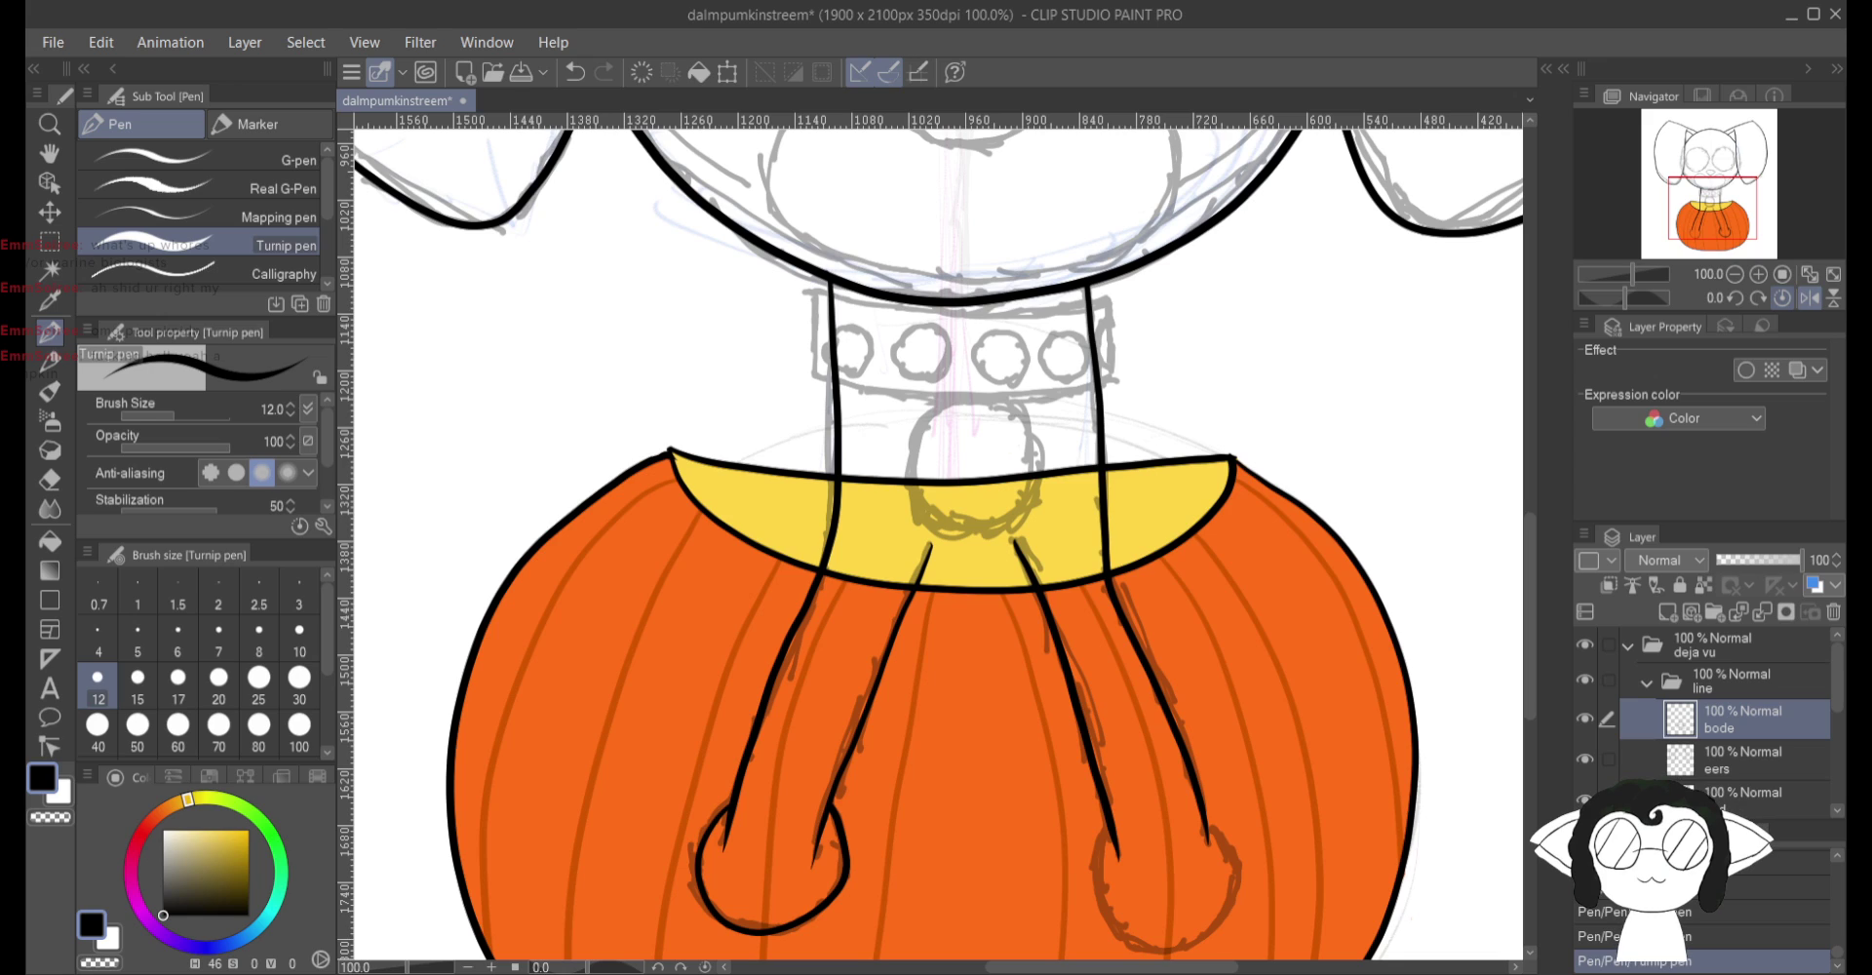
click(1806, 299)
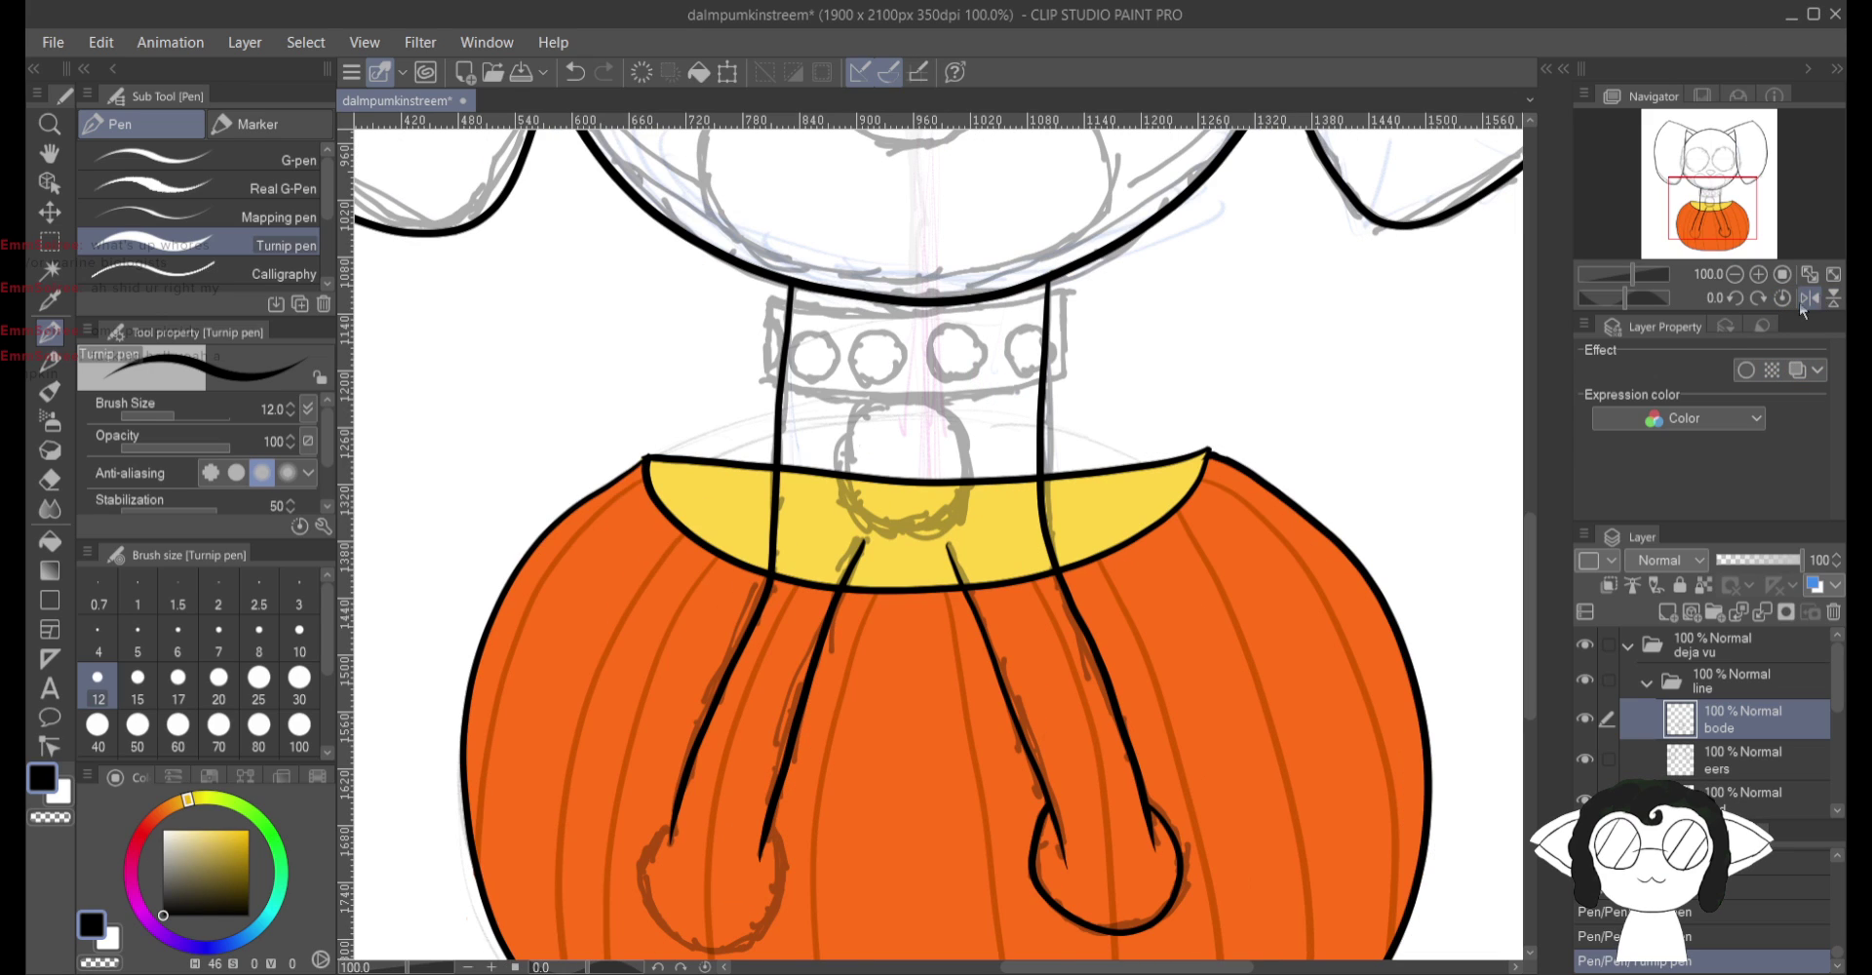
Step: Ink the round paw at the end of the left-hand arm, redrawing it once with a wider curve
mouse_move(883, 853)
mouse_down()
mouse_move(1171, 564)
mouse_move(1112, 590)
mouse_up()
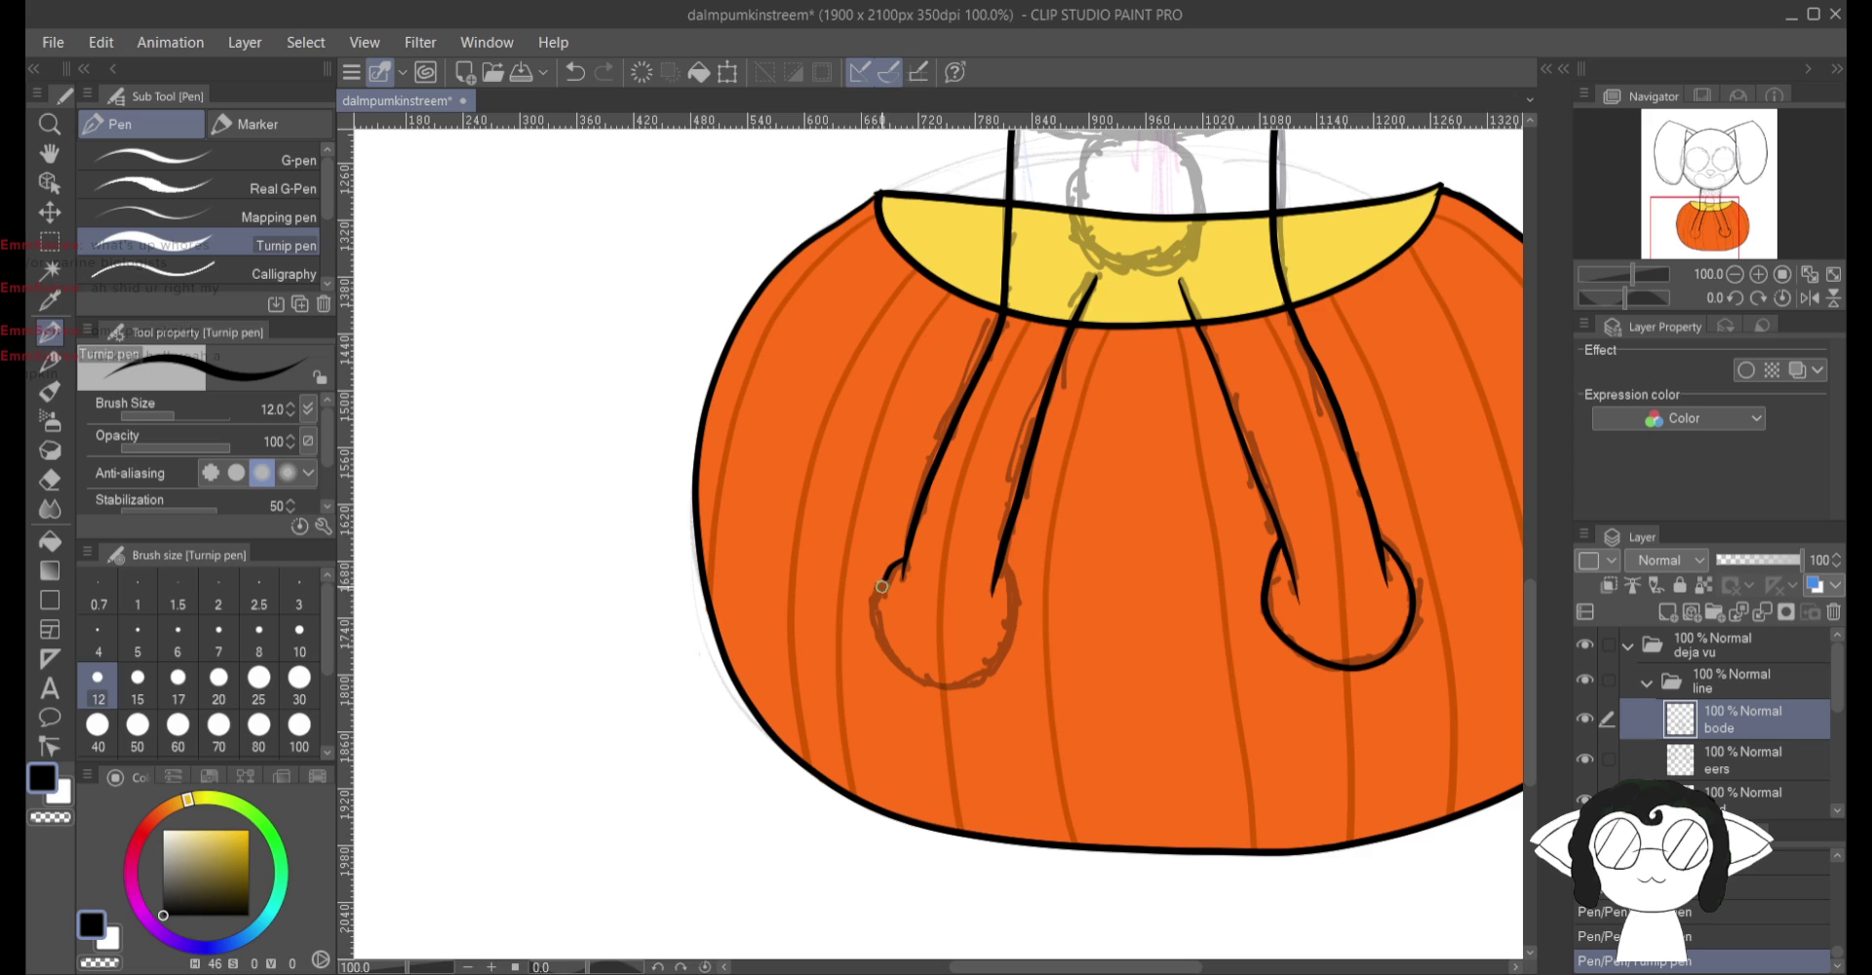
mouse_move(898, 564)
mouse_down()
mouse_move(884, 664)
mouse_move(948, 686)
mouse_move(1015, 633)
mouse_move(997, 564)
mouse_up()
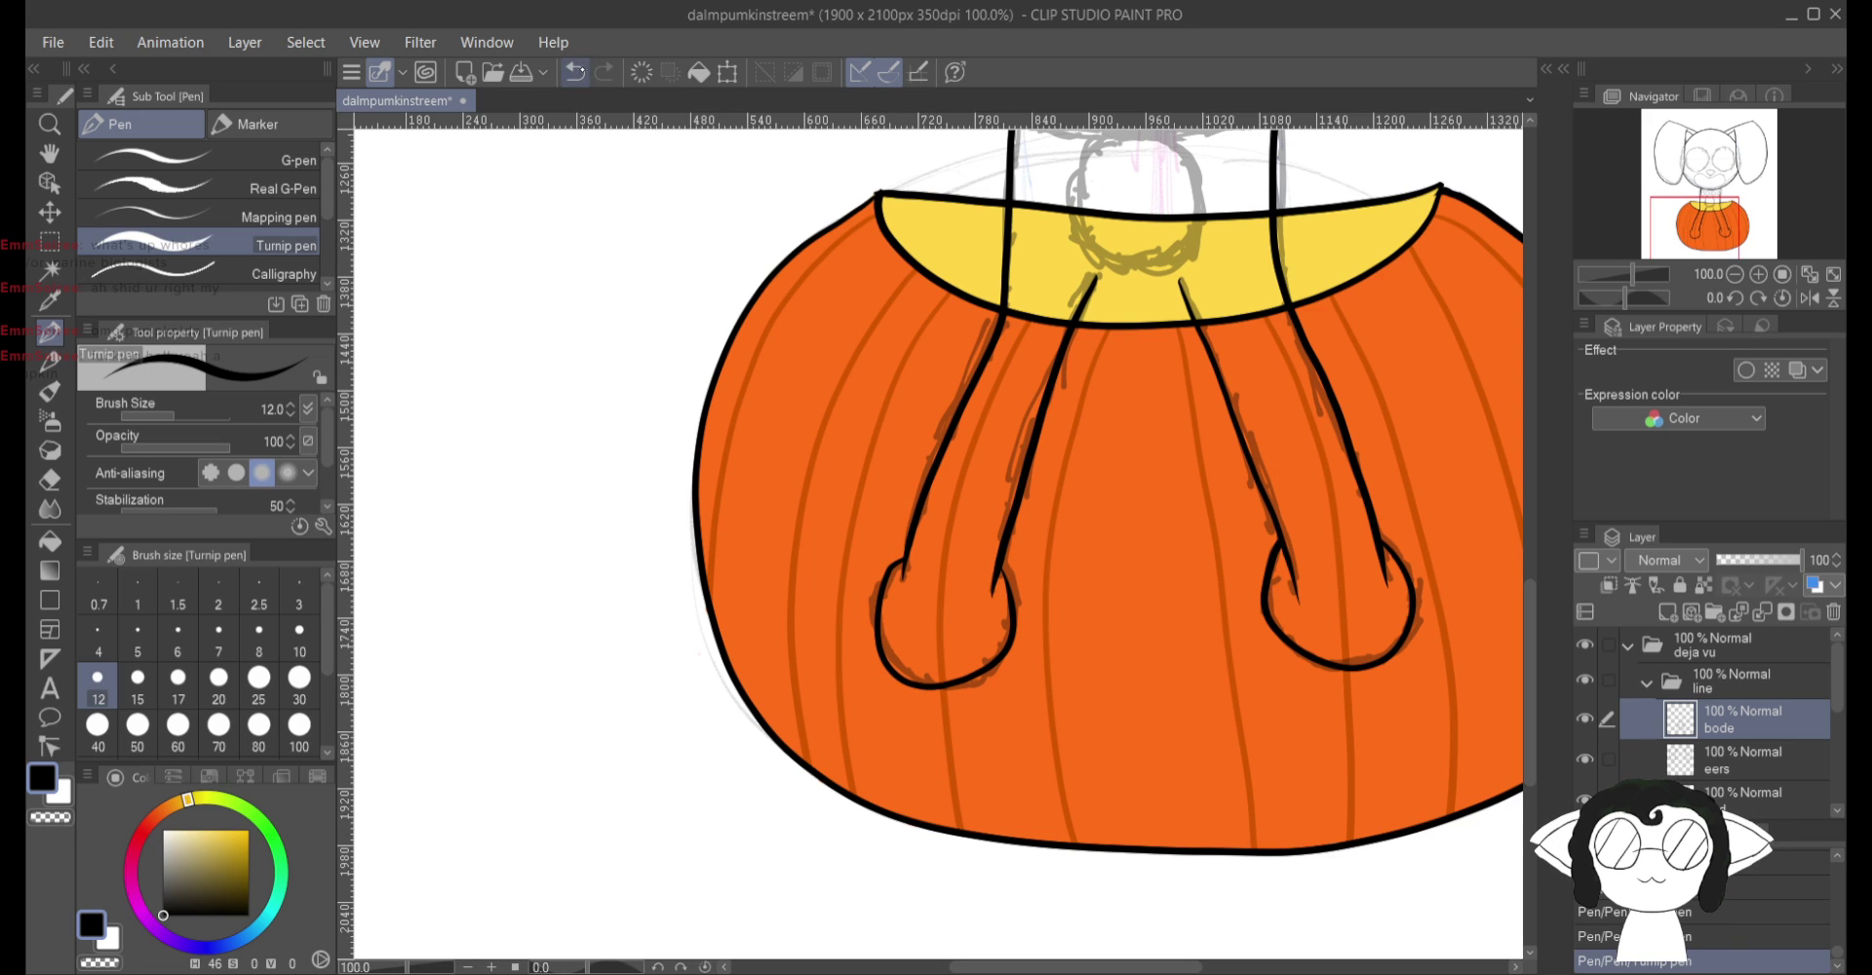
key(ctrl+z)
mouse_move(907, 565)
mouse_down()
mouse_move(872, 640)
mouse_move(939, 691)
mouse_move(998, 669)
mouse_move(1025, 631)
mouse_move(1000, 562)
mouse_up()
scroll(1000, 563, down, 1)
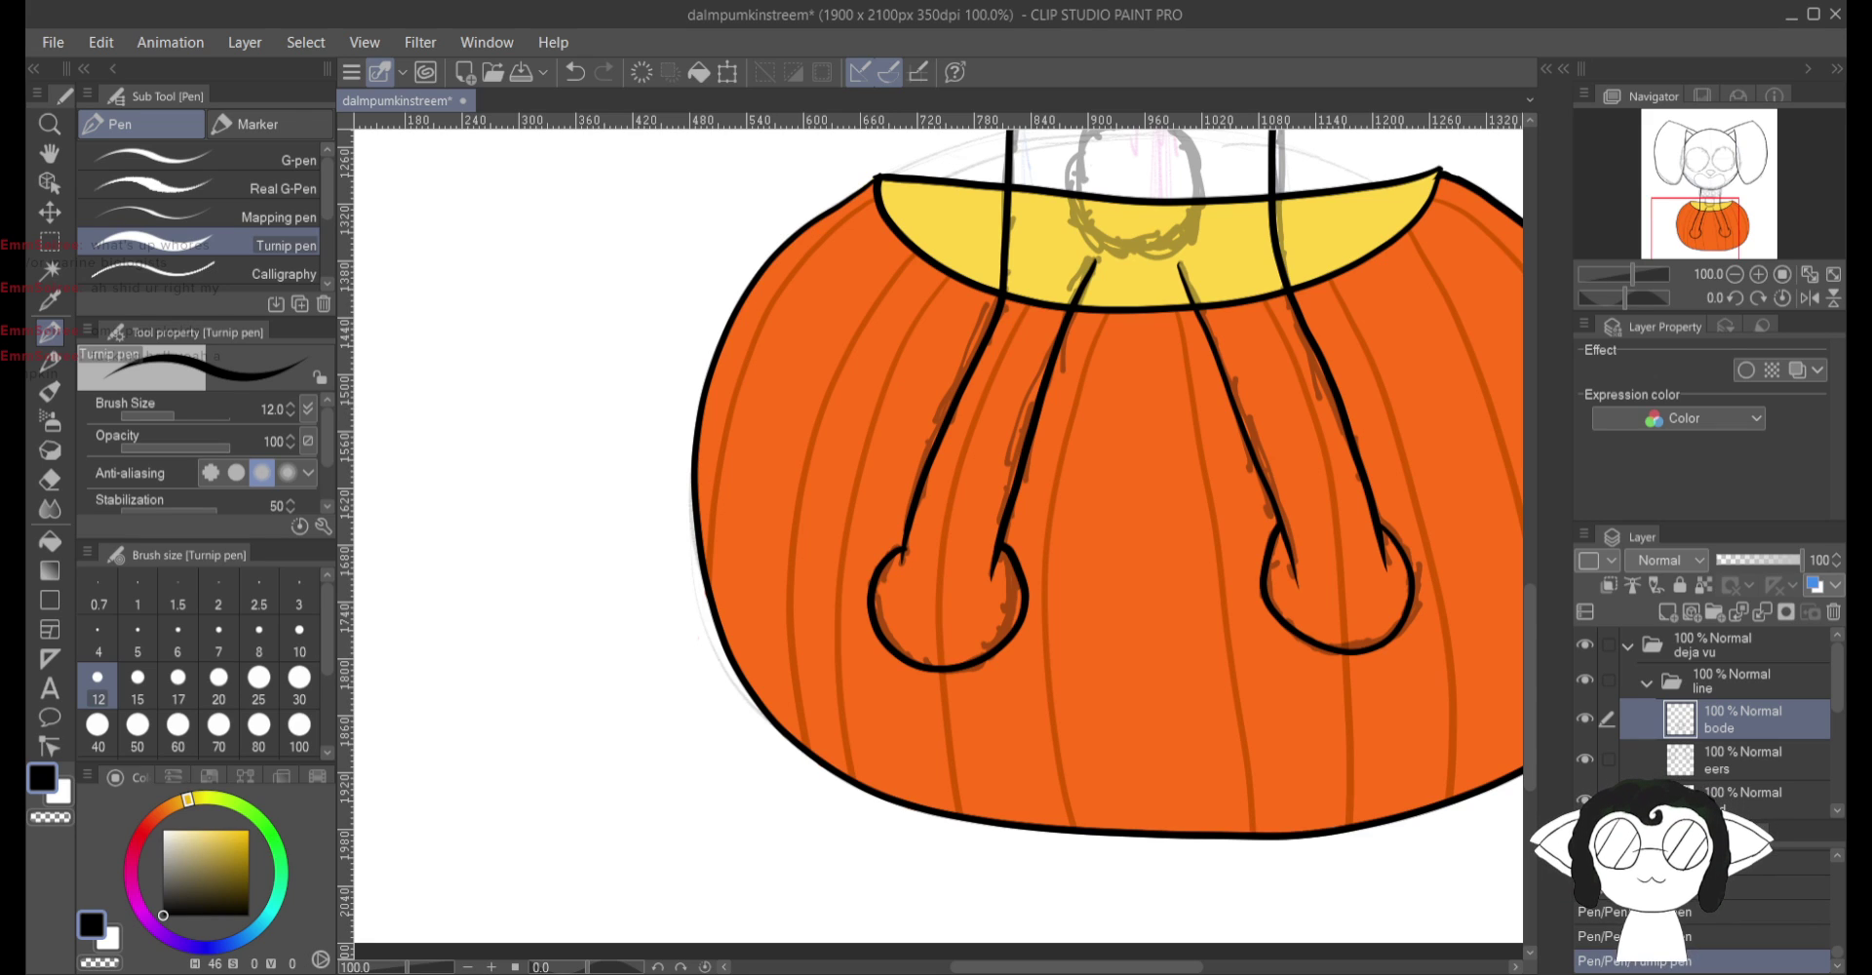
Step: Add a raster layer named fac above bode and ink the open rounded outlines of both eyes, redrawing the left one until it follows the sketch
key(ctrl+shift+n)
scroll(938, 541, up, 10)
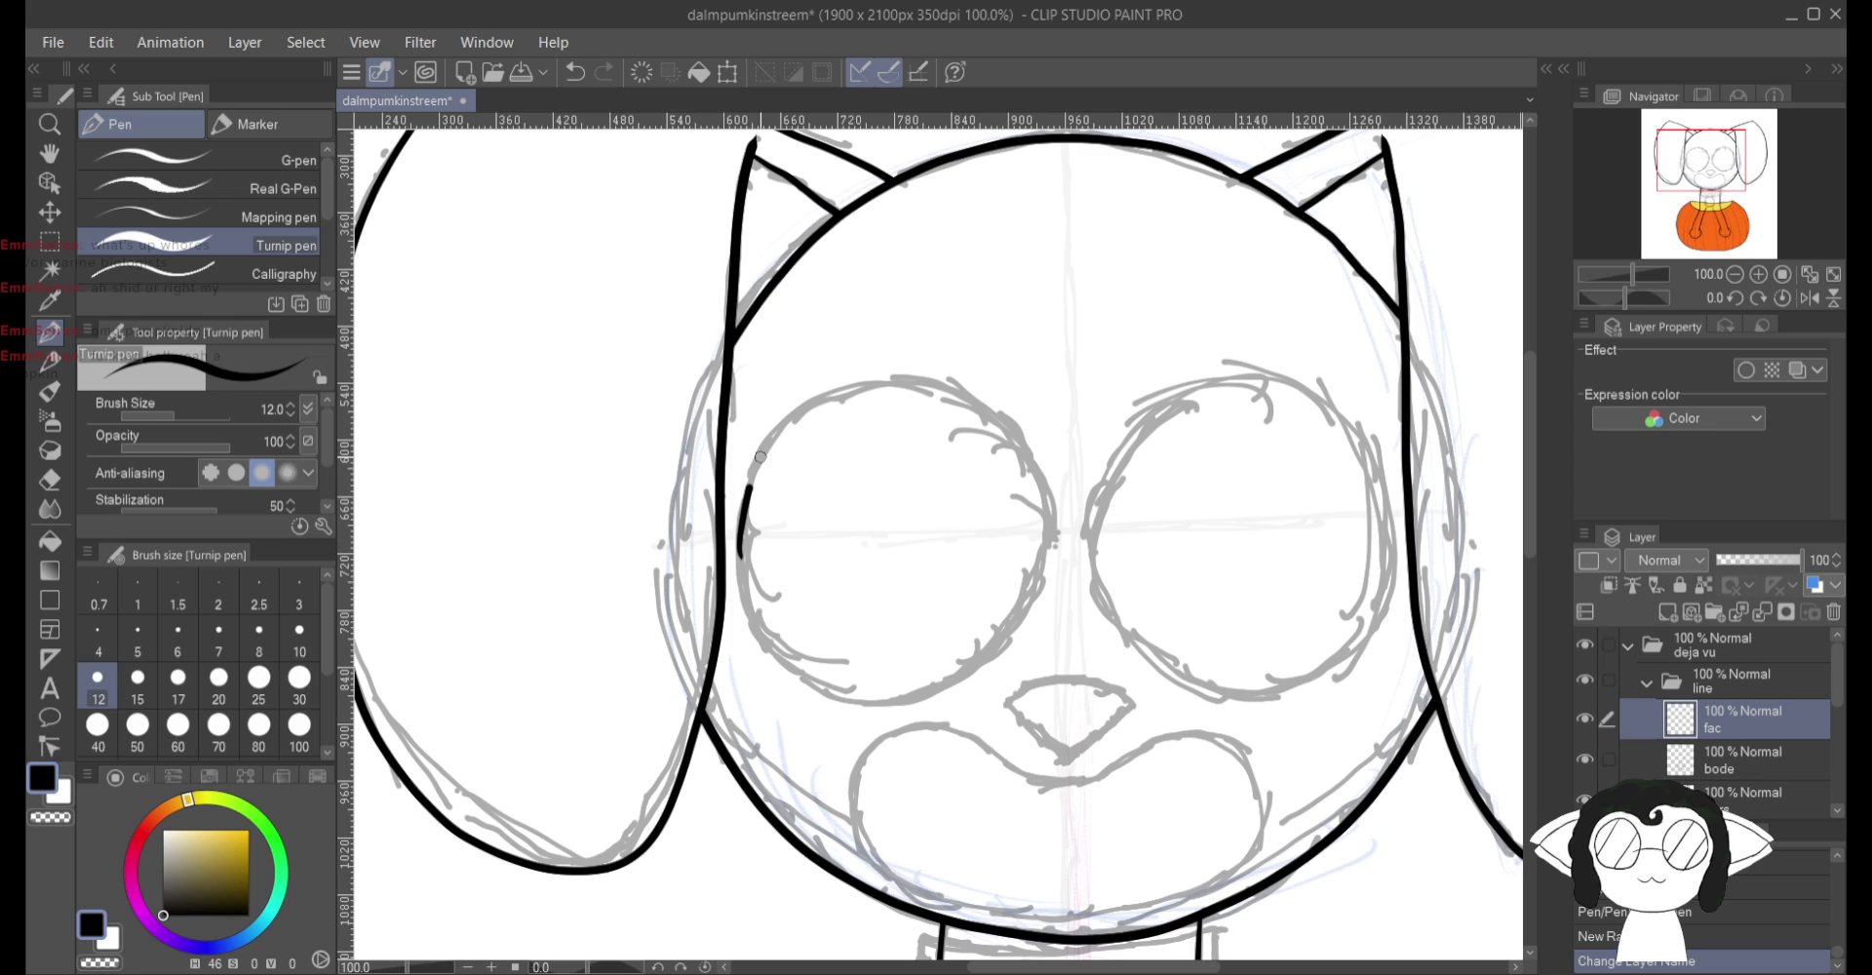
drag(761, 456, 792, 416)
key(ctrl+z)
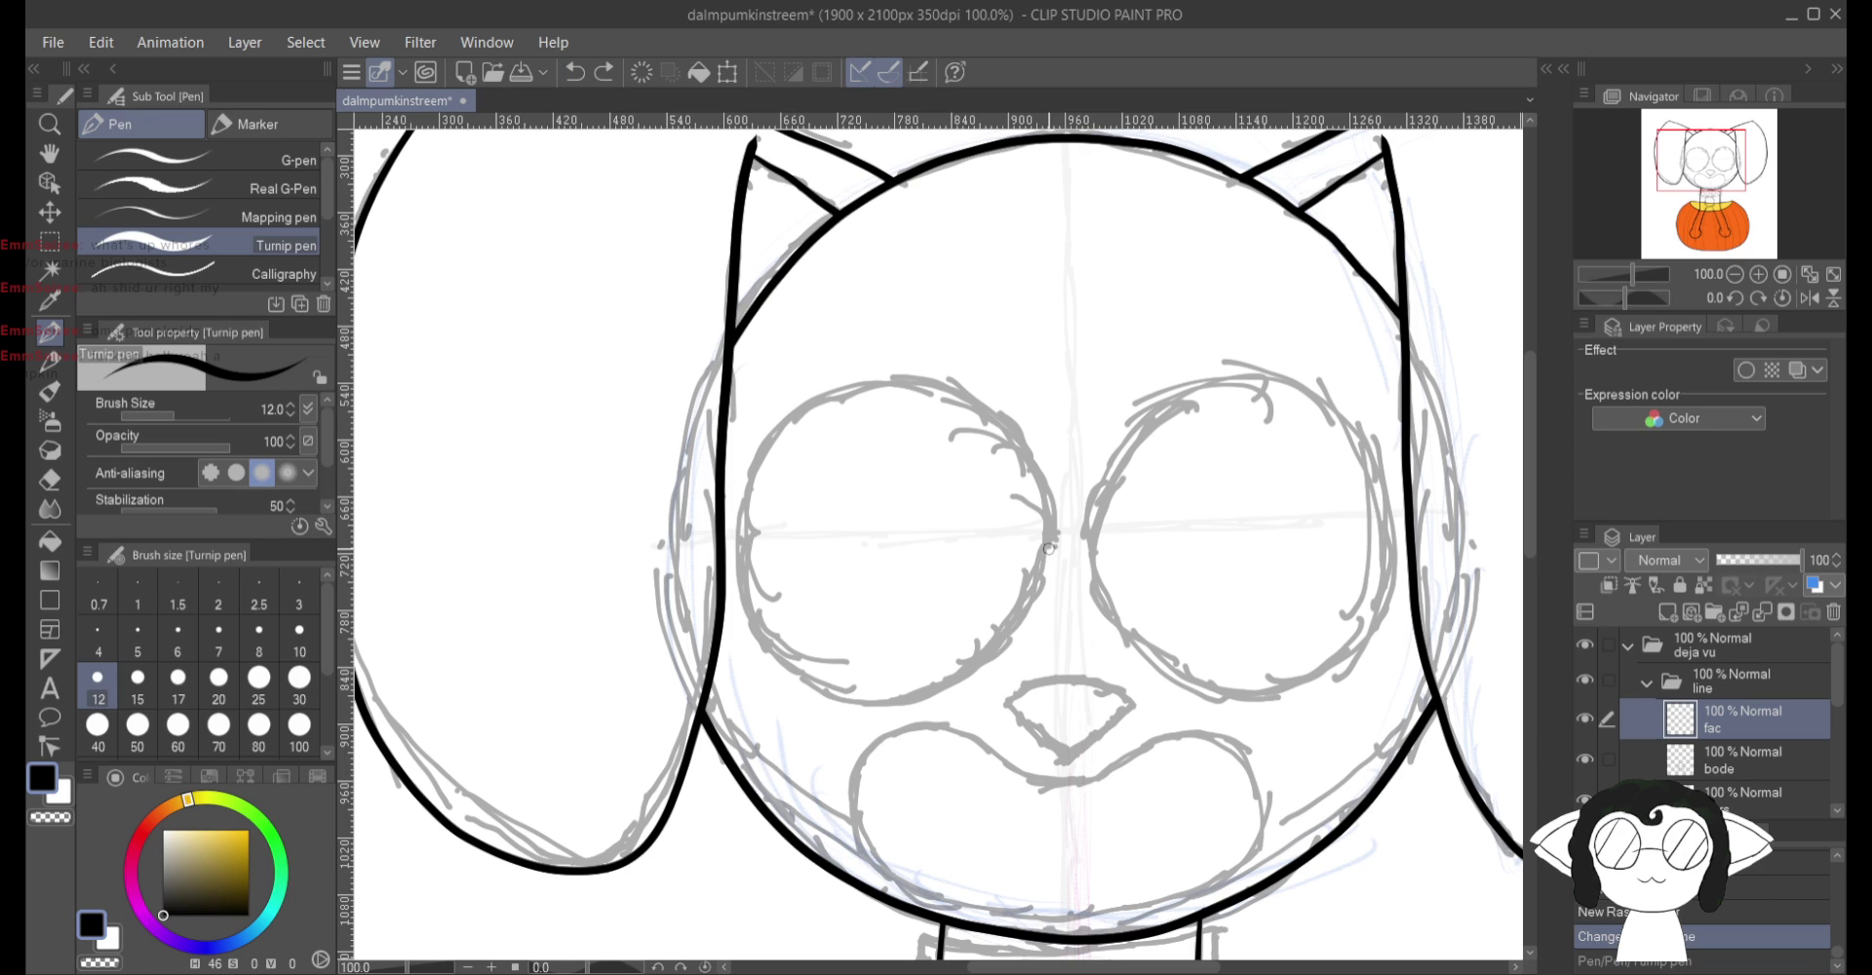
mouse_move(1048, 541)
mouse_down()
mouse_move(1015, 438)
mouse_move(969, 396)
mouse_move(826, 398)
mouse_move(733, 509)
mouse_move(777, 668)
mouse_up()
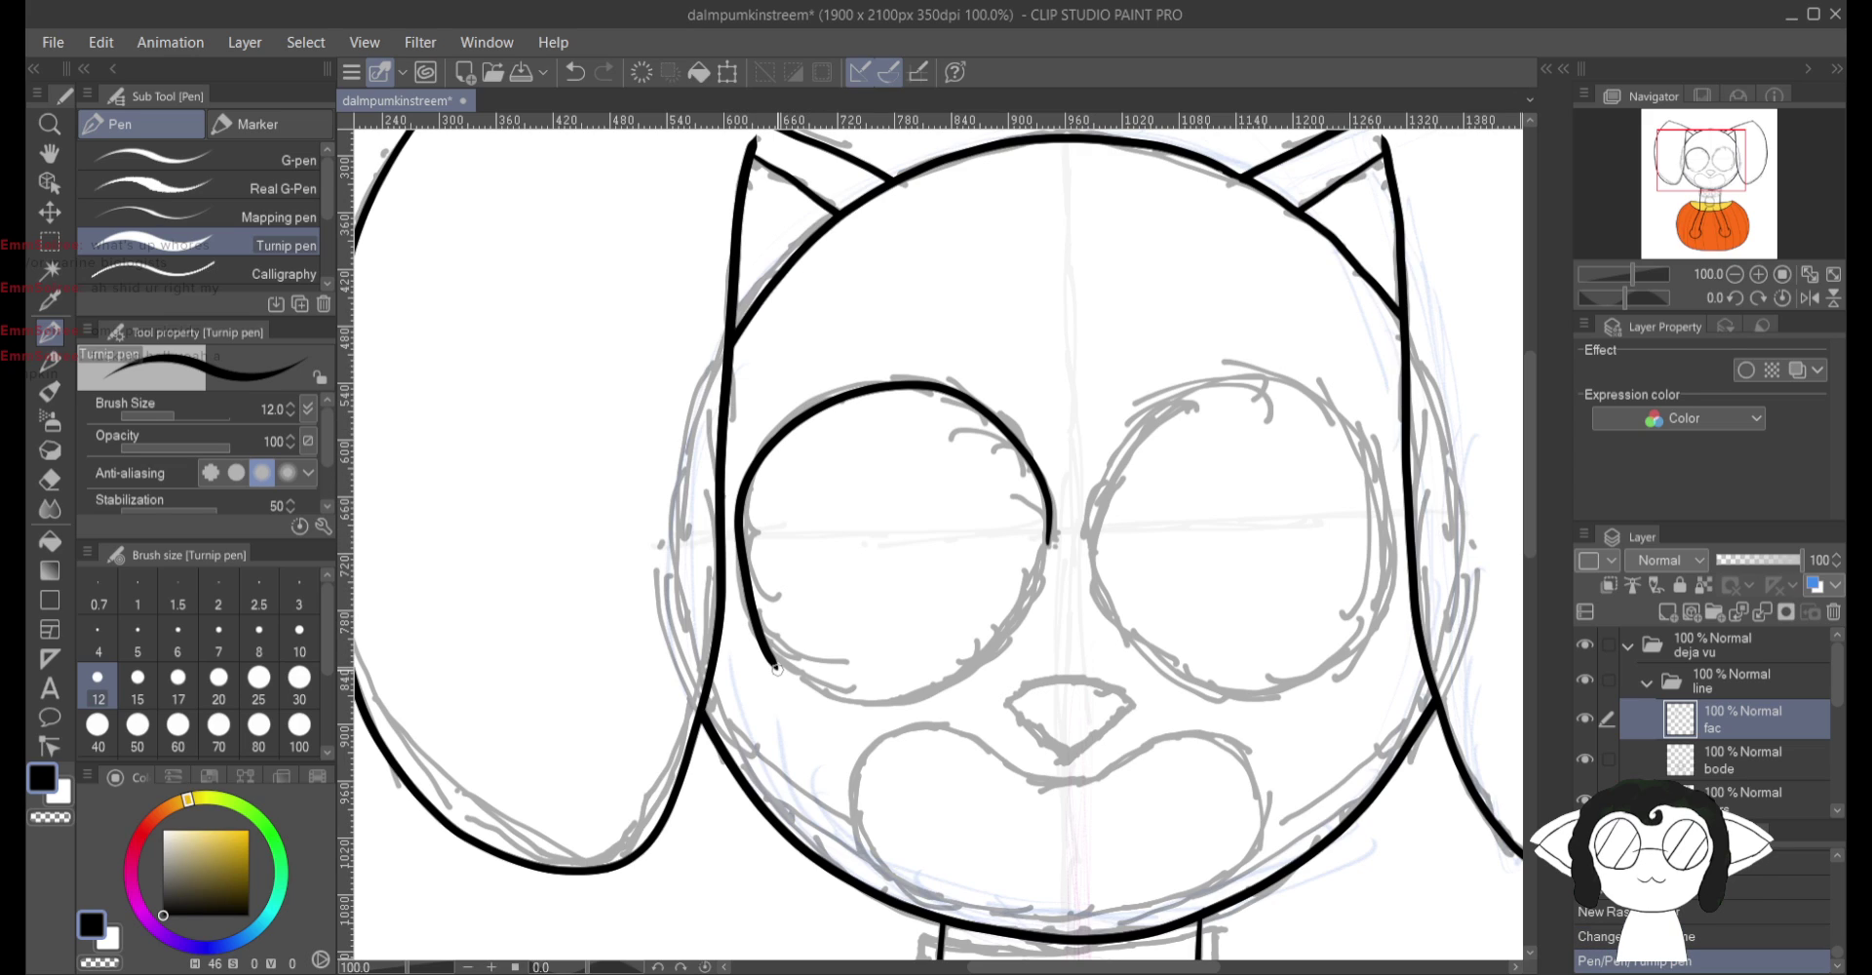
key(ctrl+z)
mouse_move(1041, 564)
mouse_down()
mouse_move(1046, 492)
mouse_move(1015, 432)
mouse_move(966, 395)
mouse_move(824, 392)
mouse_move(746, 508)
mouse_move(741, 573)
mouse_move(801, 675)
mouse_up()
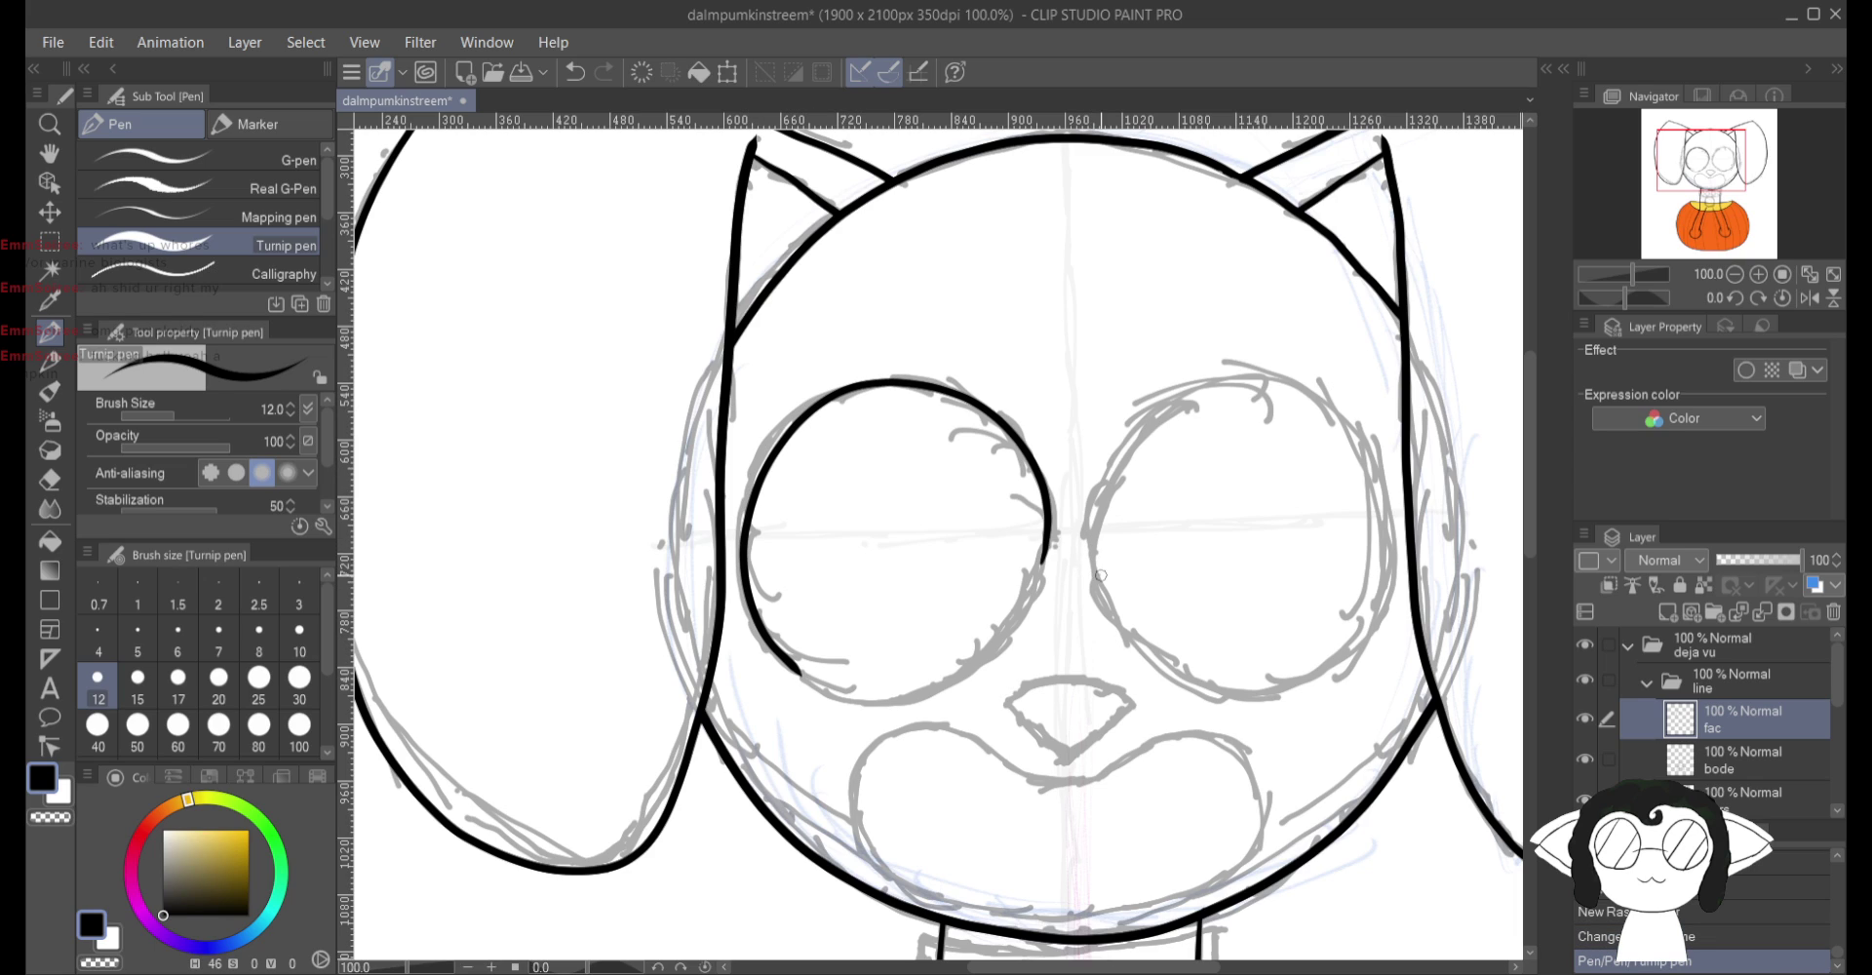
mouse_move(1096, 514)
mouse_down()
mouse_move(1146, 417)
mouse_move(1187, 390)
mouse_move(1235, 374)
mouse_move(1338, 404)
mouse_move(1387, 507)
mouse_move(1390, 580)
mouse_move(1378, 628)
mouse_move(1321, 678)
mouse_up()
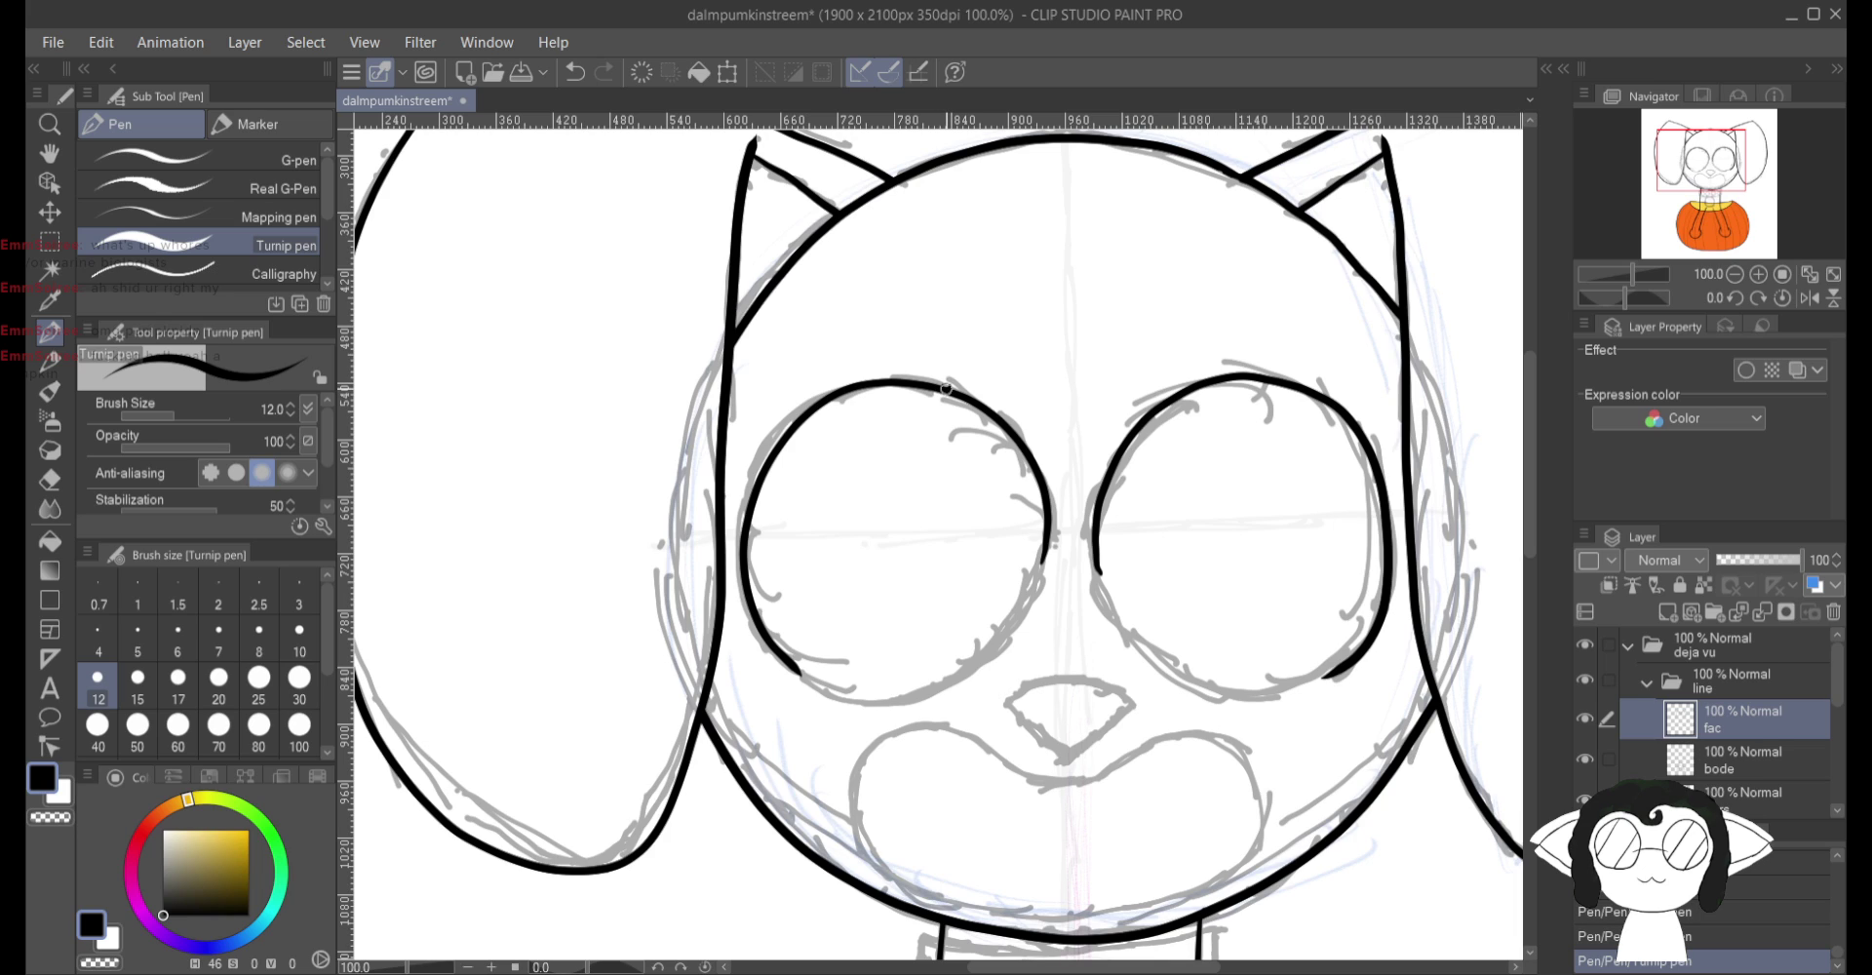
Step: Ink three short curved eyelashes on the upper outer edge of the left eye, redoing the first lash
scroll(946, 388, up, 2)
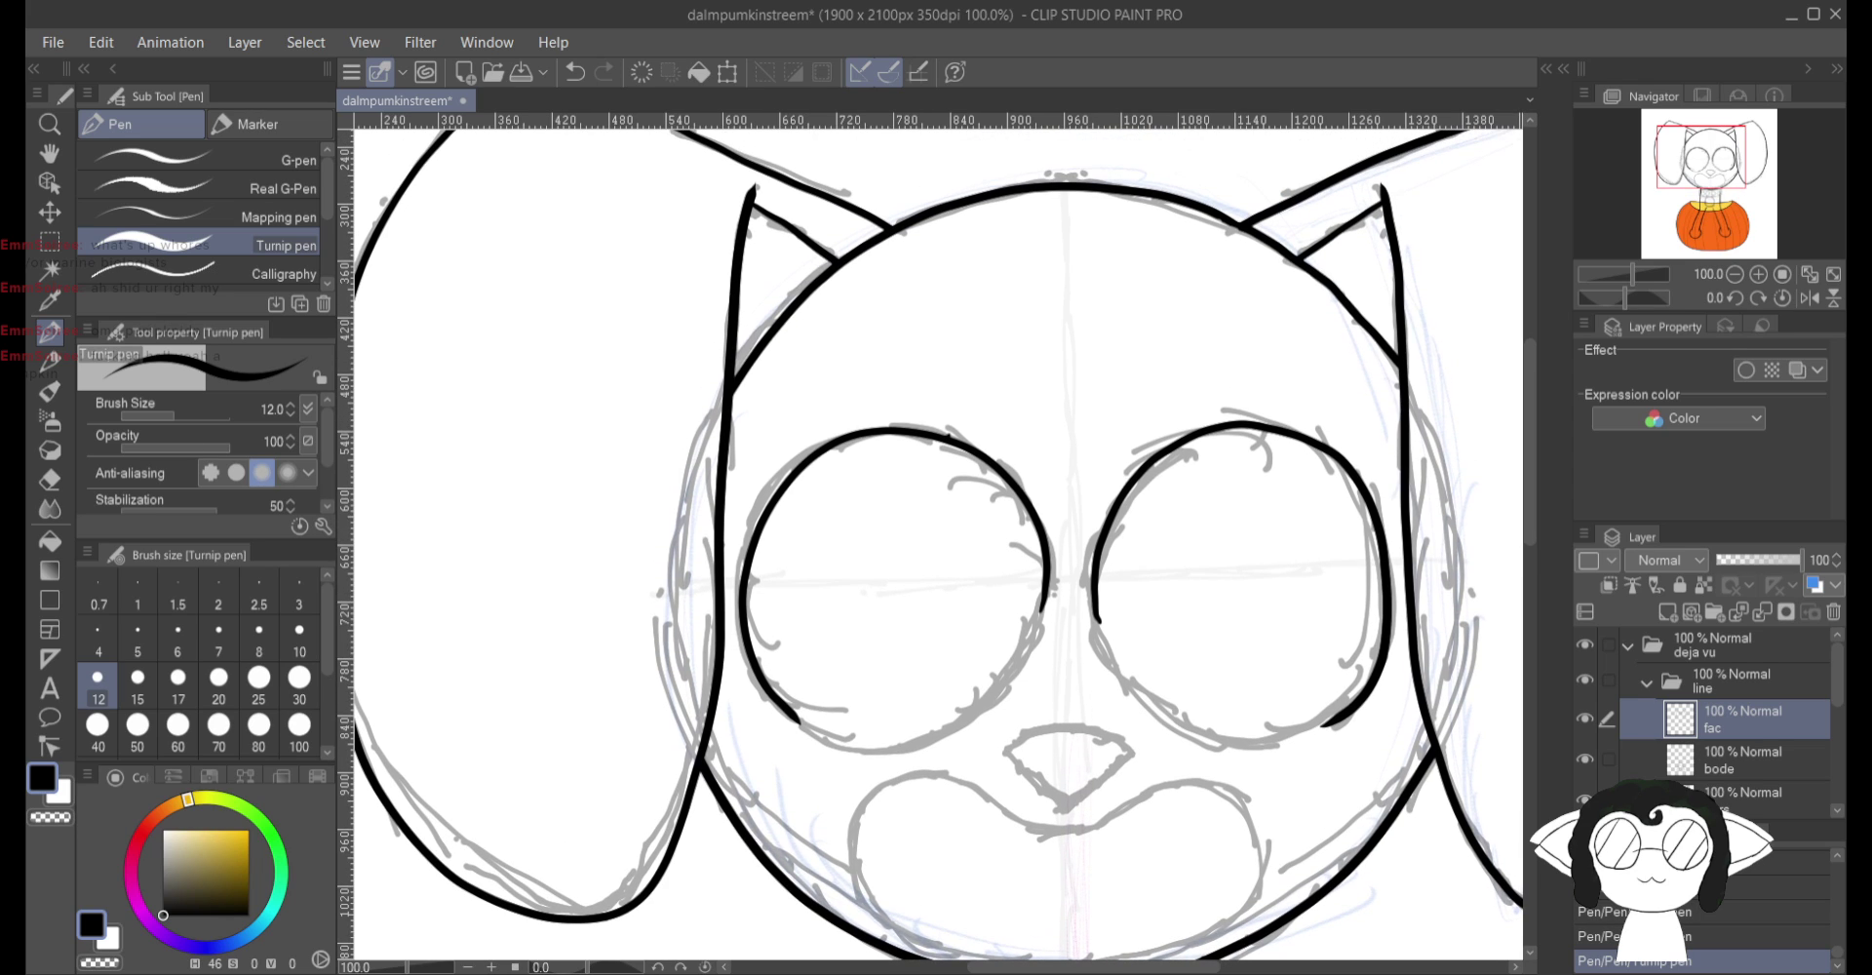
drag(927, 436, 929, 437)
click(576, 72)
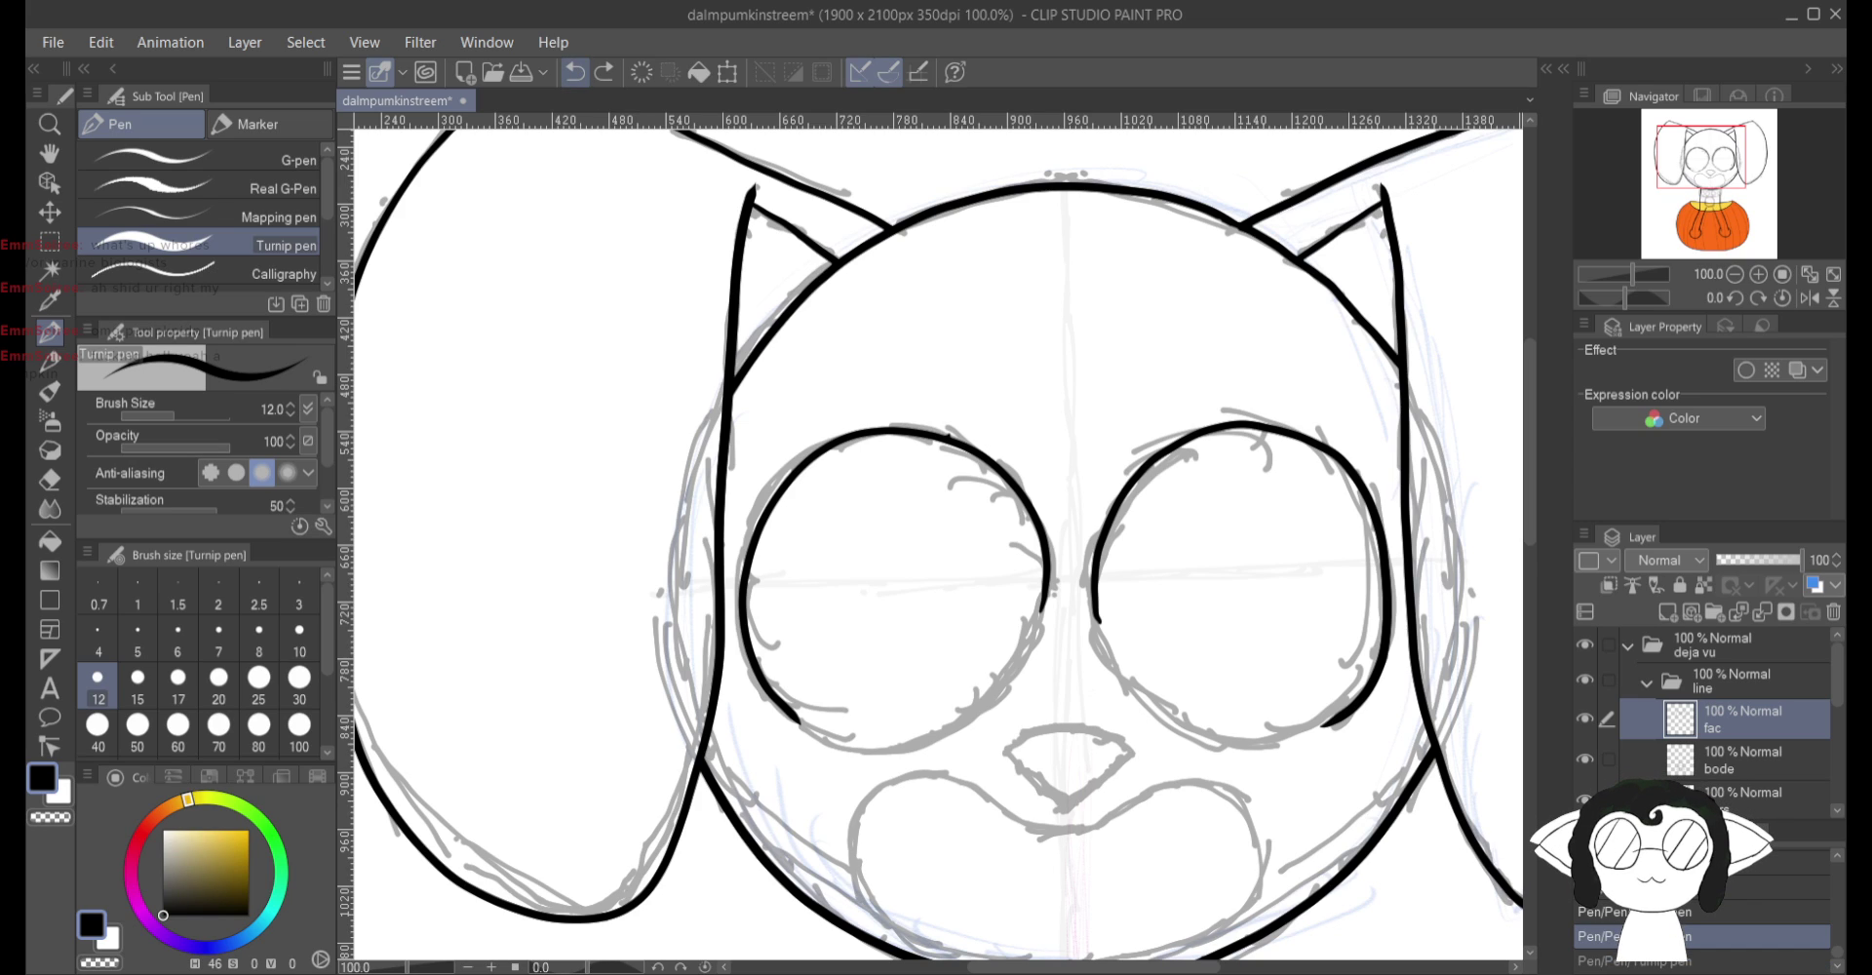
drag(894, 433, 909, 435)
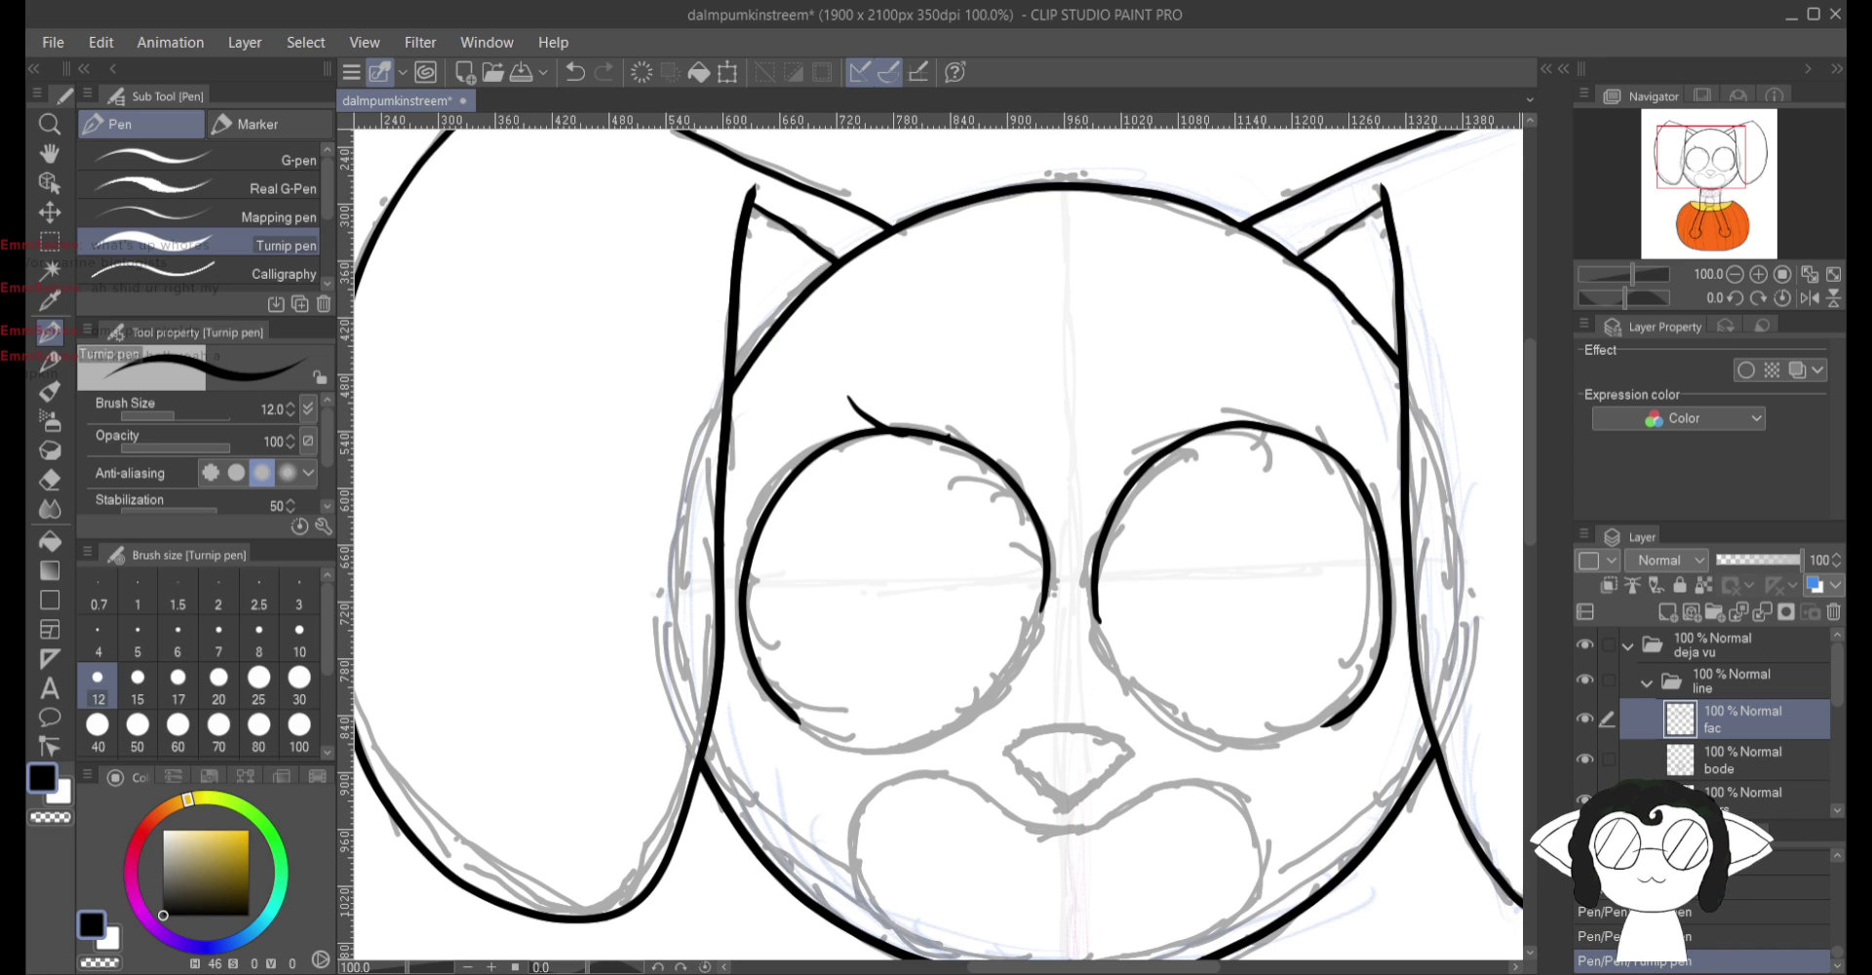
key(ctrl+z)
scroll(756, 449, up, 4)
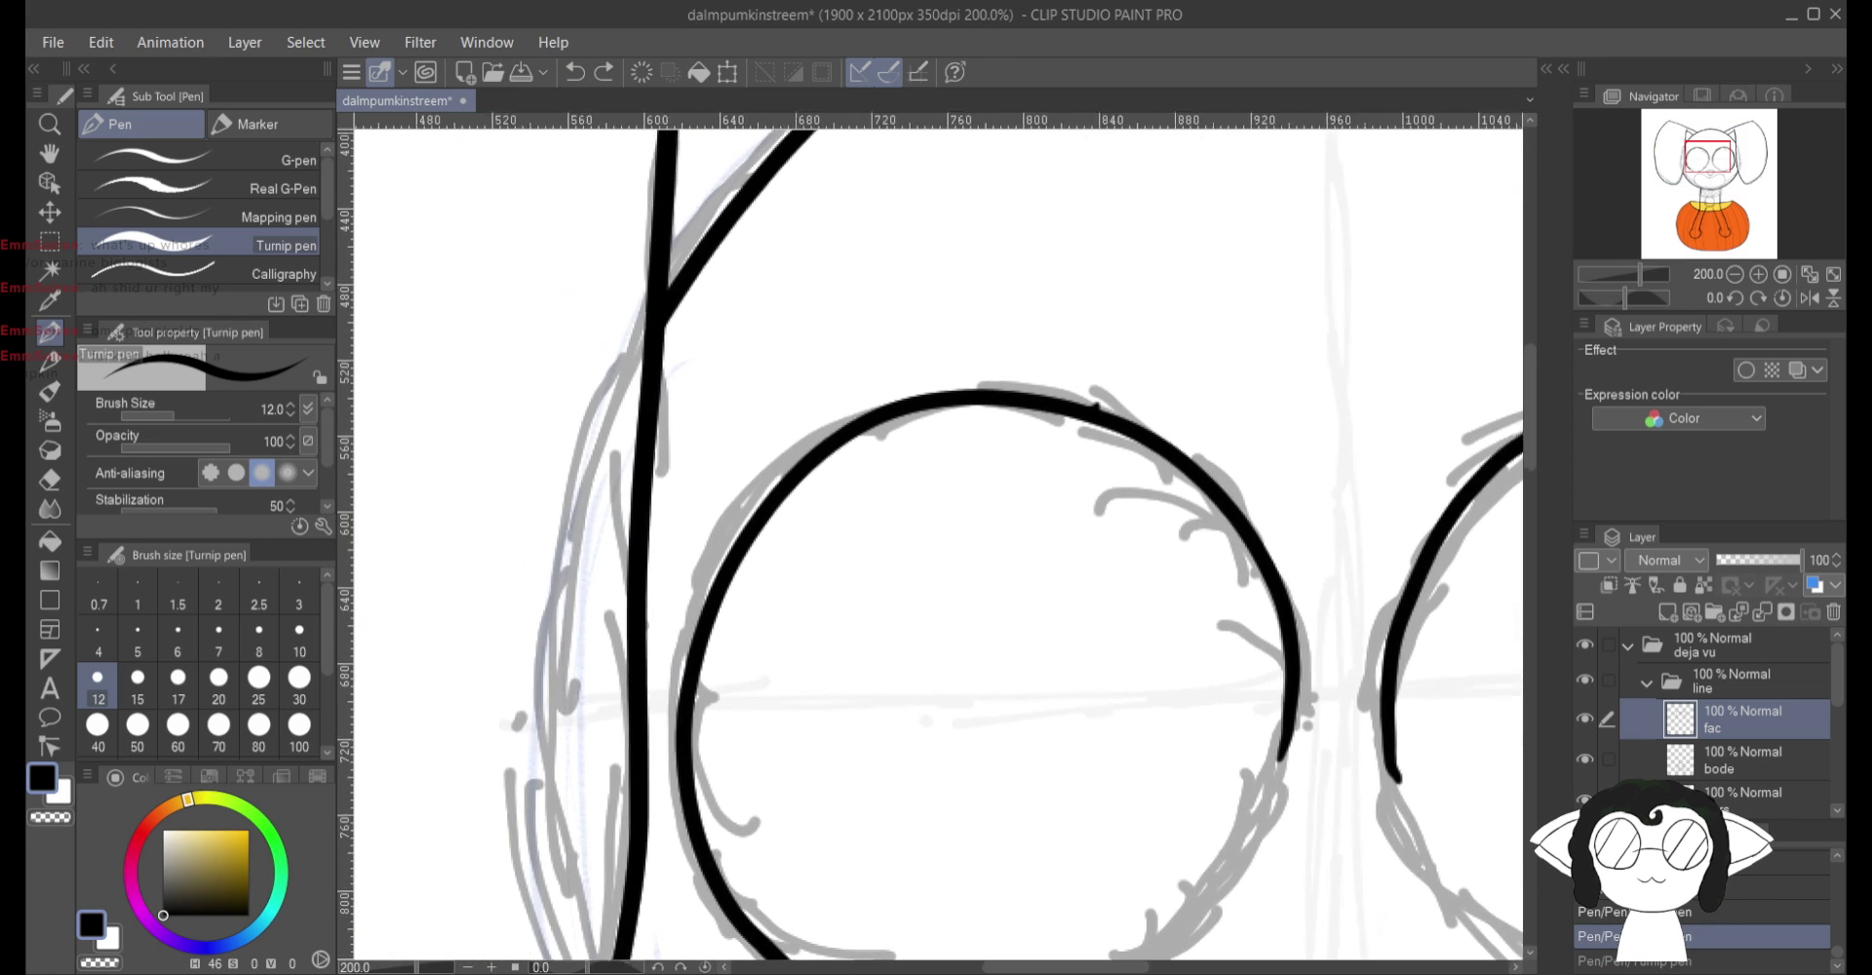
drag(947, 338, 1038, 415)
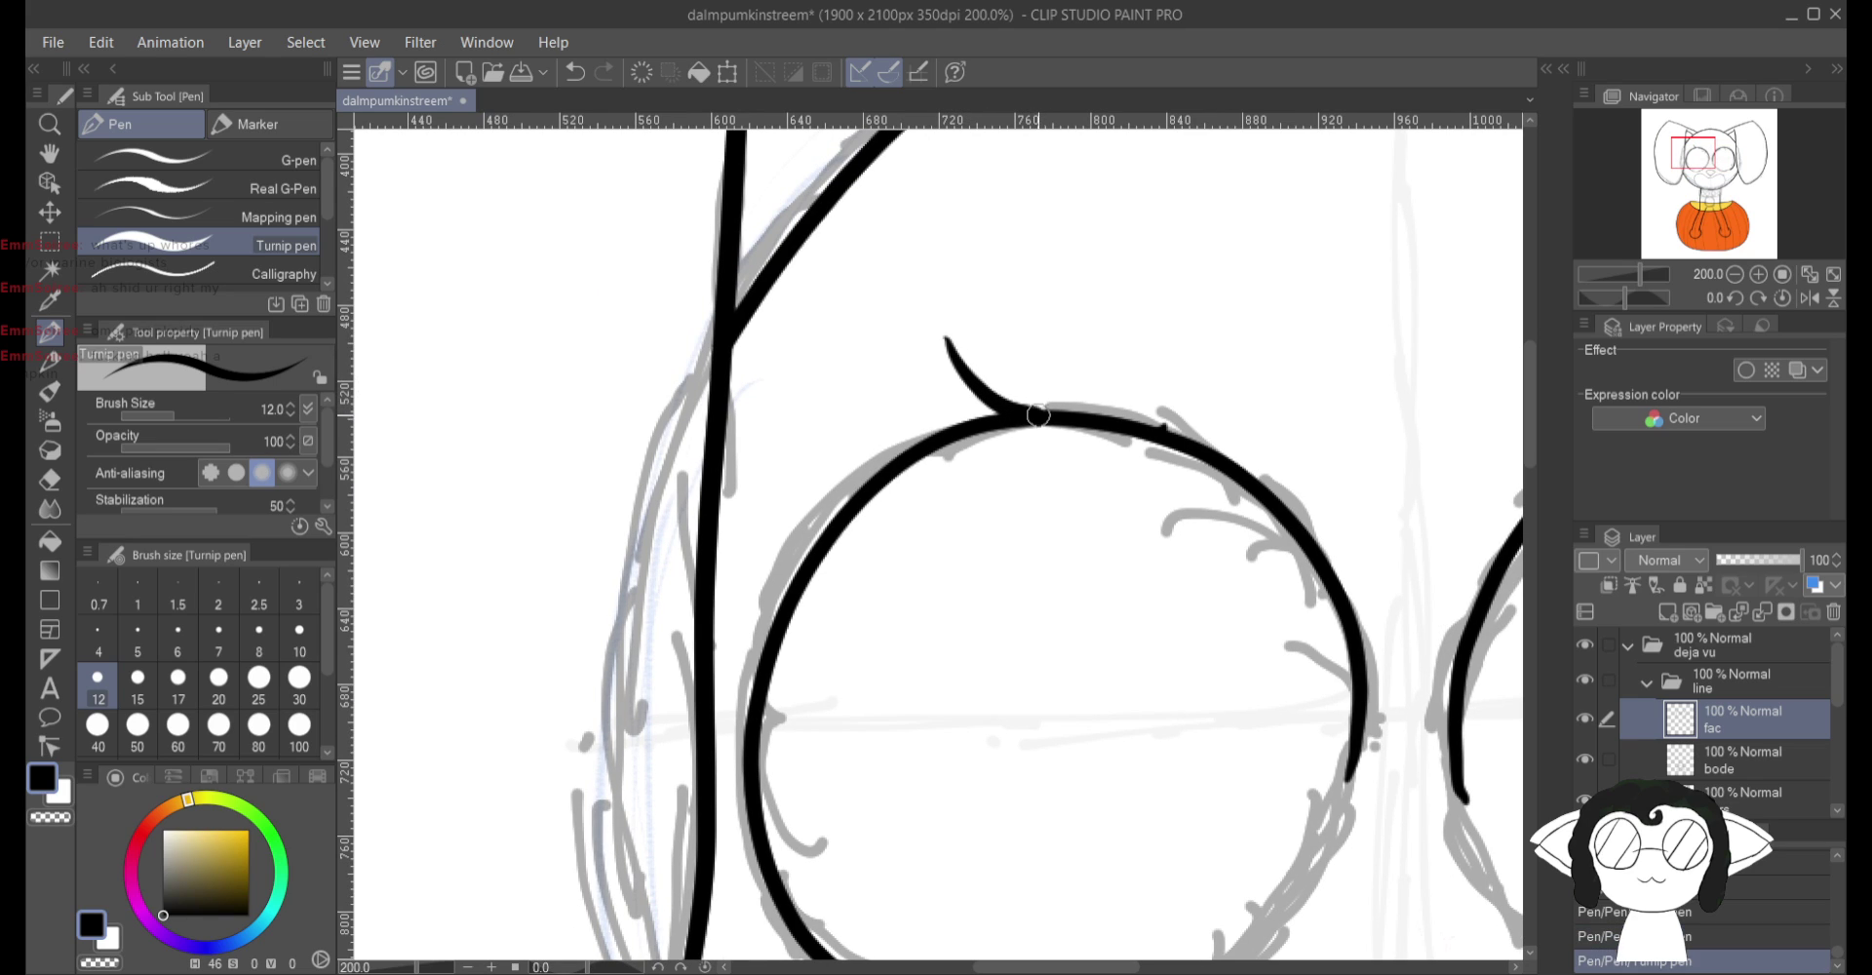
drag(875, 360, 948, 436)
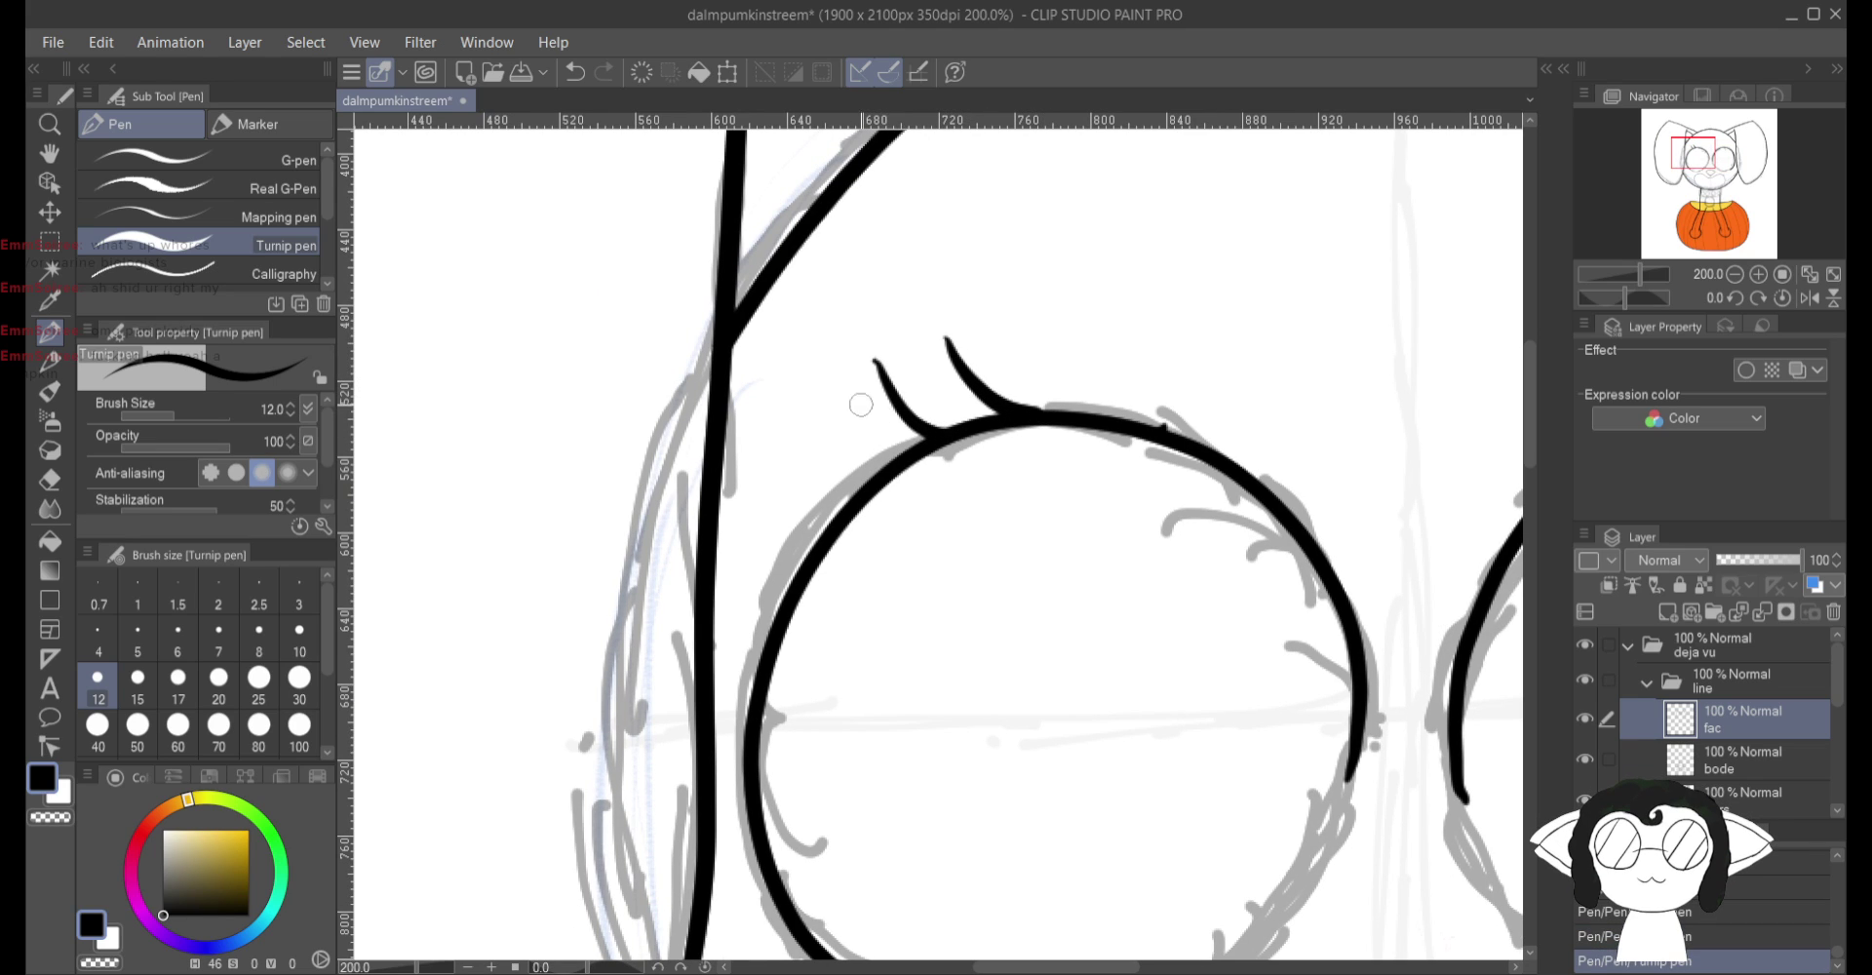
mouse_move(819, 393)
mouse_down()
mouse_move(868, 455)
mouse_move(775, 502)
mouse_move(195, 571)
mouse_up()
Step: Ink three matching curved eyelashes on the upper outer edge of the right eye, redrawing strokes that come out uneven
drag(1164, 449, 1271, 391)
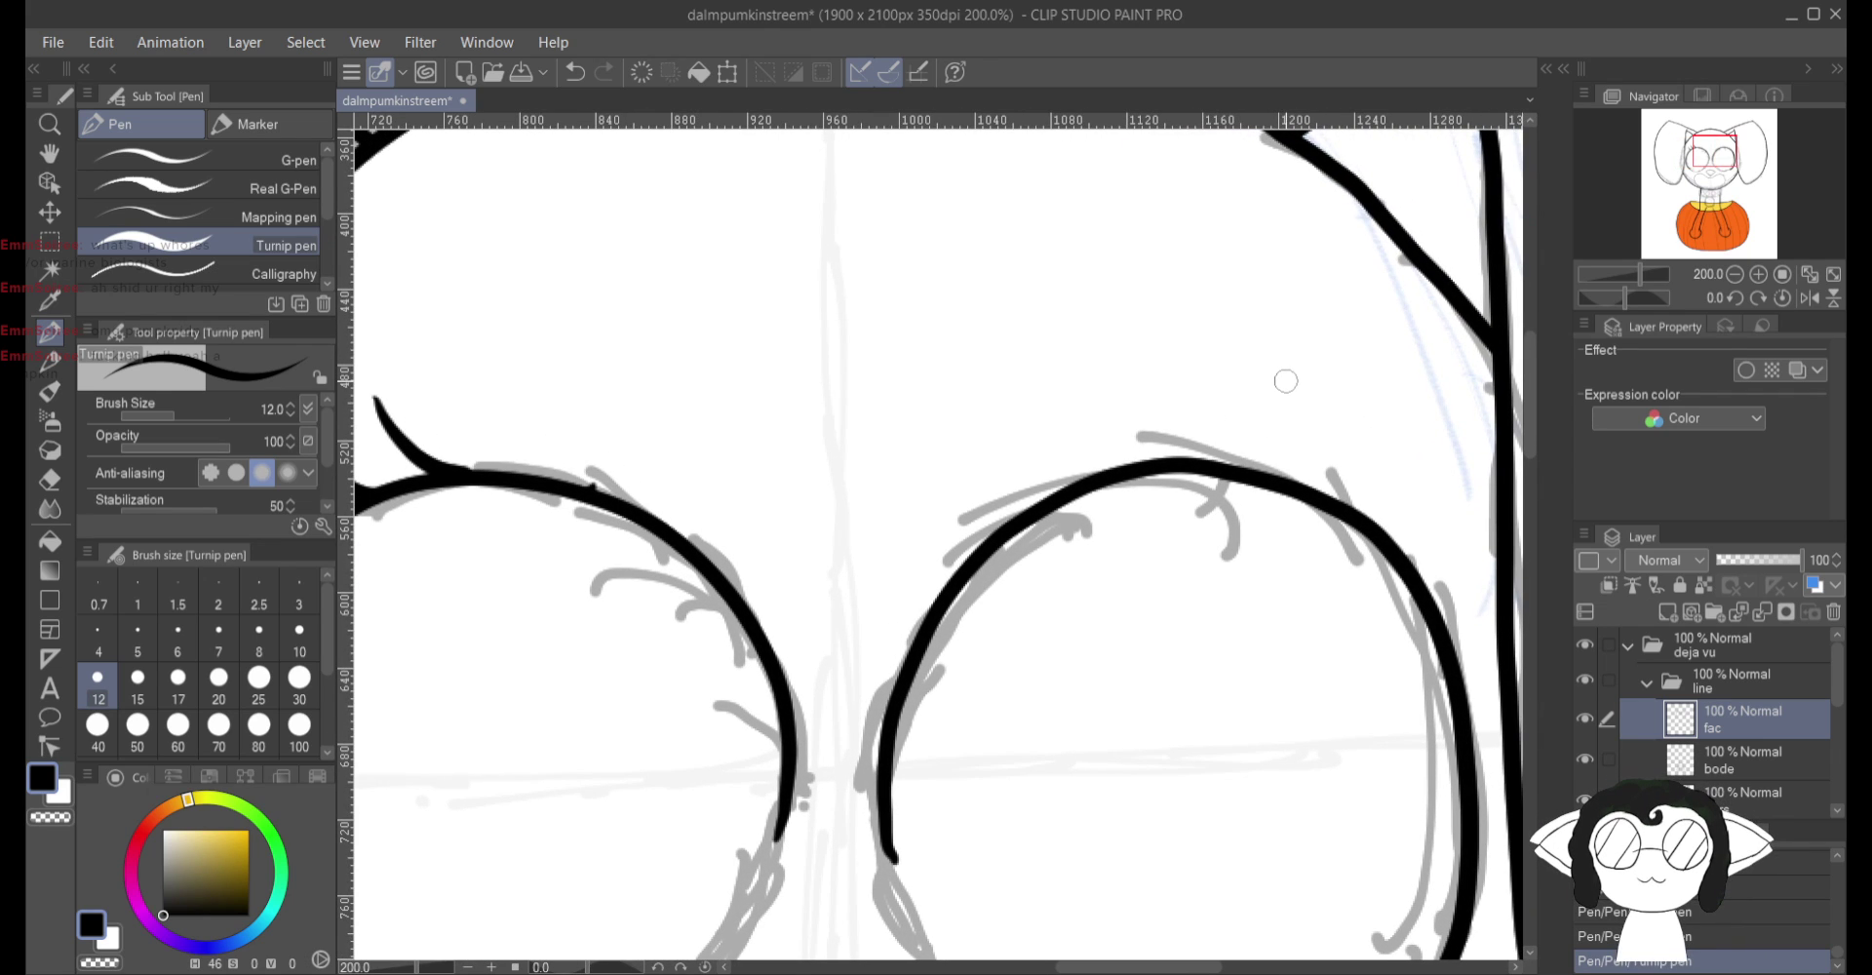
mouse_move(1298, 375)
mouse_down()
mouse_move(1281, 426)
mouse_move(1215, 479)
mouse_up()
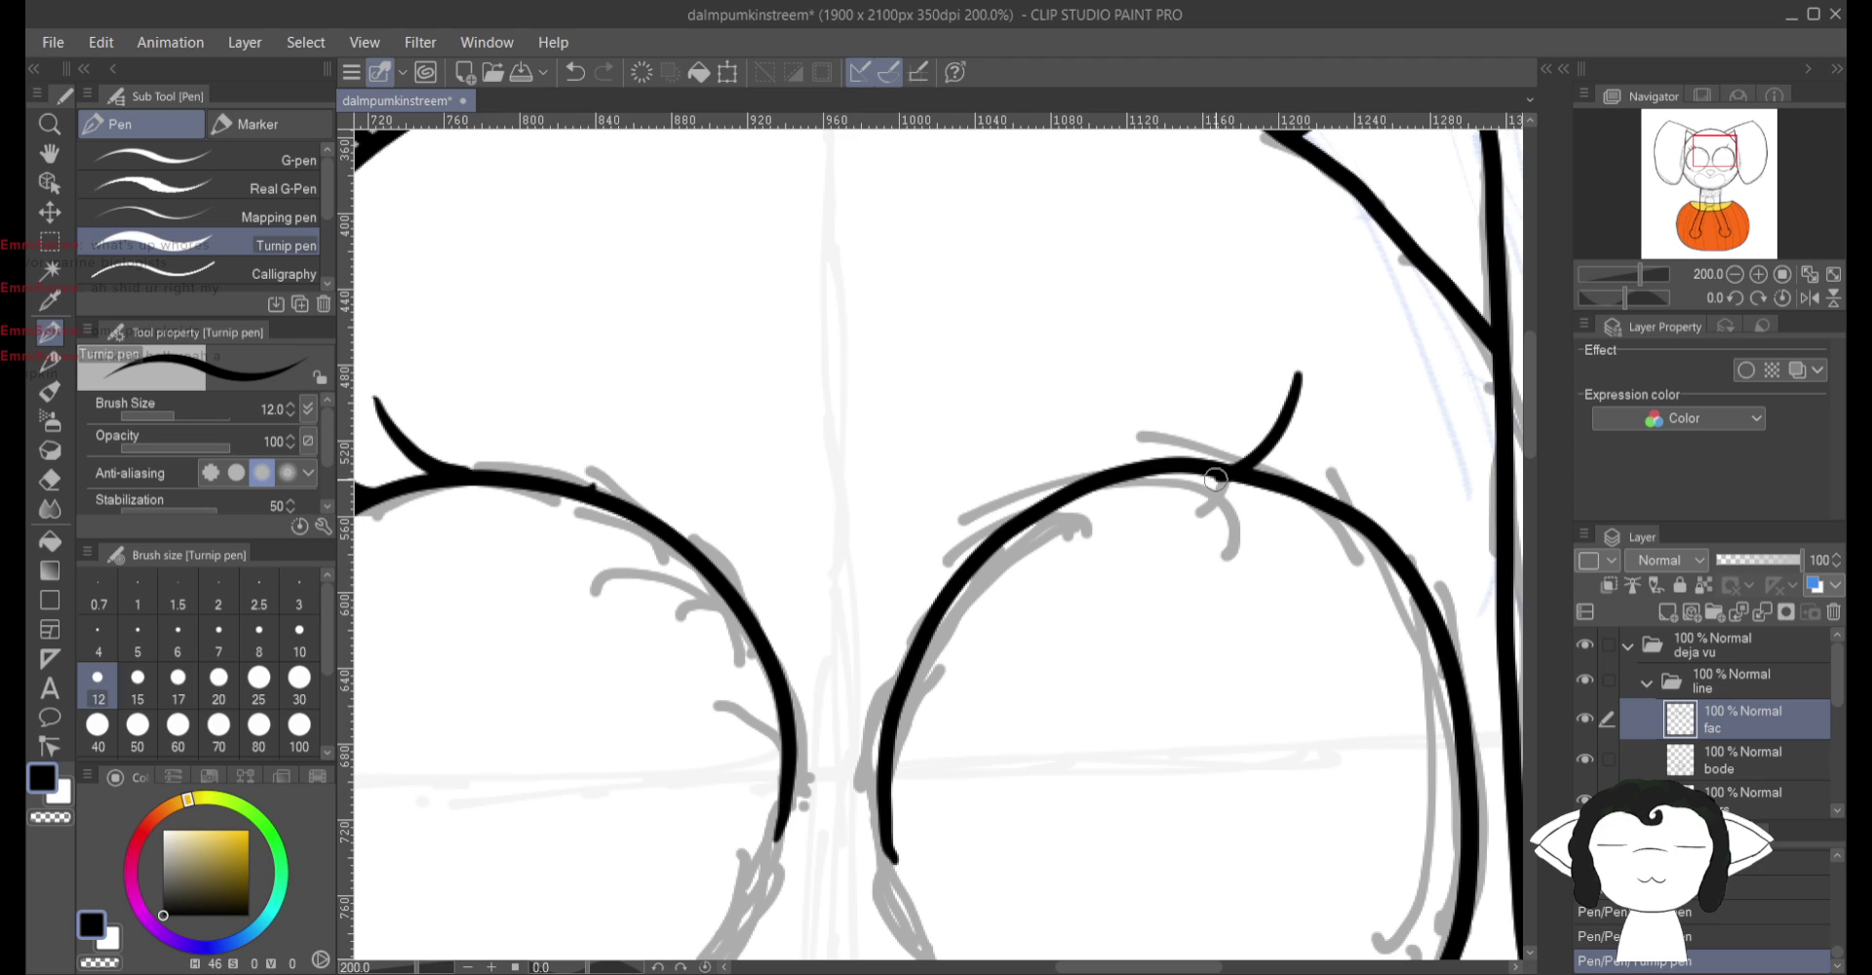
key(ctrl+z)
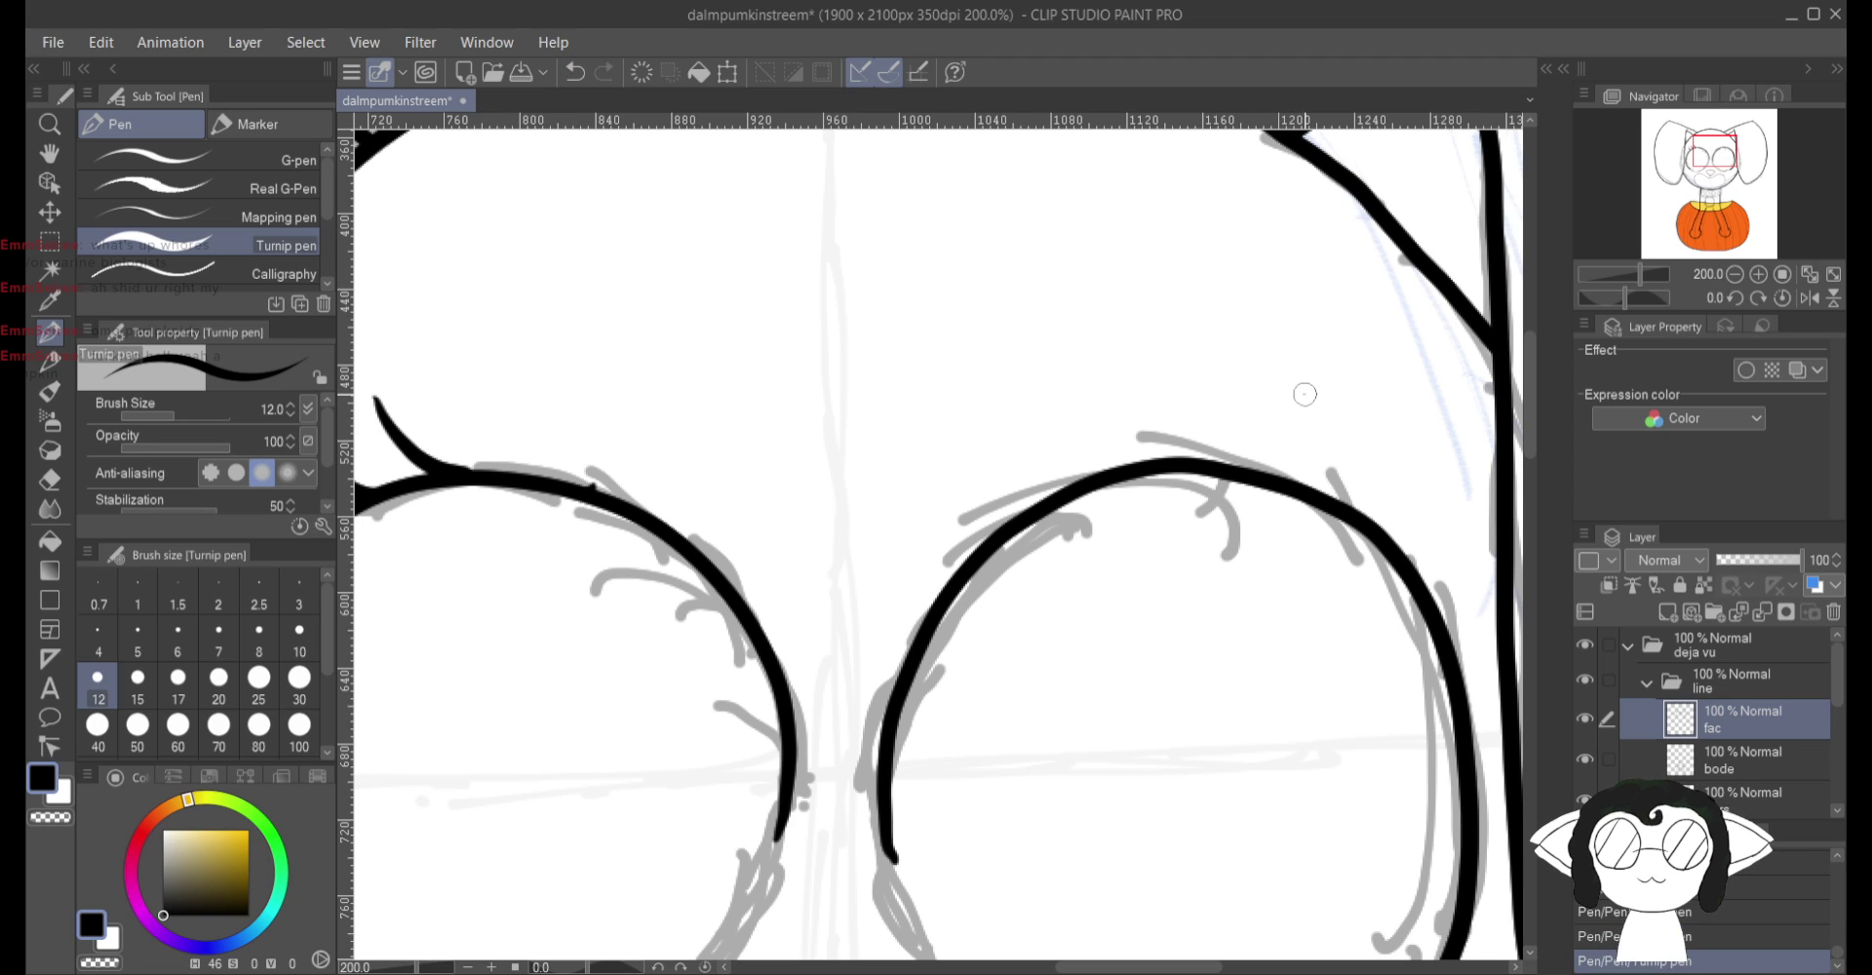
drag(1304, 393, 1231, 470)
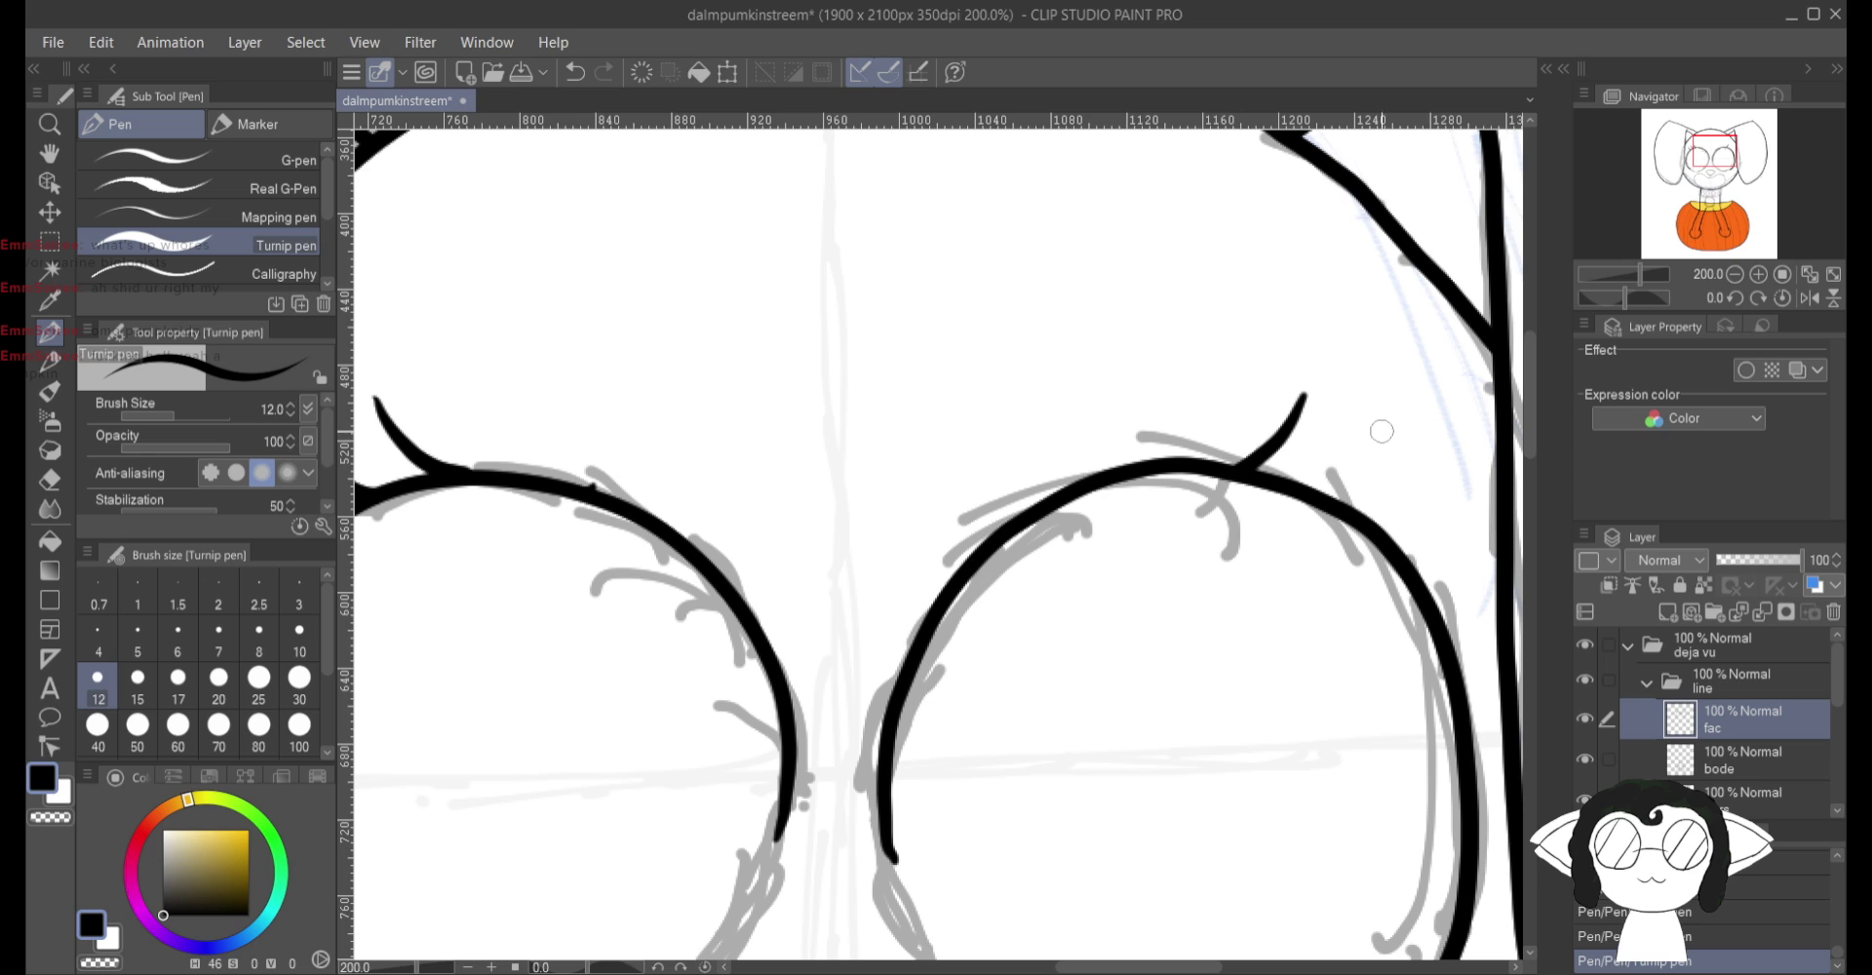
mouse_move(1405, 414)
mouse_down()
mouse_move(1336, 500)
mouse_move(1227, 472)
mouse_up()
key(ctrl+z)
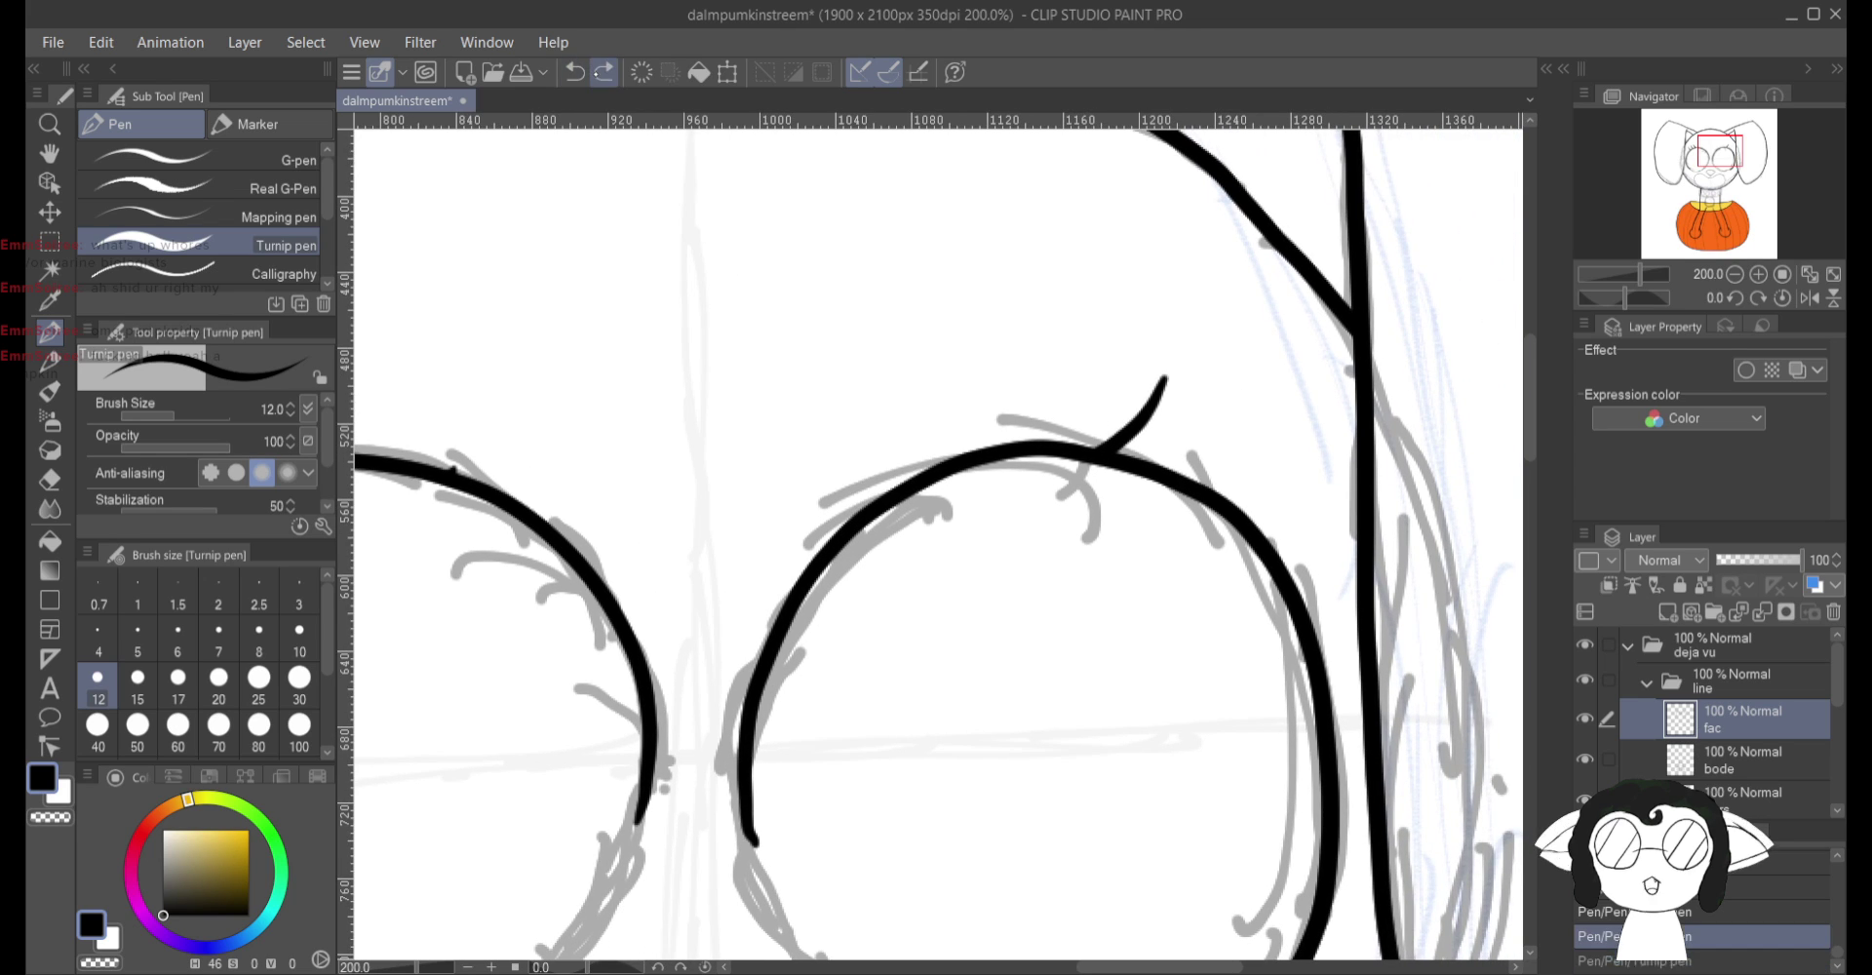
drag(1218, 400, 1157, 476)
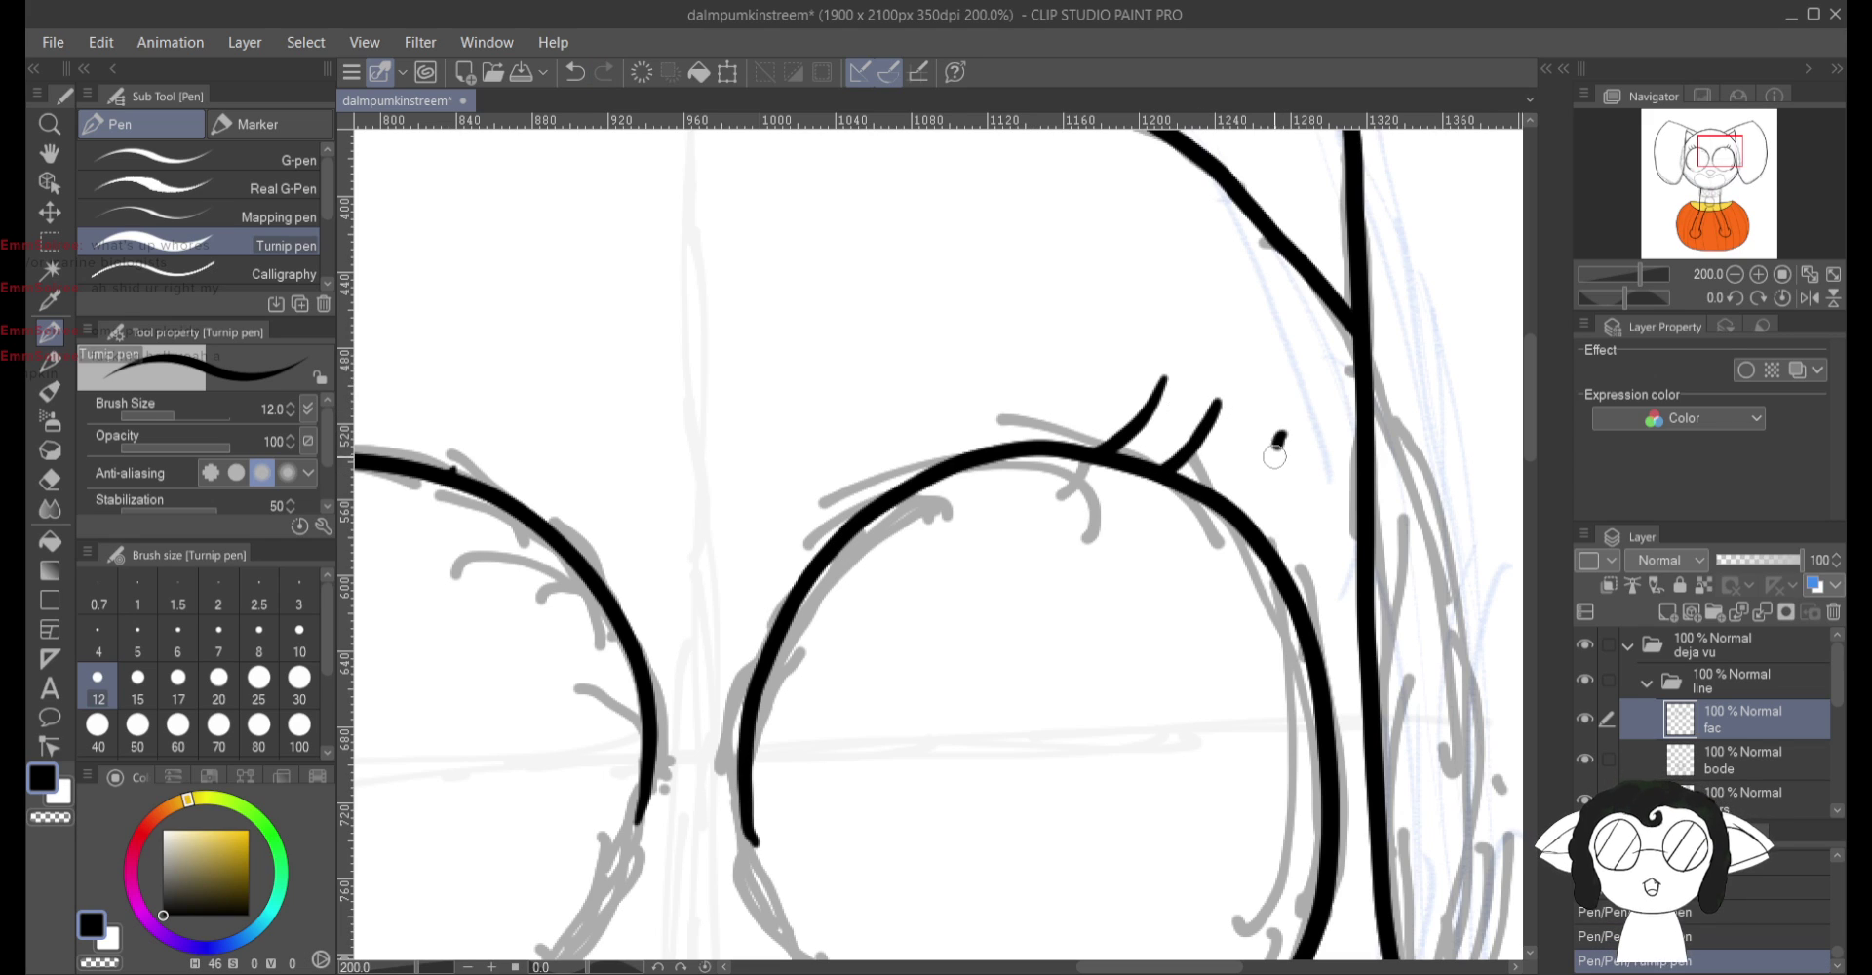
drag(1283, 433, 1219, 503)
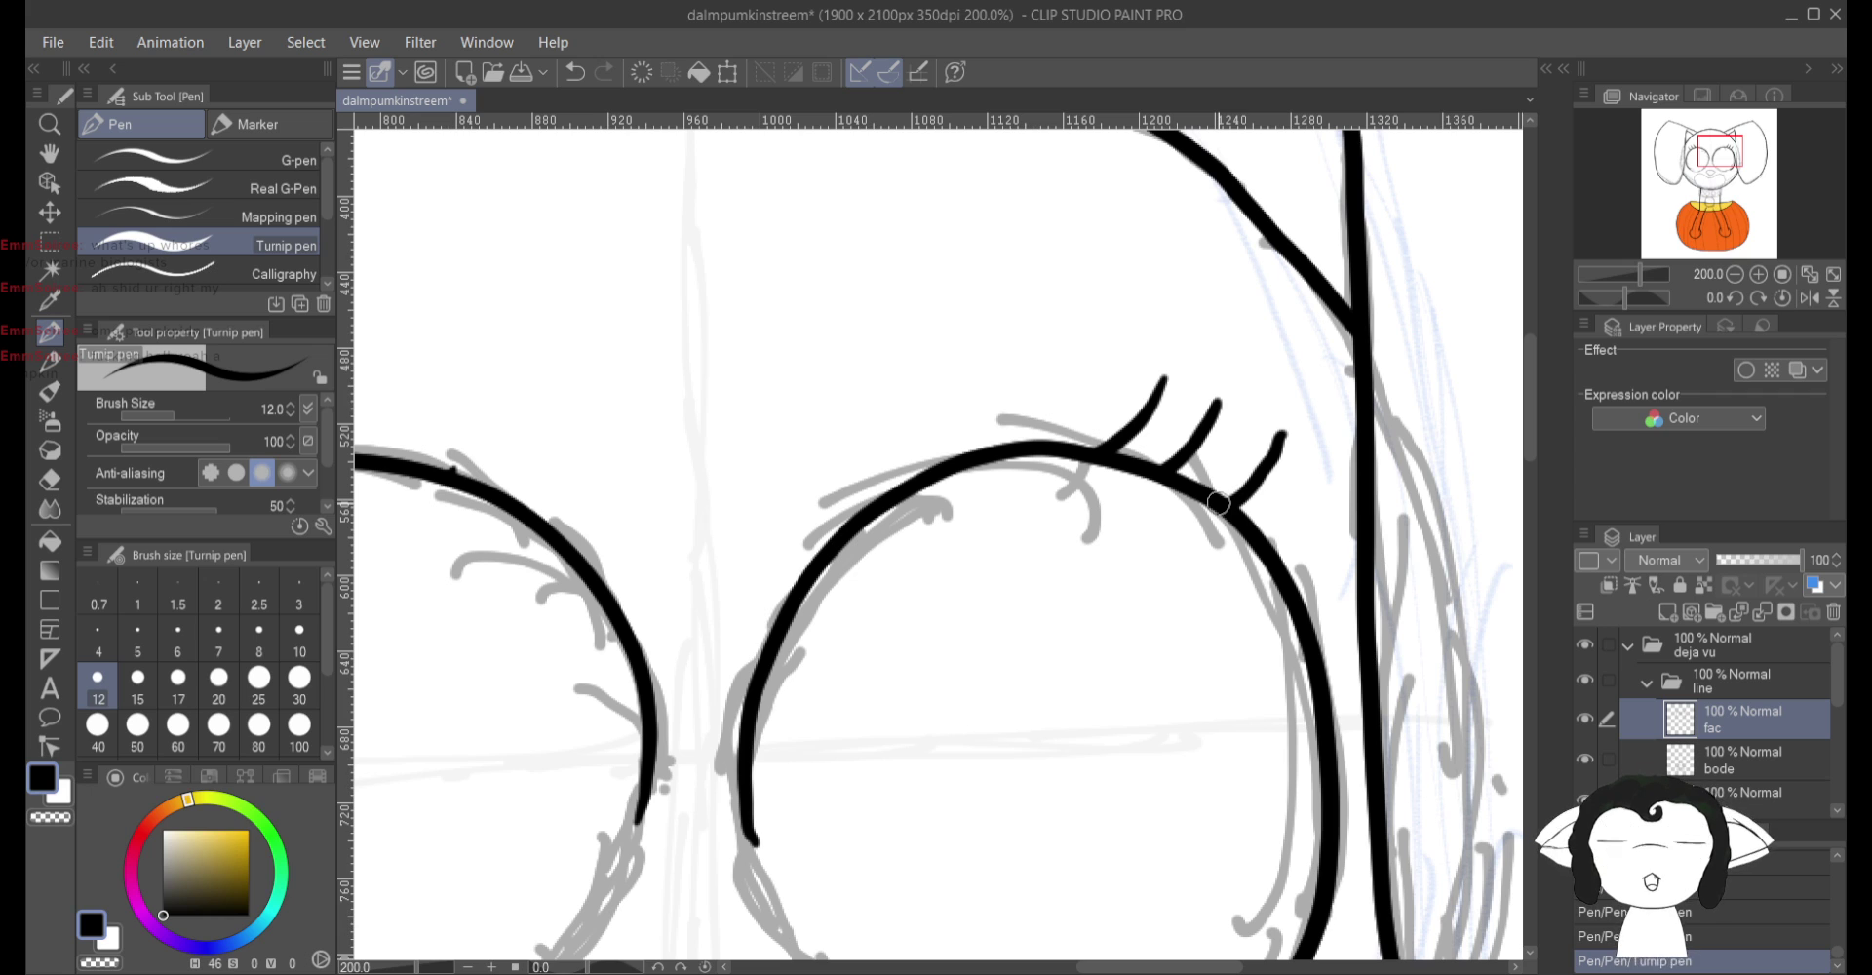
key(ctrl+minus)
key(ctrl+minus)
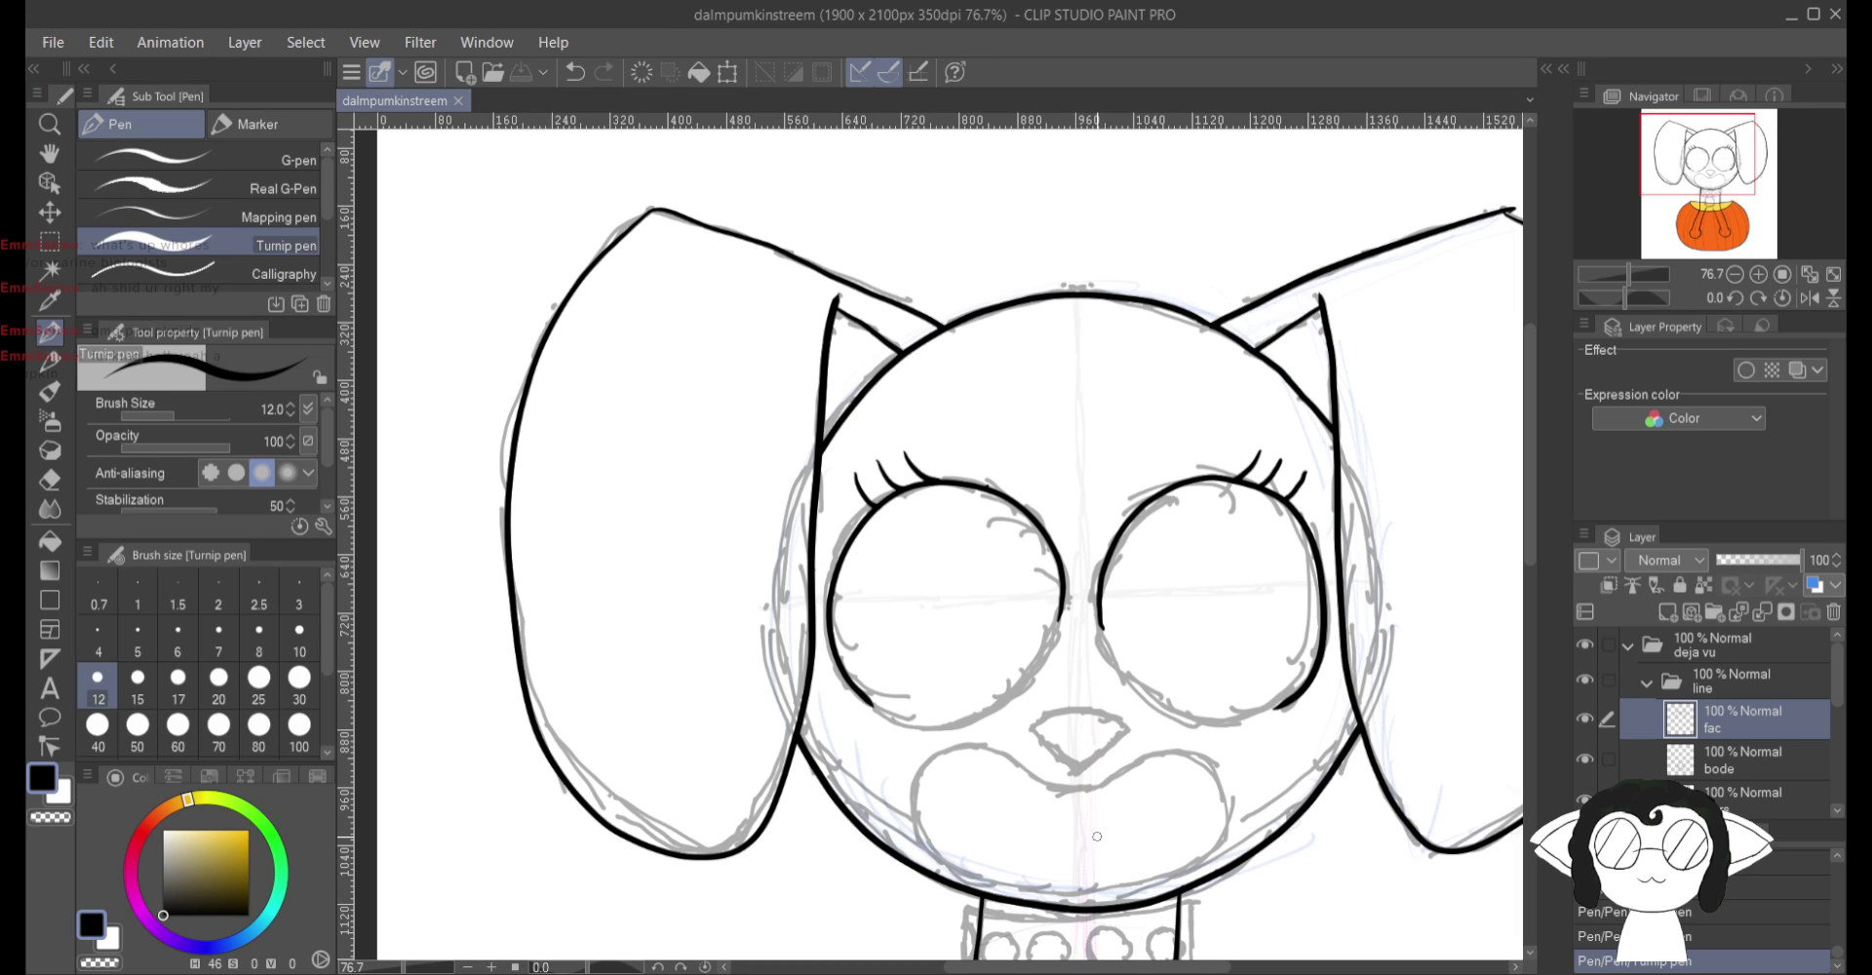
Step: Add a raster layer above fac in the line folder and name it collar
drag(1149, 822, 1120, 588)
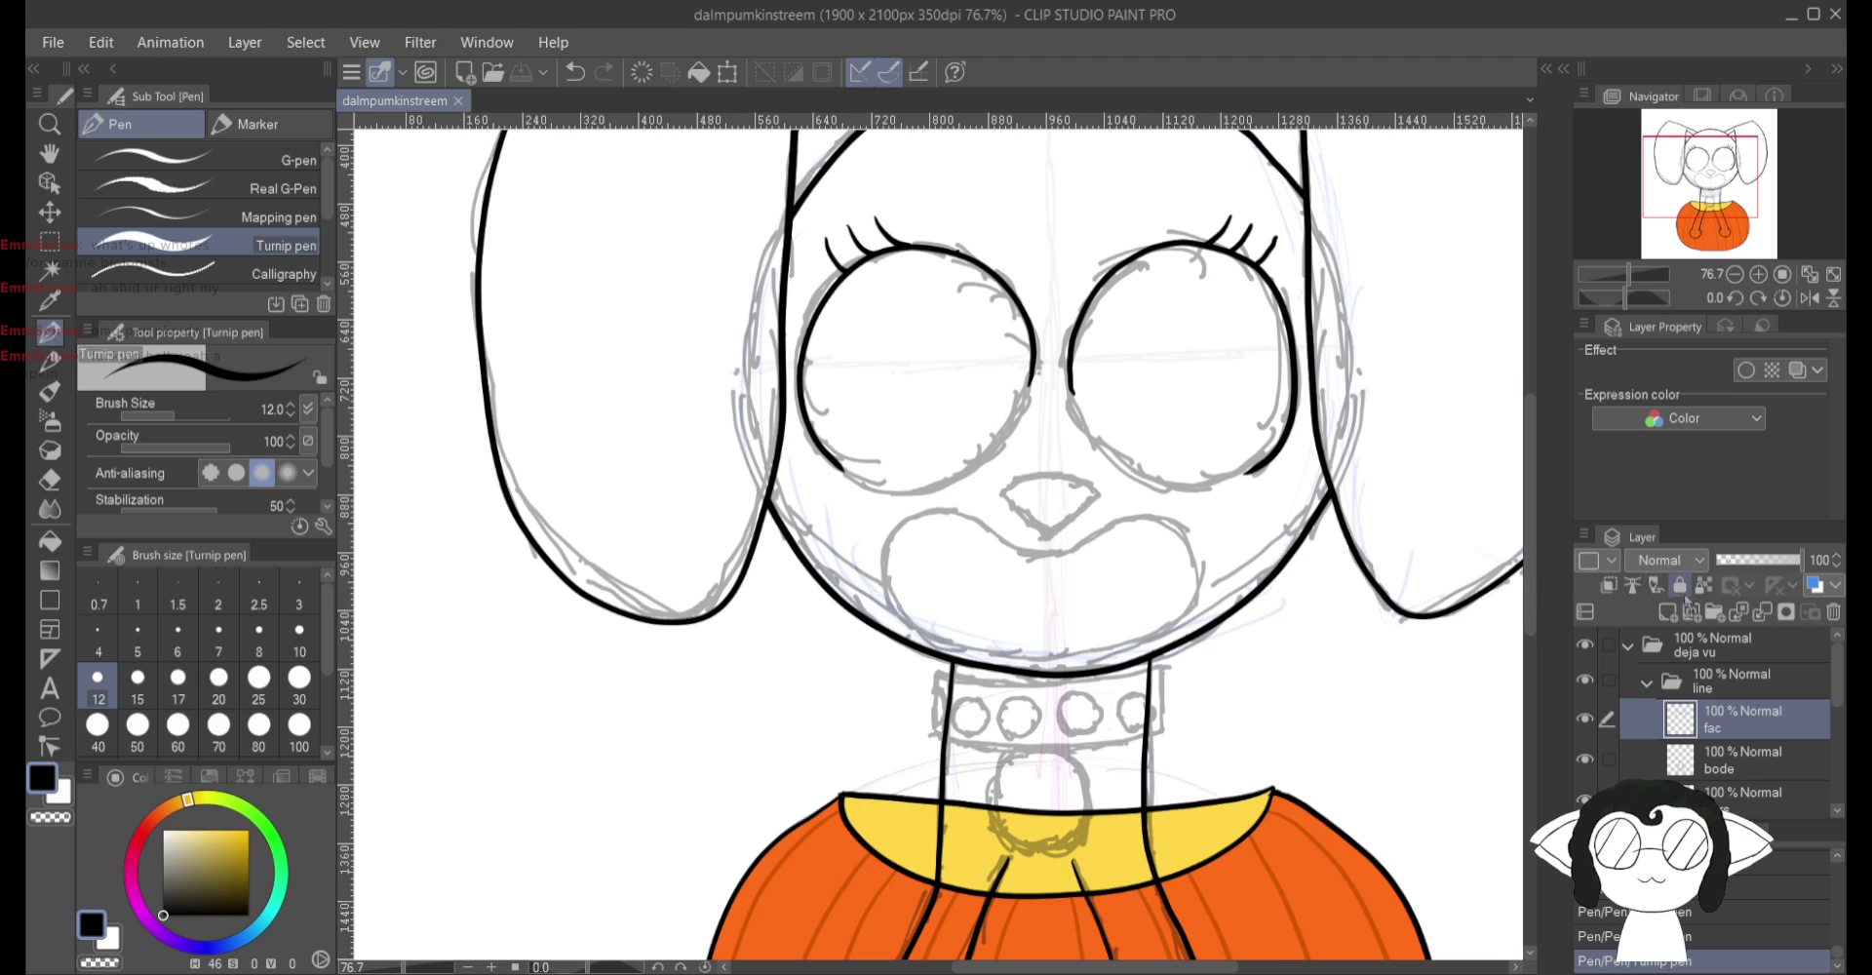
click(1668, 611)
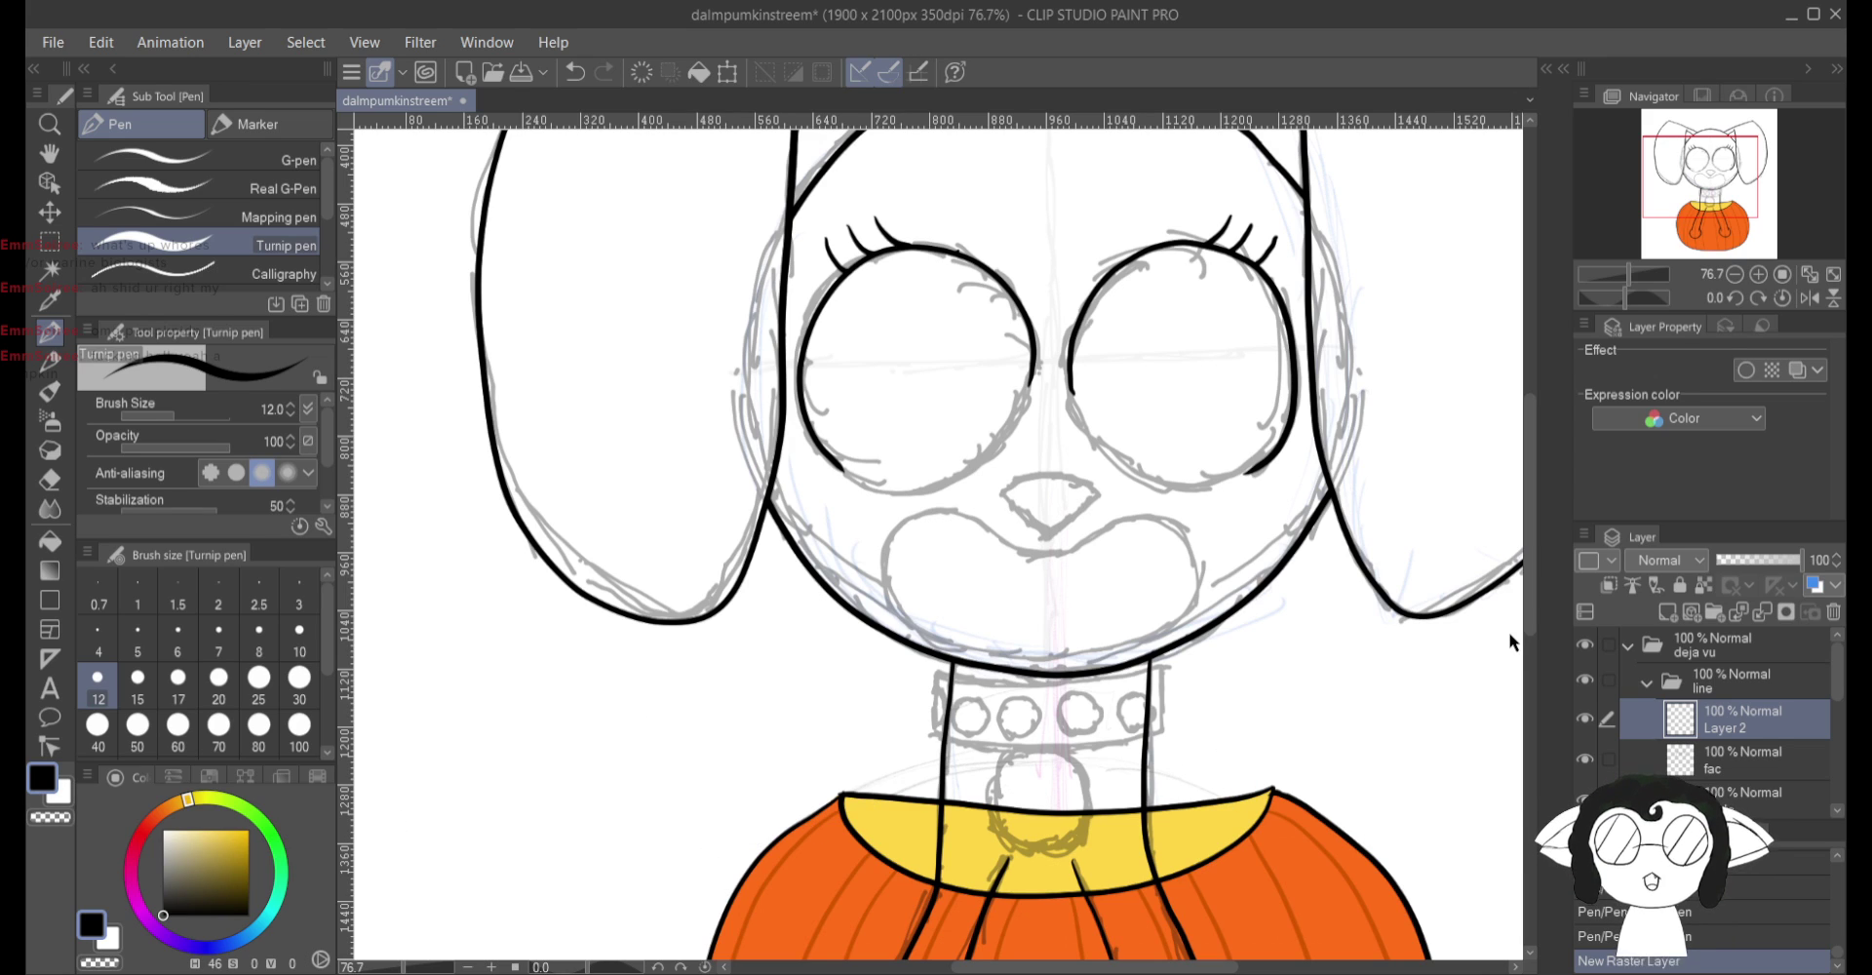
double_click(1724, 728)
text(collar)
key(Return)
Step: Ink the collar band around the neck with two short sides and curved upper and lower edges, and erase the overshoot at its lower right corner
scroll(1212, 613, up, 5)
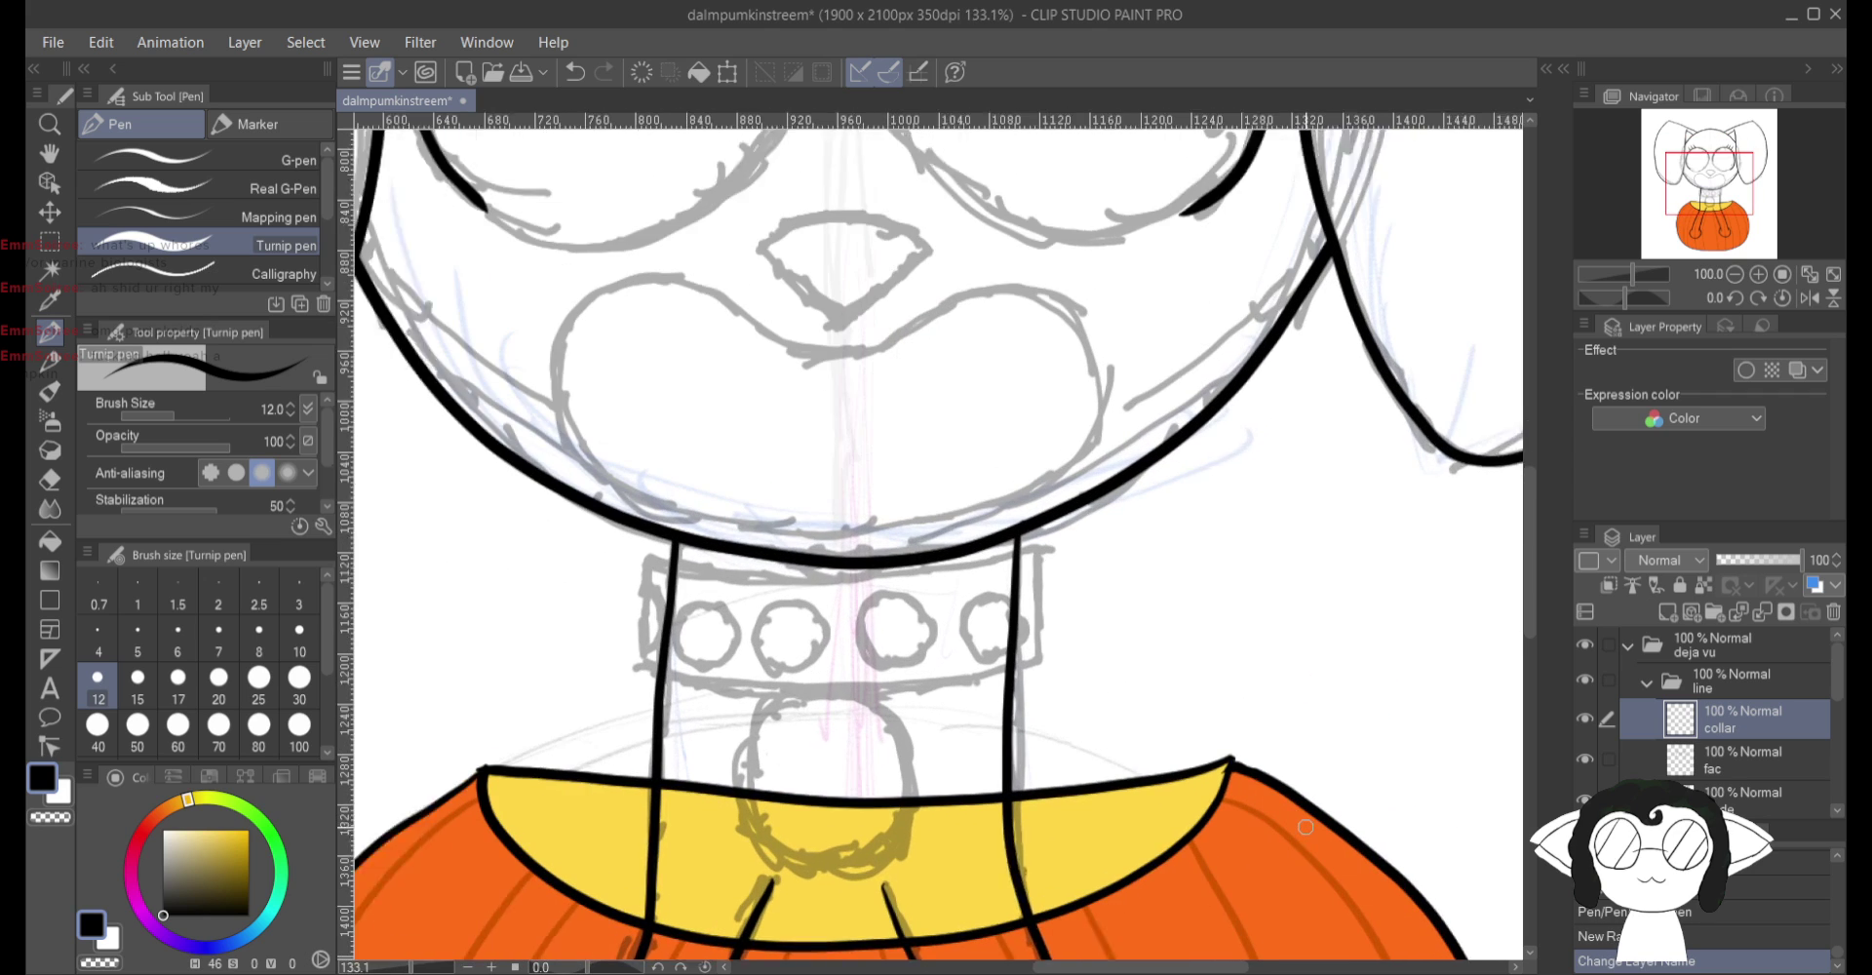
drag(1212, 613, 1222, 613)
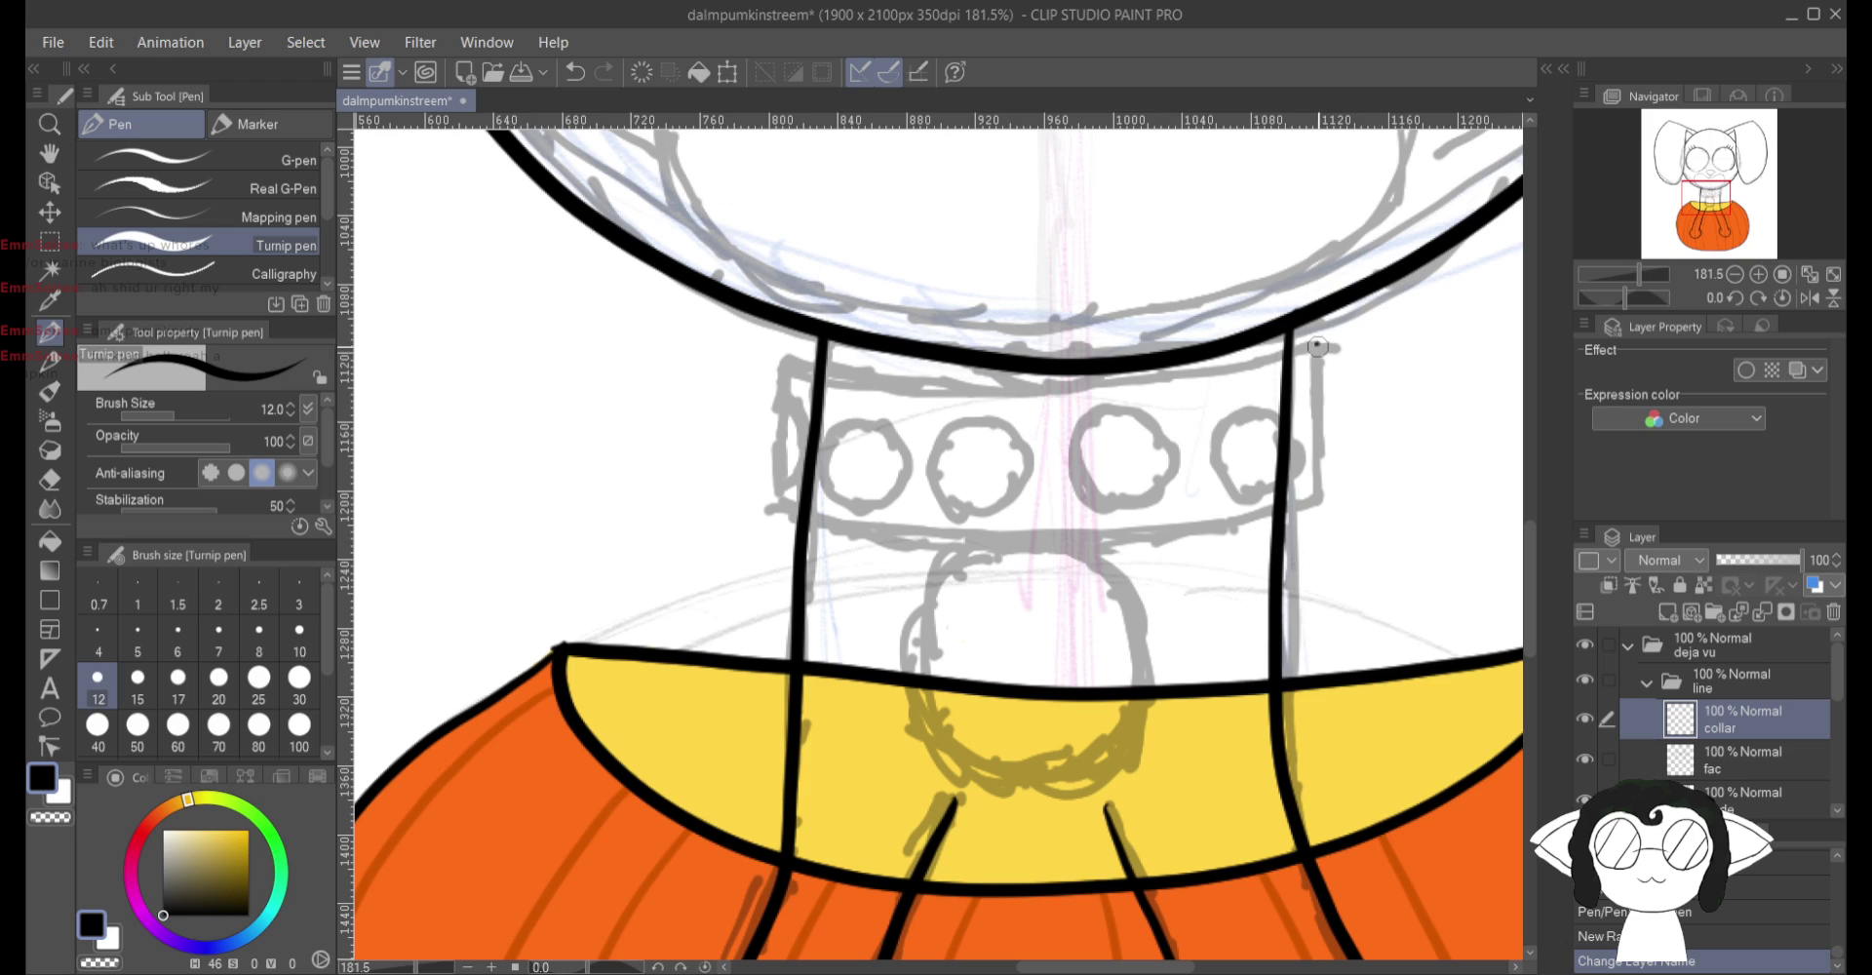
drag(1317, 345, 1312, 505)
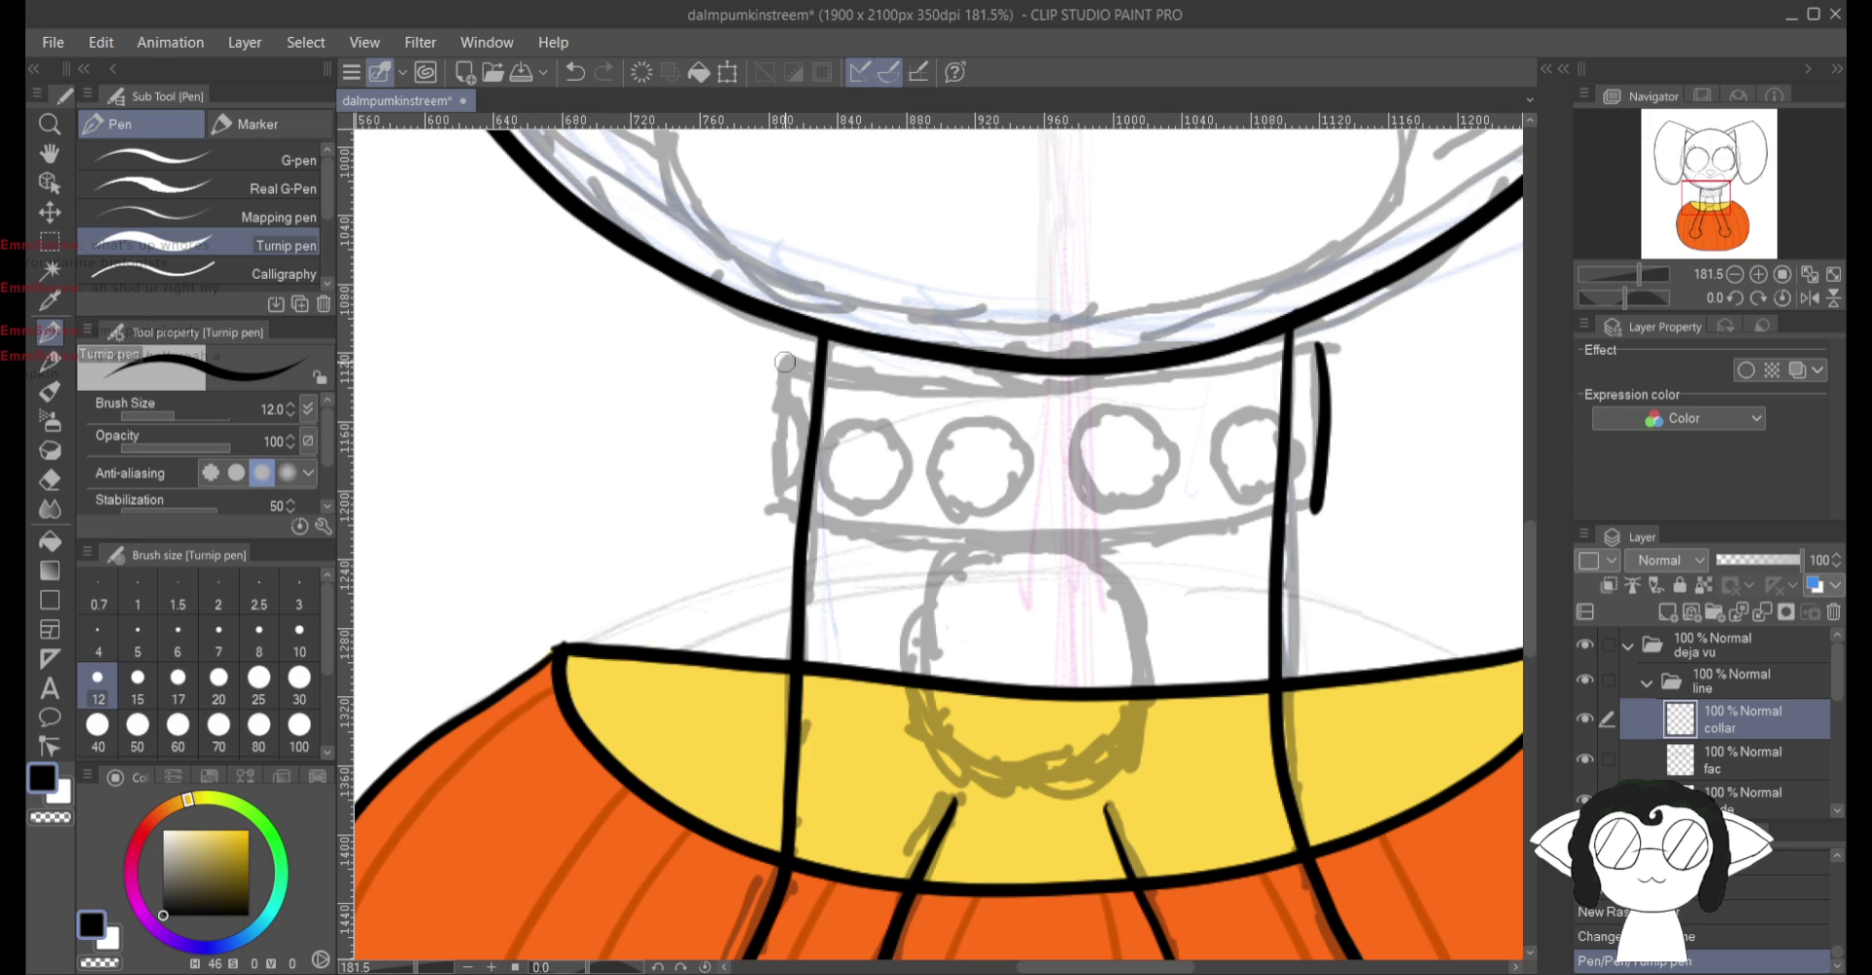
drag(789, 367, 773, 509)
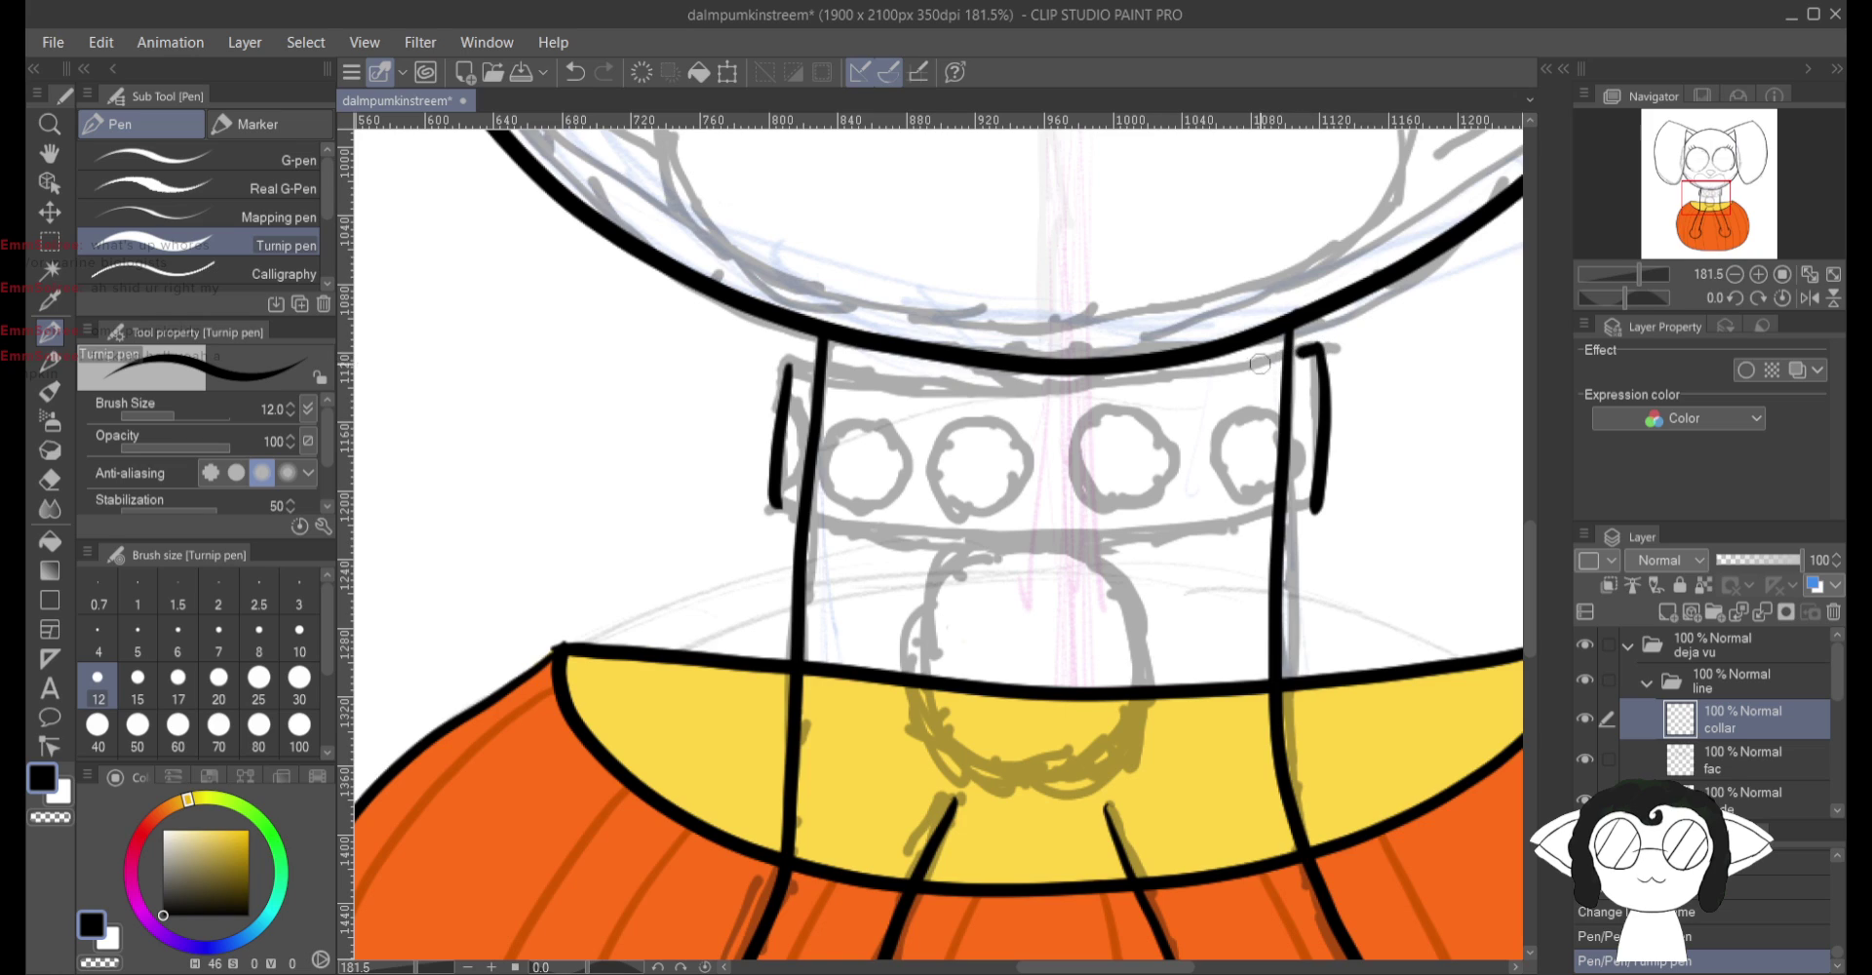
mouse_move(1260, 364)
mouse_down()
mouse_move(1098, 392)
mouse_move(794, 369)
mouse_up()
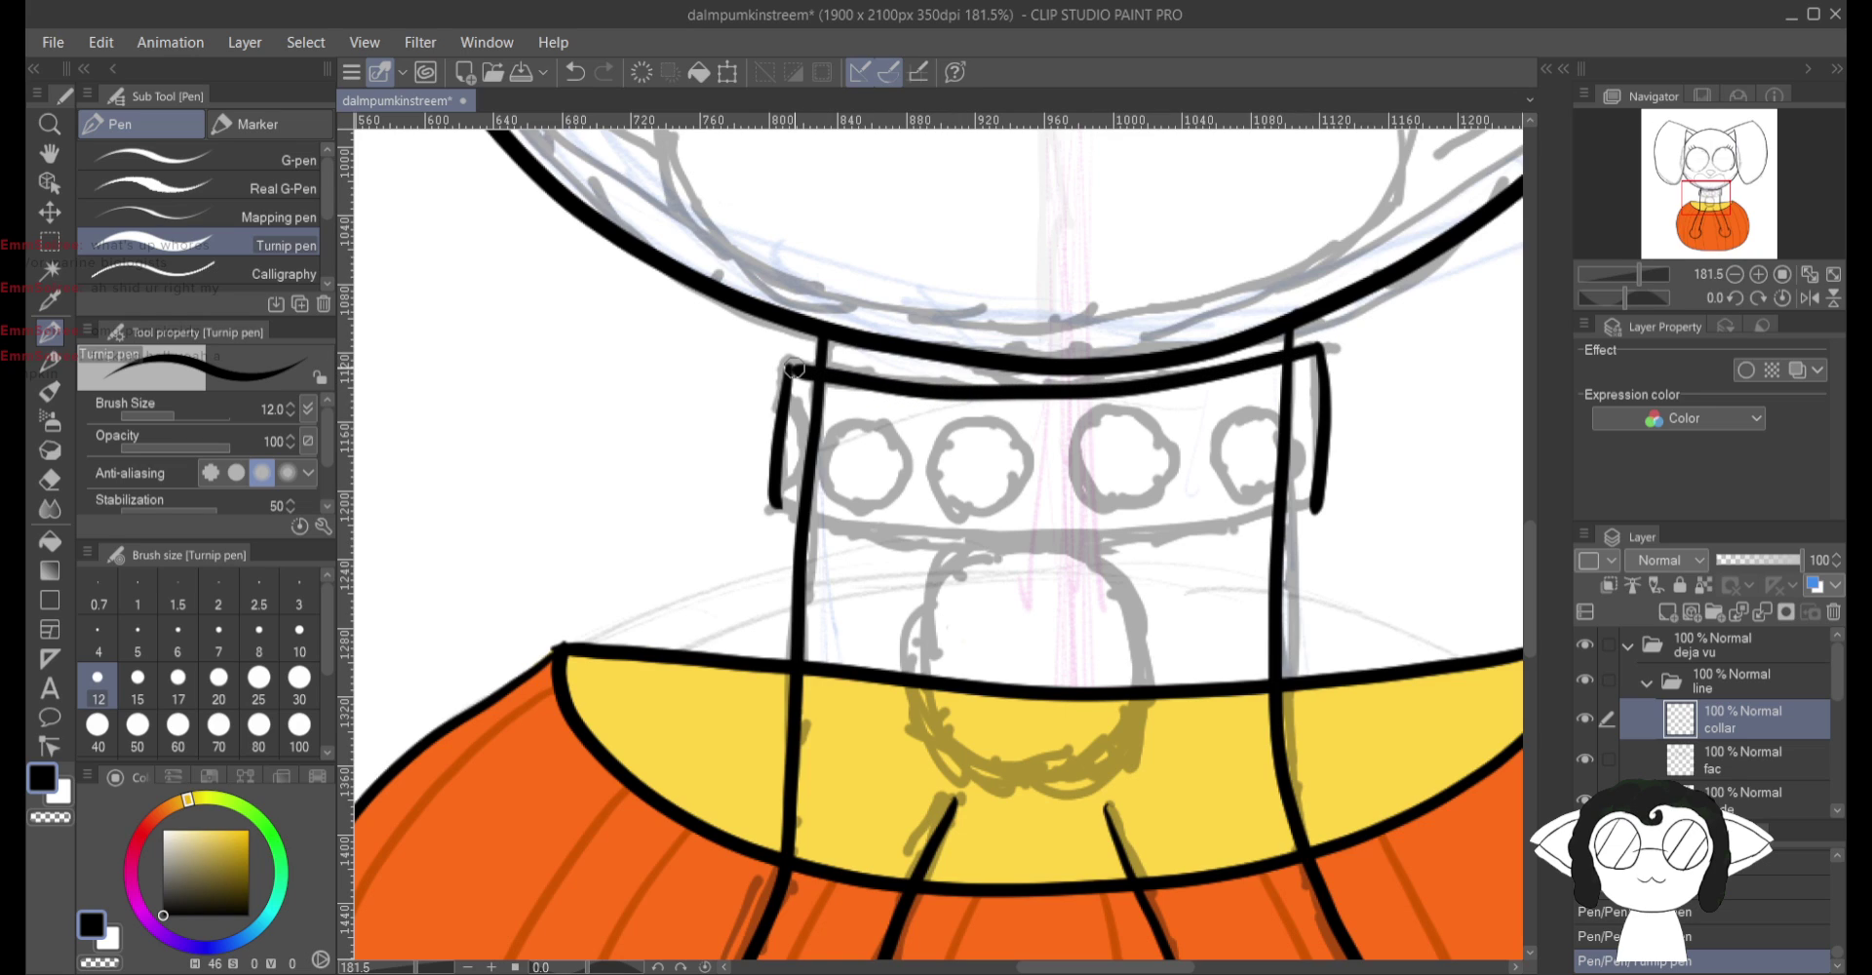
mouse_move(1319, 501)
mouse_down()
mouse_move(1179, 538)
mouse_move(933, 544)
mouse_move(777, 505)
mouse_up()
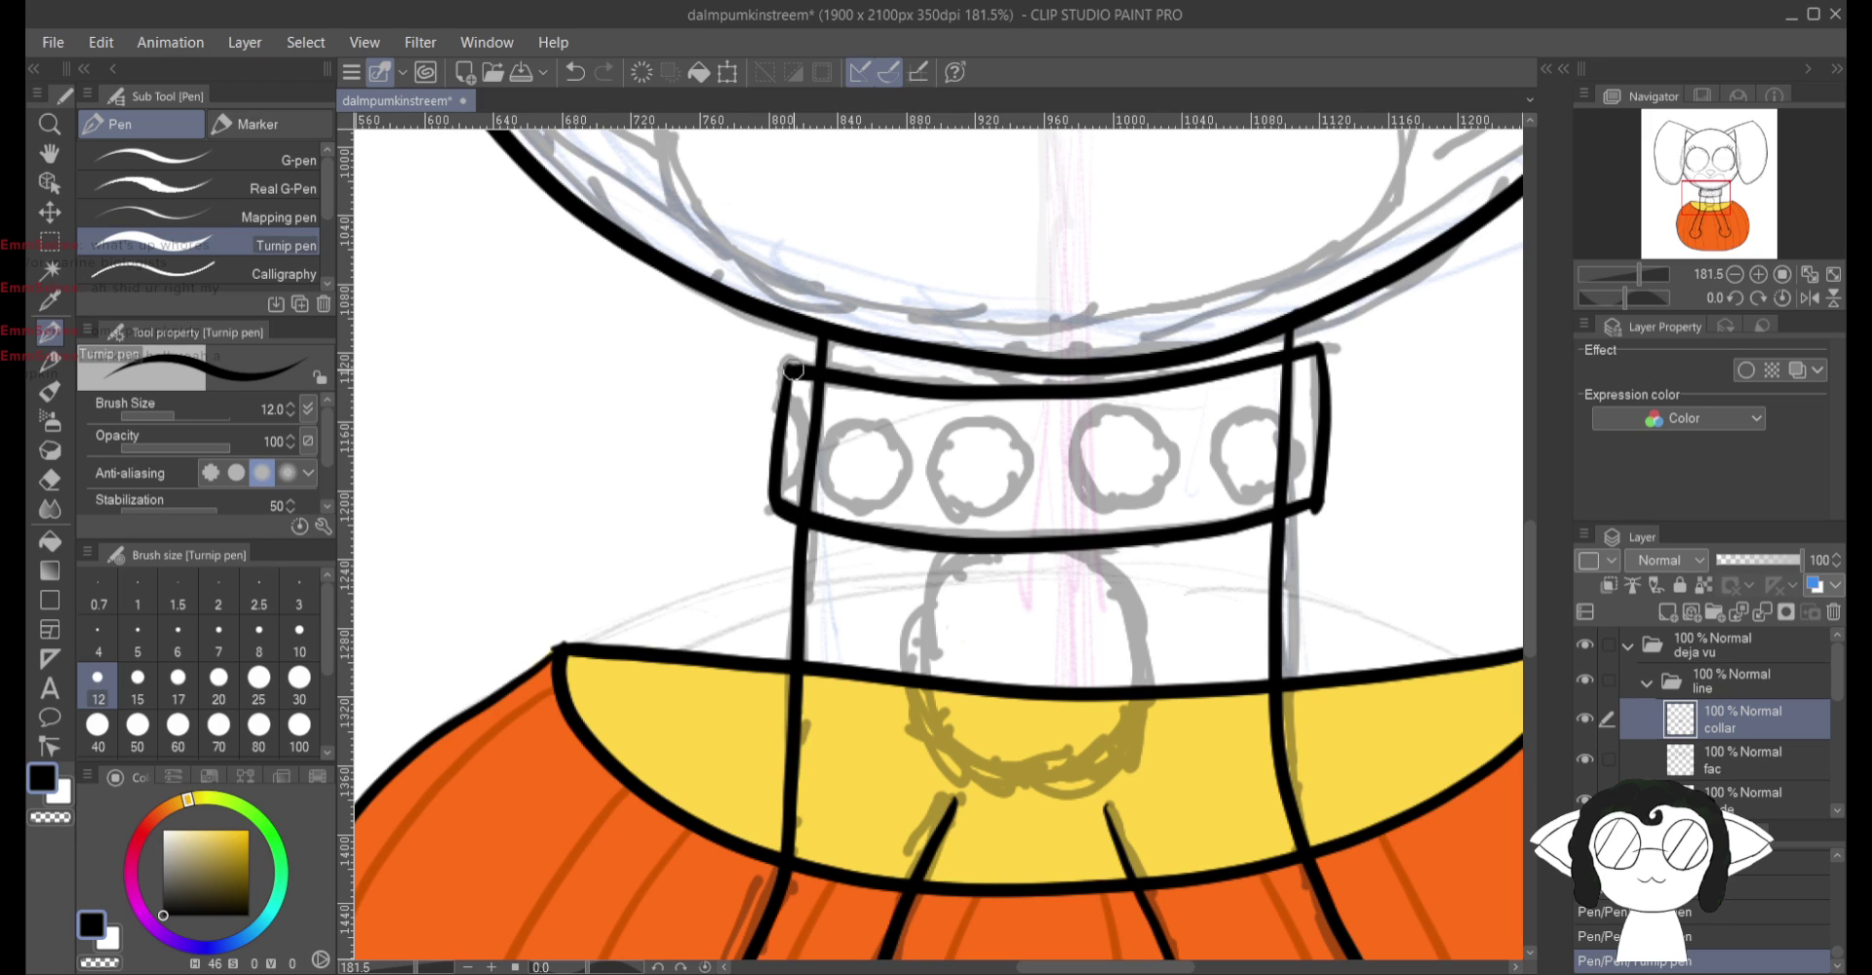
key(e)
mouse_move(1321, 535)
mouse_down()
mouse_move(1306, 509)
mouse_move(1329, 520)
mouse_up()
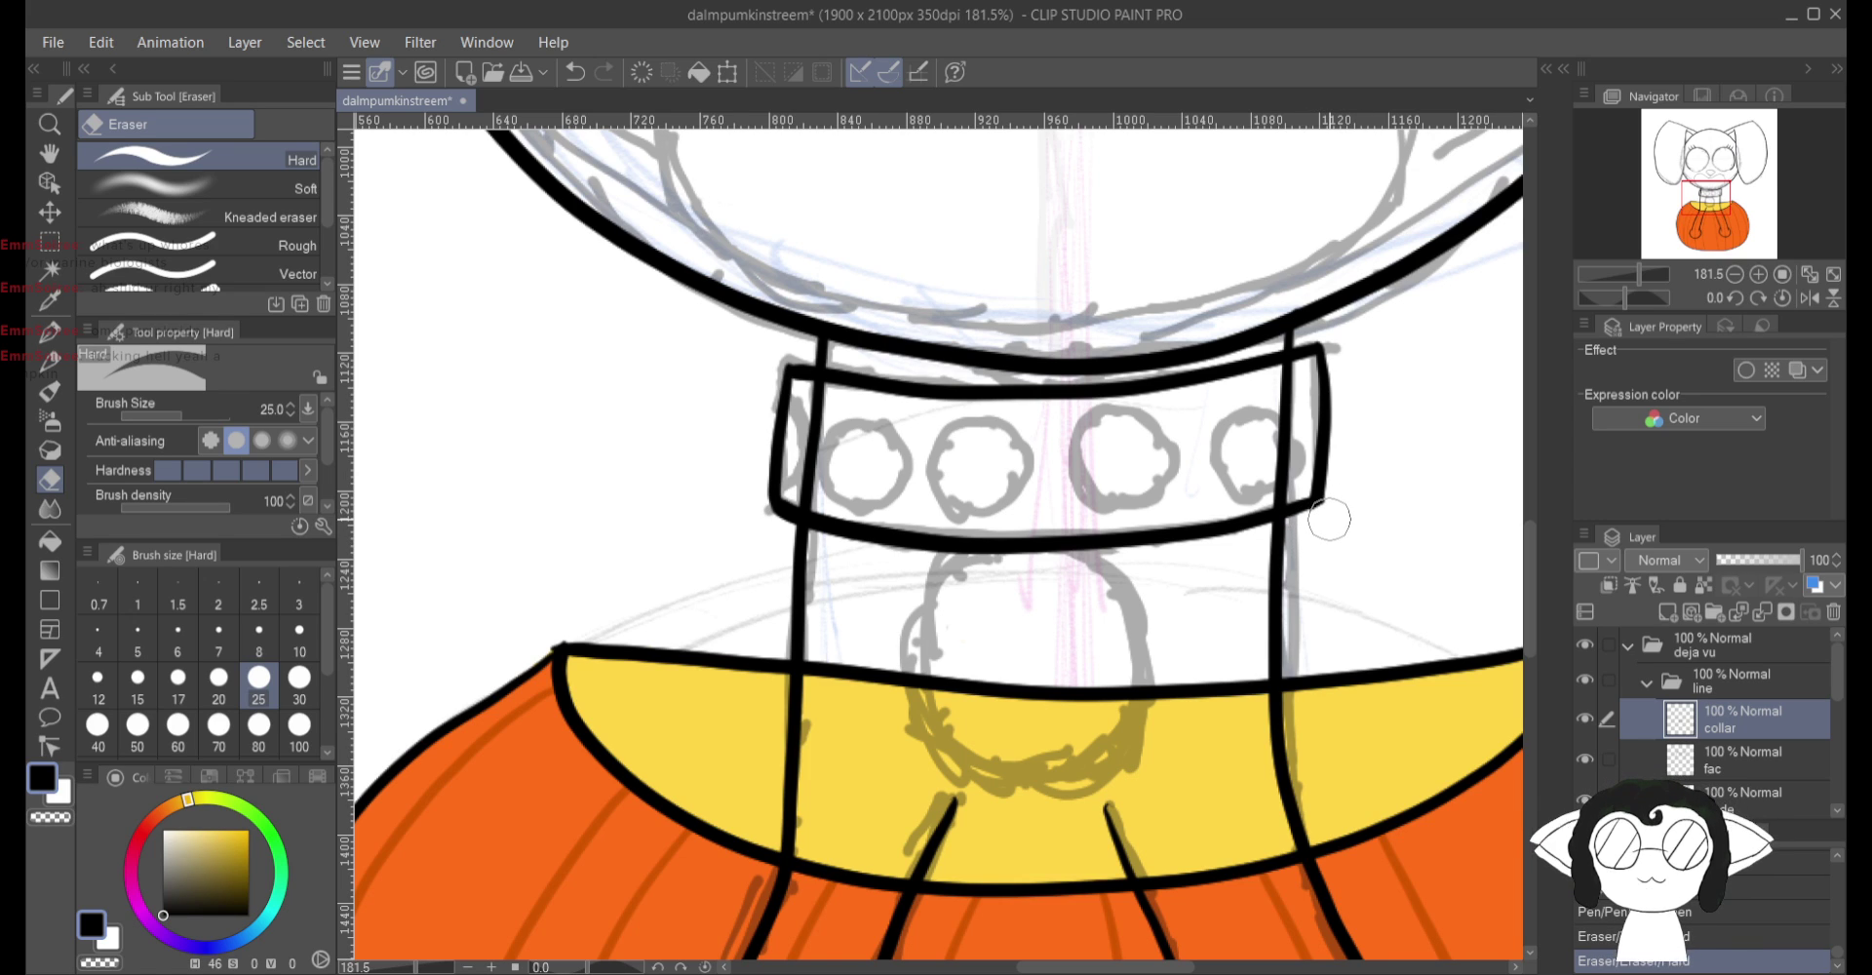
key(p)
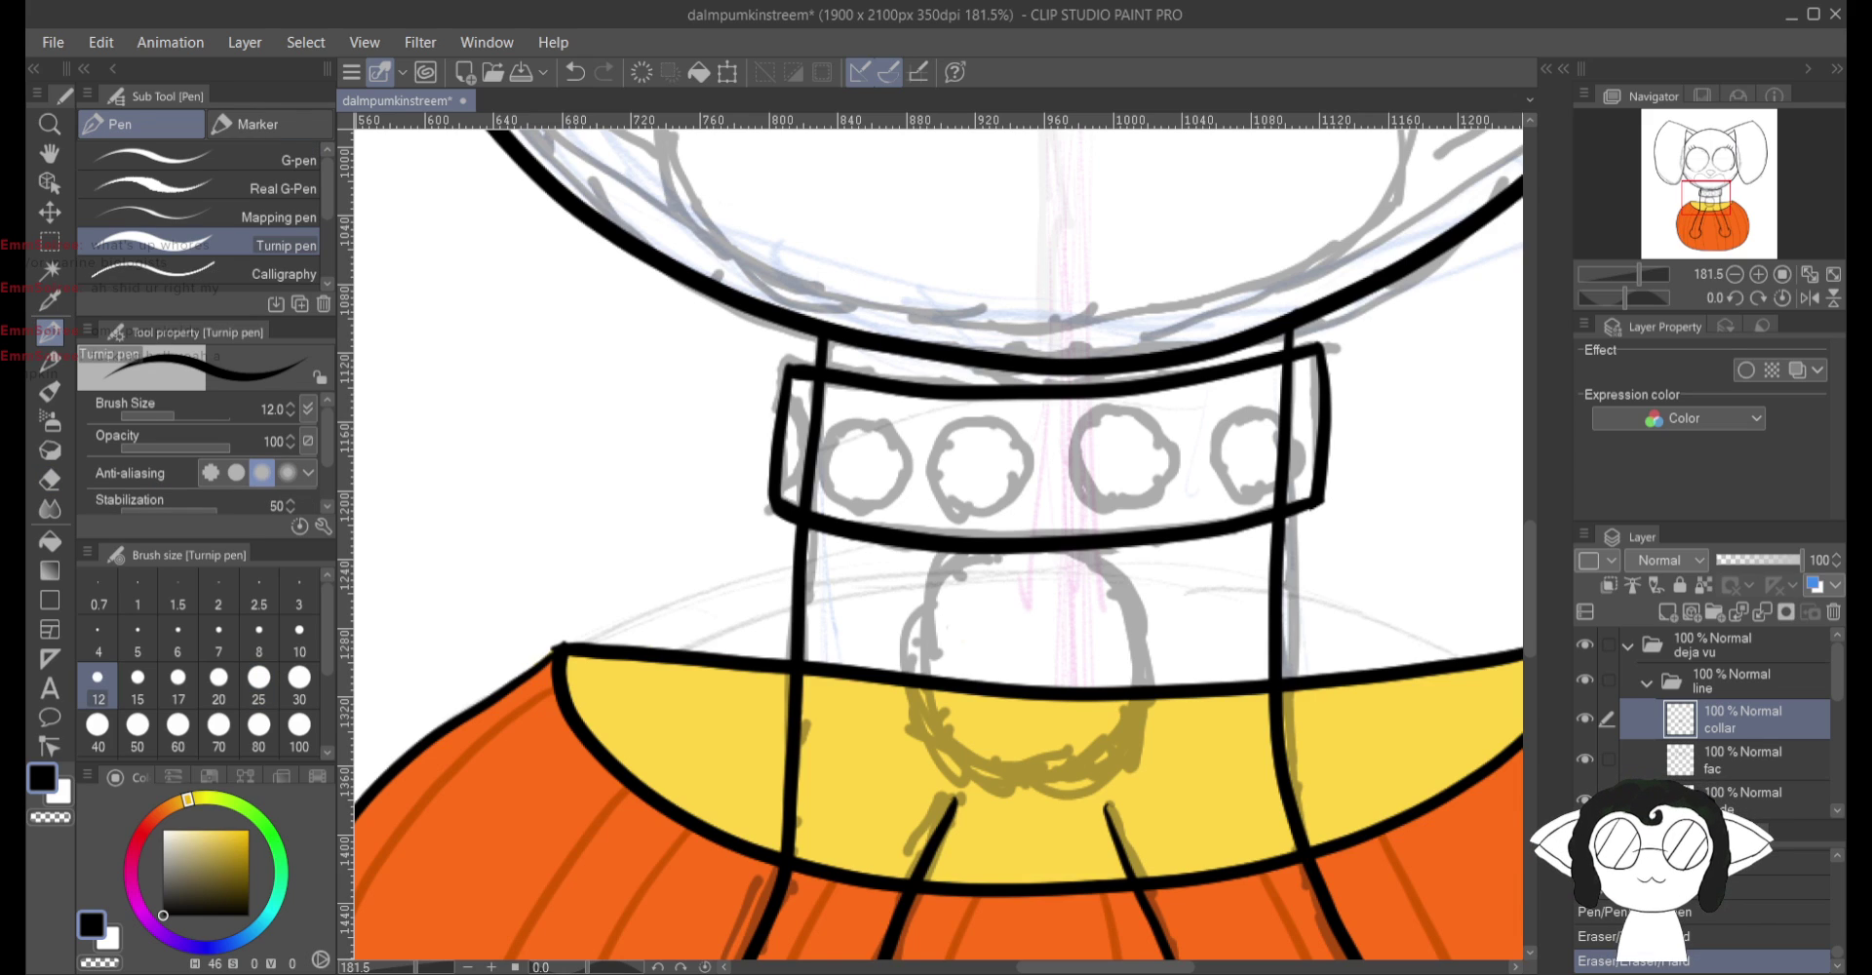
Step: Ink the round tag hanging from the middle of the collar and save the file
mouse_move(965, 553)
mouse_down()
mouse_move(909, 641)
mouse_move(965, 775)
mouse_move(1149, 700)
mouse_move(1141, 629)
mouse_move(1035, 551)
mouse_up()
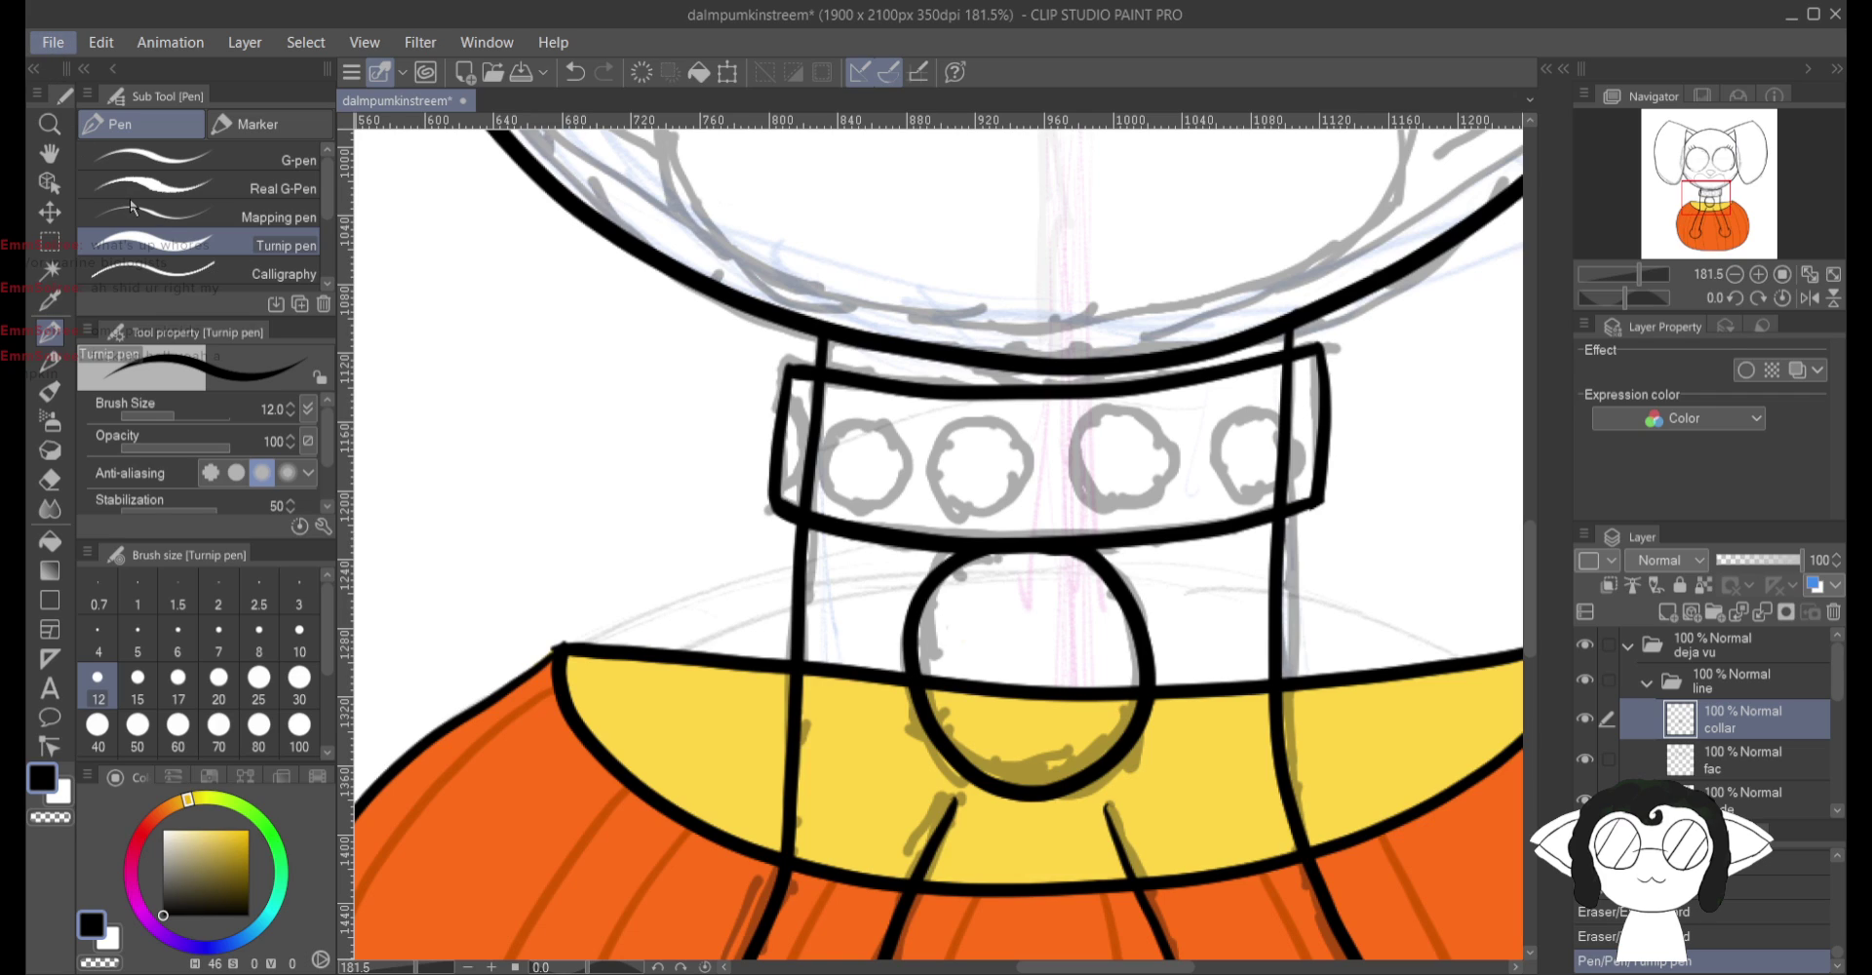
key(ctrl+s)
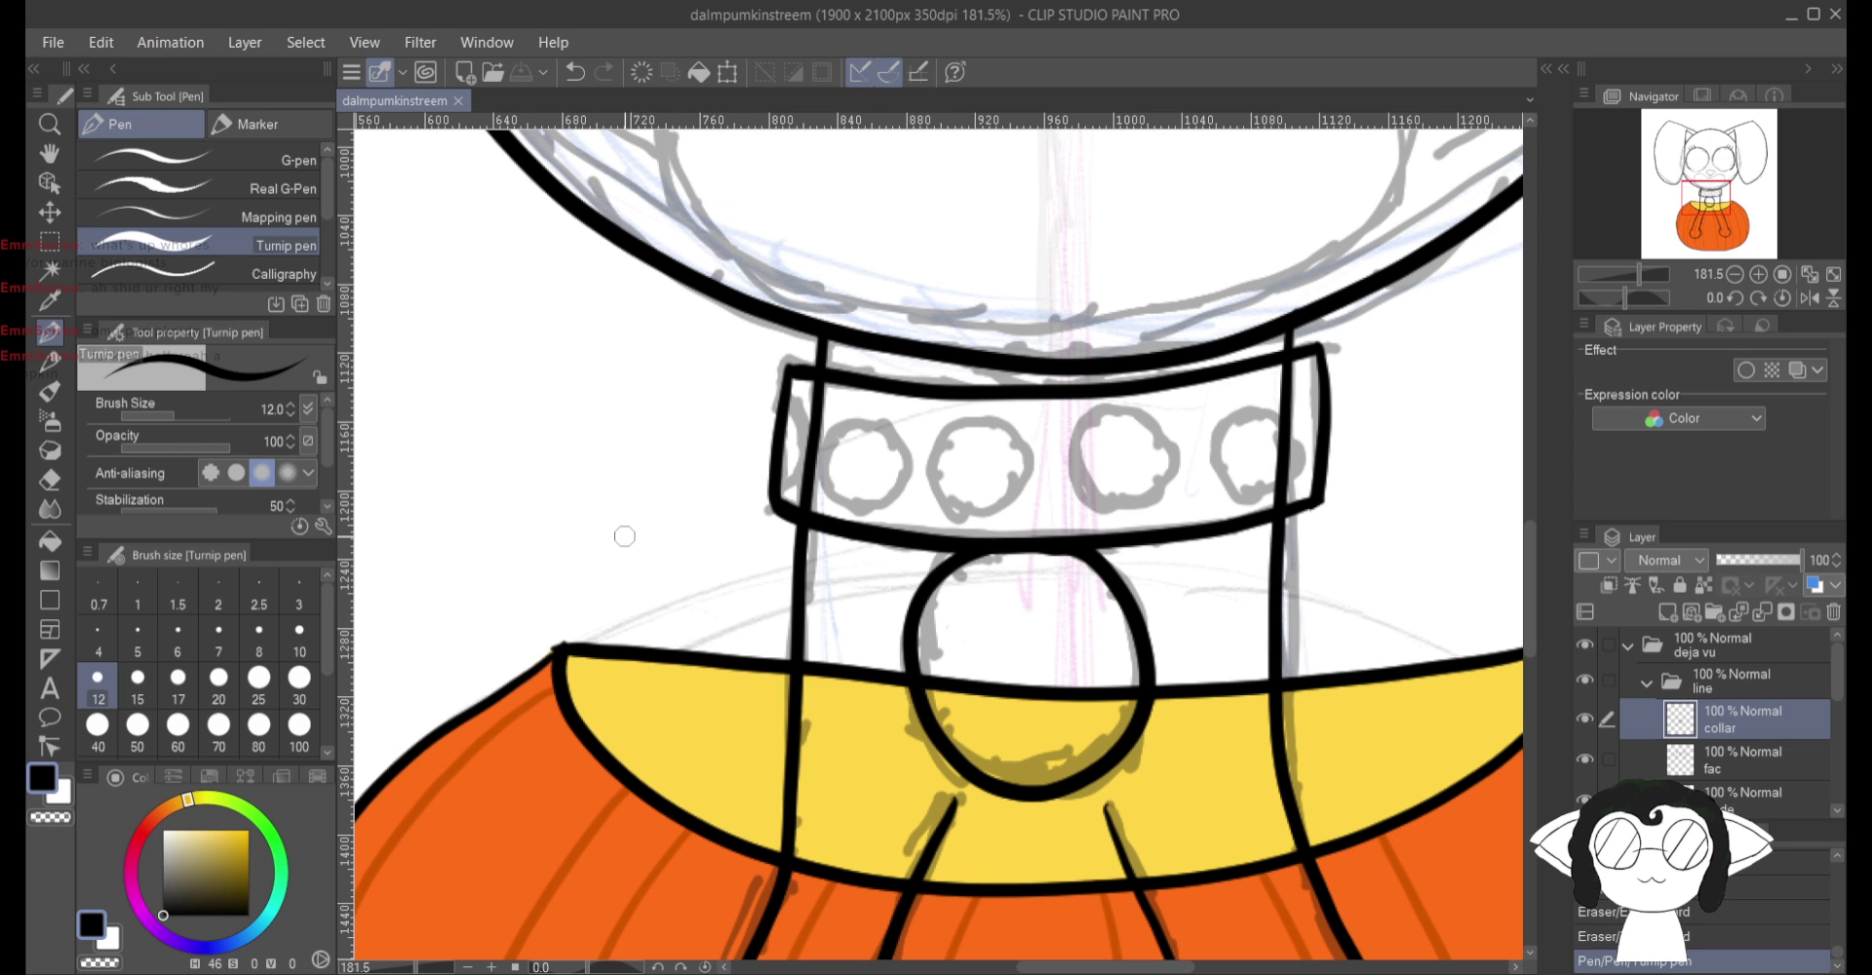
scroll(1363, 447, down, 6)
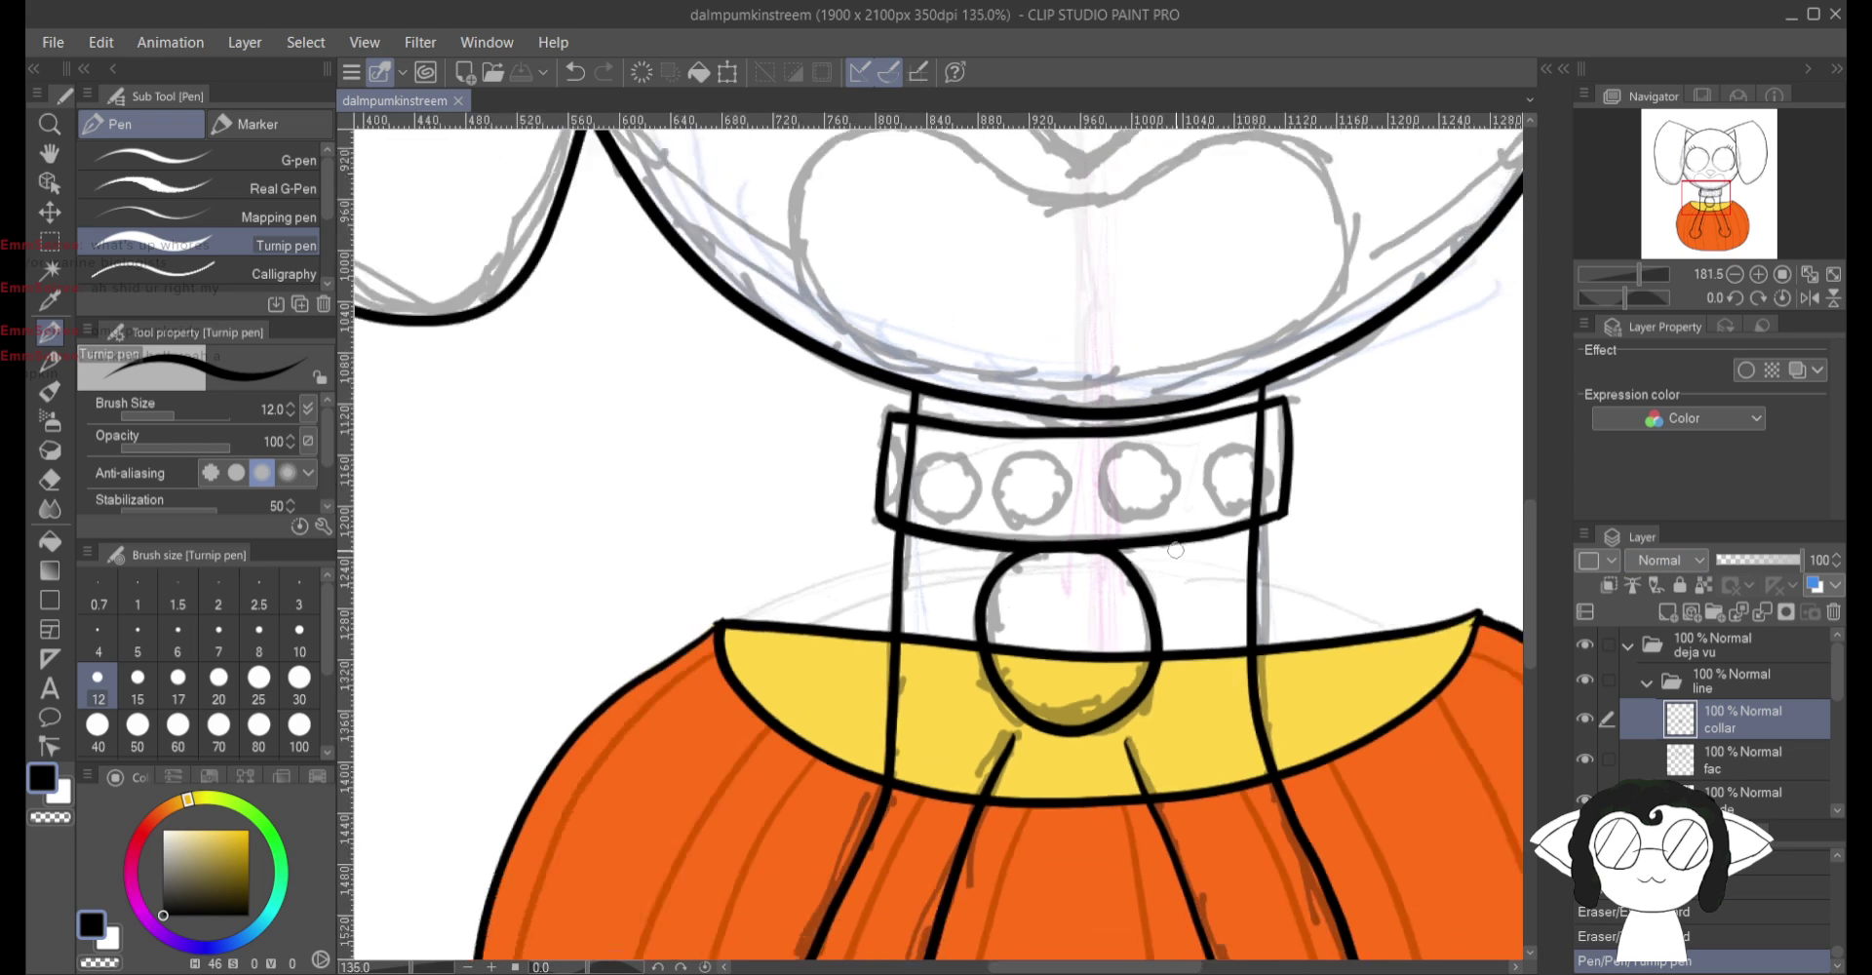
scroll(1197, 413, up, 4)
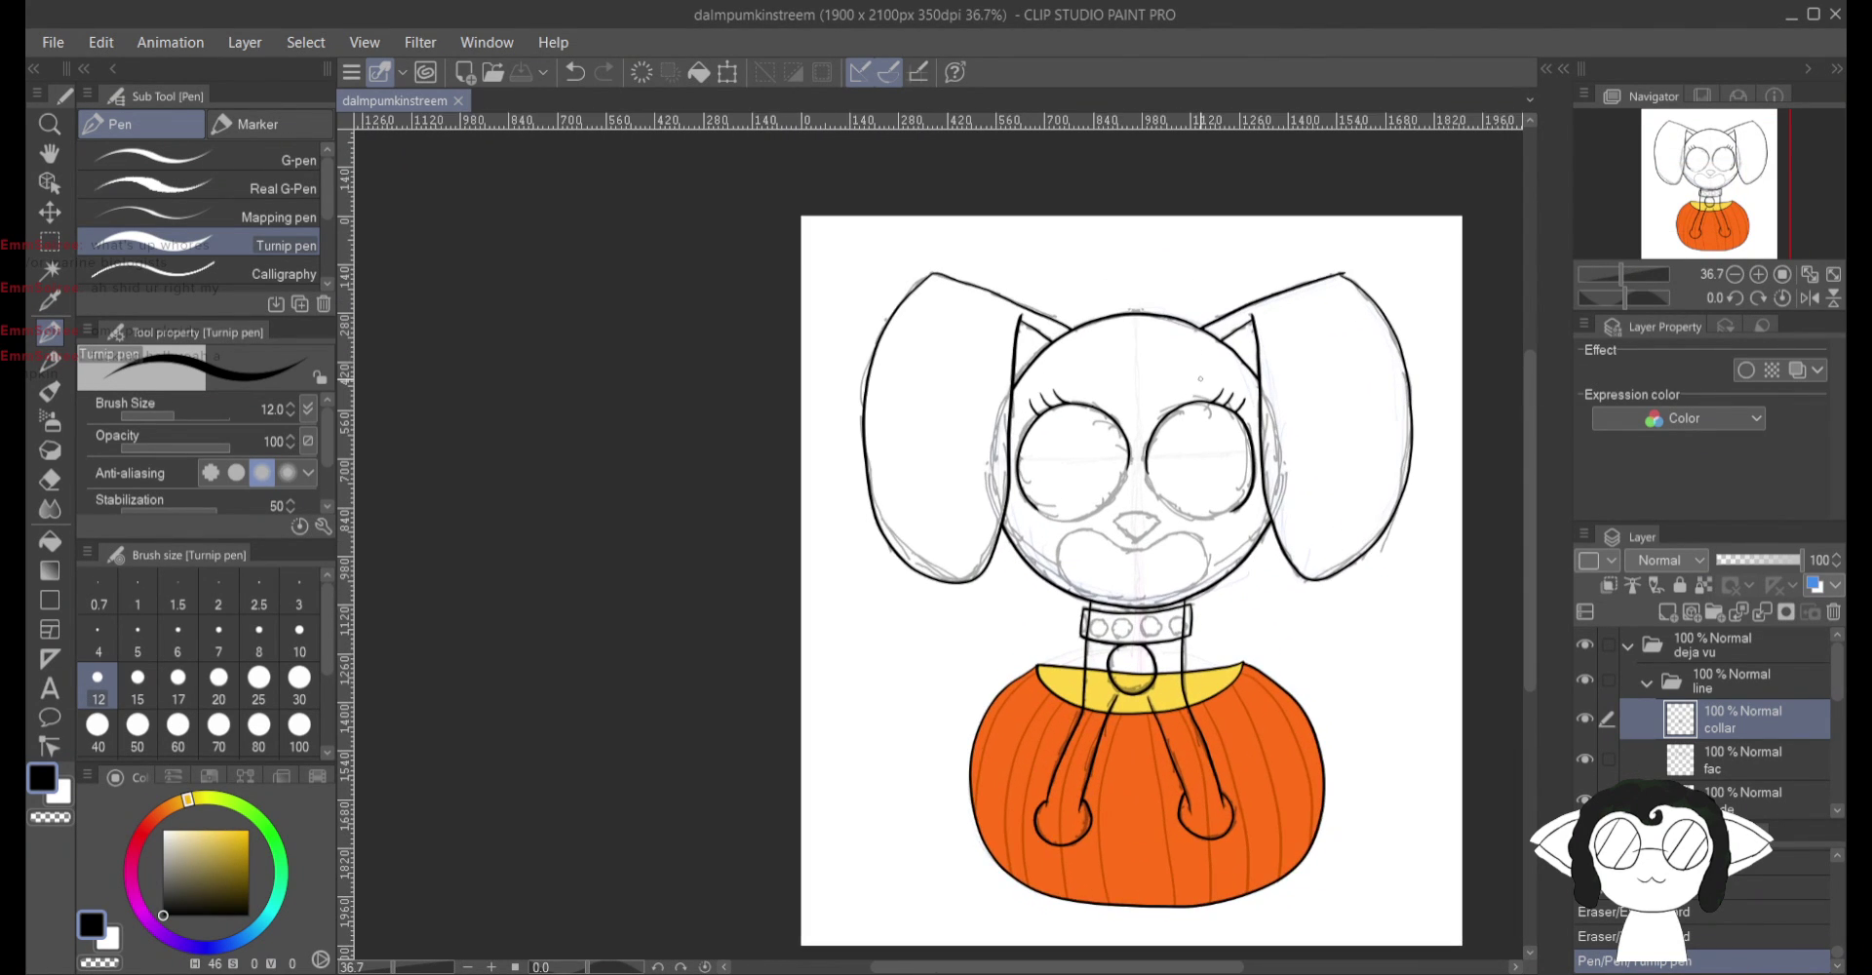
click(1668, 611)
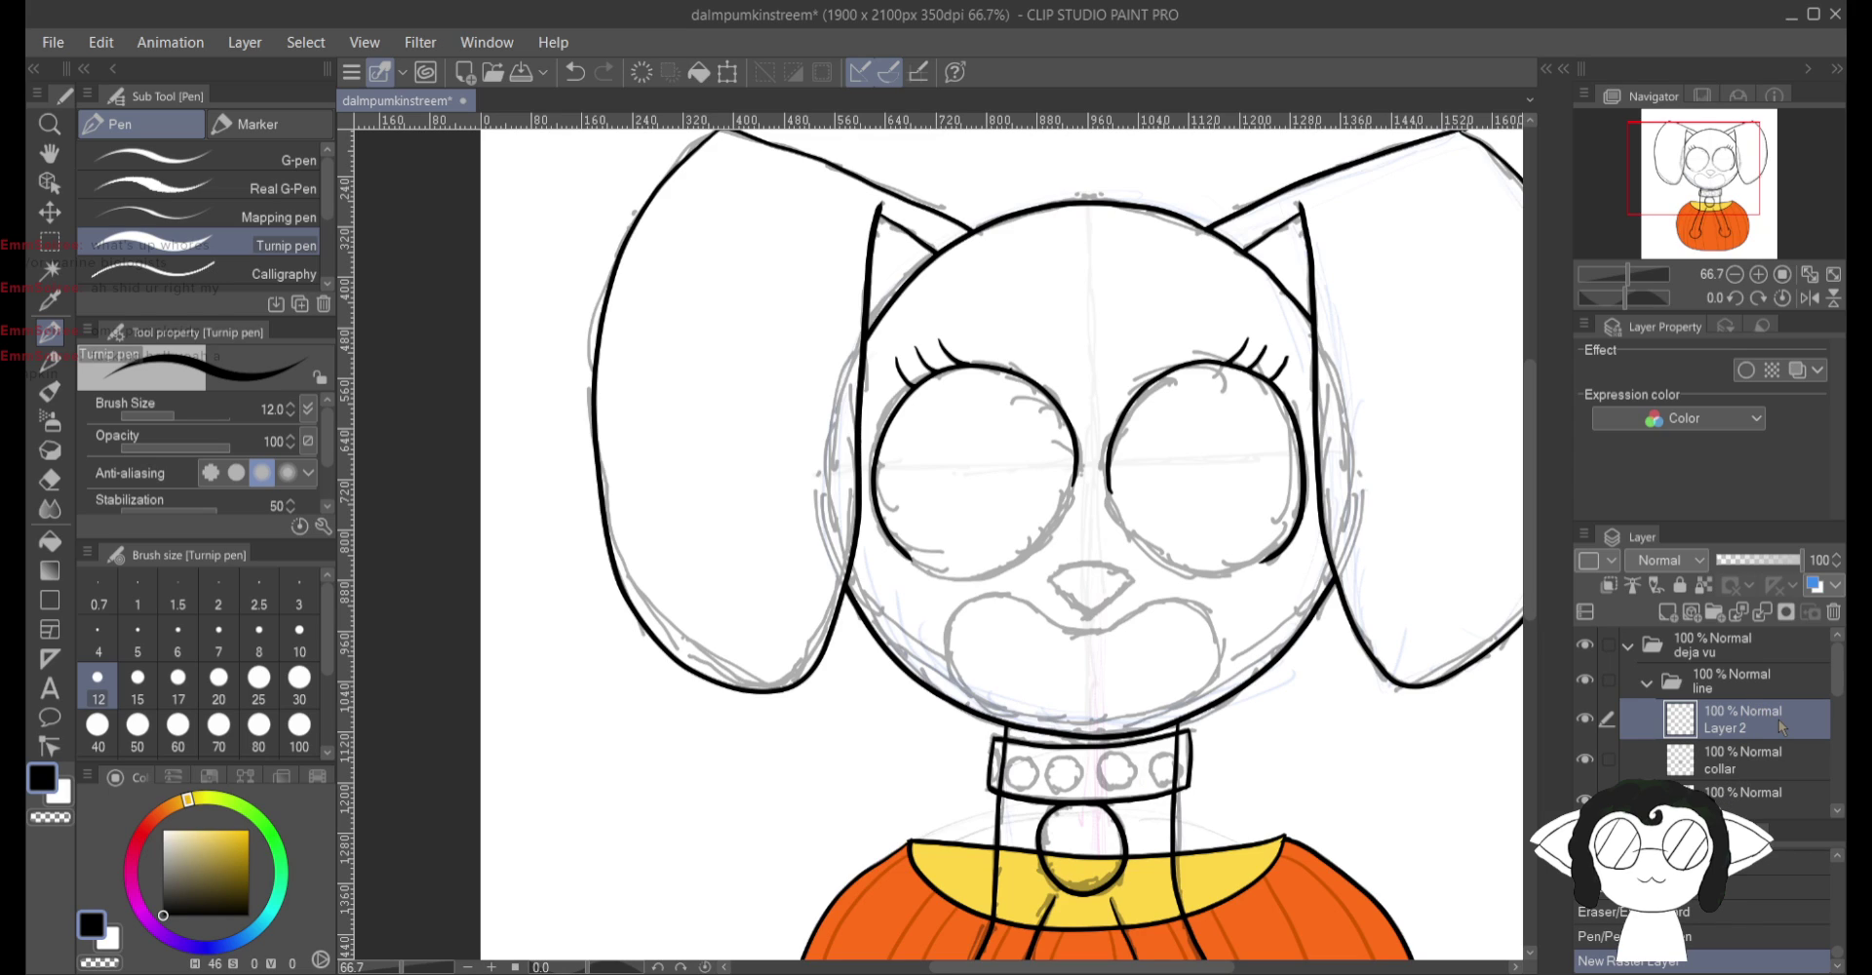
key(Delete)
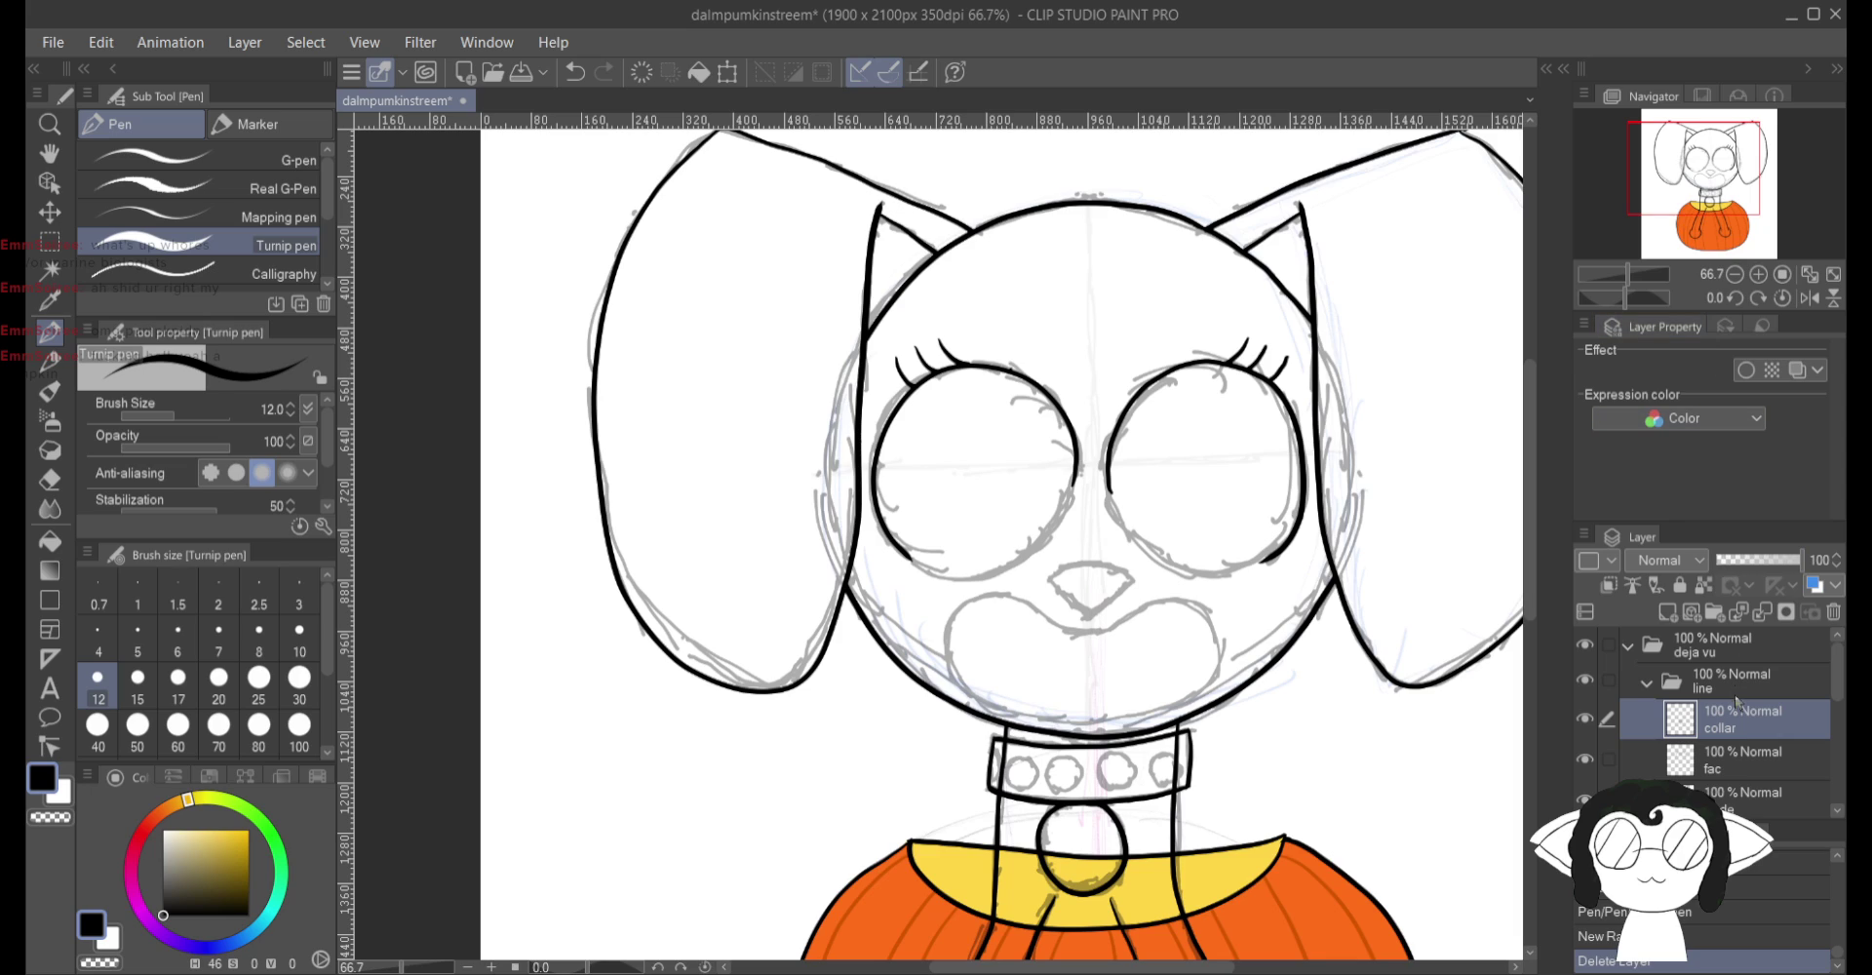
Step: On the fac layer, set the pen size to 9 and ink the missing lower curves of both eyes, redoing any stroke that comes out off
click(1737, 769)
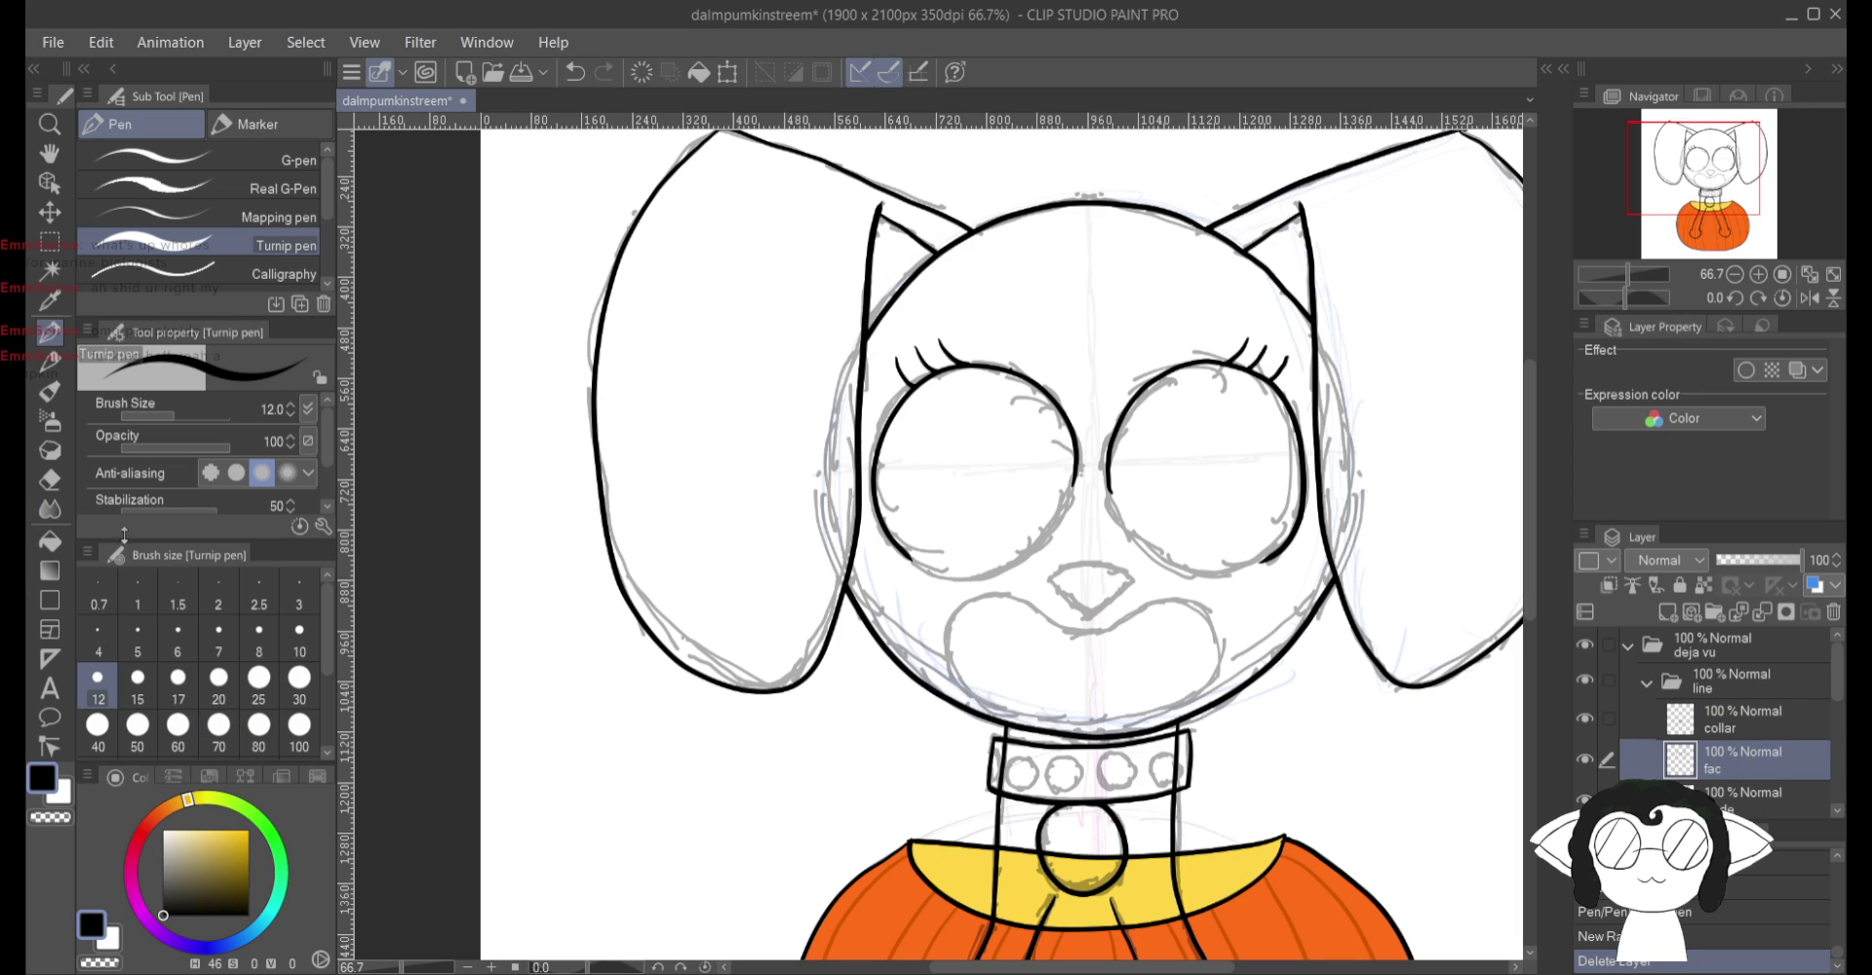
click(289, 414)
click(289, 414)
click(290, 415)
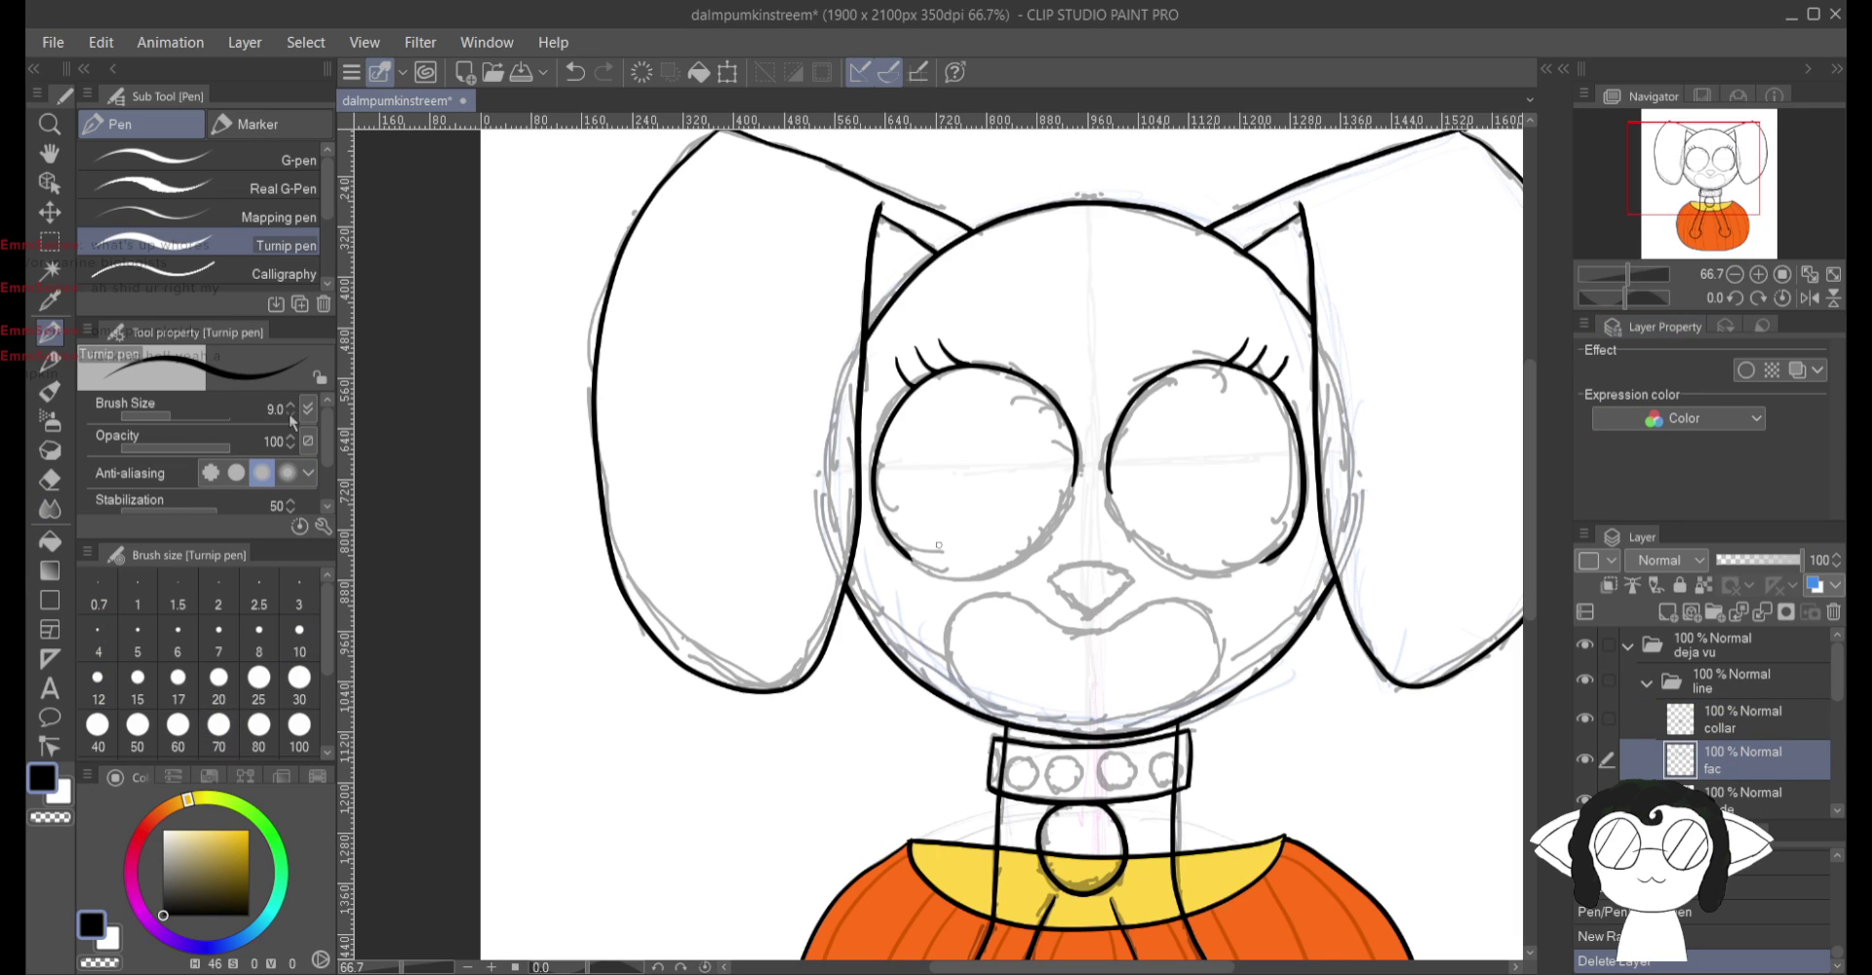
scroll(1235, 685, up, 2)
scroll(1234, 686, up, 4)
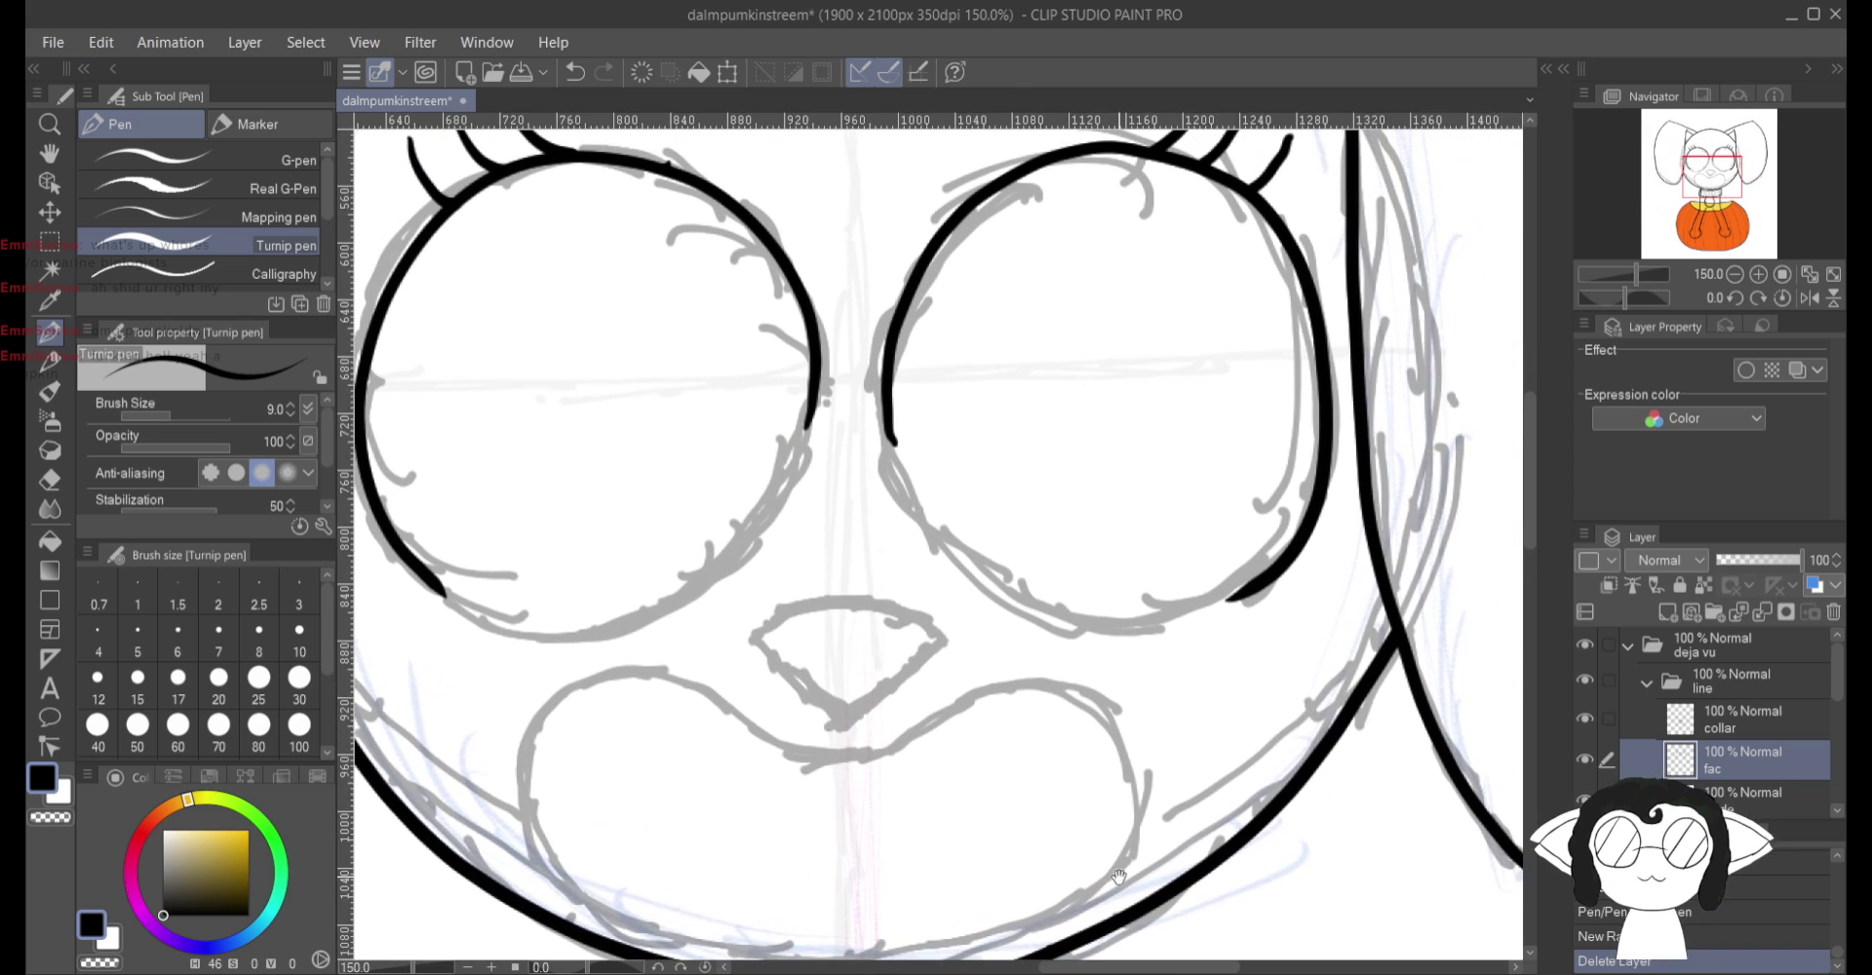
drag(1073, 666, 1188, 785)
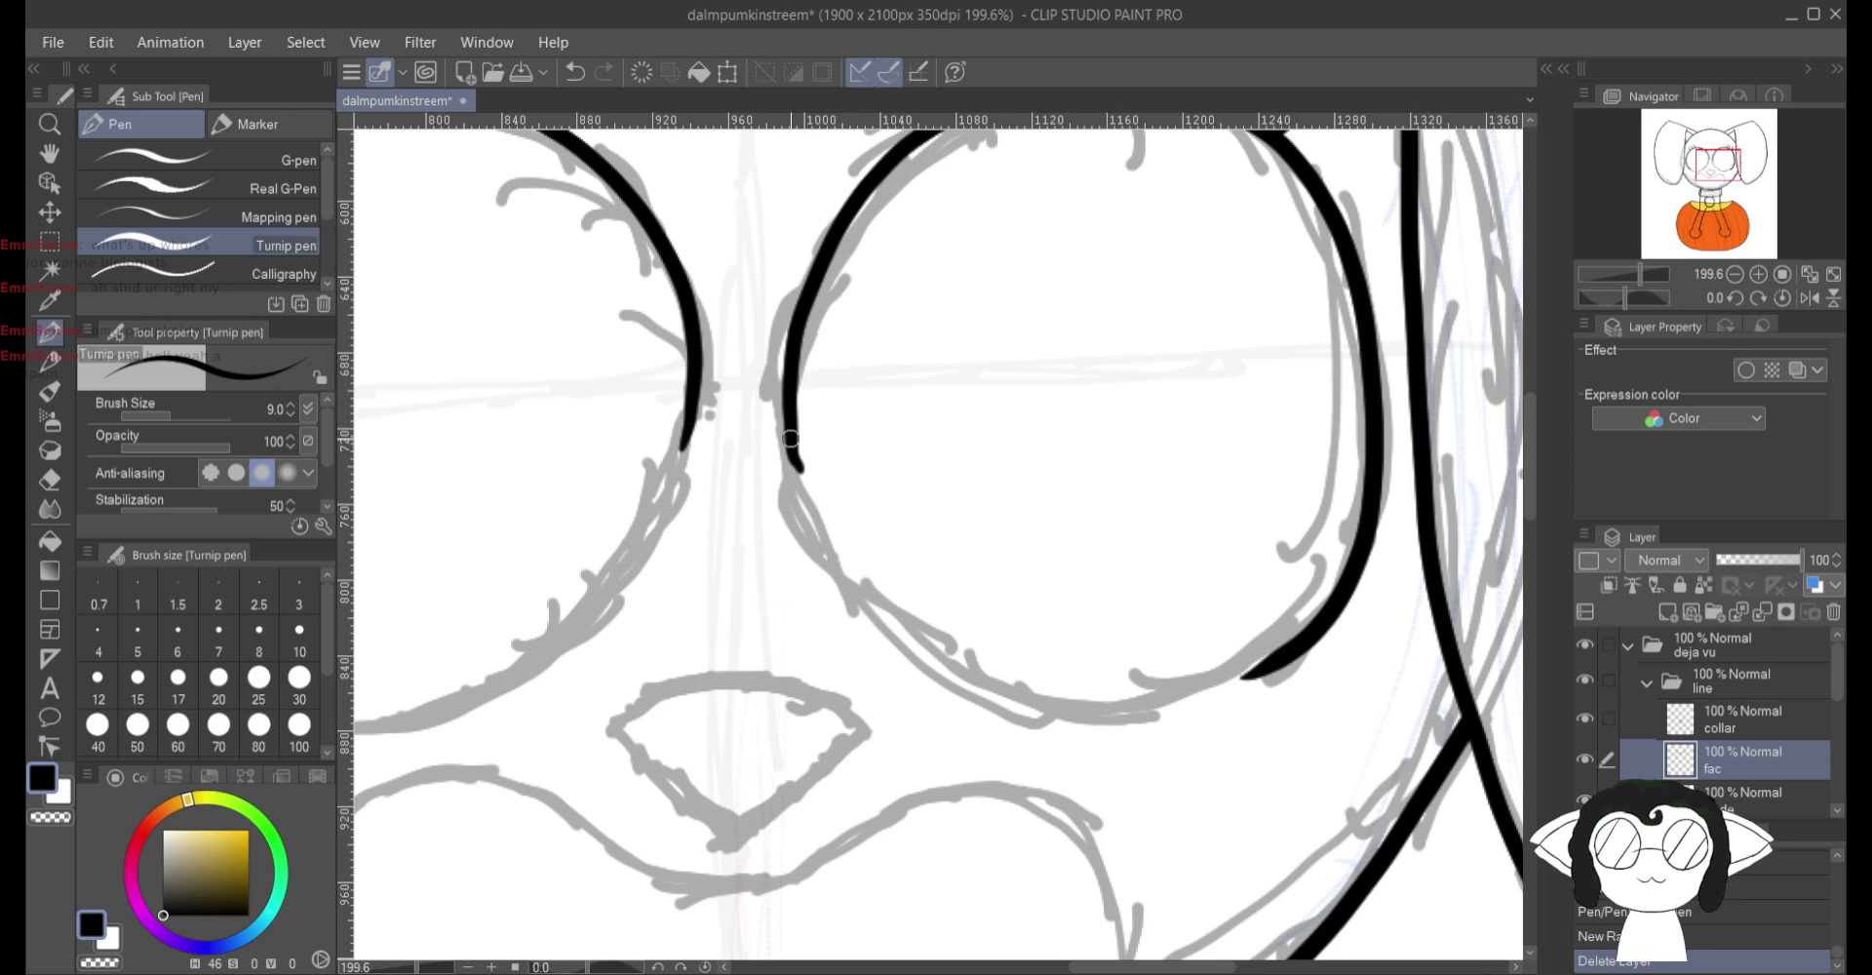
mouse_move(787, 449)
mouse_down()
mouse_move(887, 639)
mouse_move(1140, 726)
mouse_move(1311, 648)
mouse_up()
key(ctrl+z)
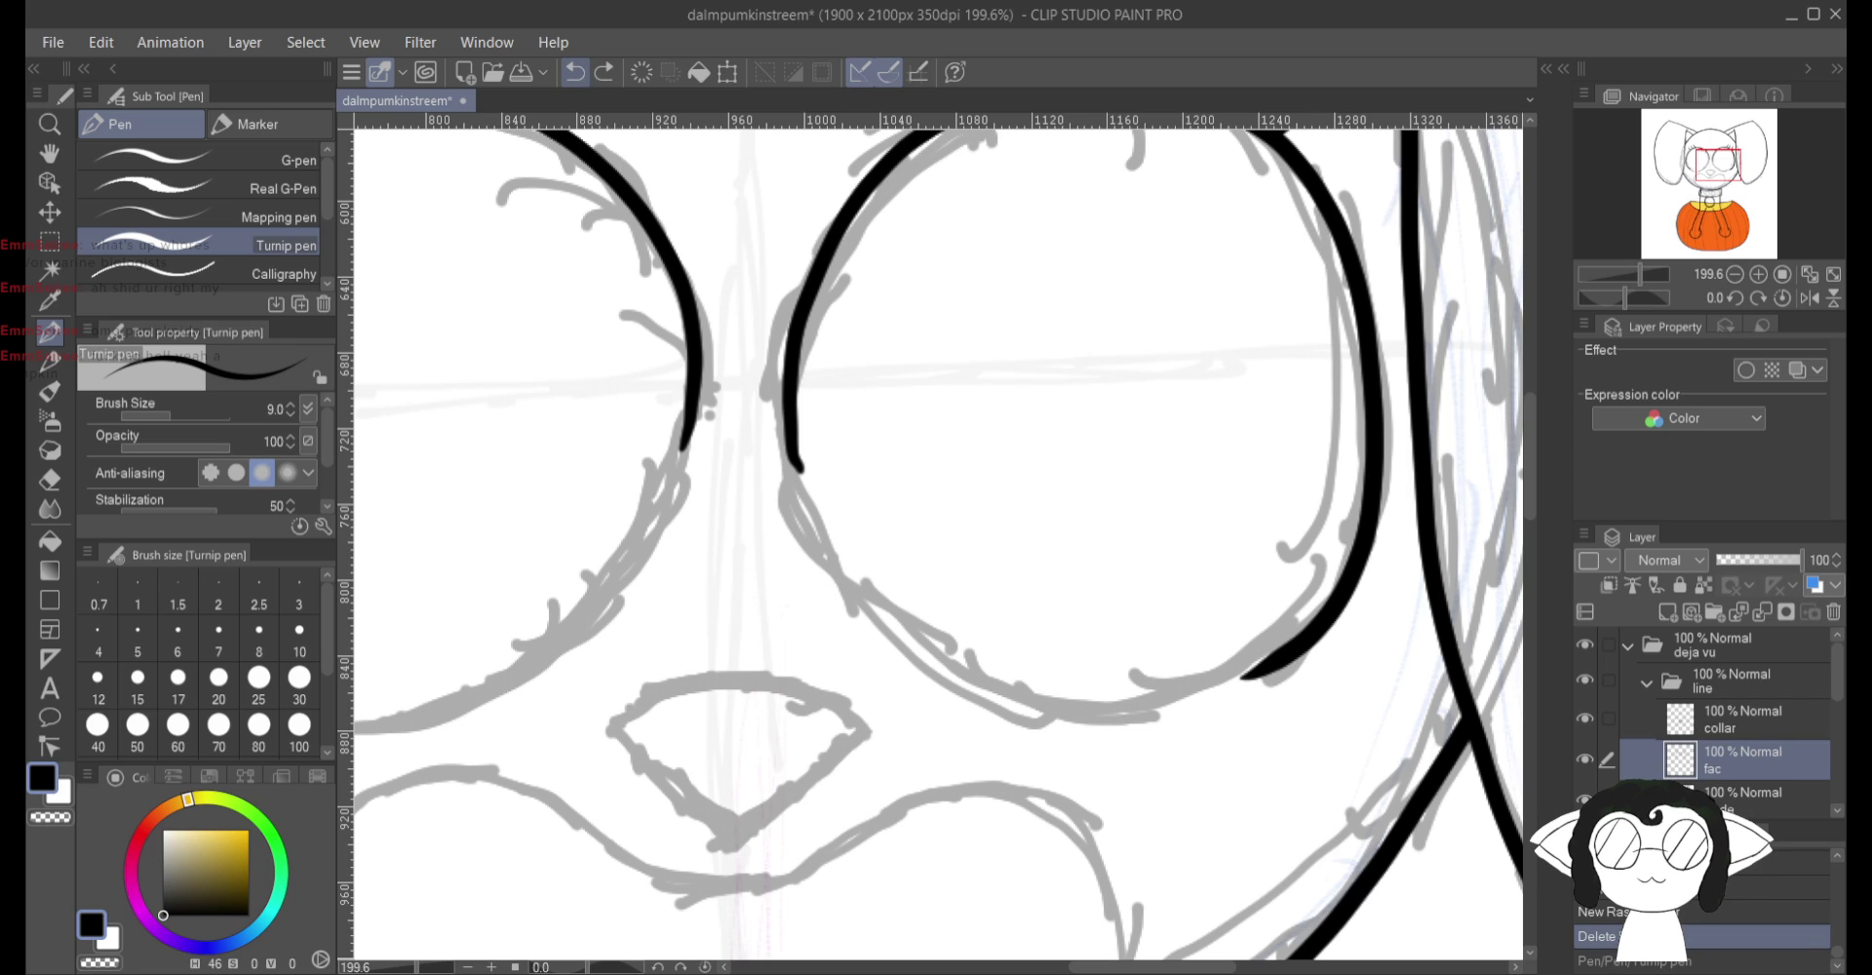
mouse_move(795, 450)
mouse_down()
mouse_move(840, 564)
mouse_move(945, 662)
mouse_move(1141, 713)
mouse_move(1273, 668)
mouse_up()
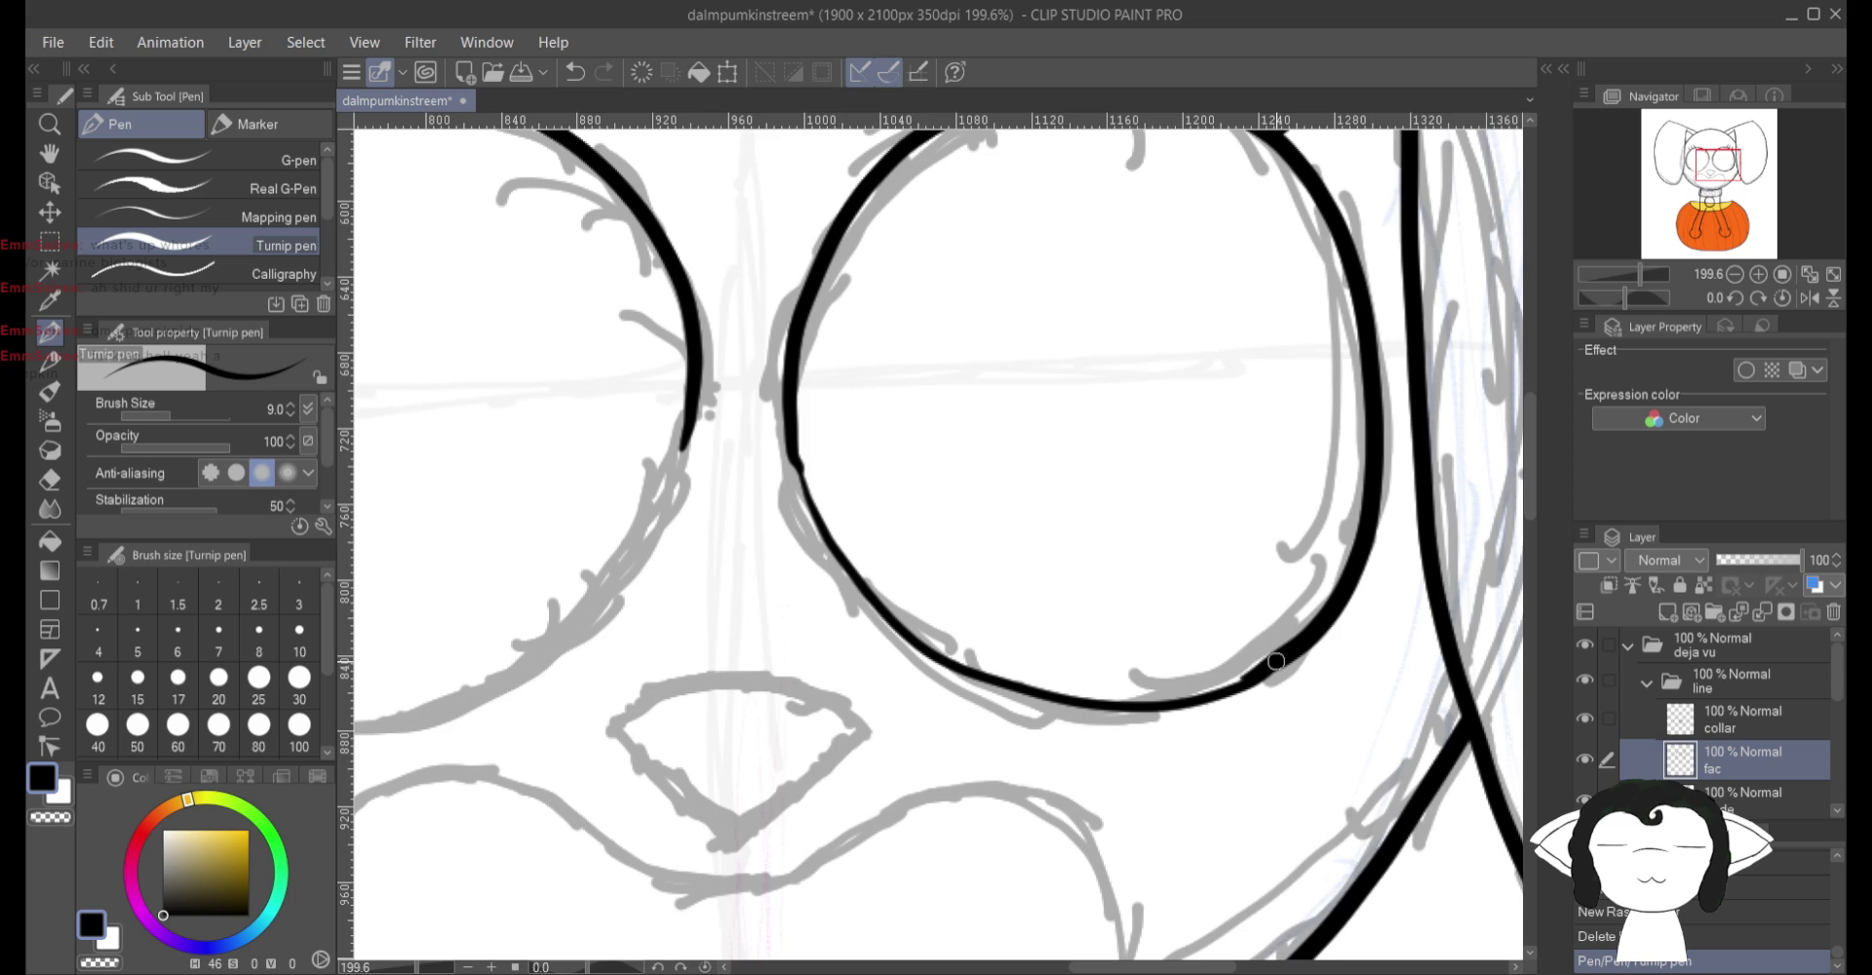
scroll(1275, 661, left, 5)
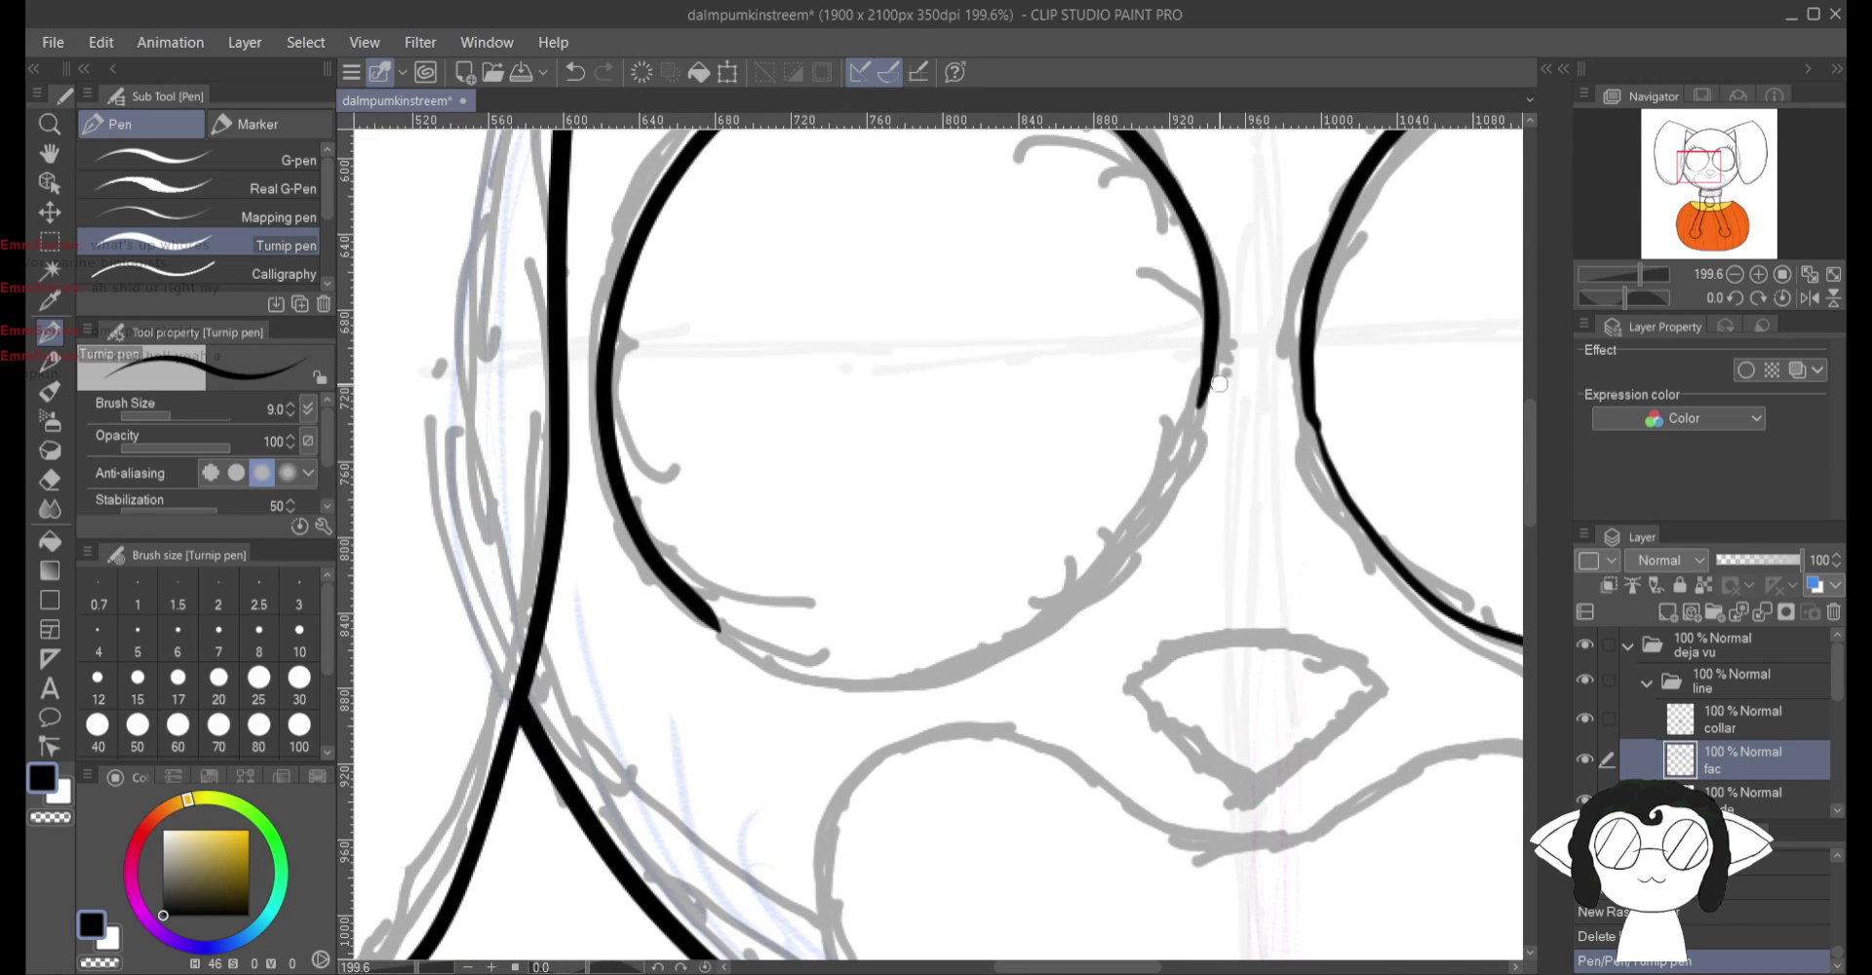
mouse_move(1207, 380)
mouse_down()
mouse_move(1164, 486)
mouse_move(1028, 635)
mouse_move(938, 673)
mouse_move(829, 676)
mouse_move(708, 613)
mouse_up()
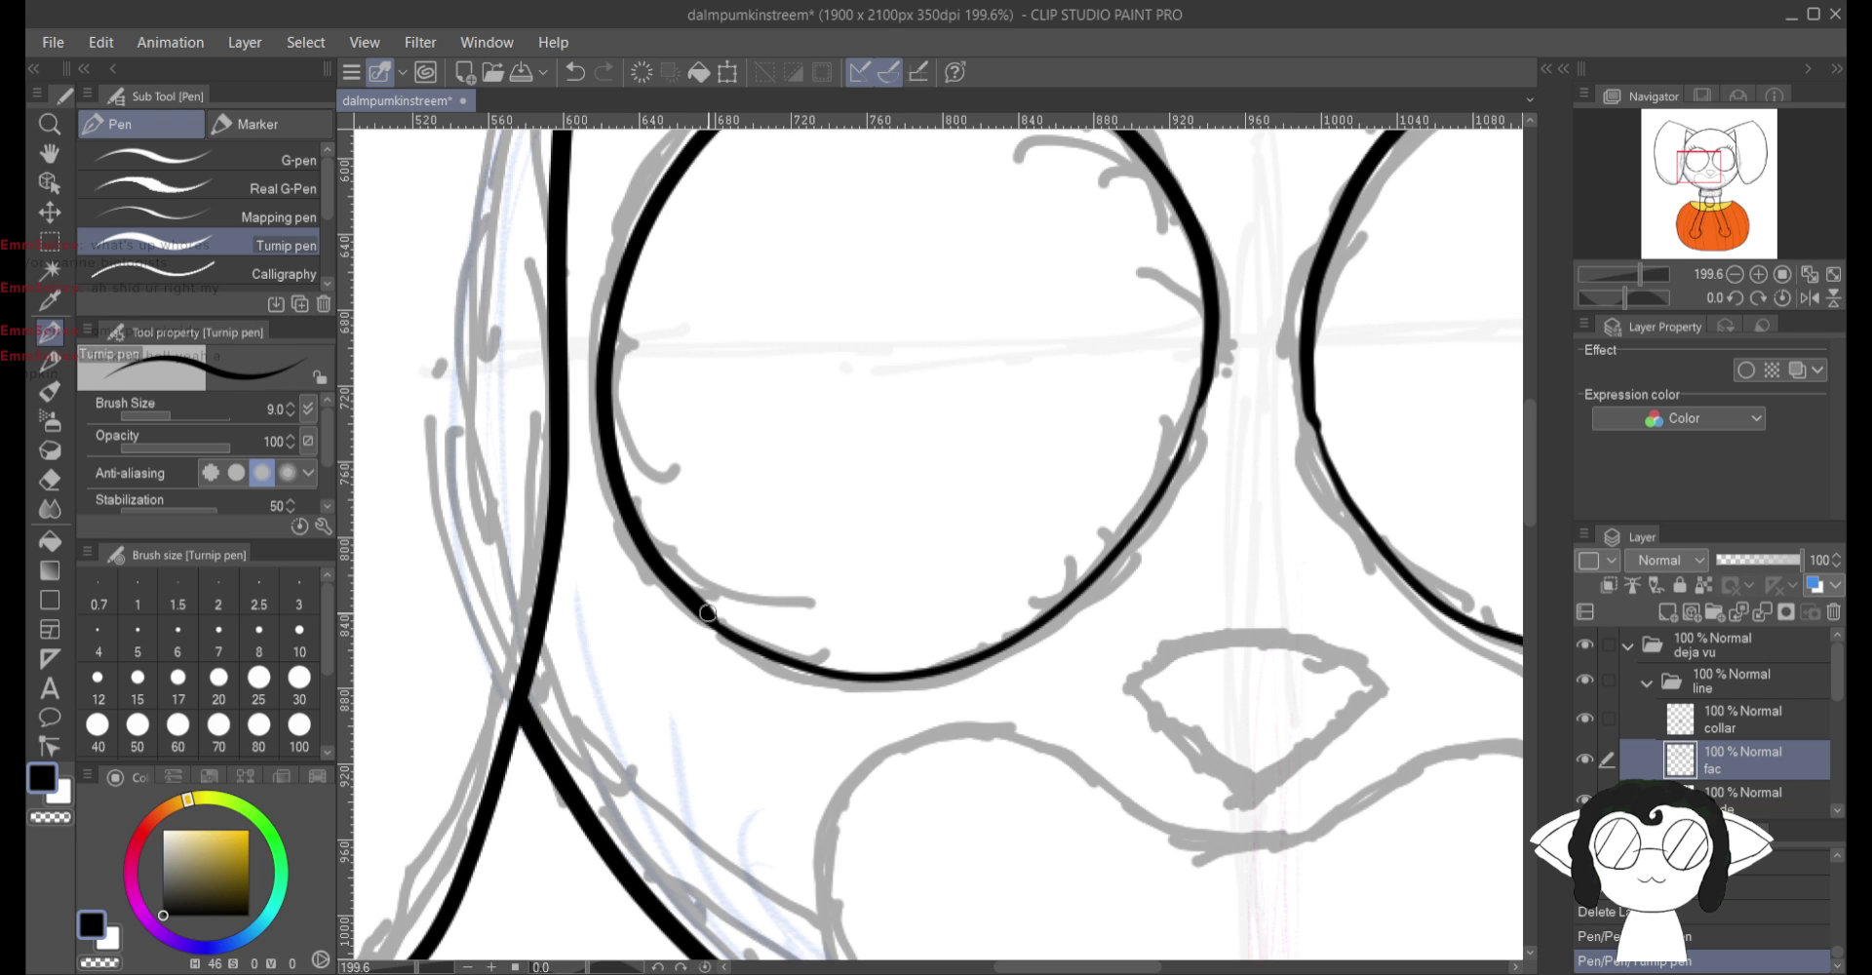
Step: Ink the small nose between and below the eyes with two straight sides meeting at the bottom and an arched upper edge
scroll(708, 612, down, 5)
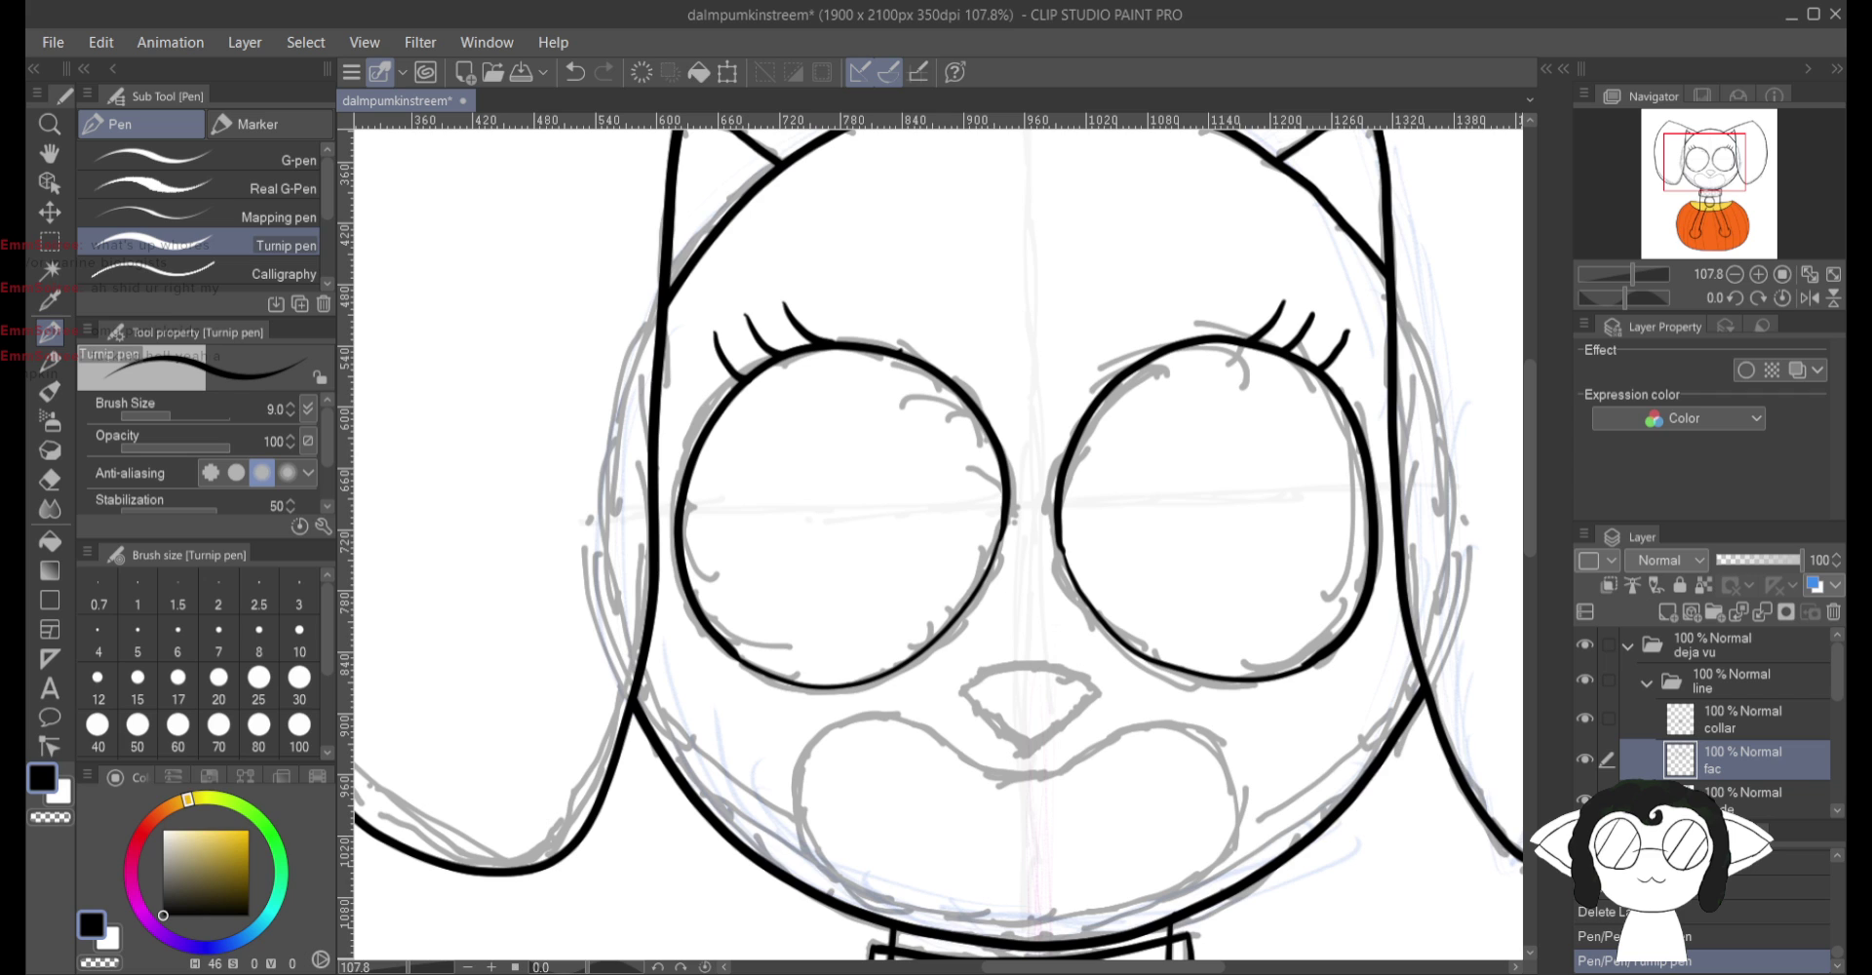
scroll(938, 536, down, 5)
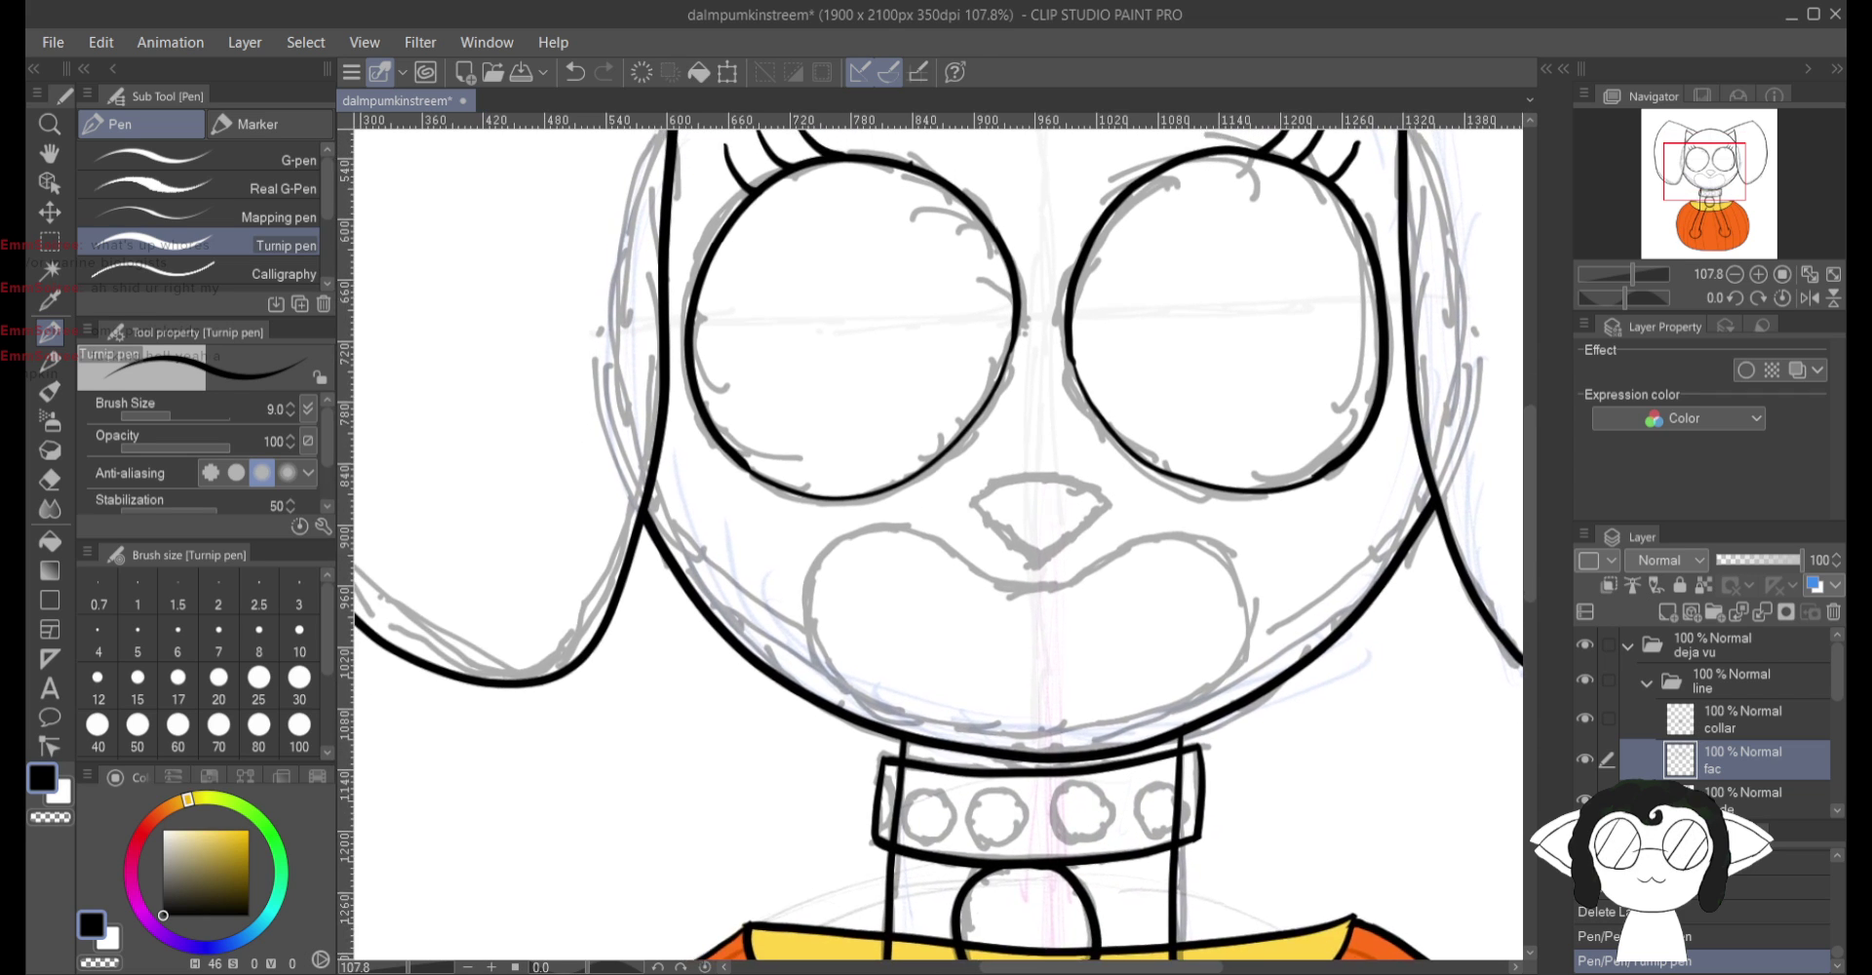
scroll(938, 536, up, 5)
scroll(938, 537, down, 3)
scroll(938, 536, up, 4)
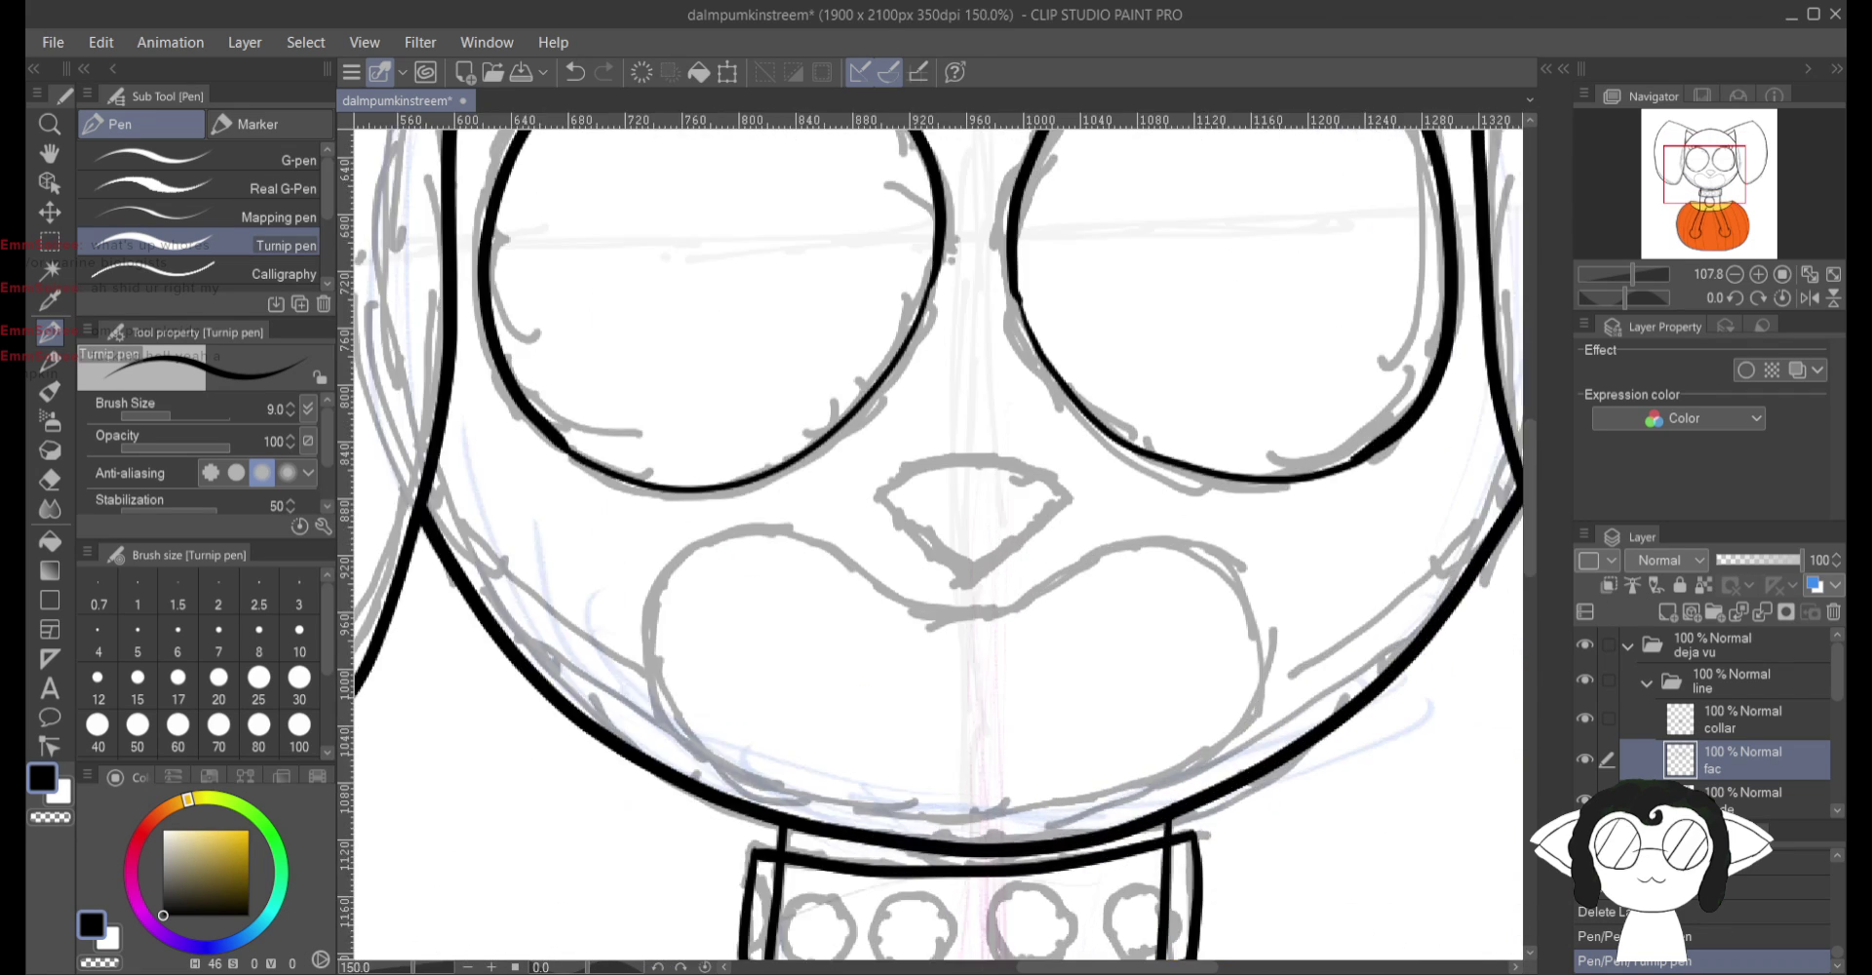
scroll(938, 537, up, 3)
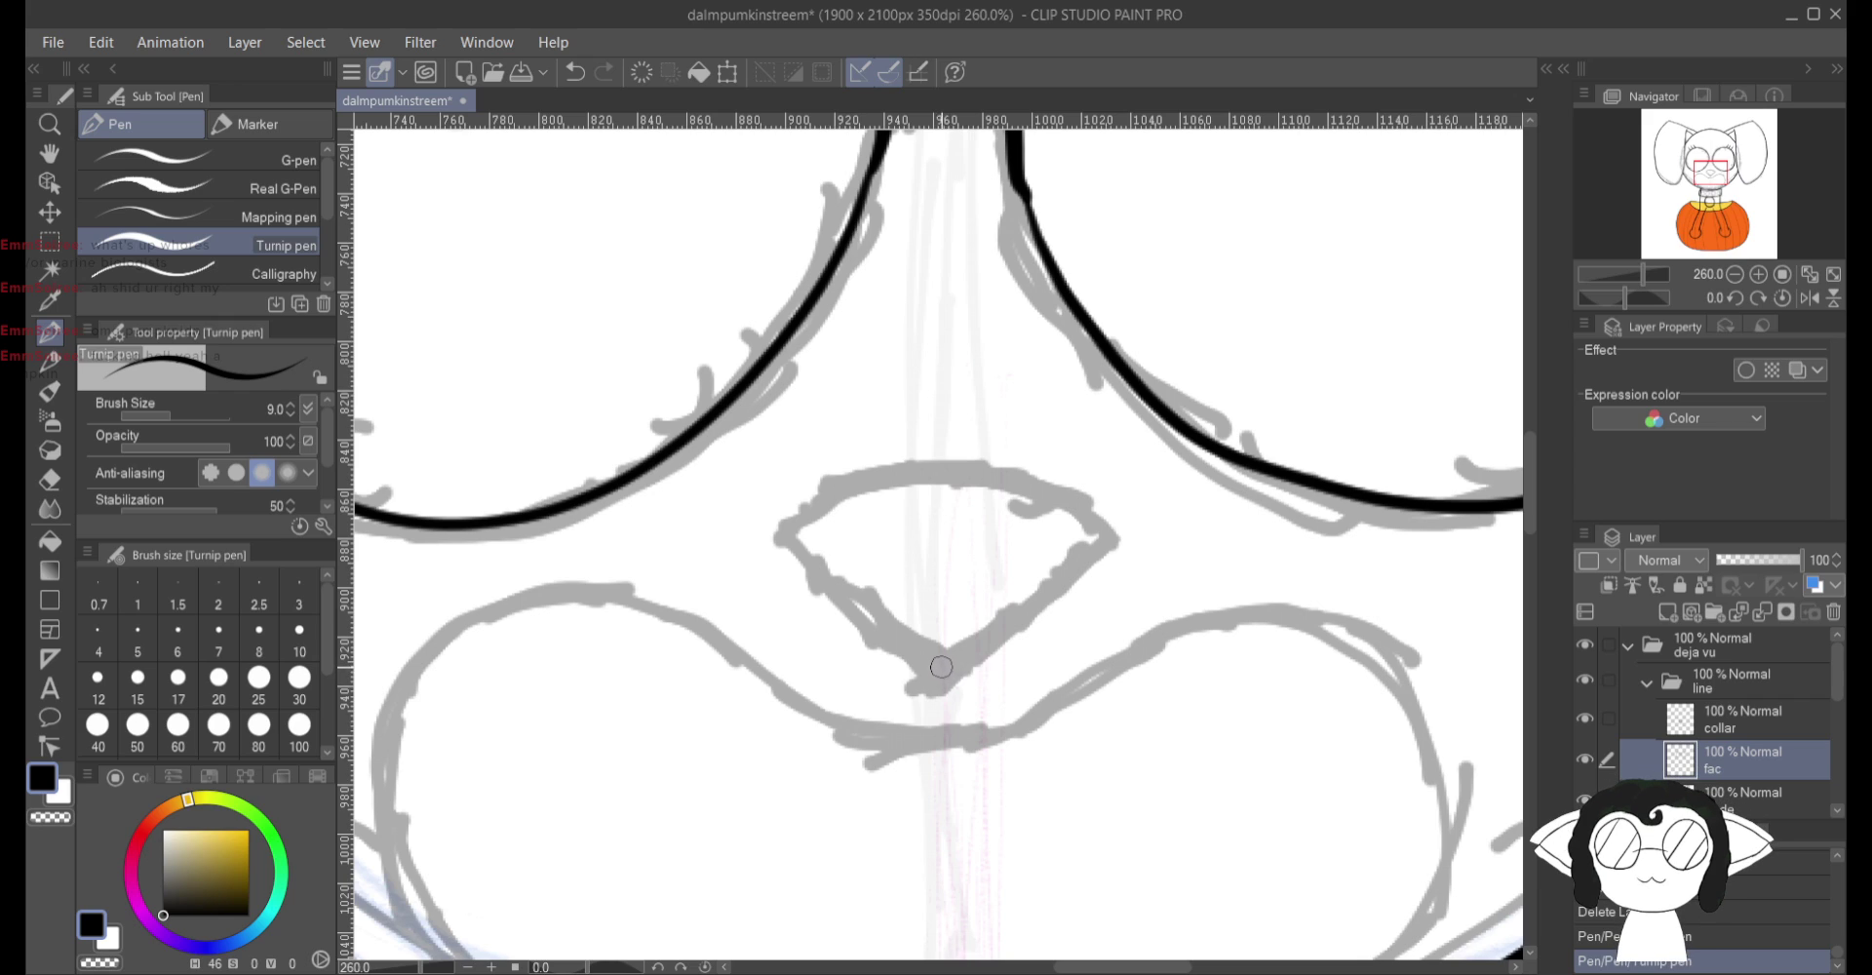
drag(923, 655, 780, 532)
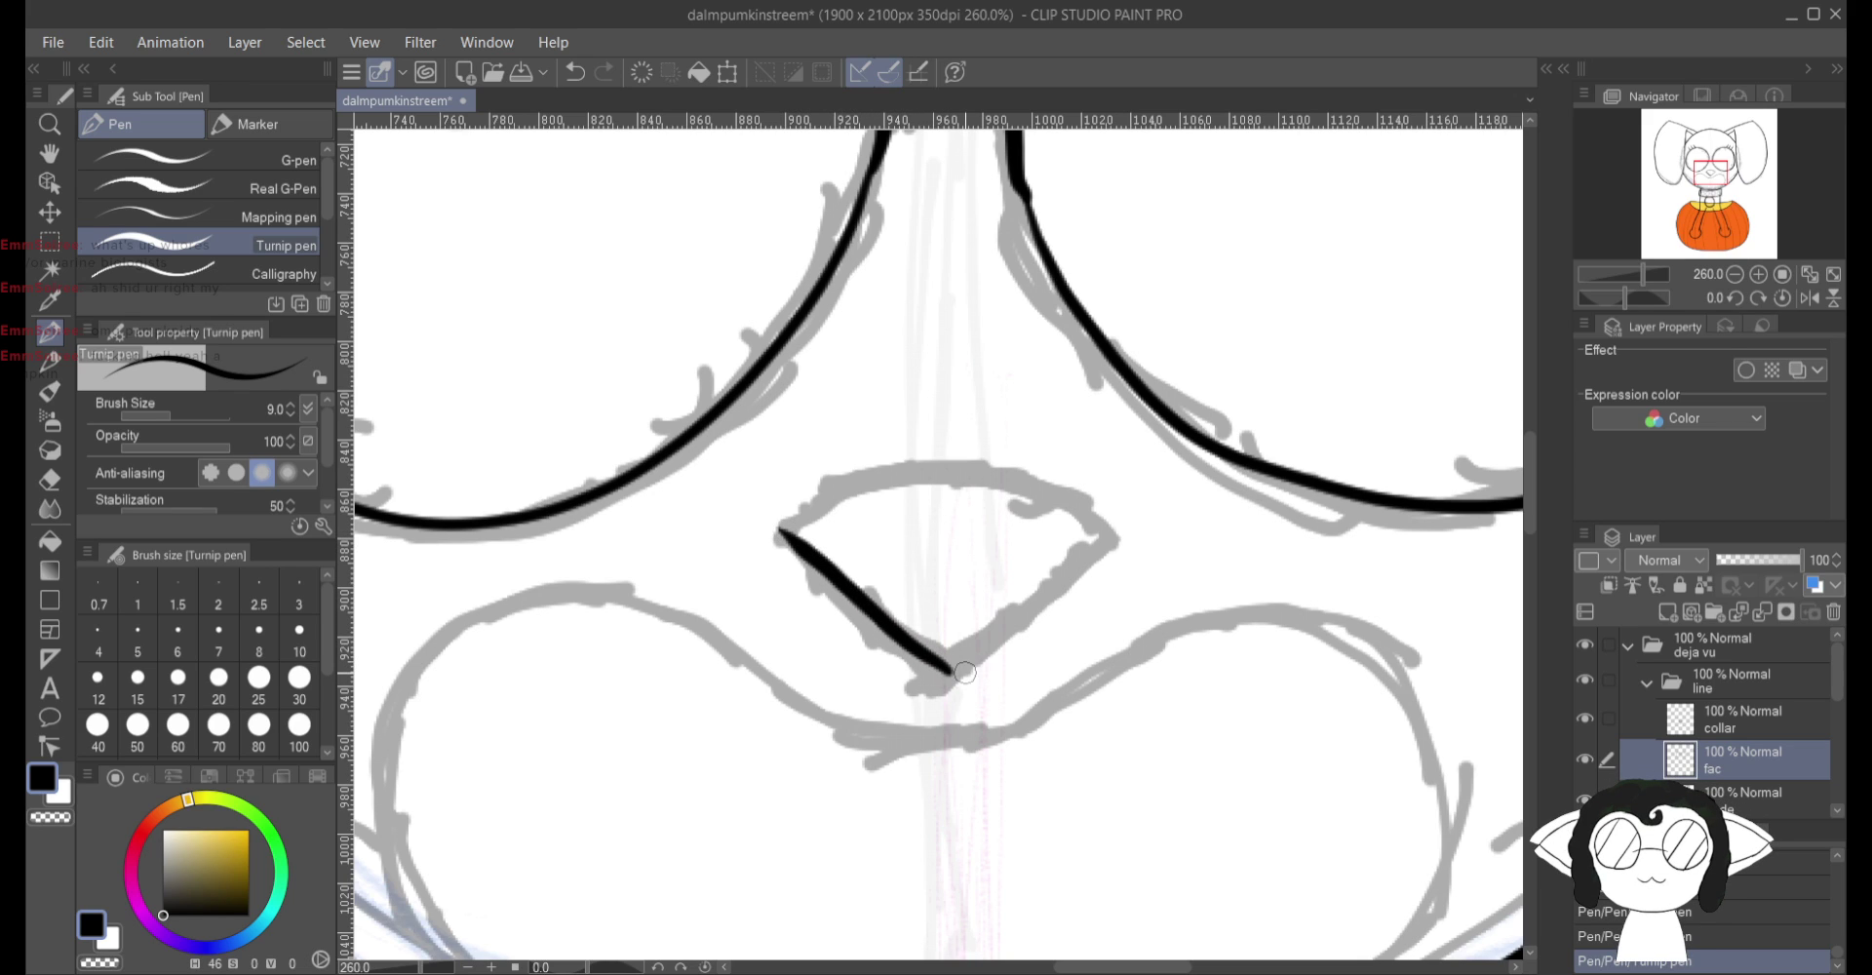
drag(956, 667, 1109, 531)
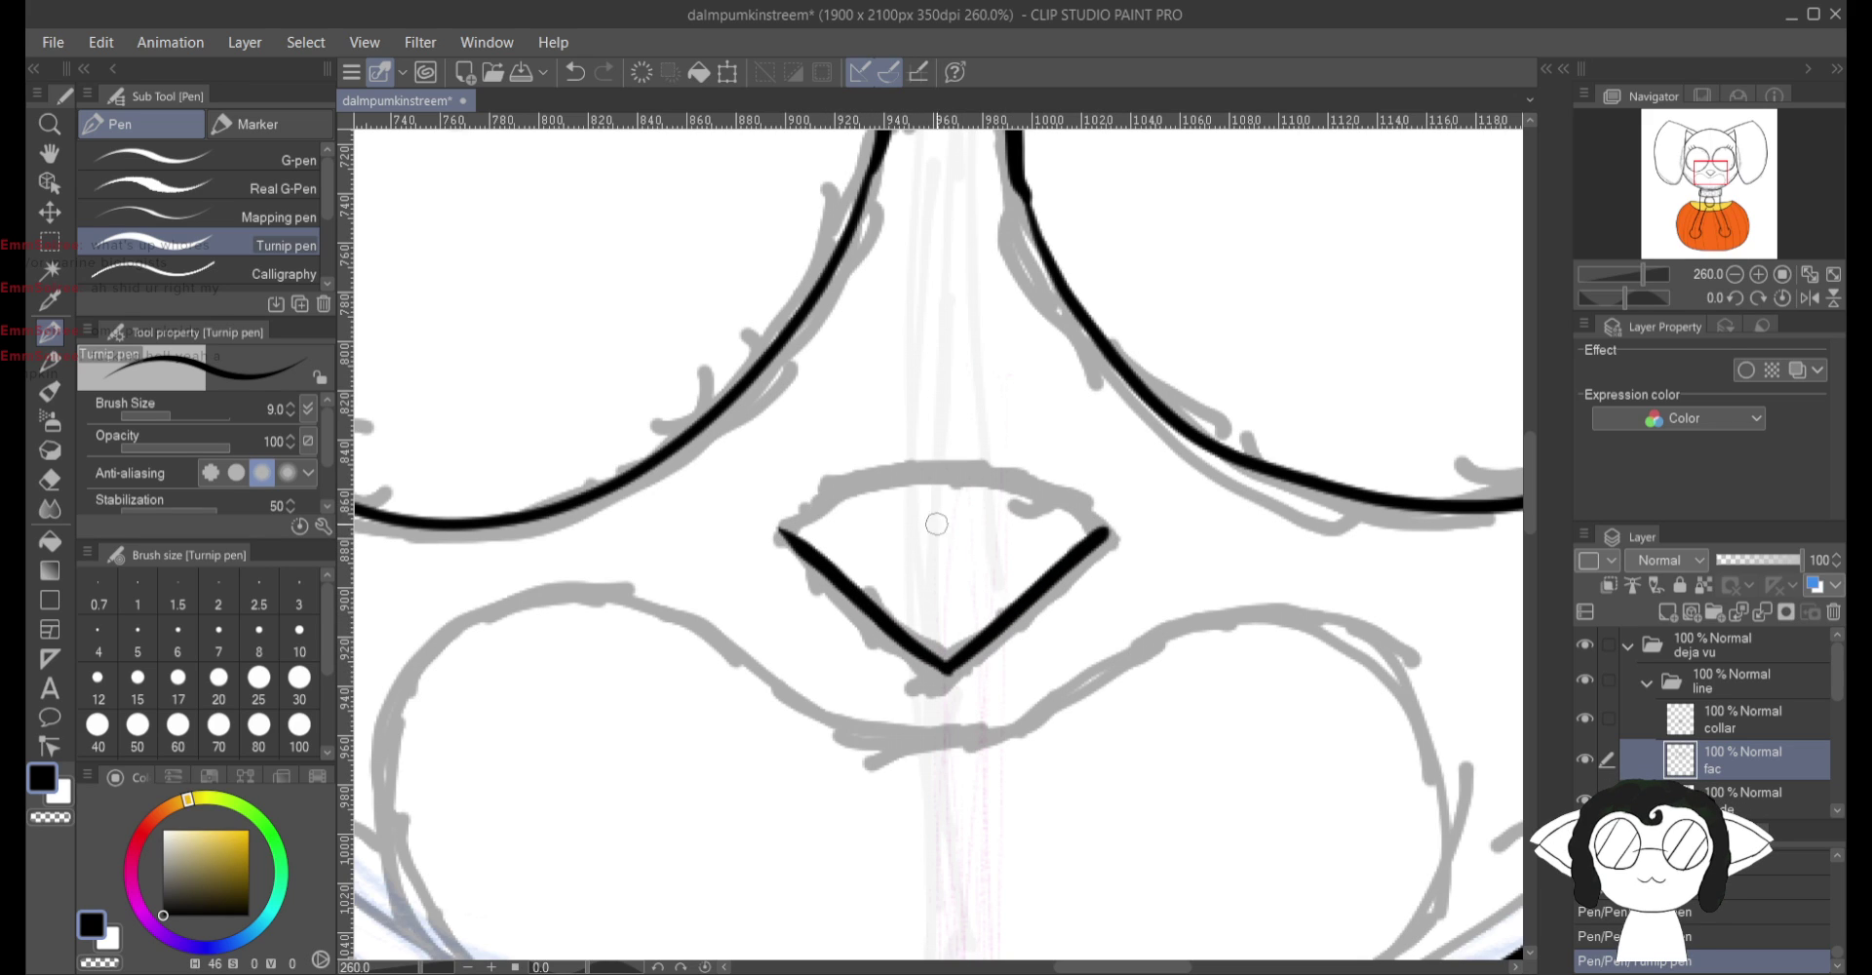
mouse_move(783, 531)
mouse_down()
mouse_move(942, 466)
mouse_move(1107, 531)
mouse_up()
Step: Ink the wide mouth below the nose, with two pointed fangs on its upper edge and a rounded tongue at its bottom
scroll(936, 536, down, 5)
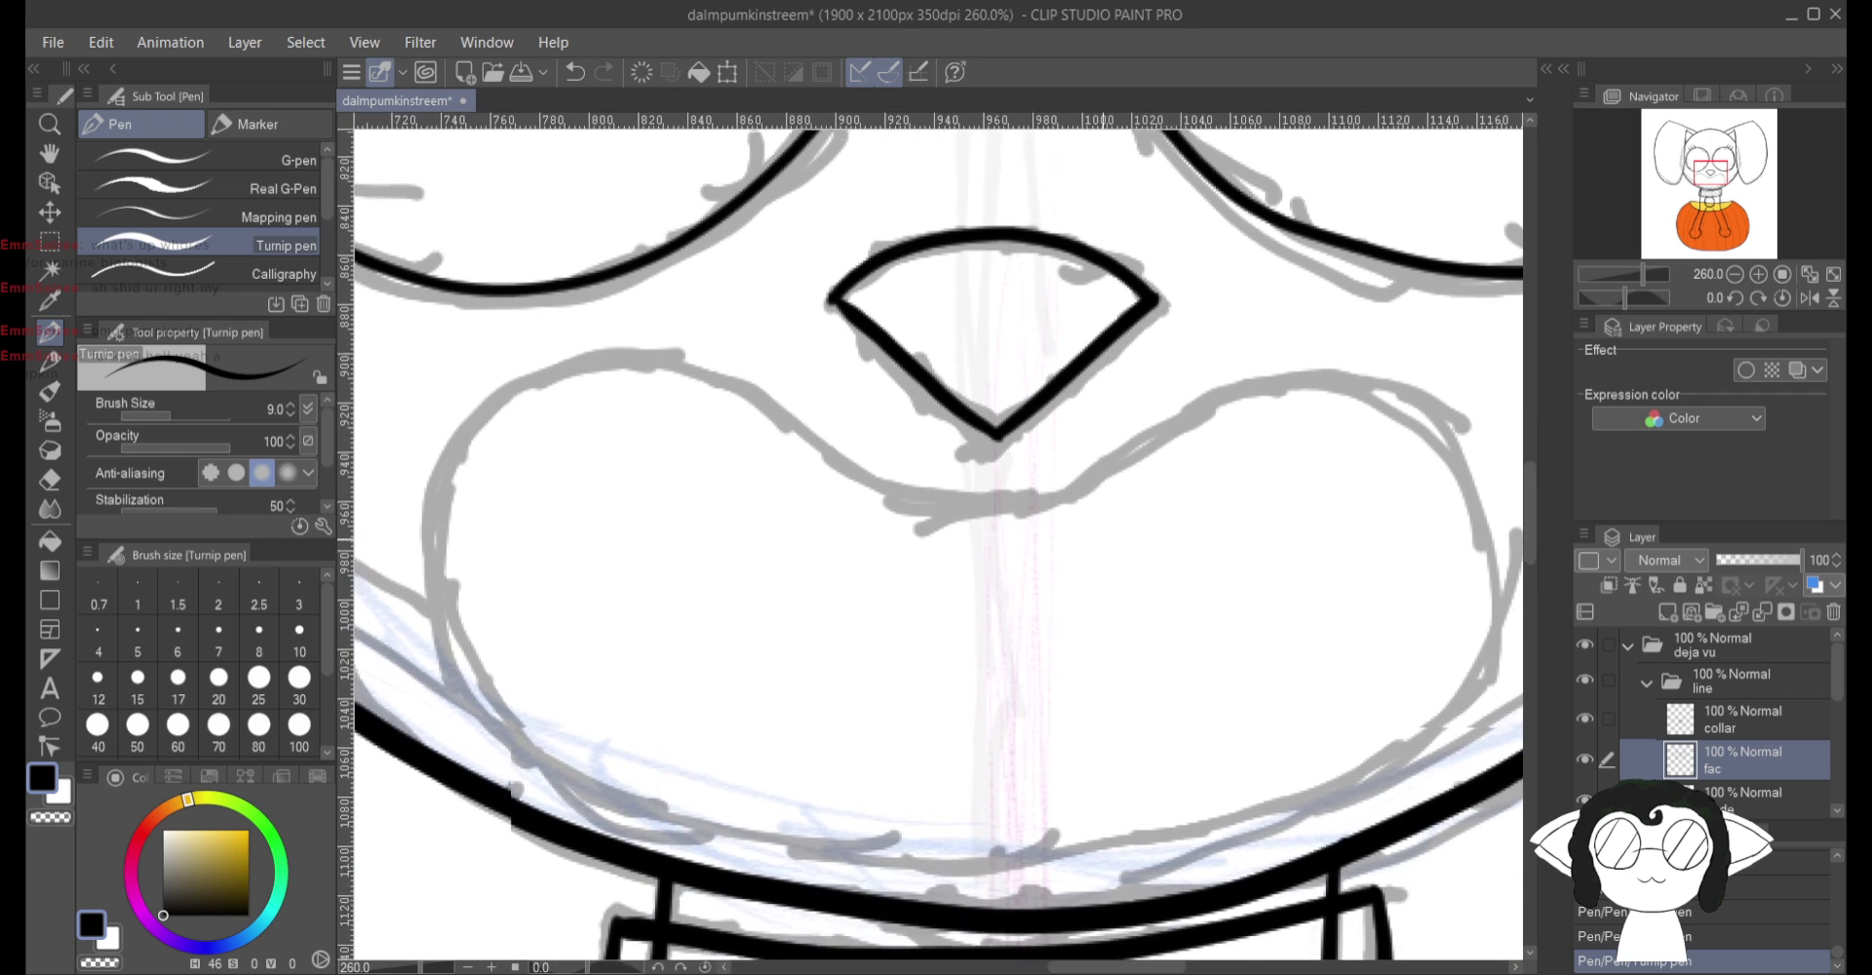
mouse_move(925, 467)
mouse_down()
mouse_move(984, 461)
mouse_move(1234, 346)
mouse_move(1376, 357)
mouse_move(1457, 486)
mouse_move(1436, 636)
mouse_move(1393, 694)
mouse_move(1257, 756)
mouse_move(963, 816)
mouse_move(861, 816)
mouse_move(597, 760)
mouse_move(489, 713)
mouse_move(425, 661)
mouse_move(393, 584)
mouse_move(400, 408)
mouse_move(475, 343)
mouse_move(553, 314)
mouse_move(639, 324)
mouse_move(888, 475)
mouse_move(958, 461)
mouse_up()
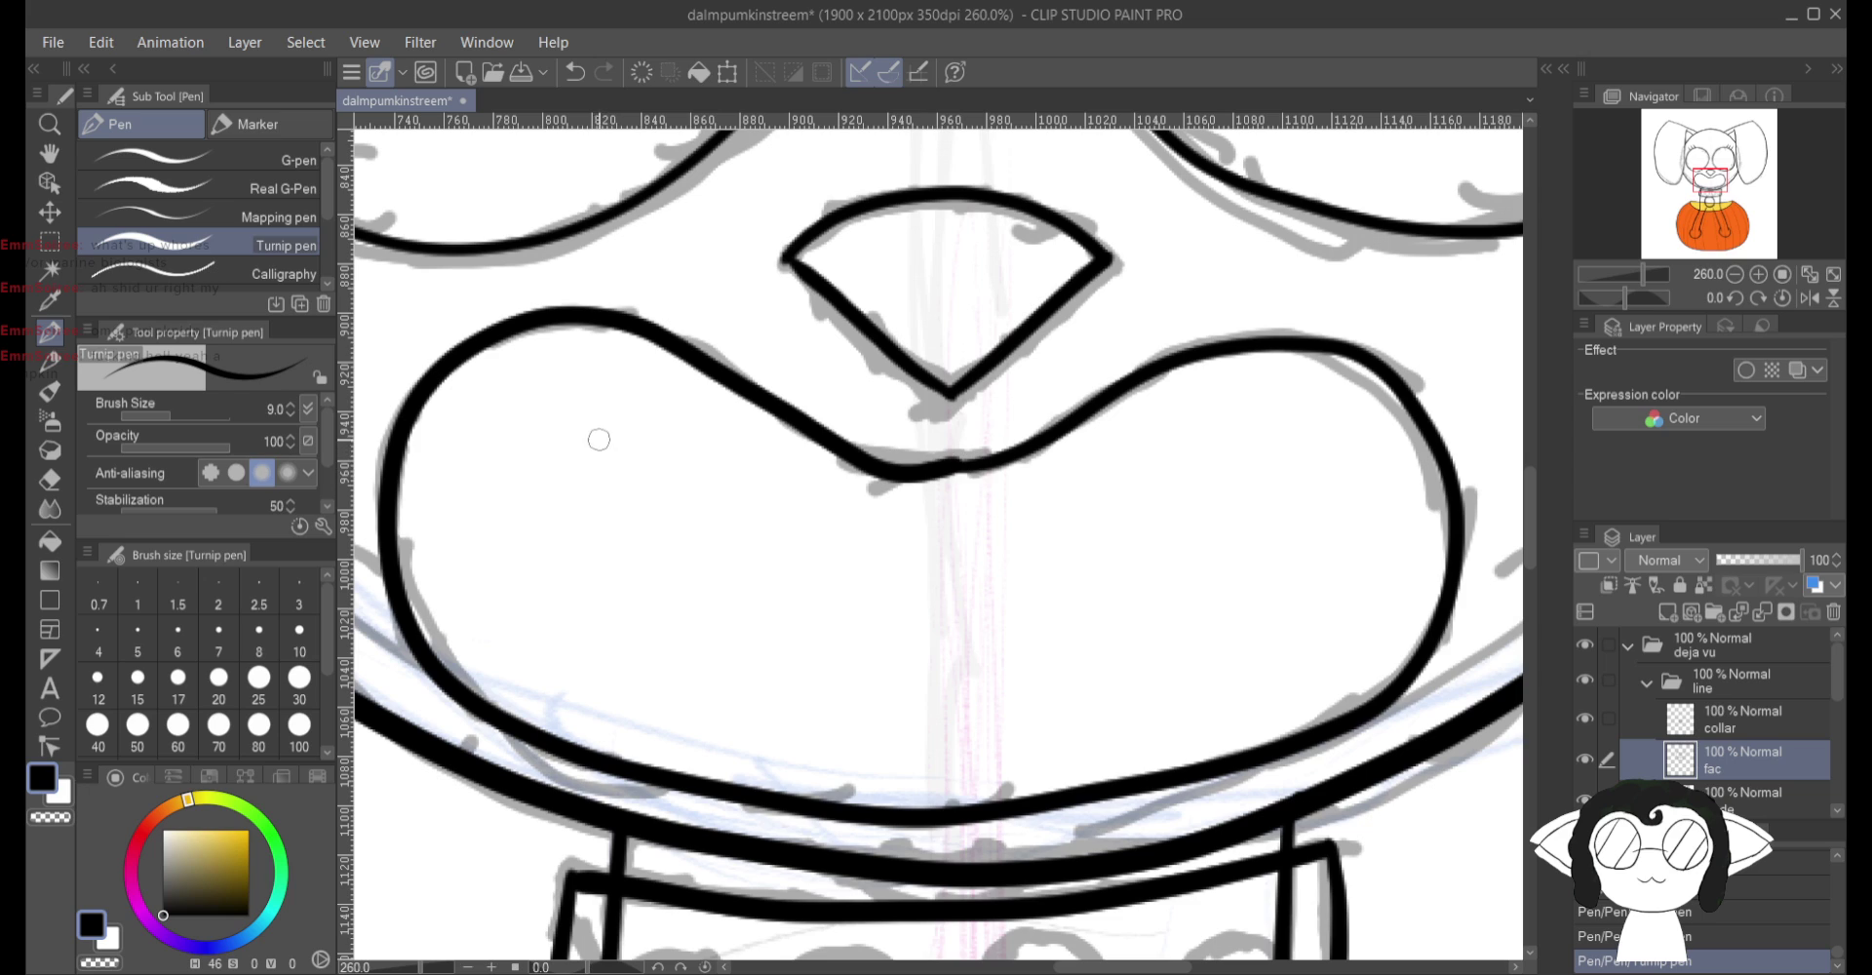
drag(593, 457, 485, 345)
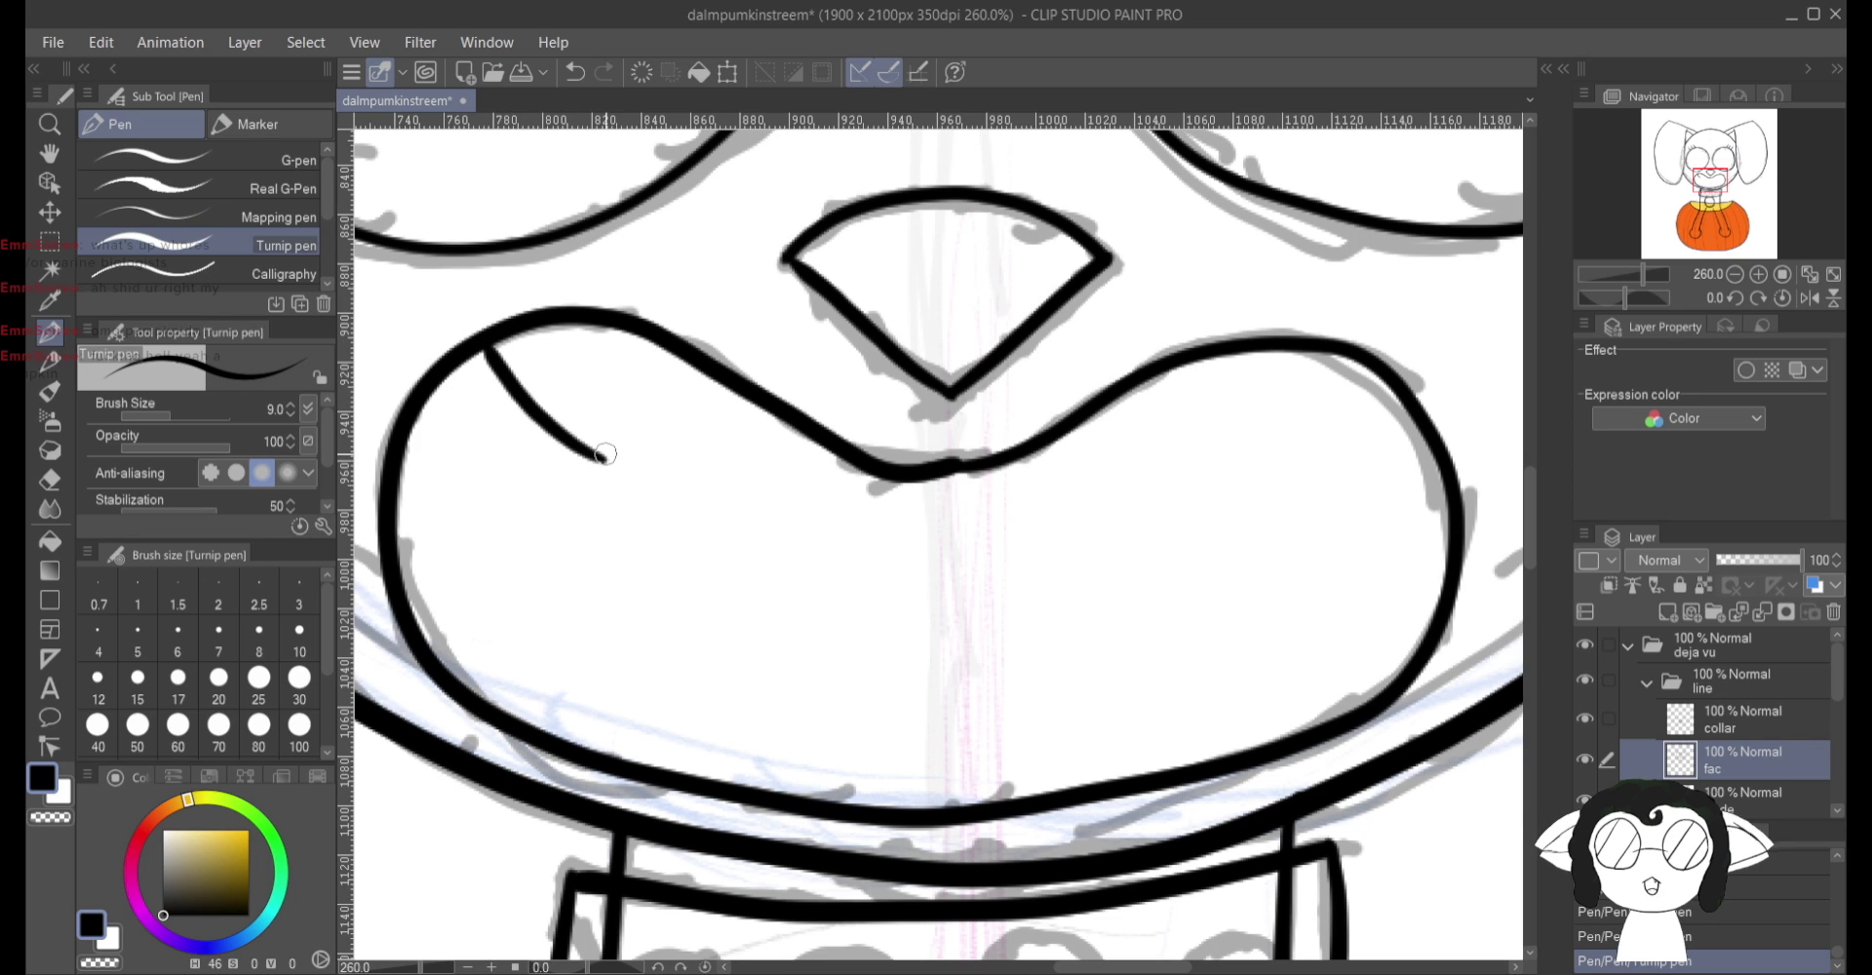
drag(606, 458, 670, 412)
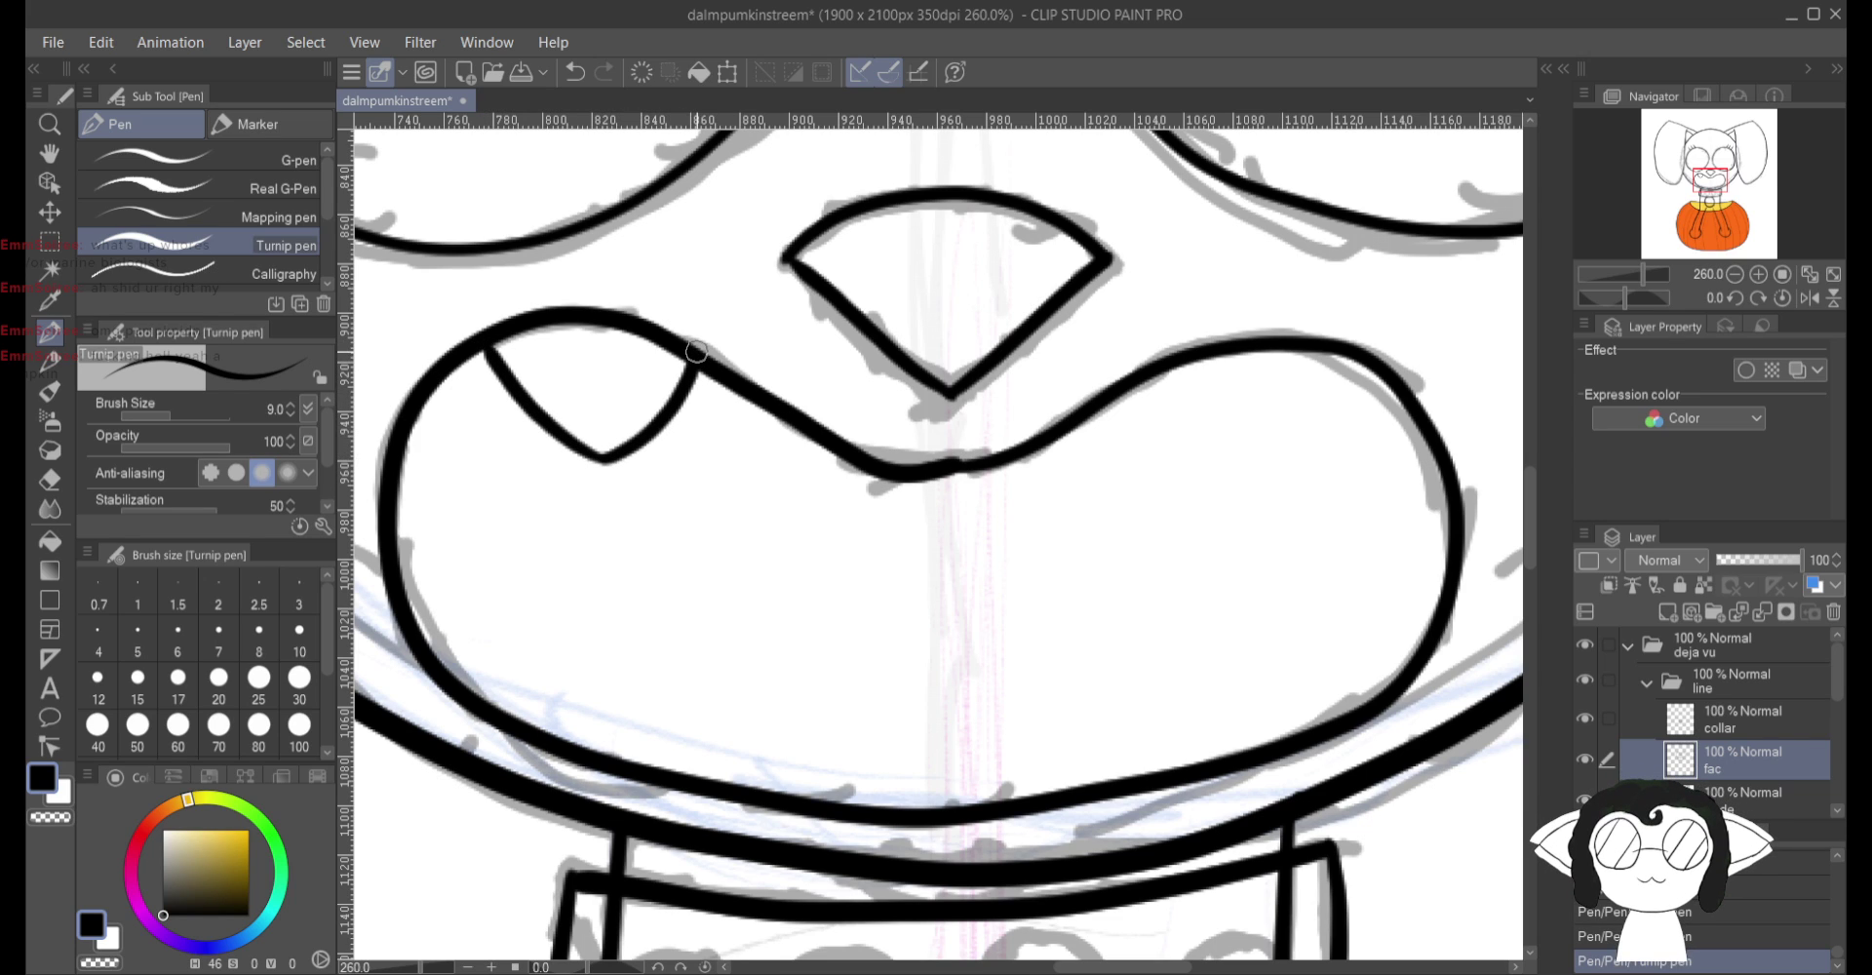
mouse_move(1285, 471)
mouse_down()
mouse_move(1211, 395)
mouse_move(1282, 471)
mouse_move(1335, 429)
mouse_move(1366, 357)
mouse_up()
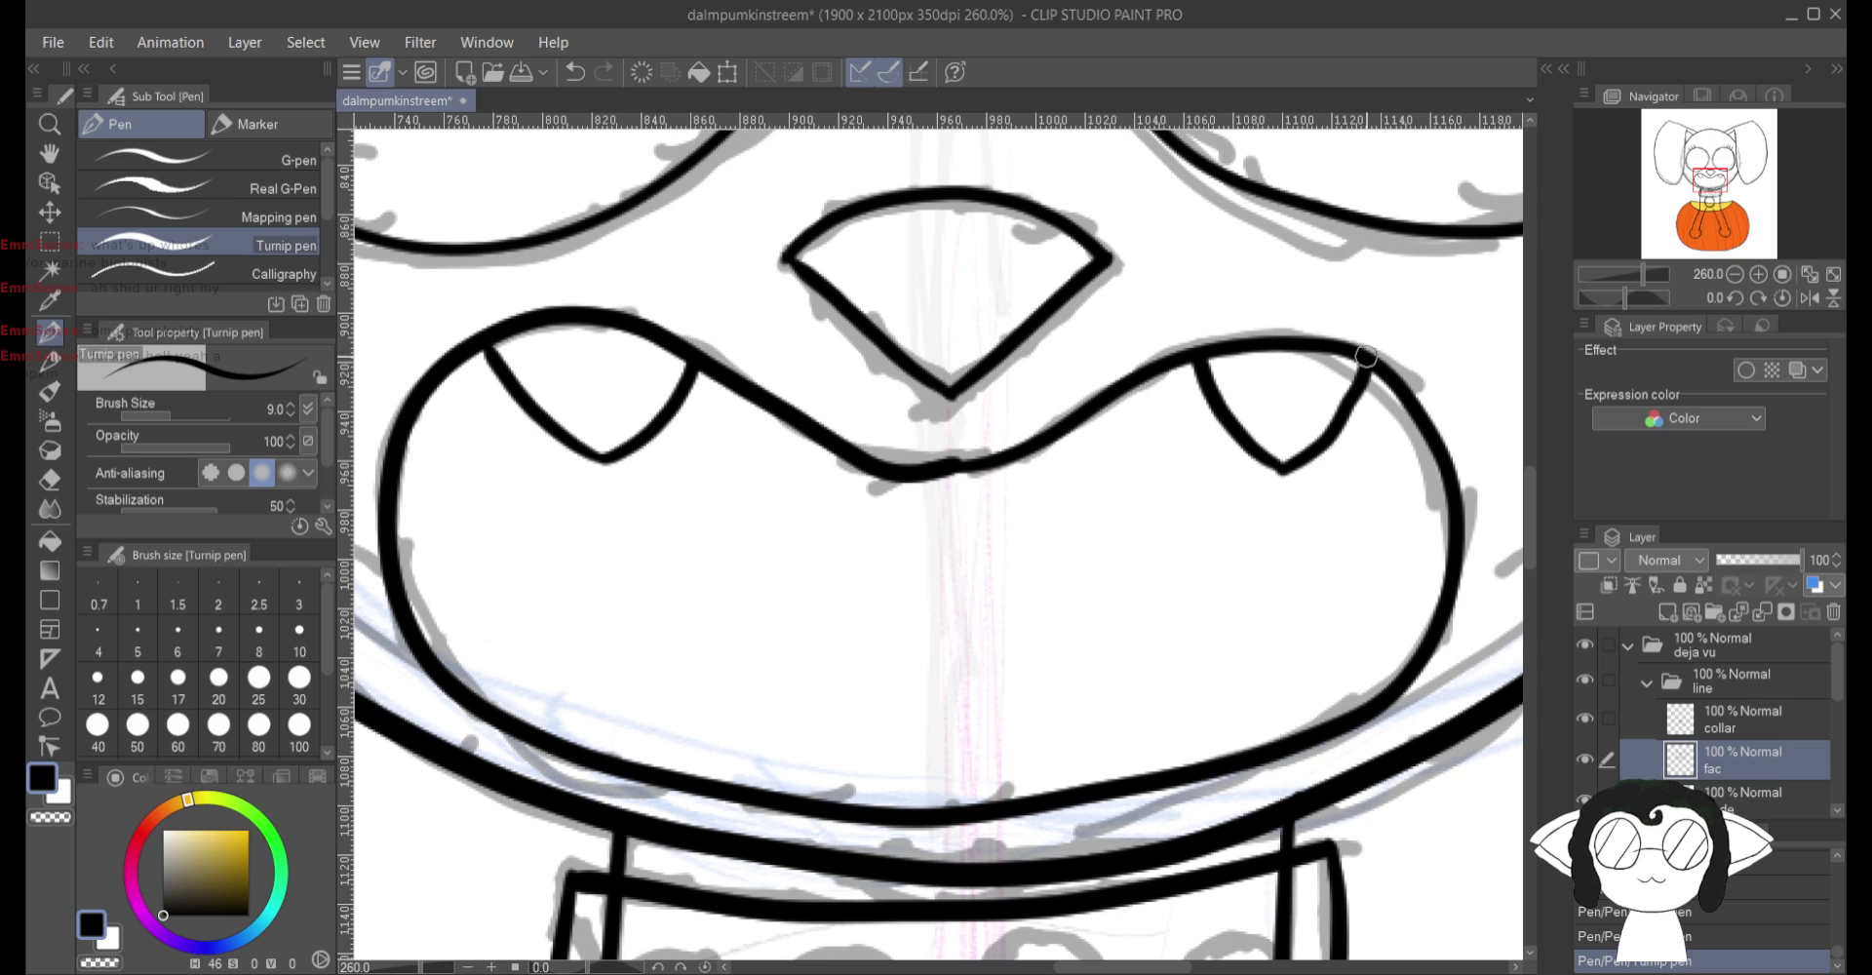
mouse_move(776, 793)
mouse_down()
mouse_move(801, 760)
mouse_move(926, 712)
mouse_move(1000, 707)
mouse_move(1111, 785)
mouse_up()
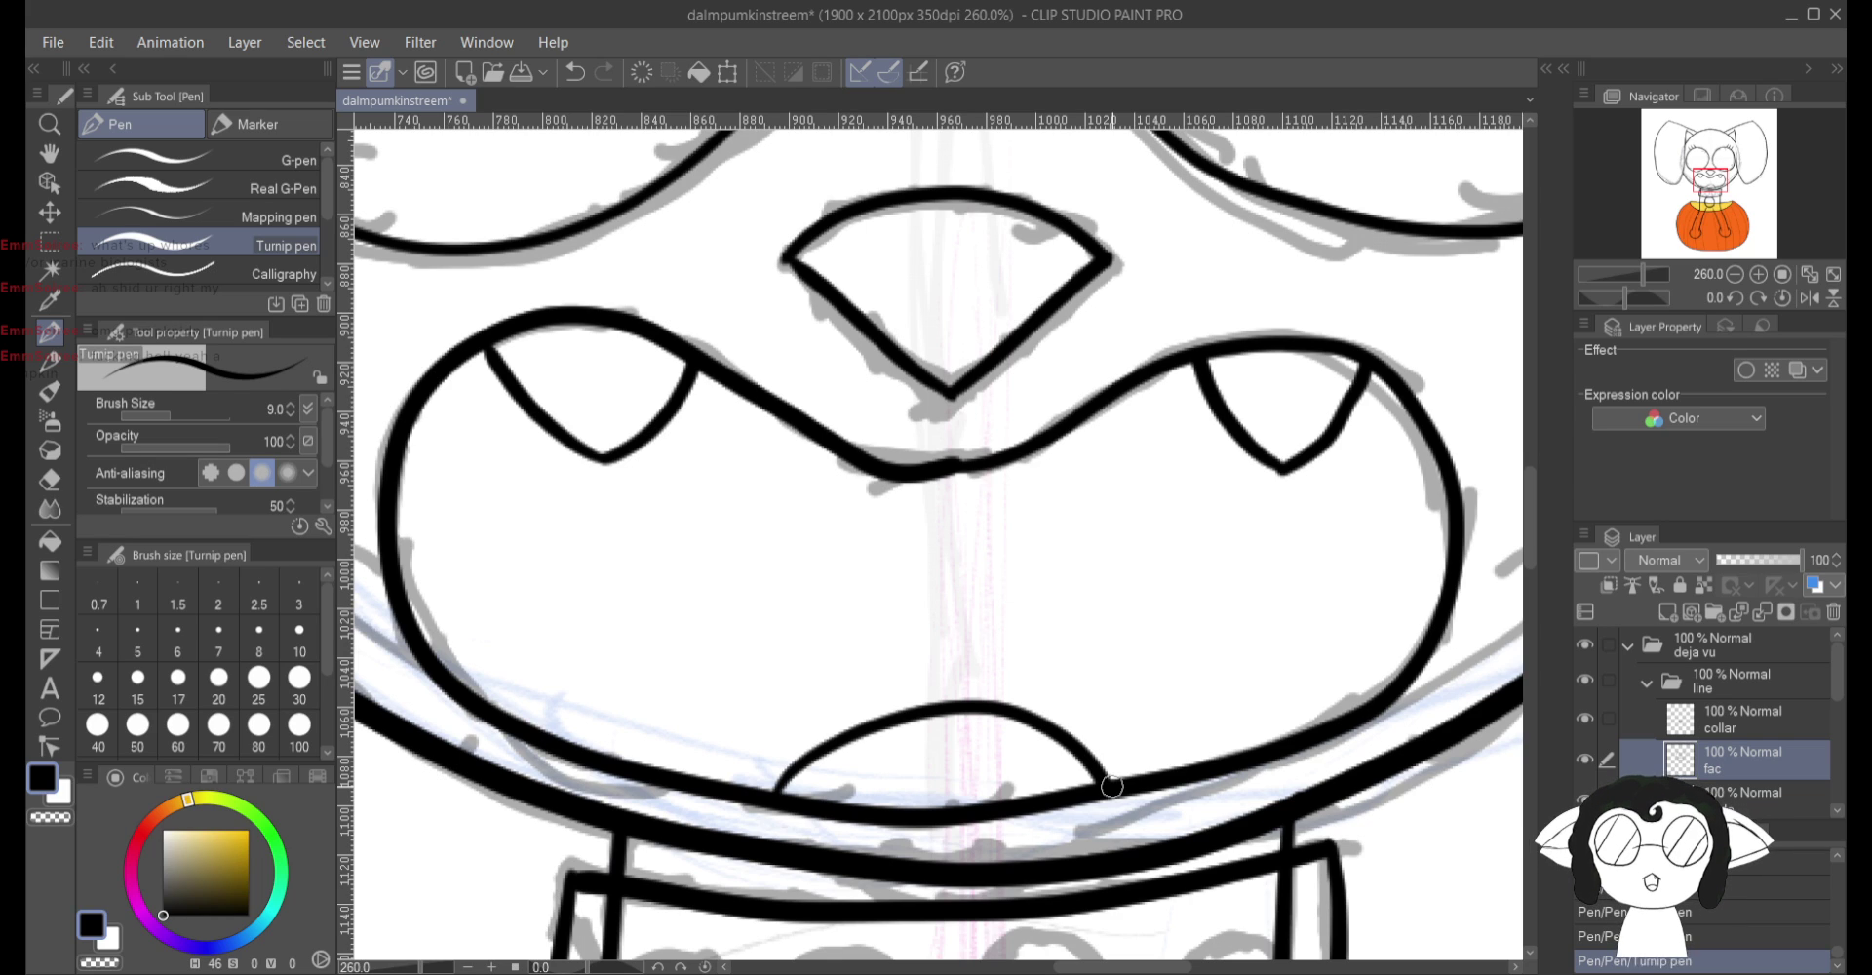
Step: On the collar layer, ink four round studs along the collar band and a partial fifth stud at its left edge
ctrl+shift+click(1112, 785)
drag(1112, 784, 1210, 259)
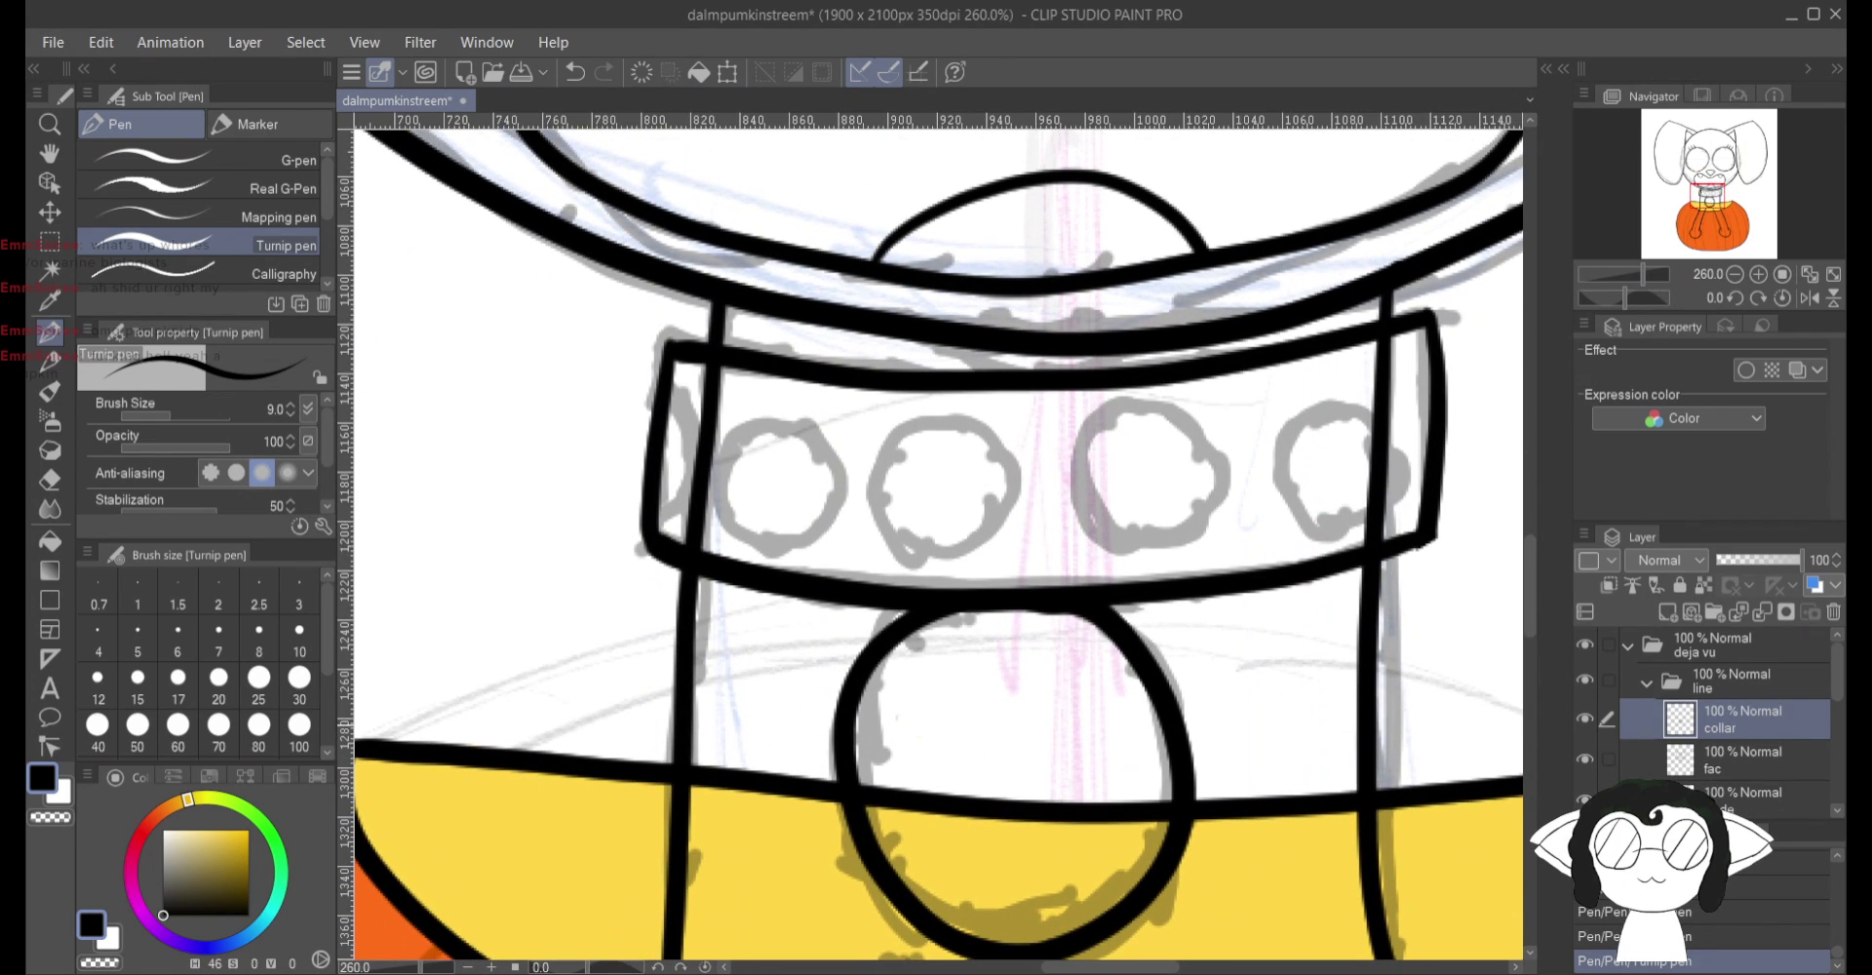
mouse_move(1131, 409)
mouse_down()
mouse_move(1113, 545)
mouse_move(1190, 522)
mouse_move(1211, 461)
mouse_move(1141, 407)
mouse_up()
mouse_move(1380, 414)
mouse_down()
mouse_move(1304, 417)
mouse_move(1277, 493)
mouse_move(1340, 528)
mouse_move(1398, 497)
mouse_move(1394, 435)
mouse_move(1363, 411)
mouse_up()
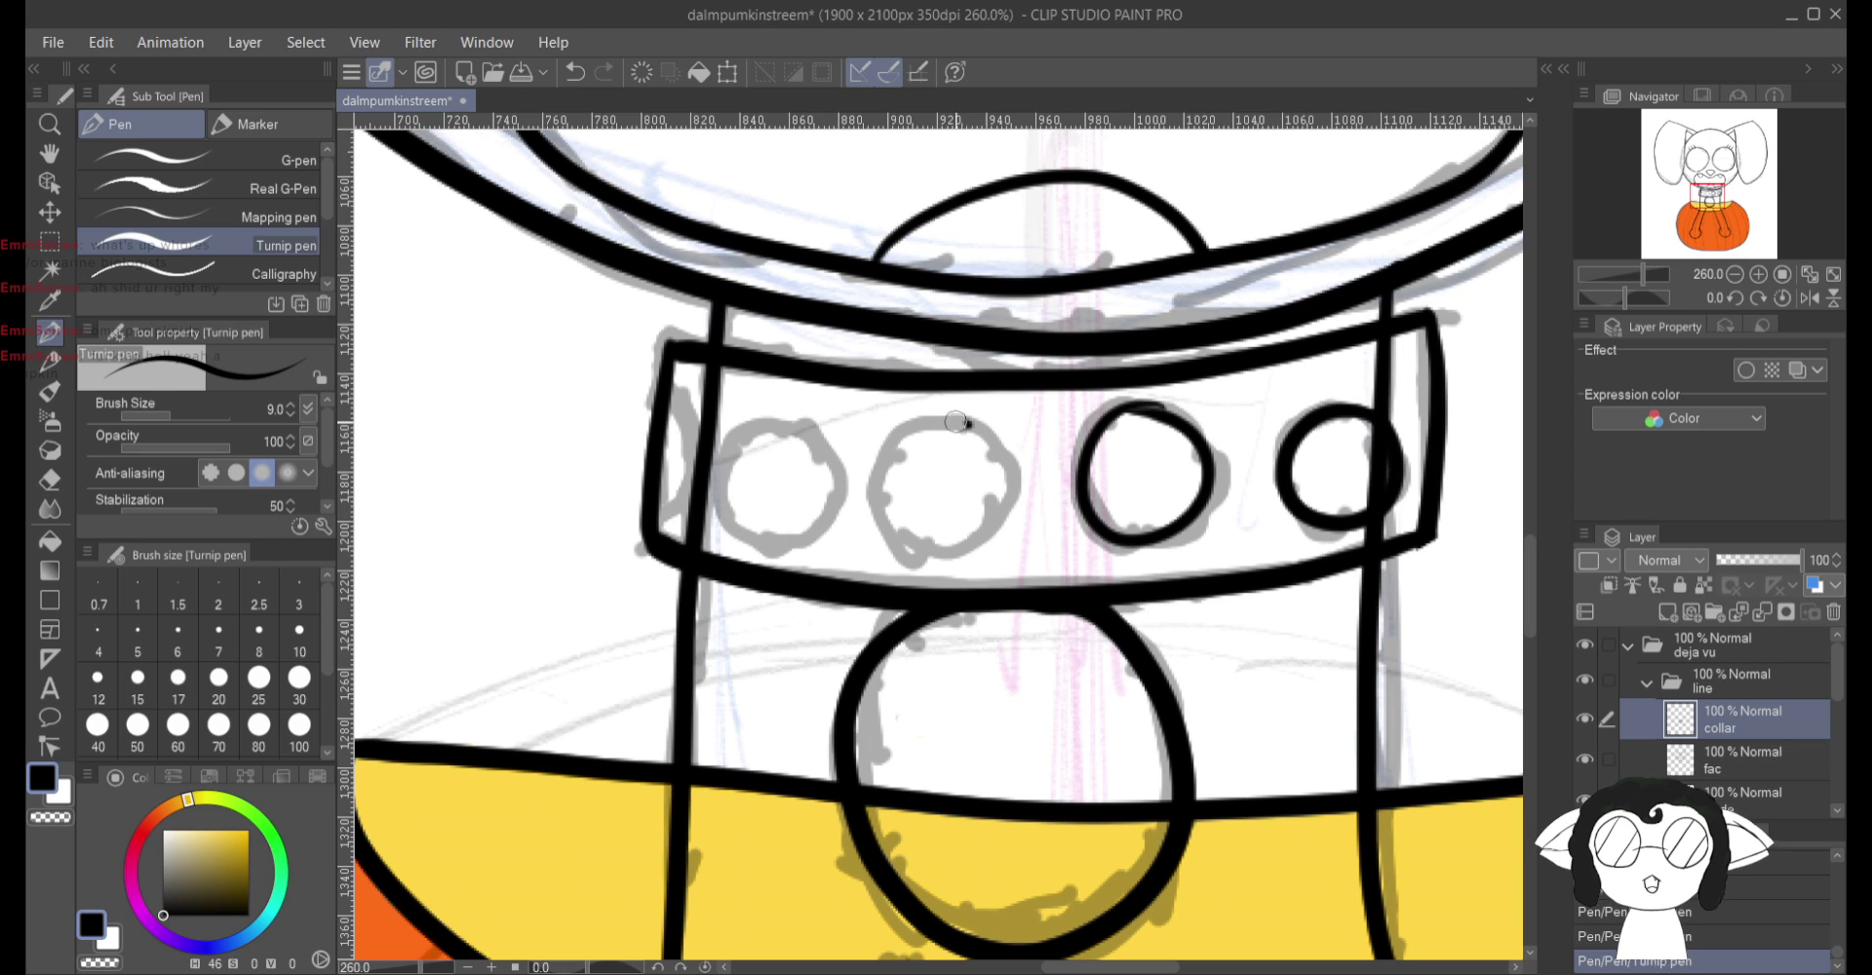
mouse_move(938, 418)
mouse_down()
mouse_move(878, 515)
mouse_move(950, 552)
mouse_move(1008, 500)
mouse_move(990, 435)
mouse_move(937, 414)
mouse_up()
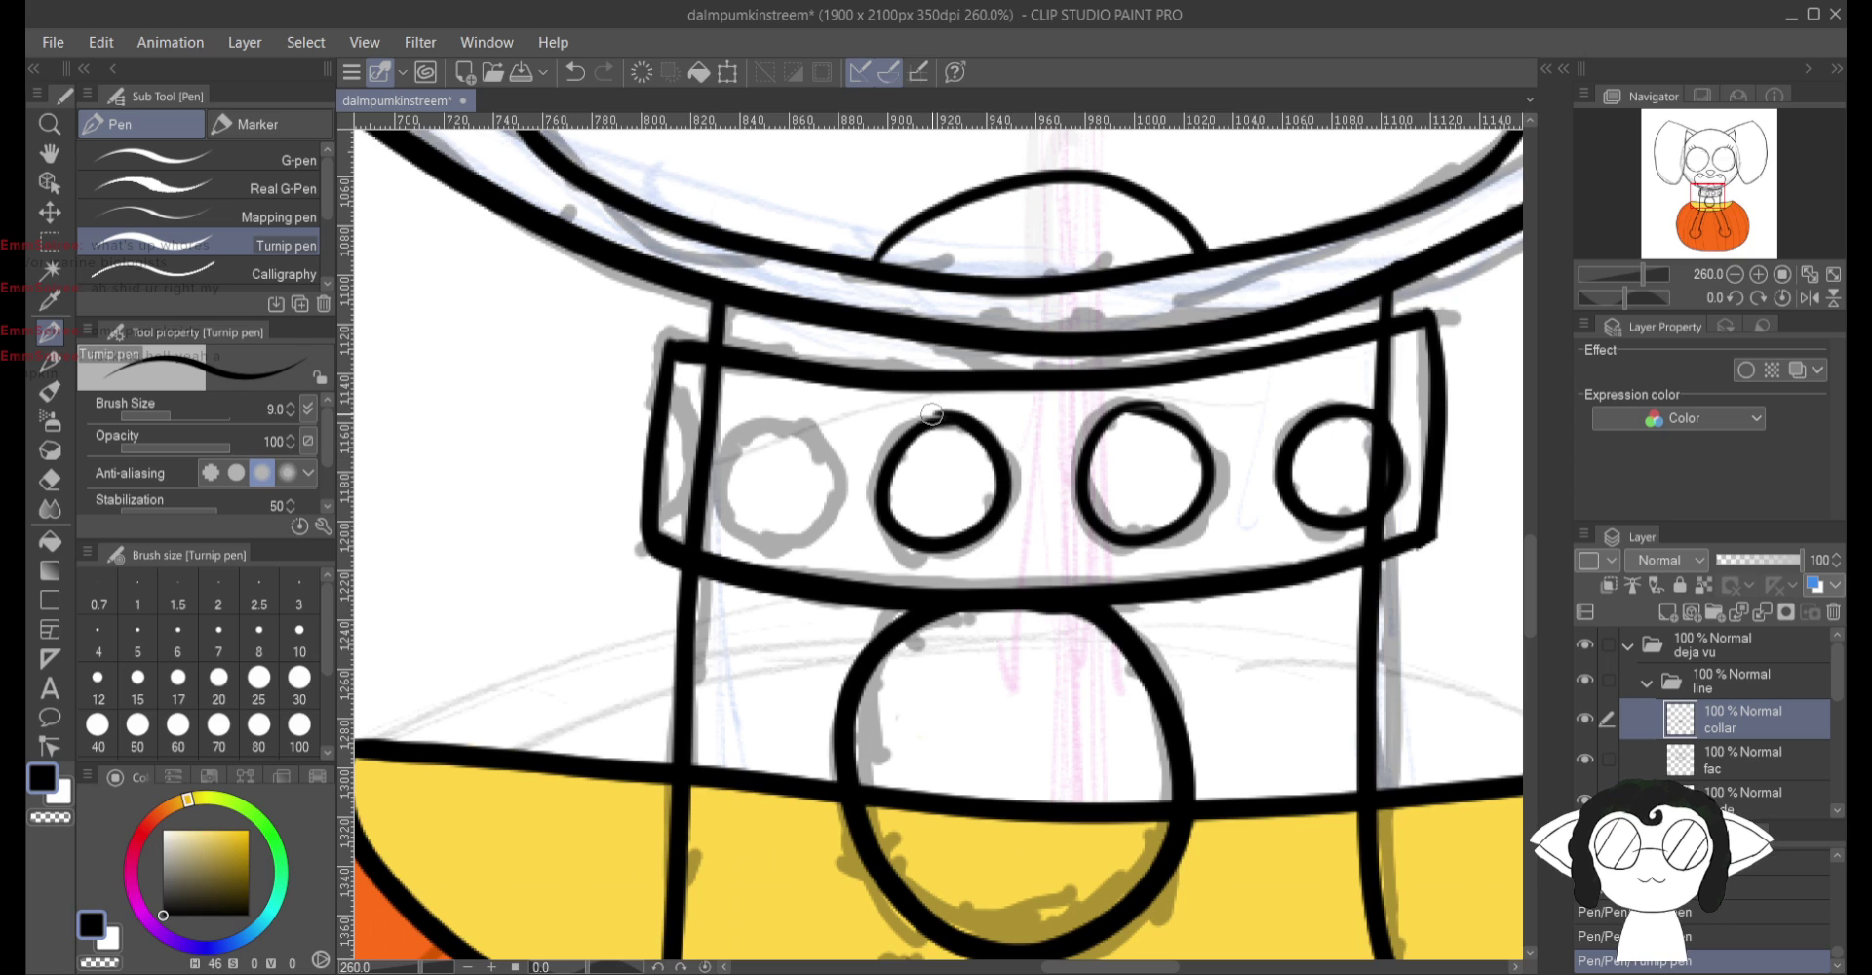
mouse_move(805, 425)
mouse_down()
mouse_move(751, 430)
mouse_move(722, 466)
mouse_move(741, 531)
mouse_move(813, 546)
mouse_move(837, 483)
mouse_move(785, 417)
mouse_up()
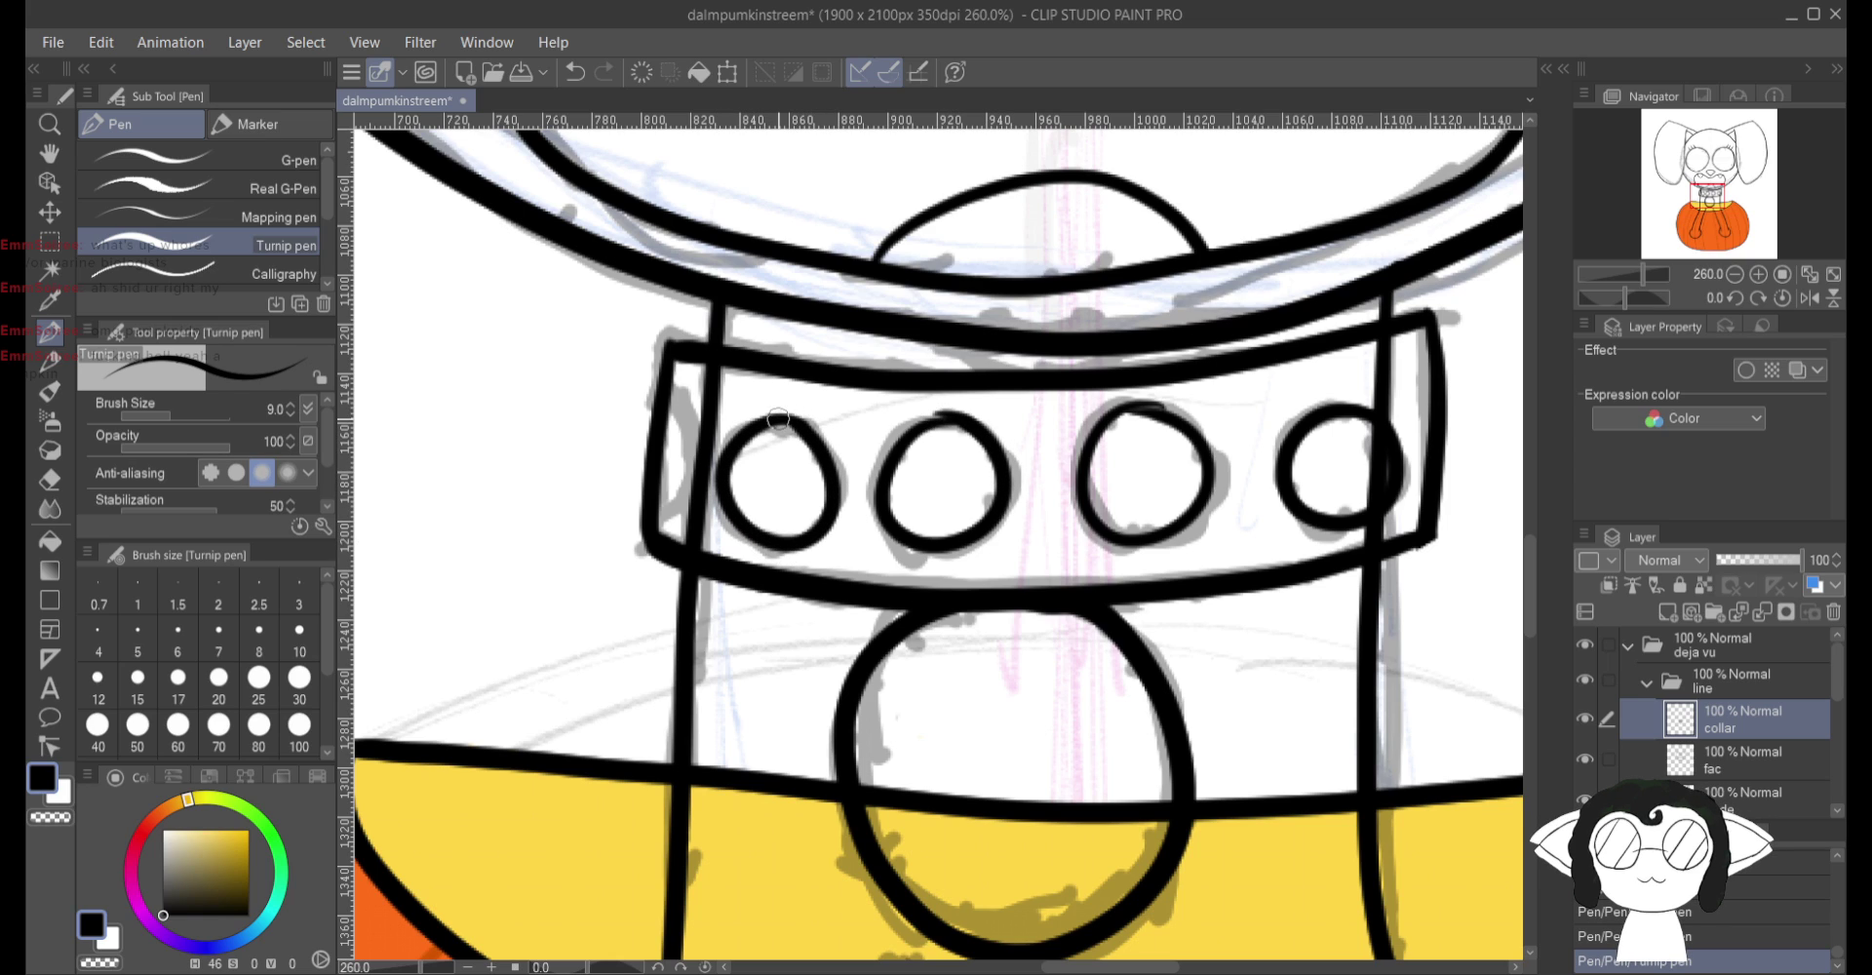
drag(692, 480, 661, 517)
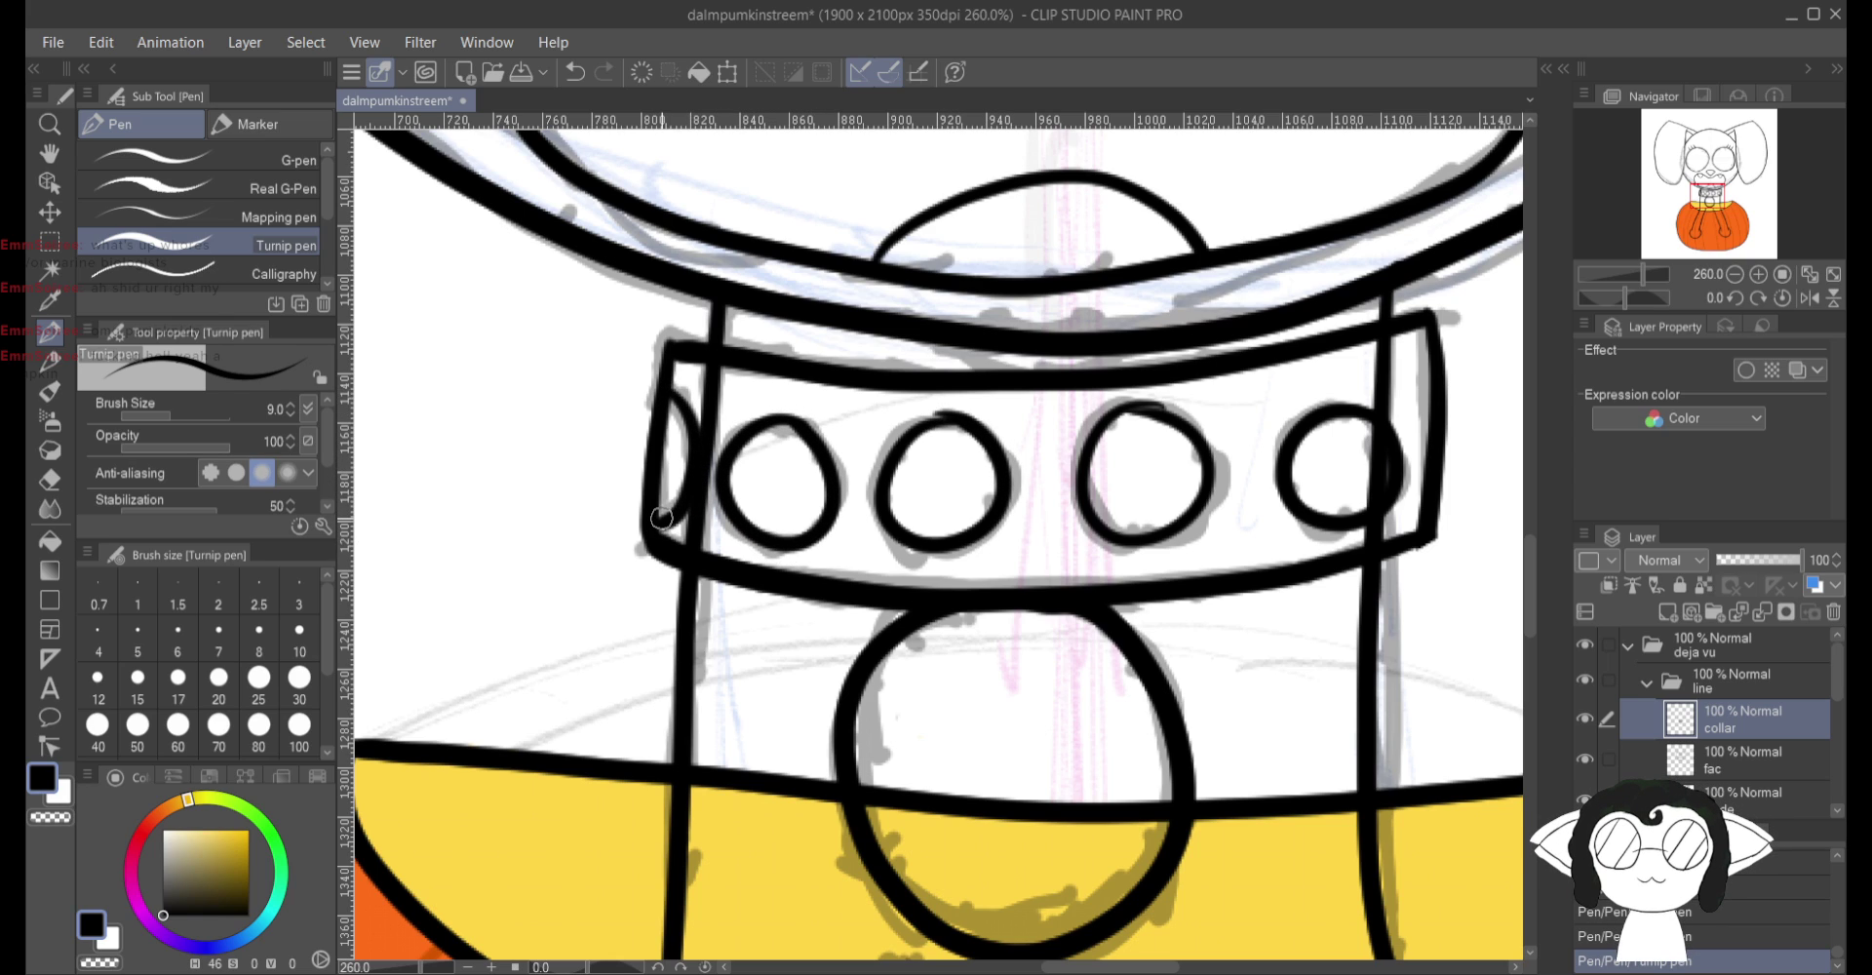
Step: On the layer below fac, erase the neck lines crossing the collar band with the 25 px hard eraser and save the file
key(alt+bracketleft)
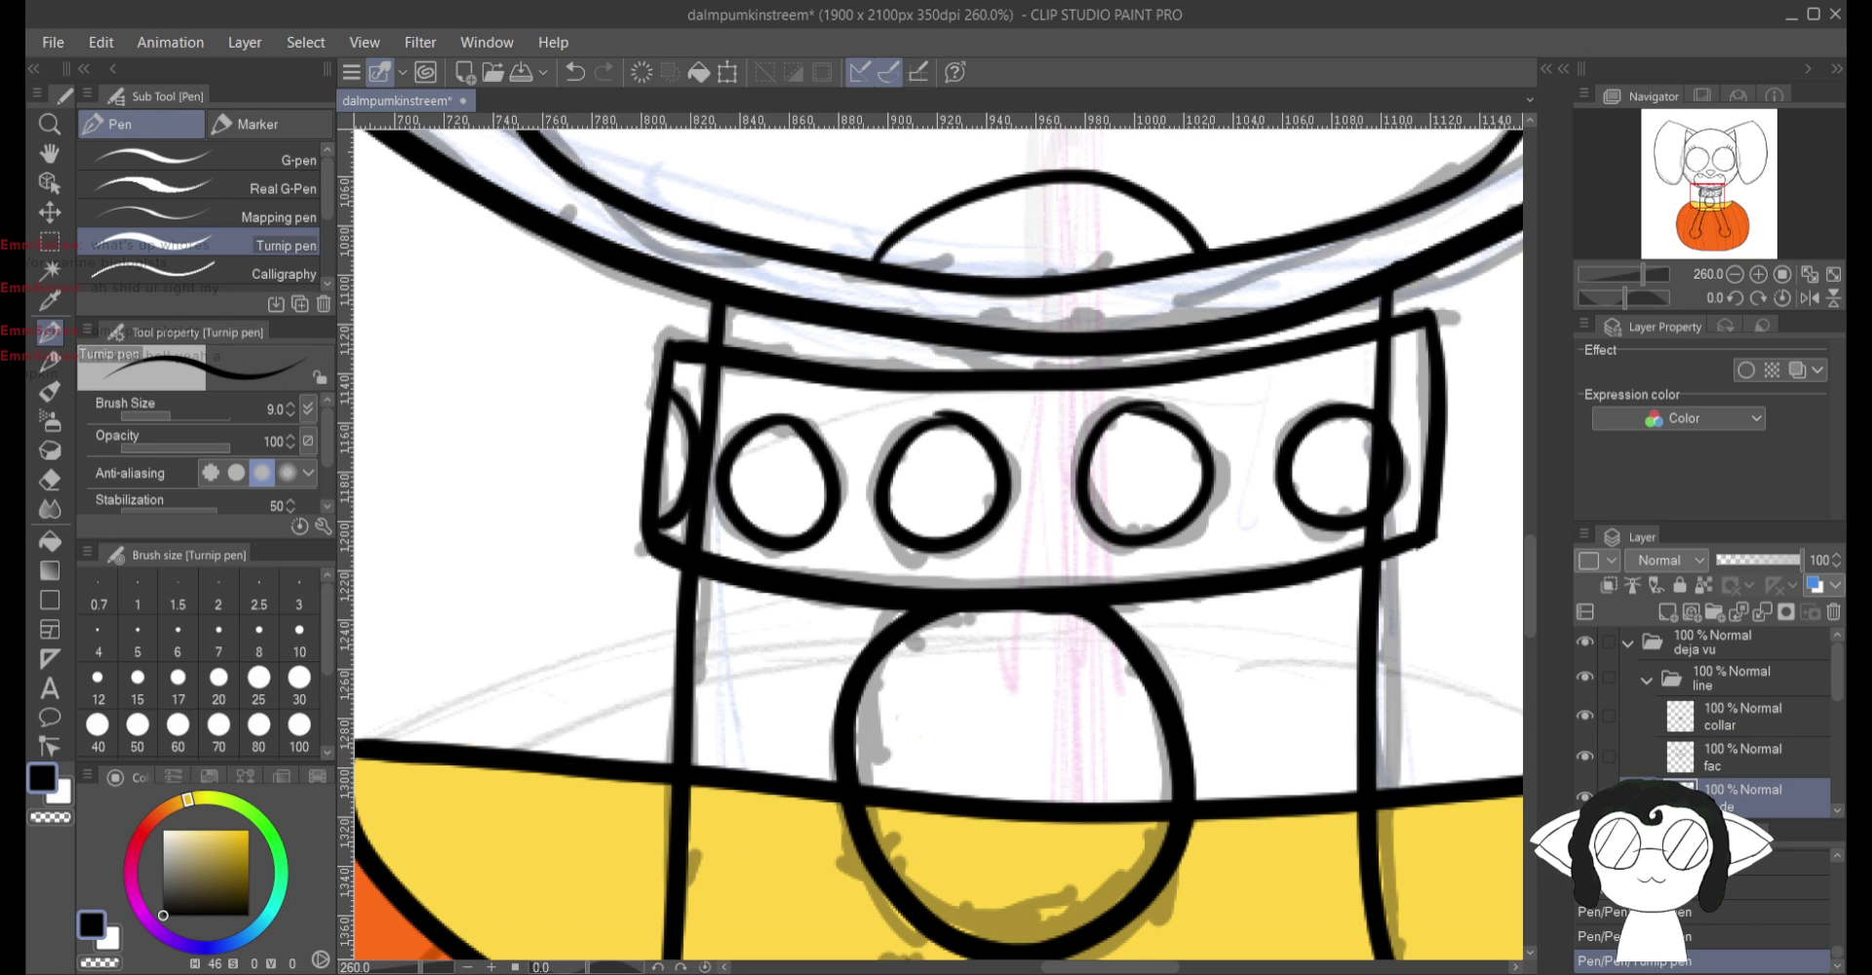
key(e)
mouse_move(710, 454)
mouse_down()
mouse_move(725, 374)
mouse_move(700, 402)
mouse_move(706, 537)
mouse_up()
mouse_move(1307, 497)
mouse_down()
mouse_move(1360, 541)
mouse_move(1375, 526)
mouse_move(1383, 353)
mouse_move(1372, 365)
mouse_up()
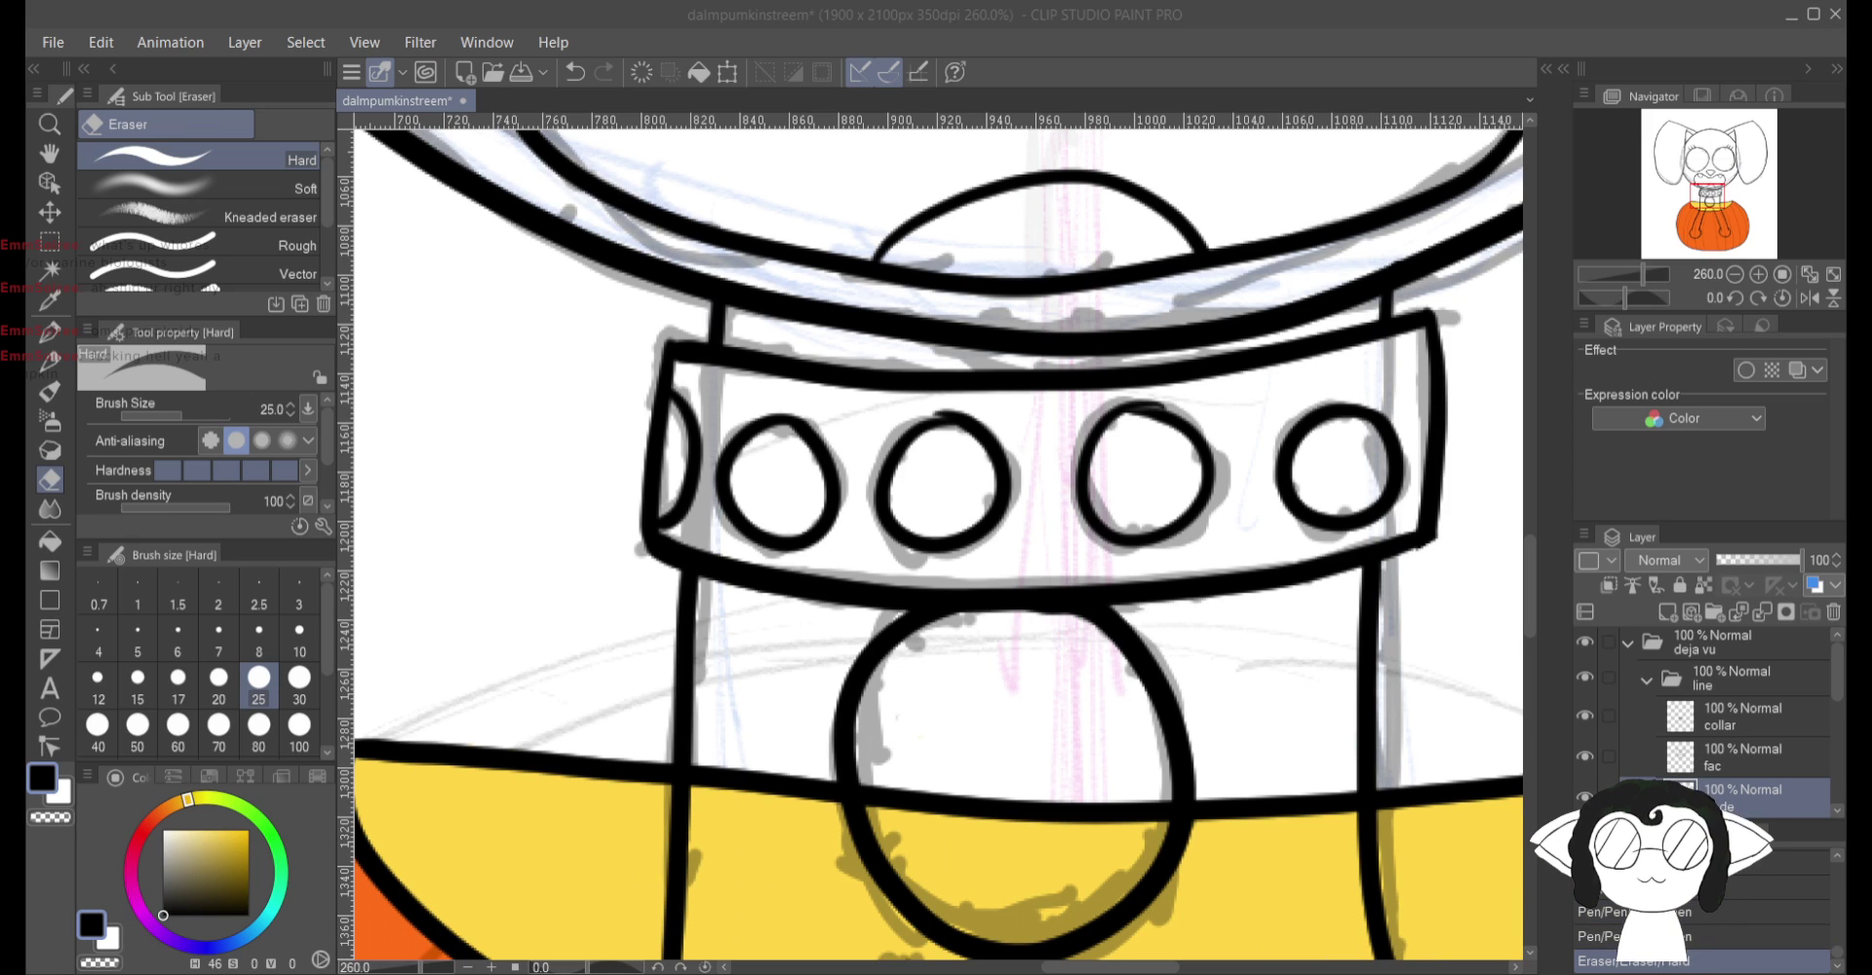
click(815, 8)
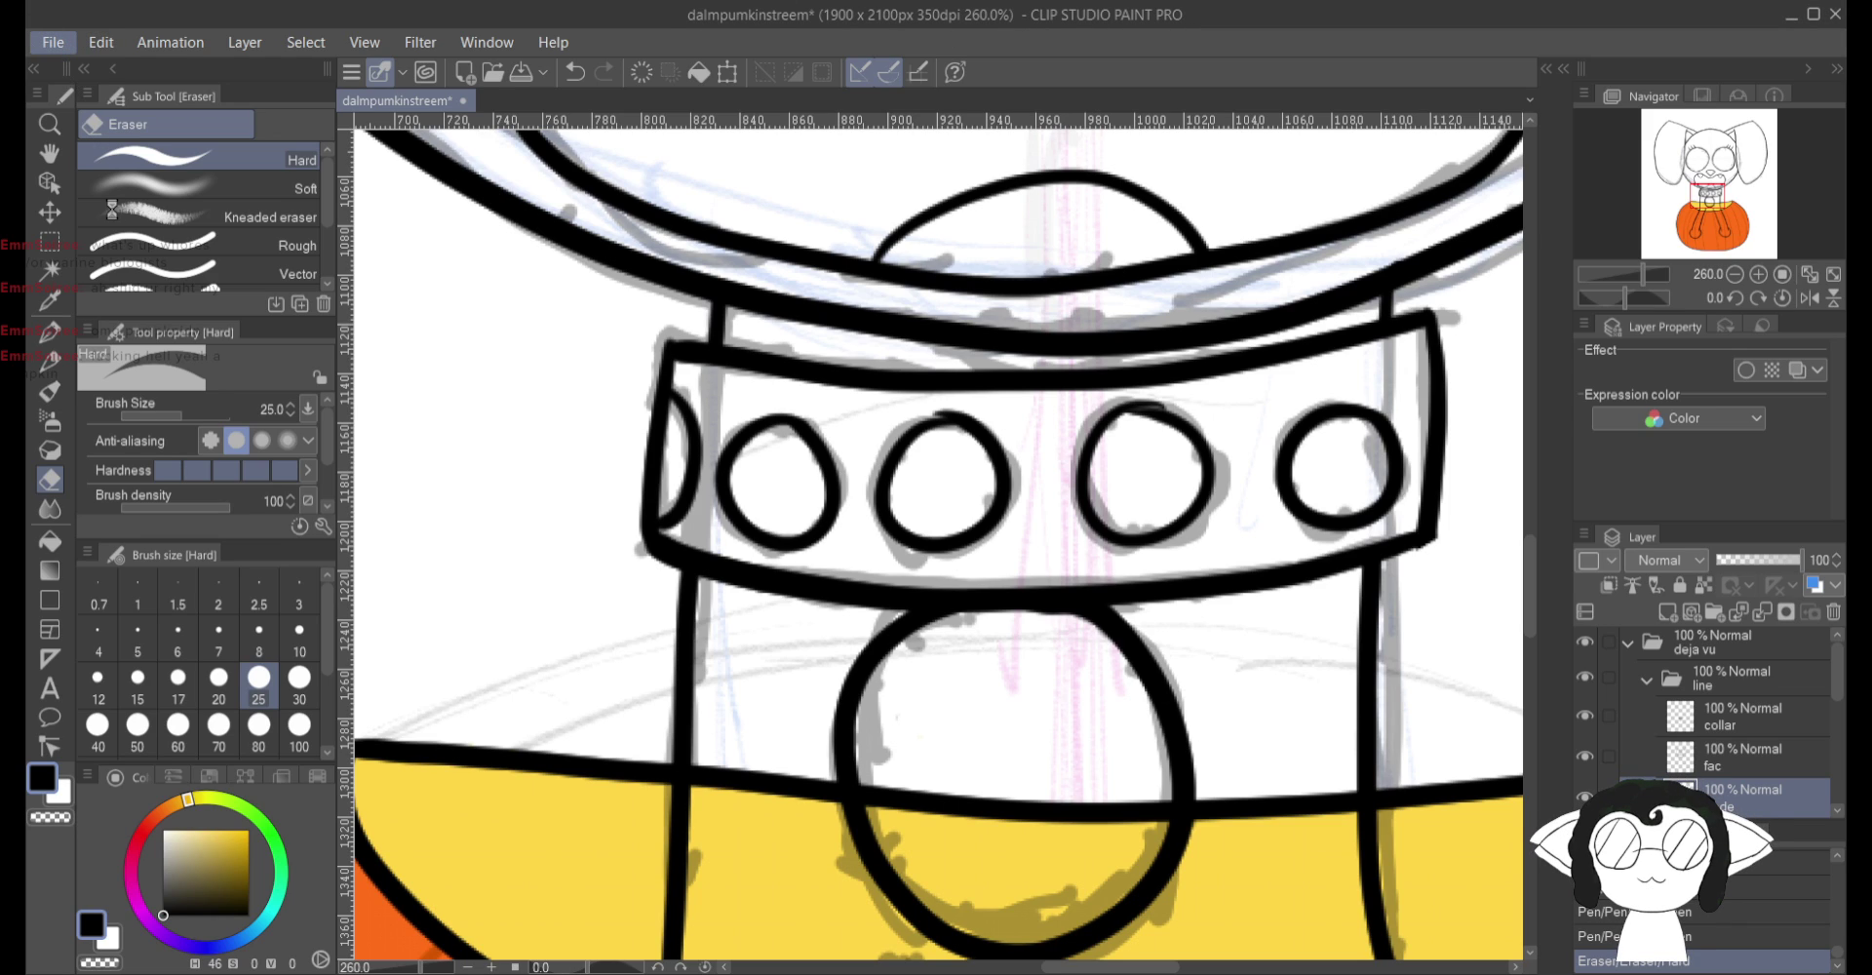
key(ctrl+s)
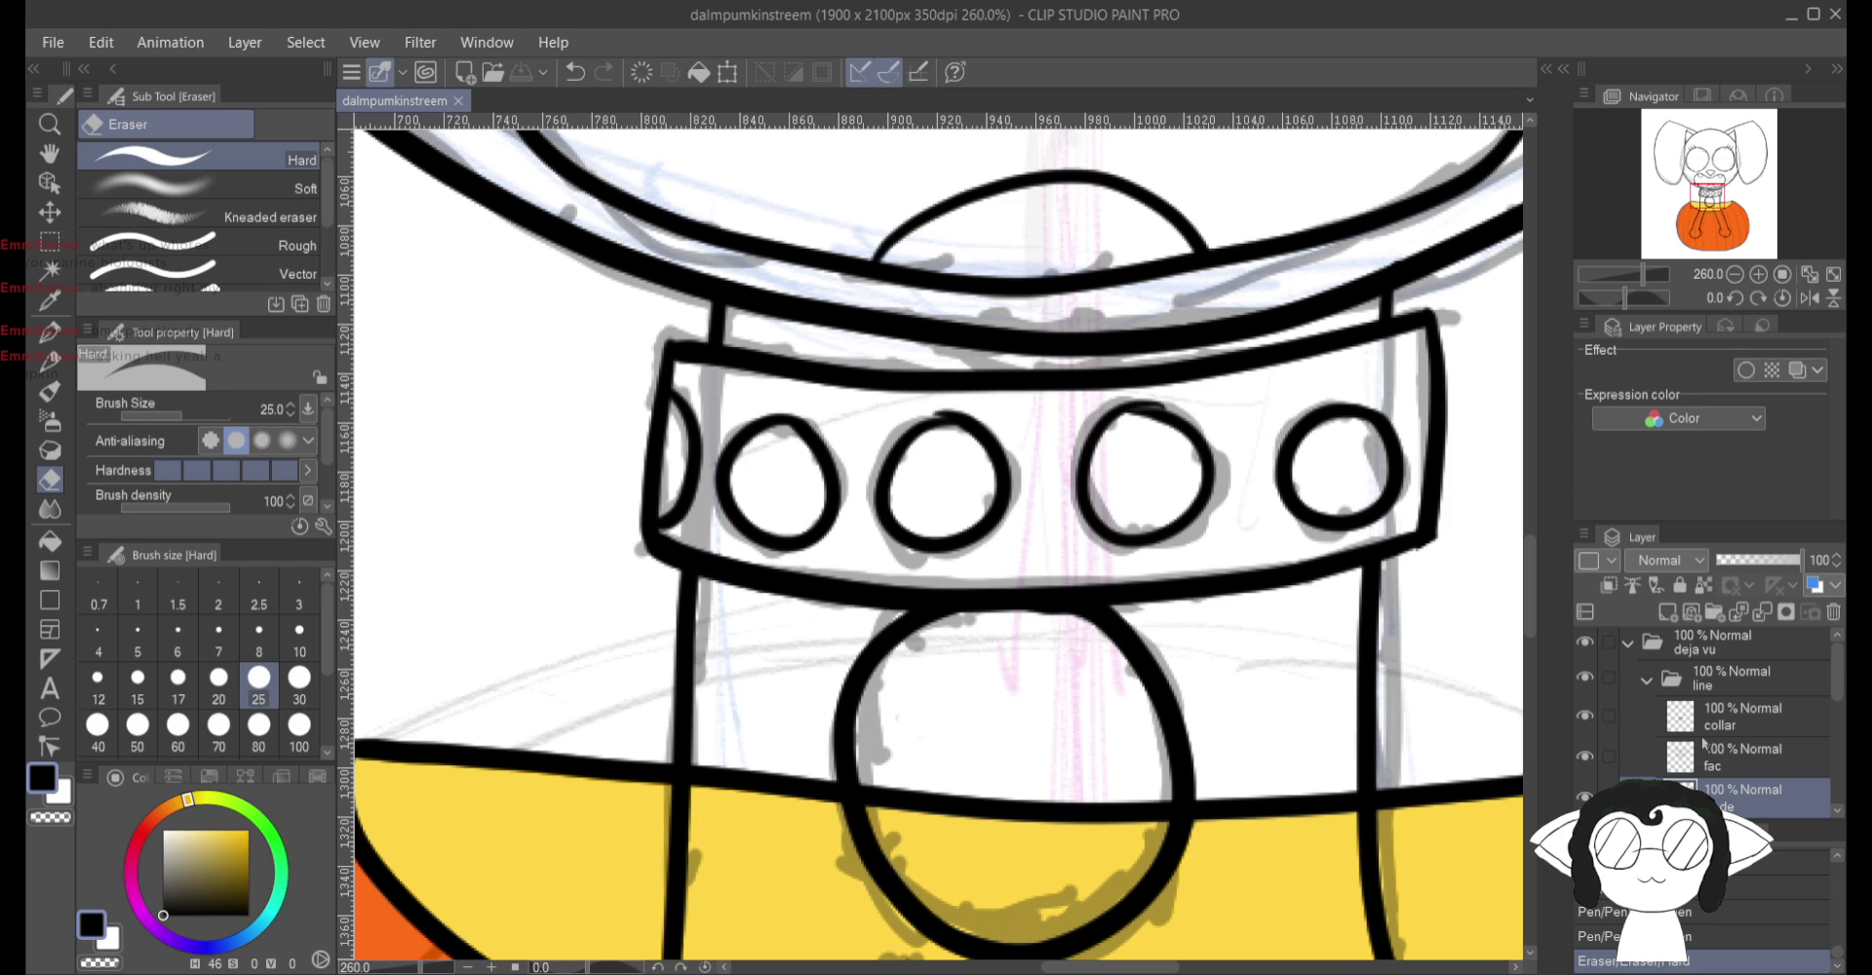
Step: Collapse the line folder and change the paper layer's colour to bright green
click(1647, 685)
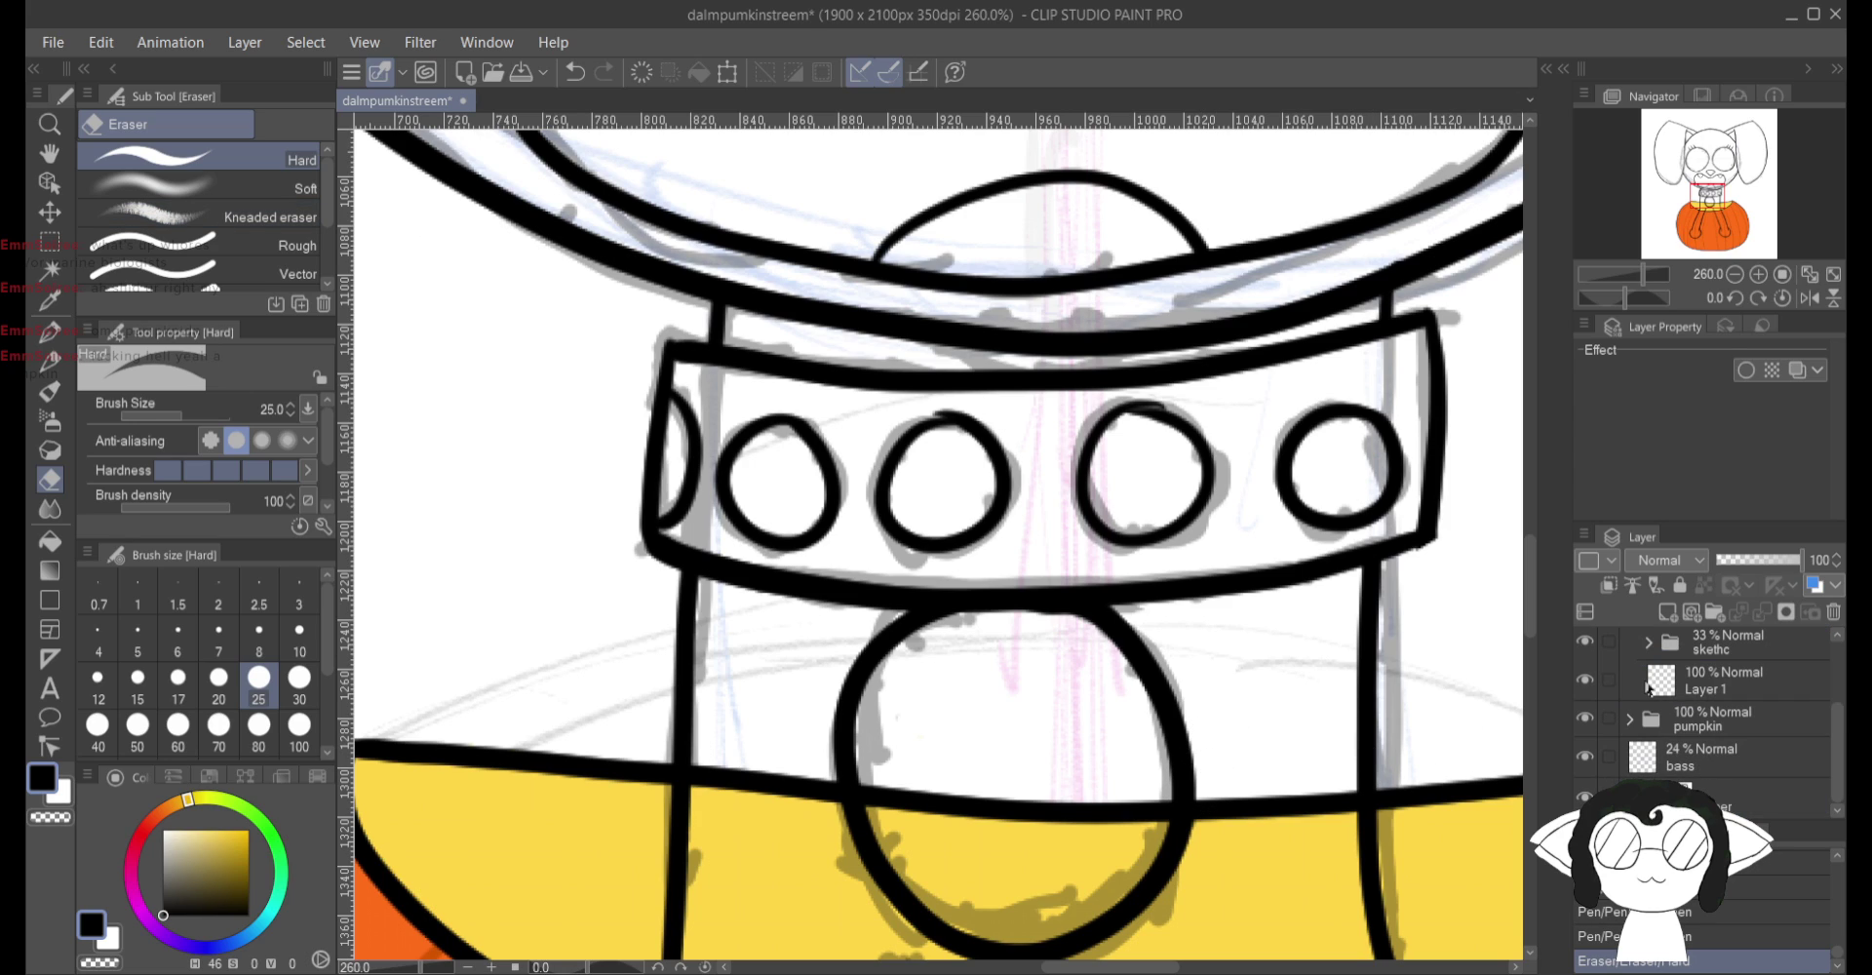
click(1794, 798)
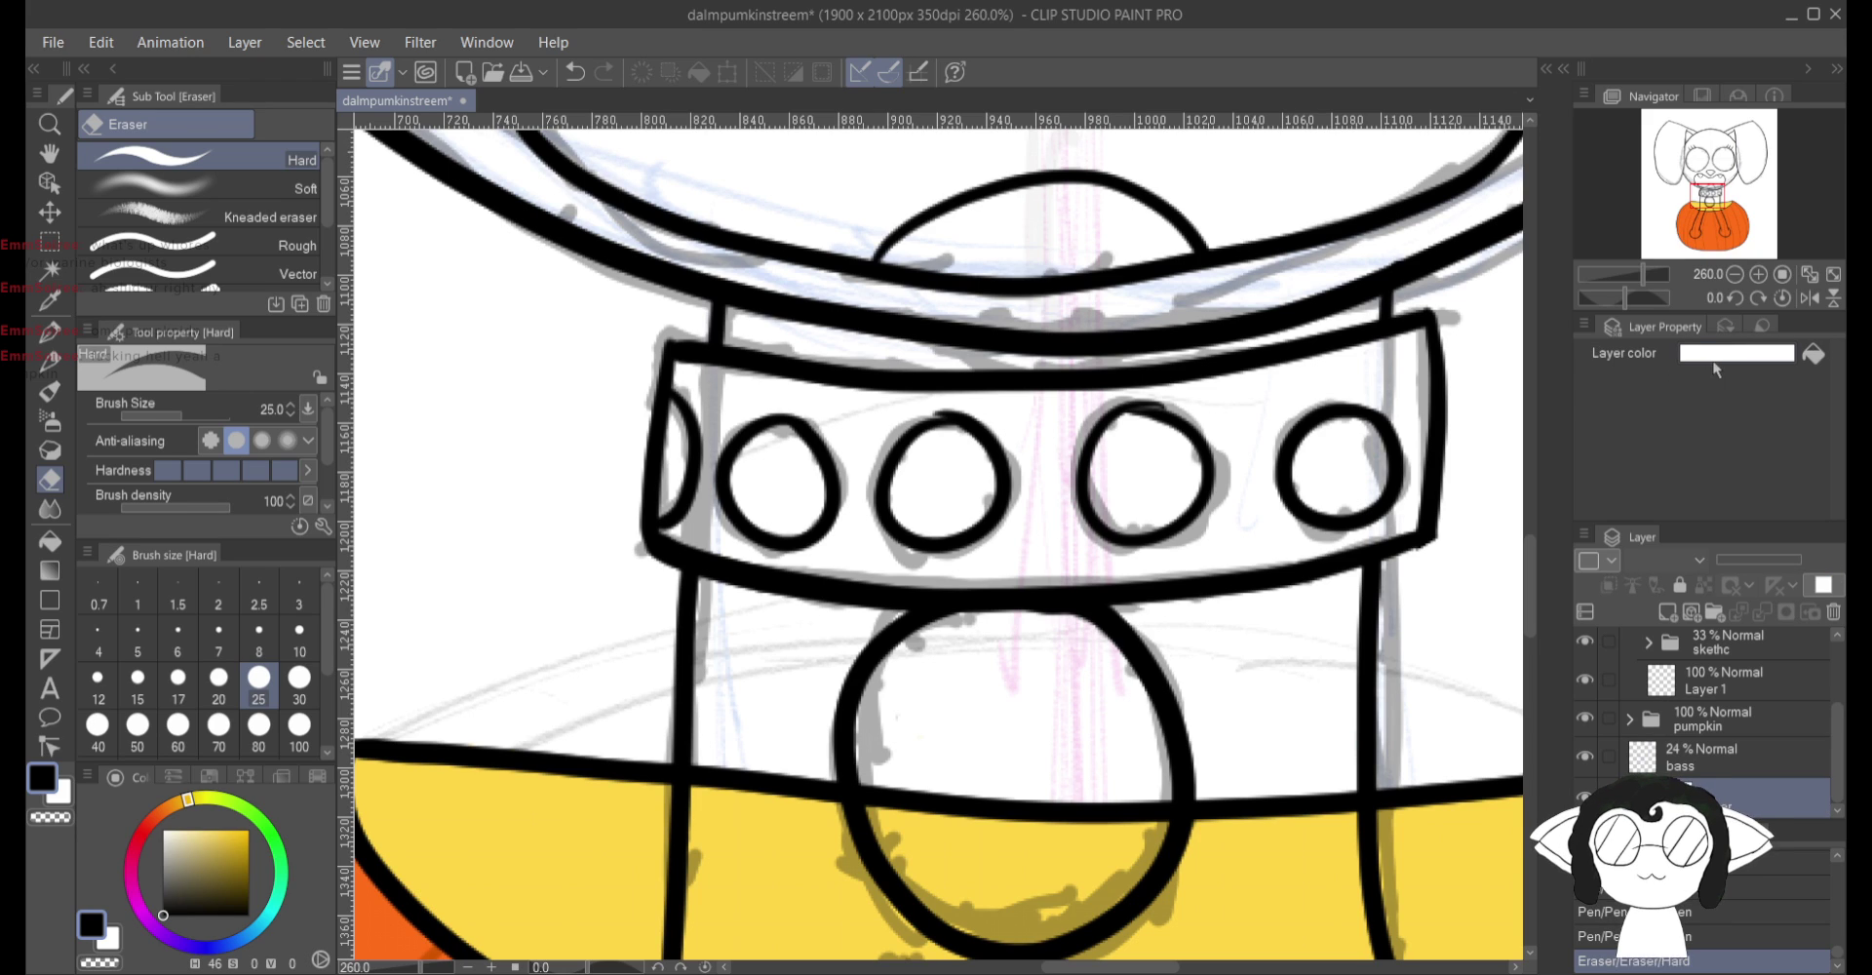
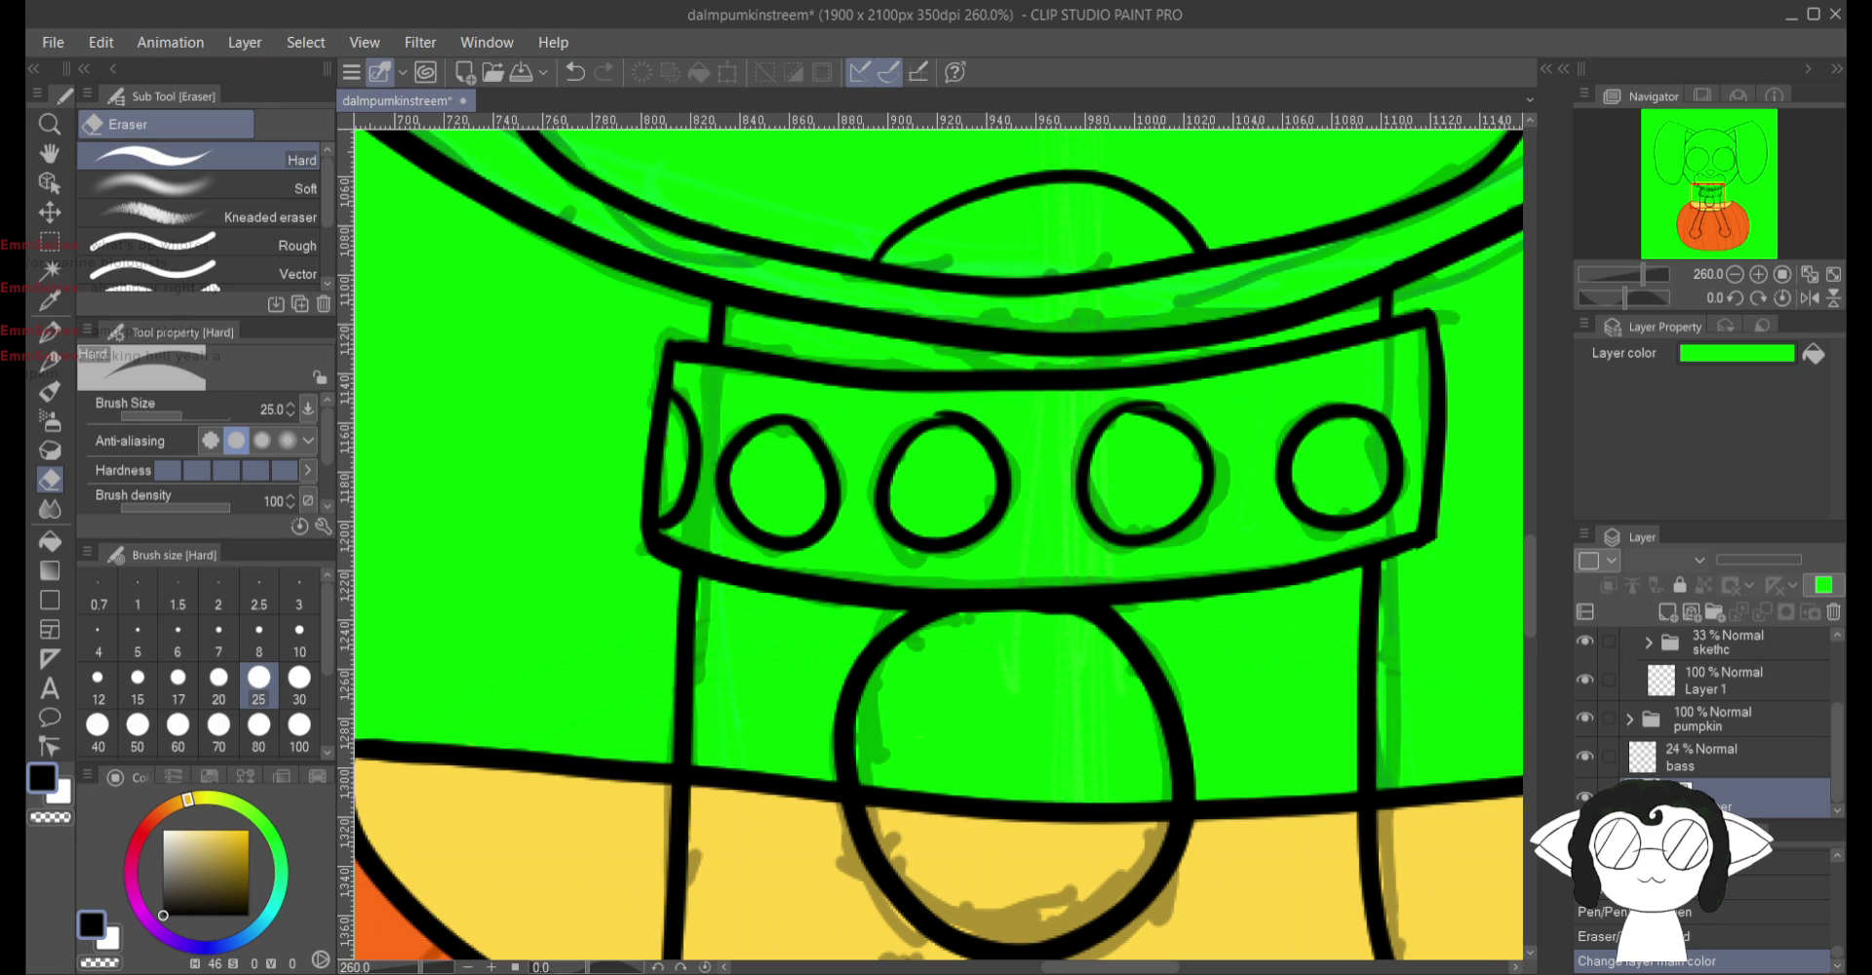
Step: Add a raster layer inside the colours folder and switch to the Pen tool
scroll(1794, 751, up, 3)
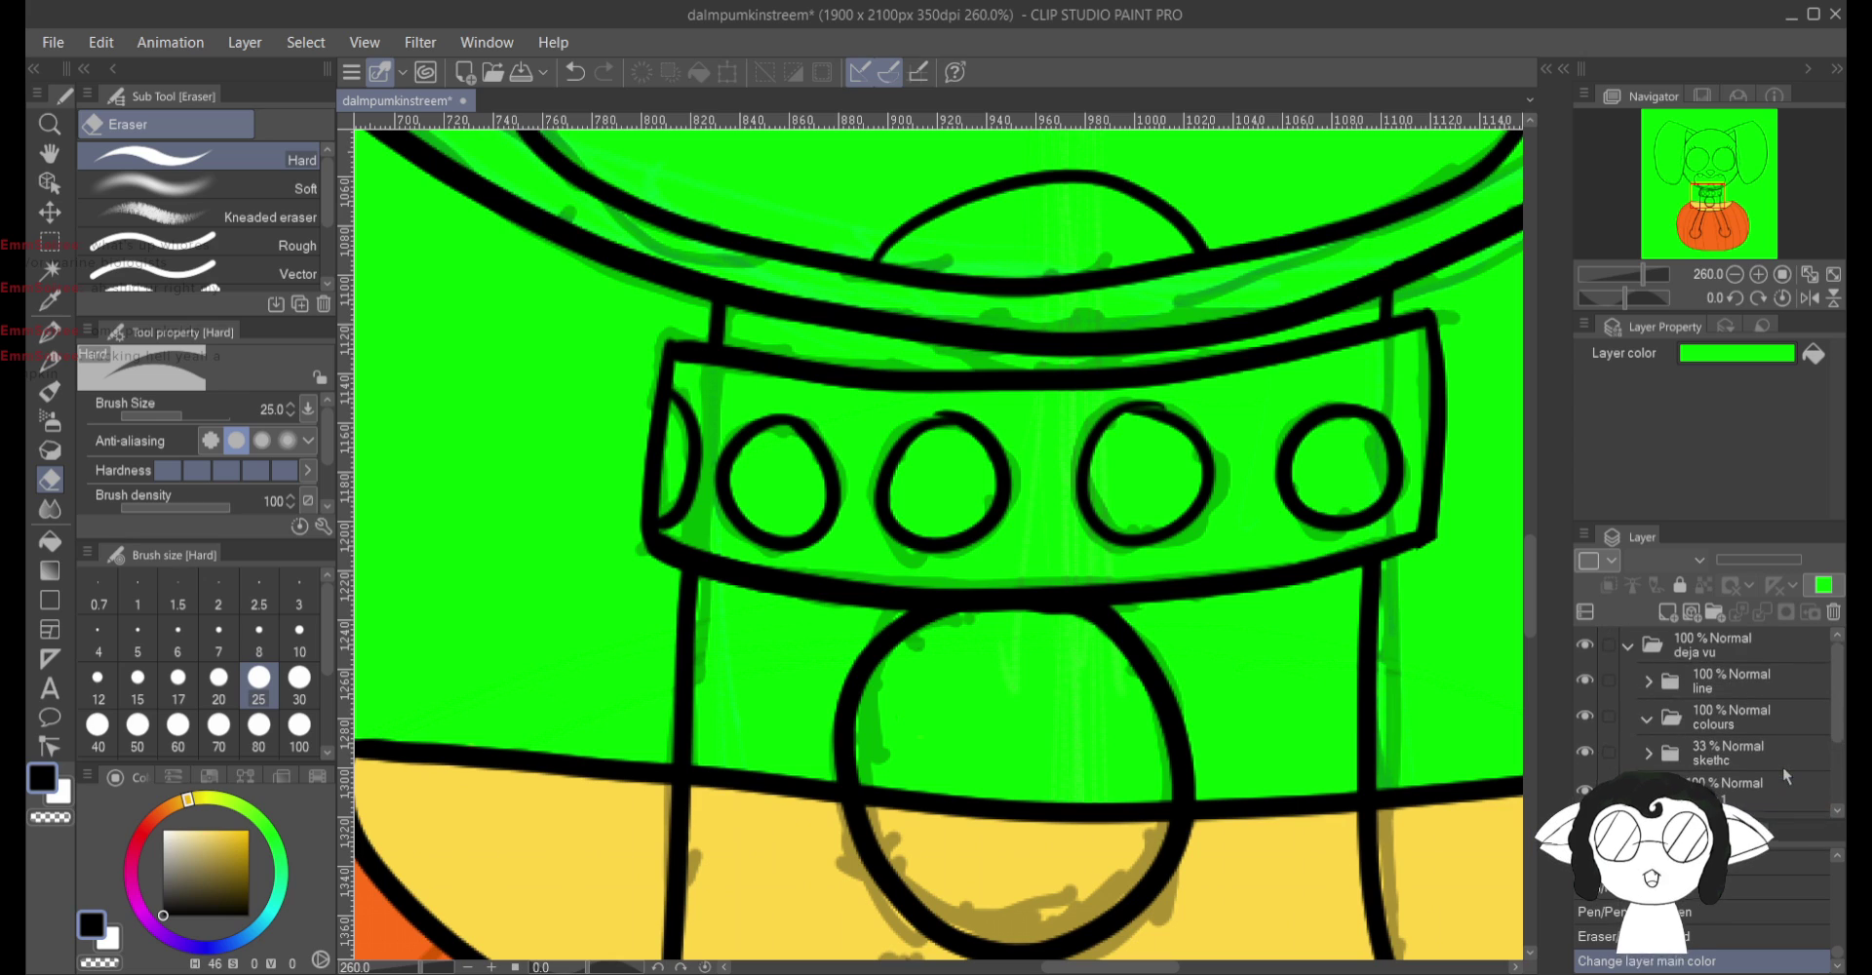
click(1768, 715)
click(1686, 614)
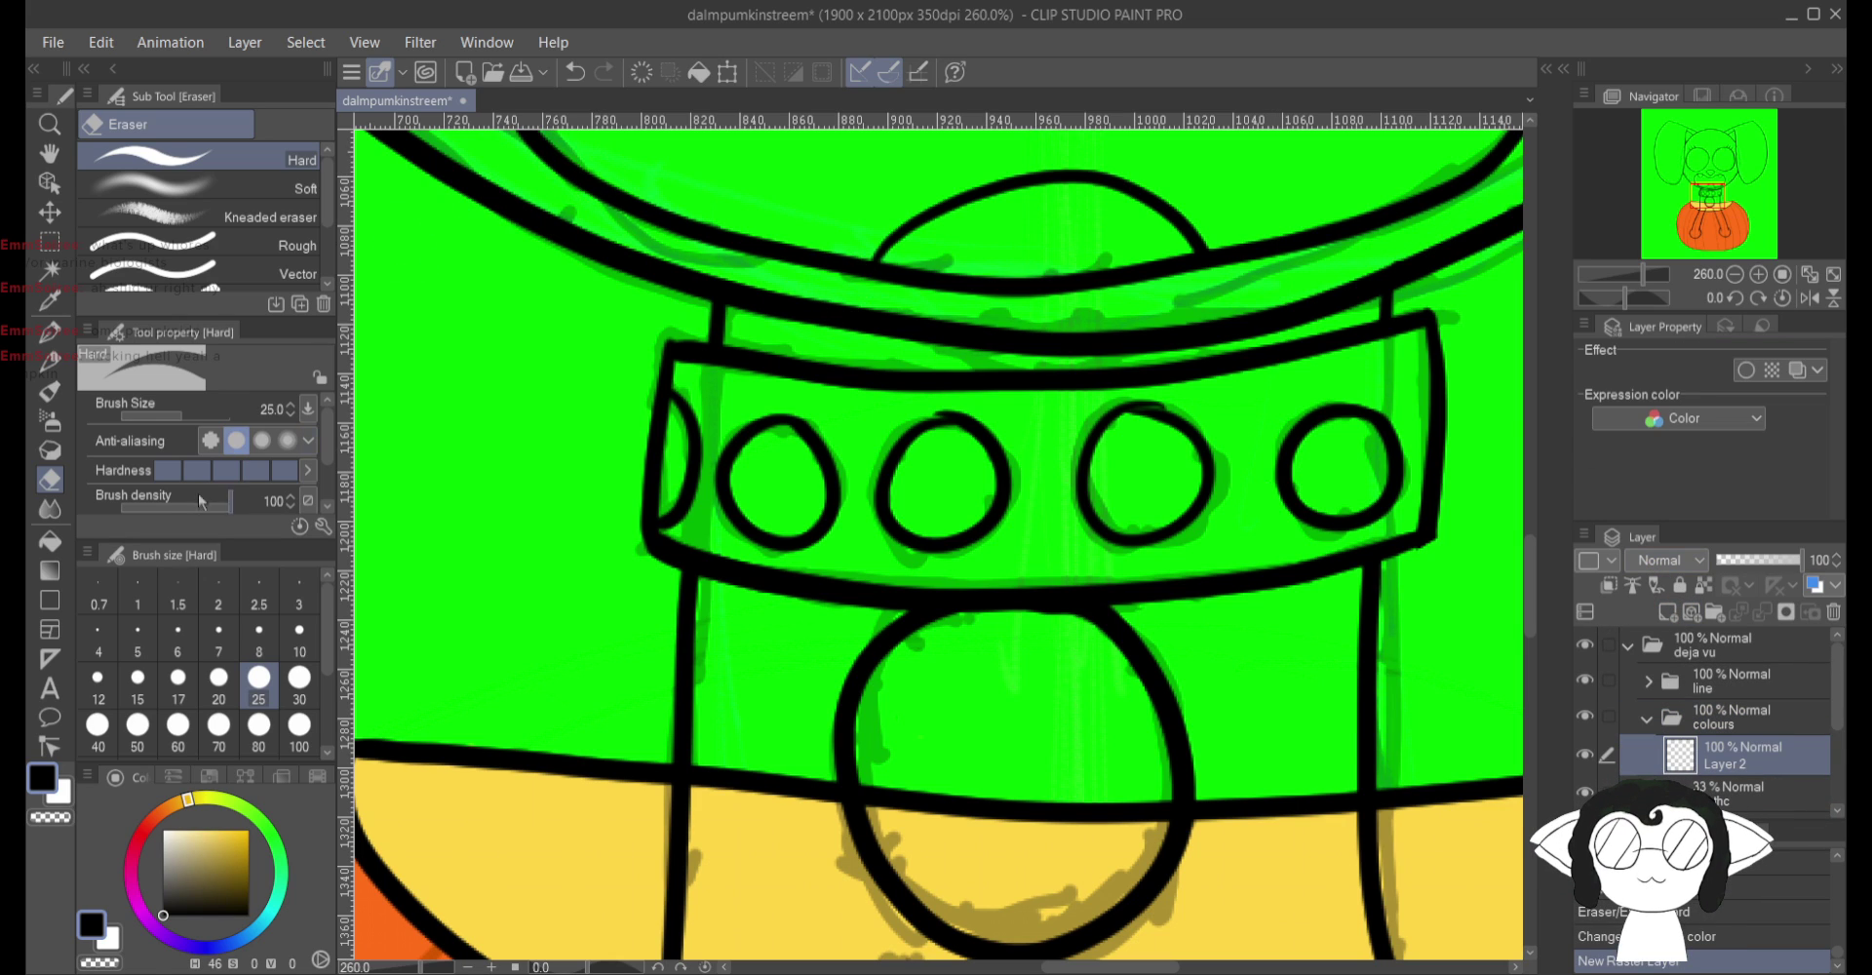
click(51, 333)
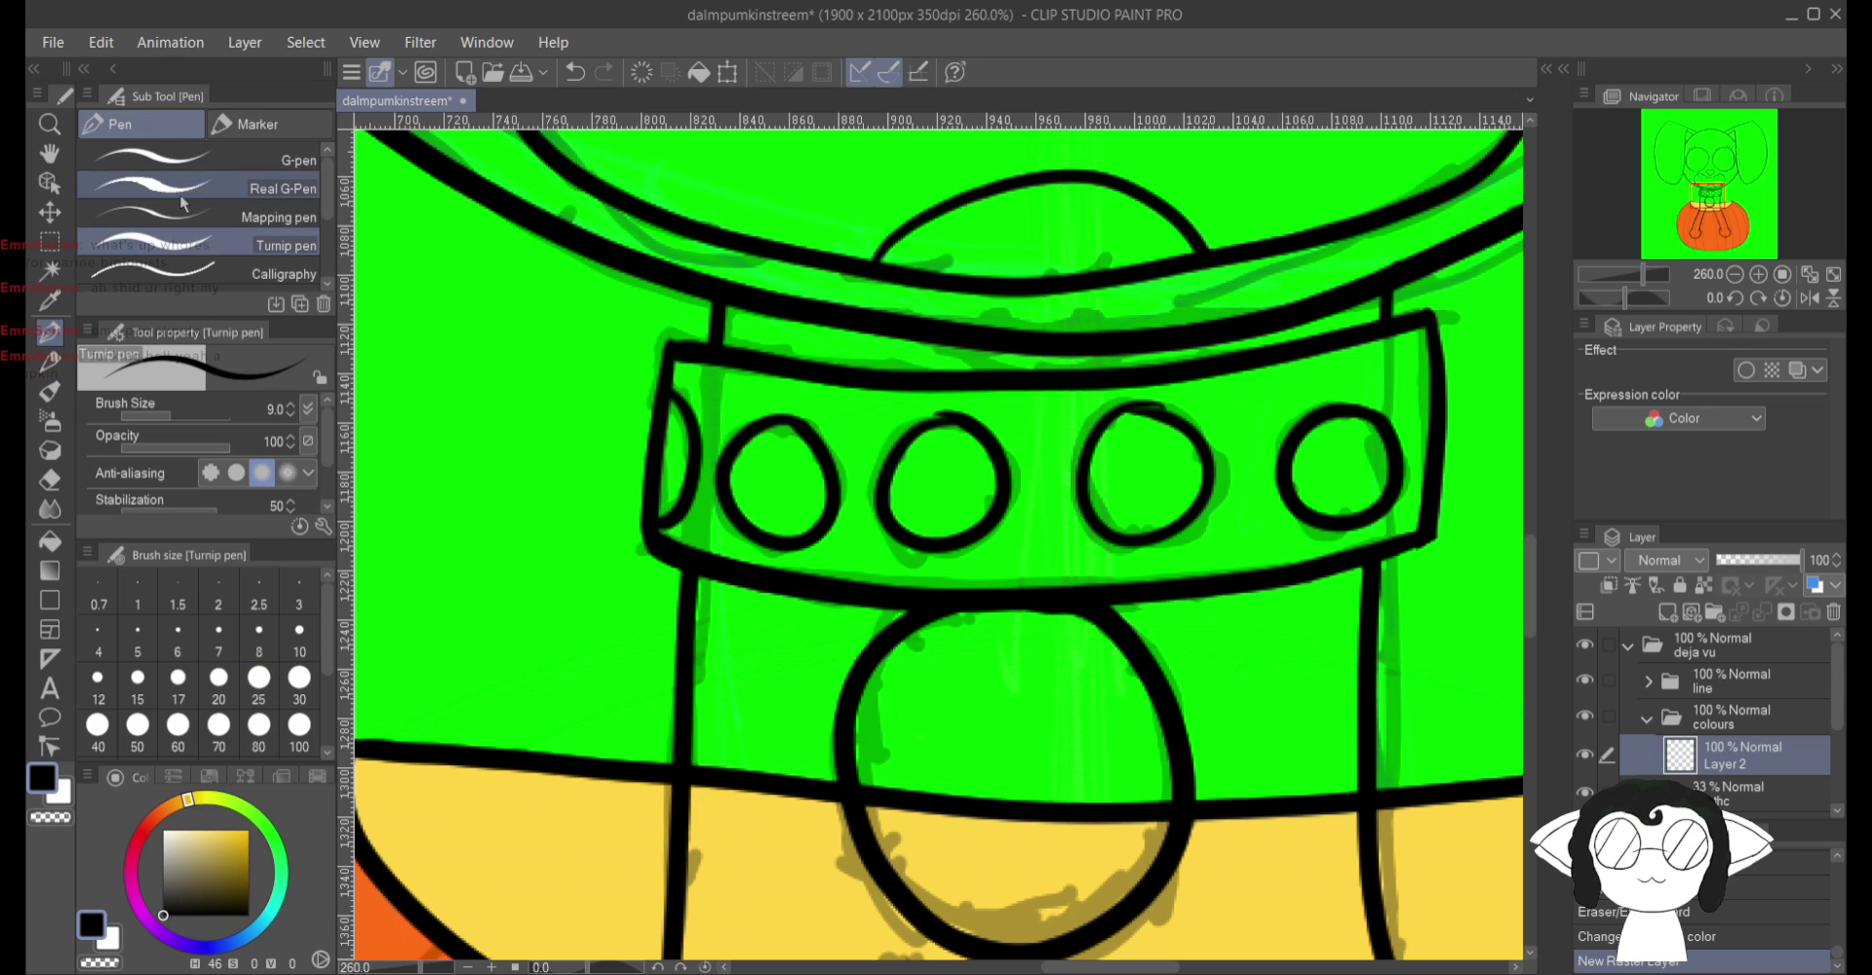
Step: Roughly paint the character's ears, head, neck, arms and paws solid white on Layer 2 with the Milli pen at size 195.5
click(258, 124)
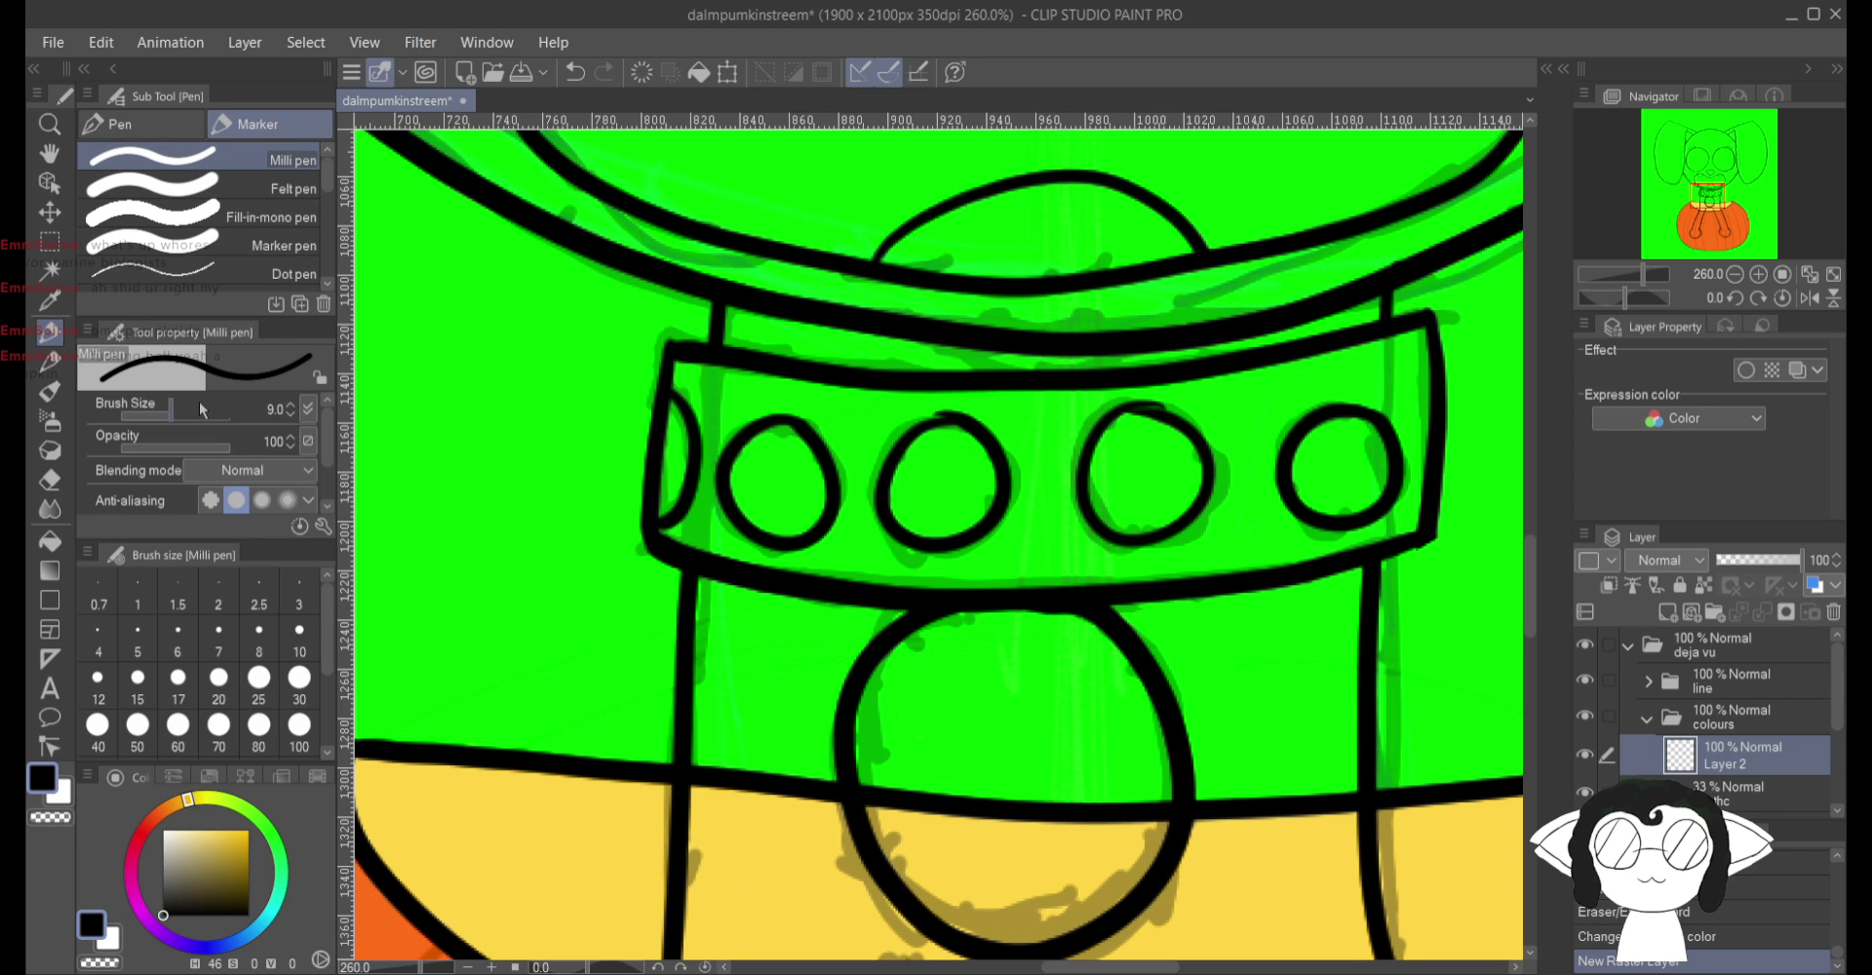
click(150, 417)
drag(148, 416, 204, 394)
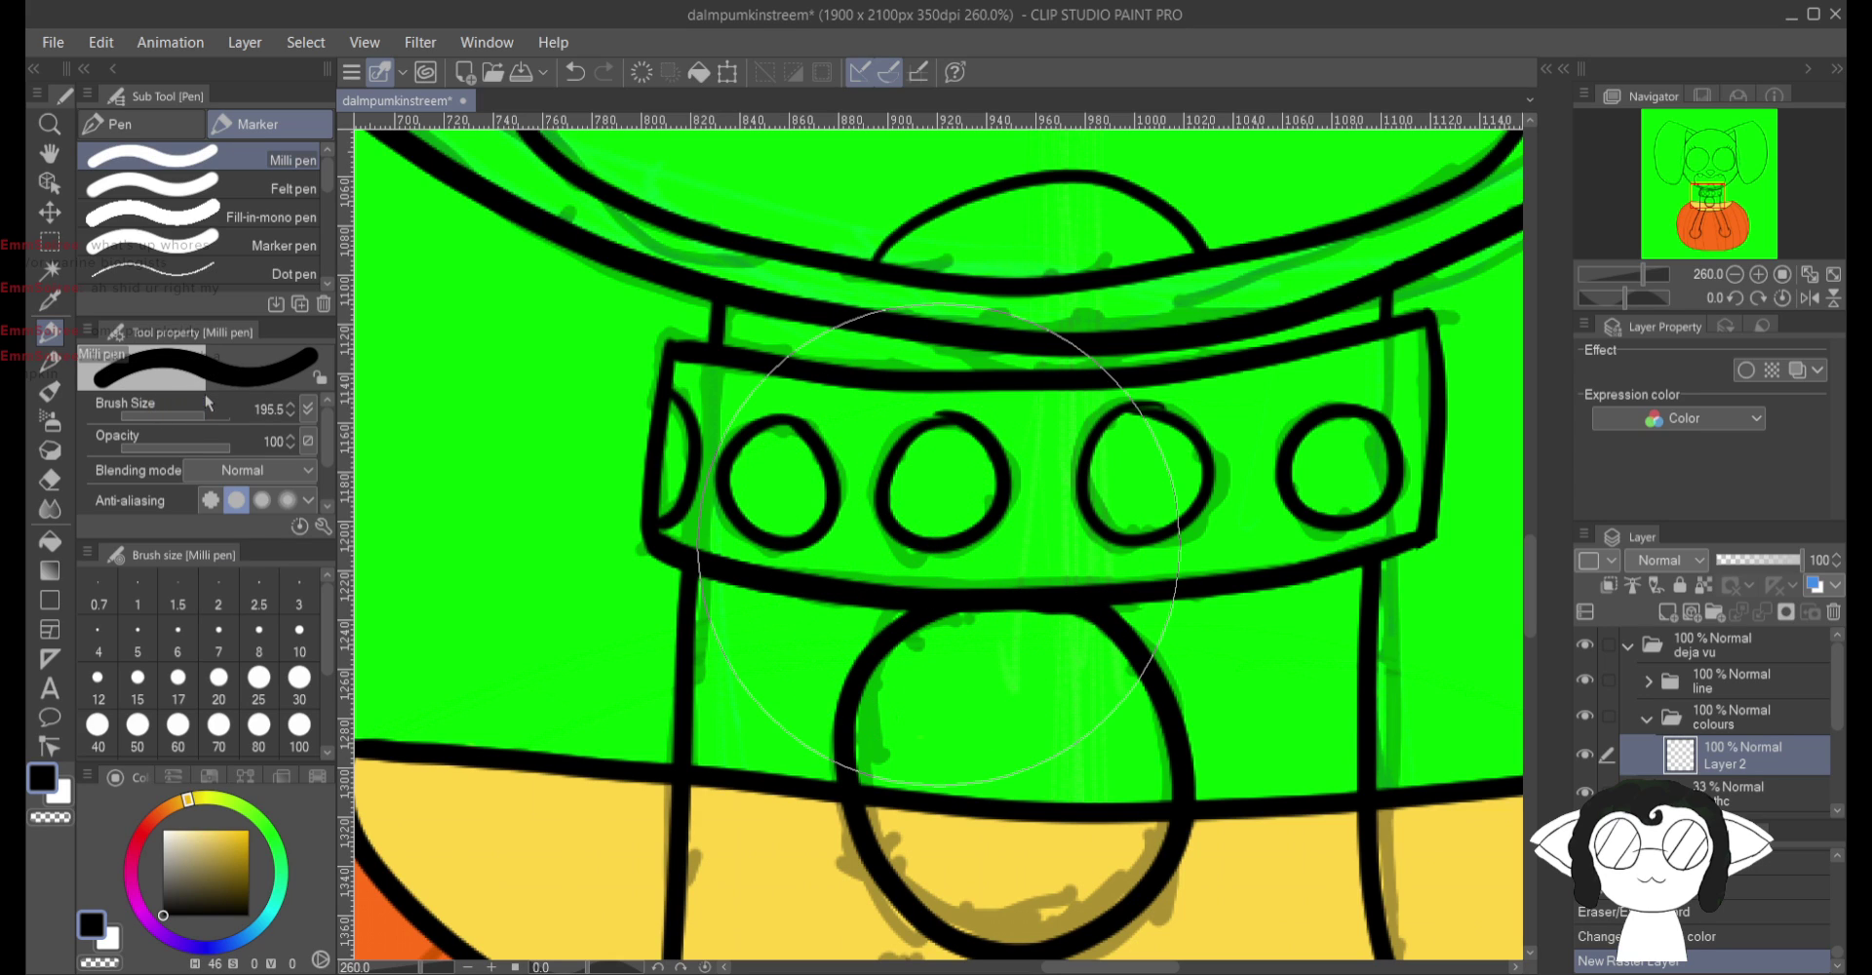
drag(200, 833, 136, 817)
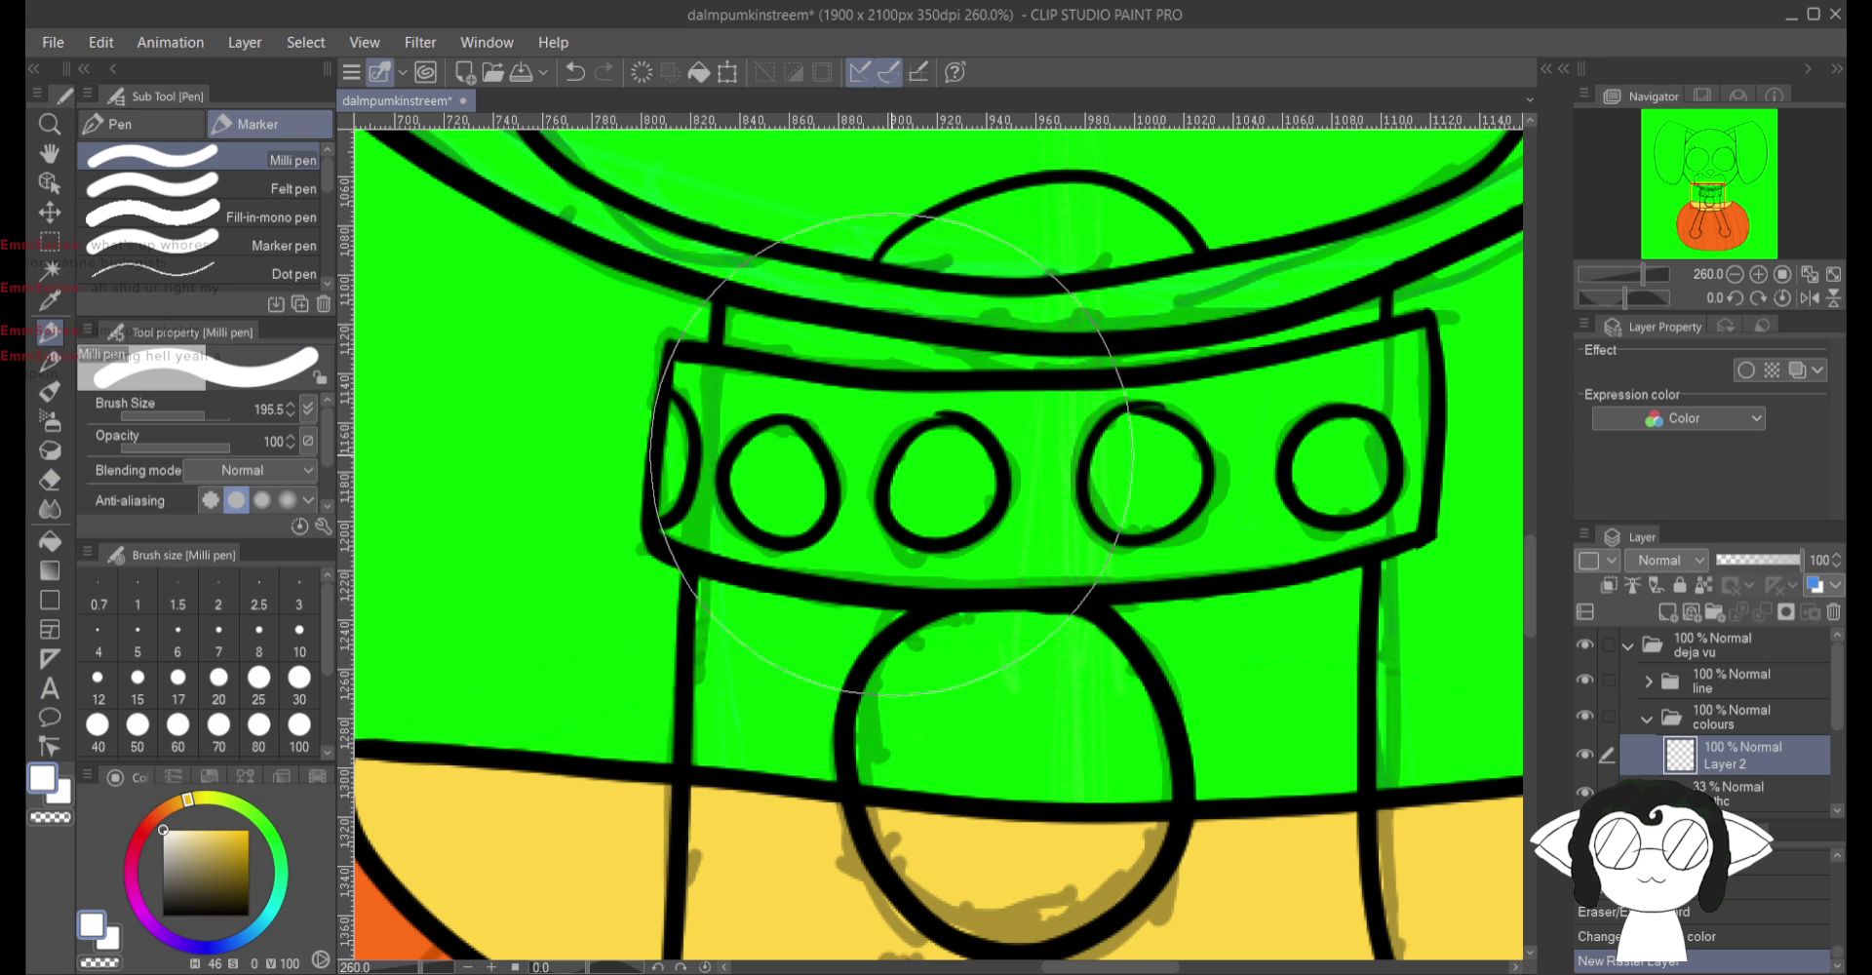
scroll(938, 544, down, 5)
drag(930, 465, 990, 781)
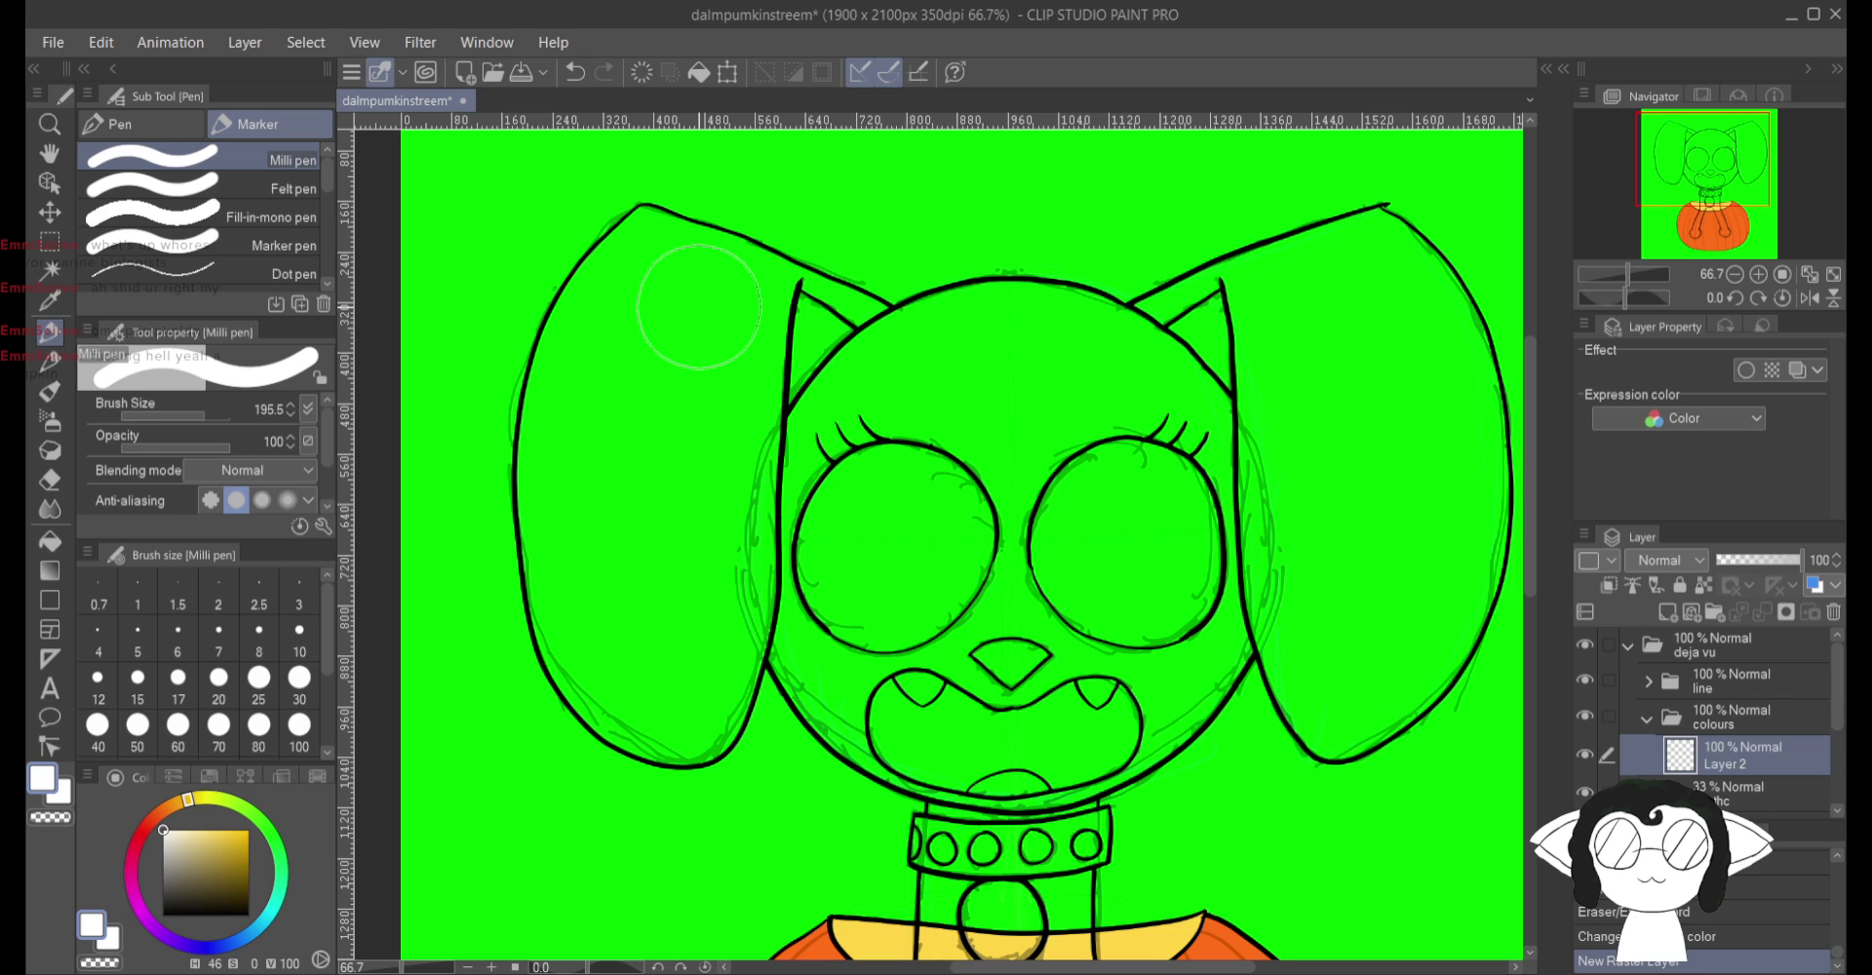
mouse_move(699, 306)
mouse_down()
mouse_move(655, 485)
mouse_move(653, 392)
mouse_move(801, 339)
mouse_move(779, 498)
mouse_move(723, 596)
mouse_move(710, 510)
mouse_move(761, 397)
mouse_move(827, 314)
mouse_move(834, 347)
mouse_move(688, 373)
mouse_move(767, 289)
mouse_move(784, 317)
mouse_move(701, 369)
mouse_move(614, 260)
mouse_move(694, 255)
mouse_move(647, 306)
mouse_move(580, 322)
mouse_move(585, 397)
mouse_move(530, 450)
mouse_move(562, 455)
mouse_move(559, 550)
mouse_move(558, 516)
mouse_move(593, 695)
mouse_move(644, 583)
mouse_move(673, 639)
mouse_move(783, 595)
mouse_move(852, 439)
mouse_move(903, 416)
mouse_move(831, 615)
mouse_move(935, 653)
mouse_move(959, 691)
mouse_move(941, 934)
mouse_move(985, 791)
mouse_move(938, 928)
mouse_move(968, 776)
mouse_up()
mouse_move(975, 780)
mouse_down()
mouse_move(1007, 844)
mouse_move(1034, 760)
mouse_up()
mouse_move(1213, 858)
mouse_down()
mouse_move(1150, 649)
mouse_move(1092, 634)
mouse_move(1150, 585)
mouse_move(1102, 475)
mouse_move(1155, 414)
mouse_move(1149, 441)
mouse_move(1092, 342)
mouse_move(1170, 283)
mouse_move(1287, 370)
mouse_move(1270, 366)
mouse_move(1045, 727)
mouse_up()
mouse_move(1190, 438)
mouse_down()
mouse_move(843, 642)
mouse_move(1112, 527)
mouse_move(829, 648)
mouse_up()
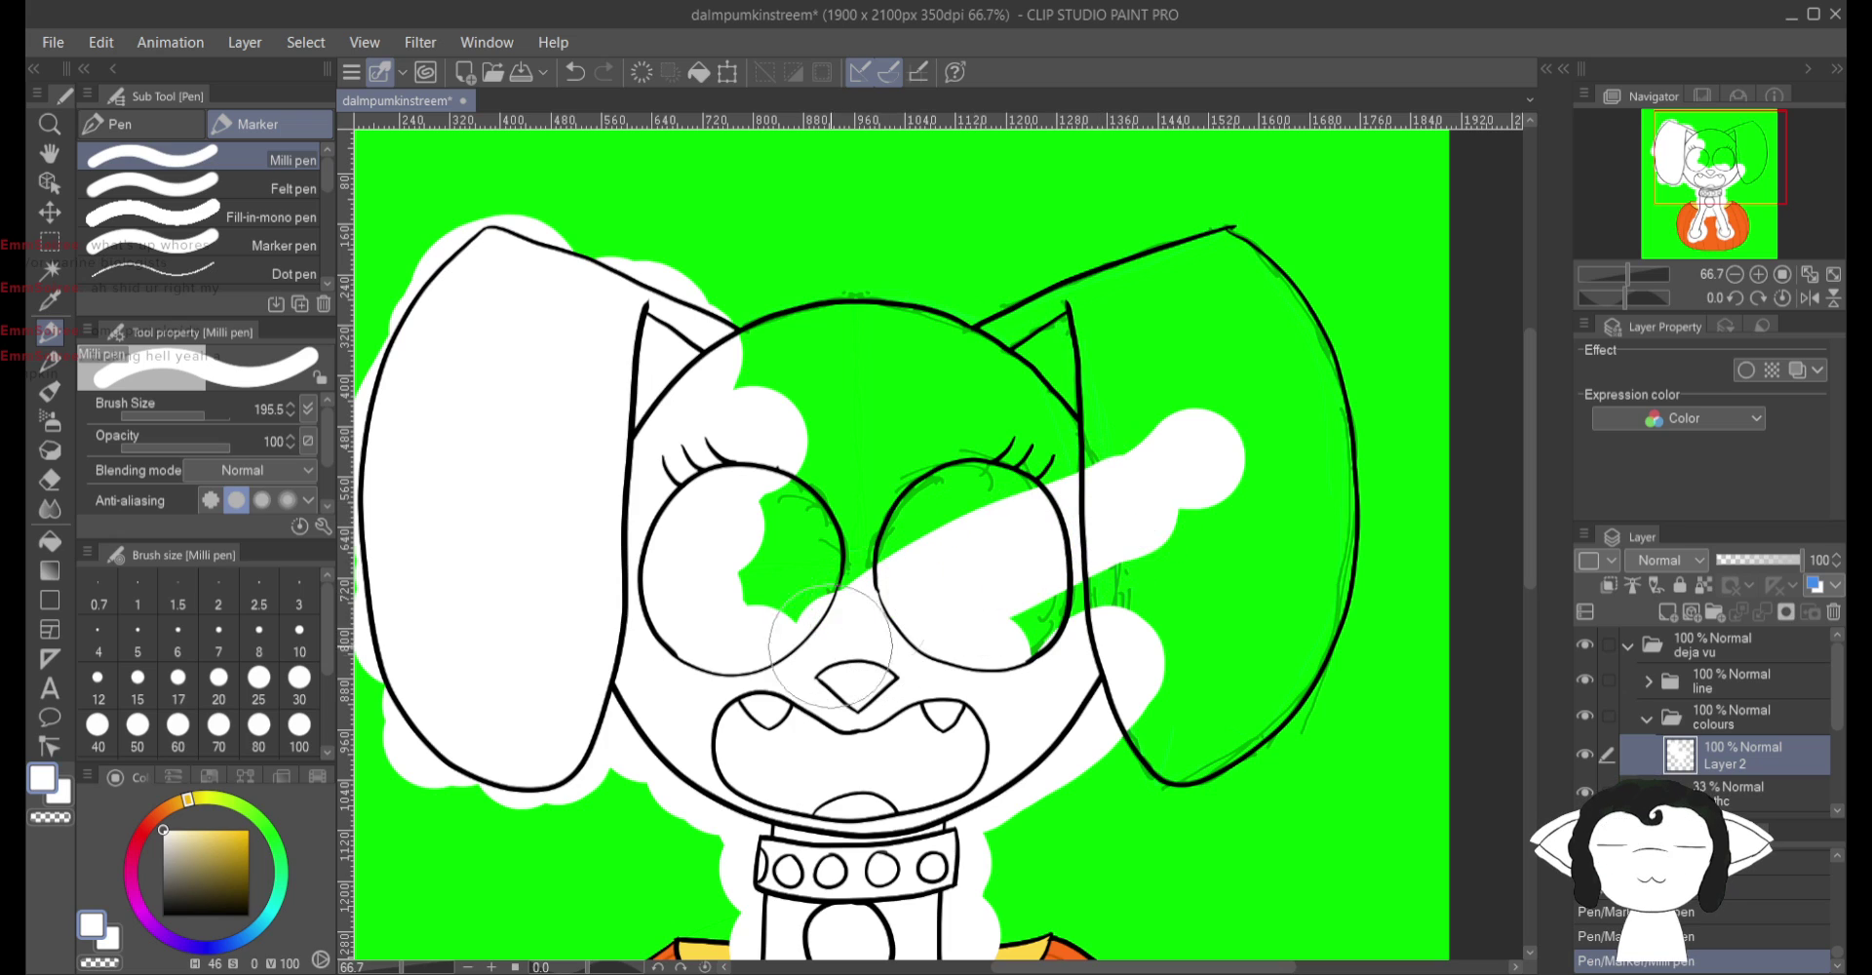
mouse_move(1199, 487)
mouse_down()
mouse_move(1121, 624)
mouse_move(1101, 770)
mouse_move(1297, 741)
mouse_move(1345, 441)
mouse_move(1268, 224)
mouse_move(966, 341)
mouse_move(1094, 476)
mouse_move(1199, 364)
mouse_move(1261, 405)
mouse_move(1307, 549)
mouse_move(1182, 663)
mouse_move(1014, 488)
mouse_move(1024, 429)
mouse_move(849, 308)
mouse_move(780, 566)
mouse_move(858, 624)
mouse_move(969, 501)
mouse_move(920, 408)
mouse_move(857, 397)
mouse_up()
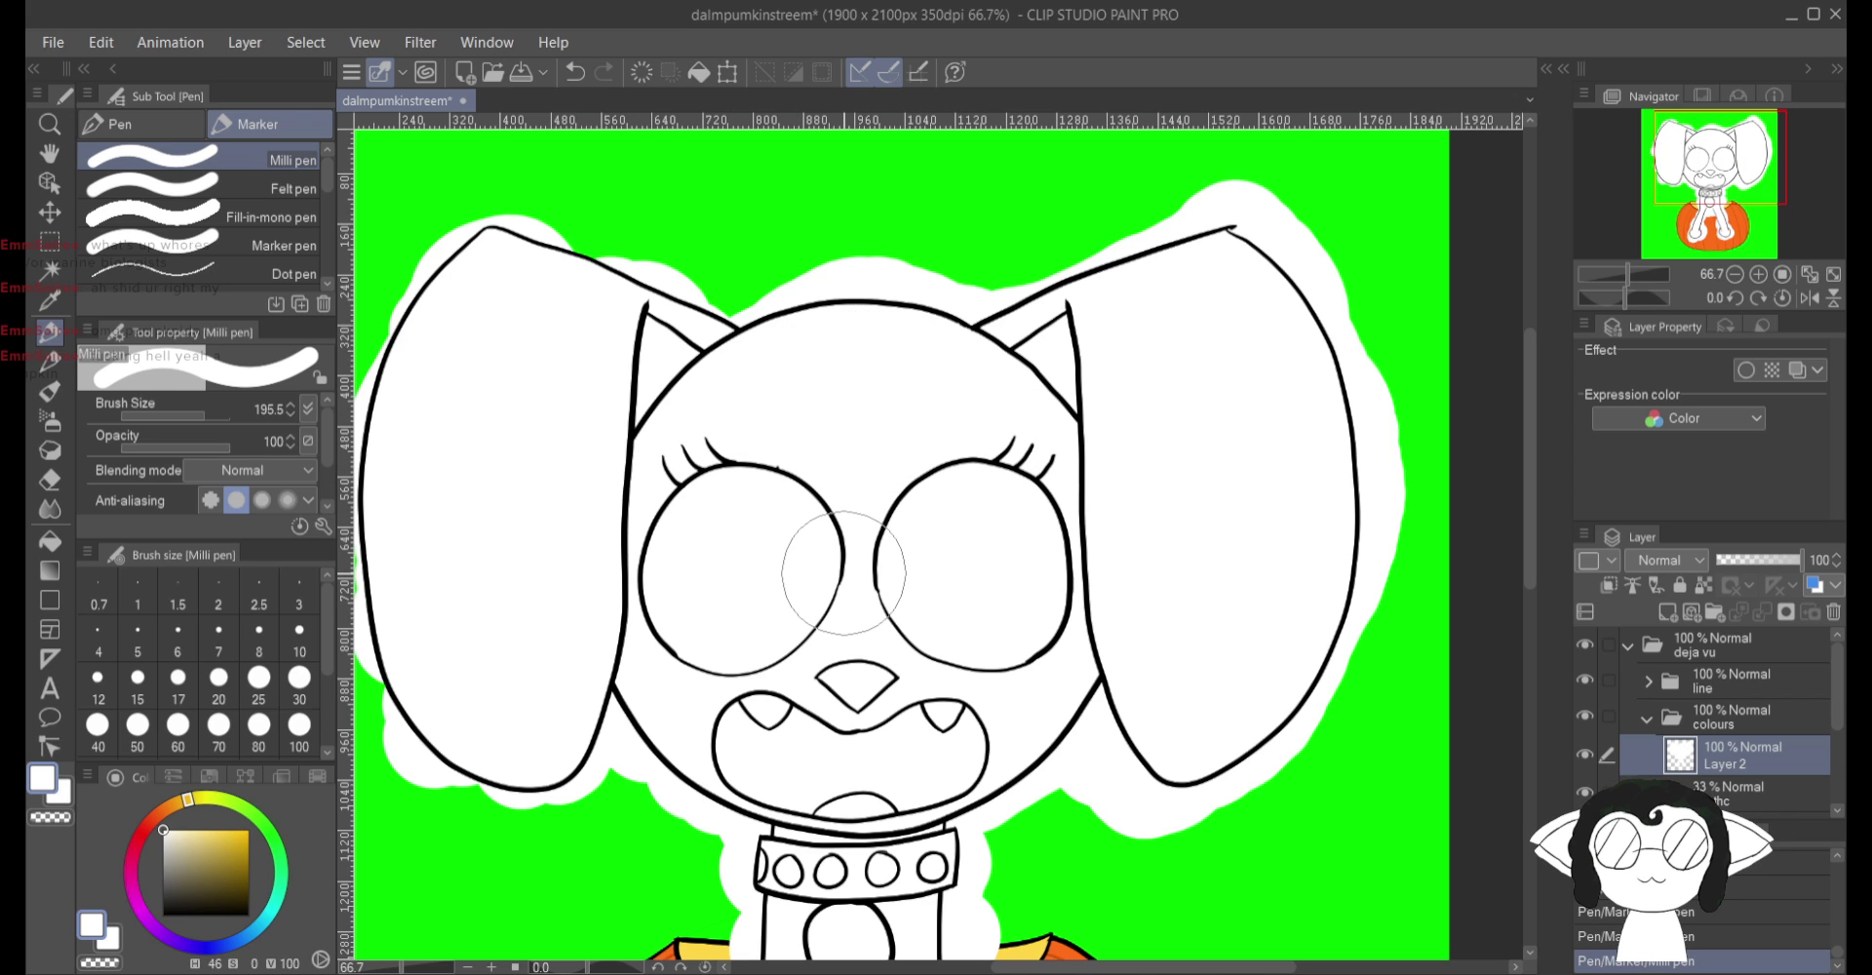
Step: Lower the white base layer's opacity to 60% and switch to the hard eraser
drag(843, 573, 960, 139)
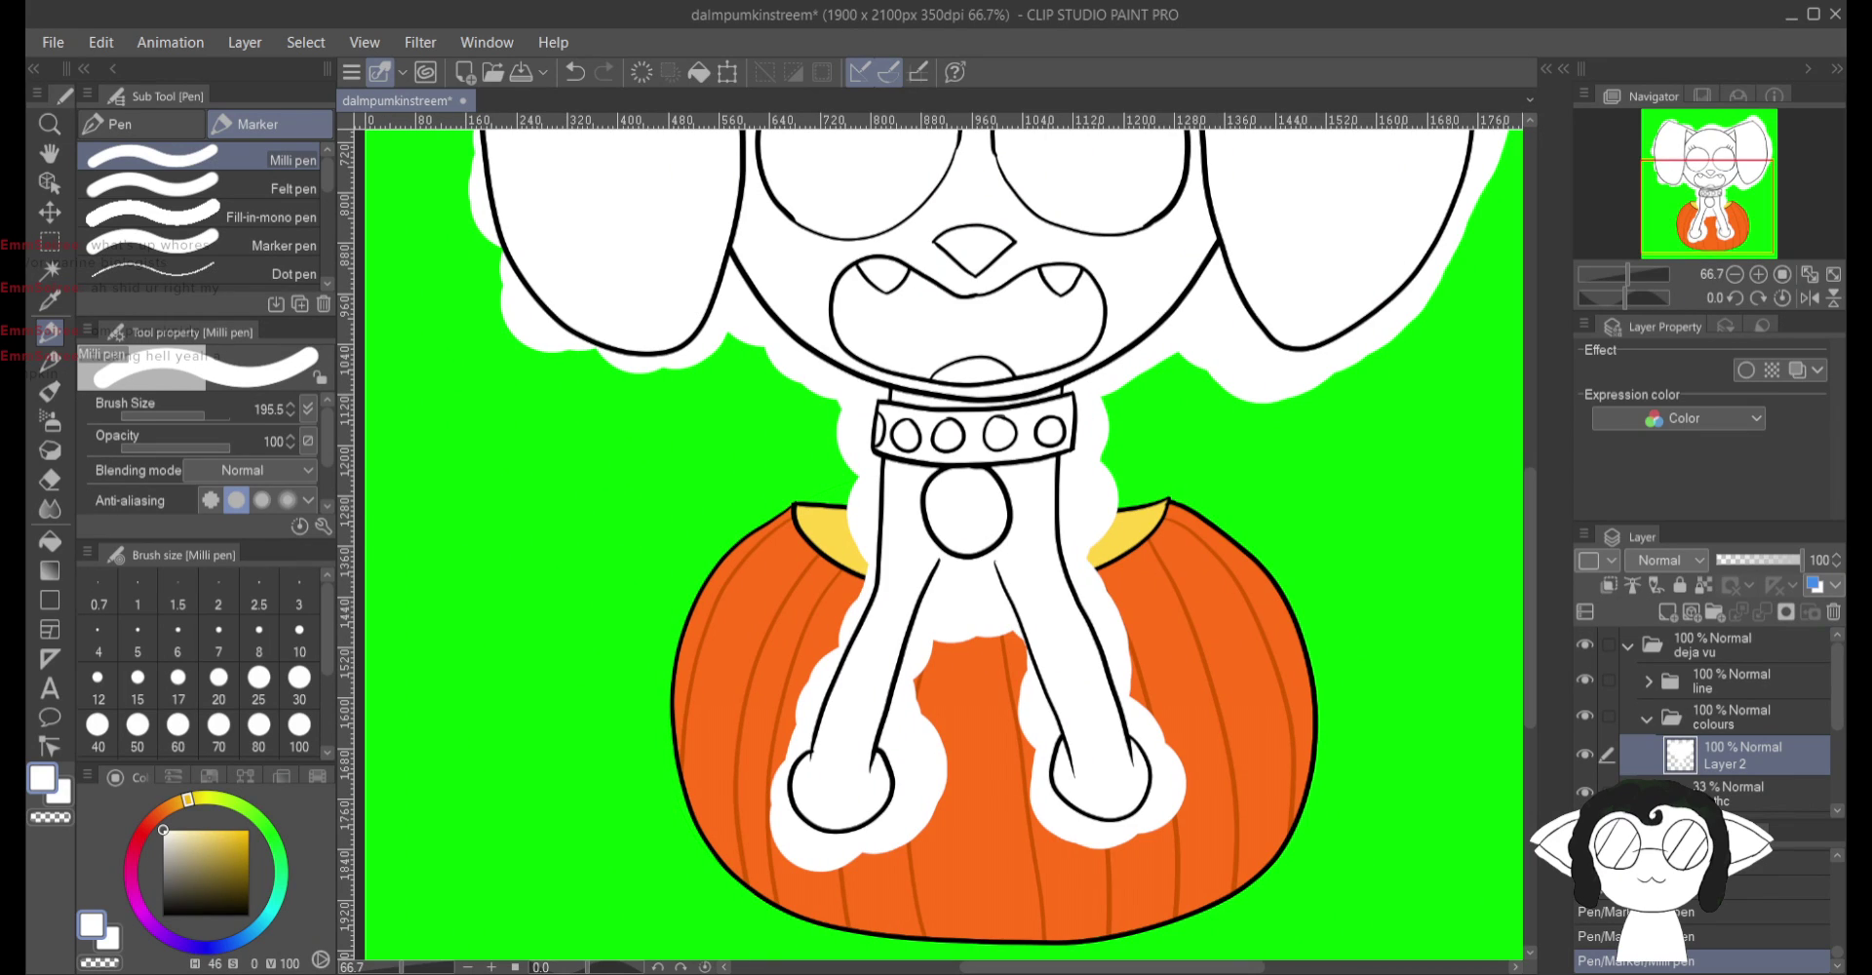
mouse_move(1800, 559)
mouse_down()
mouse_move(1750, 560)
mouse_move(1768, 560)
mouse_up()
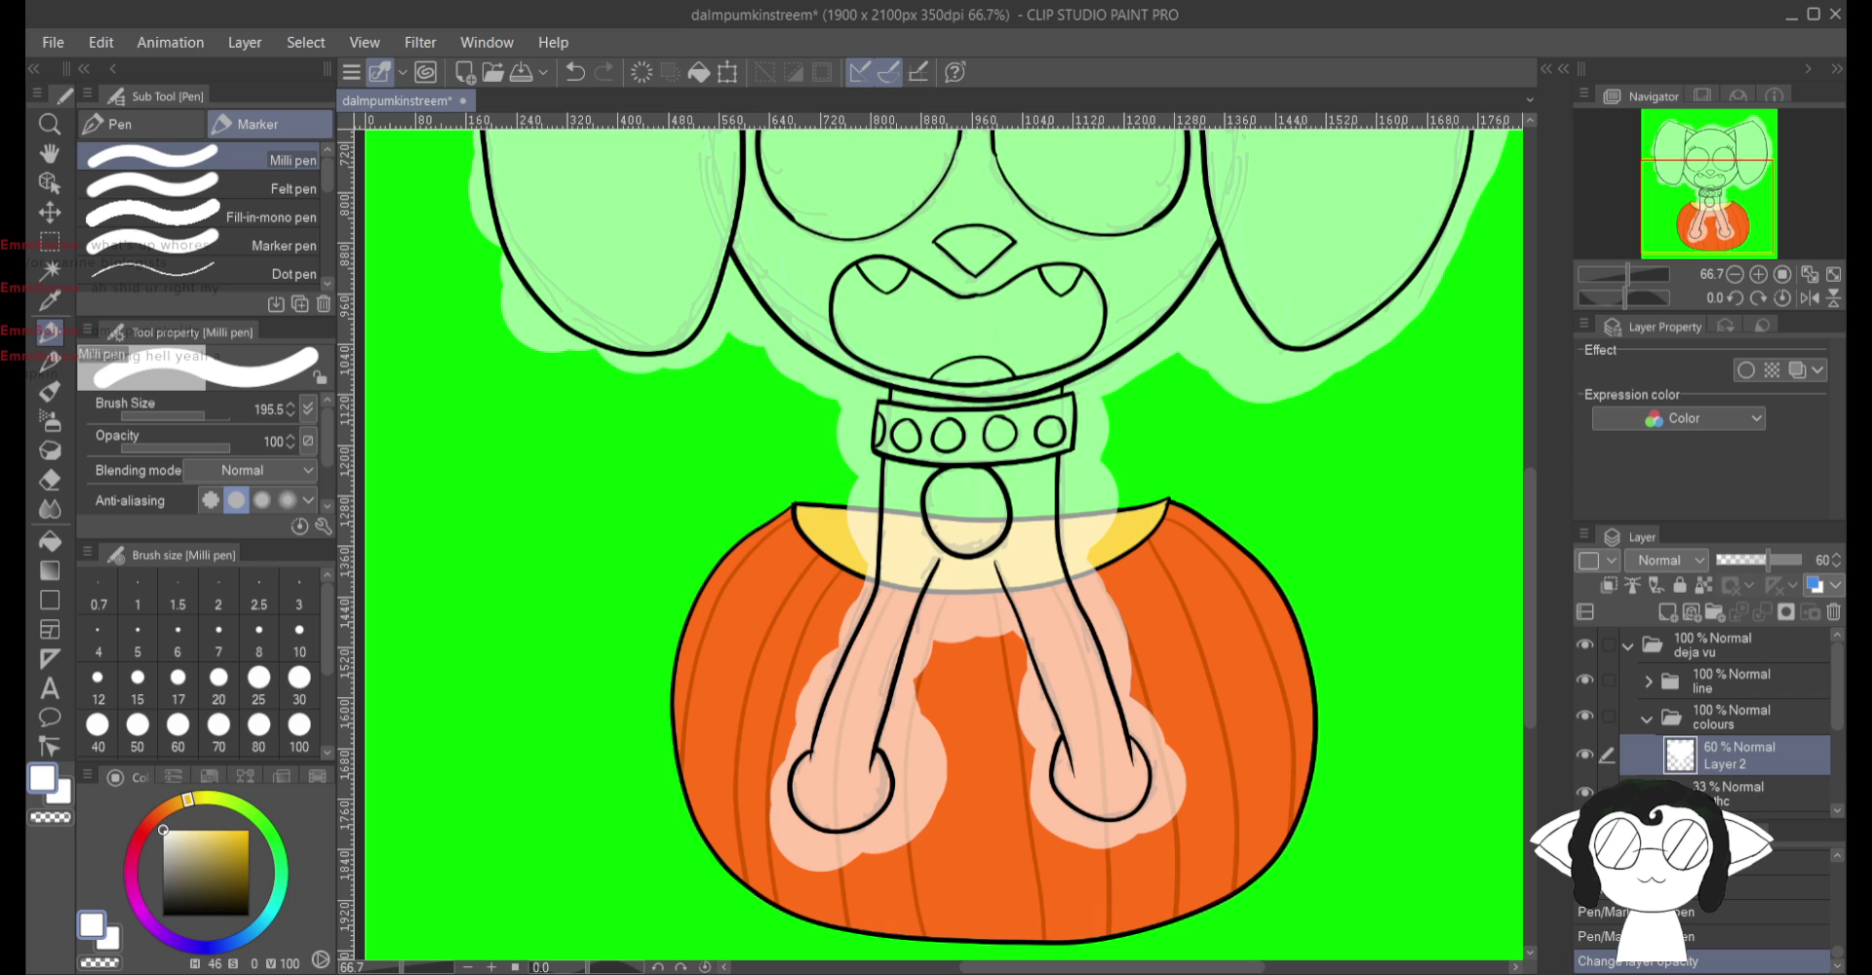
key(e)
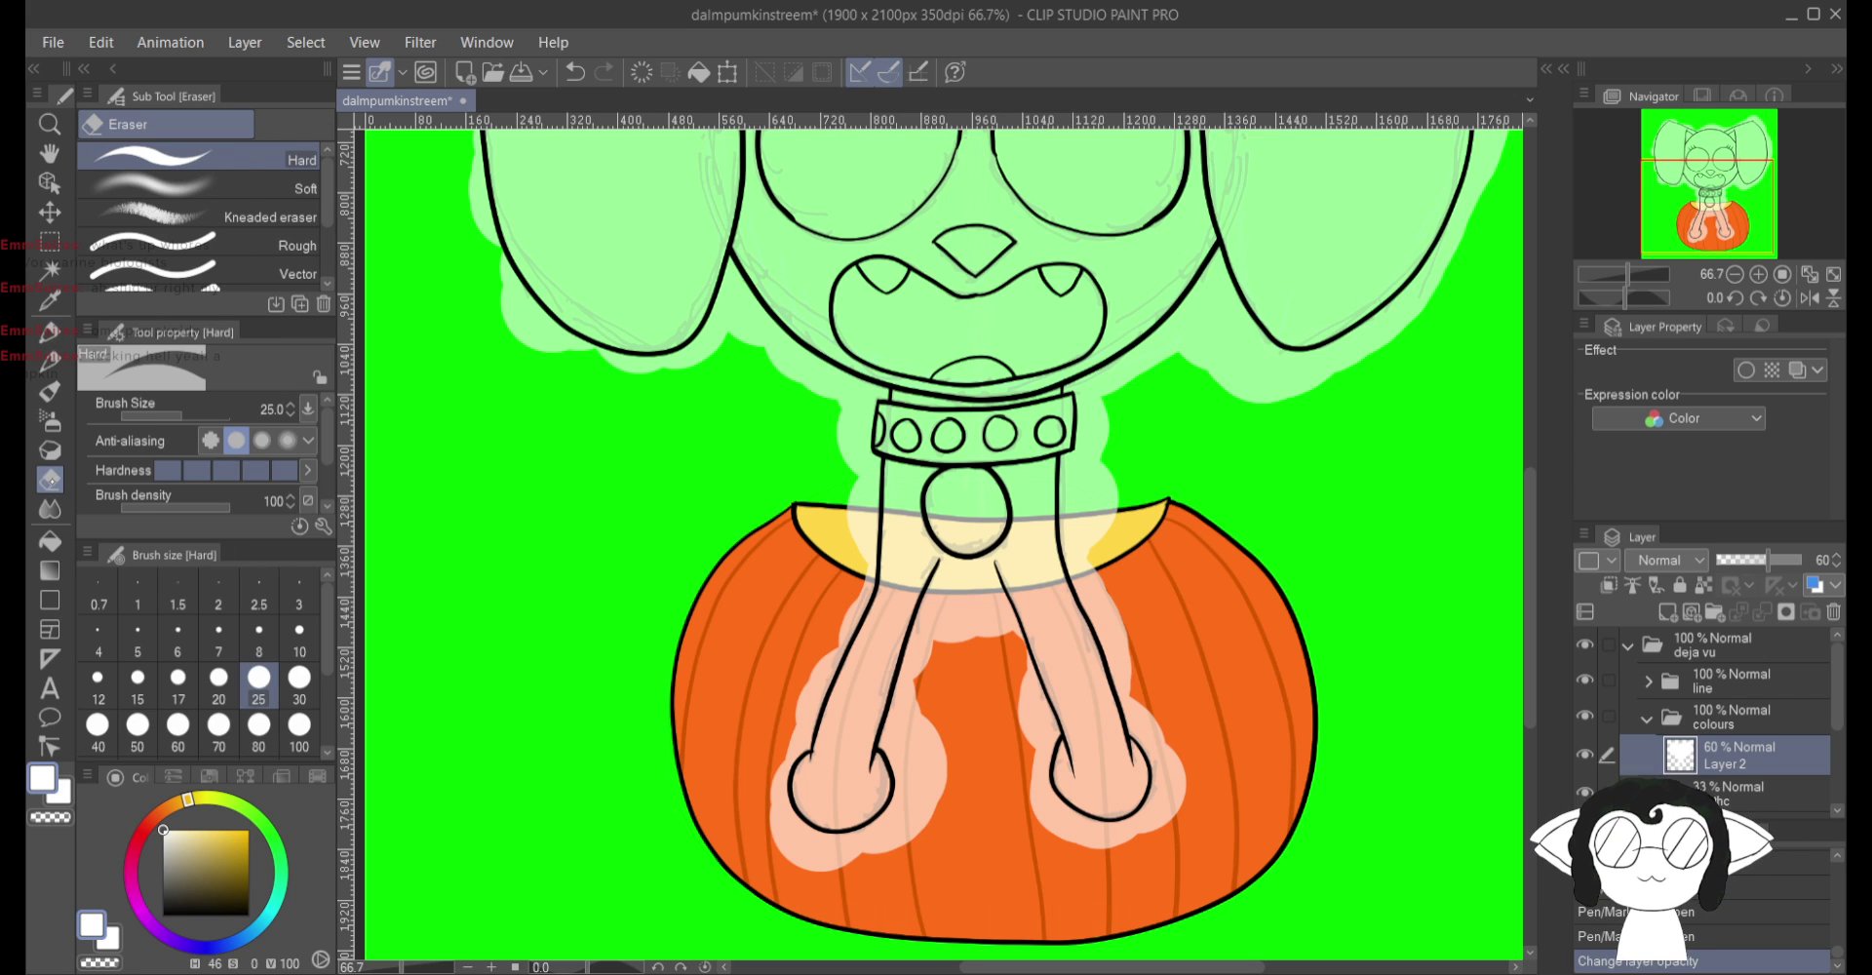
Step: Erase the white overspill outside the right edge of the neck and the upper right leg with the Hard eraser at size 25
scroll(975, 468, up, 5)
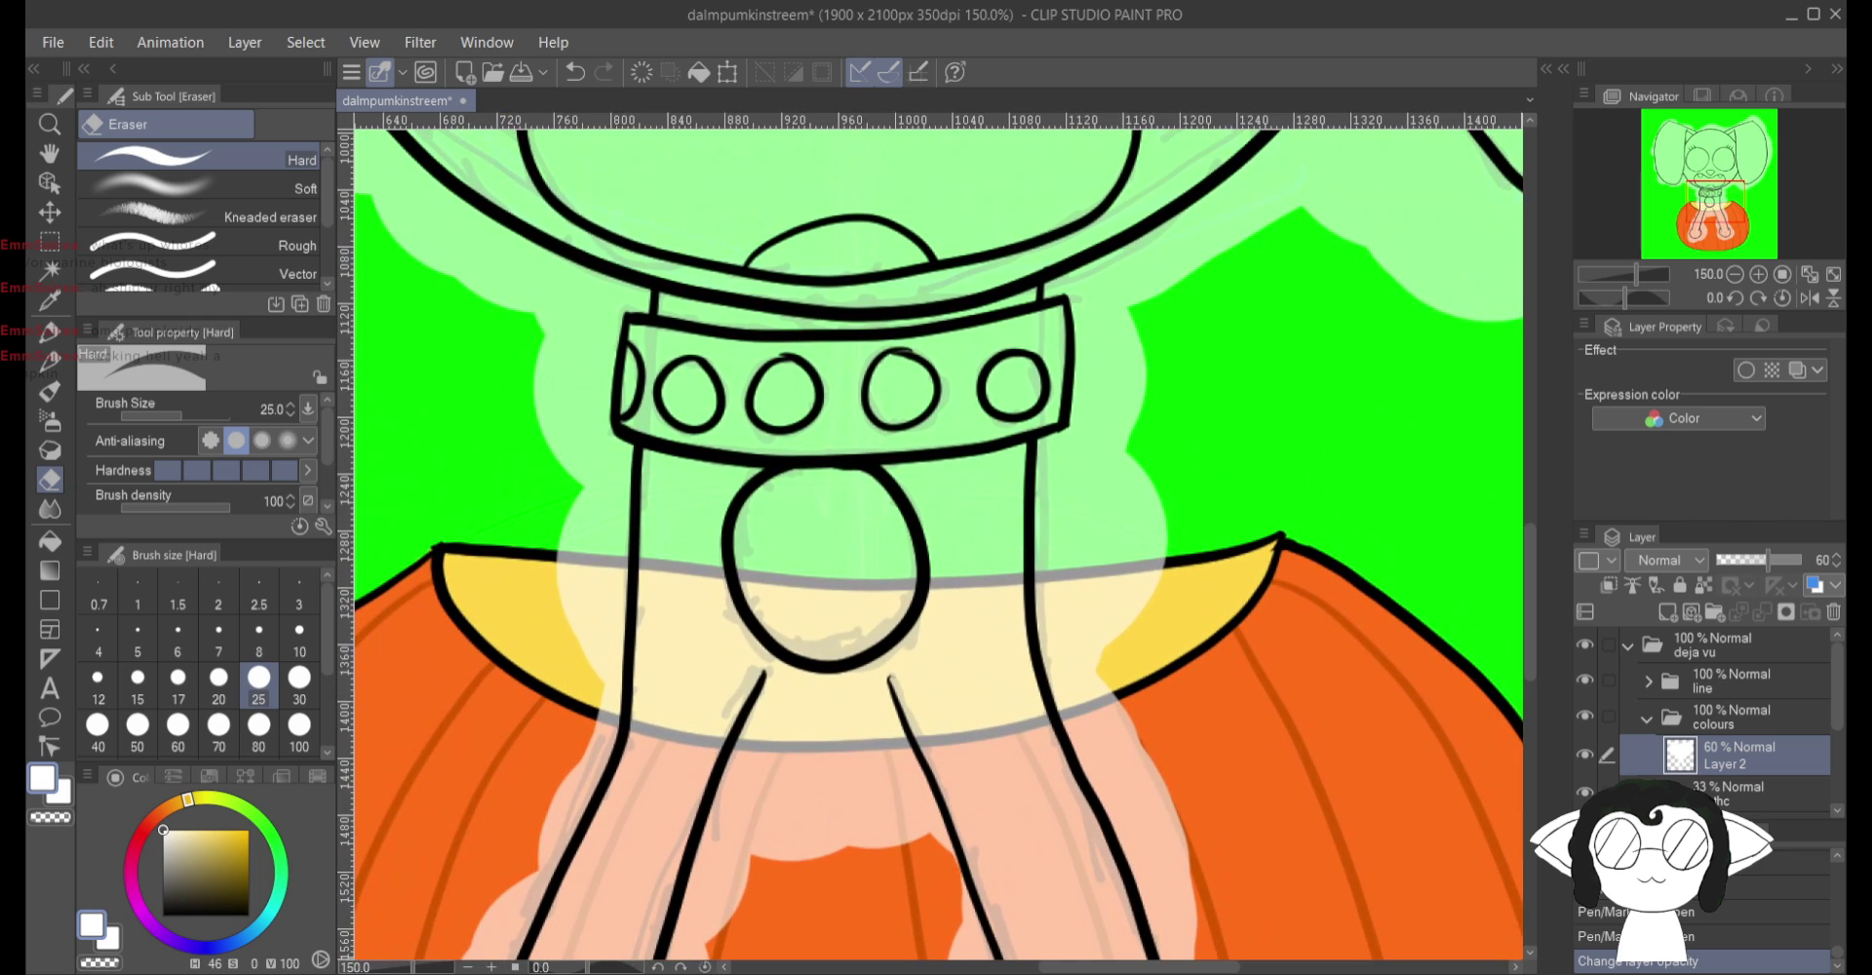
mouse_move(1156, 512)
mouse_down()
mouse_move(1161, 570)
mouse_move(1126, 458)
mouse_move(1126, 332)
mouse_move(1089, 516)
mouse_up()
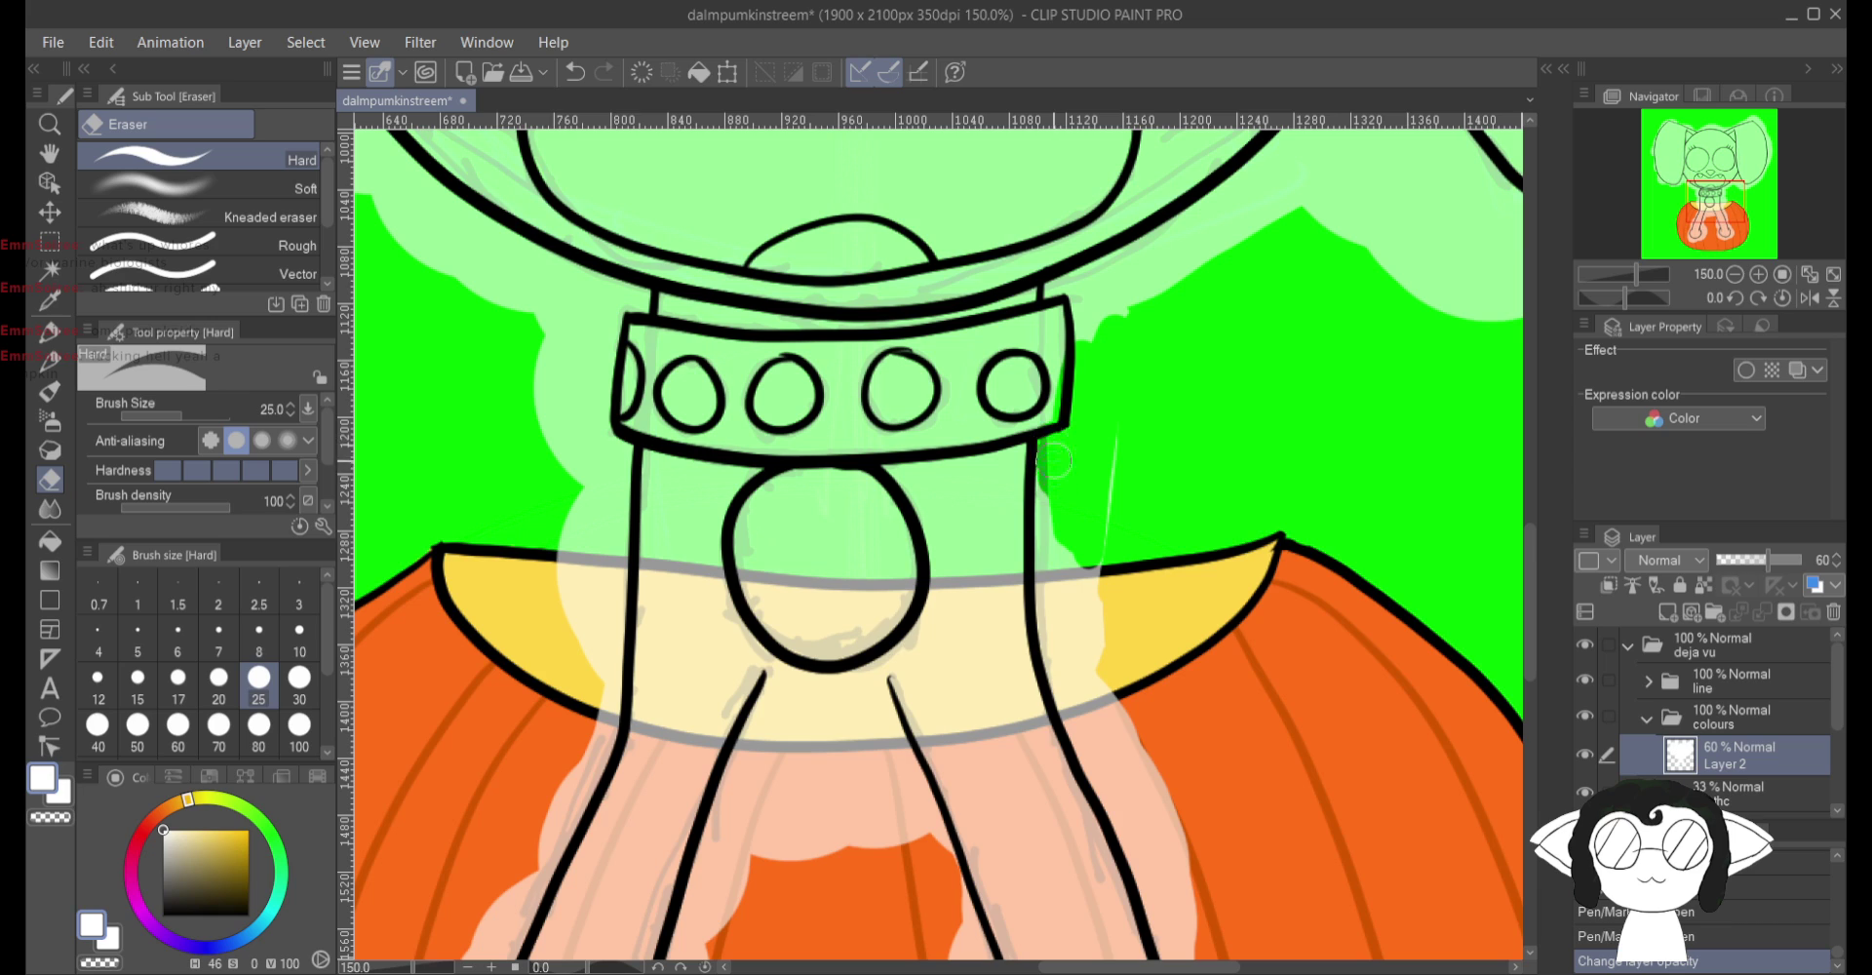
drag(1092, 548, 1114, 483)
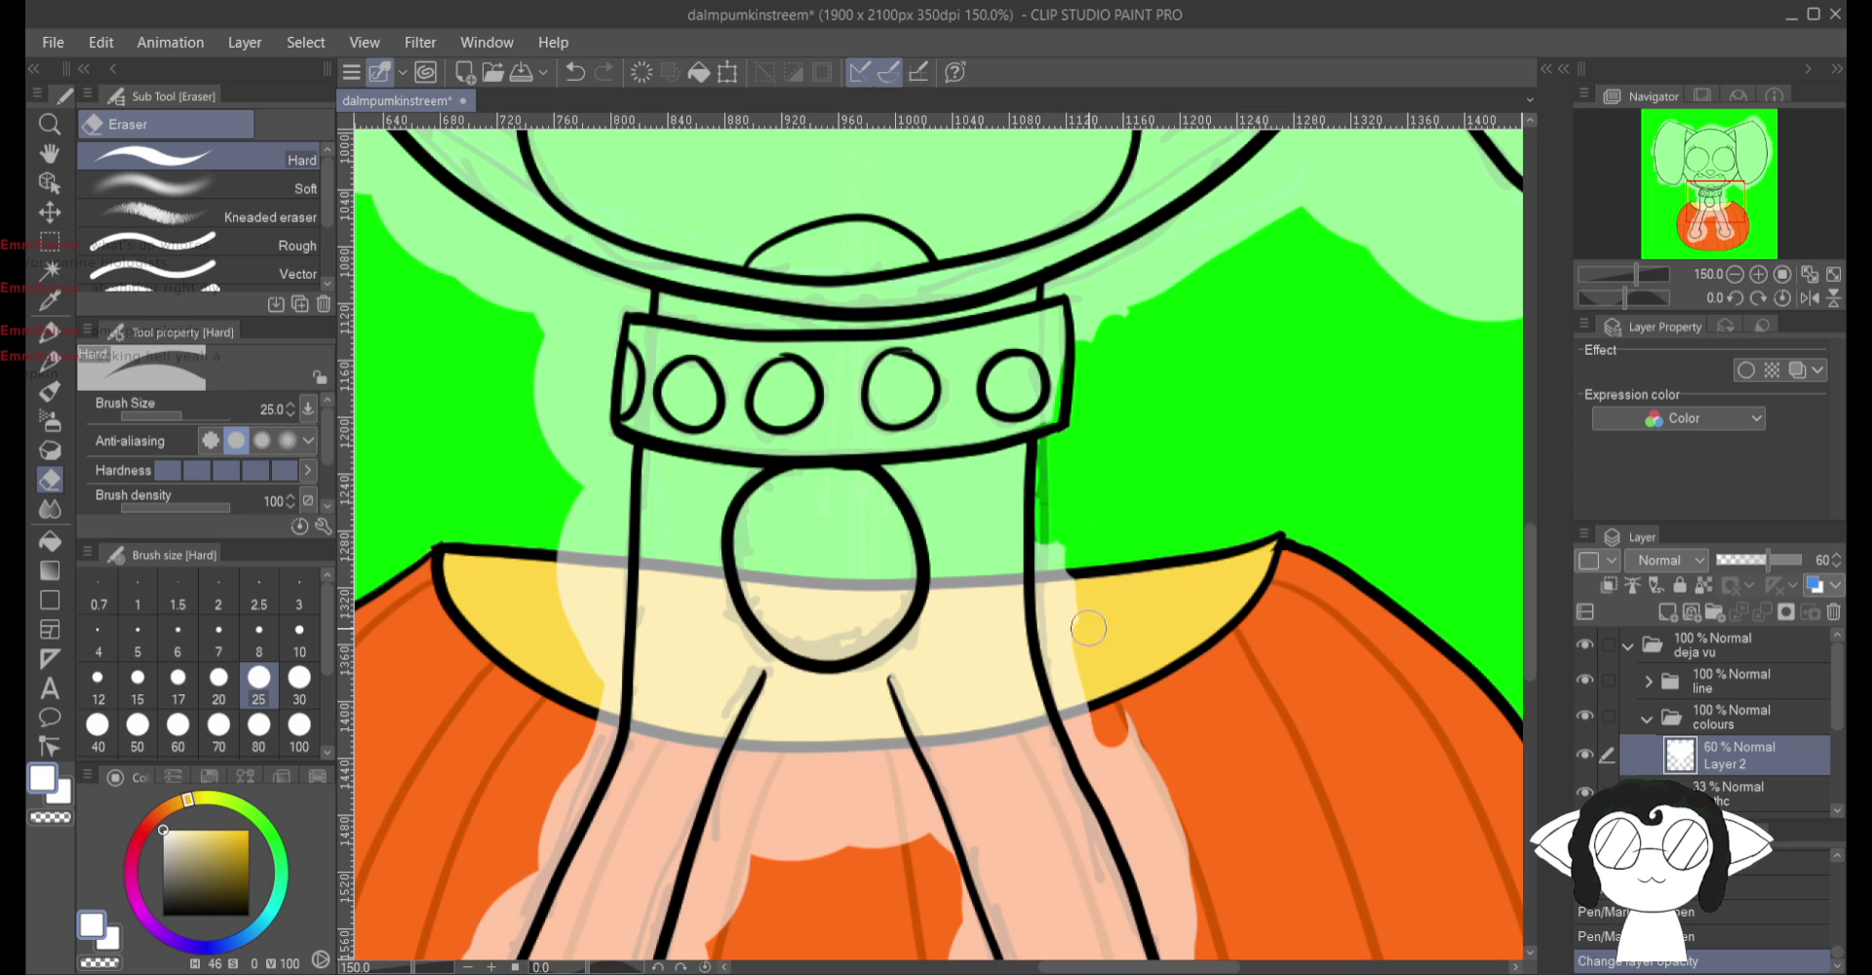
mouse_move(1089, 629)
mouse_down()
mouse_move(1114, 695)
mouse_move(1075, 680)
mouse_up()
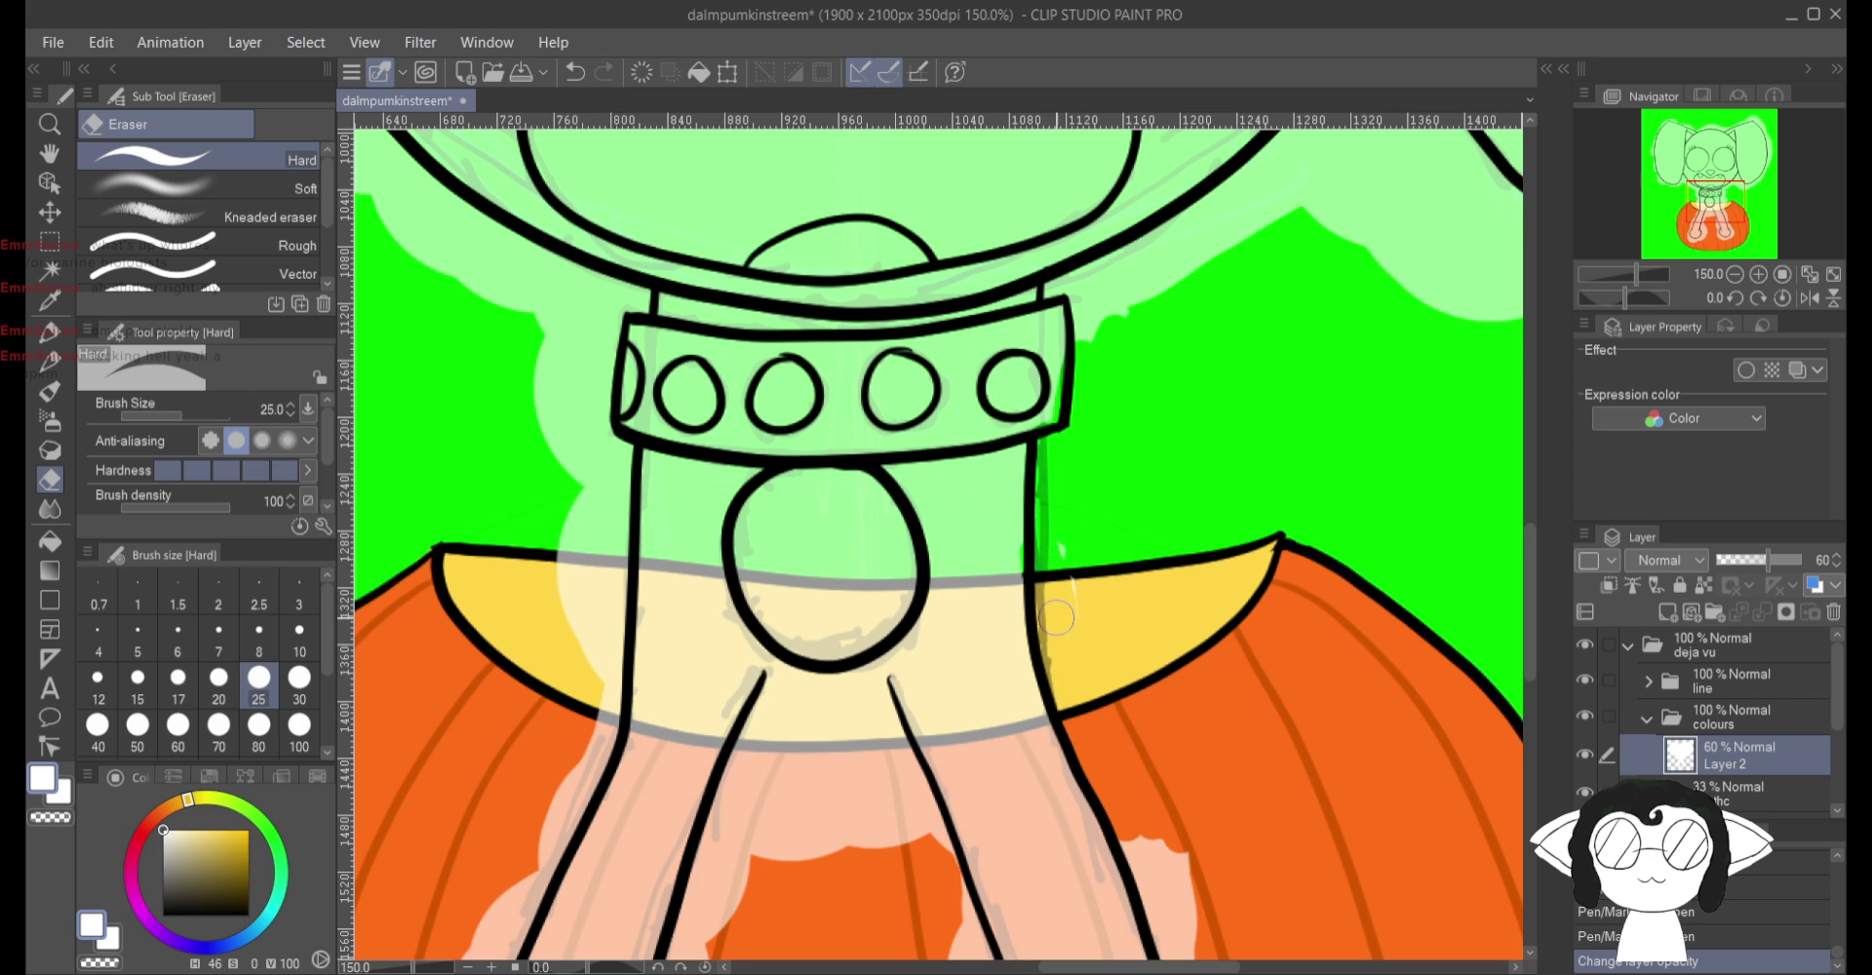
drag(1131, 759, 1074, 363)
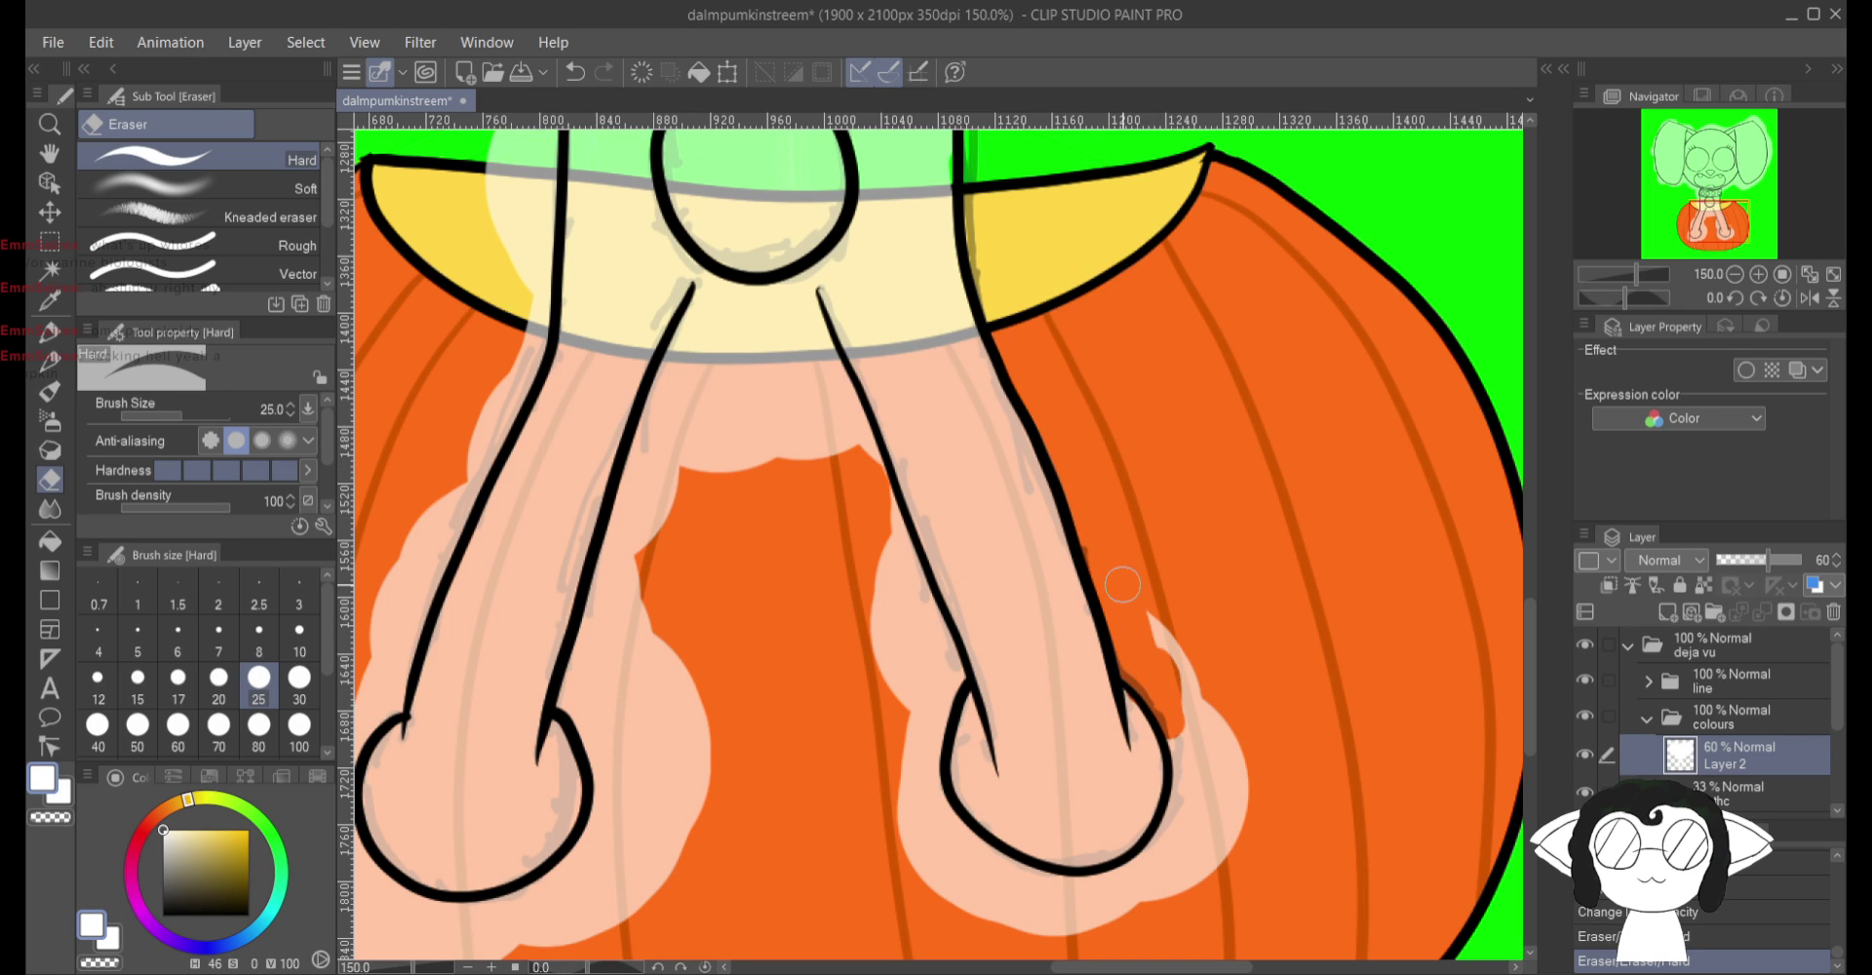
Step: Undo the last erasing along the right leg's outer edge and rename the fill layer as white
click(1122, 584)
key(ctrl+z)
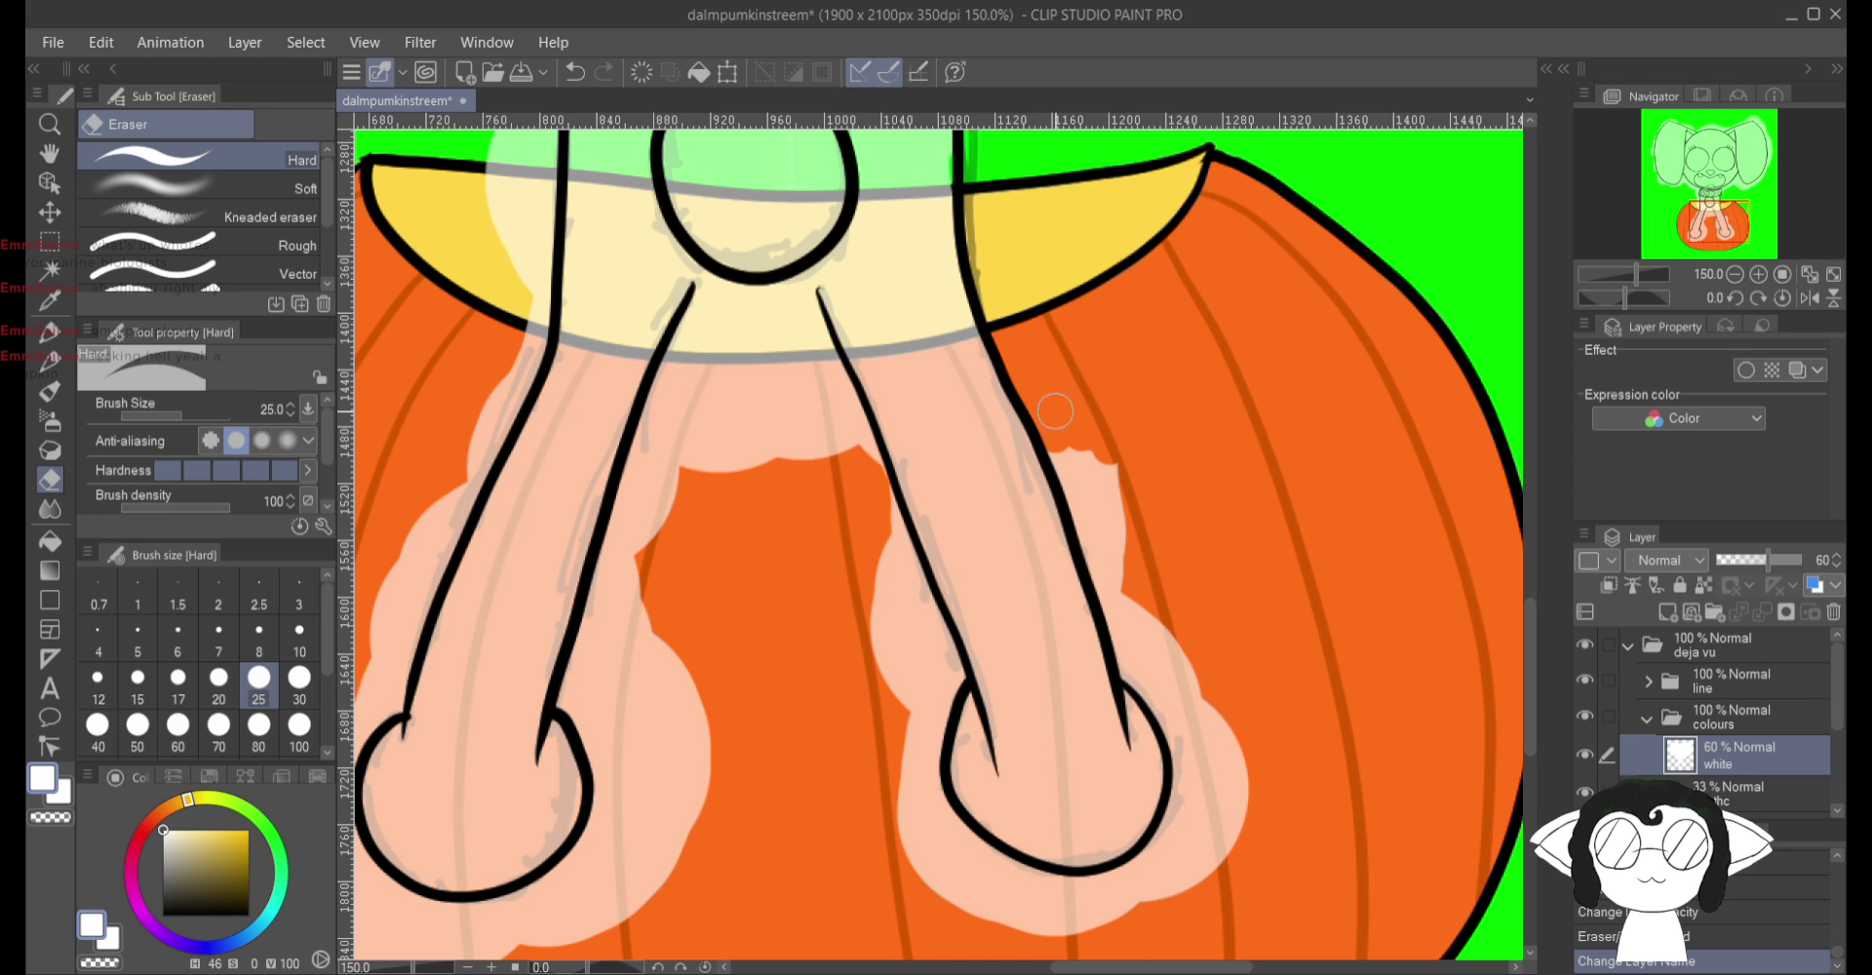
Step: Erase the white overspill along the outer edge of the right leg down to the paw
scroll(1055, 411, up, 4)
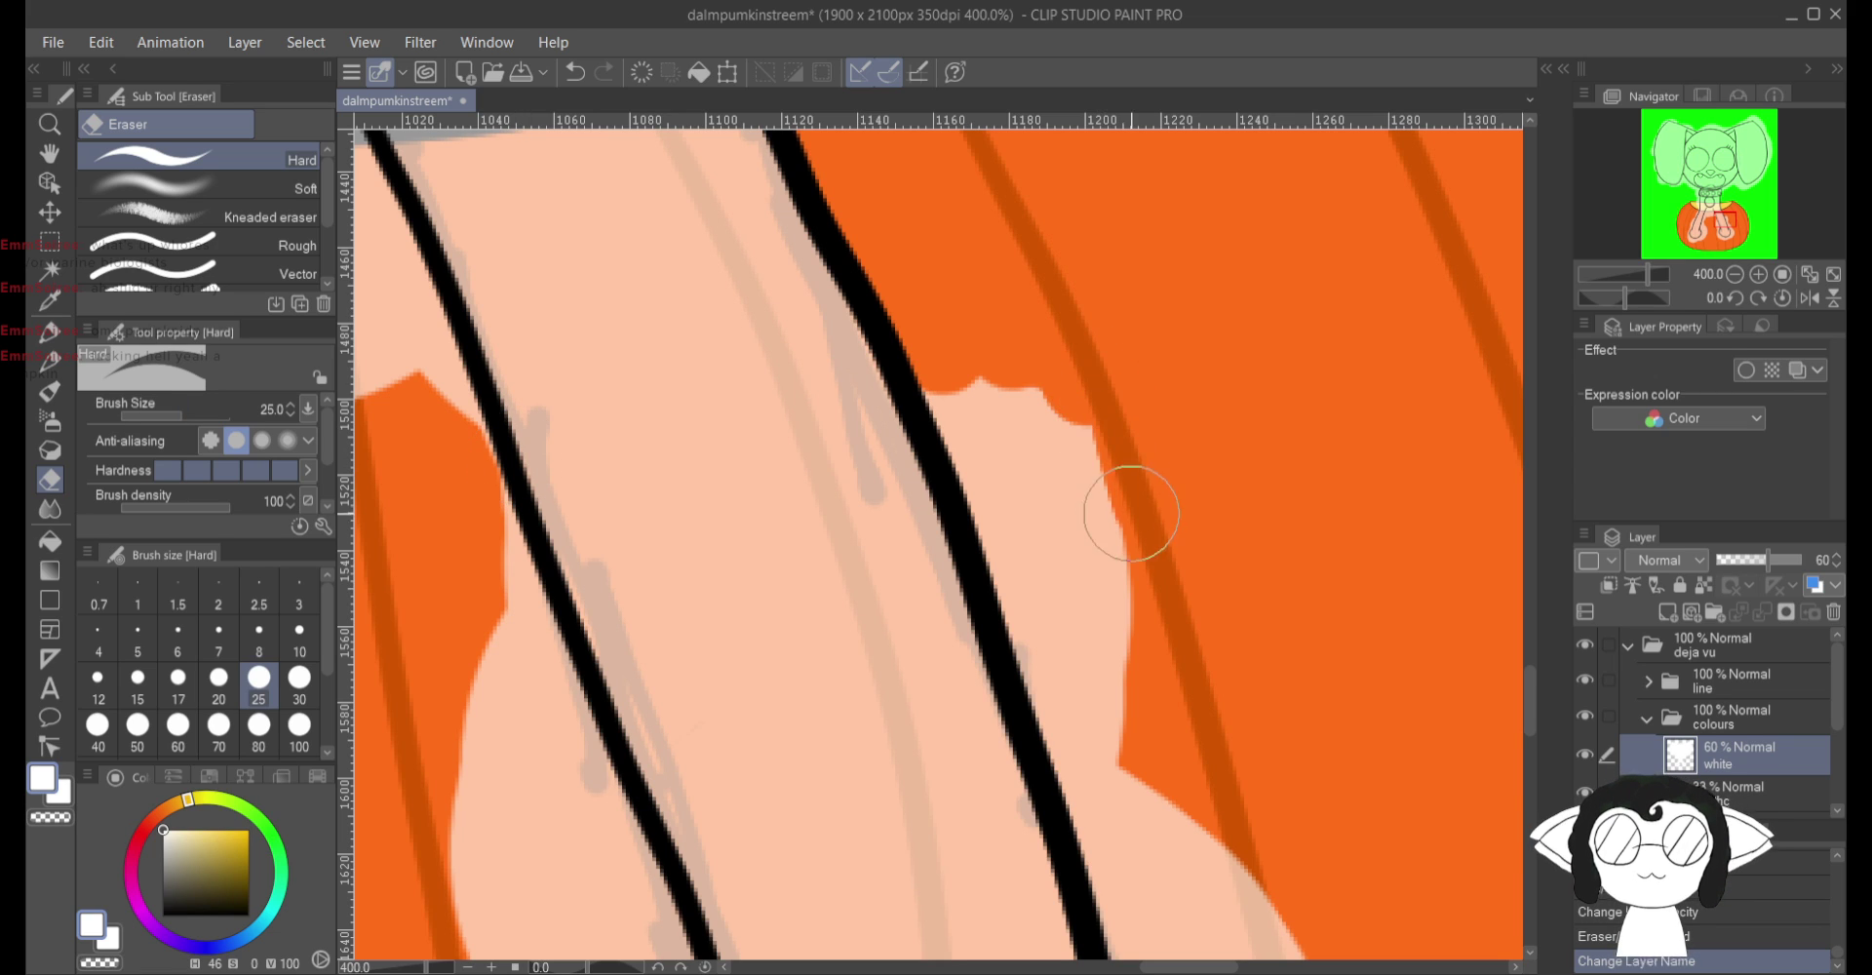
mouse_move(1131, 514)
mouse_down()
mouse_move(1031, 393)
mouse_move(959, 355)
mouse_move(963, 388)
mouse_move(941, 324)
mouse_move(991, 491)
mouse_move(1048, 495)
mouse_up()
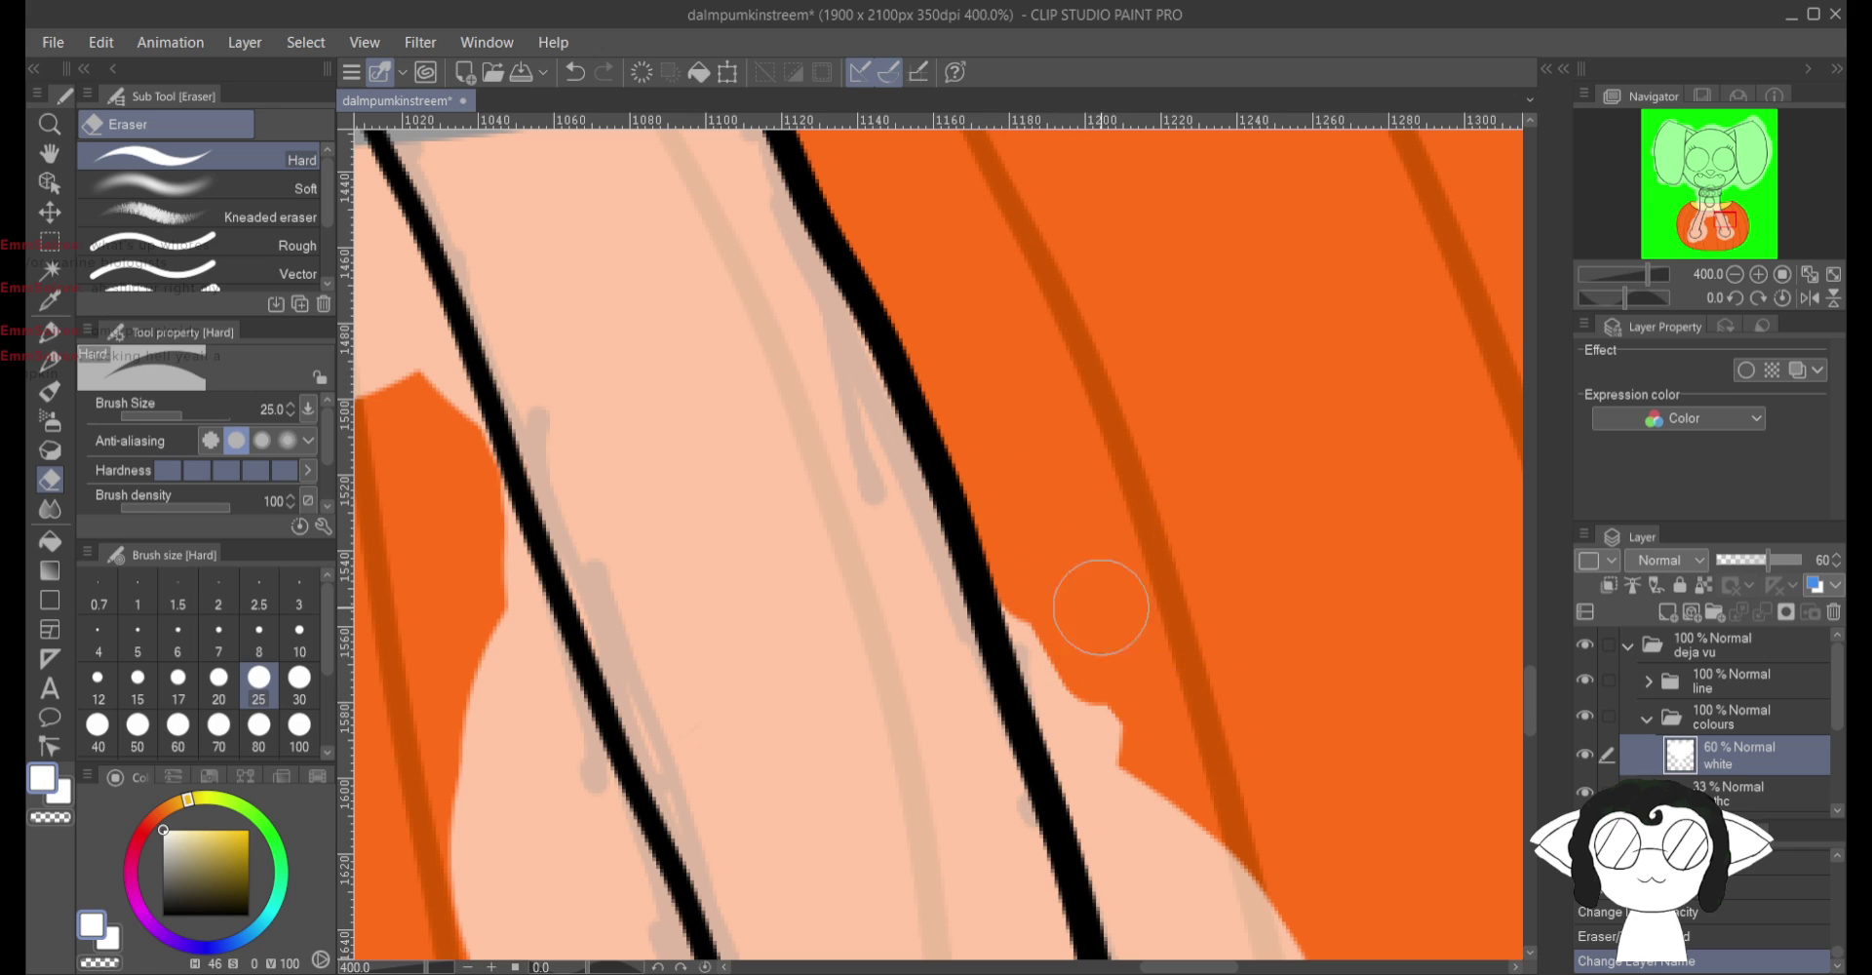
mouse_move(1100, 607)
mouse_down()
mouse_move(1040, 589)
mouse_move(1138, 905)
mouse_move(1201, 804)
mouse_up()
mouse_move(1289, 895)
mouse_down()
mouse_move(1208, 523)
mouse_move(1230, 588)
mouse_move(1218, 630)
mouse_move(1103, 527)
mouse_move(1137, 617)
mouse_move(1064, 554)
mouse_up()
Step: Erase the white overspill around the outer side and underside of the right paw
mouse_move(1032, 479)
mouse_down()
mouse_move(1187, 744)
mouse_move(1209, 828)
mouse_move(1180, 843)
mouse_move(1196, 799)
mouse_move(1314, 781)
mouse_up()
mouse_move(1341, 929)
mouse_down()
mouse_move(1327, 458)
mouse_move(1405, 467)
mouse_move(1328, 516)
mouse_move(1366, 464)
mouse_move(1353, 449)
mouse_move(1167, 592)
mouse_move(1193, 459)
mouse_move(1159, 542)
mouse_move(1067, 637)
mouse_move(1052, 626)
mouse_move(1199, 631)
mouse_move(899, 827)
mouse_move(884, 757)
mouse_move(1039, 636)
mouse_move(886, 661)
mouse_move(824, 649)
mouse_move(665, 734)
mouse_move(817, 719)
mouse_up()
mouse_move(678, 654)
mouse_down()
mouse_move(596, 737)
mouse_move(442, 430)
mouse_move(454, 330)
mouse_move(507, 223)
mouse_move(537, 300)
mouse_move(528, 493)
mouse_move(556, 523)
mouse_move(576, 465)
mouse_move(561, 451)
mouse_move(647, 566)
mouse_move(611, 531)
mouse_up()
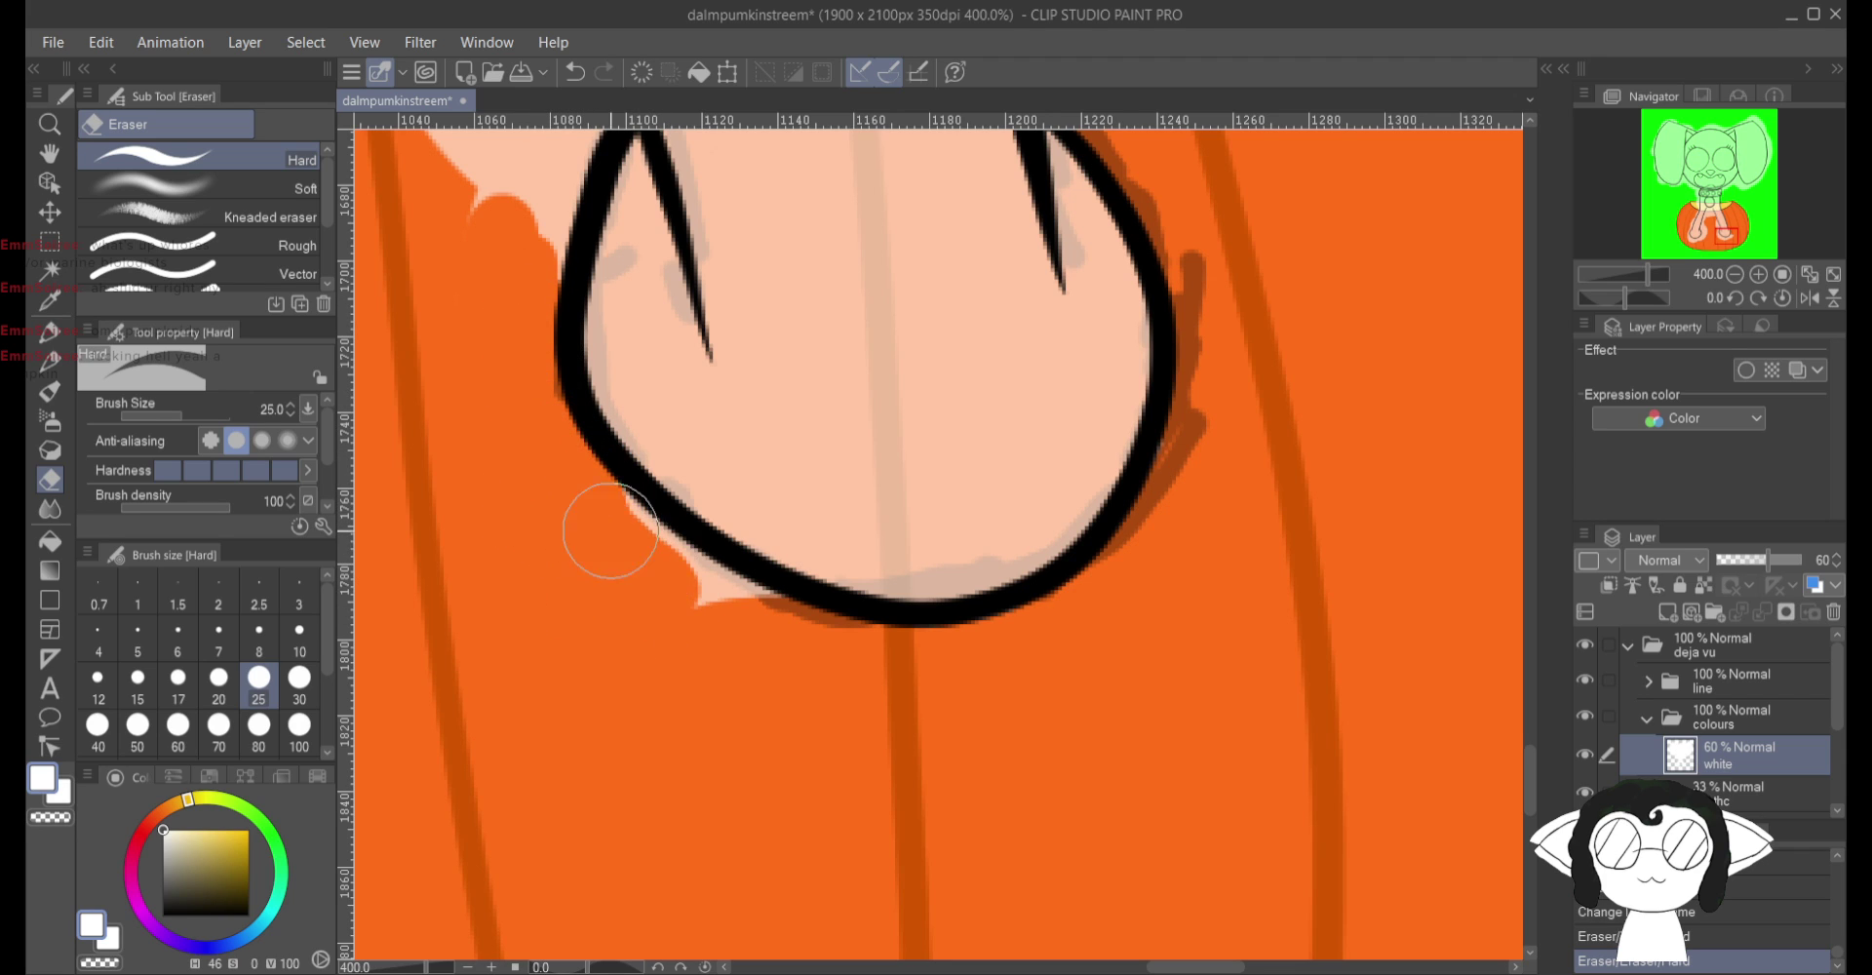
drag(764, 642, 780, 634)
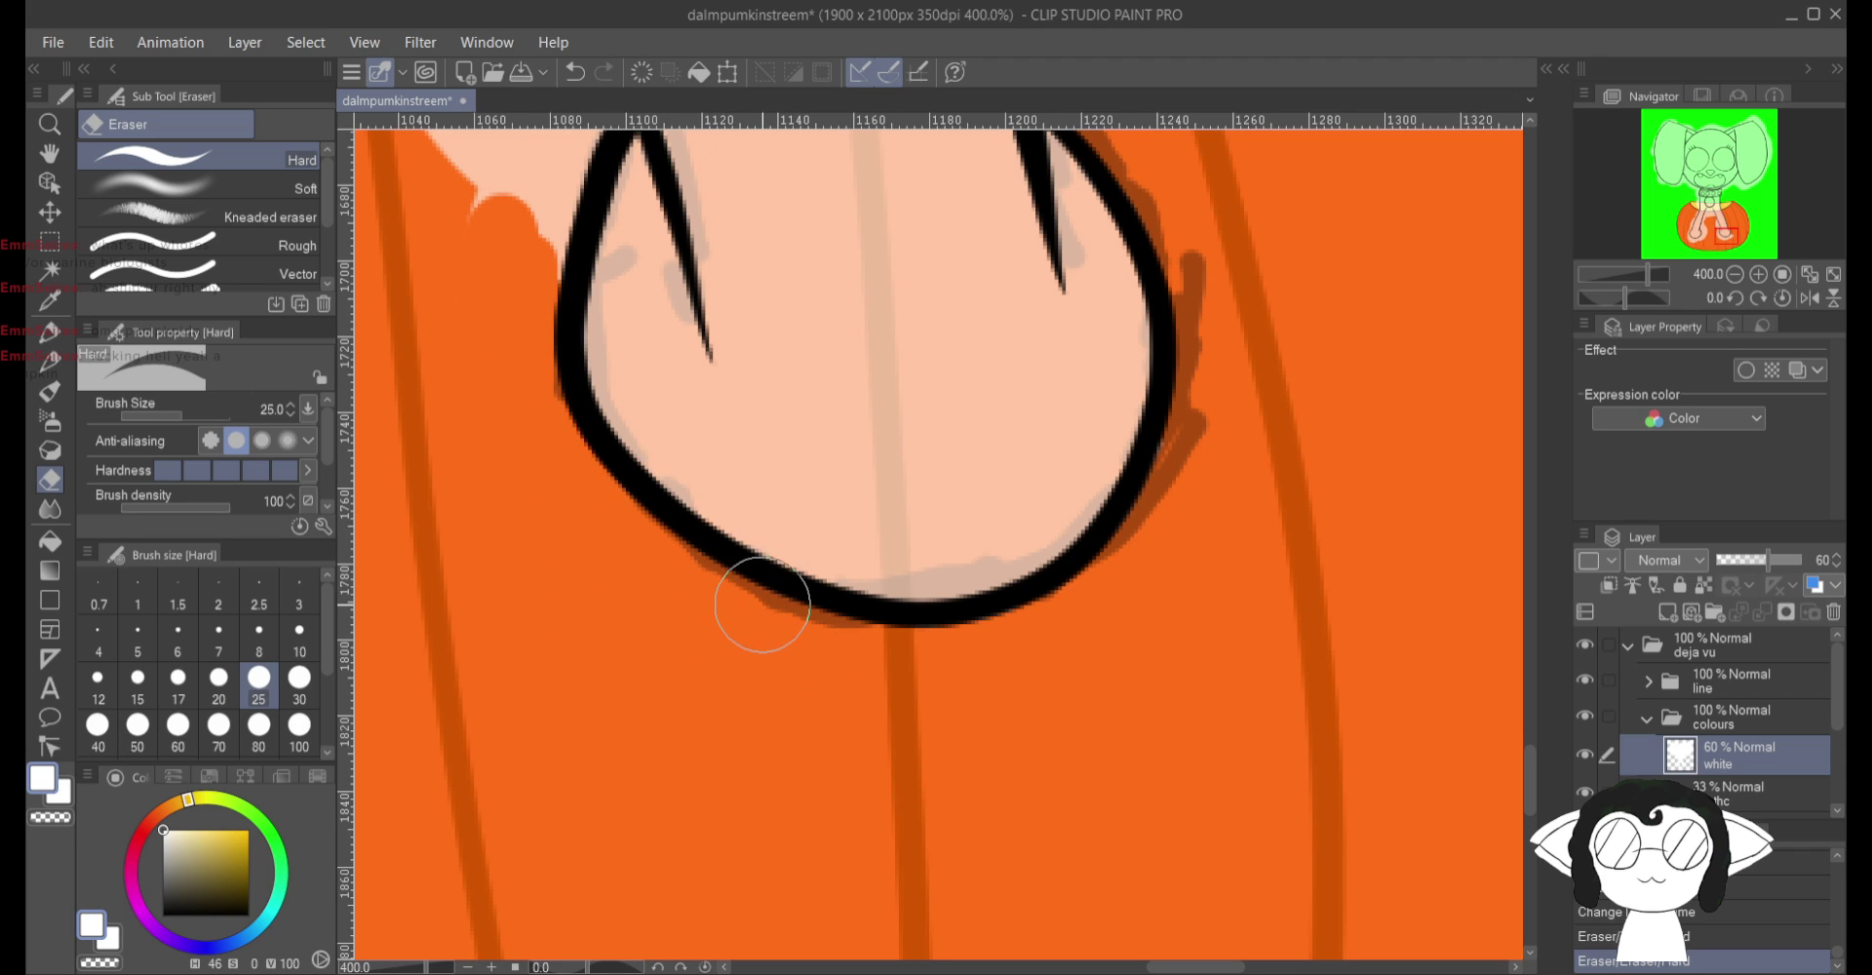
Step: Erase the white overspill along the inner edge of the right leg, from the paw up towards the pumpkin's rim
scroll(689, 543, up, 10)
scroll(689, 543, left, 5)
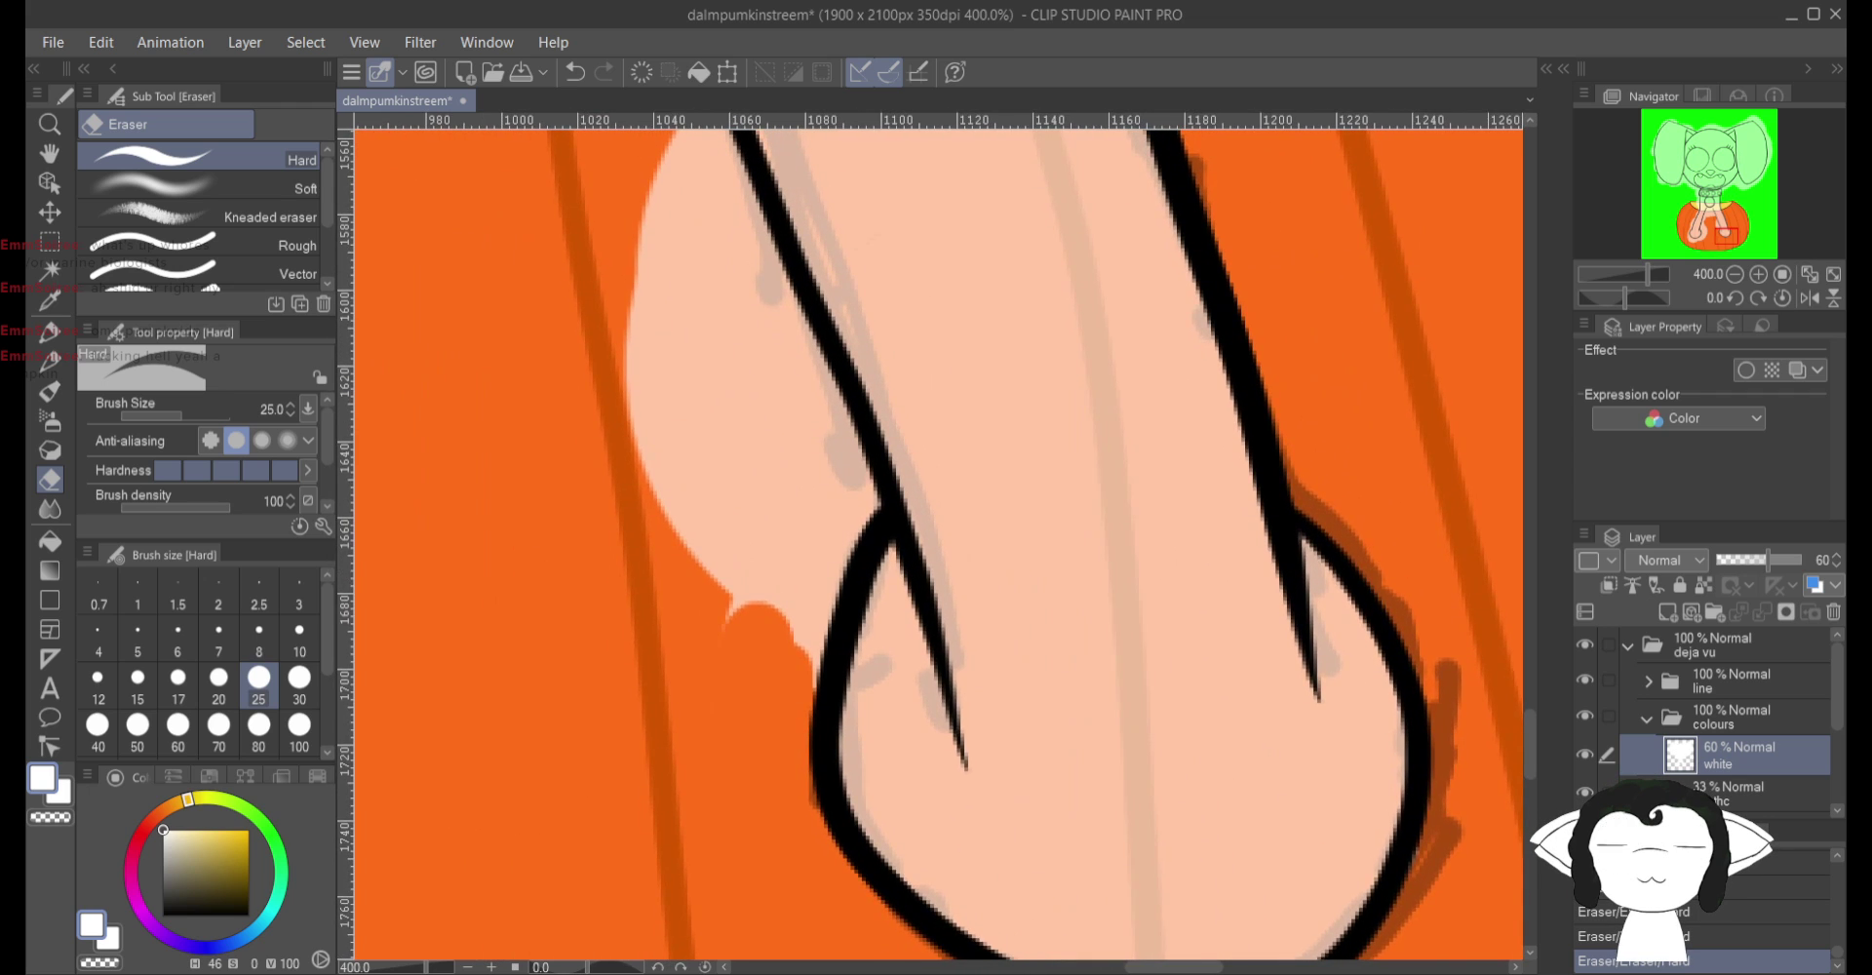
mouse_move(703, 440)
mouse_down()
mouse_move(753, 474)
mouse_move(733, 549)
mouse_move(858, 809)
mouse_move(875, 895)
mouse_move(889, 802)
mouse_move(926, 744)
mouse_move(914, 711)
mouse_move(879, 760)
mouse_move(845, 663)
mouse_move(890, 654)
mouse_move(828, 549)
mouse_move(797, 541)
mouse_move(810, 635)
mouse_move(797, 469)
mouse_move(825, 524)
mouse_move(823, 495)
mouse_move(755, 387)
mouse_up()
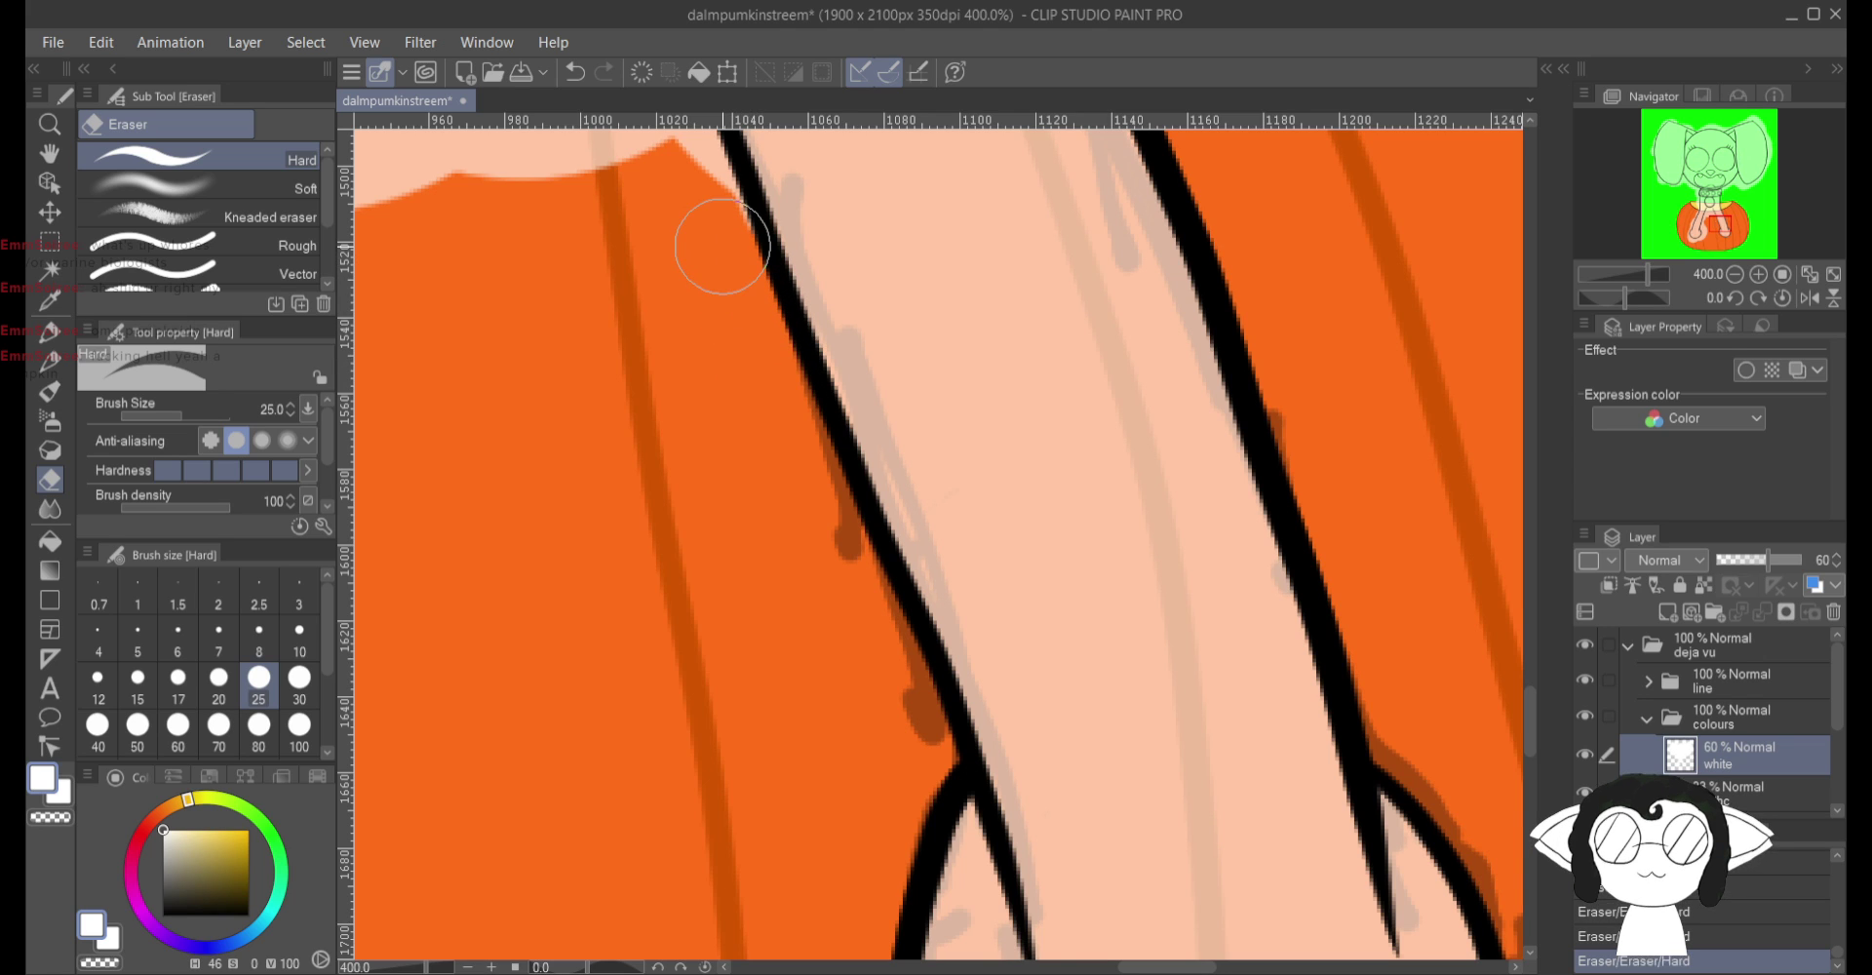
drag(711, 242, 889, 628)
mouse_move(722, 370)
mouse_down()
mouse_move(658, 534)
mouse_move(721, 378)
mouse_move(656, 367)
mouse_move(610, 488)
mouse_move(614, 531)
mouse_move(712, 586)
mouse_move(815, 524)
mouse_up()
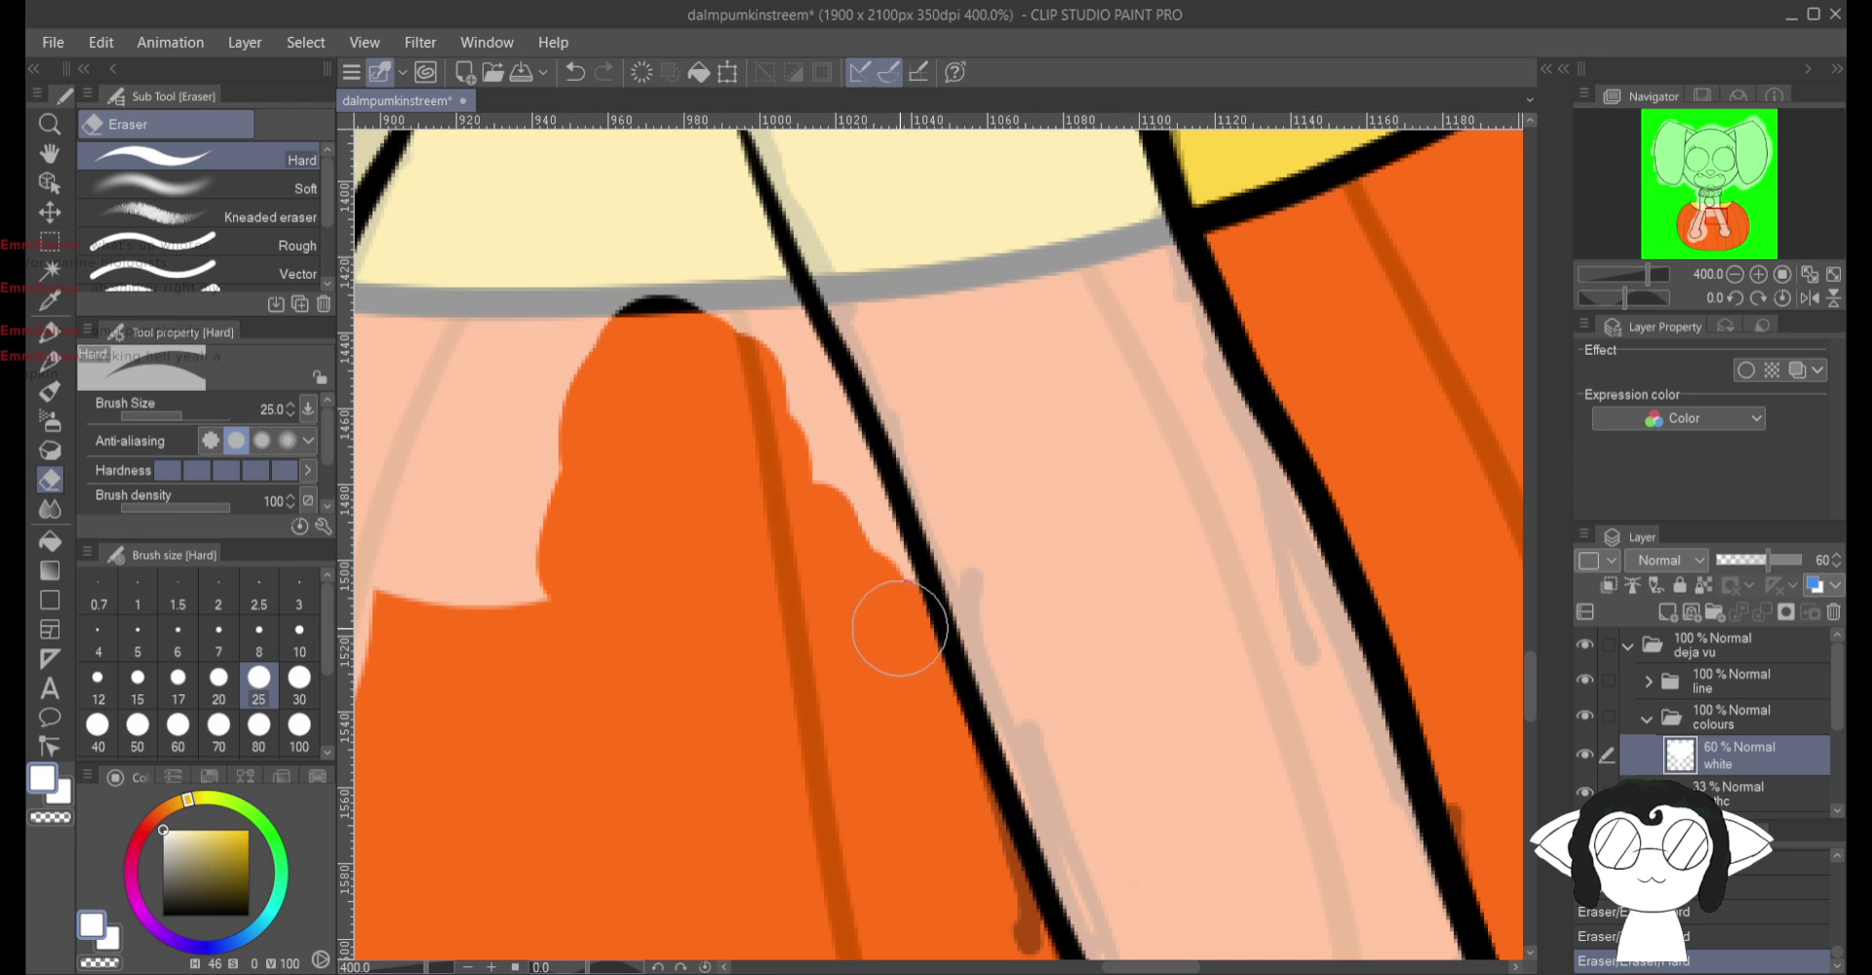
drag(883, 593, 828, 443)
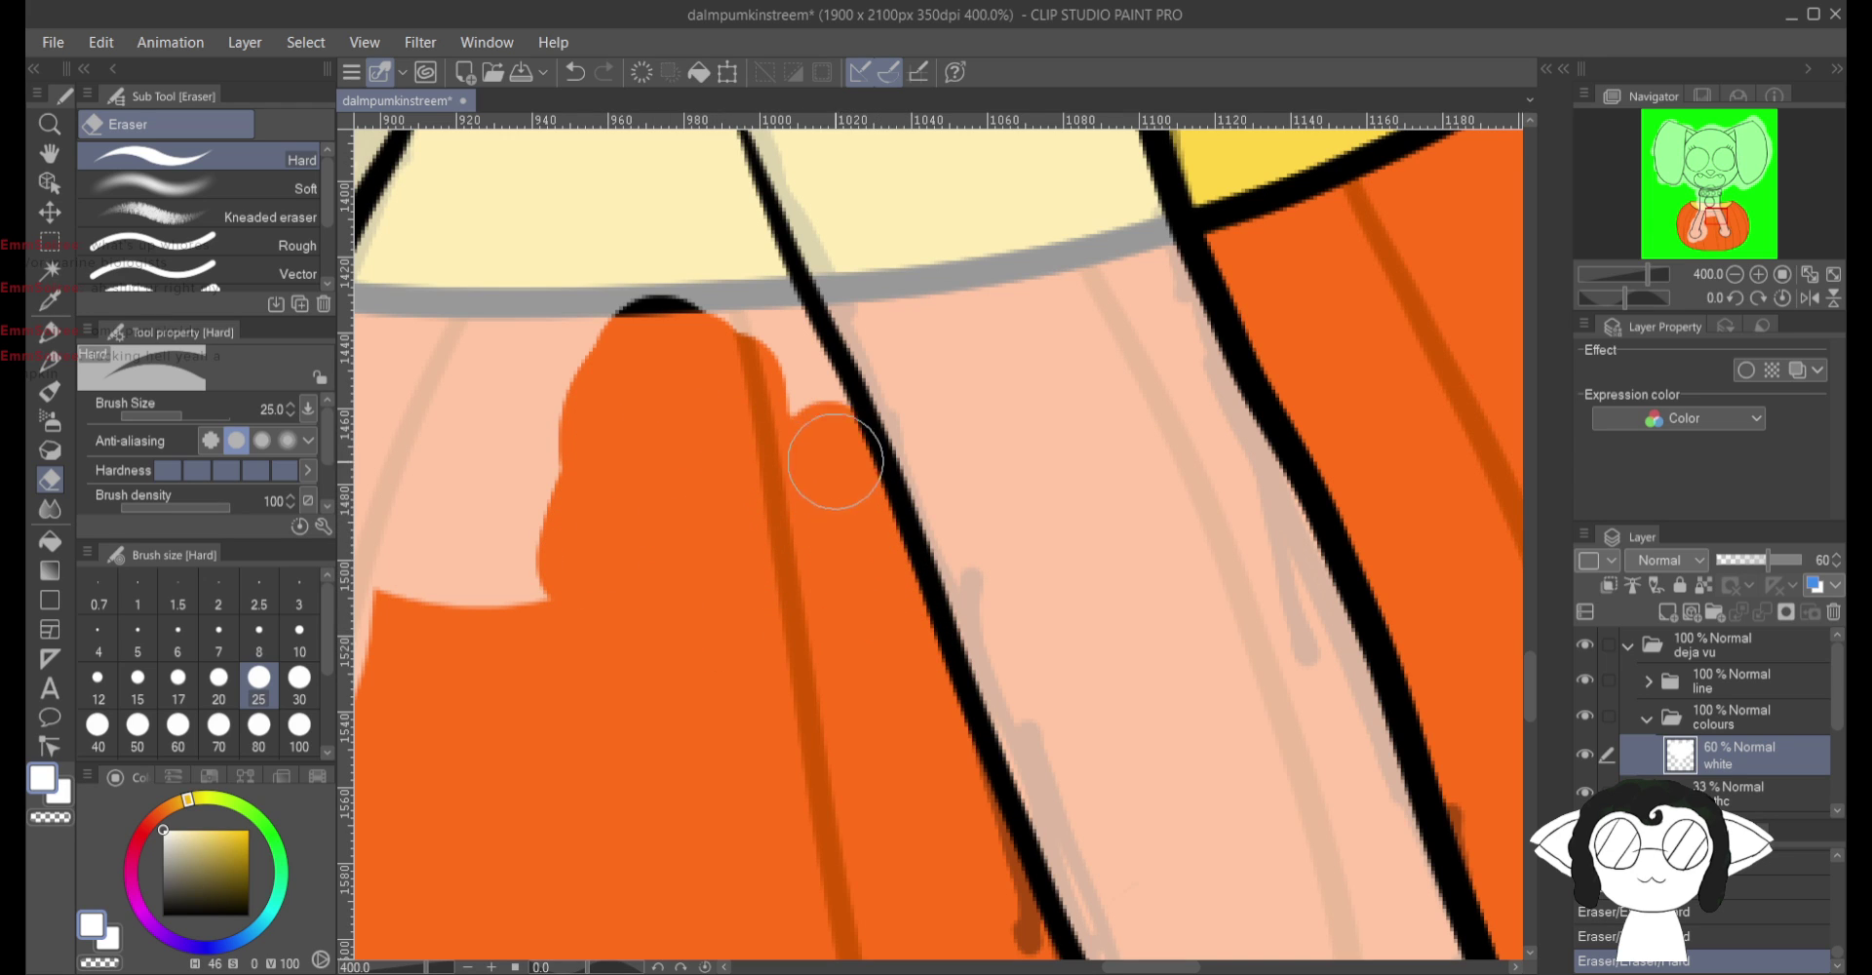
Step: Erase the white between the two legs below the pumpkin's rim and along the left leg's inner edge
mouse_move(791, 368)
mouse_down()
mouse_move(774, 331)
mouse_move(602, 351)
mouse_move(556, 580)
mouse_move(499, 604)
mouse_move(464, 586)
mouse_move(444, 634)
mouse_up()
drag(444, 634, 887, 549)
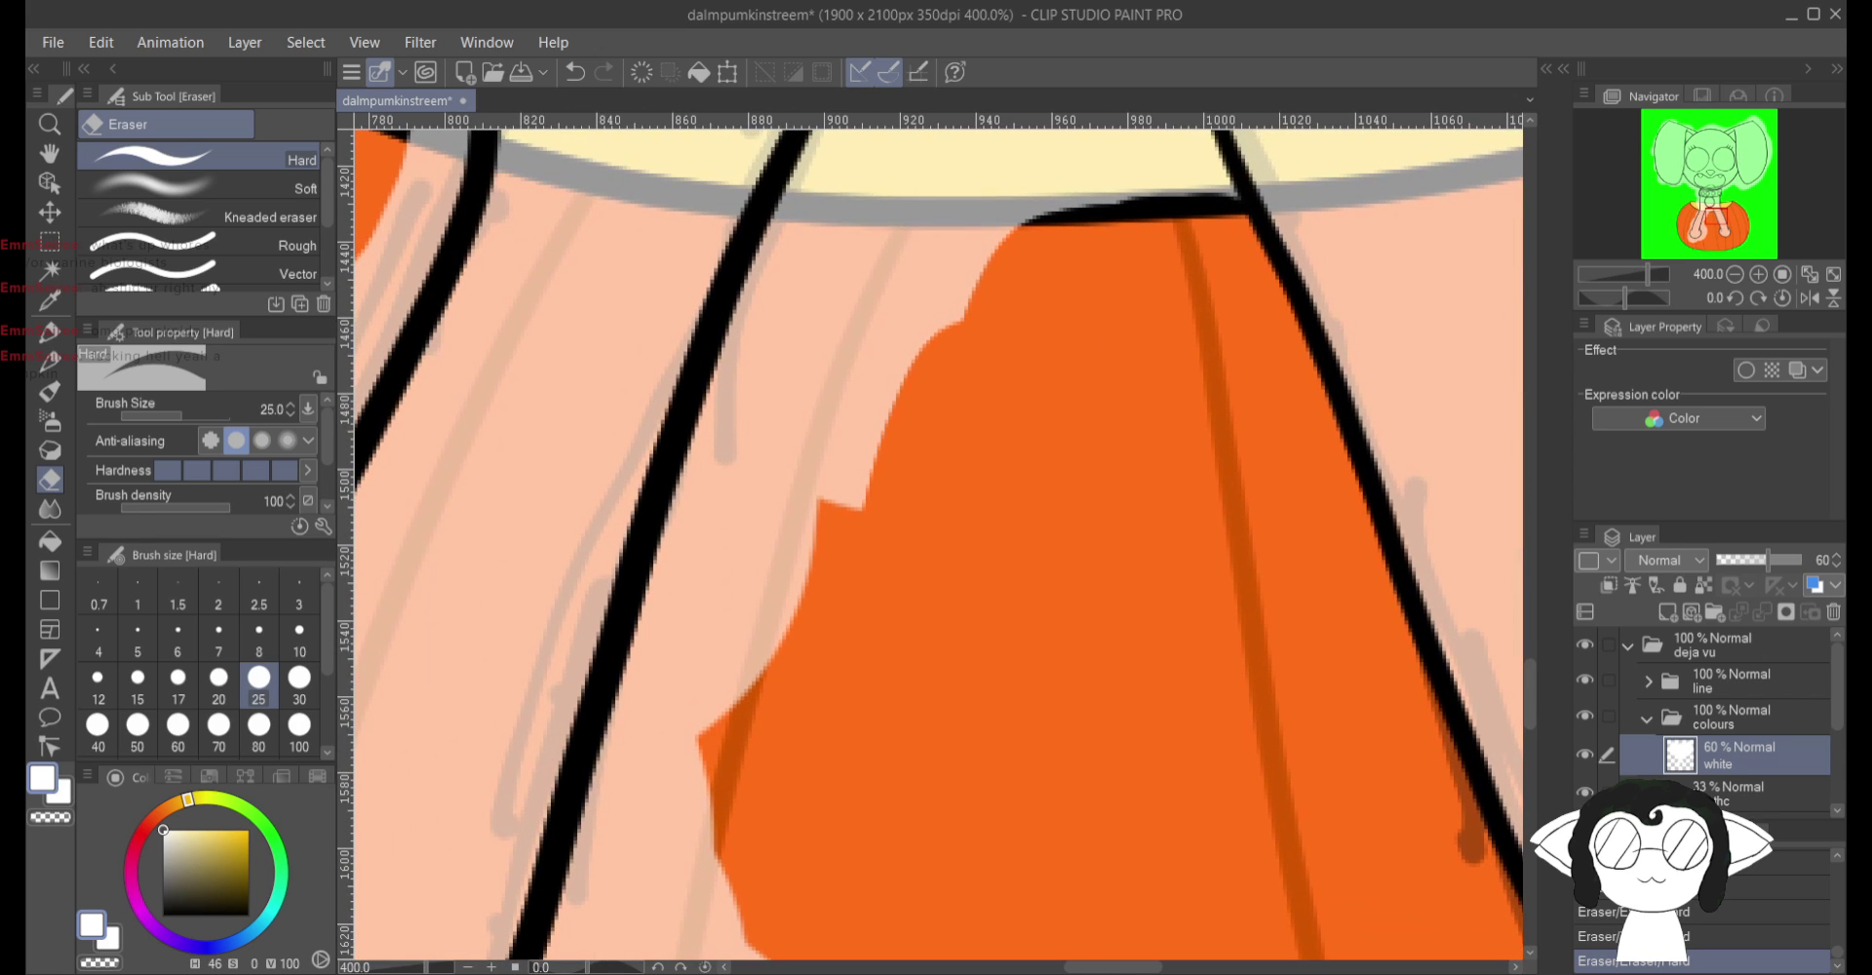
mouse_move(950, 312)
mouse_down()
mouse_move(865, 367)
mouse_move(1034, 253)
mouse_move(885, 272)
mouse_move(786, 259)
mouse_move(744, 397)
mouse_move(907, 292)
mouse_move(817, 511)
mouse_move(690, 560)
mouse_move(619, 902)
mouse_move(598, 897)
mouse_move(698, 858)
mouse_move(676, 858)
mouse_up()
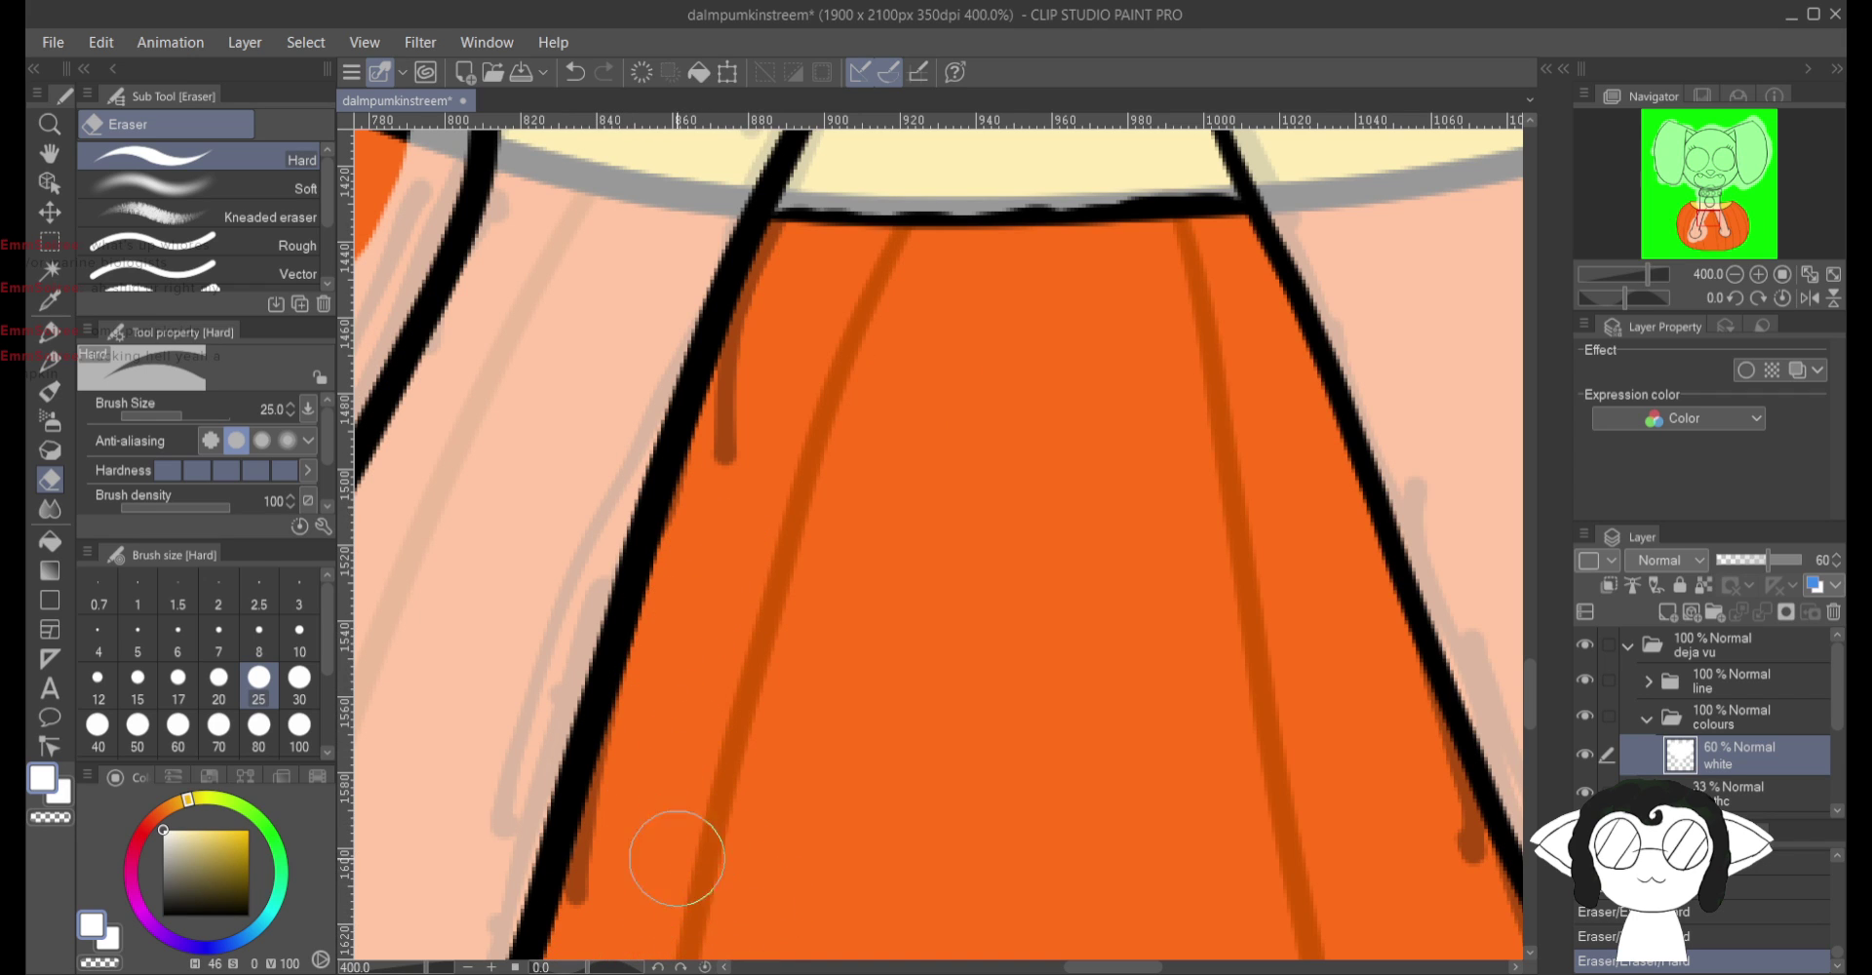
mouse_move(752, 916)
mouse_down()
mouse_move(1029, 464)
mouse_move(1079, 502)
mouse_move(1162, 702)
mouse_move(1165, 941)
mouse_move(1033, 620)
mouse_move(1057, 656)
mouse_move(959, 497)
mouse_move(890, 531)
mouse_move(869, 503)
mouse_move(810, 670)
mouse_move(848, 742)
mouse_move(961, 794)
mouse_move(1038, 893)
mouse_move(927, 836)
mouse_up()
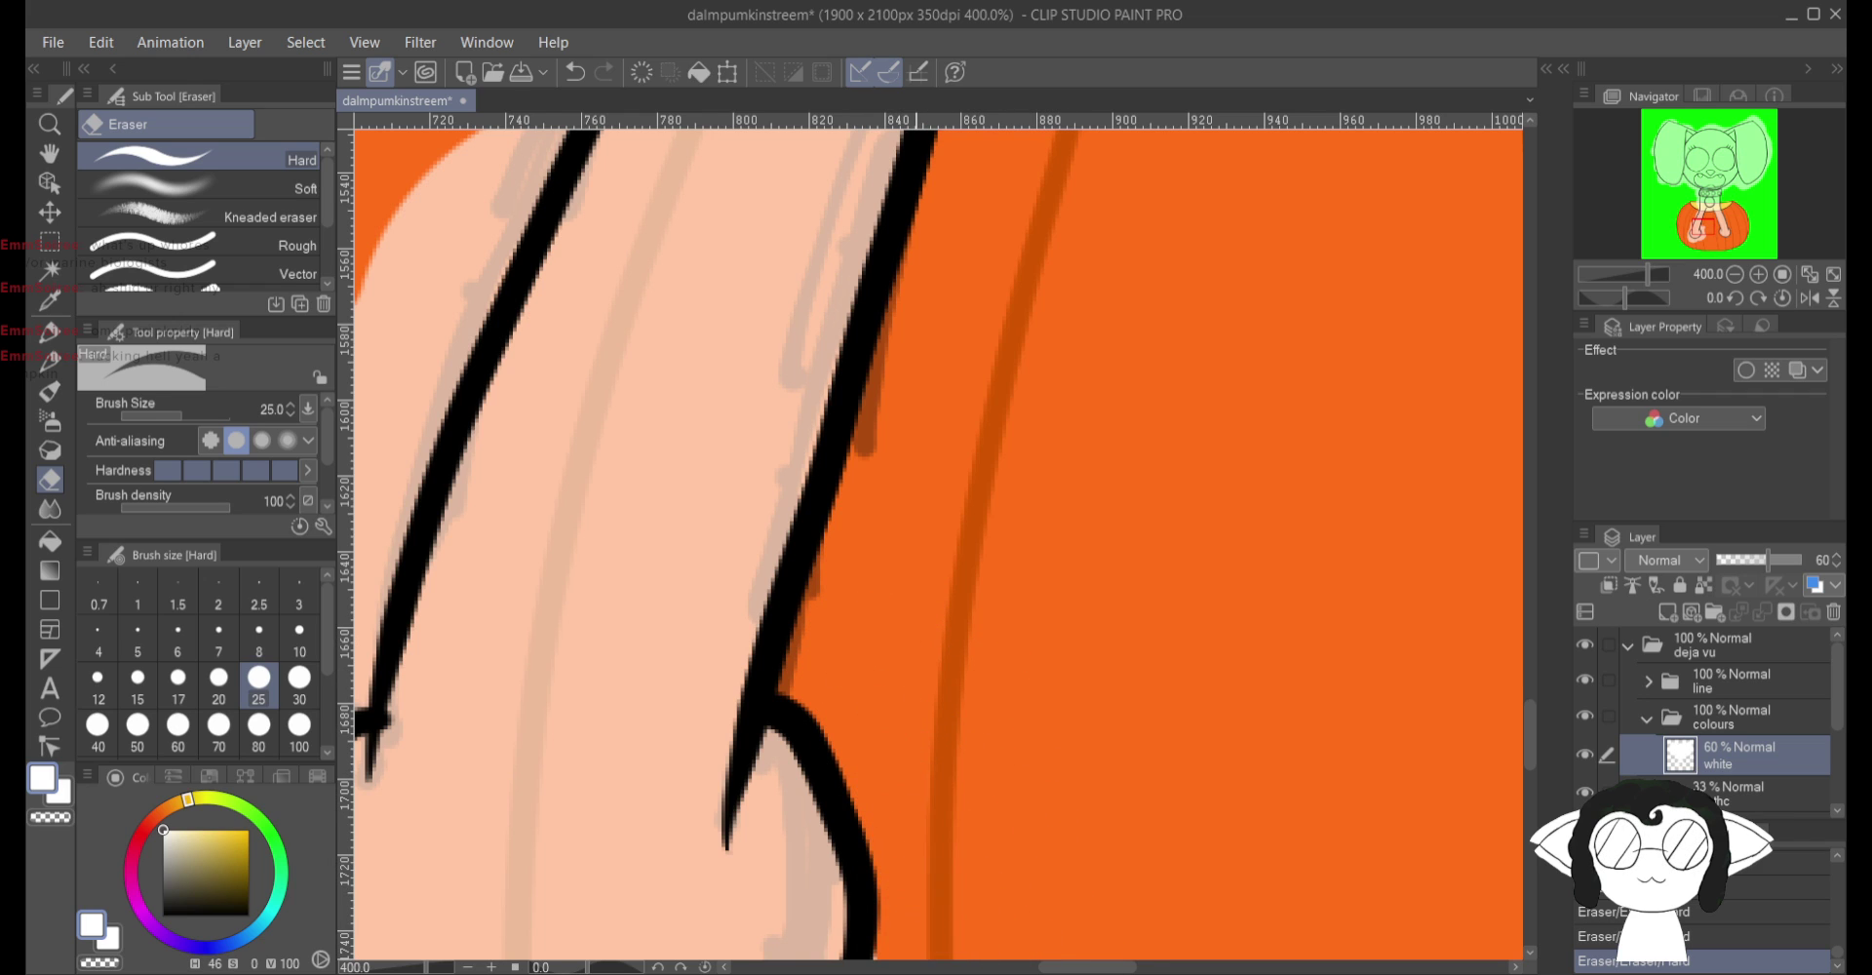
Step: Erase the white overspill around the left paw's inner side, underside and outer side
drag(975, 878, 1204, 421)
mouse_move(1326, 702)
mouse_down()
mouse_move(1296, 557)
mouse_move(1169, 819)
mouse_move(1057, 657)
mouse_move(1078, 522)
mouse_move(1015, 635)
mouse_move(864, 773)
mouse_move(1044, 719)
mouse_move(1107, 740)
mouse_move(660, 941)
mouse_move(527, 926)
mouse_move(823, 765)
mouse_move(643, 798)
mouse_move(682, 819)
mouse_move(610, 883)
mouse_move(432, 854)
mouse_up()
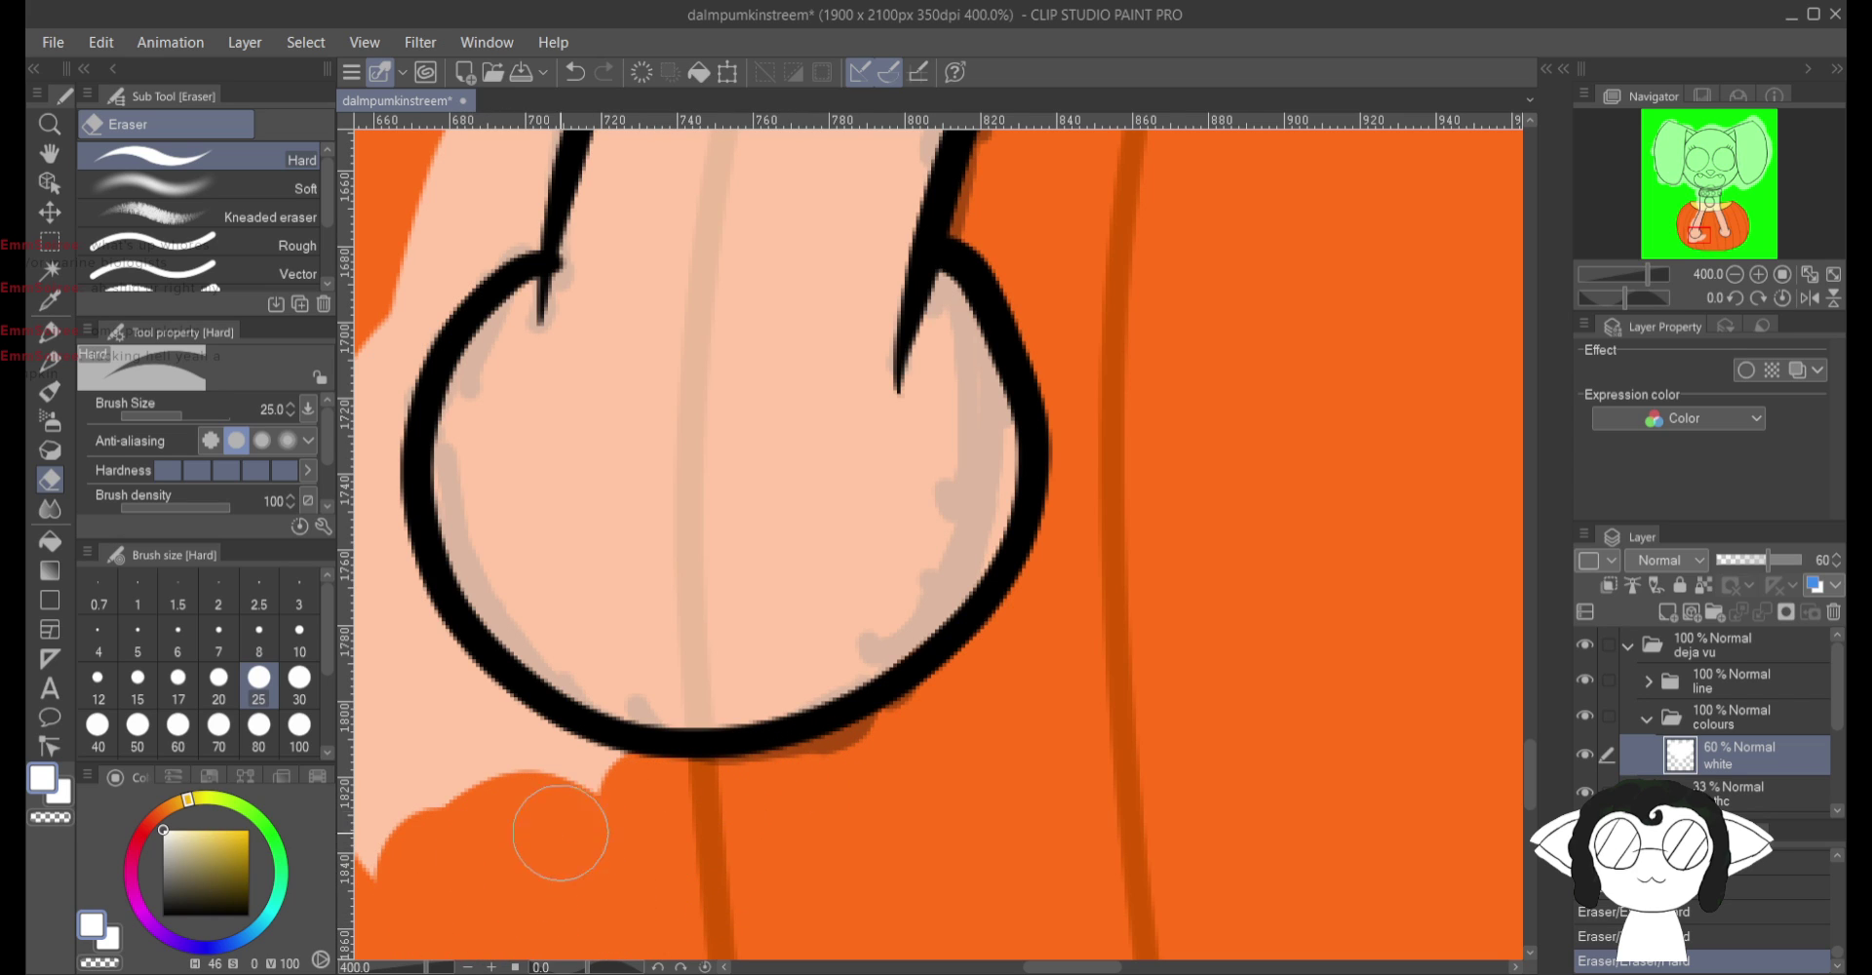
mouse_move(560, 833)
mouse_down()
mouse_move(600, 785)
mouse_move(579, 764)
mouse_move(535, 740)
mouse_move(461, 747)
mouse_up()
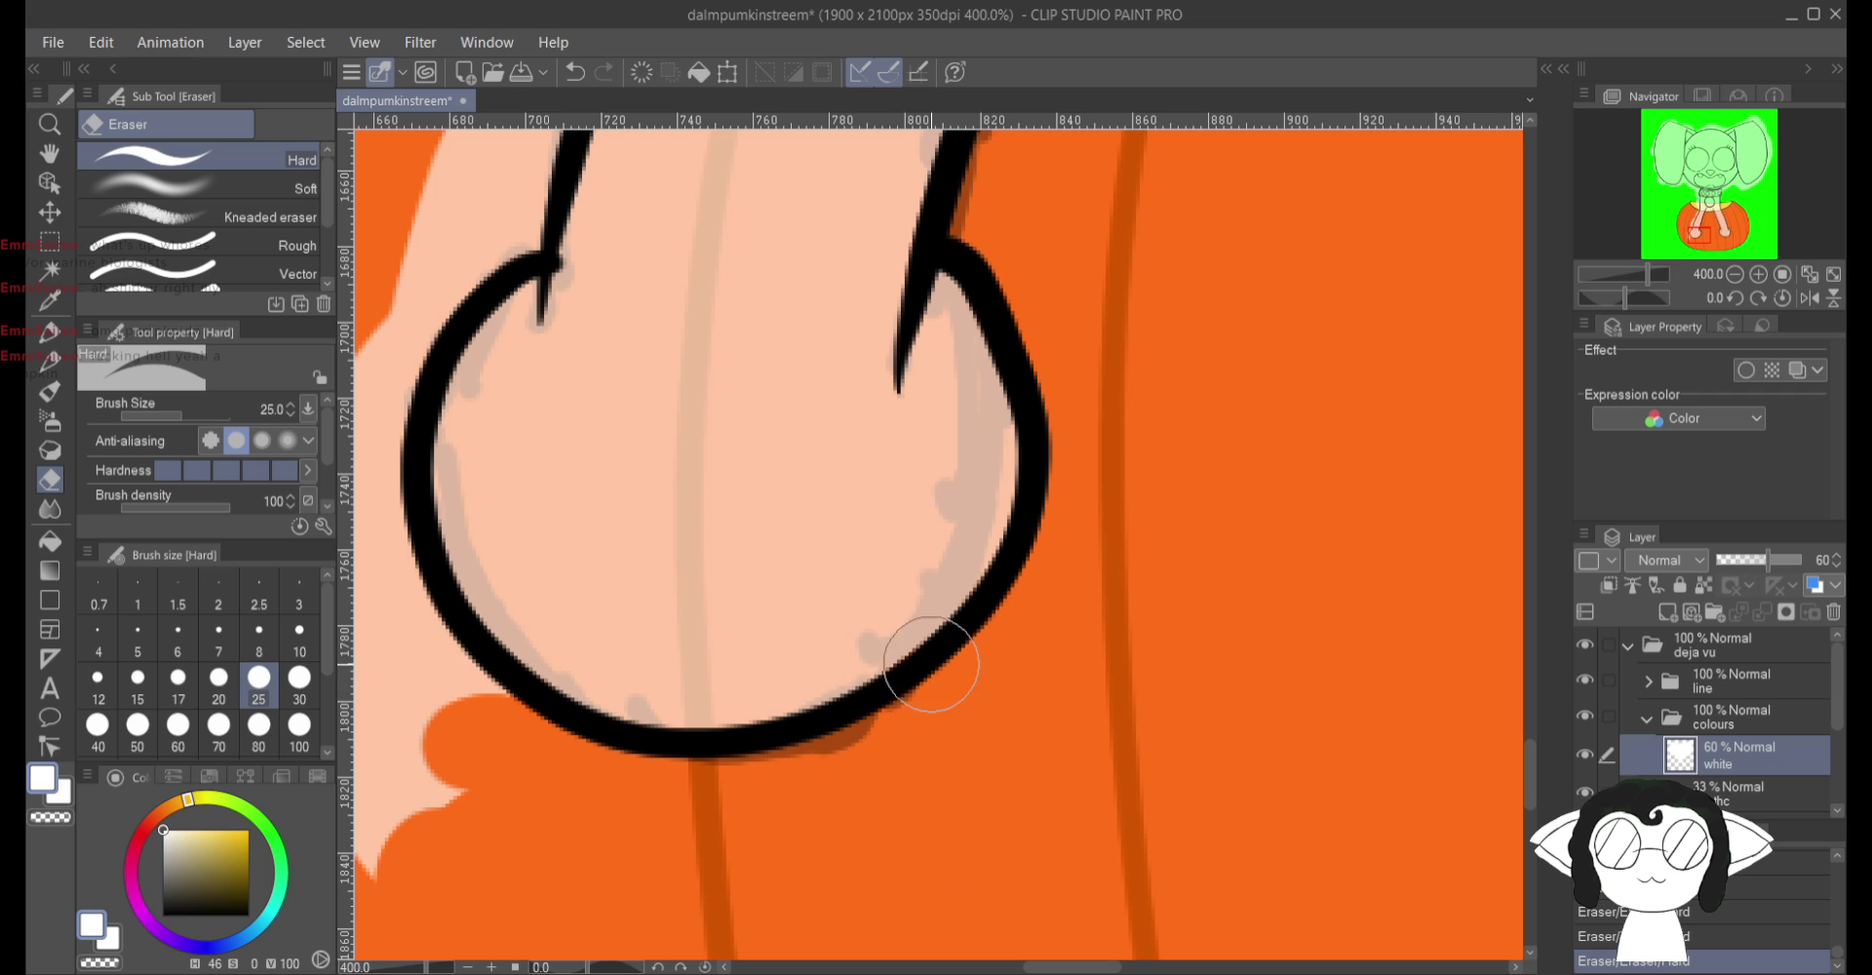
drag(763, 524, 1124, 563)
mouse_move(669, 405)
mouse_down()
mouse_move(733, 360)
mouse_move(712, 424)
mouse_move(760, 368)
mouse_move(742, 496)
mouse_move(729, 442)
mouse_move(666, 442)
mouse_move(697, 570)
mouse_move(734, 565)
mouse_move(799, 734)
mouse_move(822, 728)
mouse_move(812, 714)
mouse_move(840, 870)
mouse_move(763, 895)
mouse_move(719, 874)
mouse_move(650, 750)
mouse_move(691, 694)
mouse_up()
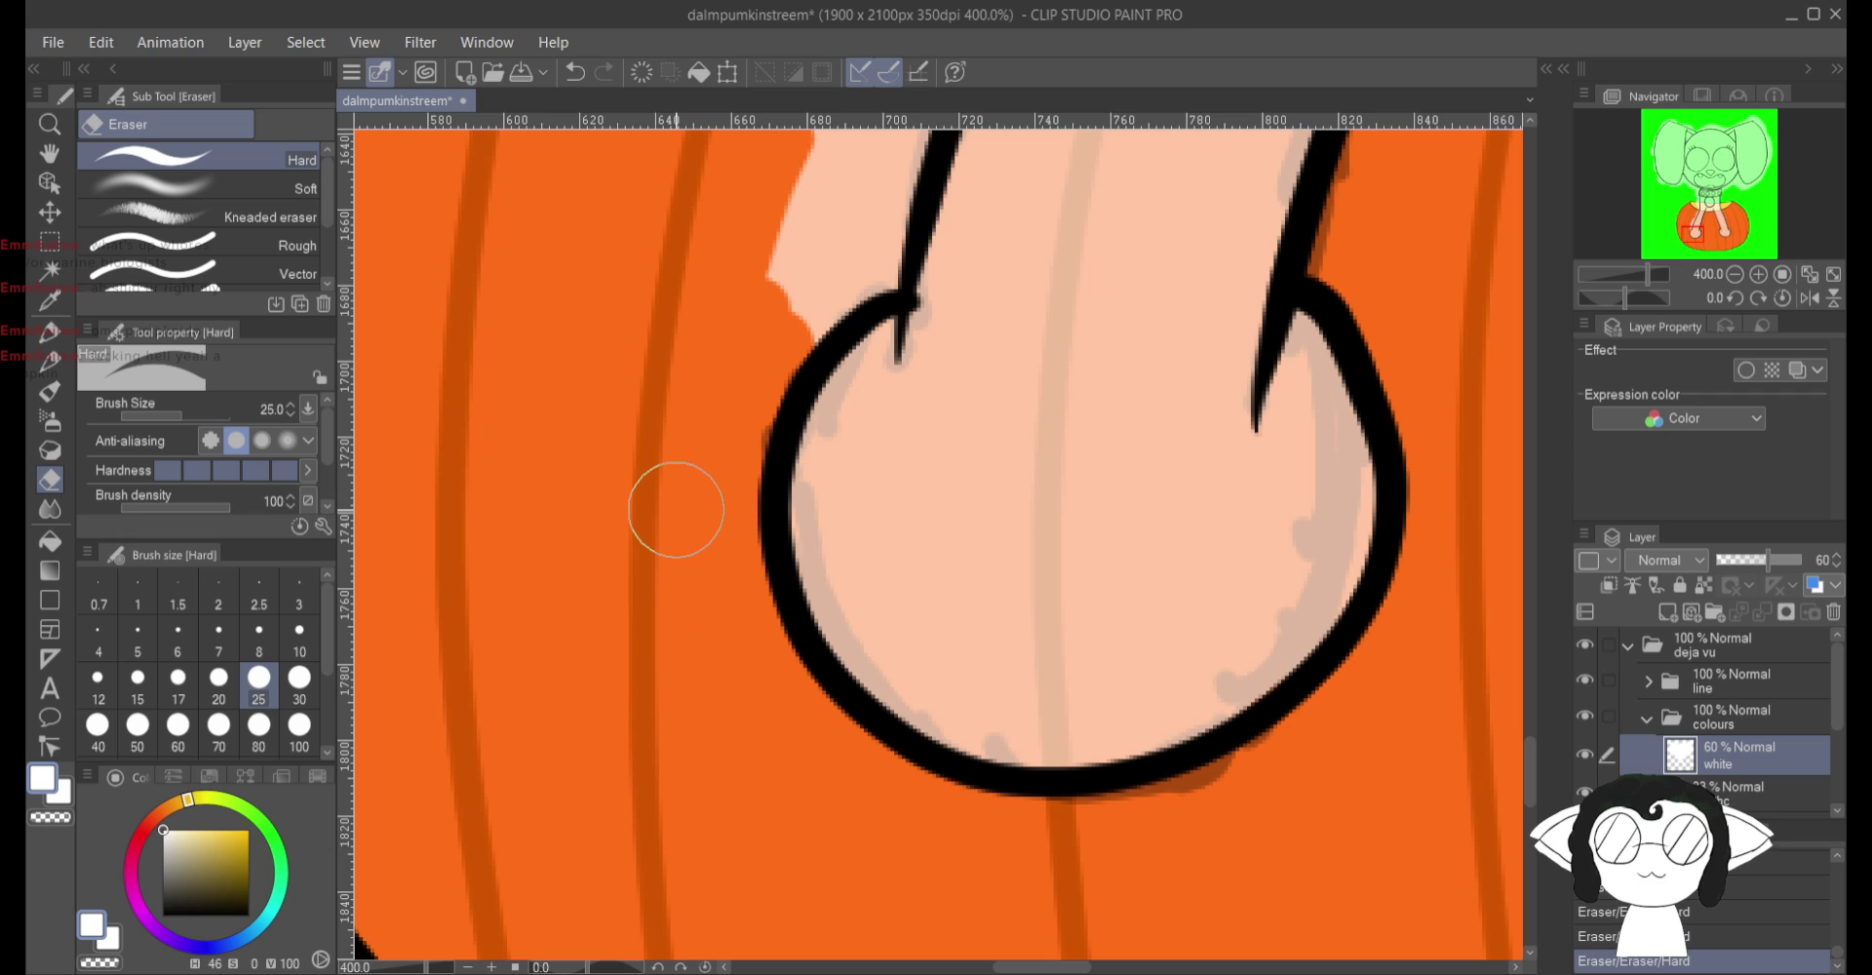
Step: Erase the white overspill along the outer edge of the left leg above the paw
drag(669, 506, 566, 960)
mouse_move(721, 507)
mouse_down()
mouse_move(888, 342)
mouse_move(771, 480)
mouse_move(951, 257)
mouse_move(989, 240)
mouse_up()
mouse_move(954, 296)
mouse_down()
mouse_move(860, 518)
mouse_move(915, 421)
mouse_move(814, 604)
mouse_move(809, 549)
mouse_move(865, 434)
mouse_move(792, 529)
mouse_up()
mouse_move(694, 740)
mouse_down()
mouse_move(679, 835)
mouse_move(701, 796)
mouse_move(717, 879)
mouse_move(756, 827)
mouse_move(763, 851)
mouse_move(759, 767)
mouse_move(796, 623)
mouse_move(791, 667)
mouse_move(835, 606)
mouse_move(793, 760)
mouse_up()
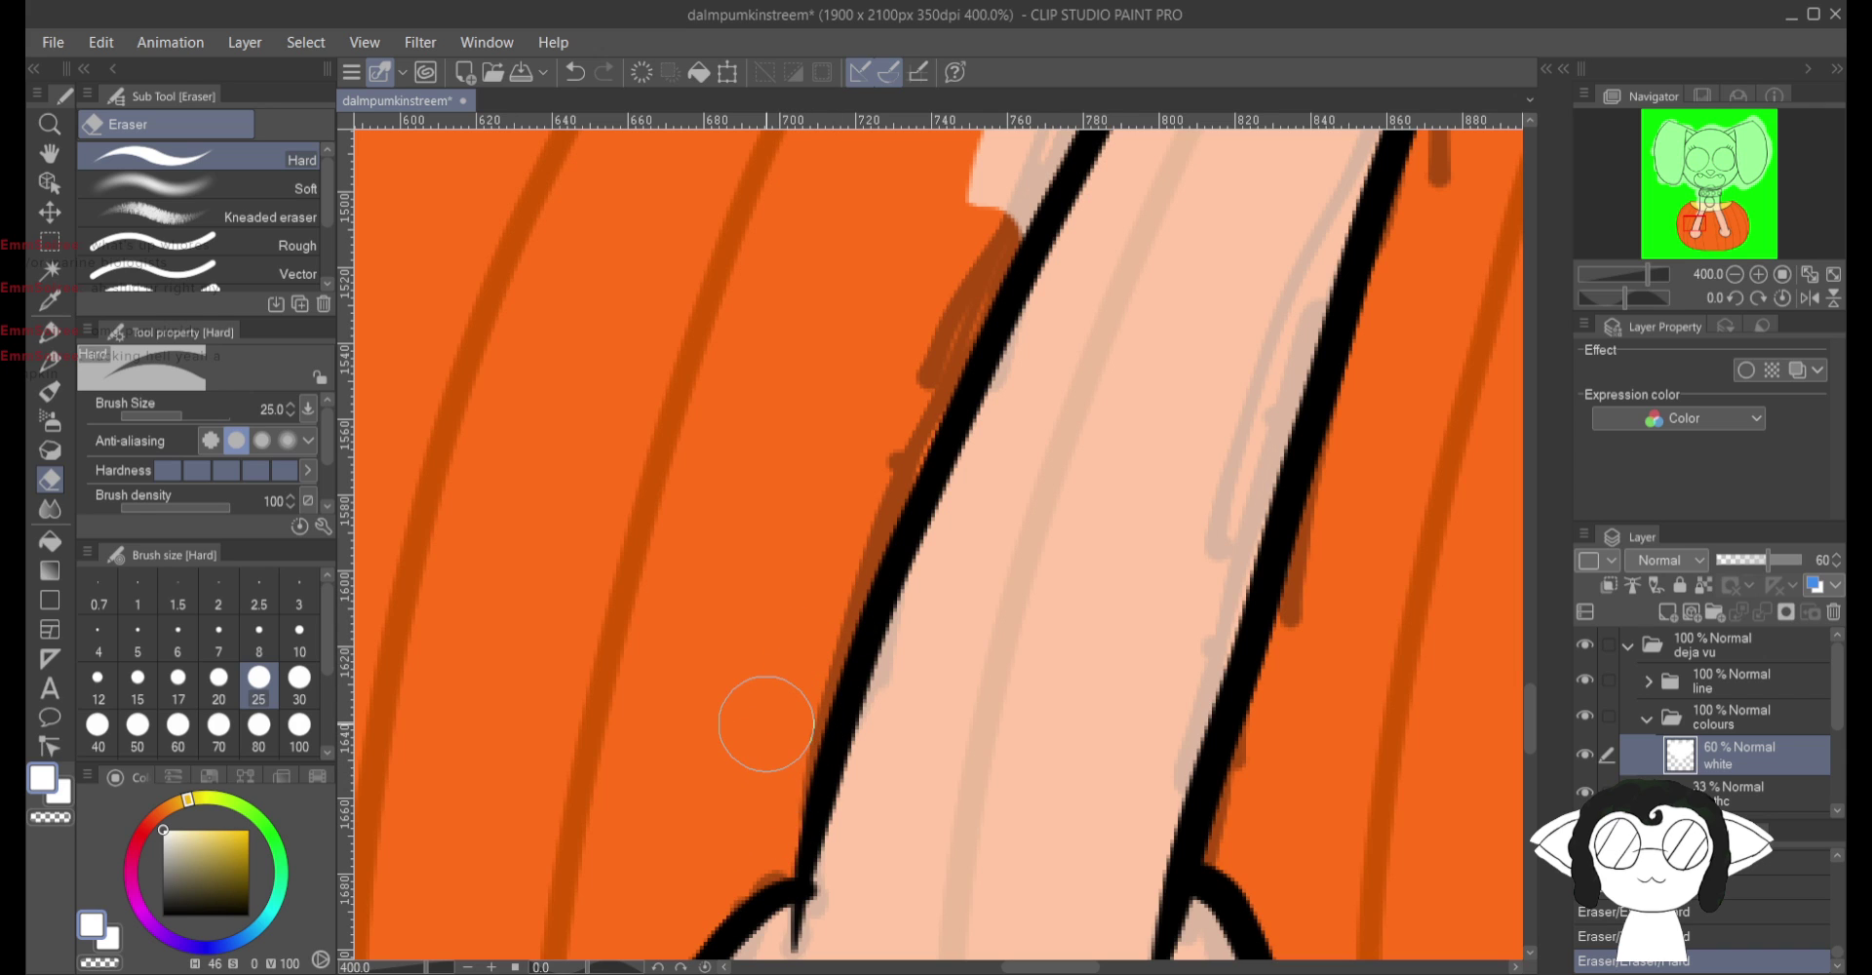
Step: Erase the white overspill beside the top of the left leg and the left edge of the neck across the pumpkin's opening
scroll(767, 724, up, 5)
mouse_move(897, 234)
mouse_down()
mouse_move(939, 263)
mouse_move(951, 346)
mouse_move(967, 342)
mouse_move(946, 412)
mouse_move(978, 343)
mouse_move(937, 446)
mouse_move(949, 412)
mouse_move(811, 608)
mouse_move(869, 459)
mouse_move(877, 496)
mouse_move(807, 654)
mouse_move(849, 633)
mouse_up()
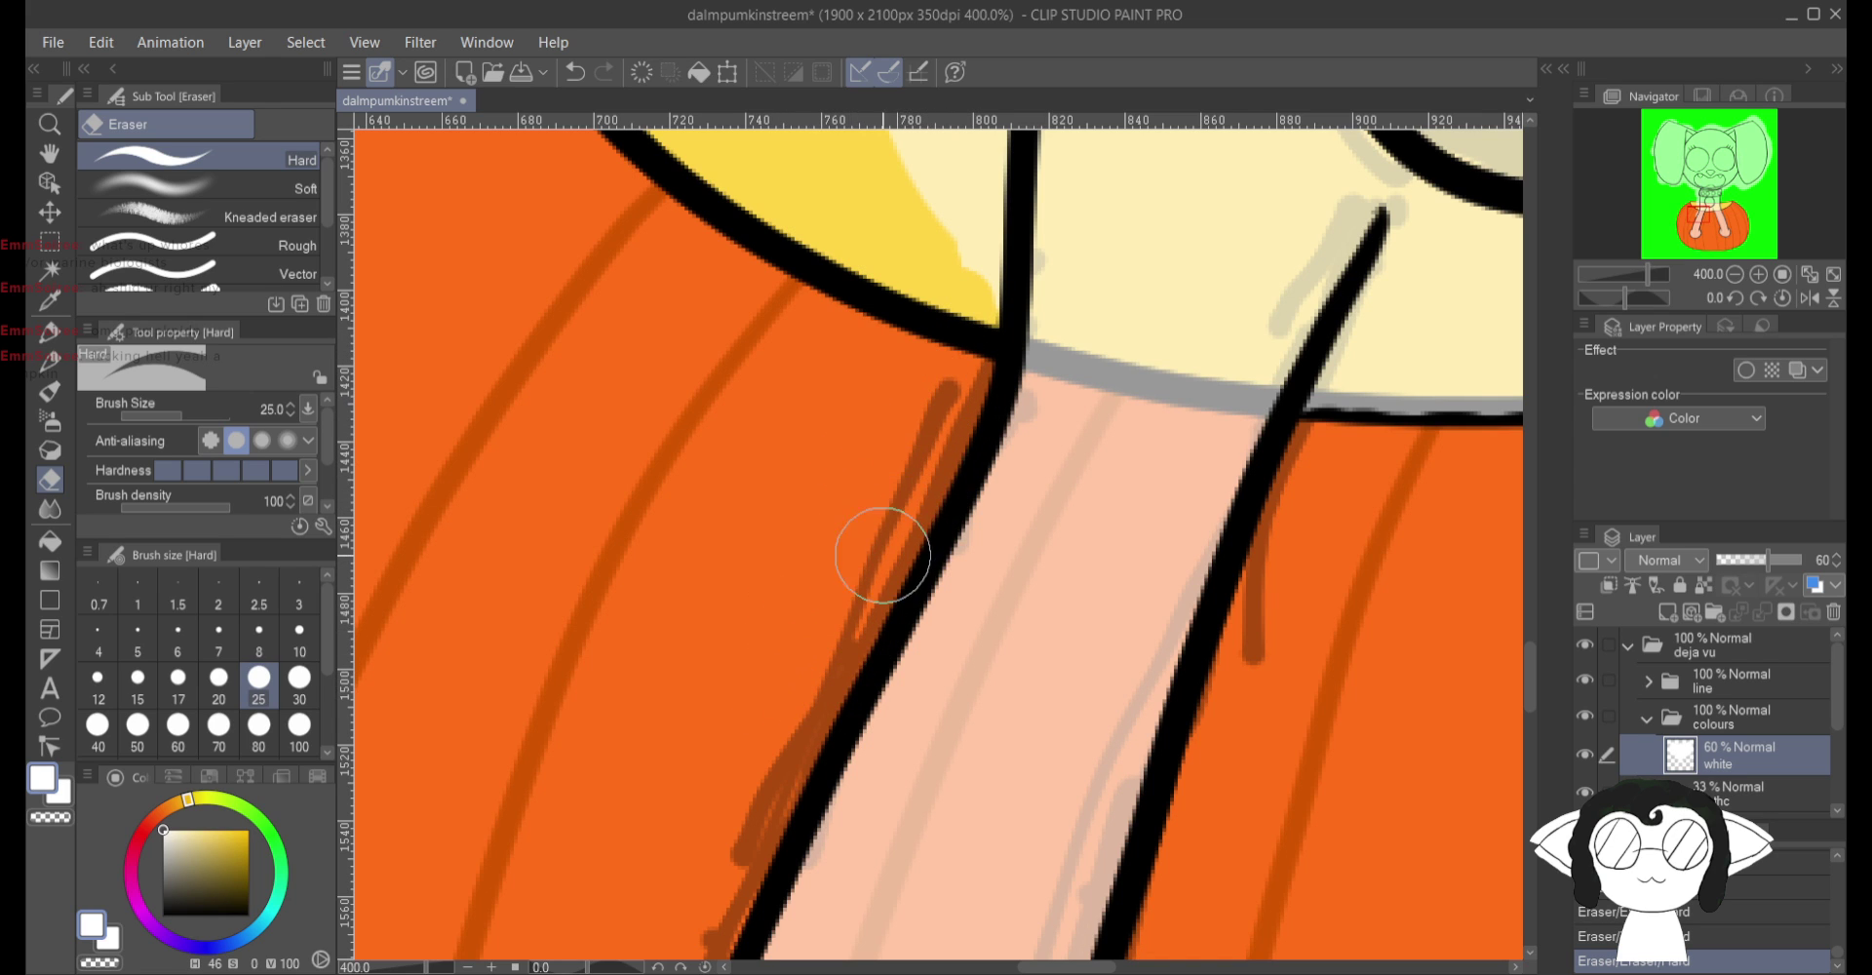
scroll(920, 406, up, 5)
mouse_move(802, 472)
mouse_down()
mouse_move(833, 296)
mouse_move(859, 247)
mouse_move(852, 444)
mouse_move(927, 756)
mouse_up()
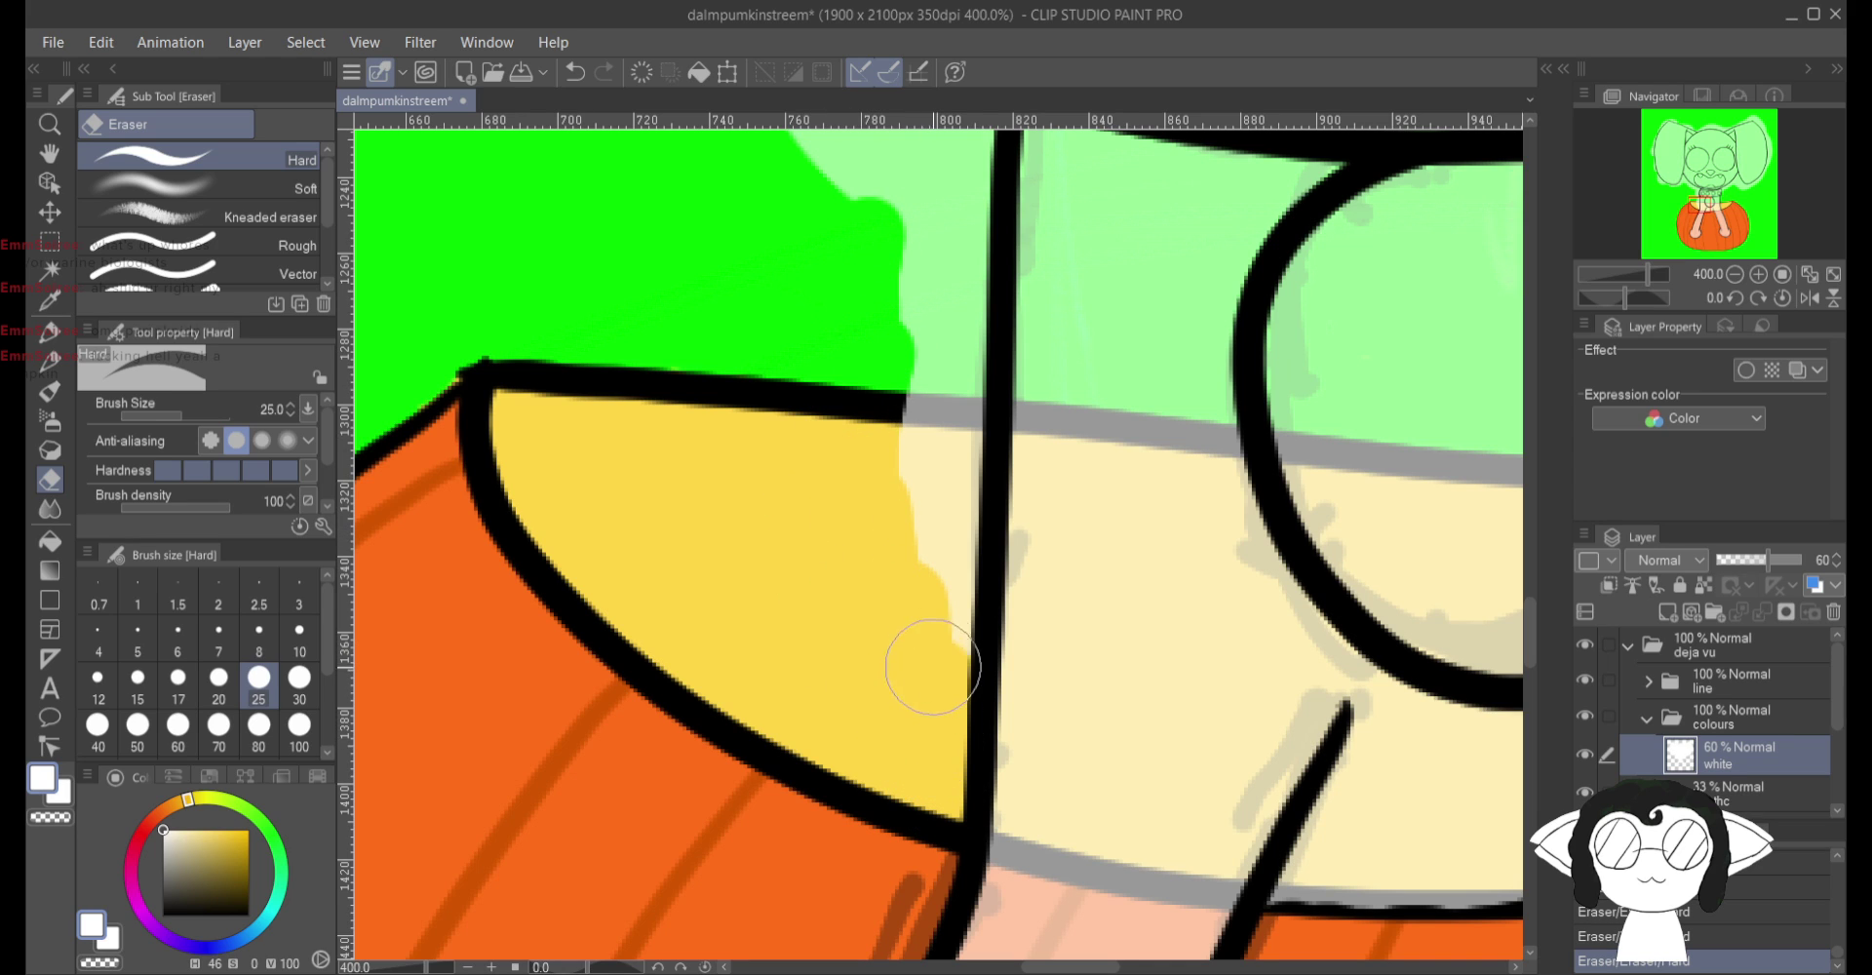
drag(933, 666, 946, 212)
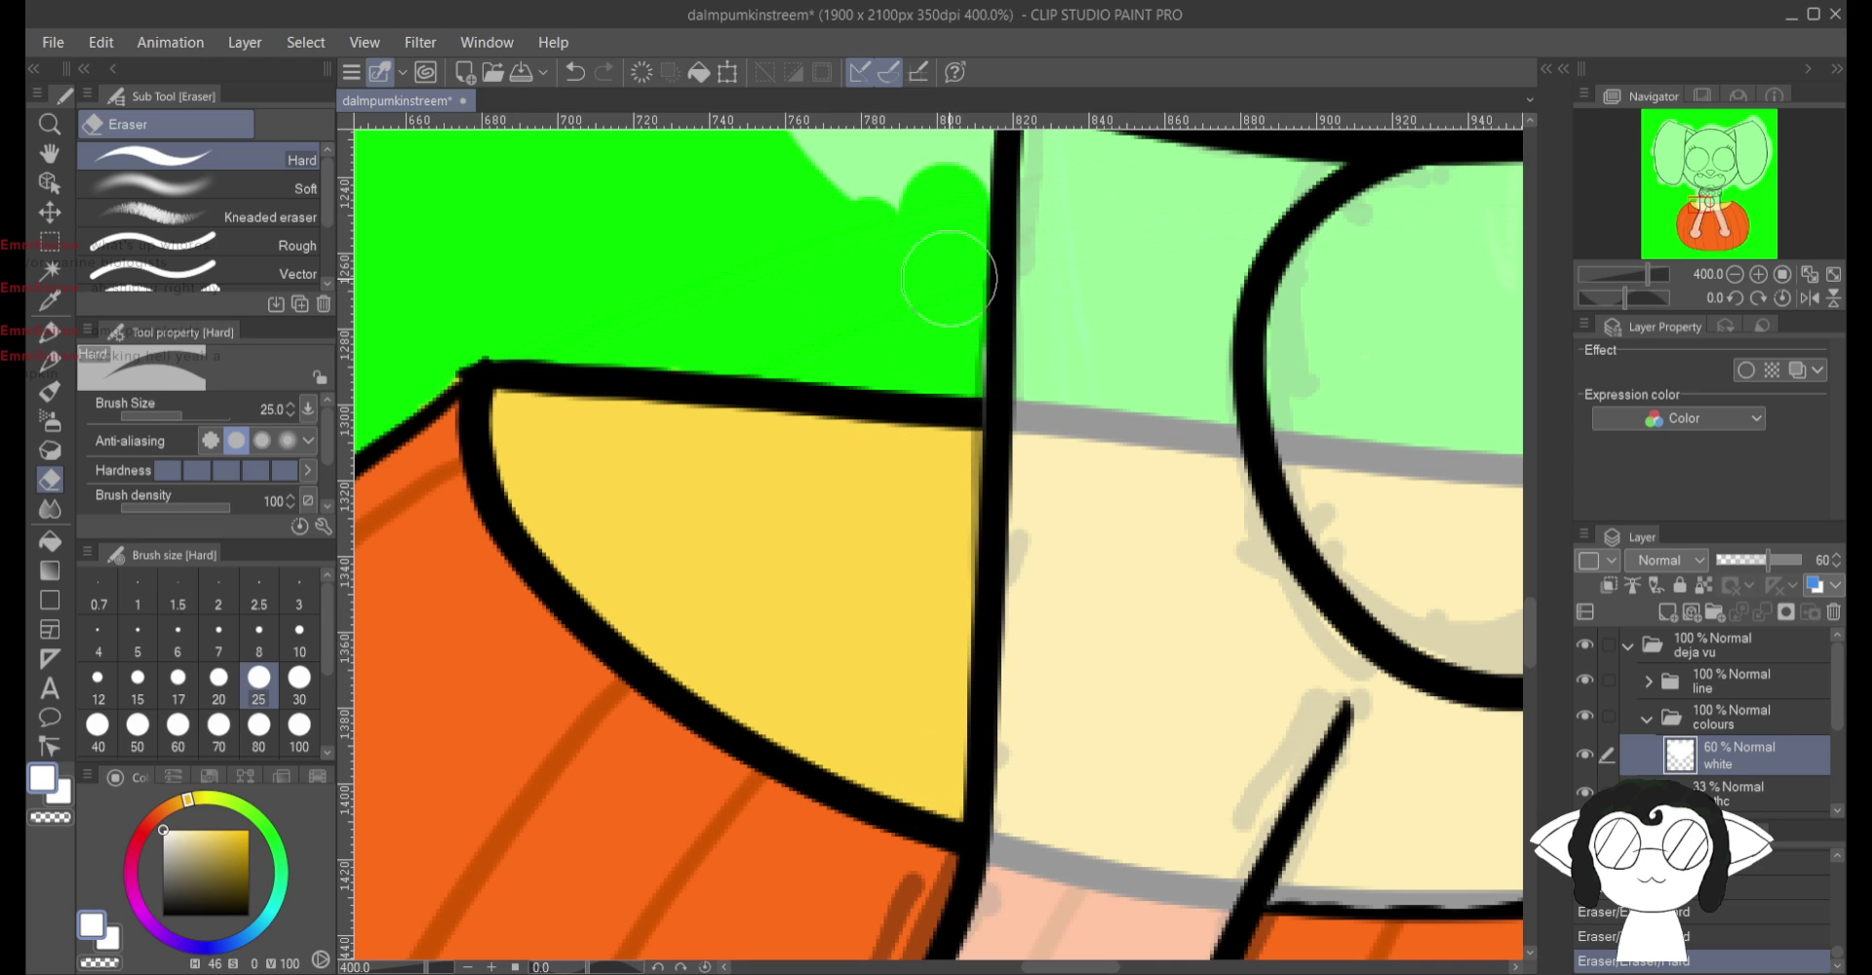
Step: Erase the white overspill outside the left end of the collar and up to the head's outline
scroll(903, 418, up, 5)
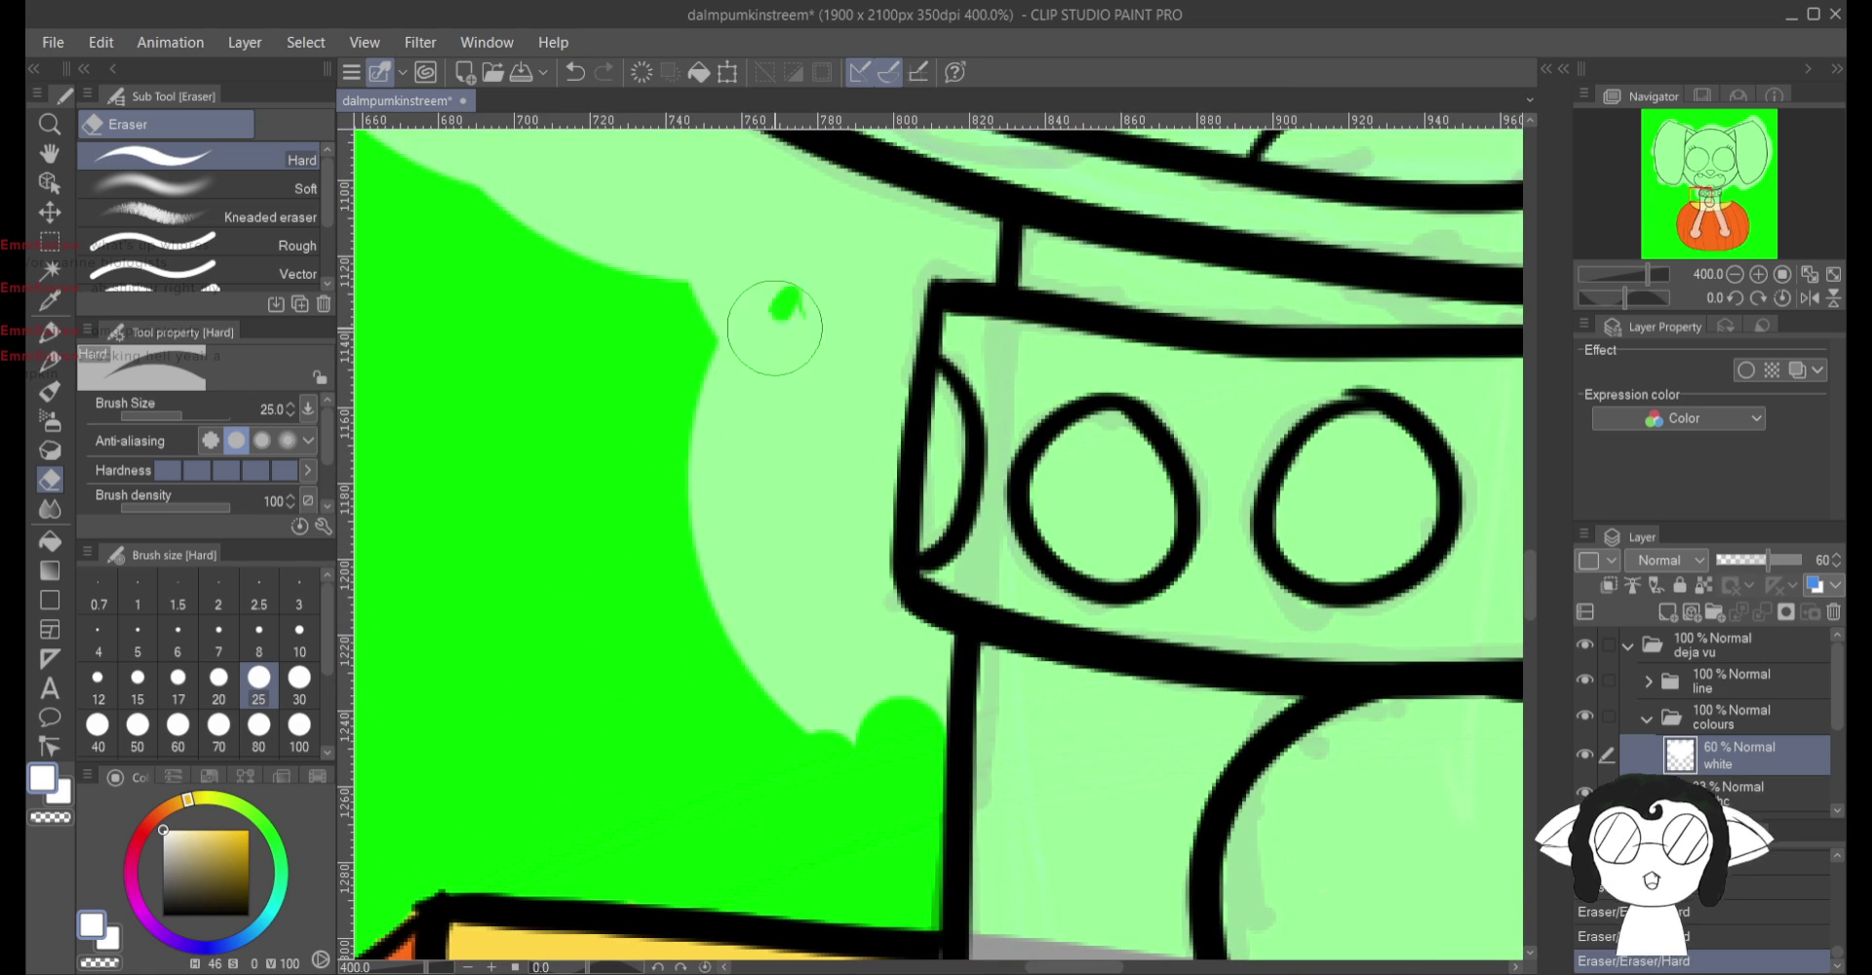
mouse_move(781, 301)
mouse_down()
mouse_move(686, 413)
mouse_move(753, 617)
mouse_move(817, 713)
mouse_move(820, 586)
mouse_move(866, 523)
mouse_move(909, 595)
mouse_up()
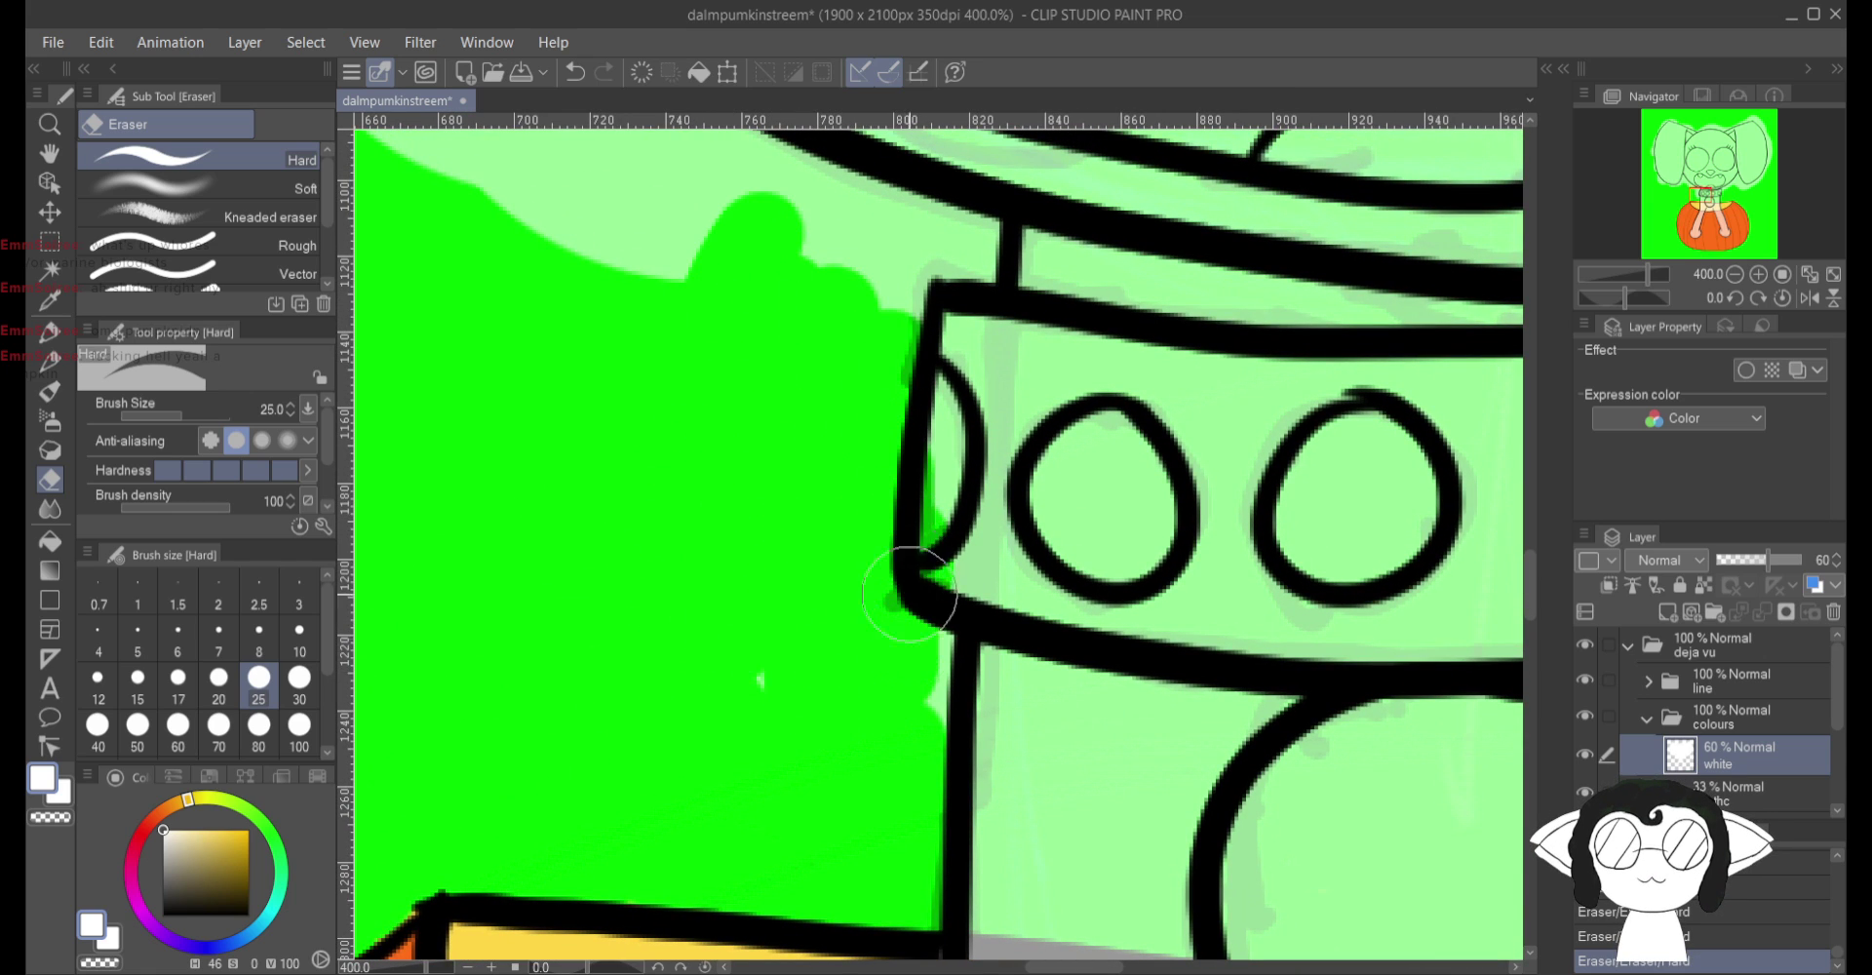
mouse_move(890, 456)
mouse_down()
mouse_move(937, 409)
mouse_move(927, 383)
mouse_move(968, 240)
mouse_move(925, 321)
mouse_move(951, 239)
mouse_move(931, 255)
mouse_move(884, 226)
mouse_move(834, 240)
mouse_move(783, 192)
mouse_move(785, 166)
mouse_move(712, 296)
mouse_move(623, 329)
mouse_up()
Step: Erase the white fill inside the collar and its round studs, plus the overspill outside the collar's upper right corner
drag(1106, 458, 1004, 492)
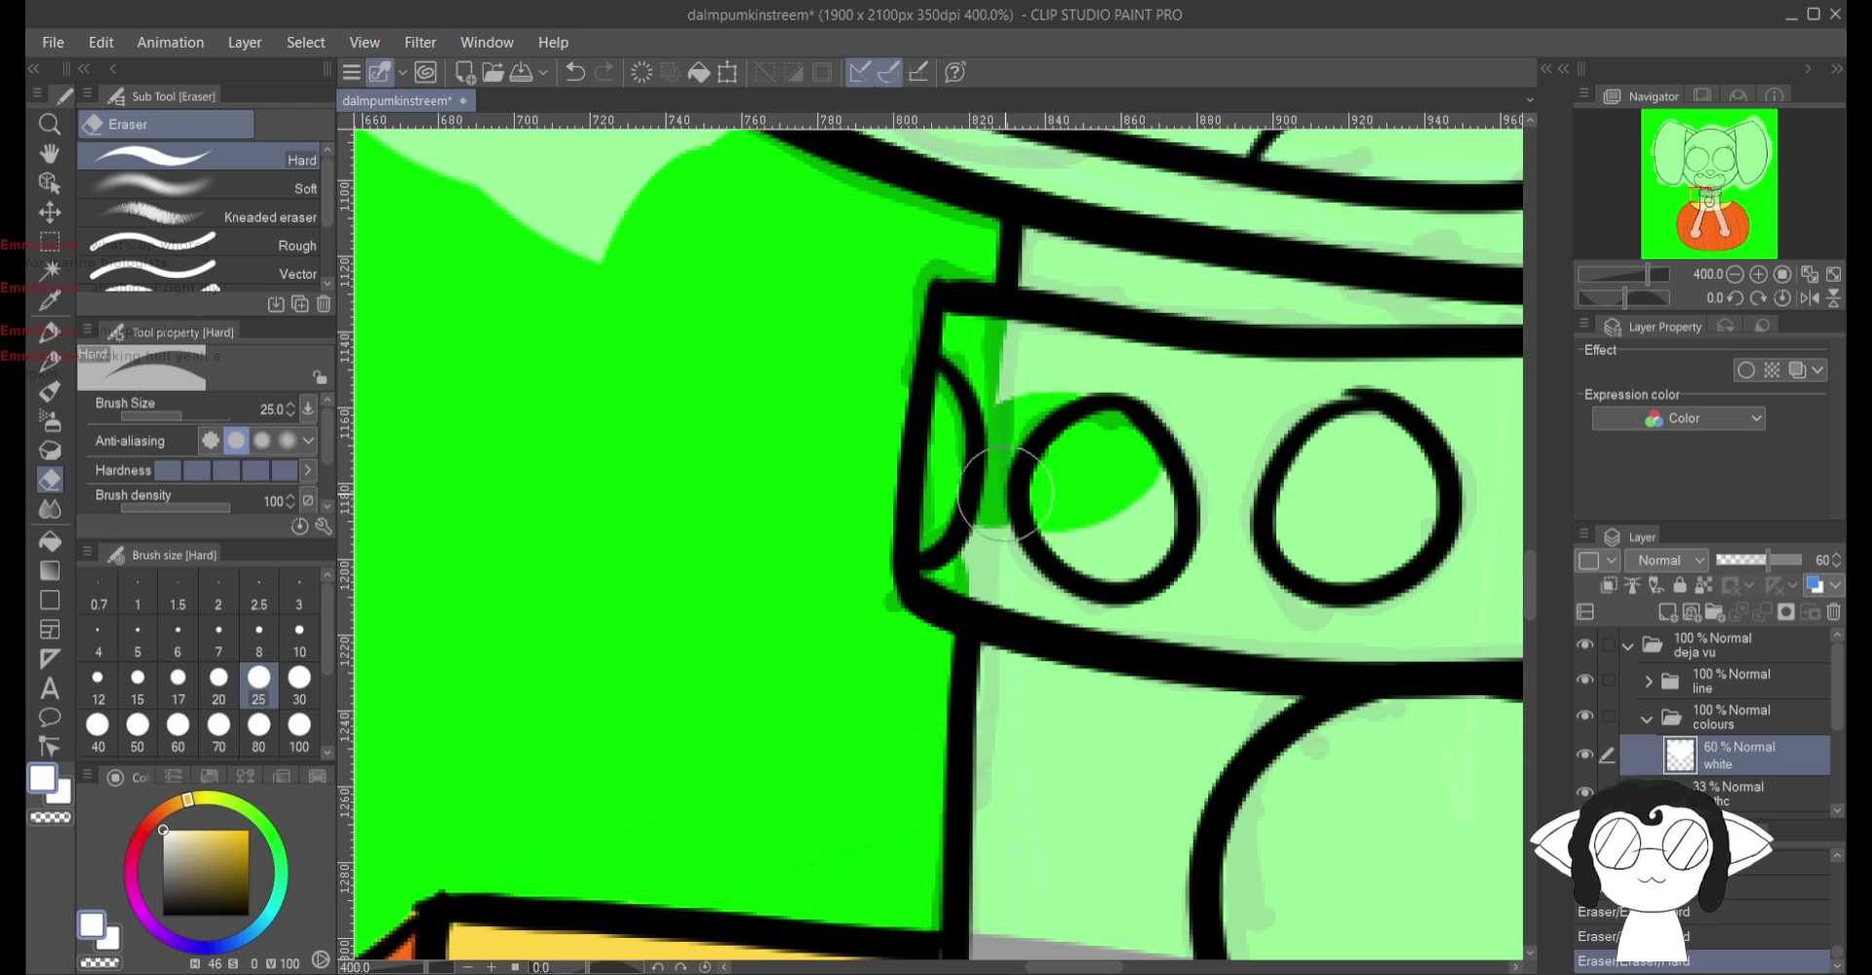
mouse_move(1021, 347)
mouse_down()
mouse_move(1120, 326)
mouse_move(1277, 385)
mouse_move(1209, 419)
mouse_move(1312, 418)
mouse_move(1323, 393)
mouse_up()
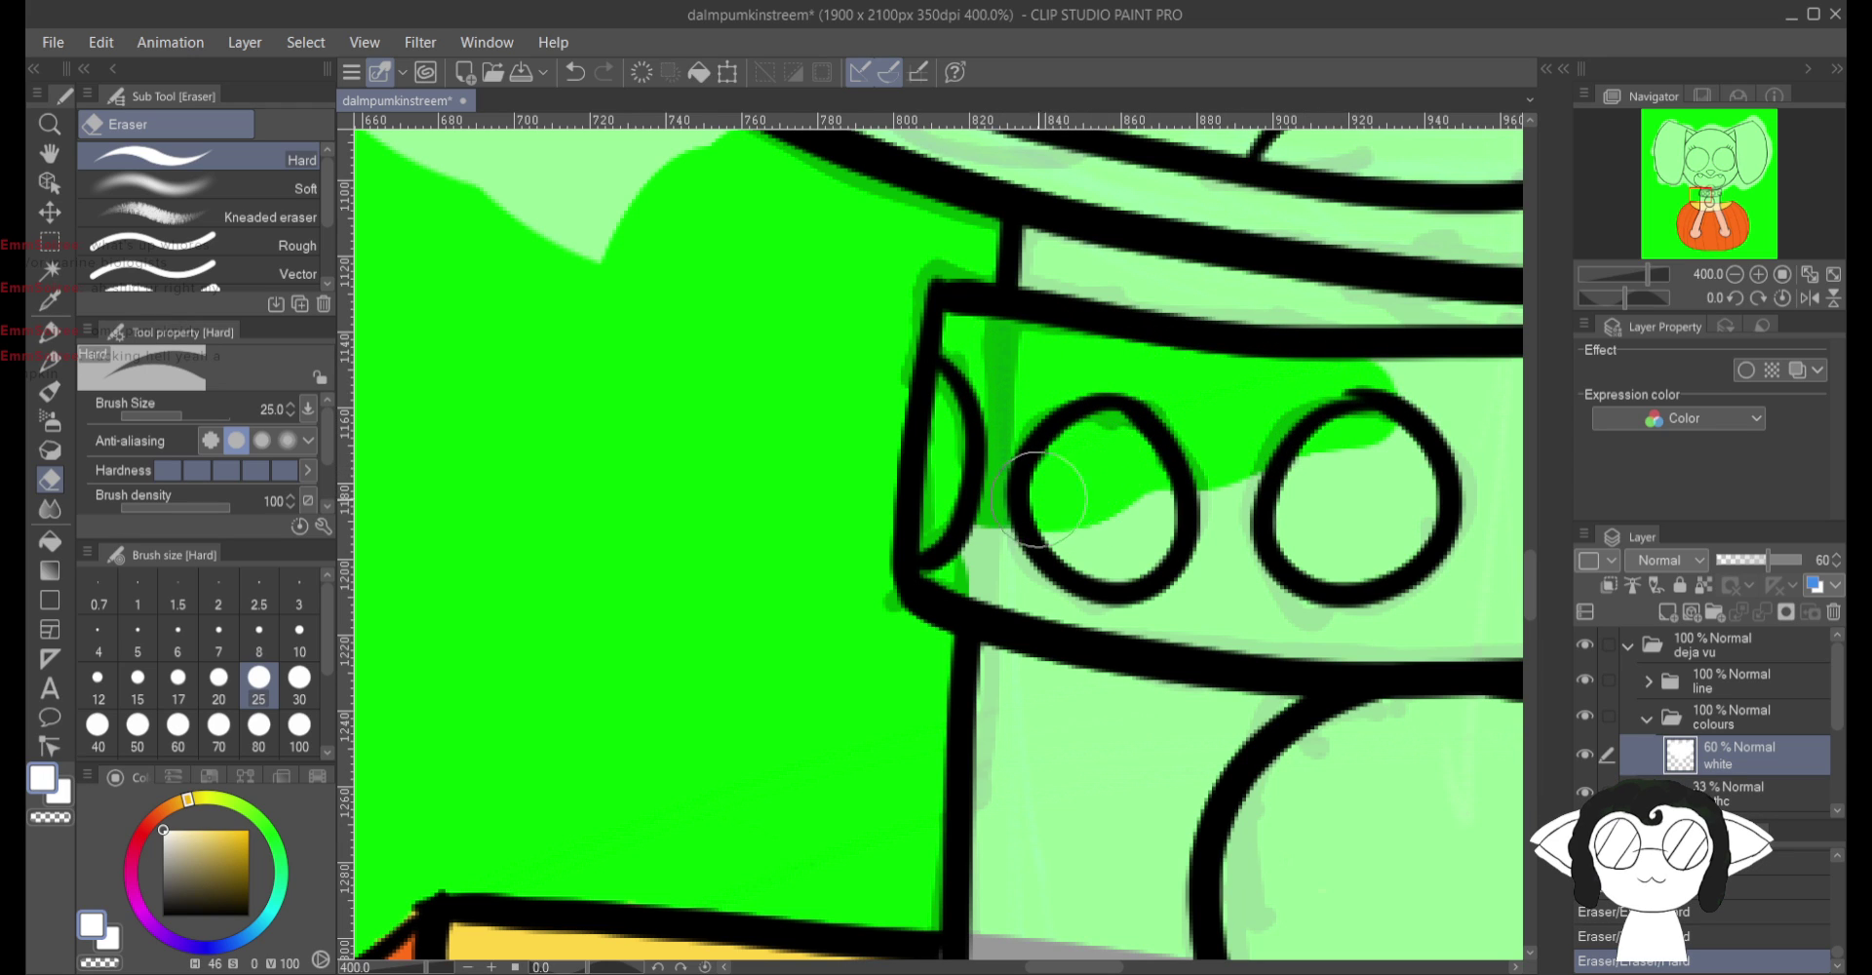
mouse_move(994, 568)
mouse_down()
mouse_move(1433, 643)
mouse_move(1306, 536)
mouse_move(1126, 561)
mouse_move(1371, 454)
mouse_move(1225, 429)
mouse_up()
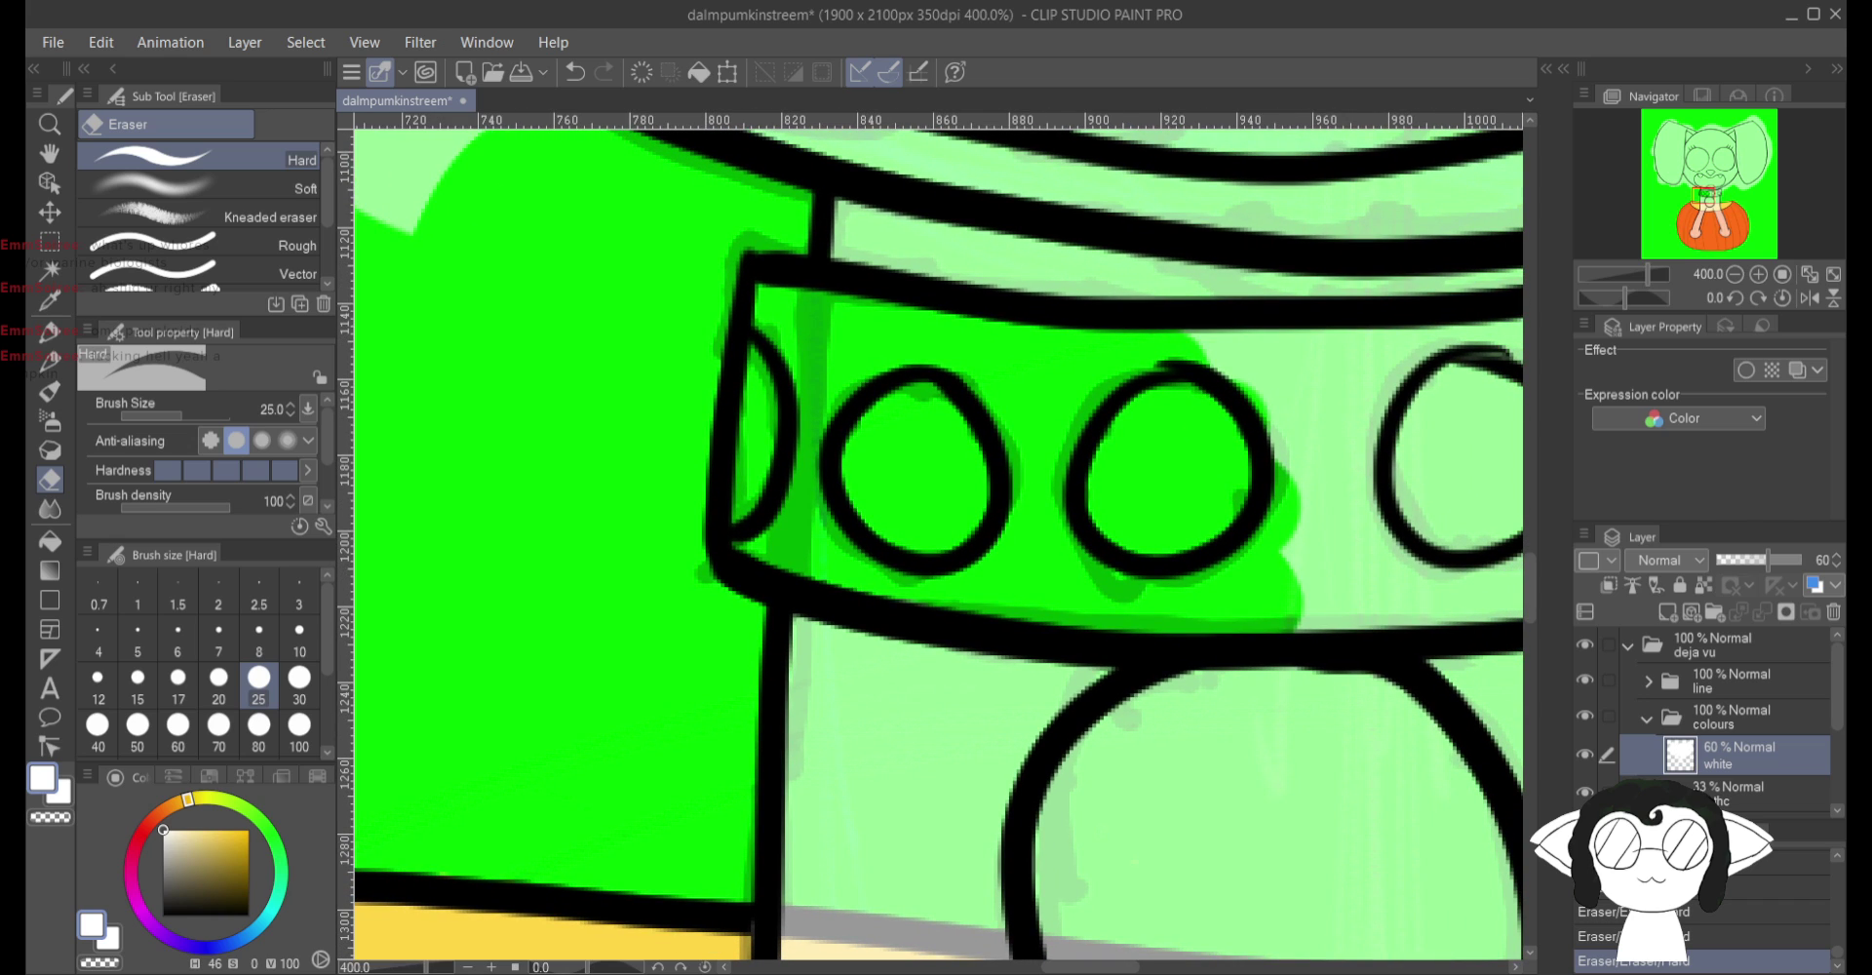
mouse_move(1268, 478)
mouse_down()
mouse_move(1275, 383)
mouse_move(1184, 369)
mouse_move(1501, 357)
mouse_move(1386, 414)
mouse_move(1497, 447)
mouse_up()
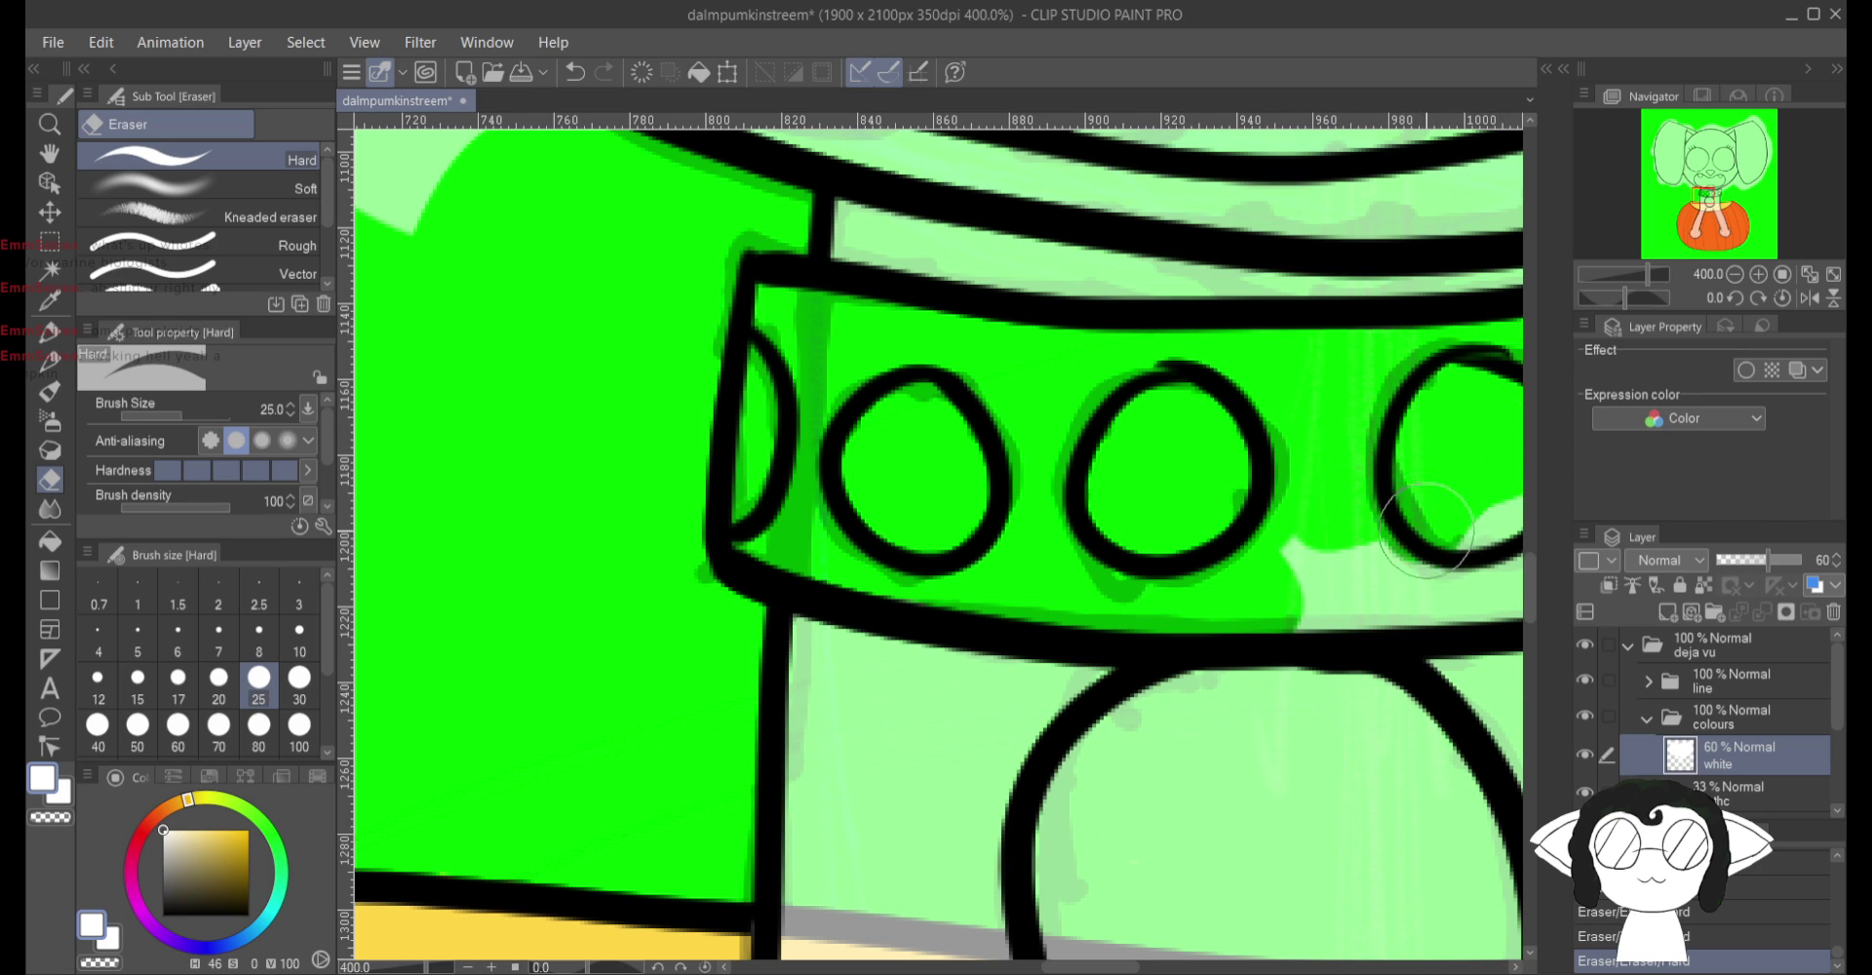
mouse_move(1425, 529)
mouse_down()
mouse_move(1272, 567)
mouse_move(1336, 544)
mouse_move(1391, 587)
mouse_move(1434, 585)
mouse_up()
drag(1365, 488, 838, 487)
mouse_move(1277, 395)
mouse_down()
mouse_move(1184, 409)
mouse_move(1287, 429)
mouse_move(1210, 385)
mouse_up()
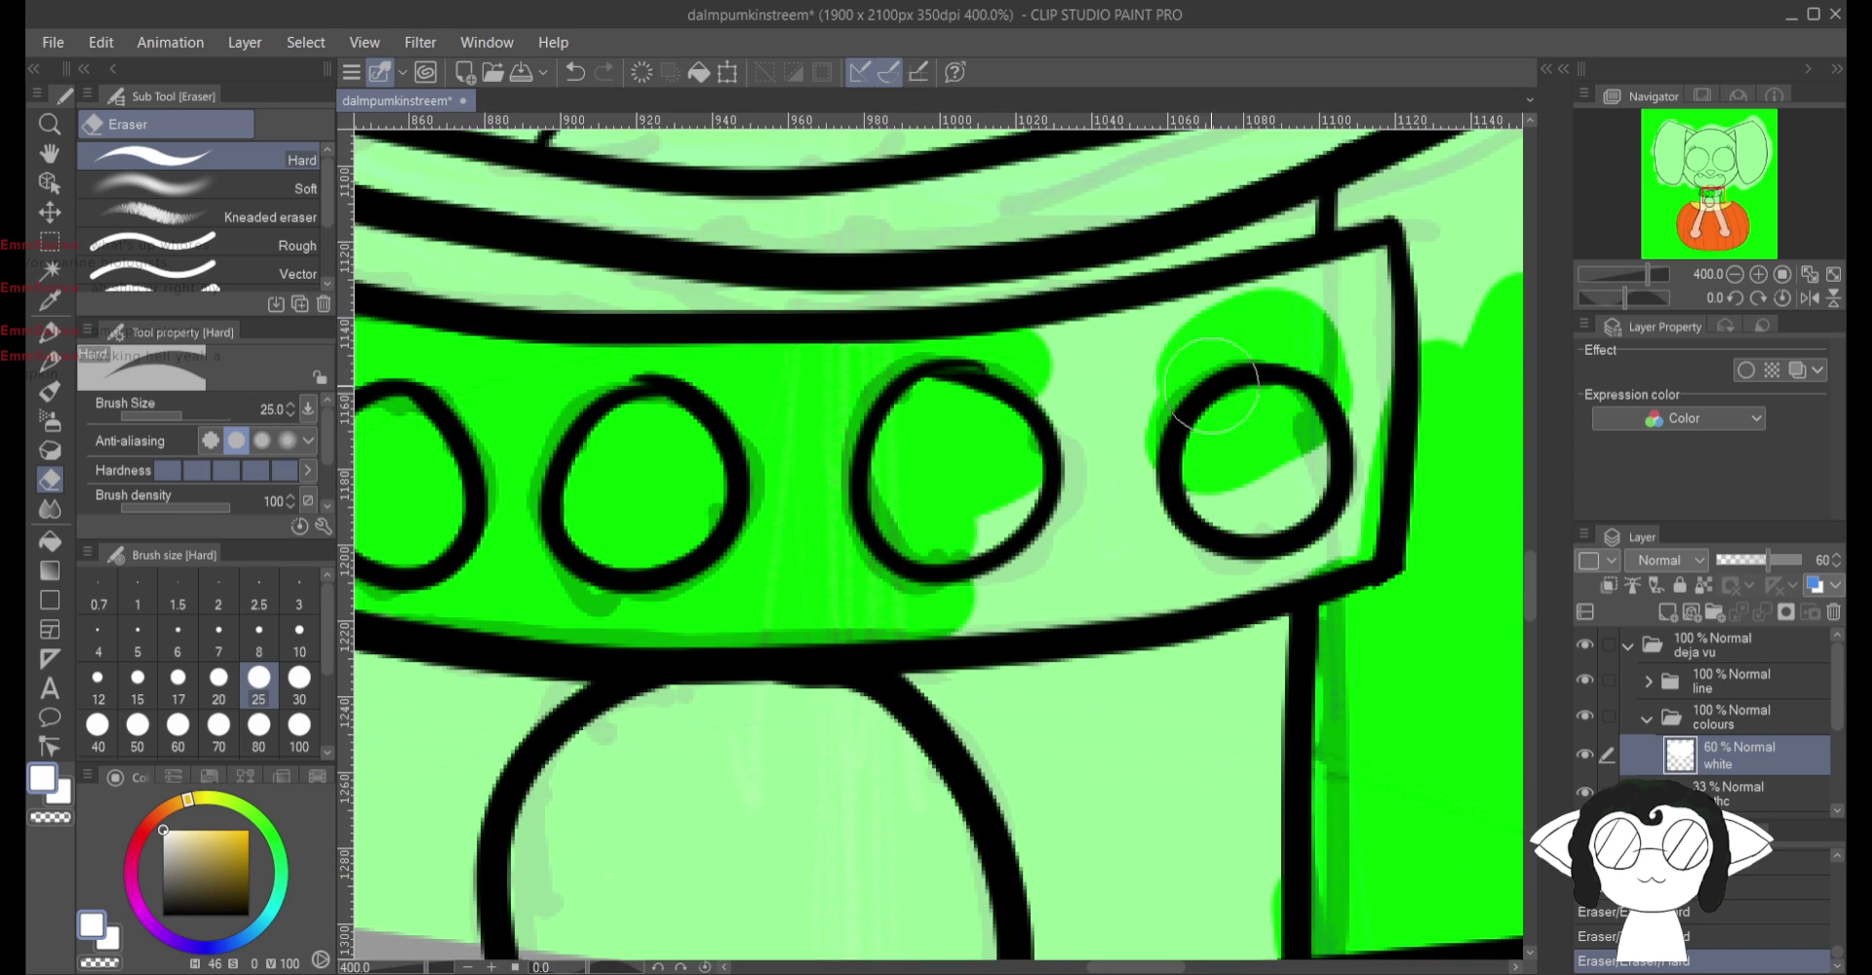
mouse_move(1266, 318)
mouse_down()
mouse_move(1081, 353)
mouse_move(1002, 470)
mouse_move(1028, 482)
mouse_move(1035, 525)
mouse_move(966, 607)
mouse_move(1267, 550)
mouse_move(1353, 504)
mouse_move(1326, 478)
mouse_move(1258, 487)
mouse_move(1230, 464)
mouse_move(1124, 528)
mouse_up()
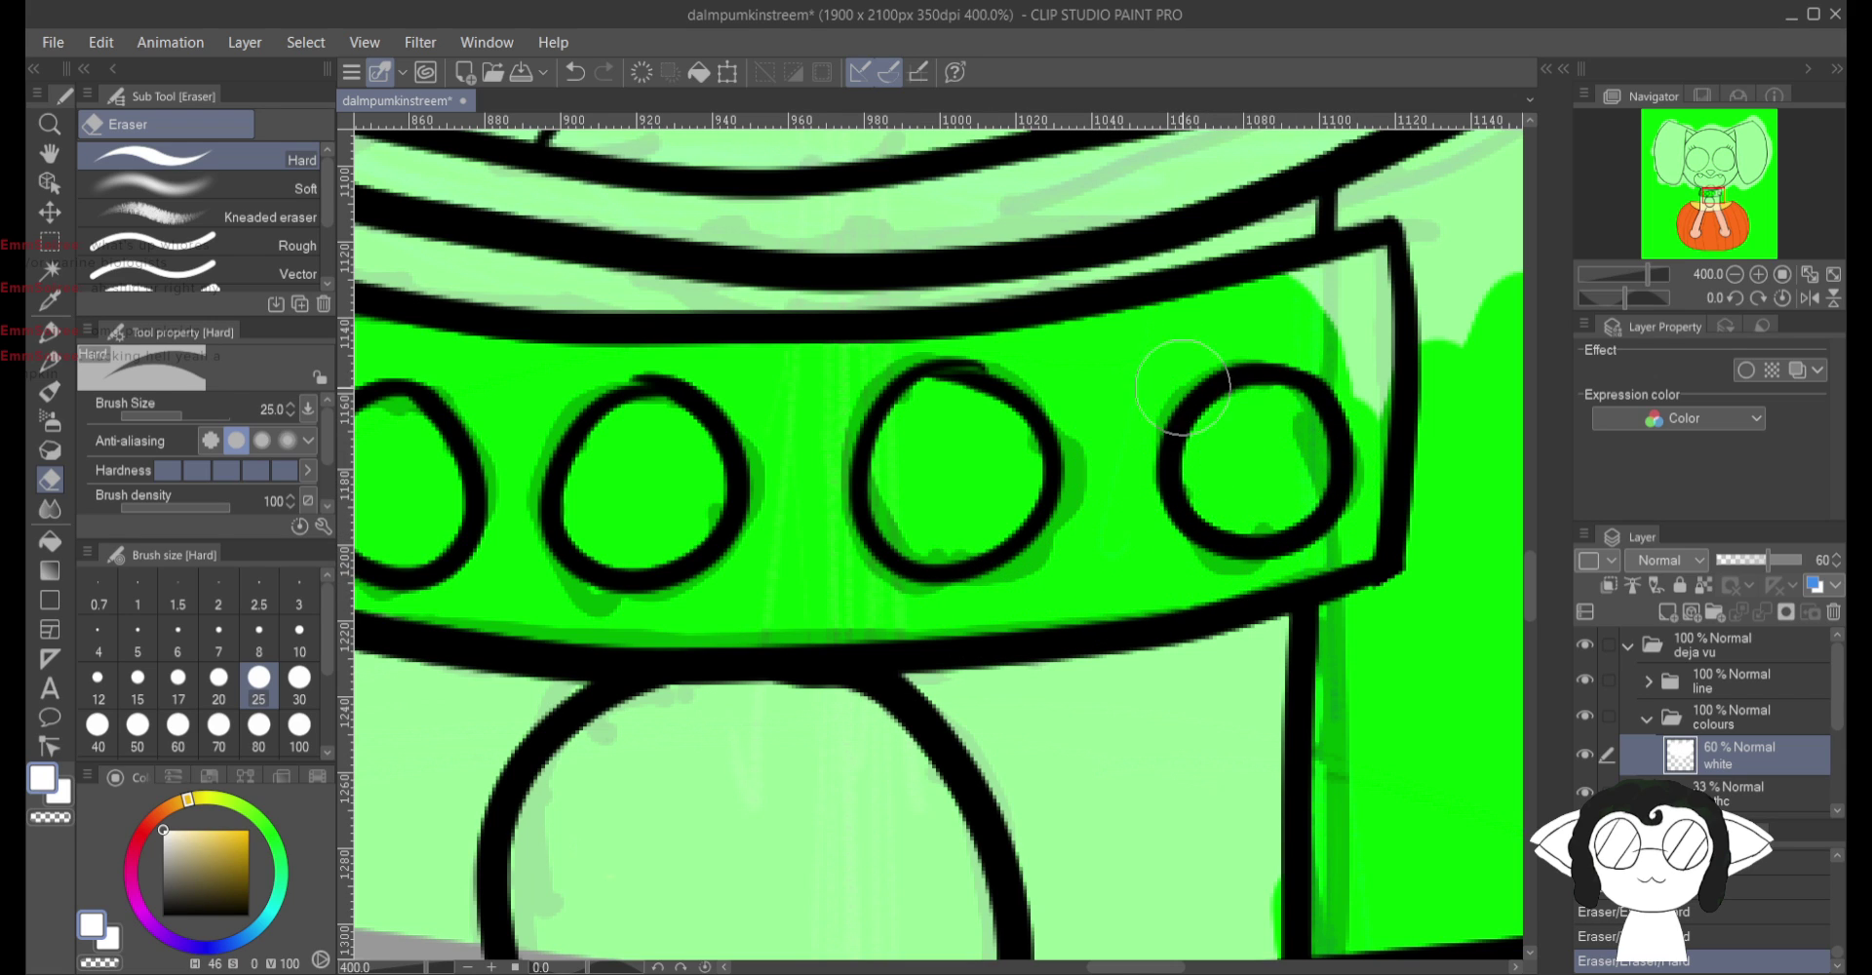
mouse_move(1372, 395)
mouse_down()
mouse_move(1408, 329)
mouse_move(1320, 315)
mouse_move(1387, 266)
mouse_up()
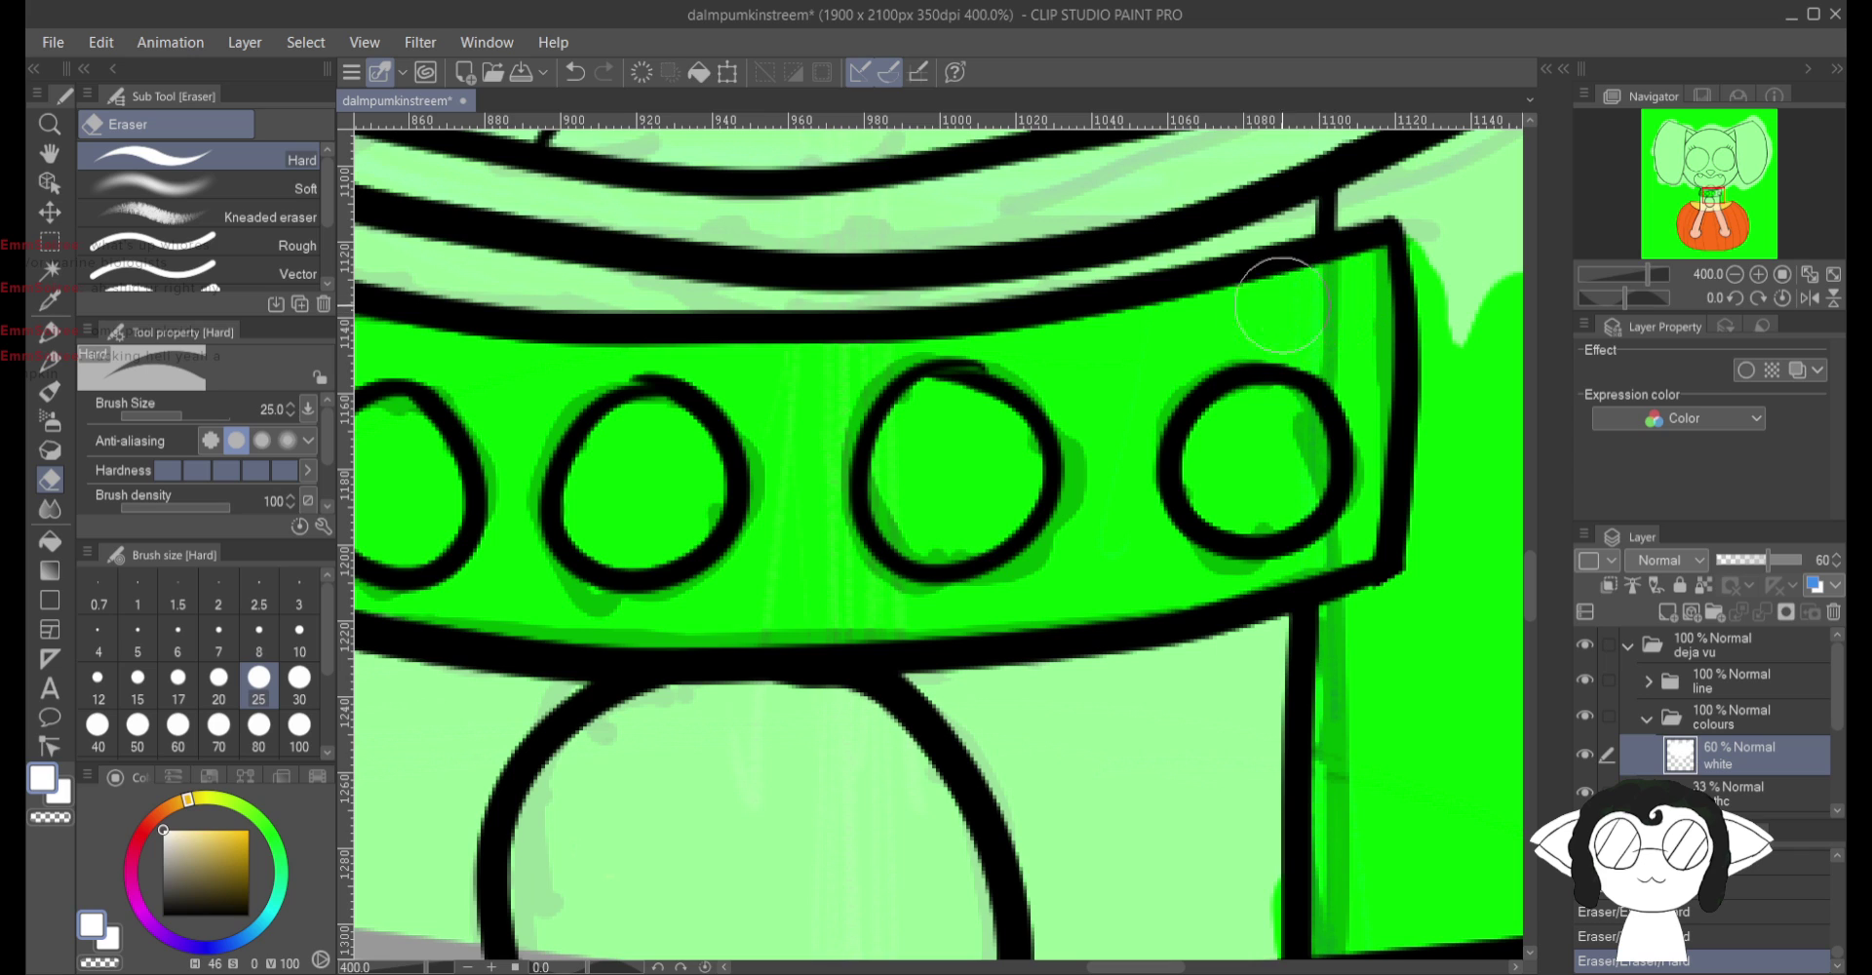
mouse_move(1366, 324)
mouse_down()
mouse_move(1444, 233)
mouse_move(1499, 291)
mouse_move(1473, 300)
mouse_move(1403, 204)
mouse_move(1365, 220)
mouse_up()
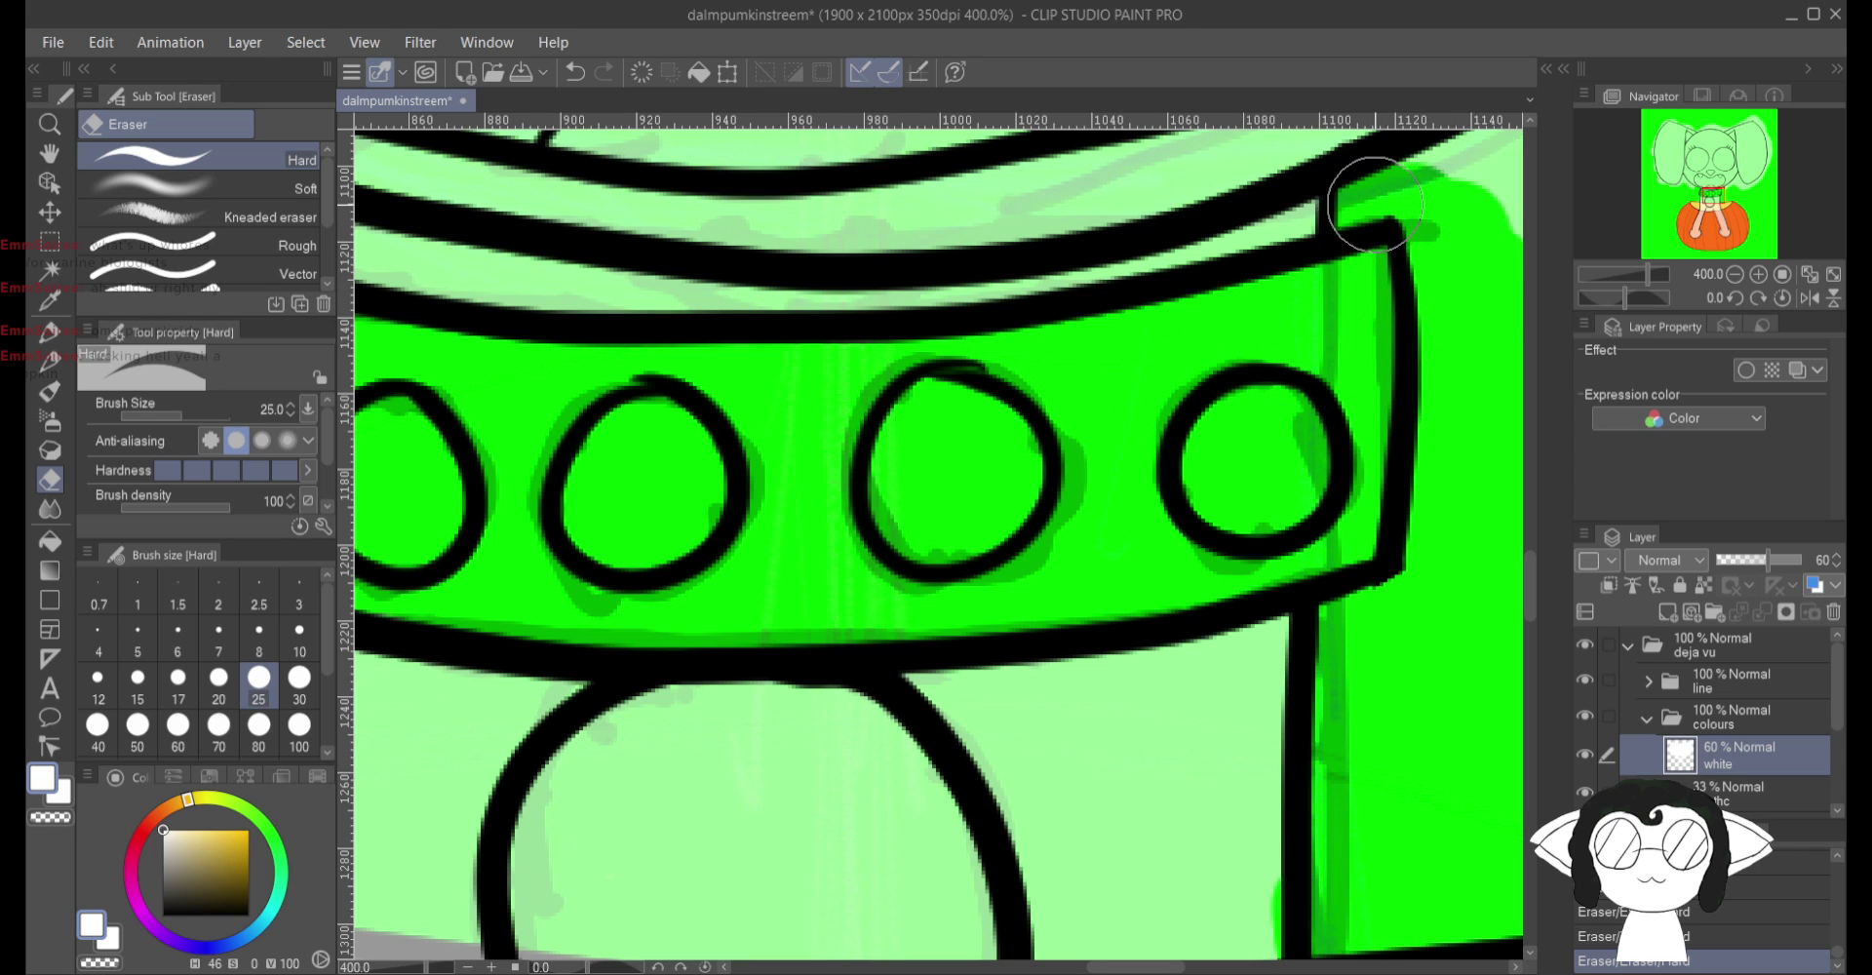
Step: Erase the white fill inside the round tag hanging below the collar
scroll(972, 391, down, 5)
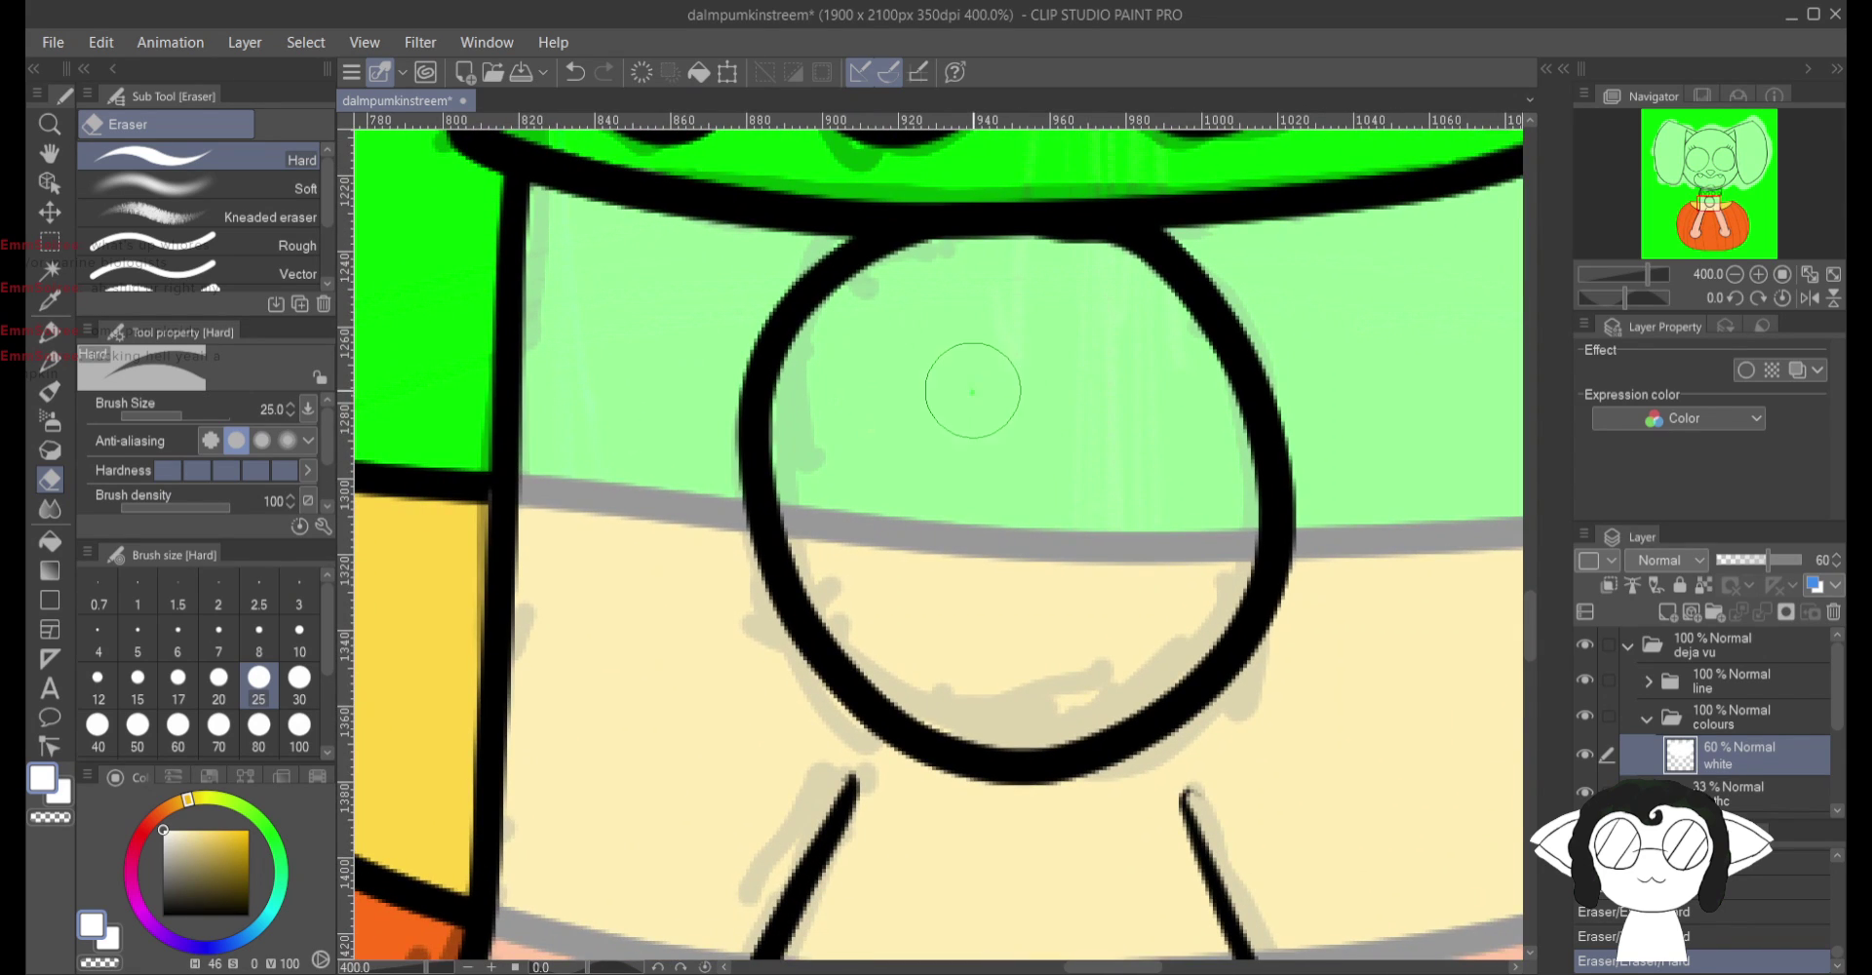
mouse_move(972, 391)
mouse_down()
mouse_move(972, 628)
mouse_move(948, 576)
mouse_move(951, 433)
mouse_move(1012, 409)
mouse_move(961, 436)
mouse_move(1042, 324)
mouse_move(947, 269)
mouse_move(969, 255)
mouse_move(899, 275)
mouse_move(811, 376)
mouse_move(827, 344)
mouse_move(812, 464)
mouse_move(794, 424)
mouse_move(853, 594)
mouse_move(821, 580)
mouse_move(842, 578)
mouse_move(924, 696)
mouse_move(1013, 719)
mouse_move(1032, 698)
mouse_move(977, 708)
mouse_move(1120, 692)
mouse_move(1144, 659)
mouse_move(1139, 689)
mouse_move(1233, 567)
mouse_move(1174, 318)
mouse_move(1146, 327)
mouse_move(1056, 274)
mouse_move(1072, 259)
mouse_move(1018, 305)
mouse_move(889, 349)
mouse_move(950, 323)
mouse_move(887, 444)
mouse_move(882, 417)
mouse_move(919, 470)
mouse_move(933, 635)
mouse_move(1012, 588)
mouse_move(1113, 599)
mouse_move(1064, 649)
mouse_move(1058, 567)
mouse_move(1170, 499)
mouse_move(1181, 440)
mouse_move(1161, 536)
mouse_move(1080, 393)
mouse_up()
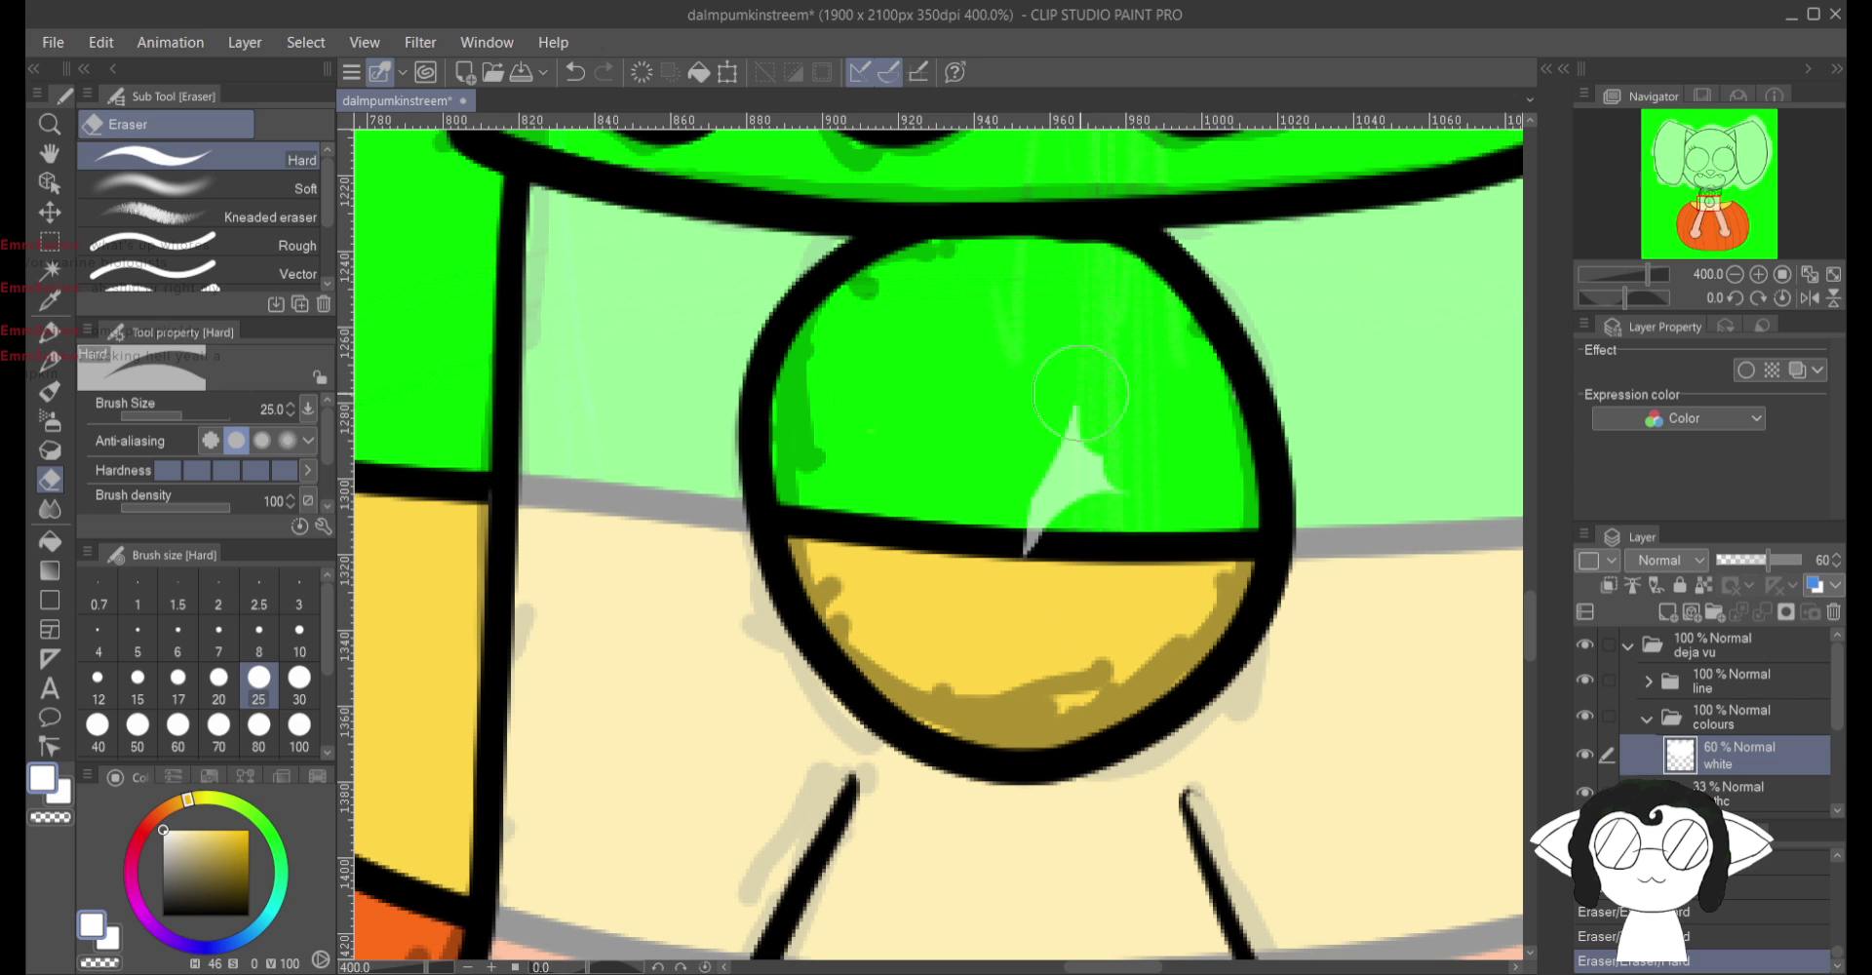
drag(1099, 502, 1038, 624)
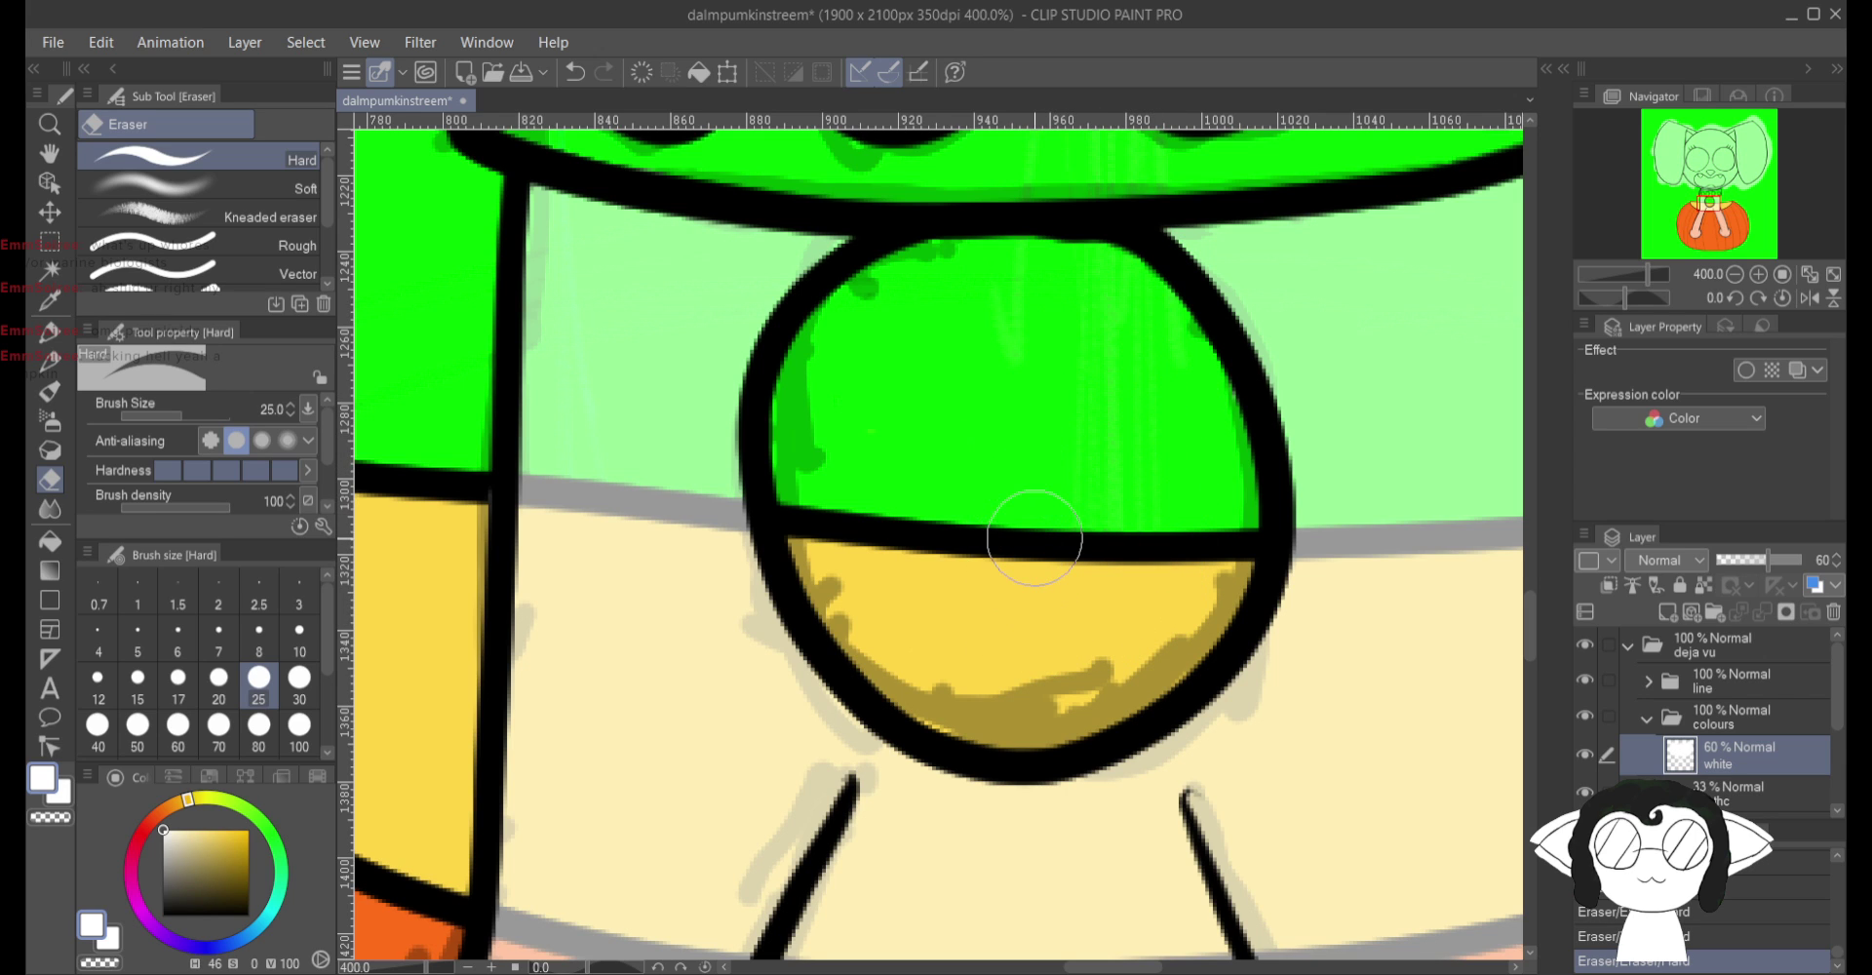
Step: Erase the white fill in the gap between the tops of the two legs, above the pumpkin's rim
mouse_move(1003, 535)
mouse_down()
mouse_move(851, 77)
mouse_move(857, 115)
mouse_up()
mouse_move(1024, 438)
mouse_down()
mouse_move(1108, 486)
mouse_move(1095, 434)
mouse_move(907, 470)
mouse_move(910, 447)
mouse_move(864, 456)
mouse_move(848, 432)
mouse_move(712, 485)
mouse_up()
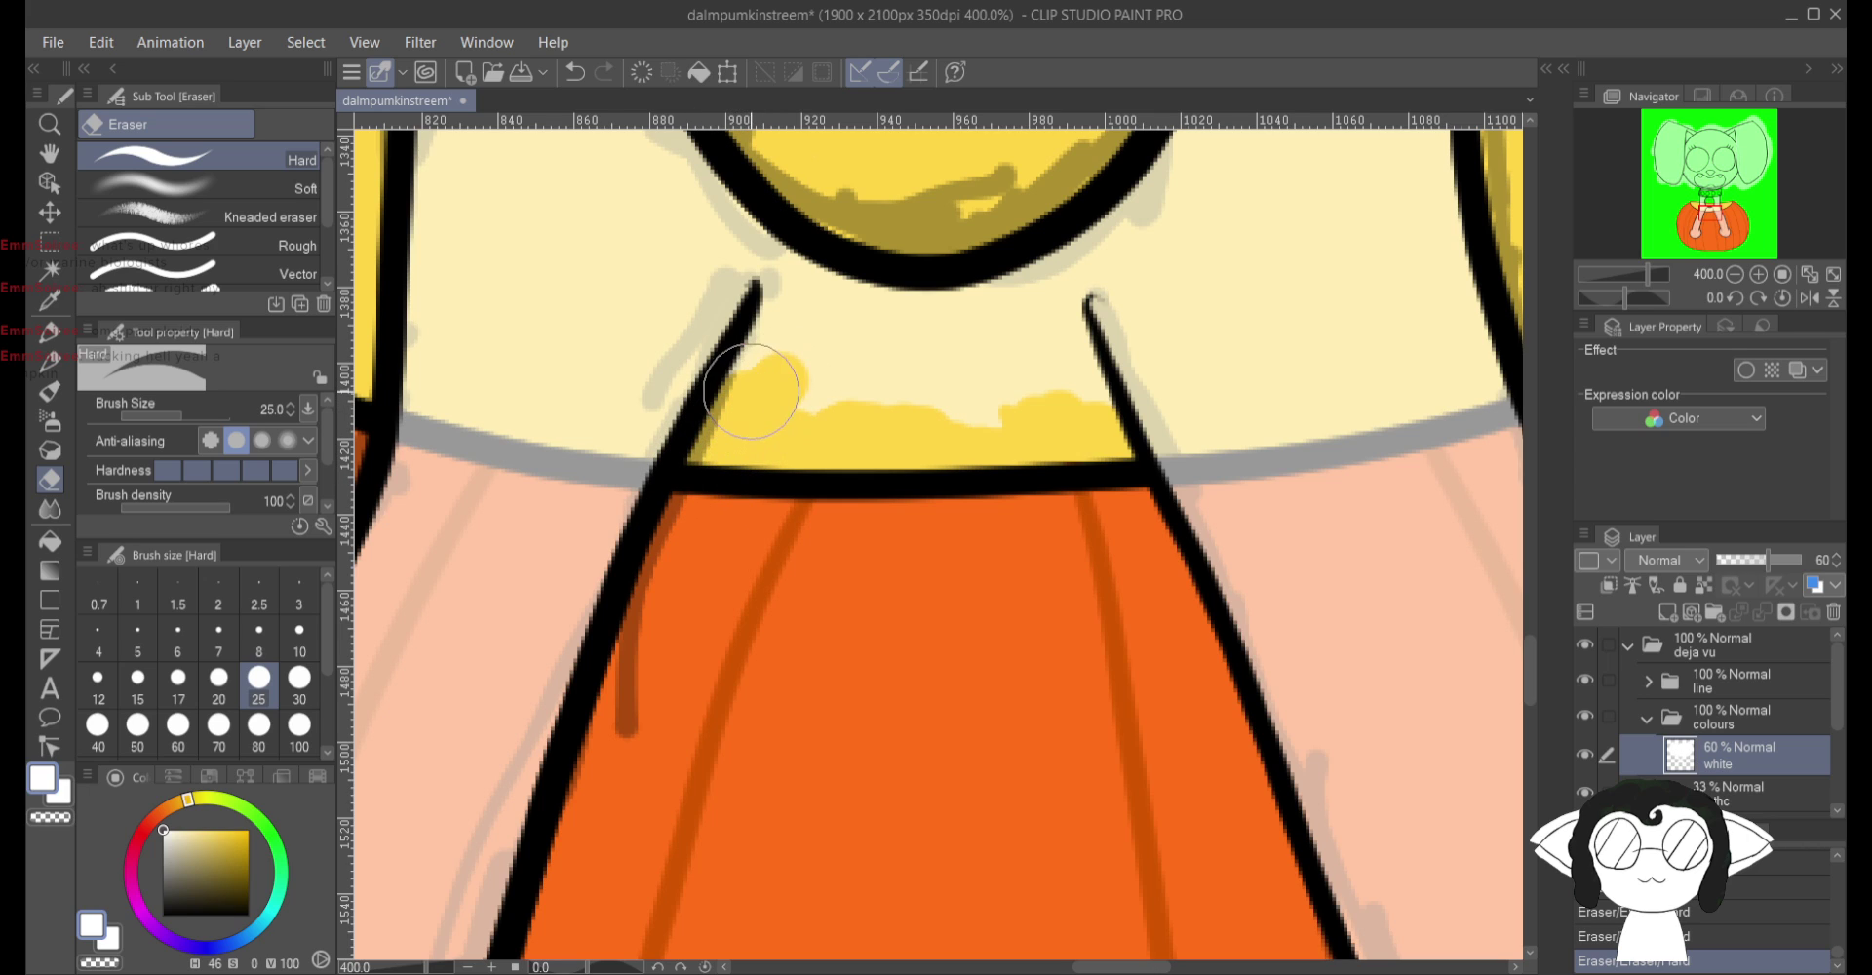
drag(840, 401, 1030, 393)
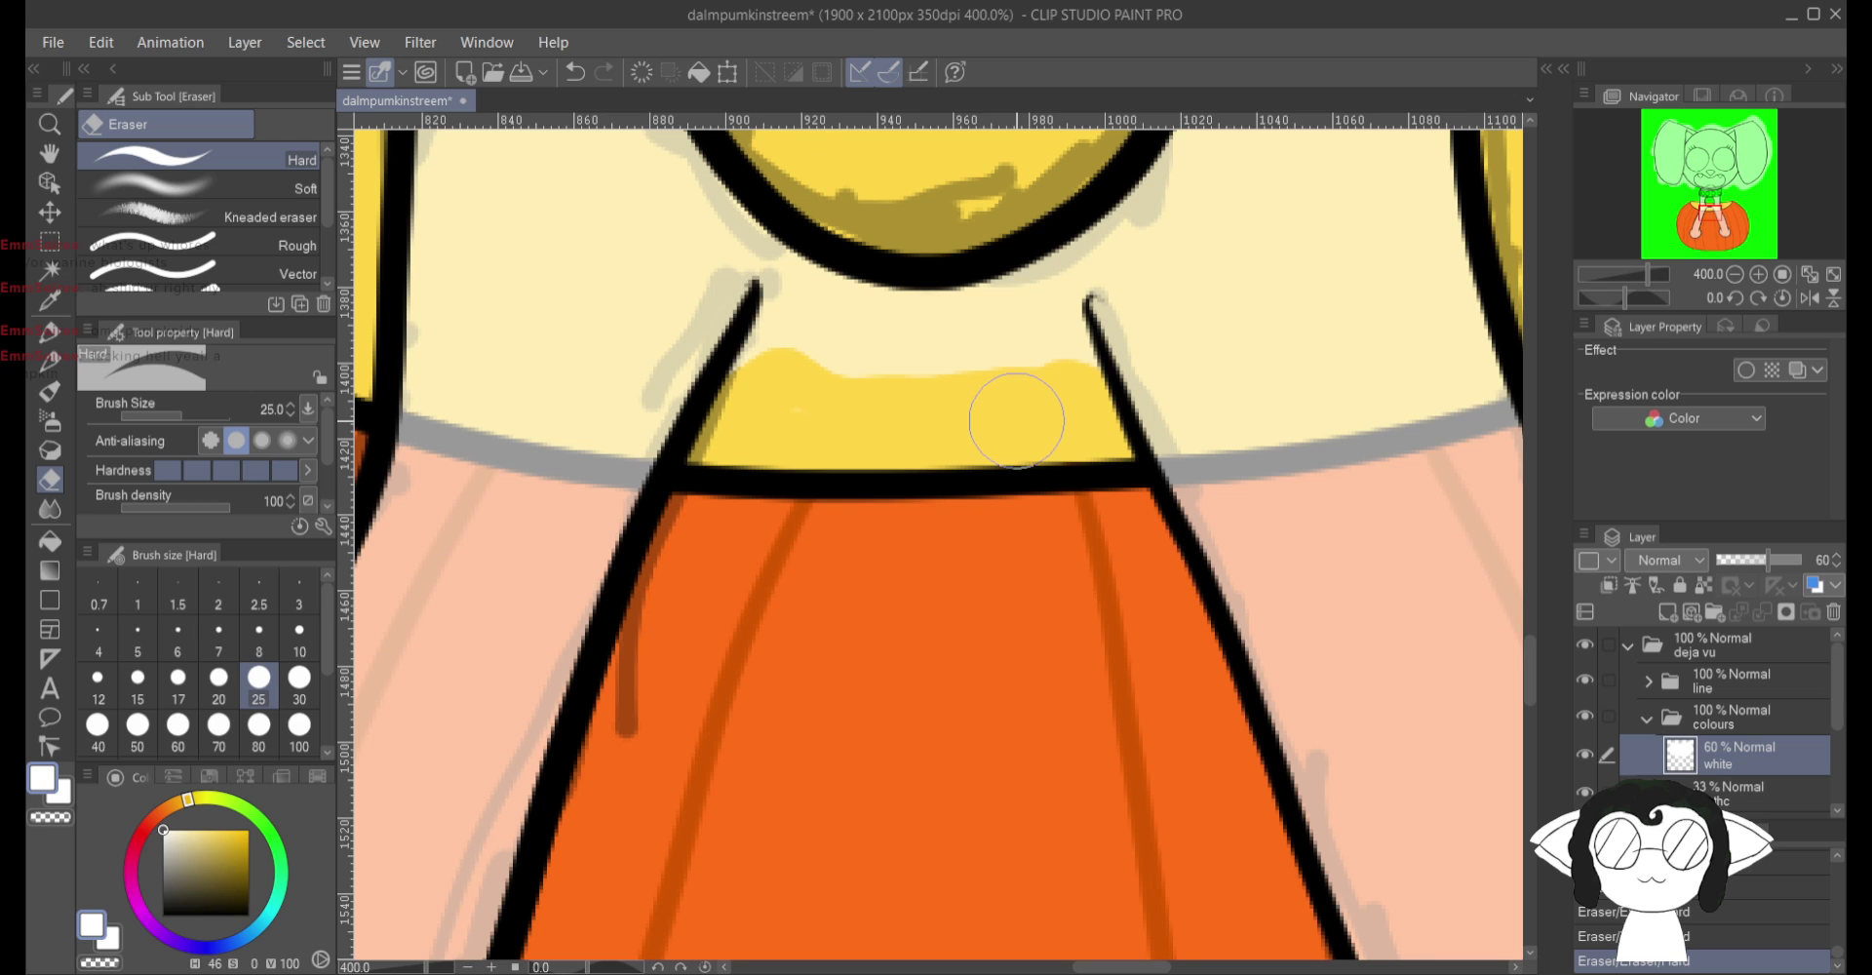
scroll(1016, 421, up, 3)
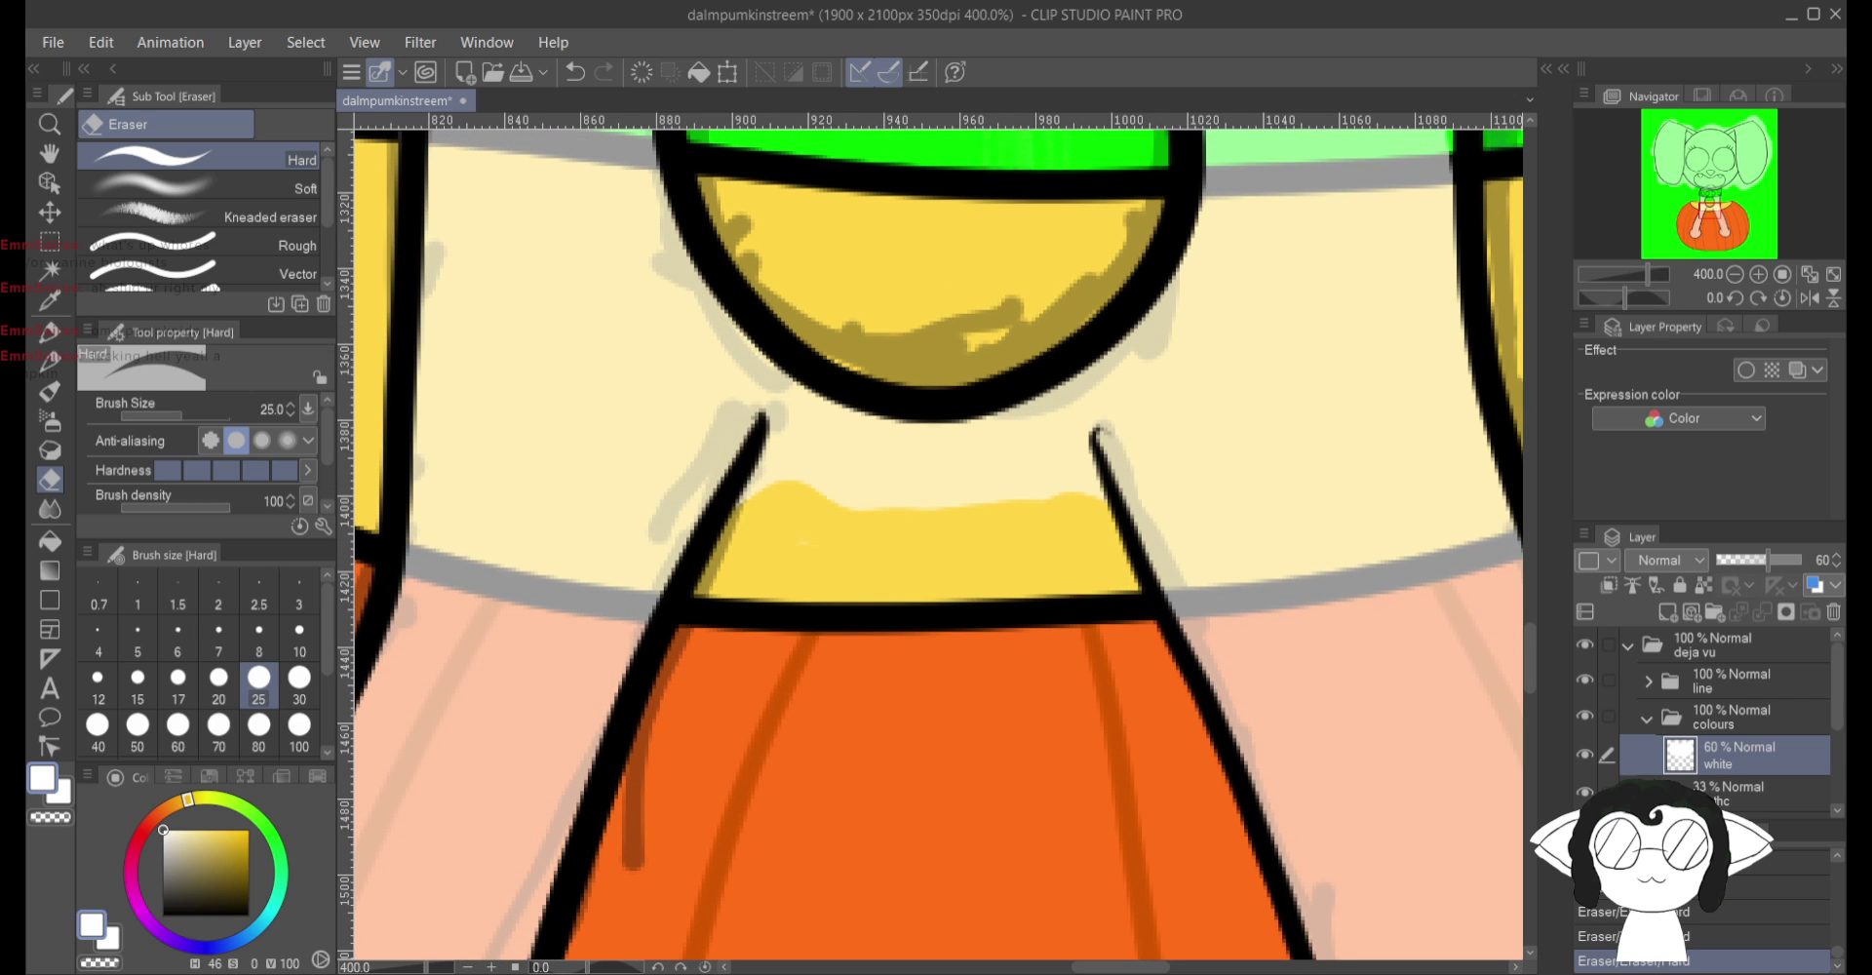
Step: Erase the white fill inside the open mouth above the tongue
scroll(930, 536, up, 10)
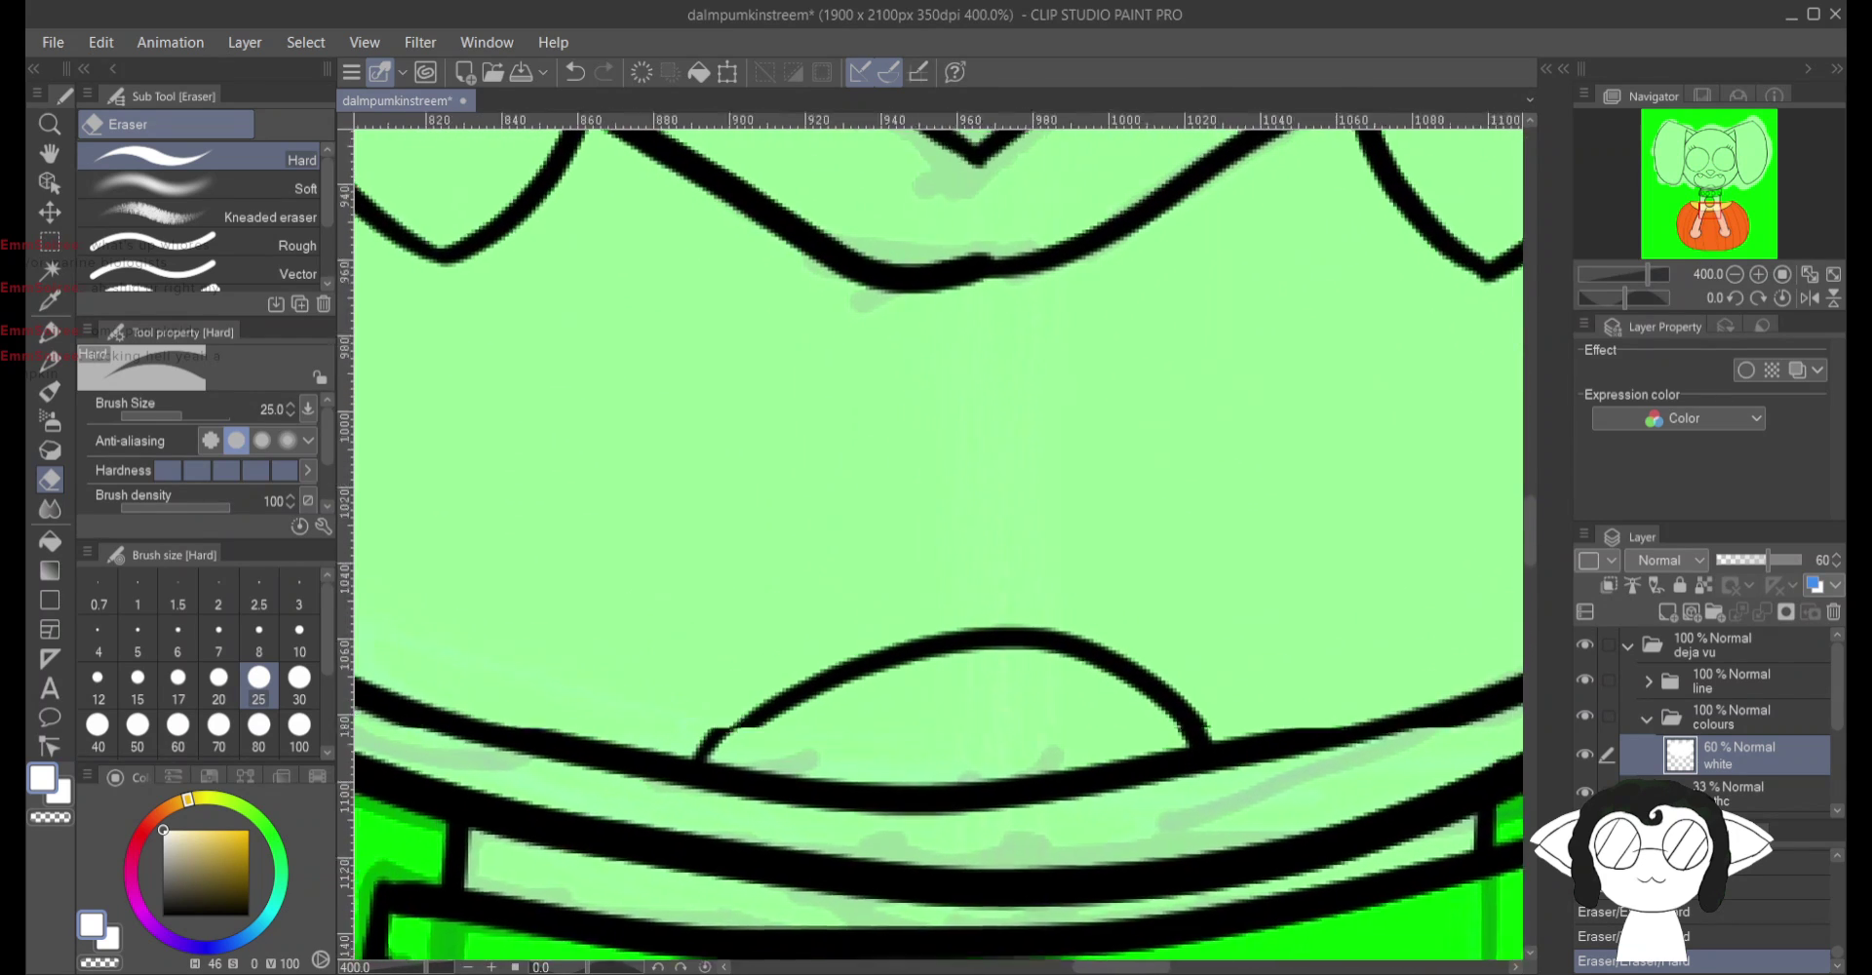
scroll(930, 535, up, 3)
mouse_move(1151, 521)
mouse_down()
mouse_move(1058, 606)
mouse_move(1030, 587)
mouse_move(1158, 520)
mouse_move(1203, 595)
mouse_move(969, 624)
mouse_move(1152, 471)
mouse_move(1099, 581)
mouse_move(936, 524)
mouse_move(1195, 505)
mouse_move(921, 593)
mouse_move(1111, 461)
mouse_move(858, 683)
mouse_up()
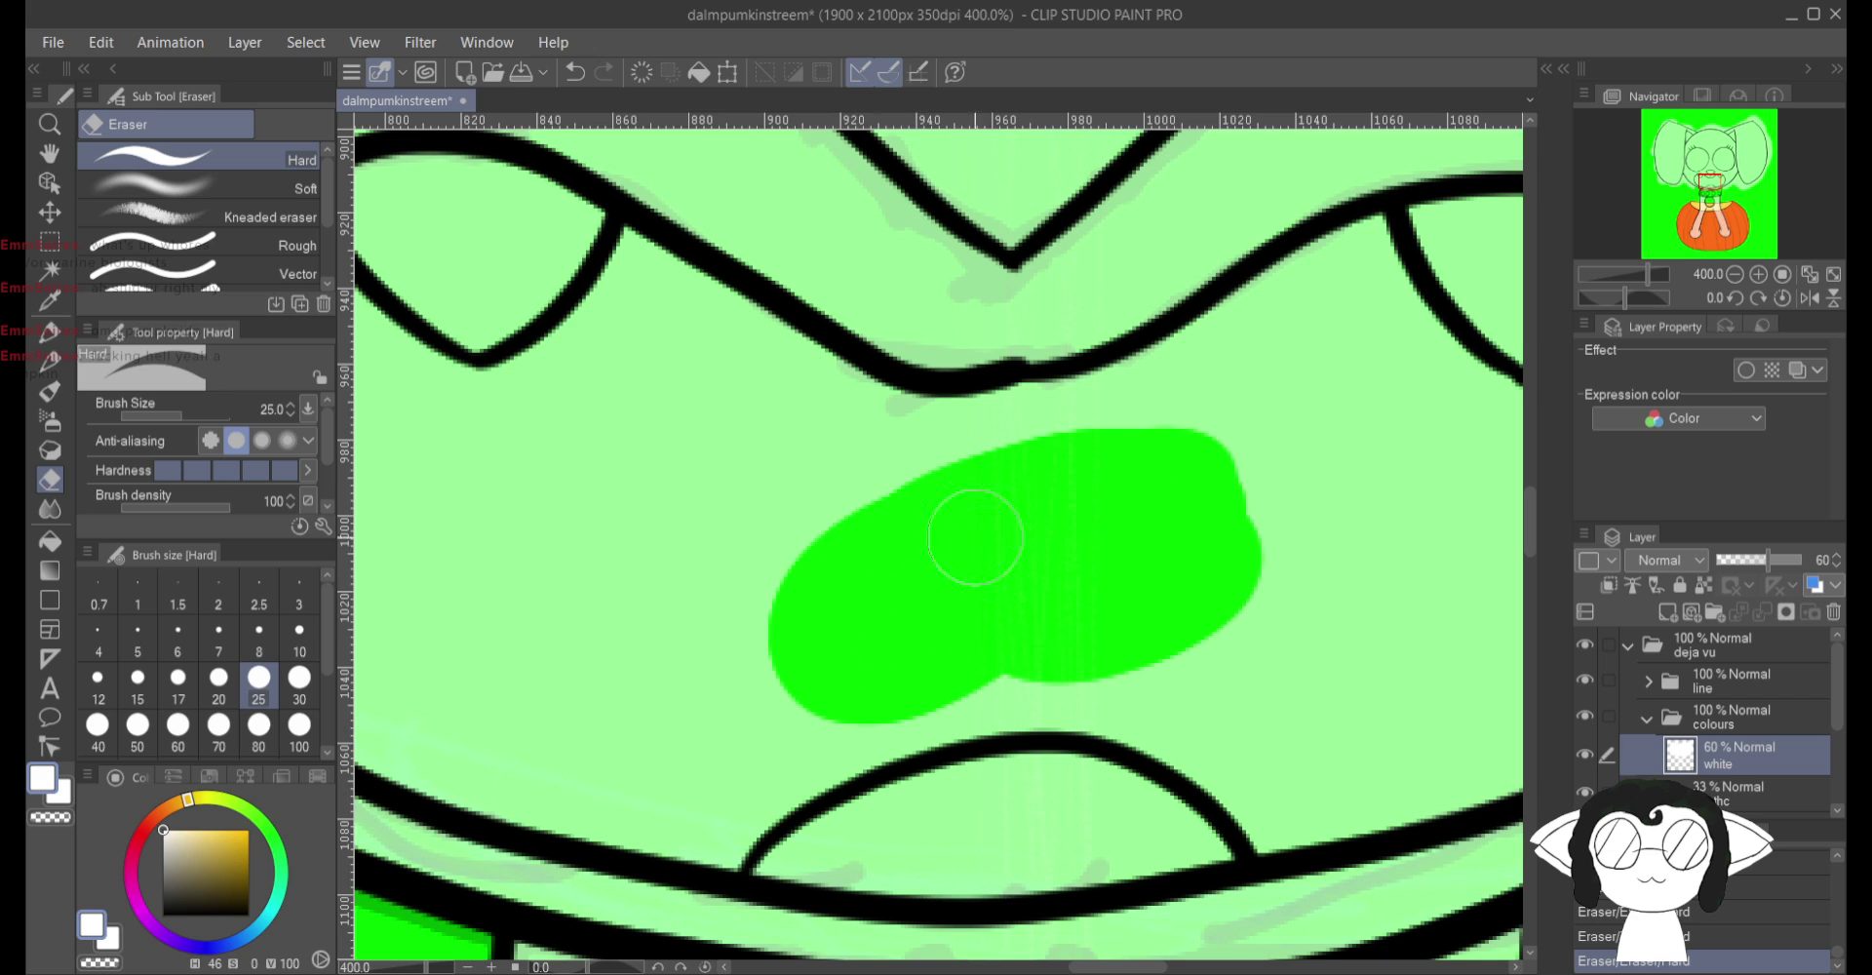
mouse_move(975, 537)
mouse_down()
mouse_move(940, 430)
mouse_move(822, 406)
mouse_move(644, 307)
mouse_move(478, 409)
mouse_move(711, 385)
mouse_move(690, 518)
mouse_move(1003, 482)
mouse_move(731, 649)
mouse_move(1199, 544)
mouse_move(988, 425)
mouse_move(1258, 385)
mouse_up()
Step: Erase the white overspill outside the head's lower right outline, from the collar up to where the right ear begins
scroll(1258, 385, up, 5)
scroll(1094, 443, right, 10)
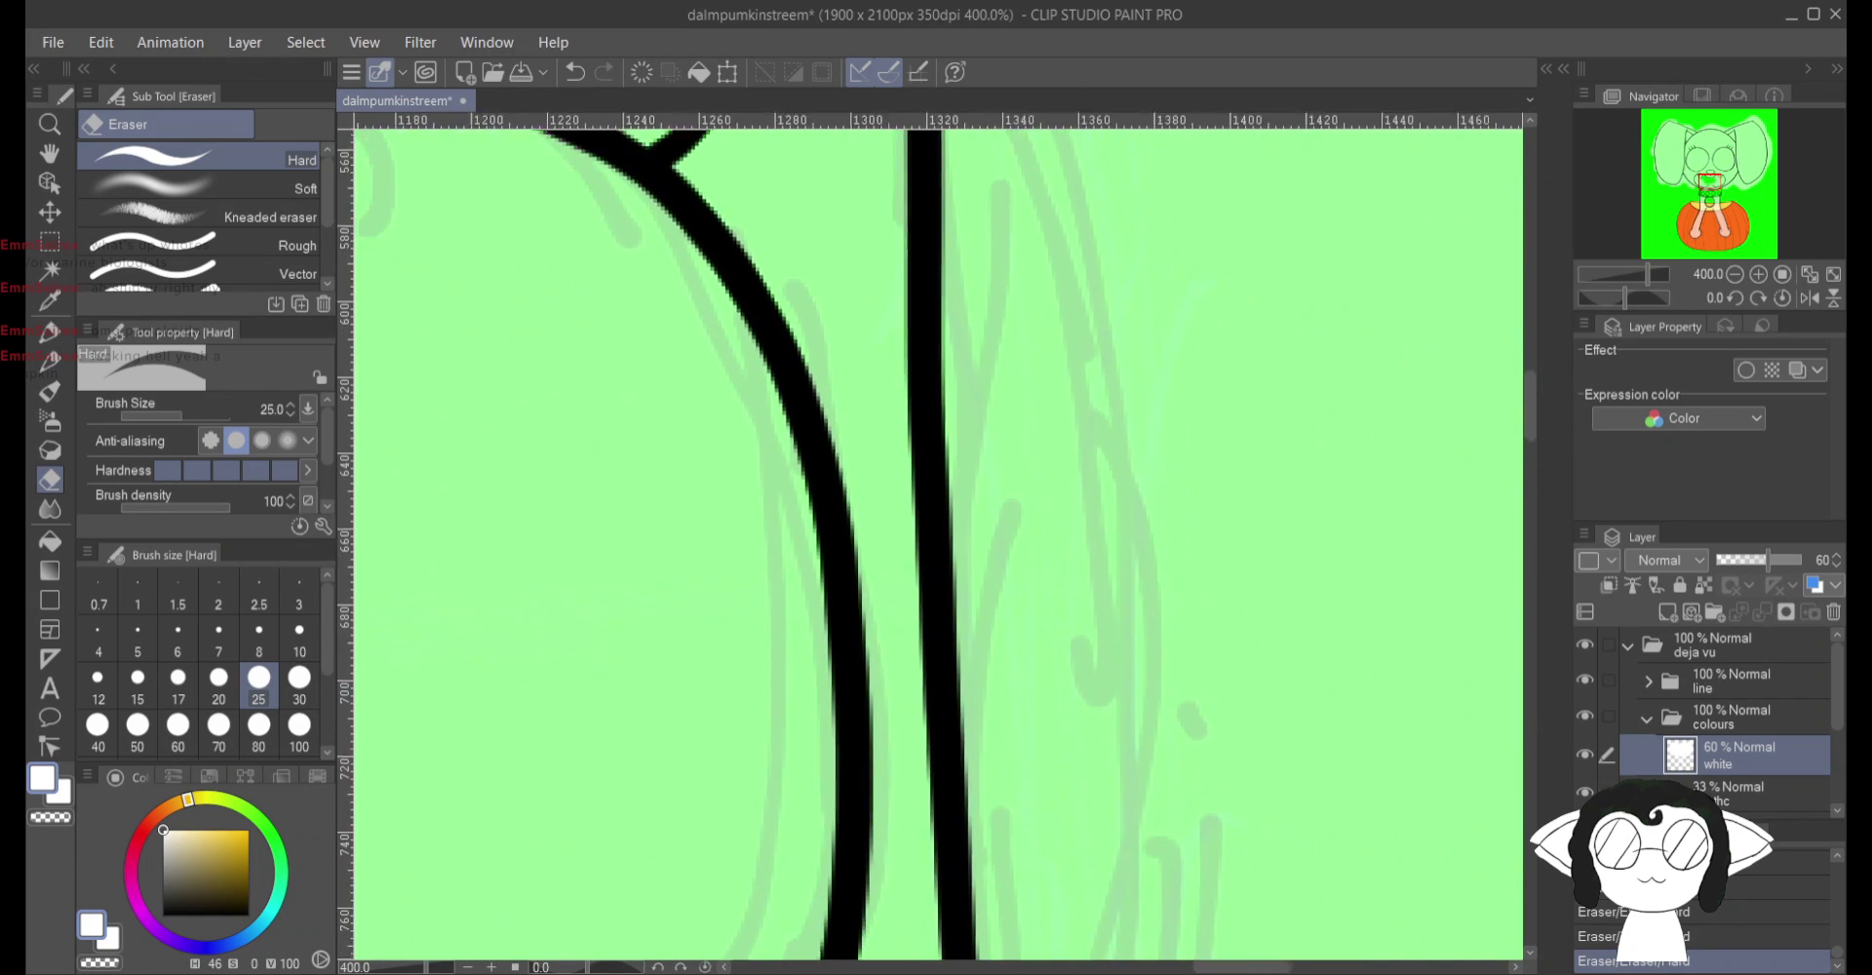
scroll(936, 536, down, 7)
scroll(936, 537, left, 4)
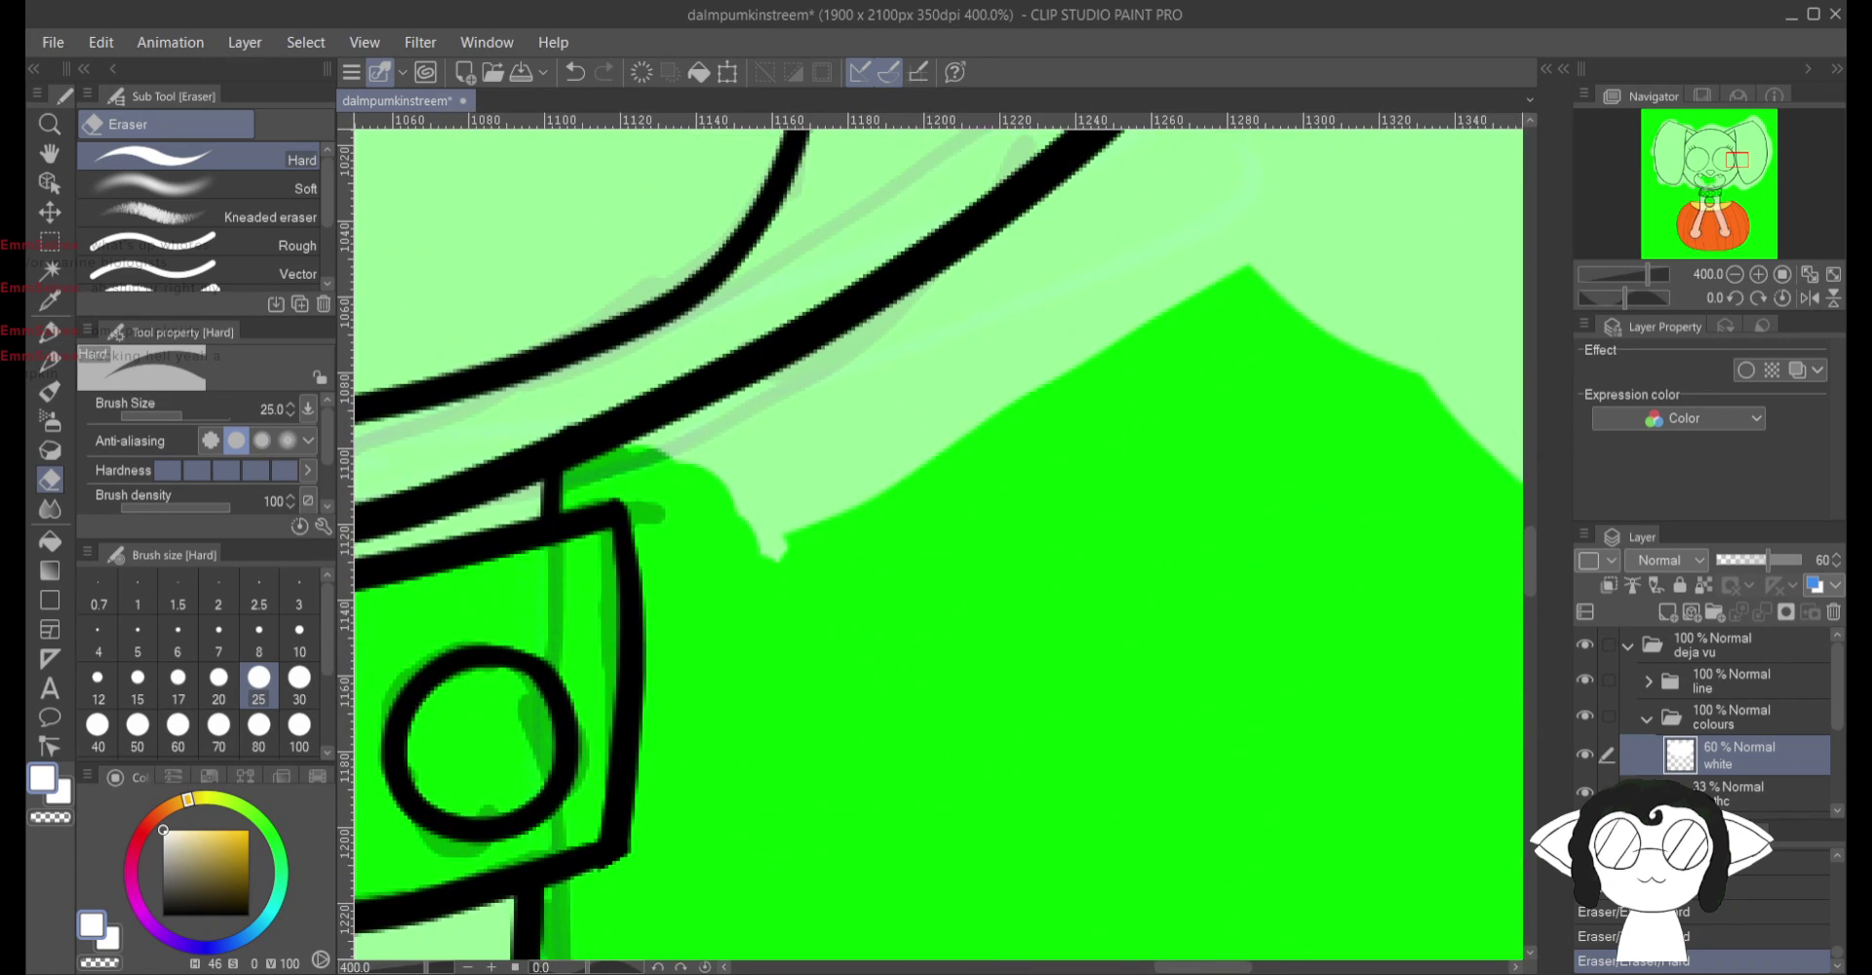
mouse_move(975, 390)
mouse_down()
mouse_move(794, 531)
mouse_move(1183, 327)
mouse_move(710, 501)
mouse_move(639, 430)
mouse_move(823, 384)
mouse_move(1100, 226)
mouse_move(1258, 195)
mouse_move(1166, 243)
mouse_move(1128, 175)
mouse_move(987, 268)
mouse_up()
scroll(851, 360, up, 5)
scroll(851, 360, right, 5)
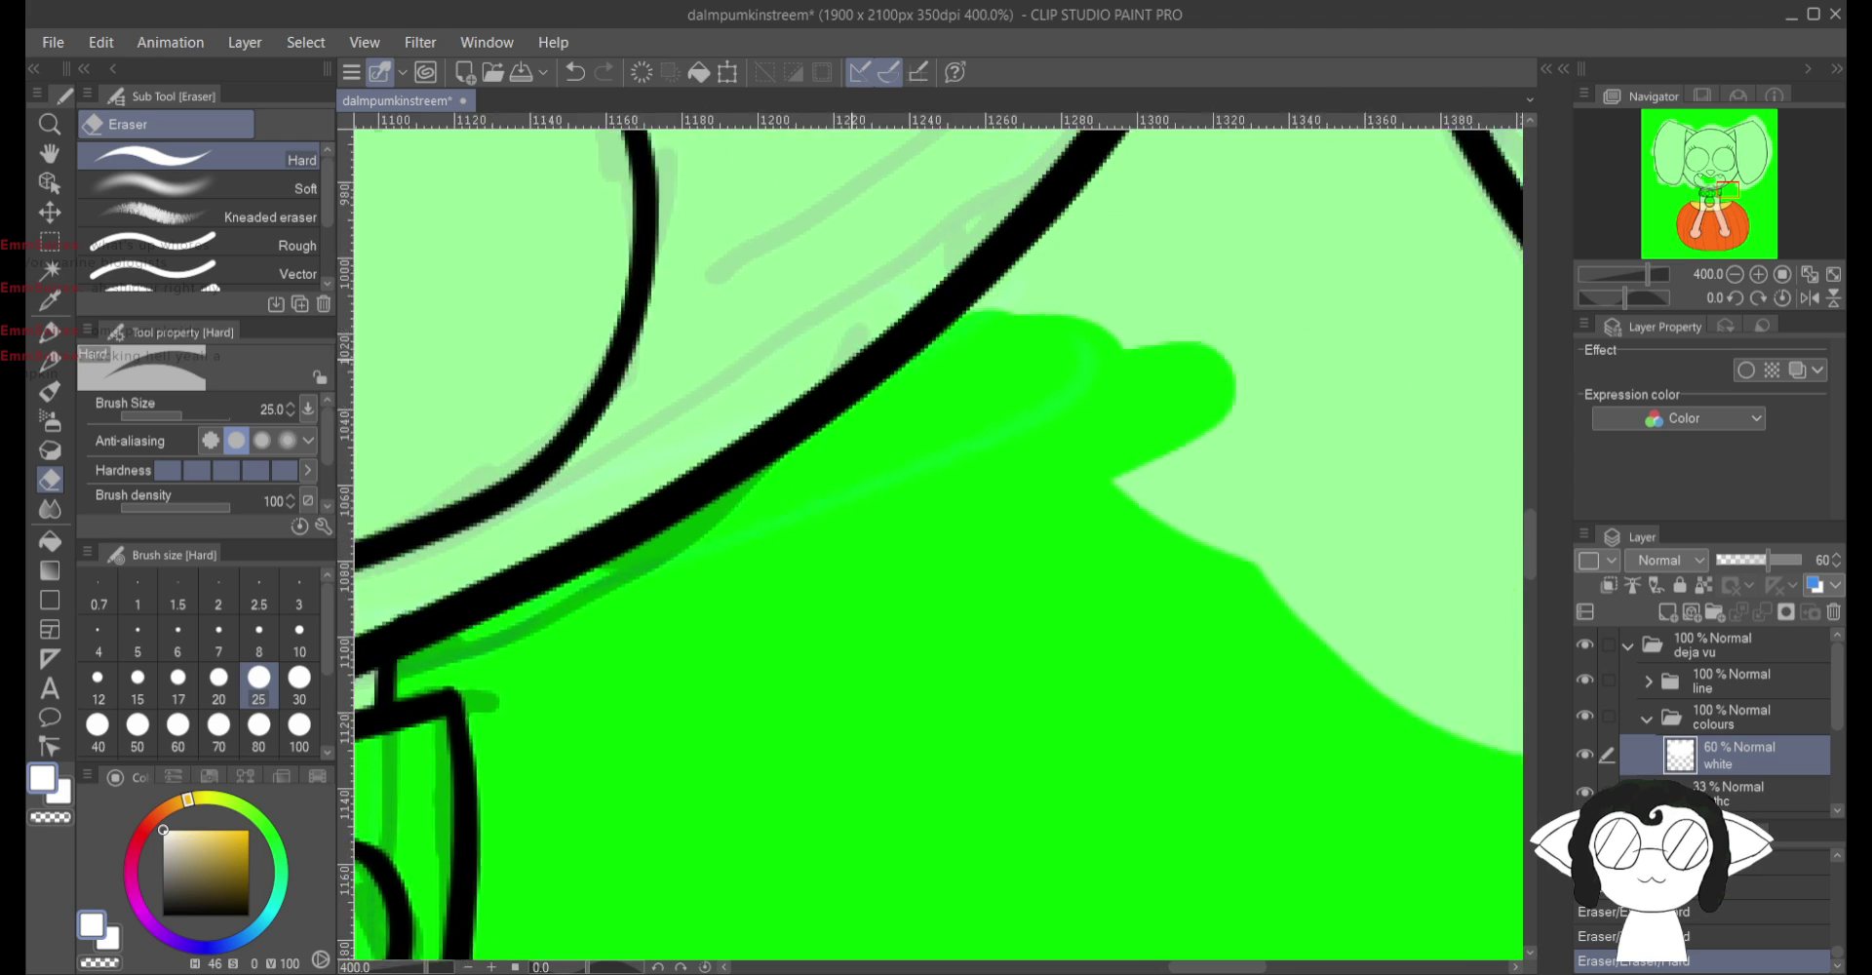
mouse_move(849, 614)
mouse_down()
mouse_move(995, 488)
mouse_move(882, 523)
mouse_move(723, 617)
mouse_move(922, 429)
mouse_move(1048, 209)
mouse_move(1073, 200)
mouse_move(1209, 541)
mouse_move(1152, 416)
mouse_move(1267, 600)
mouse_move(1432, 773)
mouse_up()
scroll(1458, 777, up, 3)
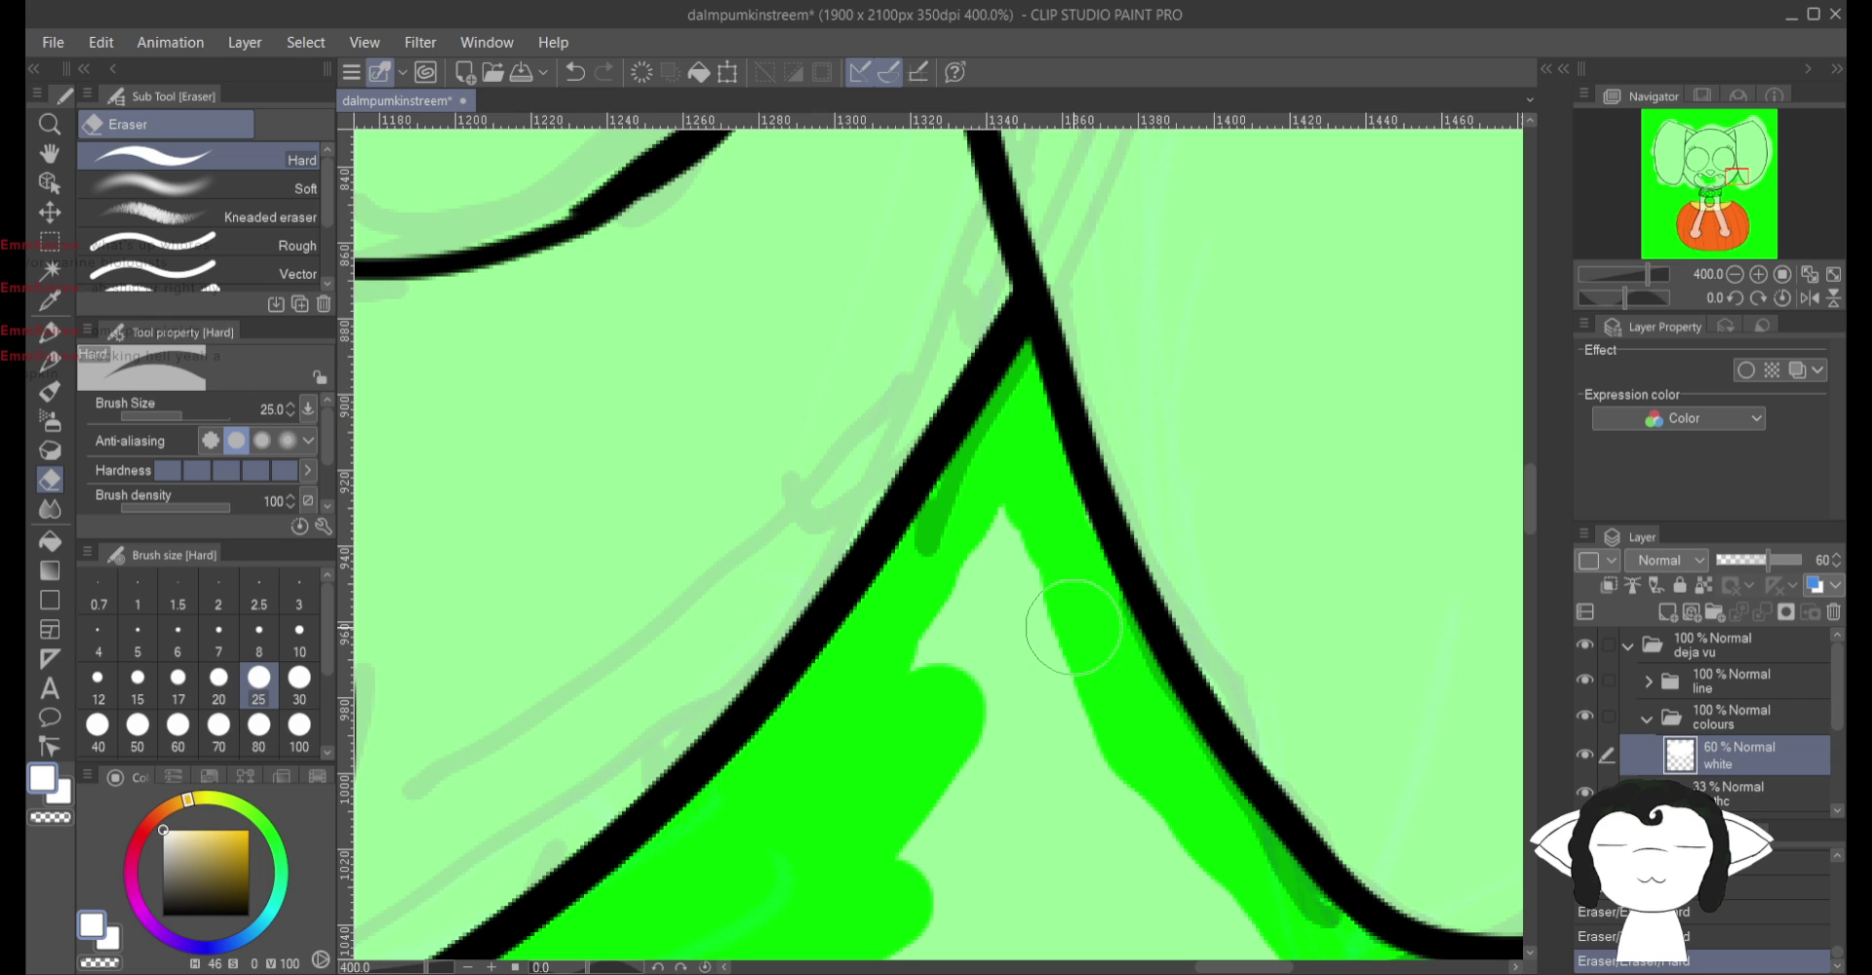
Step: Erase the remaining overspill between the head and the right ear and along the ear's bottom edge
mouse_move(1072, 627)
mouse_down()
mouse_move(706, 469)
mouse_move(672, 366)
mouse_up()
mouse_move(951, 799)
mouse_down()
mouse_move(1145, 778)
mouse_move(1120, 733)
mouse_move(1012, 726)
mouse_move(1188, 733)
mouse_move(1307, 692)
mouse_move(1187, 732)
mouse_move(1443, 615)
mouse_up()
drag(1443, 614, 962, 728)
mouse_move(1346, 585)
mouse_down()
mouse_move(1401, 570)
mouse_move(1233, 606)
mouse_move(1254, 543)
mouse_move(1066, 639)
mouse_move(970, 738)
mouse_move(1249, 640)
mouse_move(1249, 523)
mouse_move(1385, 367)
mouse_move(1463, 448)
mouse_up()
drag(1304, 559, 999, 864)
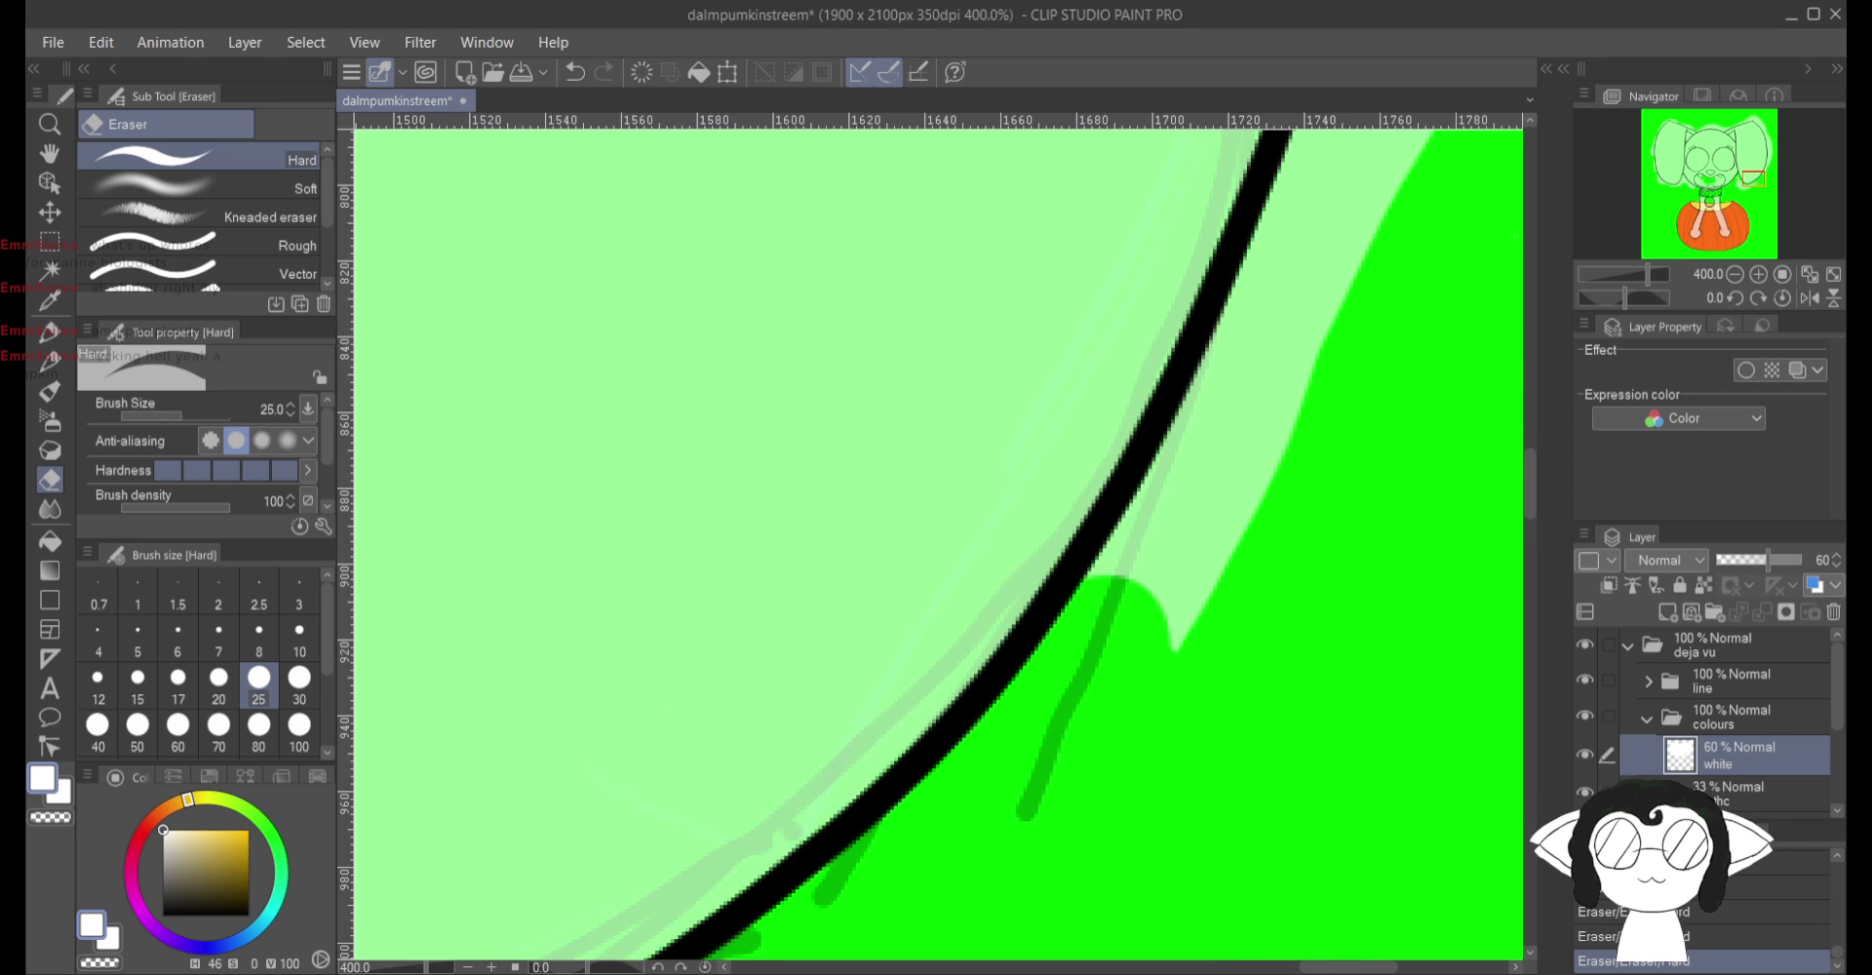
Step: Erase the white overspill along the lower outer edge of the right ear
mouse_move(1170, 585)
mouse_down()
mouse_move(1307, 460)
mouse_move(1139, 546)
mouse_up()
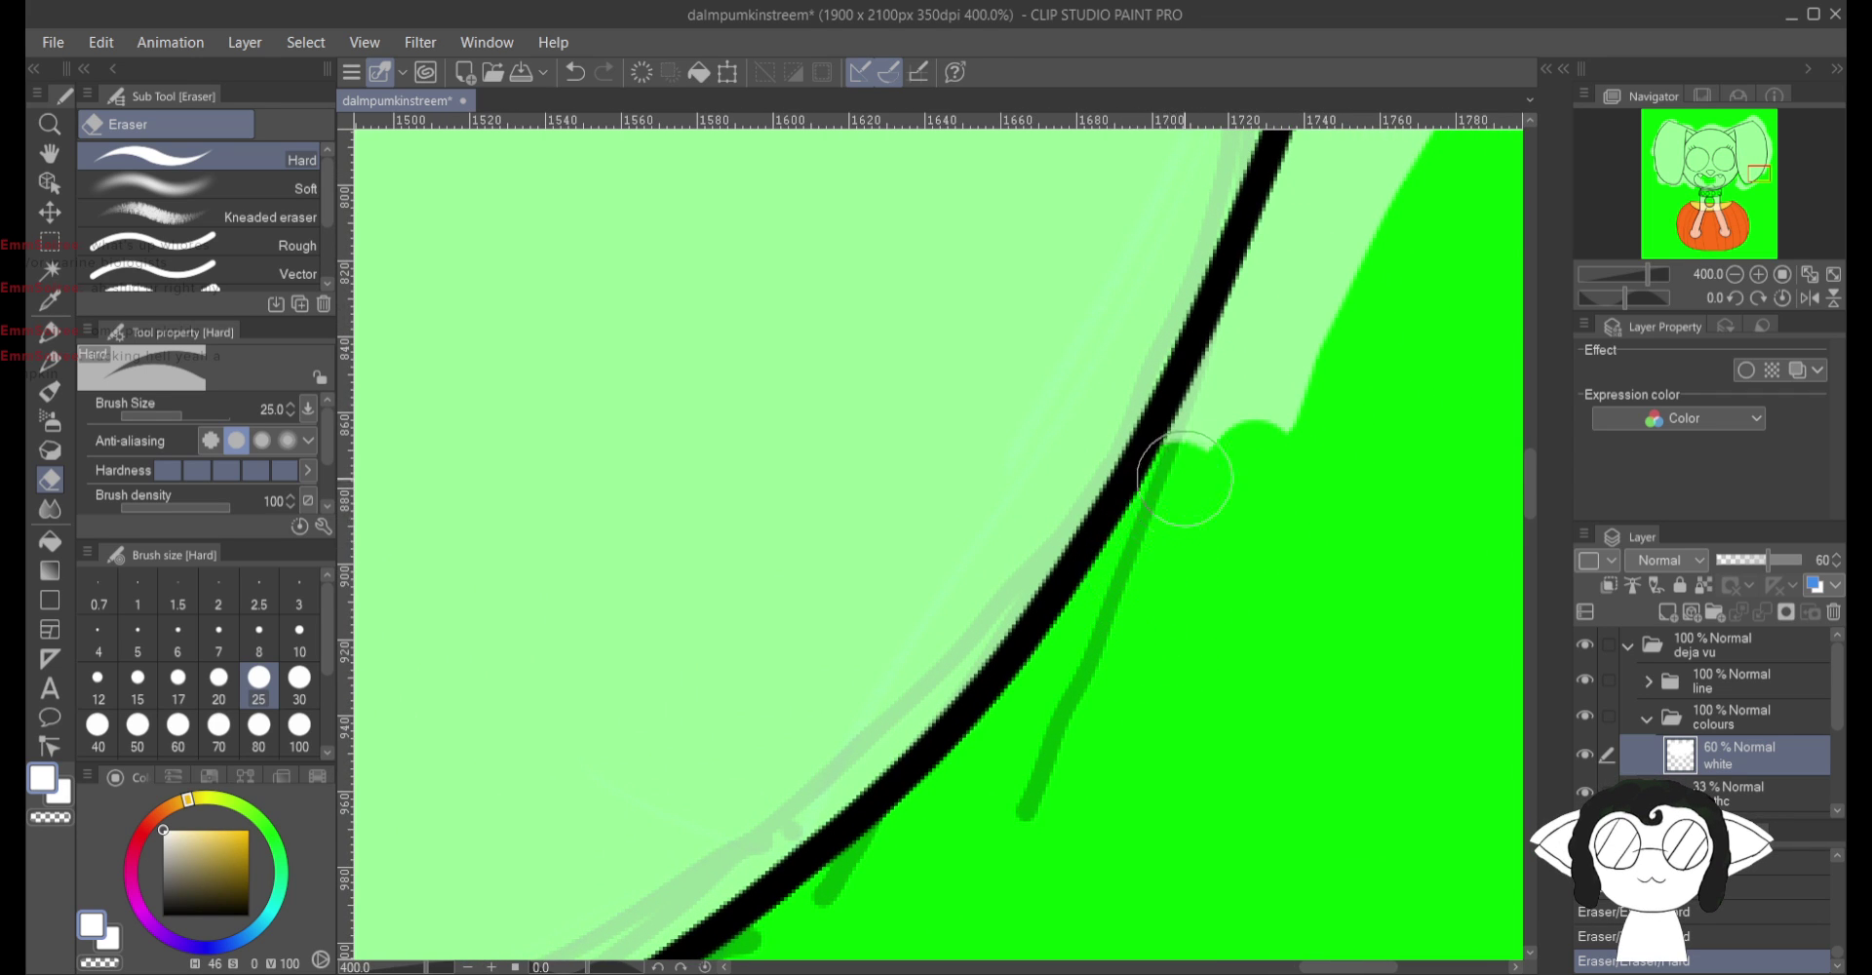
mouse_move(1185, 477)
mouse_down()
mouse_move(1297, 256)
mouse_move(1360, 230)
mouse_up()
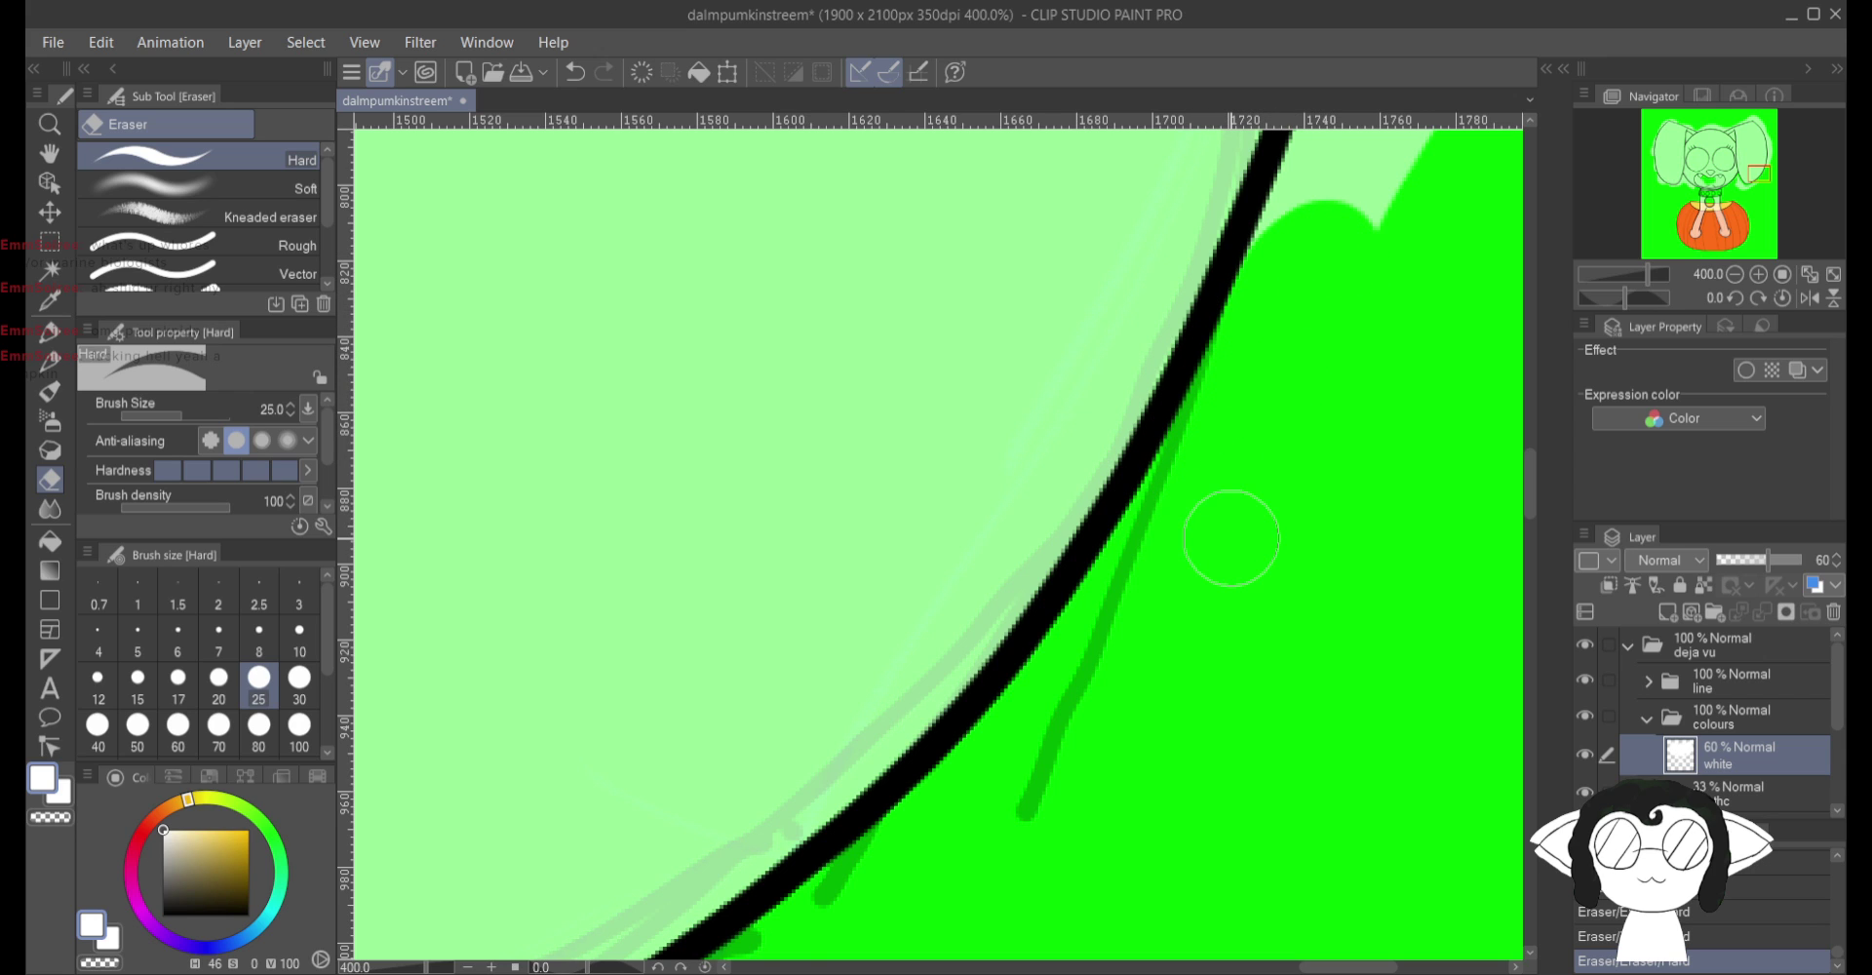
mouse_move(1231, 539)
mouse_down()
mouse_move(822, 970)
mouse_move(852, 974)
mouse_up()
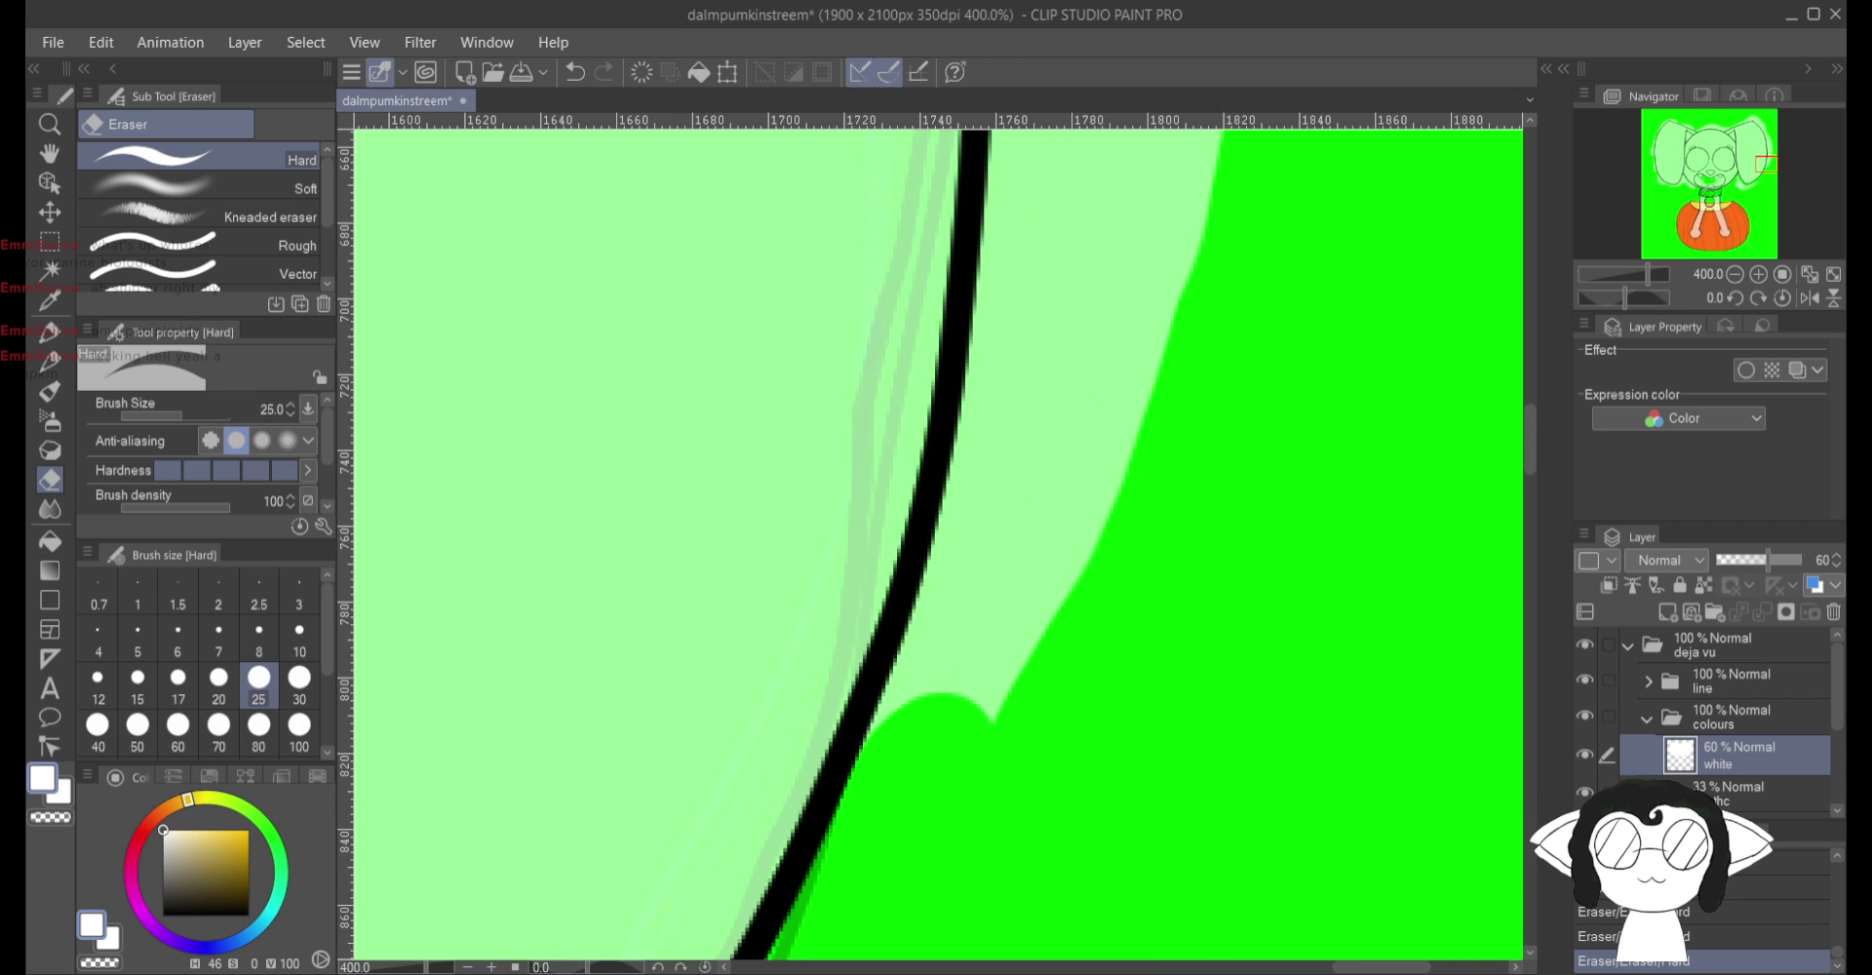
mouse_move(1219, 314)
mouse_down()
mouse_move(1255, 240)
mouse_move(1222, 302)
mouse_move(1159, 354)
mouse_up()
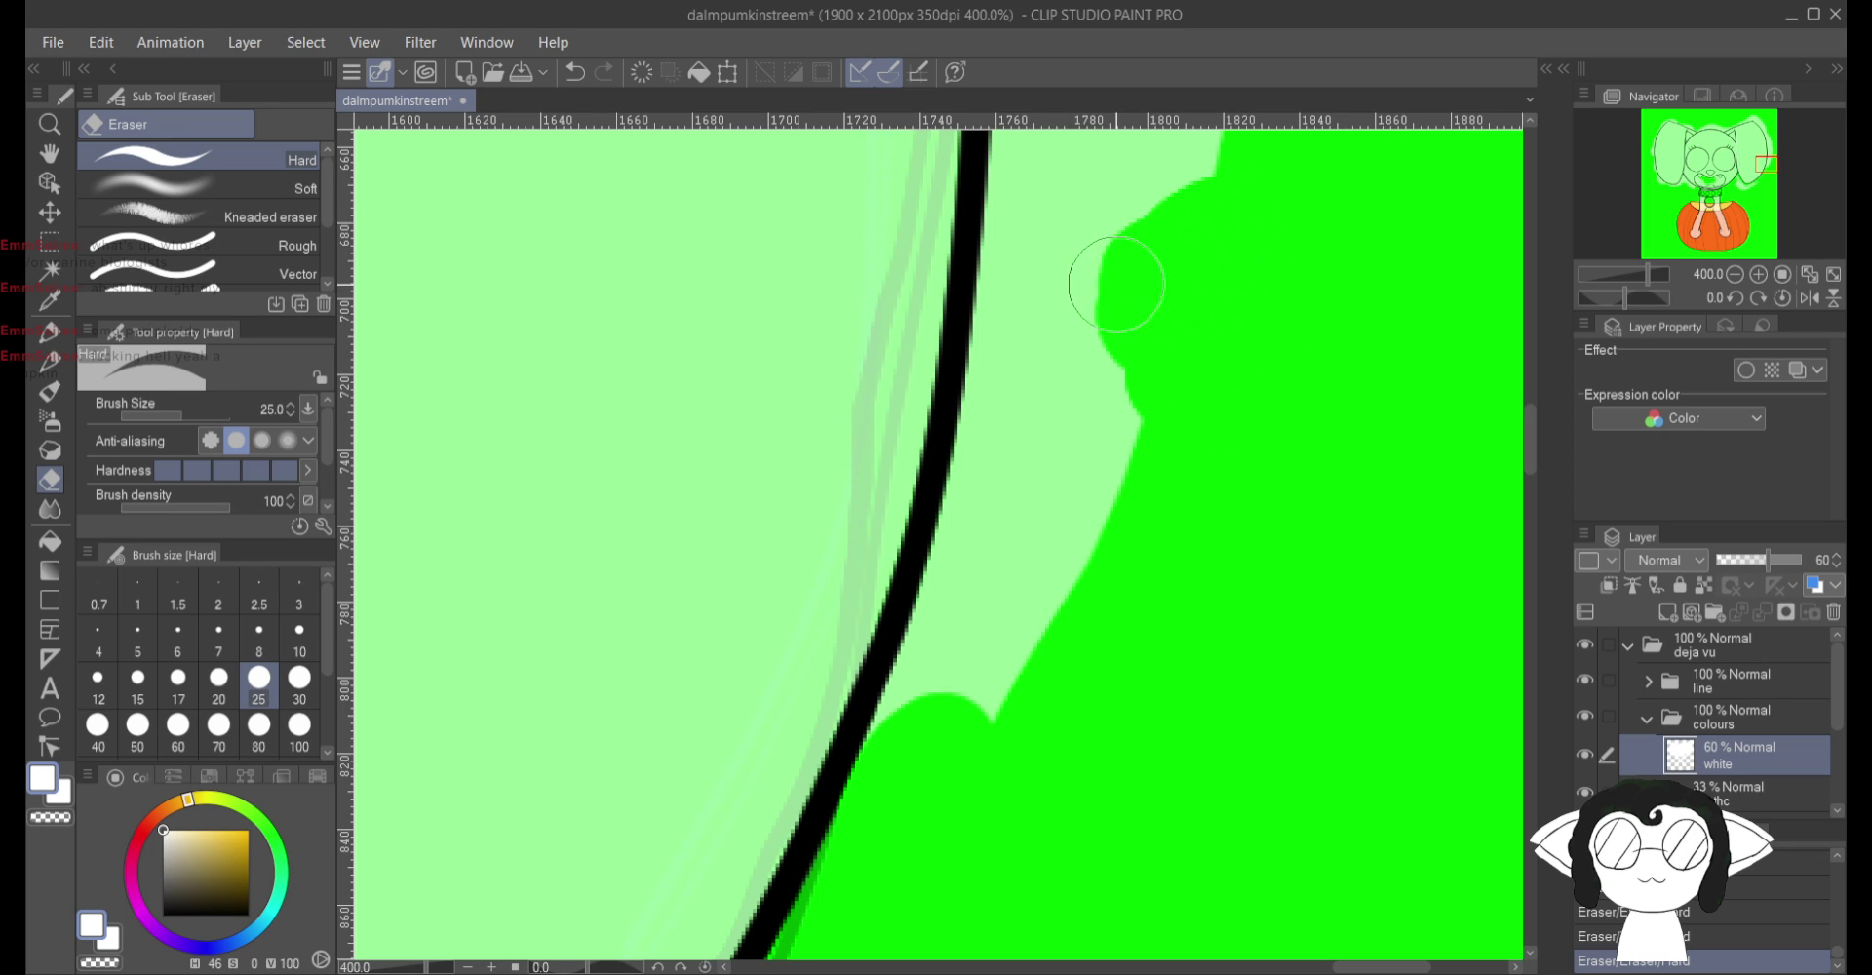
mouse_move(1076, 344)
mouse_down()
mouse_move(1105, 395)
mouse_move(1049, 609)
mouse_move(1064, 497)
mouse_move(1131, 404)
mouse_move(1104, 520)
mouse_move(1098, 447)
mouse_move(1077, 647)
mouse_move(1030, 551)
mouse_move(1103, 463)
mouse_move(1062, 580)
mouse_move(968, 700)
mouse_up()
mouse_move(1023, 608)
mouse_down()
mouse_move(902, 733)
mouse_move(960, 546)
mouse_move(984, 349)
mouse_up()
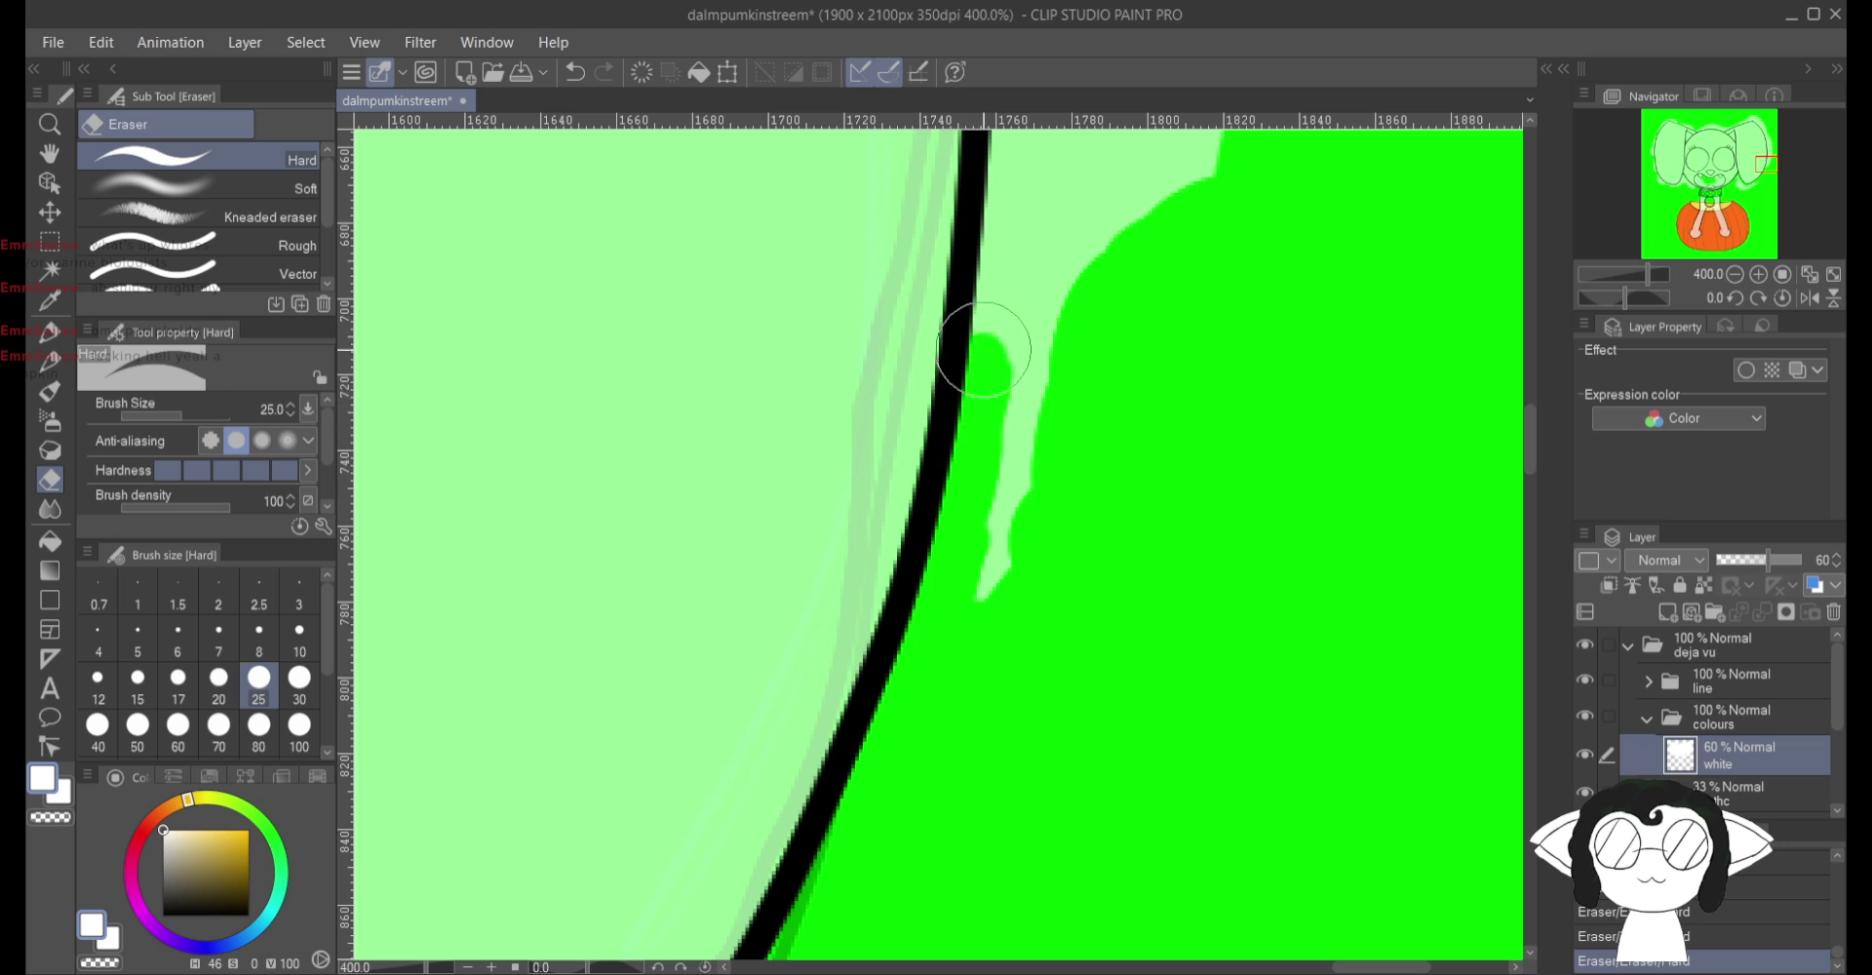
mouse_move(992, 275)
mouse_down()
mouse_move(1000, 148)
mouse_move(1221, 136)
mouse_move(1190, 160)
mouse_move(1211, 166)
mouse_move(1041, 199)
mouse_up()
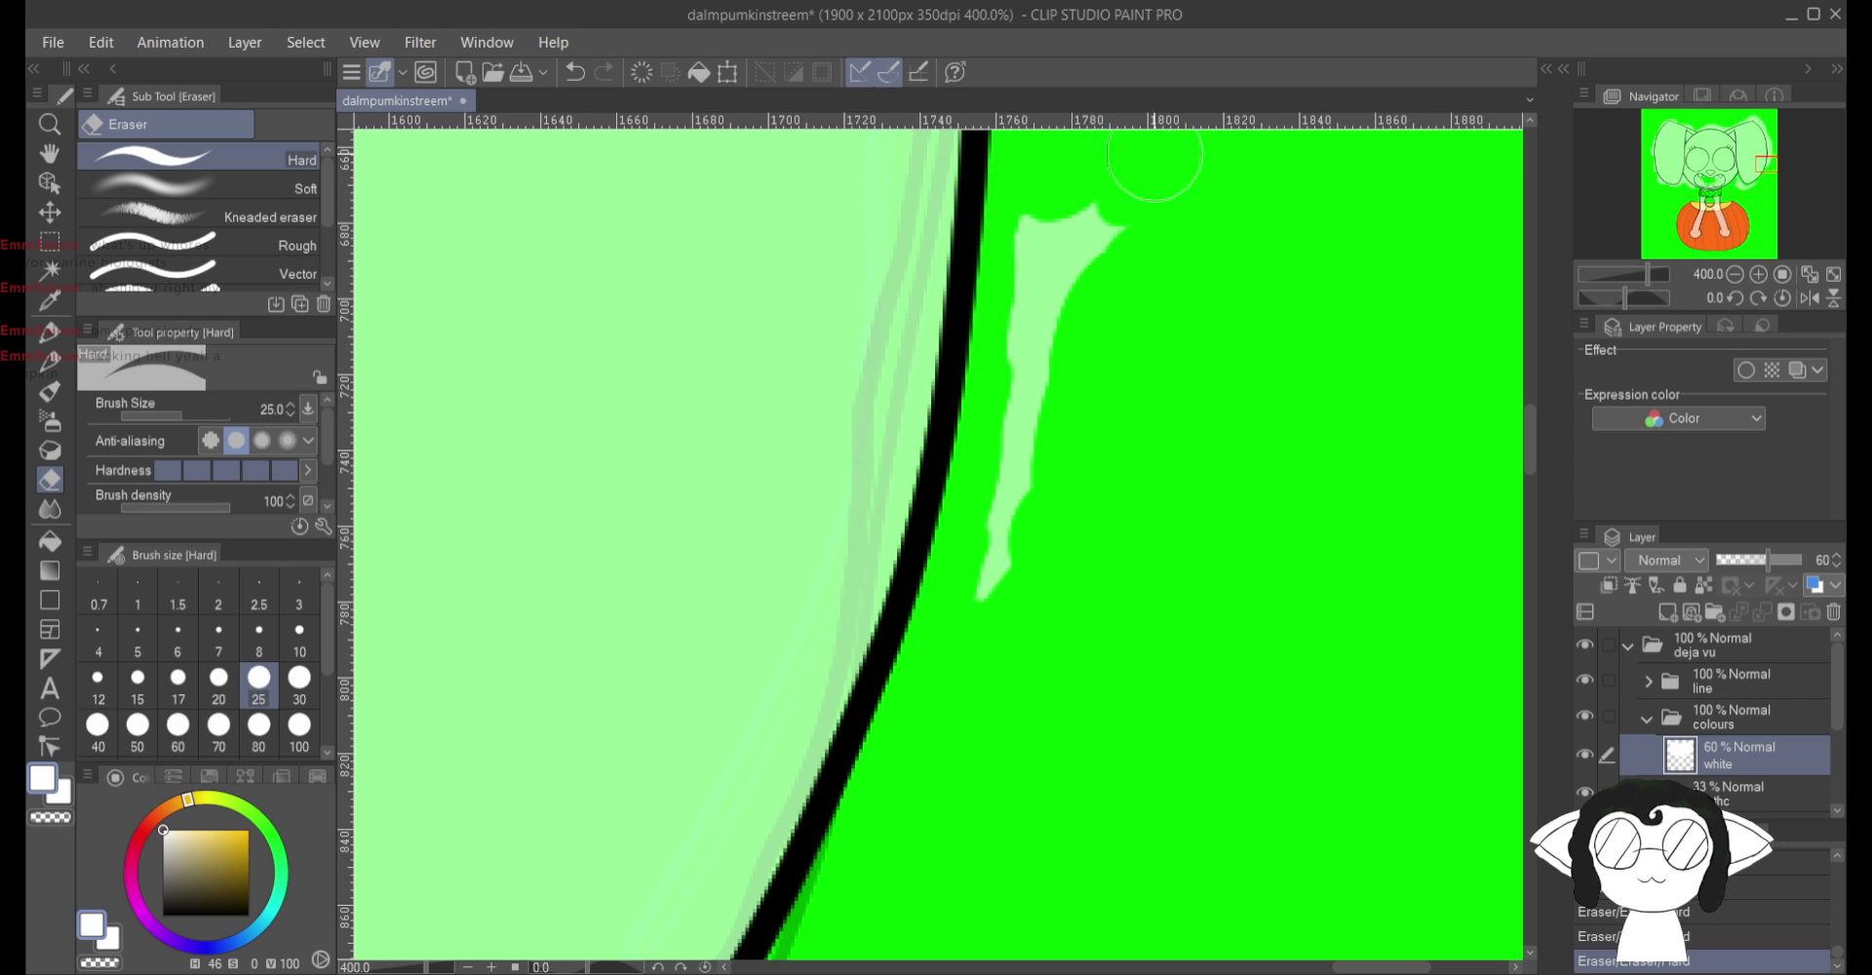
mouse_move(1155, 154)
mouse_down()
mouse_move(1118, 243)
mouse_move(1032, 219)
mouse_move(1072, 219)
mouse_move(1041, 268)
mouse_move(1009, 482)
mouse_up()
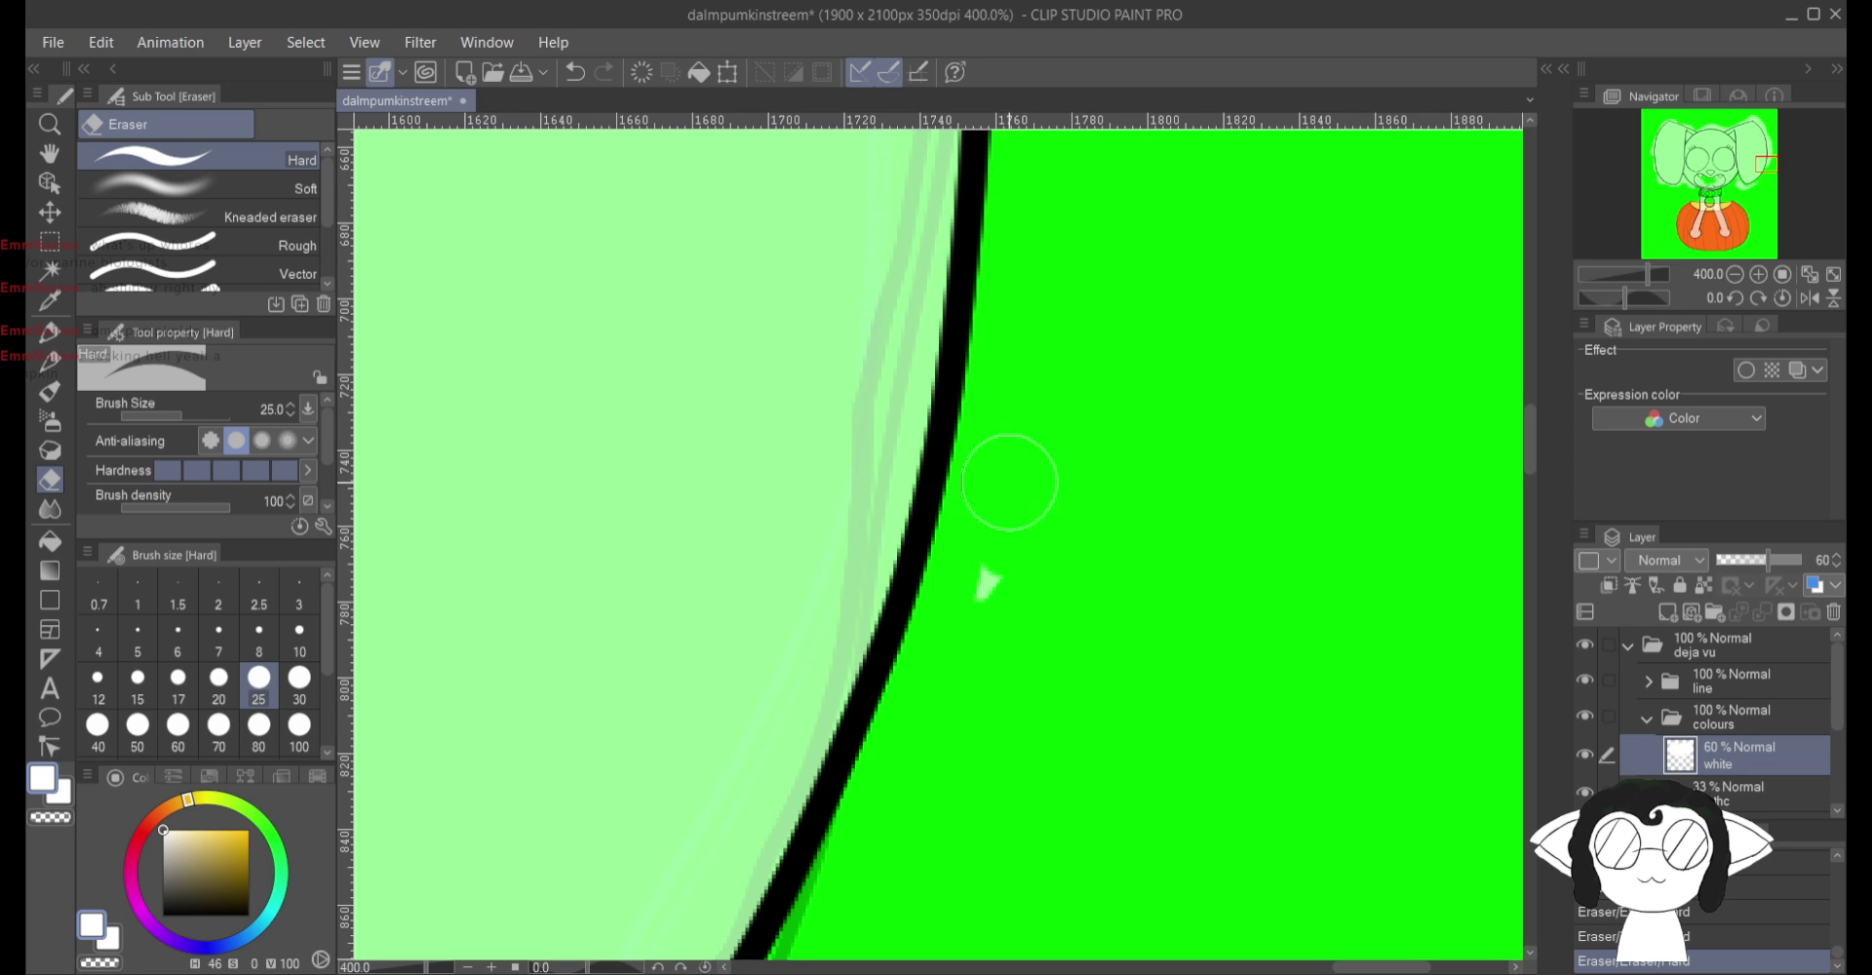
Step: Set the white layer's opacity to 100% and erase the overspill beside the middle of the right ear's outer edge
click(1784, 559)
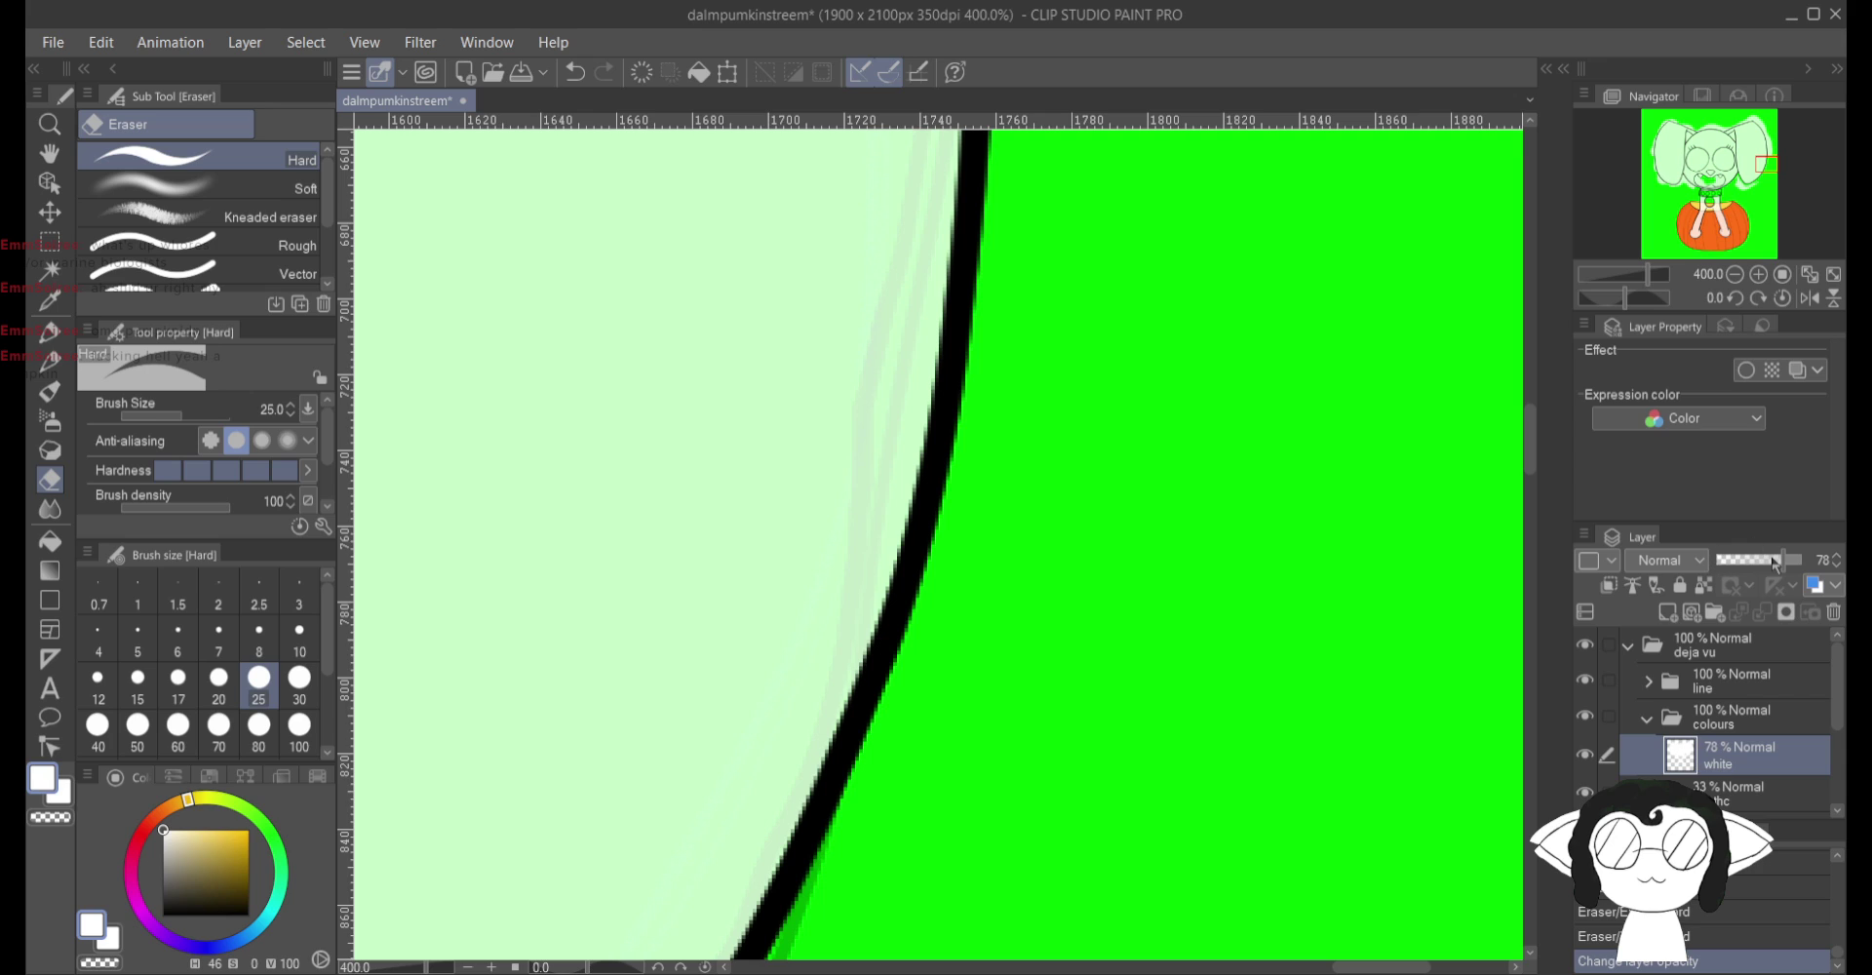
drag(1793, 561, 1806, 563)
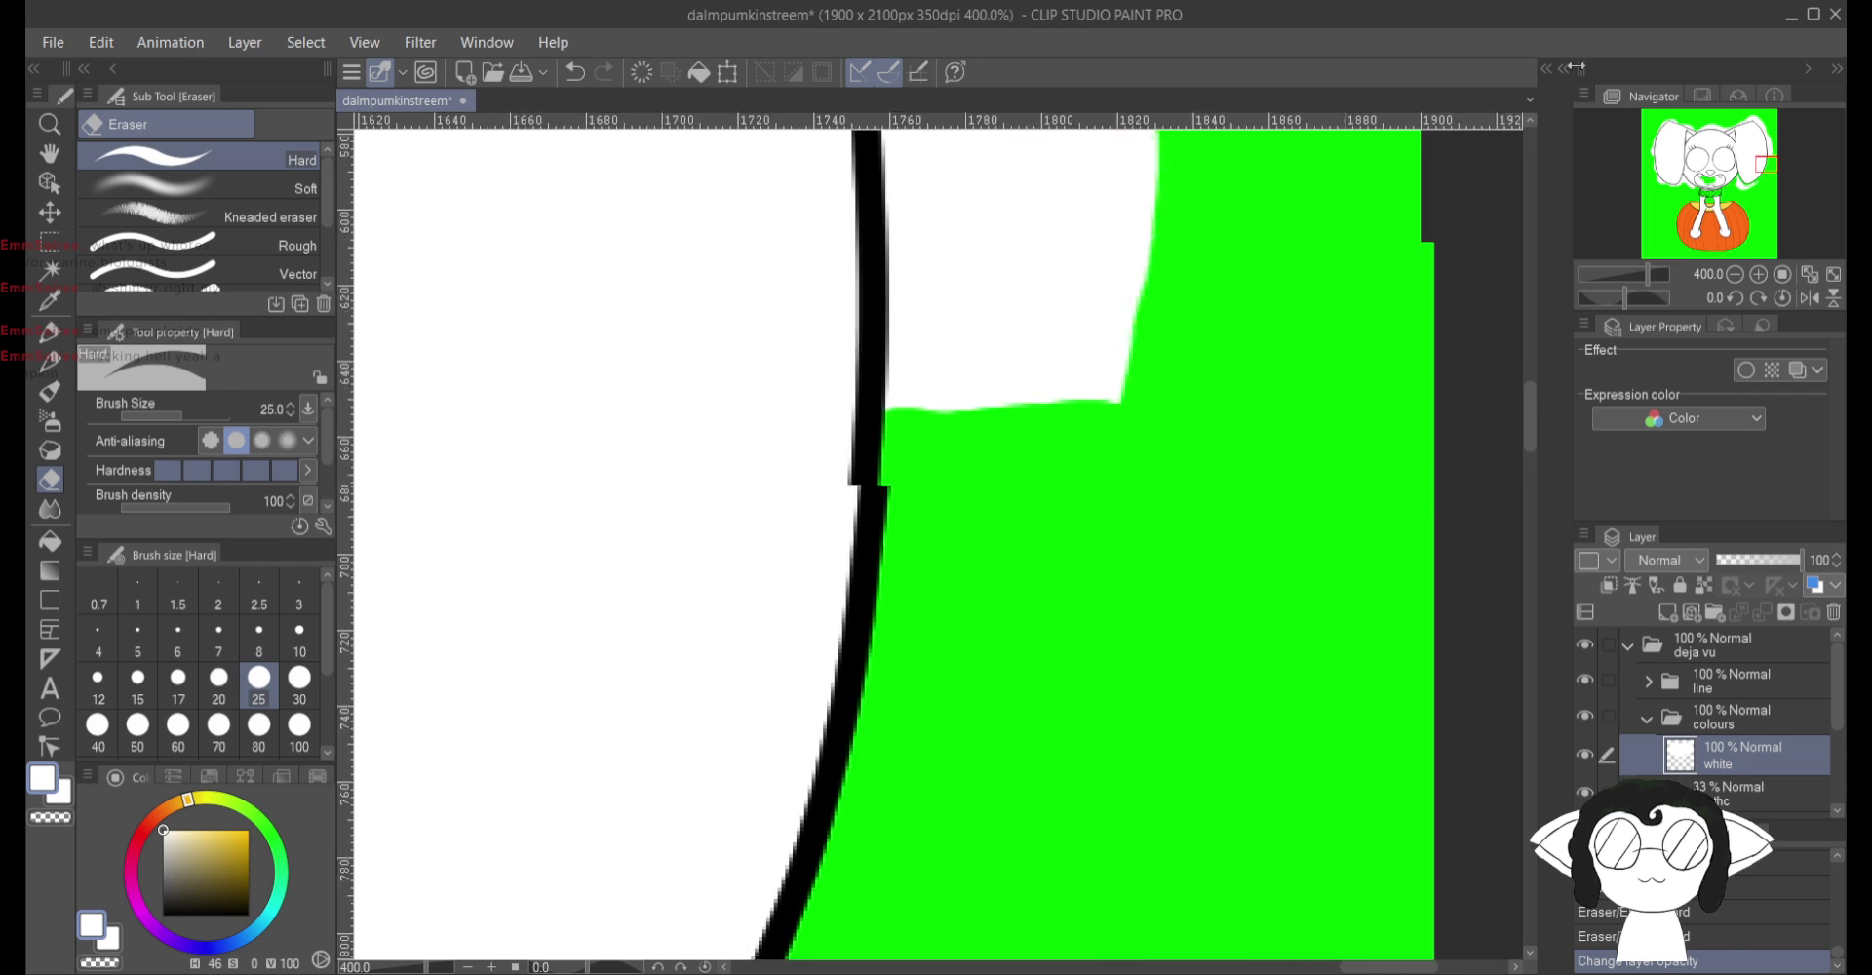
mouse_move(980, 292)
mouse_down()
mouse_move(986, 752)
mouse_move(953, 865)
mouse_move(859, 832)
mouse_move(789, 773)
mouse_up()
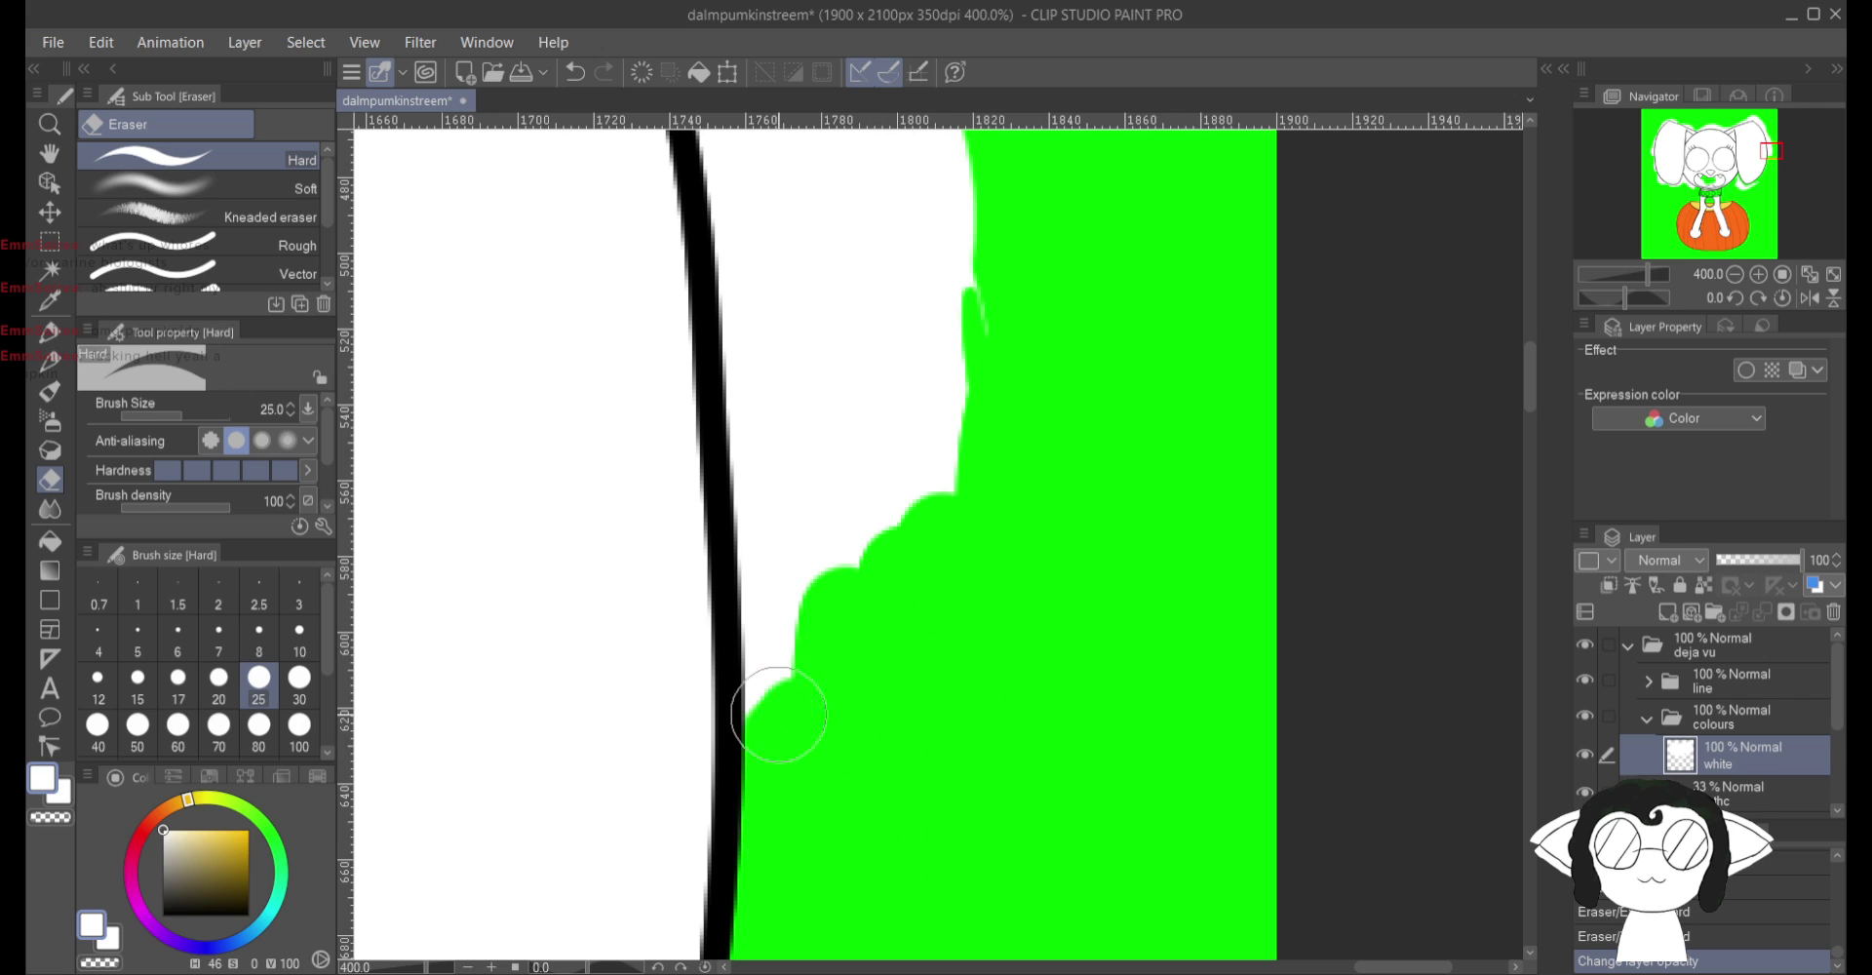
mouse_move(780, 715)
mouse_down()
mouse_move(786, 645)
mouse_move(772, 756)
mouse_move(780, 583)
mouse_move(774, 537)
mouse_move(759, 575)
mouse_move(730, 186)
mouse_move(947, 153)
mouse_move(929, 270)
mouse_move(969, 222)
mouse_move(984, 253)
mouse_move(879, 402)
mouse_move(842, 597)
mouse_move(794, 268)
mouse_move(912, 164)
mouse_up()
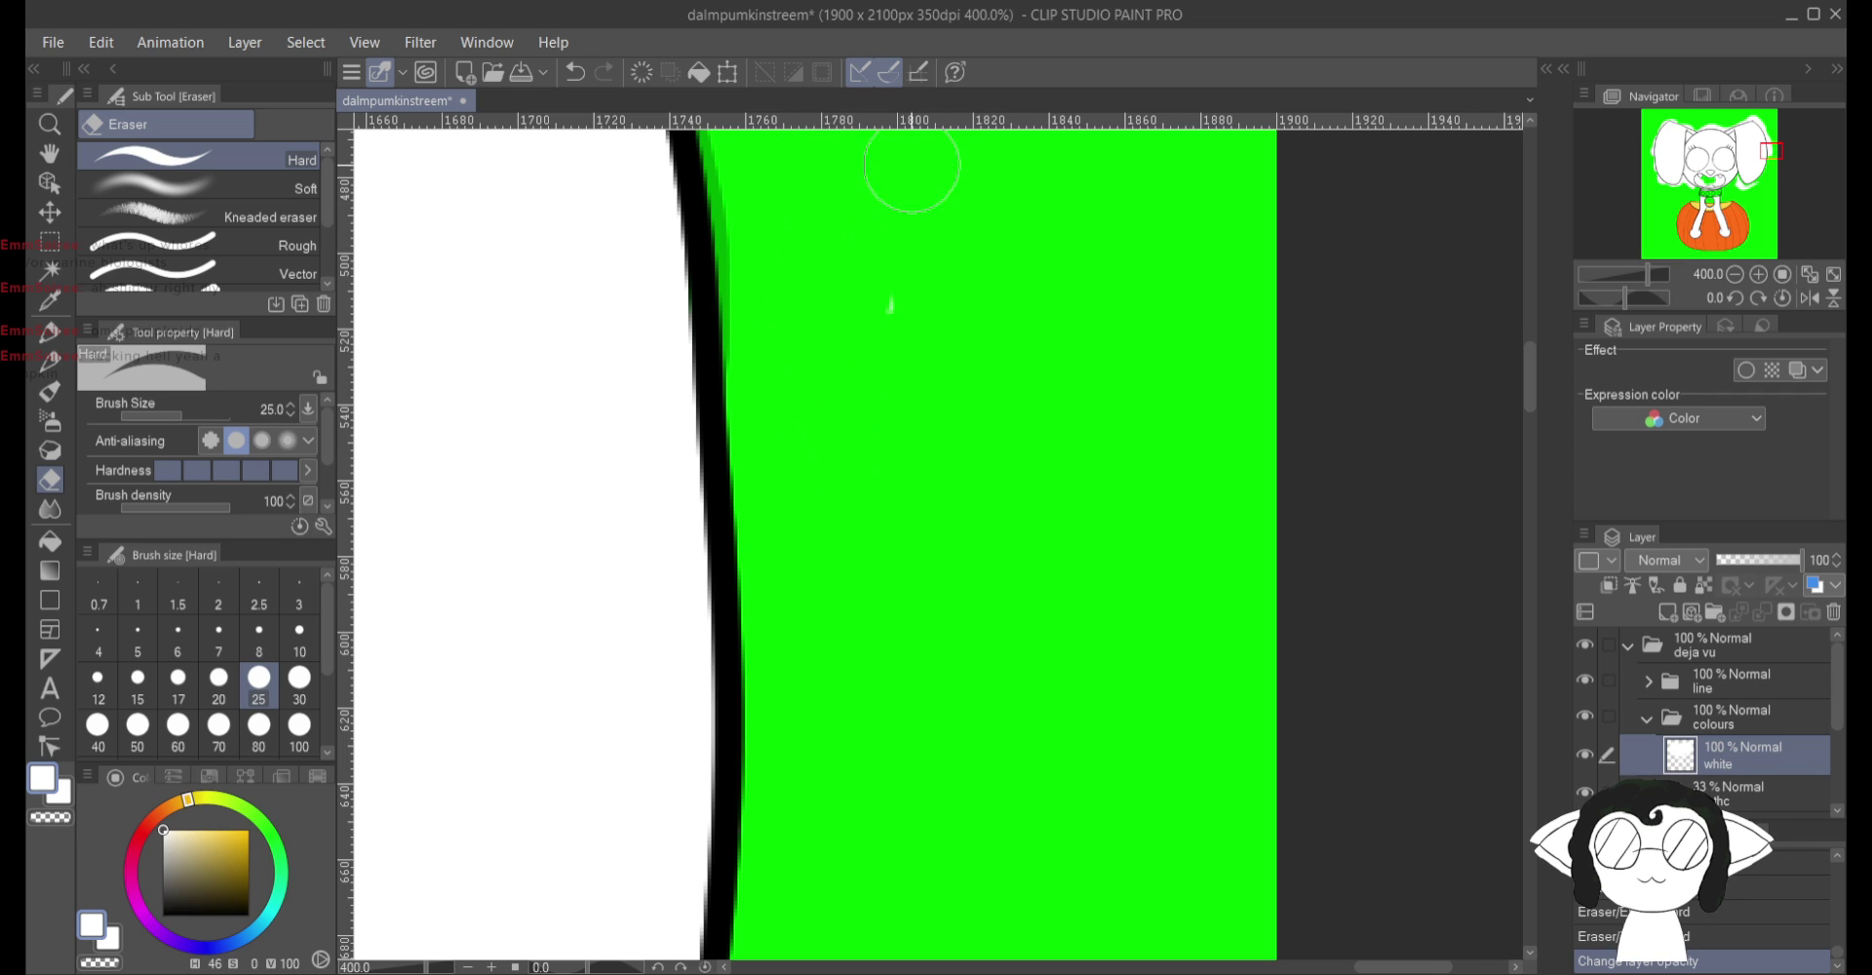
Step: Erase the white overspill along the upper part of the right ear's outer edge
scroll(903, 410, up, 5)
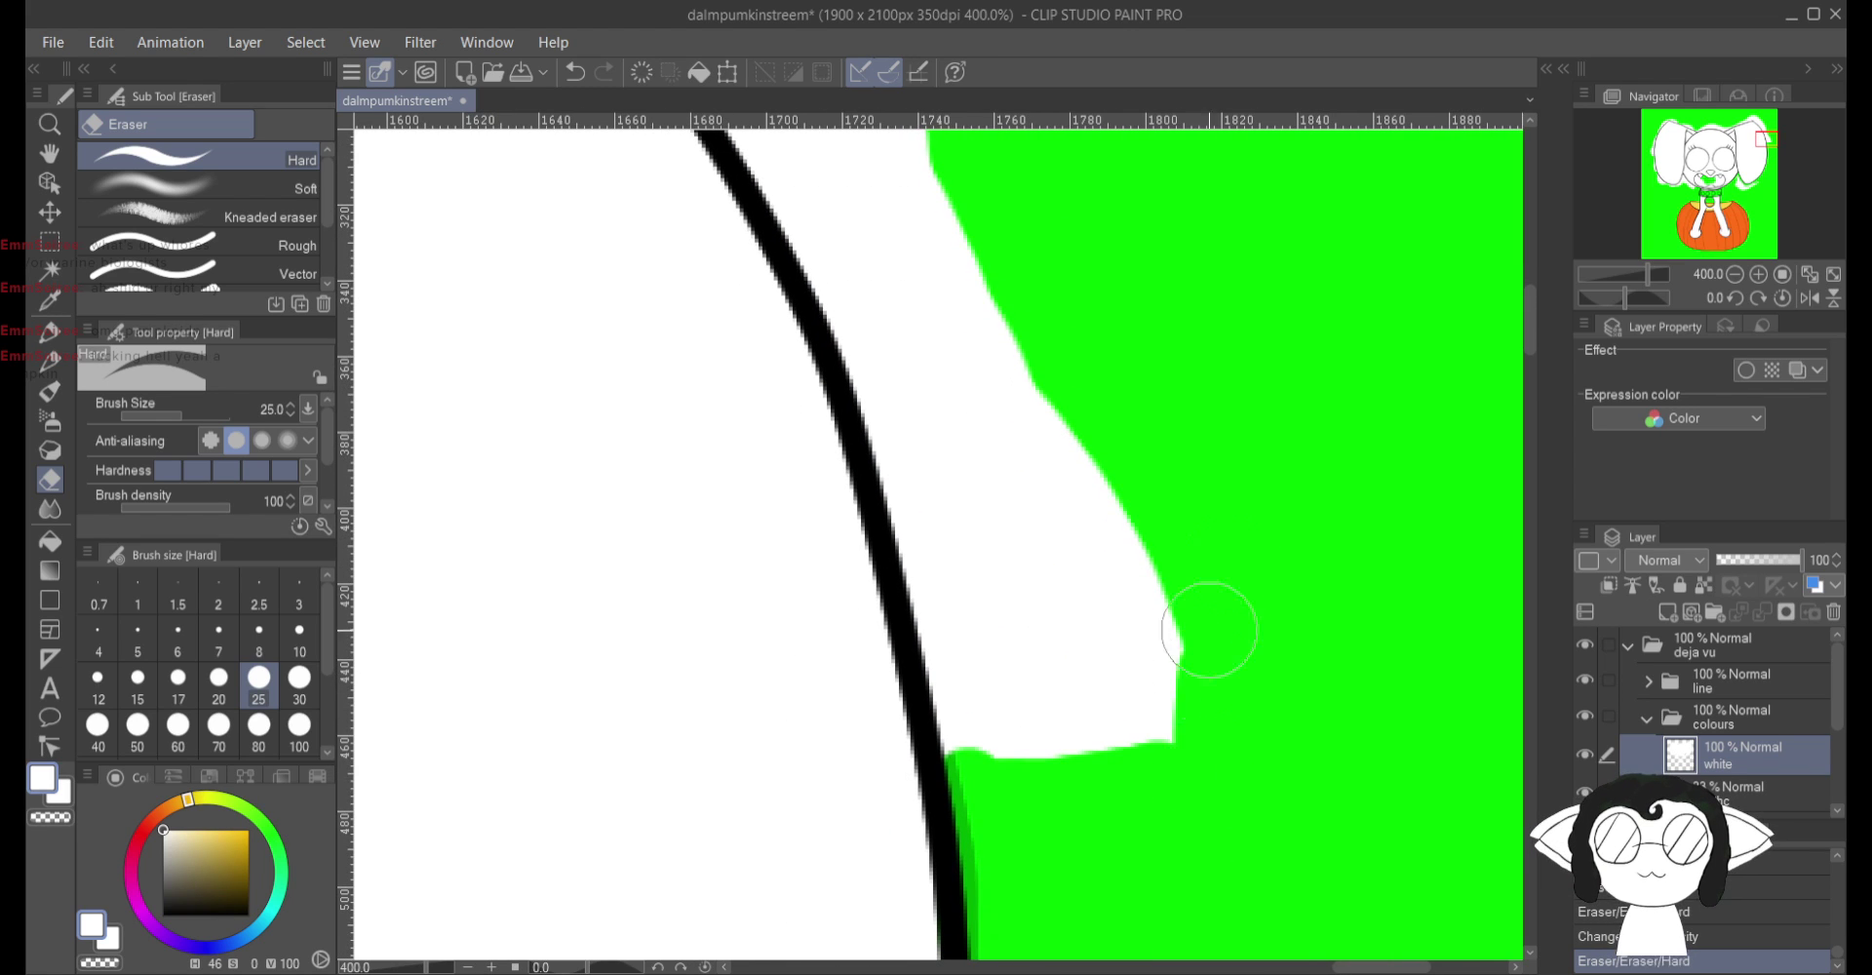
mouse_move(1209, 629)
mouse_down()
mouse_move(1192, 503)
mouse_move(1138, 458)
mouse_move(1091, 450)
mouse_move(1079, 606)
mouse_move(995, 744)
mouse_move(968, 706)
mouse_up()
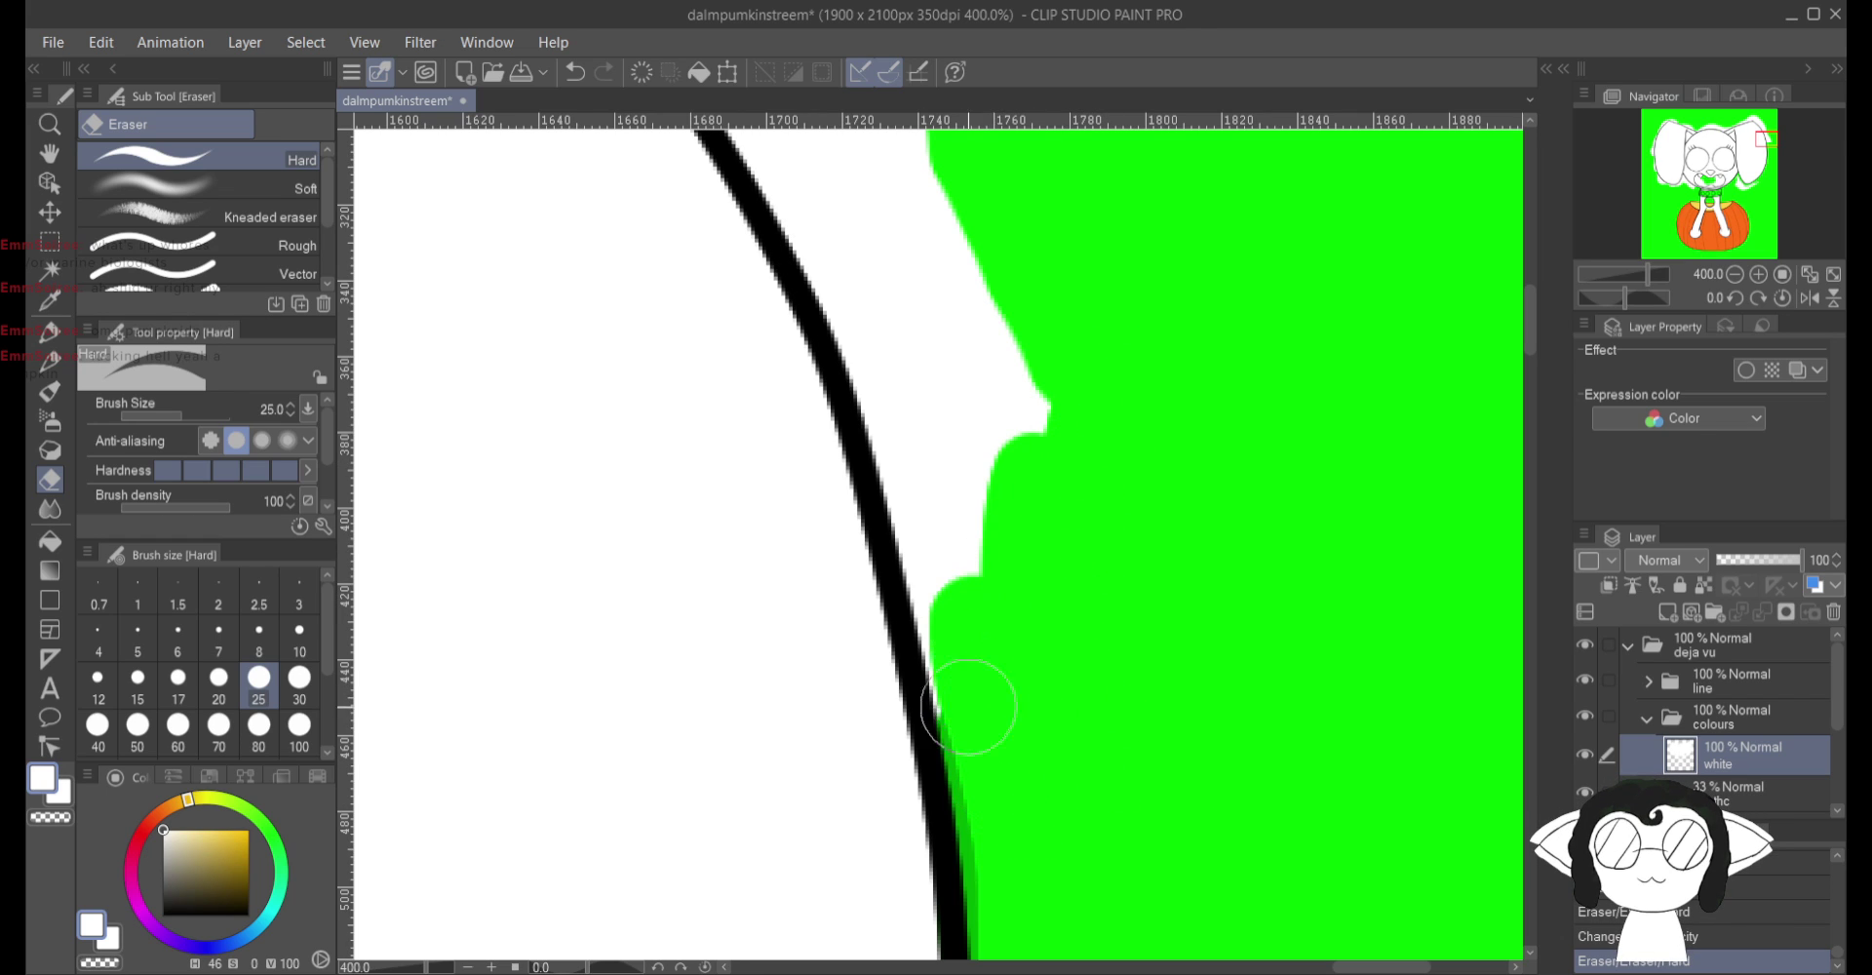
mouse_move(942, 643)
mouse_down()
mouse_move(886, 339)
mouse_move(795, 193)
mouse_move(864, 166)
mouse_move(925, 263)
mouse_move(1007, 607)
mouse_move(1028, 533)
mouse_move(1100, 715)
mouse_move(1195, 842)
mouse_move(1183, 892)
mouse_move(1078, 726)
mouse_move(1089, 694)
mouse_move(1025, 687)
mouse_move(1005, 781)
mouse_move(1071, 931)
mouse_up()
Step: Erase the white overspill around the right ear's top corner, including the large patch above it
scroll(1011, 585, up, 10)
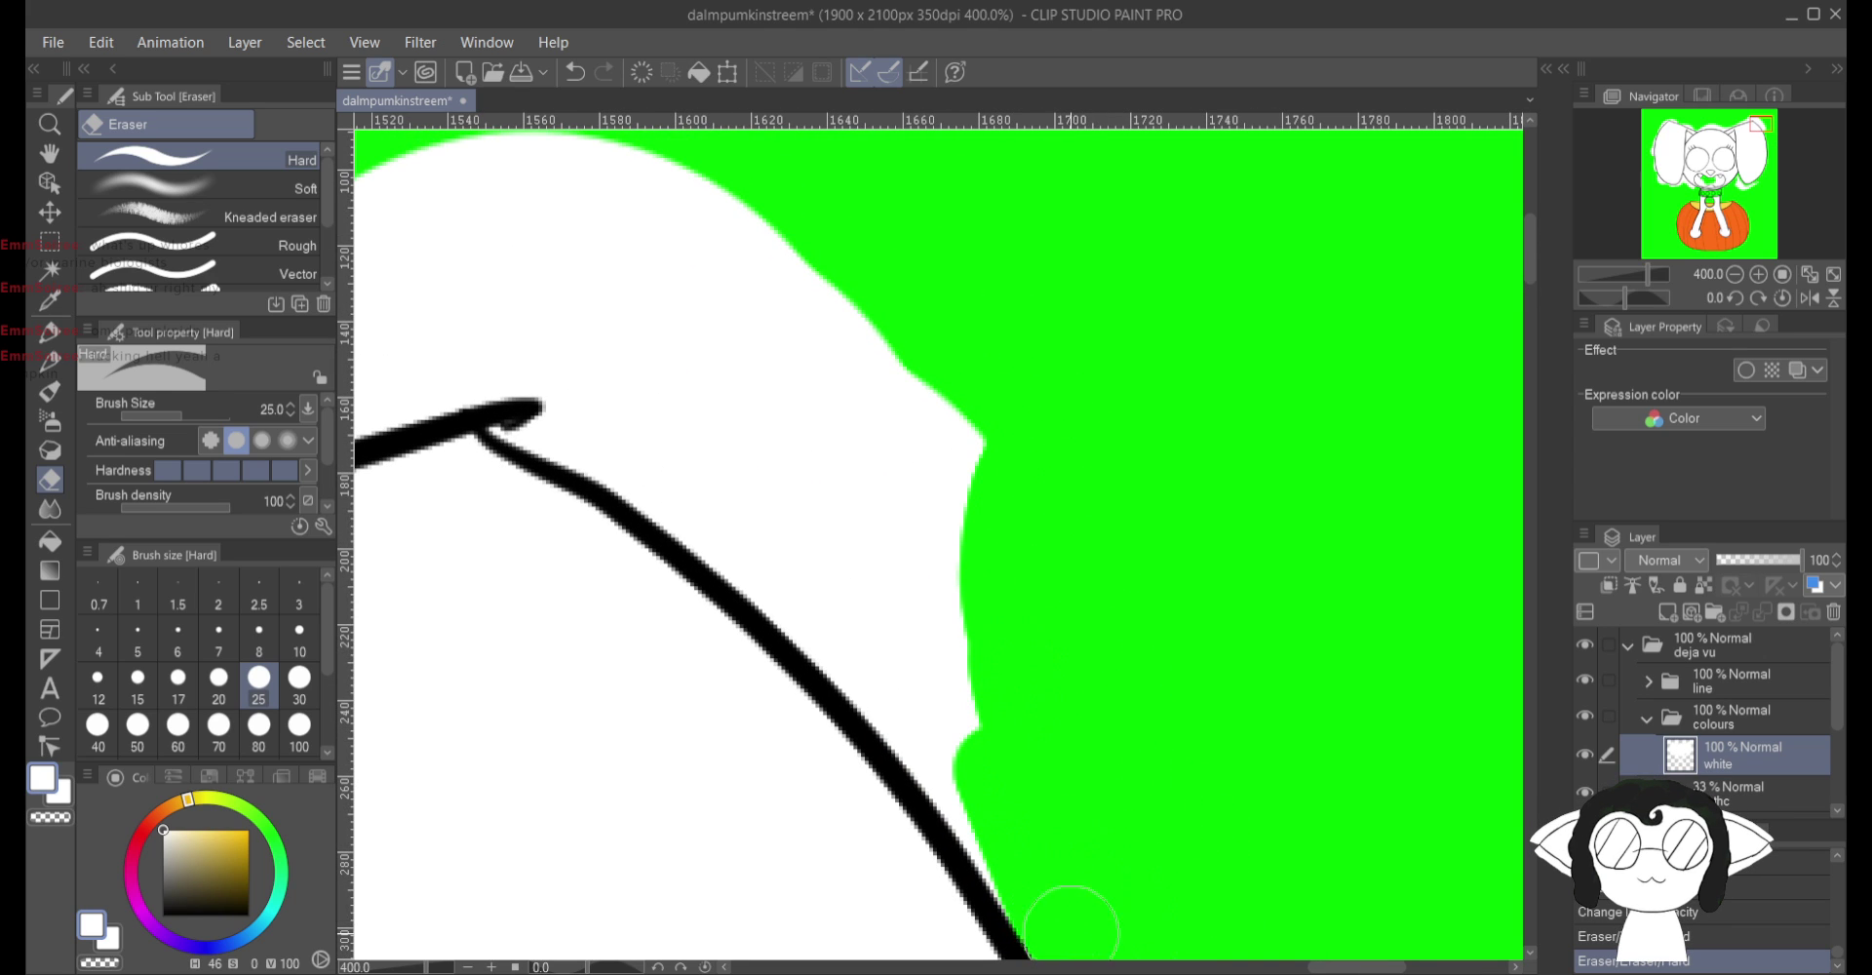
mouse_move(972, 797)
mouse_down()
mouse_move(706, 504)
mouse_move(487, 375)
mouse_up()
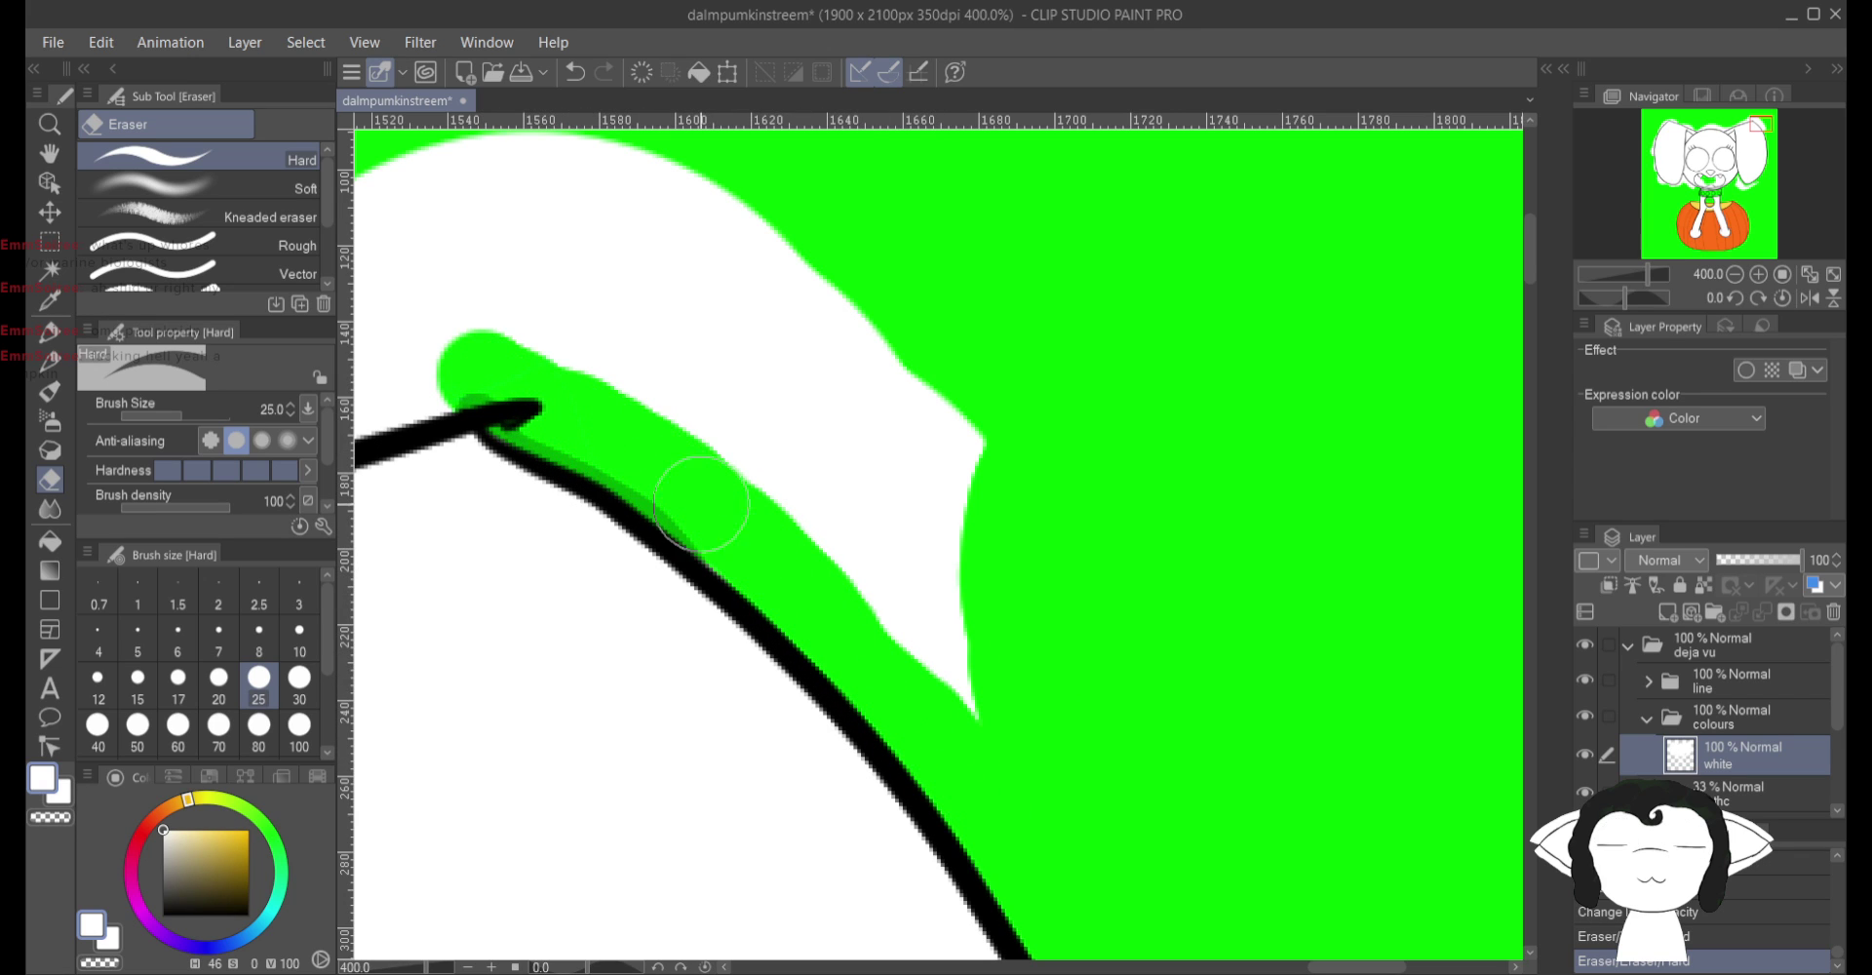
mouse_move(682, 459)
mouse_down()
mouse_move(741, 371)
mouse_move(918, 303)
mouse_move(903, 225)
mouse_move(803, 176)
mouse_move(919, 501)
mouse_move(934, 636)
mouse_up()
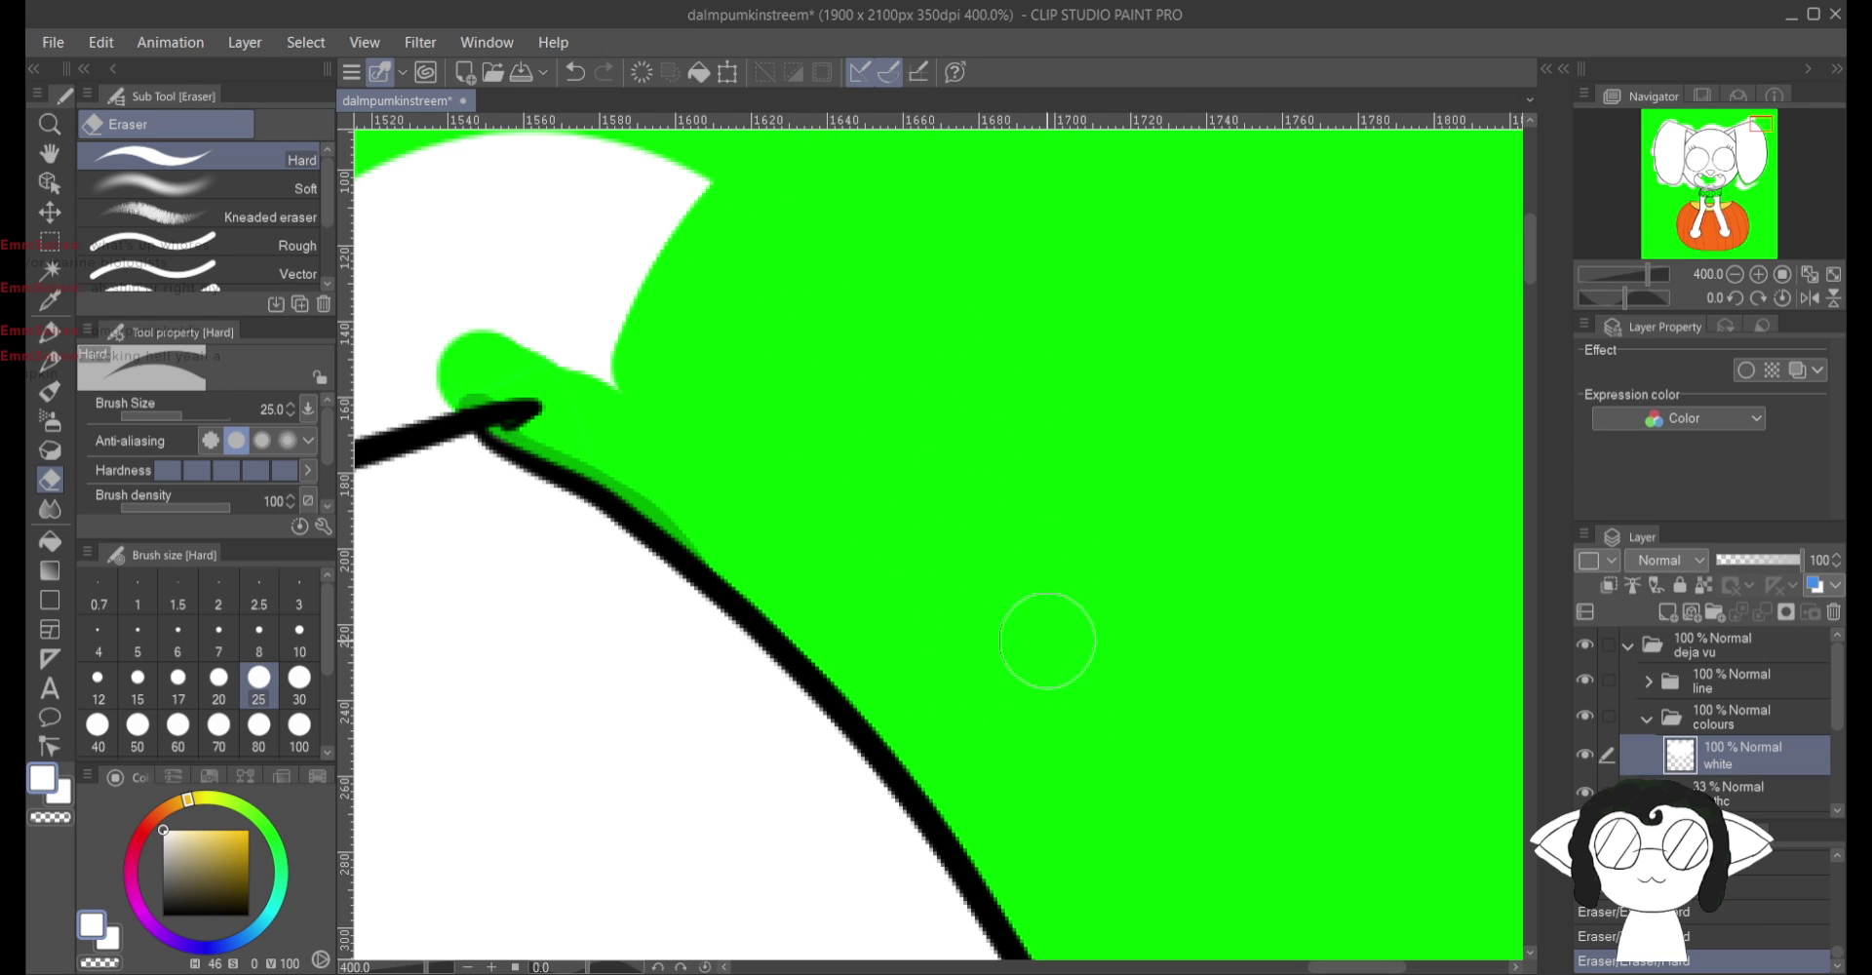
mouse_move(1048, 640)
mouse_down()
mouse_move(1175, 651)
mouse_move(1477, 786)
mouse_up()
mouse_move(858, 363)
mouse_down()
mouse_move(1150, 314)
mouse_move(741, 375)
mouse_up()
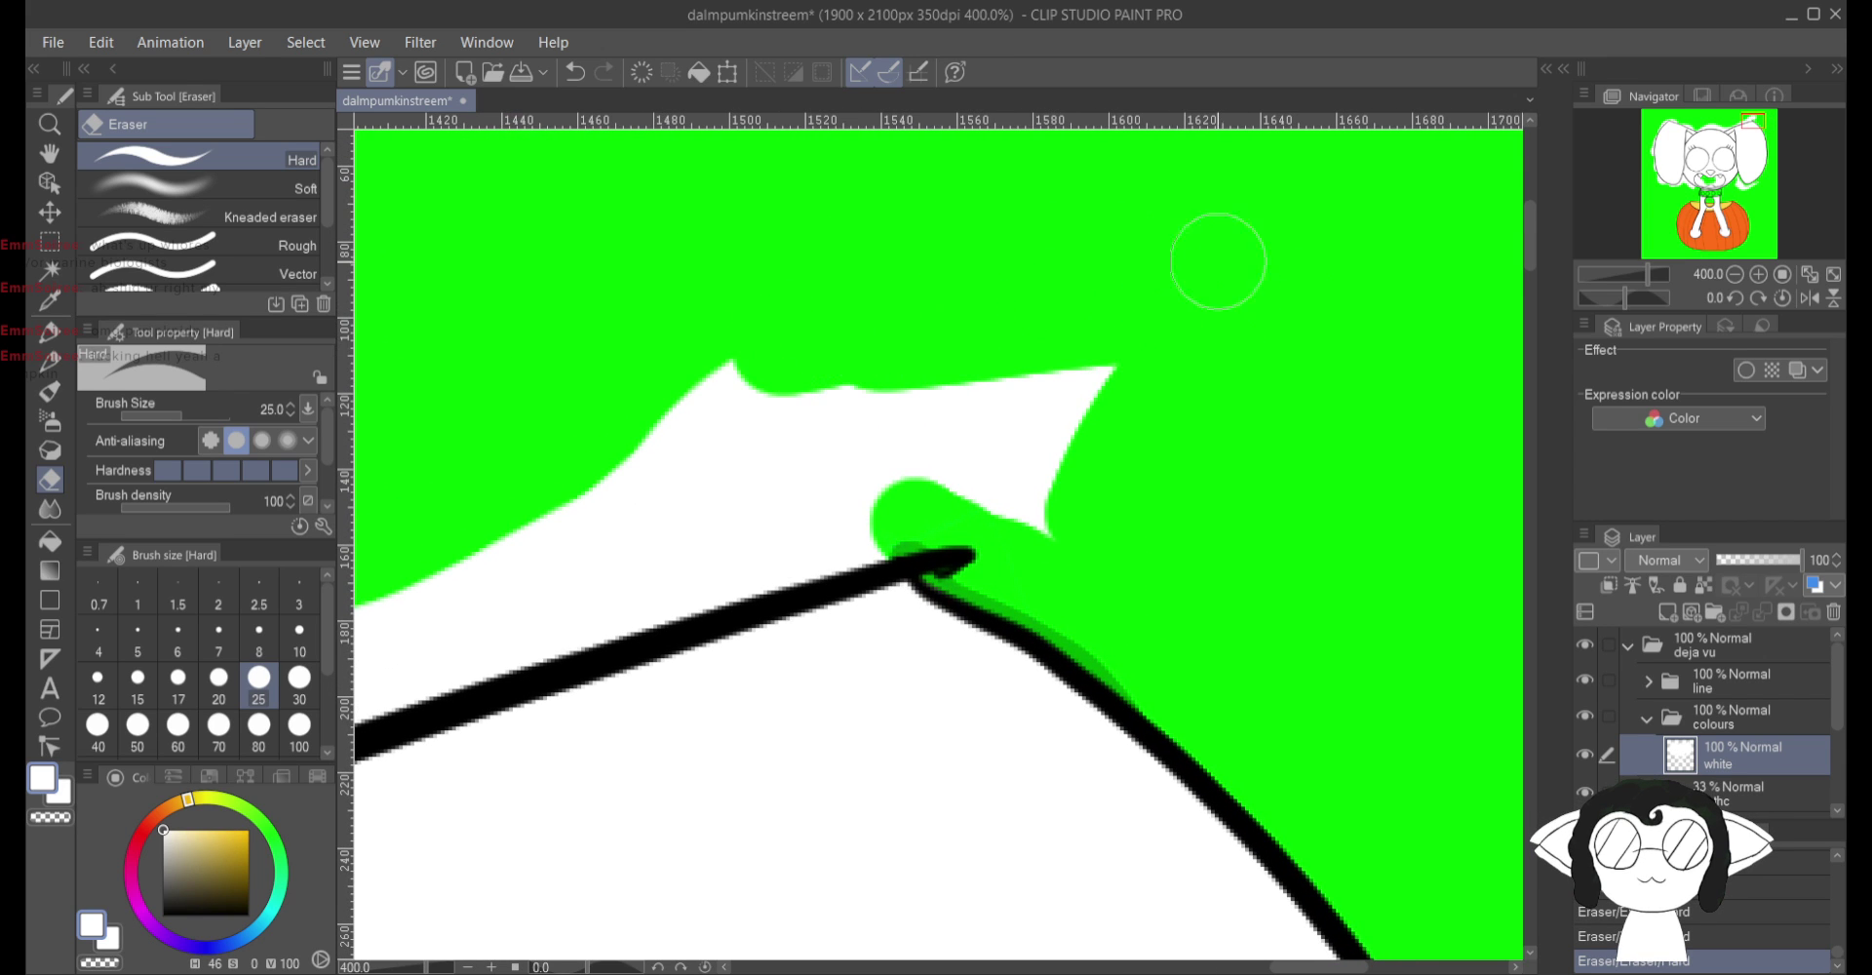
mouse_move(1218, 262)
mouse_down()
mouse_move(1293, 336)
mouse_move(1228, 399)
mouse_move(781, 527)
mouse_move(894, 527)
mouse_move(718, 556)
mouse_move(659, 502)
mouse_up()
Step: Erase the white overspill along the right ear's top edge down to where it meets the head
drag(395, 616, 1017, 440)
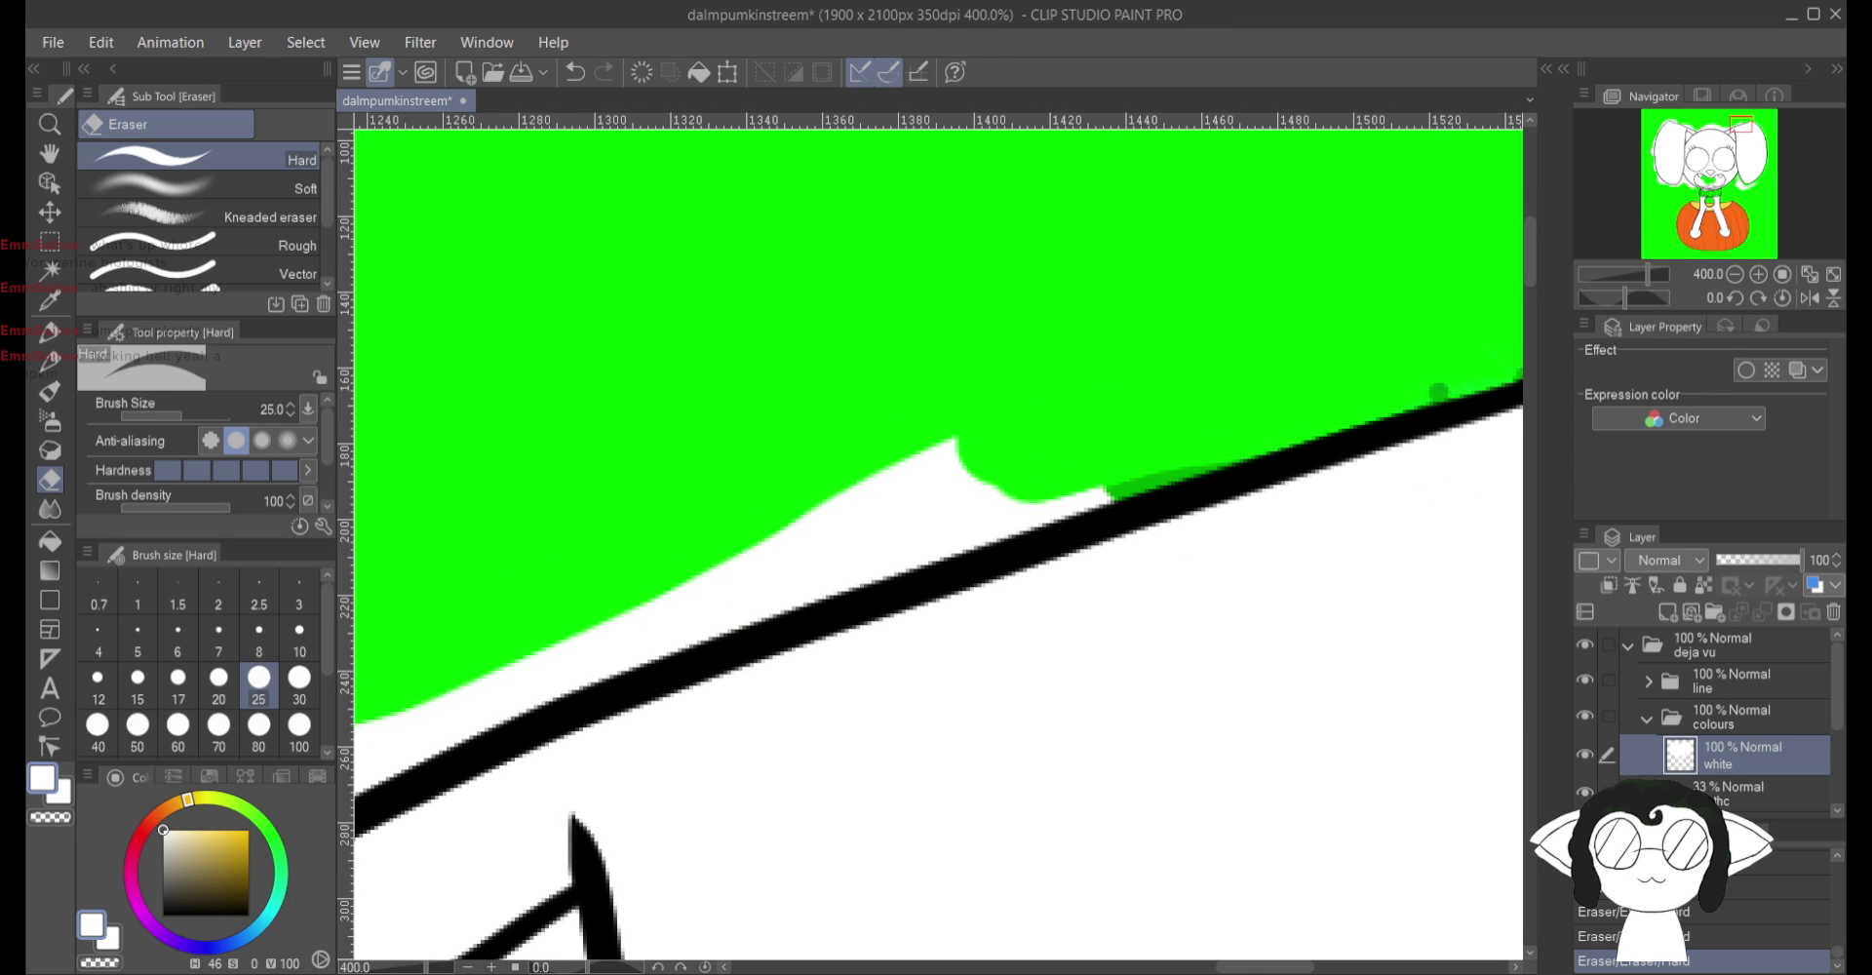
mouse_move(761, 512)
mouse_down()
mouse_move(956, 426)
mouse_move(1147, 433)
mouse_move(1120, 472)
mouse_move(539, 646)
mouse_move(809, 572)
mouse_move(511, 680)
mouse_move(564, 667)
mouse_move(406, 702)
mouse_move(1093, 467)
mouse_move(907, 533)
mouse_move(908, 558)
mouse_move(1096, 500)
mouse_up()
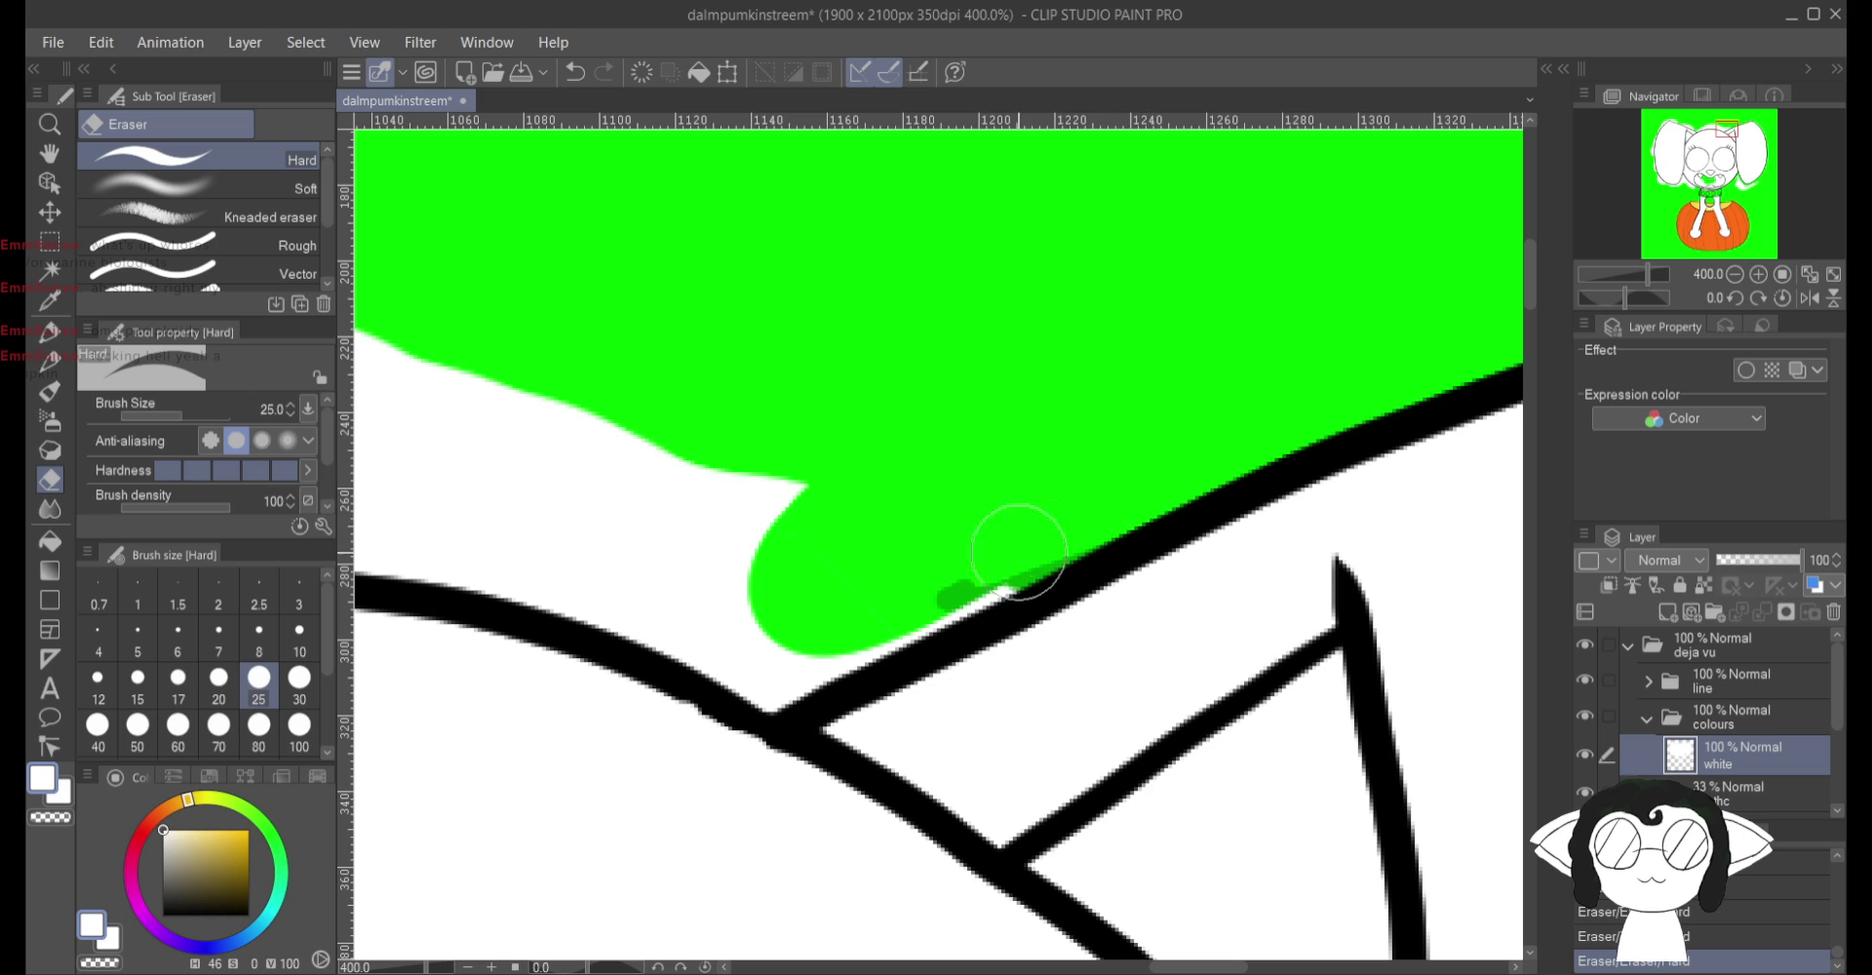
mouse_move(1018, 552)
mouse_down()
mouse_move(791, 668)
mouse_move(614, 585)
mouse_move(429, 527)
mouse_move(520, 565)
mouse_move(390, 541)
mouse_move(395, 361)
mouse_move(444, 468)
mouse_move(493, 379)
mouse_move(614, 429)
mouse_move(742, 546)
mouse_move(1041, 601)
mouse_move(1219, 694)
mouse_move(948, 650)
mouse_up()
Step: Erase the white overspill above the top of the head, across to the left ear's junction
drag(478, 458, 1326, 488)
drag(1301, 405, 1346, 565)
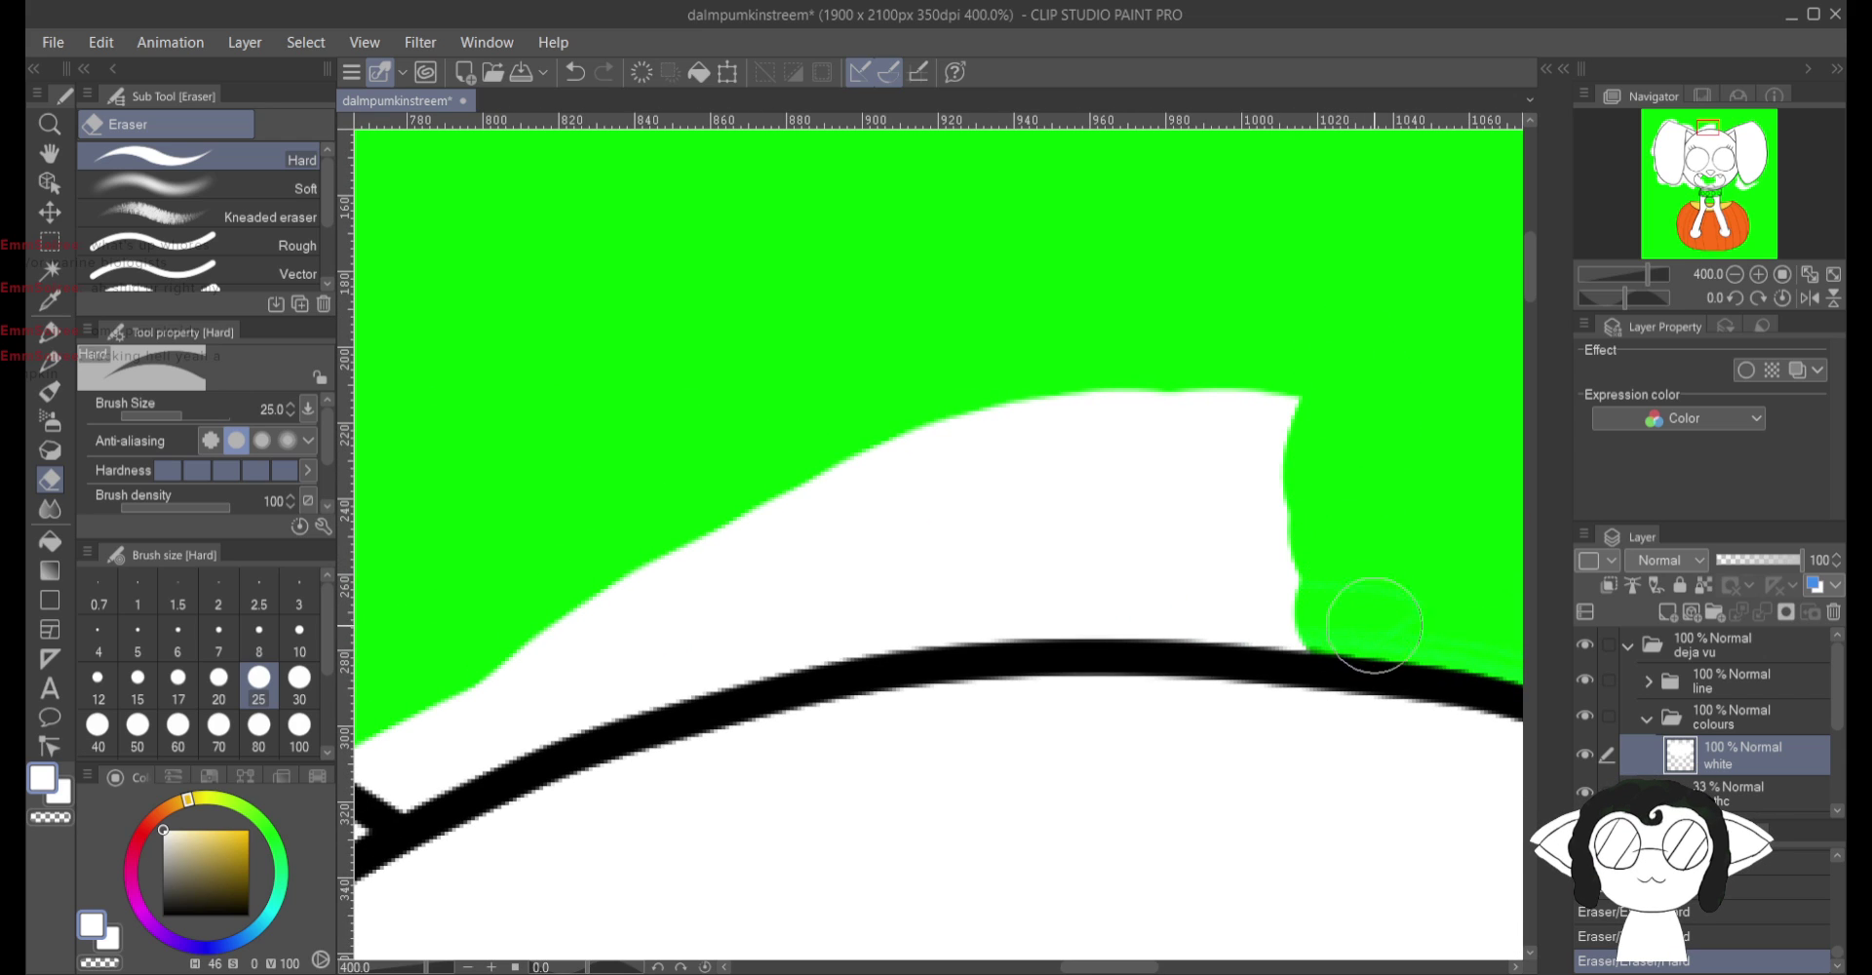
mouse_move(1373, 625)
mouse_down()
mouse_move(1065, 608)
mouse_move(822, 635)
mouse_move(564, 709)
mouse_move(410, 783)
mouse_up()
mouse_move(419, 715)
mouse_down()
mouse_move(933, 457)
mouse_move(1215, 380)
mouse_move(1332, 409)
mouse_move(1279, 448)
mouse_move(1300, 564)
mouse_move(1247, 502)
mouse_move(1234, 419)
mouse_move(1215, 547)
mouse_move(1184, 527)
mouse_move(1169, 419)
mouse_move(1123, 553)
mouse_move(1120, 427)
mouse_move(1040, 576)
mouse_move(1035, 477)
mouse_move(979, 554)
mouse_move(972, 479)
mouse_move(814, 589)
mouse_up()
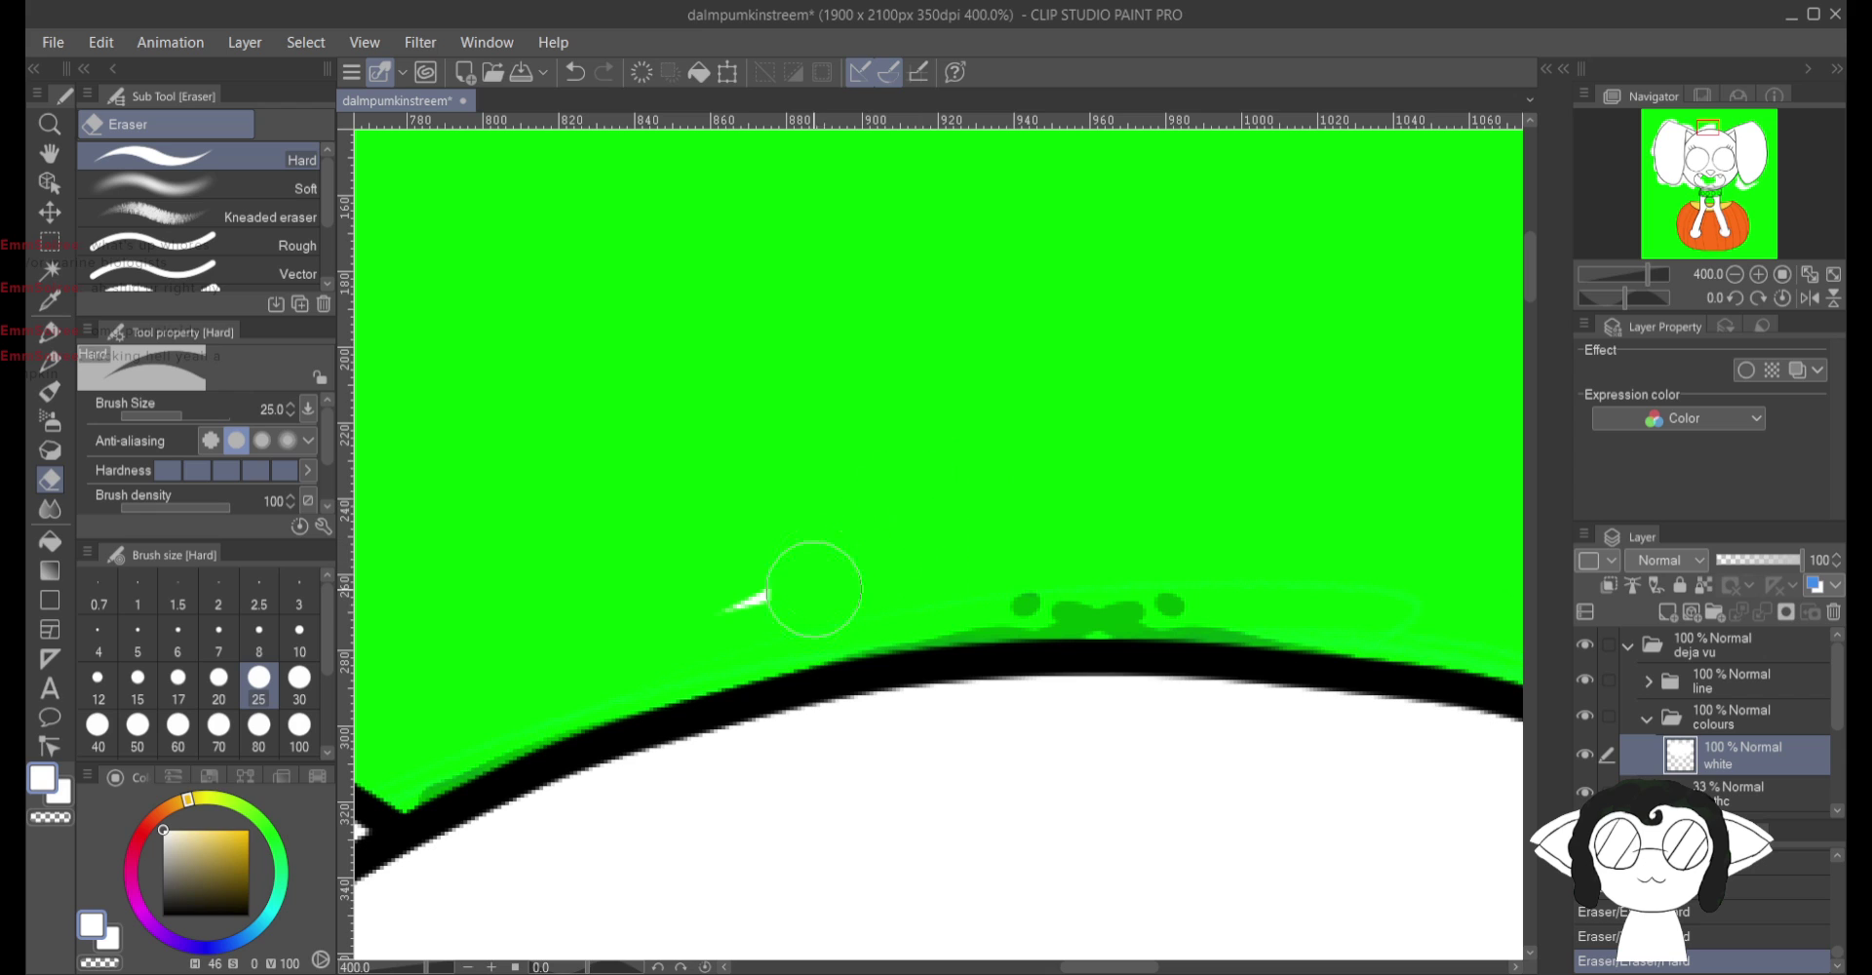
Step: Erase the white specks and overspill above the left ear's top edge, from the head junction to the ear's top corner
mouse_move(390, 702)
mouse_down()
mouse_move(1224, 510)
mouse_move(1112, 527)
mouse_move(395, 198)
mouse_up()
mouse_move(542, 209)
mouse_down()
mouse_move(683, 240)
mouse_move(938, 348)
mouse_up()
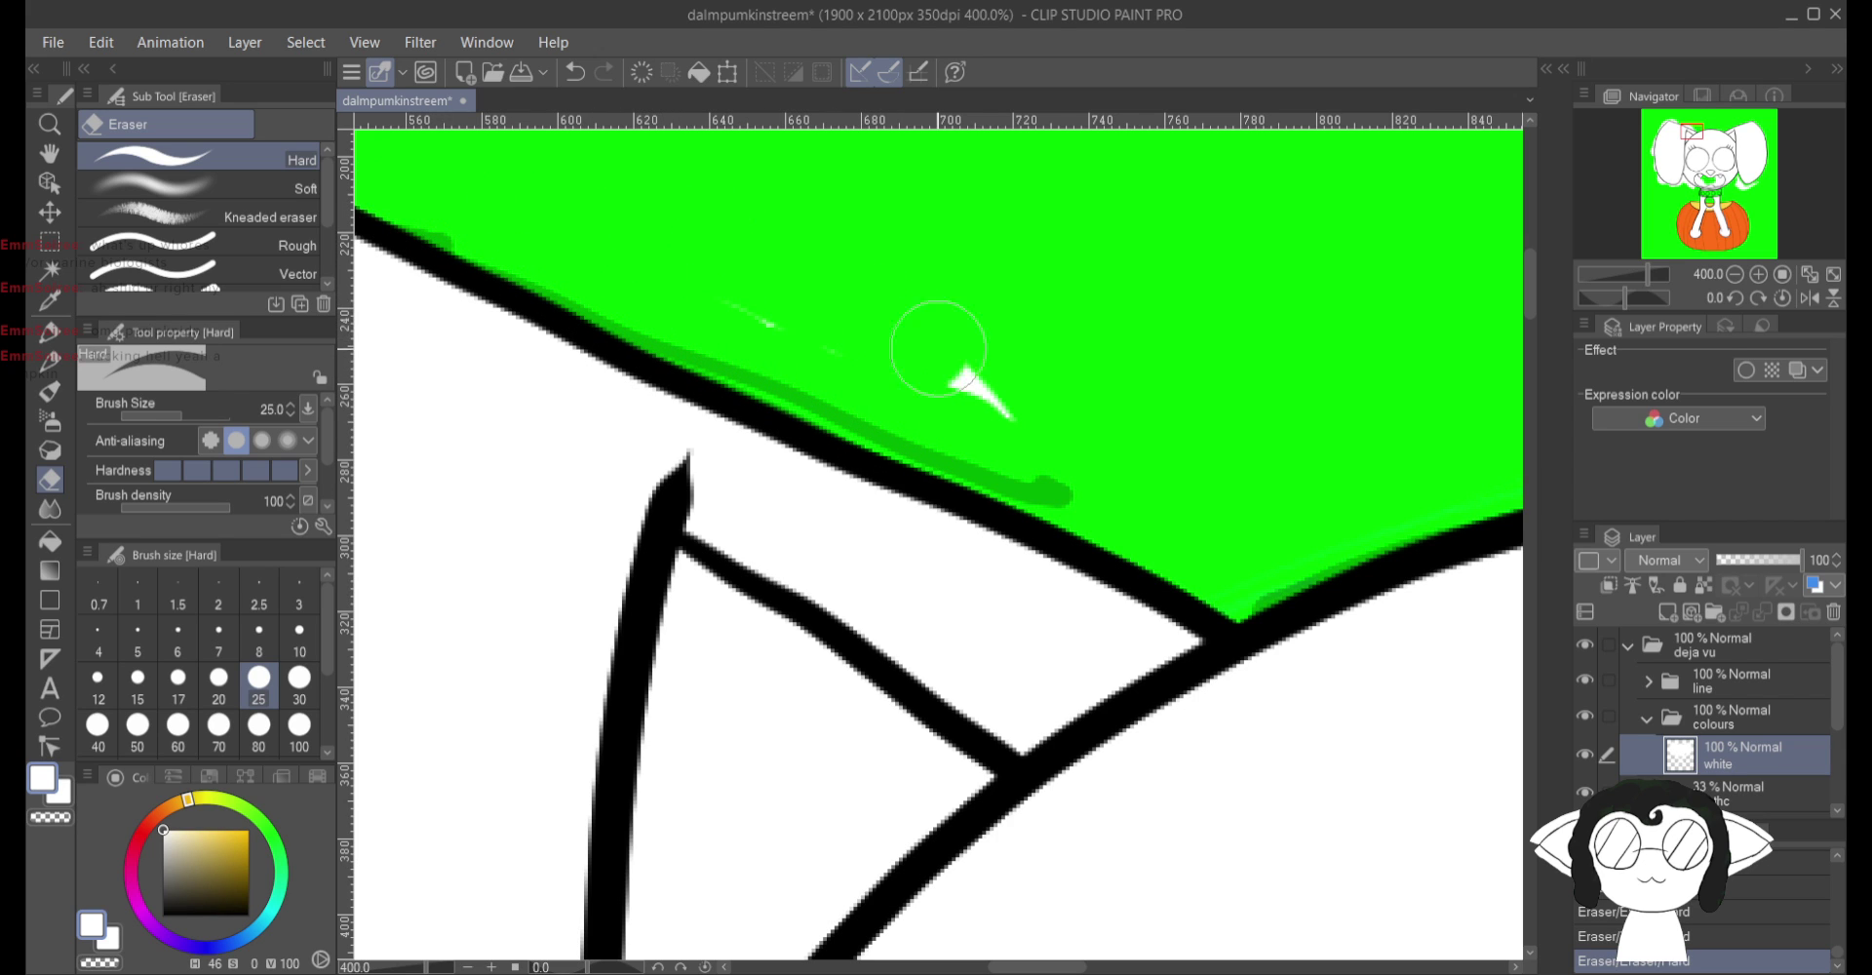
drag(744, 313, 1580, 639)
mouse_move(952, 292)
mouse_down()
mouse_move(998, 335)
mouse_move(1004, 392)
mouse_move(979, 432)
mouse_move(1088, 463)
mouse_up()
mouse_move(952, 420)
mouse_down()
mouse_move(668, 314)
mouse_move(574, 302)
mouse_move(915, 355)
mouse_move(752, 263)
mouse_move(598, 250)
mouse_move(451, 369)
mouse_move(507, 353)
mouse_move(444, 324)
mouse_up()
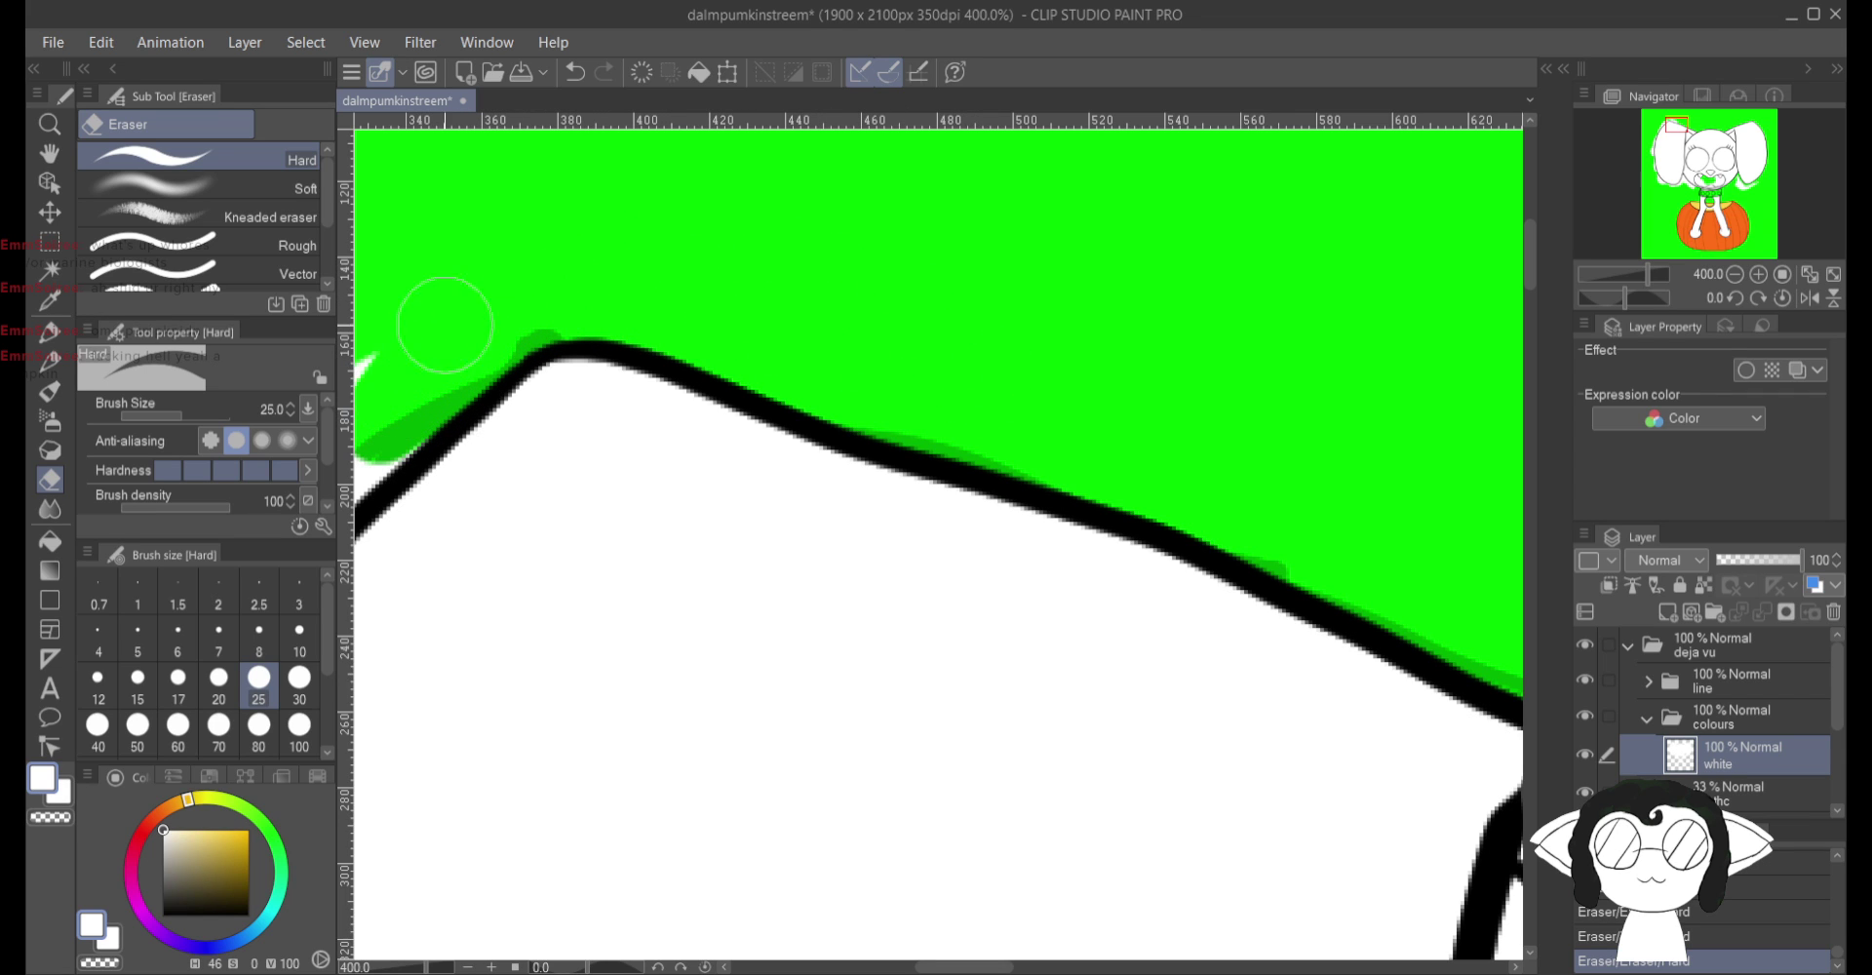
Step: Erase the white overspill along the upper part of the left ear's outer edge, just below its top corner
mouse_move(409, 420)
mouse_down()
mouse_move(1009, 195)
mouse_move(1107, 186)
mouse_move(917, 244)
mouse_move(1105, 192)
mouse_up()
mouse_move(1009, 269)
mouse_down()
mouse_move(843, 429)
mouse_move(878, 284)
mouse_up()
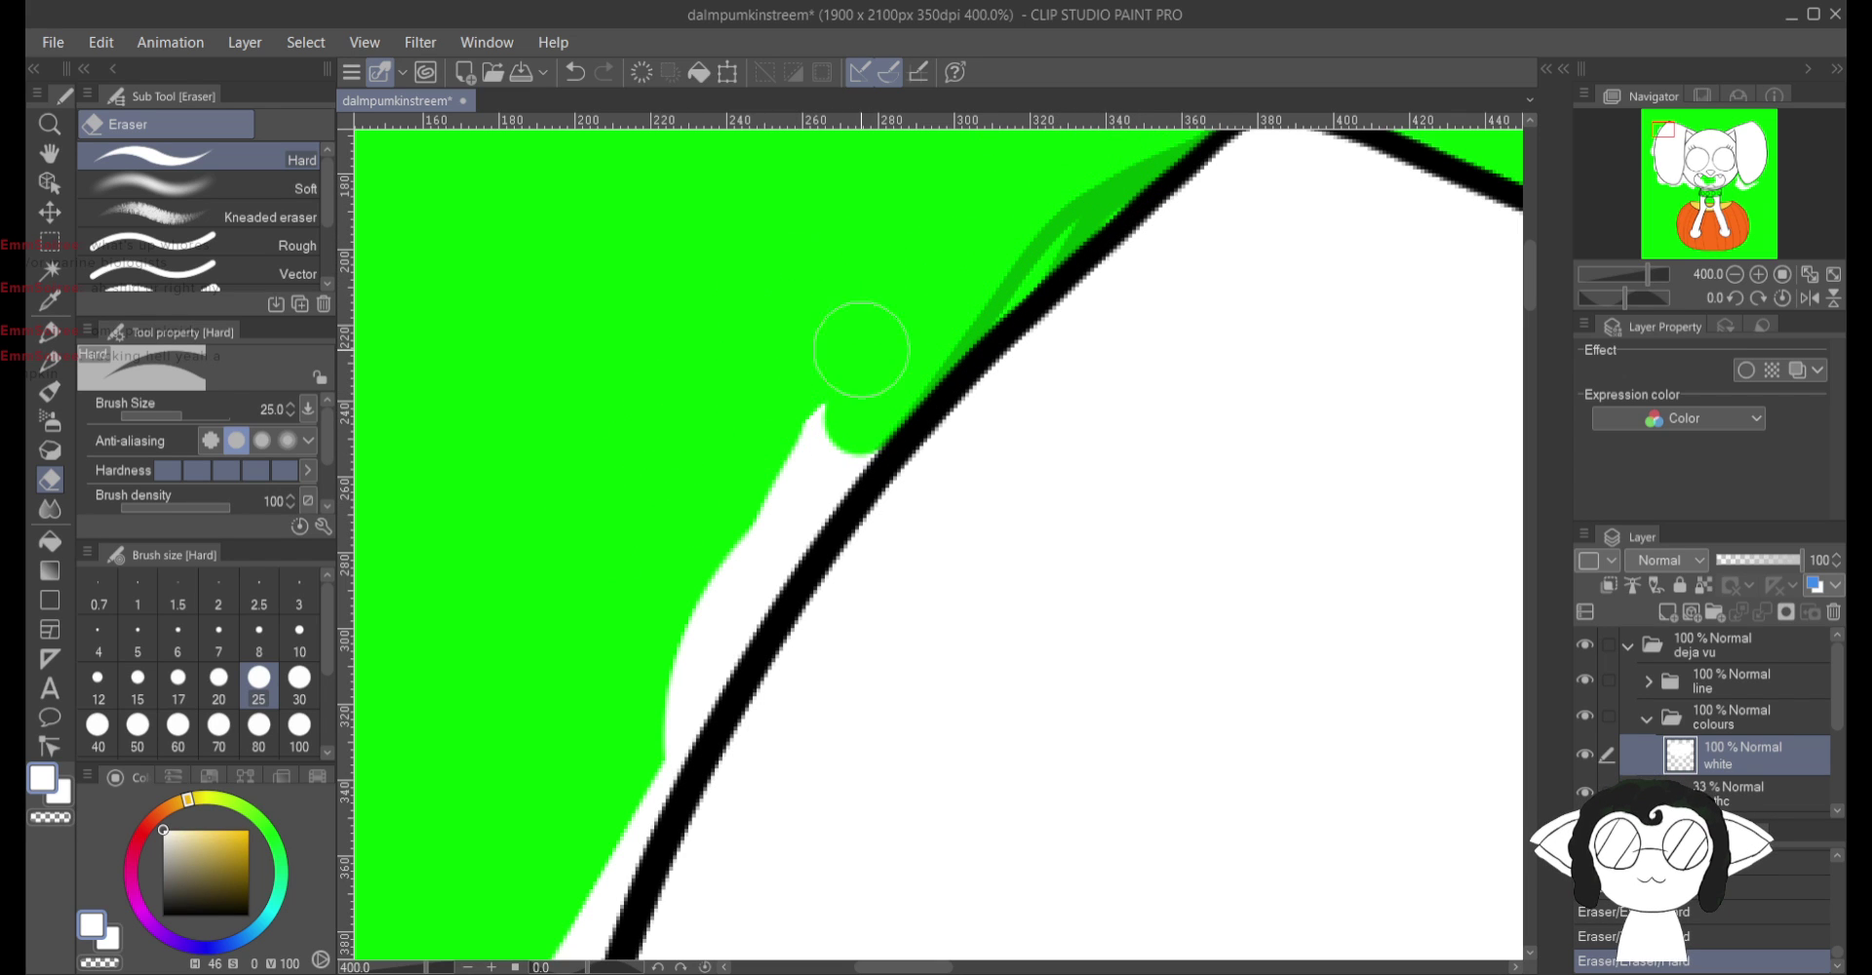
mouse_move(857, 347)
mouse_down()
mouse_move(823, 418)
mouse_move(857, 430)
mouse_move(718, 585)
mouse_move(781, 547)
mouse_up()
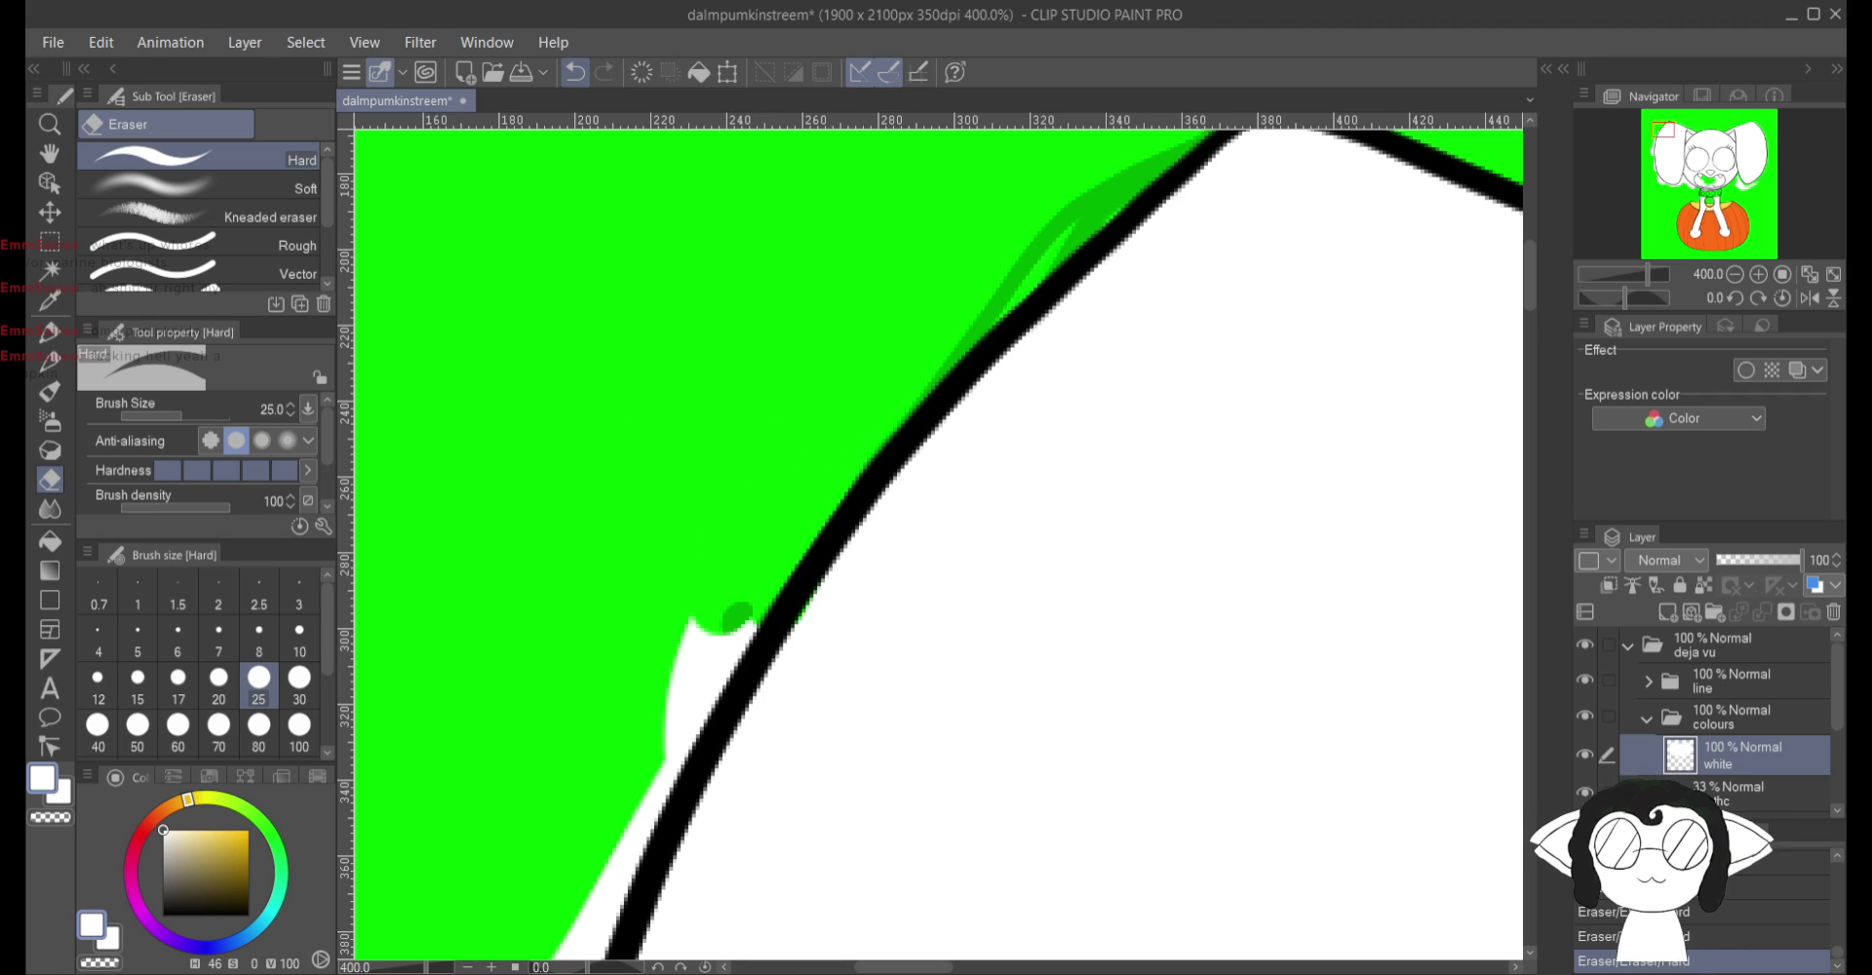
click(575, 72)
mouse_move(811, 457)
mouse_down()
mouse_move(836, 436)
mouse_move(744, 543)
mouse_move(731, 590)
mouse_up()
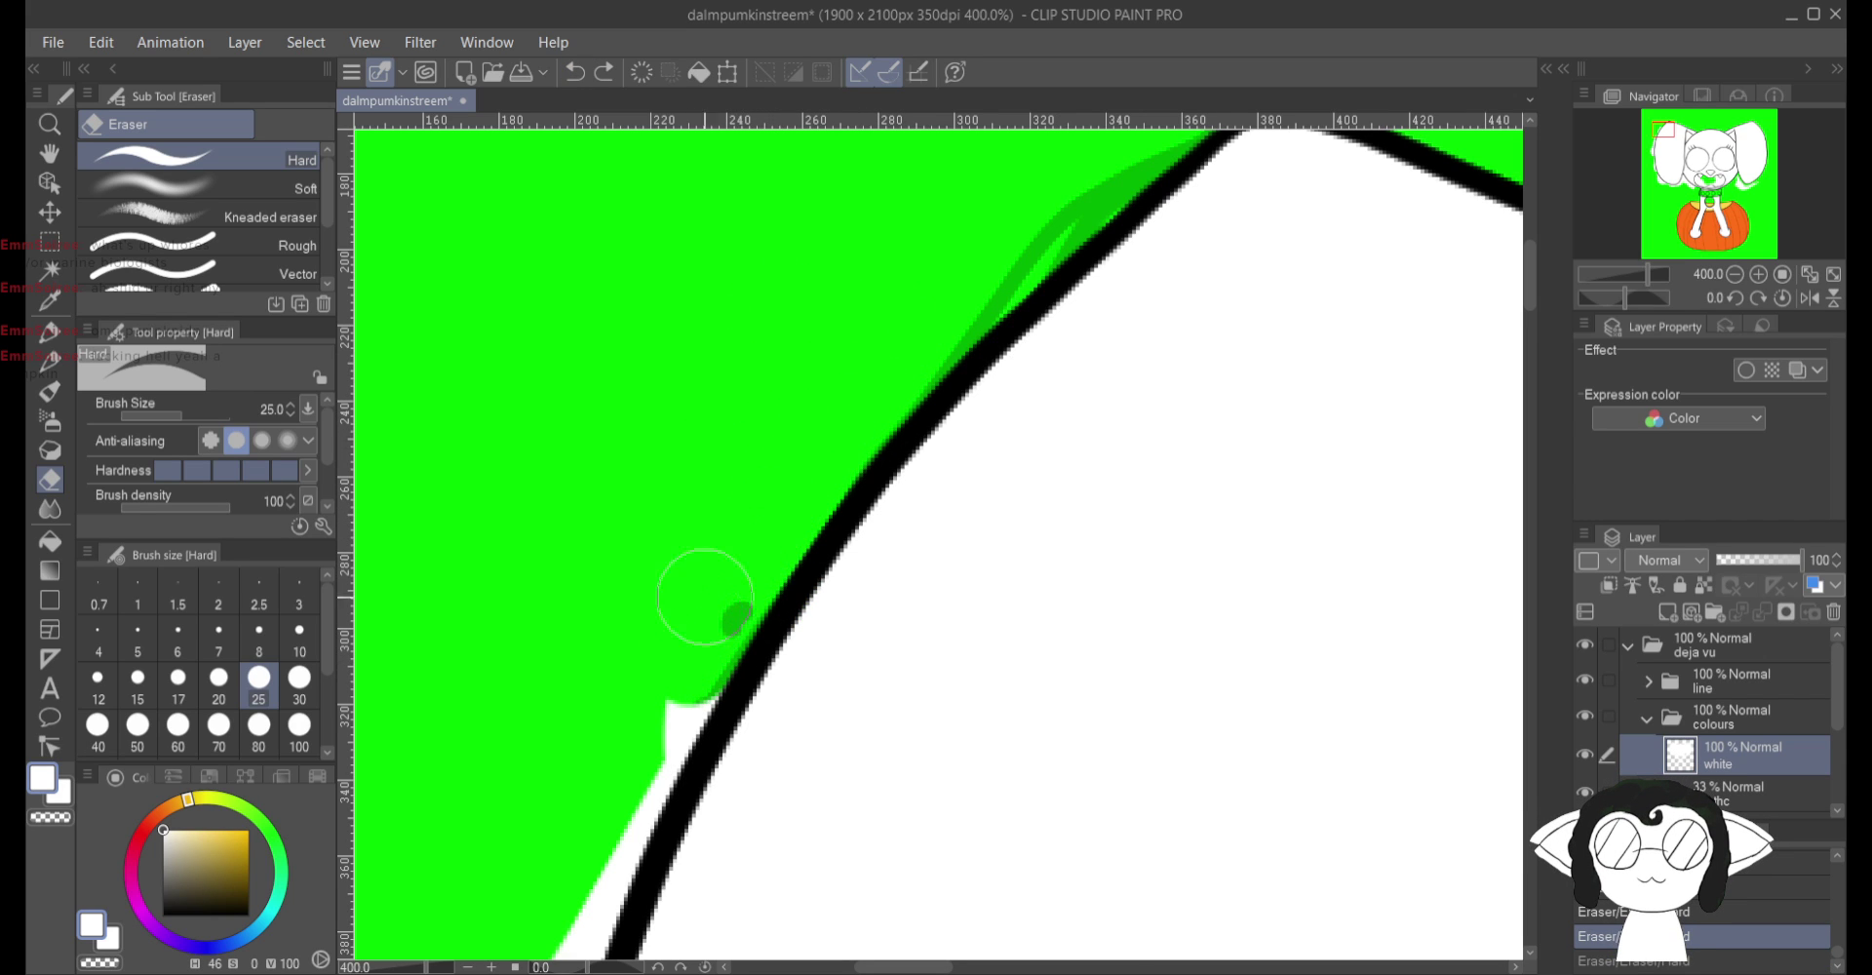
mouse_move(682, 685)
mouse_down()
mouse_move(565, 898)
mouse_move(868, 332)
mouse_move(877, 398)
mouse_up()
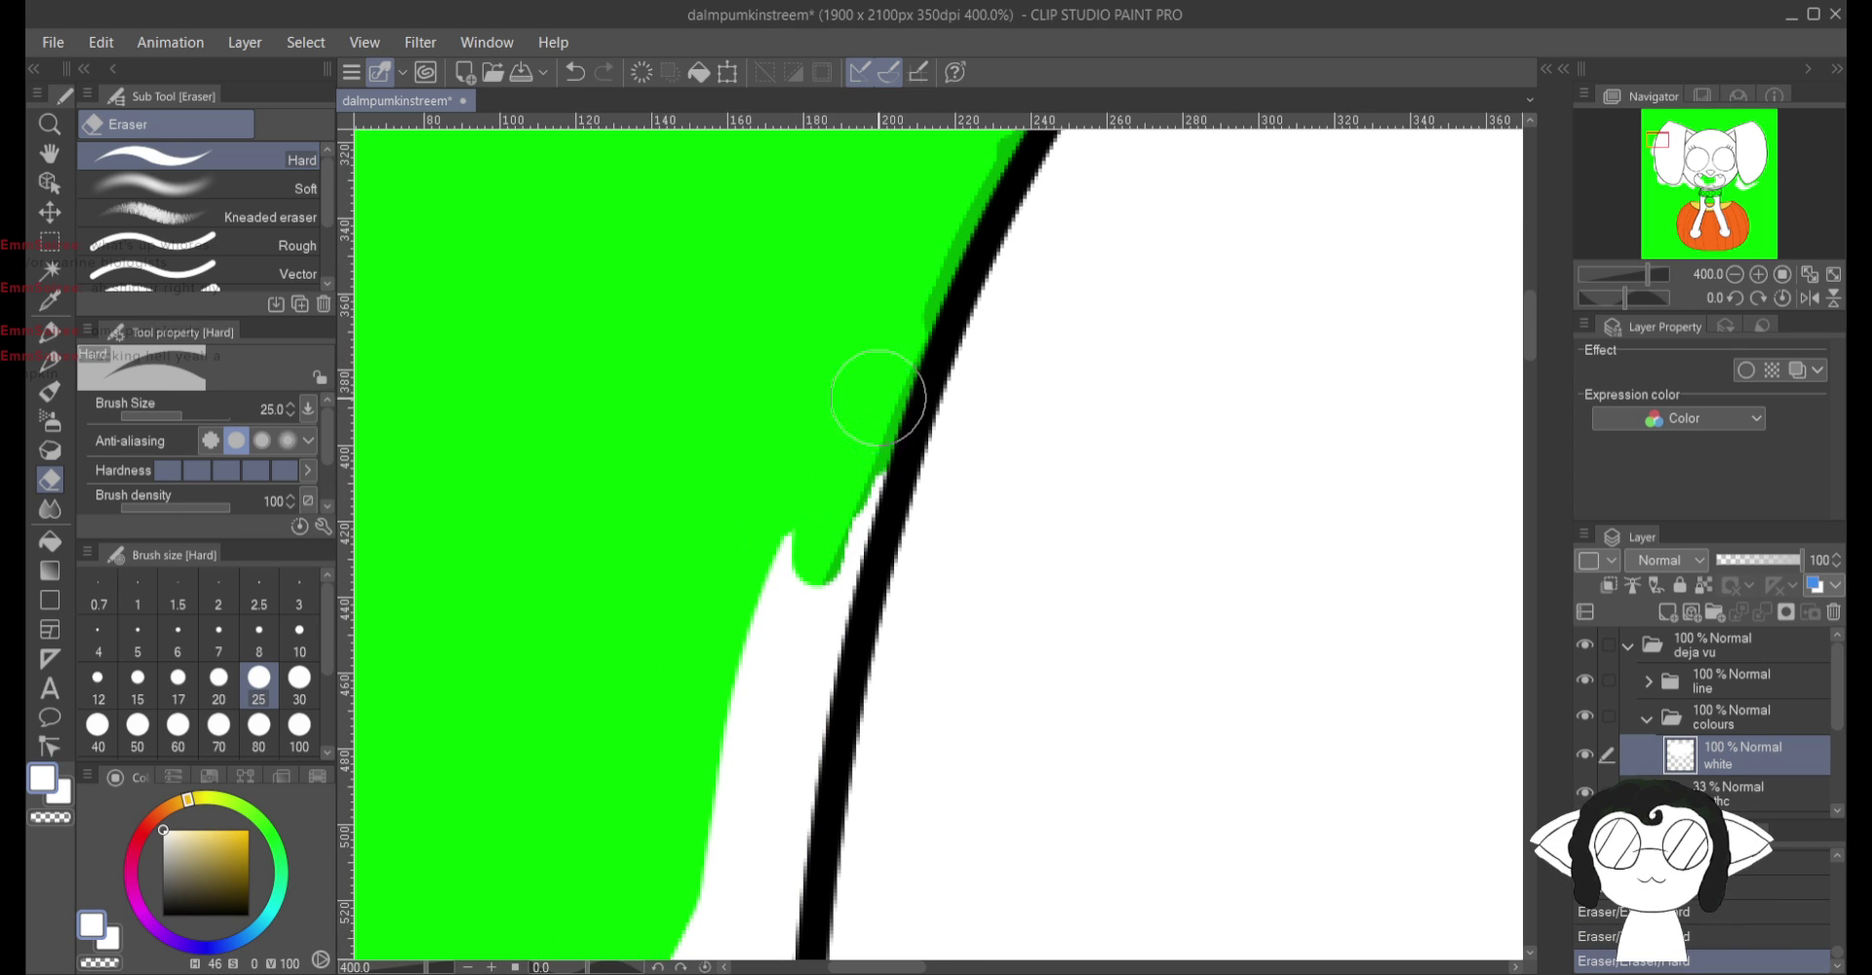
Step: Erase the white overspill down the middle and lower stretch of the left ear's outer edge, including the leftover sliver against the line
mouse_move(822, 551)
mouse_down()
mouse_move(718, 660)
mouse_move(777, 577)
mouse_move(810, 661)
mouse_move(772, 840)
mouse_up()
mouse_move(799, 726)
mouse_down()
mouse_move(770, 911)
mouse_move(716, 941)
mouse_up()
scroll(709, 936, down, 5)
mouse_move(716, 838)
mouse_down()
mouse_move(624, 663)
mouse_move(615, 410)
mouse_move(590, 424)
mouse_move(712, 800)
mouse_move(752, 815)
mouse_move(744, 585)
mouse_move(767, 414)
mouse_move(719, 434)
mouse_move(681, 423)
mouse_move(647, 510)
mouse_move(770, 565)
mouse_move(762, 349)
mouse_up()
scroll(675, 611, down, 10)
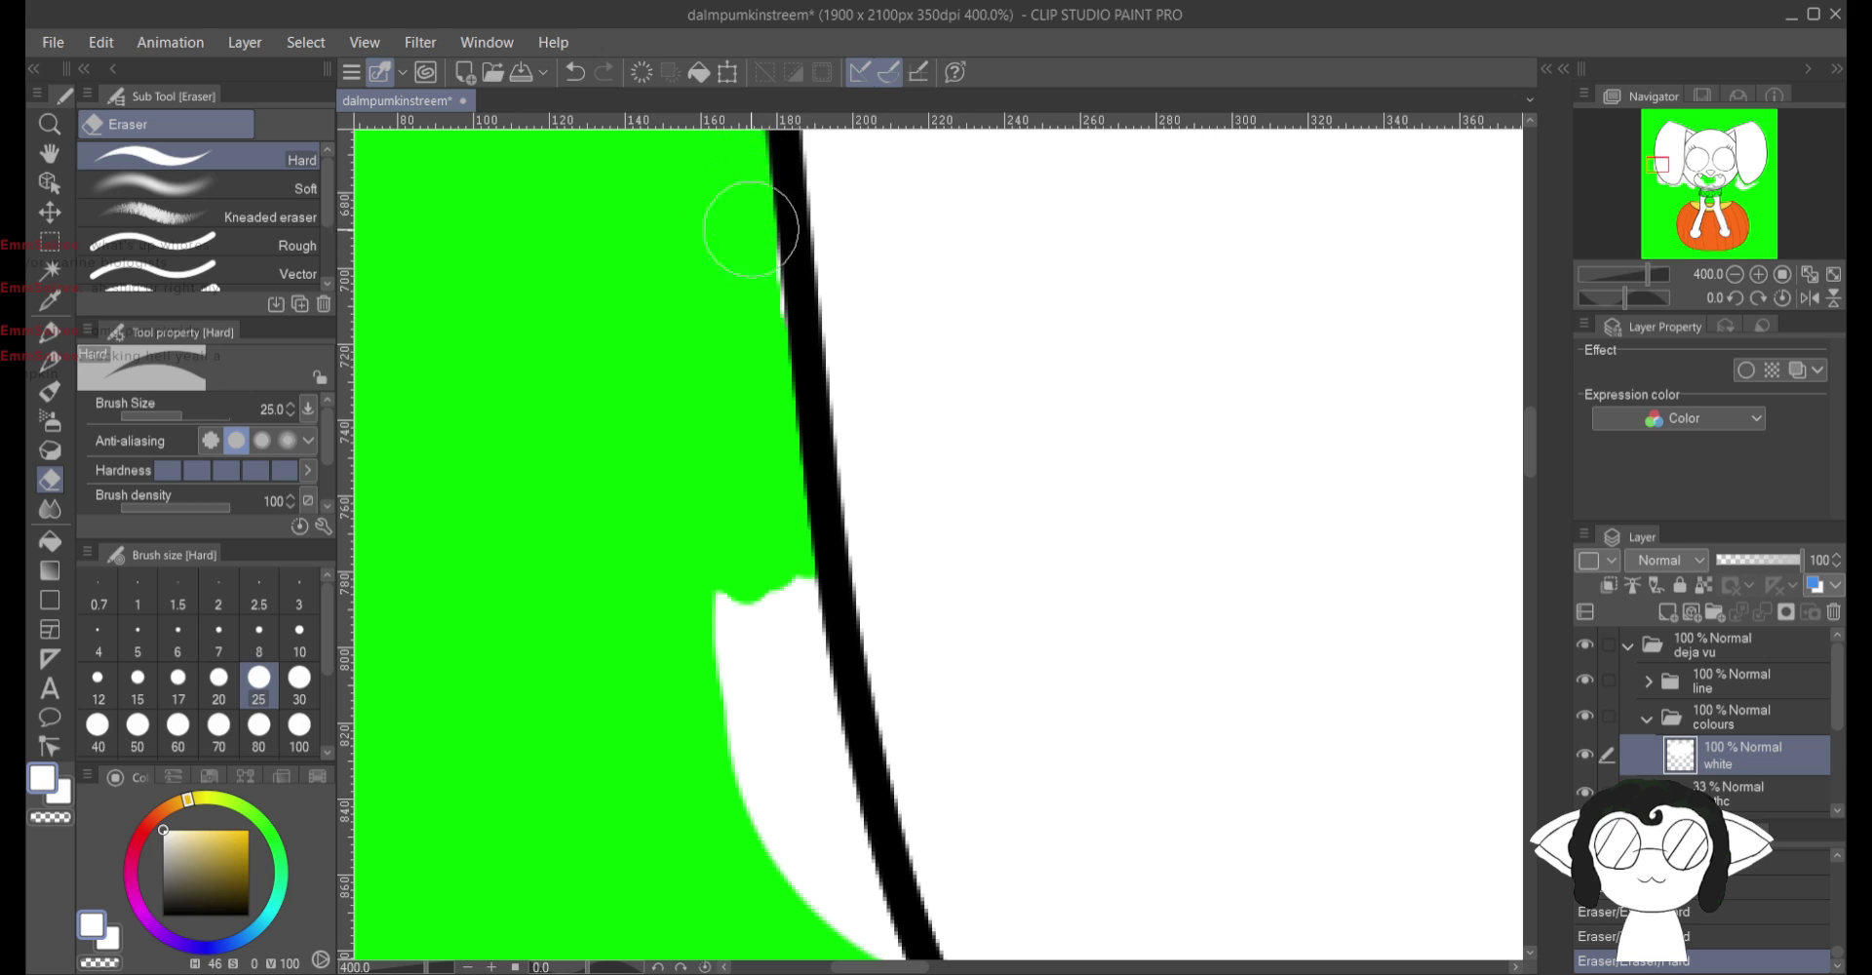
drag(751, 229, 770, 286)
mouse_move(796, 607)
mouse_down()
mouse_move(802, 566)
mouse_move(902, 951)
mouse_move(824, 867)
mouse_move(747, 724)
mouse_move(718, 562)
mouse_move(786, 855)
mouse_move(840, 934)
mouse_move(738, 525)
mouse_move(788, 824)
mouse_up()
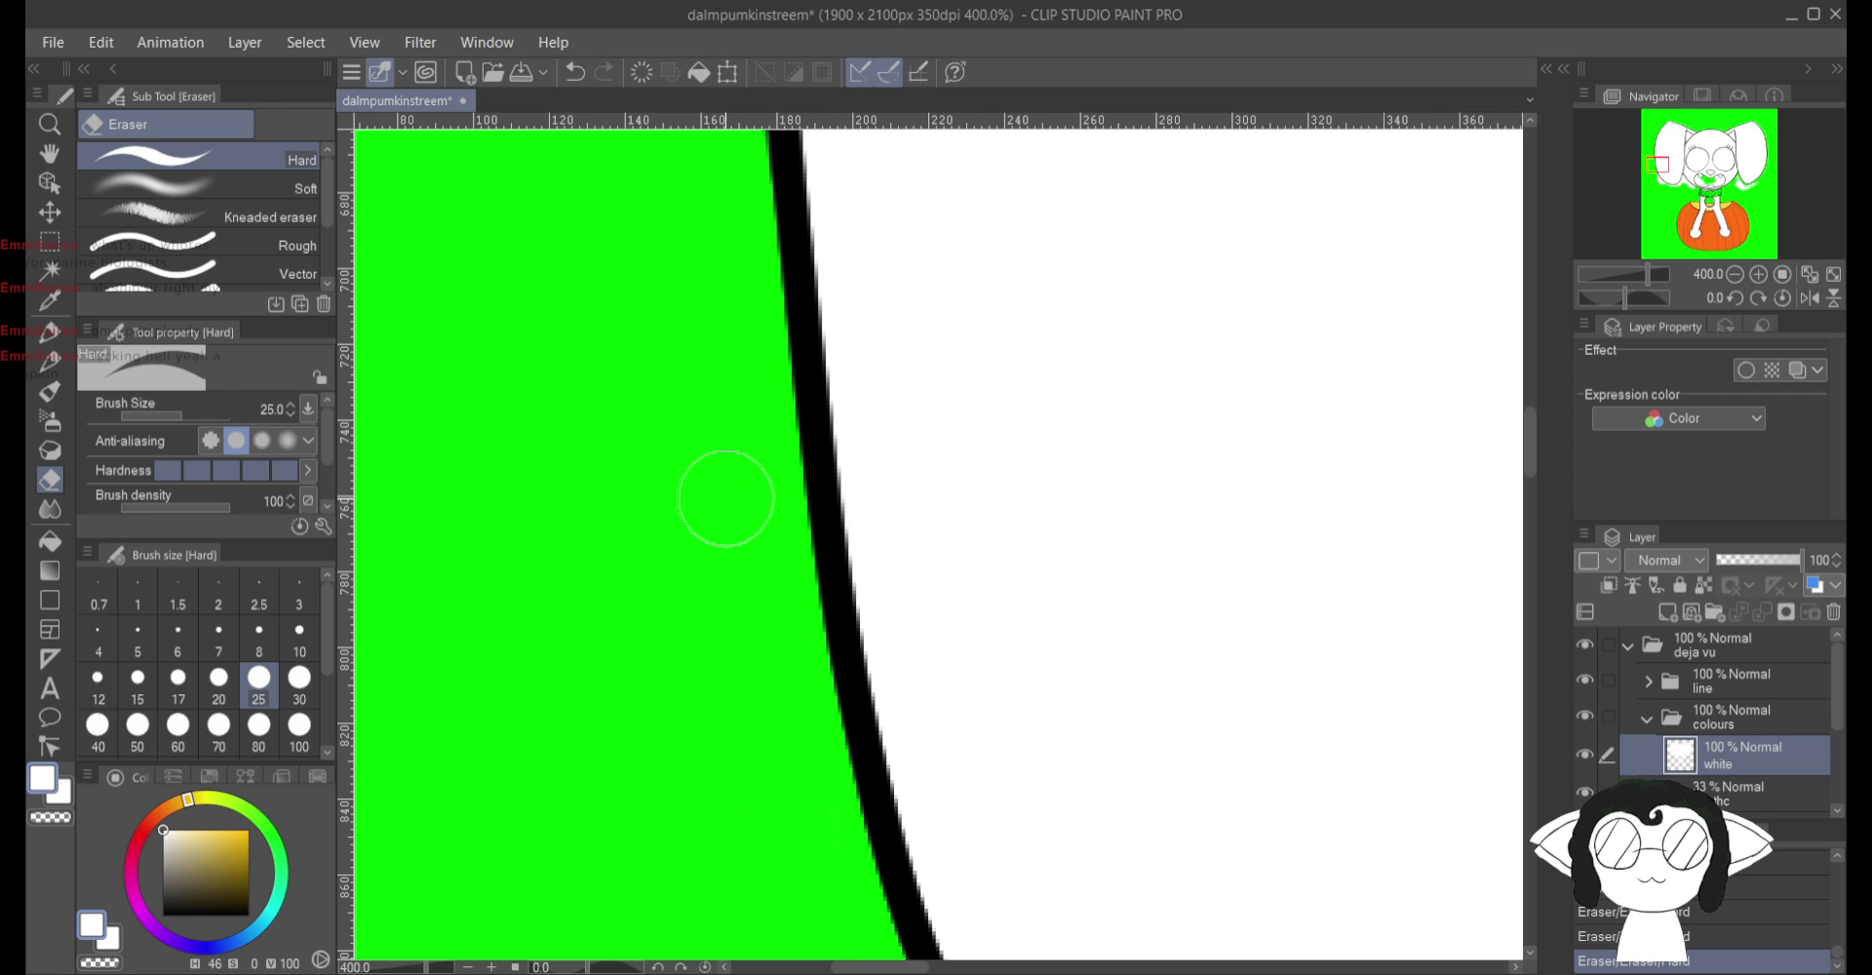
Step: Erase the large white overspill outside the left ear's lower curve
scroll(726, 499, down, 10)
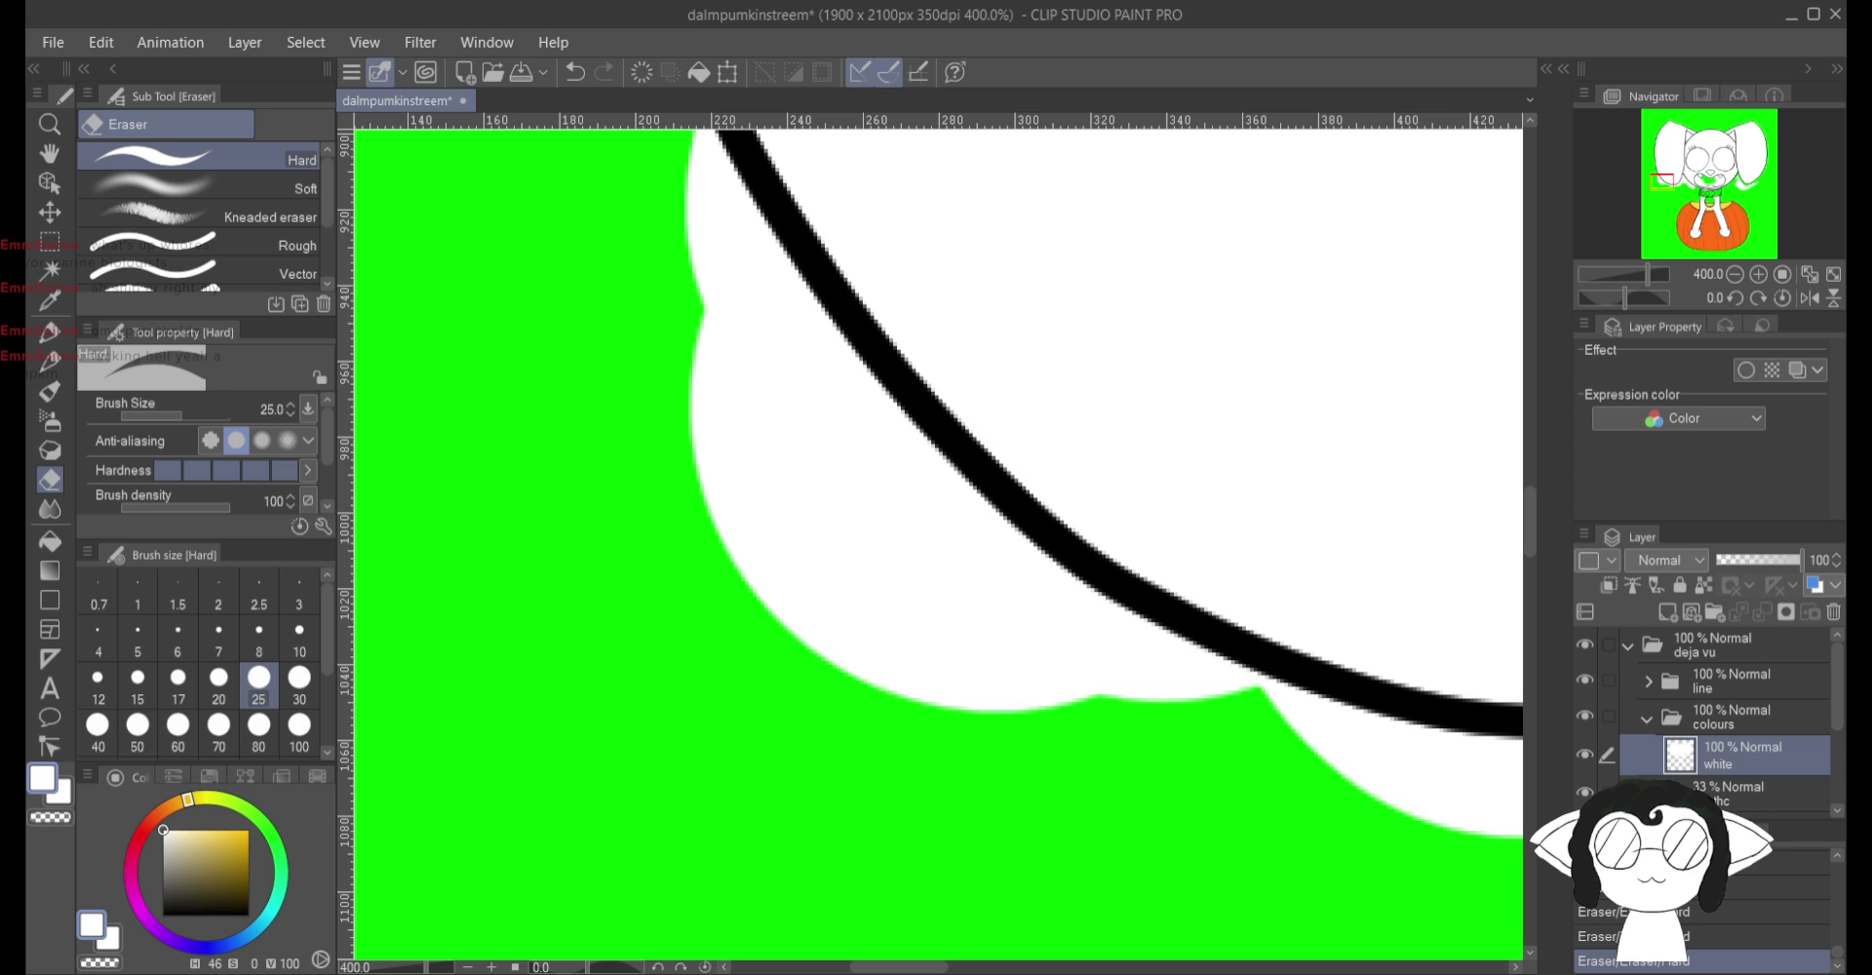
mouse_move(741, 410)
mouse_down()
mouse_move(711, 541)
mouse_move(752, 599)
mouse_move(819, 594)
mouse_move(696, 354)
mouse_up()
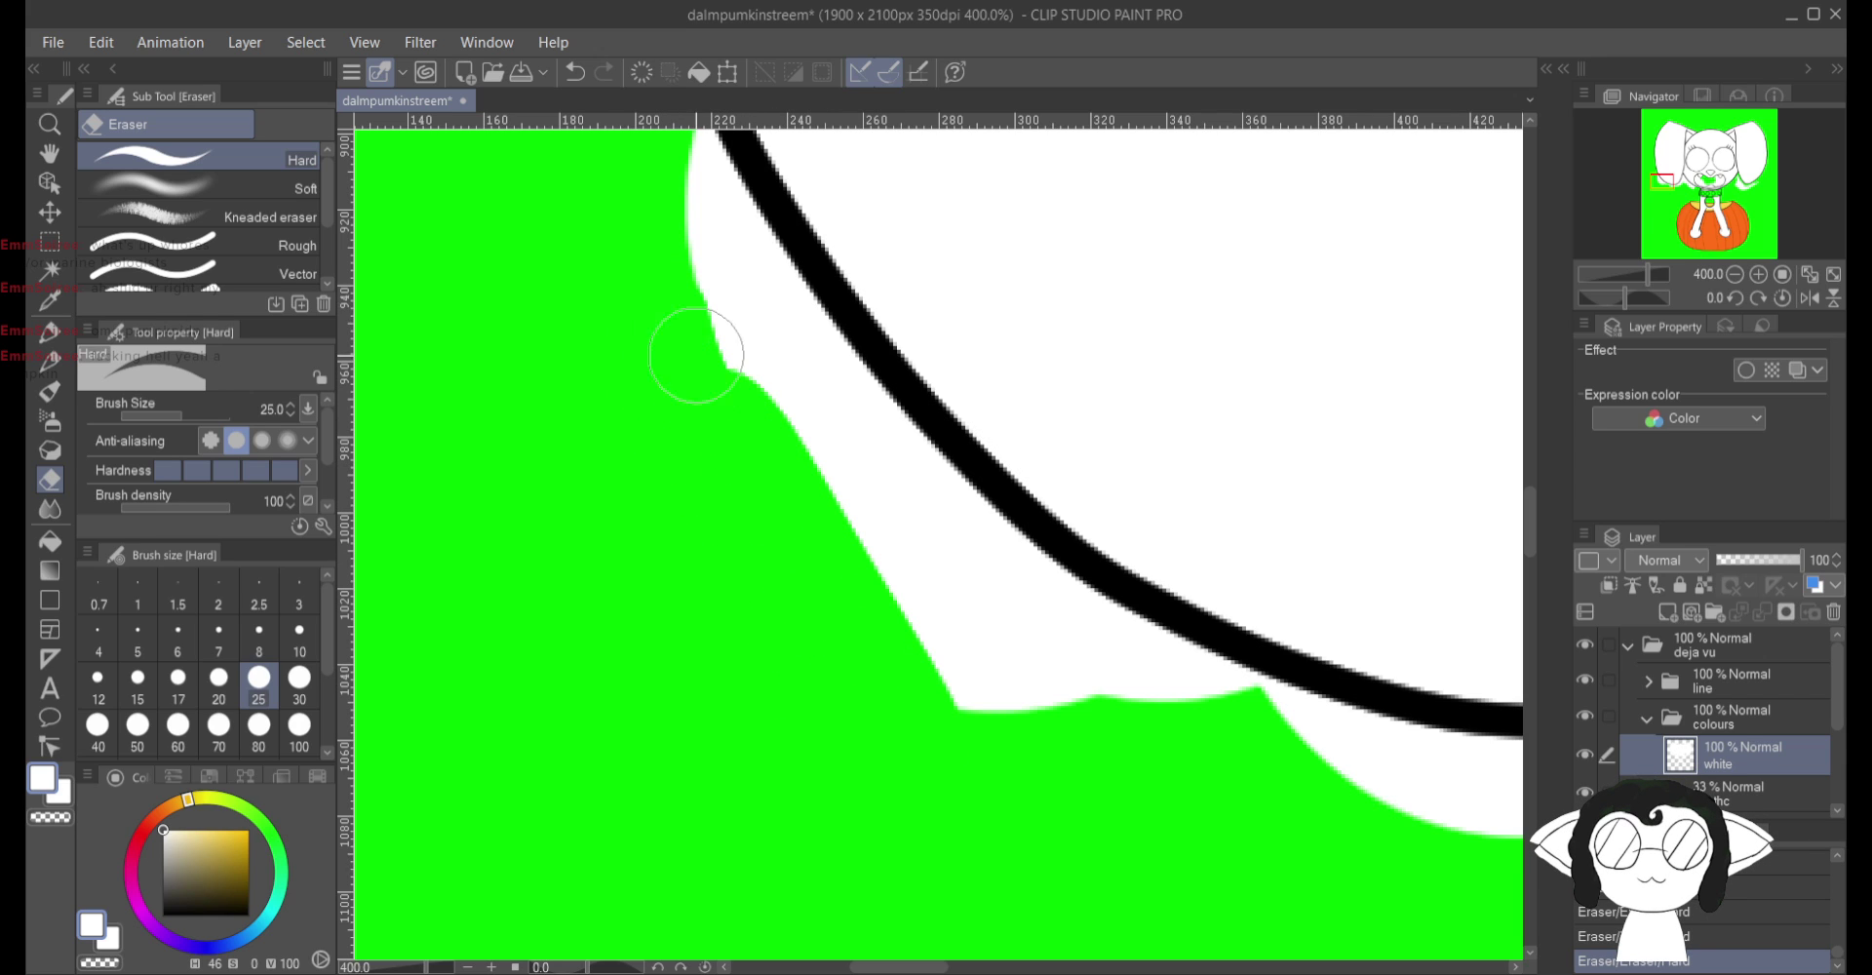
scroll(786, 523, up, 2)
mouse_move(750, 556)
mouse_down()
mouse_move(775, 507)
mouse_move(705, 430)
mouse_move(711, 301)
mouse_move(865, 626)
mouse_move(857, 556)
mouse_move(943, 663)
mouse_move(828, 605)
mouse_move(865, 731)
mouse_move(852, 689)
mouse_move(889, 727)
mouse_move(982, 669)
mouse_move(952, 871)
mouse_move(1078, 869)
mouse_move(969, 835)
mouse_move(1024, 788)
mouse_move(986, 719)
mouse_move(1165, 858)
mouse_move(1058, 863)
mouse_move(1140, 827)
mouse_move(1443, 928)
mouse_move(1062, 661)
mouse_move(1037, 732)
mouse_move(908, 639)
mouse_up()
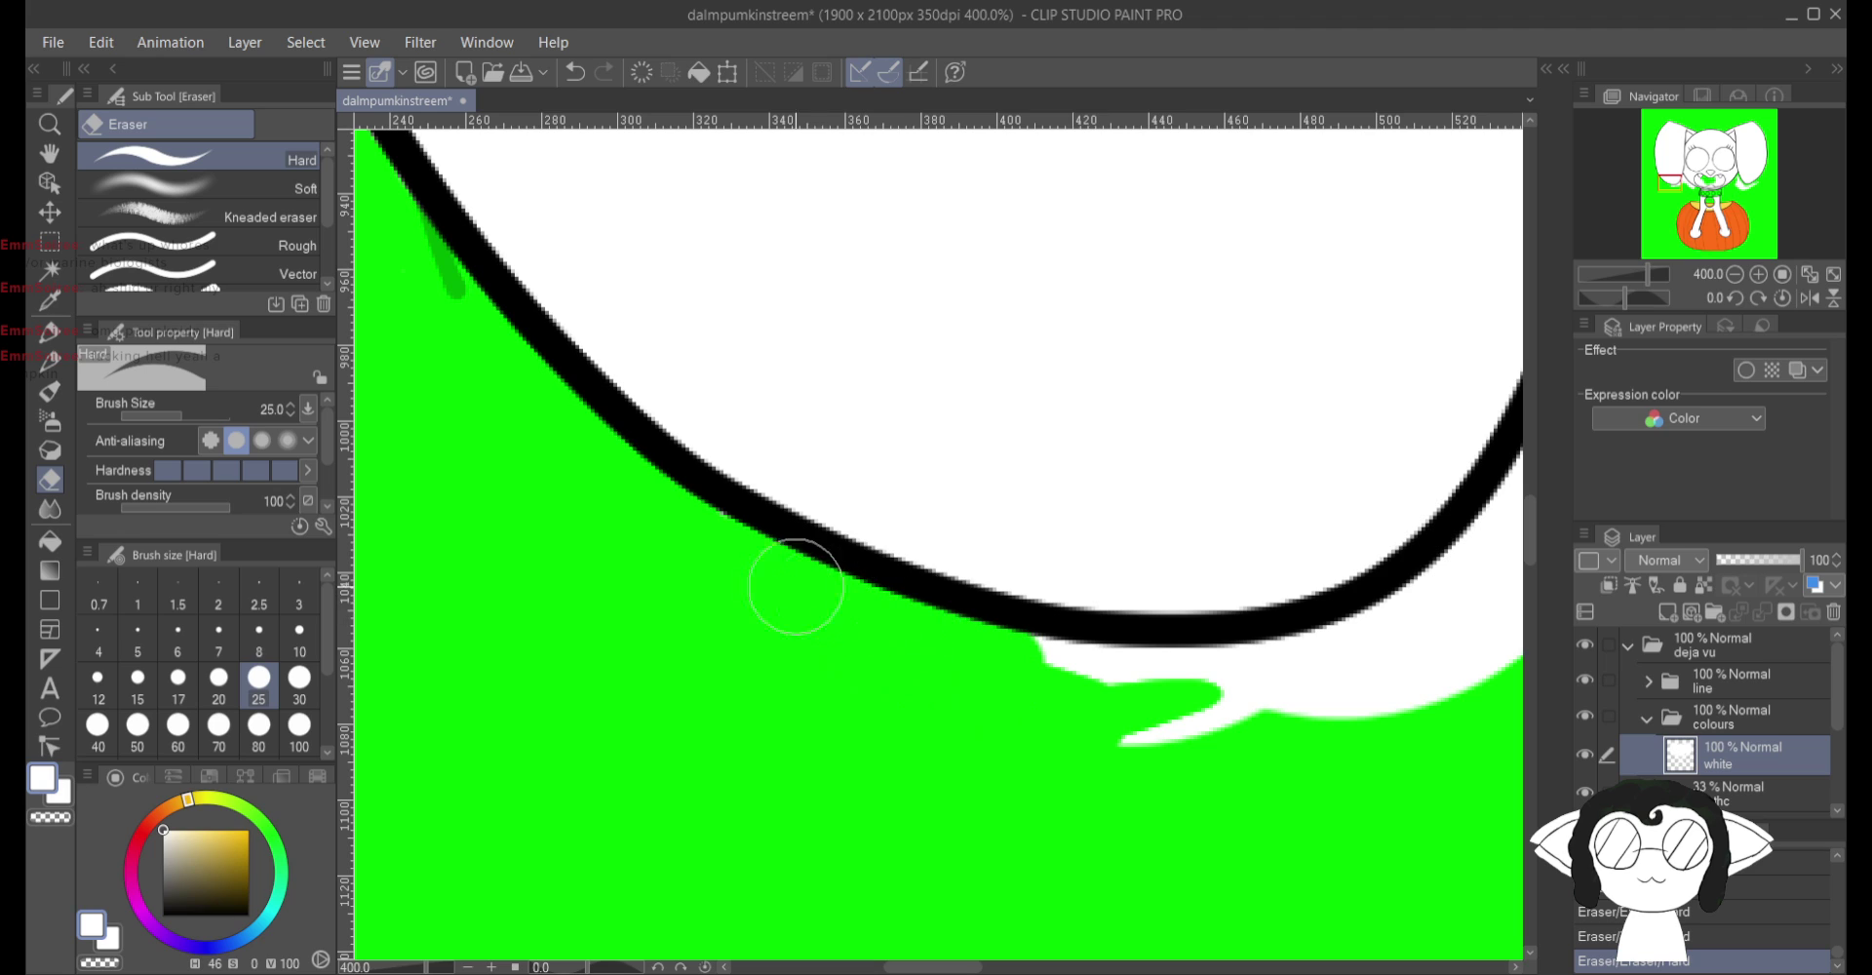
Step: Erase the white overspill beneath the left ear's tip and in the gap between that ear and the head
mouse_move(795, 586)
mouse_down()
mouse_move(1286, 717)
mouse_move(1161, 743)
mouse_move(1198, 690)
mouse_move(1017, 664)
mouse_move(1368, 673)
mouse_move(1237, 669)
mouse_move(1468, 606)
mouse_move(1383, 622)
mouse_move(1405, 647)
mouse_move(1474, 633)
mouse_move(1488, 656)
mouse_move(1469, 703)
mouse_move(1397, 718)
mouse_move(1425, 685)
mouse_up()
mouse_move(1365, 410)
mouse_down()
mouse_move(1297, 576)
mouse_move(833, 721)
mouse_up()
mouse_move(1083, 877)
mouse_down()
mouse_move(1170, 702)
mouse_move(1214, 728)
mouse_move(1120, 805)
mouse_move(1099, 780)
mouse_move(1011, 819)
mouse_move(1078, 719)
mouse_move(1180, 376)
mouse_move(1192, 444)
mouse_move(1365, 711)
mouse_move(1243, 668)
mouse_move(1128, 753)
mouse_move(1199, 555)
mouse_move(1245, 852)
mouse_move(1372, 767)
mouse_move(1433, 775)
mouse_move(1477, 838)
mouse_move(1487, 907)
mouse_move(1431, 936)
mouse_move(1296, 864)
mouse_move(1412, 857)
mouse_move(1442, 890)
mouse_move(917, 666)
mouse_up()
mouse_move(934, 755)
mouse_down()
mouse_move(857, 668)
mouse_move(956, 565)
mouse_move(1003, 565)
mouse_move(1268, 780)
mouse_move(1155, 827)
mouse_move(1098, 786)
mouse_move(1040, 690)
mouse_move(938, 711)
mouse_up()
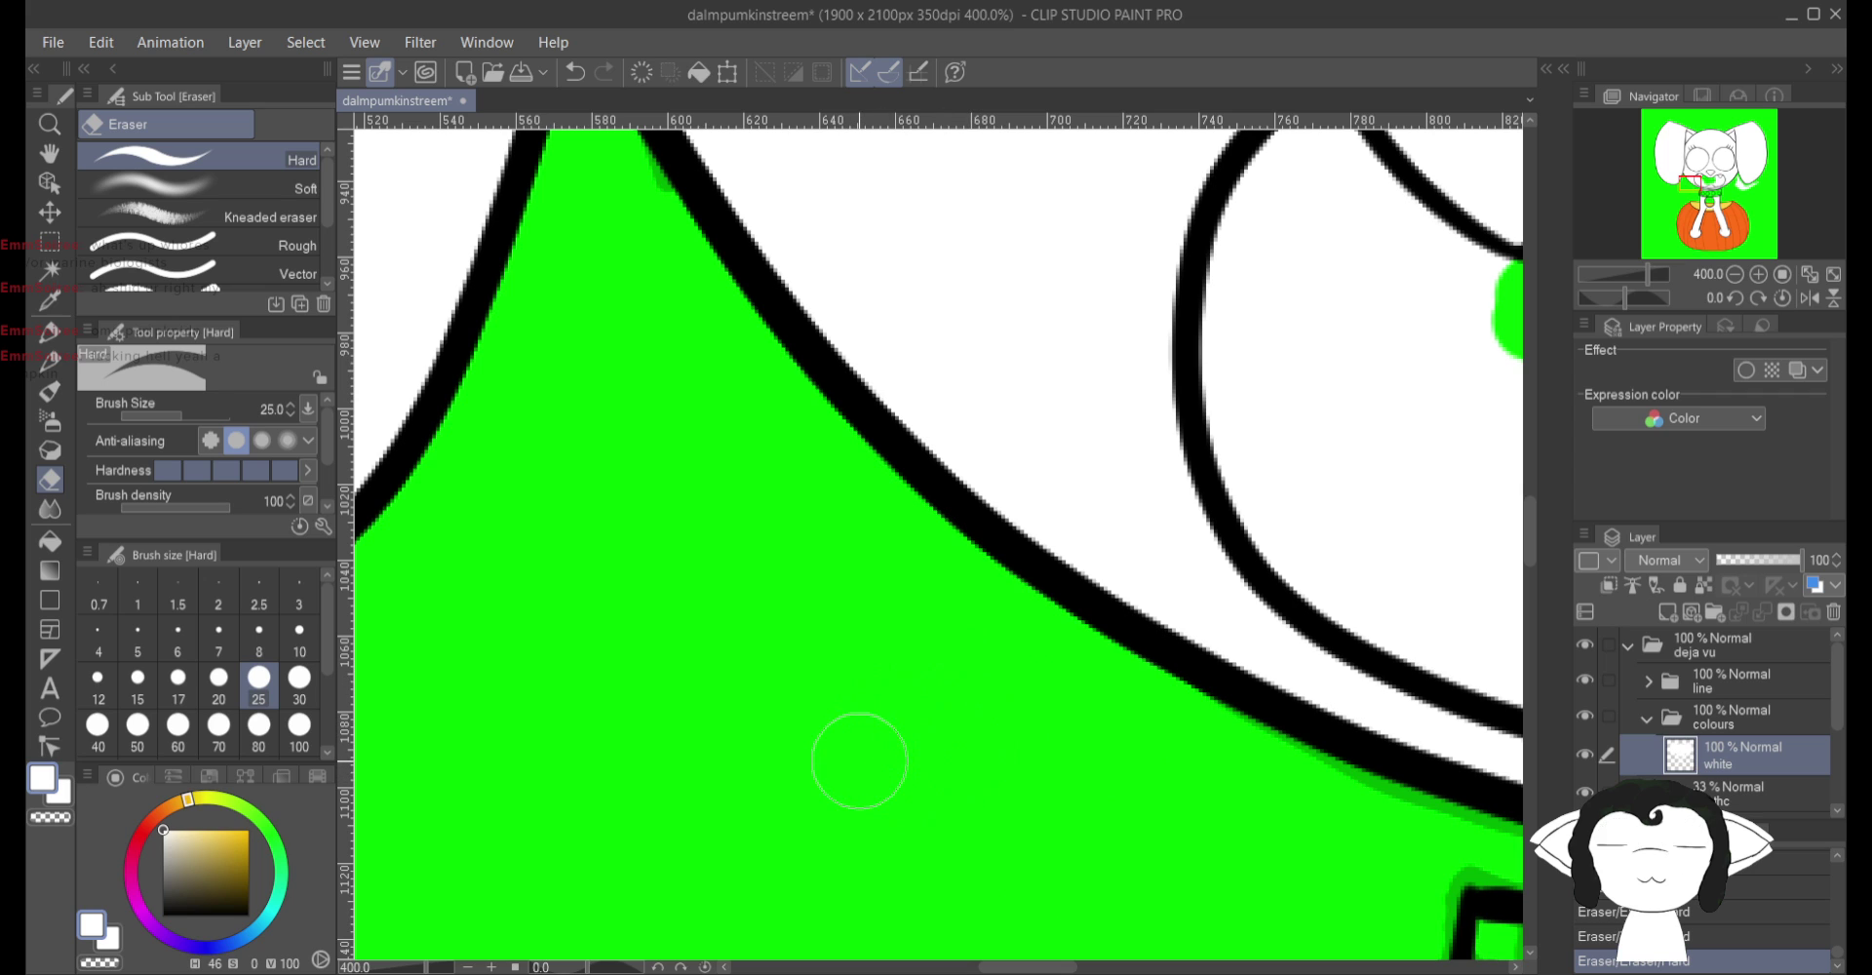
Step: Erase the leftover white patch below the right ear, between the ear's tip and the cheek
scroll(859, 760, down, 6)
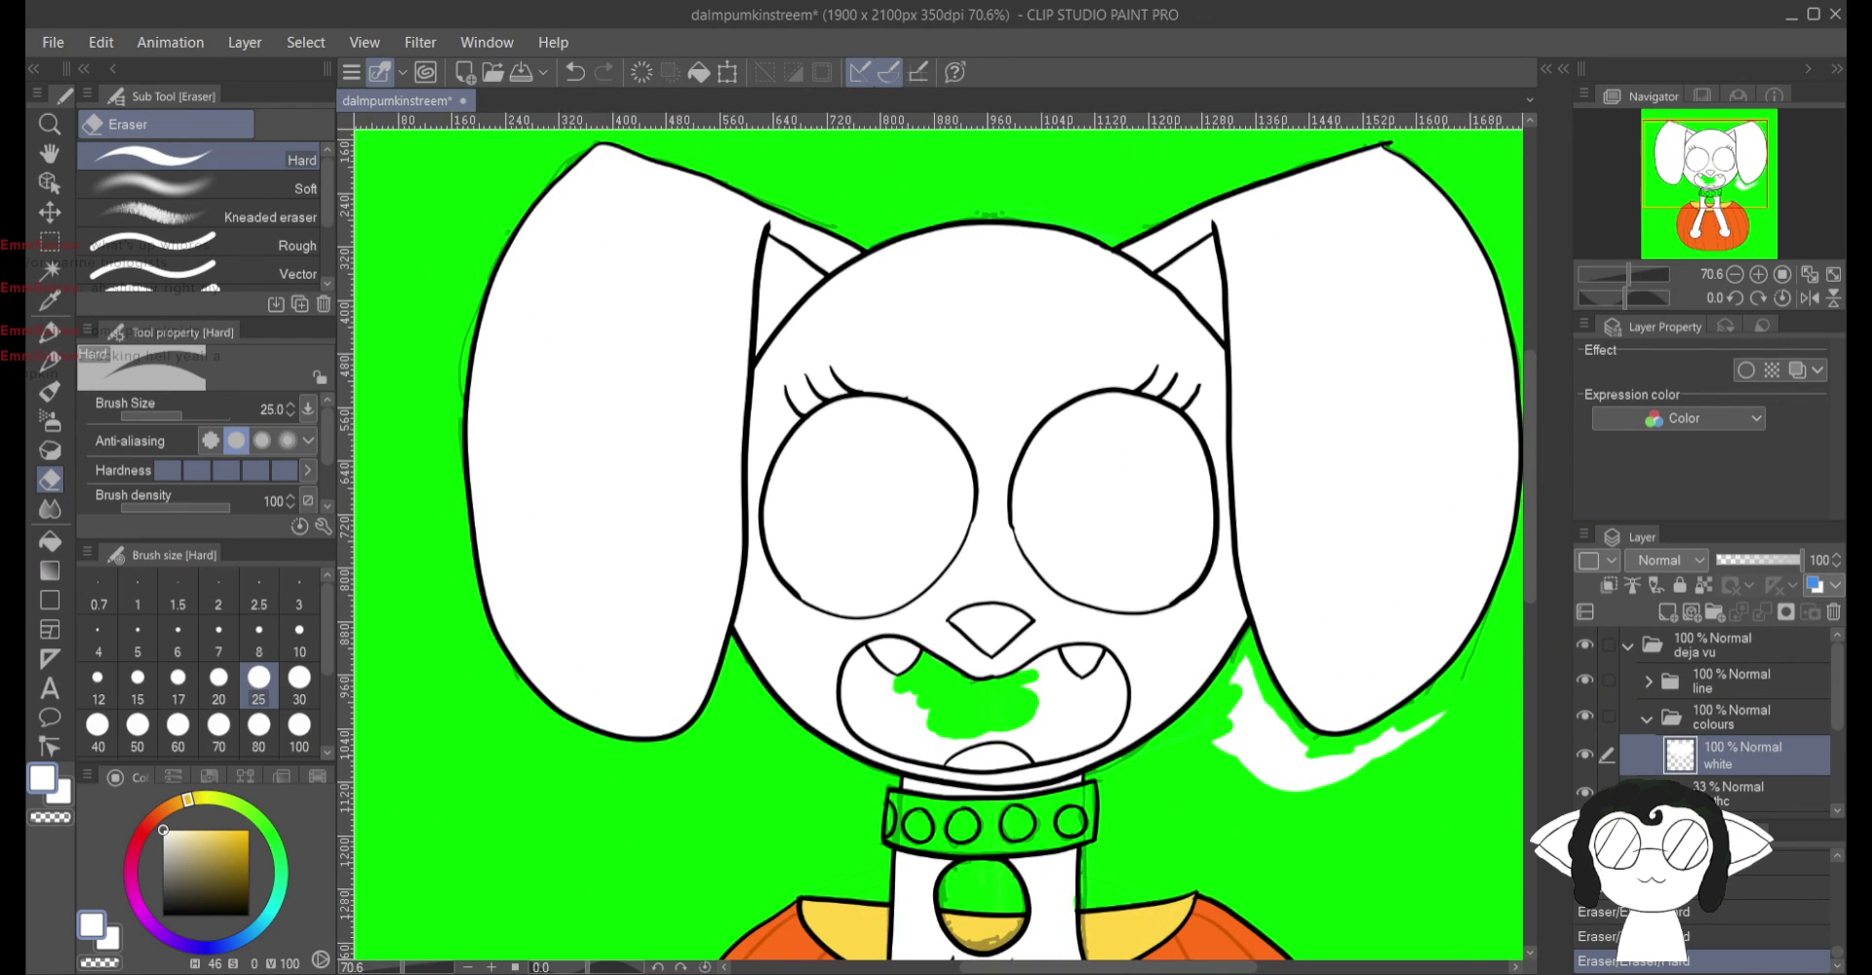
scroll(1268, 750, up, 3)
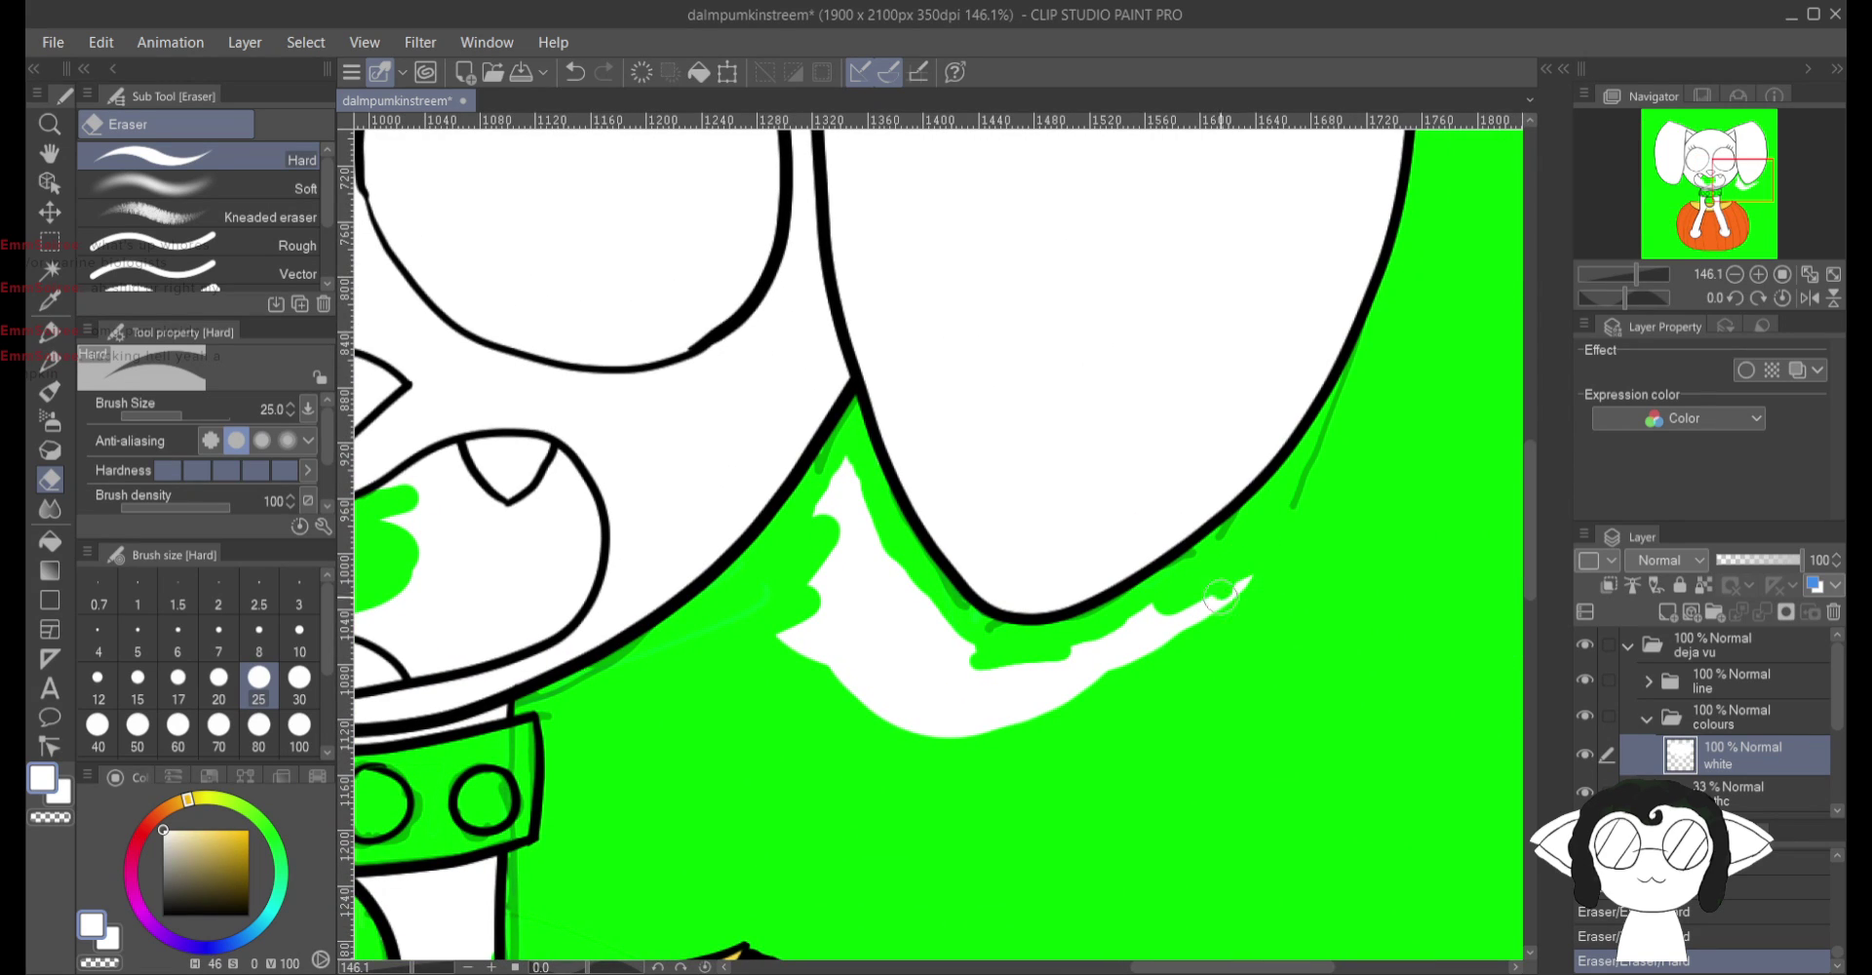
mouse_move(1207, 612)
mouse_down()
mouse_move(1123, 624)
mouse_move(958, 759)
mouse_move(997, 659)
mouse_move(872, 687)
mouse_move(846, 730)
mouse_up()
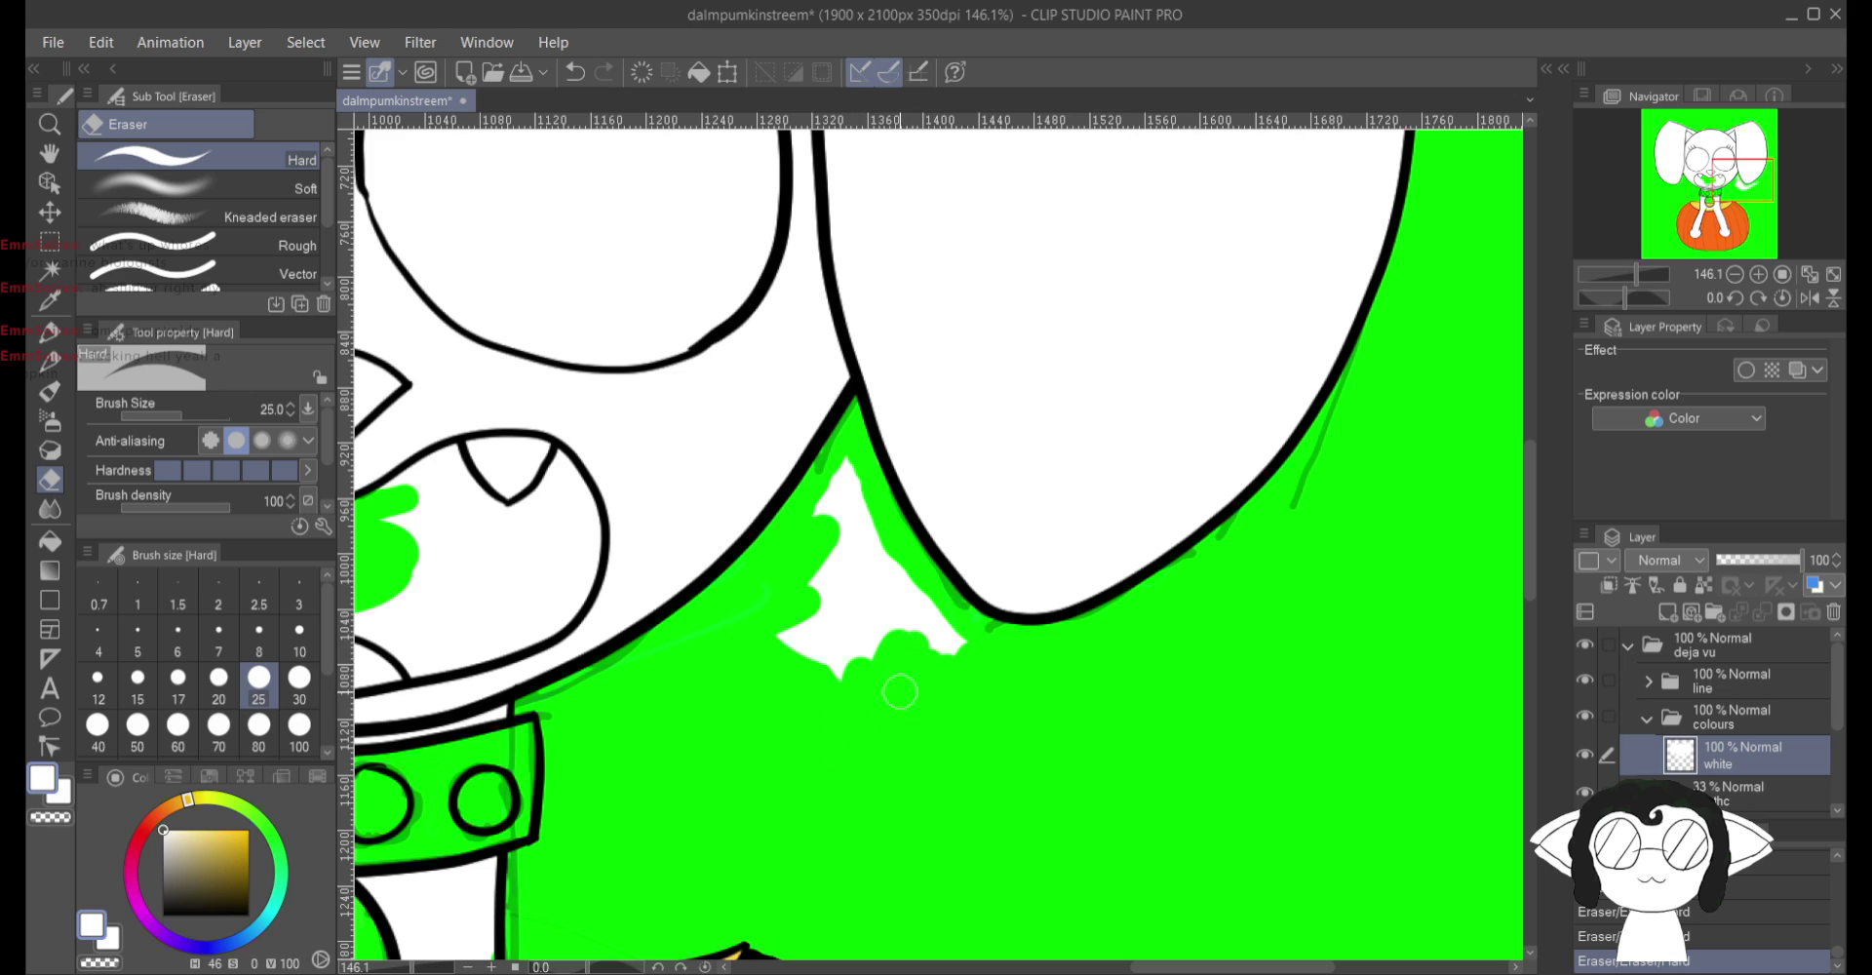
drag(912, 646, 873, 648)
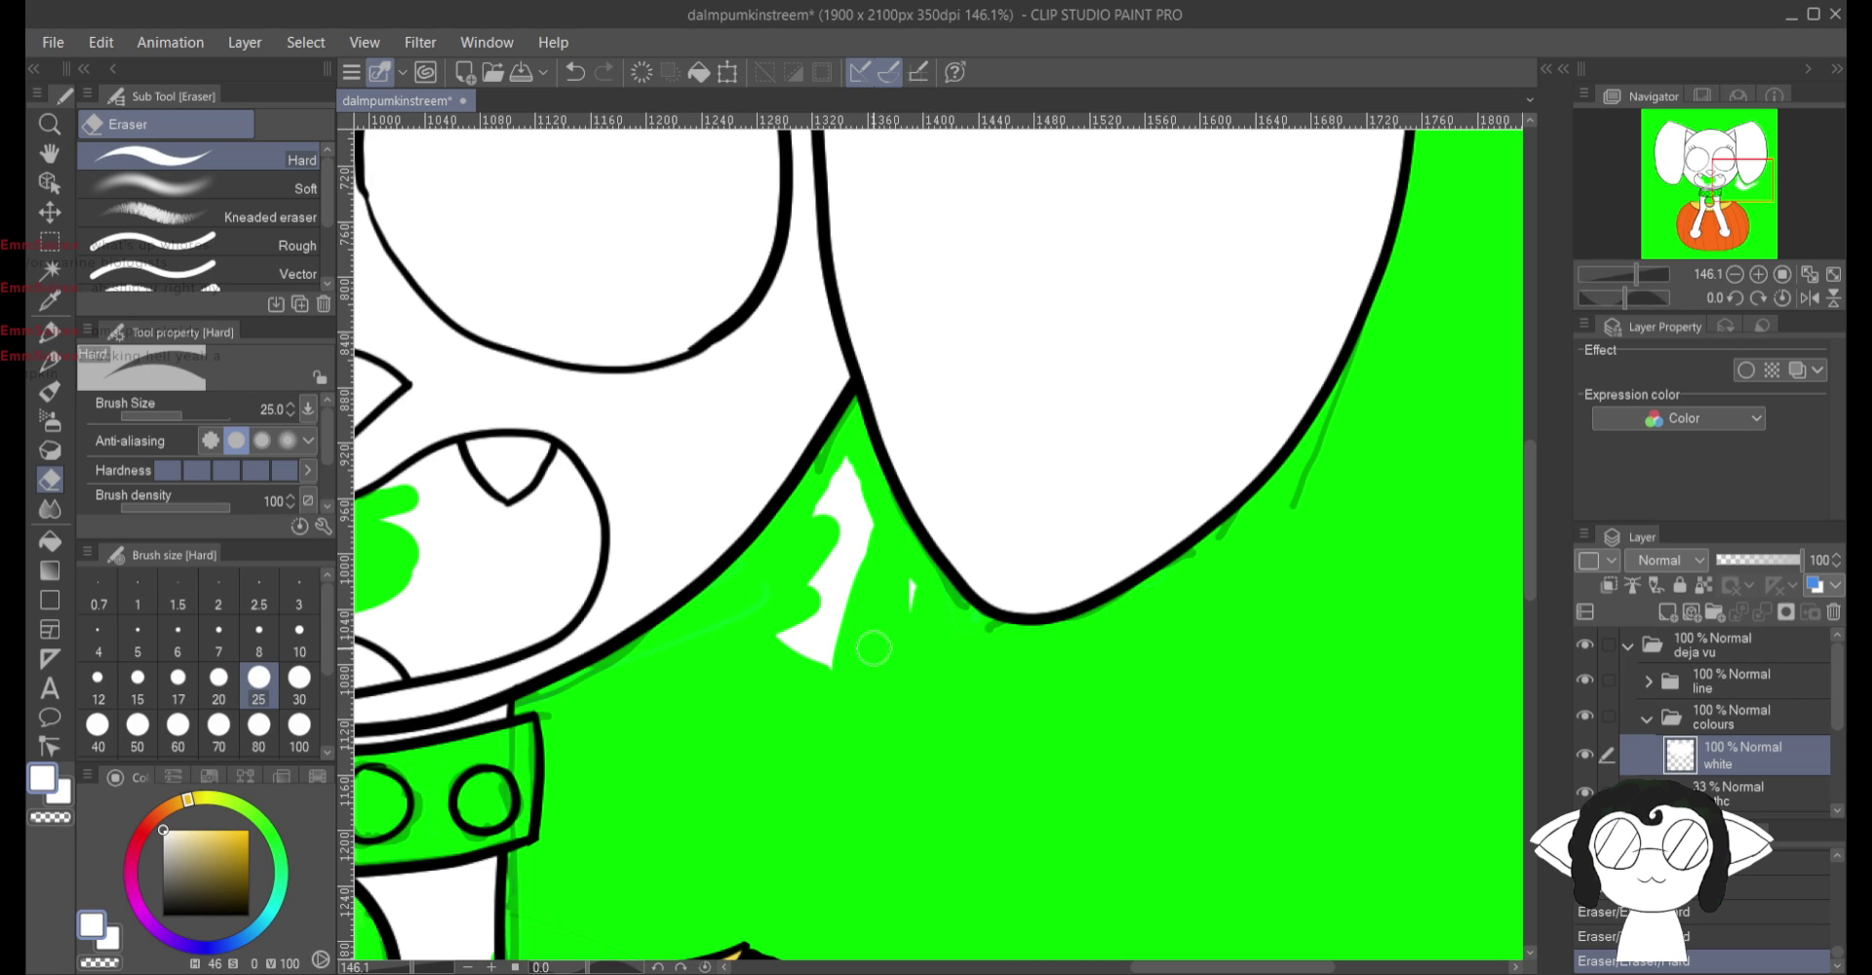
mouse_move(877, 560)
mouse_down()
mouse_move(842, 602)
mouse_move(832, 563)
mouse_up()
drag(802, 620, 822, 531)
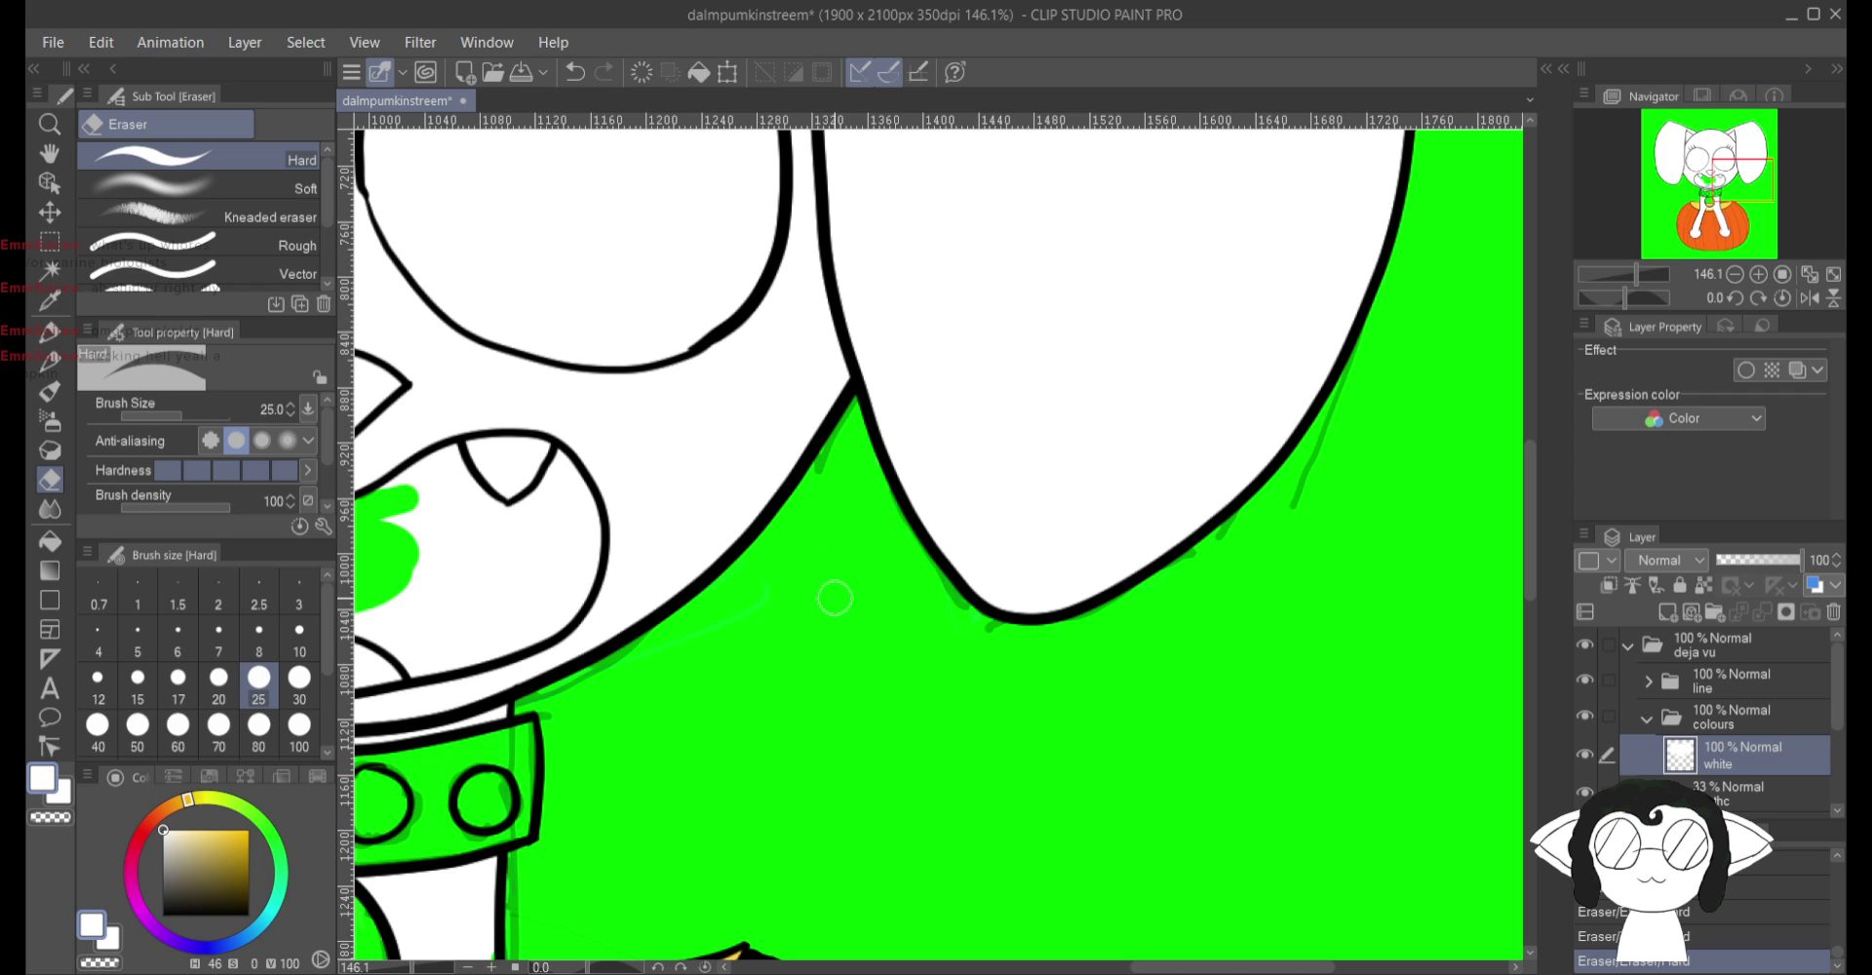
Step: Hide the rough sketch folder below the character's colours
scroll(835, 598, left, 10)
scroll(835, 597, up, 2)
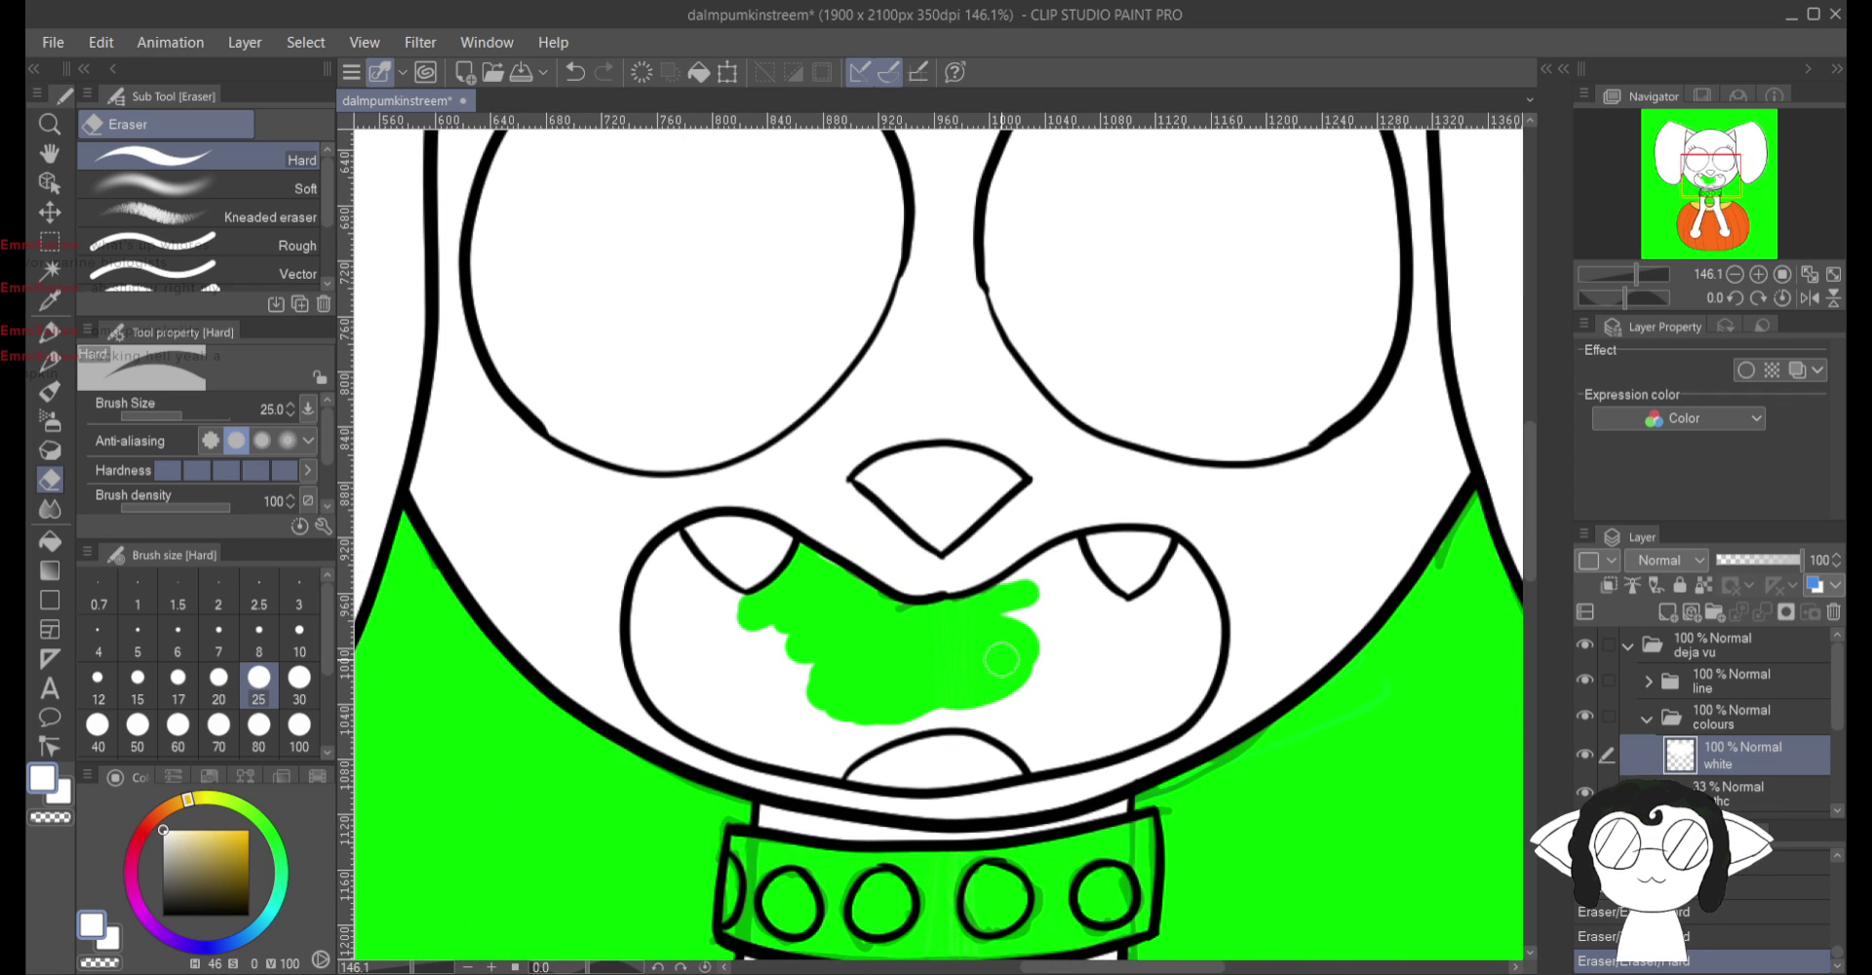
scroll(1002, 660, down, 5)
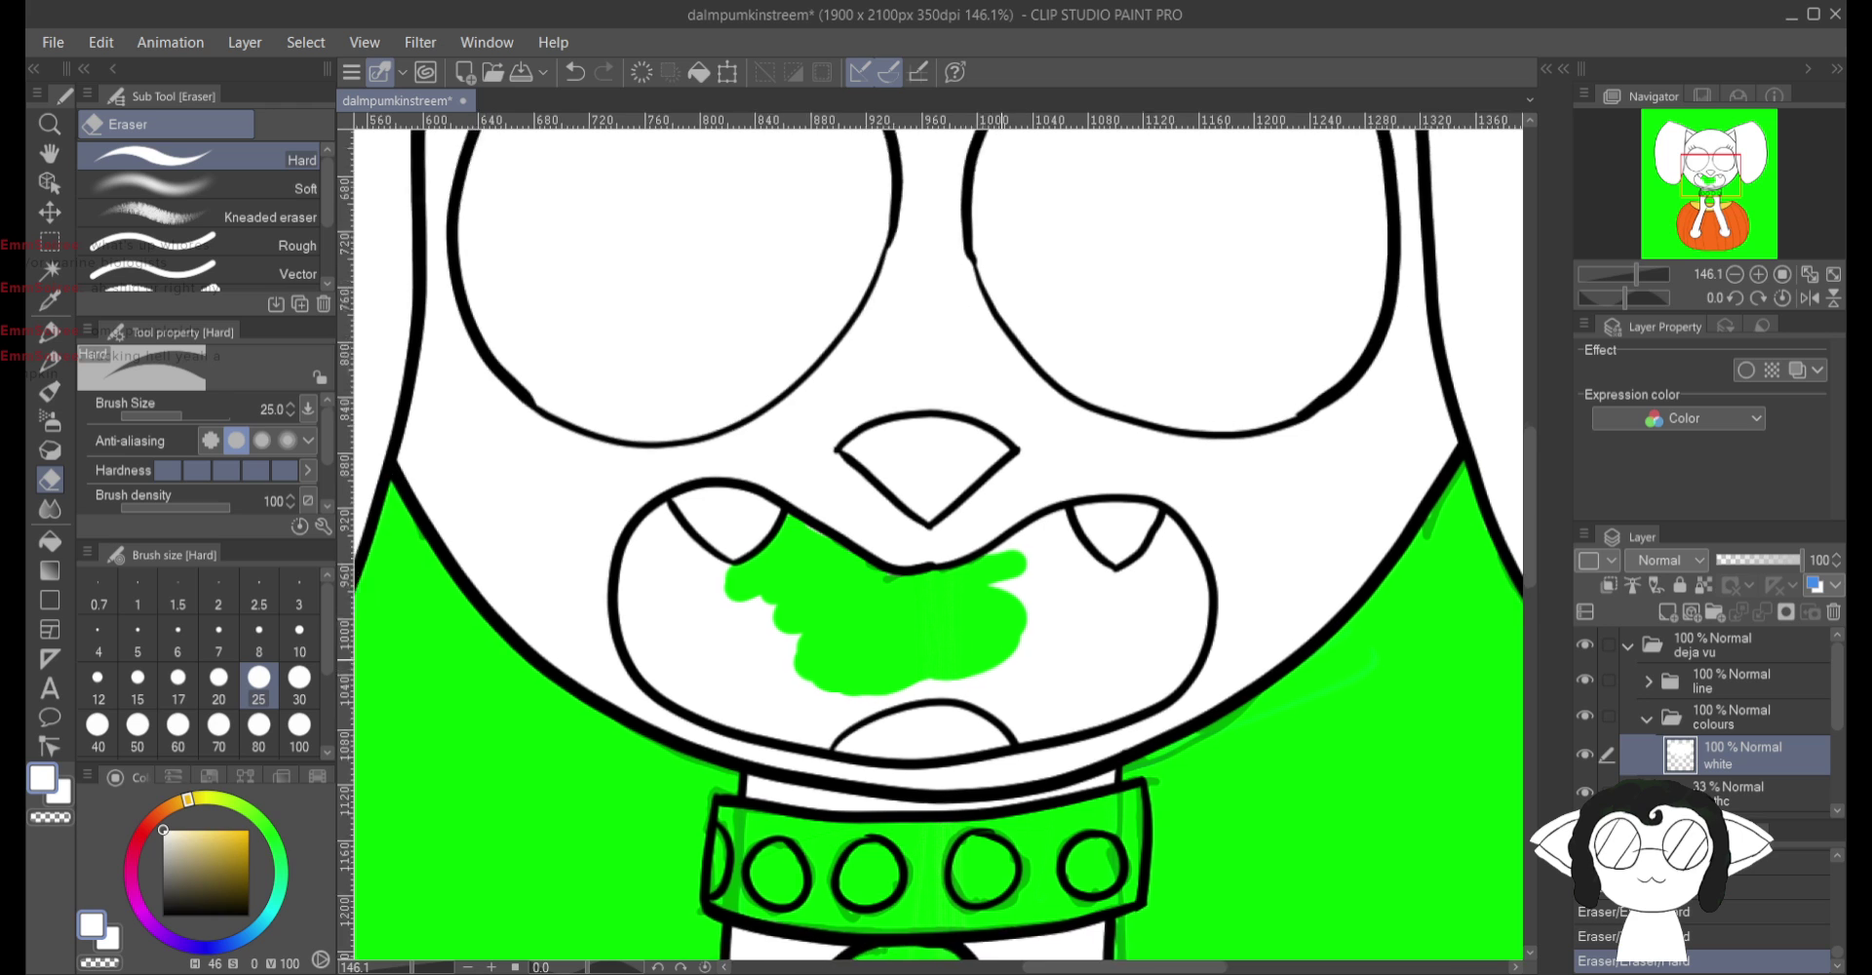
scroll(936, 546, down, 6)
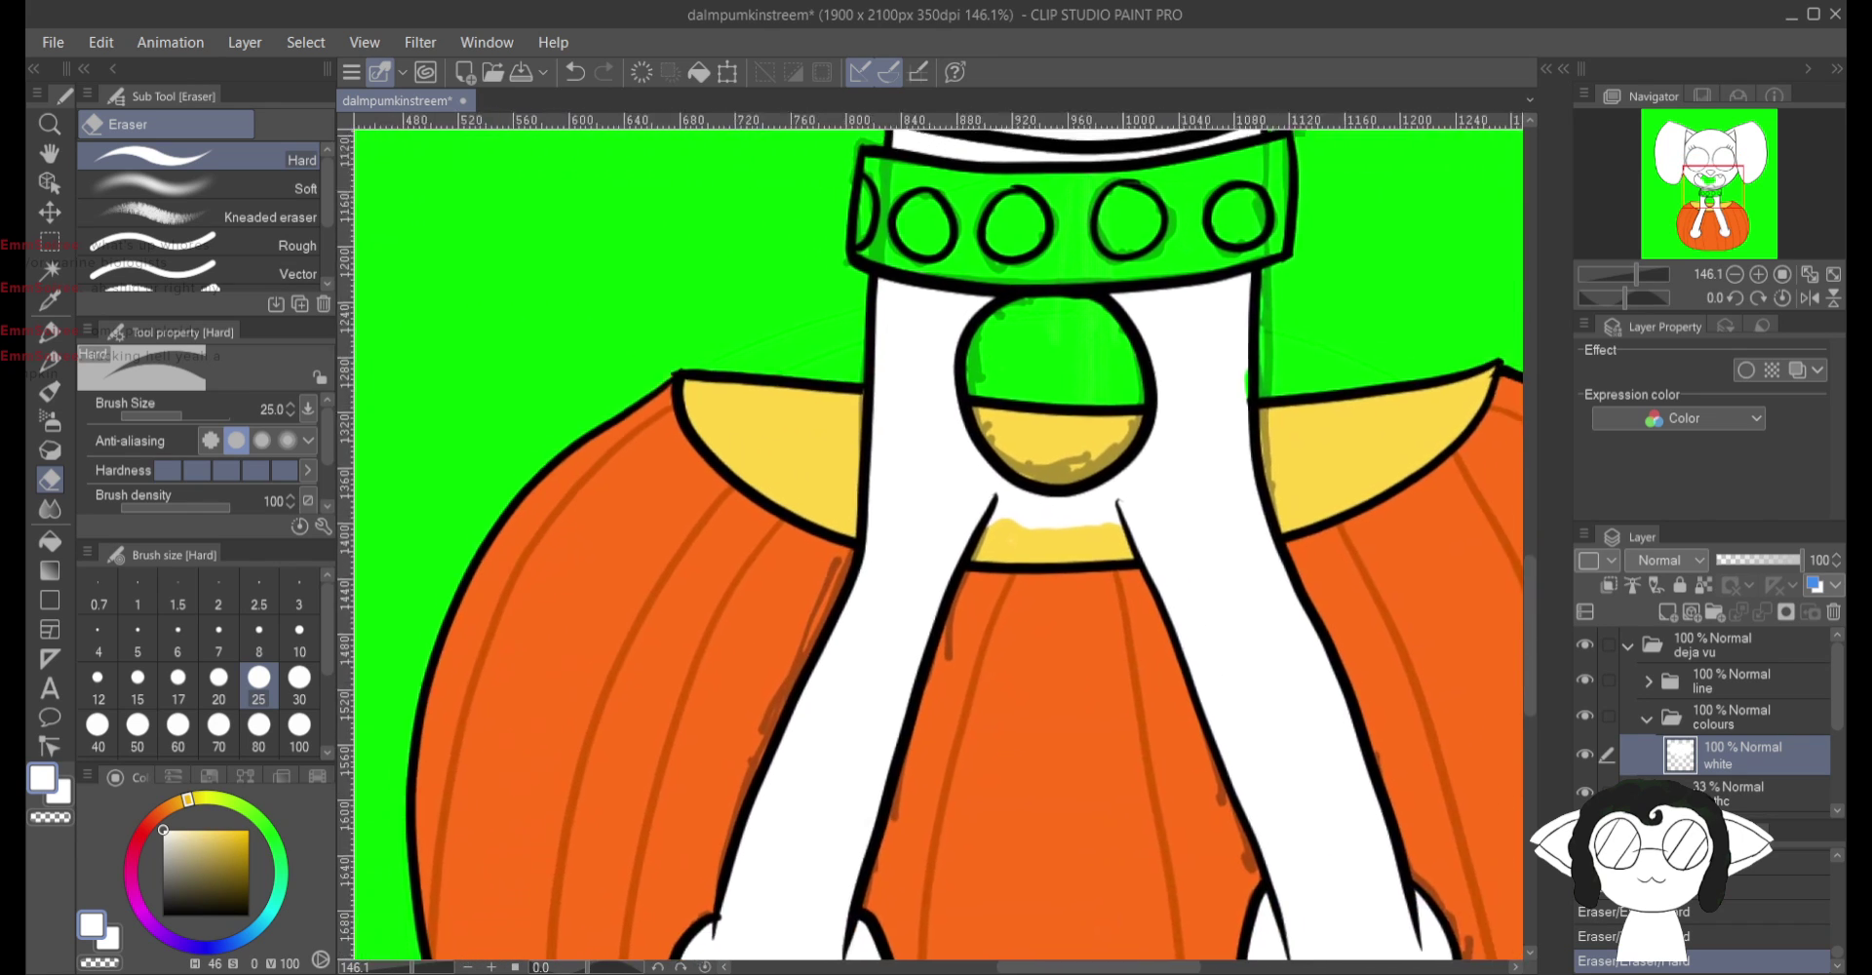
scroll(936, 546, up, 2)
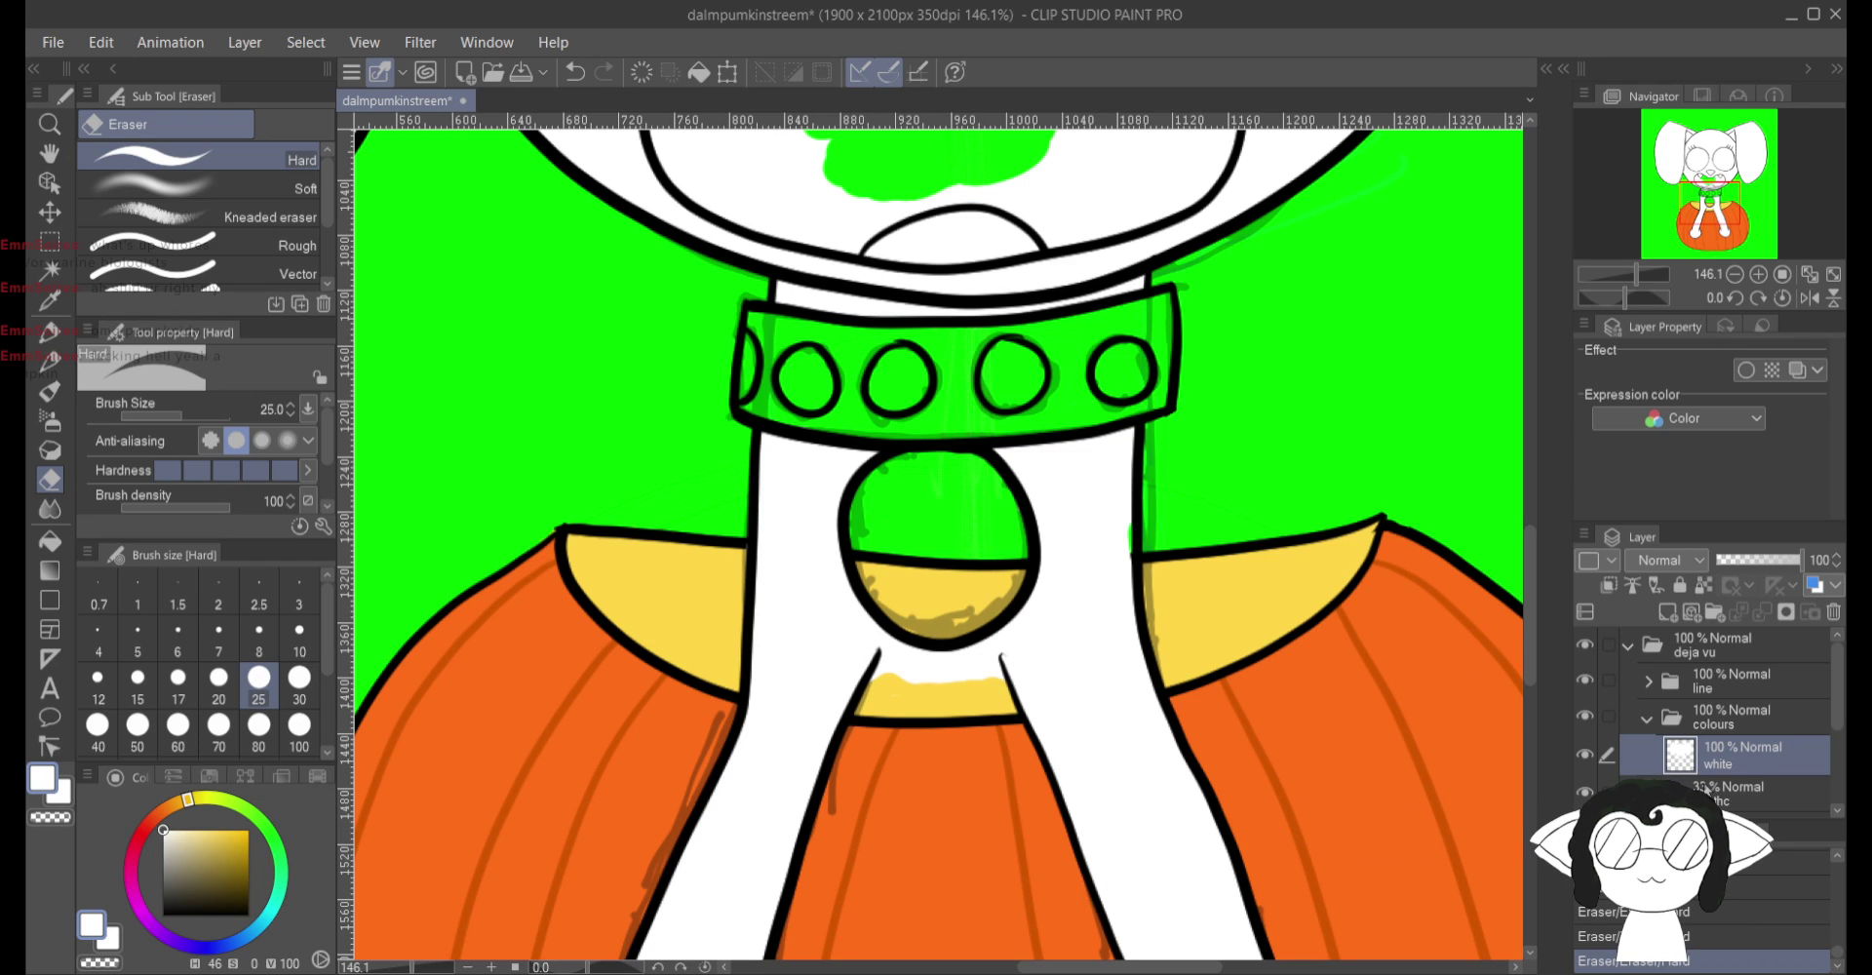
click(1584, 793)
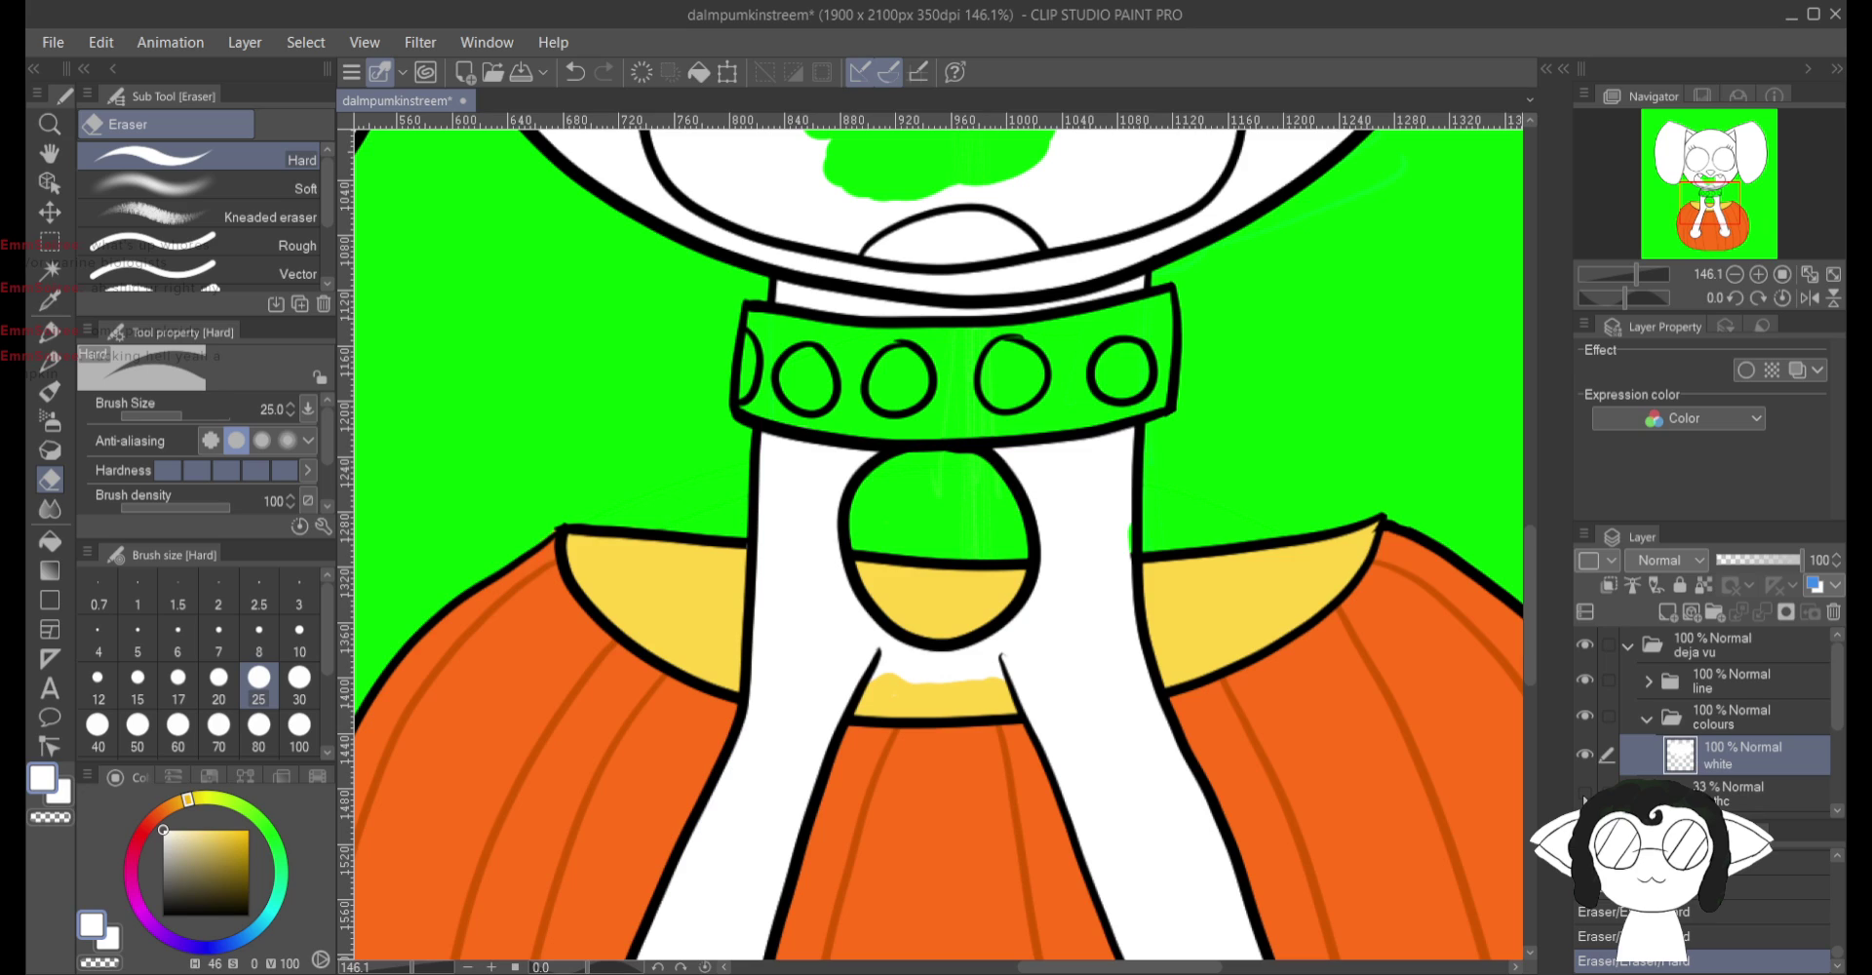
scroll(1707, 722, down, 3)
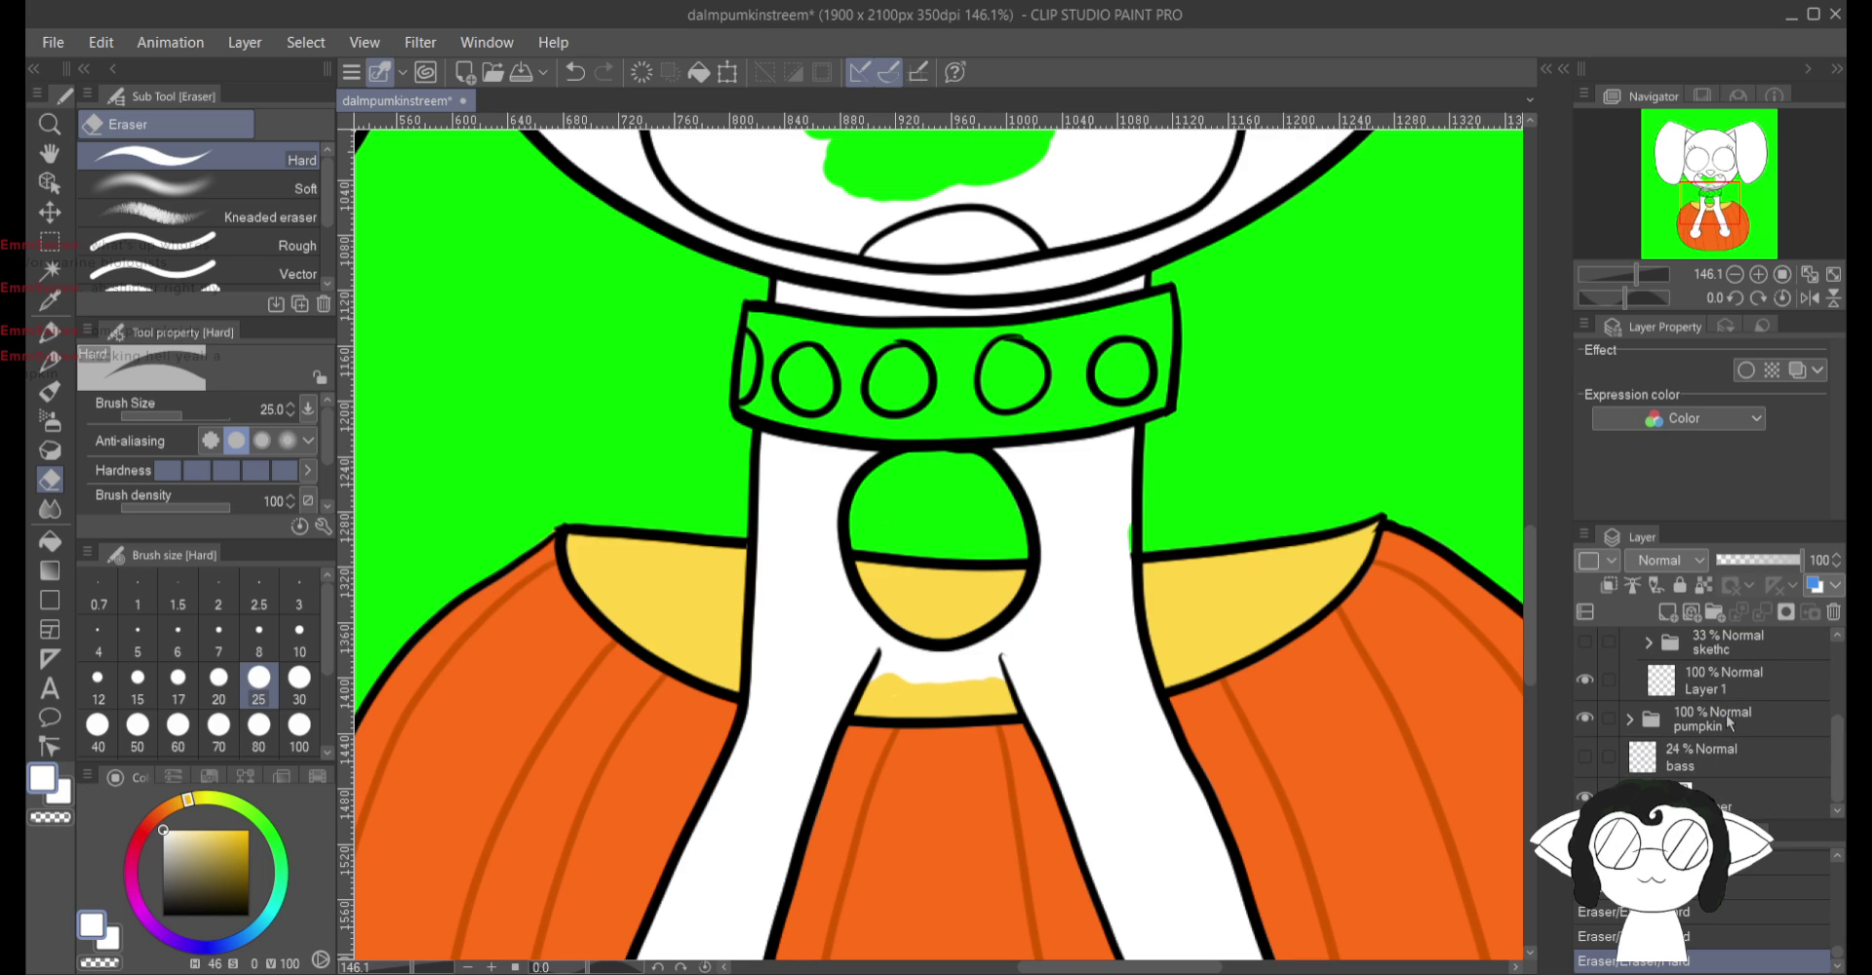
click(1629, 721)
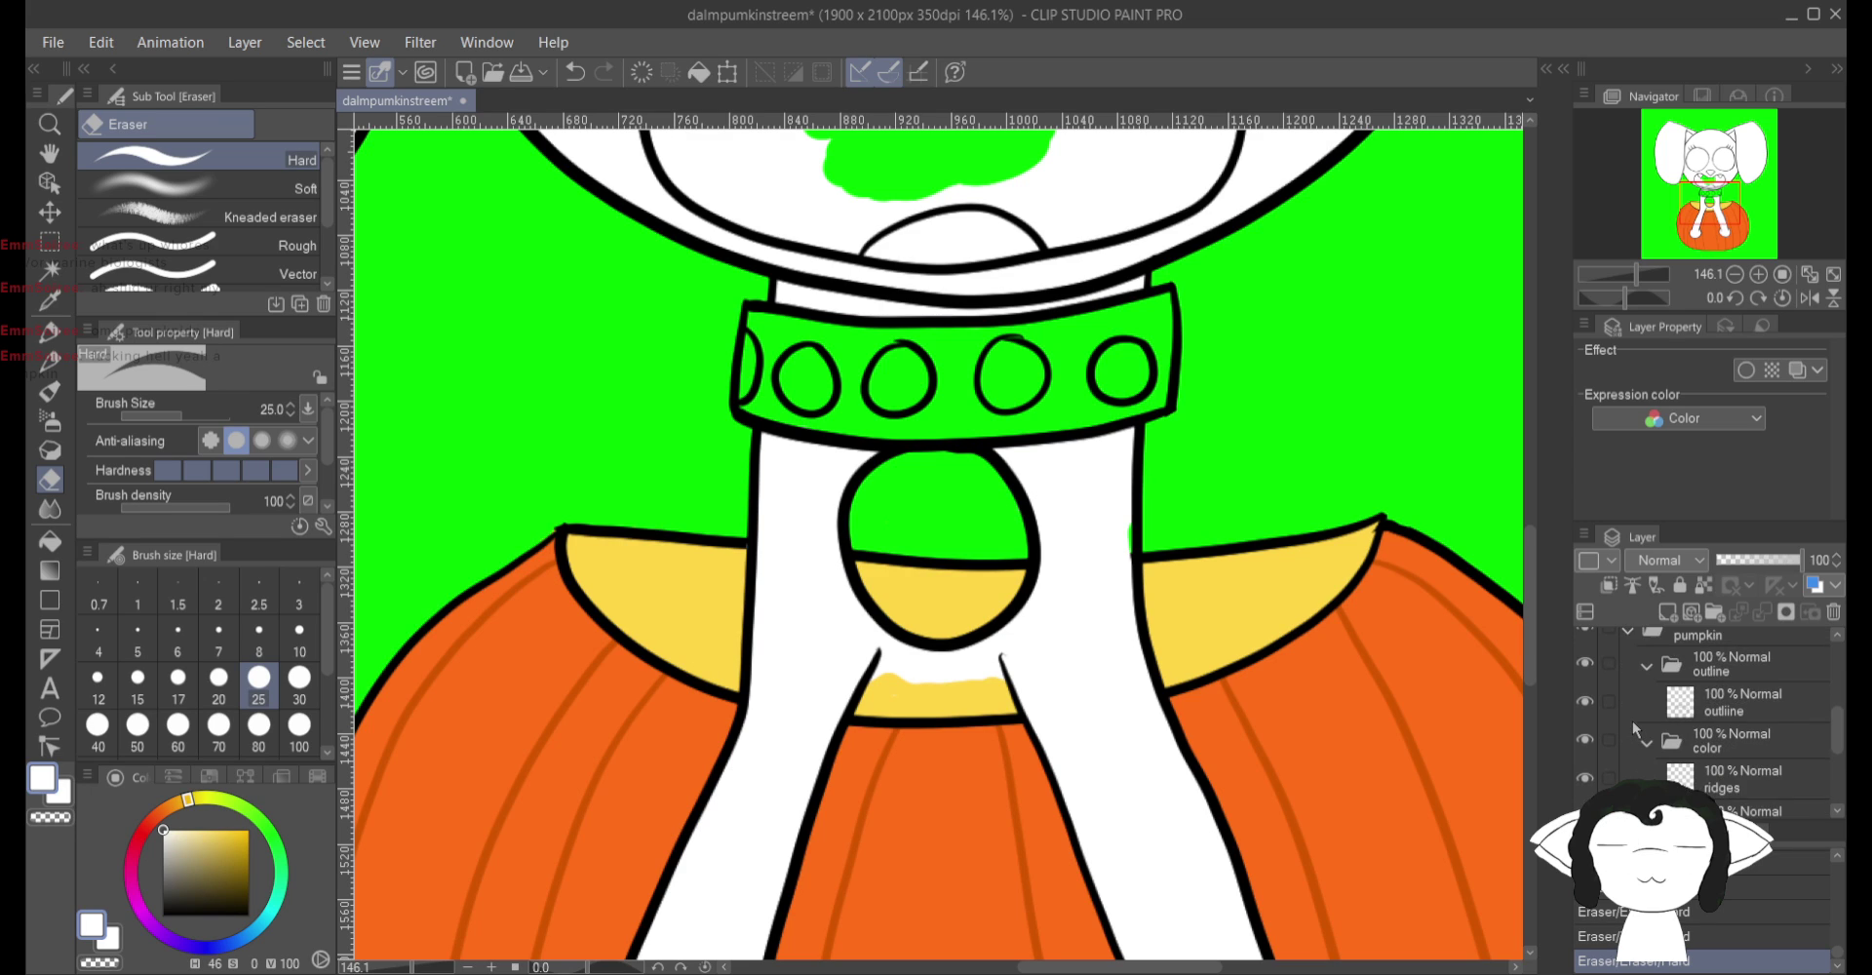
scroll(1629, 726, up, 4)
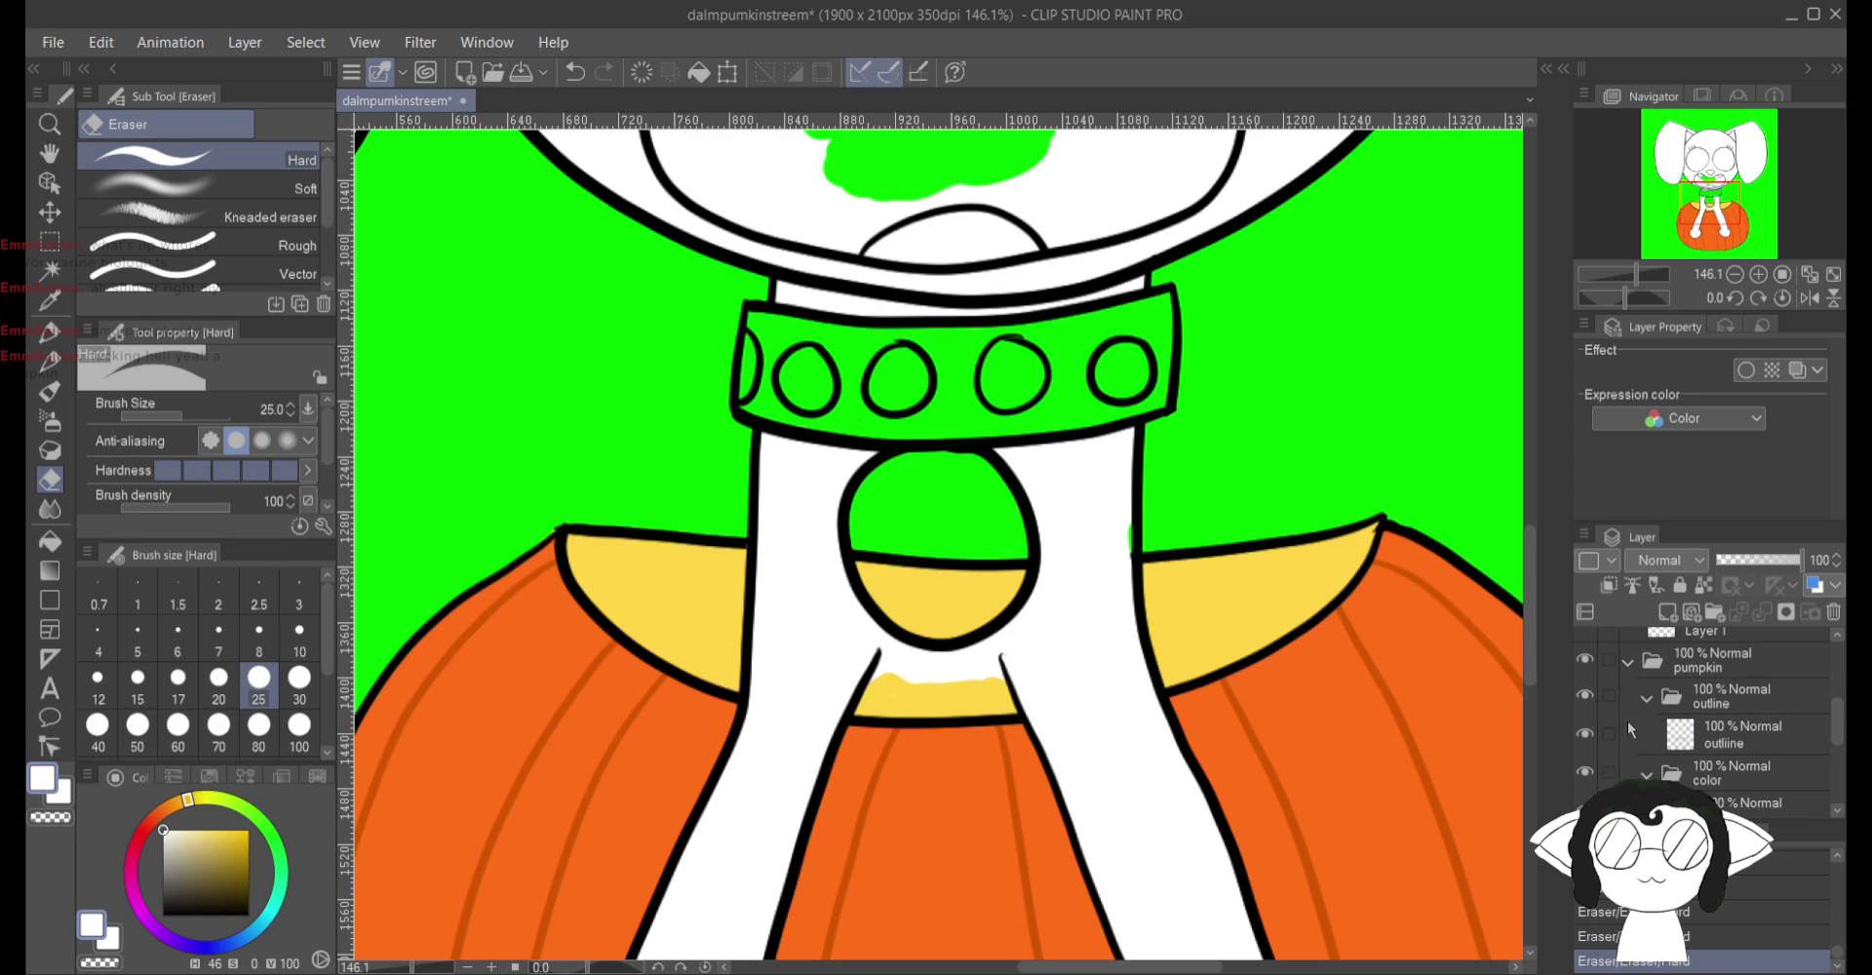
scroll(1630, 727, up, 1)
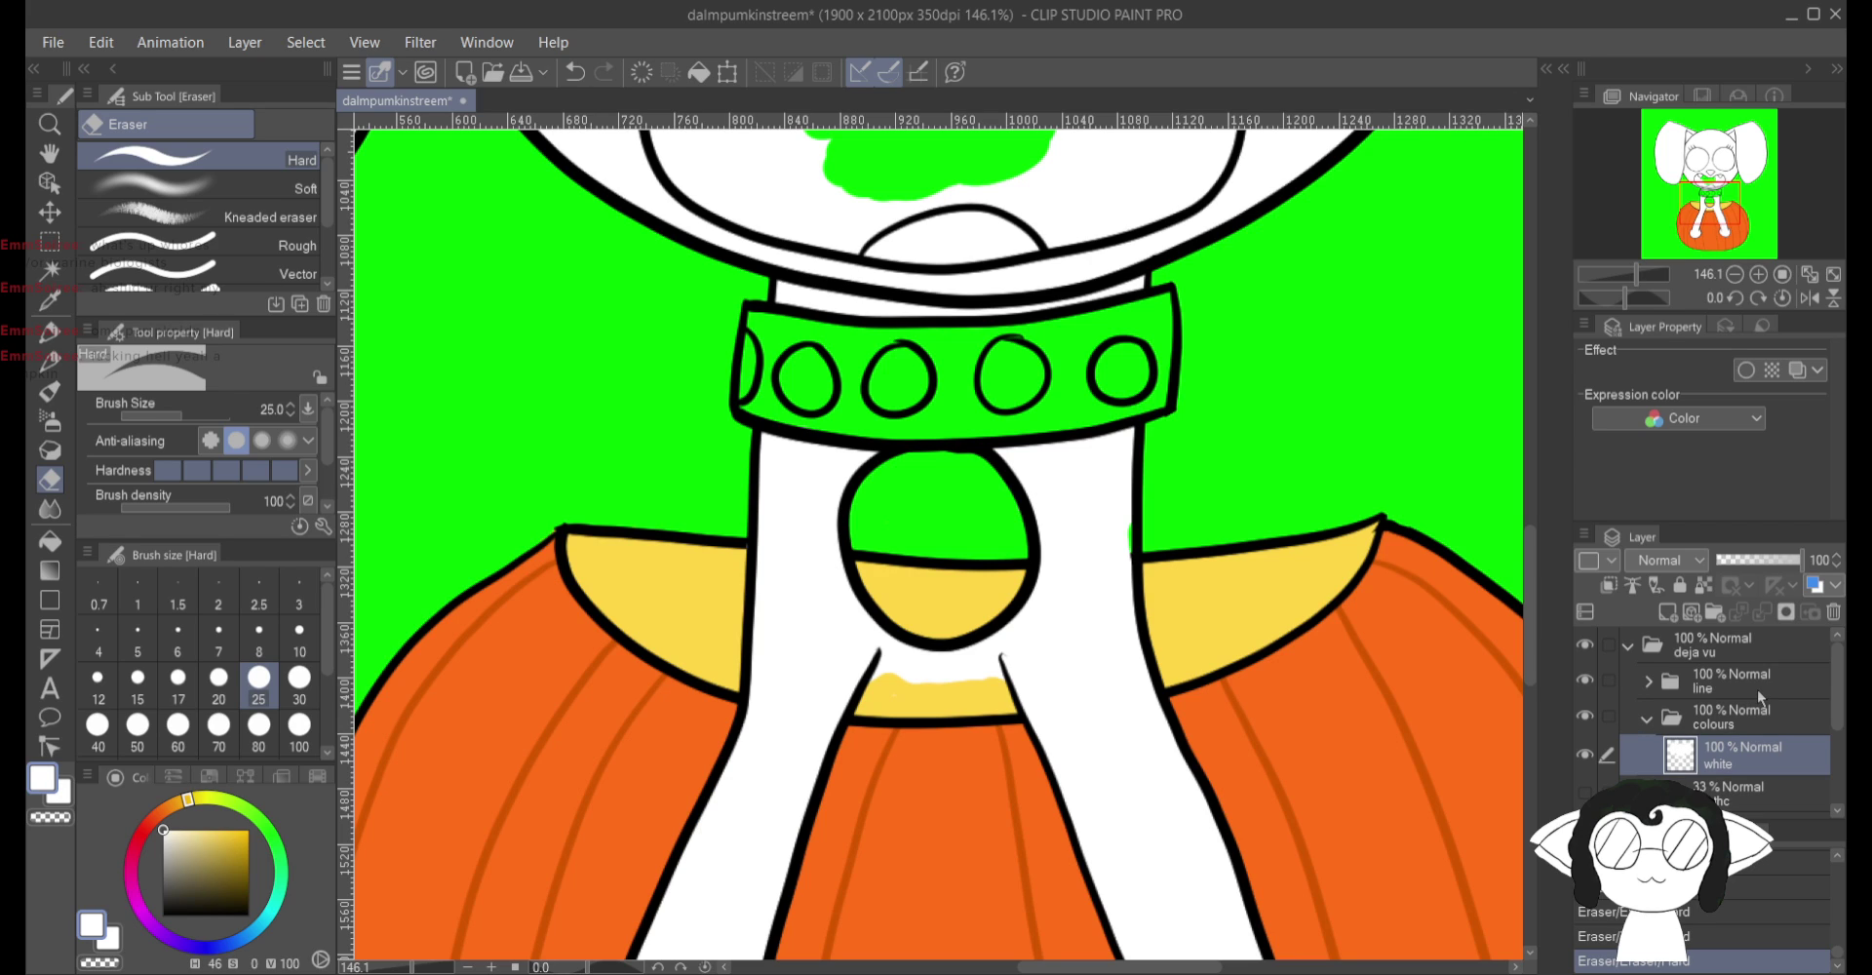
Step: Add a raster layer named "ponk" above the white layer and pick a magenta with hue 320, saturation 85 and value 89
click(1670, 614)
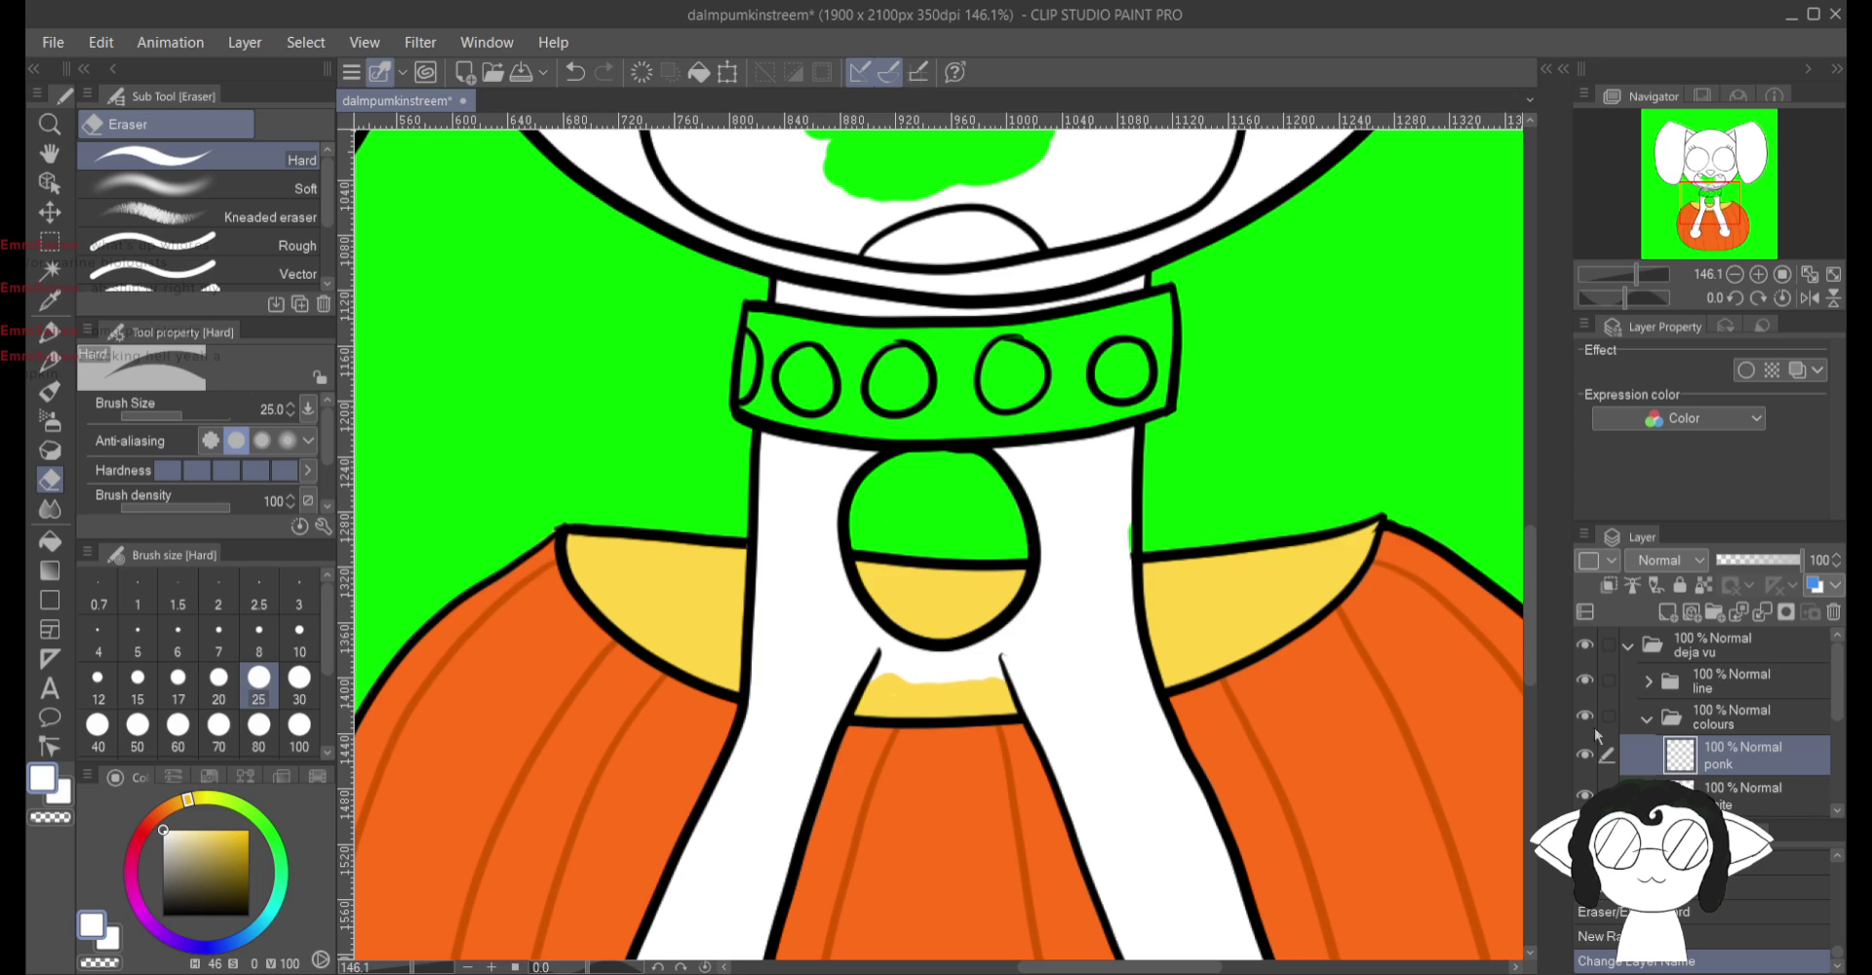
click(135, 899)
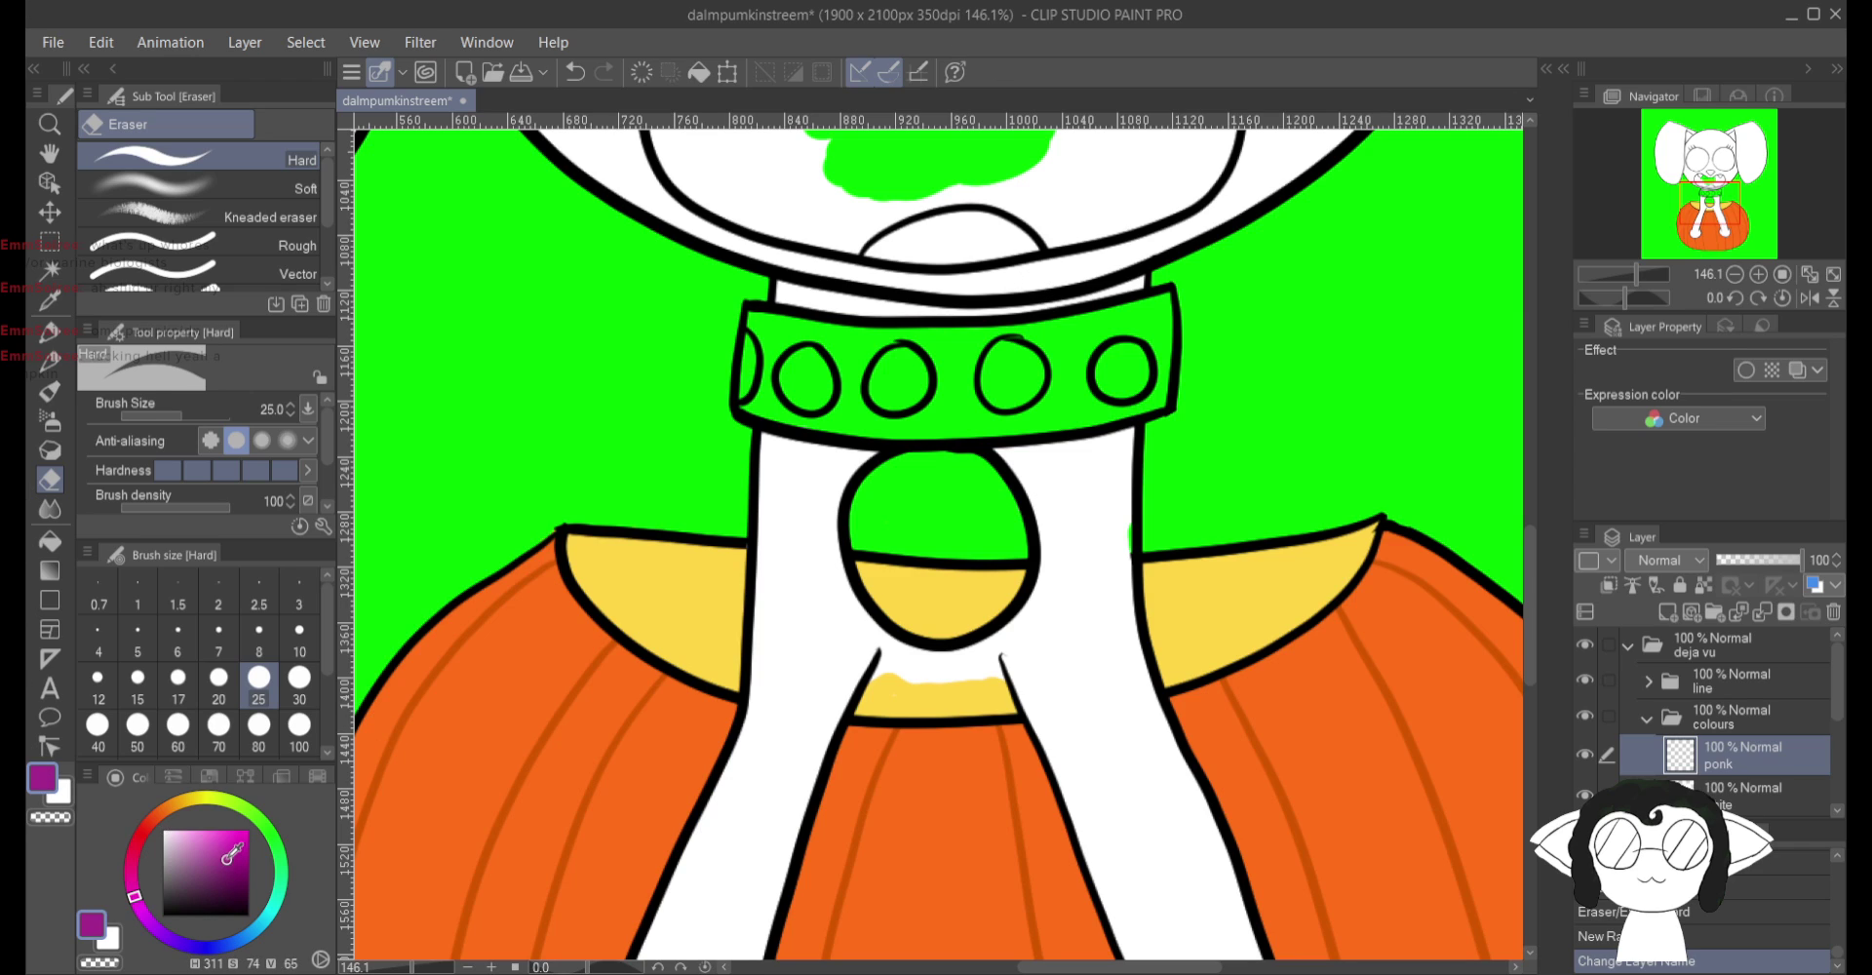
drag(230, 857, 249, 838)
drag(107, 880, 120, 890)
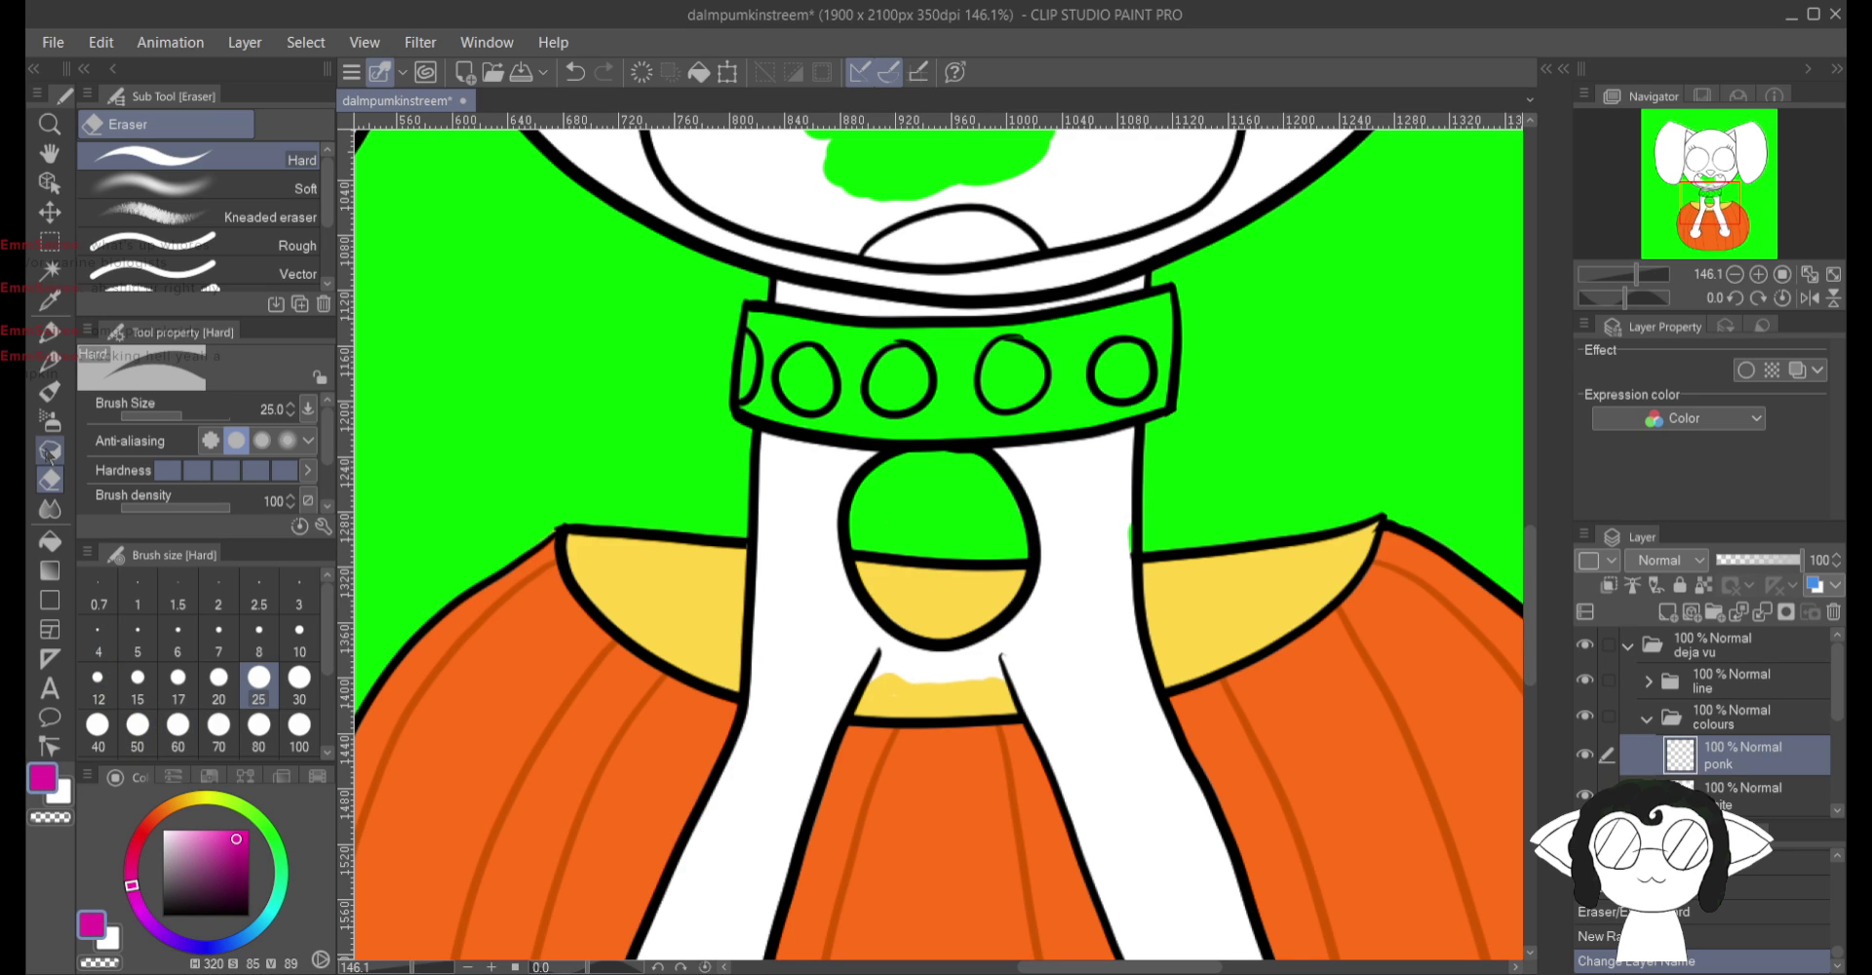
Step: Paint the whole collar and its round tag magenta using the Milli pen at brush size 80
click(52, 334)
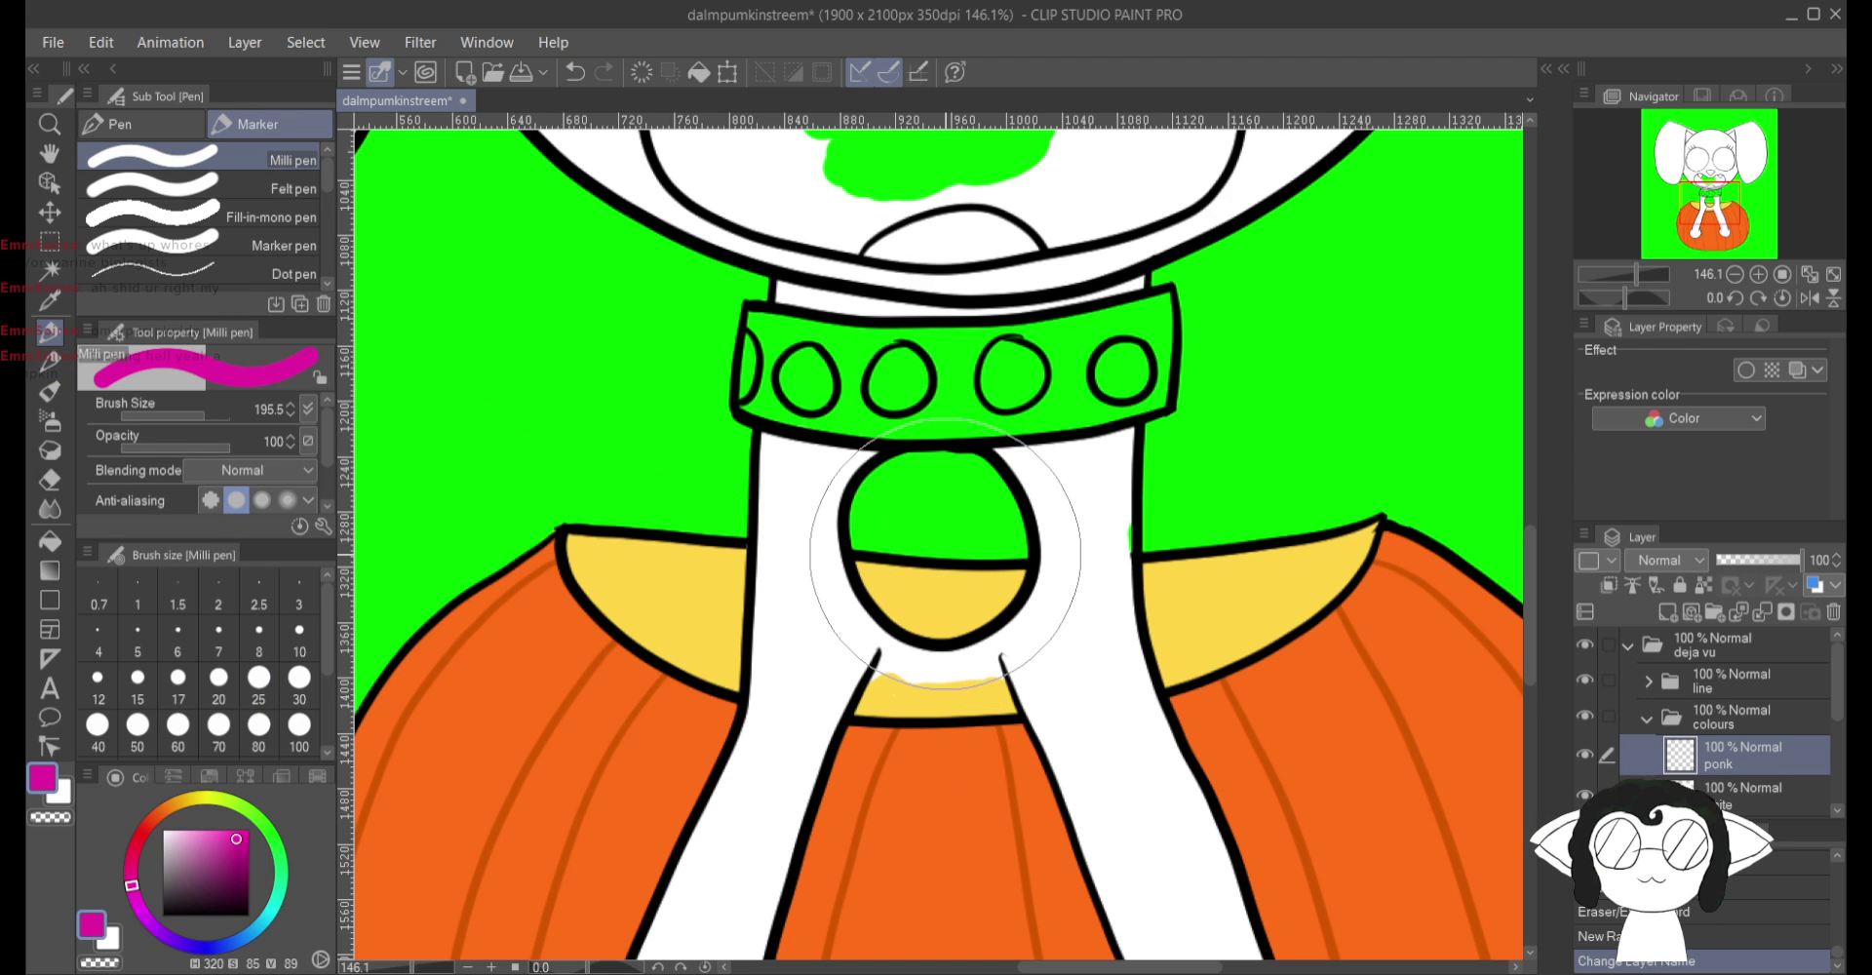
drag(946, 553, 972, 534)
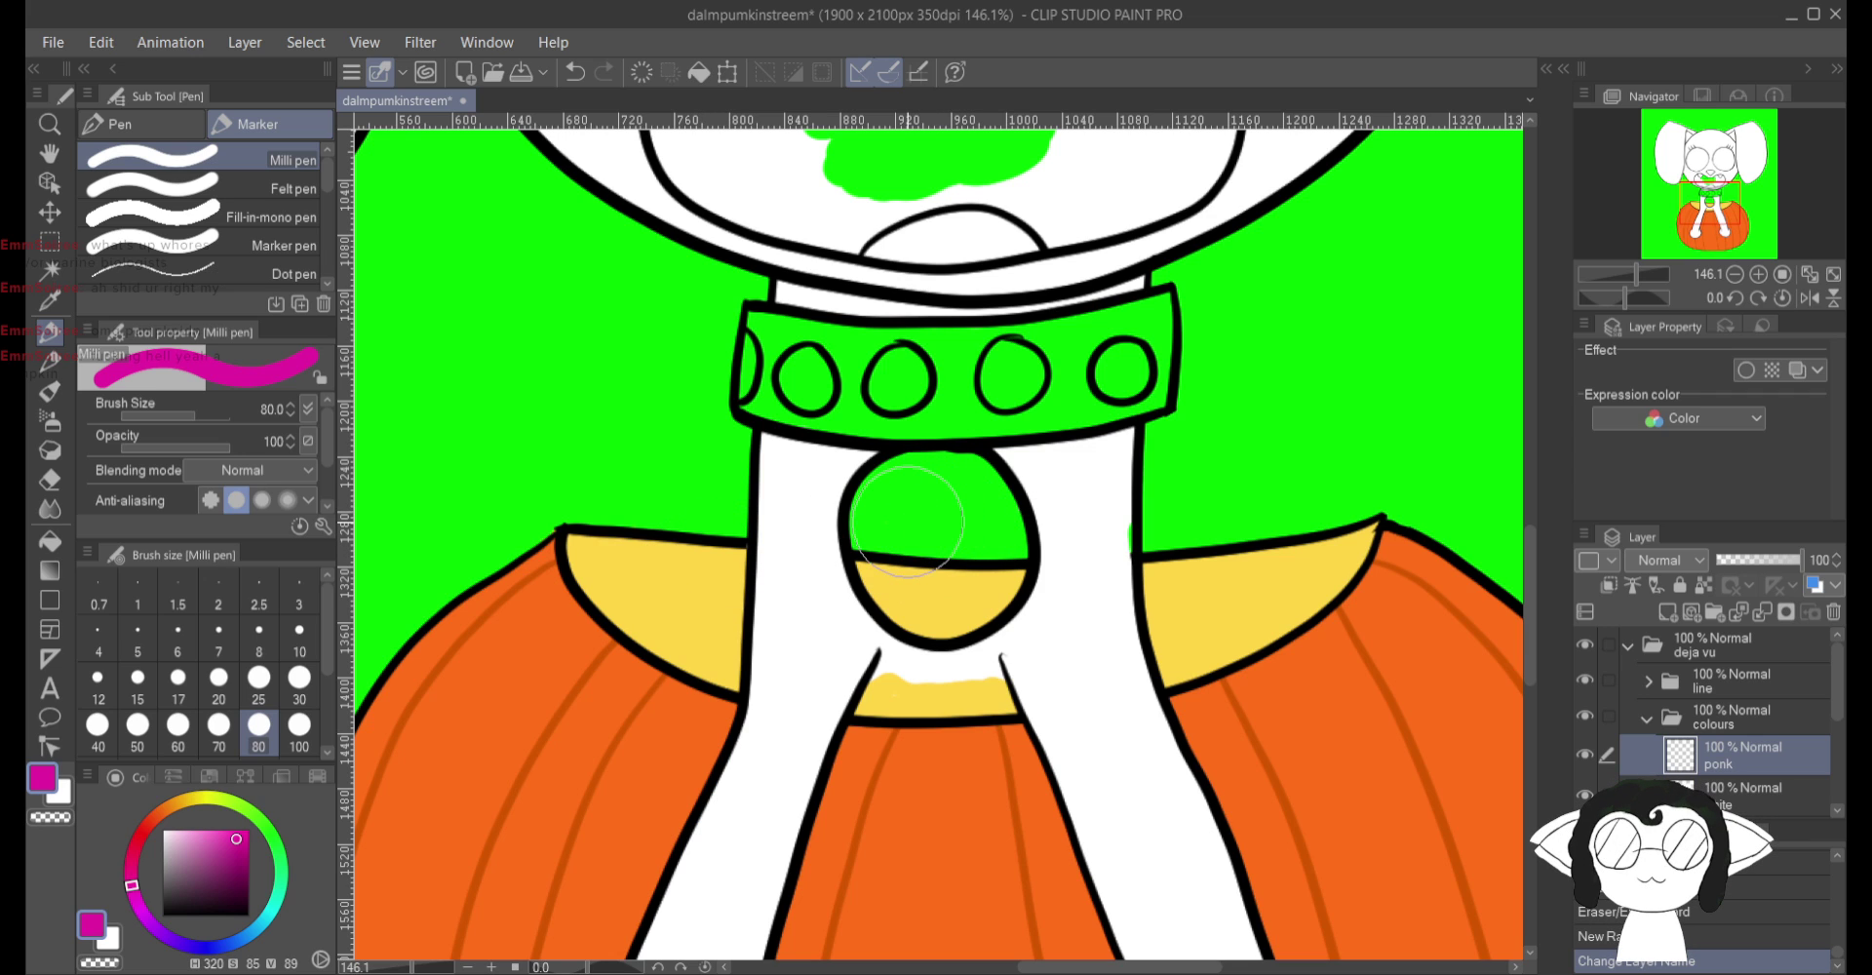
scroll(906, 522, up, 4)
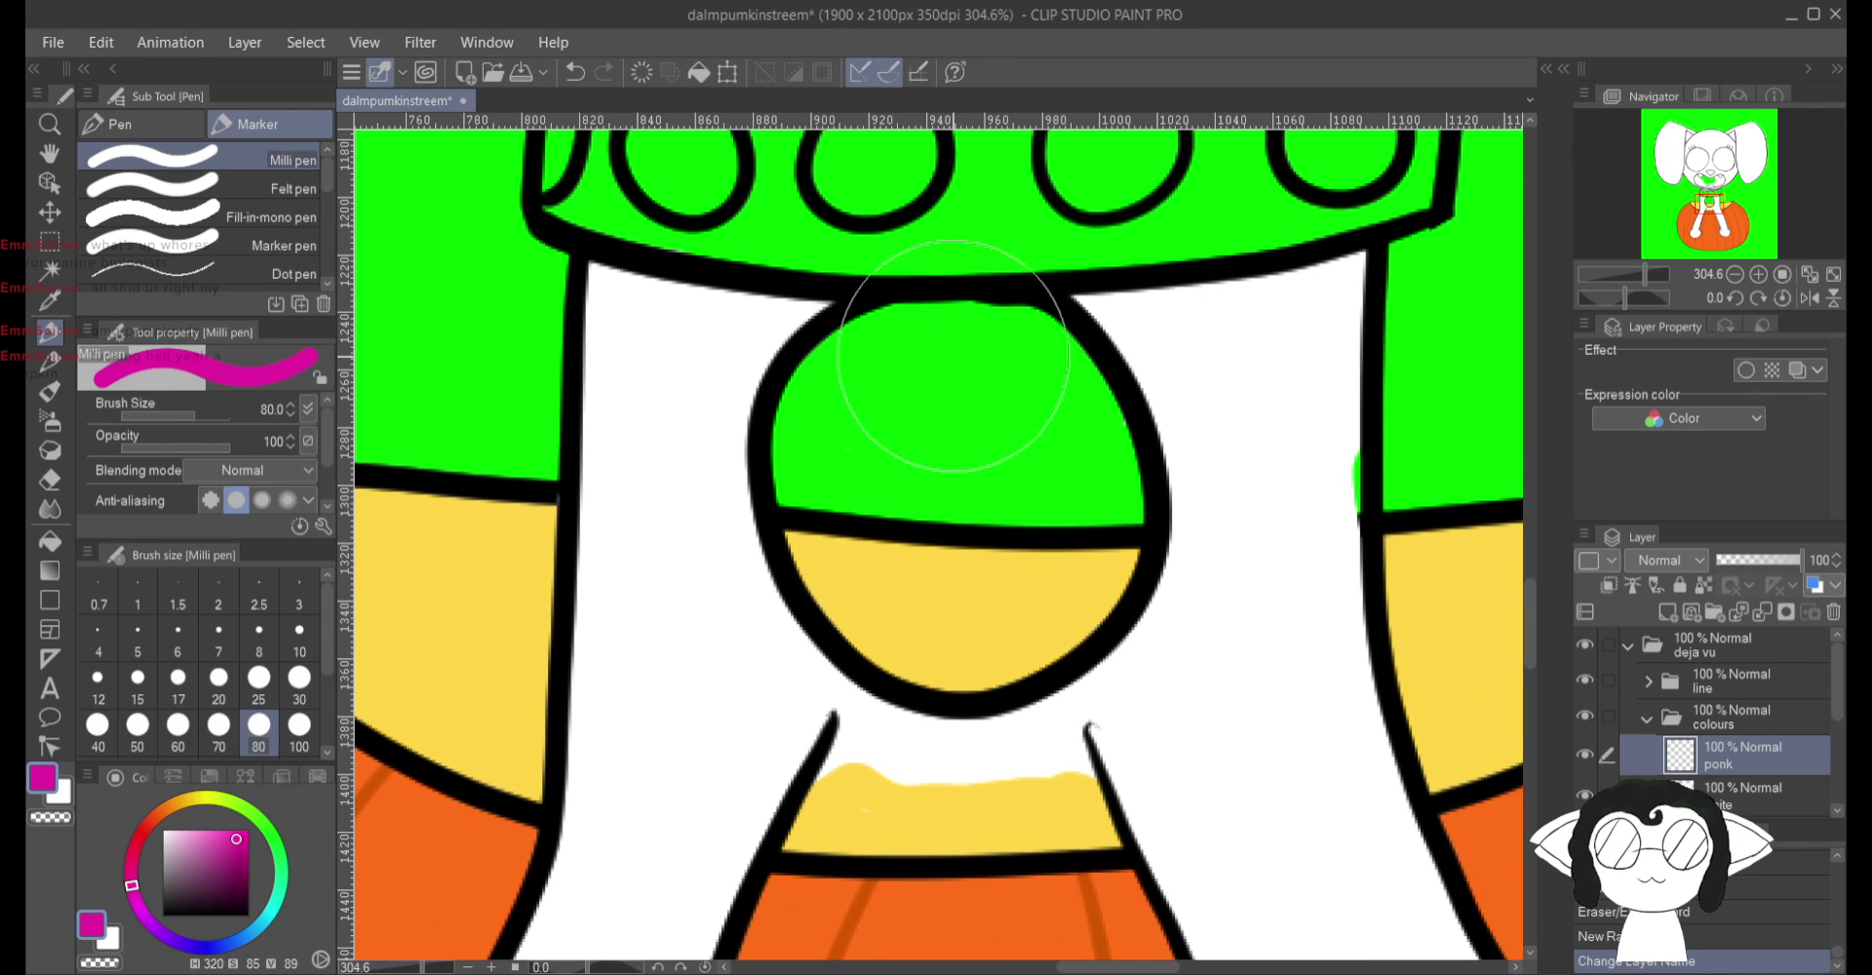
mouse_move(941, 361)
mouse_down()
mouse_move(936, 381)
mouse_move(890, 368)
mouse_move(848, 439)
mouse_move(865, 523)
mouse_move(902, 590)
mouse_move(1095, 538)
mouse_move(1036, 397)
mouse_move(1002, 411)
mouse_move(999, 351)
mouse_move(911, 356)
mouse_move(1027, 714)
mouse_move(1024, 561)
mouse_move(857, 566)
mouse_move(746, 543)
mouse_move(682, 410)
mouse_move(799, 458)
mouse_move(1005, 439)
mouse_move(1183, 482)
mouse_move(952, 468)
mouse_move(1385, 454)
mouse_move(1326, 536)
mouse_move(764, 569)
mouse_up()
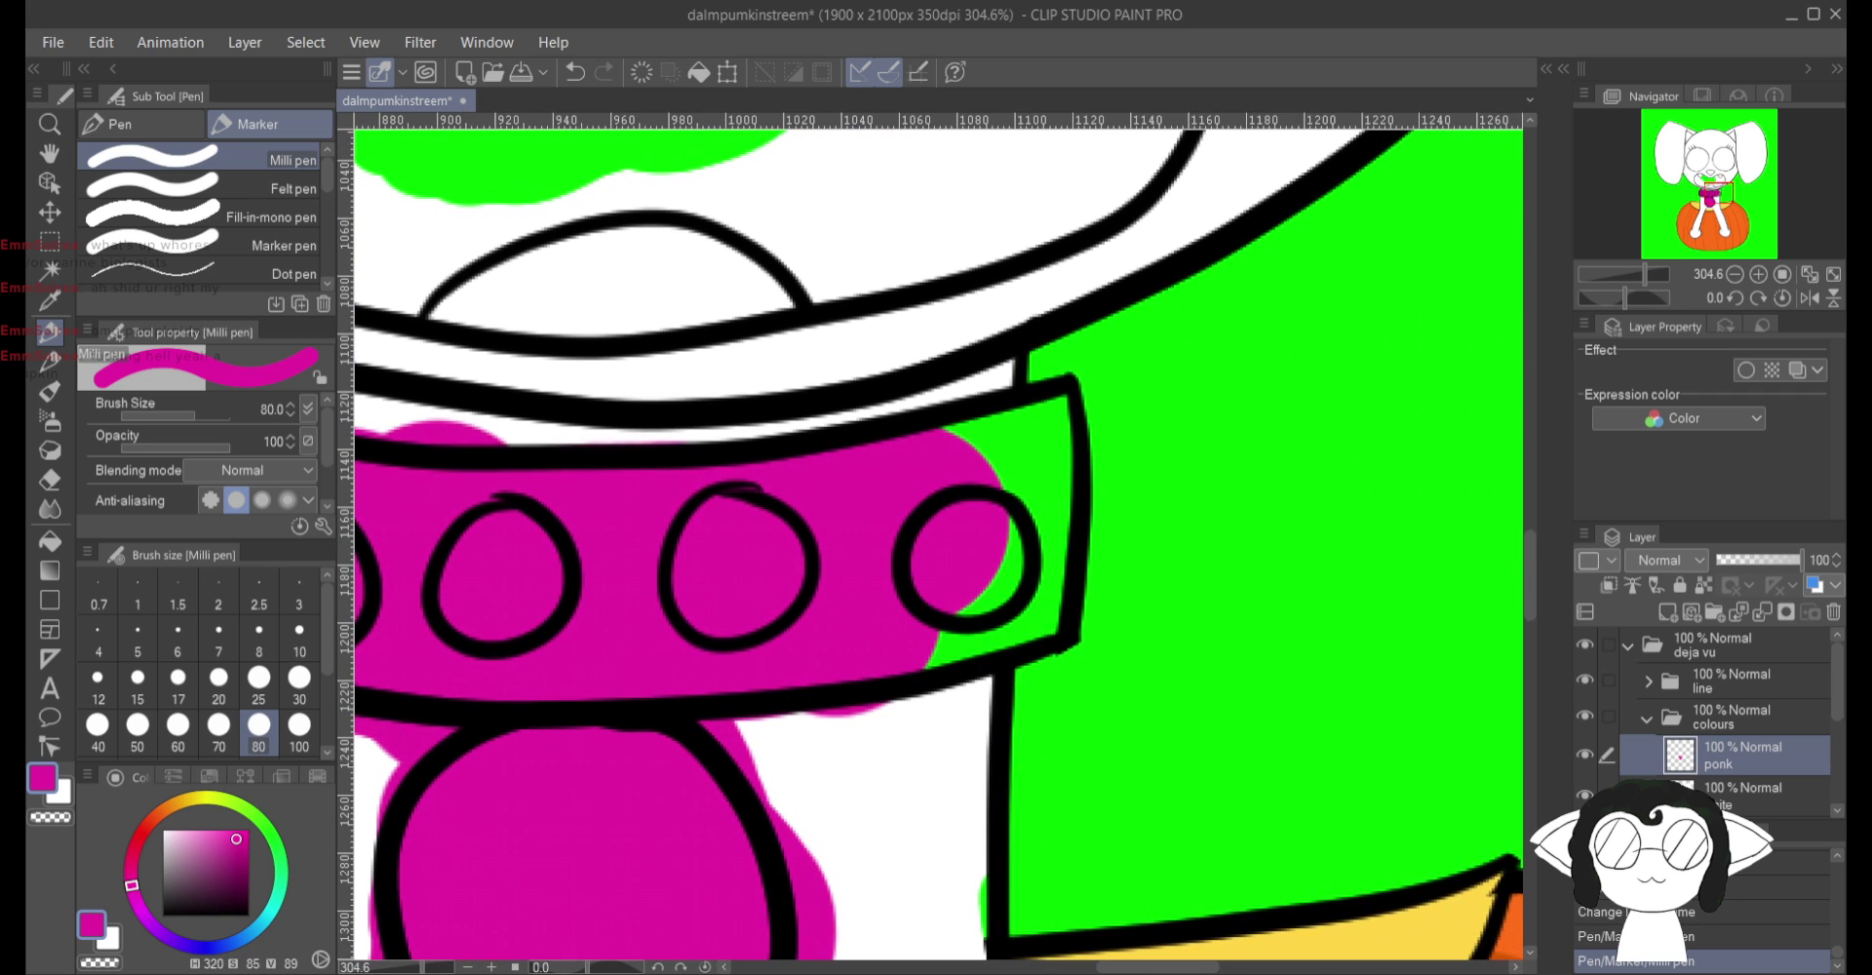
mouse_move(1053, 419)
mouse_down()
mouse_move(991, 458)
mouse_move(1024, 556)
mouse_move(911, 669)
mouse_move(1199, 842)
mouse_up()
Step: Erase the magenta overspill around the collar's right end using the Hard eraser at brush size 25
key(e)
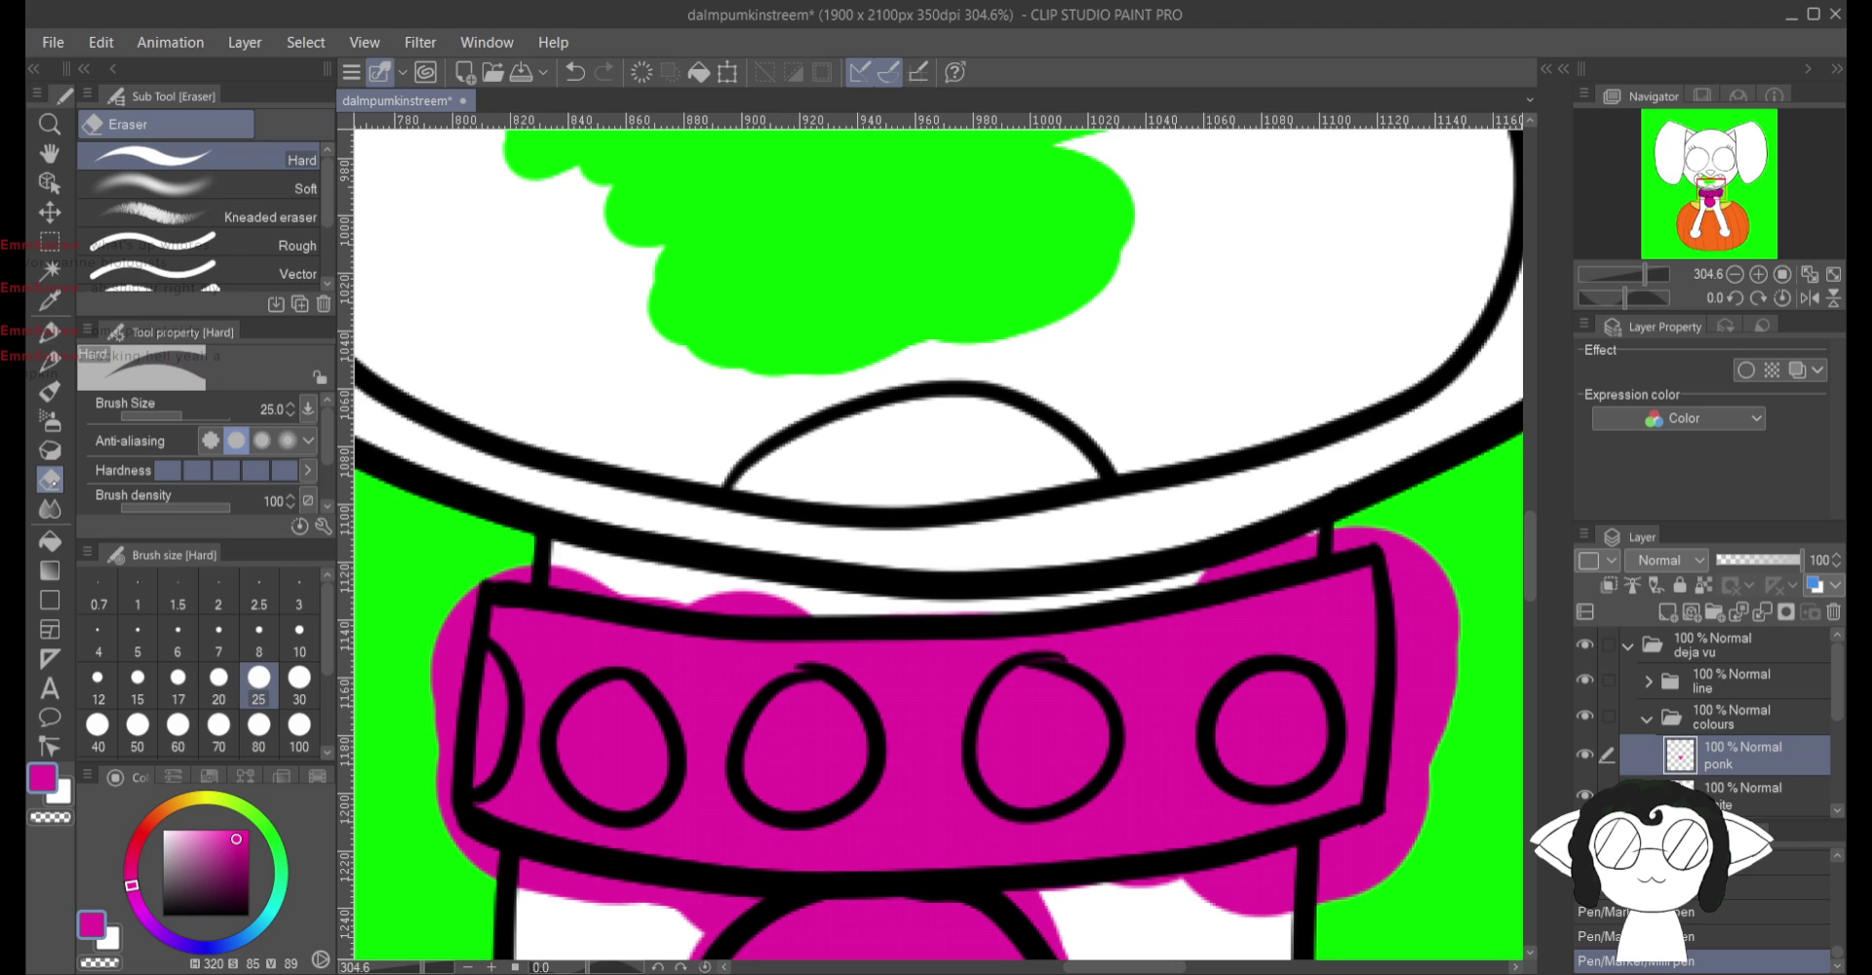
mouse_move(1443, 620)
mouse_down()
mouse_move(1194, 448)
mouse_move(1212, 627)
mouse_move(1179, 633)
mouse_move(1161, 507)
mouse_move(1151, 755)
mouse_up()
key(ctrl+z)
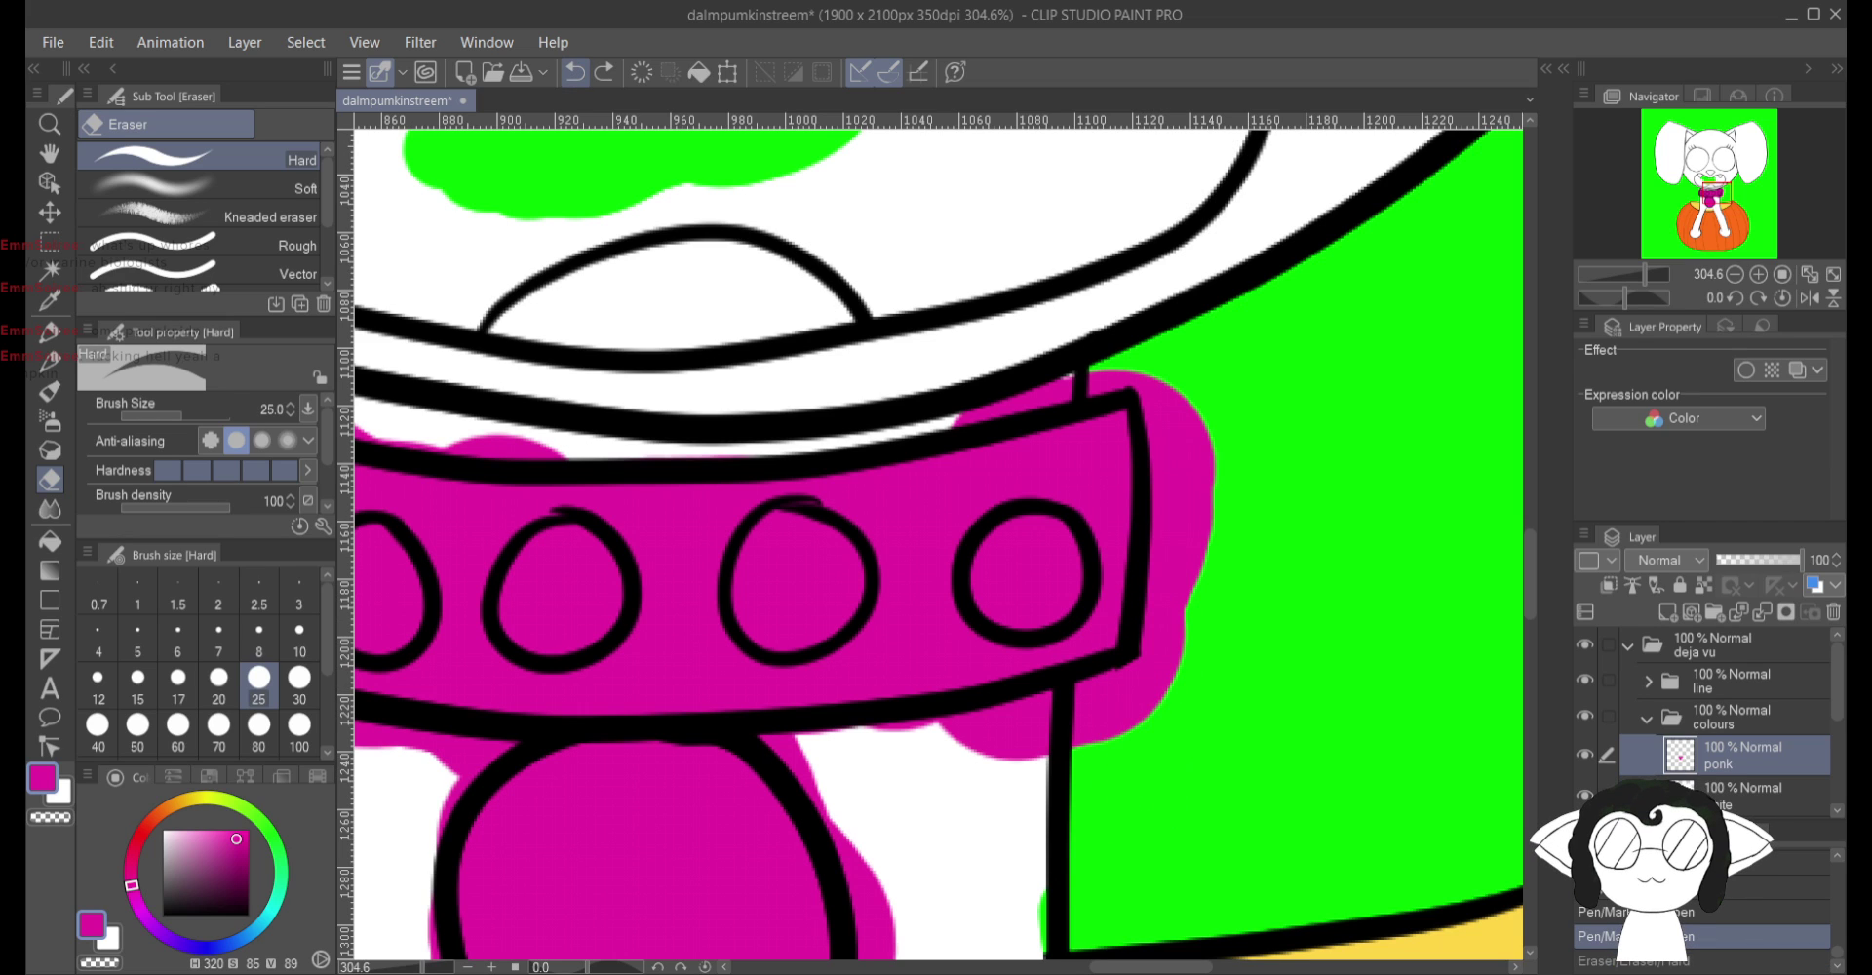
mouse_move(1185, 410)
mouse_down()
mouse_move(1198, 579)
mouse_move(1176, 587)
mouse_move(1167, 681)
mouse_move(1123, 751)
mouse_move(1113, 692)
mouse_move(1099, 729)
mouse_move(1016, 757)
mouse_move(1001, 737)
mouse_move(776, 743)
mouse_move(861, 822)
mouse_move(882, 921)
mouse_up()
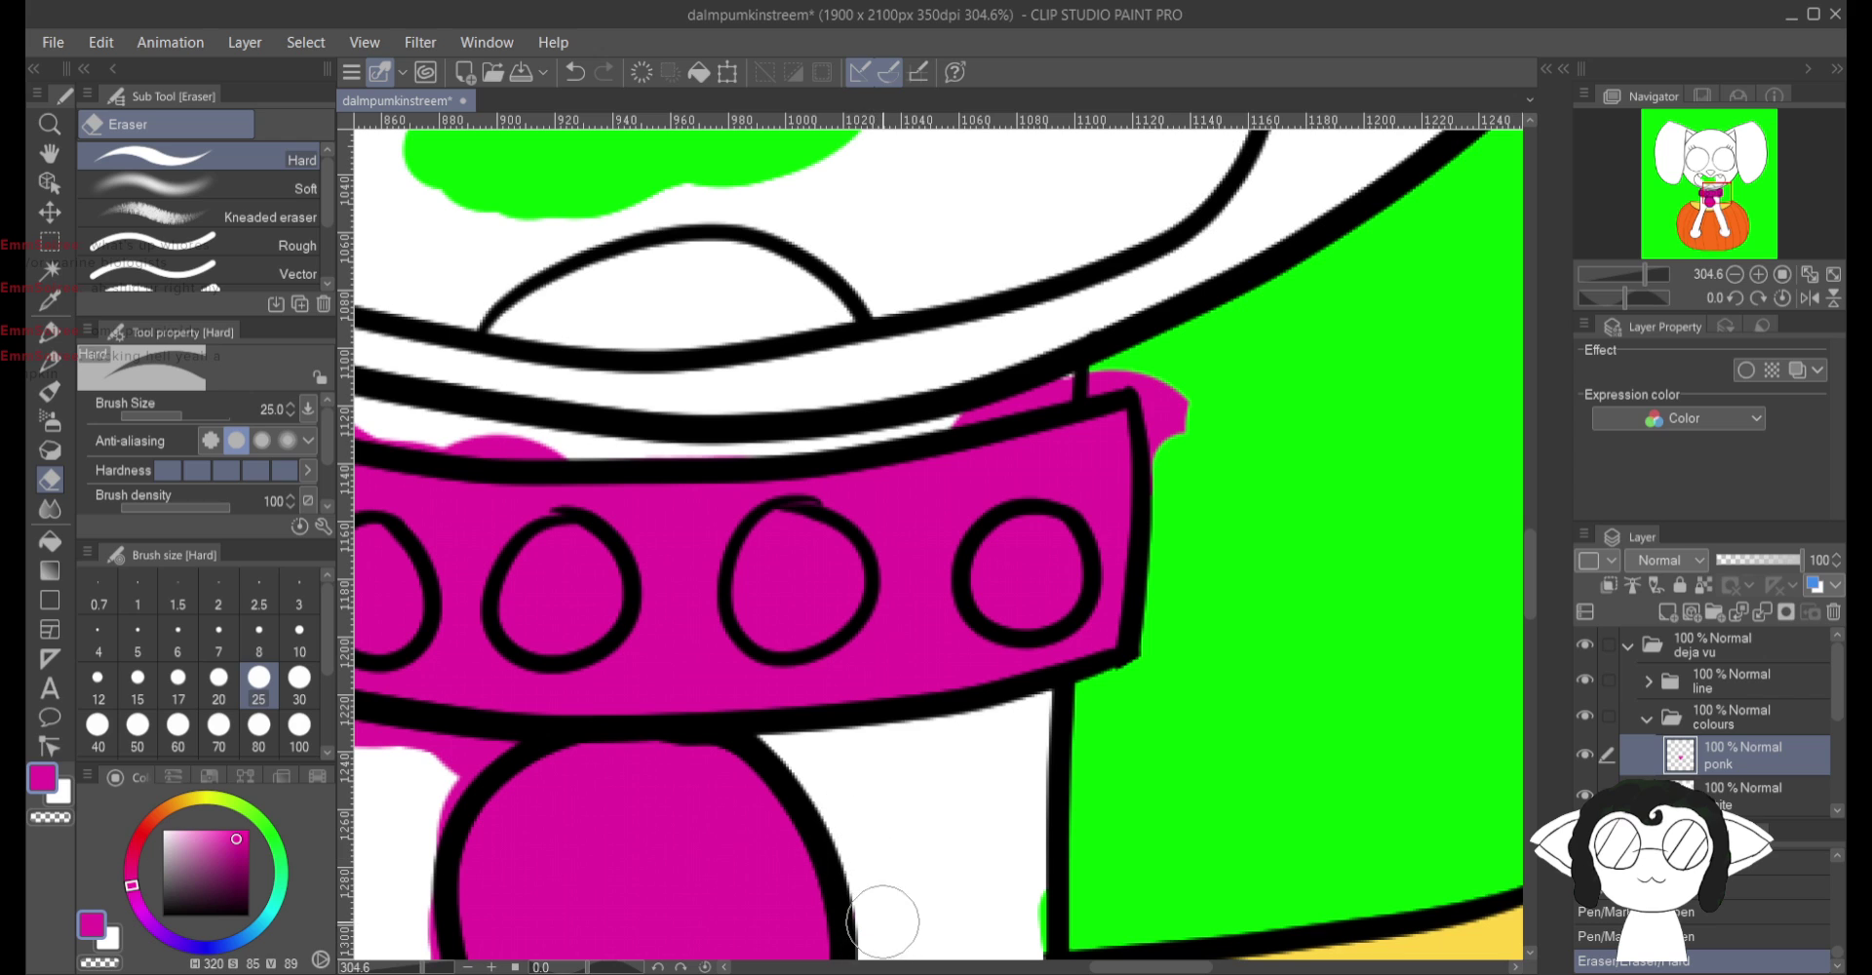
mouse_move(1160, 393)
mouse_down()
mouse_move(1078, 376)
mouse_move(1001, 401)
mouse_move(1504, 518)
mouse_up()
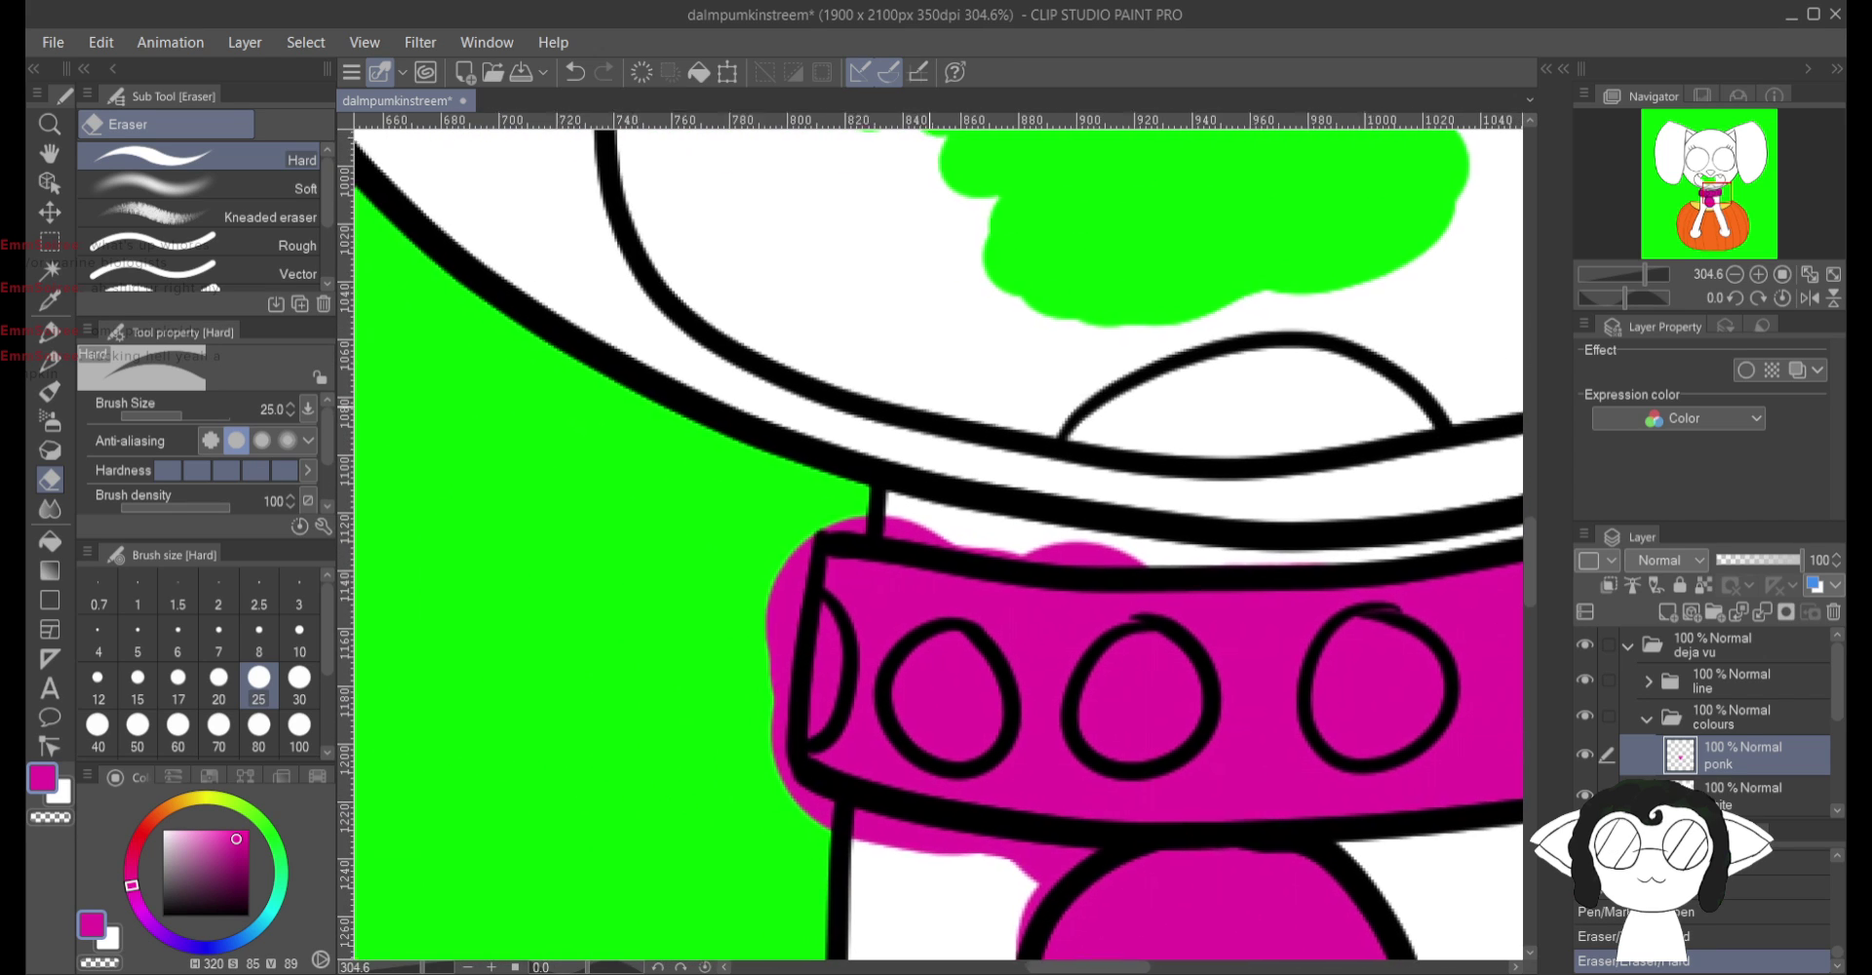
mouse_move(1151, 531)
mouse_down()
mouse_move(823, 510)
mouse_move(848, 494)
mouse_move(783, 627)
mouse_up()
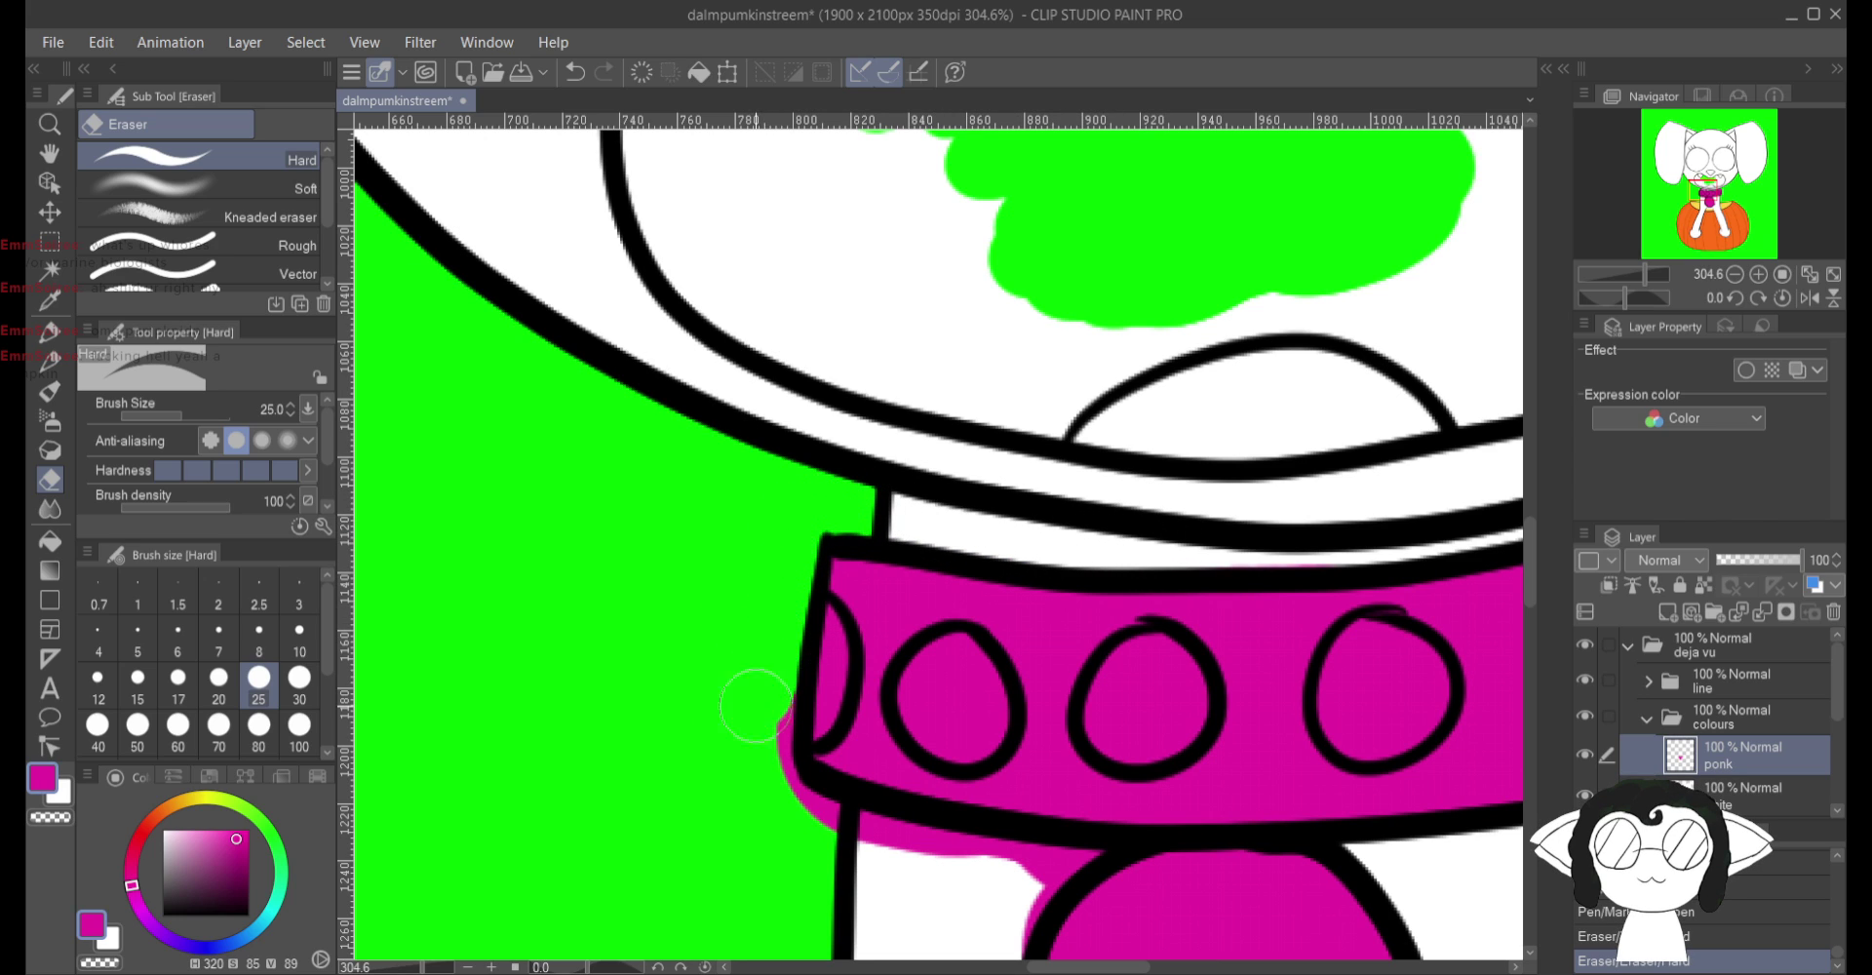
drag(756, 706, 771, 753)
mouse_move(804, 817)
mouse_down()
mouse_move(939, 868)
mouse_move(872, 841)
mouse_move(989, 870)
mouse_move(1081, 852)
mouse_up()
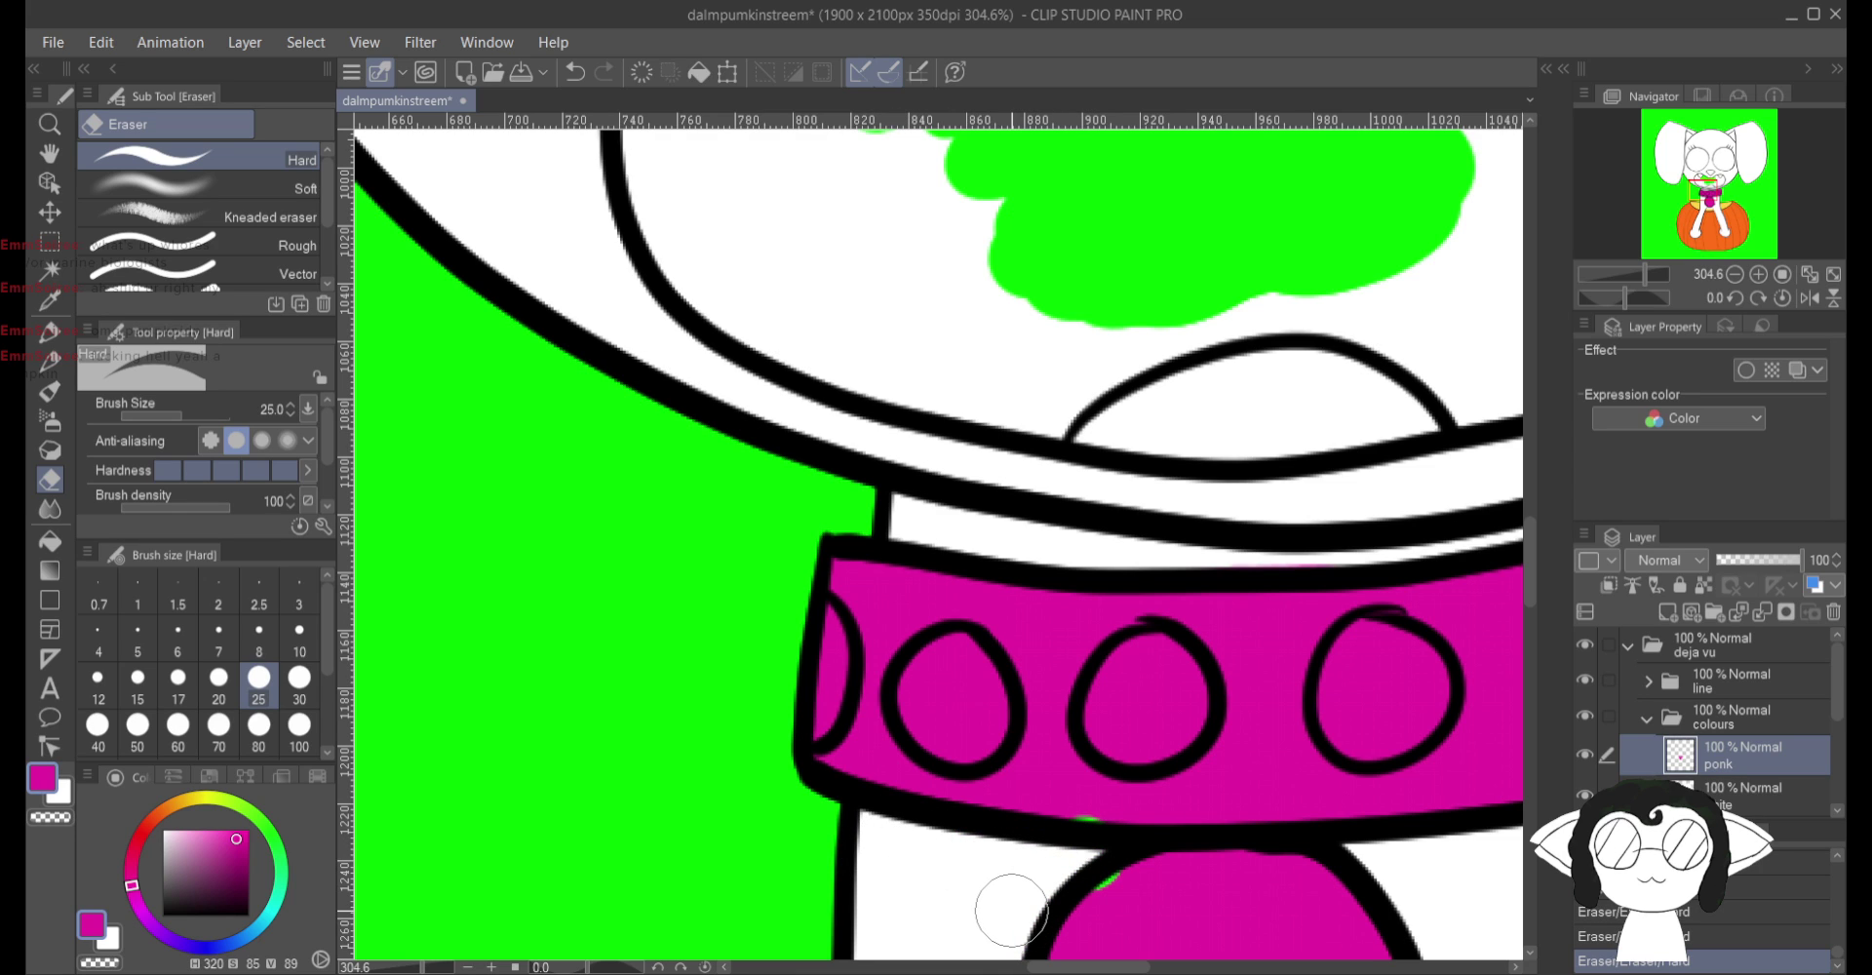
key(ctrl+z)
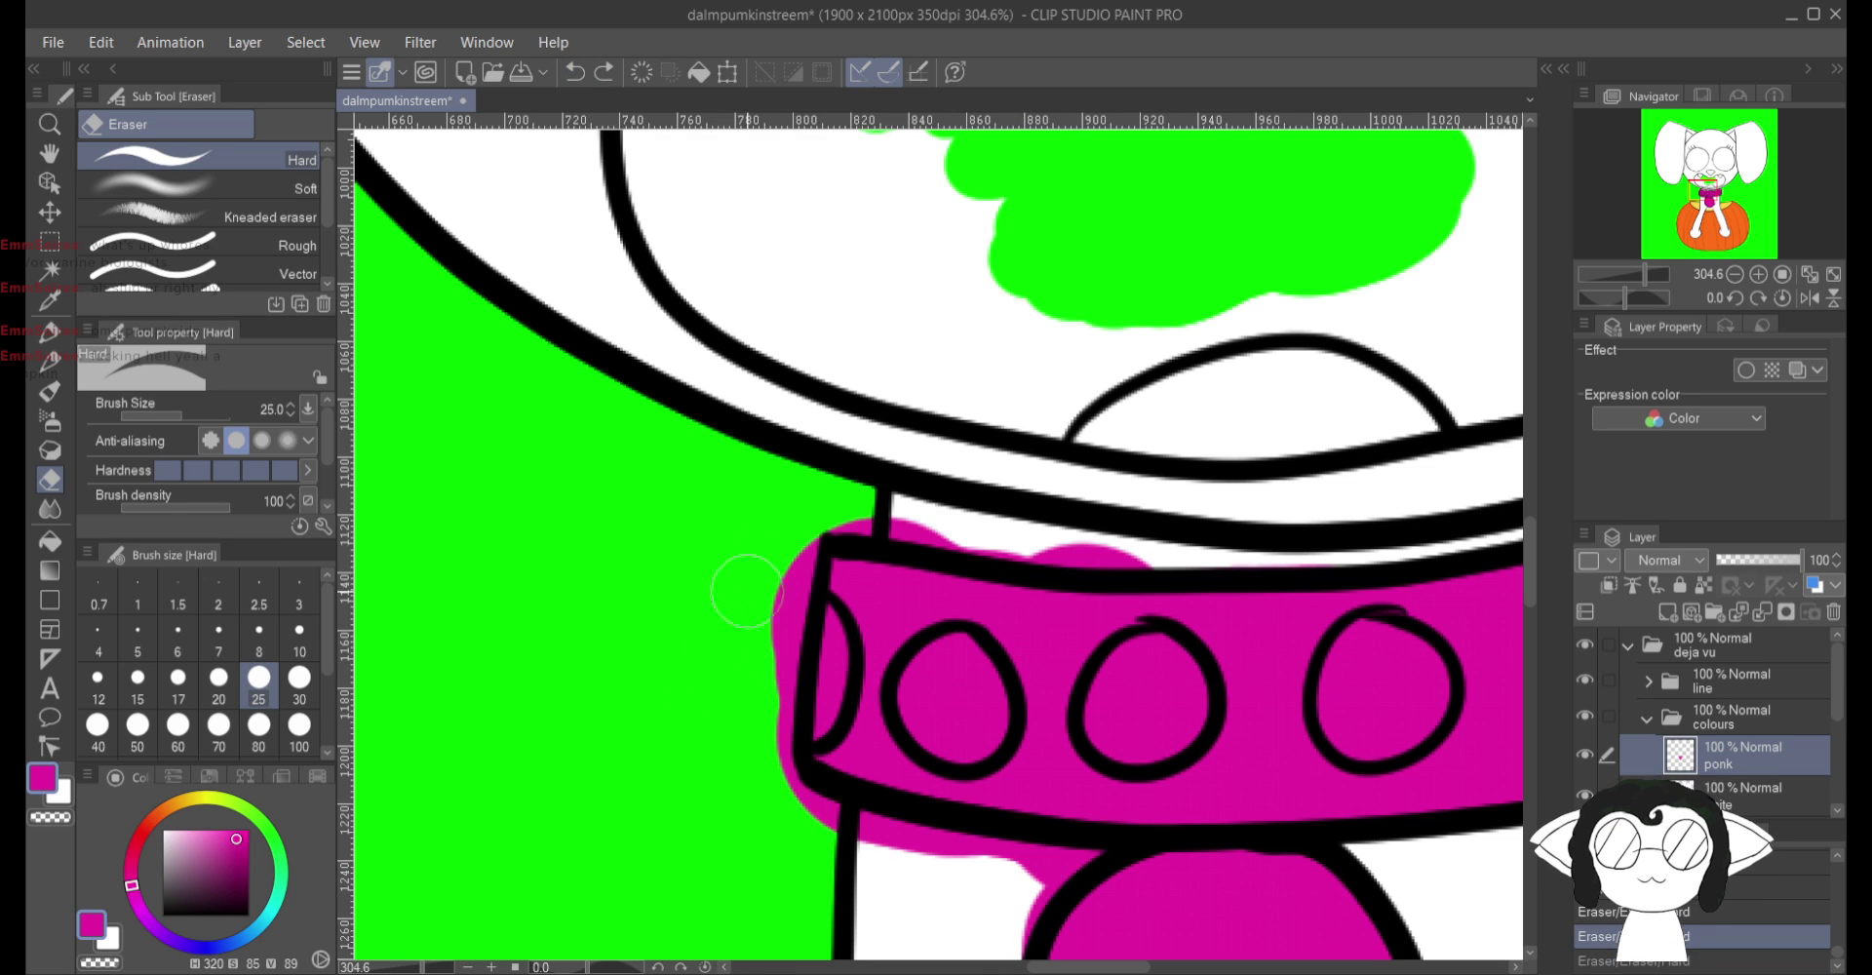
mouse_move(750, 660)
mouse_down()
mouse_move(811, 522)
mouse_move(790, 577)
mouse_move(857, 513)
mouse_move(1123, 545)
mouse_move(1212, 522)
mouse_up()
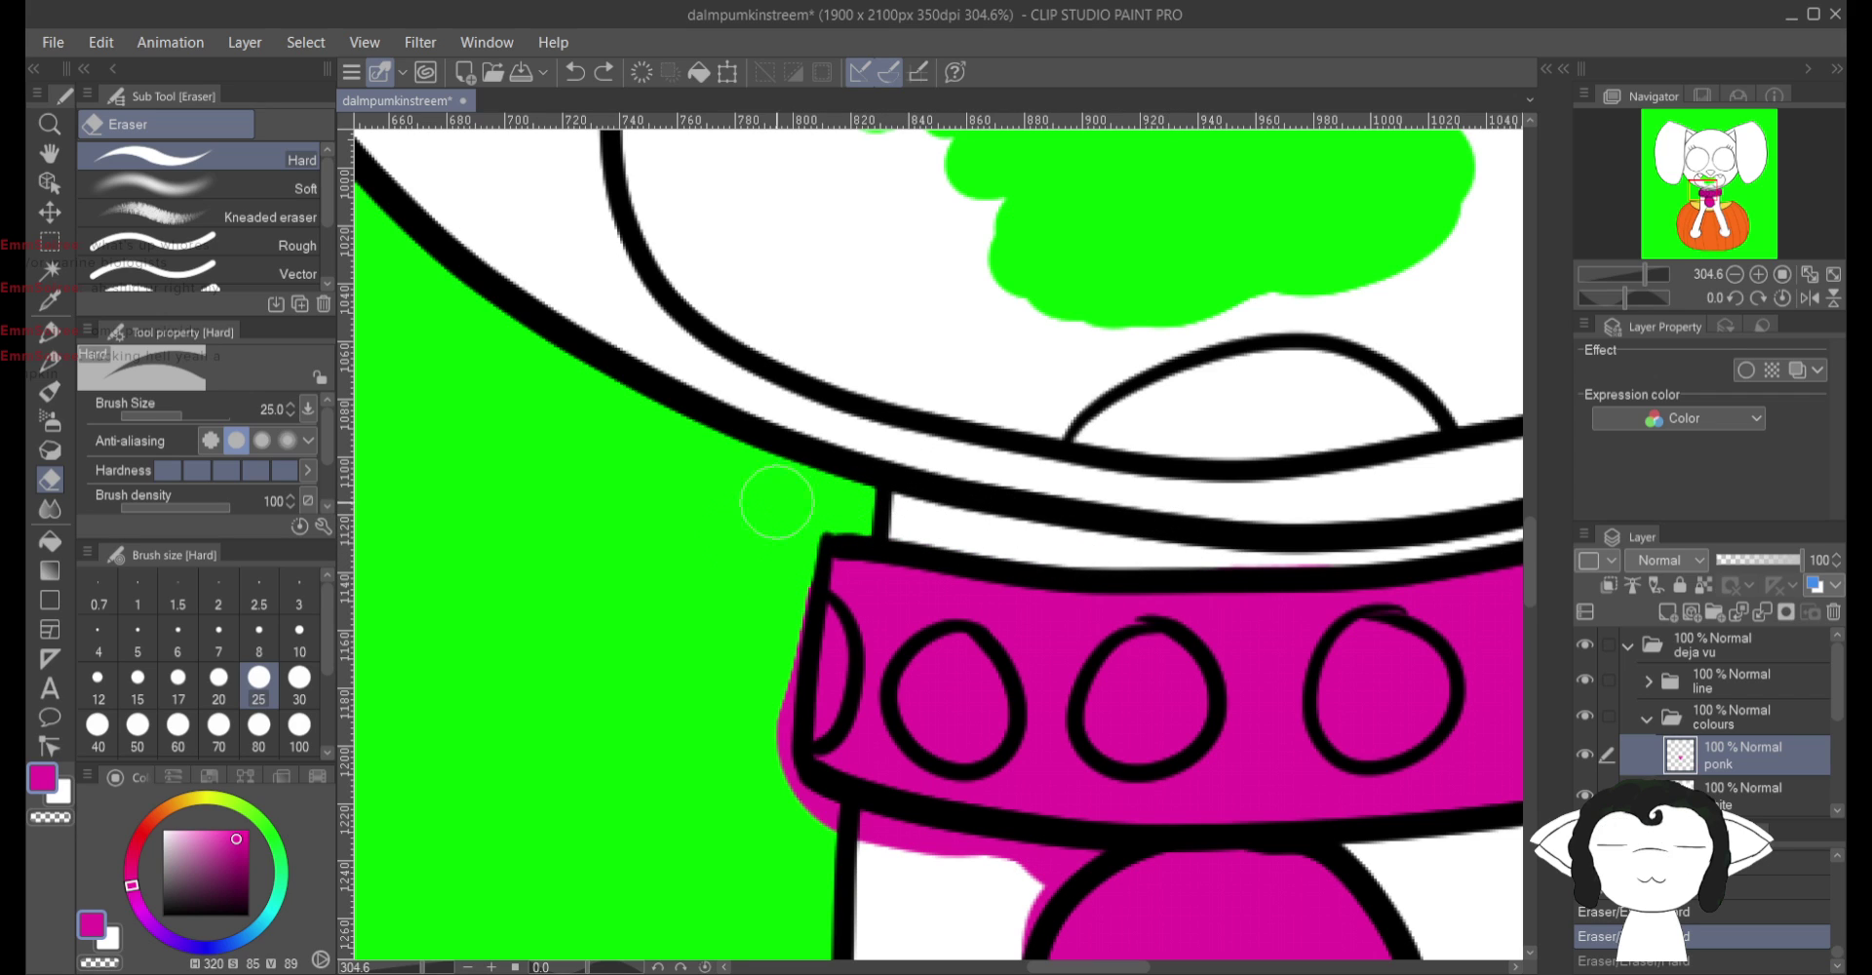
mouse_move(748, 711)
mouse_down()
mouse_move(775, 587)
mouse_move(758, 622)
mouse_move(780, 814)
mouse_move(790, 799)
mouse_move(870, 844)
mouse_move(1099, 870)
mouse_up()
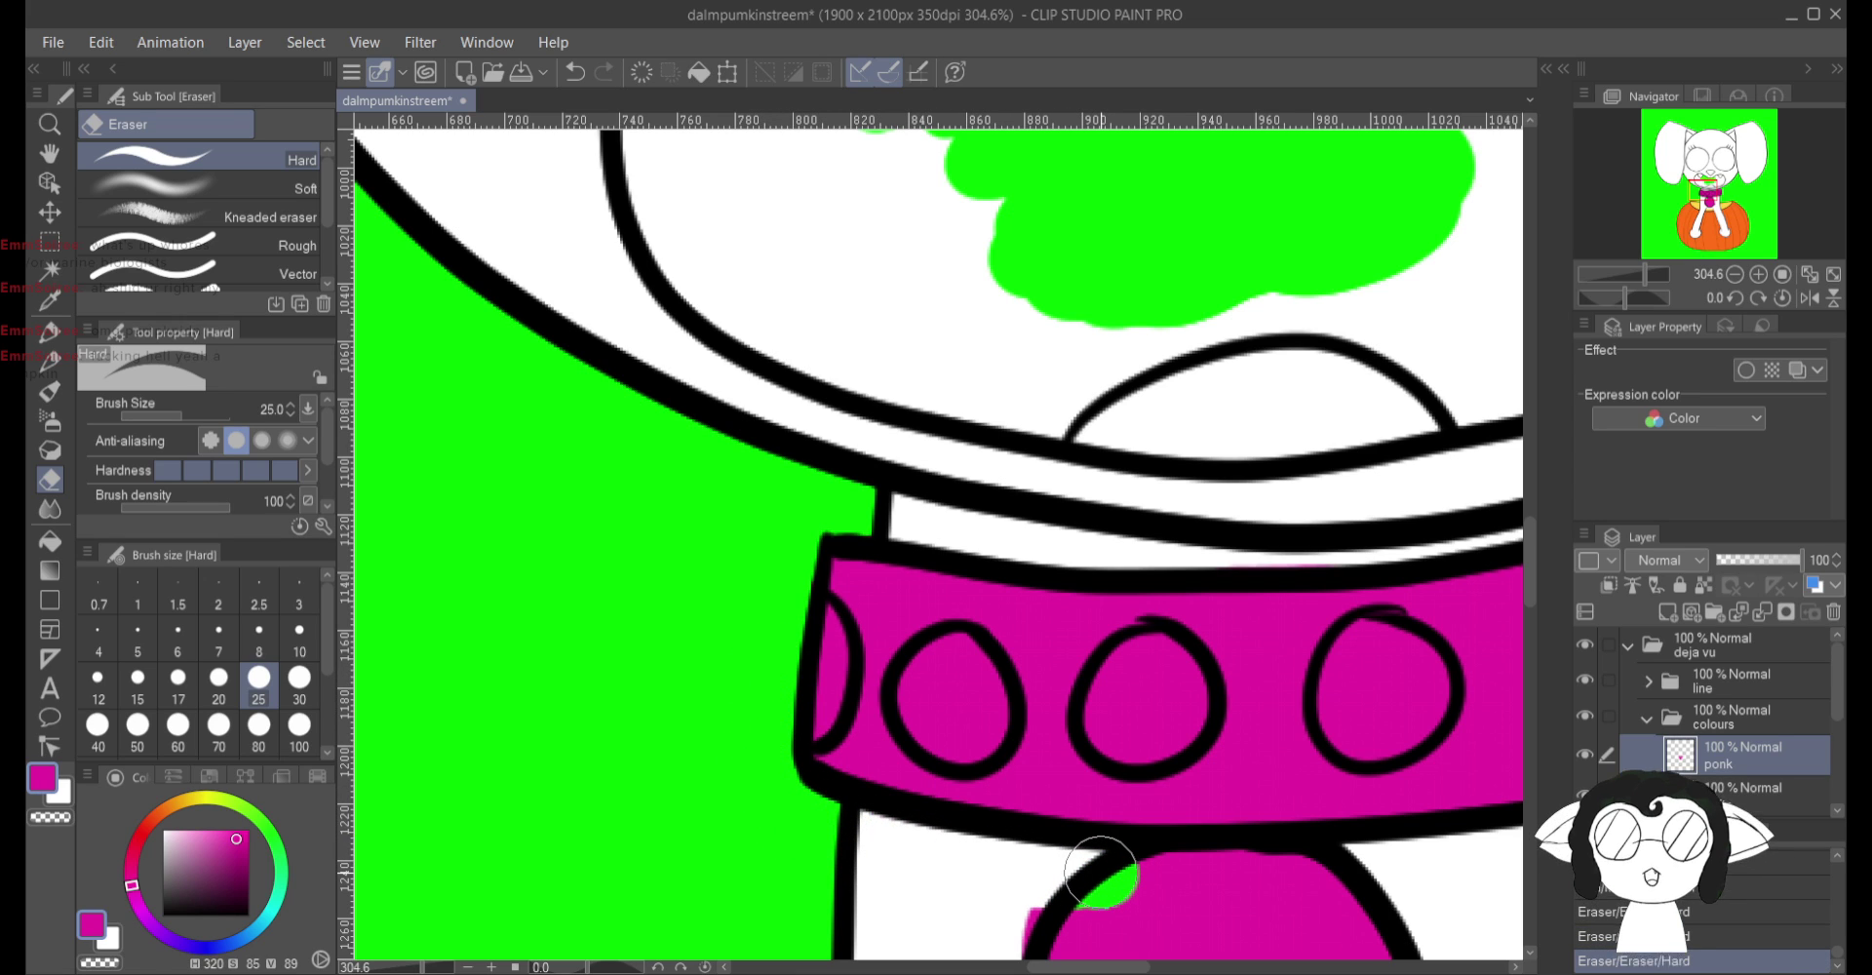
click(575, 71)
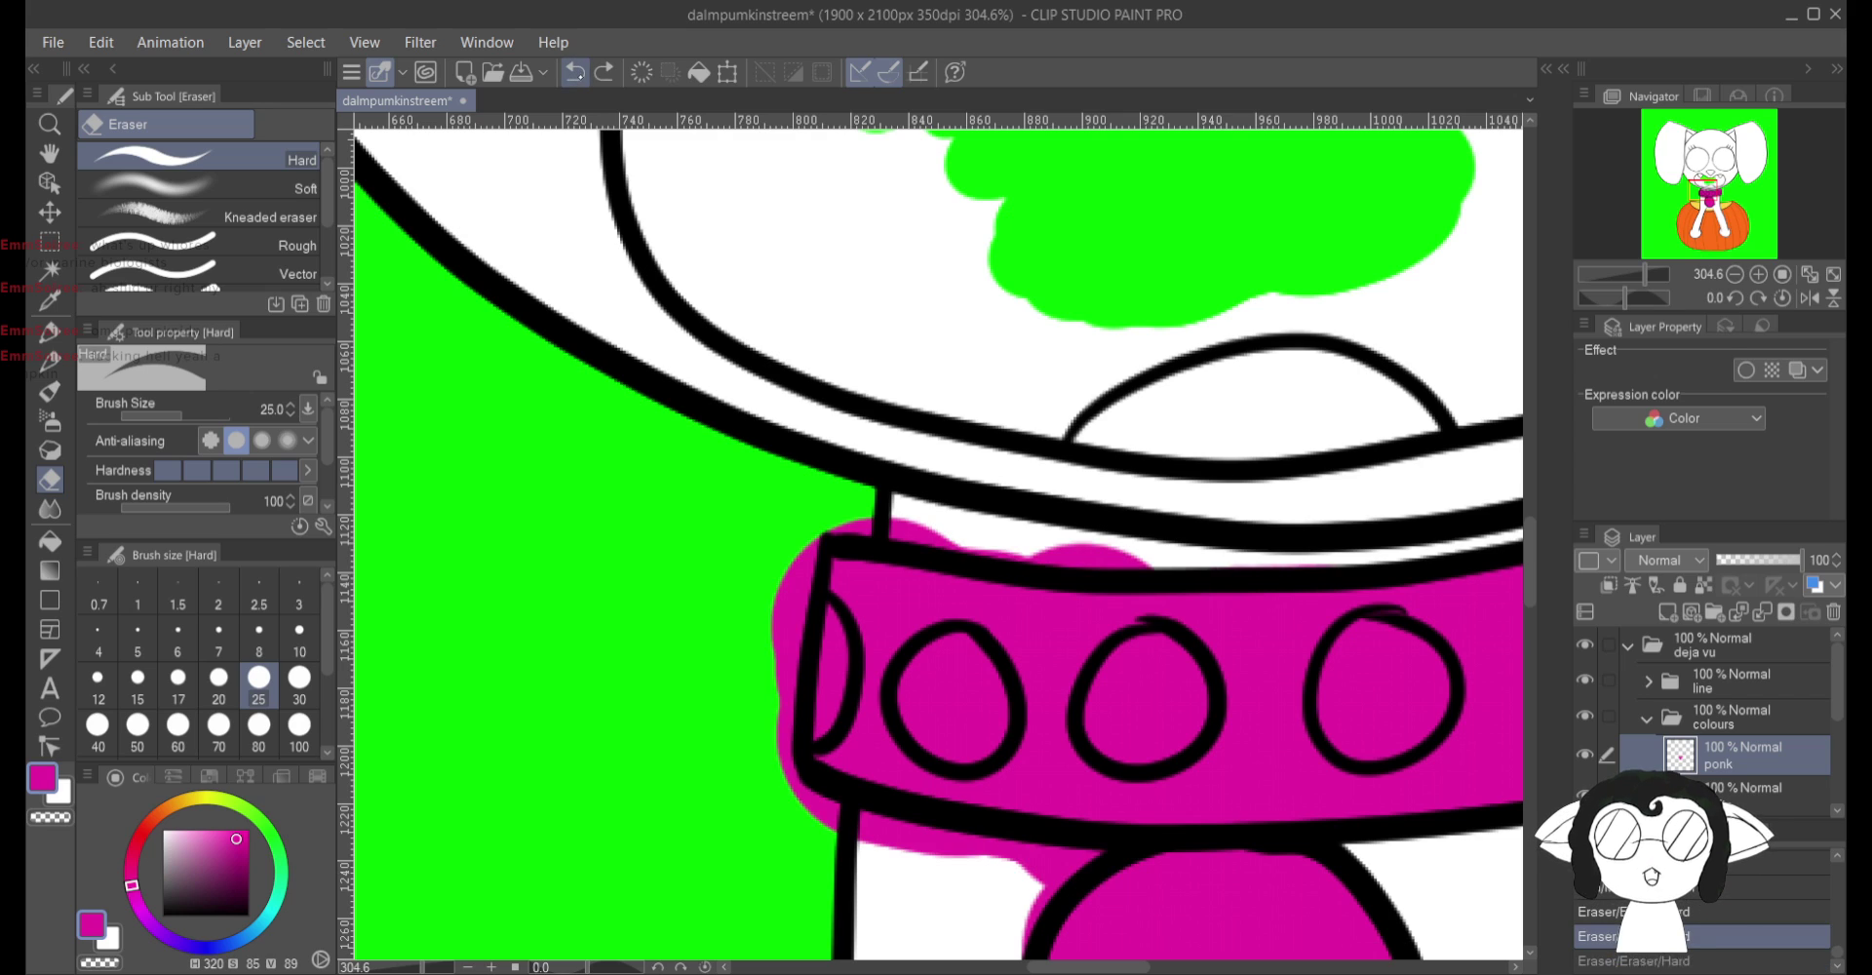
Step: Erase the magenta overspill around the collar's left end, along its upper and lower edges up to the round tag
drag(1137, 557, 898, 523)
mouse_move(814, 524)
mouse_down()
mouse_move(727, 683)
mouse_move(764, 585)
mouse_move(735, 732)
mouse_move(783, 572)
mouse_move(750, 773)
mouse_move(768, 722)
mouse_up()
mouse_move(792, 798)
mouse_down()
mouse_move(919, 860)
mouse_move(1002, 870)
mouse_up()
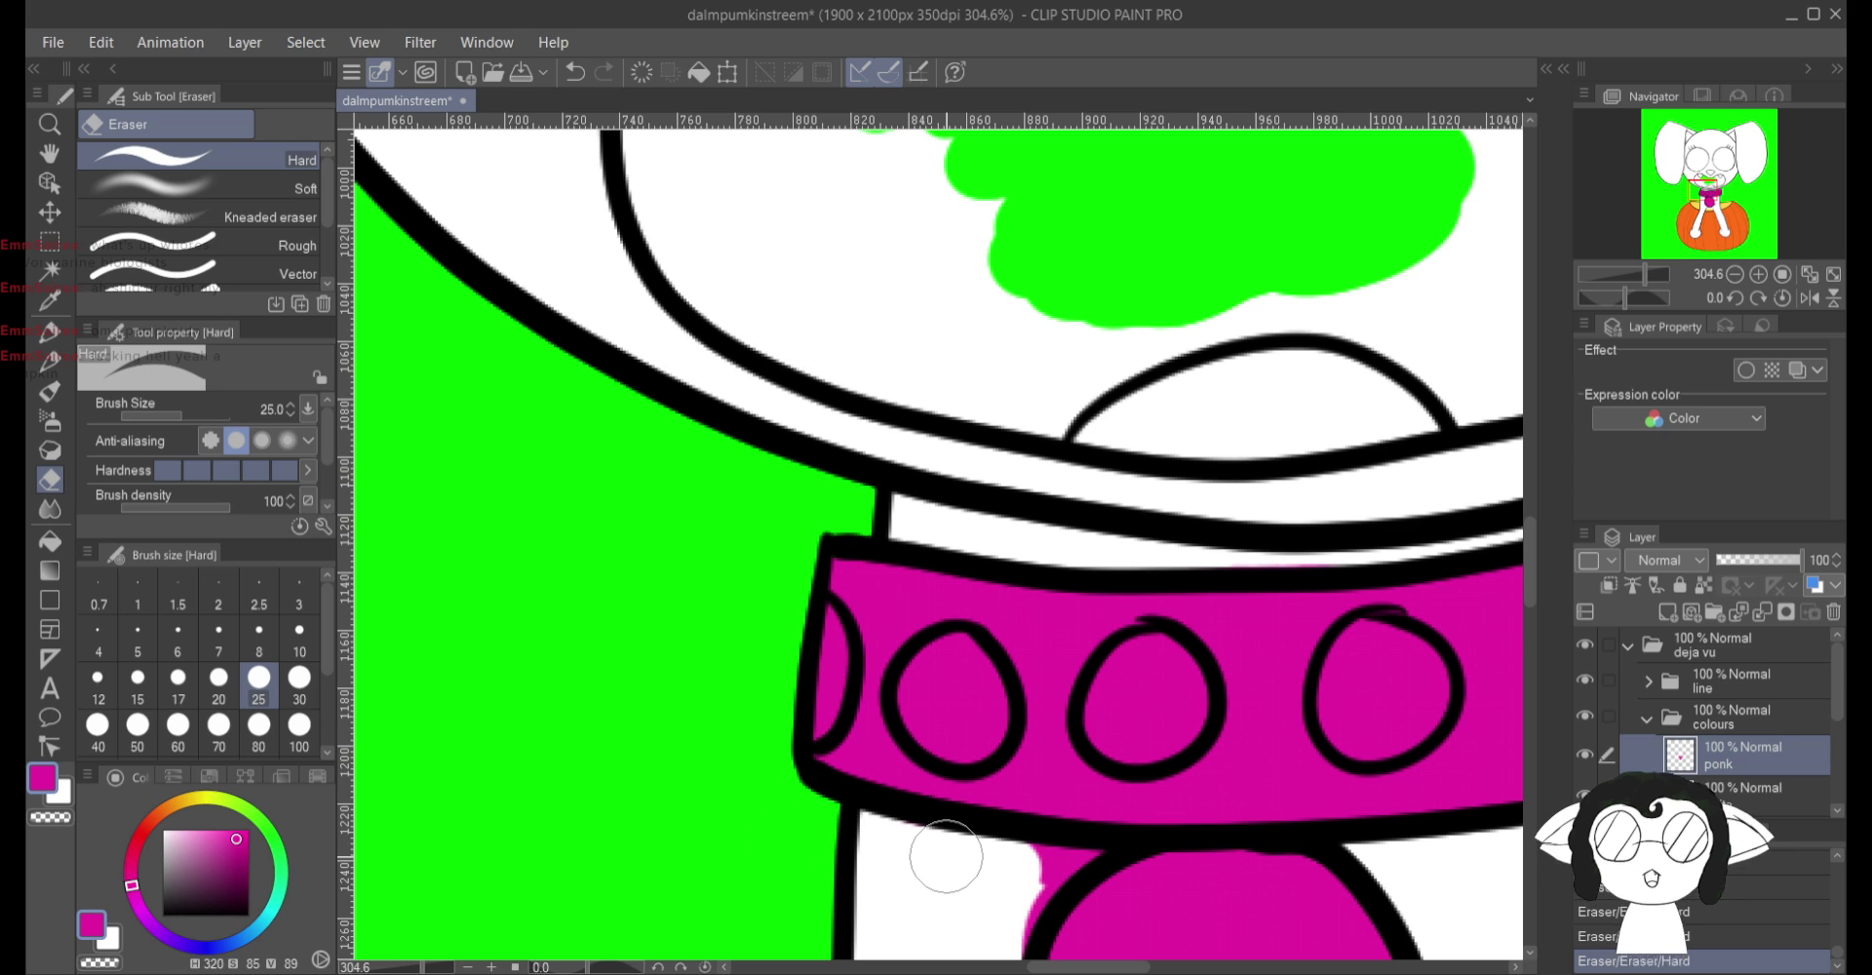
drag(945, 856, 1035, 860)
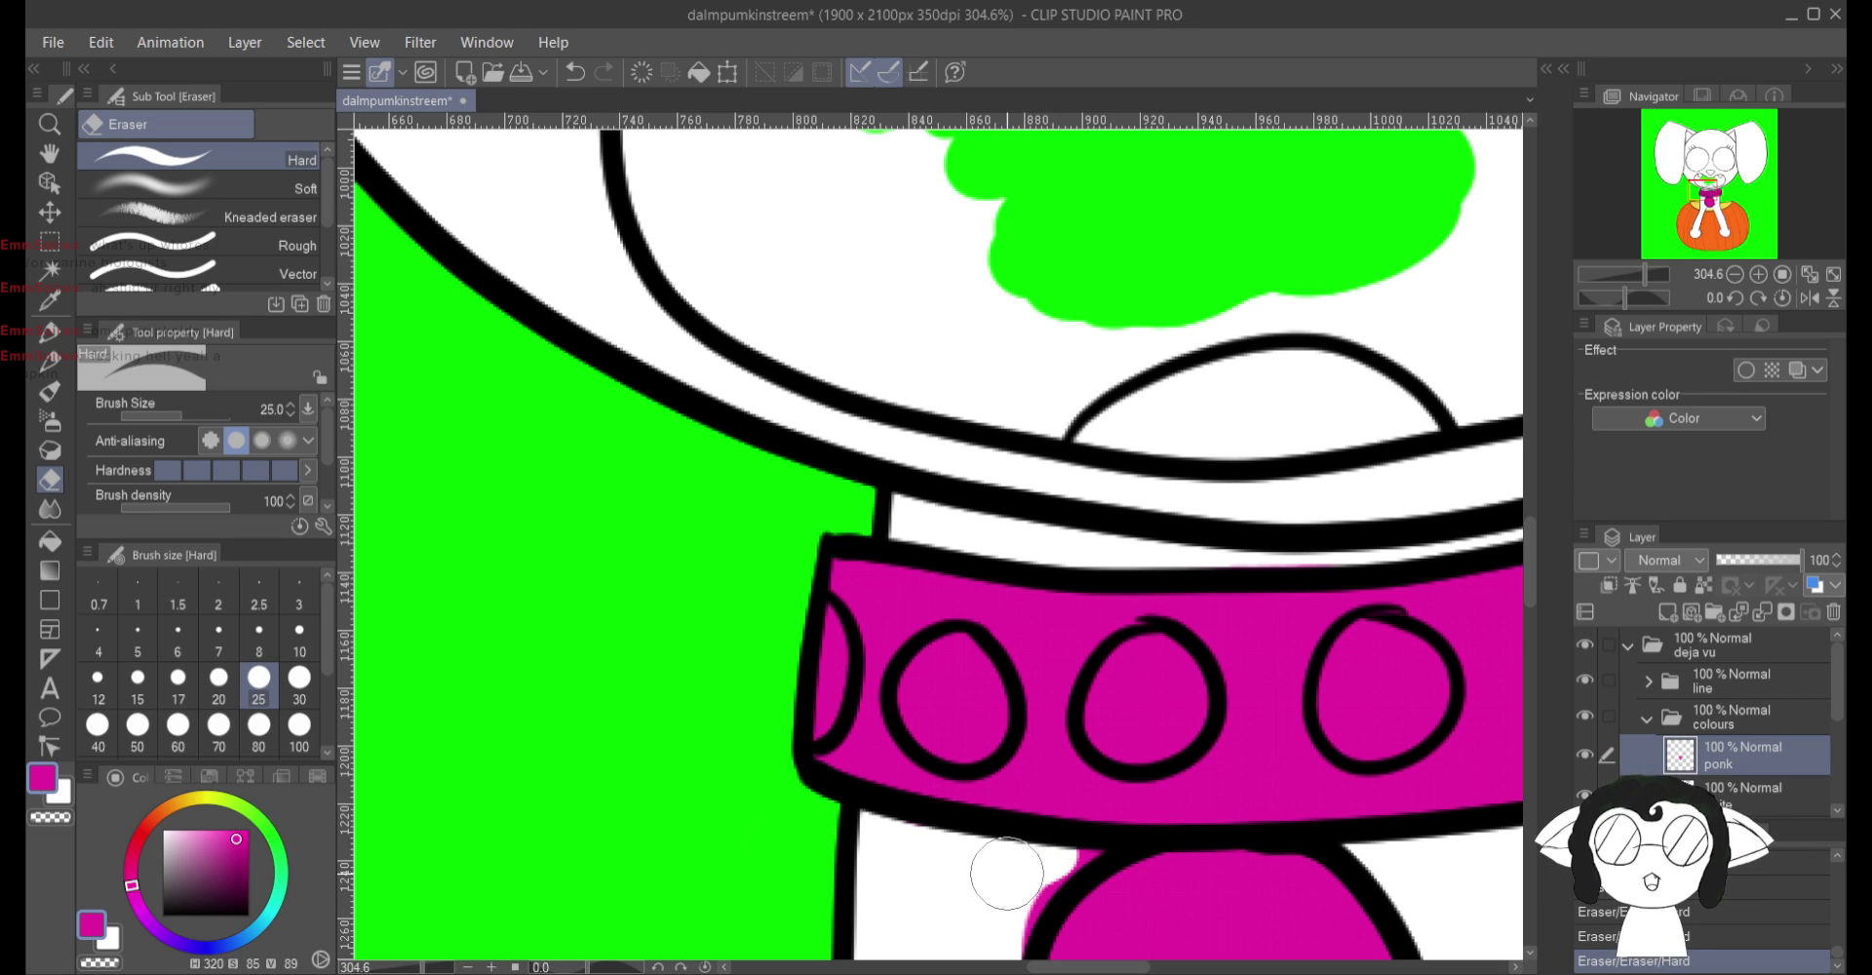
scroll(1033, 860, down, 3)
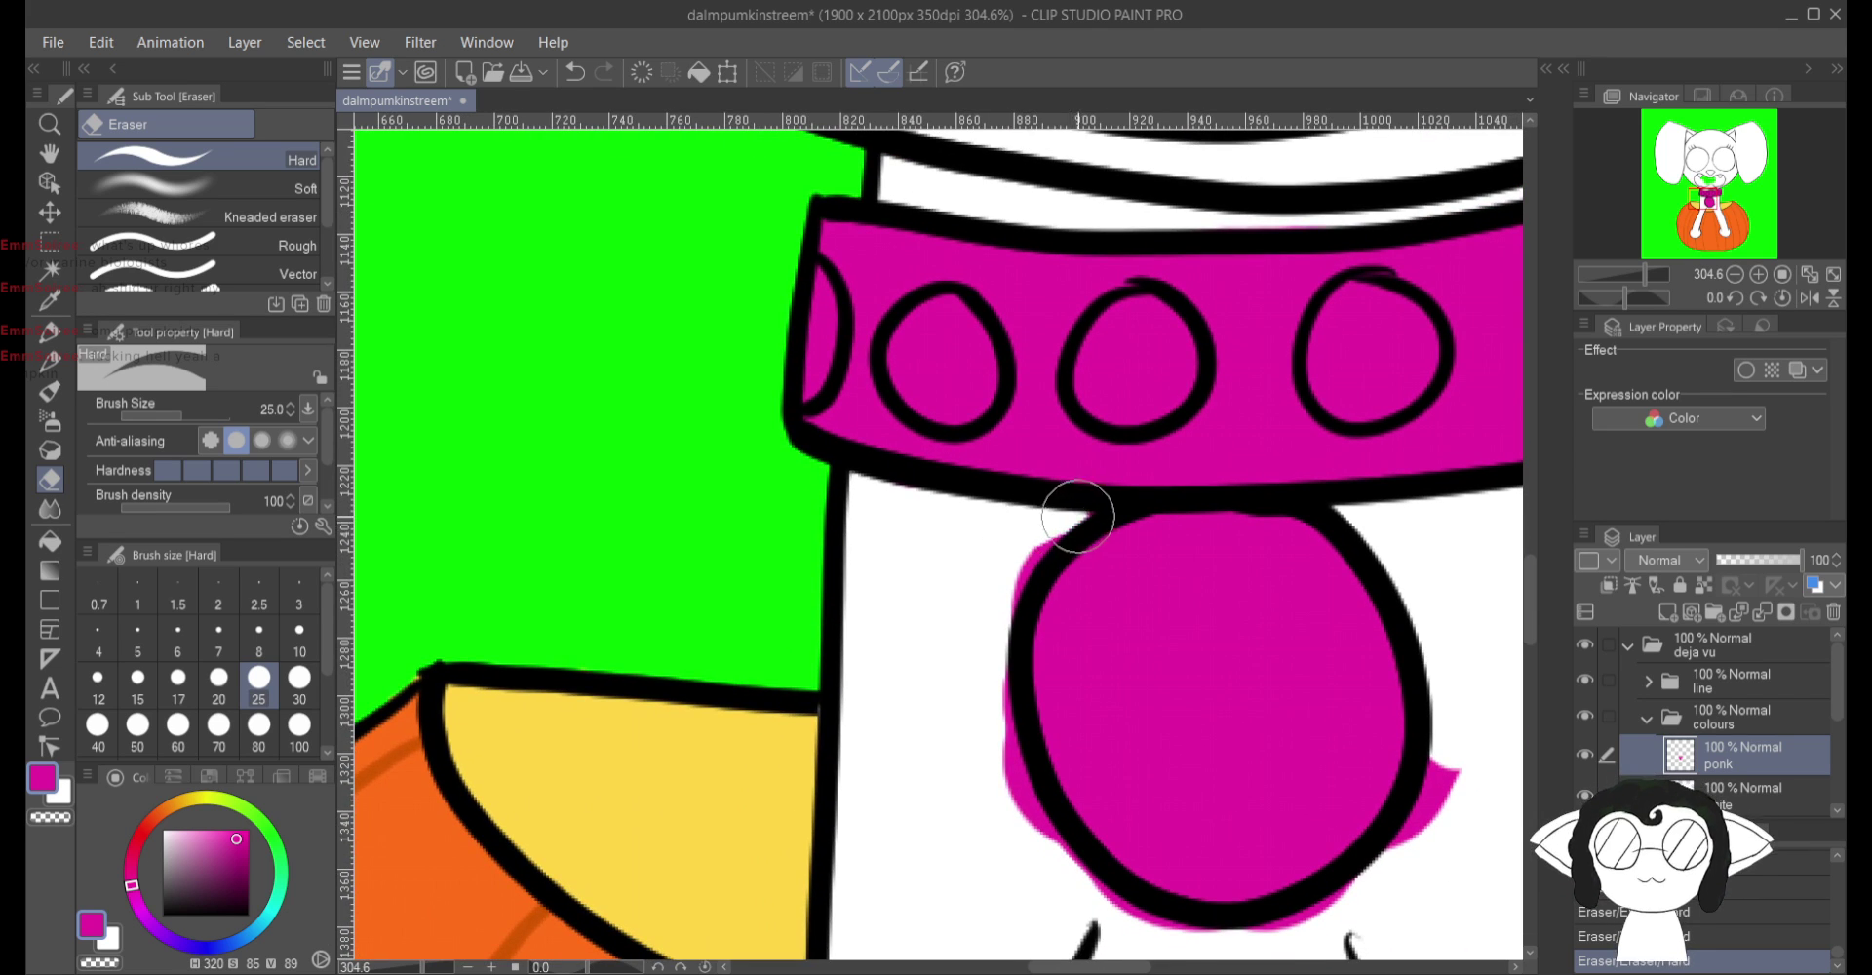
mouse_move(1079, 510)
mouse_down()
mouse_move(995, 615)
mouse_move(993, 780)
mouse_up()
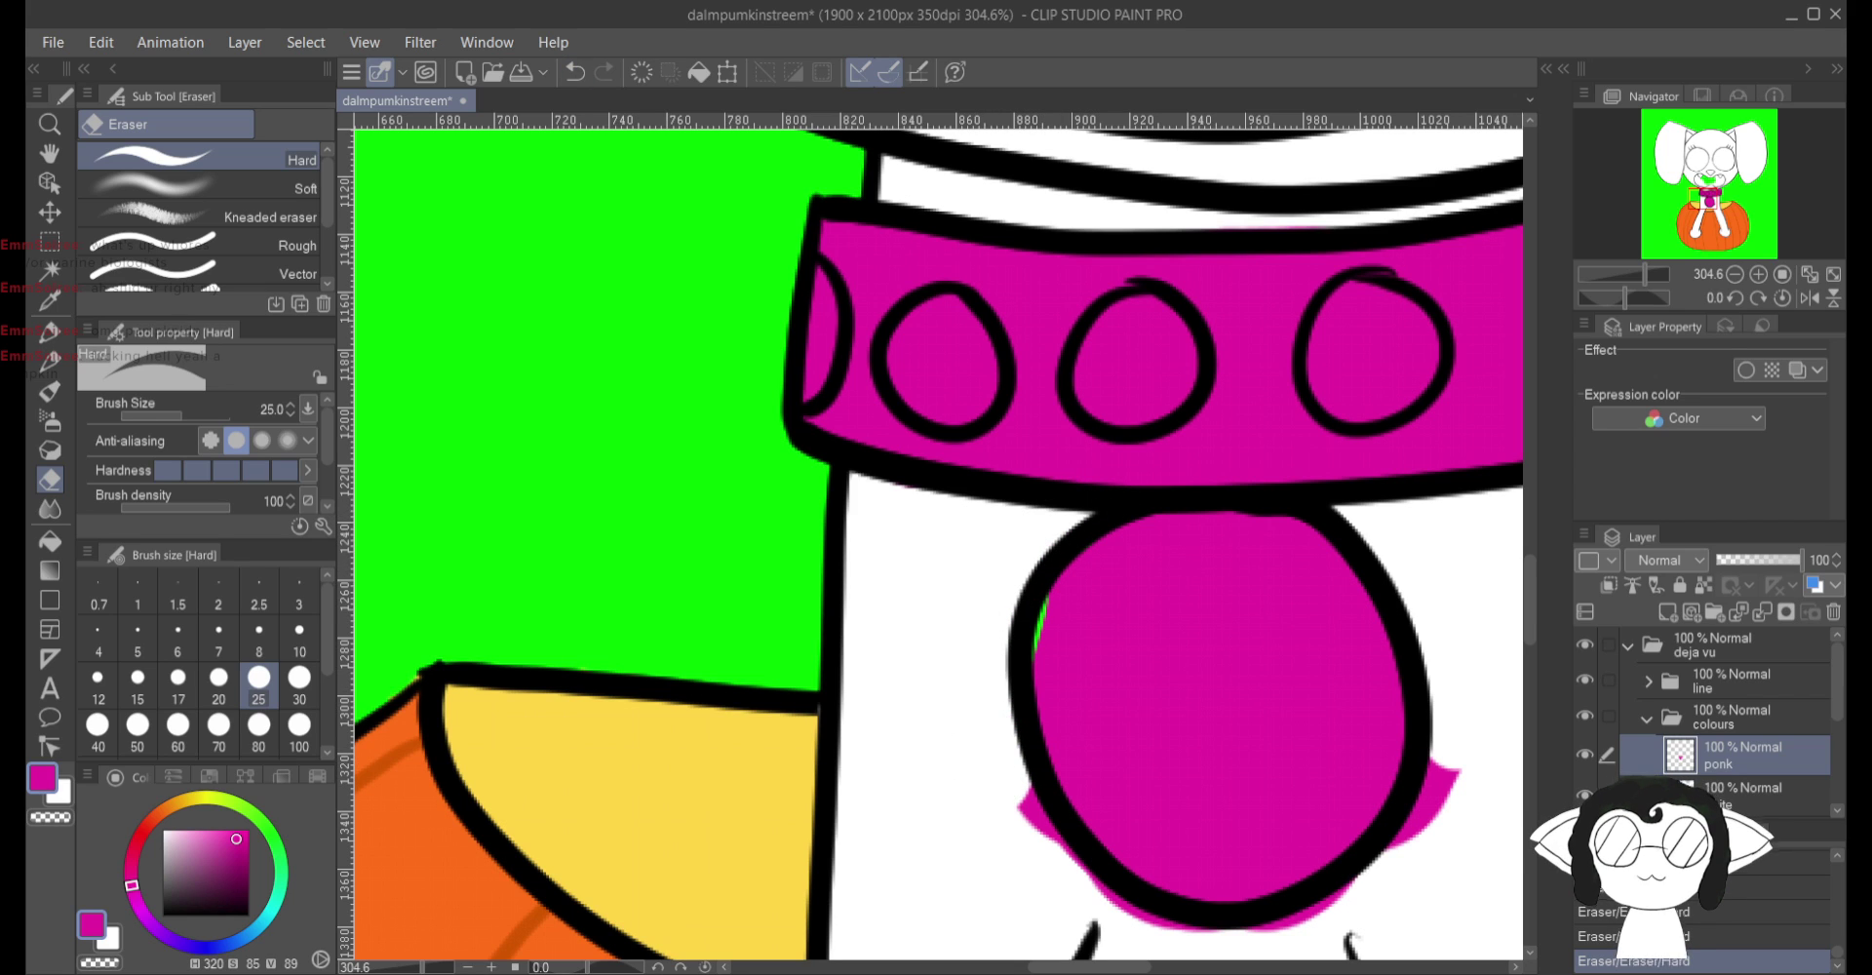
click(575, 71)
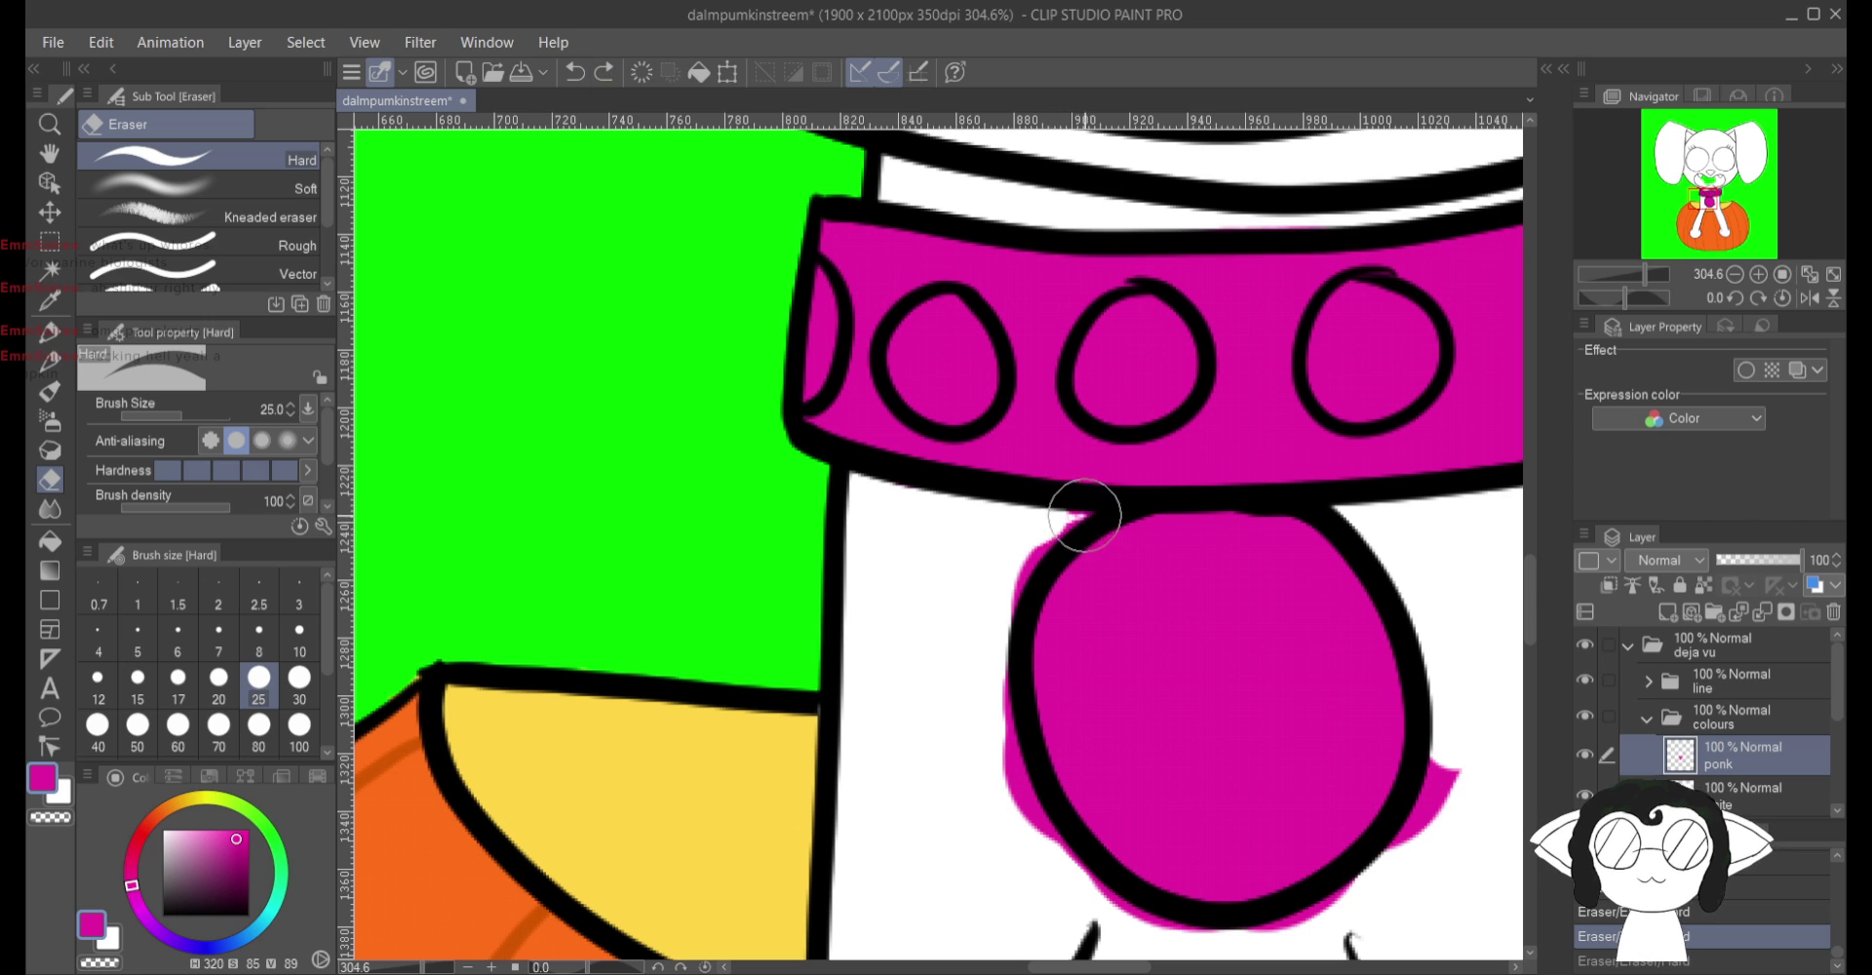
mouse_move(1057, 520)
mouse_down()
mouse_move(1078, 523)
mouse_move(1033, 547)
mouse_move(1007, 622)
mouse_up()
mouse_move(993, 773)
mouse_down()
mouse_move(1009, 689)
mouse_move(1030, 847)
mouse_up()
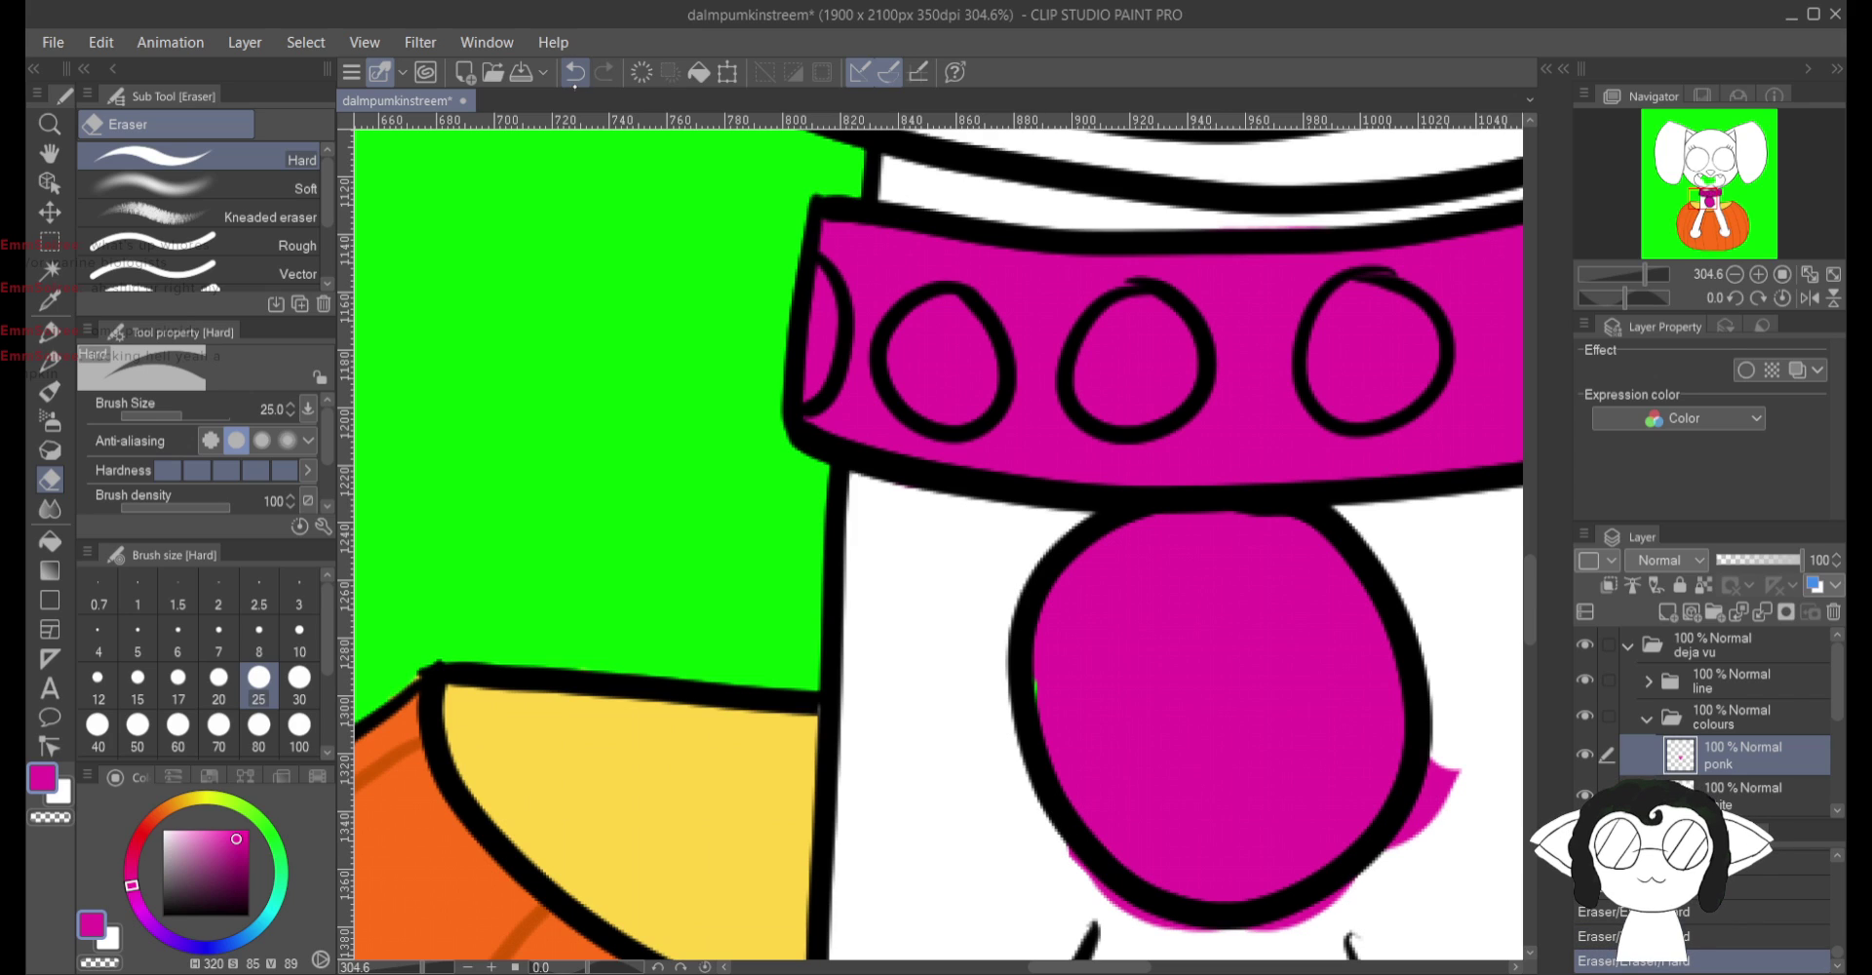
key(ctrl+z)
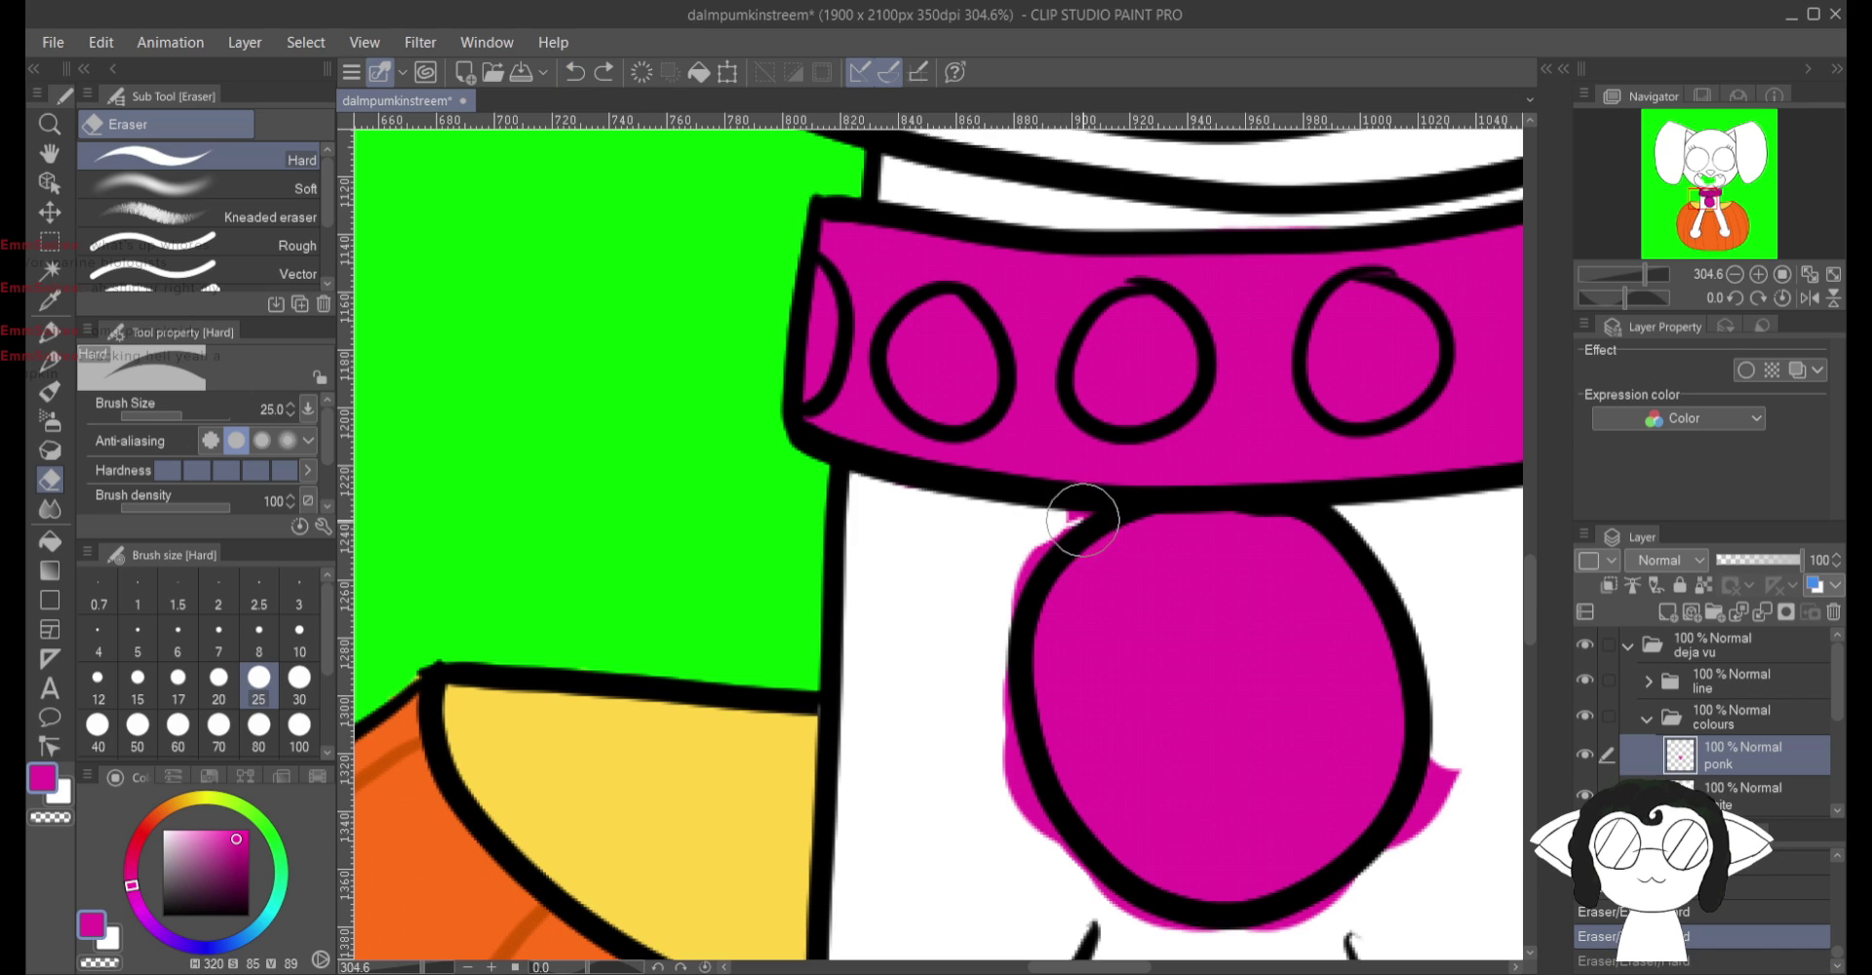
Step: Erase the magenta overspill outside the round tag's outline, along its left side, underside and lower right
mouse_move(1086, 511)
mouse_down()
mouse_move(1039, 542)
mouse_move(1015, 669)
mouse_move(1008, 781)
mouse_move(1051, 850)
mouse_move(930, 716)
mouse_up()
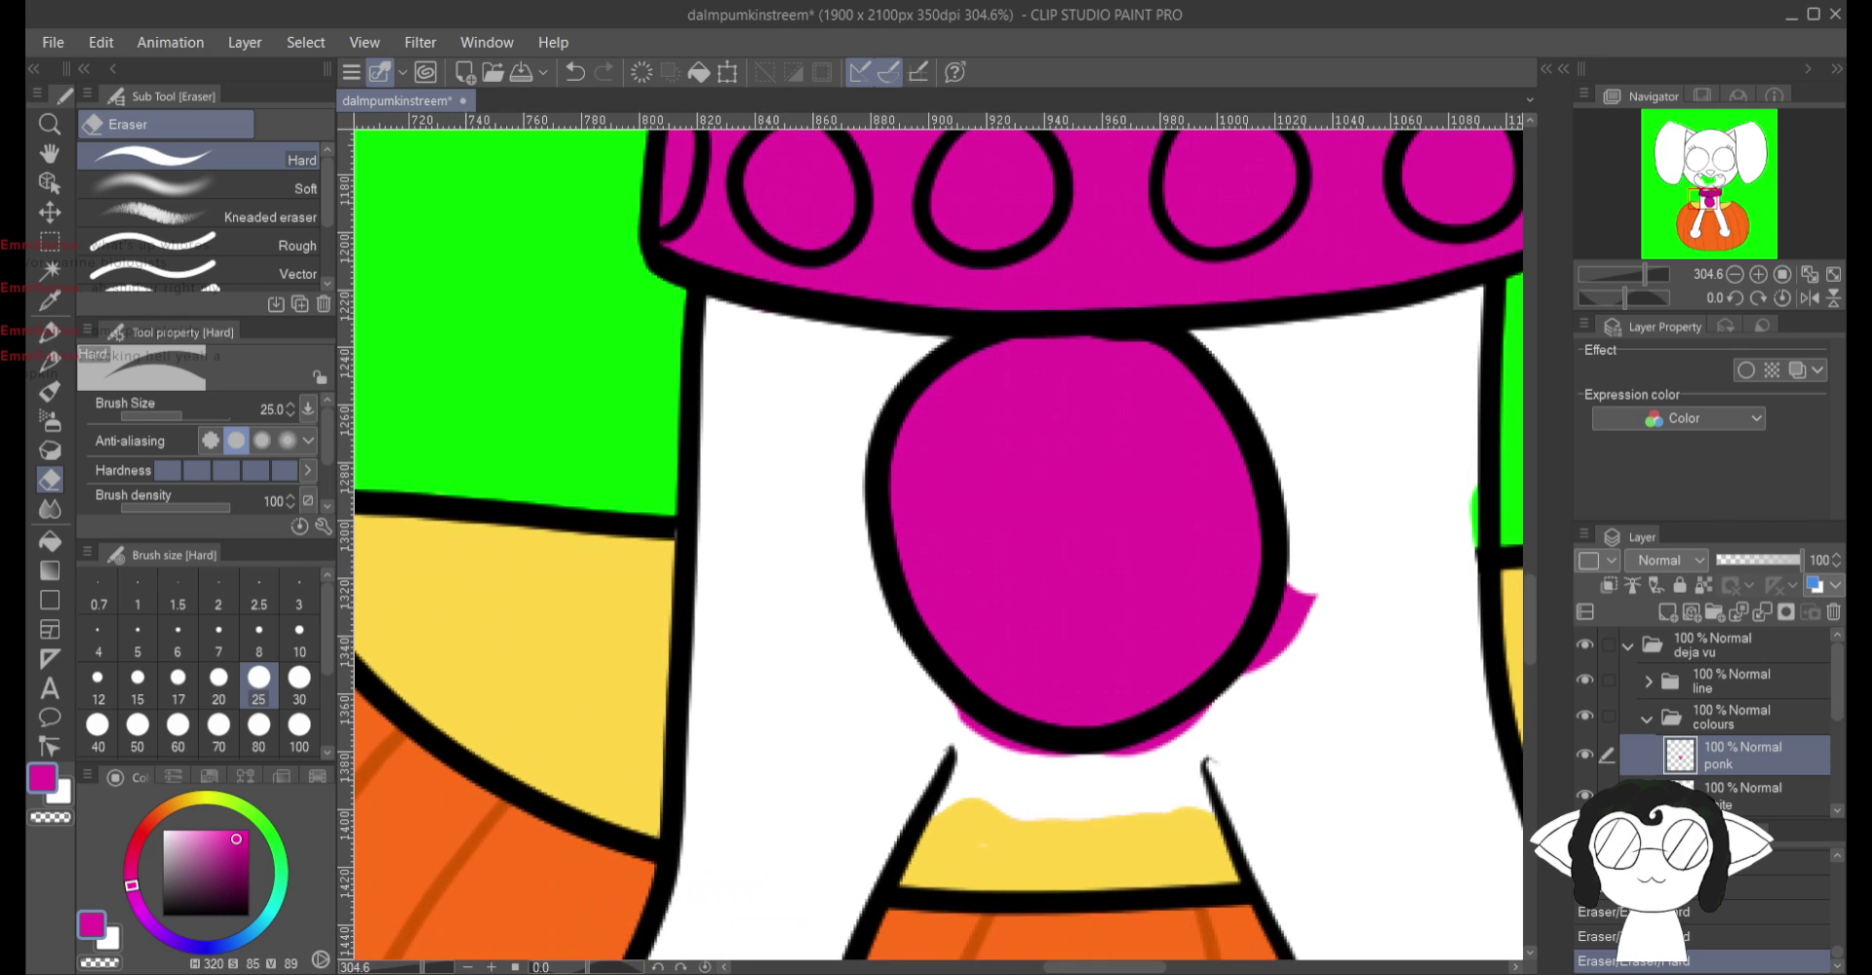
mouse_move(1326, 666)
mouse_down()
mouse_move(1276, 685)
mouse_move(1300, 572)
mouse_move(1276, 671)
mouse_move(1167, 759)
mouse_move(1231, 713)
mouse_move(1105, 778)
mouse_move(954, 737)
mouse_up()
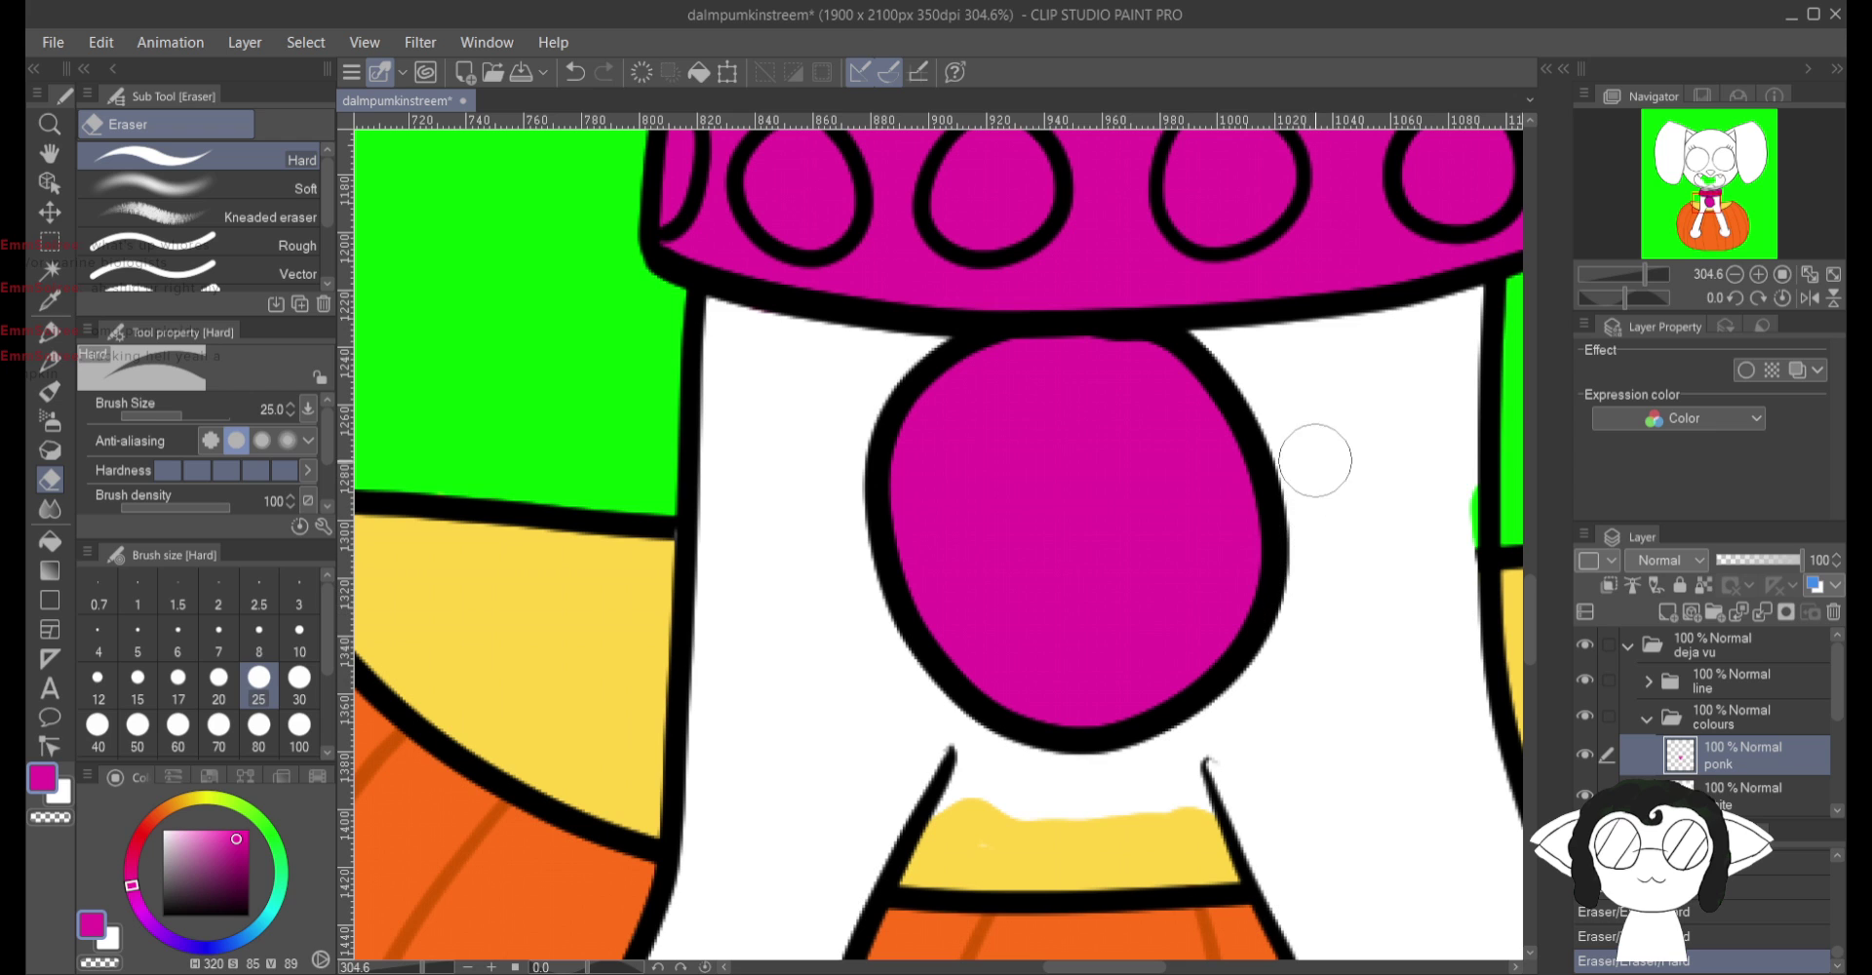
scroll(1259, 374, up, 15)
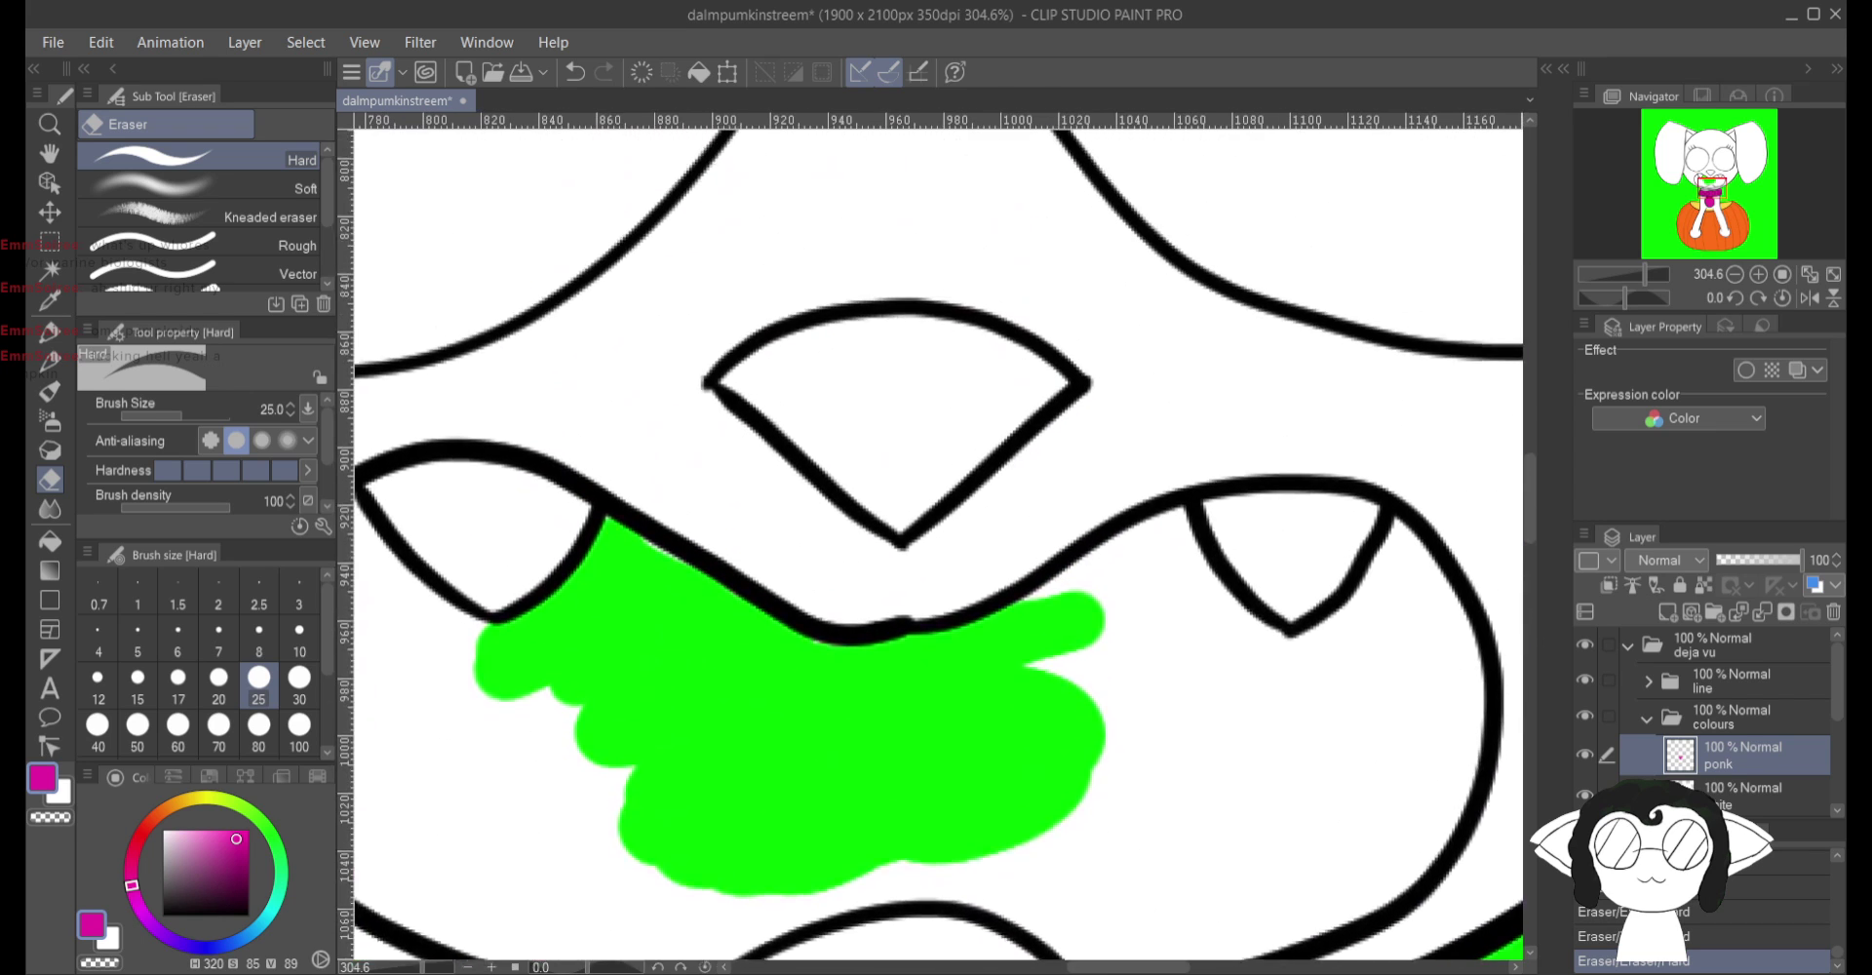
scroll(939, 535, up, 5)
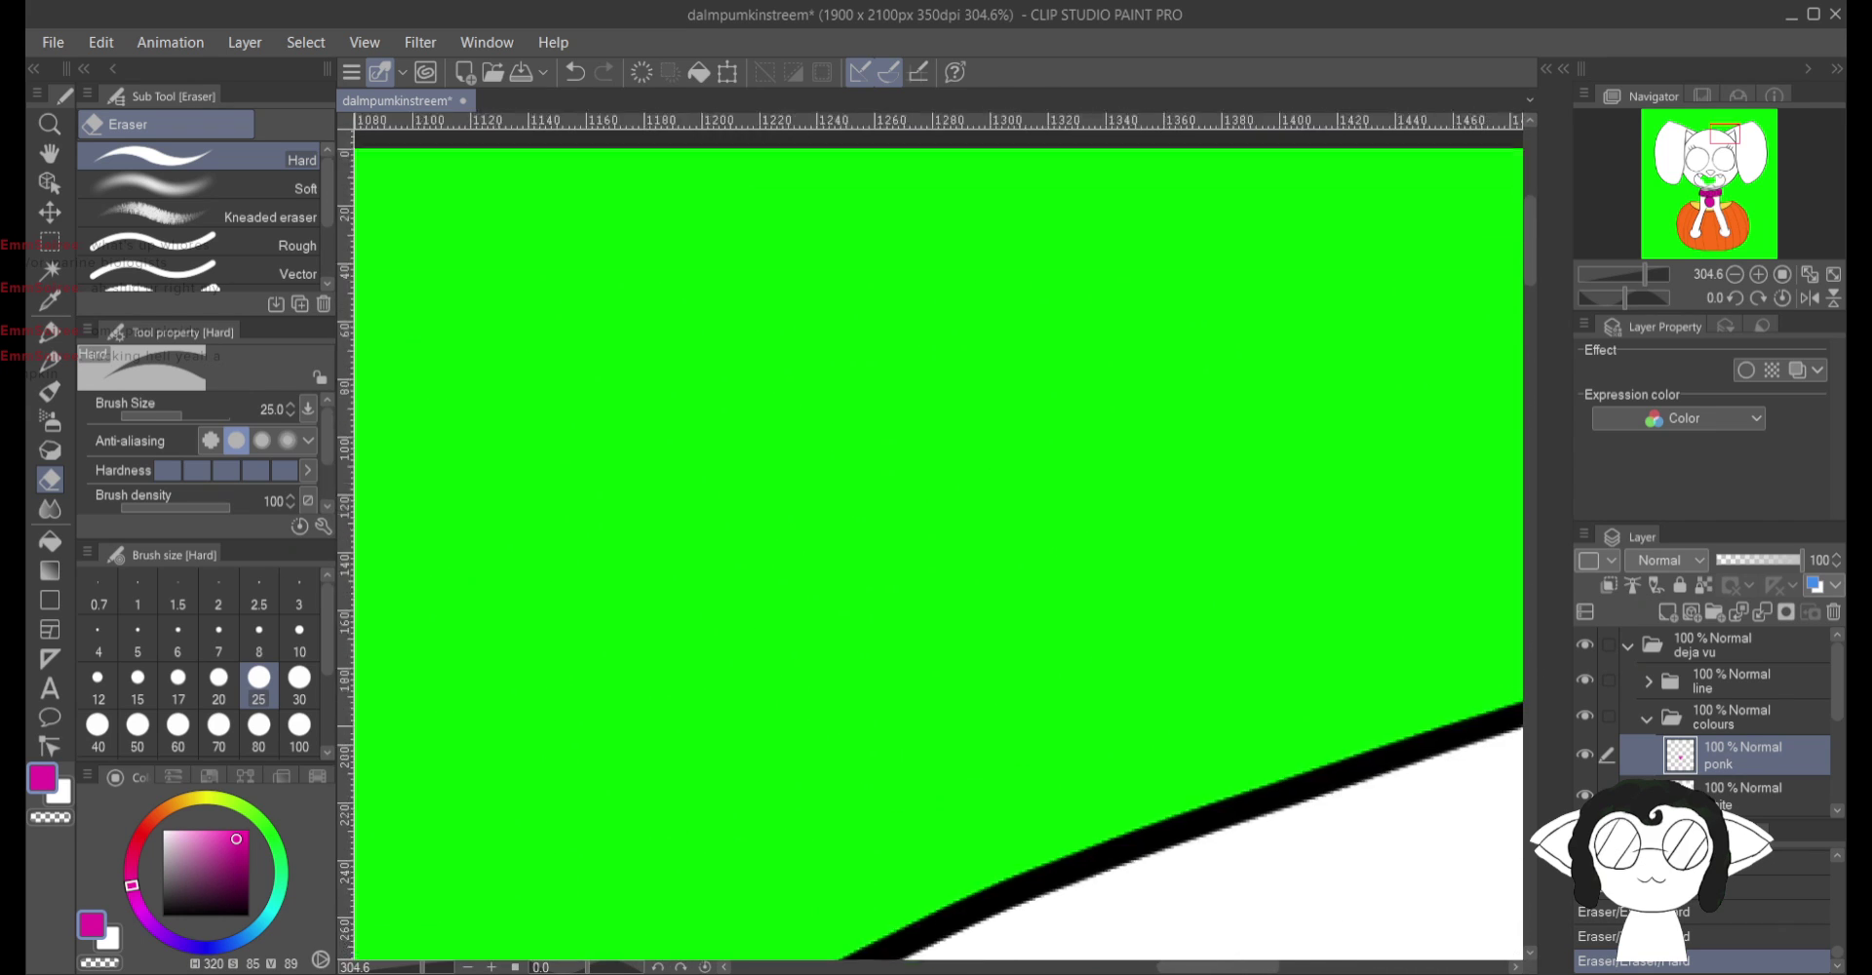
scroll(939, 535, down, 5)
scroll(939, 535, down, 10)
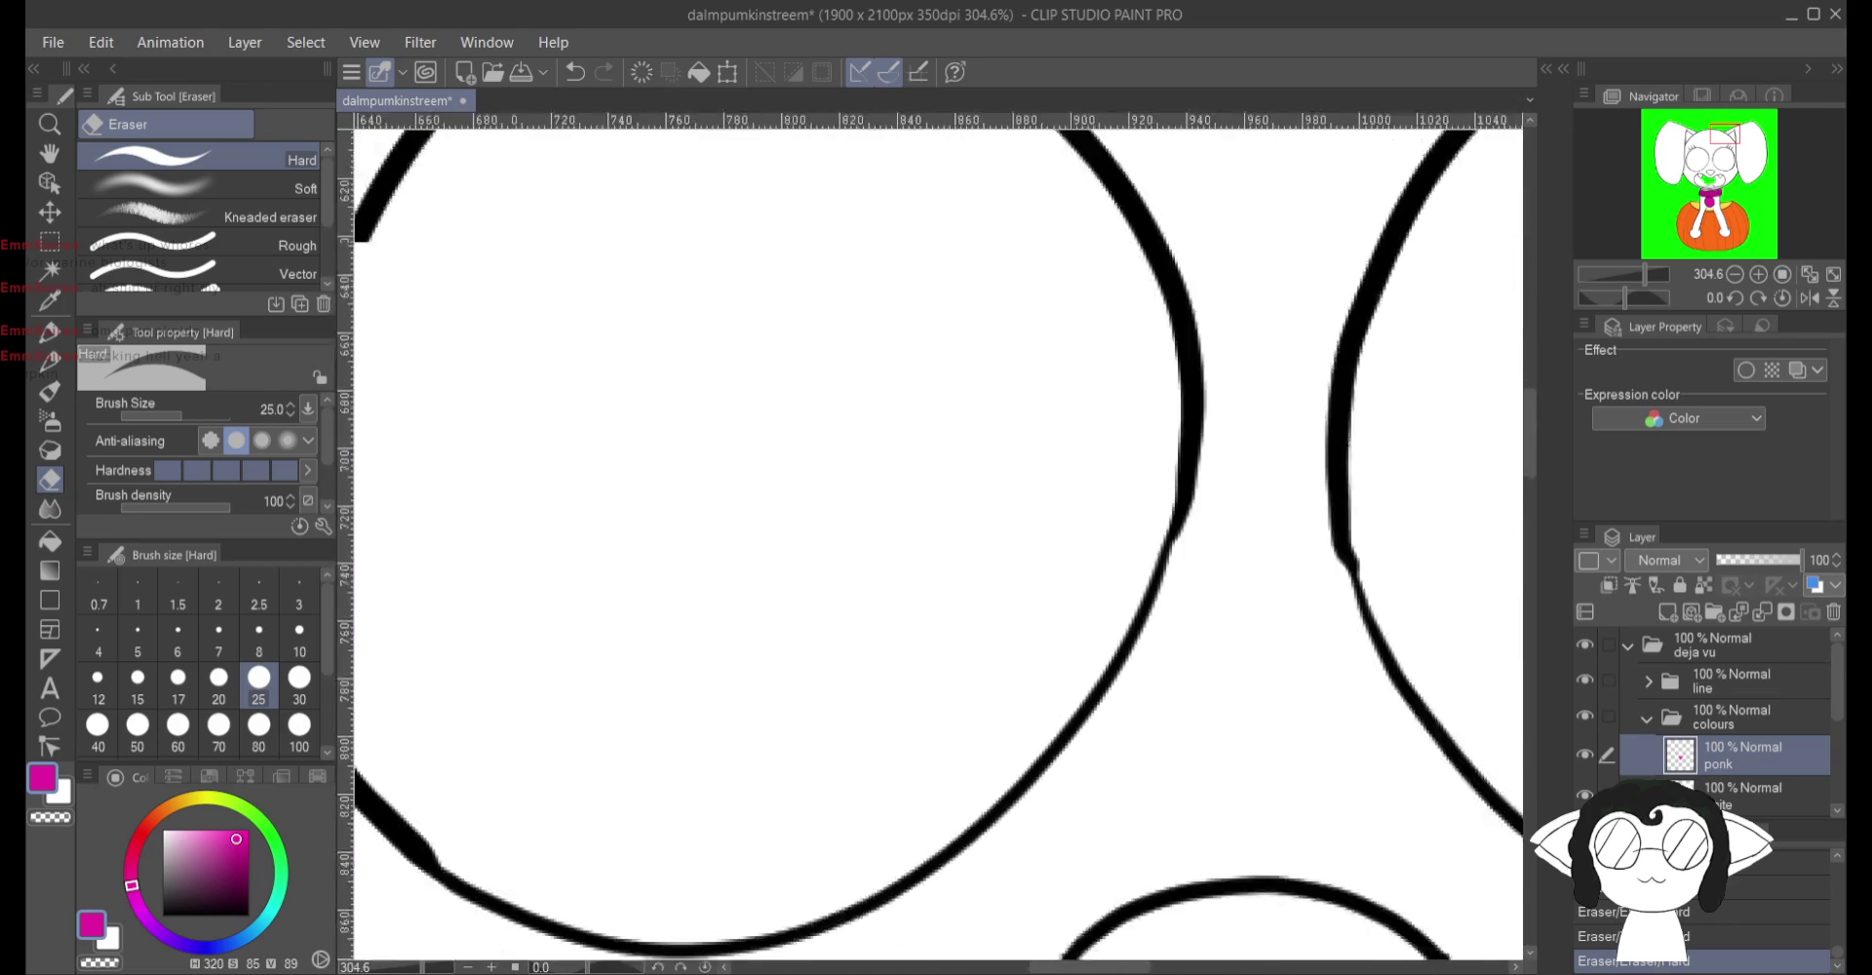
scroll(939, 536, down, 10)
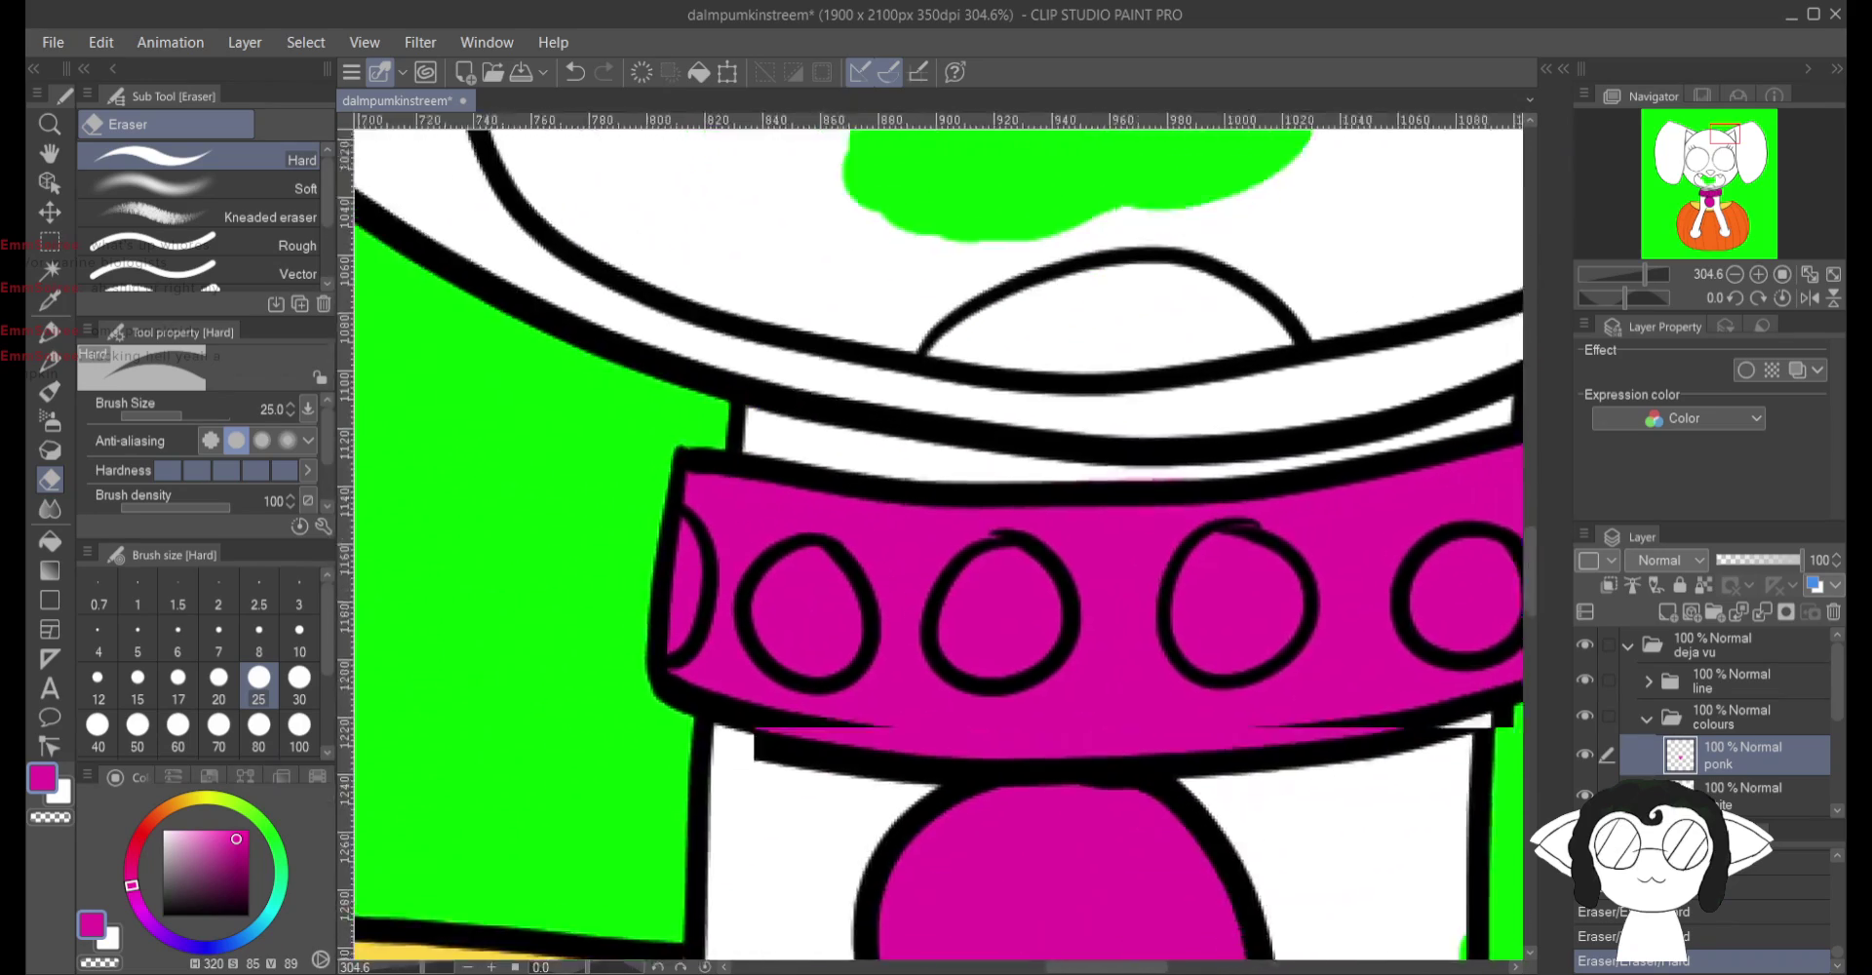
scroll(939, 535, up, 5)
scroll(939, 535, down, 5)
scroll(939, 535, up, 2)
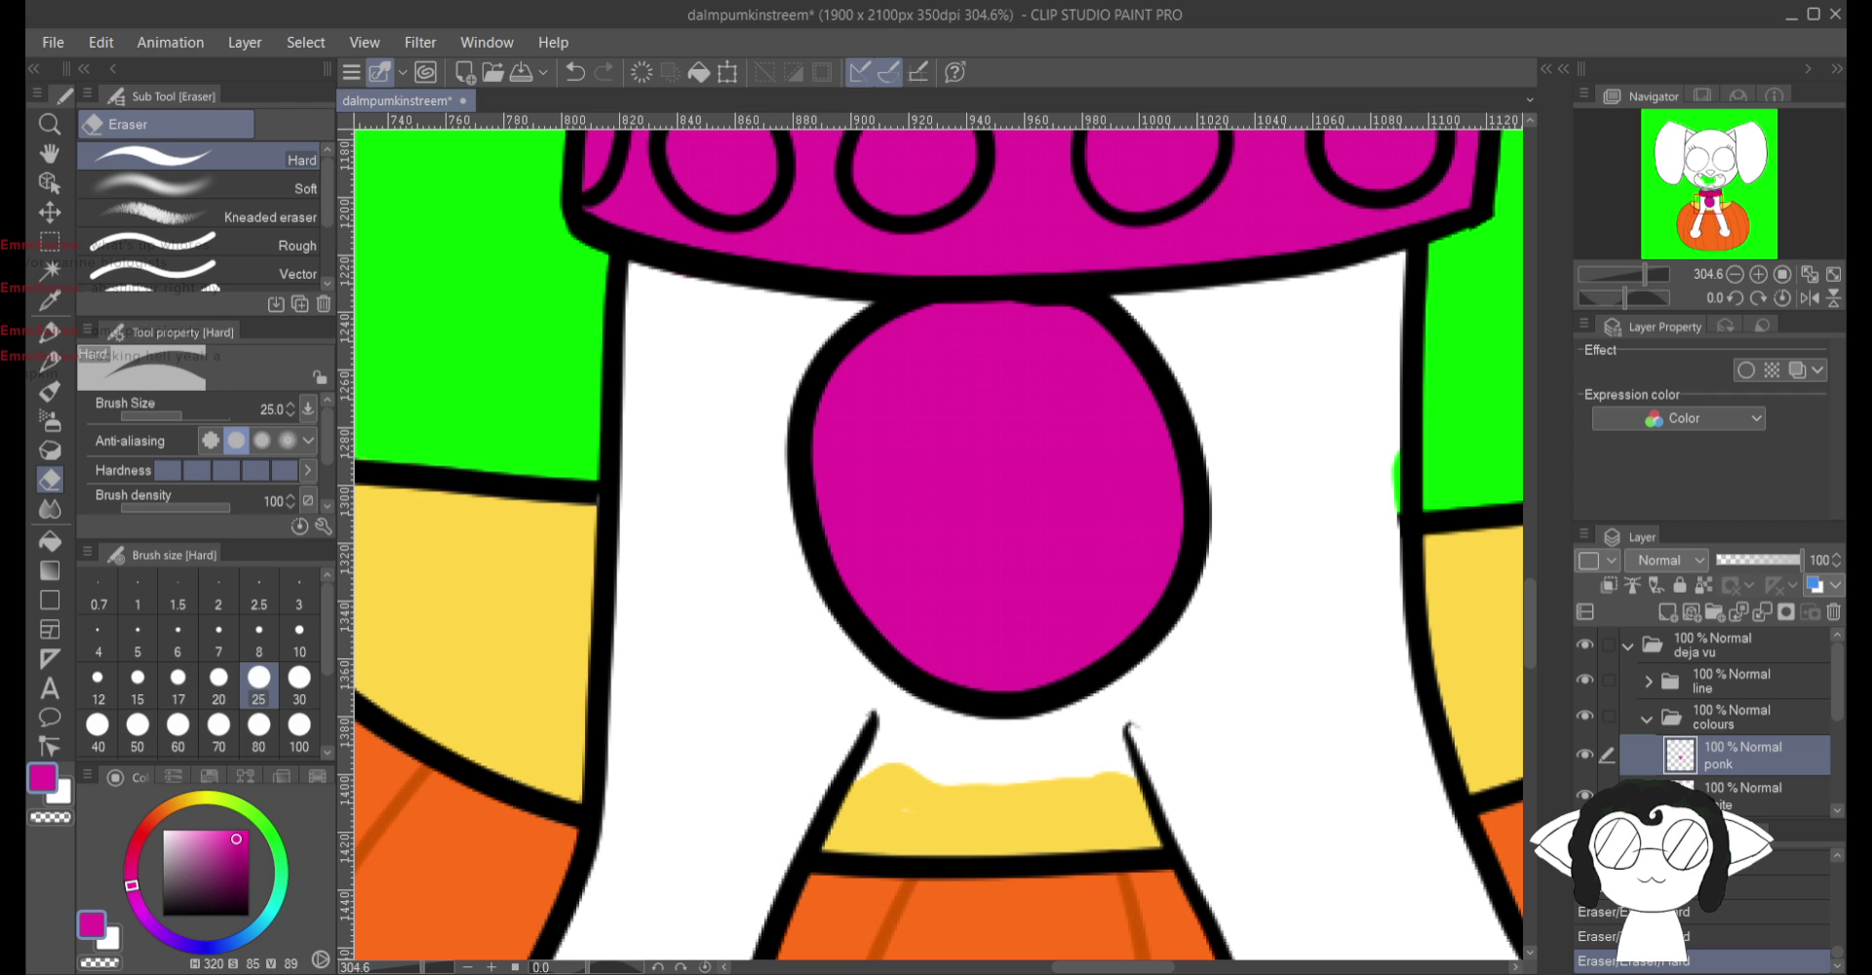
scroll(939, 537, up, 10)
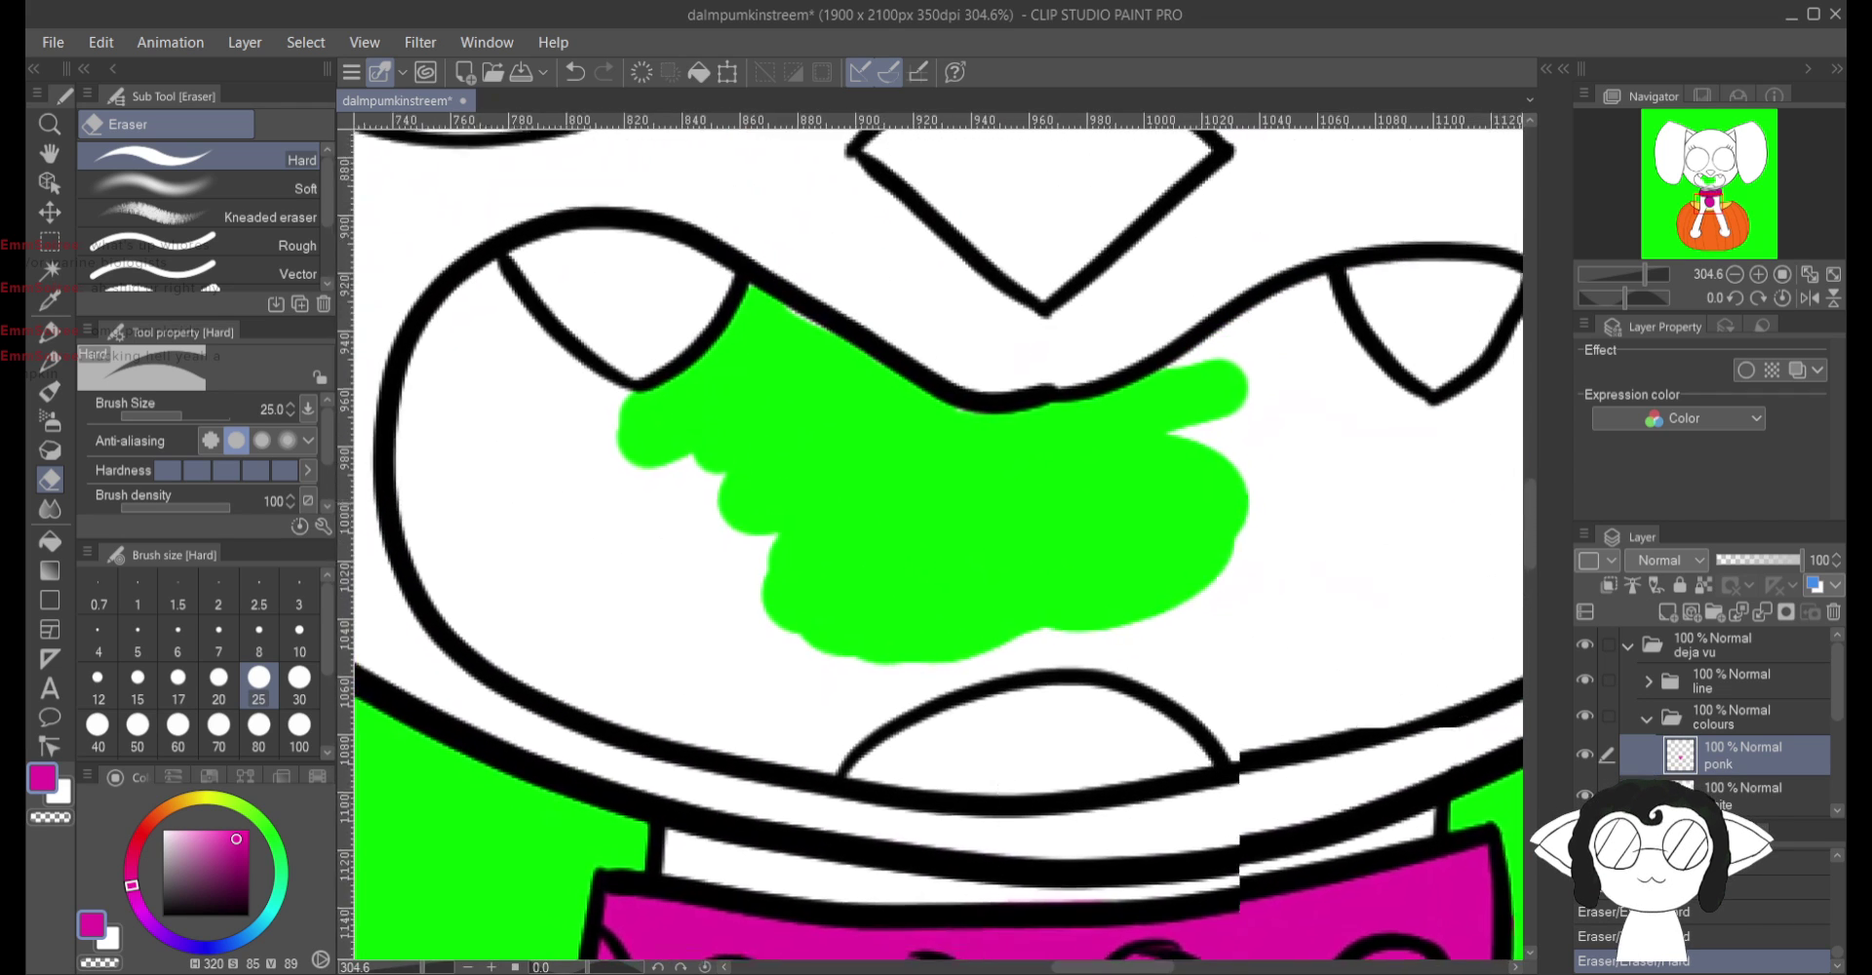
Step: Add a raster layer named "mouv" above the magenta layer and pick a dark crimson with hue 344, saturation 73 and value 68 for the Milli pen
scroll(939, 541, down, 3)
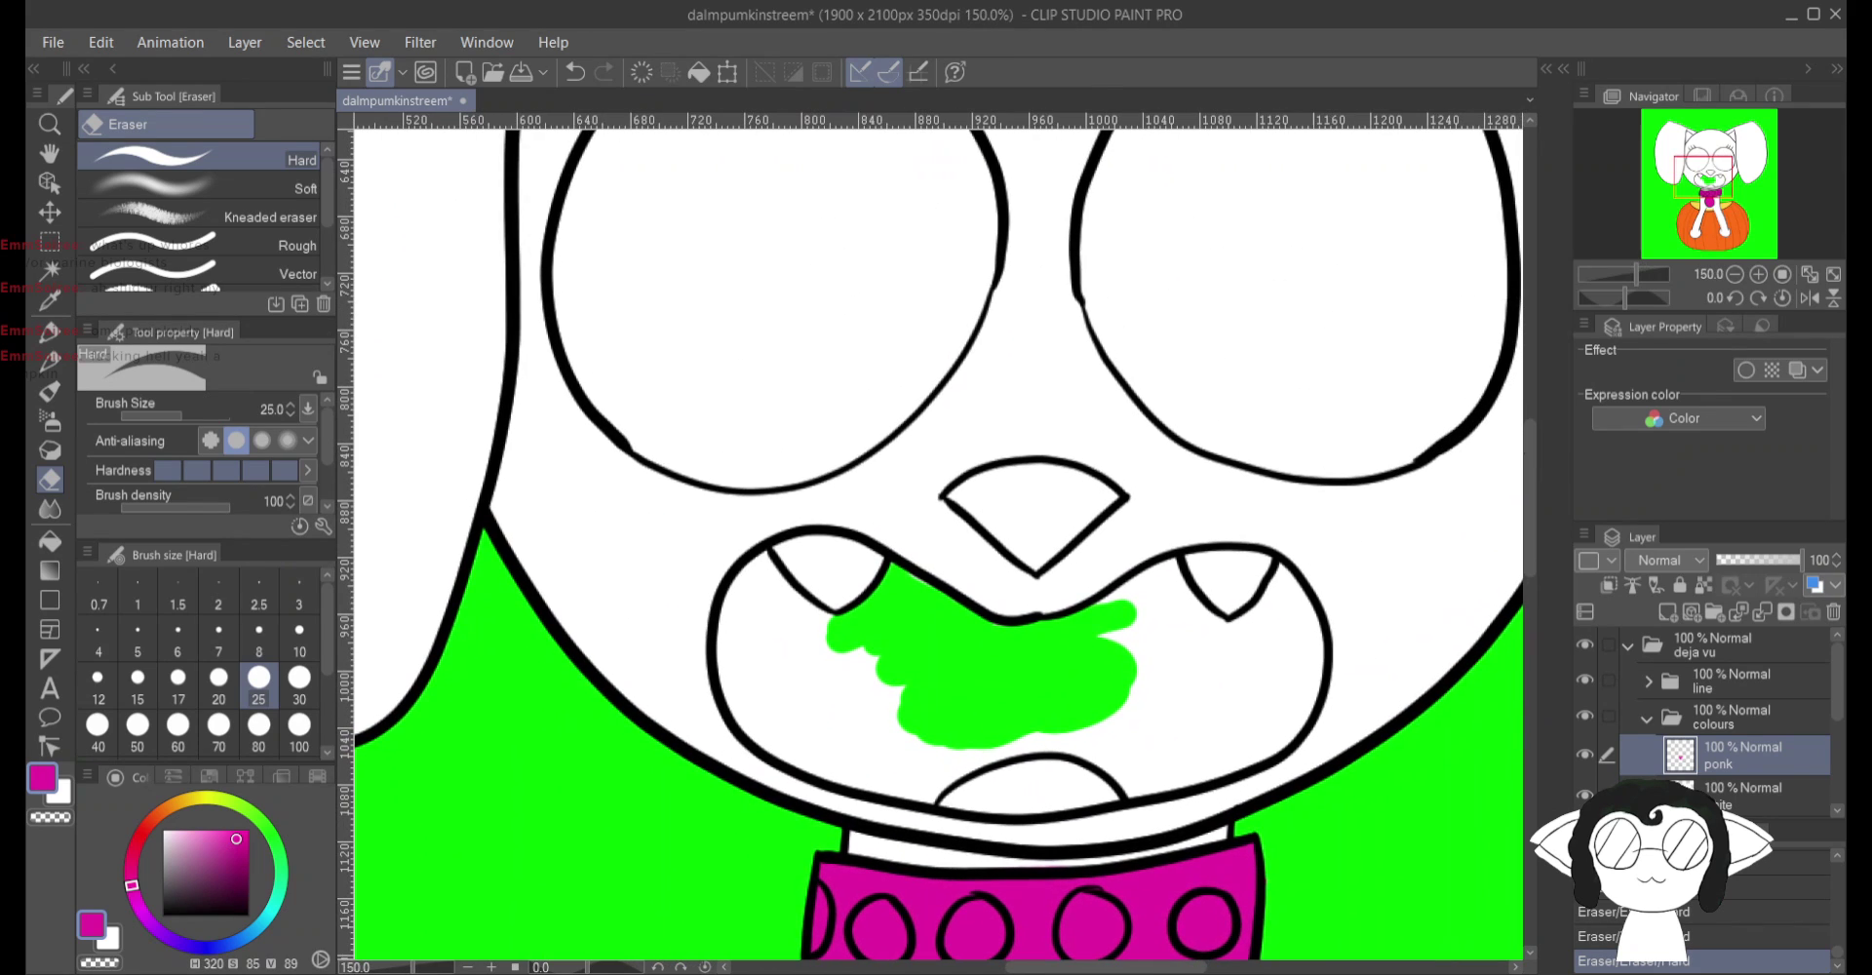
scroll(939, 536, down, 1)
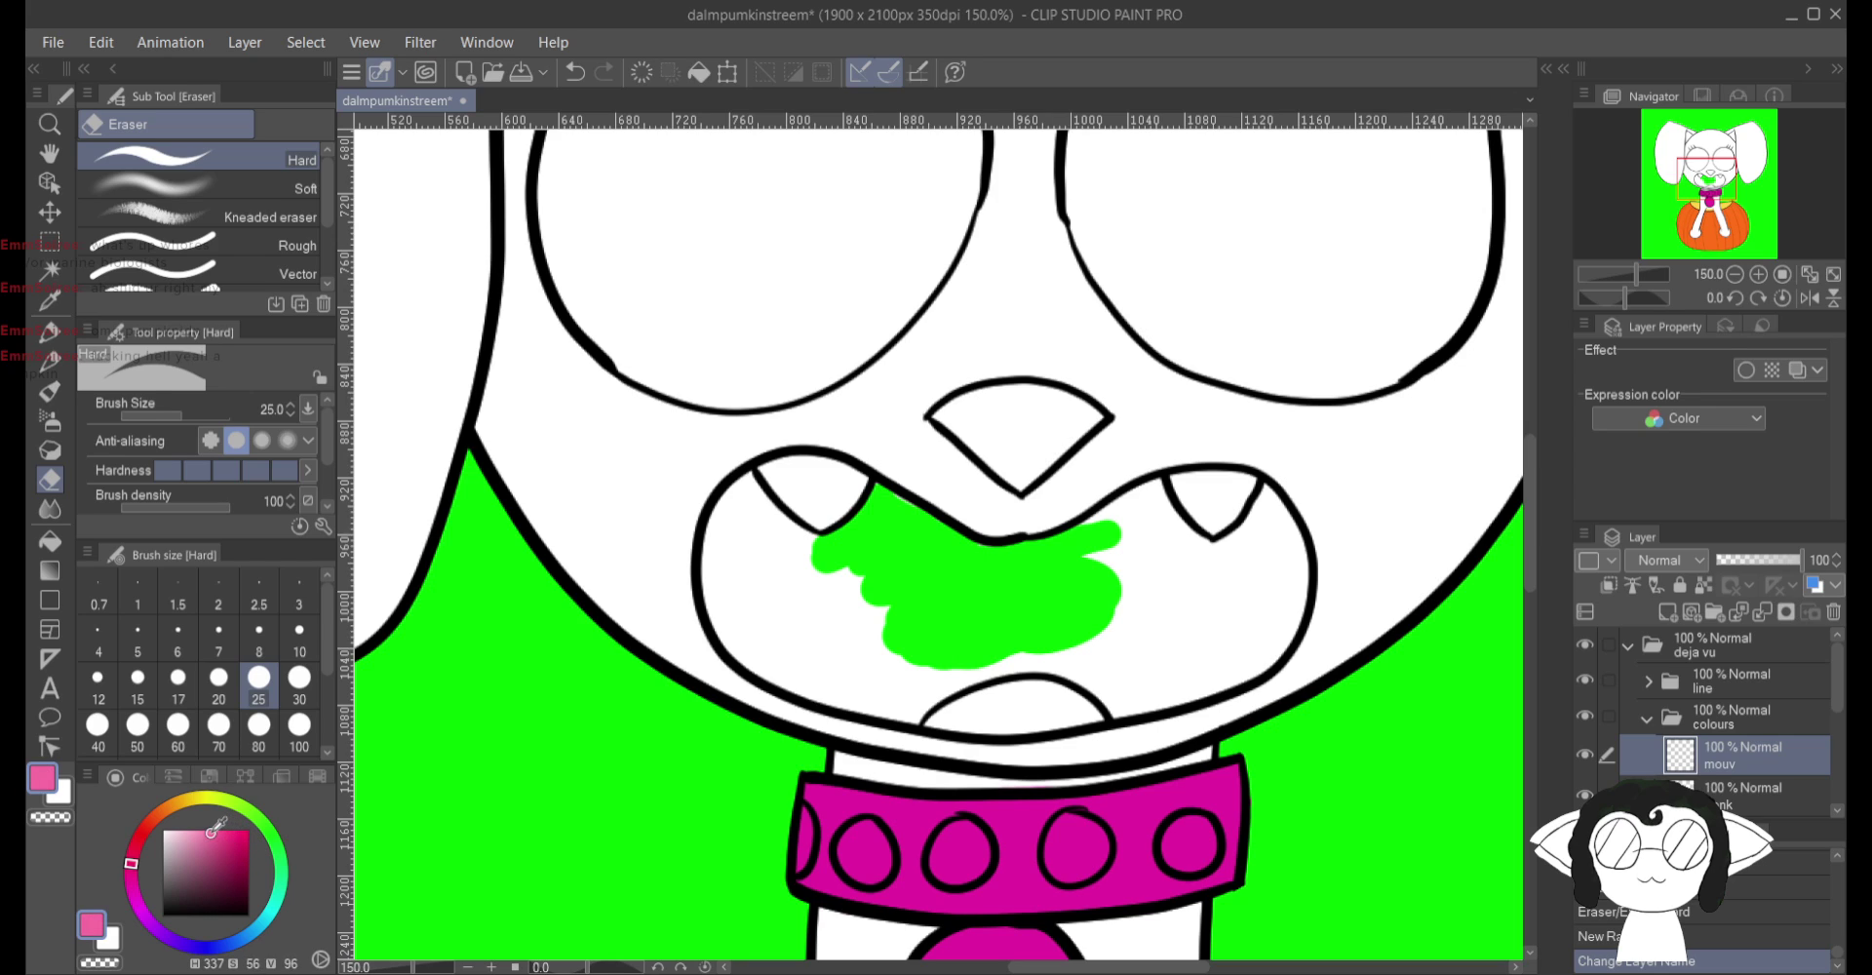
drag(212, 830, 230, 857)
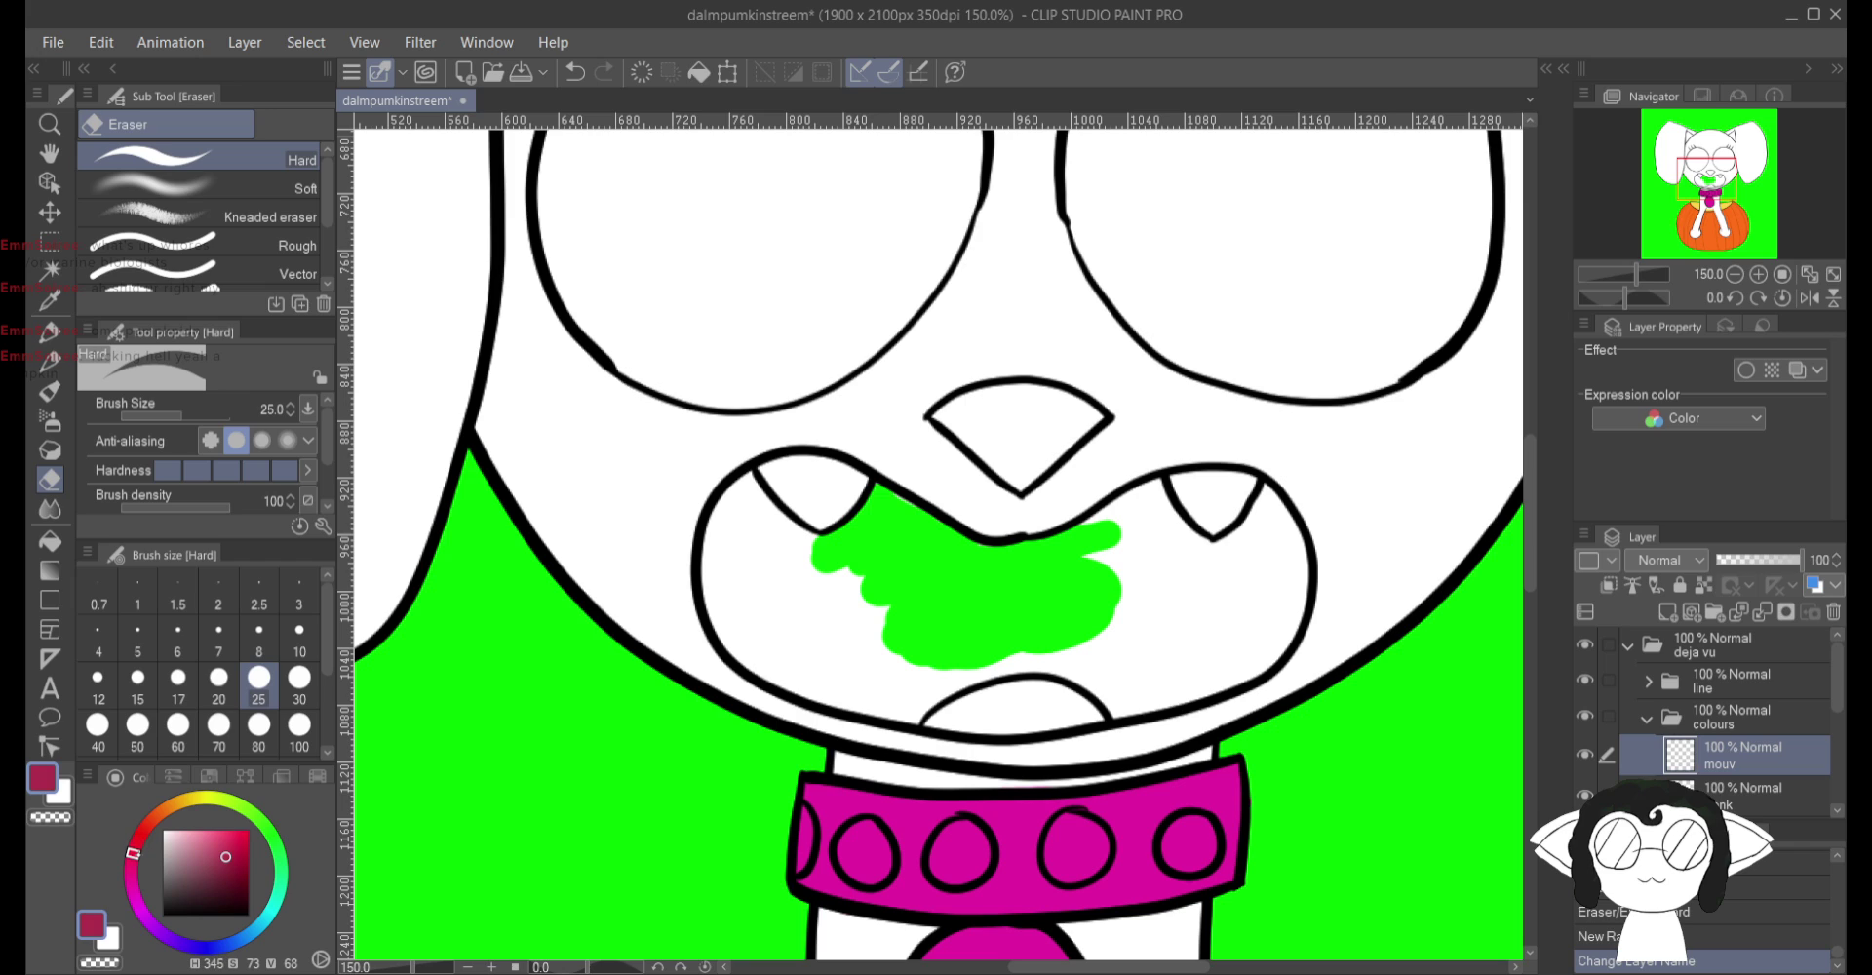
click(50, 332)
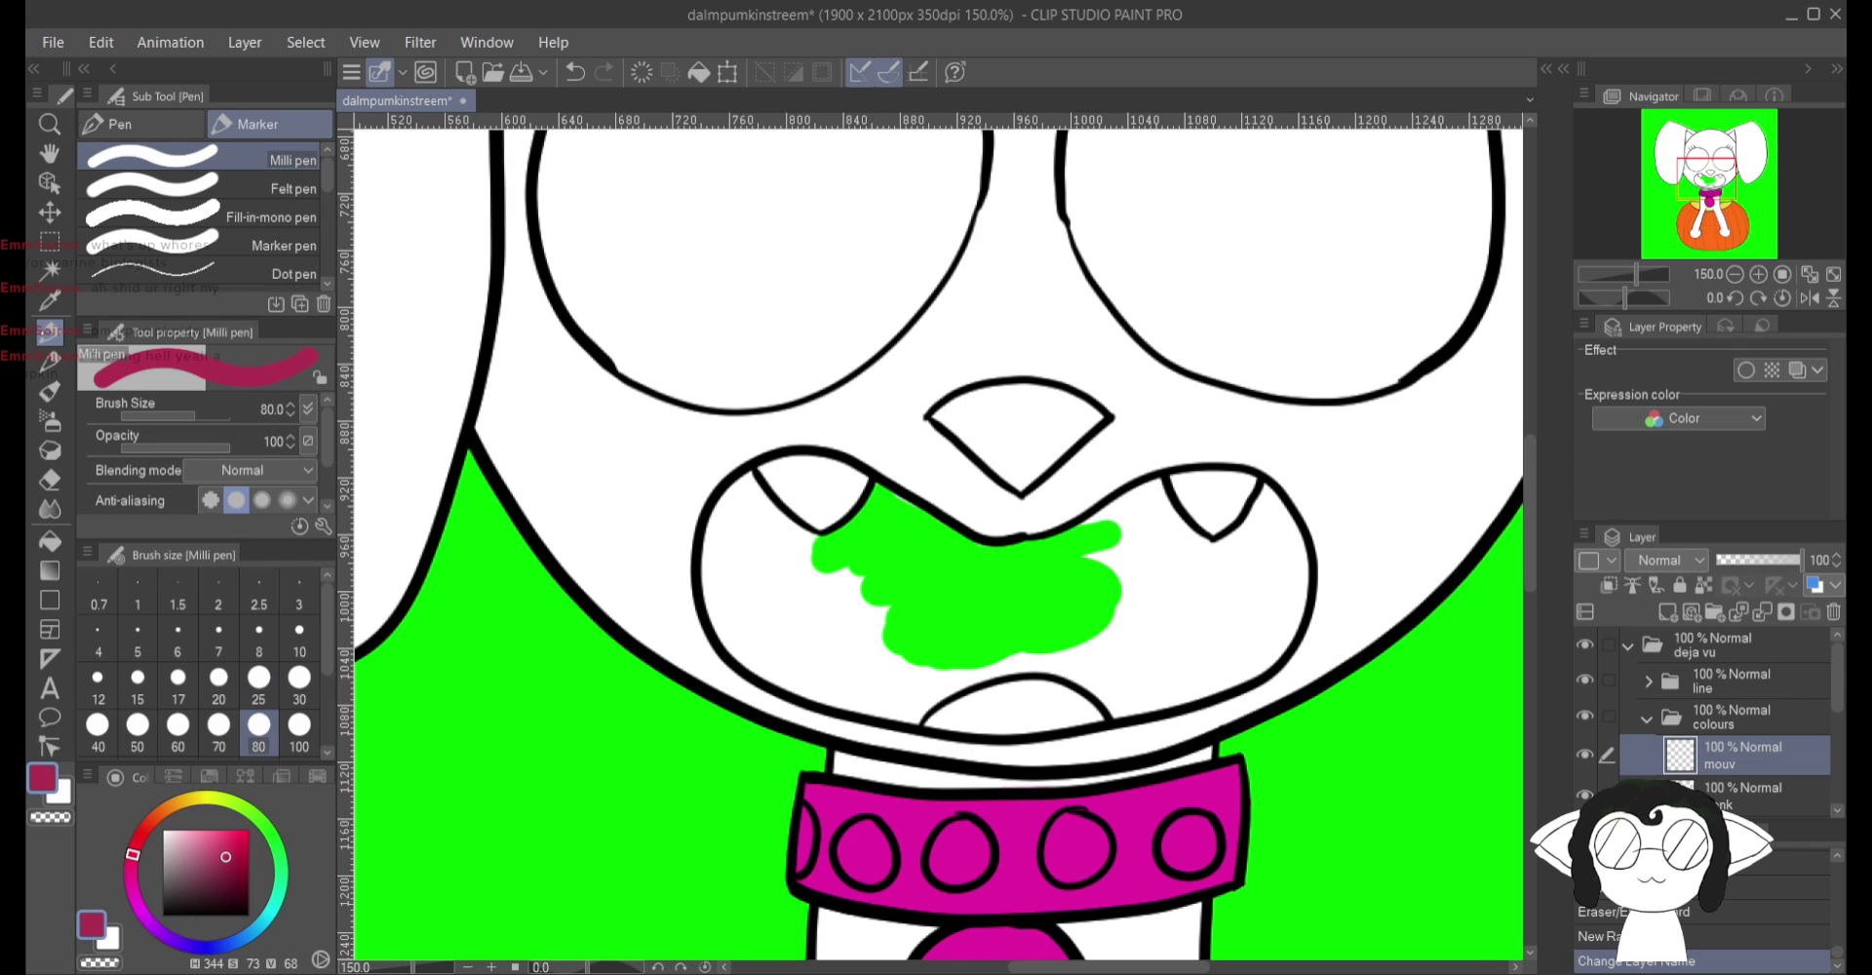
Step: Paint the whole inside of the mouth dark crimson, covering the teeth and tongue, with the Milli pen at brush size 80
mouse_move(878, 624)
mouse_down()
mouse_move(876, 586)
mouse_move(910, 579)
mouse_move(895, 564)
mouse_move(894, 591)
mouse_move(889, 543)
mouse_move(839, 521)
mouse_move(842, 539)
mouse_move(839, 514)
mouse_move(821, 542)
mouse_move(767, 515)
mouse_move(749, 592)
mouse_move(788, 638)
mouse_move(807, 610)
mouse_move(858, 630)
mouse_move(1063, 615)
mouse_move(930, 575)
mouse_move(992, 601)
mouse_move(1039, 592)
mouse_move(978, 590)
mouse_move(1080, 578)
mouse_move(1168, 535)
mouse_up()
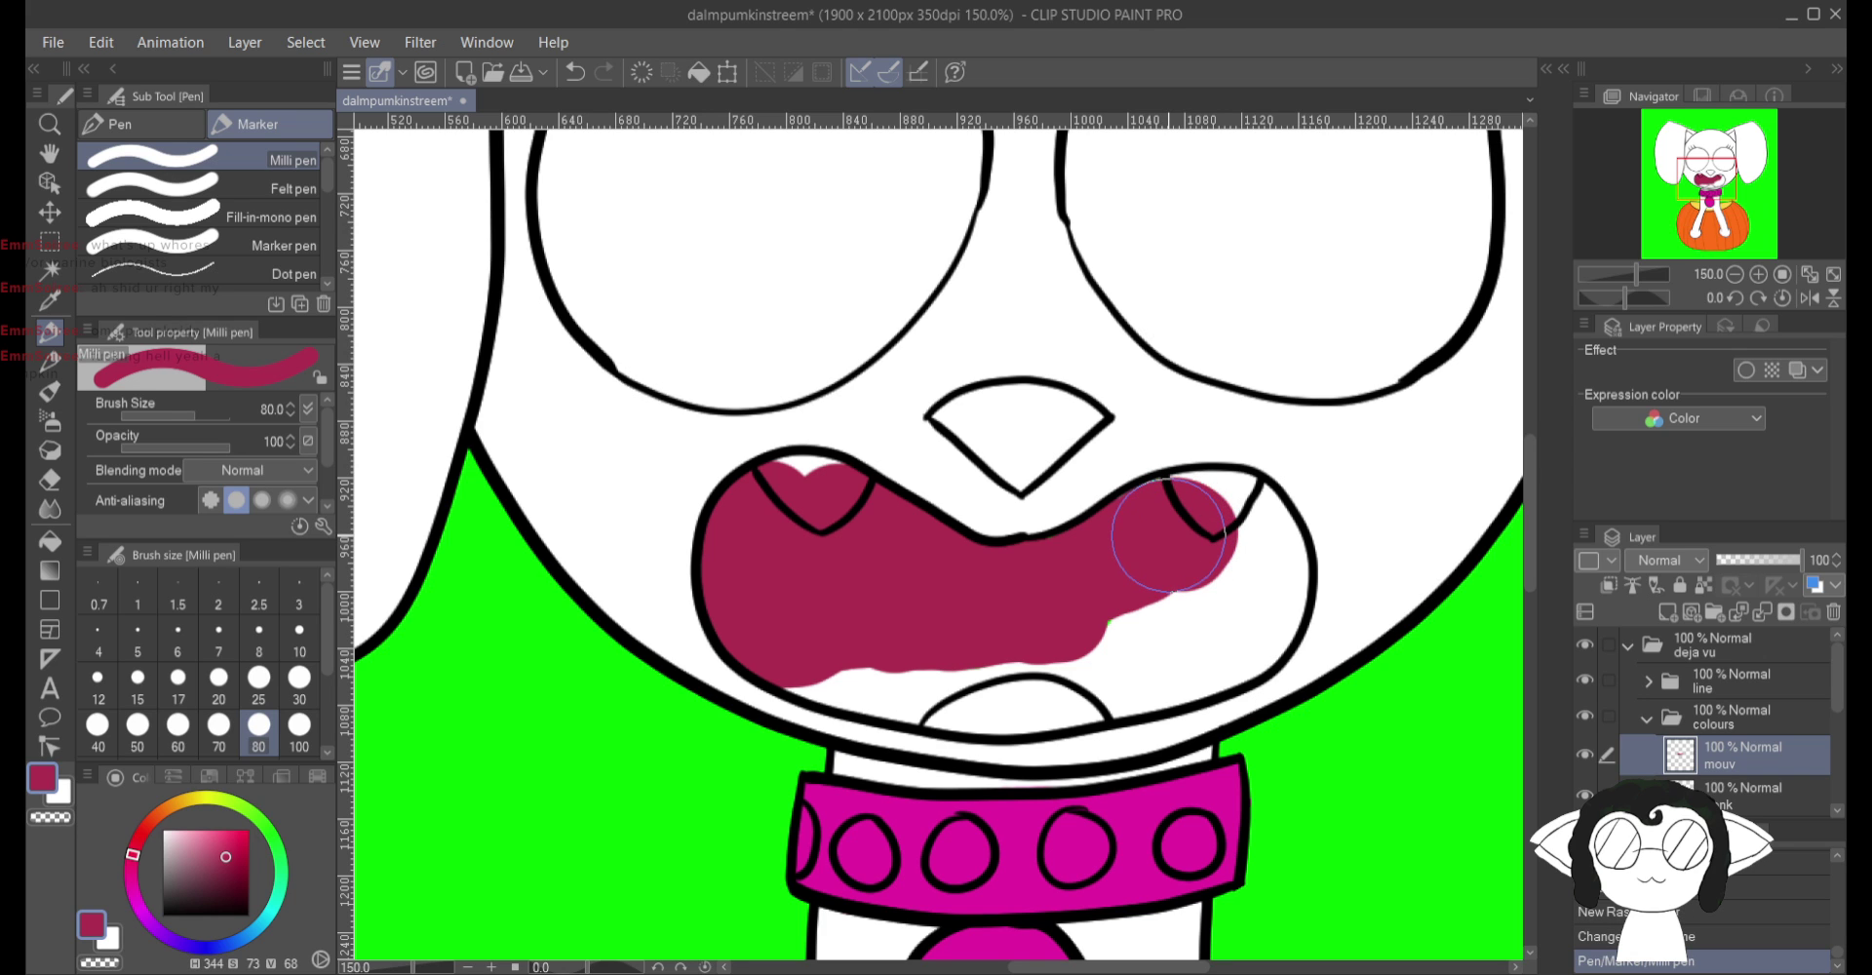
scroll(1168, 535, up, 5)
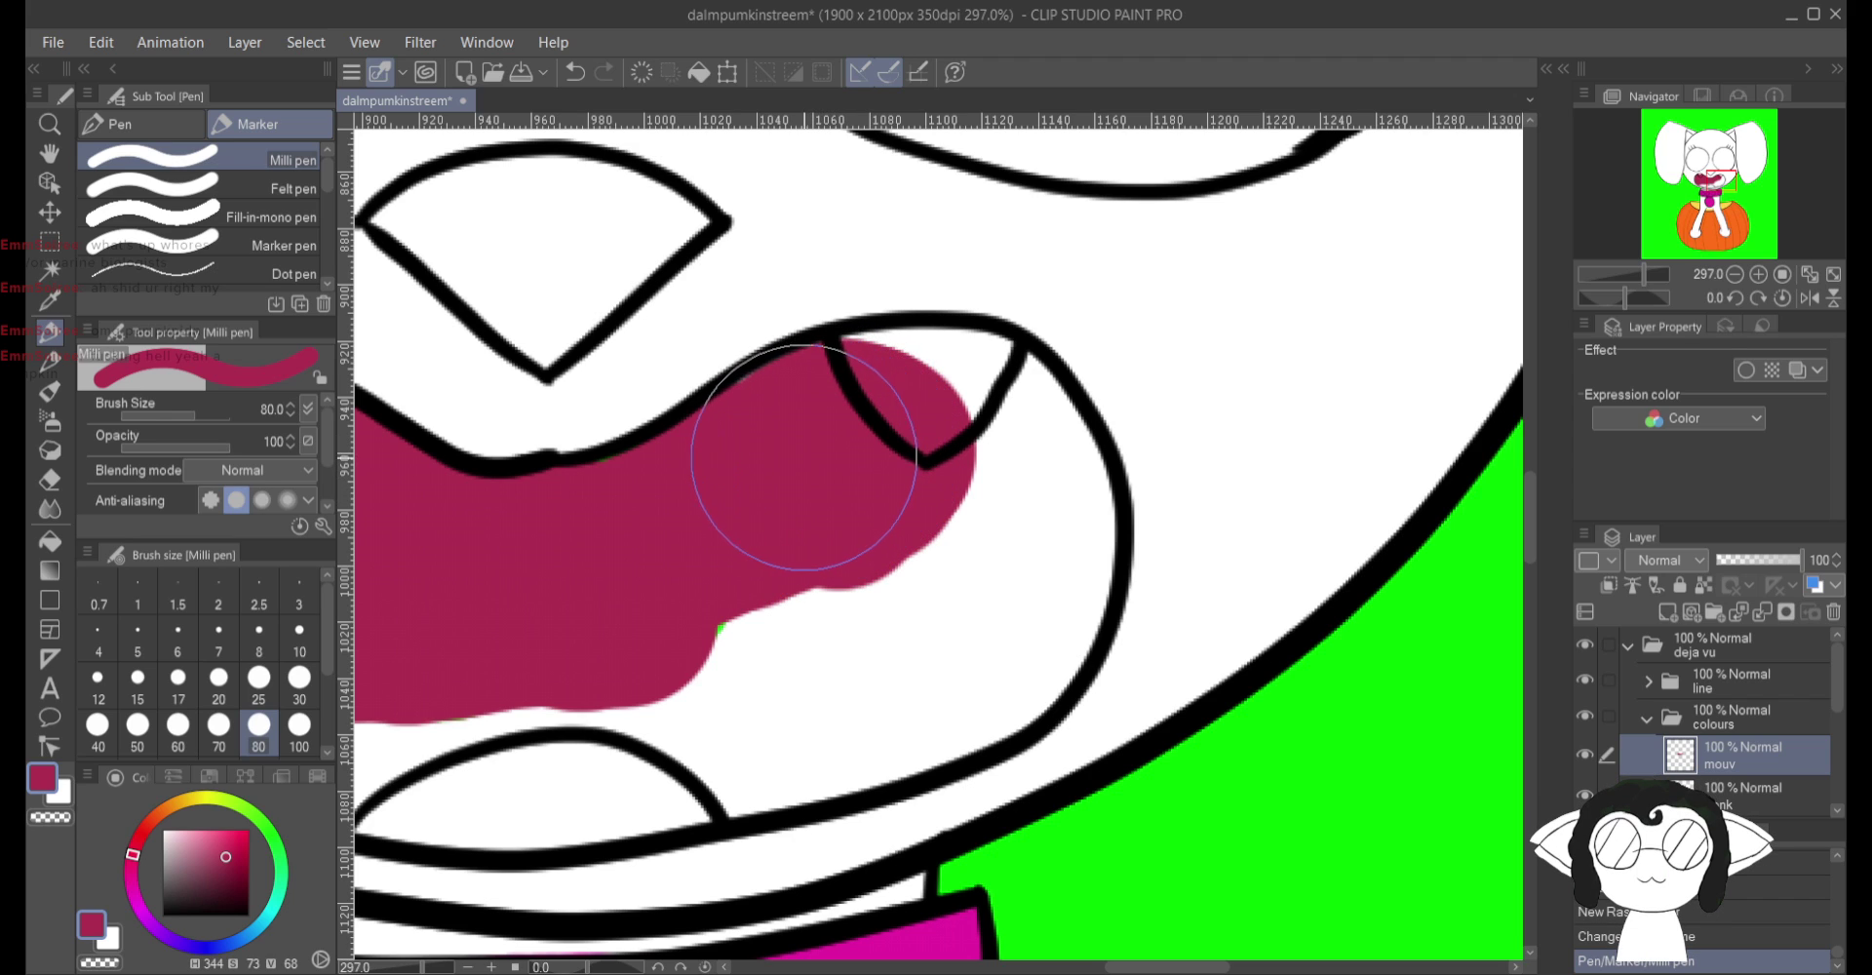
mouse_move(815, 468)
mouse_down()
mouse_move(965, 462)
mouse_move(985, 437)
mouse_move(1022, 499)
mouse_move(1016, 558)
mouse_move(946, 641)
mouse_move(751, 653)
mouse_move(903, 581)
mouse_move(757, 638)
mouse_move(787, 595)
mouse_move(724, 680)
mouse_move(785, 628)
mouse_move(746, 714)
mouse_move(789, 656)
mouse_up()
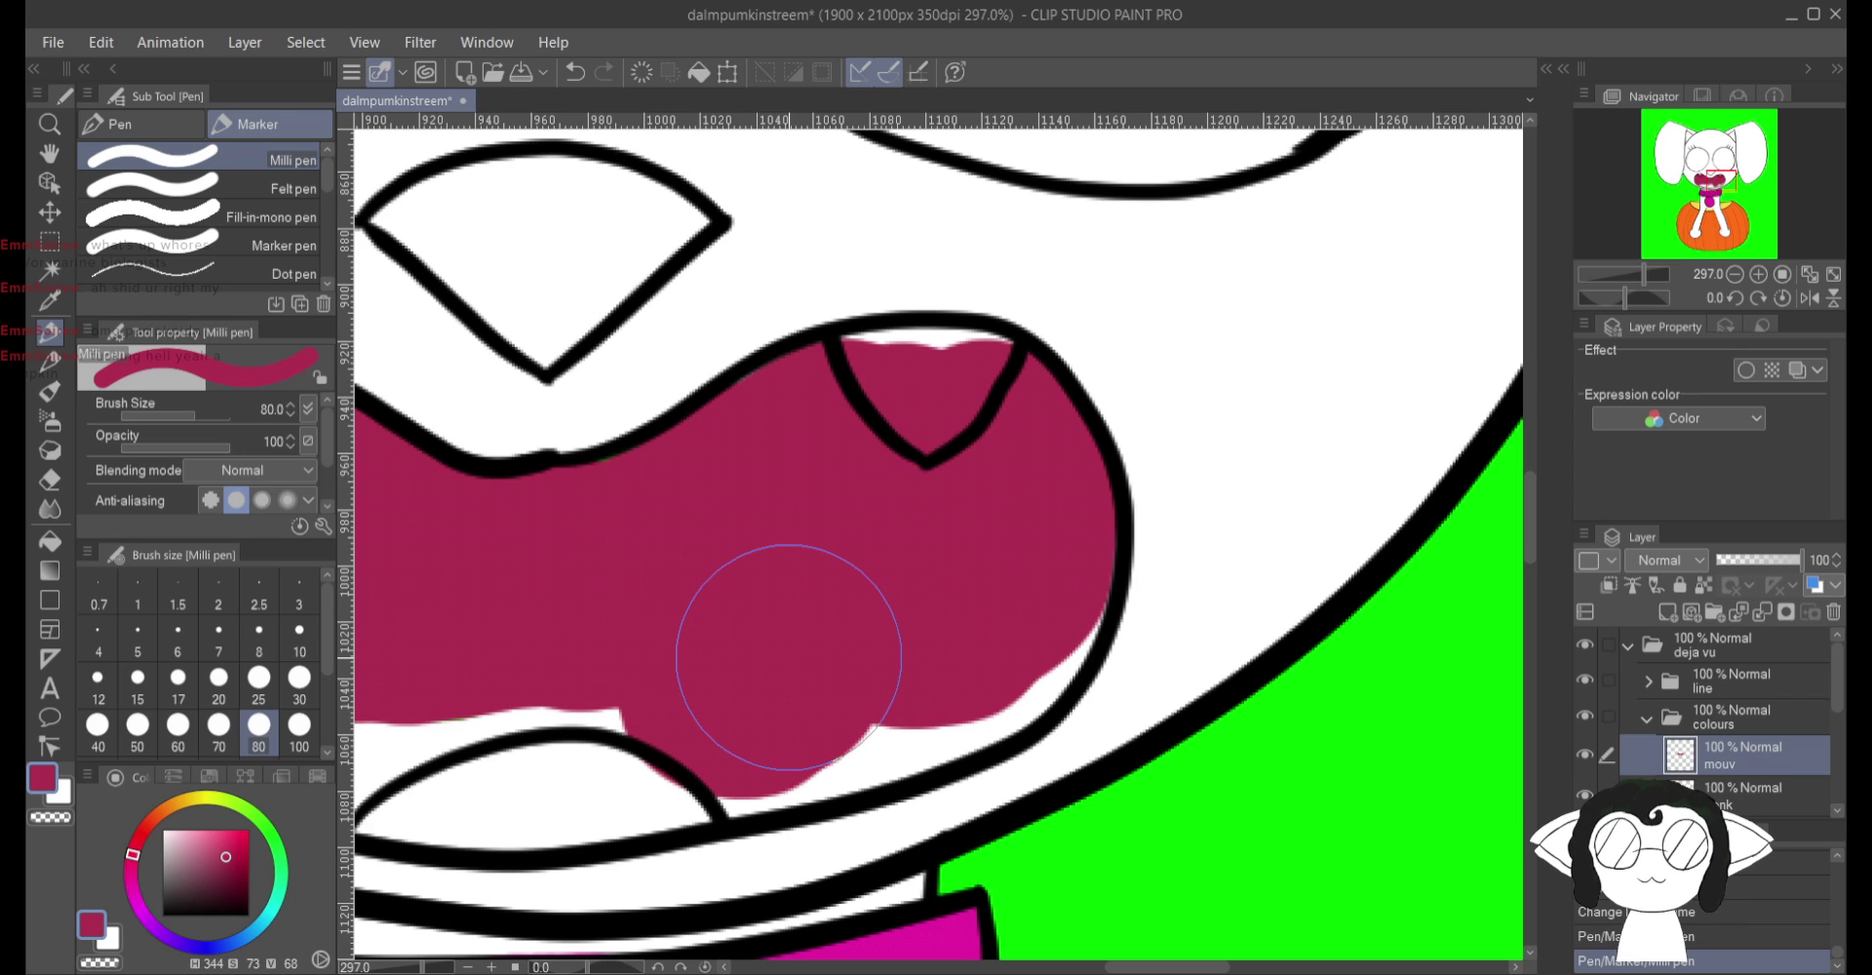
mouse_move(788, 656)
mouse_down()
mouse_move(1024, 585)
mouse_move(1003, 585)
mouse_move(986, 648)
mouse_move(760, 688)
mouse_move(702, 735)
mouse_move(535, 690)
mouse_move(819, 585)
mouse_move(658, 575)
mouse_move(629, 592)
mouse_move(751, 585)
mouse_move(793, 619)
mouse_move(1046, 641)
mouse_move(1116, 611)
mouse_move(1107, 631)
mouse_move(1020, 656)
mouse_move(502, 669)
mouse_up()
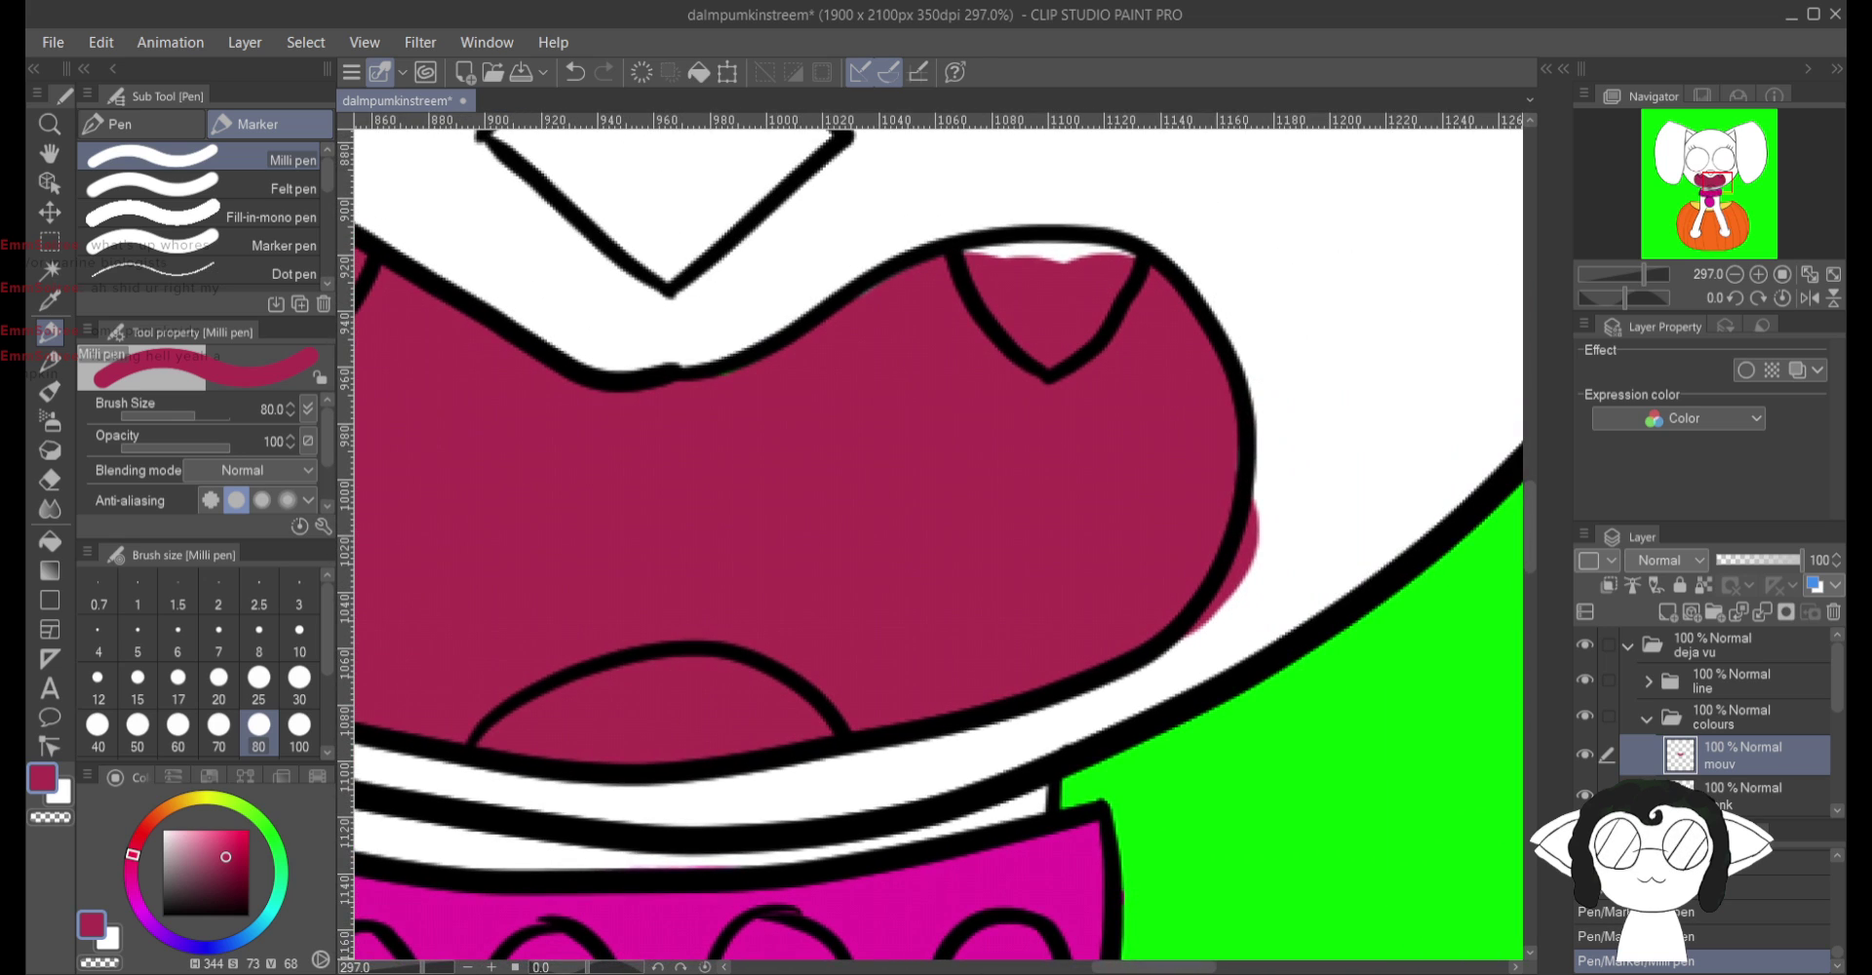
Step: Erase the crimson overspill outside the mouth's lower right edge with the Hard eraser at brush size 25
key(e)
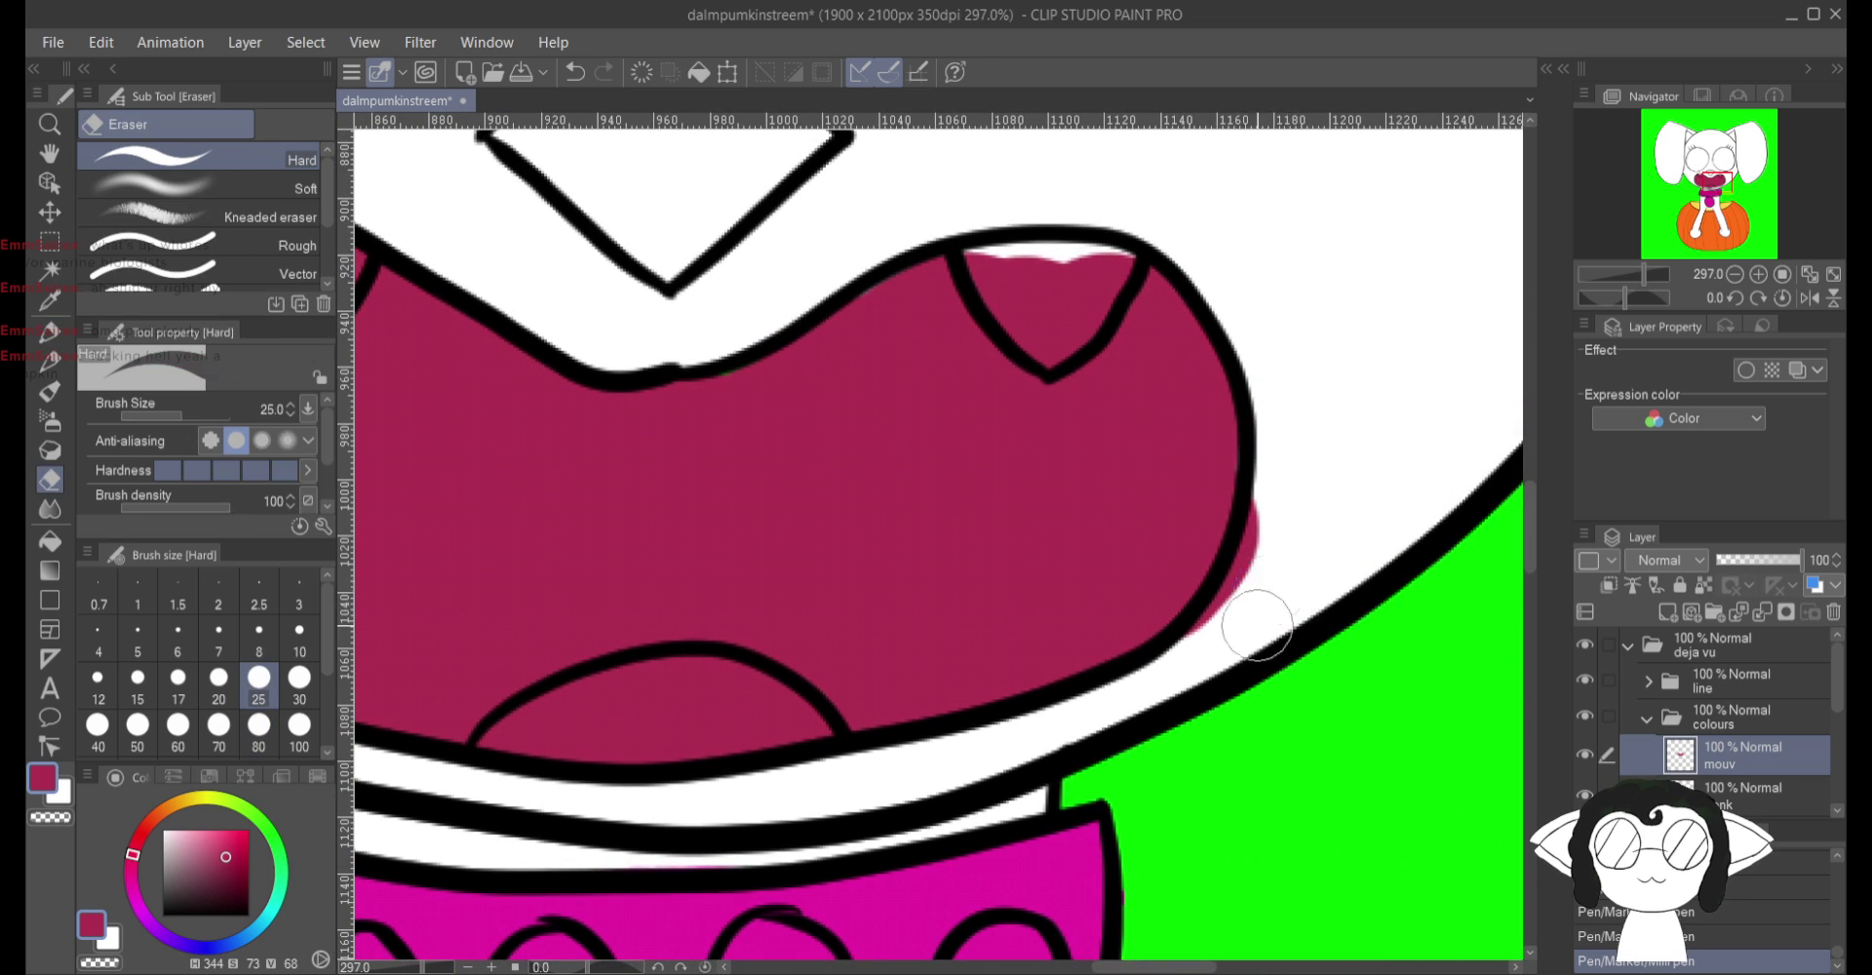
drag(1258, 625, 1269, 536)
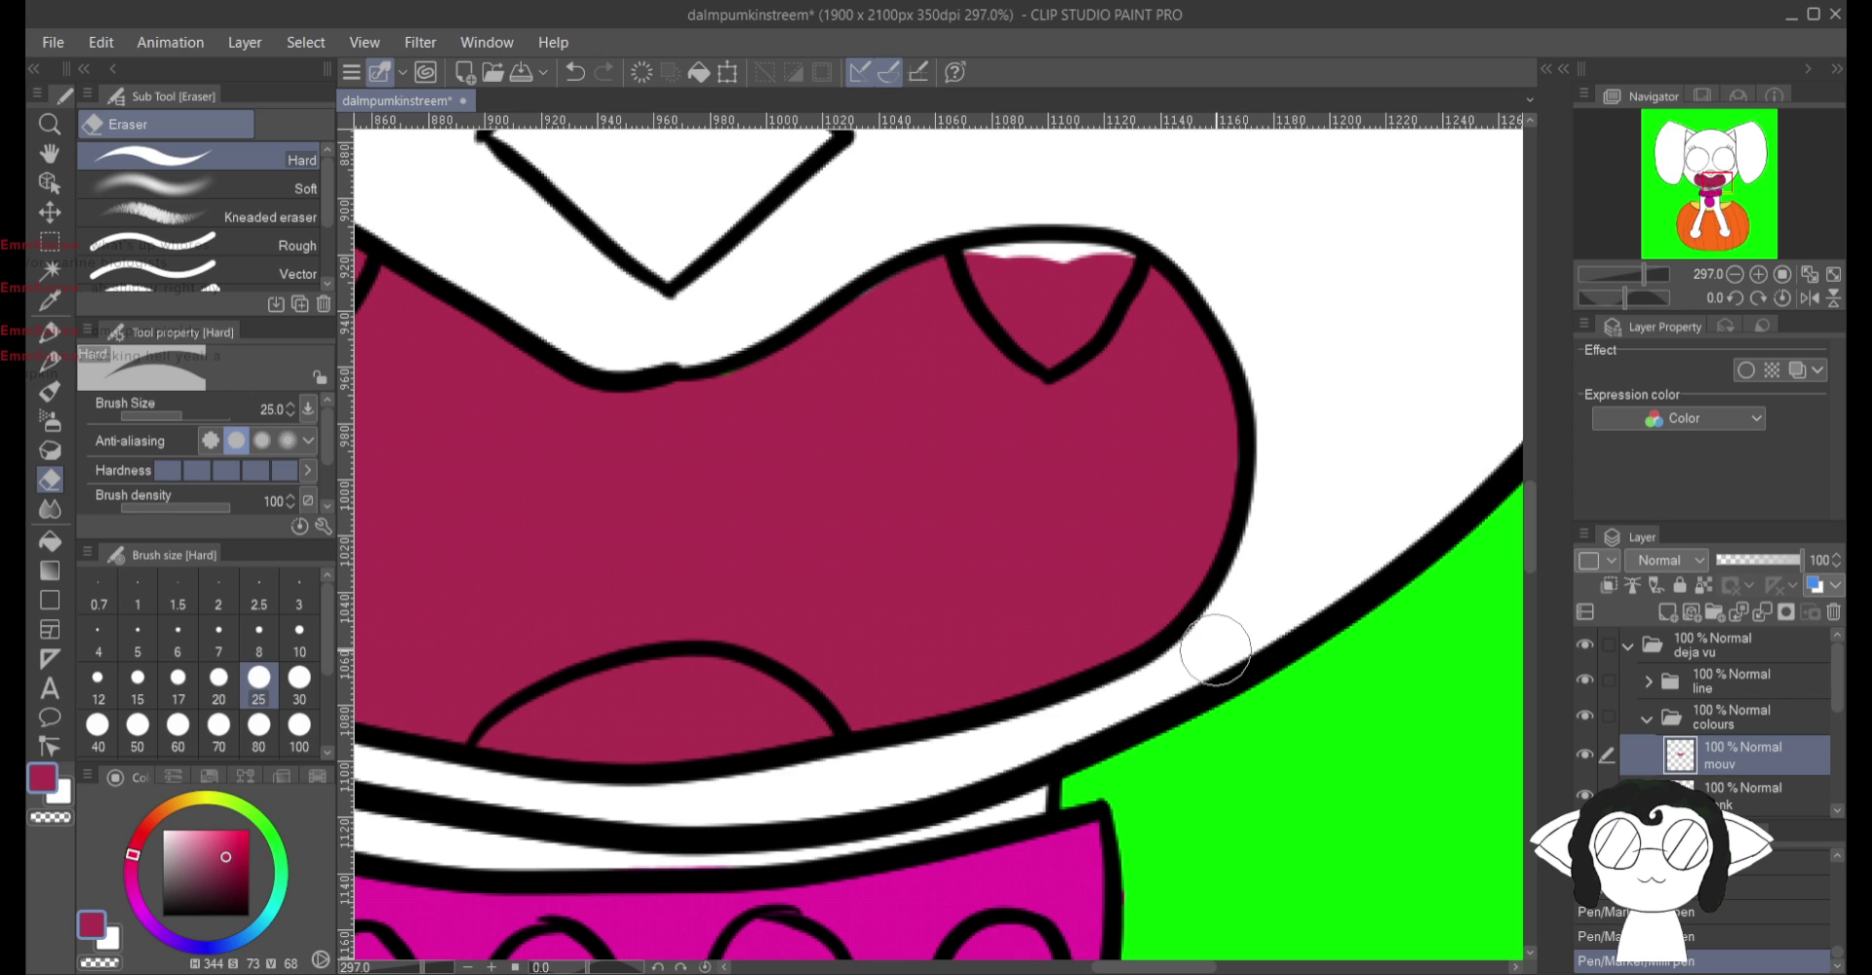
Step: Erase the crimson from inside both pointed upper teeth with the Hard eraser at brush size 25
scroll(1209, 655, up, 5)
scroll(877, 390, up, 3)
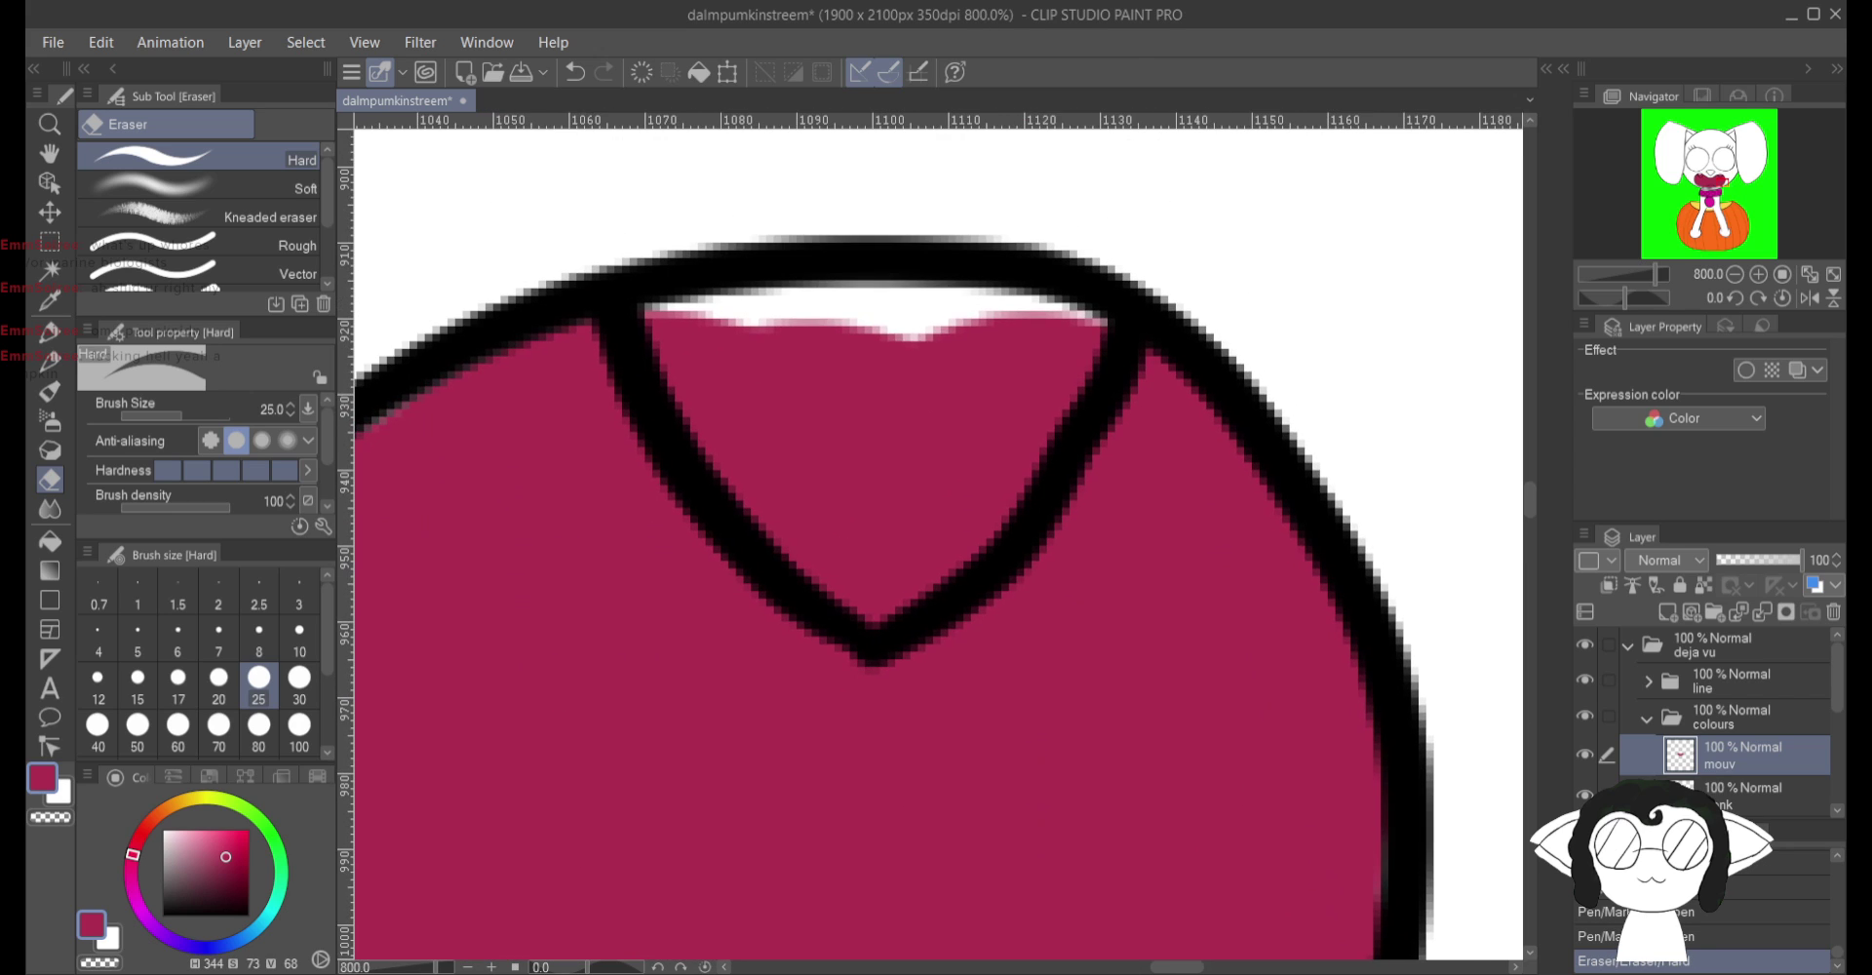
mouse_move(819, 332)
mouse_down()
mouse_move(783, 353)
mouse_move(710, 326)
mouse_move(864, 543)
mouse_move(924, 516)
mouse_move(865, 543)
mouse_move(1003, 419)
mouse_move(1056, 297)
mouse_move(1065, 334)
mouse_move(1045, 367)
mouse_move(898, 376)
mouse_move(902, 529)
mouse_move(1250, 431)
mouse_up()
drag(390, 682, 1462, 292)
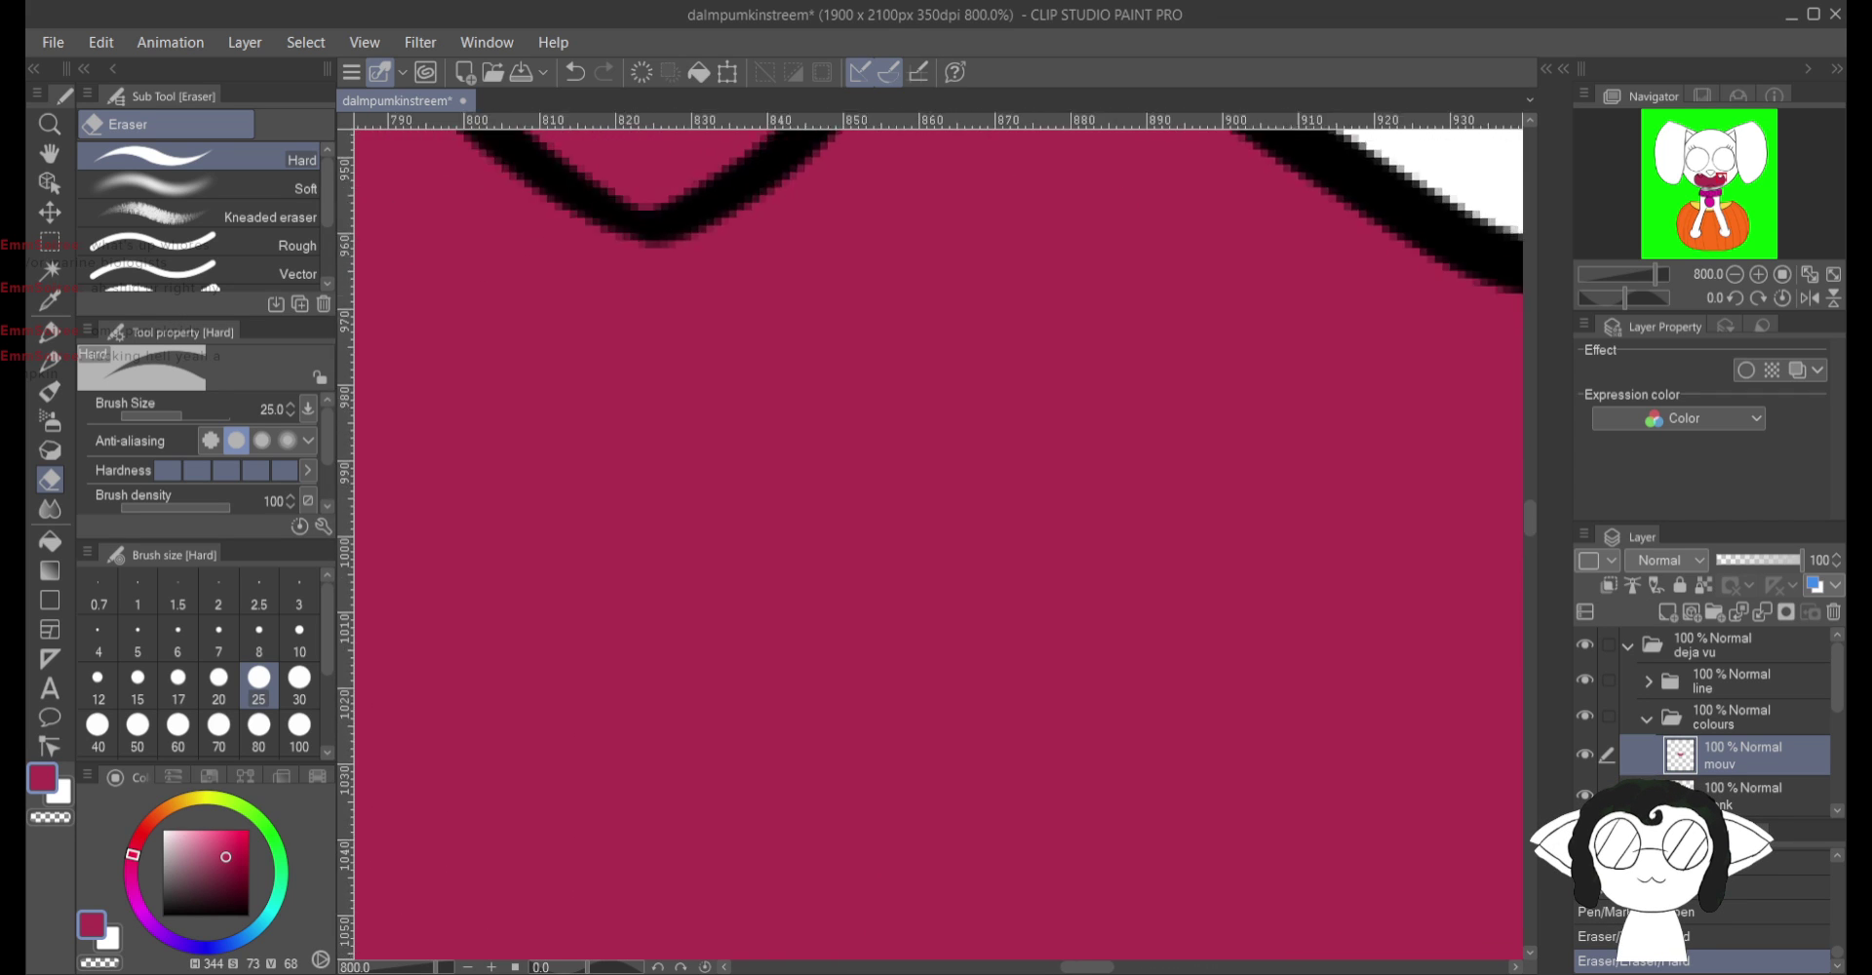
drag(585, 292, 1169, 864)
mouse_move(1194, 392)
mouse_down()
mouse_move(1156, 434)
mouse_move(1003, 385)
mouse_move(920, 398)
mouse_move(1137, 619)
mouse_move(1209, 622)
mouse_move(1329, 486)
mouse_move(1329, 401)
mouse_move(1170, 539)
mouse_move(488, 459)
mouse_move(468, 429)
mouse_up()
scroll(1169, 538, down, 5)
scroll(468, 429, down, 2)
scroll(930, 543, down, 4)
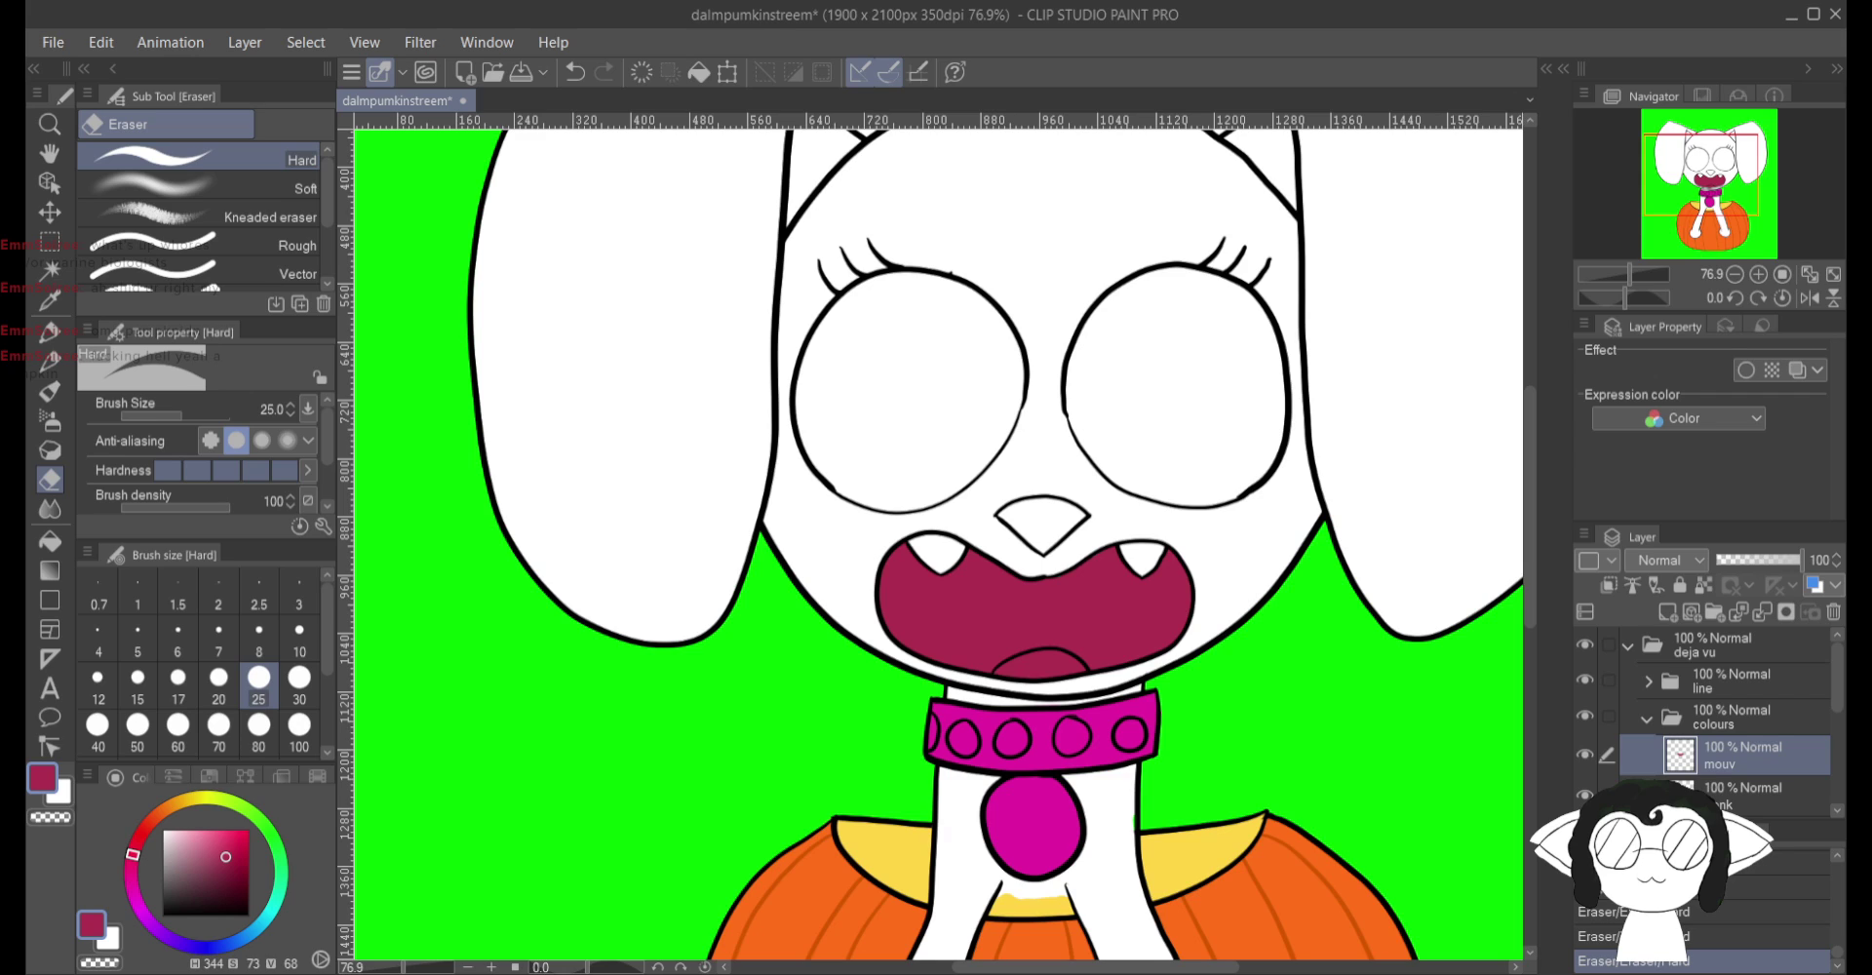
Step: Add a raster layer named "sofponk" above "mouv" and pick a soft pink with hue 344, saturation 43 and value 91
drag(1779, 570, 1831, 563)
double_click(1731, 763)
text(sofponk)
key(Return)
drag(198, 858, 205, 832)
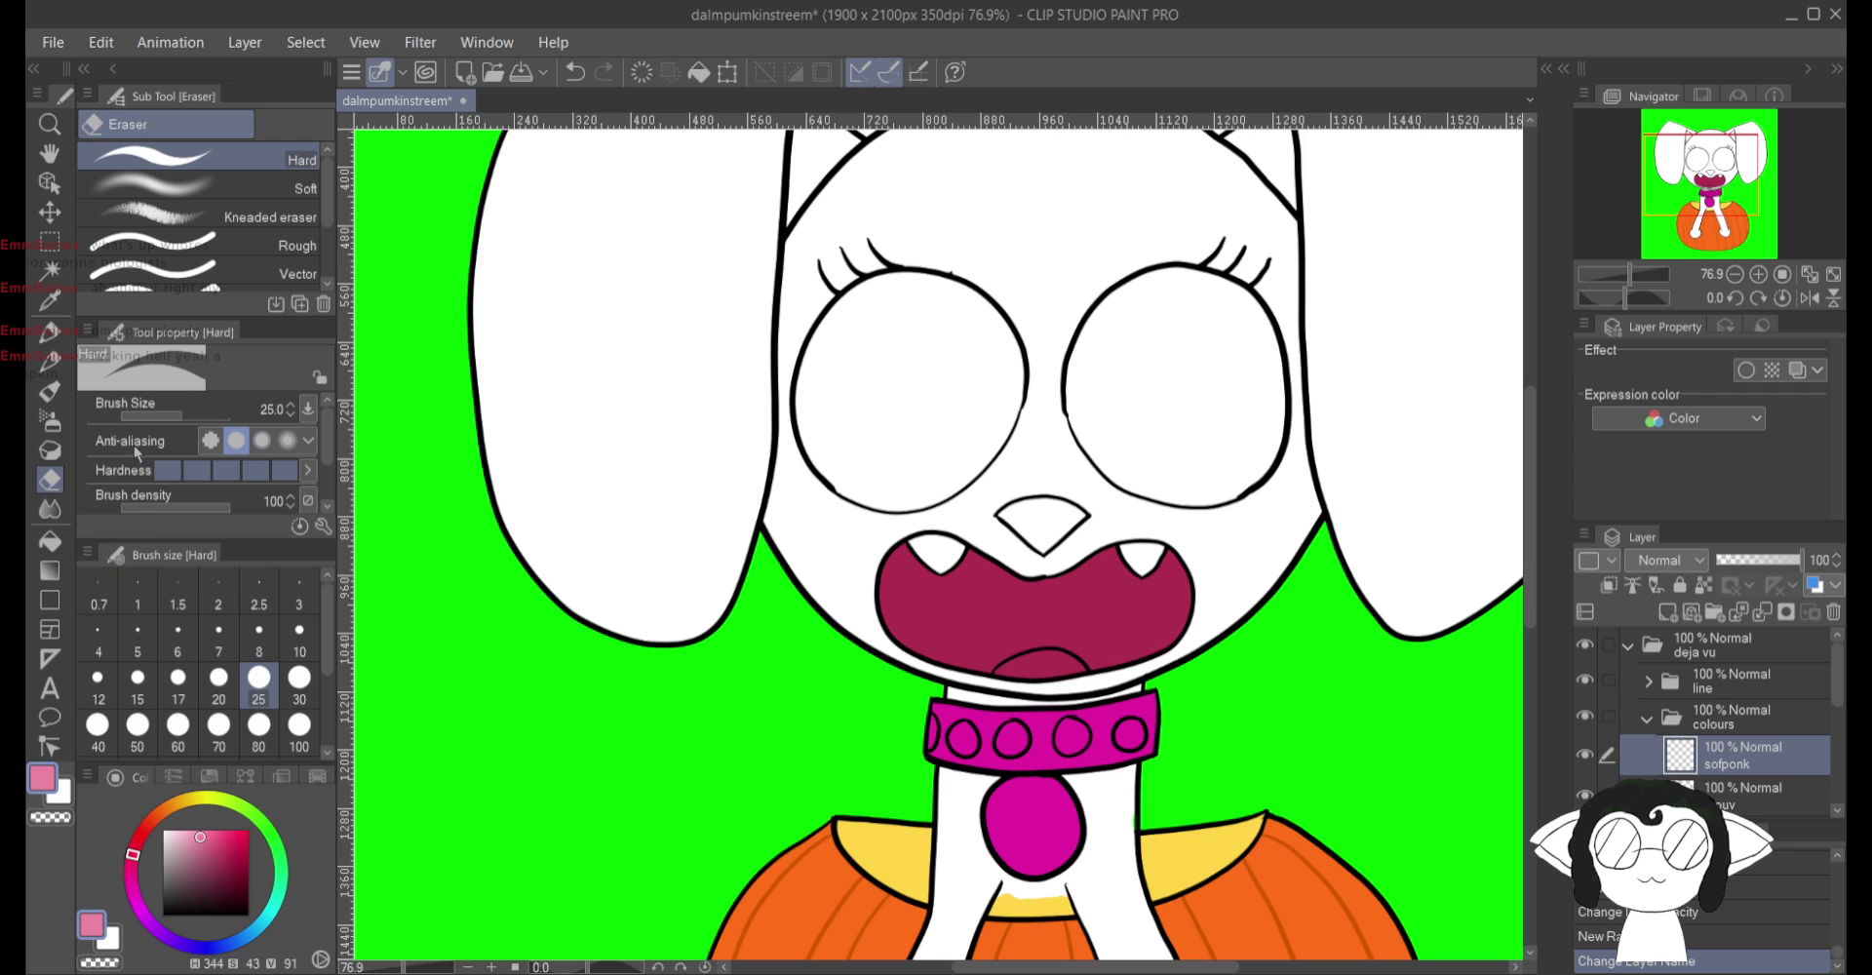
Step: Paint the tongue soft pink with the Milli pen at brush size 20
click(50, 331)
scroll(1000, 651, up, 8)
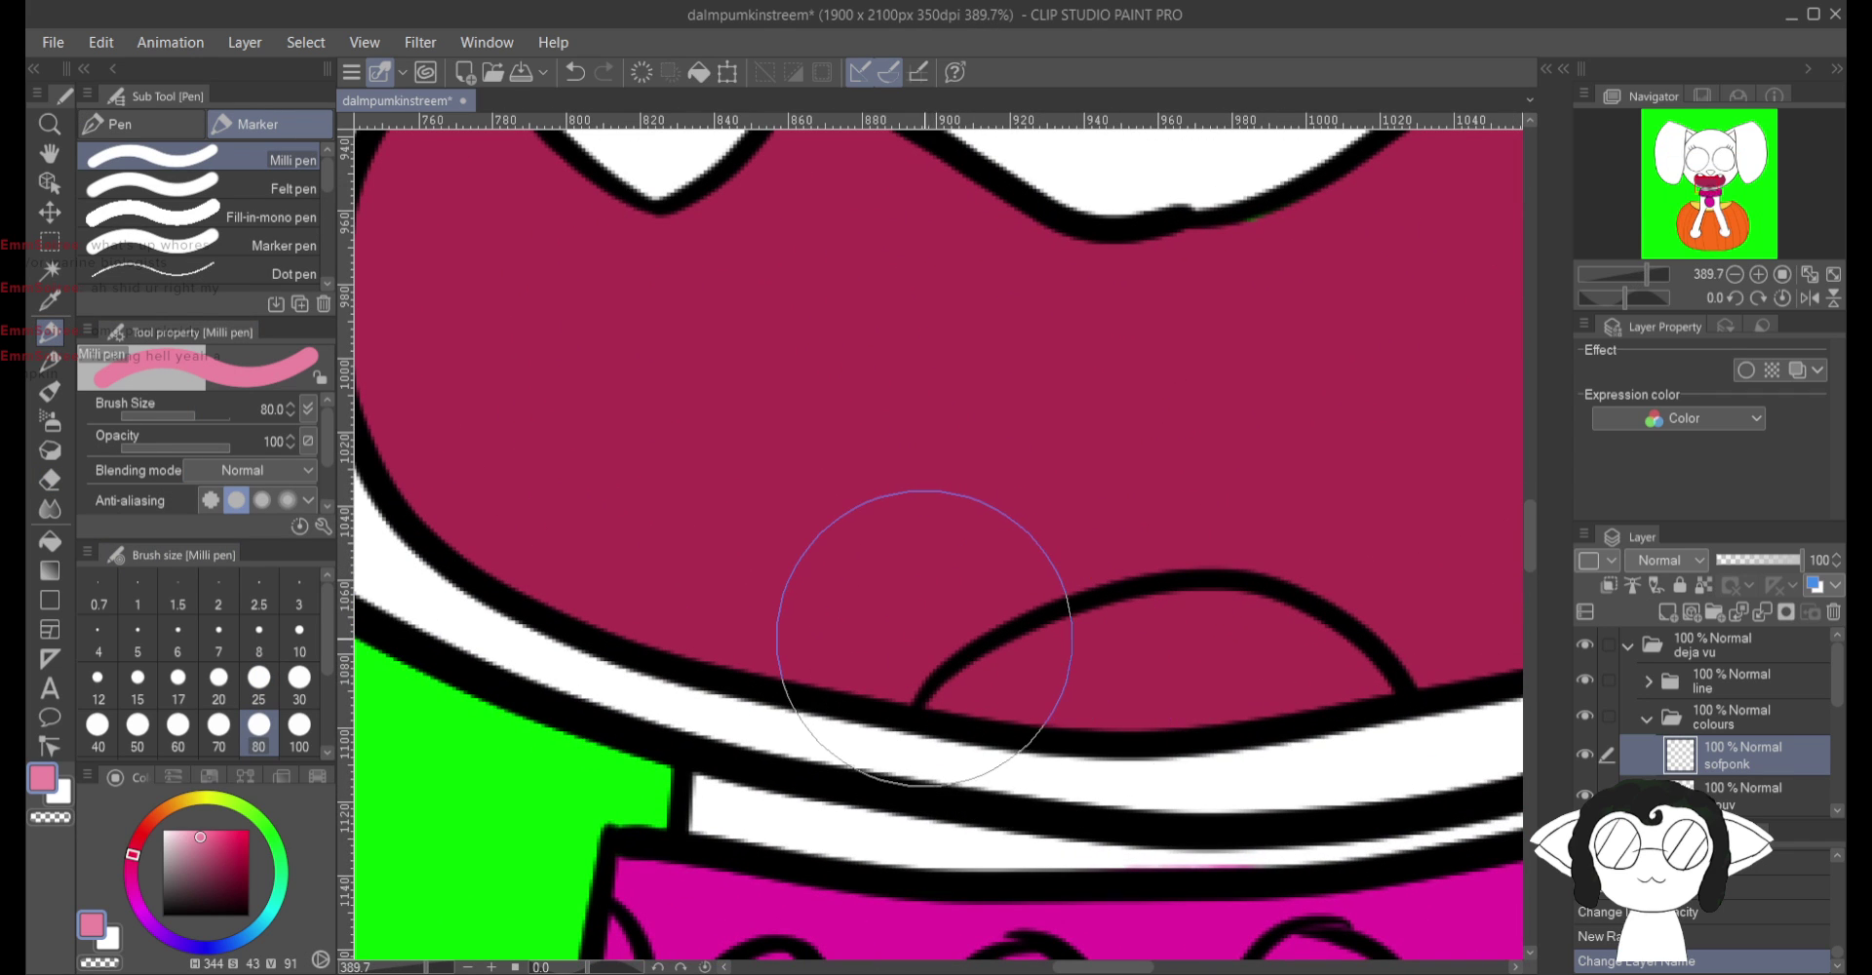
key(bracketleft)
key(bracketleft)
key(bracketleft)
key(bracketleft)
key(bracketleft)
key(bracketleft)
key(bracketleft)
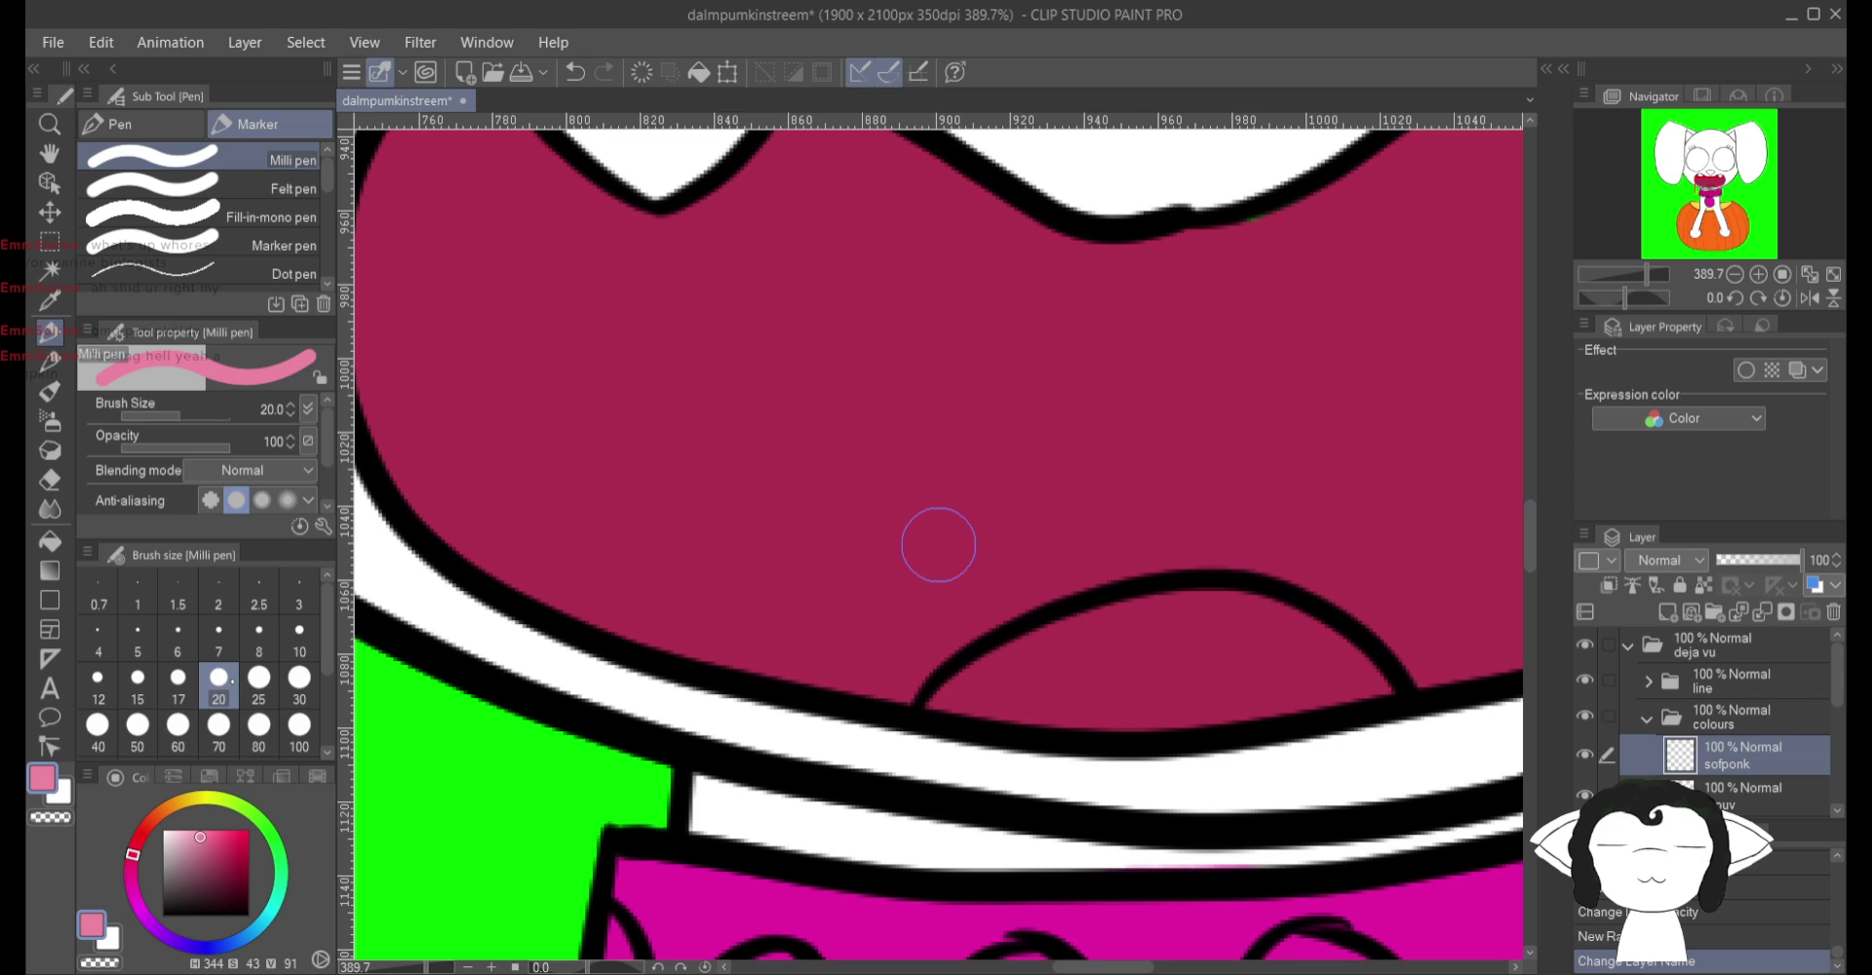
mouse_move(1083, 672)
mouse_down()
mouse_move(1209, 639)
mouse_move(1118, 618)
mouse_move(950, 697)
mouse_move(1379, 682)
mouse_move(1344, 682)
mouse_move(1319, 659)
mouse_move(1336, 646)
mouse_move(1267, 624)
mouse_move(1277, 645)
mouse_move(1149, 619)
mouse_up()
Step: Erase the pink overspill below the mouth outline and beside the tongue's left edge with the Hard eraser at brush size 25
key(e)
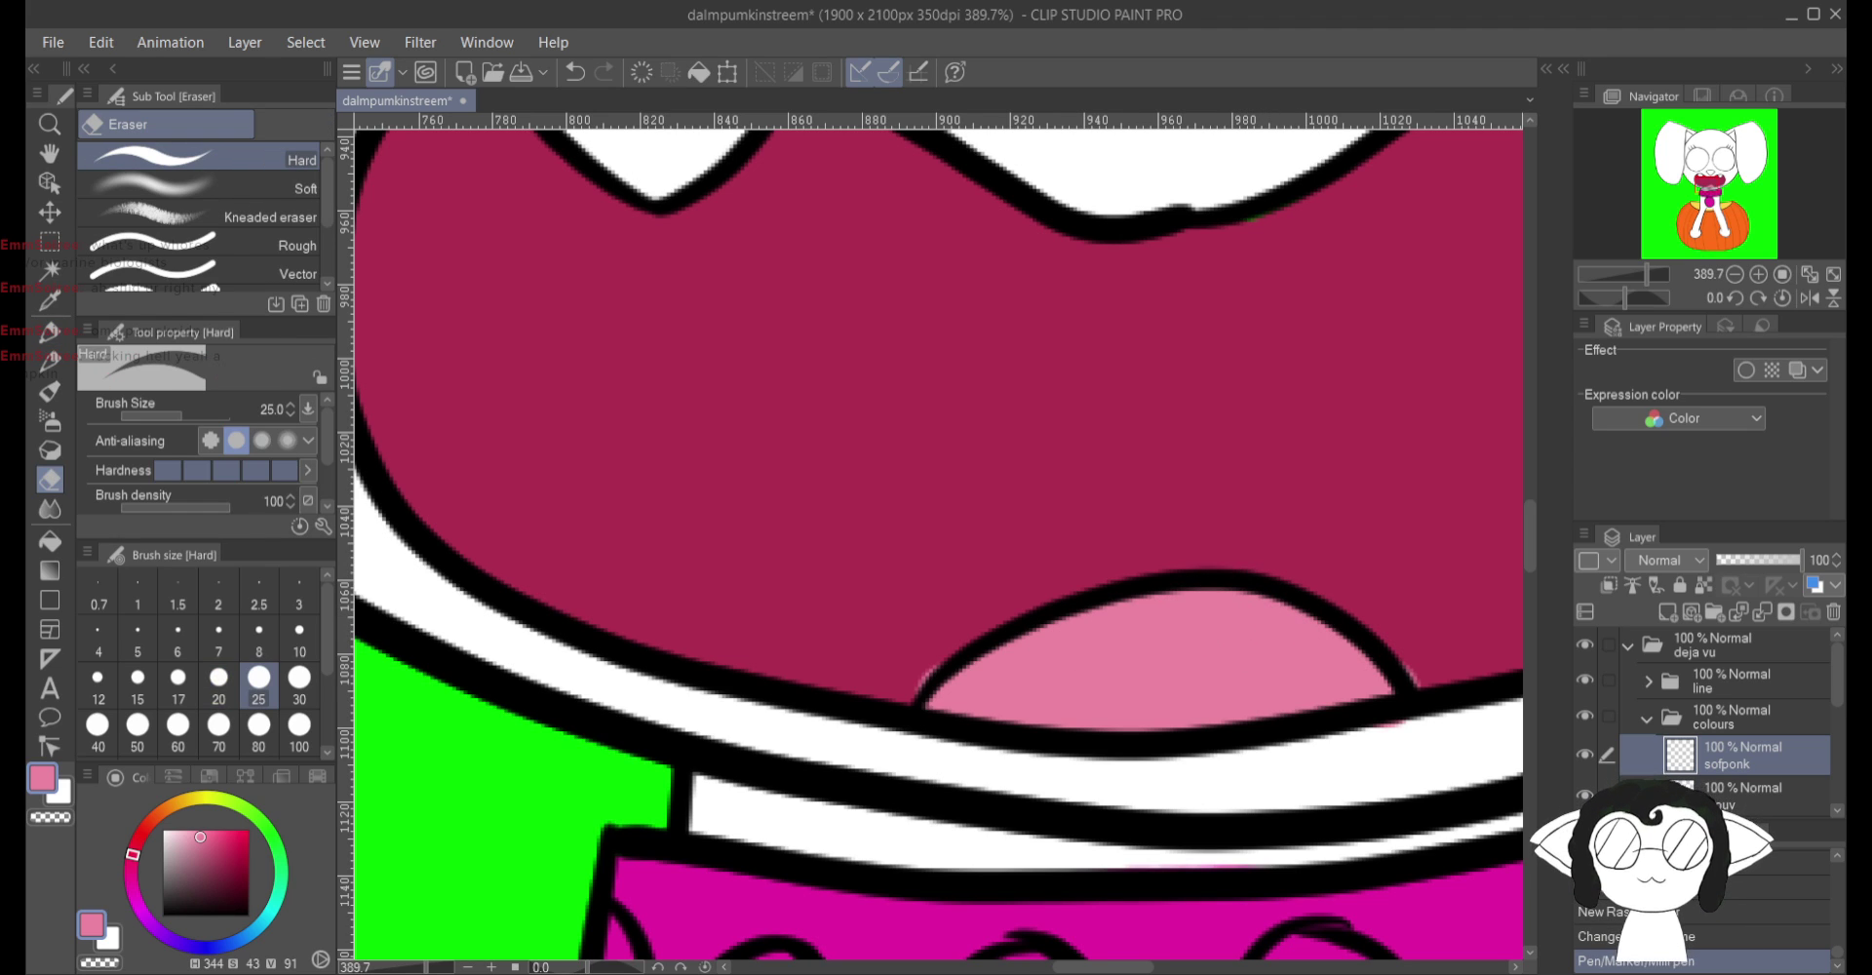
mouse_move(1399, 724)
mouse_down()
mouse_move(1368, 751)
mouse_move(1408, 748)
mouse_up()
drag(925, 622, 898, 647)
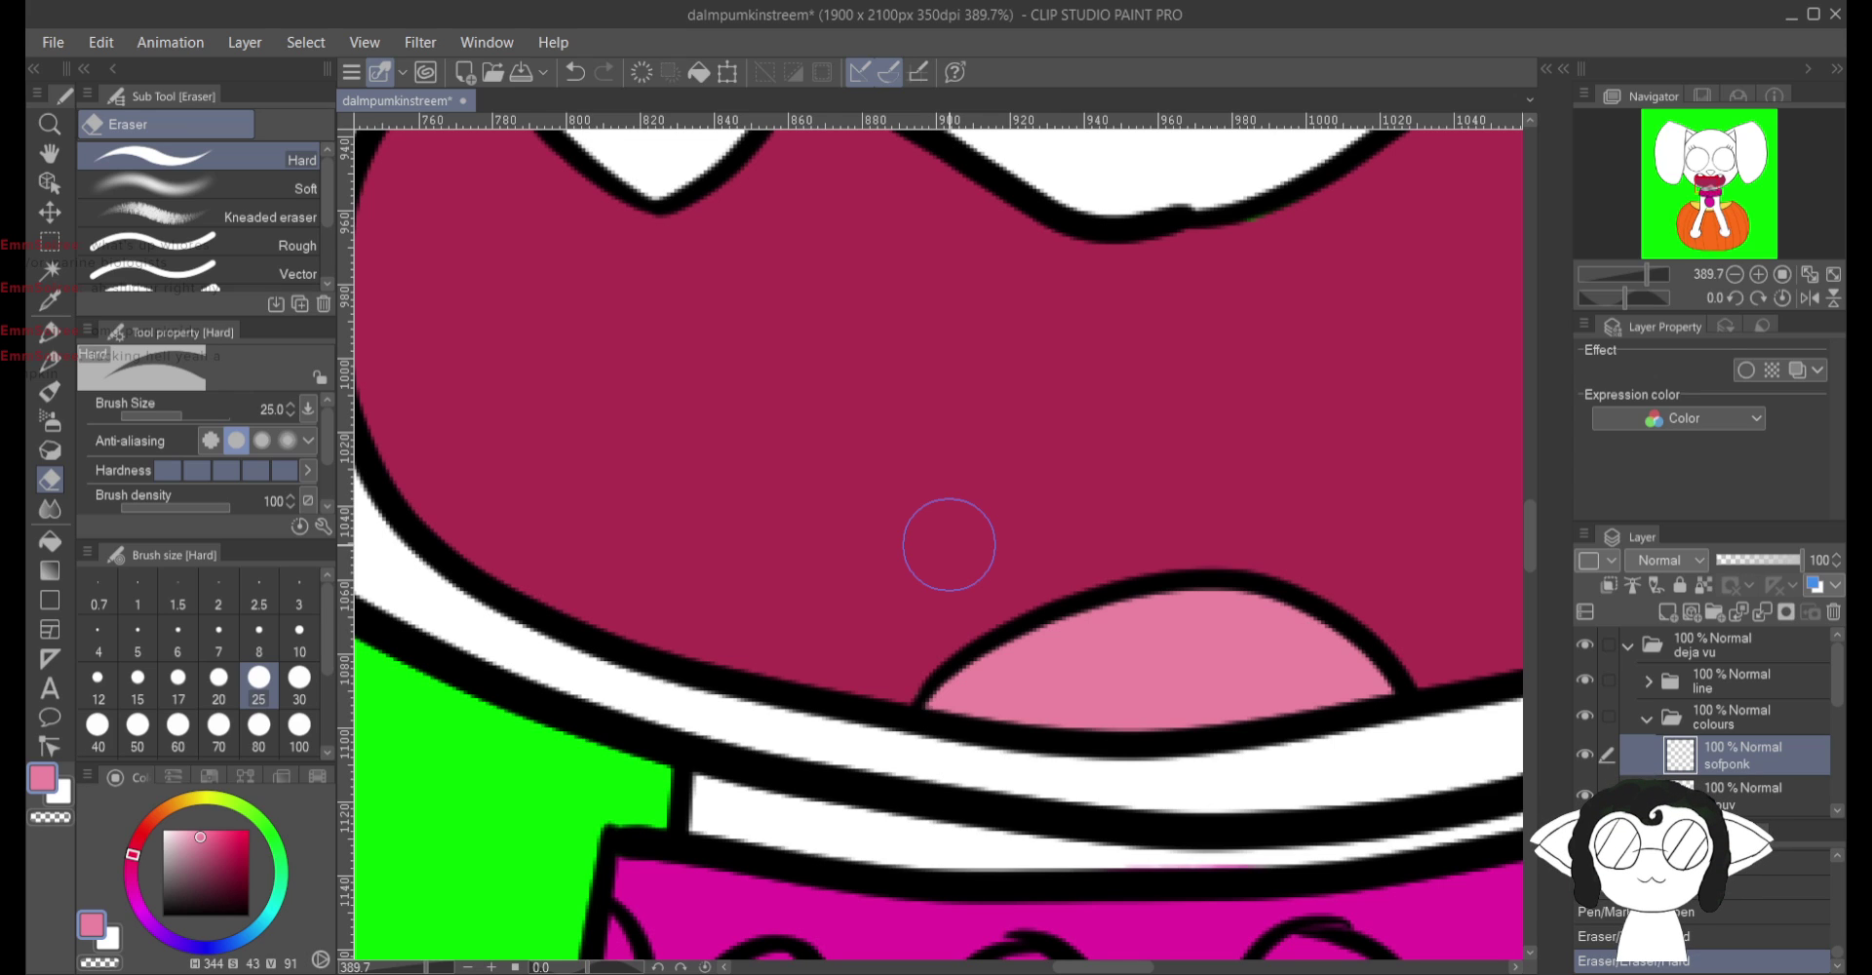
Step: Paint the inner triangles of both pointed ears atop the head soft pink with the Milli pen at brush size 20
scroll(936, 541, up, 10)
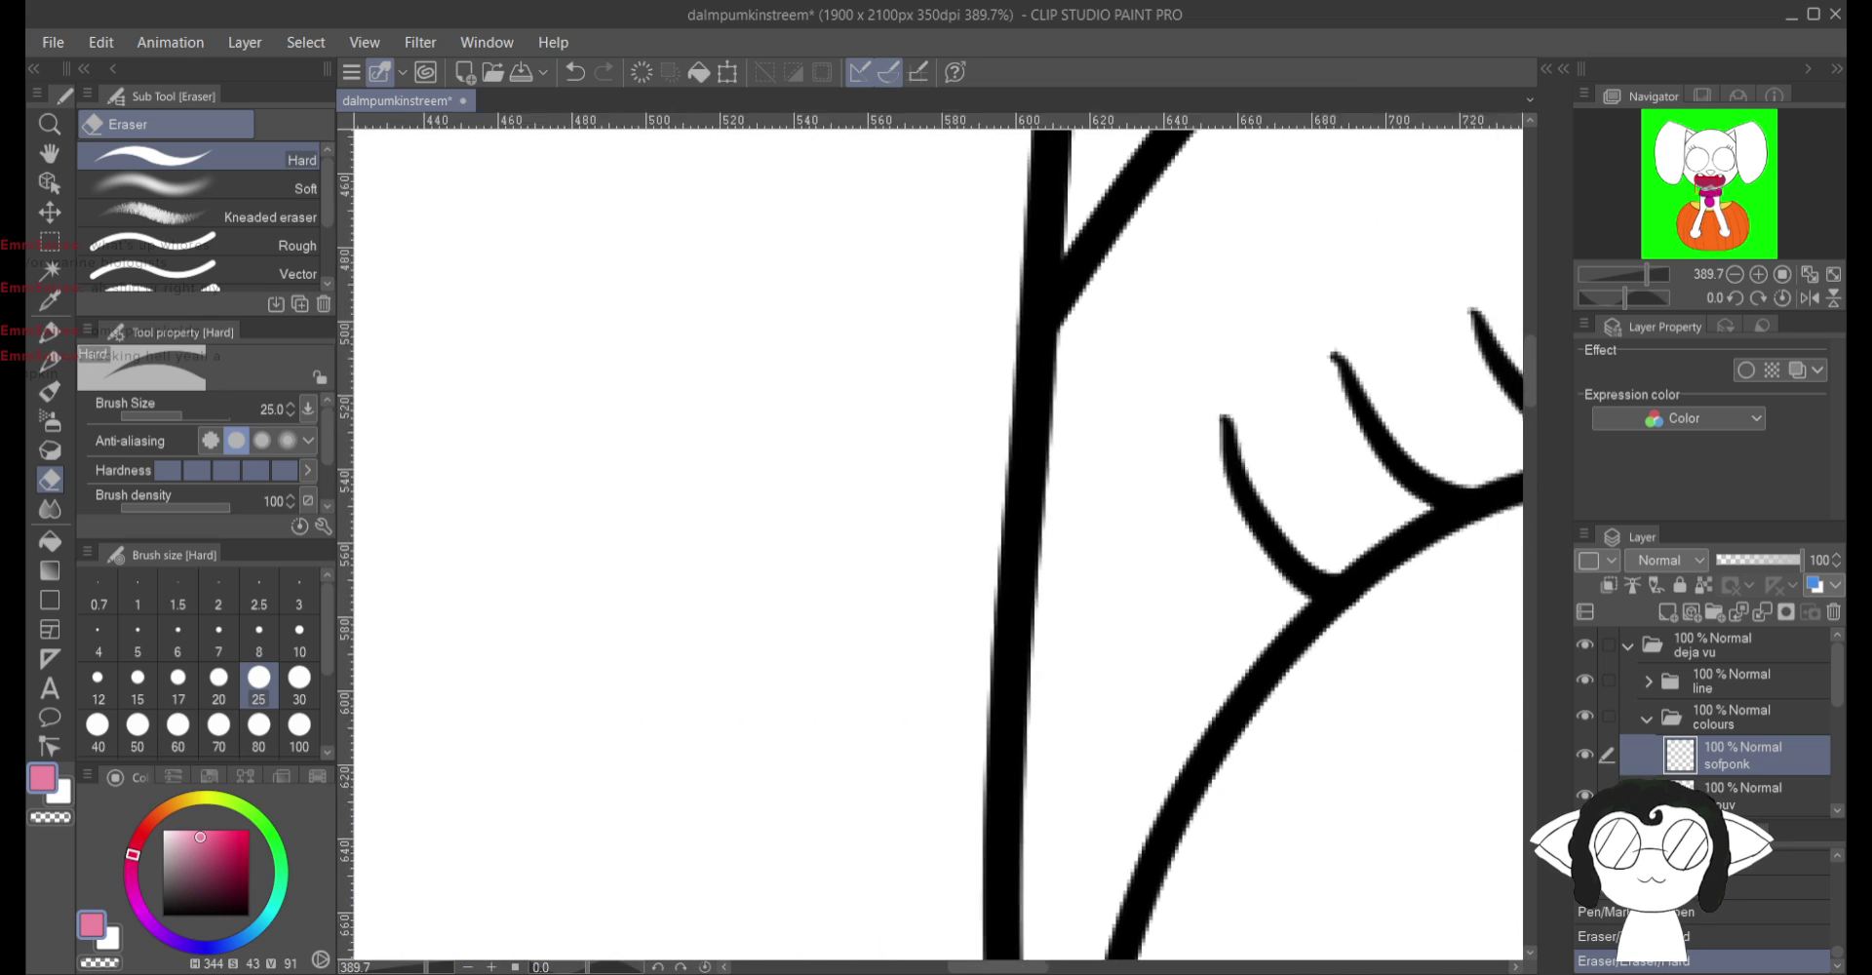
scroll(936, 541, down, 2)
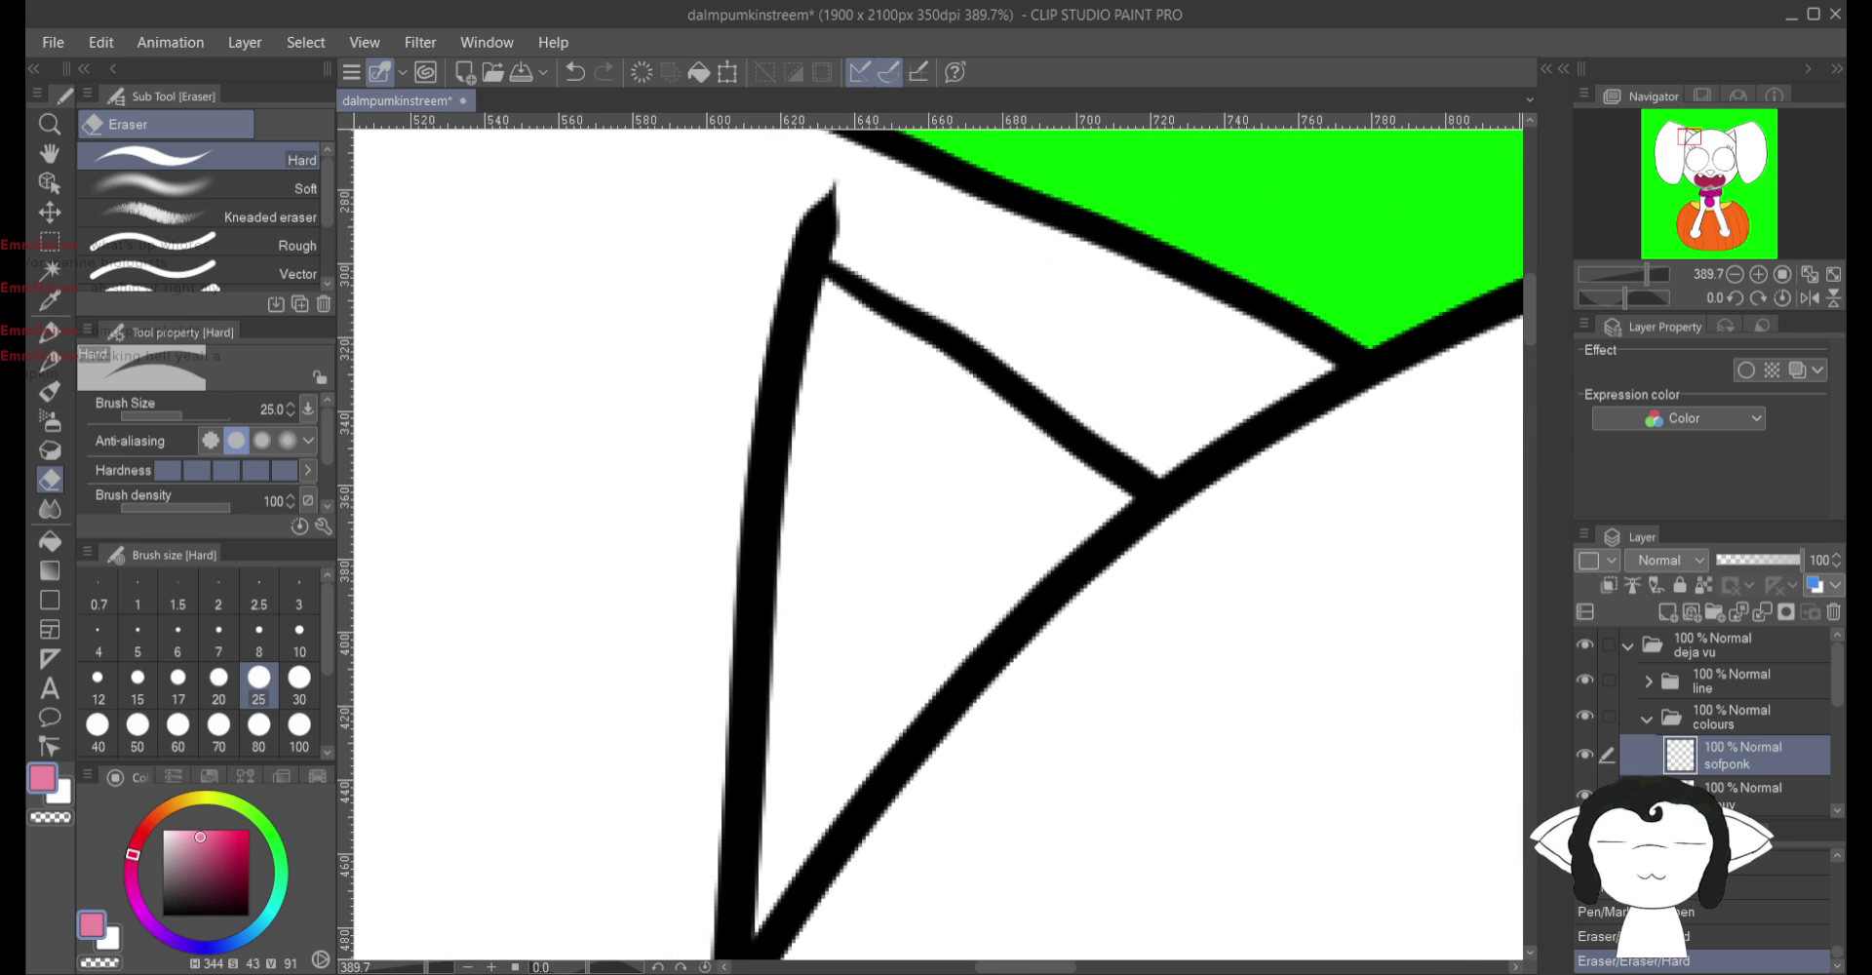
key(p)
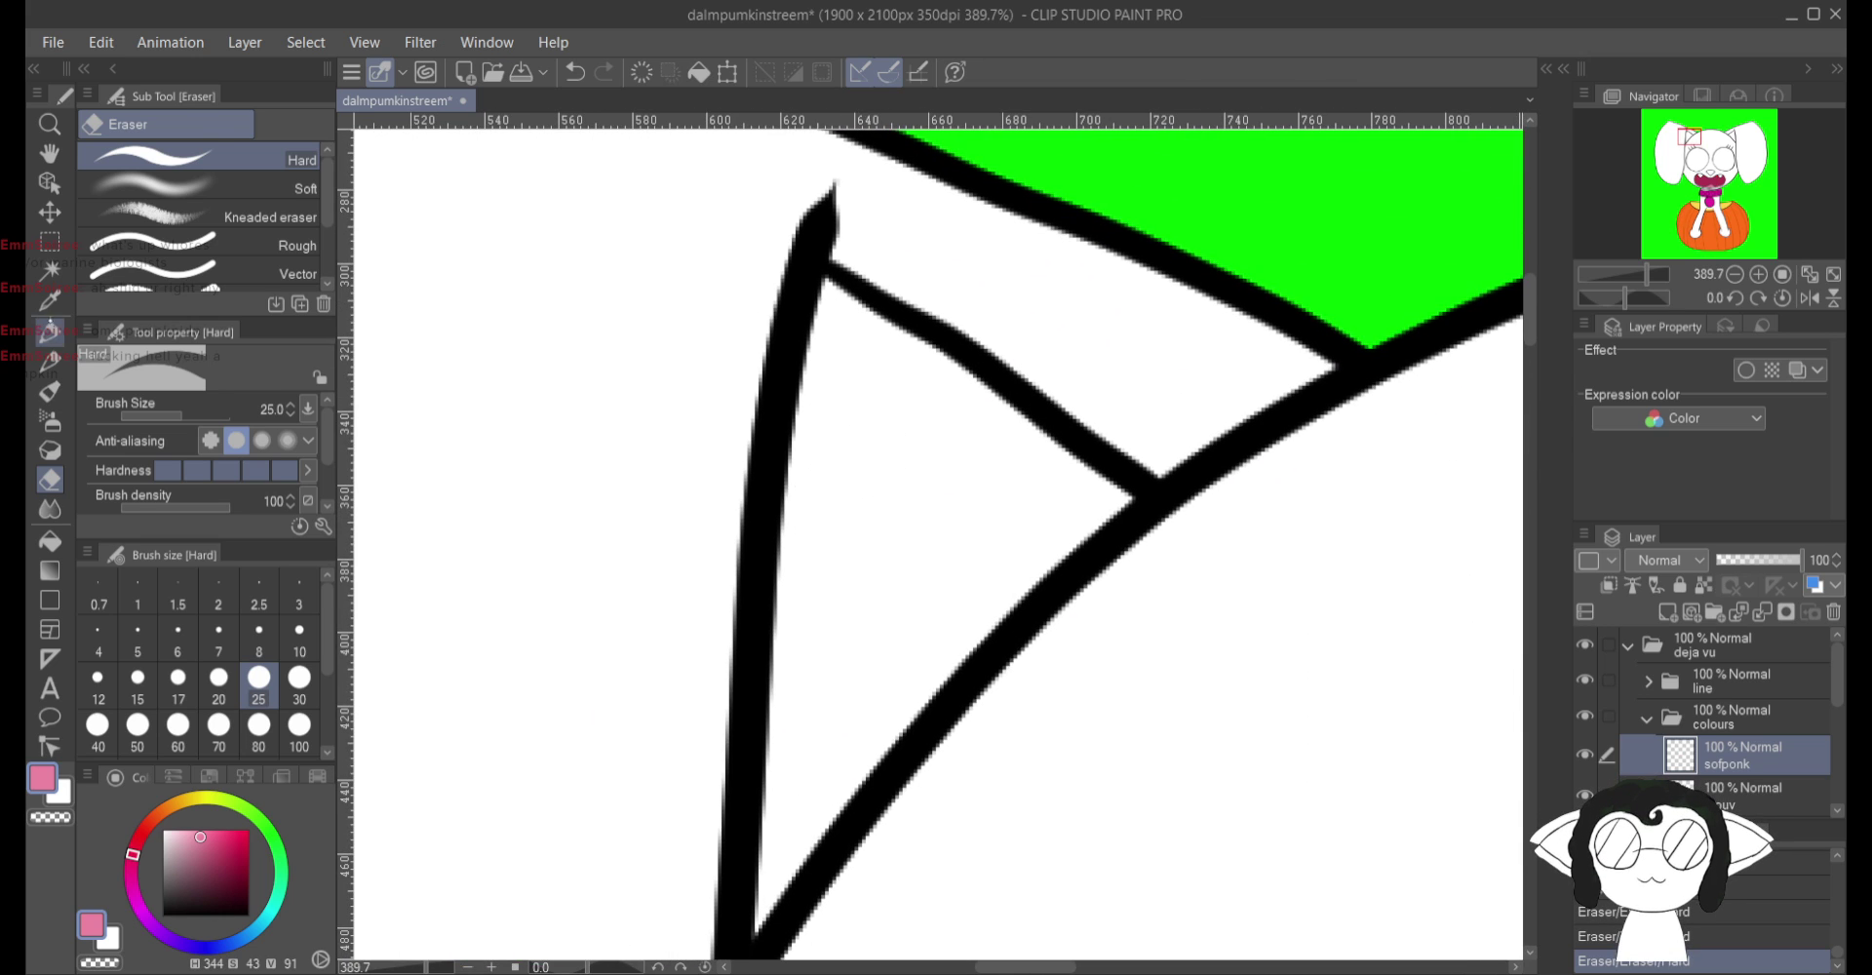
mouse_move(875, 439)
mouse_down()
mouse_move(819, 546)
mouse_move(823, 301)
mouse_move(814, 643)
mouse_move(785, 683)
mouse_move(764, 890)
mouse_move(892, 702)
mouse_move(1112, 493)
mouse_move(975, 443)
mouse_move(994, 414)
mouse_move(890, 335)
mouse_move(858, 356)
mouse_move(865, 501)
mouse_move(836, 610)
mouse_move(887, 593)
mouse_move(916, 546)
mouse_move(934, 598)
mouse_move(927, 493)
mouse_move(891, 535)
mouse_up()
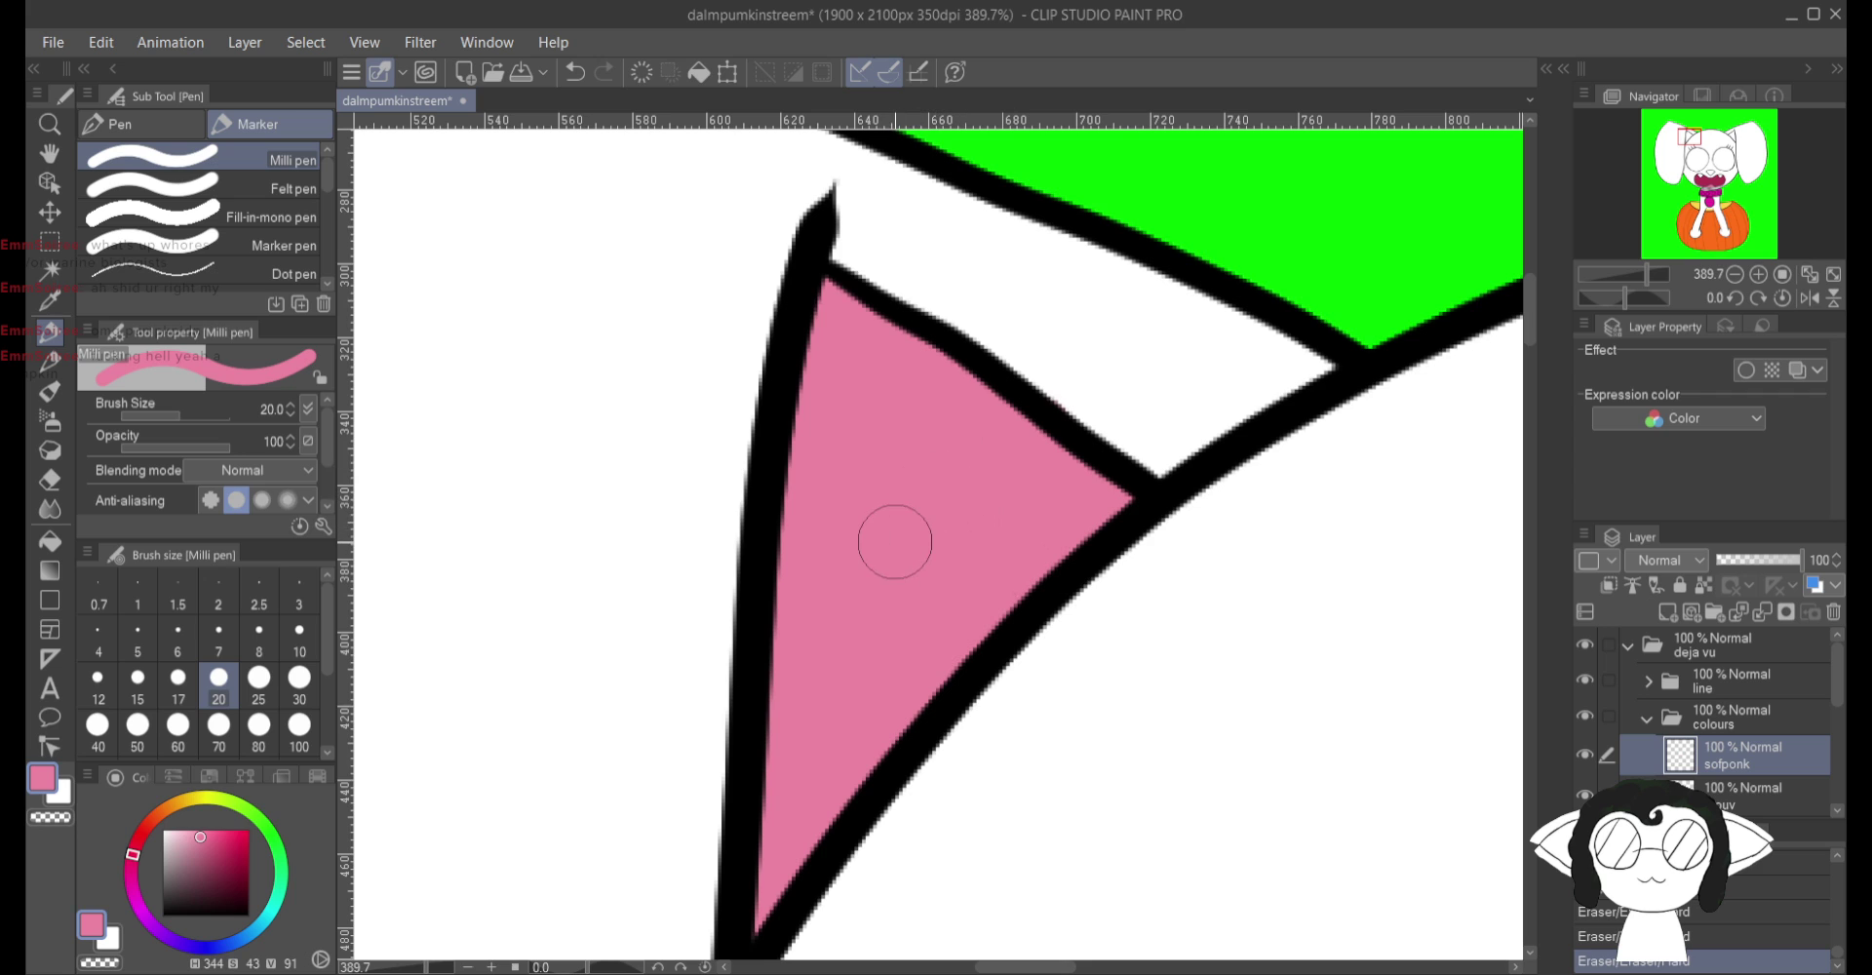
scroll(891, 535, right, 10)
scroll(890, 536, right, 5)
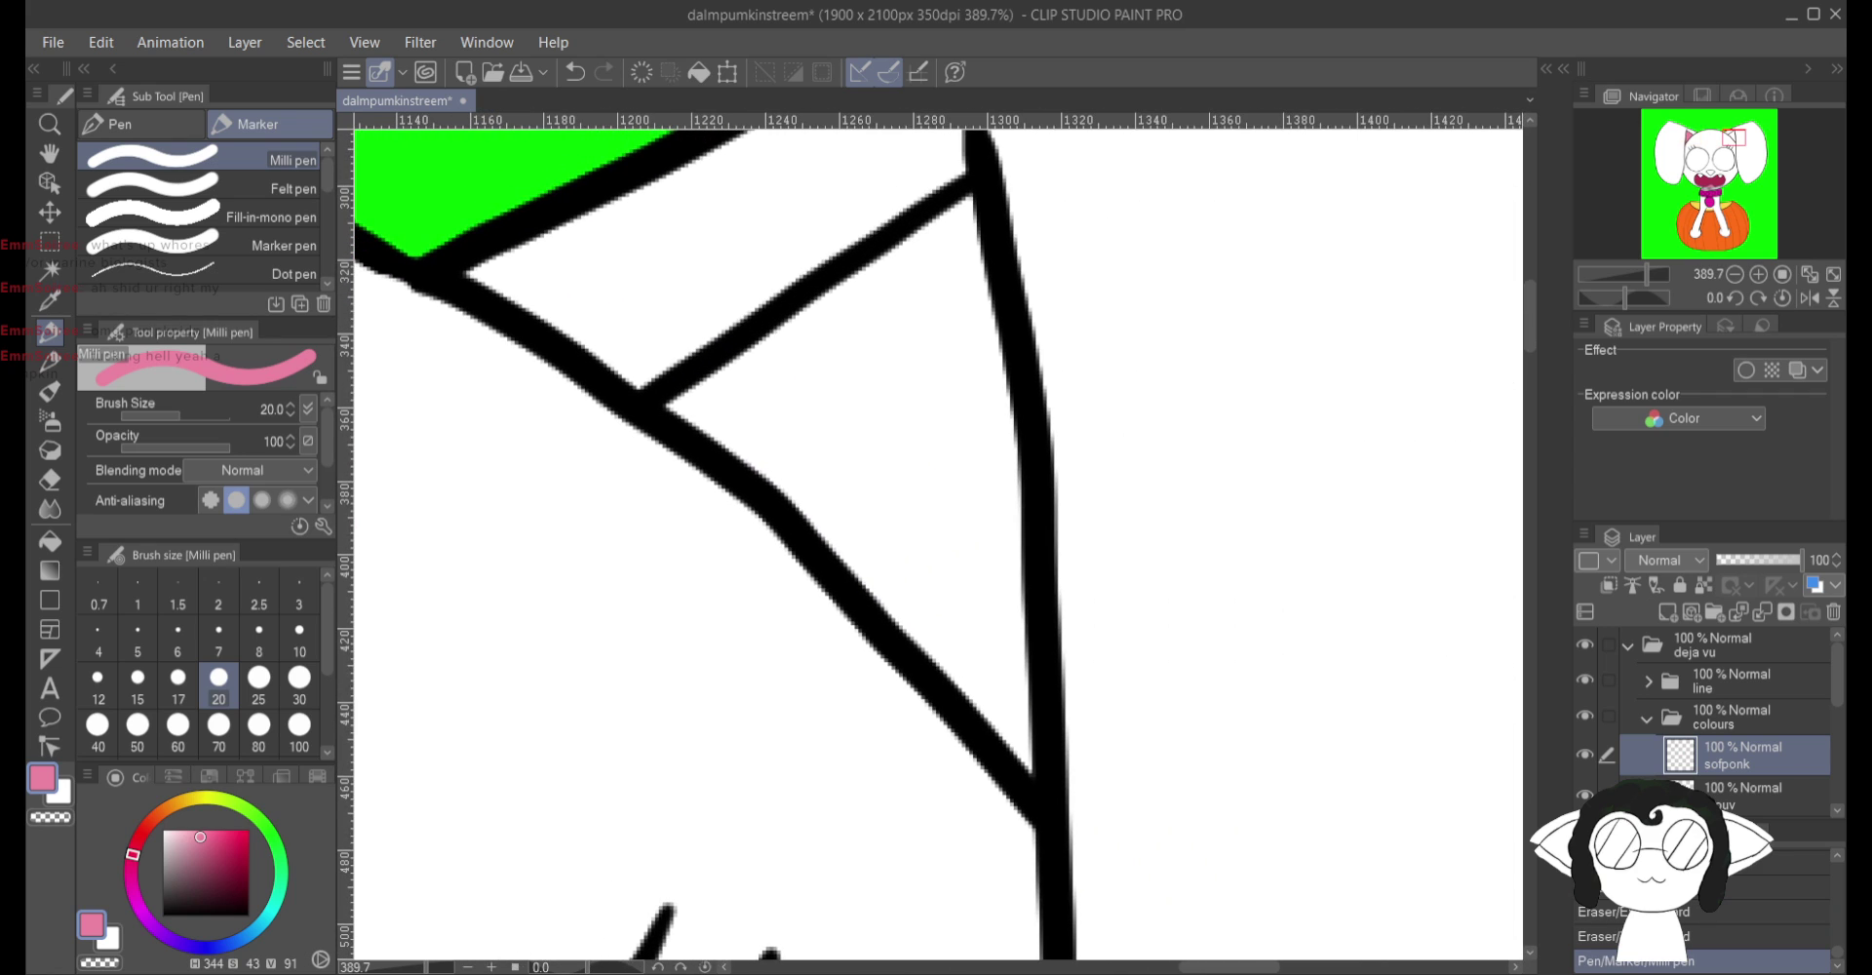
mouse_move(902, 302)
mouse_down()
mouse_move(858, 399)
mouse_move(965, 214)
mouse_move(857, 304)
mouse_move(910, 264)
mouse_move(683, 400)
mouse_move(852, 535)
mouse_move(1020, 756)
mouse_move(974, 276)
mouse_move(993, 633)
mouse_move(944, 471)
mouse_move(916, 469)
mouse_move(923, 502)
mouse_move(857, 490)
mouse_move(823, 418)
mouse_move(857, 367)
mouse_move(756, 418)
mouse_move(1272, 631)
mouse_move(1365, 244)
mouse_move(1463, 195)
mouse_move(1482, 156)
mouse_up()
drag(938, 536, 896, 619)
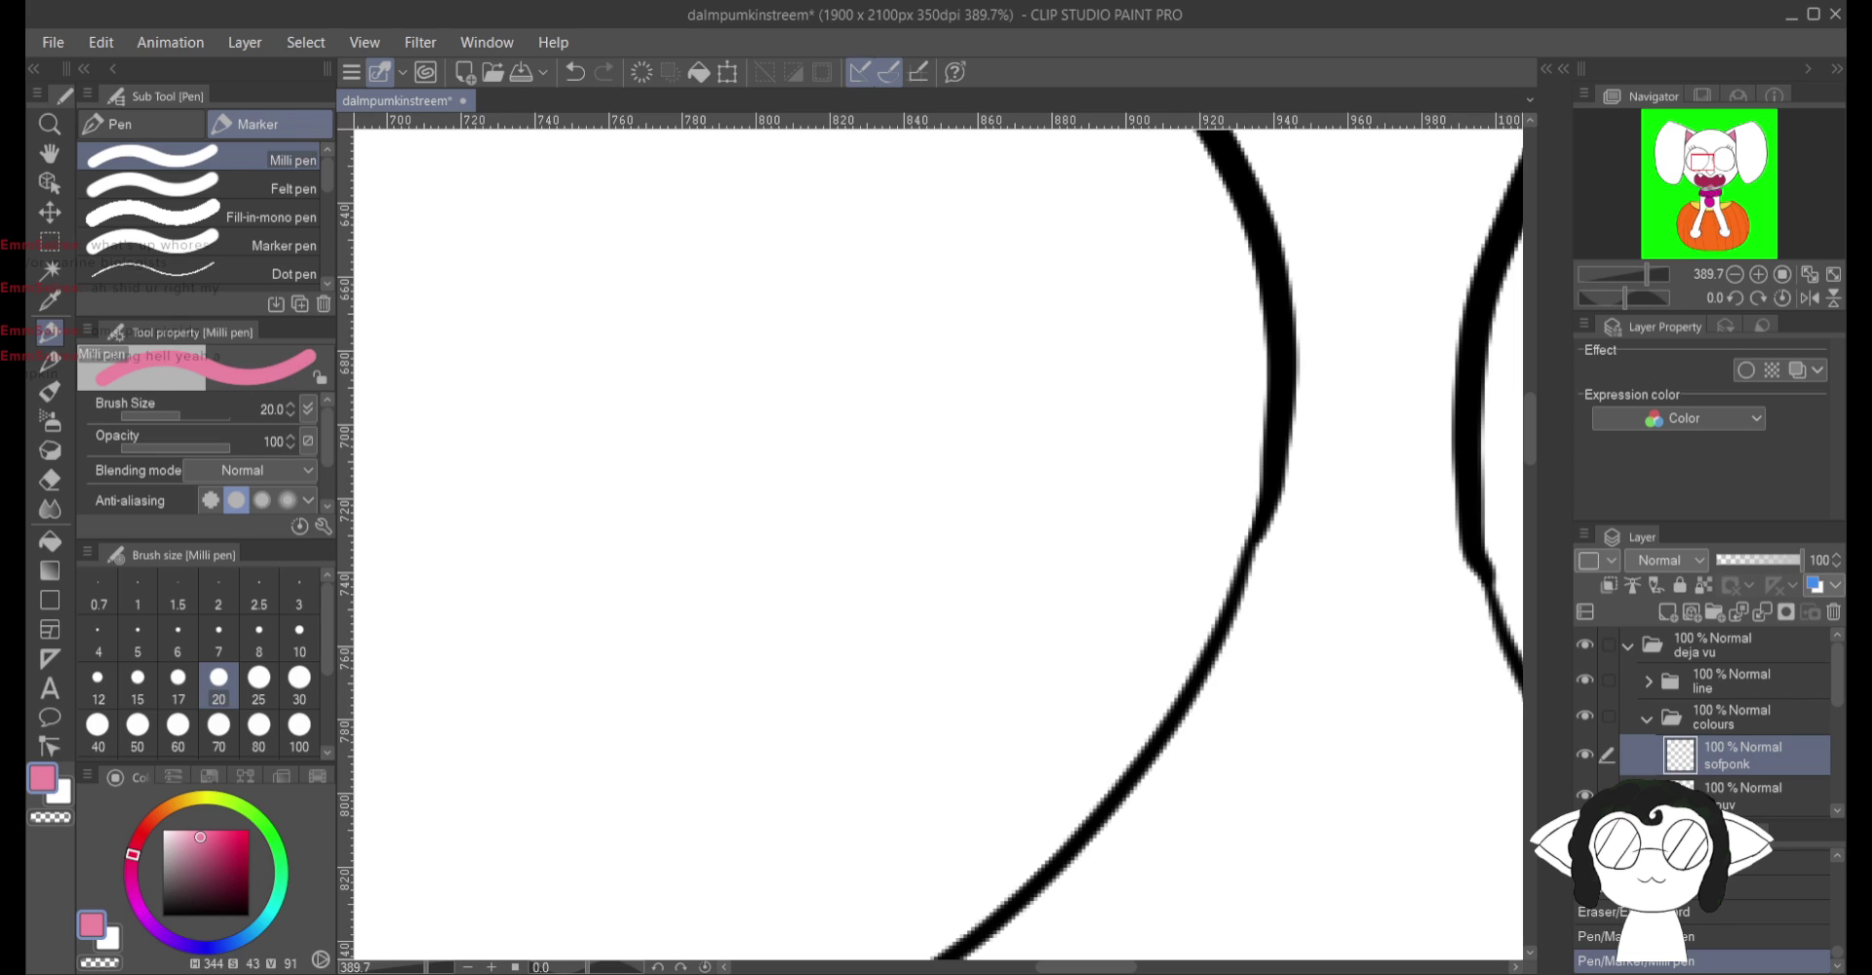
Step: Add a raster layer named "whirponk" above the "sofponk" layer
scroll(939, 536, down, 5)
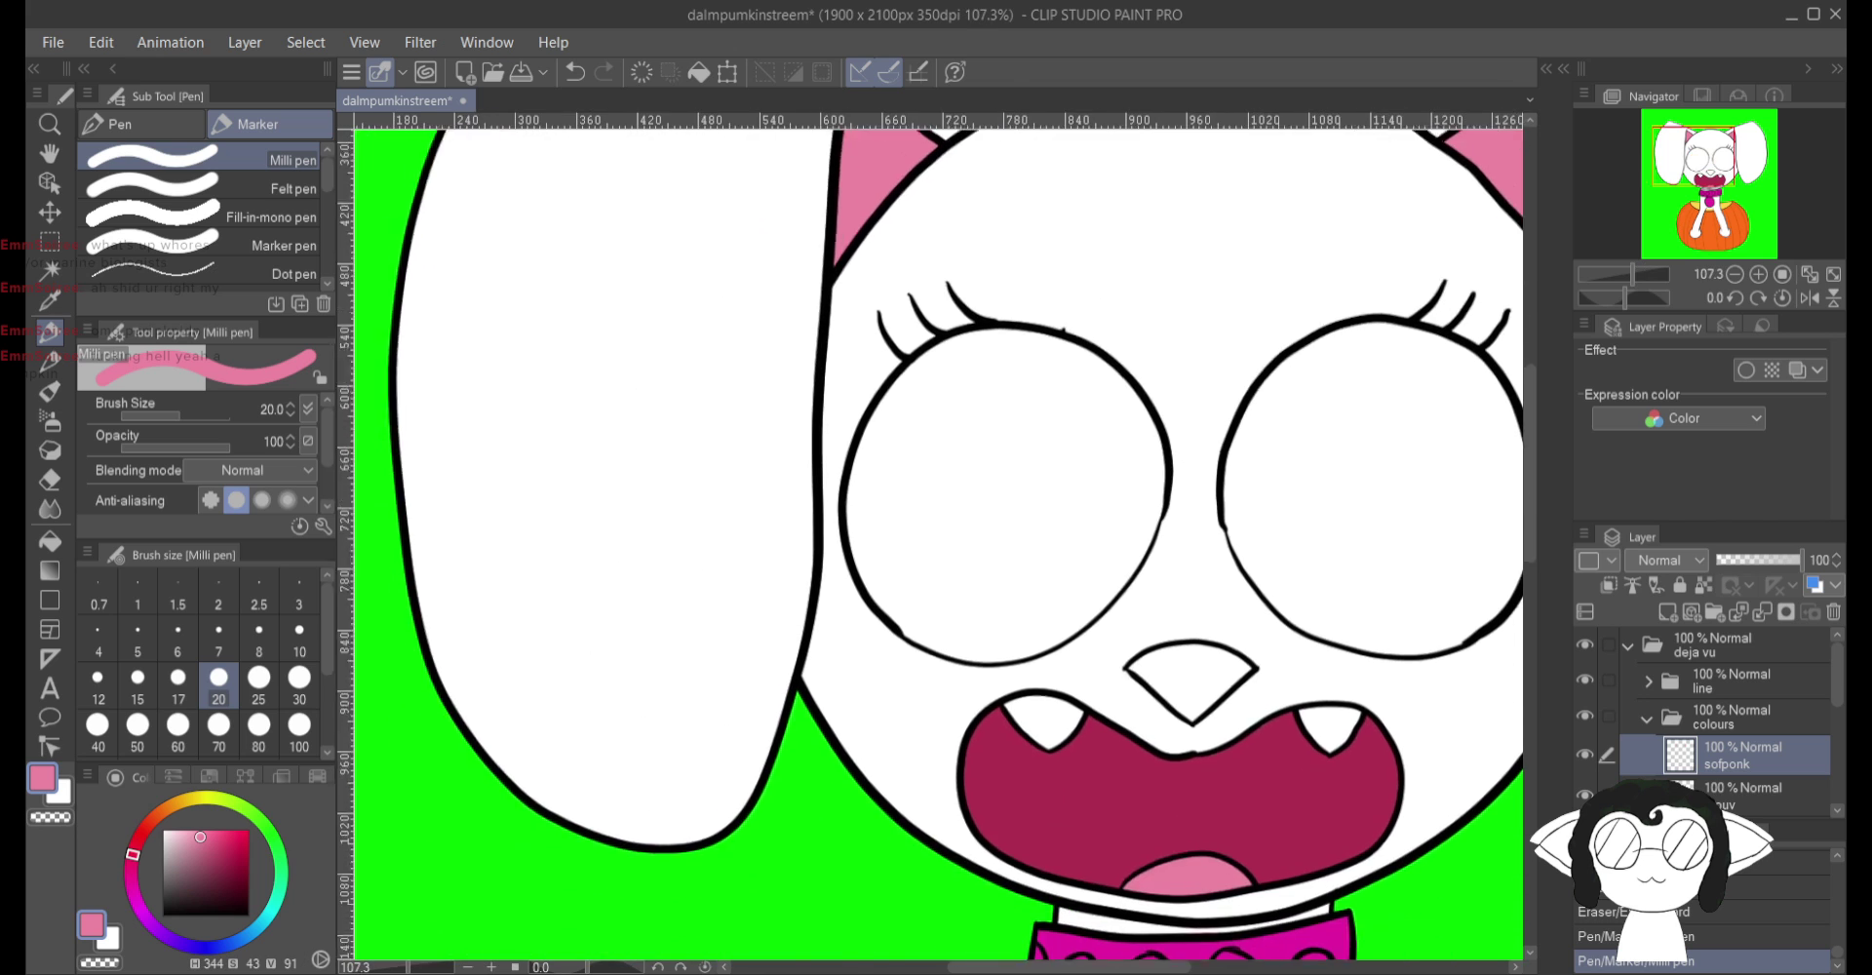
scroll(1073, 446, up, 3)
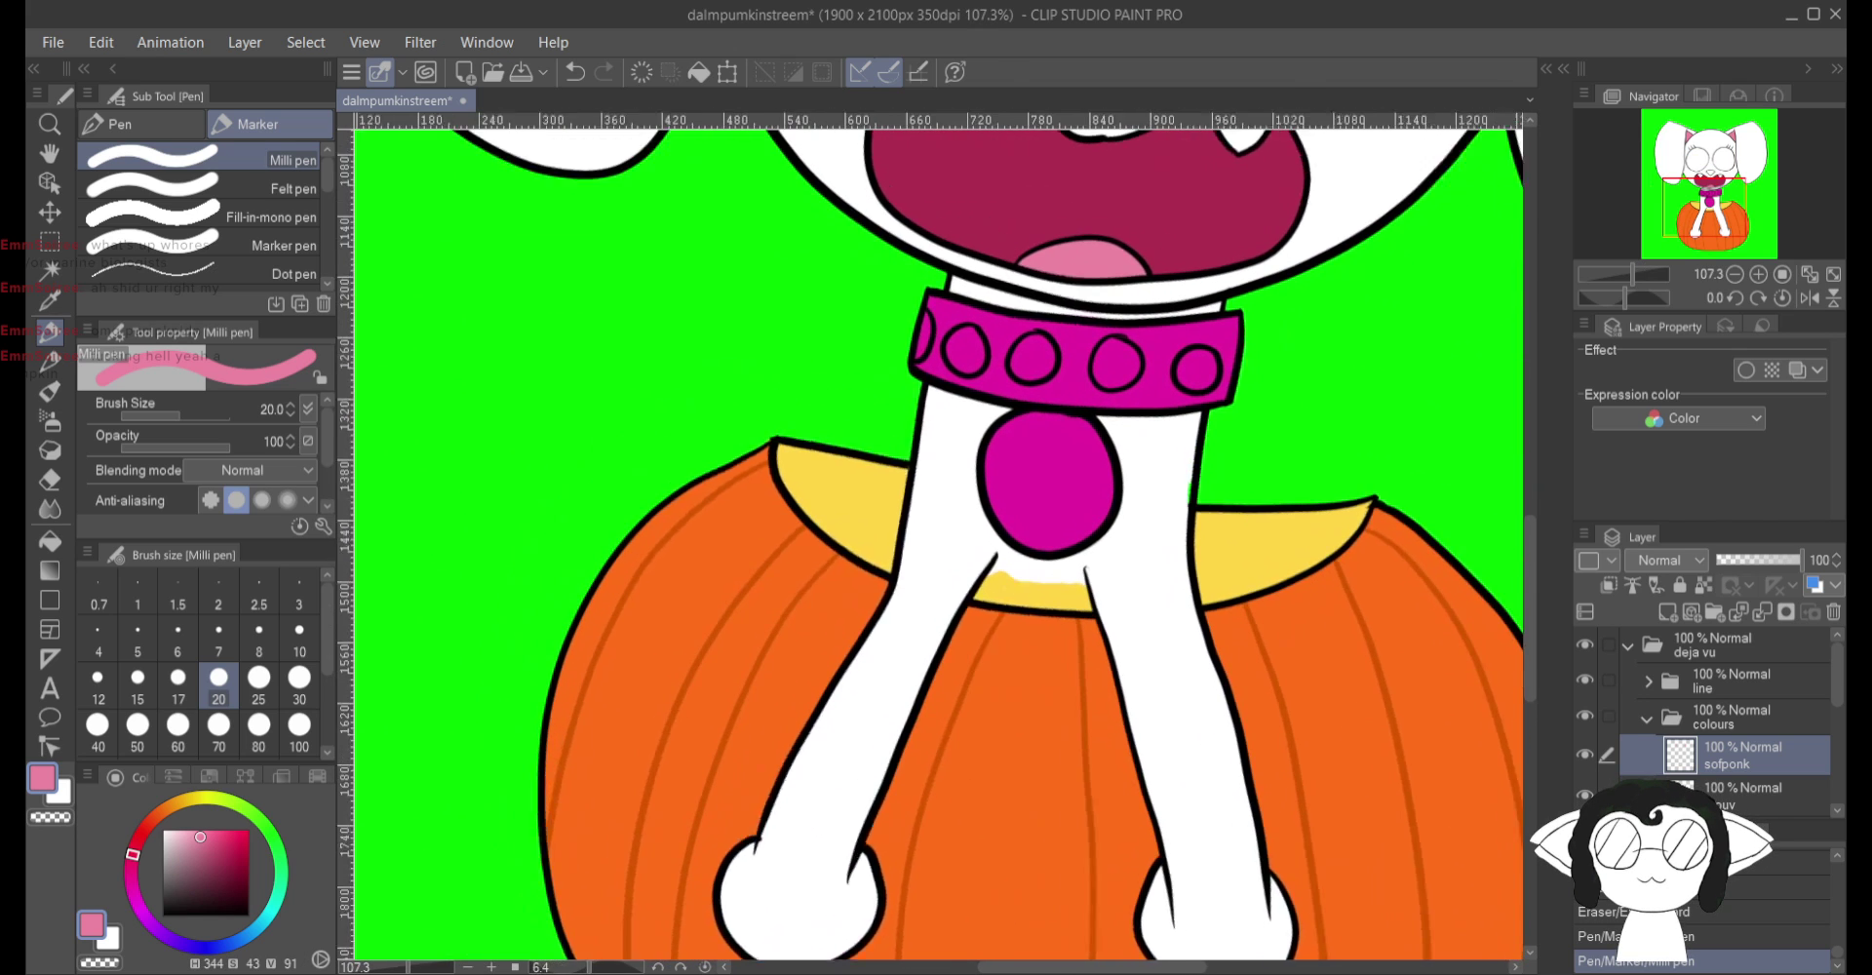
scroll(1097, 476, up, 3)
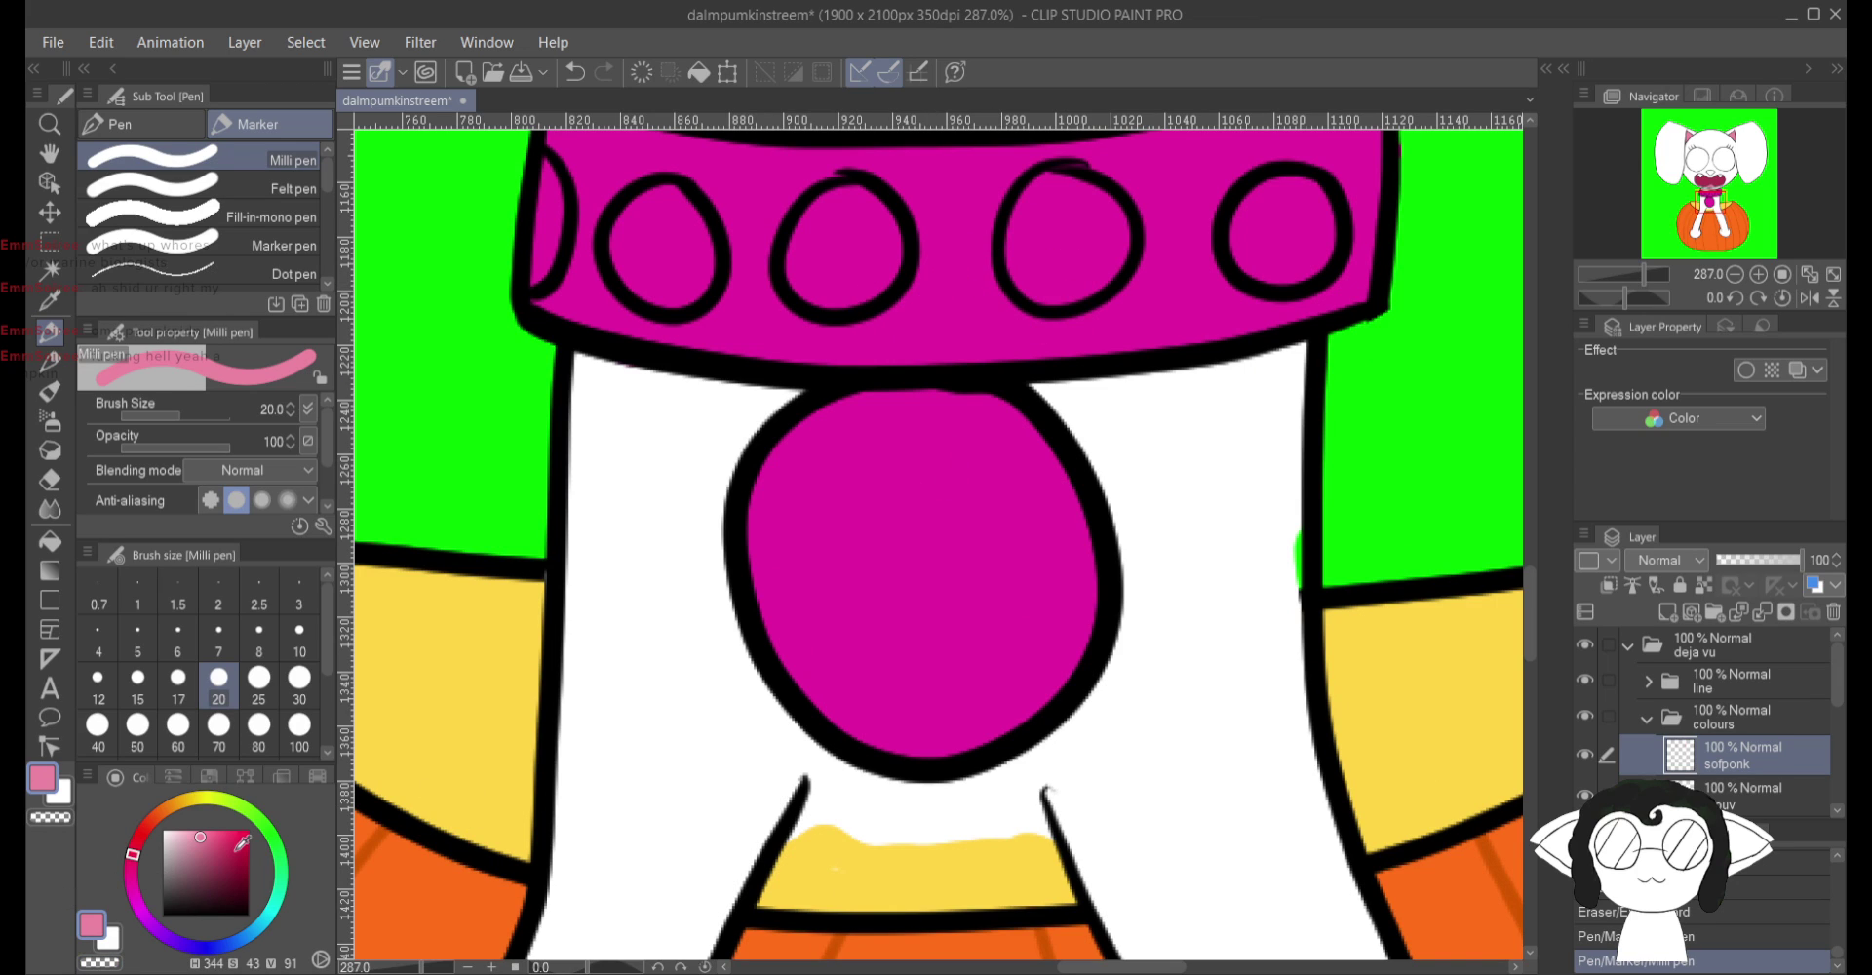
click(1667, 612)
key(Return)
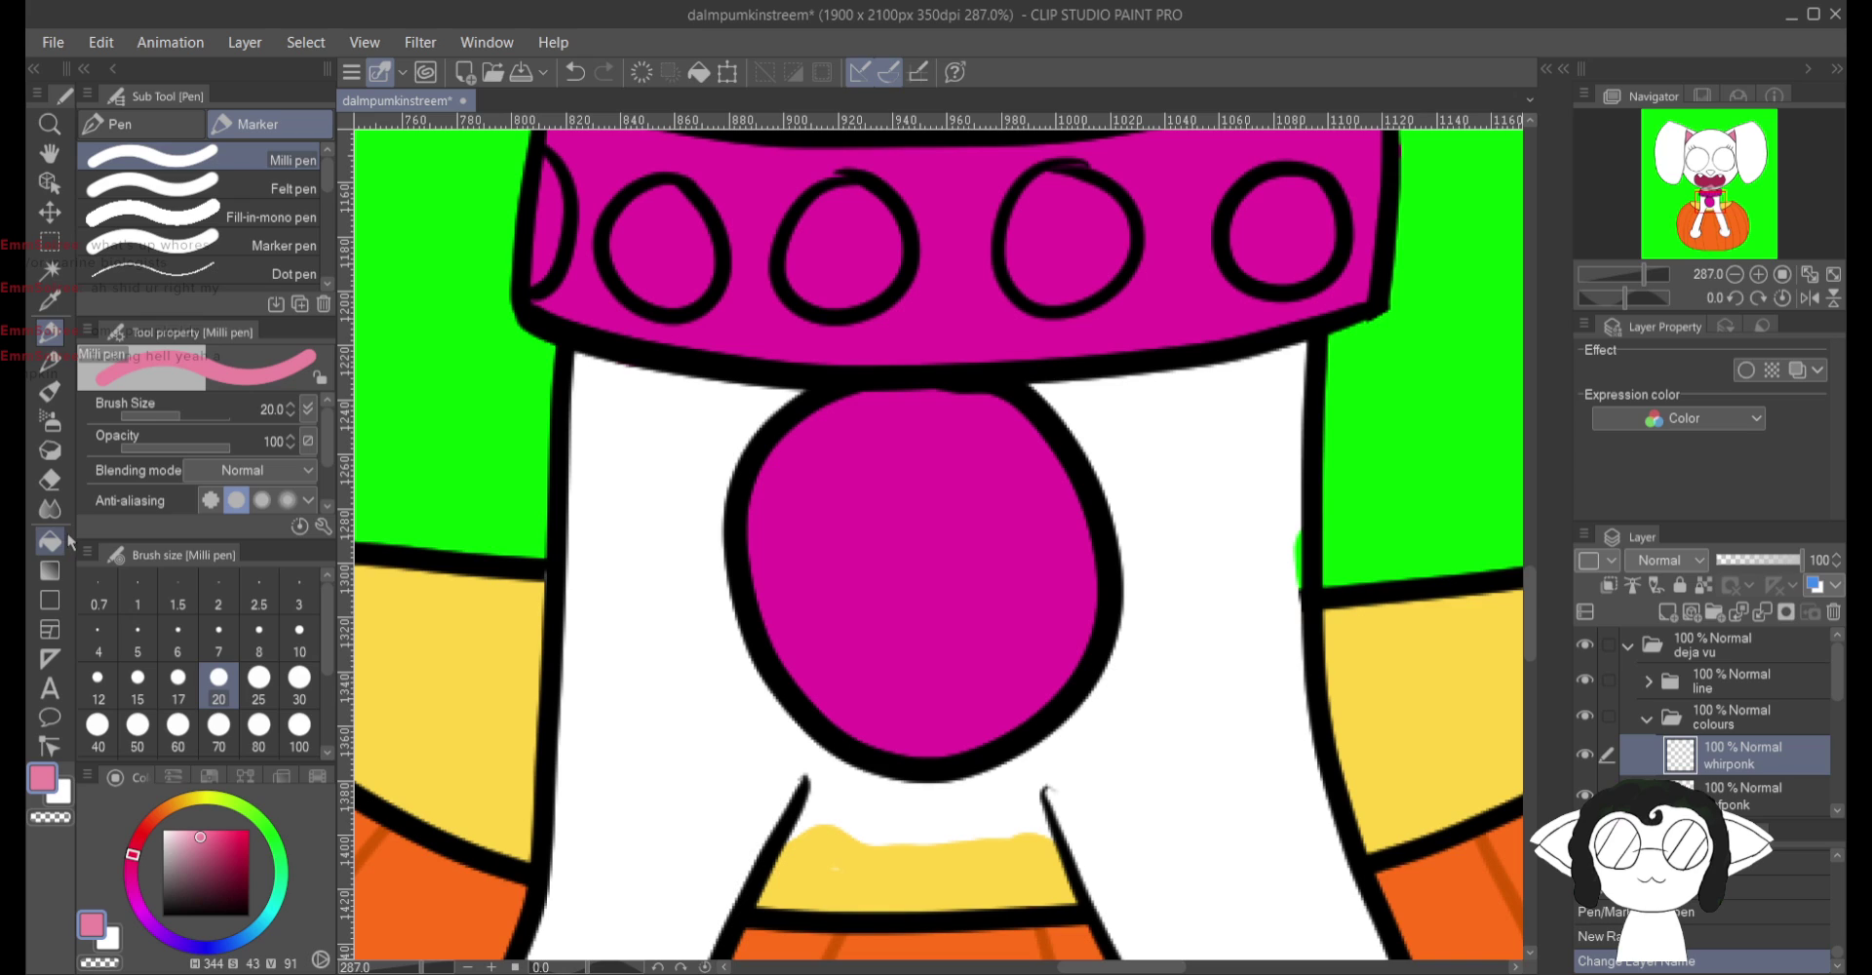
Step: Cover the small green gap inside the neck's right edge with sampled white on the "white" layer
scroll(1693, 729, down, 3)
click(1741, 736)
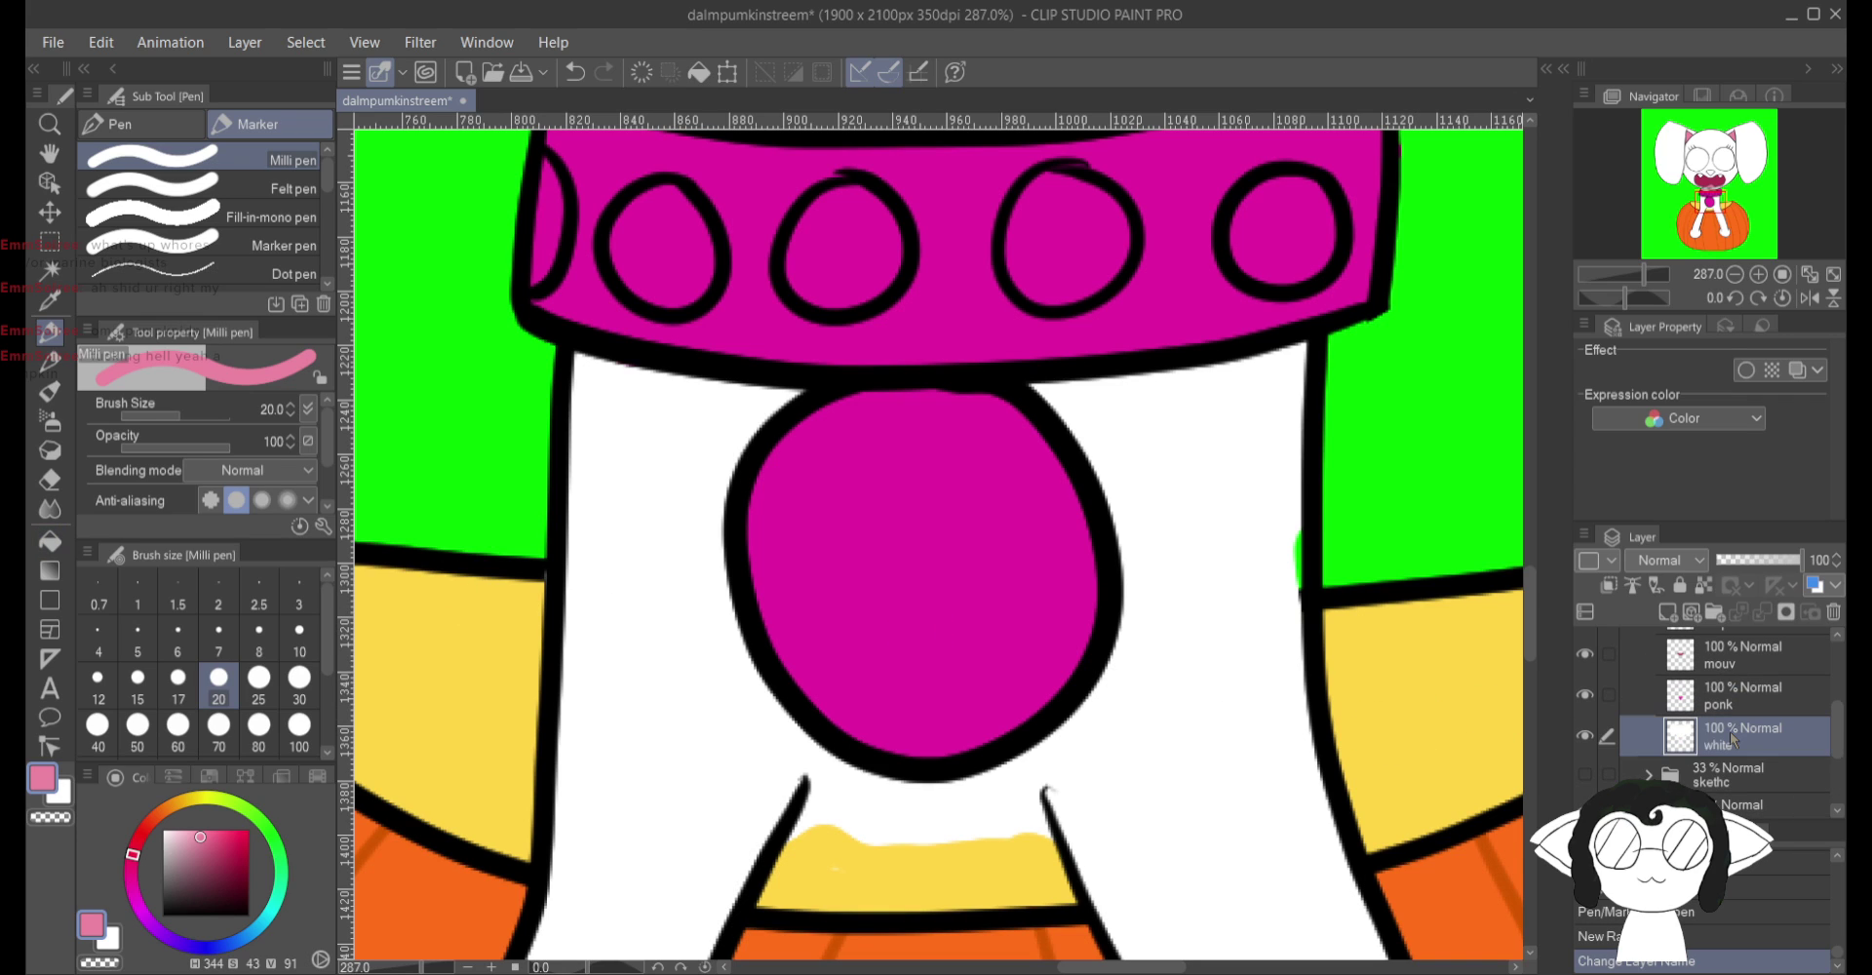
alt+click(1178, 473)
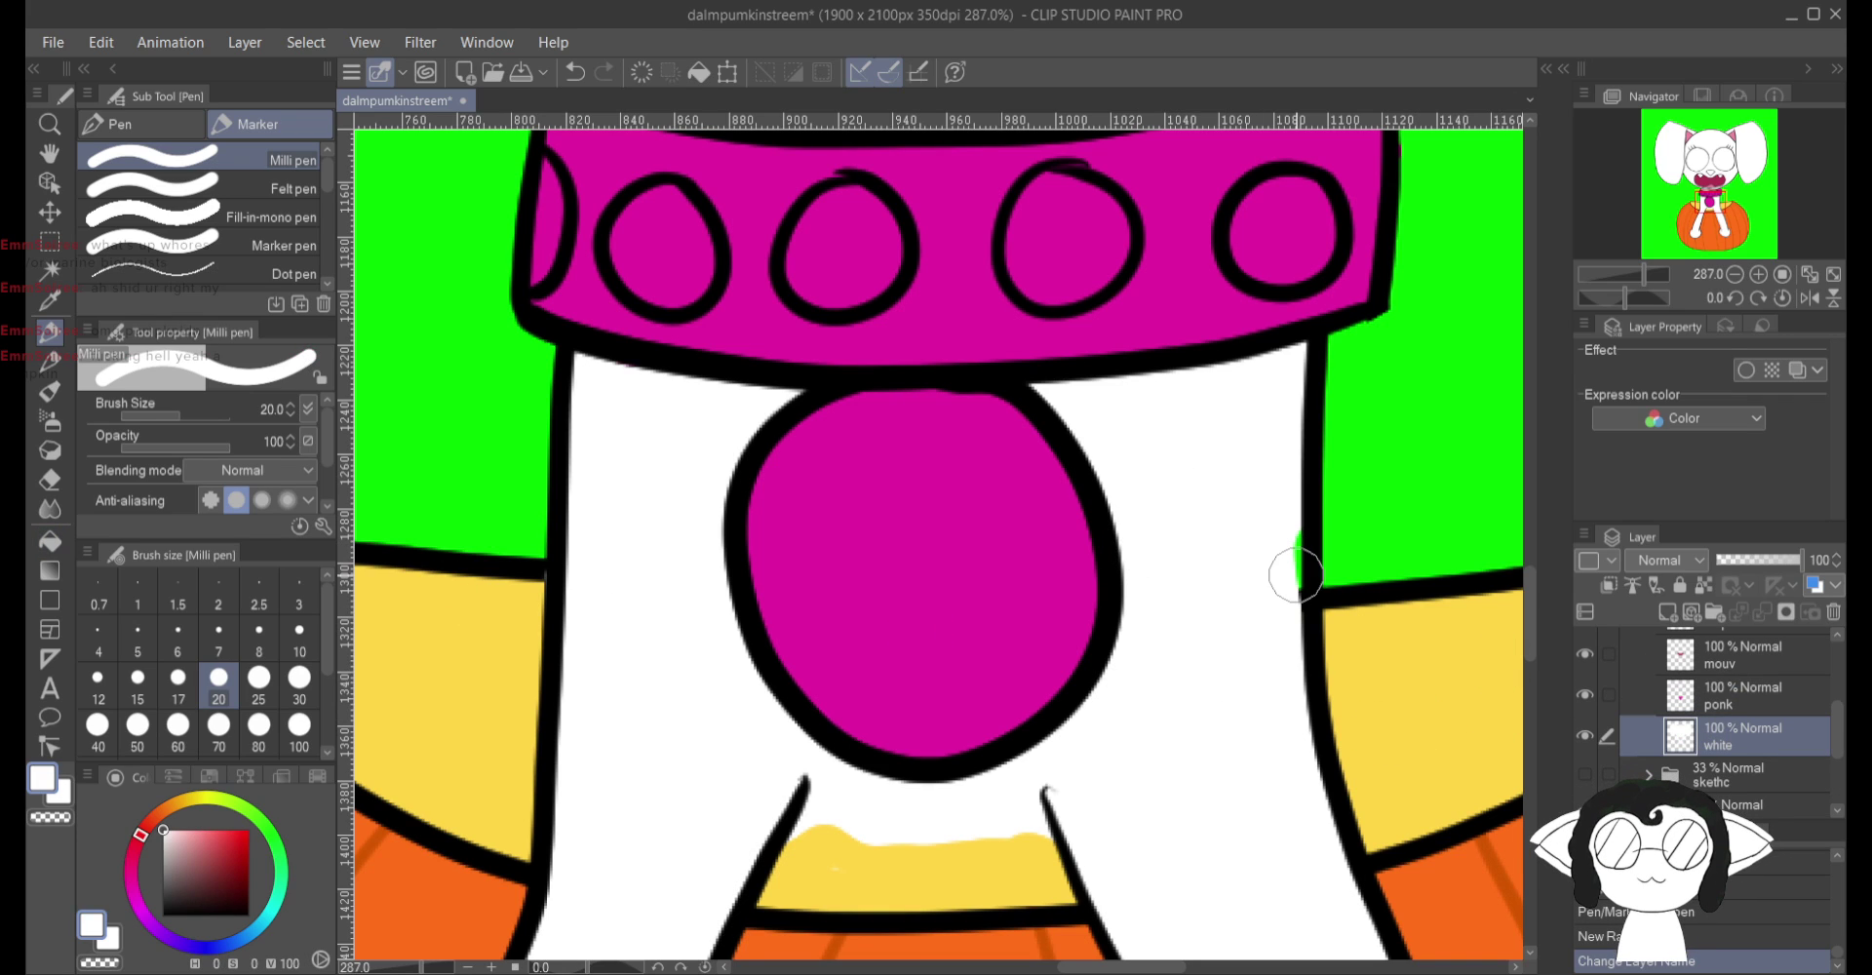
mouse_move(1280, 589)
mouse_down()
mouse_move(1271, 528)
mouse_move(1281, 544)
mouse_up()
click(1267, 611)
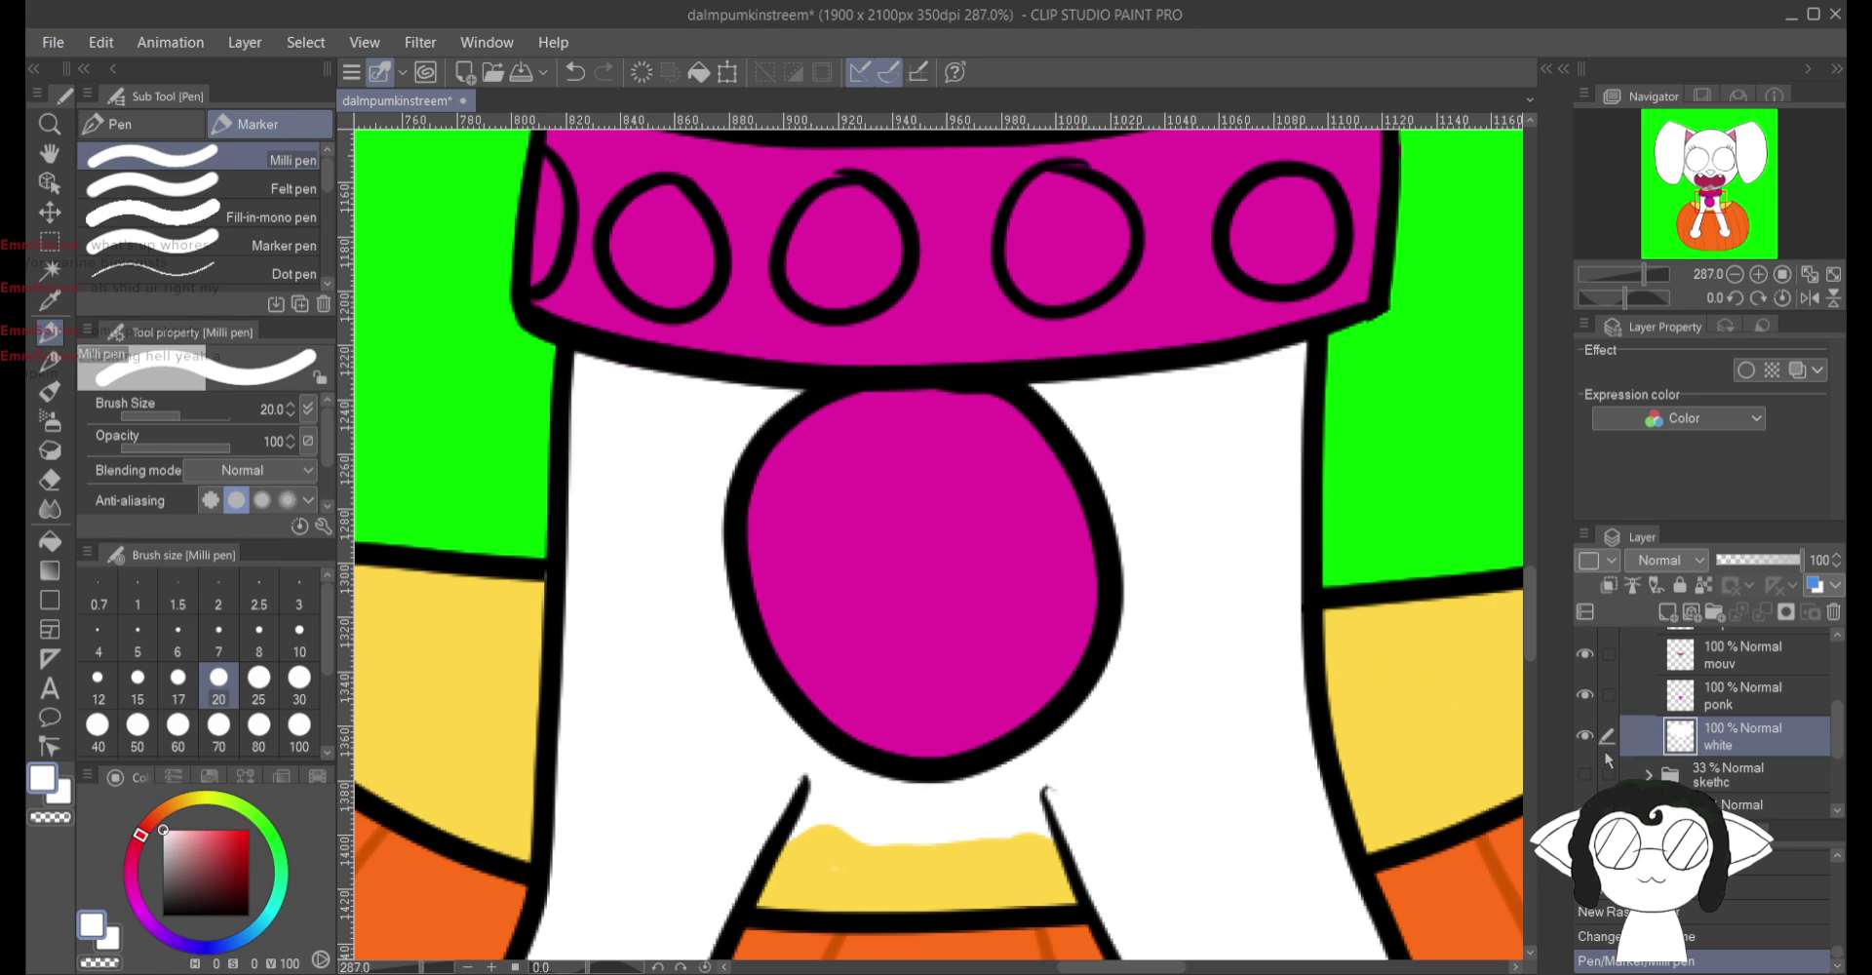
Step: Return to the "whirponk" layer and pick a pale pink with hue 344, saturation 16 and value 93
scroll(1785, 700, up, 3)
click(1788, 698)
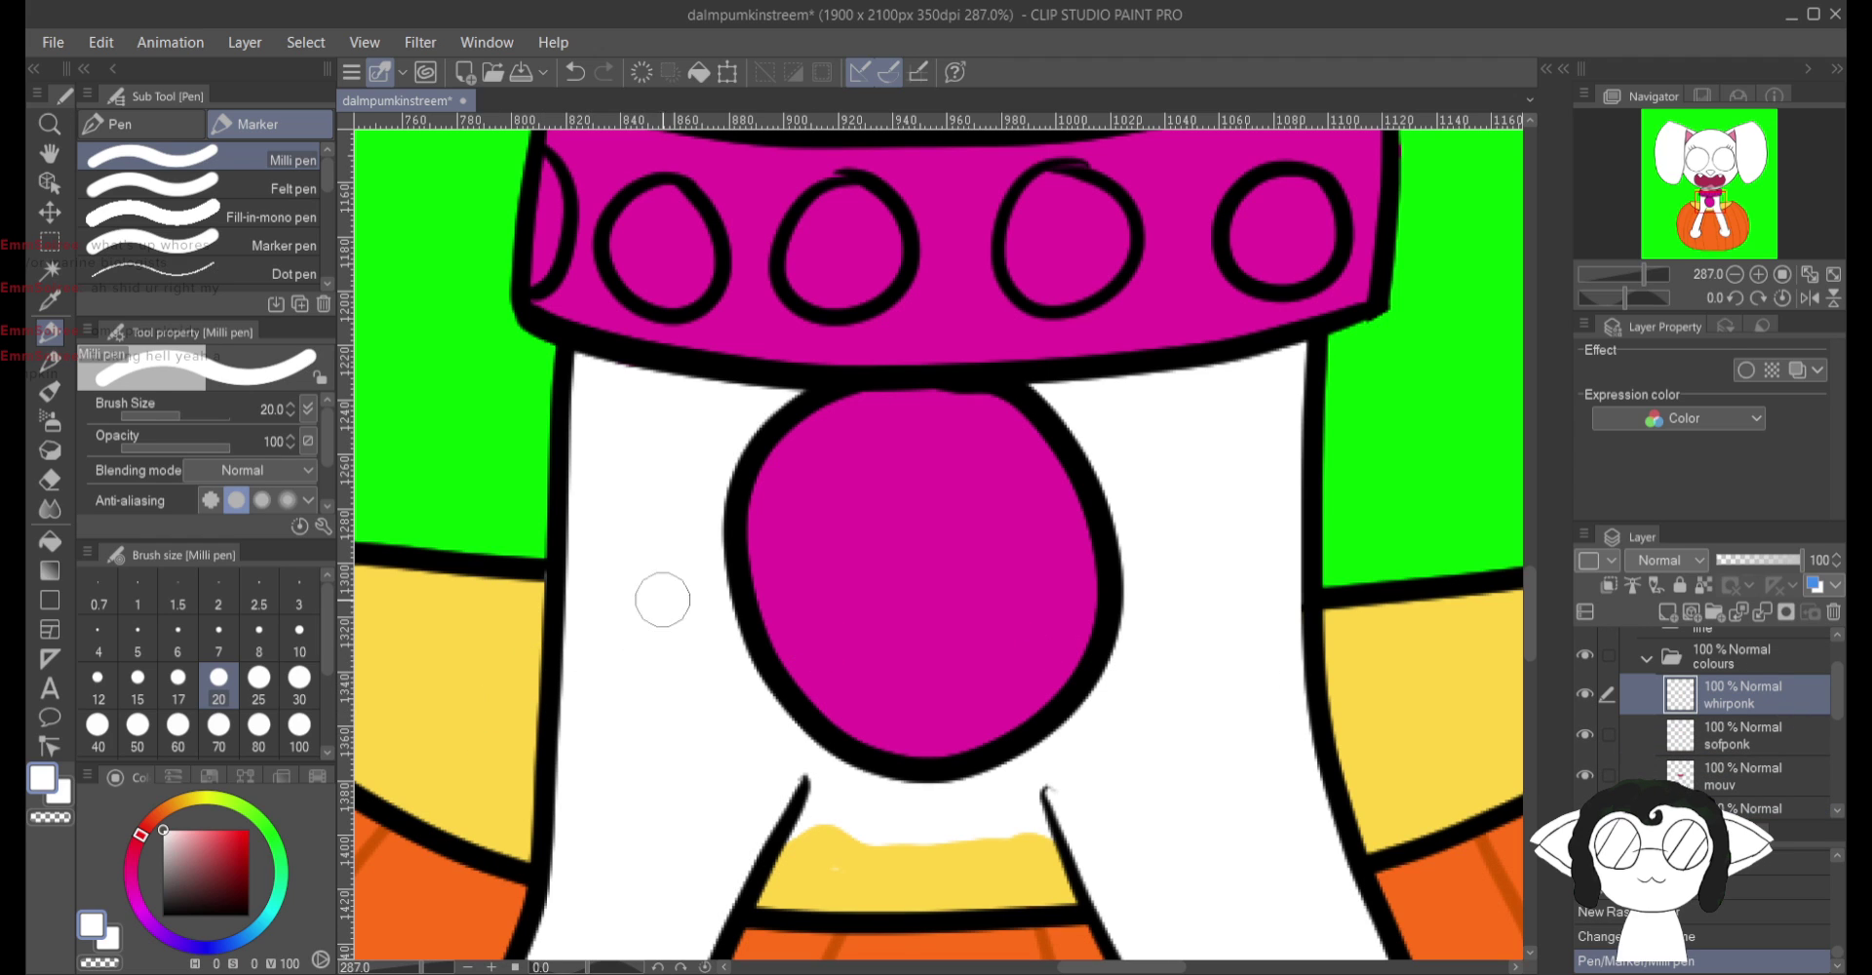
alt+click(852, 555)
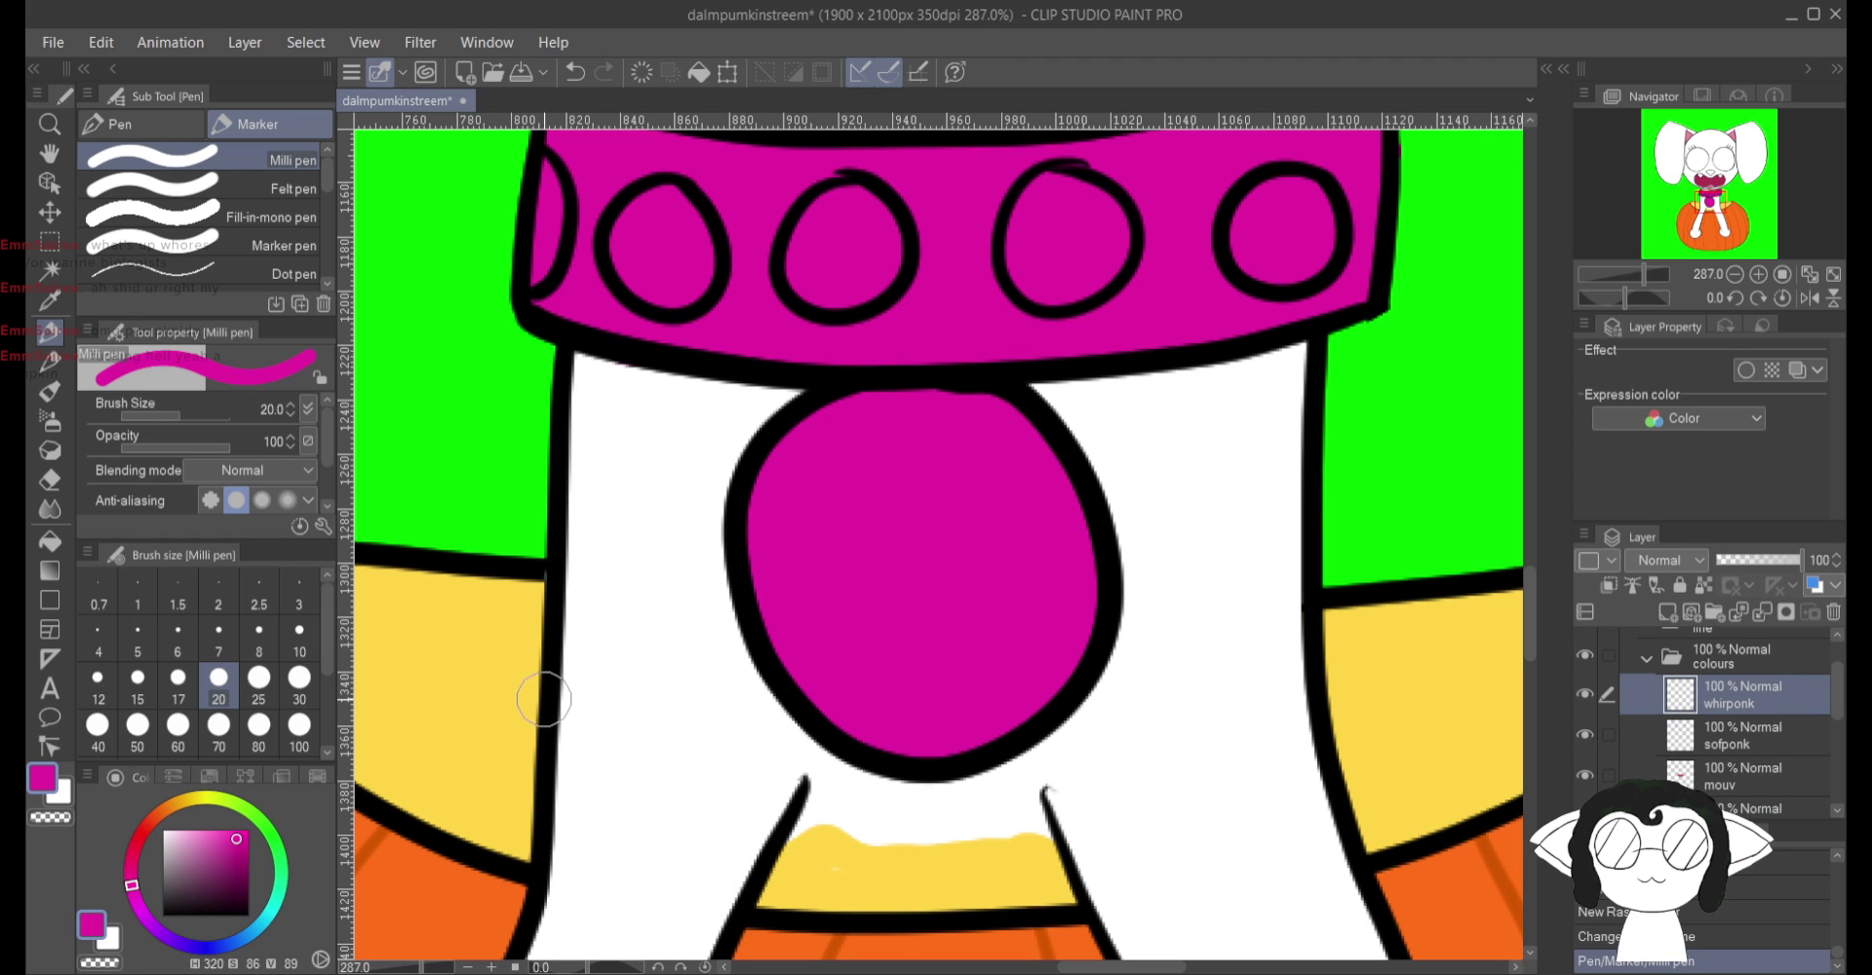
mouse_move(706, 427)
mouse_down()
mouse_move(774, 786)
mouse_move(748, 954)
mouse_up()
alt+click(989, 481)
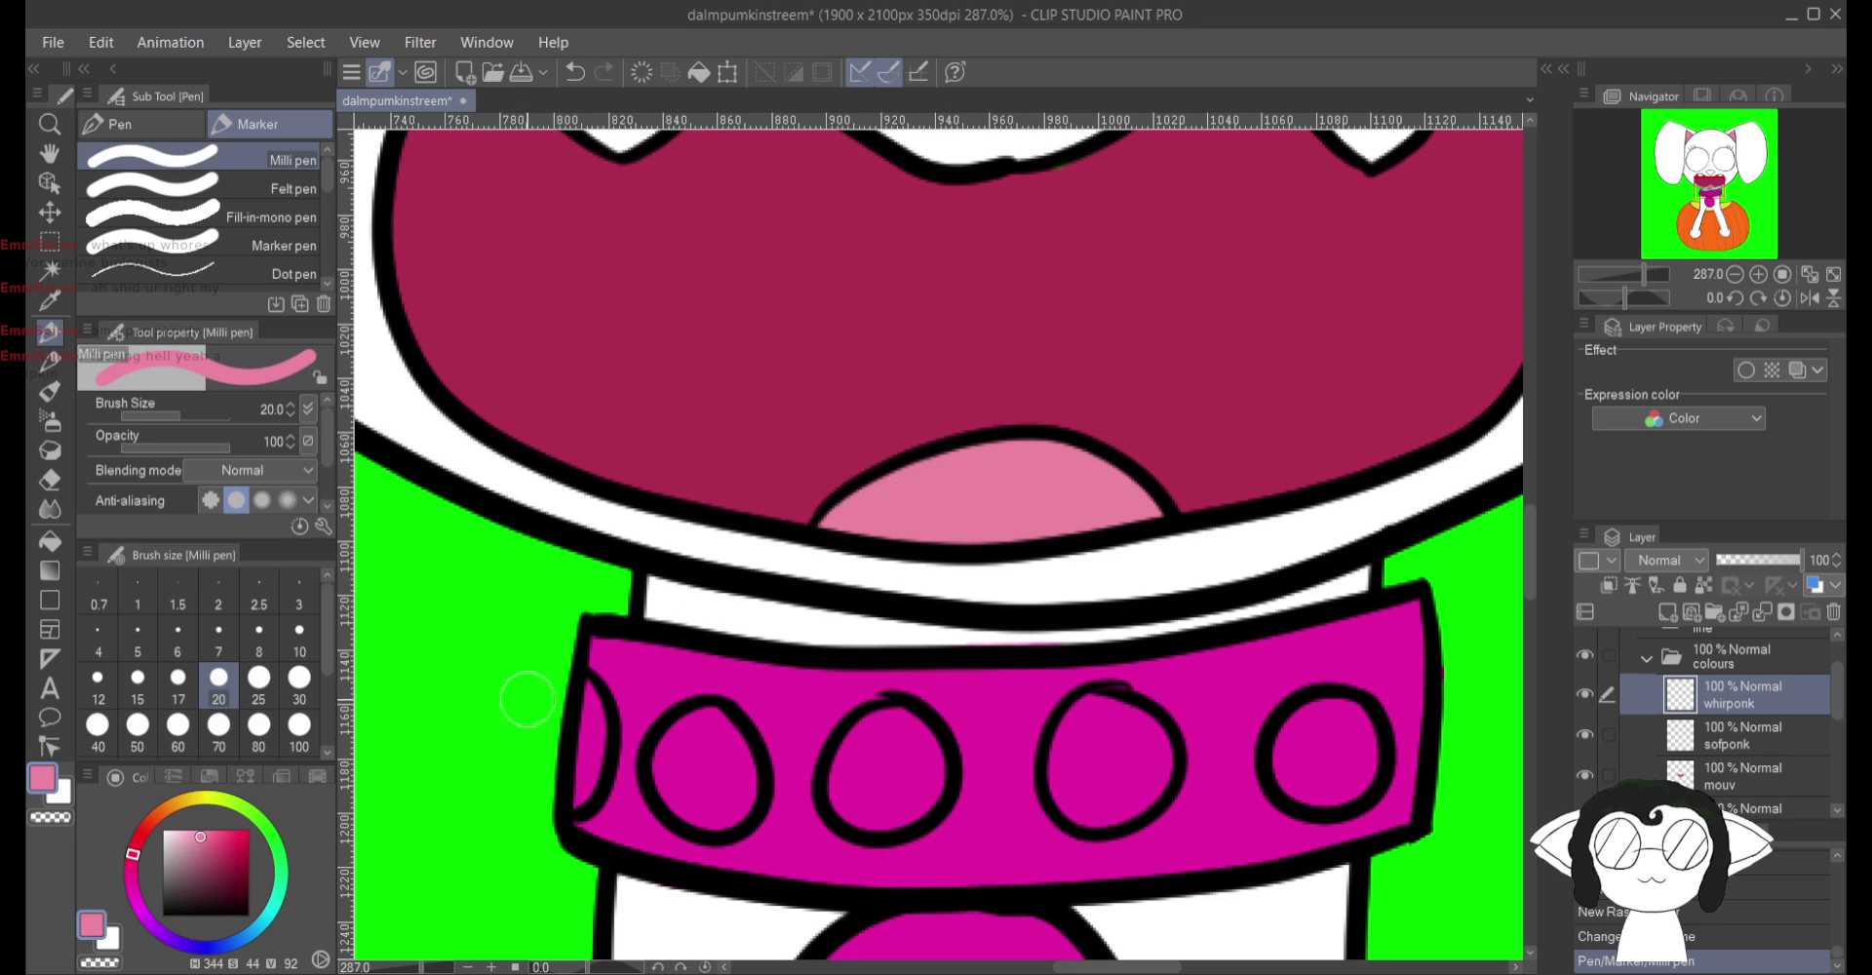
drag(199, 833, 180, 831)
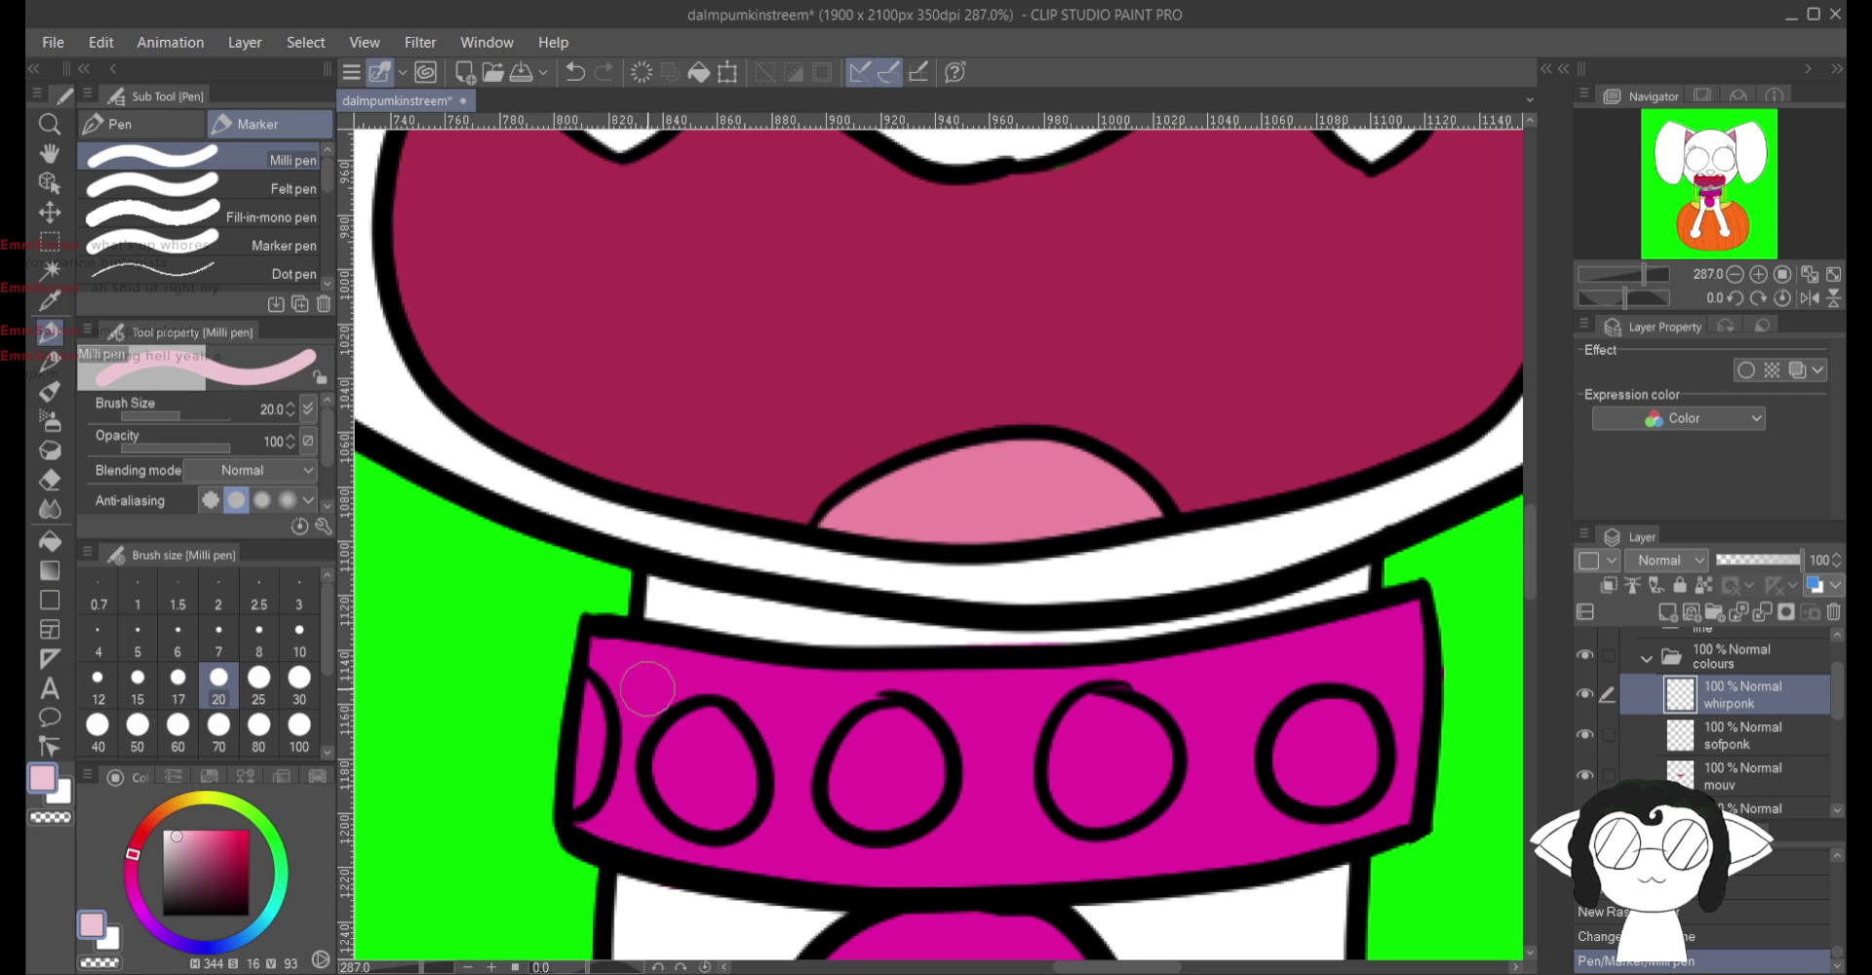
Step: Paint a pale pink wedge from the round tag's centre to its right edge with the Milli pen at brush size 10
scroll(649, 687, down, 2)
scroll(848, 843, up, 2)
drag(848, 839, 909, 463)
scroll(1060, 484, up, 3)
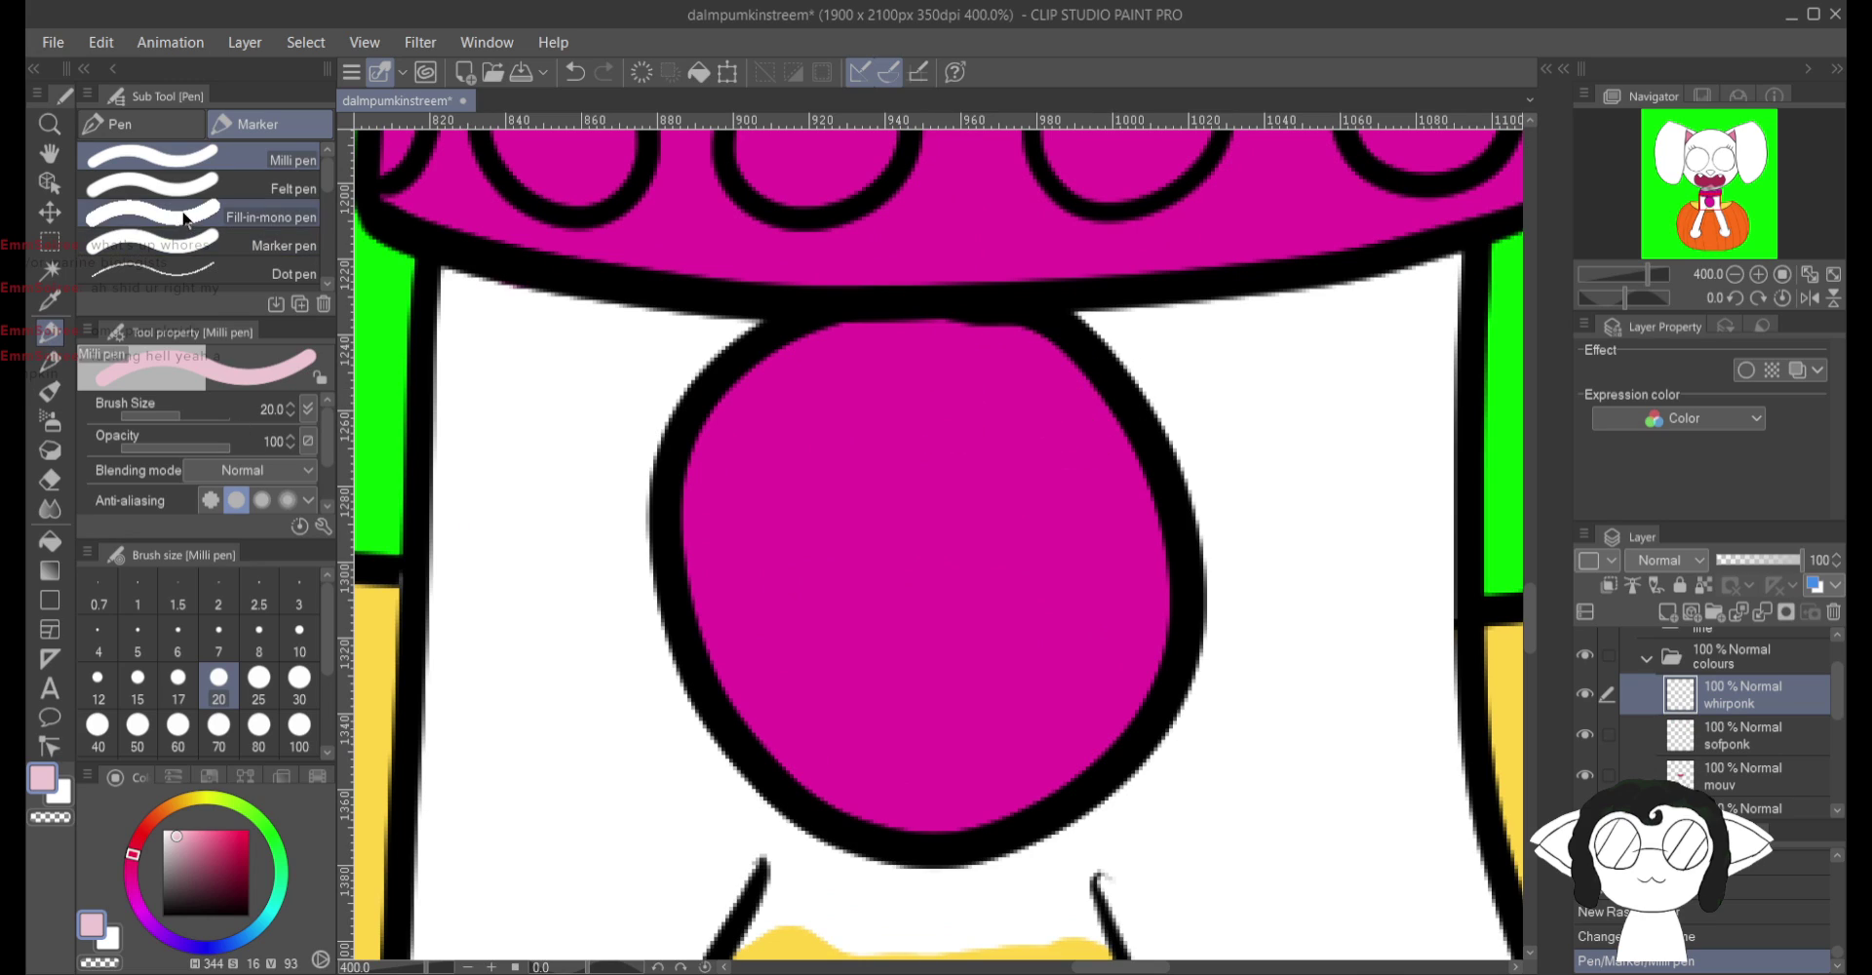
click(298, 634)
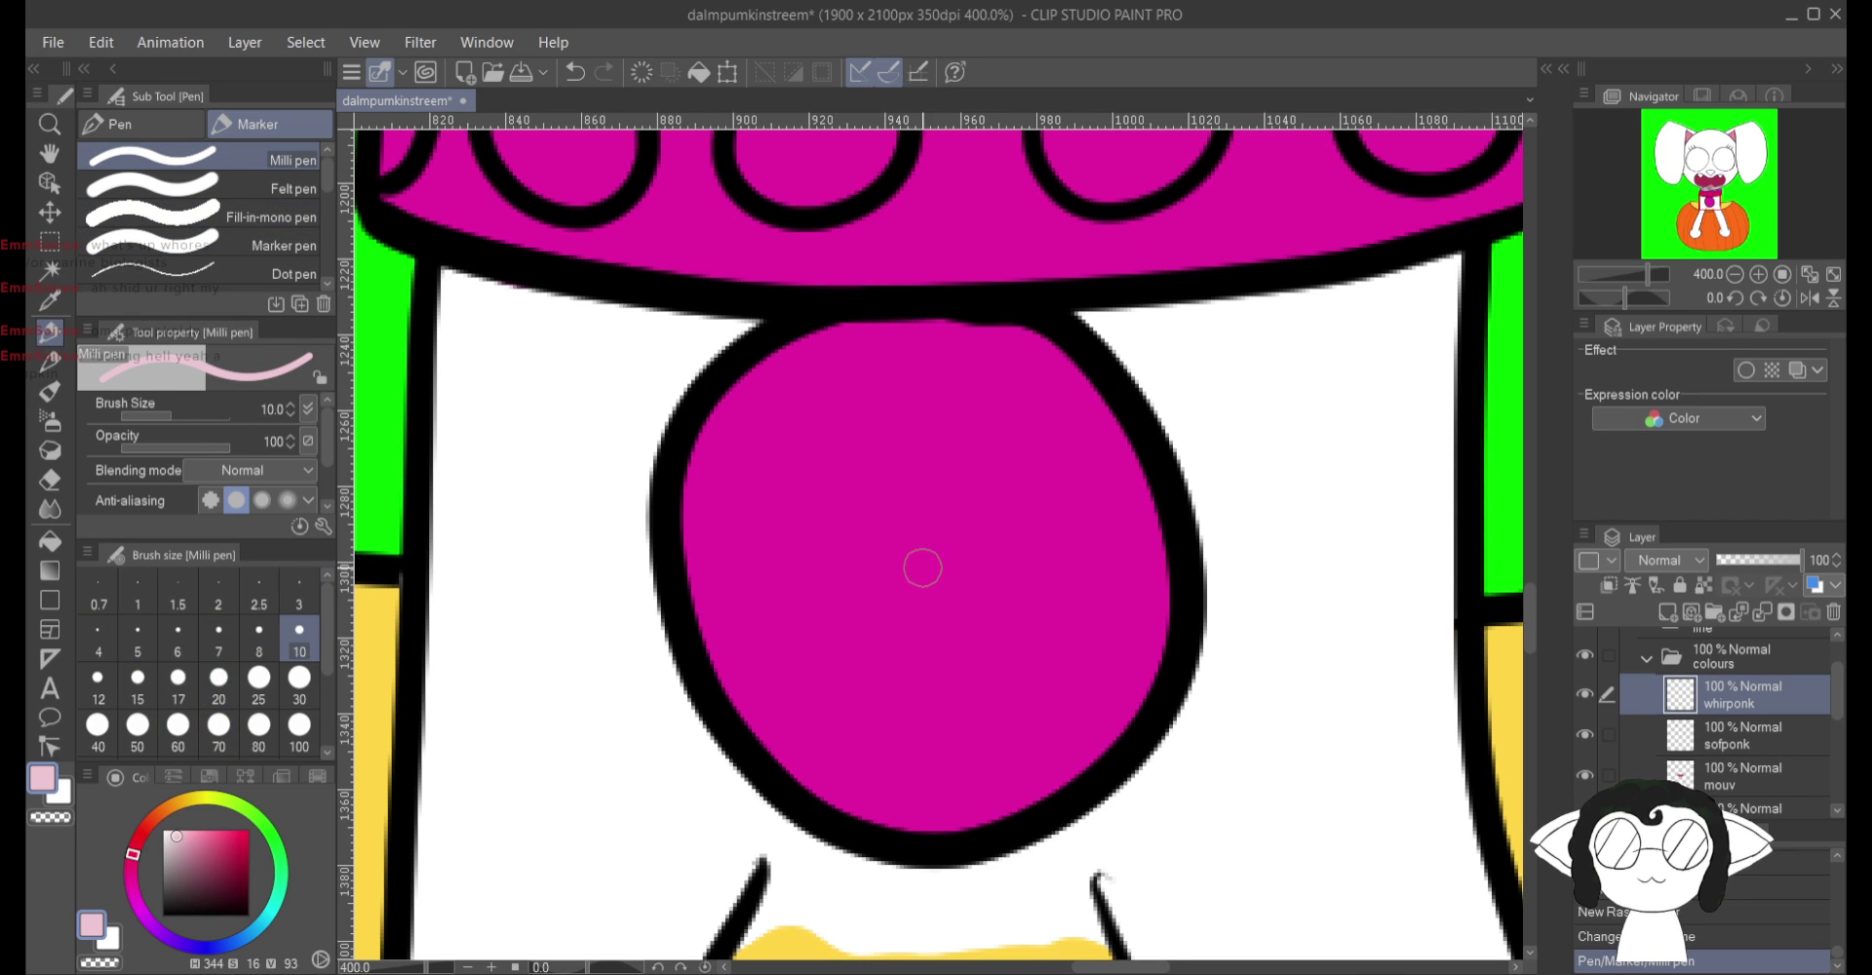
drag(922, 576, 1104, 394)
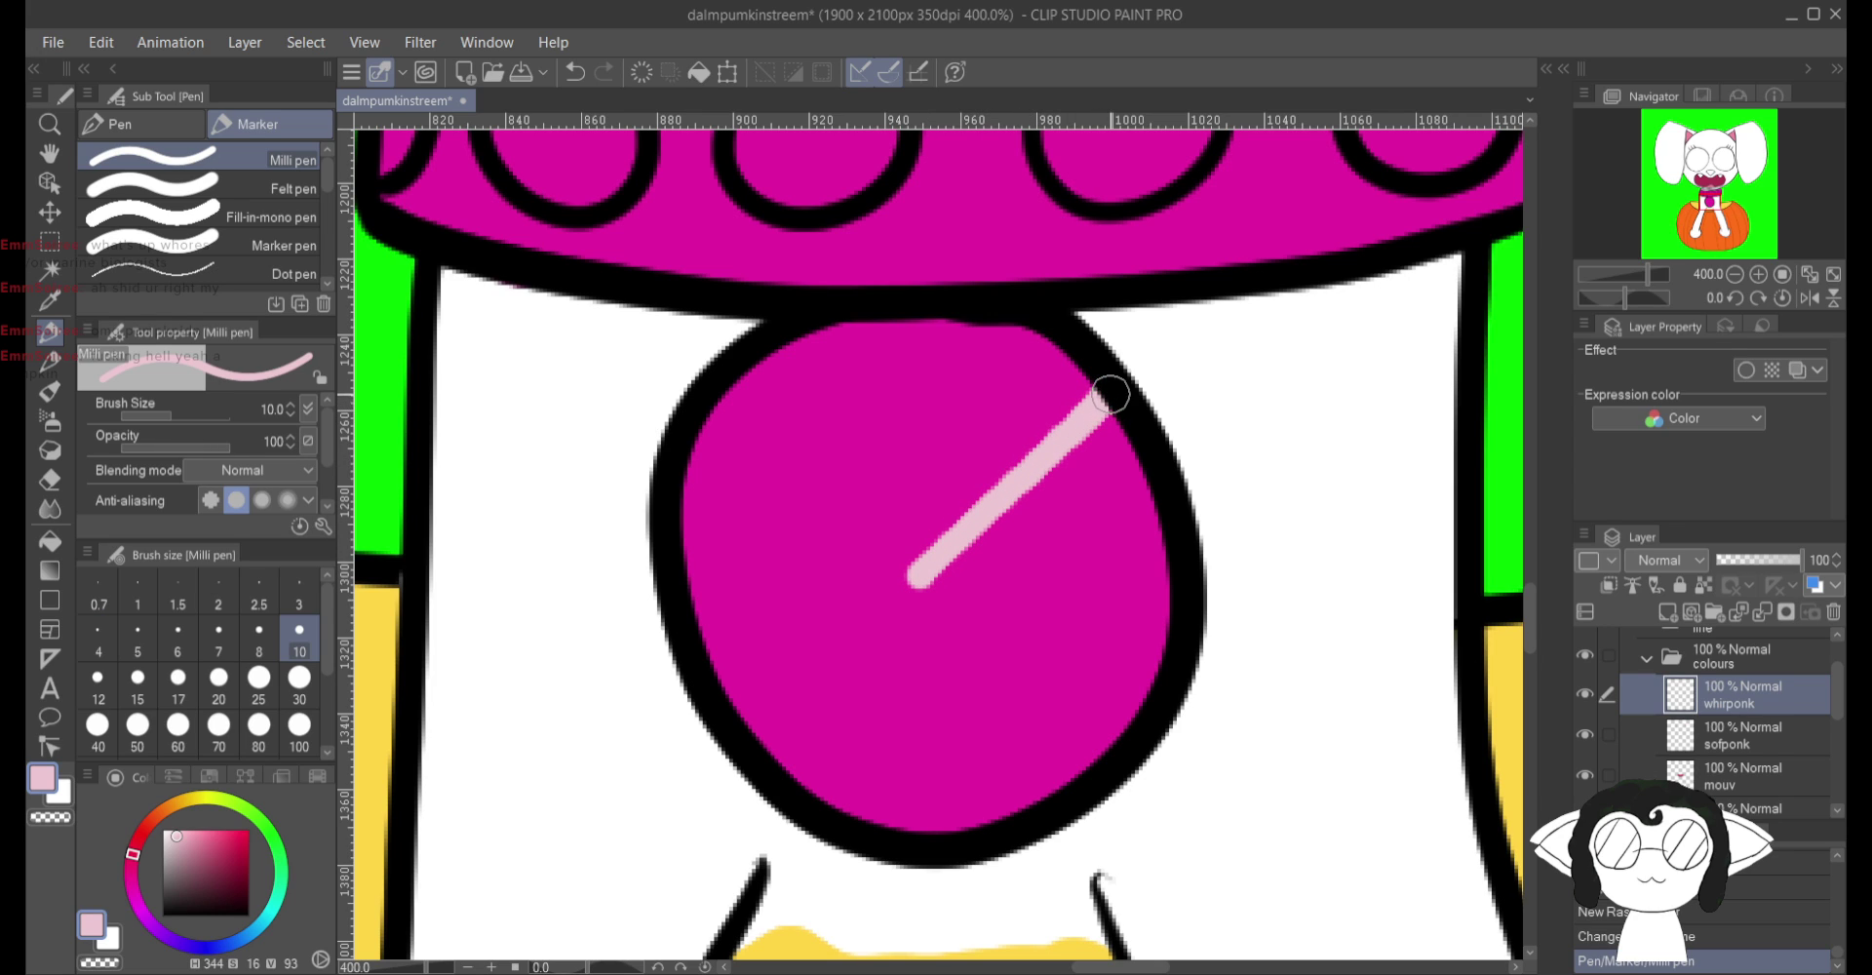
mouse_move(924, 585)
mouse_down()
mouse_move(1104, 747)
mouse_move(1161, 648)
mouse_move(1130, 470)
mouse_move(1097, 424)
mouse_move(1113, 436)
mouse_move(1056, 507)
mouse_move(1013, 490)
mouse_move(1016, 509)
mouse_move(1043, 497)
mouse_move(973, 589)
mouse_move(980, 620)
mouse_move(1009, 552)
mouse_move(1120, 502)
mouse_move(1097, 510)
mouse_move(1123, 519)
mouse_move(1146, 597)
mouse_move(1115, 694)
mouse_move(1040, 654)
mouse_move(1087, 554)
mouse_move(1107, 552)
mouse_move(1083, 632)
mouse_up()
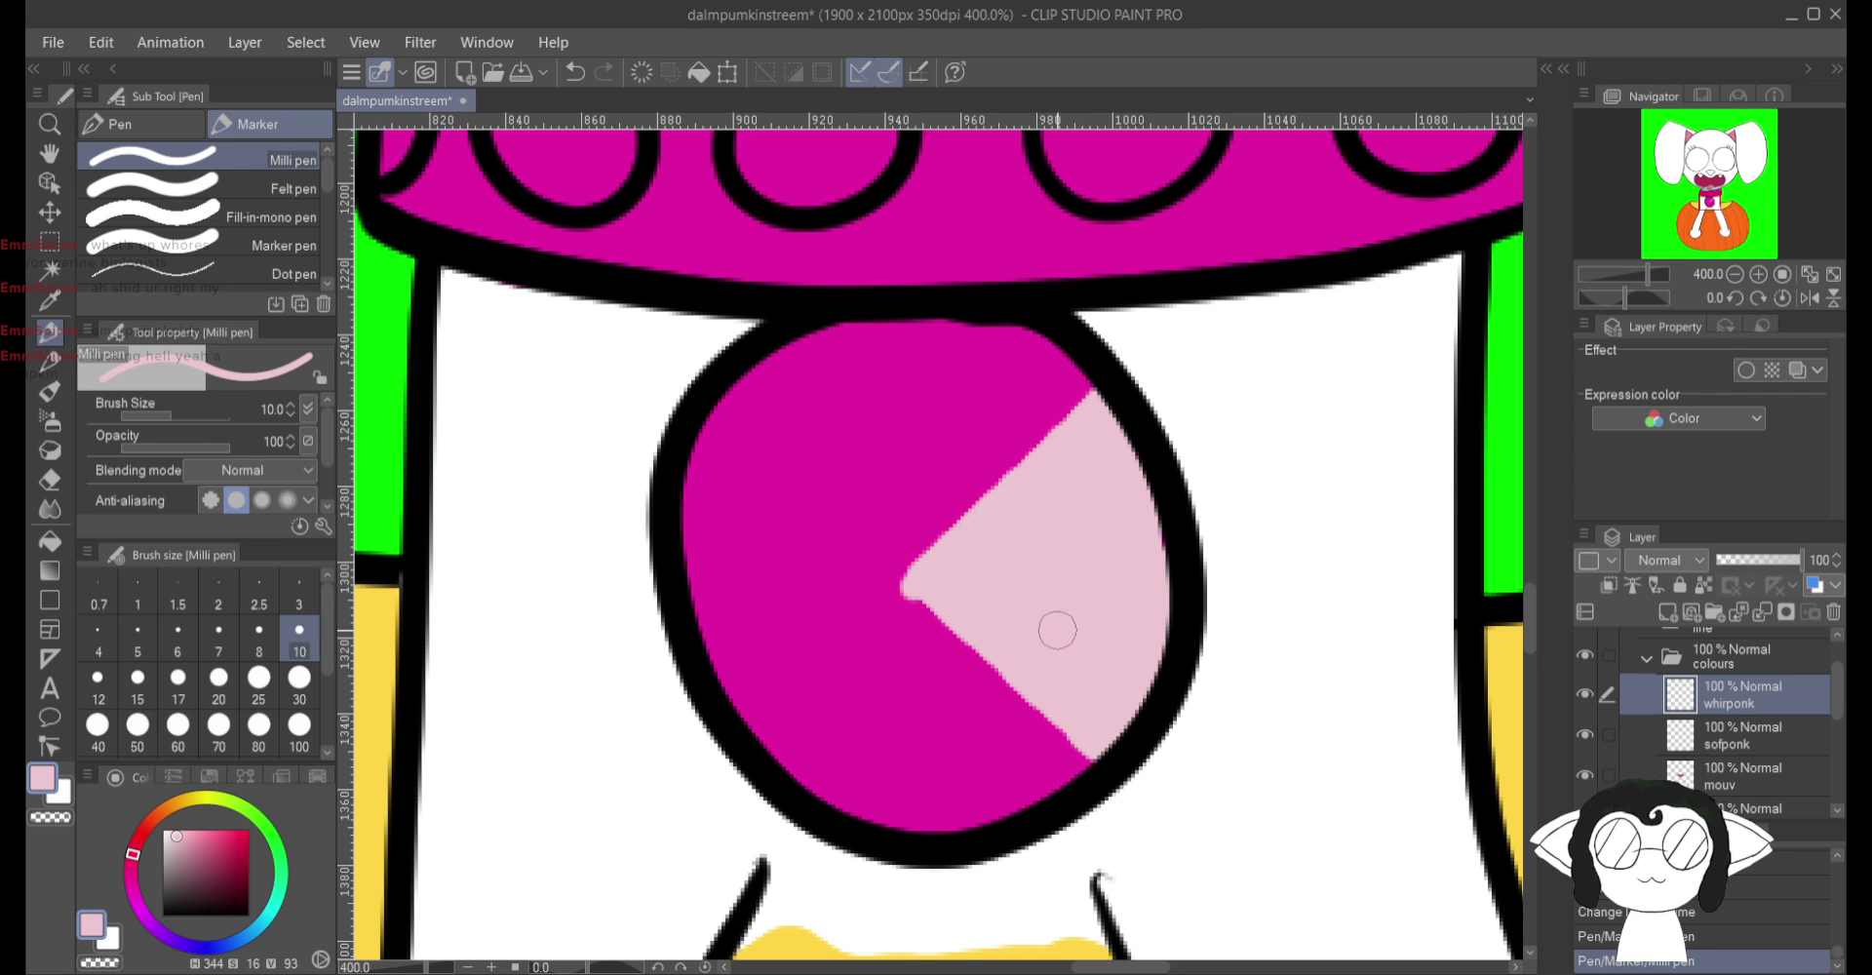
Step: Paint pale pink inside the half stud at the collar's left edge and over most of the stud next to it
drag(1056, 630, 1133, 927)
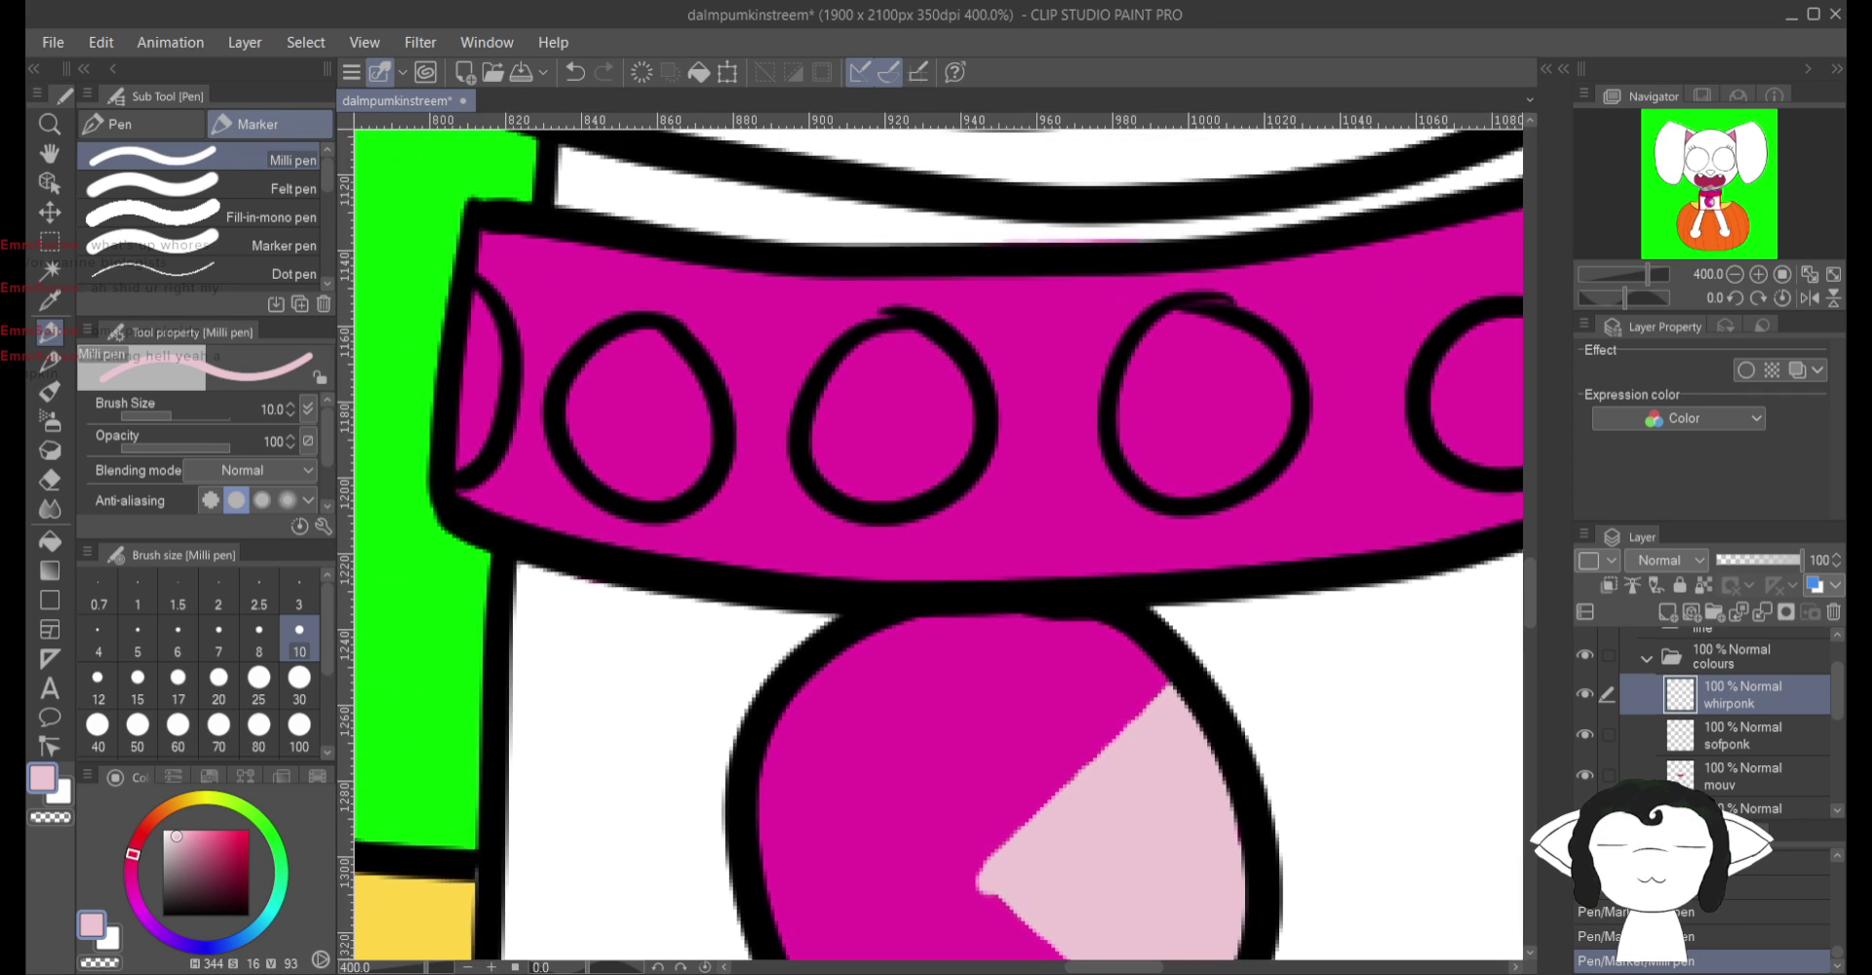
drag(936, 546, 987, 653)
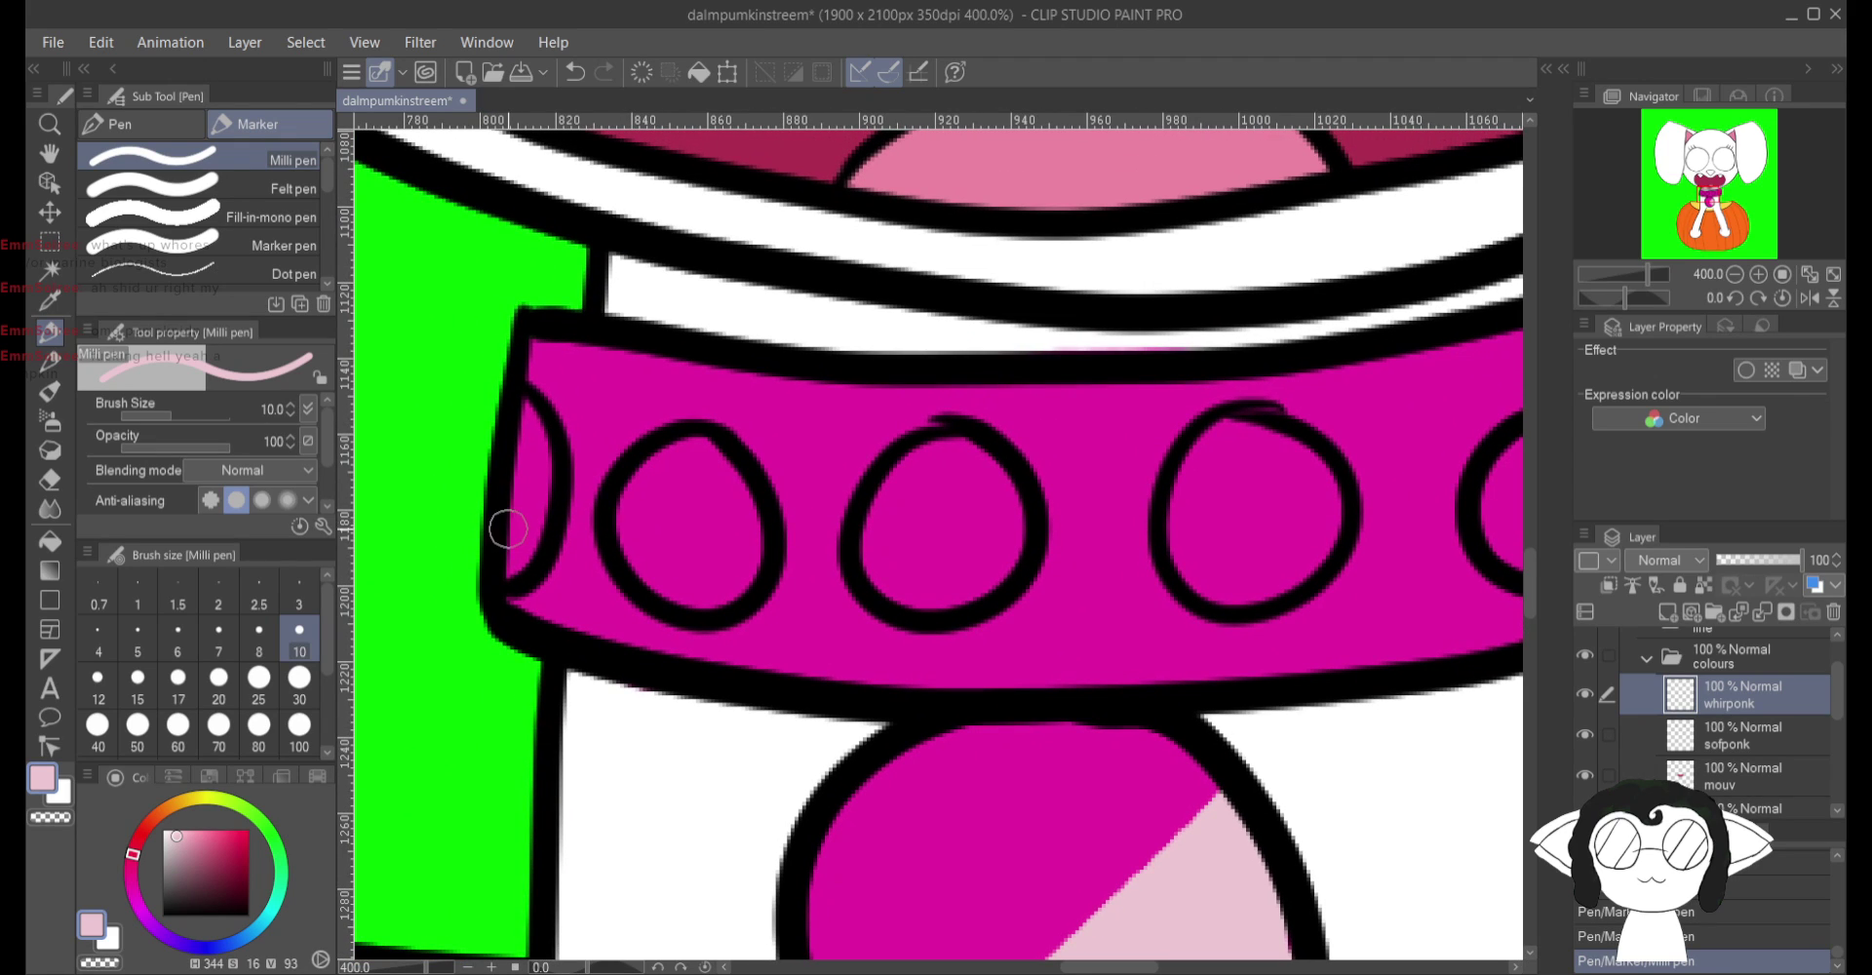
mouse_move(507, 529)
mouse_down()
mouse_move(514, 543)
mouse_move(537, 482)
mouse_move(536, 432)
mouse_move(520, 483)
mouse_up()
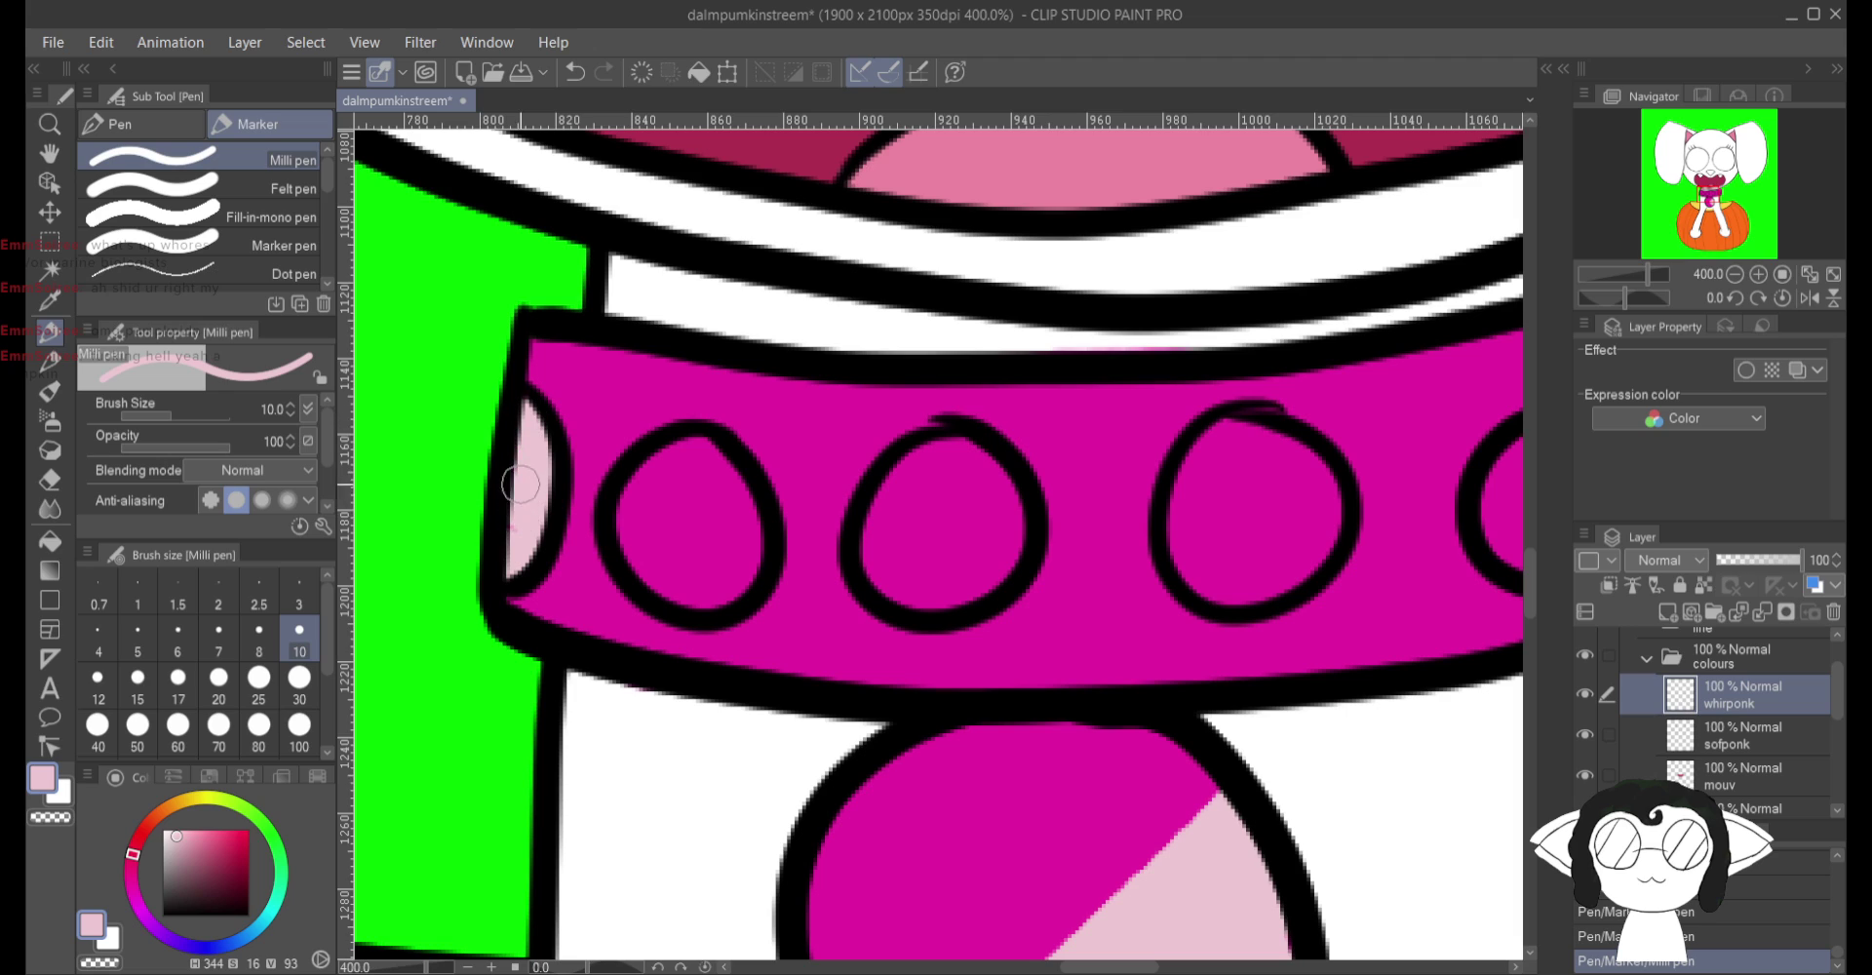
mouse_move(664, 597)
mouse_down()
mouse_move(684, 441)
mouse_move(665, 556)
mouse_move(683, 504)
mouse_move(704, 596)
mouse_move(657, 565)
mouse_move(668, 456)
mouse_move(649, 584)
mouse_move(707, 600)
mouse_move(751, 547)
mouse_move(701, 445)
mouse_move(719, 523)
mouse_up()
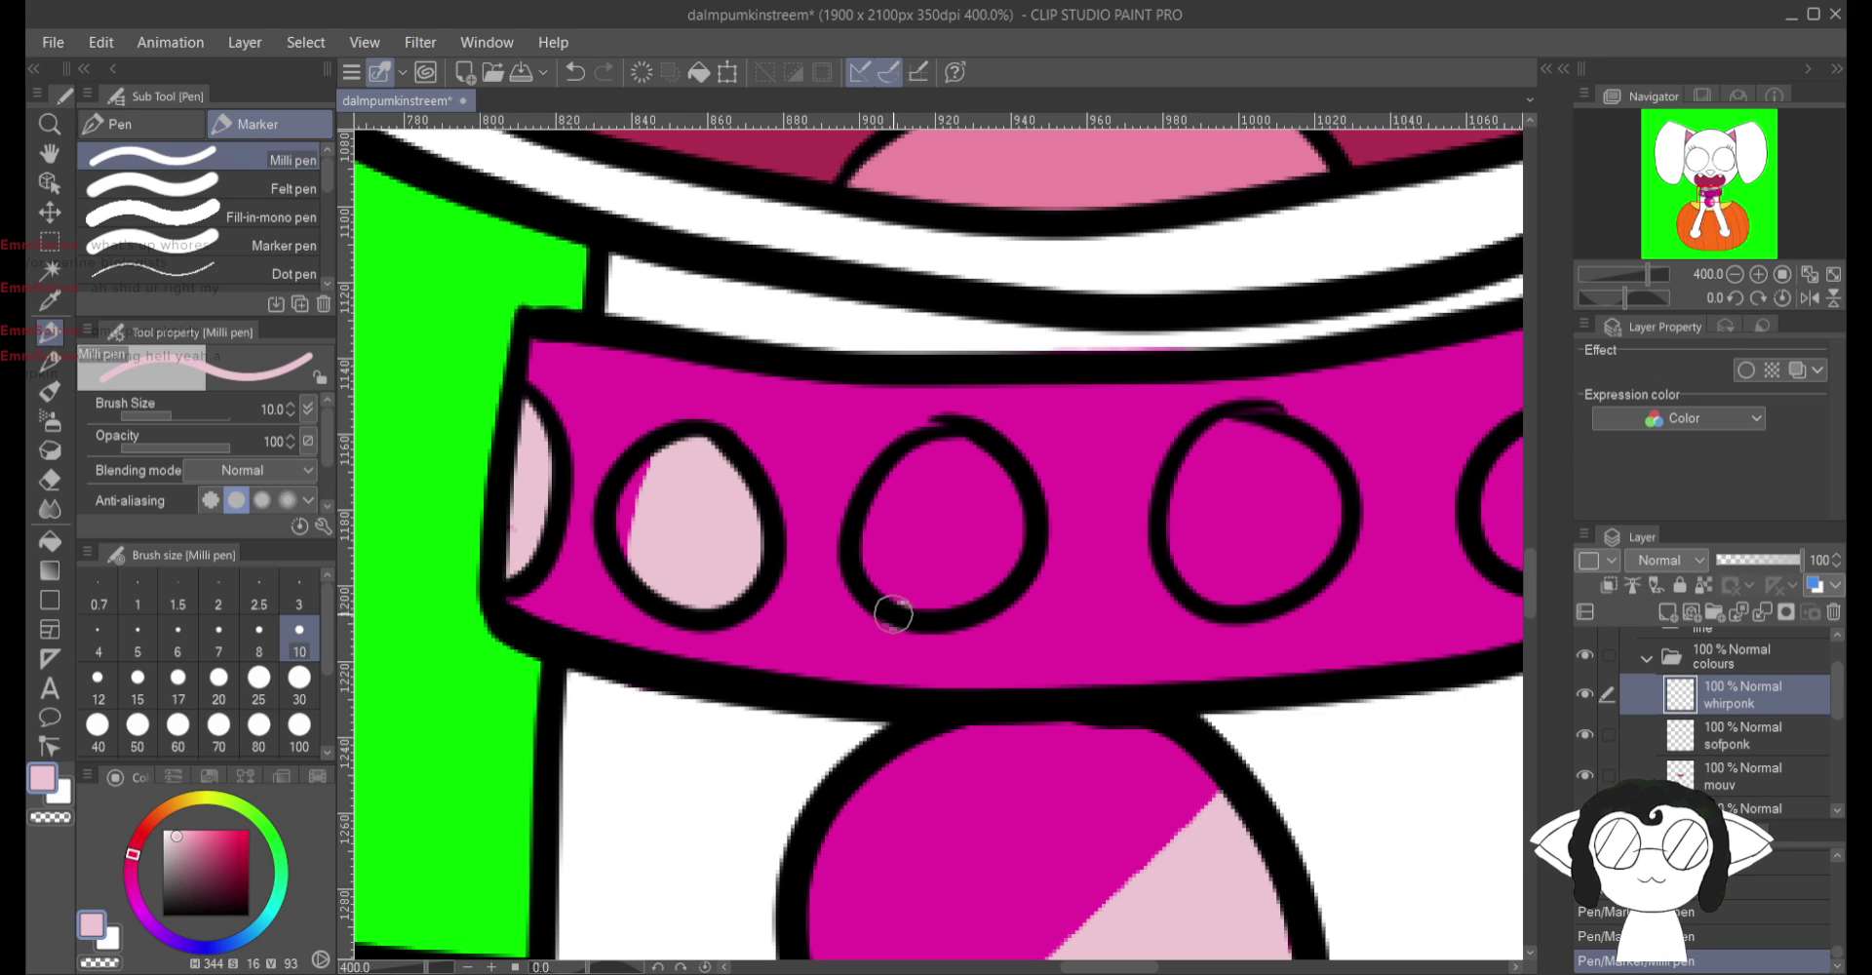
Step: Partly fill the three remaining collar studs with pale pink, leaving a section of each magenta
mouse_move(892, 609)
mouse_down()
mouse_move(905, 485)
mouse_move(944, 429)
mouse_move(921, 566)
mouse_move(934, 598)
mouse_move(986, 583)
mouse_move(1014, 541)
mouse_move(994, 473)
mouse_move(951, 464)
mouse_move(946, 507)
mouse_move(974, 505)
mouse_move(654, 587)
mouse_move(898, 552)
mouse_up()
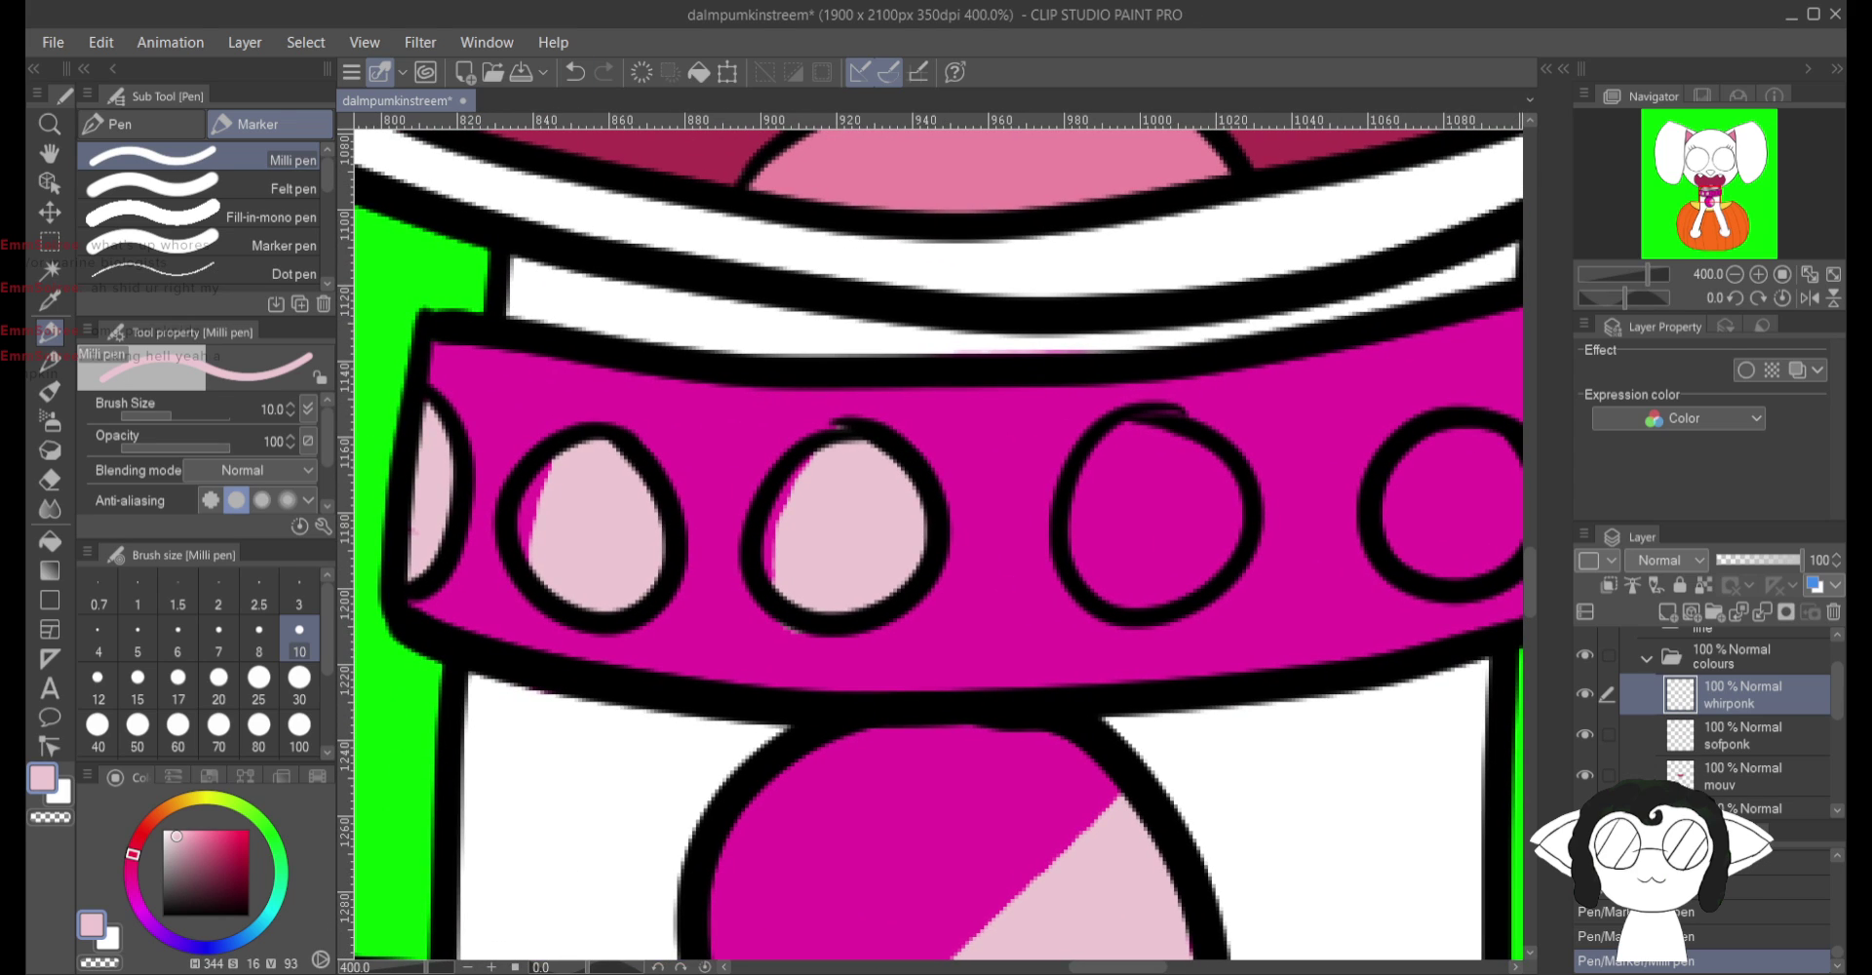
key(ctrl+z)
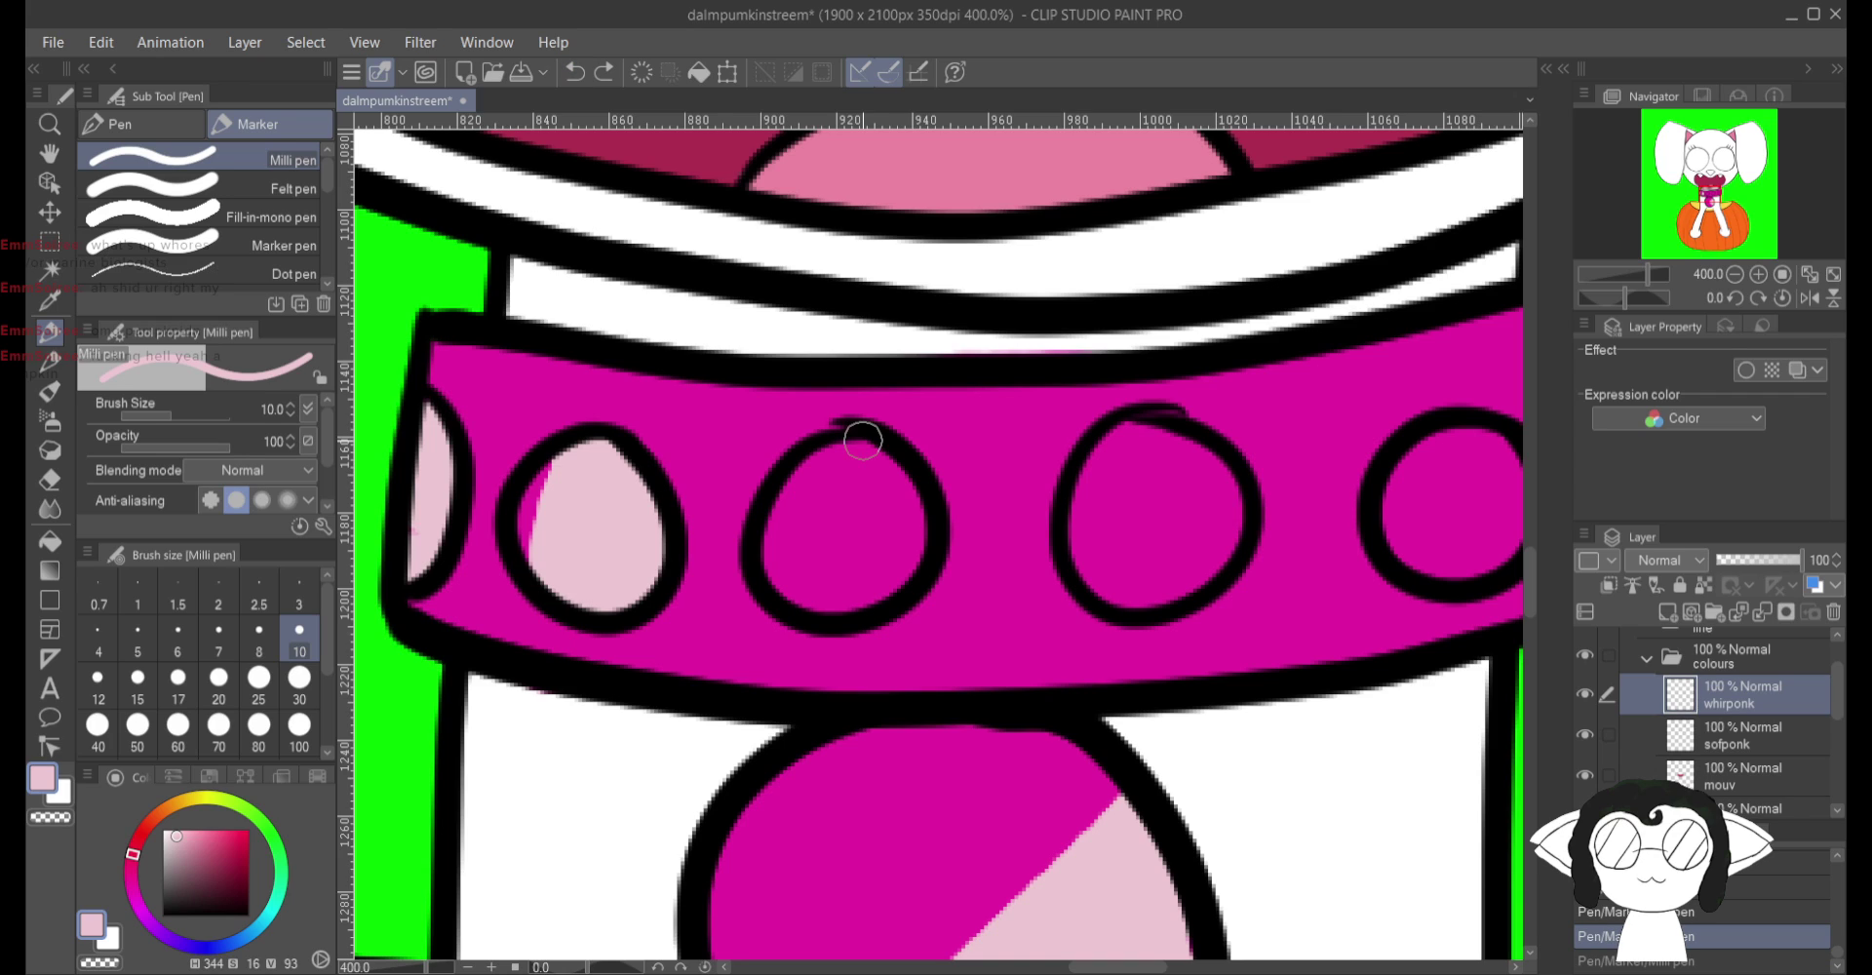
mouse_move(858, 439)
mouse_down()
mouse_move(846, 606)
mouse_move(869, 458)
mouse_move(915, 512)
mouse_move(882, 583)
mouse_move(858, 545)
mouse_move(870, 502)
mouse_move(887, 524)
mouse_move(847, 590)
mouse_up()
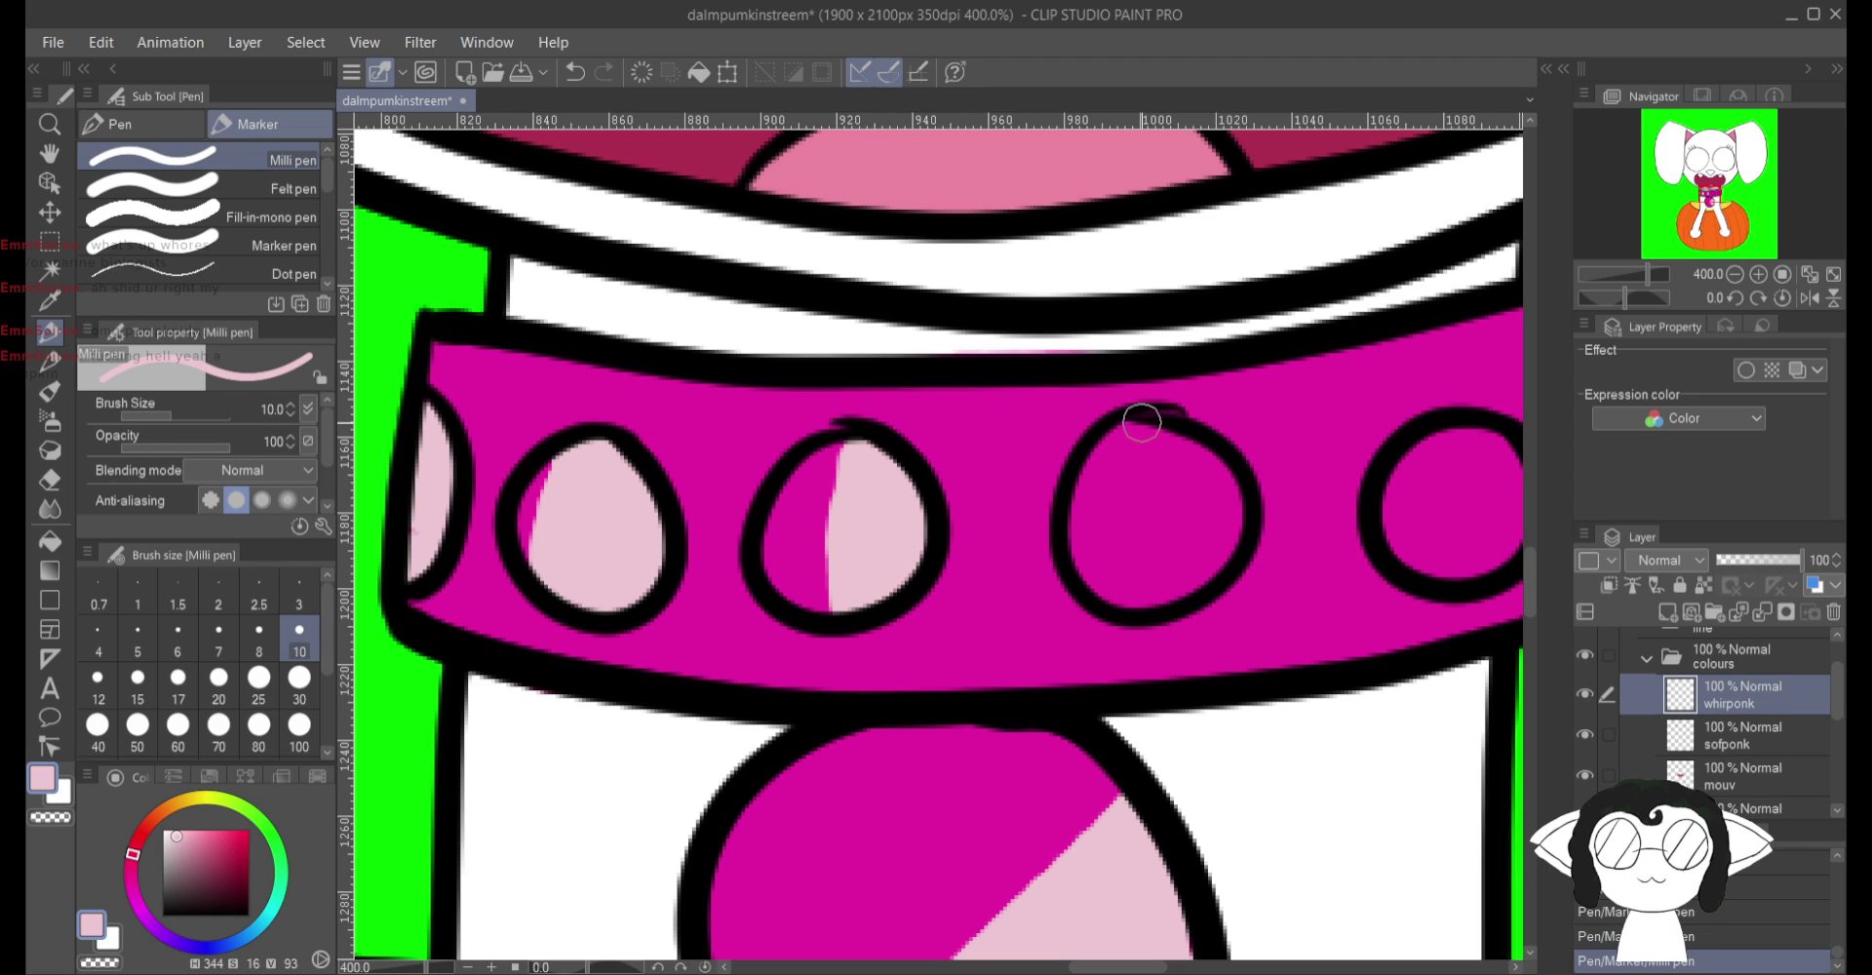
drag(1142, 423, 1179, 586)
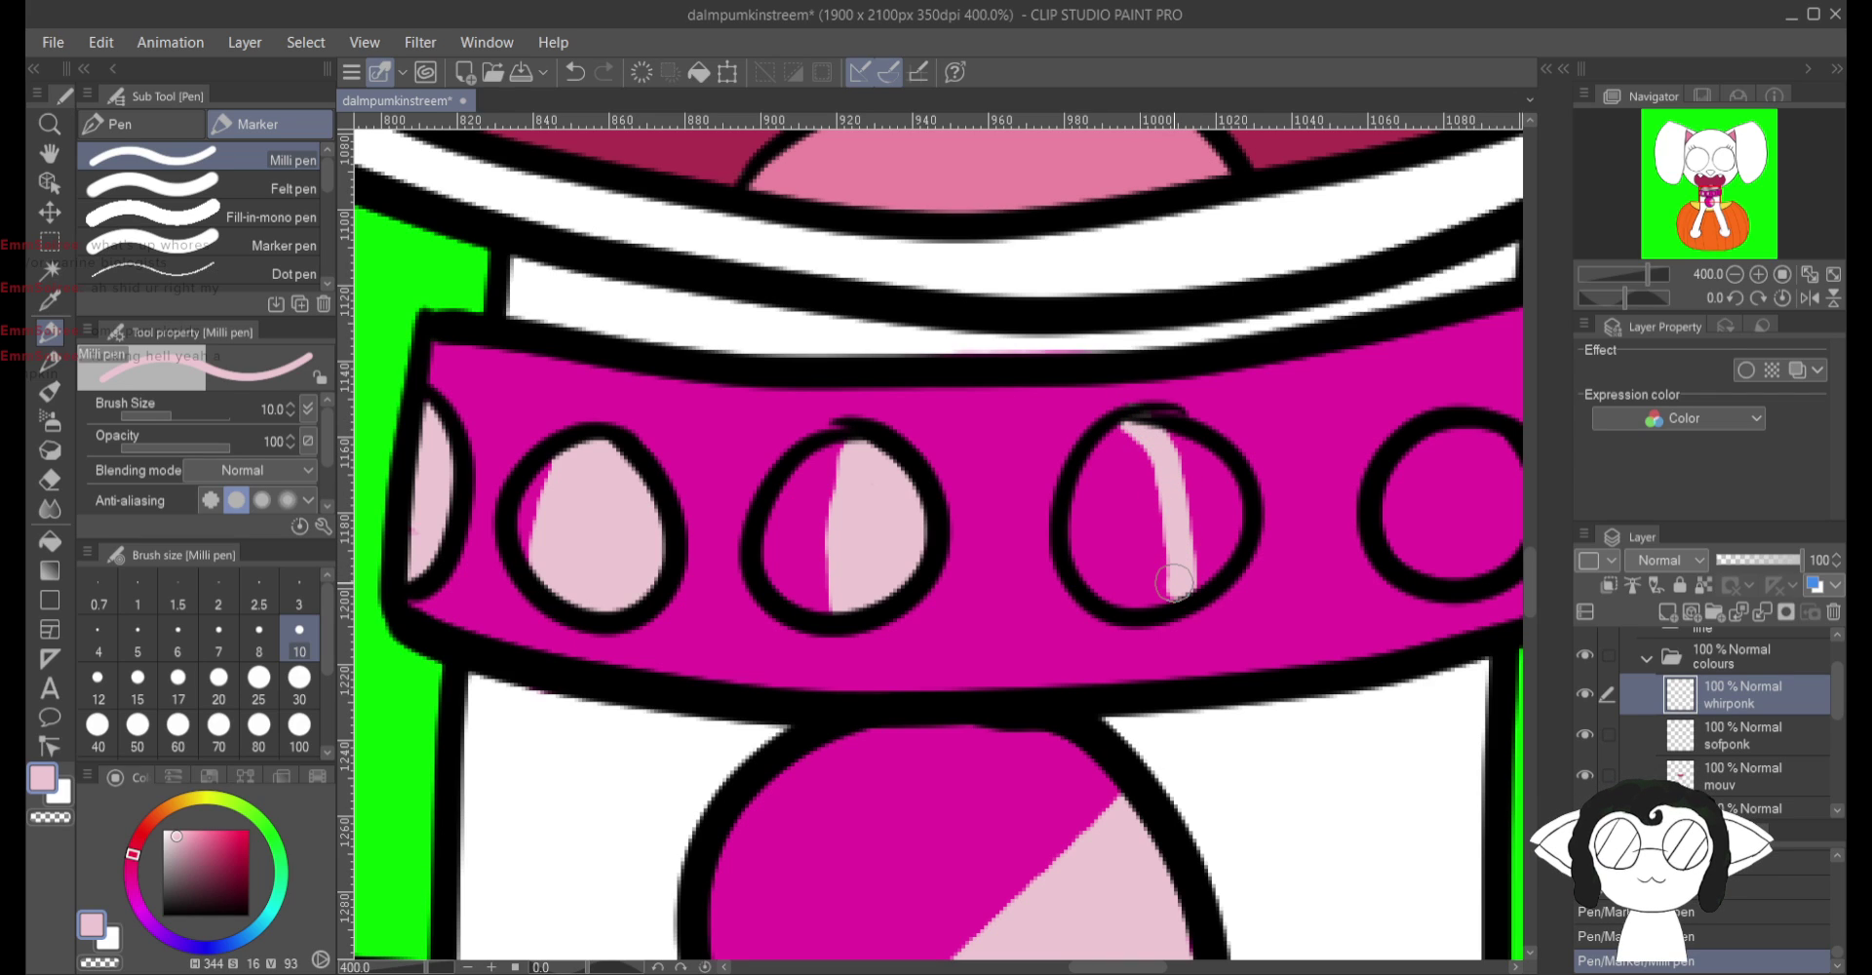
mouse_move(1180, 509)
mouse_down()
mouse_move(1165, 585)
mouse_move(1238, 526)
mouse_move(1197, 469)
mouse_move(1212, 526)
mouse_move(849, 504)
mouse_up()
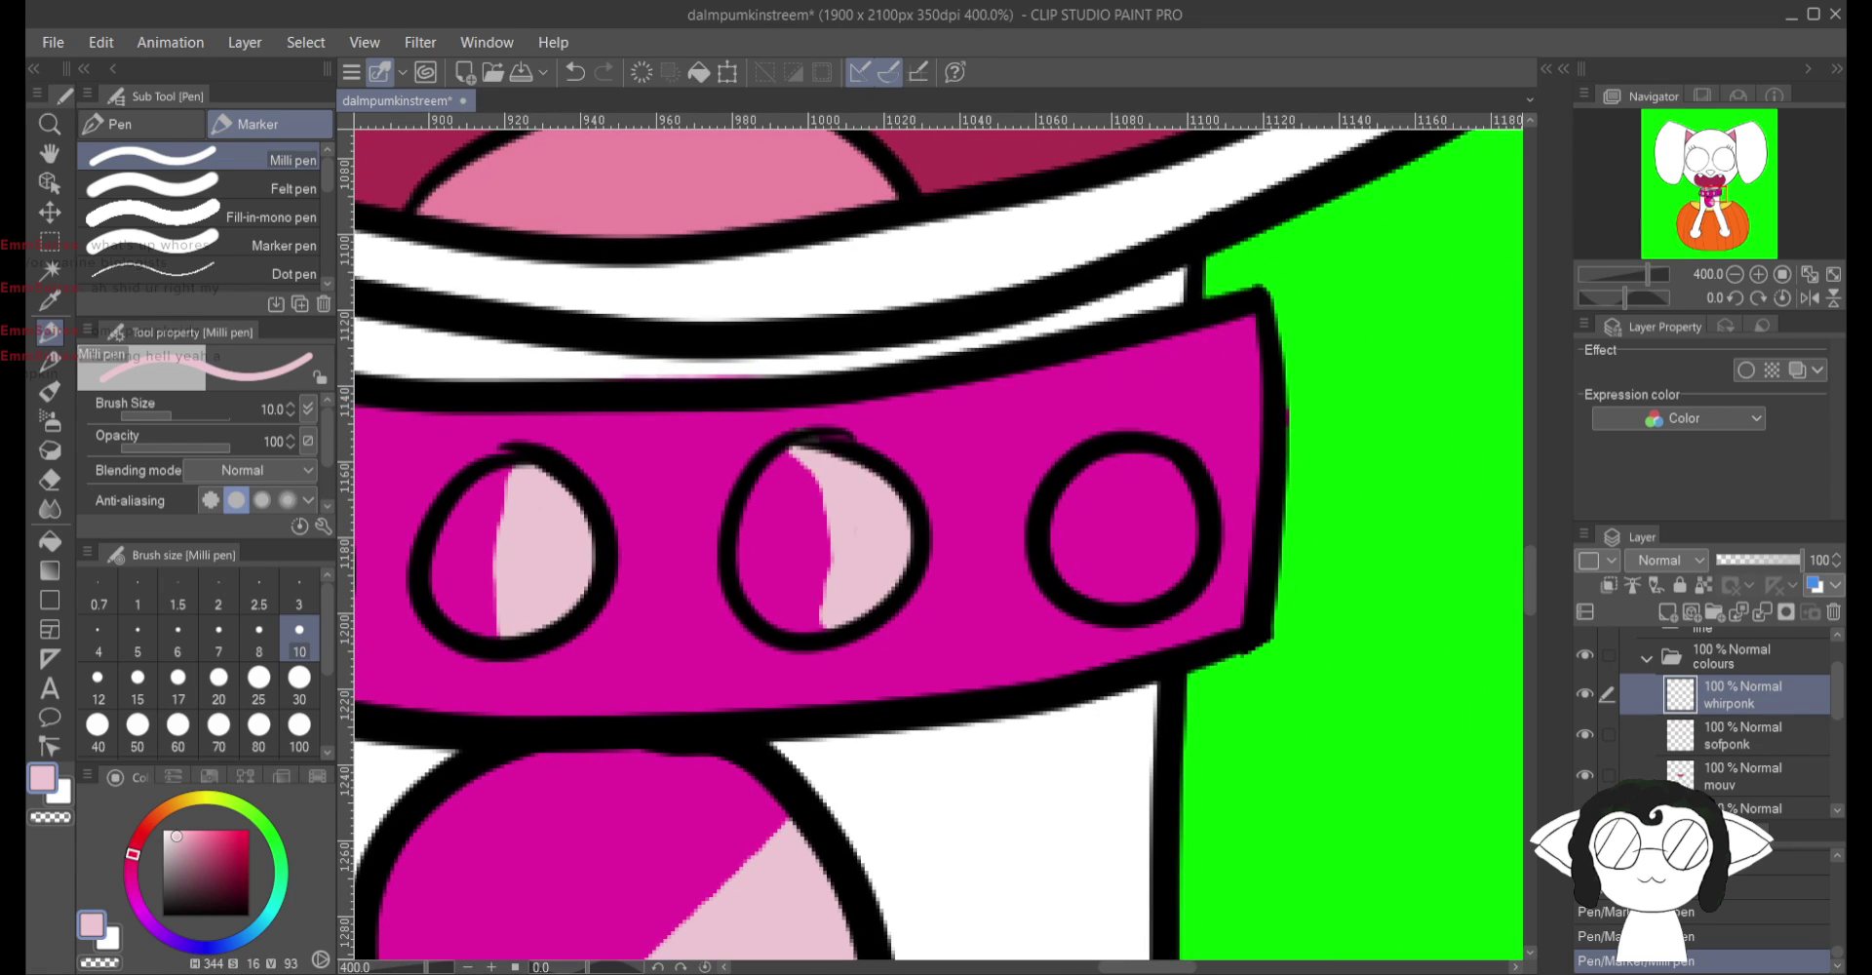
mouse_move(1135, 451)
mouse_down()
mouse_move(1110, 600)
mouse_move(1067, 566)
mouse_move(1071, 496)
mouse_move(1105, 463)
mouse_move(1083, 526)
mouse_move(1098, 488)
mouse_up()
scroll(1086, 492, down, 5)
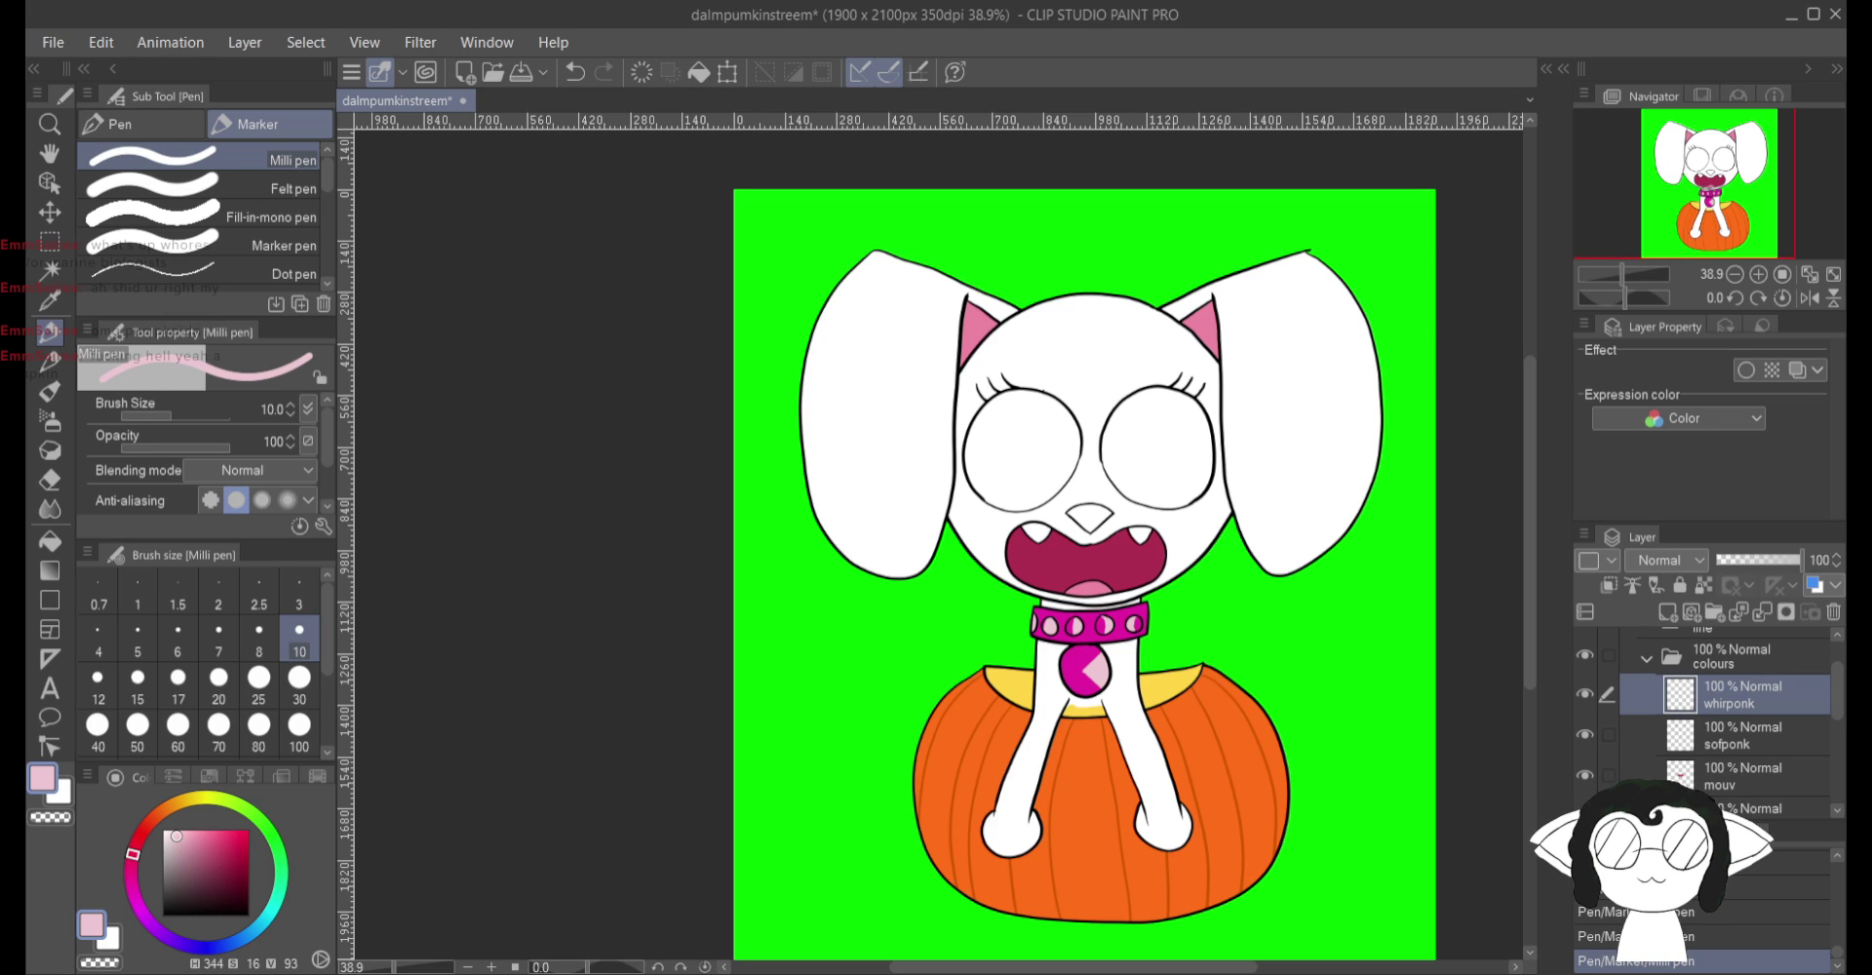
Step: Add a raster layer named "bluk" above "whirponk" and pick a dark grey with hue 344, saturation 0 and value 18
click(1703, 620)
key(Return)
click(162, 899)
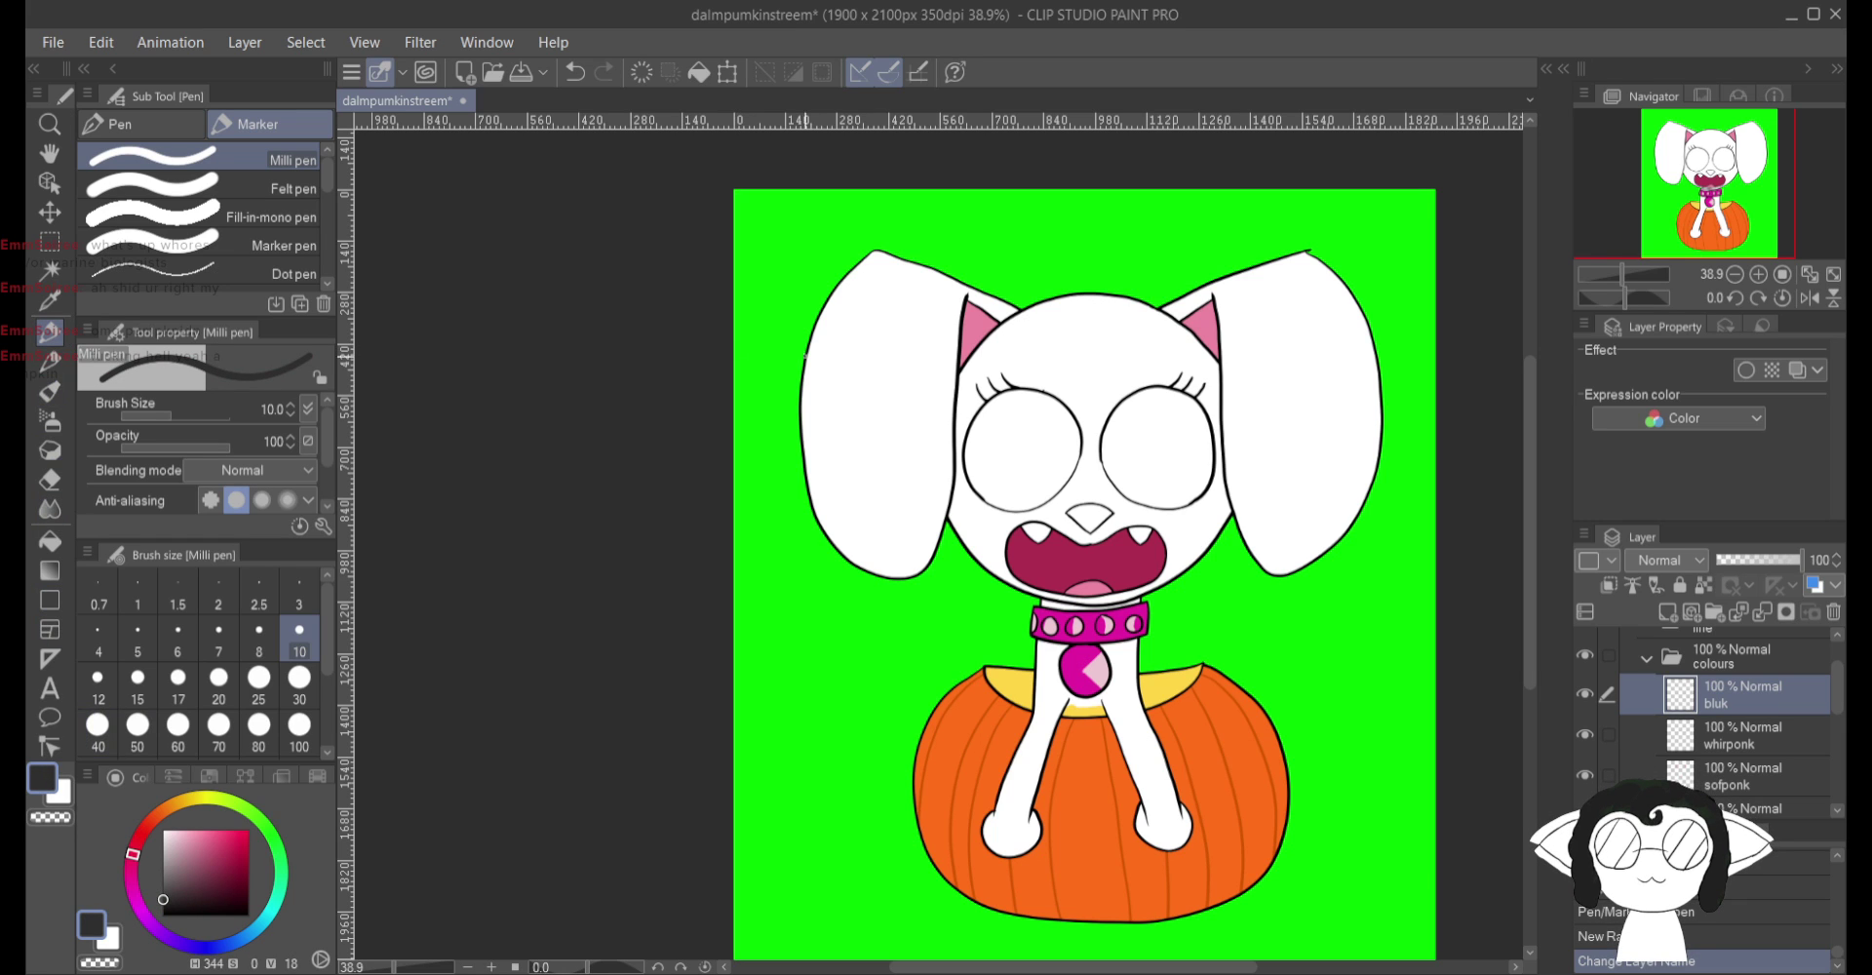
scroll(1087, 450, up, 6)
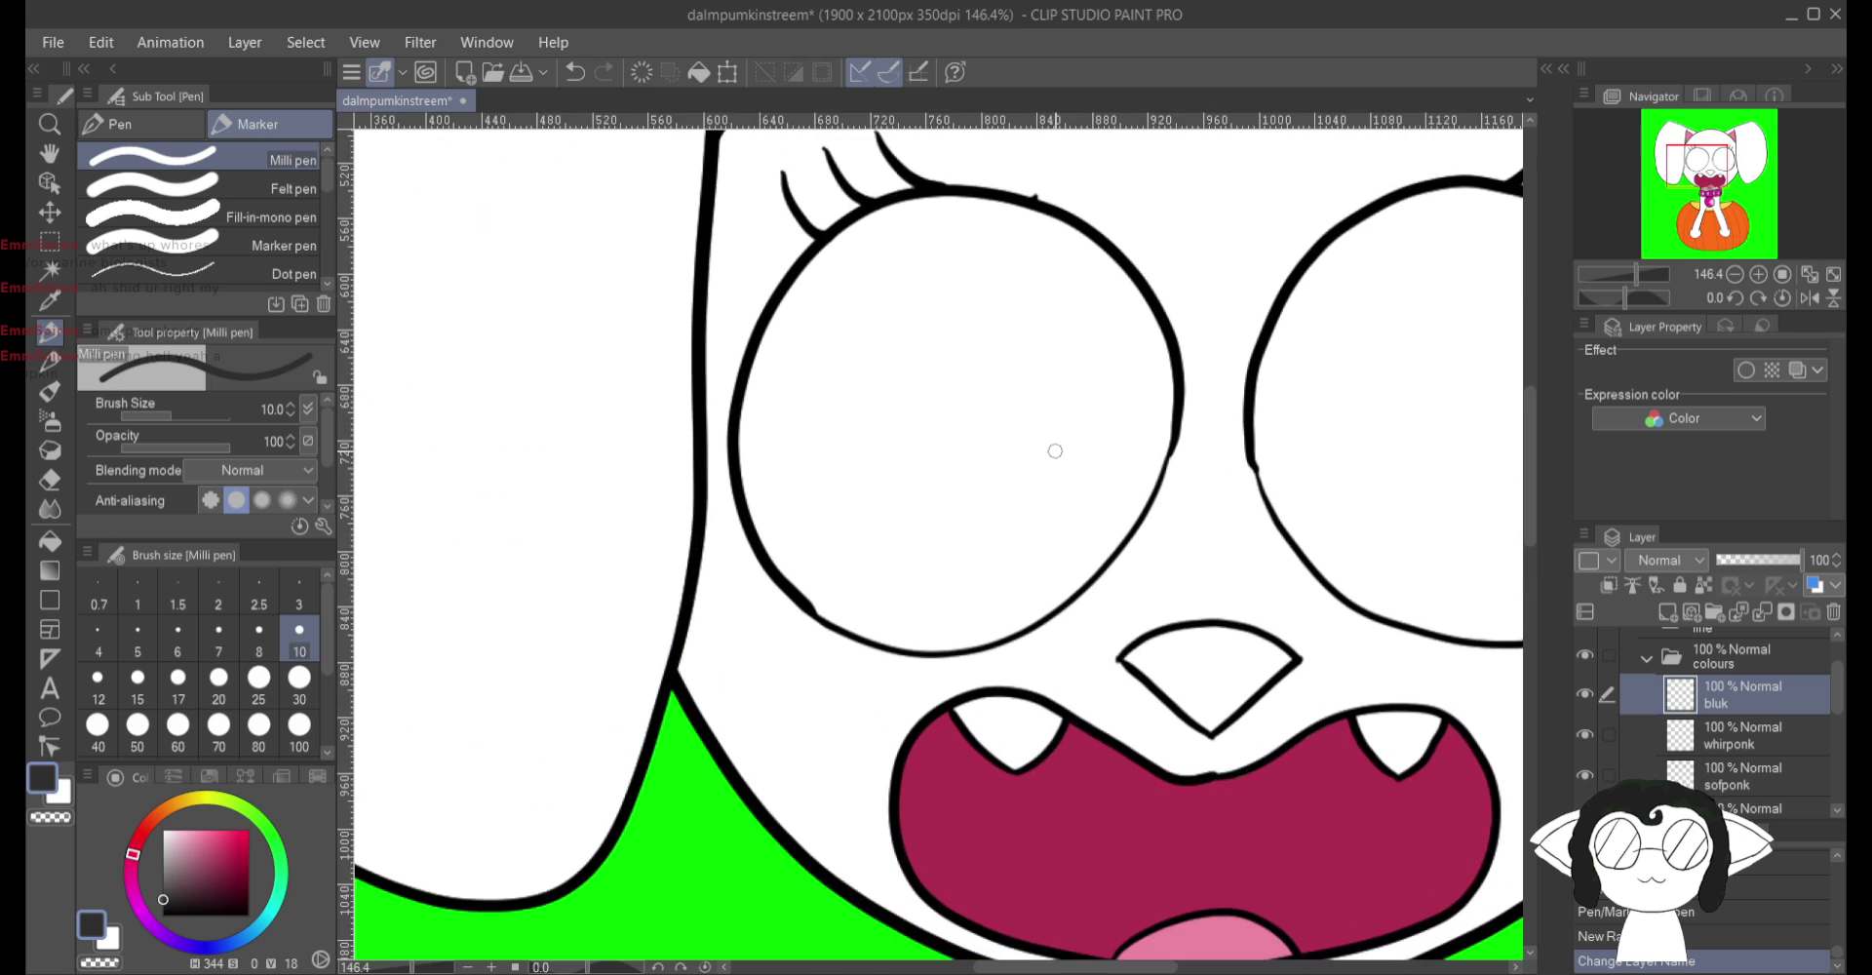
scroll(1061, 449, up, 1)
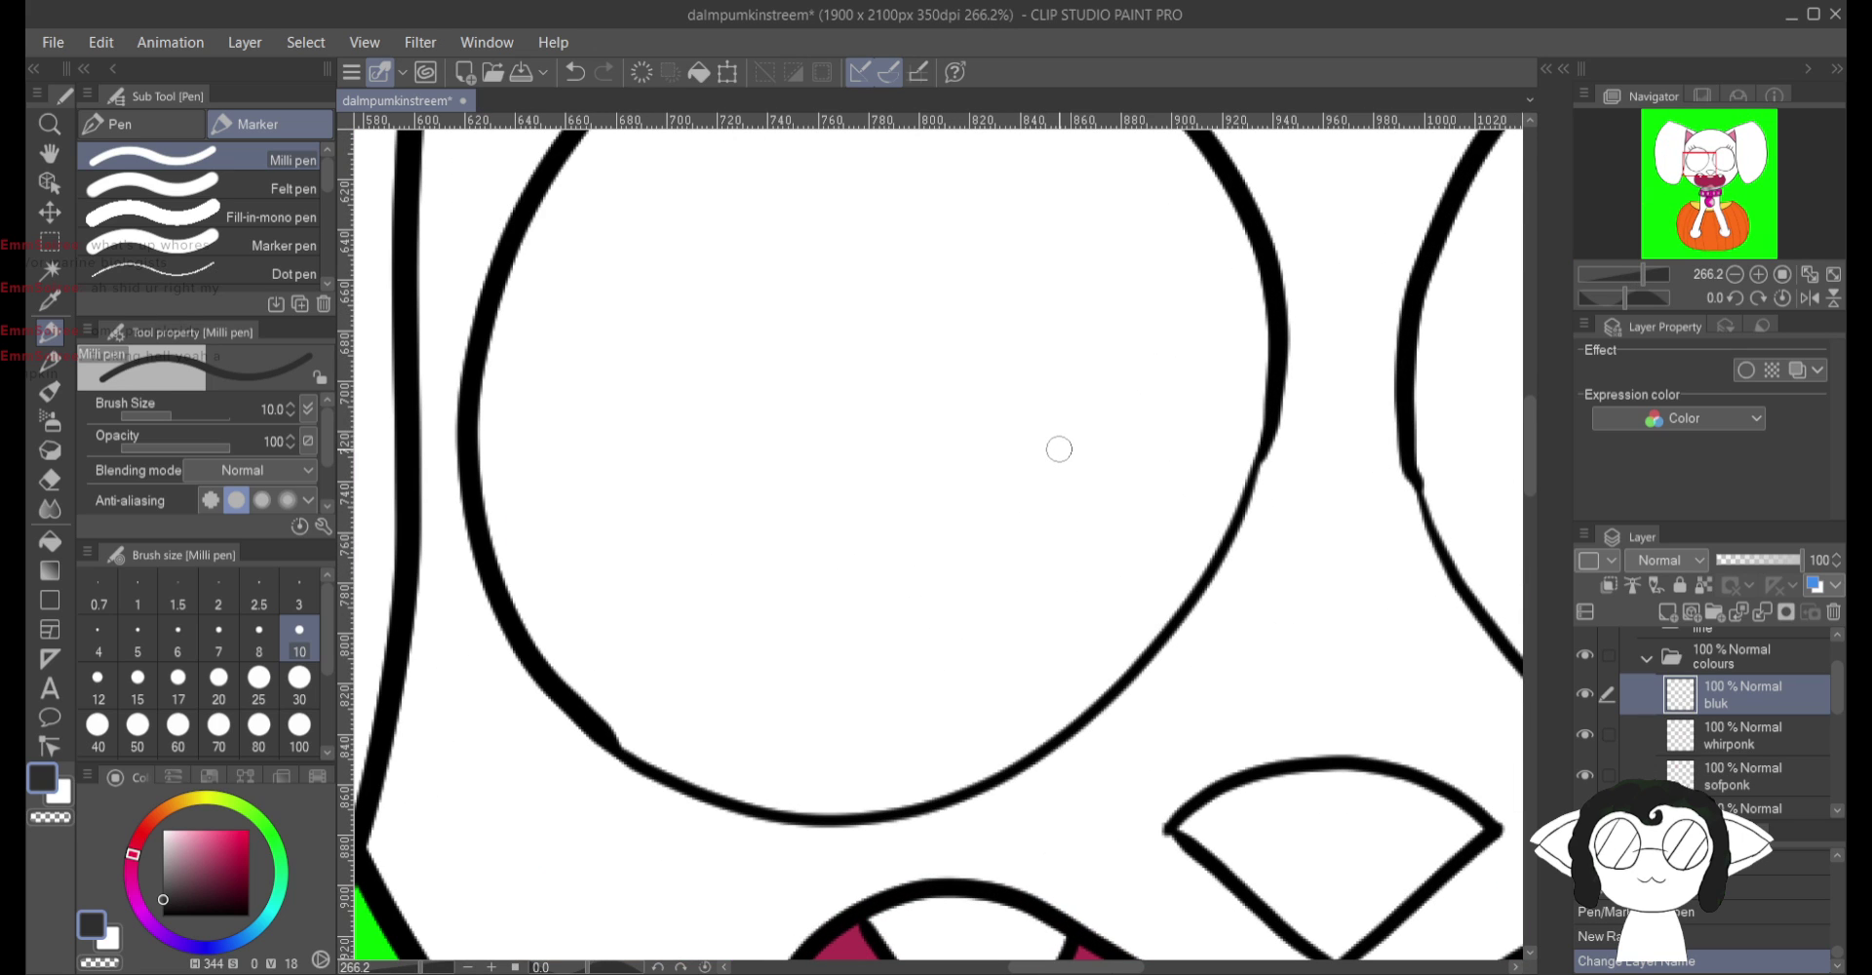
scroll(1057, 441, down, 1)
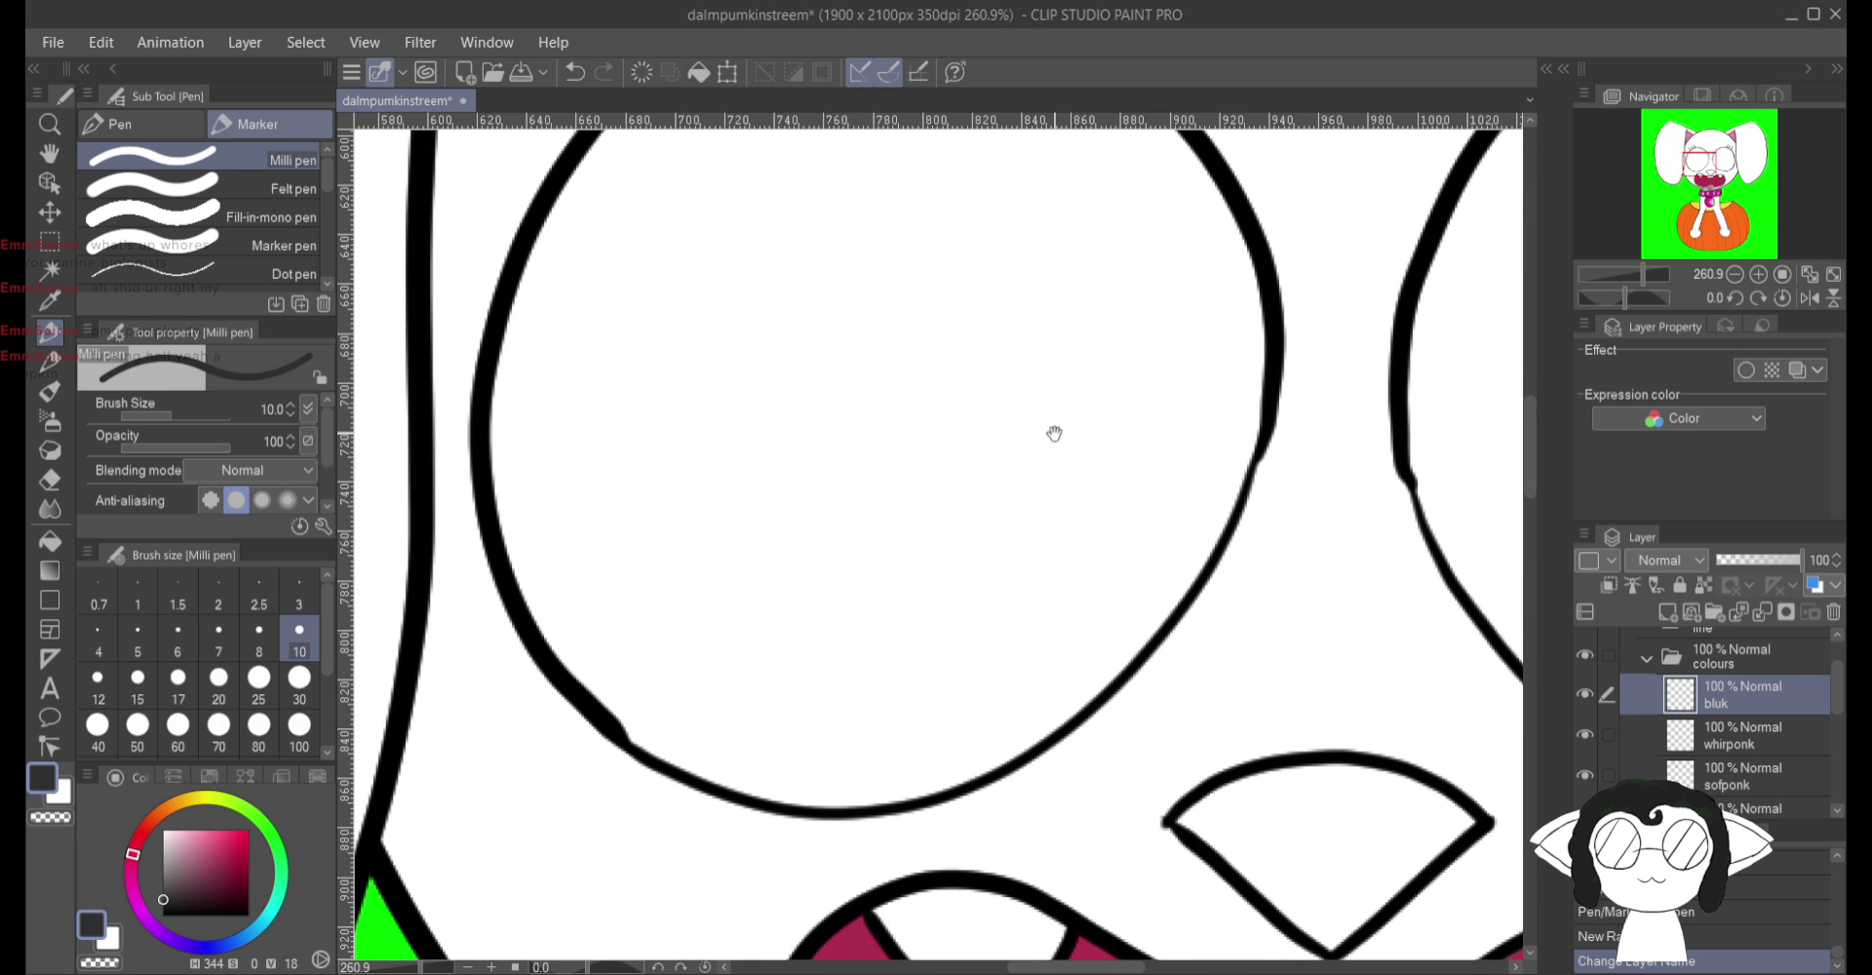
mouse_move(1054, 433)
mouse_down()
mouse_move(1086, 594)
mouse_move(1074, 543)
mouse_move(1028, 543)
mouse_up()
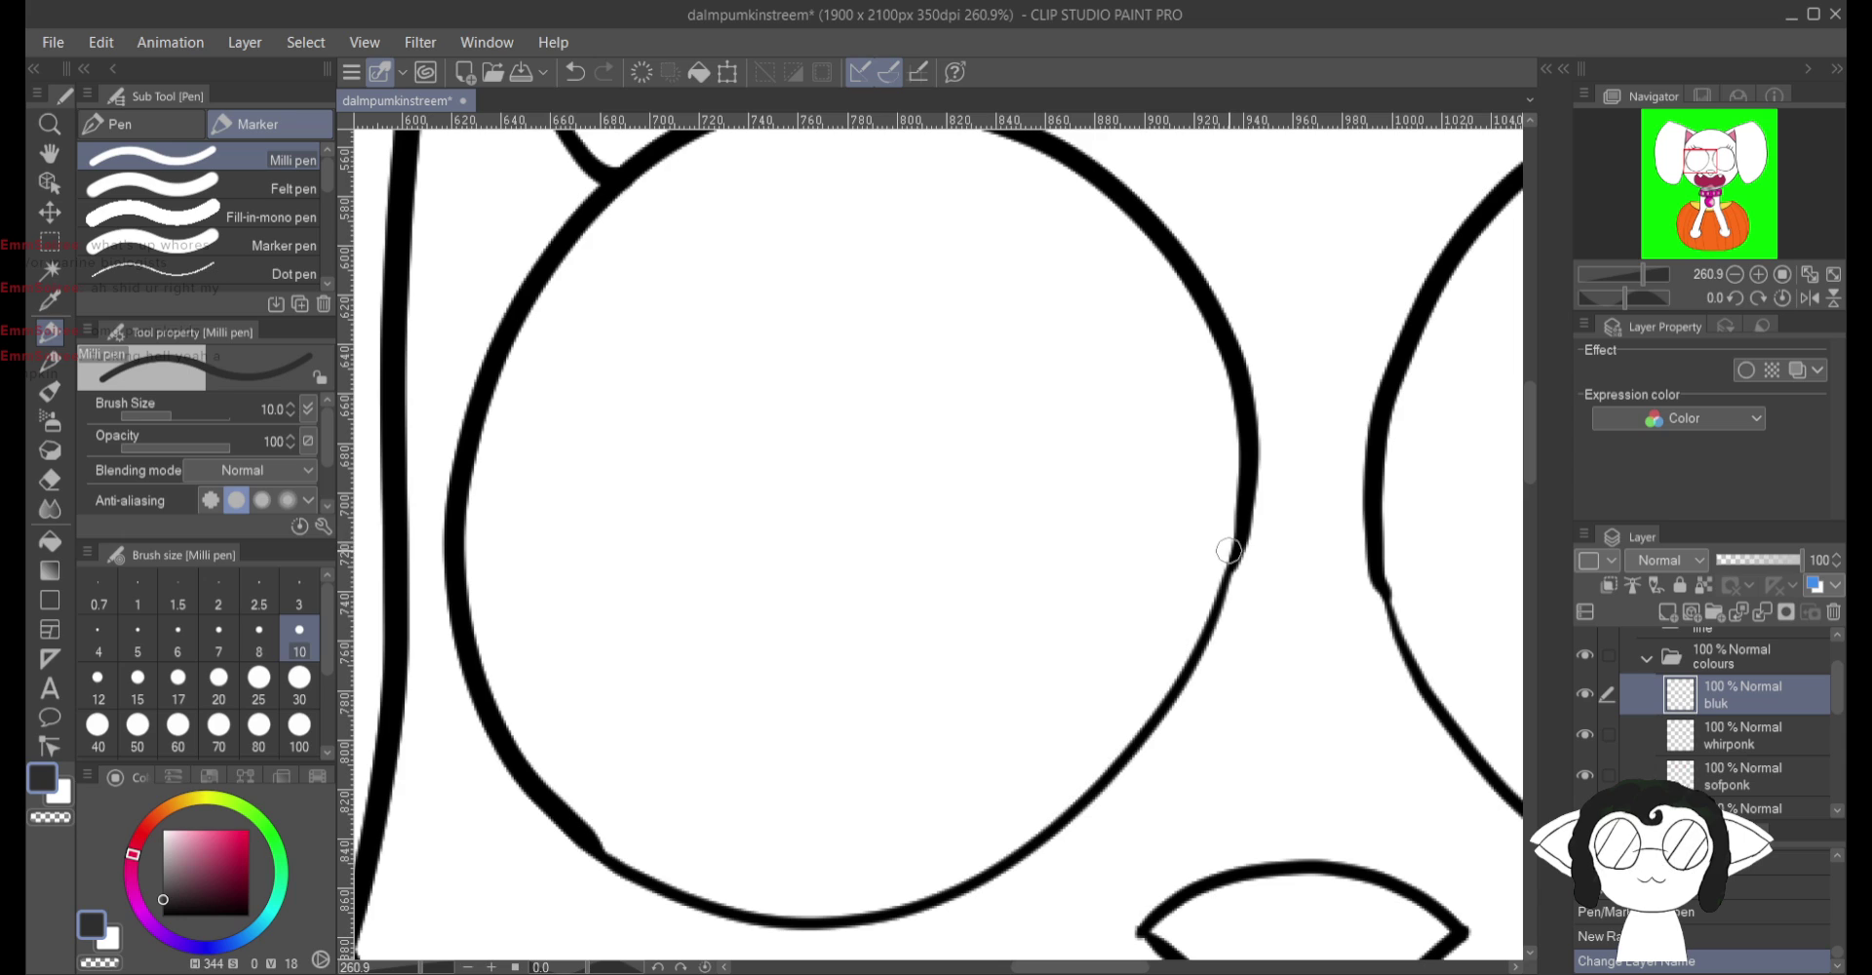
drag(1232, 560, 1224, 495)
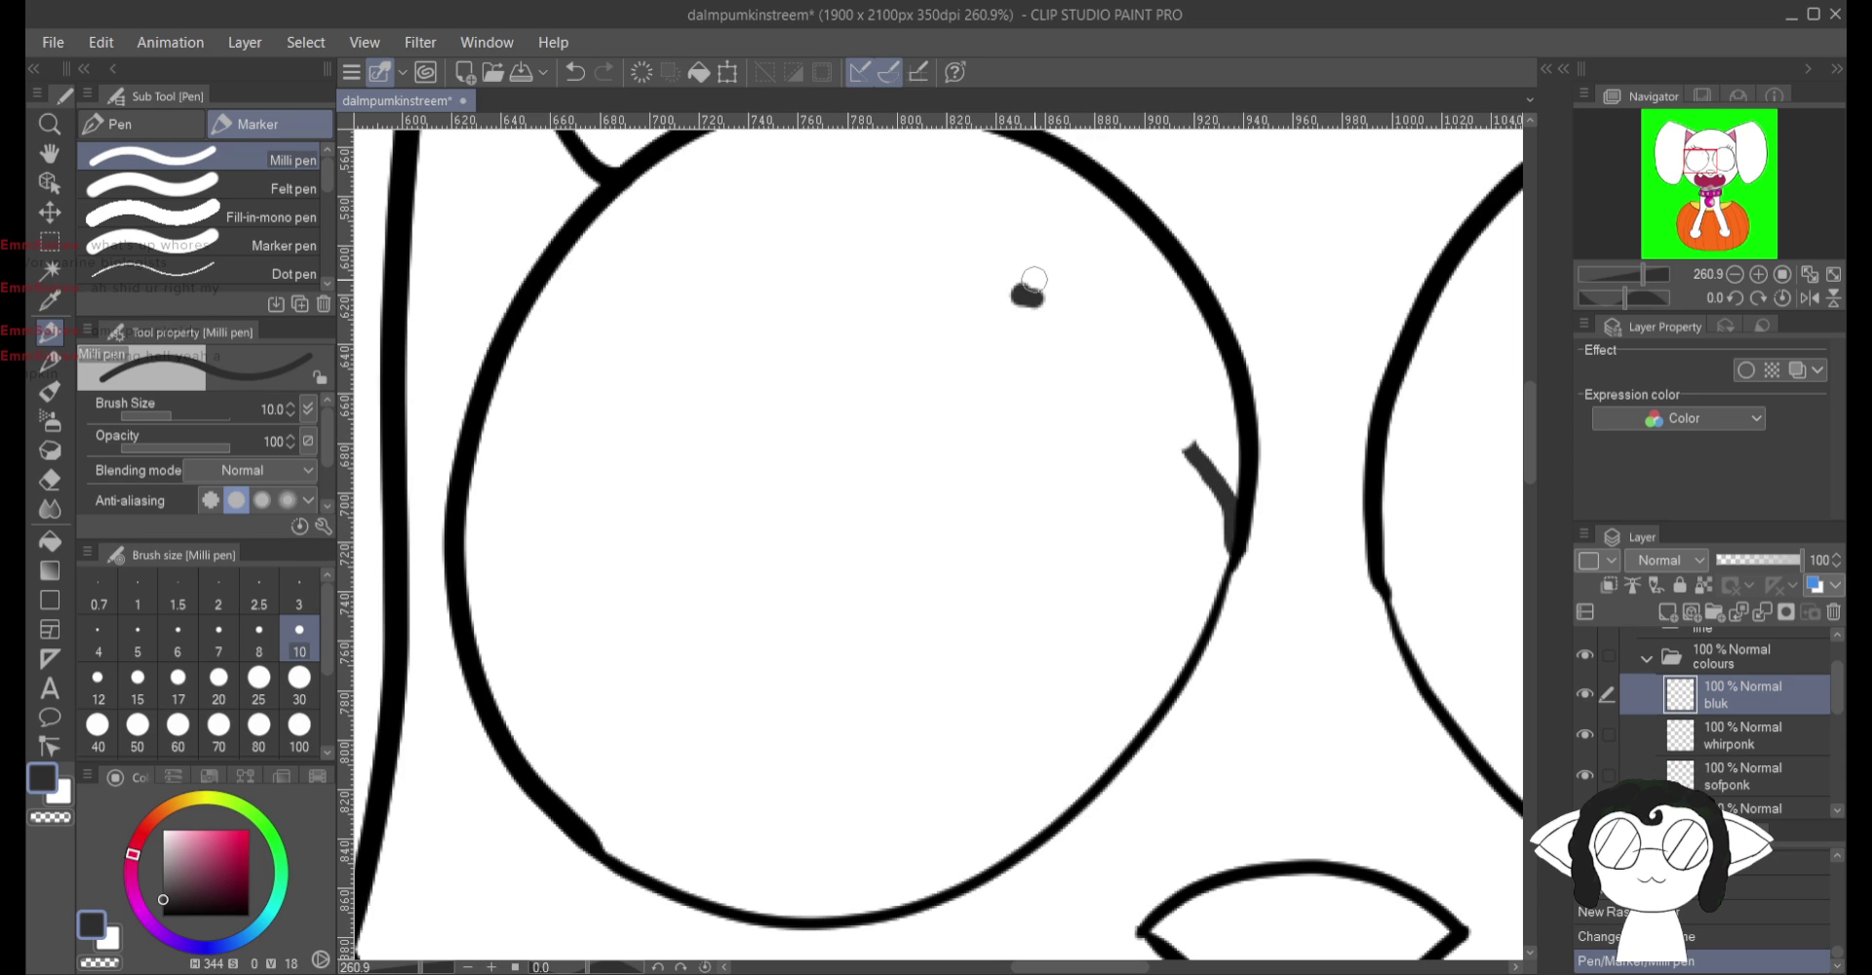
key(ctrl+z)
mouse_move(1232, 570)
mouse_down()
mouse_move(1176, 400)
mouse_move(1058, 280)
mouse_up()
key(ctrl+z)
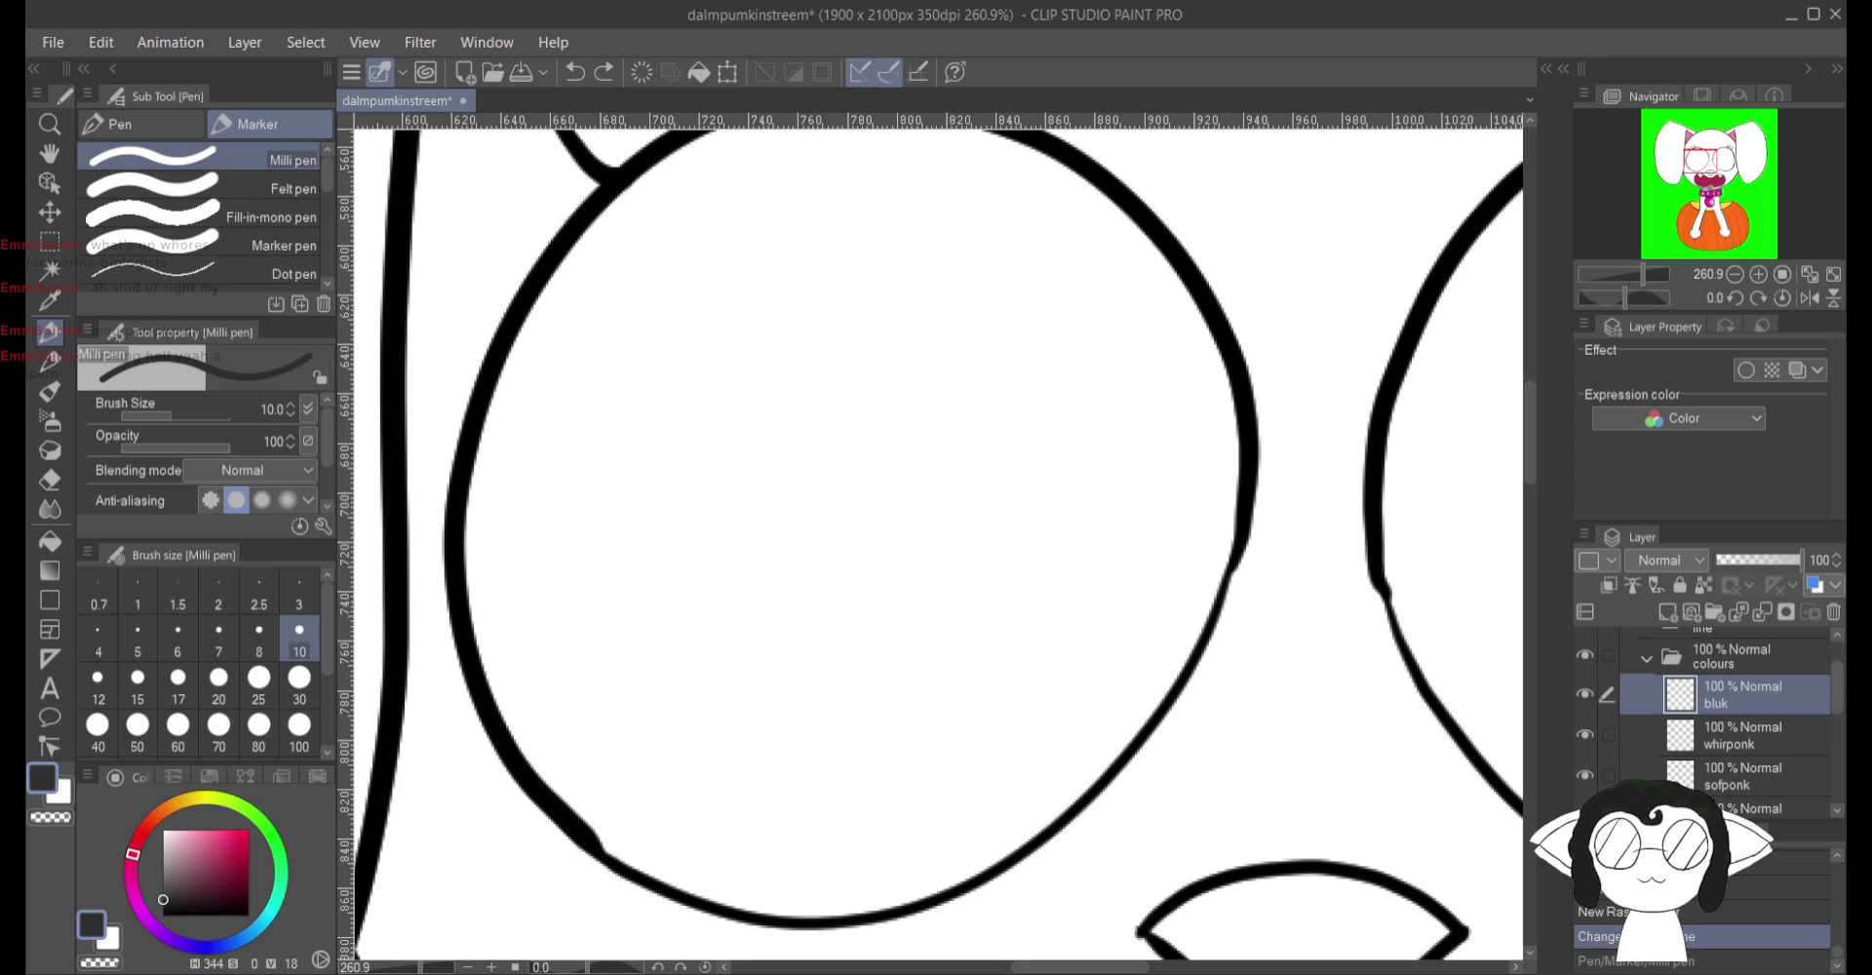
drag(1252, 502, 1185, 395)
key(ctrl+z)
mouse_move(1240, 515)
mouse_down()
mouse_move(1215, 441)
mouse_move(1135, 339)
mouse_move(992, 262)
mouse_move(815, 260)
mouse_move(684, 357)
mouse_move(611, 484)
mouse_move(573, 627)
mouse_move(614, 836)
mouse_up()
key(ctrl+z)
Step: Draw a dark grey arc inside the left eye's upper outline and shade a dark patch along its outer side
mouse_move(1224, 349)
mouse_down()
mouse_move(1151, 267)
mouse_move(1020, 187)
mouse_move(830, 182)
mouse_move(666, 248)
mouse_move(573, 347)
mouse_move(524, 466)
mouse_move(499, 610)
mouse_move(553, 791)
mouse_move(534, 575)
mouse_up()
scroll(936, 537, right, 2)
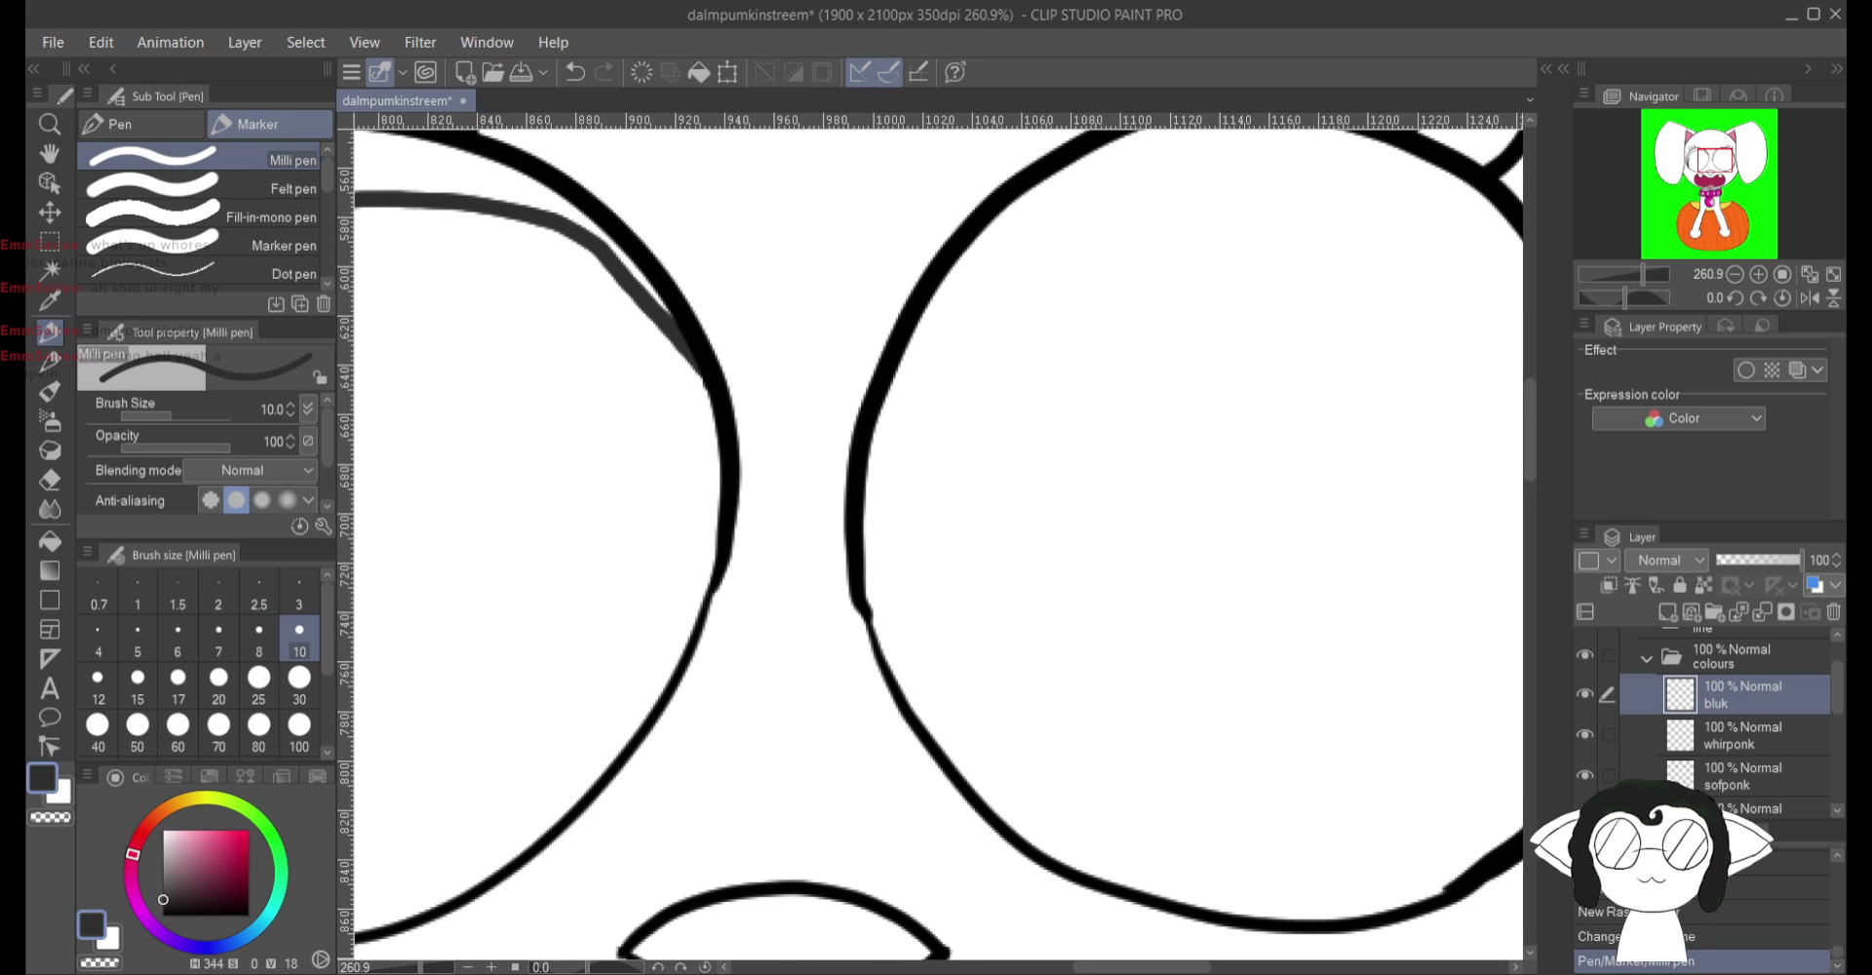
scroll(939, 536, right, 5)
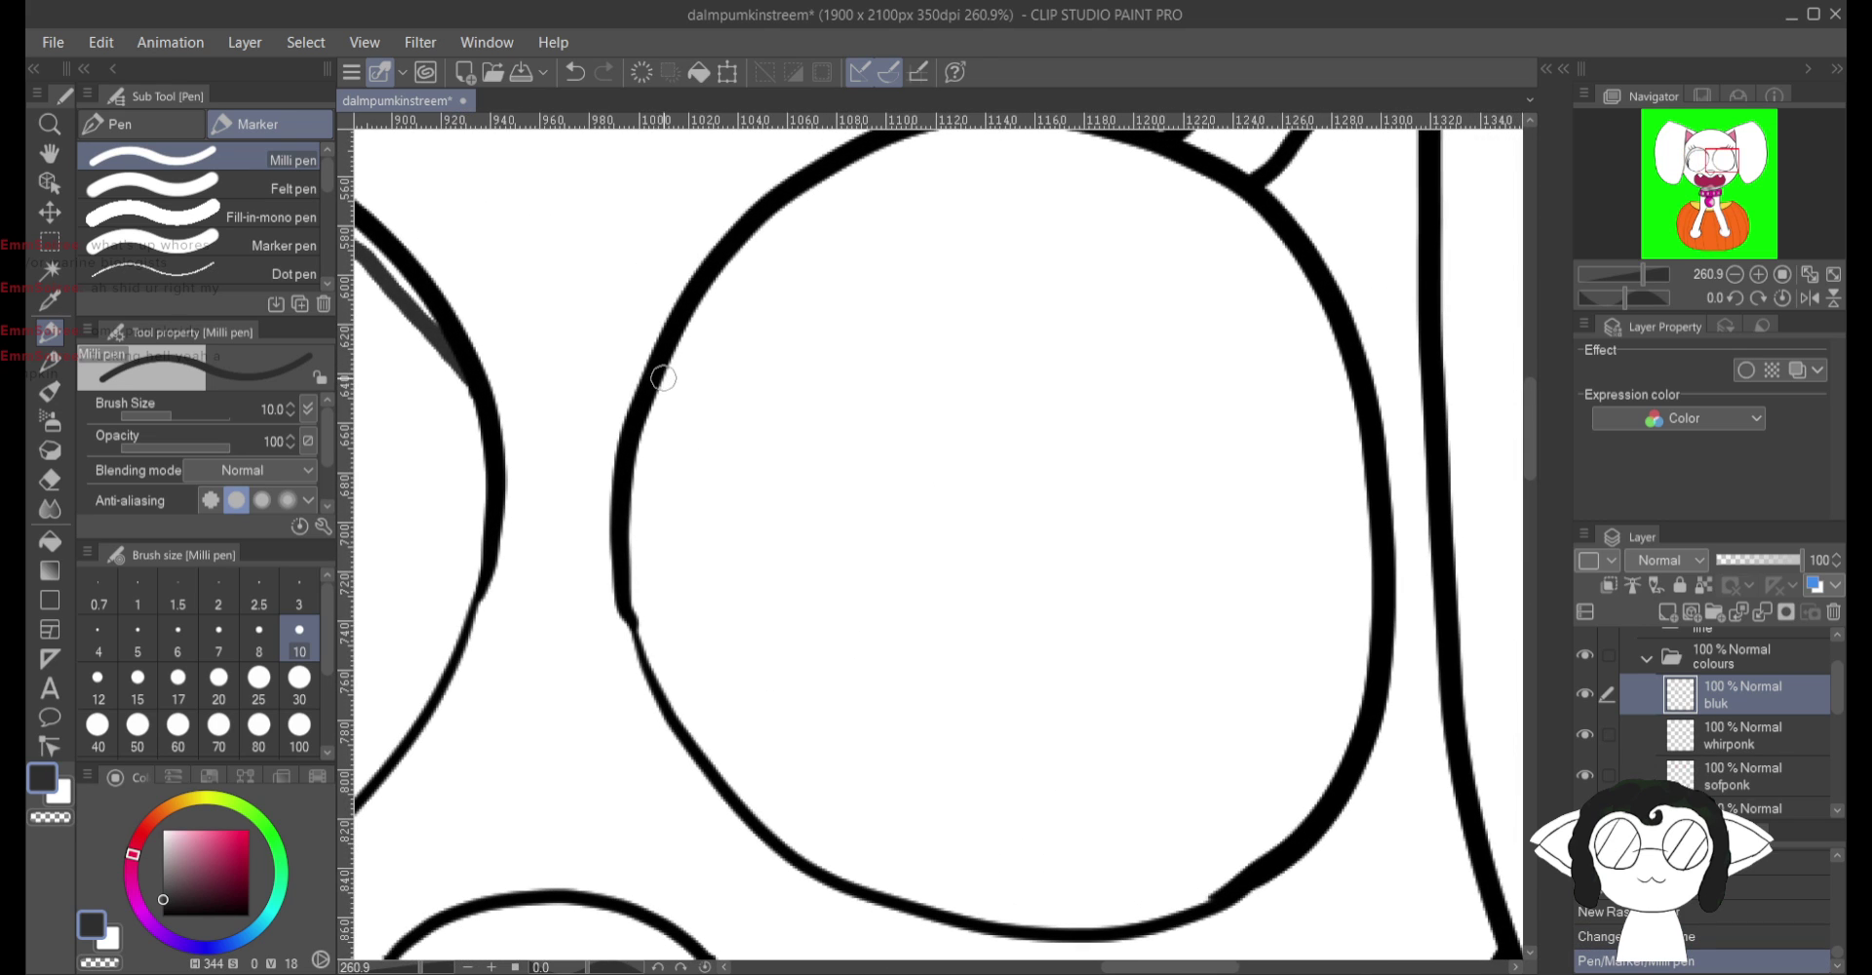
mouse_move(663, 377)
mouse_down()
mouse_move(810, 222)
mouse_move(937, 164)
mouse_move(1060, 151)
mouse_move(1143, 183)
mouse_move(1245, 265)
mouse_move(1298, 378)
mouse_move(1313, 505)
mouse_move(1241, 854)
mouse_up()
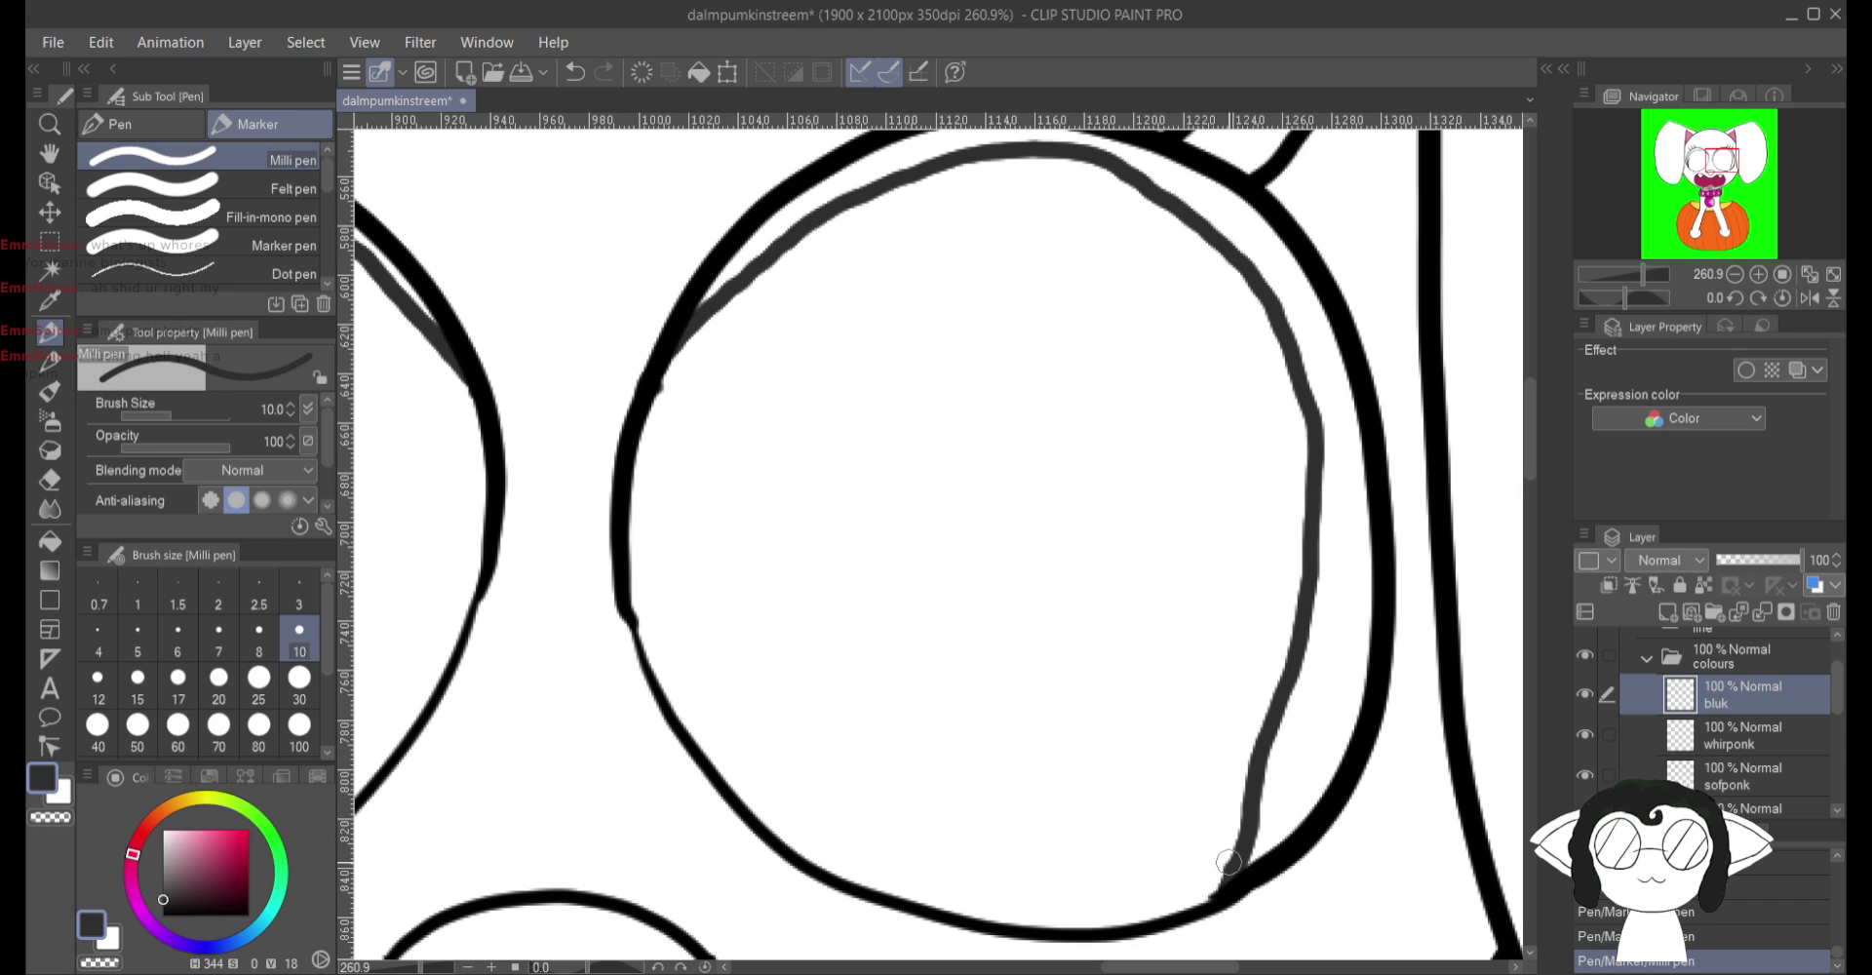
scroll(1228, 862, down, 8)
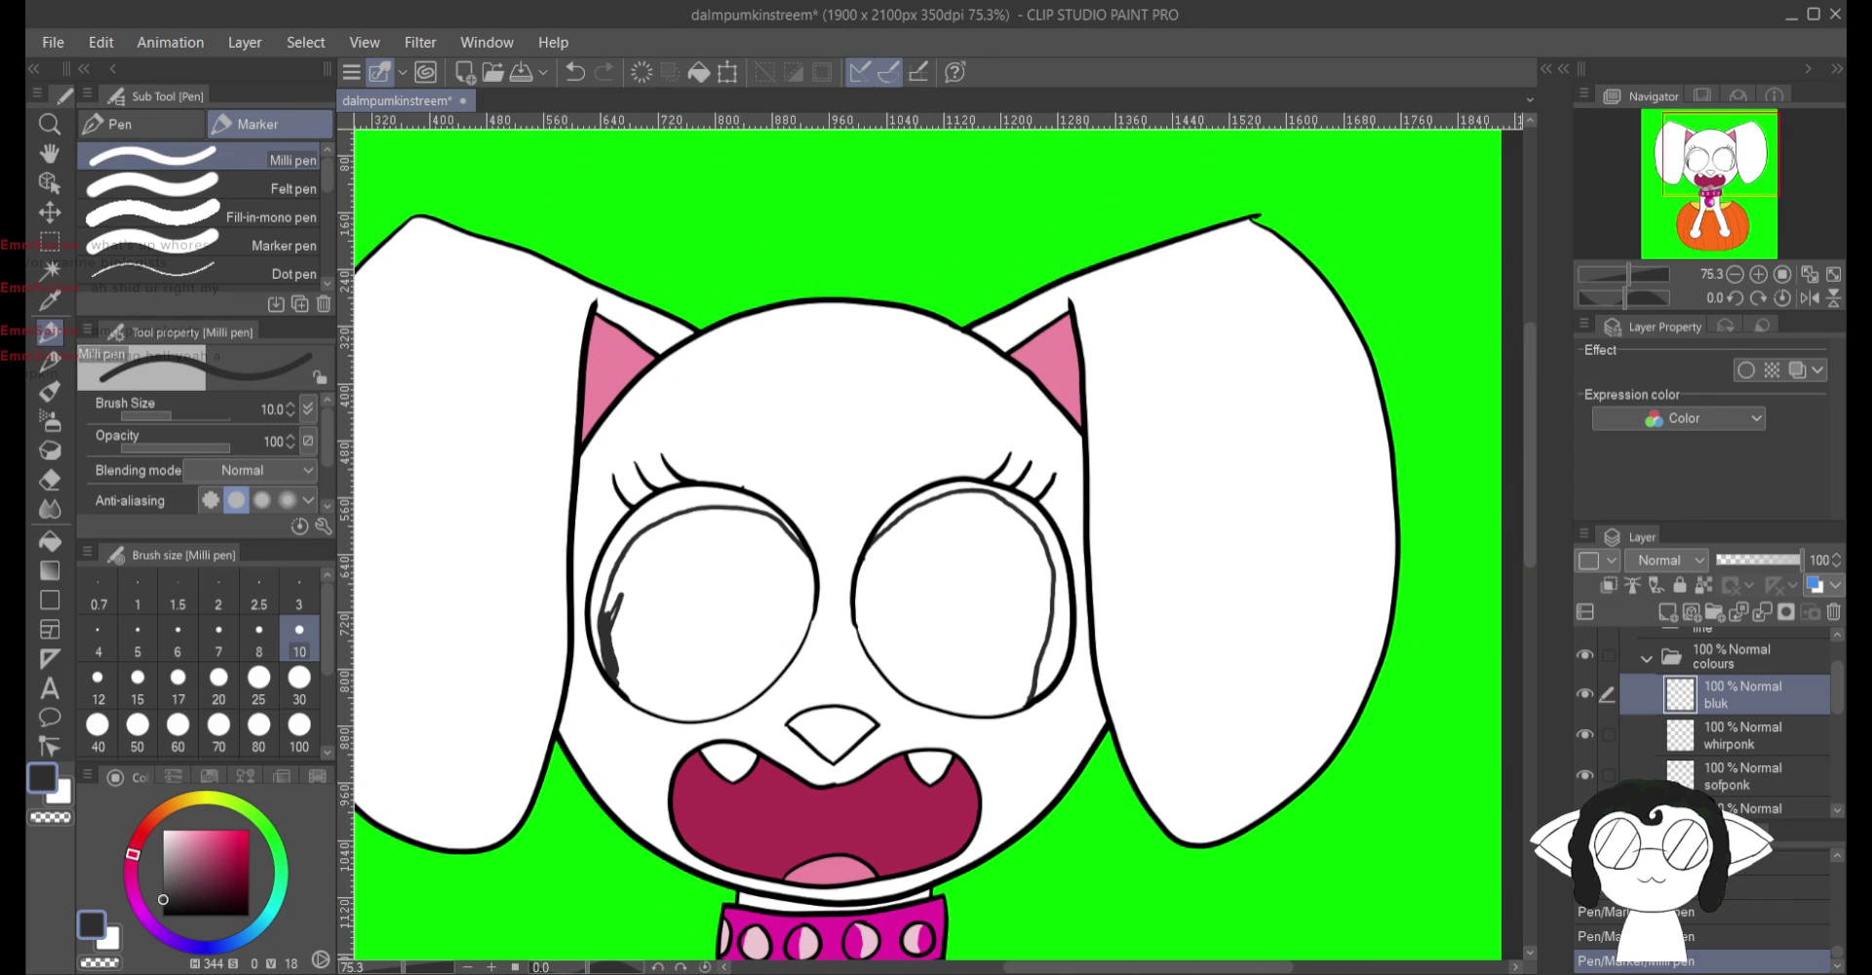
click(575, 72)
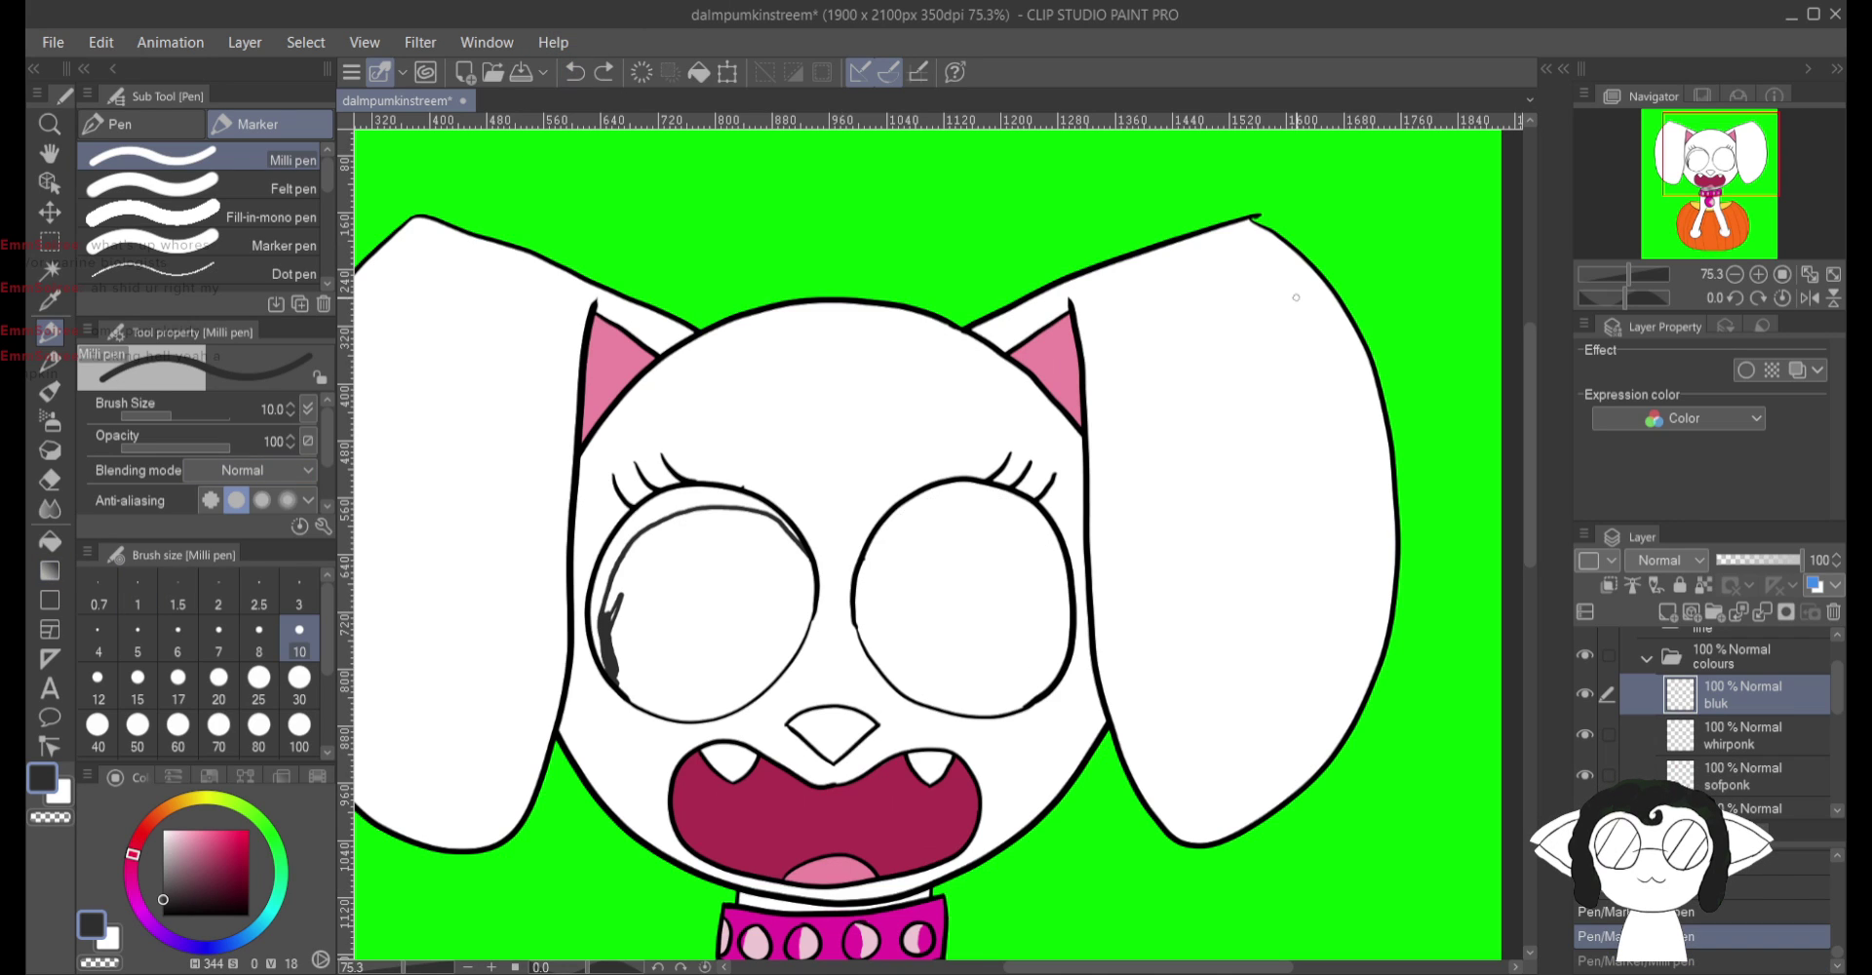
Step: Flip the canvas view horizontally and draw a dark grey arc with a scribbled patch on the outer side of the empty eye
click(1809, 298)
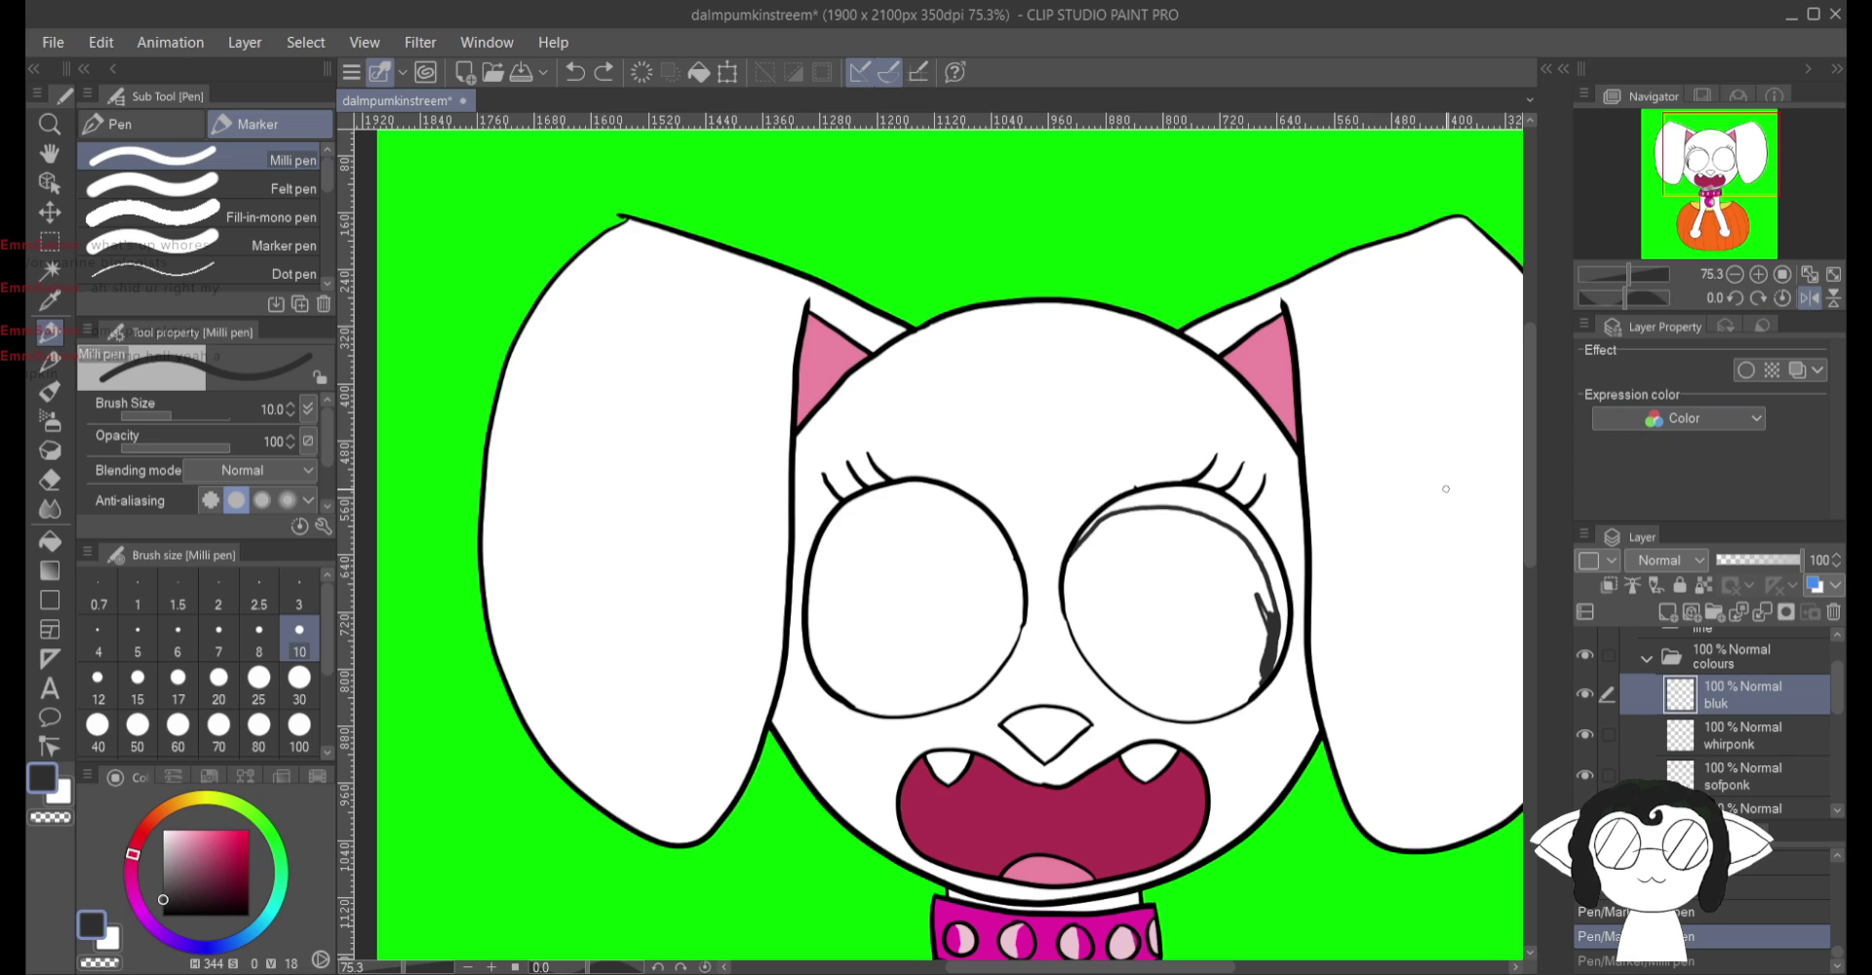
scroll(1445, 488, up, 2)
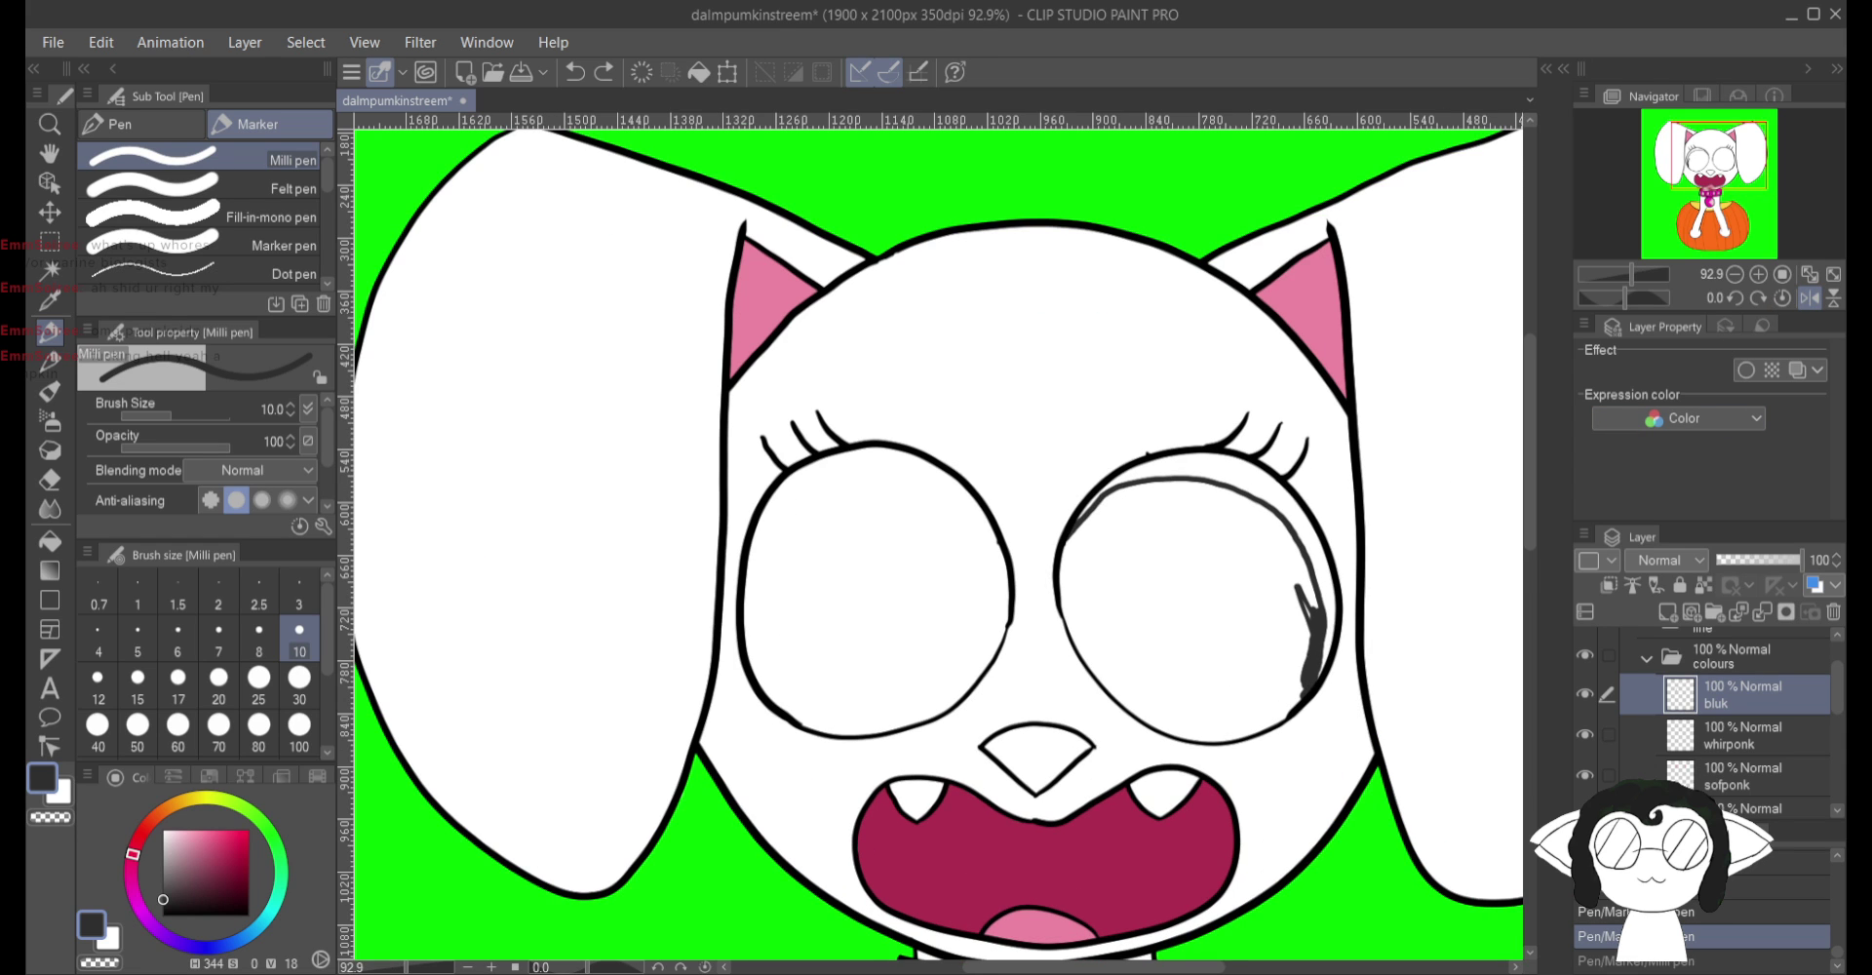
scroll(777, 644, up, 7)
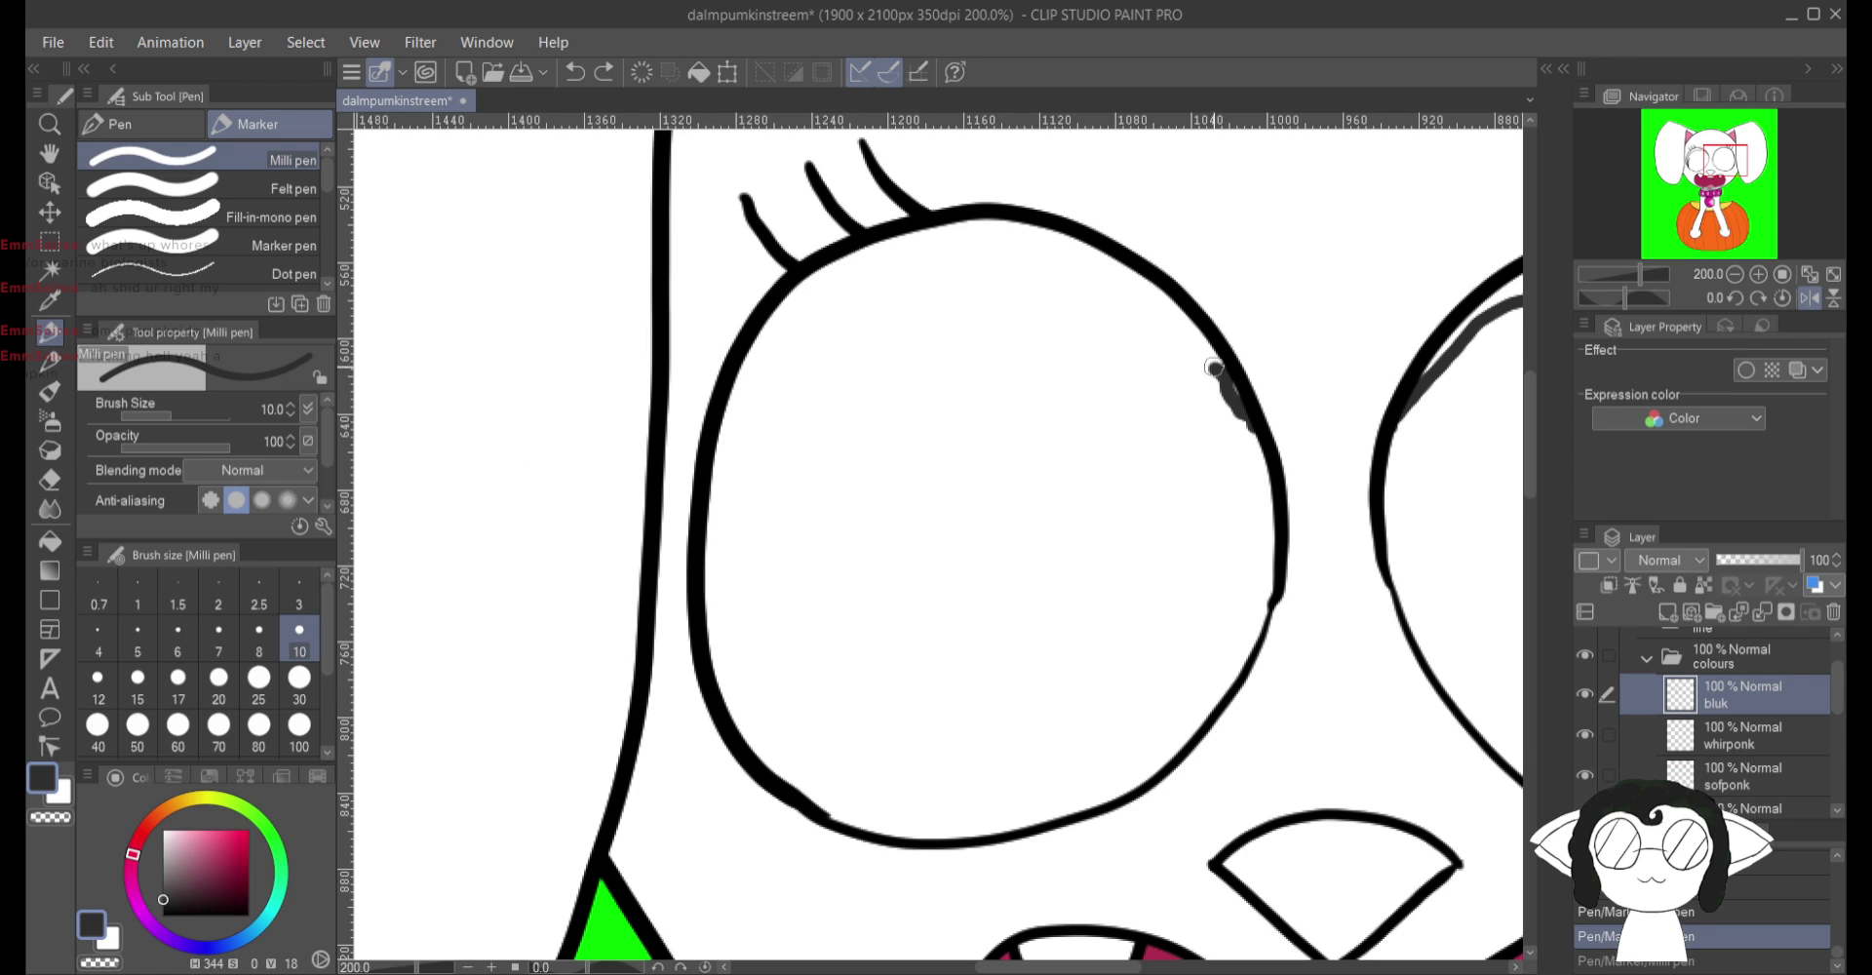
mouse_move(1213, 368)
mouse_down()
mouse_move(1088, 267)
mouse_move(1010, 245)
mouse_move(913, 257)
mouse_move(848, 291)
mouse_move(774, 382)
mouse_move(733, 454)
mouse_move(700, 577)
mouse_move(740, 501)
mouse_move(714, 589)
mouse_move(765, 441)
mouse_move(709, 553)
mouse_up()
Step: Clean the eye's outer edge with the Hard eraser at size 25, then extend the dark grey shading down that edge with the Milli pen
key(e)
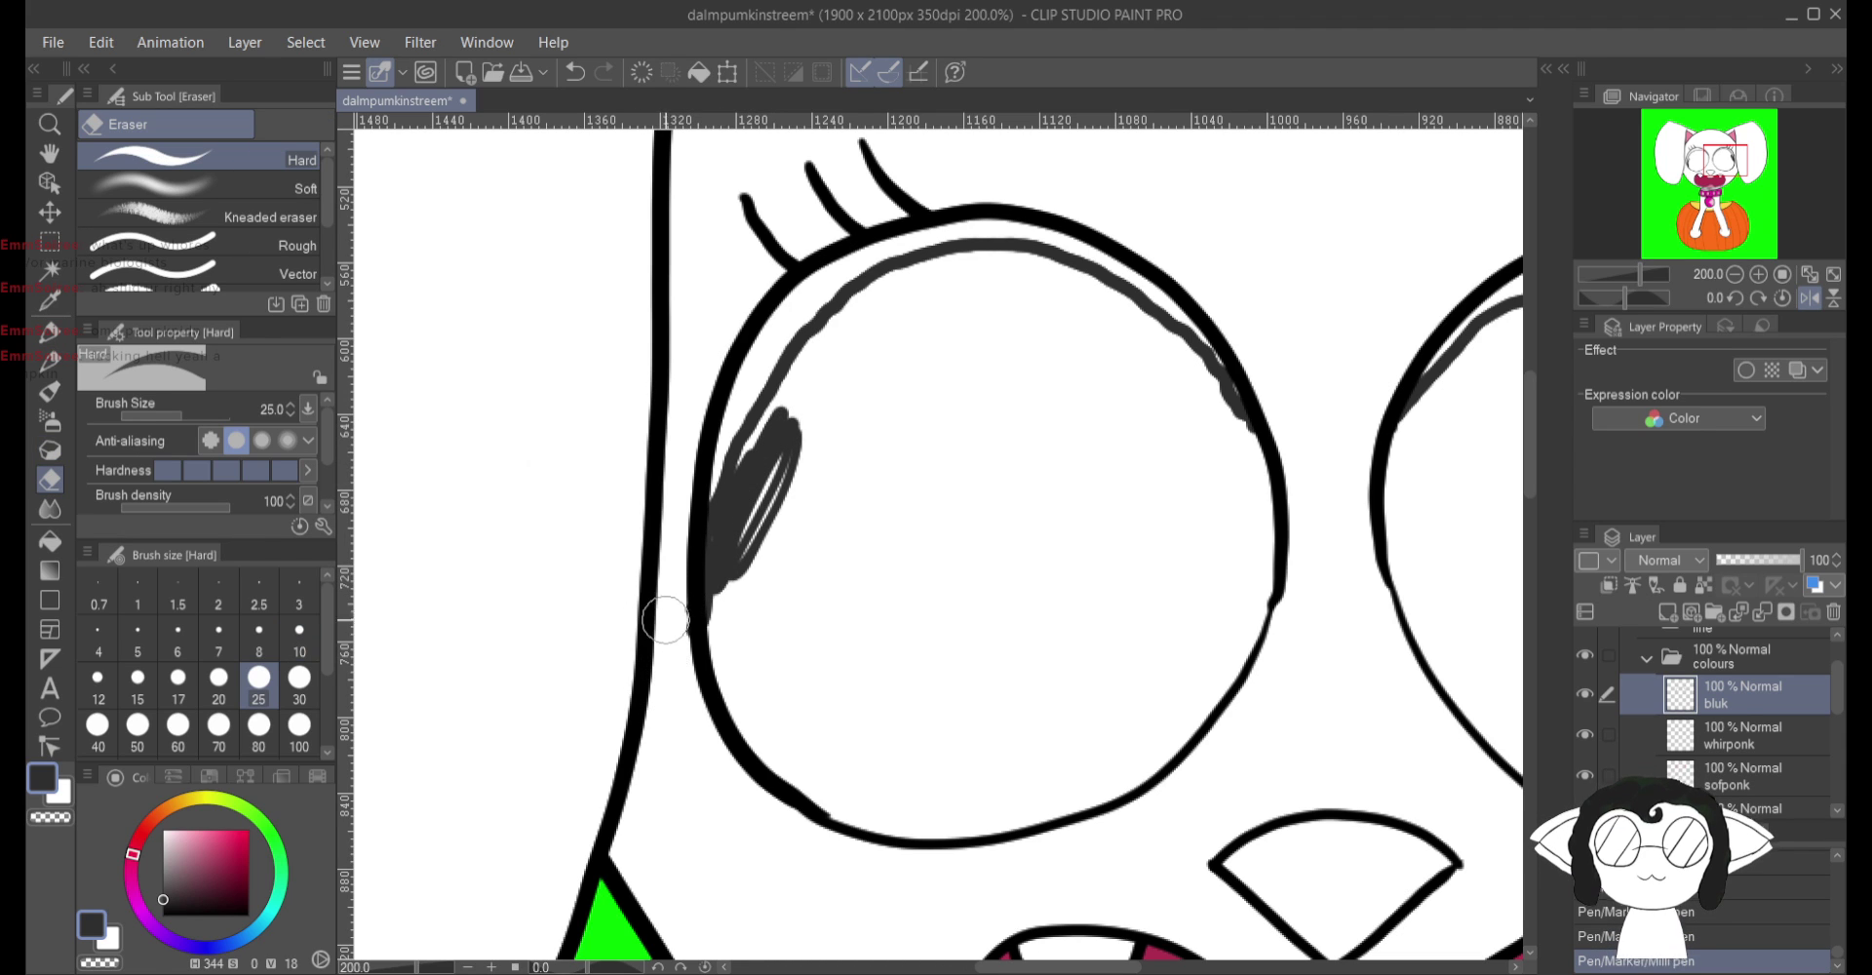
drag(679, 617, 677, 608)
click(1699, 156)
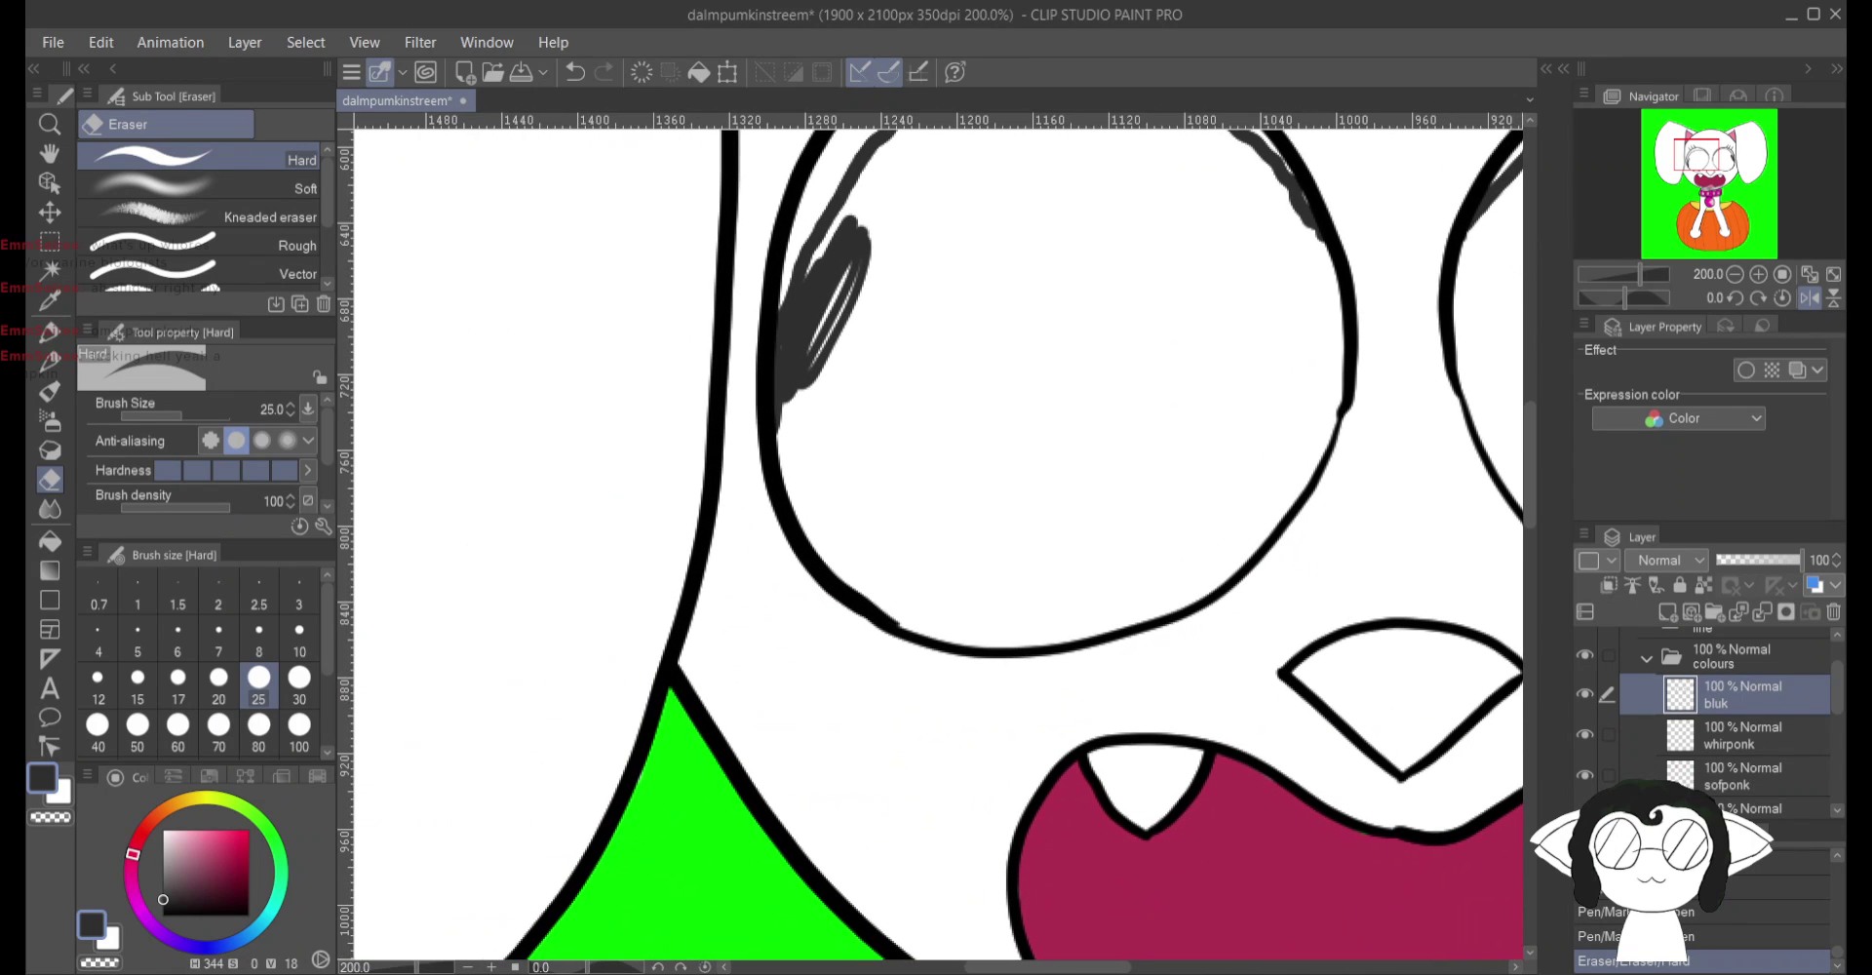
key(p)
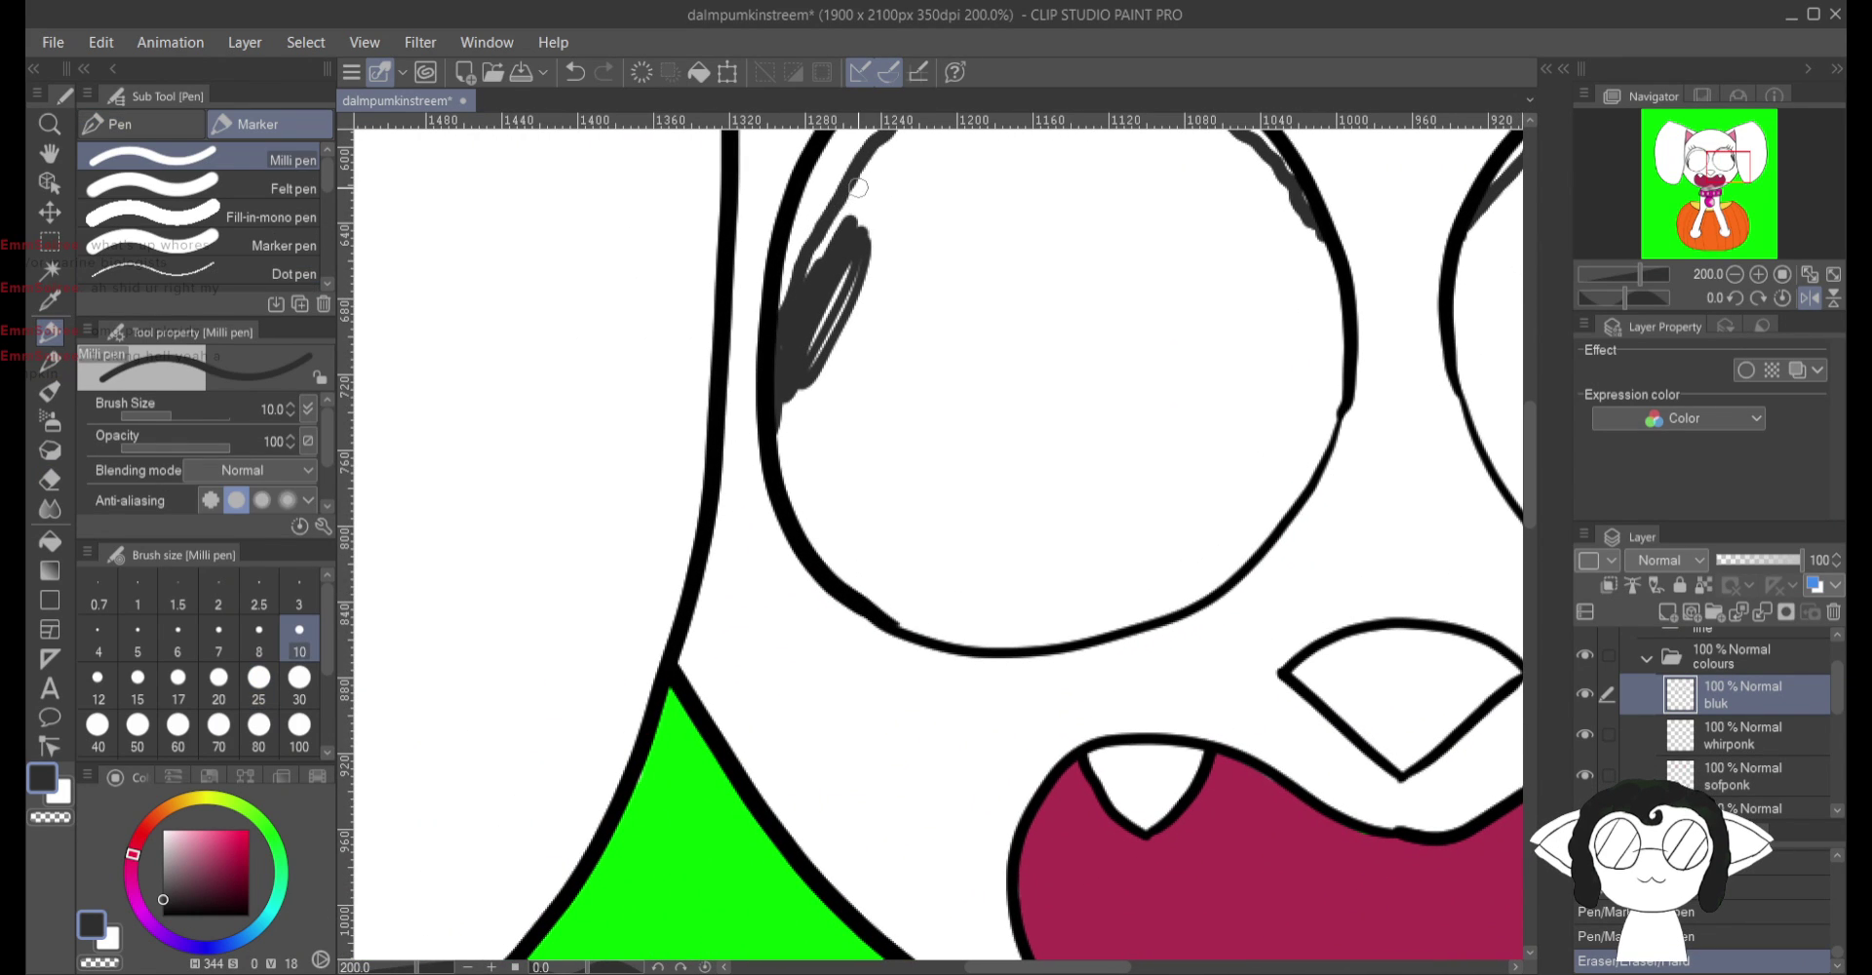
mouse_move(789, 397)
mouse_down()
mouse_move(800, 533)
mouse_move(774, 401)
mouse_move(786, 468)
mouse_up()
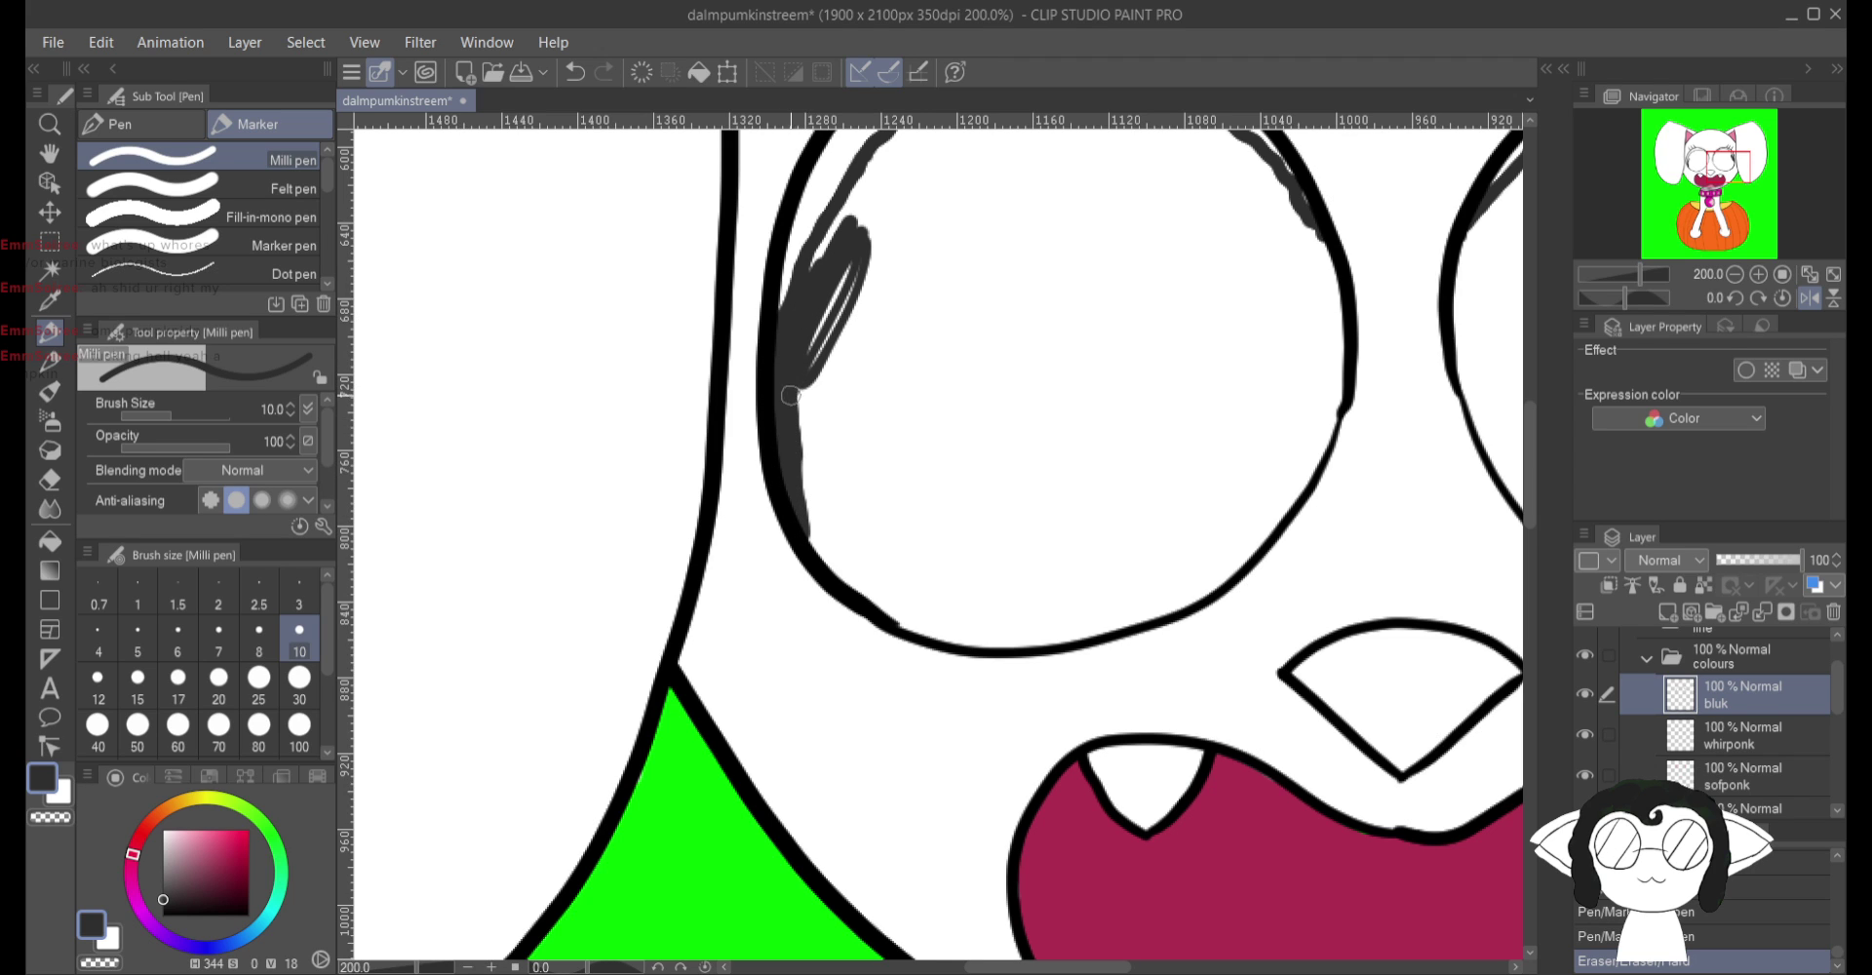
Step: Draw a small dark grey circle near the top of each eye, just below the arc
drag(831, 229, 738, 439)
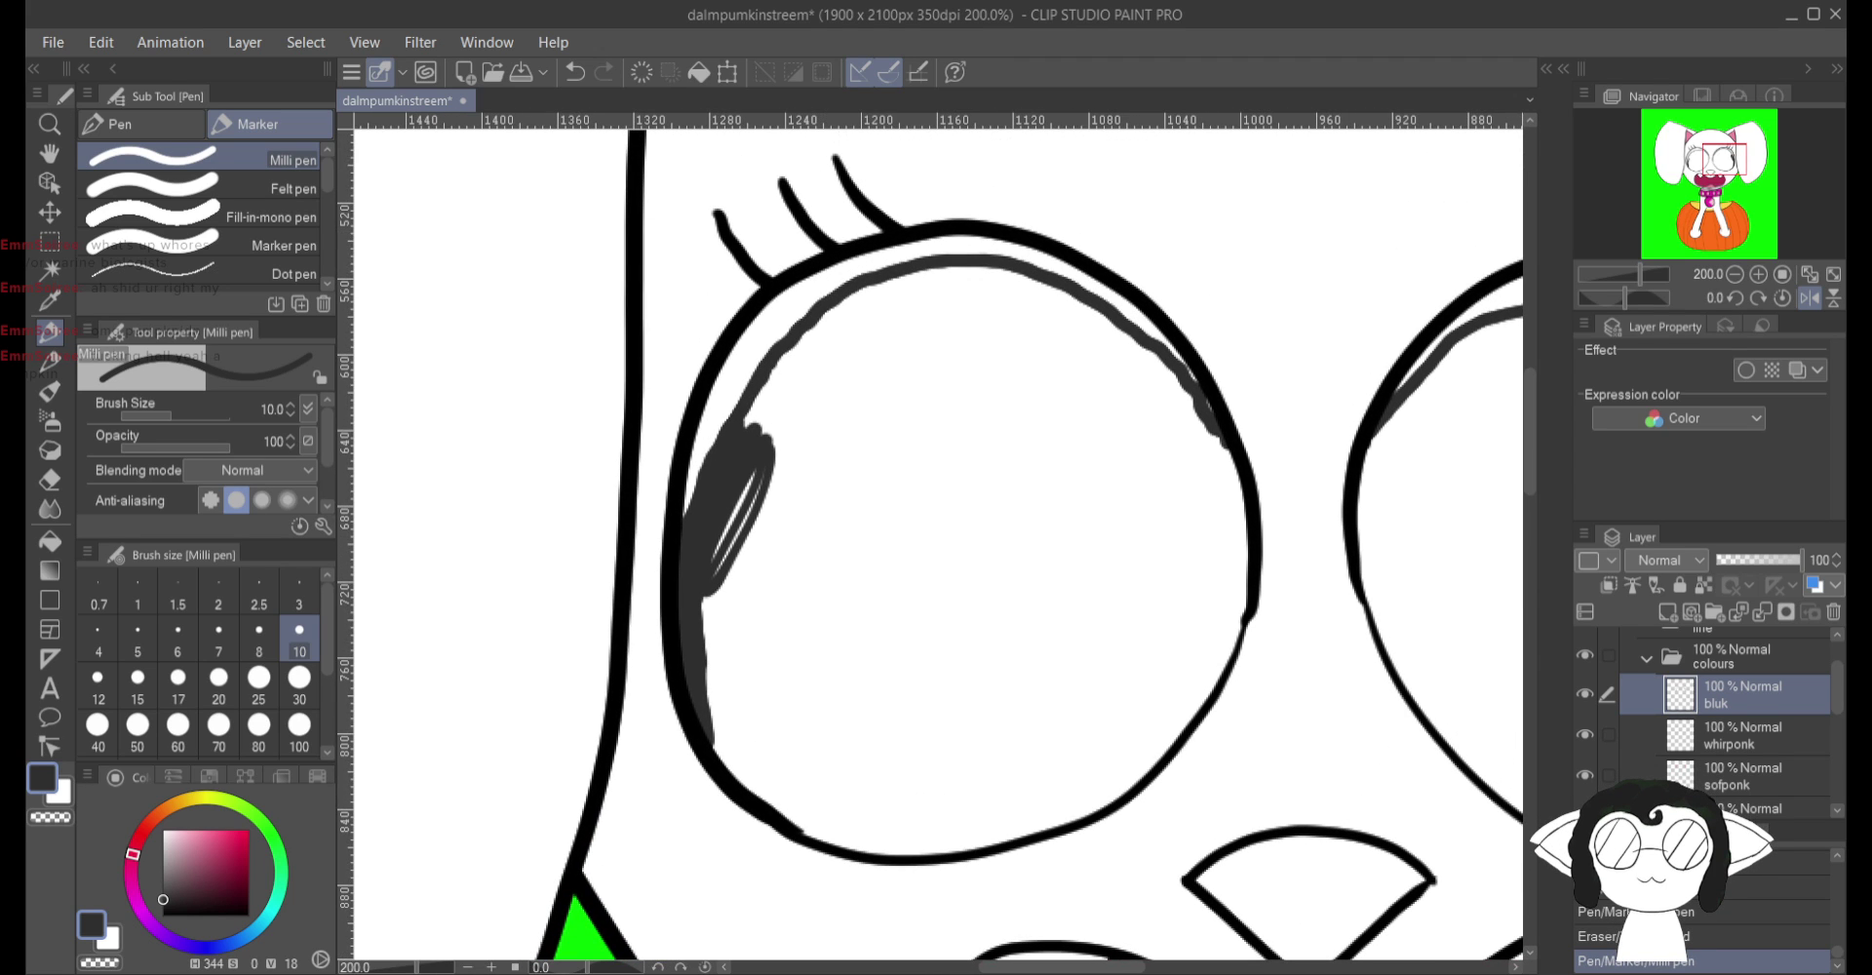
mouse_move(900, 296)
mouse_down()
mouse_move(856, 390)
mouse_move(942, 294)
mouse_move(19, 217)
mouse_up()
mouse_move(936, 536)
mouse_down()
mouse_move(1594, 595)
mouse_move(1399, 619)
mouse_up()
mouse_move(1138, 345)
mouse_down()
mouse_move(1078, 339)
mouse_move(1064, 447)
mouse_move(1152, 387)
mouse_move(1087, 331)
mouse_up()
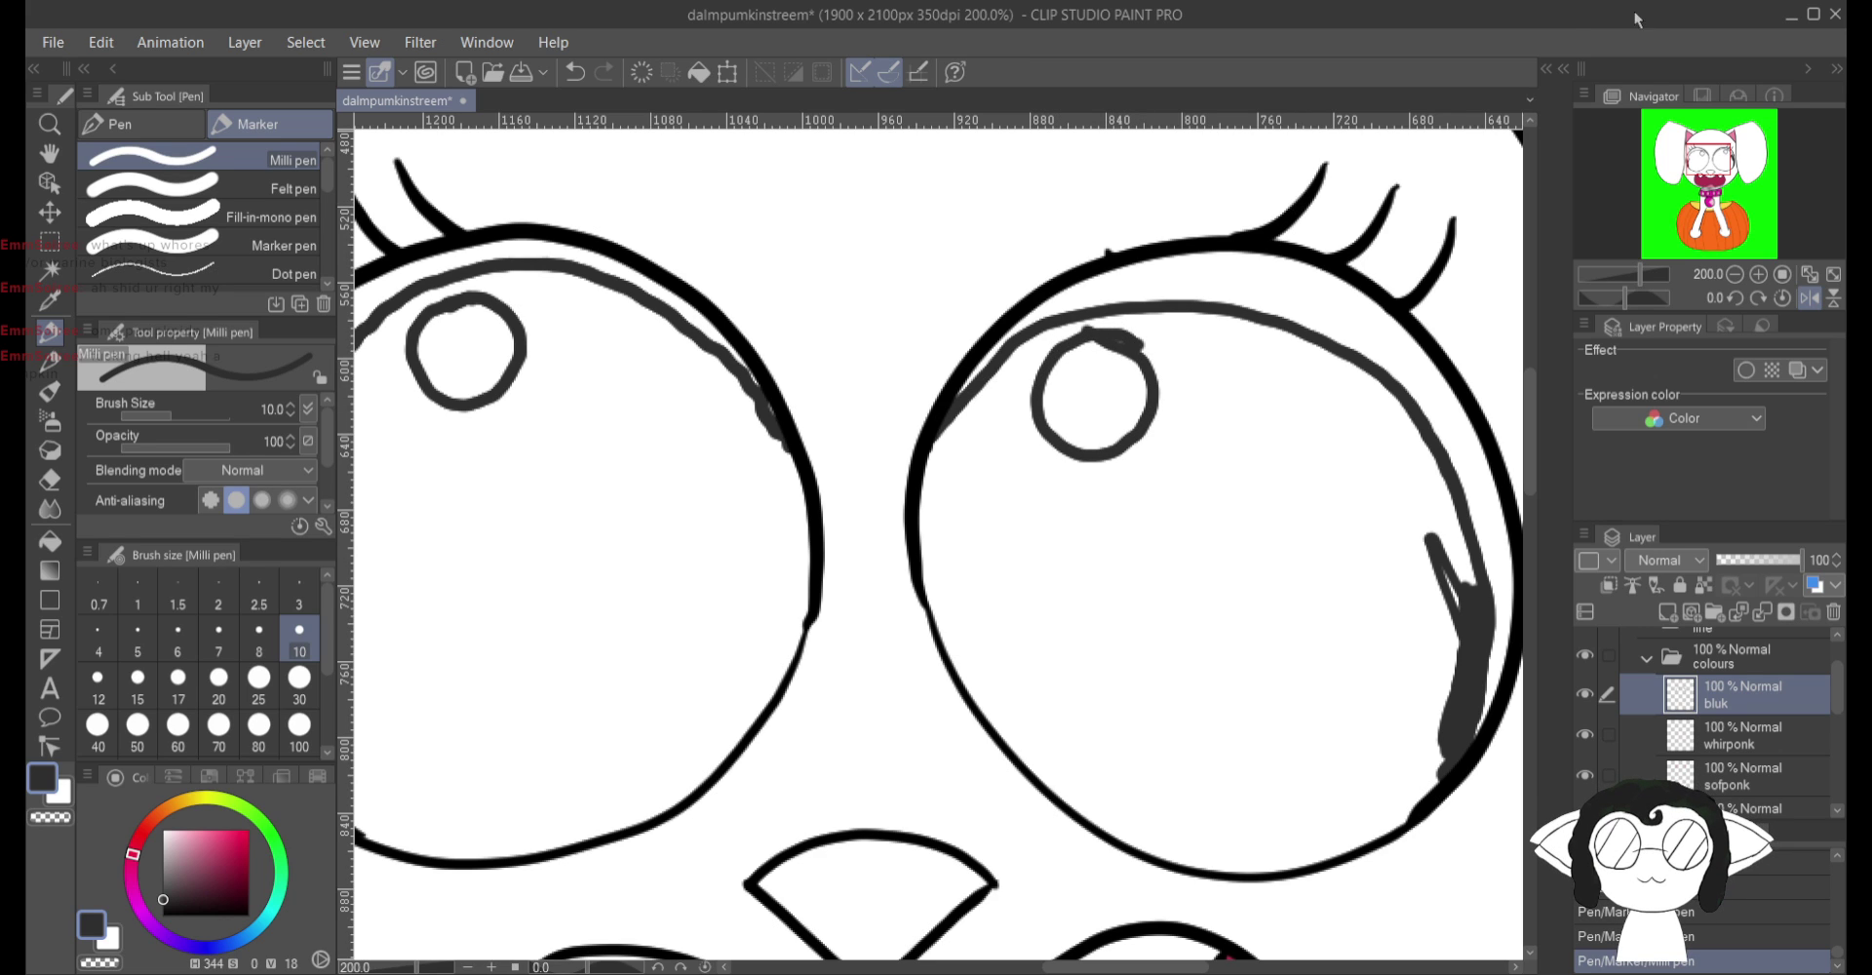
scroll(1183, 620, down, 4)
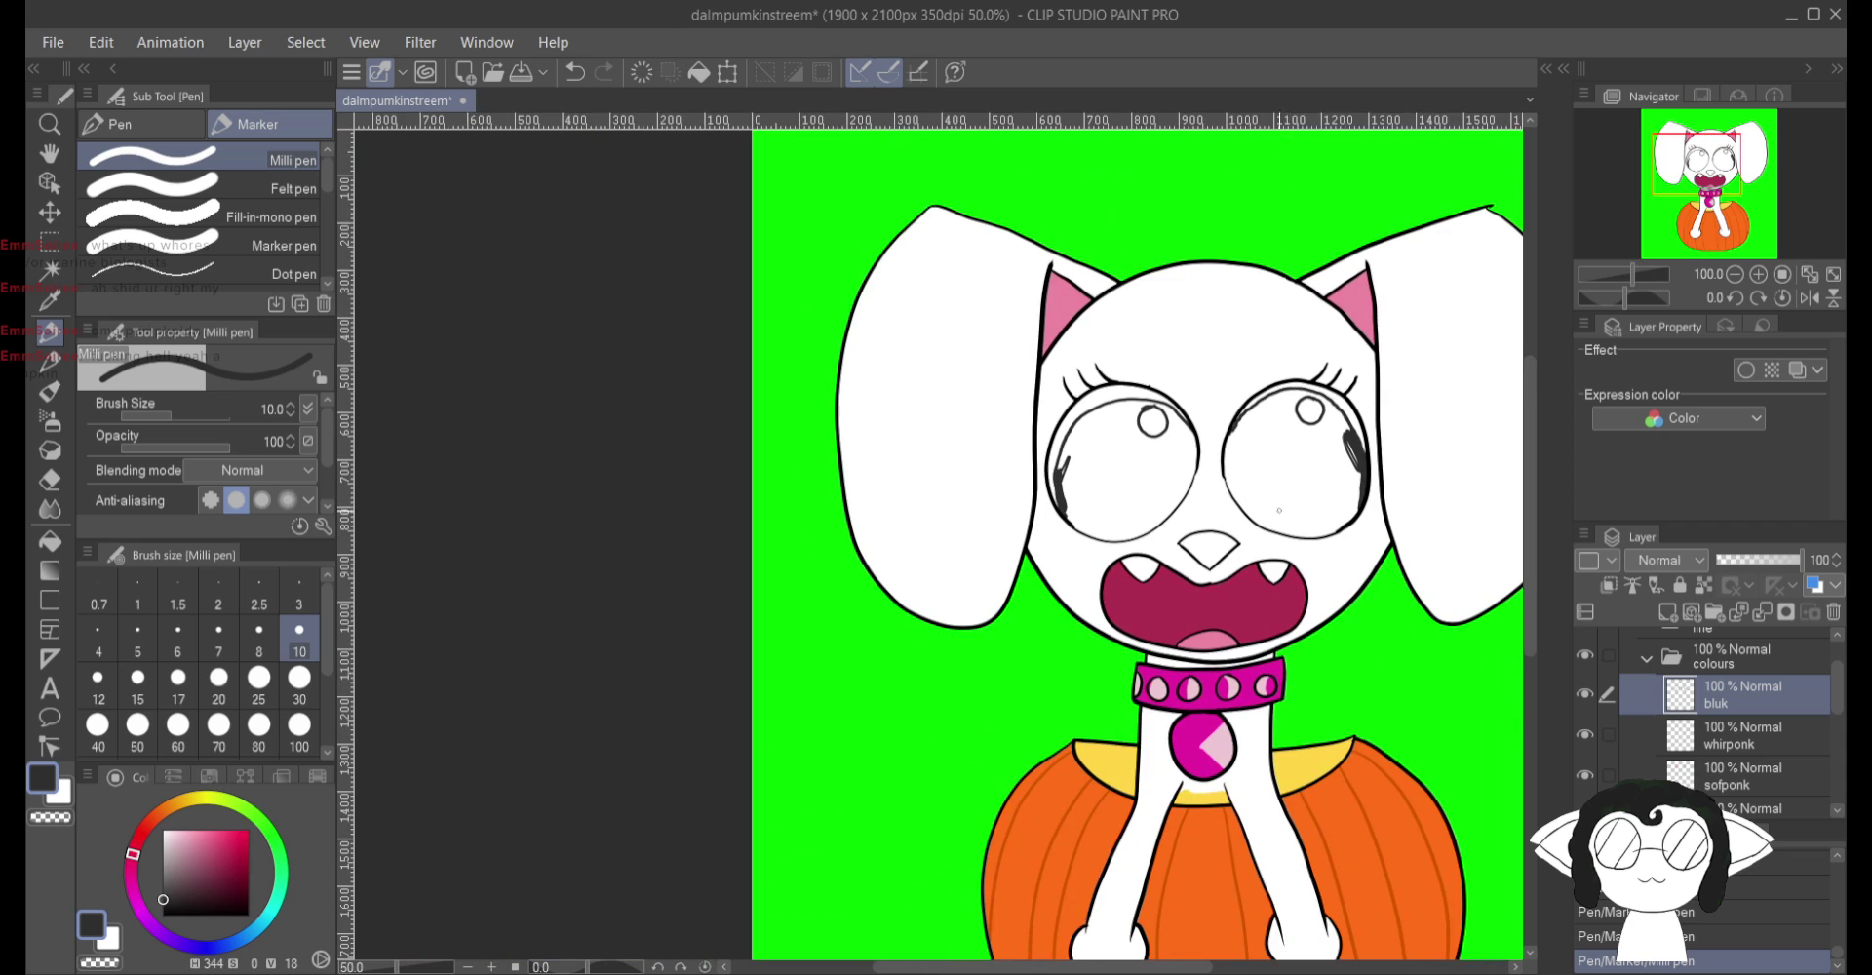
mouse_move(1244, 563)
mouse_down()
mouse_move(1183, 620)
mouse_move(1193, 552)
mouse_move(1203, 589)
mouse_up()
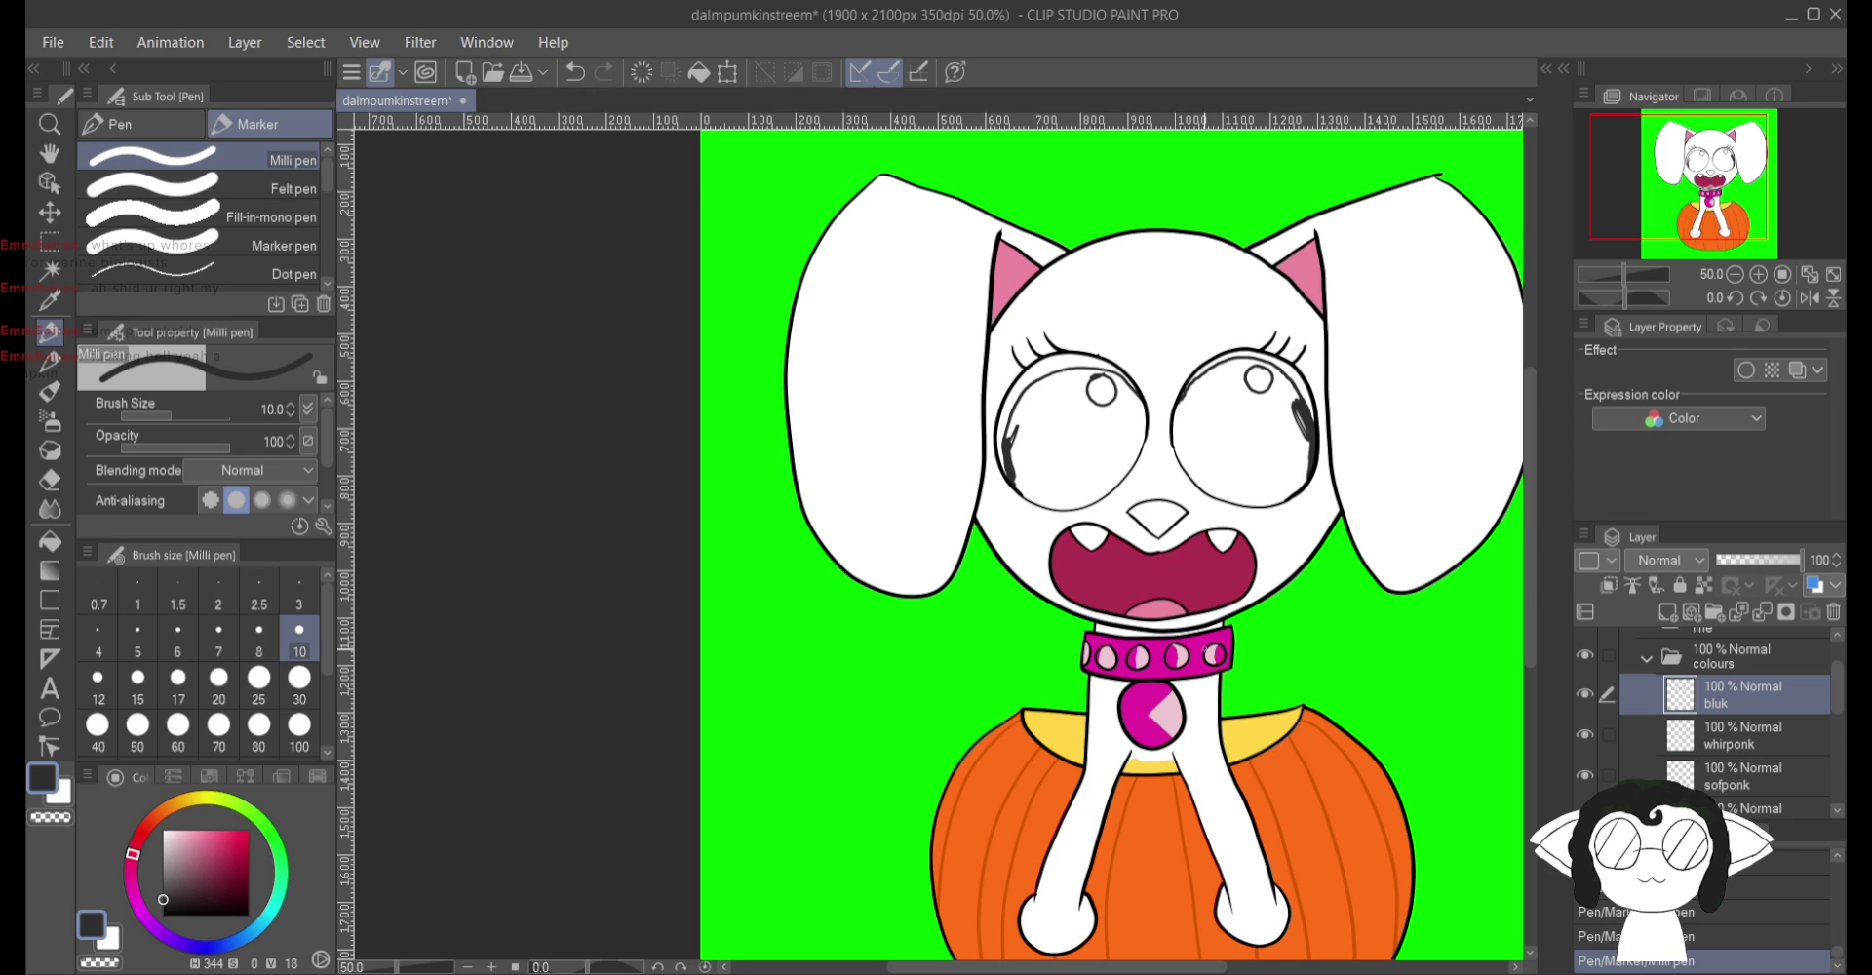
scroll(1206, 649, up, 5)
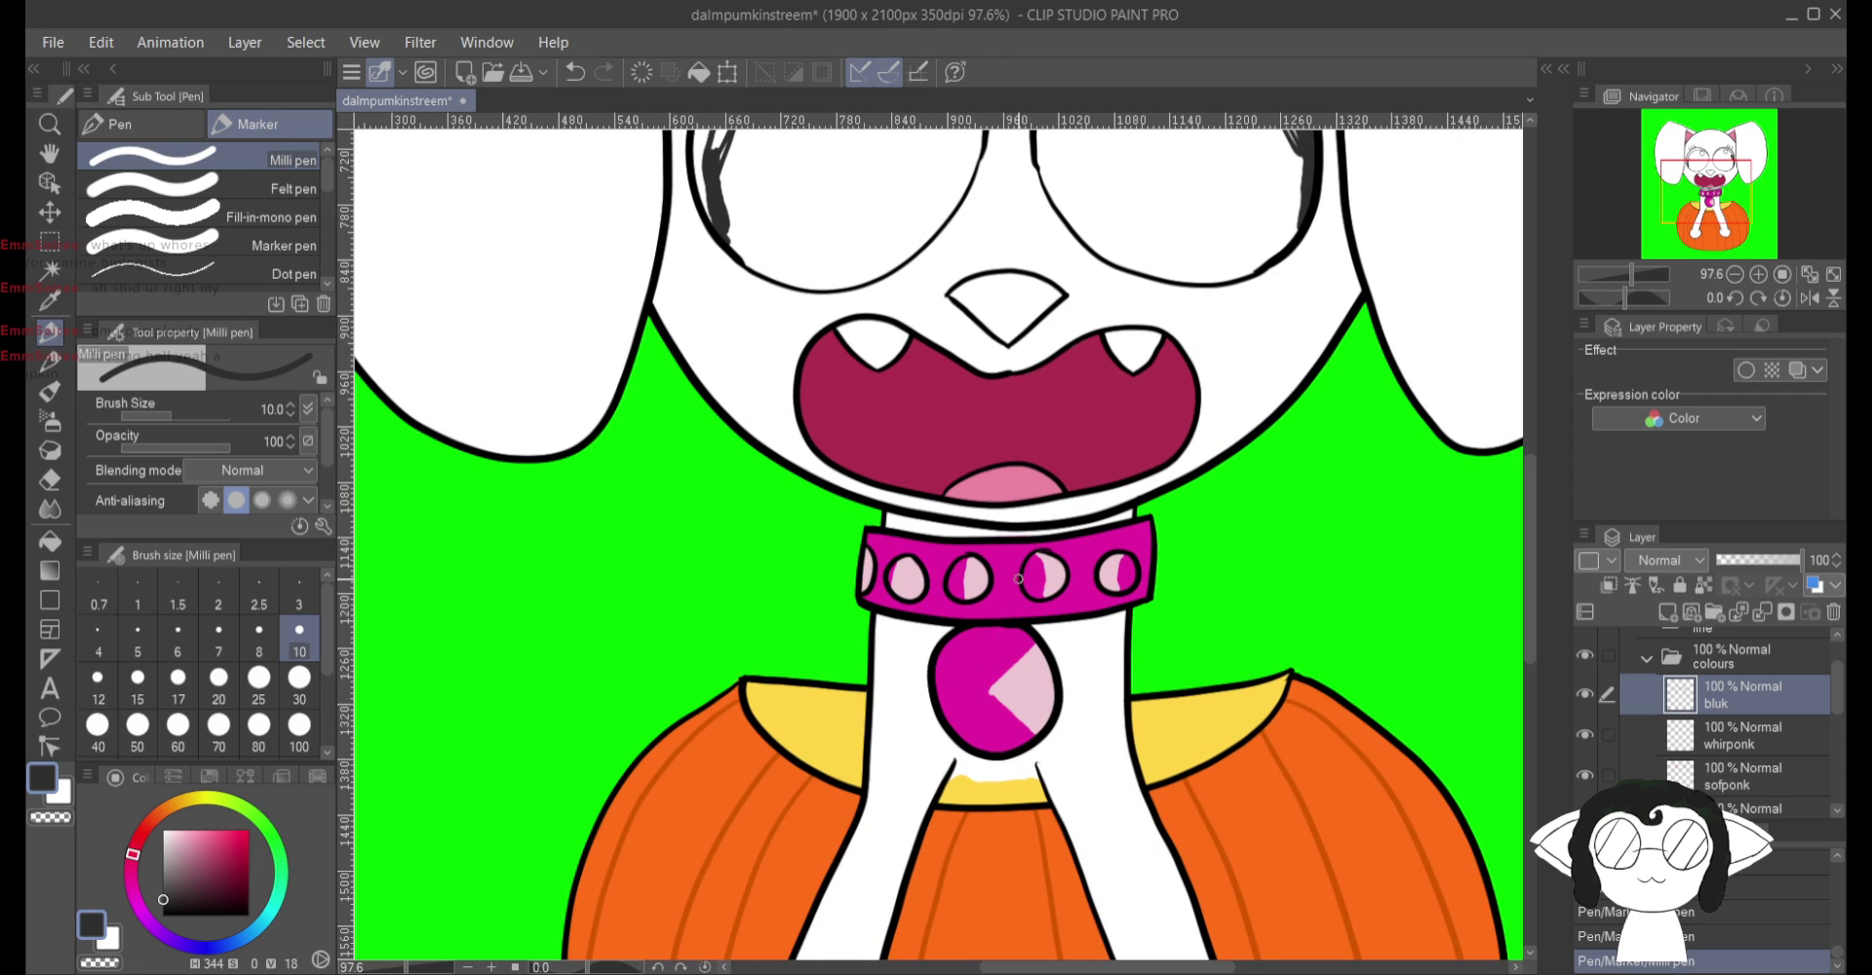
scroll(1018, 578, up, 5)
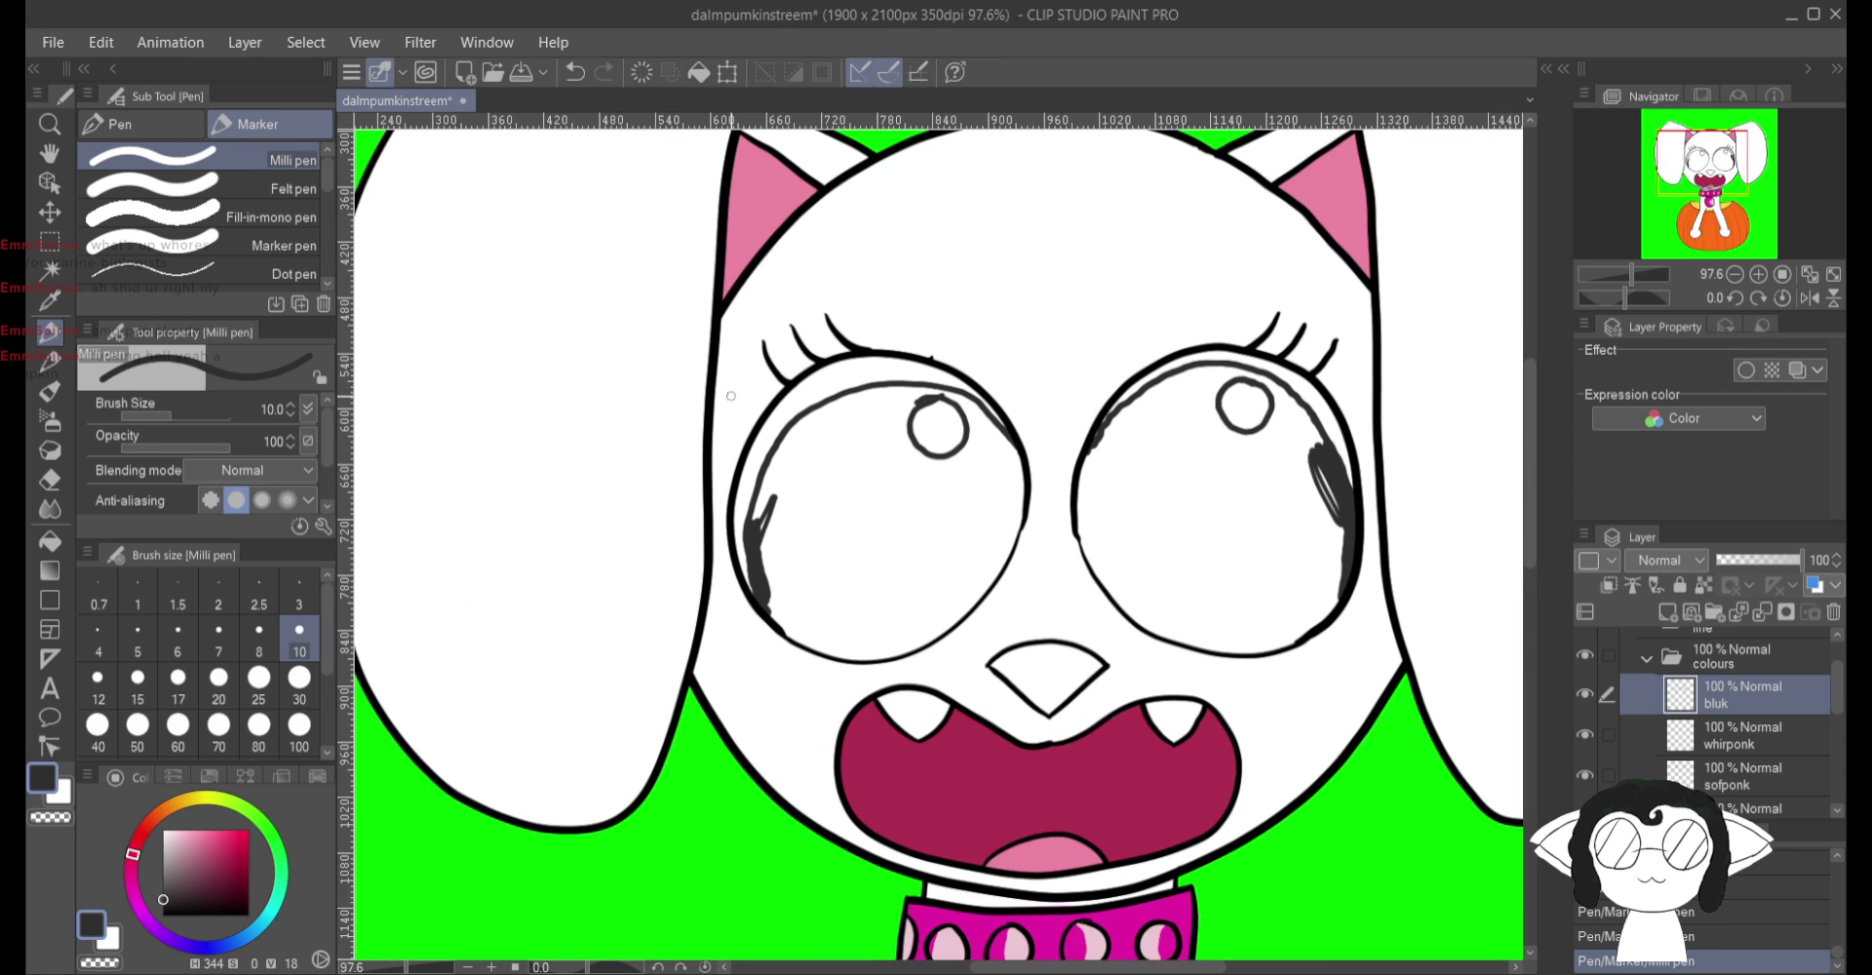
Step: Undo the circles in both eyes and the right eye's shading, keeping the left eye's dark grey arc and patch
key(ctrl+z)
key(ctrl+z)
key(ctrl+z)
key(ctrl+z)
key(ctrl+z)
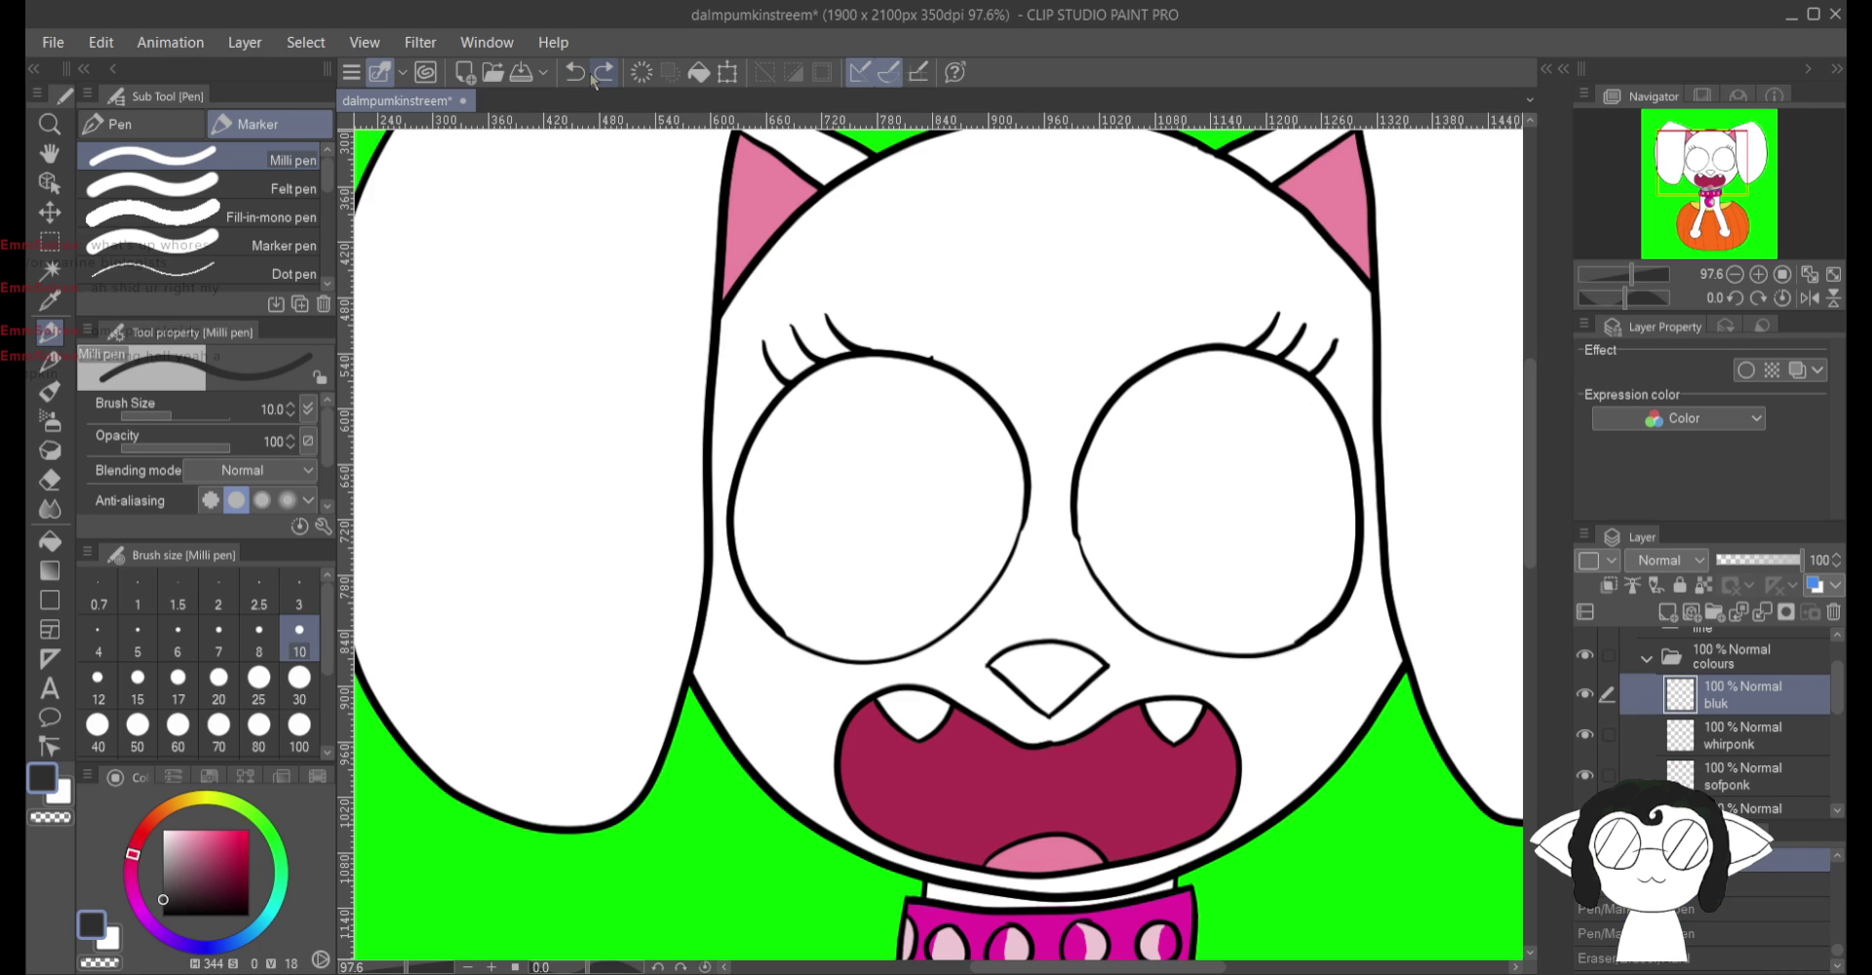
click(609, 74)
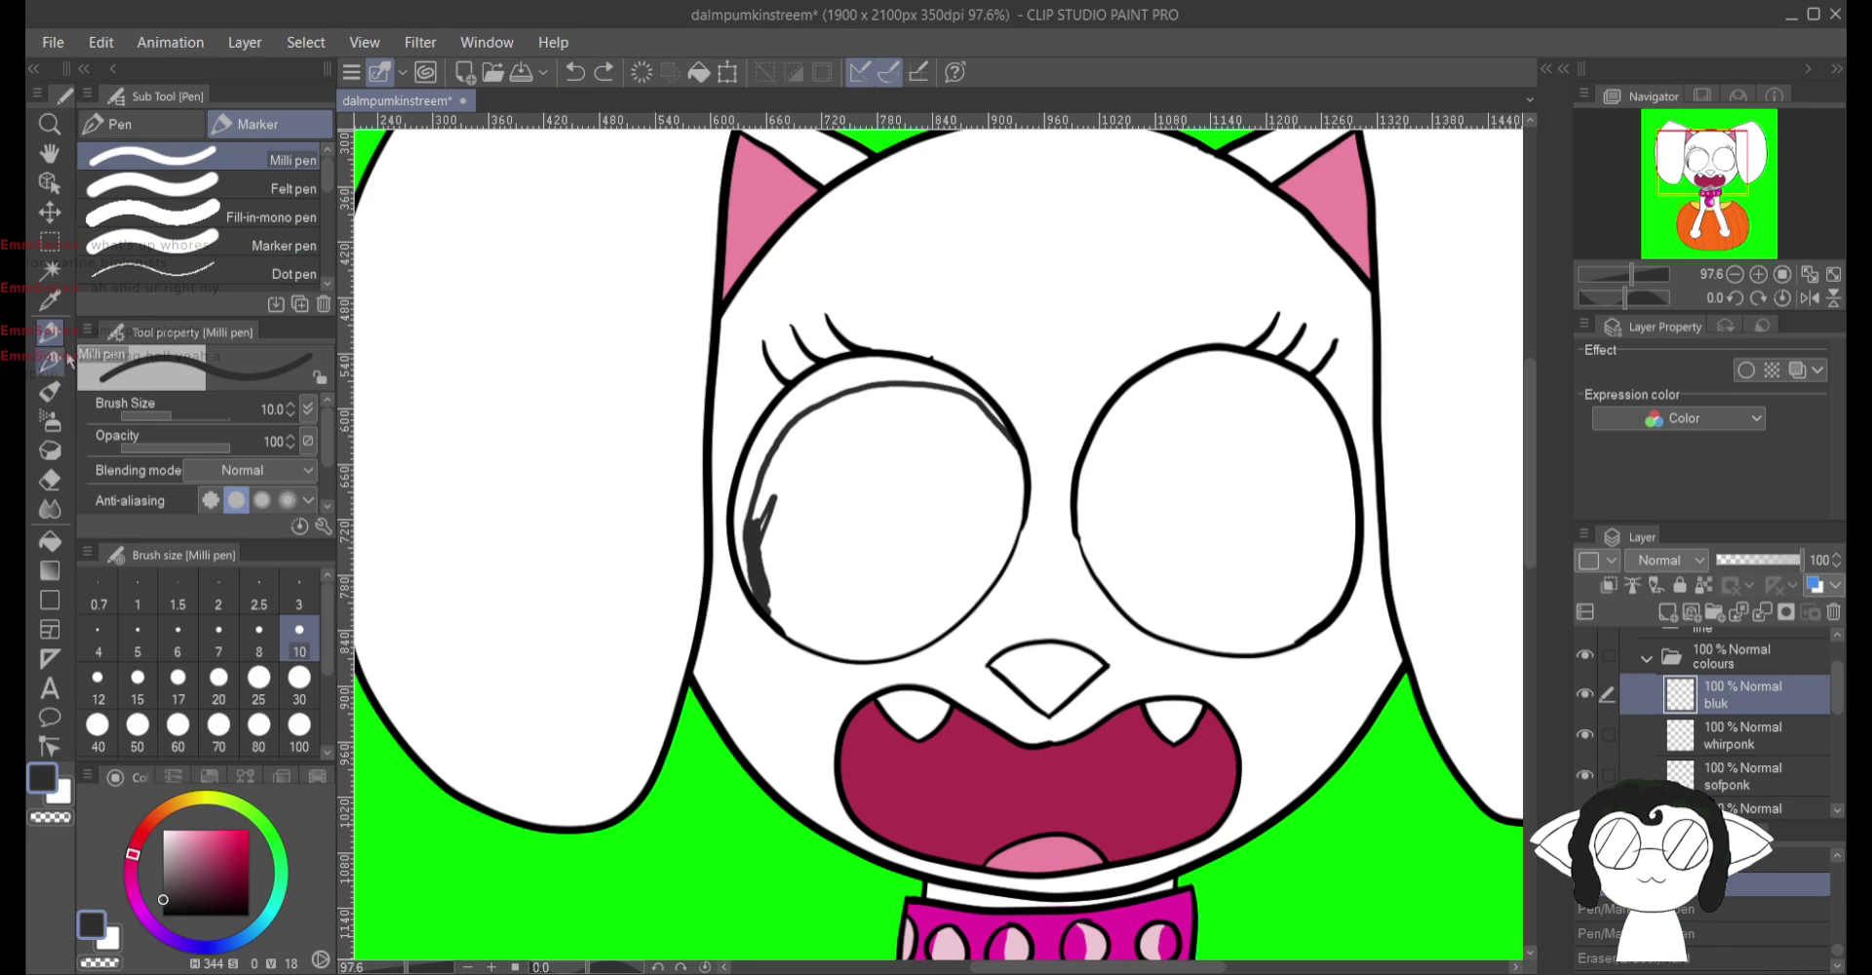
Step: Paste a copy of the left eye's rectangle-selected shading on a new layer, mirror it horizontally into the right eye, and deselect
click(59, 248)
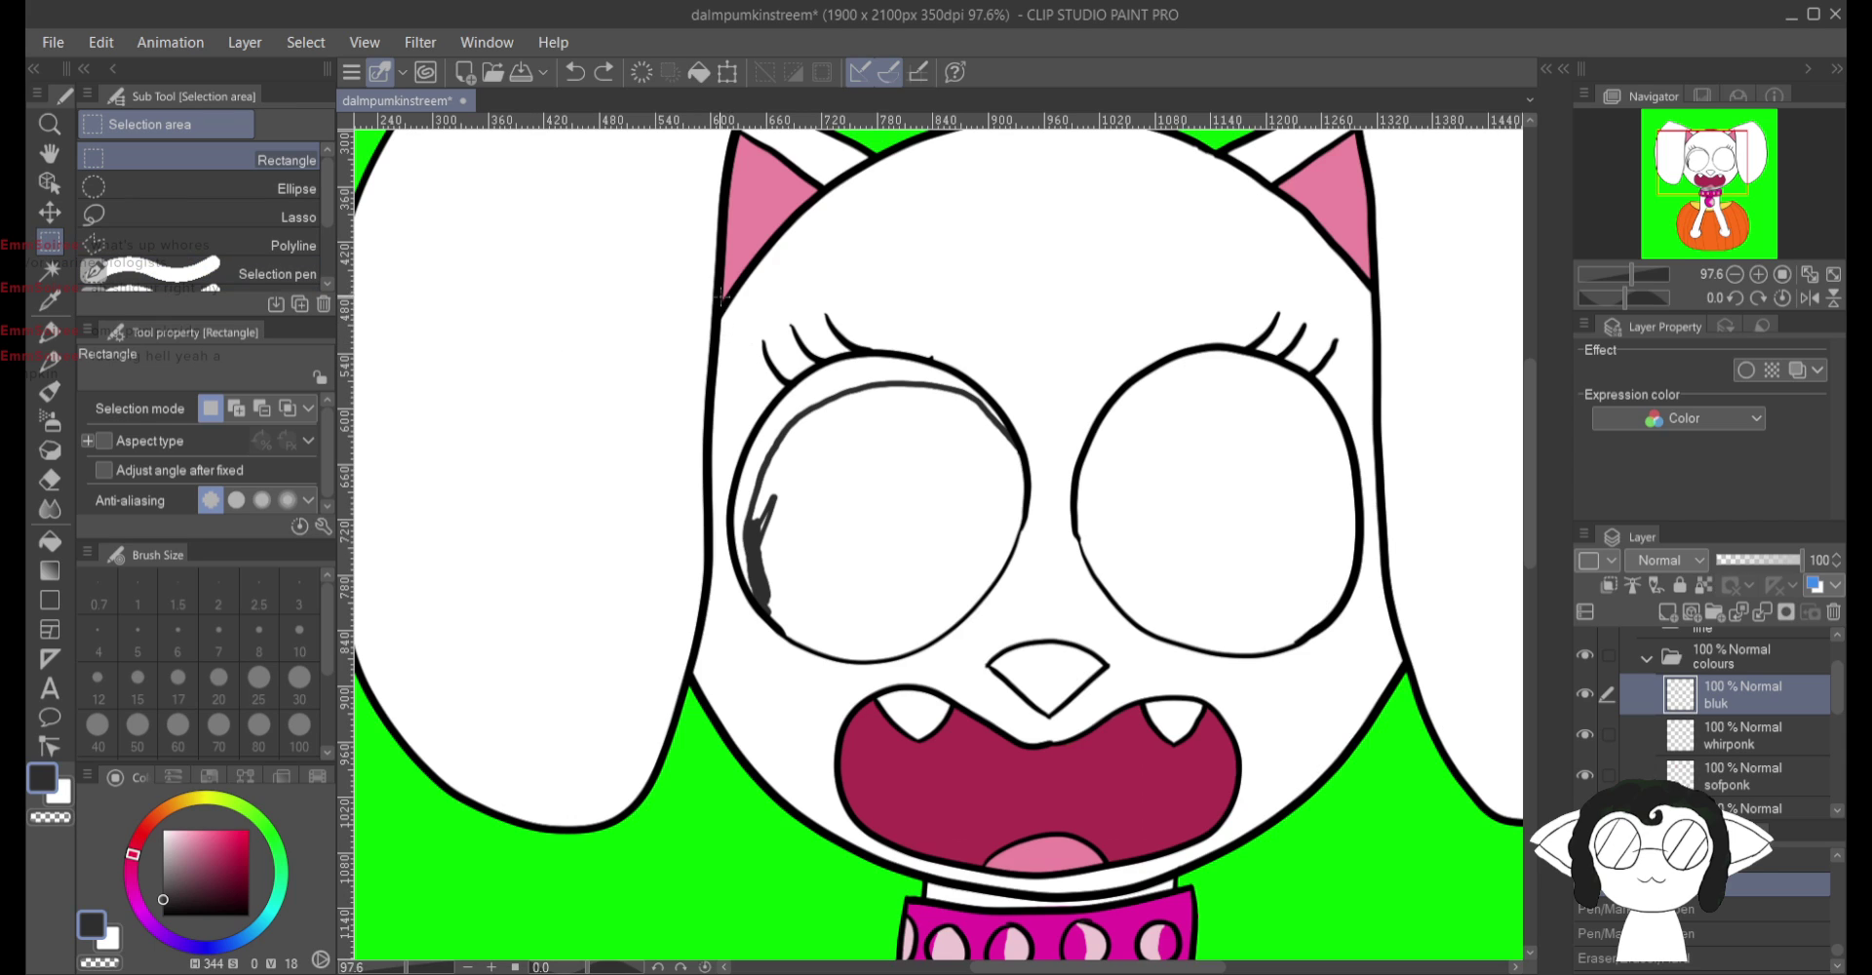
drag(716, 314, 1051, 691)
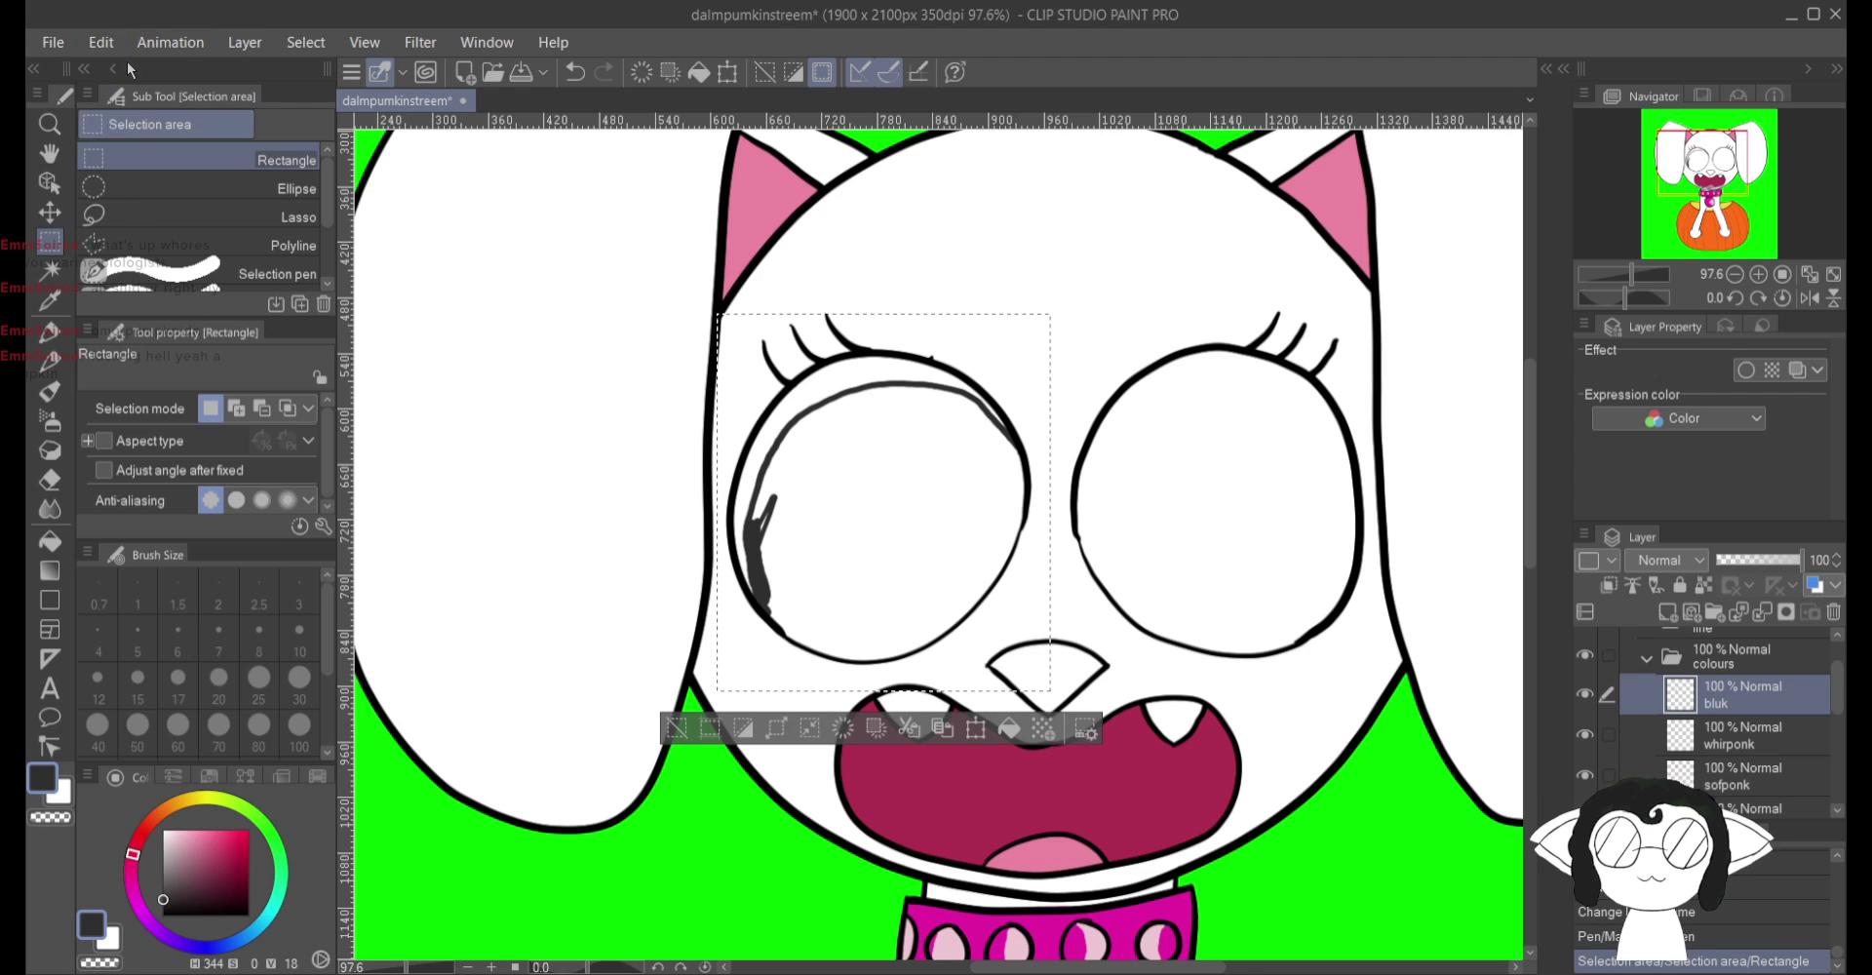
key(ctrl+v)
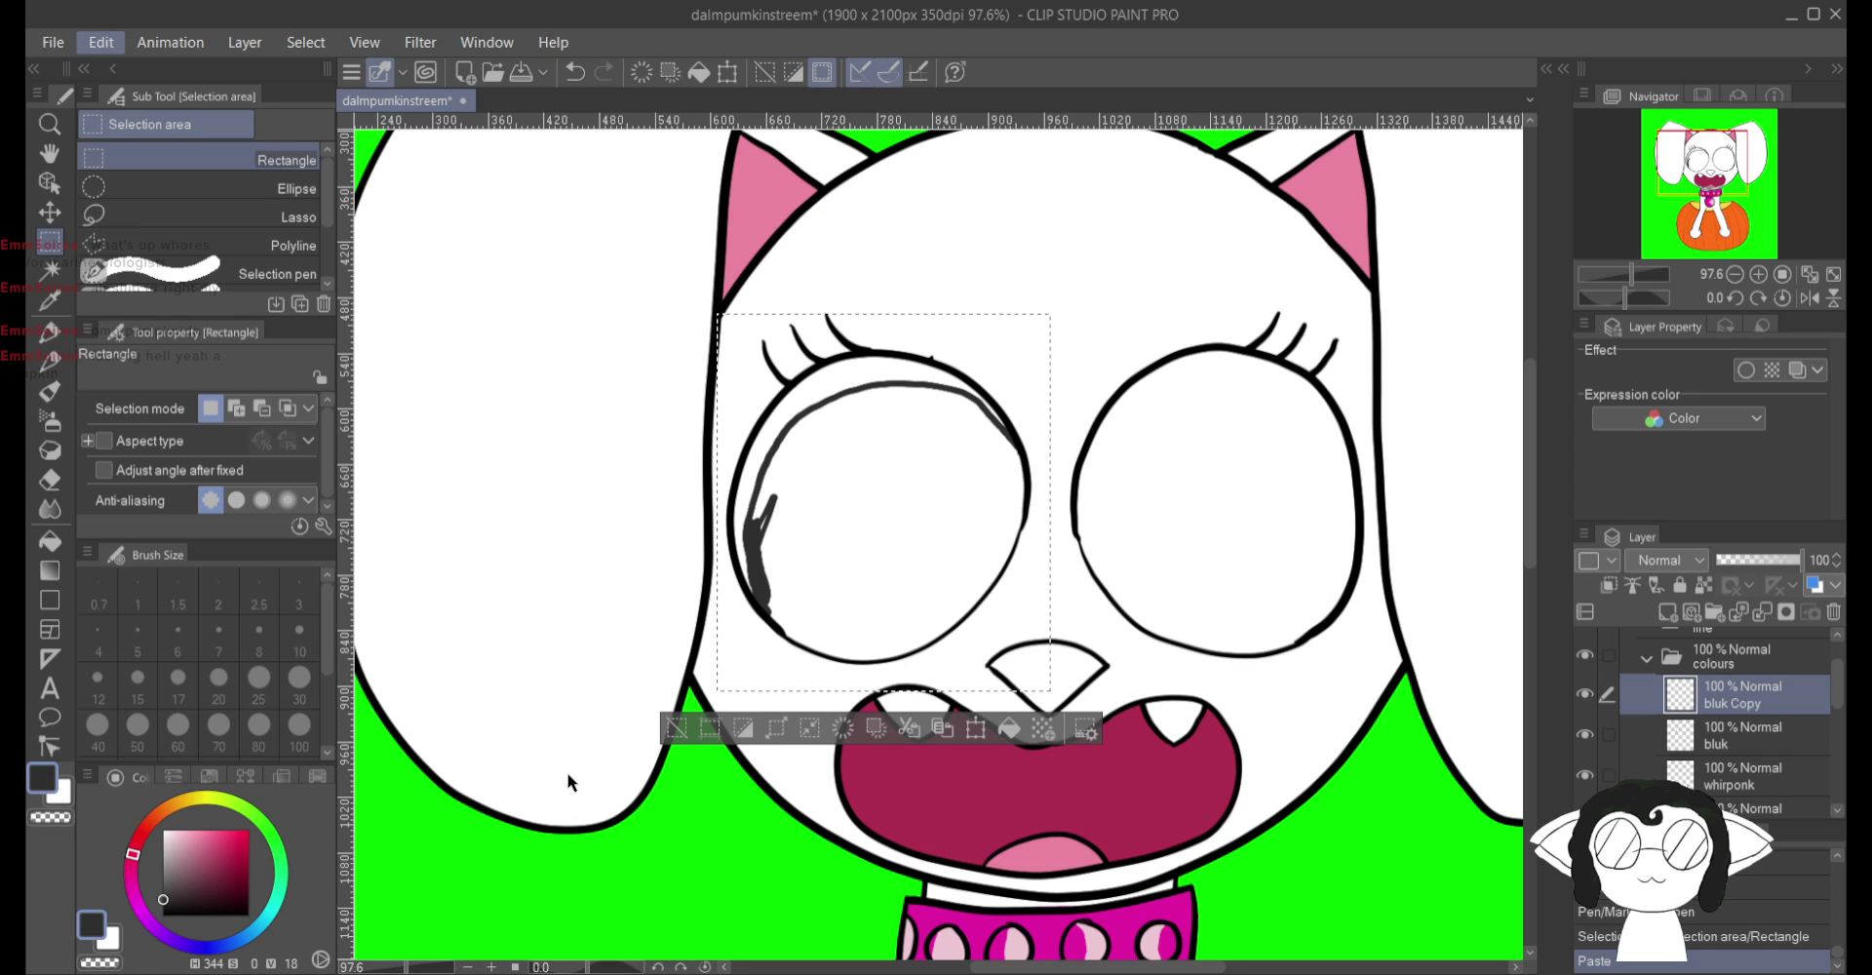
key(ctrl+t)
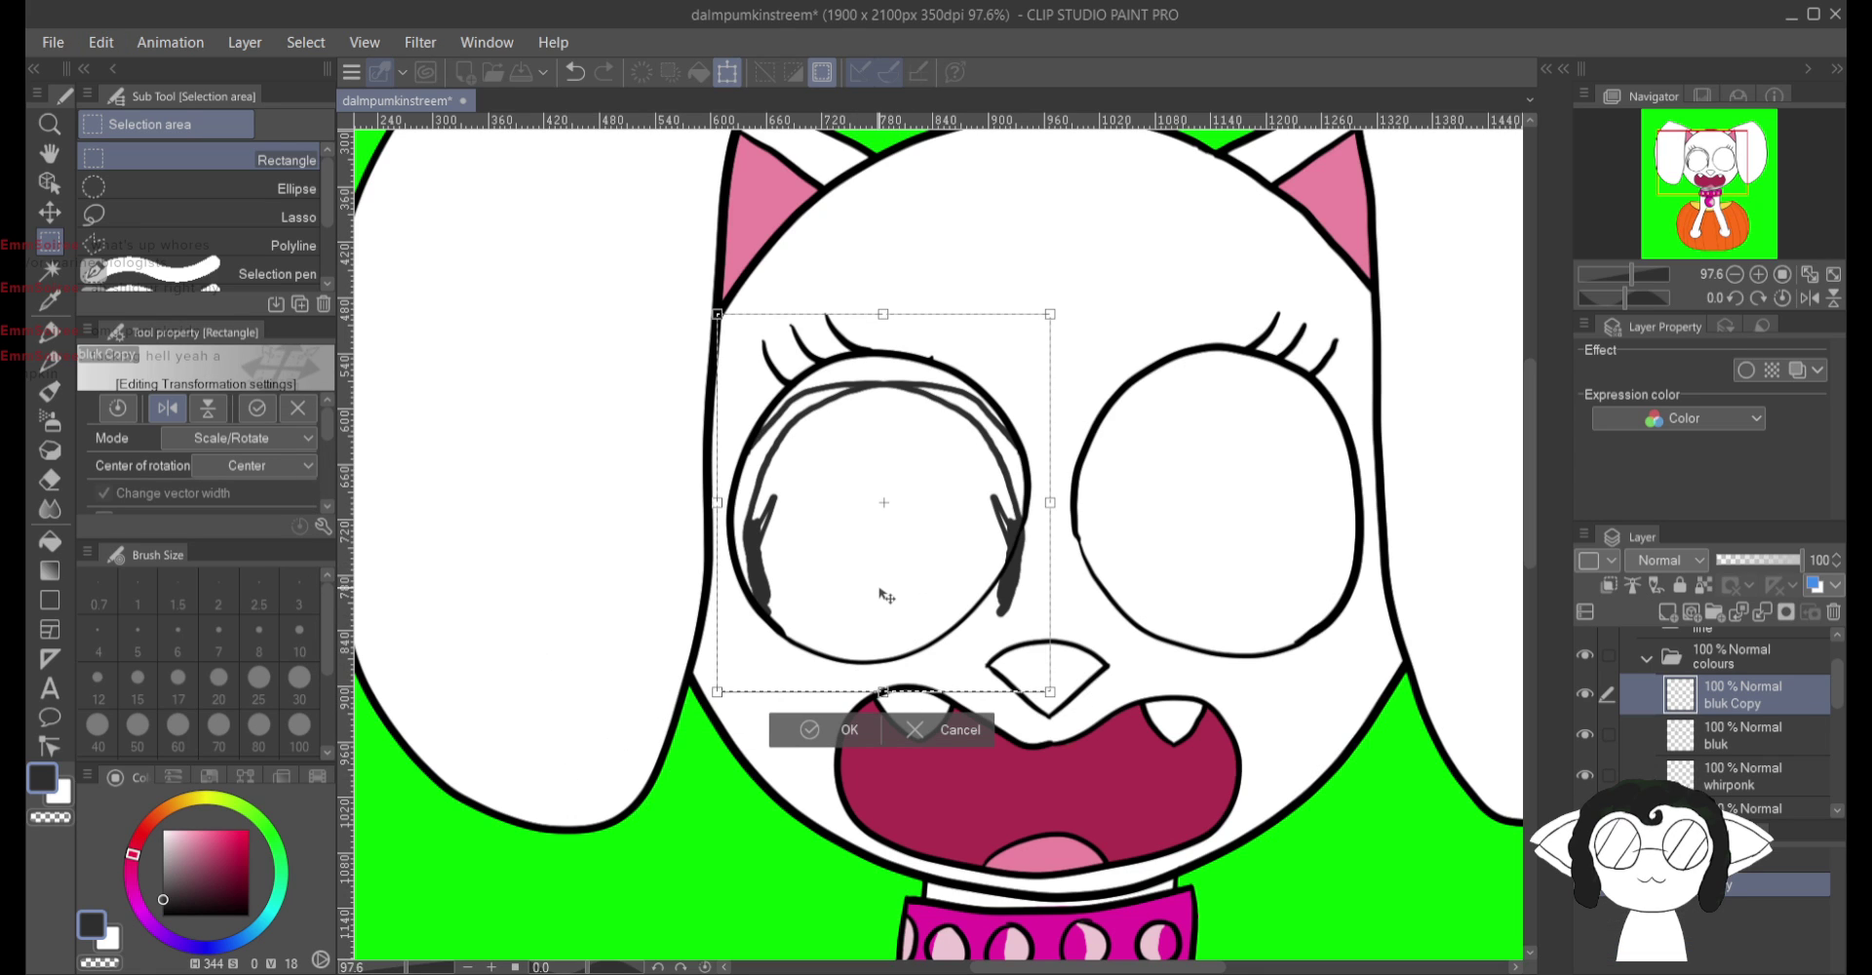
mouse_move(882, 594)
mouse_down()
mouse_move(1034, 585)
mouse_move(1241, 622)
mouse_move(1220, 579)
mouse_move(1224, 594)
mouse_up()
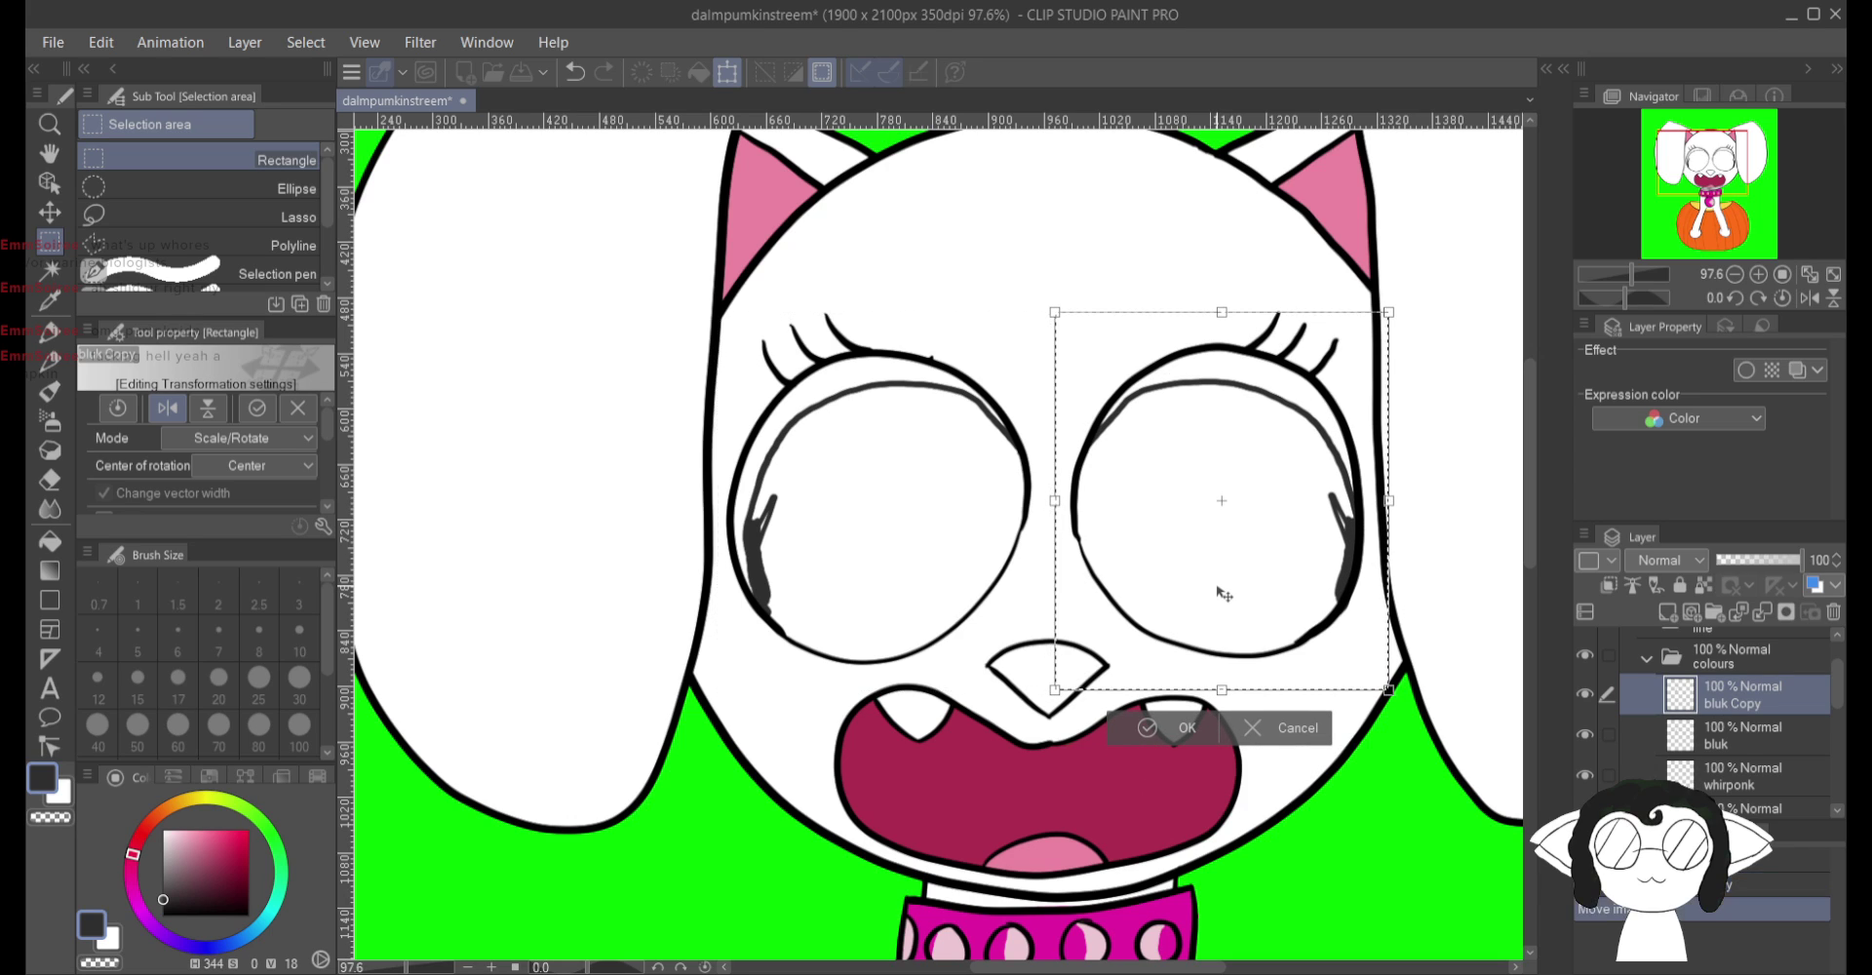
click(1191, 738)
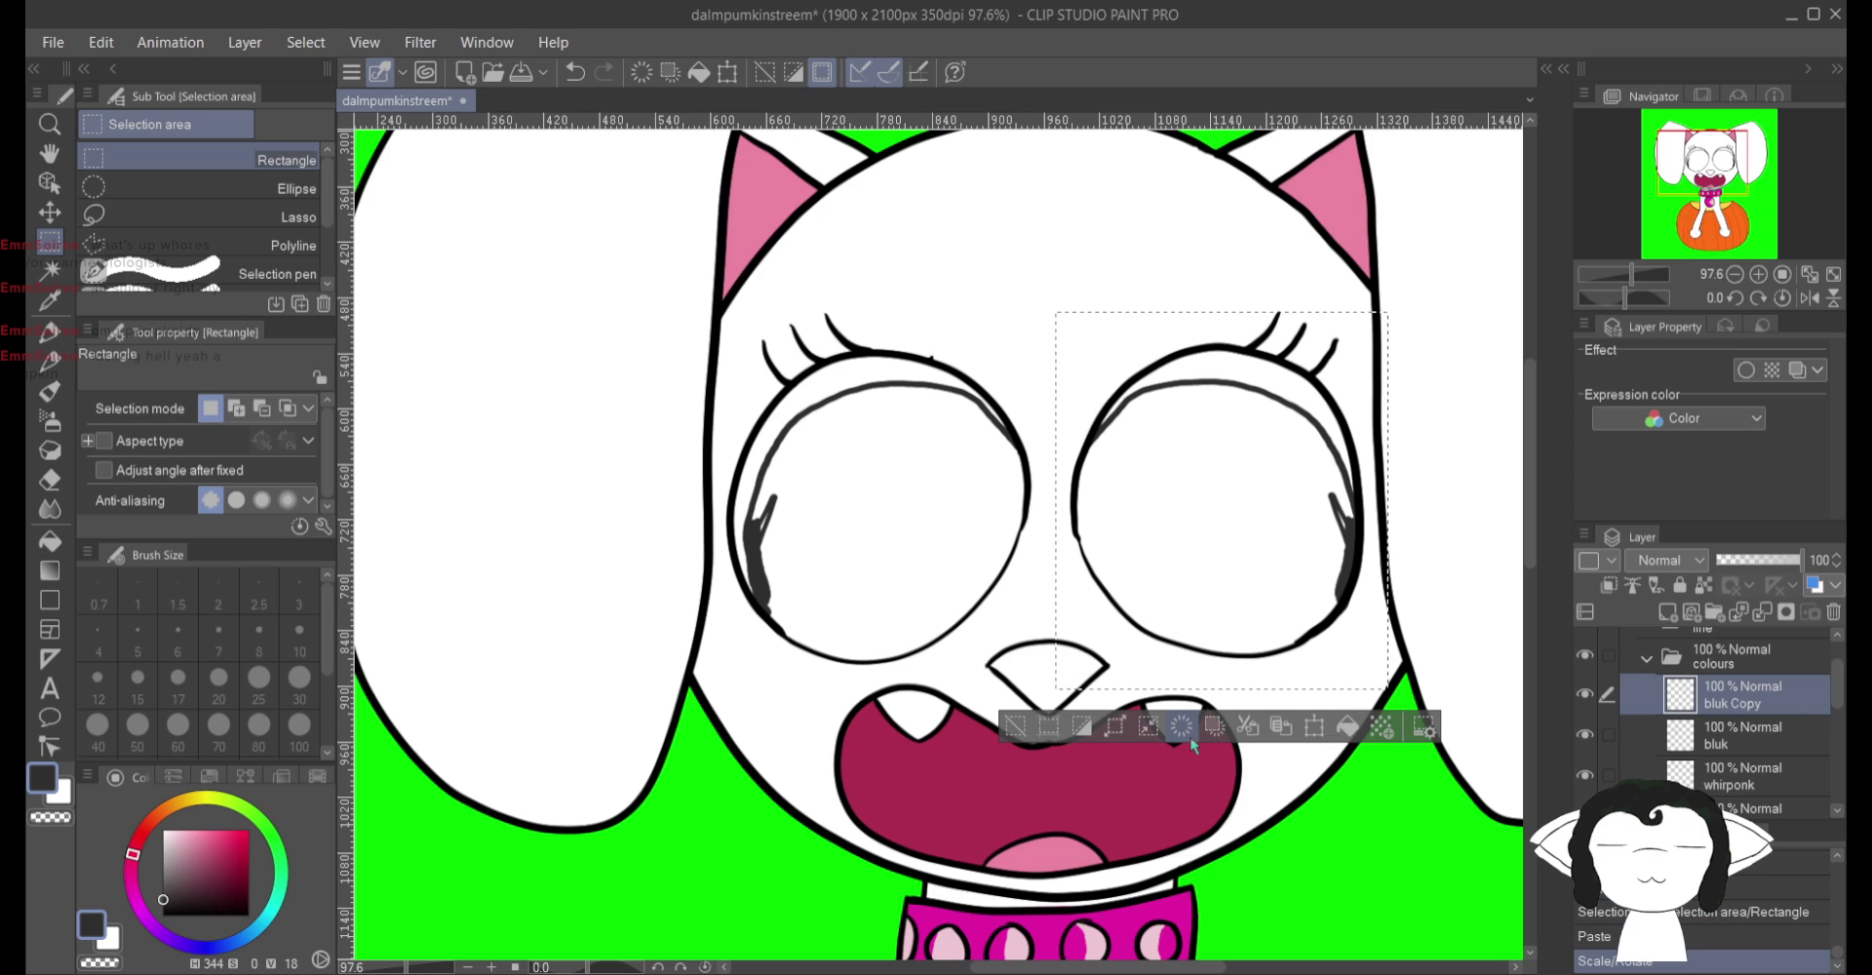
click(1435, 830)
Step: Draw a dark grey circle near the top of each eye and a scribbled diagonal streak in the left eye with the Milli pen
click(34, 336)
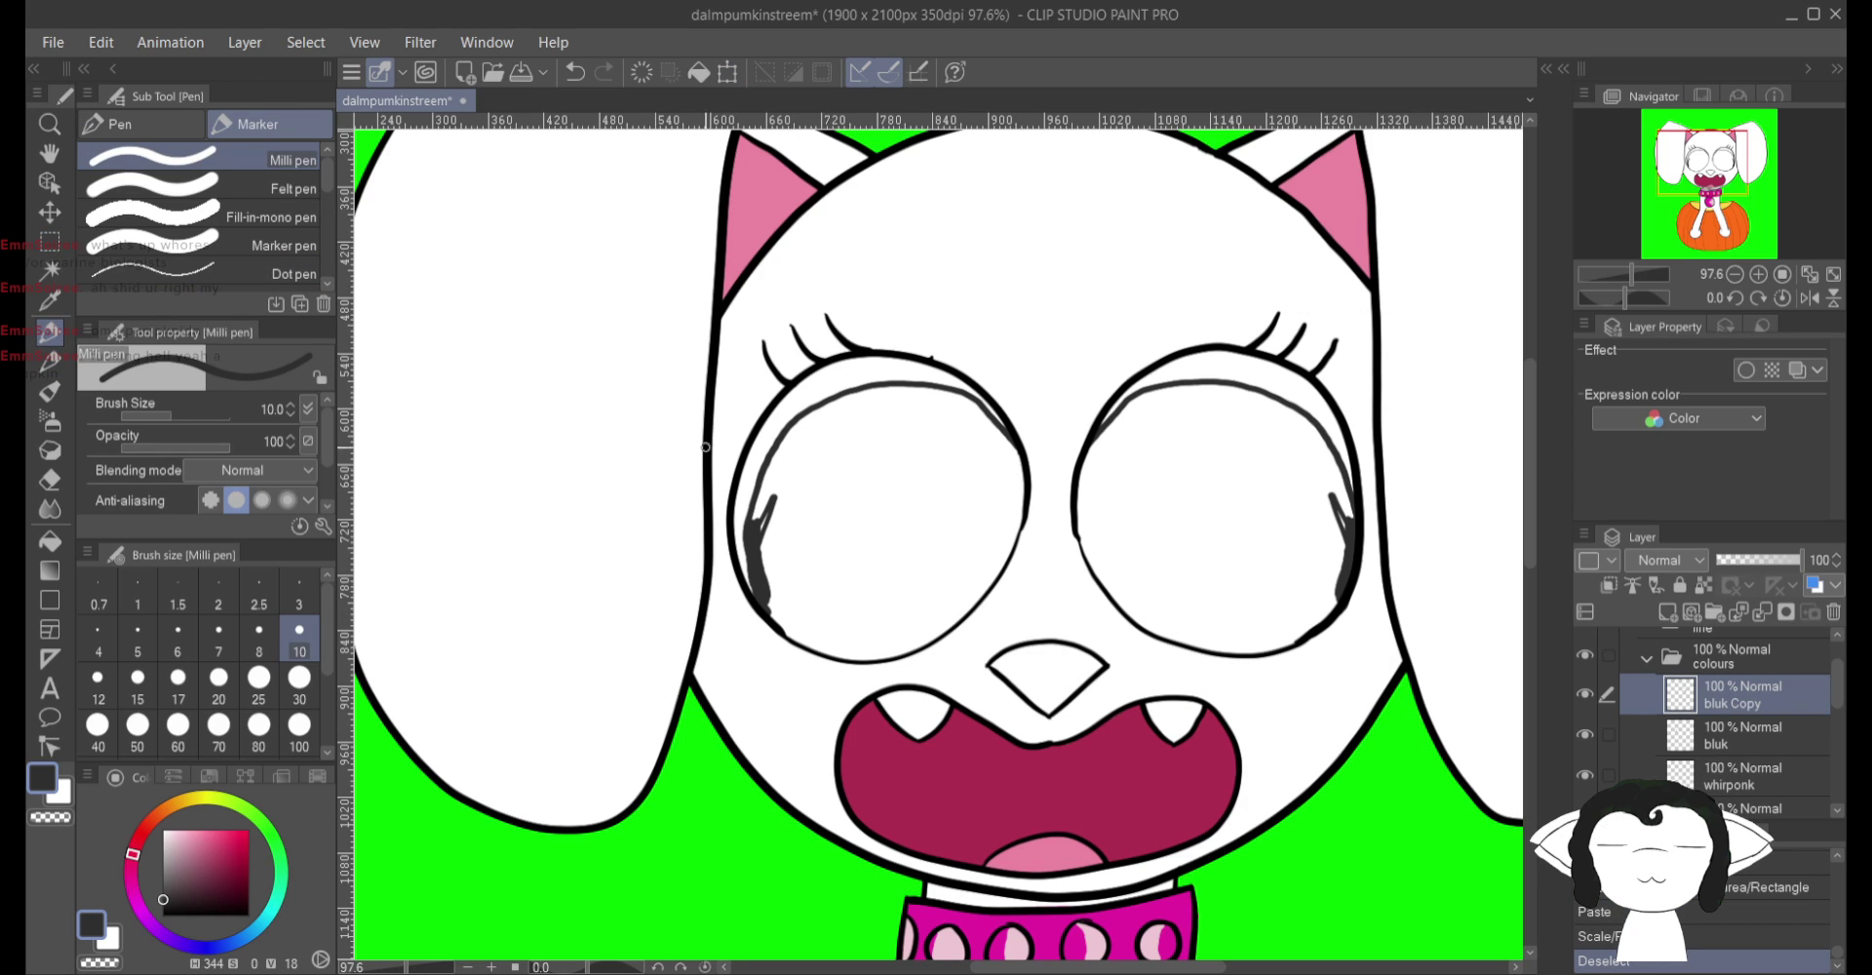
scroll(866, 472, up, 4)
scroll(869, 474, down, 5)
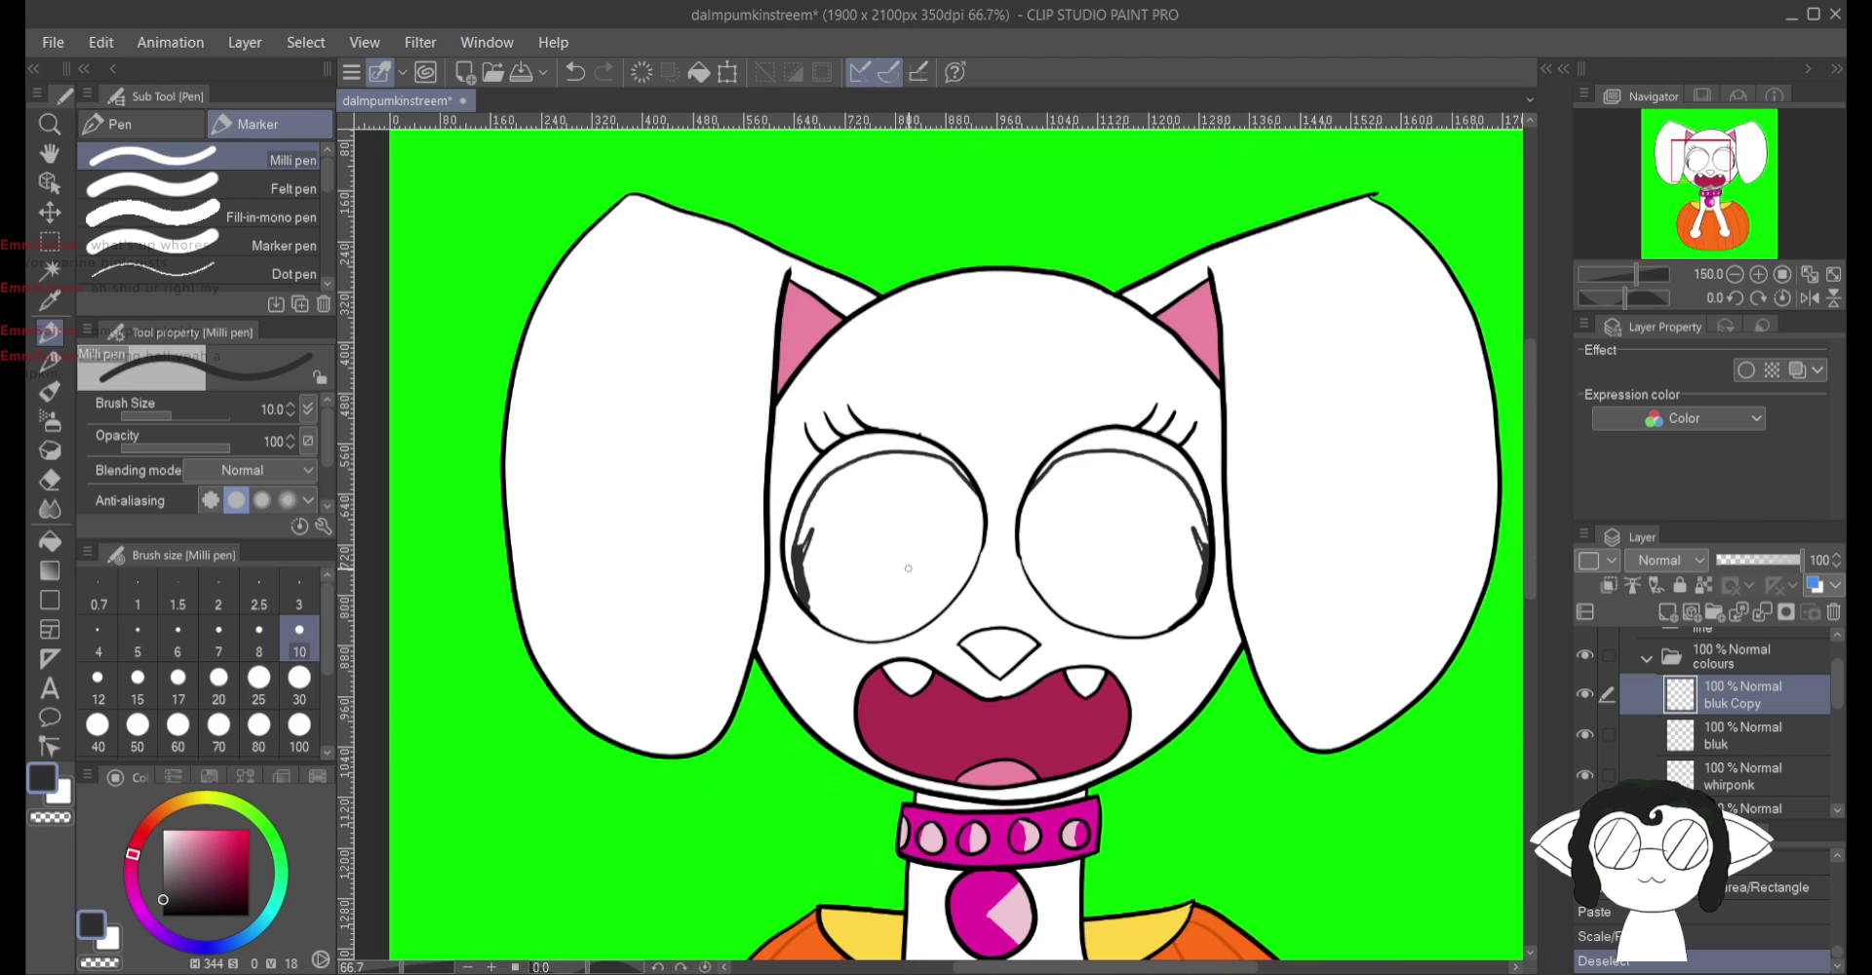
scroll(952, 587, up, 4)
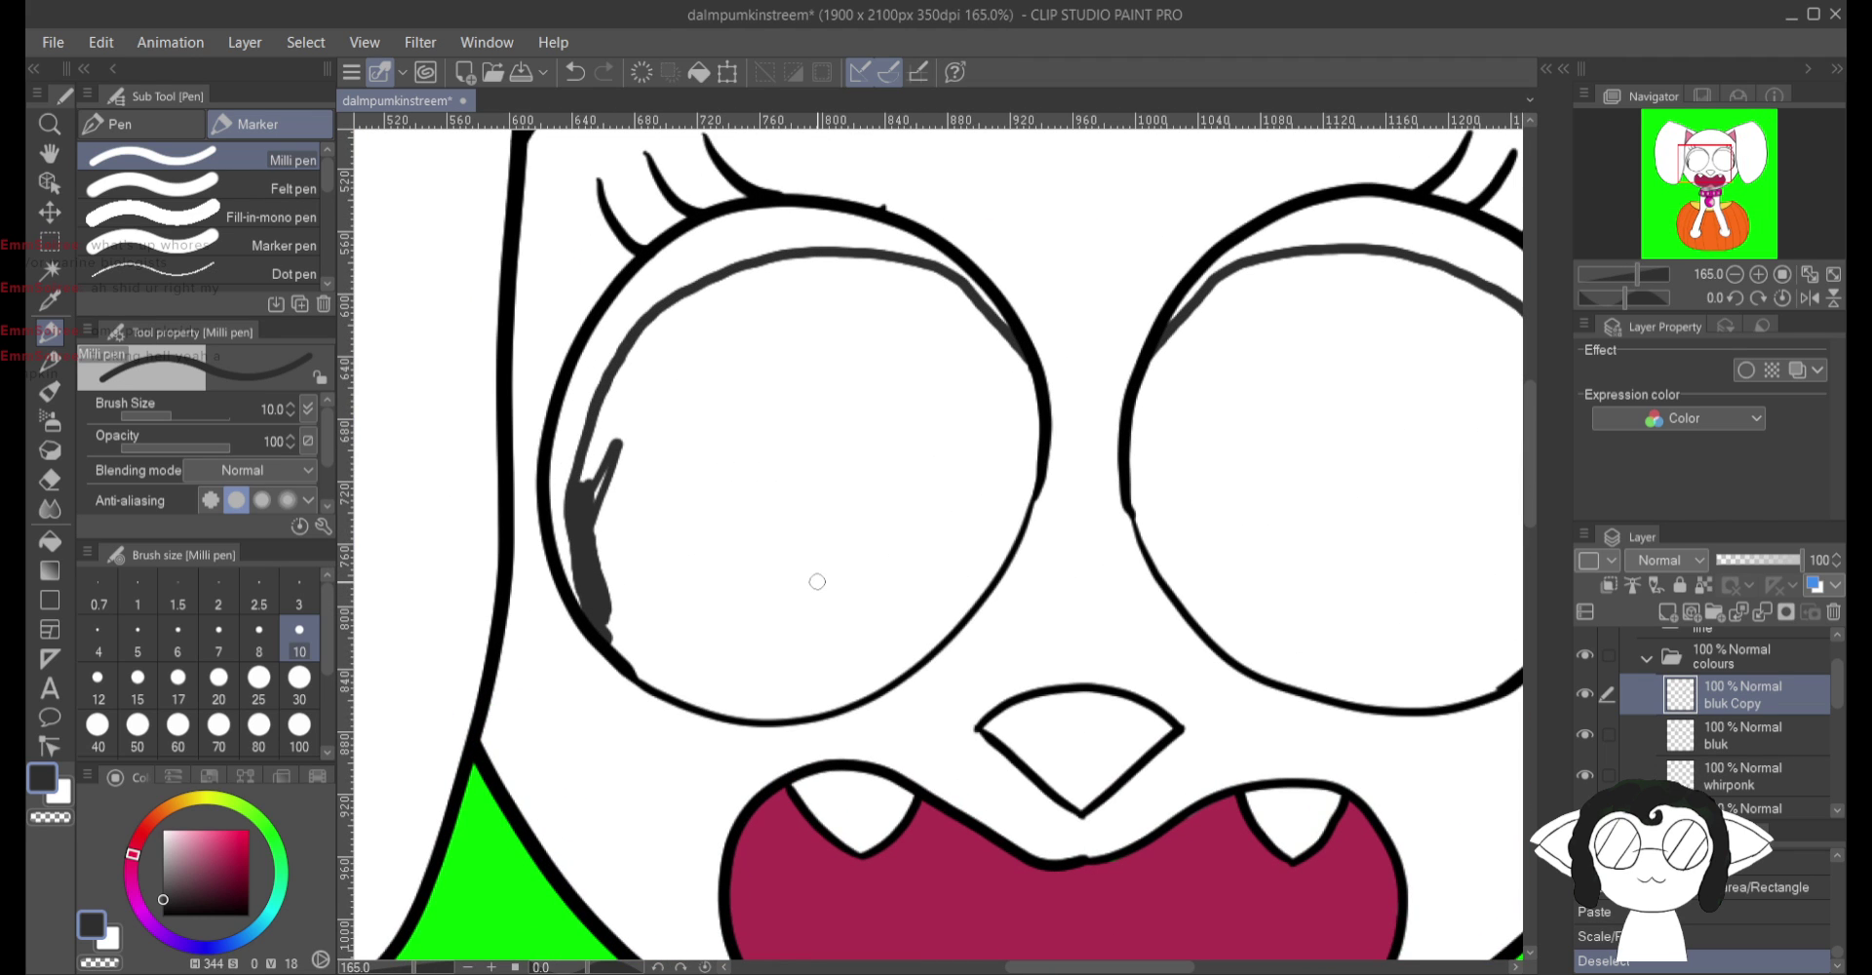
mouse_move(929, 308)
mouse_down()
mouse_move(824, 356)
mouse_move(973, 343)
mouse_move(913, 308)
mouse_move(567, 359)
mouse_up()
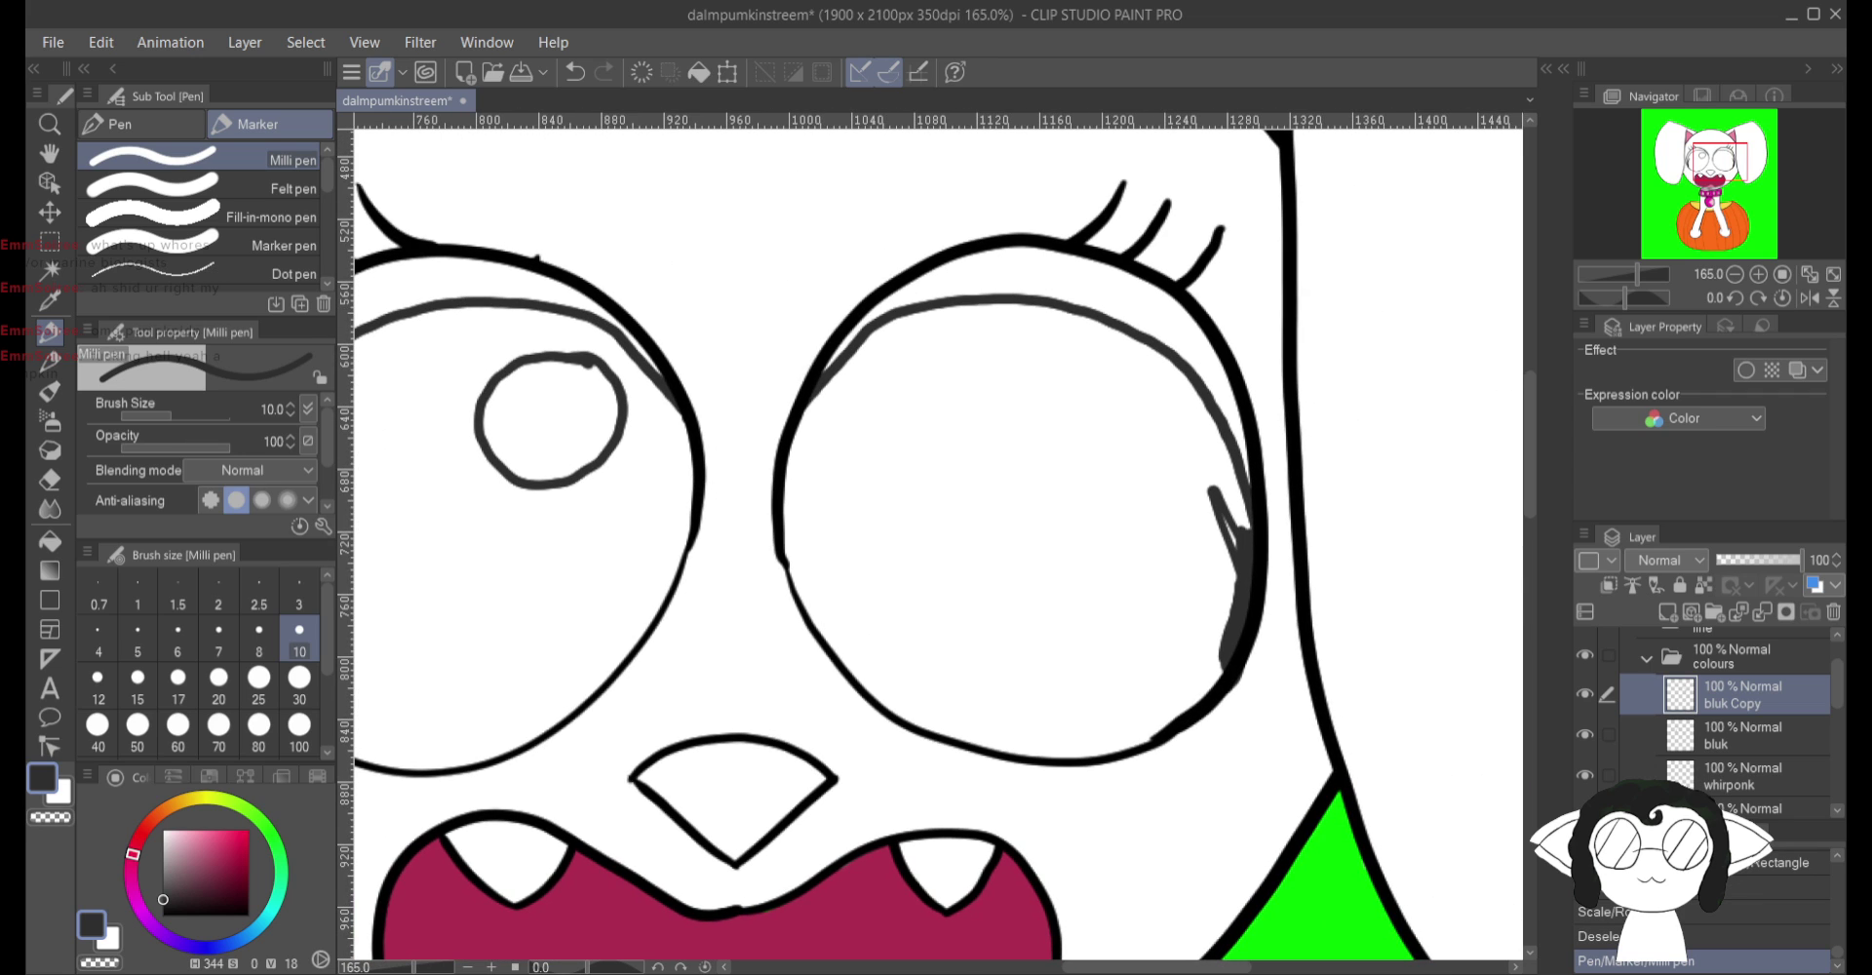
mouse_move(1145, 373)
mouse_down()
mouse_move(1053, 390)
mouse_move(1156, 349)
mouse_move(1097, 351)
mouse_move(1470, 370)
mouse_move(1441, 379)
mouse_up()
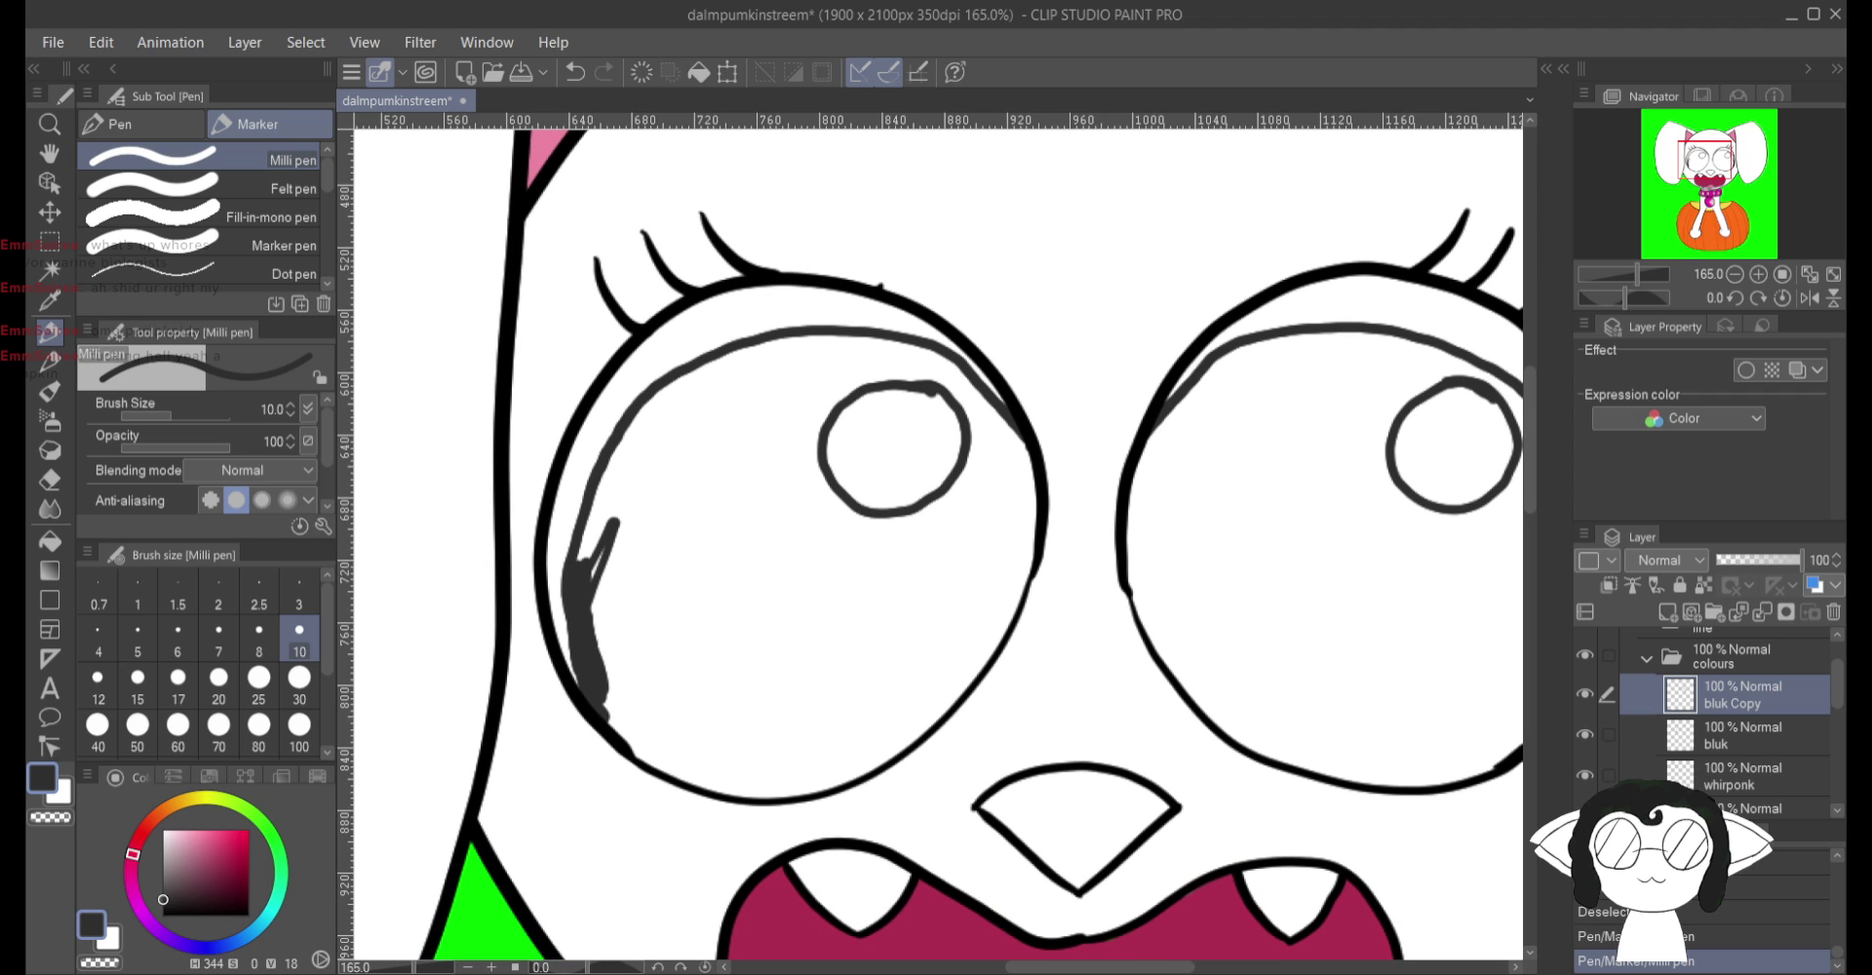
mouse_move(717, 434)
mouse_down()
mouse_move(663, 594)
mouse_move(575, 239)
mouse_up()
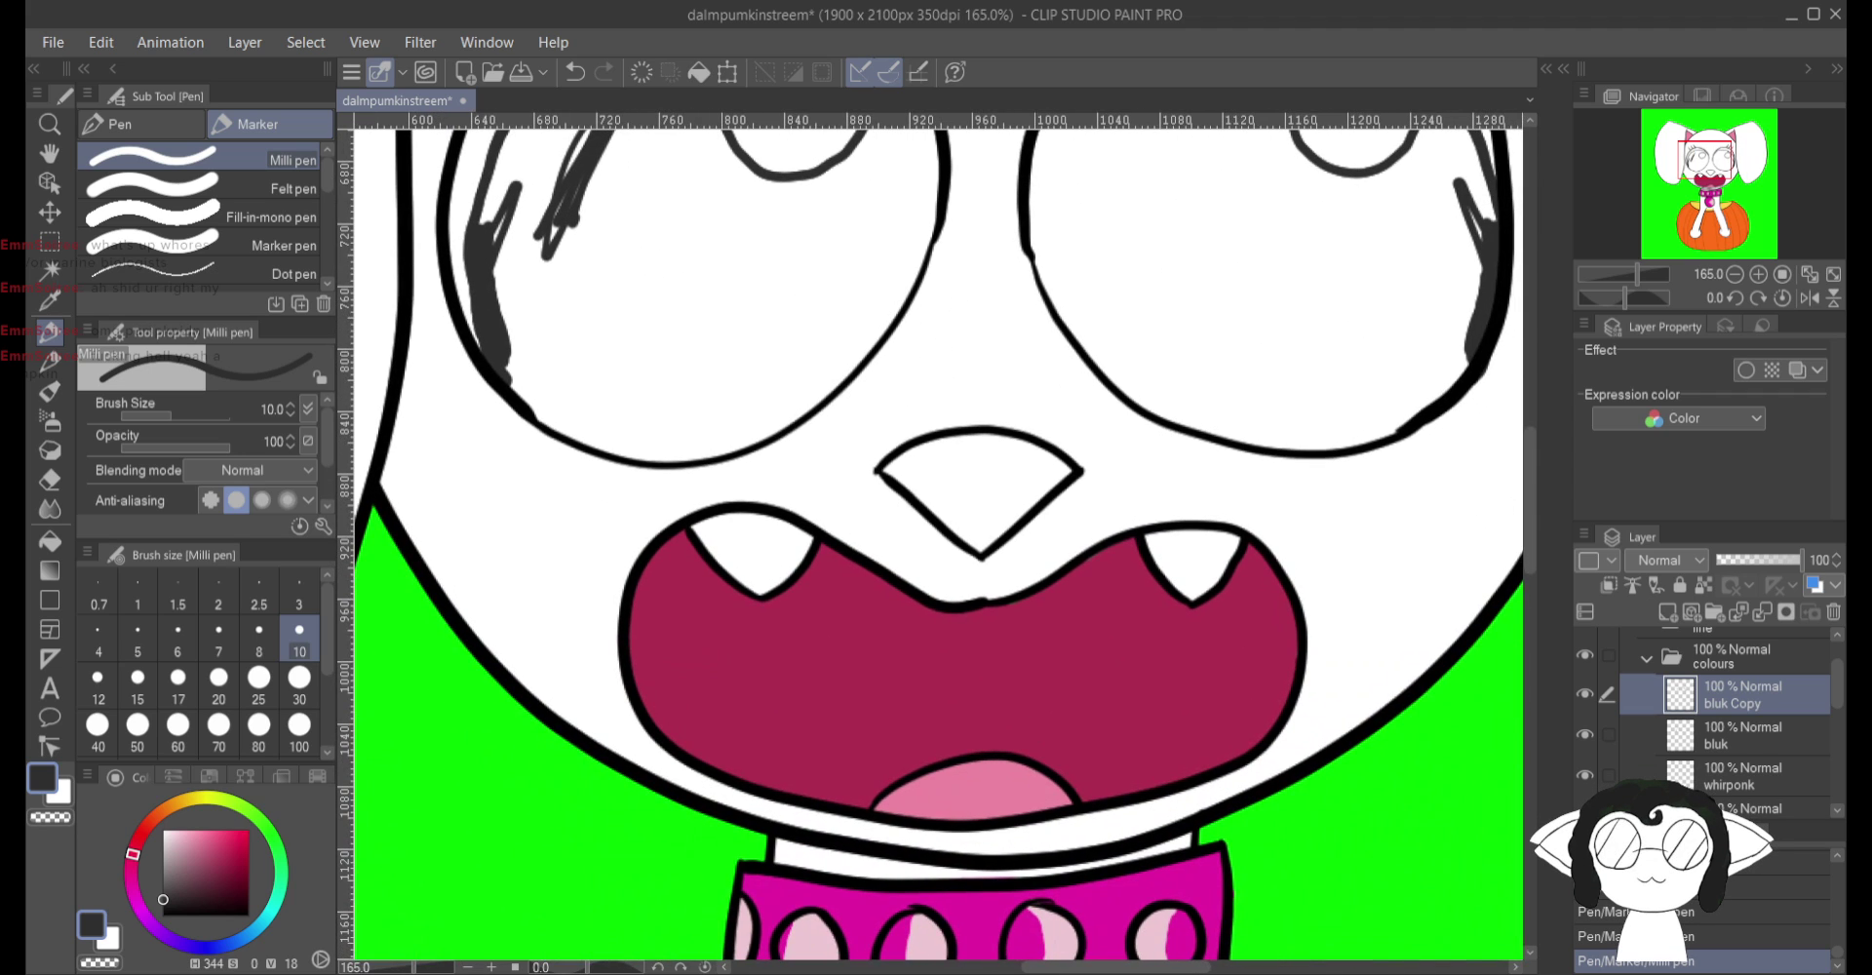
Step: Fill the nose with dark grey strokes and add a small dark grey dot on the cheek left of the mouth
scroll(1126, 468, up, 4)
mouse_move(648, 448)
mouse_down()
mouse_move(597, 432)
mouse_move(645, 420)
mouse_move(554, 467)
mouse_move(662, 524)
mouse_move(614, 509)
mouse_move(712, 607)
mouse_move(699, 581)
mouse_move(766, 645)
mouse_move(751, 624)
mouse_move(787, 630)
mouse_move(780, 655)
mouse_move(994, 475)
mouse_move(943, 428)
mouse_move(861, 430)
mouse_move(892, 410)
mouse_move(861, 436)
mouse_move(868, 400)
mouse_move(794, 433)
mouse_move(862, 416)
mouse_move(772, 393)
mouse_move(814, 389)
mouse_move(686, 400)
mouse_move(754, 386)
mouse_move(651, 413)
mouse_move(718, 393)
mouse_move(686, 432)
mouse_move(758, 414)
mouse_move(699, 460)
mouse_move(687, 434)
mouse_move(705, 462)
mouse_move(650, 512)
mouse_move(699, 443)
mouse_move(748, 447)
mouse_move(673, 517)
mouse_up()
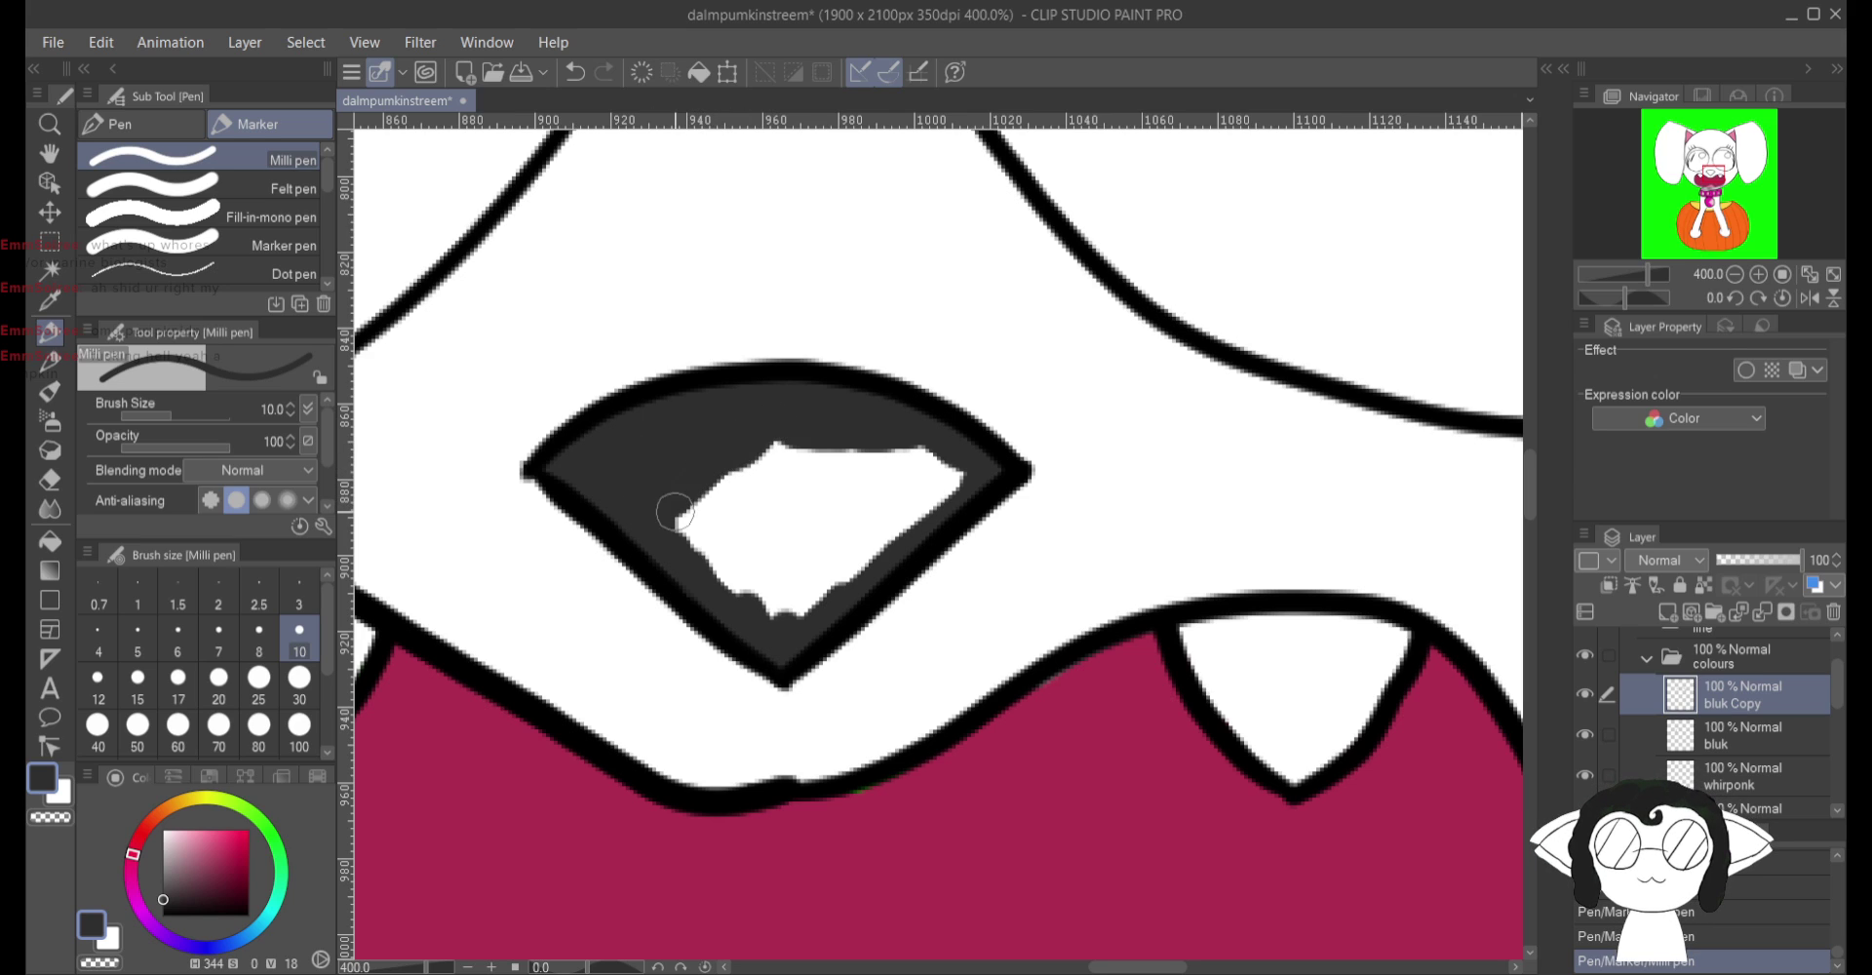
mouse_move(770, 449)
mouse_down()
mouse_move(717, 497)
mouse_move(777, 430)
mouse_up()
mouse_move(702, 517)
mouse_down()
mouse_move(726, 585)
mouse_move(735, 547)
mouse_move(792, 595)
mouse_move(848, 577)
mouse_move(941, 487)
mouse_move(845, 530)
mouse_move(809, 458)
mouse_move(780, 468)
mouse_move(762, 550)
mouse_move(1225, 409)
mouse_move(1205, 640)
mouse_move(1521, 956)
mouse_move(1500, 877)
mouse_up()
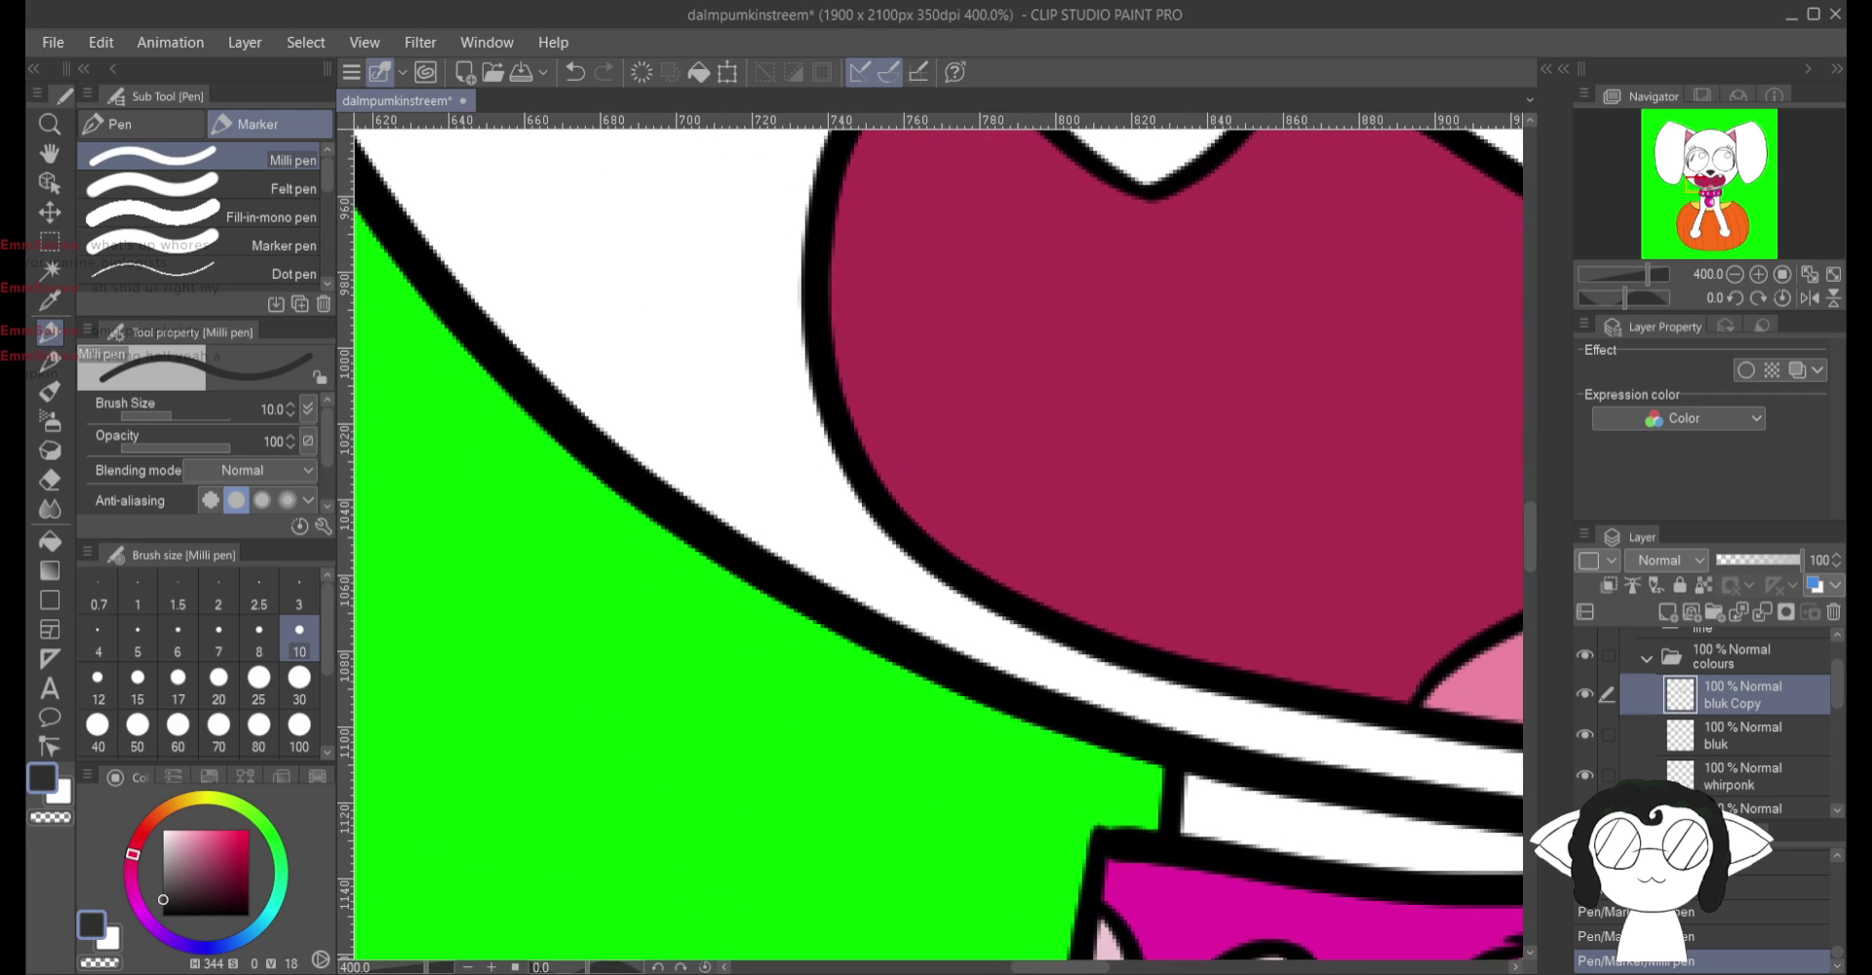
click(738, 442)
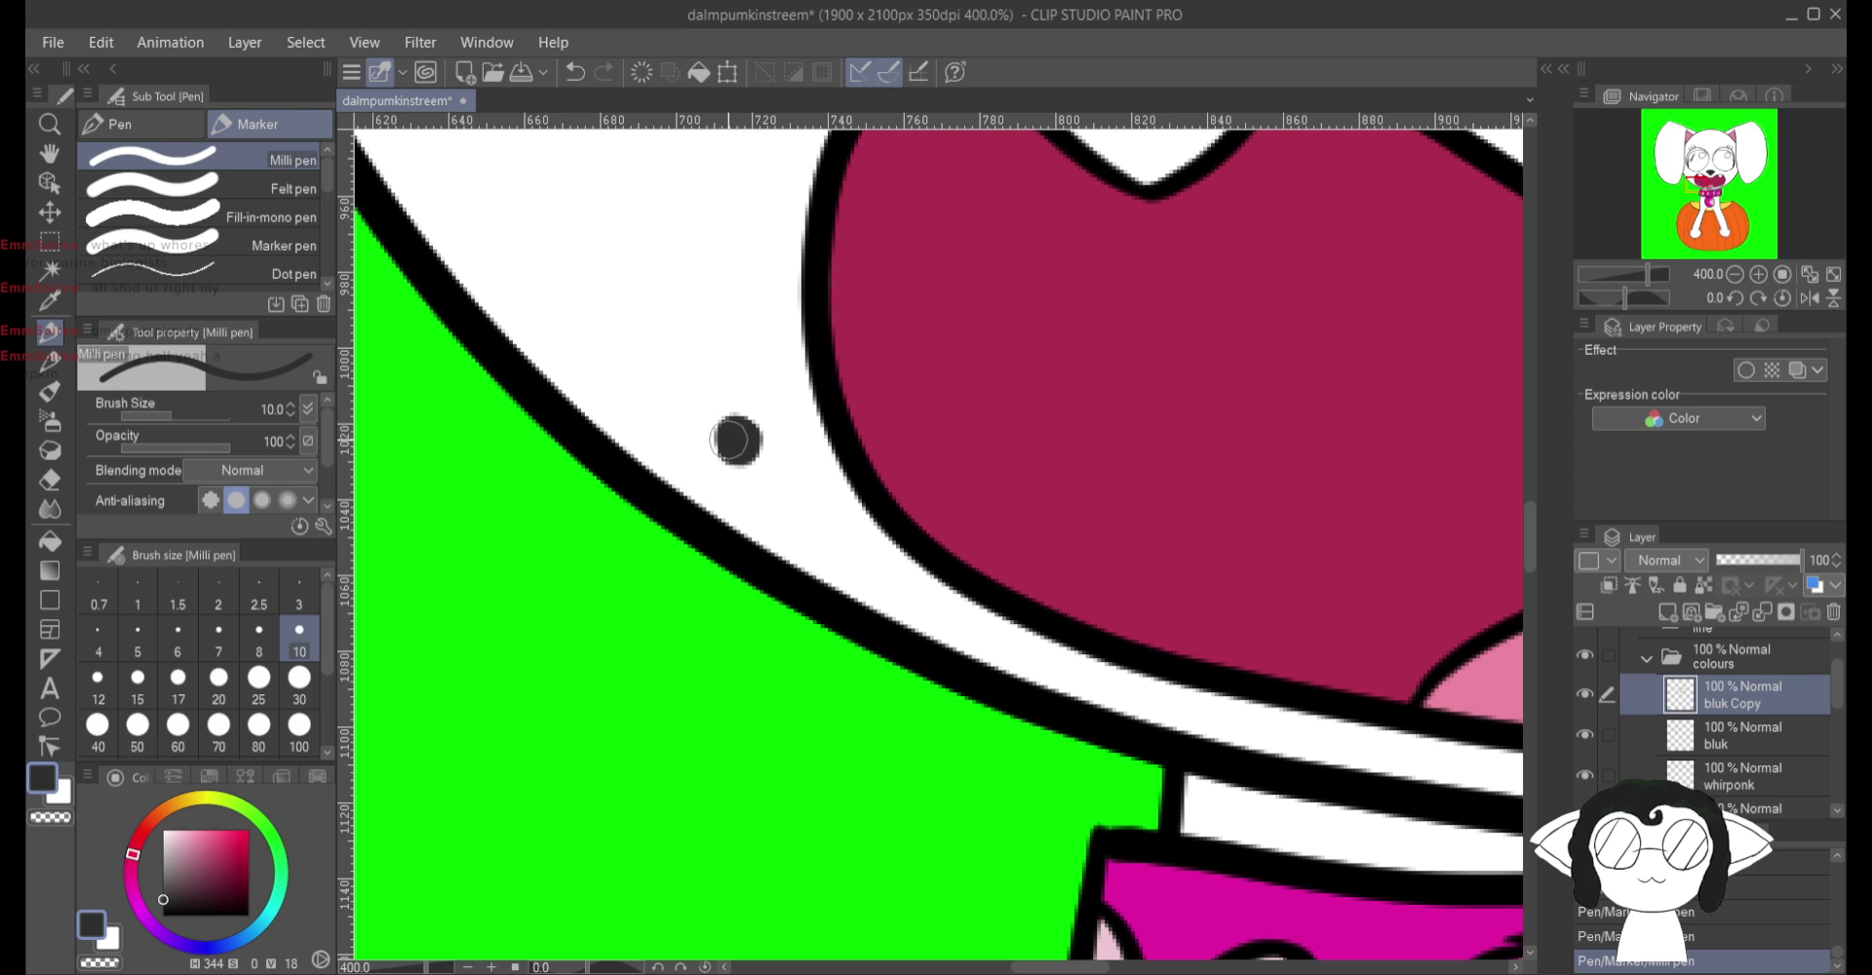
scroll(741, 456, down, 3)
drag(741, 457, 1073, 526)
scroll(936, 536, down, 3)
scroll(936, 537, up, 1)
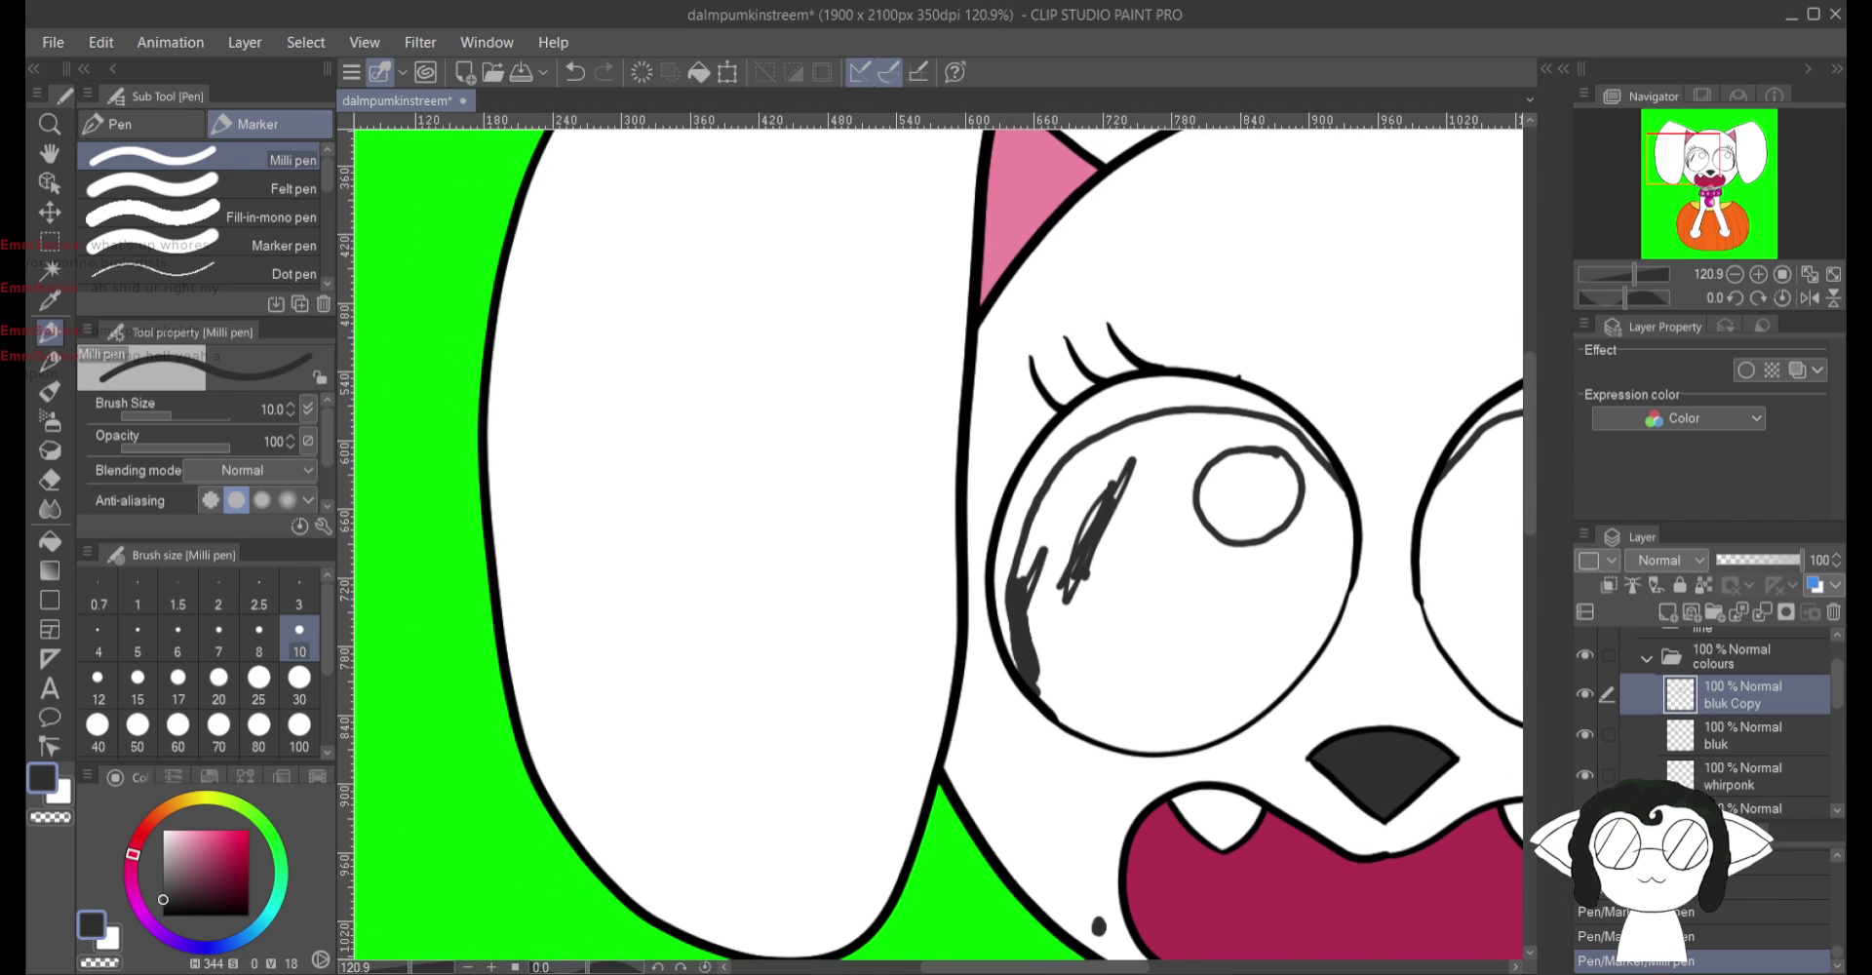
scroll(936, 536, down, 2)
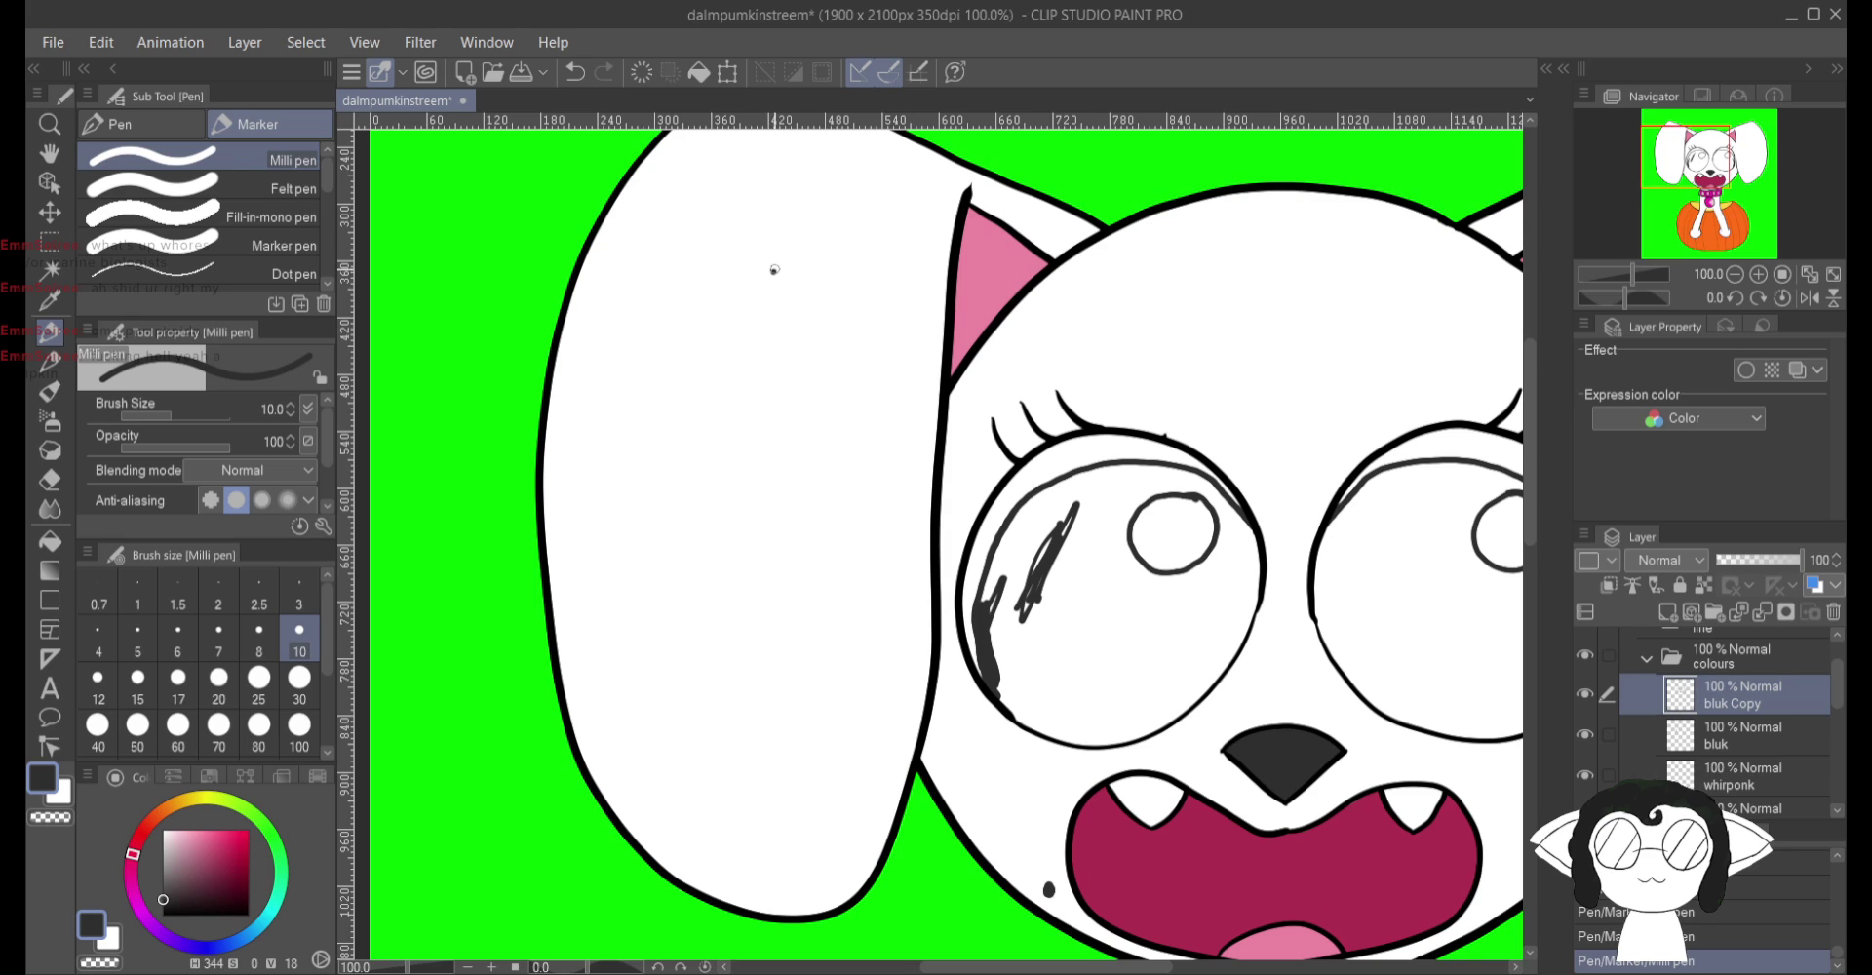
mouse_move(775, 270)
mouse_down()
mouse_move(696, 295)
mouse_move(699, 455)
mouse_move(832, 418)
mouse_move(761, 278)
mouse_move(711, 242)
mouse_move(648, 325)
mouse_move(678, 444)
mouse_move(802, 457)
mouse_move(876, 350)
mouse_move(820, 254)
mouse_move(762, 237)
mouse_move(682, 274)
mouse_move(672, 396)
mouse_move(800, 424)
mouse_move(852, 333)
mouse_move(797, 243)
mouse_move(737, 239)
mouse_up()
key(ctrl+z)
key(ctrl+z)
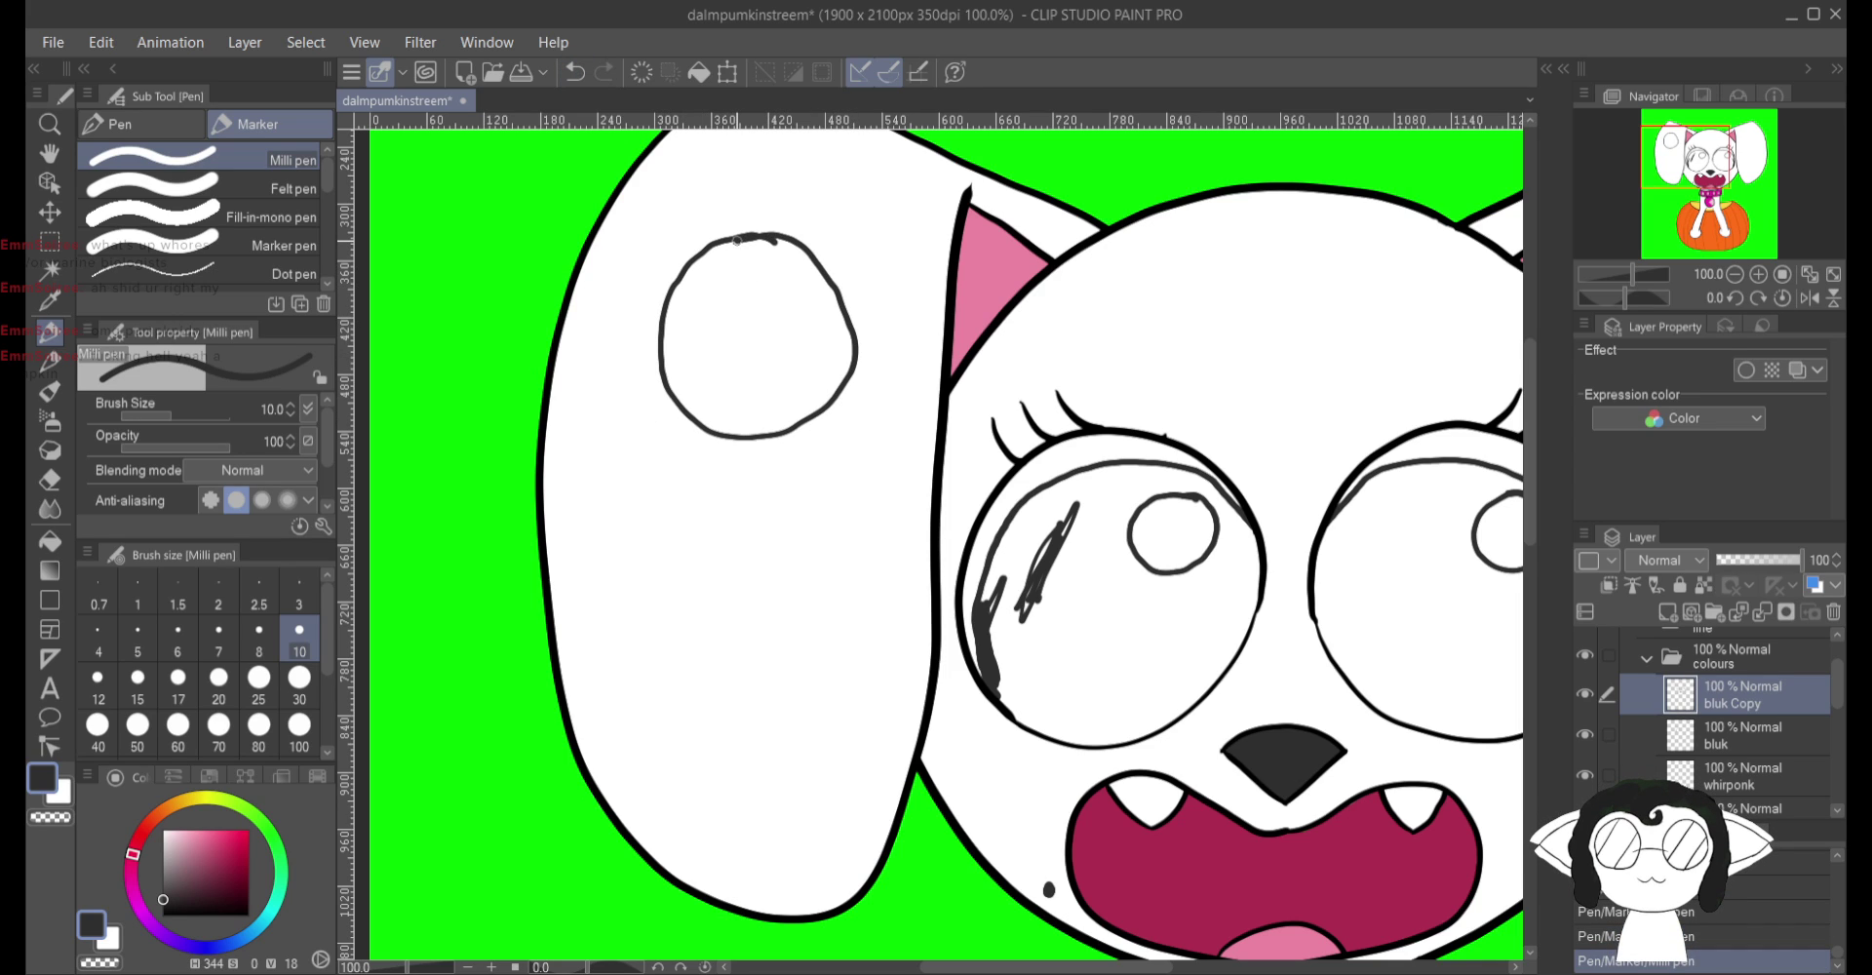
mouse_move(660, 483)
mouse_down()
mouse_move(577, 575)
mouse_move(679, 656)
mouse_move(757, 559)
mouse_up()
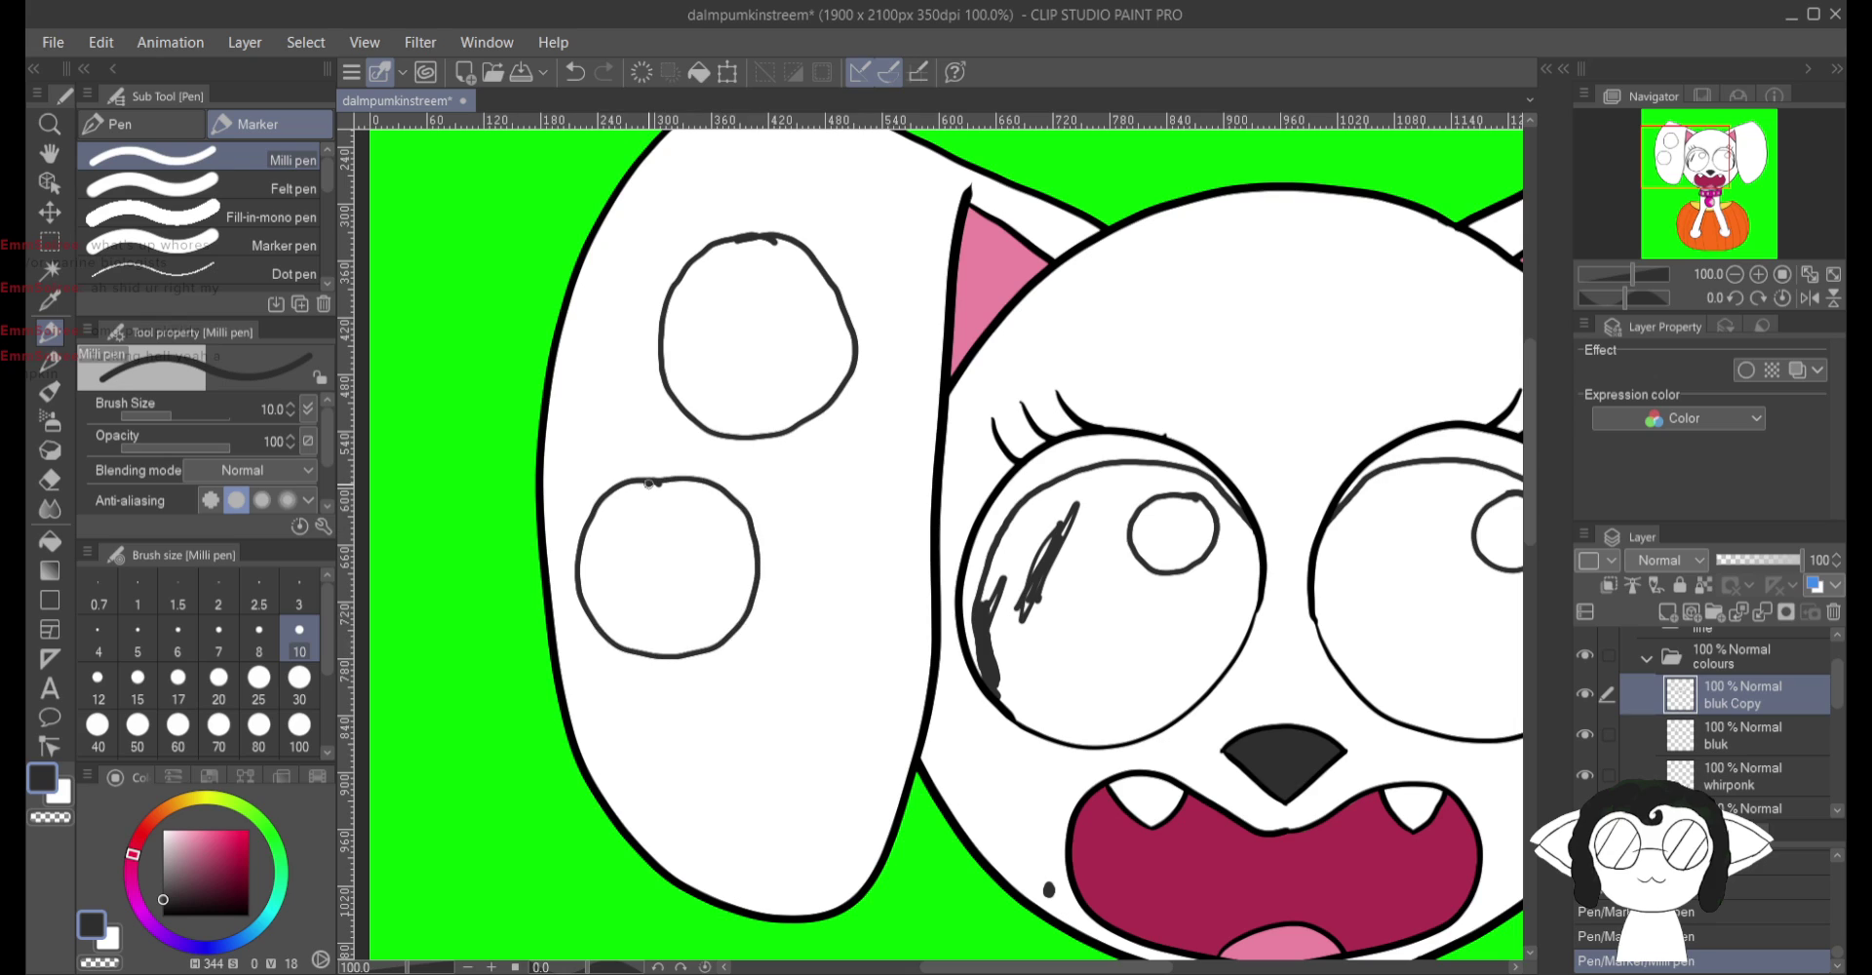
mouse_move(856, 612)
mouse_down()
mouse_move(752, 726)
mouse_move(880, 749)
mouse_move(818, 596)
mouse_up()
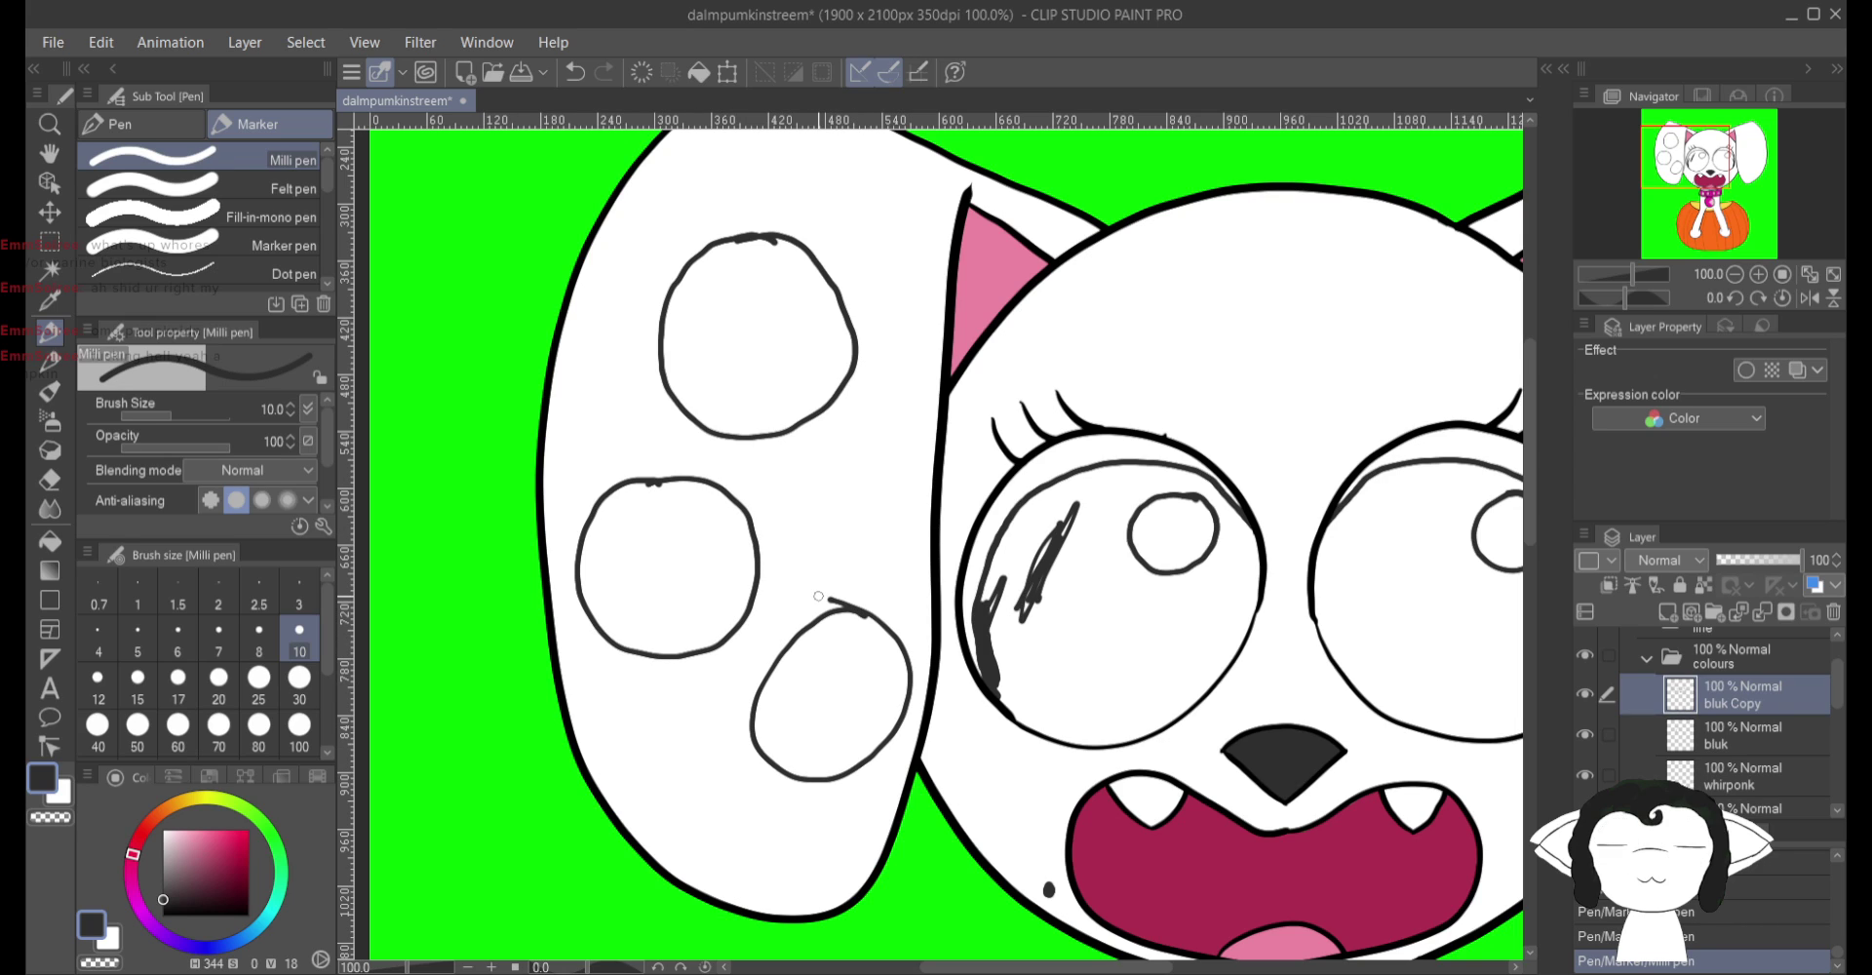
click(575, 71)
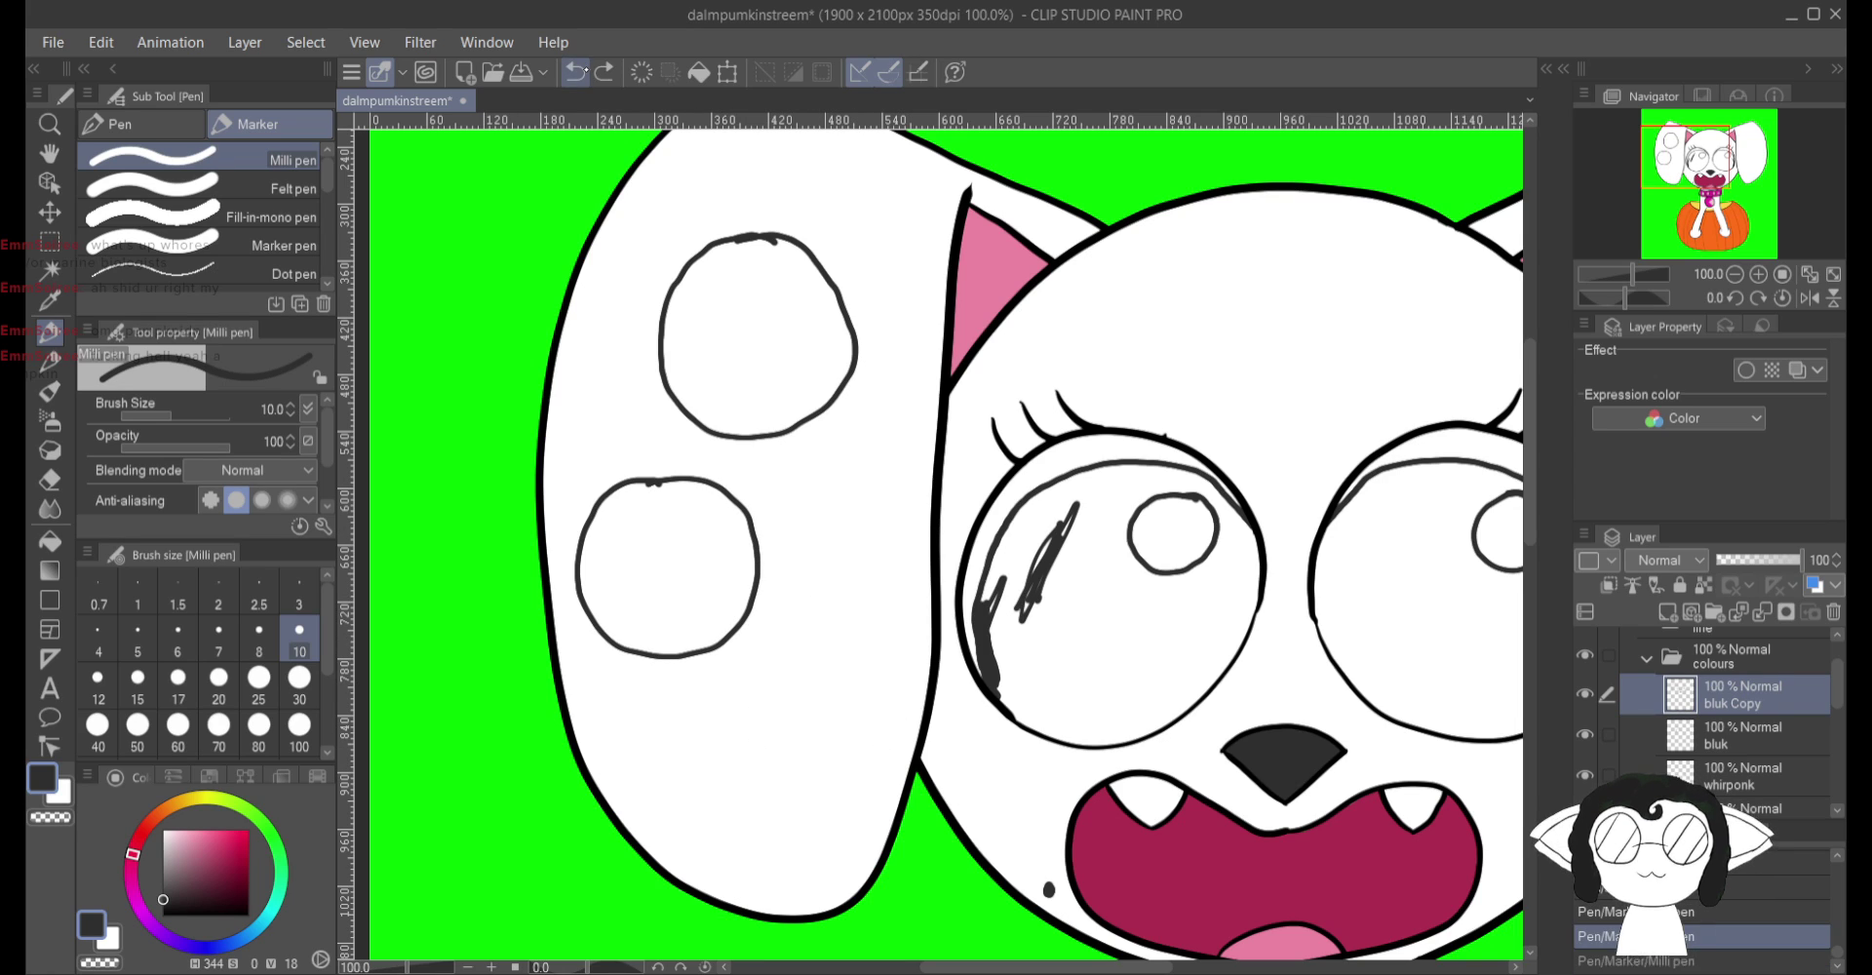
click(576, 71)
click(575, 71)
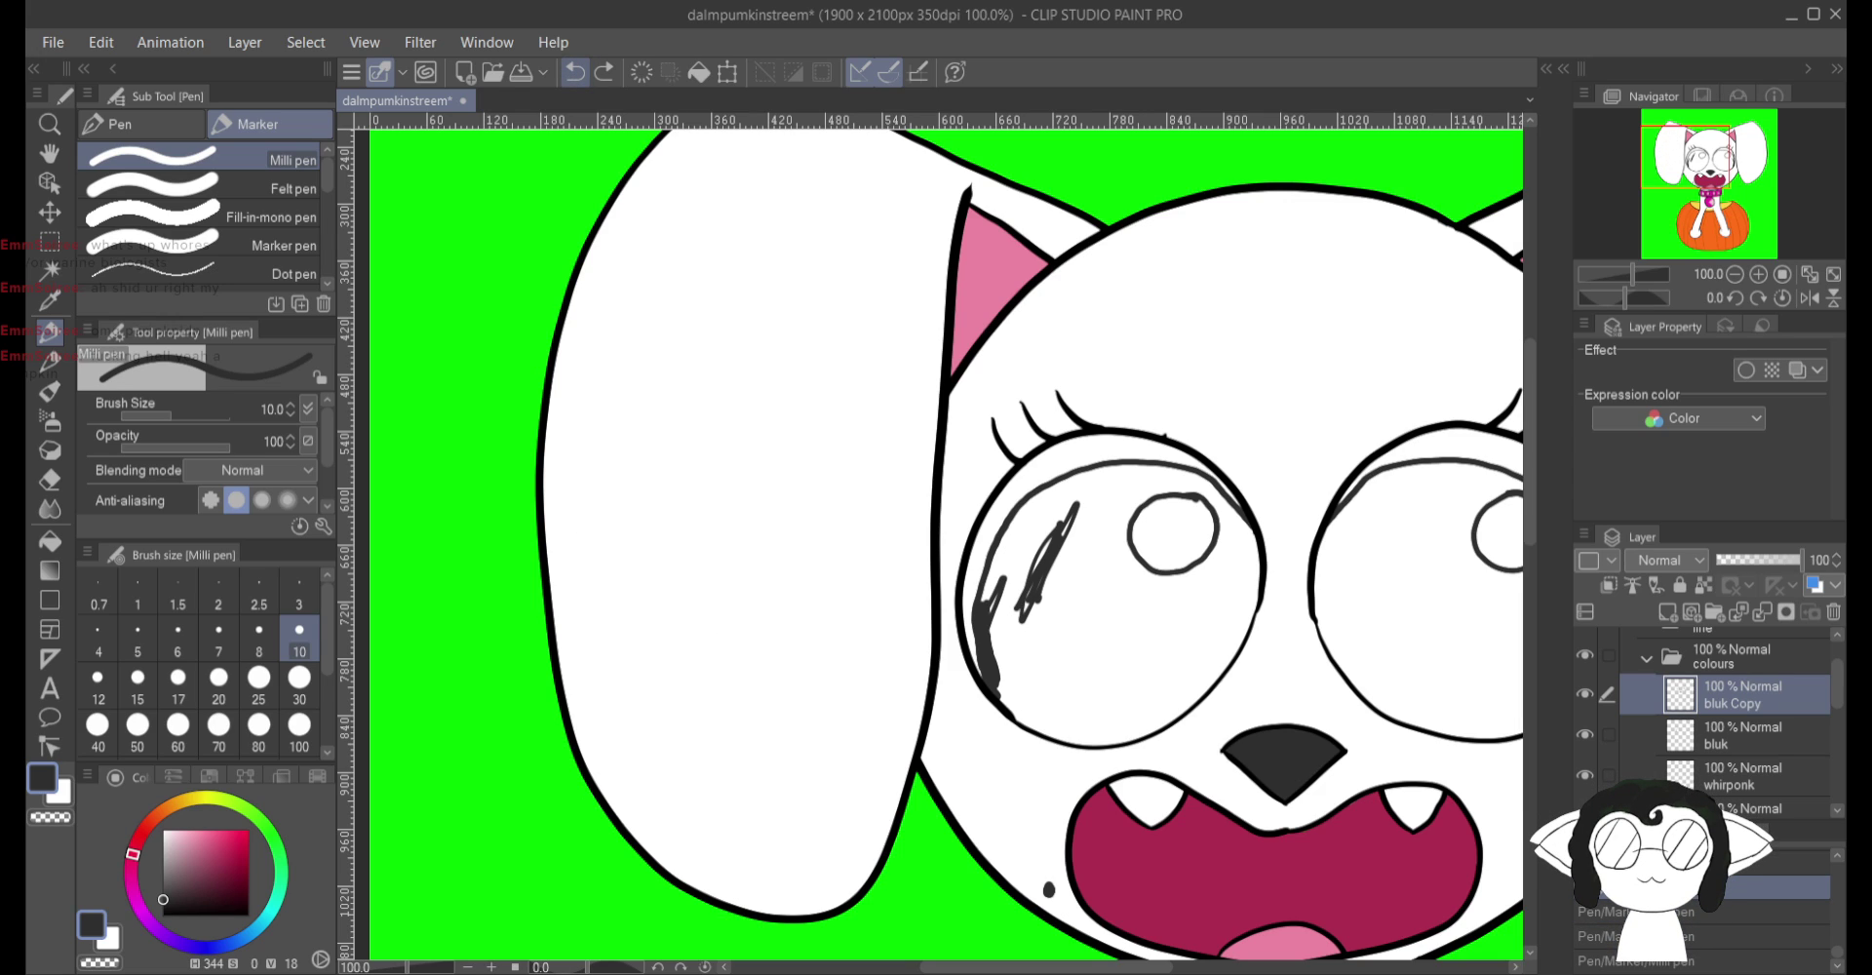
Step: Draw three dark grey spot outlines down the left ear, with the middle one cut off by the ear's outer edge
mouse_move(668, 248)
mouse_down()
mouse_move(652, 391)
mouse_move(792, 379)
mouse_up()
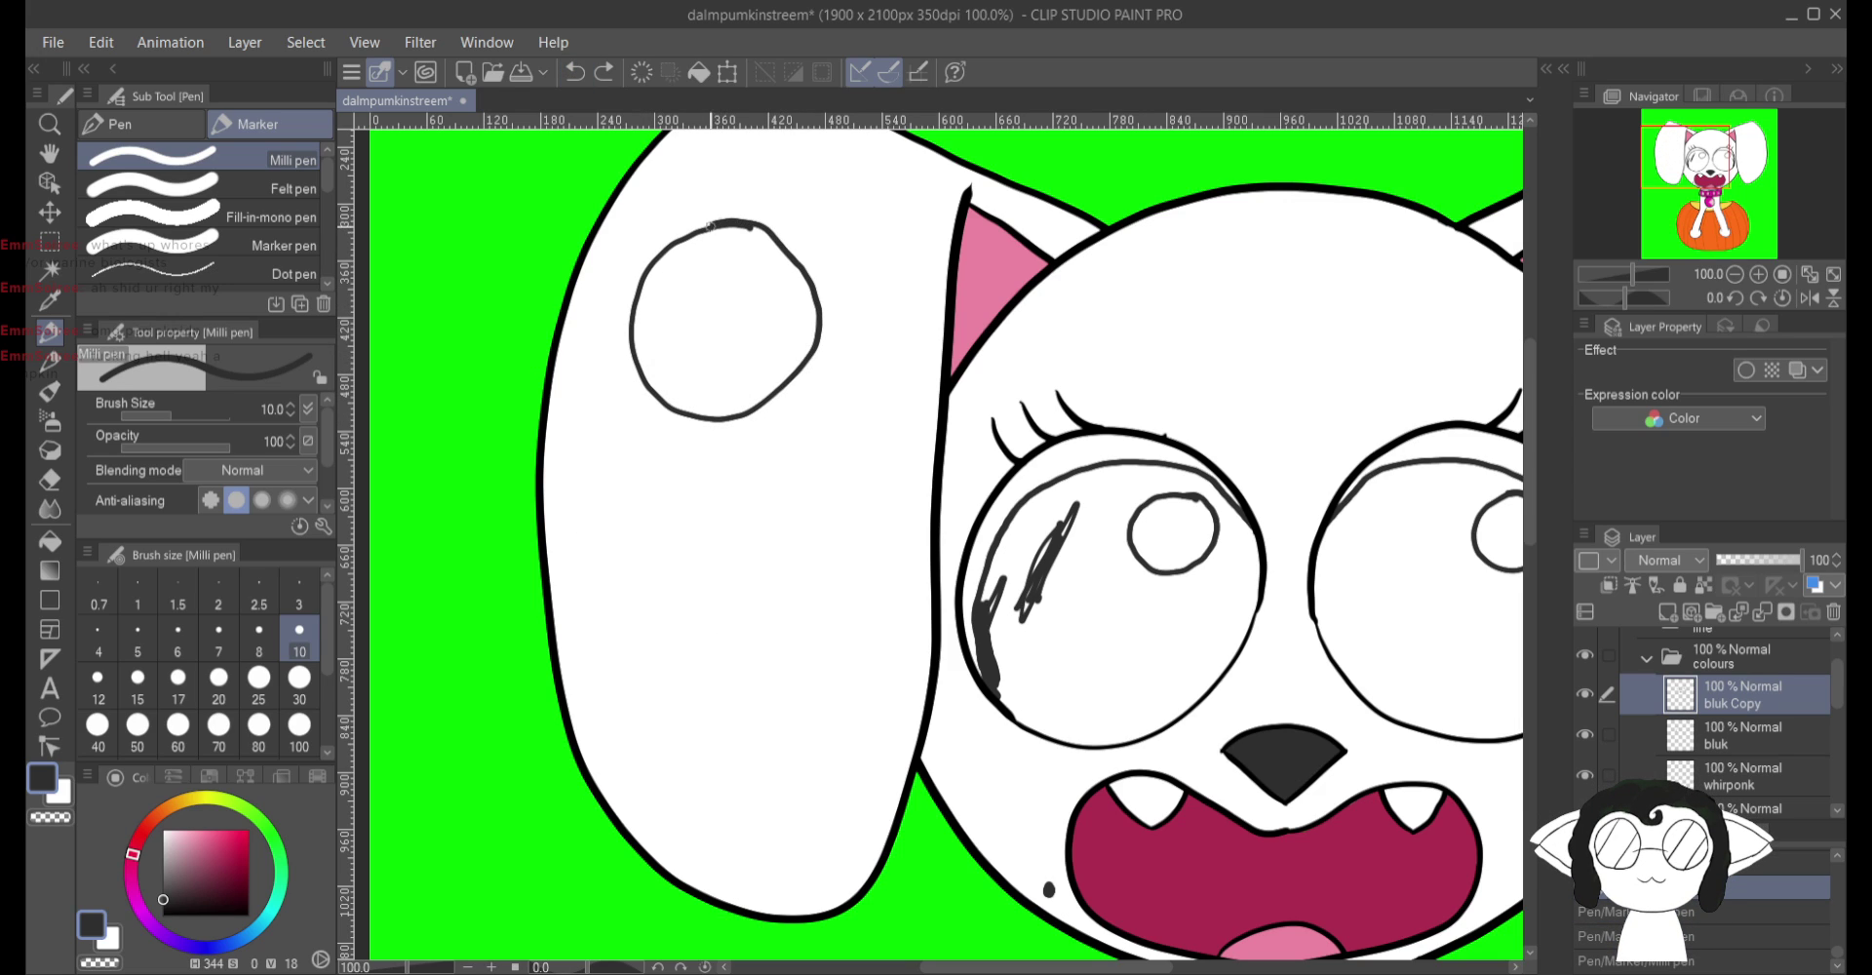
drag(621, 537, 694, 607)
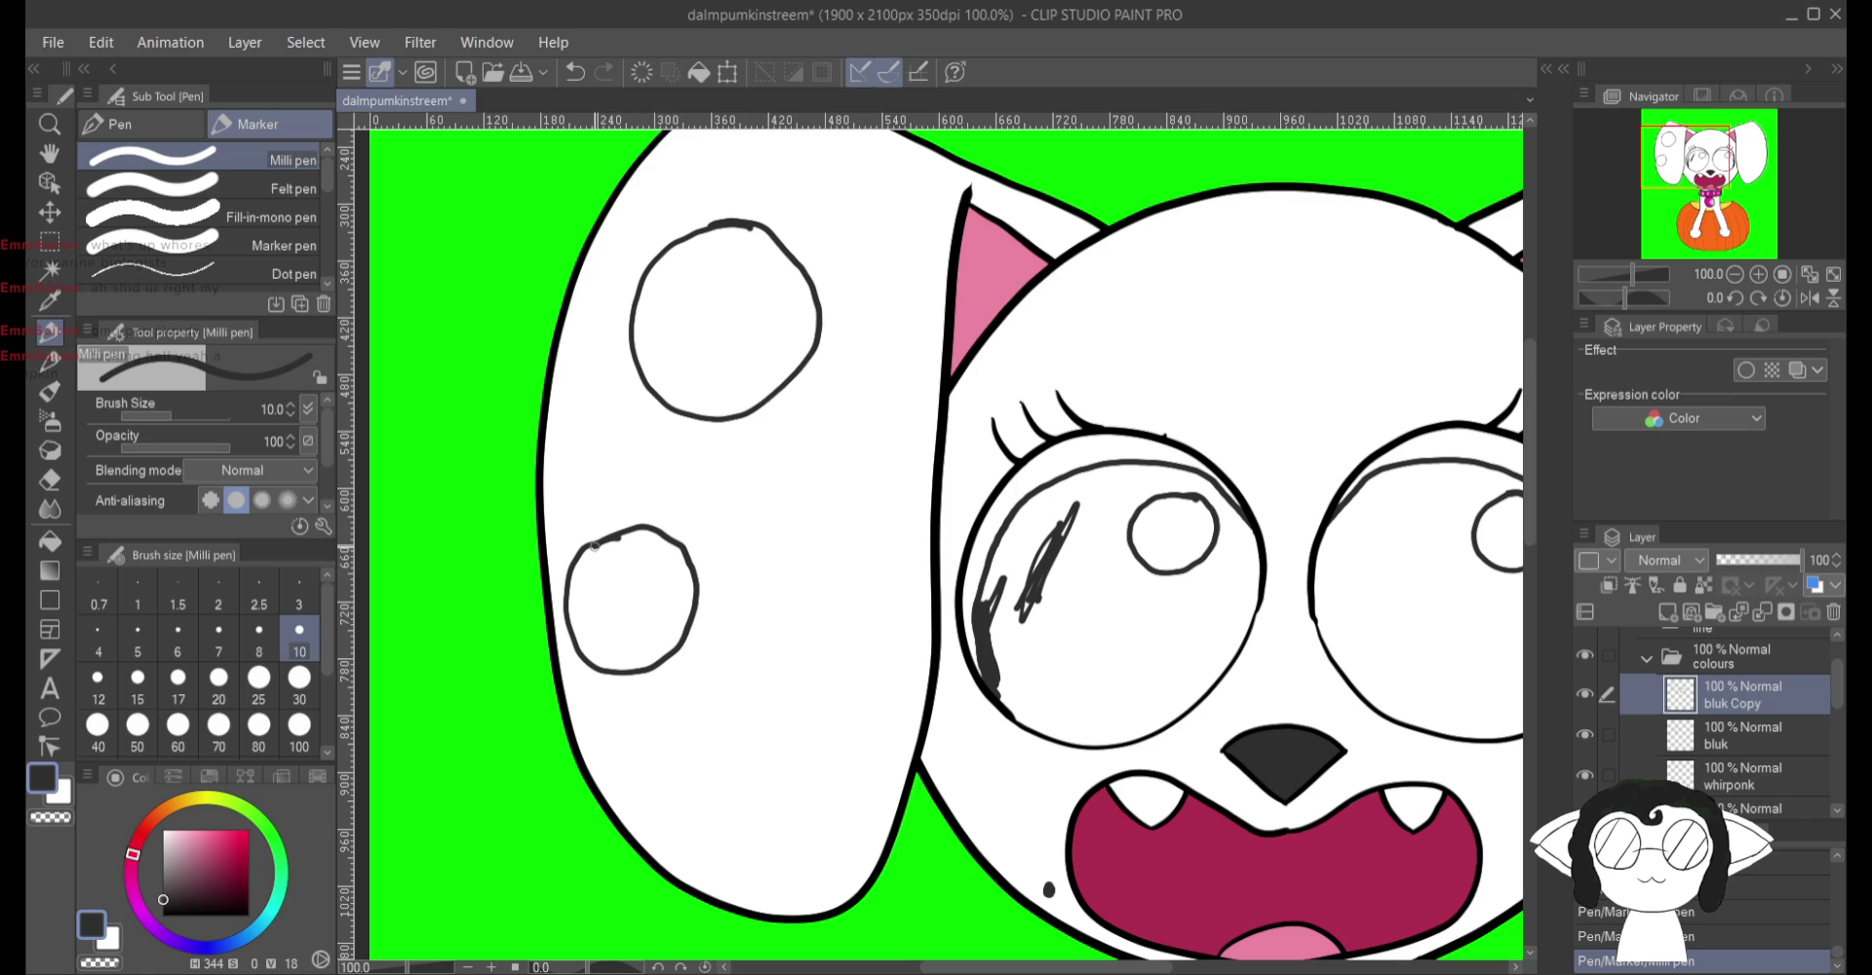
key(ctrl+z)
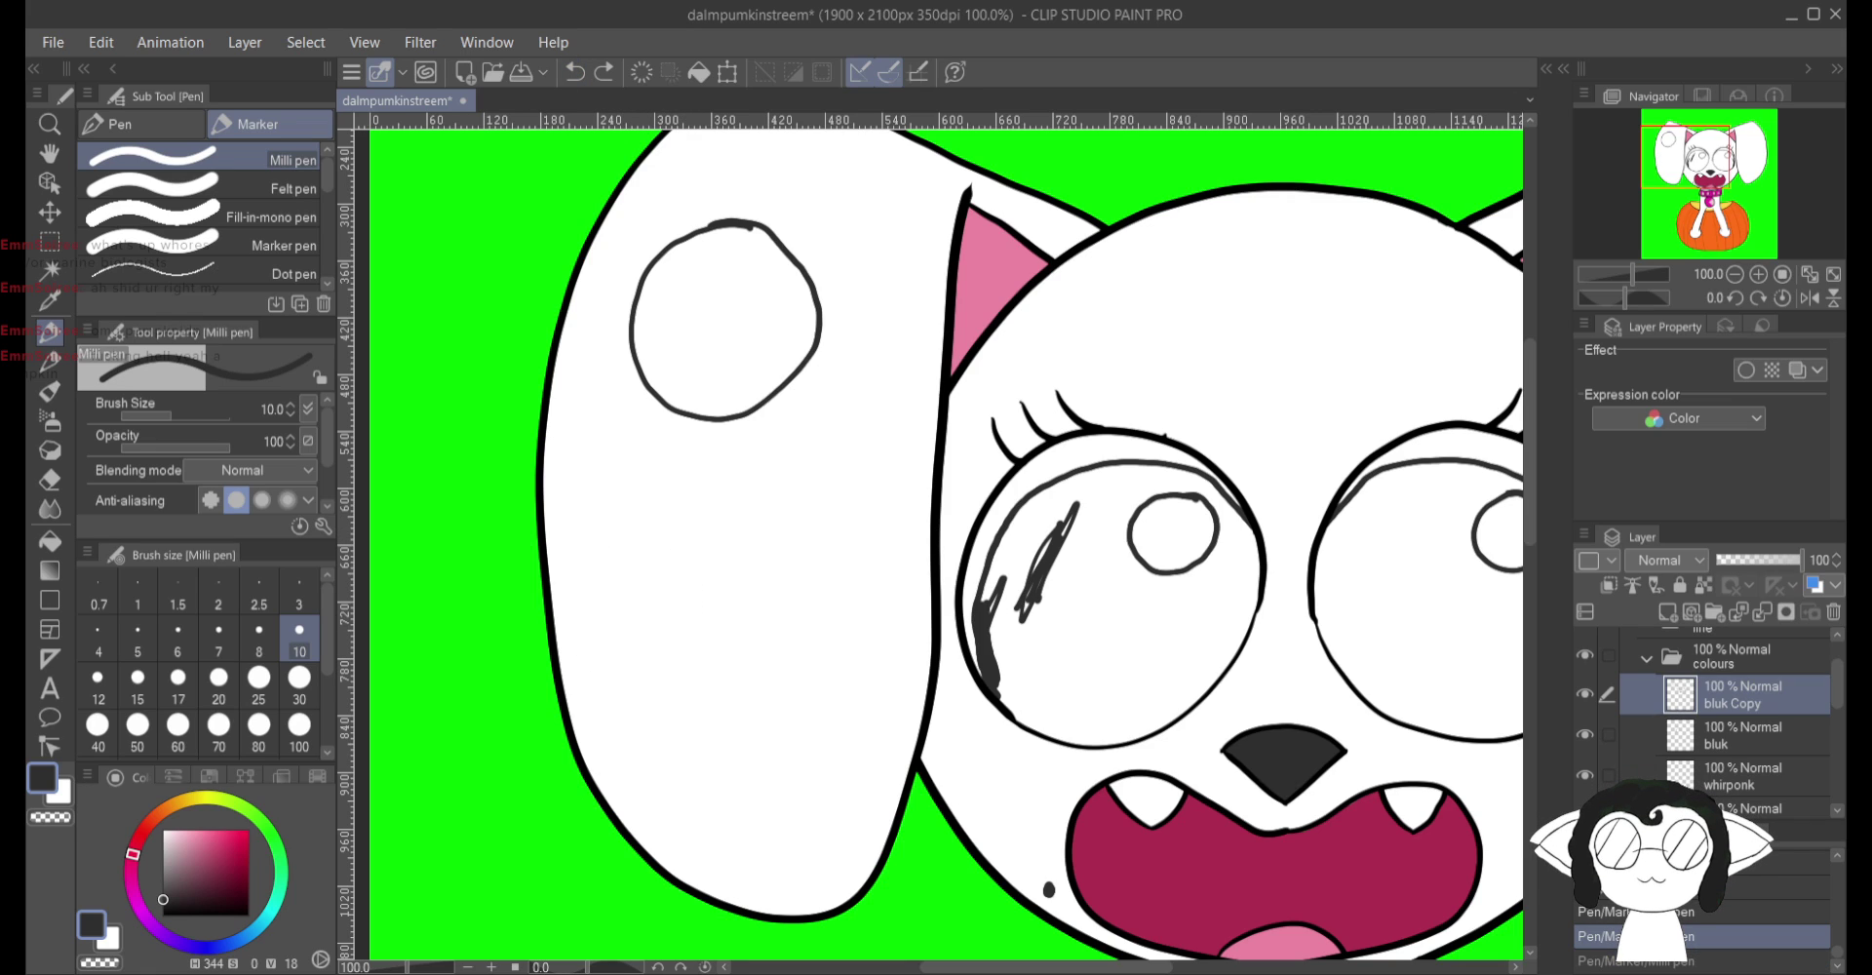
drag(640, 474, 558, 481)
key(ctrl+z)
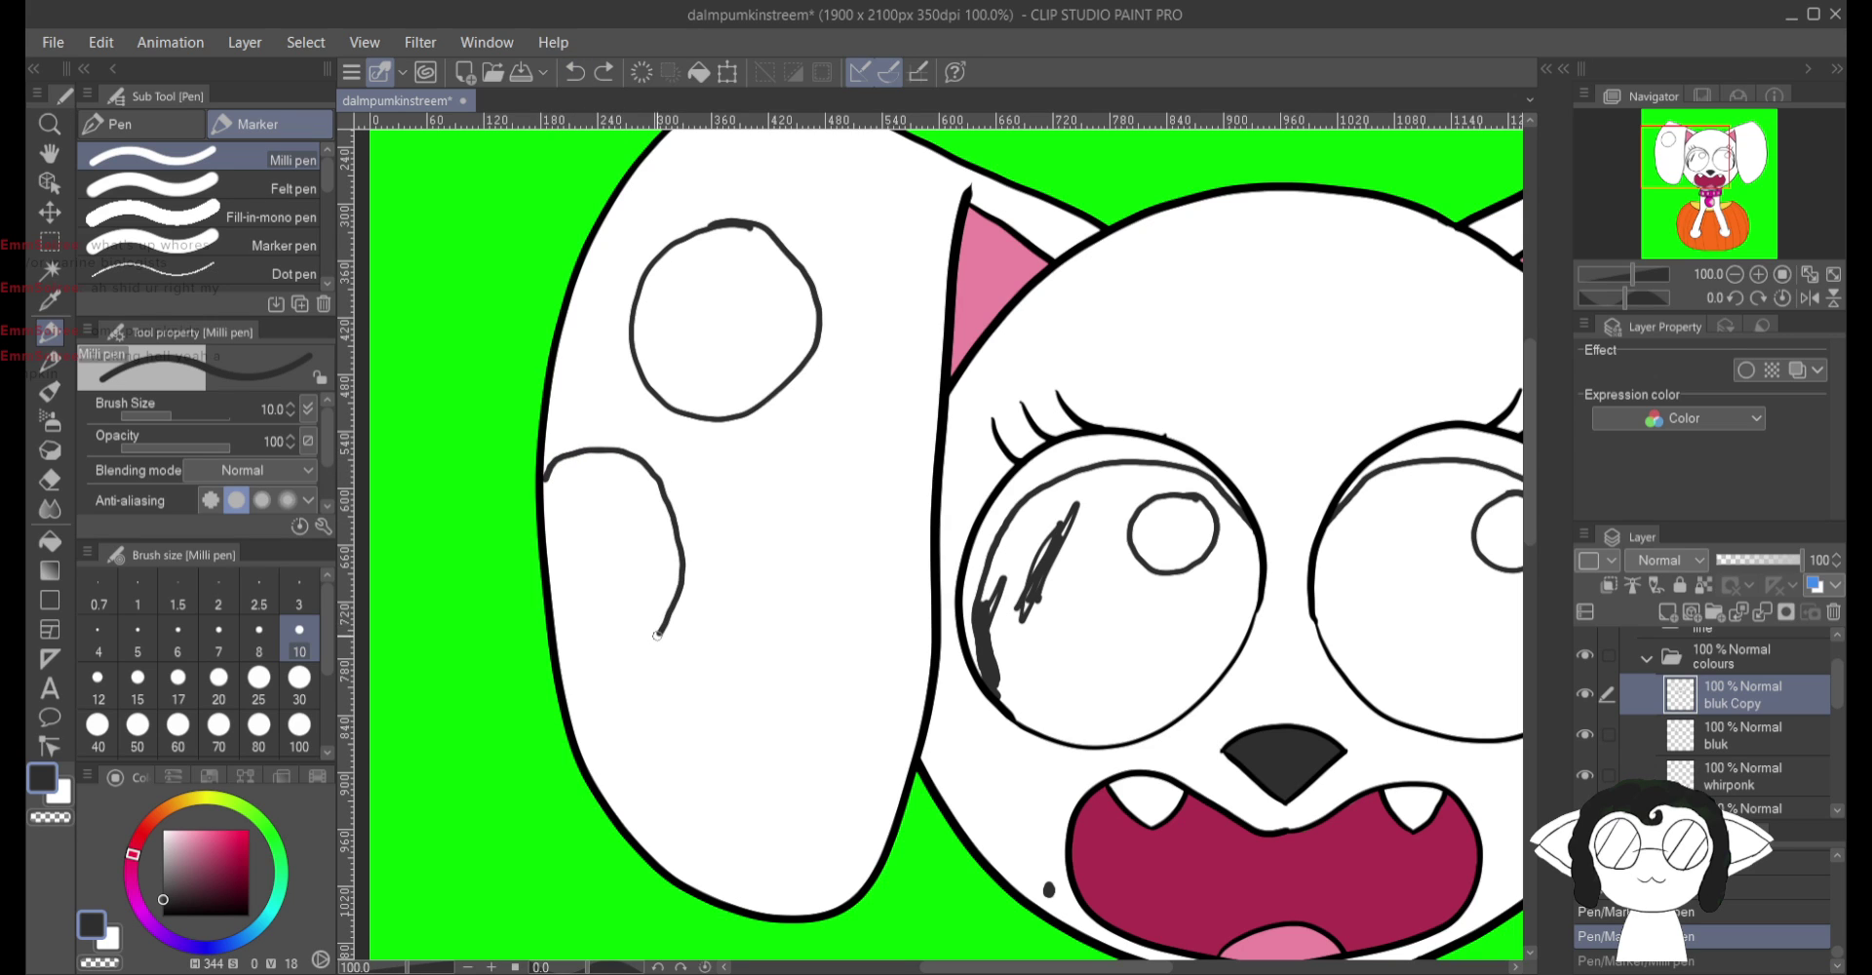
click(560, 629)
mouse_move(840, 592)
mouse_down()
mouse_move(741, 650)
mouse_move(824, 771)
mouse_up()
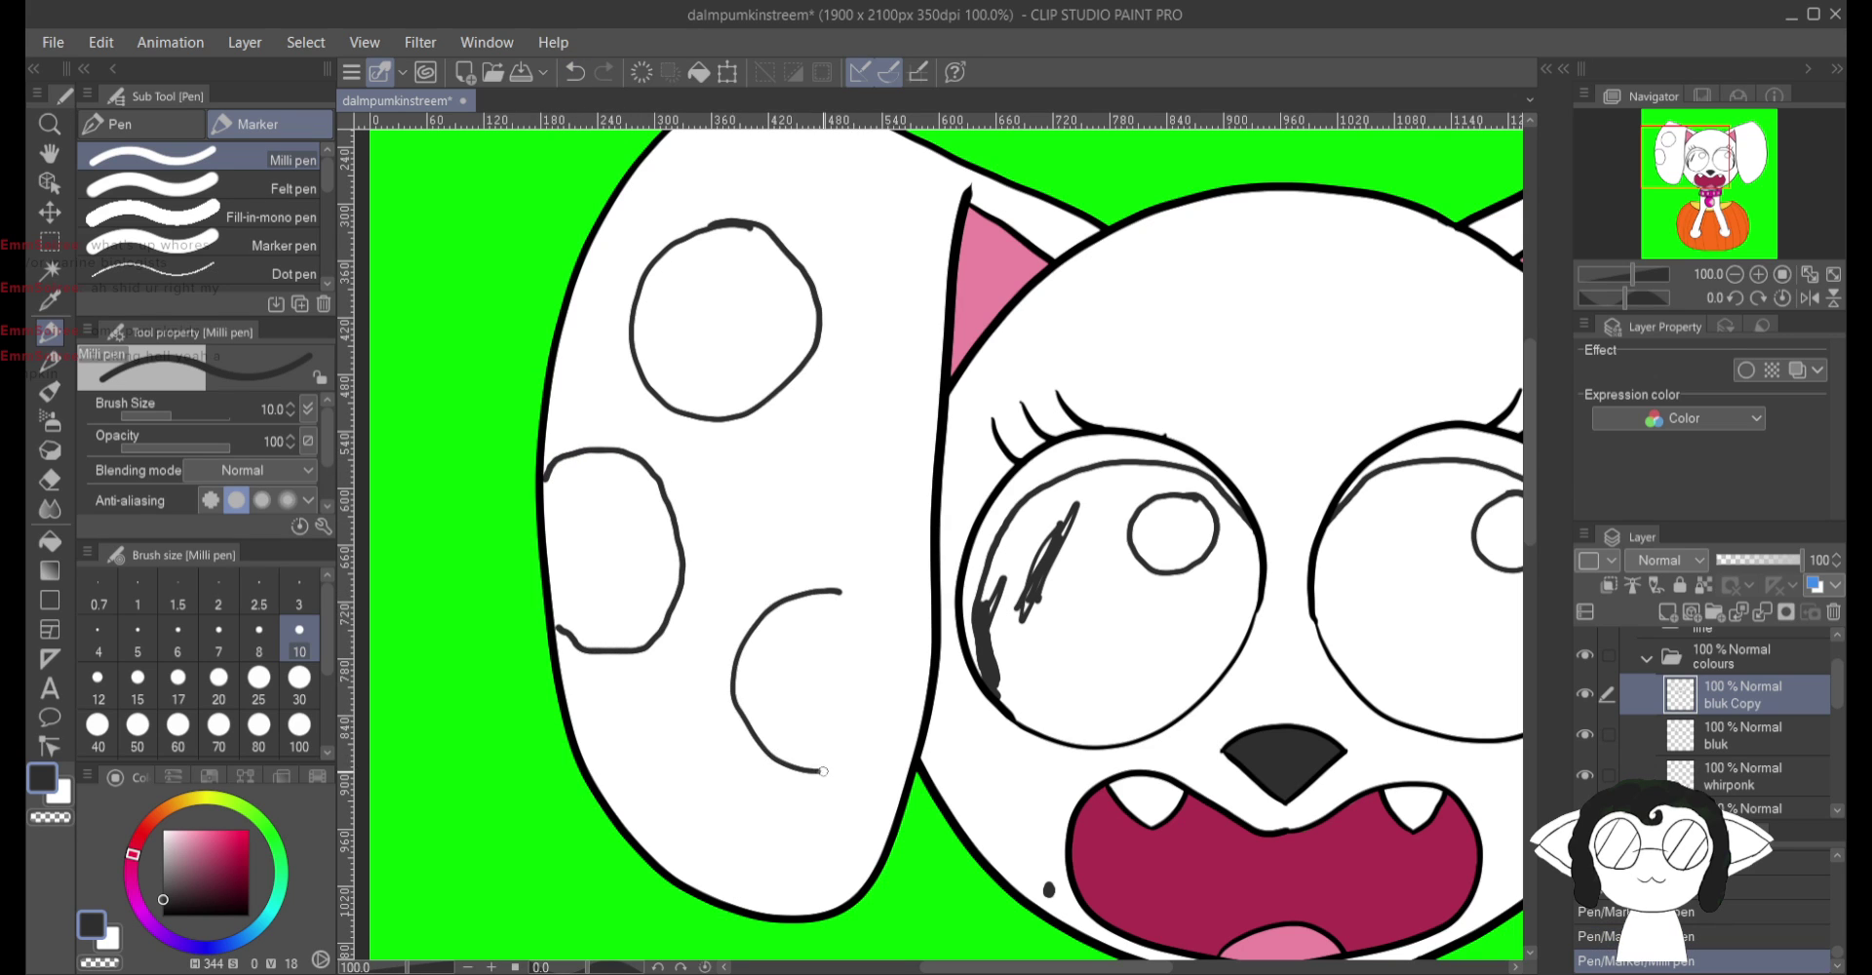
mouse_move(801, 600)
mouse_down()
mouse_move(651, 575)
mouse_move(484, 638)
mouse_move(364, 601)
mouse_move(354, 575)
mouse_up()
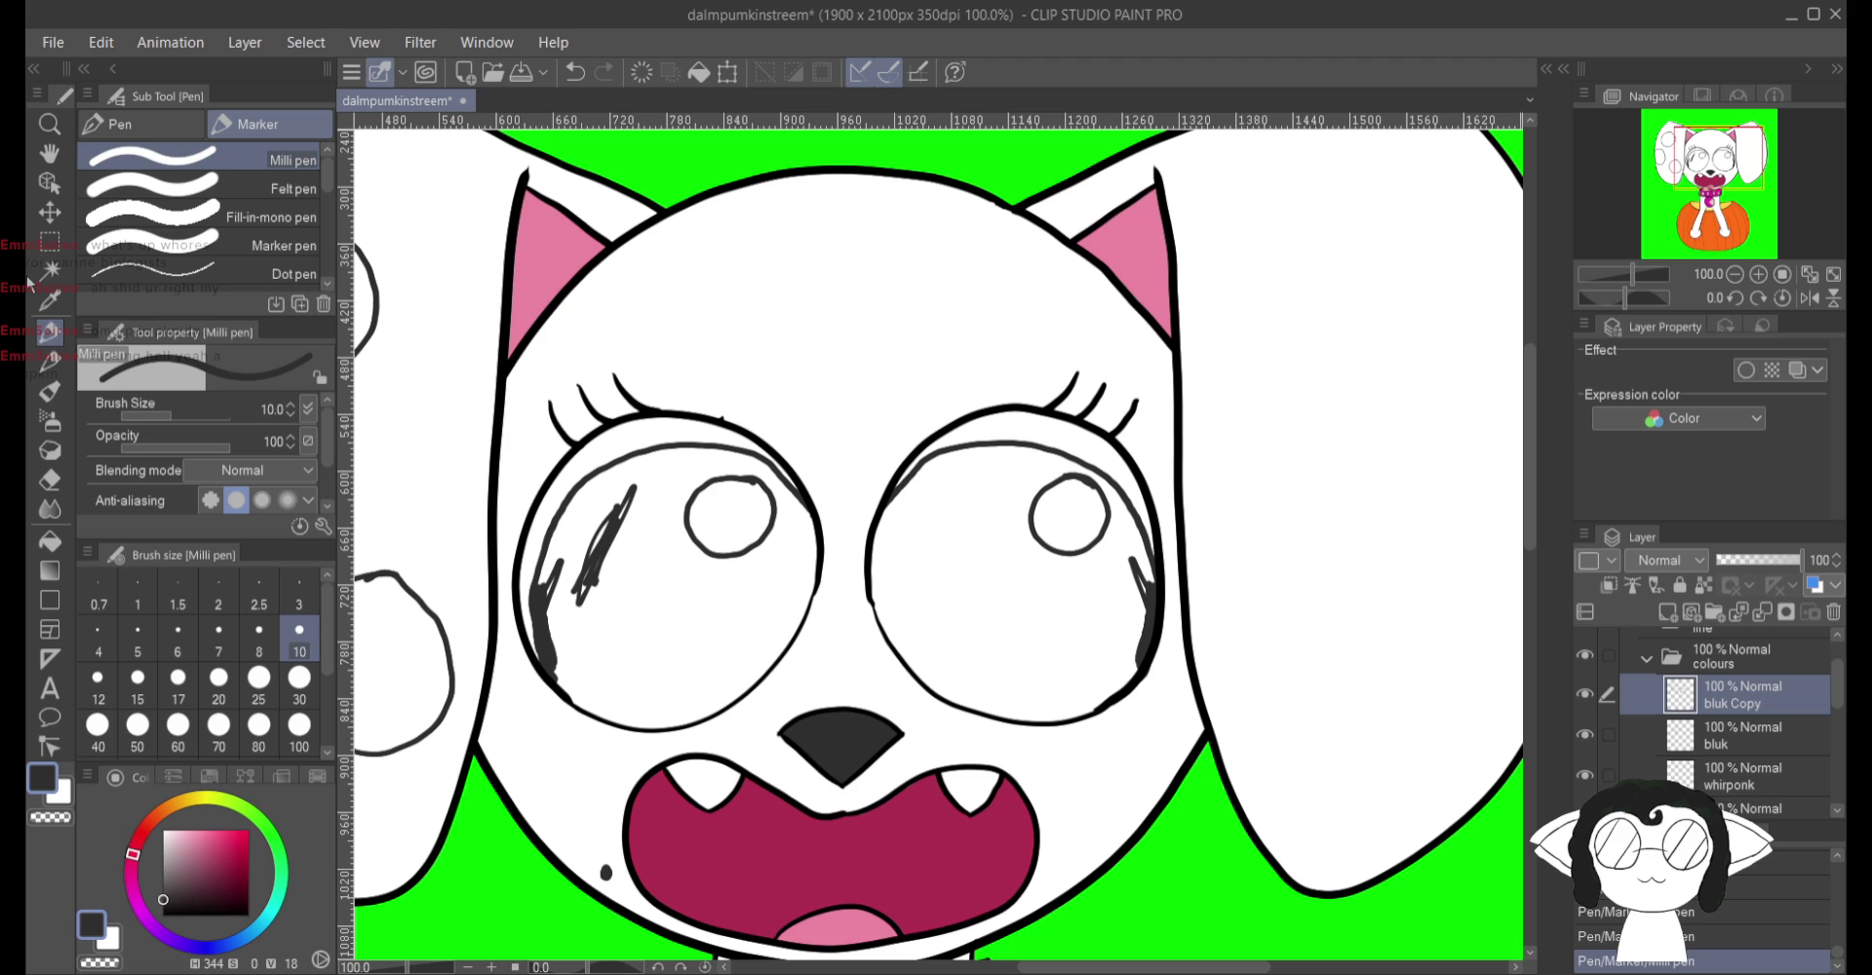
Step: Lasso the left ear's spots and paste a copy of them onto a new layer
click(49, 241)
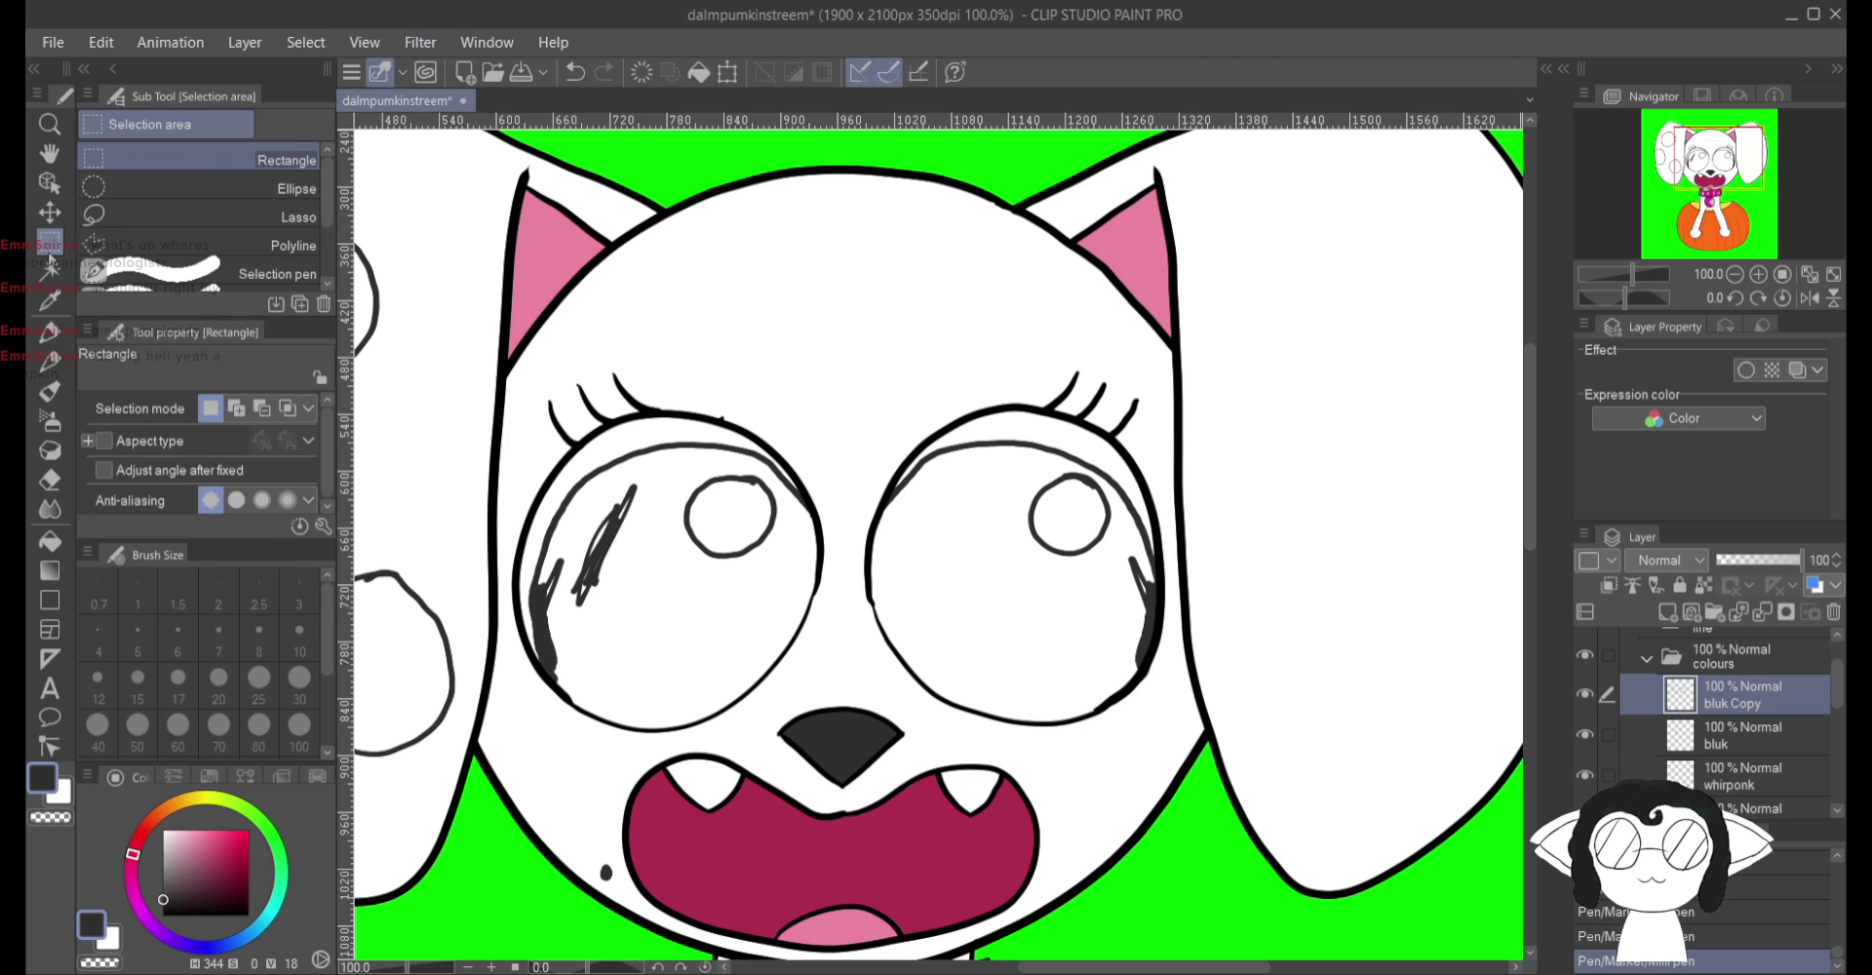
click(208, 209)
scroll(1280, 765, down, 4)
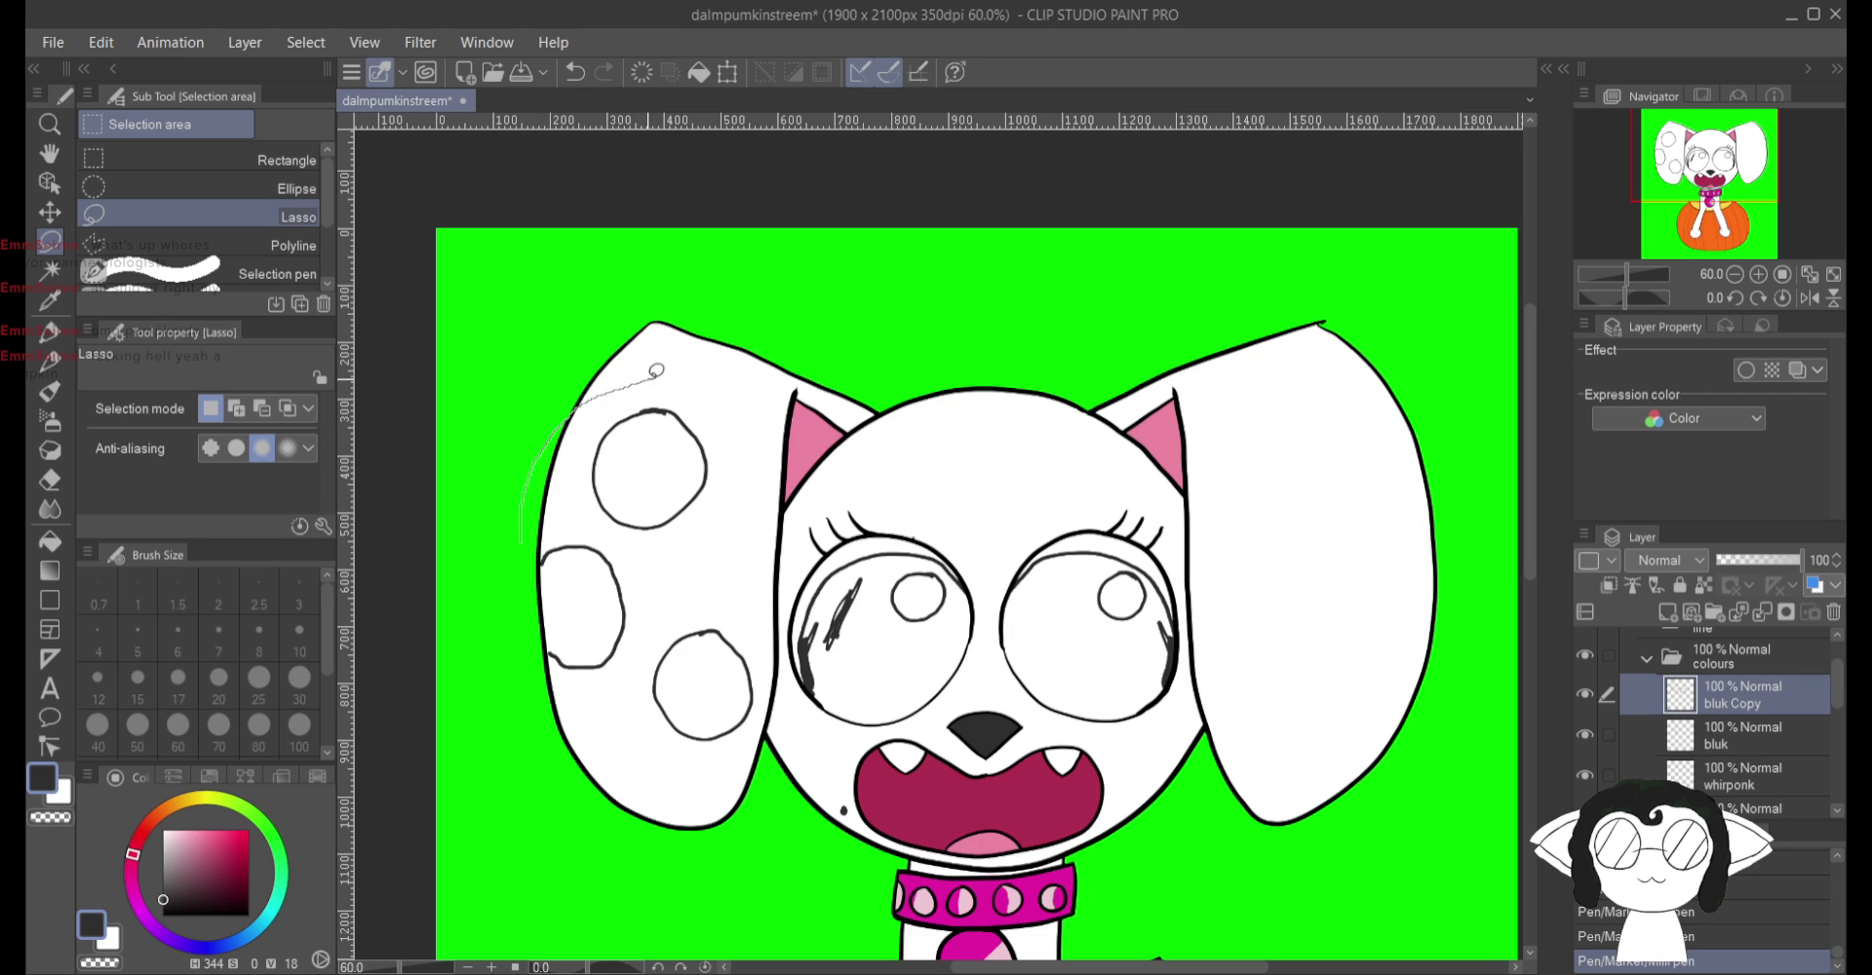
mouse_move(656, 371)
mouse_down()
mouse_move(726, 386)
mouse_move(760, 456)
mouse_move(780, 640)
mouse_up()
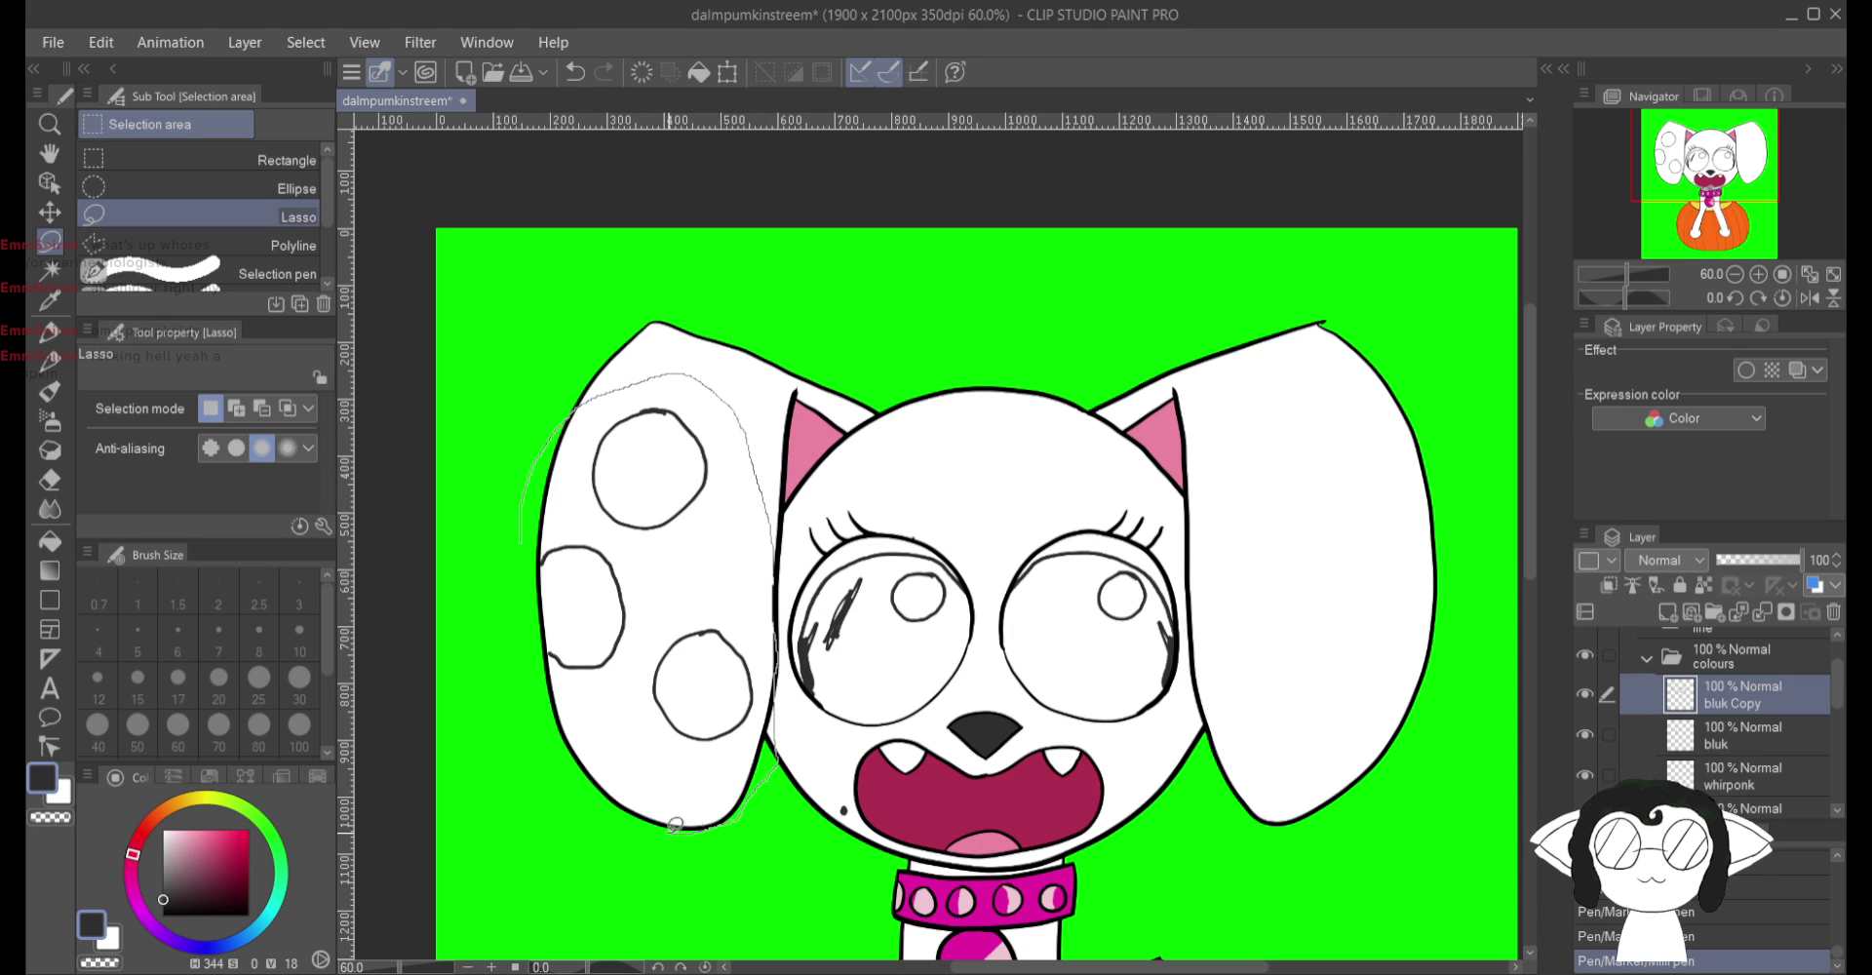
drag(517, 548, 518, 552)
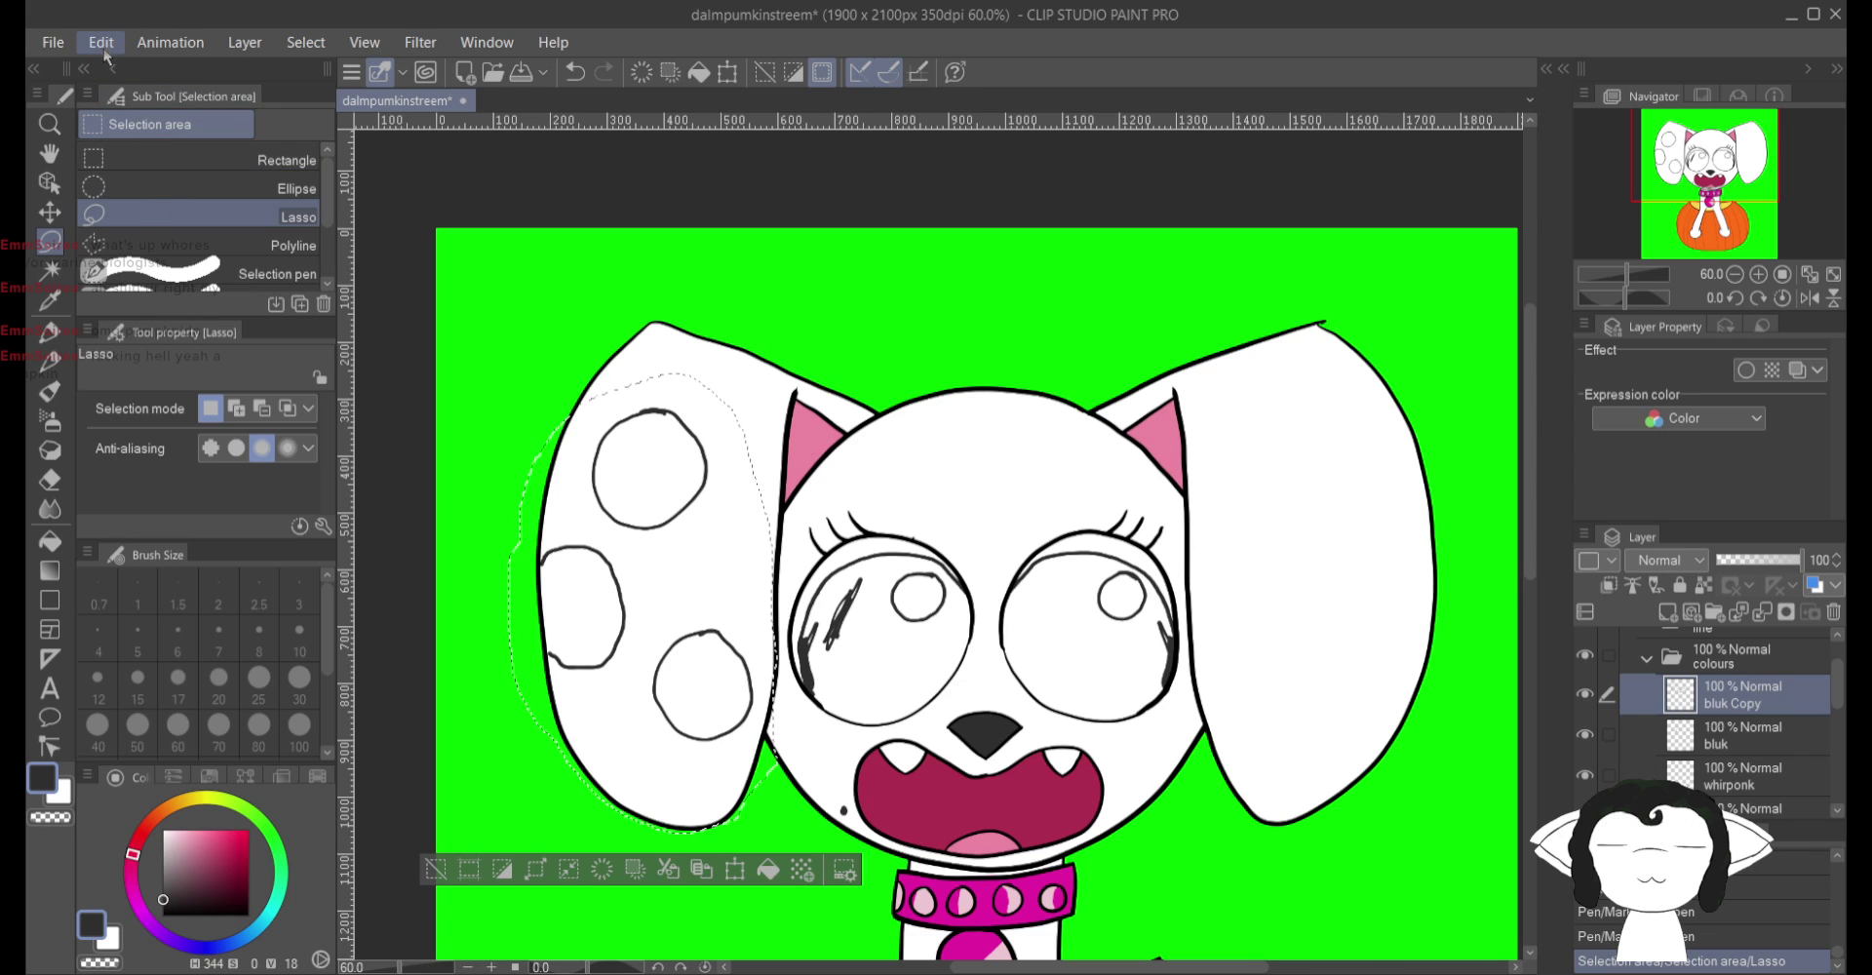
key(ctrl+v)
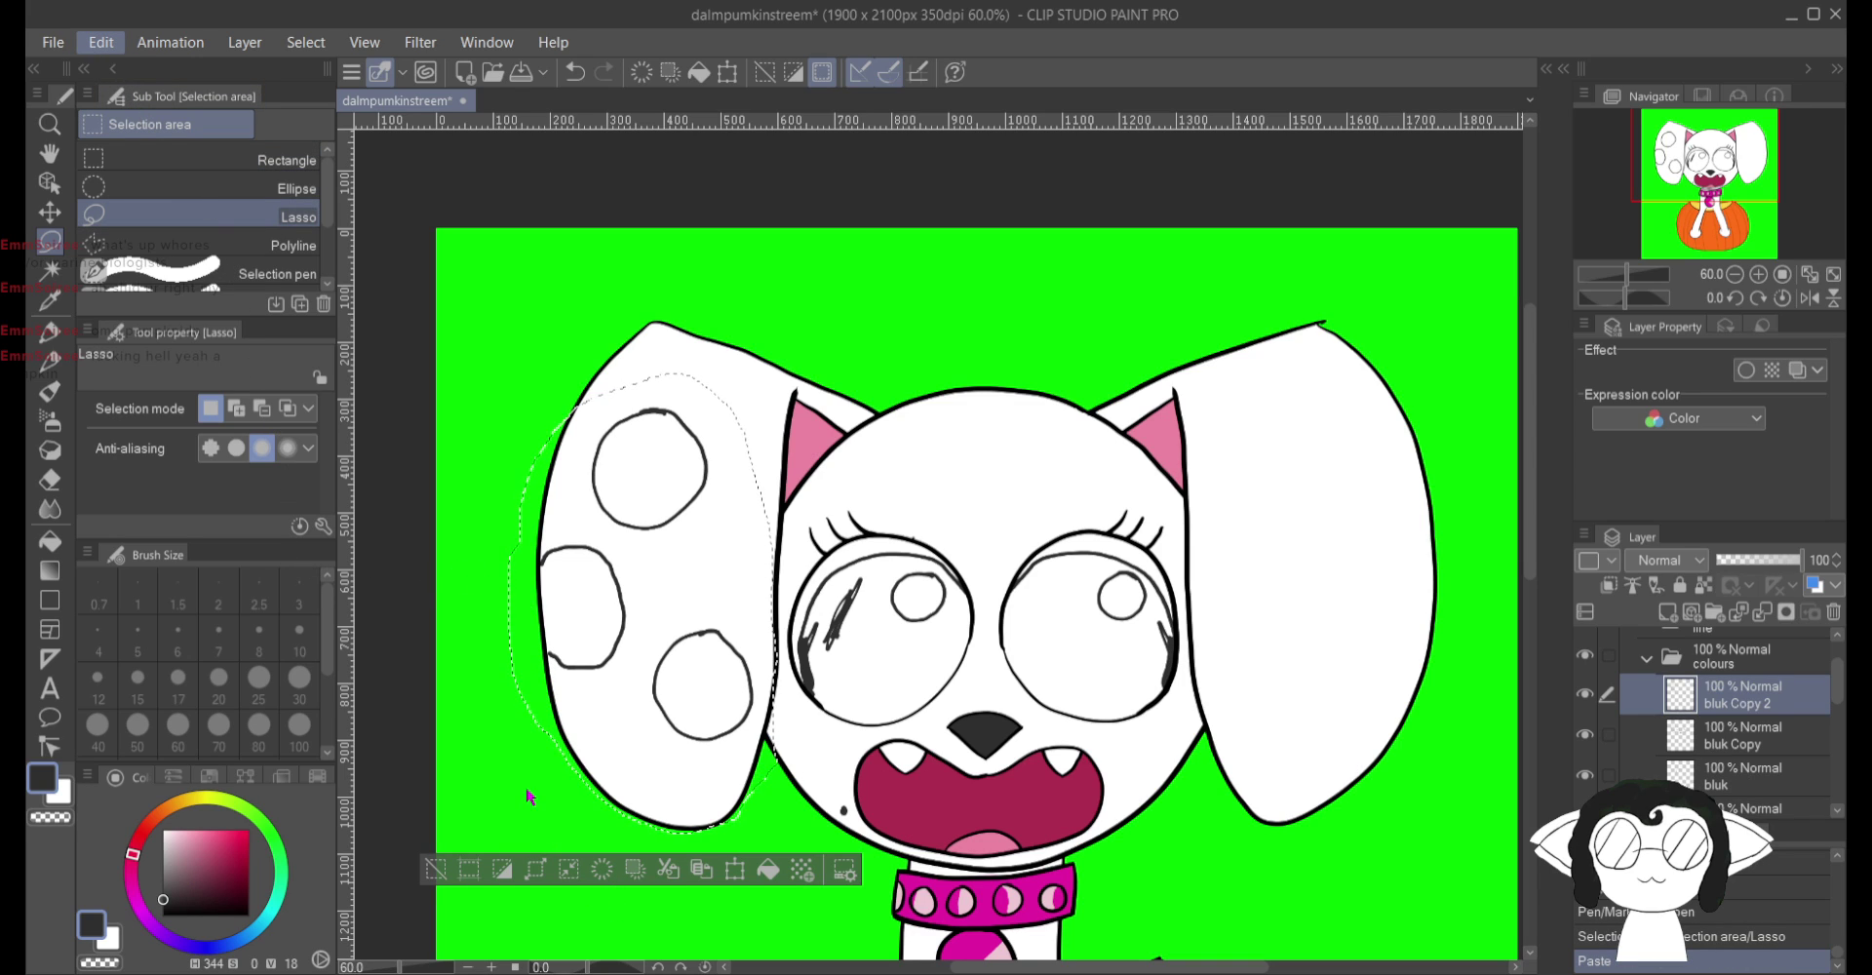
Step: Flip the pasted spots horizontally, place them on the right ear mirroring the left one, and deselect
key(ctrl+t)
drag(719, 634, 1394, 632)
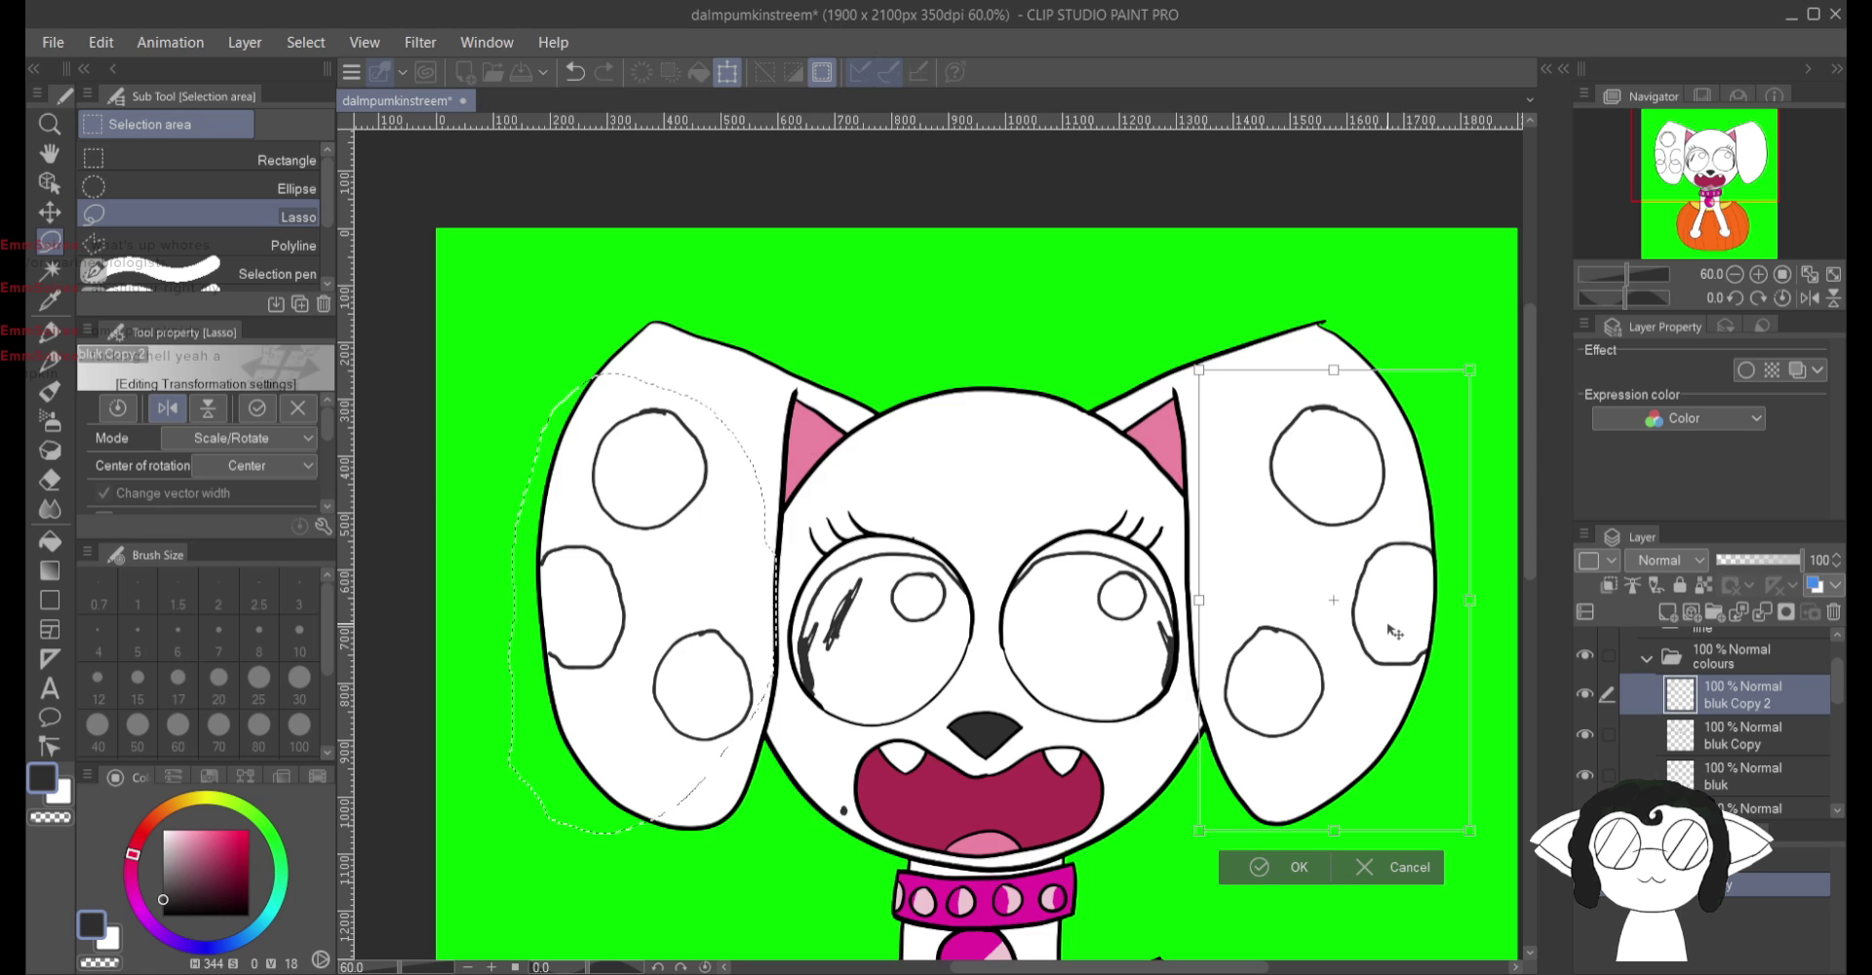
click(1298, 869)
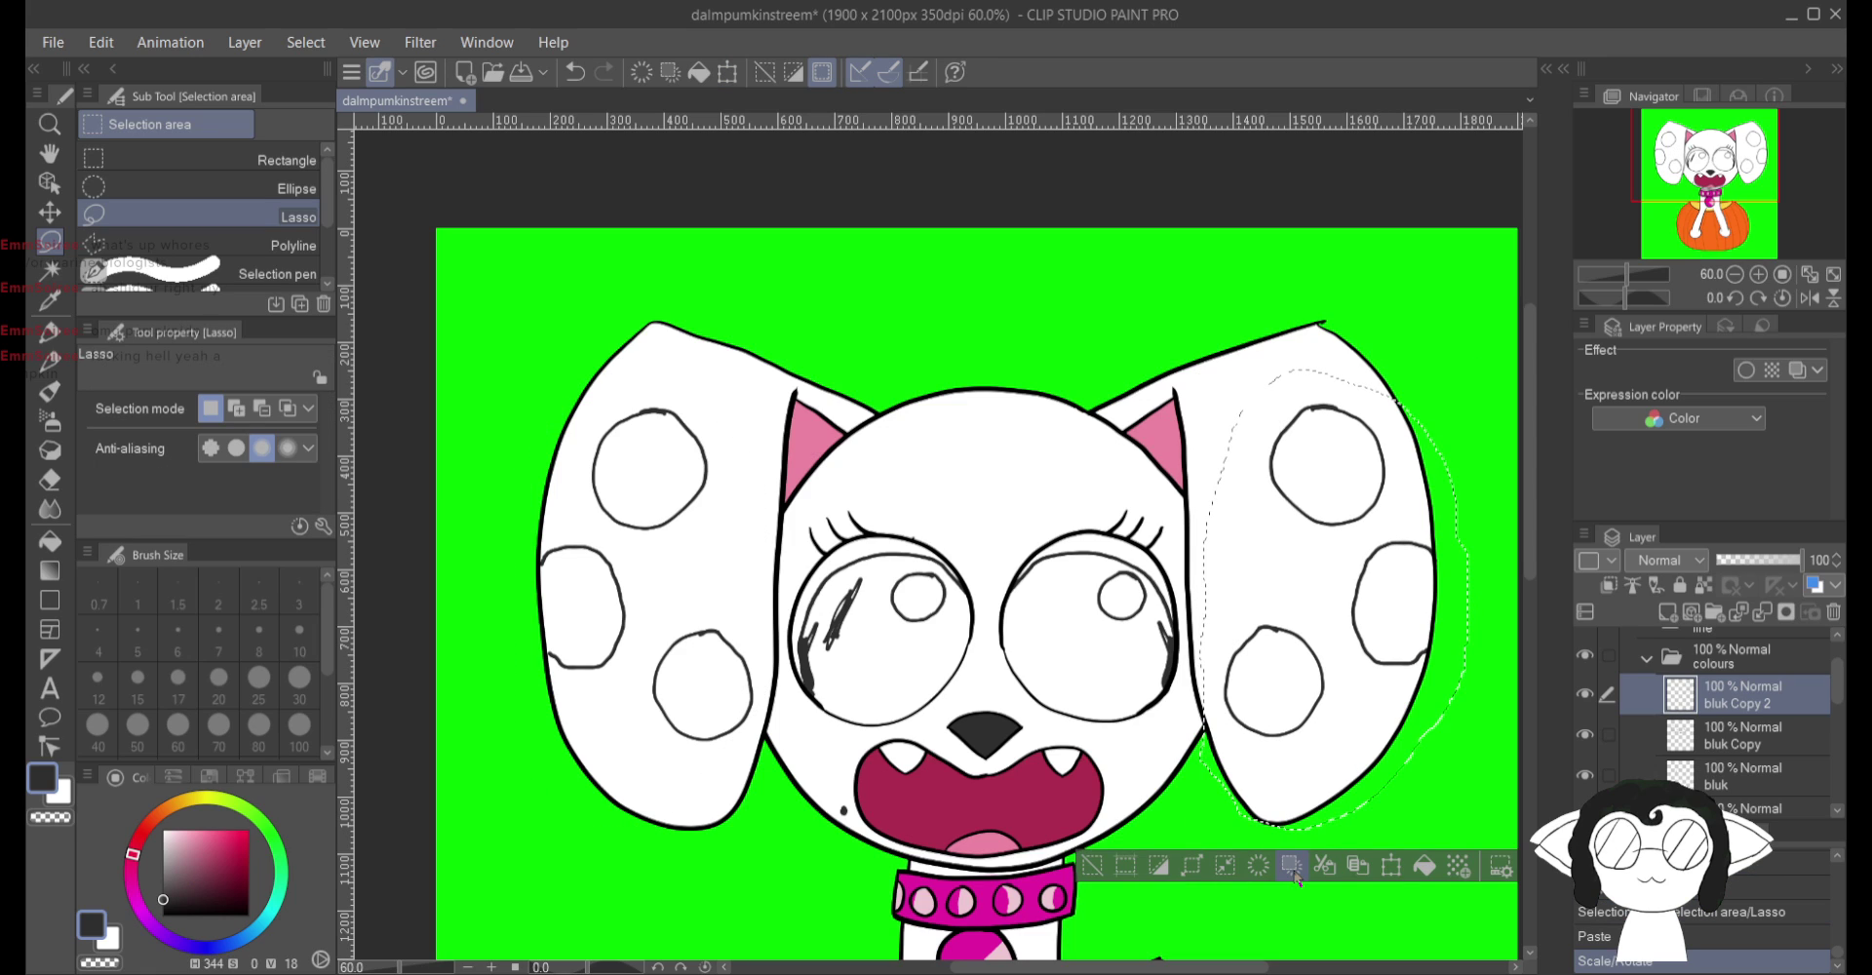
click(1780, 757)
click(1760, 704)
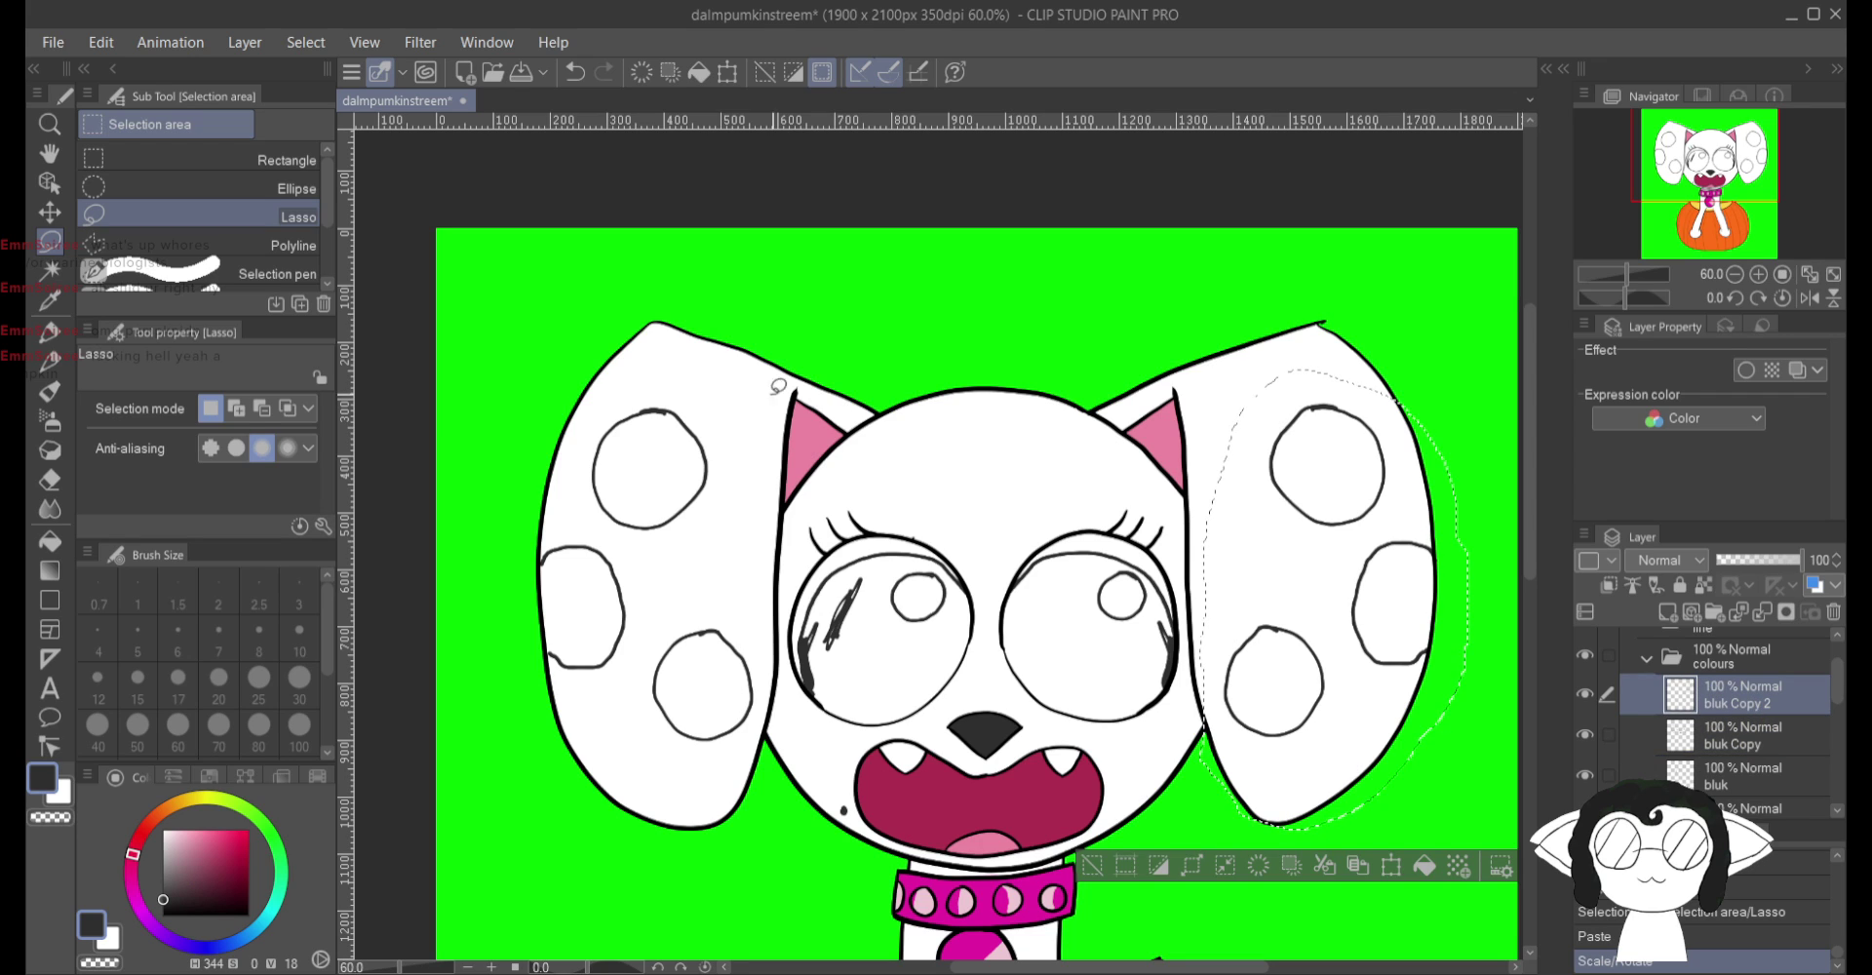
click(666, 278)
Step: Fill the right ear's lower inner spot with dark grey using the Milli pen at brush size 25
click(37, 334)
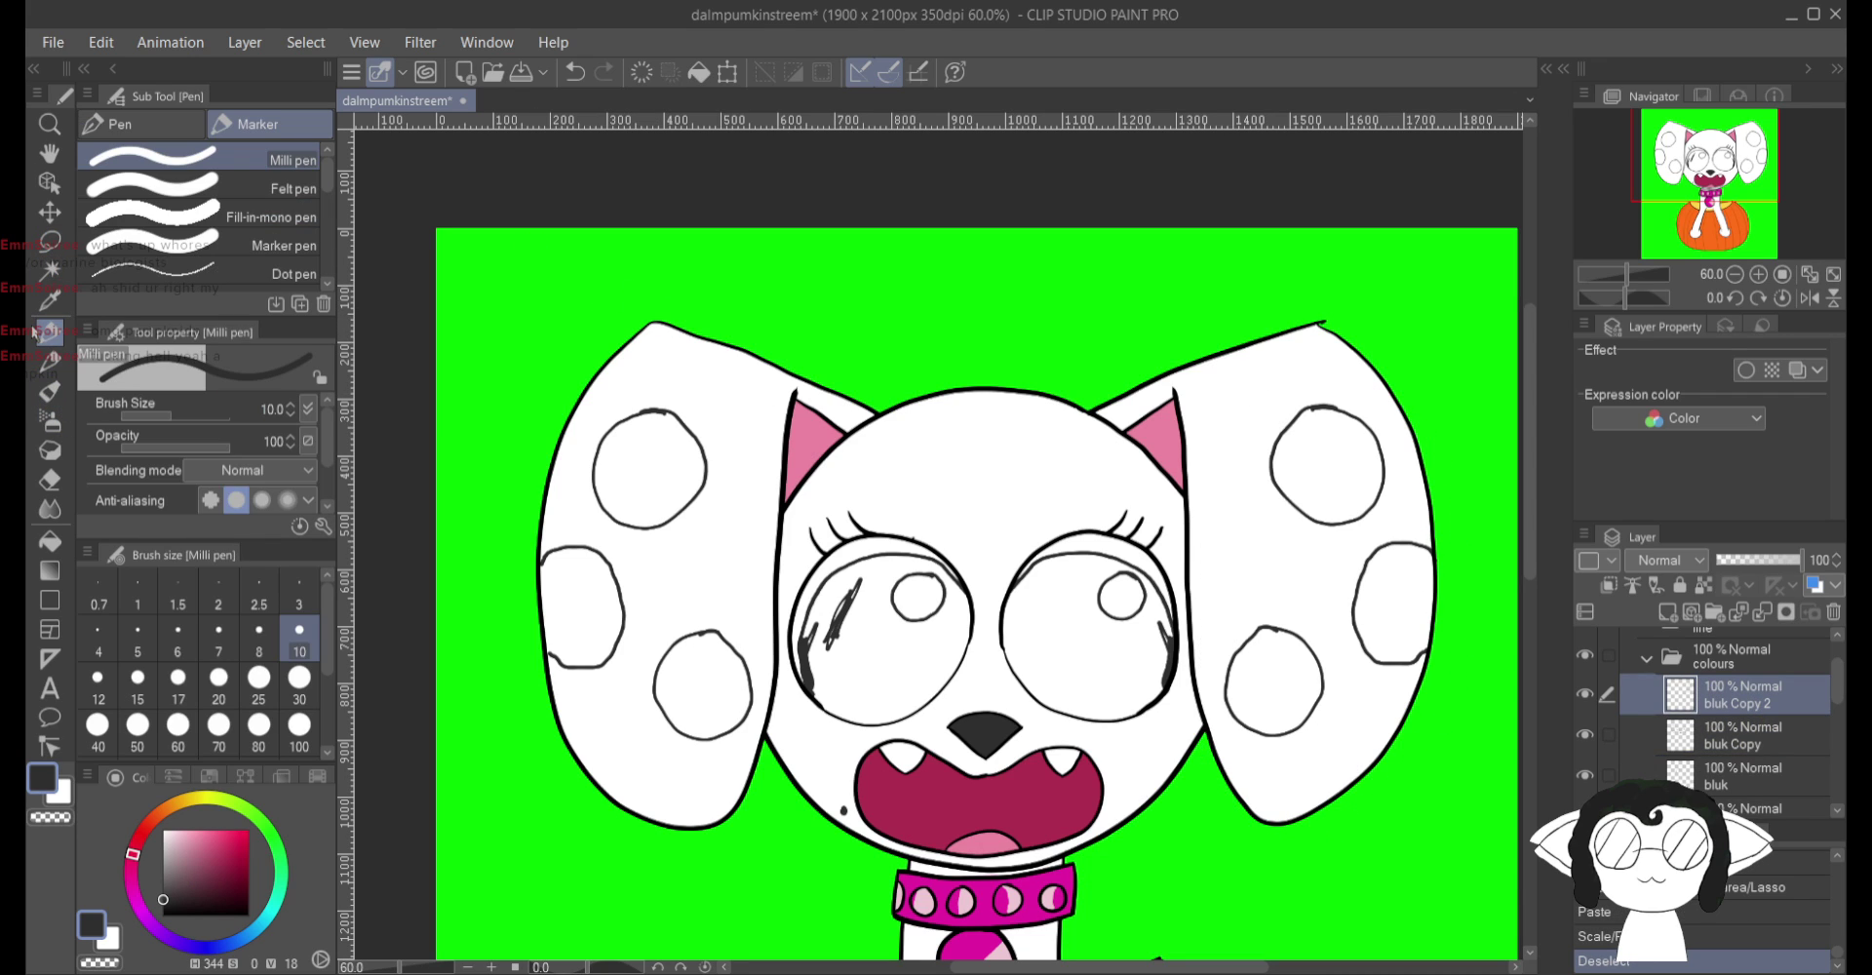
scroll(1201, 783, up, 5)
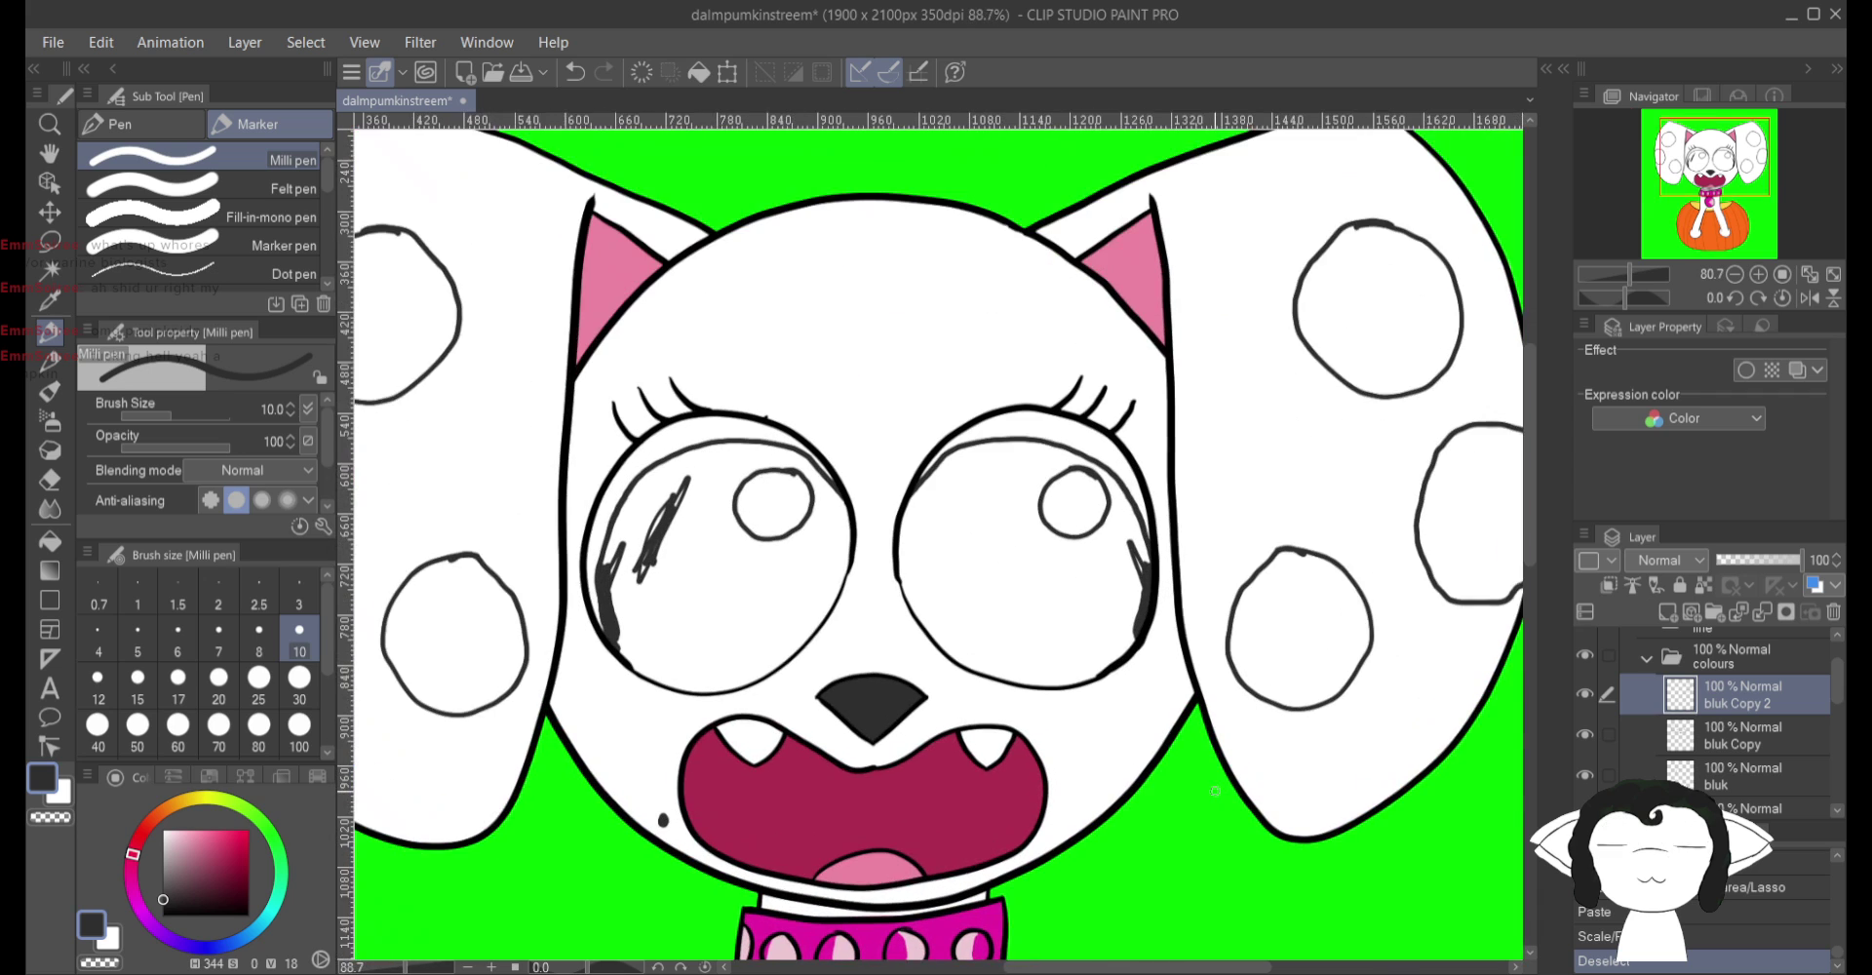
scroll(1220, 773, up, 5)
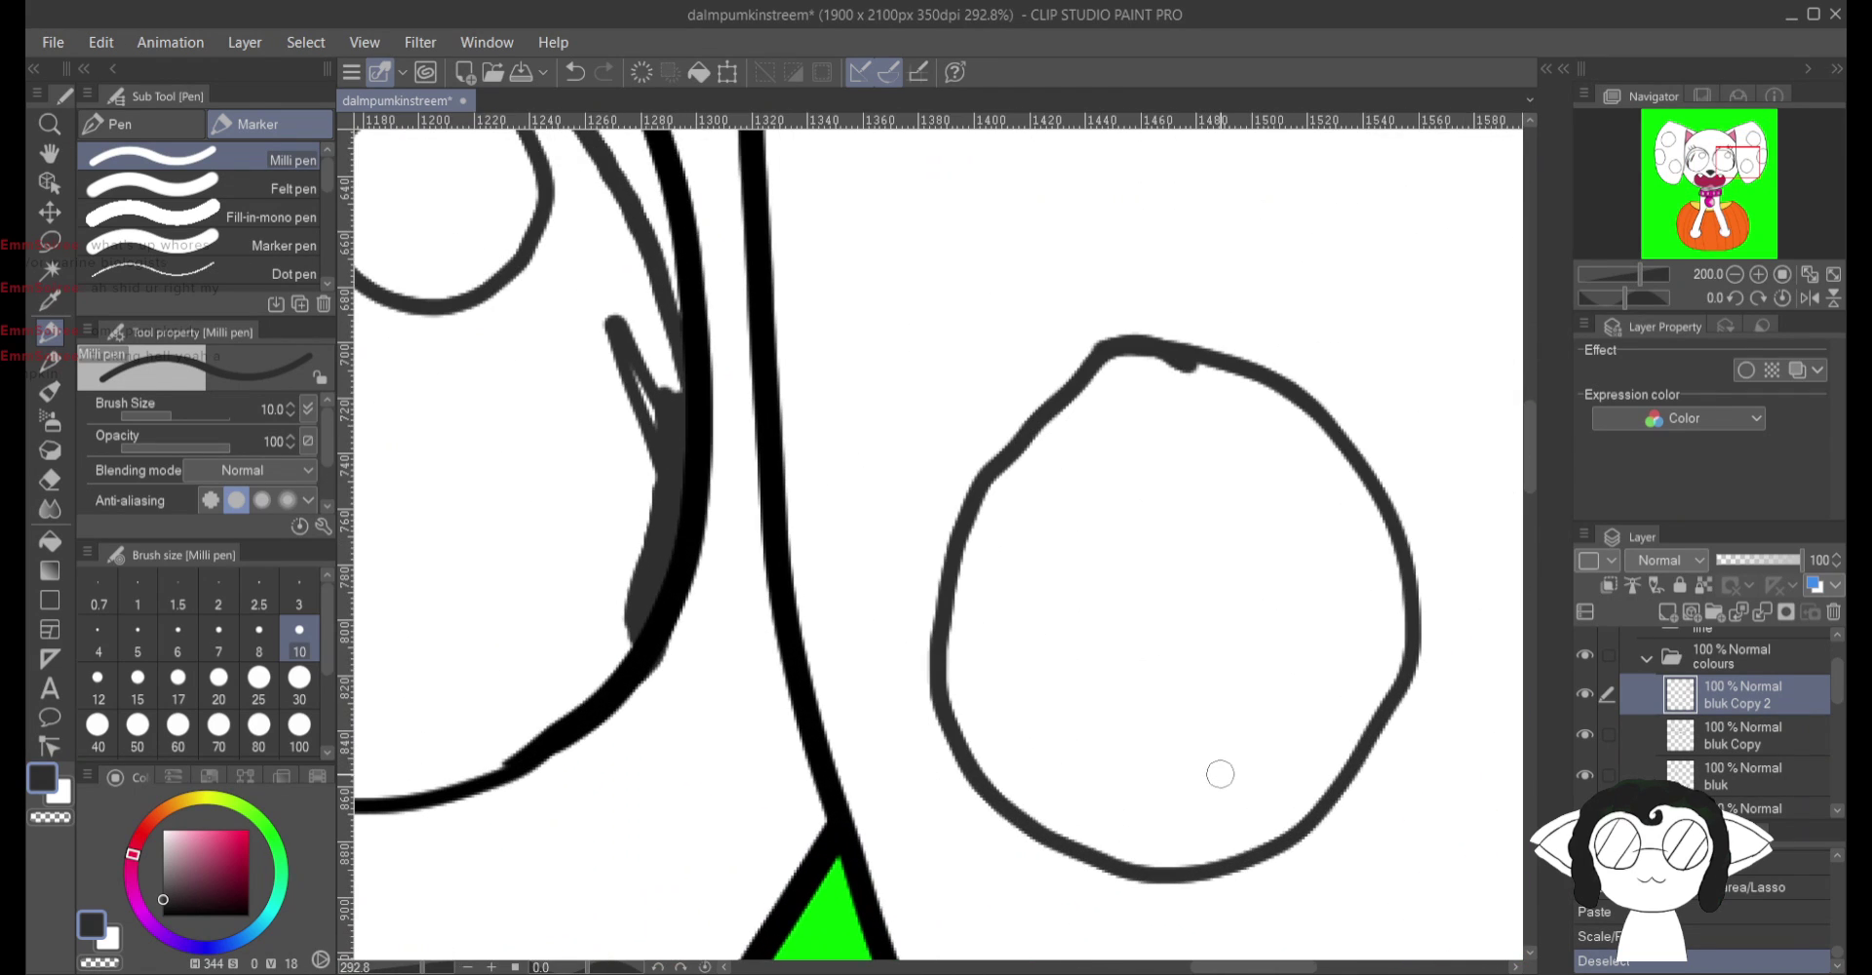
mouse_move(1178, 711)
mouse_down()
mouse_move(1209, 569)
mouse_move(1088, 725)
mouse_move(1143, 693)
mouse_move(1176, 474)
mouse_move(1120, 455)
mouse_move(1144, 405)
mouse_move(1101, 309)
mouse_move(1022, 313)
mouse_move(928, 416)
mouse_move(930, 540)
mouse_move(1035, 355)
mouse_move(947, 484)
mouse_move(960, 499)
mouse_move(1020, 429)
mouse_move(1050, 478)
mouse_move(1015, 506)
mouse_move(1066, 513)
mouse_move(1153, 412)
mouse_move(1002, 391)
mouse_move(957, 425)
mouse_move(908, 560)
mouse_move(907, 640)
mouse_move(947, 663)
mouse_move(948, 707)
mouse_move(931, 468)
mouse_up()
click(258, 676)
key(ctrl+z)
click(575, 72)
mouse_move(1121, 427)
mouse_down()
mouse_move(1141, 463)
mouse_move(1145, 422)
mouse_move(1069, 460)
mouse_move(1015, 461)
mouse_move(1019, 475)
mouse_move(1064, 477)
mouse_move(1001, 437)
mouse_move(1044, 347)
mouse_move(949, 435)
mouse_move(911, 569)
mouse_move(978, 733)
mouse_move(1048, 765)
mouse_move(1162, 774)
mouse_move(1228, 735)
mouse_move(1318, 608)
mouse_move(1322, 507)
mouse_move(1233, 357)
mouse_move(1077, 304)
mouse_move(1052, 347)
mouse_move(1170, 381)
mouse_move(1164, 414)
mouse_move(1203, 413)
mouse_move(1116, 509)
mouse_move(1202, 498)
mouse_move(1244, 542)
mouse_move(1279, 640)
mouse_move(1270, 608)
mouse_move(1210, 705)
mouse_move(1179, 650)
mouse_move(1147, 699)
mouse_move(1185, 682)
mouse_move(1144, 640)
mouse_move(1174, 497)
mouse_move(1141, 520)
mouse_move(1070, 681)
mouse_move(1003, 698)
mouse_move(975, 523)
mouse_move(1028, 461)
mouse_move(1137, 523)
mouse_move(1019, 707)
mouse_up()
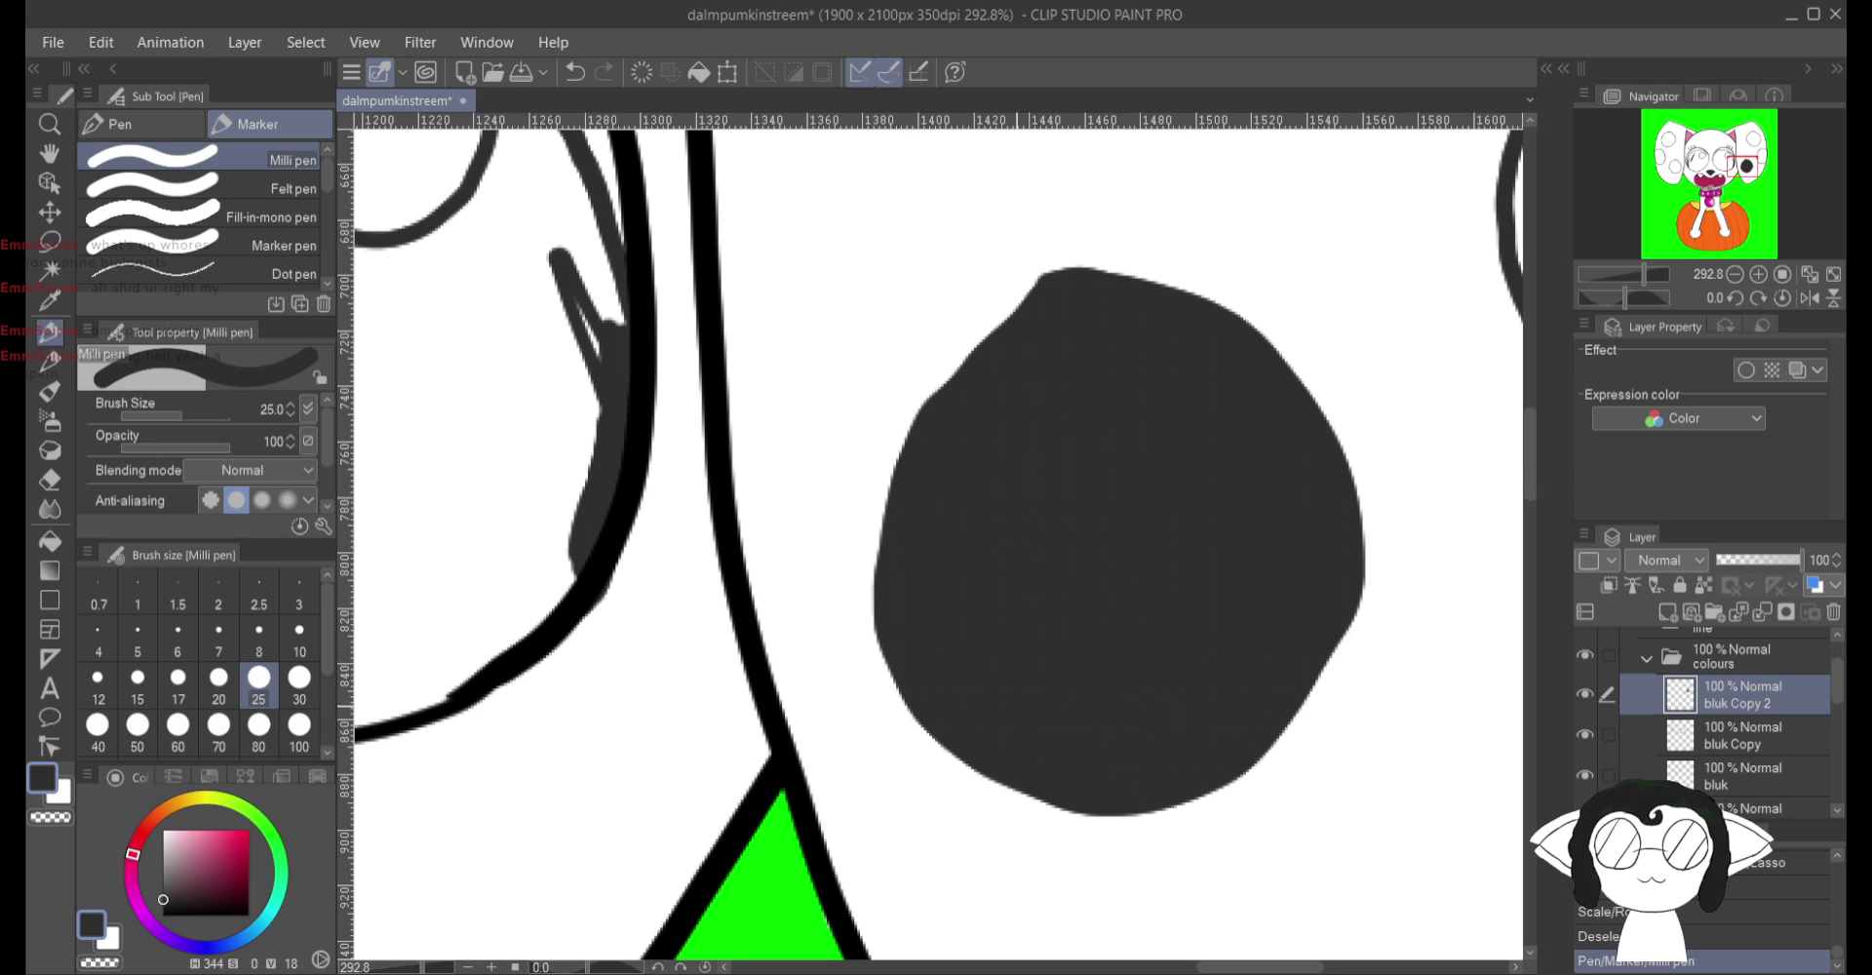
Step: Fill the right ear's outer-edge spot and upper spot with dark grey pen strokes
drag(1072, 390, 341, 780)
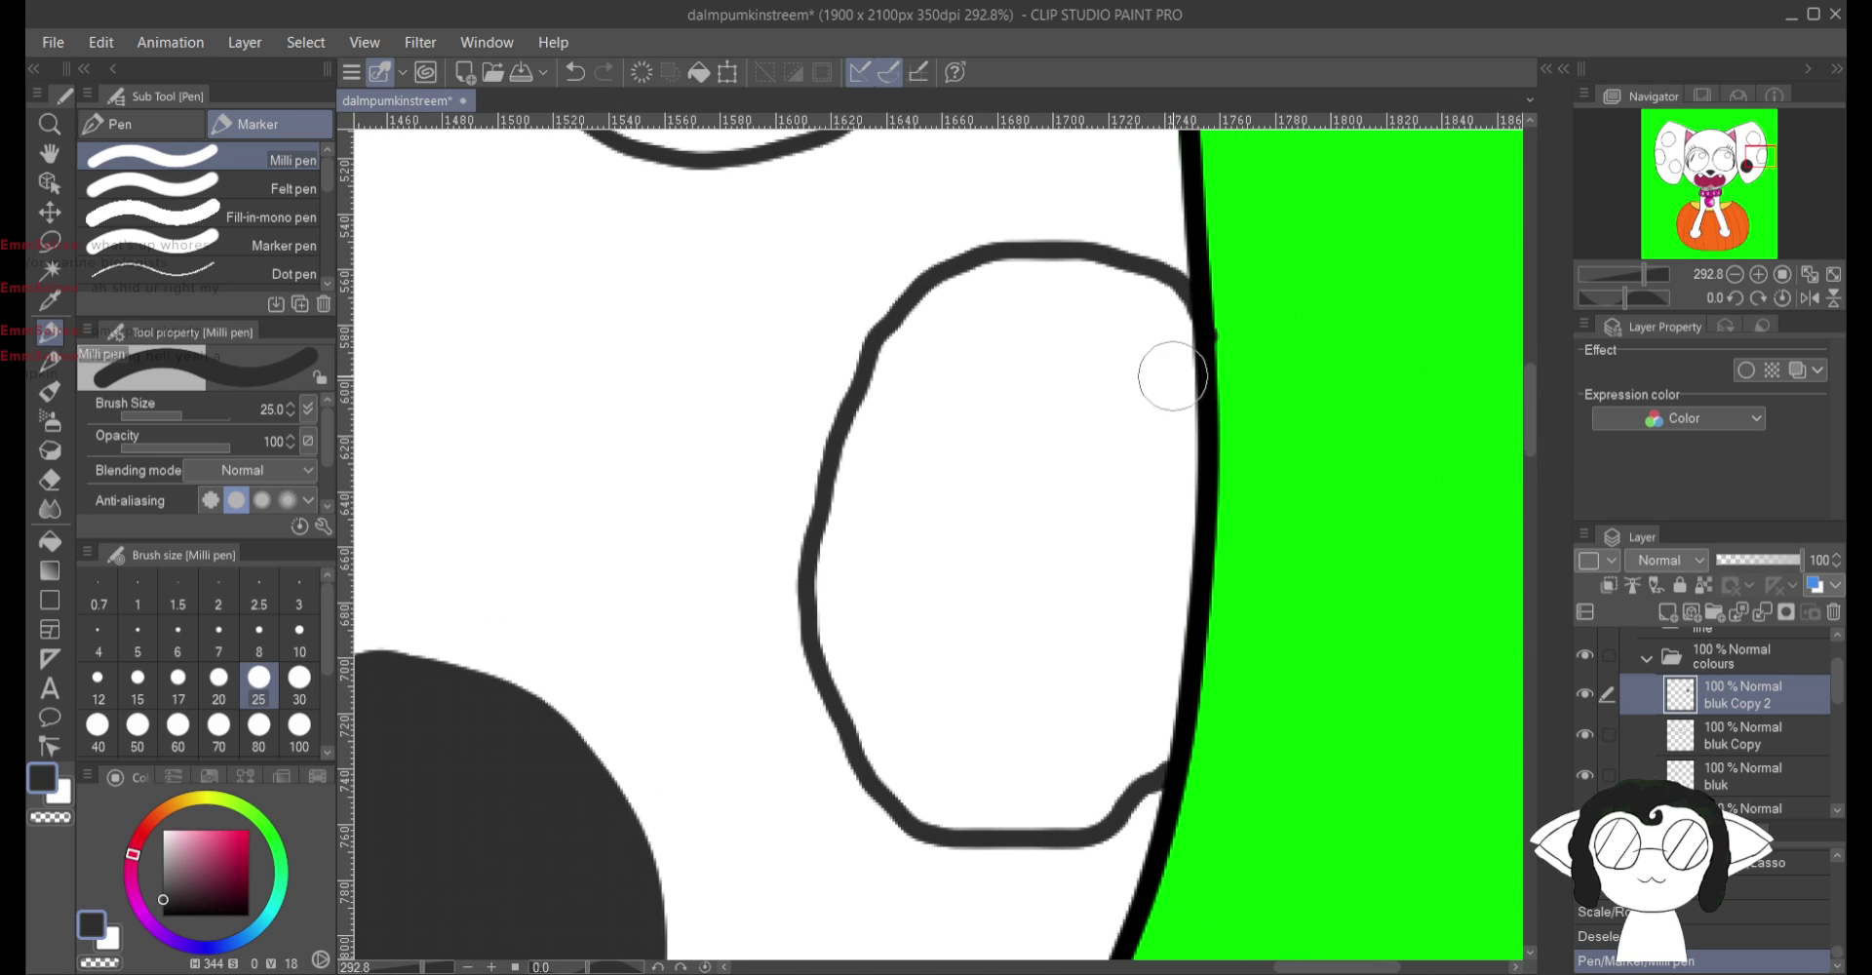
mouse_move(1187, 397)
mouse_down()
mouse_move(1208, 393)
mouse_move(1179, 312)
mouse_move(1126, 288)
mouse_move(980, 283)
mouse_move(916, 317)
mouse_move(872, 395)
mouse_move(827, 568)
mouse_move(844, 673)
mouse_move(924, 798)
mouse_move(989, 817)
mouse_move(1096, 802)
mouse_move(1179, 696)
mouse_up()
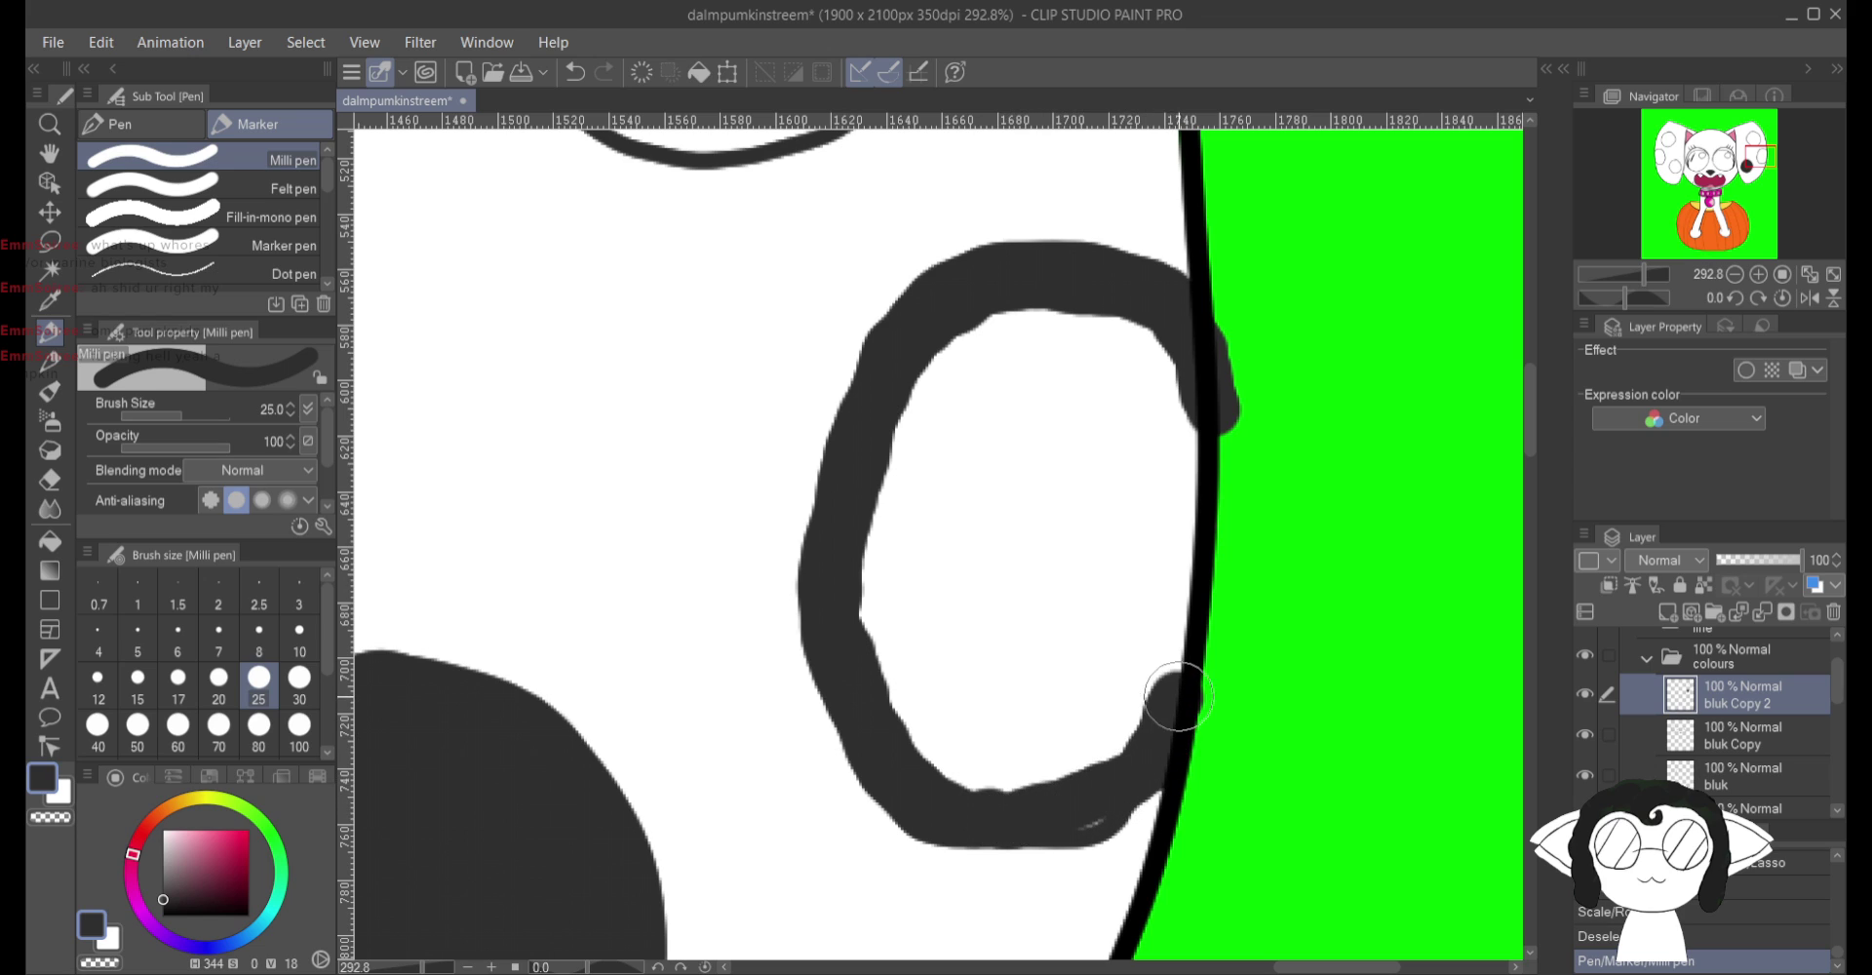
mouse_move(1085, 814)
mouse_down()
mouse_move(1128, 762)
mouse_move(1190, 606)
mouse_move(1164, 659)
mouse_move(1160, 350)
mouse_move(1111, 319)
mouse_move(958, 347)
mouse_move(996, 327)
mouse_move(875, 566)
mouse_move(898, 471)
mouse_move(905, 635)
mouse_move(994, 790)
mouse_move(989, 741)
mouse_move(1084, 708)
mouse_move(1141, 641)
mouse_move(1121, 723)
mouse_move(1136, 435)
mouse_move(1129, 454)
mouse_move(1122, 393)
mouse_move(1067, 348)
mouse_move(907, 465)
mouse_move(1053, 366)
mouse_move(1101, 372)
mouse_move(993, 441)
mouse_move(920, 558)
mouse_move(1042, 432)
mouse_move(922, 581)
mouse_move(1085, 422)
mouse_move(924, 634)
mouse_move(1102, 443)
mouse_move(930, 667)
mouse_move(1129, 460)
mouse_move(965, 672)
mouse_move(1095, 512)
mouse_move(1022, 627)
mouse_move(1101, 546)
mouse_move(1028, 686)
mouse_move(1118, 567)
mouse_move(1066, 677)
mouse_up()
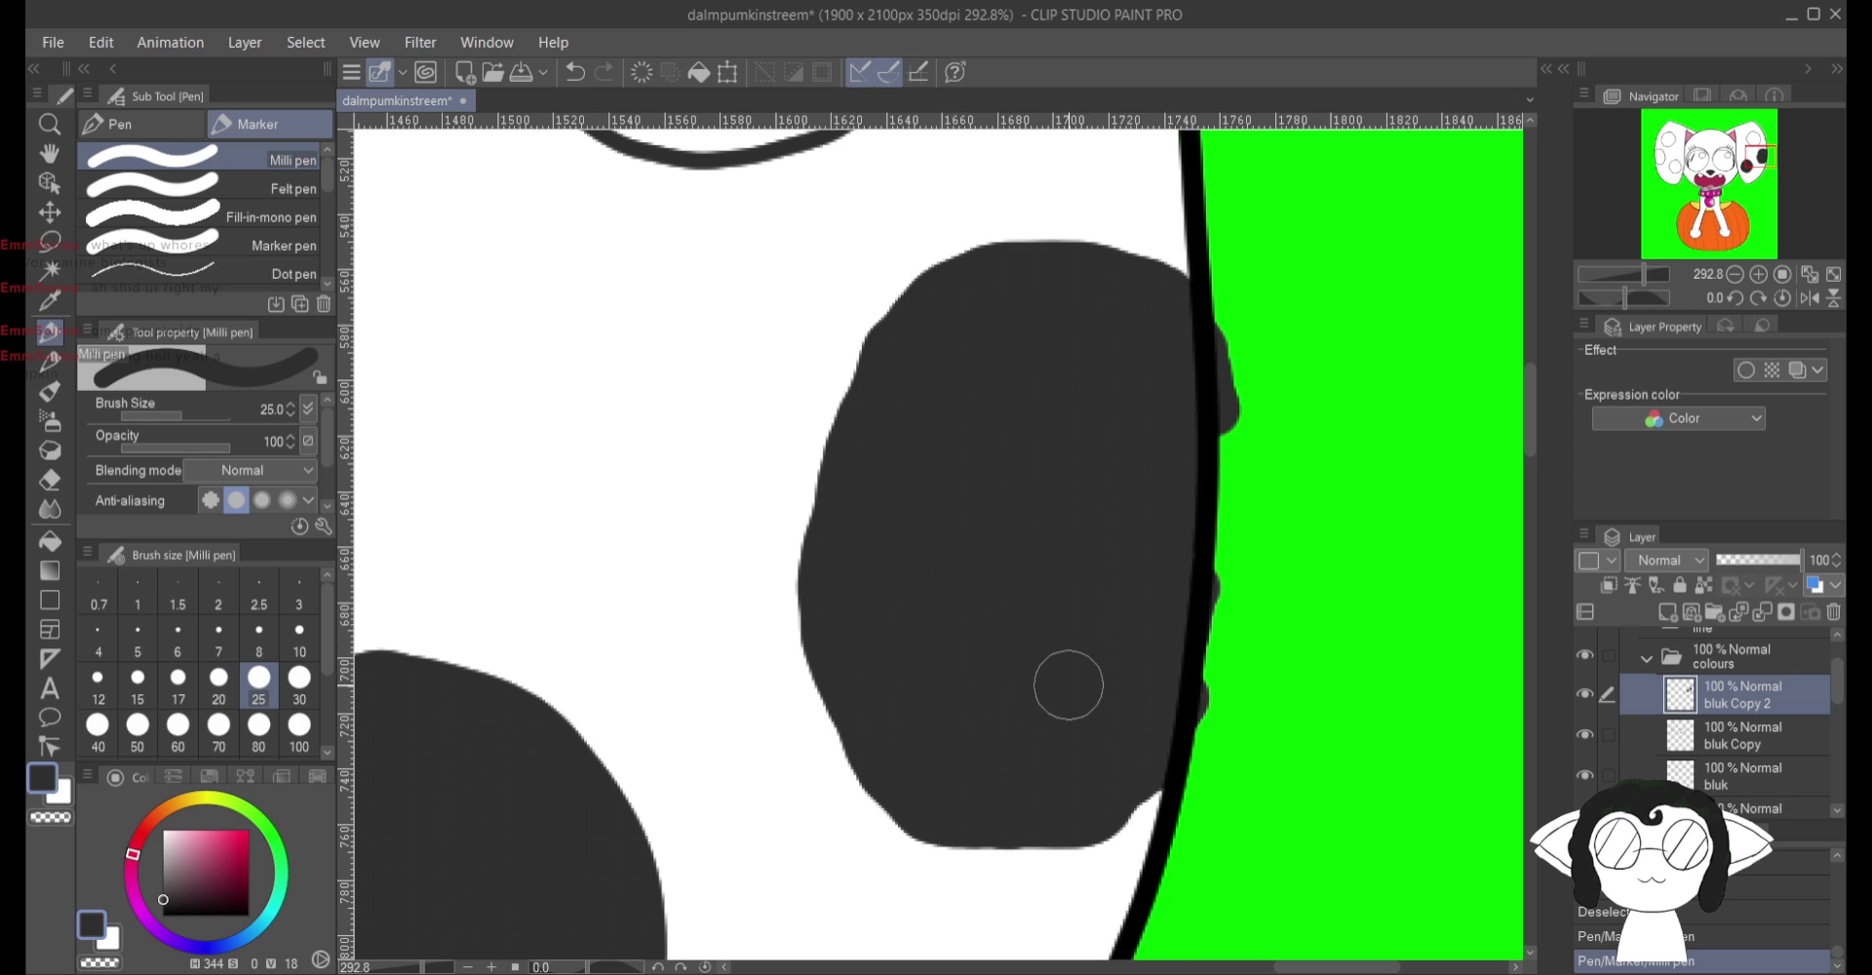
drag(682, 253, 1016, 921)
mouse_move(1014, 390)
mouse_down()
mouse_move(1057, 485)
mouse_move(945, 510)
mouse_move(1003, 448)
mouse_move(1004, 372)
mouse_move(927, 265)
mouse_move(886, 284)
mouse_move(756, 463)
mouse_move(749, 536)
mouse_move(777, 624)
mouse_move(863, 694)
mouse_move(794, 523)
mouse_move(940, 314)
mouse_up()
mouse_move(873, 456)
mouse_down()
mouse_move(833, 535)
mouse_move(886, 724)
mouse_move(990, 778)
mouse_move(1149, 749)
mouse_move(1228, 645)
mouse_move(1244, 522)
mouse_move(1180, 363)
mouse_move(1127, 318)
mouse_move(997, 270)
mouse_move(1045, 342)
mouse_up()
mouse_move(866, 525)
mouse_down()
mouse_move(858, 610)
mouse_move(886, 678)
mouse_move(953, 573)
mouse_move(972, 732)
mouse_move(962, 632)
mouse_move(1019, 715)
mouse_move(972, 564)
mouse_move(1062, 737)
mouse_move(991, 513)
mouse_move(1072, 716)
mouse_move(1015, 505)
mouse_move(1098, 696)
mouse_move(1071, 609)
mouse_move(1122, 693)
mouse_move(1163, 688)
mouse_move(1190, 509)
mouse_move(1101, 343)
mouse_move(1123, 671)
mouse_move(1086, 403)
mouse_move(1079, 584)
mouse_move(1081, 427)
mouse_move(1121, 598)
mouse_move(1143, 564)
mouse_up()
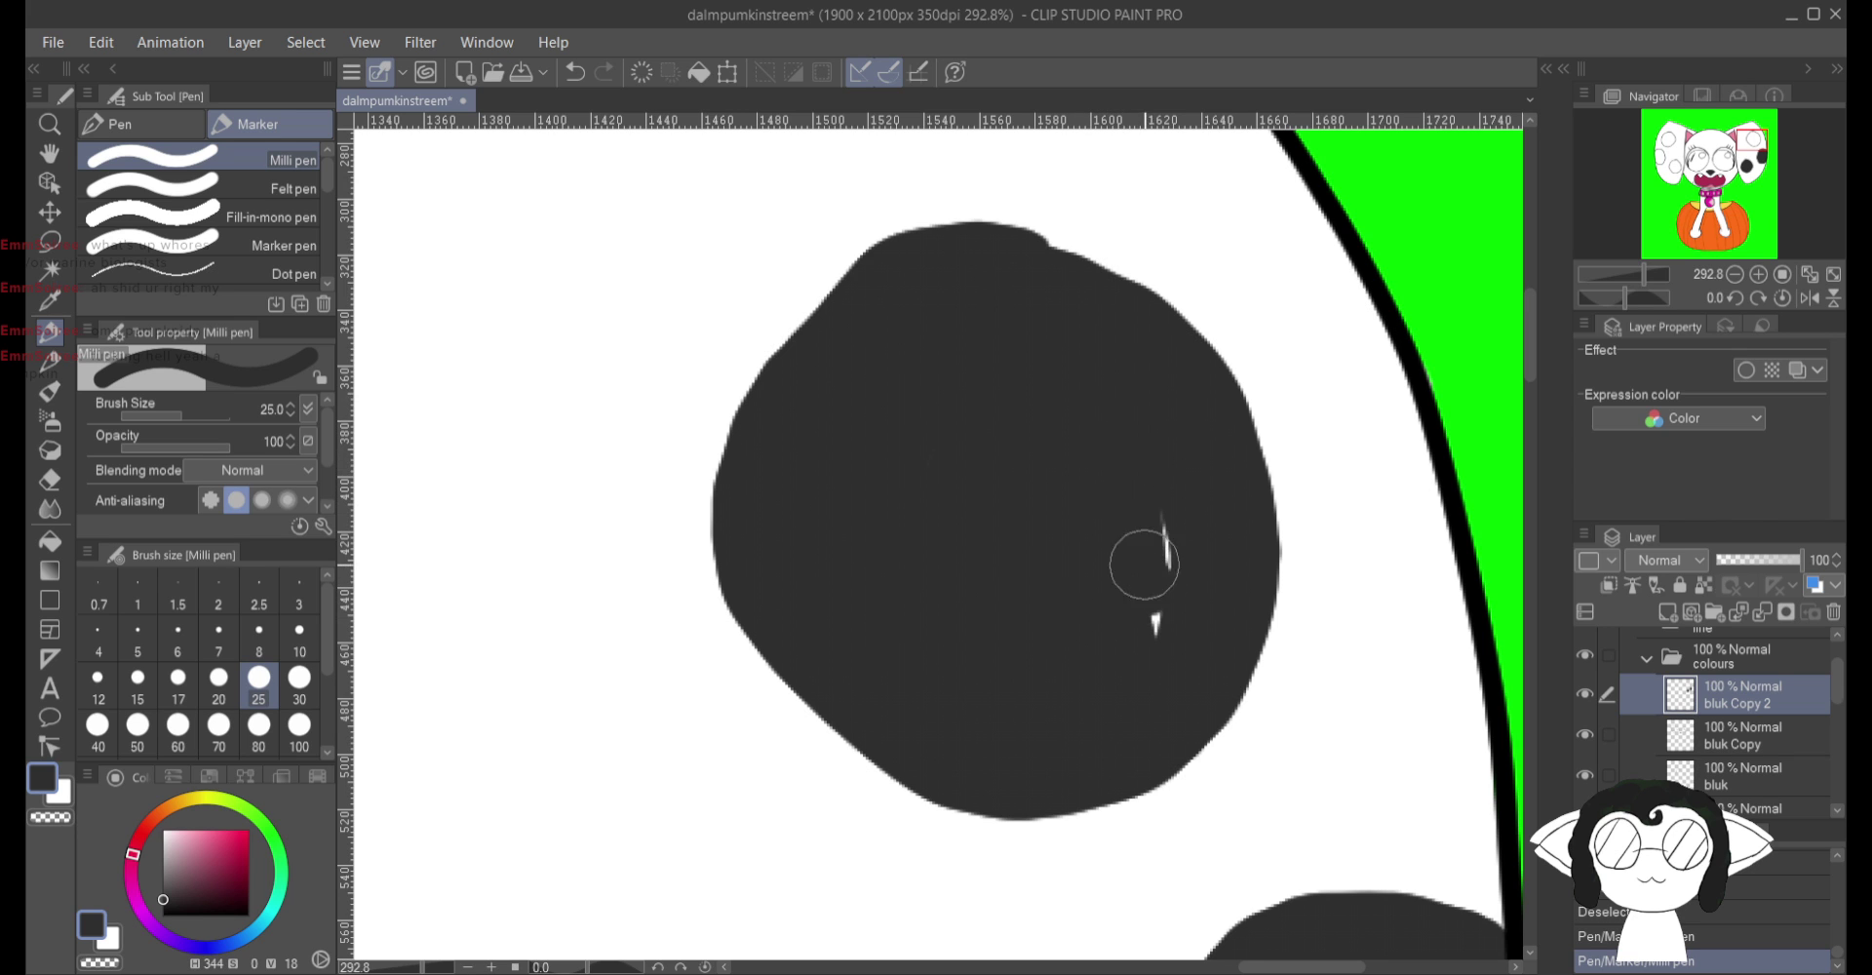
Step: Fill the left ear's upper spot with dark grey pen strokes up to its outline
scroll(936, 541, left, 10)
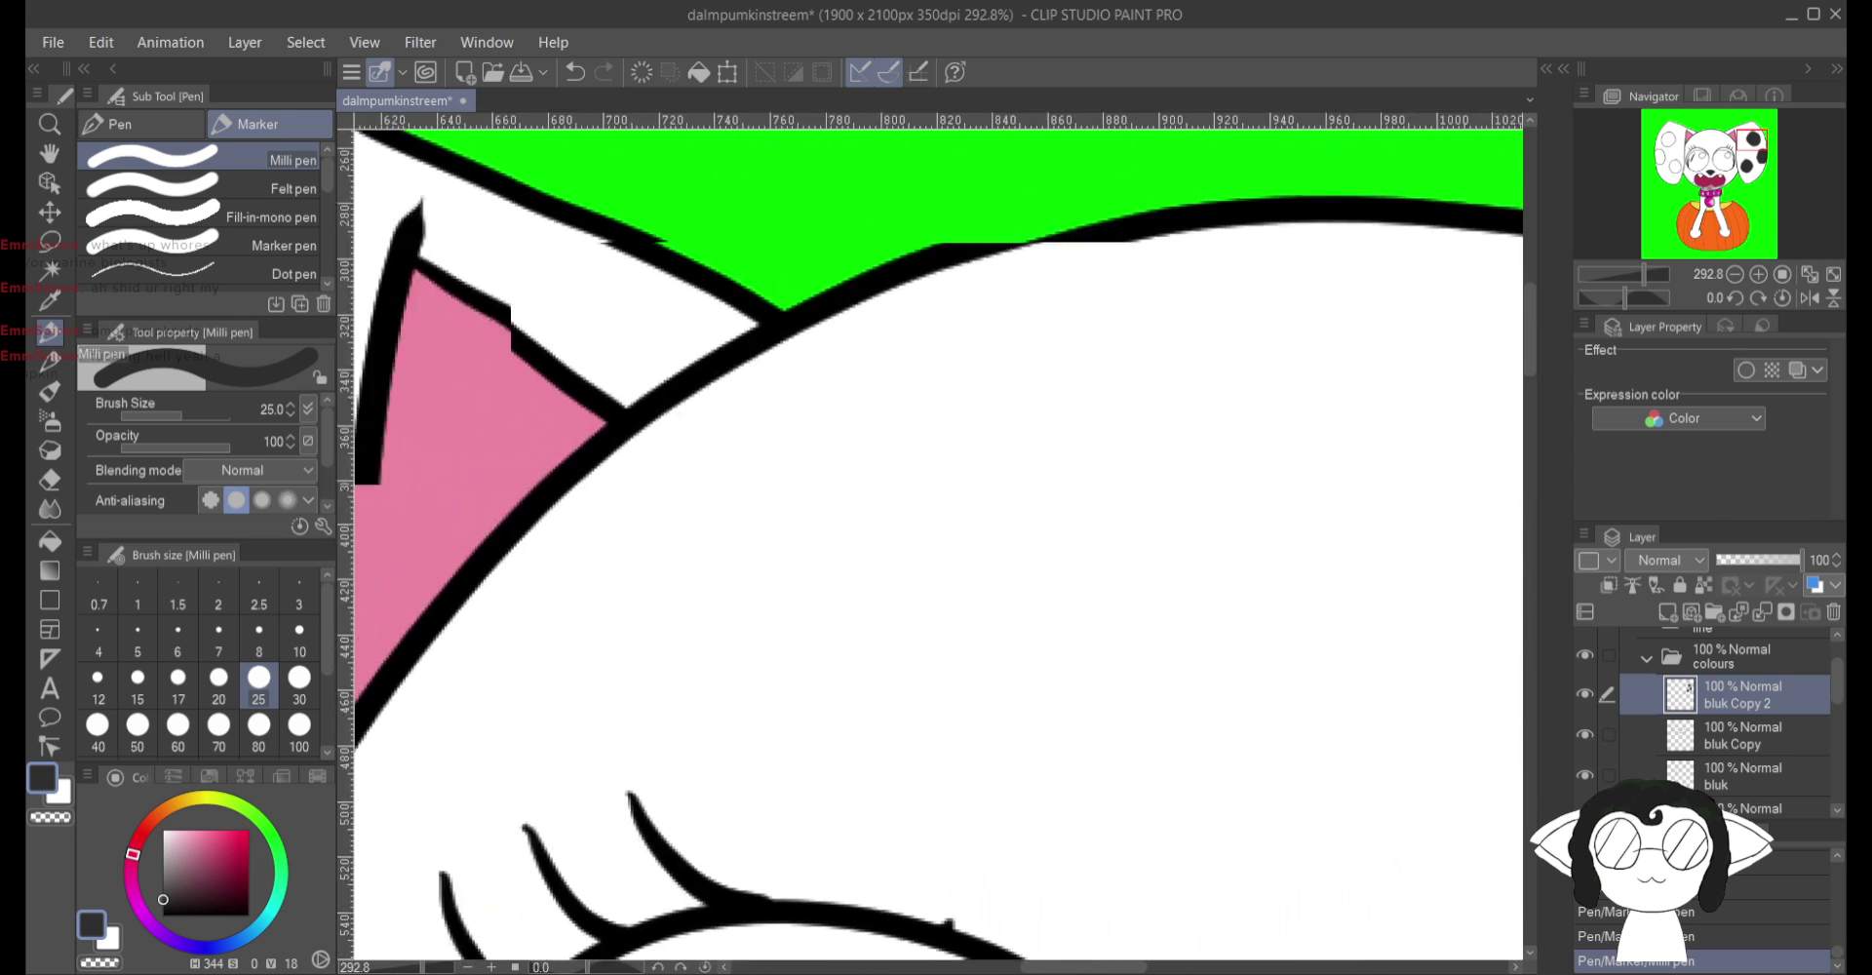
scroll(936, 541, left, 2)
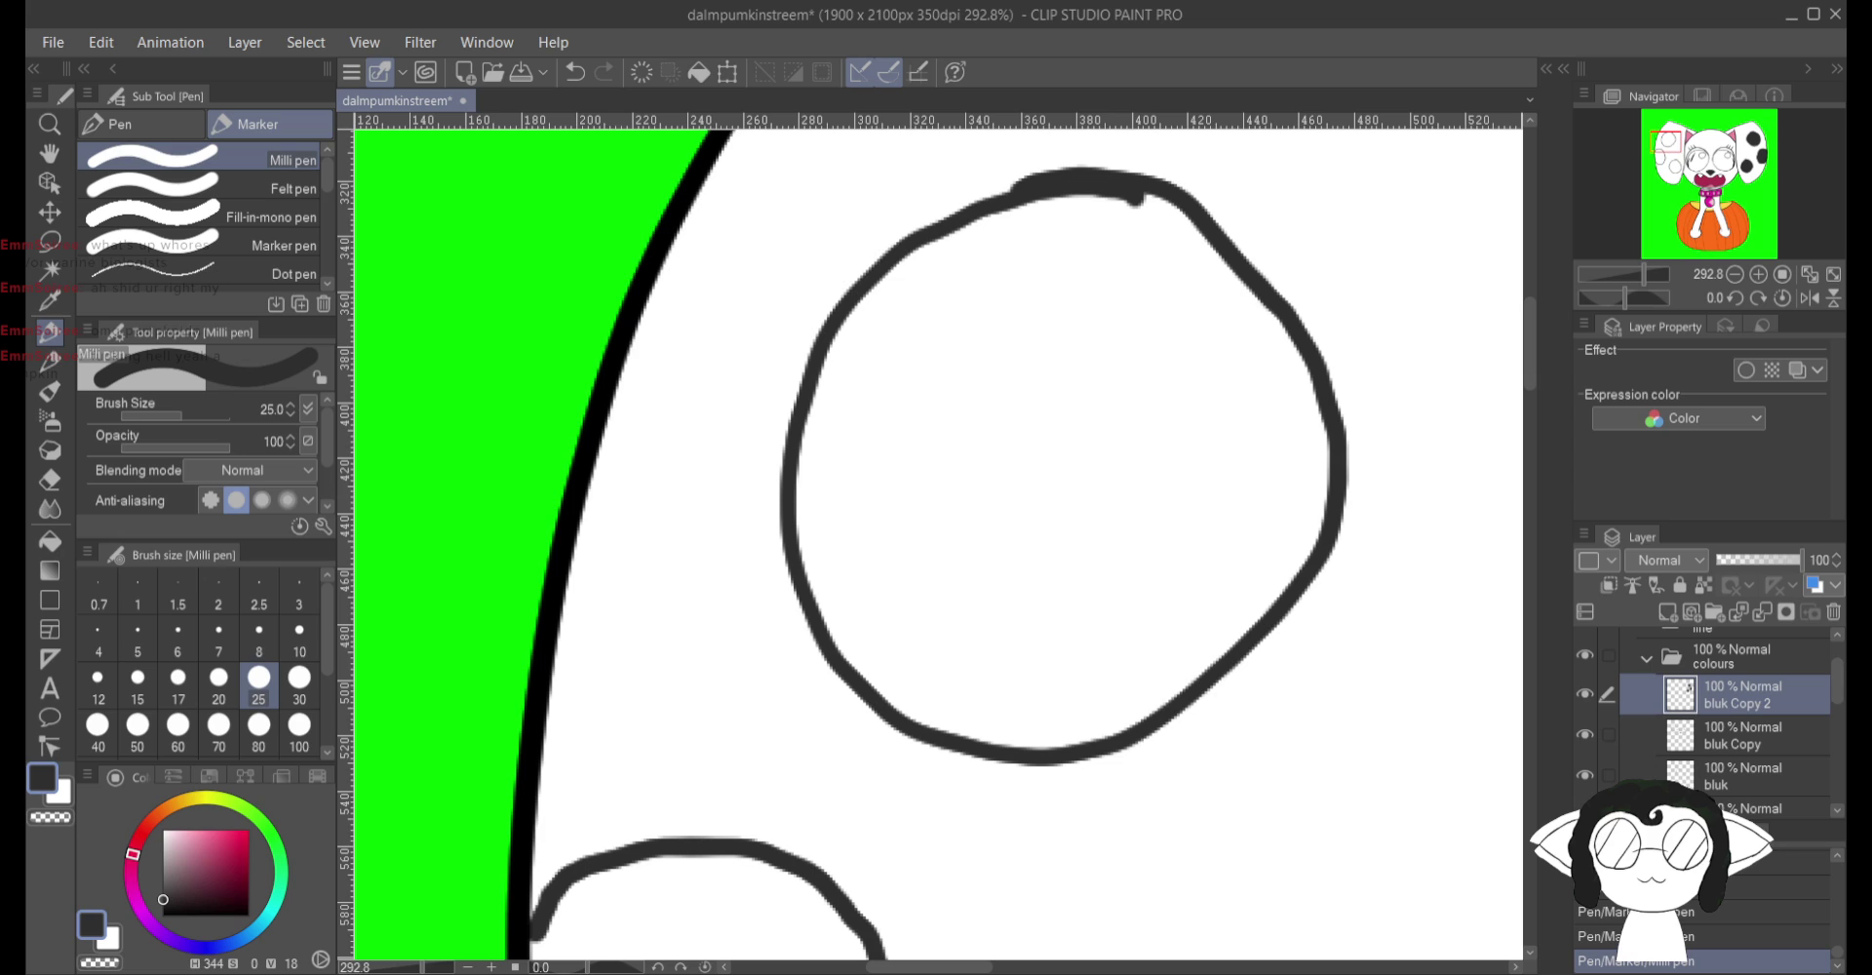
mouse_move(1058, 371)
mouse_down()
mouse_move(1075, 411)
mouse_move(1063, 393)
mouse_move(975, 442)
mouse_up()
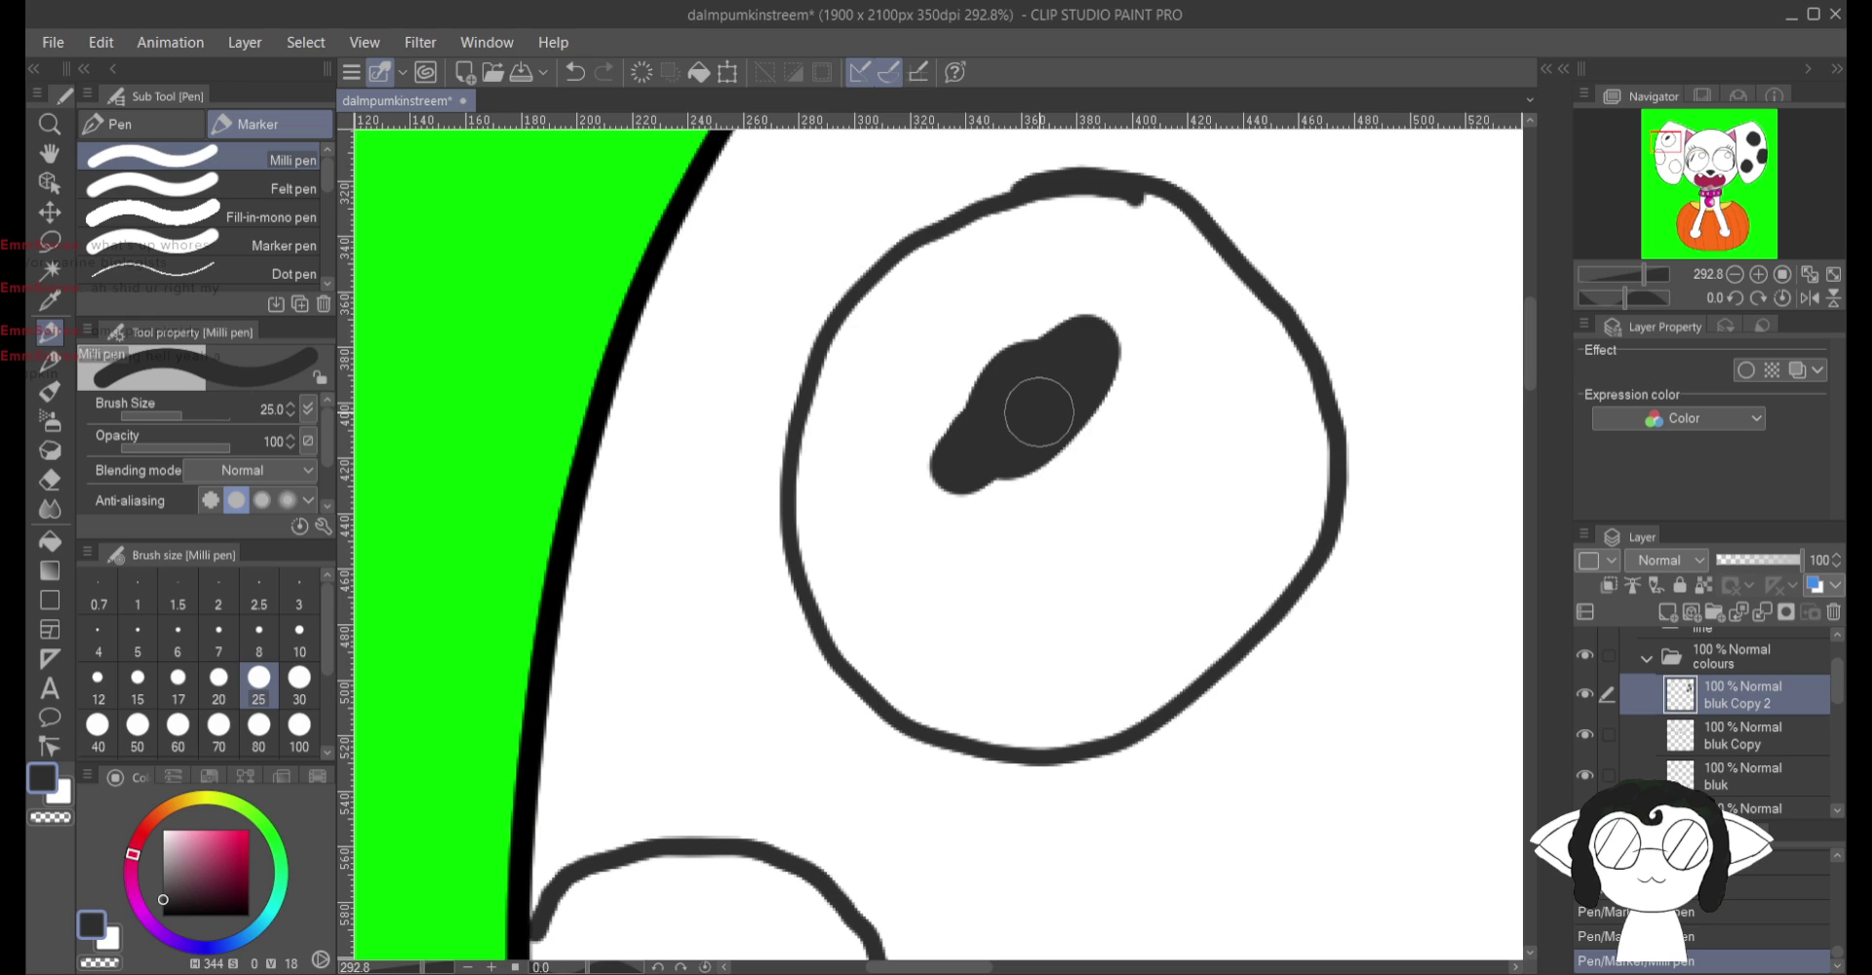
mouse_move(1039, 411)
mouse_down()
mouse_move(1055, 329)
mouse_move(1050, 386)
mouse_move(984, 411)
mouse_move(1045, 350)
mouse_up()
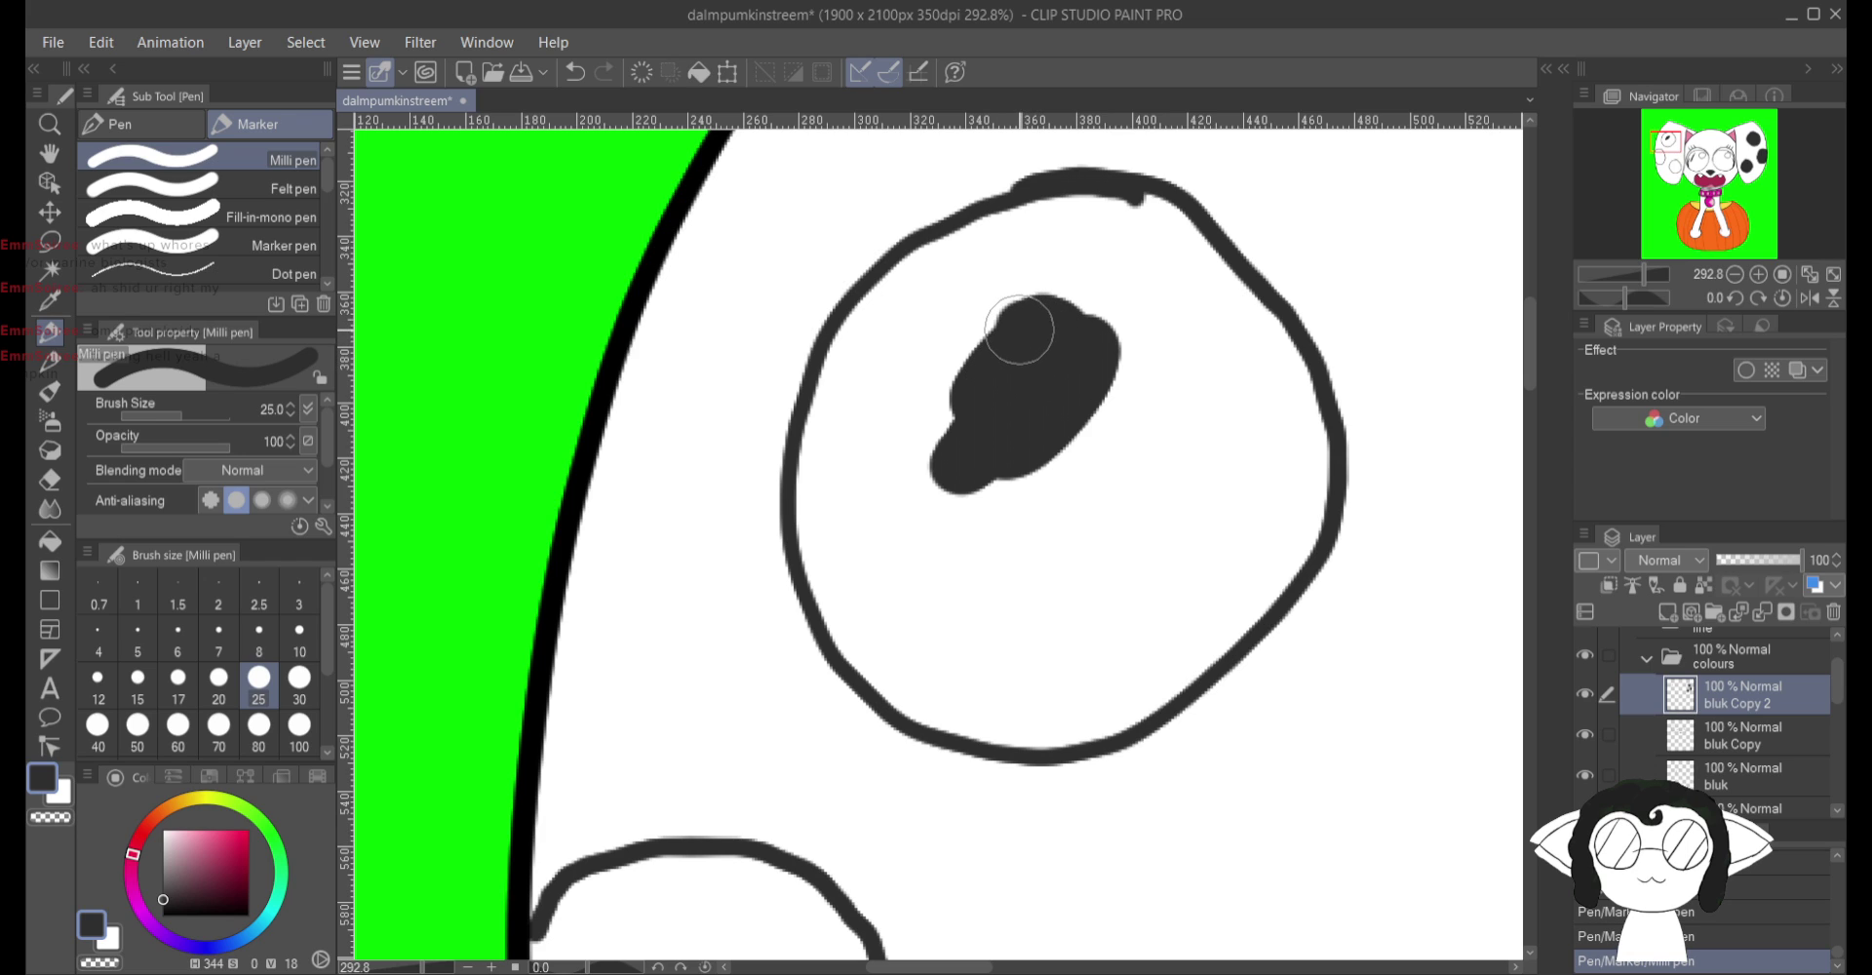
mouse_move(1019, 329)
mouse_down()
mouse_move(1099, 305)
mouse_move(1081, 373)
mouse_move(1108, 430)
mouse_up()
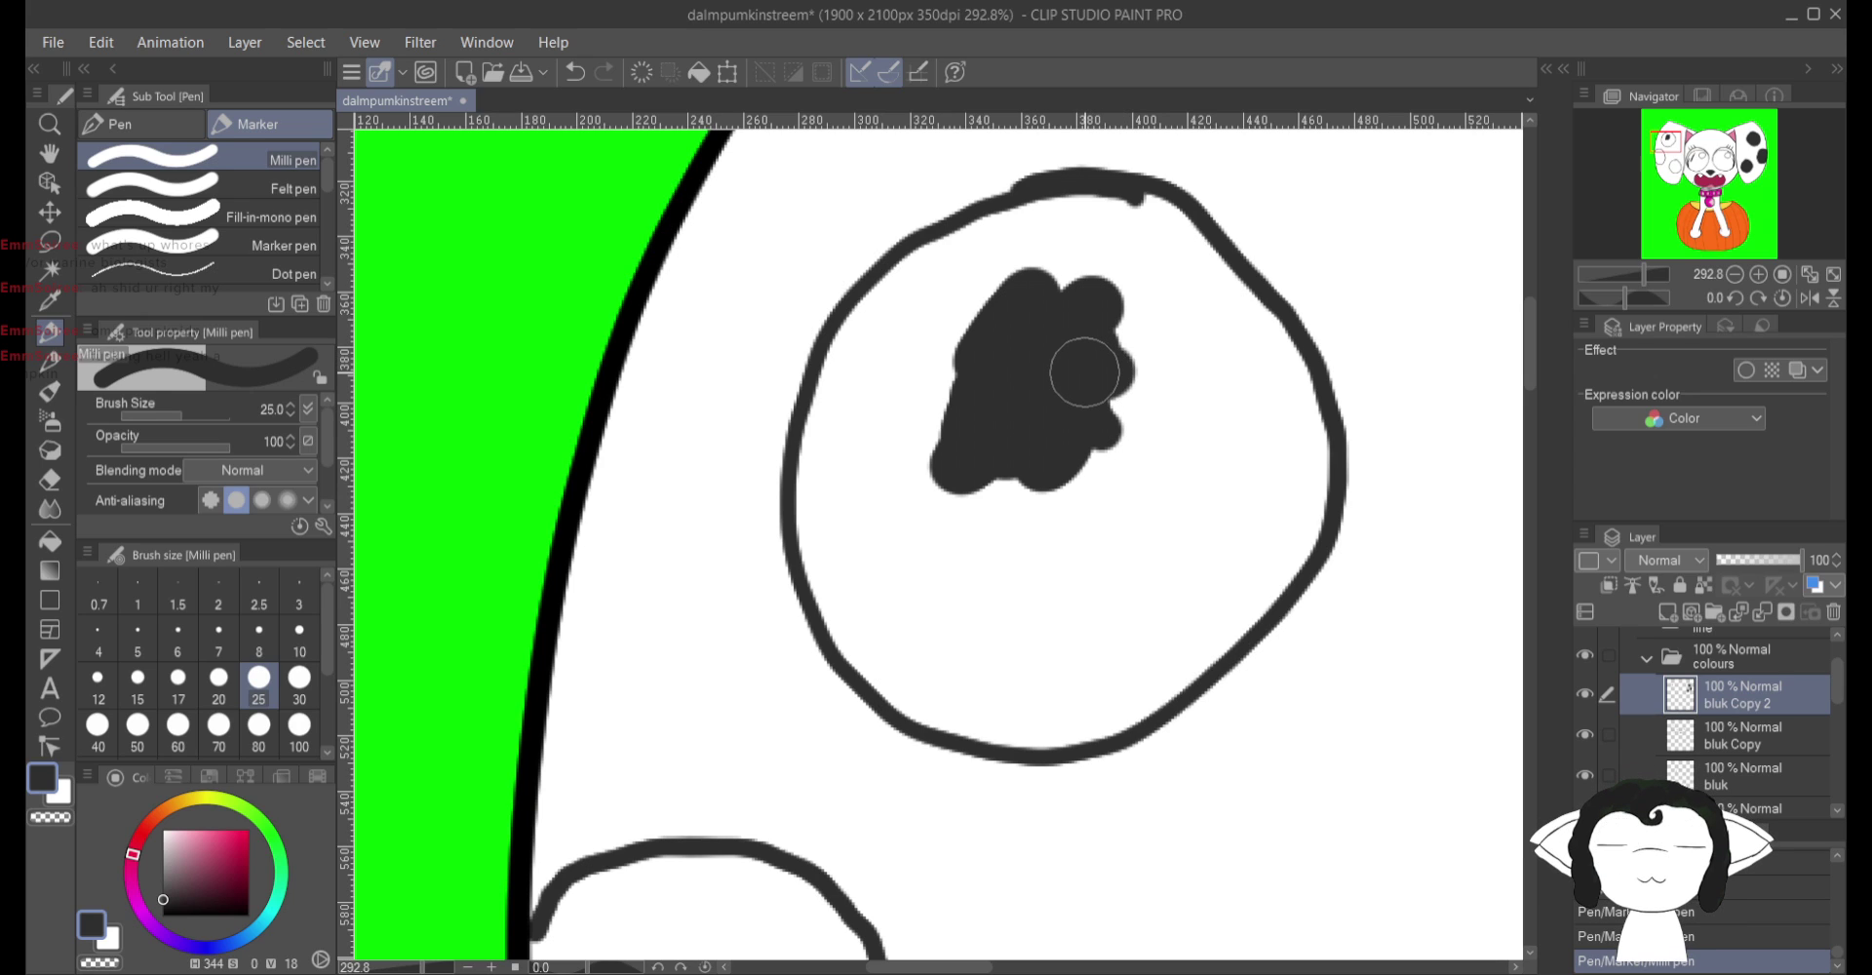
mouse_move(1078, 368)
mouse_down()
mouse_move(1131, 317)
mouse_move(1150, 386)
mouse_move(1169, 389)
mouse_move(1130, 412)
mouse_move(1089, 401)
mouse_move(1078, 244)
mouse_up()
mouse_move(1088, 220)
mouse_down()
mouse_move(928, 266)
mouse_move(859, 351)
mouse_move(863, 330)
mouse_move(837, 397)
mouse_move(938, 299)
mouse_move(926, 340)
mouse_move(1004, 287)
mouse_move(827, 469)
mouse_move(822, 564)
mouse_move(874, 651)
mouse_move(899, 650)
mouse_move(867, 646)
mouse_move(889, 511)
mouse_move(953, 372)
mouse_up()
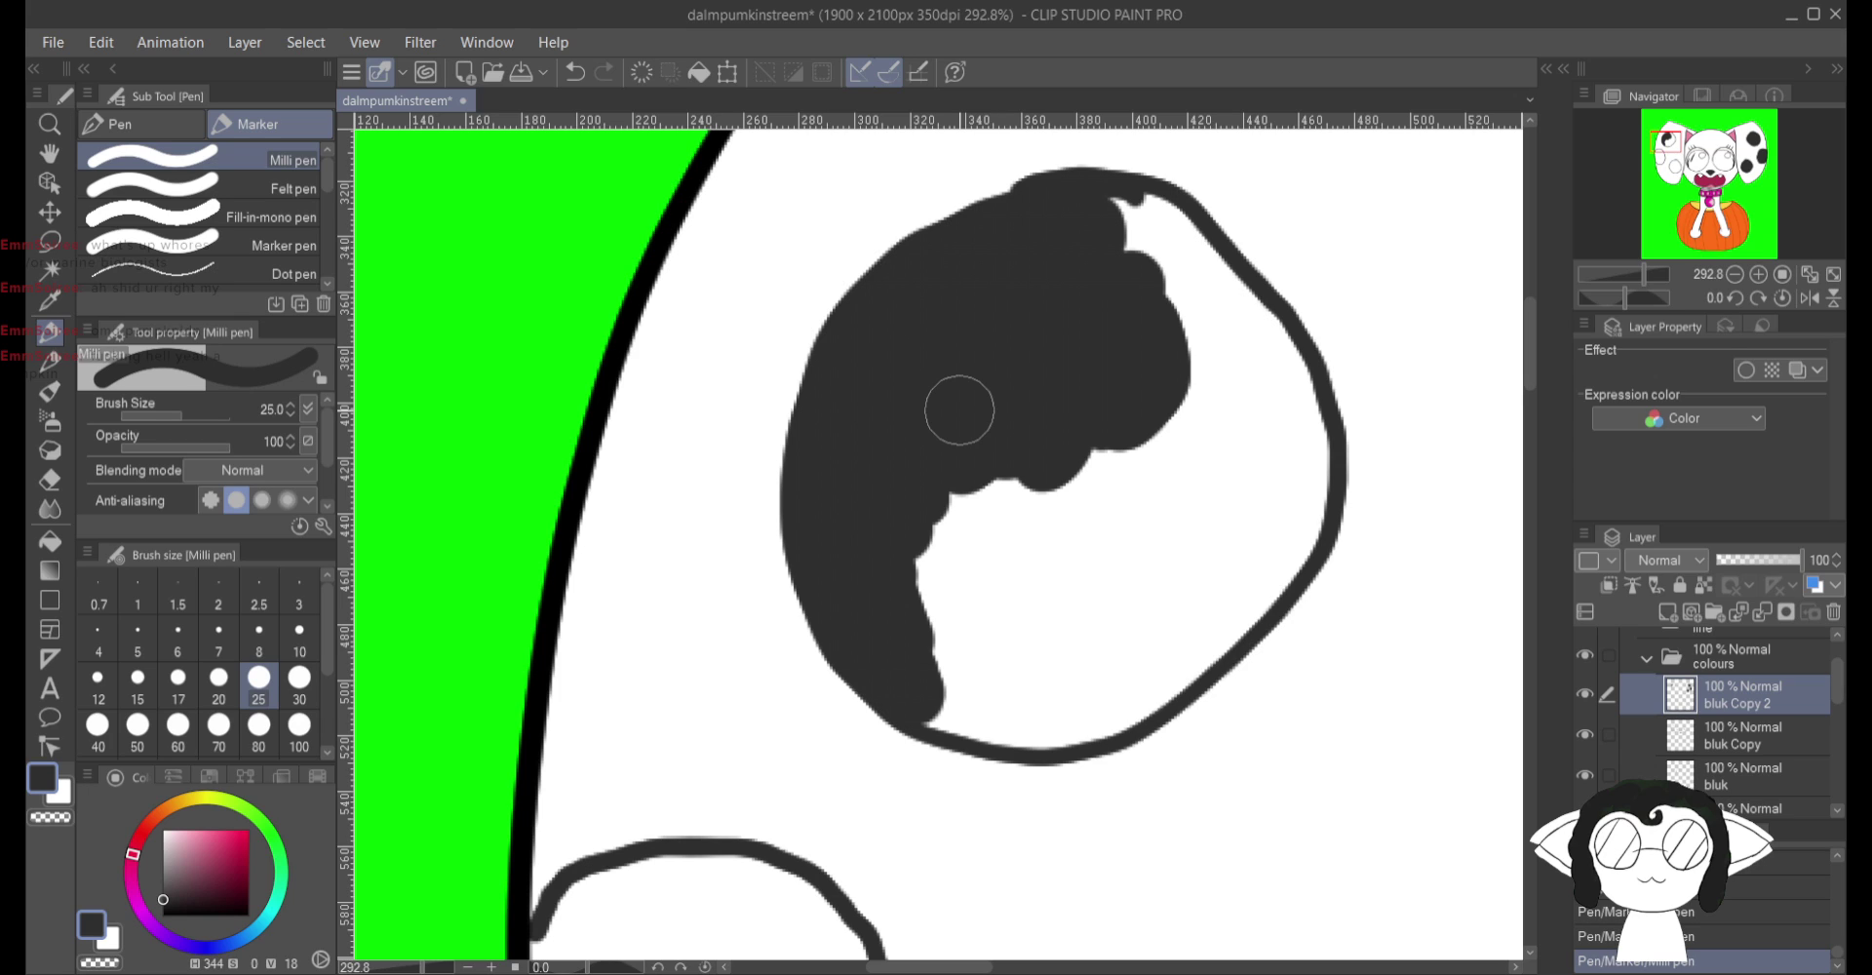
mouse_move(959, 410)
mouse_down()
mouse_move(1106, 425)
mouse_move(1099, 410)
mouse_move(920, 534)
mouse_move(954, 567)
mouse_move(931, 661)
mouse_move(948, 696)
mouse_move(933, 692)
mouse_move(1013, 742)
mouse_up()
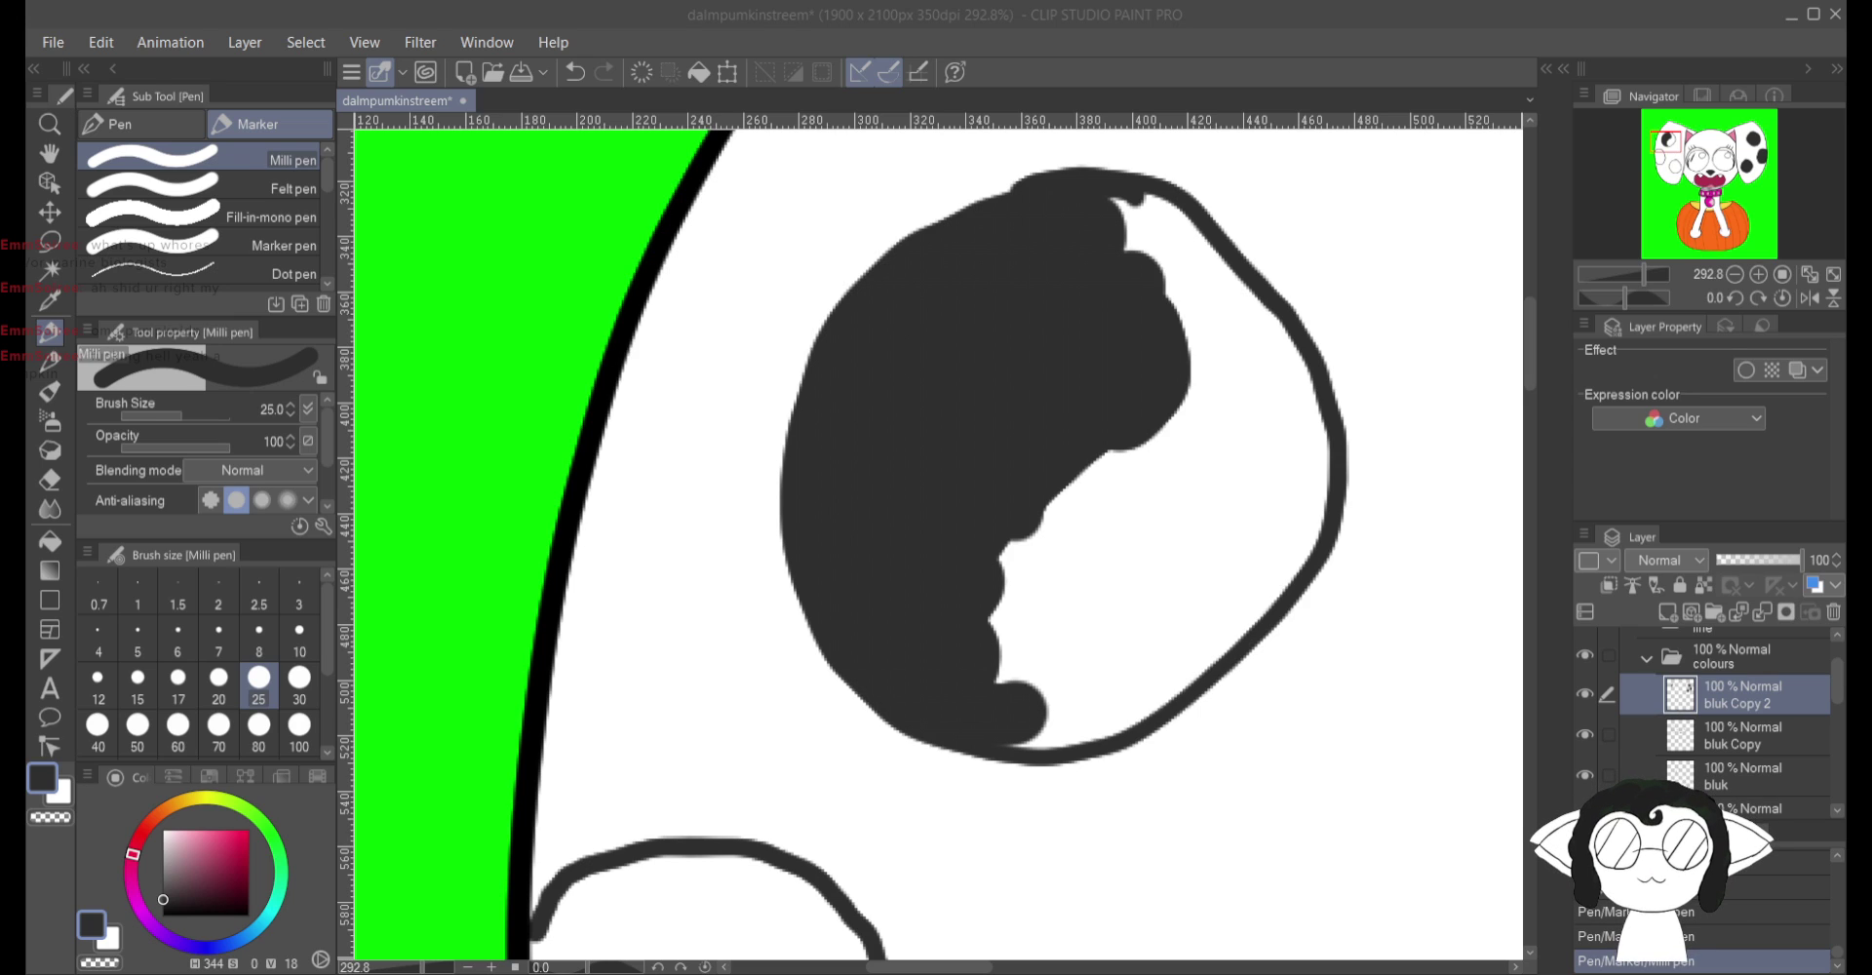
mouse_move(1092, 380)
mouse_down()
mouse_move(1078, 461)
mouse_move(1009, 569)
mouse_move(1061, 578)
mouse_move(1068, 634)
mouse_move(1016, 734)
mouse_move(1029, 711)
mouse_move(1078, 717)
mouse_move(1155, 675)
mouse_move(1274, 553)
mouse_move(1262, 582)
mouse_move(1311, 488)
mouse_move(1295, 370)
mouse_move(1150, 210)
mouse_move(1123, 216)
mouse_move(1252, 419)
mouse_move(1248, 385)
mouse_move(1259, 501)
mouse_move(1216, 573)
mouse_move(1090, 653)
mouse_move(1110, 572)
mouse_move(1086, 555)
mouse_move(1152, 460)
mouse_move(1150, 557)
mouse_move(1219, 520)
mouse_up()
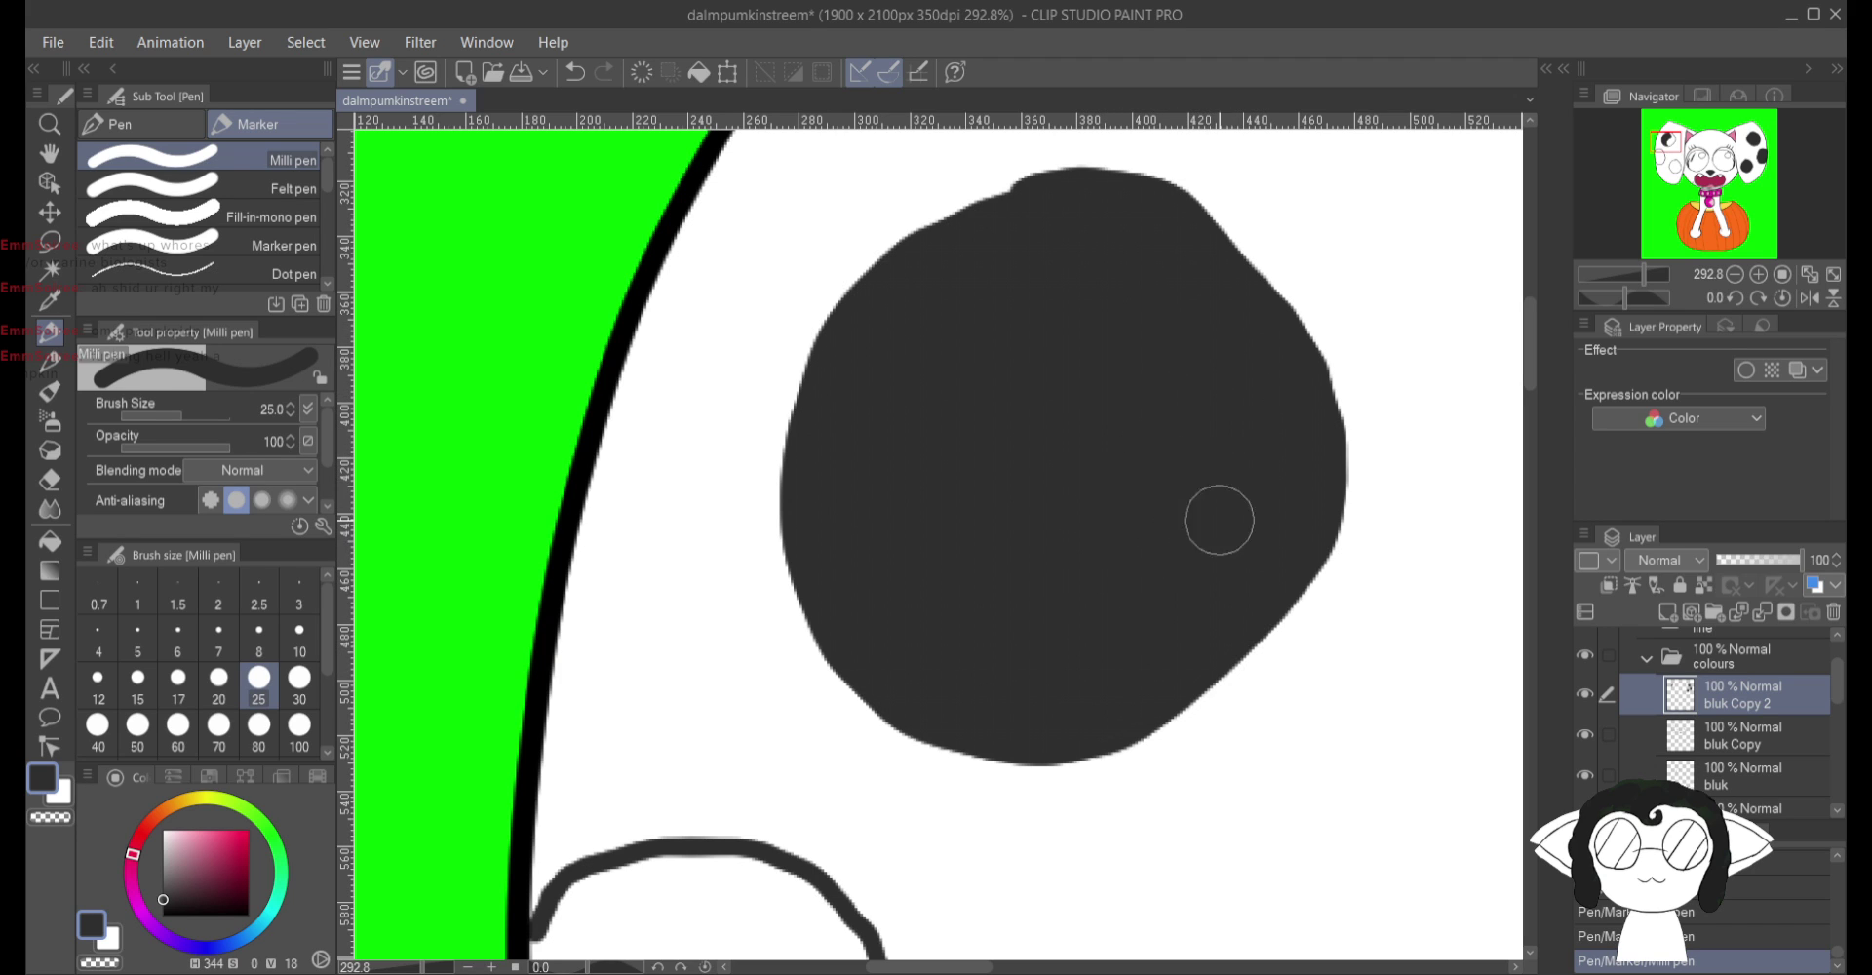
Step: Fill the left ear's outer-edge spot and lower inner spot with dark grey
scroll(1190, 615, down, 8)
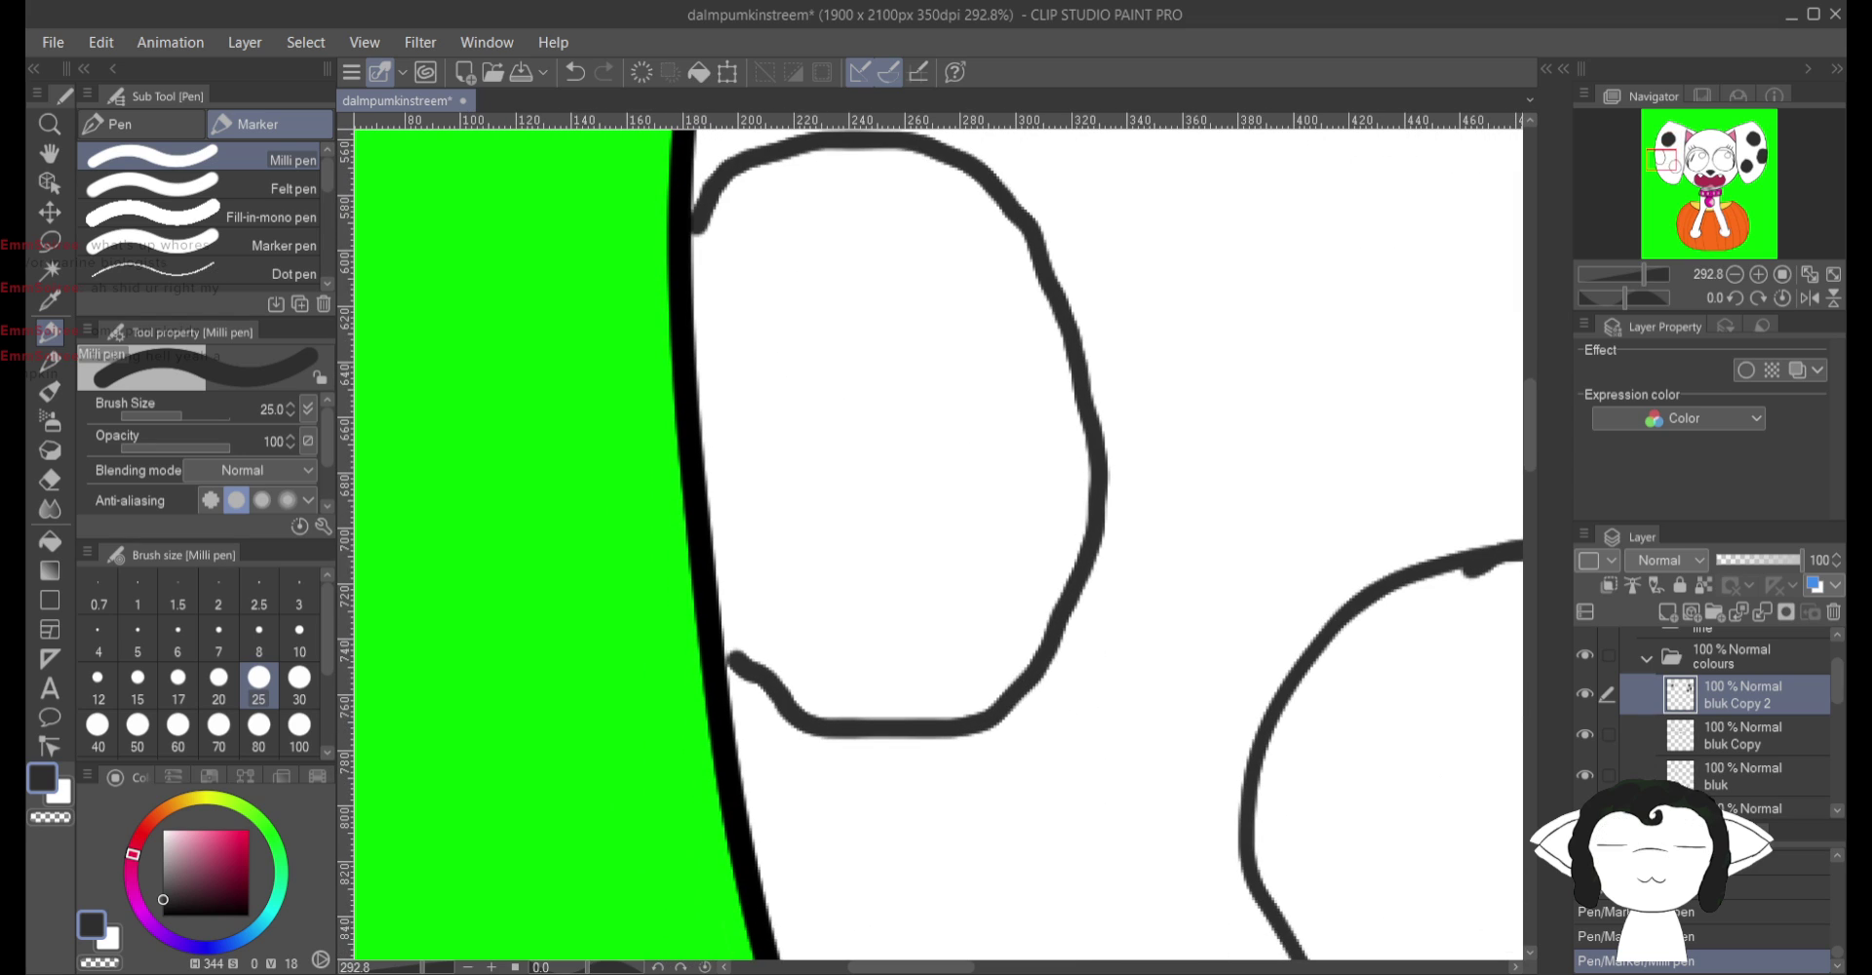
mouse_move(899, 429)
mouse_down()
mouse_move(941, 609)
mouse_move(887, 670)
mouse_move(830, 691)
mouse_move(750, 643)
mouse_move(734, 587)
mouse_move(767, 421)
mouse_move(791, 401)
mouse_move(734, 499)
mouse_move(710, 249)
mouse_move(761, 184)
mouse_move(819, 167)
mouse_move(972, 205)
mouse_move(1033, 322)
mouse_move(1031, 299)
mouse_move(1047, 407)
mouse_move(1045, 343)
mouse_move(1070, 500)
mouse_move(1034, 625)
mouse_move(961, 694)
mouse_move(905, 702)
mouse_move(794, 581)
mouse_move(794, 602)
mouse_move(876, 546)
mouse_move(786, 459)
mouse_move(760, 292)
mouse_move(807, 208)
mouse_move(829, 390)
mouse_move(927, 635)
mouse_move(992, 619)
mouse_move(1024, 480)
mouse_move(974, 318)
mouse_move(894, 205)
mouse_move(869, 327)
mouse_move(986, 489)
mouse_move(969, 564)
mouse_move(913, 494)
mouse_up()
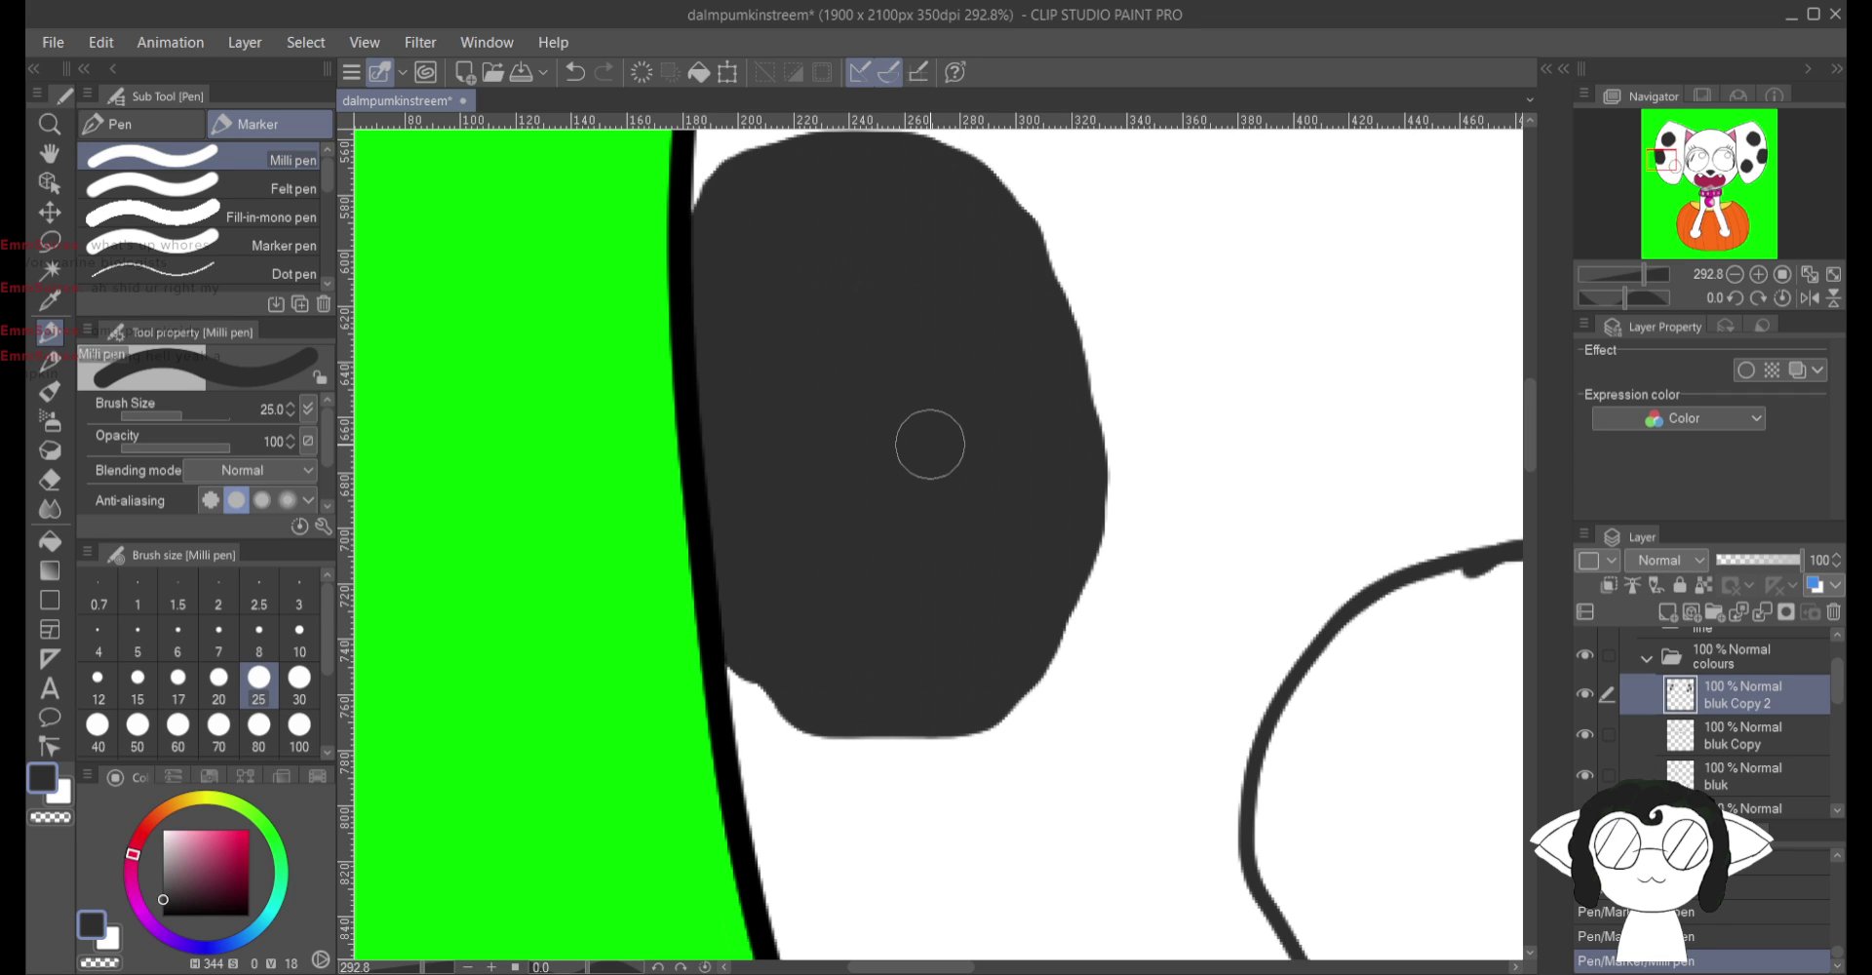
drag(930, 444, 417, 192)
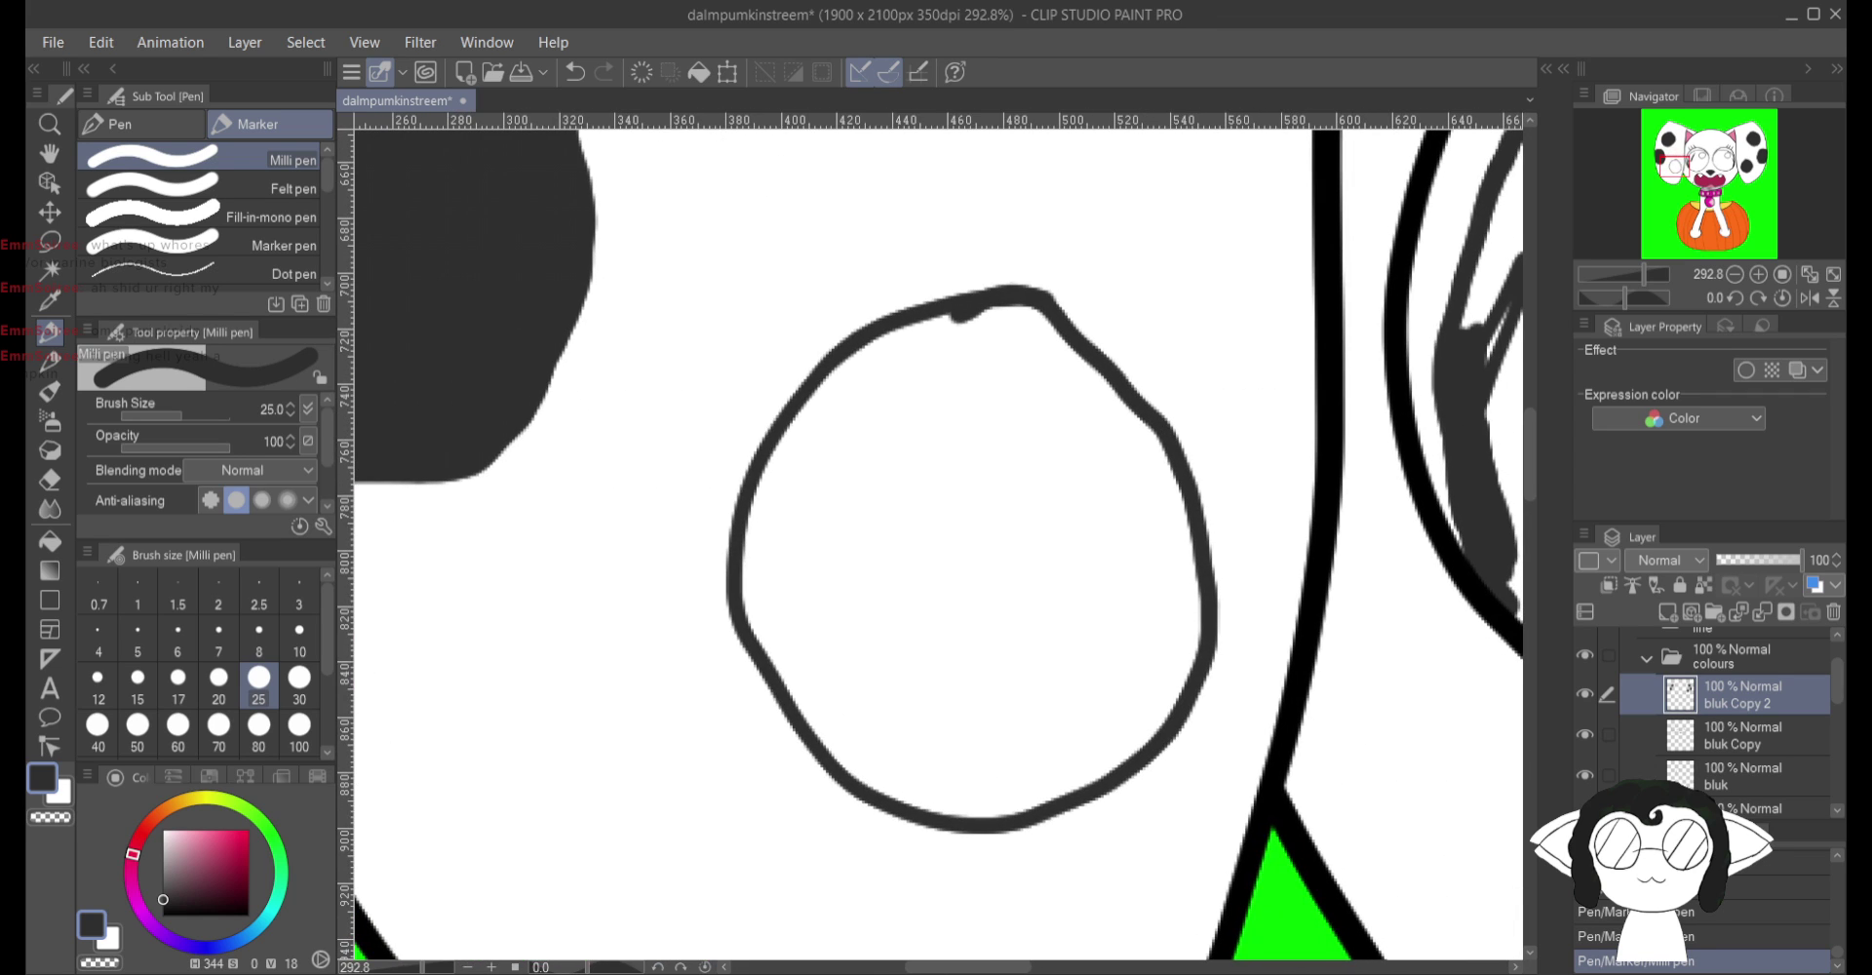
mouse_move(907, 453)
mouse_down()
mouse_move(957, 454)
mouse_move(930, 442)
mouse_move(981, 345)
mouse_move(887, 359)
mouse_move(818, 418)
mouse_move(907, 372)
mouse_move(930, 381)
mouse_move(798, 451)
mouse_move(766, 532)
mouse_move(773, 598)
mouse_move(813, 683)
mouse_move(790, 659)
mouse_move(827, 536)
mouse_move(860, 572)
mouse_move(812, 677)
mouse_move(830, 714)
mouse_move(898, 780)
mouse_move(967, 793)
mouse_move(1049, 779)
mouse_move(1146, 714)
mouse_move(1179, 631)
mouse_move(1168, 483)
mouse_move(1039, 323)
mouse_move(993, 325)
mouse_move(1031, 419)
mouse_move(1015, 423)
mouse_move(1040, 400)
mouse_move(1084, 434)
mouse_move(1120, 512)
mouse_move(1122, 613)
mouse_move(1086, 717)
mouse_move(1150, 598)
mouse_move(1055, 740)
mouse_move(889, 752)
mouse_move(951, 744)
mouse_move(925, 734)
mouse_move(907, 537)
mouse_move(877, 682)
mouse_move(1021, 449)
mouse_move(1070, 435)
mouse_move(1082, 673)
mouse_move(957, 714)
mouse_move(1038, 476)
mouse_move(974, 627)
mouse_move(1011, 535)
mouse_move(992, 622)
mouse_up()
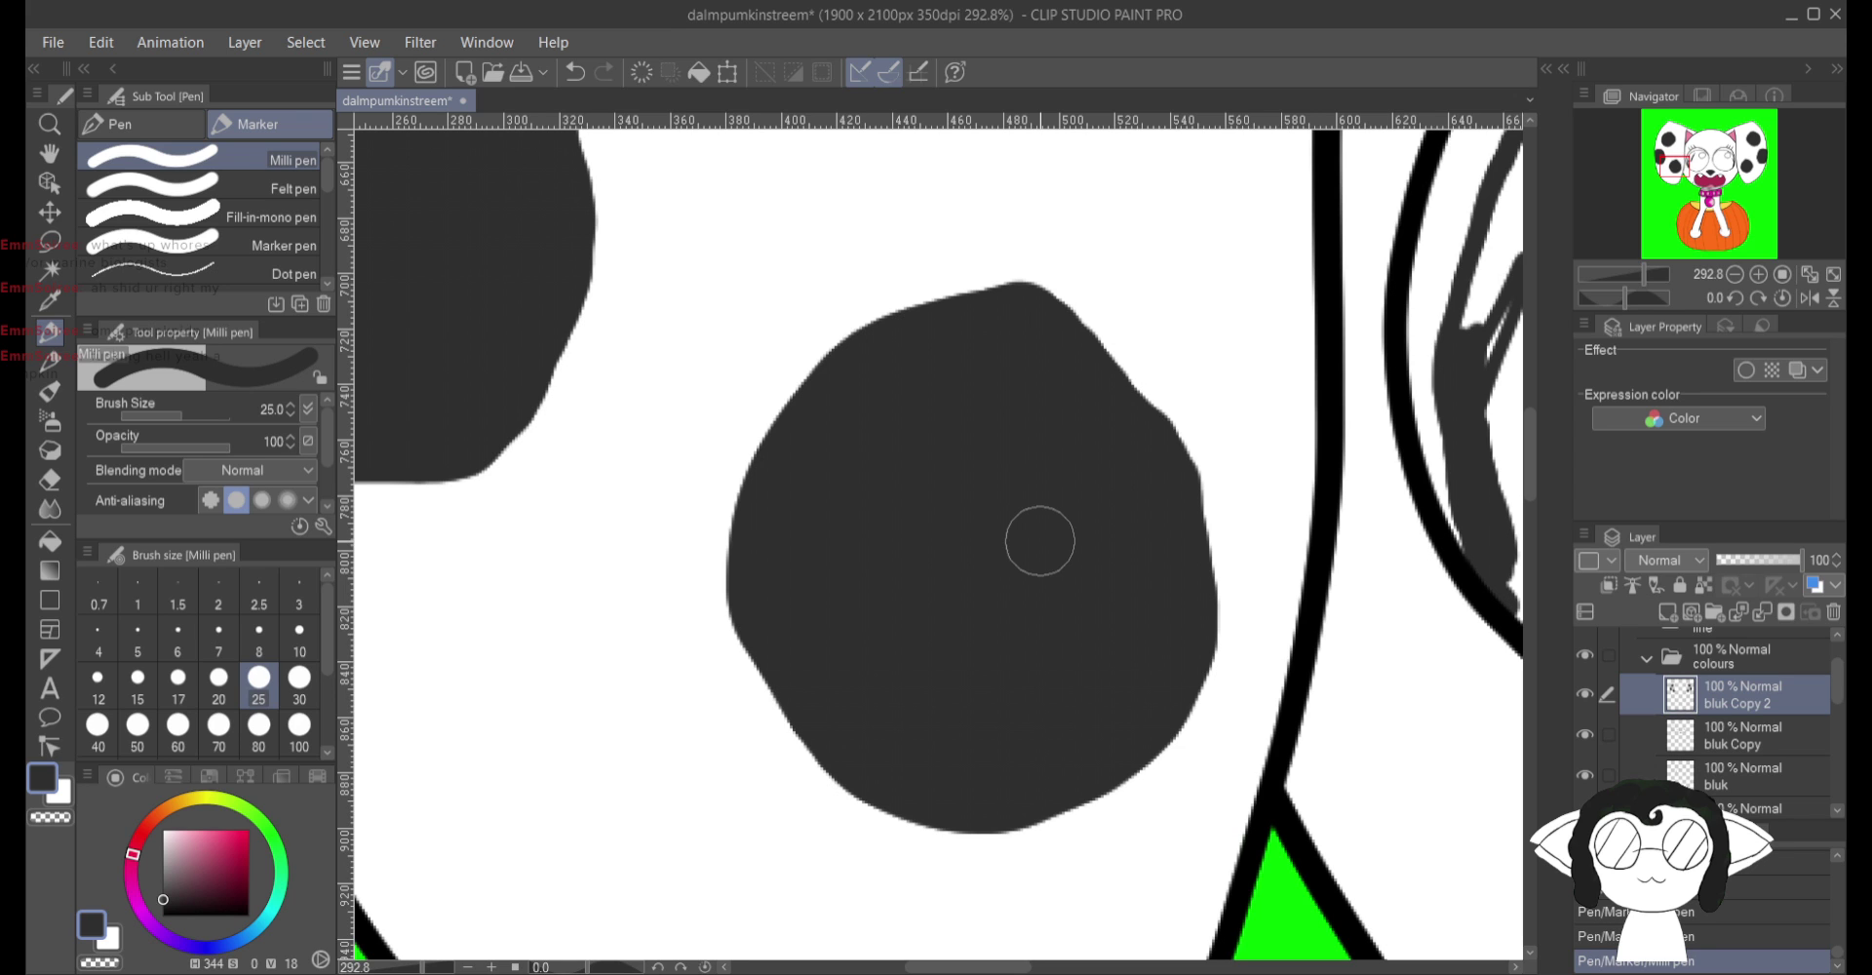
Step: Paint the upper part of the left eye dark grey inside the curved line, leaving the round highlight white
drag(1040, 541, 206, 713)
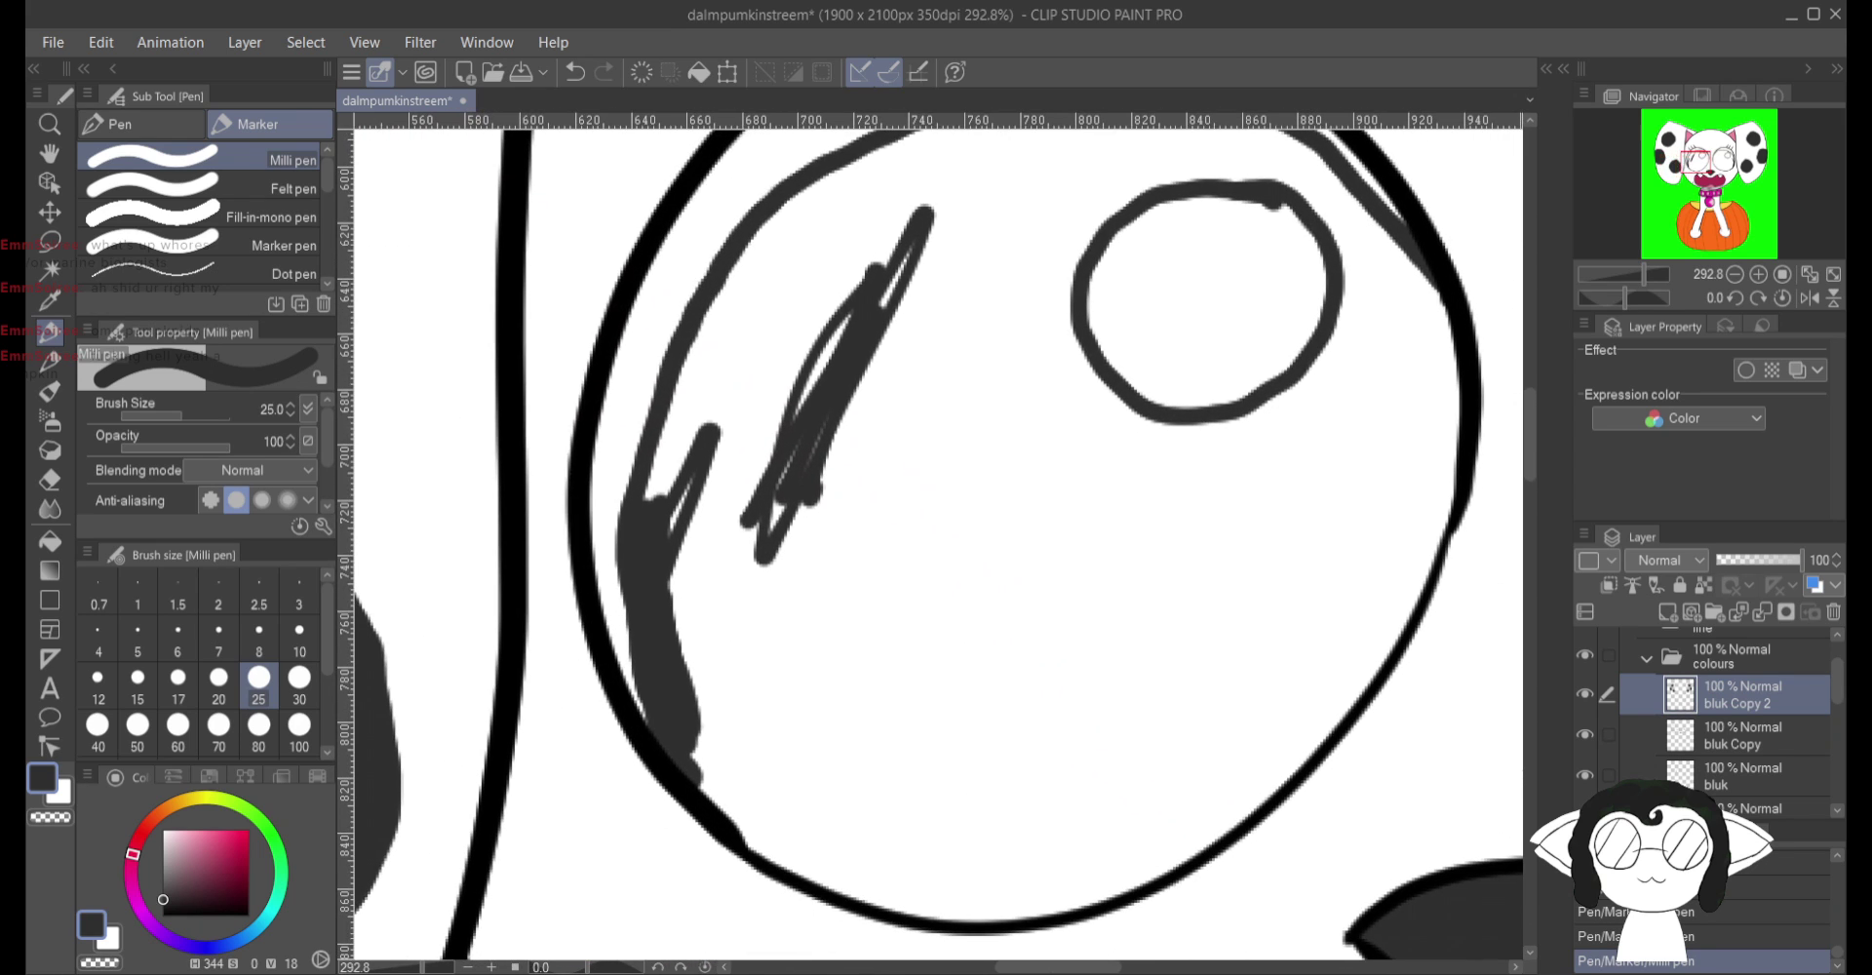
mouse_move(1234, 535)
mouse_down()
mouse_move(1010, 699)
mouse_move(1191, 535)
mouse_move(863, 795)
mouse_move(974, 744)
mouse_move(898, 680)
mouse_move(863, 866)
mouse_move(785, 834)
mouse_move(719, 777)
mouse_move(697, 419)
mouse_move(669, 524)
mouse_move(744, 285)
mouse_move(830, 192)
mouse_move(897, 156)
mouse_move(919, 175)
mouse_move(846, 230)
mouse_up()
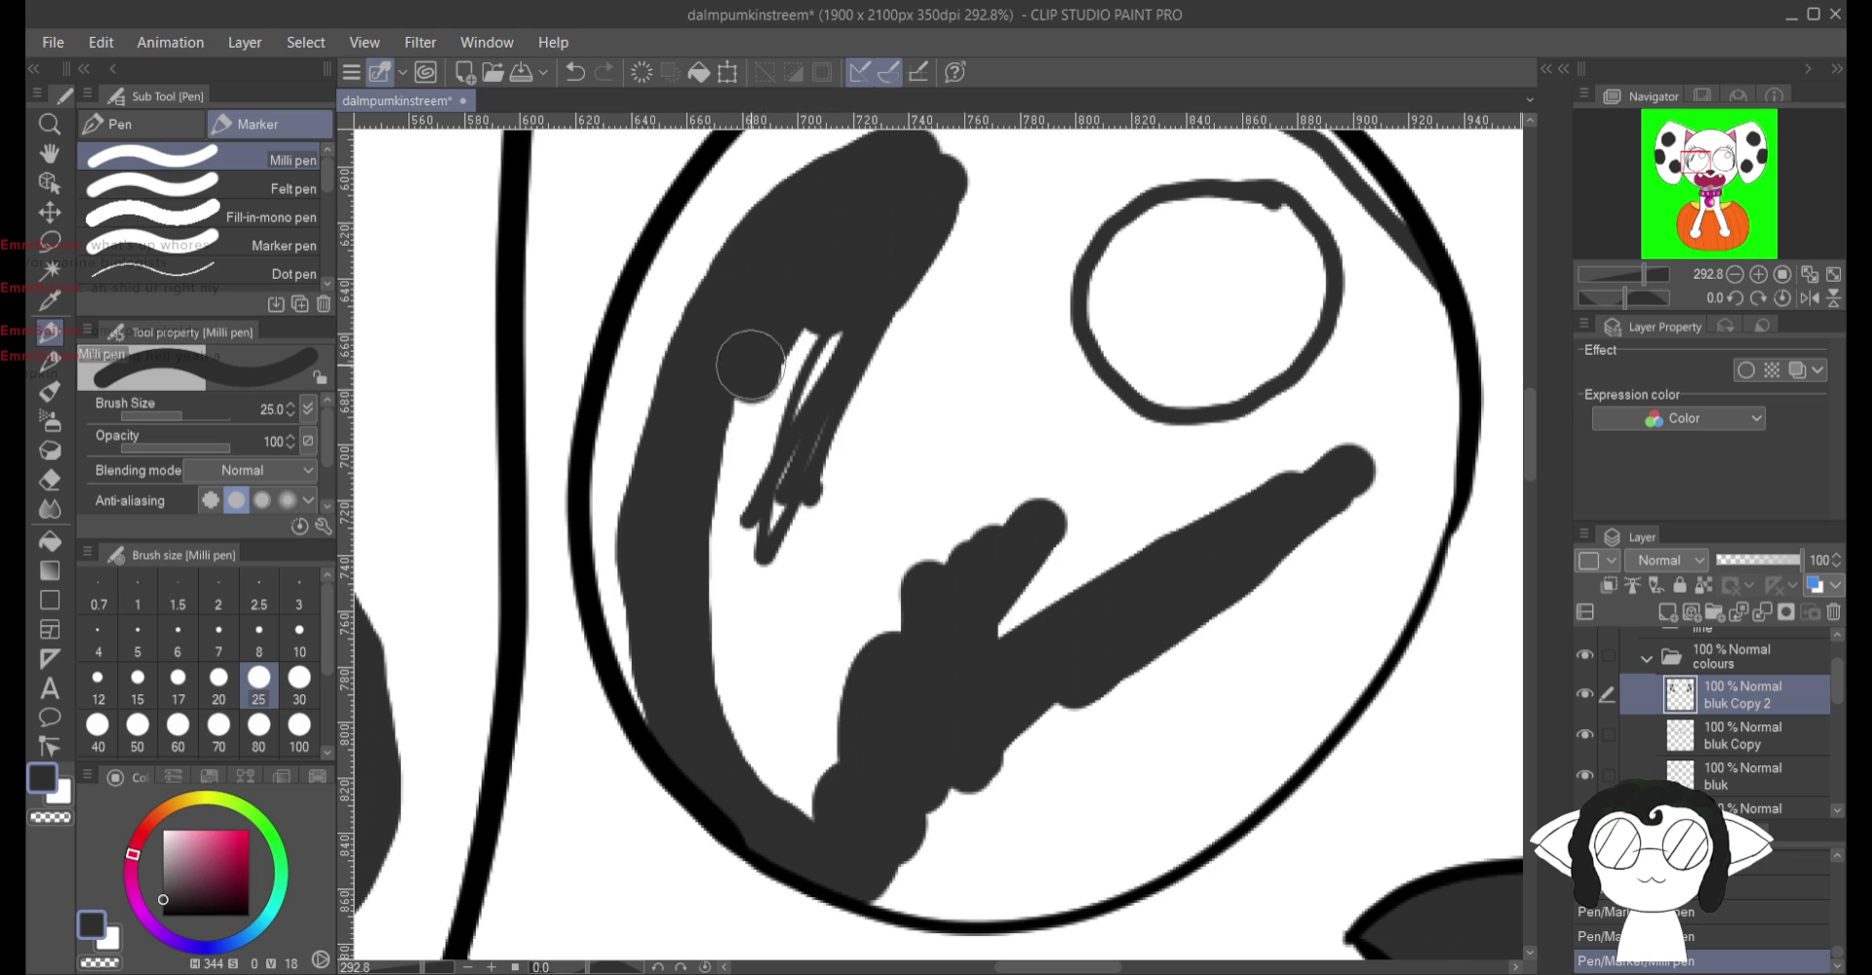
drag(750, 365, 815, 379)
mouse_move(798, 449)
mouse_down()
mouse_move(739, 414)
mouse_move(721, 468)
mouse_move(747, 717)
mouse_move(834, 685)
mouse_move(777, 532)
mouse_move(749, 588)
mouse_move(791, 566)
mouse_move(827, 581)
mouse_move(840, 542)
mouse_move(874, 691)
mouse_move(863, 648)
mouse_move(913, 300)
mouse_move(842, 449)
mouse_up()
scroll(843, 449, up, 5)
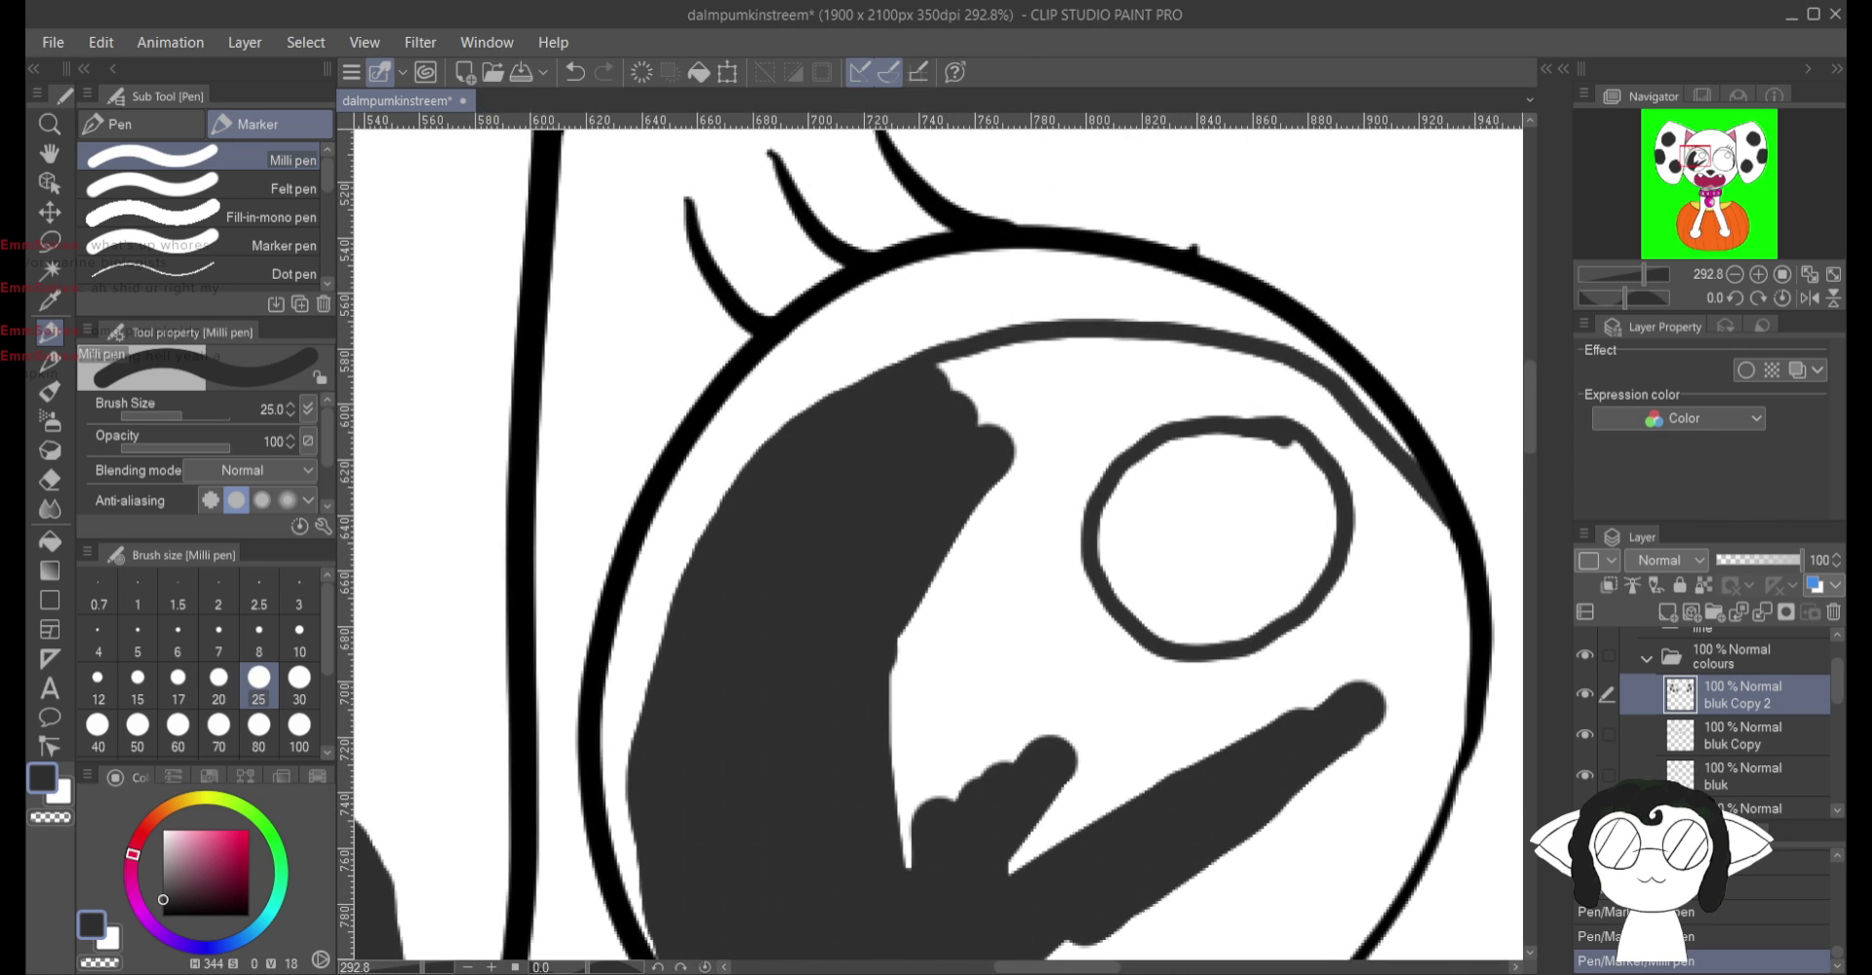
mouse_move(984, 459)
mouse_down()
mouse_move(1011, 439)
mouse_move(1005, 375)
mouse_move(1084, 348)
mouse_move(1313, 407)
mouse_move(1114, 409)
mouse_move(1009, 527)
mouse_move(961, 543)
mouse_move(1054, 497)
mouse_move(1078, 627)
mouse_move(1142, 675)
mouse_move(1258, 663)
mouse_move(1365, 610)
mouse_move(1378, 527)
mouse_move(1356, 455)
mouse_up()
mouse_move(1398, 529)
mouse_down()
mouse_move(1440, 572)
mouse_move(1416, 757)
mouse_move(1446, 722)
mouse_move(1438, 741)
mouse_move(1382, 781)
mouse_move(1400, 700)
mouse_move(1363, 743)
mouse_move(1351, 669)
mouse_move(1402, 618)
mouse_move(1260, 741)
mouse_move(1175, 734)
mouse_move(1353, 688)
mouse_move(1254, 766)
mouse_move(1037, 853)
mouse_up()
mouse_move(1088, 761)
mouse_down()
mouse_move(1160, 735)
mouse_move(1055, 755)
mouse_move(1053, 648)
mouse_move(1045, 679)
mouse_move(978, 661)
mouse_move(1021, 649)
mouse_move(861, 751)
mouse_move(887, 738)
mouse_move(983, 764)
mouse_up()
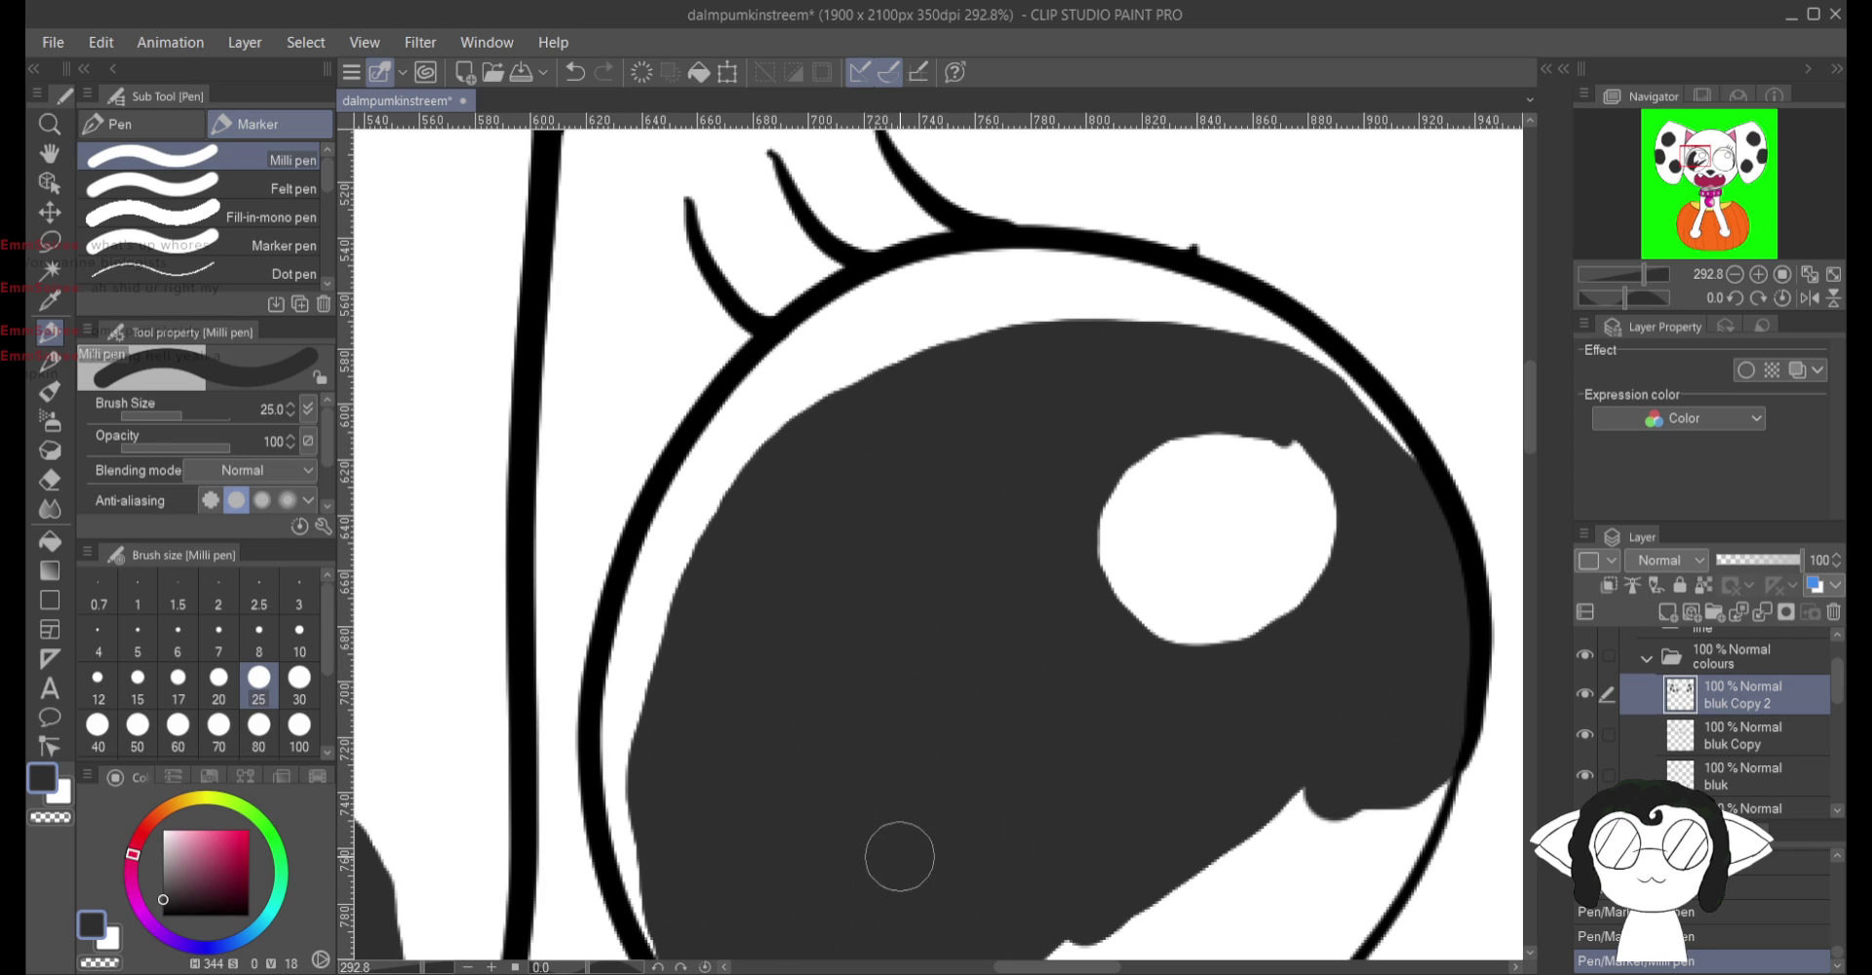
Step: Fill the remaining white area at the lower right of the left eye with dark grey up to the eye outline
scroll(882, 807, down, 5)
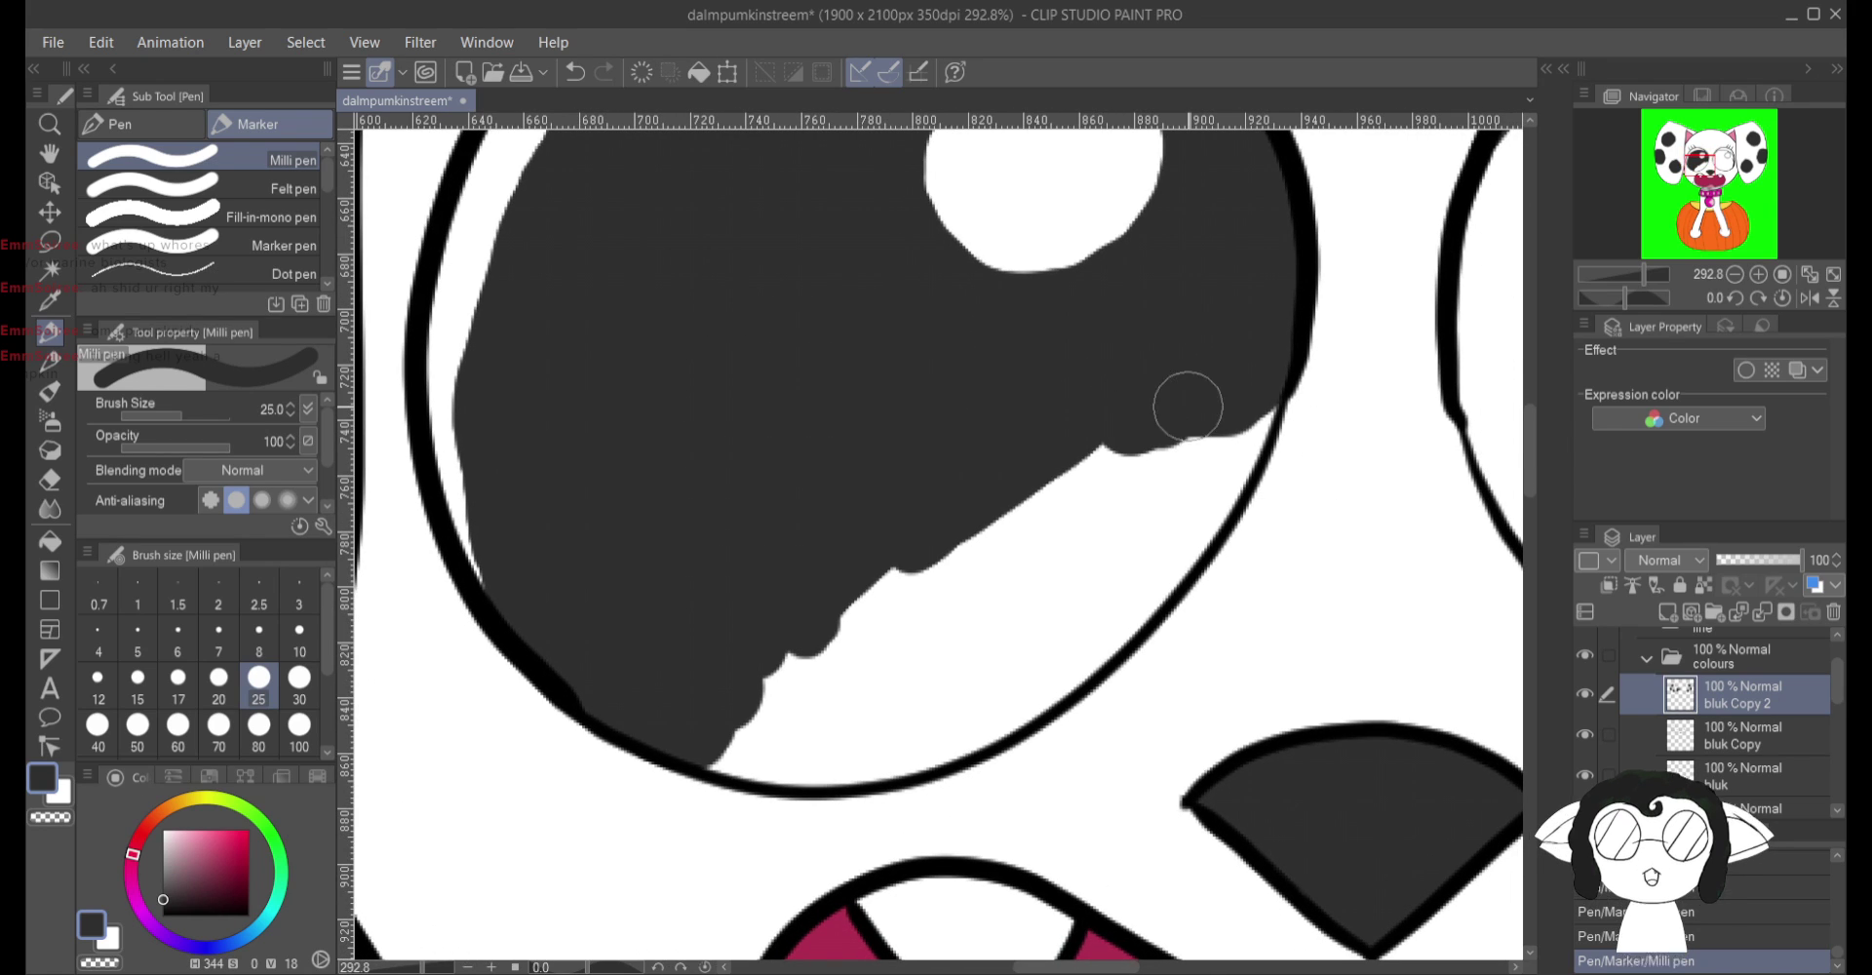
mouse_move(1188, 406)
mouse_down()
mouse_move(912, 544)
mouse_move(724, 709)
mouse_move(802, 635)
mouse_move(741, 723)
mouse_up()
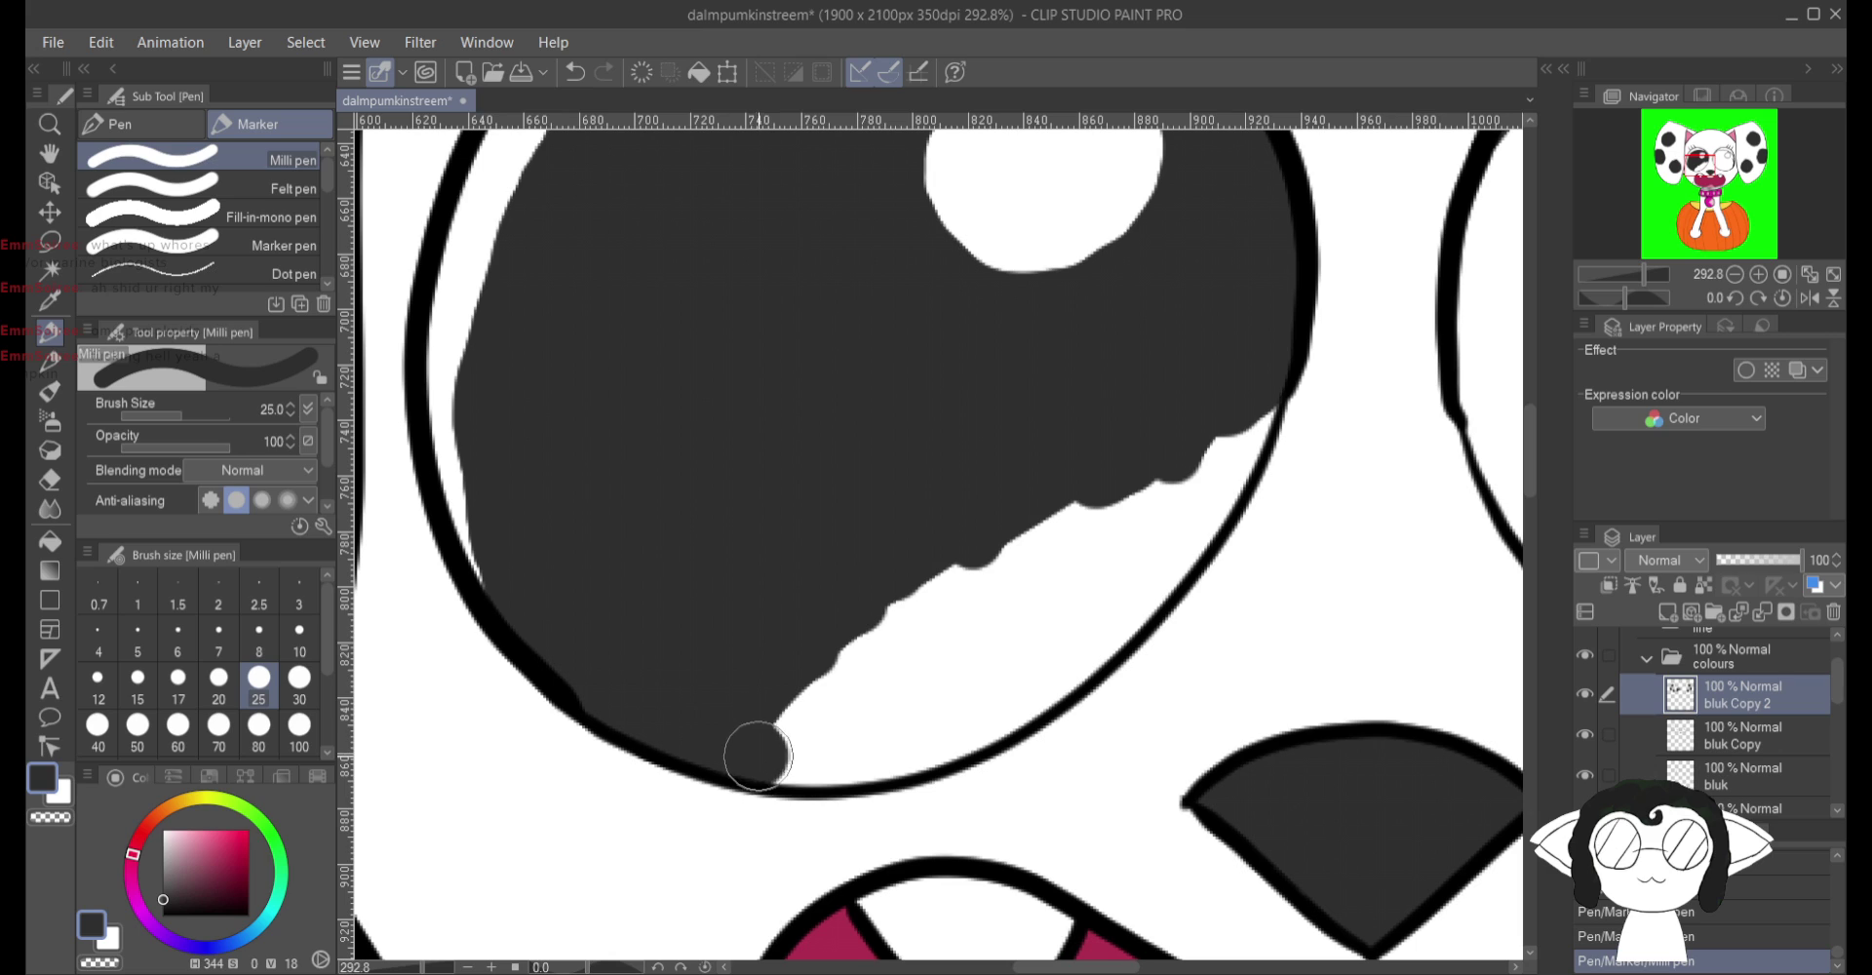
mouse_move(822, 756)
mouse_down()
mouse_move(915, 739)
mouse_move(903, 751)
mouse_move(1006, 702)
mouse_up()
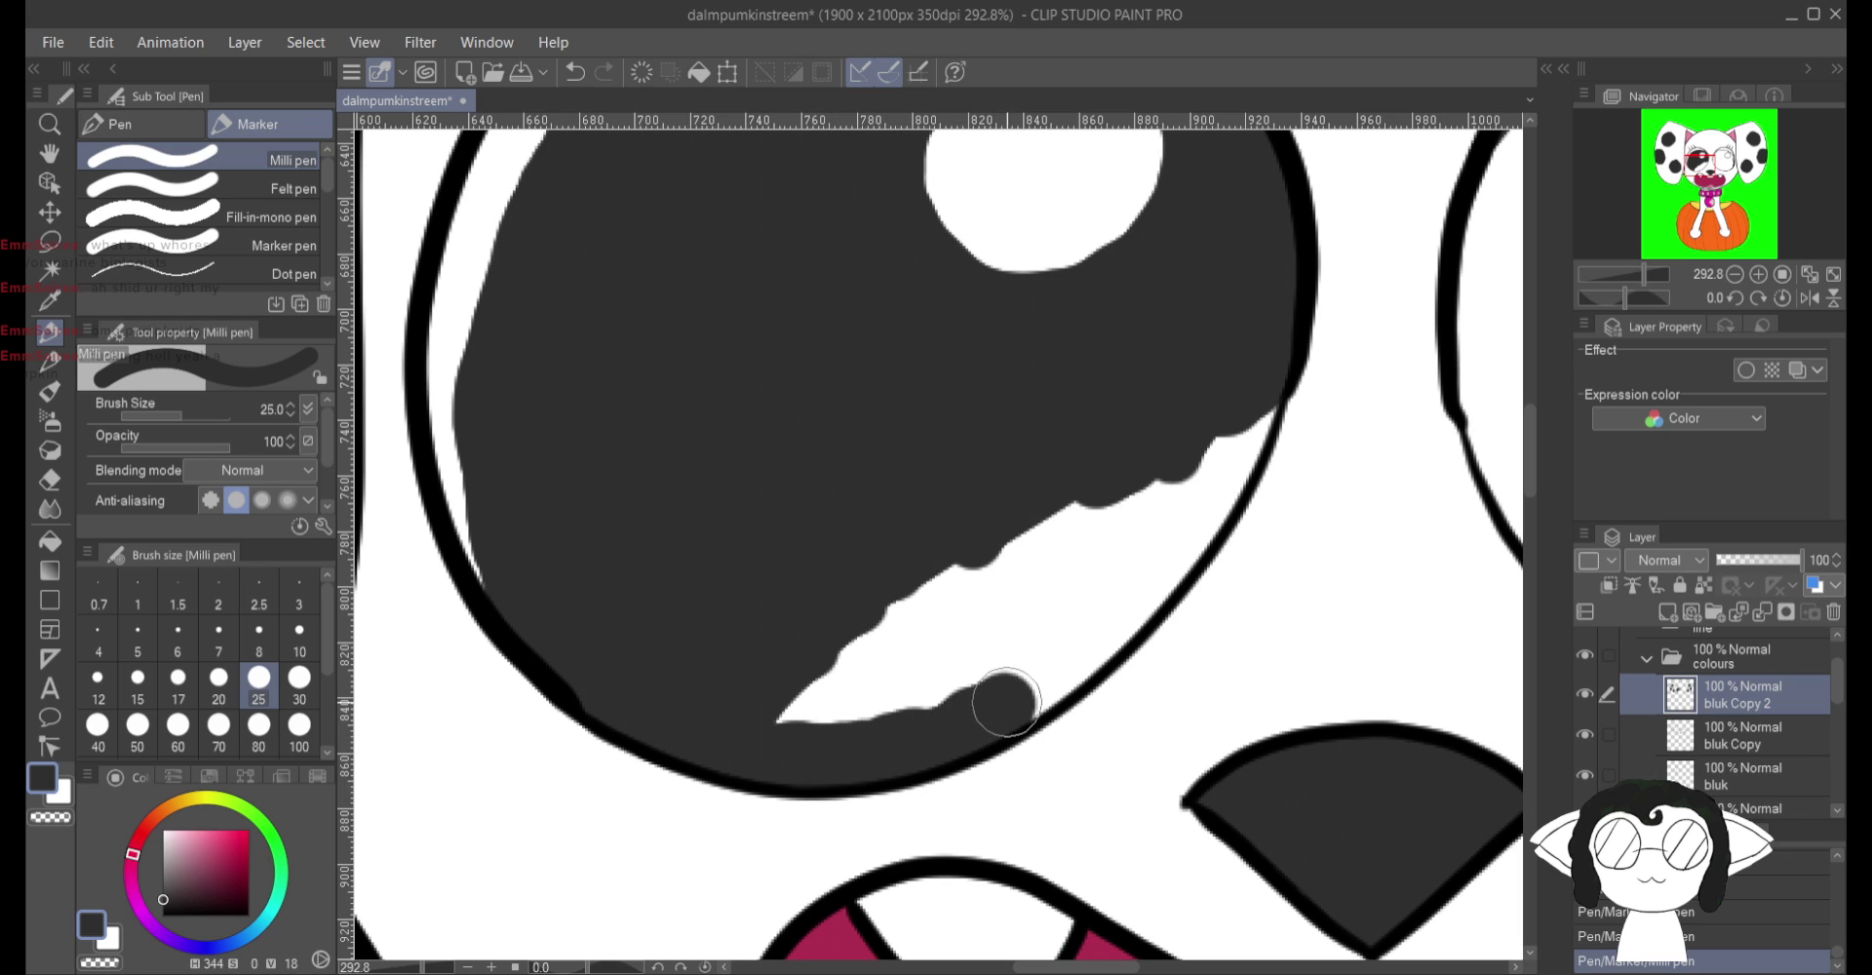
mouse_move(1087, 638)
mouse_down()
mouse_move(1240, 455)
mouse_move(1082, 543)
mouse_move(1078, 494)
mouse_move(1062, 594)
mouse_move(969, 668)
mouse_move(910, 610)
mouse_move(974, 610)
mouse_move(782, 708)
mouse_move(978, 657)
mouse_move(909, 641)
mouse_move(361, 916)
mouse_move(192, 869)
mouse_up()
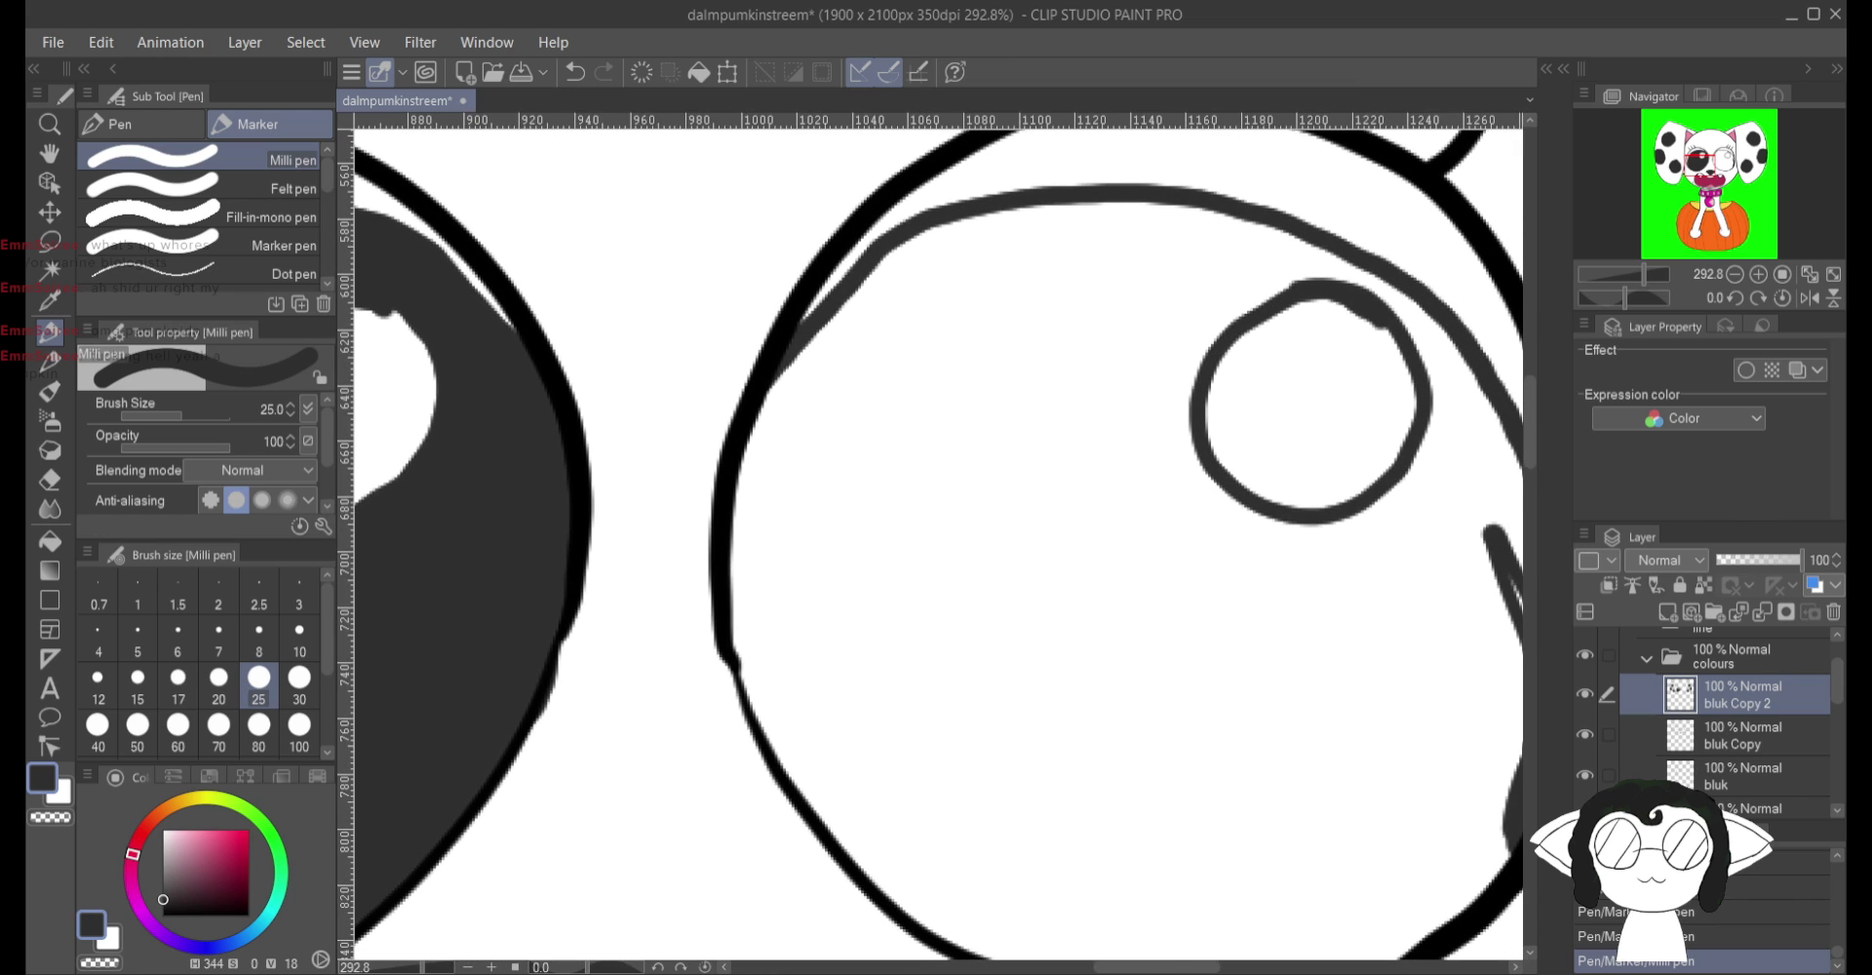
drag(936, 536, 809, 507)
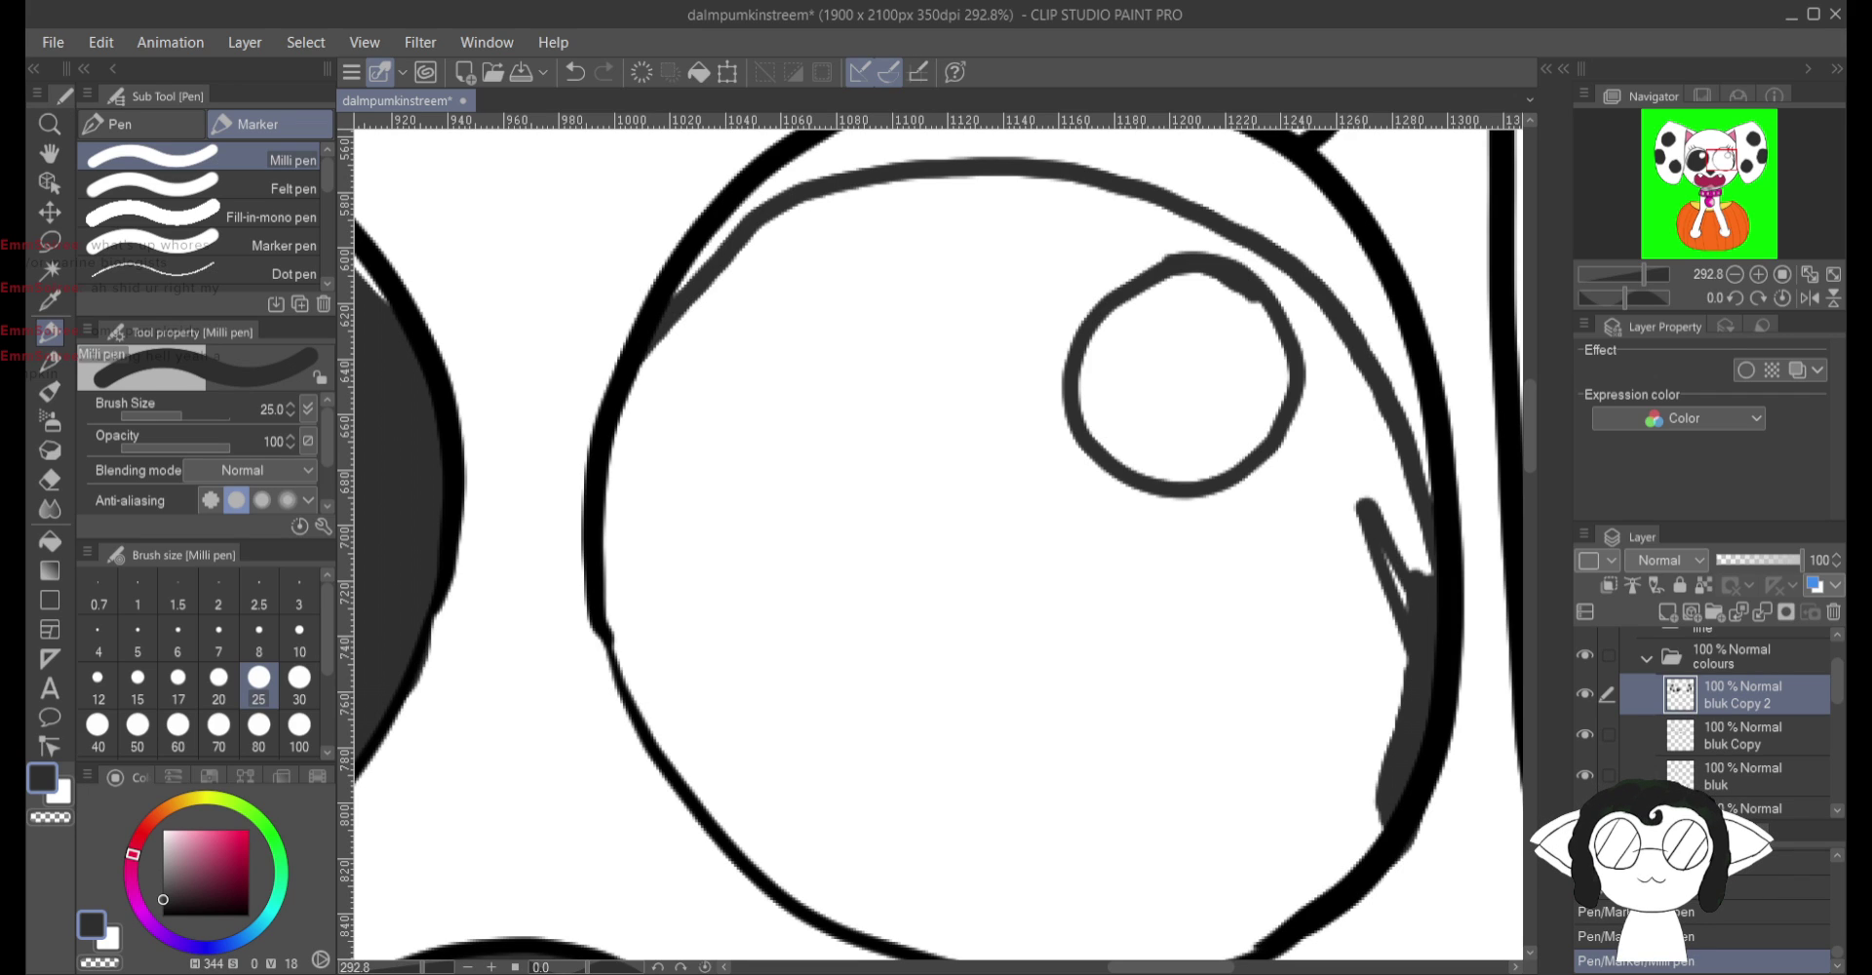
mouse_move(1258, 585)
mouse_down()
mouse_move(1219, 673)
mouse_move(1194, 634)
mouse_move(1233, 509)
mouse_move(1283, 493)
mouse_move(1108, 543)
mouse_move(1216, 510)
mouse_move(1107, 519)
mouse_move(1072, 493)
mouse_move(1082, 610)
mouse_move(1157, 669)
mouse_move(1358, 531)
mouse_move(1408, 575)
mouse_move(1365, 419)
mouse_move(1314, 346)
mouse_move(1294, 478)
mouse_up()
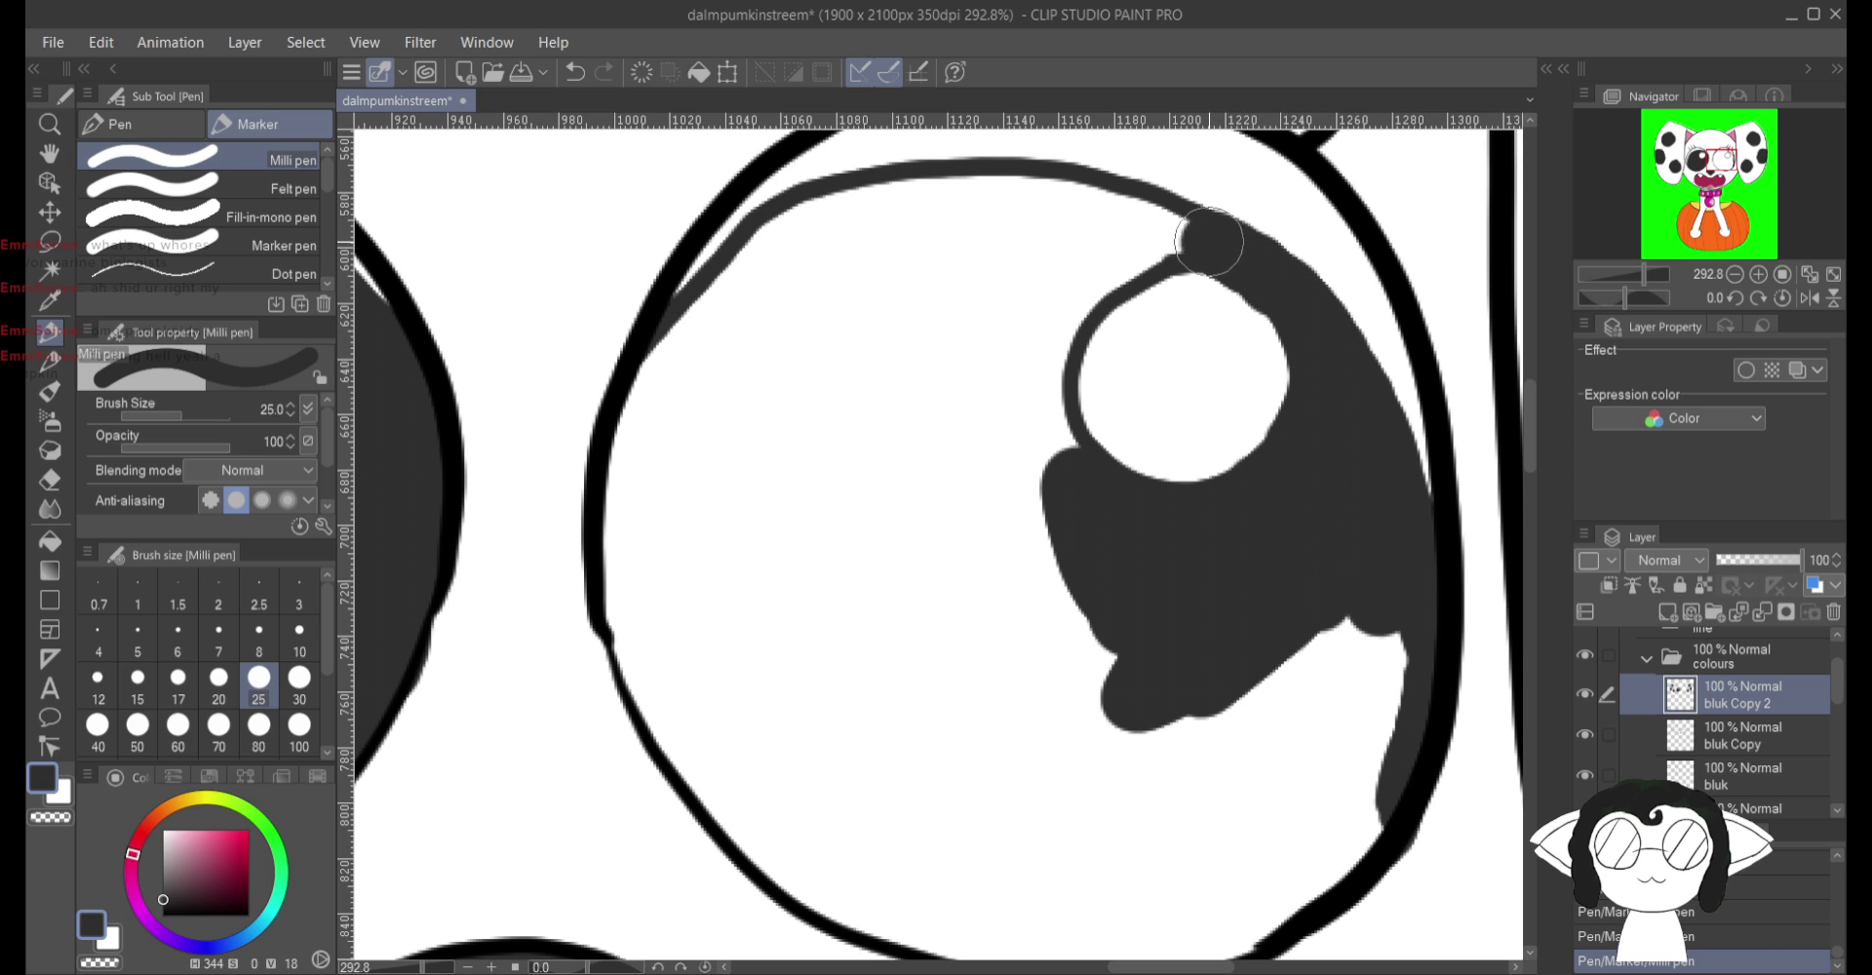
mouse_move(1209, 242)
mouse_down()
mouse_move(1110, 216)
mouse_move(920, 240)
mouse_move(718, 410)
mouse_move(672, 385)
mouse_move(780, 275)
mouse_move(666, 365)
mouse_up()
mouse_move(746, 289)
mouse_down()
mouse_move(744, 264)
mouse_move(868, 196)
mouse_move(1062, 205)
mouse_up()
mouse_move(808, 309)
mouse_down()
mouse_move(640, 410)
mouse_move(618, 598)
mouse_move(640, 635)
mouse_move(631, 487)
mouse_up()
key(ctrl+z)
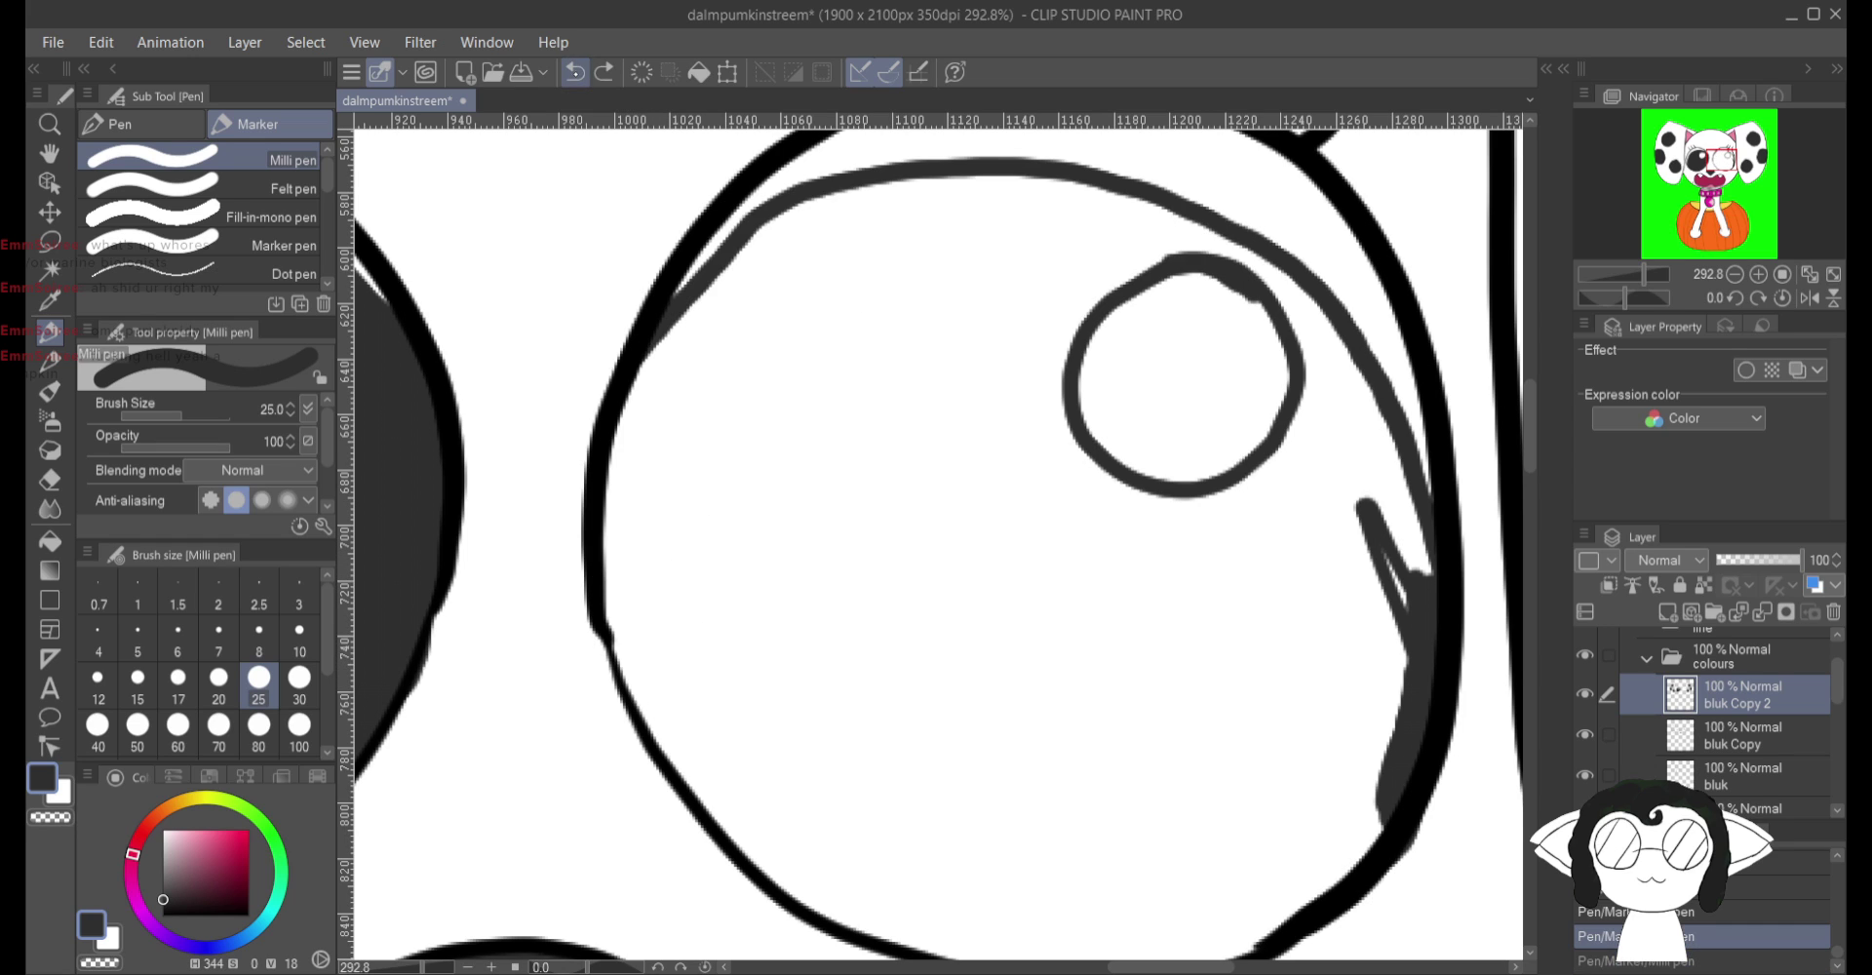
Step: Paint the right eye dark grey around its left, bottom and right edges and in a band below the round highlight
mouse_move(878, 255)
mouse_down()
mouse_move(963, 311)
mouse_move(866, 344)
mouse_move(920, 303)
mouse_move(909, 255)
mouse_move(823, 305)
mouse_move(808, 419)
mouse_move(749, 341)
mouse_move(748, 273)
mouse_move(748, 303)
mouse_move(714, 314)
mouse_move(666, 384)
mouse_move(732, 312)
mouse_move(755, 330)
mouse_move(667, 414)
mouse_move(628, 618)
mouse_move(665, 563)
mouse_move(646, 666)
mouse_move(664, 723)
mouse_move(772, 841)
mouse_move(710, 680)
mouse_move(756, 447)
mouse_up()
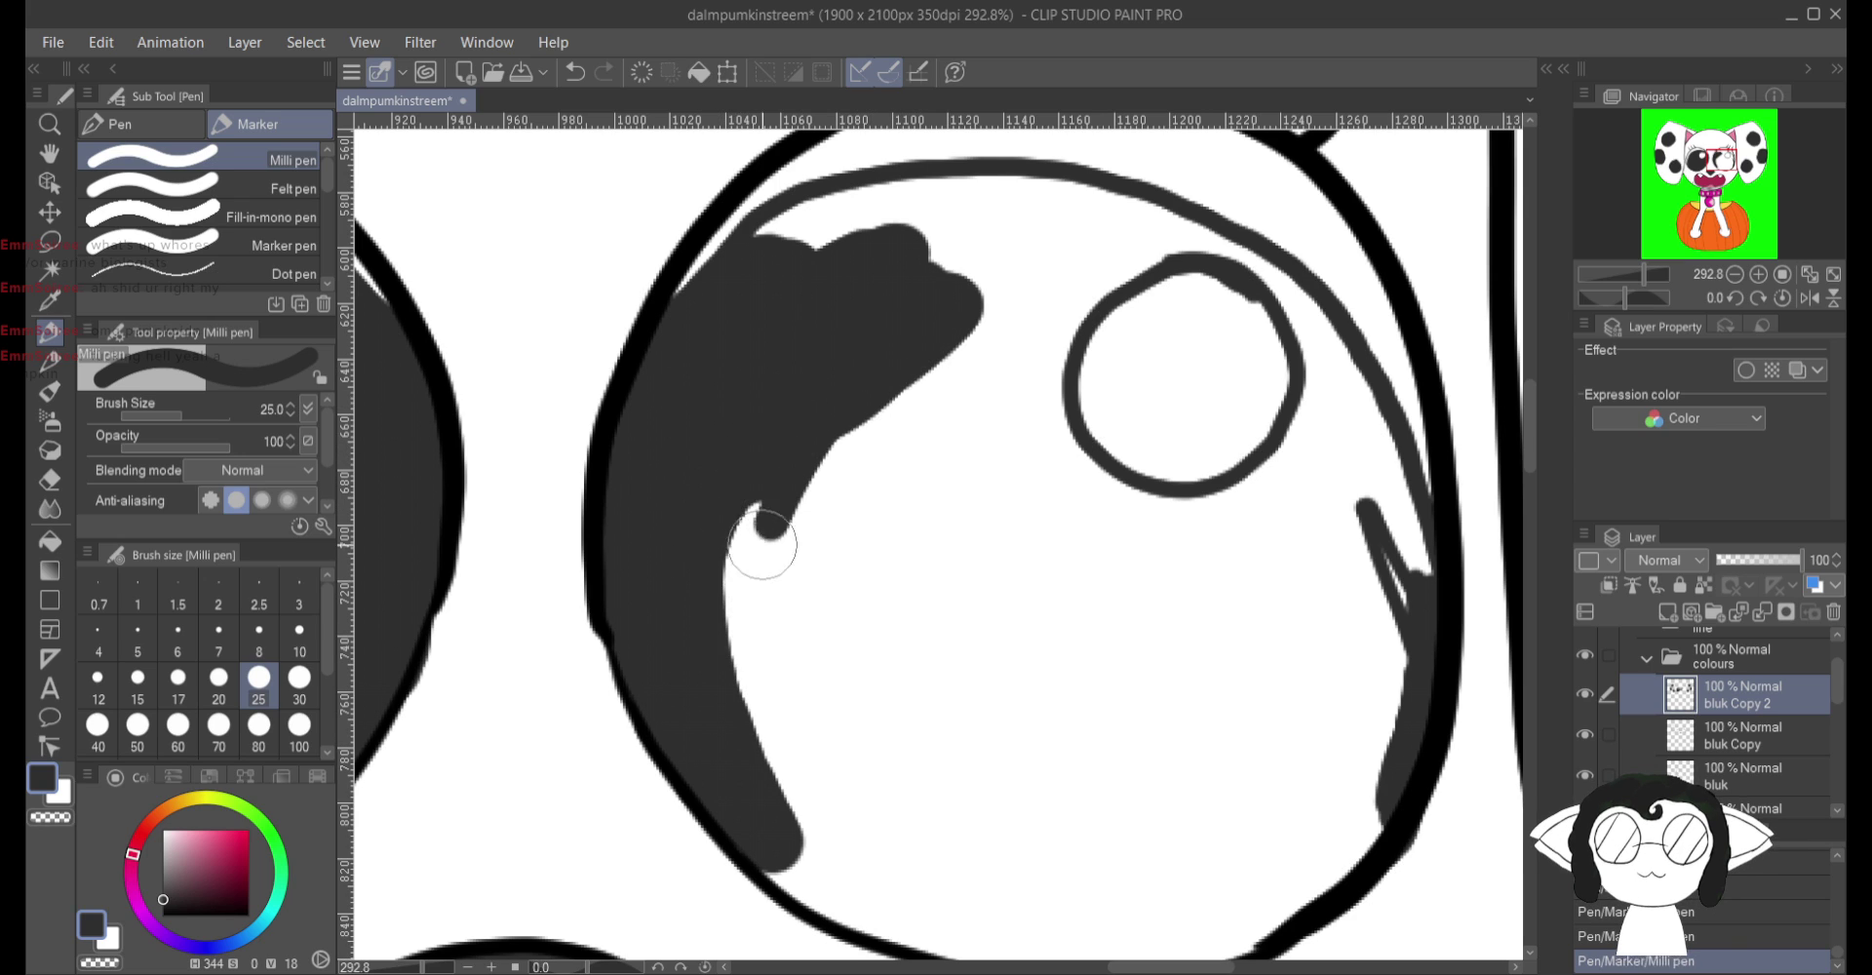
drag(765, 523, 734, 601)
mouse_move(747, 458)
mouse_down()
mouse_move(795, 822)
mouse_move(761, 701)
mouse_move(776, 767)
mouse_up()
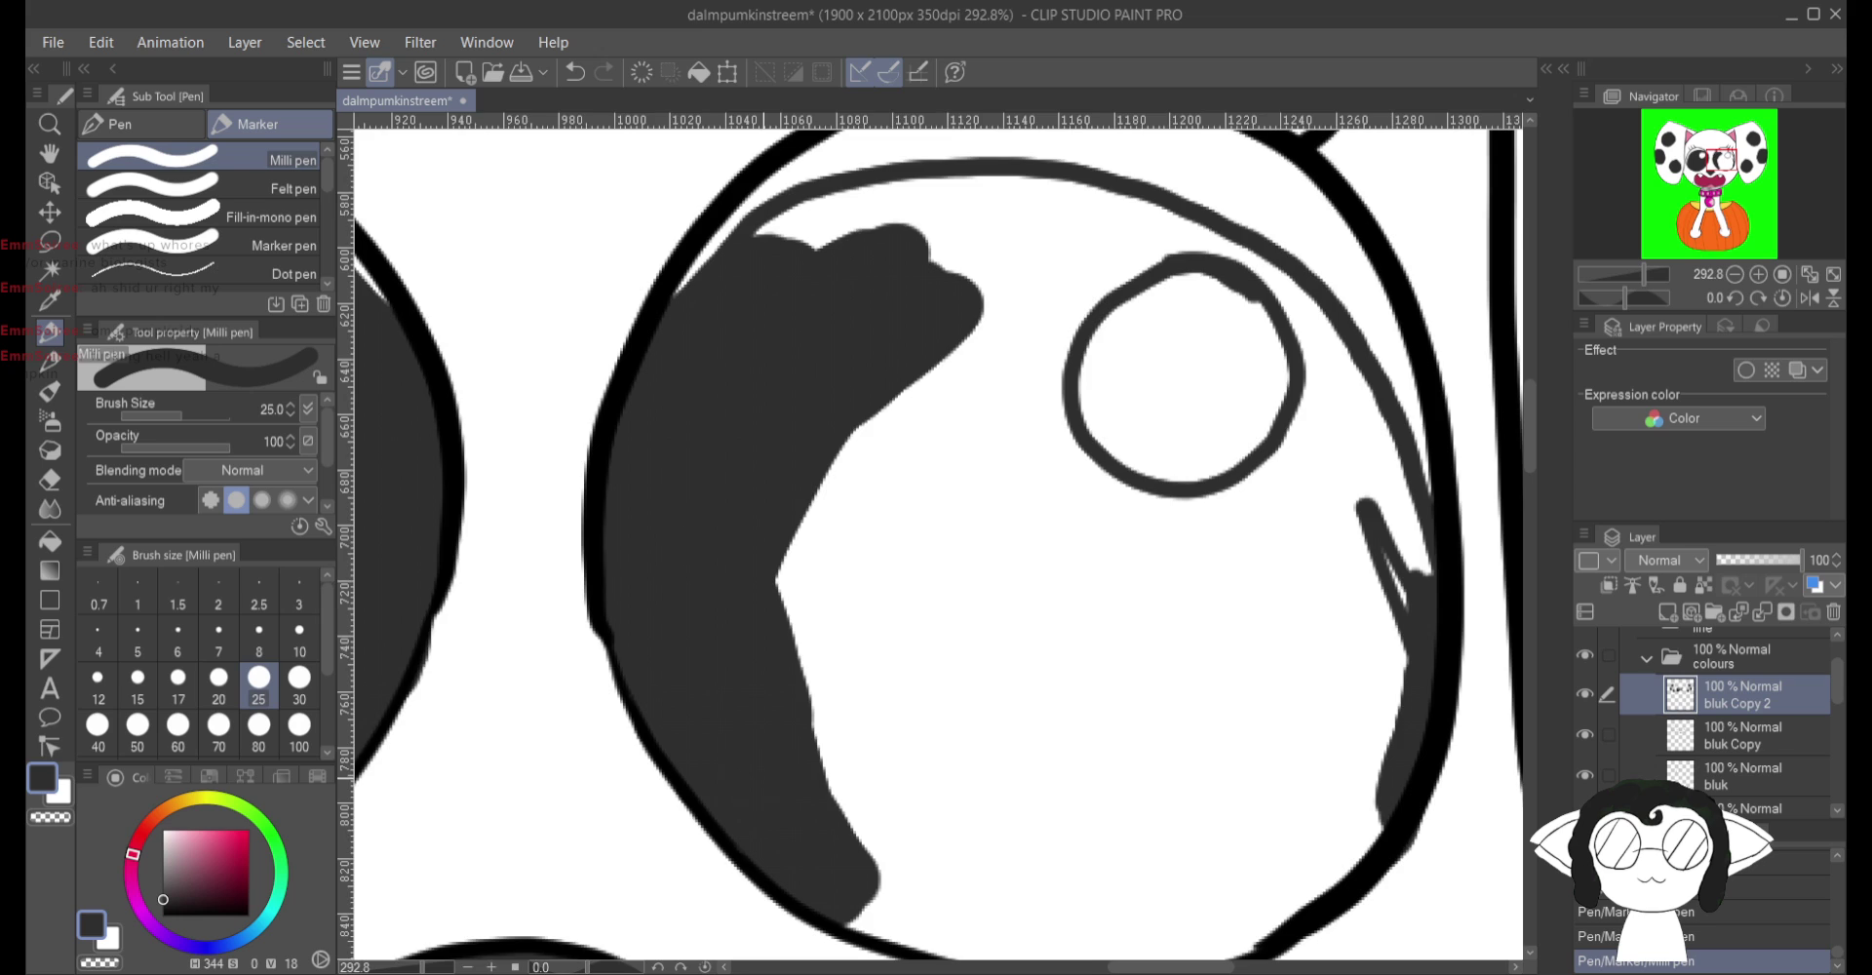
mouse_move(1340, 663)
mouse_down()
mouse_move(1151, 500)
mouse_move(1186, 506)
mouse_move(1207, 480)
mouse_move(1183, 293)
mouse_move(1121, 256)
mouse_move(1034, 348)
mouse_move(851, 348)
mouse_move(567, 397)
mouse_move(658, 405)
mouse_move(609, 470)
mouse_move(644, 502)
mouse_move(652, 639)
mouse_move(690, 619)
mouse_move(698, 738)
mouse_move(669, 740)
mouse_move(894, 785)
mouse_move(861, 784)
mouse_move(1054, 762)
mouse_move(1187, 656)
mouse_move(1200, 564)
mouse_move(1112, 369)
mouse_move(1170, 331)
mouse_move(1176, 426)
mouse_up()
drag(1156, 340, 1121, 394)
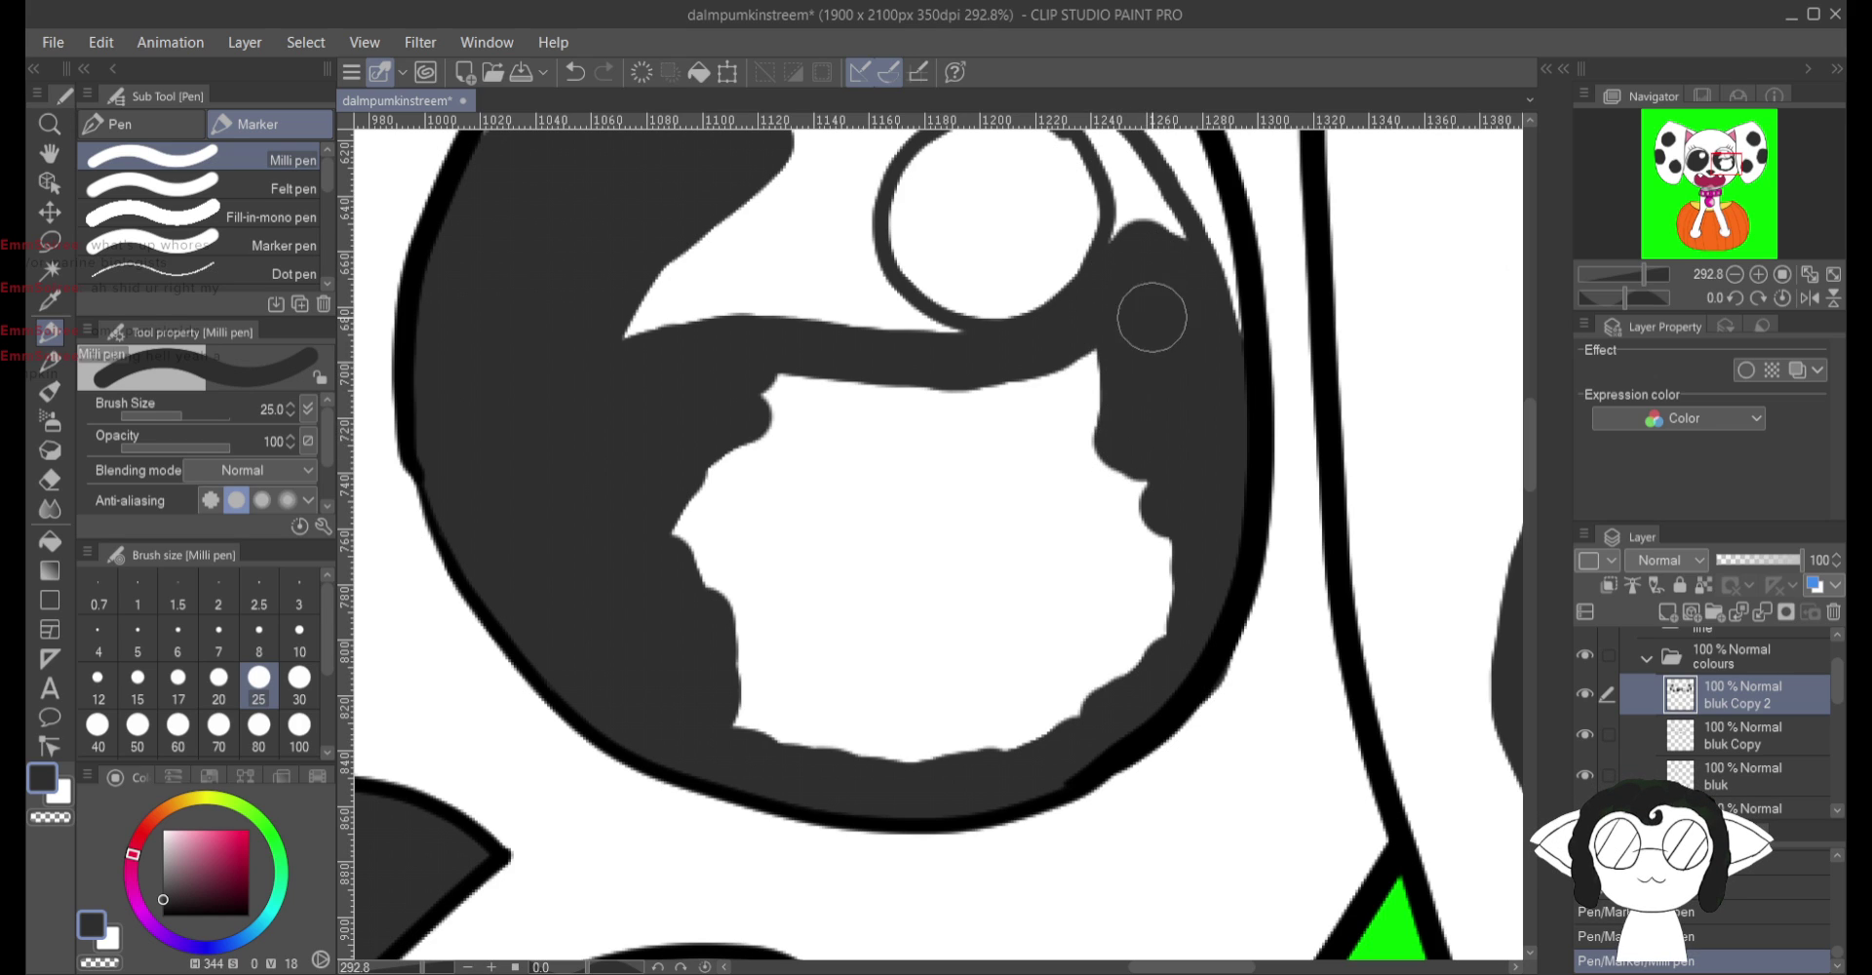
drag(1167, 241, 1138, 262)
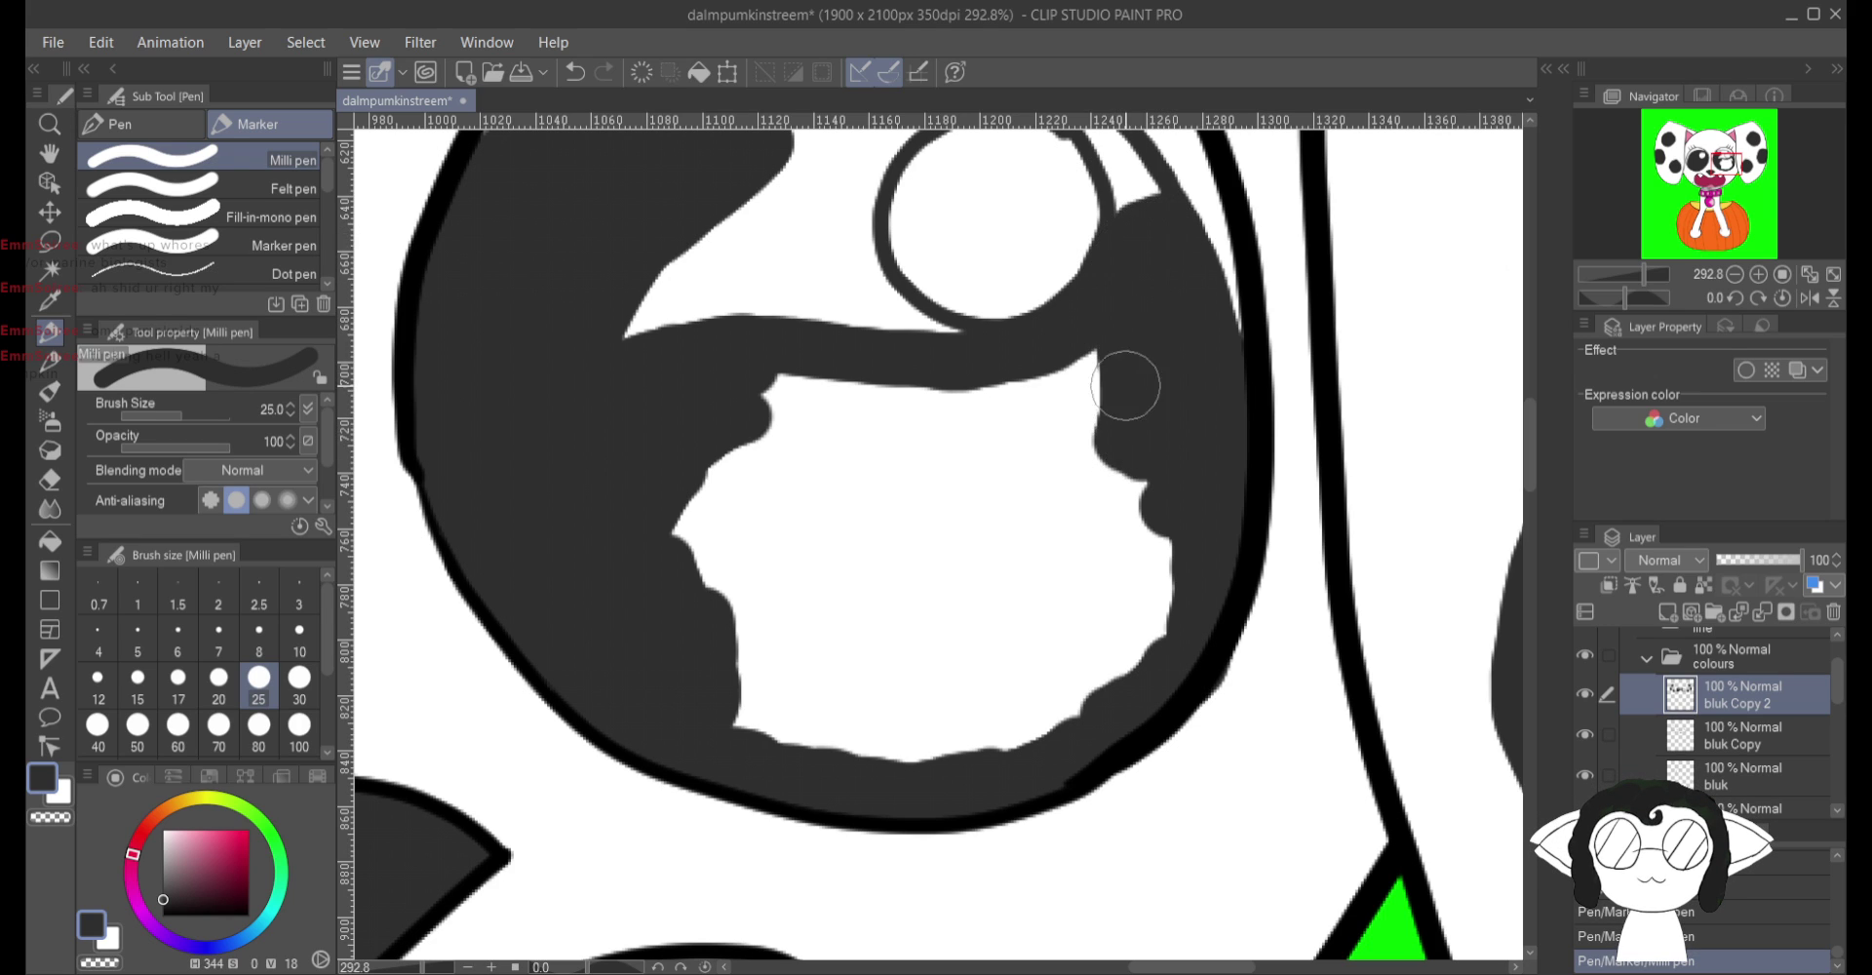
Step: Fill the remaining white areas of the right eye with dark grey up to the upper curve, leaving the round highlight white
mouse_move(1125, 385)
mouse_down()
mouse_move(1119, 545)
mouse_move(1148, 646)
mouse_move(1080, 559)
mouse_move(1095, 435)
mouse_move(1083, 461)
mouse_move(1045, 415)
mouse_move(907, 400)
mouse_move(916, 381)
mouse_move(820, 395)
mouse_move(747, 477)
mouse_move(863, 446)
mouse_move(904, 410)
mouse_move(732, 469)
mouse_move(704, 549)
mouse_move(747, 686)
mouse_move(743, 589)
mouse_move(767, 526)
mouse_move(784, 702)
mouse_move(802, 735)
mouse_move(863, 754)
mouse_move(947, 751)
mouse_move(1041, 709)
mouse_move(1120, 631)
mouse_move(1132, 585)
mouse_move(1116, 657)
mouse_move(1091, 621)
mouse_up()
mouse_move(1071, 445)
mouse_down()
mouse_move(1044, 556)
mouse_move(1015, 574)
mouse_move(1003, 402)
mouse_move(1016, 639)
mouse_move(985, 719)
mouse_move(793, 652)
mouse_move(1027, 639)
mouse_move(809, 590)
mouse_move(953, 594)
mouse_move(1036, 543)
mouse_up()
mouse_move(964, 618)
mouse_down()
mouse_move(974, 430)
mouse_move(961, 461)
mouse_move(932, 418)
mouse_move(844, 525)
mouse_move(926, 771)
mouse_up()
mouse_move(897, 429)
mouse_down()
mouse_move(765, 459)
mouse_move(859, 377)
mouse_move(841, 378)
mouse_up()
mouse_move(726, 392)
mouse_down()
mouse_move(909, 362)
mouse_move(860, 358)
mouse_move(1077, 391)
mouse_move(967, 434)
mouse_move(1057, 410)
mouse_move(947, 471)
mouse_move(1020, 431)
mouse_move(867, 444)
mouse_move(905, 458)
mouse_move(847, 527)
mouse_move(881, 551)
mouse_move(982, 474)
mouse_move(937, 528)
mouse_move(958, 537)
mouse_move(971, 626)
mouse_move(882, 672)
mouse_move(1032, 713)
mouse_move(984, 629)
mouse_move(1035, 669)
mouse_up()
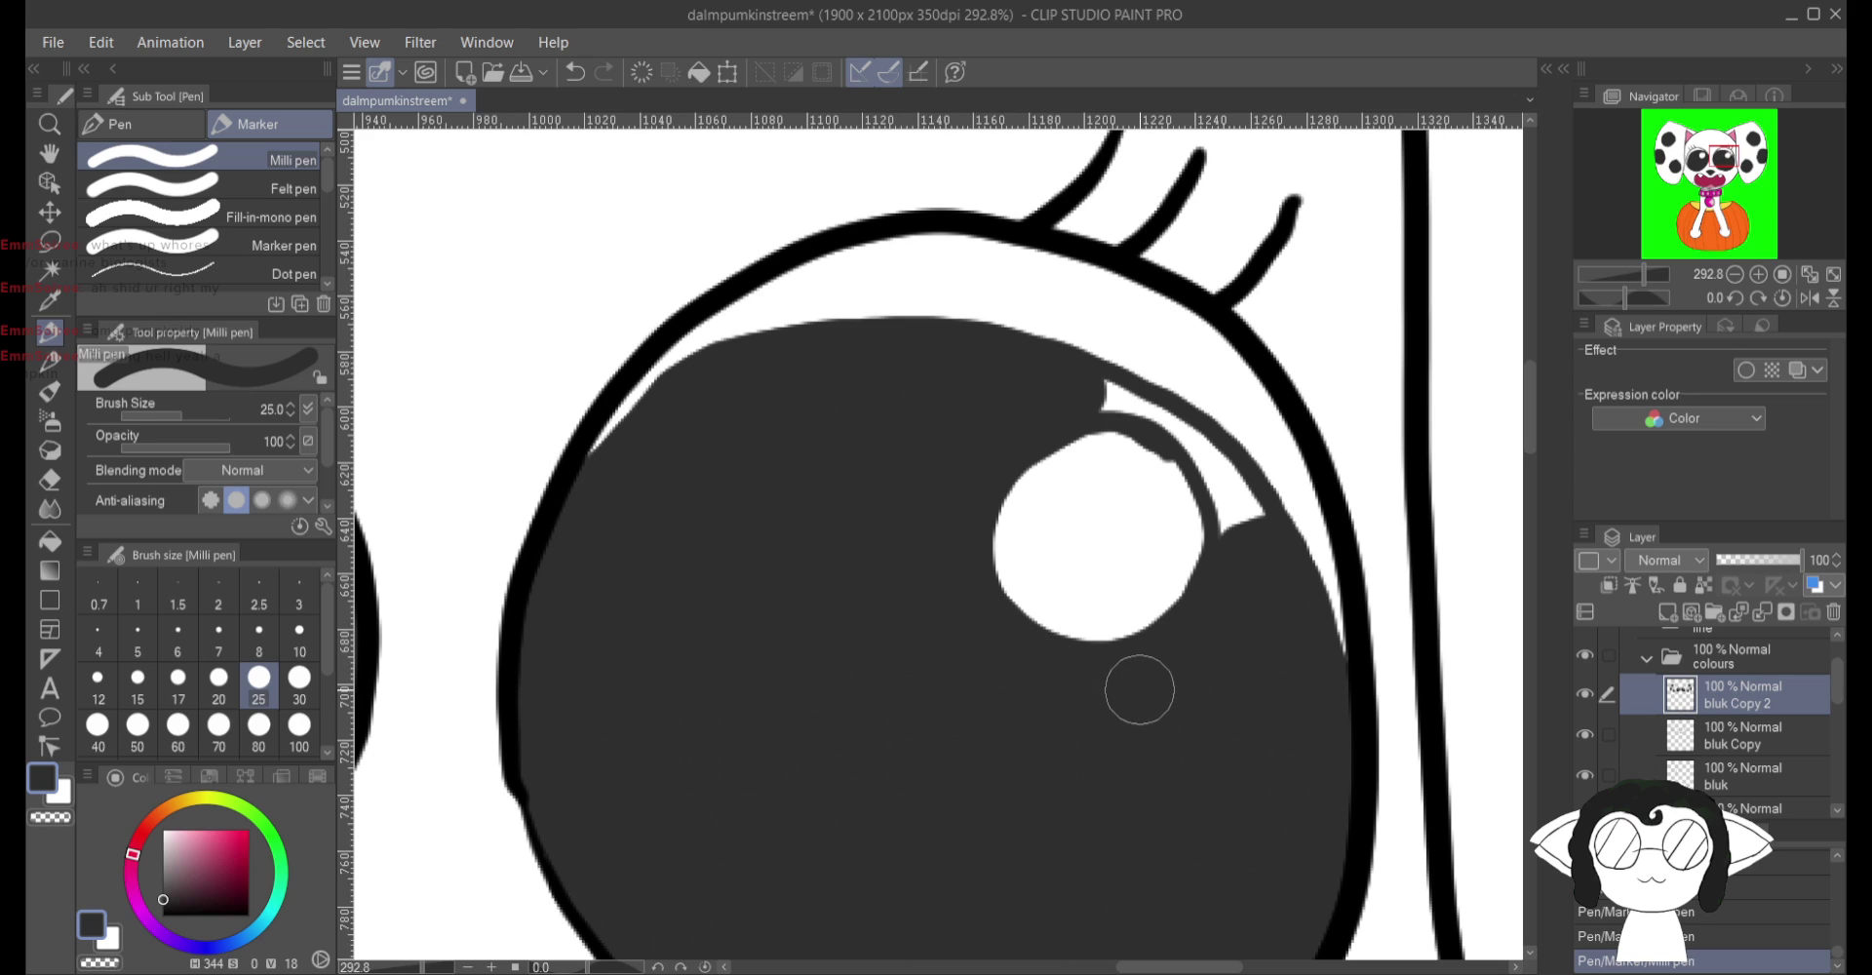
mouse_move(1108, 401)
mouse_down()
mouse_move(1174, 423)
mouse_move(1200, 477)
mouse_move(1196, 452)
mouse_move(1225, 477)
mouse_move(1242, 511)
mouse_up()
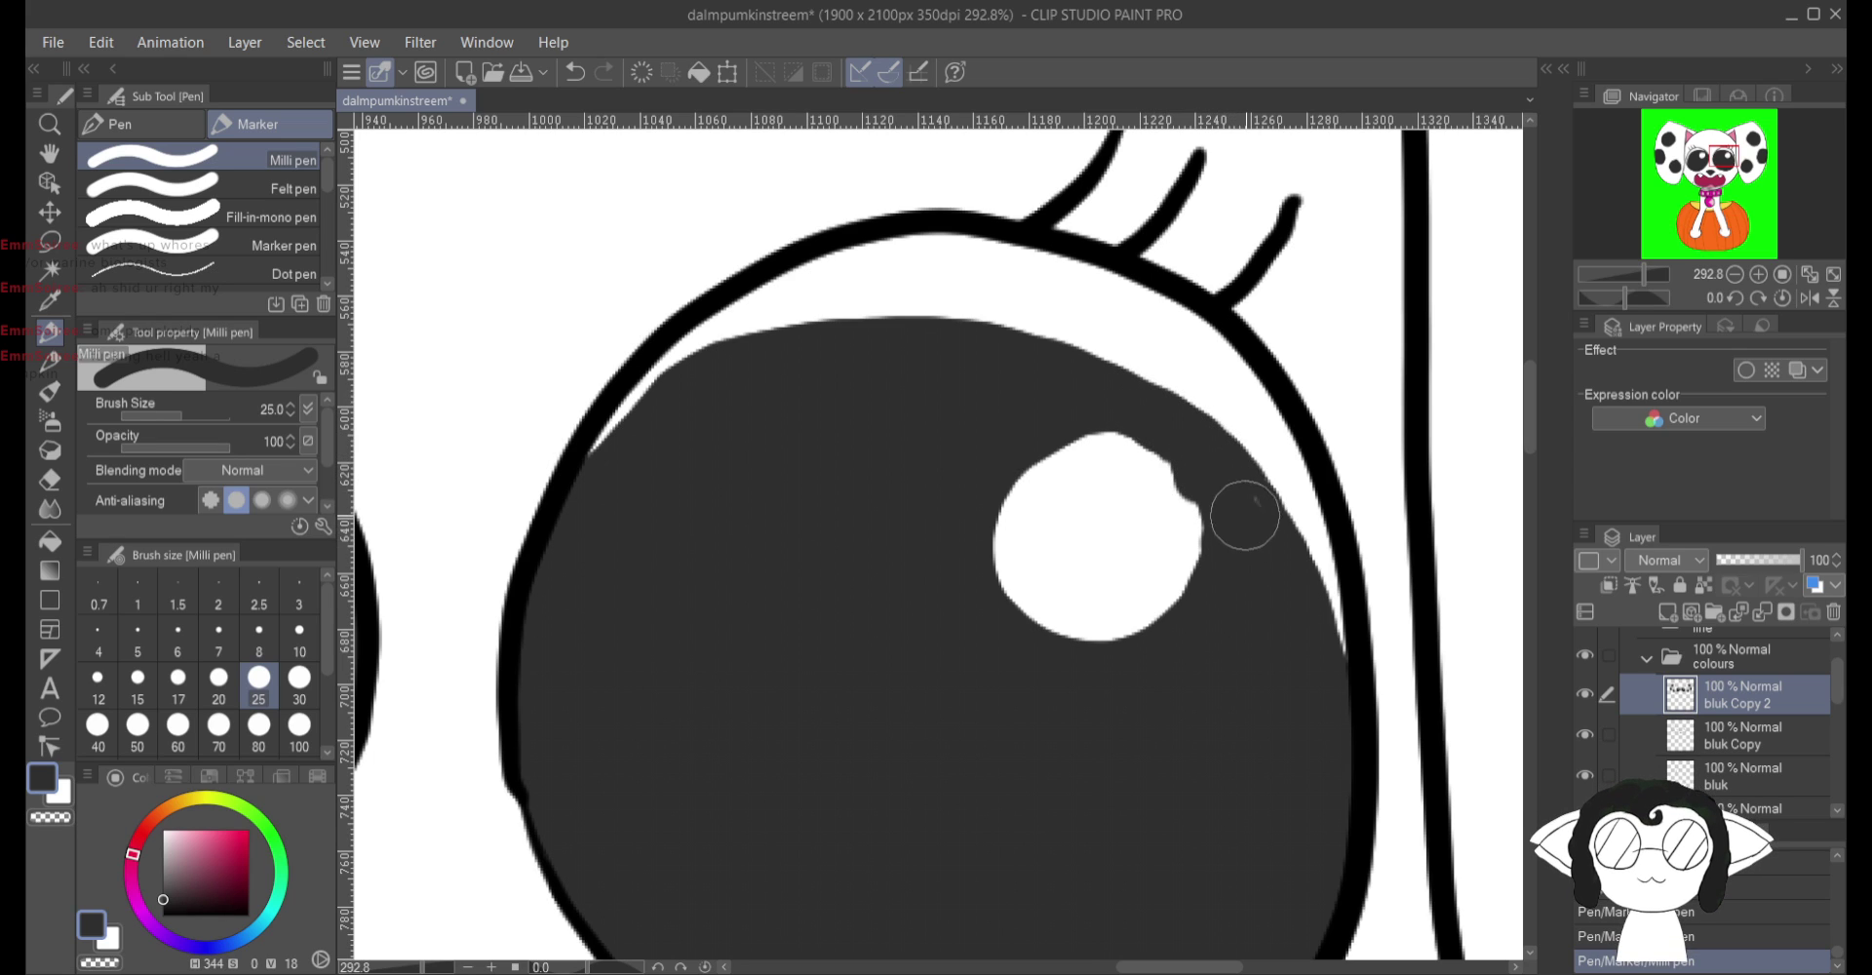
Step: Smooth the uneven edges of the white highlights in both eyes with the Hard eraser at brush size 10
key(e)
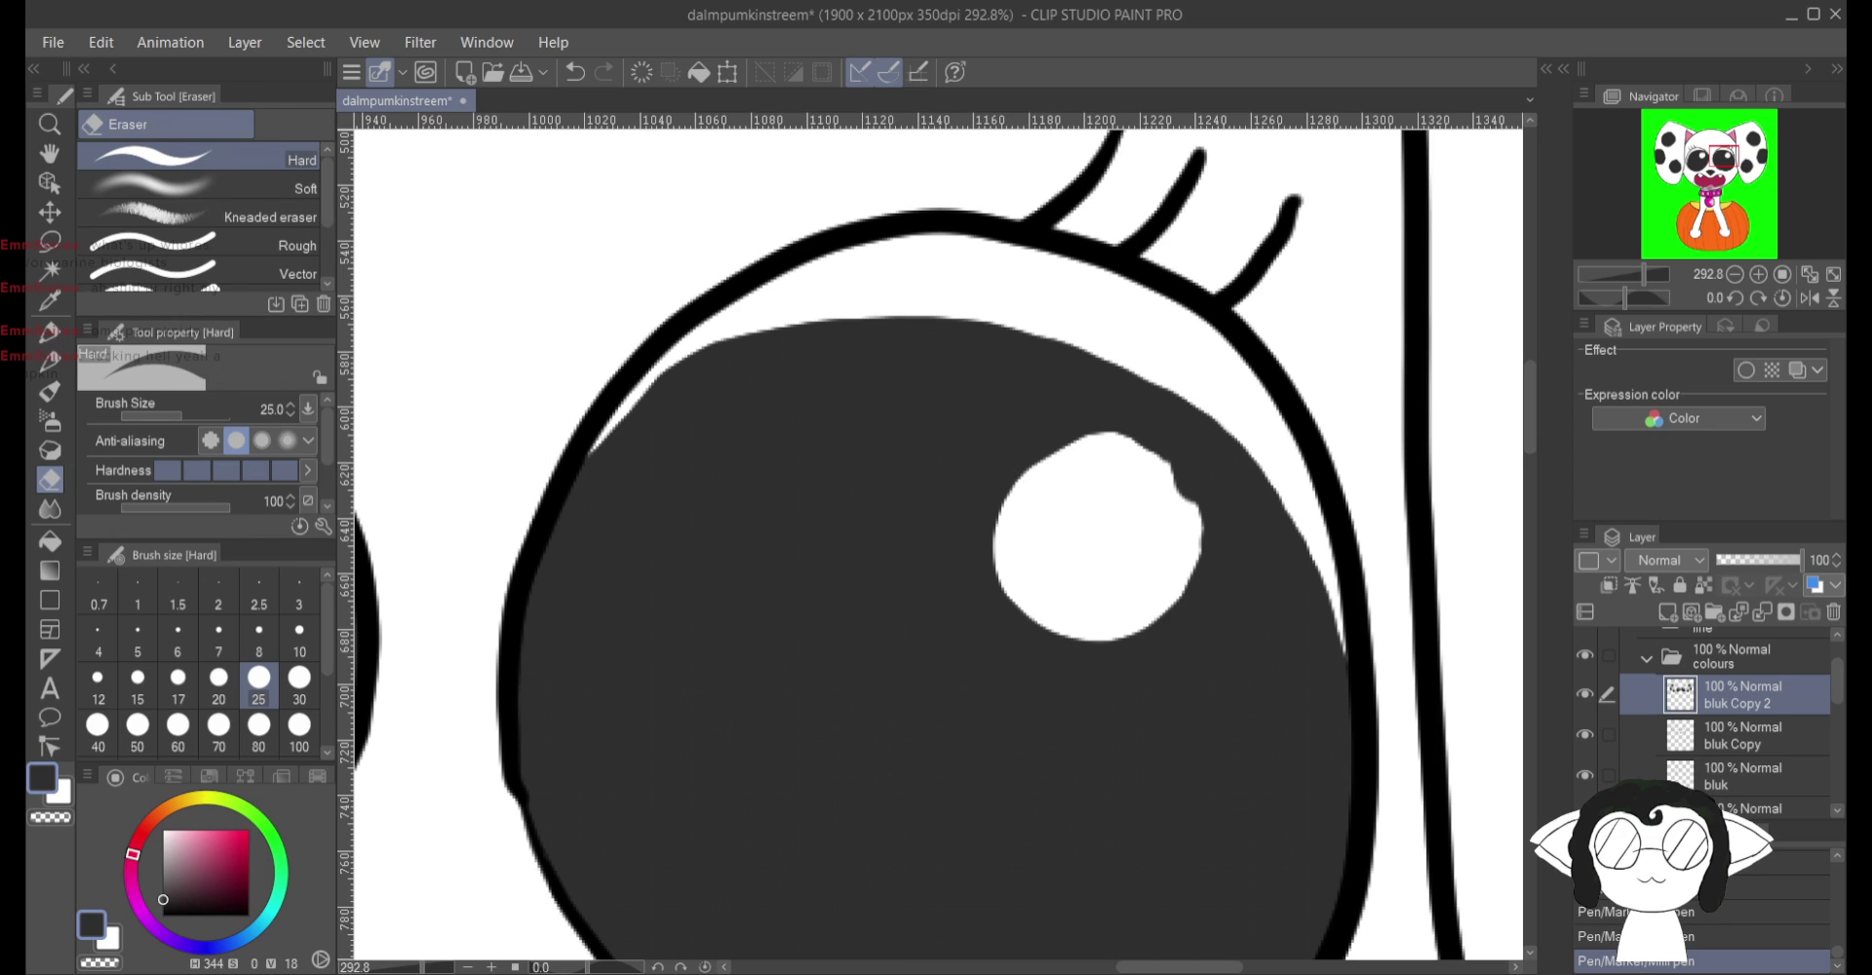
key(bracketleft)
key(bracketleft)
key(bracketleft)
key(bracketleft)
key(bracketleft)
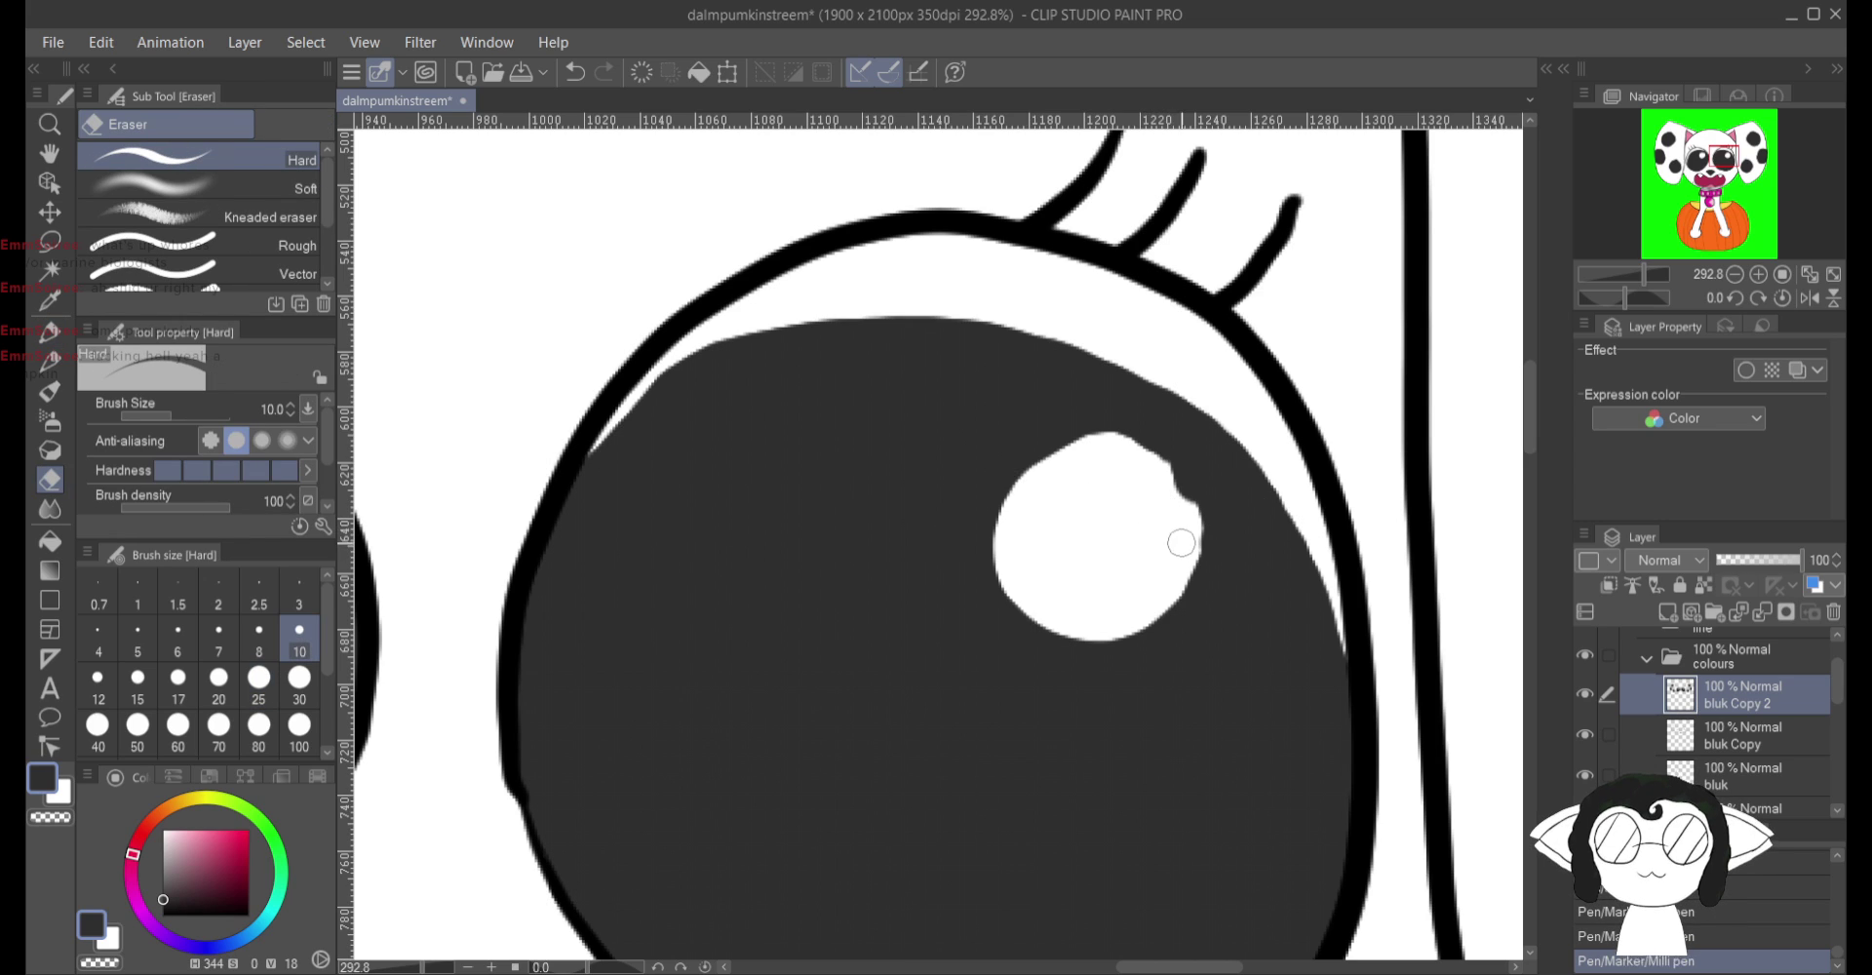
mouse_move(1189, 512)
mouse_down()
mouse_move(1178, 481)
mouse_move(1137, 477)
mouse_up()
scroll(1137, 477, left, 10)
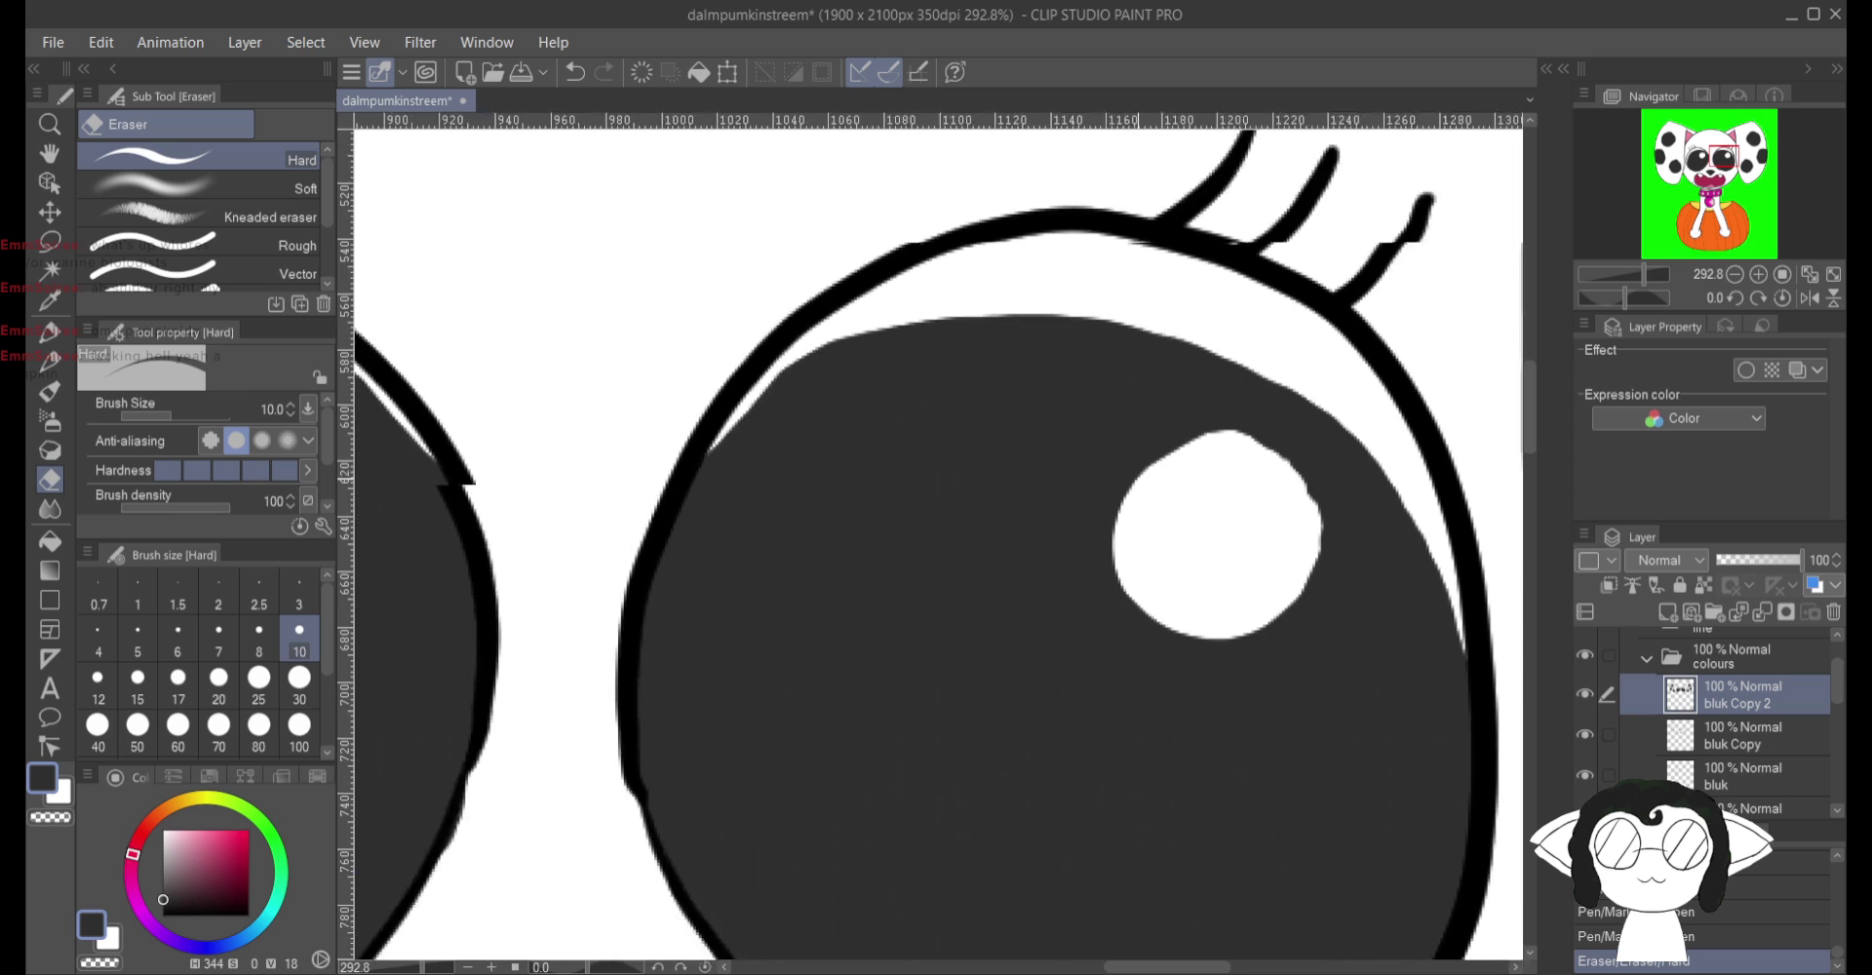
scroll(1146, 453, right, 10)
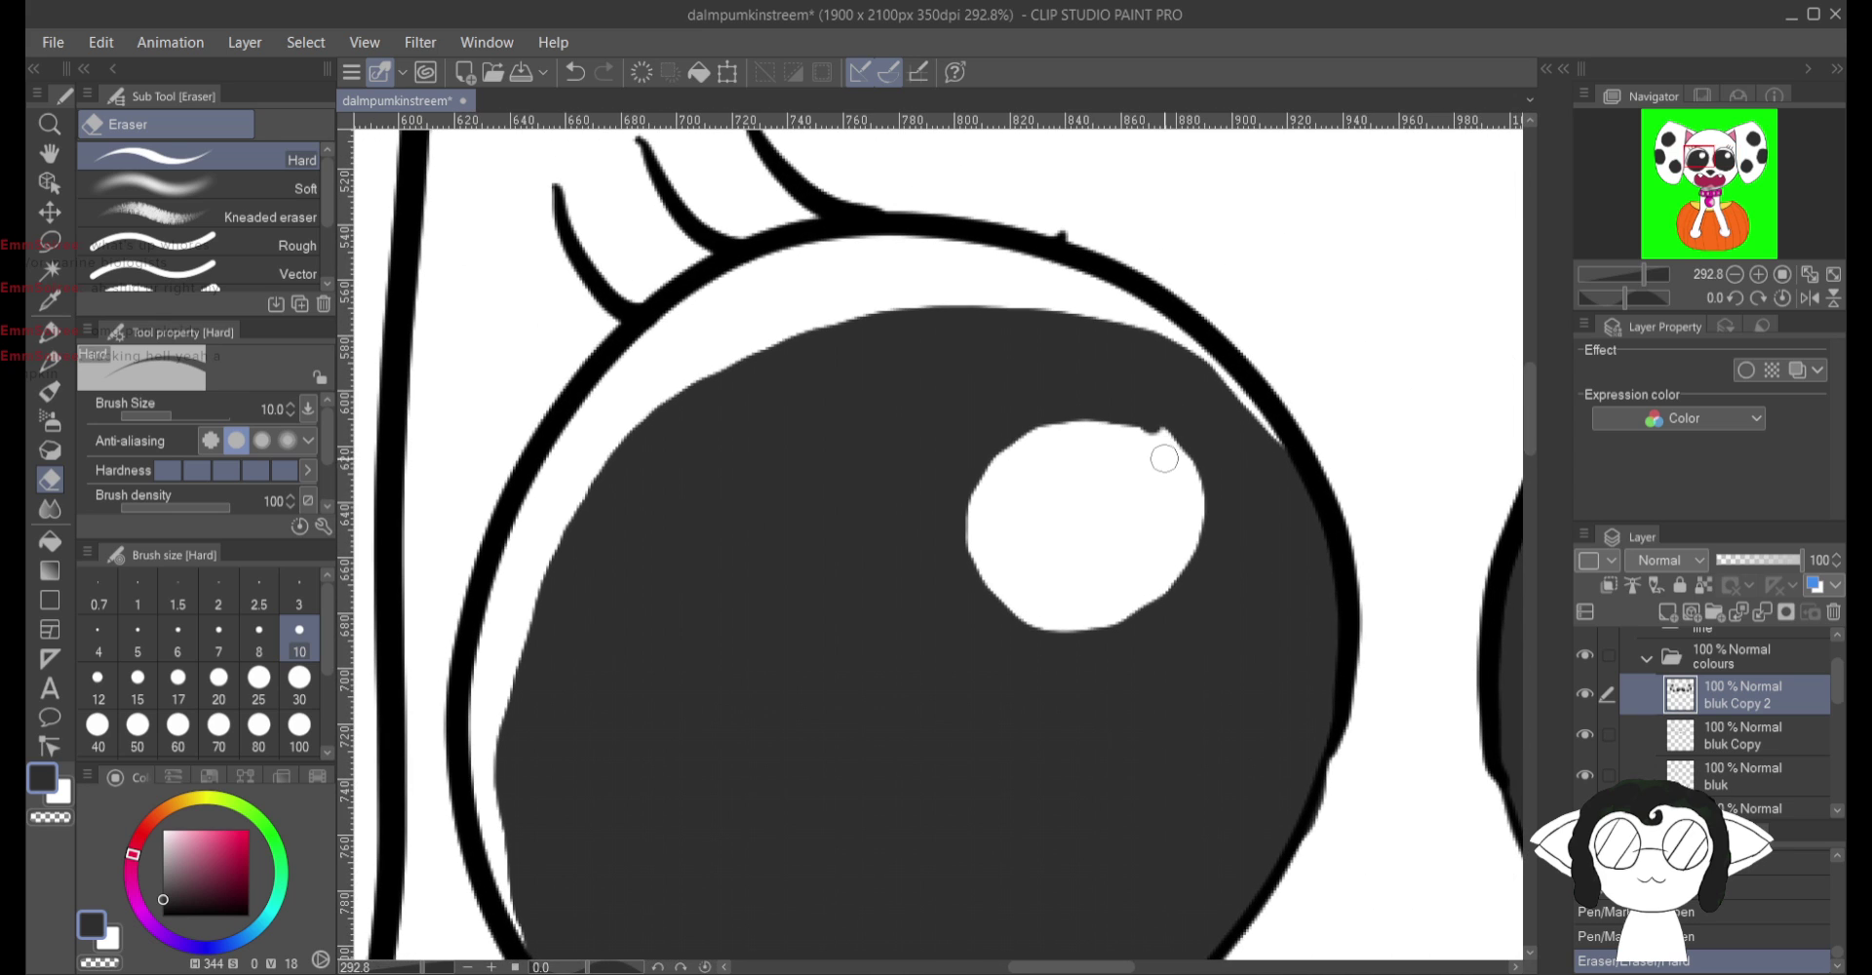
drag(1151, 438, 1095, 439)
Step: Merge the bluk Copy 2 and bluk Copy layers down into the bluk layer and save the drawing
click(1763, 612)
click(1762, 612)
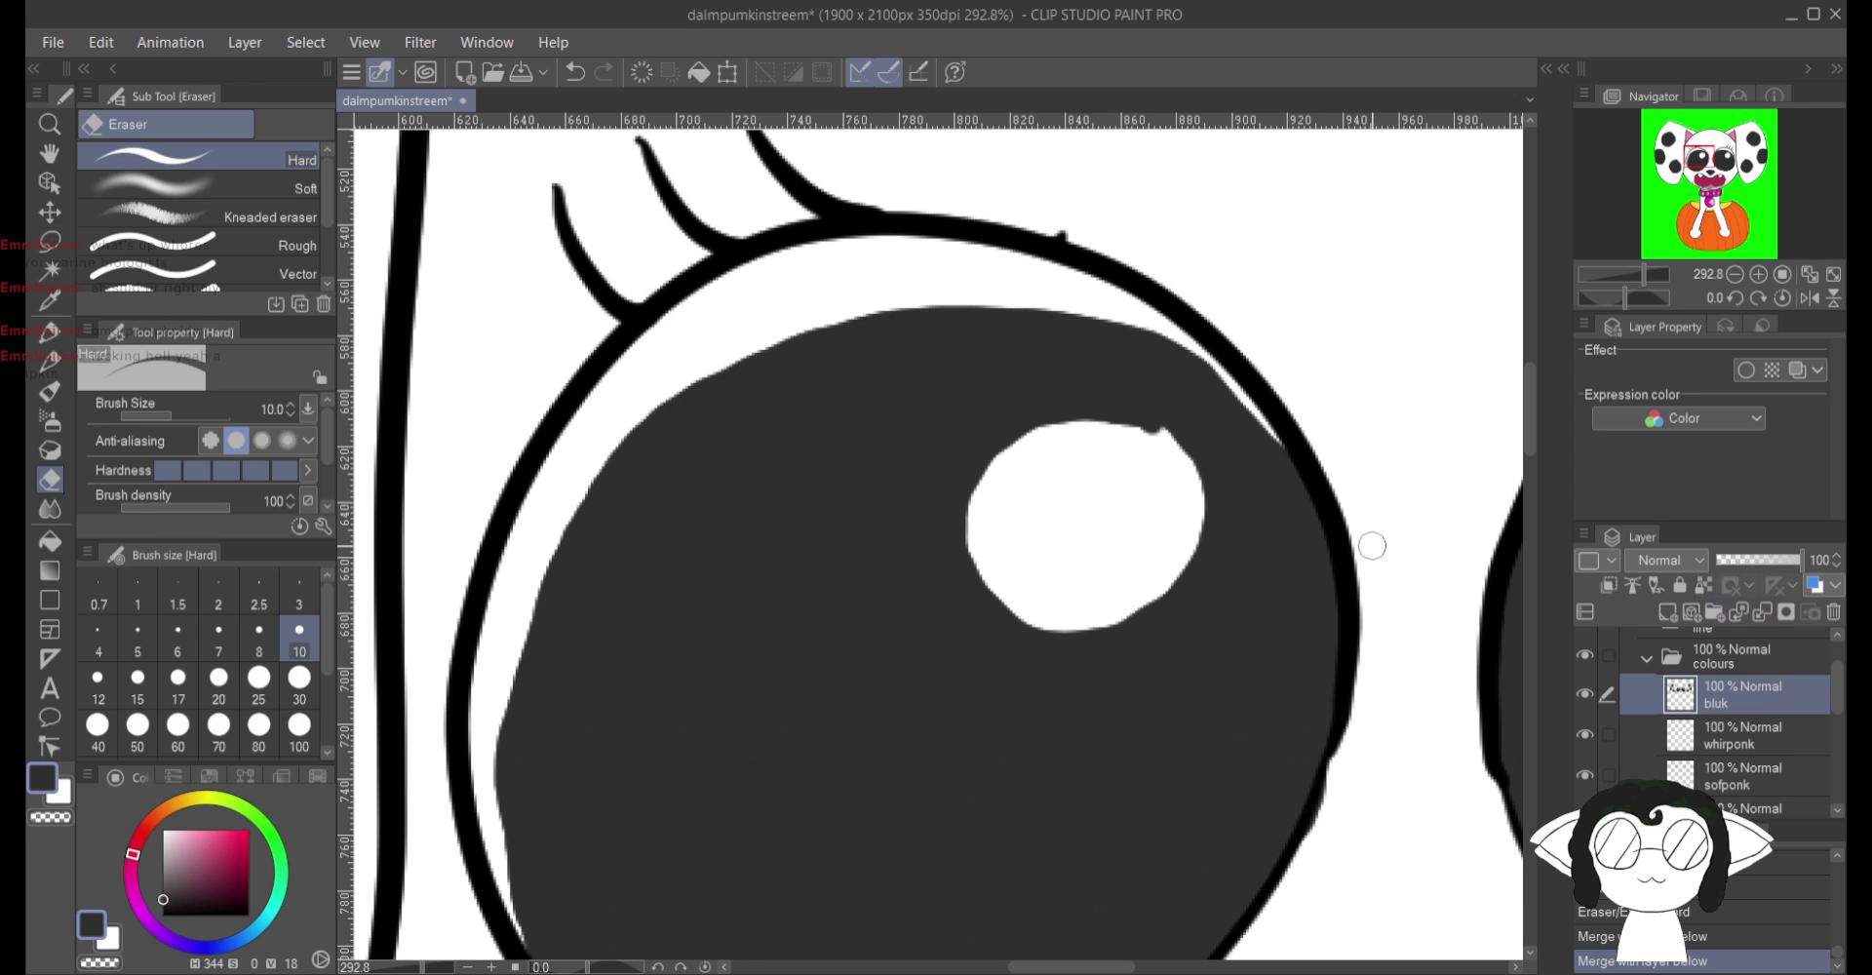
scroll(1229, 580, down, 3)
scroll(1230, 580, down, 5)
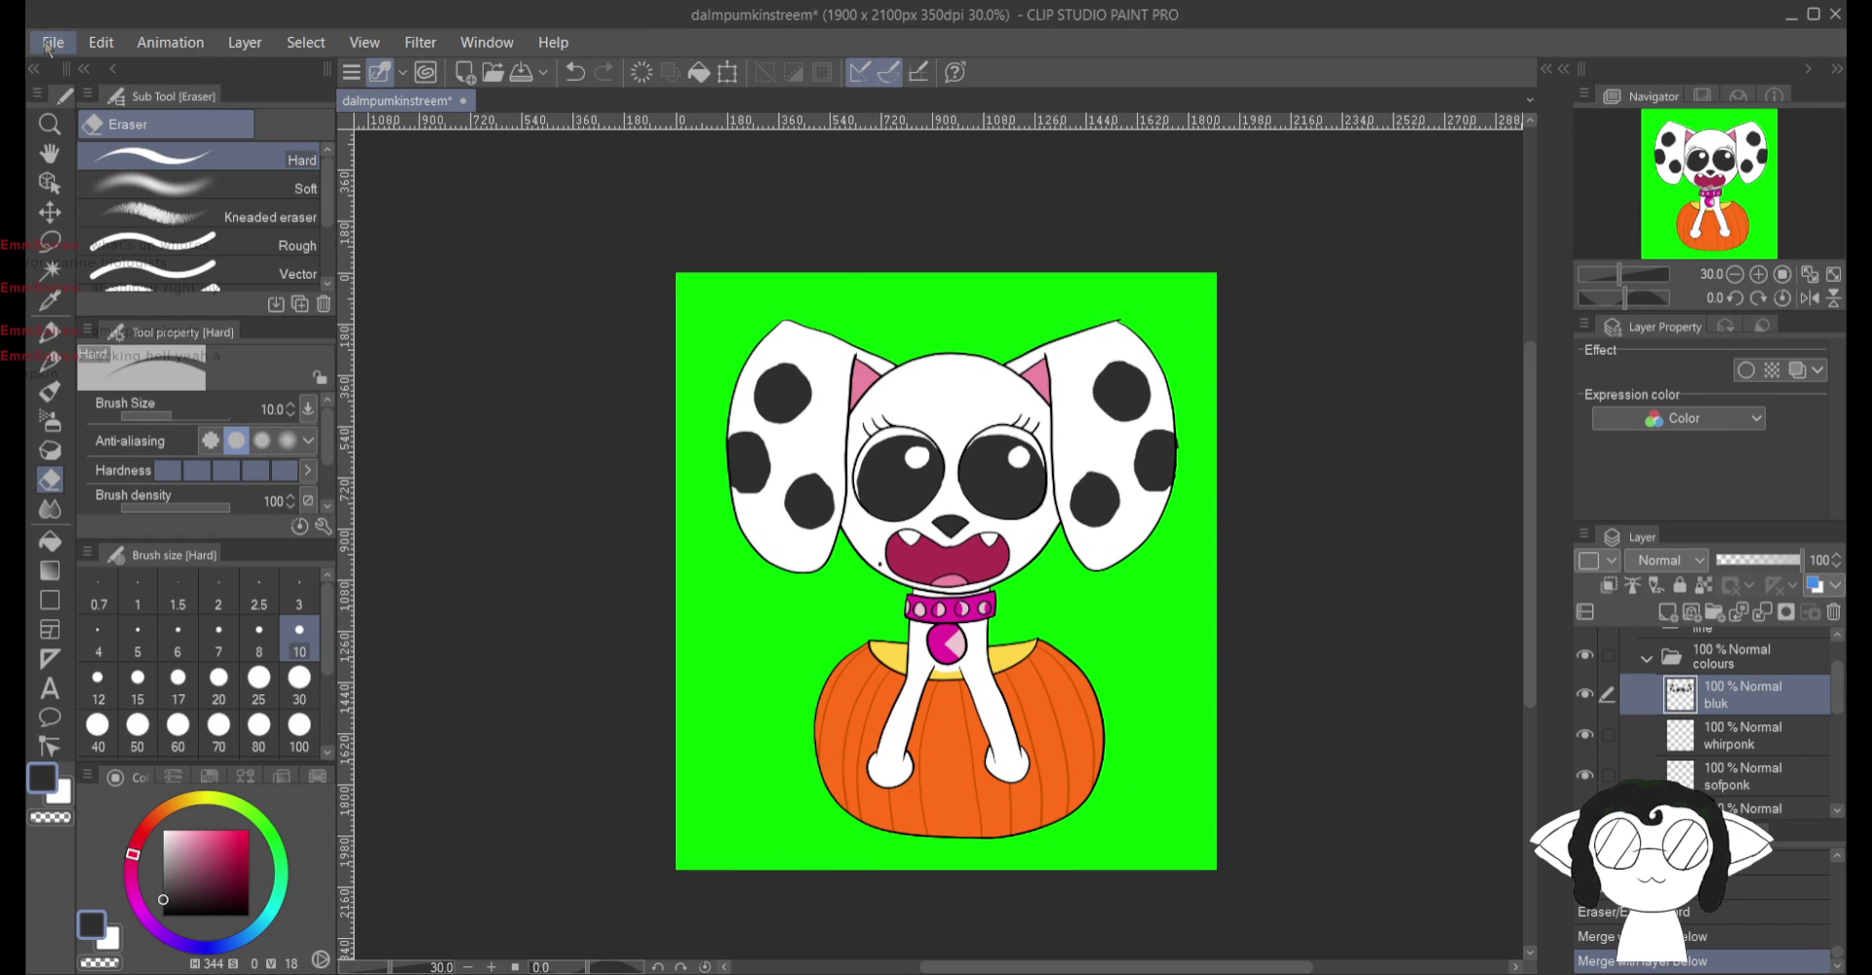
key(alt)
key(ctrl+s)
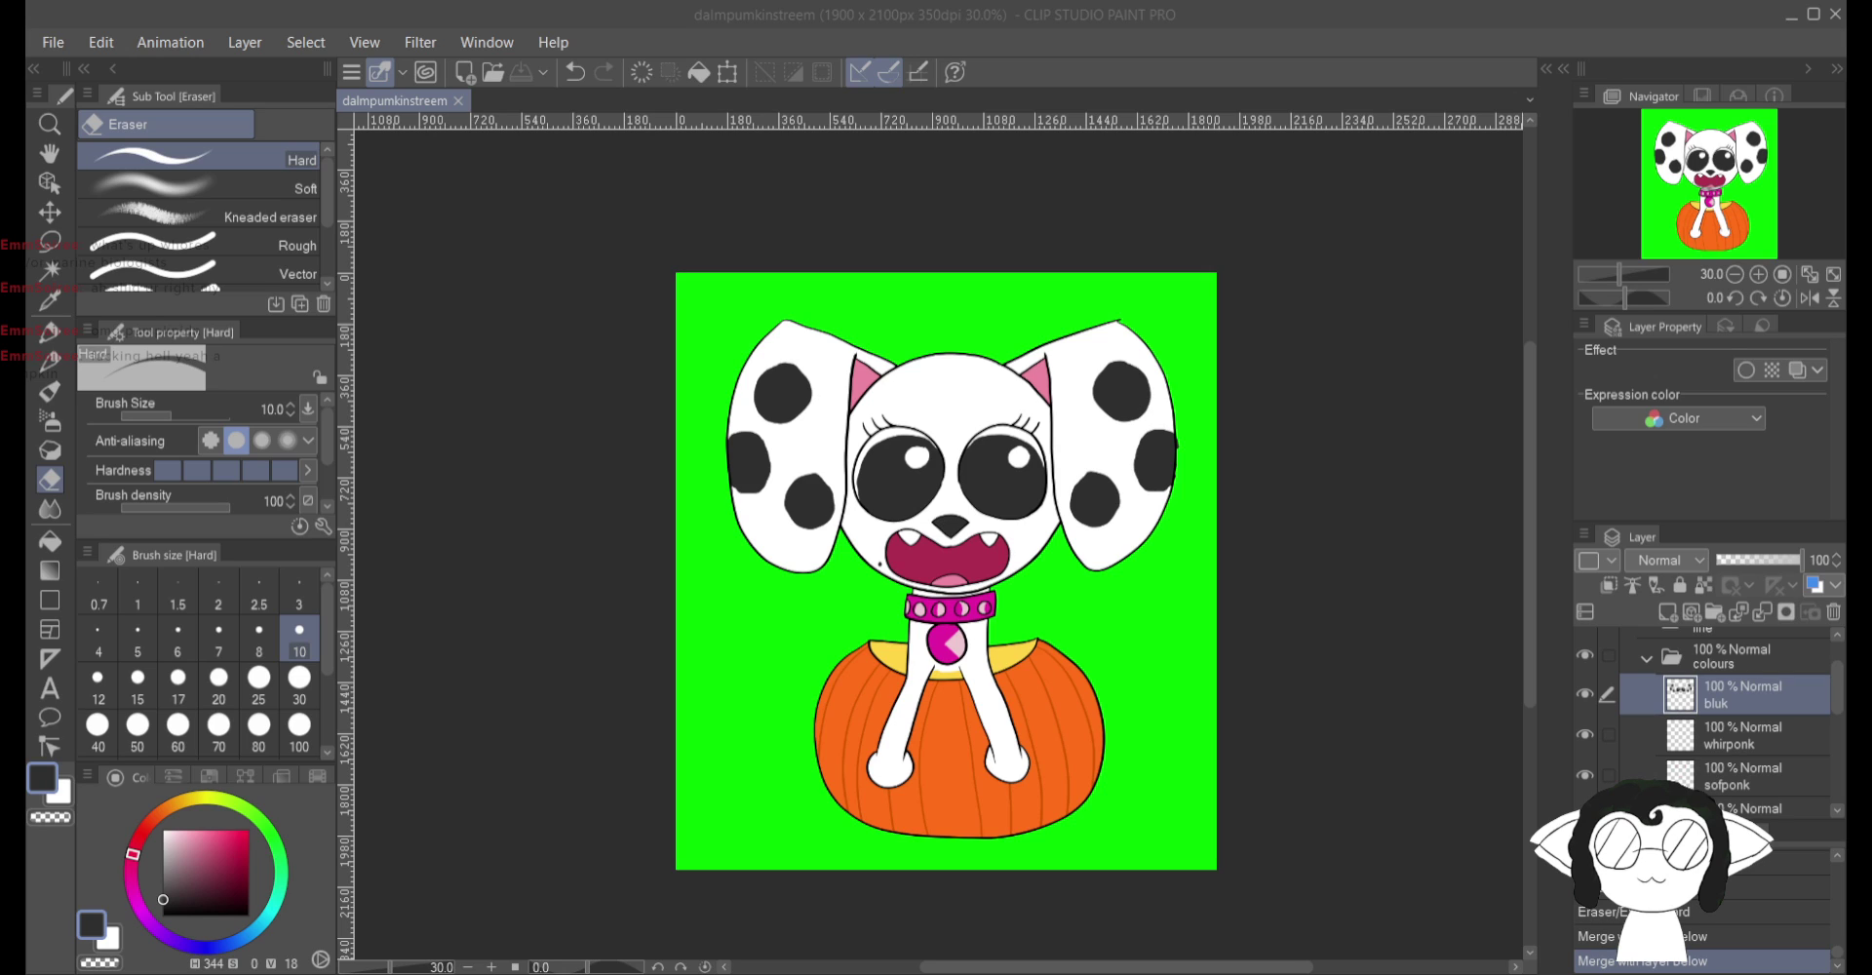
click(1462, 156)
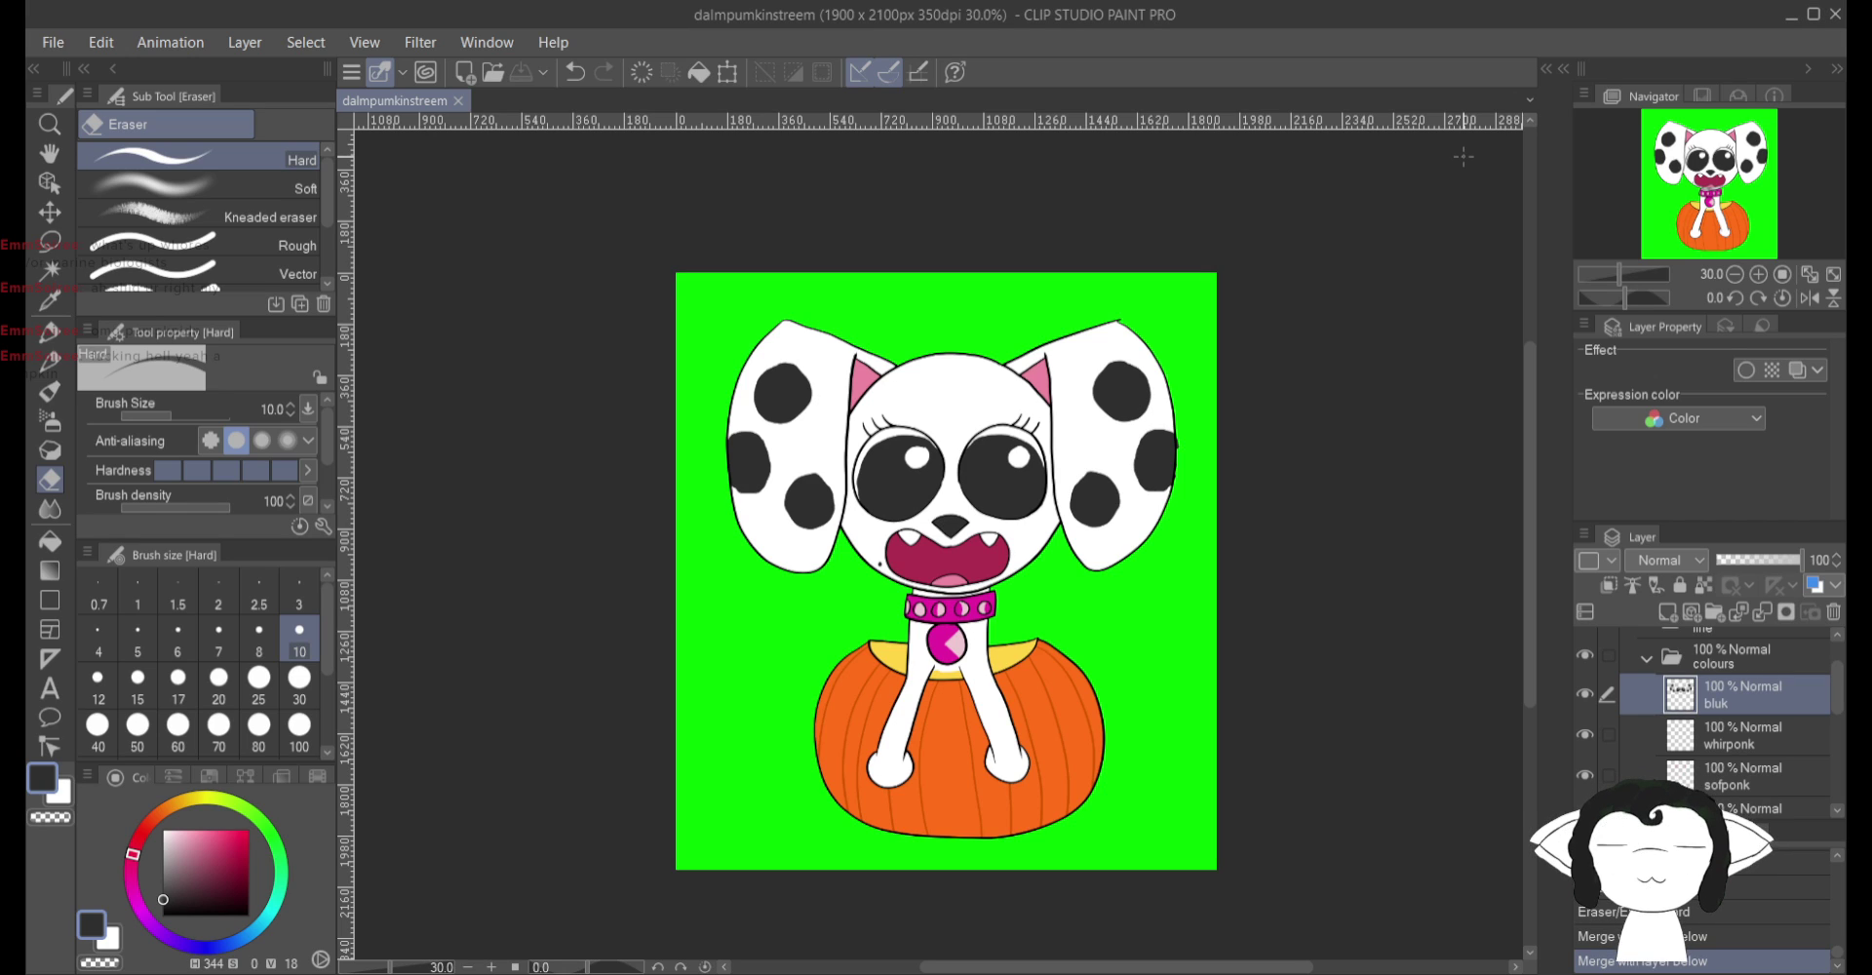